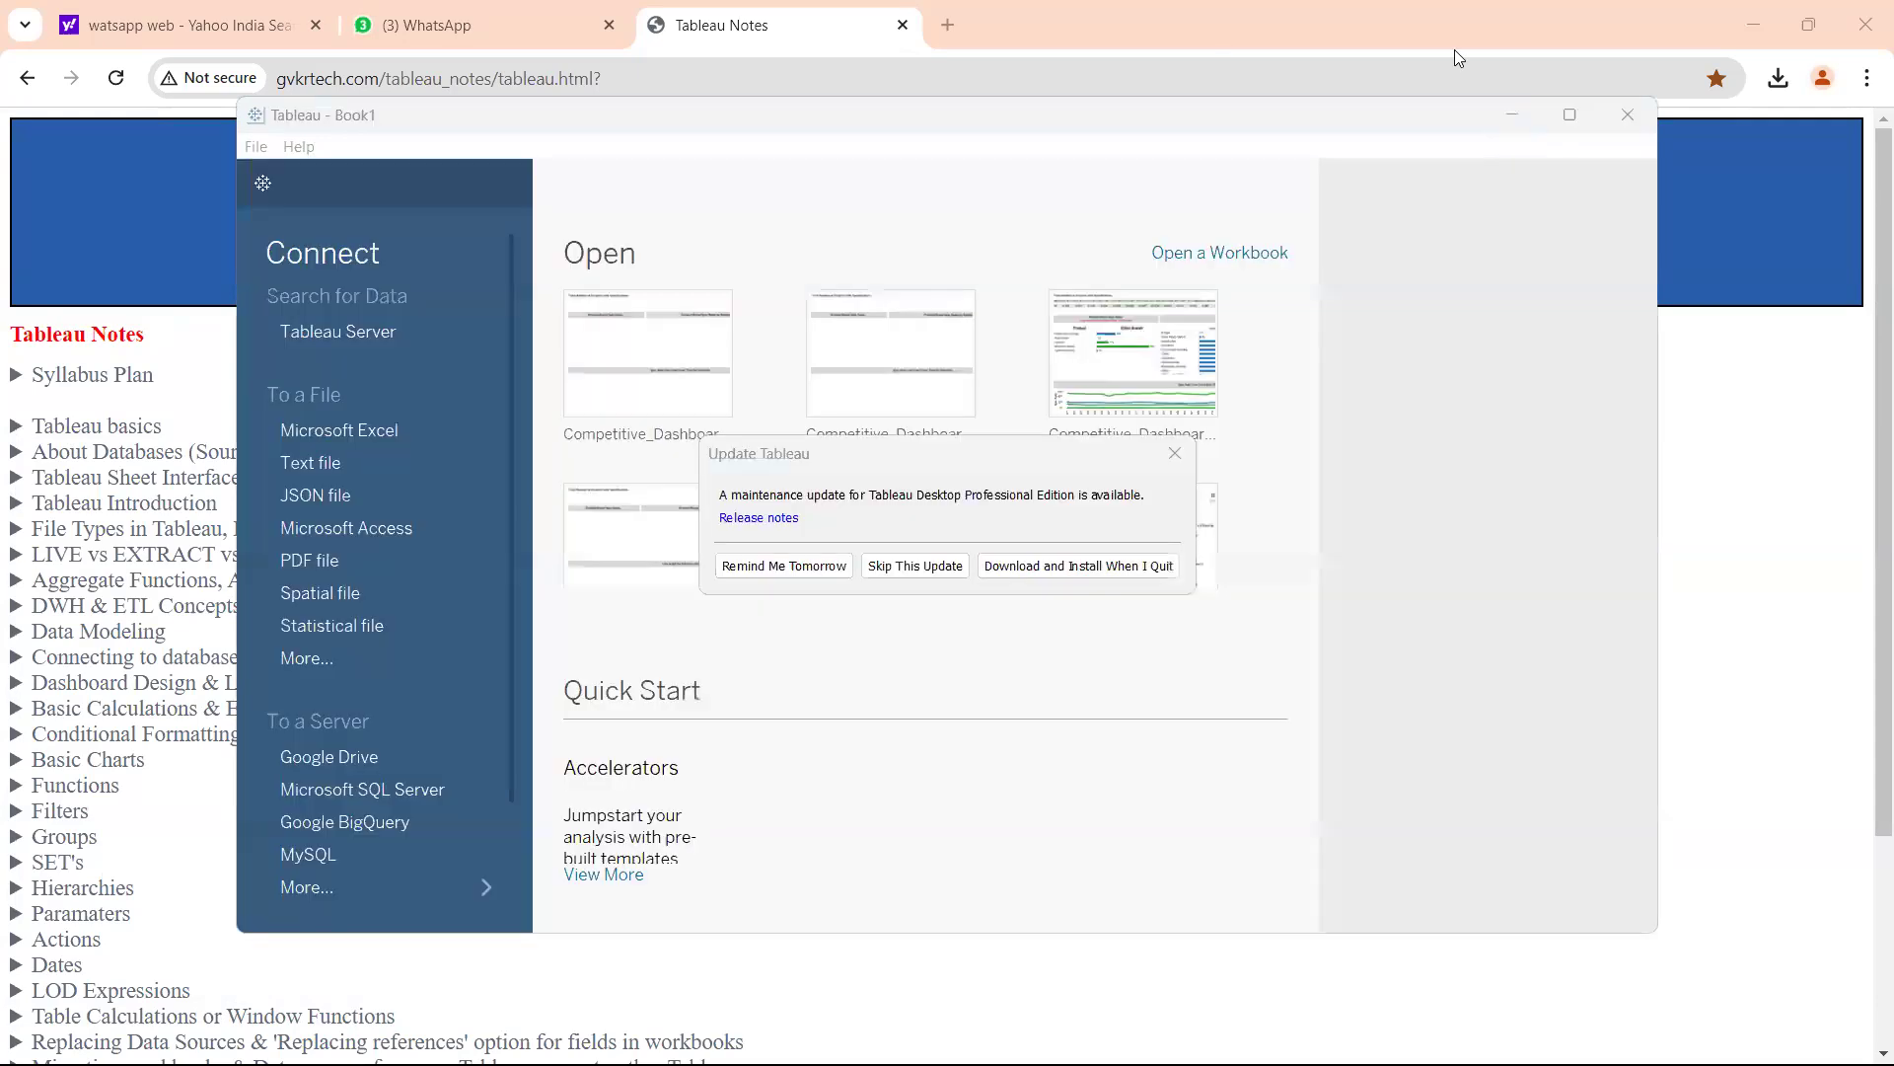
# Dismiss the update and file recovery prompts and open the blank Book1 worksheet maximized.
pyautogui.click(785, 566)
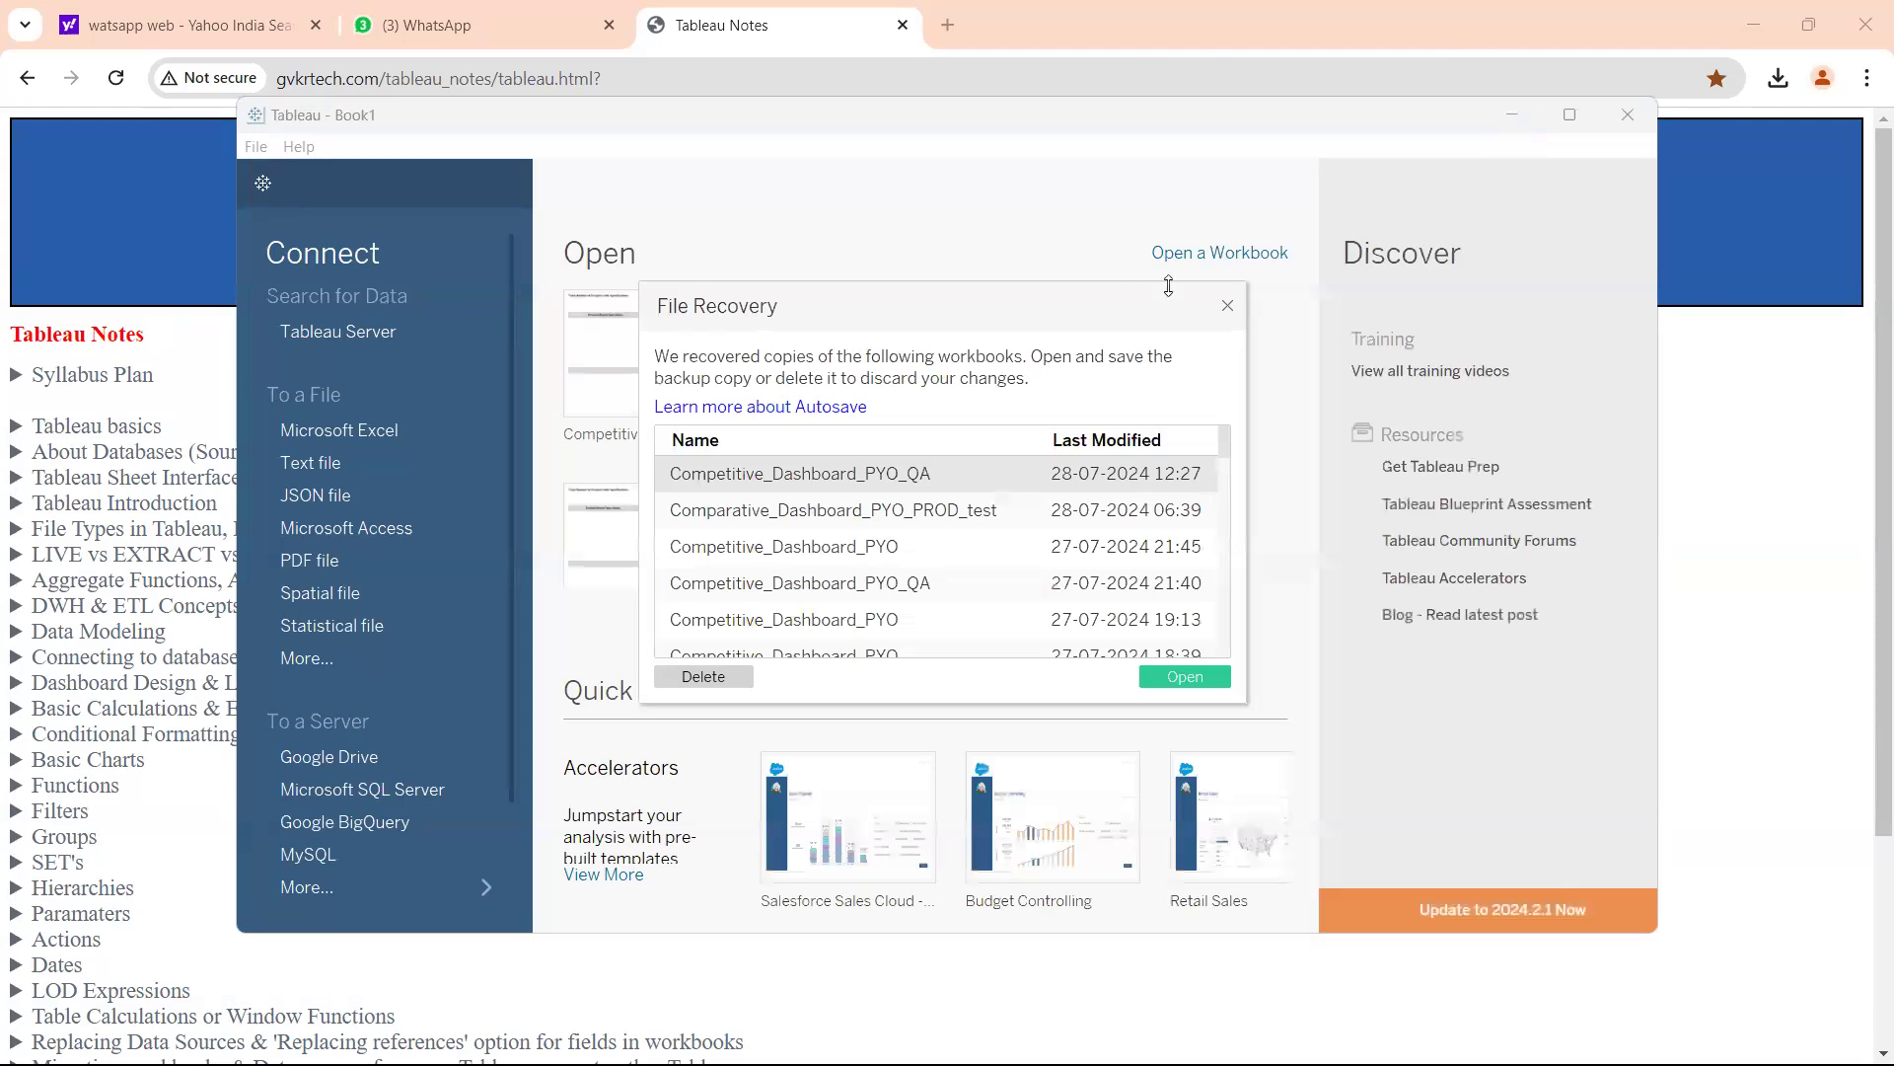
pyautogui.click(1229, 308)
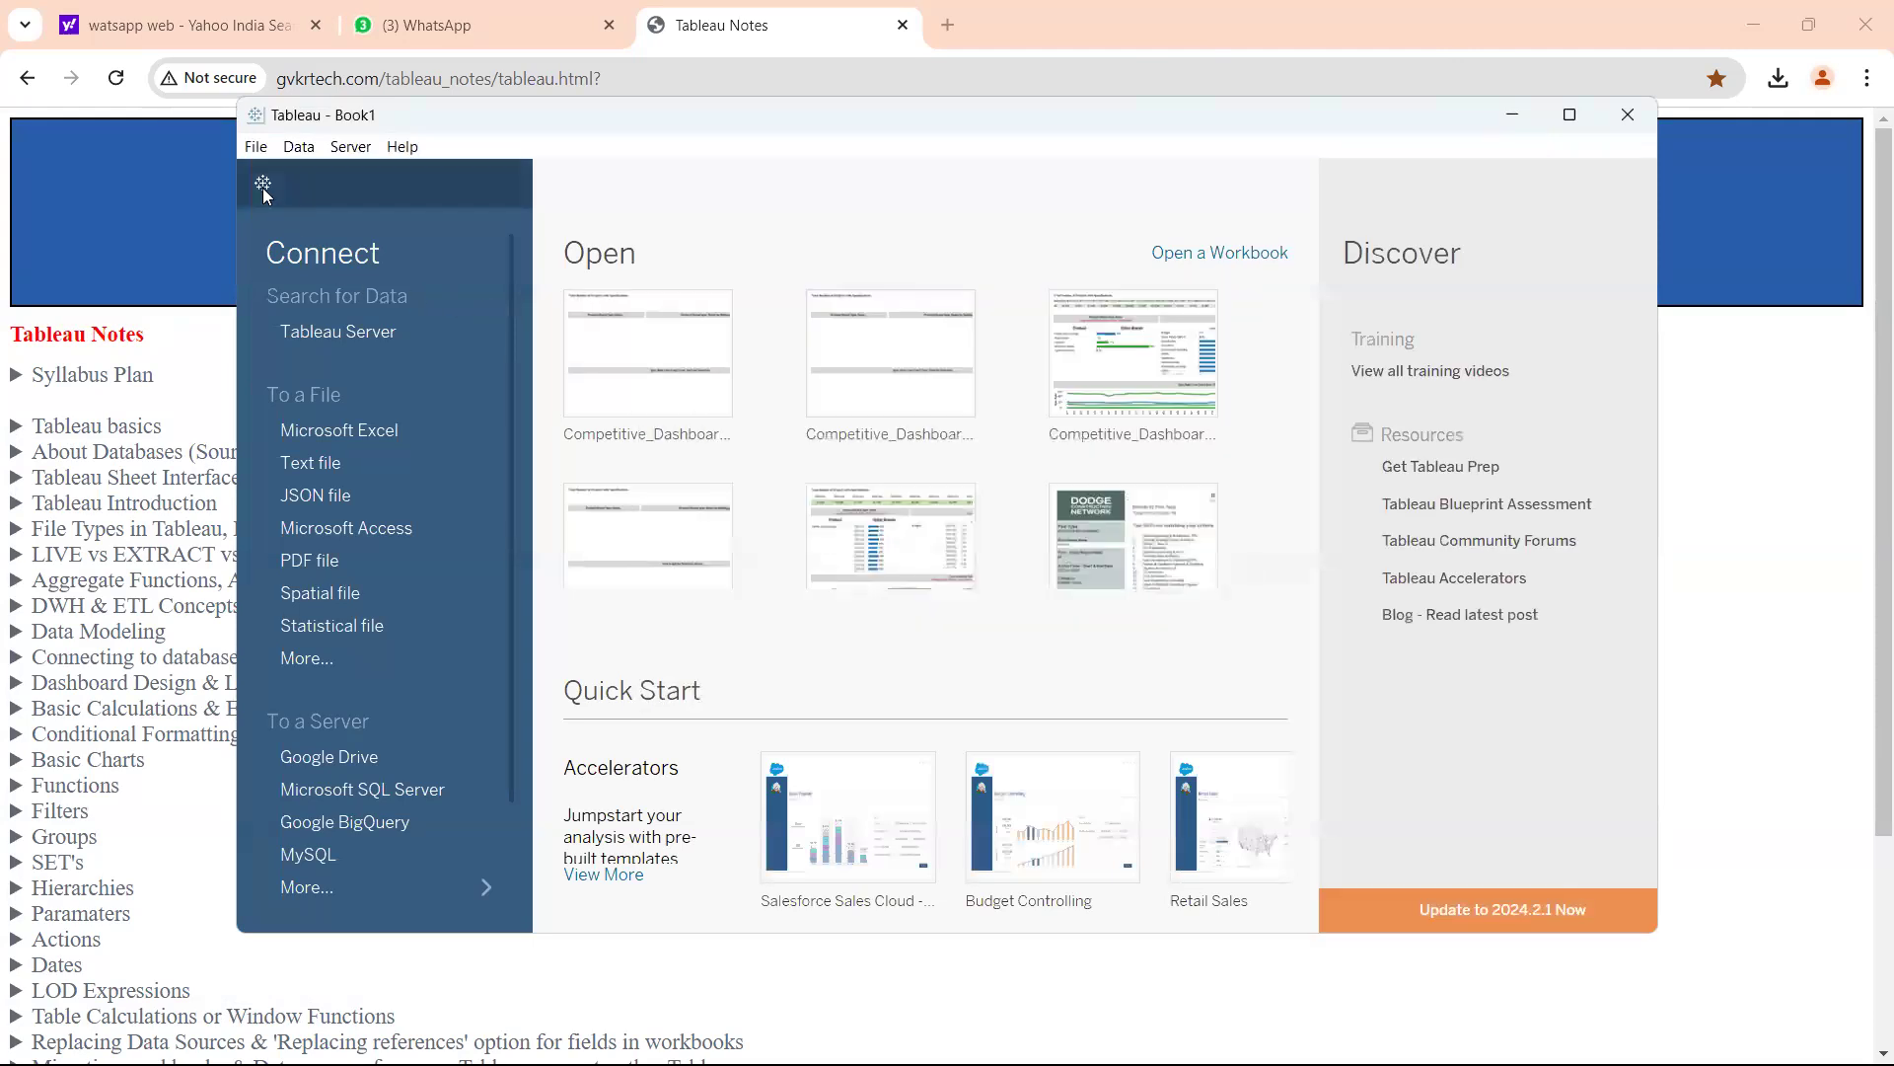
pyautogui.click(262, 184)
pyautogui.click(1569, 114)
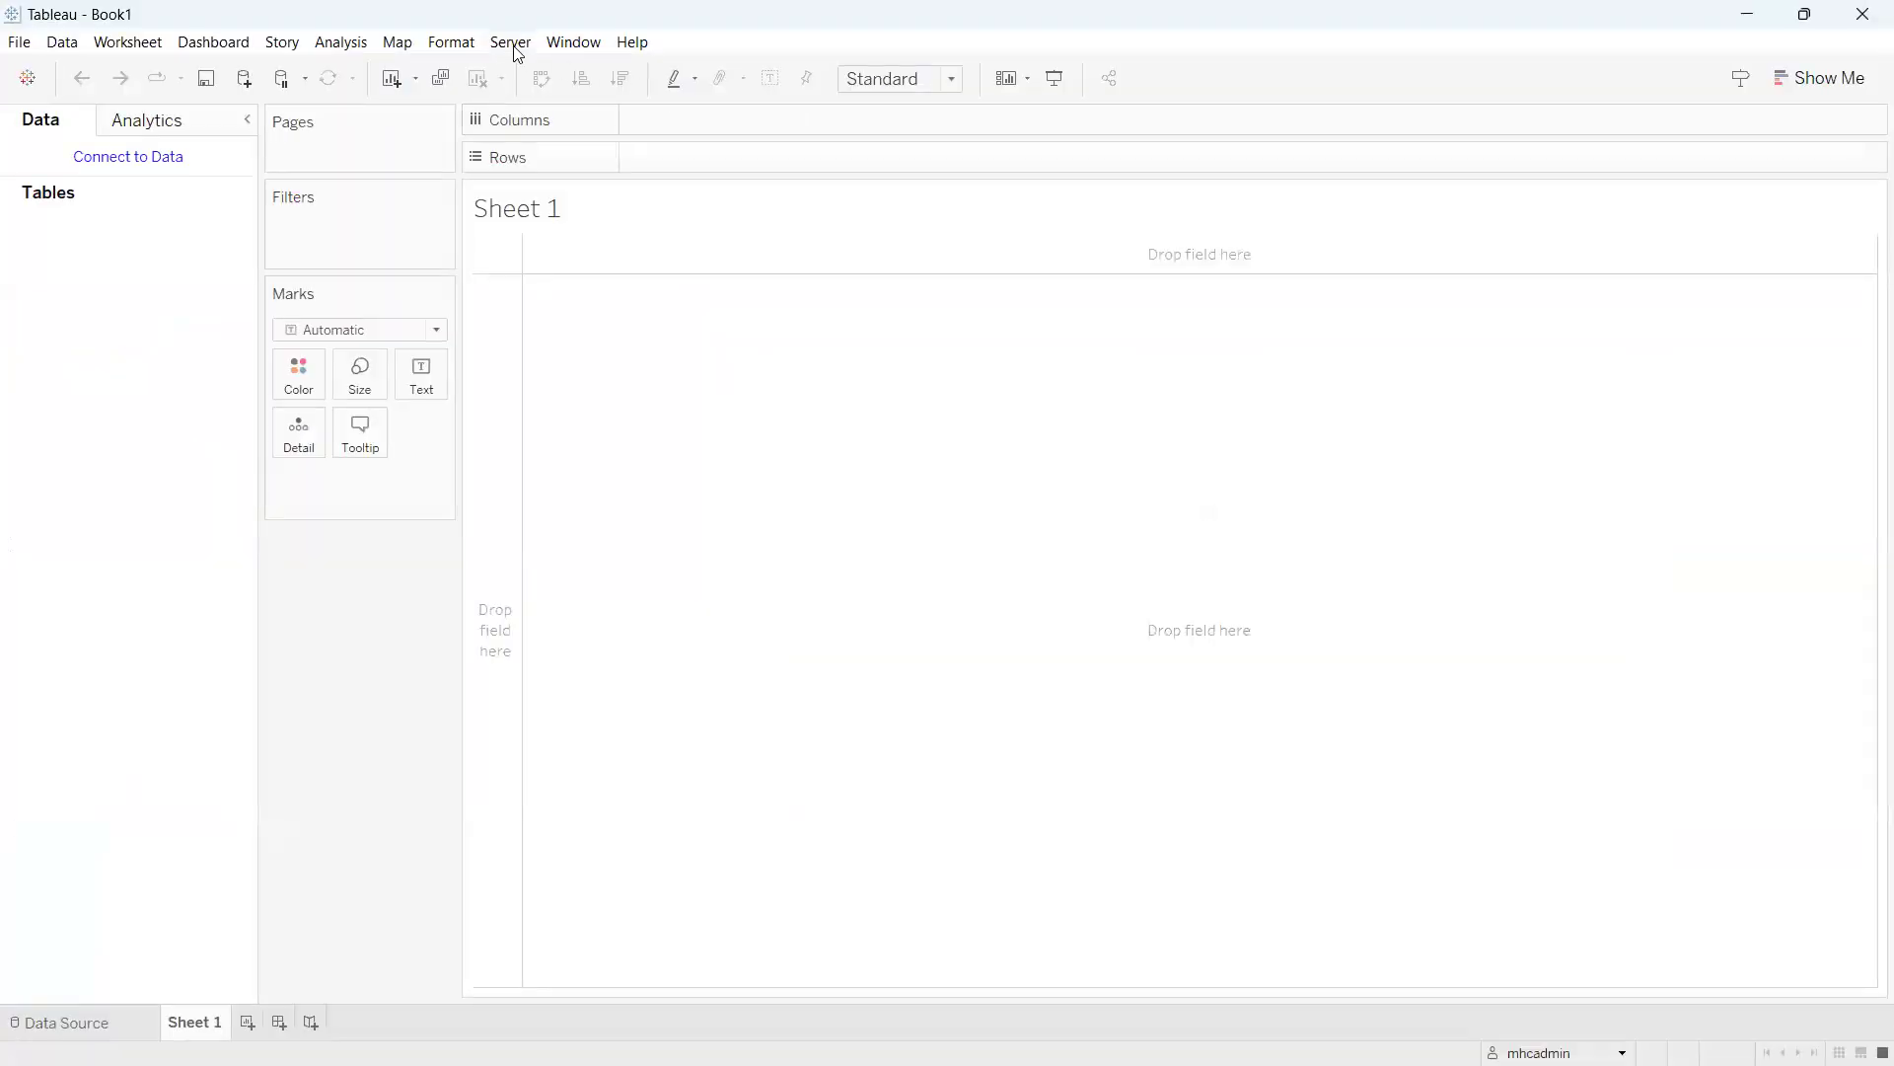
# Reach the Tableau Server sign-in from the Server menu, then bring the notes browser forward.
pyautogui.click(508, 45)
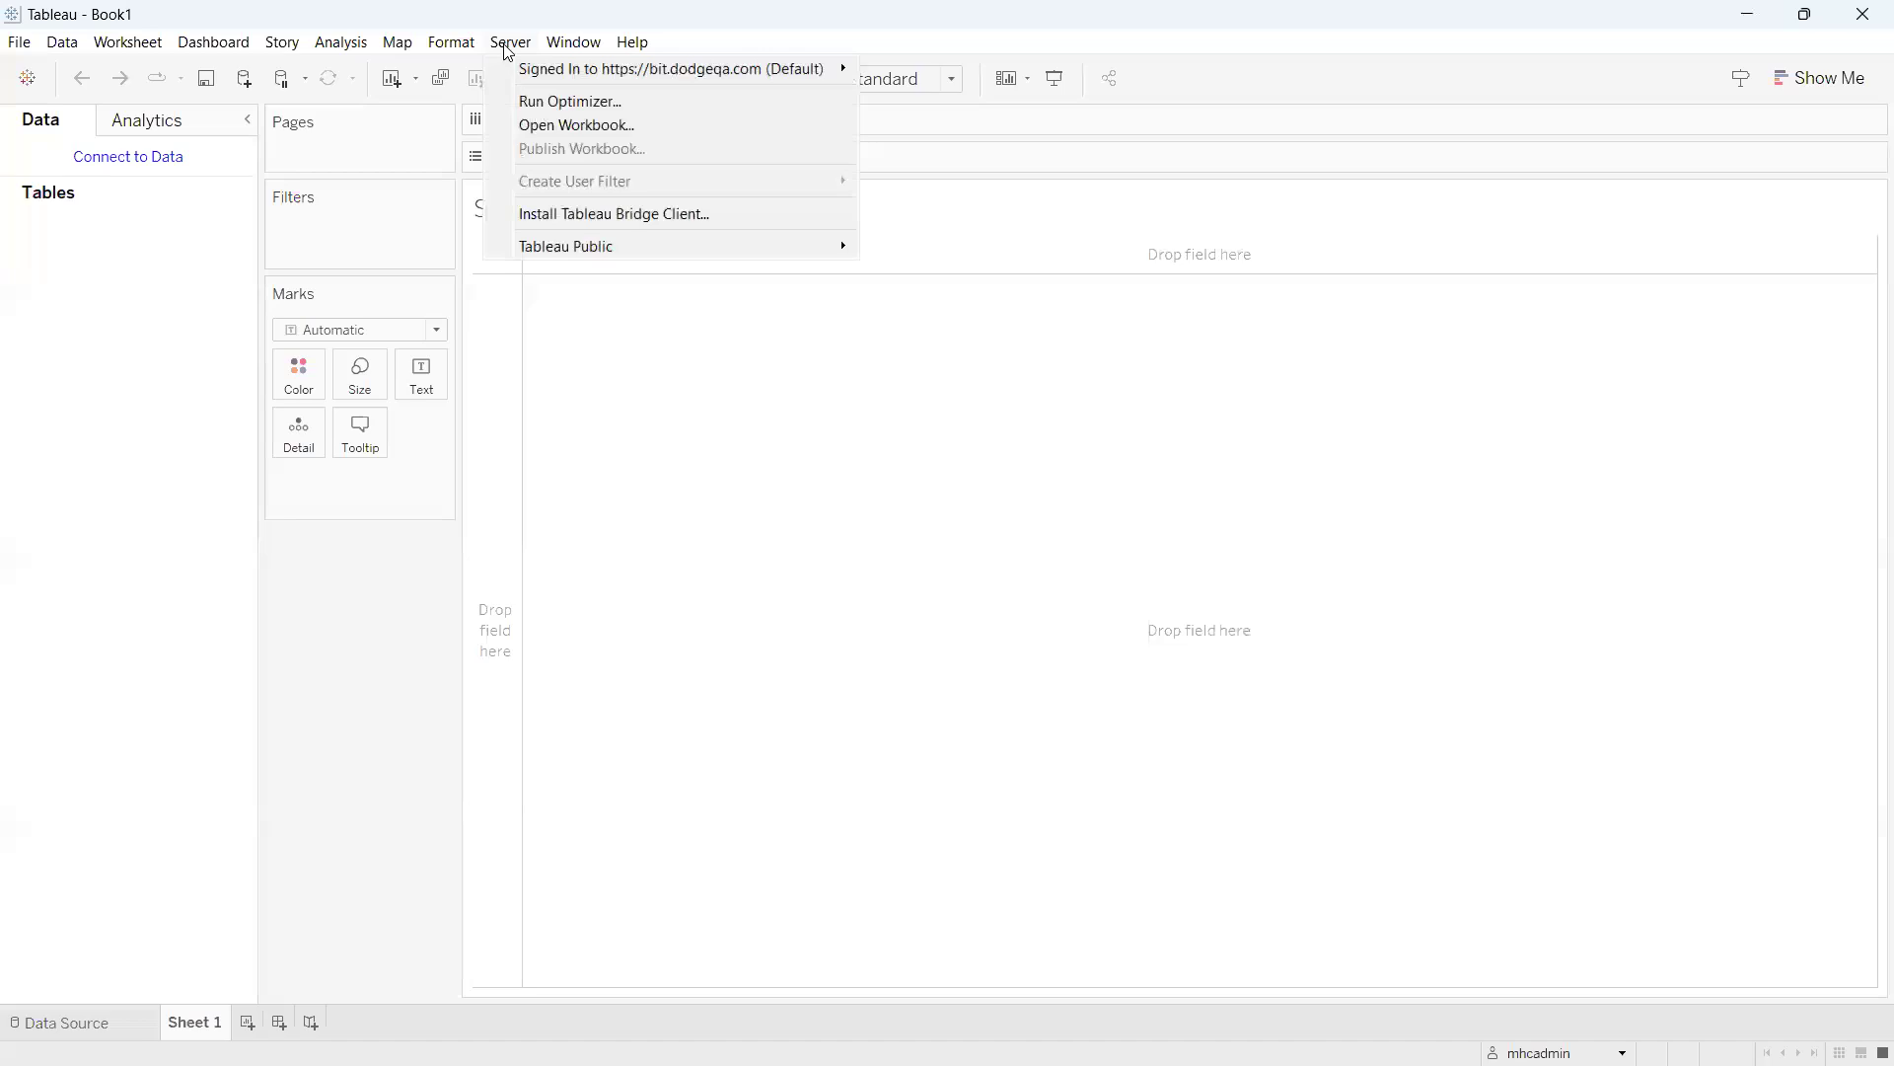
pyautogui.click(1138, 304)
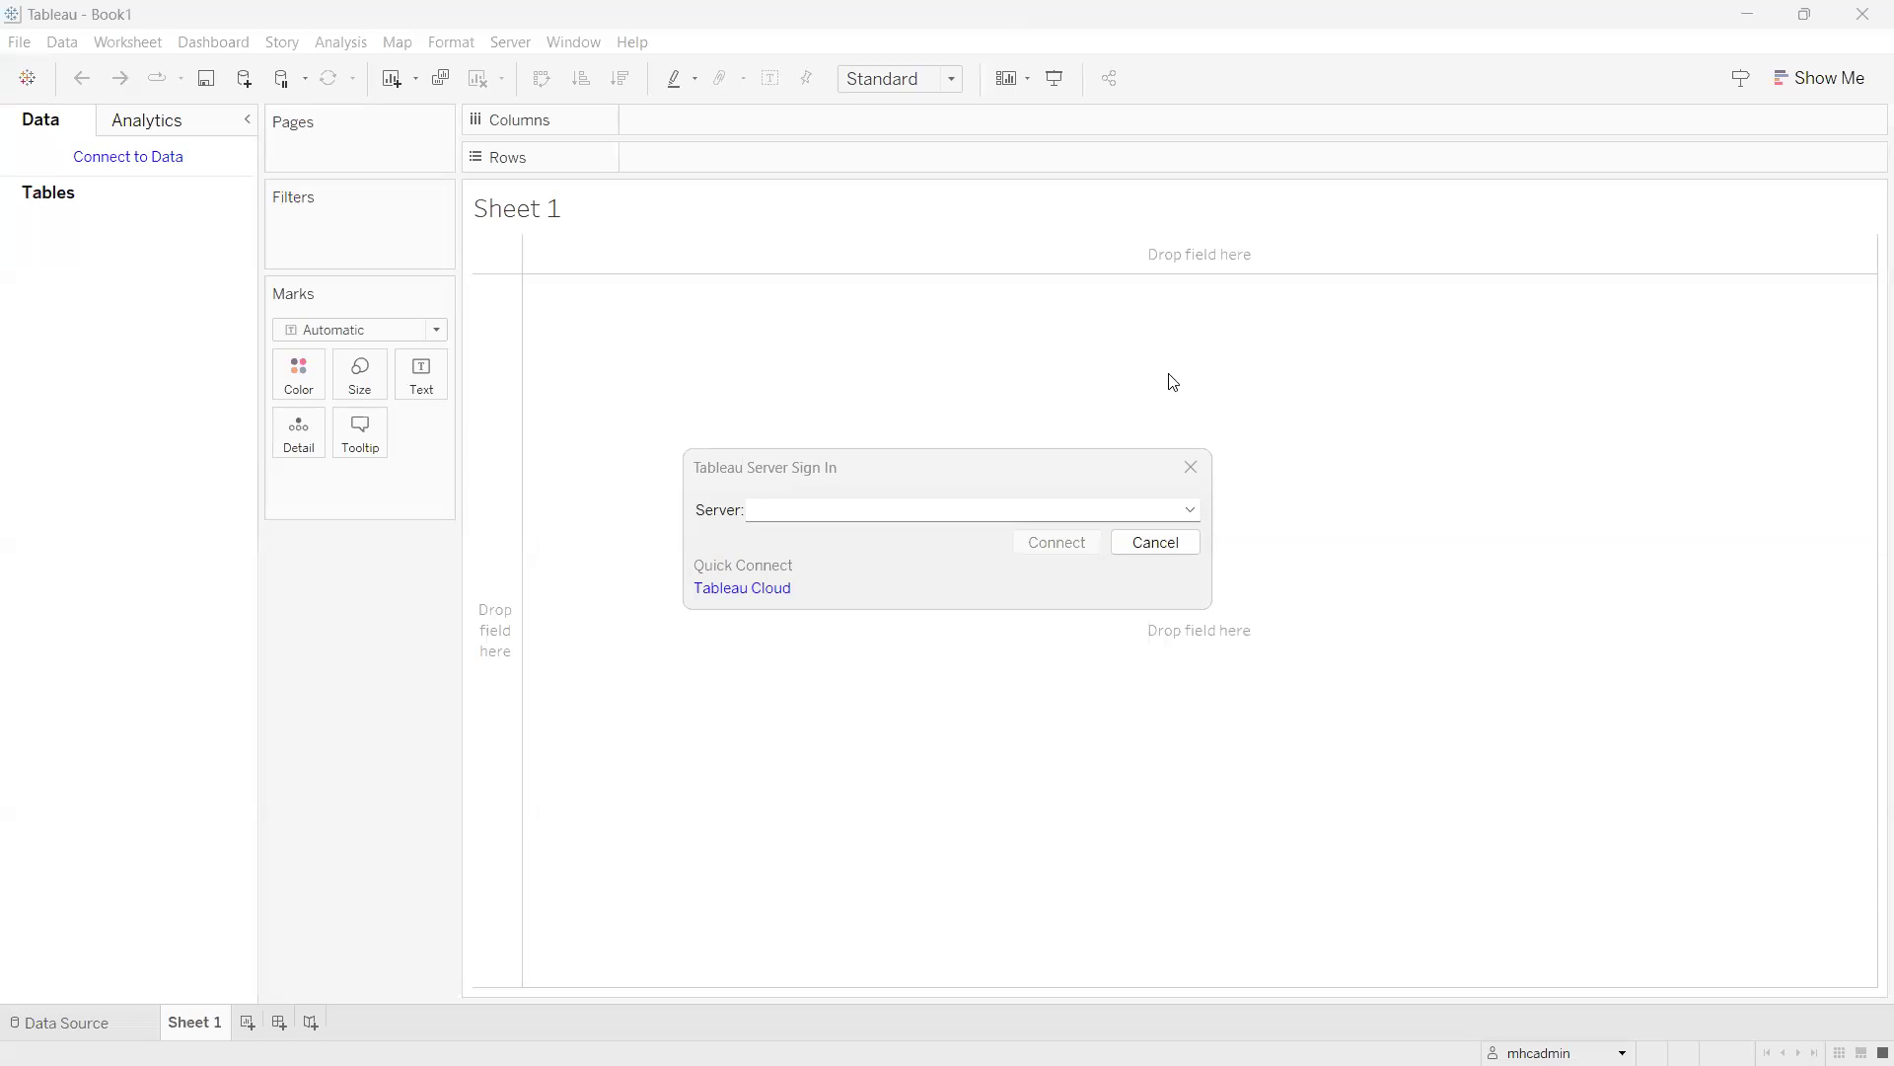
pyautogui.moveTo(1165, 1065)
pyautogui.moveTo(746, 1045)
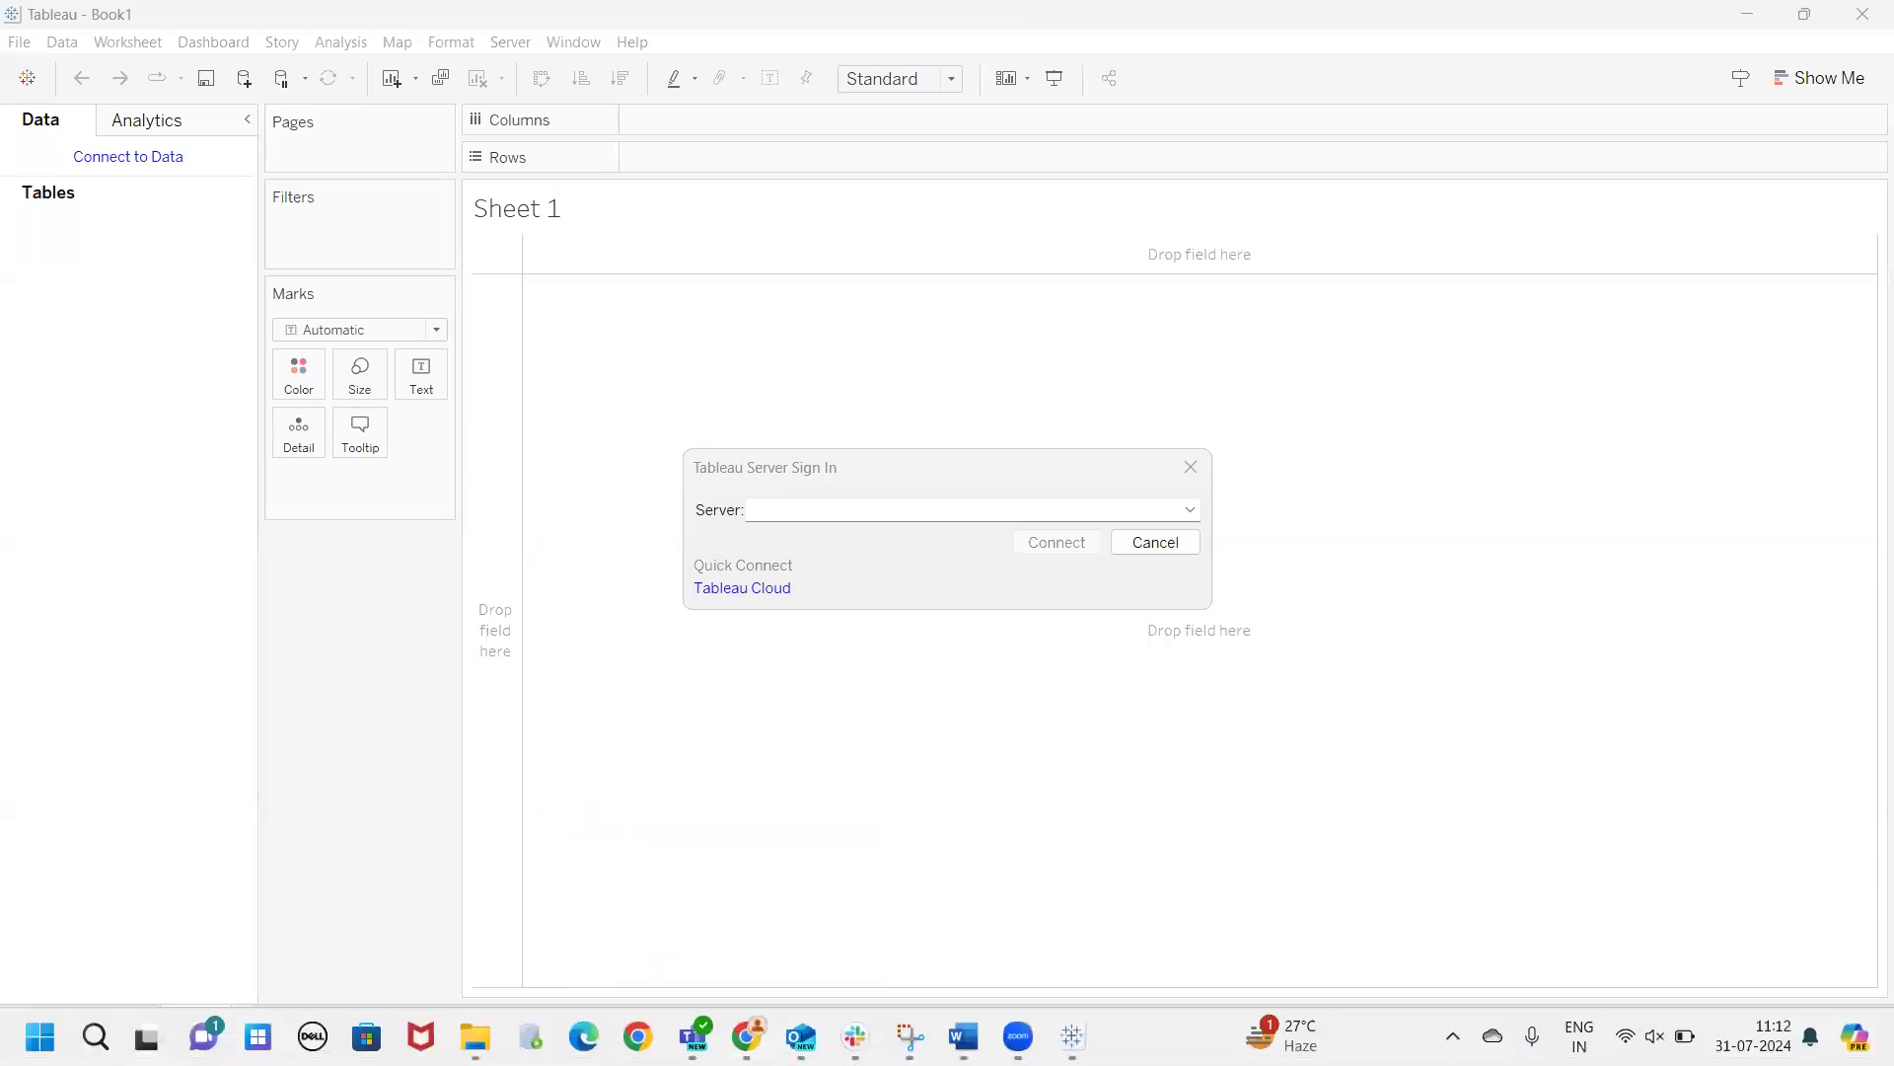
pyautogui.click(745, 918)
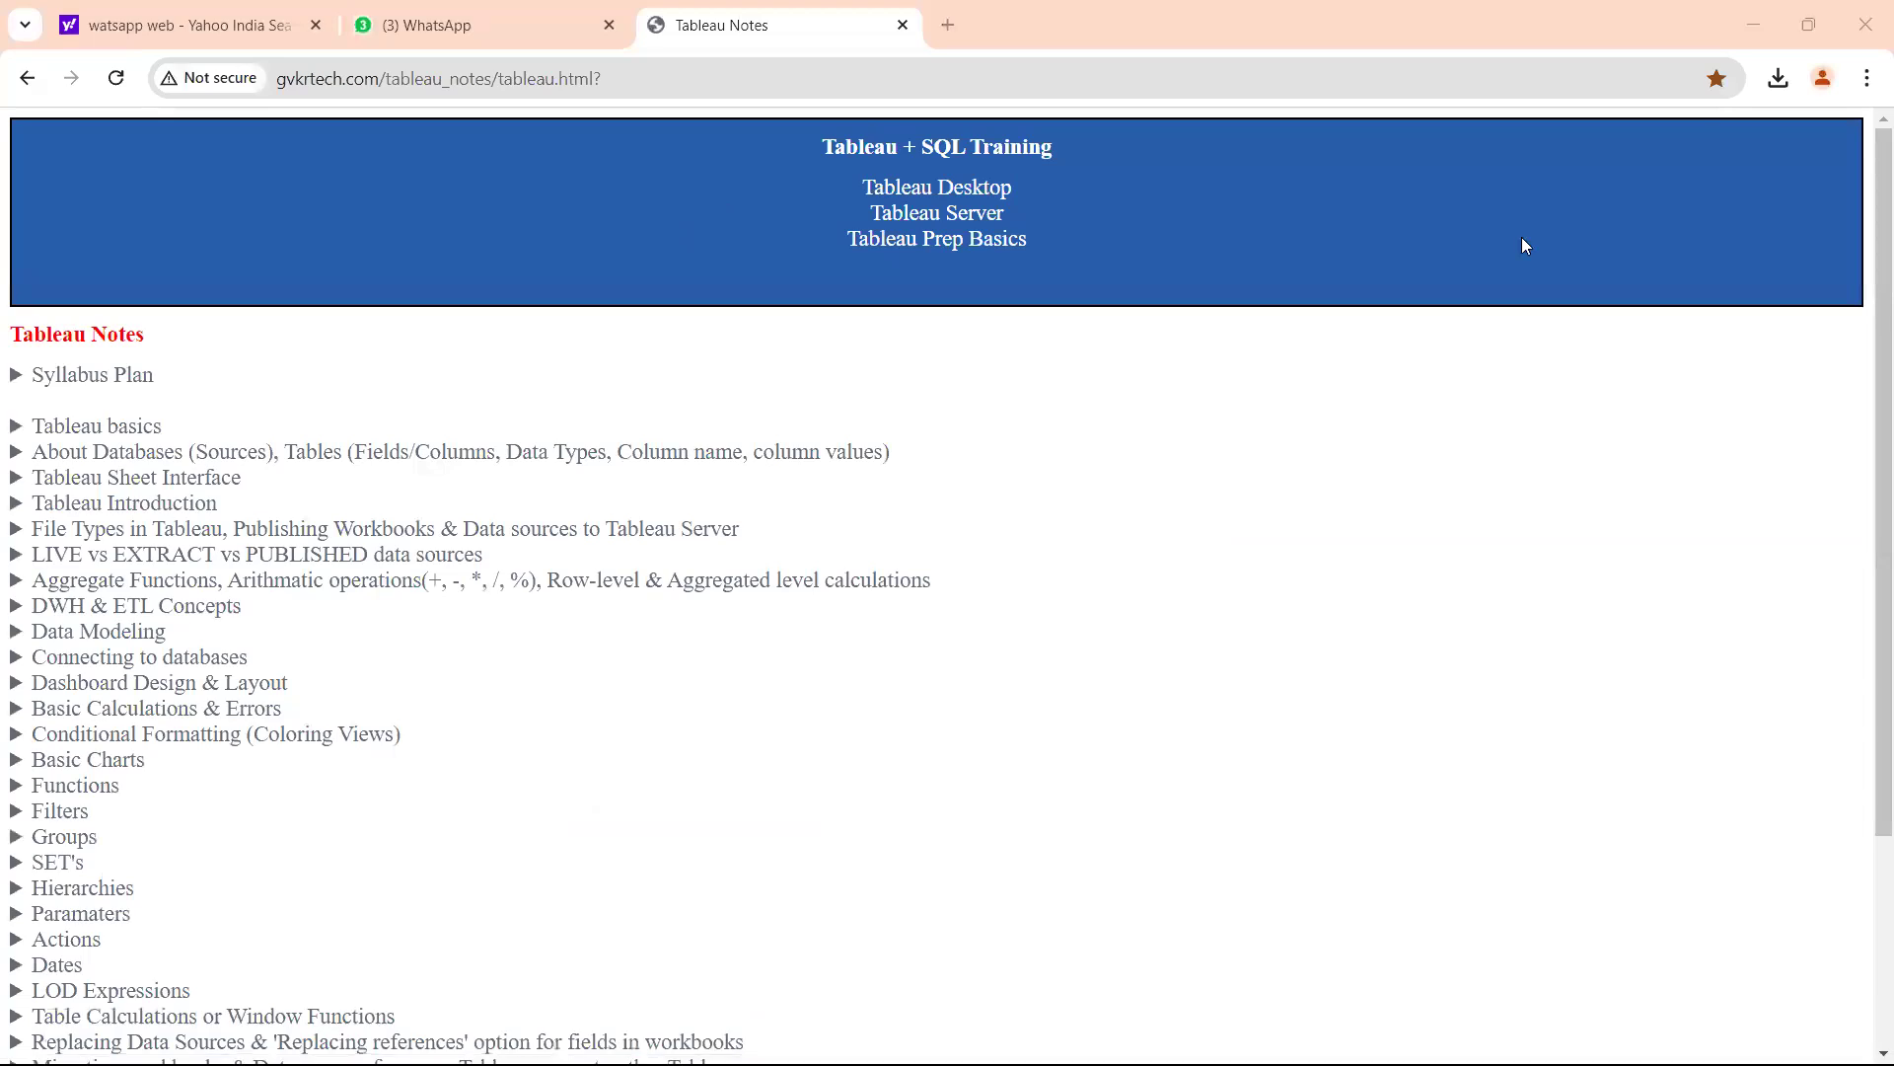
# Start a new Chrome tab with 10ax in the address bar and close the profile picker.
pyautogui.click(947, 24)
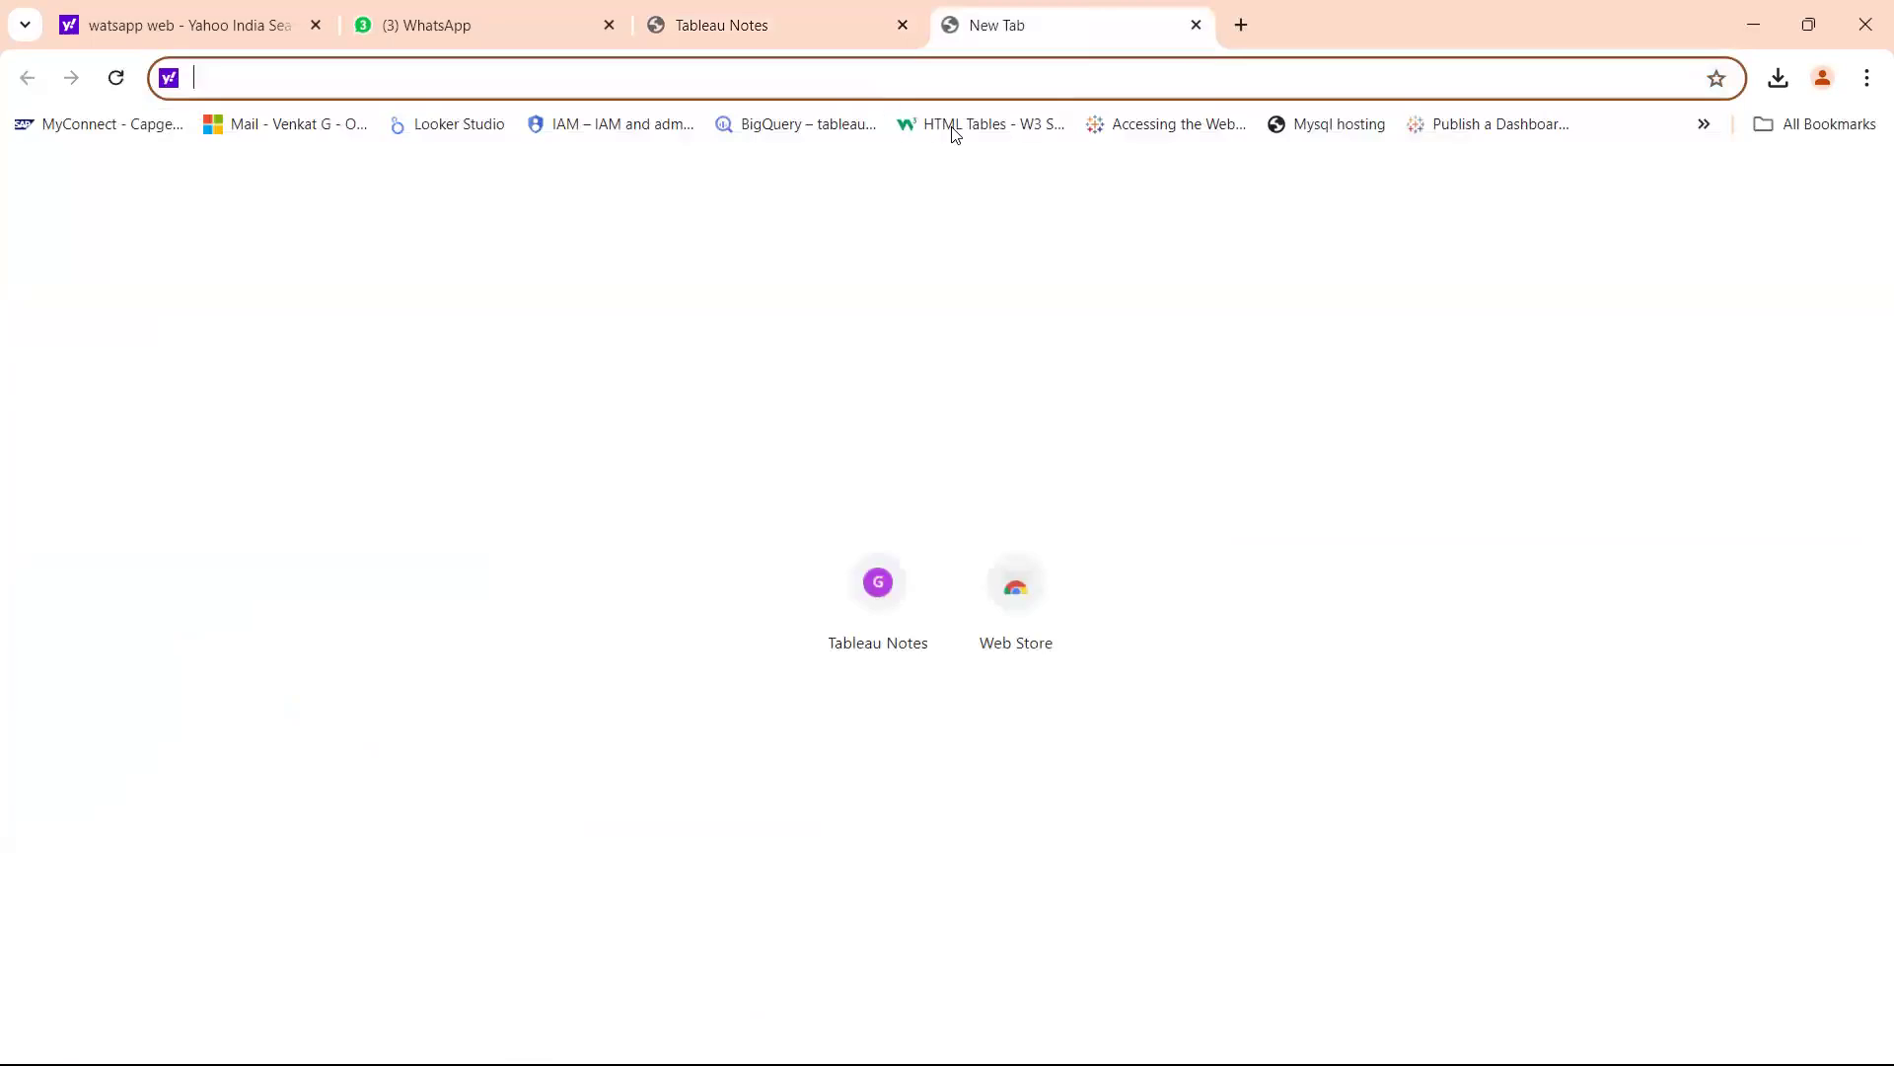
pyautogui.write('10ax')
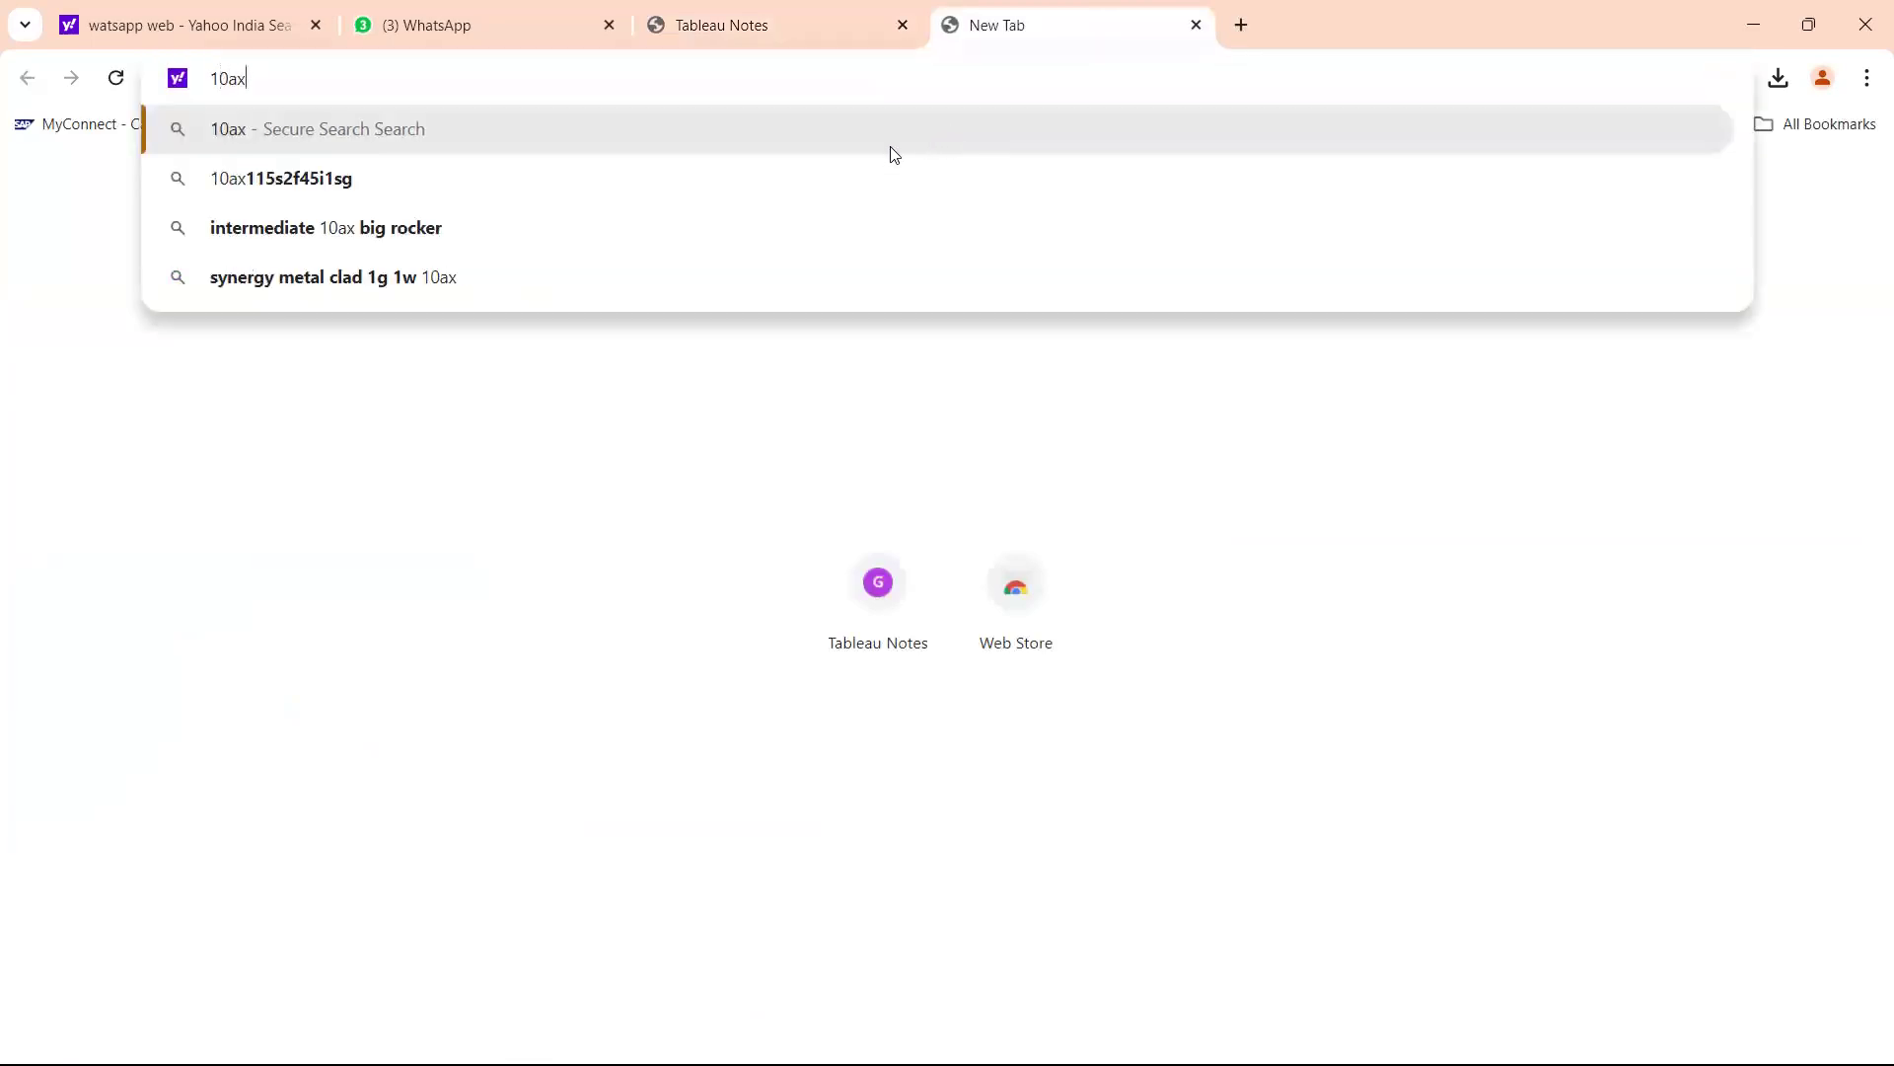
pyautogui.moveTo(963, 1063)
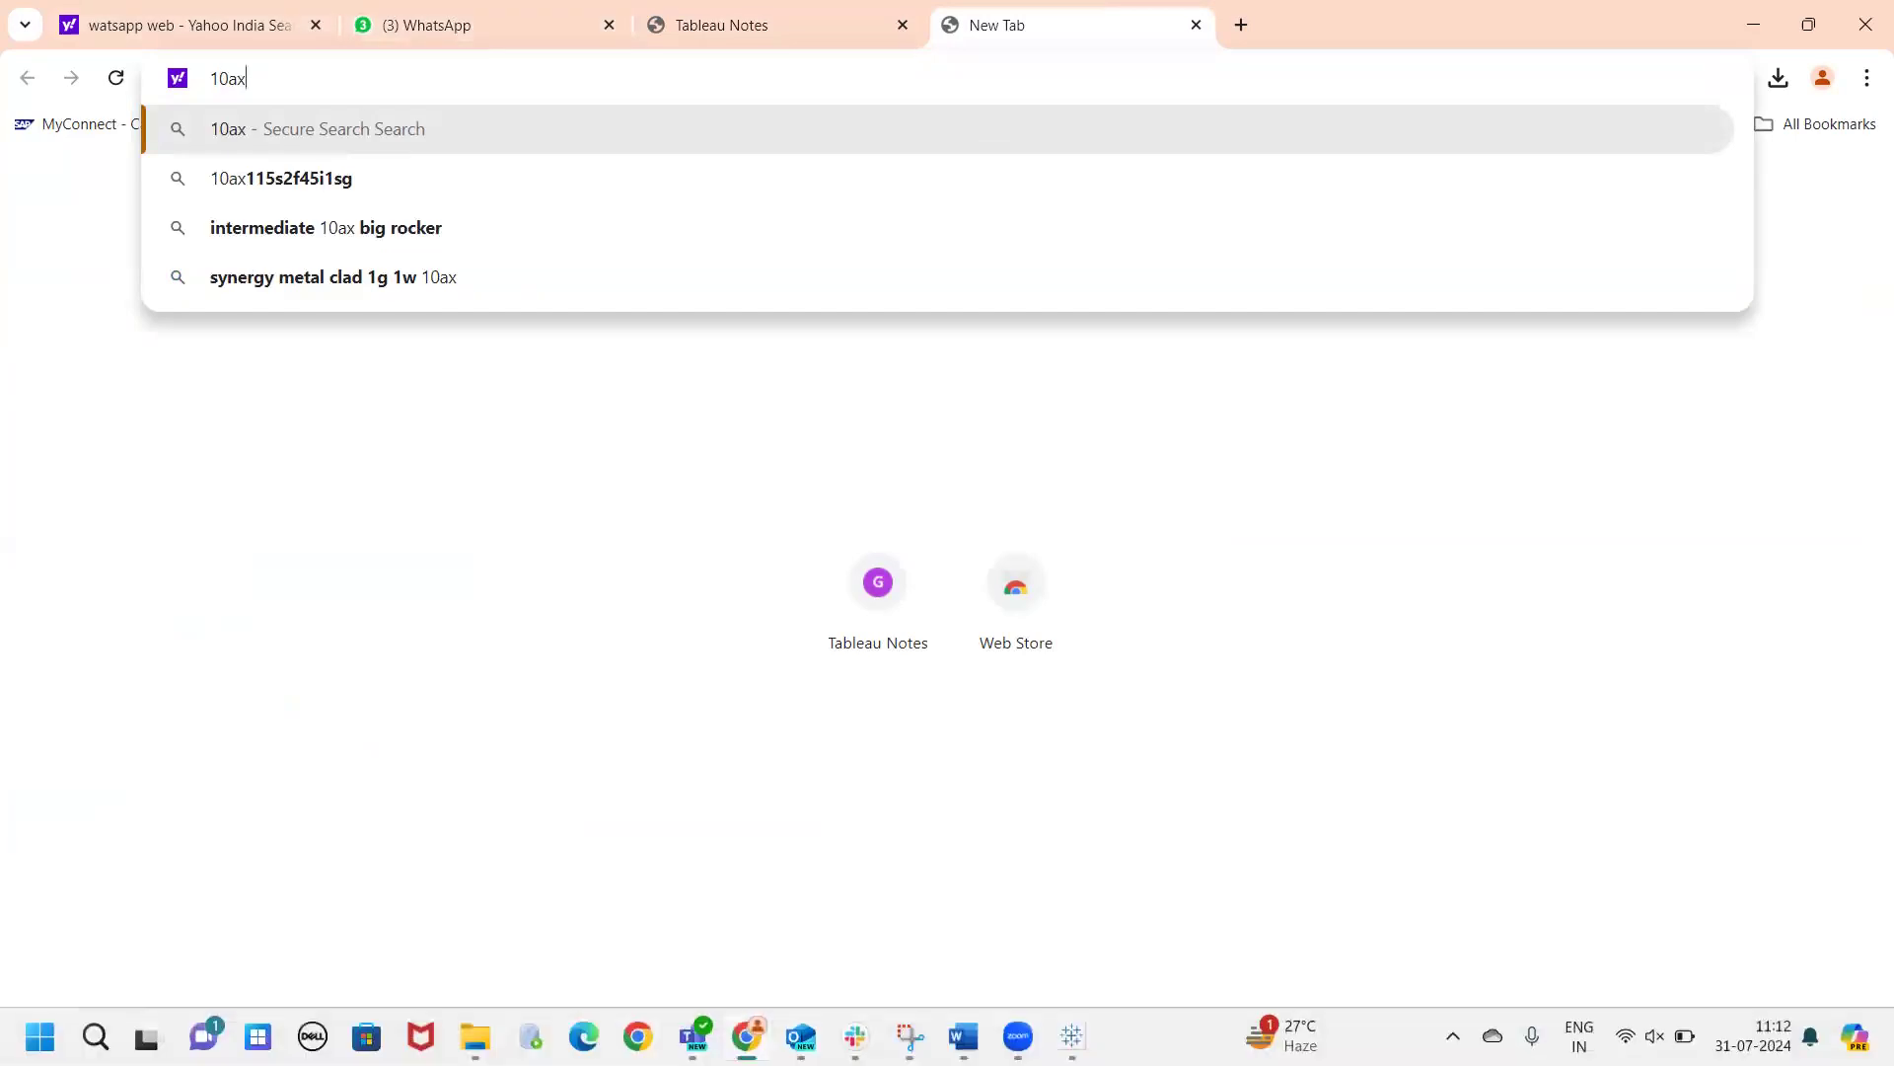
pyautogui.click(637, 1036)
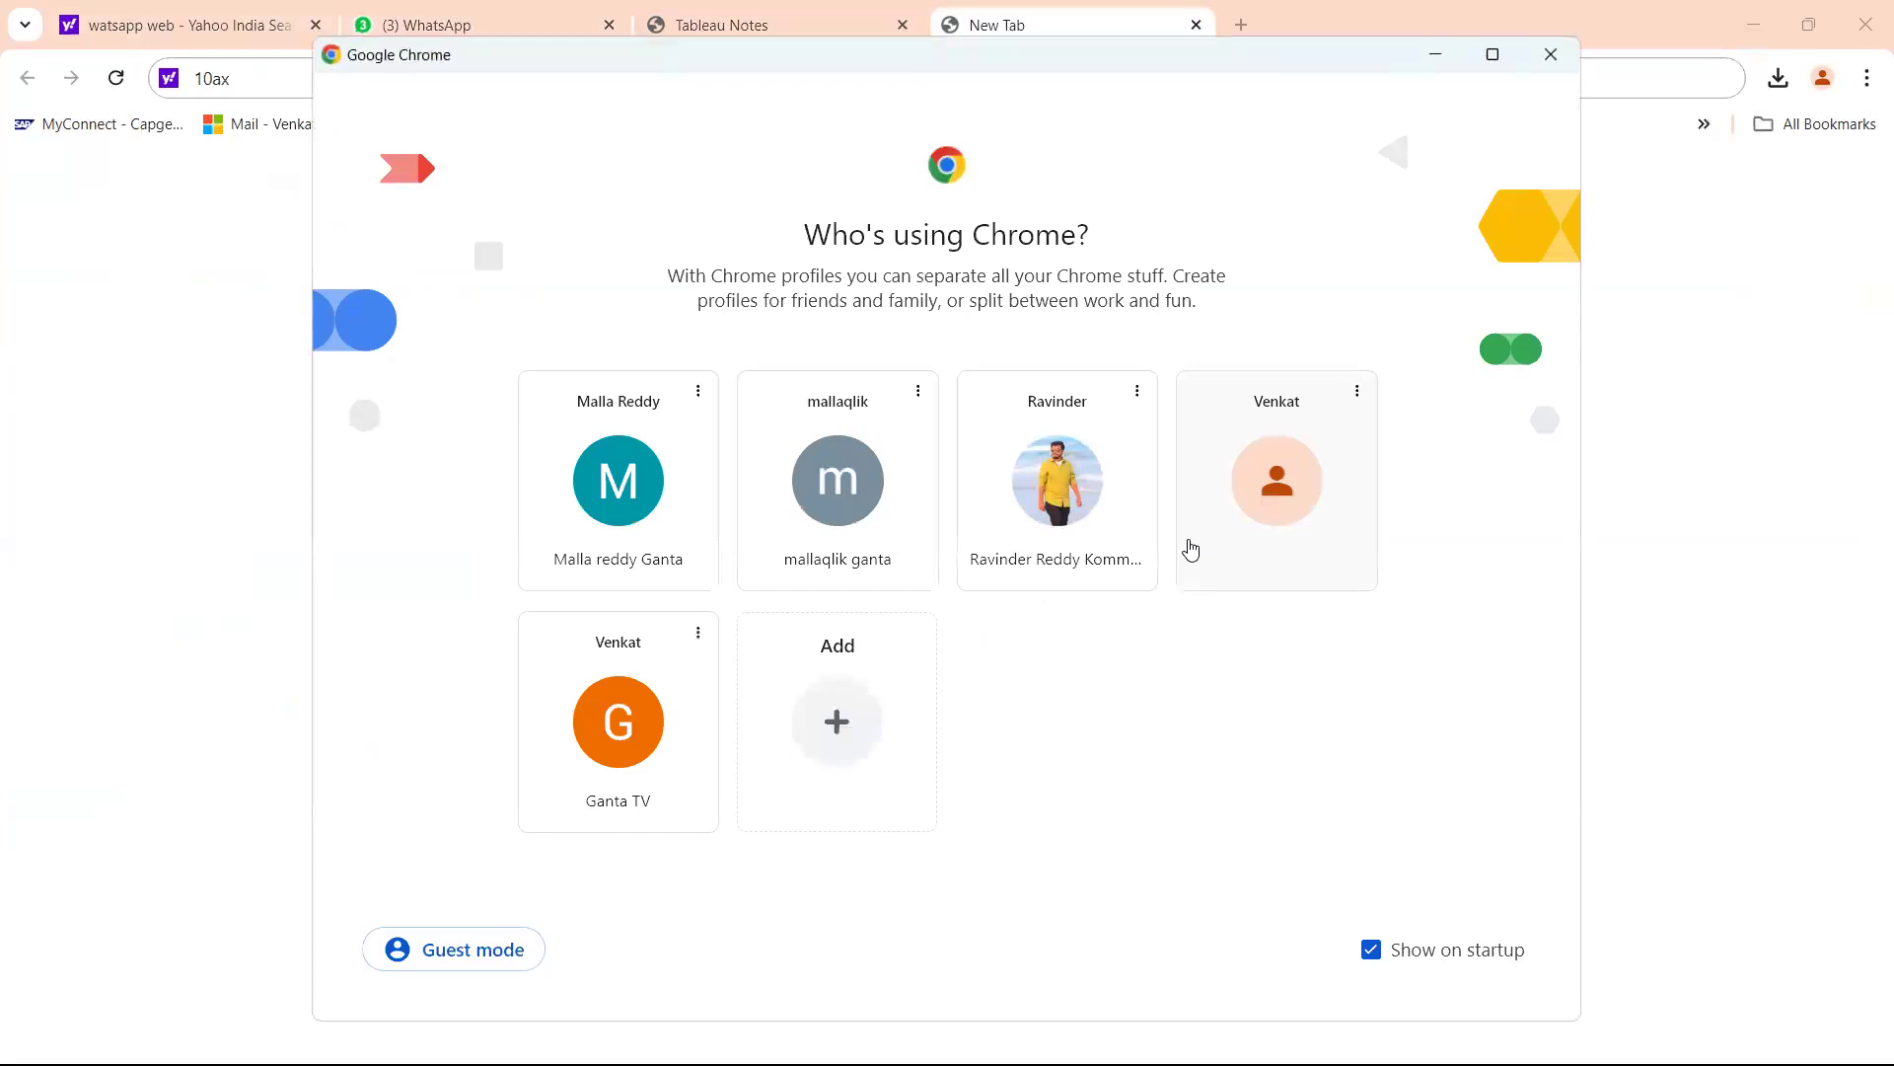
pyautogui.click(1191, 549)
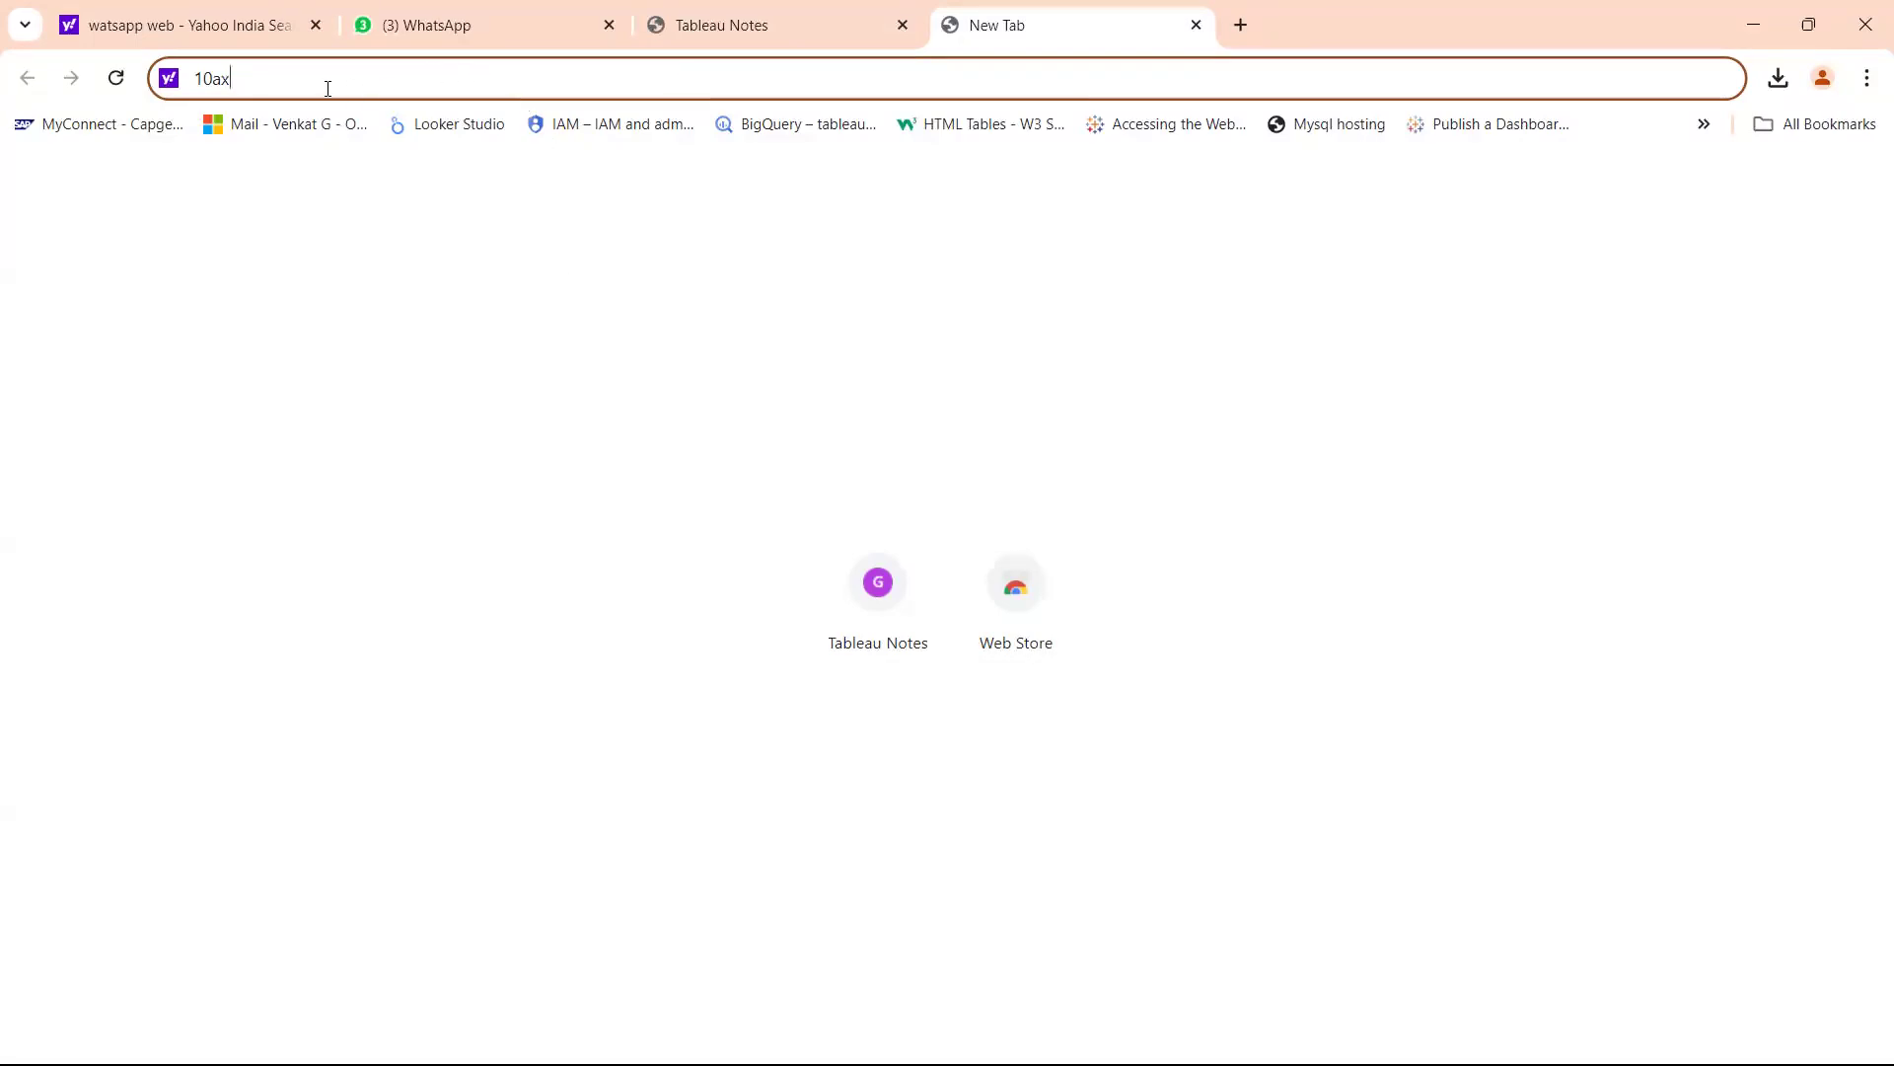
# Search WhatsApp Web chats for 10ax and open the chat holding the Tableau link.
pyautogui.click(443, 33)
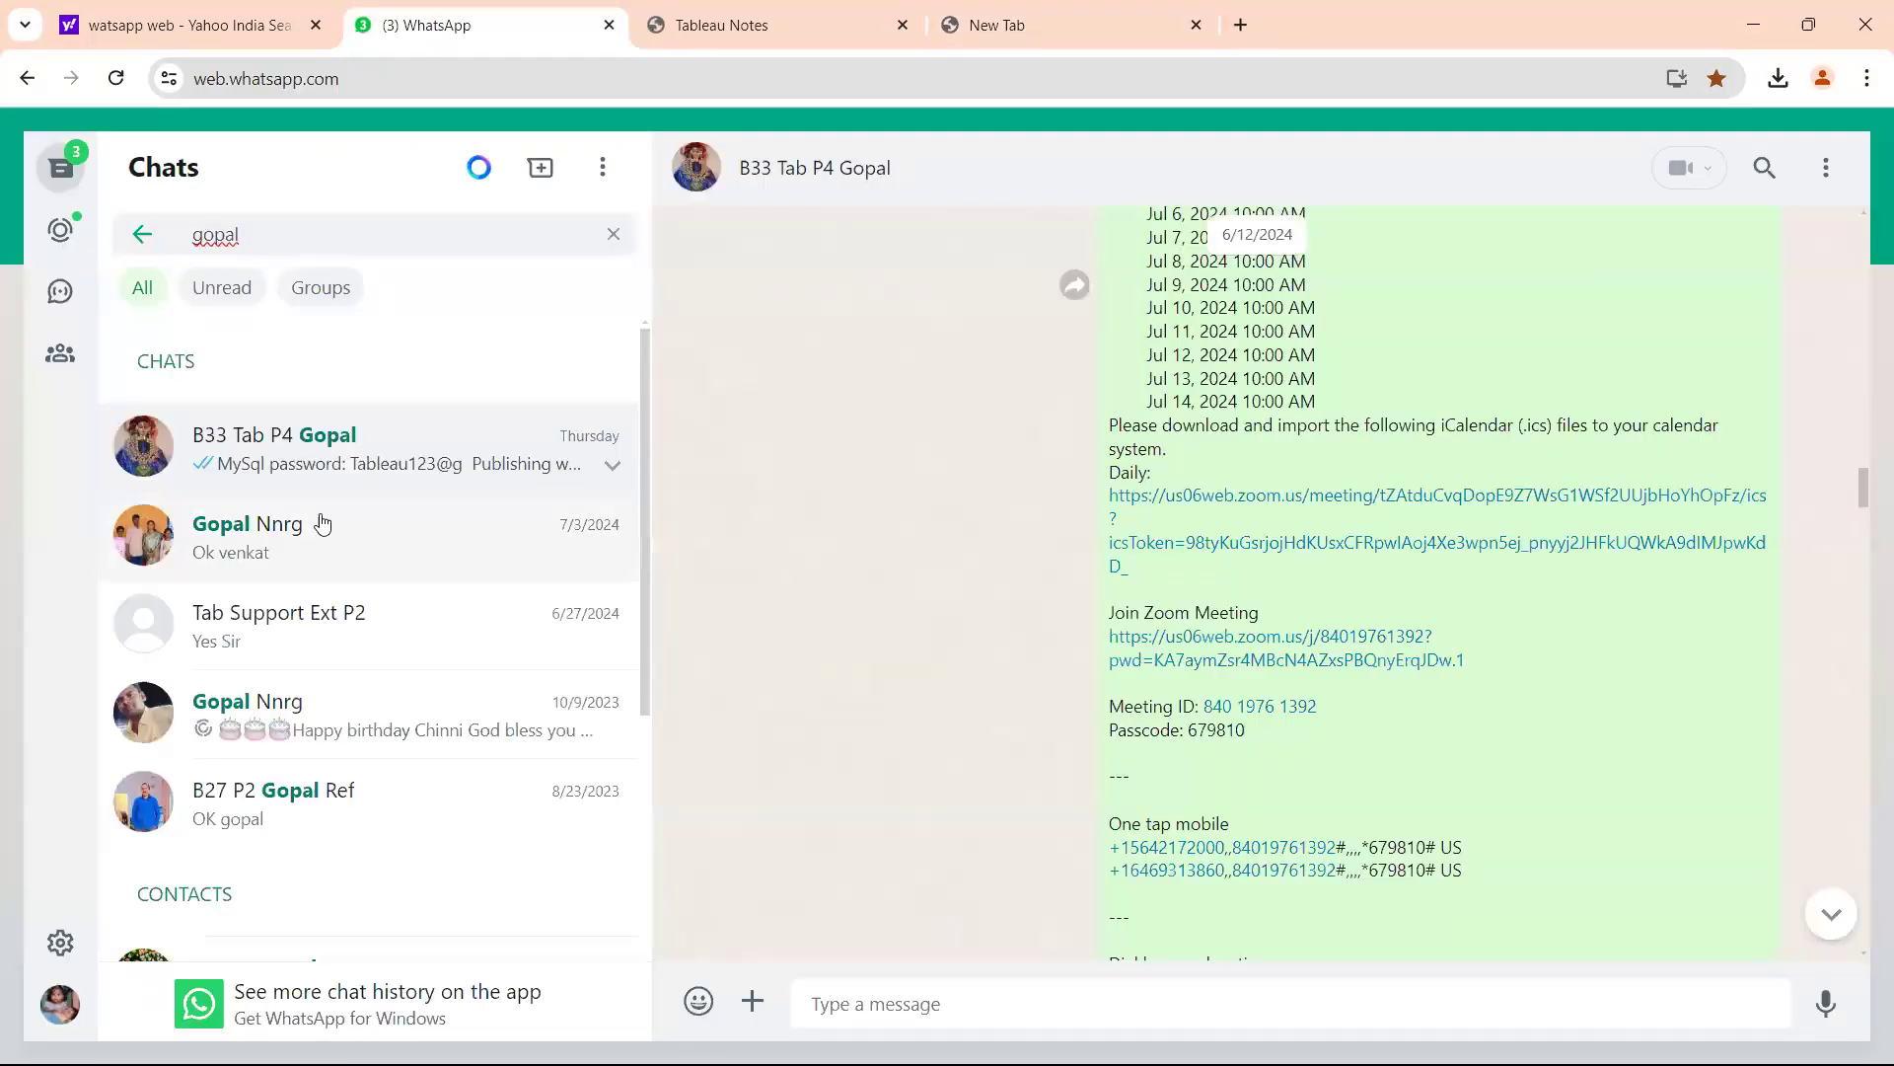
pyautogui.click(632, 236)
pyautogui.write('10ax')
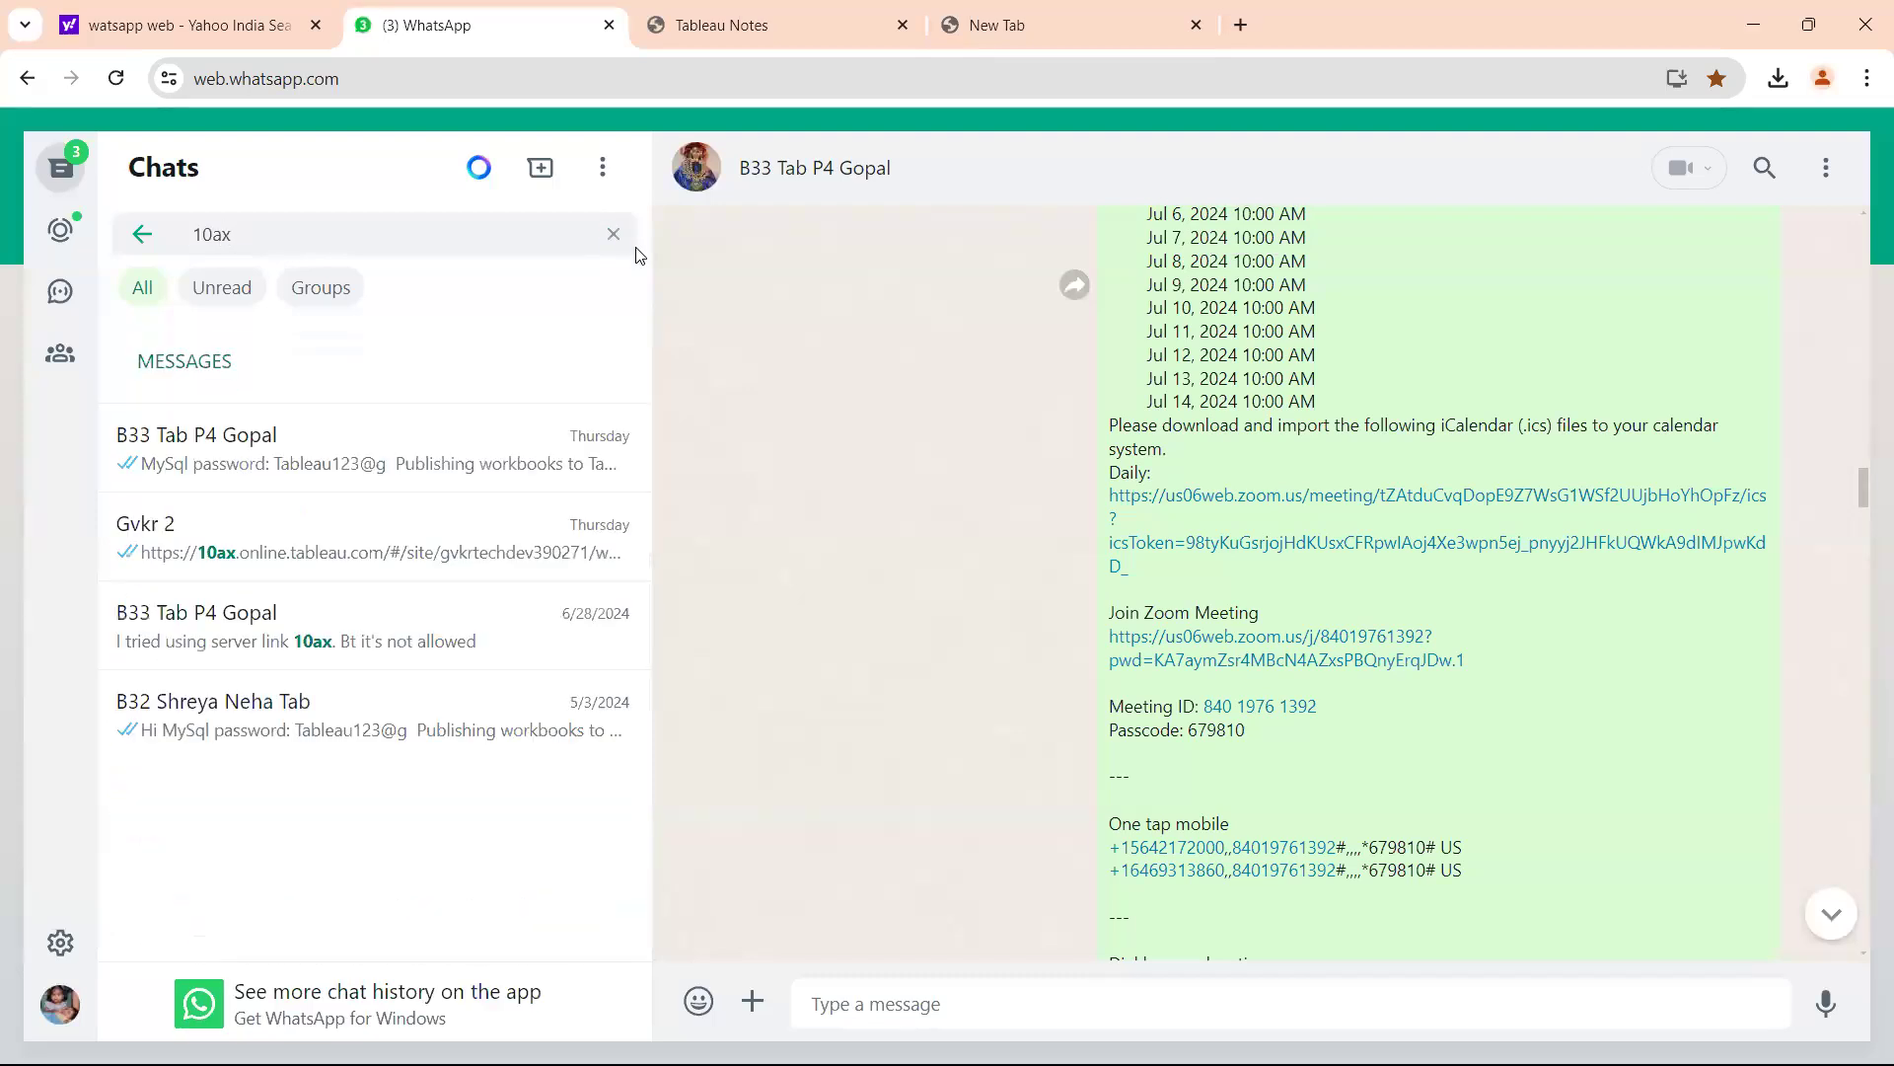
pyautogui.click(404, 567)
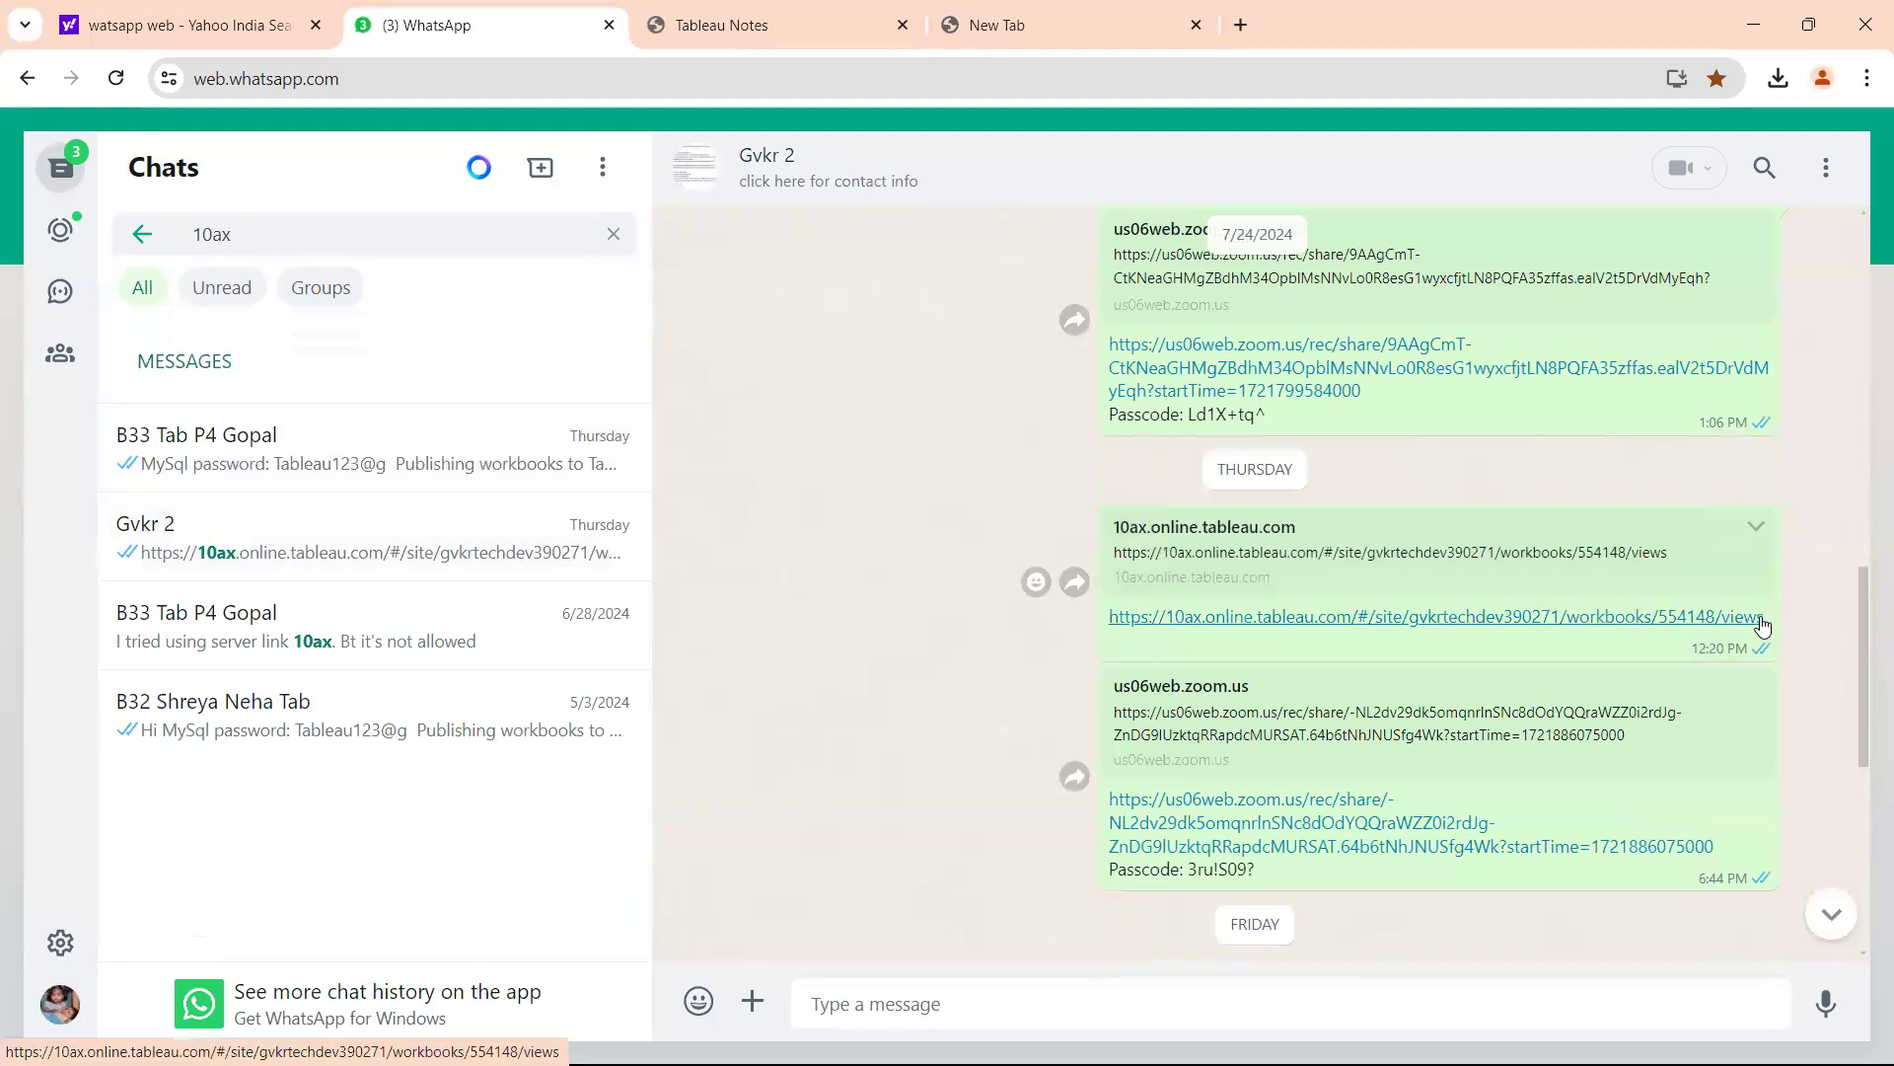
# Copy the 10ax.online.tableau.com workbook link address and return to Tableau's sign-in dialog.
pyautogui.rightClick(1288, 627)
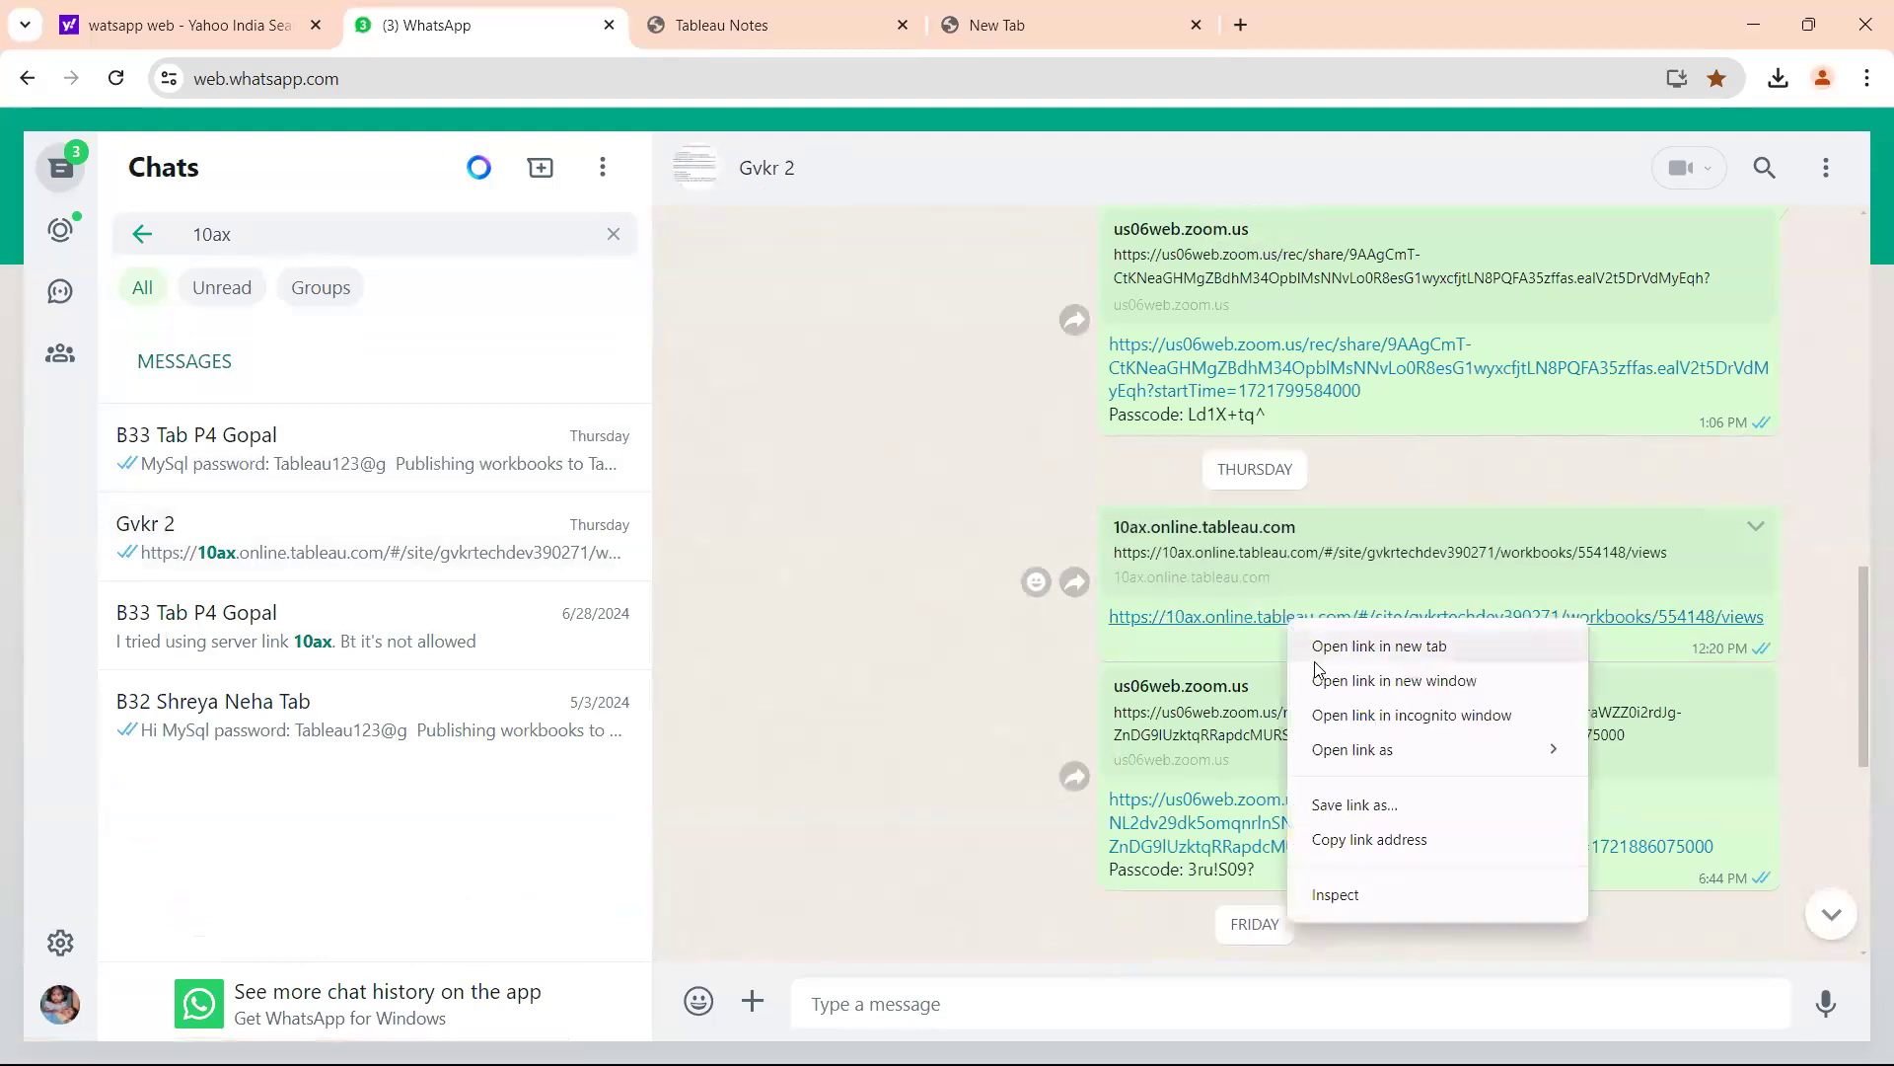
pyautogui.click(1368, 838)
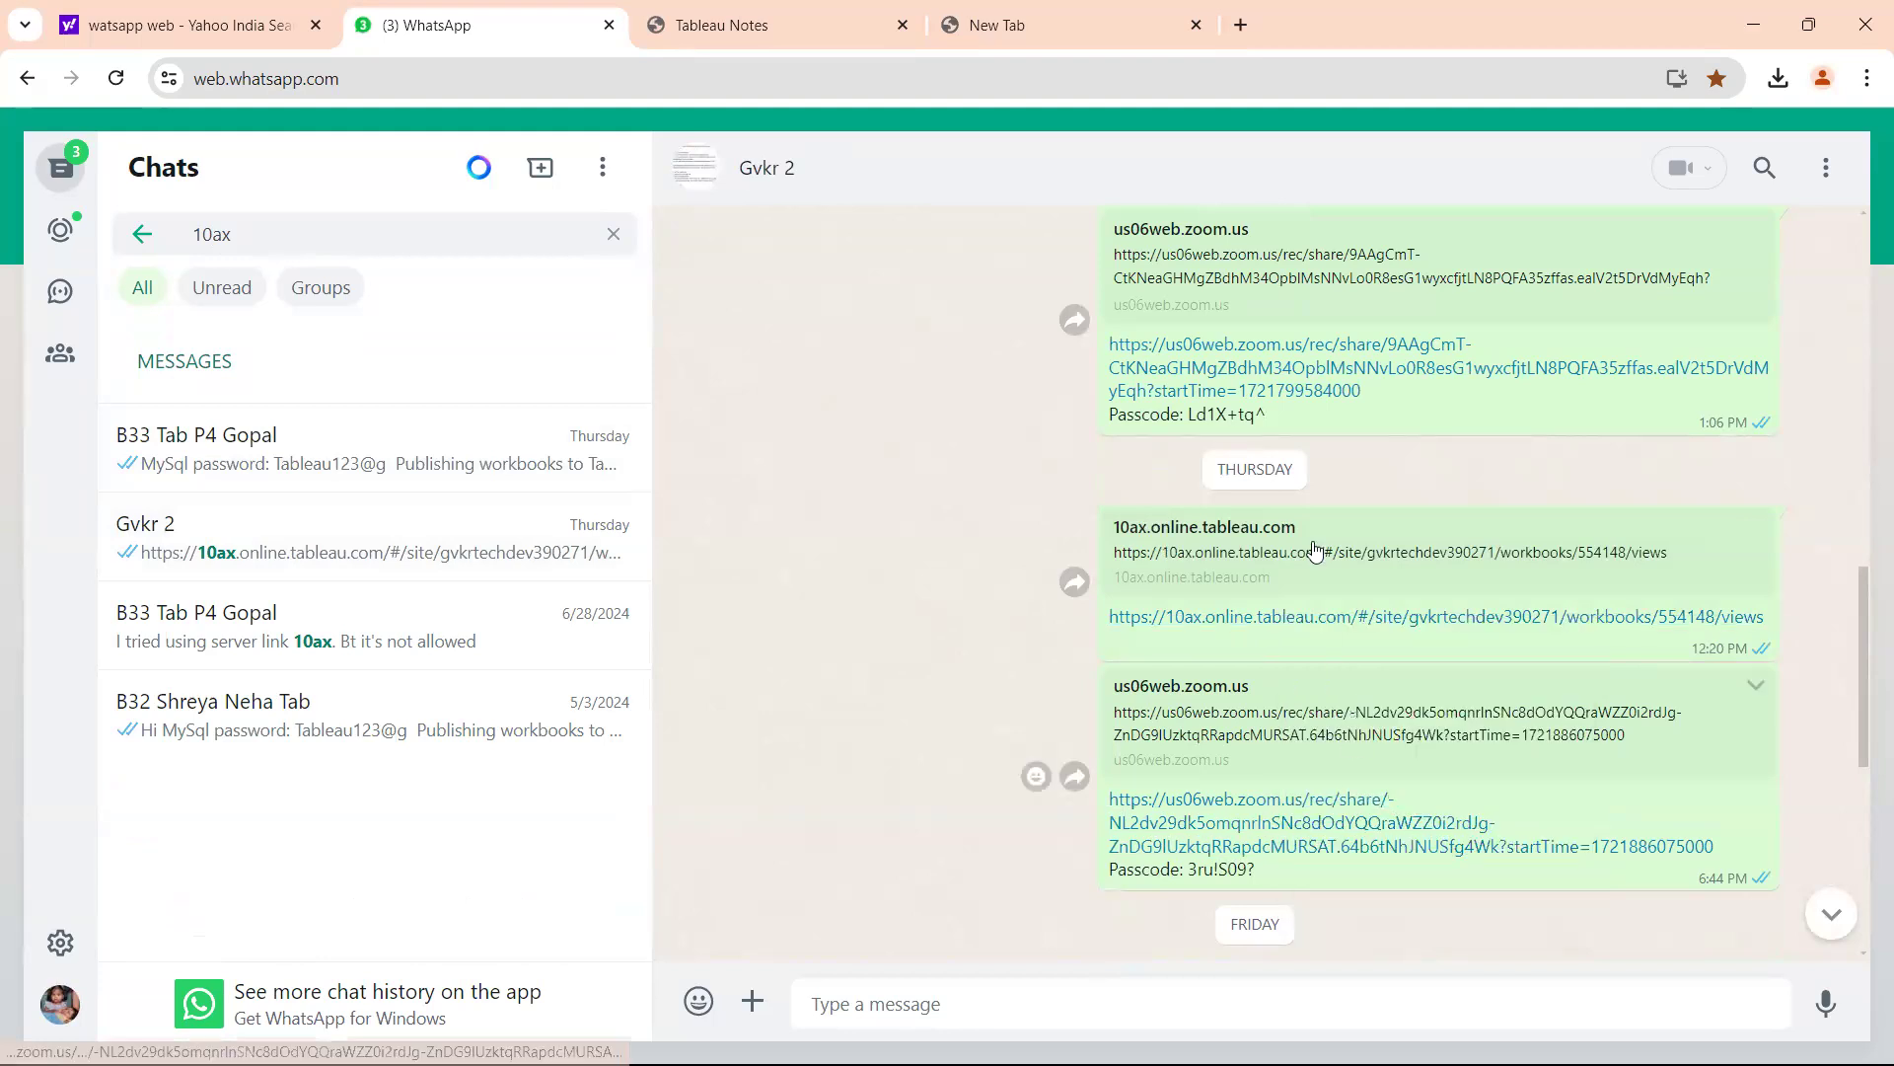
pyautogui.click(996, 25)
pyautogui.click(1072, 1044)
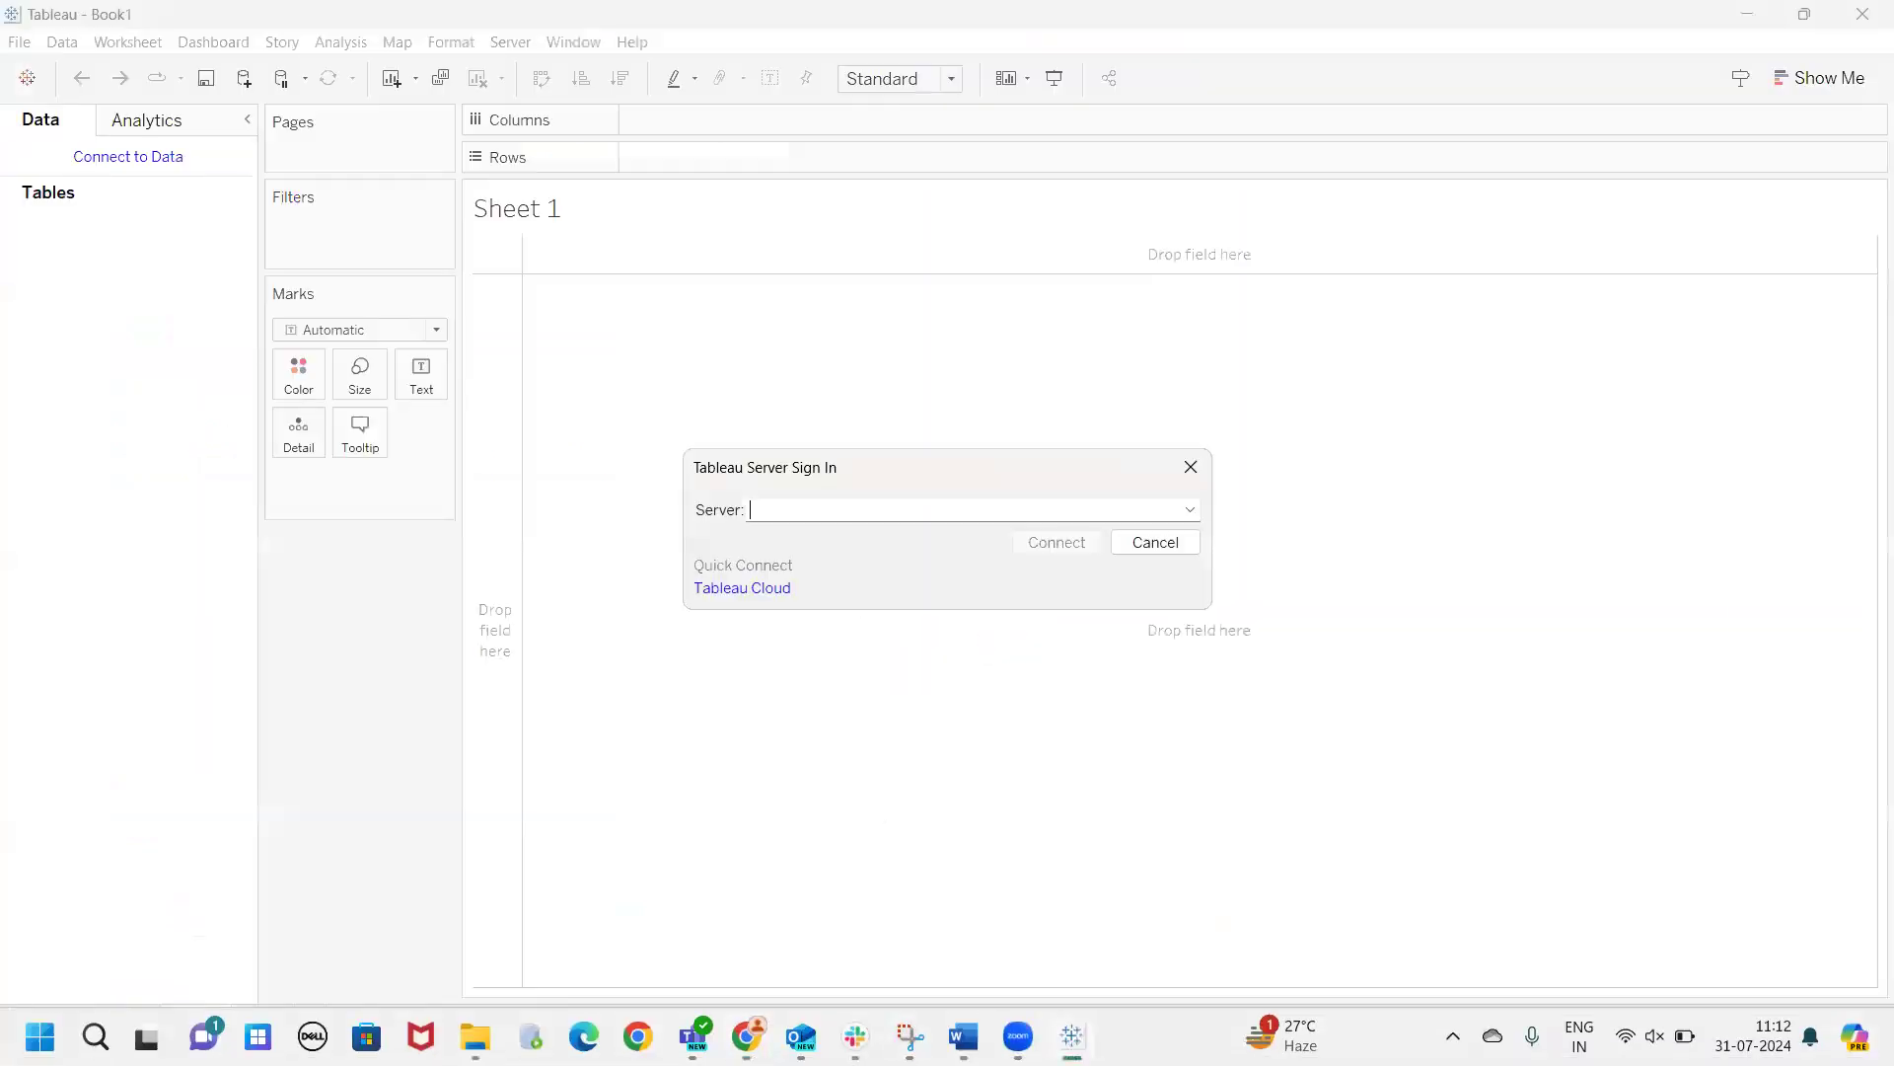
# Paste the 10ax.online.tableau.com address as the server and connect.
pyautogui.hotkey('ctrl', 'v')
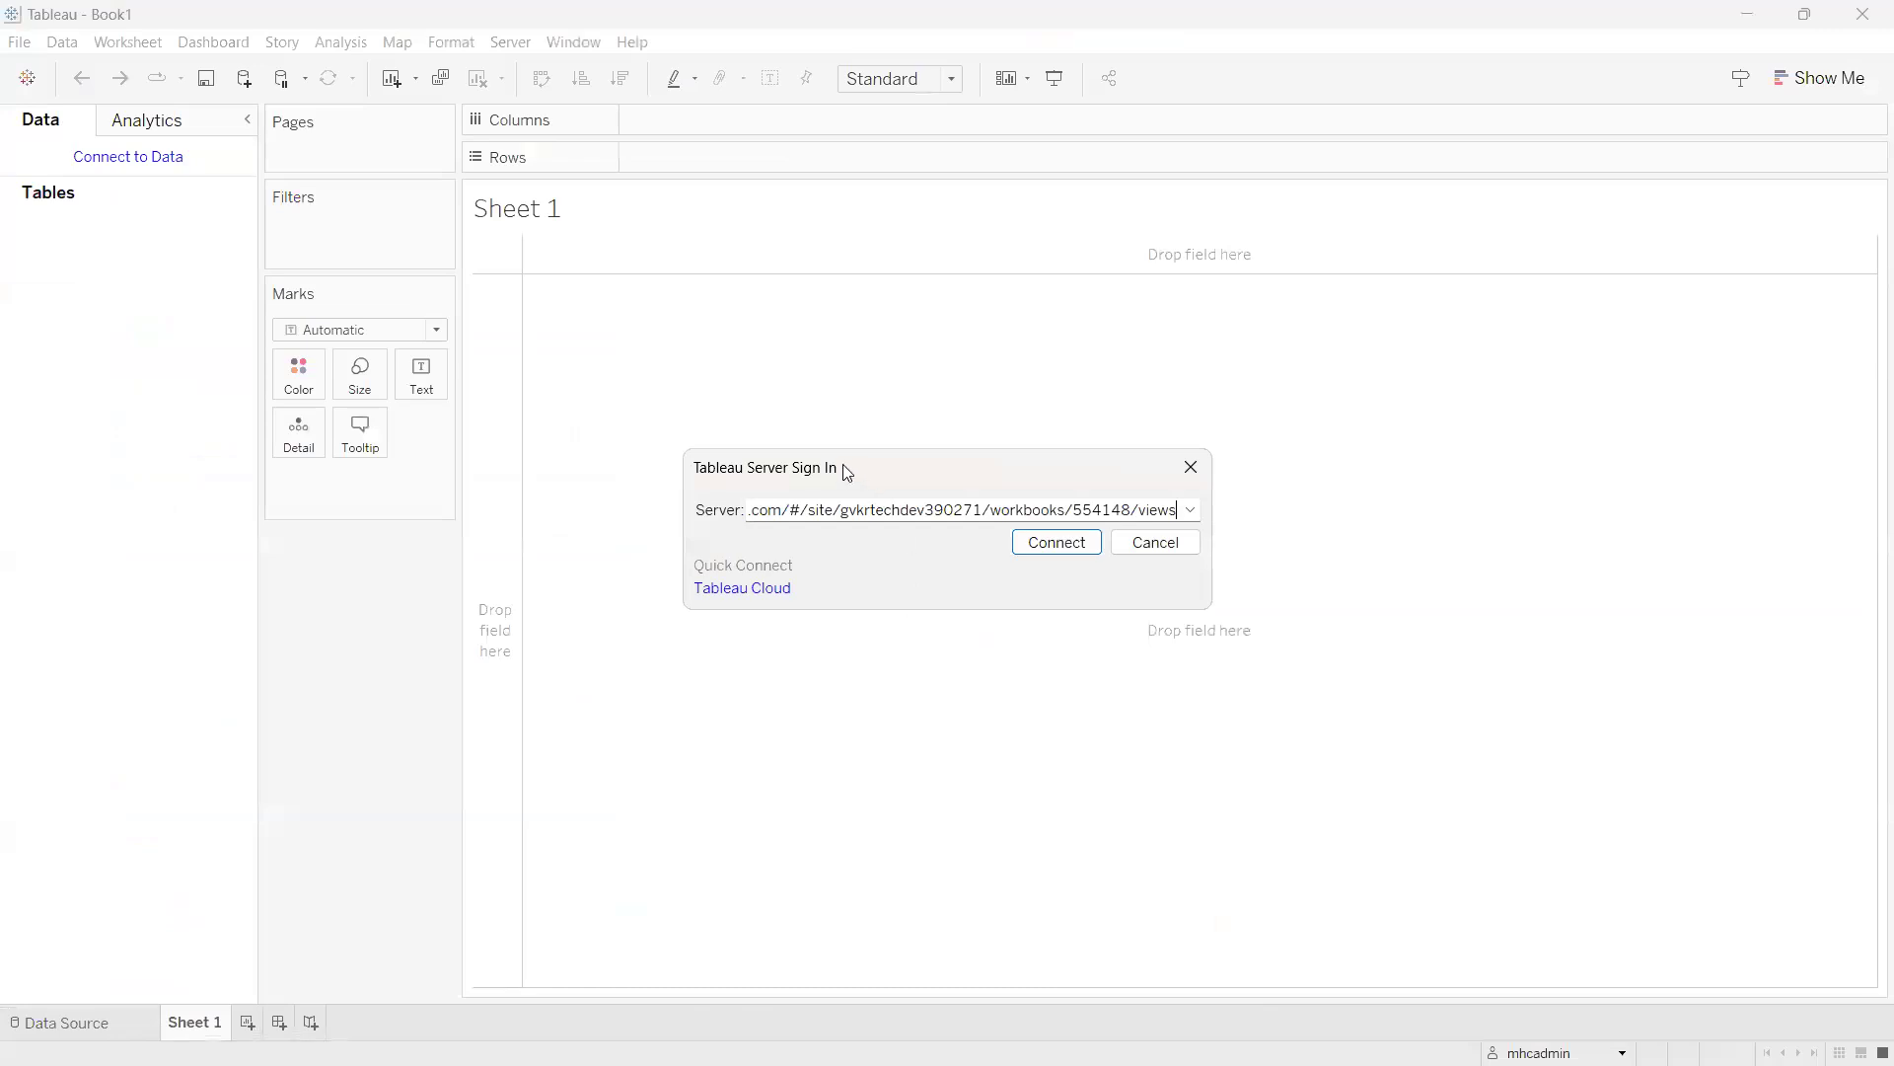
pyautogui.moveTo(850, 470); pyautogui.dragTo(890, 357)
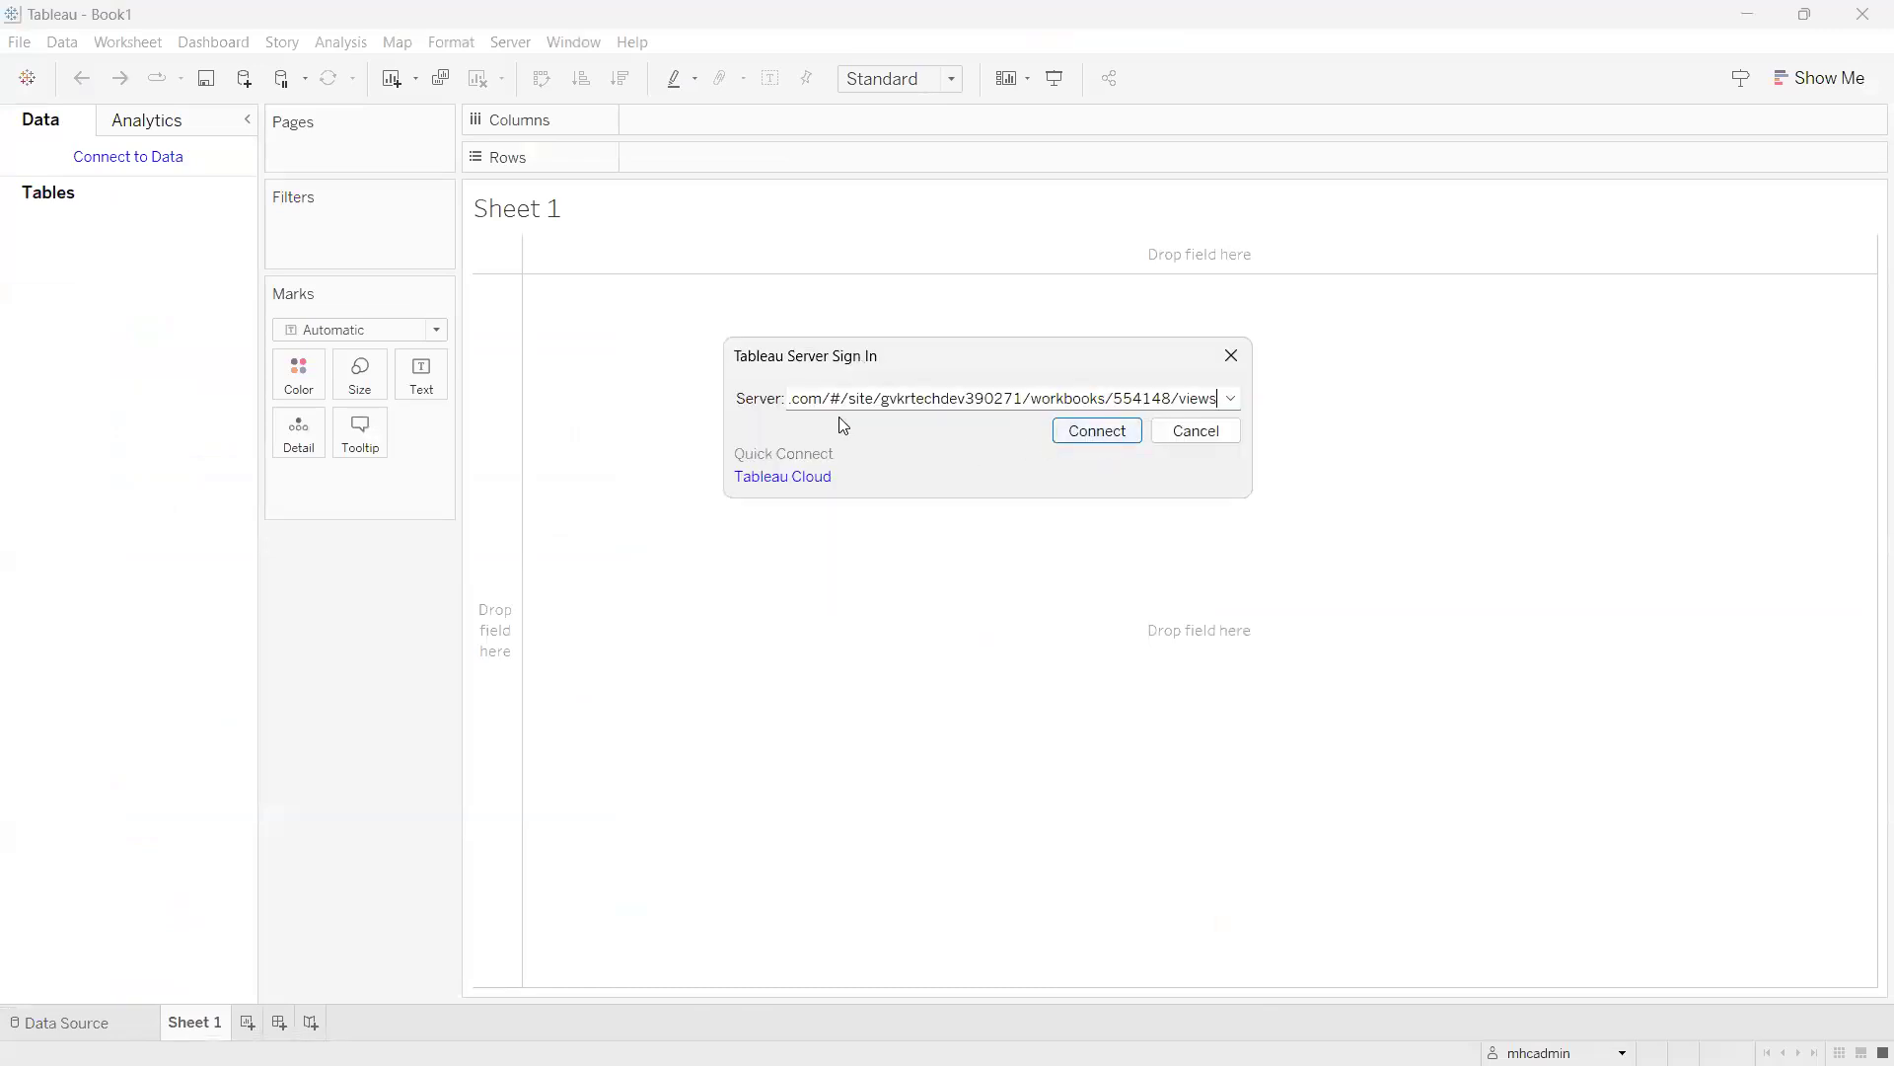
pyautogui.click(1104, 446)
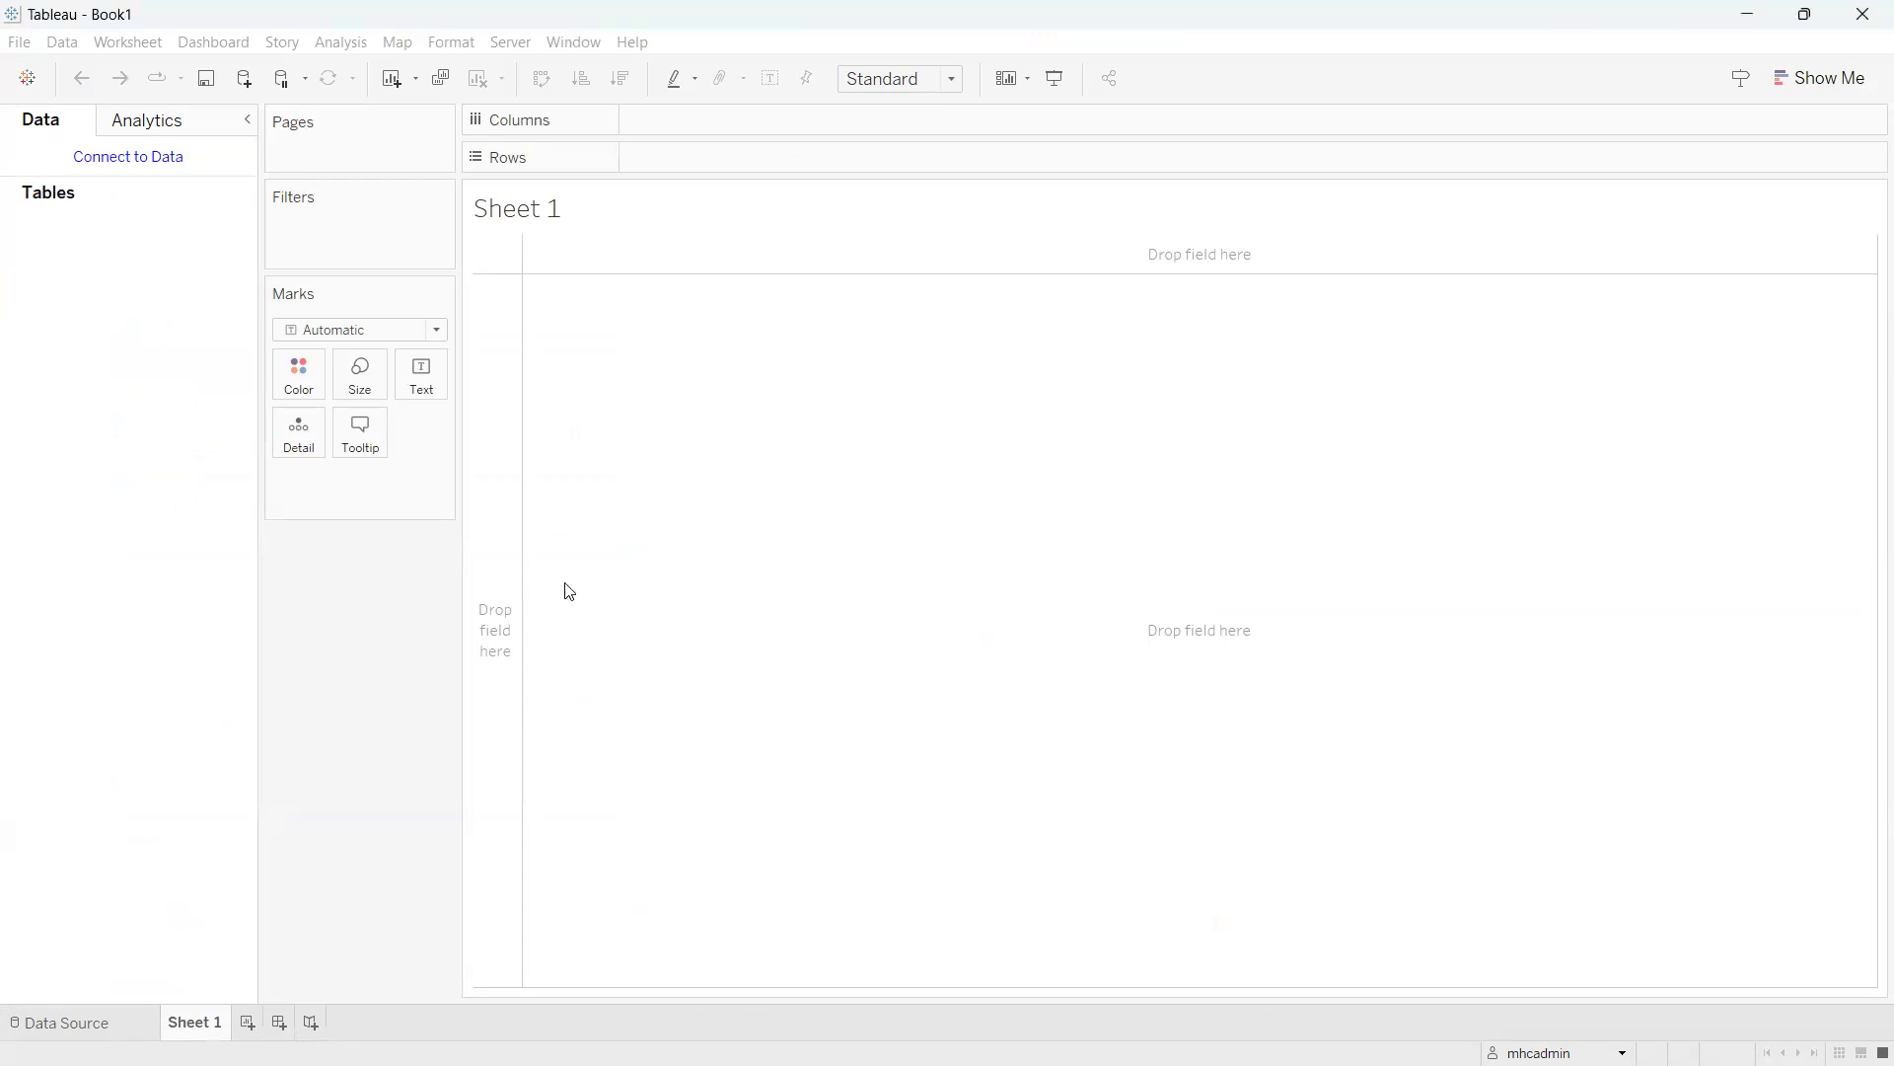
# Open B1 FAQ Workbook from the server, sorted by Modified, allowing its Custom SQL.
pyautogui.click(511, 43)
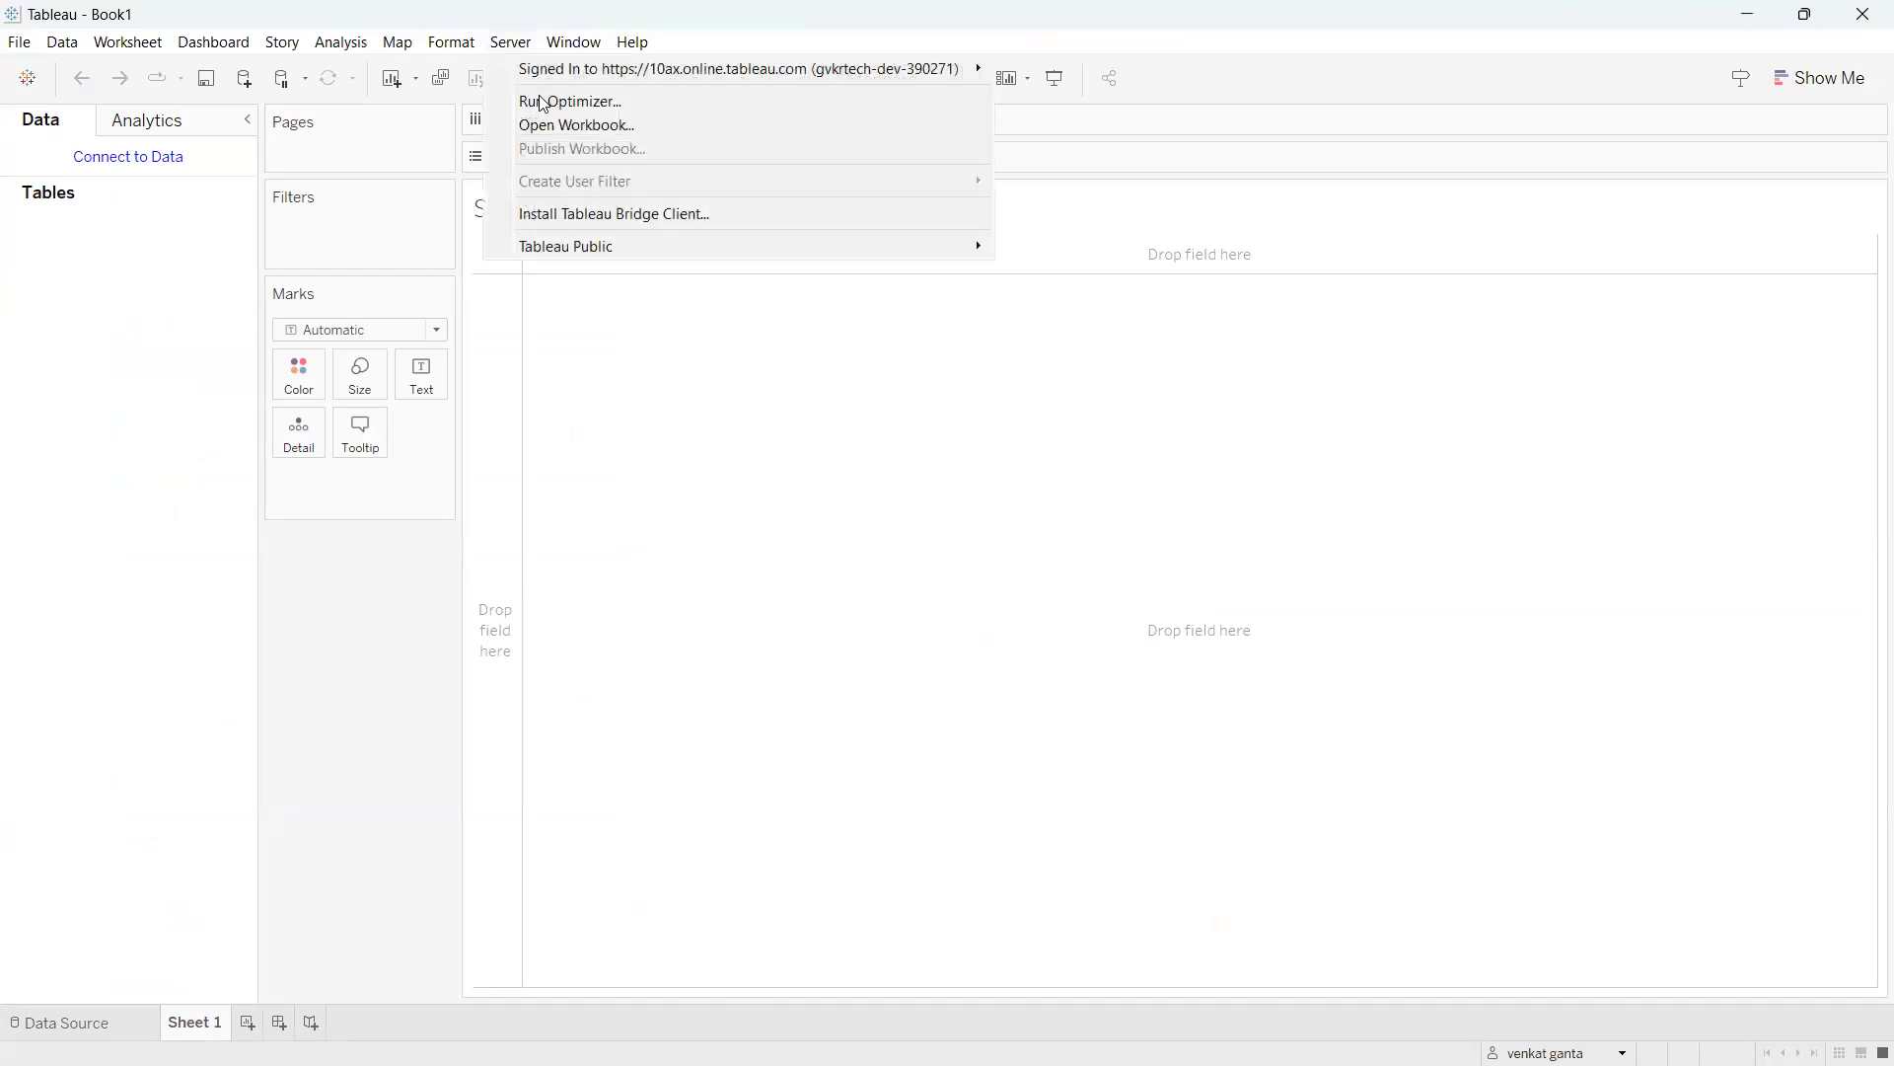
pyautogui.click(658, 126)
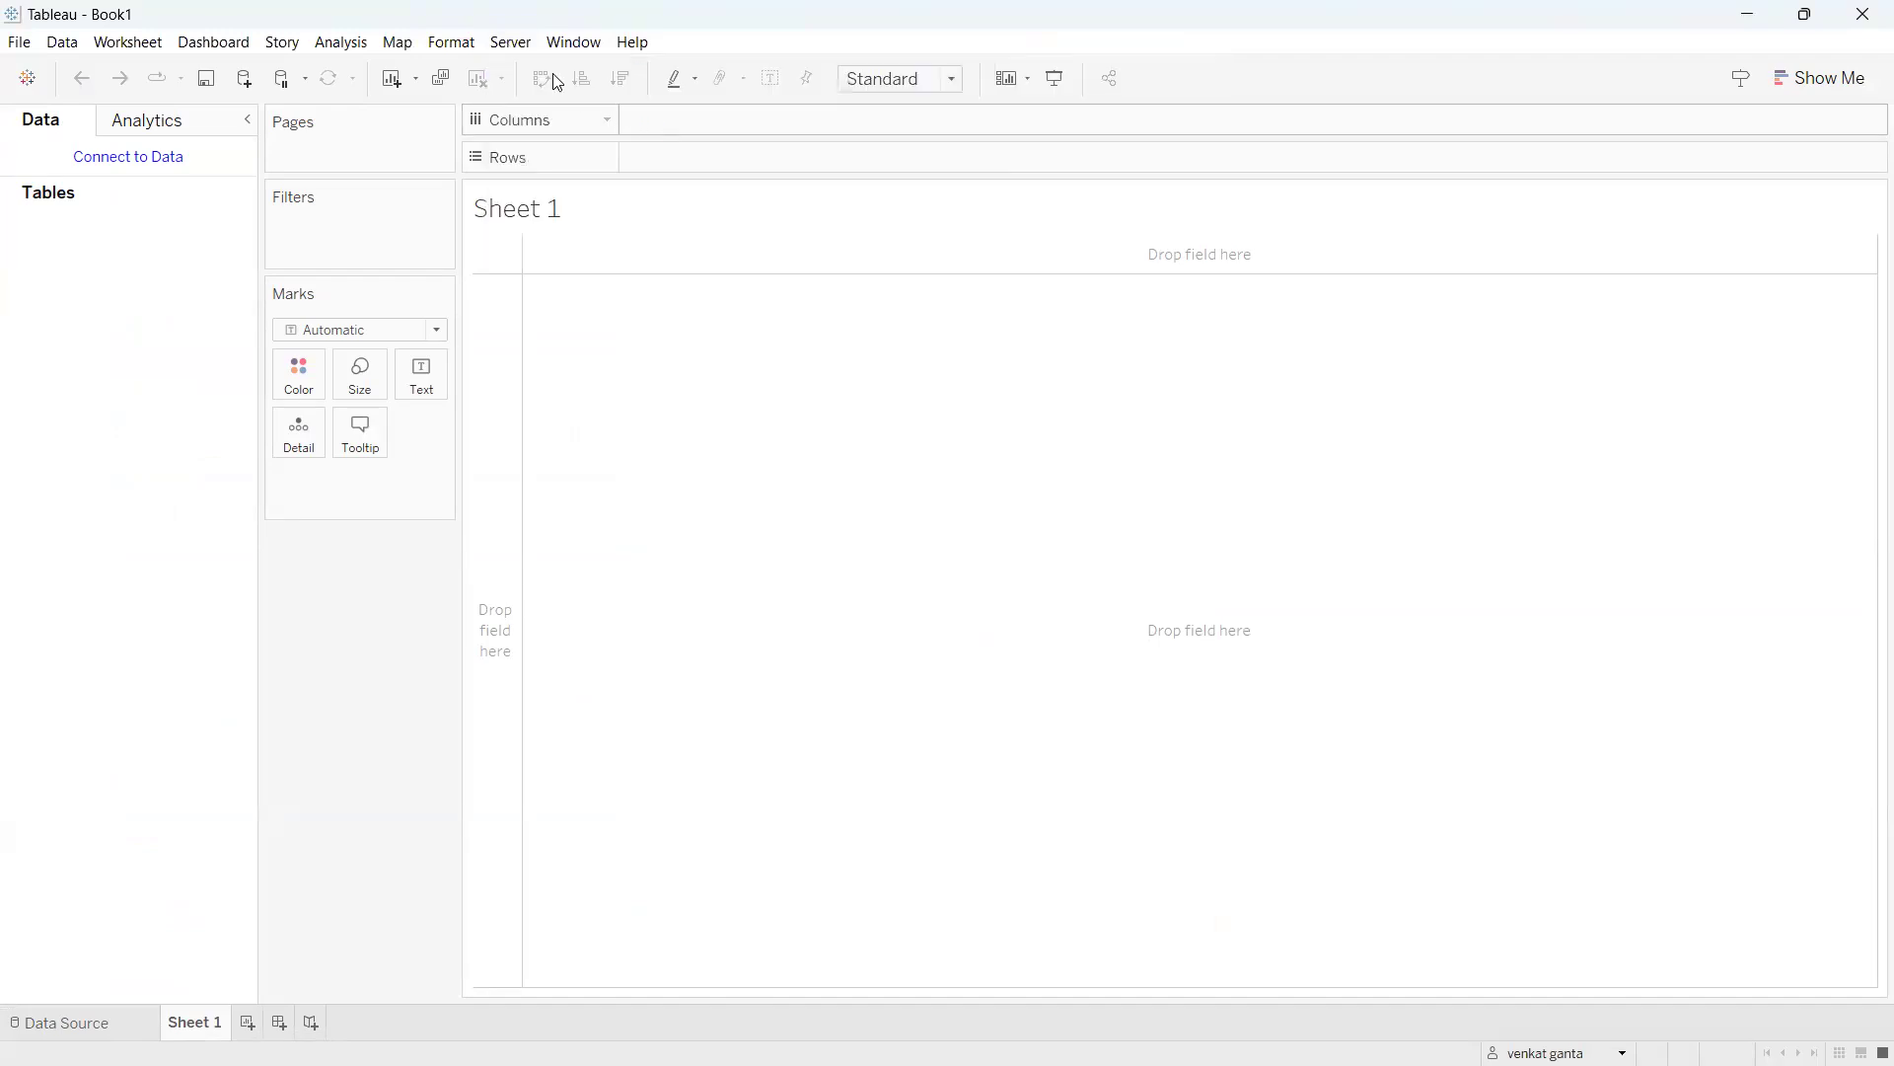
pyautogui.click(1086, 383)
pyautogui.click(1085, 383)
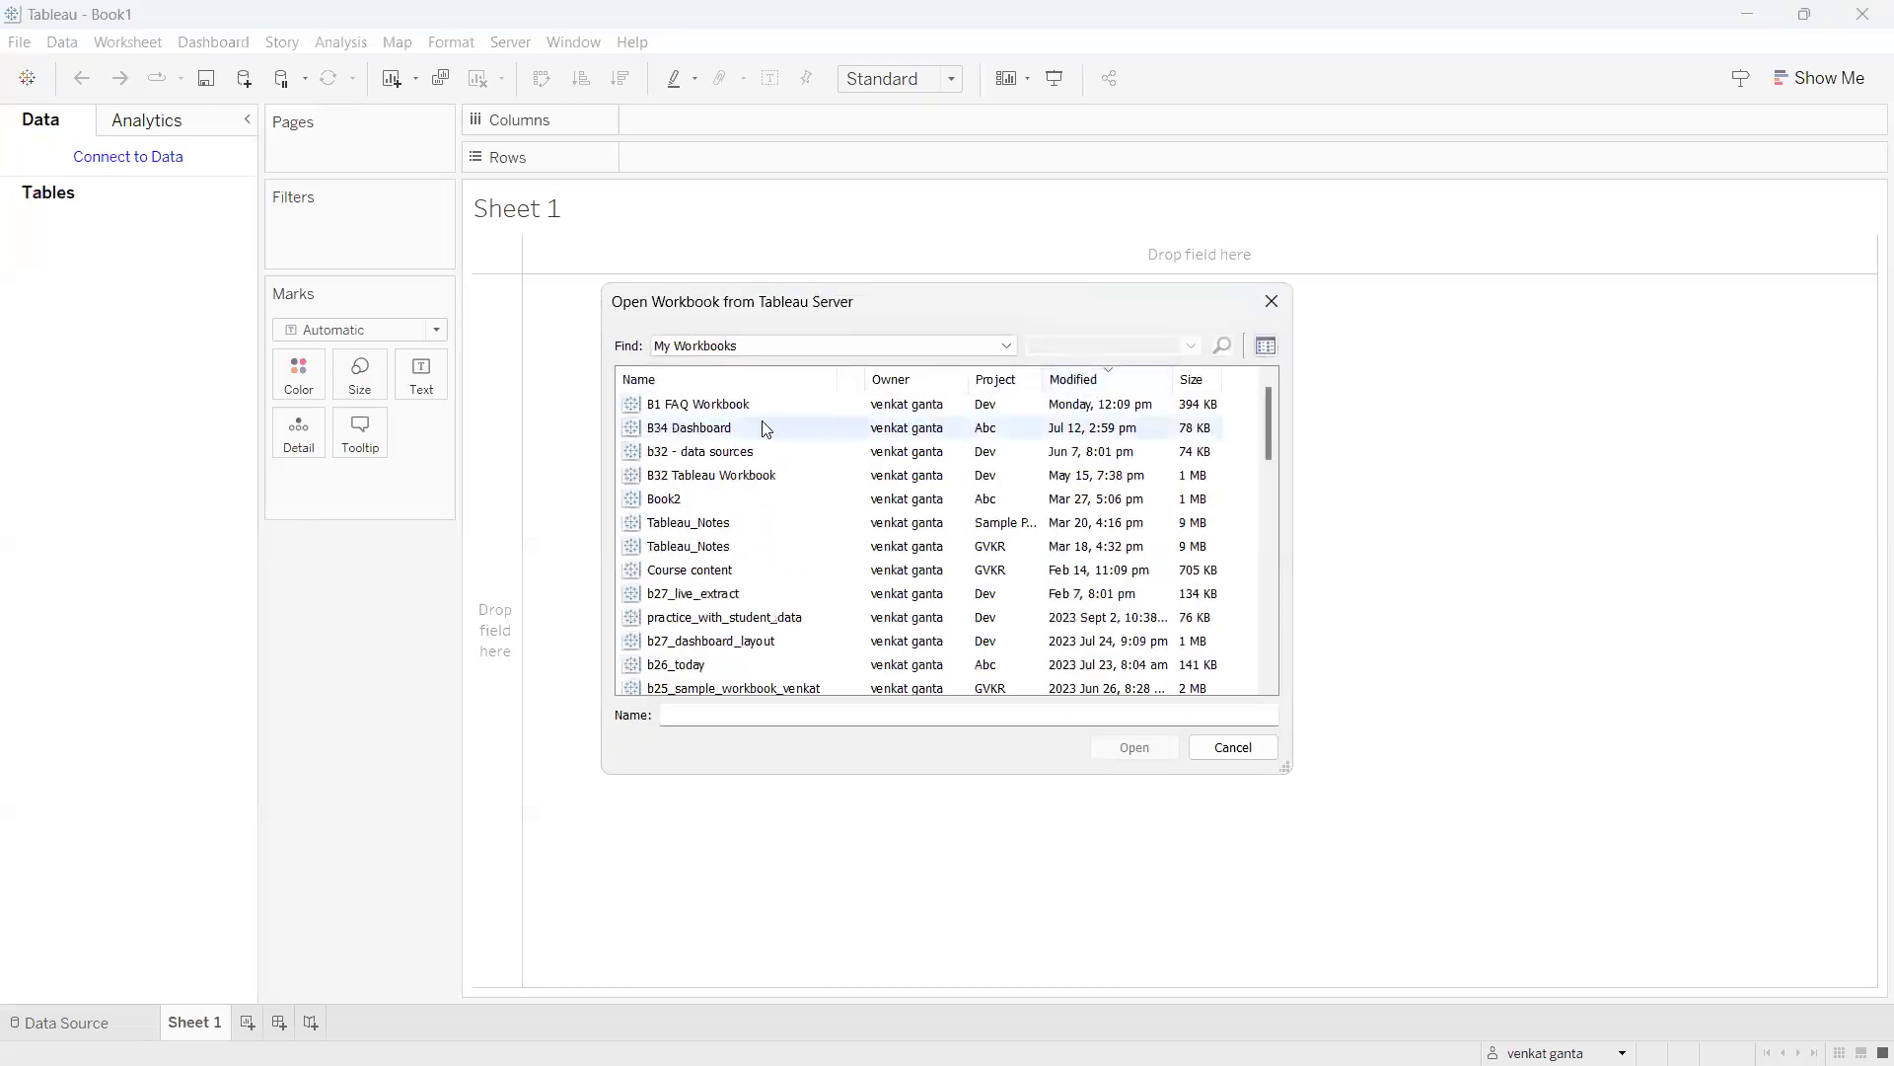
pyautogui.click(716, 405)
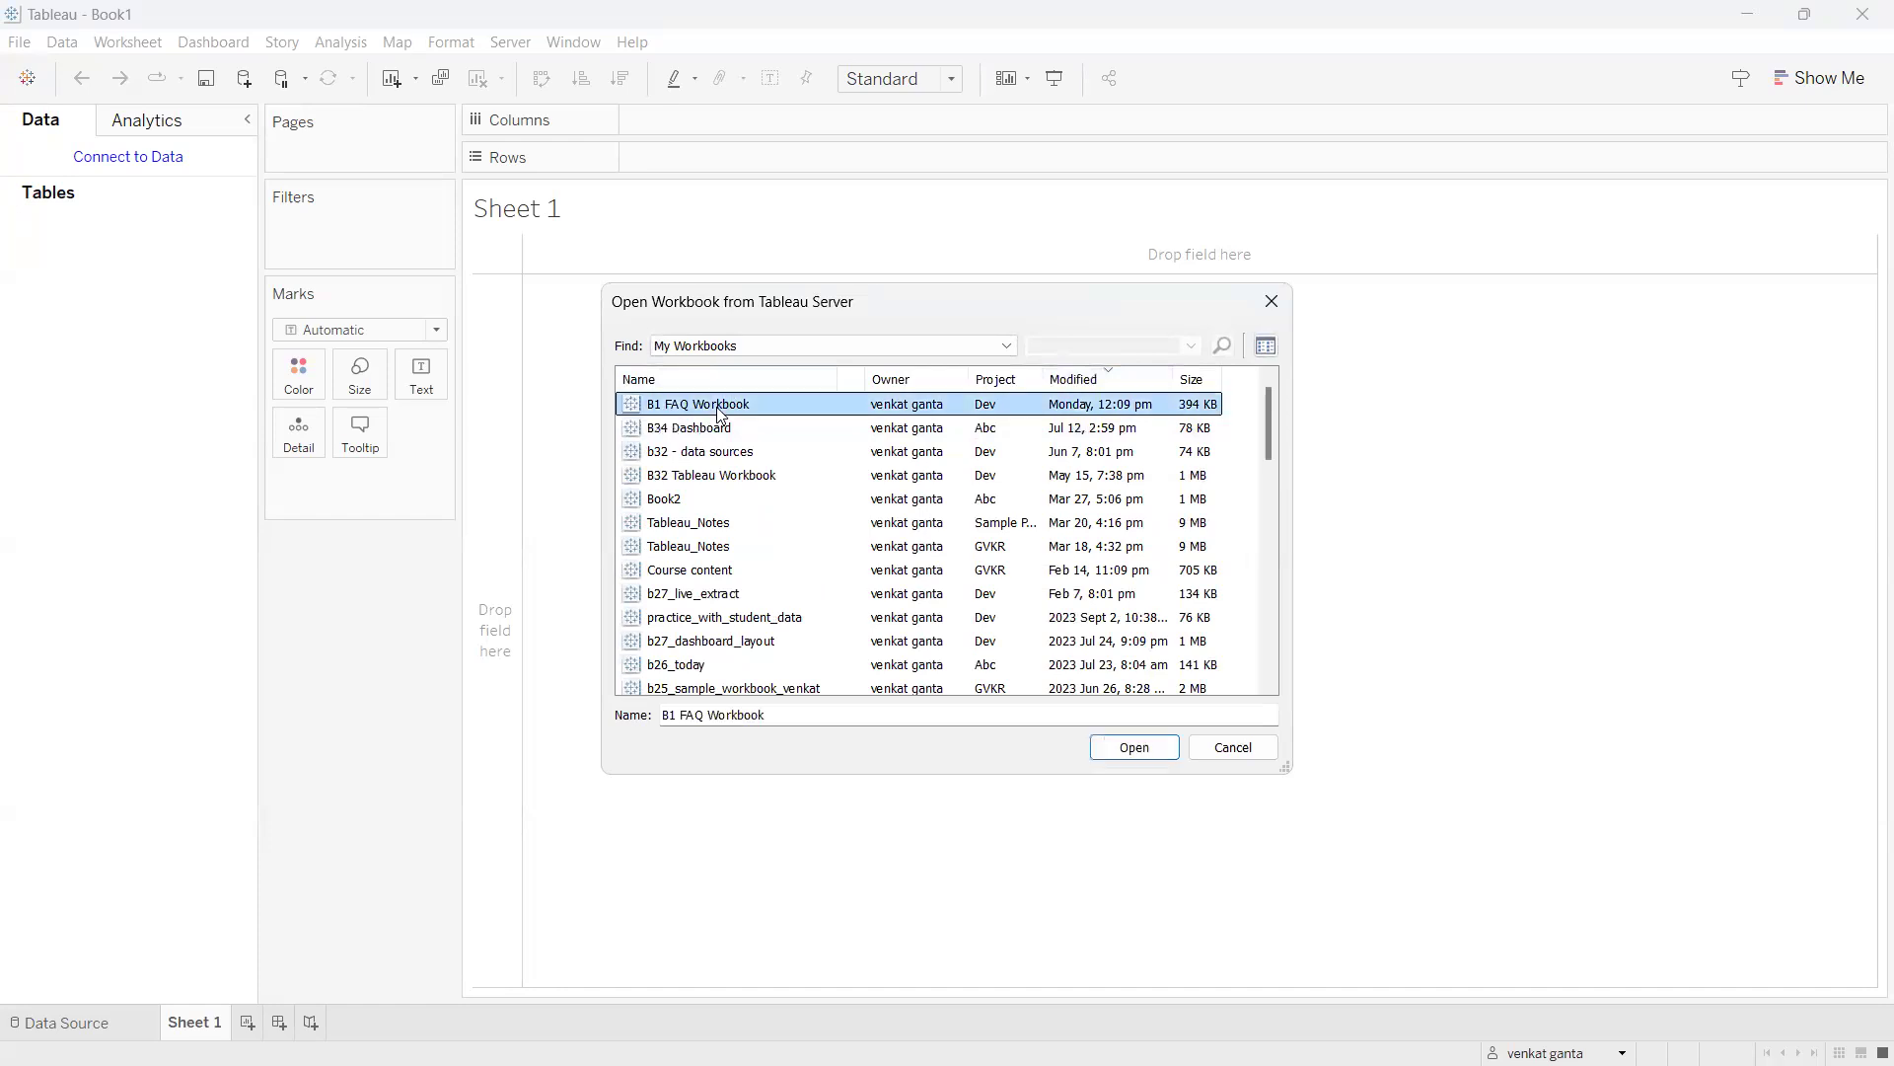
pyautogui.click(1134, 748)
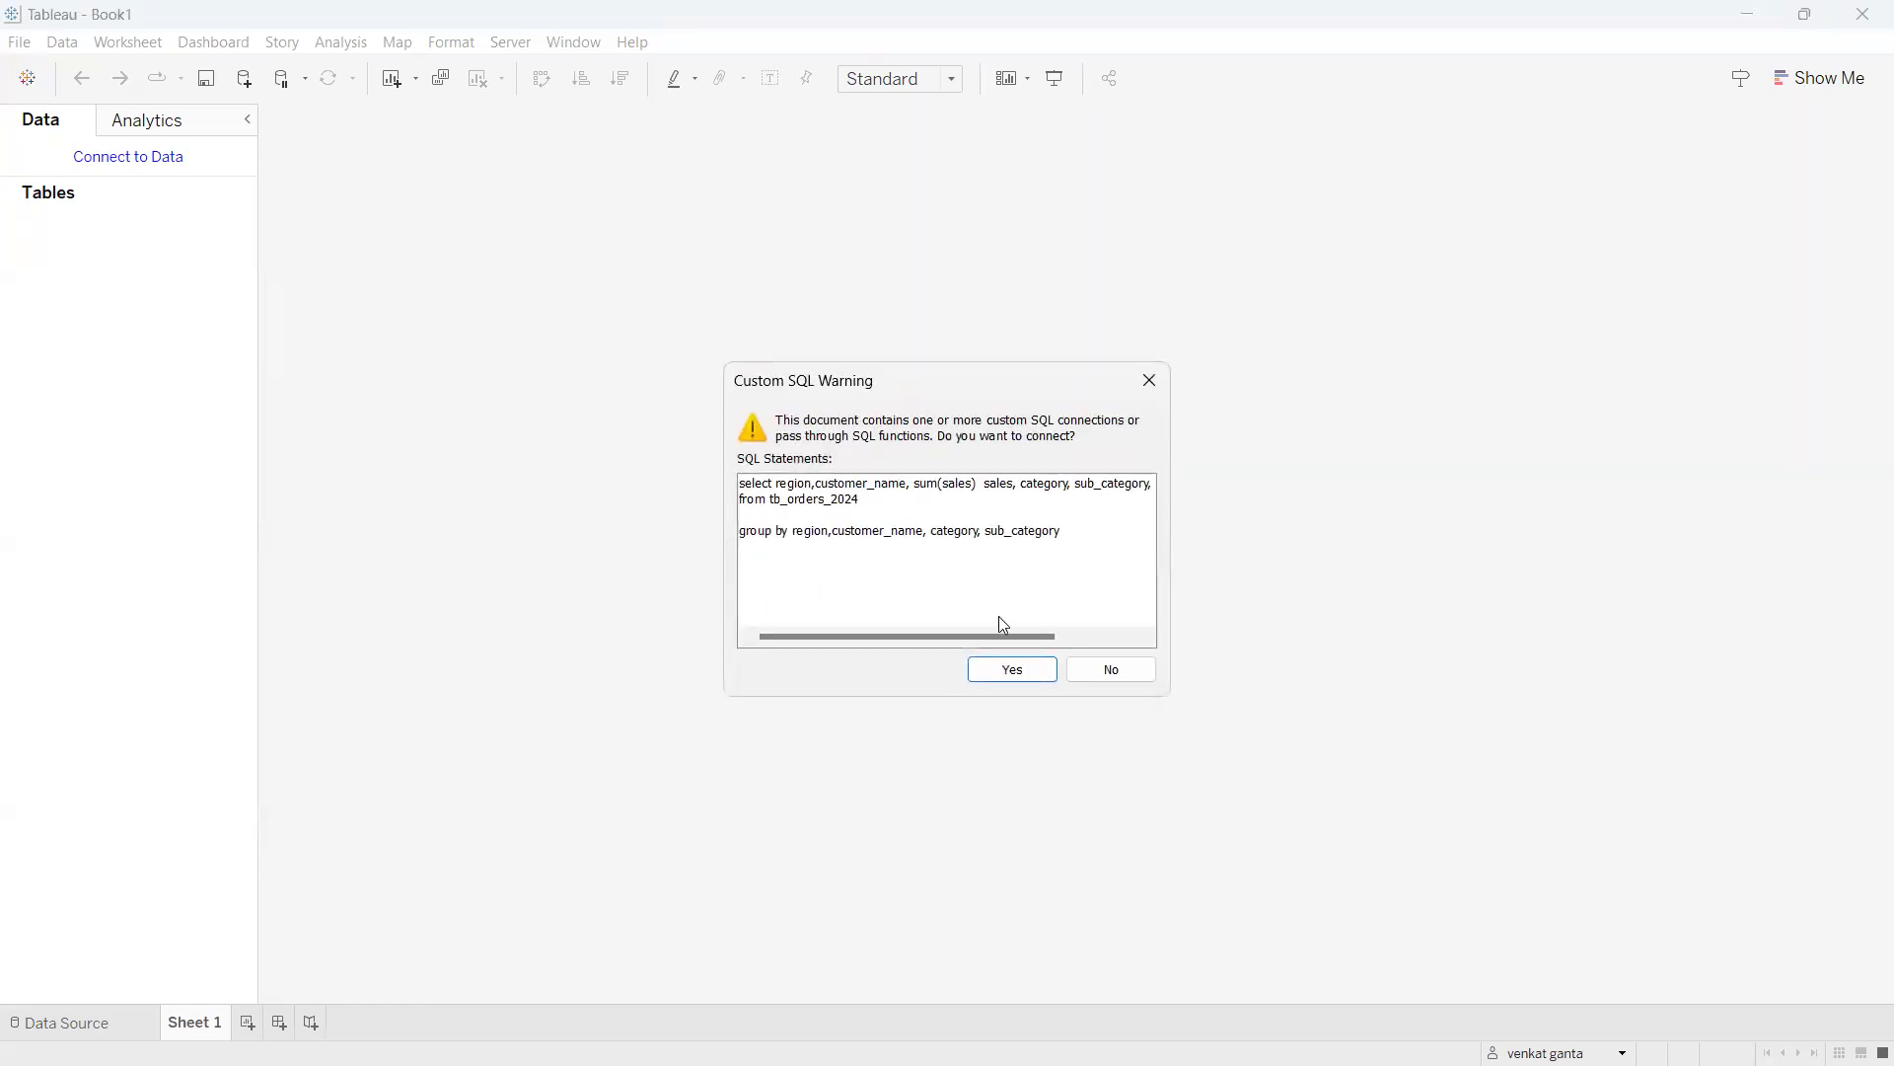
pyautogui.click(1029, 668)
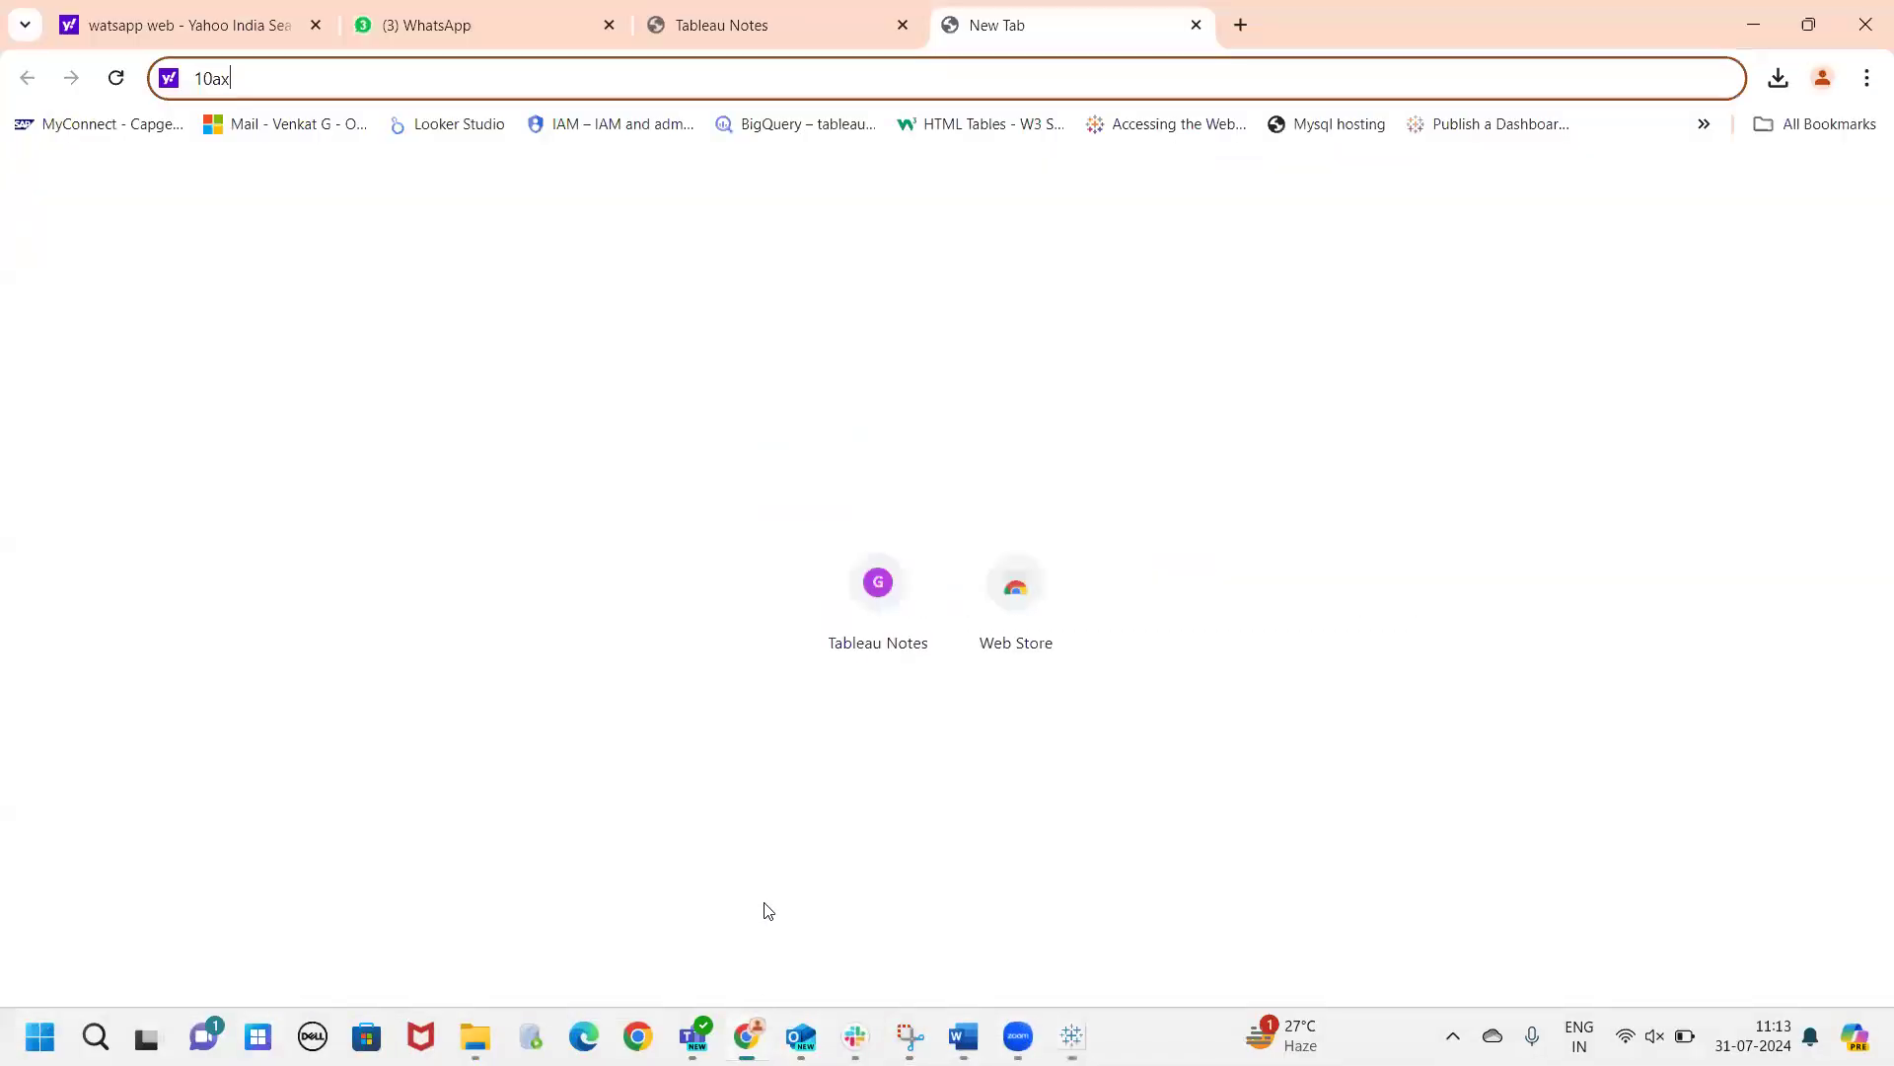
pyautogui.click(760, 903)
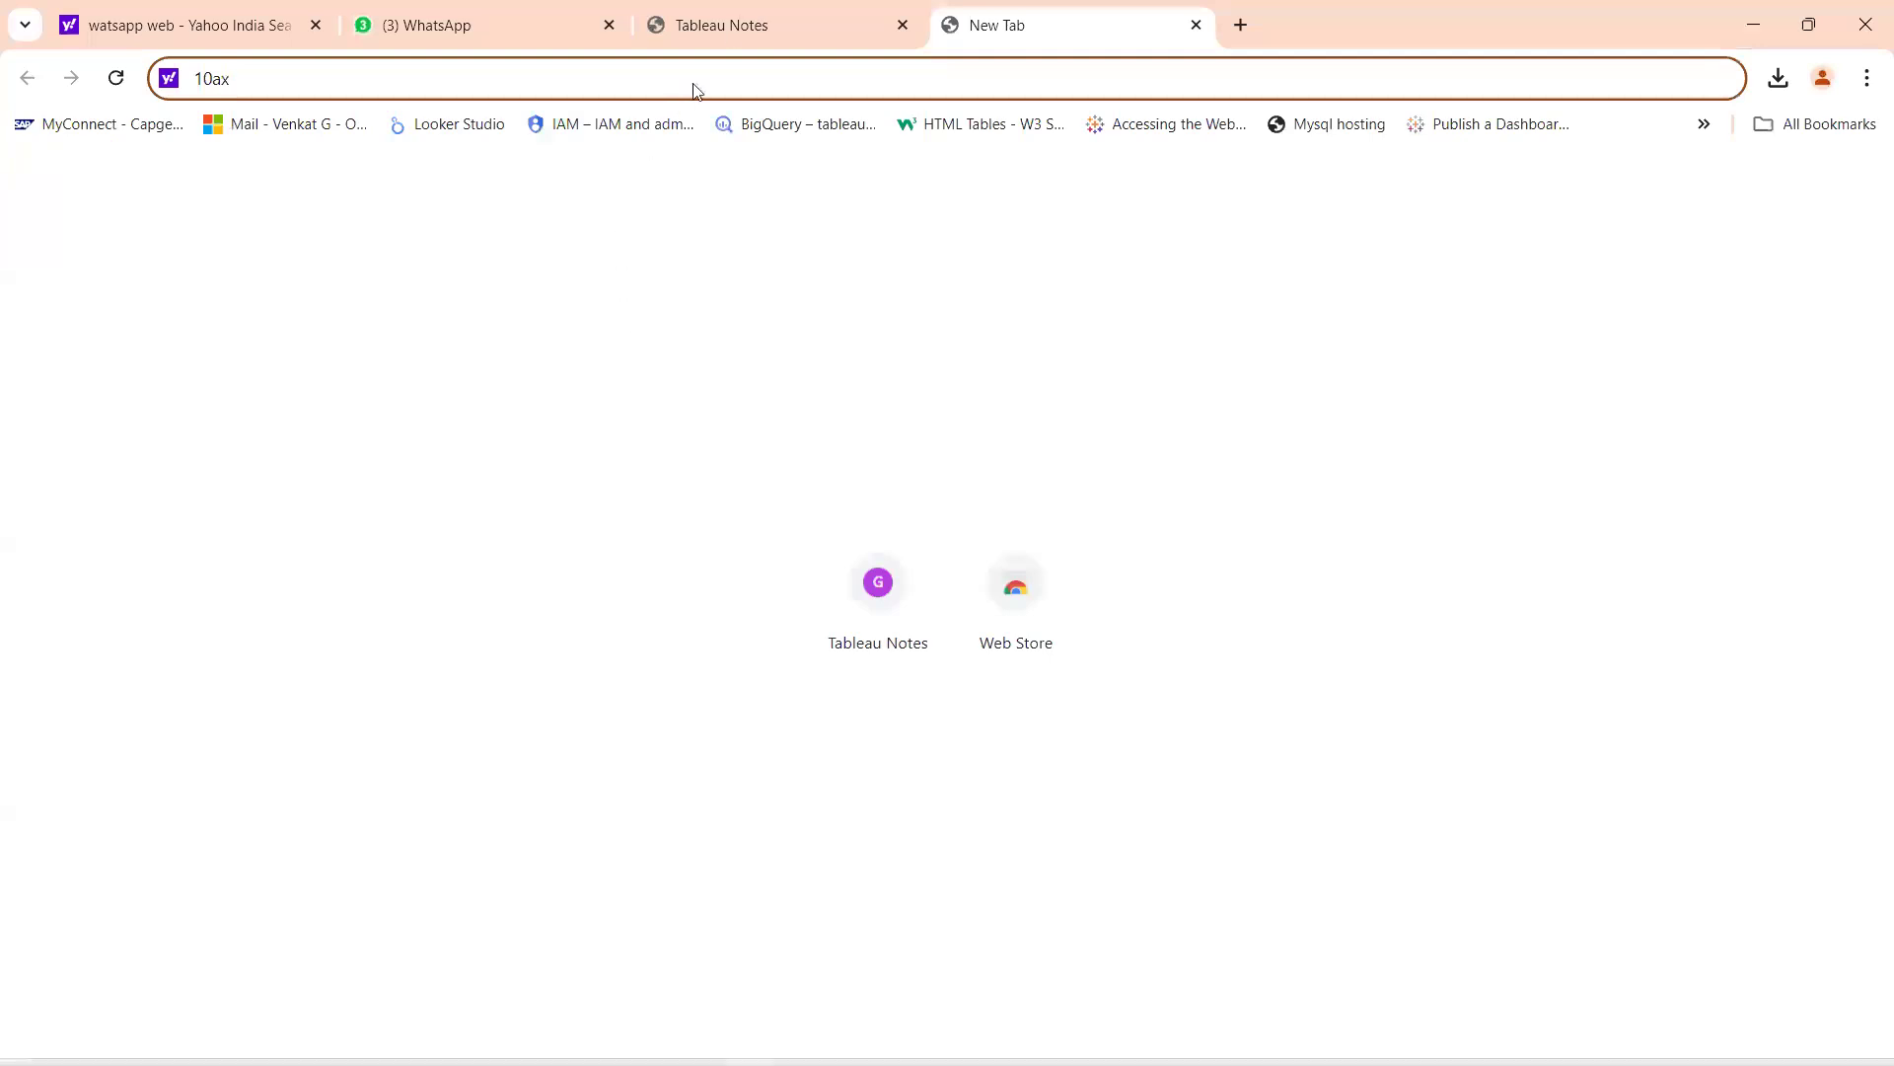
# On the Tableau Notes page, expand Tableau Introduction and Tableau Architecture down to the diagram.
pyautogui.click(726, 25)
pyautogui.click(148, 430)
pyautogui.click(148, 430)
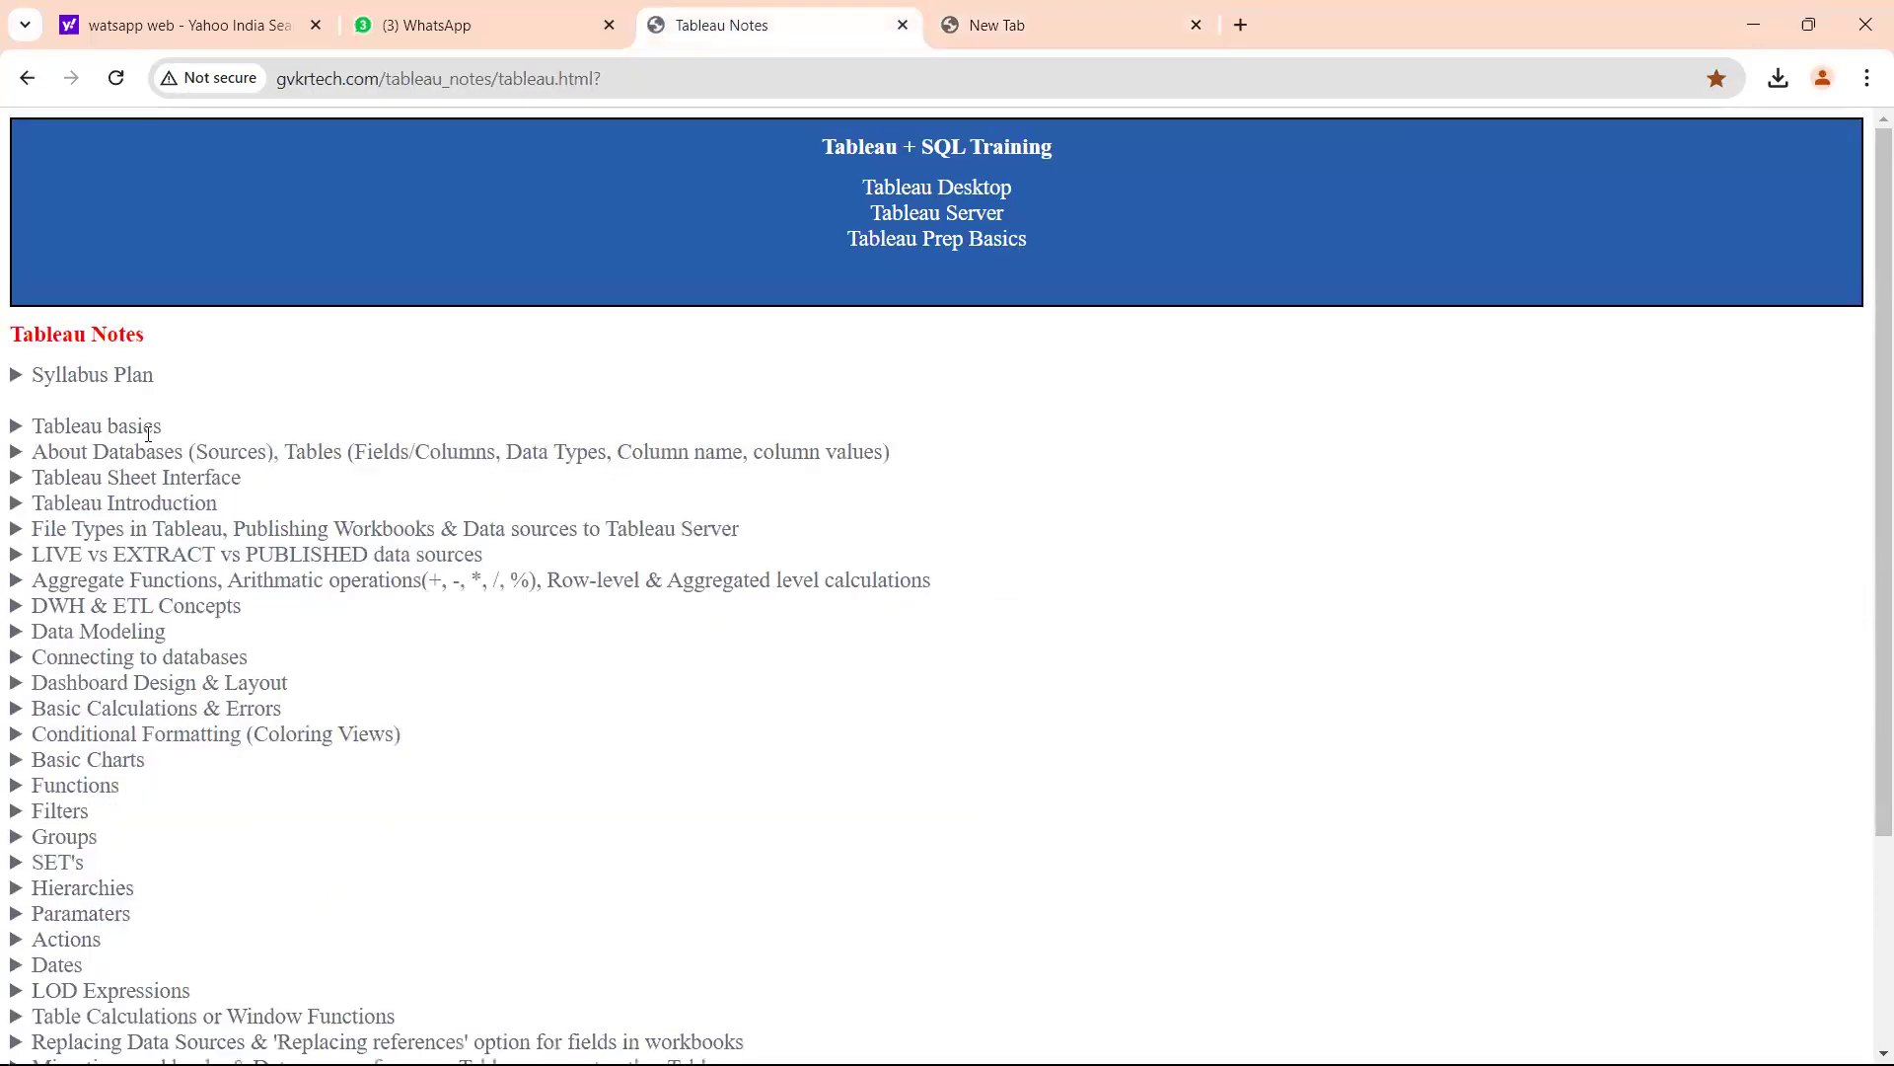
pyautogui.click(170, 502)
pyautogui.scroll(-2, 169, 502)
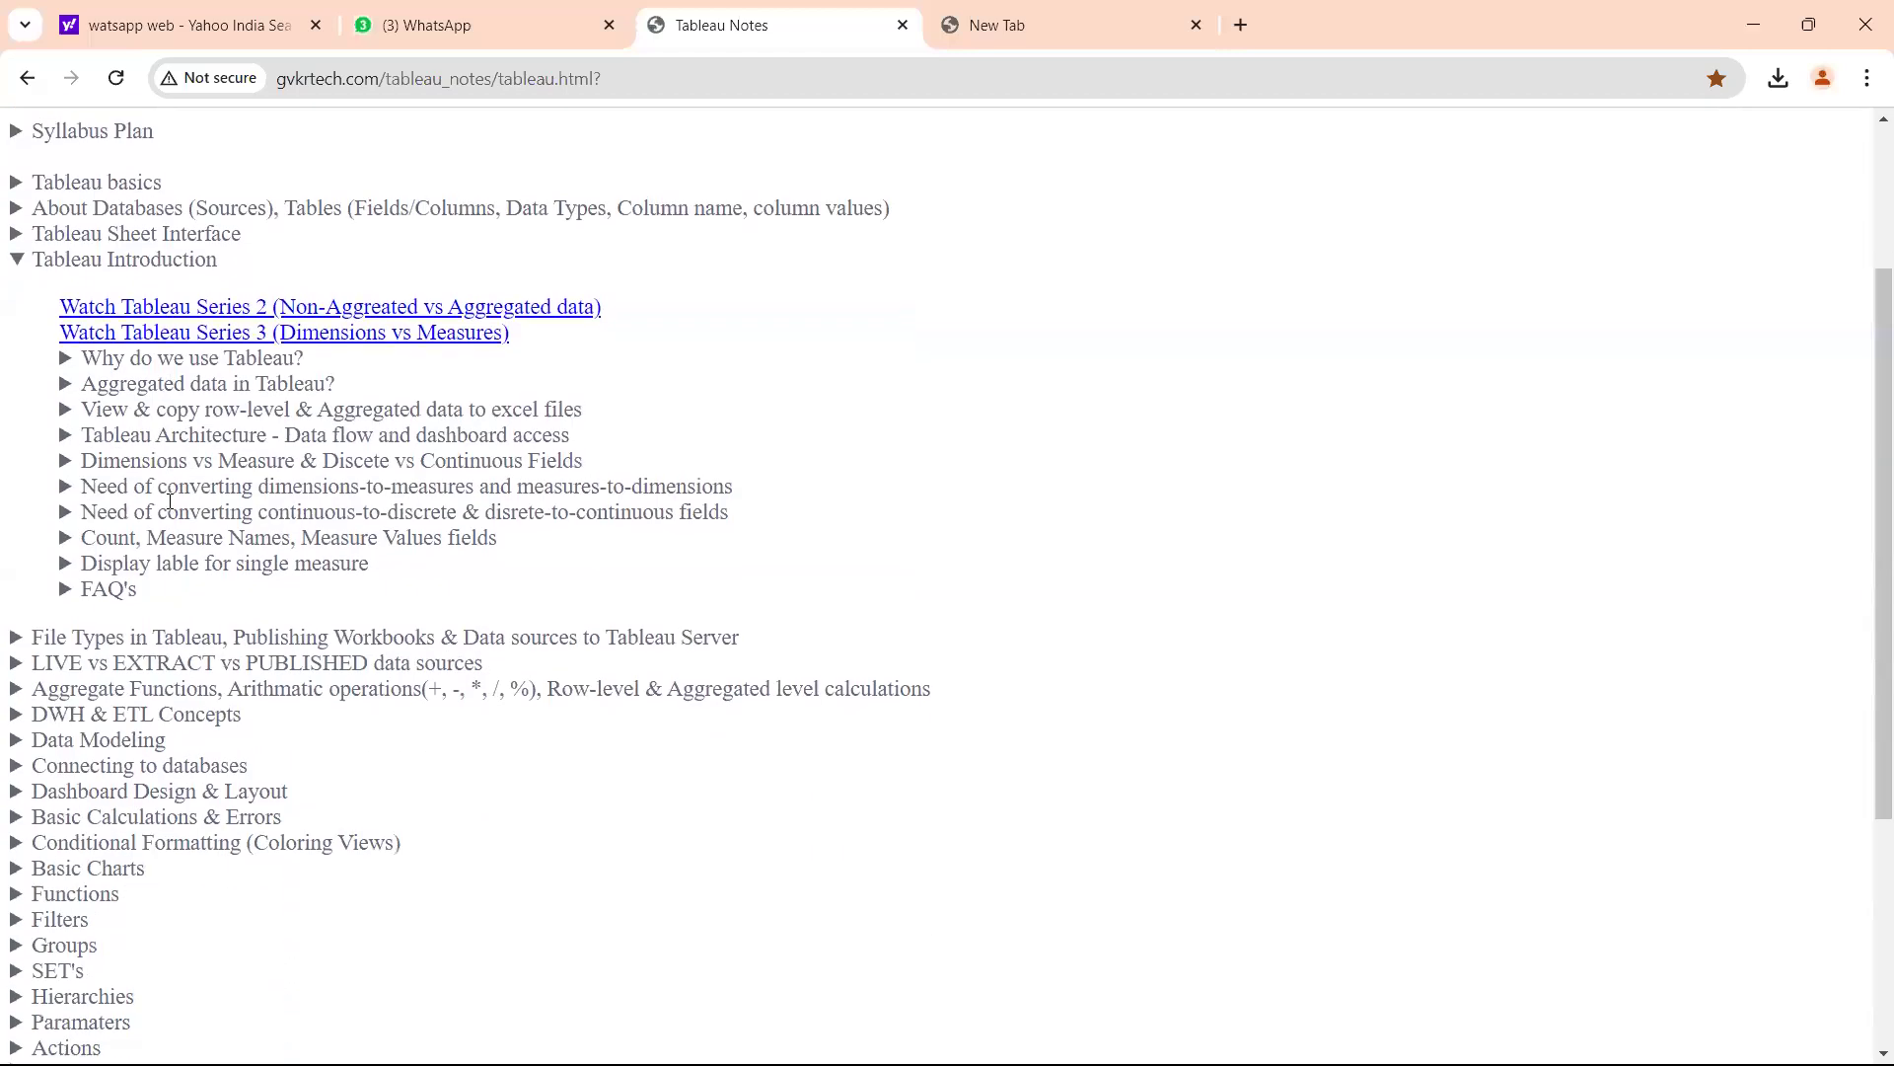
pyautogui.click(154, 432)
pyautogui.scroll(-2, 298, 521)
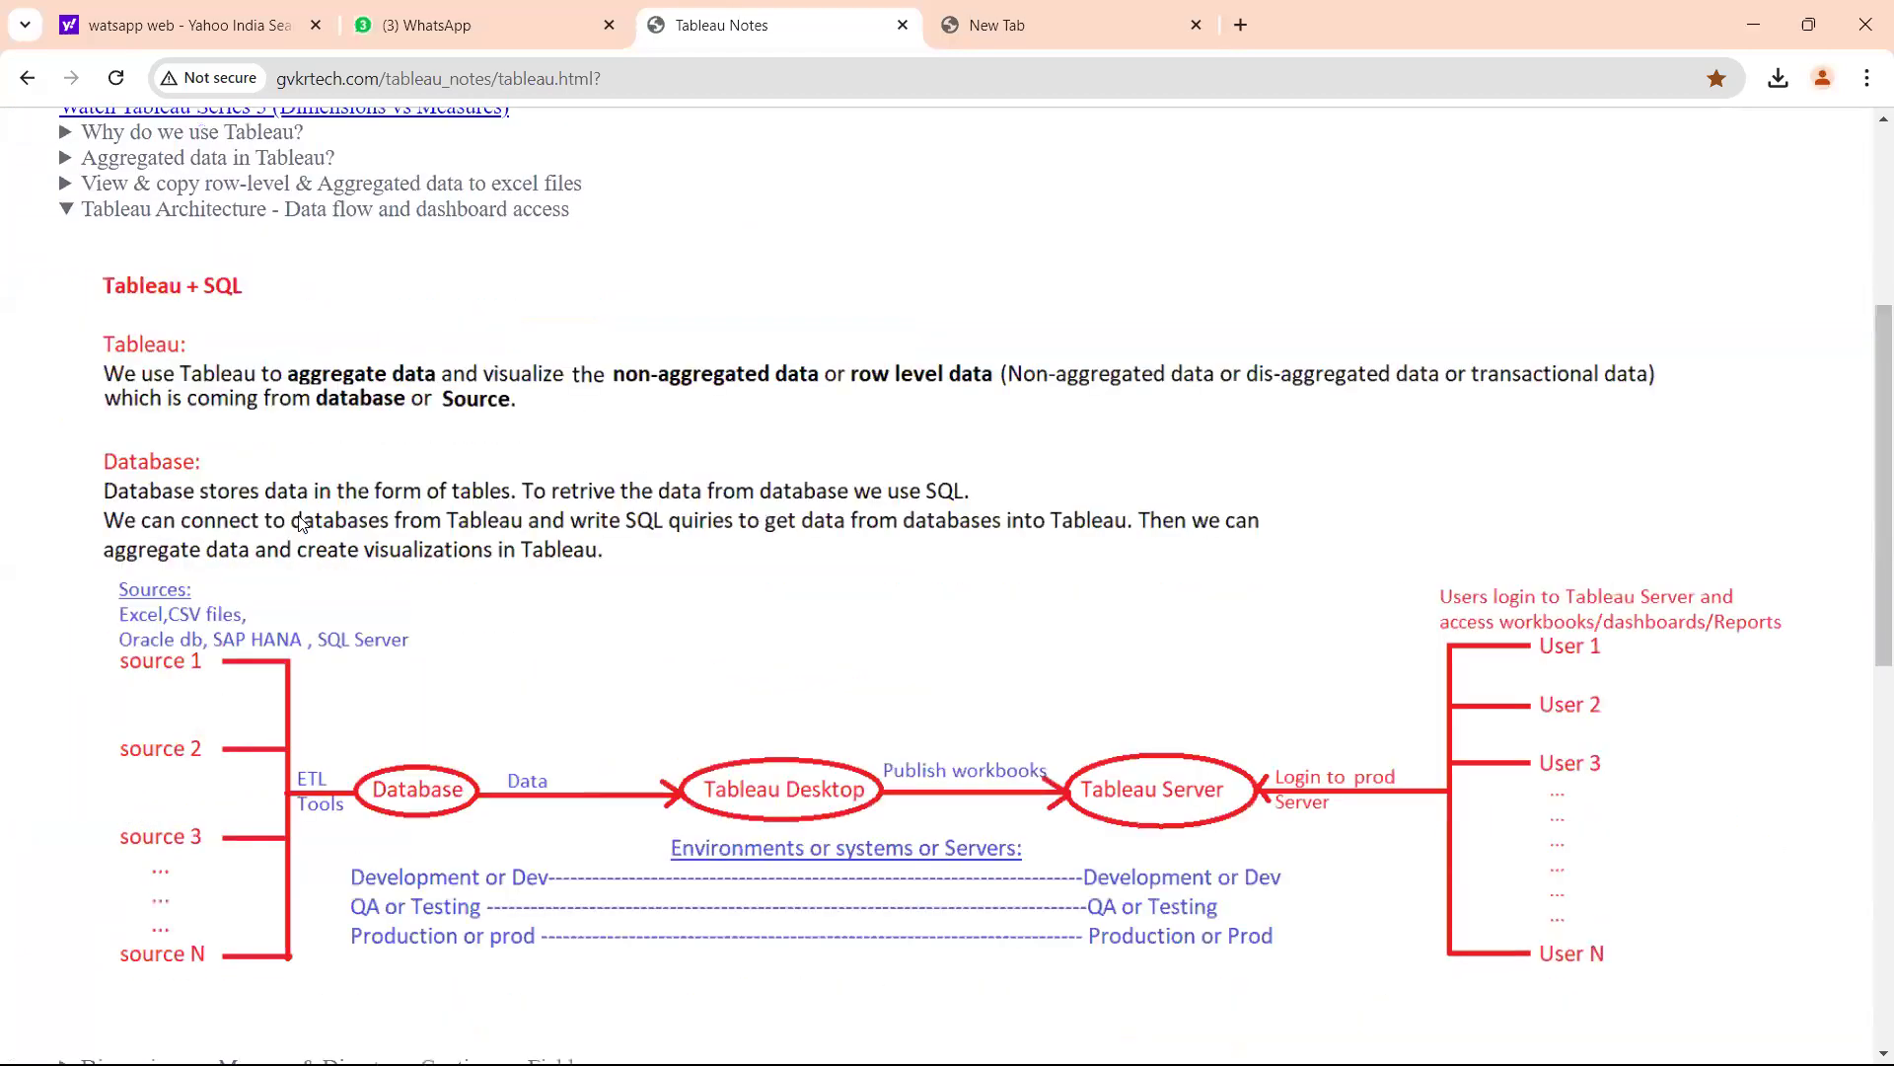
pyautogui.scroll(-1, 298, 521)
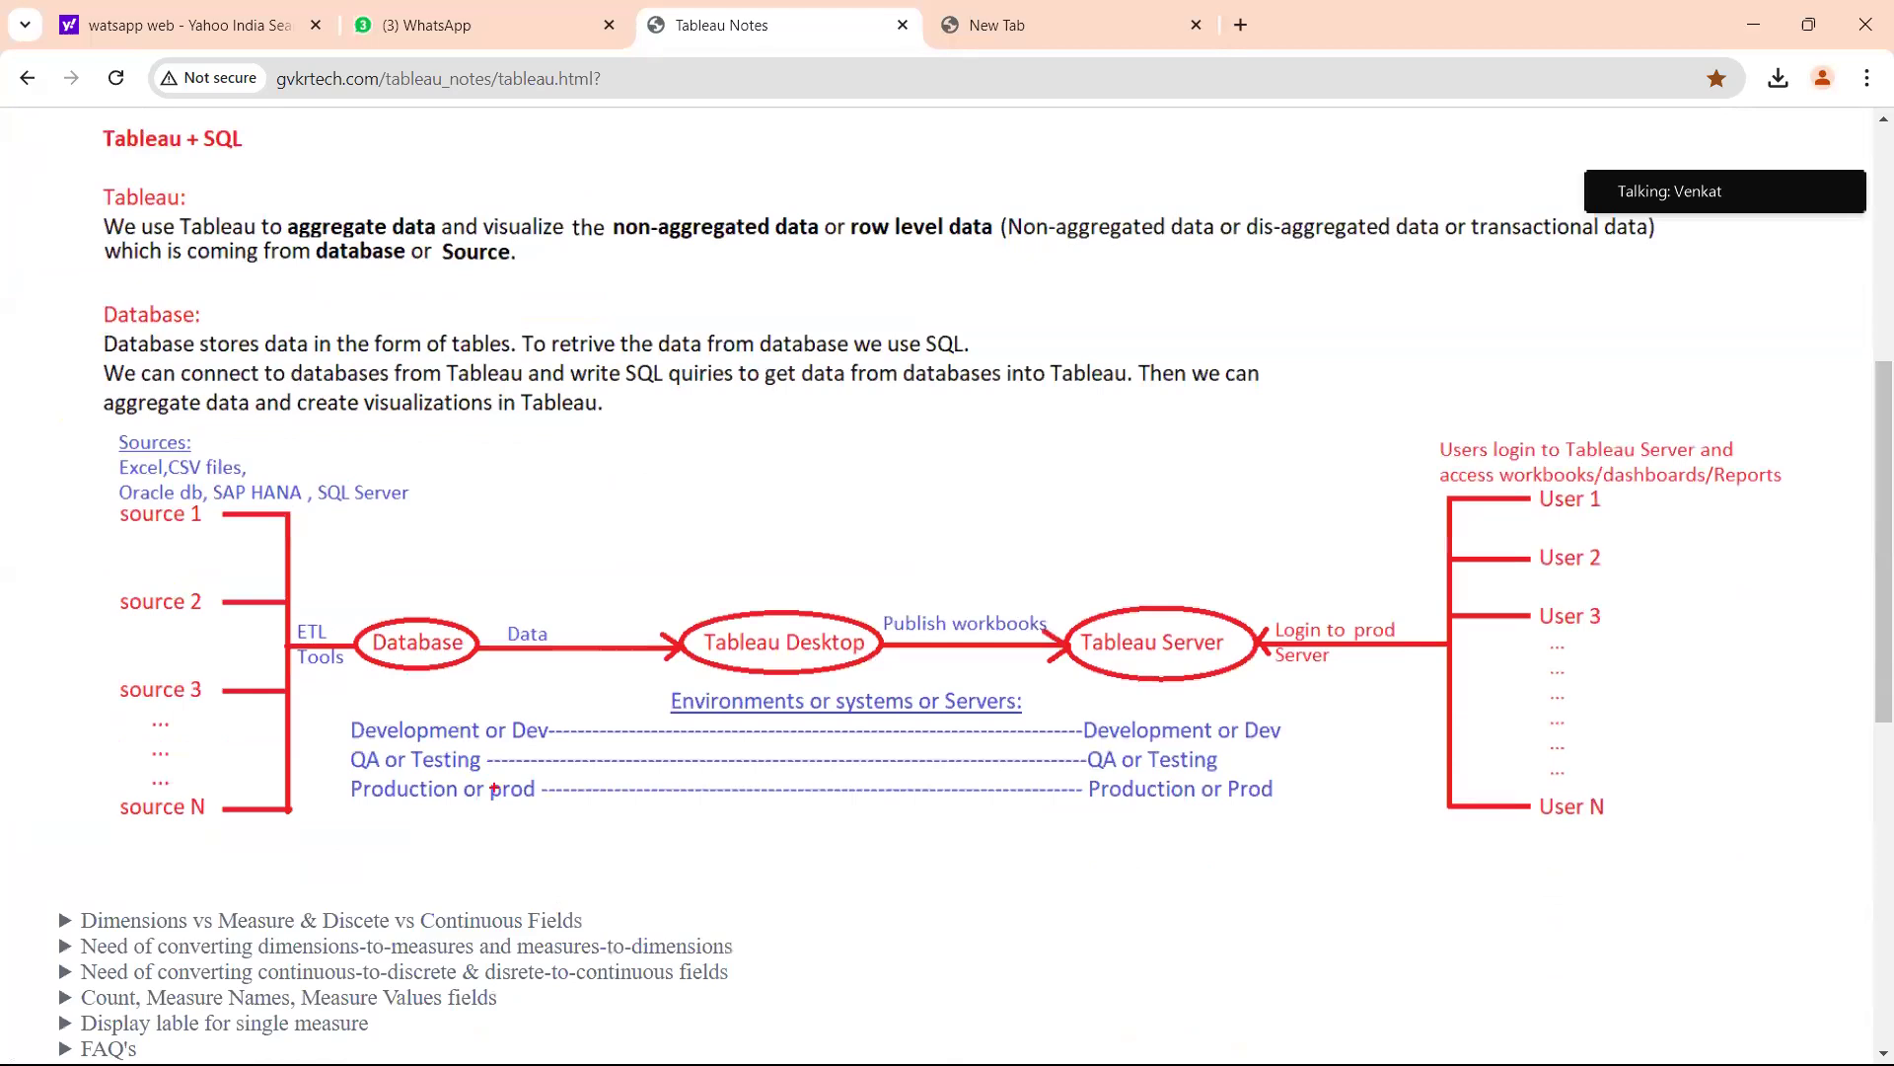
# Mark the Development, QA and Production environments in red on the diagram, then clear the marks.
pyautogui.moveTo(409, 725); pyautogui.dragTo(459, 712)
pyautogui.moveTo(404, 771); pyautogui.dragTo(470, 760)
pyautogui.moveTo(393, 812); pyautogui.dragTo(454, 800)
pyautogui.moveTo(431, 732)
pyautogui.mouseDown()
pyautogui.moveTo(607, 659)
pyautogui.moveTo(524, 654)
pyautogui.moveTo(613, 585)
pyautogui.moveTo(631, 643)
pyautogui.moveTo(704, 550)
pyautogui.moveTo(781, 513)
pyautogui.moveTo(813, 589)
pyautogui.mouseUp()
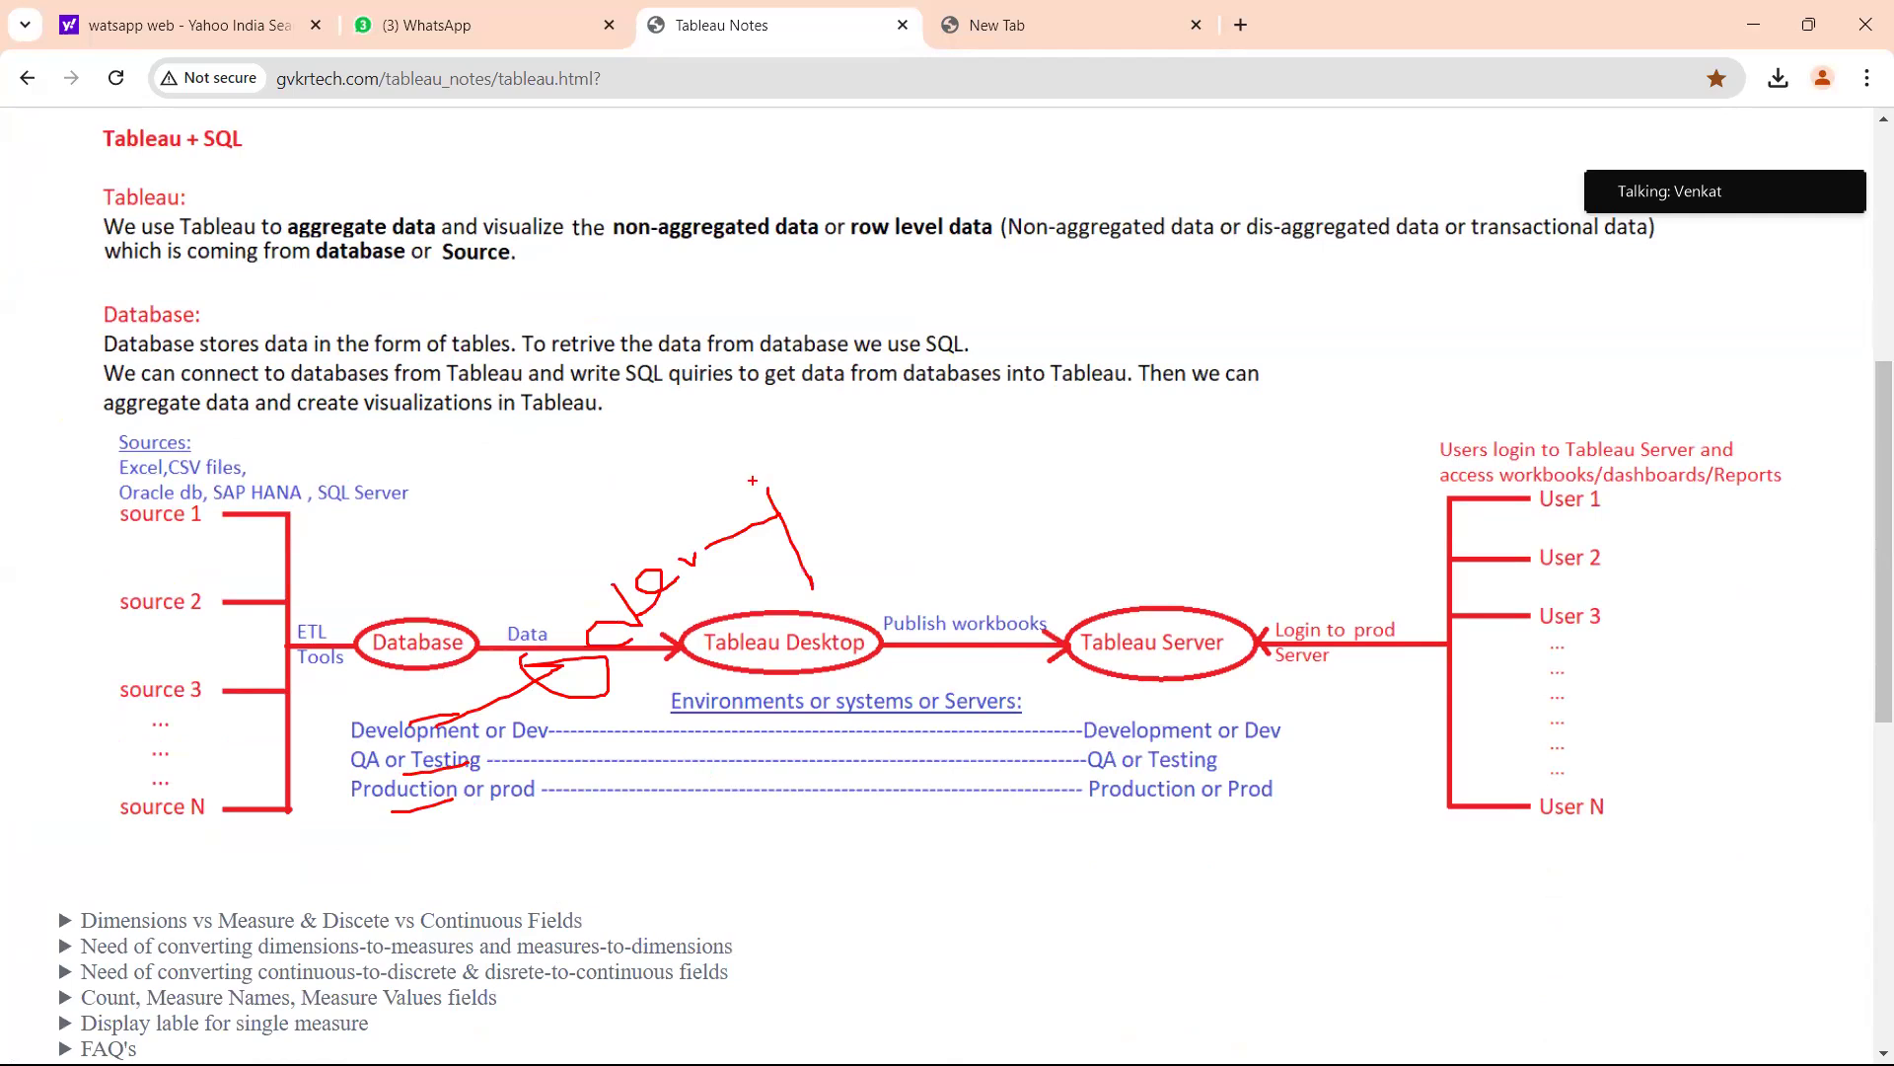
pyautogui.moveTo(790, 491)
pyautogui.mouseDown()
pyautogui.moveTo(847, 491)
pyautogui.moveTo(839, 511)
pyautogui.mouseUp()
pyautogui.moveTo(488, 759)
pyautogui.mouseDown()
pyautogui.moveTo(767, 619)
pyautogui.moveTo(846, 610)
pyautogui.moveTo(861, 577)
pyautogui.moveTo(927, 561)
pyautogui.moveTo(924, 577)
pyautogui.mouseUp()
pyautogui.moveTo(449, 804)
pyautogui.mouseDown()
pyautogui.moveTo(831, 762)
pyautogui.moveTo(923, 722)
pyautogui.moveTo(939, 756)
pyautogui.moveTo(835, 807)
pyautogui.moveTo(872, 792)
pyautogui.mouseUp()
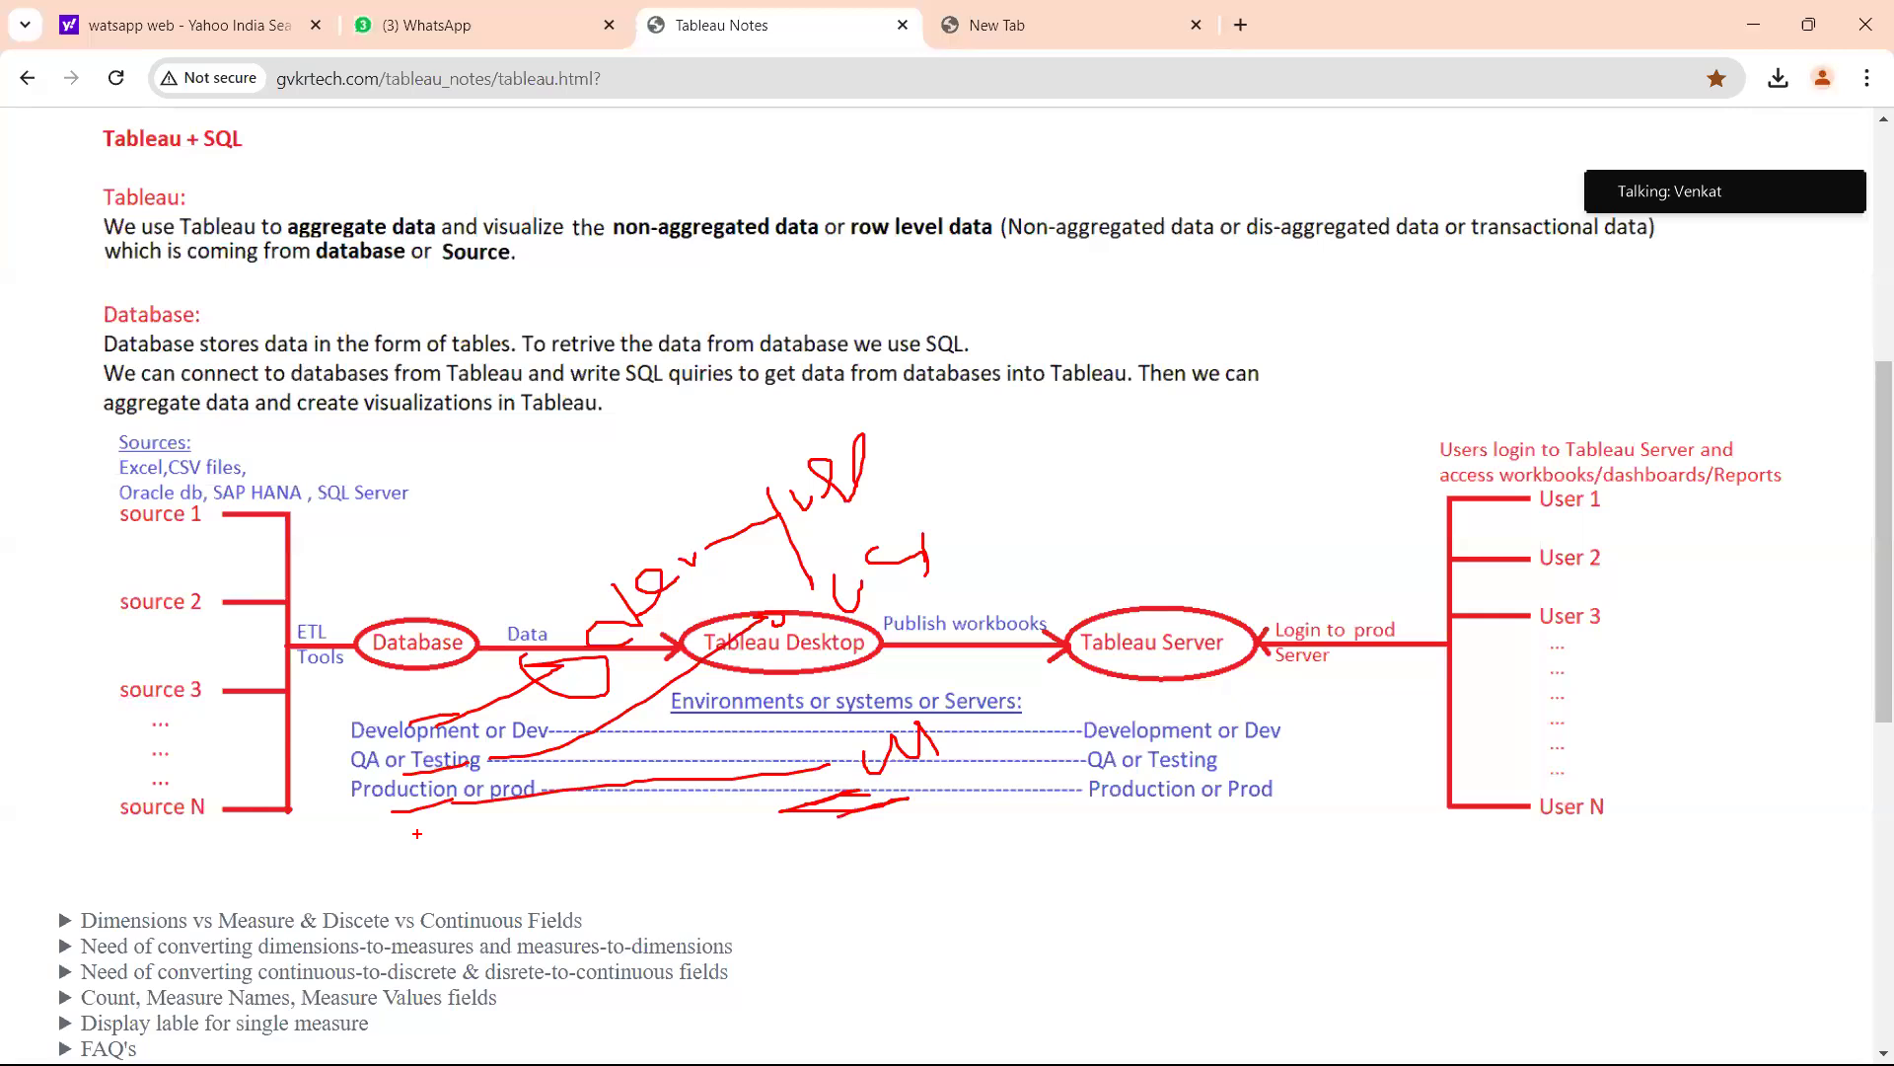
pyautogui.moveTo(850, 735)
pyautogui.mouseDown()
pyautogui.moveTo(829, 758)
pyautogui.moveTo(825, 832)
pyautogui.moveTo(996, 769)
pyautogui.moveTo(884, 721)
pyautogui.mouseUp()
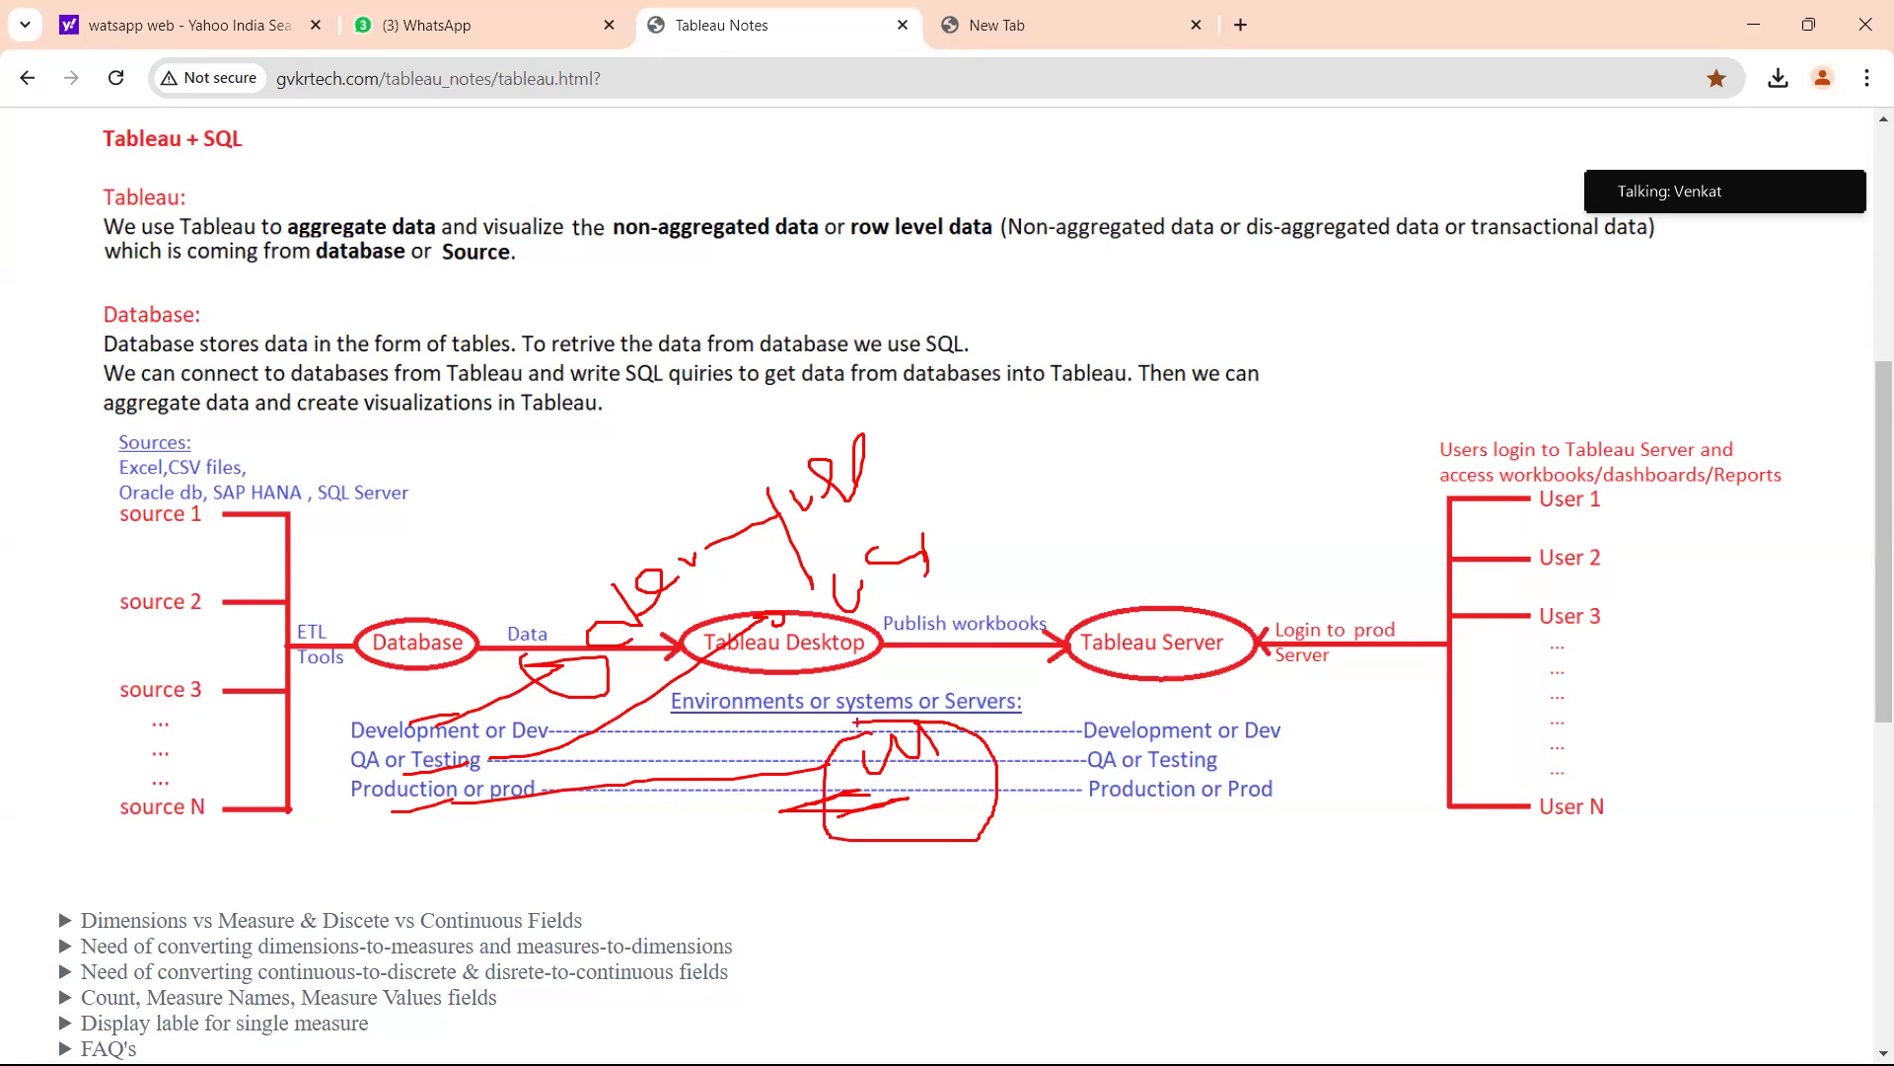
pyautogui.moveTo(895, 762)
pyautogui.mouseDown()
pyautogui.moveTo(891, 882)
pyautogui.moveTo(917, 899)
pyautogui.moveTo(877, 863)
pyautogui.mouseUp()
pyautogui.press('Escape')
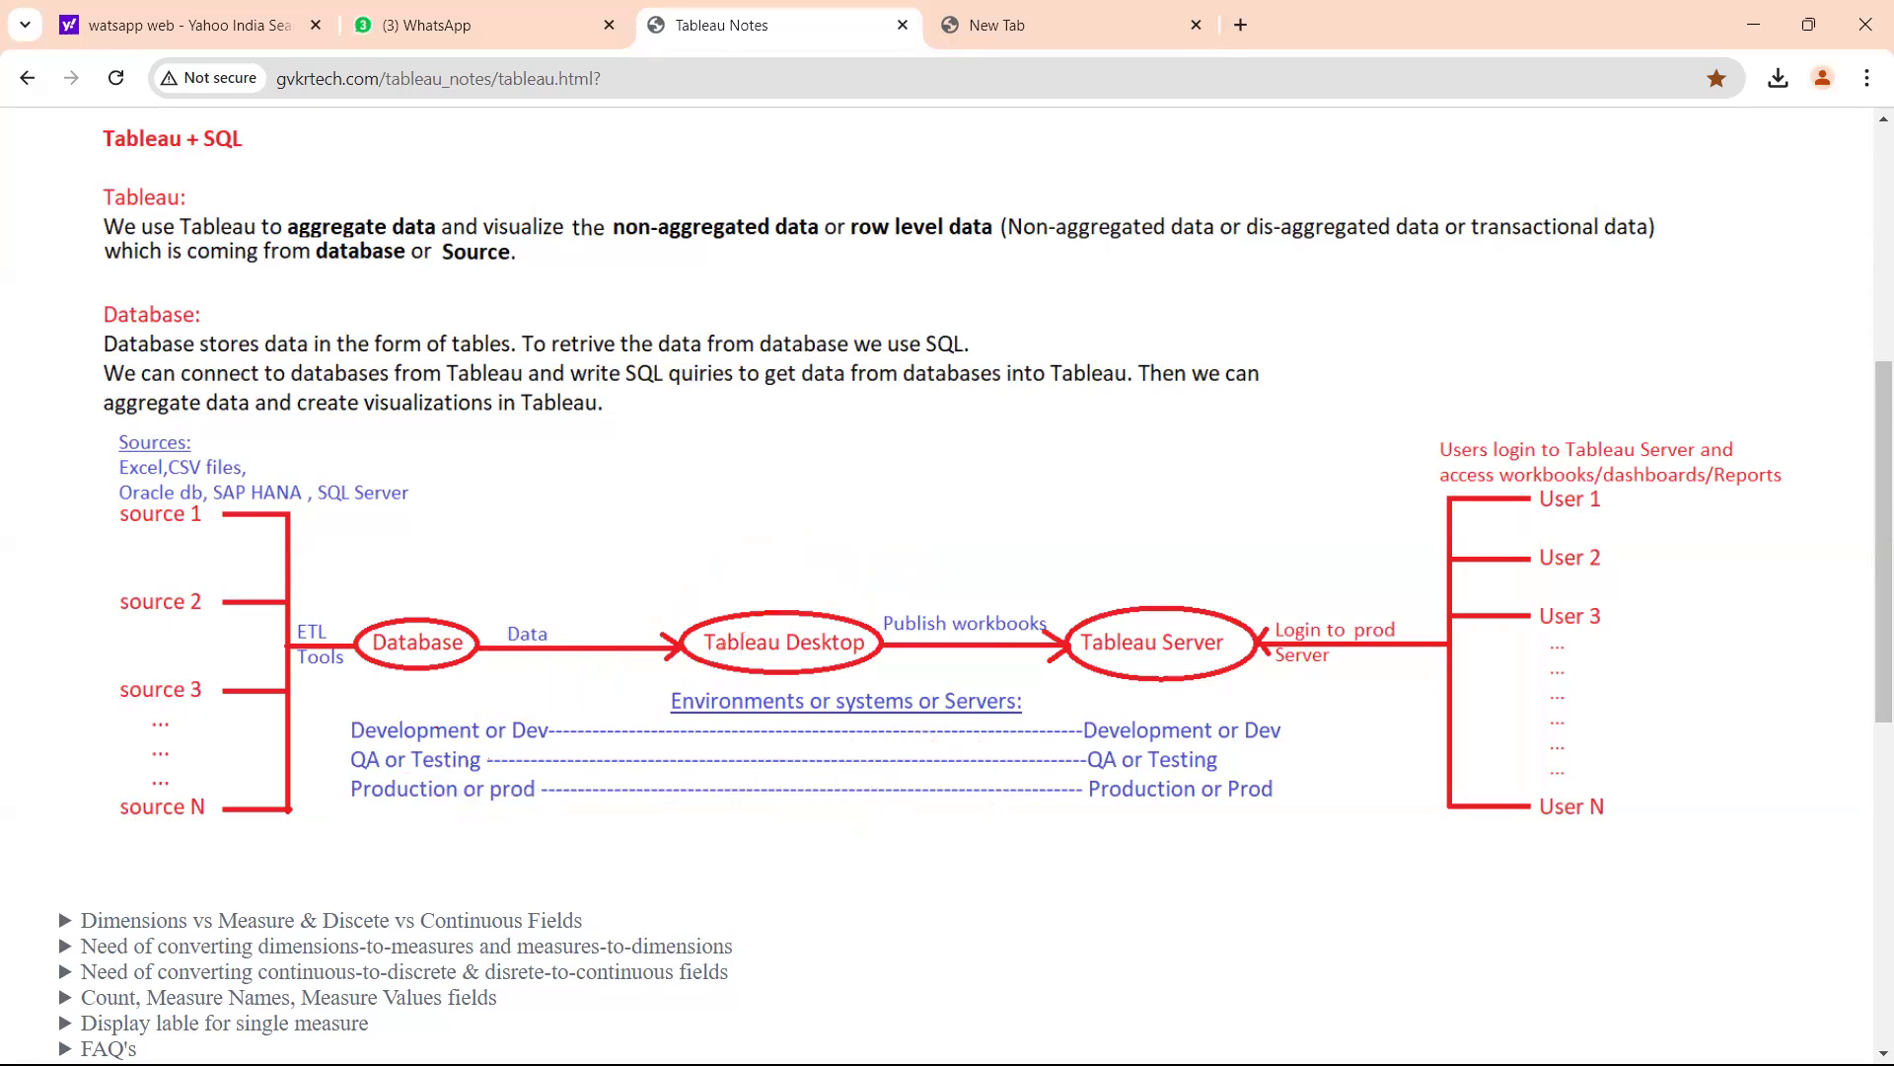
# Return to Tableau Desktop and show the Server menu's Signed In to 10ax.online.tableau.com entry.
pyautogui.moveTo(750, 1064)
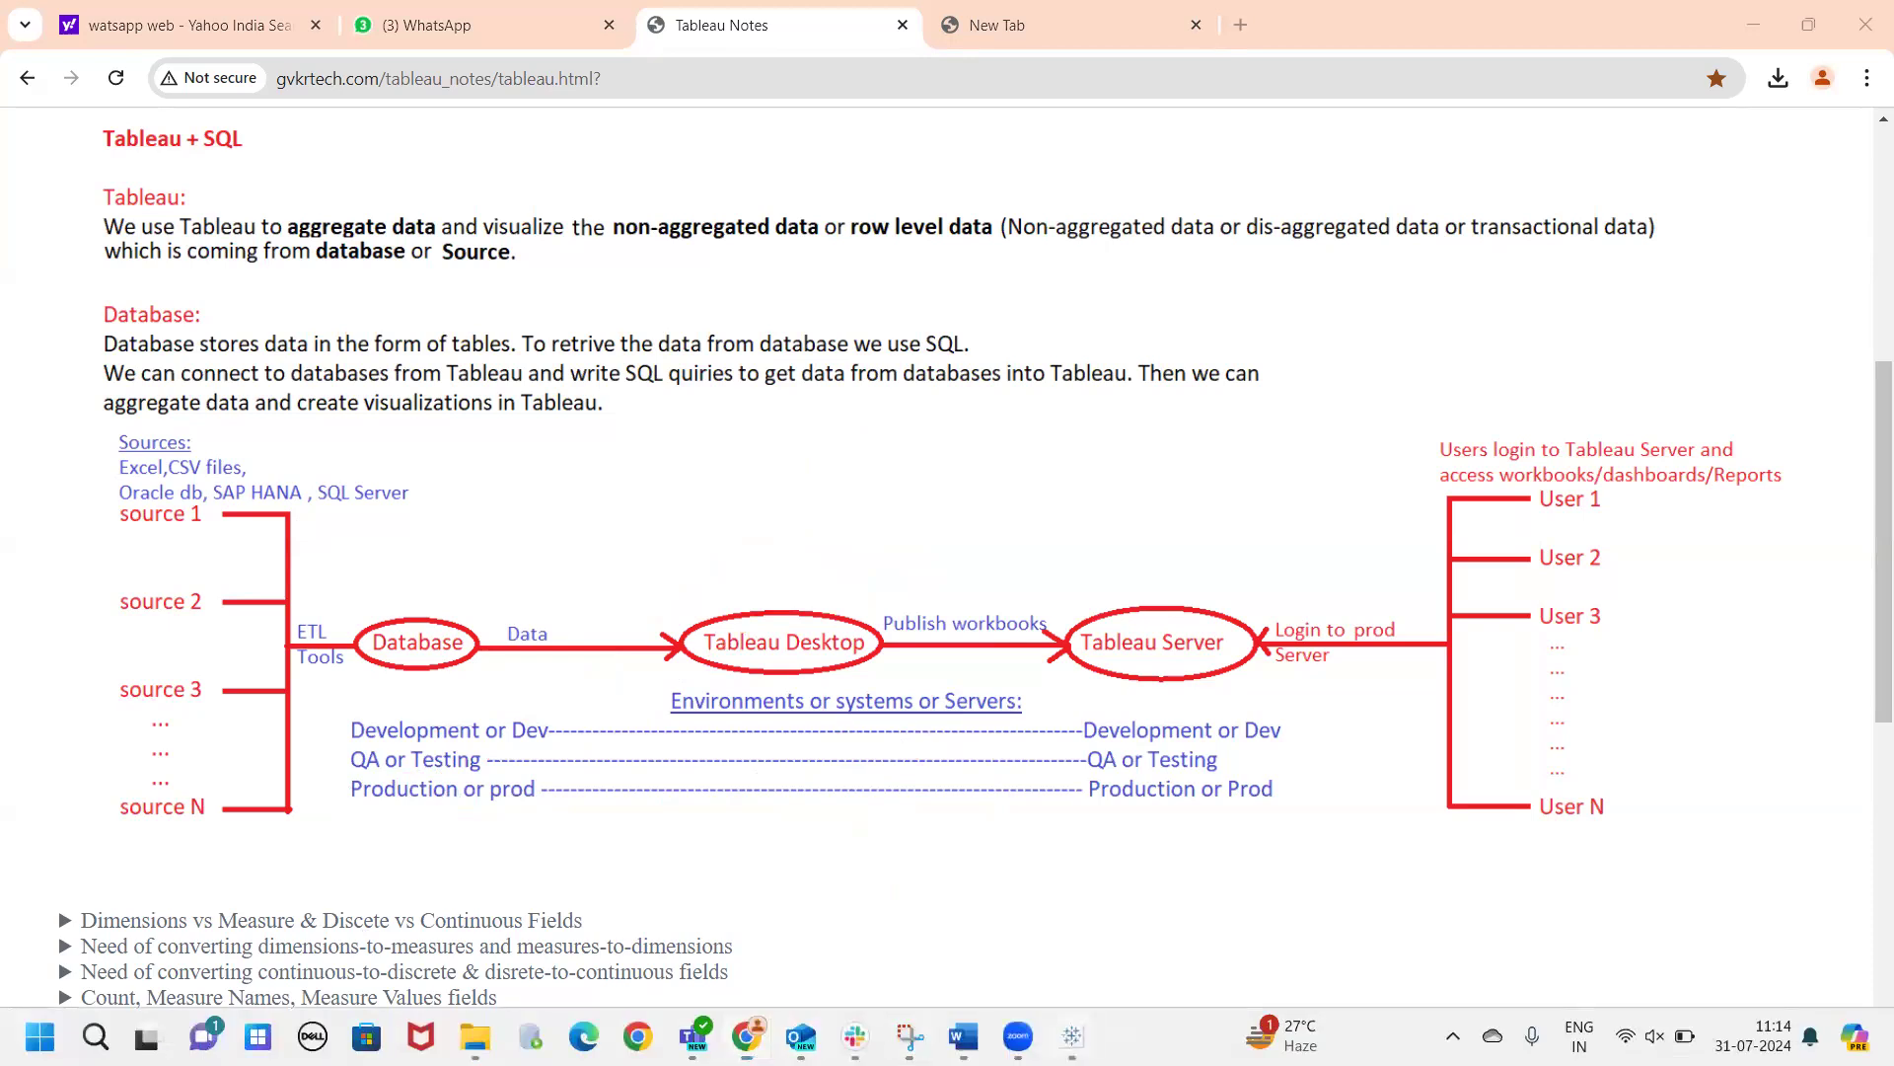
pyautogui.click(1072, 1036)
pyautogui.click(513, 43)
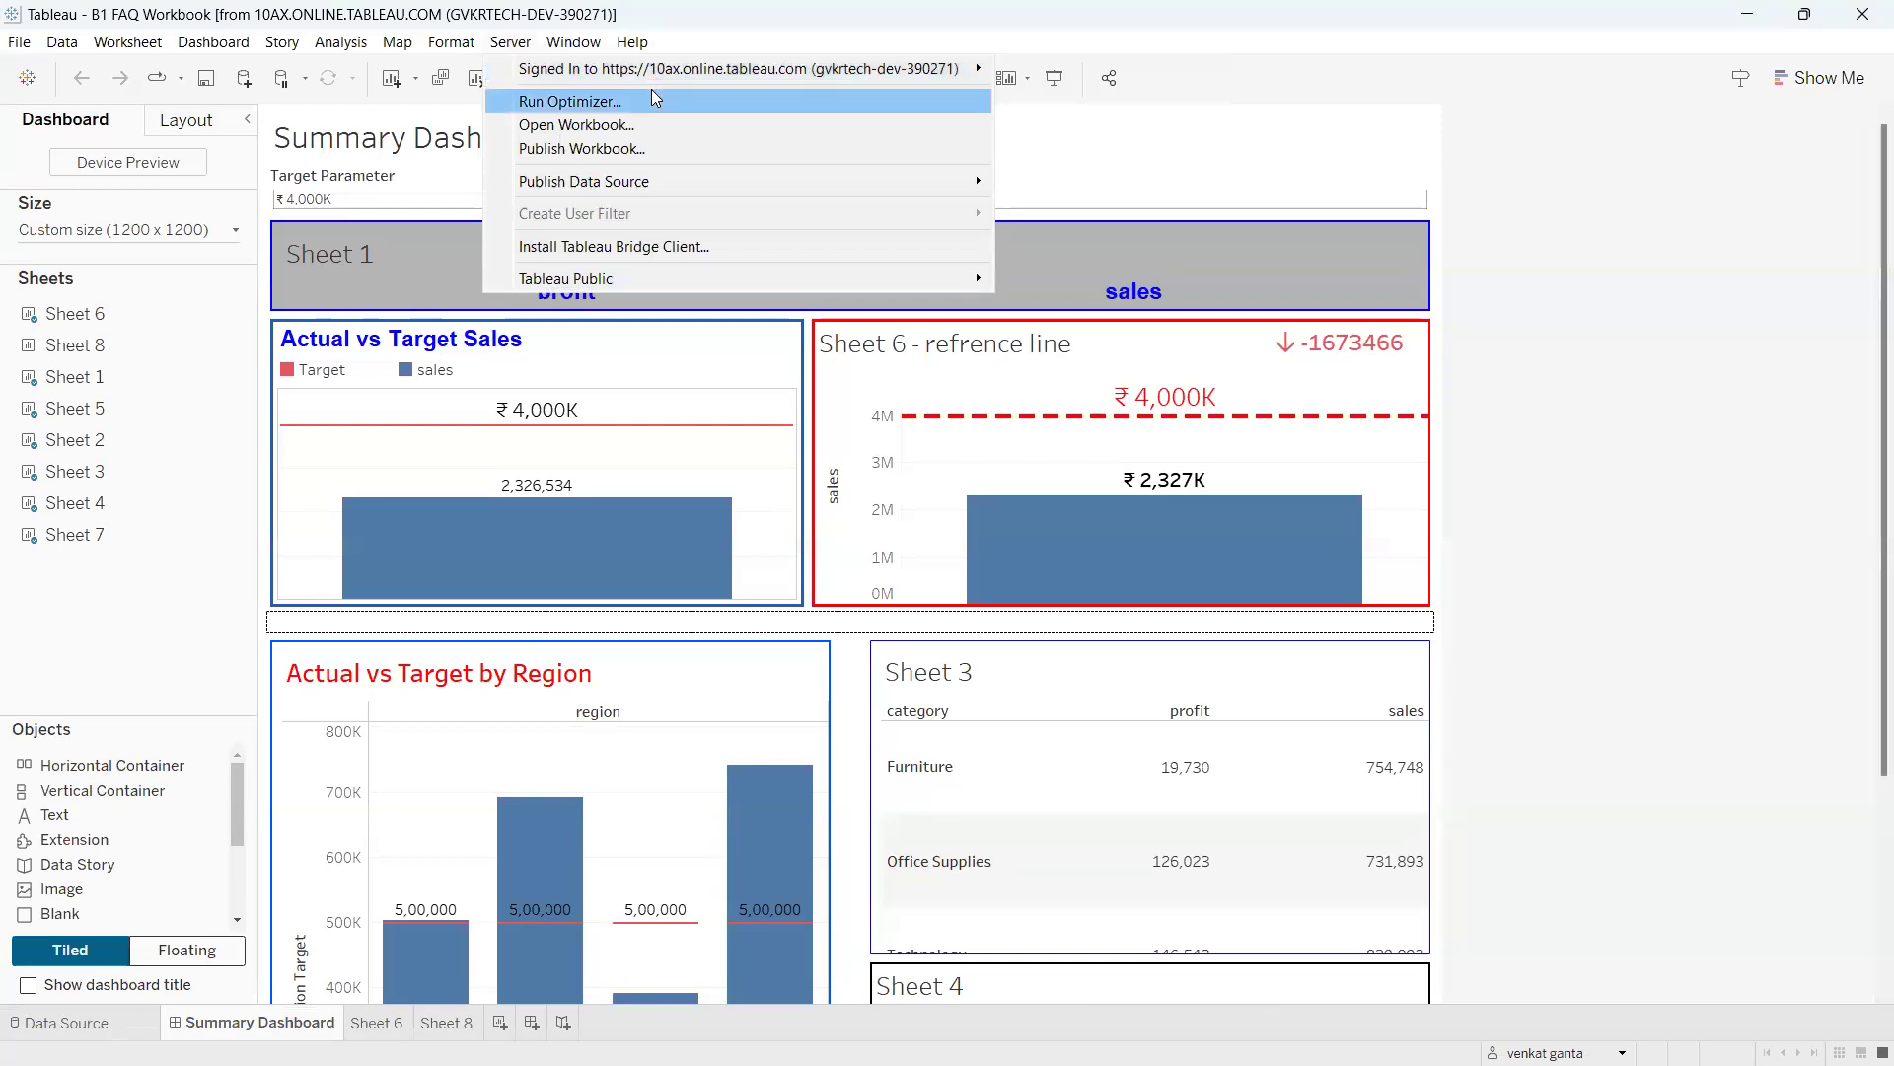
pyautogui.moveTo(624, 75)
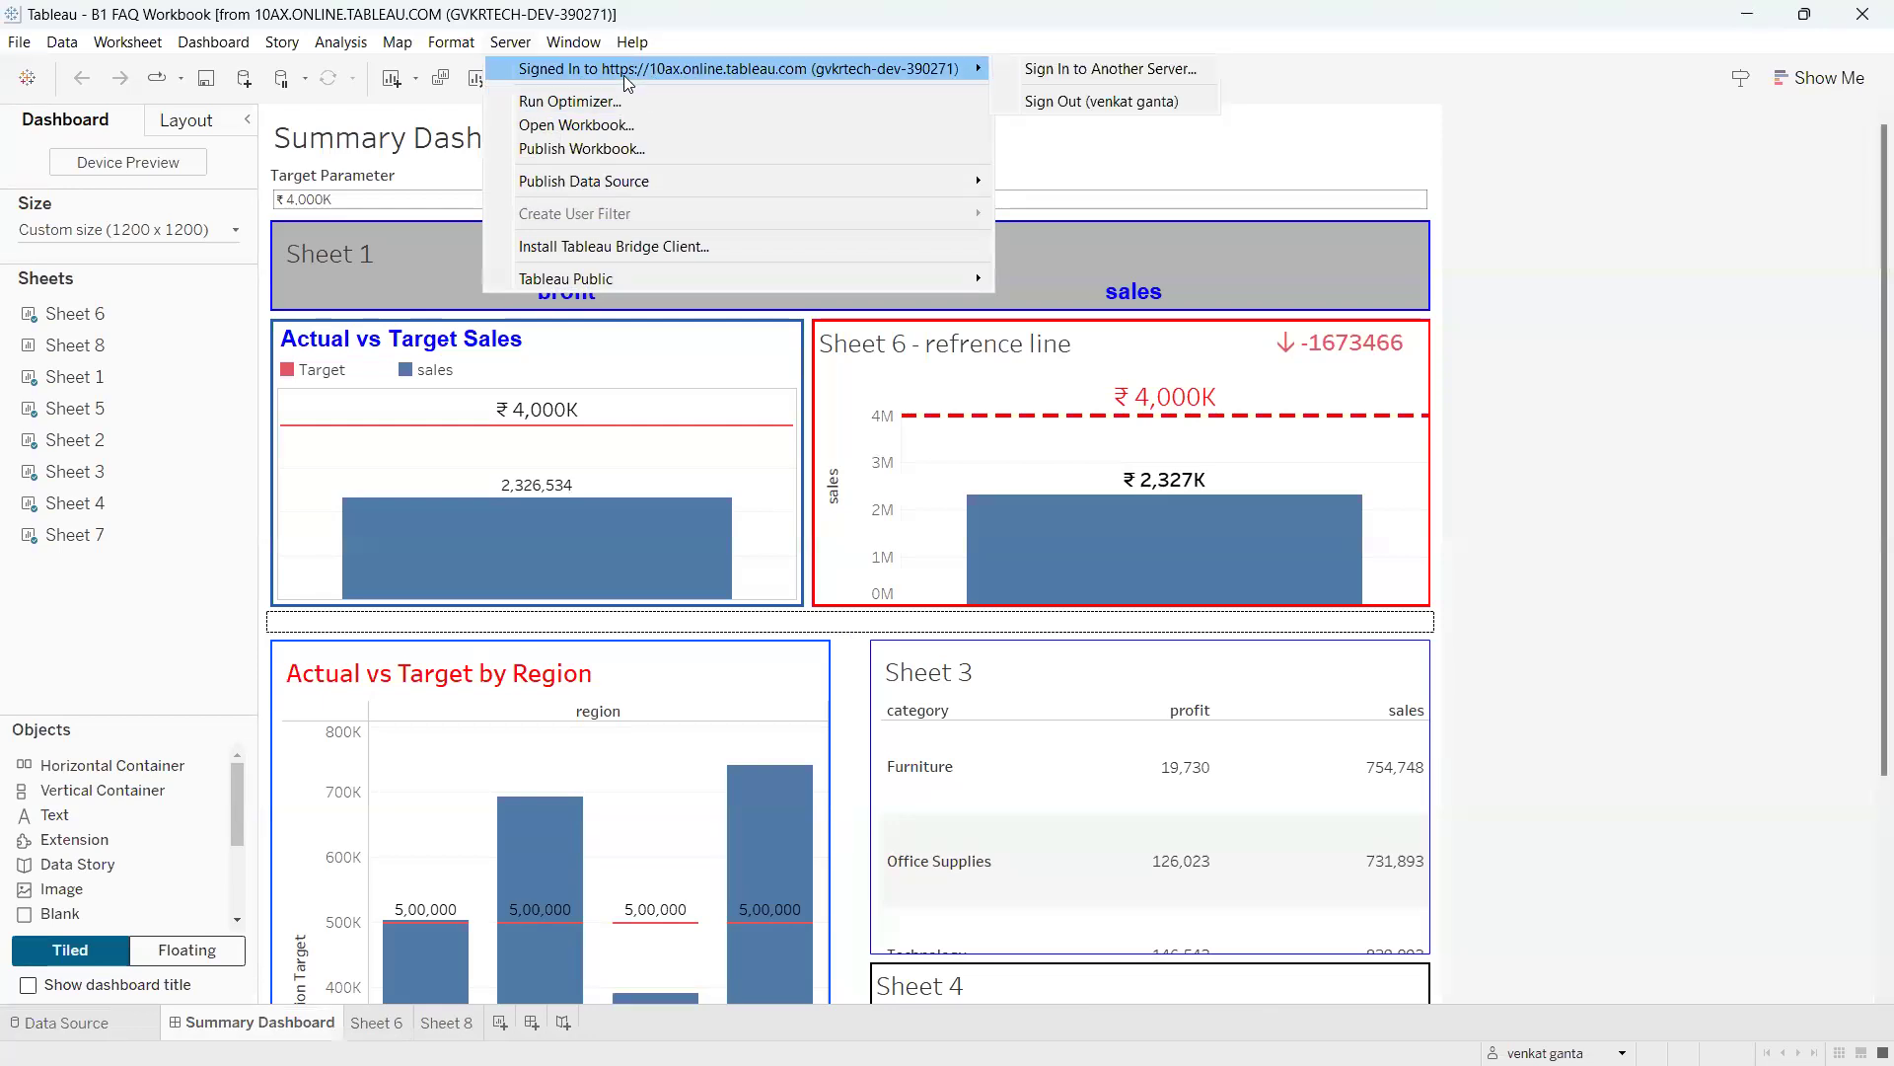
# Circle the 10ax.online.tableau.com server address in red, clear the marks, and reopen the Server menu.
pyautogui.moveTo(639, 78)
pyautogui.mouseDown()
pyautogui.moveTo(779, 72)
pyautogui.moveTo(684, 45)
pyautogui.moveTo(691, 99)
pyautogui.moveTo(803, 79)
pyautogui.moveTo(777, 153)
pyautogui.moveTo(818, 192)
pyautogui.moveTo(837, 134)
pyautogui.moveTo(858, 162)
pyautogui.mouseUp()
pyautogui.moveTo(846, 263)
pyautogui.mouseDown()
pyautogui.moveTo(868, 298)
pyautogui.moveTo(863, 268)
pyautogui.mouseUp()
pyautogui.moveTo(875, 249); pyautogui.dragTo(917, 231)
pyautogui.moveTo(941, 232); pyautogui.dragTo(981, 265)
pyautogui.moveTo(786, 52)
pyautogui.mouseDown()
pyautogui.moveTo(869, 14)
pyautogui.moveTo(936, 54)
pyautogui.moveTo(997, 15)
pyautogui.mouseUp()
pyautogui.moveTo(817, 202); pyautogui.dragTo(864, 188)
pyautogui.moveTo(876, 307); pyautogui.dragTo(1026, 242)
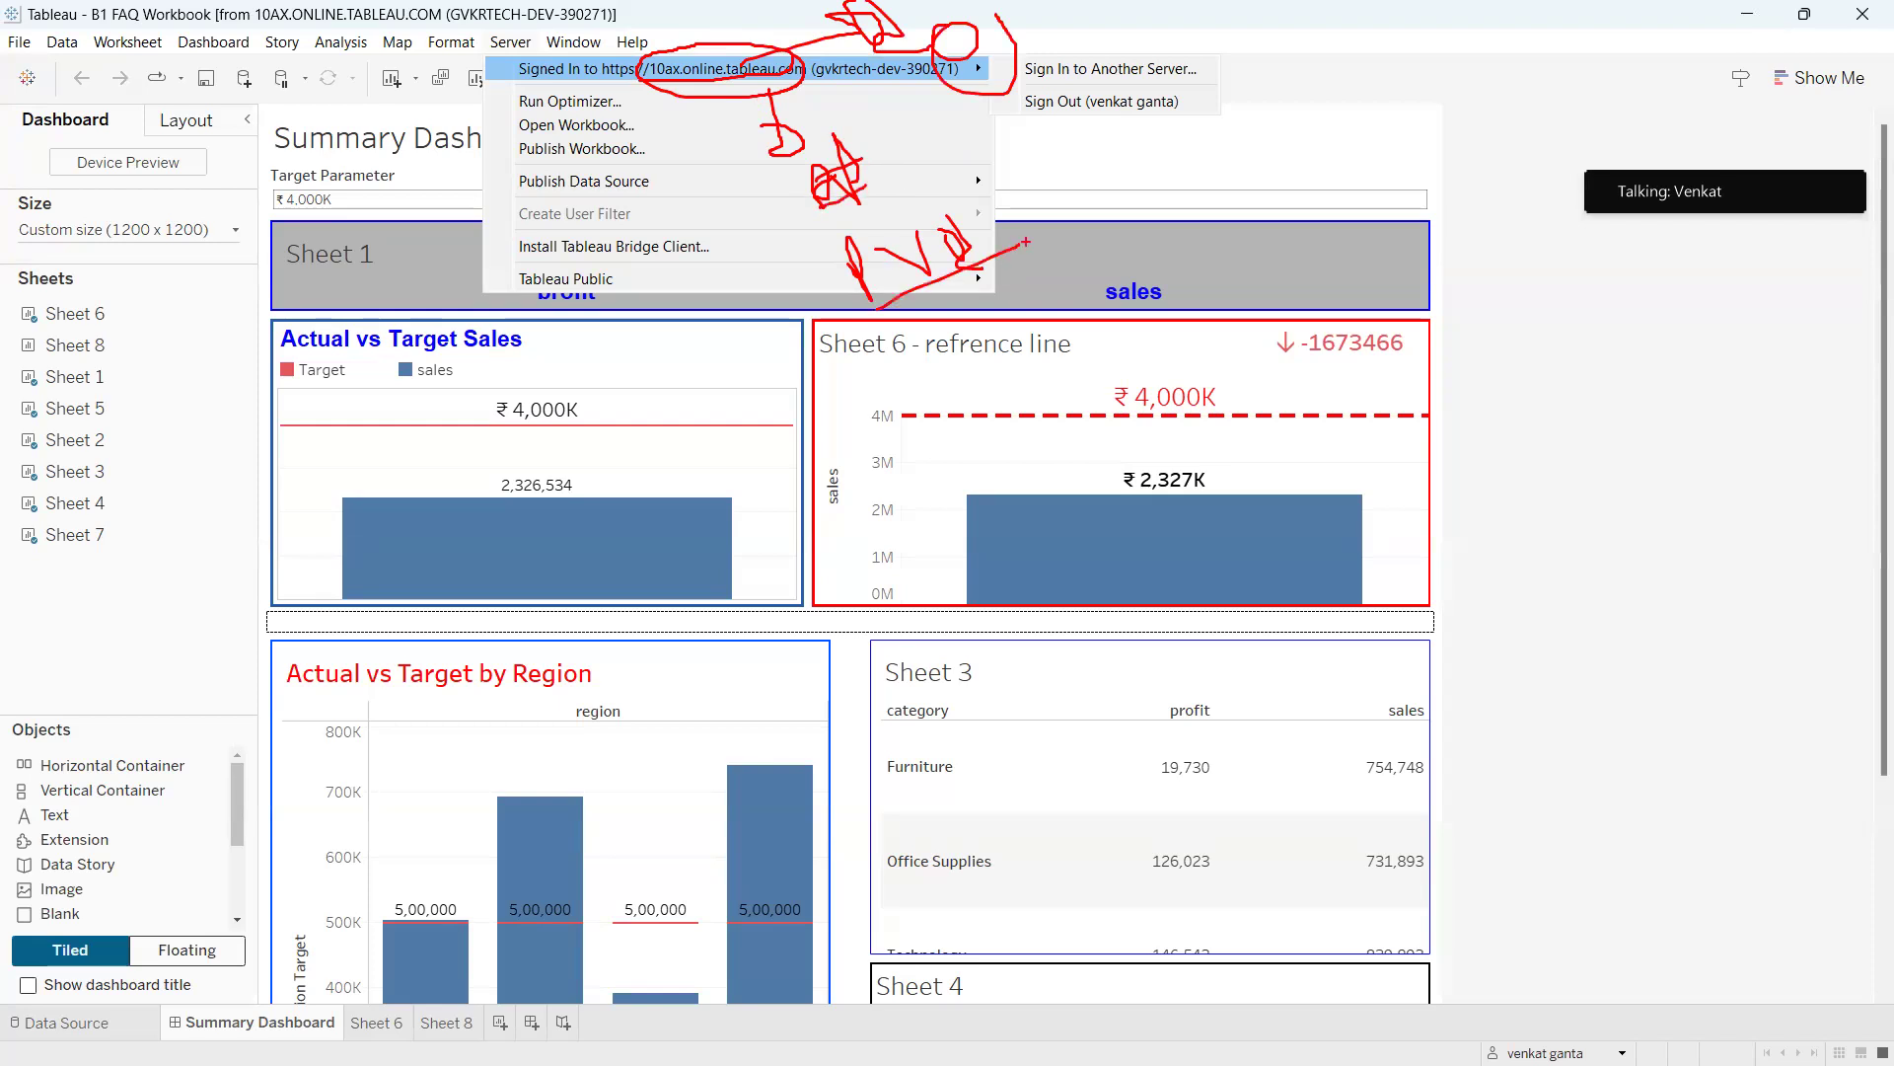
pyautogui.moveTo(671, 59)
pyautogui.mouseDown()
pyautogui.moveTo(628, 87)
pyautogui.moveTo(755, 99)
pyautogui.moveTo(782, 39)
pyautogui.moveTo(613, 61)
pyautogui.moveTo(828, 44)
pyautogui.mouseUp()
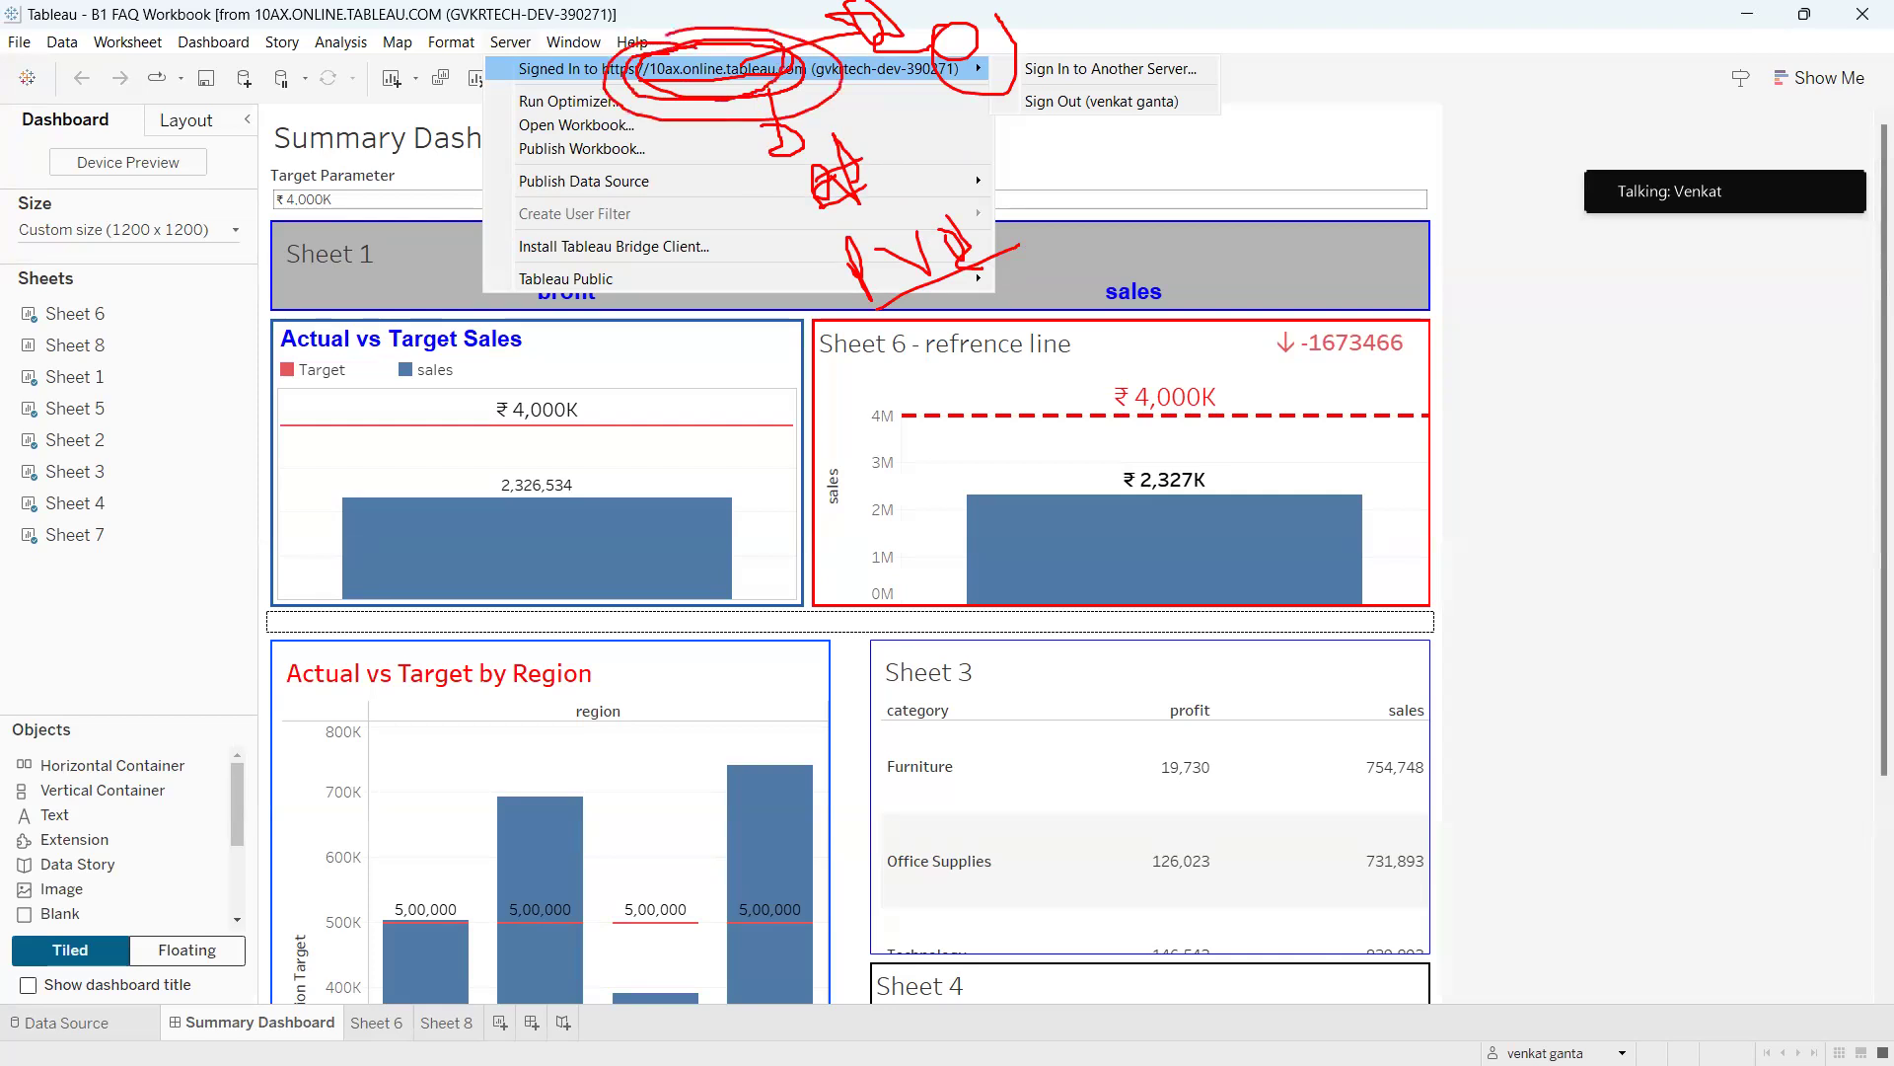
pyautogui.press('Escape')
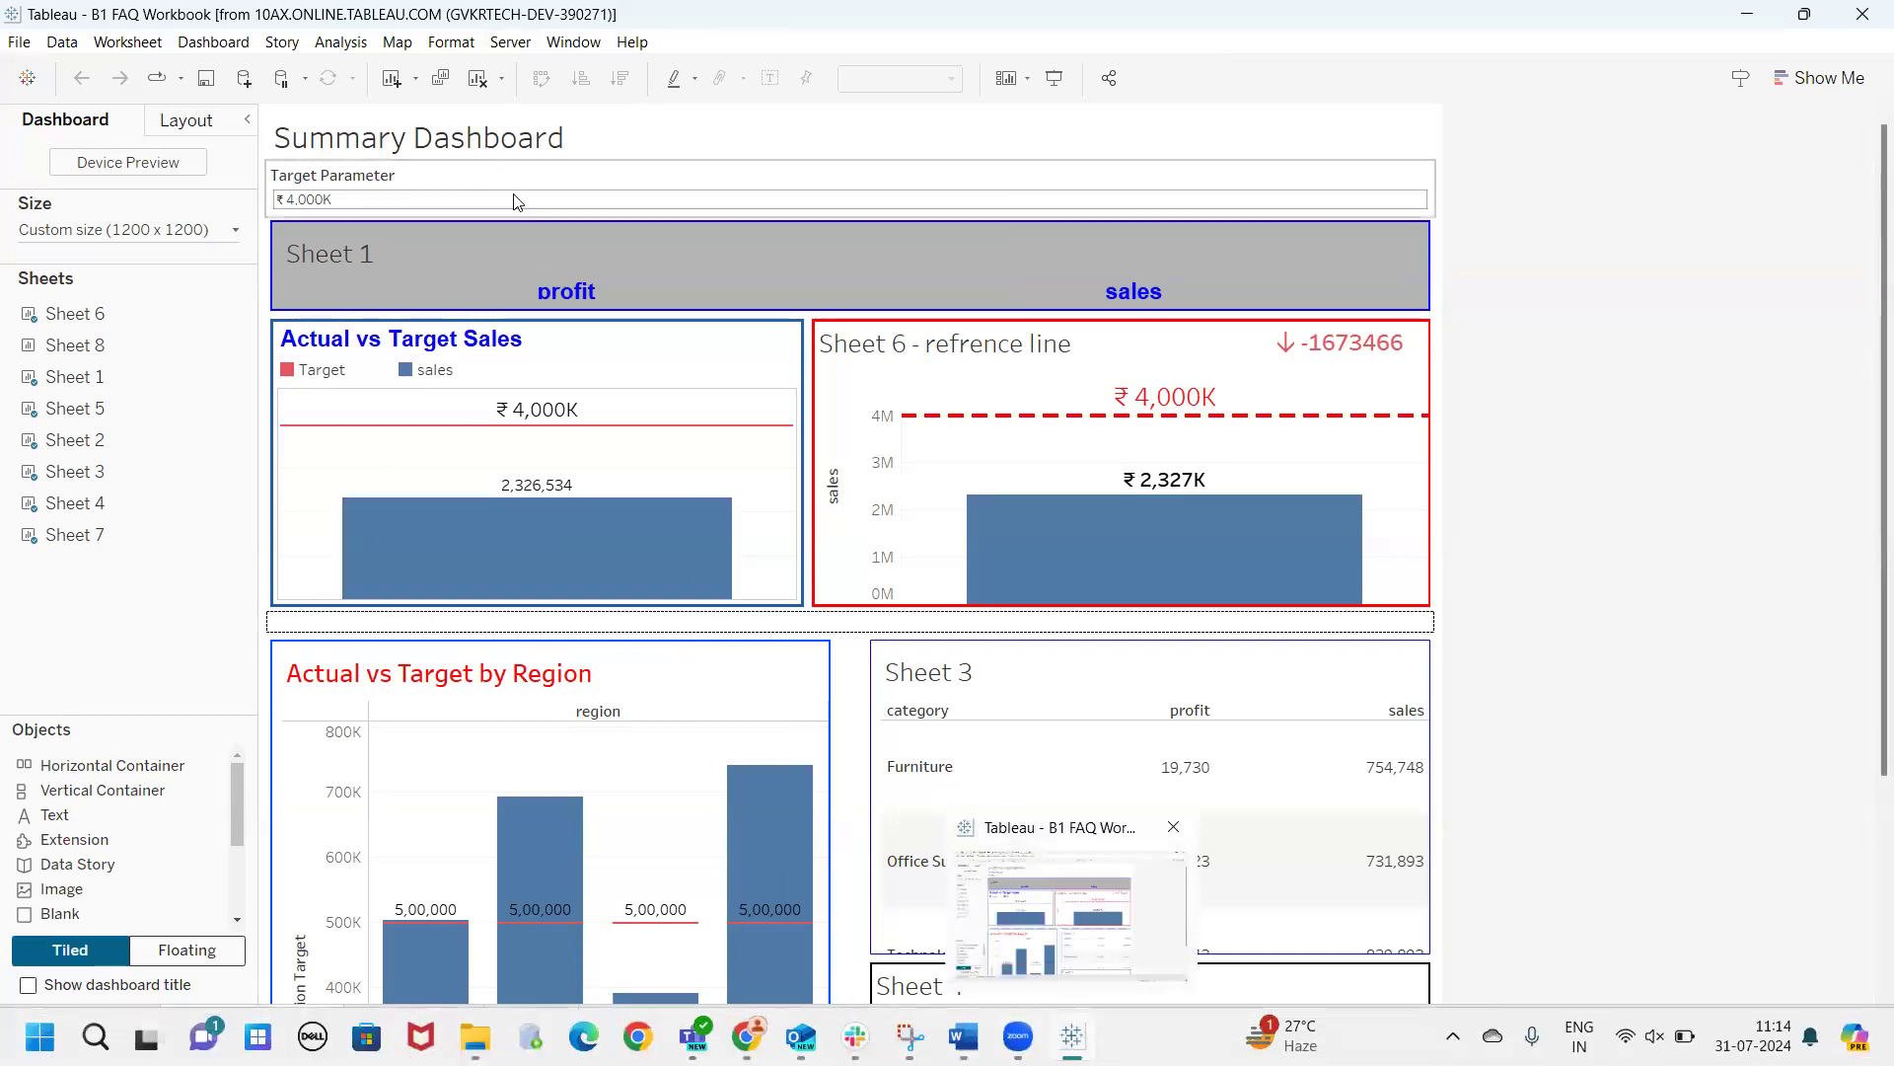
pyautogui.click(500, 44)
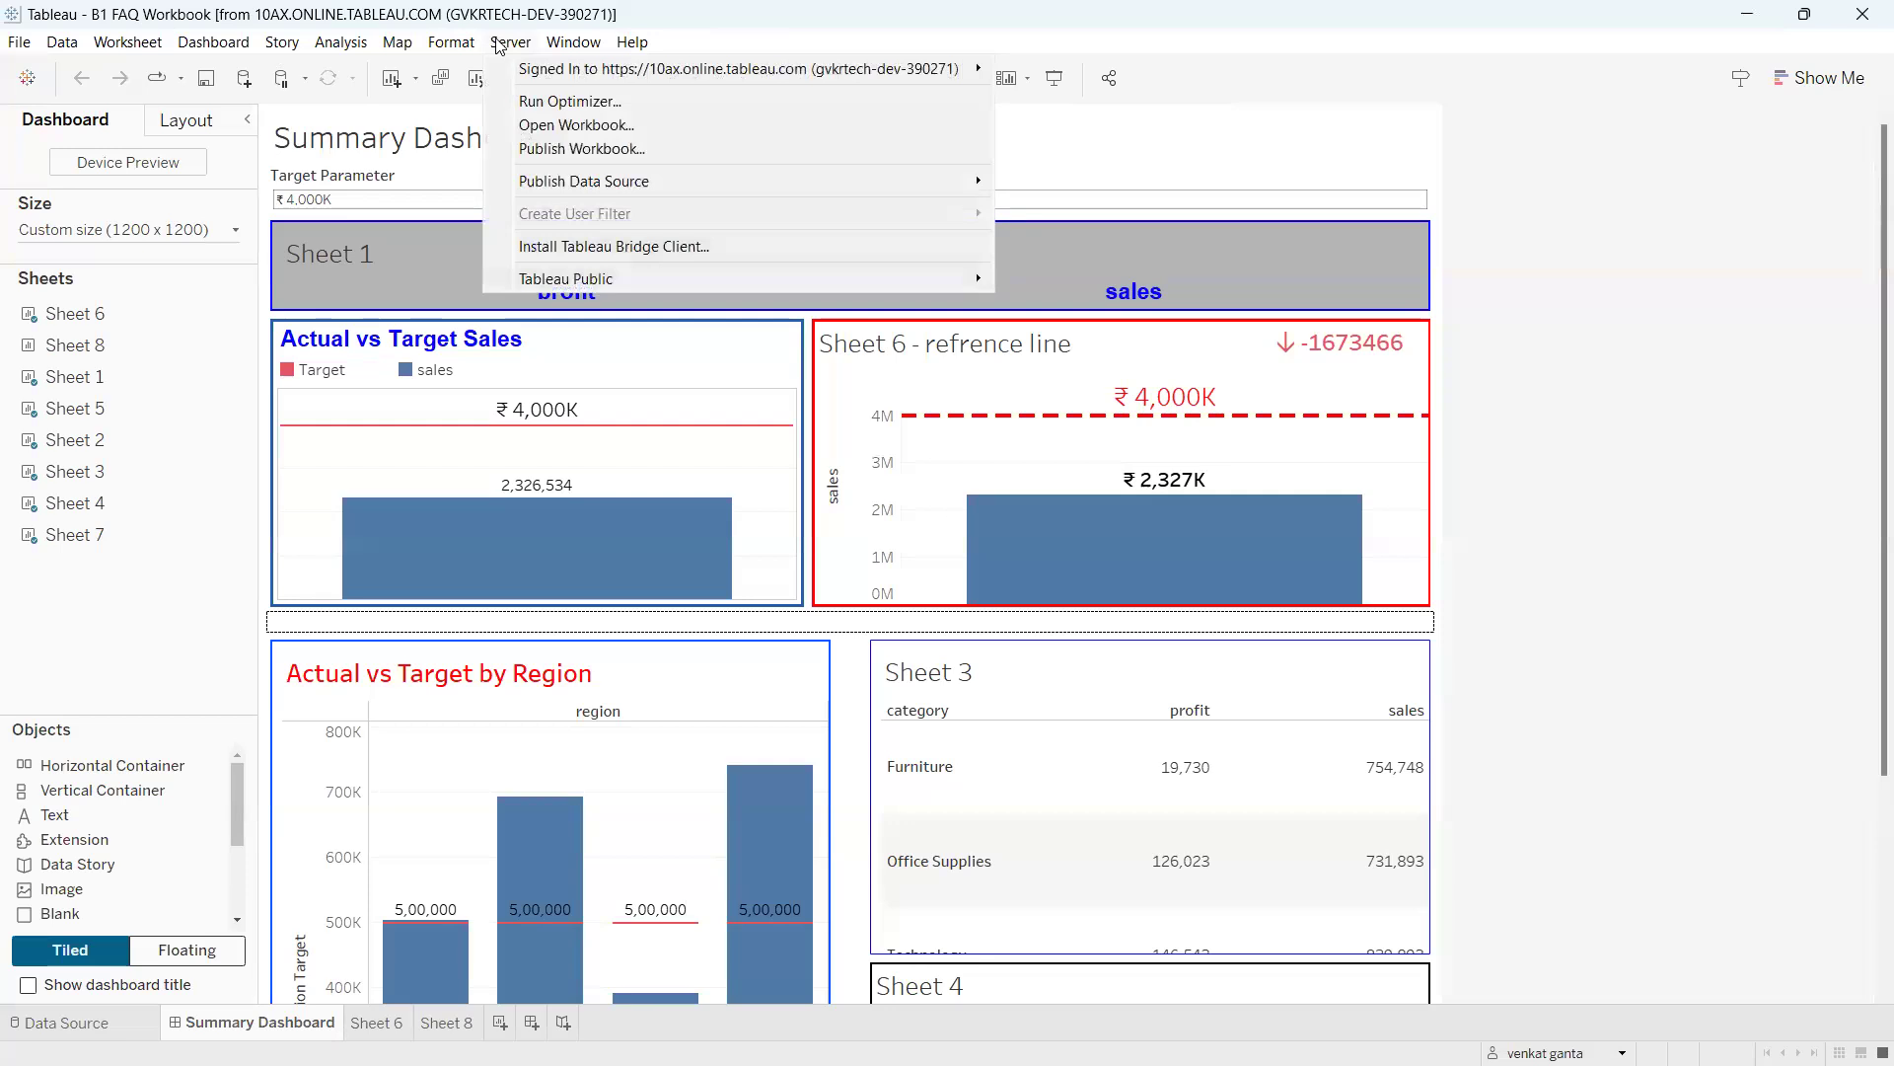
# Circle the server address, Sheet 6 title, Furniture and profit header in red, then clear everything.
pyautogui.moveTo(651, 87)
pyautogui.mouseDown()
pyautogui.moveTo(761, 94)
pyautogui.moveTo(878, 45)
pyautogui.moveTo(601, 51)
pyautogui.moveTo(819, 94)
pyautogui.moveTo(811, 173)
pyautogui.moveTo(886, 179)
pyautogui.moveTo(849, 169)
pyautogui.mouseUp()
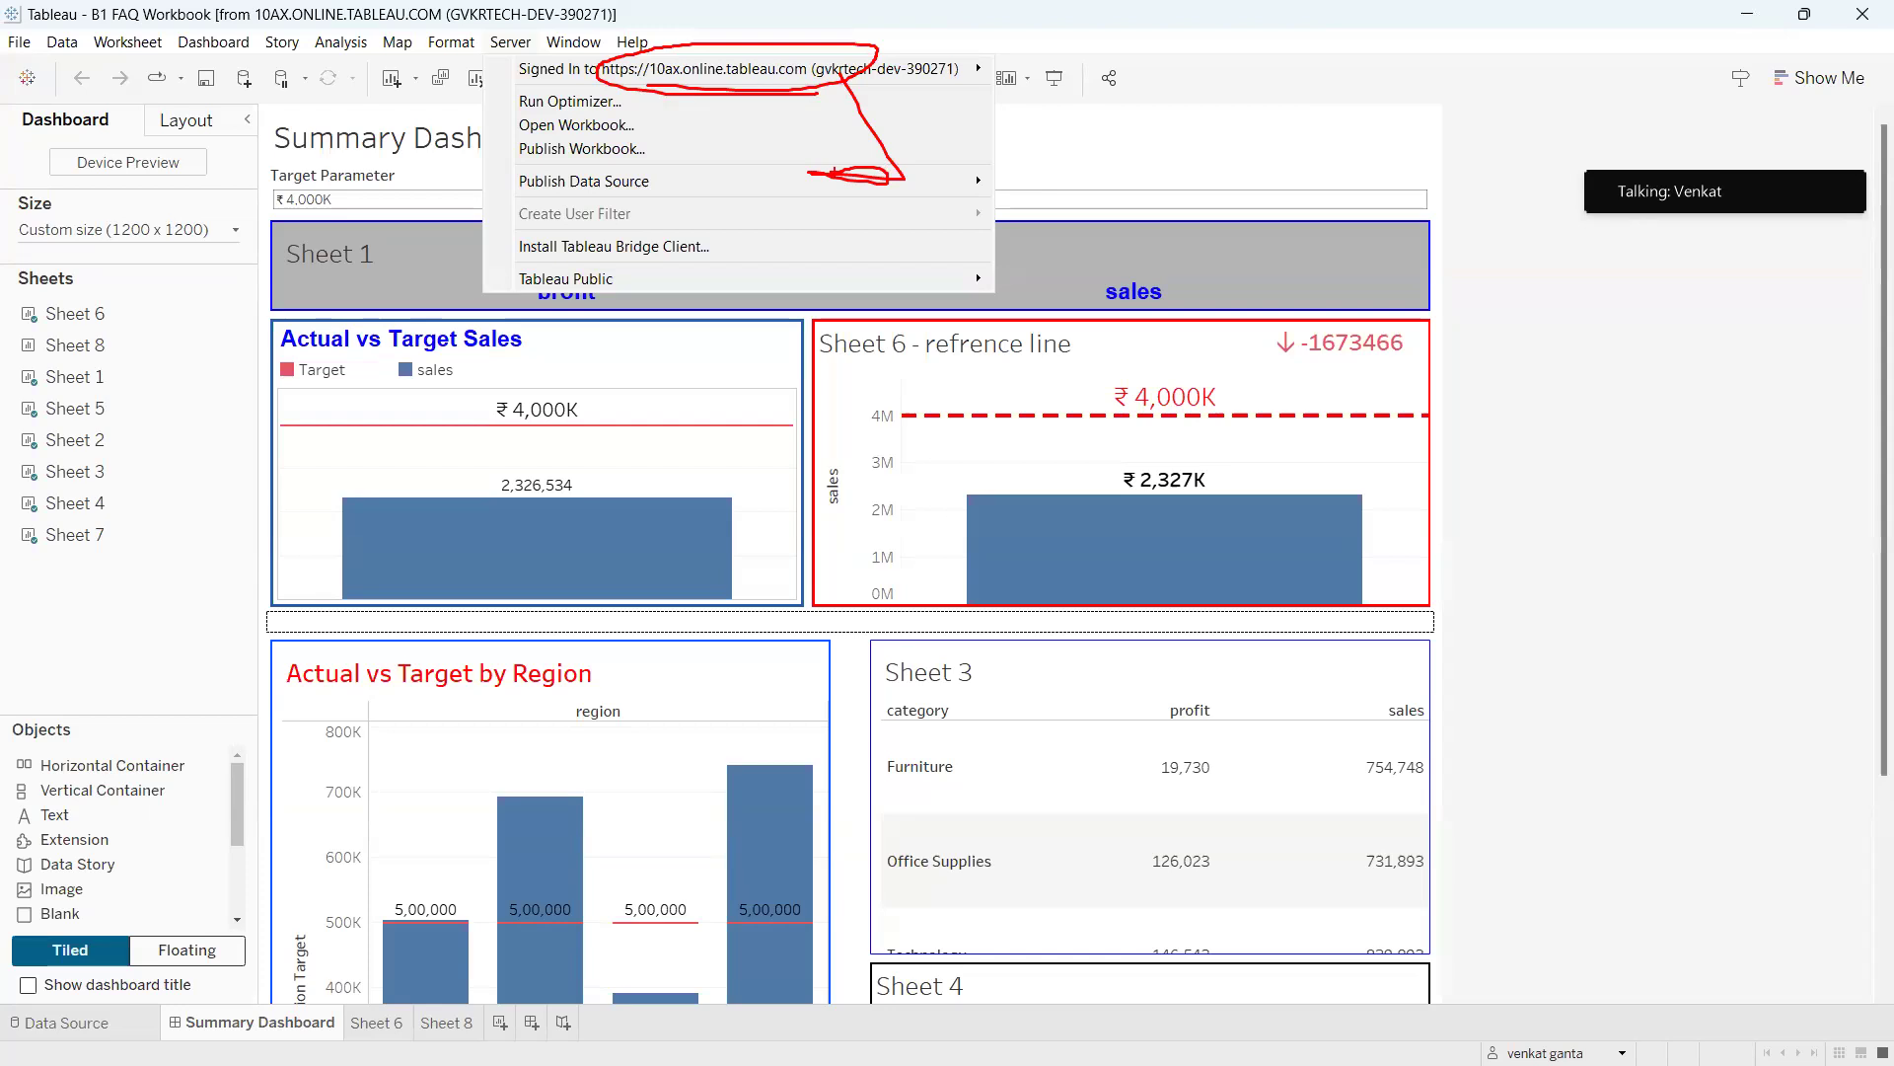
pyautogui.moveTo(940, 264)
pyautogui.mouseDown()
pyautogui.moveTo(858, 235)
pyautogui.moveTo(922, 241)
pyautogui.moveTo(962, 308)
pyautogui.moveTo(991, 210)
pyautogui.moveTo(1050, 286)
pyautogui.moveTo(1039, 256)
pyautogui.moveTo(1201, 161)
pyautogui.moveTo(1220, 187)
pyautogui.moveTo(1155, 167)
pyautogui.mouseUp()
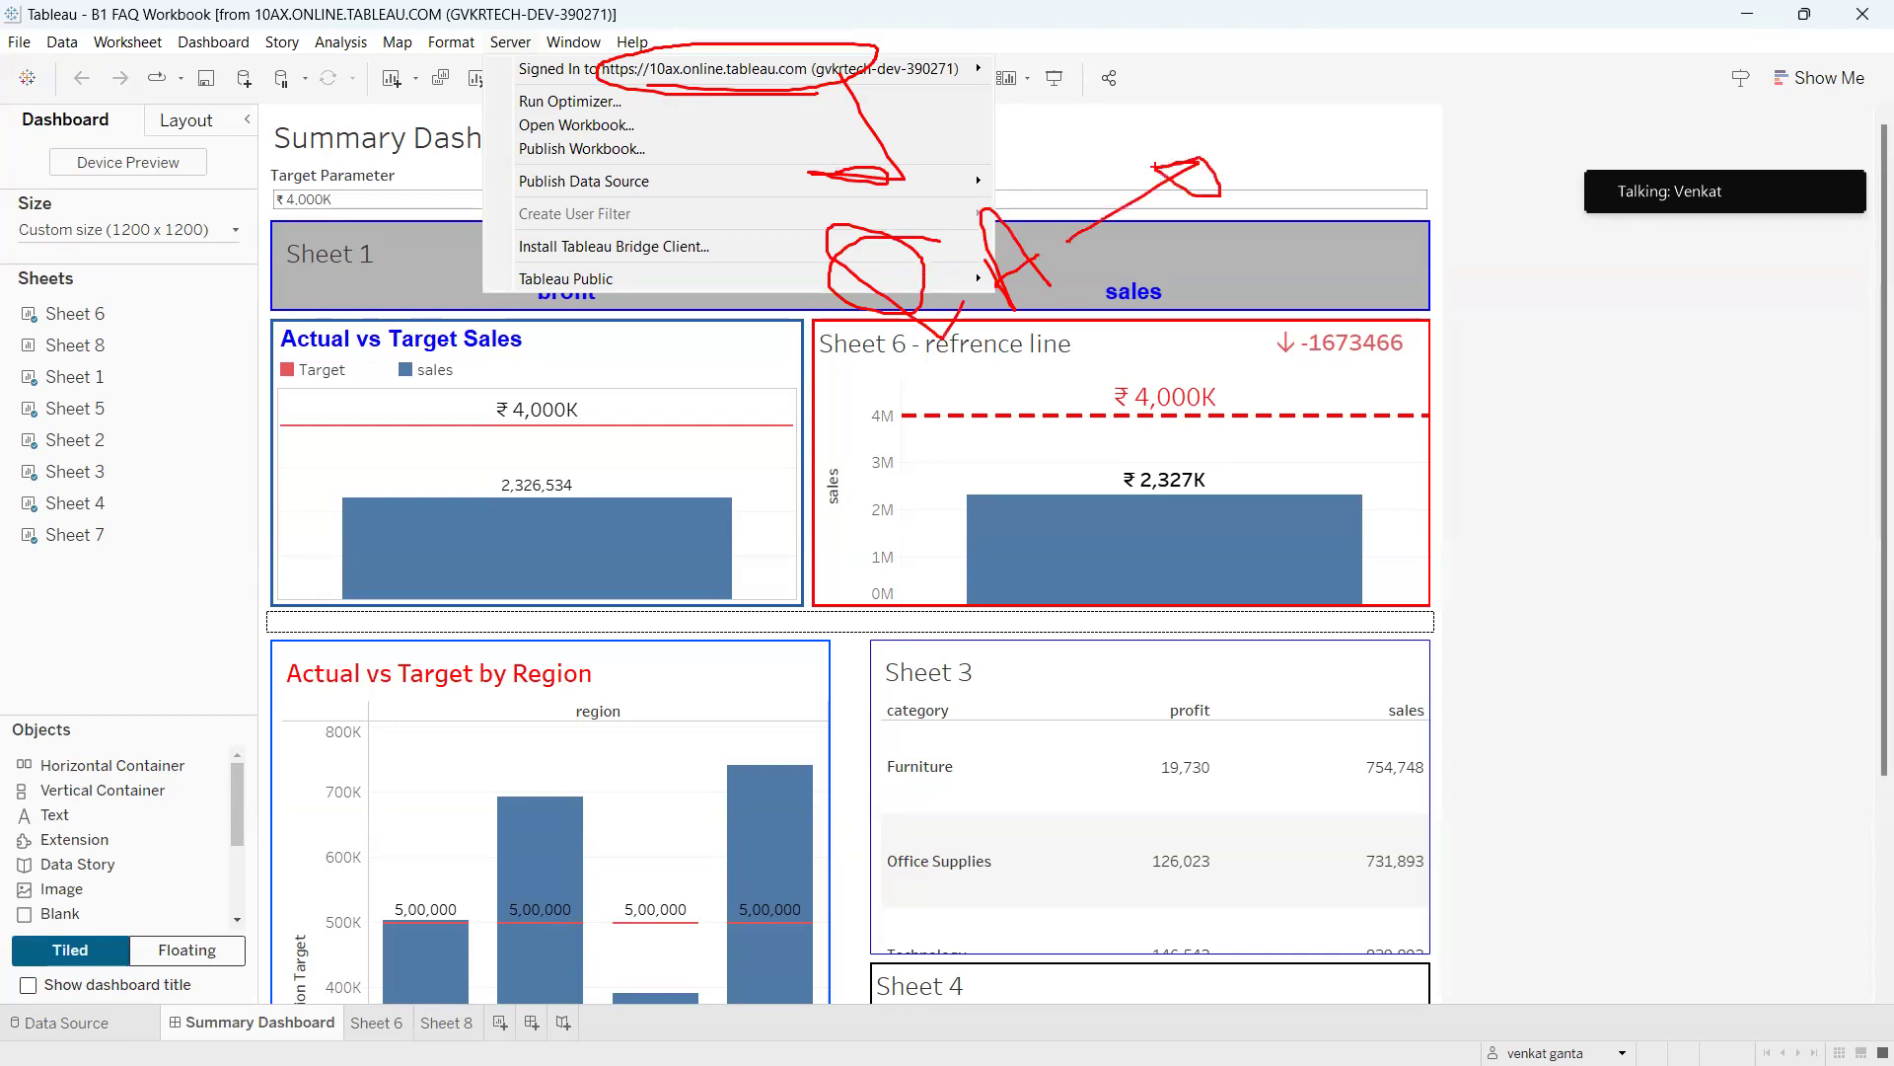
pyautogui.moveTo(888, 369)
pyautogui.mouseDown()
pyautogui.moveTo(1027, 330)
pyautogui.moveTo(975, 338)
pyautogui.moveTo(998, 587)
pyautogui.moveTo(955, 576)
pyautogui.mouseUp()
pyautogui.moveTo(982, 737)
pyautogui.mouseDown()
pyautogui.moveTo(1031, 759)
pyautogui.moveTo(1017, 816)
pyautogui.moveTo(1026, 804)
pyautogui.mouseUp()
pyautogui.moveTo(1060, 775)
pyautogui.mouseDown()
pyautogui.moveTo(1044, 691)
pyautogui.moveTo(1093, 757)
pyautogui.moveTo(1130, 730)
pyautogui.mouseUp()
pyautogui.moveTo(1189, 648)
pyautogui.mouseDown()
pyautogui.moveTo(1262, 705)
pyautogui.moveTo(1258, 612)
pyautogui.moveTo(1391, 570)
pyautogui.moveTo(1421, 591)
pyautogui.mouseUp()
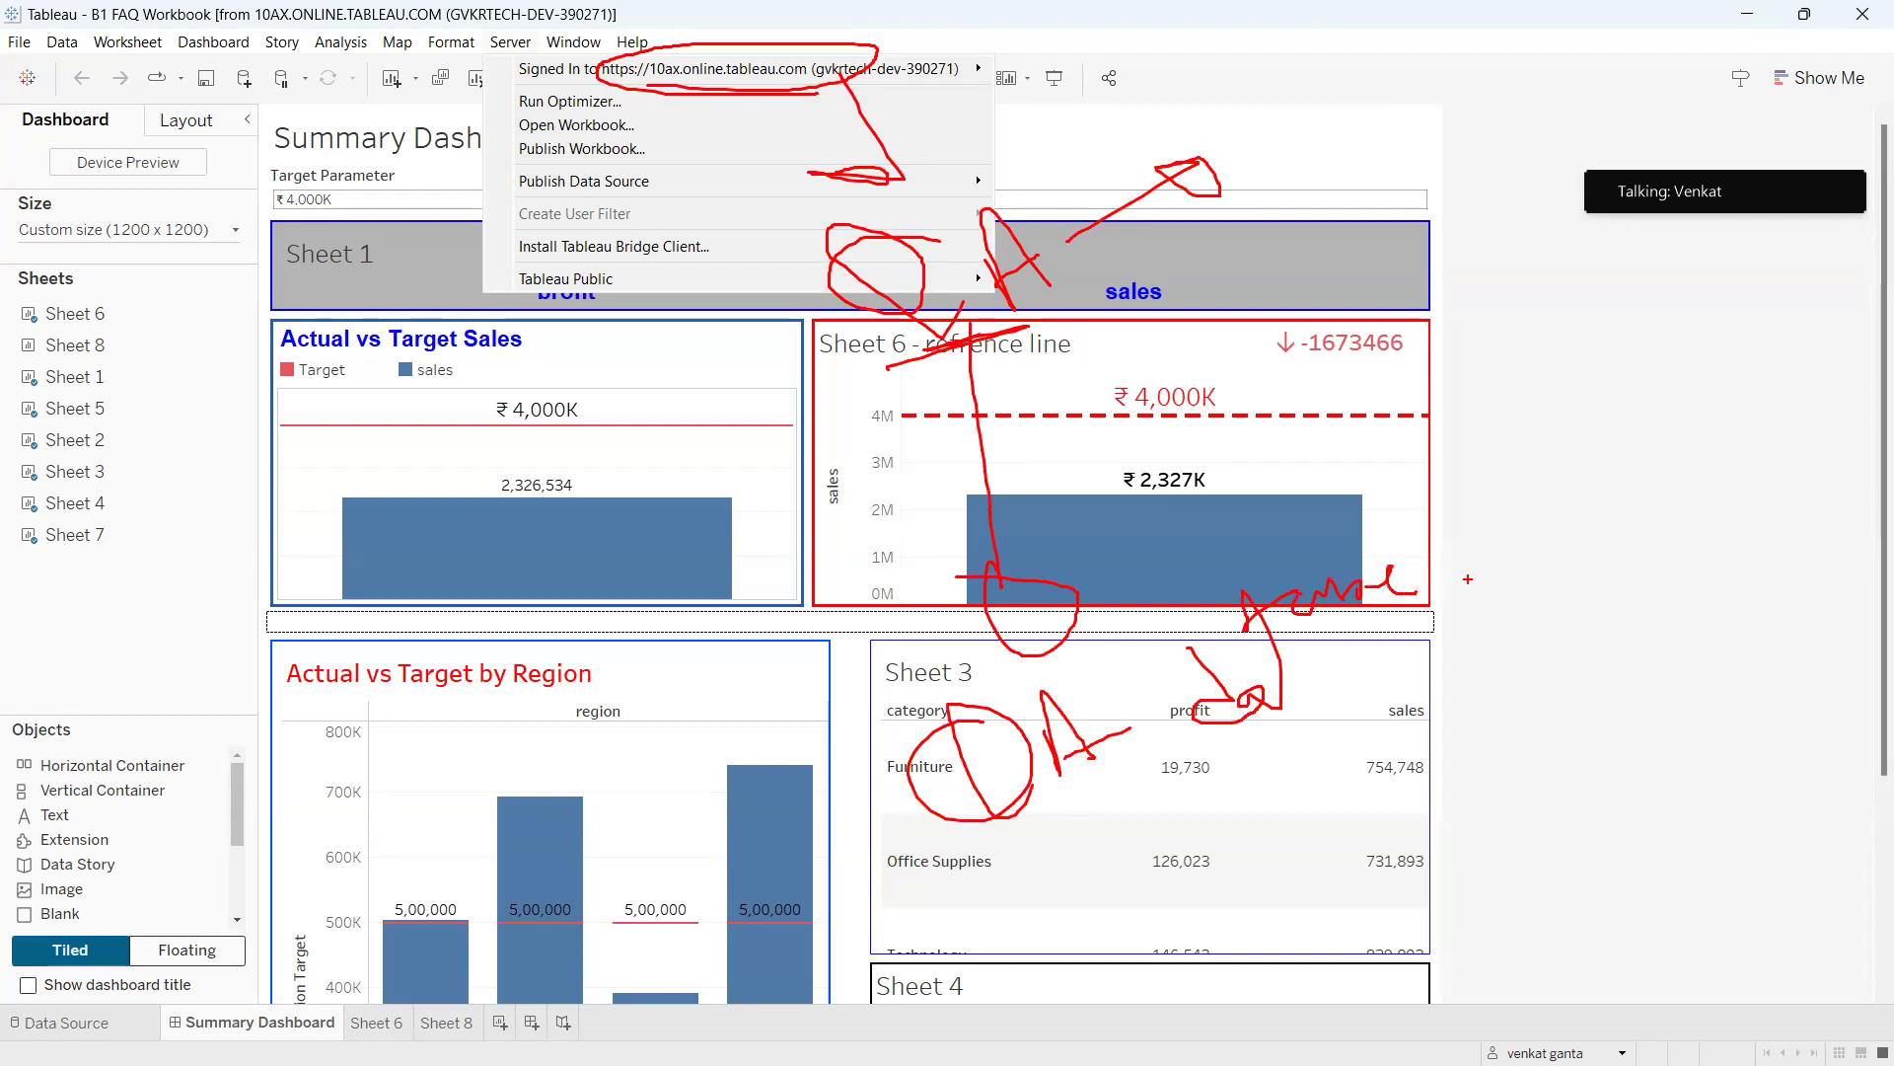
pyautogui.press('Escape')
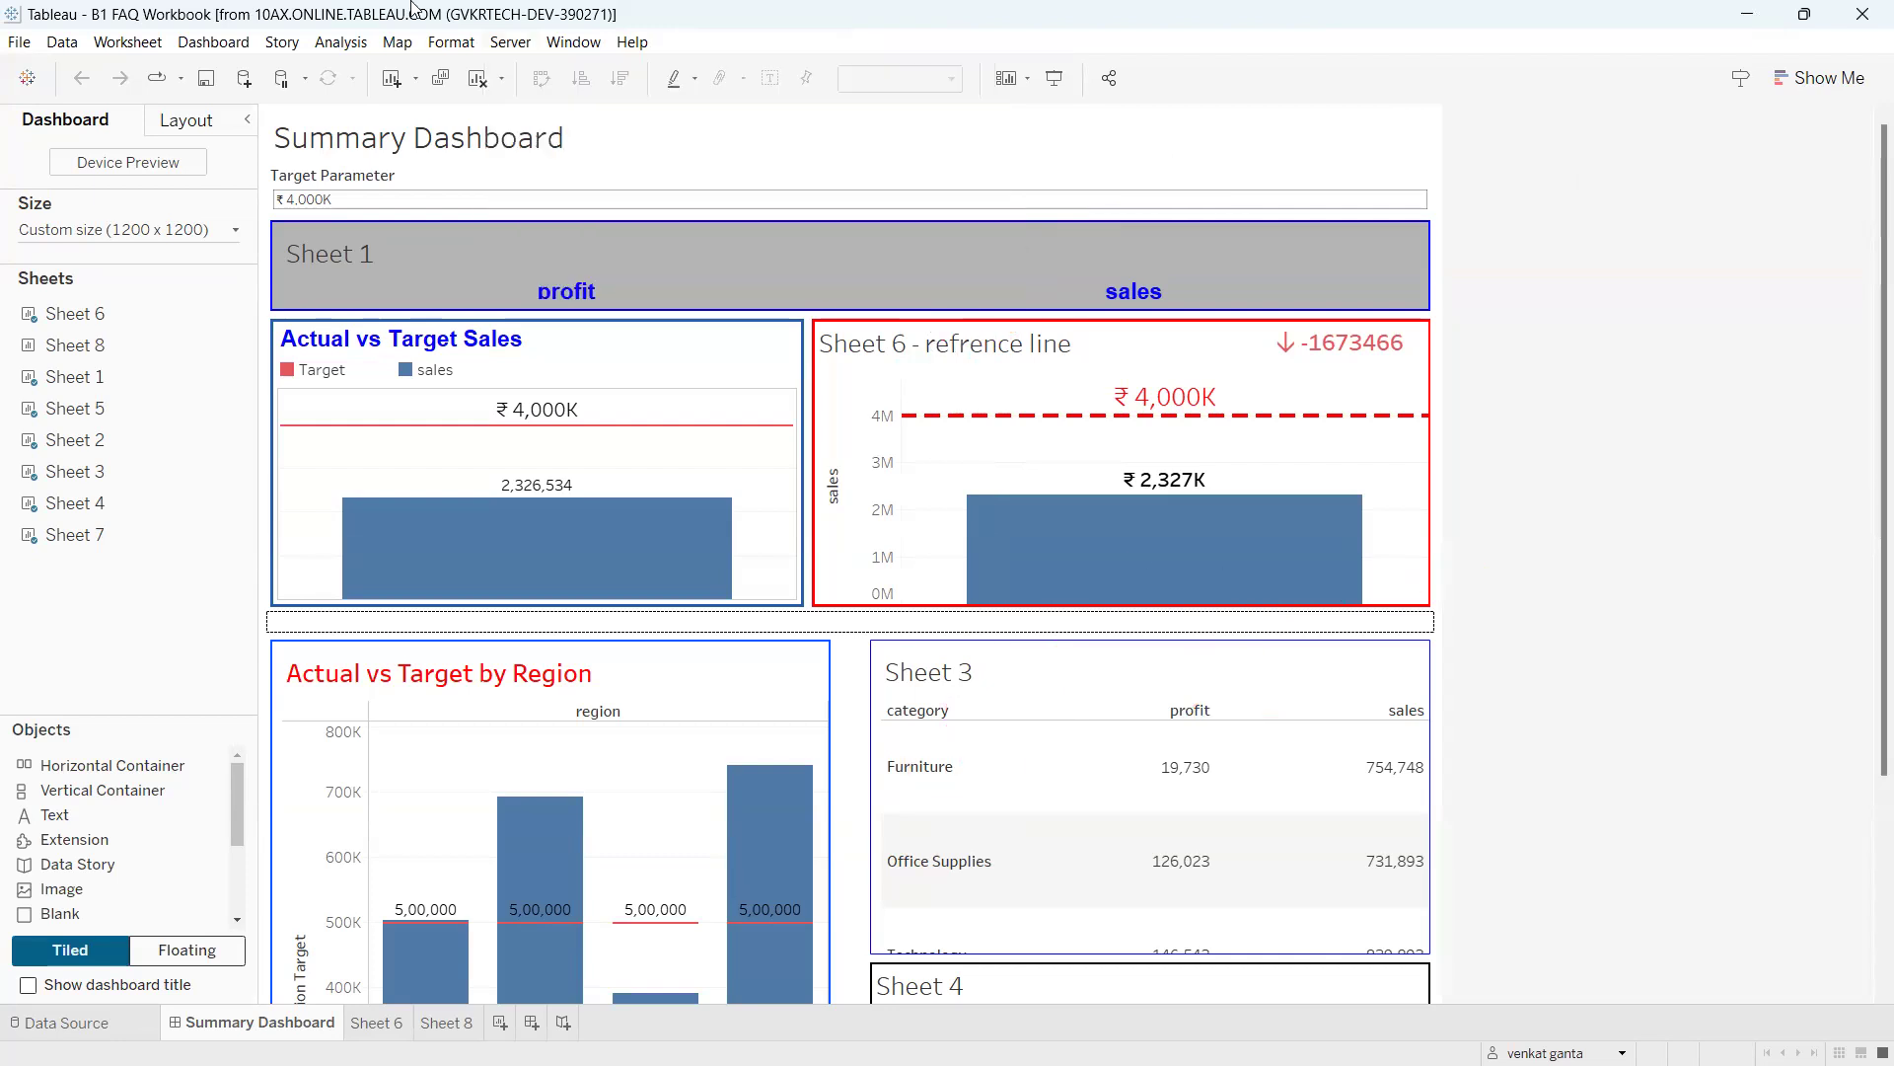
# With the Server menu open, circle its address and add the note 'QA ()Use QA mysql db' over the chart.
pyautogui.click(496, 43)
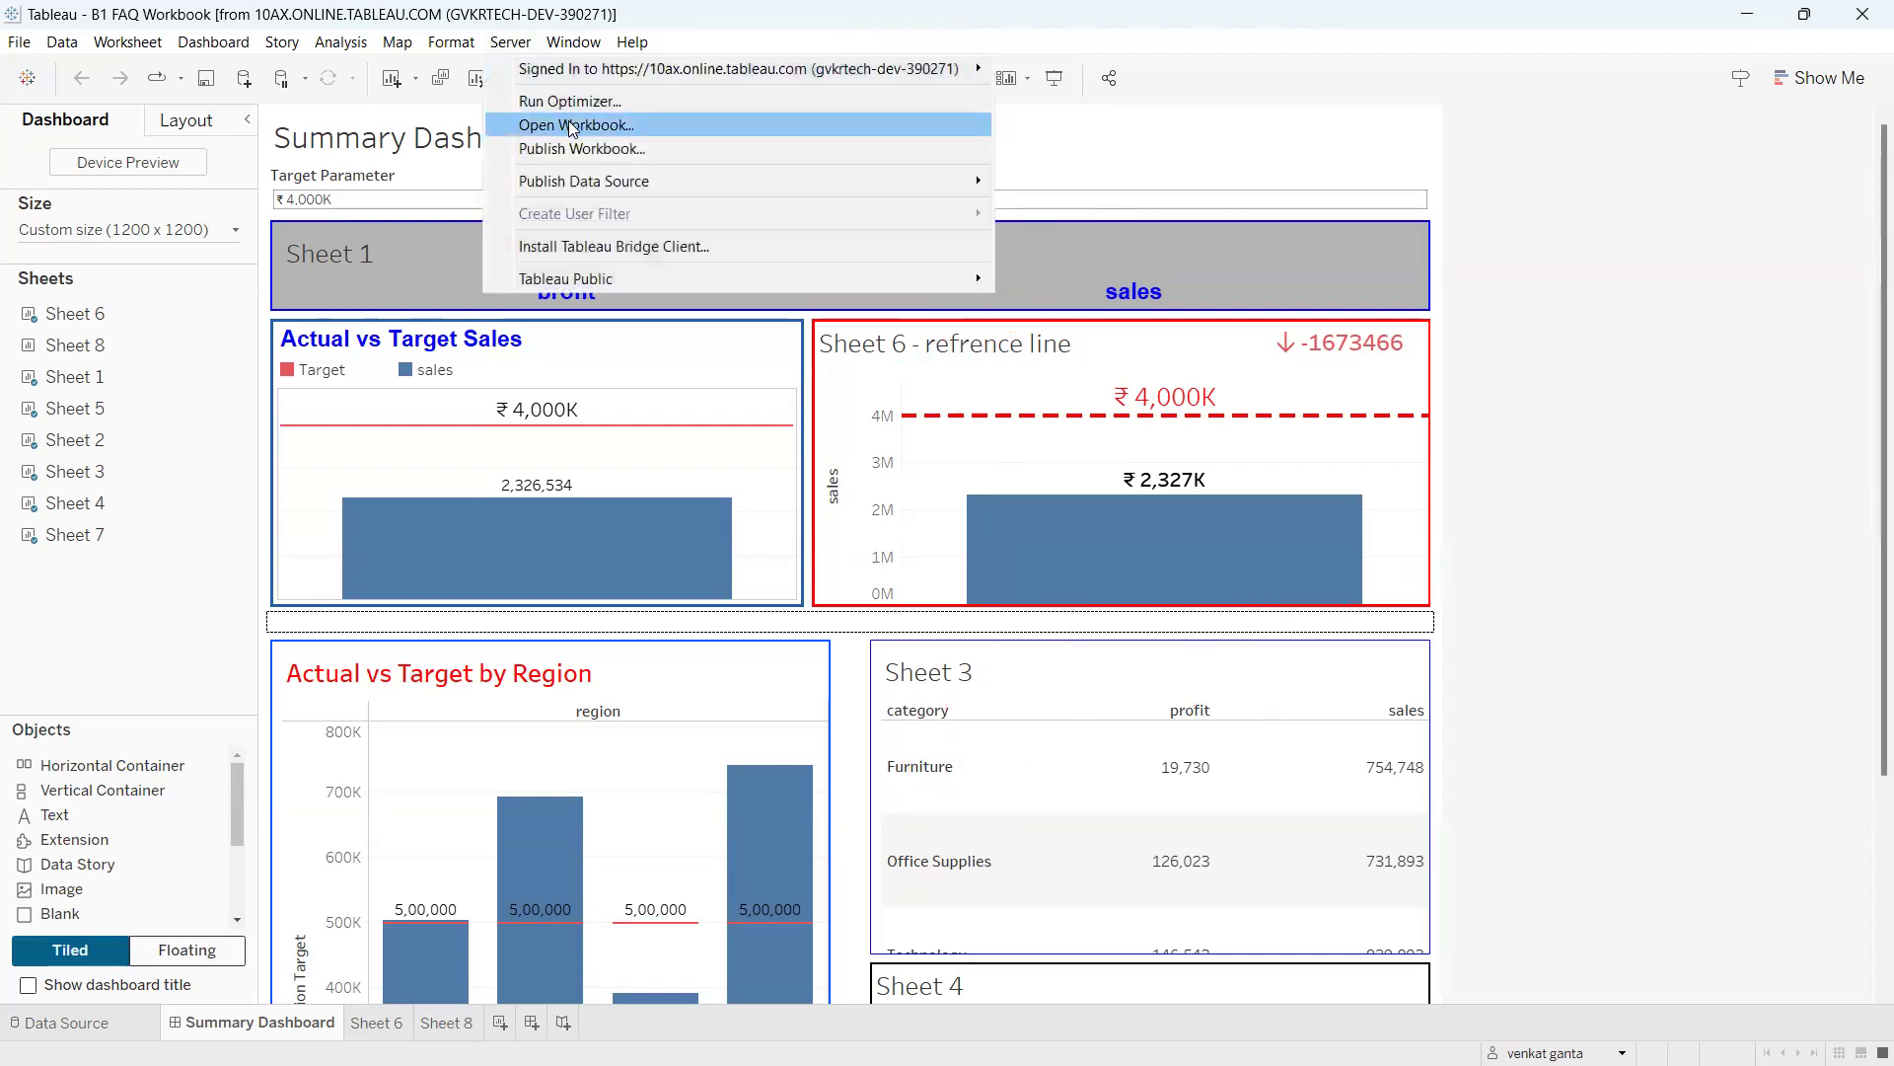
pyautogui.hotkey('ctrl', '2')
pyautogui.moveTo(637, 65)
pyautogui.mouseDown()
pyautogui.moveTo(728, 47)
pyautogui.moveTo(637, 60)
pyautogui.moveTo(681, 249)
pyautogui.moveTo(760, 202)
pyautogui.moveTo(799, 232)
pyautogui.moveTo(857, 193)
pyautogui.mouseUp()
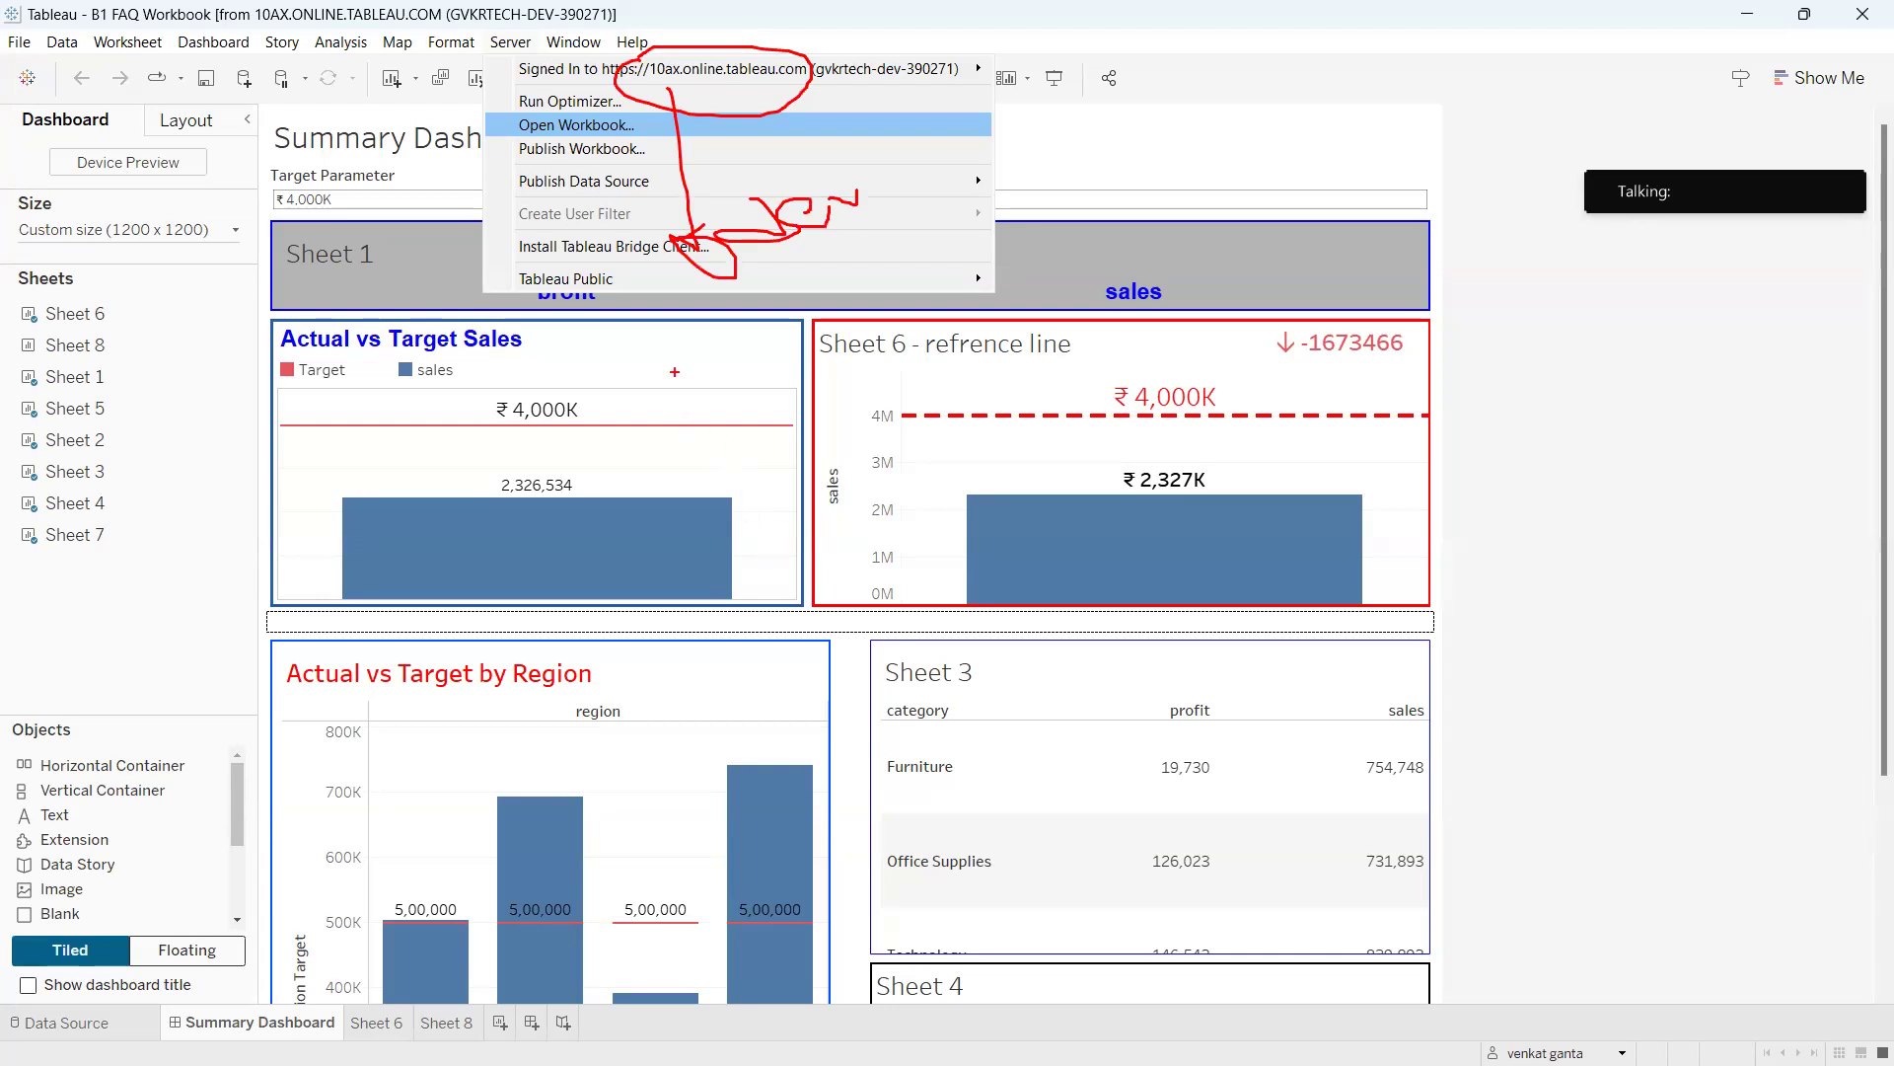
pyautogui.moveTo(680, 383); pyautogui.dragTo(680, 424)
pyautogui.write('QA ()')
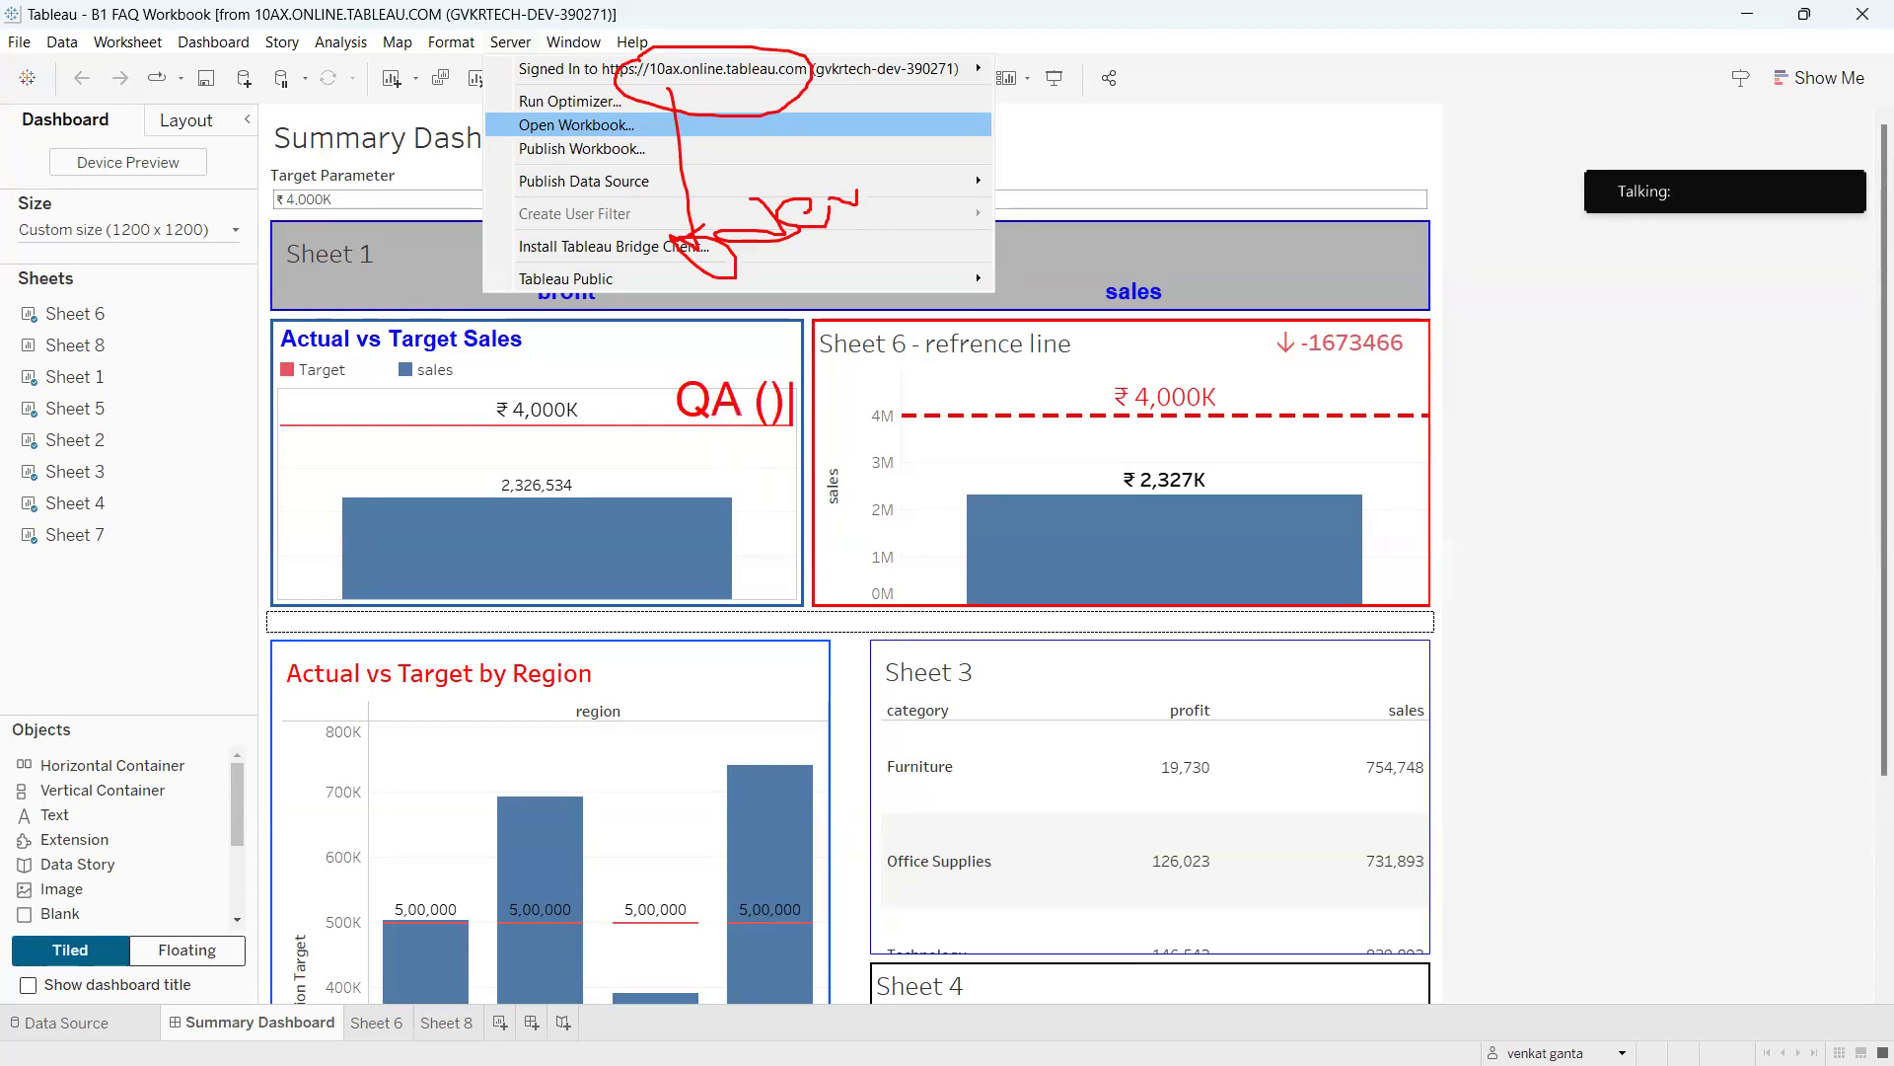
pyautogui.write('Use QA mys')
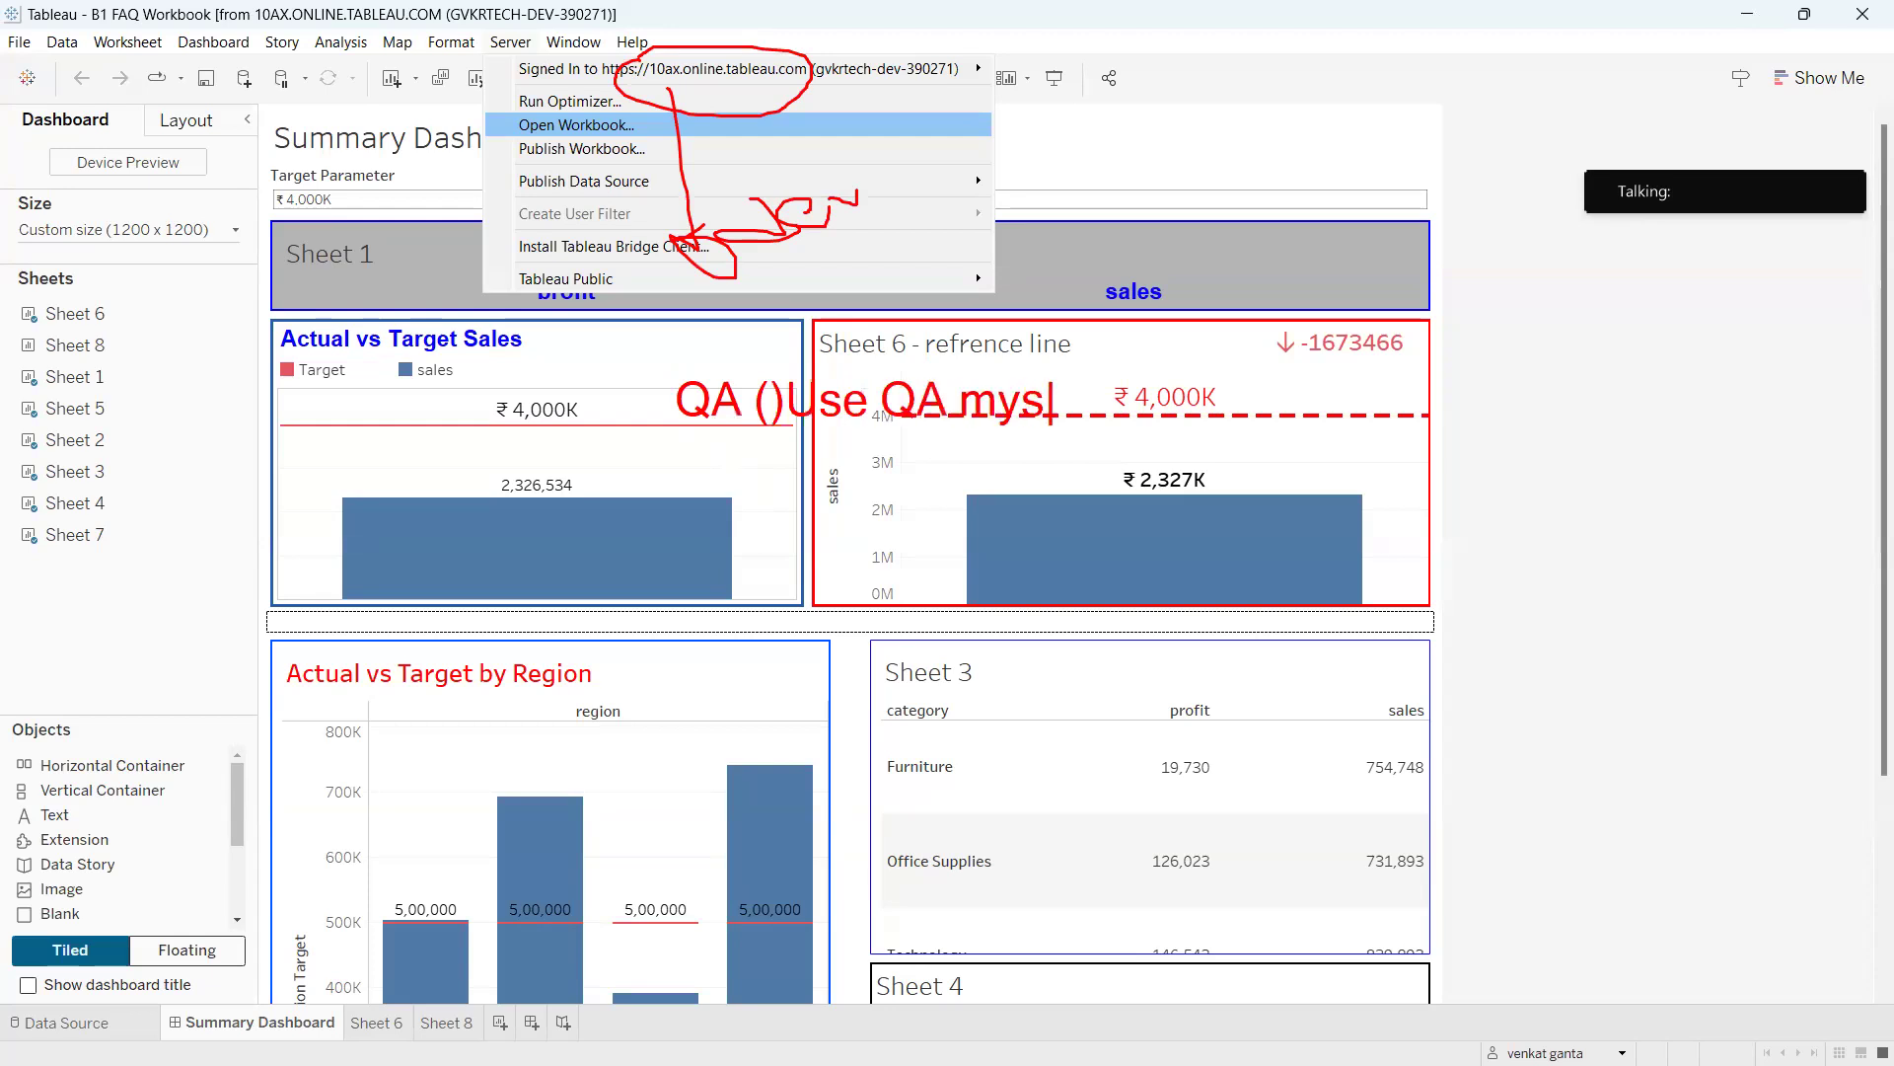
pyautogui.write('ql db')
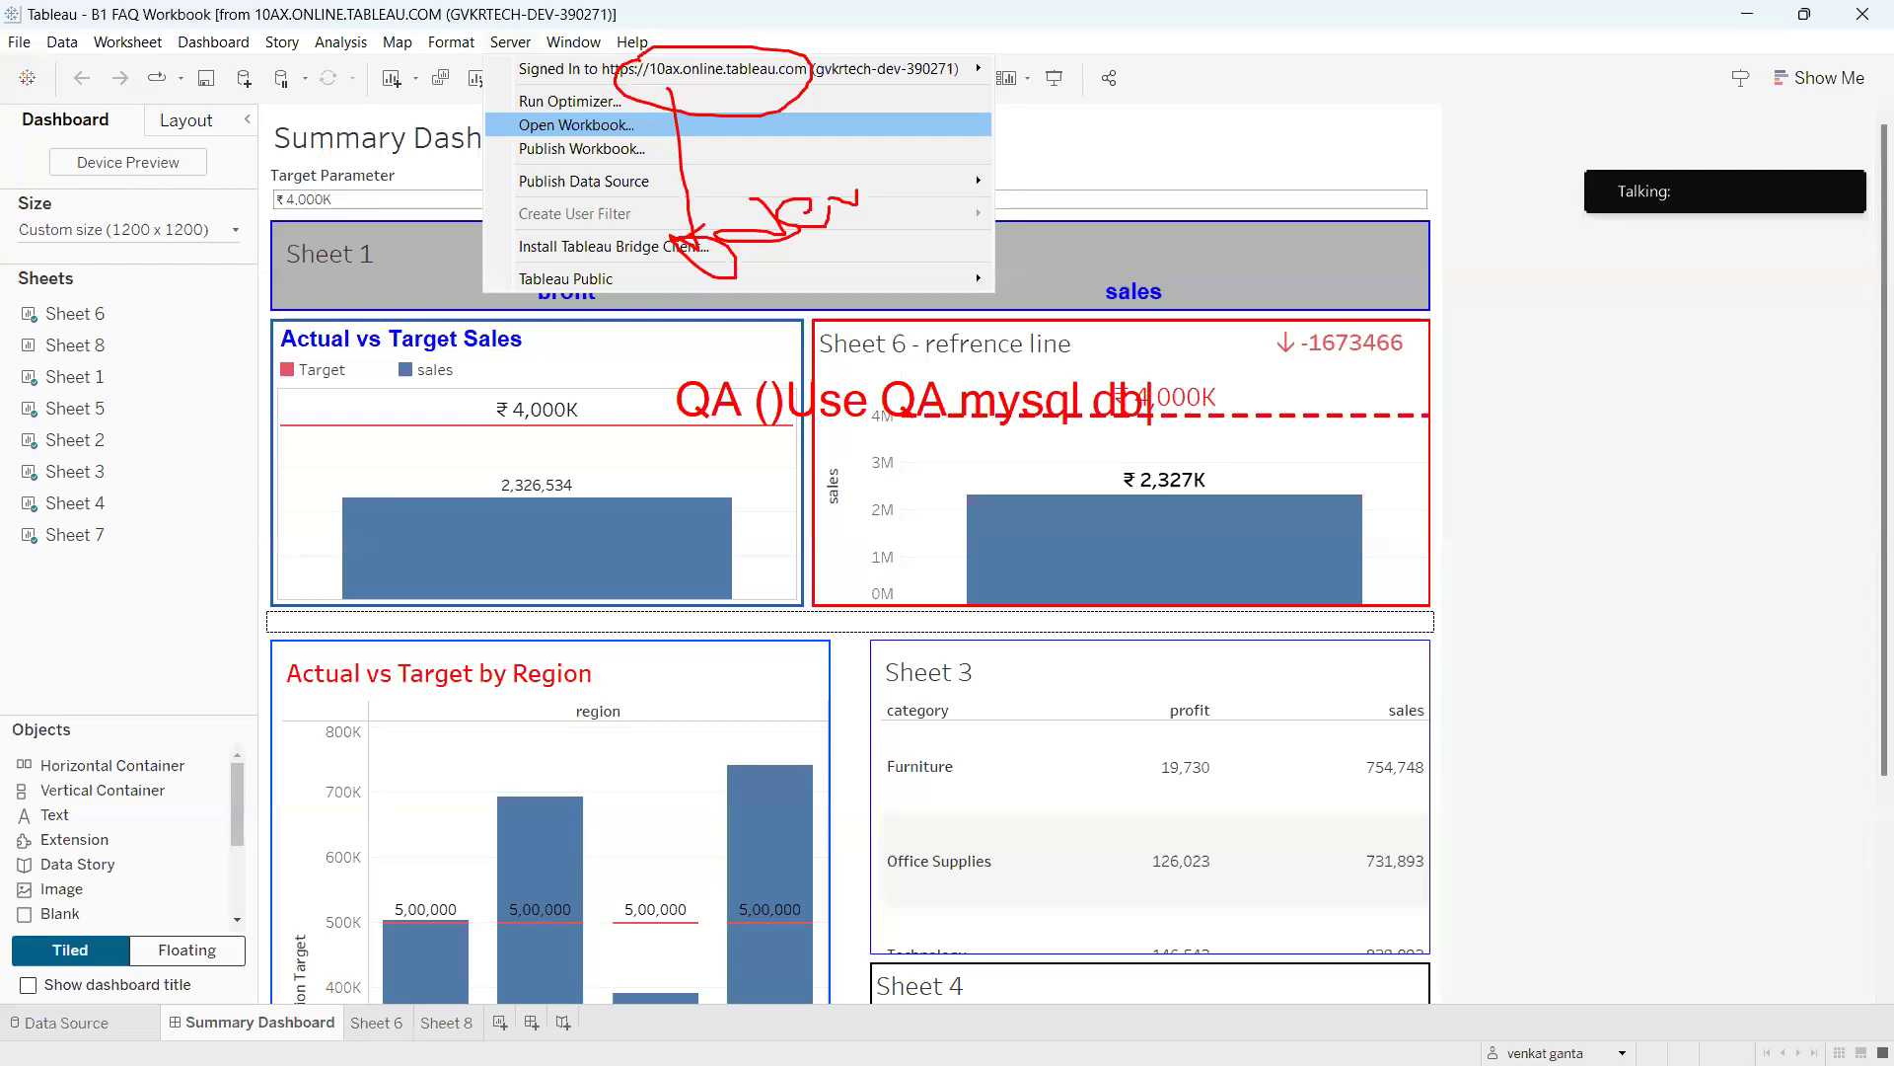
pyautogui.moveTo(972, 377)
pyautogui.mouseDown()
pyautogui.moveTo(912, 399)
pyautogui.moveTo(952, 366)
pyautogui.mouseUp()
# Scribble red notes beside the Sheet 6 chart and handwrite QA and prod between the panels.
pyautogui.moveTo(1109, 396); pyautogui.dragTo(1231, 493)
pyautogui.moveTo(1349, 416)
pyautogui.mouseDown()
pyautogui.moveTo(1369, 466)
pyautogui.moveTo(1395, 405)
pyautogui.mouseUp()
pyautogui.moveTo(1381, 515)
pyautogui.mouseDown()
pyautogui.moveTo(1391, 564)
pyautogui.moveTo(1472, 514)
pyautogui.mouseUp()
pyautogui.moveTo(1155, 504)
pyautogui.mouseDown()
pyautogui.moveTo(1440, 631)
pyautogui.moveTo(1568, 553)
pyautogui.moveTo(1554, 564)
pyautogui.mouseUp()
pyautogui.moveTo(1452, 653); pyautogui.dragTo(1635, 590)
pyautogui.moveTo(1407, 578); pyautogui.dragTo(1456, 563)
pyautogui.moveTo(1395, 485)
pyautogui.mouseDown()
pyautogui.moveTo(1369, 517)
pyautogui.moveTo(1346, 489)
pyautogui.mouseUp()
pyautogui.moveTo(731, 444)
pyautogui.mouseDown()
pyautogui.moveTo(735, 567)
pyautogui.moveTo(819, 548)
pyautogui.moveTo(835, 476)
pyautogui.mouseUp()
pyautogui.moveTo(797, 622)
pyautogui.mouseDown()
pyautogui.moveTo(775, 622)
pyautogui.moveTo(806, 691)
pyautogui.mouseUp()
pyautogui.moveTo(831, 590)
pyautogui.mouseDown()
pyautogui.moveTo(883, 685)
pyautogui.moveTo(893, 623)
pyautogui.mouseUp()
pyautogui.moveTo(849, 750); pyautogui.dragTo(892, 816)
pyautogui.moveTo(874, 758)
pyautogui.mouseDown()
pyautogui.moveTo(874, 795)
pyautogui.moveTo(924, 738)
pyautogui.mouseUp()
pyautogui.moveTo(947, 728)
pyautogui.mouseDown()
pyautogui.moveTo(989, 758)
pyautogui.moveTo(925, 740)
pyautogui.mouseUp()
pyautogui.moveTo(993, 703)
pyautogui.mouseDown()
pyautogui.moveTo(1018, 738)
pyautogui.moveTo(999, 742)
pyautogui.mouseUp()
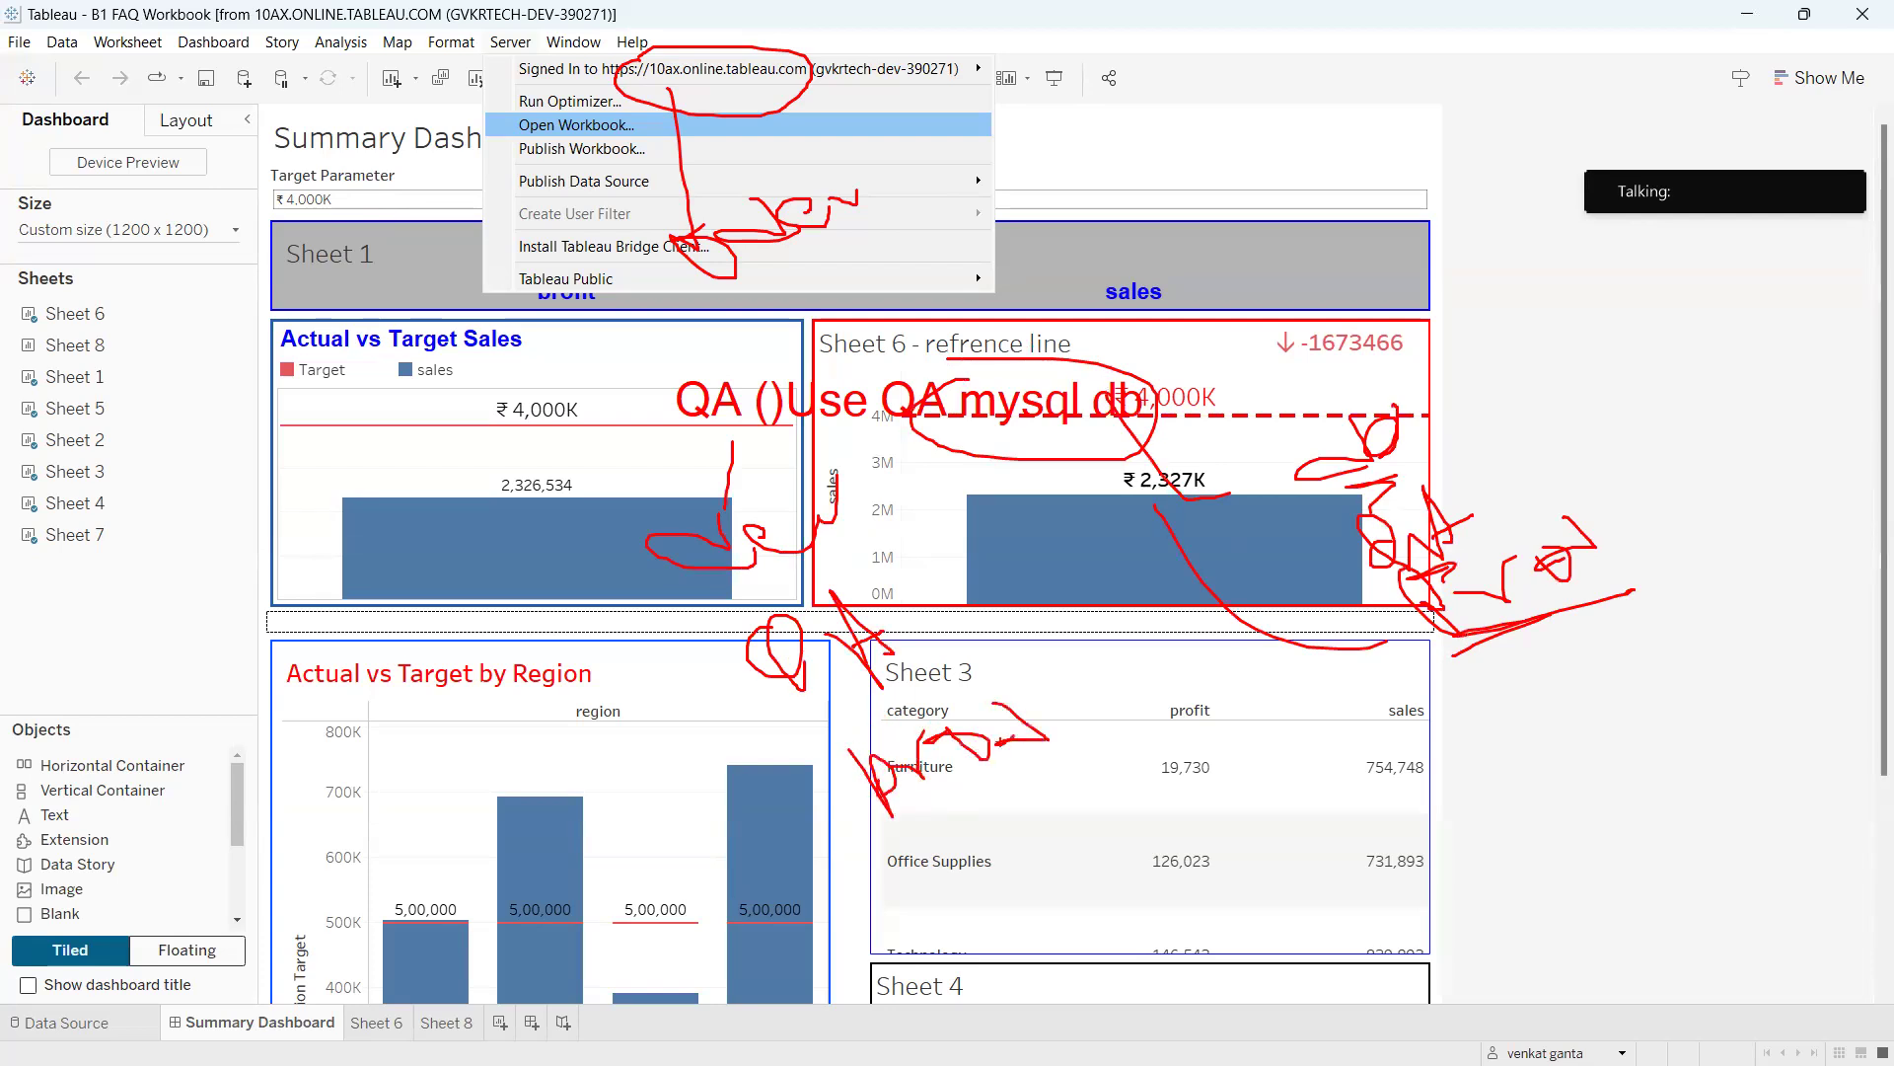
# Draw red lines to the ₹2,327K label, Furniture row and dashed reference line, then clear everything.
pyautogui.moveTo(843, 506)
pyautogui.mouseDown()
pyautogui.moveTo(1279, 446)
pyautogui.moveTo(1221, 426)
pyautogui.moveTo(1451, 460)
pyautogui.moveTo(1301, 410)
pyautogui.mouseUp()
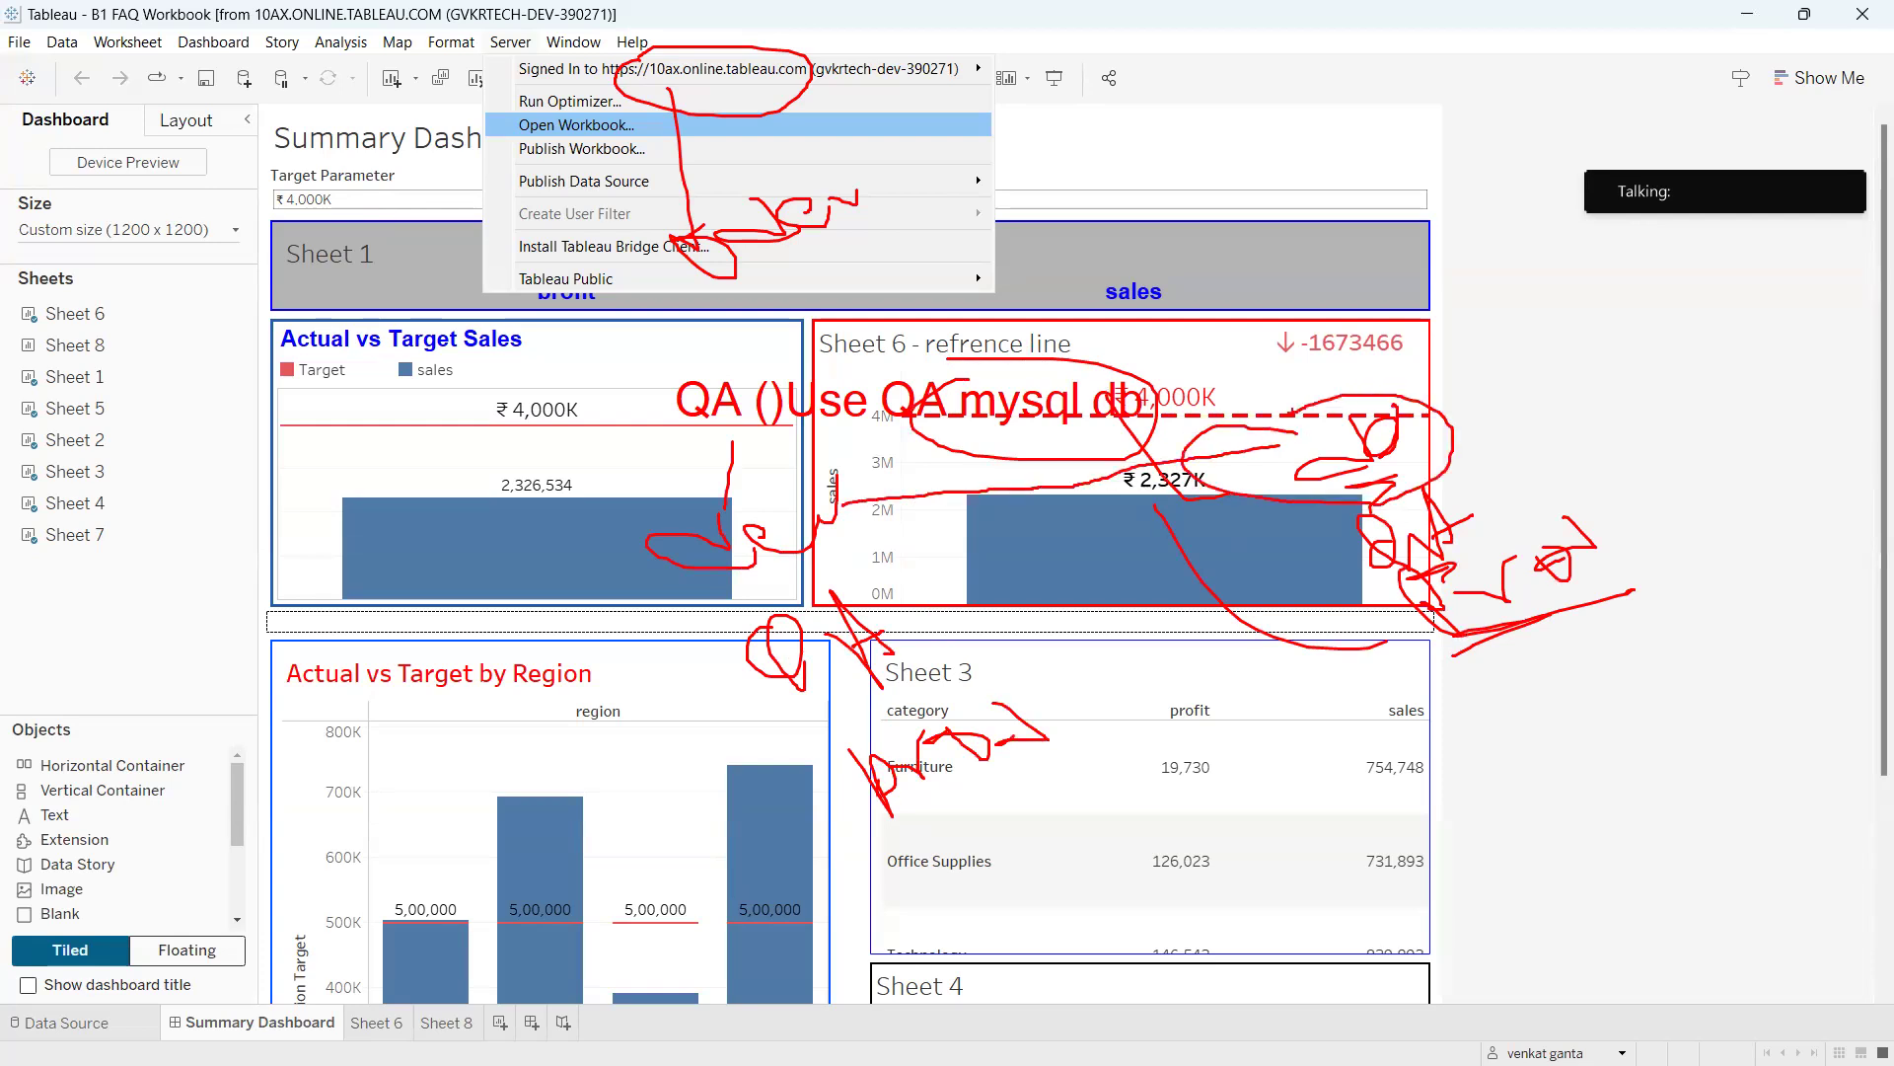
pyautogui.moveTo(815, 612)
pyautogui.mouseDown()
pyautogui.moveTo(691, 639)
pyautogui.moveTo(952, 636)
pyautogui.moveTo(769, 597)
pyautogui.mouseUp()
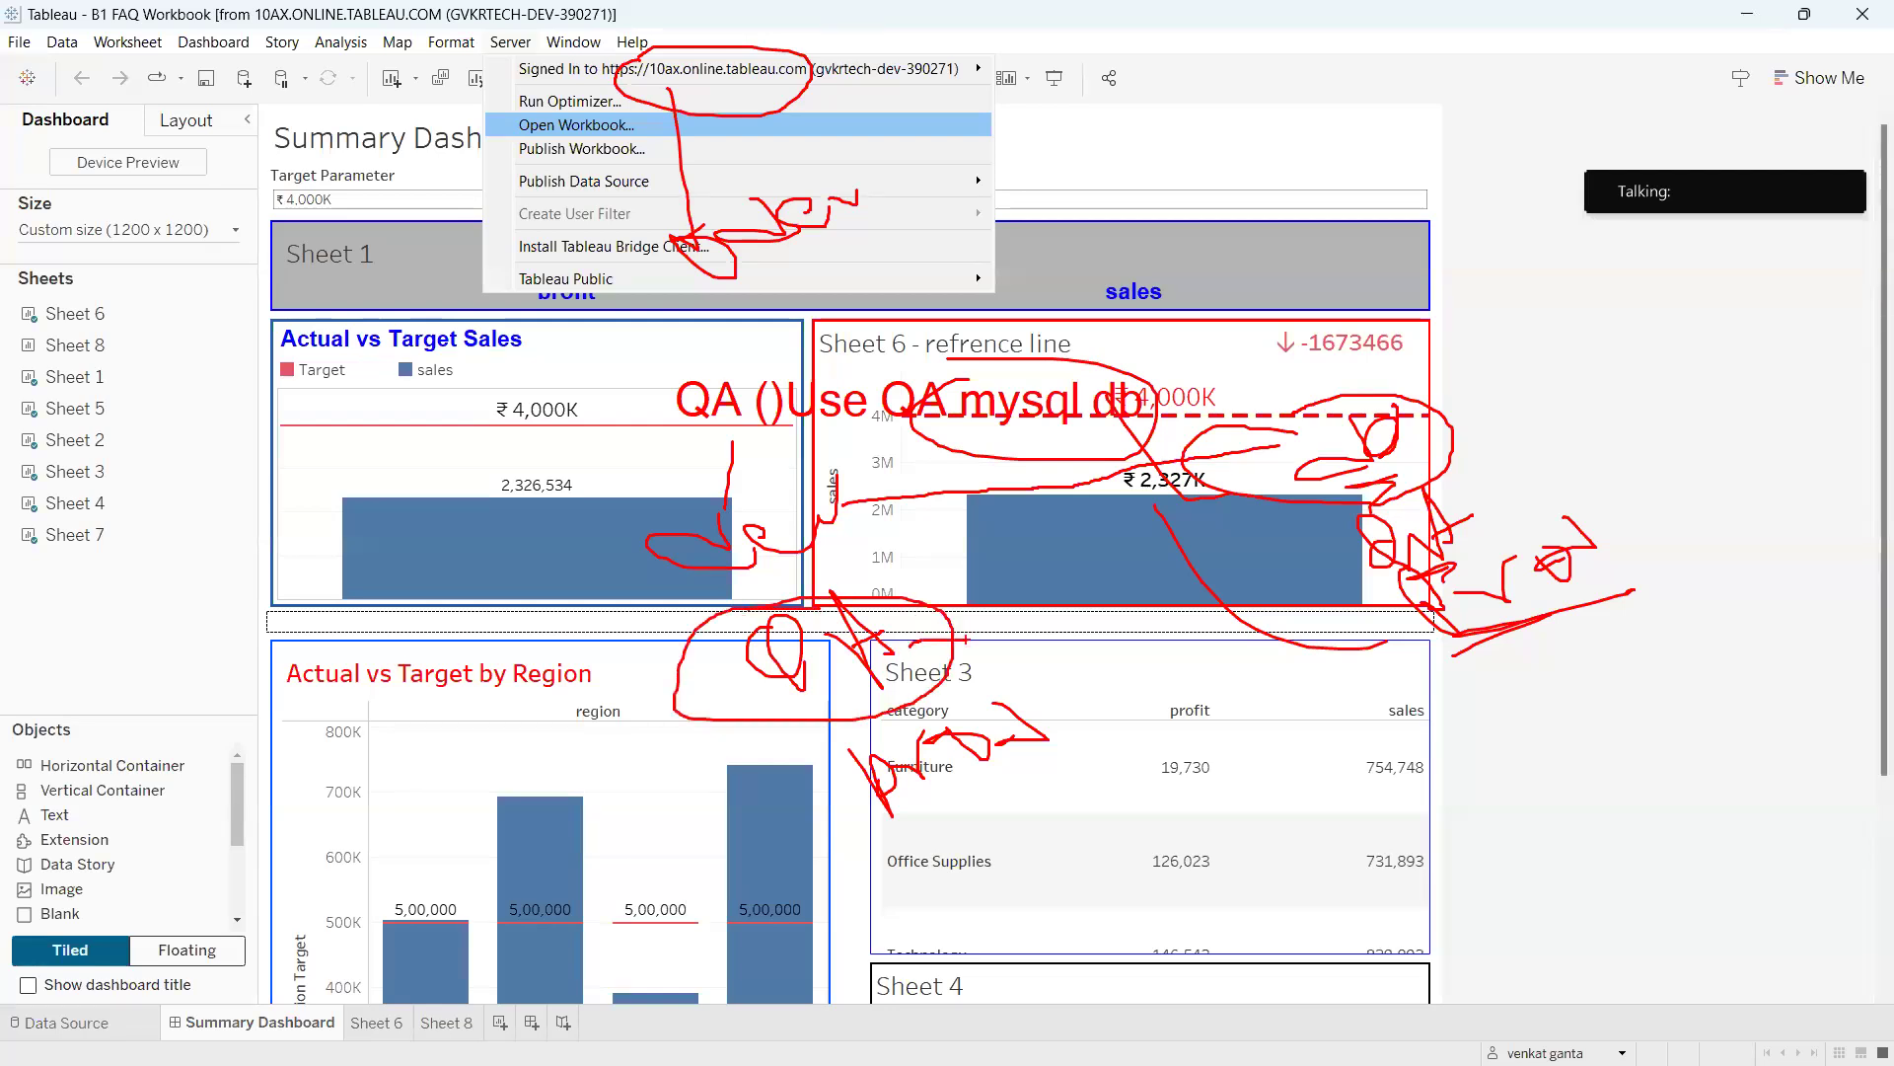
pyautogui.moveTo(932, 638)
pyautogui.mouseDown()
pyautogui.moveTo(1354, 558)
pyautogui.moveTo(1304, 584)
pyautogui.mouseUp()
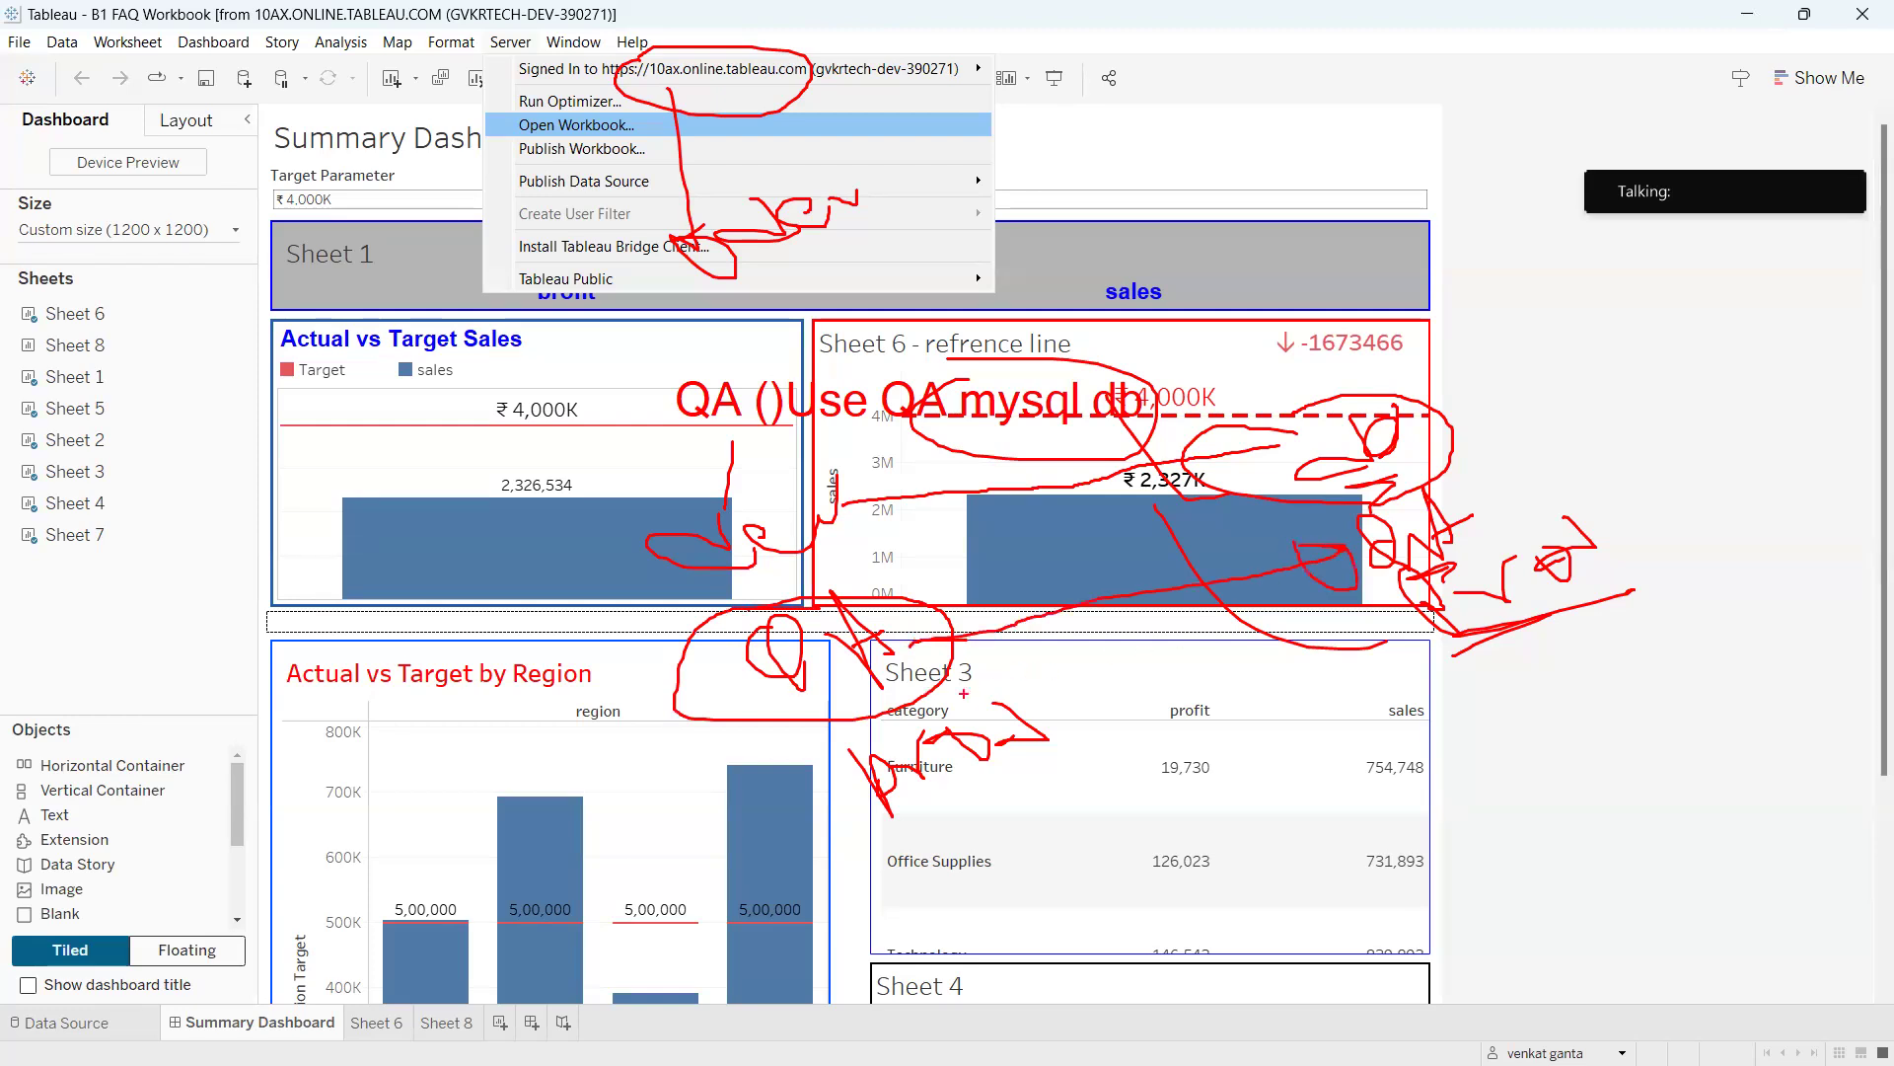
pyautogui.moveTo(957, 696)
pyautogui.mouseDown()
pyautogui.moveTo(819, 780)
pyautogui.moveTo(1085, 779)
pyautogui.moveTo(942, 691)
pyautogui.mouseUp()
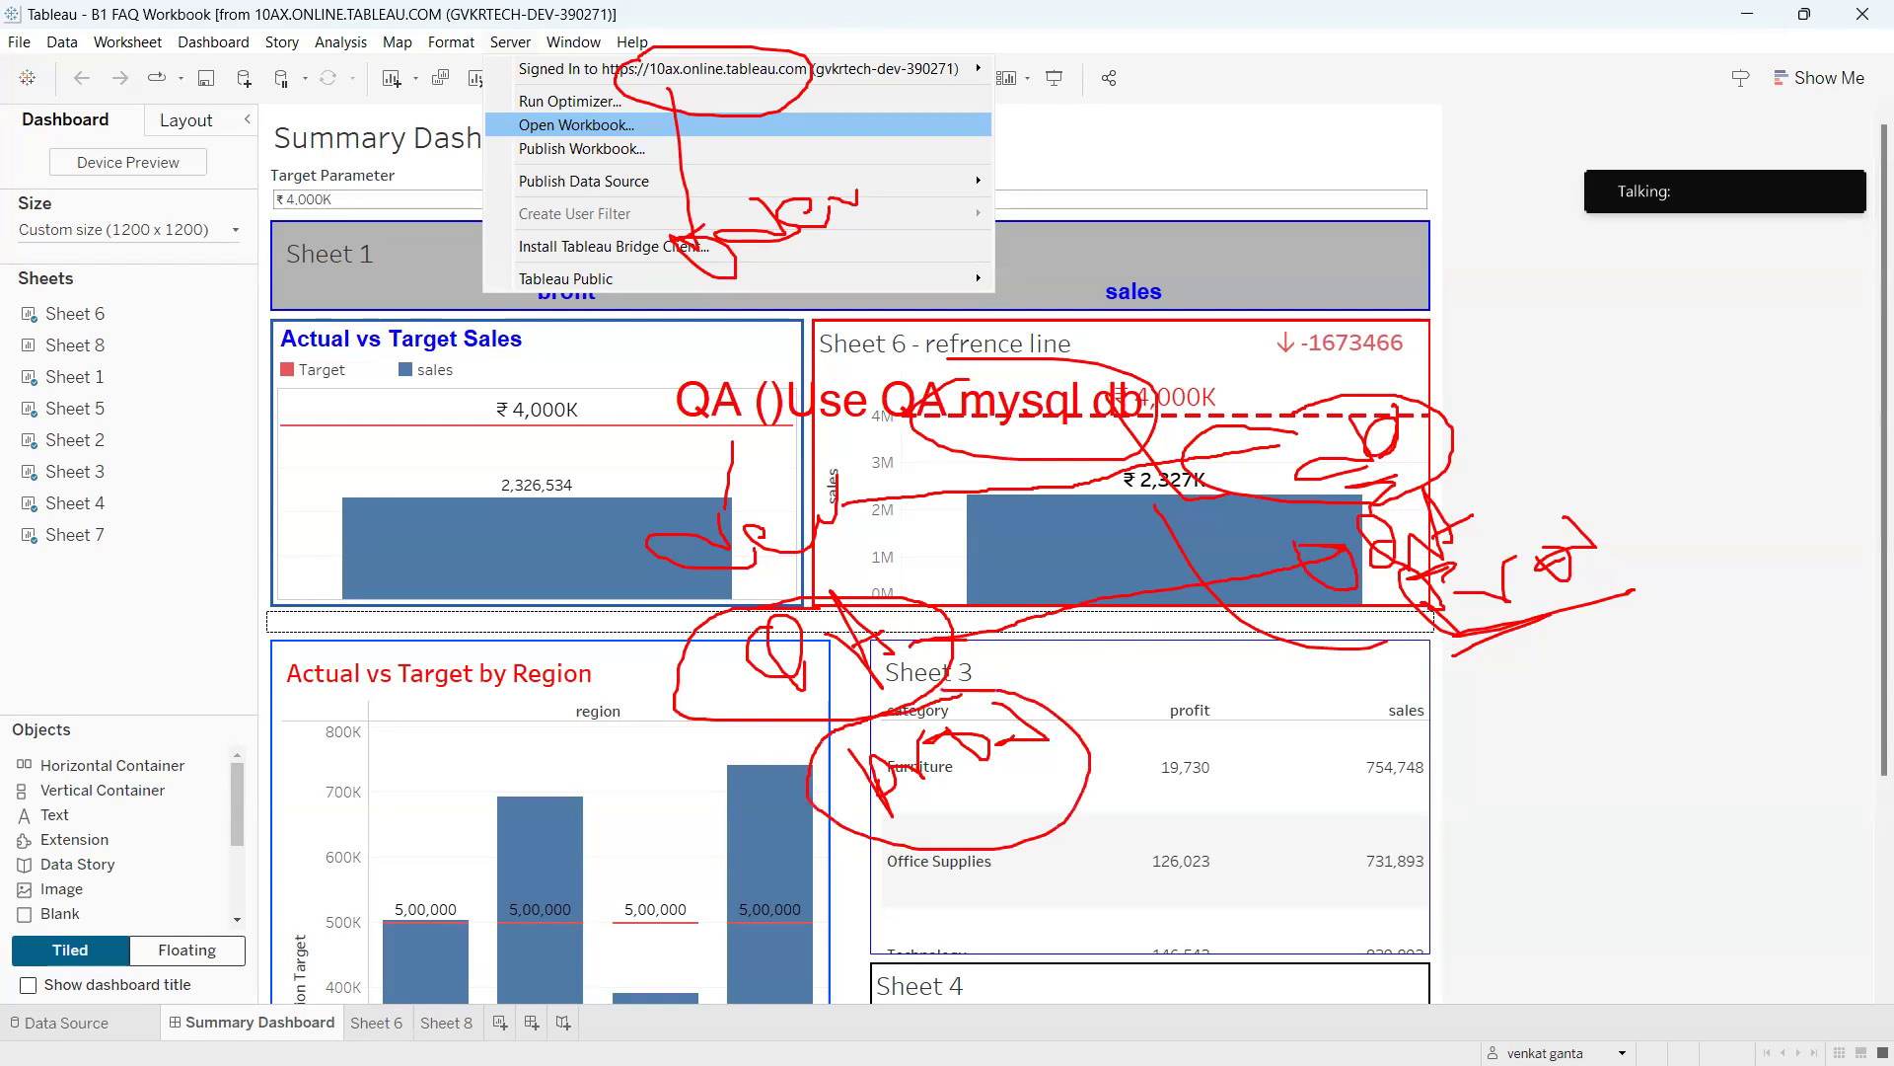
pyautogui.moveTo(711, 540)
pyautogui.mouseDown()
pyautogui.moveTo(731, 785)
pyautogui.moveTo(805, 784)
pyautogui.mouseUp()
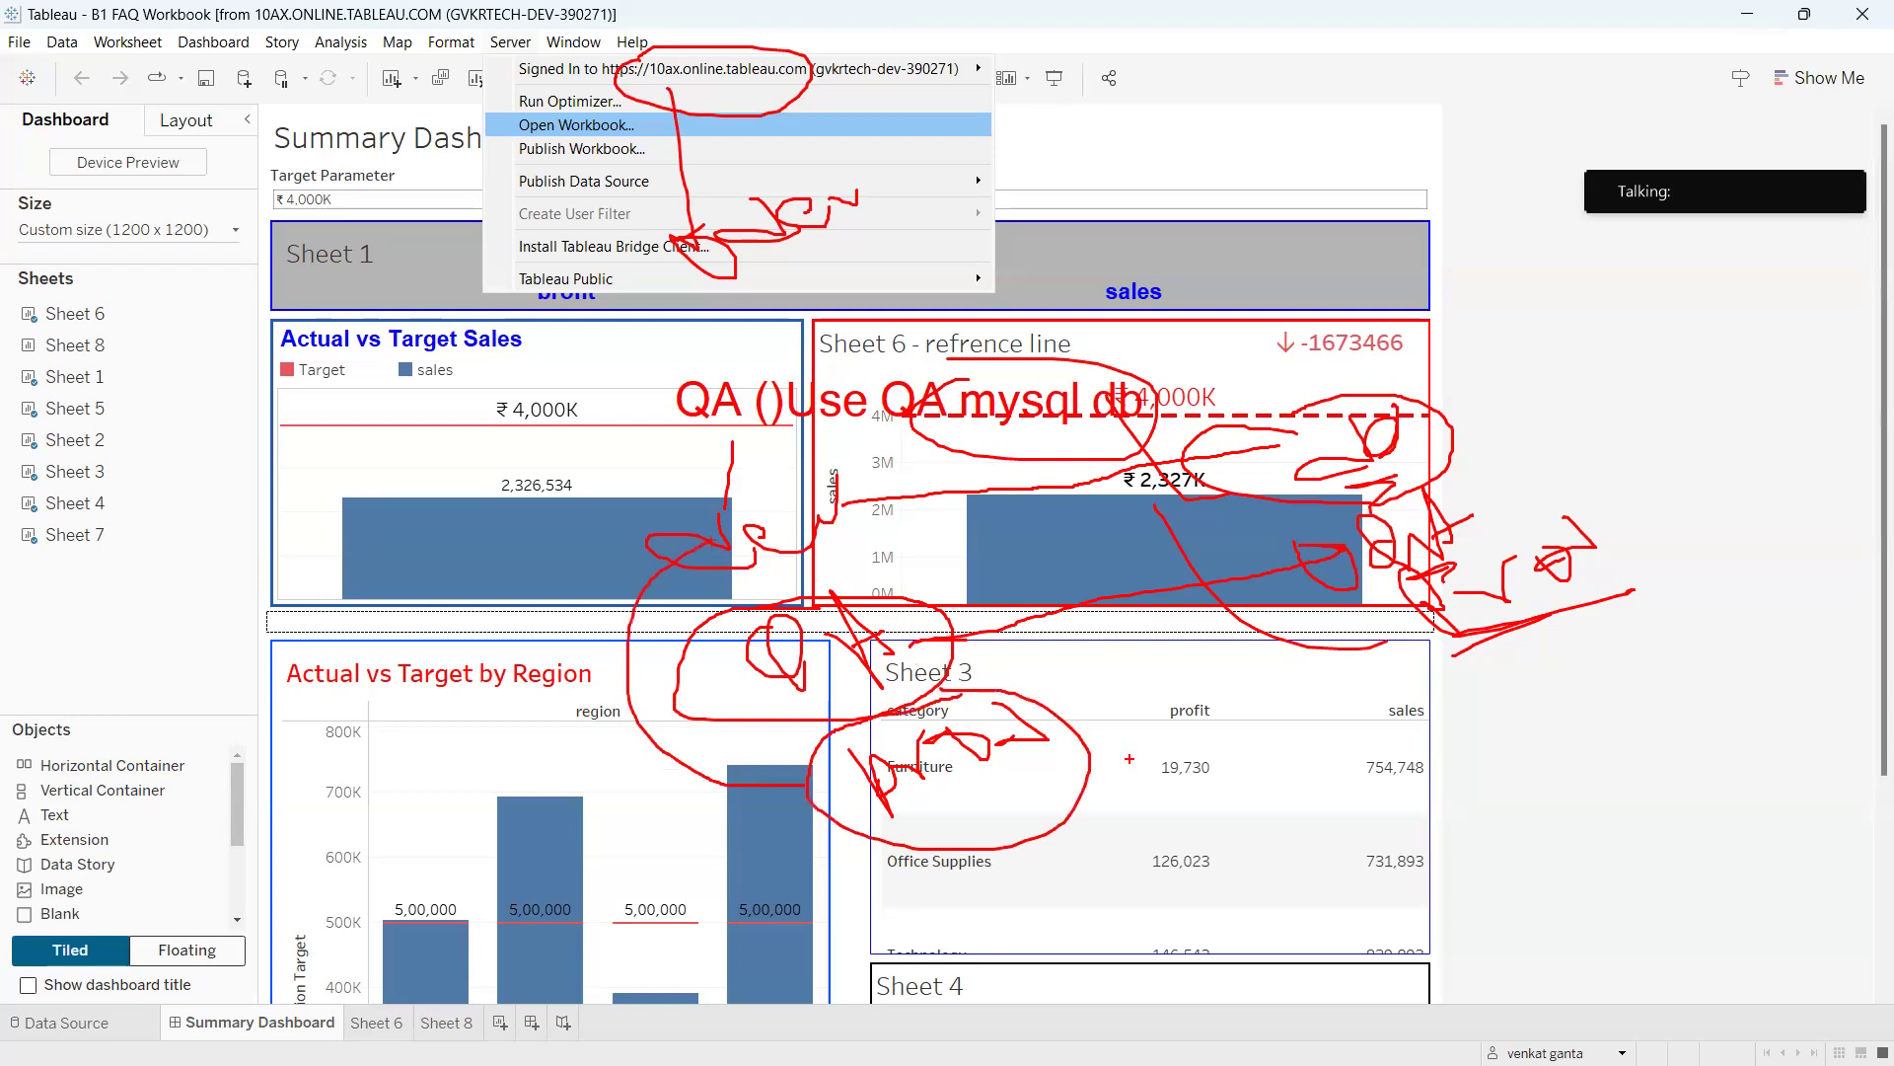
pyautogui.moveTo(1082, 759); pyautogui.dragTo(1406, 691)
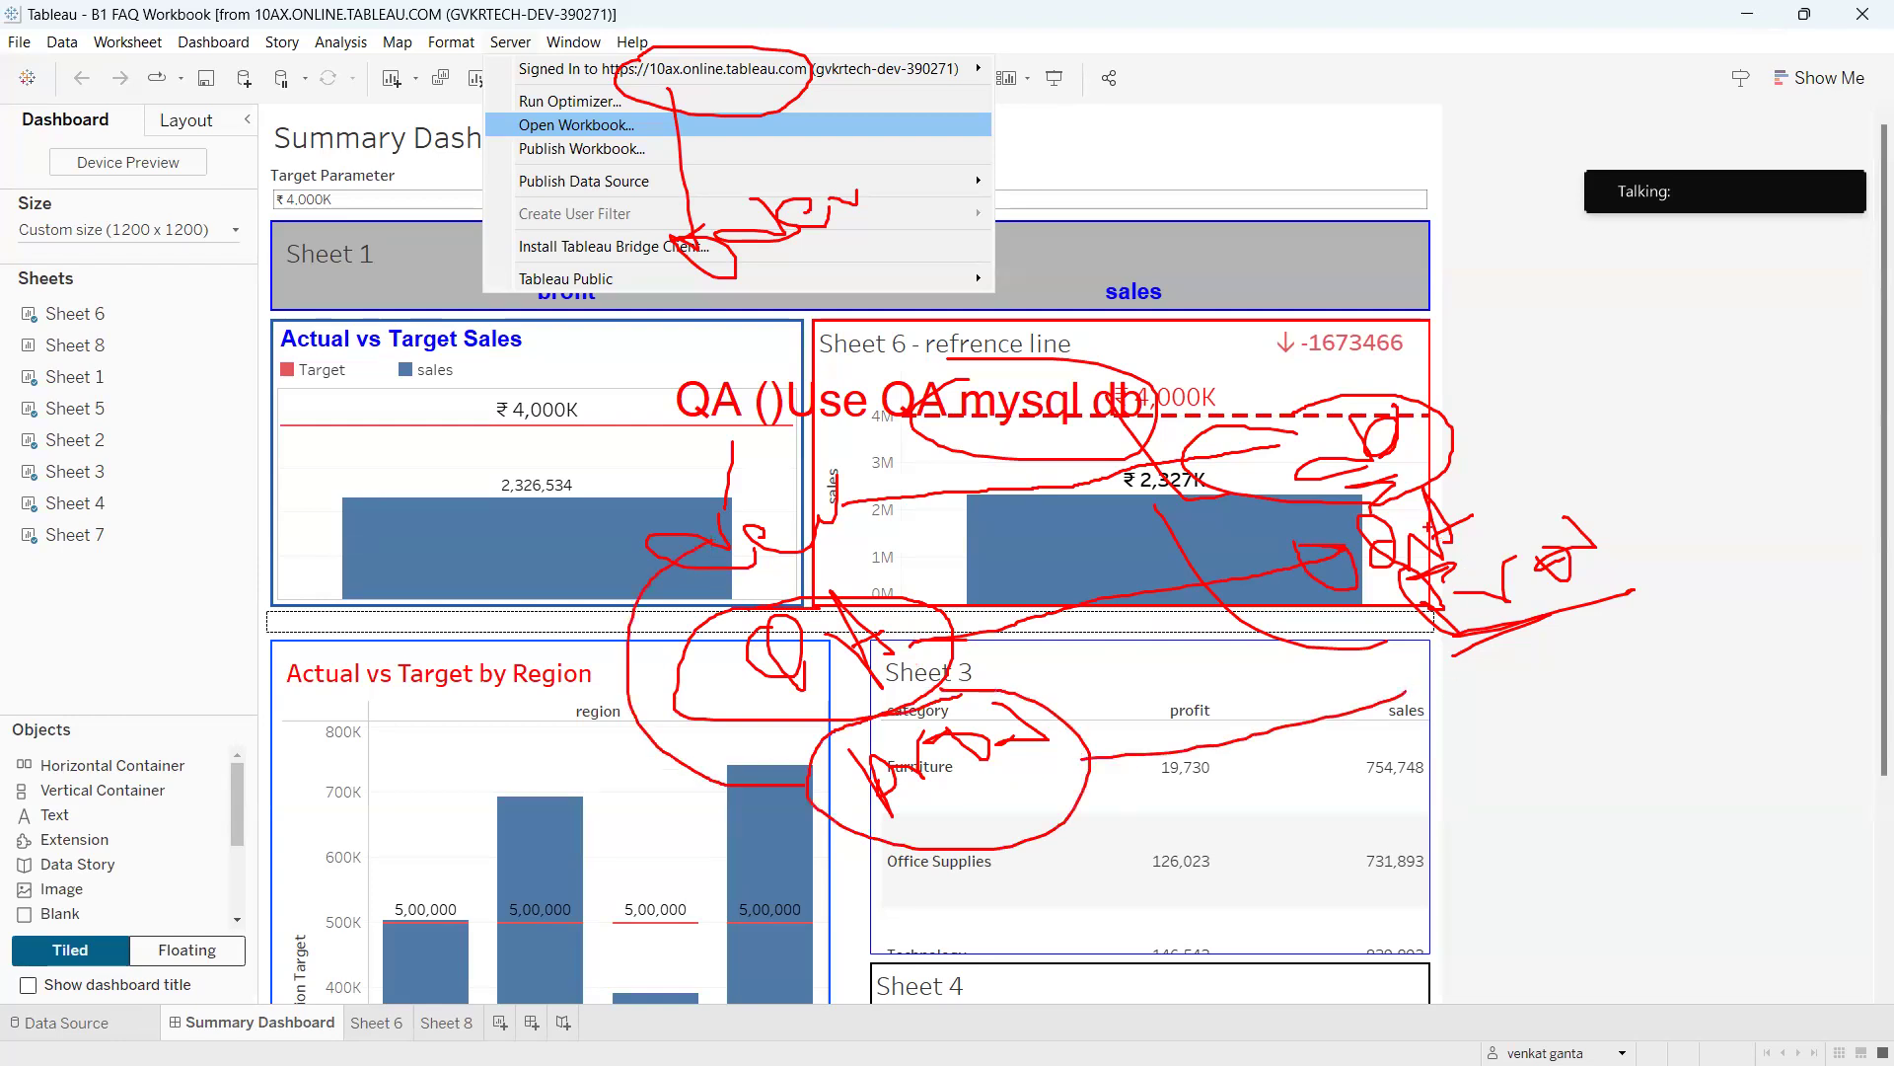
pyautogui.moveTo(1442, 518)
pyautogui.mouseDown()
pyautogui.moveTo(1460, 476)
pyautogui.moveTo(1534, 436)
pyautogui.moveTo(1583, 592)
pyautogui.moveTo(1570, 634)
pyautogui.moveTo(1523, 607)
pyautogui.mouseUp()
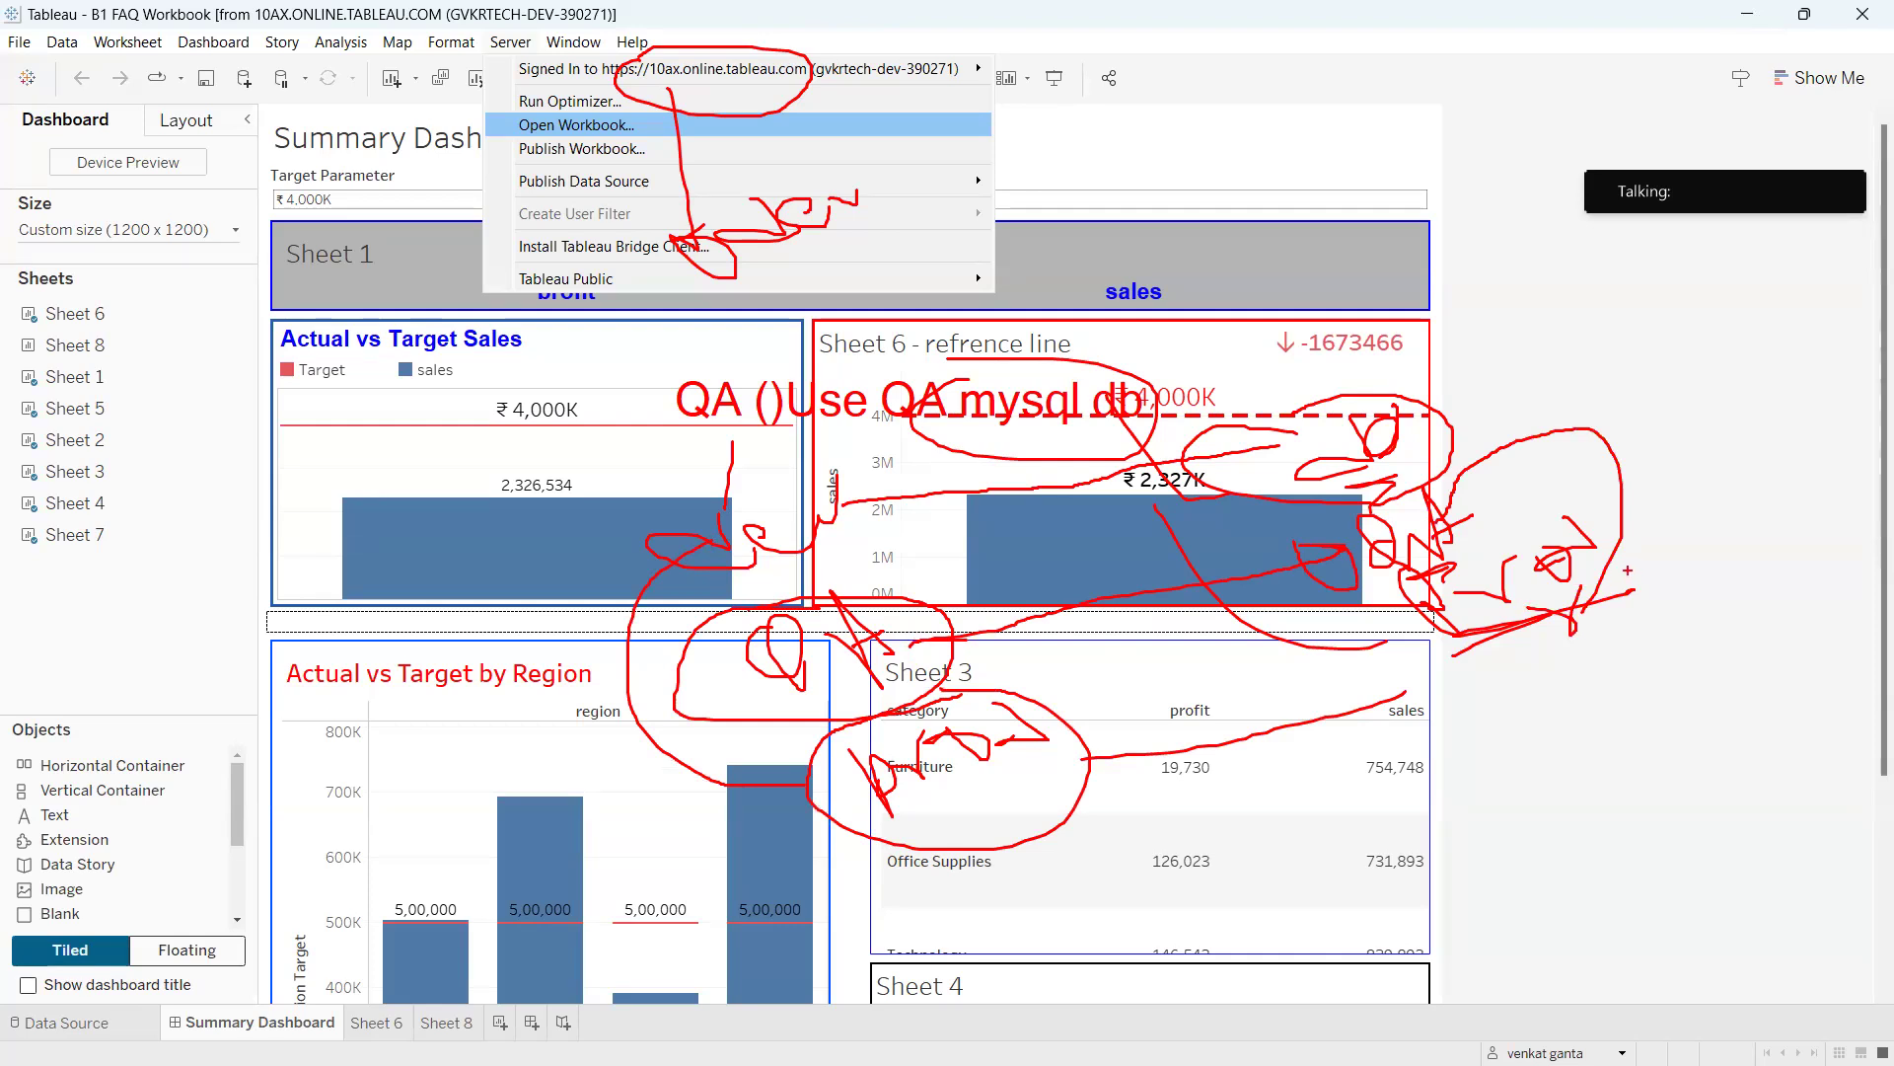
pyautogui.moveTo(643, 42)
pyautogui.mouseDown()
pyautogui.moveTo(604, 90)
pyautogui.moveTo(838, 91)
pyautogui.moveTo(604, 67)
pyautogui.moveTo(719, 165)
pyautogui.moveTo(671, 148)
pyautogui.mouseUp()
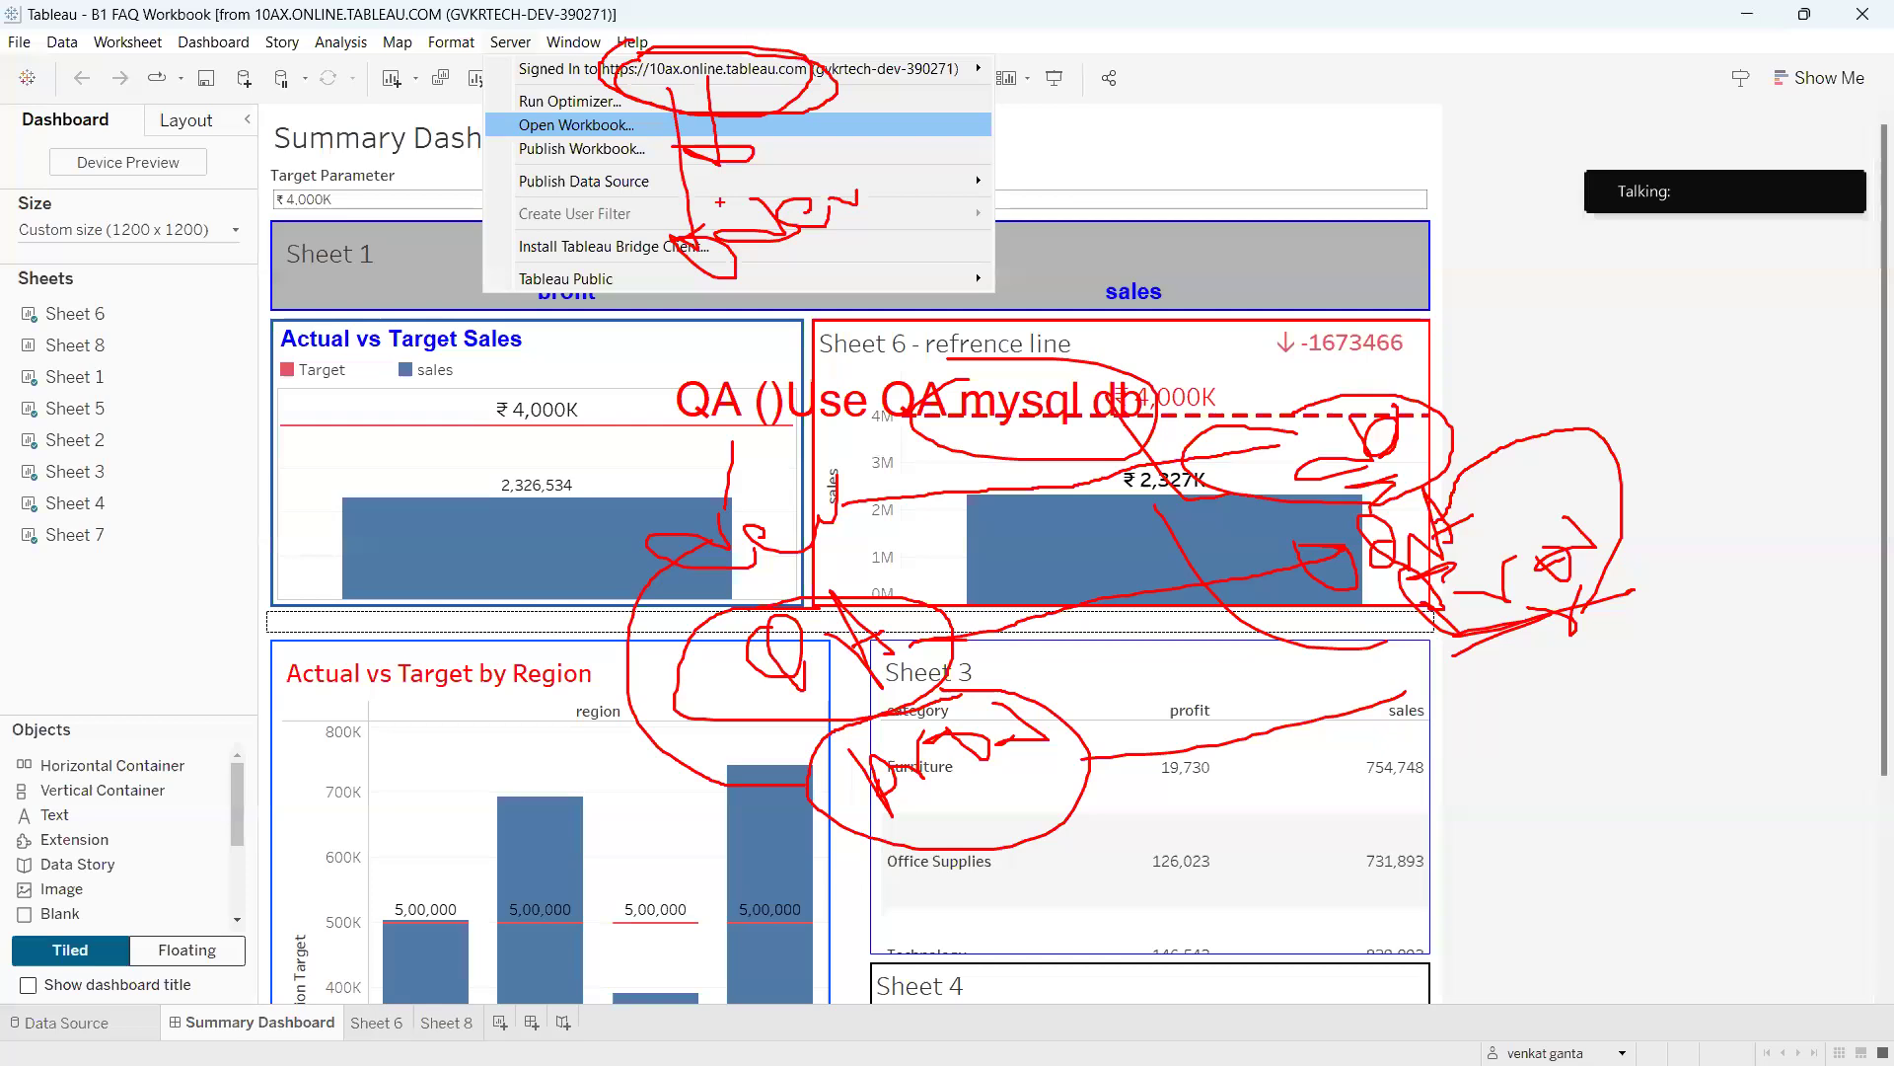
pyautogui.moveTo(1381, 410); pyautogui.dragTo(1527, 342)
pyautogui.moveTo(1411, 420); pyautogui.dragTo(1502, 351)
pyautogui.moveTo(1439, 493); pyautogui.dragTo(1552, 413)
pyautogui.moveTo(1590, 569); pyautogui.dragTo(1729, 487)
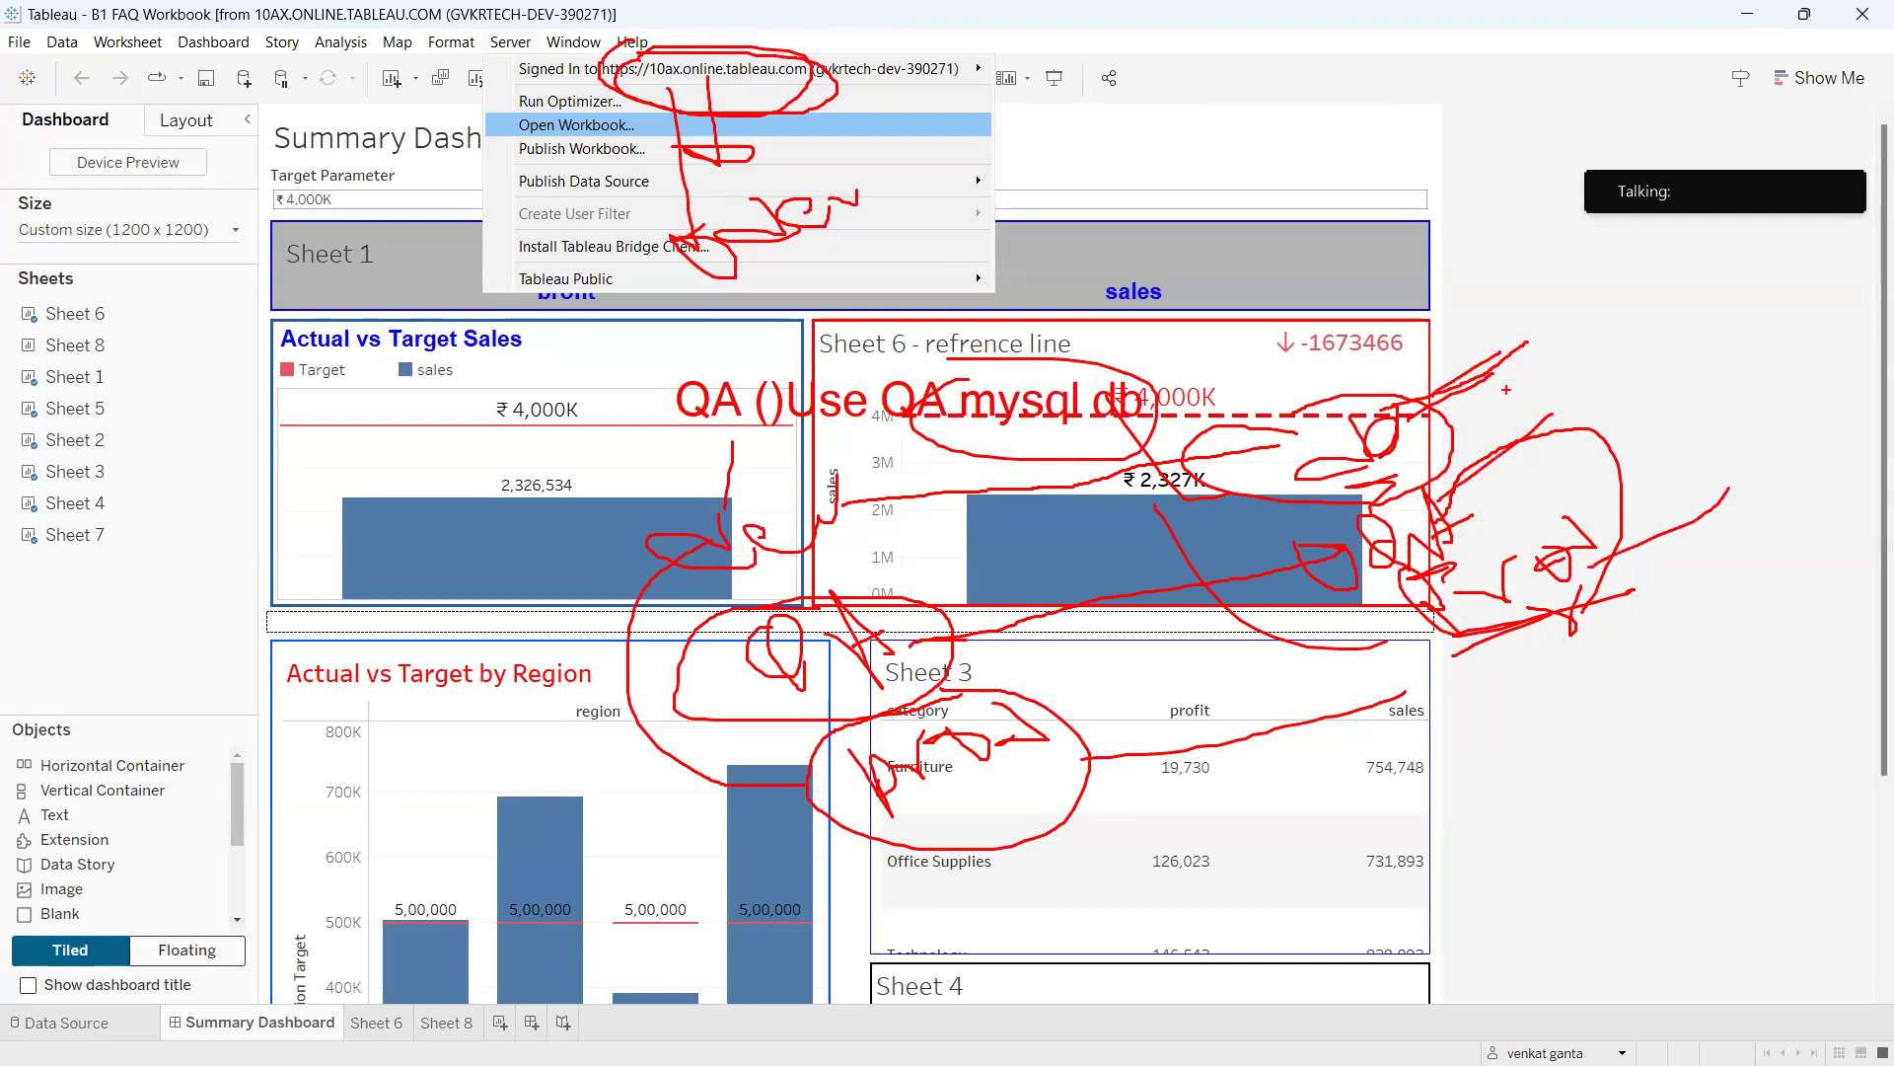
pyautogui.moveTo(1501, 367)
pyautogui.mouseDown()
pyautogui.moveTo(1672, 468)
pyautogui.moveTo(1612, 558)
pyautogui.mouseUp()
pyautogui.moveTo(1506, 355); pyautogui.dragTo(1480, 542)
pyautogui.moveTo(1410, 621); pyautogui.dragTo(1514, 350)
pyautogui.moveTo(1625, 464); pyautogui.dragTo(1302, 407)
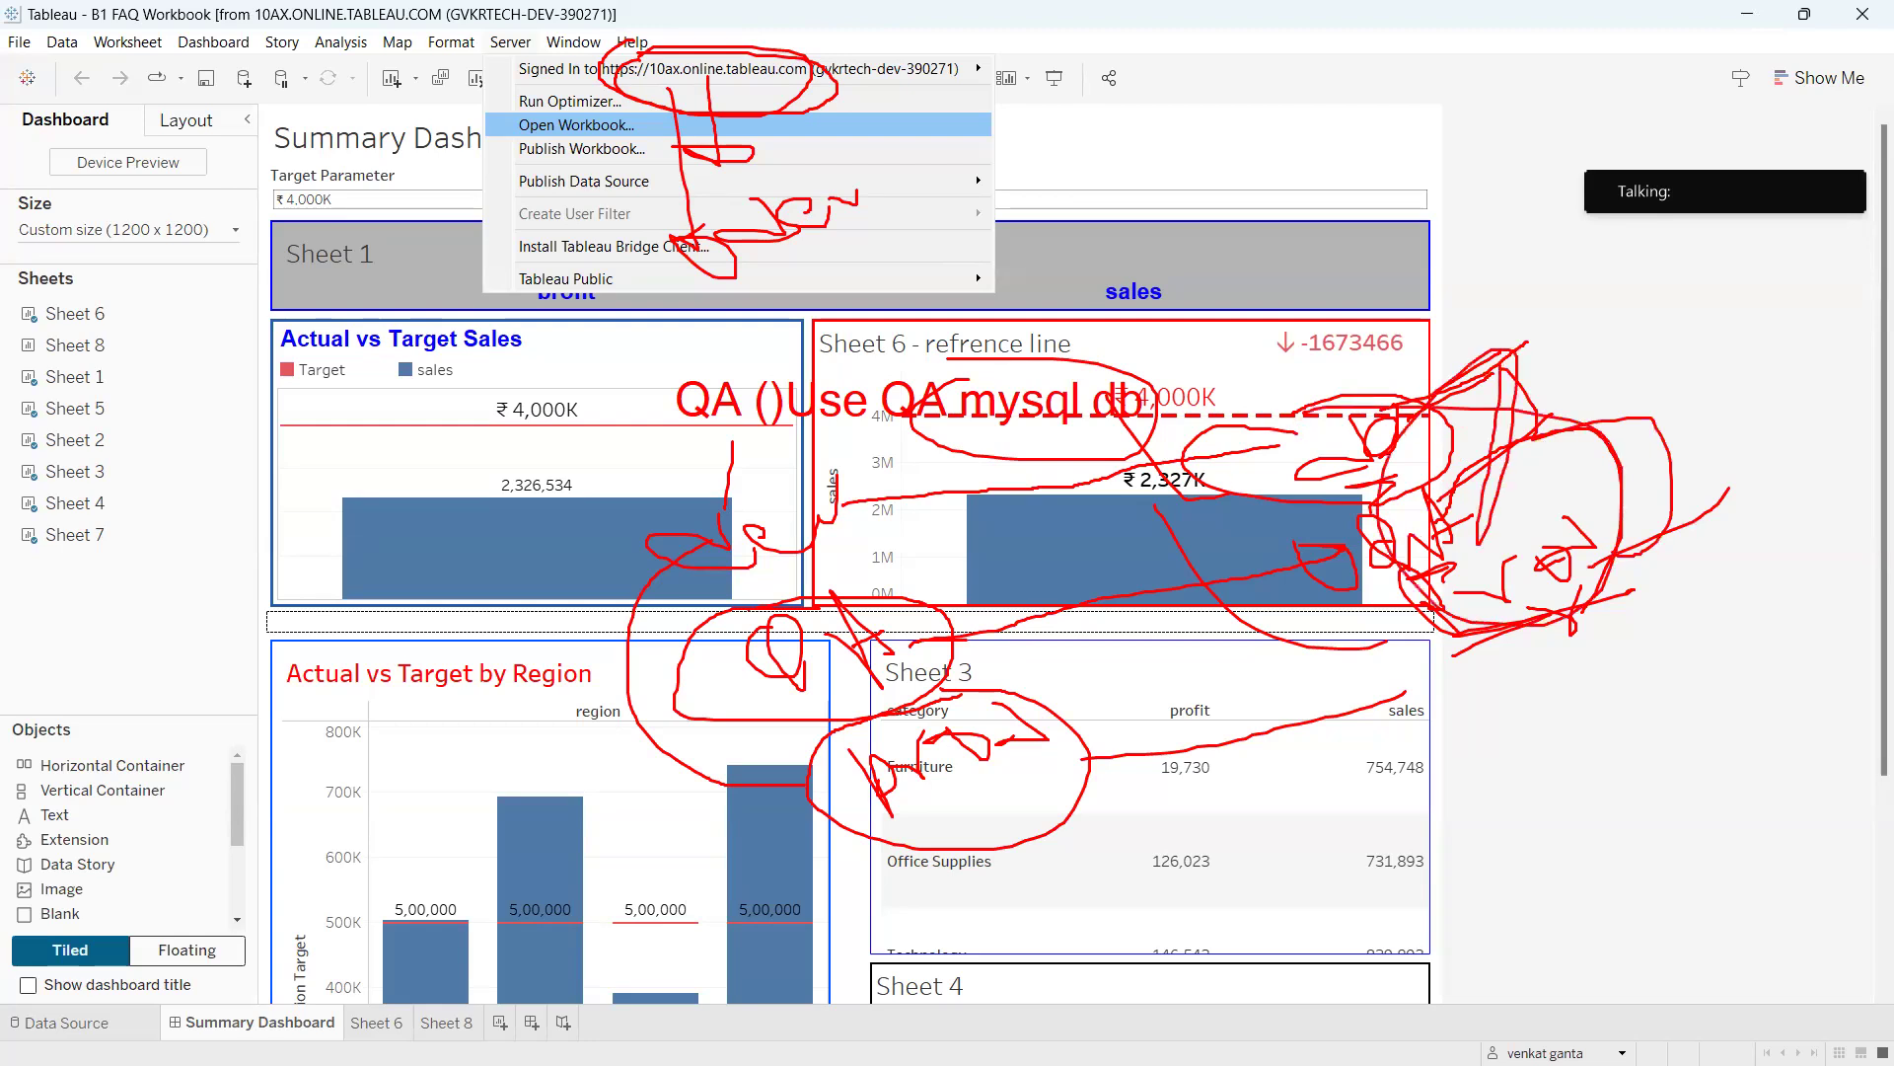
pyautogui.press('Escape')
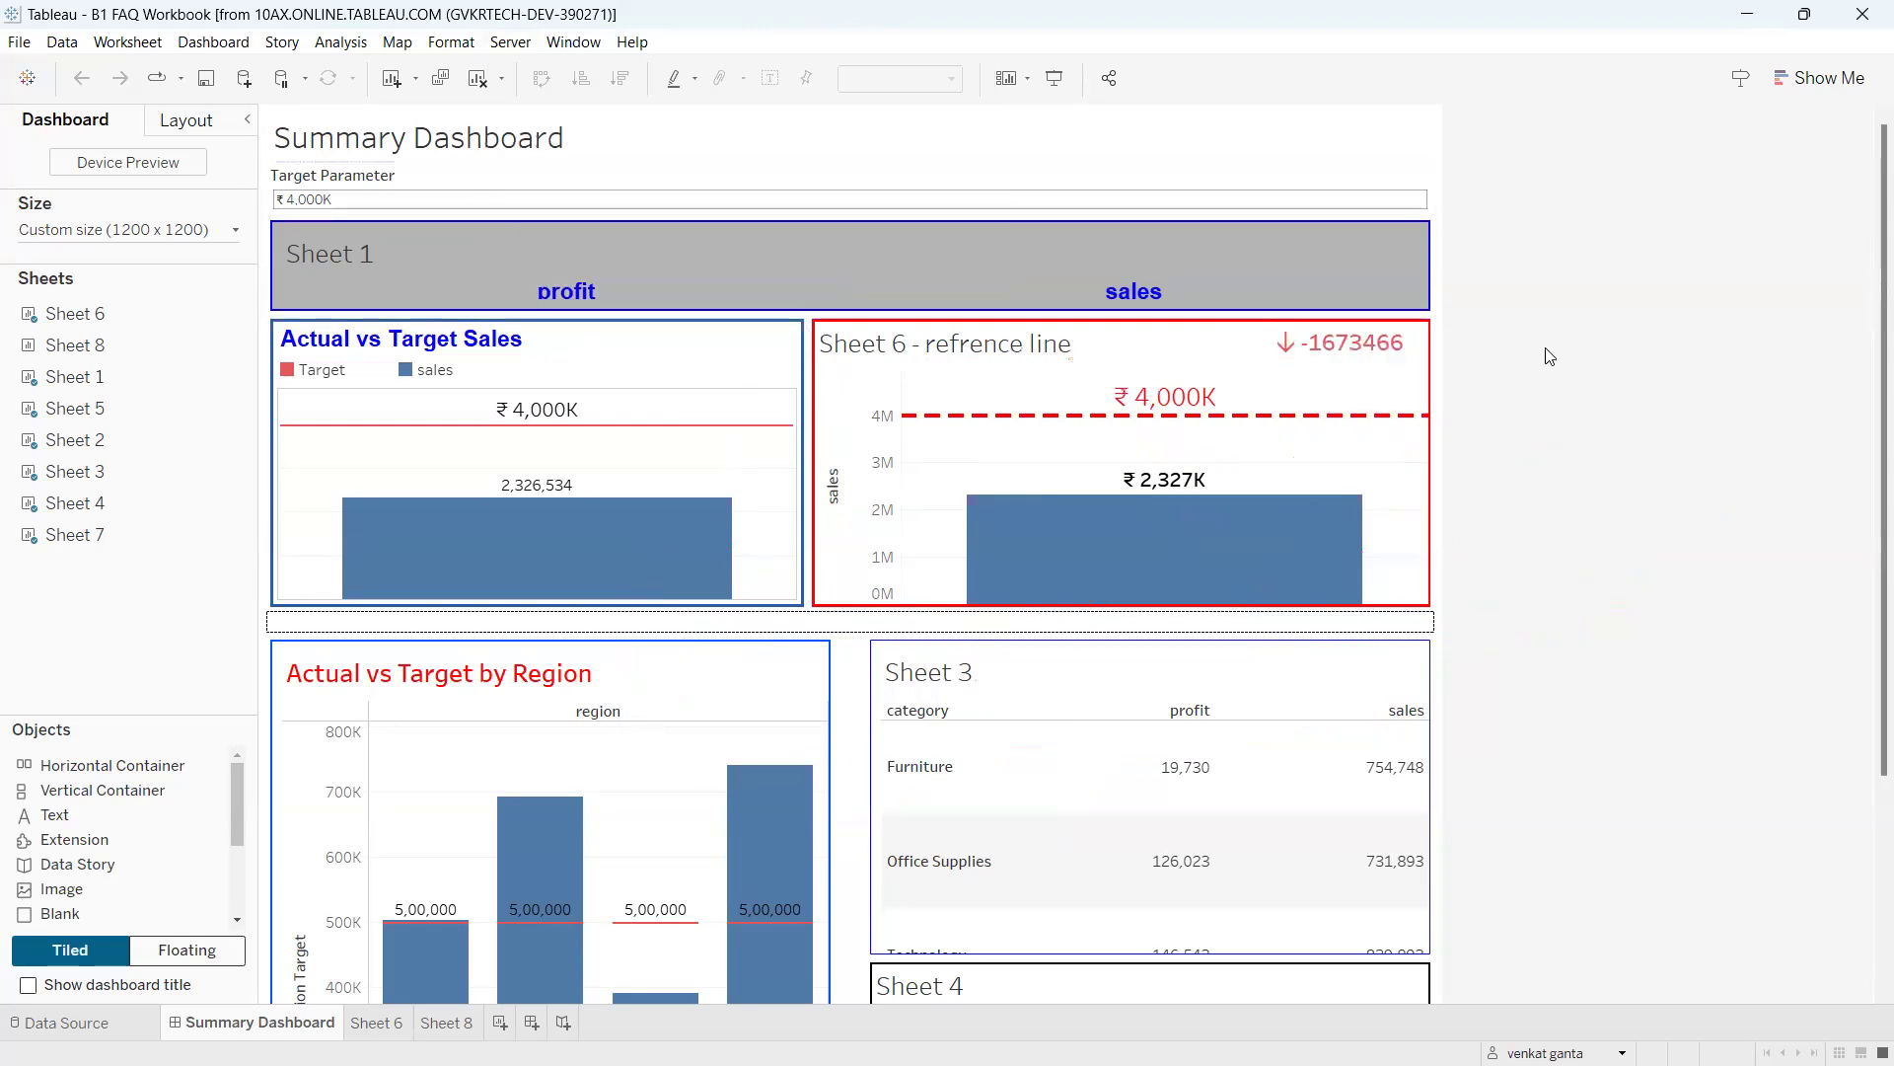
pyautogui.click(501, 40)
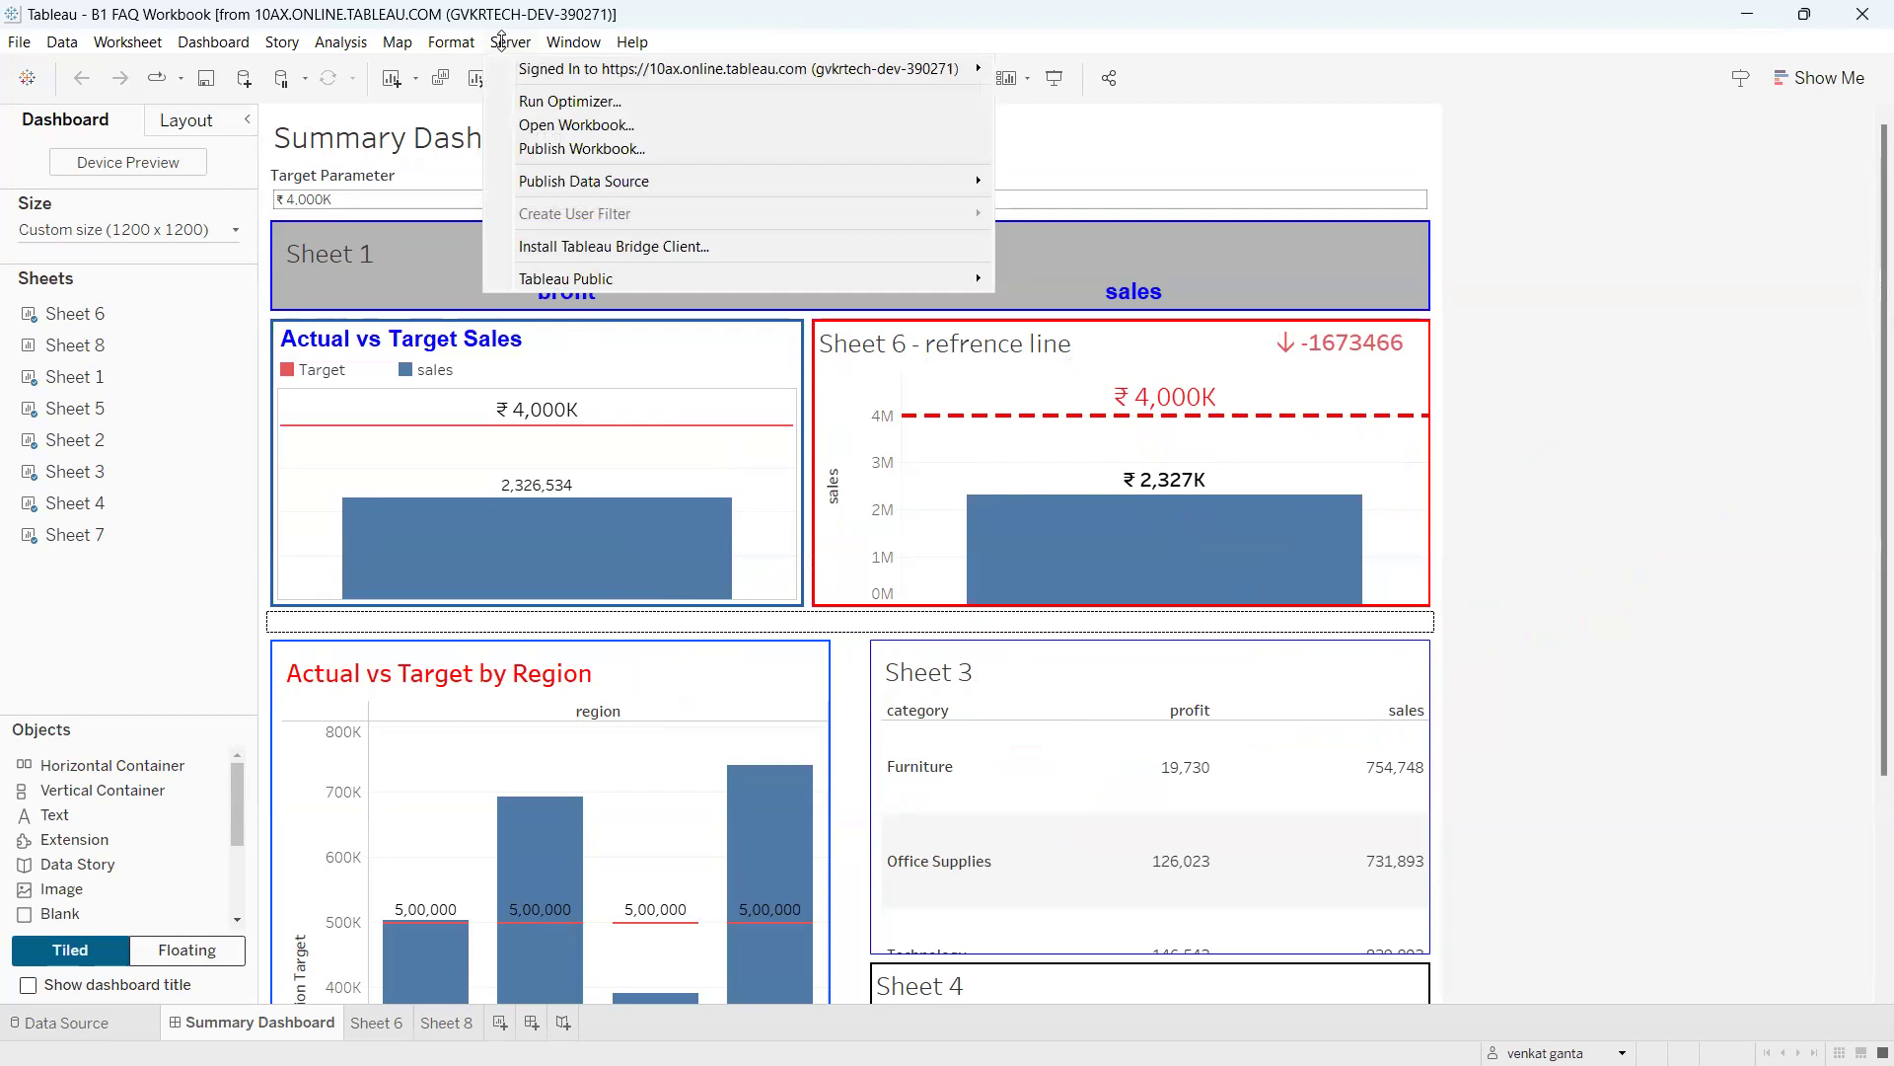
pyautogui.moveTo(512, 67)
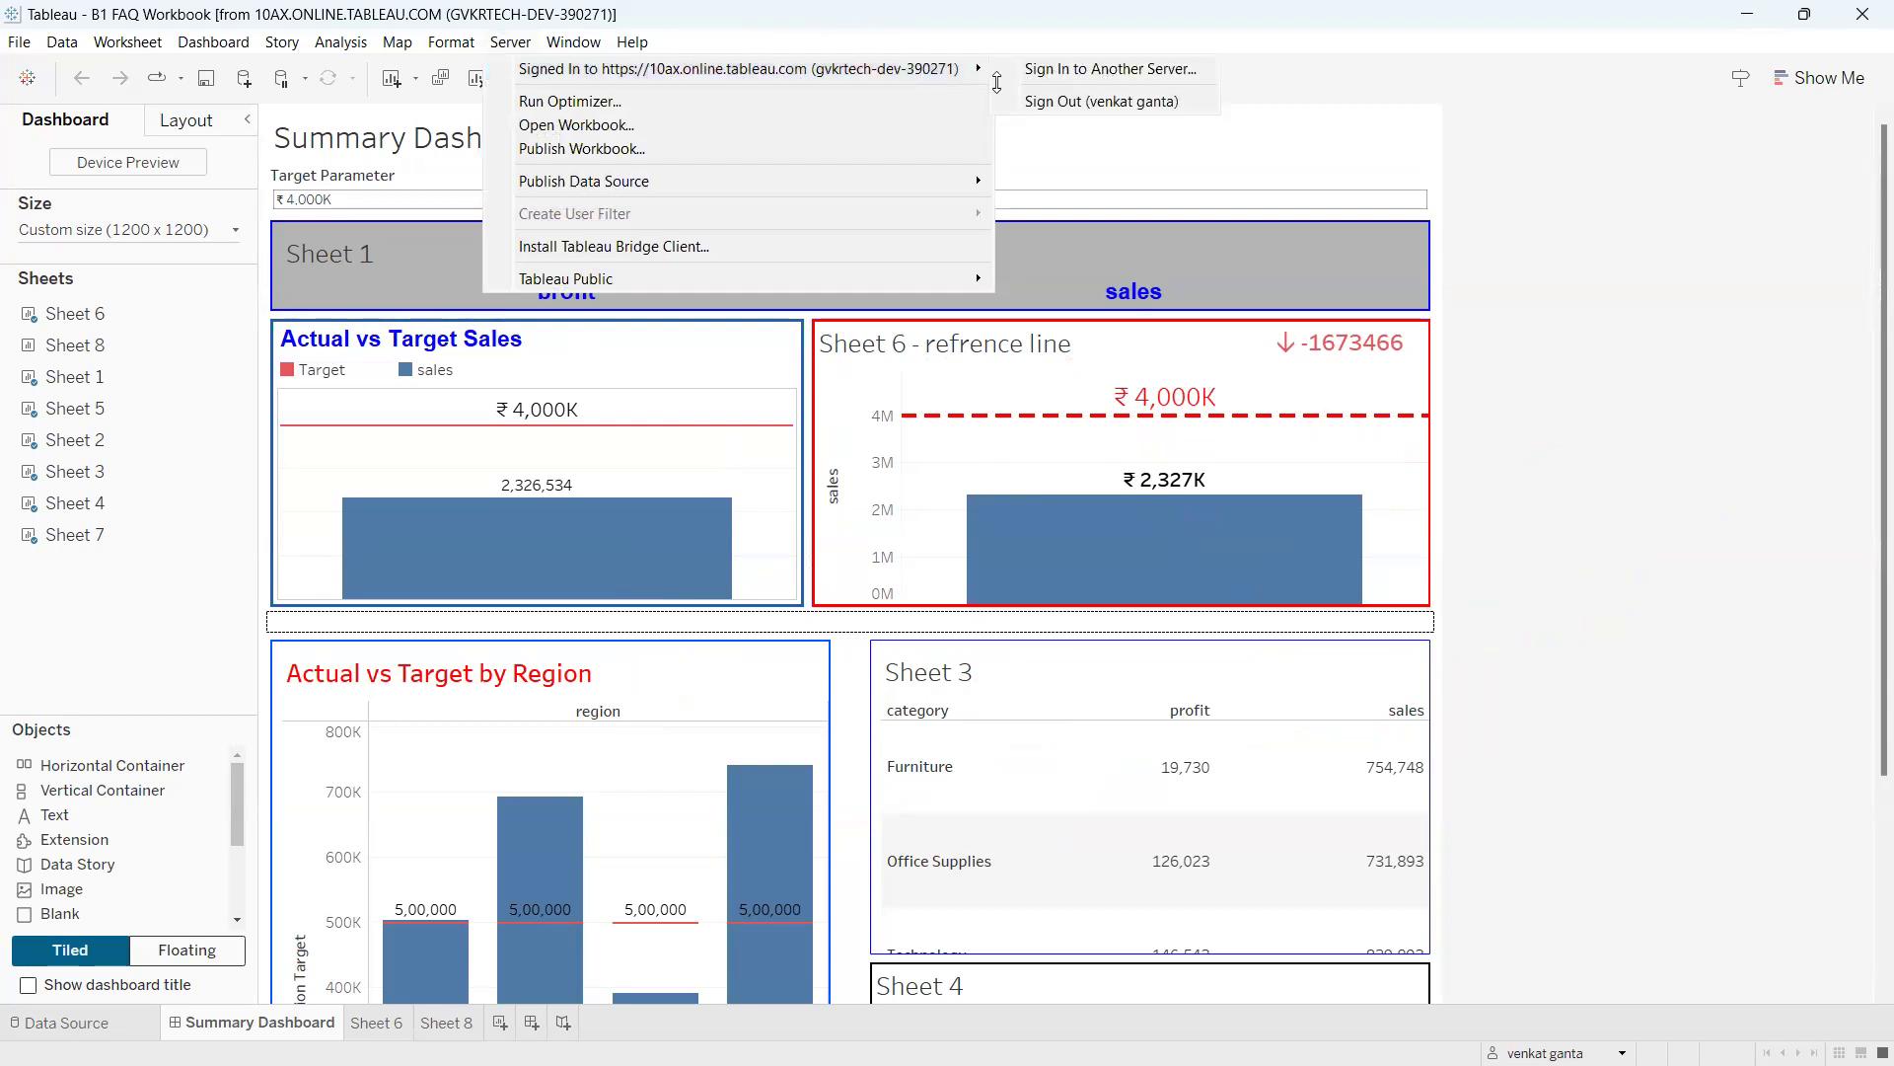
pyautogui.click(1085, 70)
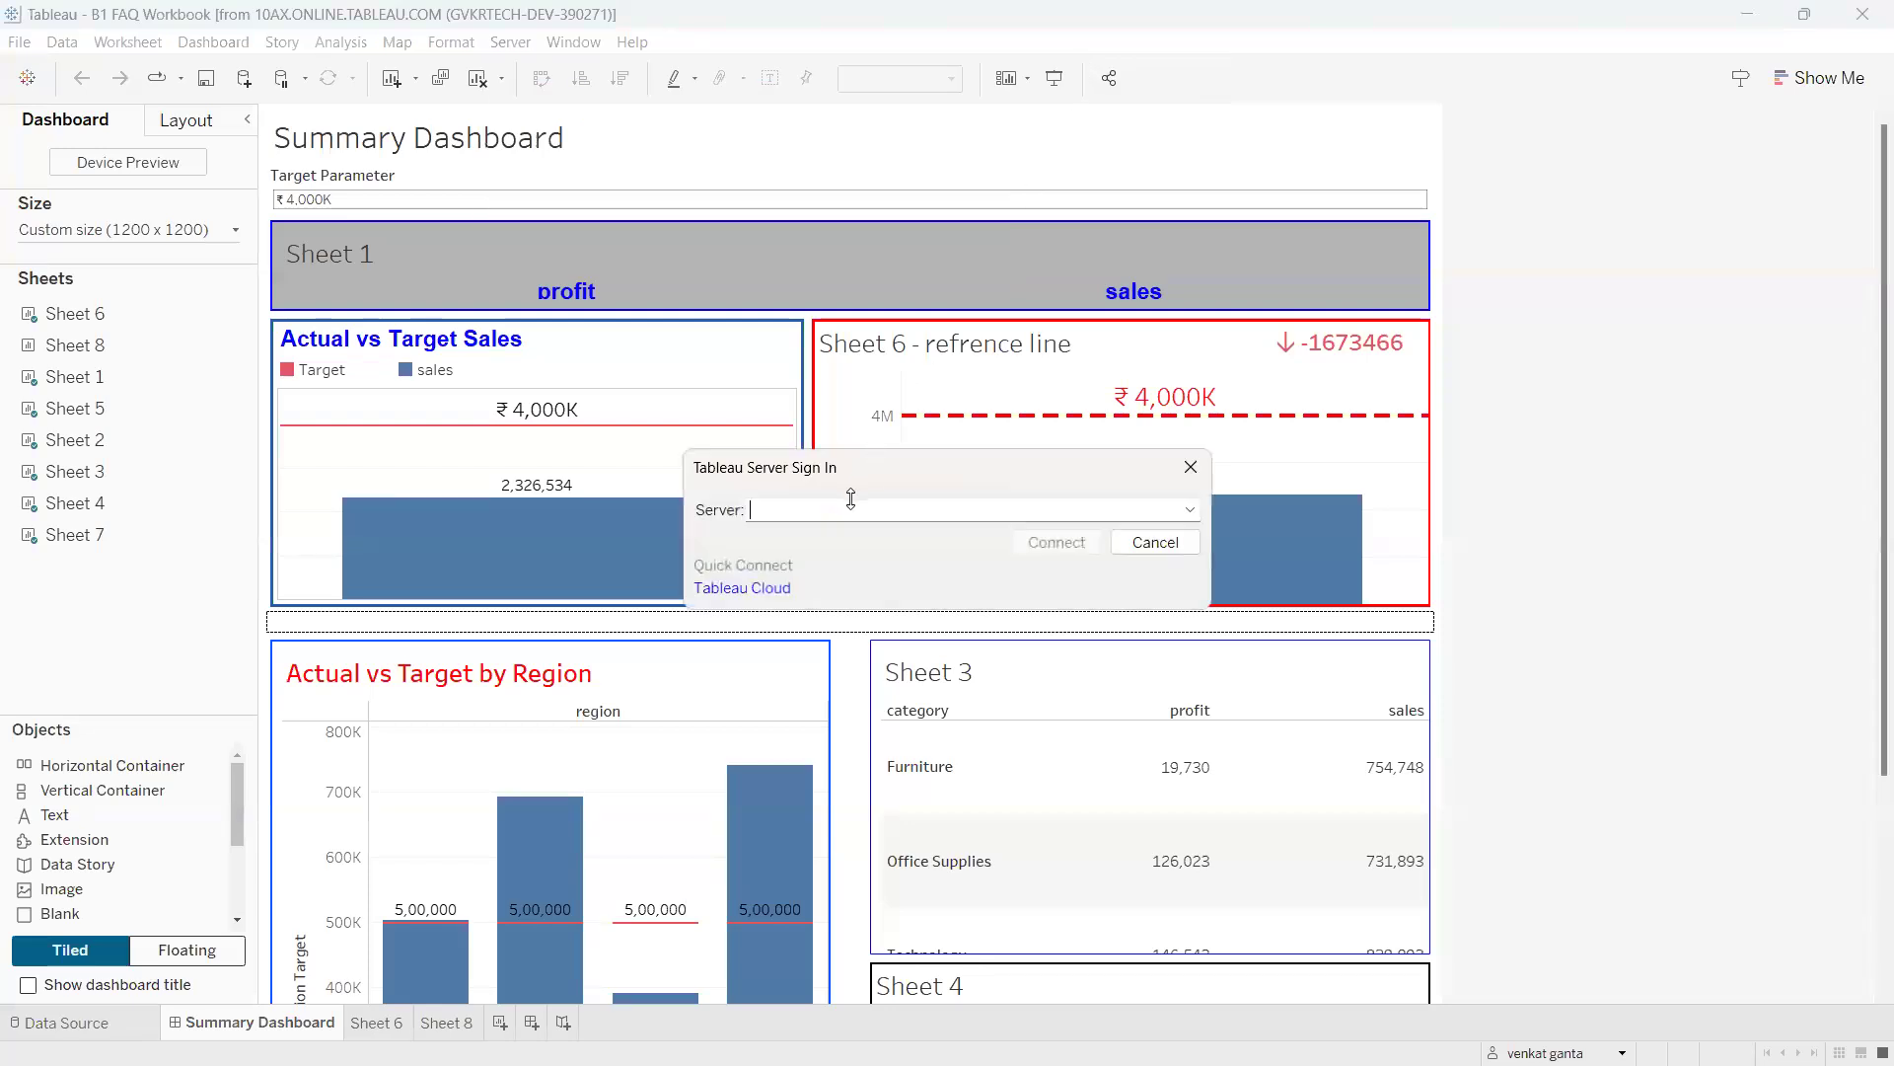
pyautogui.moveTo(775, 489)
pyautogui.mouseDown()
pyautogui.moveTo(732, 538)
pyautogui.moveTo(770, 490)
pyautogui.moveTo(784, 529)
pyautogui.mouseUp()
pyautogui.moveTo(799, 509)
pyautogui.mouseDown()
pyautogui.moveTo(834, 538)
pyautogui.moveTo(868, 534)
pyautogui.mouseUp()
pyautogui.click(1190, 467)
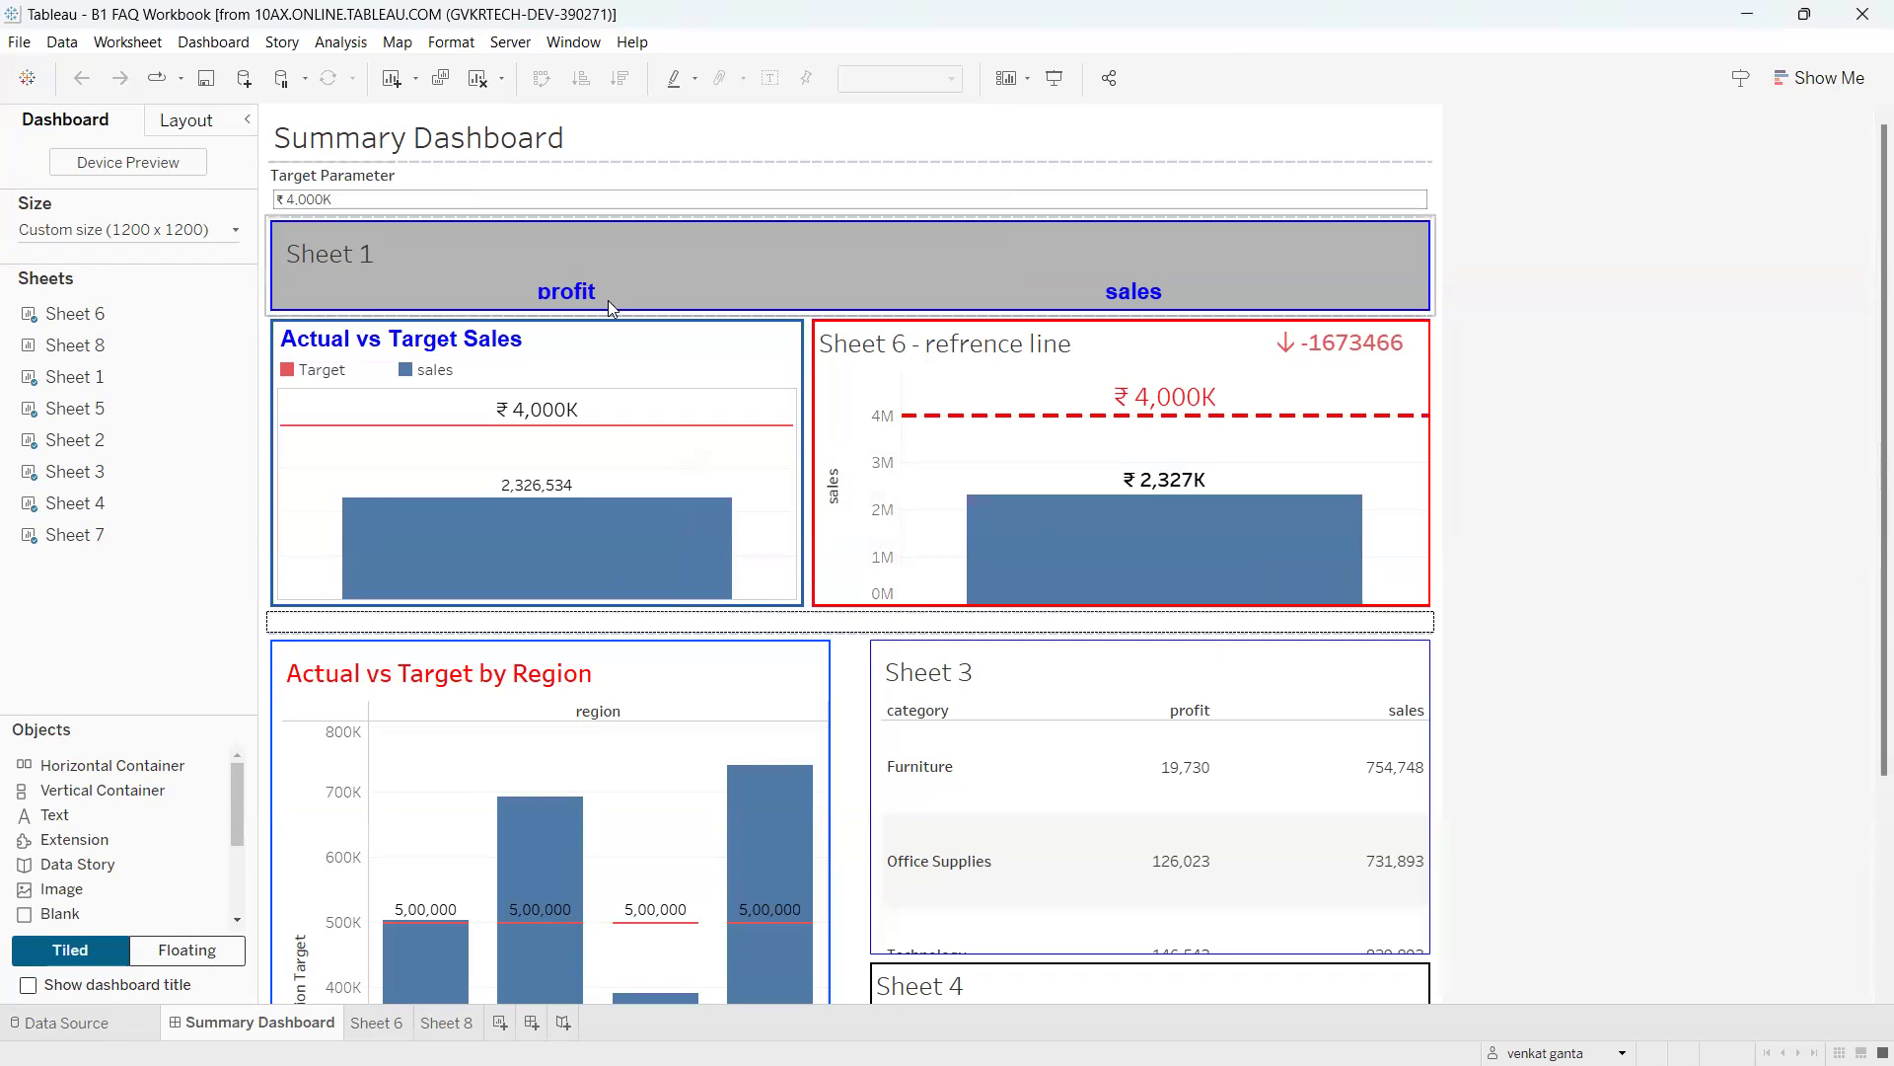
# On Sheet 8, mark up the Custom SQL Query (b32) source, clear the marks, and open its options.
pyautogui.click(429, 1011)
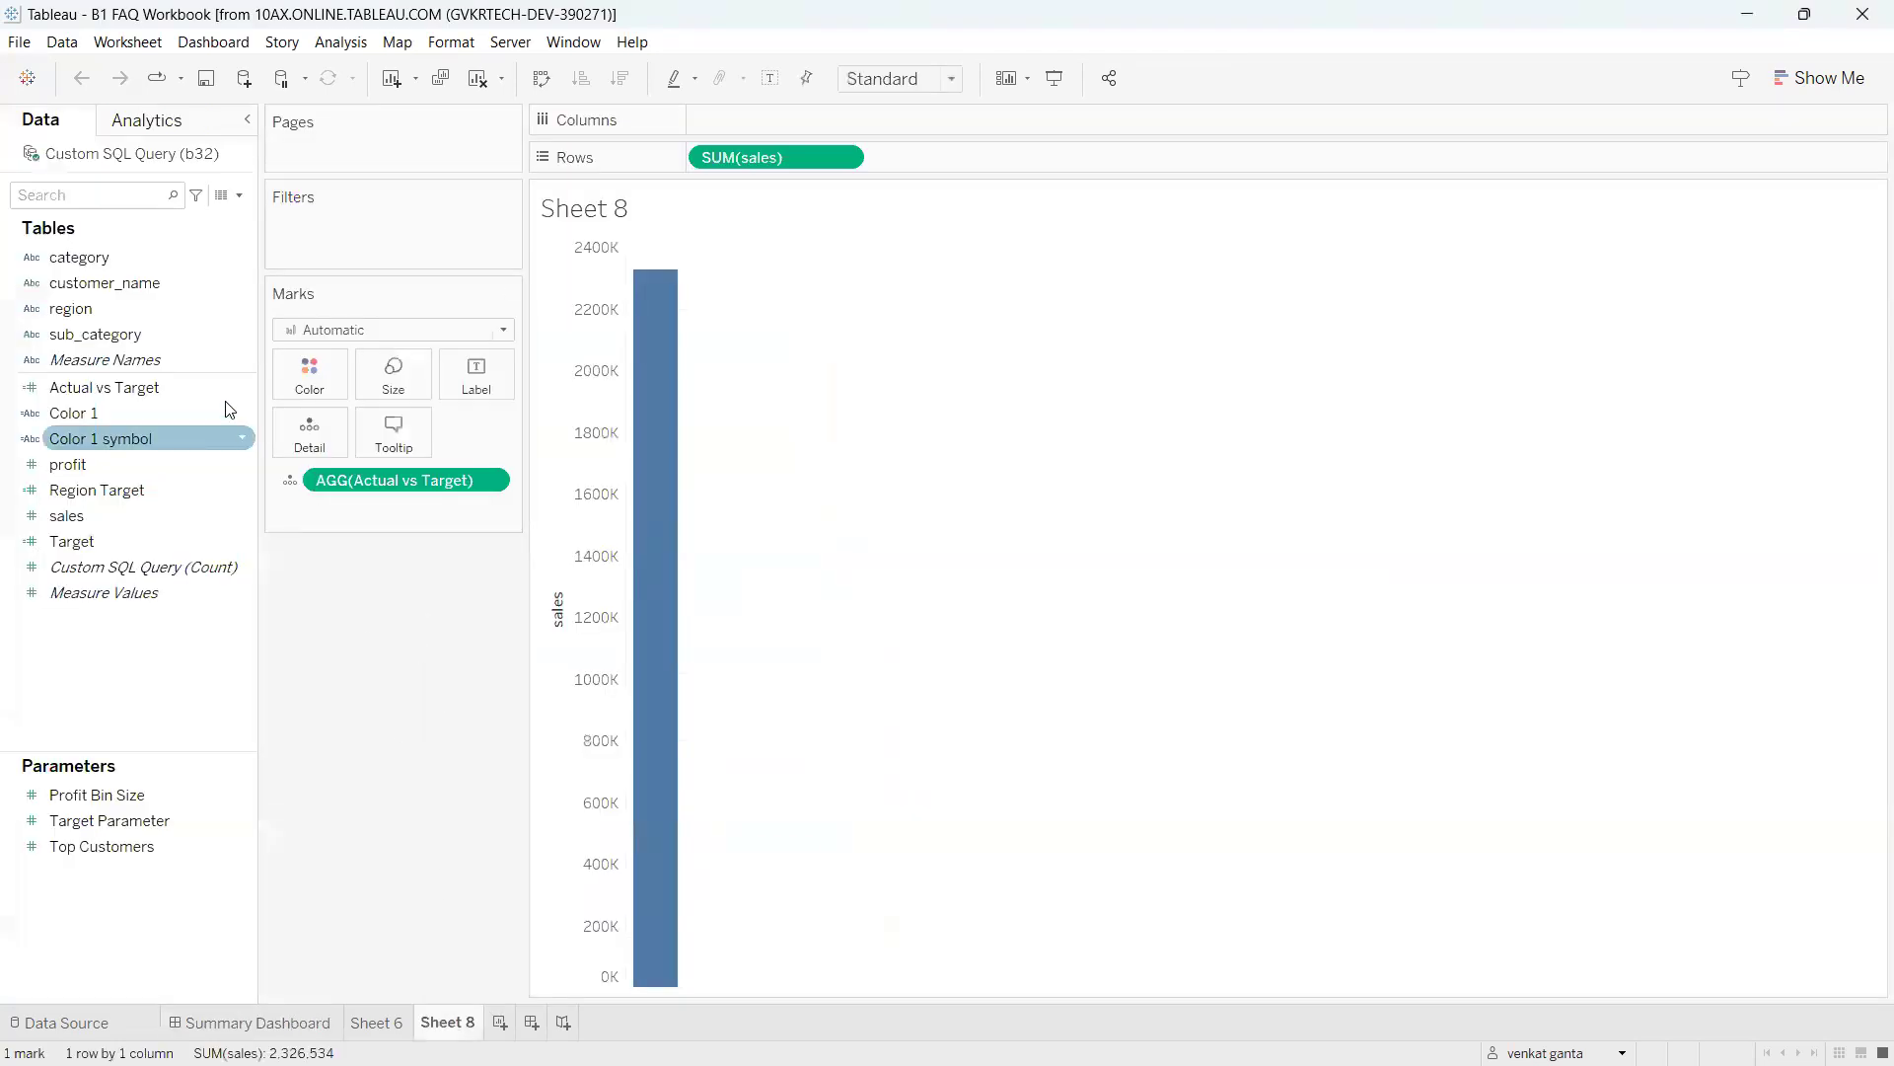
pyautogui.hotkey('ctrl', '2')
pyautogui.moveTo(42, 111)
pyautogui.mouseDown()
pyautogui.moveTo(2, 158)
pyautogui.moveTo(237, 155)
pyautogui.moveTo(19, 113)
pyautogui.mouseUp()
pyautogui.moveTo(195, 175)
pyautogui.mouseDown()
pyautogui.moveTo(287, 174)
pyautogui.moveTo(279, 193)
pyautogui.mouseUp()
pyautogui.moveTo(316, 131)
pyautogui.mouseDown()
pyautogui.moveTo(377, 182)
pyautogui.moveTo(459, 120)
pyautogui.mouseUp()
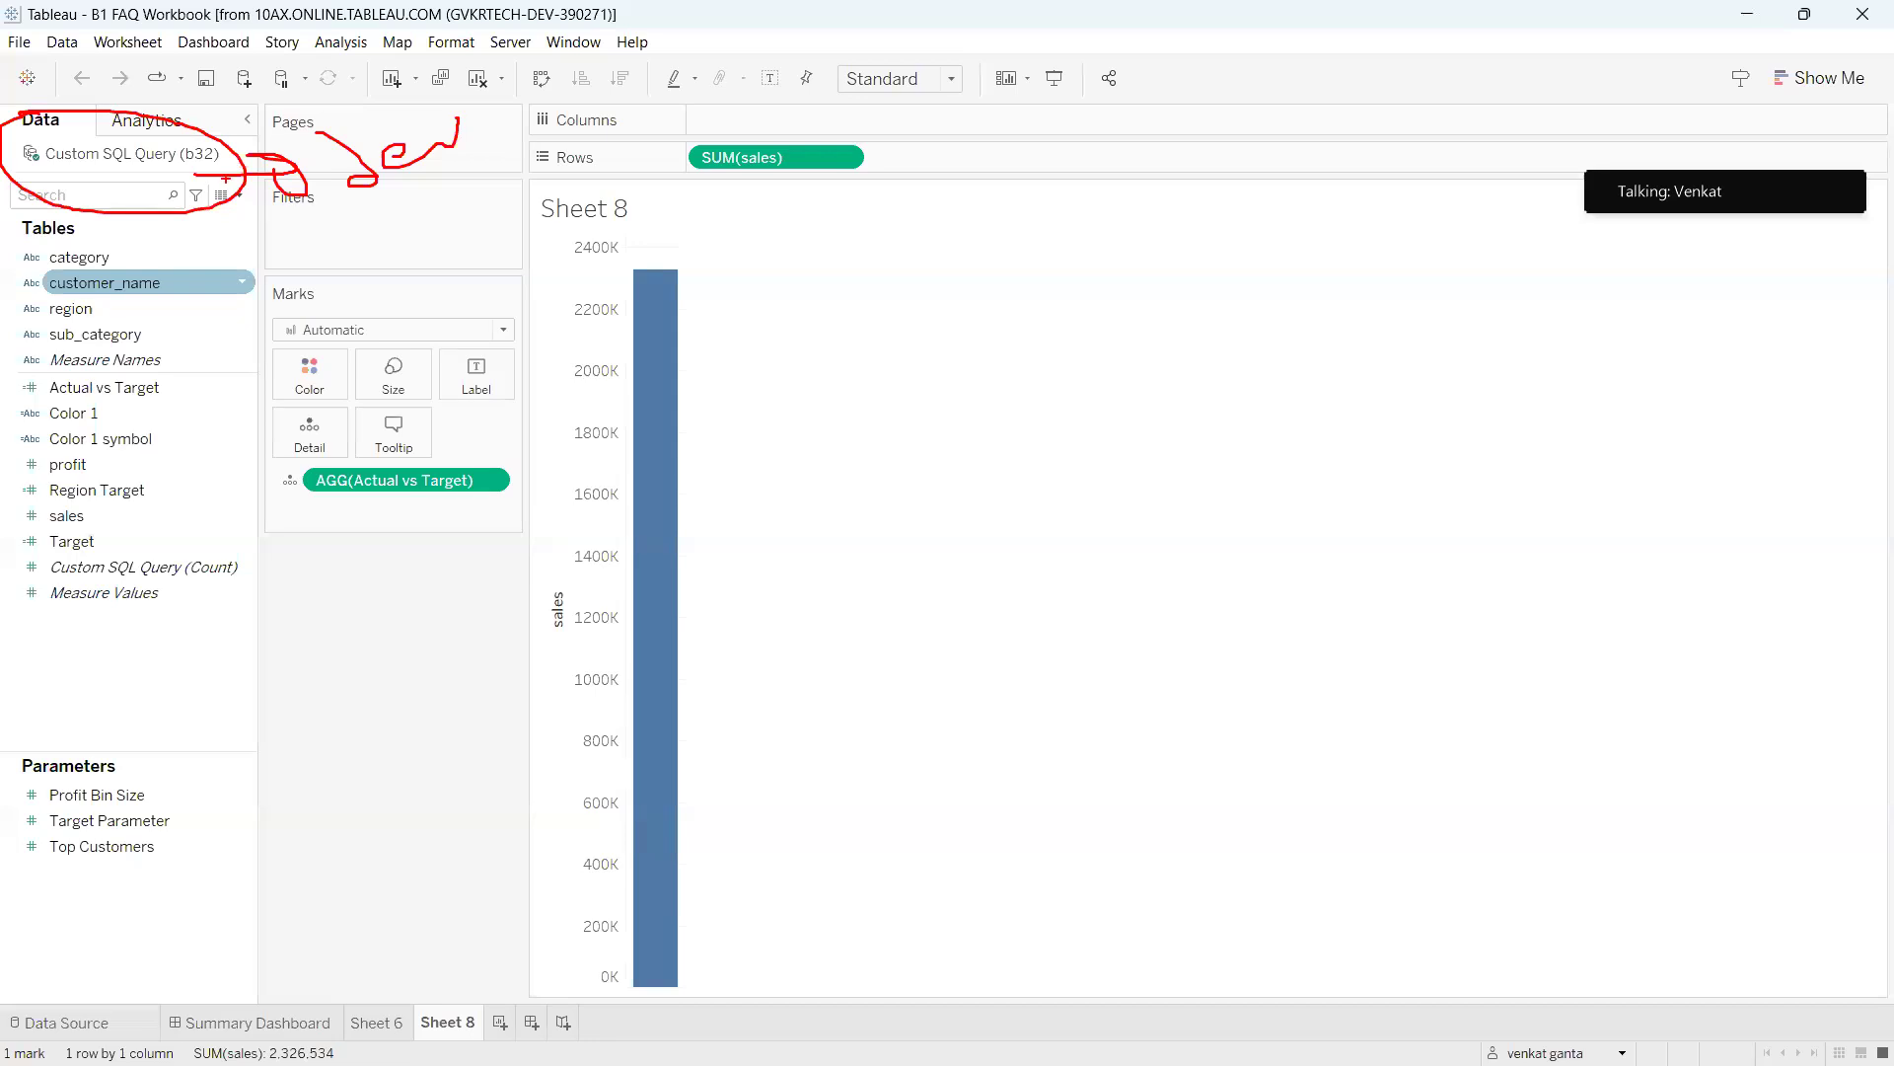
pyautogui.moveTo(422, 212)
pyautogui.mouseDown()
pyautogui.moveTo(408, 260)
pyautogui.moveTo(556, 194)
pyautogui.mouseUp()
pyautogui.press('Escape')
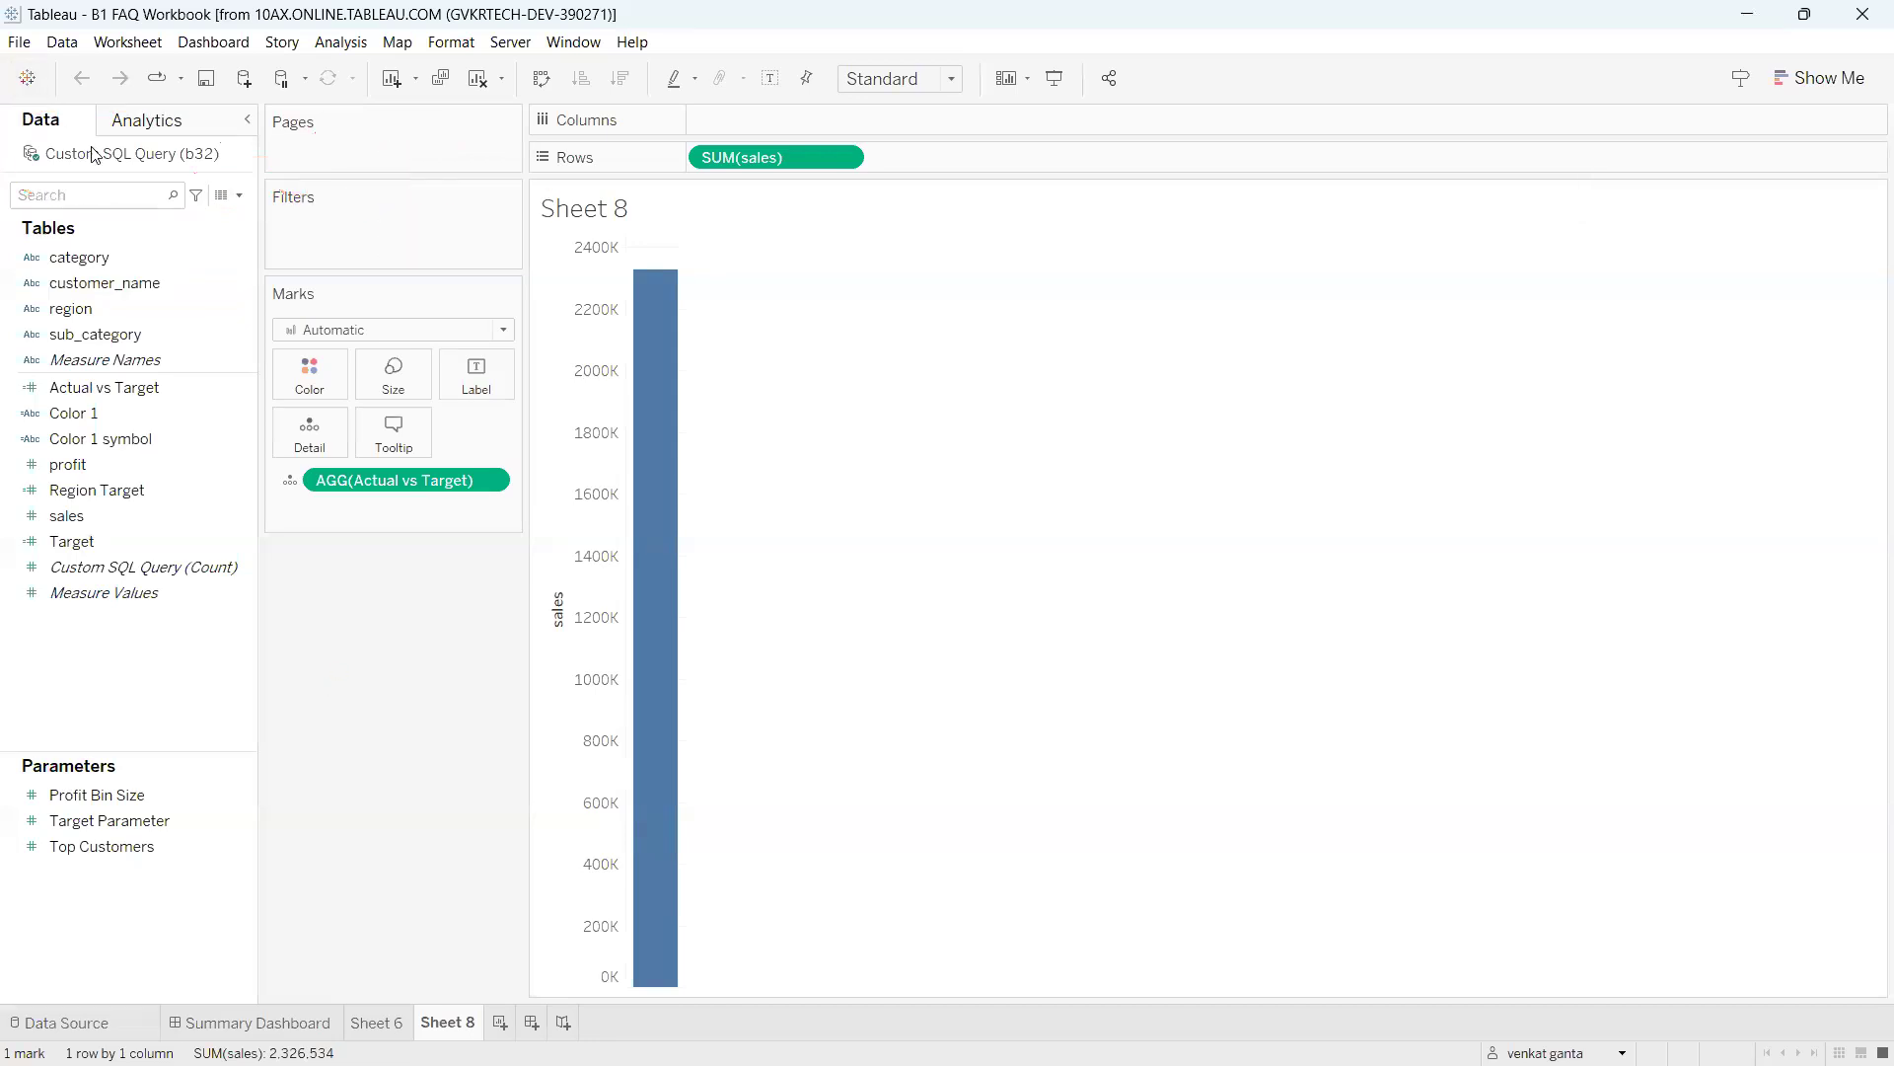
pyautogui.rightClick(99, 155)
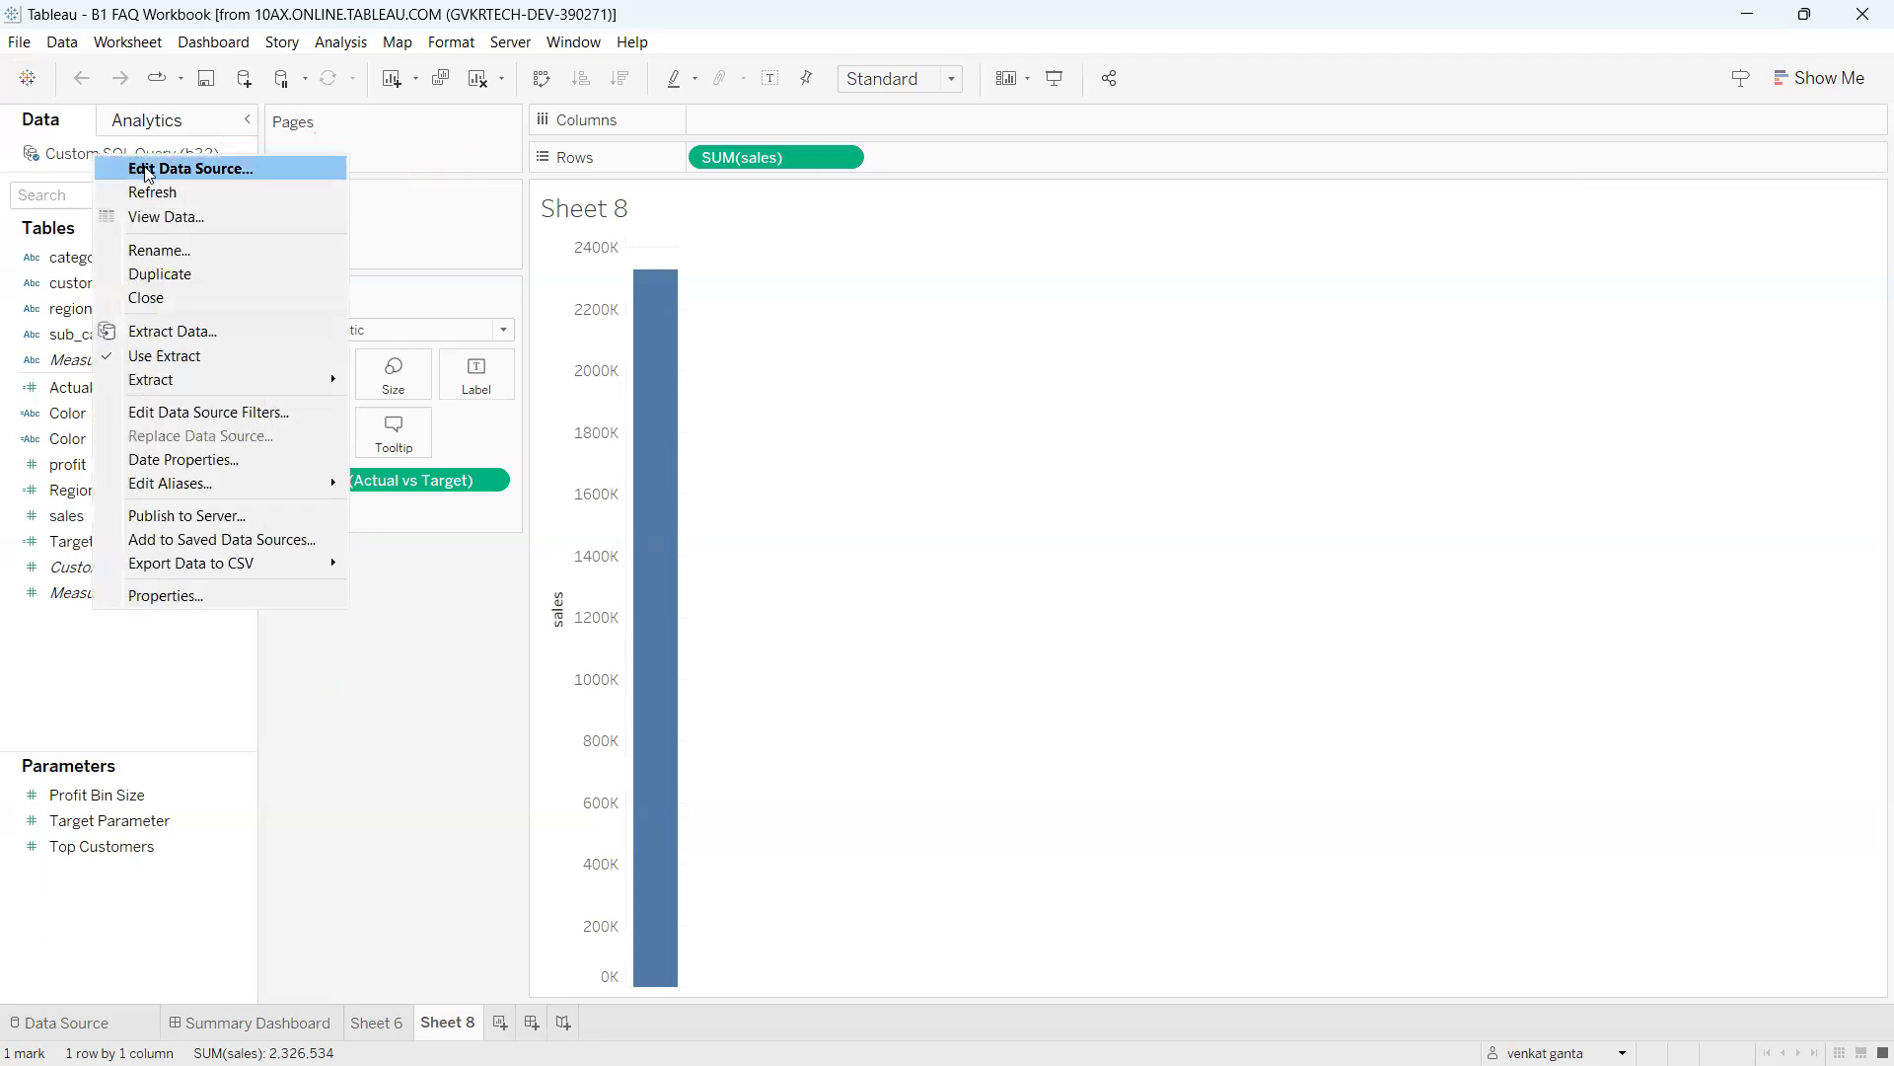
# Edit the MySQL data source and prefix the server with qa. to point at qa.gvkrtech.com.
pyautogui.click(200, 170)
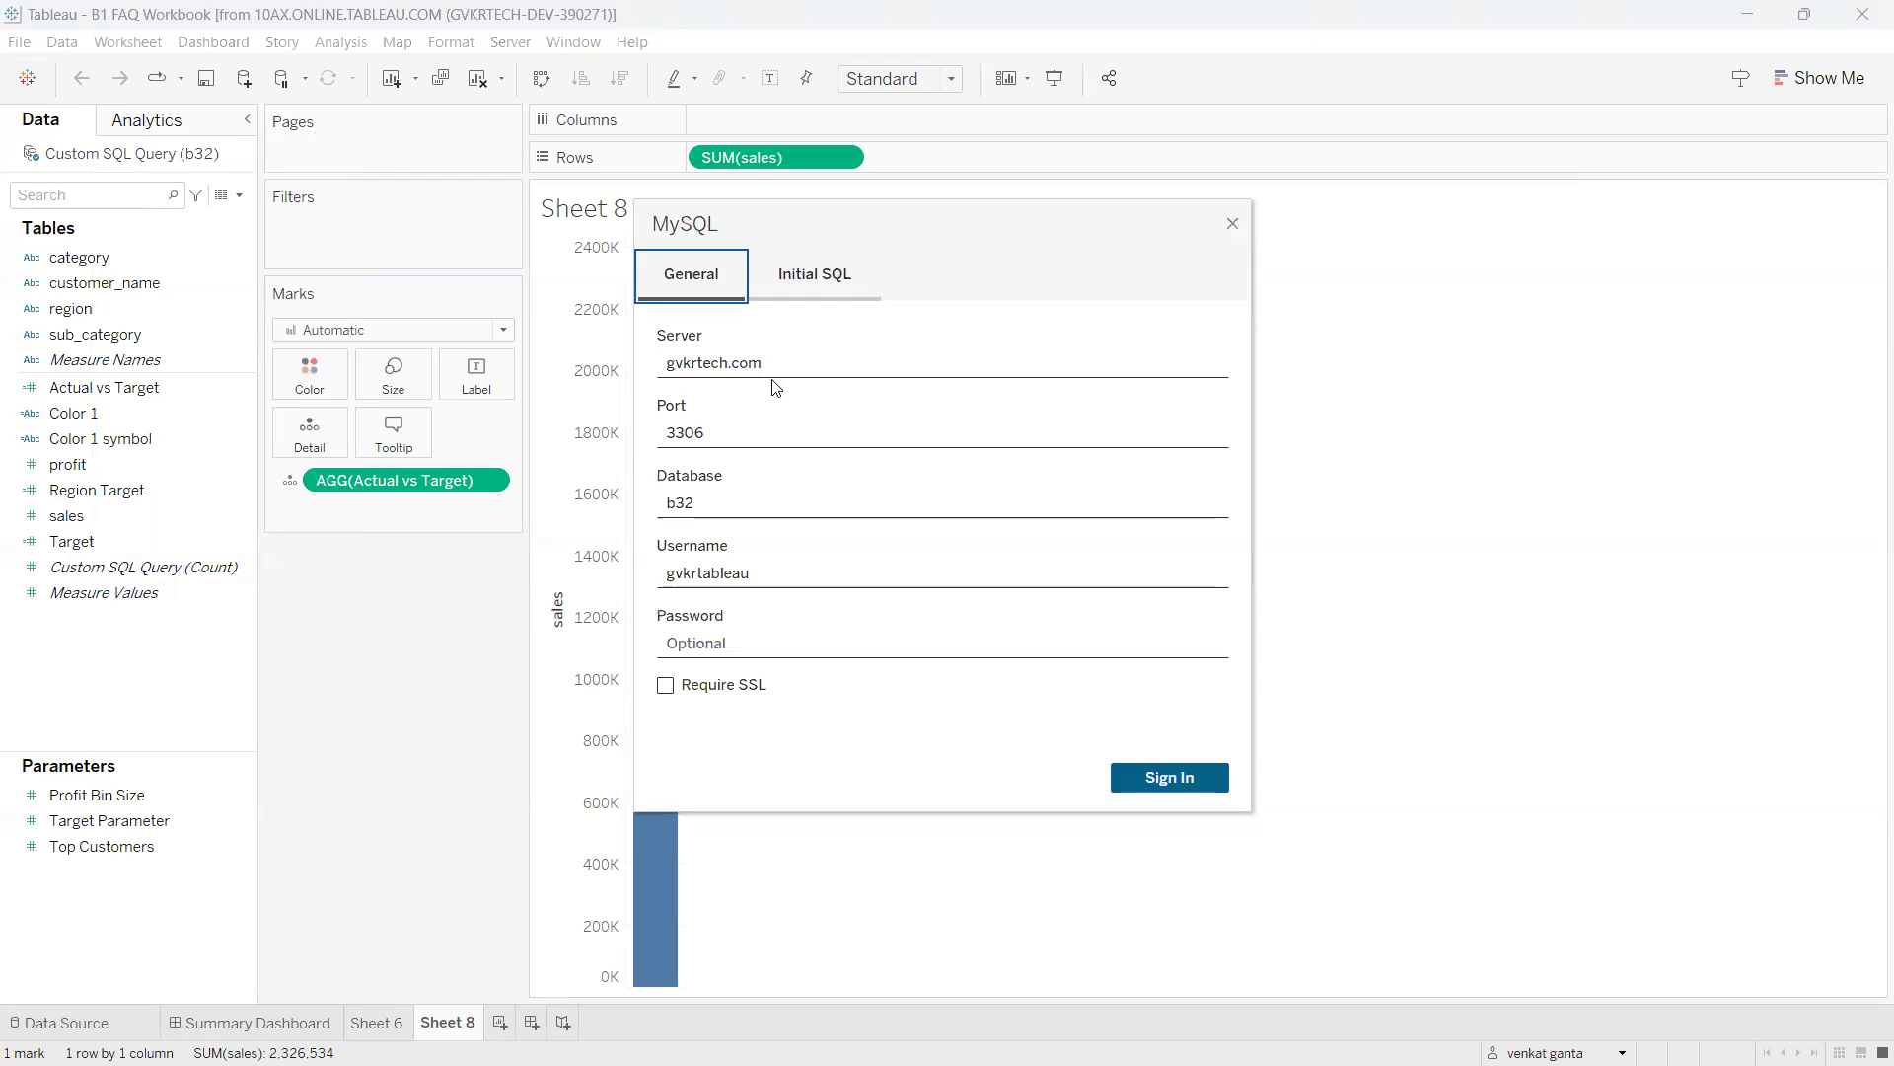
pyautogui.moveTo(761, 364); pyautogui.dragTo(644, 369)
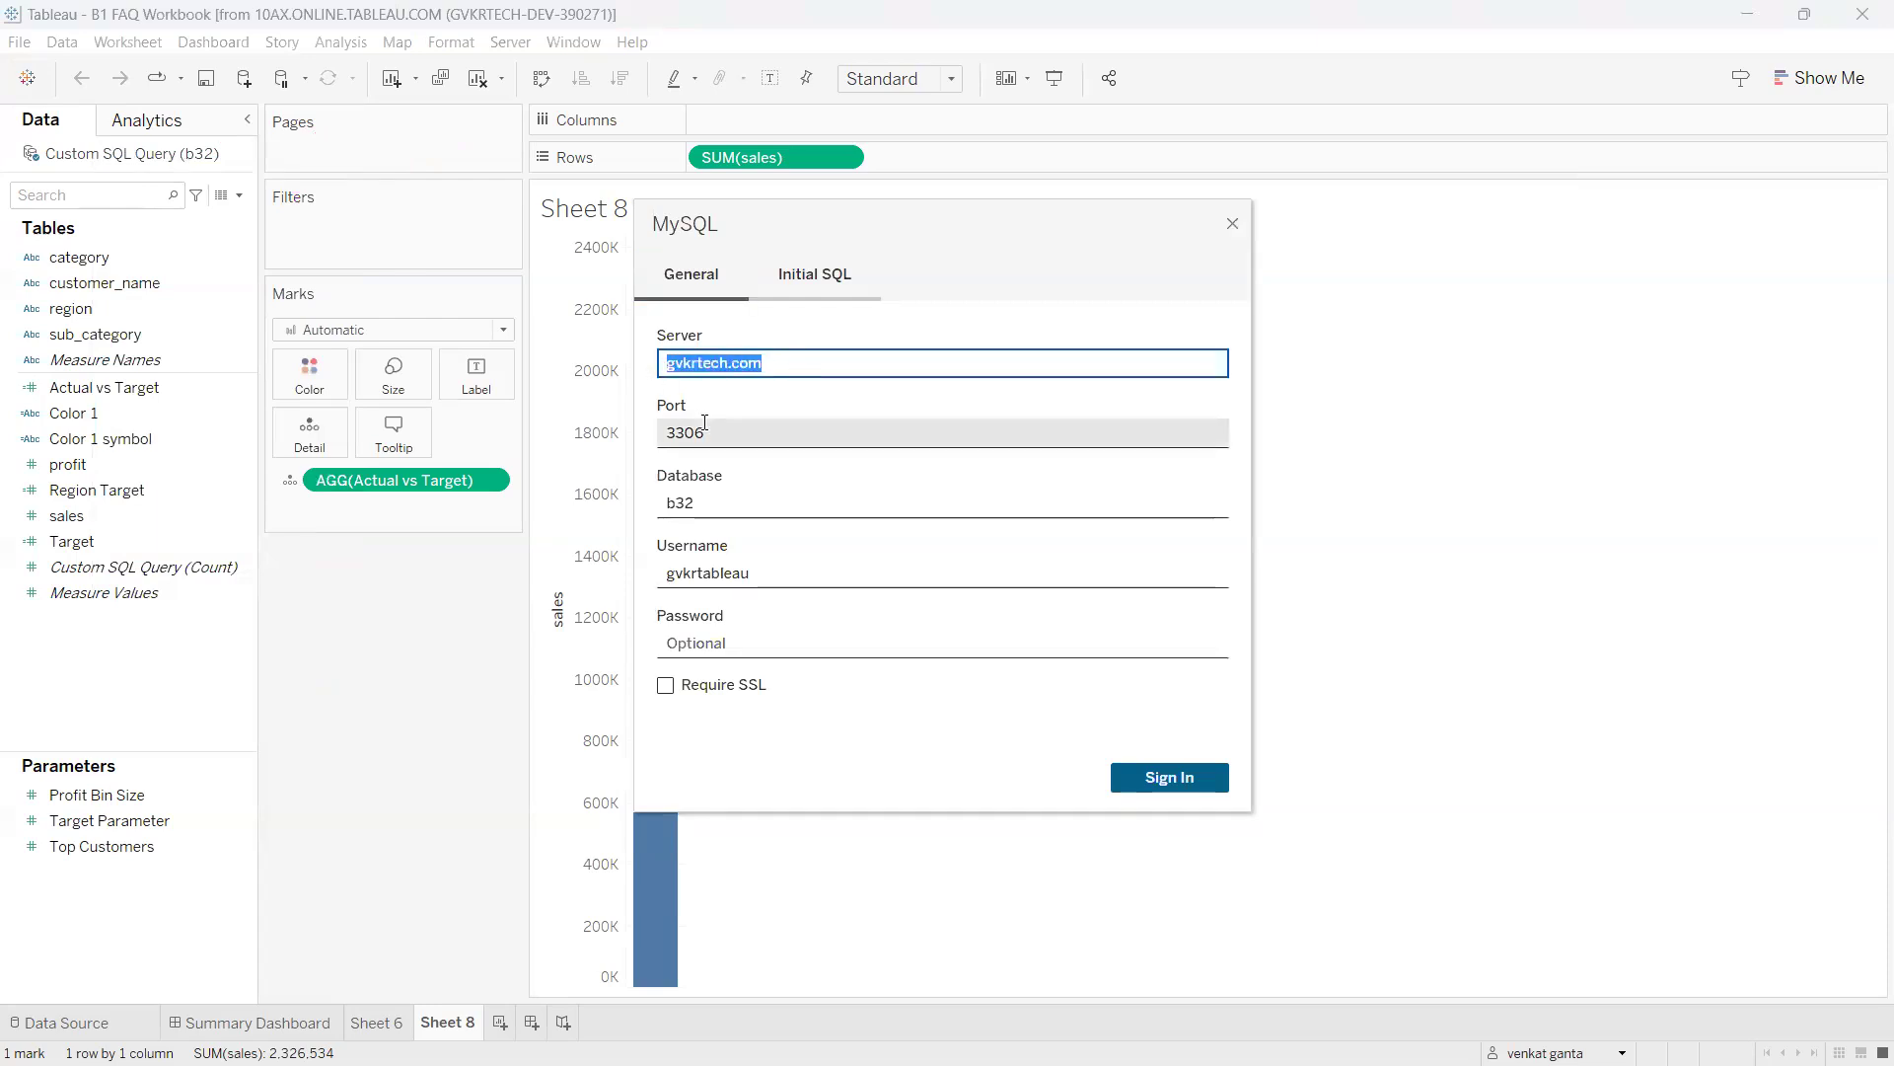
pyautogui.moveTo(705, 433); pyautogui.dragTo(644, 431)
pyautogui.click(702, 488)
pyautogui.moveTo(710, 503); pyautogui.dragTo(651, 506)
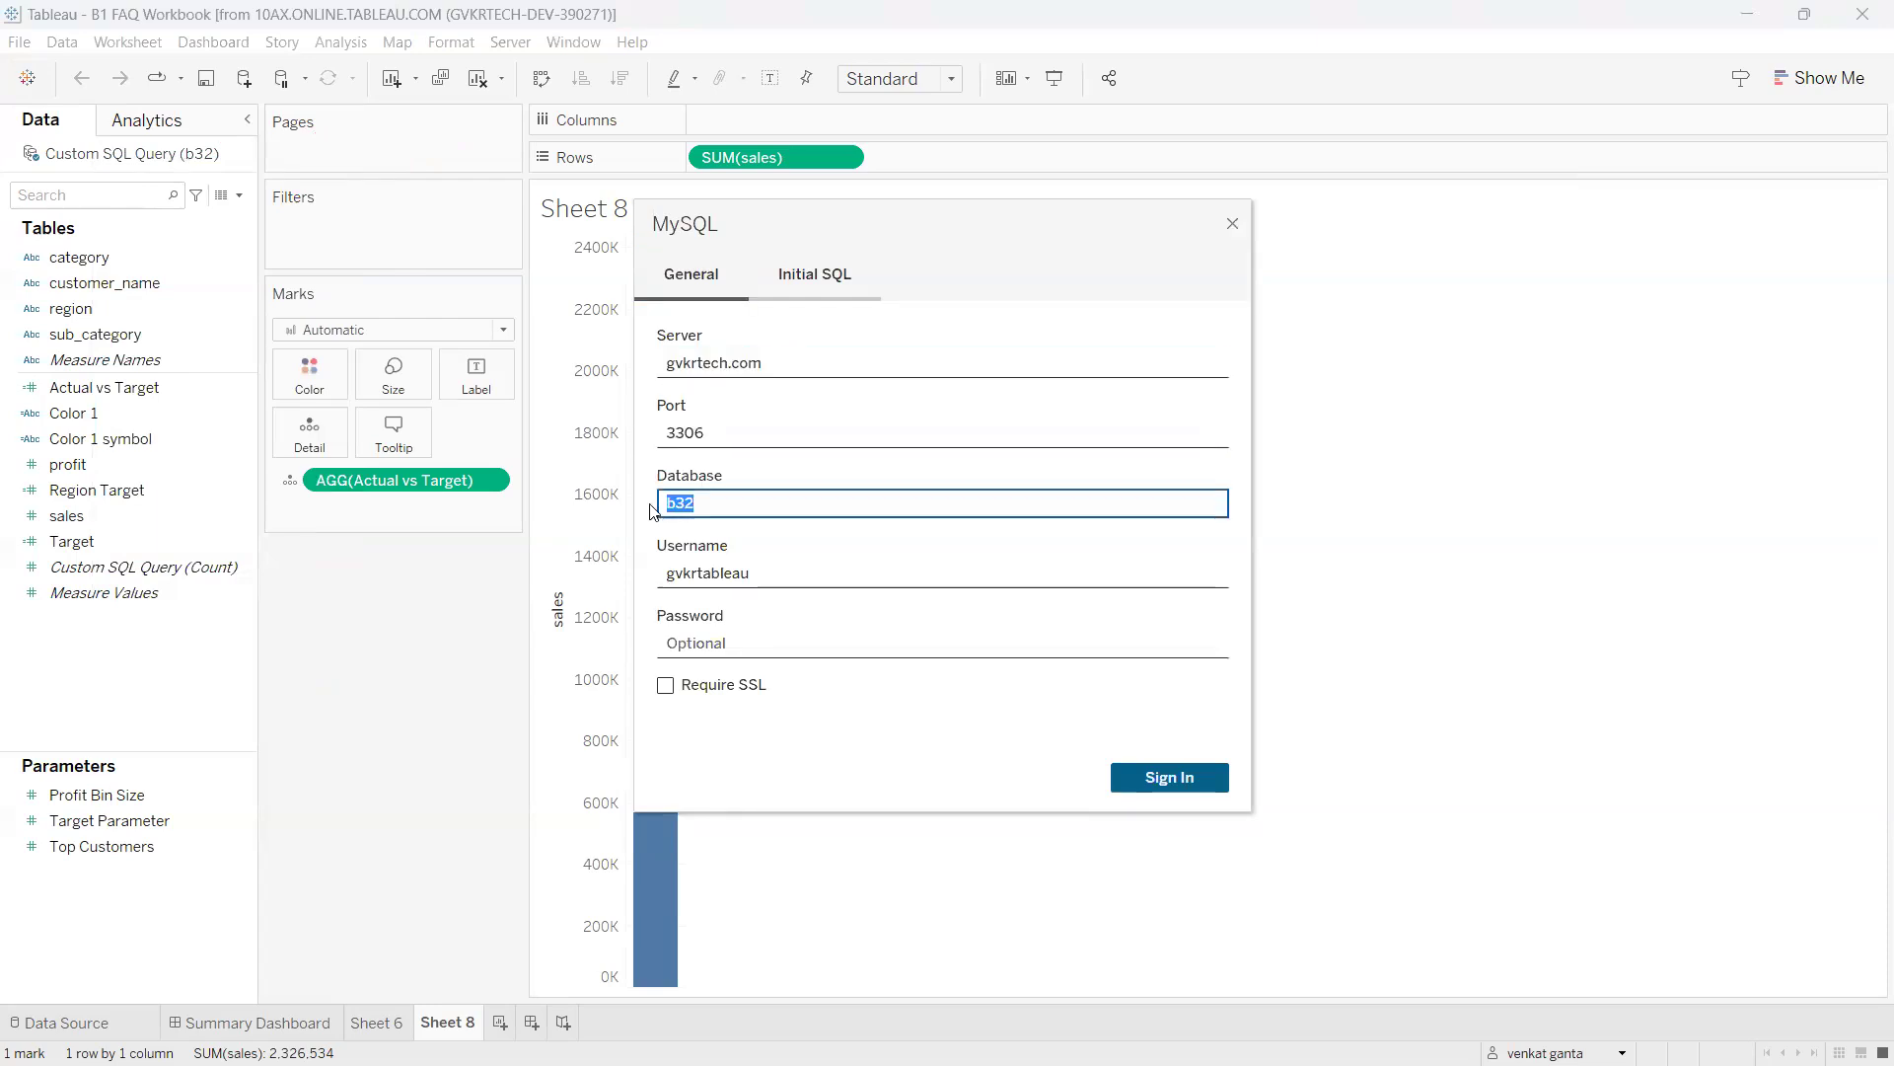
pyautogui.click(775, 365)
pyautogui.moveTo(776, 364); pyautogui.dragTo(661, 365)
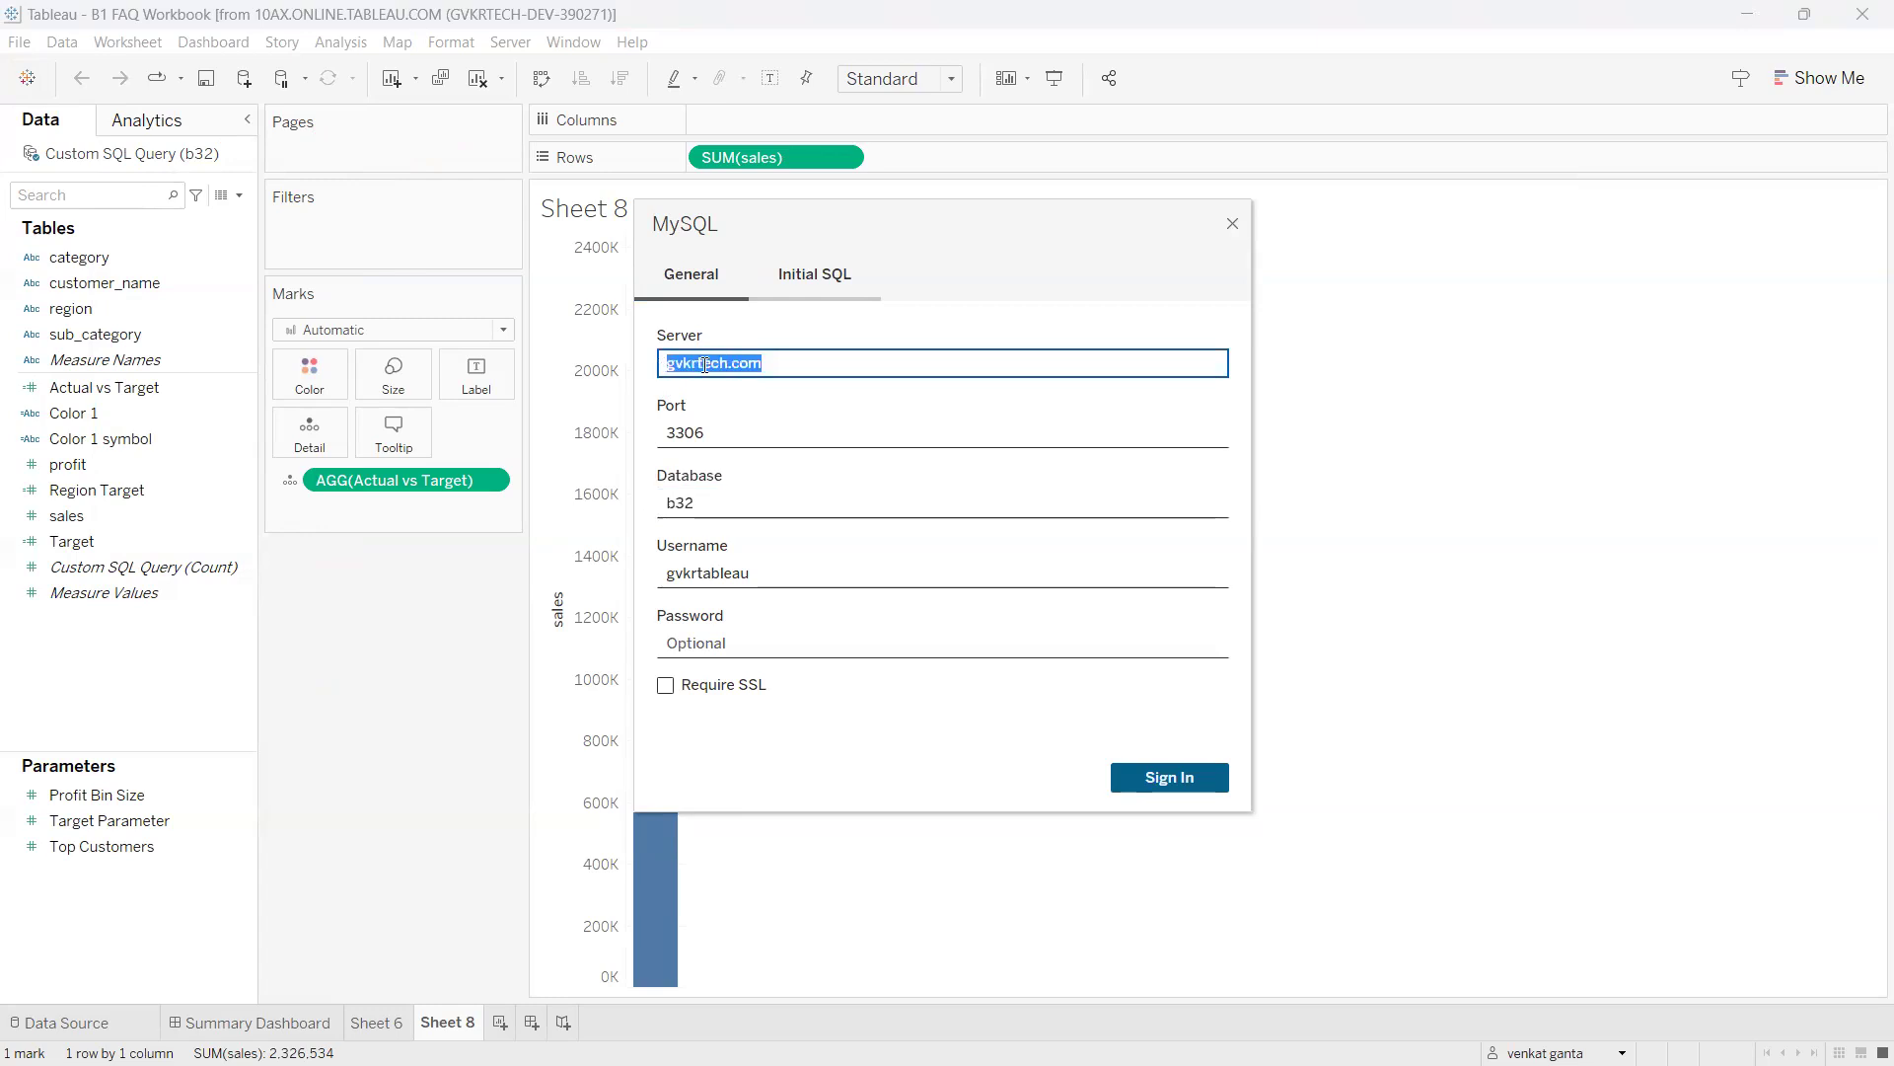
pyautogui.click(779, 369)
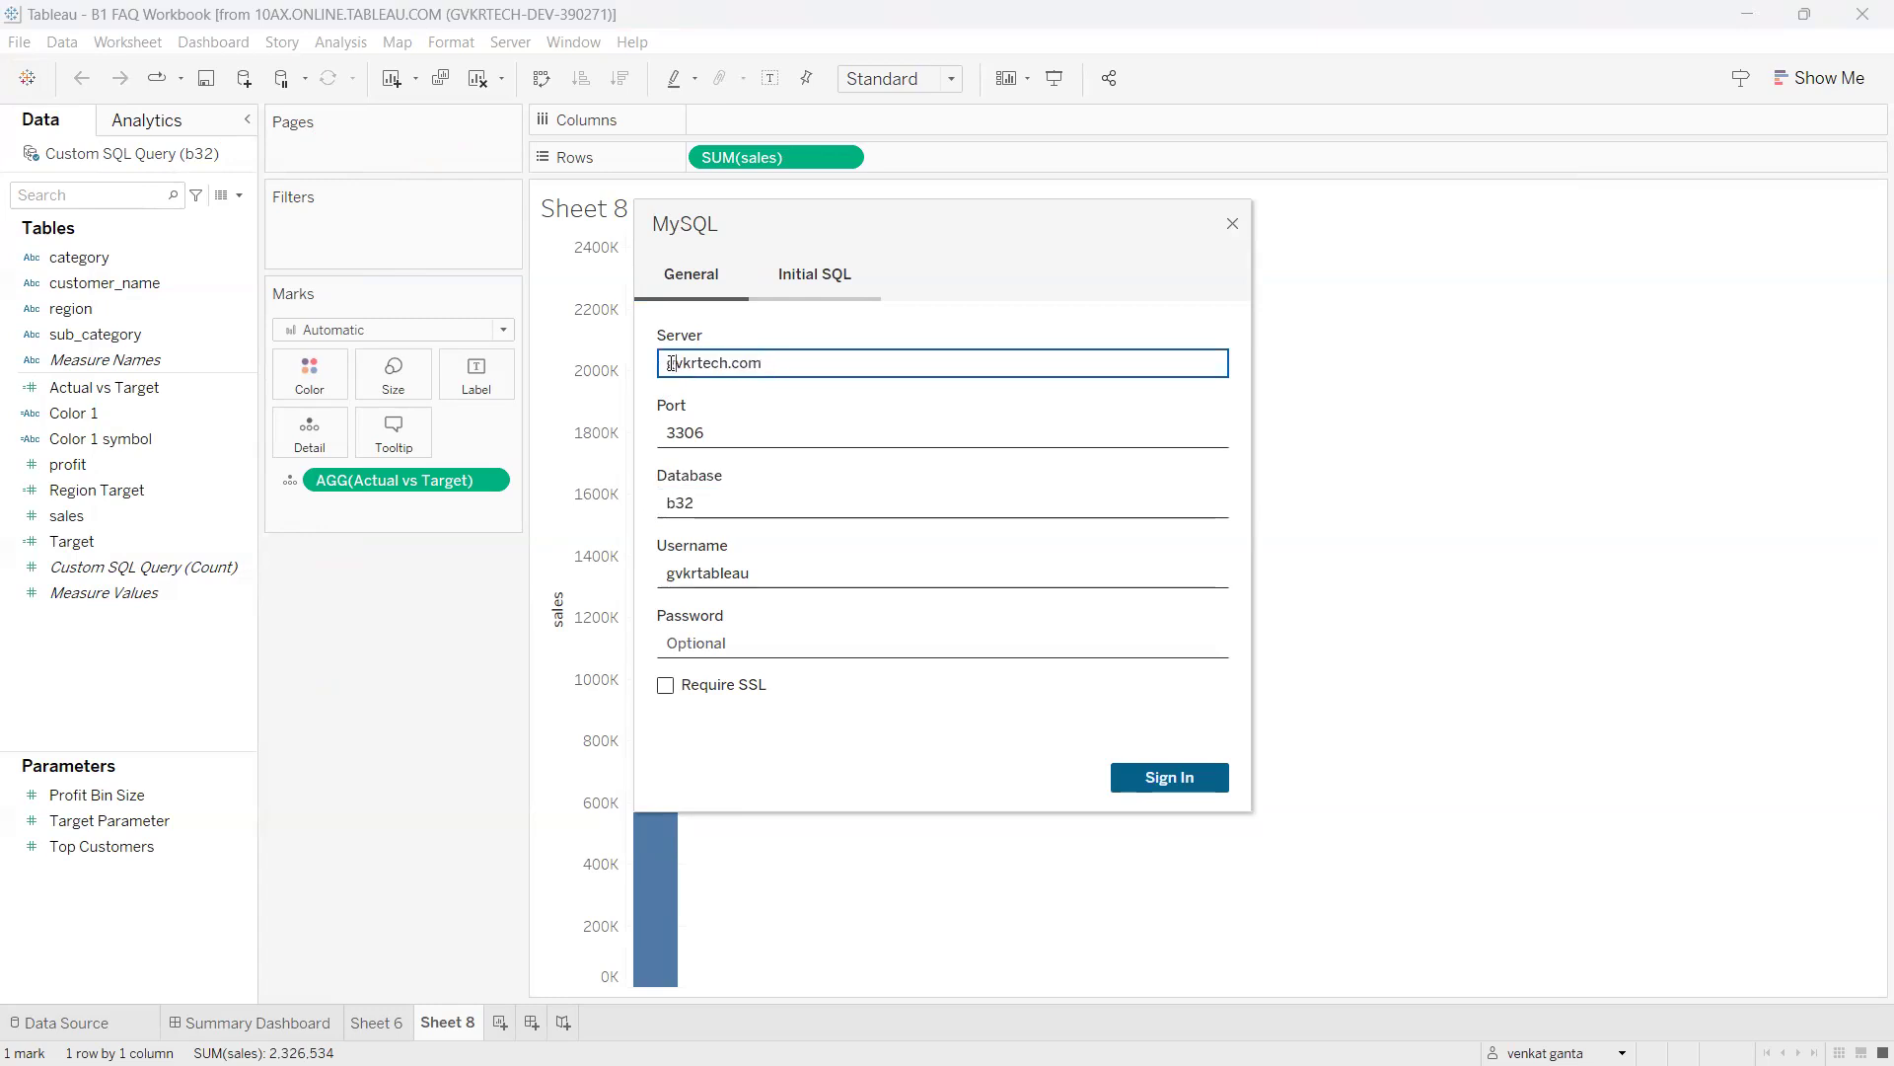
pyautogui.press('Home')
pyautogui.write('qa.')
# Check port 3306, database b32, username and password, close without signing in, and circle the source in red.
pyautogui.doubleClick(702, 432)
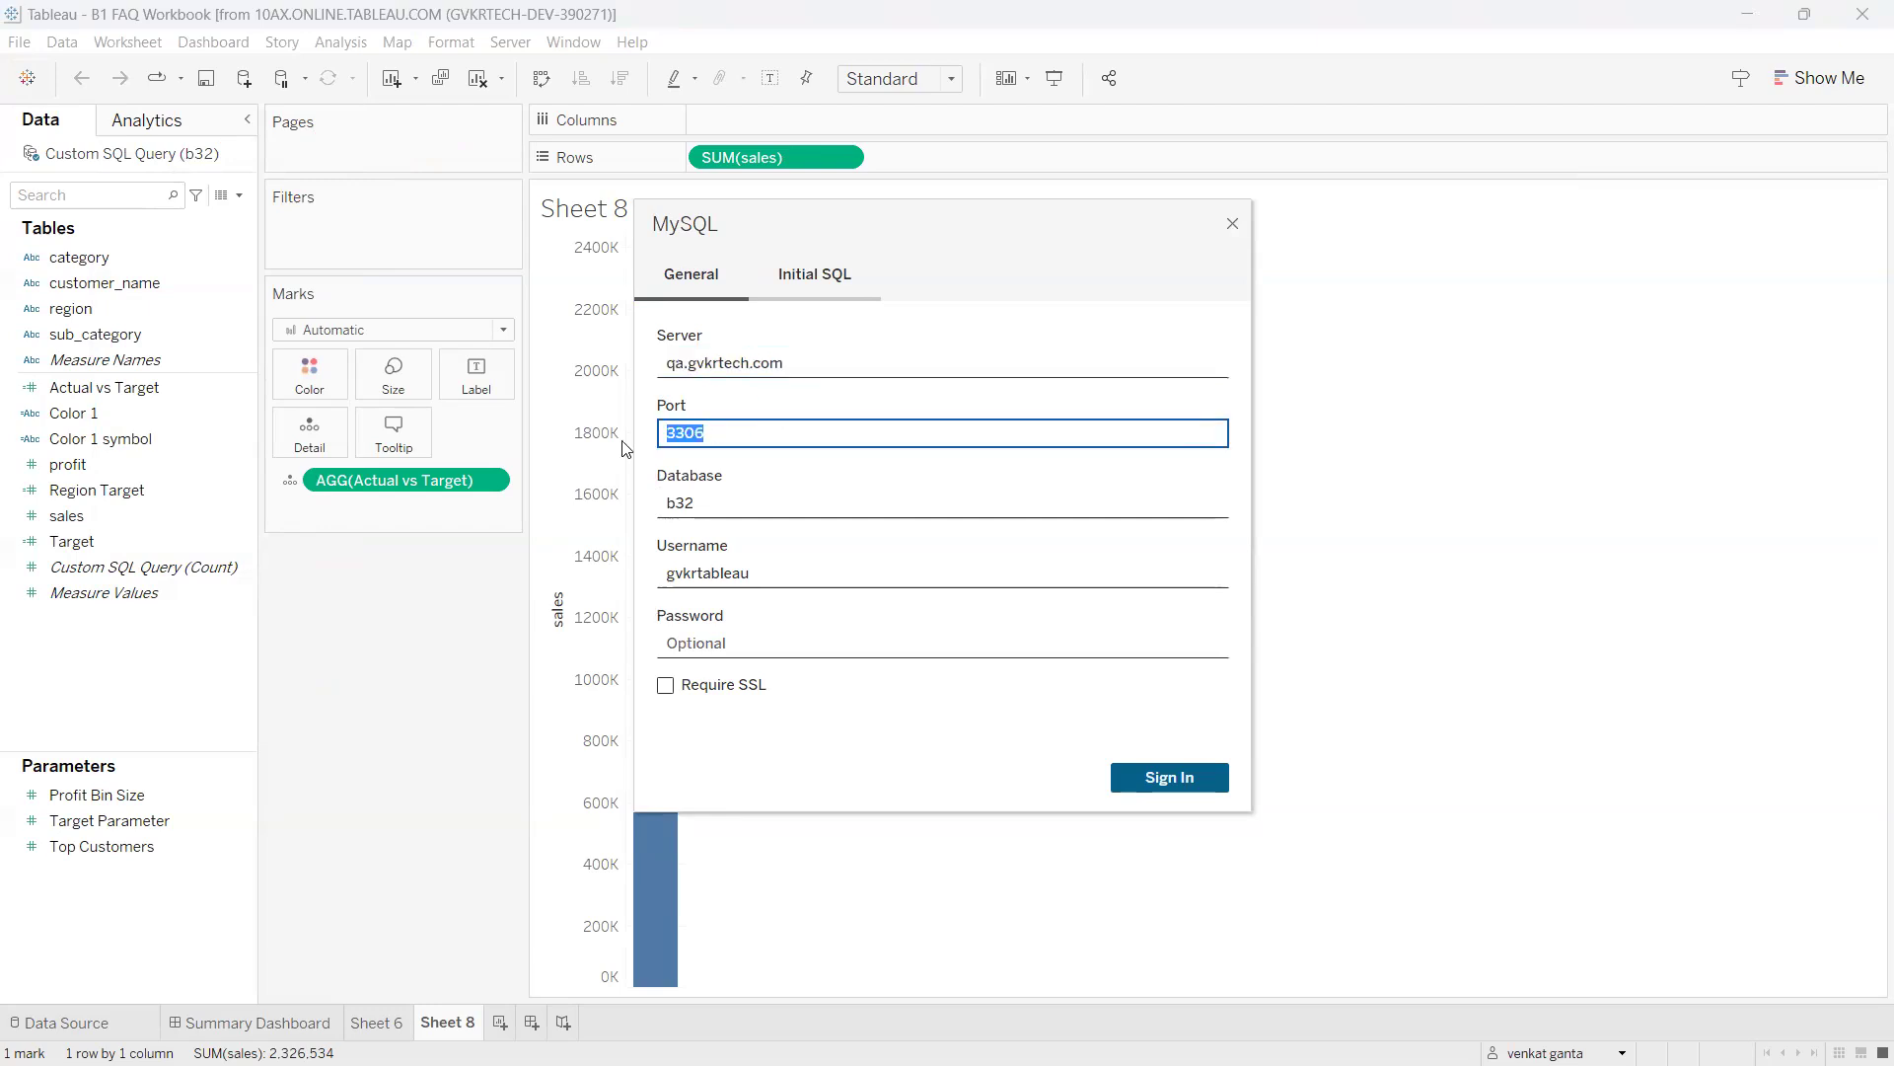
pyautogui.click(705, 507)
pyautogui.moveTo(705, 507); pyautogui.dragTo(645, 518)
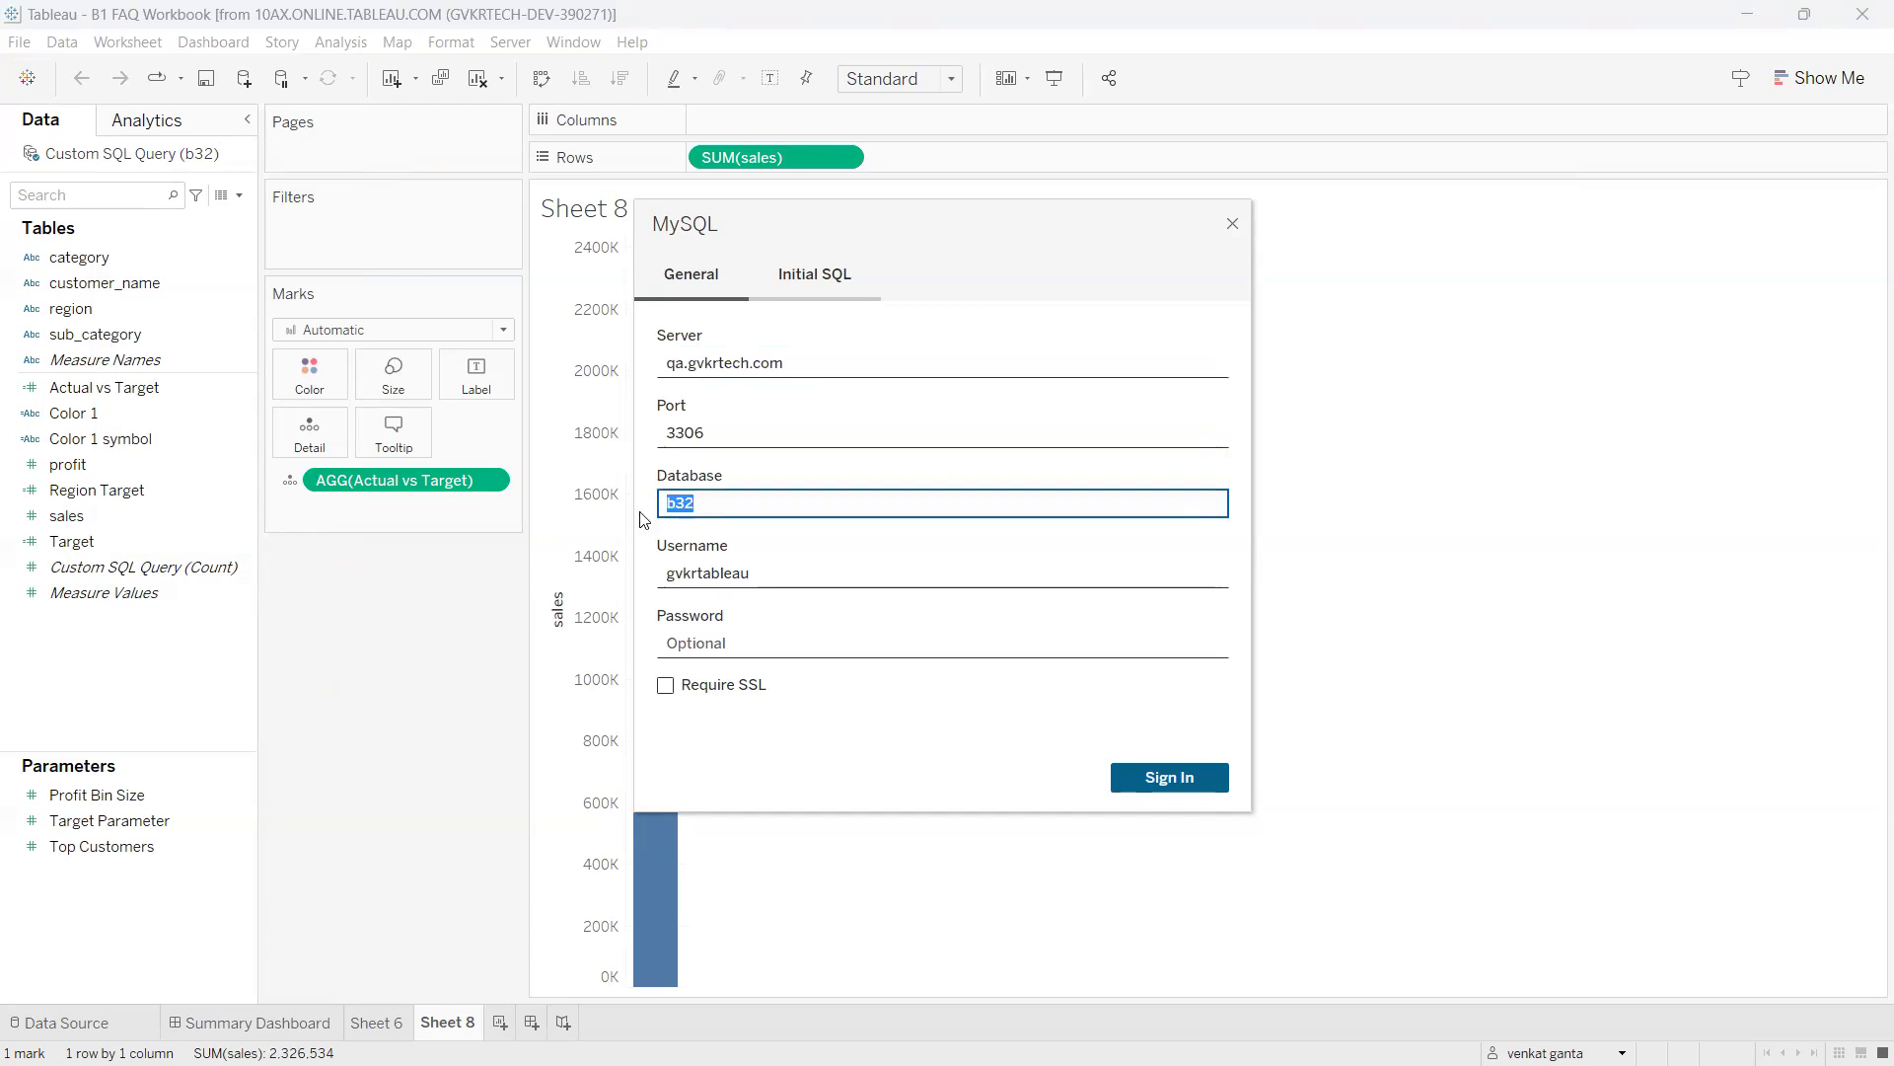
pyautogui.click(762, 572)
pyautogui.moveTo(762, 572); pyautogui.dragTo(661, 574)
pyautogui.click(726, 642)
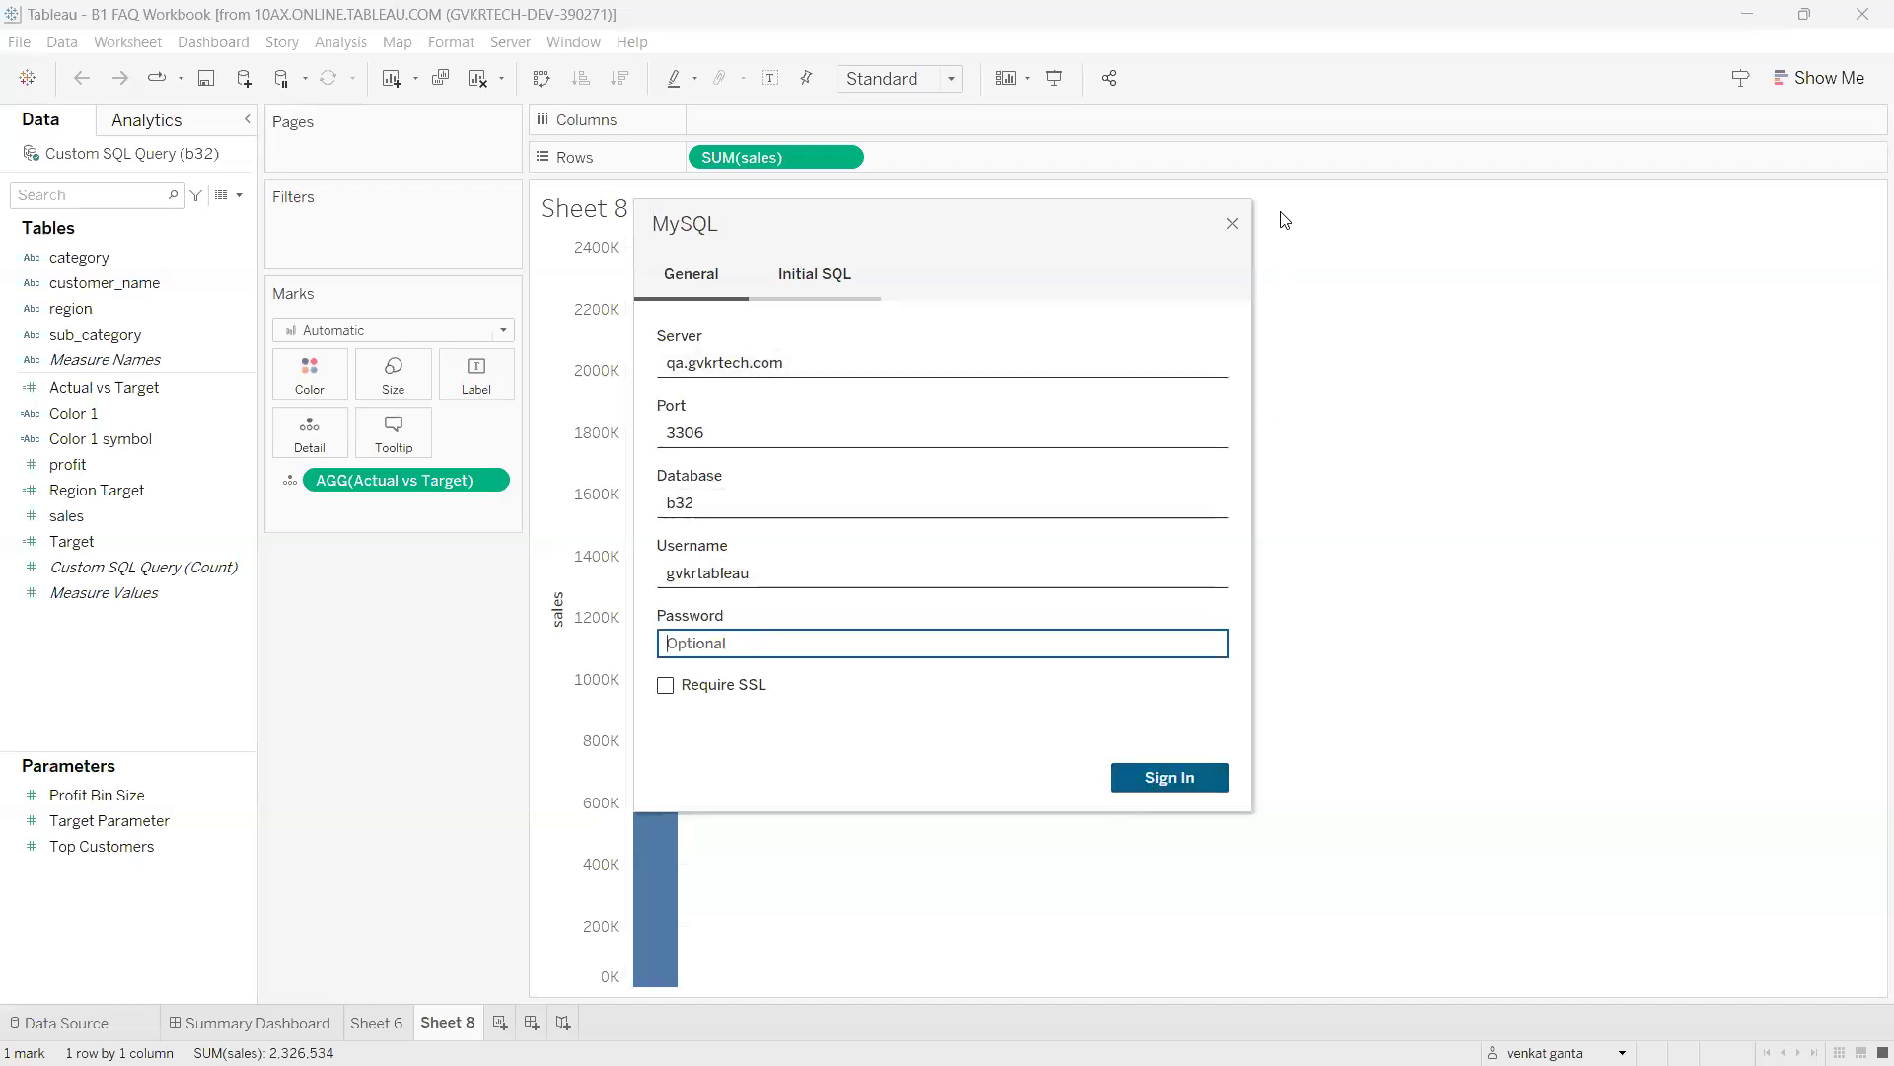
pyautogui.click(1233, 226)
pyautogui.moveTo(129, 127)
pyautogui.mouseDown()
pyautogui.moveTo(93, 123)
pyautogui.moveTo(282, 258)
pyautogui.moveTo(115, 120)
pyautogui.moveTo(225, 388)
pyautogui.moveTo(233, 367)
pyautogui.moveTo(148, 353)
pyautogui.mouseUp()
pyautogui.moveTo(212, 436)
pyautogui.mouseDown()
pyautogui.moveTo(204, 506)
pyautogui.moveTo(274, 386)
pyautogui.moveTo(336, 466)
pyautogui.moveTo(320, 449)
pyautogui.mouseUp()
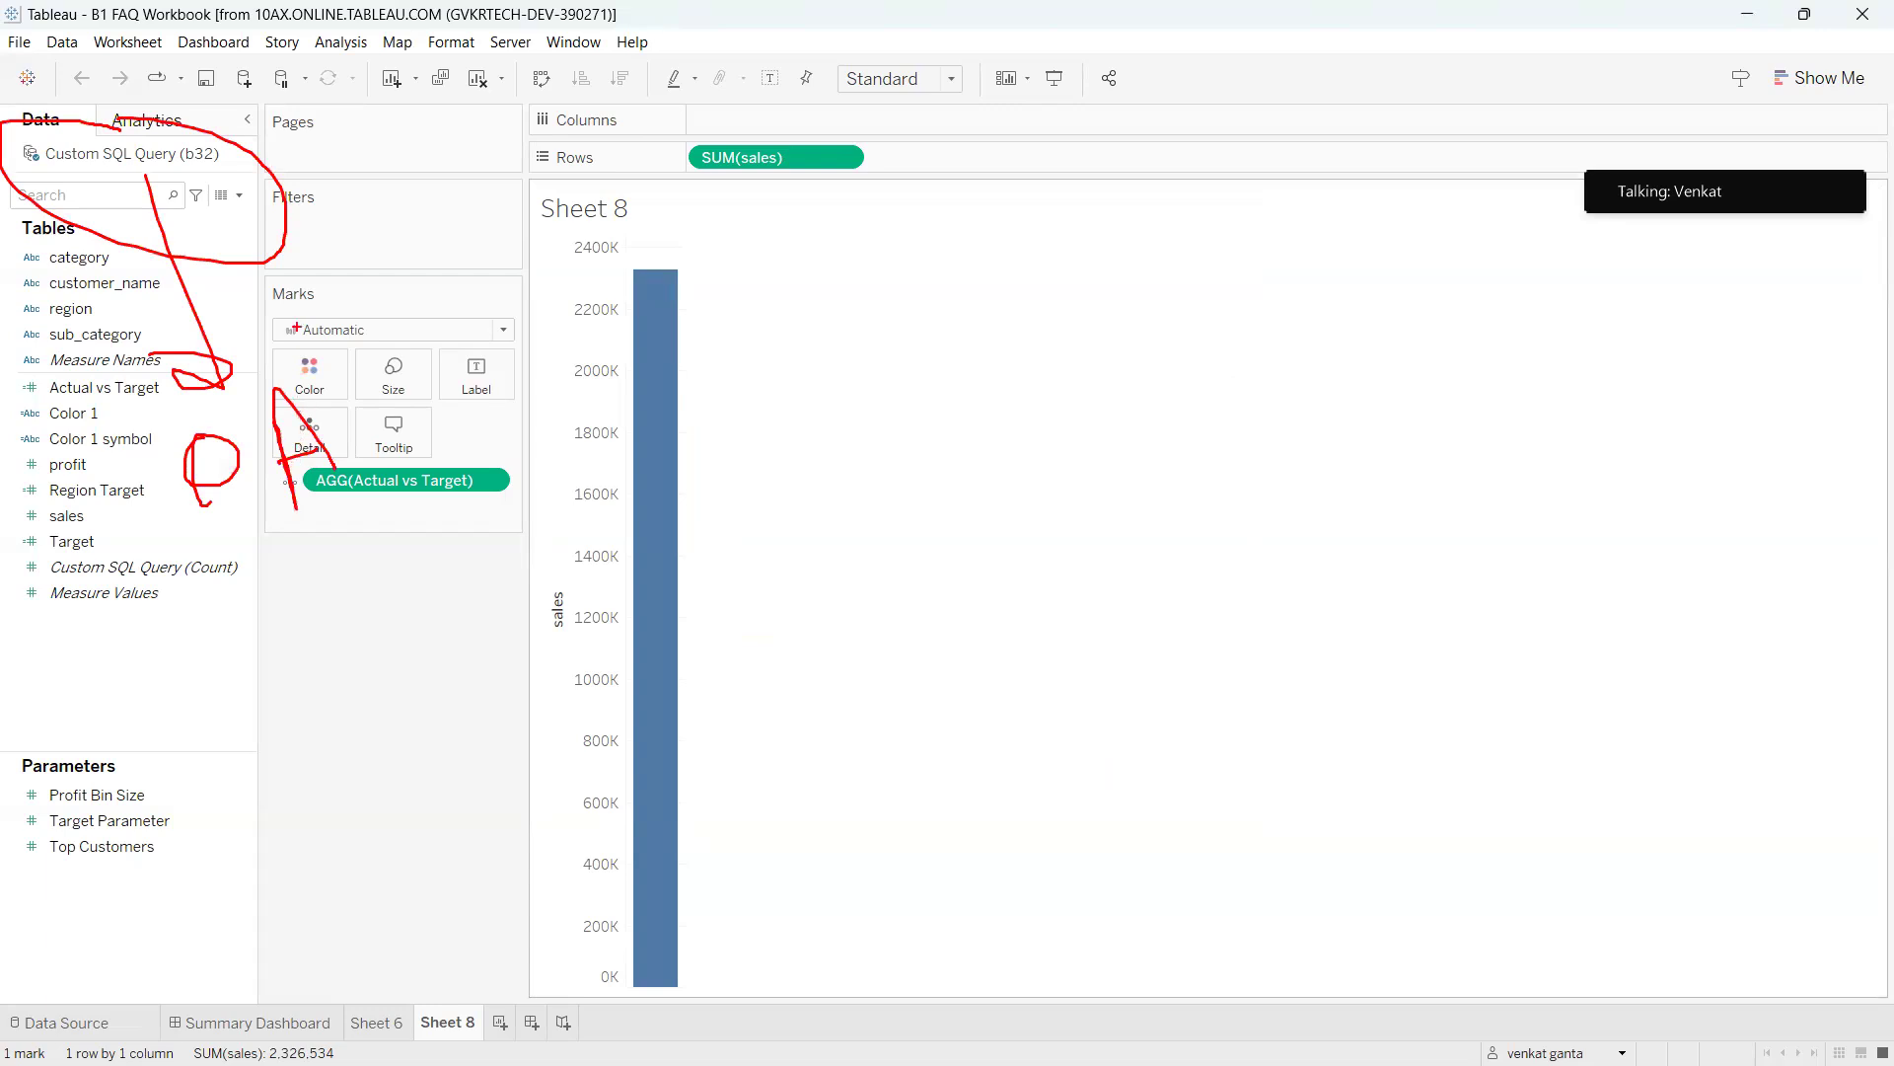
pyautogui.moveTo(270, 238)
pyautogui.mouseDown()
pyautogui.moveTo(343, 270)
pyautogui.moveTo(361, 390)
pyautogui.mouseUp()
pyautogui.moveTo(344, 317)
pyautogui.mouseDown()
pyautogui.moveTo(447, 286)
pyautogui.moveTo(459, 329)
pyautogui.mouseUp()
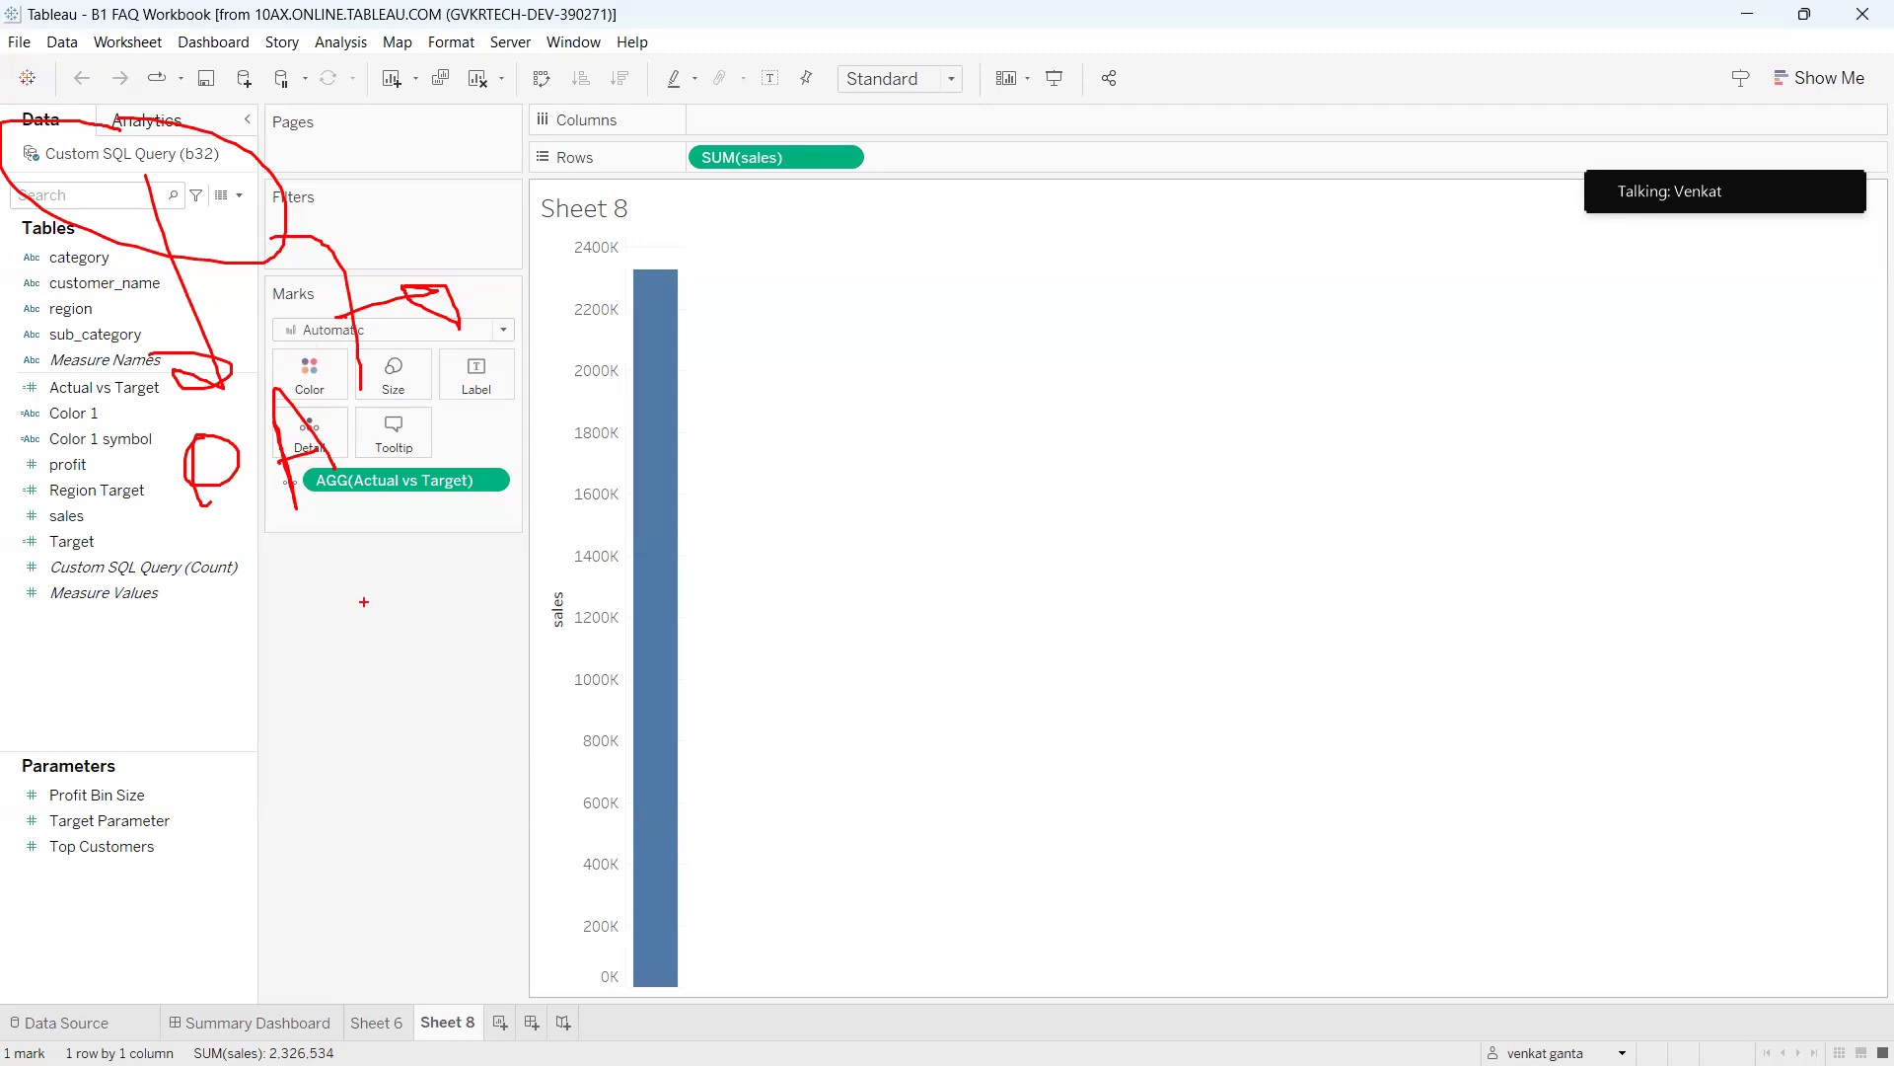
pyautogui.press('Escape')
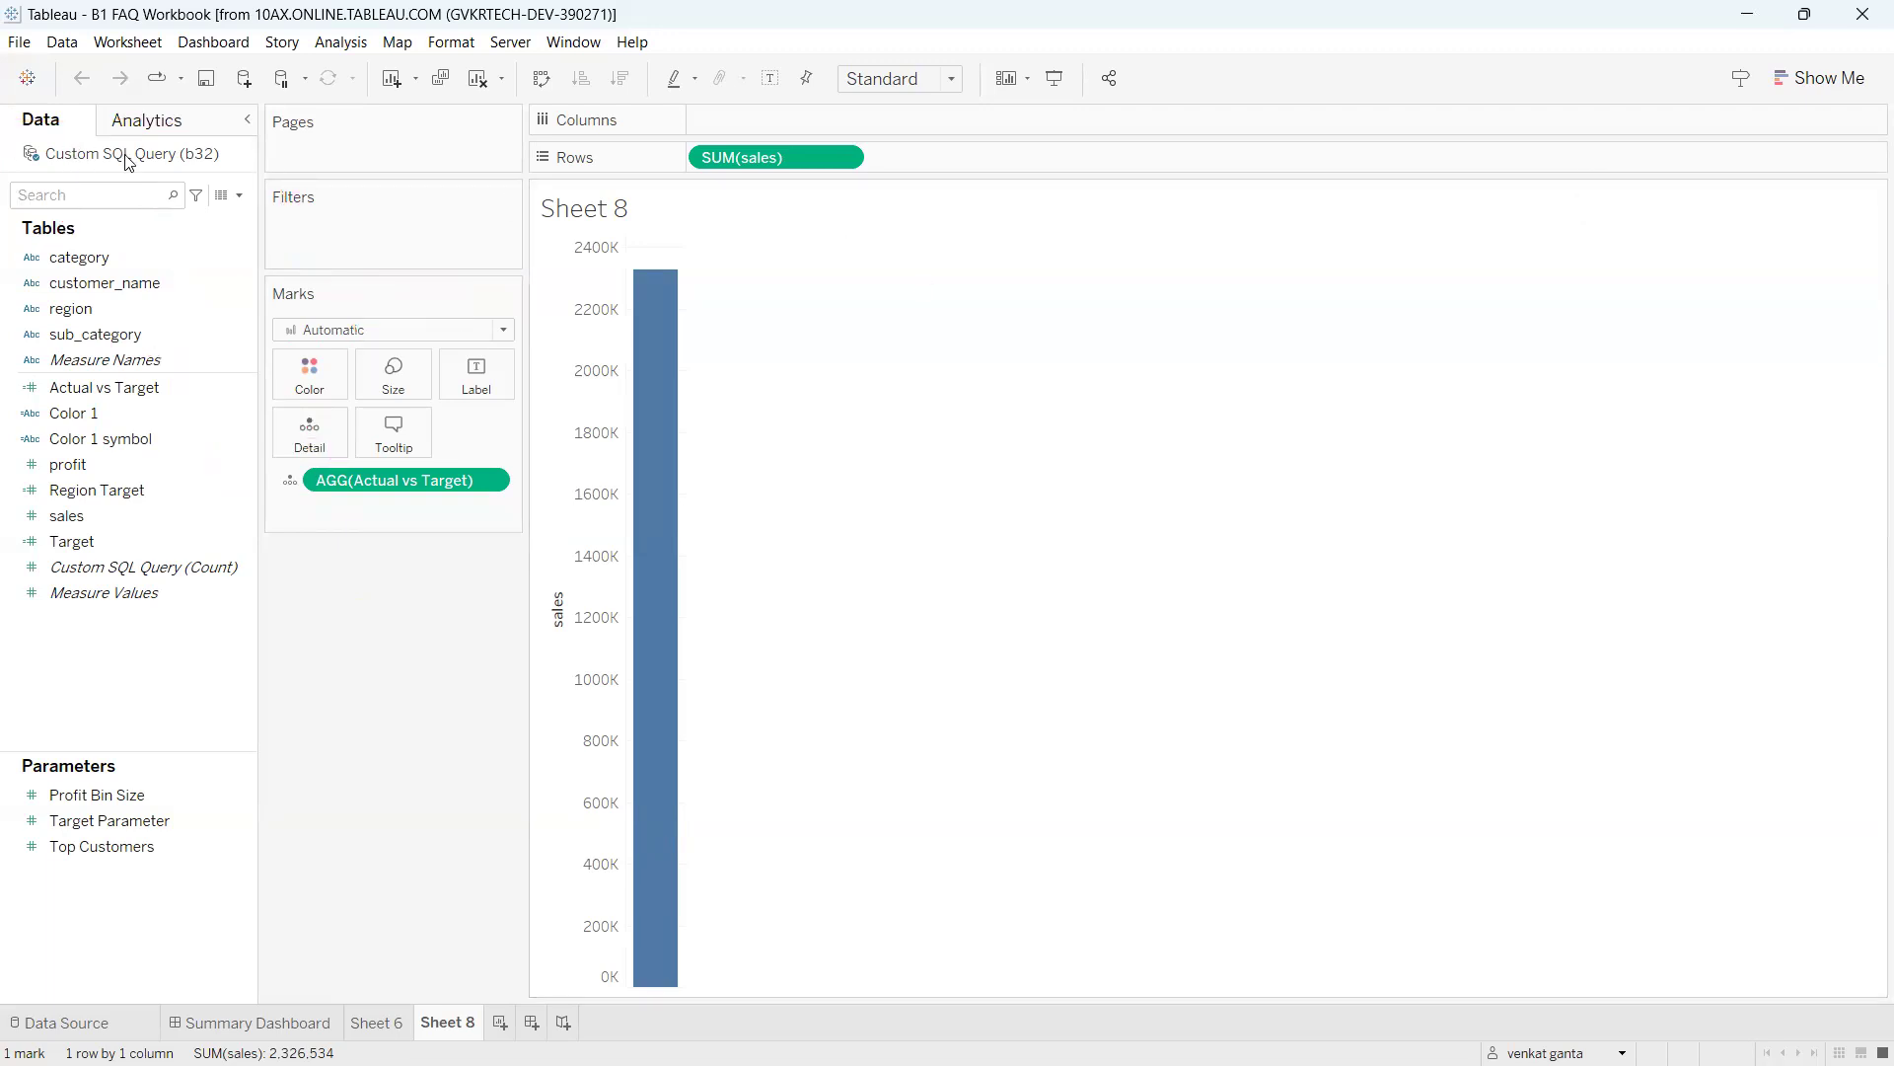
pyautogui.click(508, 44)
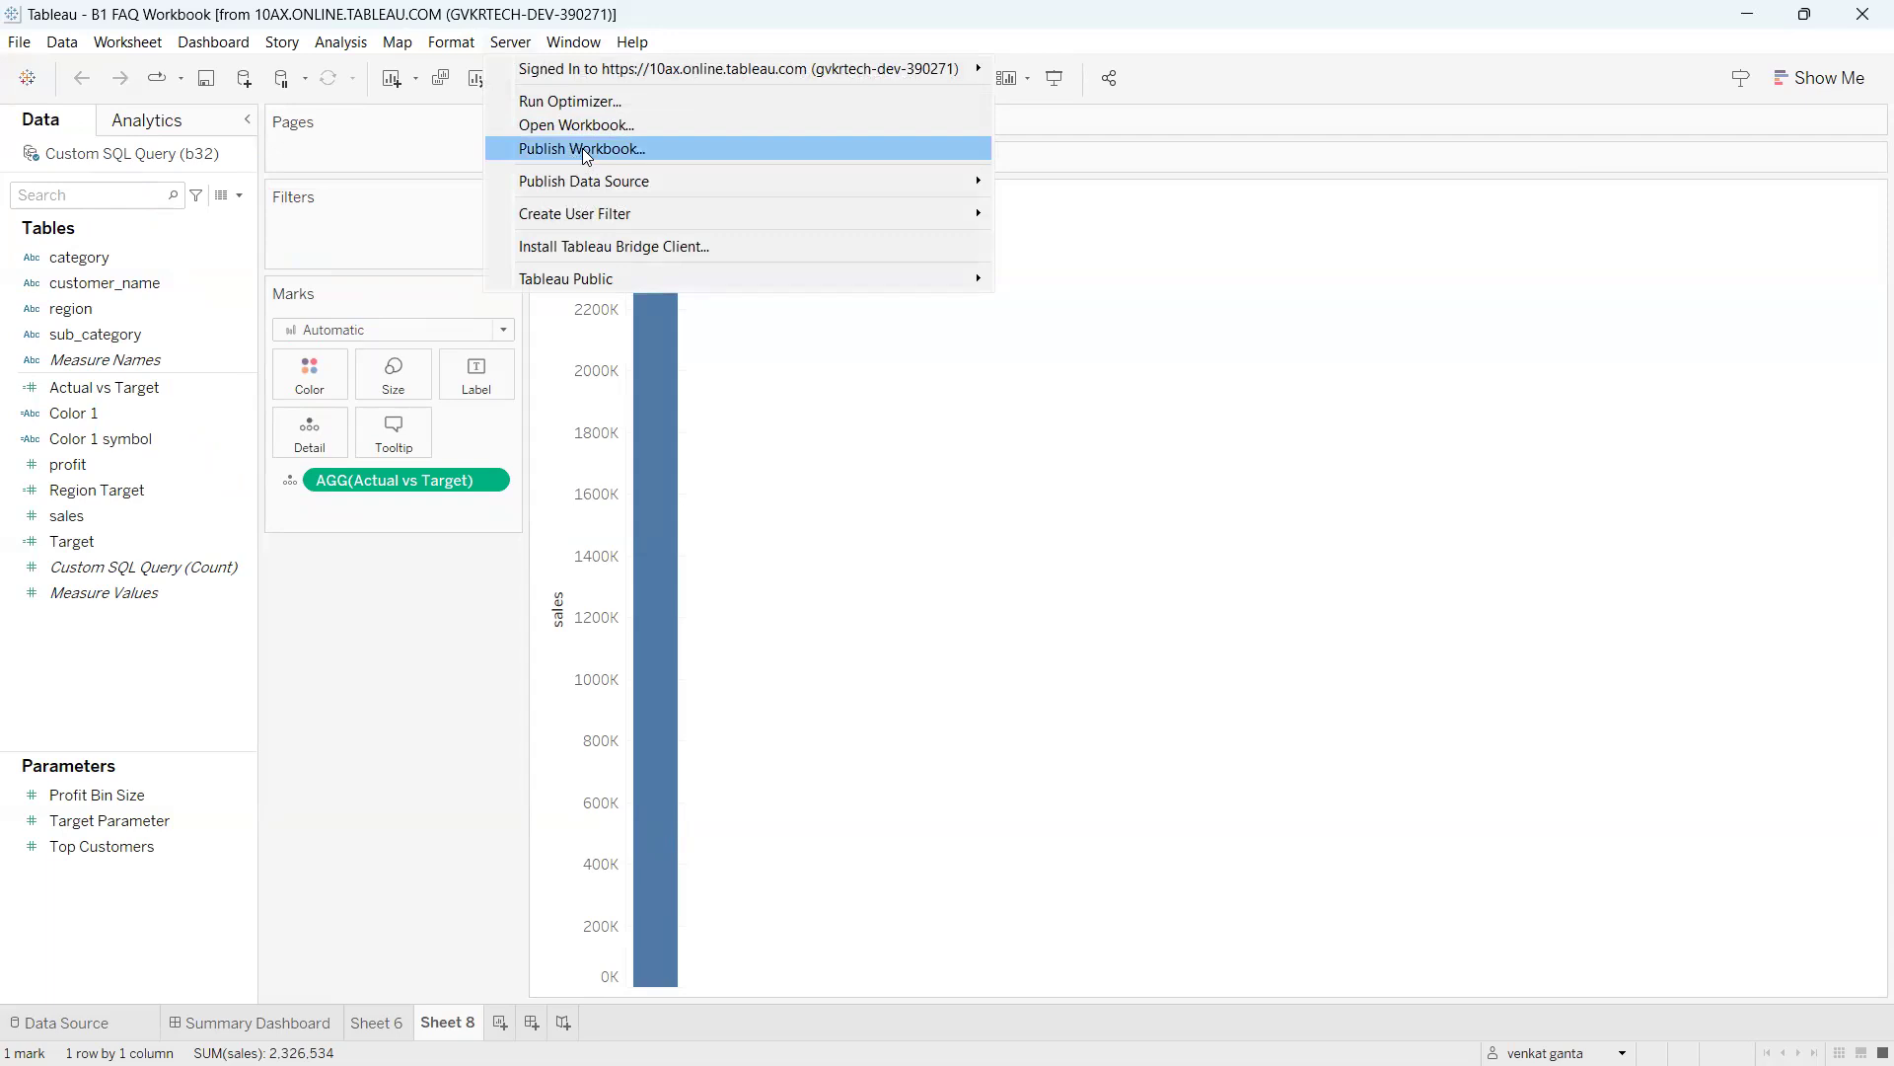
pyautogui.click(367, 703)
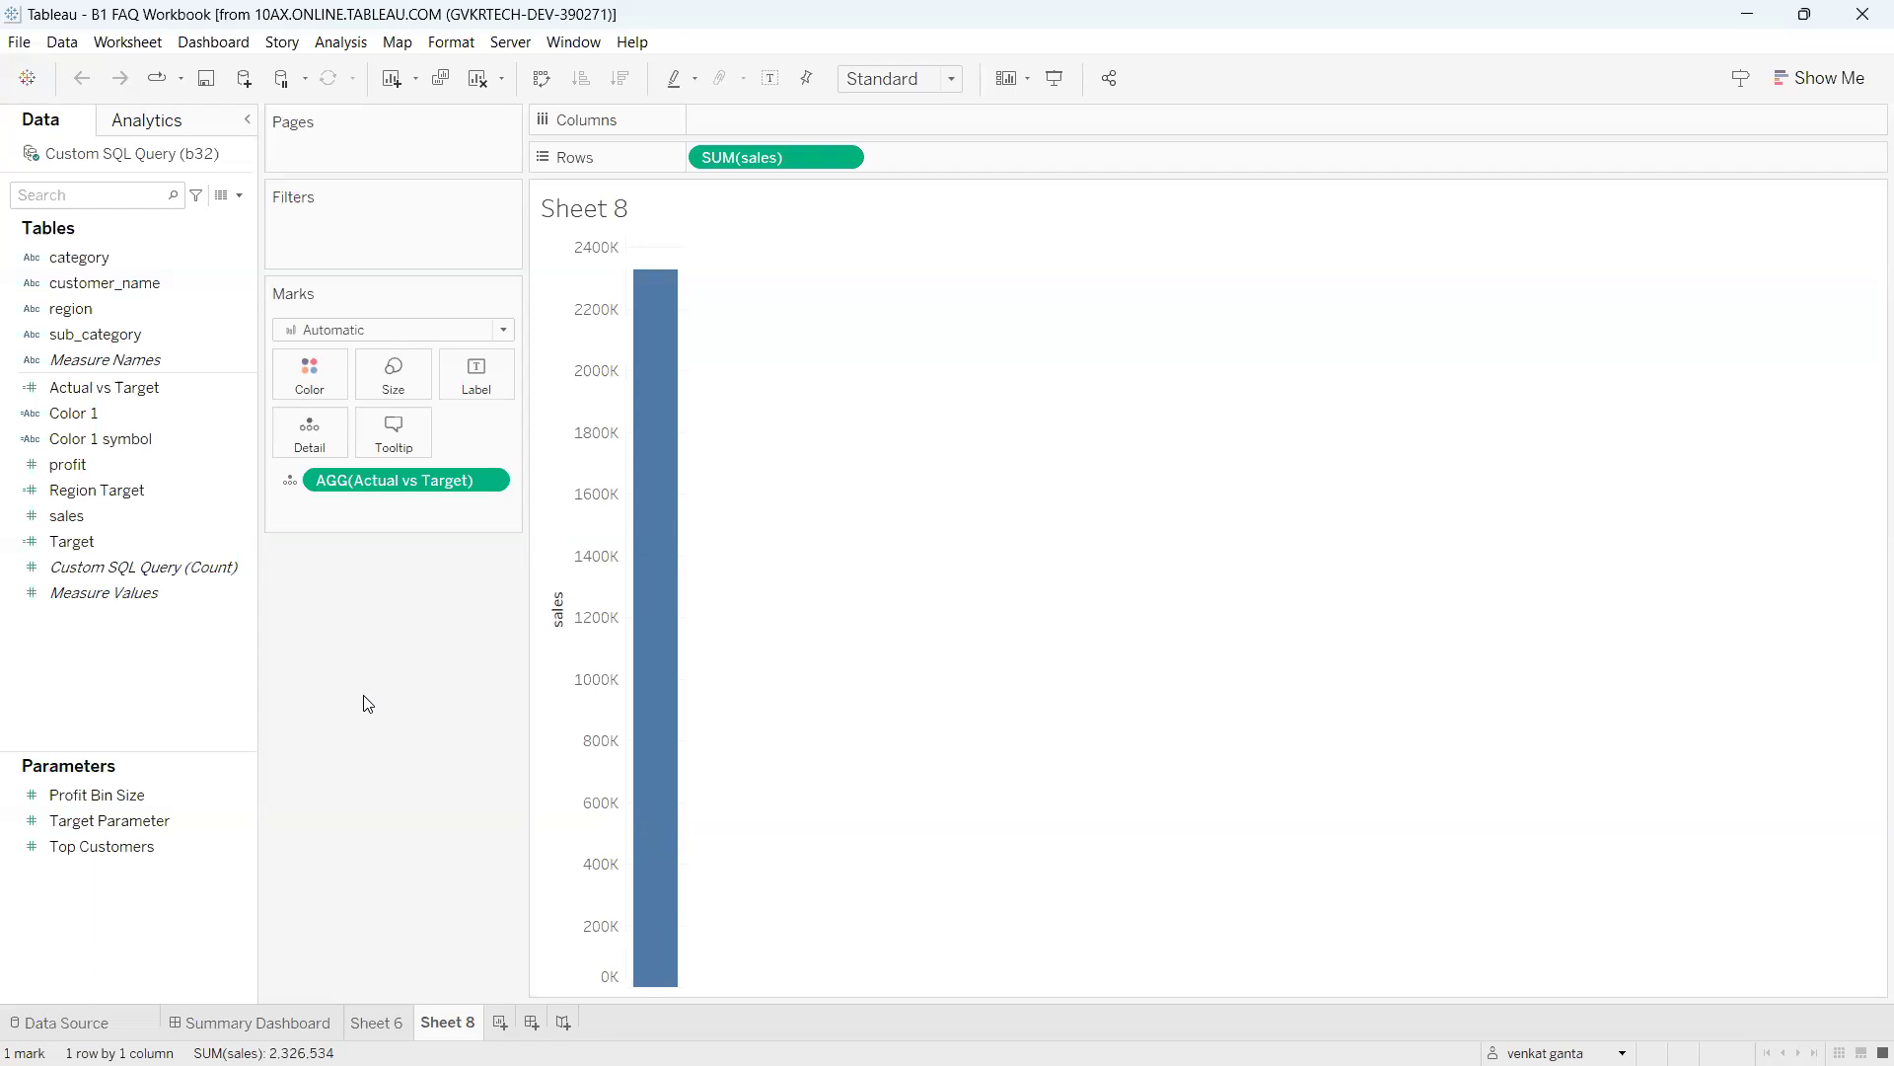
# Handwrite a red 'QA?' over the bar chart, scribble and circle it, then write and circle 'quality?' below.
pyautogui.moveTo(849, 338)
pyautogui.mouseDown()
pyautogui.moveTo(829, 343)
pyautogui.moveTo(874, 340)
pyautogui.moveTo(912, 439)
pyautogui.moveTo(927, 429)
pyautogui.mouseUp()
pyautogui.moveTo(959, 395)
pyautogui.mouseDown()
pyautogui.moveTo(952, 329)
pyautogui.moveTo(1013, 359)
pyautogui.moveTo(1009, 339)
pyautogui.mouseUp()
pyautogui.moveTo(1074, 271); pyautogui.dragTo(1095, 325)
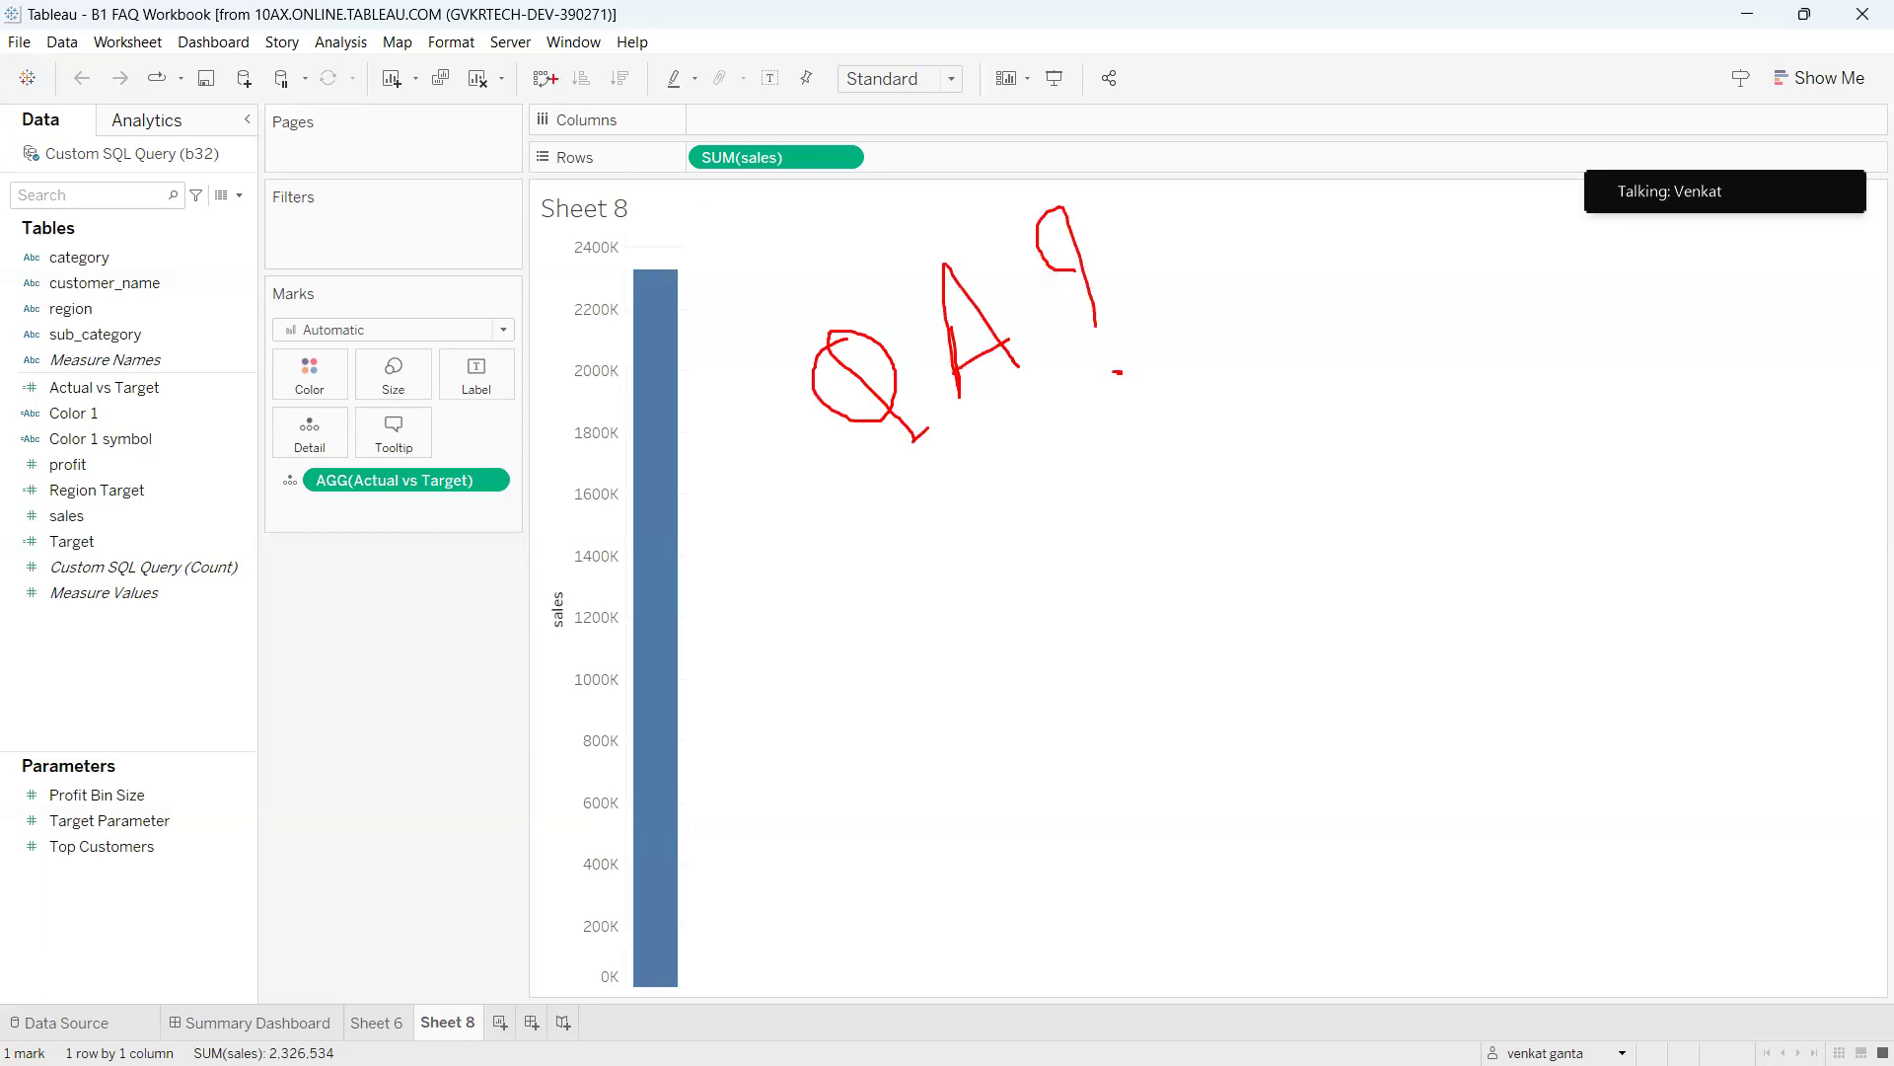
pyautogui.moveTo(930, 416)
pyautogui.mouseDown()
pyautogui.moveTo(1012, 380)
pyautogui.moveTo(859, 449)
pyautogui.moveTo(1027, 390)
pyautogui.mouseUp()
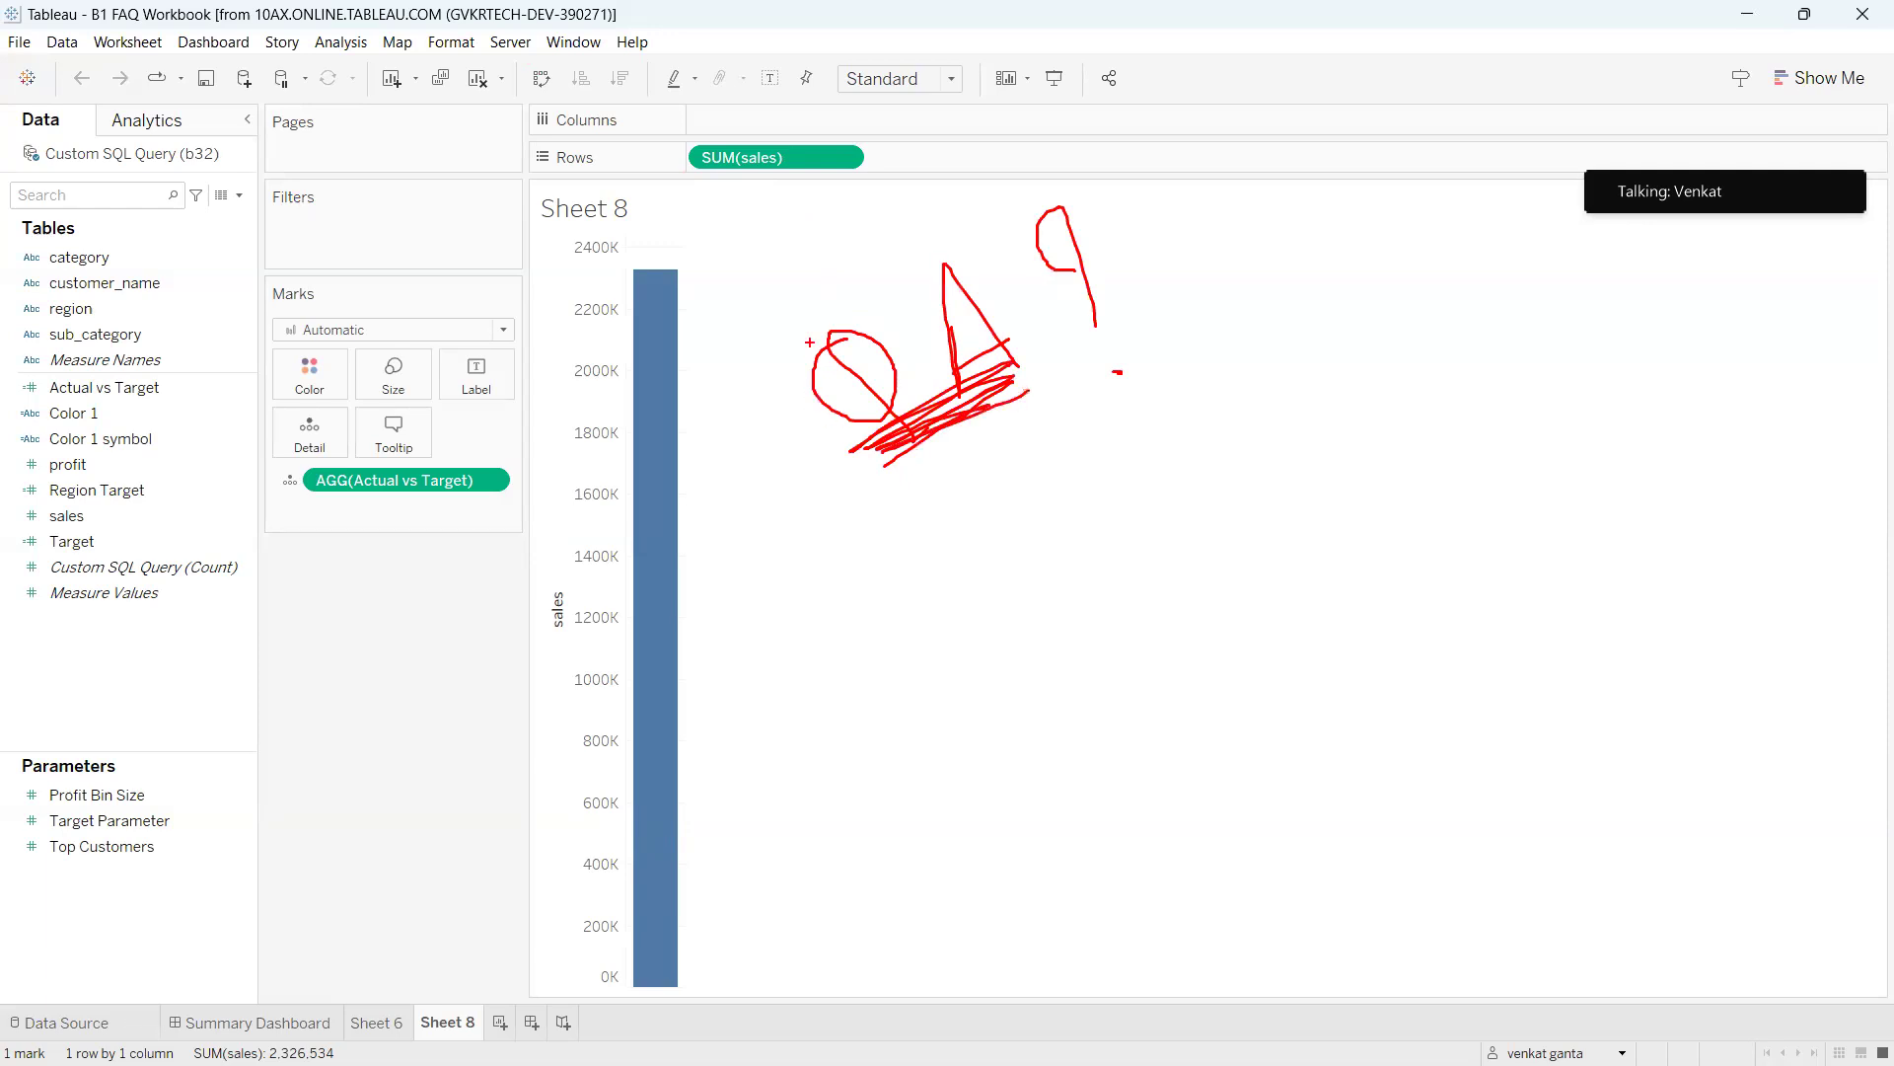
pyautogui.moveTo(897, 450)
pyautogui.mouseDown()
pyautogui.moveTo(1095, 225)
pyautogui.moveTo(740, 420)
pyautogui.moveTo(942, 472)
pyautogui.moveTo(972, 452)
pyautogui.moveTo(973, 524)
pyautogui.moveTo(996, 511)
pyautogui.moveTo(935, 512)
pyautogui.moveTo(1026, 520)
pyautogui.moveTo(1038, 491)
pyautogui.moveTo(1056, 536)
pyautogui.moveTo(1119, 519)
pyautogui.moveTo(1249, 428)
pyautogui.moveTo(1265, 470)
pyautogui.moveTo(1196, 442)
pyautogui.moveTo(1175, 453)
pyautogui.mouseUp()
pyautogui.moveTo(1260, 385)
pyautogui.mouseDown()
pyautogui.moveTo(1262, 406)
pyautogui.moveTo(1303, 421)
pyautogui.mouseUp()
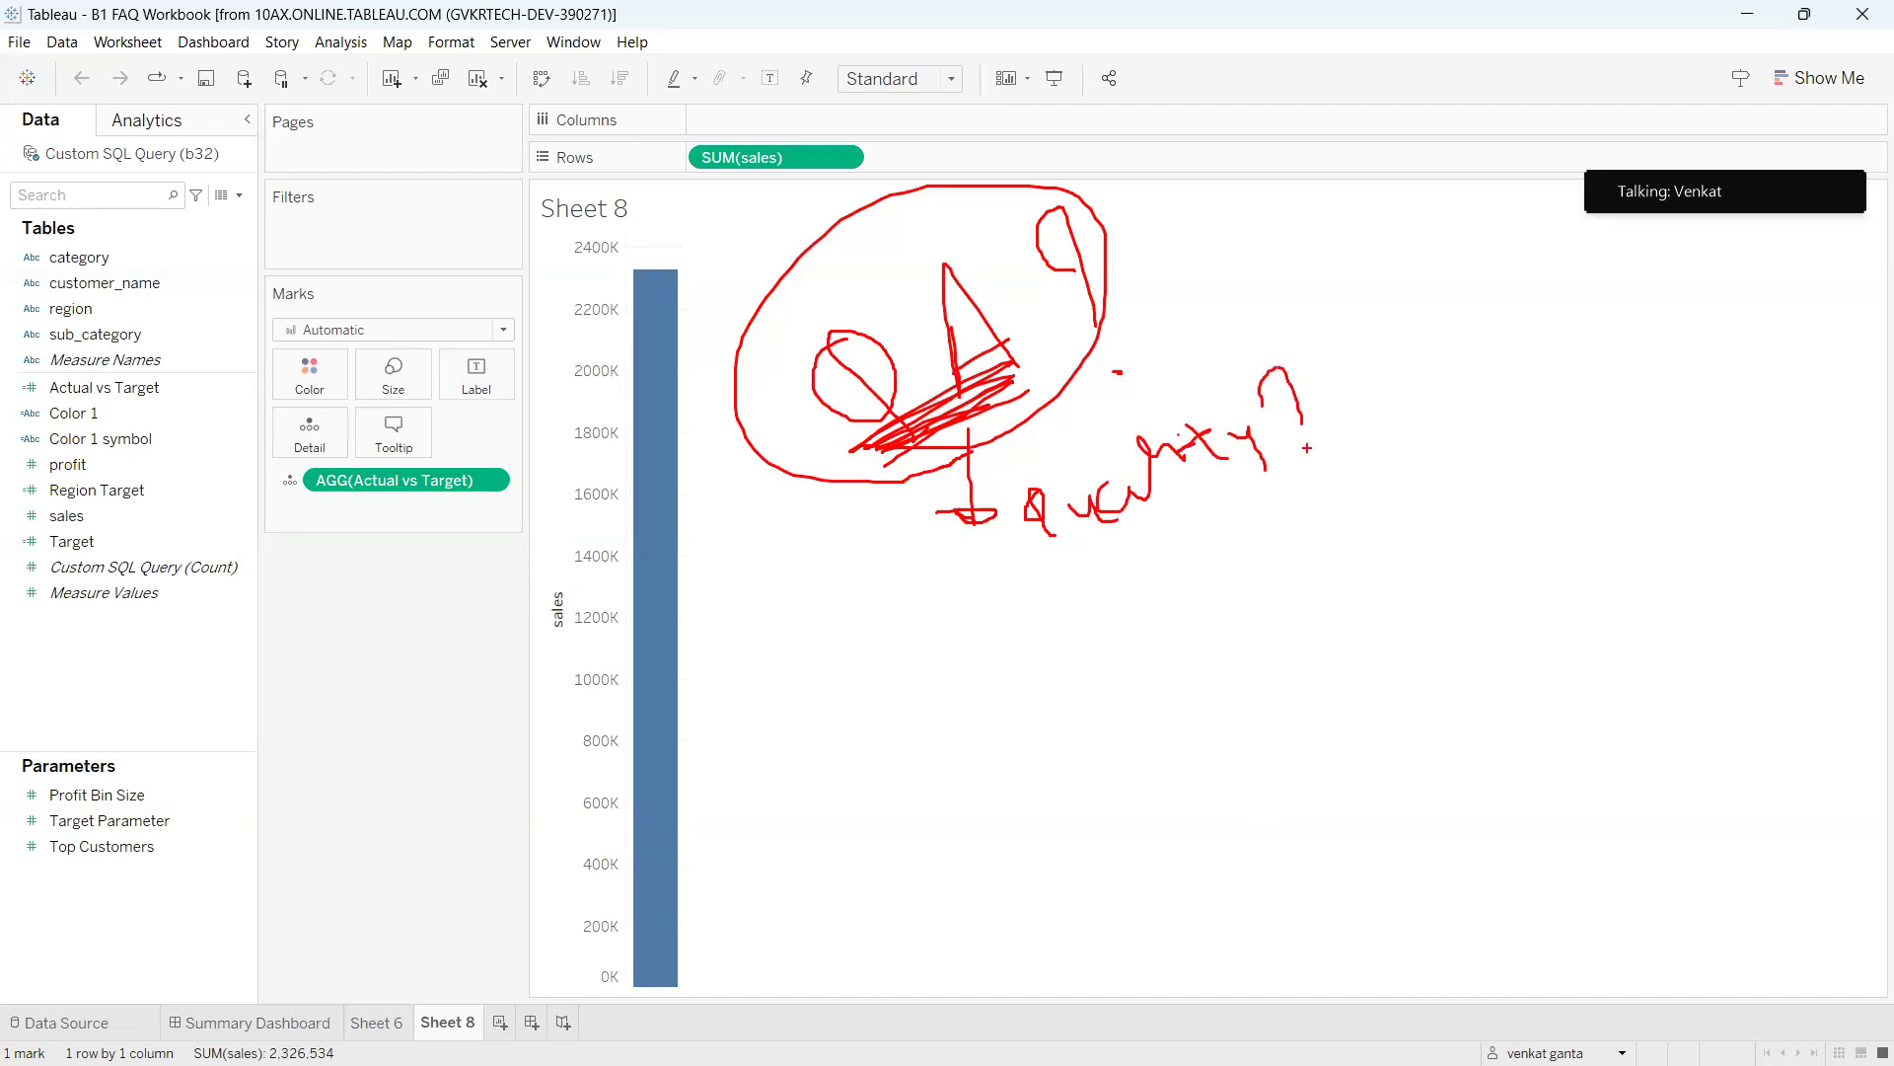
pyautogui.moveTo(1101, 559)
pyautogui.mouseDown()
pyautogui.moveTo(1111, 612)
pyautogui.moveTo(1101, 544)
pyautogui.moveTo(1218, 563)
pyautogui.mouseUp()
pyautogui.moveTo(1031, 541)
pyautogui.mouseDown()
pyautogui.moveTo(1303, 449)
pyautogui.moveTo(1006, 476)
pyautogui.moveTo(1229, 547)
pyautogui.mouseUp()
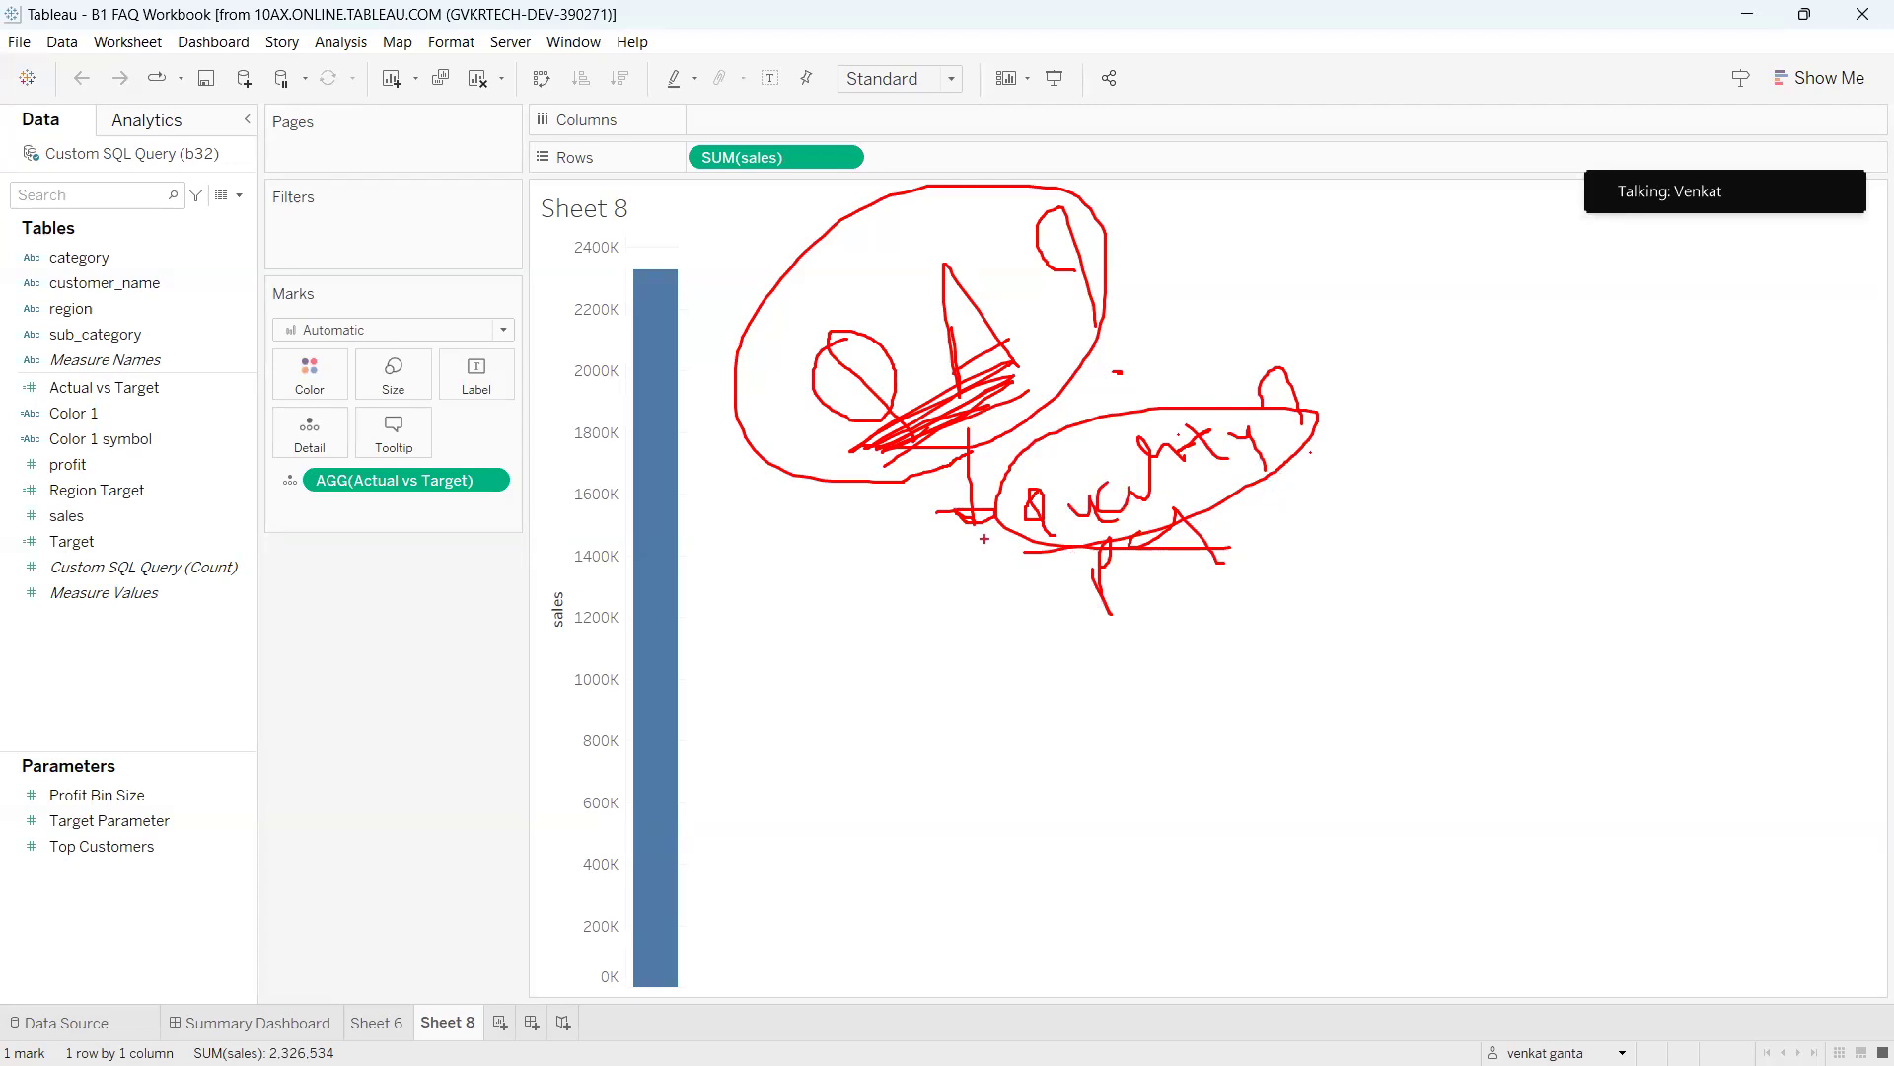
# Draw red loops numbered 1 and 2 below the quality note and mark the top QA notes.
pyautogui.moveTo(1002, 533)
pyautogui.mouseDown()
pyautogui.moveTo(926, 594)
pyautogui.moveTo(981, 601)
pyautogui.moveTo(854, 514)
pyautogui.mouseUp()
pyautogui.moveTo(1066, 707)
pyautogui.mouseDown()
pyautogui.moveTo(1100, 750)
pyautogui.moveTo(1182, 753)
pyautogui.mouseUp()
pyautogui.moveTo(995, 657)
pyautogui.mouseDown()
pyautogui.moveTo(1271, 735)
pyautogui.moveTo(936, 642)
pyautogui.mouseUp()
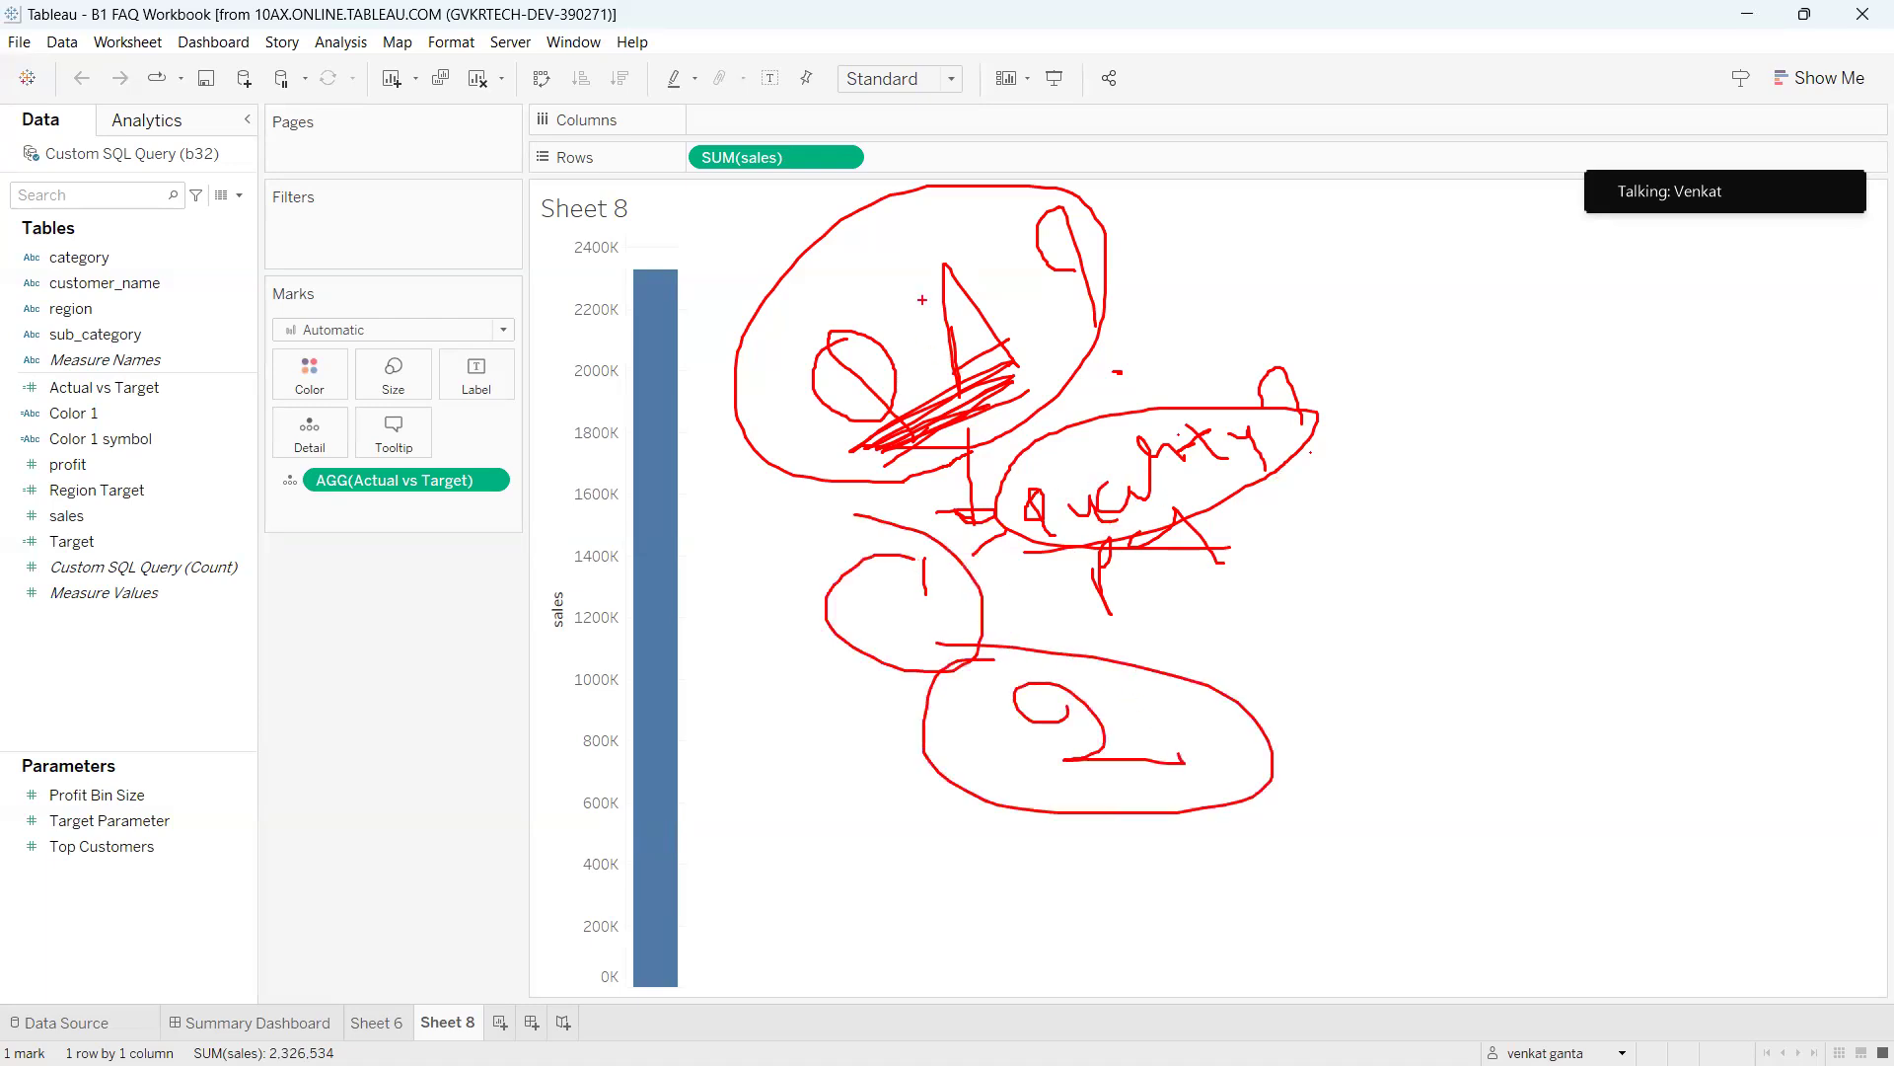
pyautogui.moveTo(849, 259)
pyautogui.mouseDown()
pyautogui.moveTo(864, 297)
pyautogui.moveTo(888, 255)
pyautogui.moveTo(956, 286)
pyautogui.mouseUp()
pyautogui.moveTo(966, 231)
pyautogui.mouseDown()
pyautogui.moveTo(997, 215)
pyautogui.moveTo(994, 233)
pyautogui.mouseUp()
pyautogui.moveTo(992, 221)
pyautogui.mouseDown()
pyautogui.moveTo(1060, 193)
pyautogui.moveTo(1093, 276)
pyautogui.mouseUp()
pyautogui.moveTo(1091, 412); pyautogui.dragTo(996, 414)
pyautogui.moveTo(1028, 350)
pyautogui.mouseDown()
pyautogui.moveTo(976, 327)
pyautogui.moveTo(992, 360)
pyautogui.mouseUp()
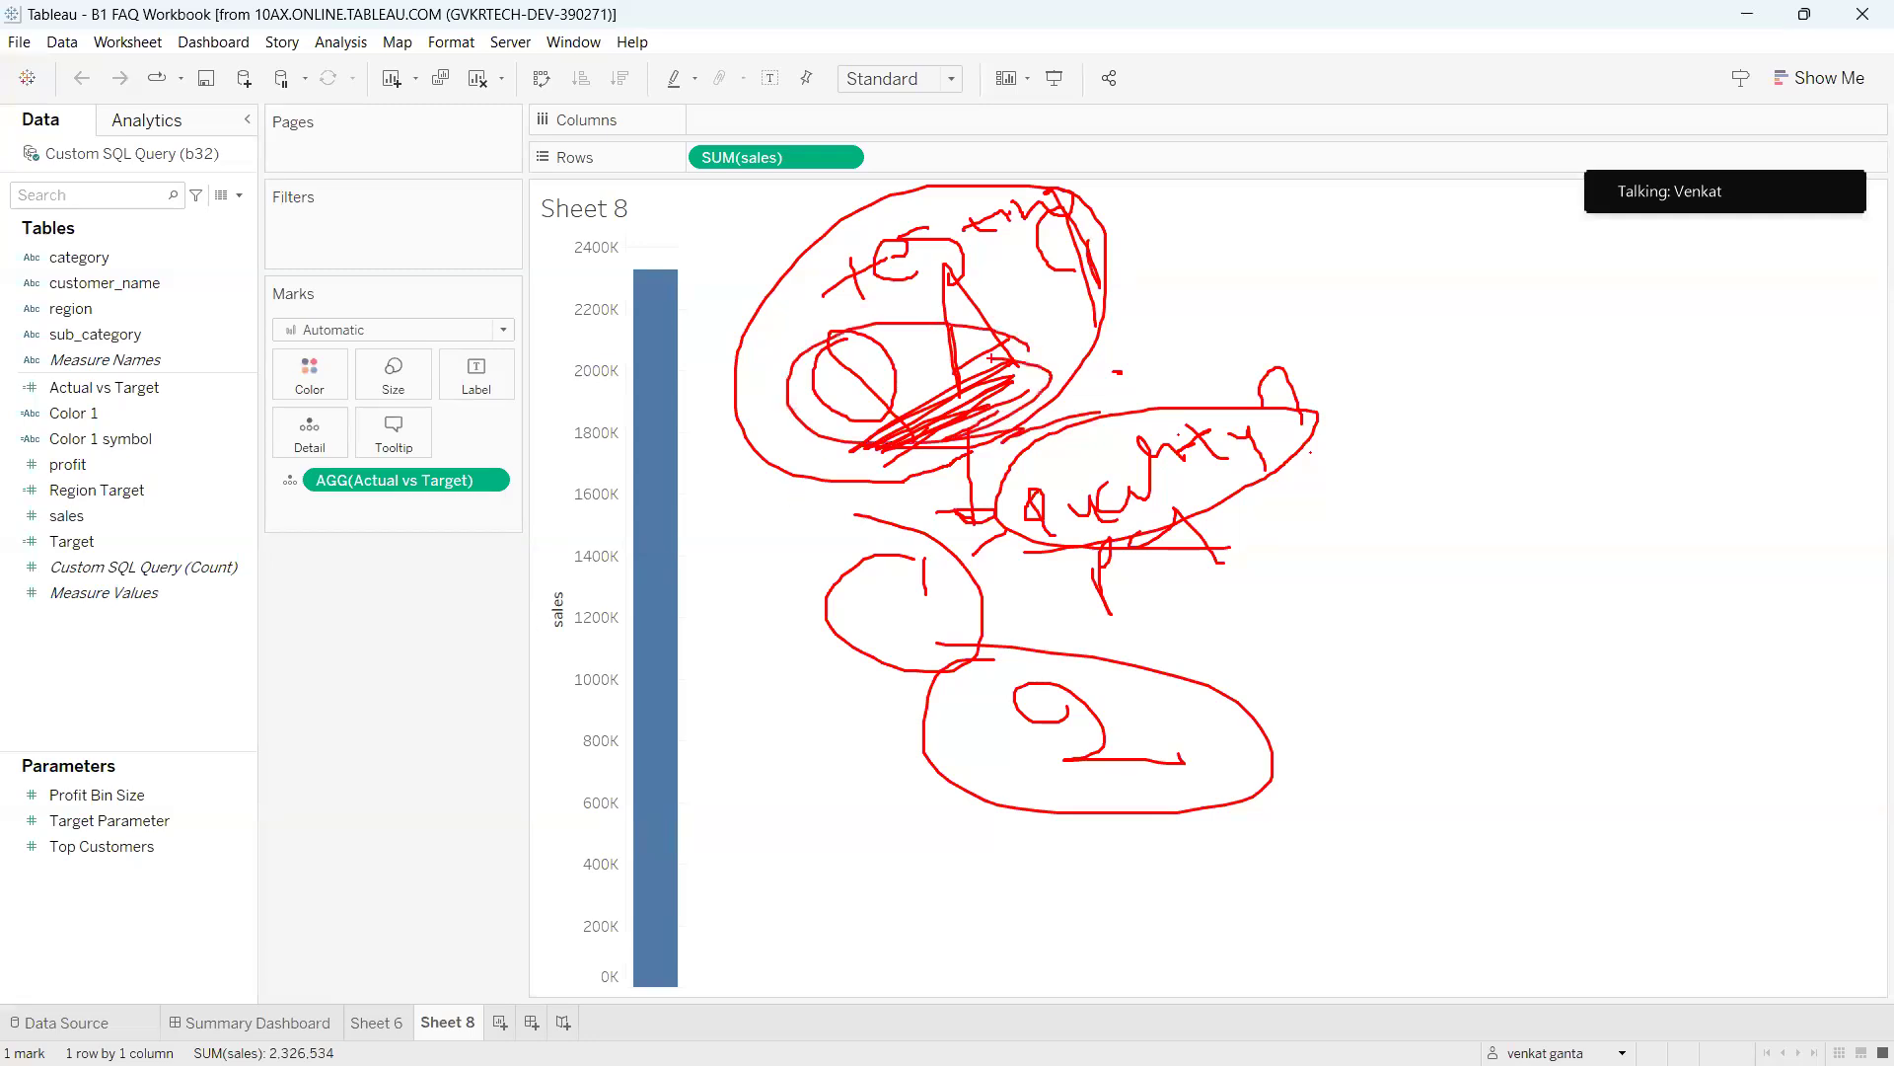
pyautogui.moveTo(881, 317); pyautogui.dragTo(1089, 276)
# Draw connecting lines and an ellipse to the right and write 'UI' beside them.
pyautogui.moveTo(1309, 421)
pyautogui.mouseDown()
pyautogui.moveTo(1474, 415)
pyautogui.moveTo(1470, 439)
pyautogui.moveTo(1442, 407)
pyautogui.moveTo(1460, 350)
pyautogui.moveTo(1481, 393)
pyautogui.moveTo(1582, 291)
pyautogui.moveTo(1621, 357)
pyautogui.mouseUp()
pyautogui.moveTo(1251, 463); pyautogui.dragTo(1323, 521)
pyautogui.moveTo(1370, 518); pyautogui.dragTo(1402, 551)
pyautogui.moveTo(1302, 514); pyautogui.dragTo(1381, 515)
pyautogui.moveTo(1509, 515)
pyautogui.mouseDown()
pyautogui.moveTo(1529, 549)
pyautogui.moveTo(1540, 497)
pyautogui.moveTo(1623, 510)
pyautogui.moveTo(1606, 482)
pyautogui.moveTo(1640, 505)
pyautogui.mouseUp()
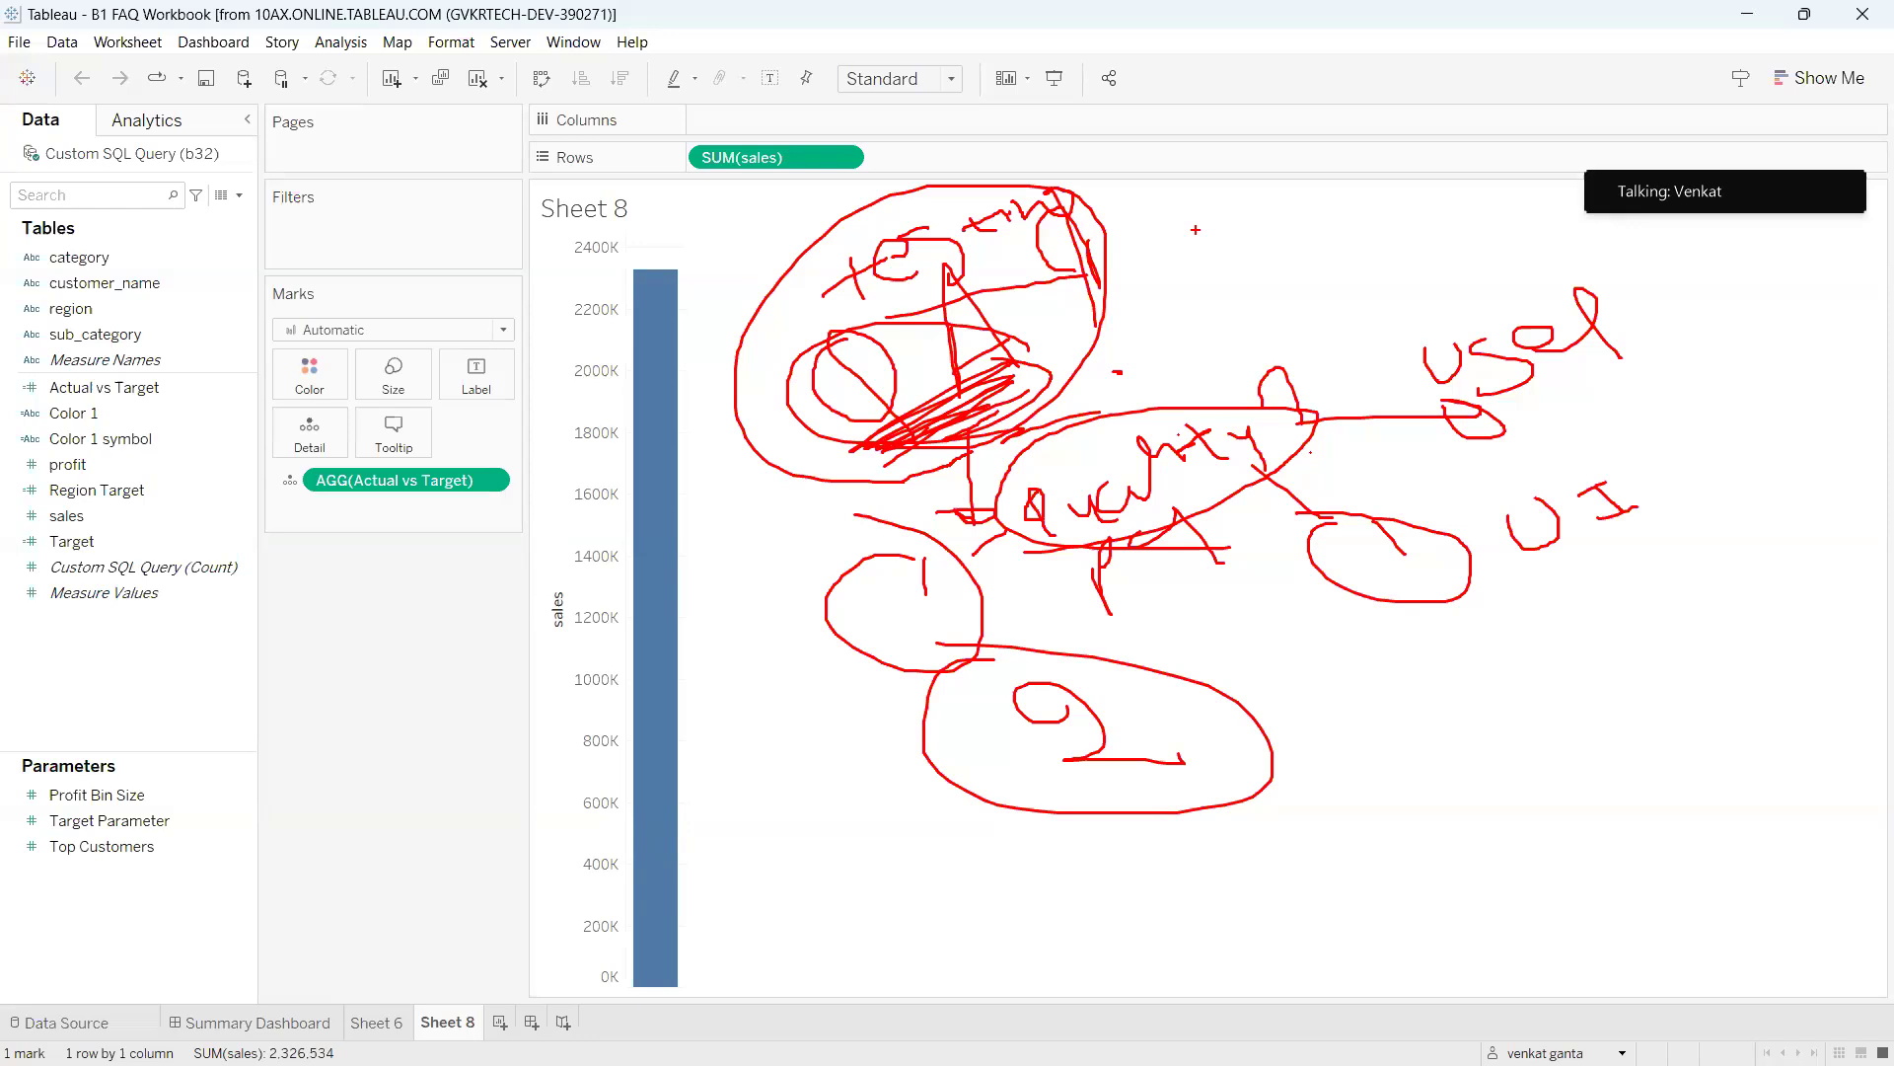
# Bracket a handwritten red list beside the UI note and connect the ellipse to it.
pyautogui.moveTo(1654, 423); pyautogui.dragTo(1661, 567)
pyautogui.moveTo(1668, 426)
pyautogui.mouseDown()
pyautogui.moveTo(1689, 448)
pyautogui.moveTo(1742, 426)
pyautogui.moveTo(1720, 499)
pyautogui.moveTo(1778, 464)
pyautogui.moveTo(1784, 497)
pyautogui.mouseUp()
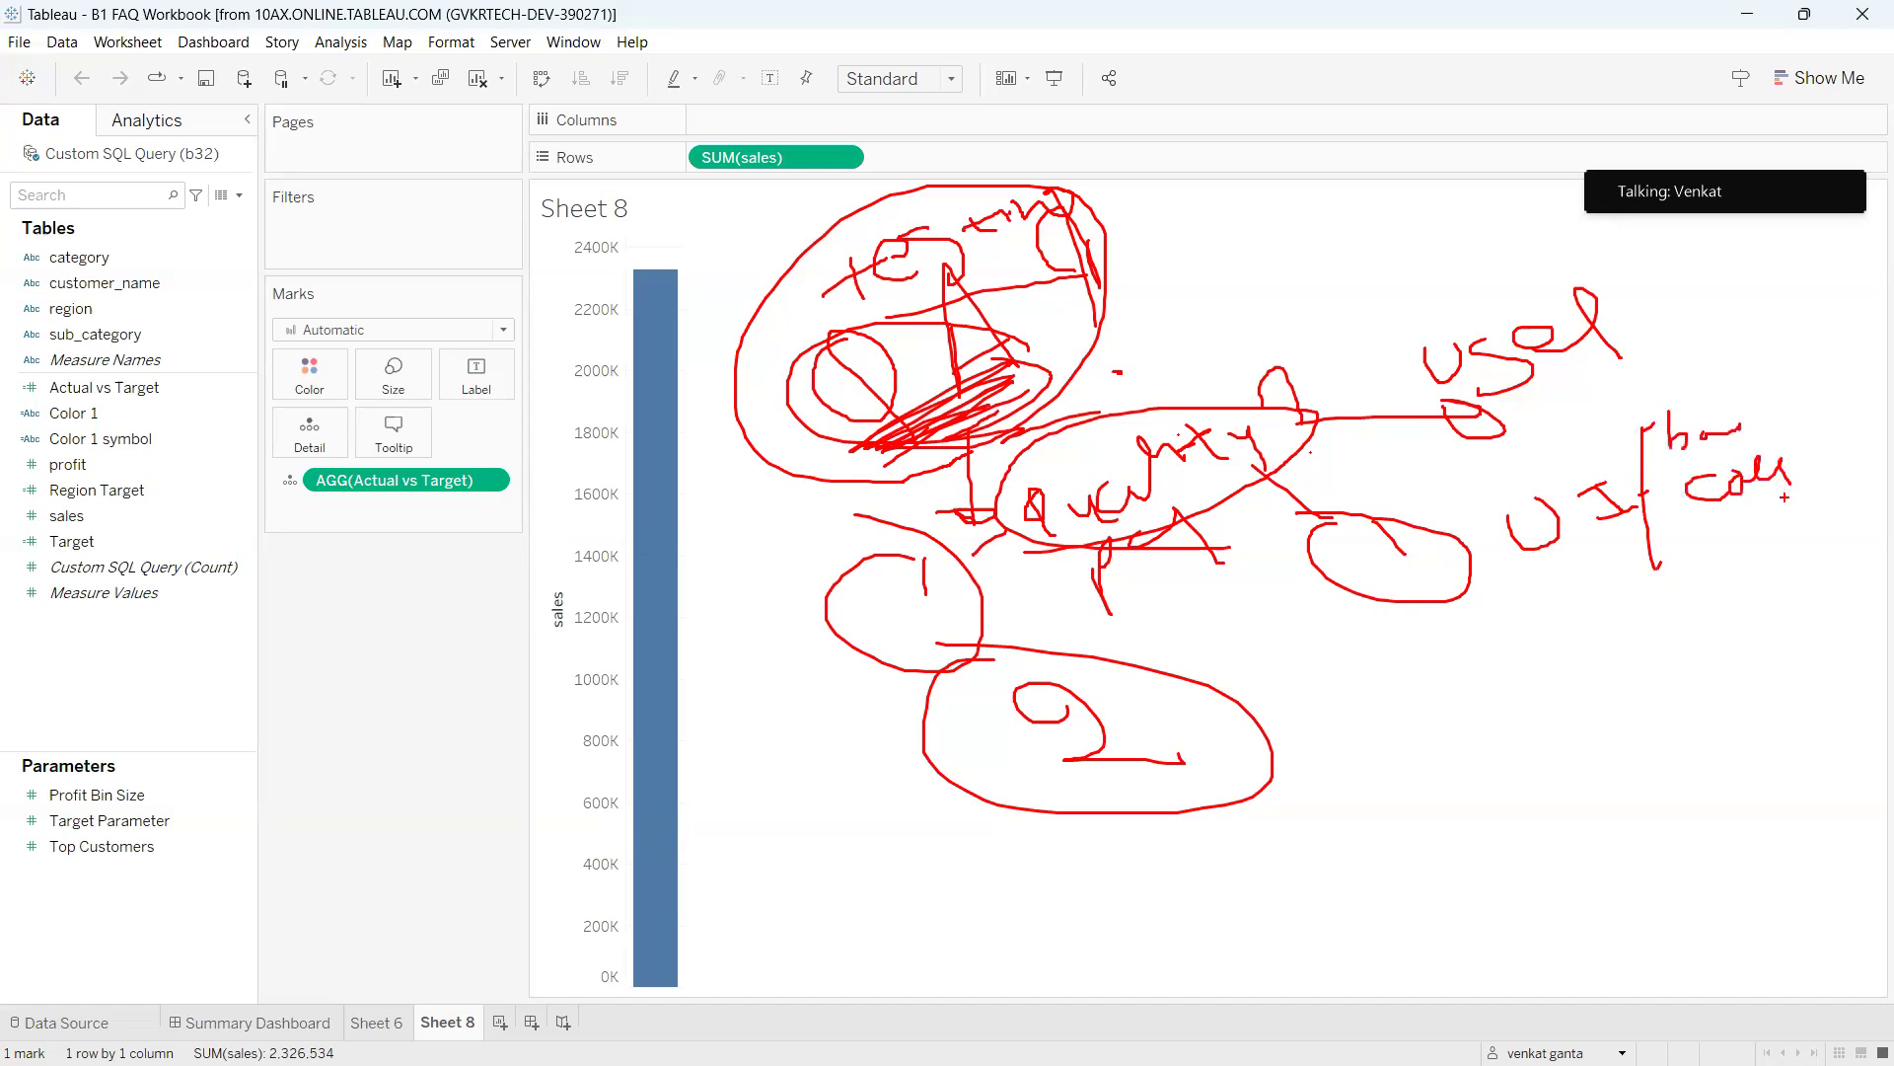
pyautogui.moveTo(1691, 572)
pyautogui.mouseDown()
pyautogui.moveTo(1689, 619)
pyautogui.moveTo(1792, 554)
pyautogui.mouseUp()
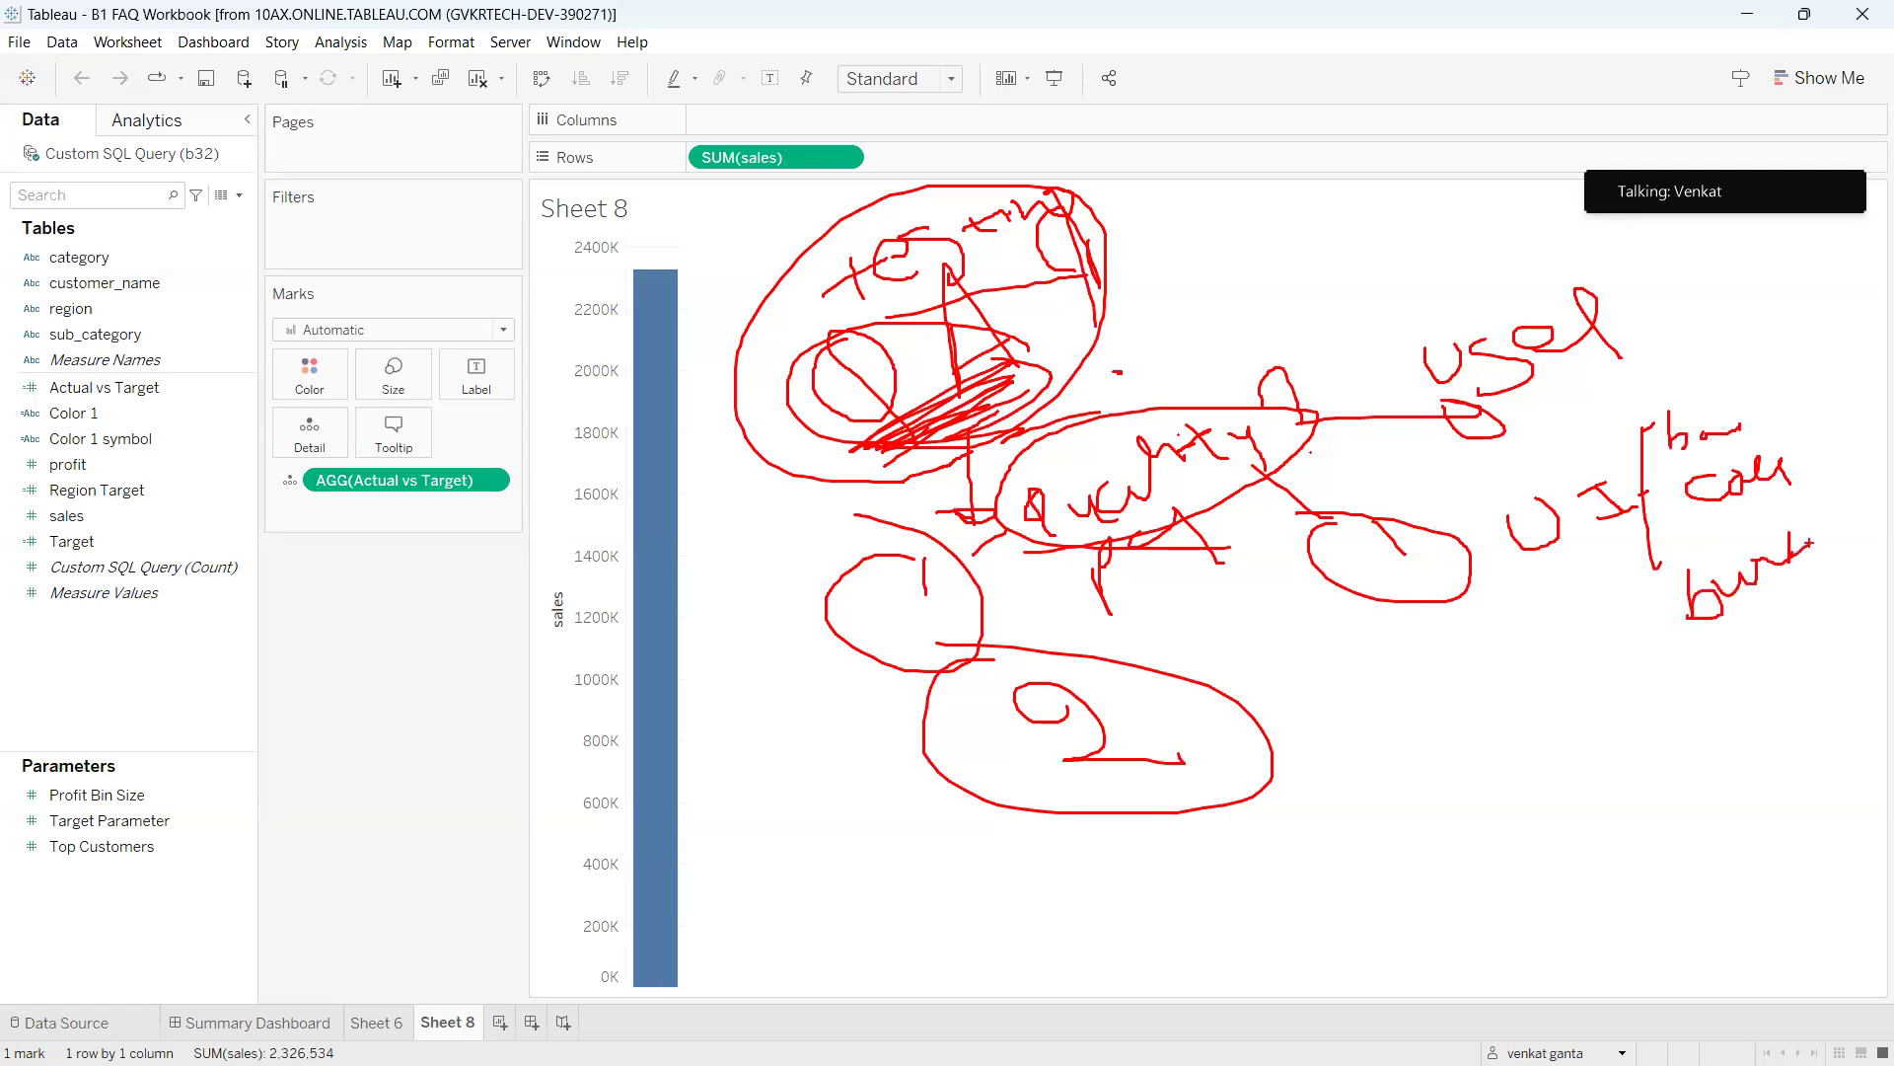
pyautogui.moveTo(1497, 561); pyautogui.dragTo(1649, 542)
# Write a circled note beside loop 2 and loop a line around the 2400K label.
pyautogui.moveTo(1340, 700)
pyautogui.mouseDown()
pyautogui.moveTo(1388, 756)
pyautogui.moveTo(1347, 781)
pyautogui.moveTo(1379, 703)
pyautogui.mouseUp()
pyautogui.moveTo(1501, 695)
pyautogui.mouseDown()
pyautogui.moveTo(1522, 752)
pyautogui.moveTo(1567, 694)
pyautogui.moveTo(1624, 721)
pyautogui.mouseUp()
pyautogui.moveTo(1626, 681)
pyautogui.mouseDown()
pyautogui.moveTo(1652, 673)
pyautogui.moveTo(1660, 742)
pyautogui.mouseUp()
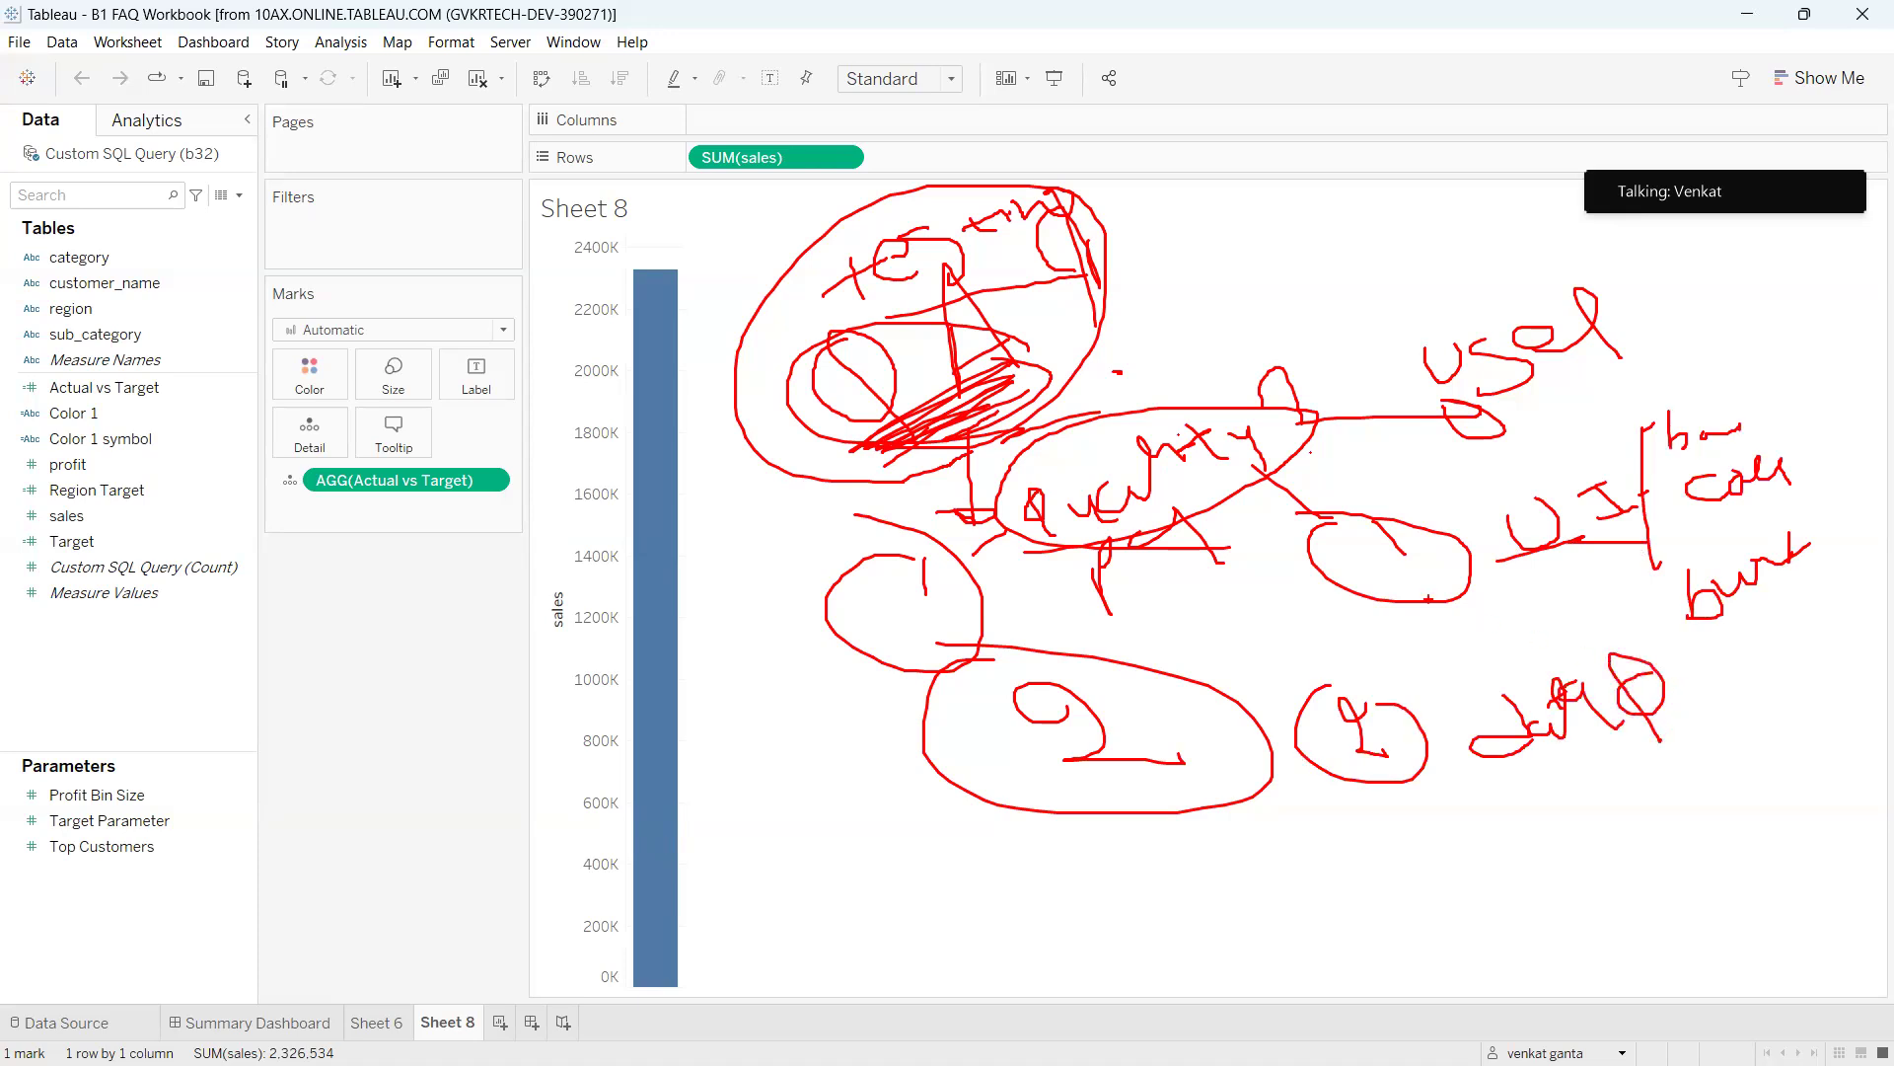
pyautogui.moveTo(683, 165)
pyautogui.mouseDown()
pyautogui.moveTo(598, 229)
pyautogui.moveTo(655, 268)
pyautogui.moveTo(596, 232)
pyautogui.moveTo(602, 264)
pyautogui.moveTo(620, 264)
pyautogui.moveTo(718, 531)
pyautogui.moveTo(947, 930)
pyautogui.moveTo(1450, 949)
pyautogui.moveTo(1567, 904)
pyautogui.mouseUp()
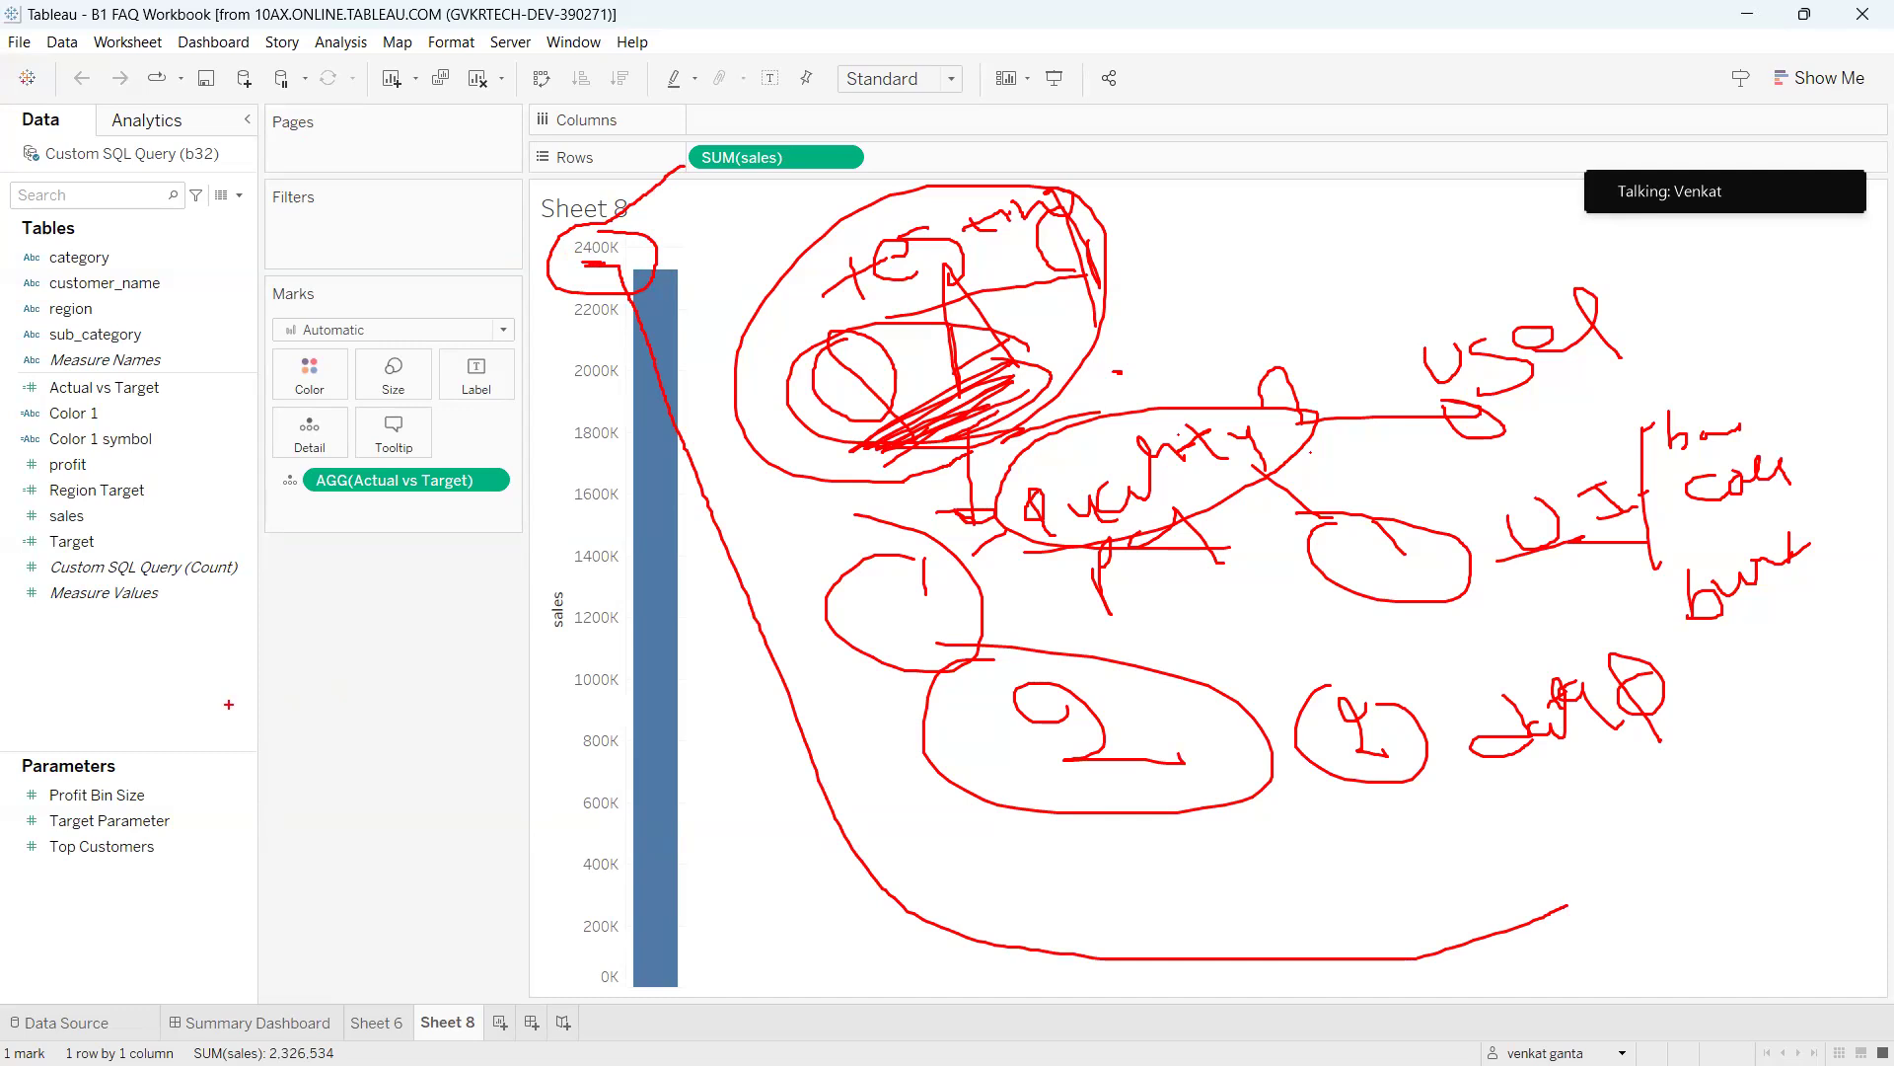
# Handwrite '100 — 100' in red over the left panes, circle Top Customers, and underline 100.
pyautogui.moveTo(229, 703)
pyautogui.mouseDown()
pyautogui.moveTo(186, 716)
pyautogui.moveTo(228, 667)
pyautogui.moveTo(260, 731)
pyautogui.moveTo(267, 837)
pyautogui.moveTo(280, 777)
pyautogui.moveTo(425, 715)
pyautogui.mouseUp()
pyautogui.moveTo(442, 597)
pyautogui.mouseDown()
pyautogui.moveTo(427, 628)
pyautogui.moveTo(470, 727)
pyautogui.moveTo(493, 683)
pyautogui.moveTo(531, 691)
pyautogui.moveTo(518, 676)
pyautogui.mouseUp()
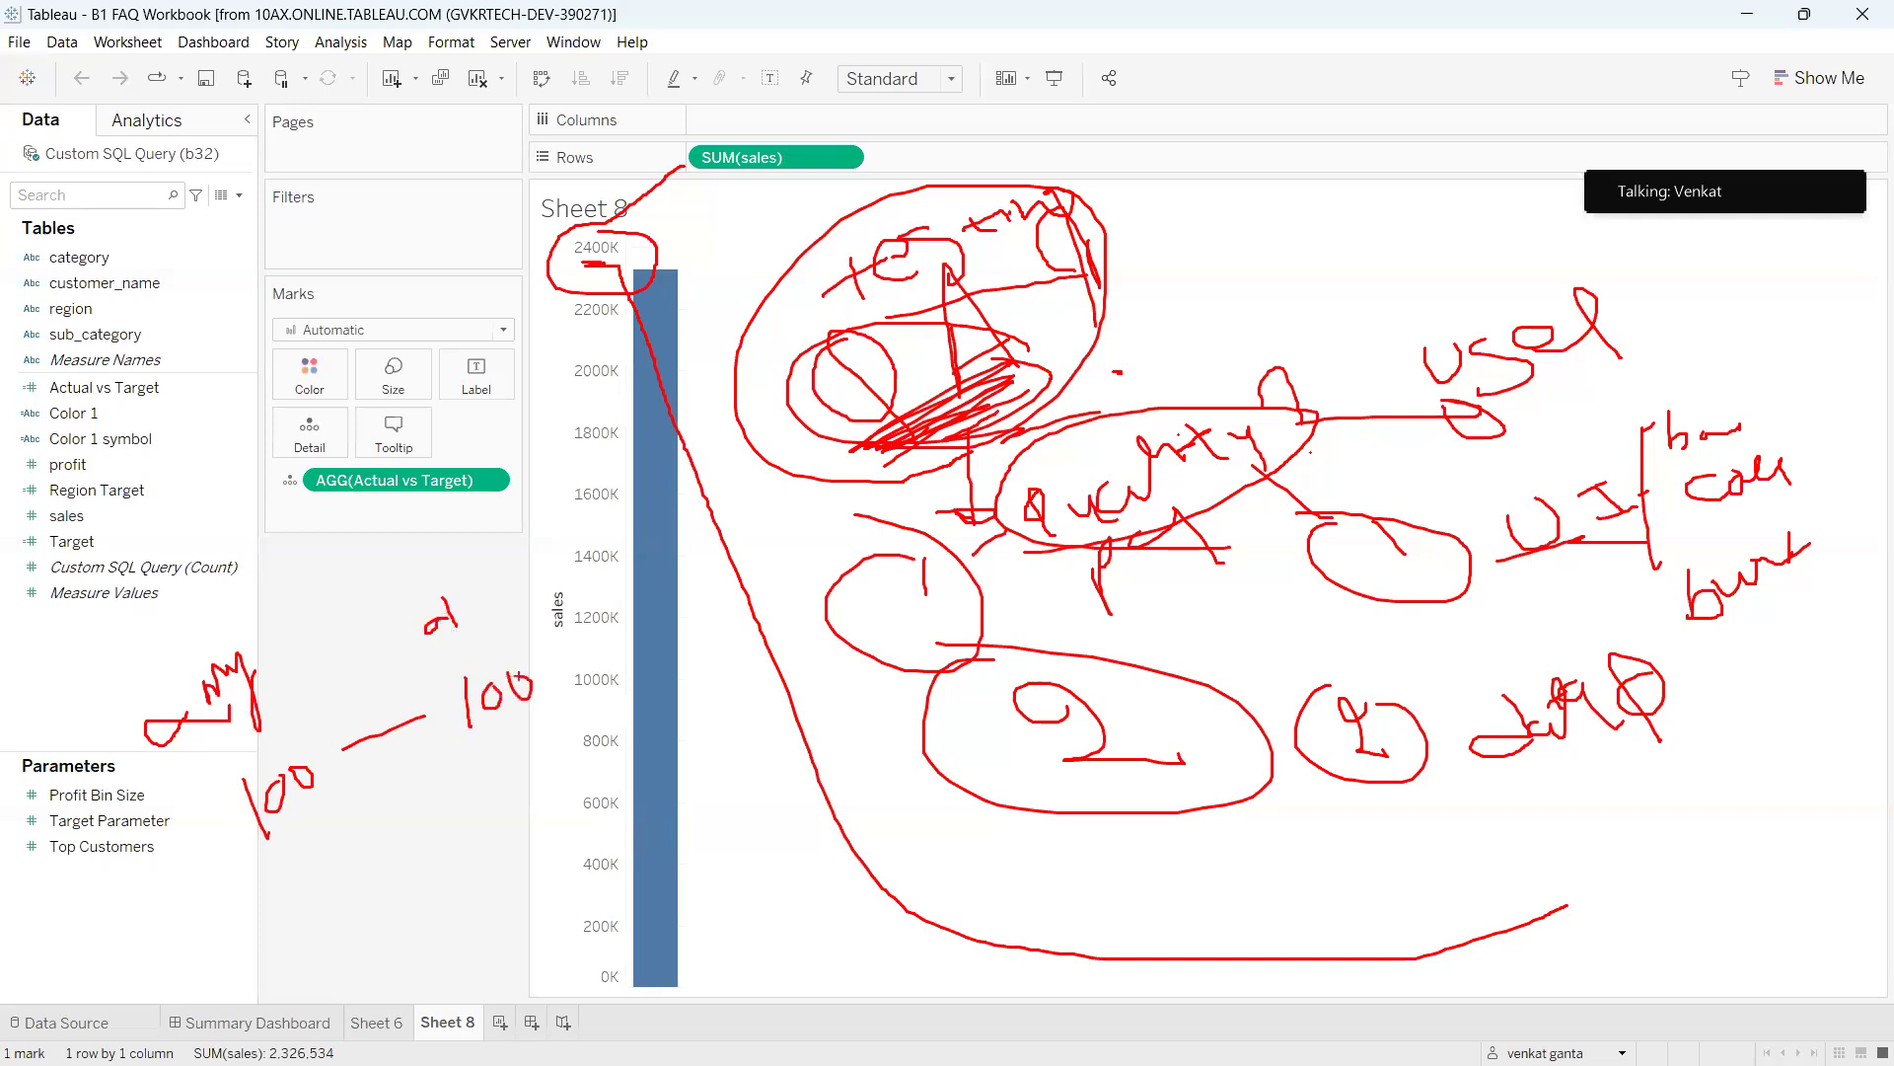
pyautogui.moveTo(184, 847)
pyautogui.mouseDown()
pyautogui.moveTo(209, 850)
pyautogui.moveTo(170, 820)
pyautogui.mouseUp()
pyautogui.moveTo(279, 853); pyautogui.dragTo(264, 837)
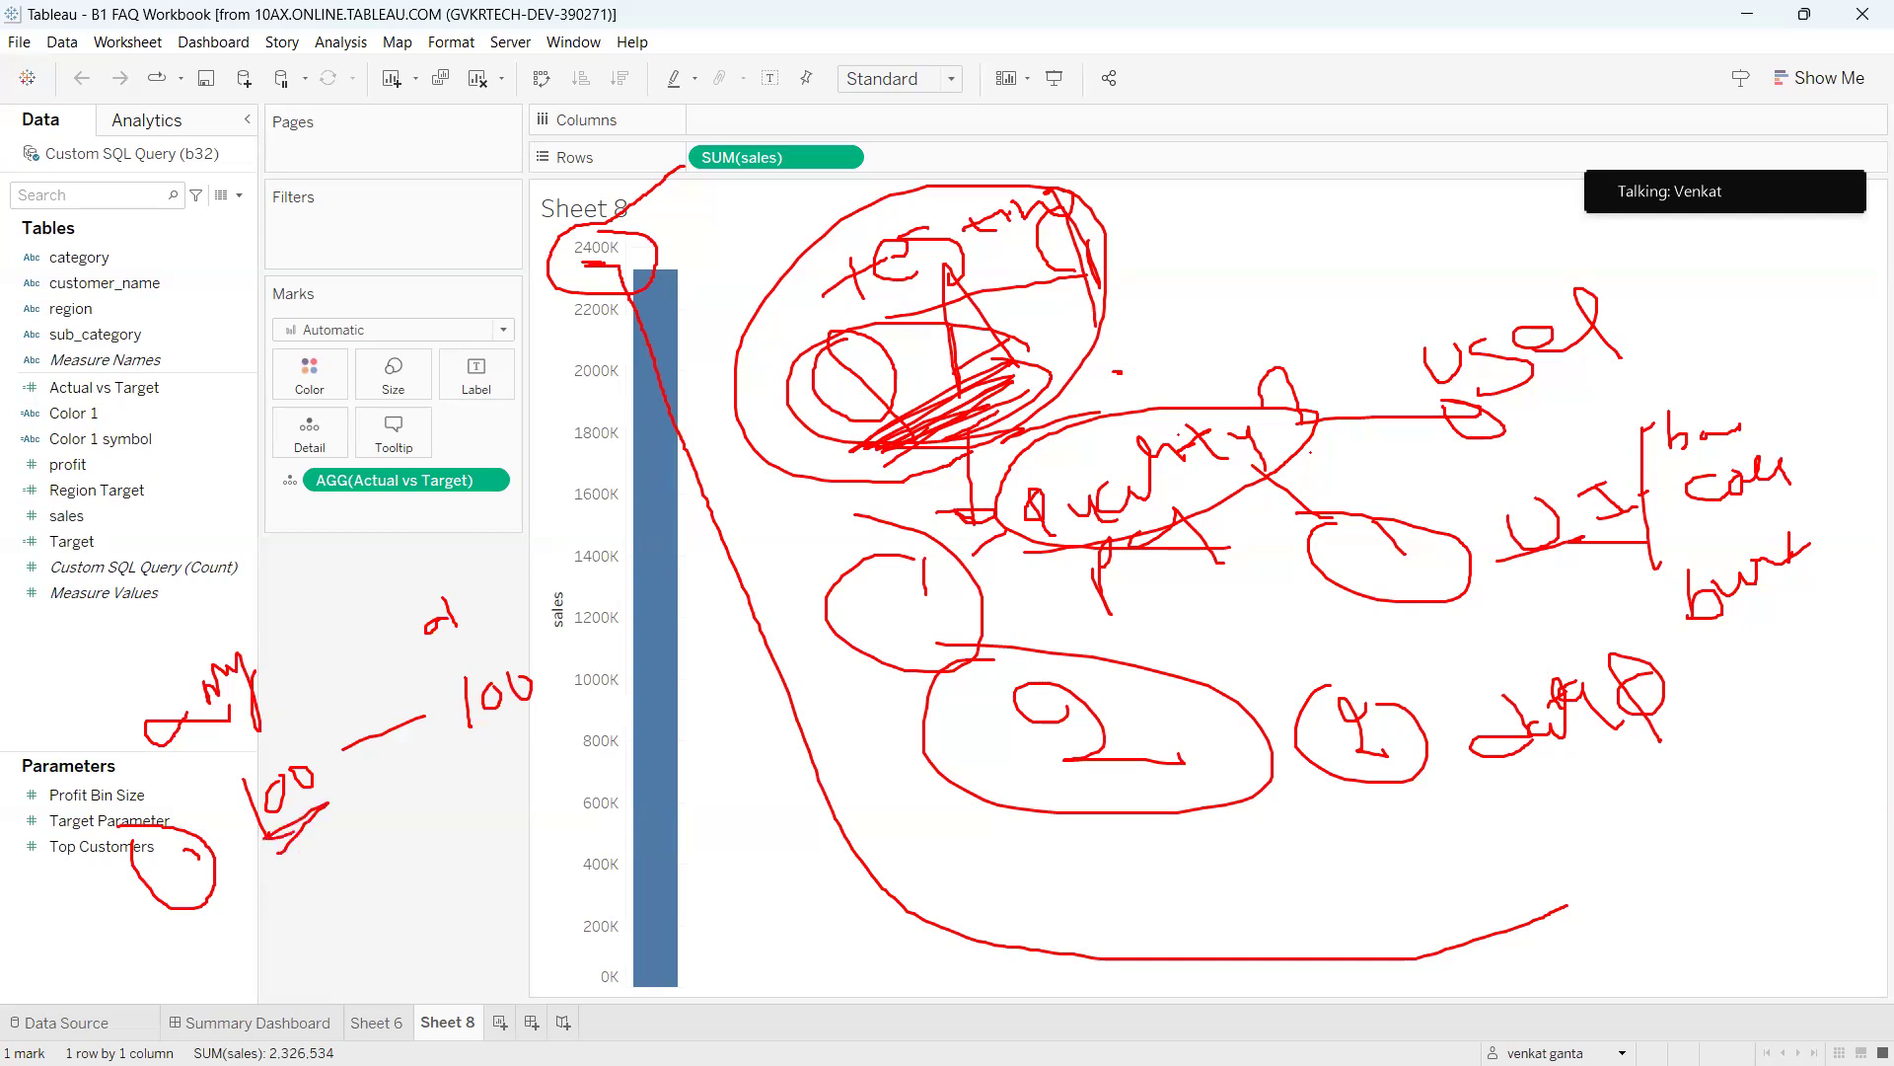
pyautogui.moveTo(464, 738); pyautogui.dragTo(459, 764)
pyautogui.moveTo(460, 758)
pyautogui.mouseDown()
pyautogui.moveTo(553, 721)
pyautogui.moveTo(528, 723)
pyautogui.mouseUp()
# Circle sales, add lower-left scribbles, and draw lines linking the notes to the bar at 600K.
pyautogui.moveTo(71, 515)
pyautogui.mouseDown()
pyautogui.moveTo(23, 509)
pyautogui.moveTo(18, 538)
pyautogui.moveTo(143, 528)
pyautogui.moveTo(595, 413)
pyautogui.mouseUp()
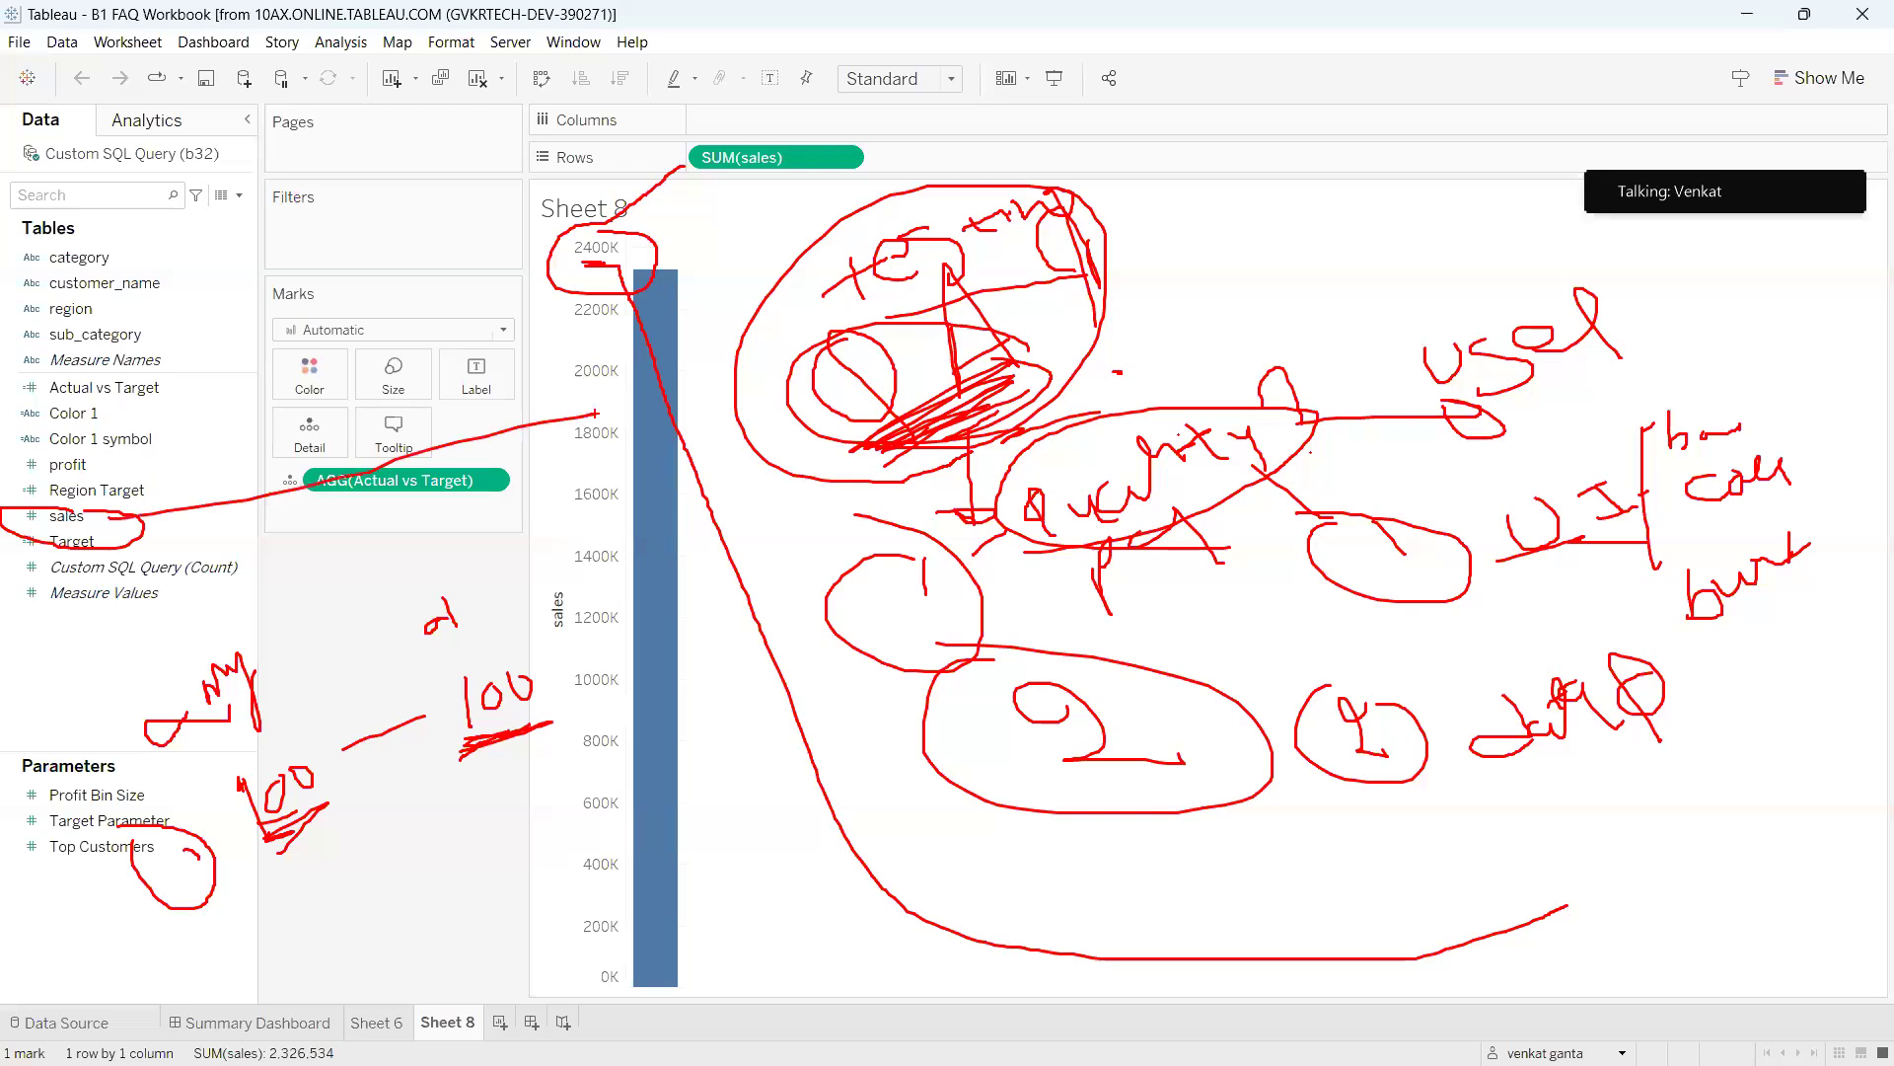
pyautogui.moveTo(234, 910)
pyautogui.mouseDown()
pyautogui.moveTo(221, 929)
pyautogui.moveTo(258, 977)
pyautogui.moveTo(227, 977)
pyautogui.moveTo(204, 900)
pyautogui.mouseUp()
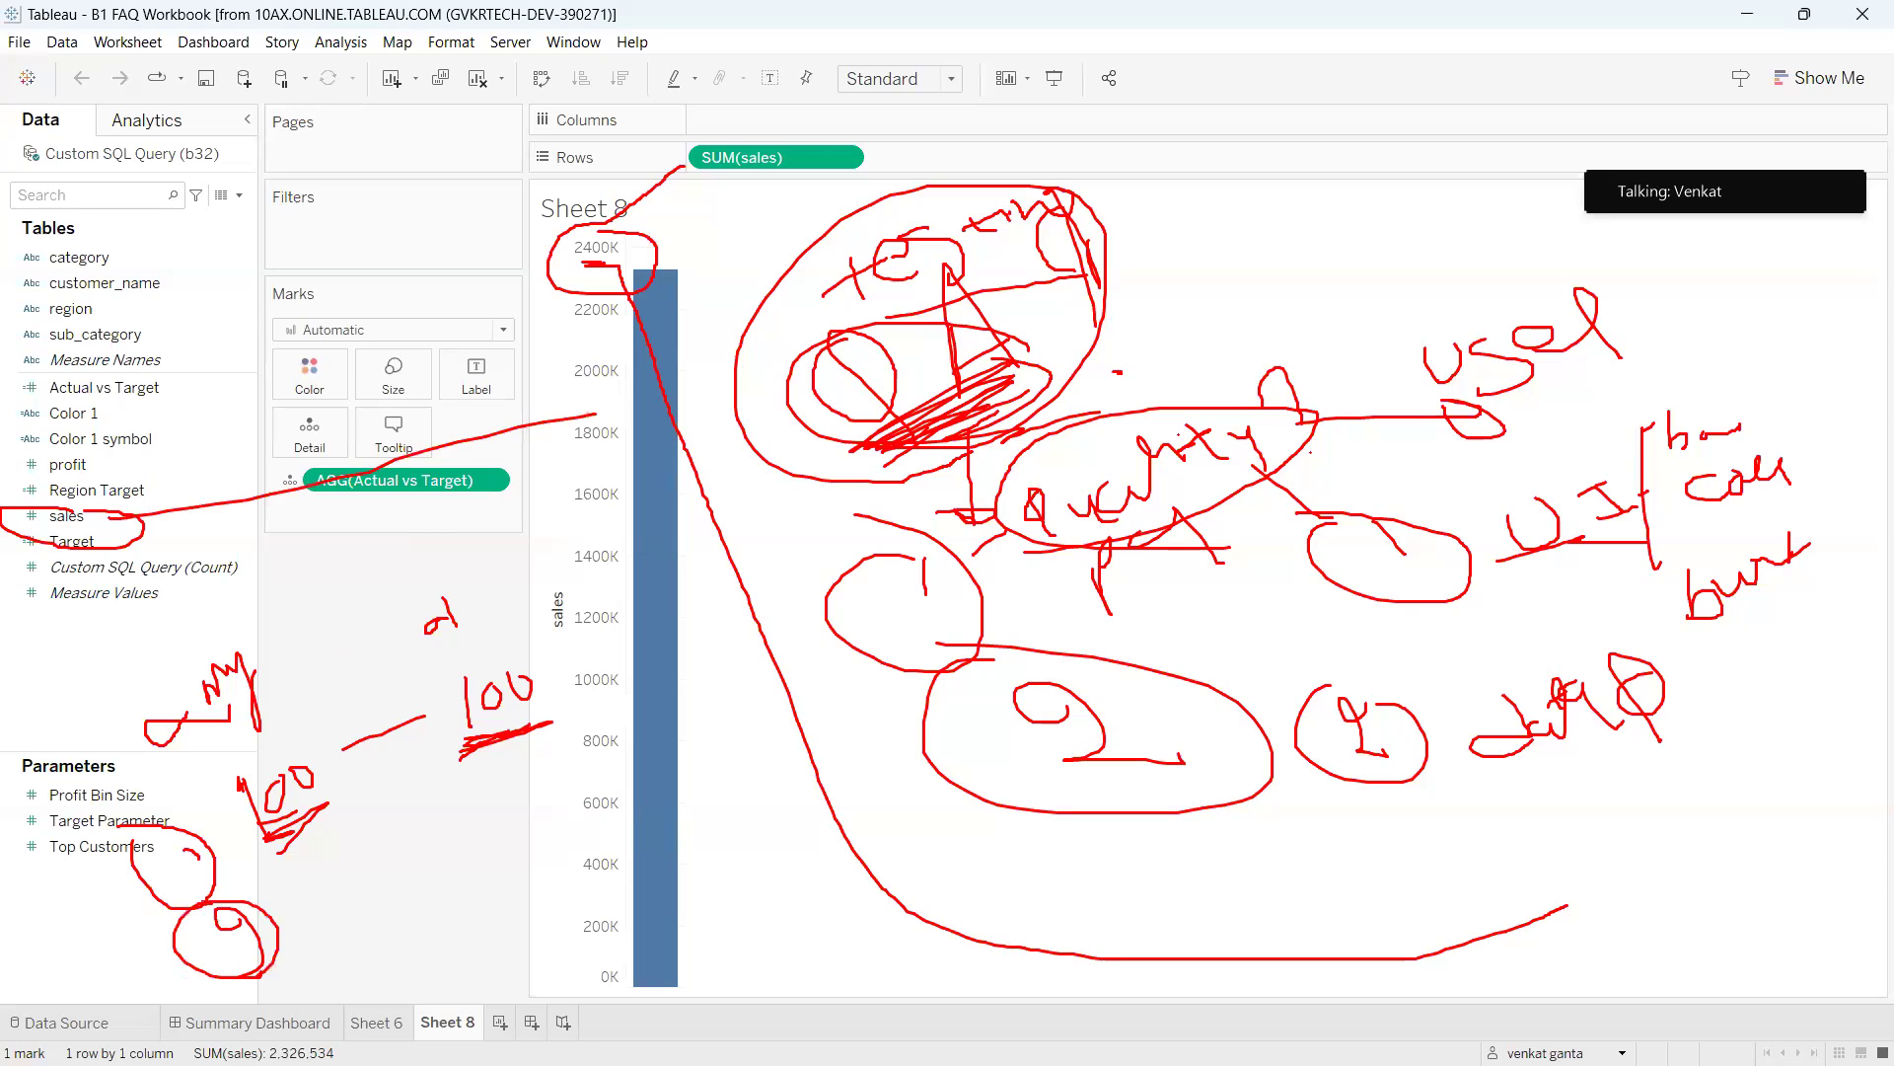
pyautogui.moveTo(316, 897)
pyautogui.mouseDown()
pyautogui.moveTo(327, 932)
pyautogui.moveTo(386, 922)
pyautogui.mouseUp()
pyautogui.moveTo(371, 907)
pyautogui.mouseDown()
pyautogui.moveTo(503, 876)
pyautogui.moveTo(553, 890)
pyautogui.mouseUp()
pyautogui.moveTo(604, 839); pyautogui.dragTo(675, 806)
pyautogui.moveTo(418, 840)
pyautogui.mouseDown()
pyautogui.moveTo(370, 841)
pyautogui.moveTo(373, 769)
pyautogui.moveTo(292, 768)
pyautogui.mouseUp()
pyautogui.moveTo(332, 925)
pyautogui.mouseDown()
pyautogui.moveTo(364, 963)
pyautogui.moveTo(406, 943)
pyautogui.mouseUp()
pyautogui.moveTo(393, 926); pyautogui.dragTo(437, 967)
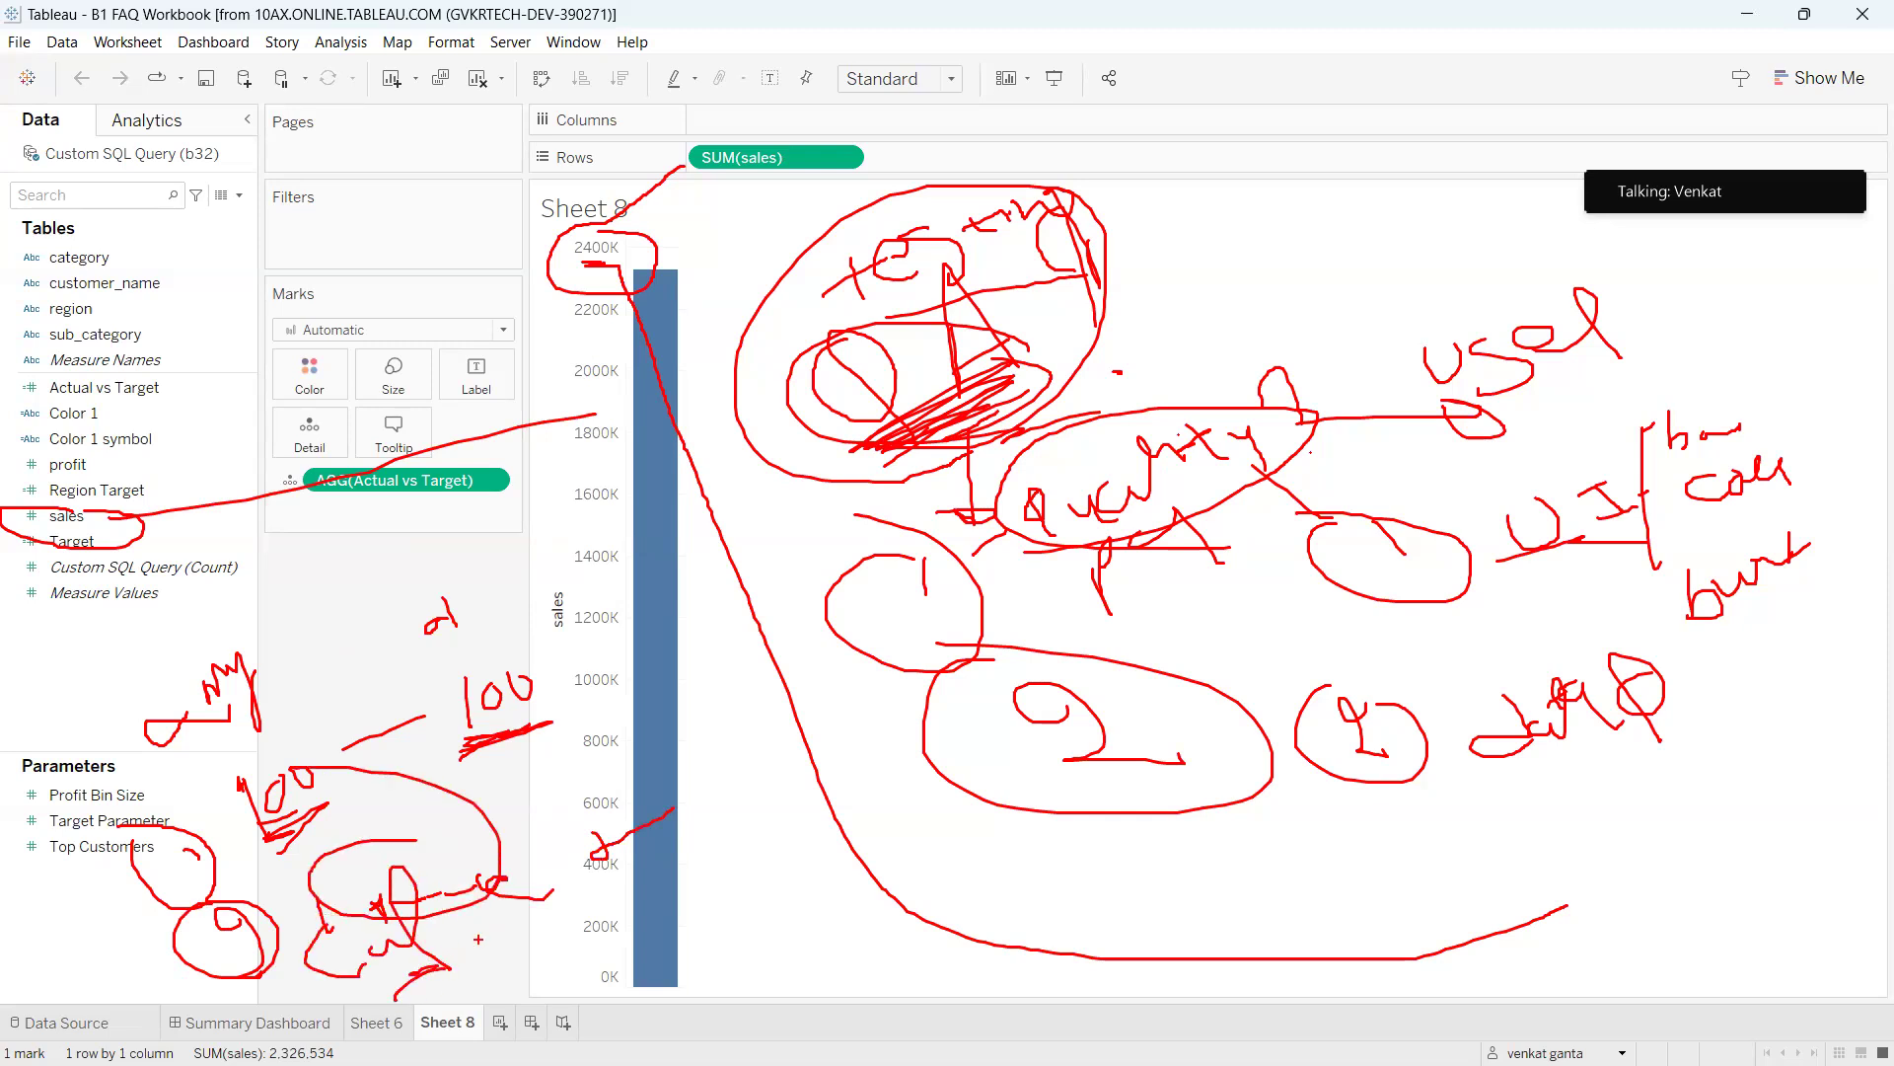
pyautogui.moveTo(533, 678)
pyautogui.mouseDown()
pyautogui.moveTo(669, 808)
pyautogui.moveTo(697, 801)
pyautogui.moveTo(612, 795)
pyautogui.mouseUp()
# Draw a red 8 beside the bar's base, scribble a figure, and run lines across the bar near 200K.
pyautogui.moveTo(738, 849)
pyautogui.mouseDown()
pyautogui.moveTo(716, 850)
pyautogui.moveTo(752, 900)
pyautogui.moveTo(738, 851)
pyautogui.moveTo(736, 875)
pyautogui.moveTo(584, 929)
pyautogui.mouseUp()
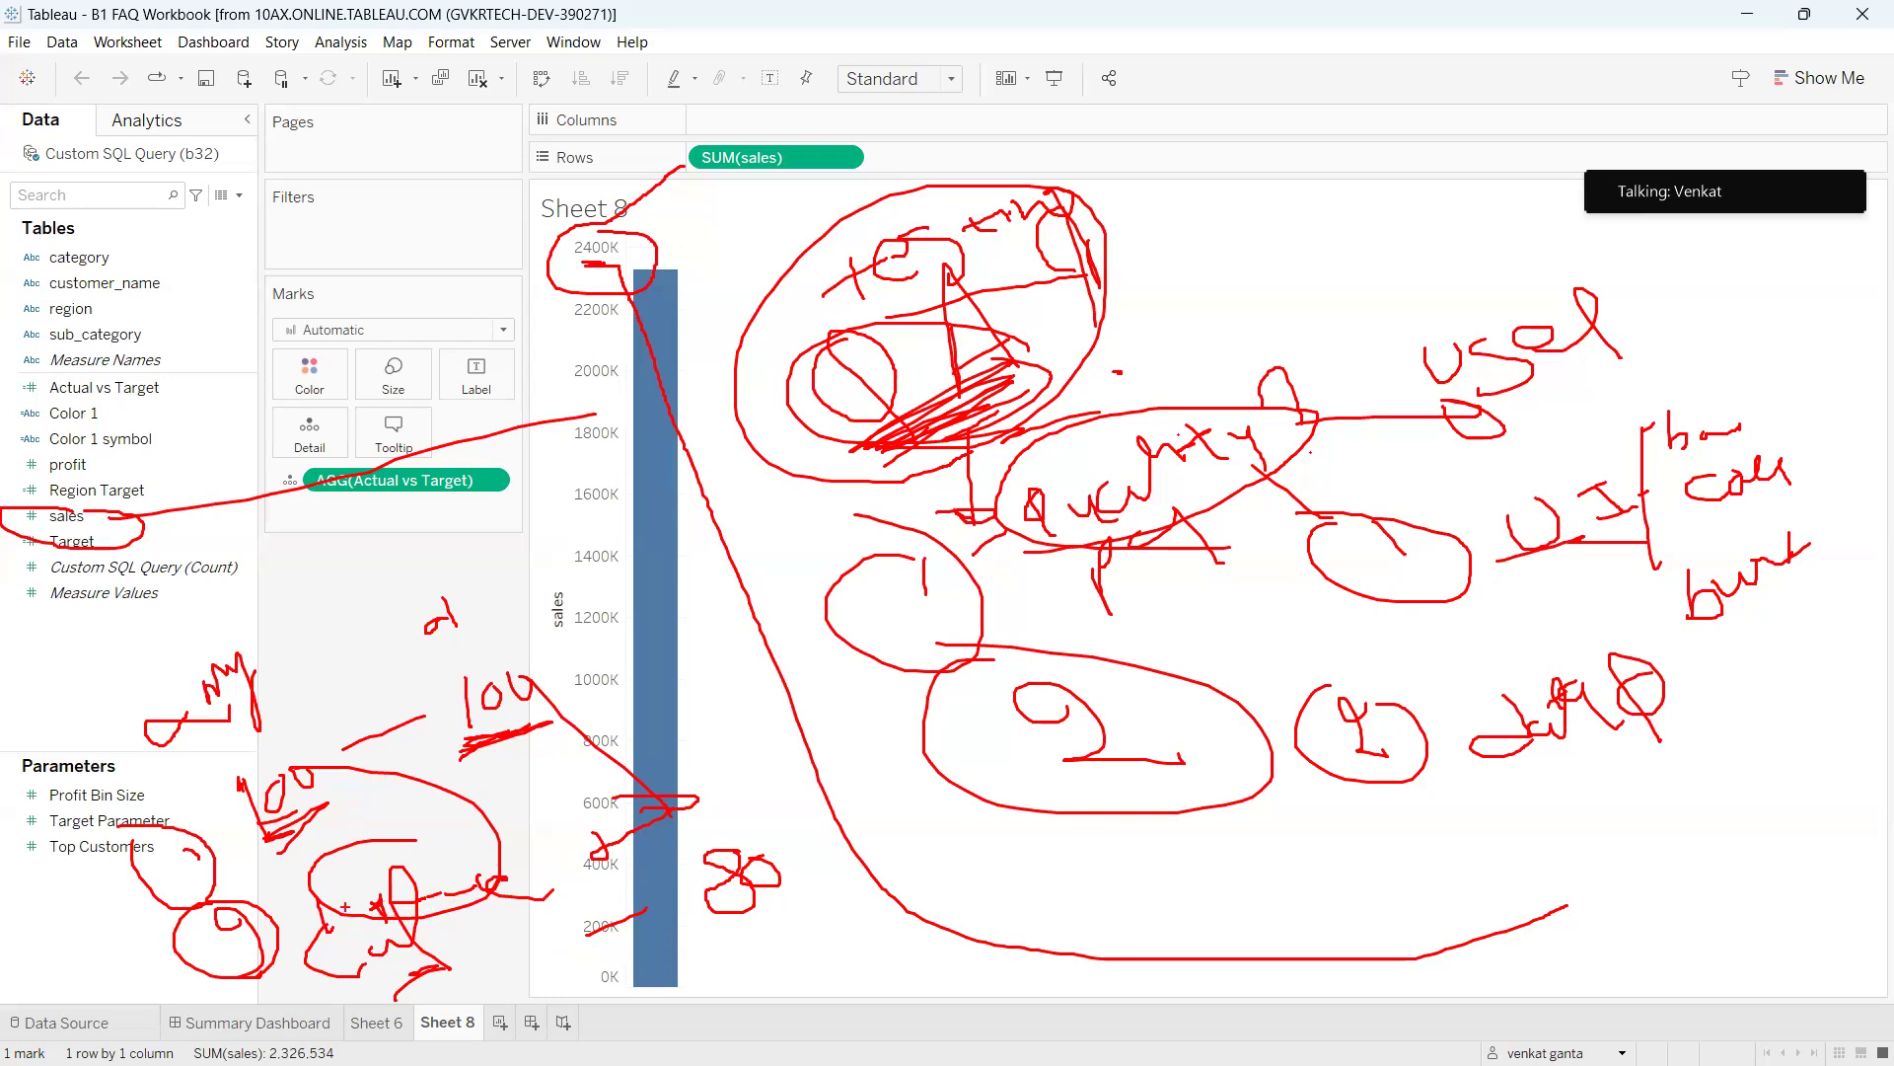
pyautogui.moveTo(479, 953)
pyautogui.mouseDown()
pyautogui.moveTo(454, 962)
pyautogui.moveTo(487, 984)
pyautogui.moveTo(485, 961)
pyautogui.moveTo(539, 969)
pyautogui.moveTo(509, 955)
pyautogui.mouseUp()
pyautogui.moveTo(553, 957); pyautogui.dragTo(675, 919)
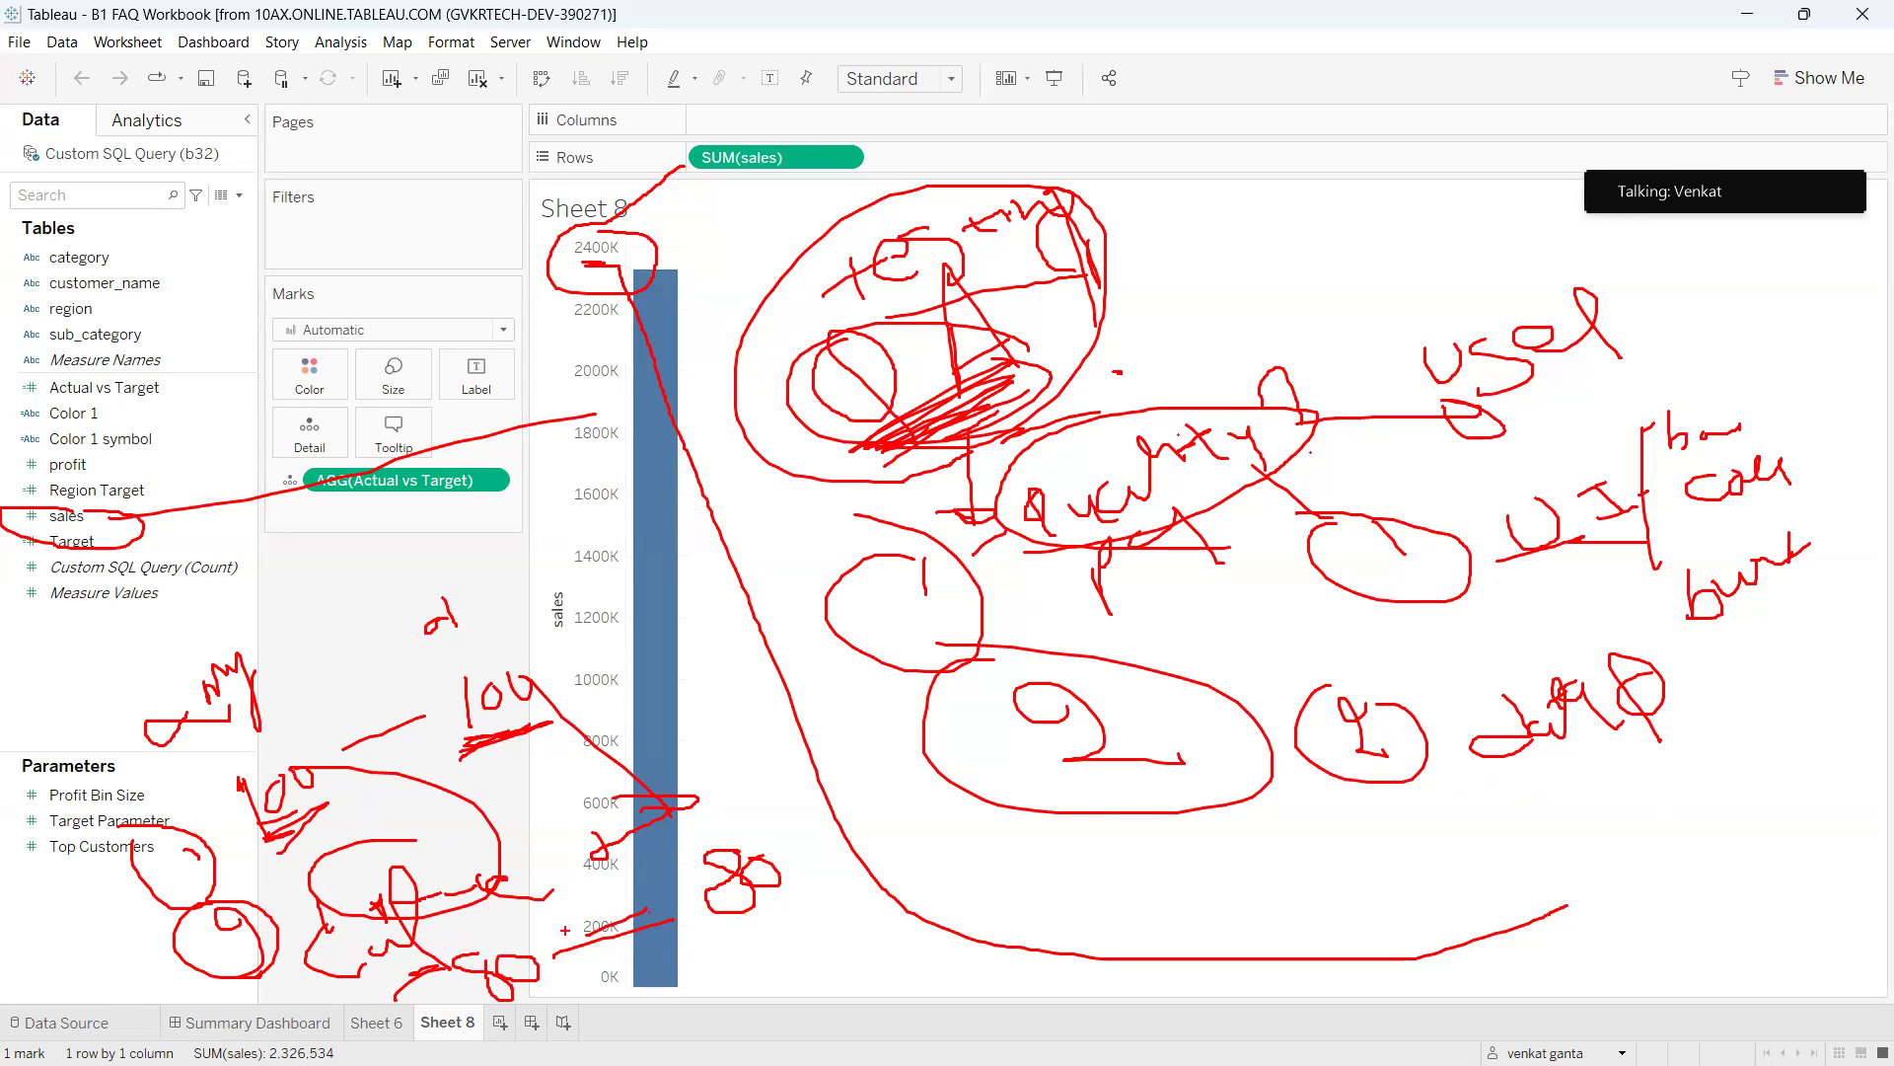
pyautogui.moveTo(480, 953)
pyautogui.mouseDown()
pyautogui.moveTo(429, 987)
pyautogui.moveTo(426, 957)
pyautogui.moveTo(482, 971)
pyautogui.moveTo(503, 1001)
pyautogui.moveTo(514, 983)
pyautogui.mouseUp()
pyautogui.moveTo(449, 922); pyautogui.dragTo(502, 902)
pyautogui.moveTo(542, 964)
pyautogui.mouseDown()
pyautogui.moveTo(878, 963)
pyautogui.moveTo(870, 1002)
pyautogui.moveTo(866, 969)
pyautogui.mouseUp()
# Write 'SQL' below the chart baseline, circle the 8, and add another line across the bar.
pyautogui.moveTo(1002, 973)
pyautogui.mouseDown()
pyautogui.moveTo(961, 1026)
pyautogui.moveTo(1026, 1026)
pyautogui.moveTo(1045, 1048)
pyautogui.mouseUp()
pyautogui.moveTo(1088, 979)
pyautogui.mouseDown()
pyautogui.moveTo(1085, 1038)
pyautogui.moveTo(1142, 1032)
pyautogui.mouseUp()
pyautogui.moveTo(1161, 1012)
pyautogui.mouseDown()
pyautogui.moveTo(1234, 1023)
pyautogui.moveTo(1245, 998)
pyautogui.moveTo(1327, 1016)
pyautogui.moveTo(876, 1009)
pyautogui.mouseUp()
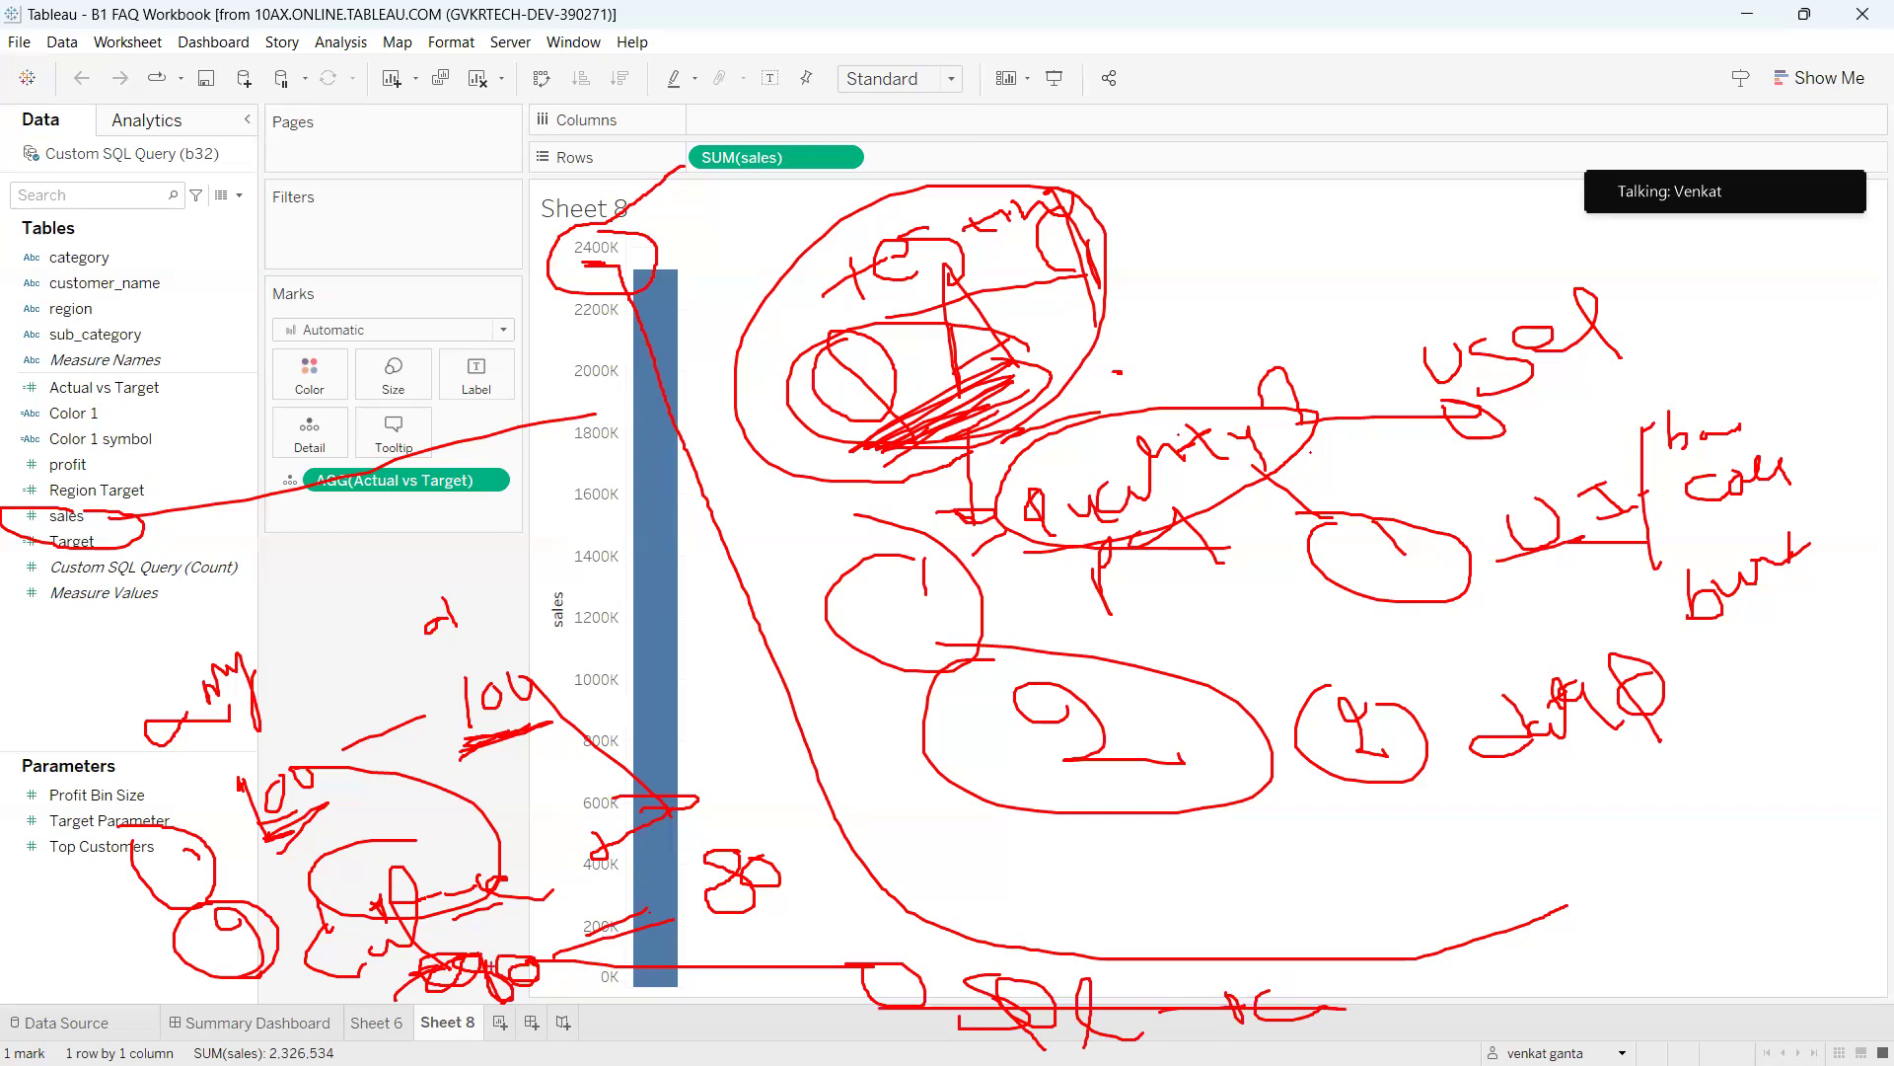
pyautogui.moveTo(749, 837)
pyautogui.mouseDown()
pyautogui.moveTo(671, 850)
pyautogui.moveTo(846, 908)
pyautogui.moveTo(751, 853)
pyautogui.mouseUp()
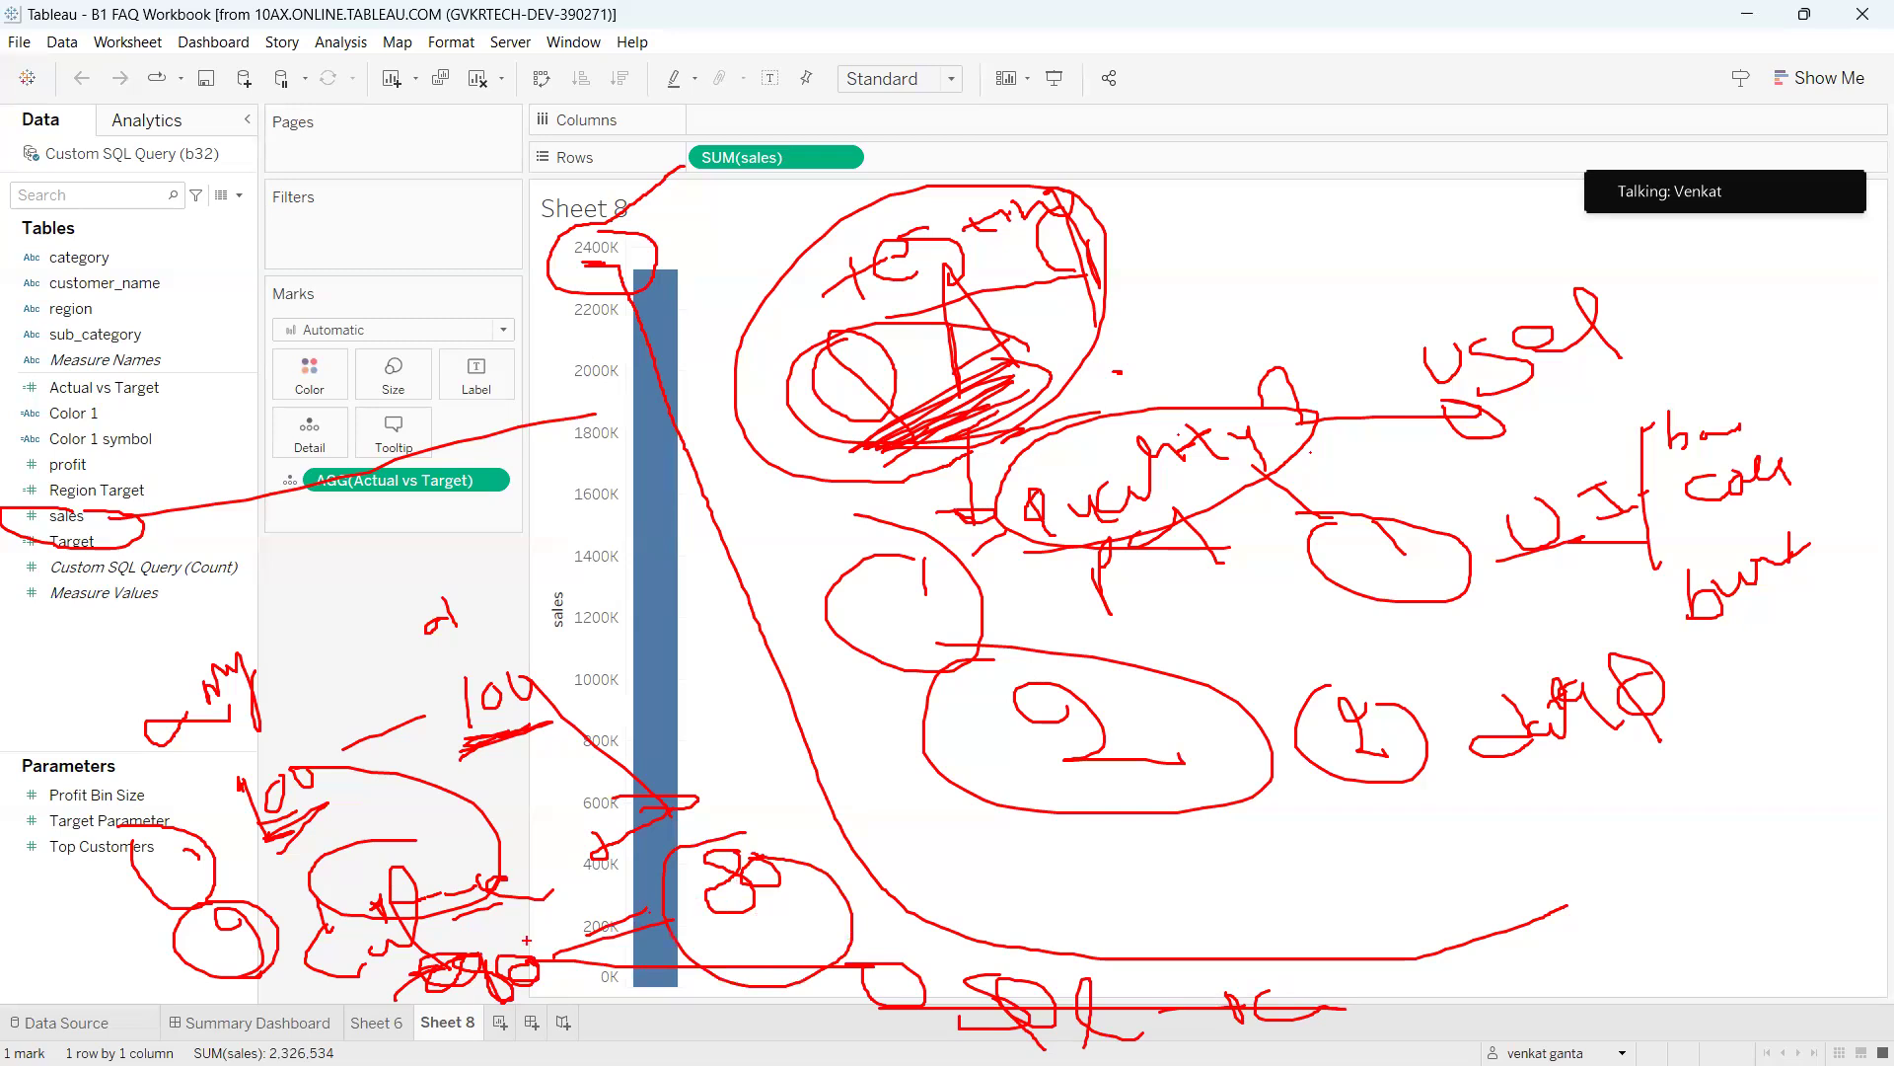
pyautogui.moveTo(472, 950); pyautogui.dragTo(502, 1024)
pyautogui.moveTo(688, 906); pyautogui.dragTo(589, 931)
pyautogui.moveTo(1469, 430); pyautogui.dragTo(1631, 368)
pyautogui.moveTo(1399, 259)
pyautogui.mouseDown()
pyautogui.moveTo(1327, 288)
pyautogui.moveTo(1391, 305)
pyautogui.mouseUp()
pyautogui.moveTo(1432, 256)
pyautogui.mouseDown()
pyautogui.moveTo(1452, 300)
pyautogui.moveTo(1529, 259)
pyautogui.moveTo(1593, 296)
pyautogui.moveTo(1642, 263)
pyautogui.mouseUp()
pyautogui.moveTo(1336, 378); pyautogui.dragTo(1551, 296)
pyautogui.moveTo(1391, 345)
pyautogui.mouseDown()
pyautogui.moveTo(1748, 259)
pyautogui.moveTo(1391, 341)
pyautogui.mouseUp()
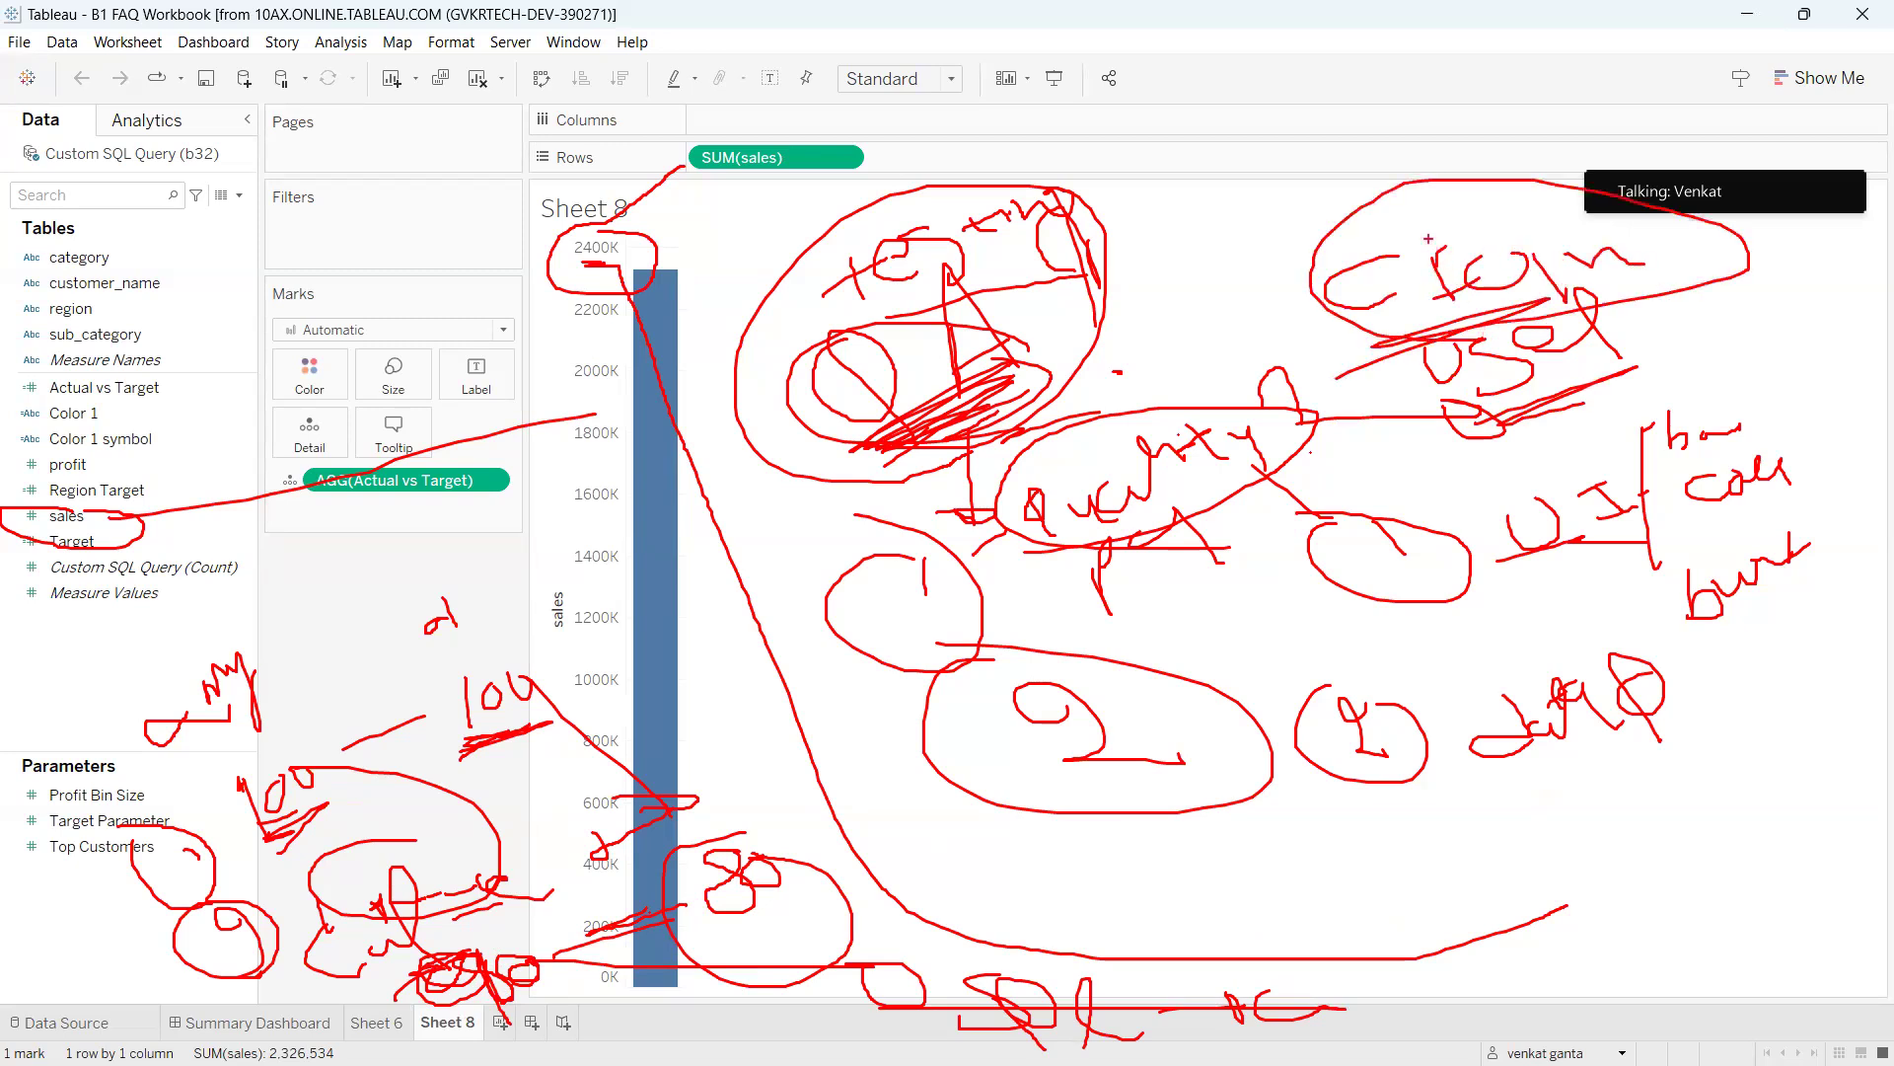
pyautogui.moveTo(1420, 144); pyautogui.dragTo(1436, 178)
pyautogui.moveTo(1420, 138); pyautogui.dragTo(1421, 153)
pyautogui.moveTo(1342, 94); pyautogui.dragTo(1367, 134)
pyautogui.moveTo(1376, 107)
pyautogui.mouseDown()
pyautogui.moveTo(1411, 101)
pyautogui.moveTo(1415, 124)
pyautogui.moveTo(1449, 97)
pyautogui.moveTo(1327, 178)
pyautogui.mouseUp()
pyautogui.moveTo(1426, 129); pyautogui.dragTo(1371, 140)
pyautogui.moveTo(1421, 71)
pyautogui.mouseDown()
pyautogui.moveTo(1287, 56)
pyautogui.moveTo(1431, 74)
pyautogui.mouseUp()
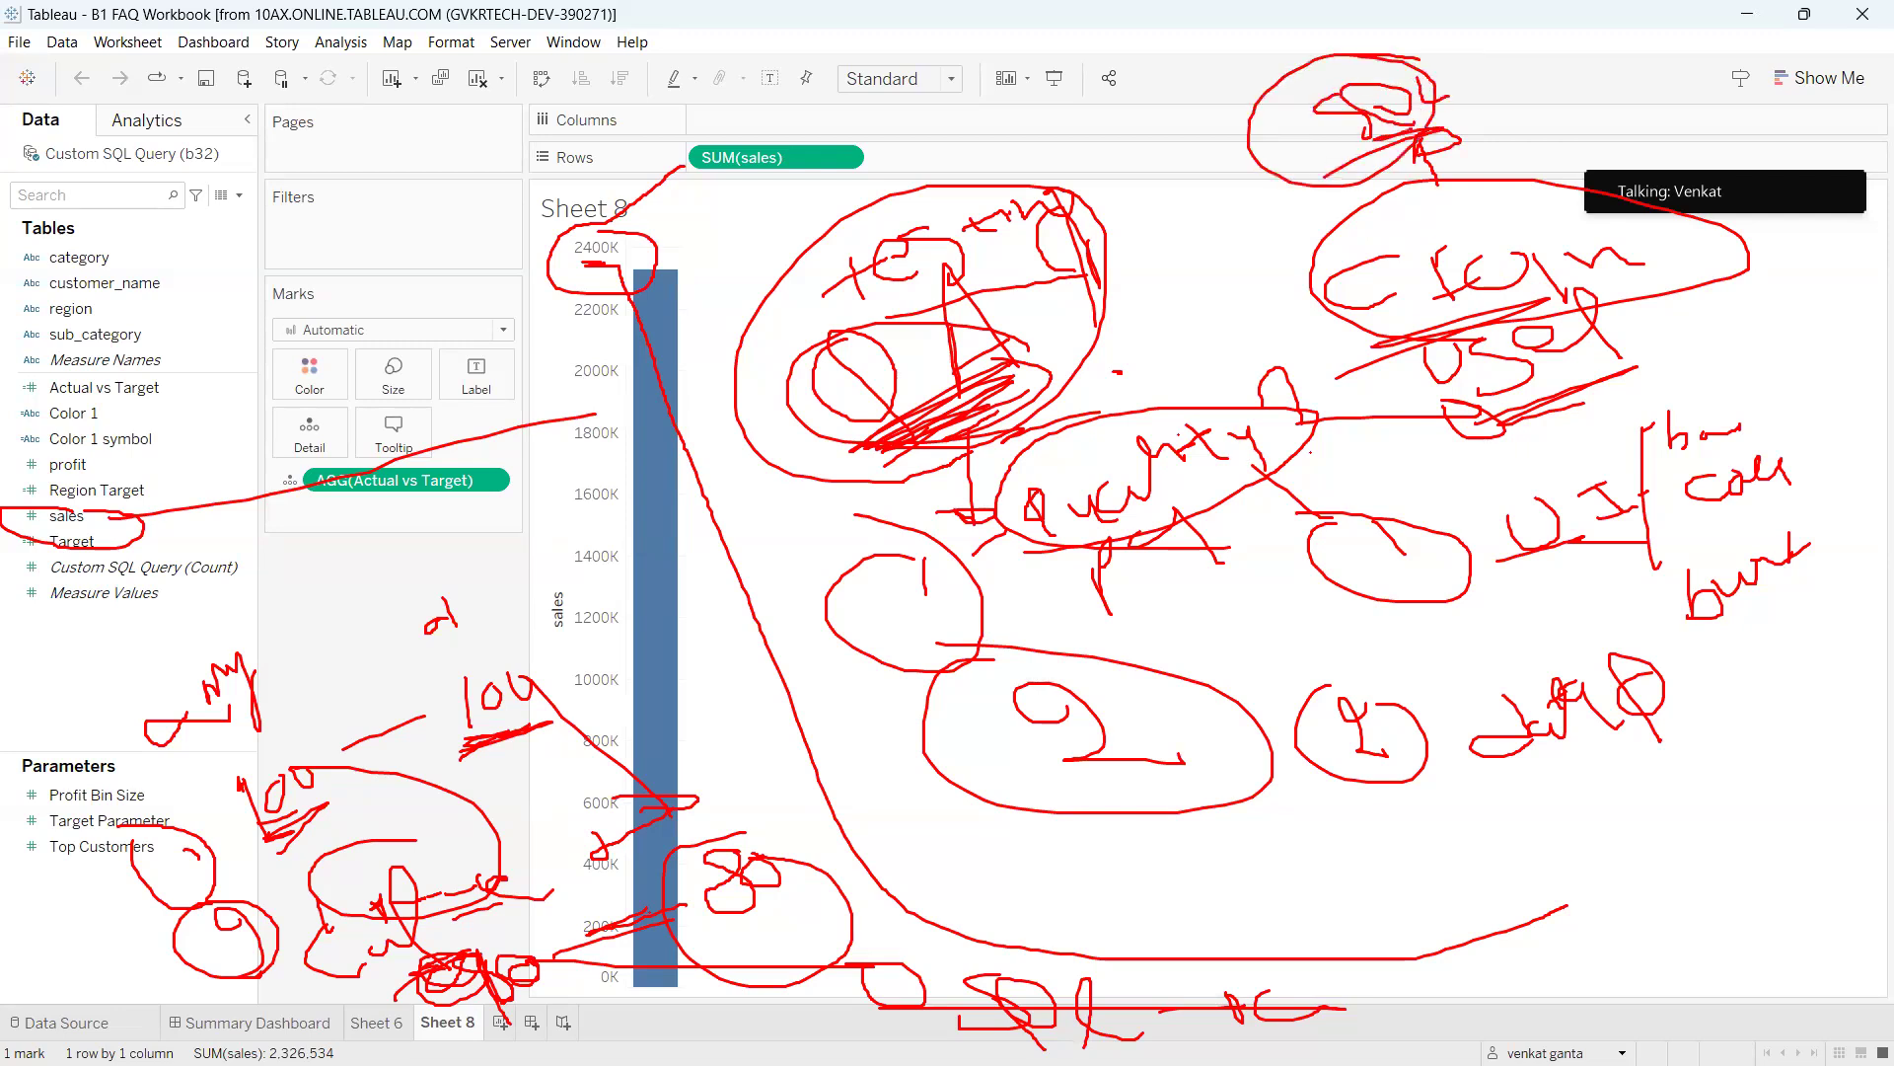
pyautogui.moveTo(564, 957); pyautogui.dragTo(703, 938)
pyautogui.moveTo(1237, 148); pyautogui.dragTo(1197, 261)
pyautogui.moveTo(1542, 554)
pyautogui.mouseDown()
pyautogui.moveTo(1677, 509)
pyautogui.moveTo(1574, 533)
pyautogui.moveTo(1641, 514)
pyautogui.mouseUp()
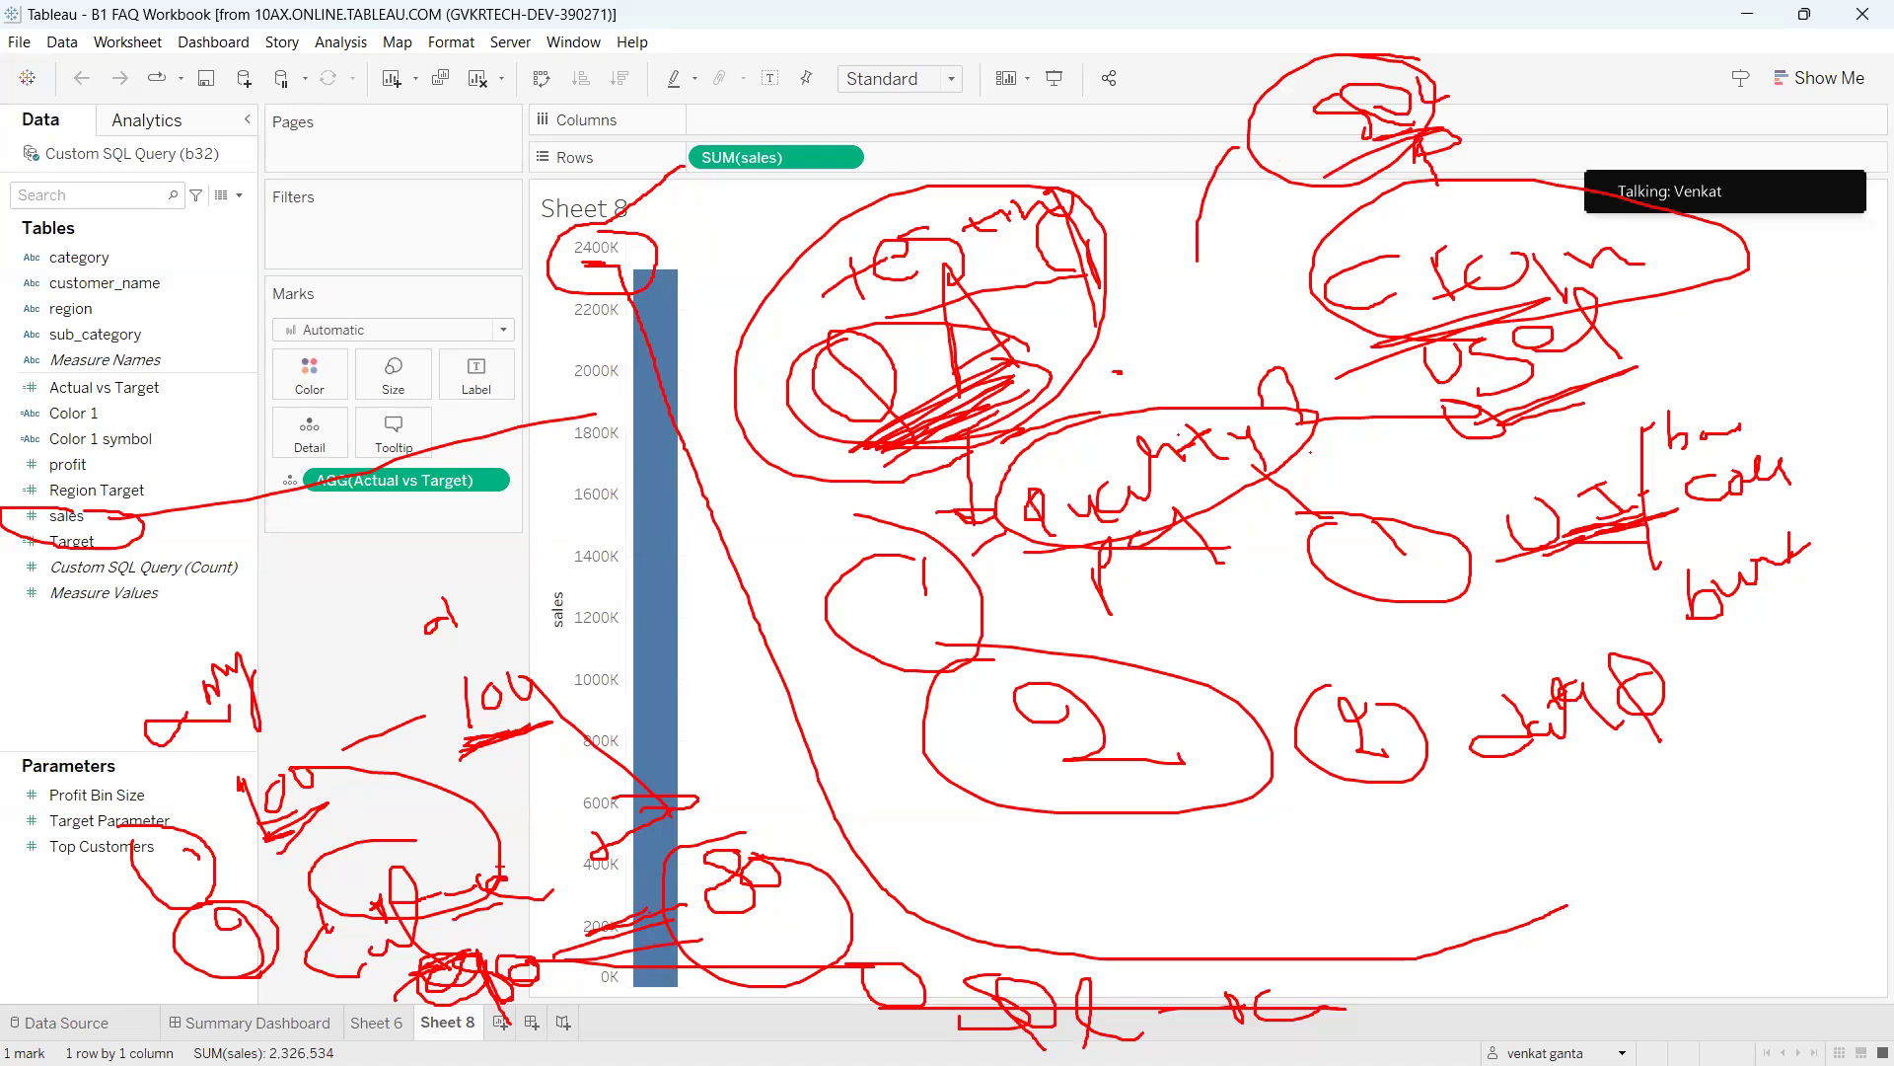
pyautogui.moveTo(439, 975); pyautogui.dragTo(471, 996)
pyautogui.moveTo(1523, 591); pyautogui.dragTo(1633, 549)
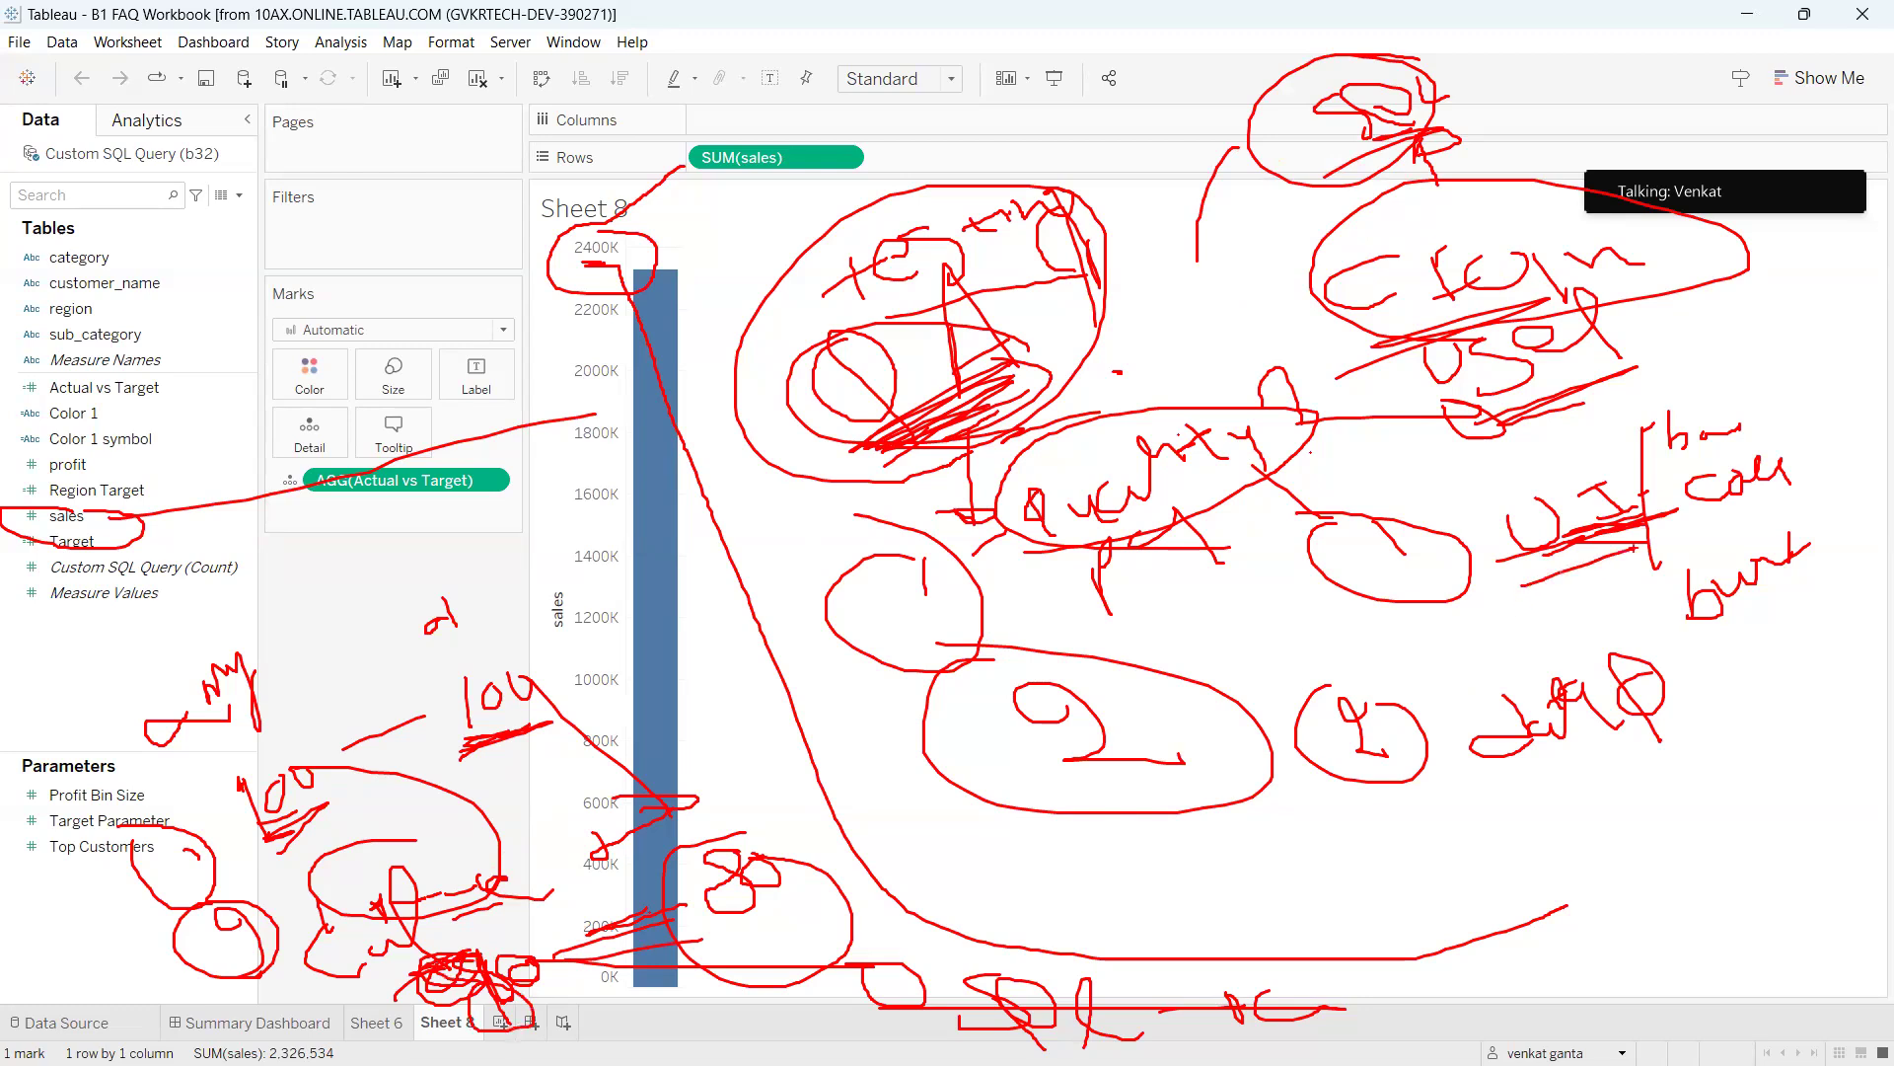
pyautogui.moveTo(1535, 802)
pyautogui.mouseDown()
pyautogui.moveTo(1716, 708)
pyautogui.moveTo(1514, 736)
pyautogui.mouseUp()
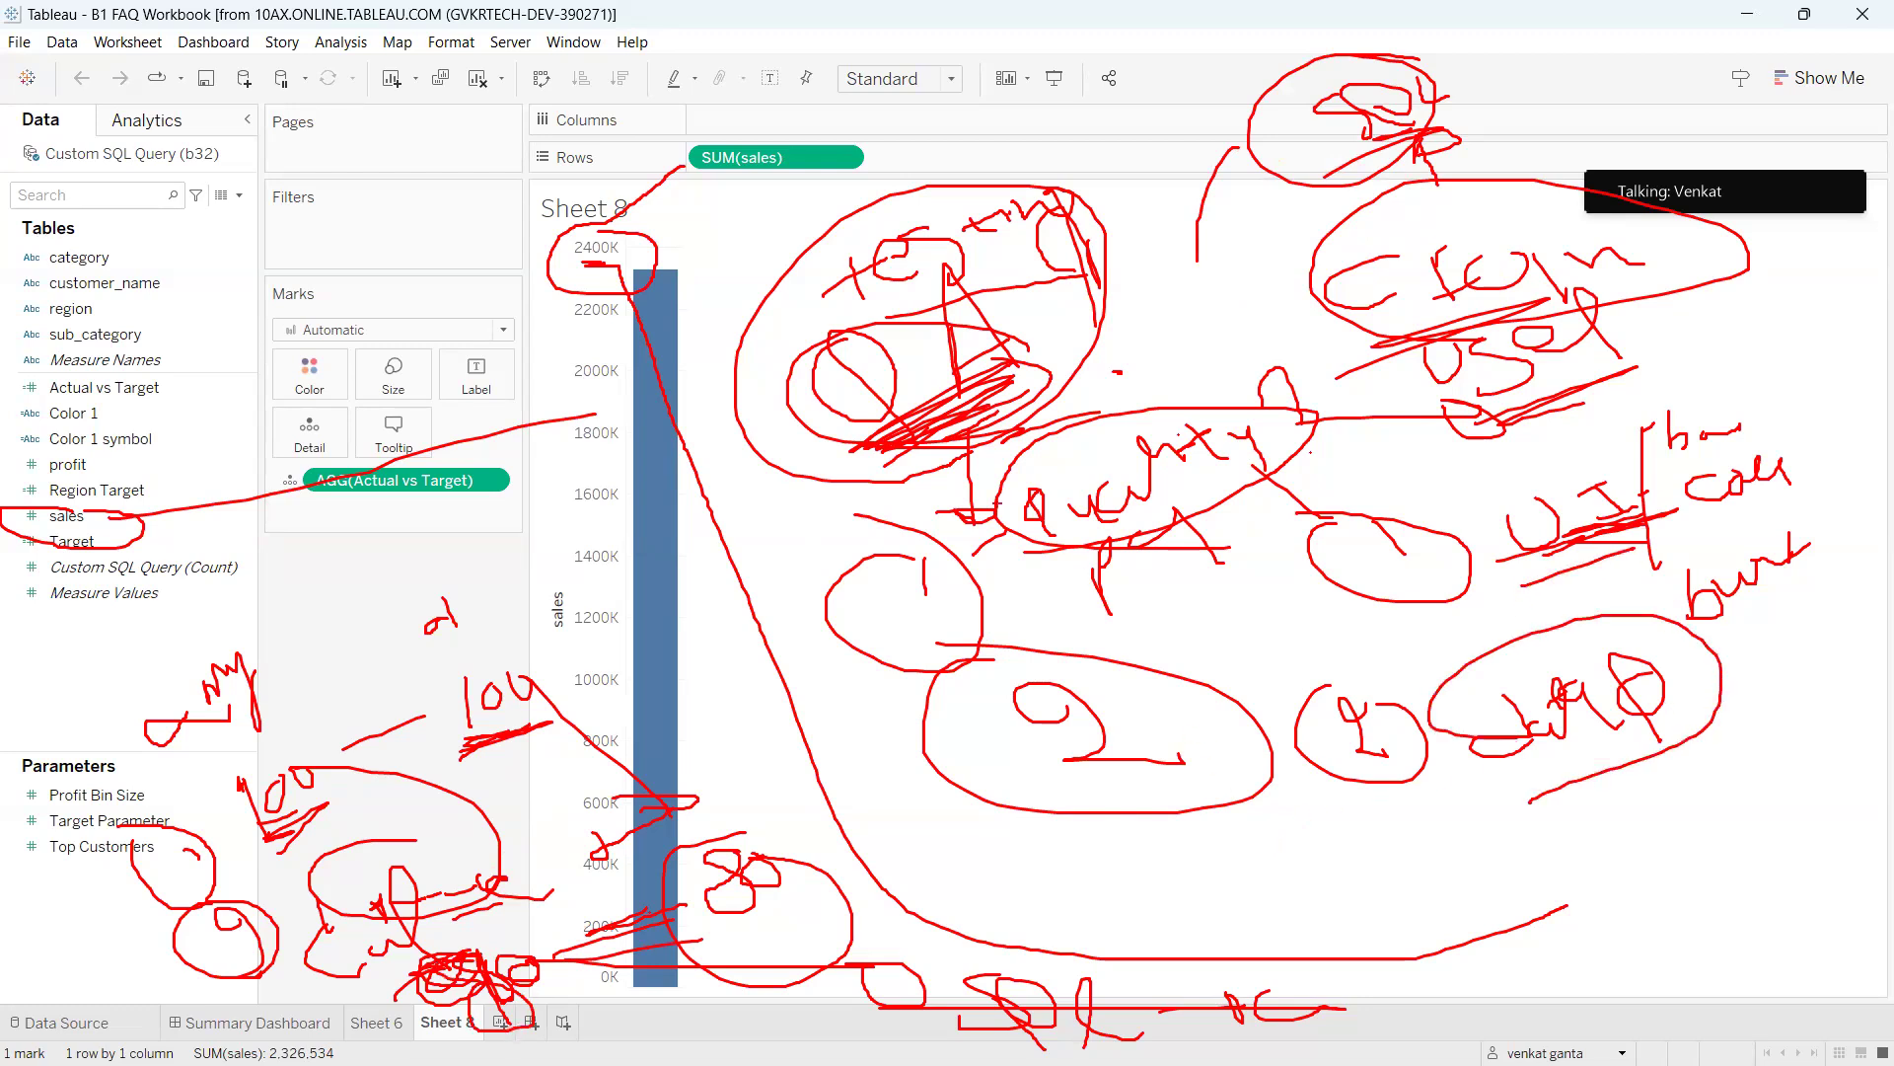
pyautogui.moveTo(789, 183)
pyautogui.mouseDown()
pyautogui.moveTo(790, 242)
pyautogui.moveTo(810, 249)
pyautogui.mouseUp()
pyautogui.moveTo(881, 113)
pyautogui.mouseDown()
pyautogui.moveTo(965, 105)
pyautogui.moveTo(942, 121)
pyautogui.mouseUp()
pyautogui.moveTo(1032, 55); pyautogui.dragTo(1046, 119)
pyautogui.moveTo(1045, 68); pyautogui.dragTo(1098, 97)
pyautogui.moveTo(920, 193)
pyautogui.mouseDown()
pyautogui.moveTo(1159, 144)
pyautogui.moveTo(868, 128)
pyautogui.moveTo(996, 165)
pyautogui.moveTo(1144, 308)
pyautogui.mouseUp()
pyautogui.moveTo(1101, 156); pyautogui.dragTo(1071, 187)
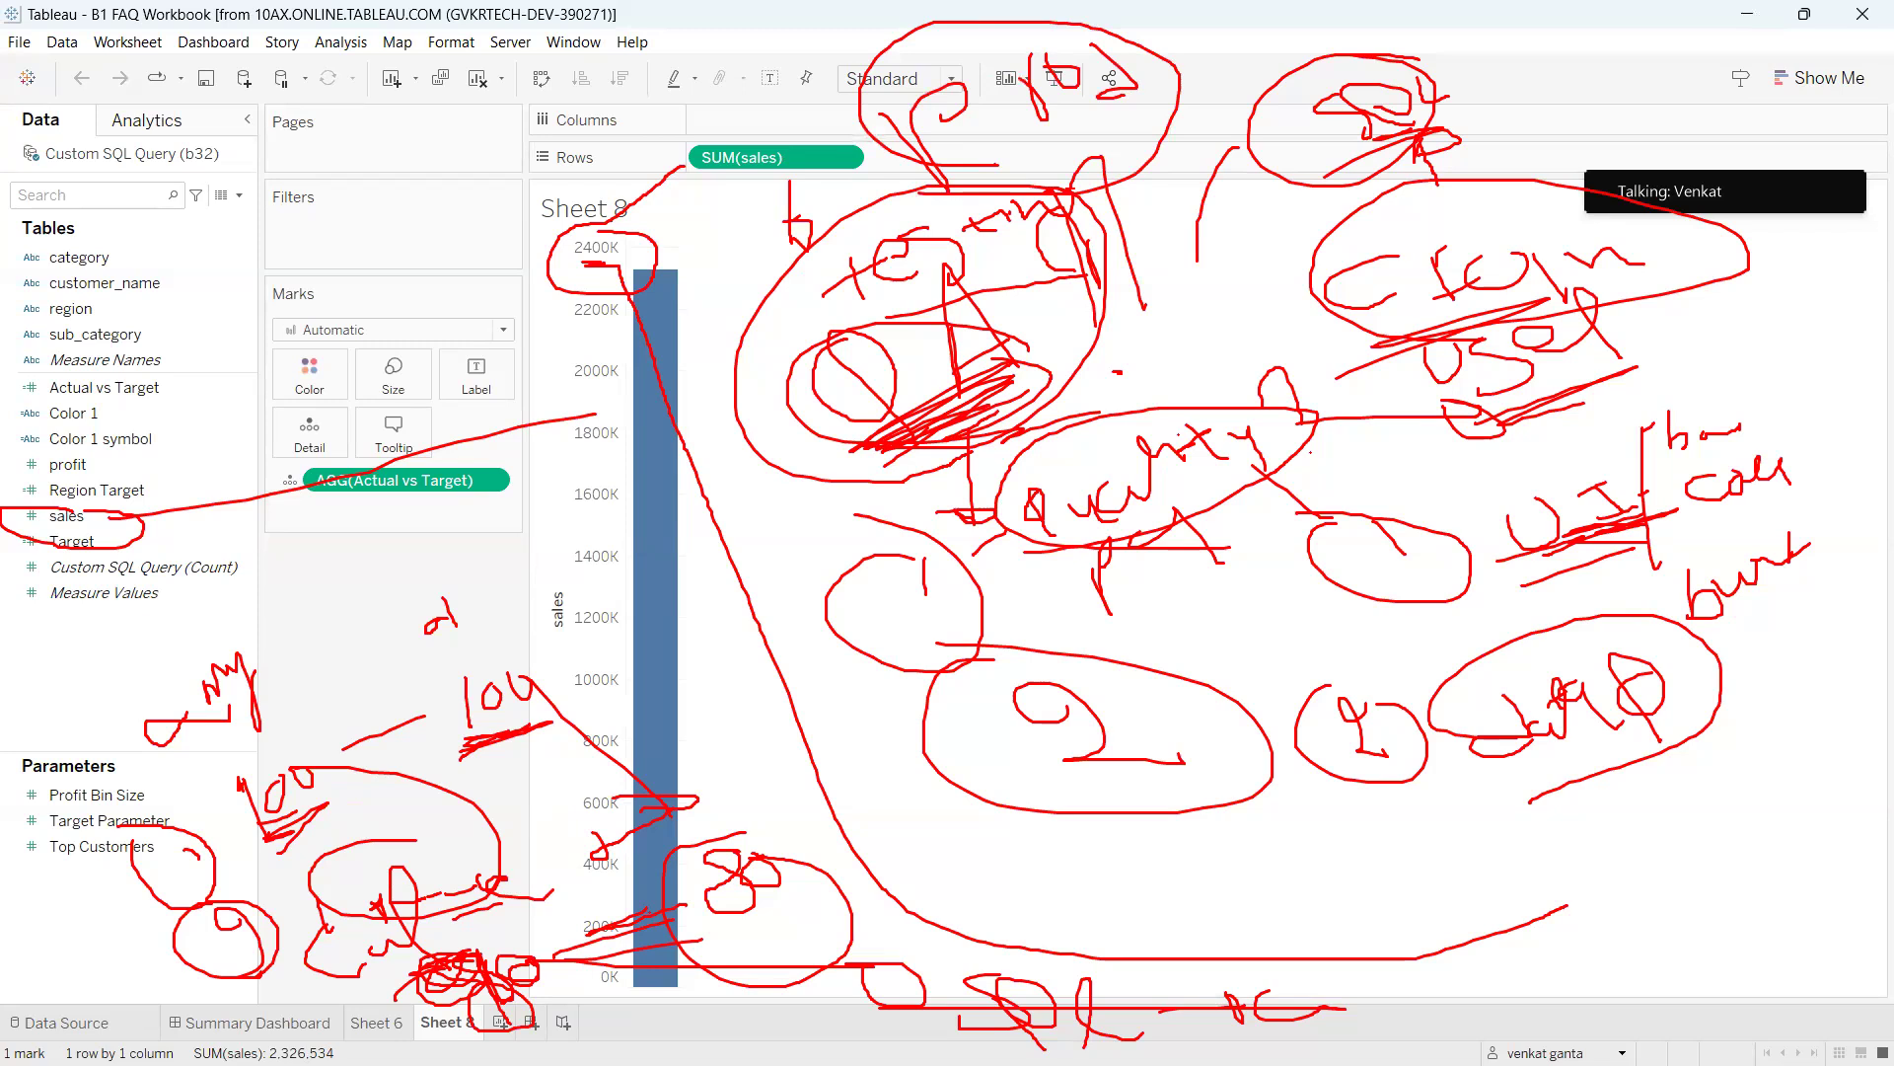
pyautogui.moveTo(170, 225)
pyautogui.mouseDown()
pyautogui.moveTo(101, 309)
pyautogui.moveTo(226, 286)
pyautogui.mouseUp()
pyautogui.moveTo(217, 270); pyautogui.dragTo(400, 202)
pyautogui.moveTo(435, 175)
pyautogui.mouseDown()
pyautogui.moveTo(471, 228)
pyautogui.moveTo(564, 244)
pyautogui.moveTo(663, 148)
pyautogui.moveTo(735, 146)
pyautogui.moveTo(765, 94)
pyautogui.moveTo(821, 86)
pyautogui.mouseUp()
pyautogui.moveTo(731, 140); pyautogui.dragTo(778, 132)
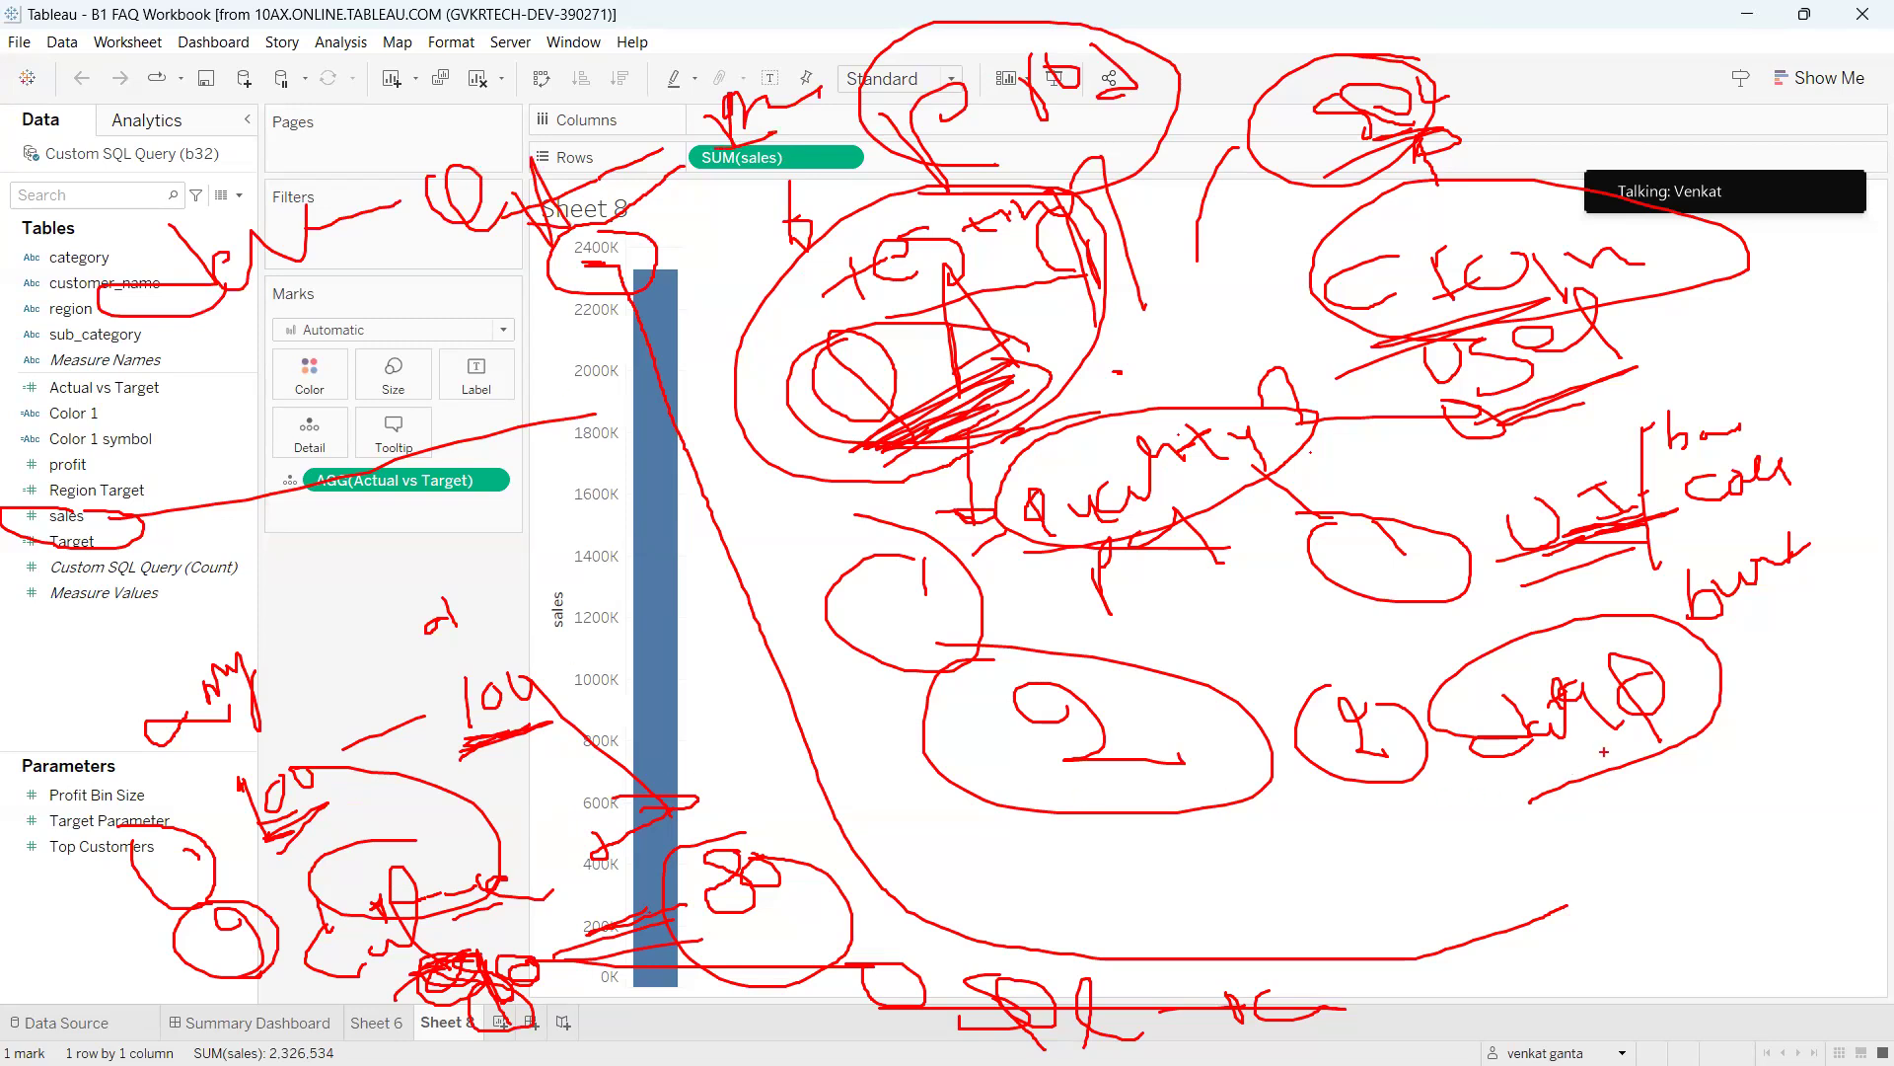
pyautogui.moveTo(1616, 639)
pyautogui.mouseDown()
pyautogui.moveTo(1628, 811)
pyautogui.moveTo(1371, 604)
pyautogui.mouseUp()
pyautogui.moveTo(1268, 123)
pyautogui.mouseDown()
pyautogui.moveTo(1430, 602)
pyautogui.moveTo(1384, 609)
pyautogui.moveTo(1502, 602)
pyautogui.mouseUp()
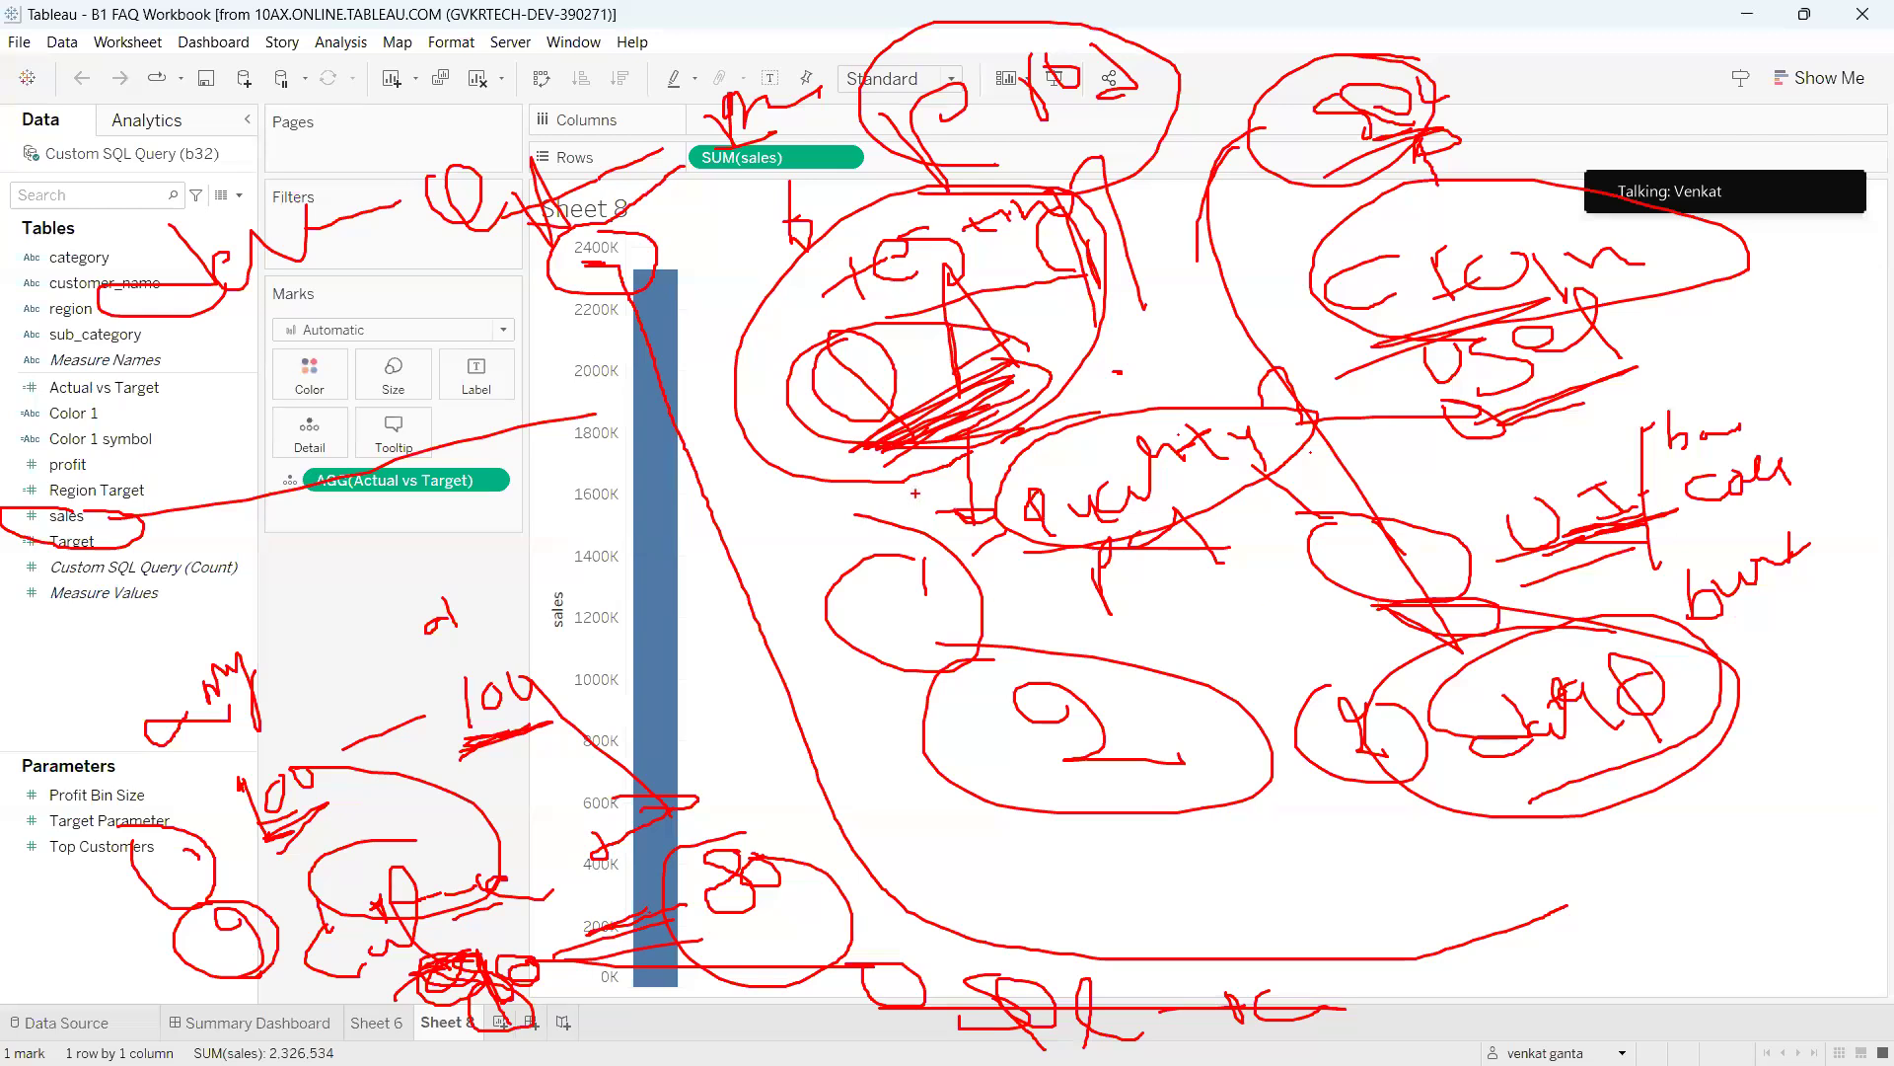
pyautogui.moveTo(789, 485); pyautogui.dragTo(804, 485)
pyautogui.moveTo(210, 352)
pyautogui.mouseDown()
pyautogui.moveTo(296, 314)
pyautogui.moveTo(248, 320)
pyautogui.mouseUp()
pyautogui.moveTo(251, 213)
pyautogui.mouseDown()
pyautogui.moveTo(98, 205)
pyautogui.moveTo(247, 215)
pyautogui.mouseUp()
pyautogui.moveTo(246, 321)
pyautogui.mouseDown()
pyautogui.moveTo(245, 411)
pyautogui.moveTo(237, 392)
pyautogui.mouseUp()
pyautogui.moveTo(243, 470)
pyautogui.mouseDown()
pyautogui.moveTo(231, 460)
pyautogui.moveTo(391, 457)
pyautogui.moveTo(353, 455)
pyautogui.mouseUp()
pyautogui.click(316, 431)
pyautogui.moveTo(221, 151)
pyautogui.mouseDown()
pyautogui.moveTo(229, 218)
pyautogui.moveTo(208, 213)
pyautogui.mouseUp()
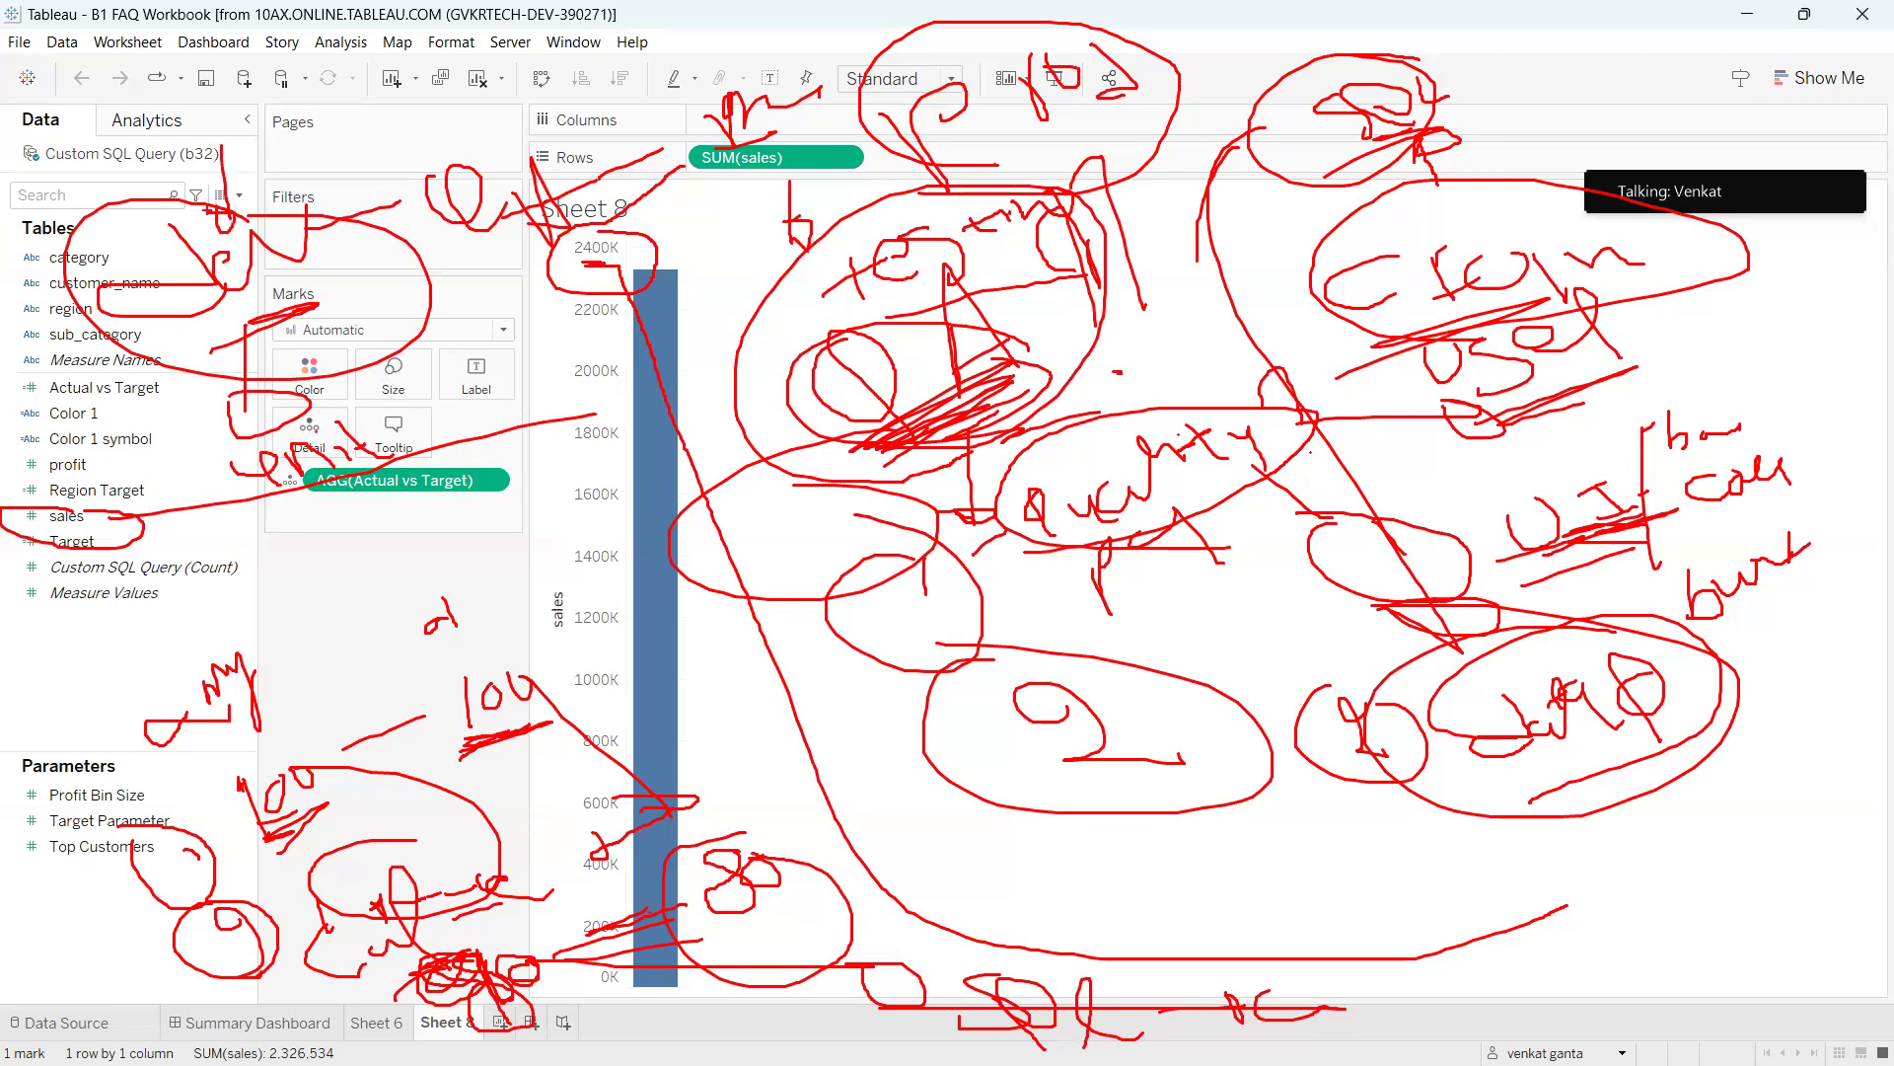
pyautogui.moveTo(336, 449)
pyautogui.mouseDown()
pyautogui.moveTo(212, 524)
pyautogui.moveTo(249, 426)
pyautogui.mouseUp()
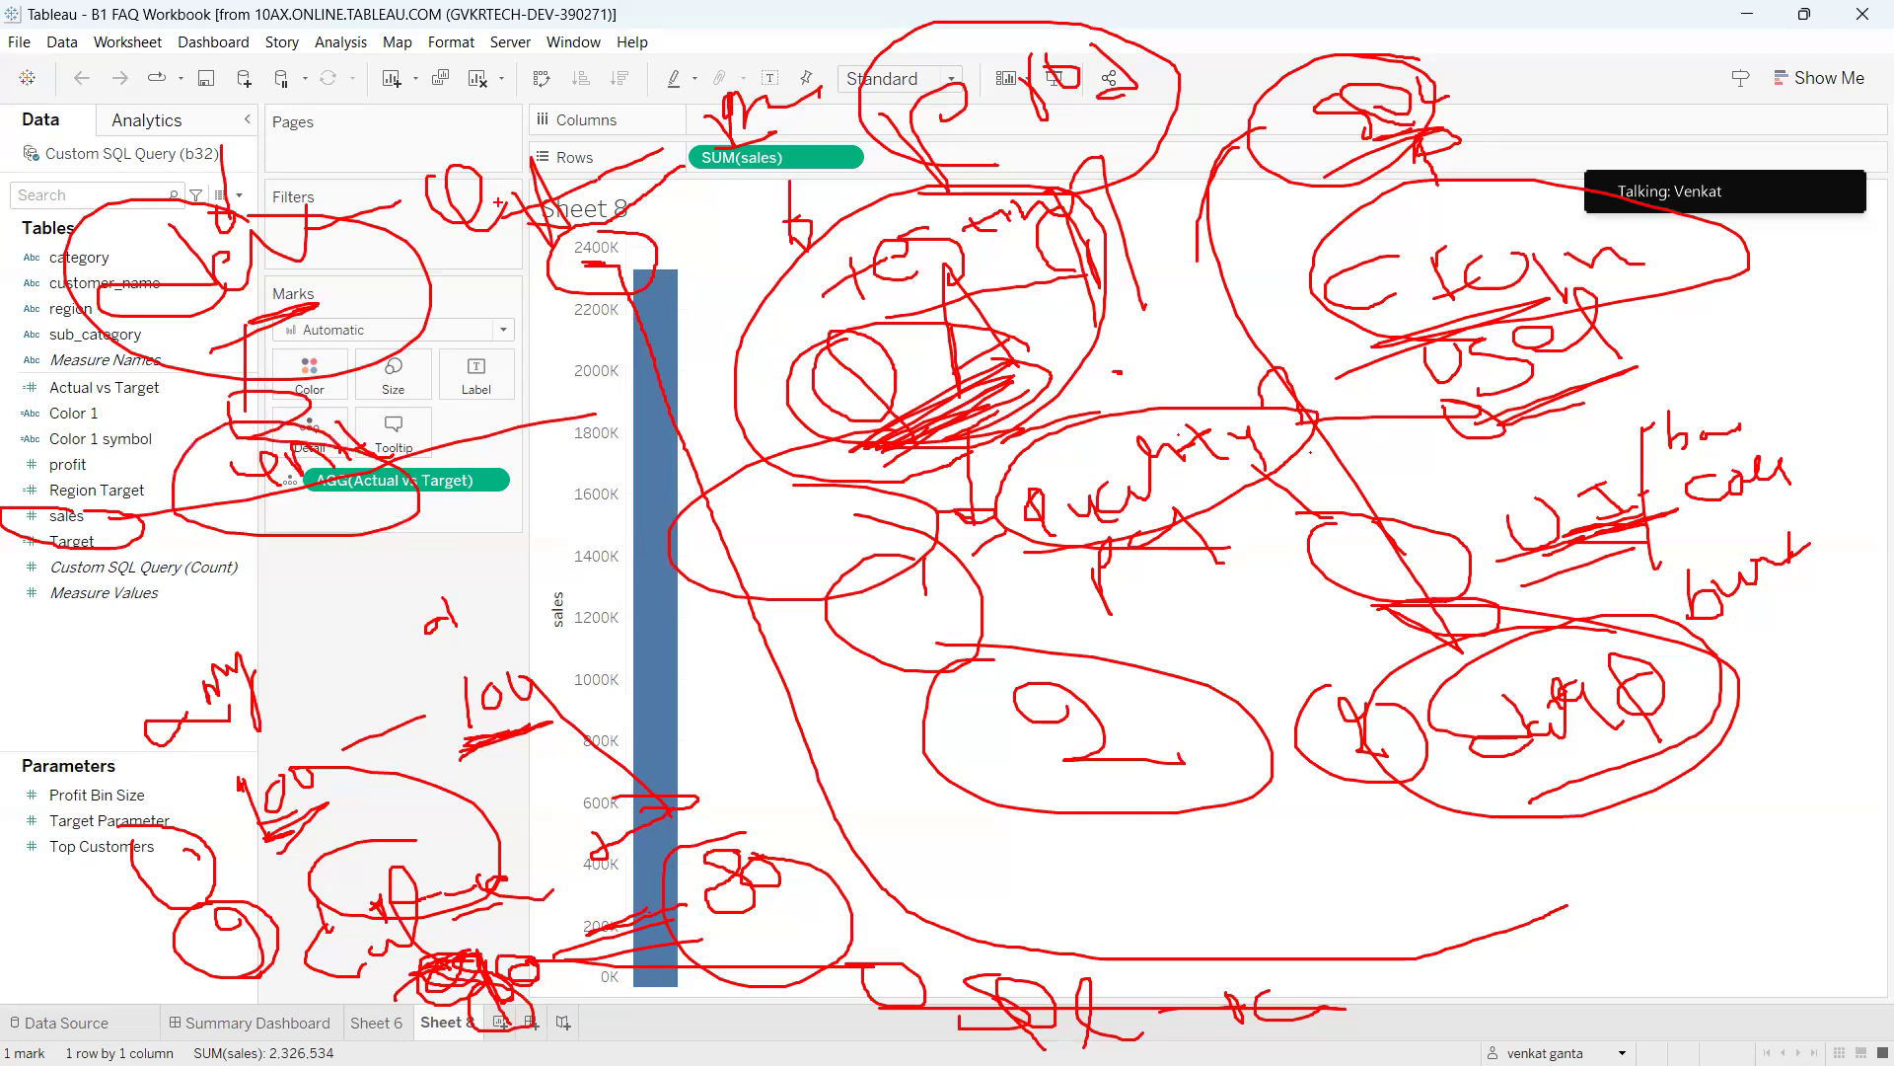
pyautogui.moveTo(517, 232)
pyautogui.mouseDown()
pyautogui.moveTo(563, 353)
pyautogui.moveTo(470, 339)
pyautogui.mouseUp()
pyautogui.moveTo(545, 399)
pyautogui.mouseDown()
pyautogui.moveTo(590, 420)
pyautogui.moveTo(622, 372)
pyautogui.mouseUp()
pyautogui.moveTo(570, 431); pyautogui.dragTo(563, 513)
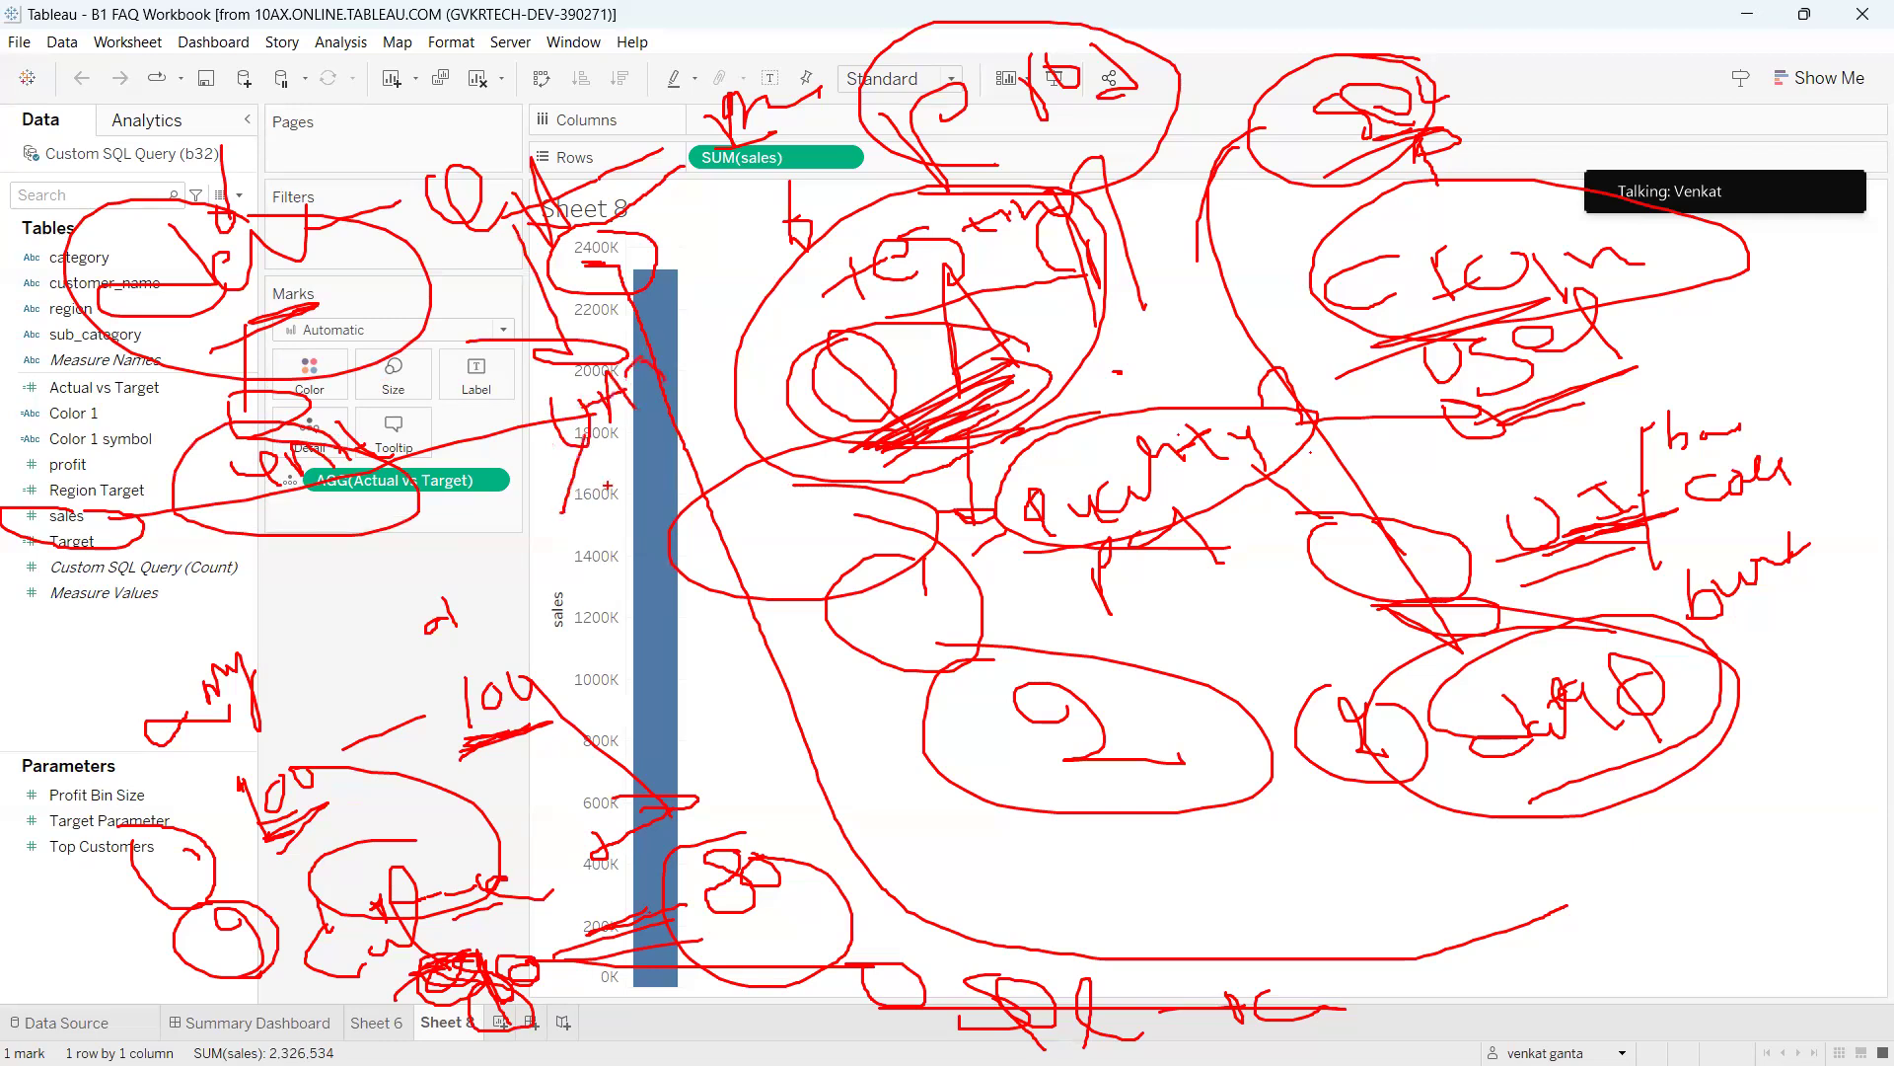
pyautogui.moveTo(625, 432); pyautogui.dragTo(621, 503)
pyautogui.moveTo(680, 400); pyautogui.dragTo(664, 506)
pyautogui.moveTo(550, 515)
pyautogui.mouseDown()
pyautogui.moveTo(681, 622)
pyautogui.moveTo(528, 557)
pyautogui.moveTo(545, 525)
pyautogui.mouseUp()
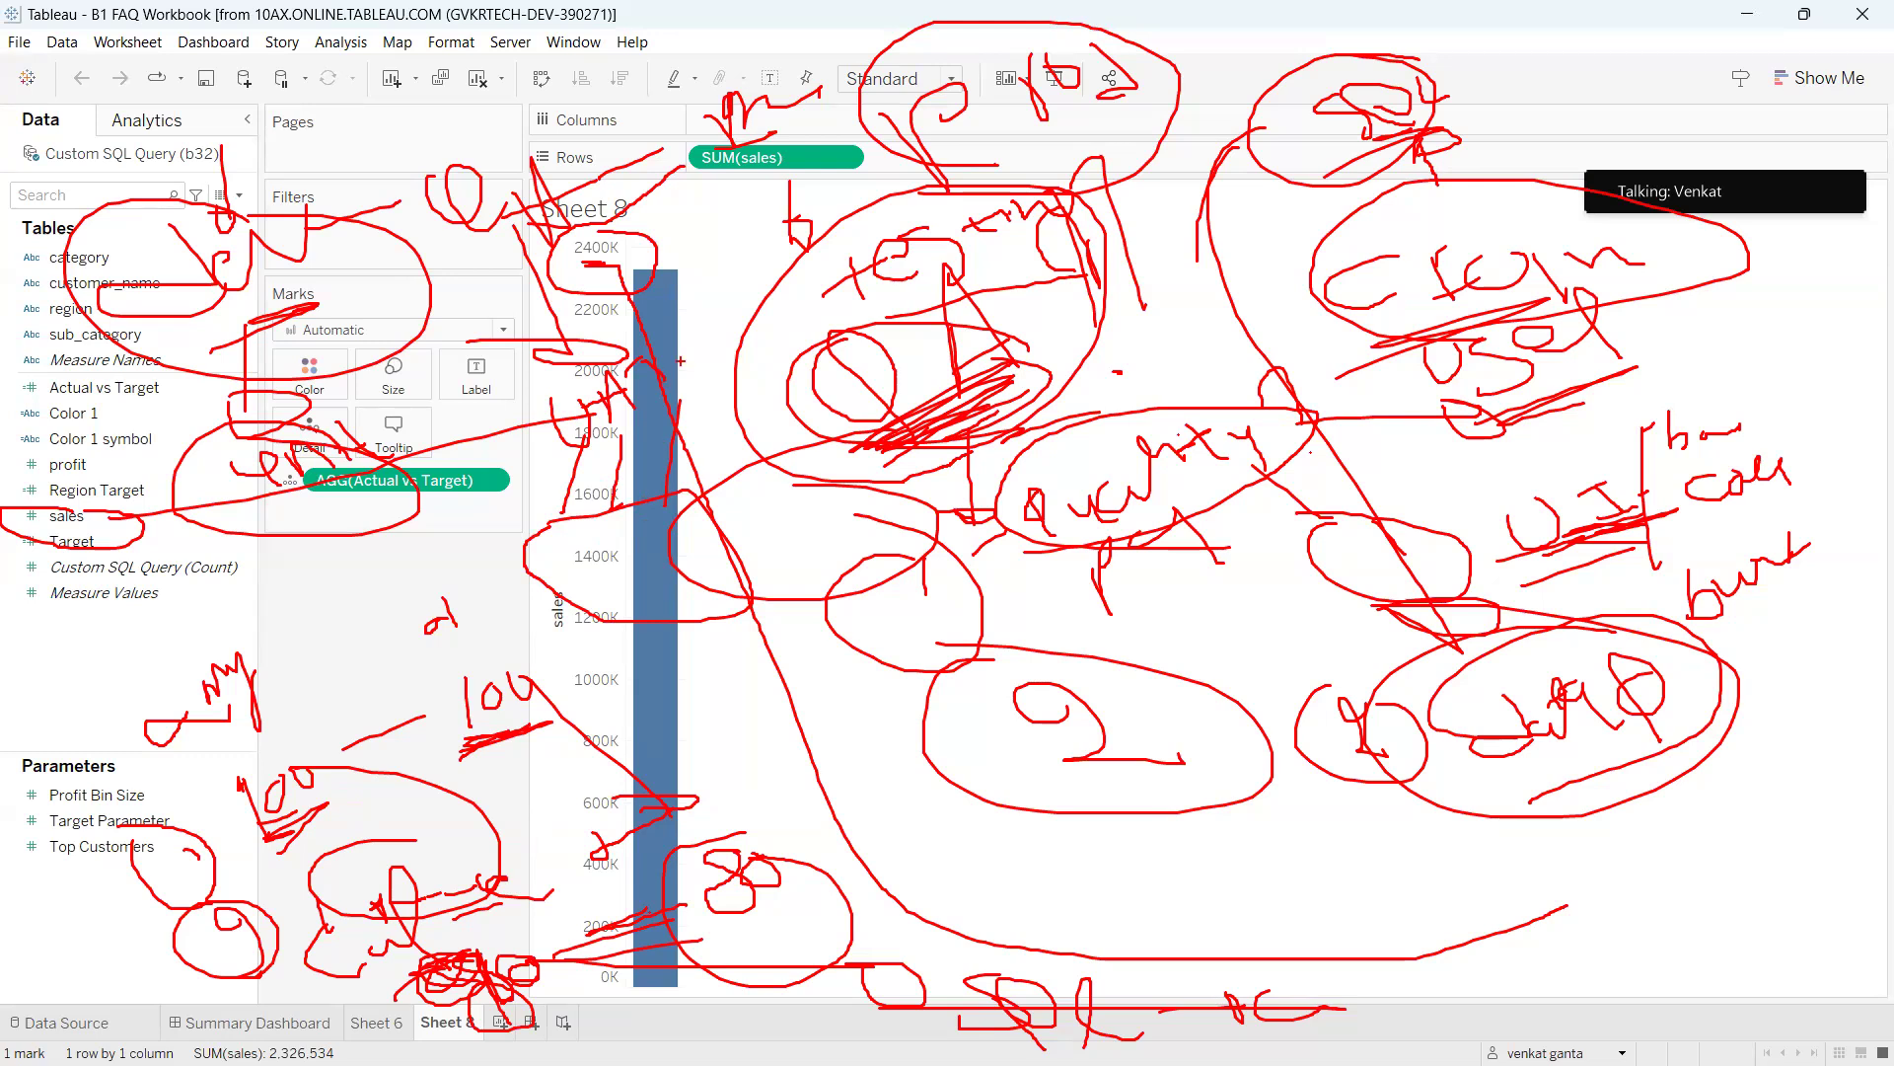
pyautogui.moveTo(728, 95)
pyautogui.mouseDown()
pyautogui.moveTo(663, 145)
pyautogui.moveTo(805, 103)
pyautogui.moveTo(707, 78)
pyautogui.mouseUp()
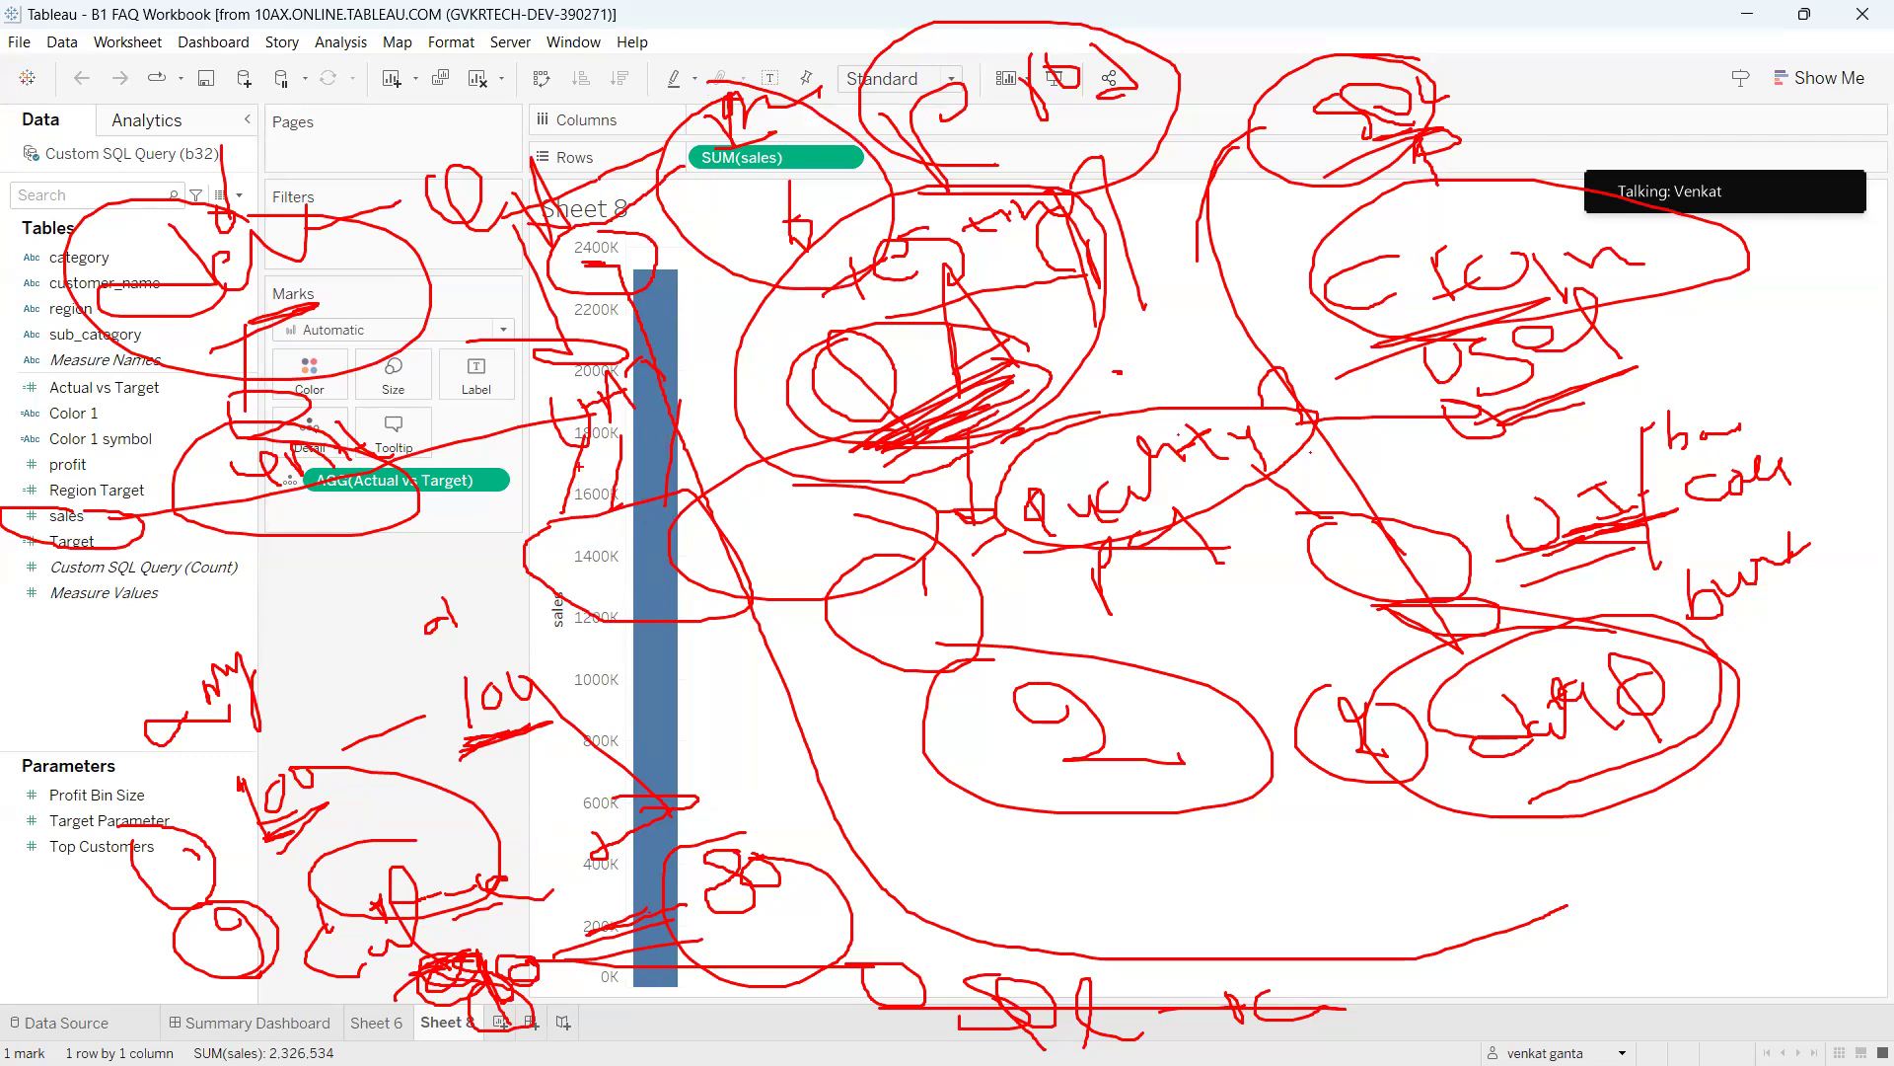
pyautogui.moveTo(559, 475)
pyautogui.mouseDown()
pyautogui.moveTo(723, 433)
pyautogui.moveTo(558, 465)
pyautogui.moveTo(552, 547)
pyautogui.mouseUp()
pyautogui.moveTo(628, 465); pyautogui.dragTo(629, 565)
pyautogui.moveTo(669, 497); pyautogui.dragTo(678, 569)
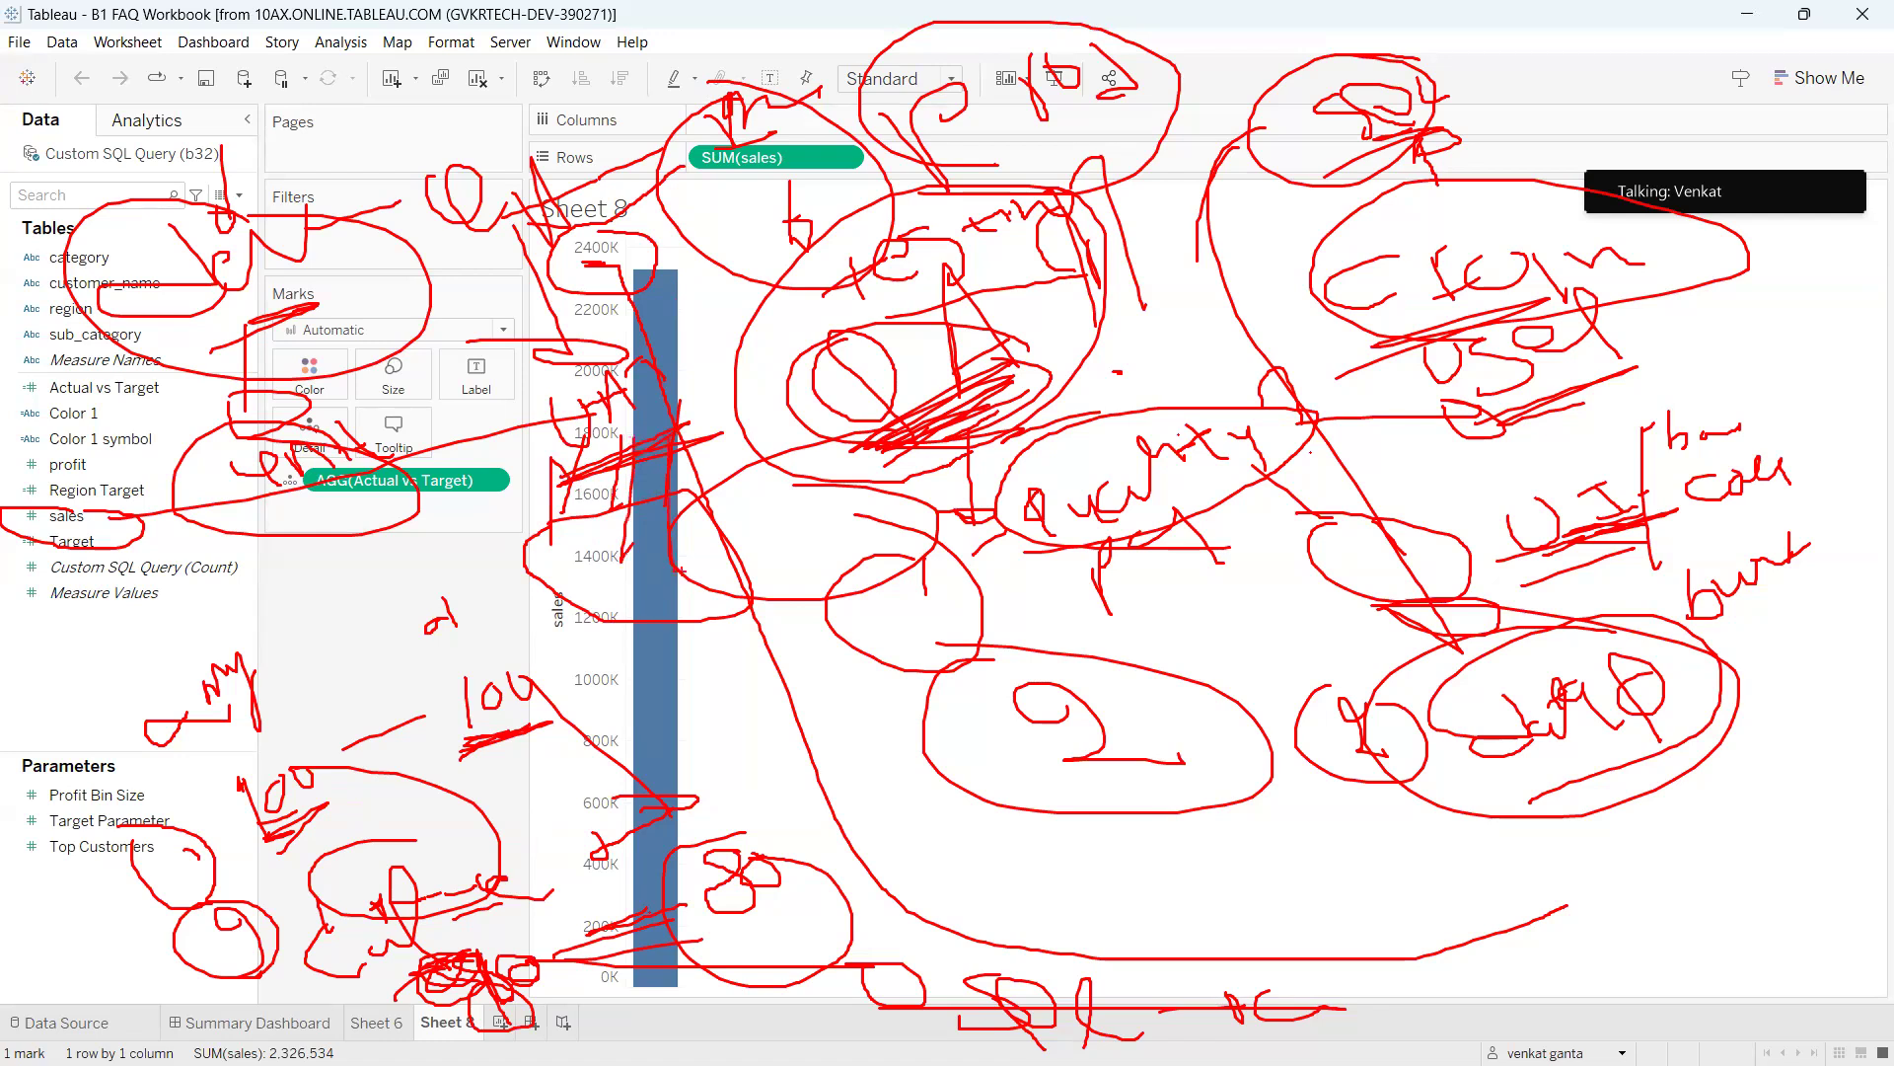
pyautogui.moveTo(570, 519); pyautogui.dragTo(696, 471)
pyautogui.moveTo(713, 655)
pyautogui.mouseDown()
pyautogui.moveTo(681, 681)
pyautogui.moveTo(856, 710)
pyautogui.moveTo(742, 695)
pyautogui.moveTo(992, 799)
pyautogui.mouseUp()
pyautogui.moveTo(1085, 799)
pyautogui.mouseDown()
pyautogui.moveTo(1026, 811)
pyautogui.moveTo(1043, 888)
pyautogui.moveTo(1124, 873)
pyautogui.moveTo(1110, 789)
pyautogui.moveTo(1278, 804)
pyautogui.moveTo(1442, 990)
pyautogui.mouseUp()
pyautogui.moveTo(1406, 815); pyautogui.dragTo(1494, 962)
pyautogui.moveTo(1357, 918); pyautogui.dragTo(1455, 849)
pyautogui.moveTo(1455, 927)
pyautogui.mouseDown()
pyautogui.moveTo(1036, 967)
pyautogui.moveTo(1154, 684)
pyautogui.moveTo(1372, 972)
pyautogui.mouseUp()
pyautogui.moveTo(1046, 888)
pyautogui.mouseDown()
pyautogui.moveTo(1296, 932)
pyautogui.moveTo(1640, 898)
pyautogui.mouseUp()
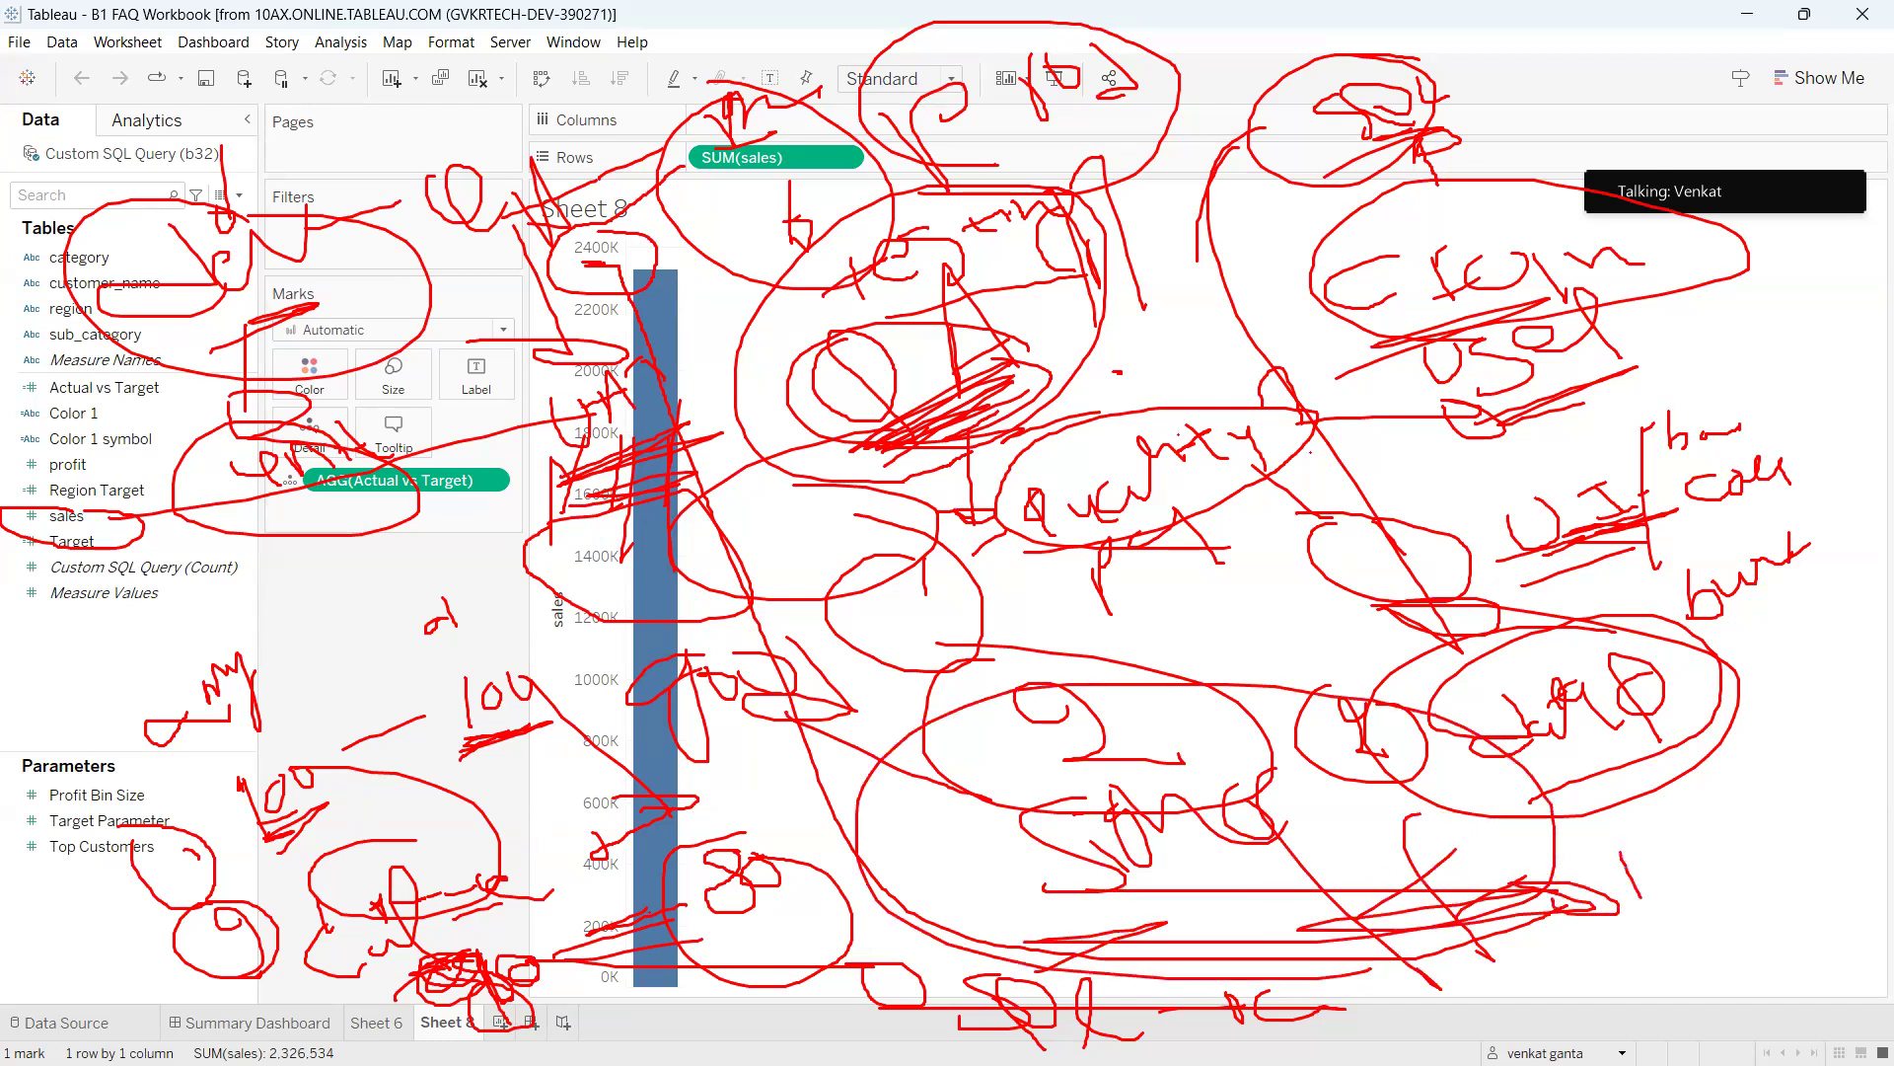
pyautogui.moveTo(1749, 784); pyautogui.dragTo(1590, 834)
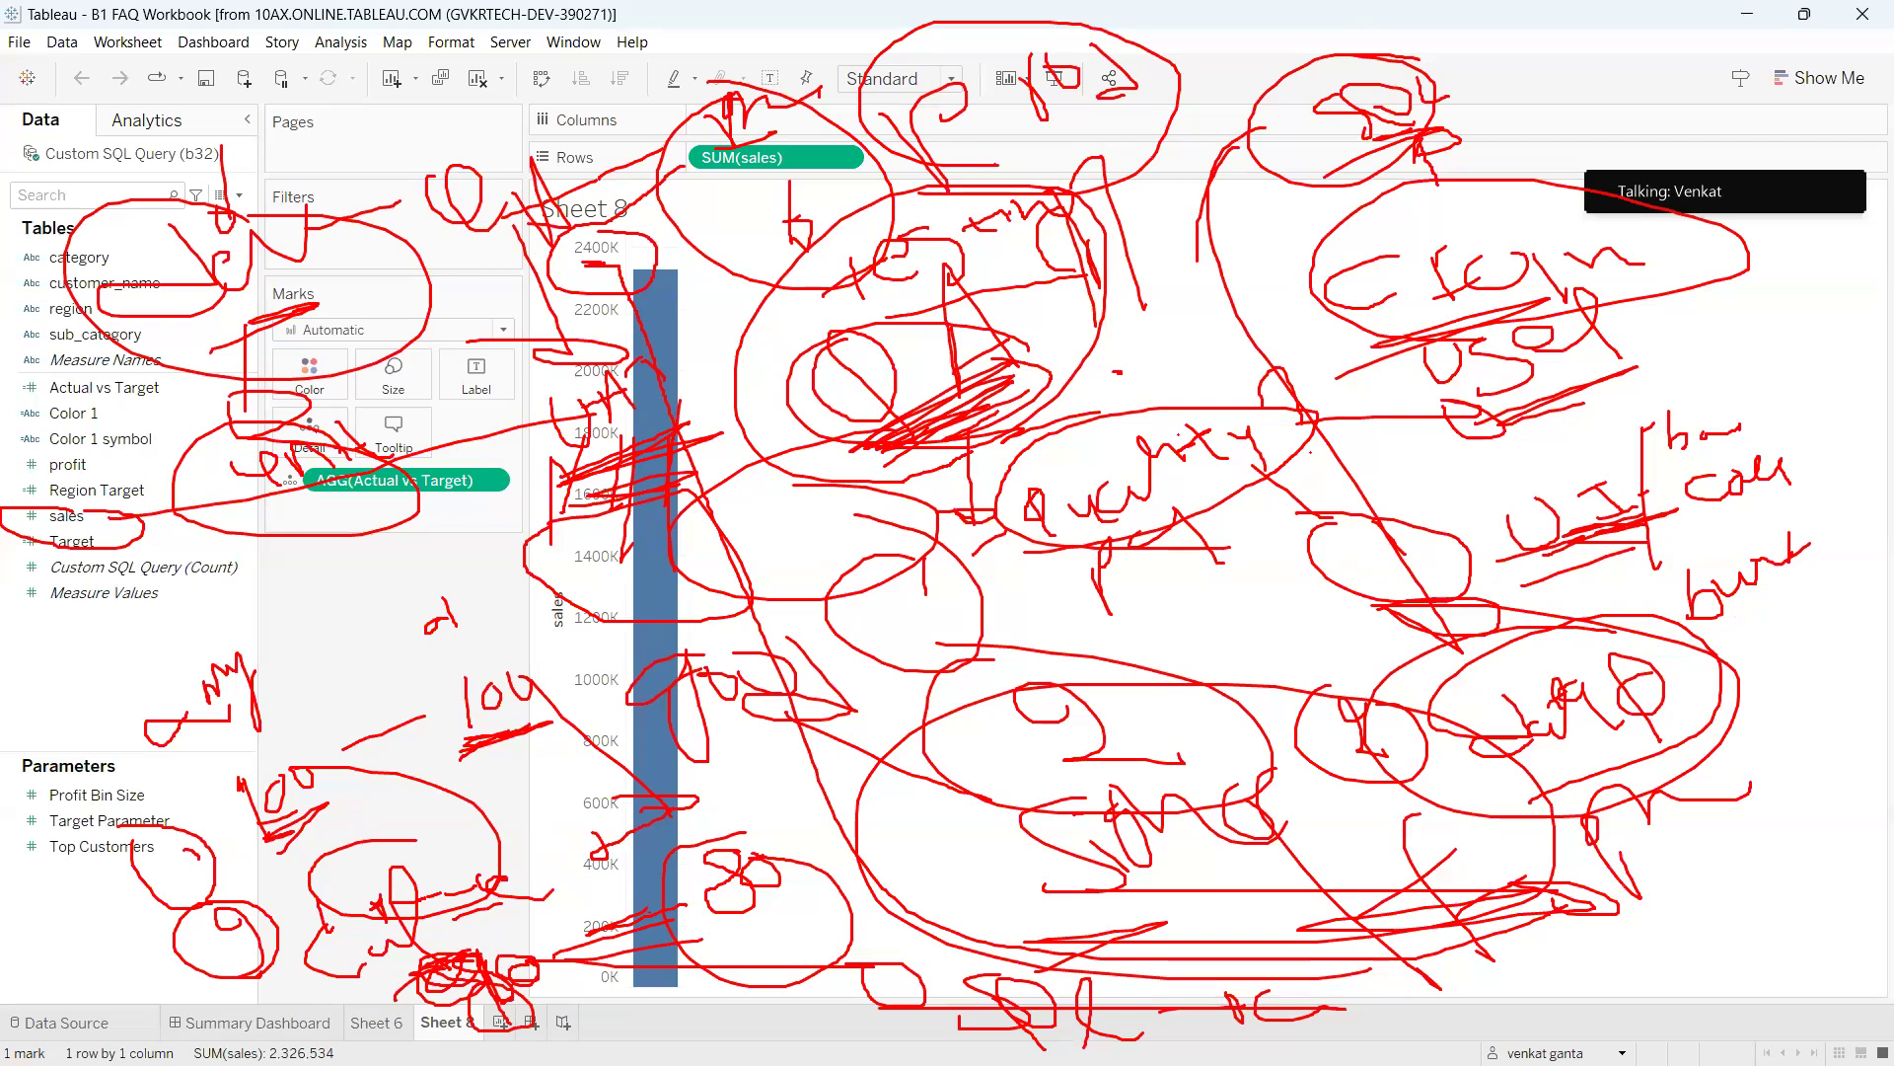
pyautogui.press('Escape')
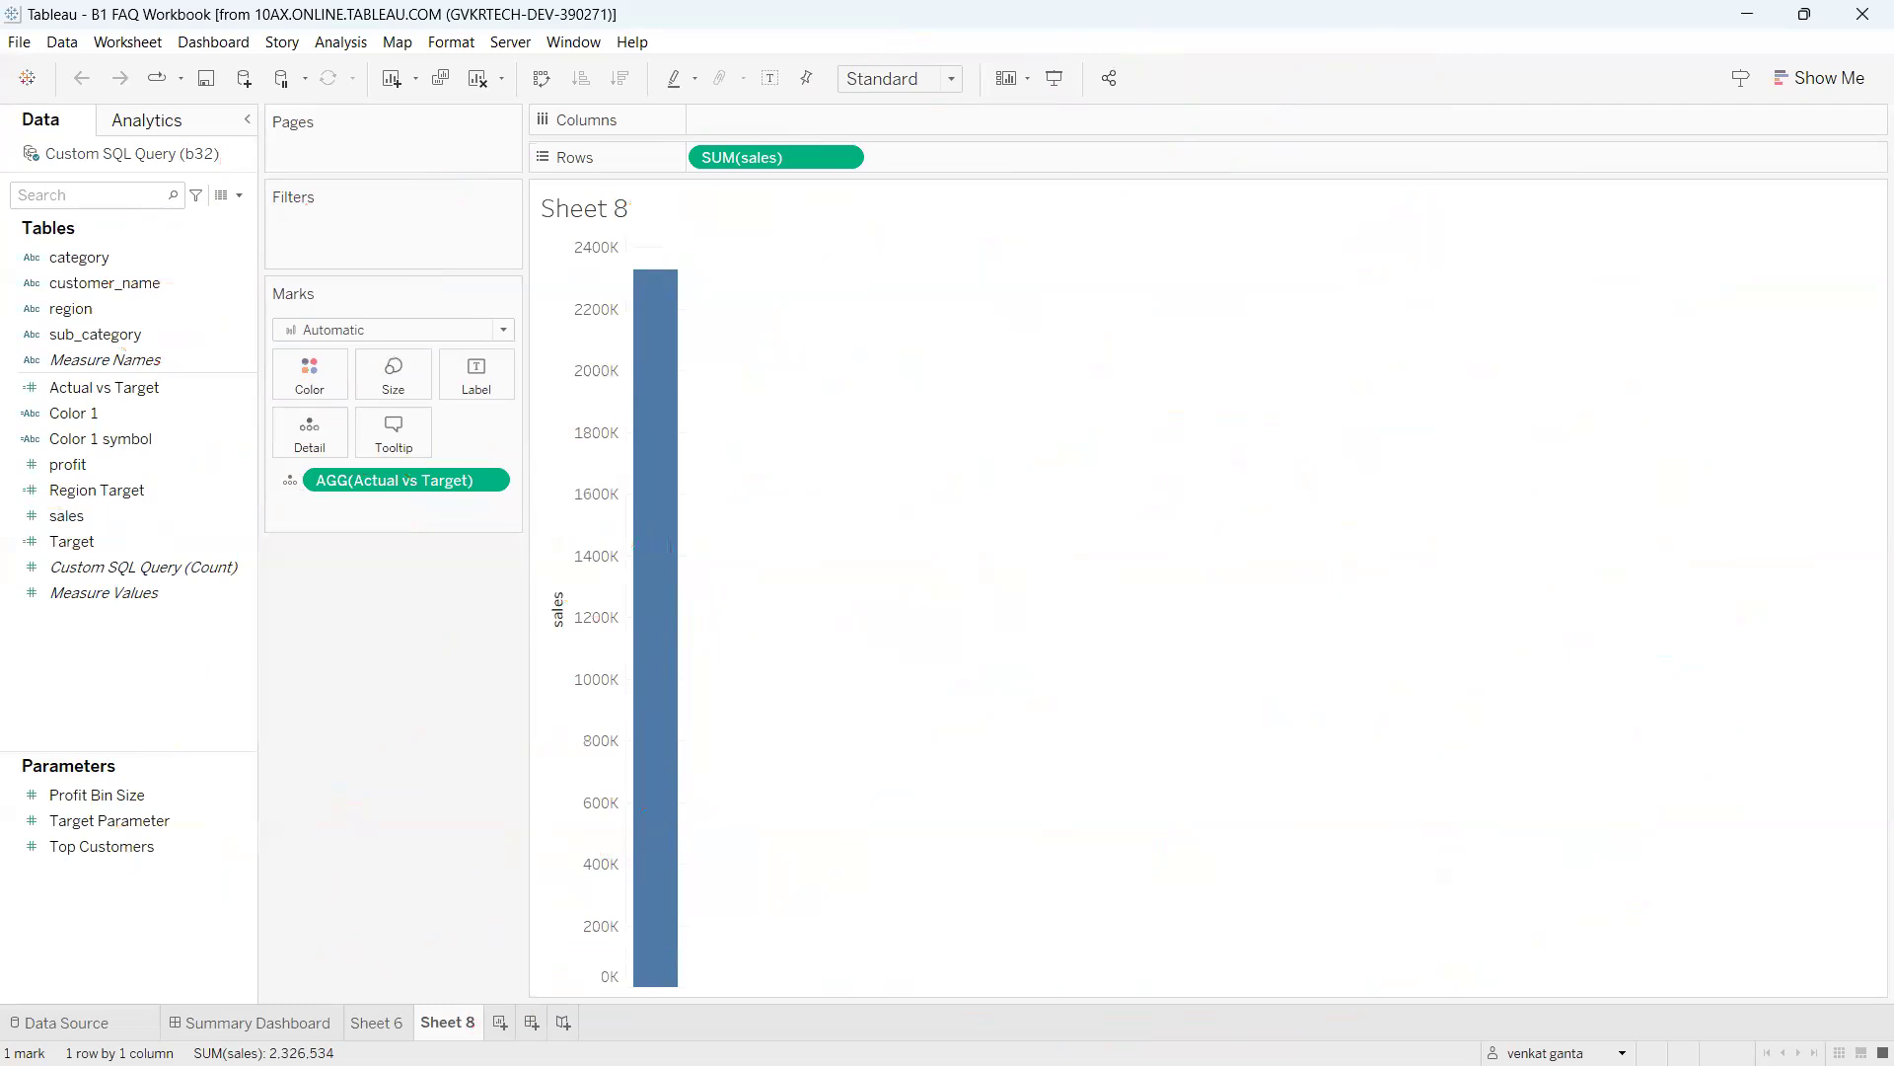
pyautogui.moveTo(987, 234)
pyautogui.mouseDown()
pyautogui.moveTo(1012, 288)
pyautogui.moveTo(1070, 233)
pyautogui.moveTo(1086, 250)
pyautogui.mouseUp()
pyautogui.moveTo(988, 363); pyautogui.dragTo(1075, 309)
pyautogui.moveTo(1183, 285)
pyautogui.mouseDown()
pyautogui.moveTo(1234, 280)
pyautogui.moveTo(1212, 266)
pyautogui.moveTo(1233, 303)
pyautogui.moveTo(1409, 314)
pyautogui.moveTo(1466, 293)
pyautogui.mouseUp()
pyautogui.moveTo(1332, 351)
pyautogui.mouseDown()
pyautogui.moveTo(1418, 338)
pyautogui.moveTo(1390, 357)
pyautogui.mouseUp()
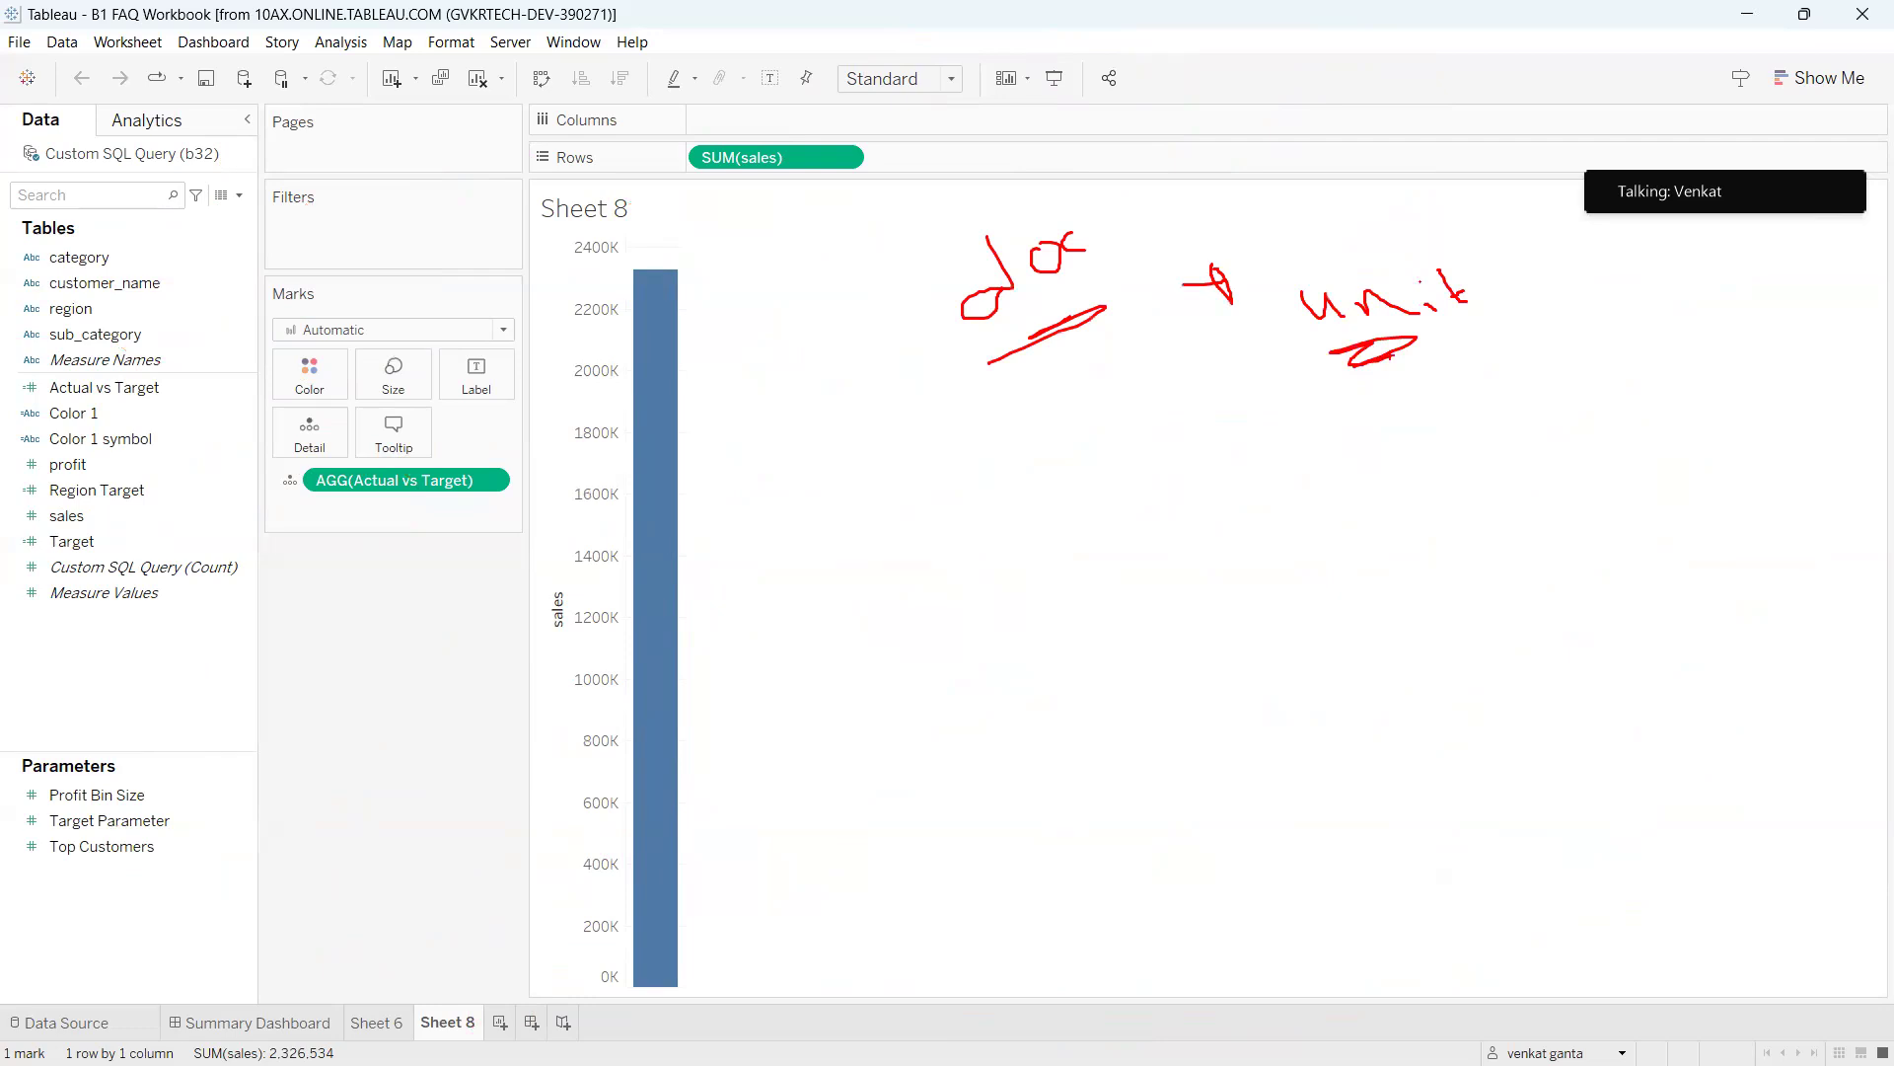
pyautogui.moveTo(1390, 345)
pyautogui.mouseDown()
pyautogui.moveTo(1422, 400)
pyautogui.moveTo(1513, 380)
pyautogui.moveTo(1588, 405)
pyautogui.moveTo(1591, 488)
pyautogui.mouseUp()
pyautogui.click(1526, 369)
pyautogui.moveTo(1596, 472)
pyautogui.mouseDown()
pyautogui.moveTo(1634, 430)
pyautogui.moveTo(1685, 453)
pyautogui.mouseUp()
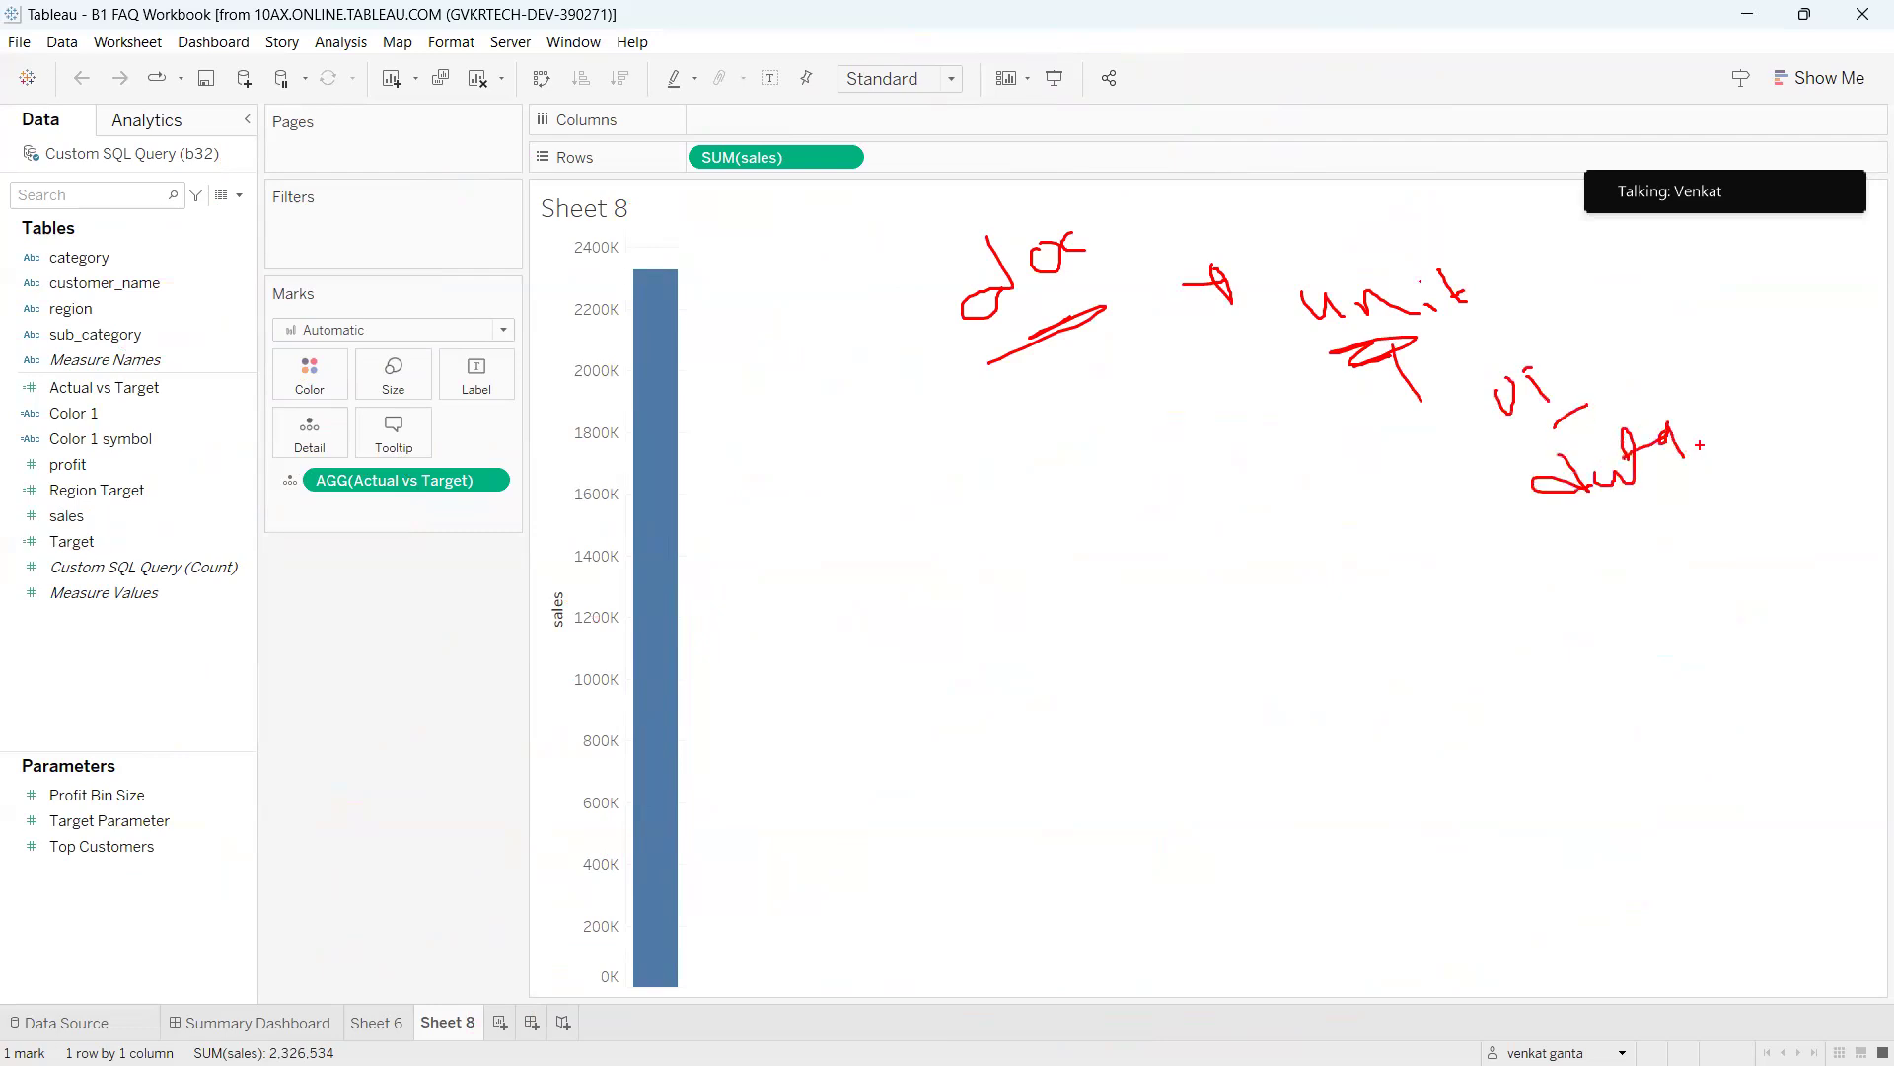
pyautogui.moveTo(1547, 349)
pyautogui.mouseDown()
pyautogui.moveTo(1742, 473)
pyautogui.moveTo(1657, 382)
pyautogui.moveTo(1689, 361)
pyautogui.mouseUp()
pyautogui.moveTo(1690, 345); pyautogui.dragTo(1695, 367)
pyautogui.moveTo(1722, 355); pyautogui.dragTo(1812, 321)
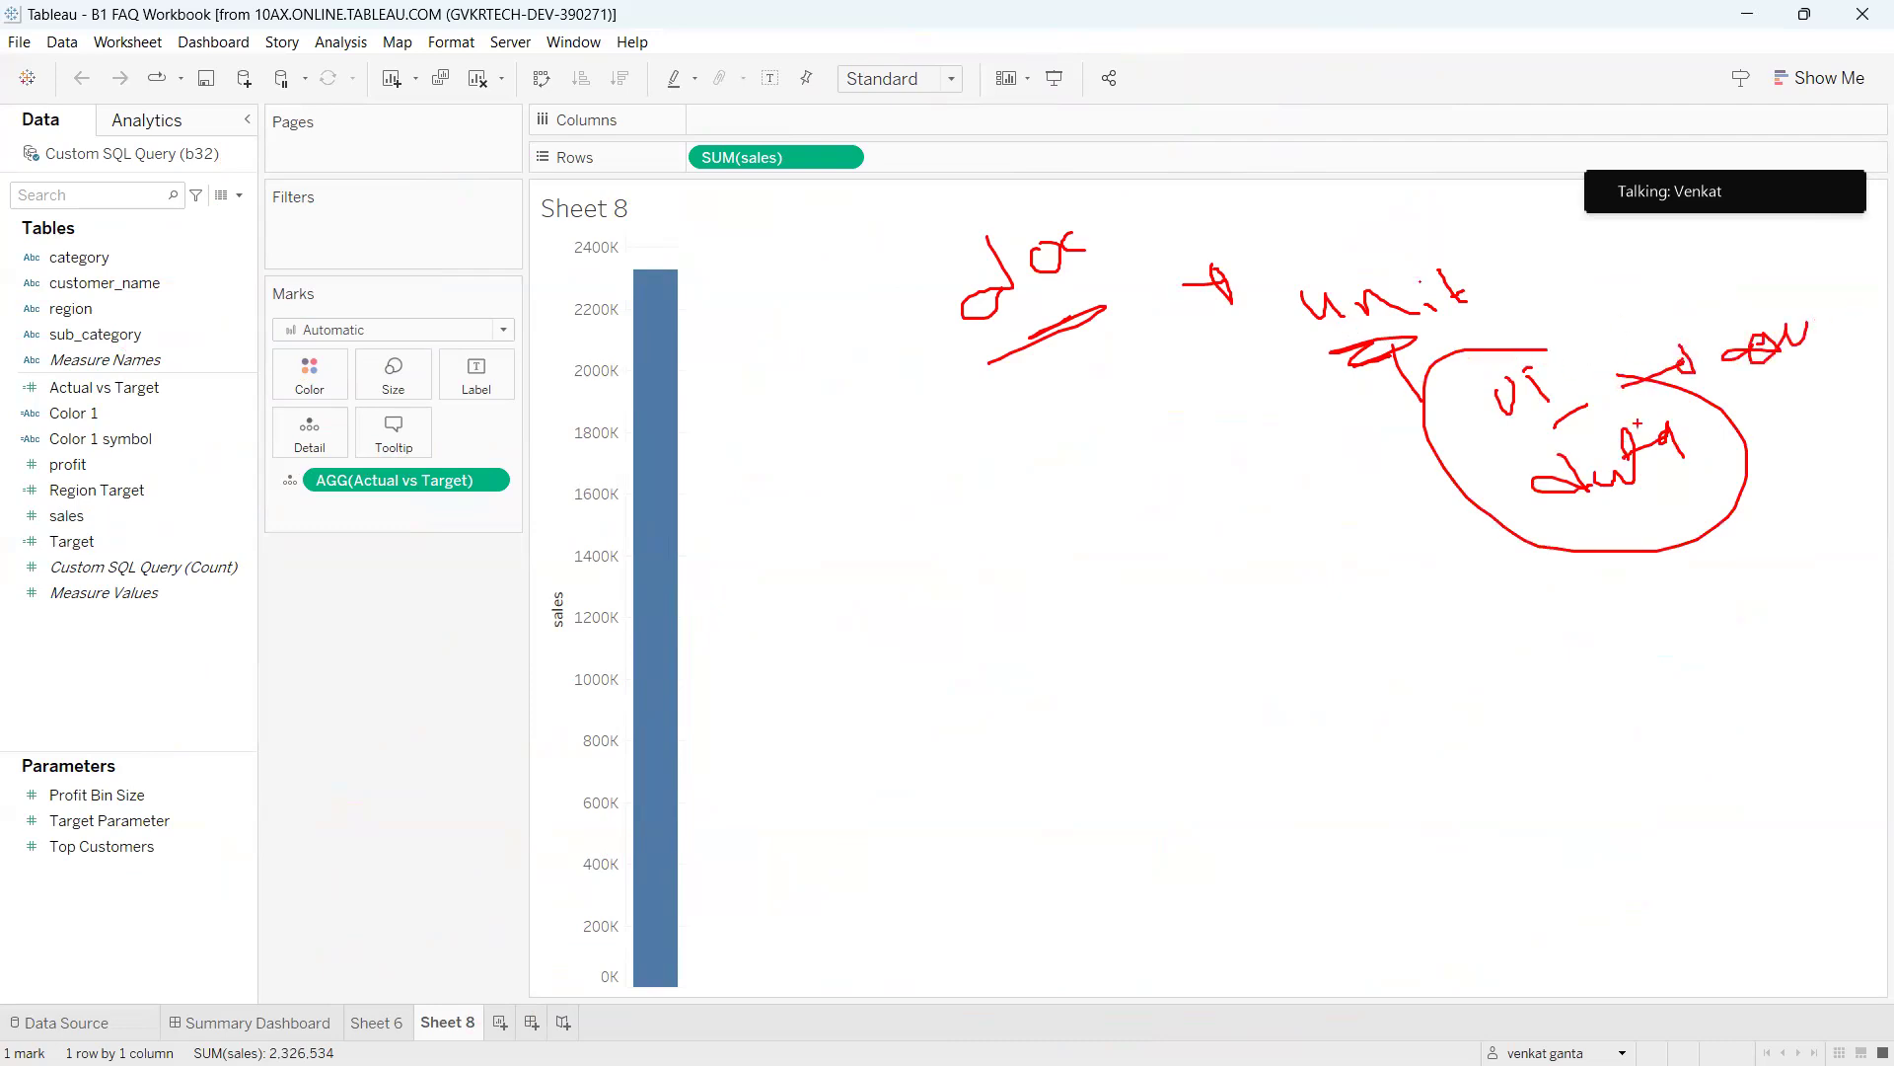
pyautogui.moveTo(1013, 314); pyautogui.dragTo(1034, 414)
pyautogui.moveTo(935, 487); pyautogui.dragTo(978, 552)
pyautogui.moveTo(876, 477)
pyautogui.mouseDown()
pyautogui.moveTo(864, 515)
pyautogui.moveTo(831, 461)
pyautogui.mouseUp()
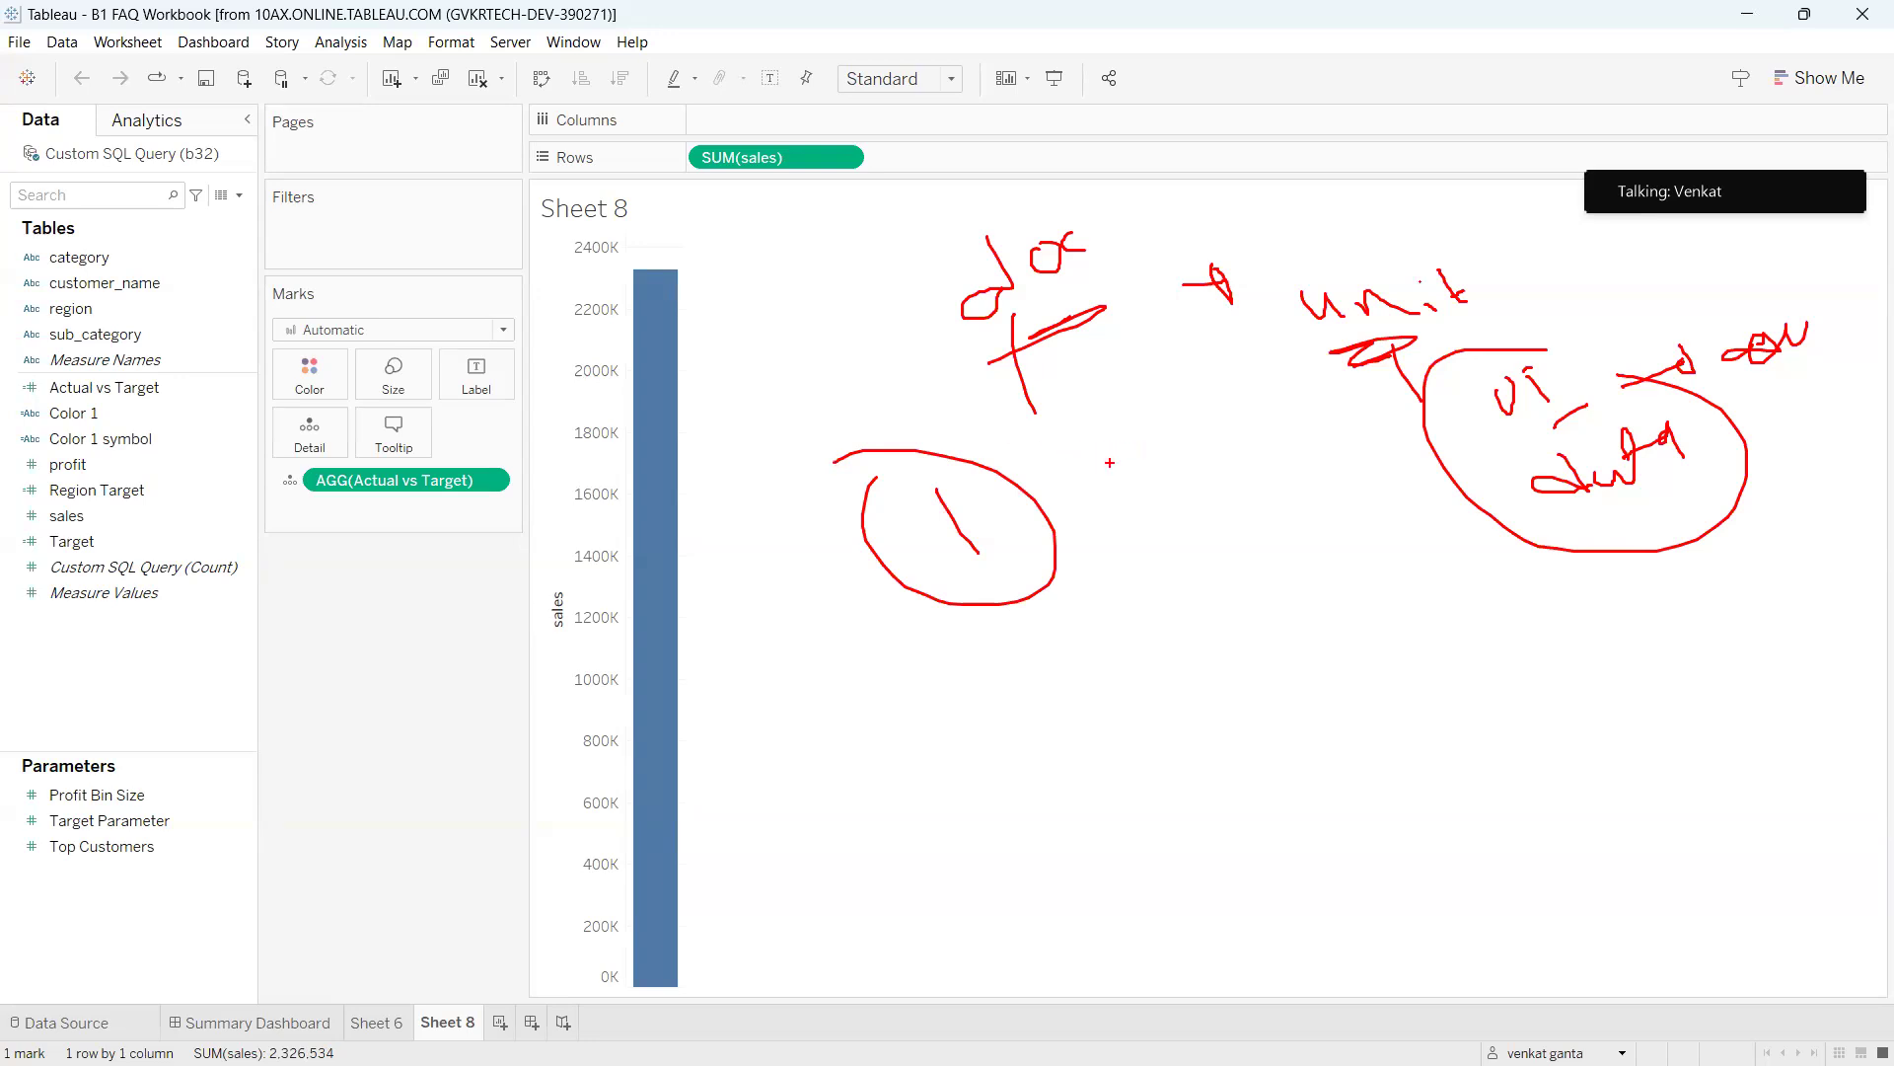
pyautogui.moveTo(484, 177)
pyautogui.mouseDown()
pyautogui.moveTo(471, 249)
pyautogui.moveTo(827, 646)
pyautogui.moveTo(482, 185)
pyautogui.mouseUp()
pyautogui.moveTo(696, 292); pyautogui.dragTo(1031, 197)
pyautogui.moveTo(1130, 40)
pyautogui.mouseDown()
pyautogui.moveTo(1240, 654)
pyautogui.moveTo(1209, 44)
pyautogui.moveTo(1130, 41)
pyautogui.moveTo(1130, 140)
pyautogui.moveTo(1189, 104)
pyautogui.moveTo(1212, 125)
pyautogui.mouseUp()
pyautogui.moveTo(1159, 117); pyautogui.dragTo(1164, 156)
pyautogui.moveTo(1234, 67); pyautogui.dragTo(1235, 69)
pyautogui.moveTo(1258, 59)
pyautogui.mouseDown()
pyautogui.moveTo(1269, 128)
pyautogui.moveTo(1327, 148)
pyautogui.moveTo(1436, 113)
pyautogui.mouseUp()
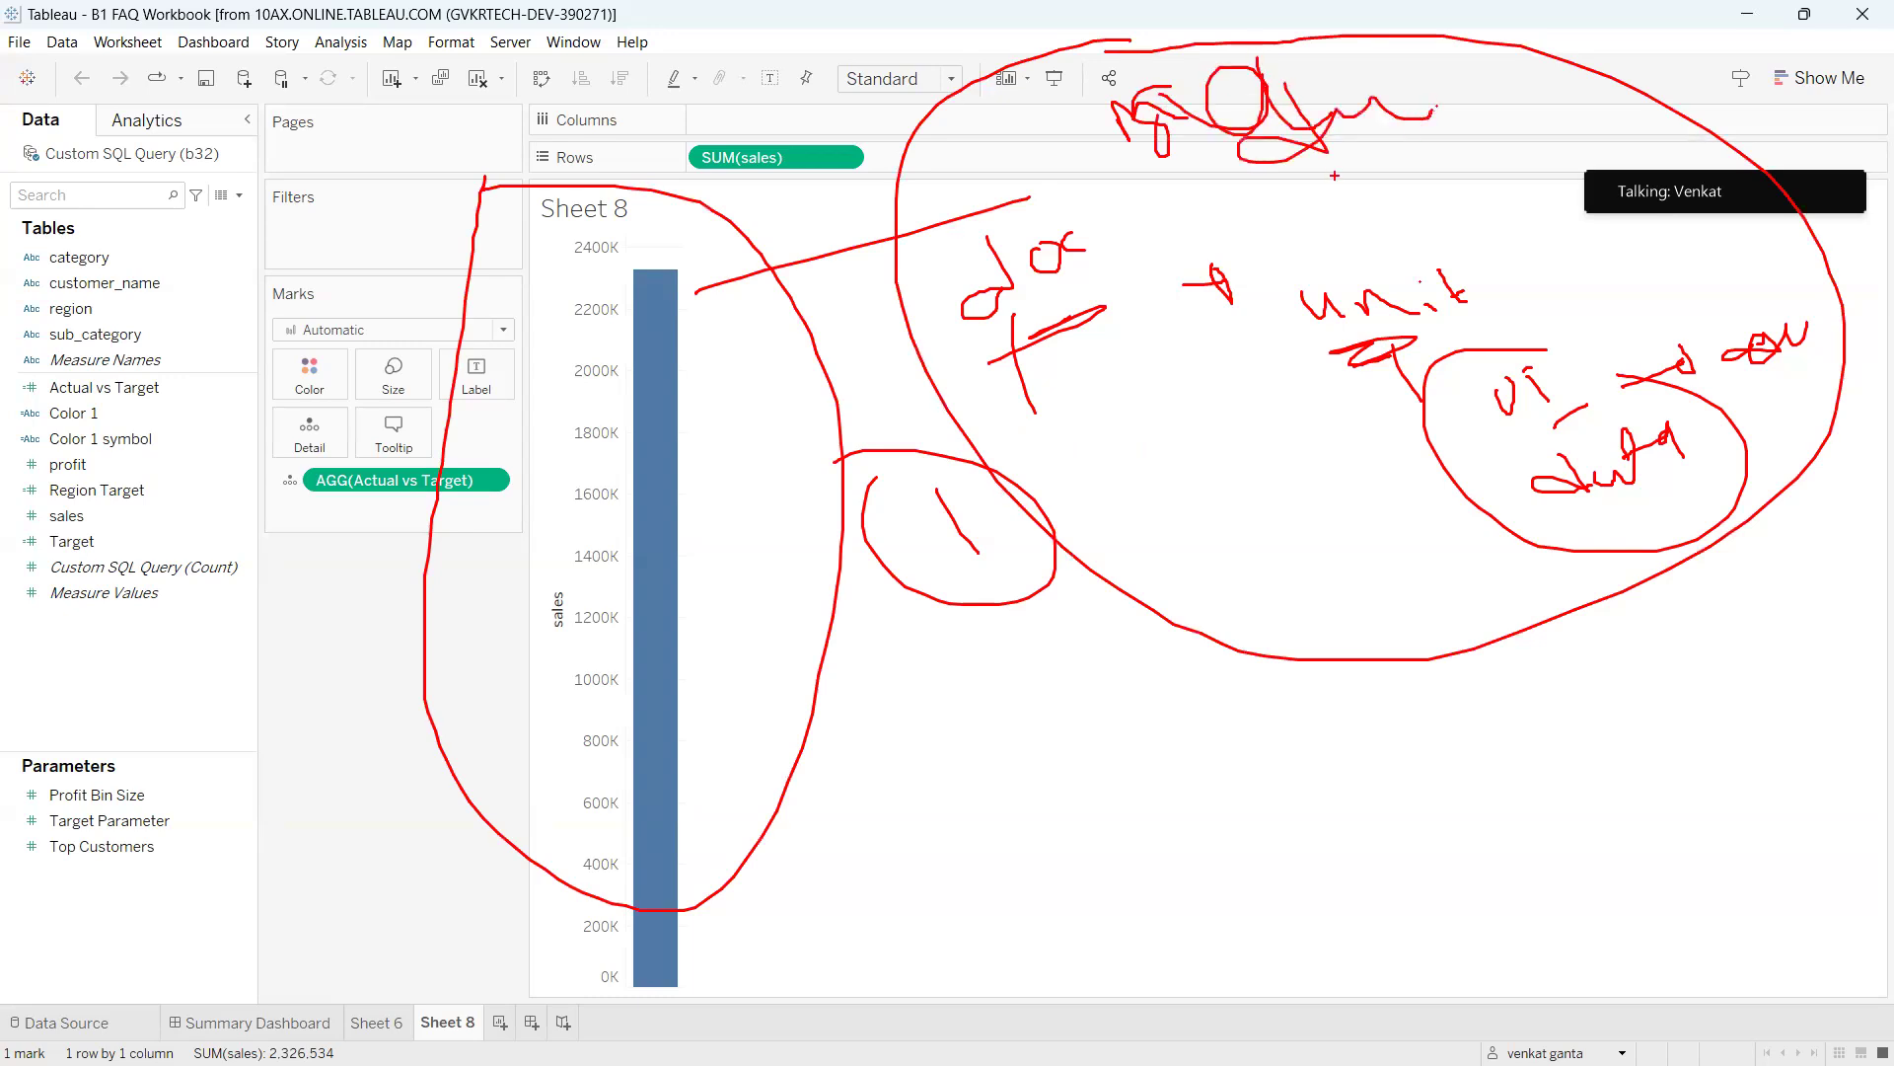
pyautogui.moveTo(1315, 184)
pyautogui.mouseDown()
pyautogui.moveTo(1379, 251)
pyautogui.moveTo(1432, 247)
pyautogui.moveTo(1483, 168)
pyautogui.mouseUp()
pyautogui.moveTo(1371, 197)
pyautogui.mouseDown()
pyautogui.moveTo(1467, 229)
pyautogui.moveTo(1443, 223)
pyautogui.mouseUp()
pyautogui.moveTo(1400, 316); pyautogui.dragTo(1400, 450)
pyautogui.moveTo(1370, 419)
pyautogui.mouseDown()
pyautogui.moveTo(1402, 450)
pyautogui.moveTo(1340, 424)
pyautogui.moveTo(1388, 444)
pyautogui.mouseUp()
pyautogui.moveTo(1406, 398)
pyautogui.mouseDown()
pyautogui.moveTo(1417, 416)
pyautogui.moveTo(1488, 350)
pyautogui.moveTo(1338, 454)
pyautogui.moveTo(1400, 459)
pyautogui.moveTo(1384, 540)
pyautogui.moveTo(855, 751)
pyautogui.moveTo(660, 701)
pyautogui.moveTo(638, 662)
pyautogui.moveTo(653, 618)
pyautogui.moveTo(649, 665)
pyautogui.mouseUp()
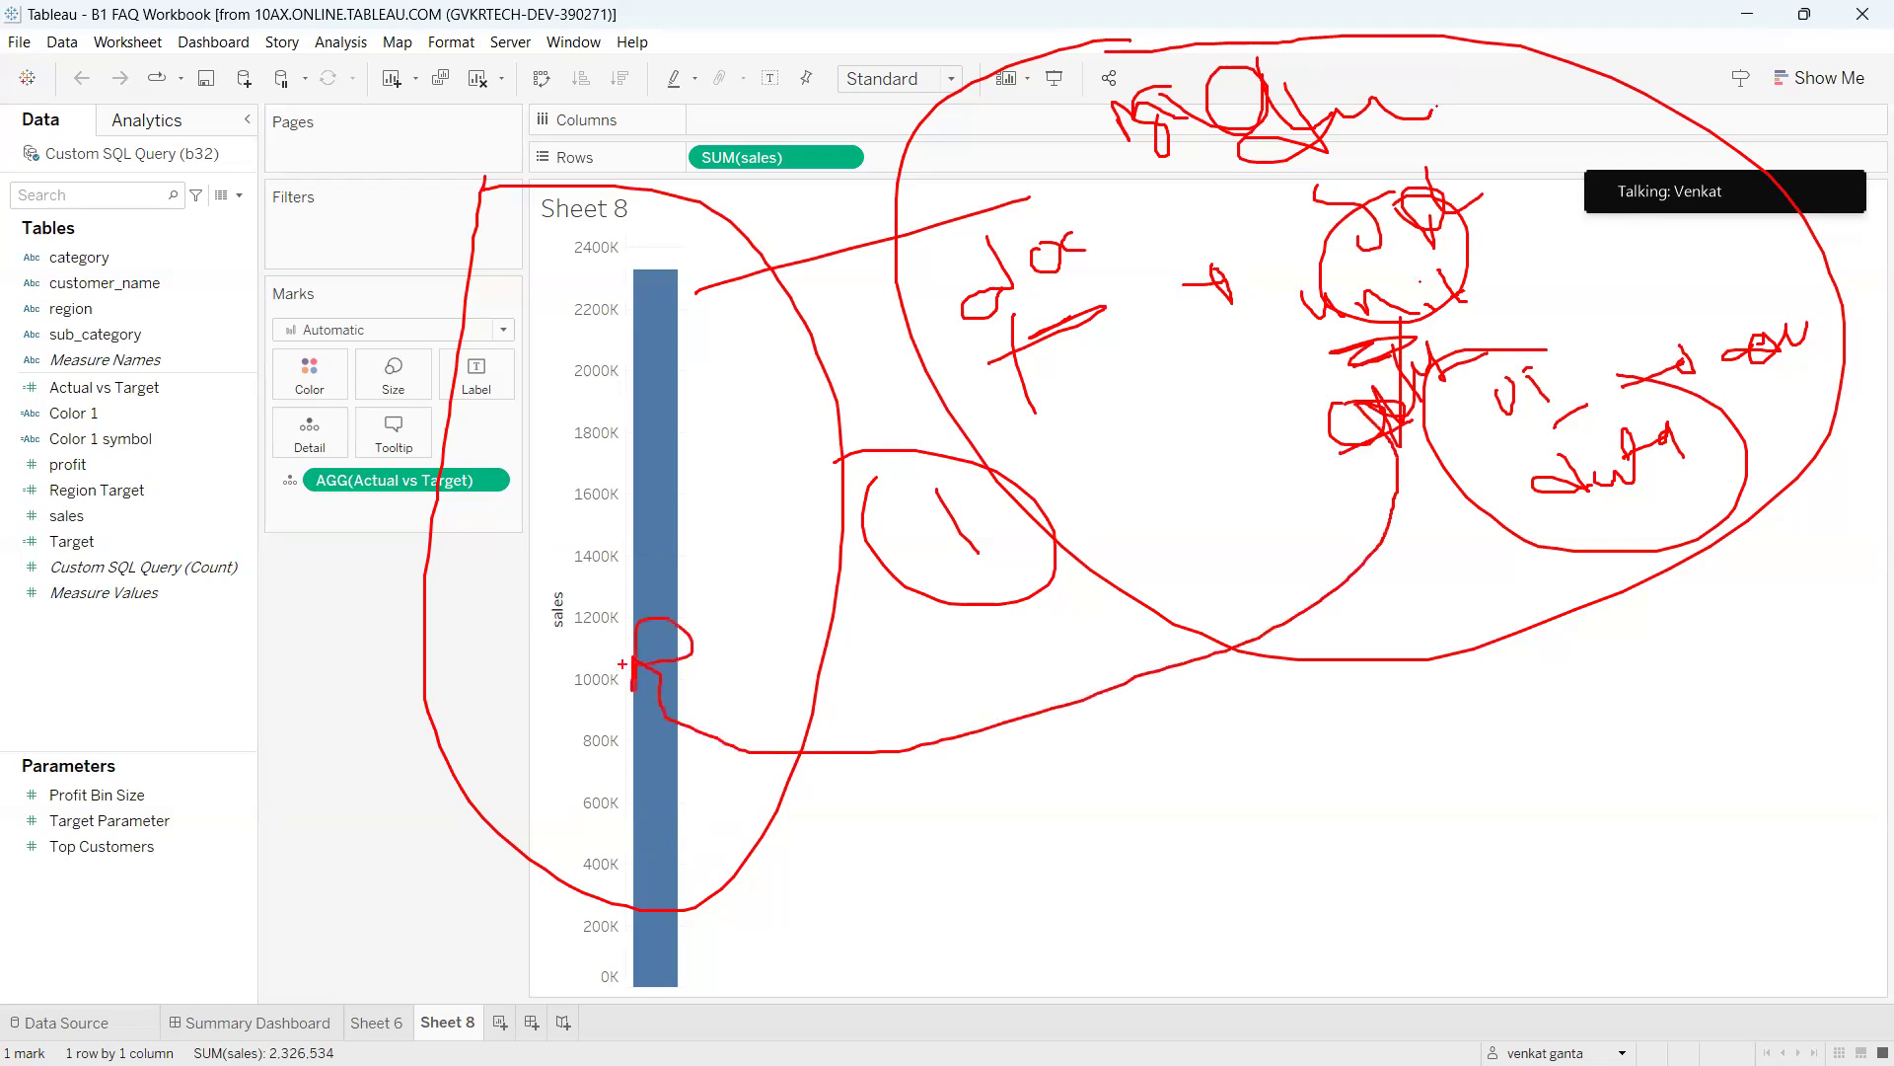
pyautogui.moveTo(490, 286)
pyautogui.mouseDown()
pyautogui.moveTo(439, 647)
pyautogui.moveTo(604, 316)
pyautogui.moveTo(508, 333)
pyautogui.mouseUp()
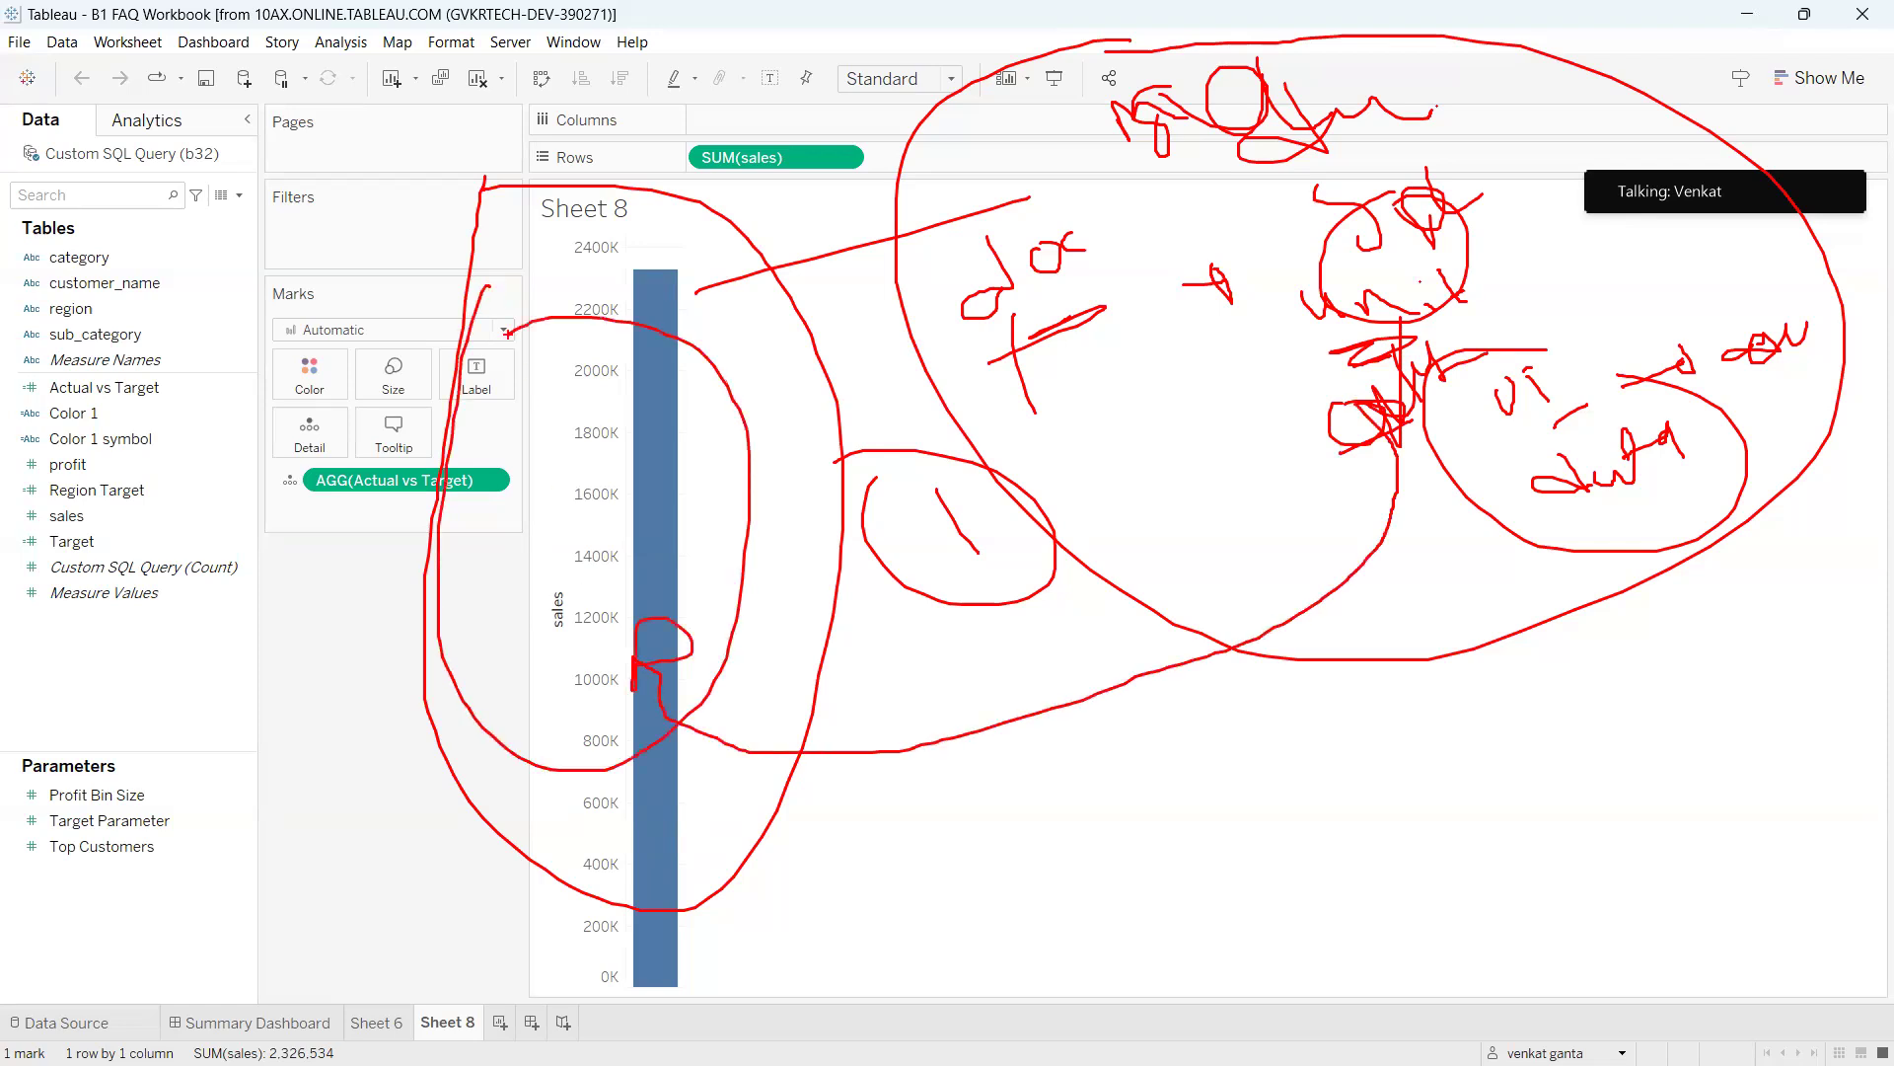
pyautogui.moveTo(1427, 284)
pyautogui.mouseDown()
pyautogui.moveTo(1327, 314)
pyautogui.moveTo(1527, 400)
pyautogui.moveTo(1373, 284)
pyautogui.mouseUp()
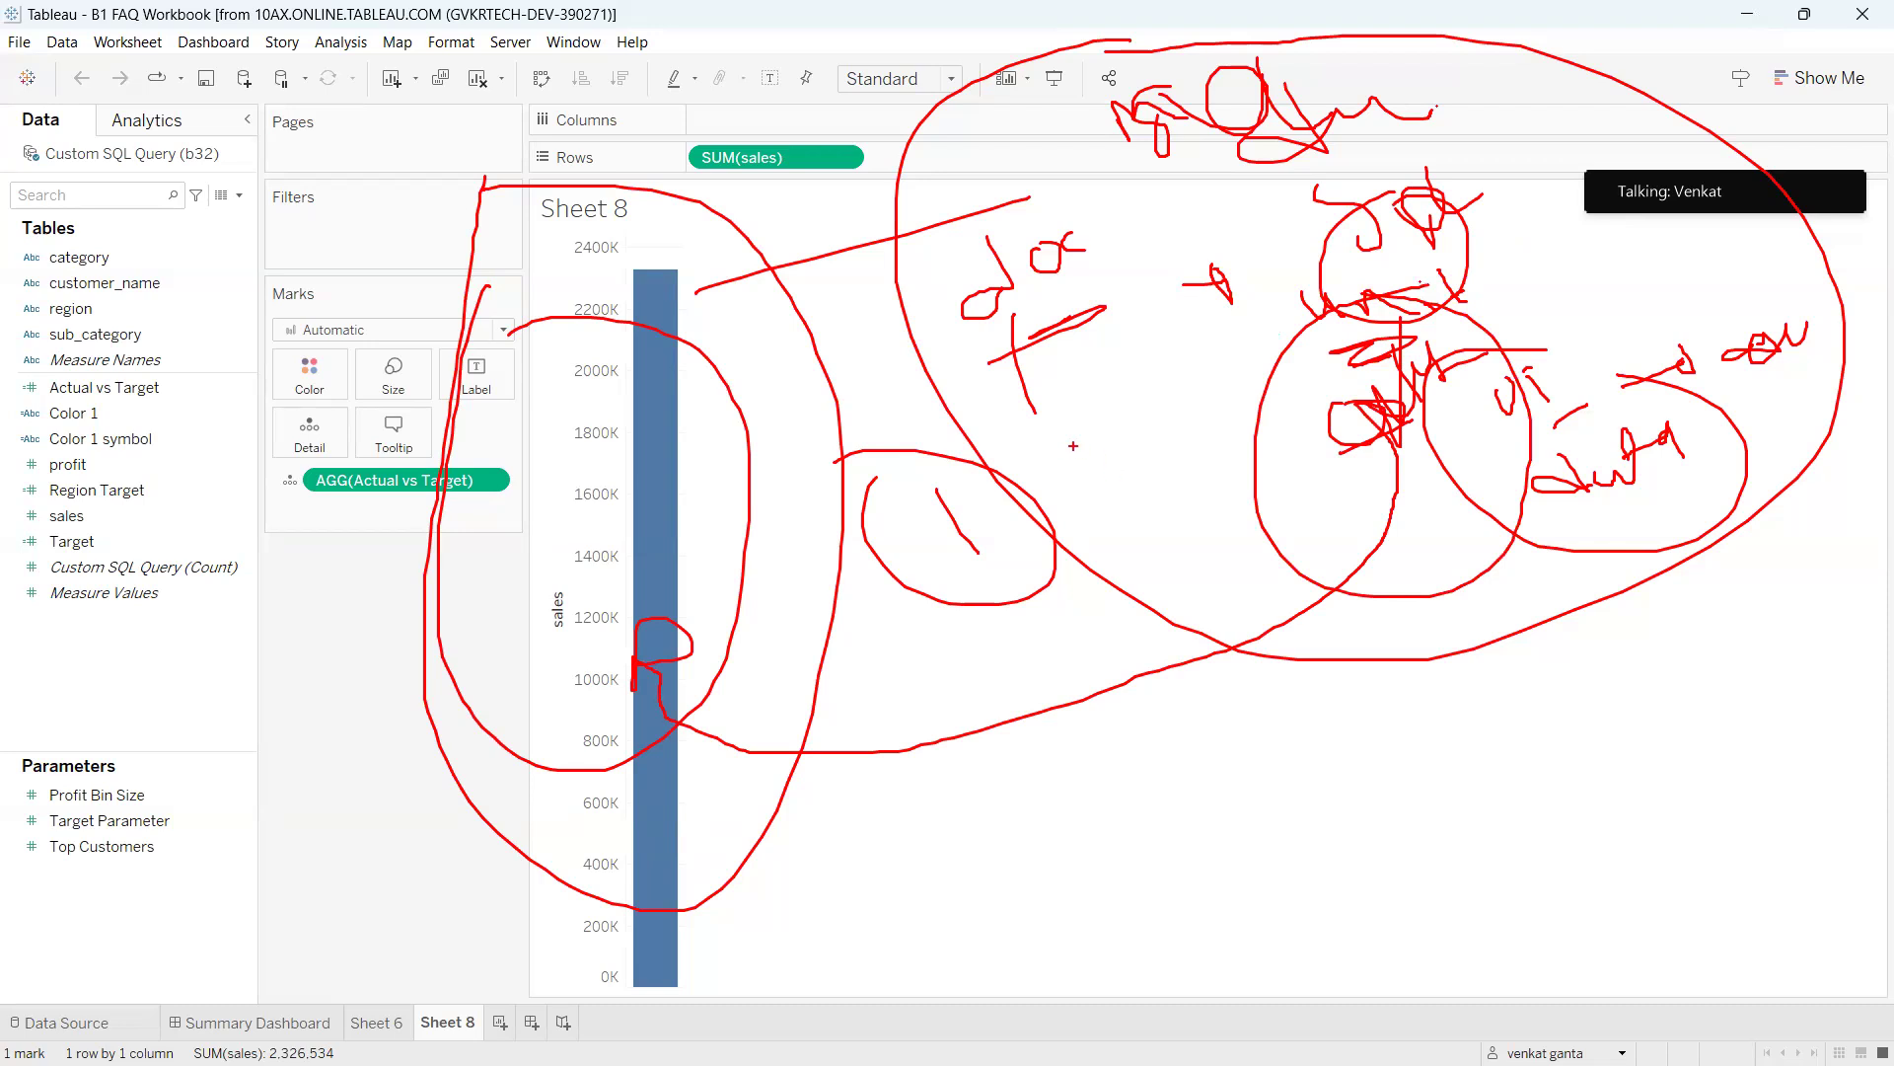
pyautogui.moveTo(1045, 312)
pyautogui.mouseDown()
pyautogui.moveTo(1110, 508)
pyautogui.moveTo(1080, 488)
pyautogui.mouseUp()
pyautogui.moveTo(987, 728)
pyautogui.mouseDown()
pyautogui.moveTo(1107, 822)
pyautogui.moveTo(1046, 886)
pyautogui.moveTo(912, 694)
pyautogui.mouseUp()
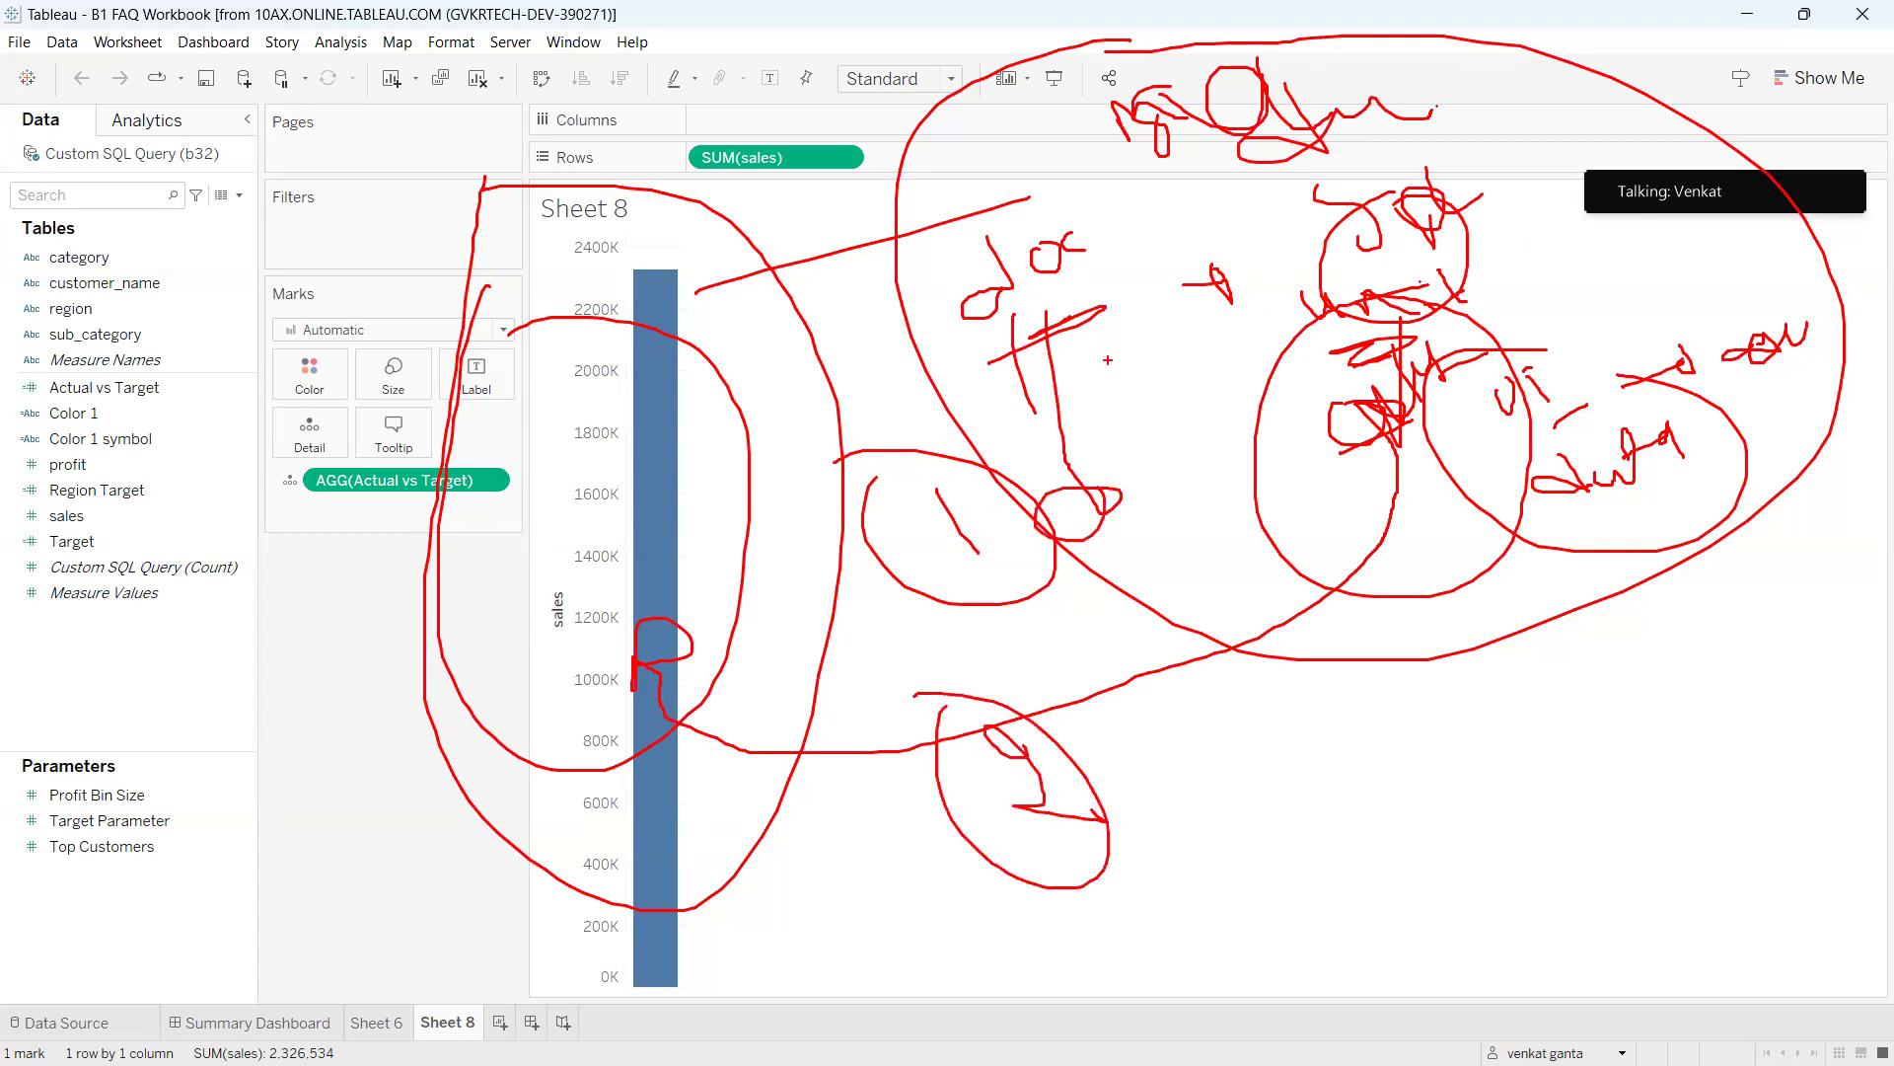
pyautogui.moveTo(695, 566)
pyautogui.mouseDown()
pyautogui.moveTo(873, 528)
pyautogui.moveTo(760, 530)
pyautogui.mouseUp()
pyautogui.moveTo(551, 244); pyautogui.dragTo(466, 235)
pyautogui.moveTo(1207, 746)
pyautogui.mouseDown()
pyautogui.moveTo(1270, 836)
pyautogui.moveTo(1302, 755)
pyautogui.moveTo(1409, 707)
pyautogui.moveTo(1445, 794)
pyautogui.mouseUp()
pyautogui.moveTo(1411, 730); pyautogui.dragTo(1495, 699)
pyautogui.moveTo(1399, 659); pyautogui.dragTo(1433, 677)
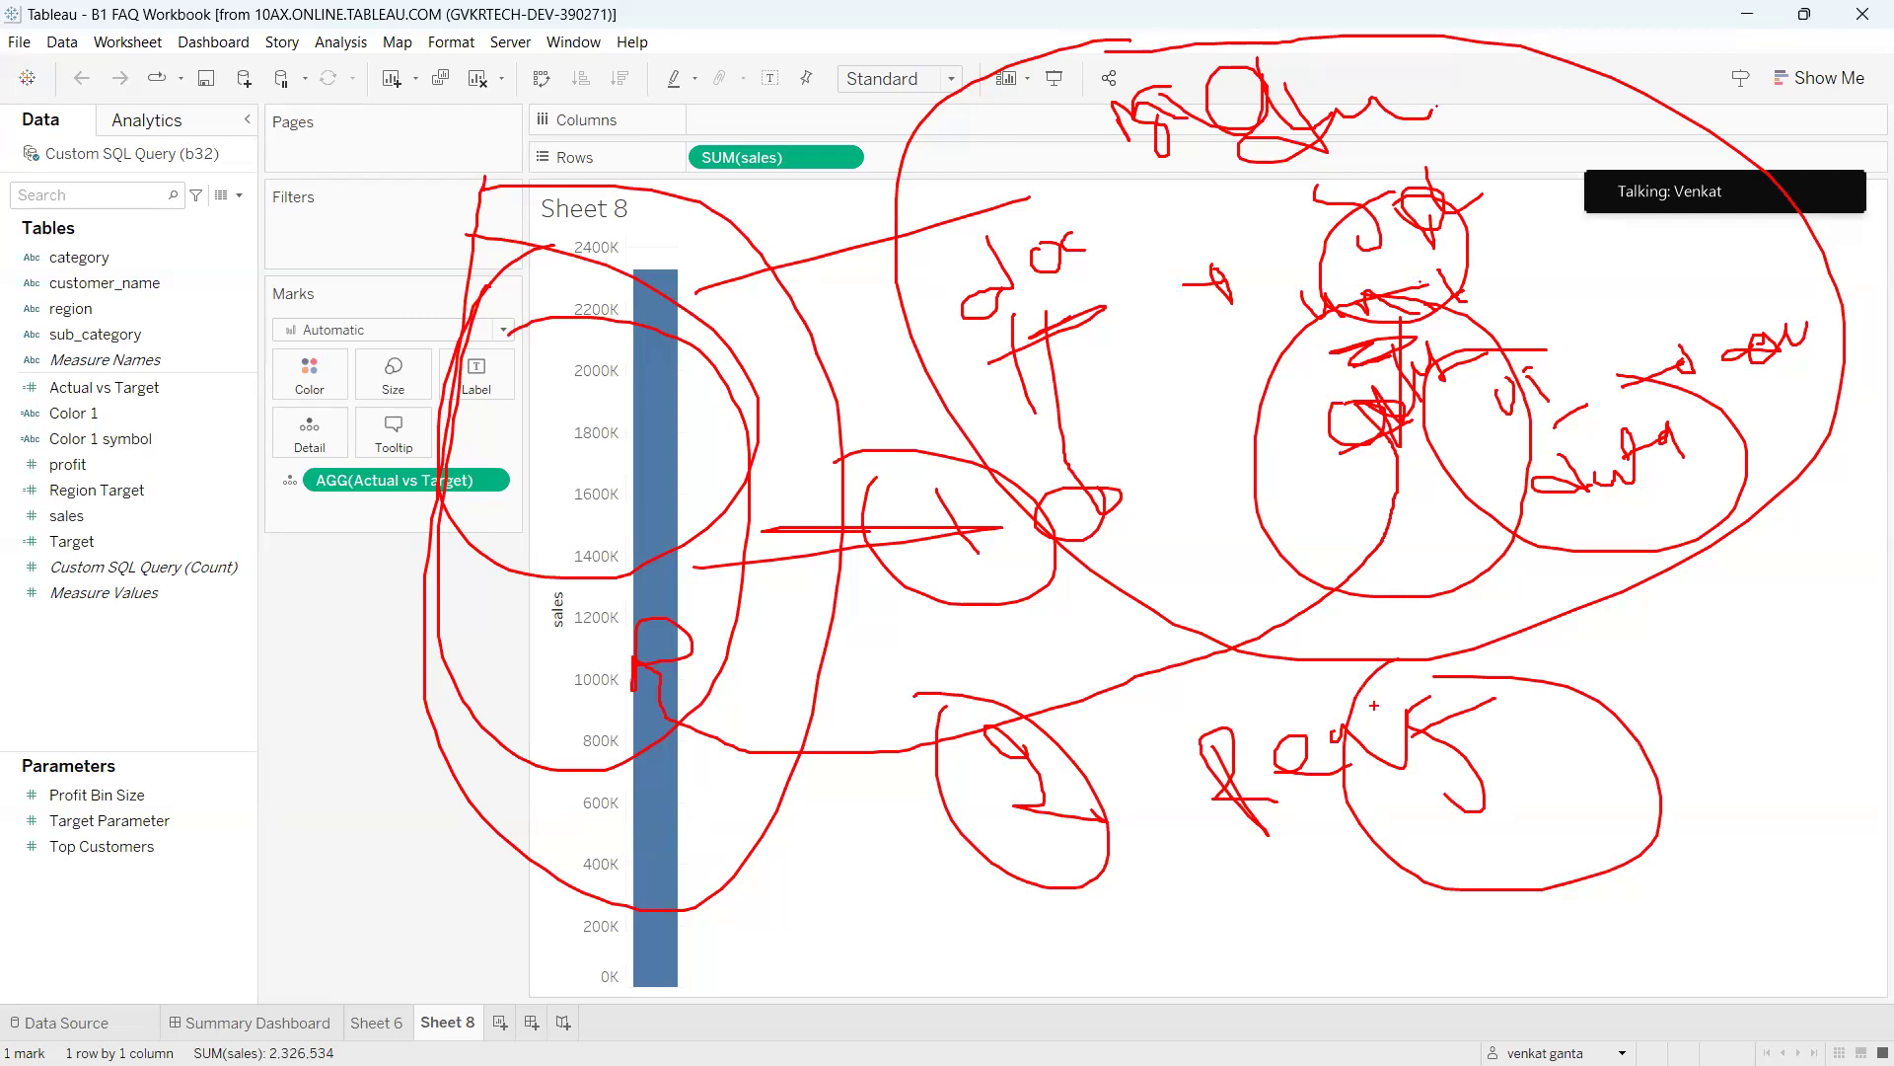
pyautogui.moveTo(1374, 706)
pyautogui.mouseDown()
pyautogui.moveTo(1234, 724)
pyautogui.moveTo(617, 602)
pyautogui.moveTo(632, 592)
pyautogui.mouseUp()
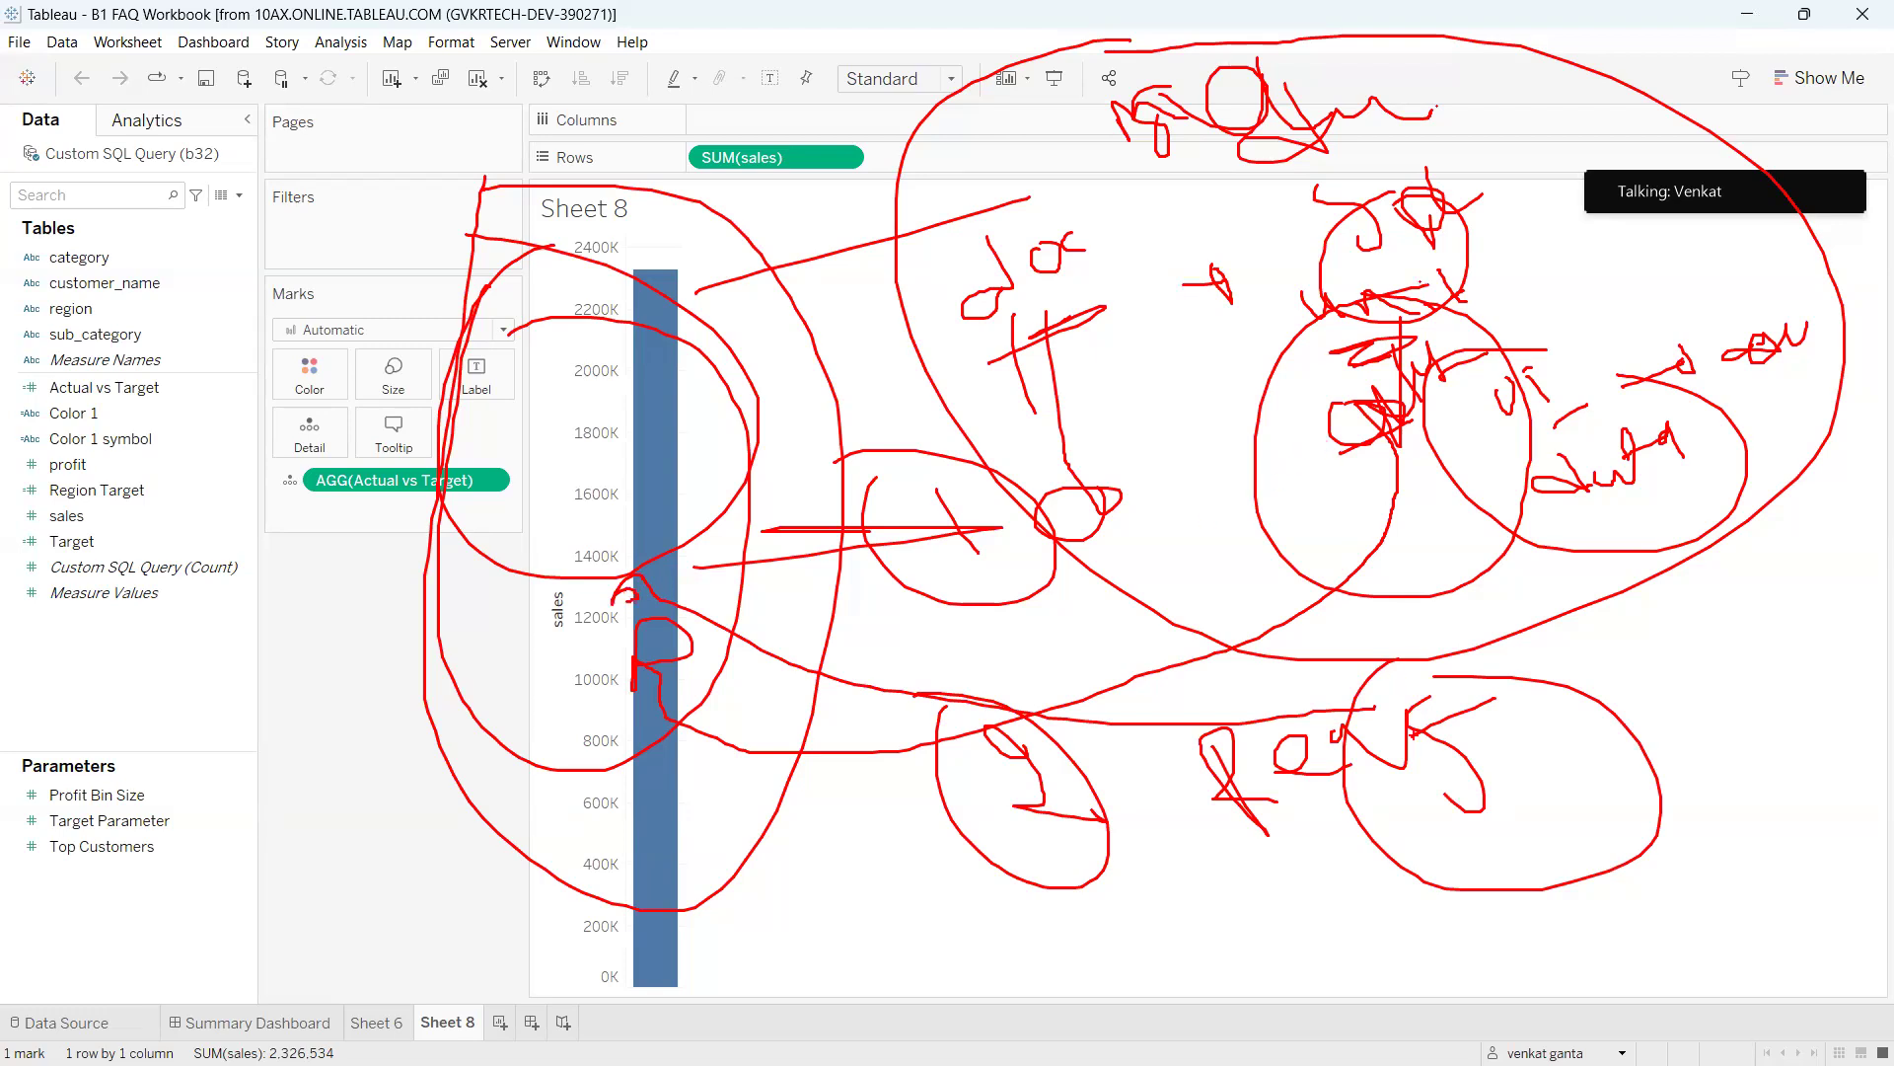
pyautogui.moveTo(1038, 391)
pyautogui.mouseDown()
pyautogui.moveTo(1174, 909)
pyautogui.moveTo(1077, 434)
pyautogui.moveTo(1025, 426)
pyautogui.mouseUp()
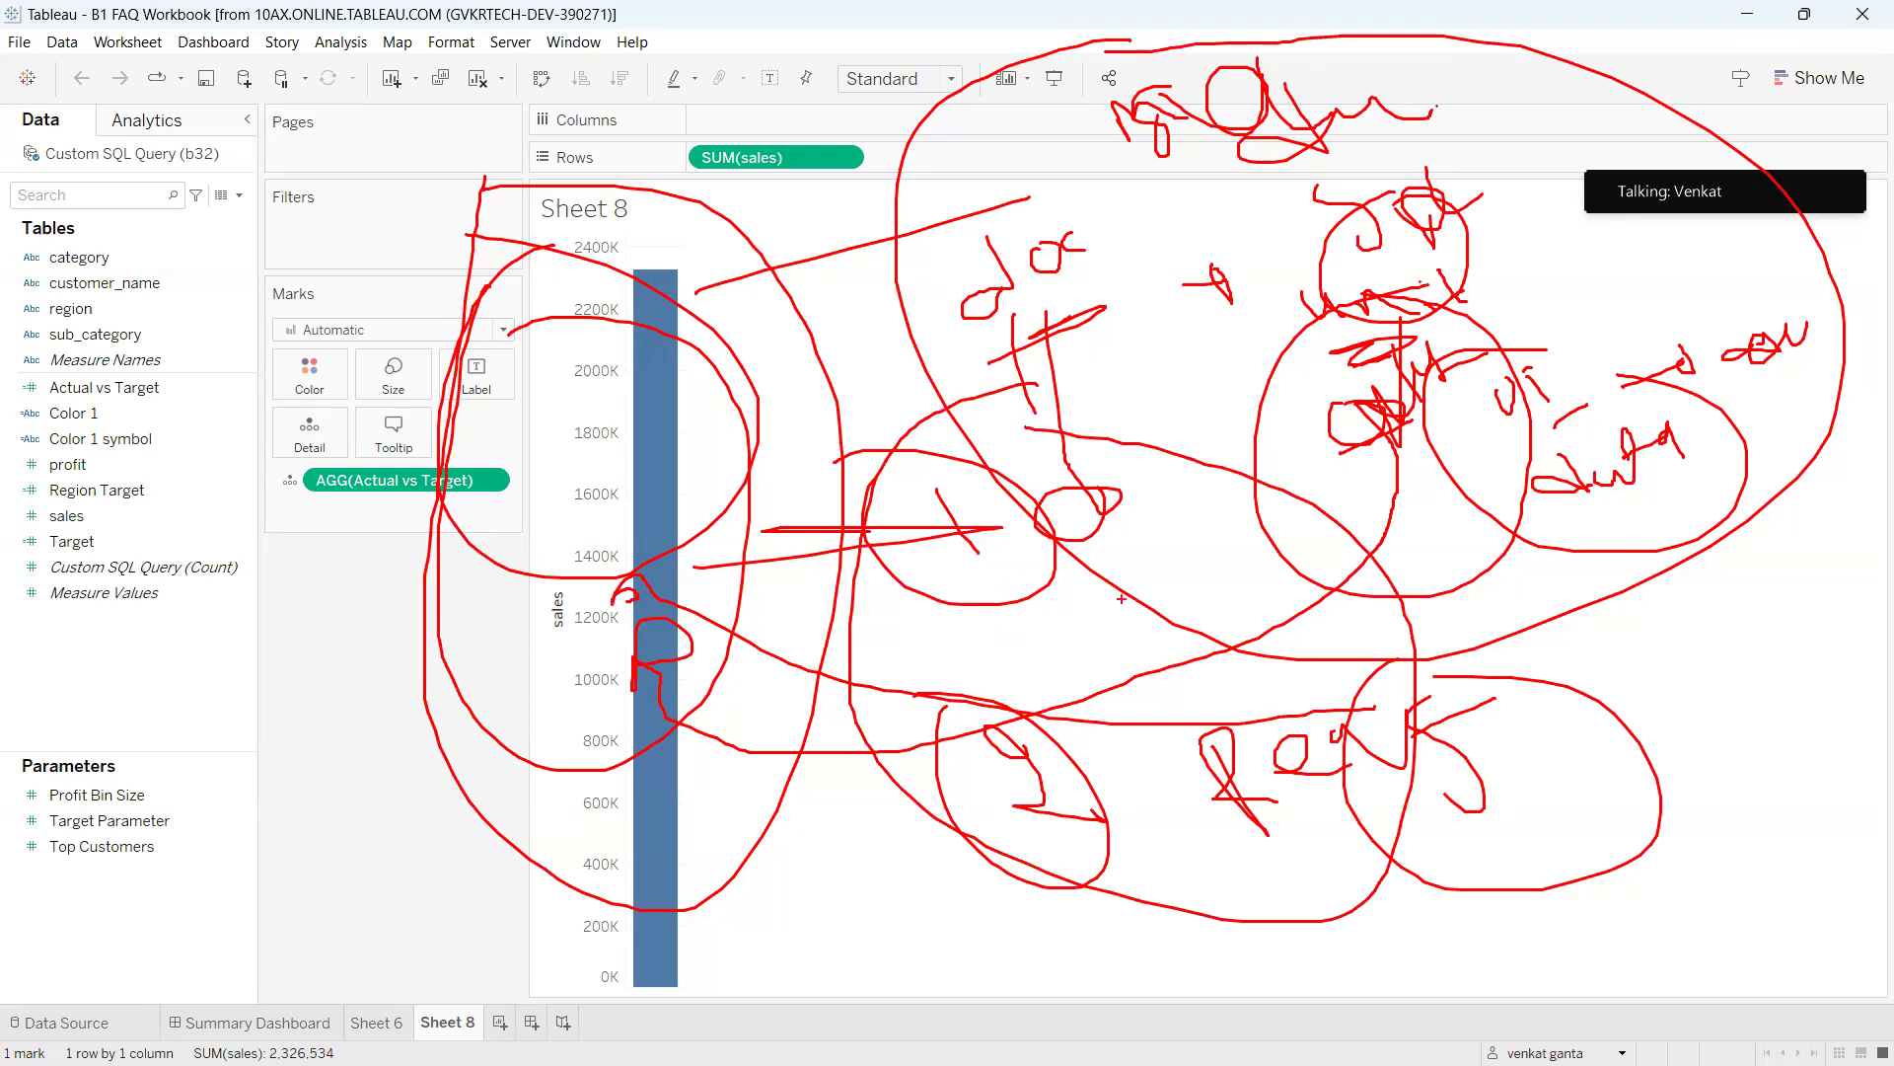
pyautogui.press('Escape')
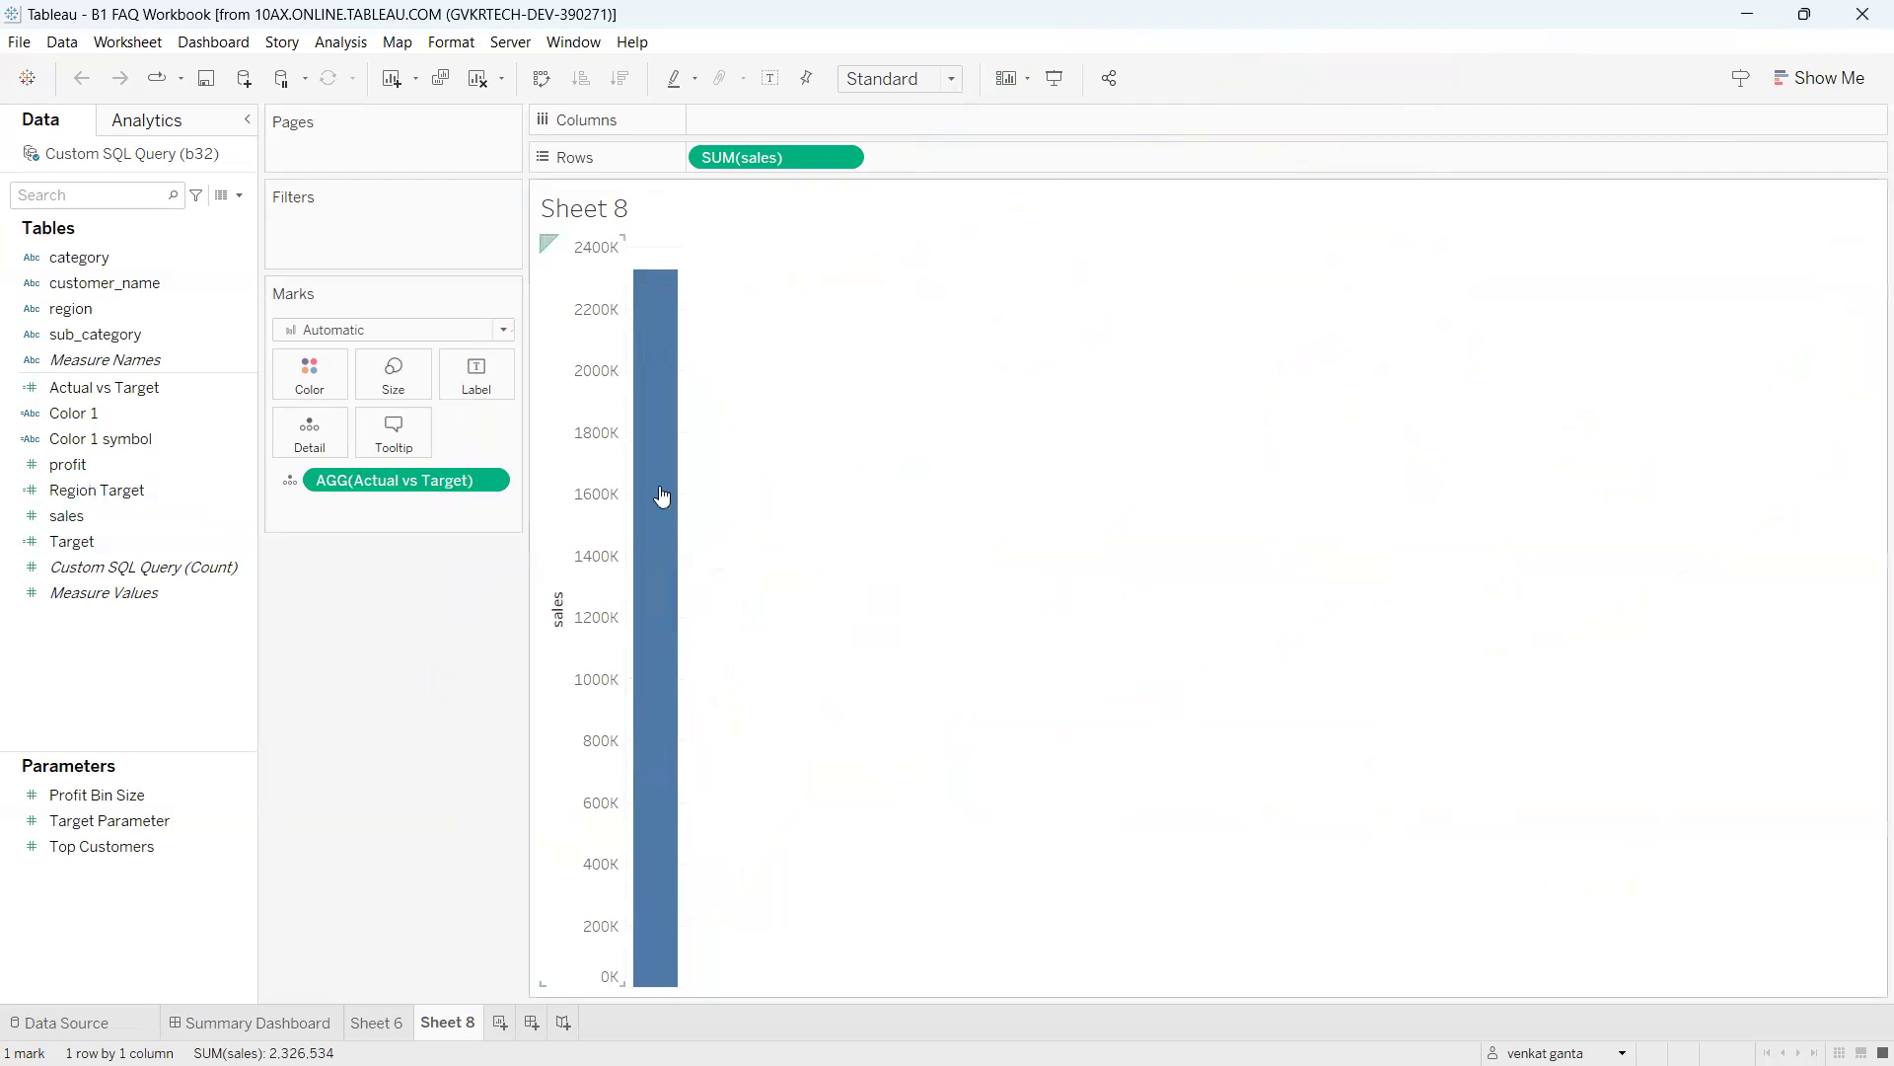
pyautogui.moveTo(642, 486)
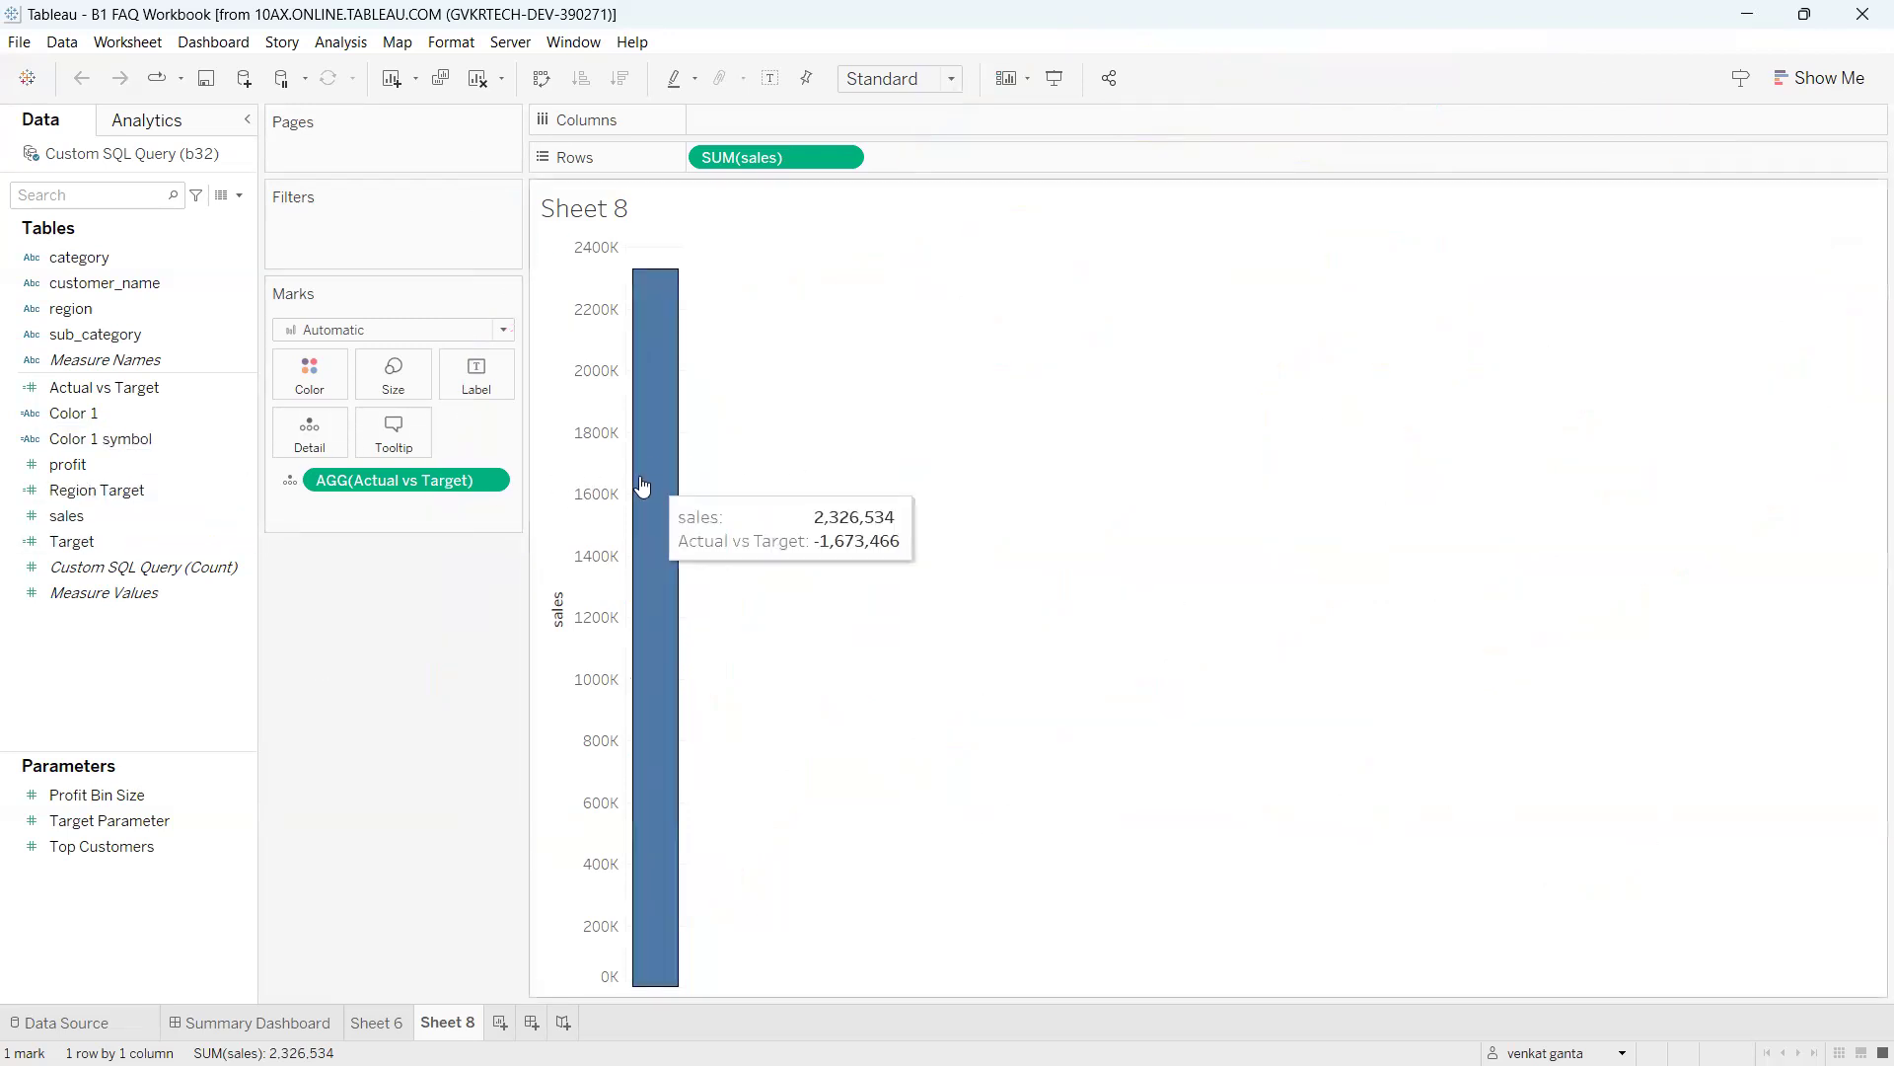
pyautogui.click(331, 1029)
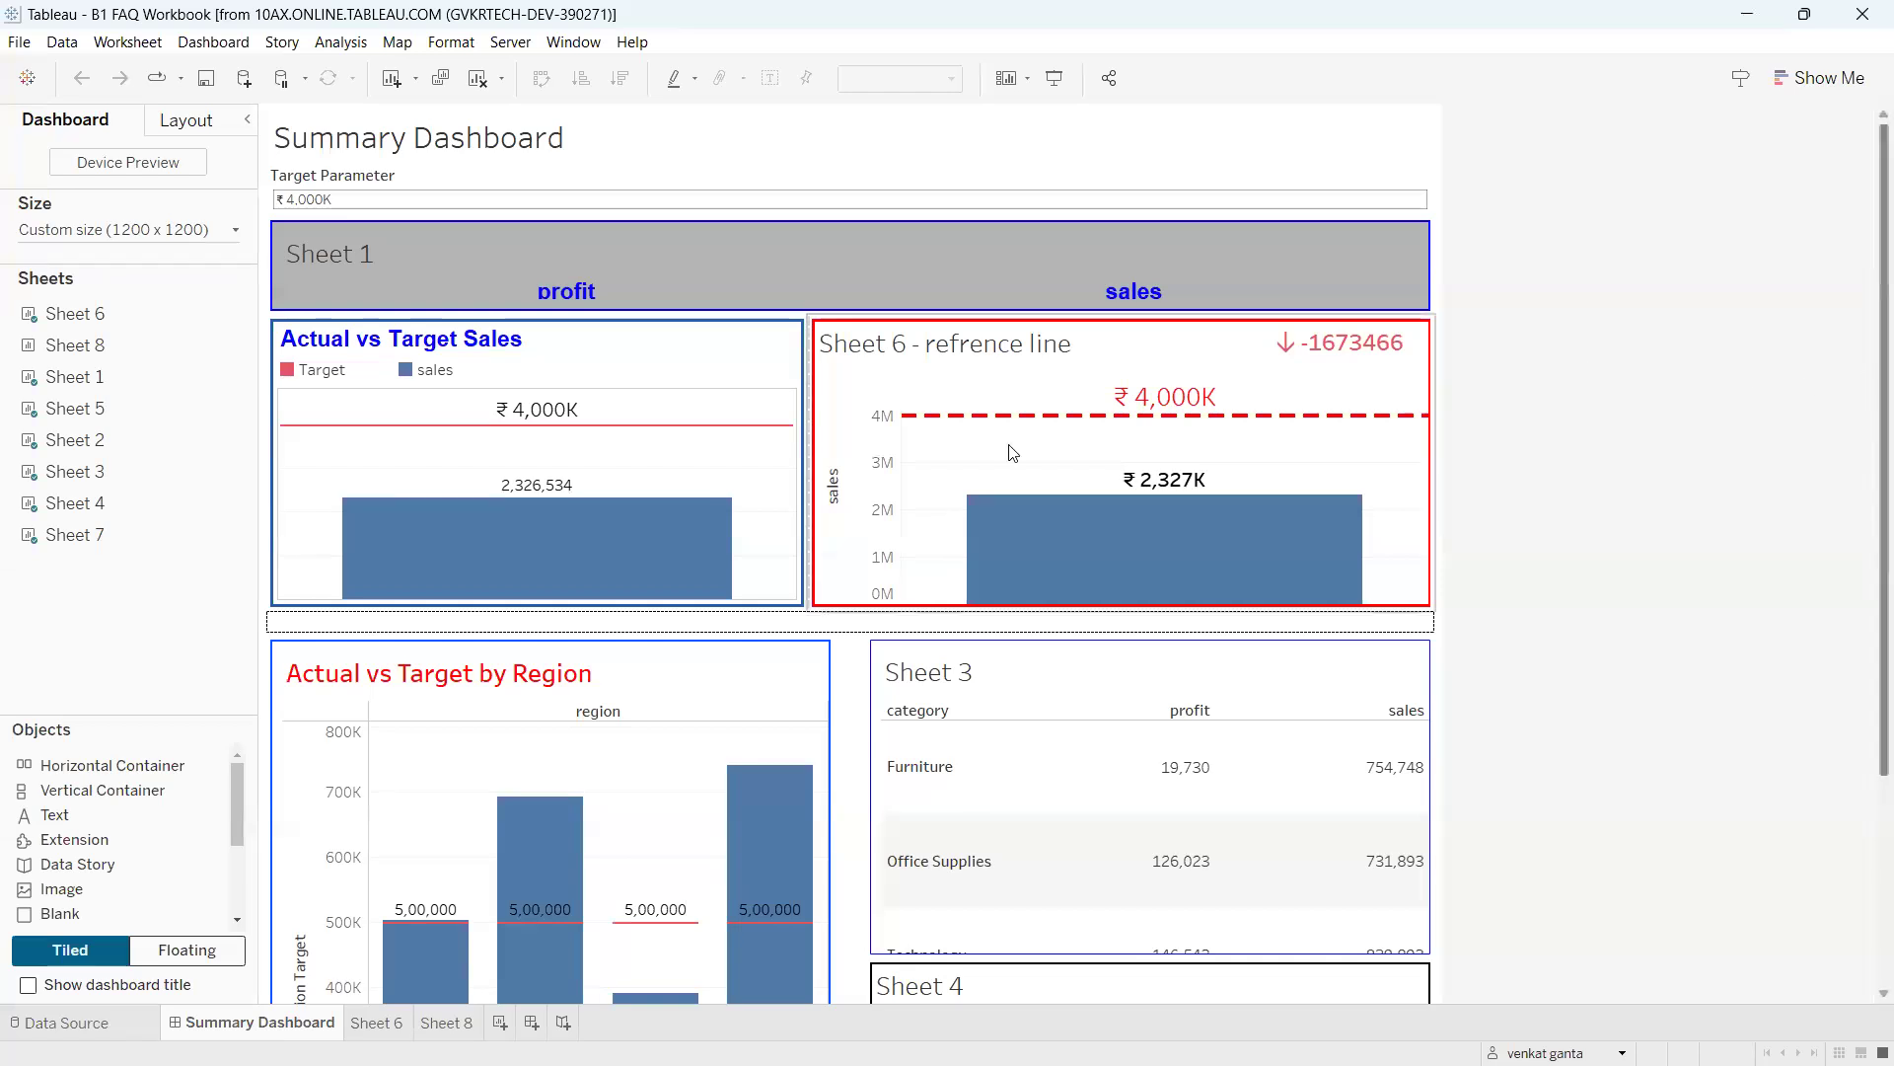
pyautogui.moveTo(378, 414)
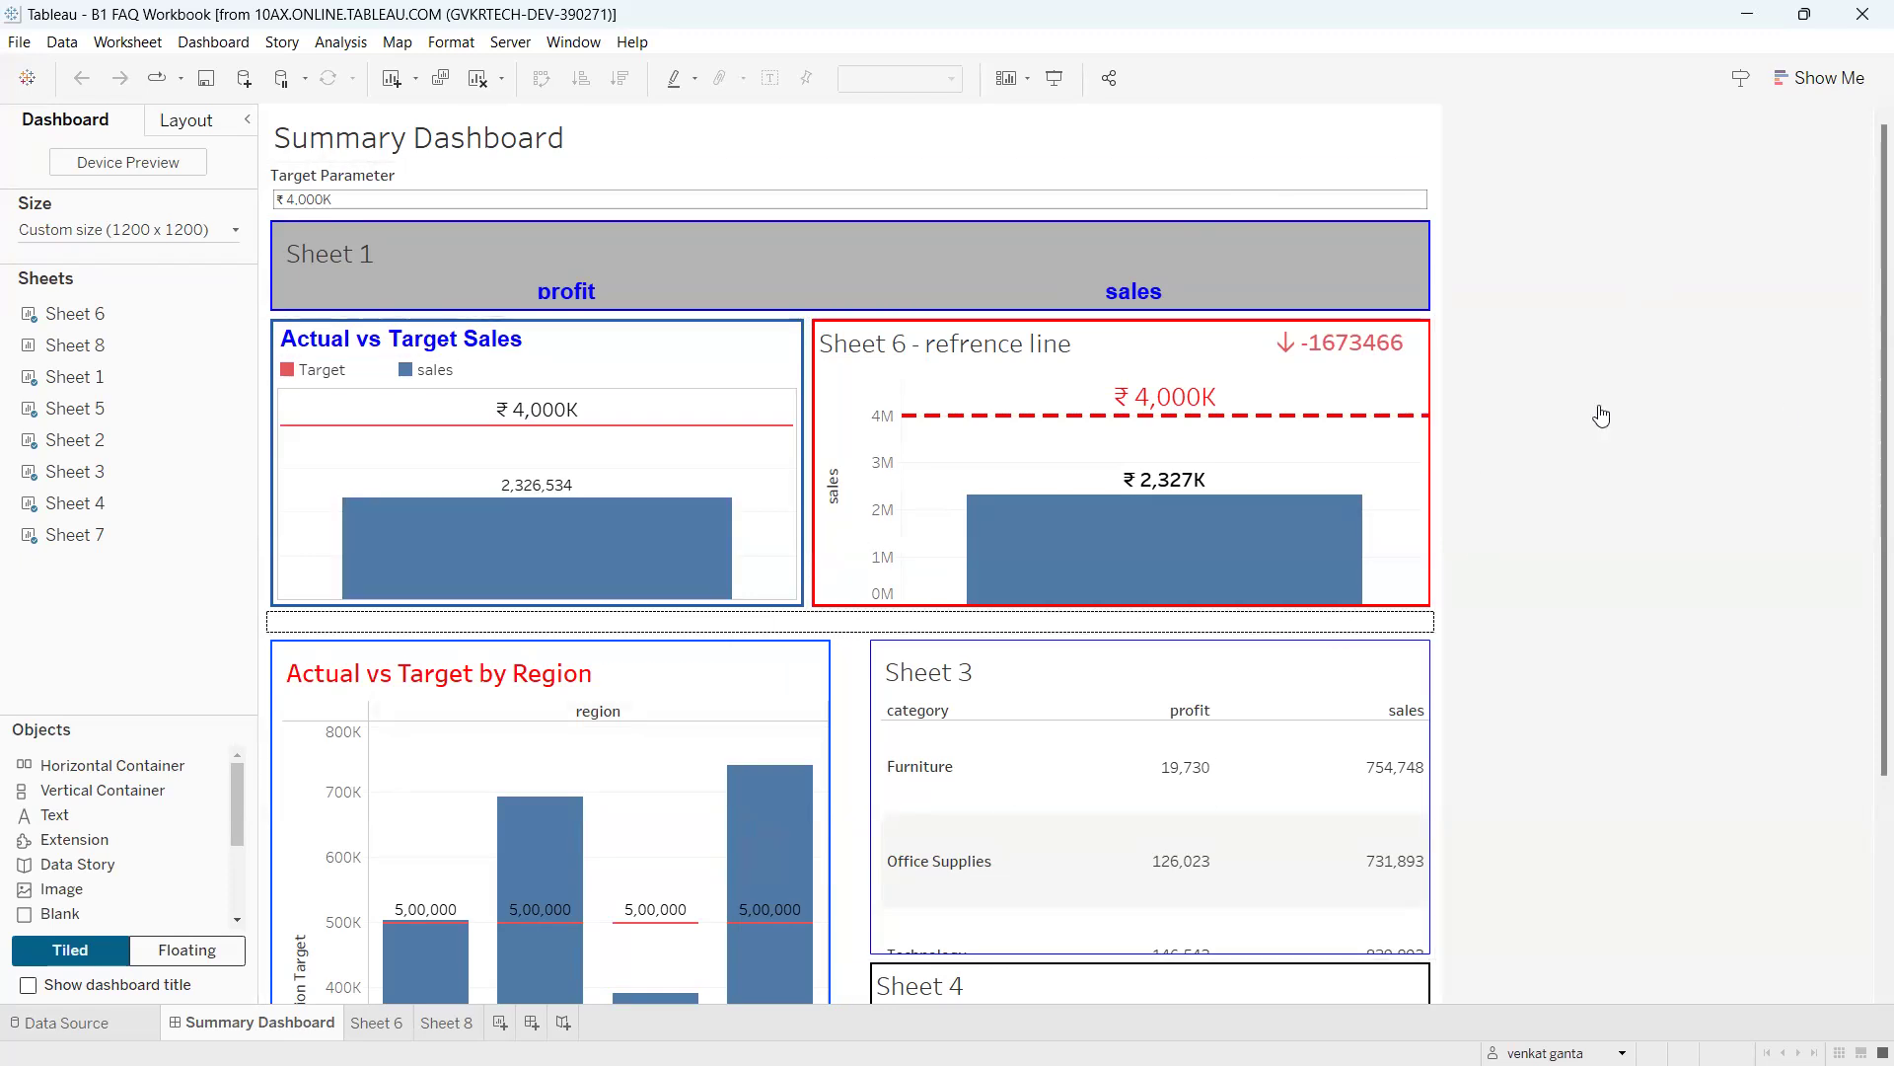
pyautogui.moveTo(1875, 355); pyautogui.dragTo(1872, 404)
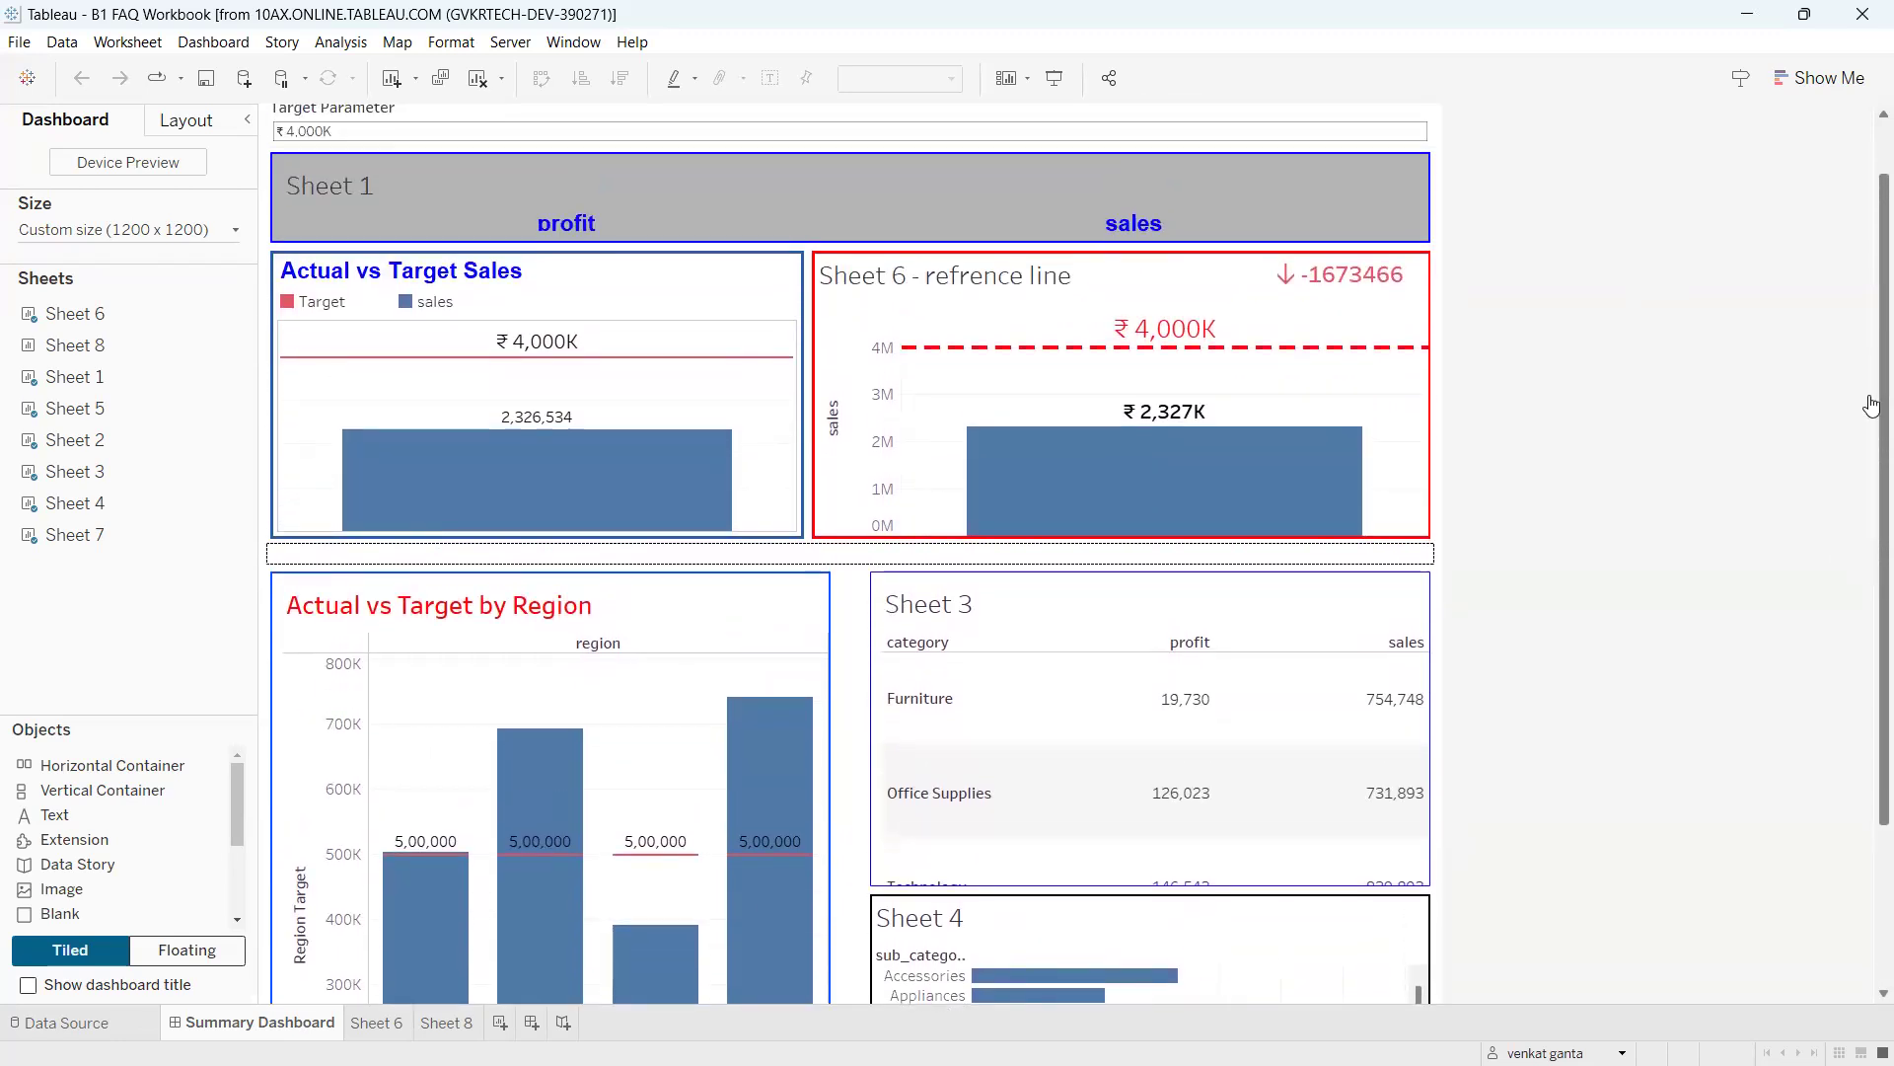
pyautogui.hotkey('ctrl', '2')
pyautogui.moveTo(1620, 386)
pyautogui.mouseDown()
pyautogui.moveTo(1628, 426)
pyautogui.moveTo(1677, 392)
pyautogui.moveTo(1591, 378)
pyautogui.mouseUp()
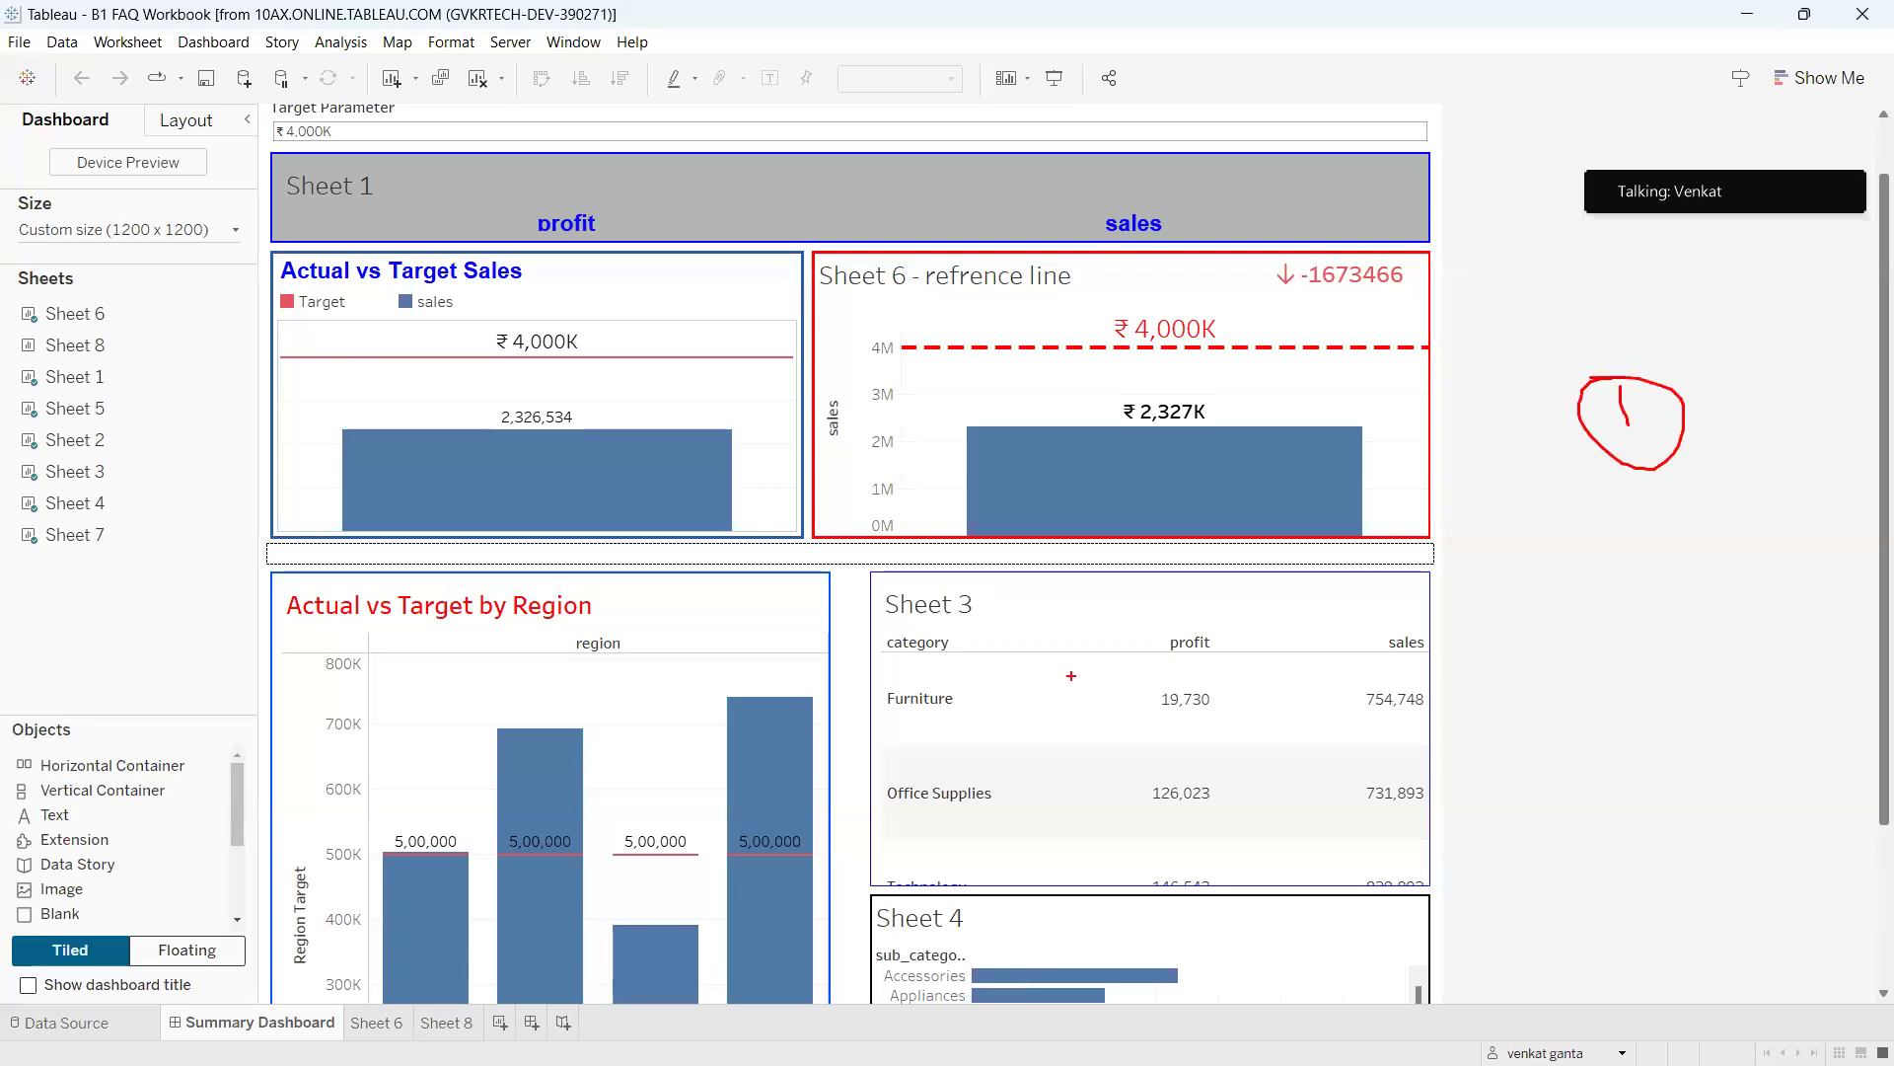
pyautogui.moveTo(675, 785)
pyautogui.mouseDown()
pyautogui.moveTo(649, 902)
pyautogui.moveTo(639, 789)
pyautogui.moveTo(708, 745)
pyautogui.moveTo(691, 777)
pyautogui.moveTo(661, 748)
pyautogui.mouseUp()
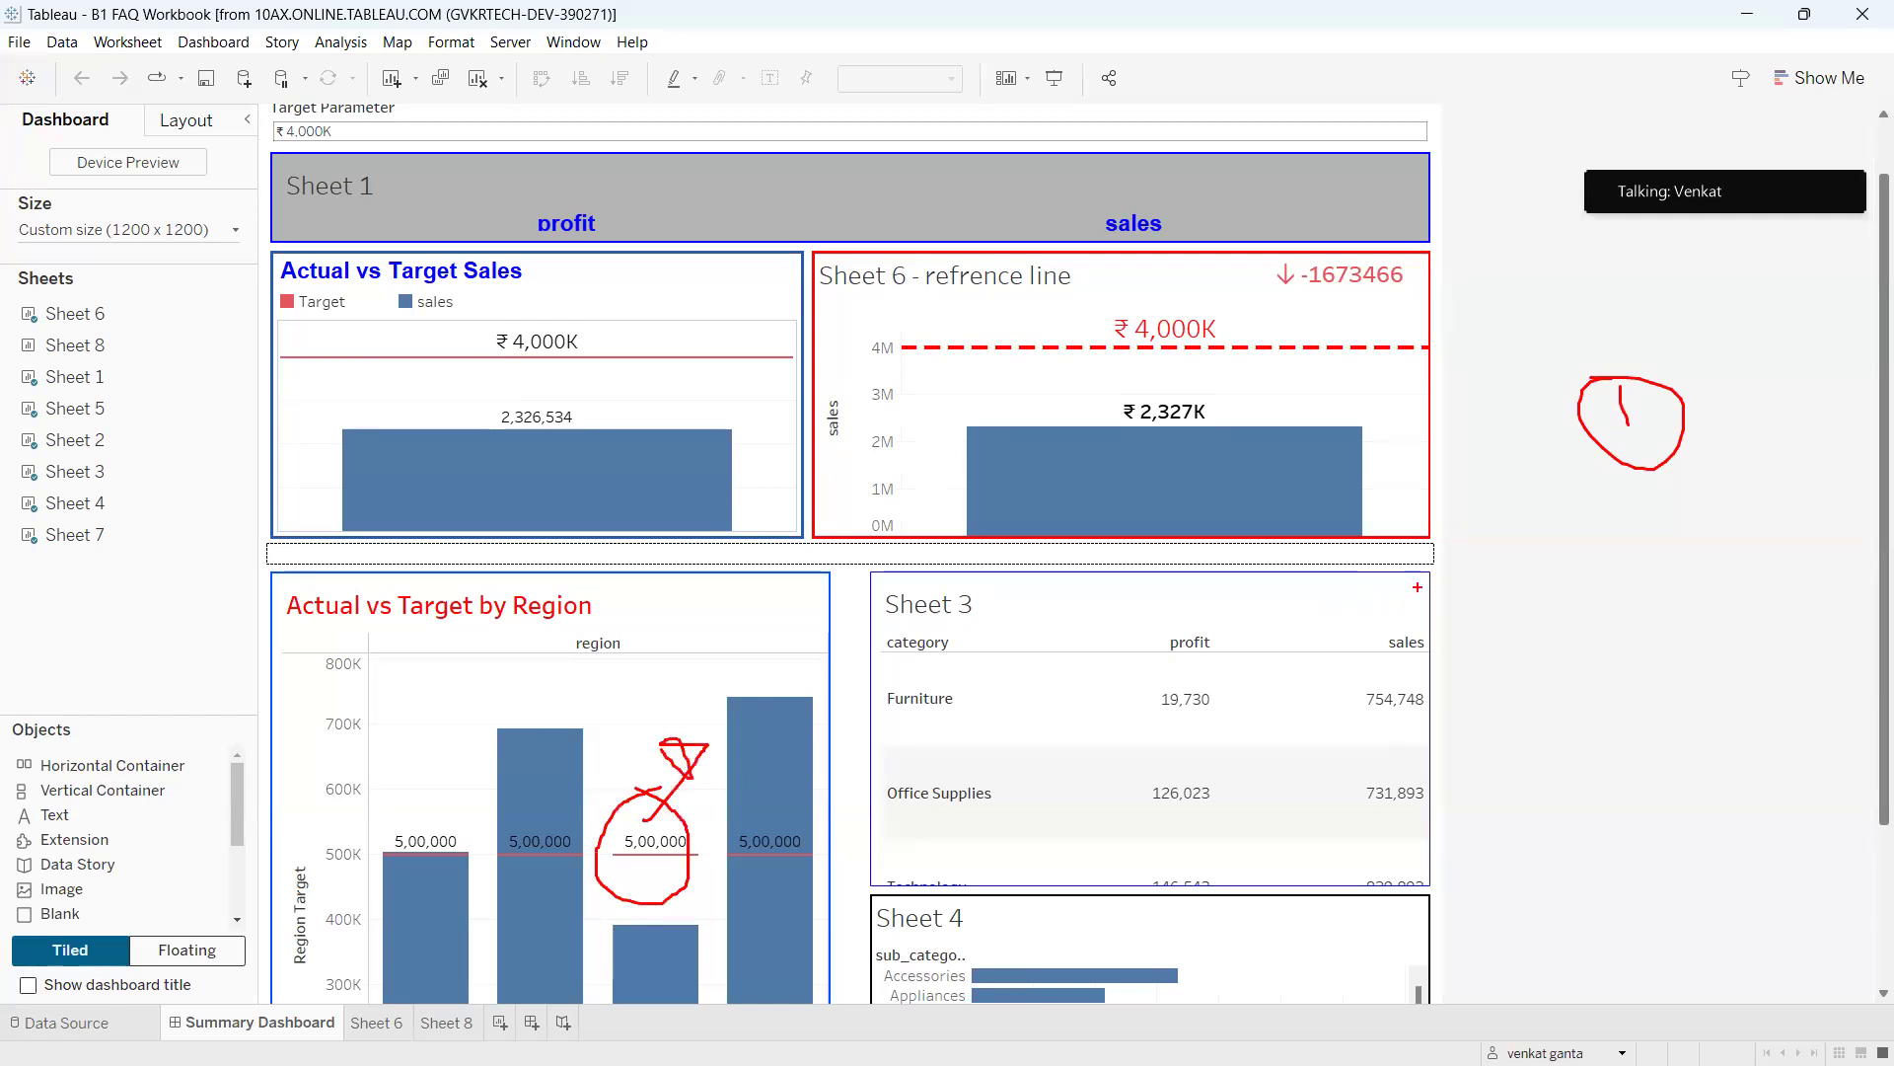
pyautogui.moveTo(1622, 568)
pyautogui.mouseDown()
pyautogui.moveTo(1588, 624)
pyautogui.moveTo(1715, 567)
pyautogui.moveTo(1848, 598)
pyautogui.mouseUp()
pyautogui.rightClick(1865, 399)
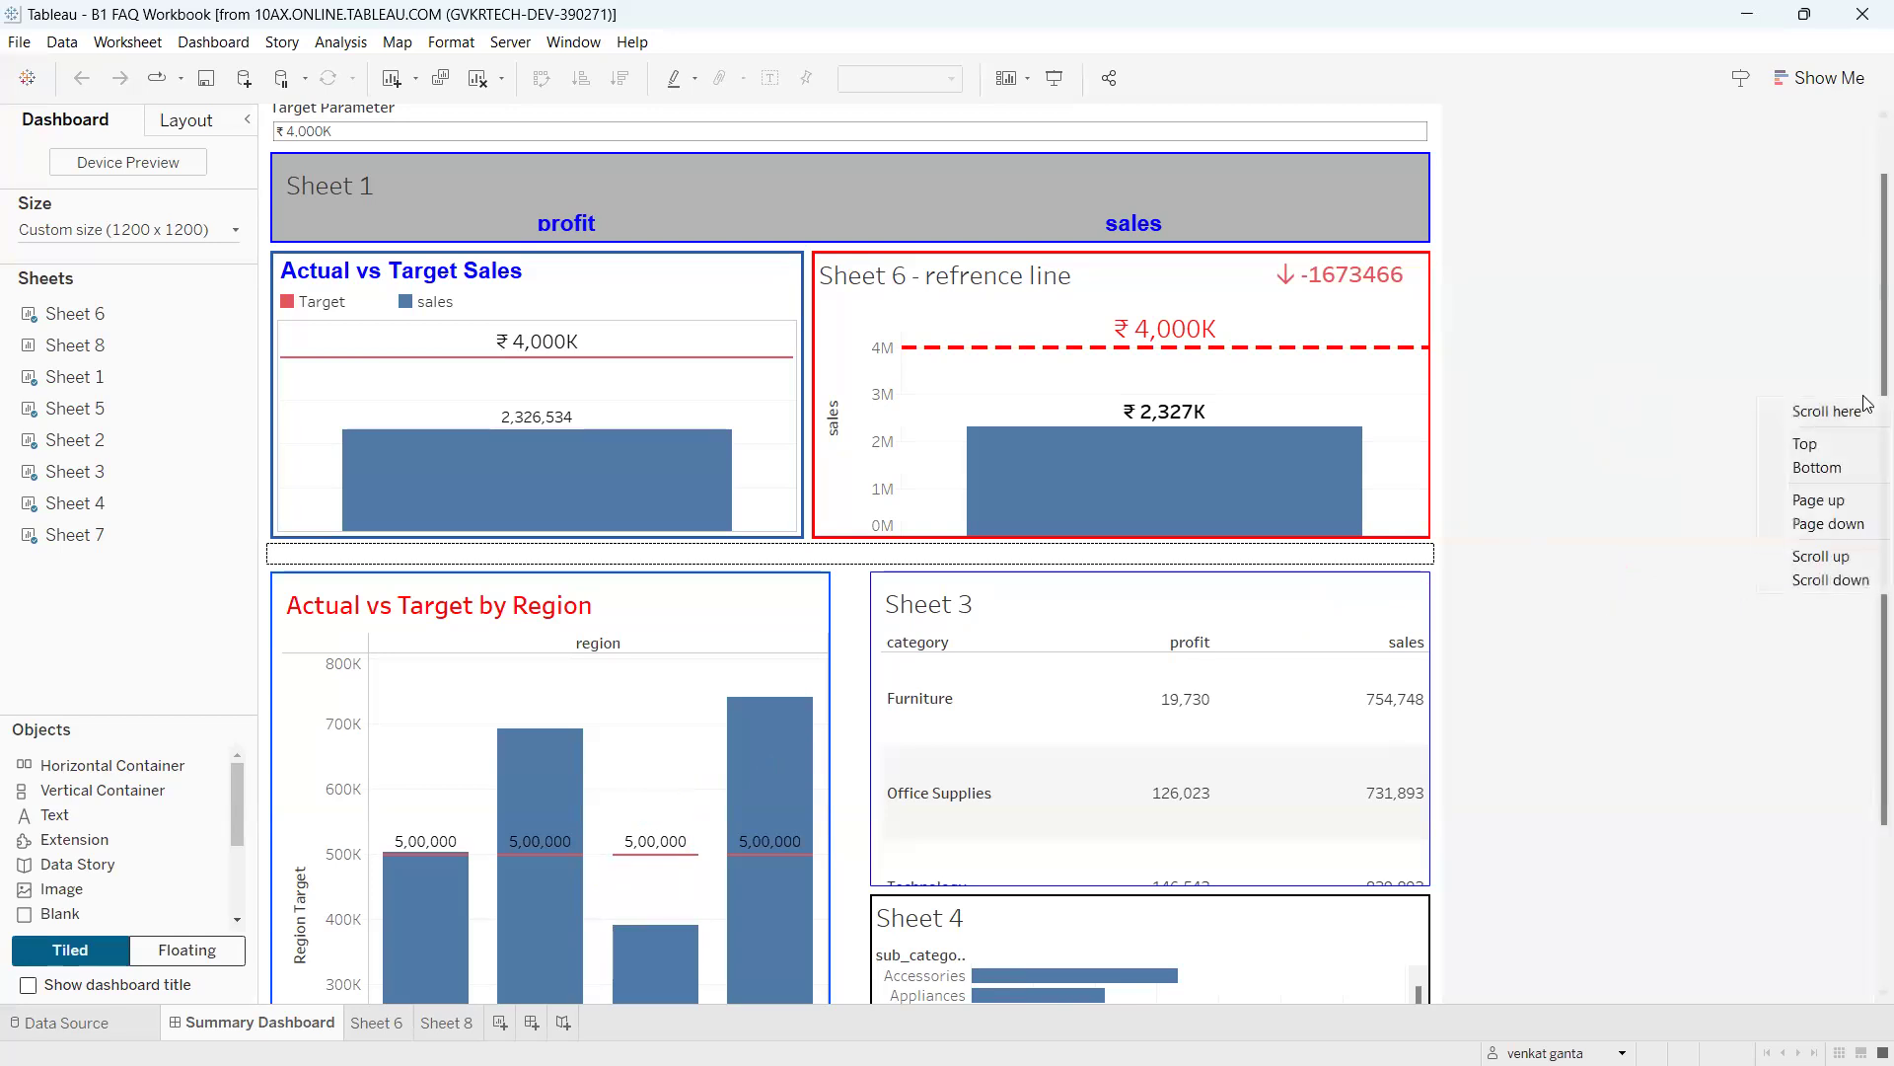
pyautogui.click(1743, 376)
pyautogui.scroll(-3, 1868, 421)
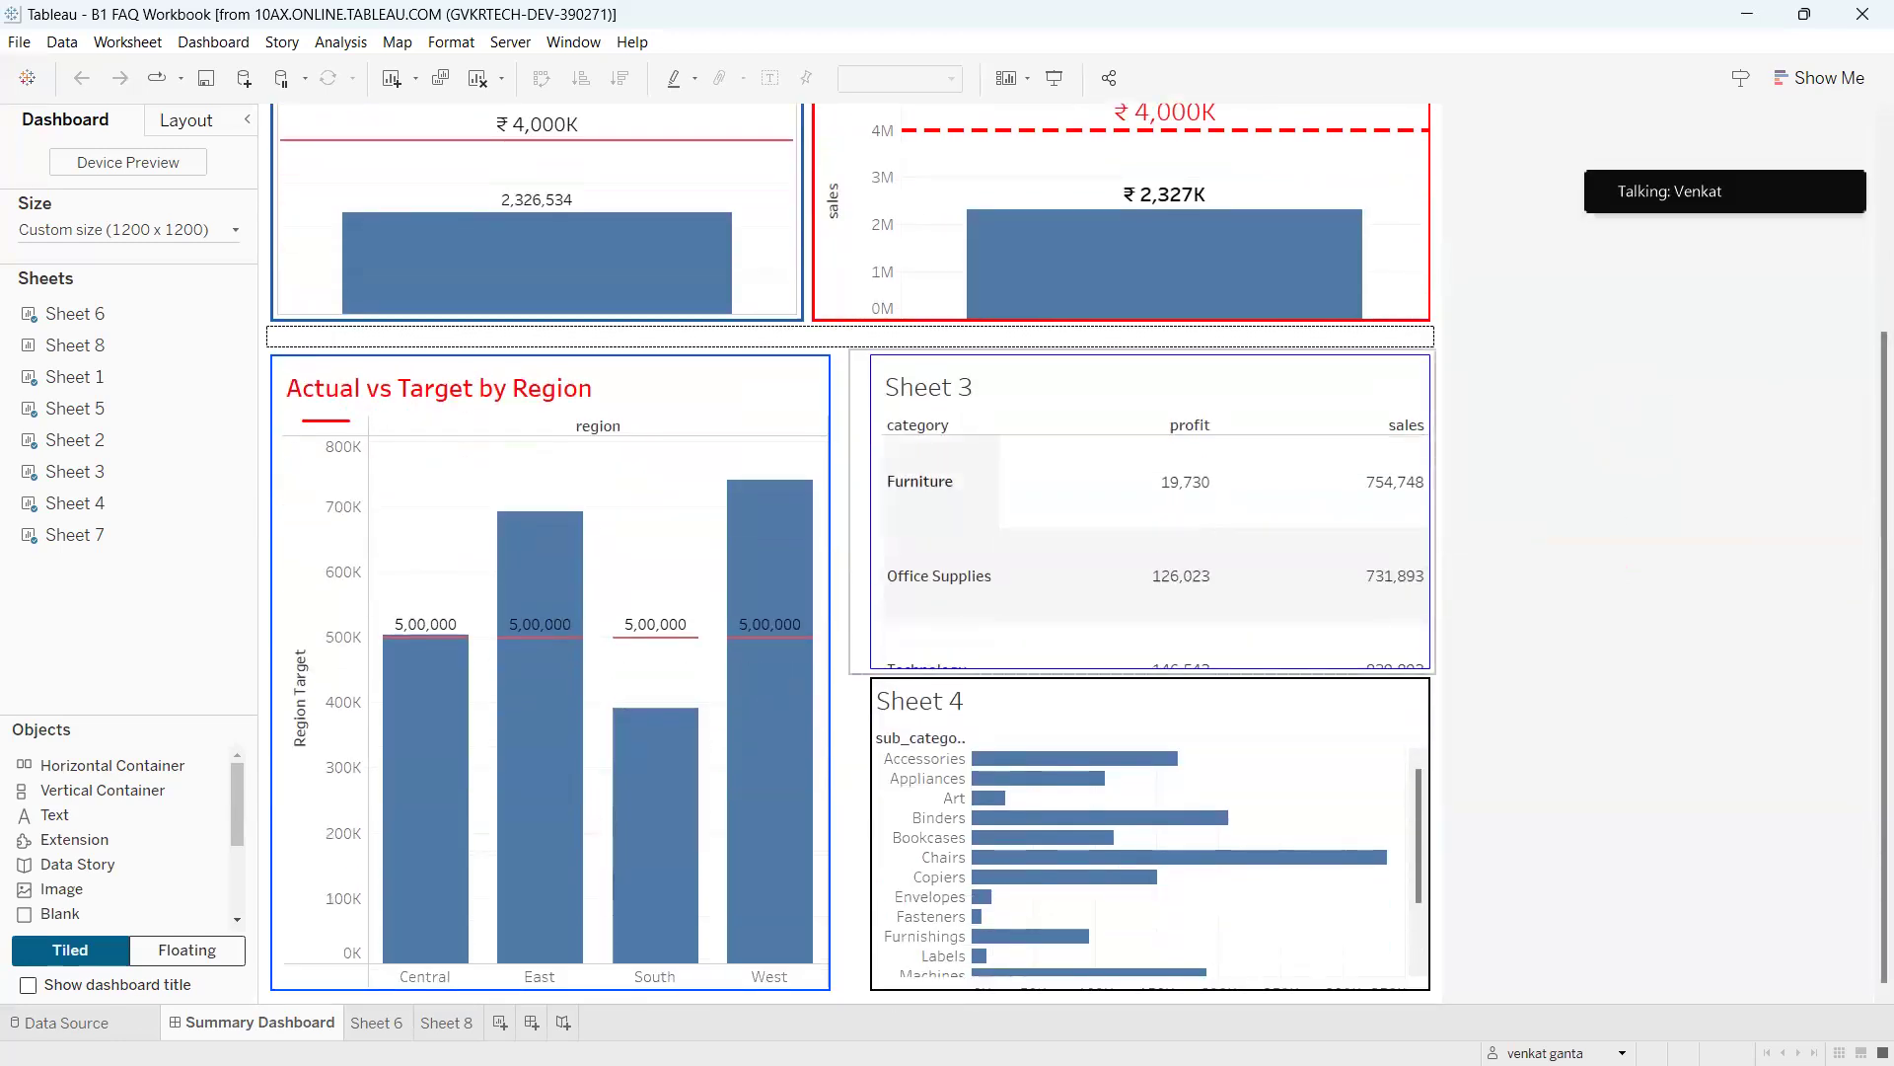
pyautogui.moveTo(528, 407); pyautogui.dragTo(556, 406)
pyautogui.moveTo(408, 790); pyautogui.dragTo(314, 826)
pyautogui.moveTo(429, 604)
pyautogui.mouseDown()
pyautogui.moveTo(361, 617)
pyautogui.moveTo(446, 620)
pyautogui.moveTo(423, 598)
pyautogui.mouseUp()
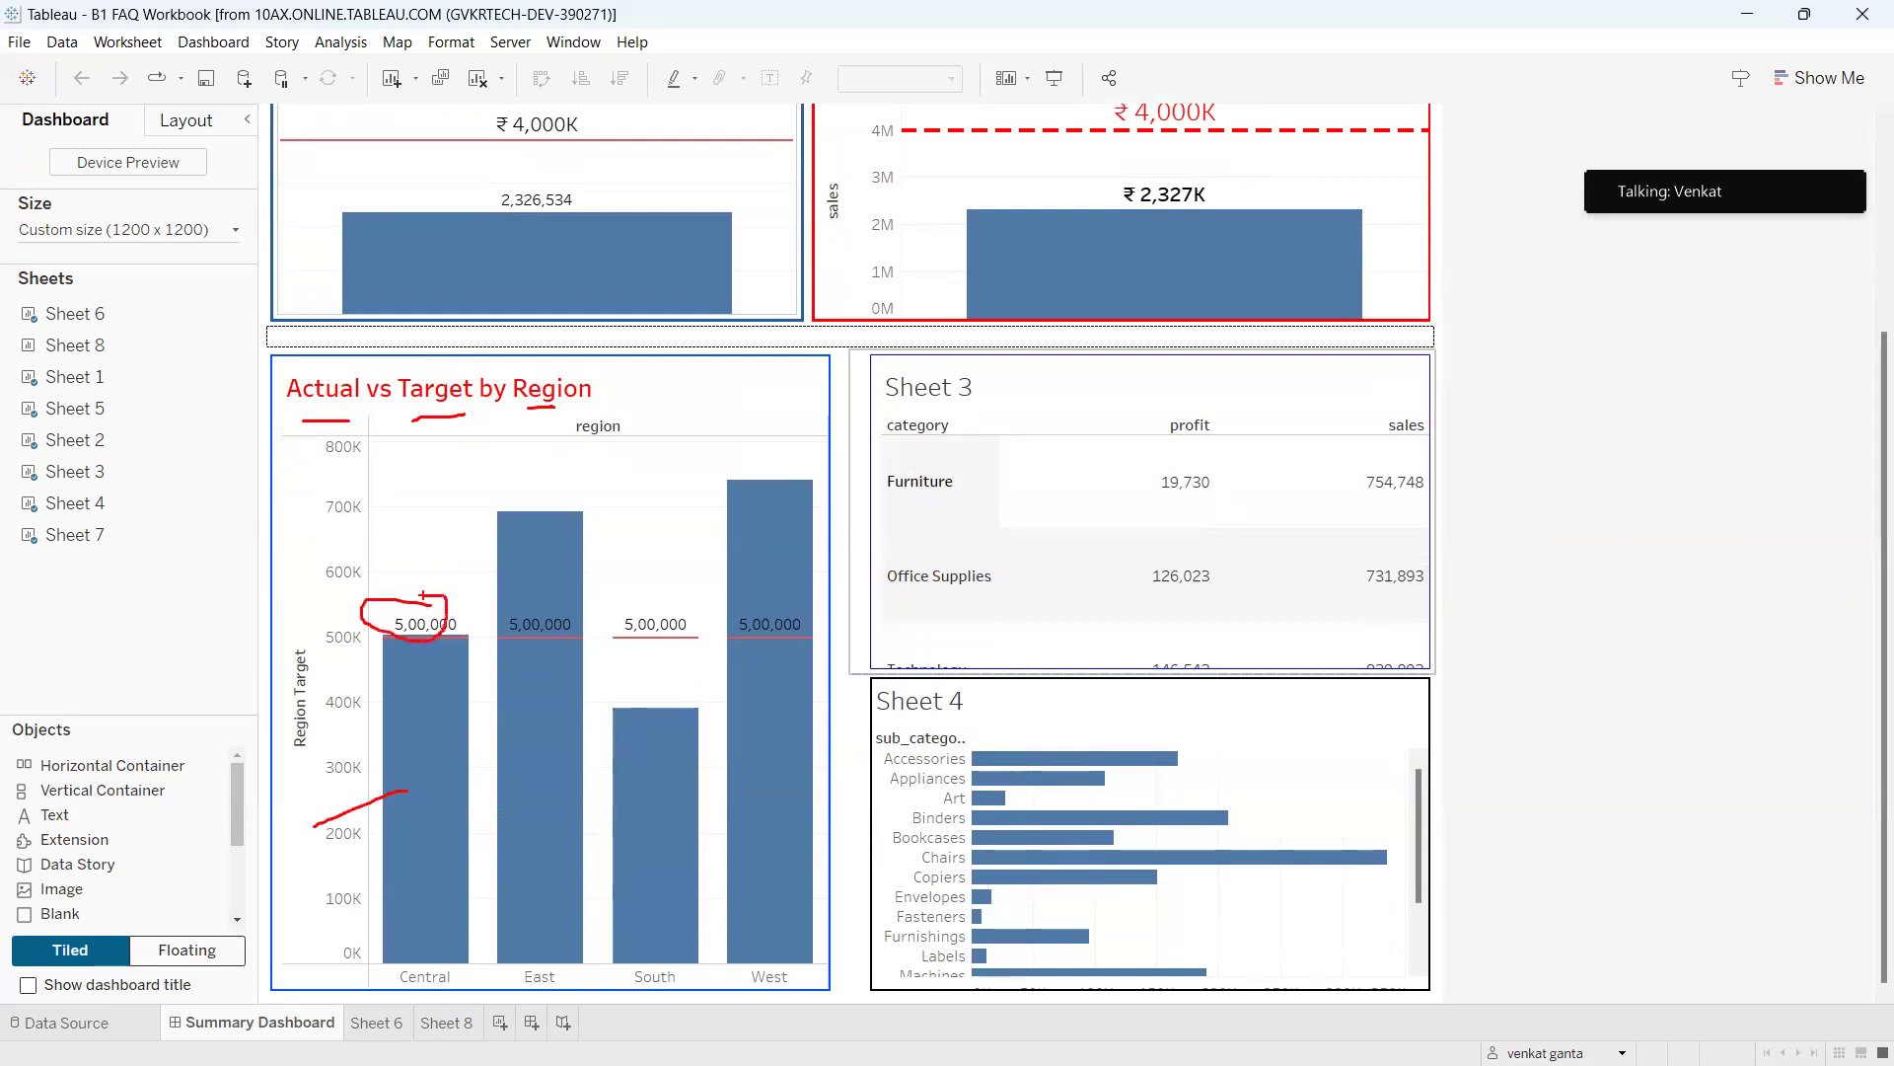
pyautogui.moveTo(406, 631); pyautogui.dragTo(414, 603)
pyautogui.moveTo(520, 617)
pyautogui.mouseDown()
pyautogui.moveTo(551, 649)
pyautogui.moveTo(515, 611)
pyautogui.mouseUp()
pyautogui.moveTo(636, 617)
pyautogui.mouseDown()
pyautogui.moveTo(618, 619)
pyautogui.moveTo(648, 677)
pyautogui.moveTo(623, 617)
pyautogui.mouseUp()
pyautogui.moveTo(748, 616)
pyautogui.mouseDown()
pyautogui.moveTo(704, 631)
pyautogui.moveTo(690, 600)
pyautogui.moveTo(699, 620)
pyautogui.mouseUp()
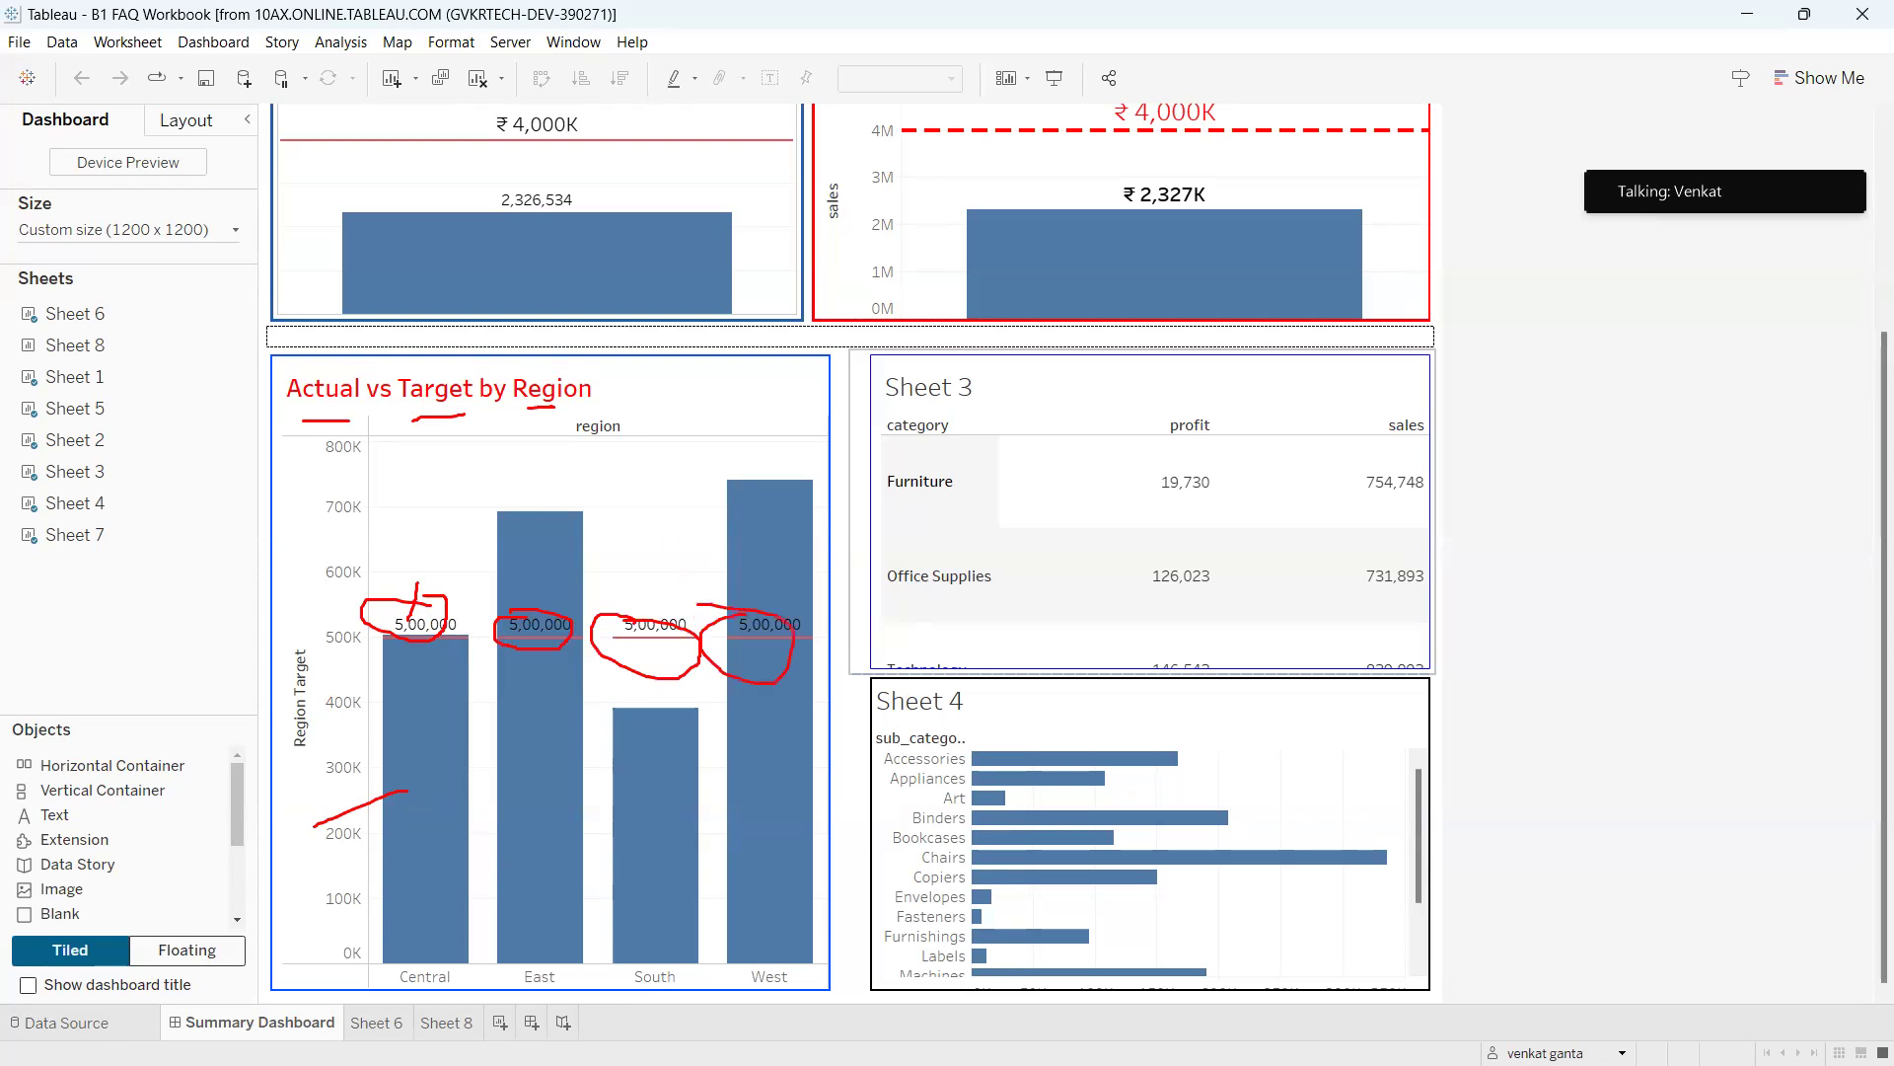
pyautogui.rightClick(728, 400)
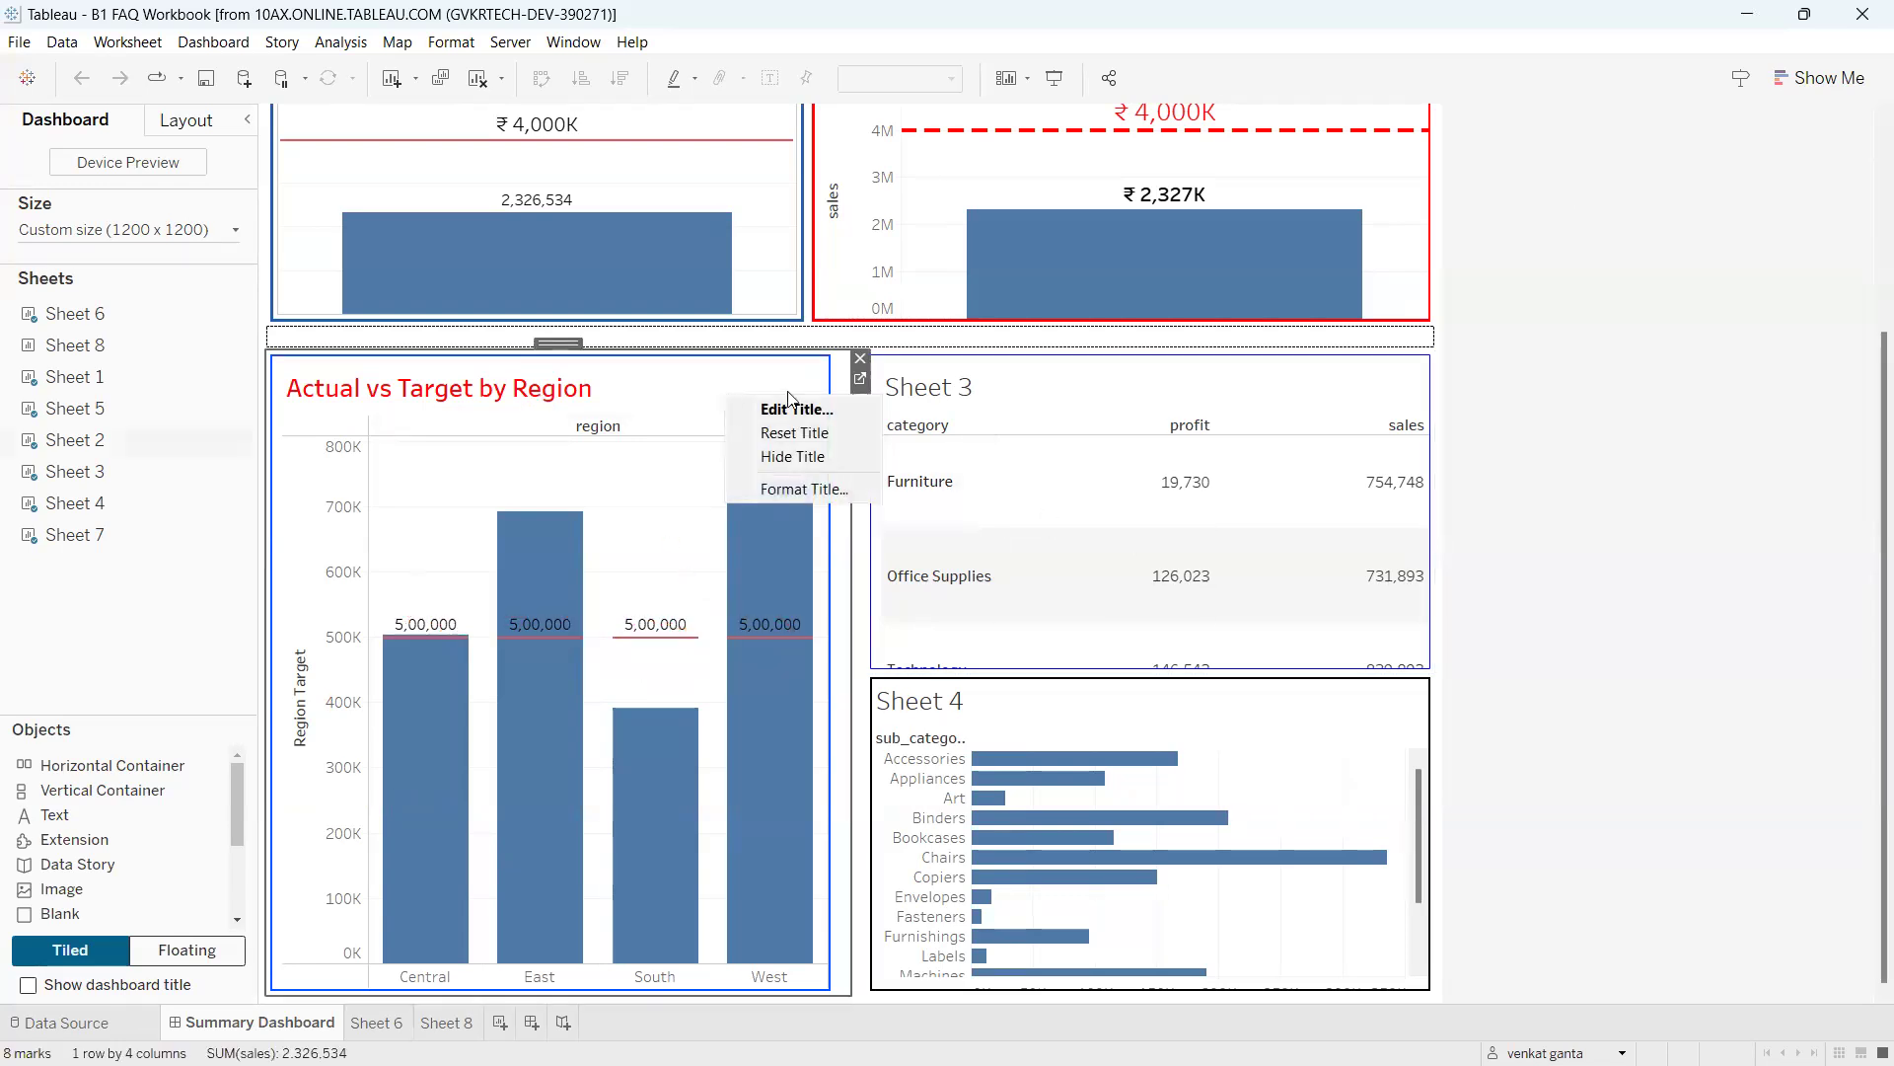
pyautogui.click(753, 377)
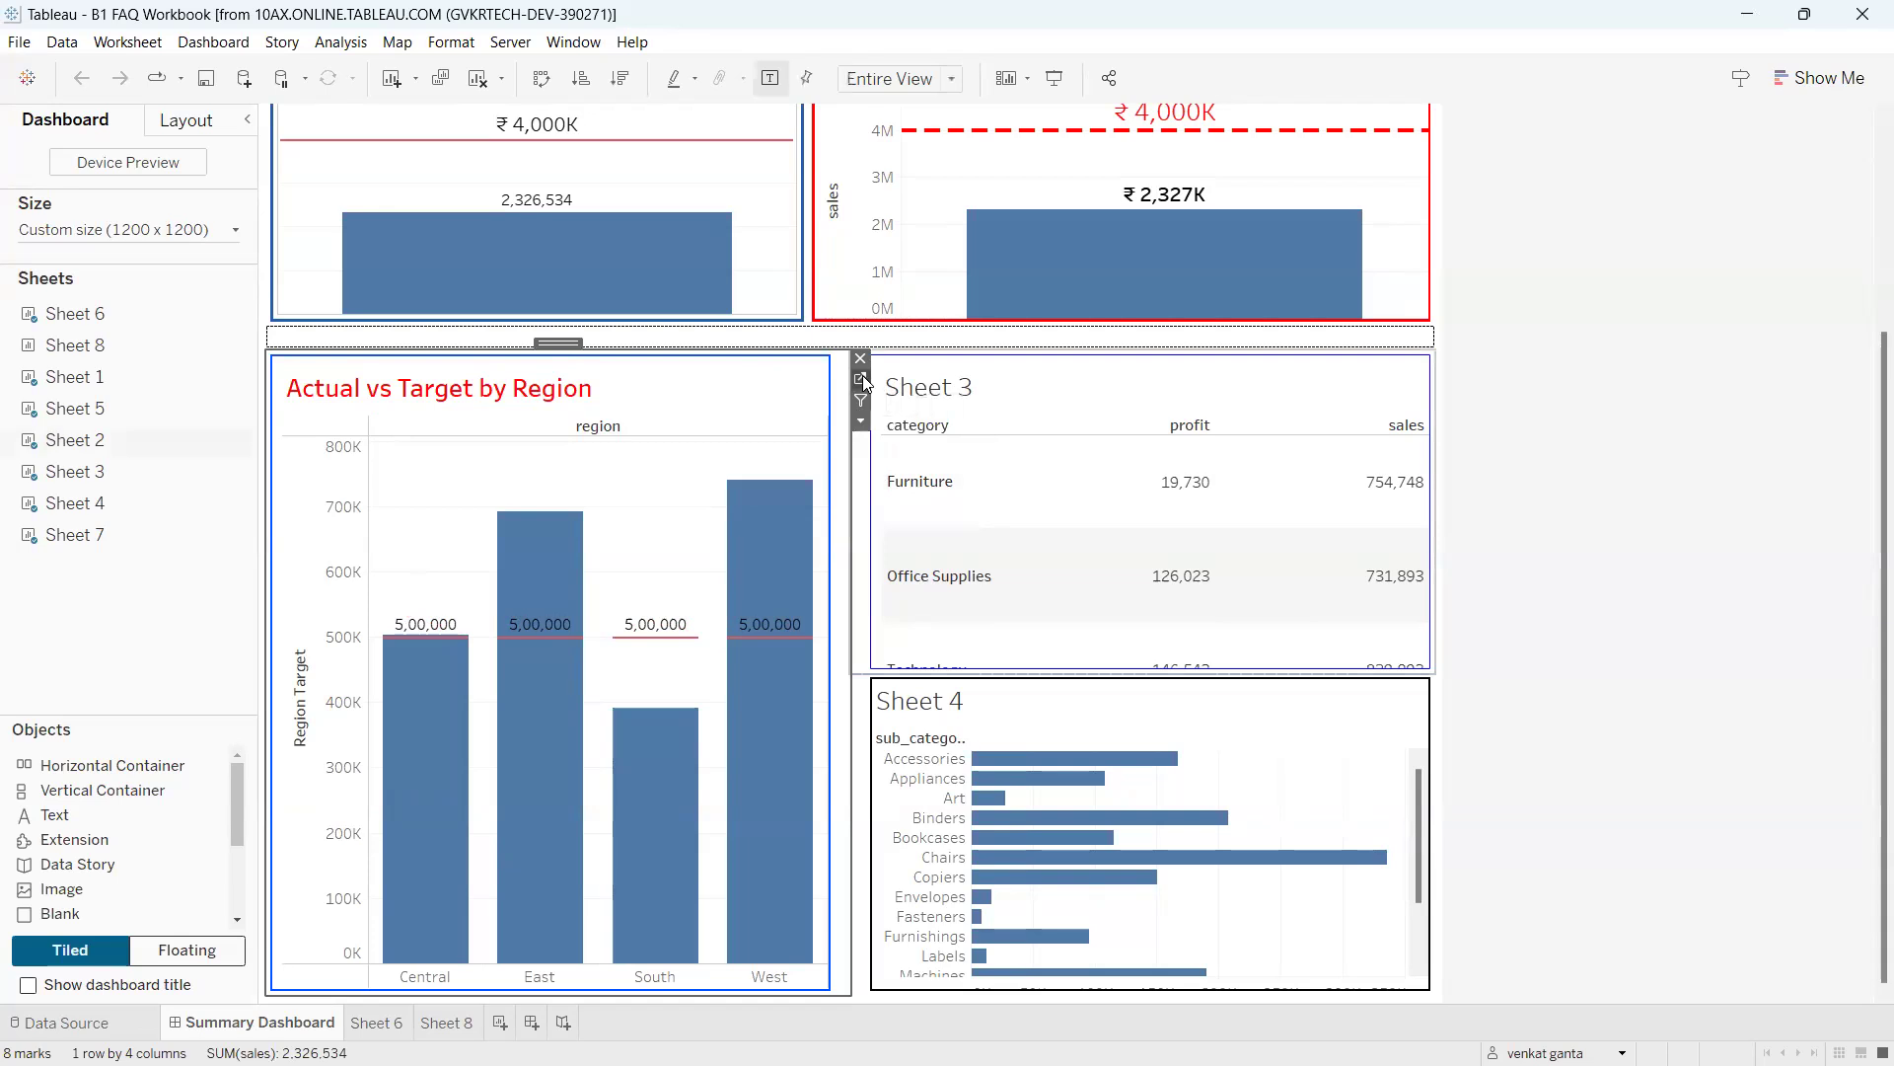
# Go to Sheet 2 behind the region chart and circle the aggregated Region Target field in red.
pyautogui.click(861, 378)
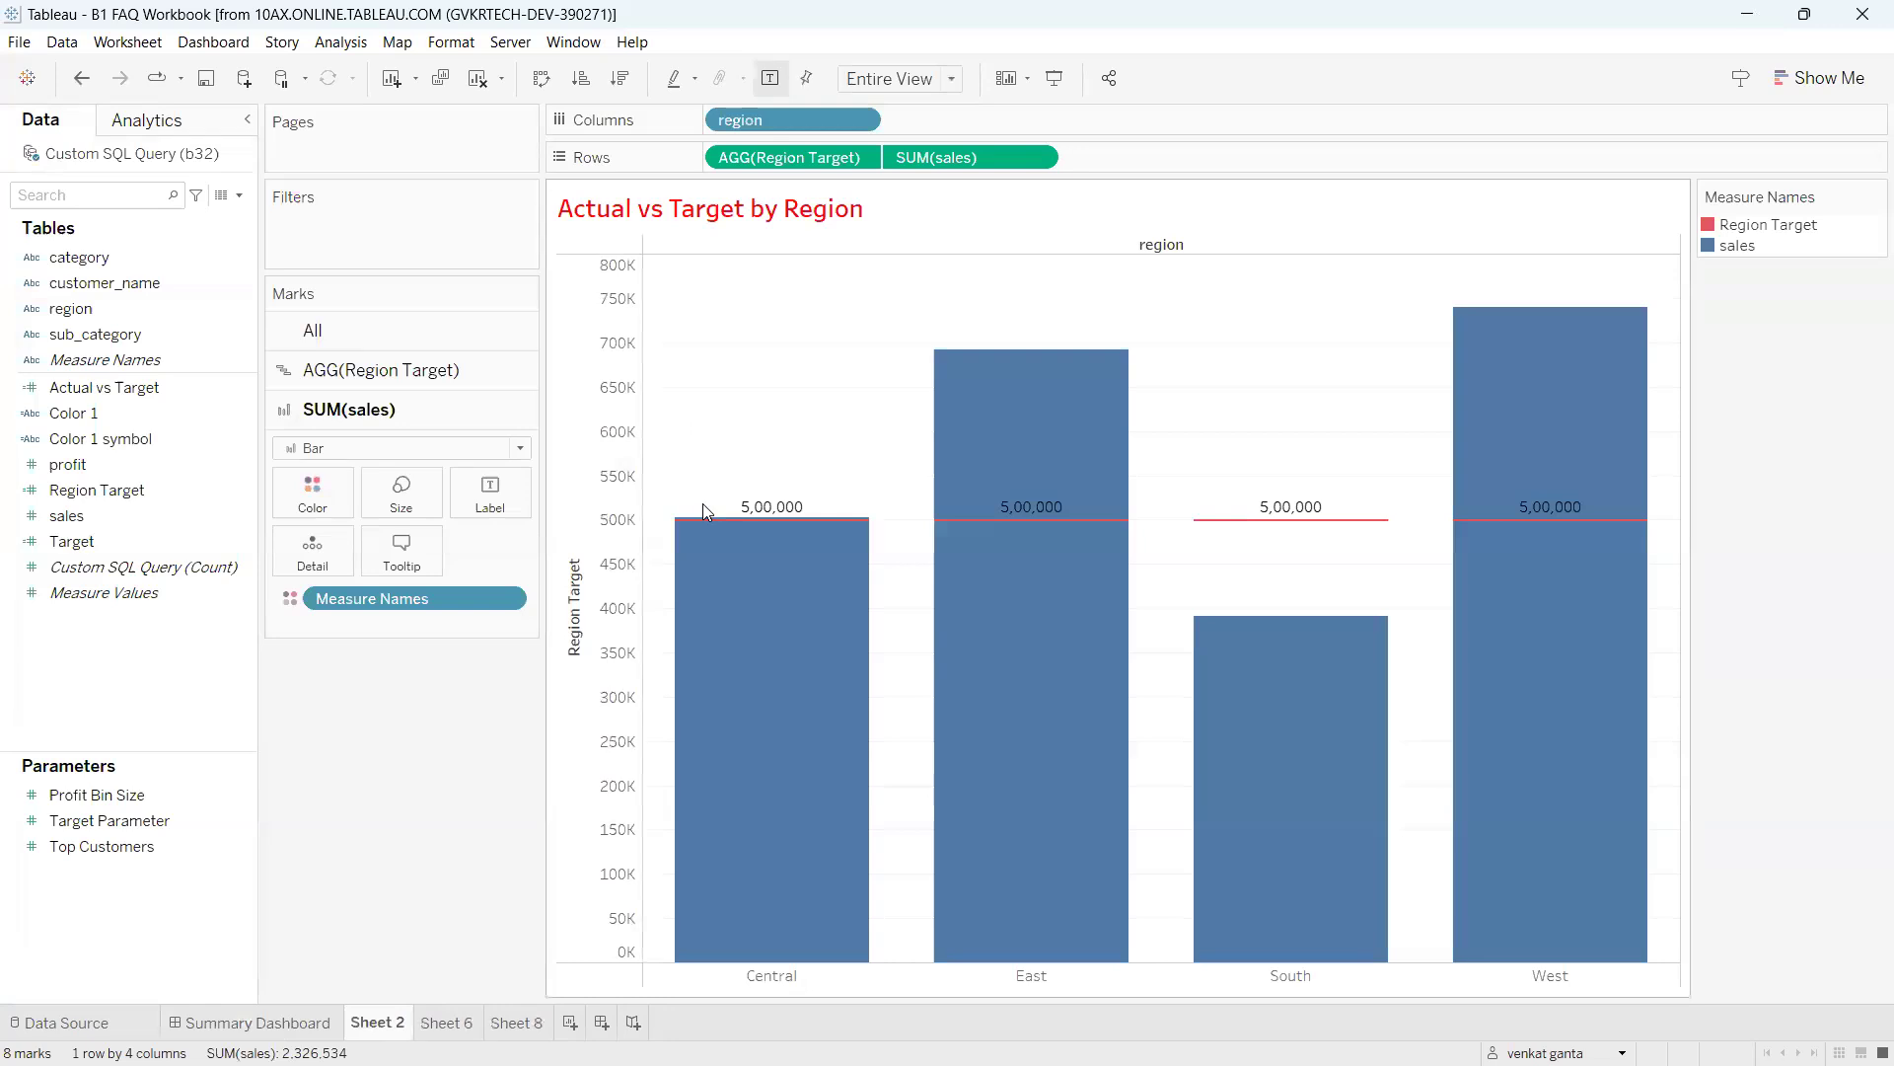
pyautogui.moveTo(909, 394)
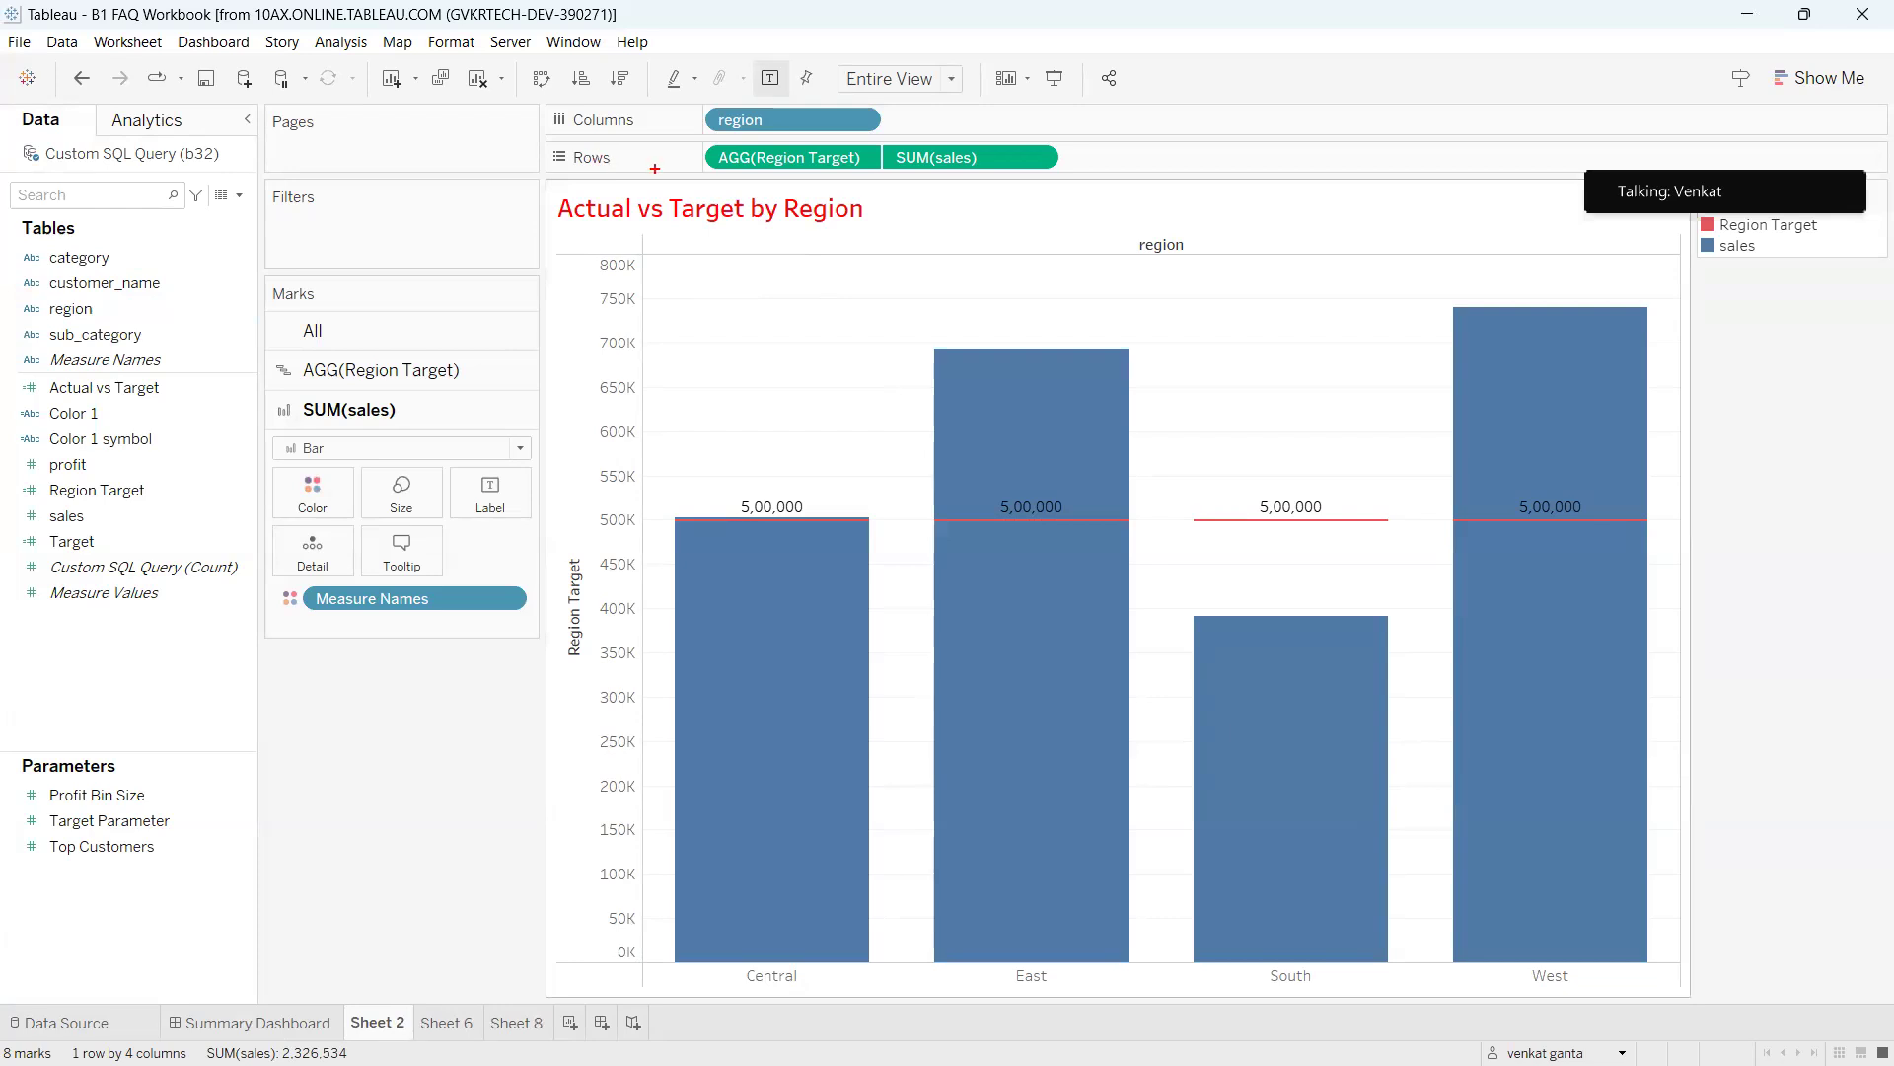
pyautogui.moveTo(729, 145)
pyautogui.mouseDown()
pyautogui.moveTo(834, 213)
pyautogui.moveTo(814, 145)
pyautogui.moveTo(700, 272)
pyautogui.moveTo(728, 303)
pyautogui.mouseUp()
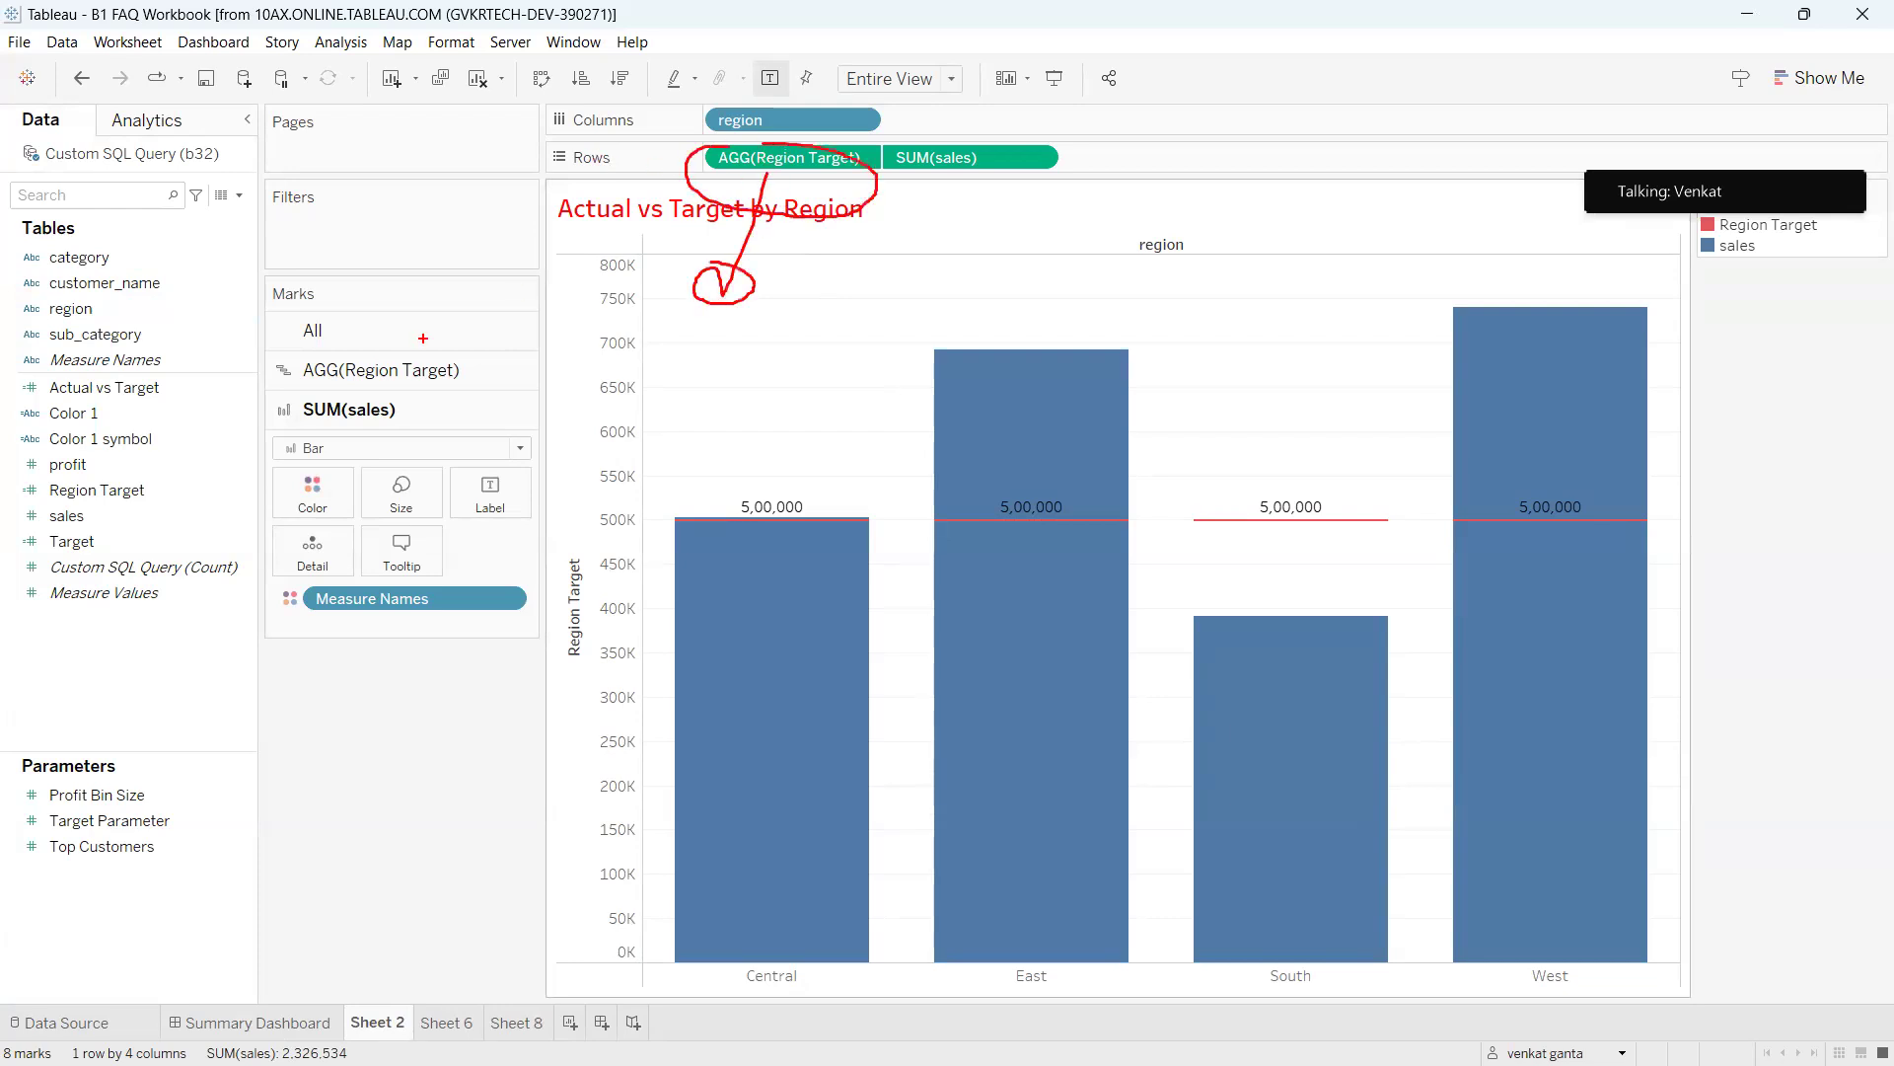
pyautogui.press('Escape')
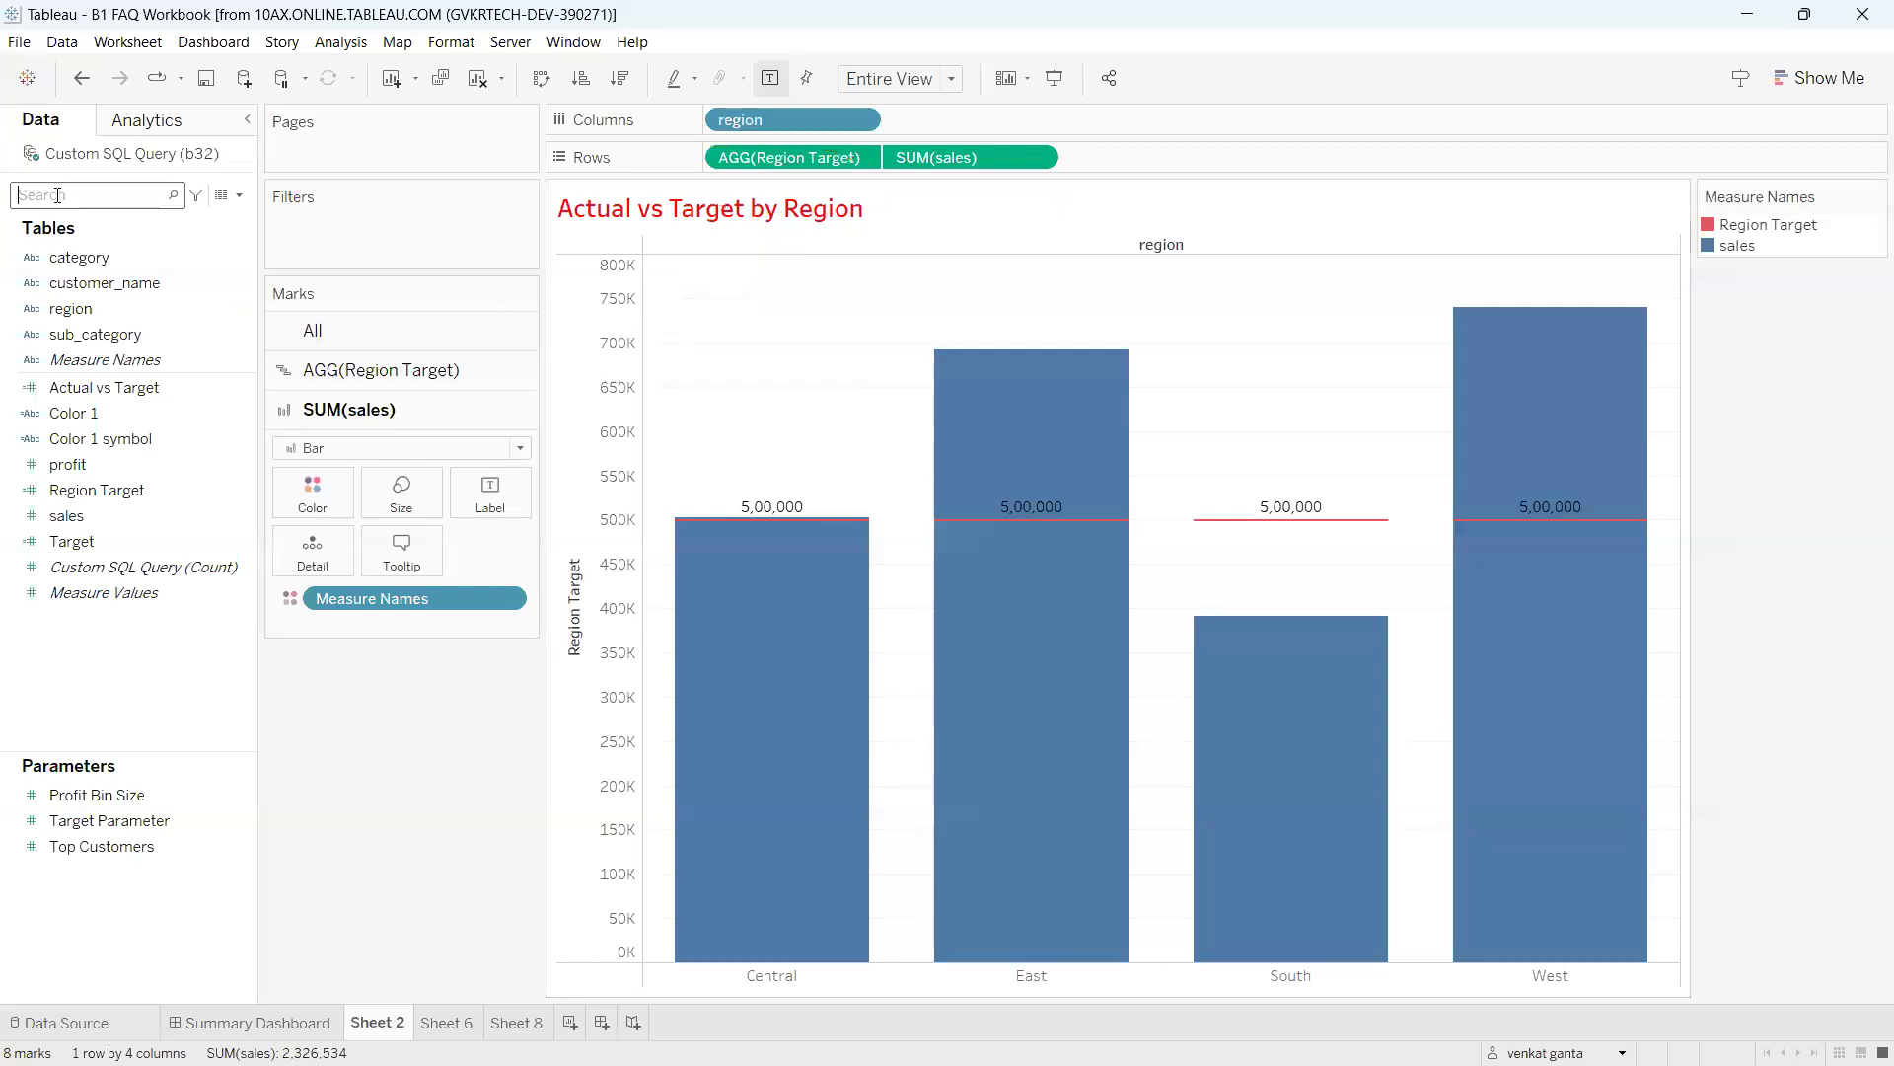
# Search 'regi' in the Data pane and open Region Target's formula MIN(500000) in the calculation editor.
pyautogui.write('regi')
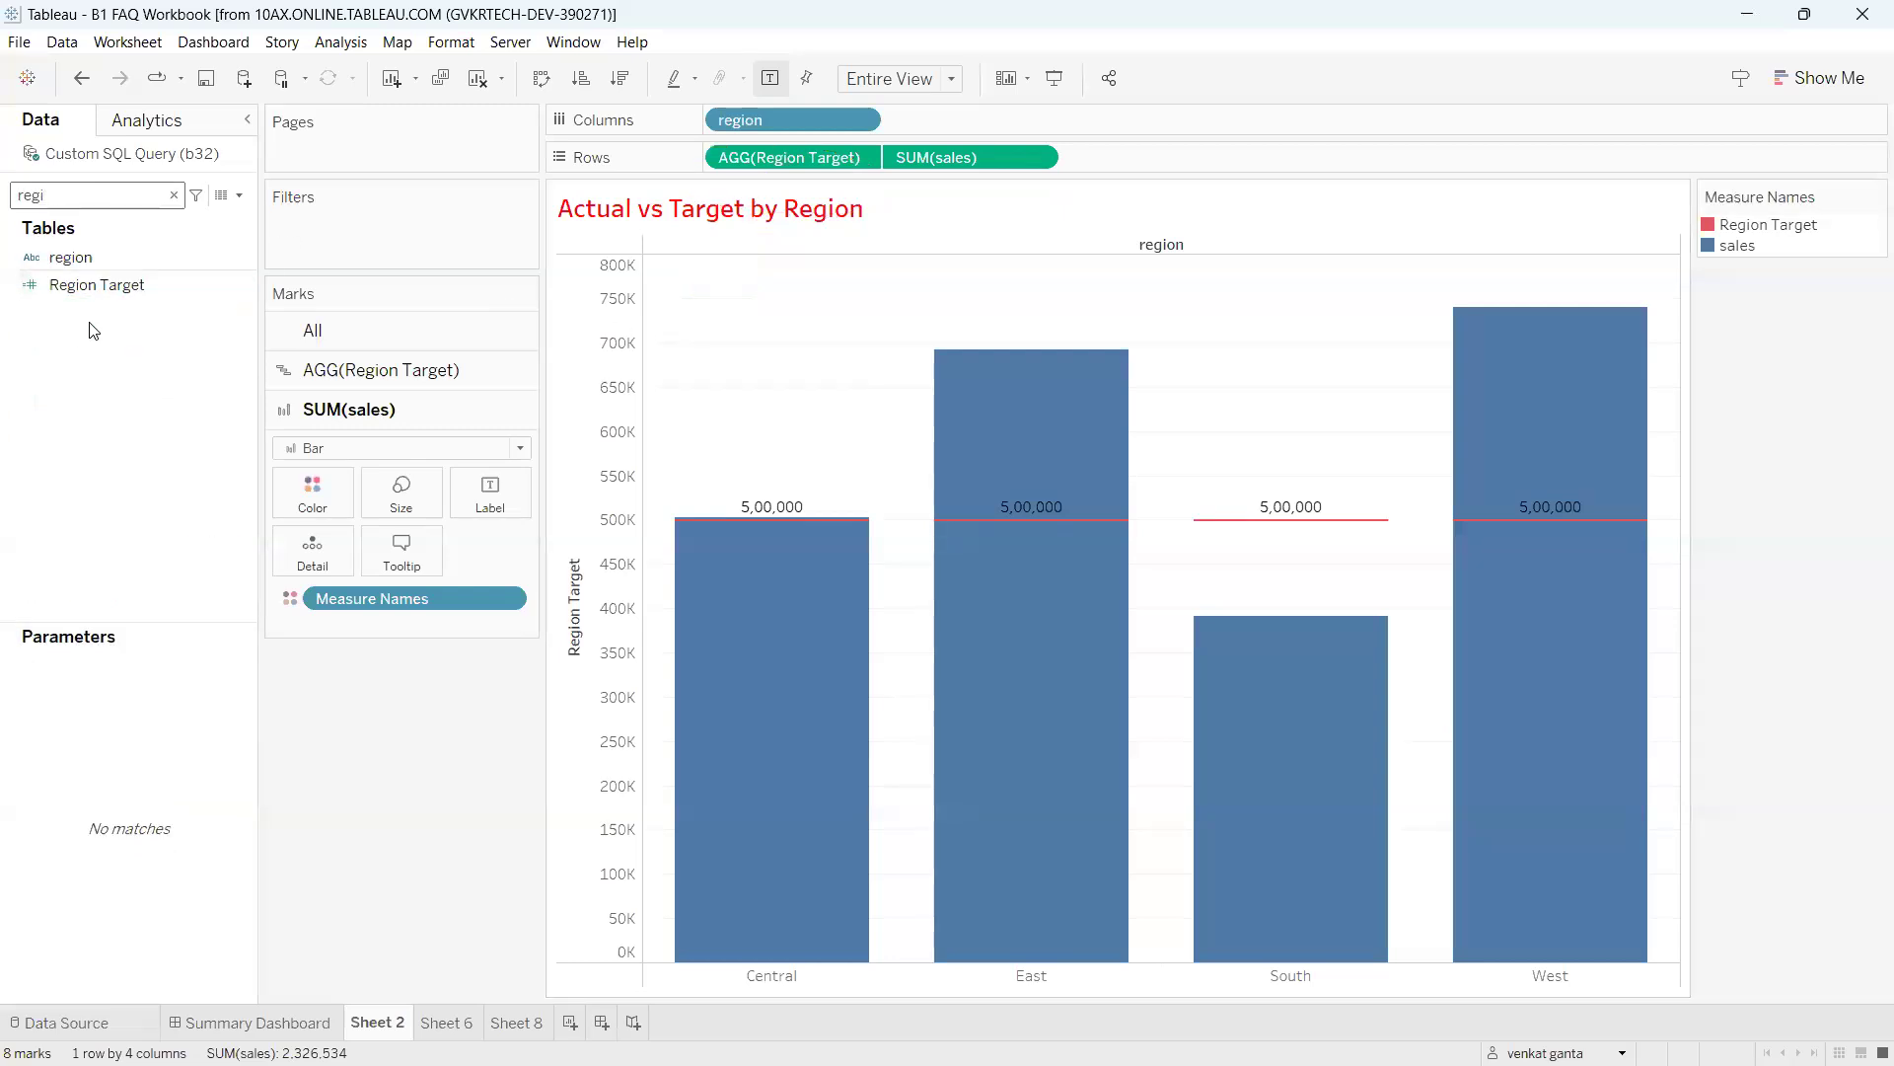
pyautogui.click(219, 286)
pyautogui.click(235, 286)
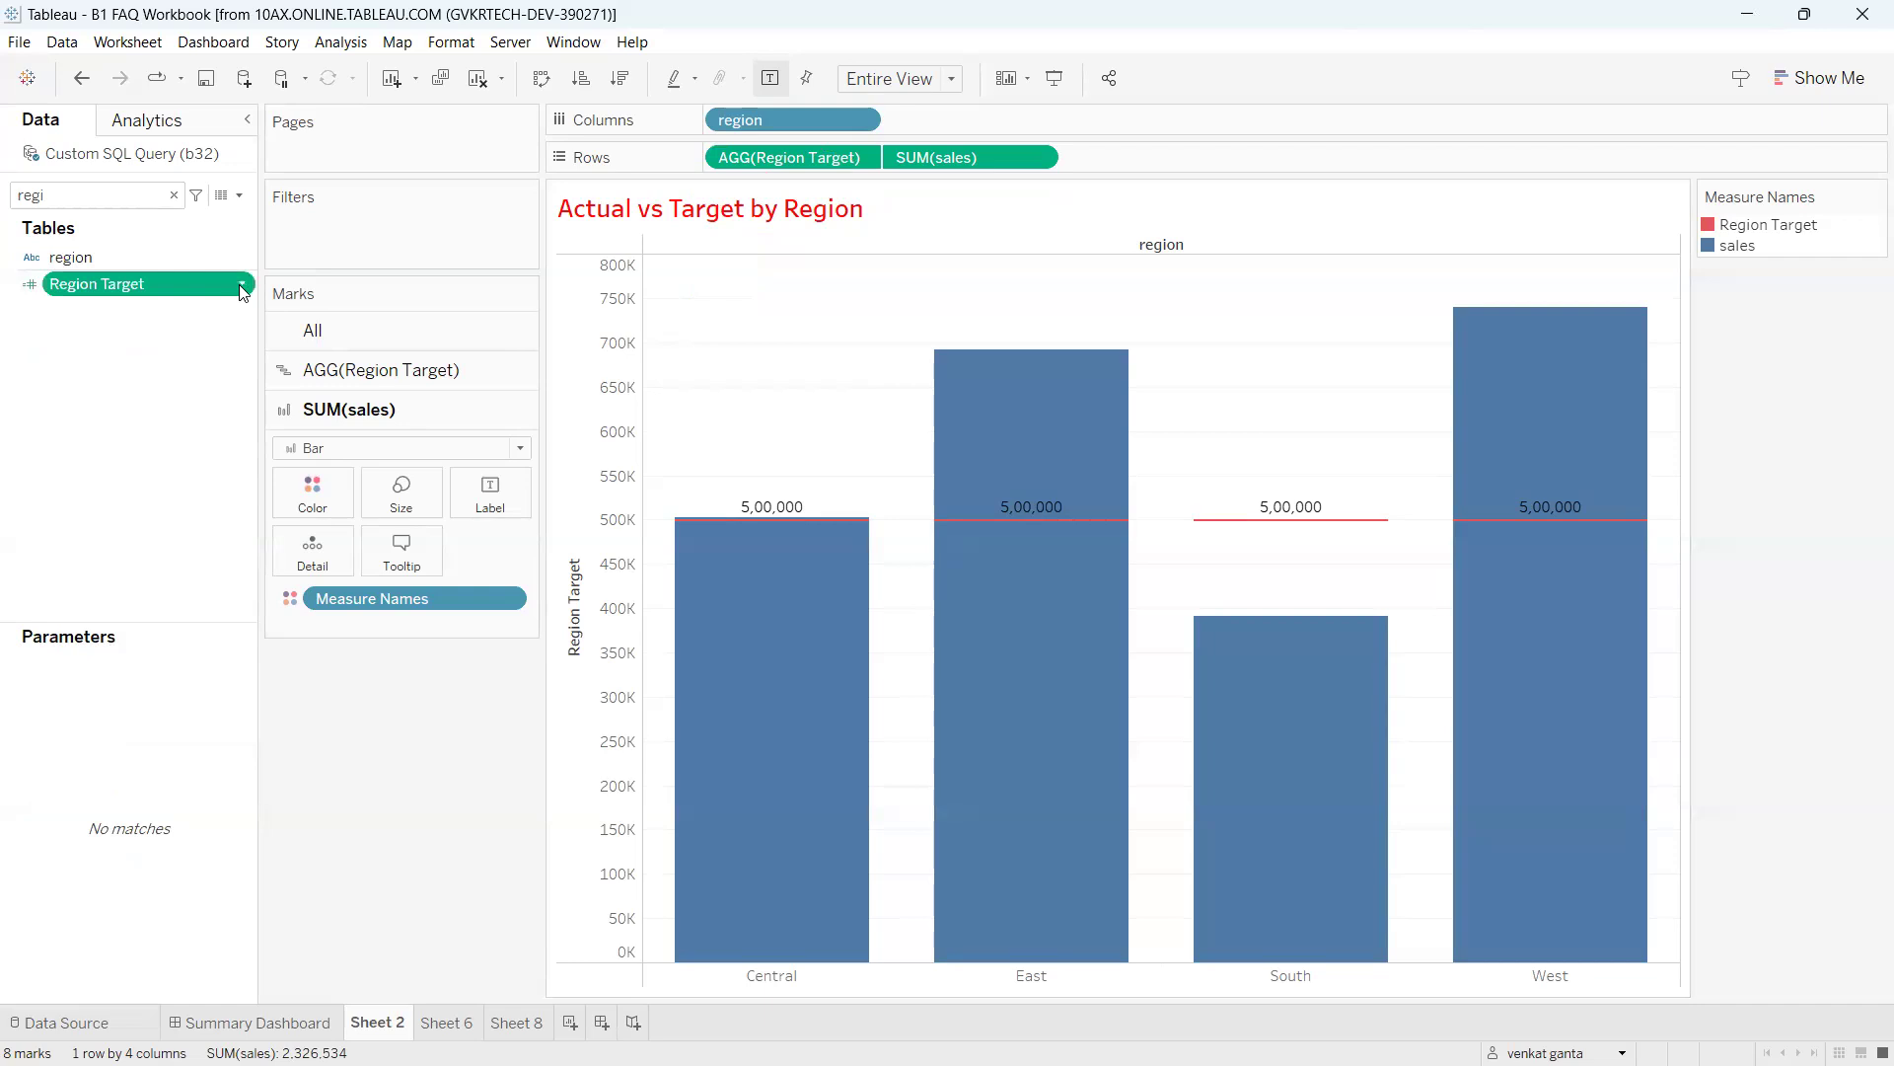
pyautogui.click(242, 288)
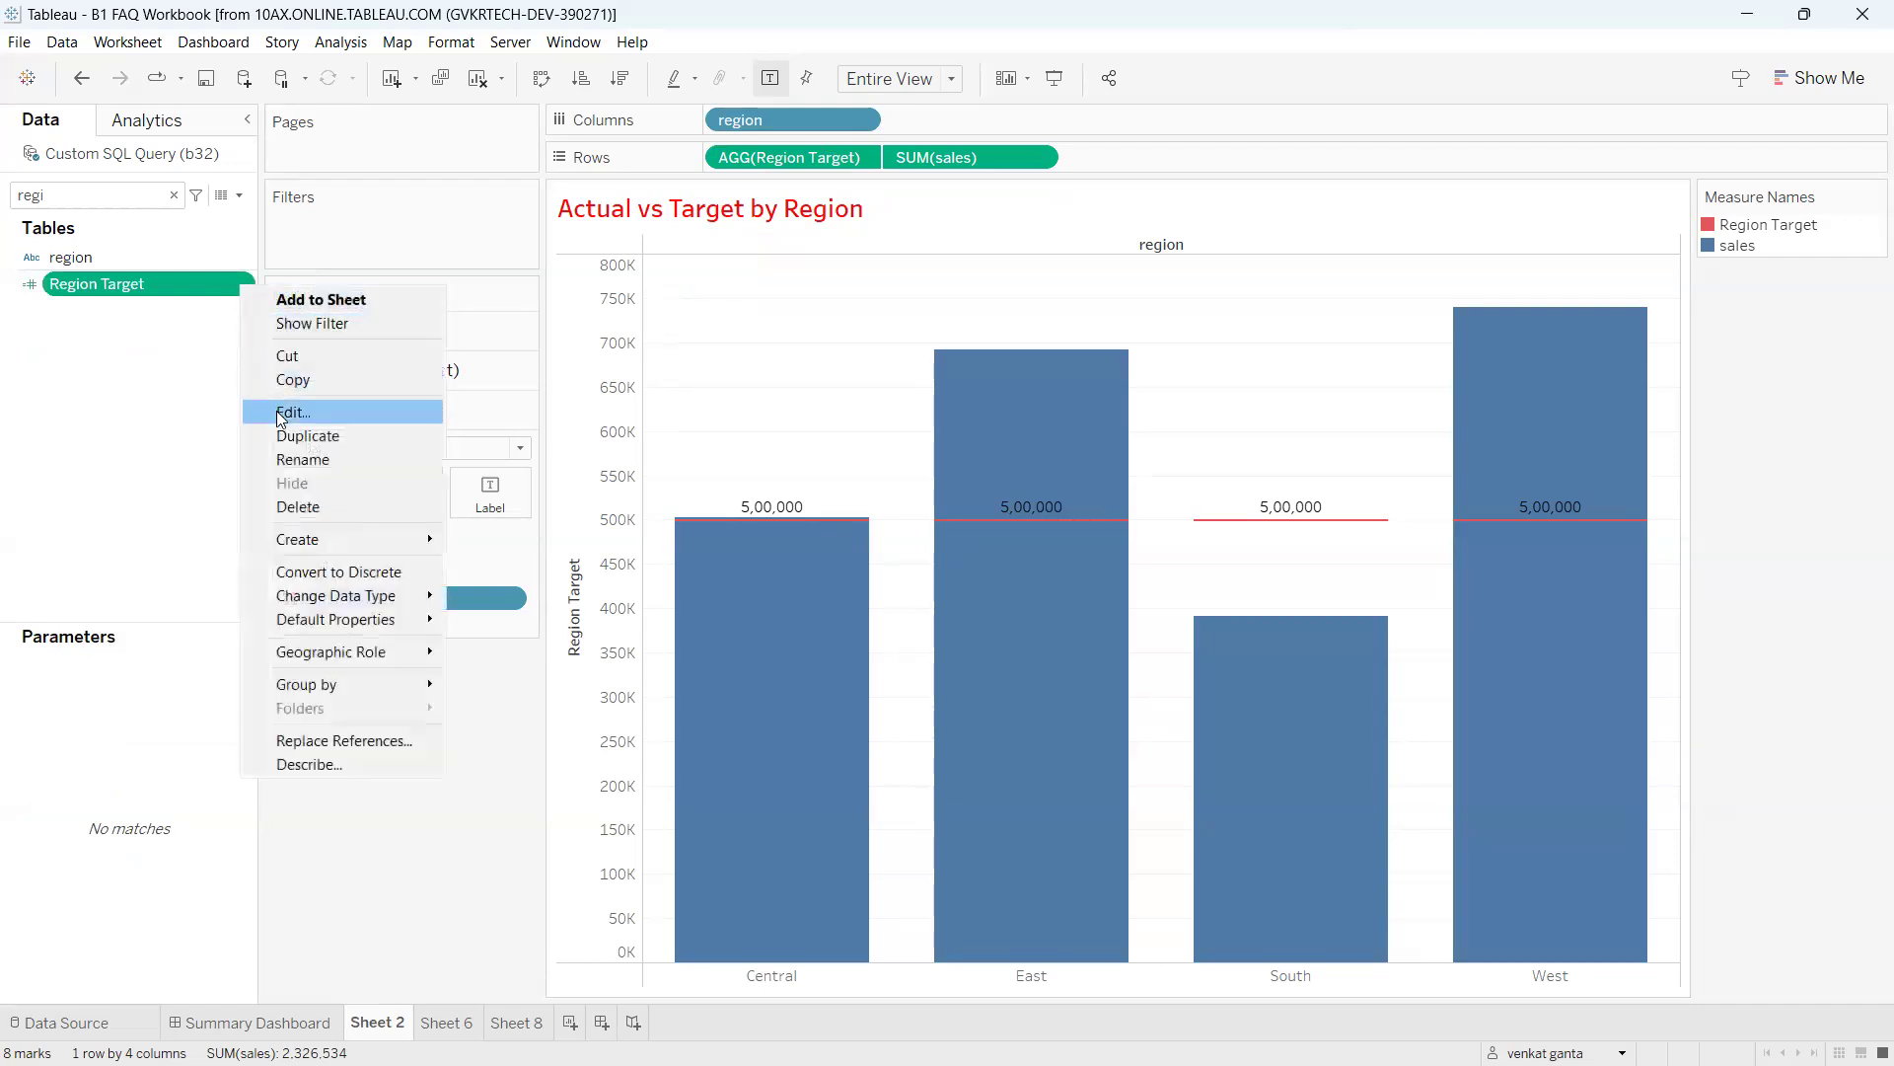
pyautogui.click(281, 414)
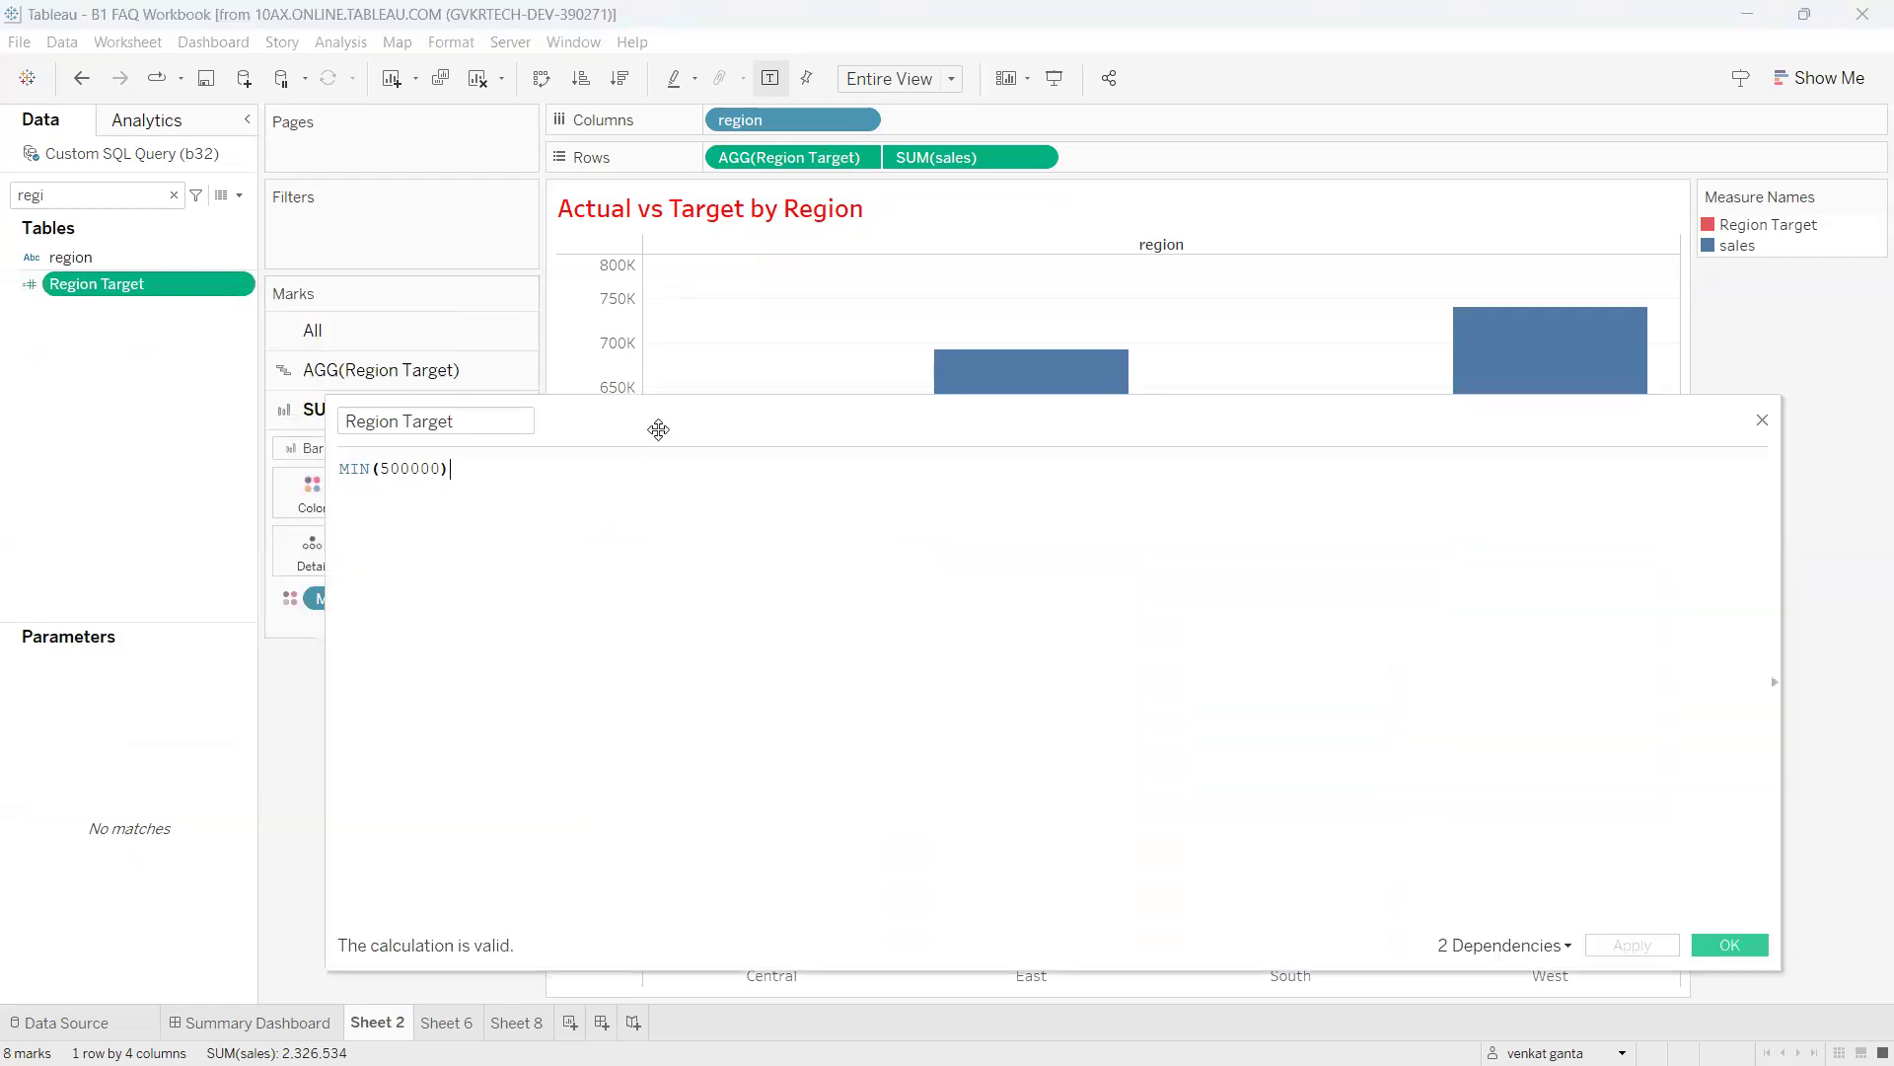
pyautogui.moveTo(637, 508); pyautogui.dragTo(515, 503)
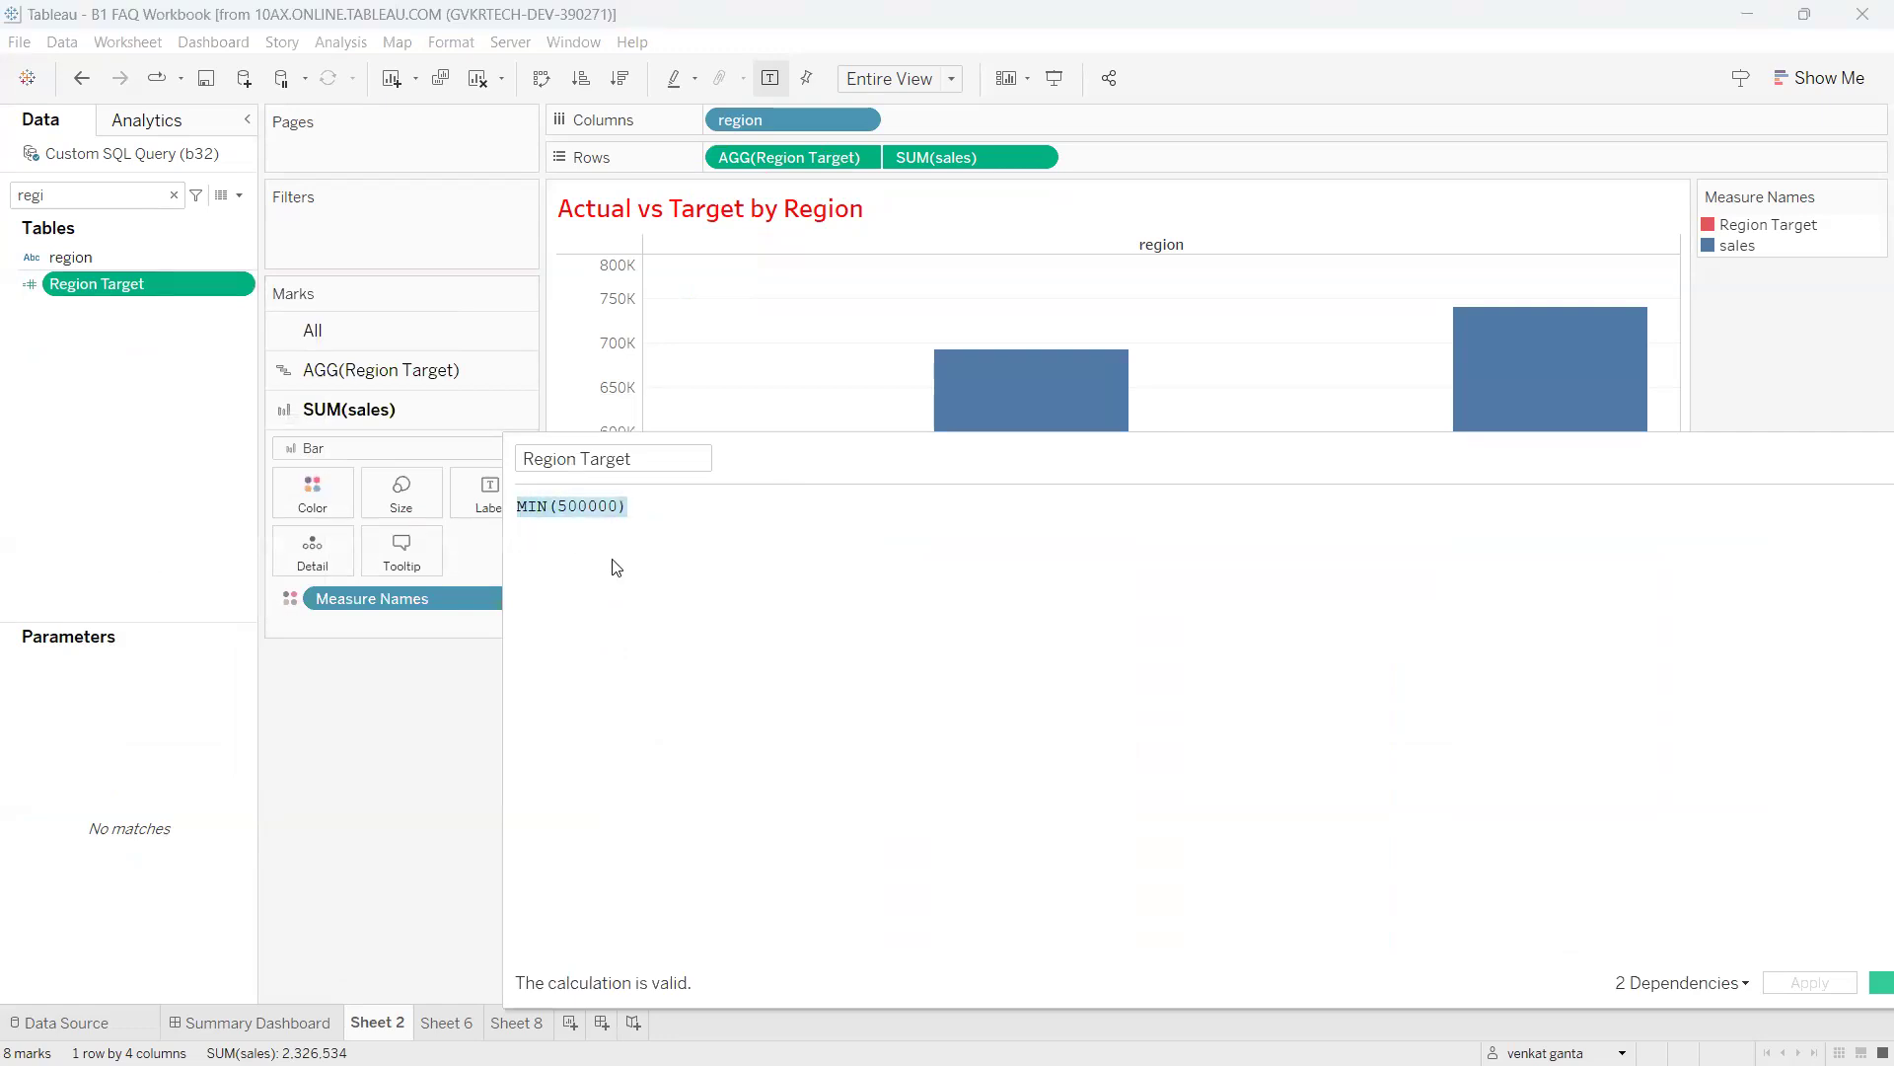
pyautogui.click(621, 533)
pyautogui.moveTo(620, 504); pyautogui.dragTo(557, 505)
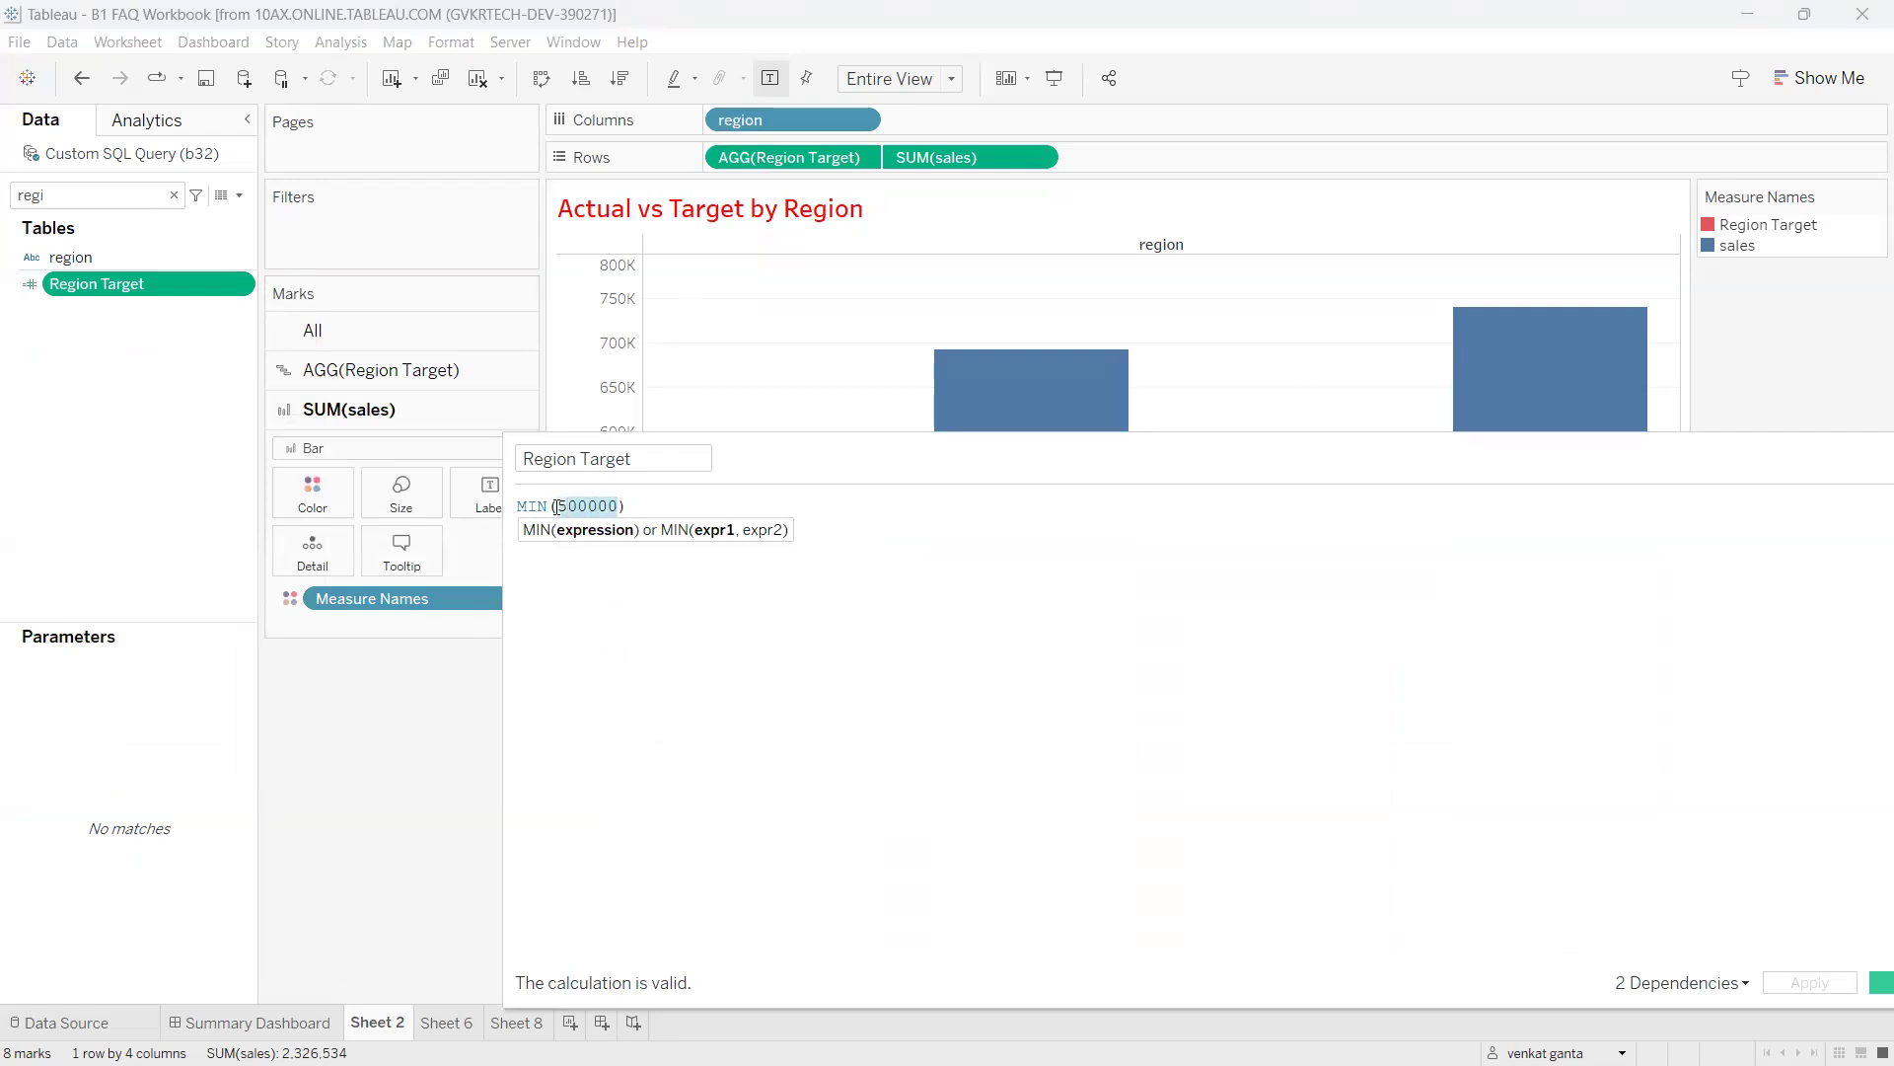
pyautogui.click(686, 563)
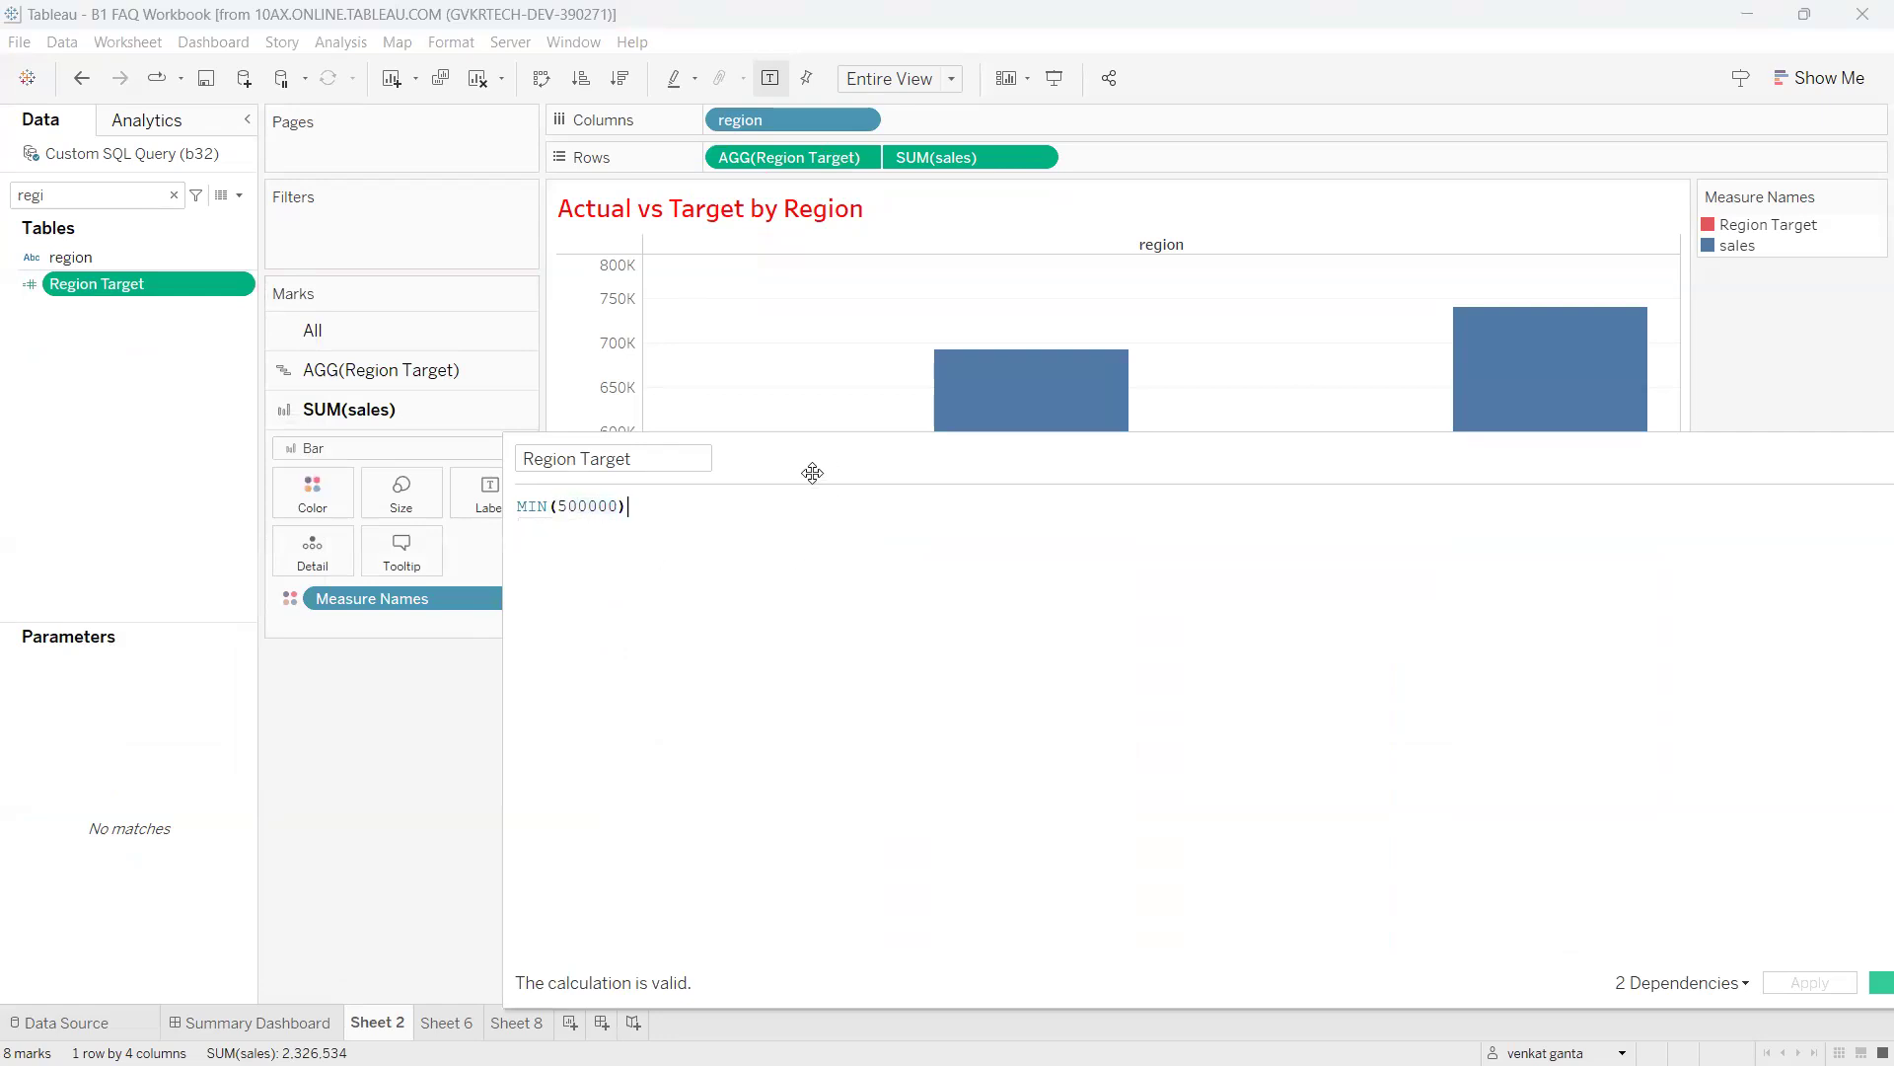
pyautogui.moveTo(816, 473); pyautogui.dragTo(785, 492)
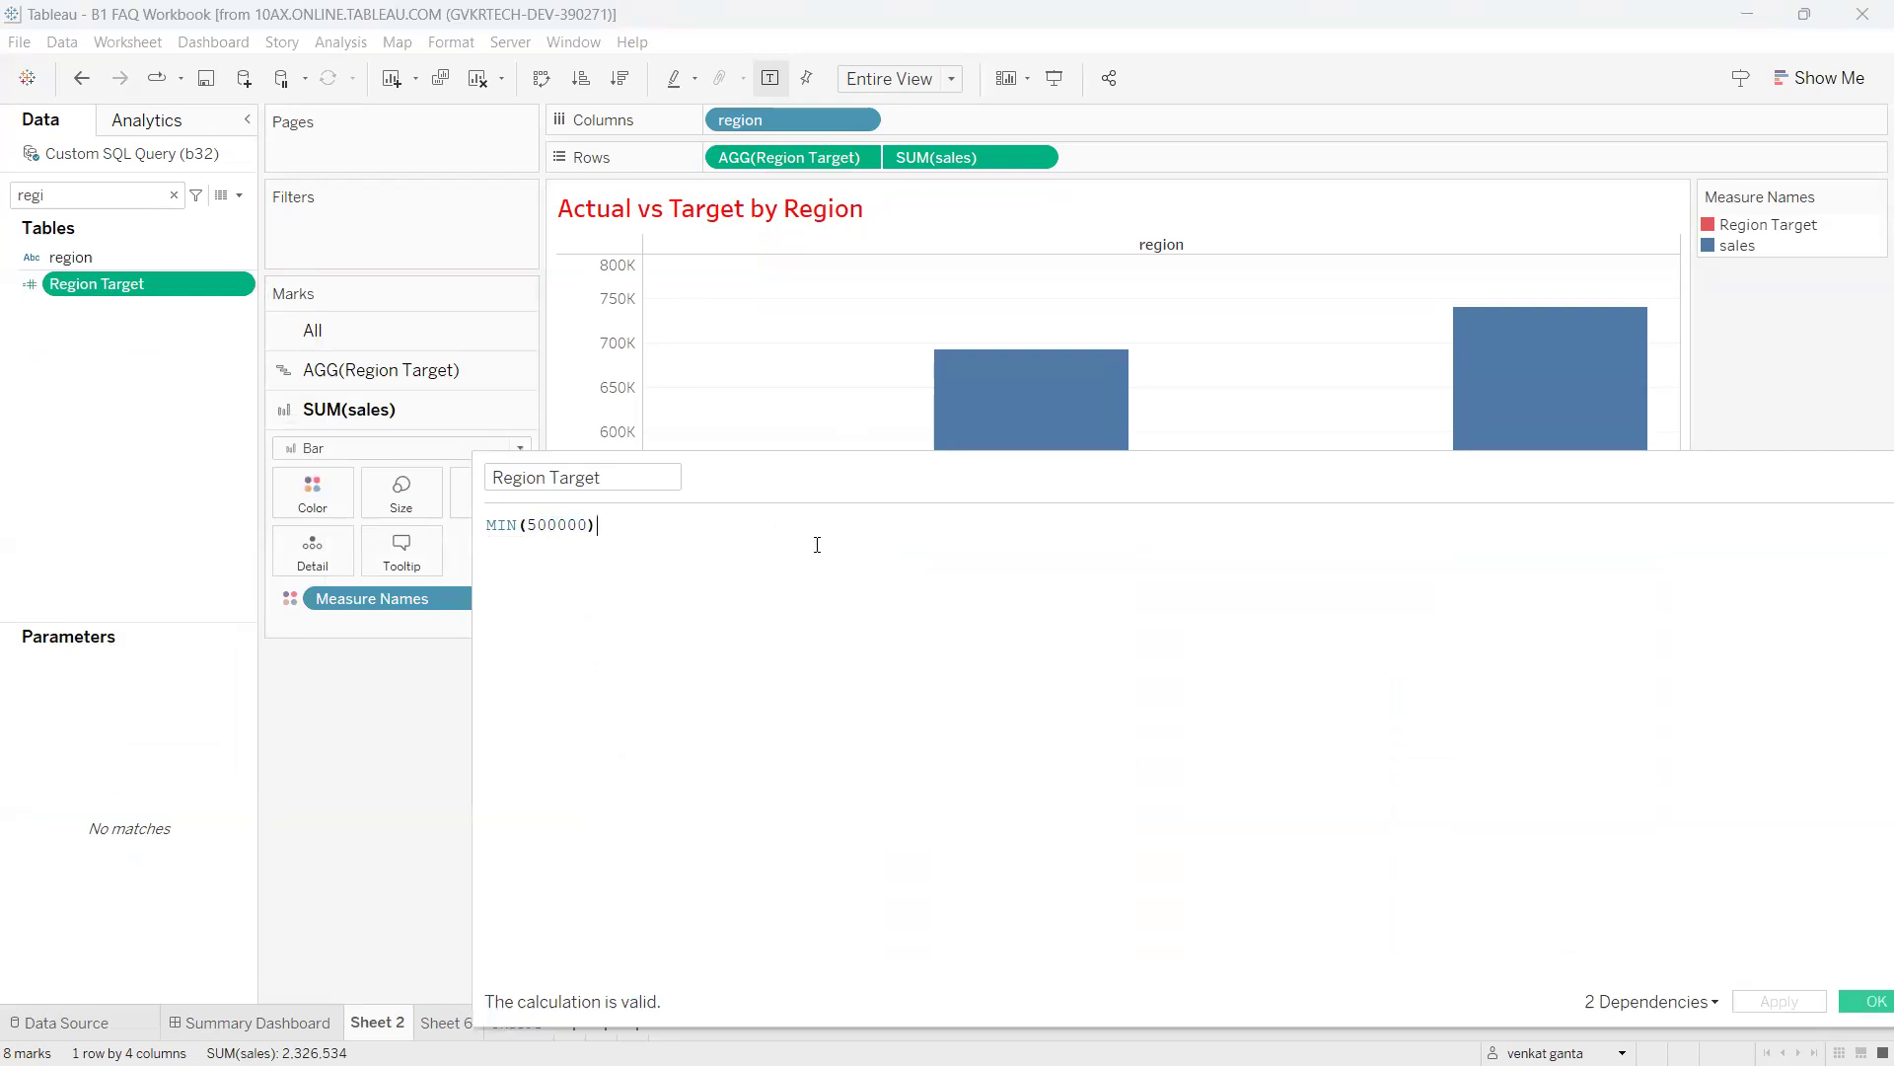
pyautogui.click(490, 524)
# Wrap MIN(500000) in an IF … END block on separate lines.
pyautogui.press('Return')
pyautogui.press('Up')
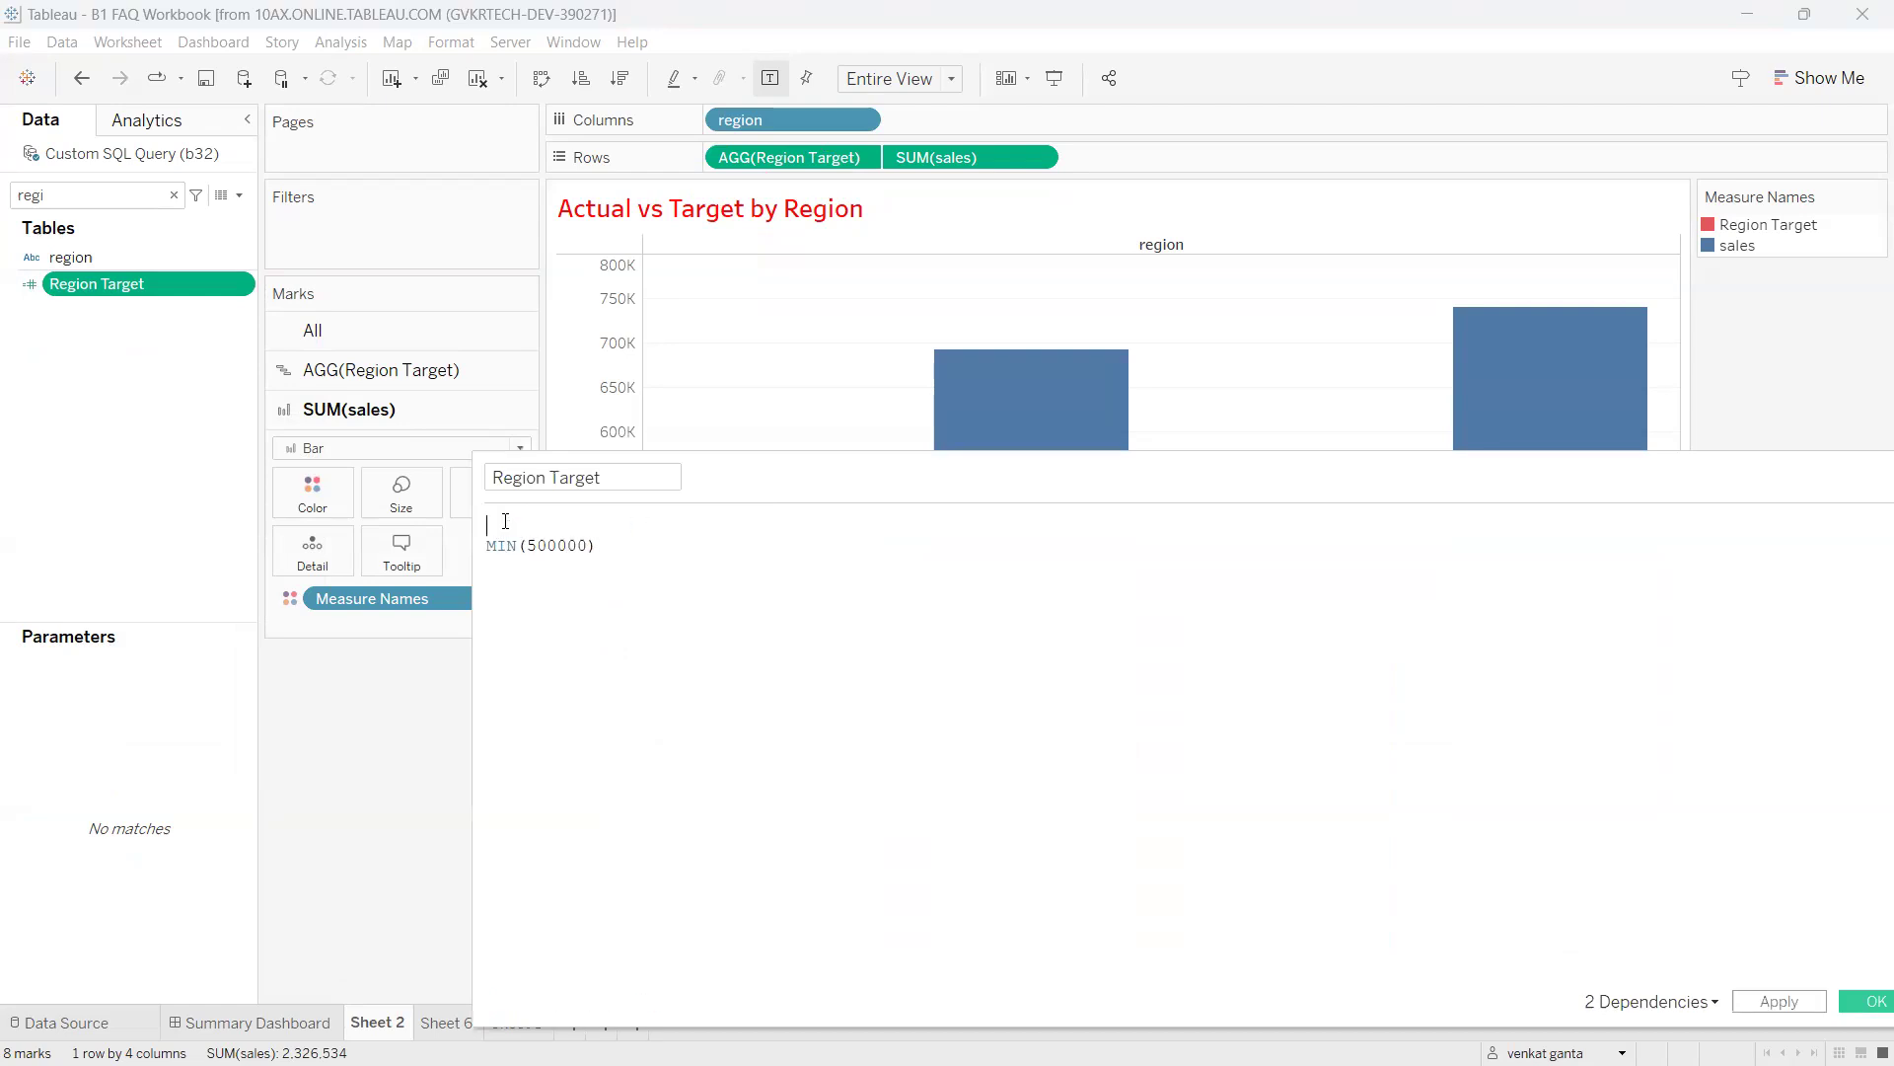
pyautogui.write('if')
pyautogui.press('Return')
pyautogui.click(655, 544)
pyautogui.press('Return')
pyautogui.press('Return')
pyautogui.write('en')
pyautogui.press('Return')
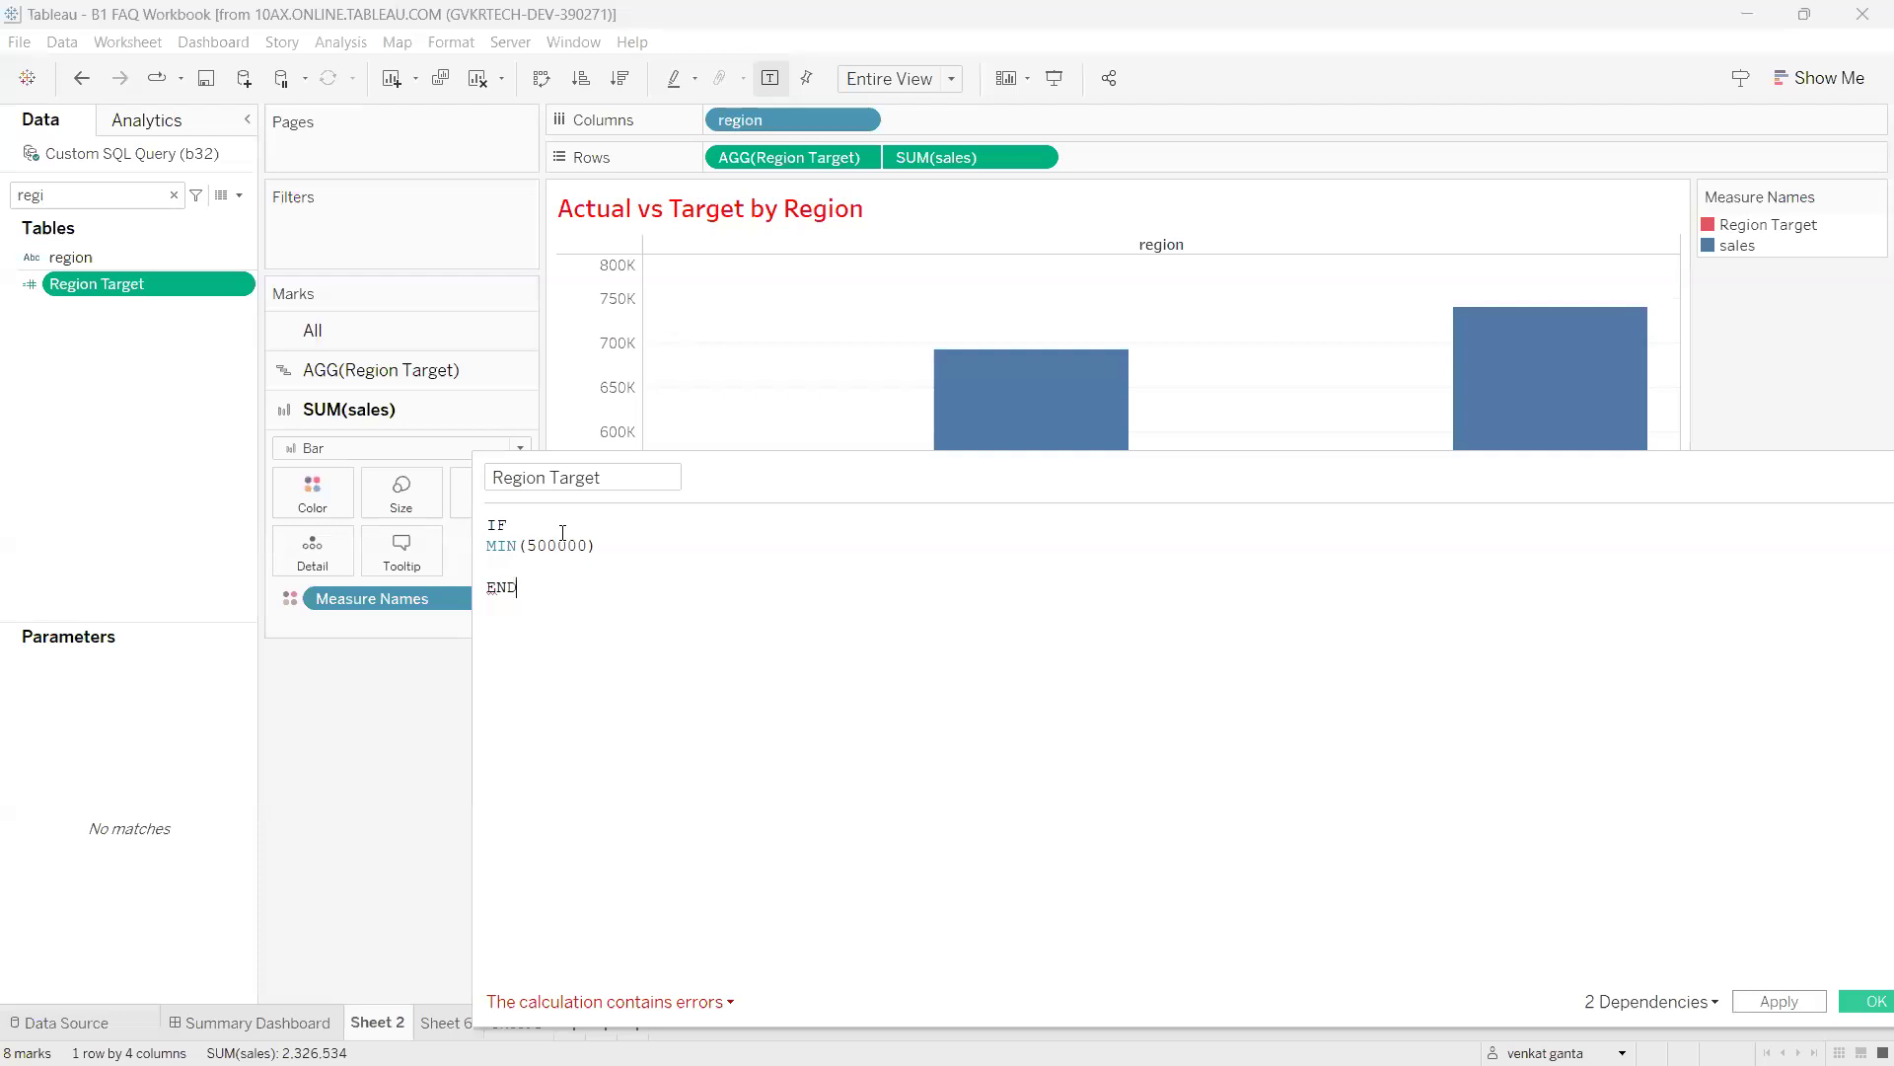
# Add the condition [region]='East' THEN after IF and start an 'els' line below.
pyautogui.moveTo(526, 531); pyautogui.dragTo(468, 524)
pyautogui.moveTo(536, 584); pyautogui.dragTo(448, 587)
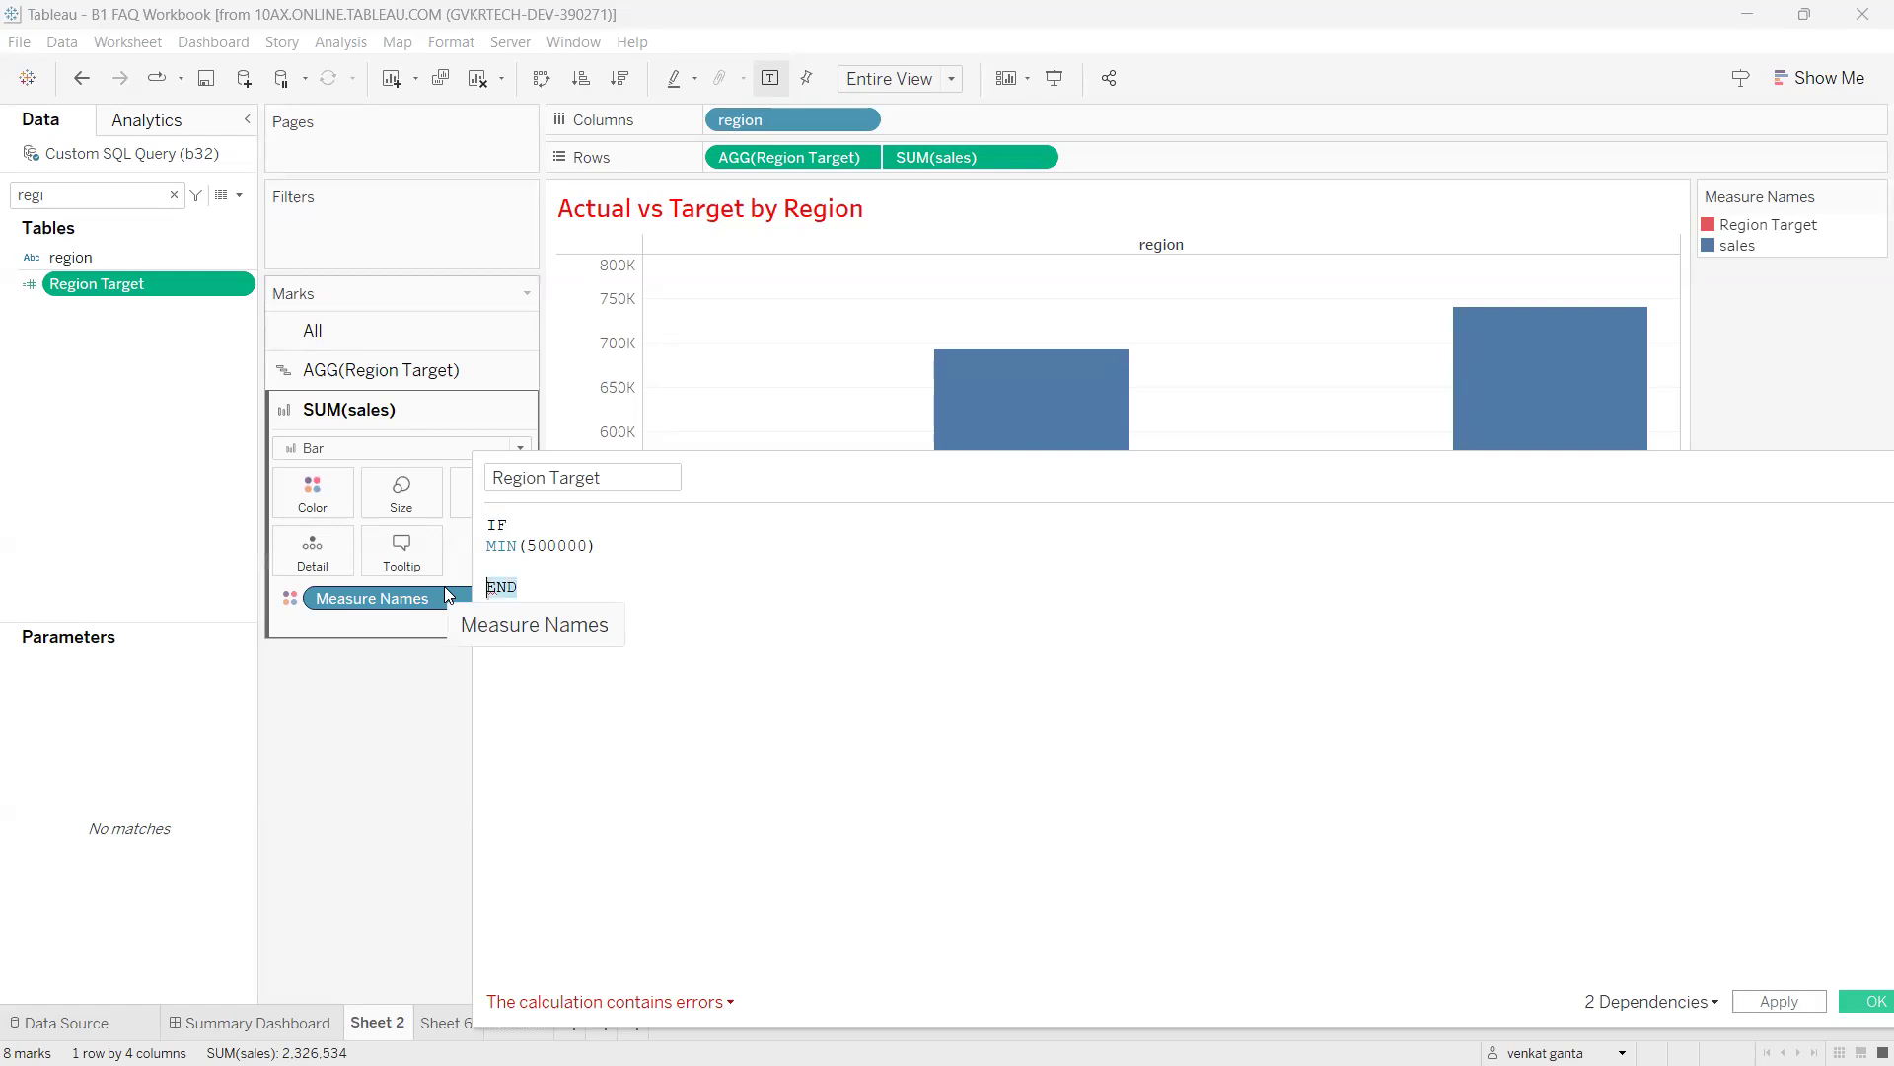
pyautogui.click(539, 552)
pyautogui.click(538, 566)
pyautogui.moveTo(519, 561); pyautogui.dragTo(489, 589)
pyautogui.doubleClick(502, 531)
pyautogui.click(553, 565)
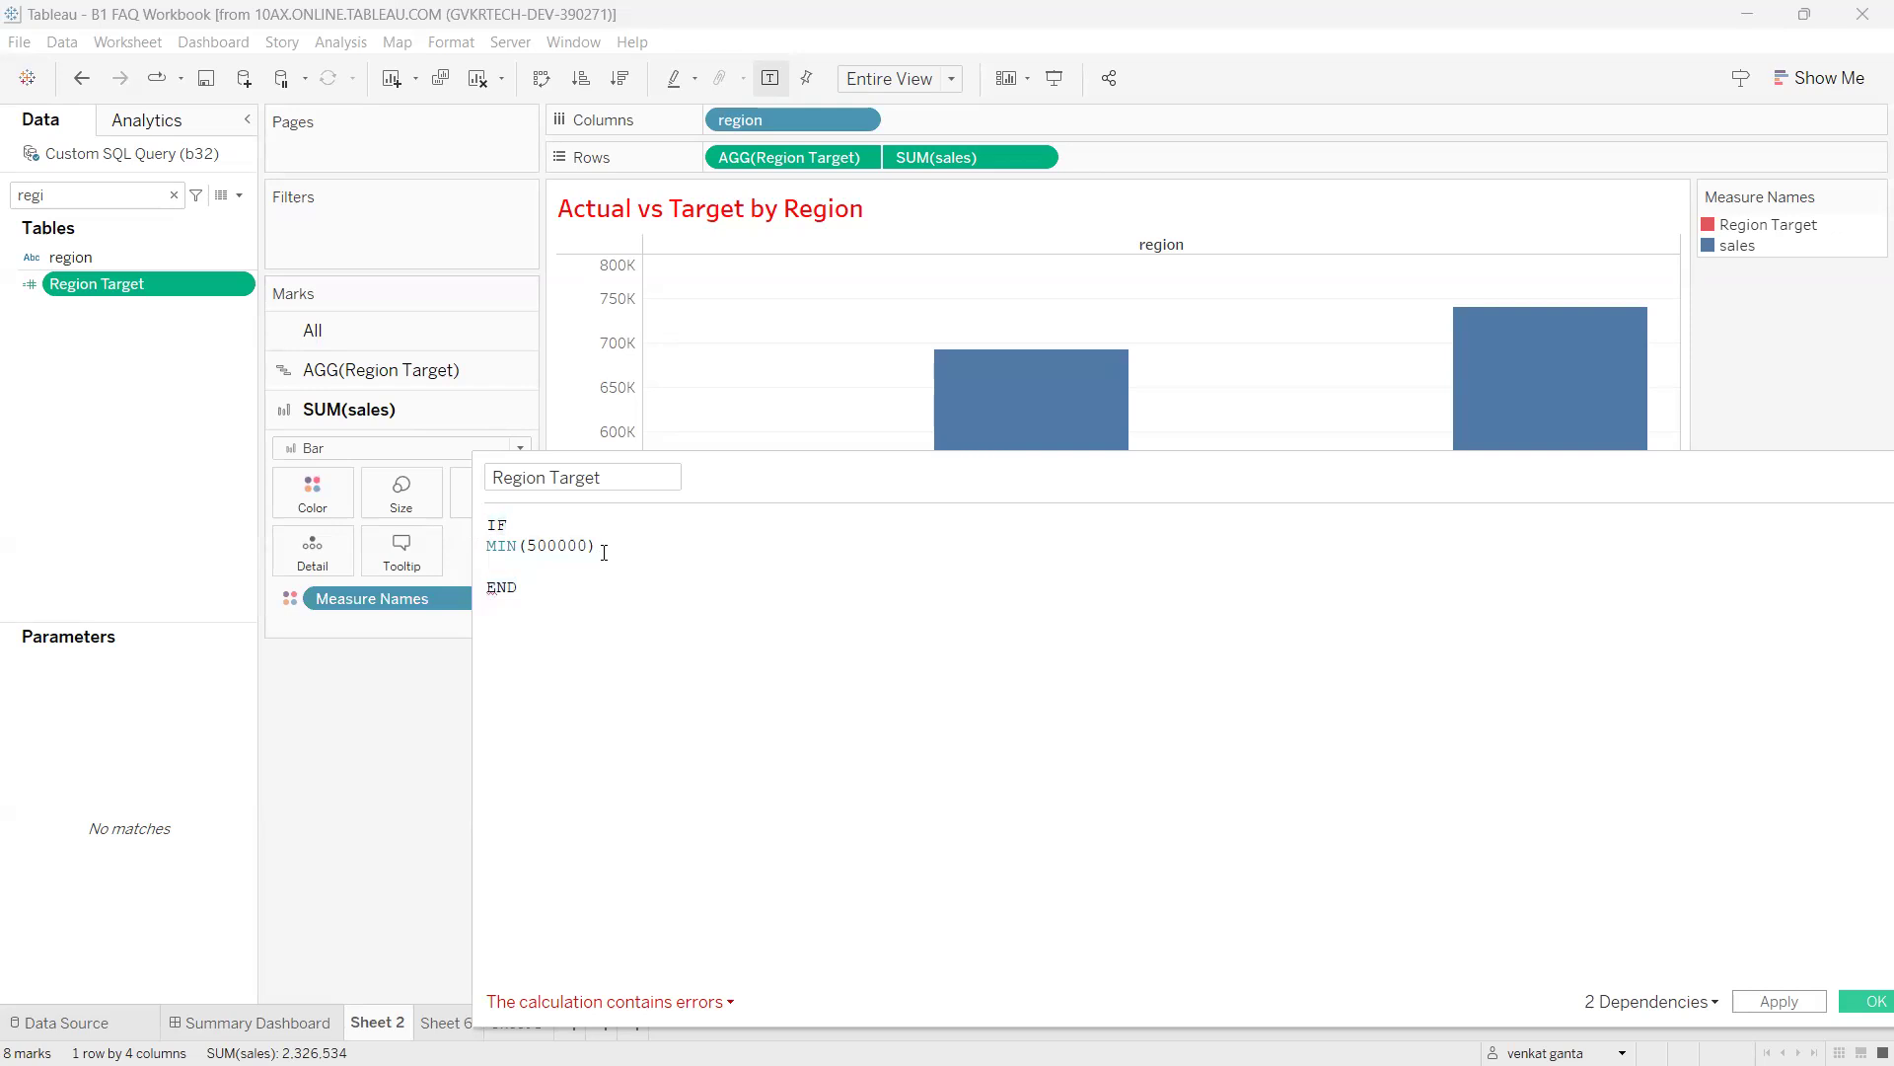
pyautogui.click(491, 553)
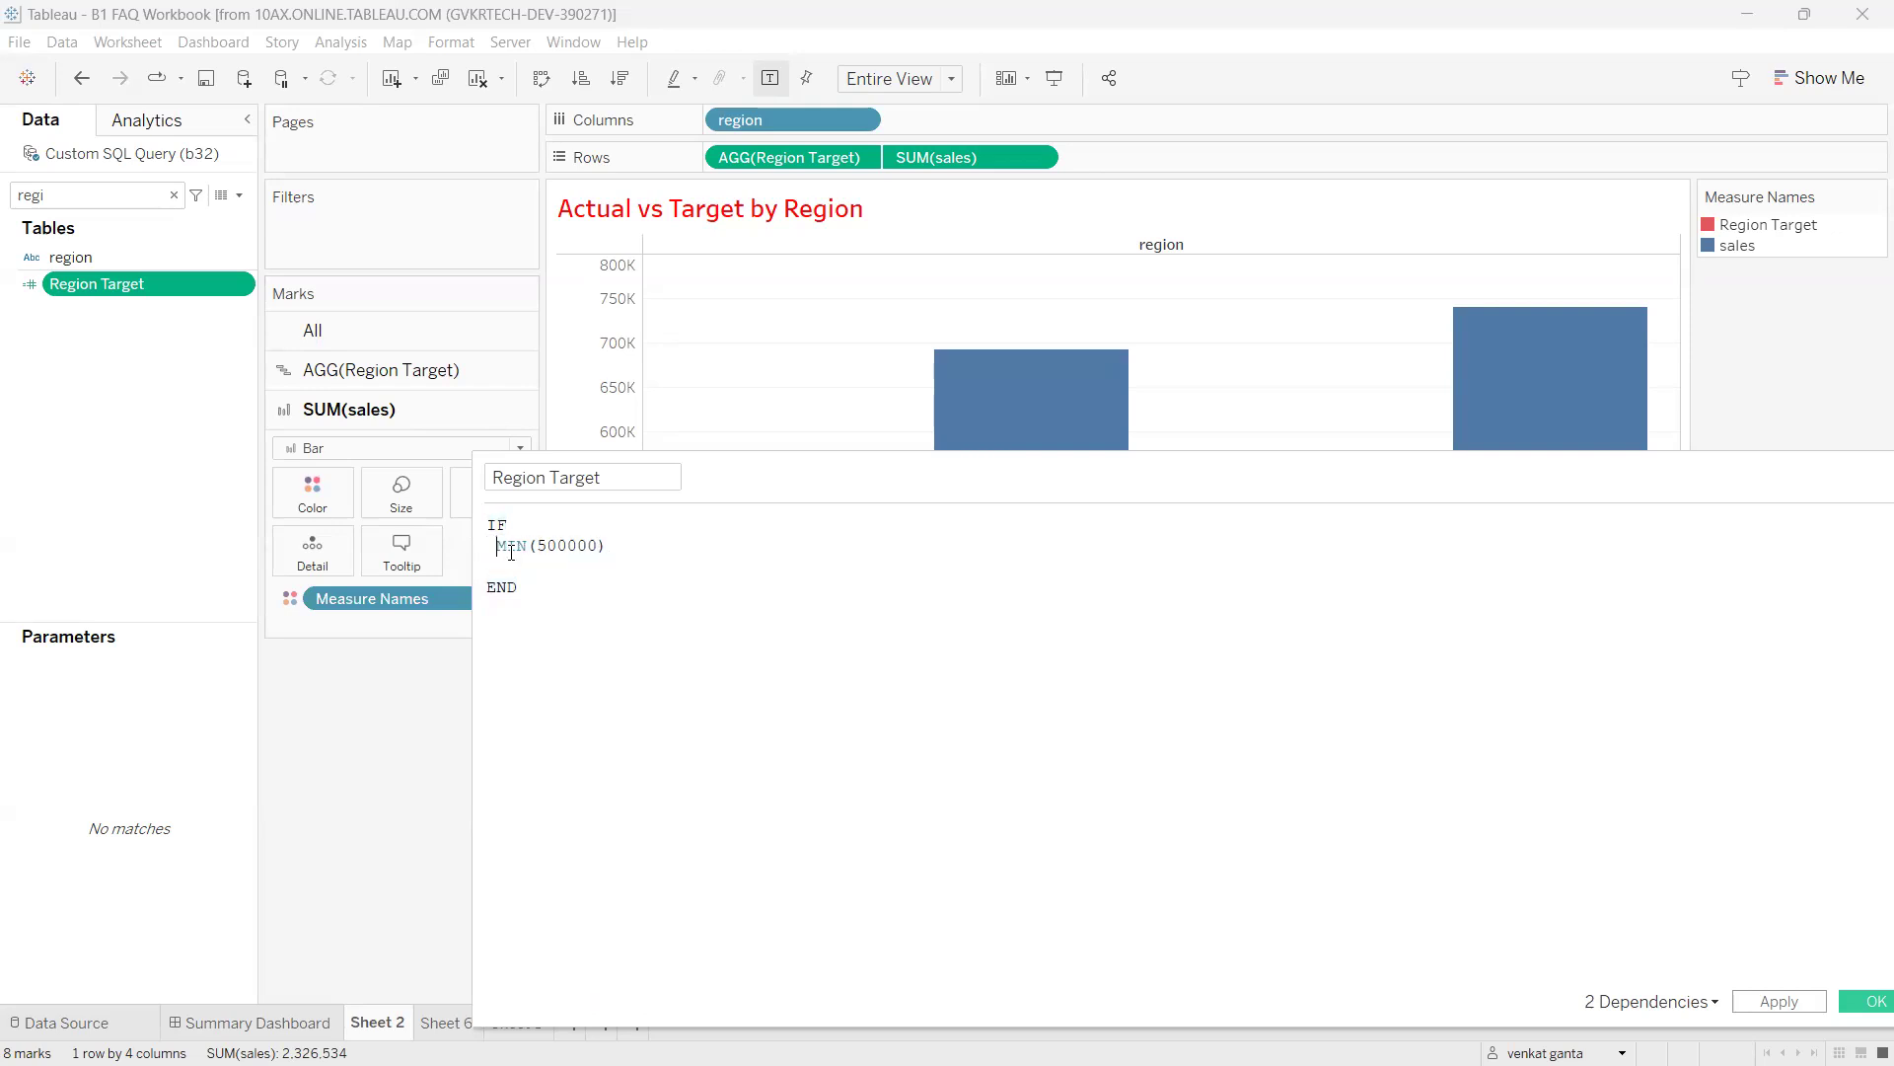
pyautogui.write('regio')
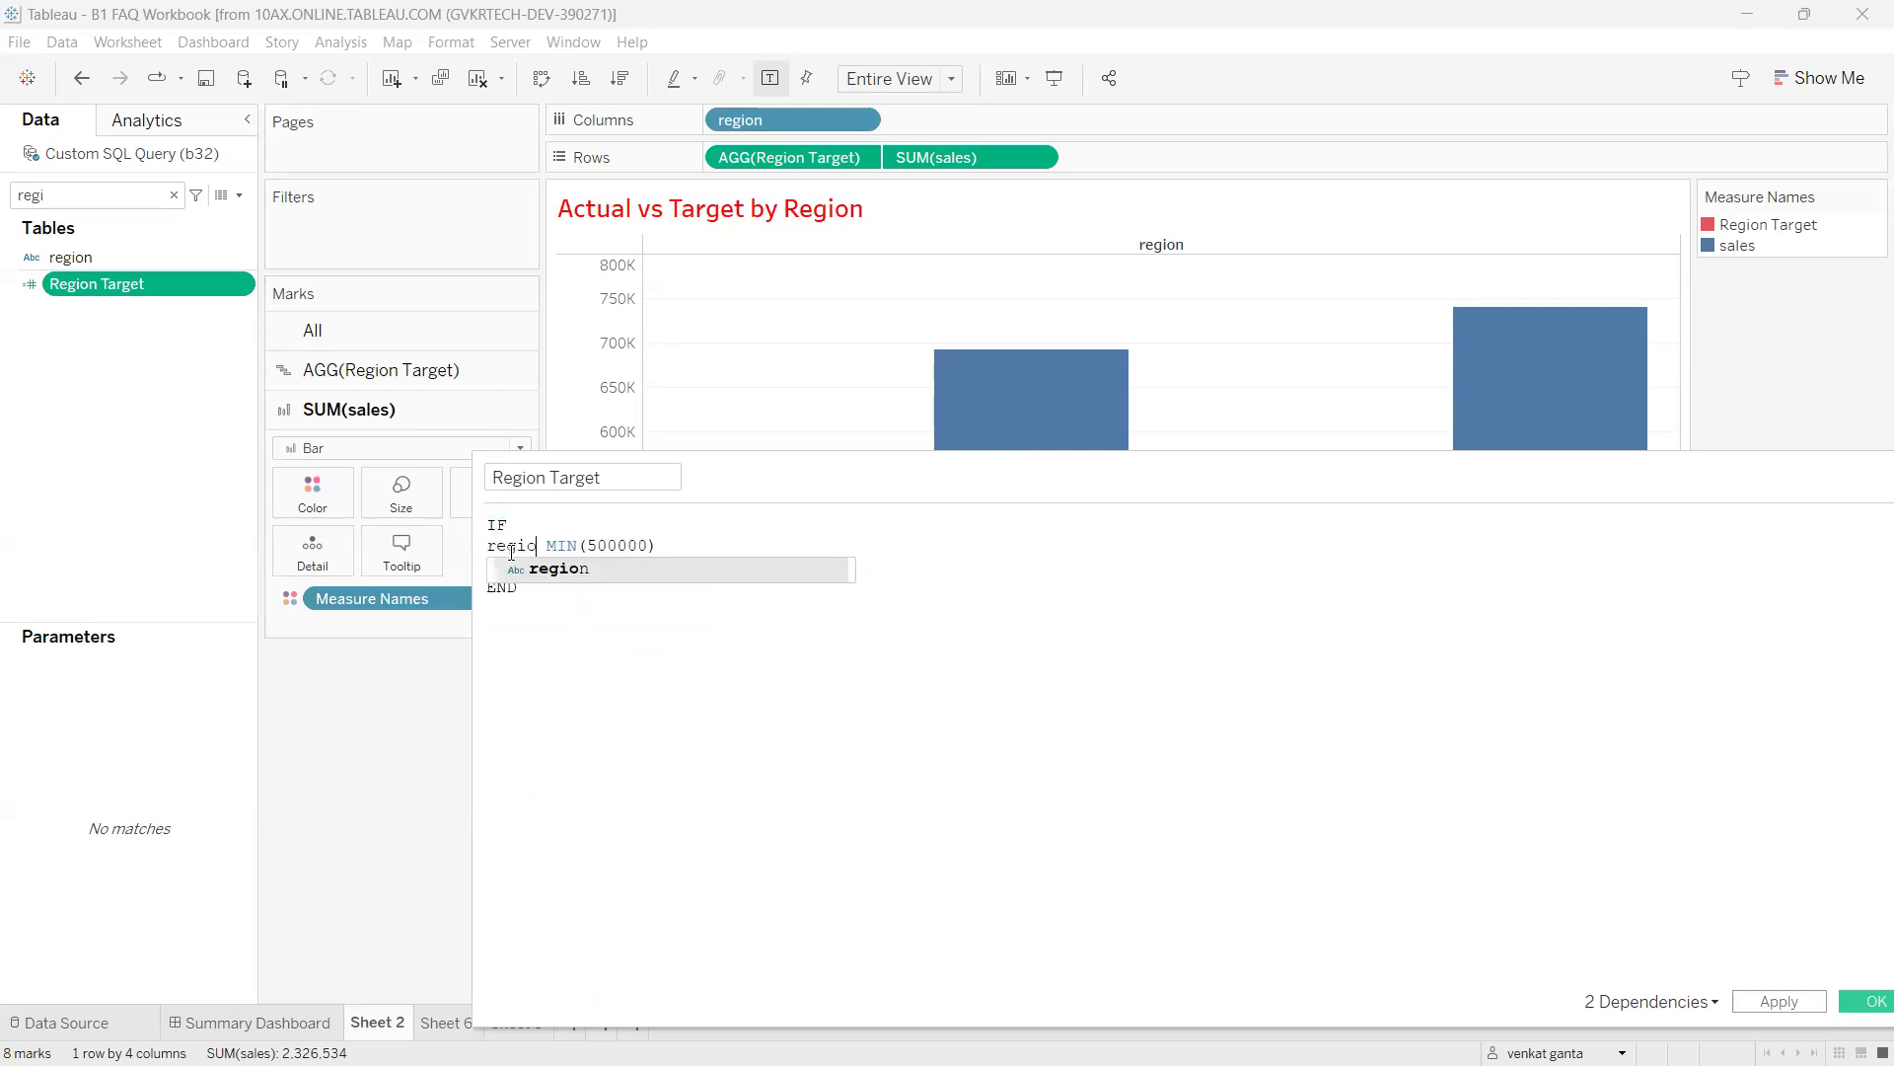
pyautogui.press('Return')
pyautogui.write("=''East")
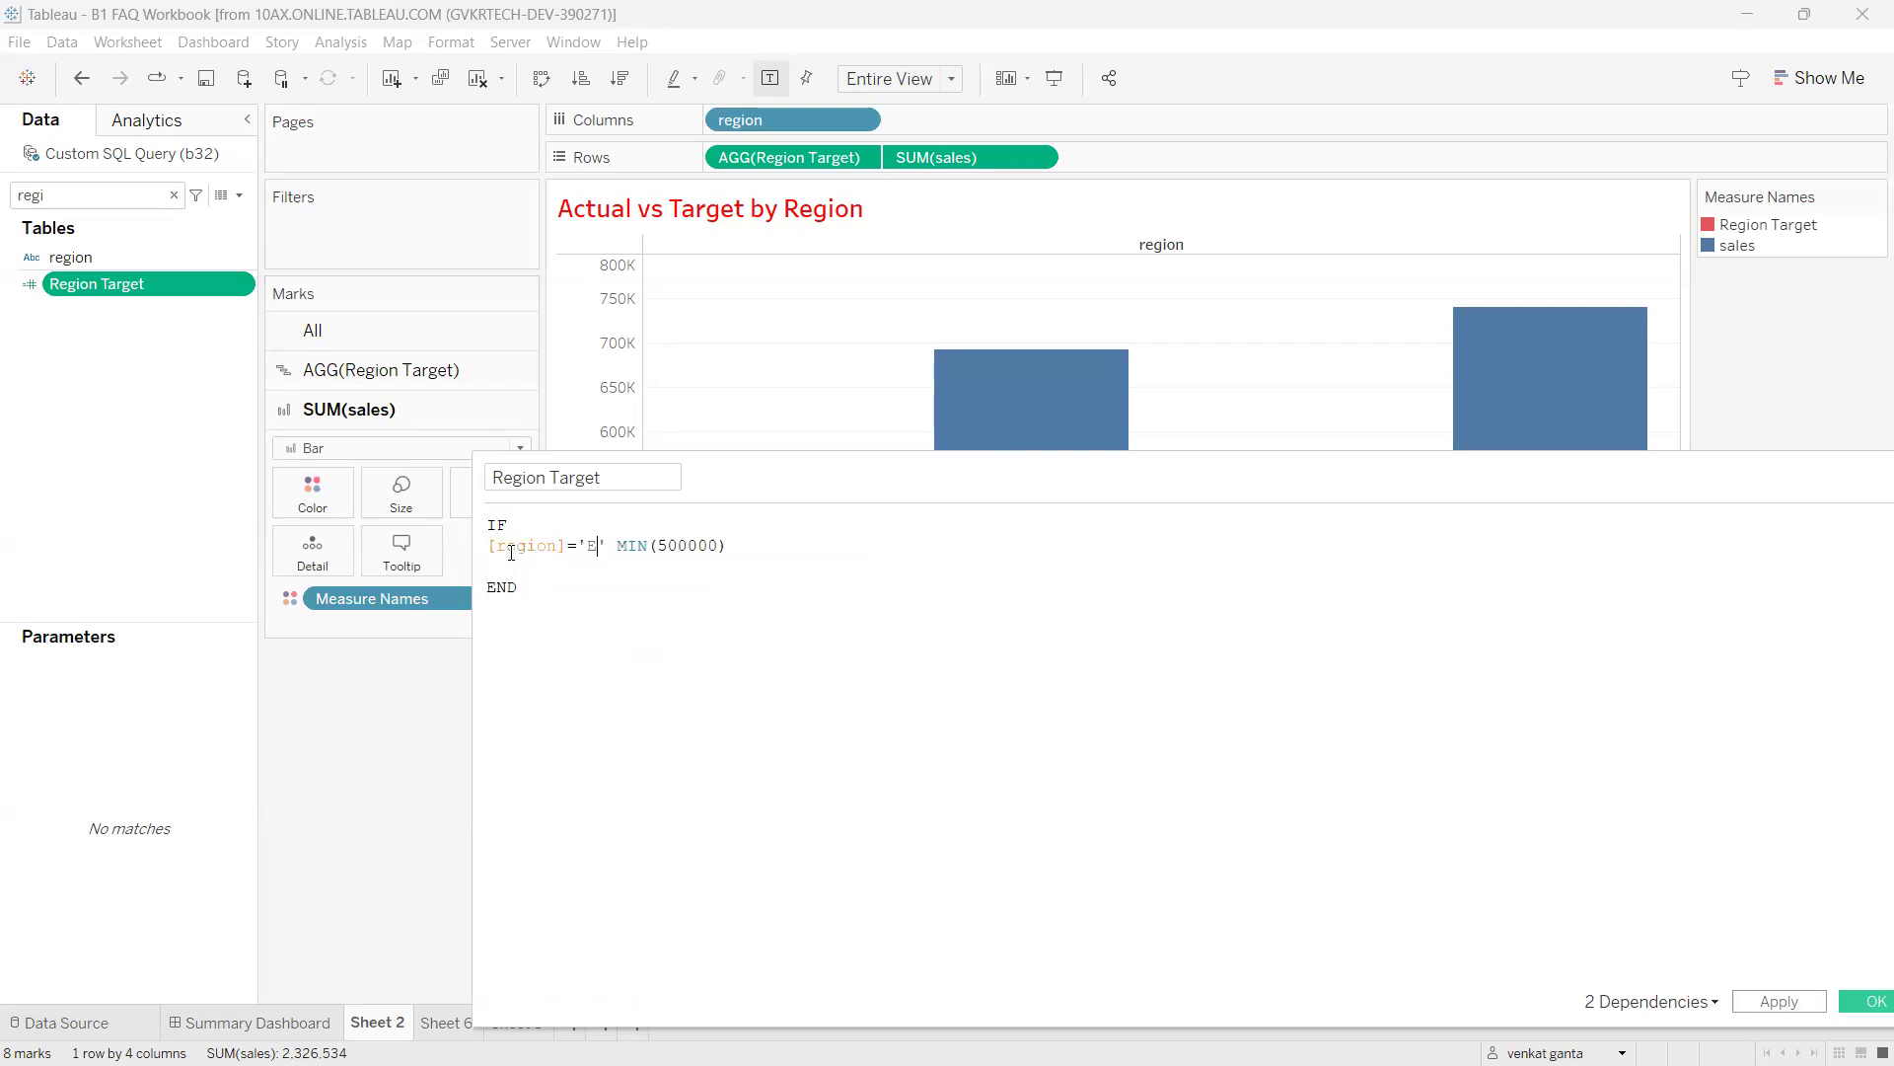
pyautogui.write('THEN')
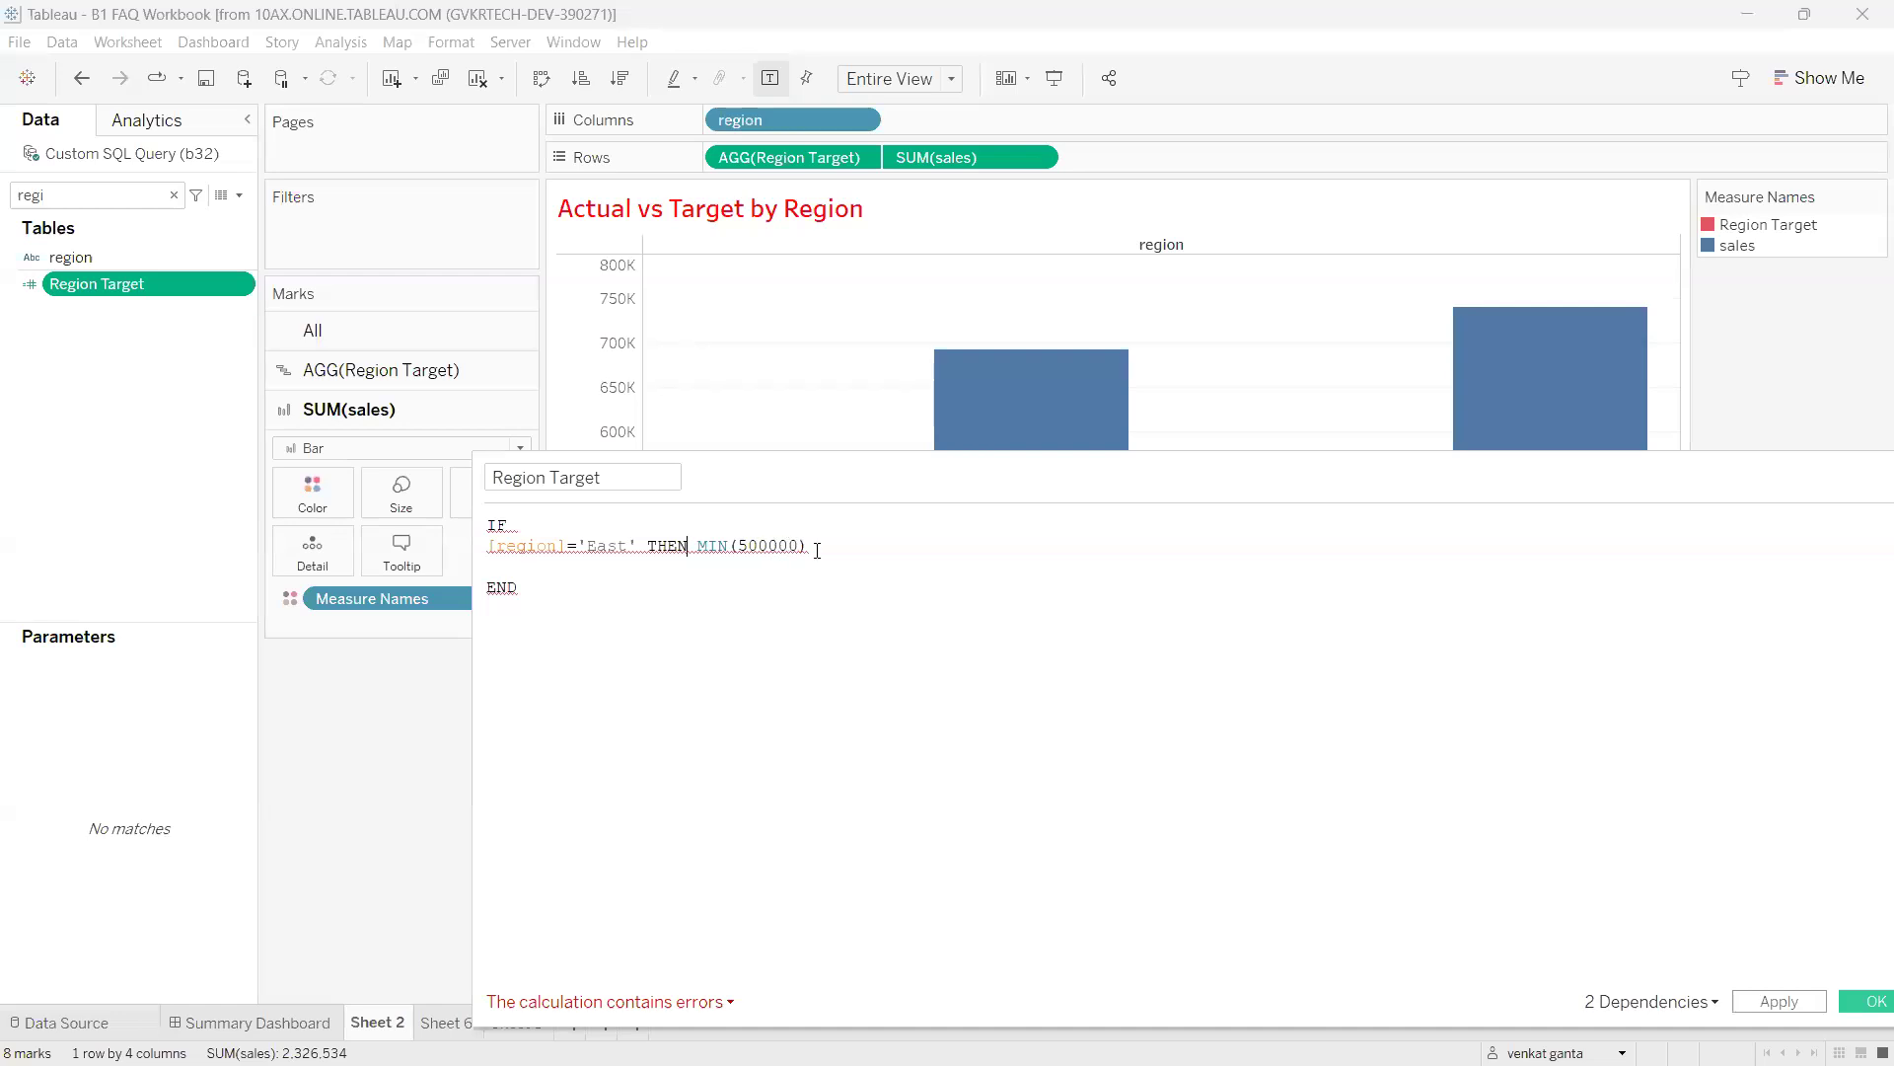
pyautogui.click(819, 551)
pyautogui.press('Return')
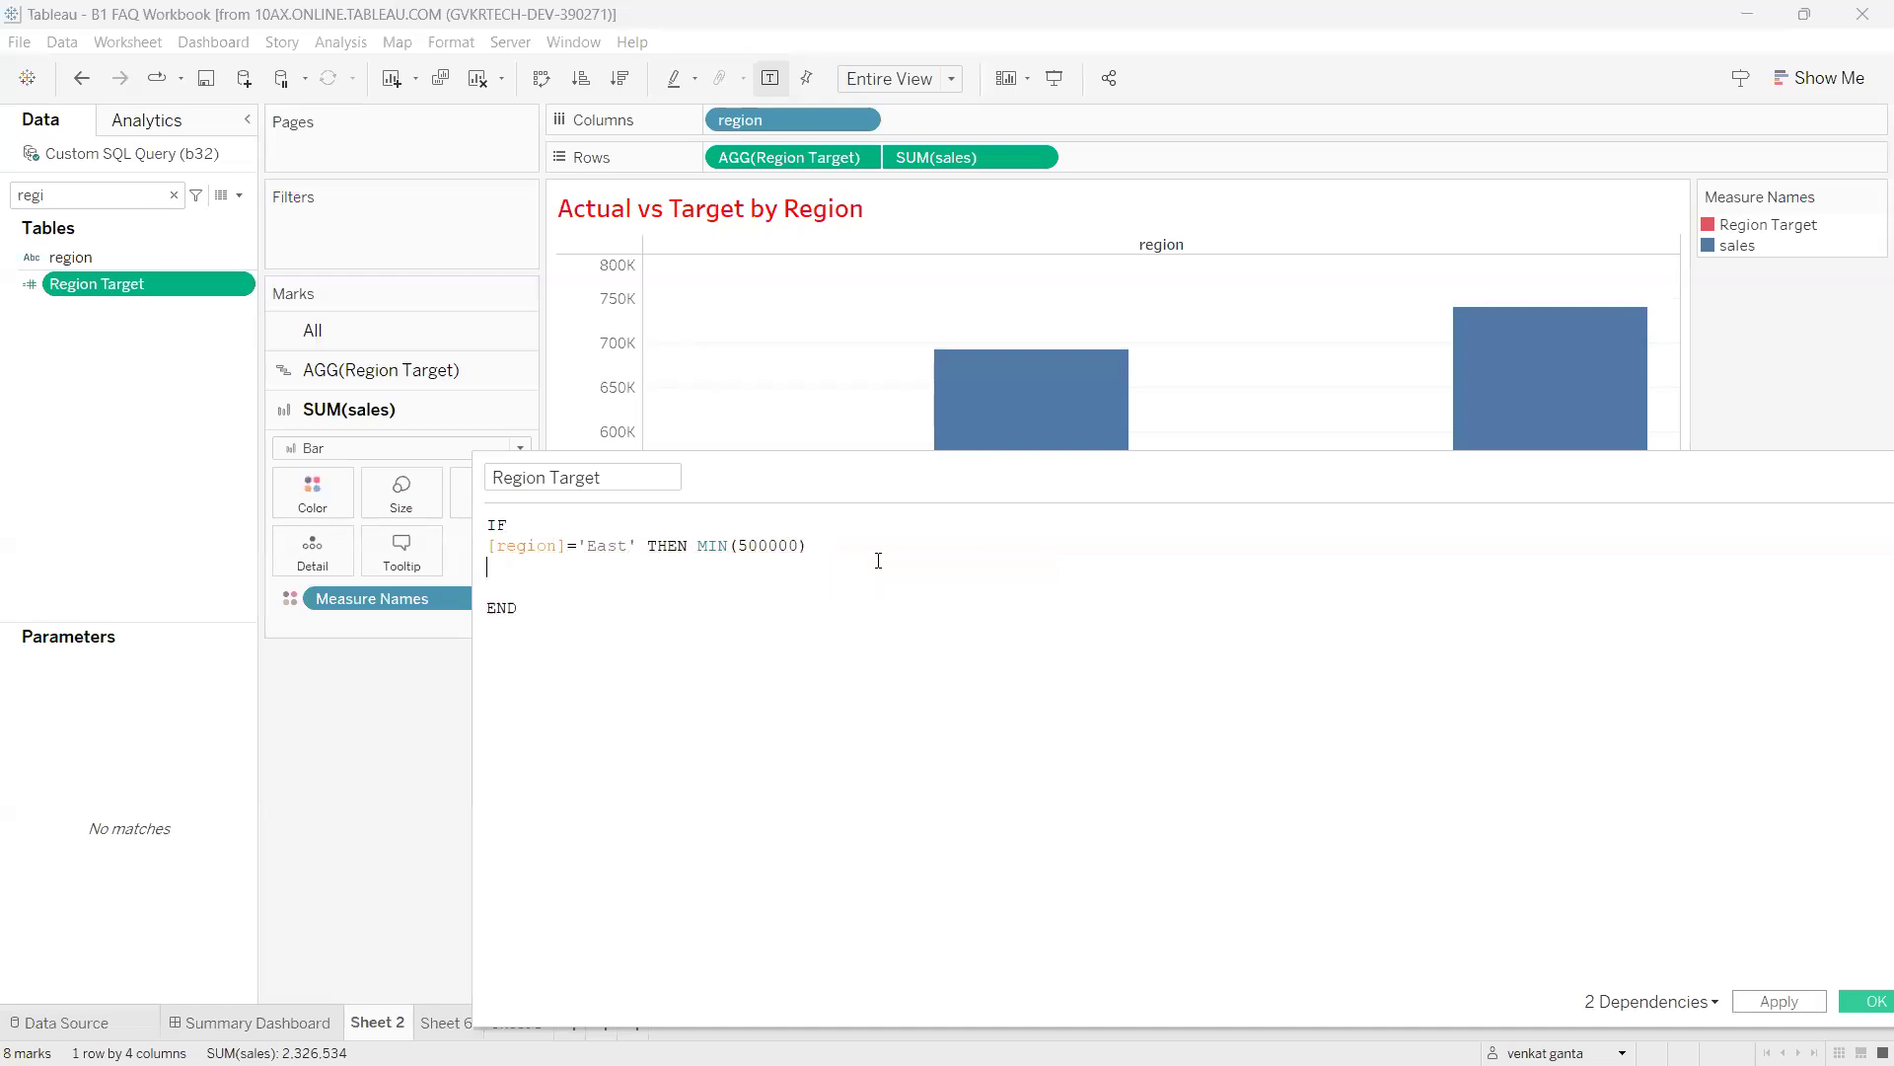
pyautogui.write('els')
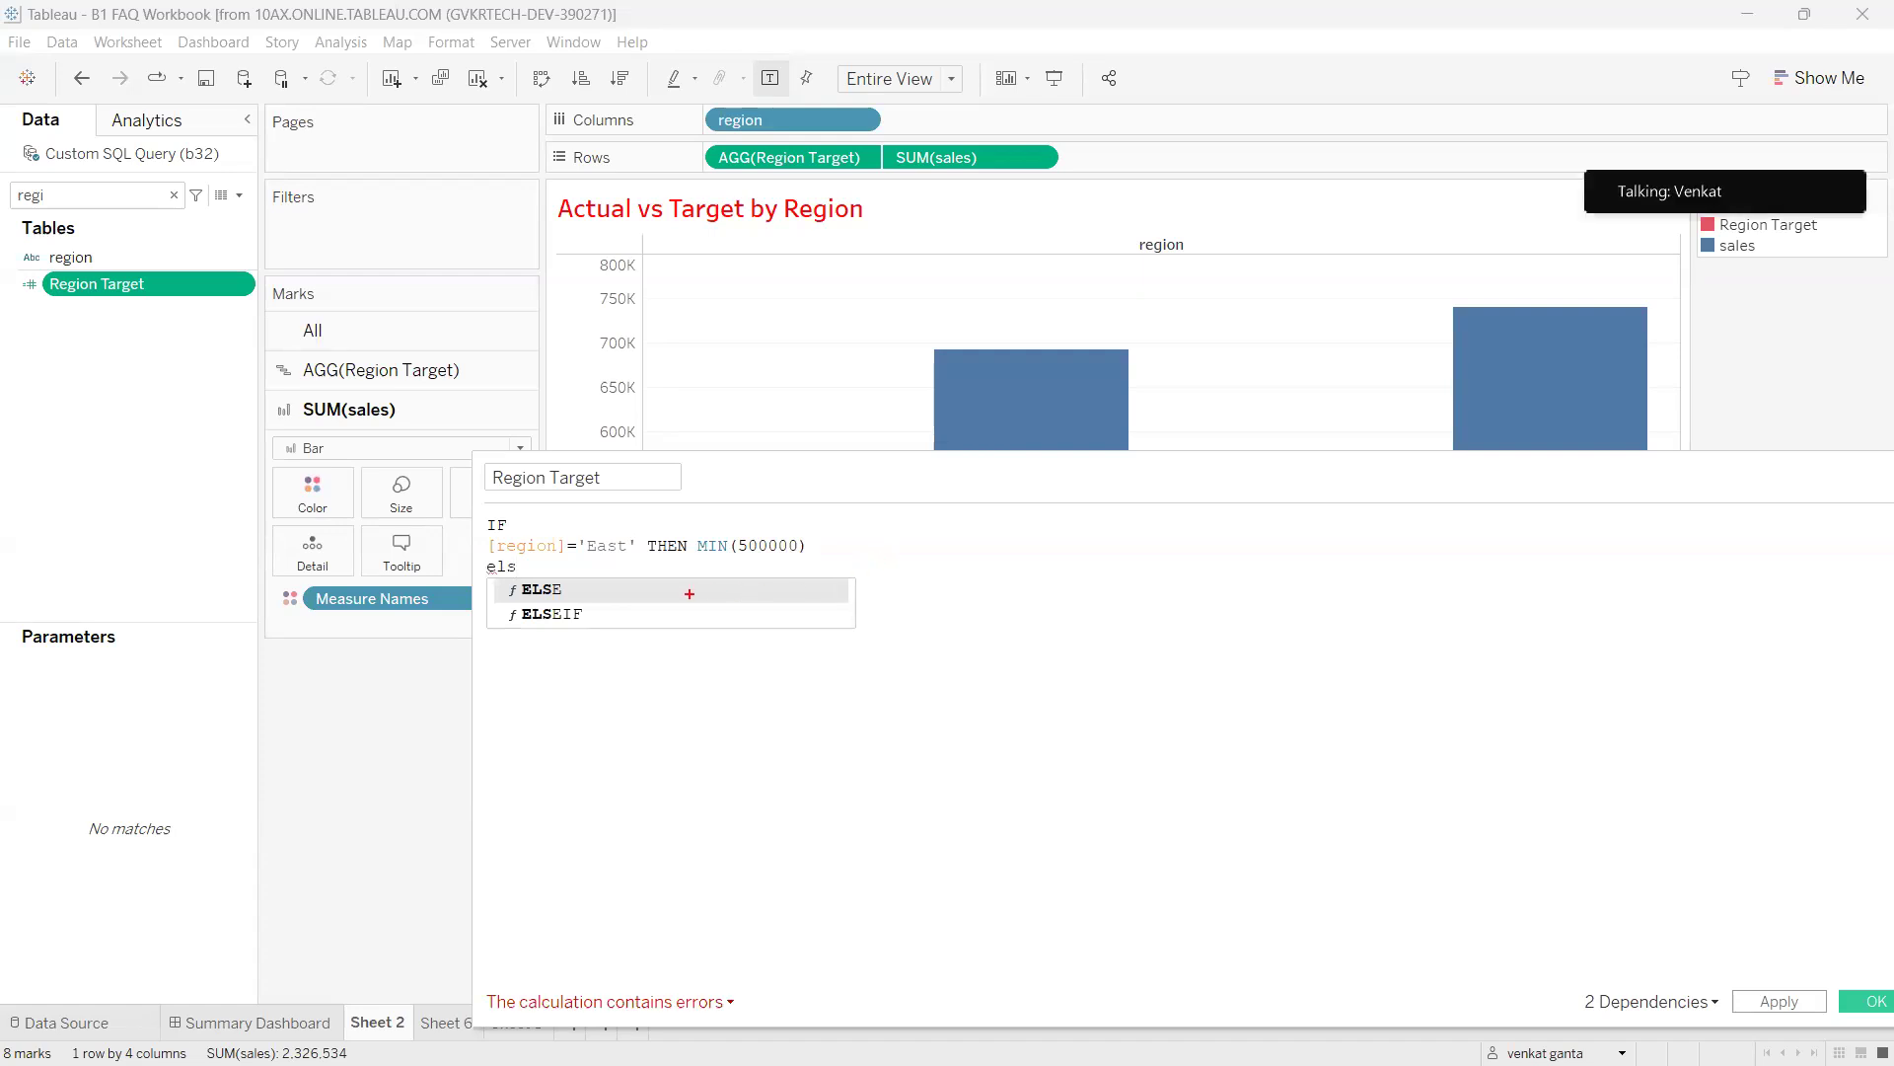
pyautogui.moveTo(568, 591)
pyautogui.mouseDown()
pyautogui.moveTo(593, 564)
pyautogui.moveTo(637, 611)
pyautogui.mouseUp()
pyautogui.moveTo(513, 540)
pyautogui.mouseDown()
pyautogui.moveTo(548, 565)
pyautogui.moveTo(636, 537)
pyautogui.moveTo(505, 525)
pyautogui.mouseUp()
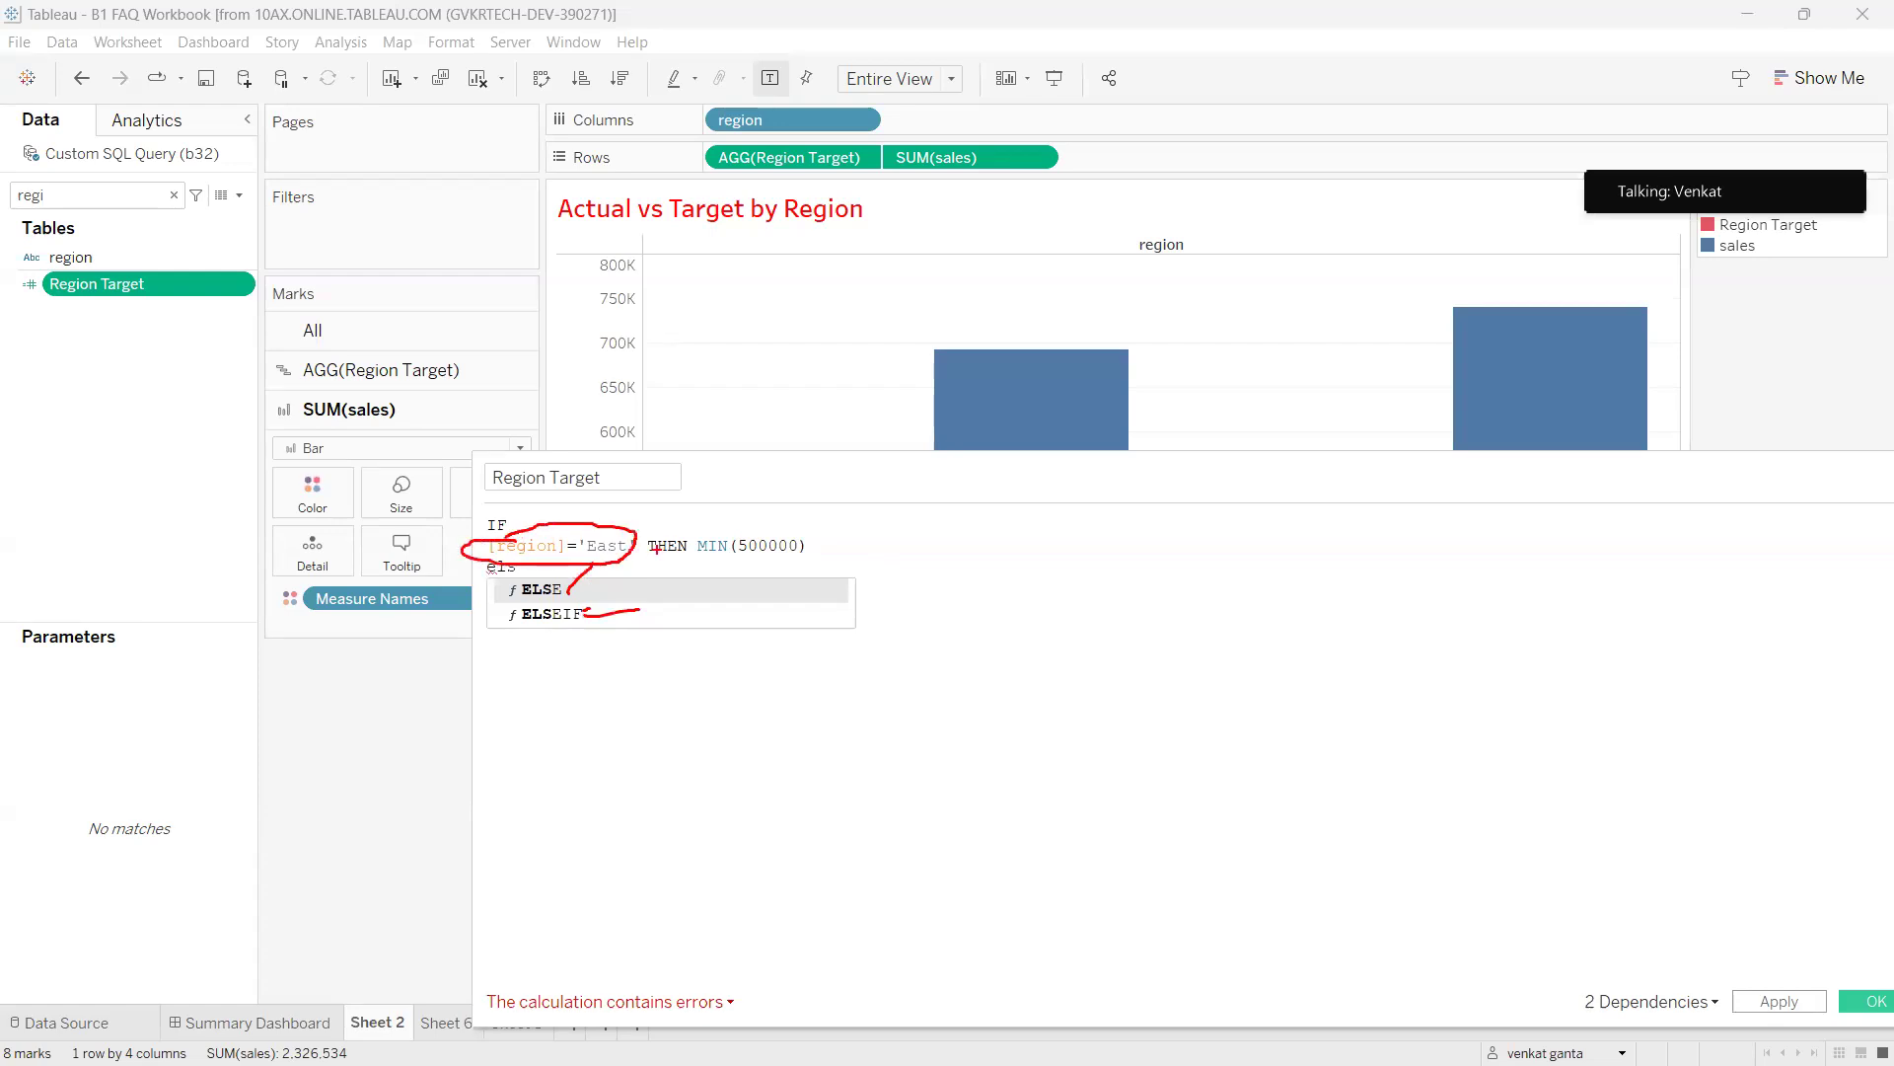
pyautogui.moveTo(586, 529)
pyautogui.mouseDown()
pyautogui.moveTo(496, 559)
pyautogui.moveTo(602, 559)
pyautogui.moveTo(698, 501)
pyautogui.moveTo(834, 555)
pyautogui.moveTo(702, 524)
pyautogui.moveTo(866, 520)
pyautogui.mouseUp()
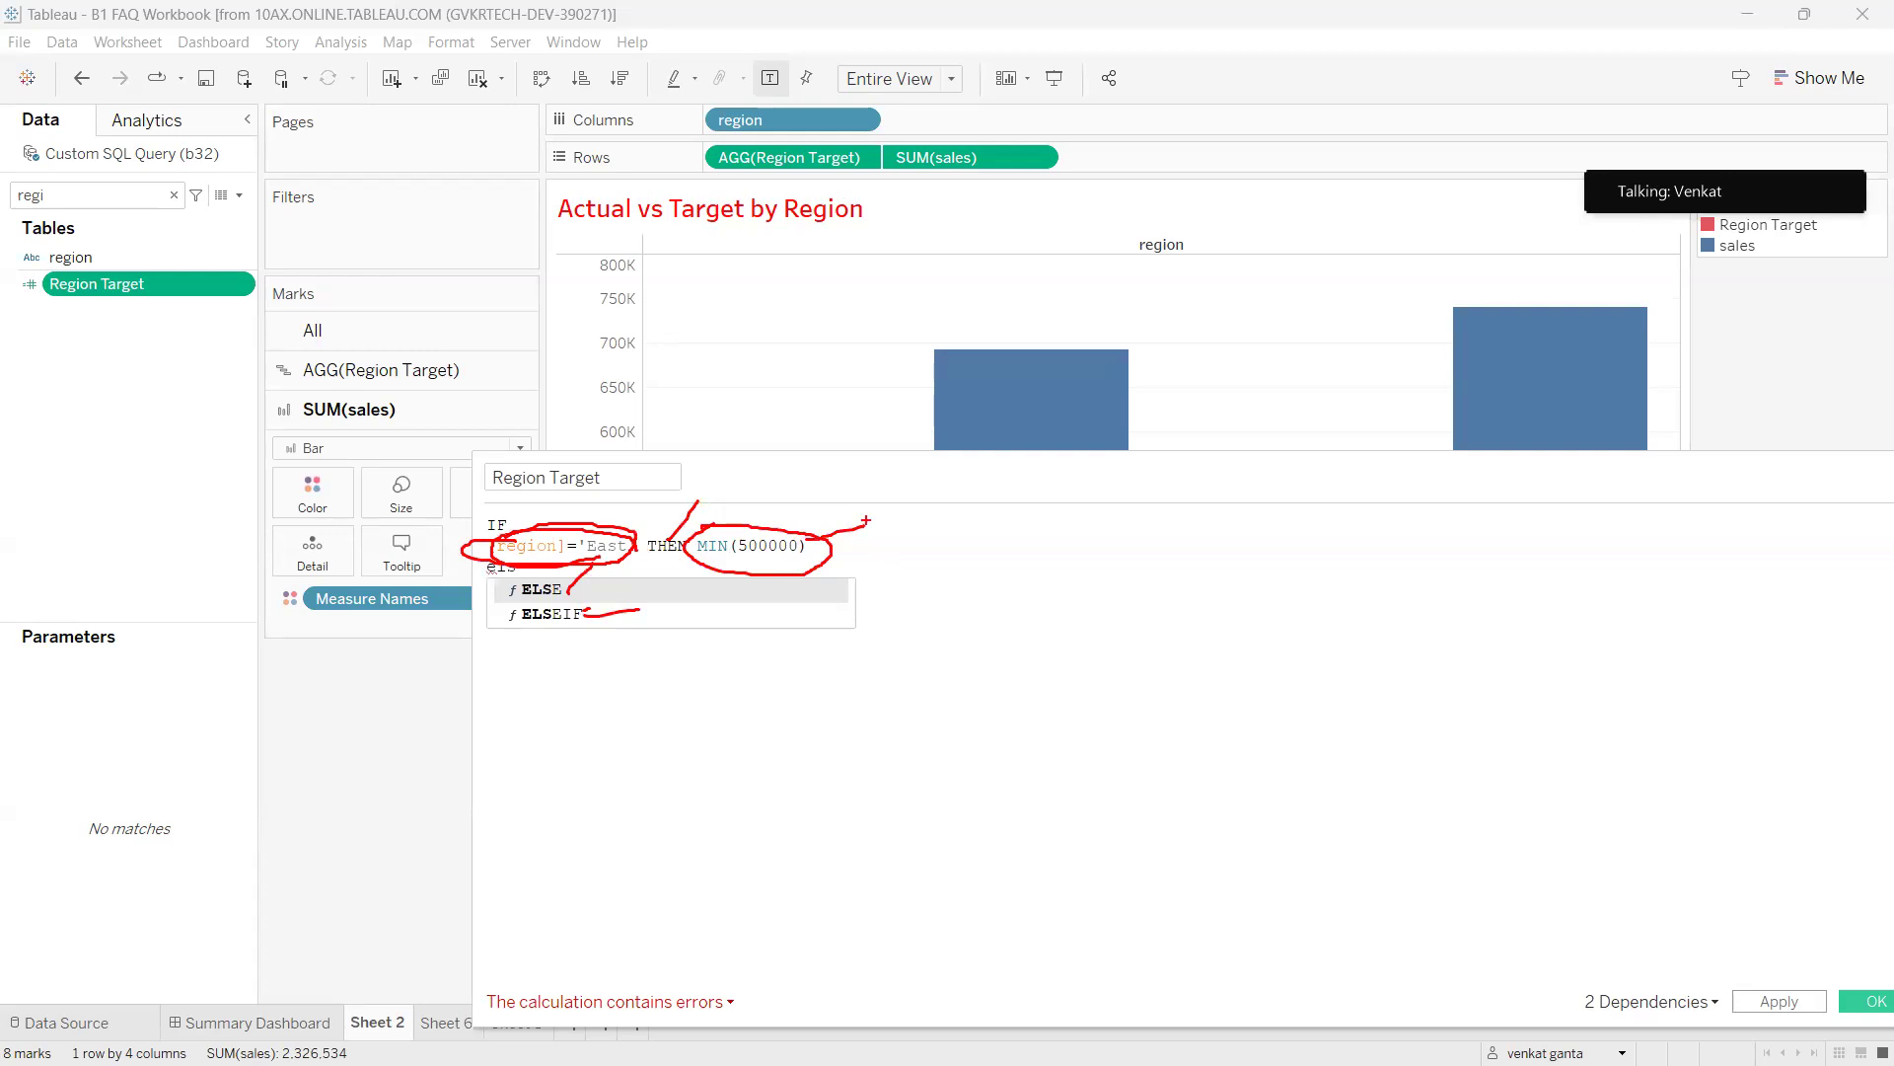
pyautogui.moveTo(631, 542)
pyautogui.mouseDown()
pyautogui.moveTo(509, 574)
pyautogui.moveTo(603, 546)
pyautogui.mouseUp()
pyautogui.moveTo(740, 535)
pyautogui.mouseDown()
pyautogui.moveTo(661, 538)
pyautogui.moveTo(856, 539)
pyautogui.moveTo(745, 522)
pyautogui.mouseUp()
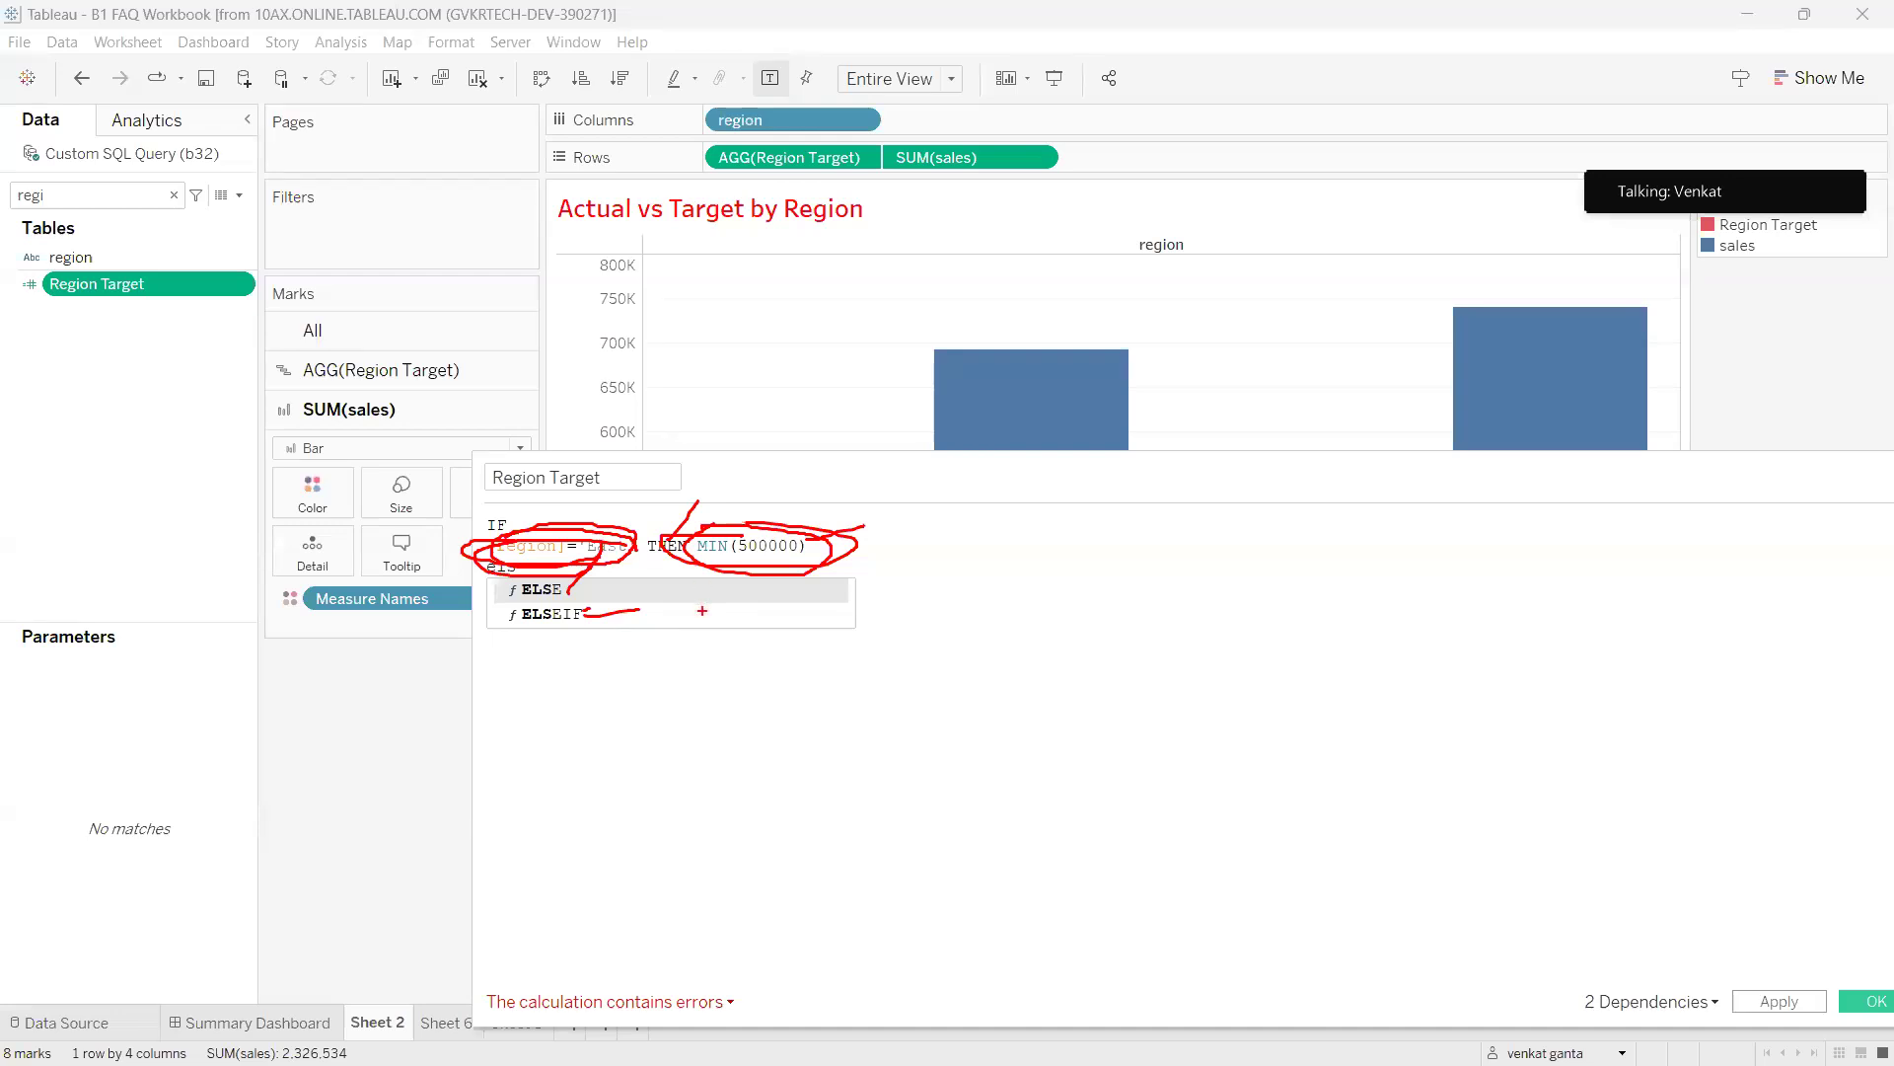
pyautogui.moveTo(529, 605)
pyautogui.mouseDown()
pyautogui.moveTo(478, 651)
pyautogui.moveTo(632, 636)
pyautogui.moveTo(523, 608)
pyautogui.mouseUp()
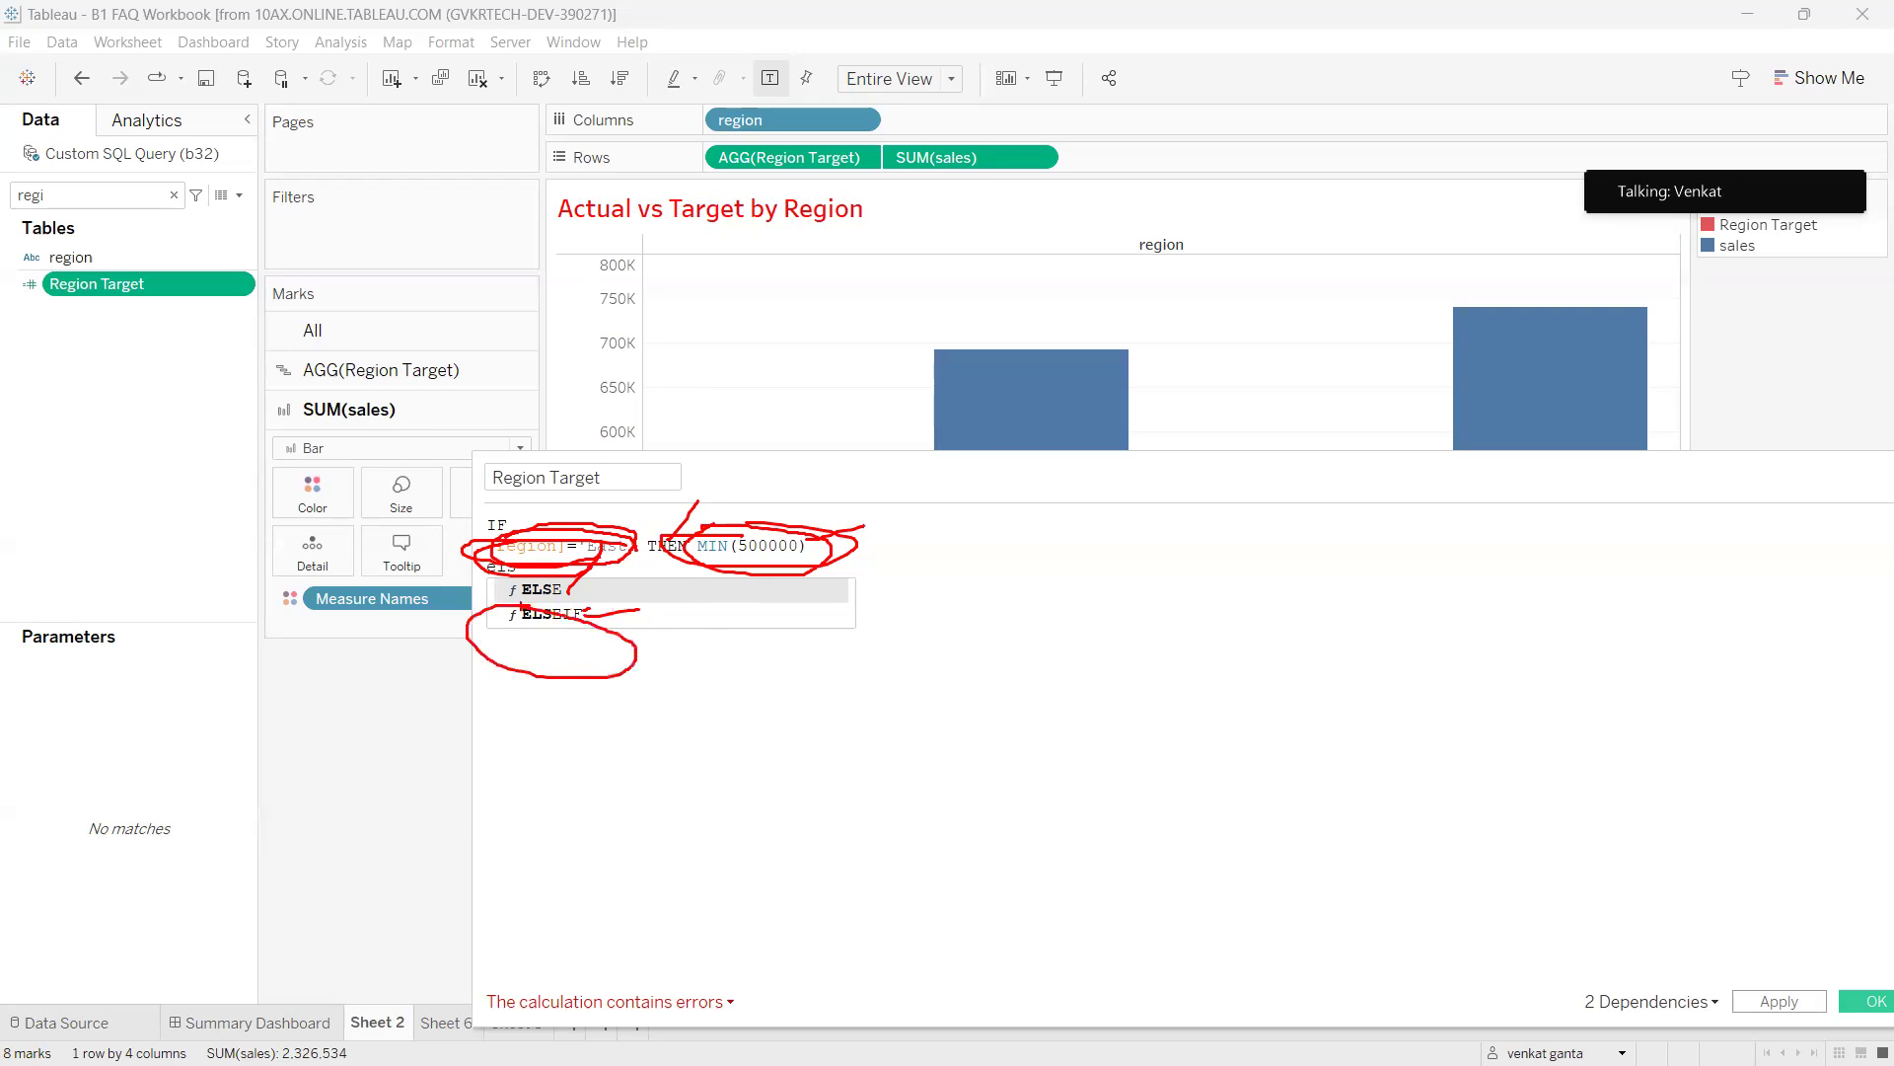
pyautogui.moveTo(595, 666); pyautogui.dragTo(645, 793)
pyautogui.moveTo(742, 748)
pyautogui.mouseDown()
pyautogui.moveTo(669, 732)
pyautogui.moveTo(765, 815)
pyautogui.mouseUp()
pyautogui.moveTo(825, 705)
pyautogui.mouseDown()
pyautogui.moveTo(789, 738)
pyautogui.moveTo(819, 699)
pyautogui.mouseUp()
pyautogui.moveTo(854, 695)
pyautogui.mouseDown()
pyautogui.moveTo(893, 765)
pyautogui.moveTo(939, 758)
pyautogui.moveTo(906, 734)
pyautogui.mouseUp()
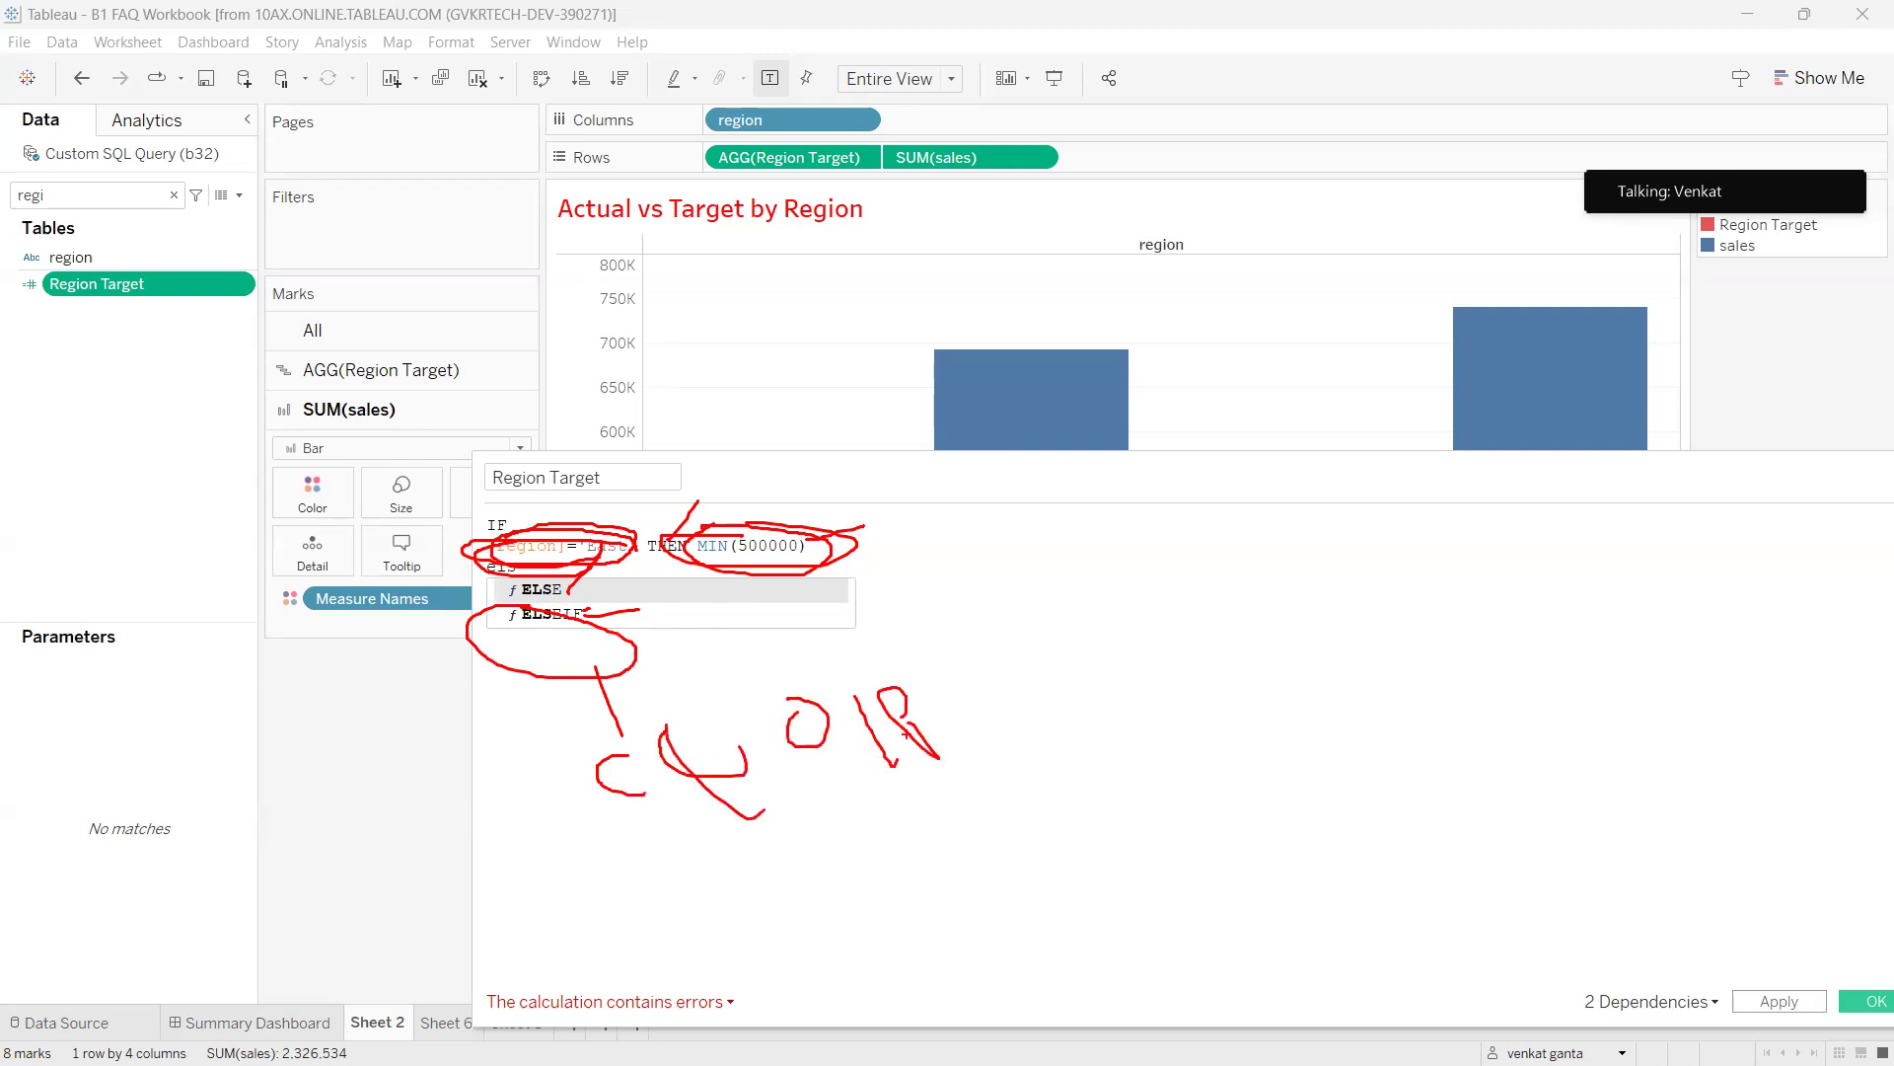
pyautogui.moveTo(804, 683)
pyautogui.mouseDown()
pyautogui.moveTo(752, 709)
pyautogui.moveTo(825, 686)
pyautogui.mouseUp()
pyautogui.moveTo(558, 753); pyautogui.dragTo(671, 844)
pyautogui.moveTo(641, 724); pyautogui.dragTo(599, 902)
pyautogui.moveTo(548, 589)
pyautogui.mouseDown()
pyautogui.moveTo(469, 578)
pyautogui.moveTo(584, 576)
pyautogui.mouseUp()
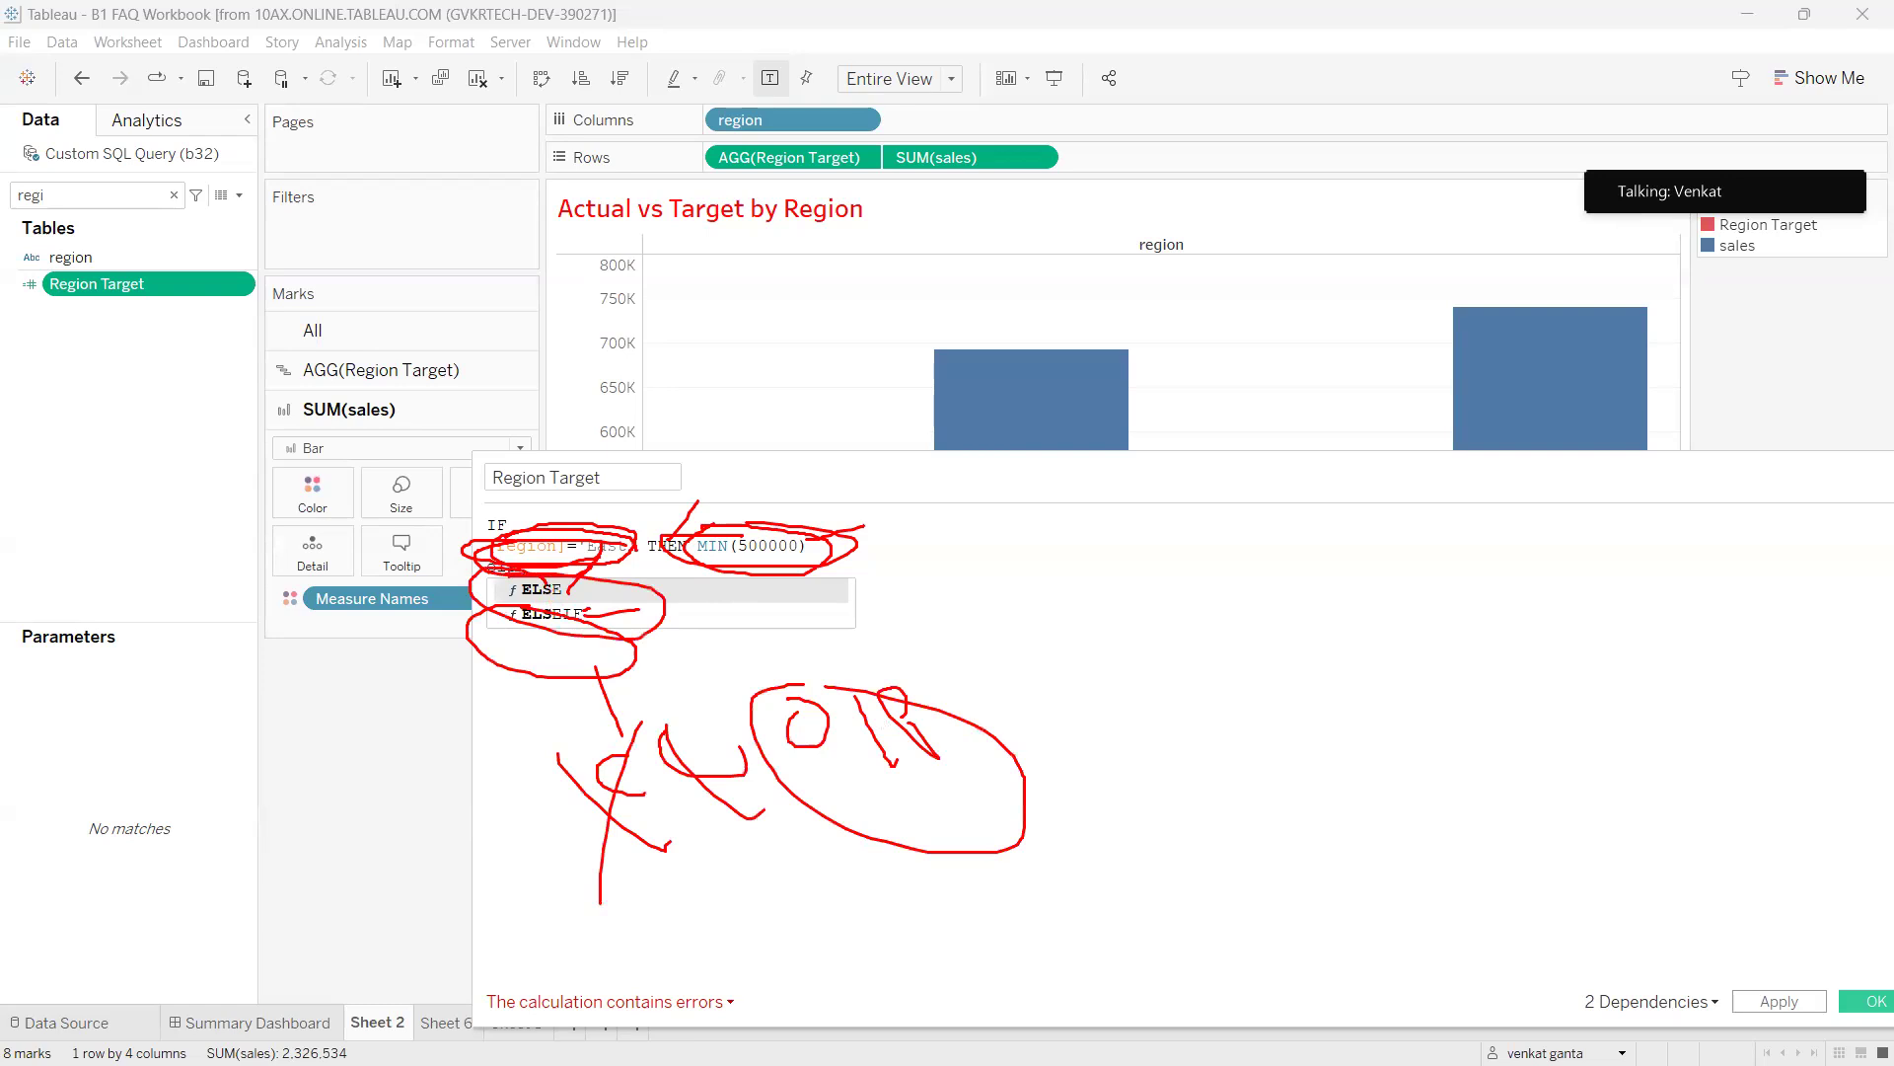
pyautogui.press('Escape')
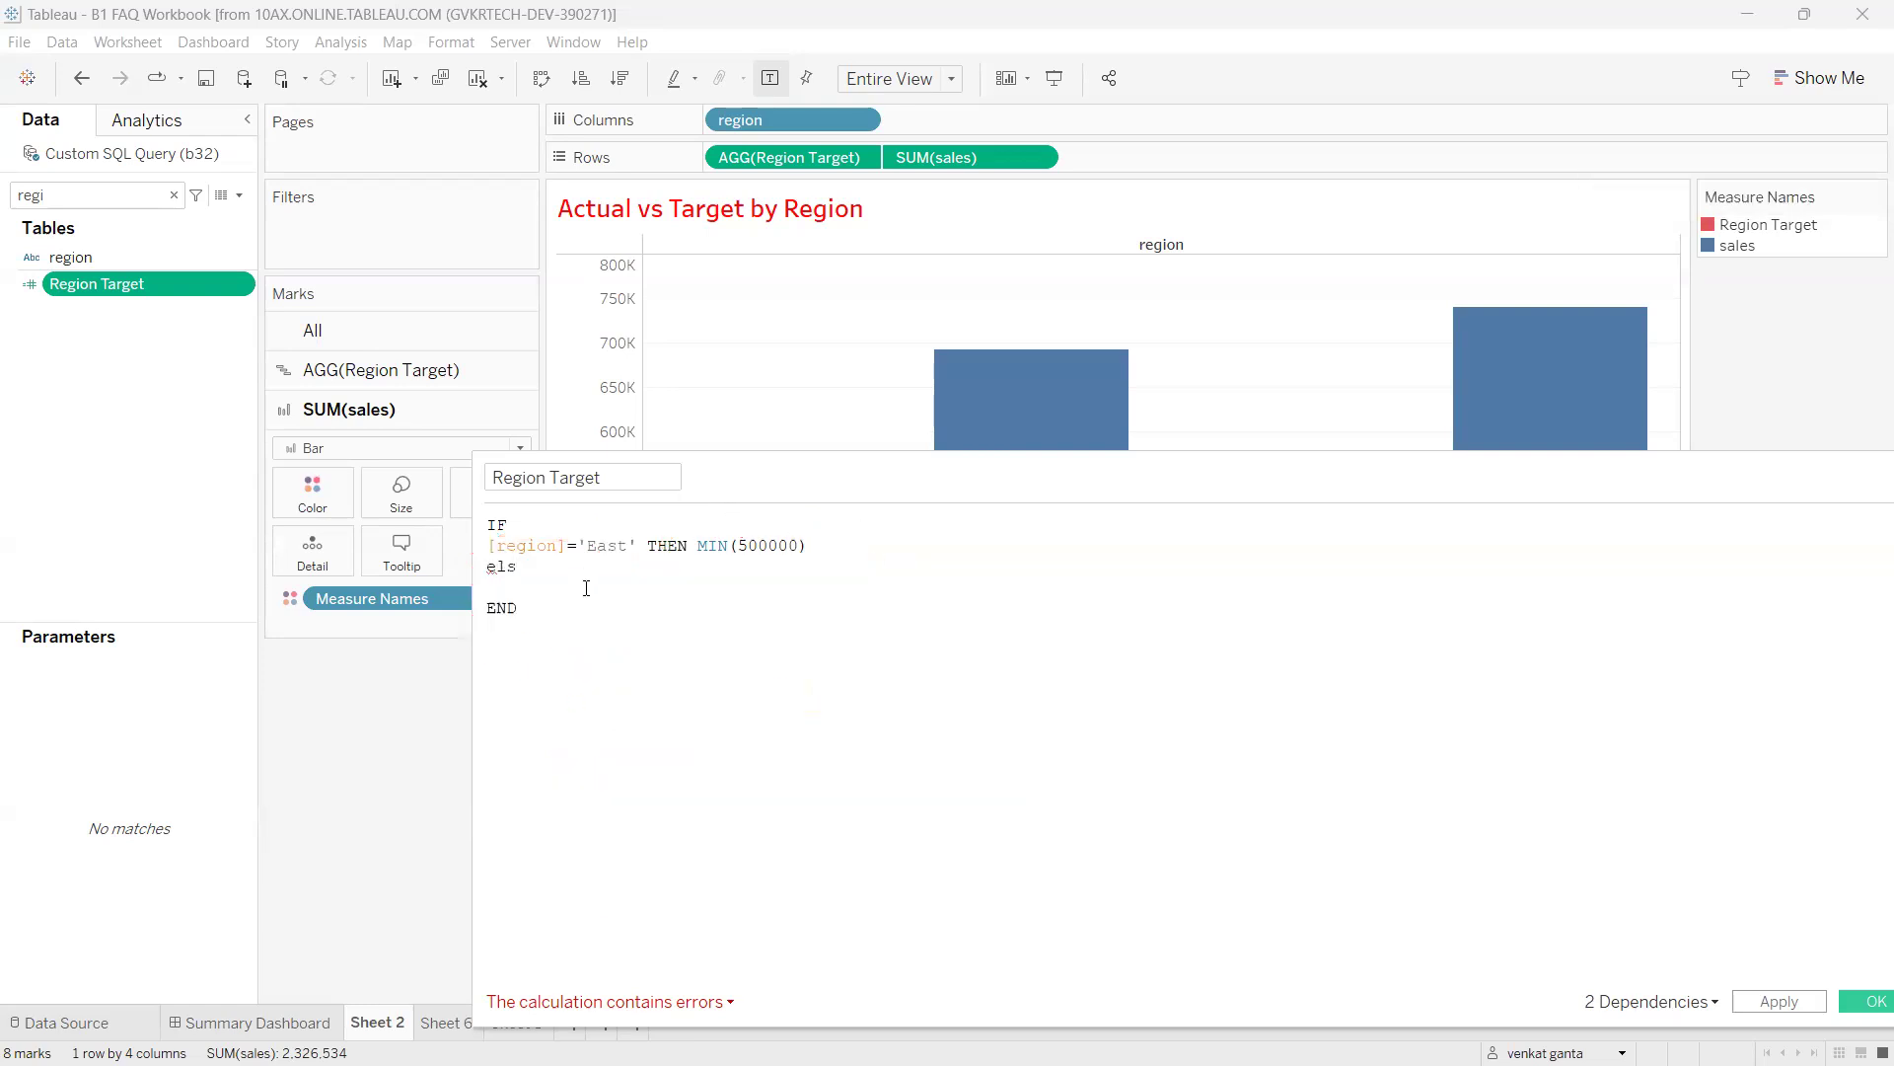
# Add ELSEIF [region]='West' THEN MIN(400000) below the East line by reusing the East condition.
pyautogui.write('e')
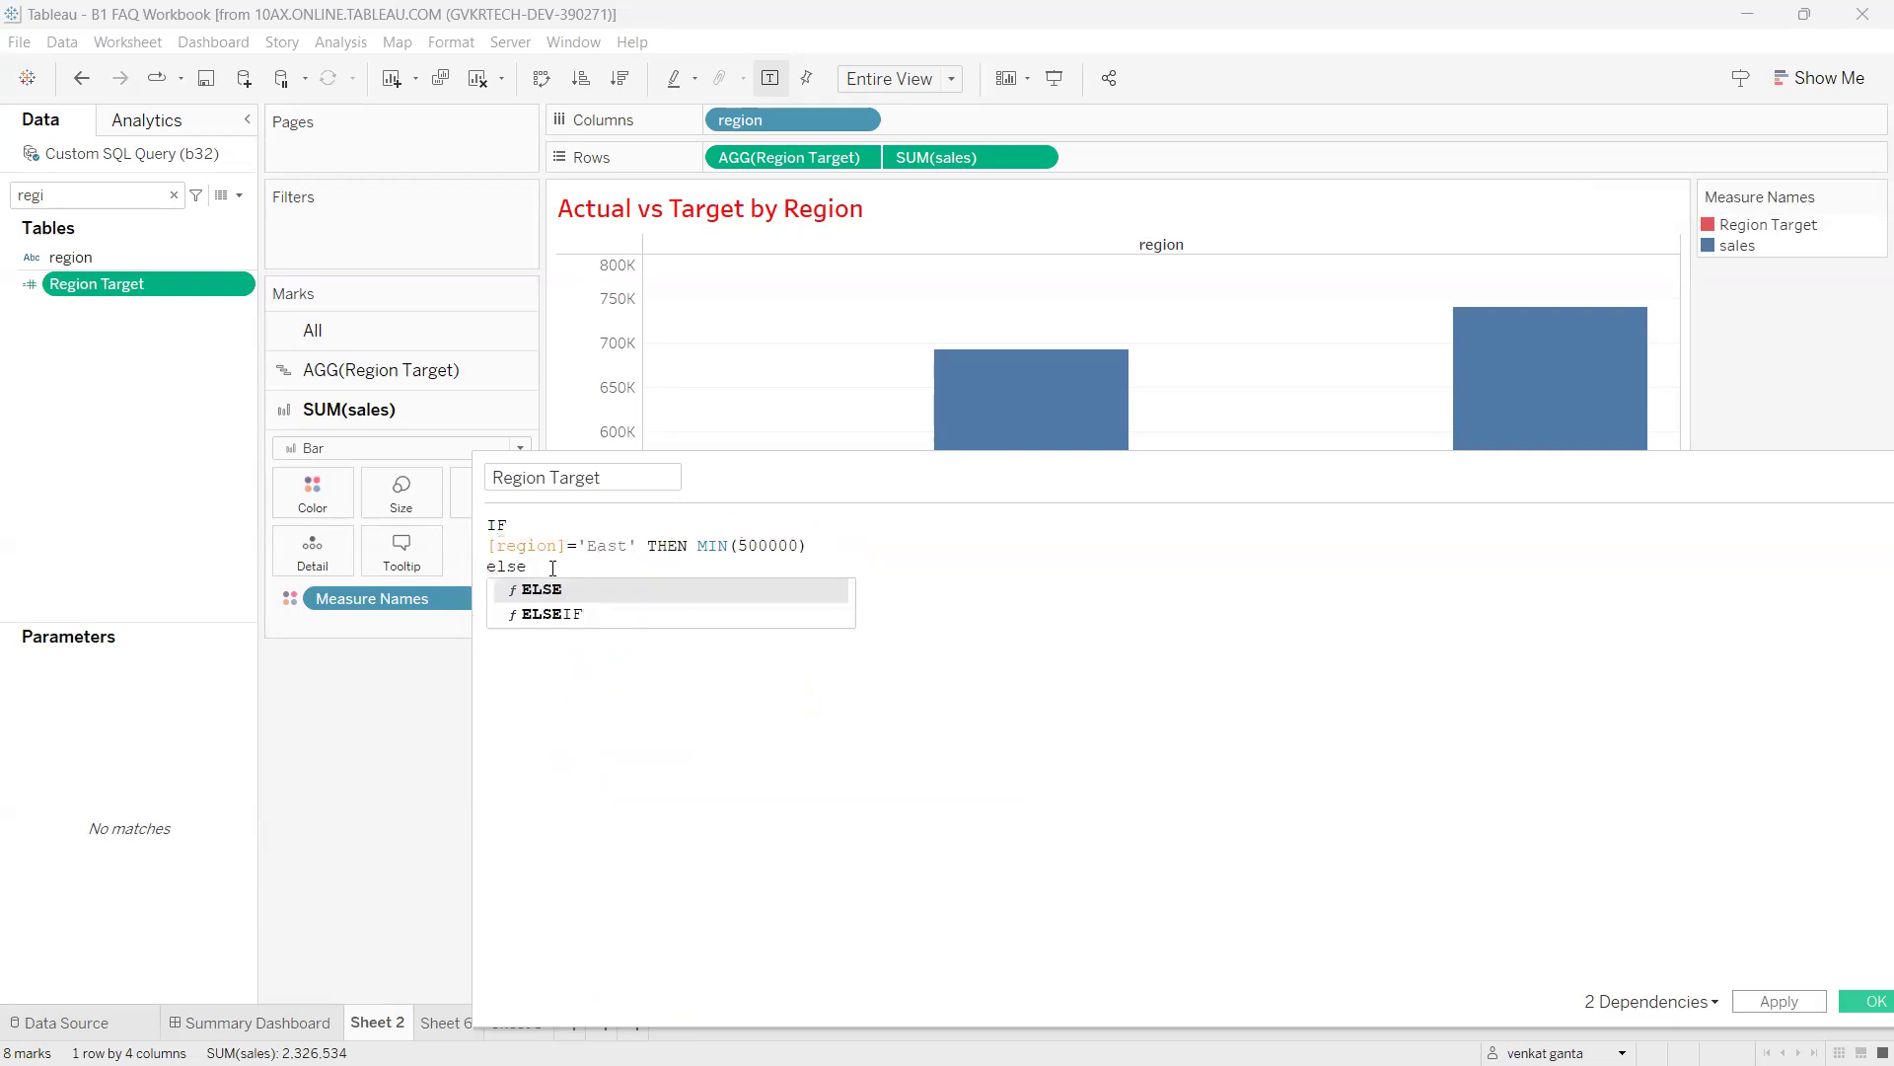
pyautogui.press('Down')
pyautogui.press('Return')
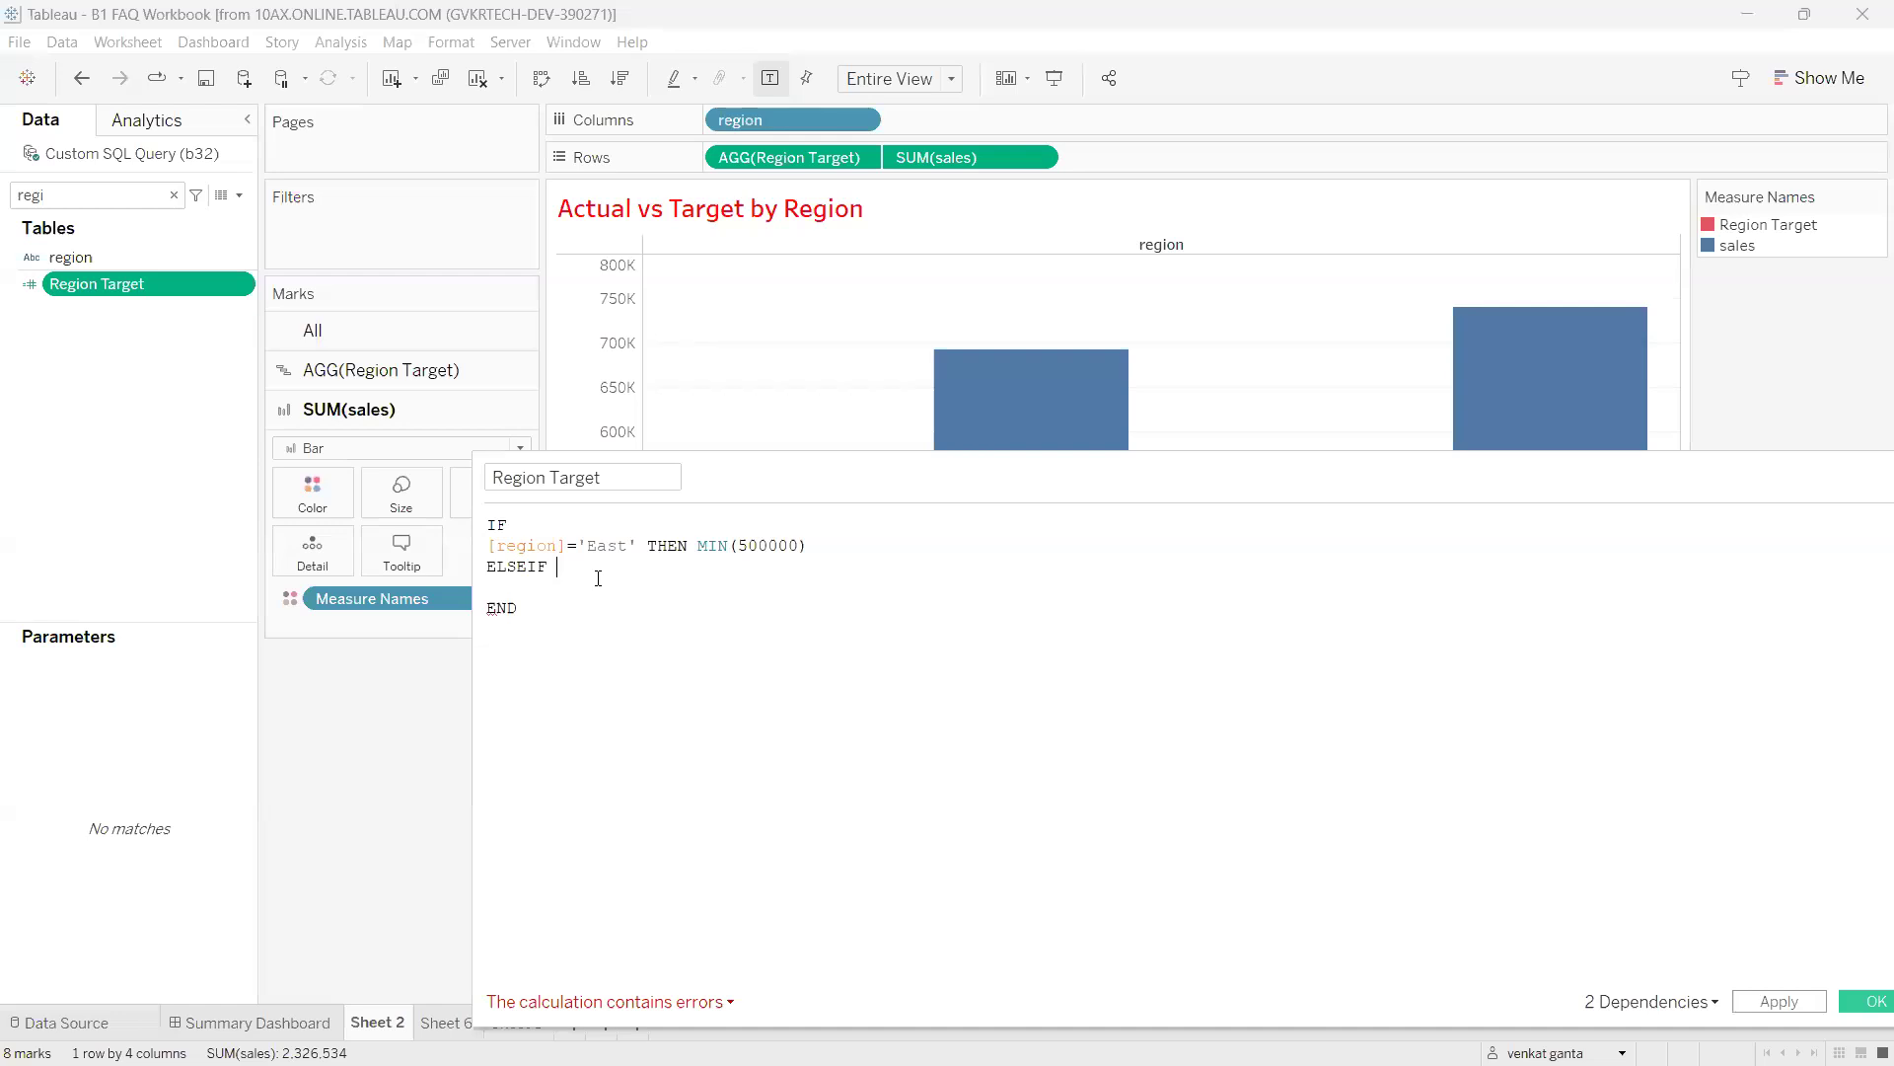
pyautogui.moveTo(643, 544); pyautogui.dragTo(489, 544)
pyautogui.hotkey('ctrl', 'c')
pyautogui.click(568, 565)
pyautogui.hotkey('ctrl', 'v')
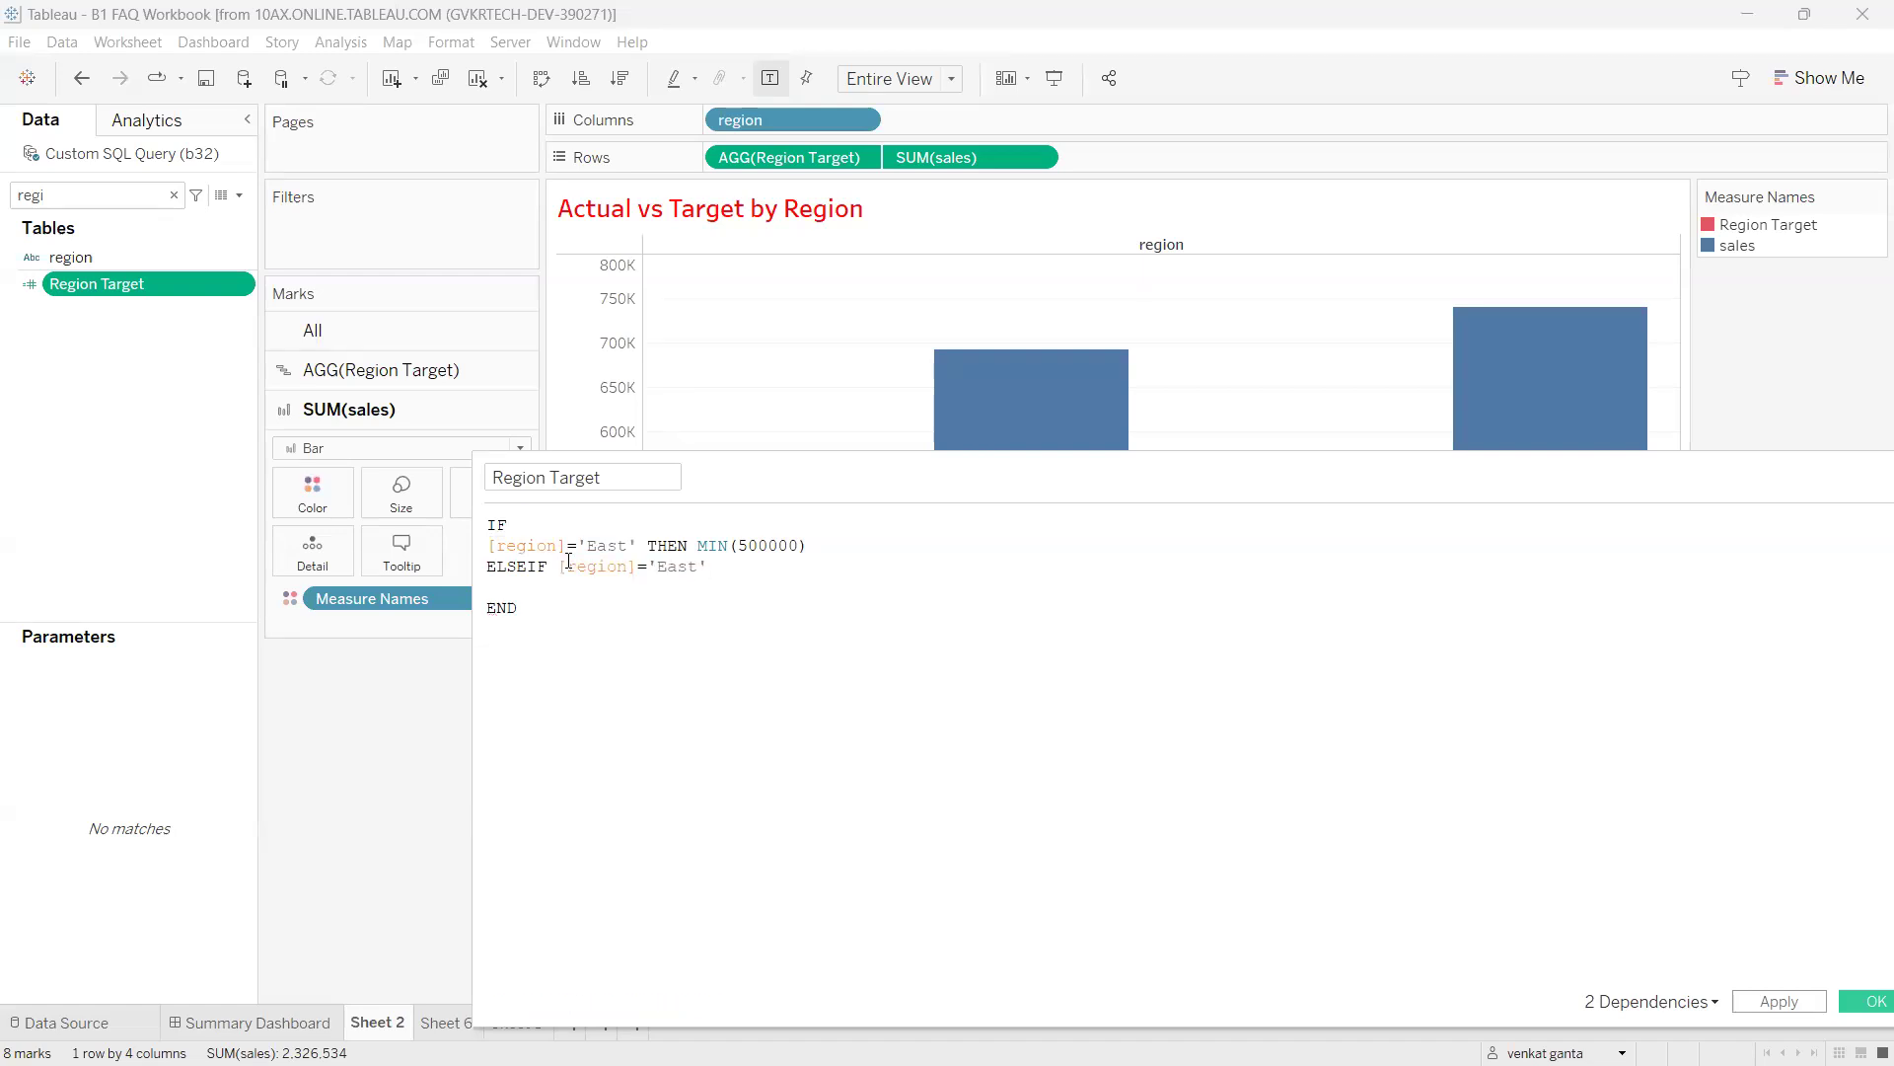
pyautogui.press('Left')
pyautogui.press('BackSpace')
pyautogui.press('BackSpace')
pyautogui.press('BackSpace')
pyautogui.press('BackSpace')
pyautogui.write('West THEN min')
pyautogui.press('Return')
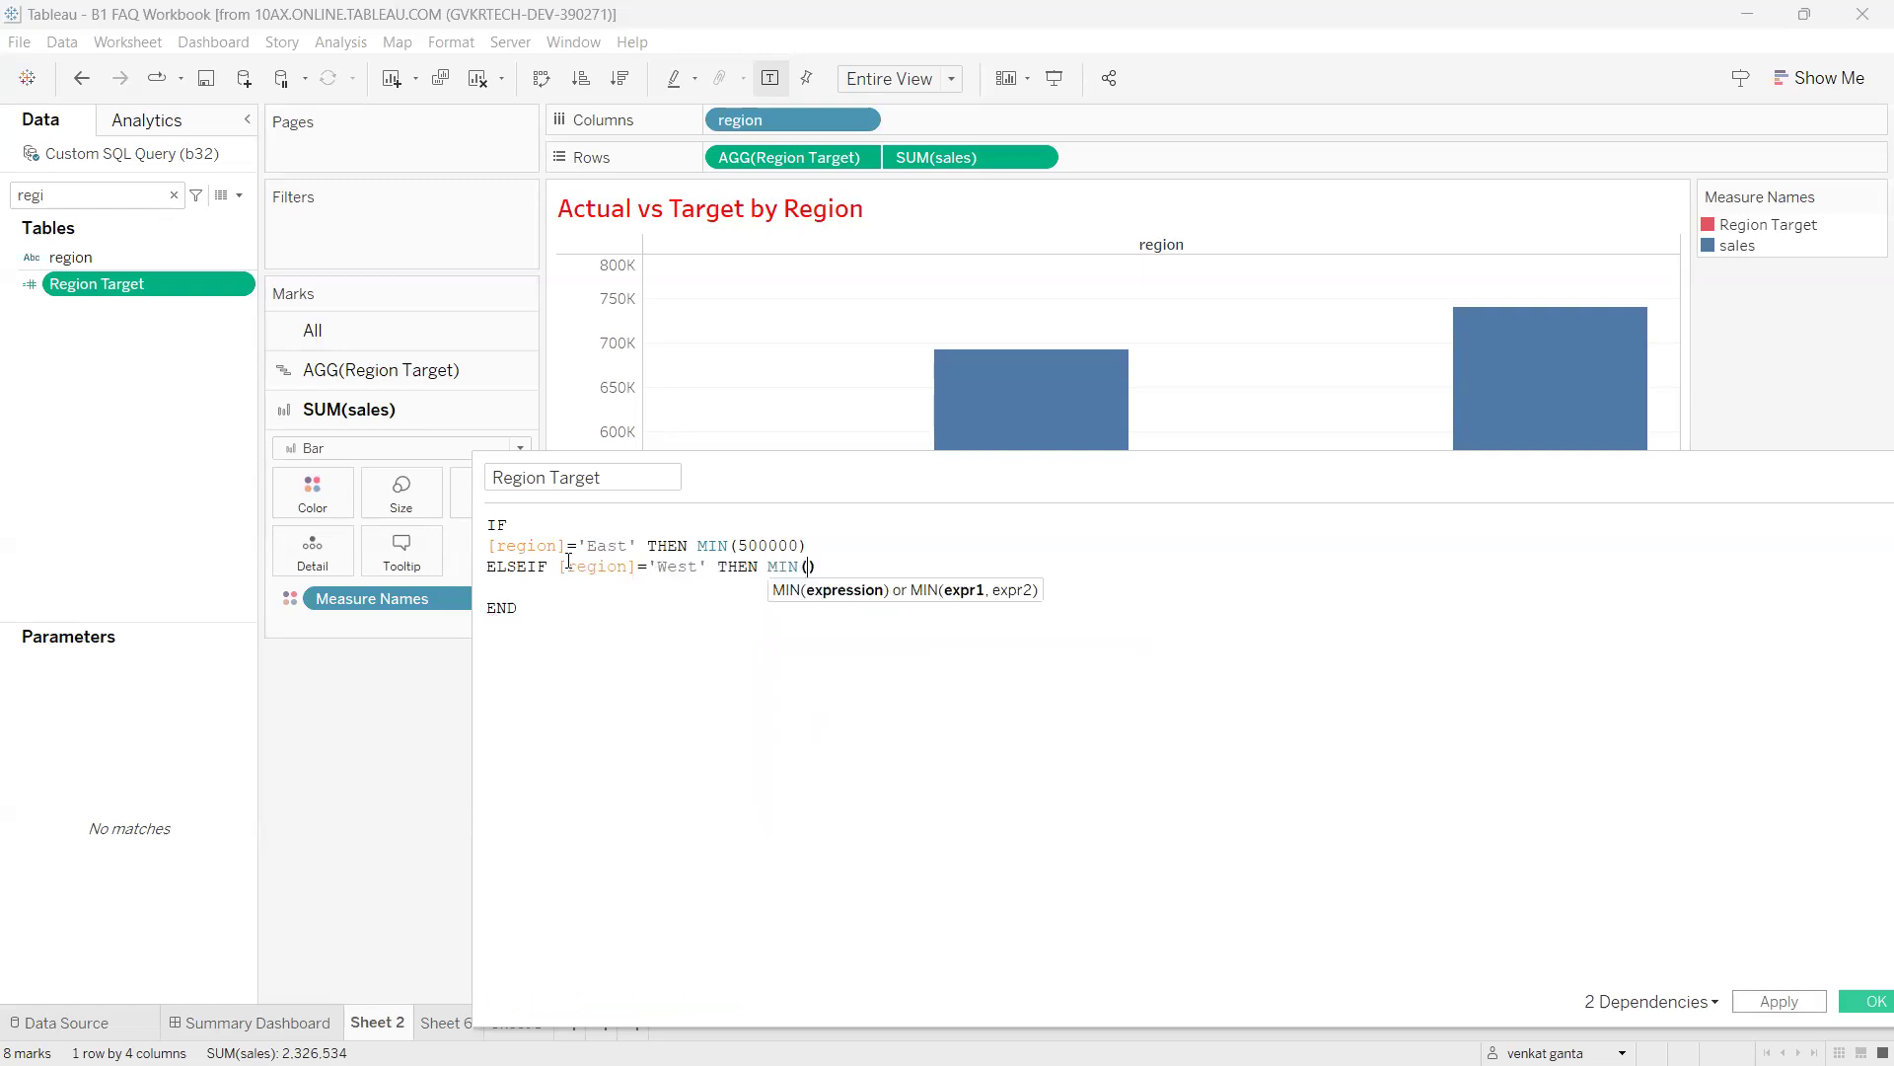
pyautogui.write('400000')
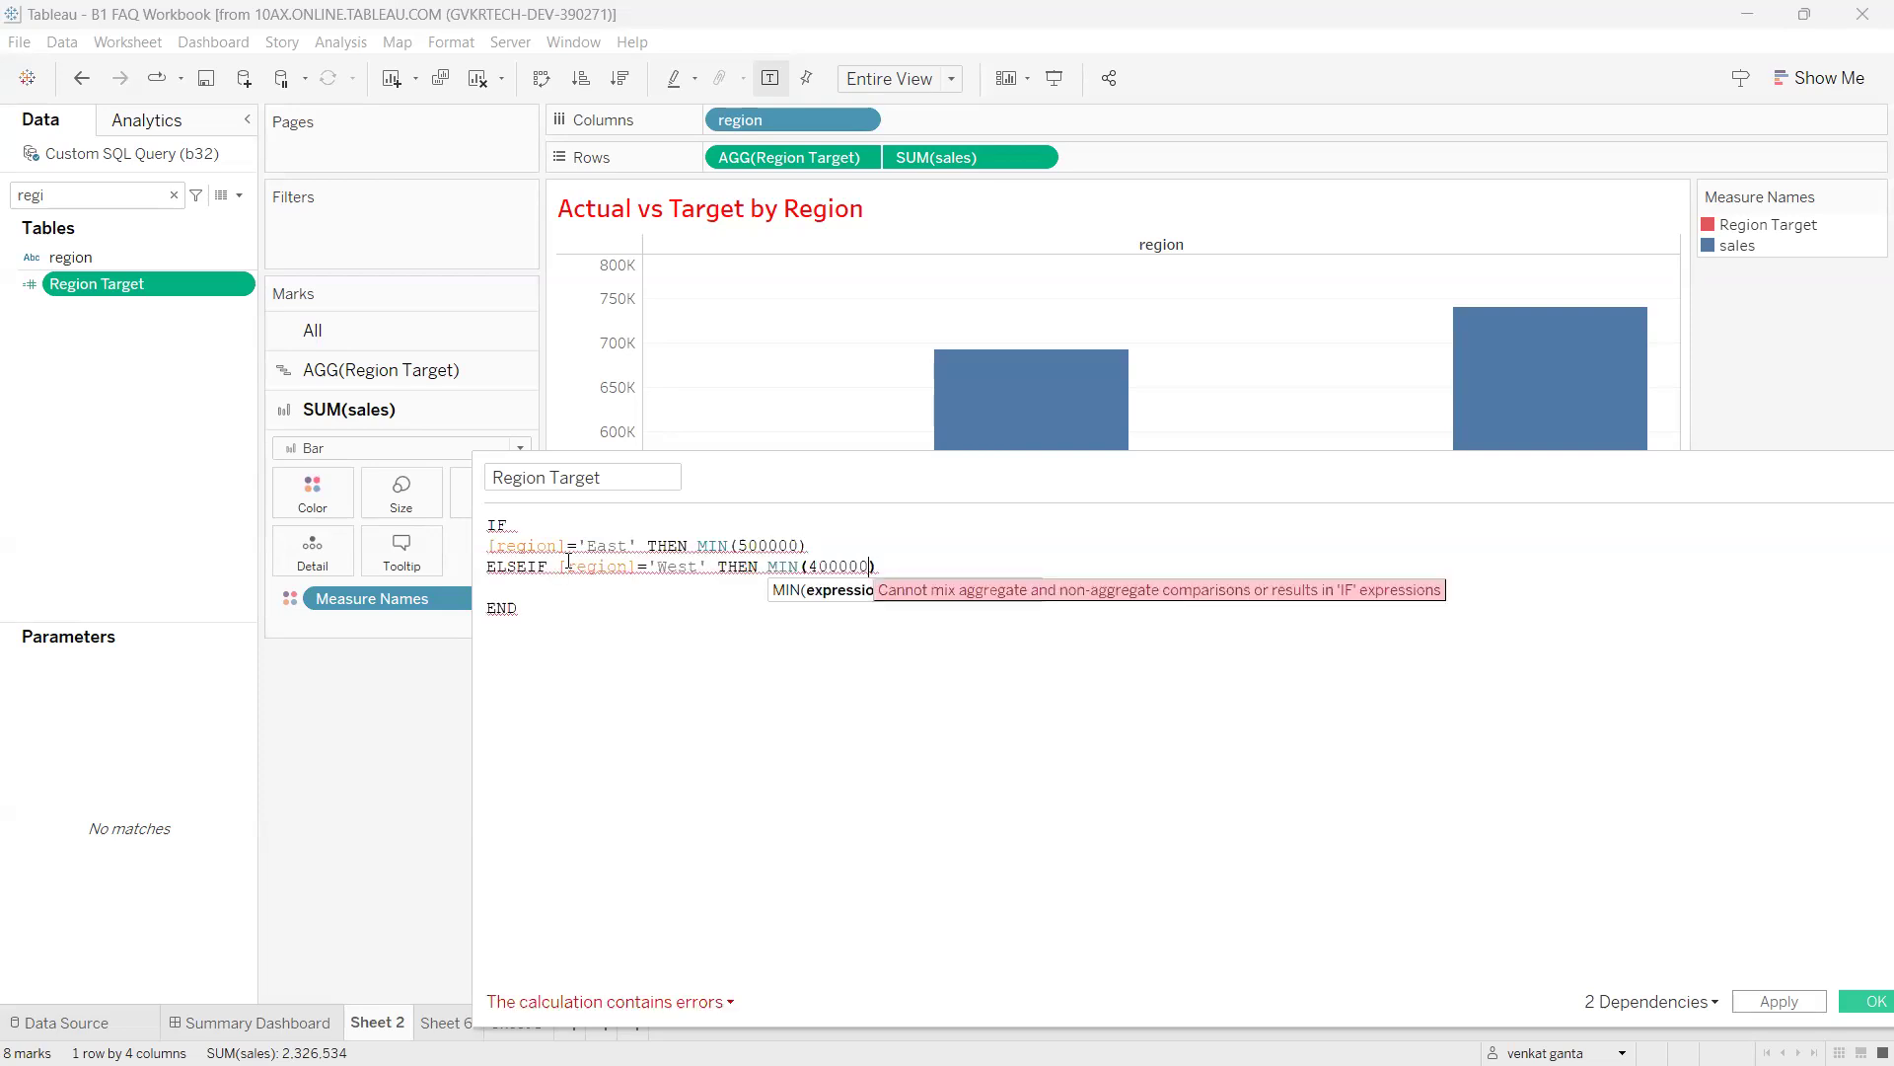
pyautogui.click(529, 579)
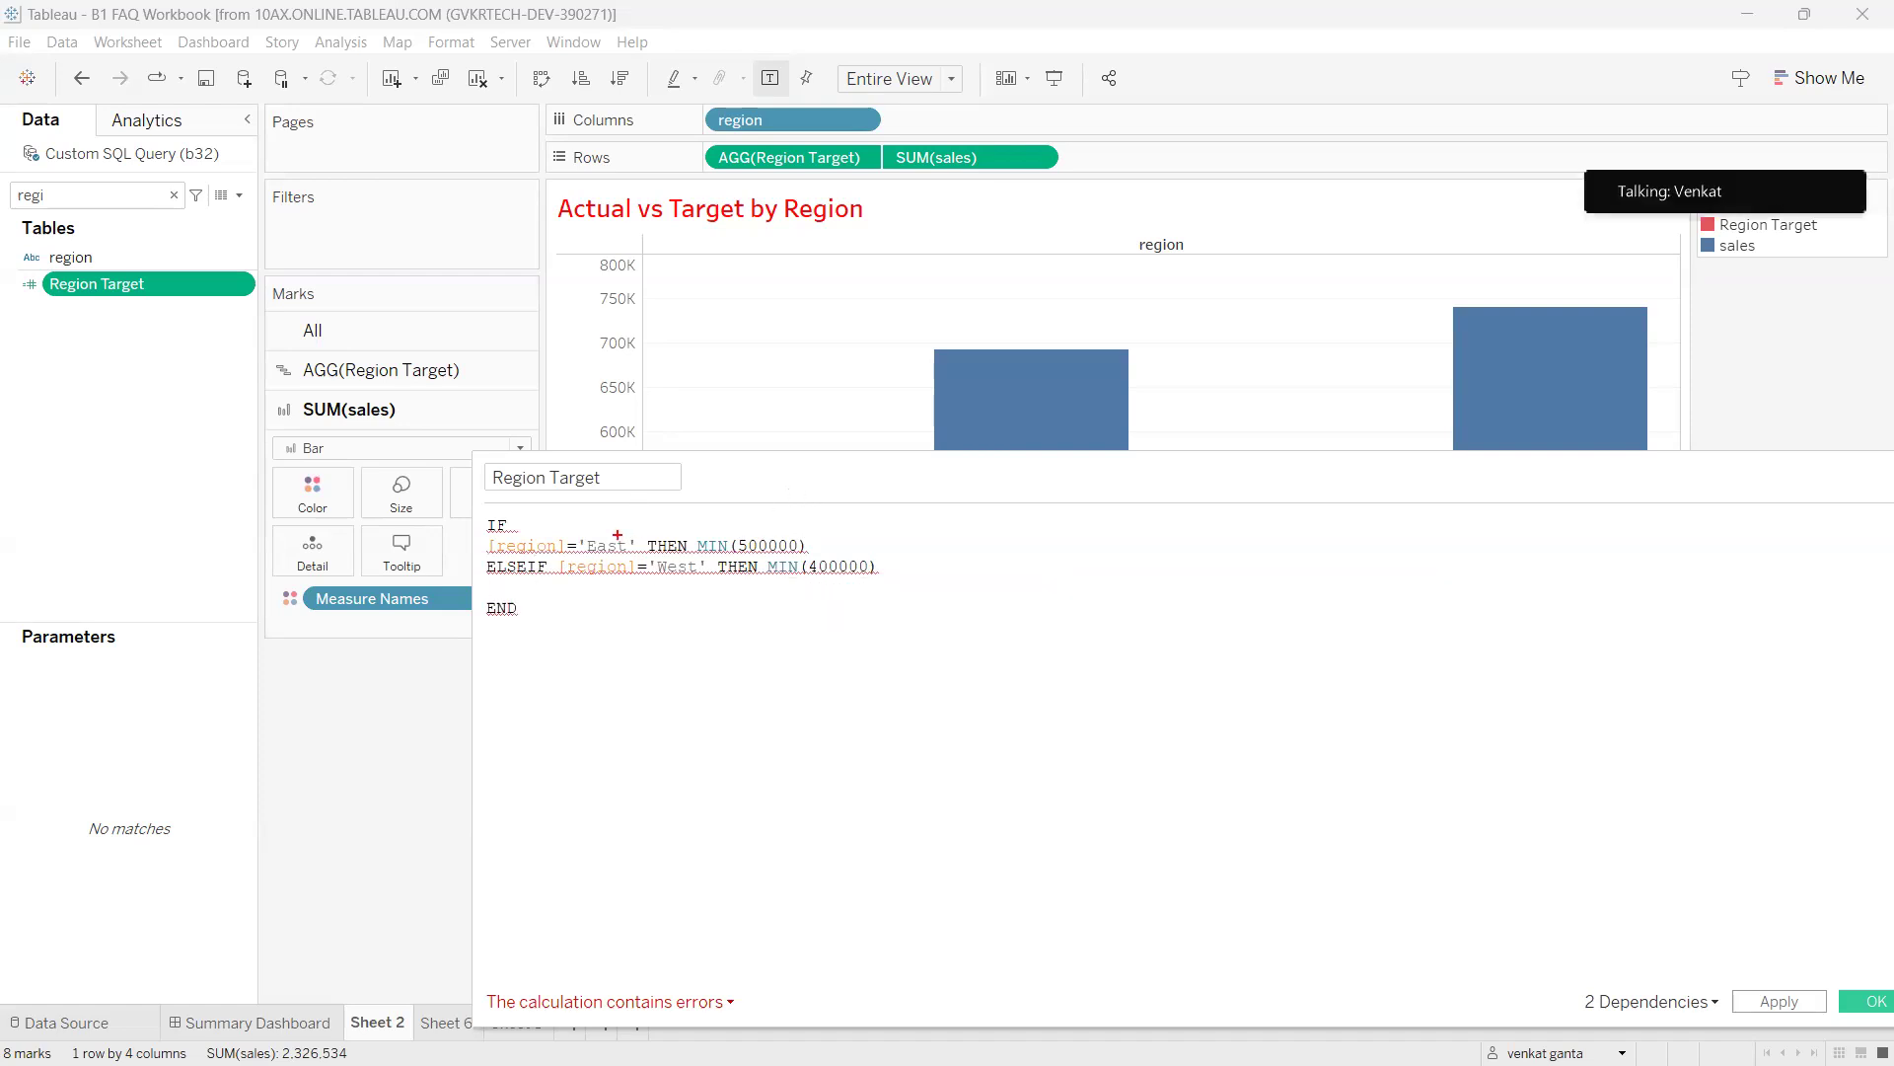
pyautogui.moveTo(738, 531); pyautogui.dragTo(779, 509)
pyautogui.moveTo(669, 566); pyautogui.dragTo(693, 562)
pyautogui.moveTo(816, 571); pyautogui.dragTo(855, 553)
pyautogui.moveTo(810, 665)
pyautogui.mouseDown()
pyautogui.moveTo(844, 699)
pyautogui.moveTo(927, 691)
pyautogui.moveTo(912, 680)
pyautogui.moveTo(952, 654)
pyautogui.mouseUp()
pyautogui.moveTo(823, 712); pyautogui.dragTo(829, 728)
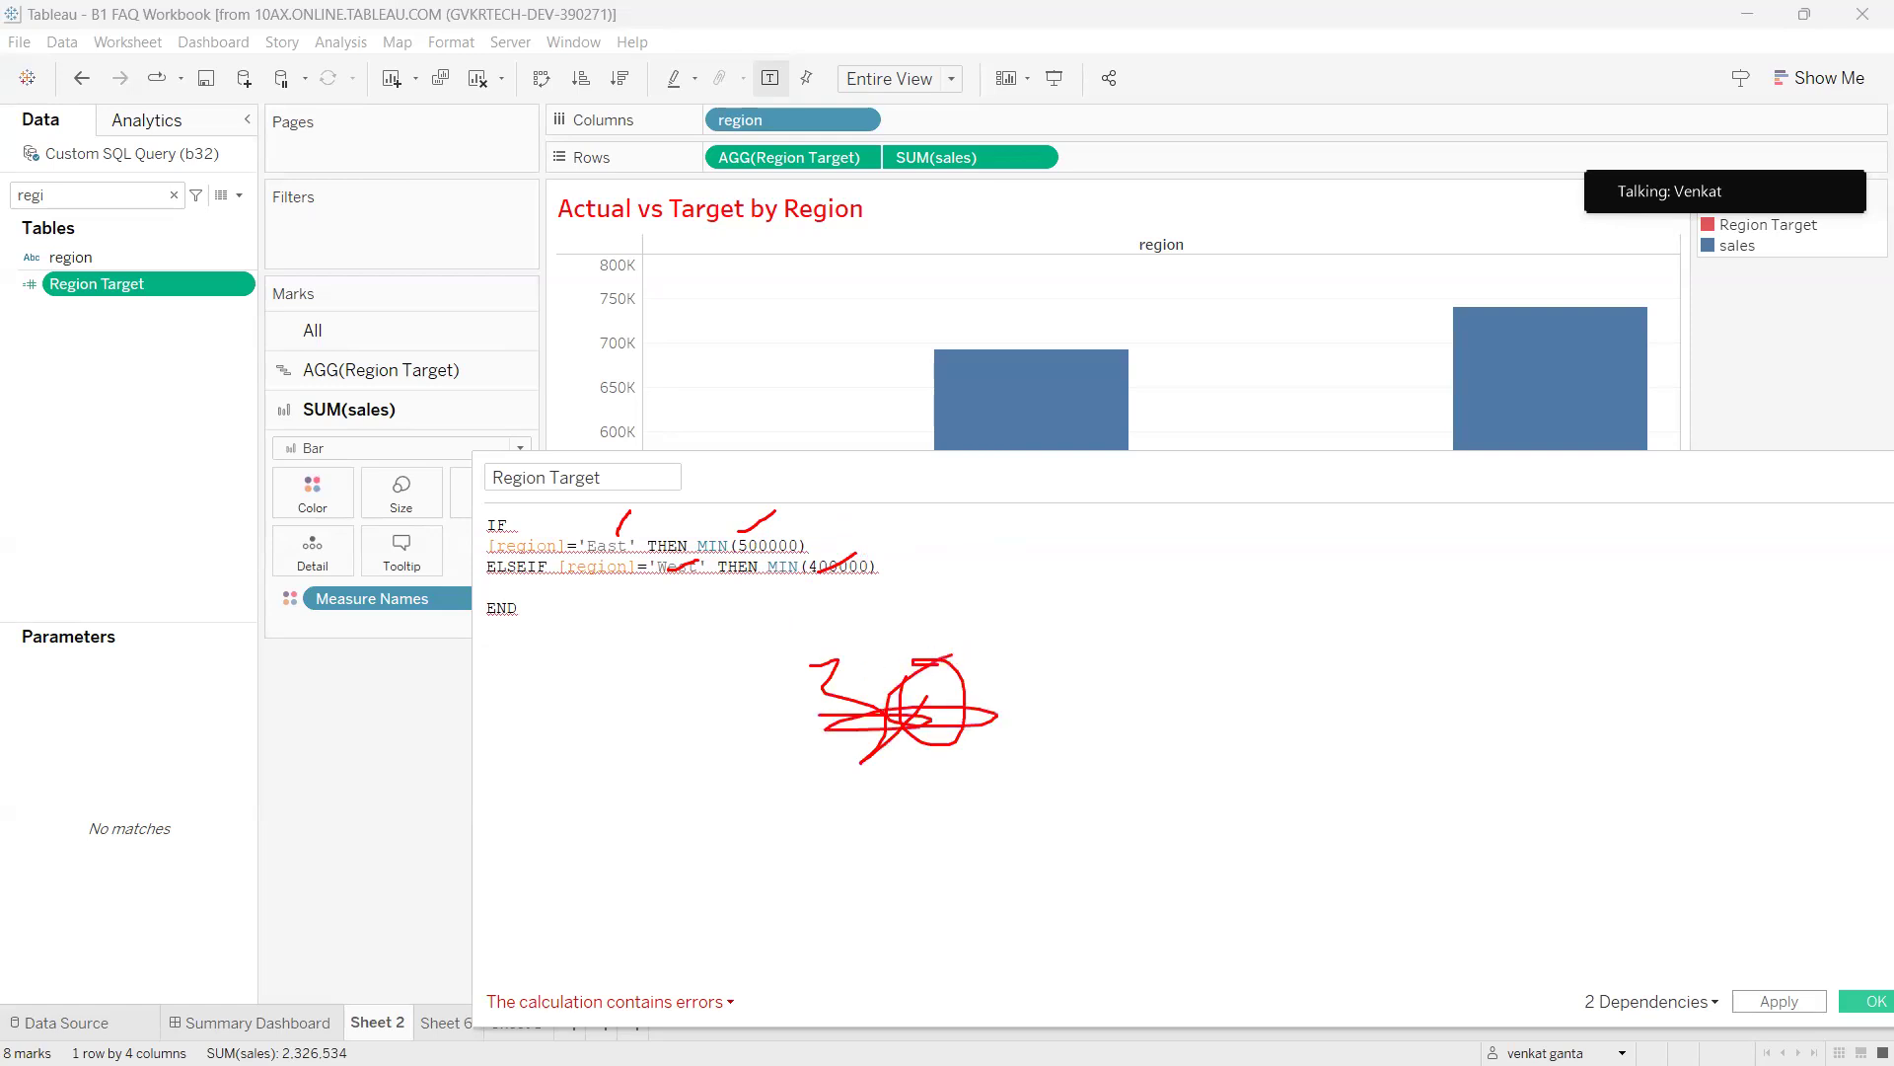
pyautogui.moveTo(1026, 654)
pyautogui.mouseDown()
pyautogui.moveTo(1070, 681)
pyautogui.moveTo(1087, 725)
pyautogui.mouseUp()
pyautogui.moveTo(1135, 644)
pyautogui.mouseDown()
pyautogui.moveTo(1149, 738)
pyautogui.moveTo(1200, 708)
pyautogui.mouseUp()
pyautogui.moveTo(1137, 614); pyautogui.dragTo(1188, 639)
pyautogui.moveTo(986, 725); pyautogui.dragTo(997, 720)
pyautogui.moveTo(1070, 592); pyautogui.dragTo(1187, 639)
pyautogui.moveTo(1055, 742)
pyautogui.mouseDown()
pyautogui.moveTo(1012, 851)
pyautogui.moveTo(998, 807)
pyautogui.mouseUp()
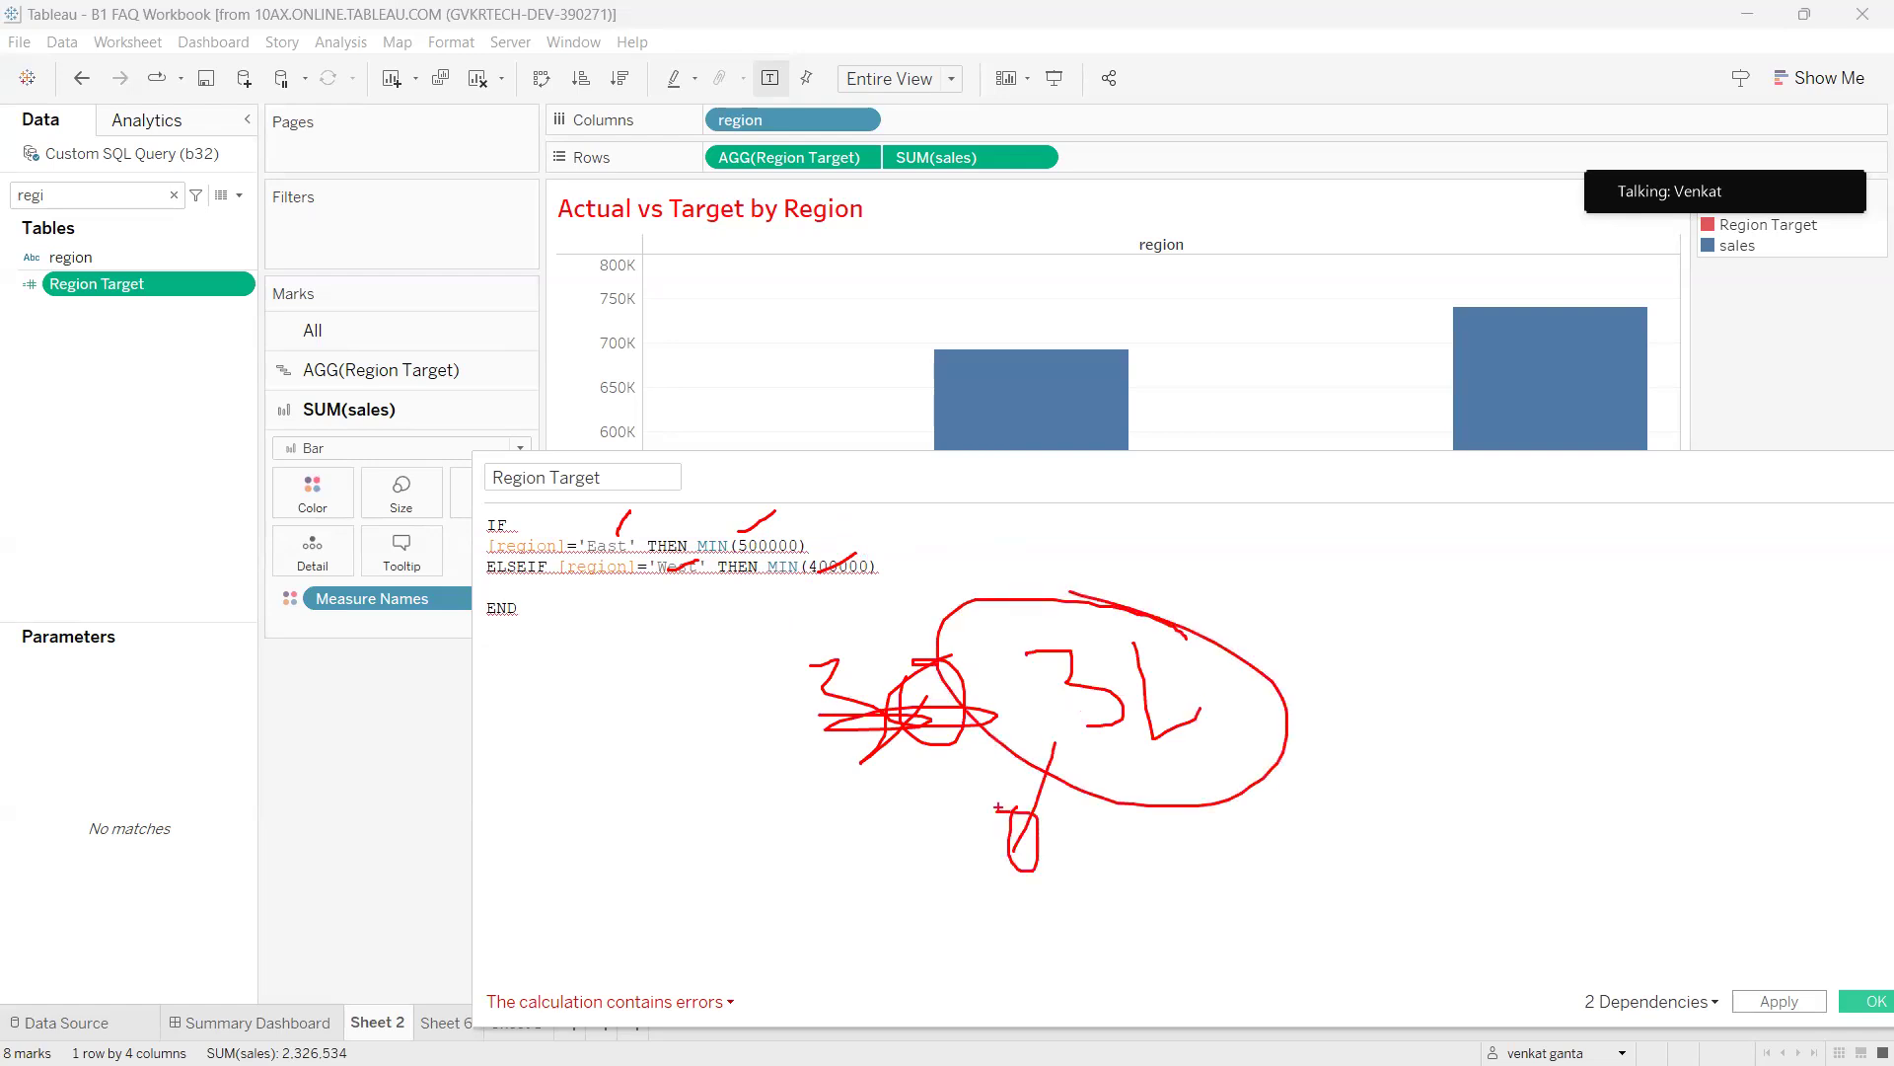
pyautogui.press('Escape')
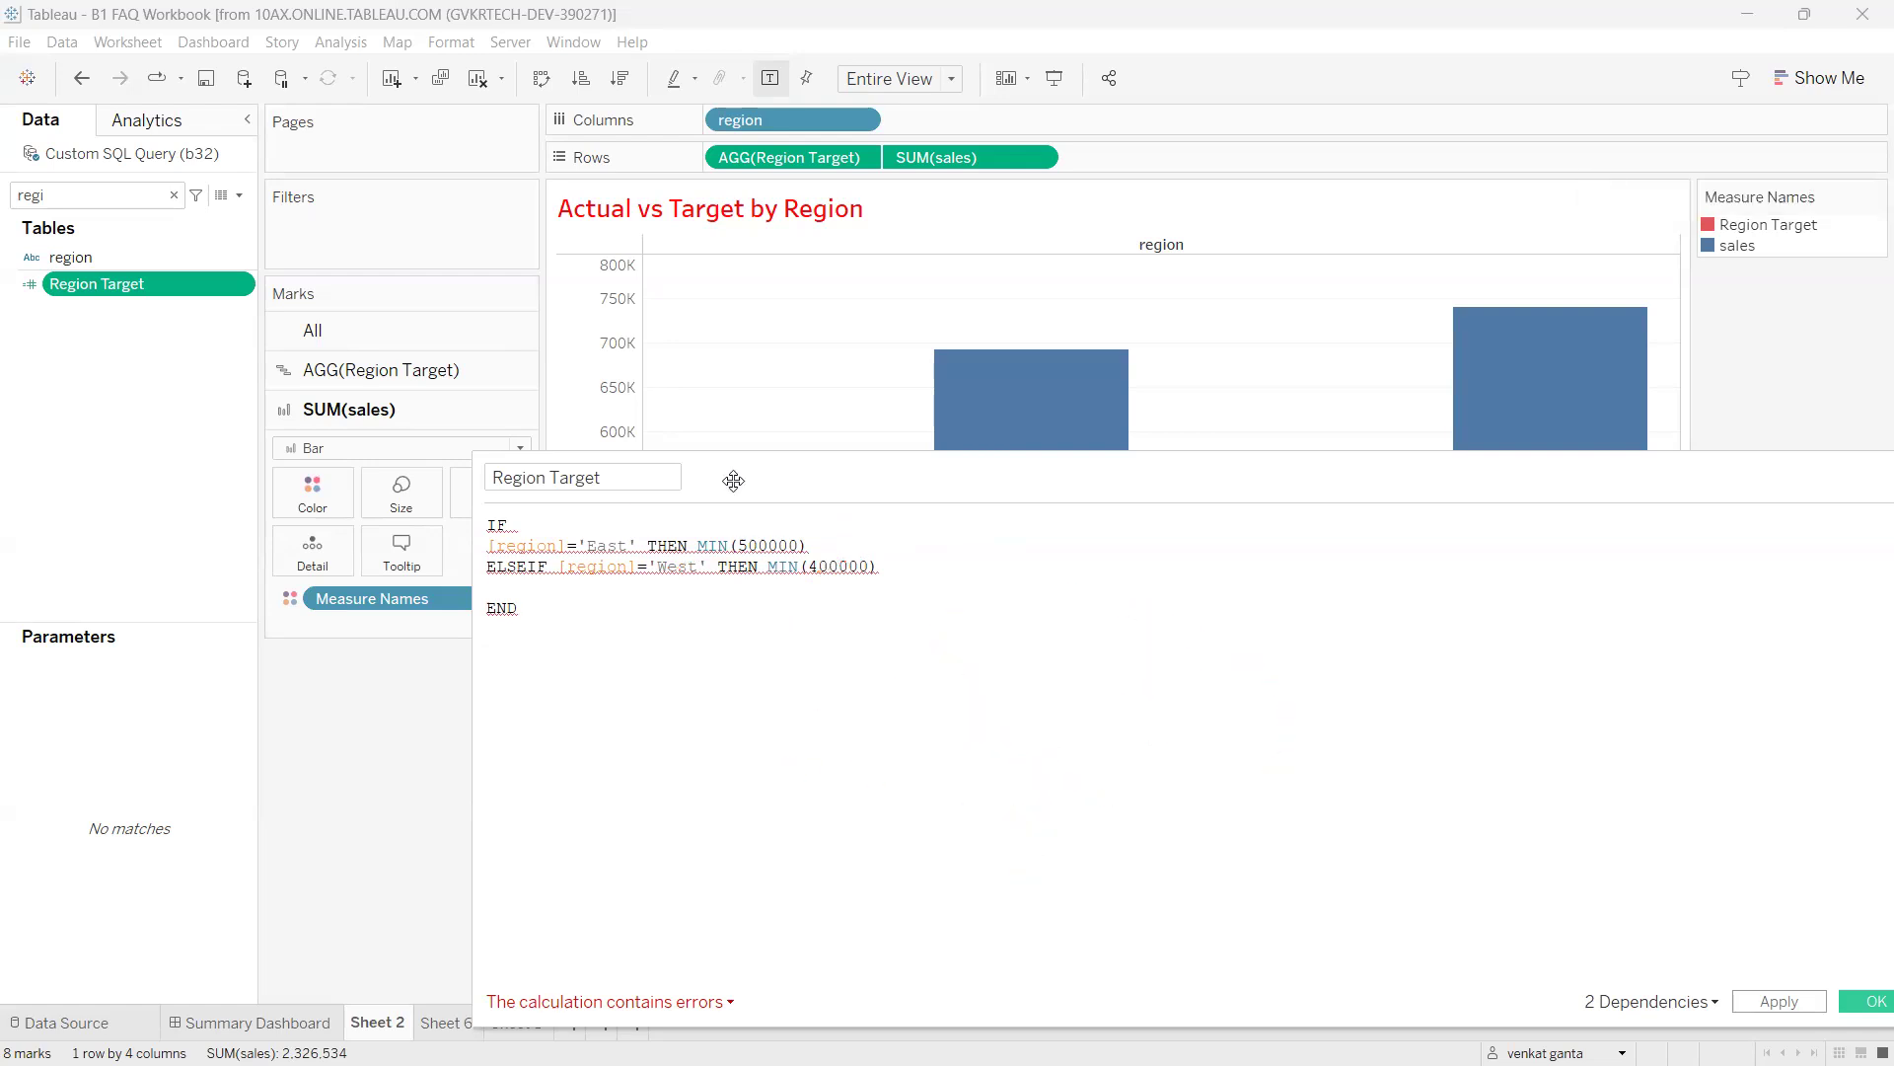
# Add an ELSE MIN(300000) clause to the Region Target formula, followed by END.
pyautogui.write('el')
pyautogui.press('Return')
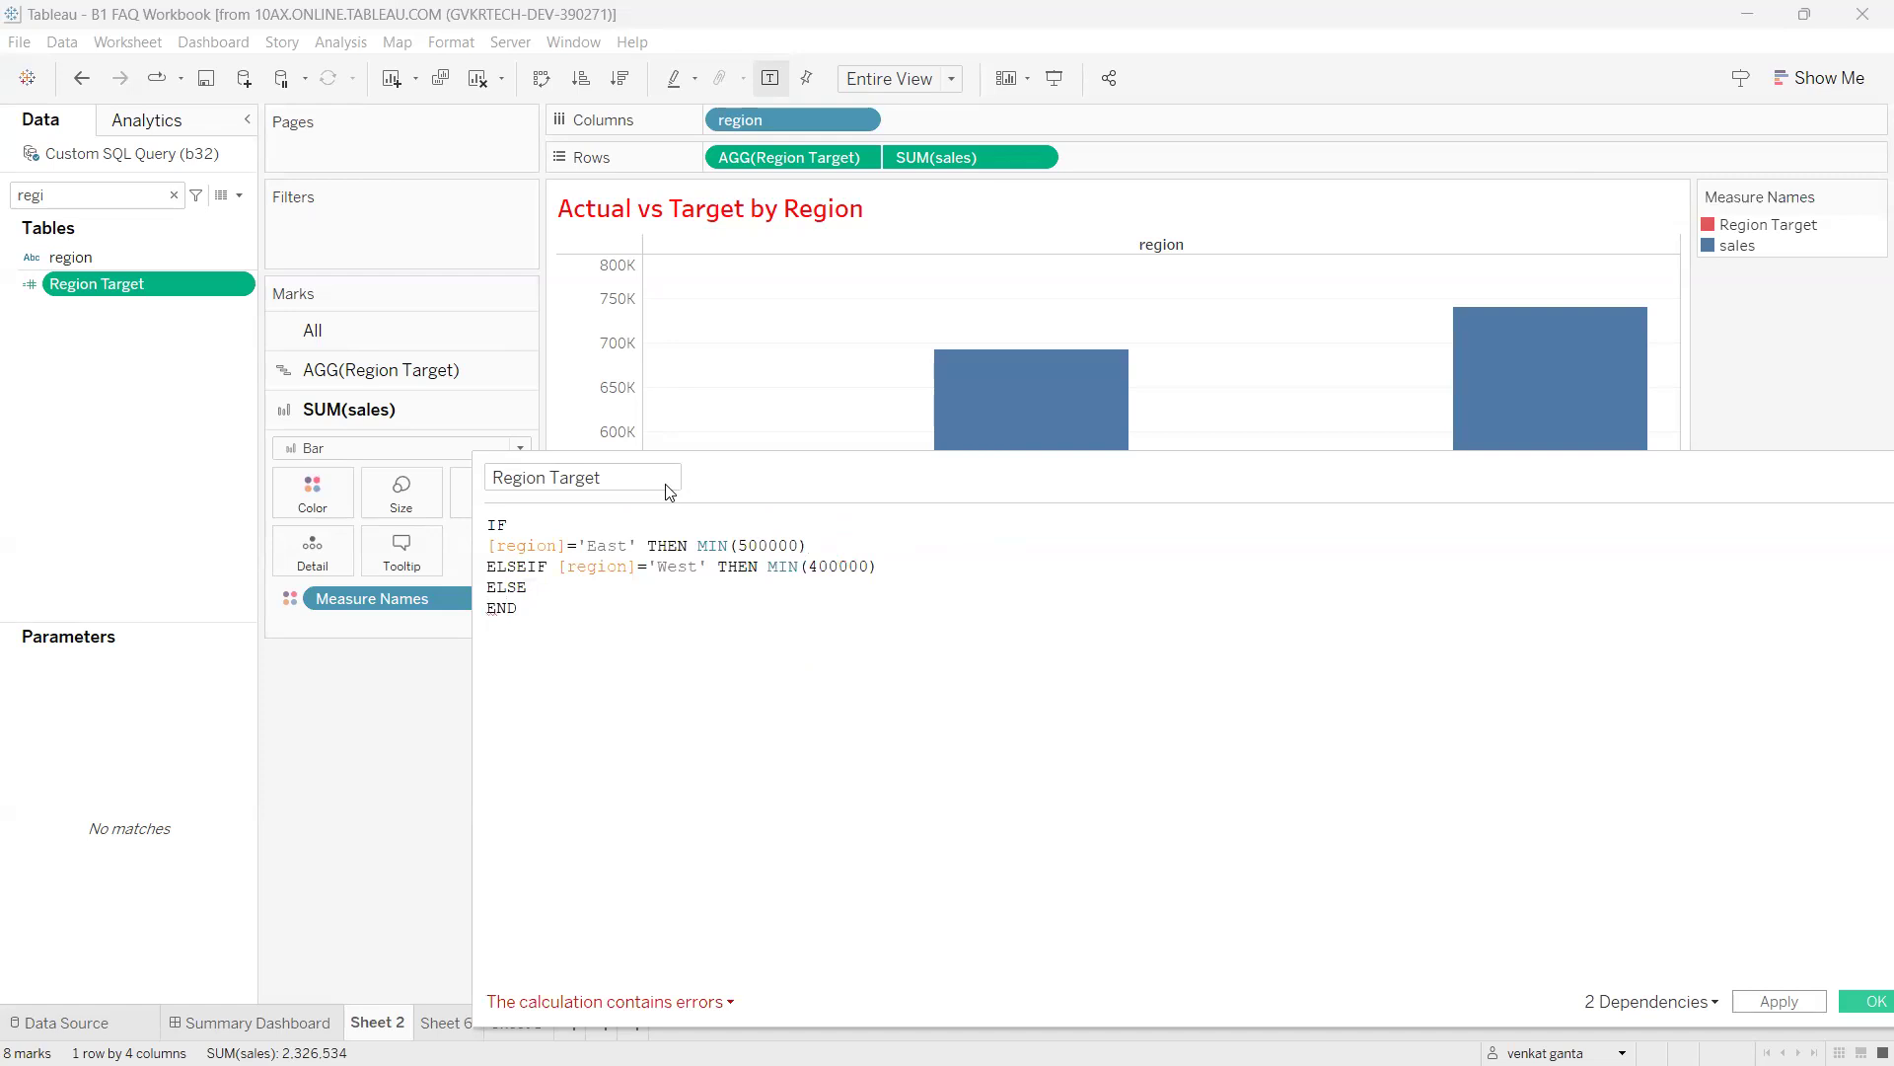
pyautogui.write('min')
pyautogui.press('Return')
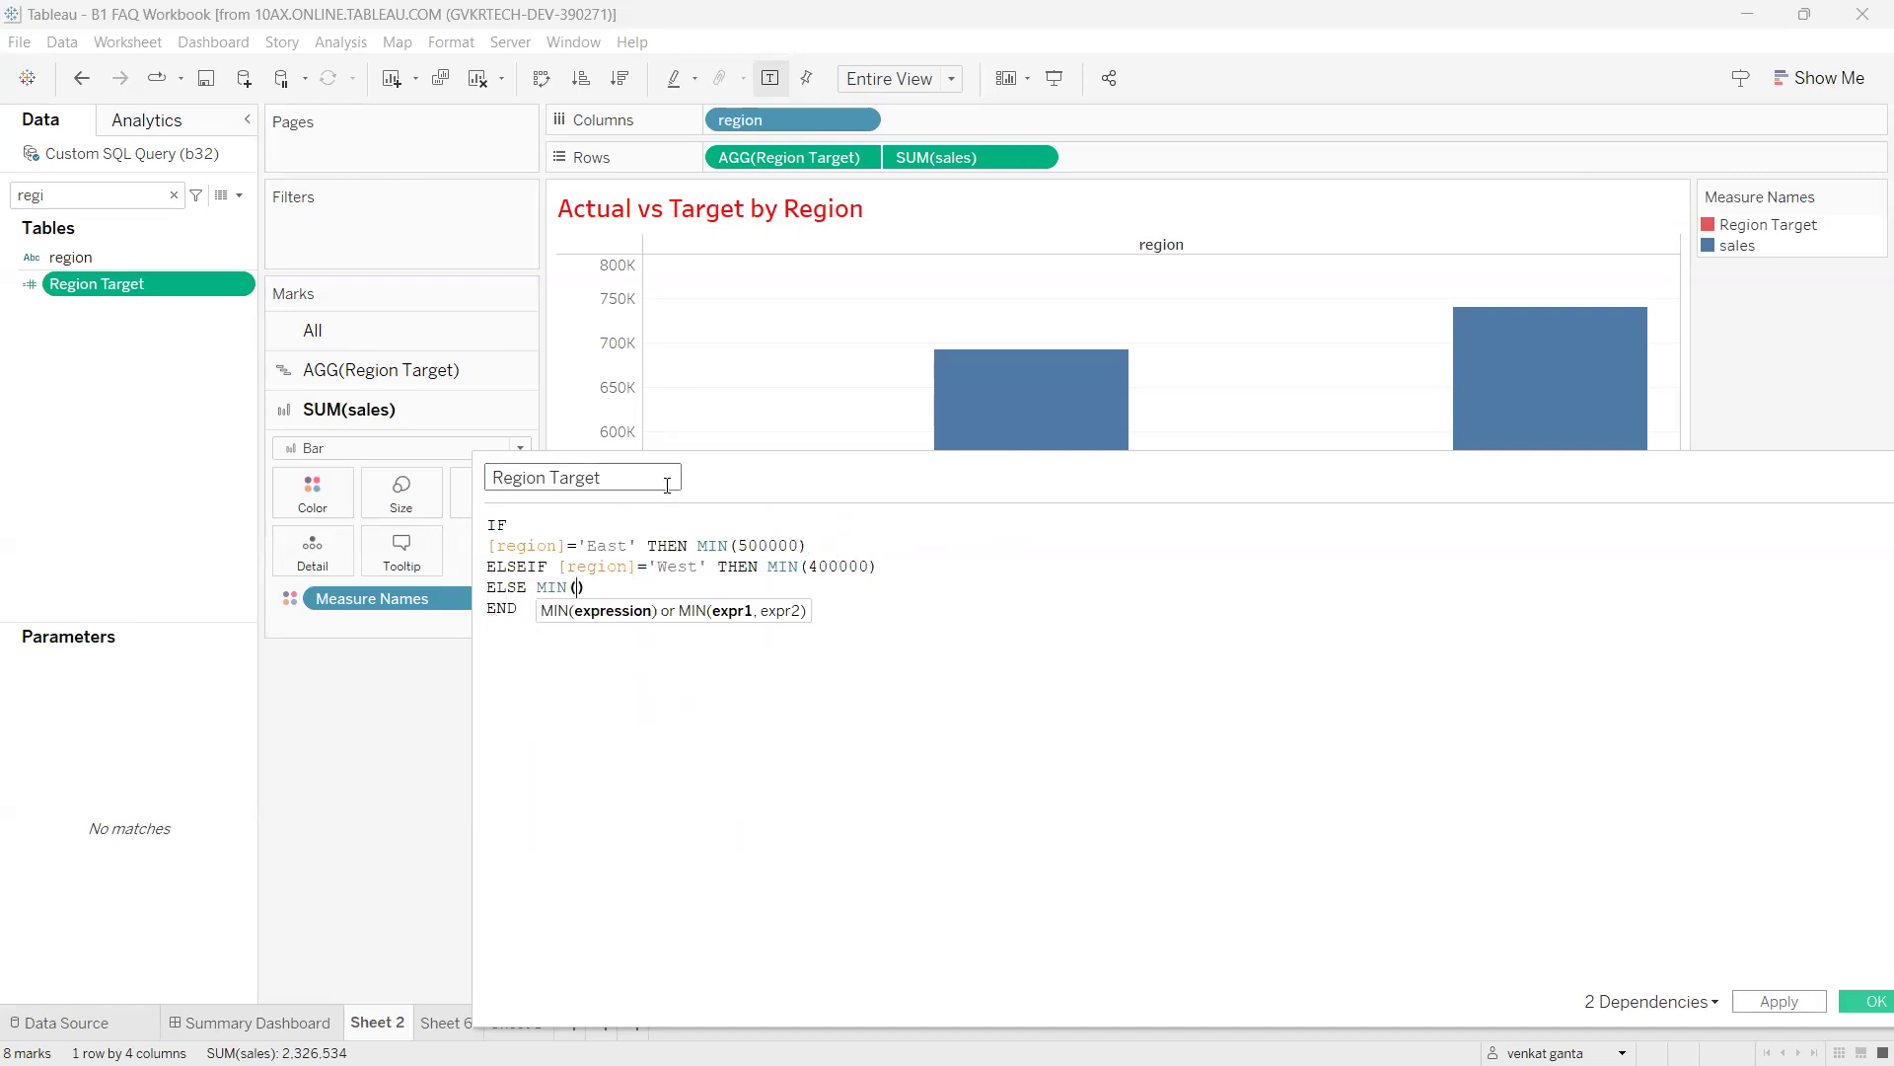
pyautogui.write('3000000')
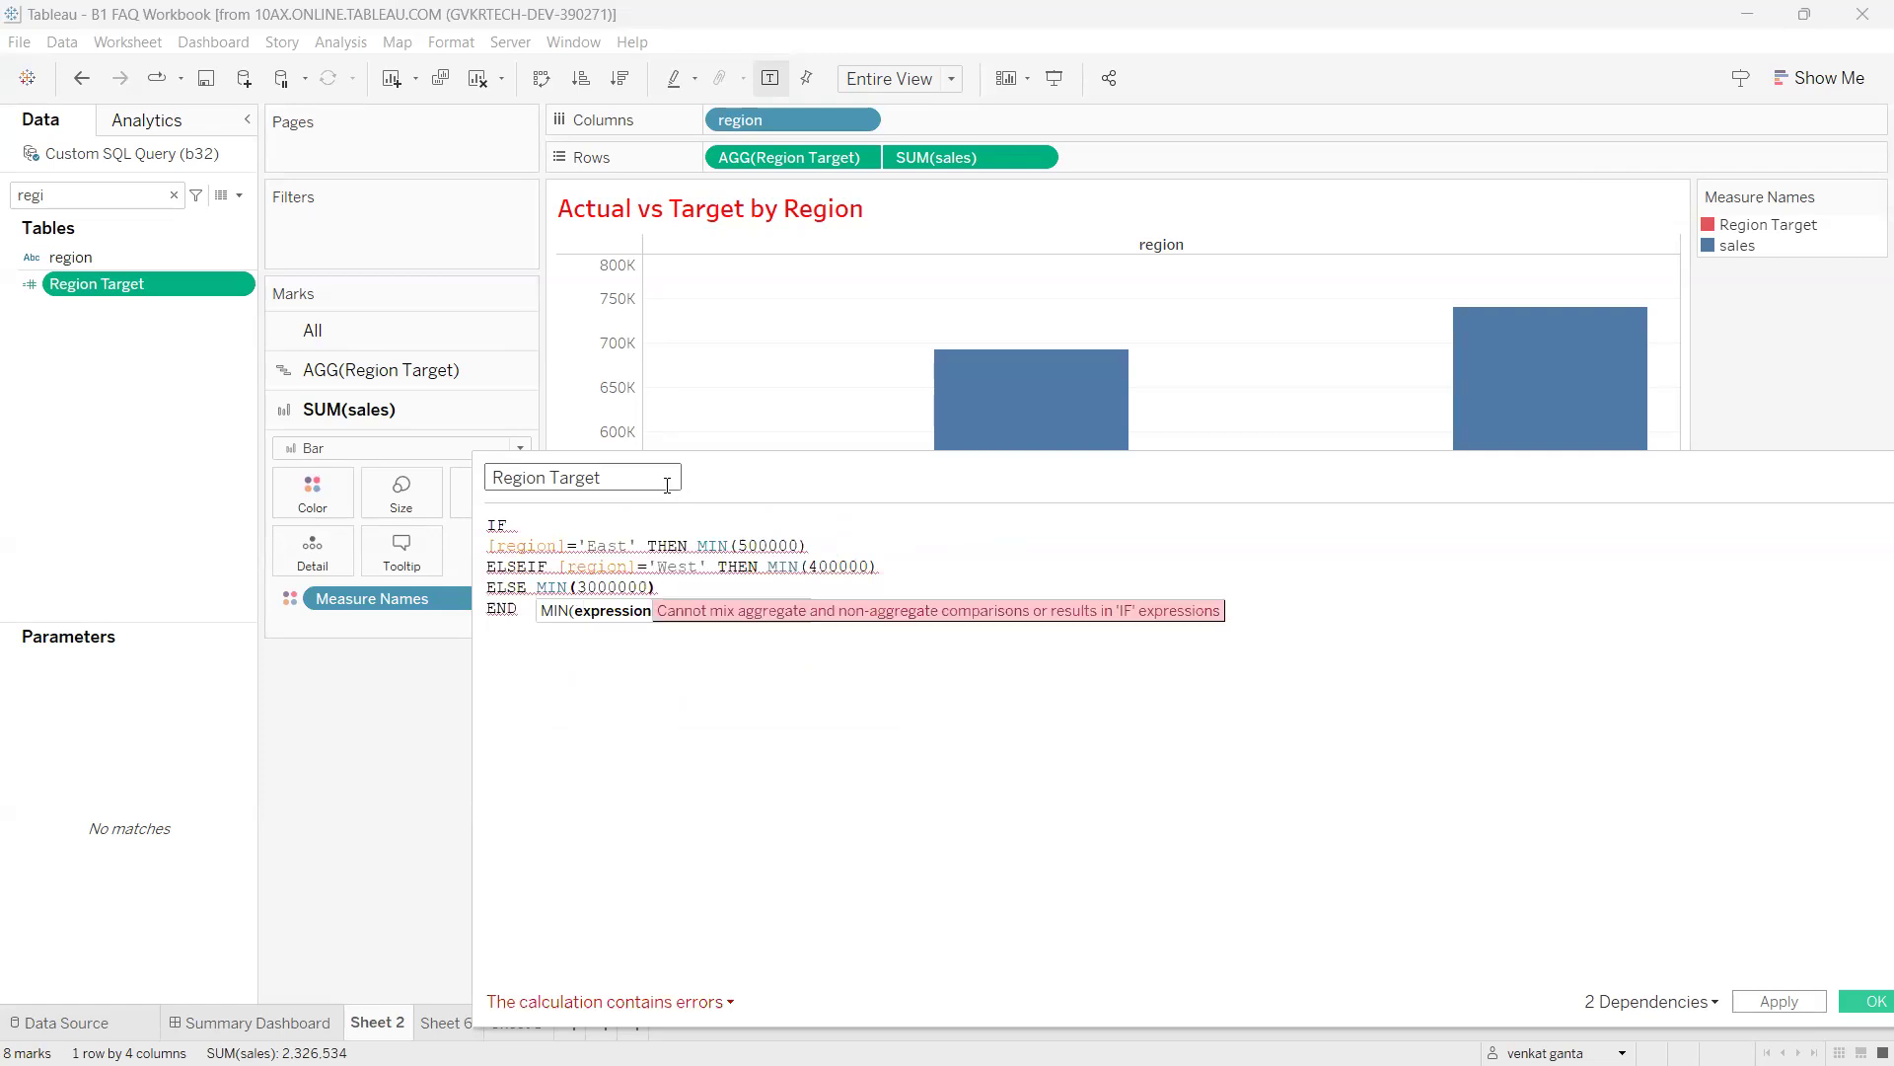
pyautogui.press('BackSpace')
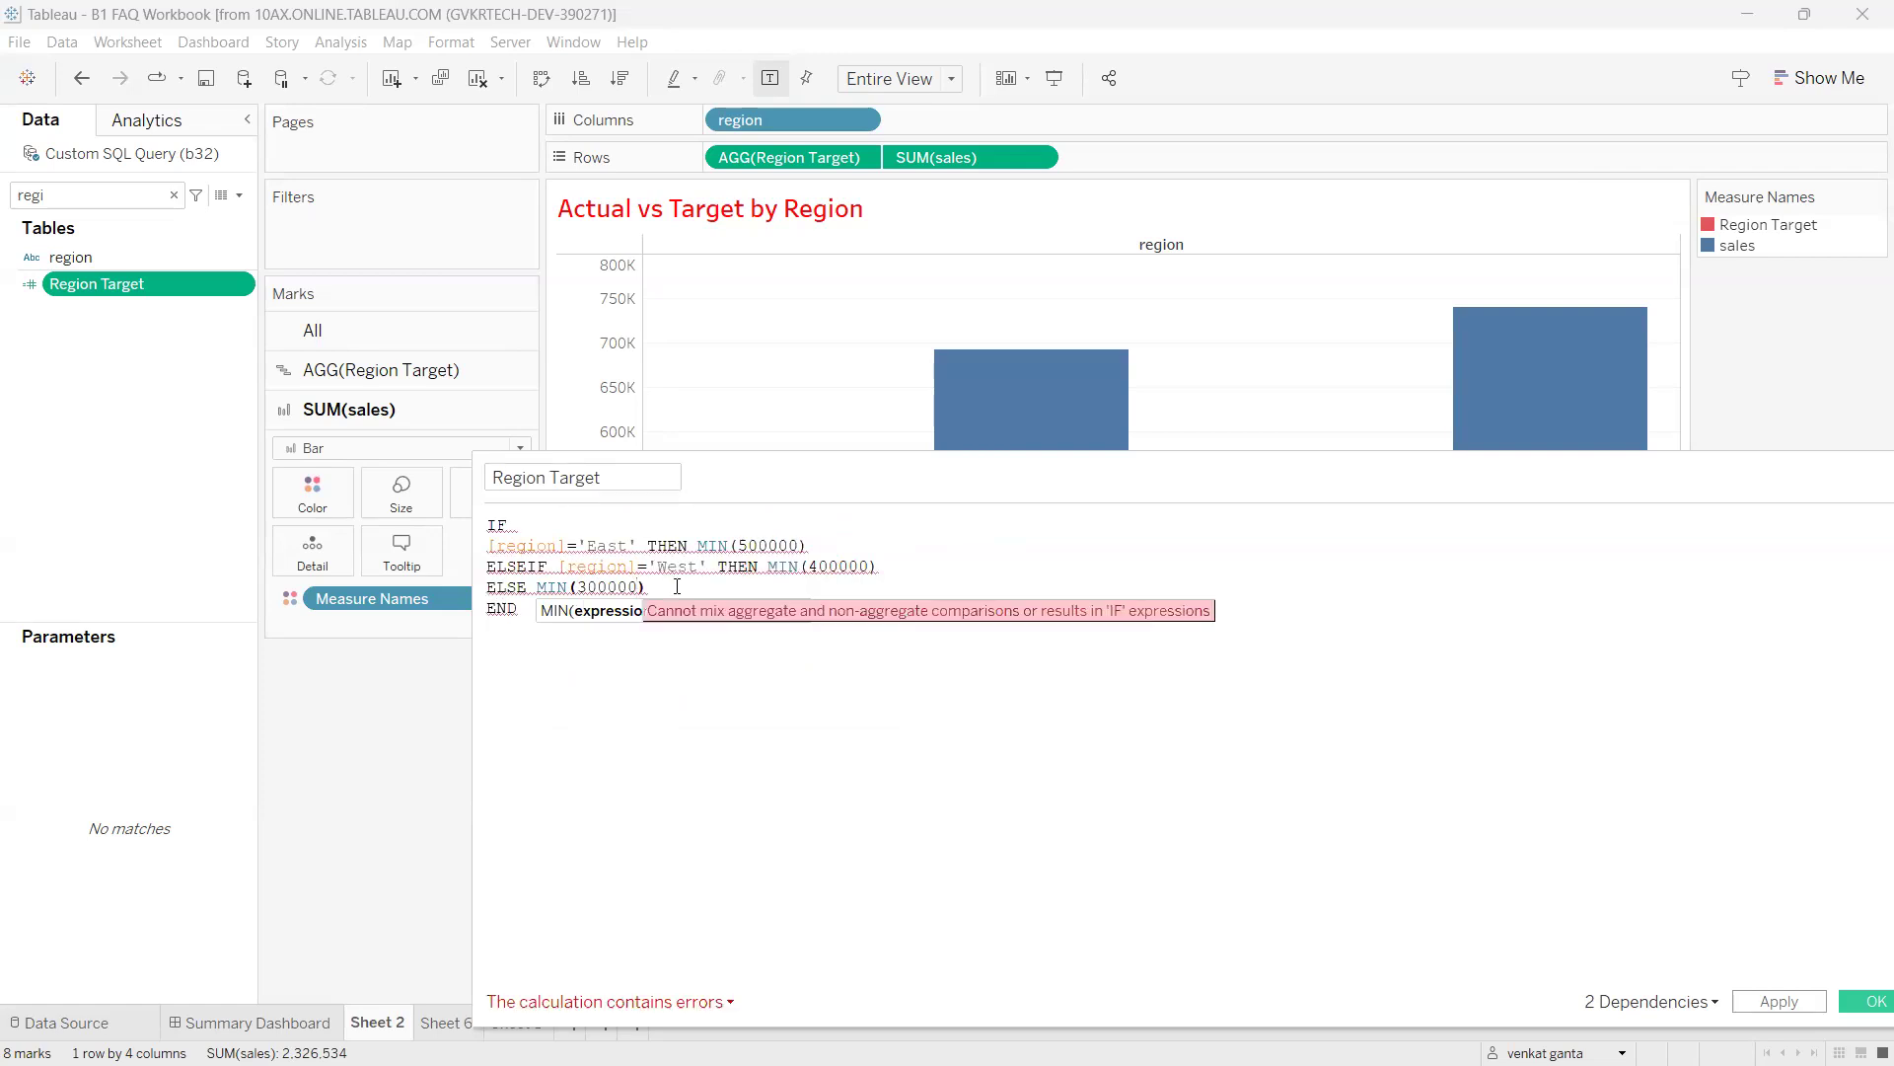
pyautogui.press('Return')
pyautogui.write('END')
# Annotate the East, West and ELSE MIN(300000) branches on screen, then clear the marks and selection.
pyautogui.moveTo(648, 587); pyautogui.dragTo(487, 587)
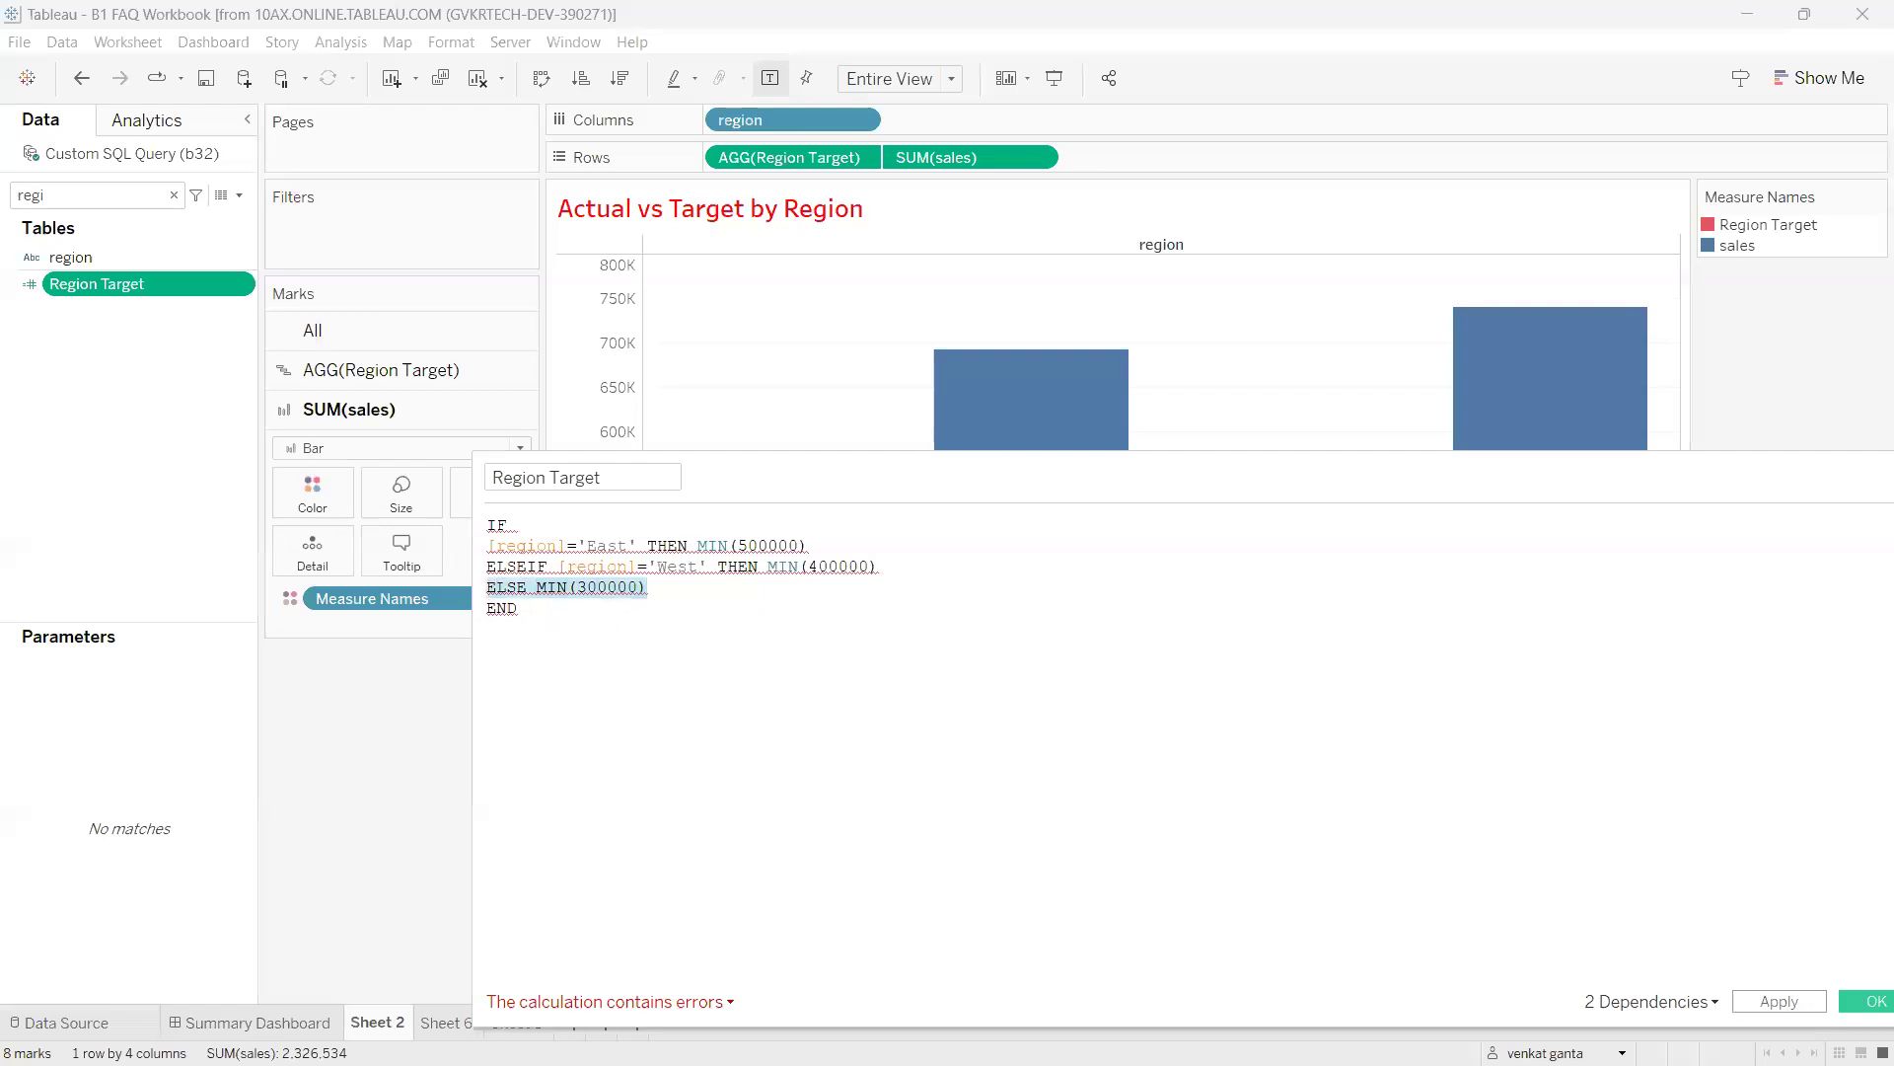
pyautogui.moveTo(597, 535); pyautogui.dragTo(617, 515)
pyautogui.moveTo(730, 527); pyautogui.dragTo(765, 507)
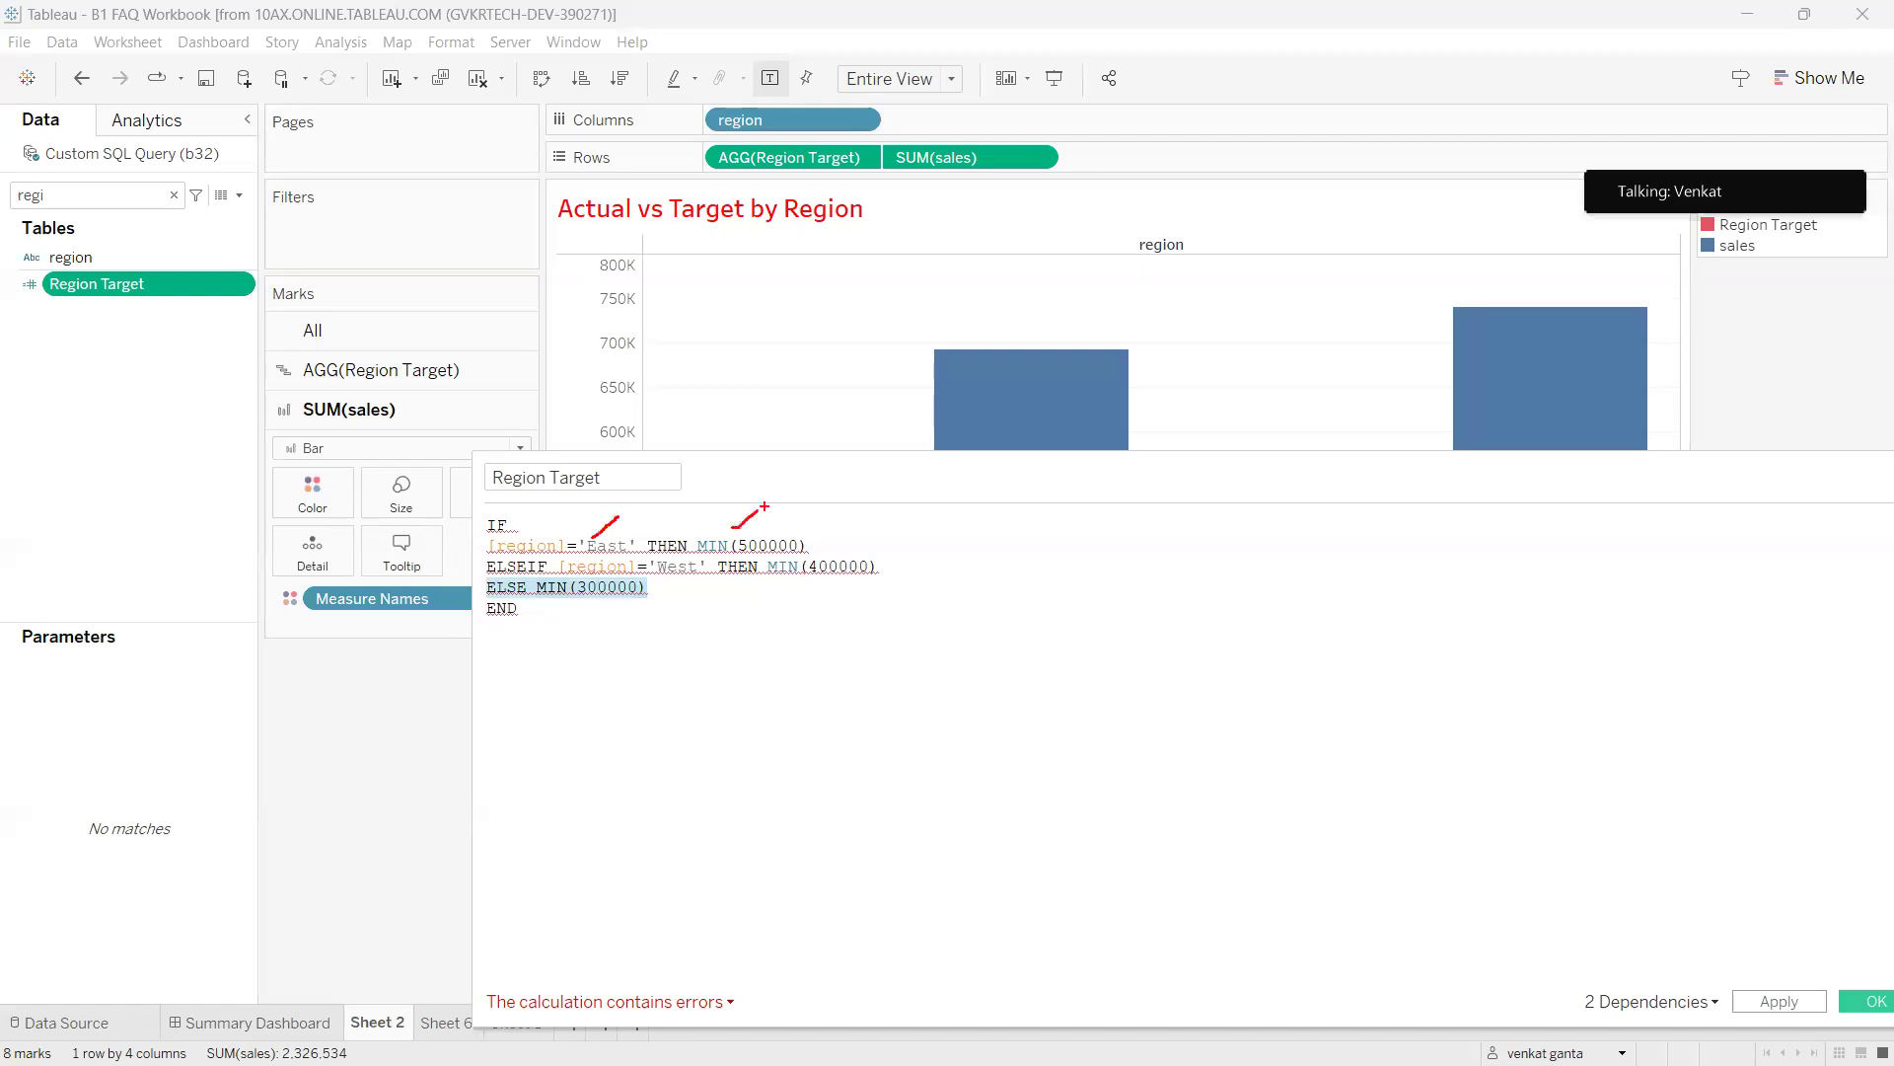
pyautogui.moveTo(658, 570); pyautogui.dragTo(681, 538)
pyautogui.moveTo(812, 552); pyautogui.dragTo(834, 543)
pyautogui.moveTo(474, 580)
pyautogui.mouseDown()
pyautogui.moveTo(482, 603)
pyautogui.moveTo(661, 616)
pyautogui.moveTo(468, 576)
pyautogui.mouseUp()
pyautogui.press('Escape')
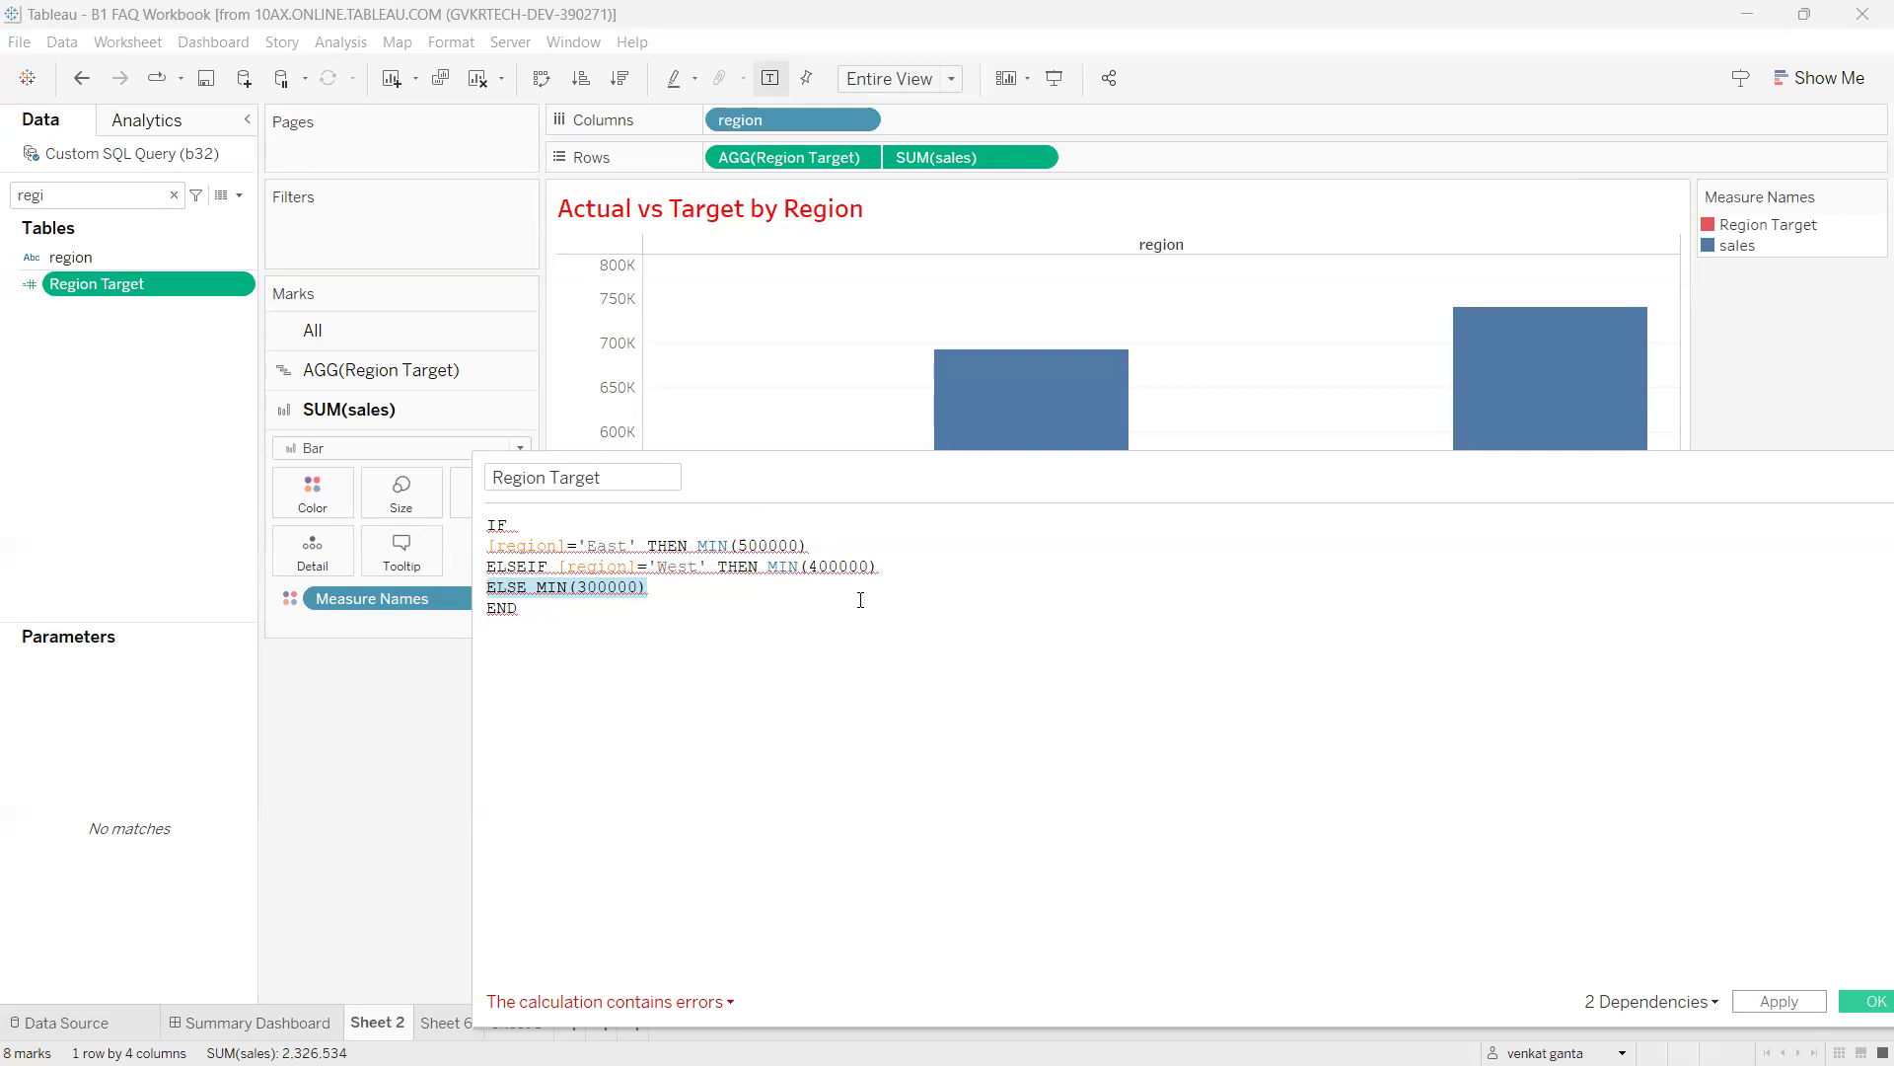
pyautogui.click(931, 601)
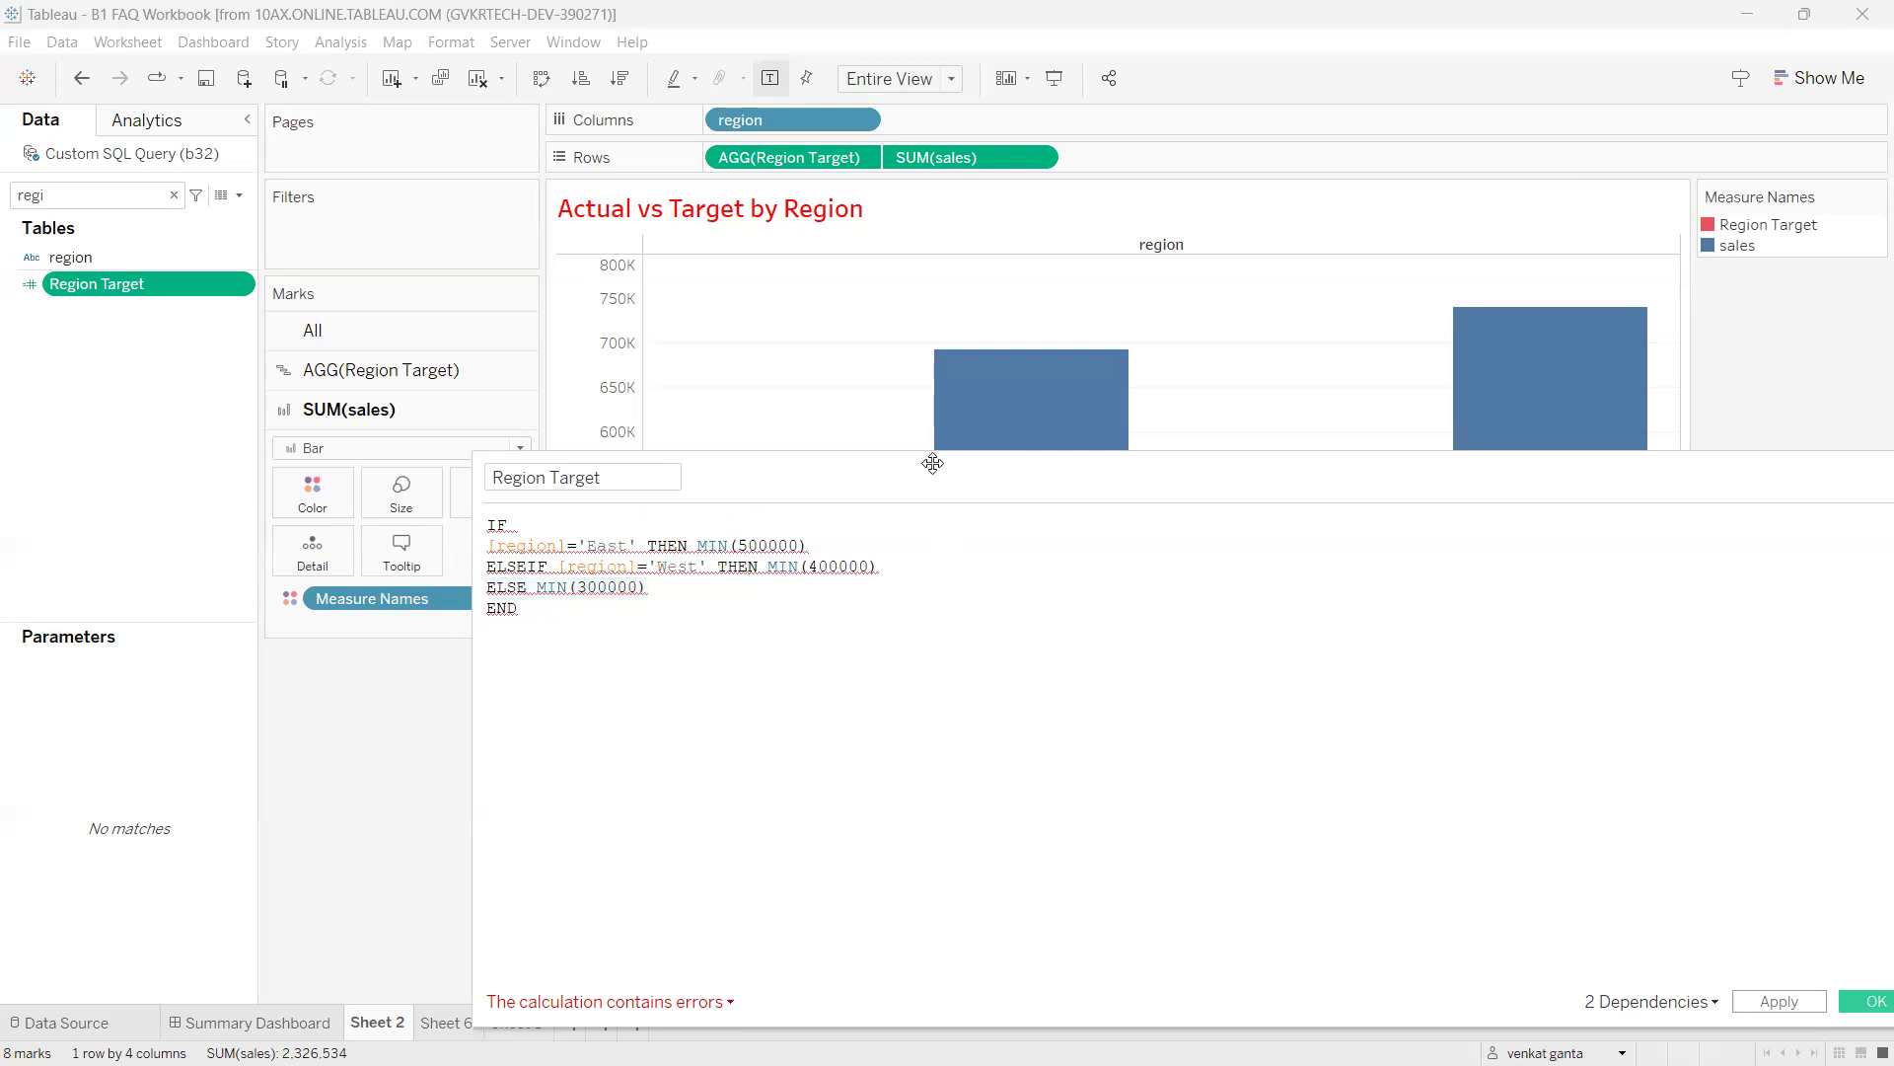
# Move the calculation editor up-left and shrink it so the Central, East, South and West bars show.
pyautogui.moveTo(932, 463); pyautogui.dragTo(742, 306)
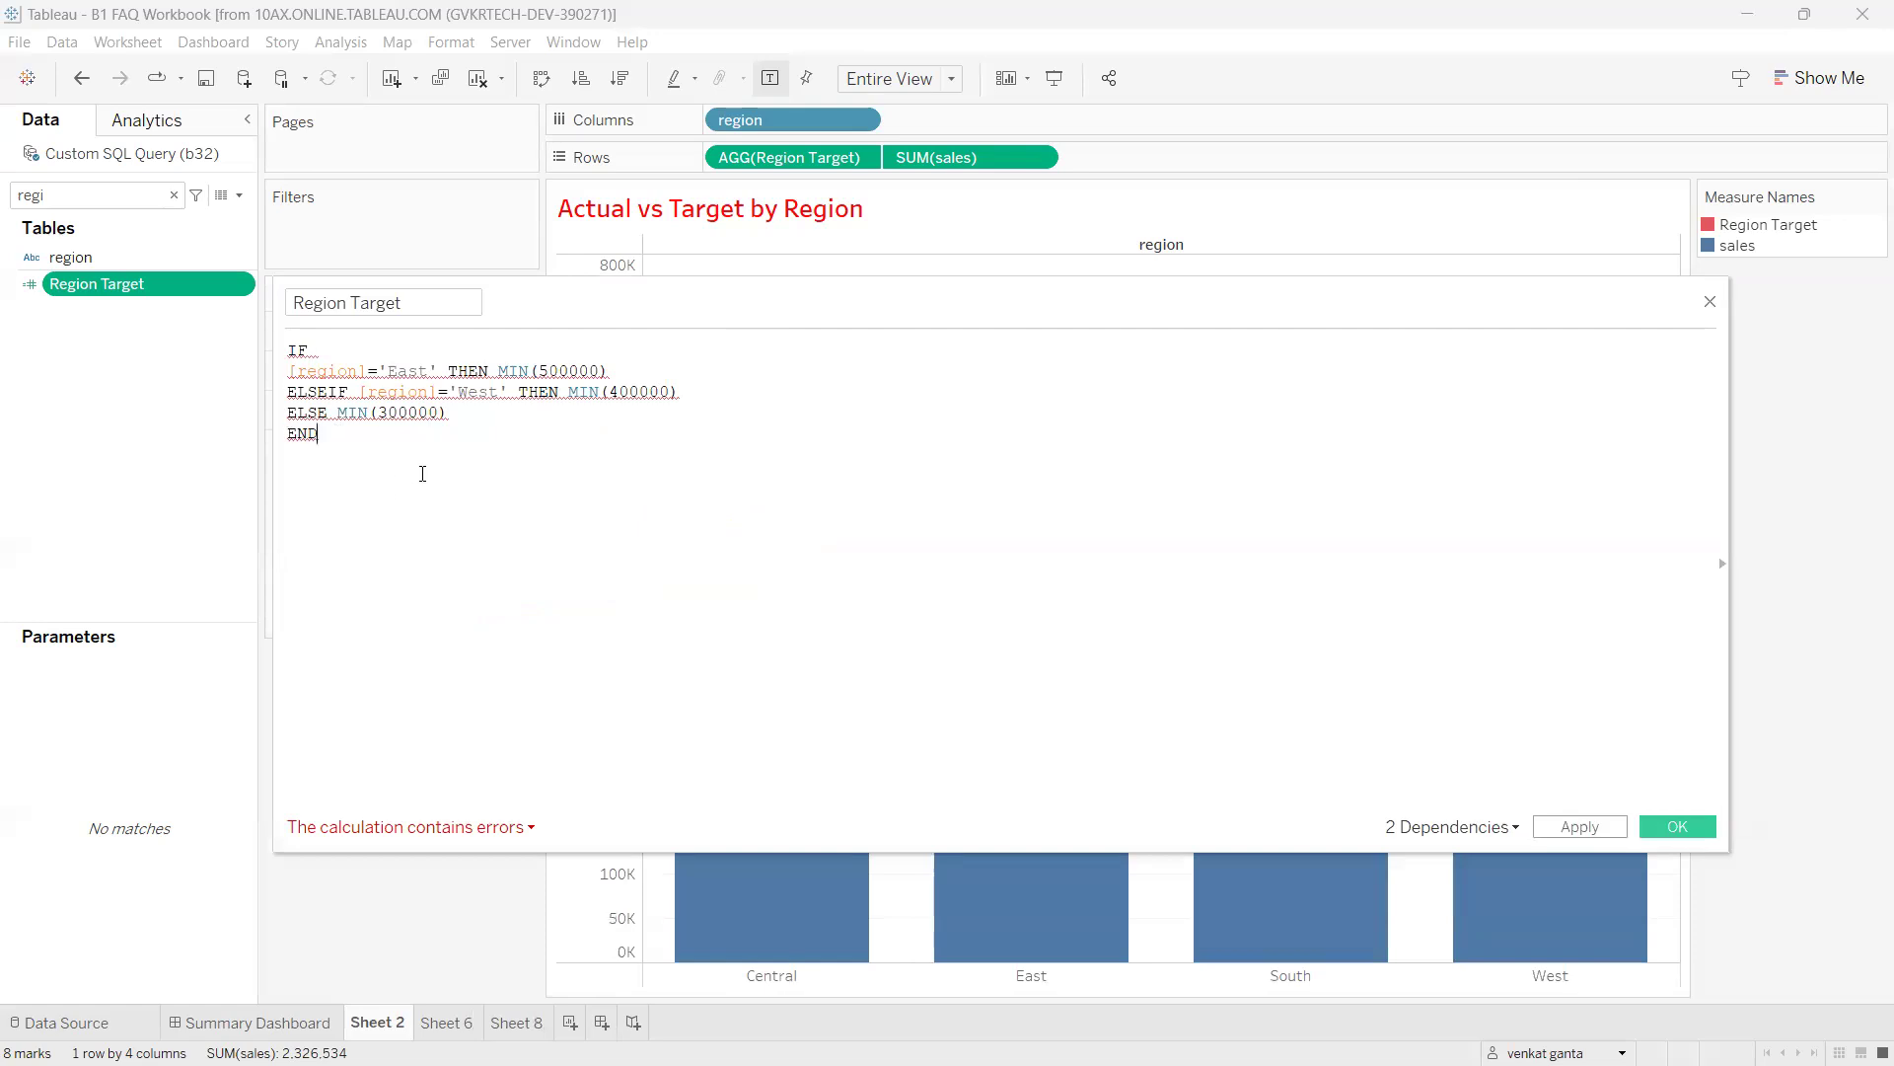
pyautogui.moveTo(347, 448); pyautogui.dragTo(260, 345)
pyautogui.click(407, 470)
pyautogui.moveTo(1729, 857); pyautogui.dragTo(1584, 667)
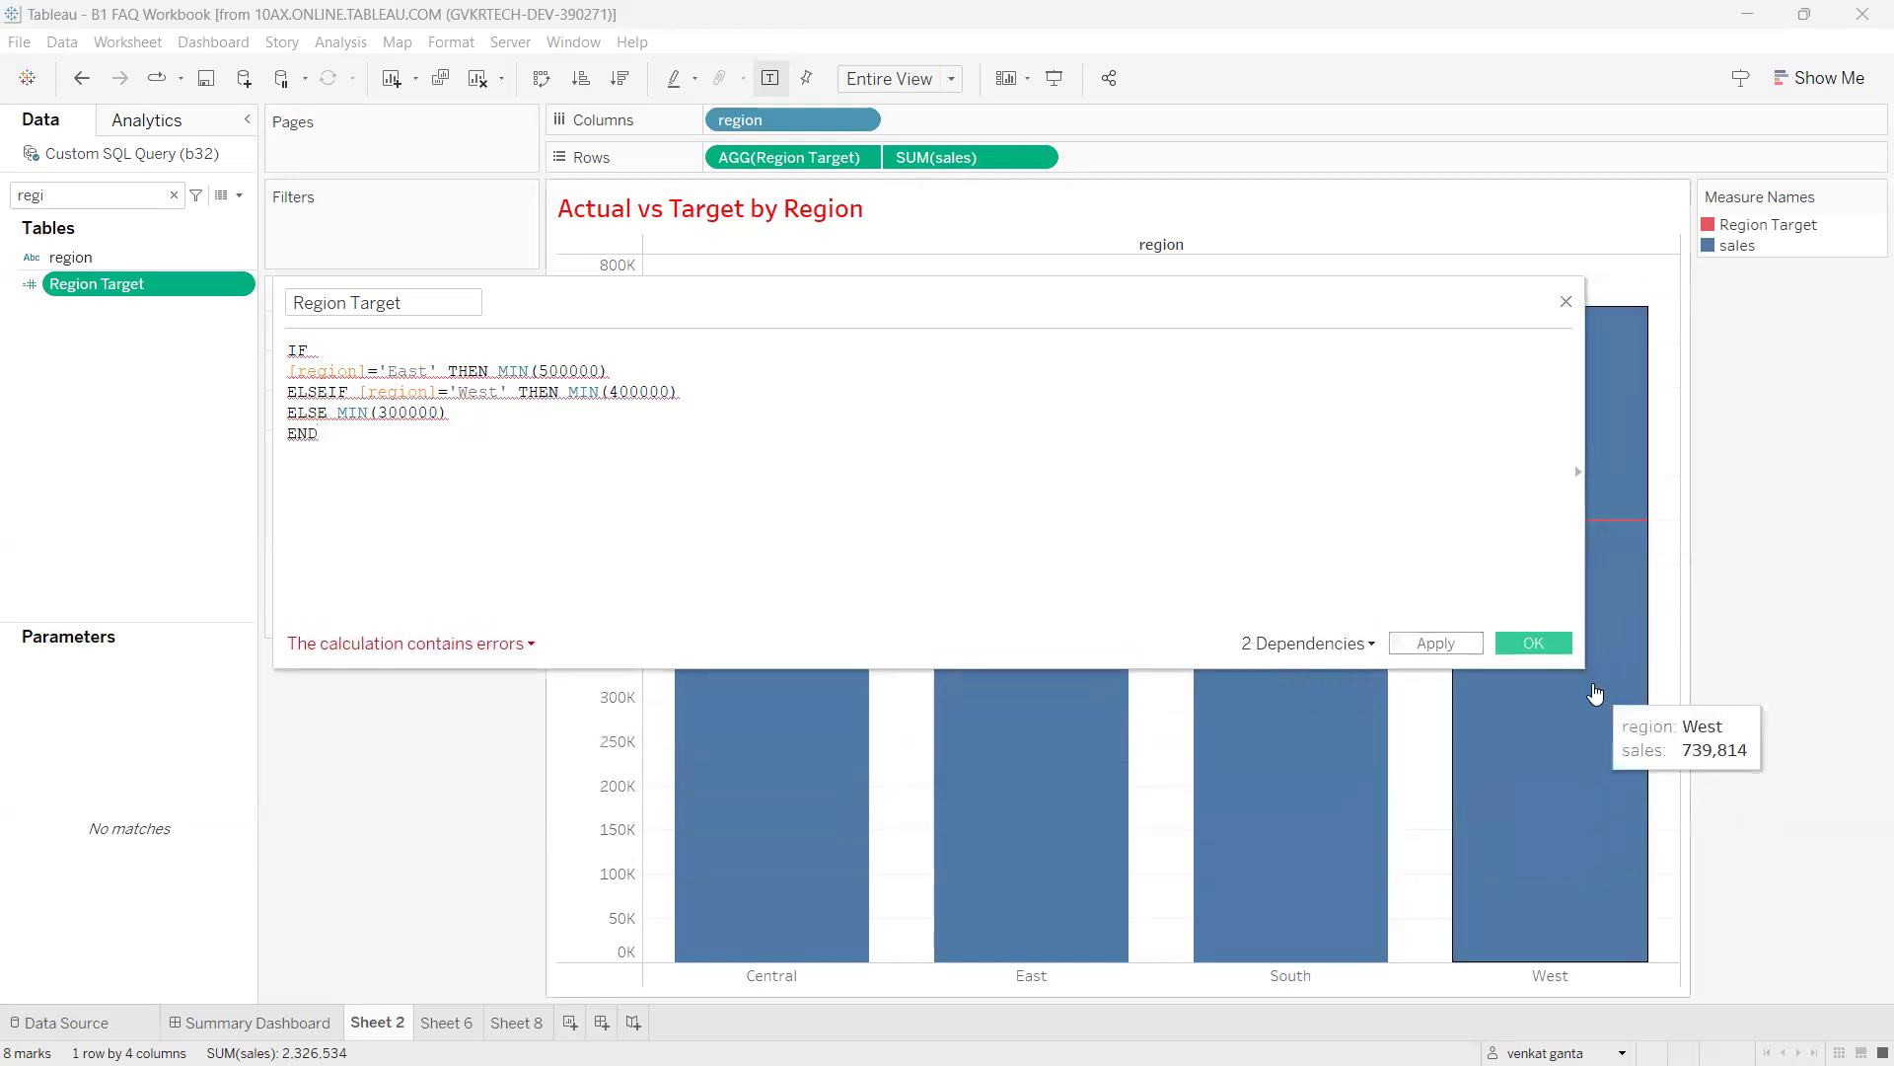
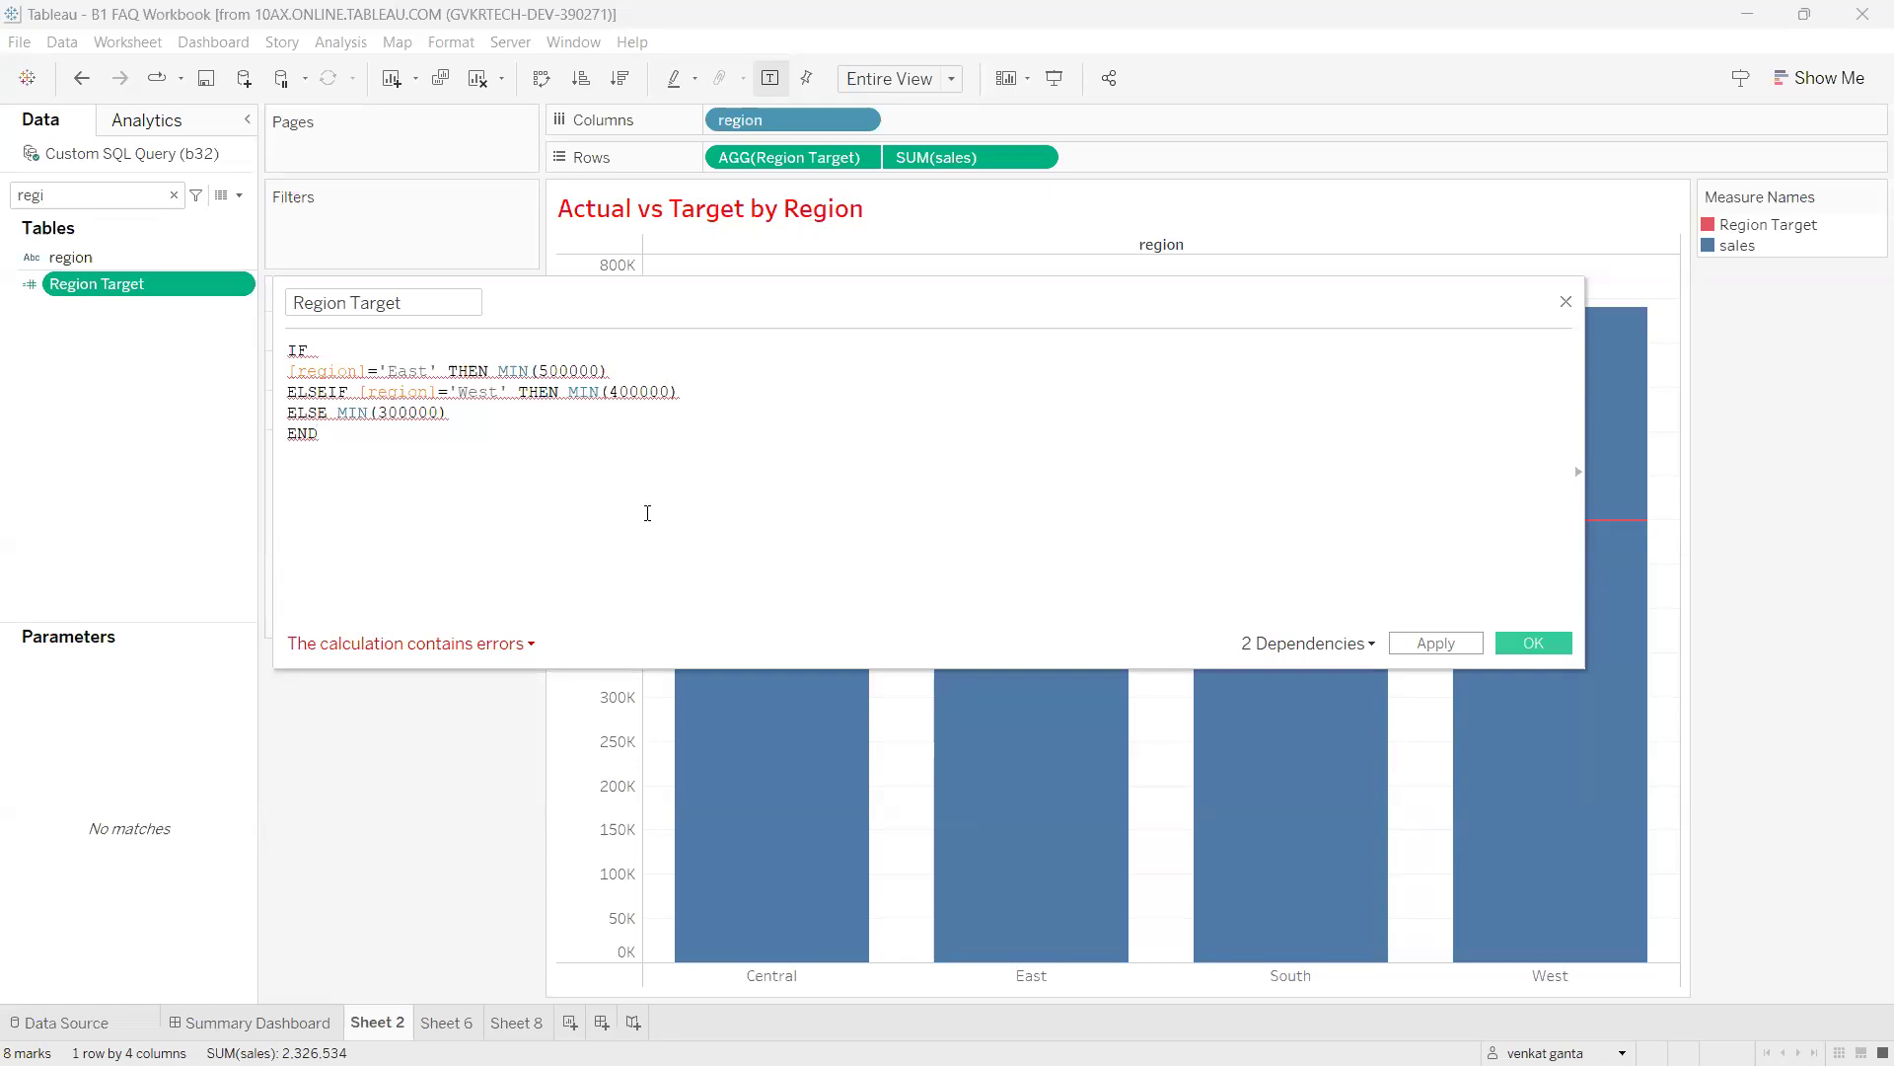
# Open the calculation error details, mark them up on screen, then close them.
pyautogui.click(460, 653)
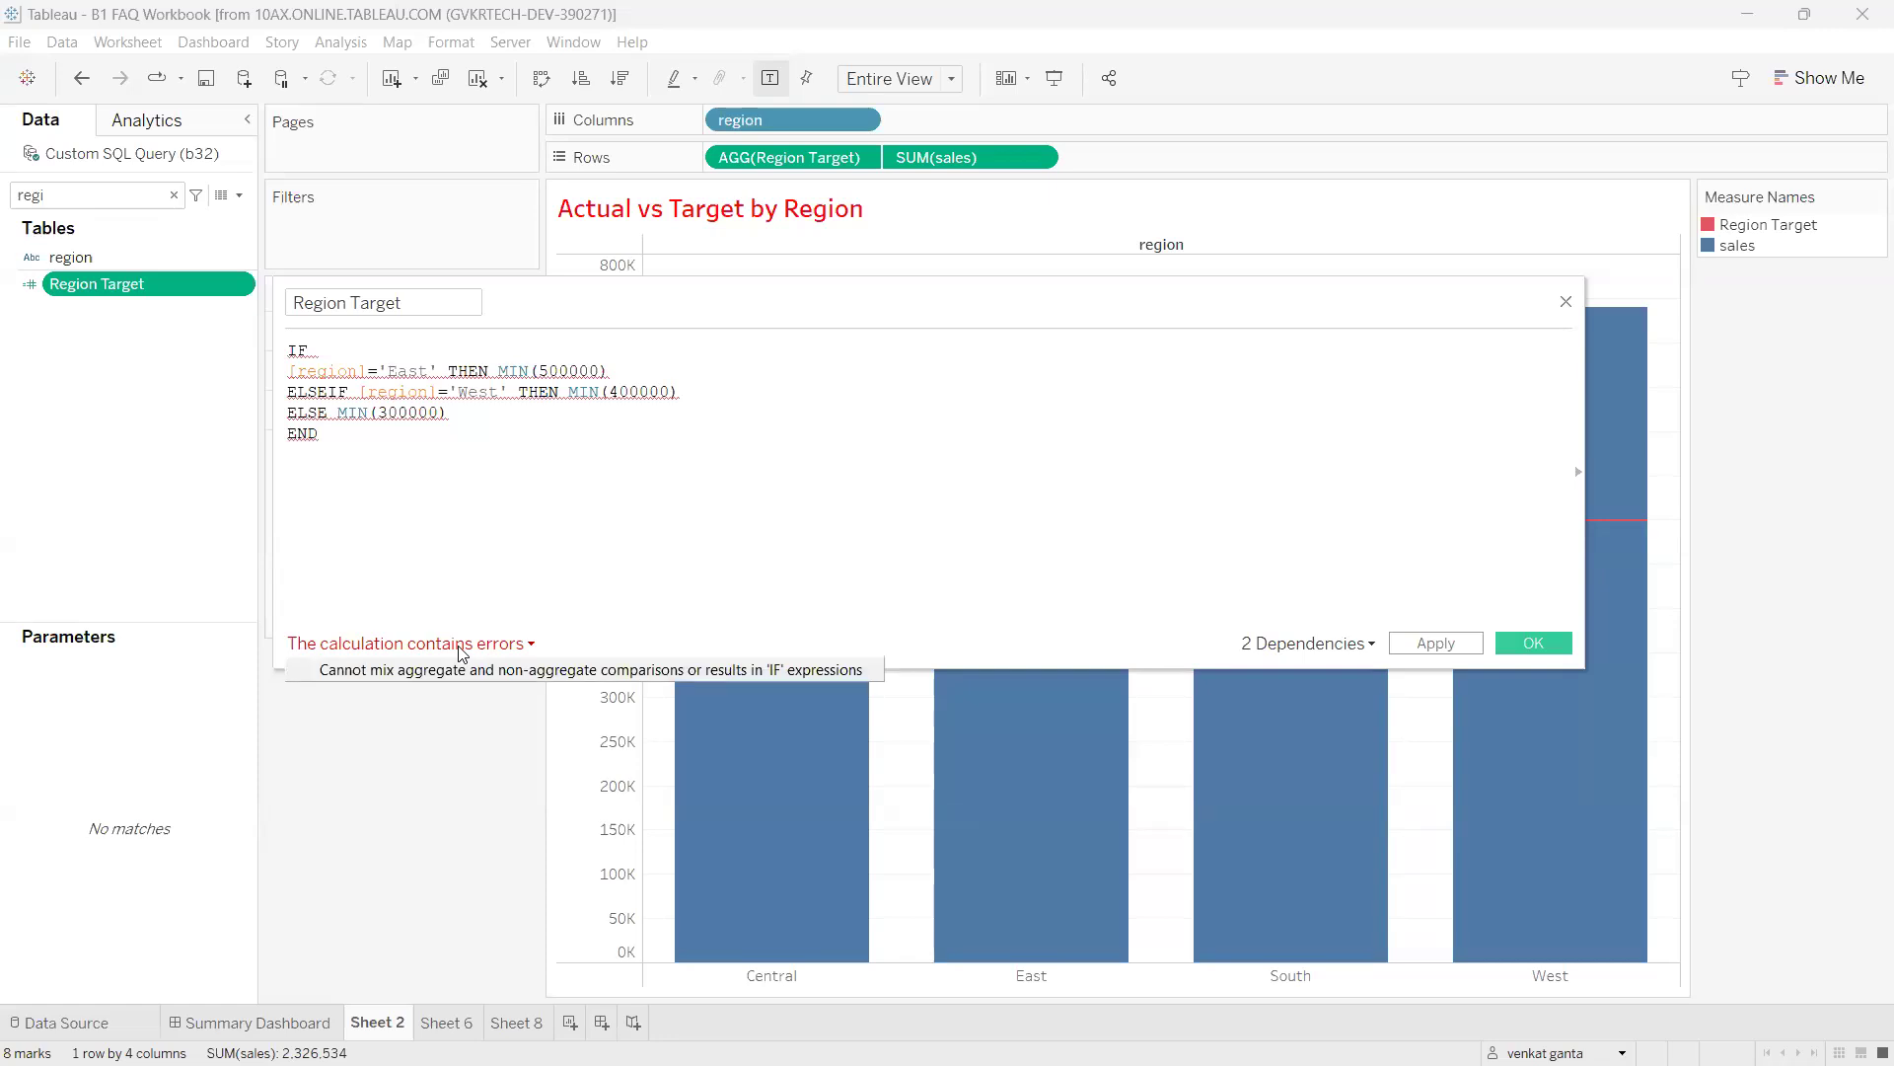
pyautogui.moveTo(330, 695)
pyautogui.mouseDown()
pyautogui.moveTo(432, 701)
pyautogui.moveTo(456, 658)
pyautogui.moveTo(394, 688)
pyautogui.moveTo(485, 664)
pyautogui.moveTo(498, 688)
pyautogui.moveTo(663, 713)
pyautogui.moveTo(629, 635)
pyautogui.moveTo(523, 647)
pyautogui.moveTo(514, 670)
pyautogui.mouseUp()
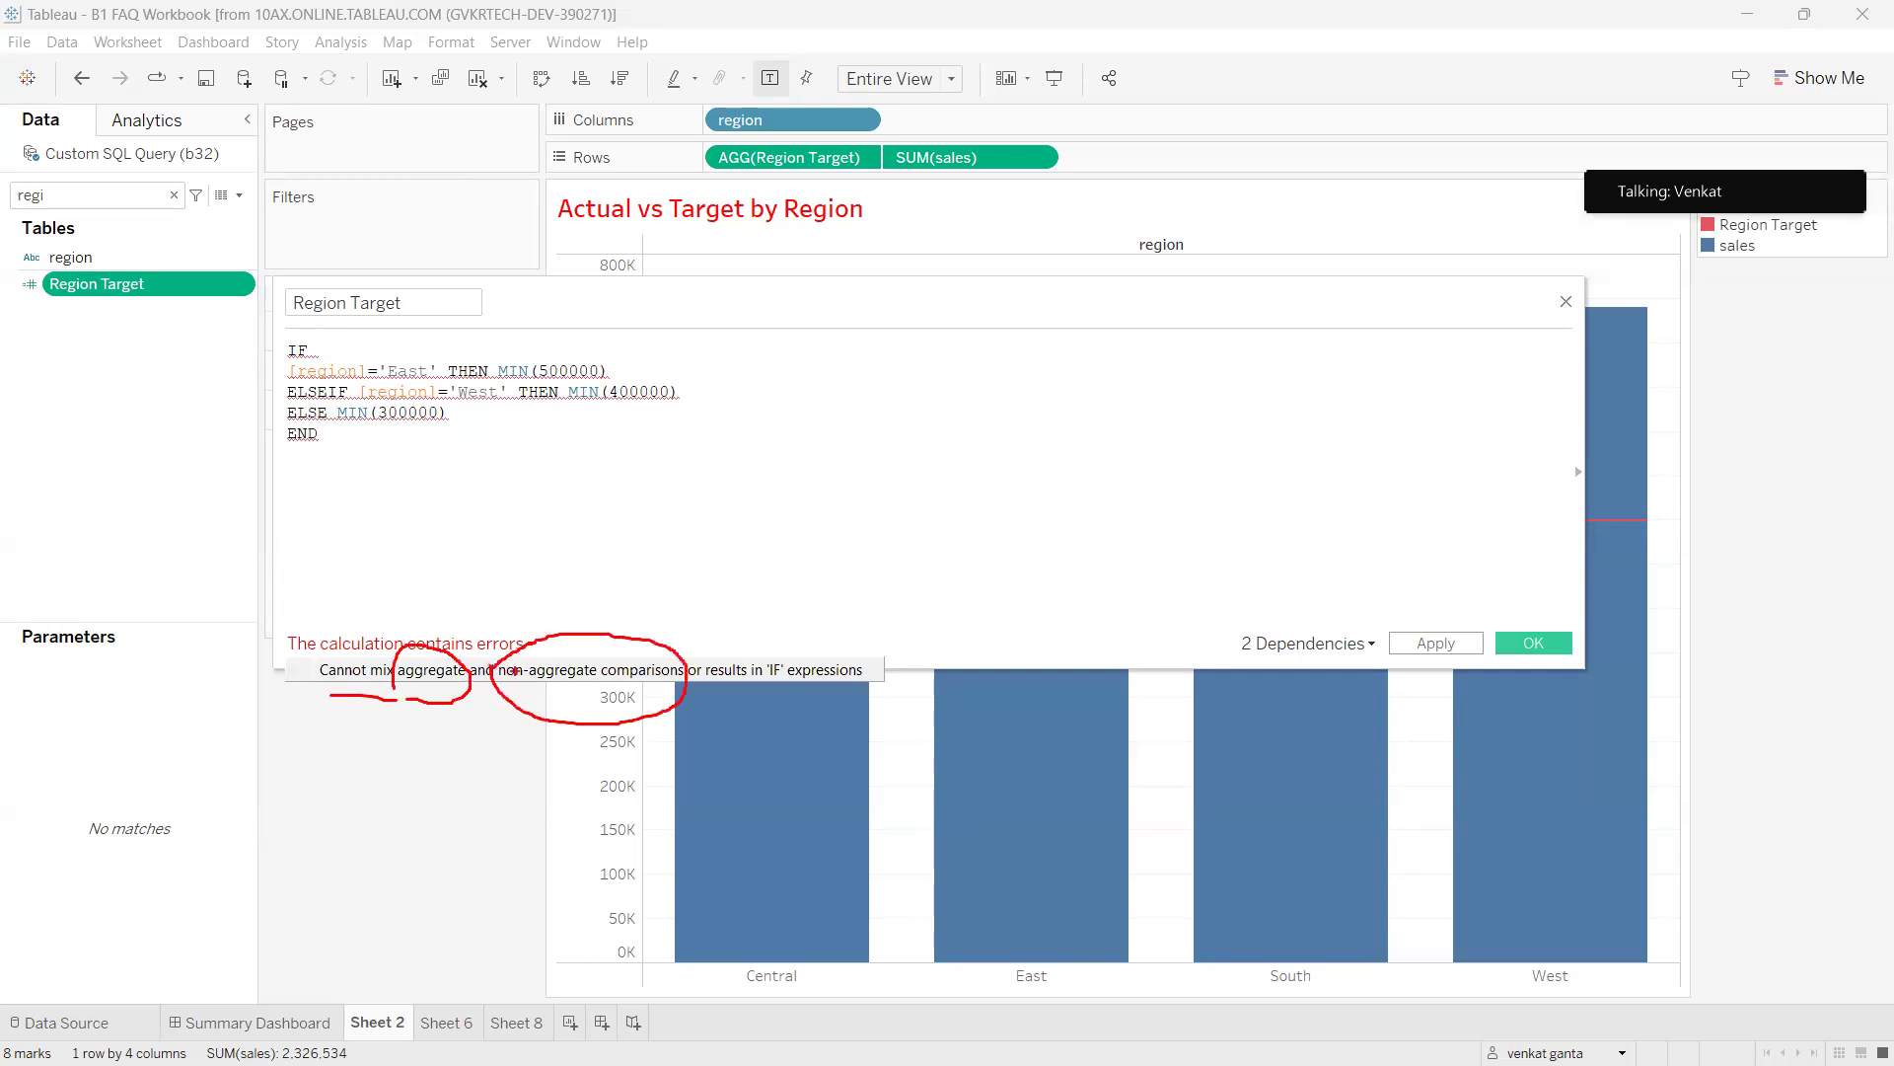
pyautogui.moveTo(787, 414)
pyautogui.mouseDown()
pyautogui.moveTo(728, 446)
pyautogui.moveTo(754, 501)
pyautogui.mouseUp()
pyautogui.moveTo(854, 470)
pyautogui.mouseDown()
pyautogui.moveTo(865, 406)
pyautogui.moveTo(848, 475)
pyautogui.mouseUp()
pyautogui.moveTo(874, 385); pyautogui.dragTo(940, 419)
pyautogui.moveTo(780, 541)
pyautogui.mouseDown()
pyautogui.moveTo(965, 487)
pyautogui.moveTo(942, 551)
pyautogui.mouseUp()
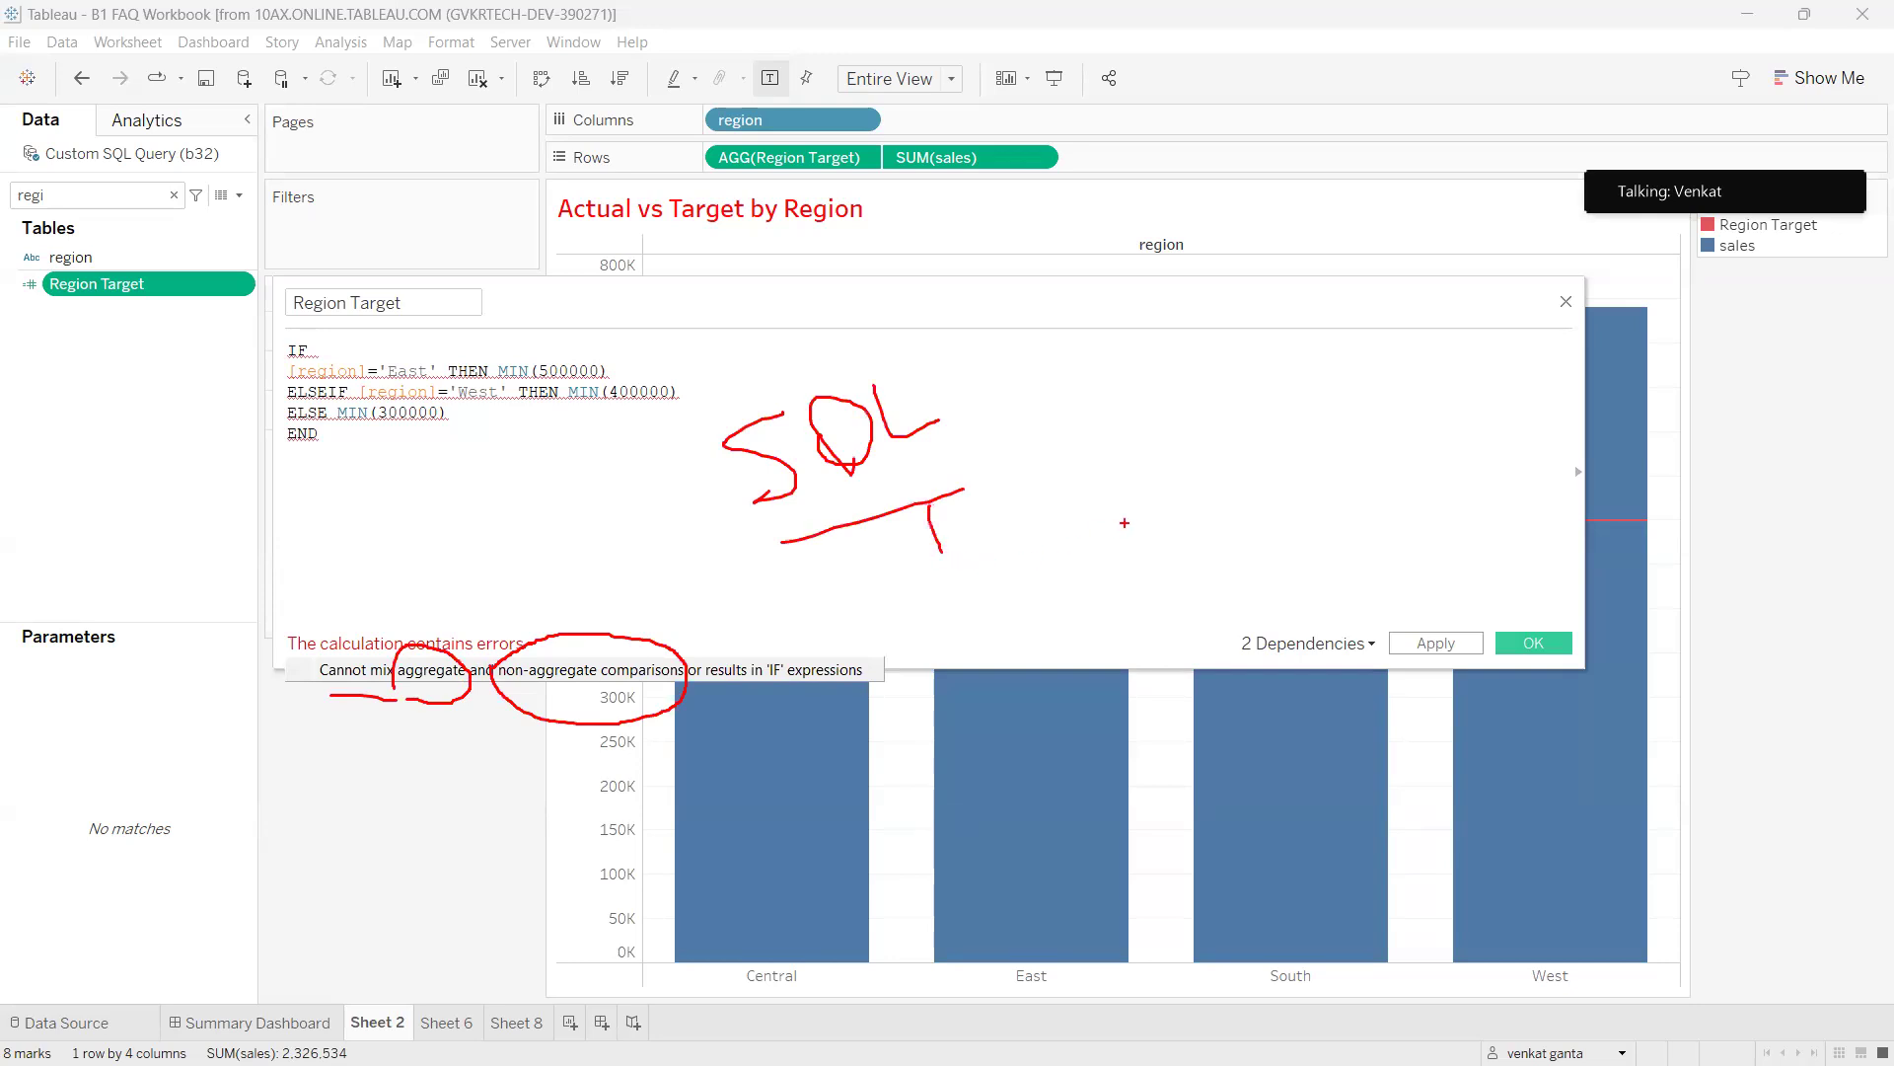
pyautogui.moveTo(297, 334)
pyautogui.mouseDown()
pyautogui.moveTo(262, 400)
pyautogui.moveTo(745, 440)
pyautogui.moveTo(363, 312)
pyautogui.moveTo(265, 318)
pyautogui.mouseUp()
pyautogui.moveTo(717, 375)
pyautogui.mouseDown()
pyautogui.moveTo(1086, 373)
pyautogui.moveTo(1036, 382)
pyautogui.mouseUp()
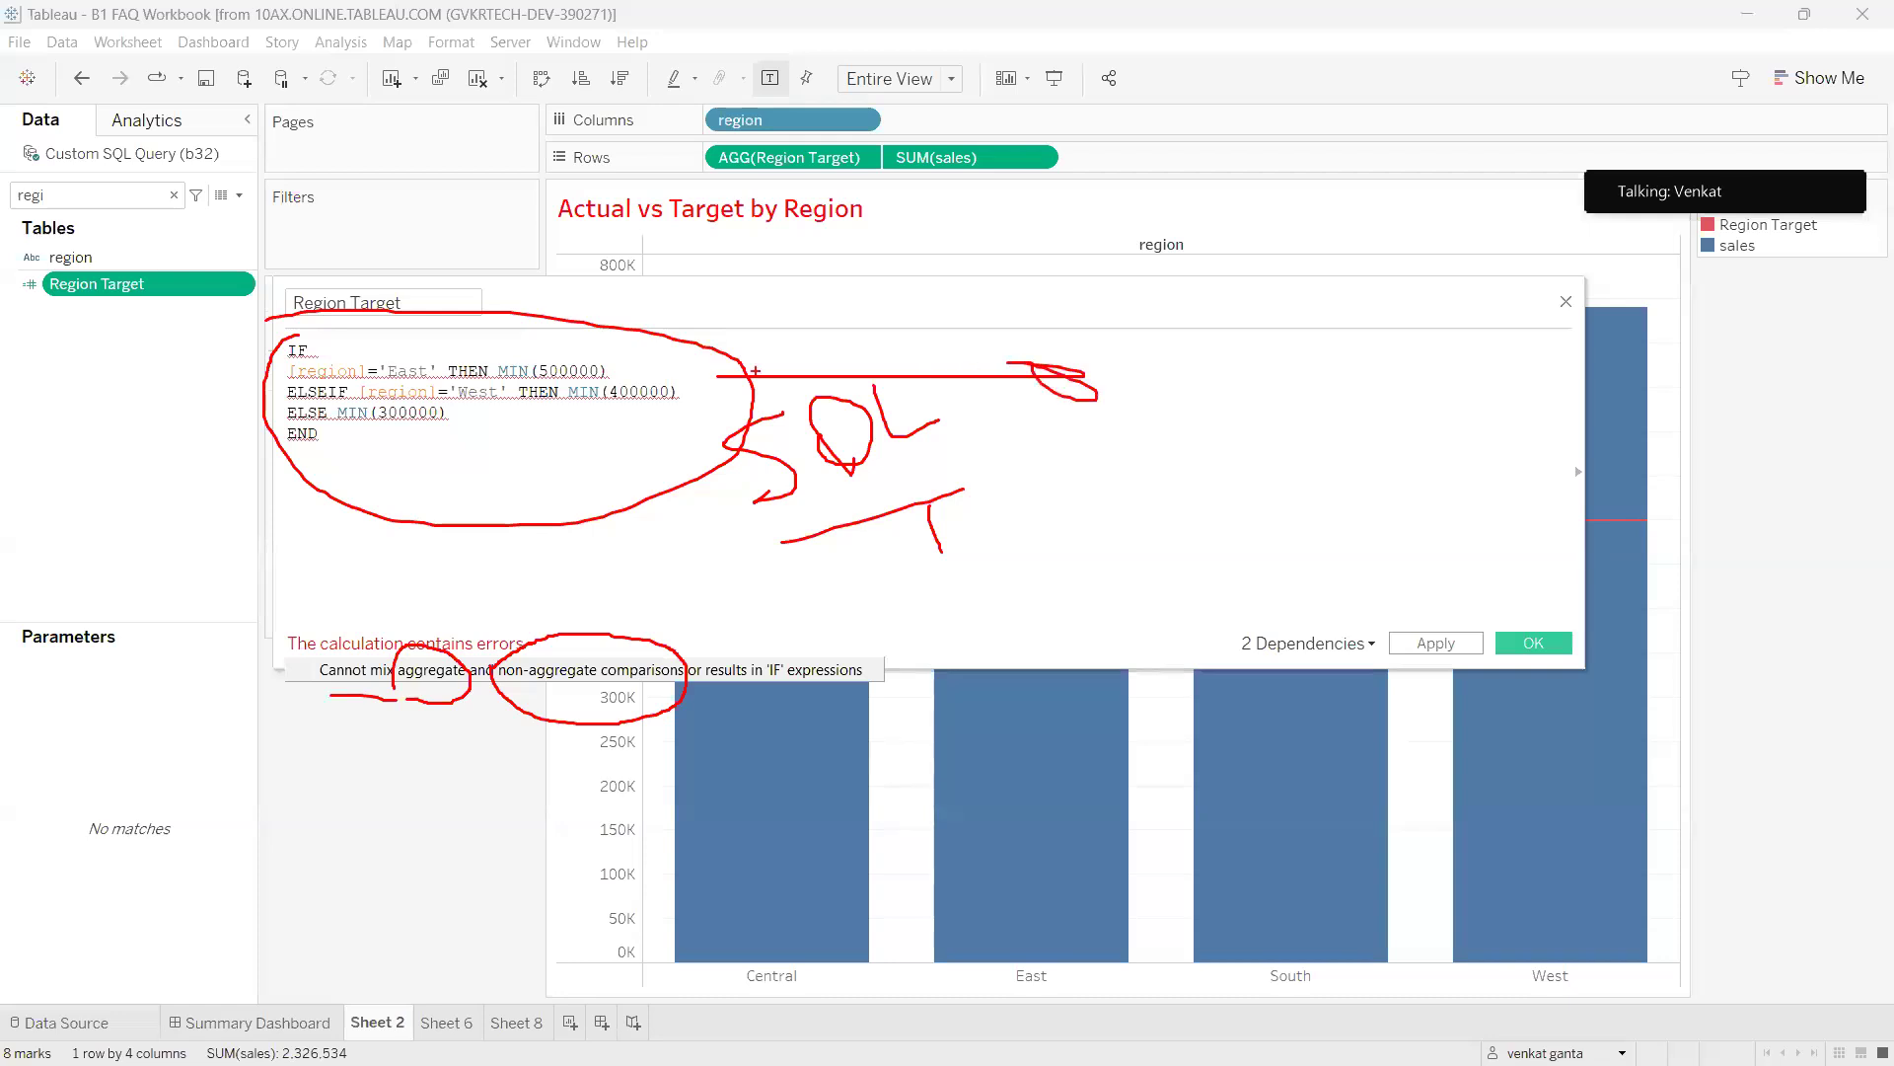
pyautogui.moveTo(315, 336)
pyautogui.mouseDown()
pyautogui.moveTo(336, 479)
pyautogui.moveTo(651, 381)
pyautogui.moveTo(263, 340)
pyautogui.mouseUp()
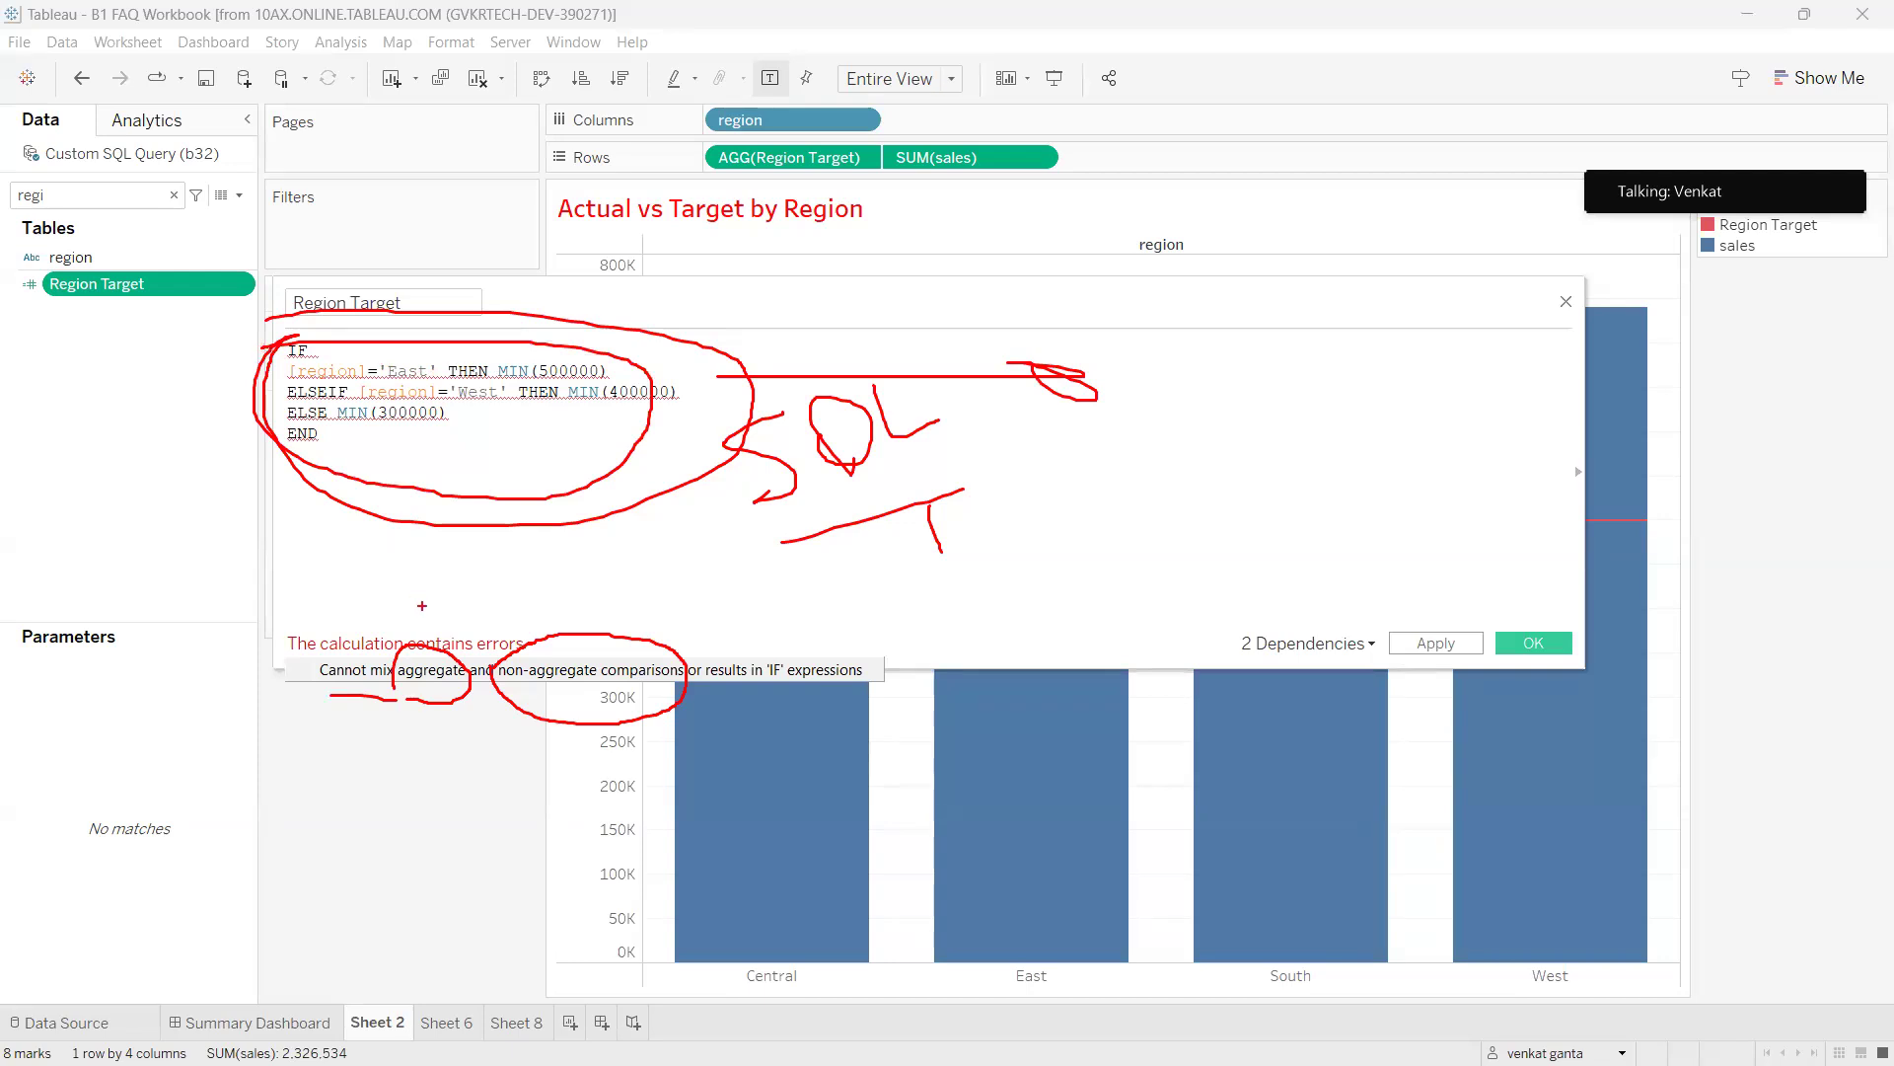
pyautogui.moveTo(413, 657)
pyautogui.mouseDown()
pyautogui.moveTo(466, 608)
pyautogui.moveTo(646, 706)
pyautogui.moveTo(536, 643)
pyautogui.mouseUp()
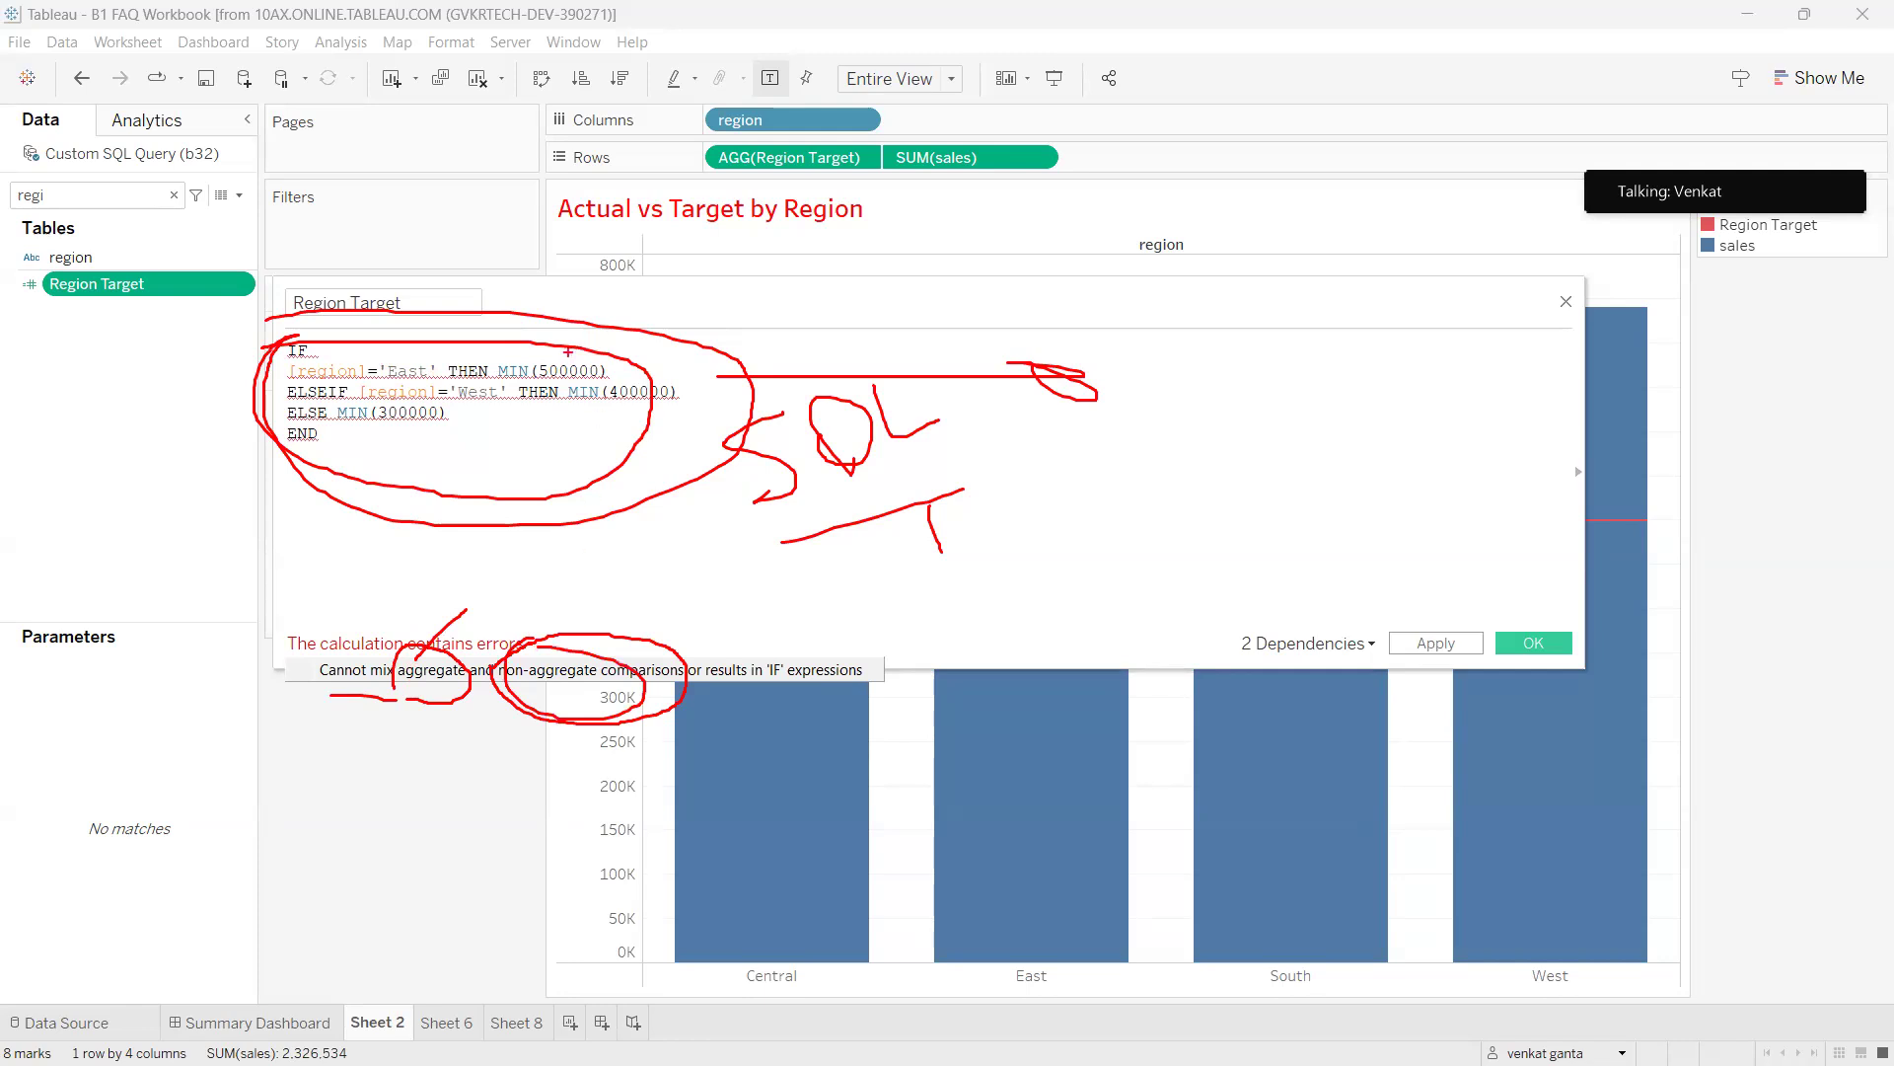
pyautogui.moveTo(562, 362); pyautogui.dragTo(588, 351)
pyautogui.moveTo(513, 361)
pyautogui.mouseDown()
pyautogui.moveTo(525, 391)
pyautogui.moveTo(533, 363)
pyautogui.mouseUp()
pyautogui.moveTo(365, 361)
pyautogui.mouseDown()
pyautogui.moveTo(274, 353)
pyautogui.moveTo(414, 388)
pyautogui.moveTo(350, 359)
pyautogui.mouseUp()
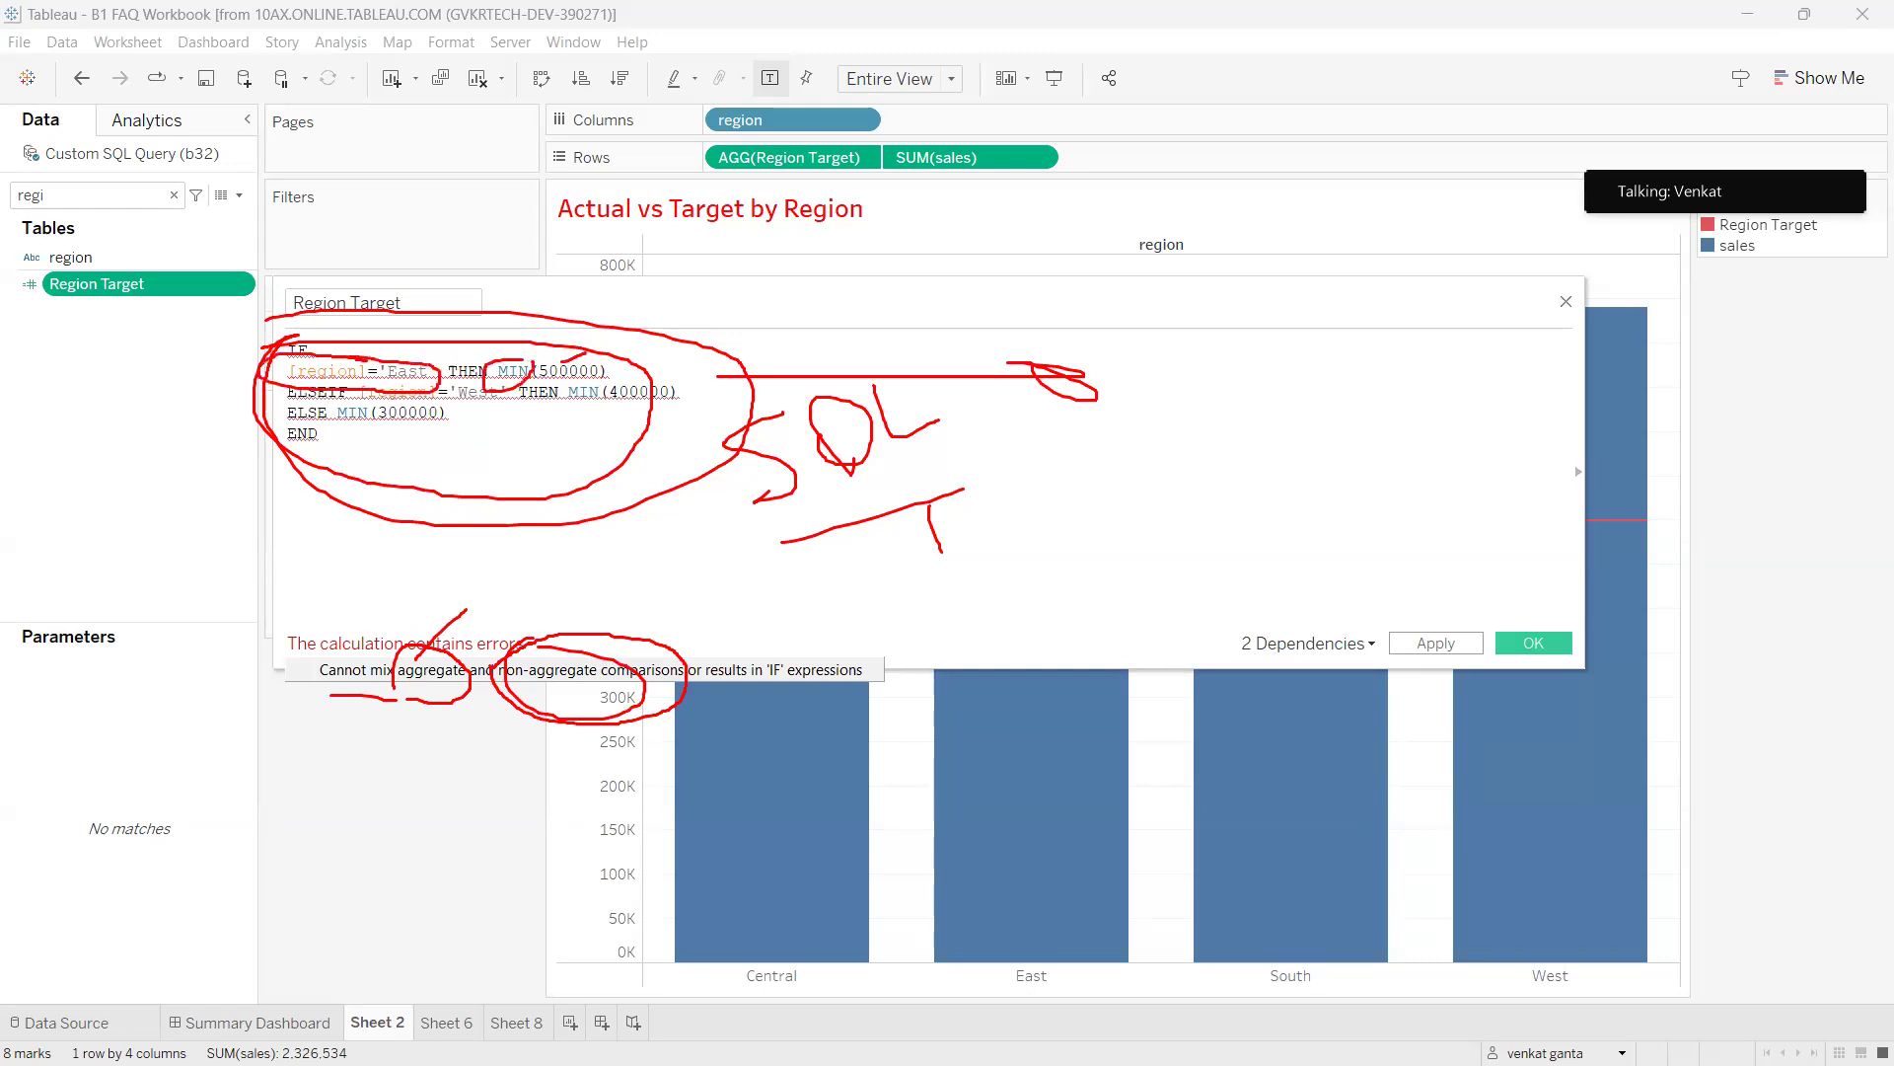
pyautogui.moveTo(984, 478)
pyautogui.mouseDown()
pyautogui.moveTo(1031, 483)
pyautogui.moveTo(1063, 528)
pyautogui.moveTo(1152, 499)
pyautogui.mouseUp()
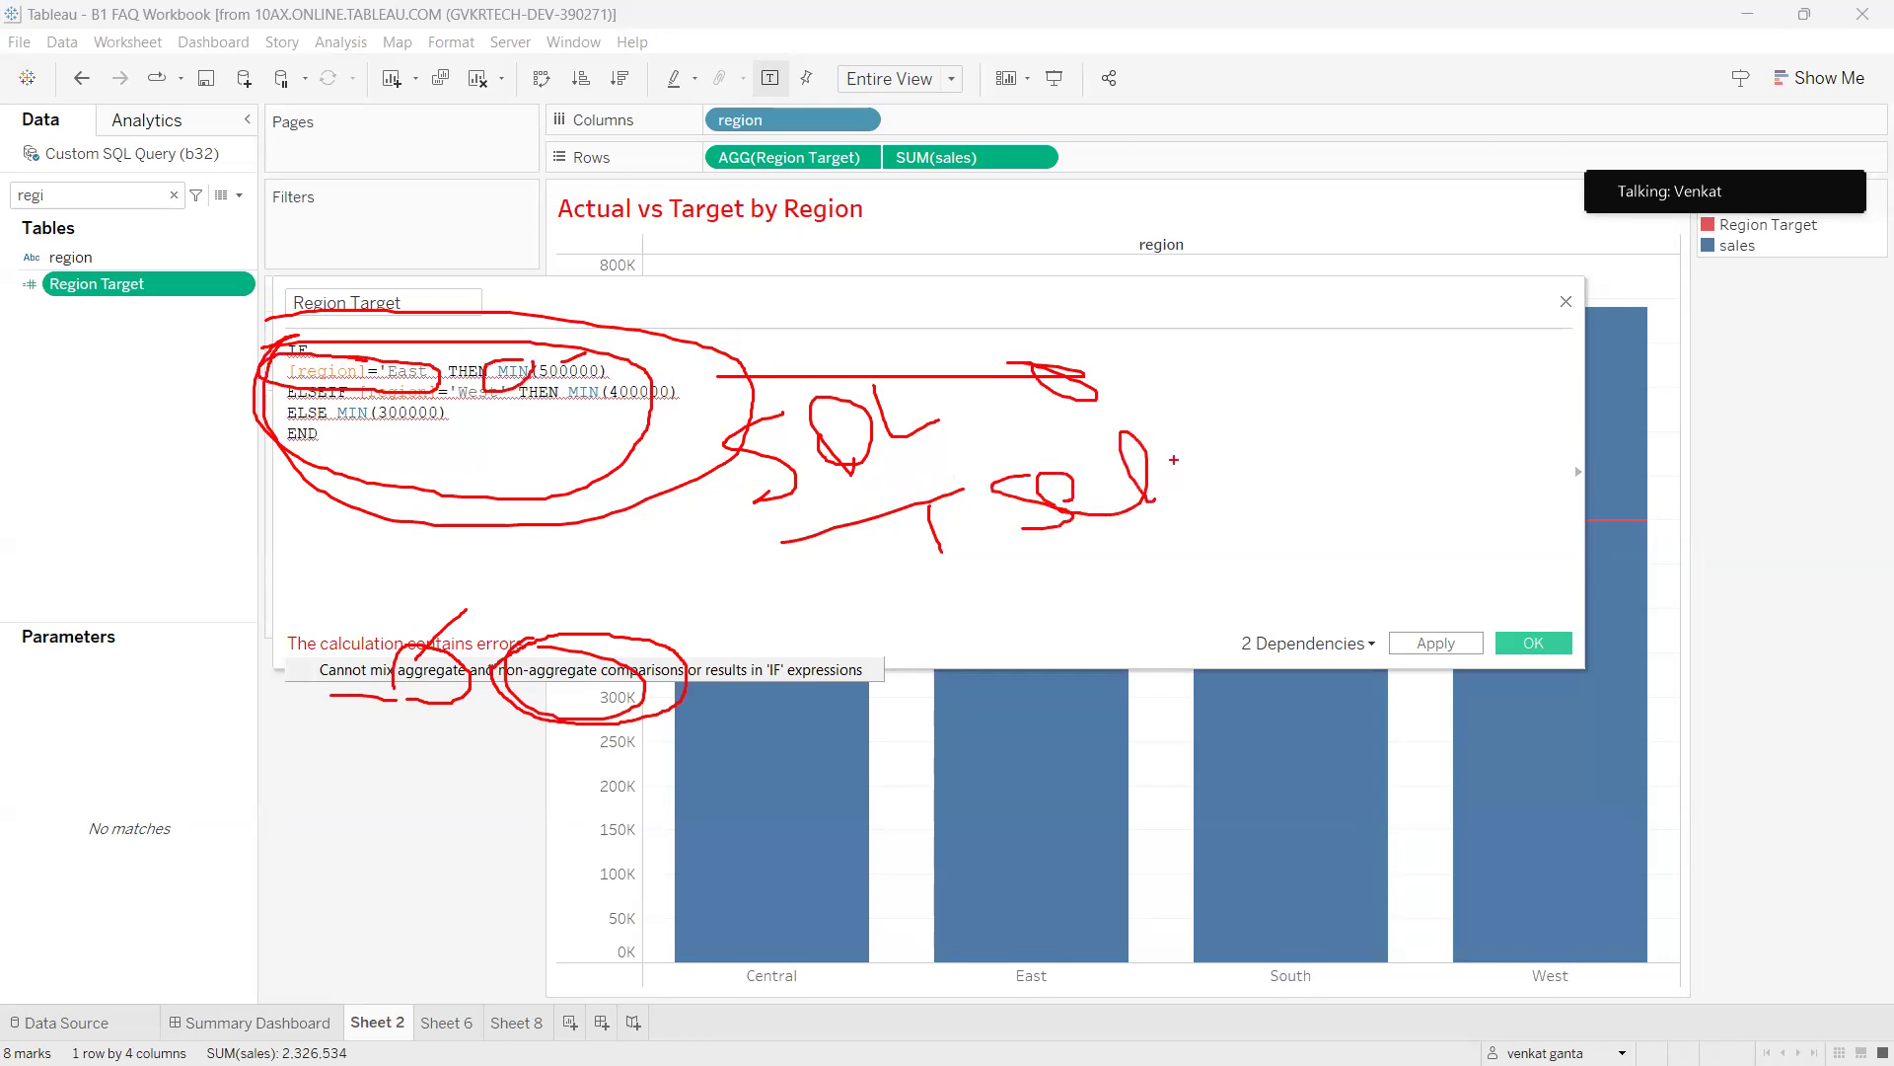
pyautogui.moveTo(1220, 439)
pyautogui.mouseDown()
pyautogui.moveTo(1259, 438)
pyautogui.moveTo(1282, 505)
pyautogui.moveTo(1356, 432)
pyautogui.moveTo(1448, 453)
pyautogui.moveTo(1512, 370)
pyautogui.moveTo(1483, 447)
pyautogui.mouseUp()
pyautogui.moveTo(1197, 487)
pyautogui.mouseDown()
pyautogui.moveTo(1179, 520)
pyautogui.moveTo(1145, 444)
pyautogui.moveTo(1220, 432)
pyautogui.mouseUp()
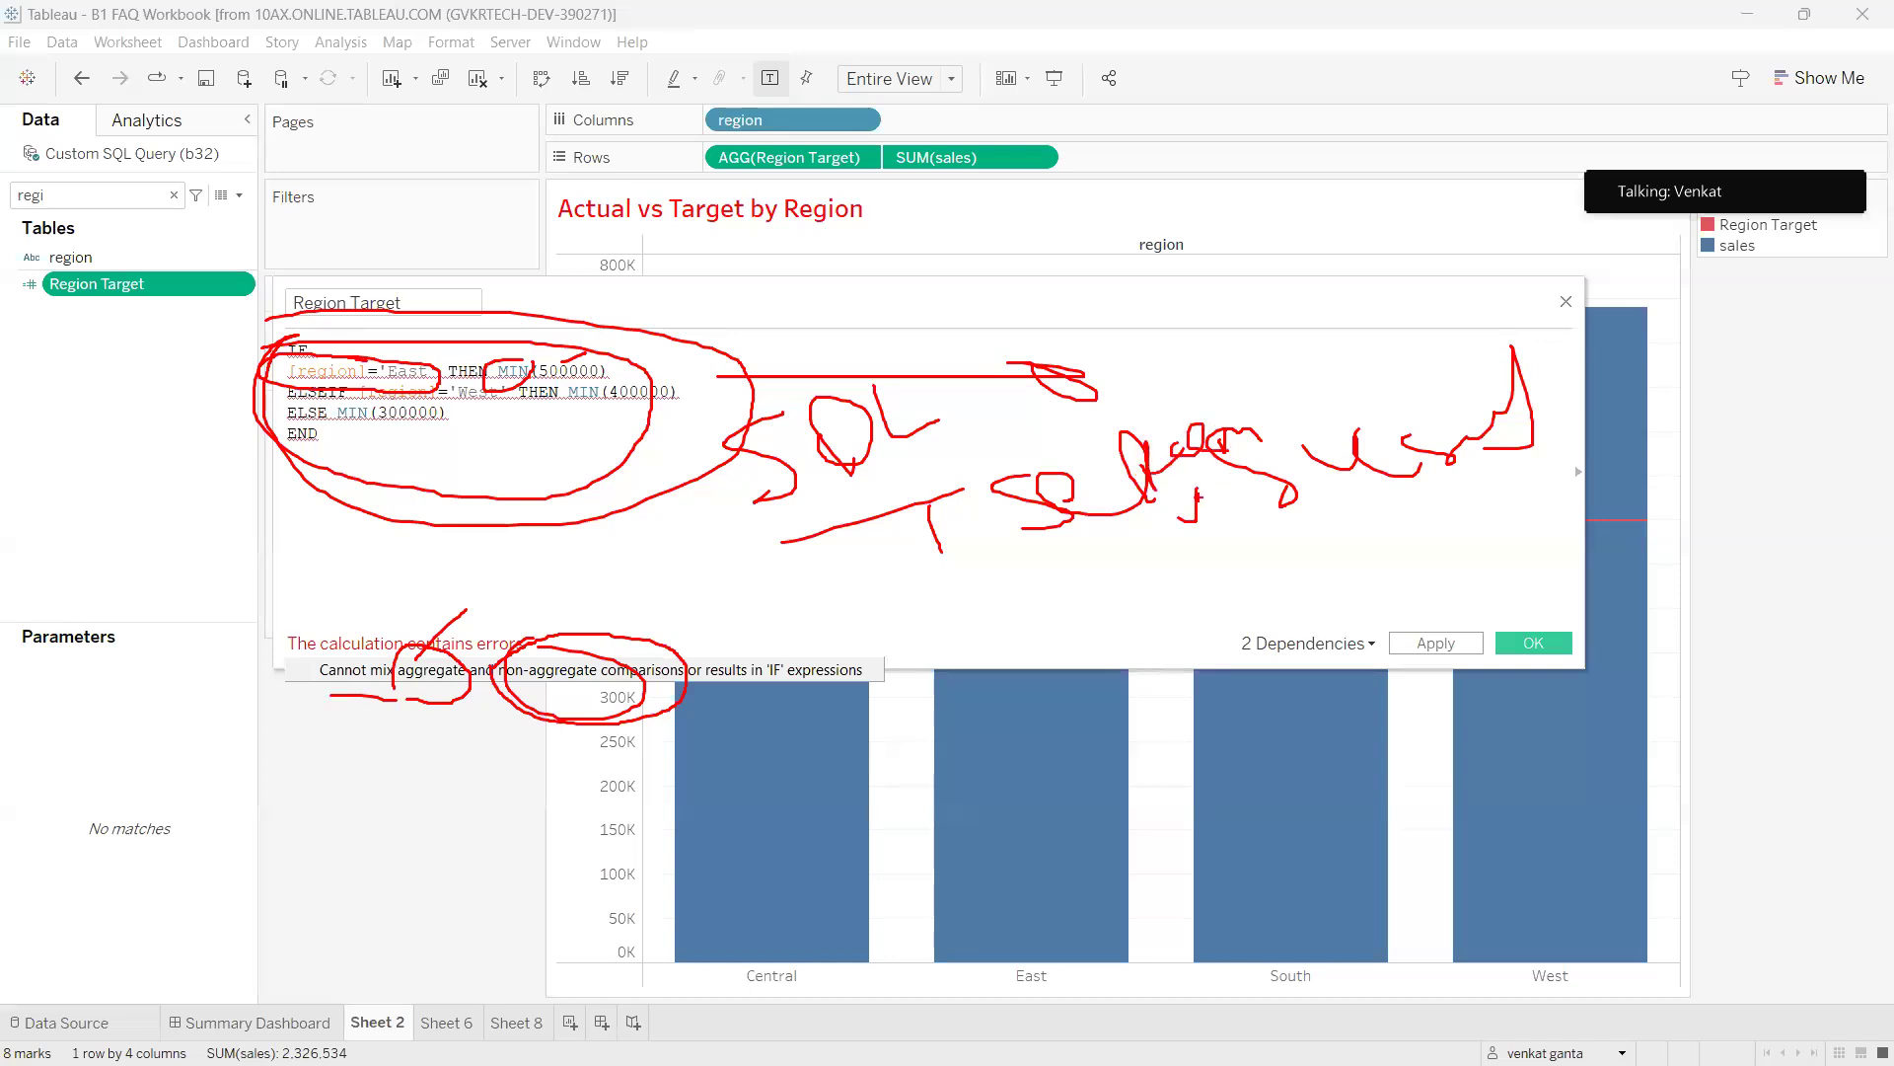
pyautogui.moveTo(1126, 588); pyautogui.dragTo(1182, 680)
pyautogui.moveTo(1169, 610); pyautogui.dragTo(1222, 620)
pyautogui.moveTo(1304, 620)
pyautogui.mouseDown()
pyautogui.moveTo(1327, 558)
pyautogui.moveTo(1367, 598)
pyautogui.moveTo(1438, 594)
pyautogui.moveTo(1471, 564)
pyautogui.moveTo(1477, 644)
pyautogui.mouseUp()
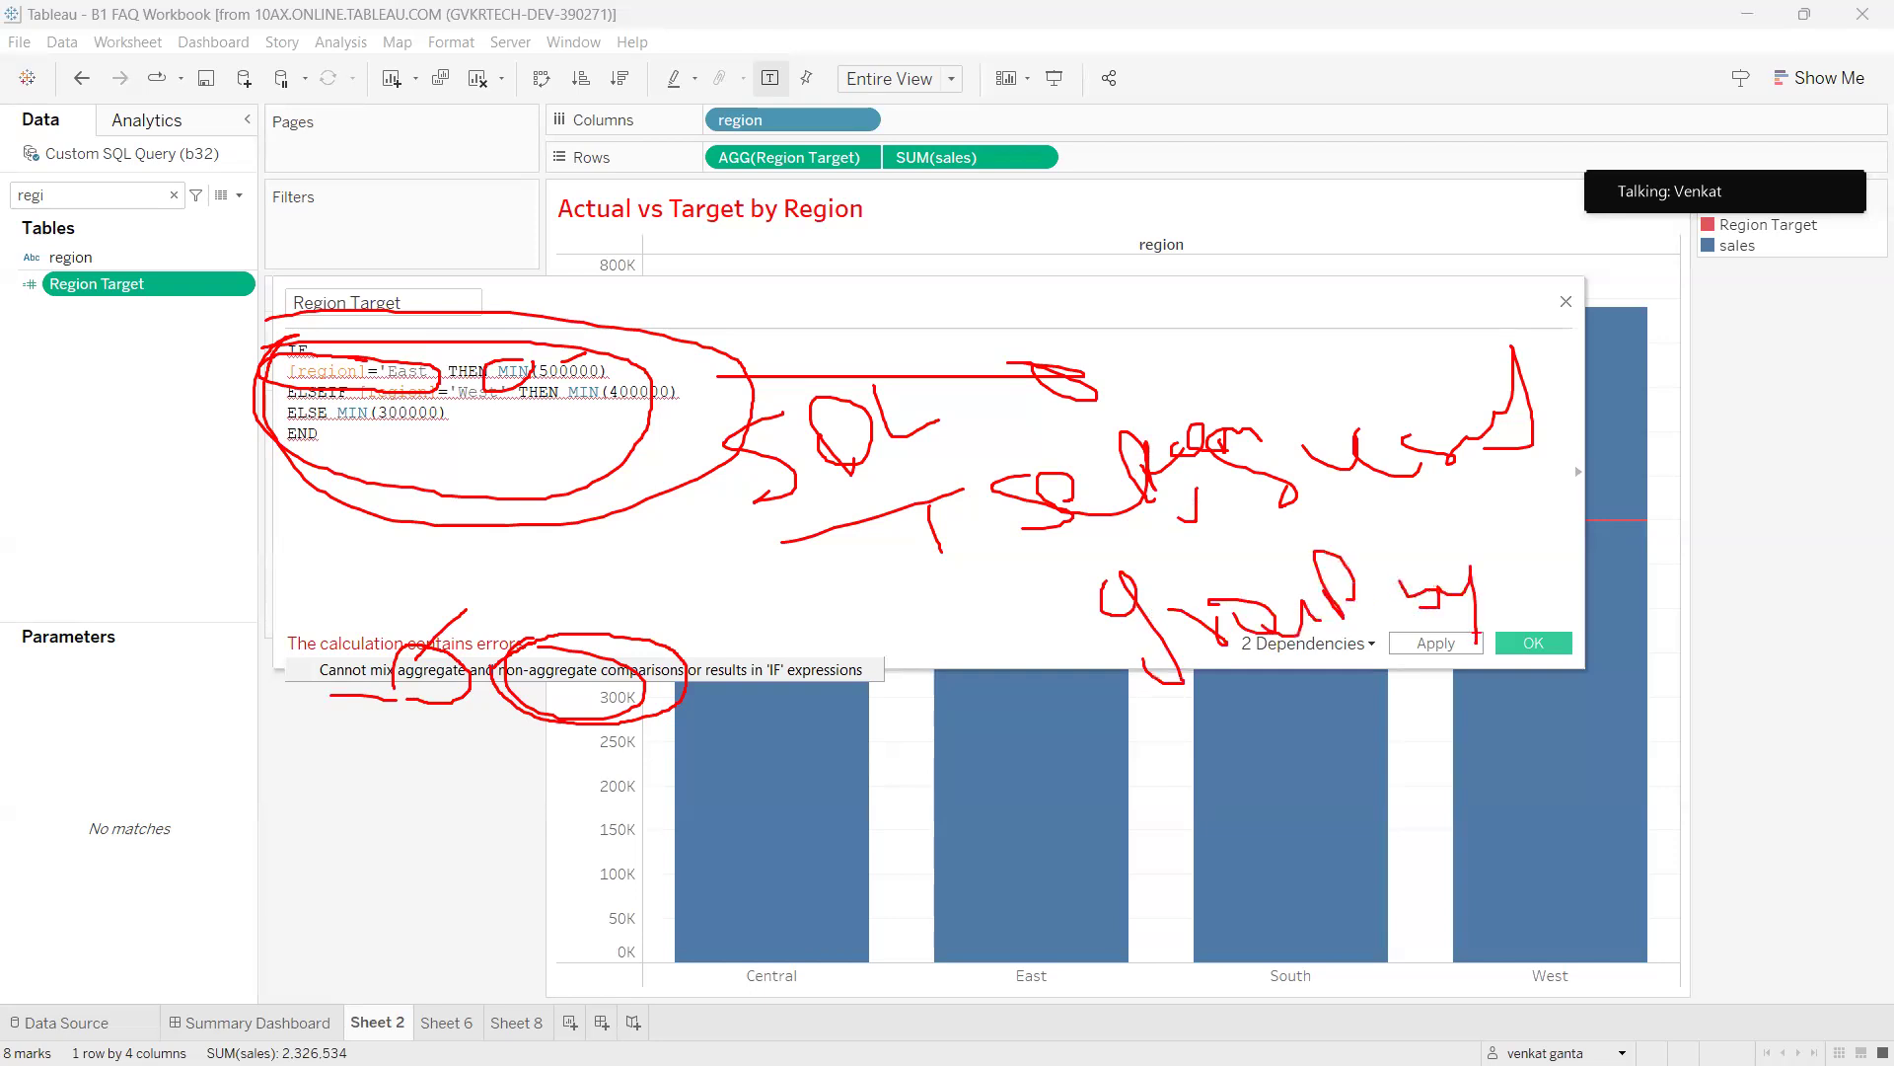
pyautogui.moveTo(1002, 446)
pyautogui.mouseDown()
pyautogui.moveTo(1598, 708)
pyautogui.moveTo(972, 343)
pyautogui.moveTo(945, 426)
pyautogui.mouseUp()
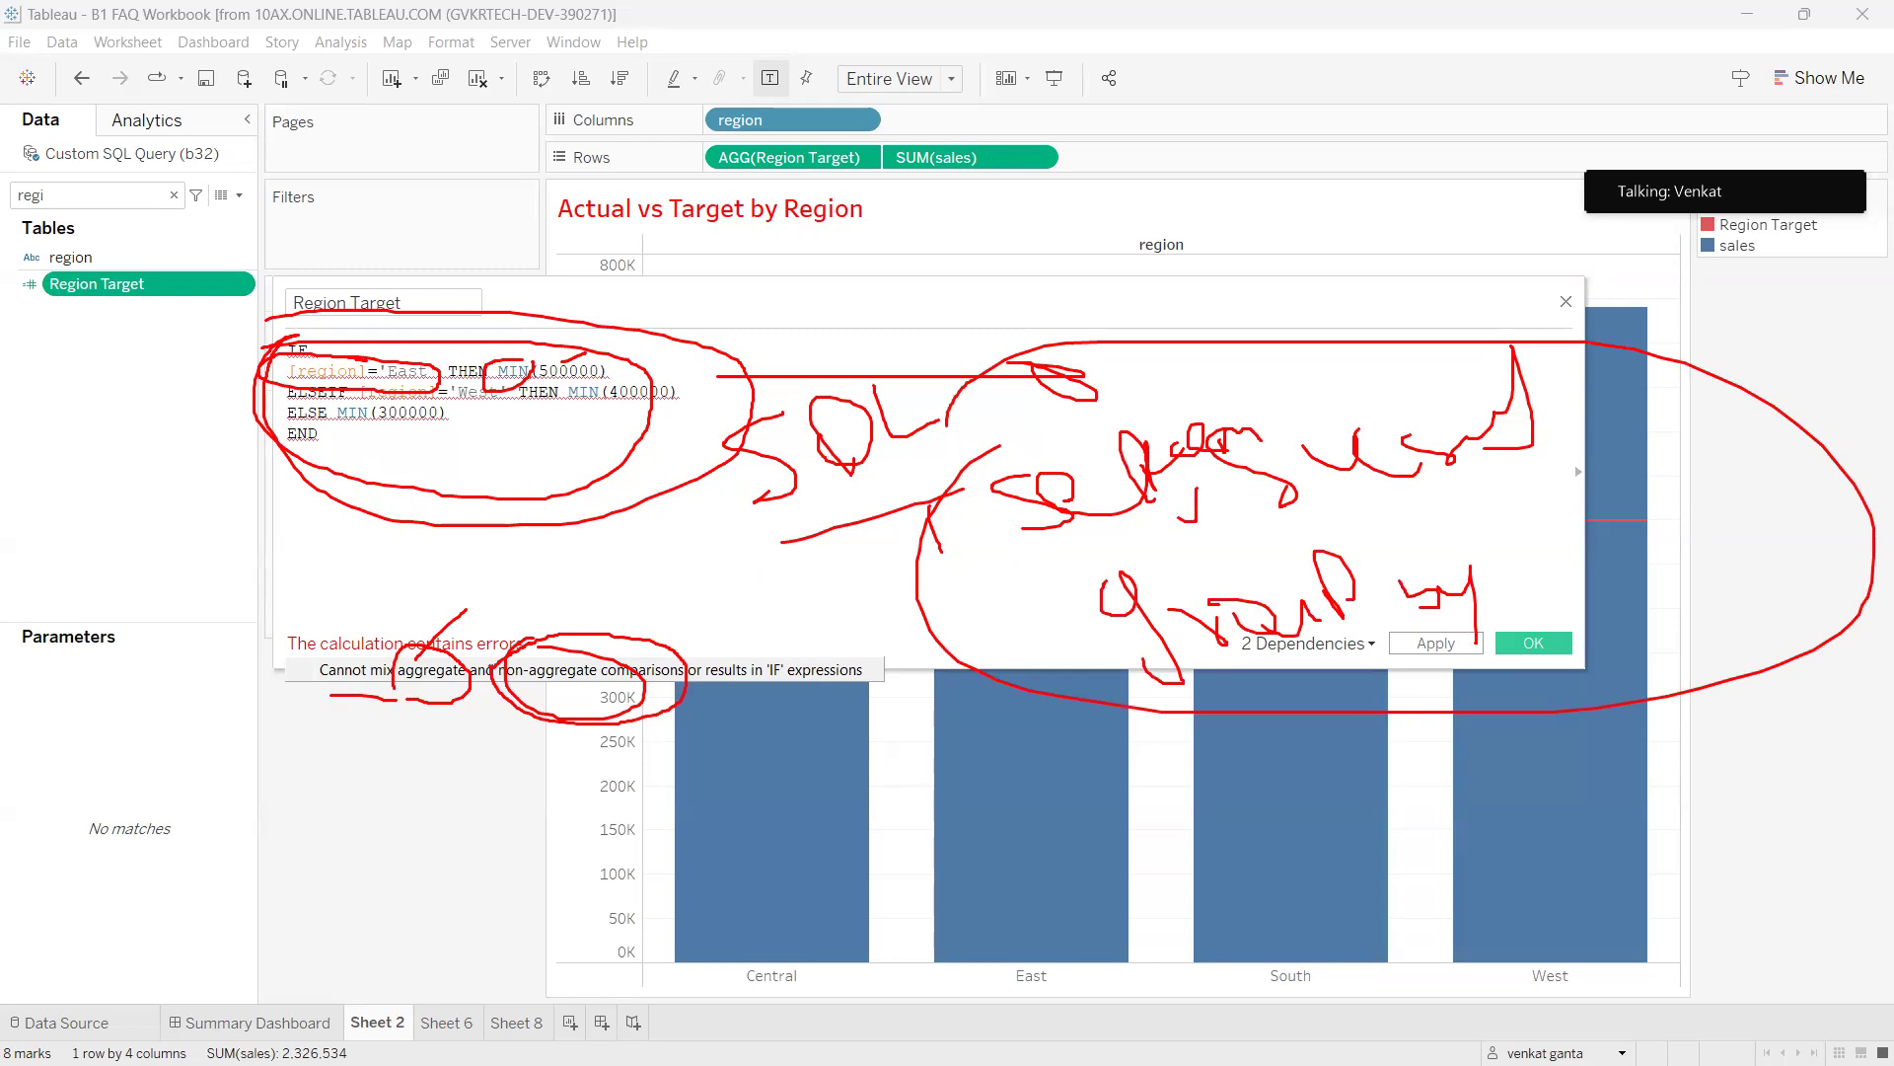
pyautogui.press('Escape')
# Annotate the Region Target formula on screen, then clear the marks.
pyautogui.hotkey('ctrl', '2')
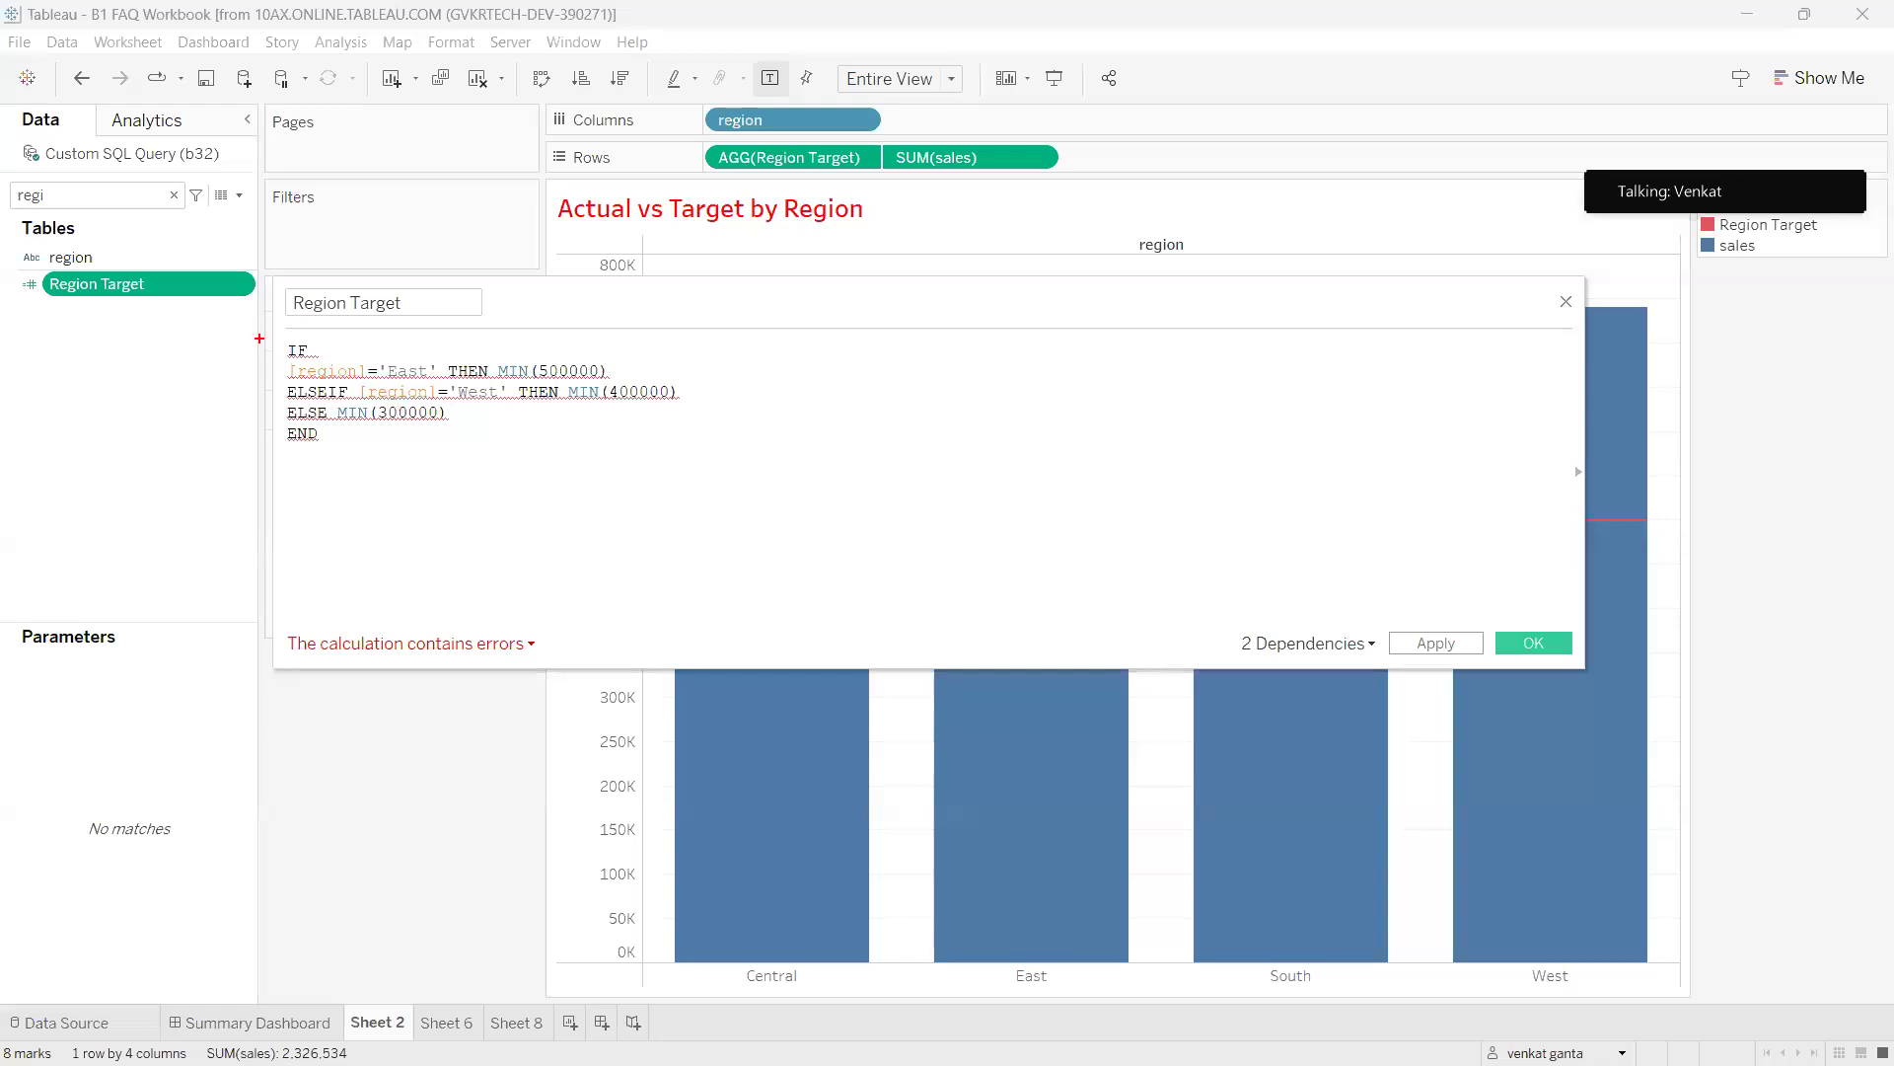
pyautogui.moveTo(266, 327)
pyautogui.mouseDown()
pyautogui.moveTo(690, 529)
pyautogui.moveTo(163, 308)
pyautogui.mouseUp()
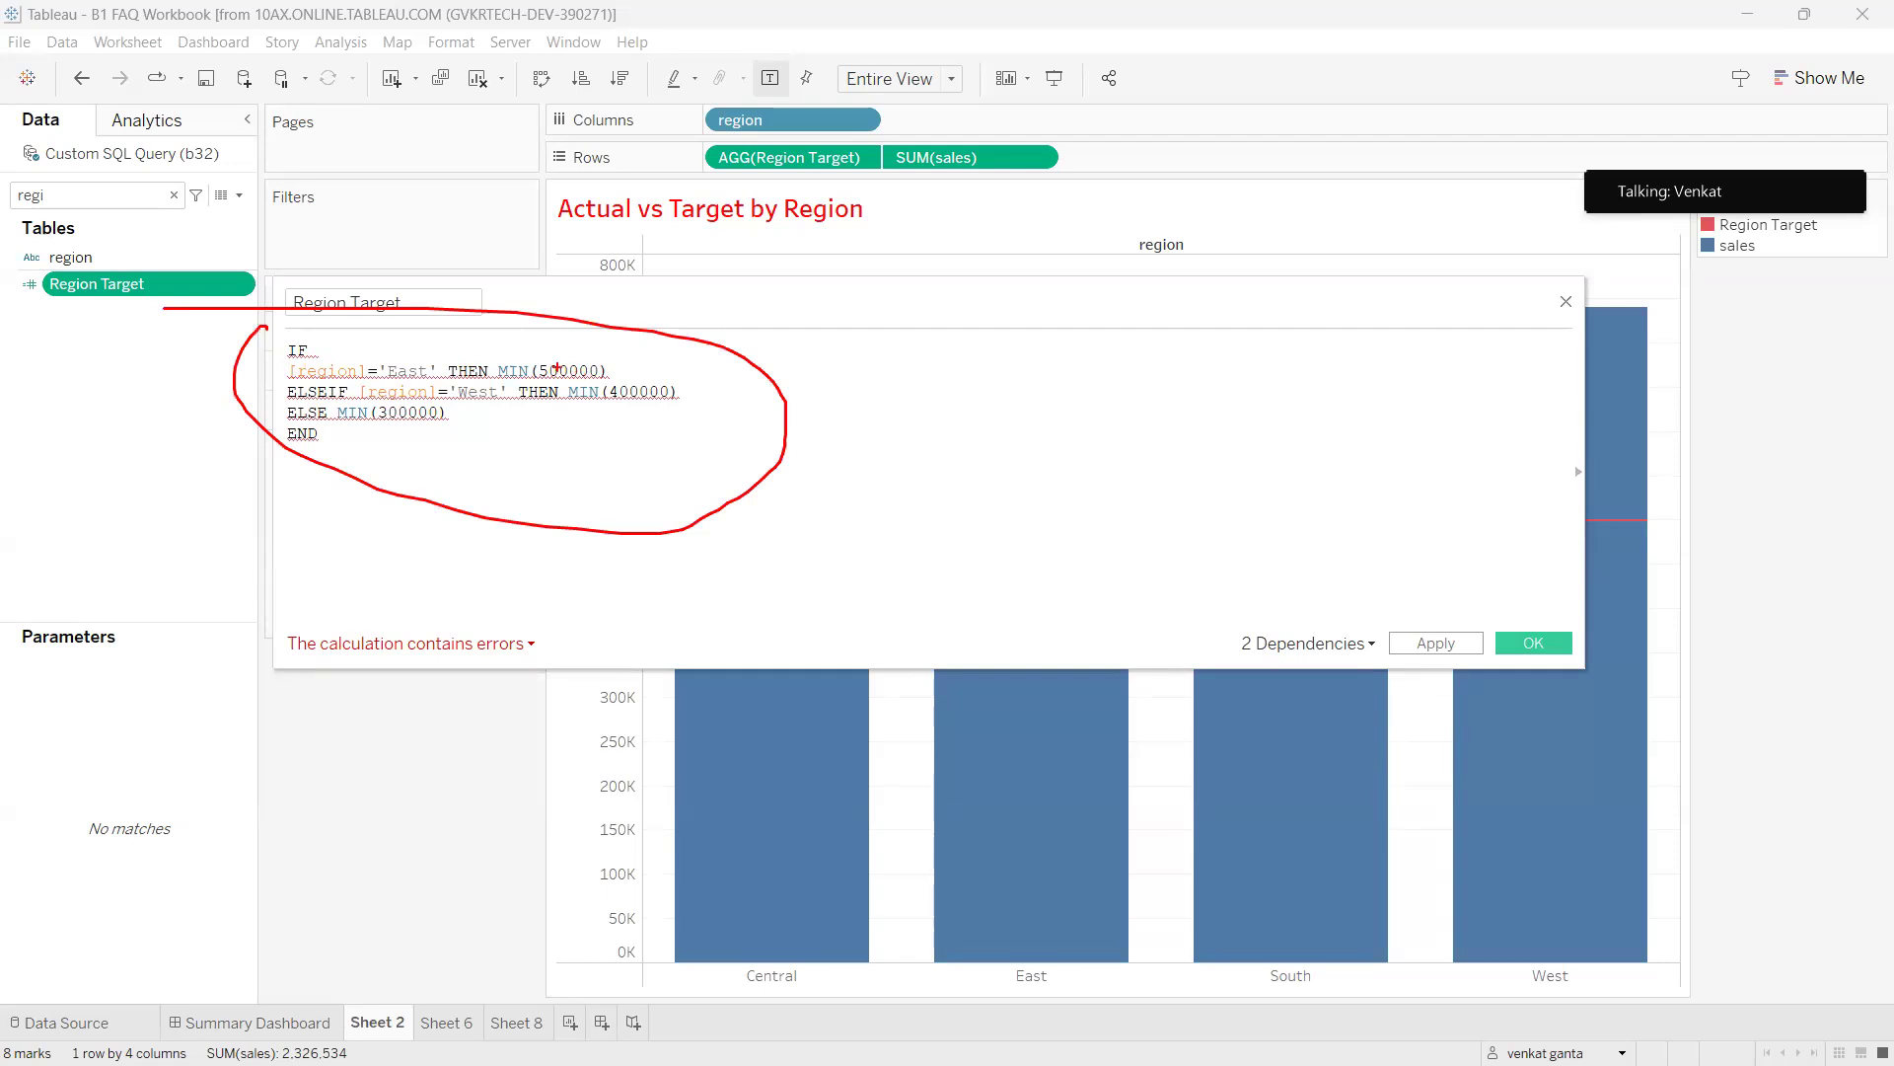
pyautogui.moveTo(524, 363); pyautogui.dragTo(636, 378)
pyautogui.moveTo(398, 406)
pyautogui.mouseDown()
pyautogui.moveTo(340, 388)
pyautogui.moveTo(429, 377)
pyautogui.moveTo(280, 350)
pyautogui.mouseUp()
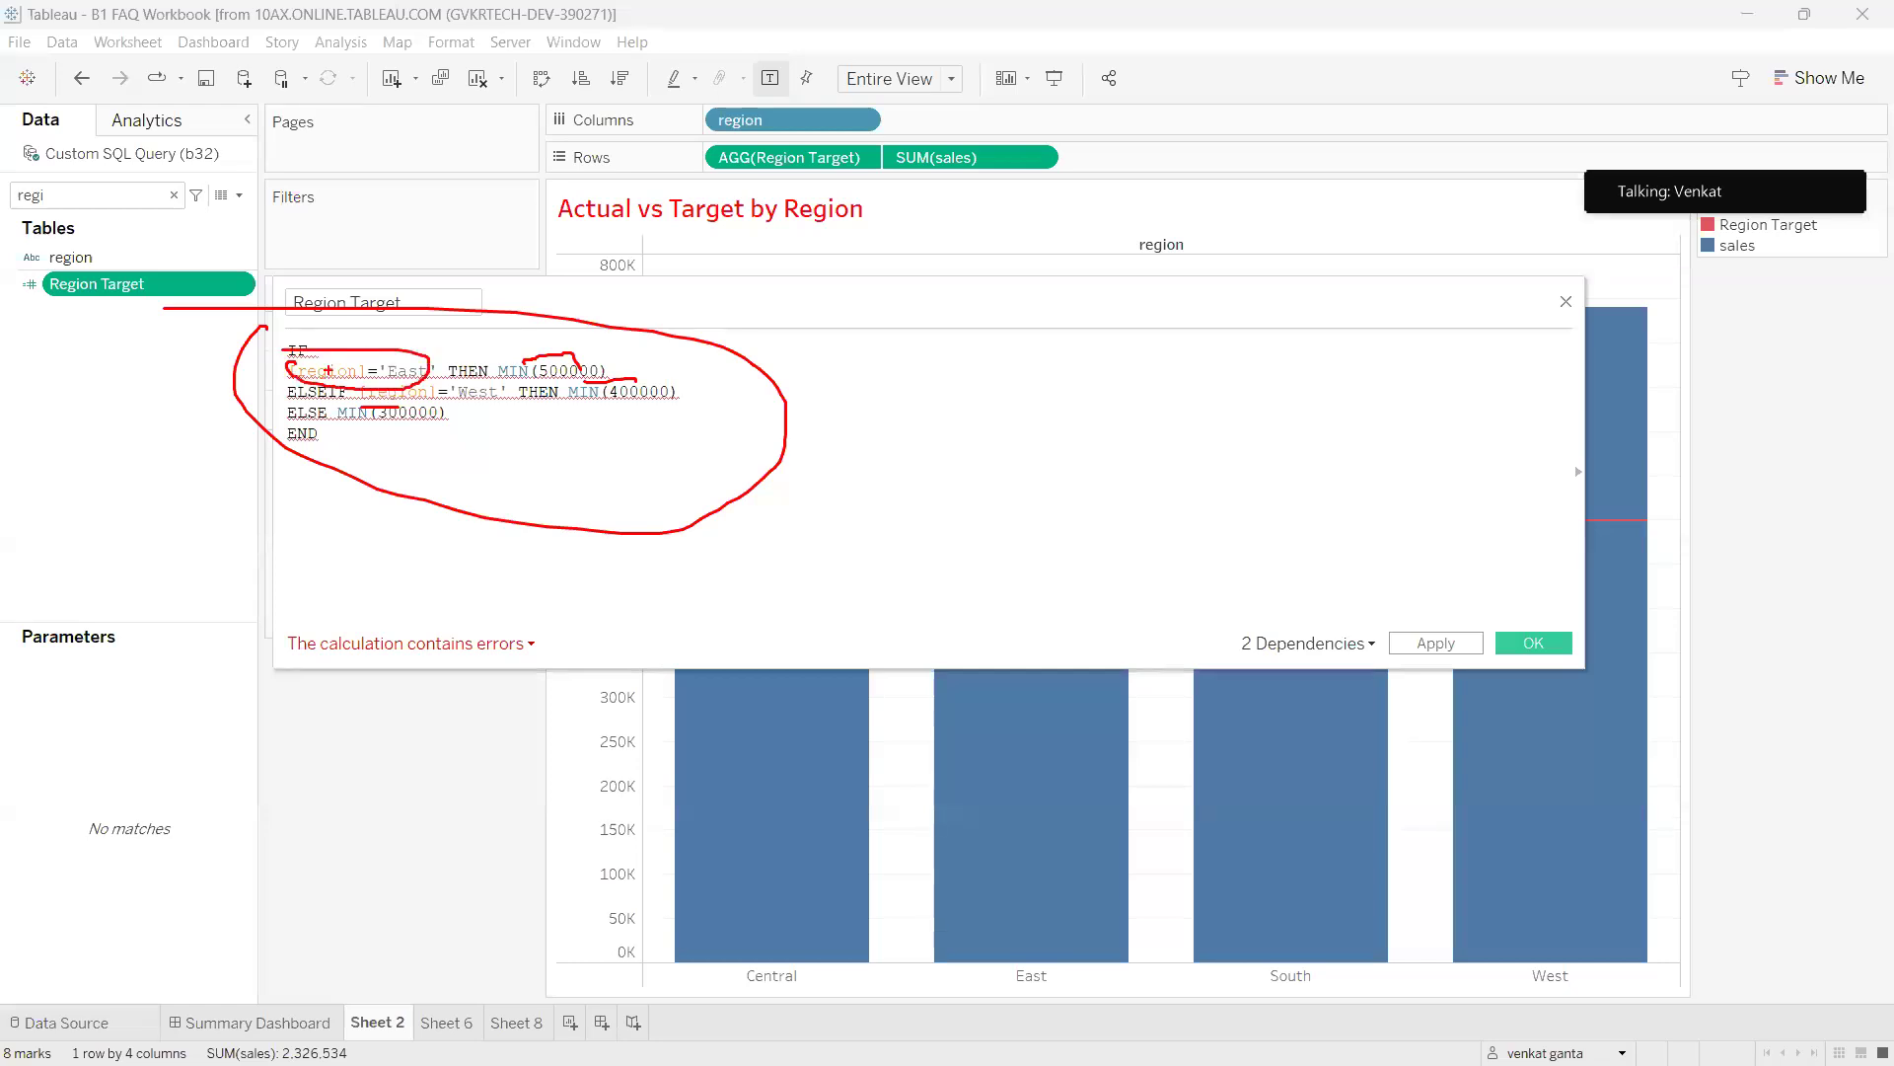
pyautogui.press('Escape')
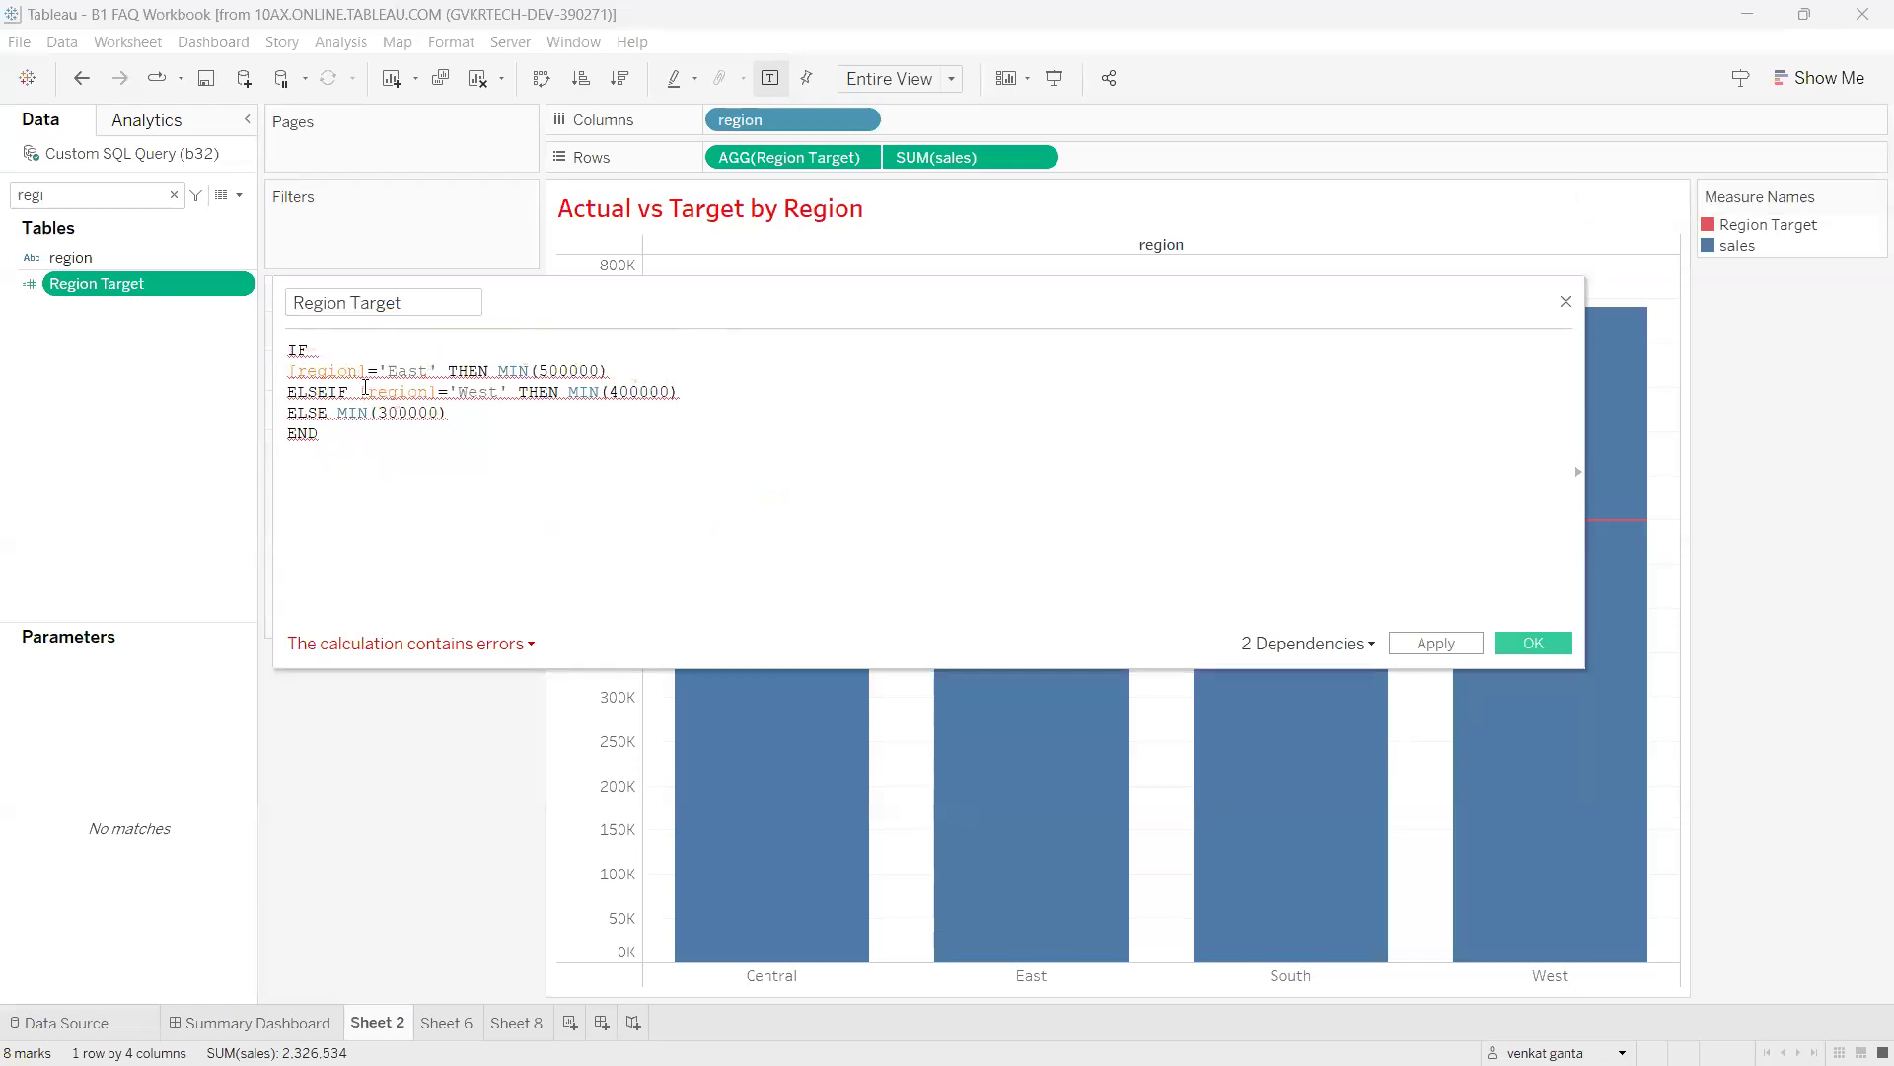
# Change the East condition's [region] to ATTR([region]).
pyautogui.click(367, 373)
pyautogui.write(')')
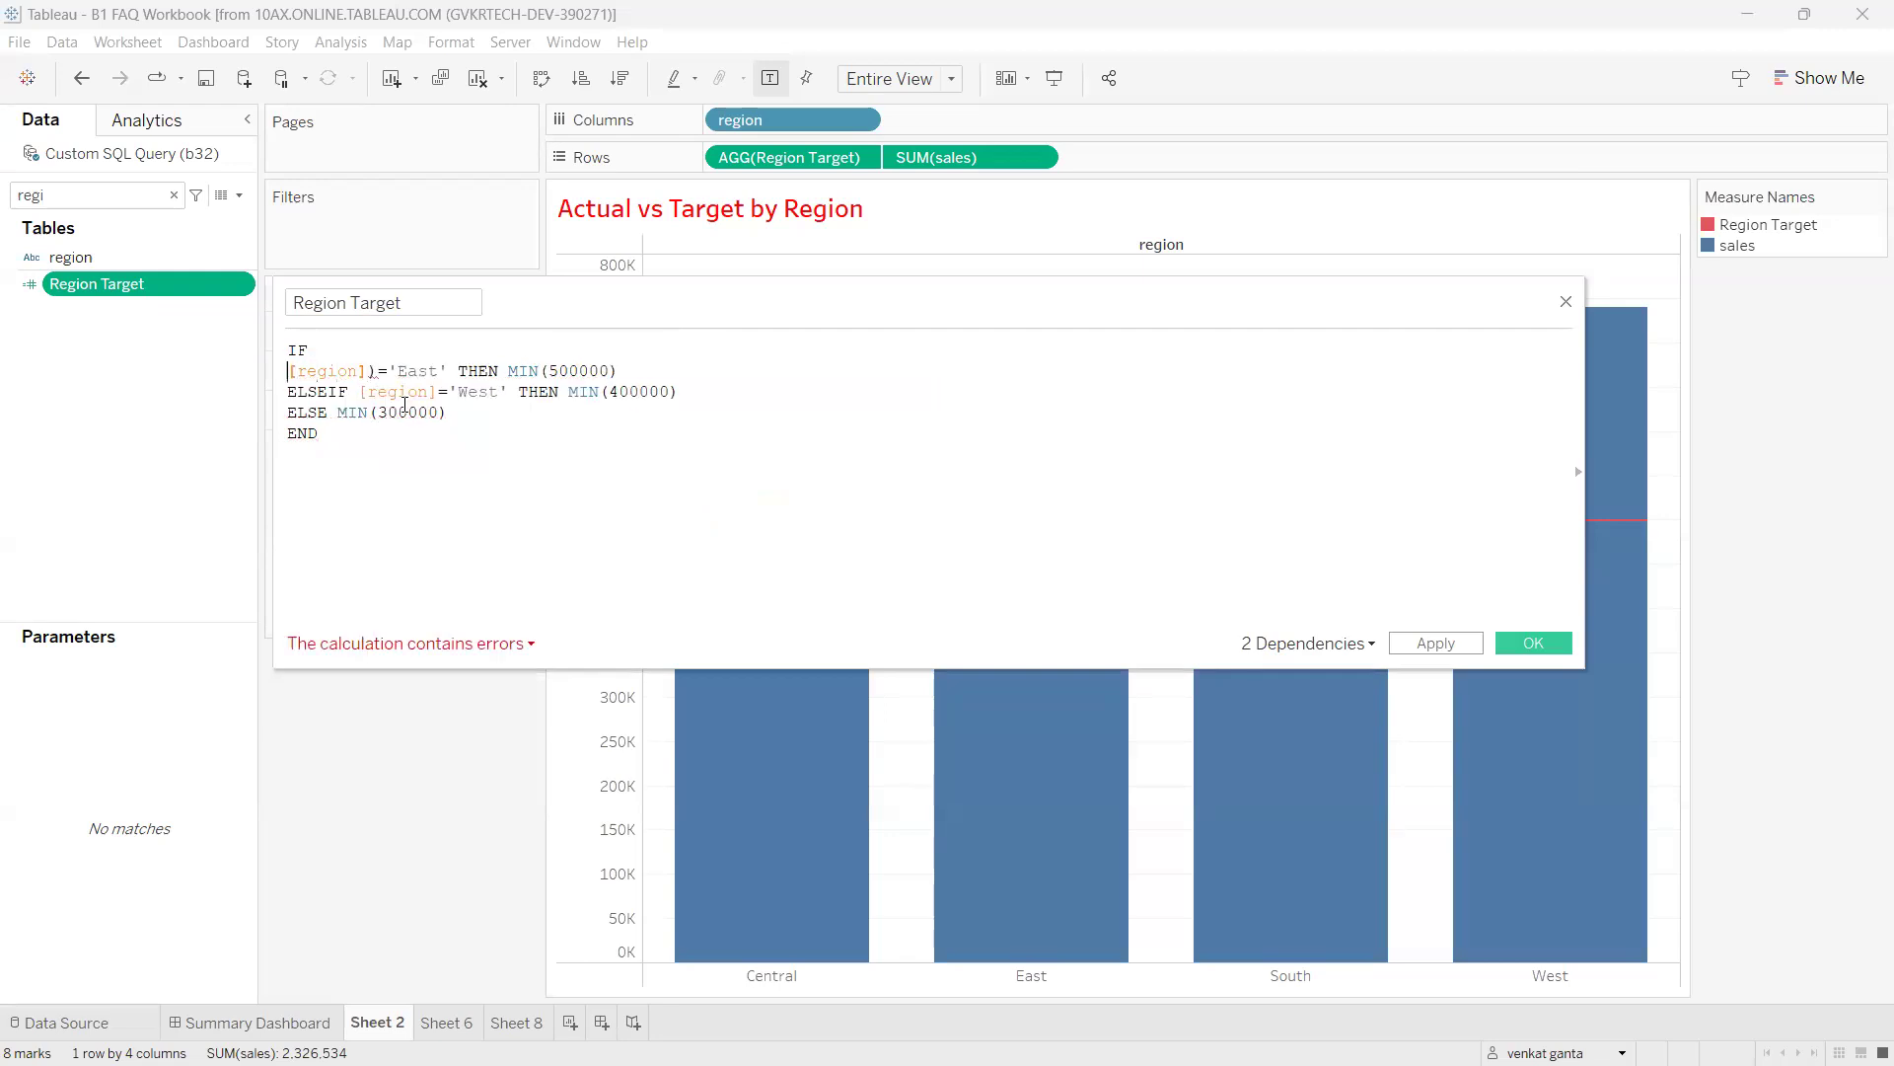
pyautogui.press('Home')
pyautogui.write('(')
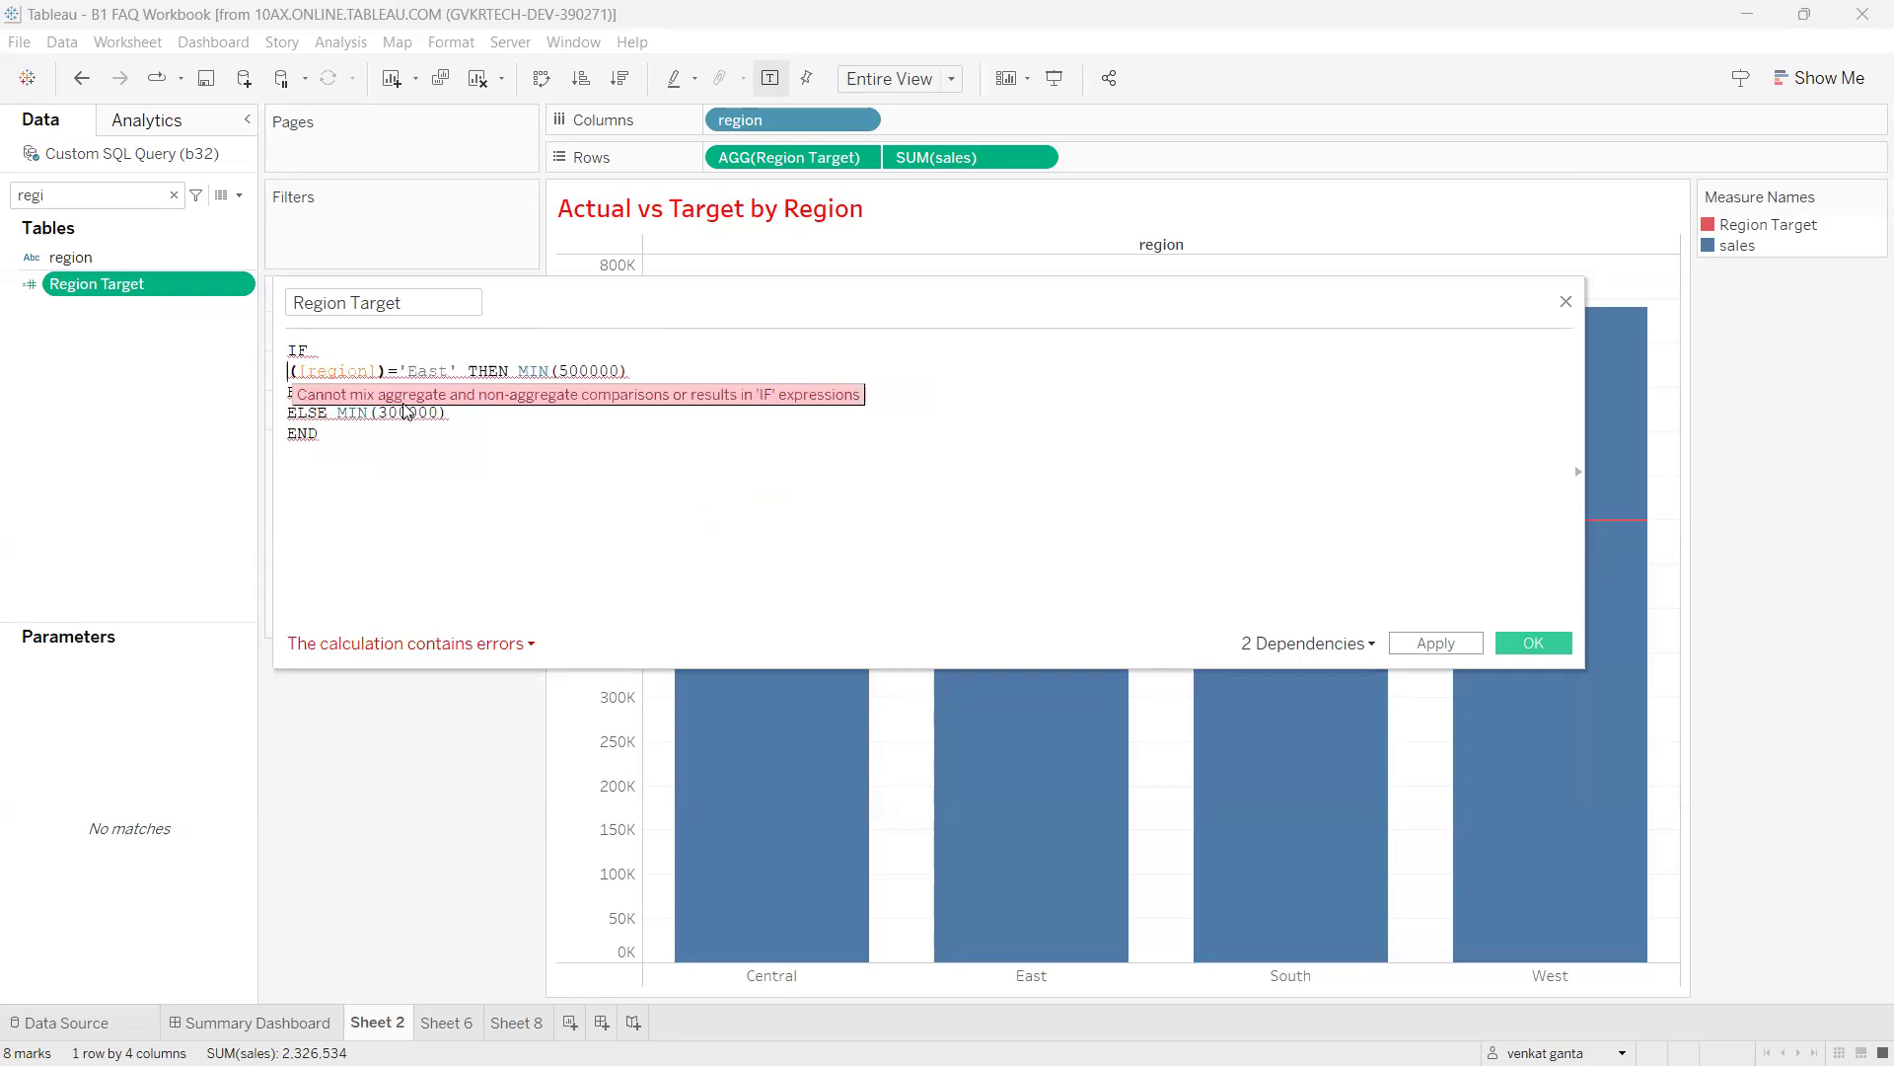
pyautogui.write('sum')
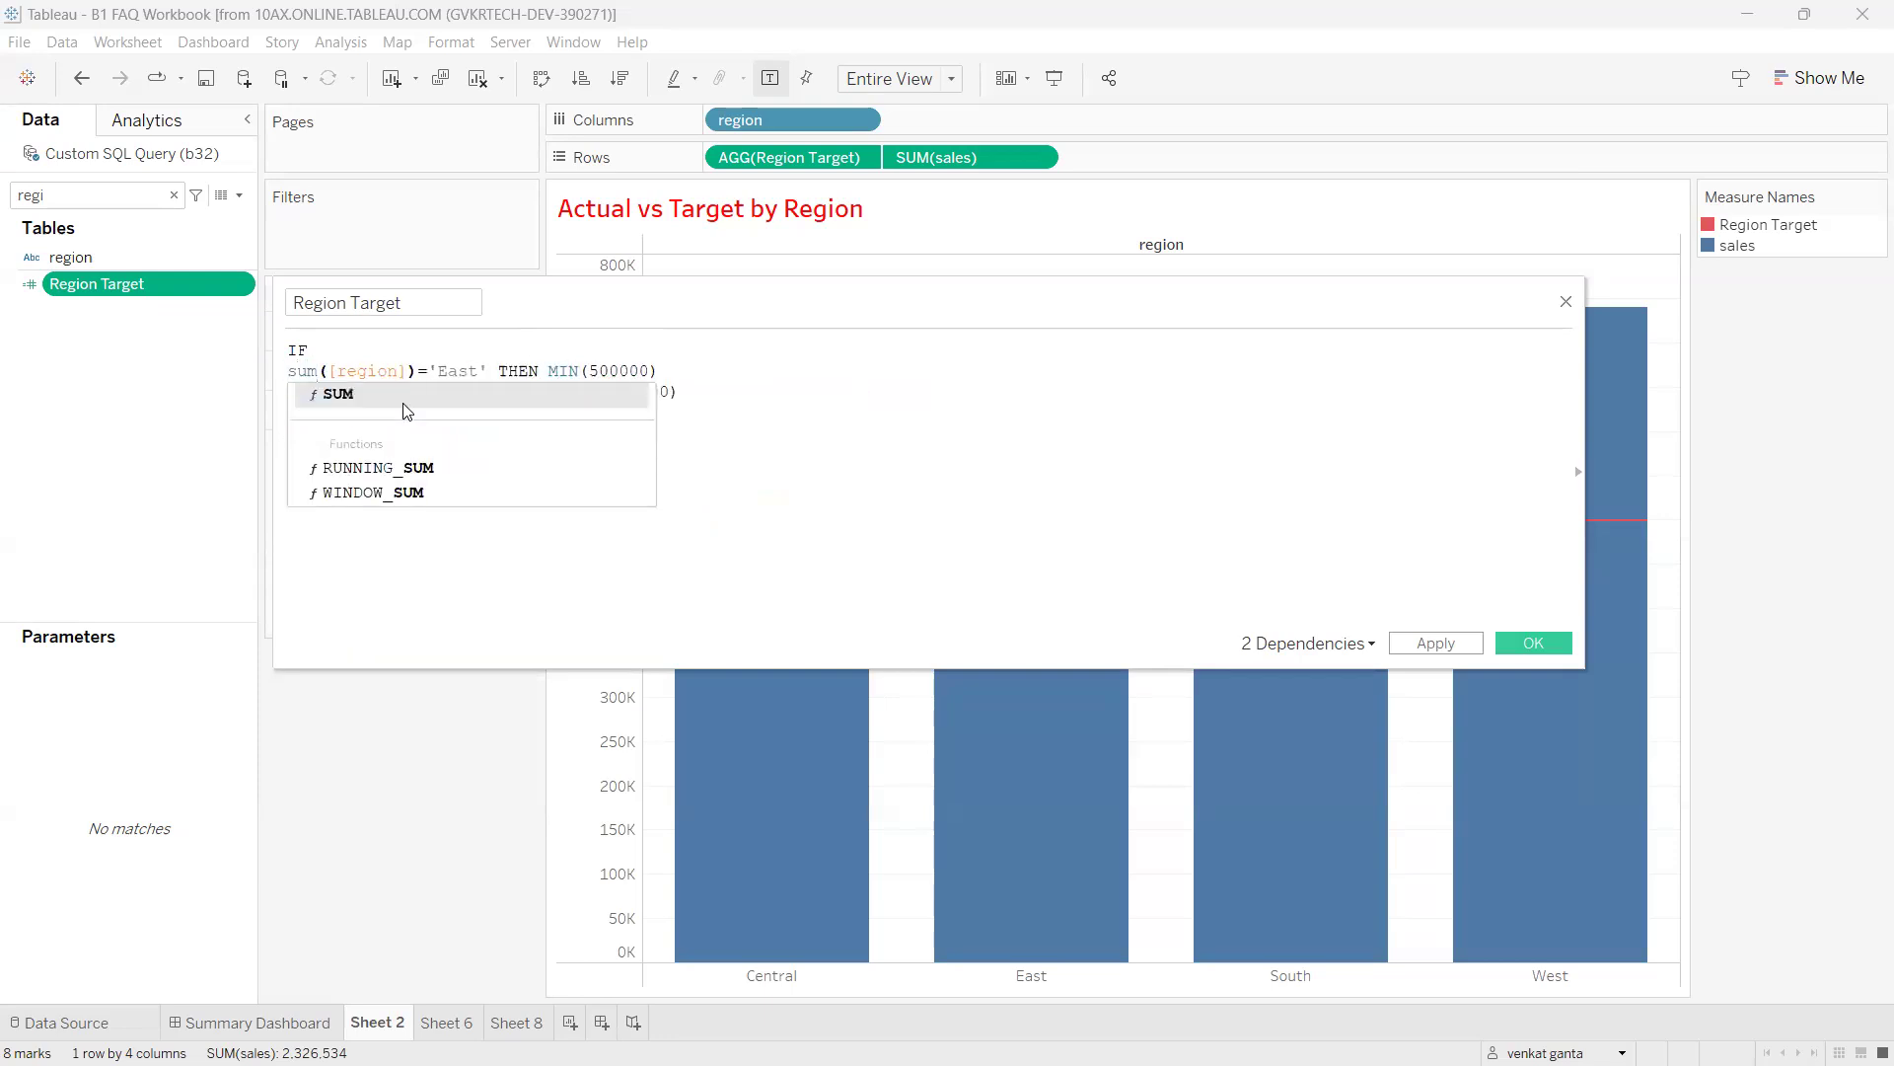
pyautogui.moveTo(900, 308); pyautogui.dragTo(911, 374)
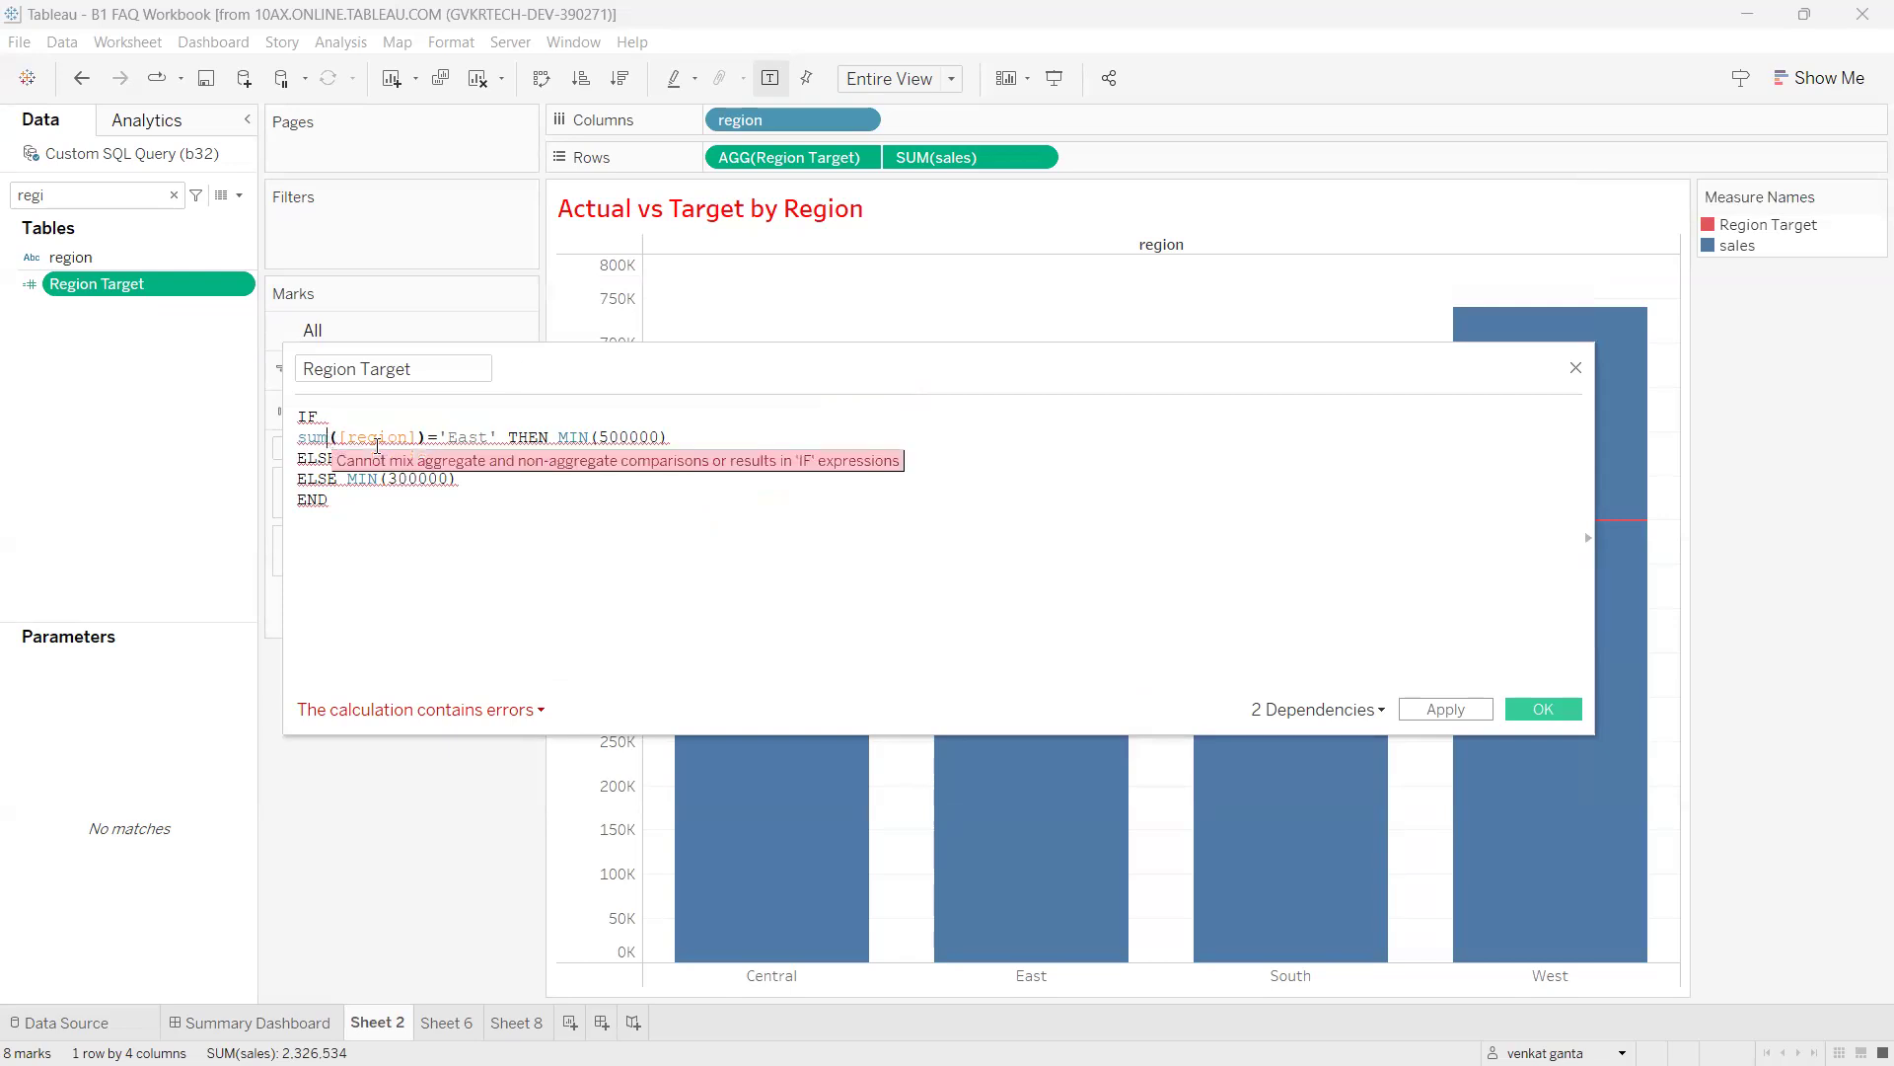
pyautogui.press('BackSpace')
pyautogui.press('BackSpace')
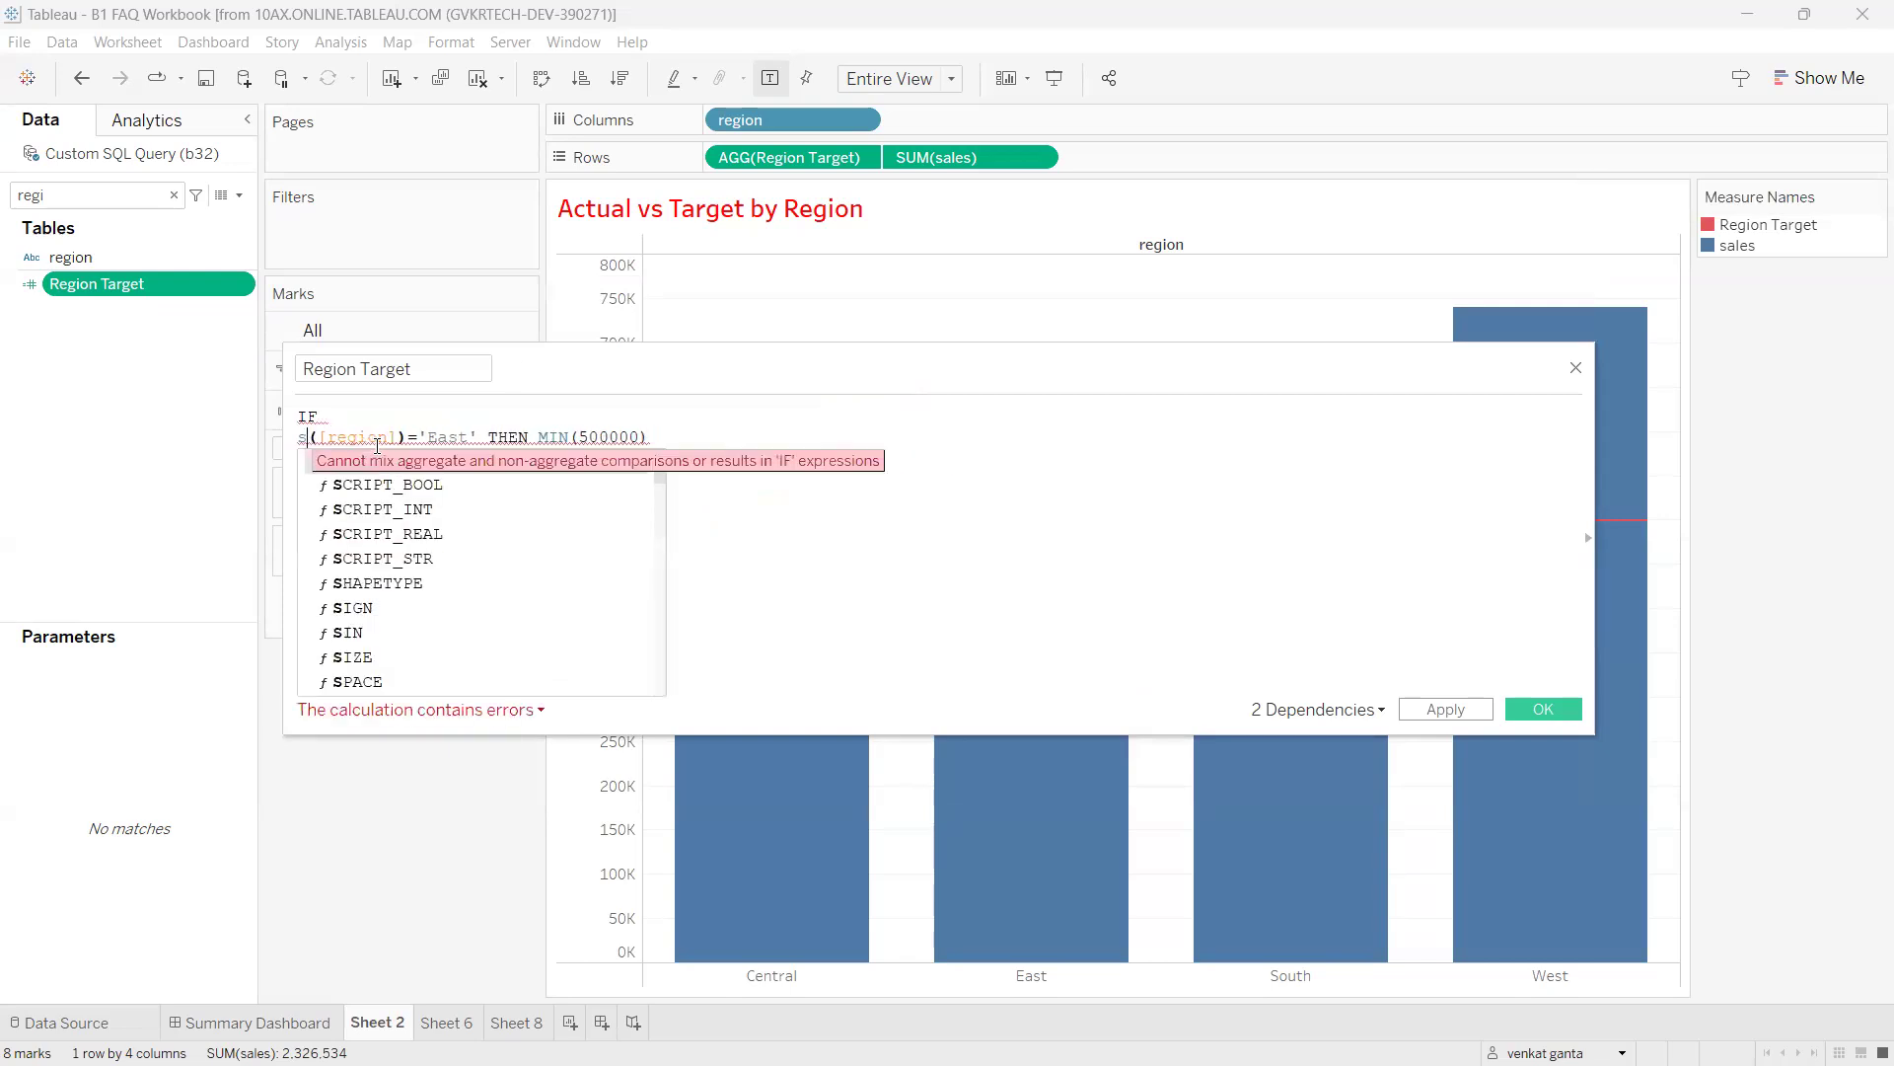
pyautogui.press('BackSpace')
pyautogui.write('ATTR')
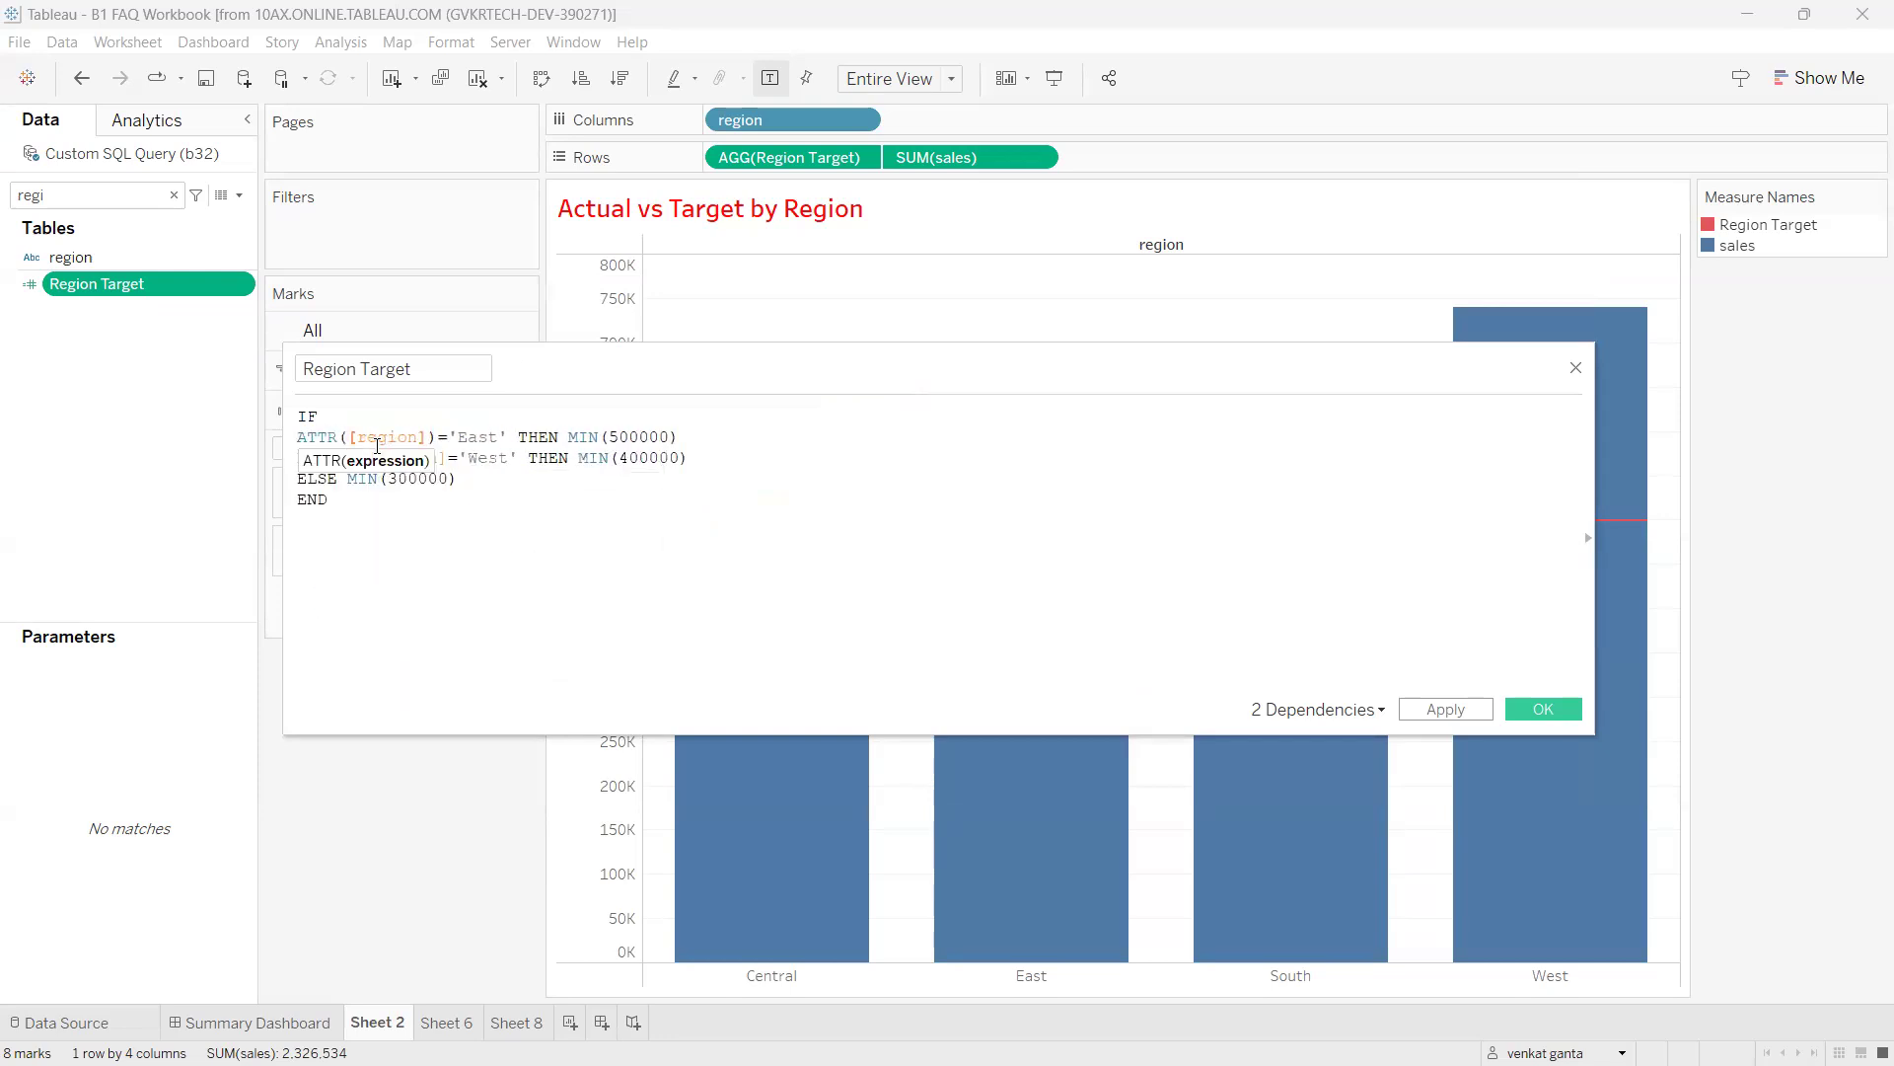
pyautogui.moveTo(319, 426)
pyautogui.mouseDown()
pyautogui.moveTo(365, 449)
pyautogui.moveTo(370, 424)
pyautogui.moveTo(512, 420)
pyautogui.moveTo(637, 353)
pyautogui.moveTo(663, 375)
pyautogui.moveTo(811, 362)
pyautogui.mouseUp()
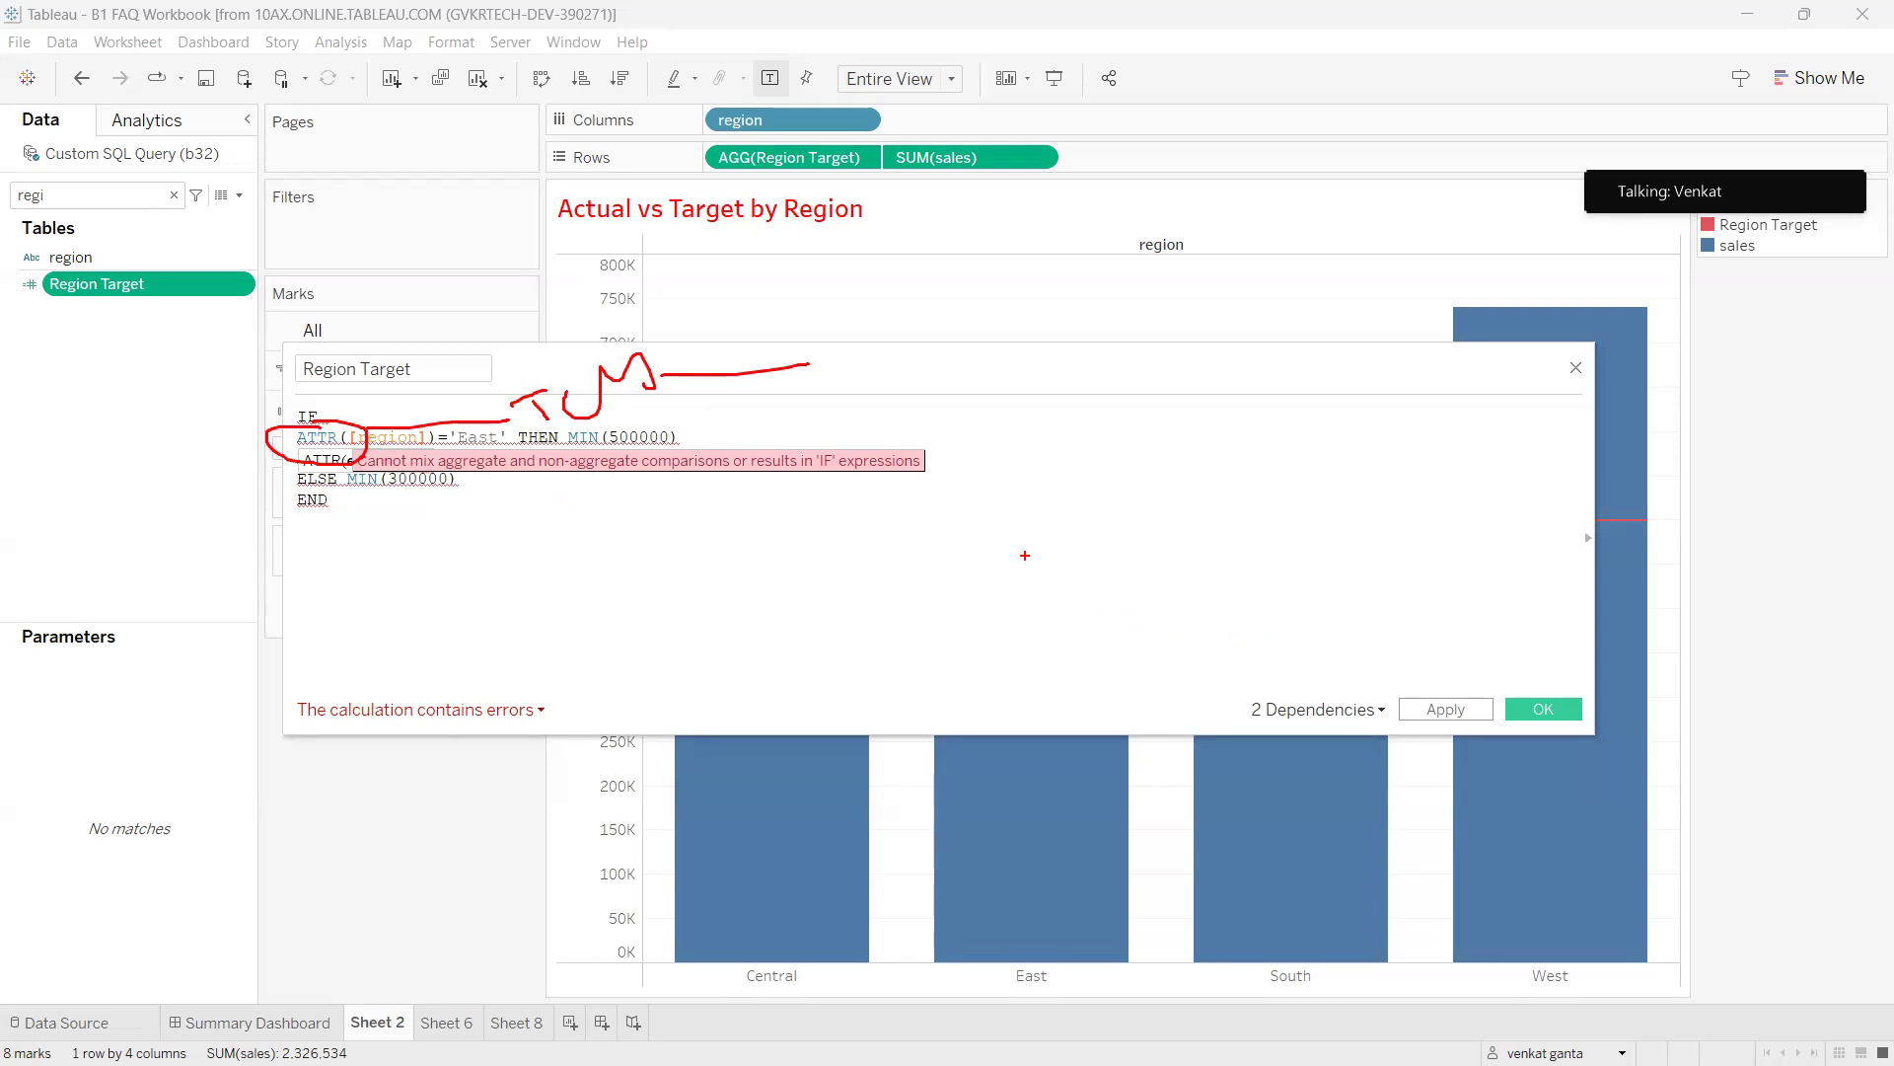
pyautogui.moveTo(993, 526)
pyautogui.mouseDown()
pyautogui.moveTo(998, 596)
pyautogui.moveTo(1058, 606)
pyautogui.moveTo(1070, 565)
pyautogui.mouseUp()
pyautogui.moveTo(1031, 629); pyautogui.dragTo(1092, 605)
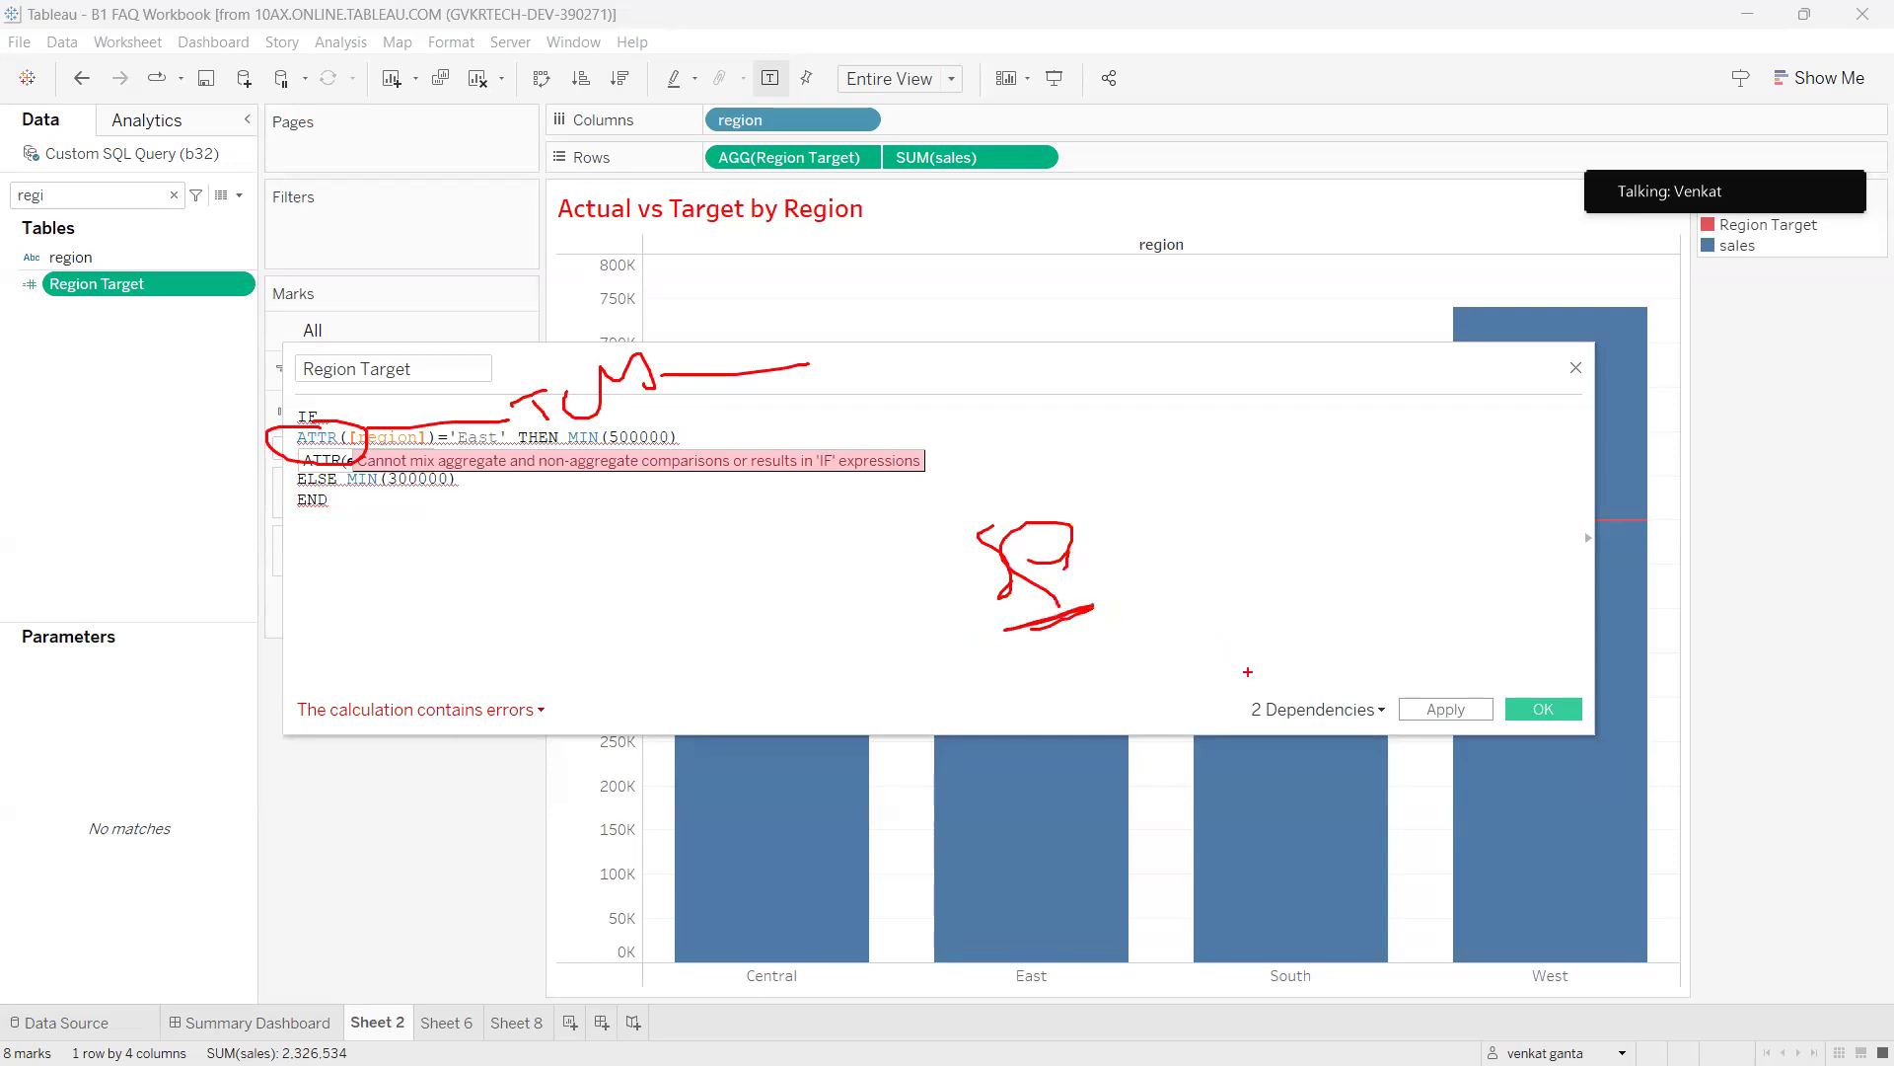
pyautogui.moveTo(1229, 660)
pyautogui.mouseDown()
pyautogui.moveTo(1277, 721)
pyautogui.moveTo(1399, 656)
pyautogui.moveTo(1393, 679)
pyautogui.moveTo(1344, 676)
pyautogui.moveTo(1510, 657)
pyautogui.moveTo(1277, 683)
pyautogui.mouseUp()
pyautogui.moveTo(946, 522)
pyautogui.mouseDown()
pyautogui.moveTo(921, 578)
pyautogui.moveTo(1083, 553)
pyautogui.mouseUp()
pyautogui.moveTo(1499, 568); pyautogui.dragTo(1639, 523)
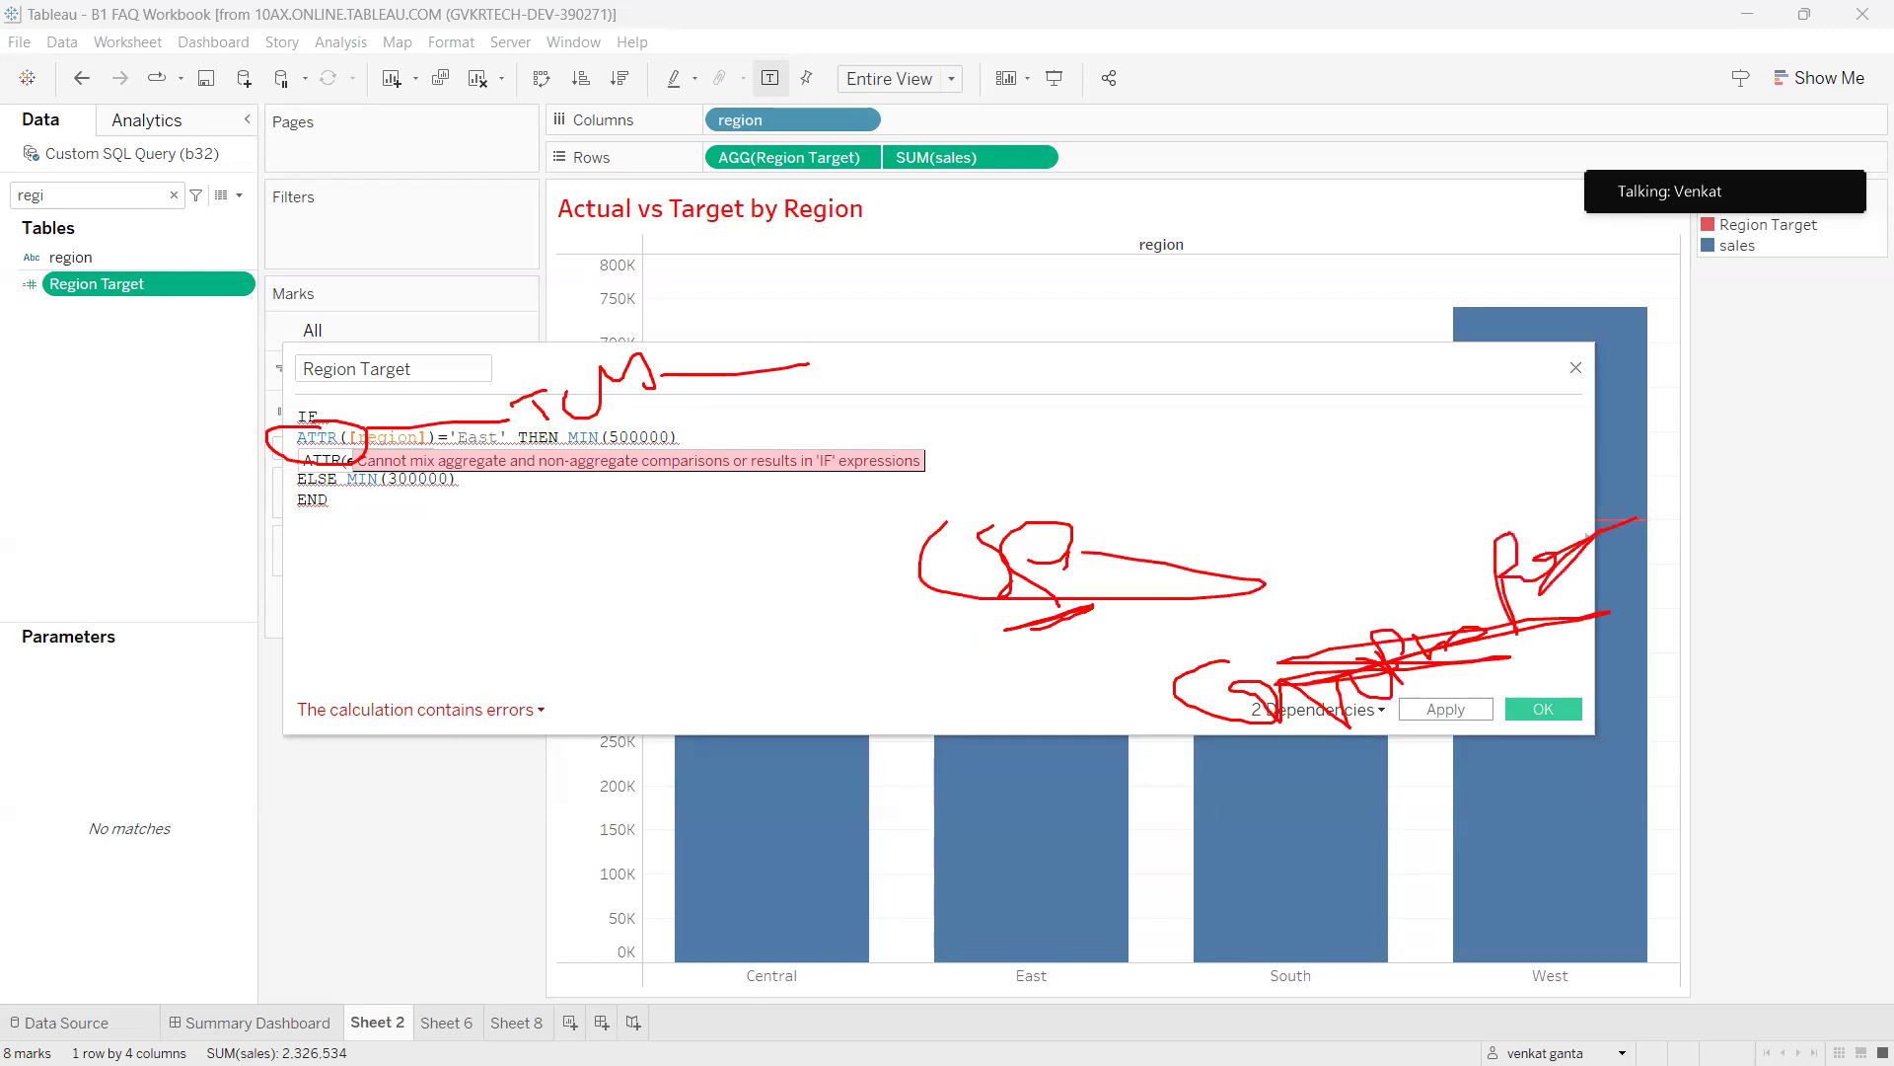
pyautogui.press('Escape')
pyautogui.click(366, 458)
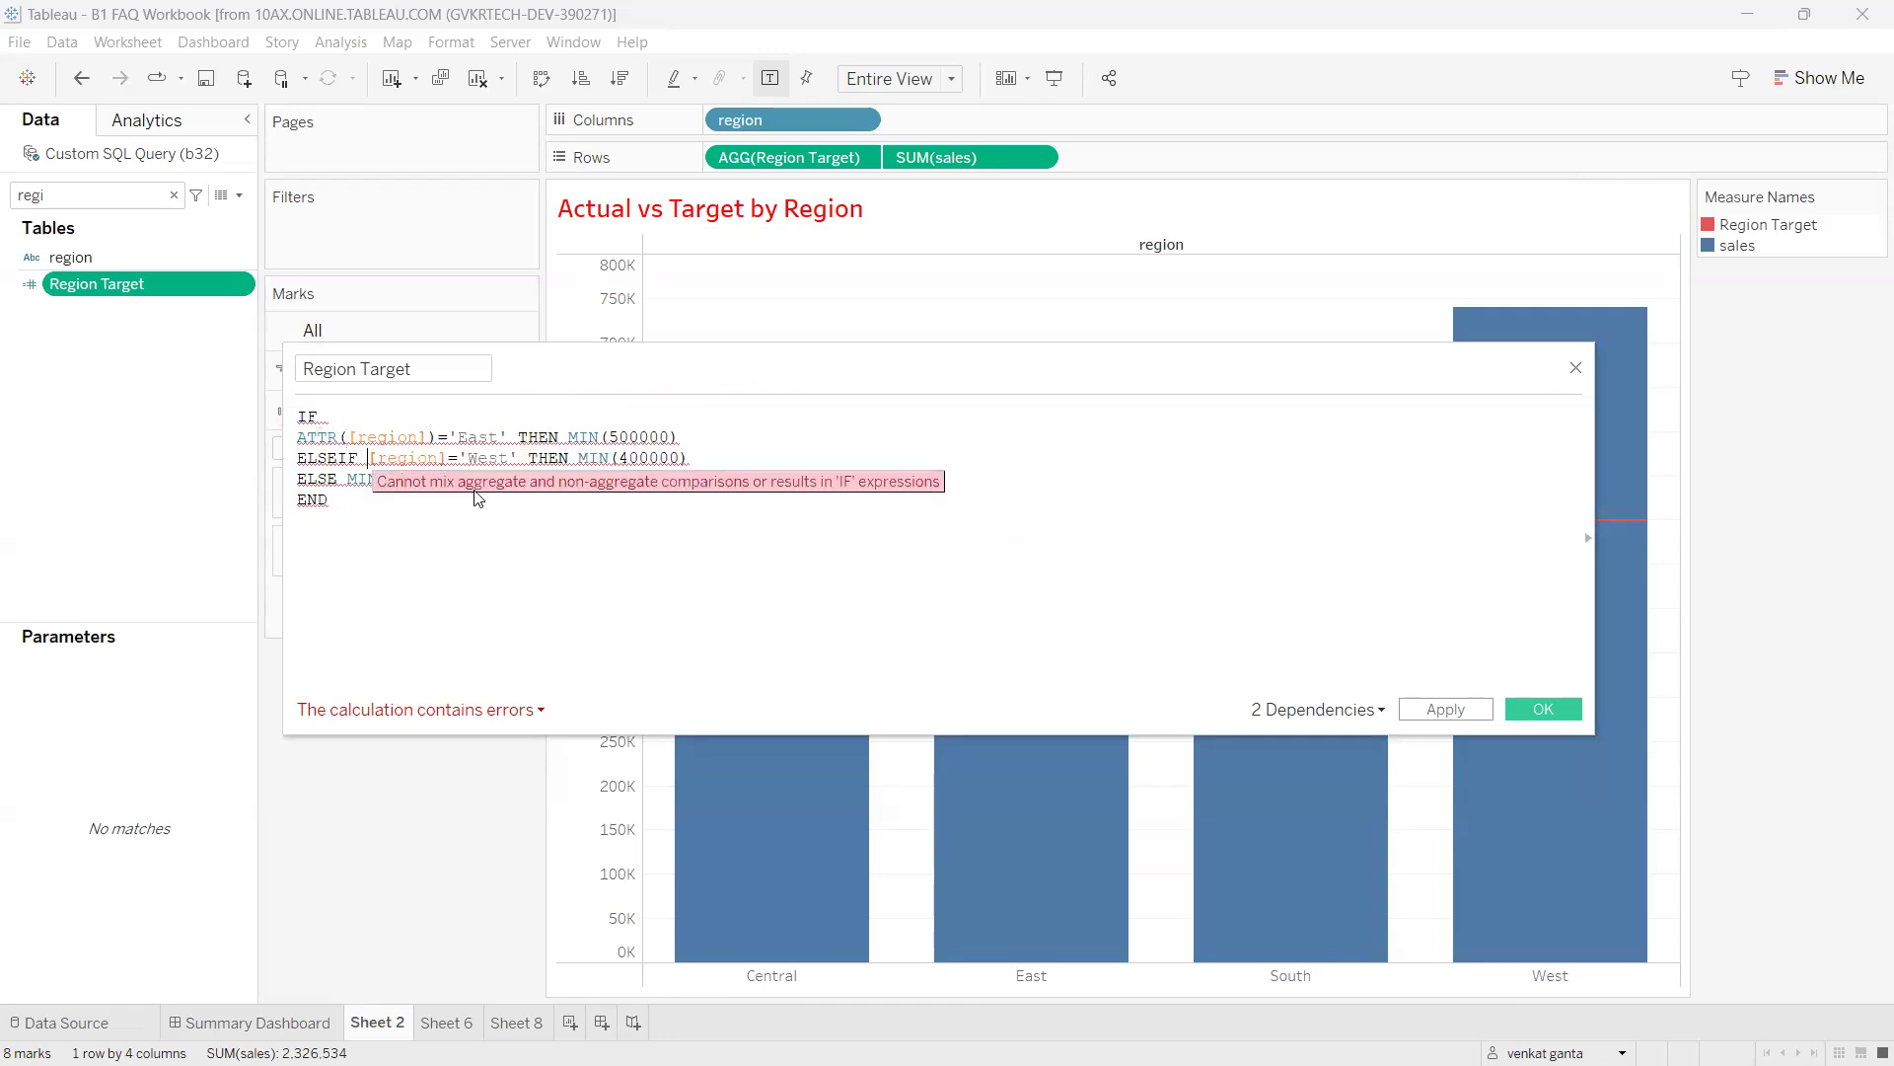
pyautogui.write('(')
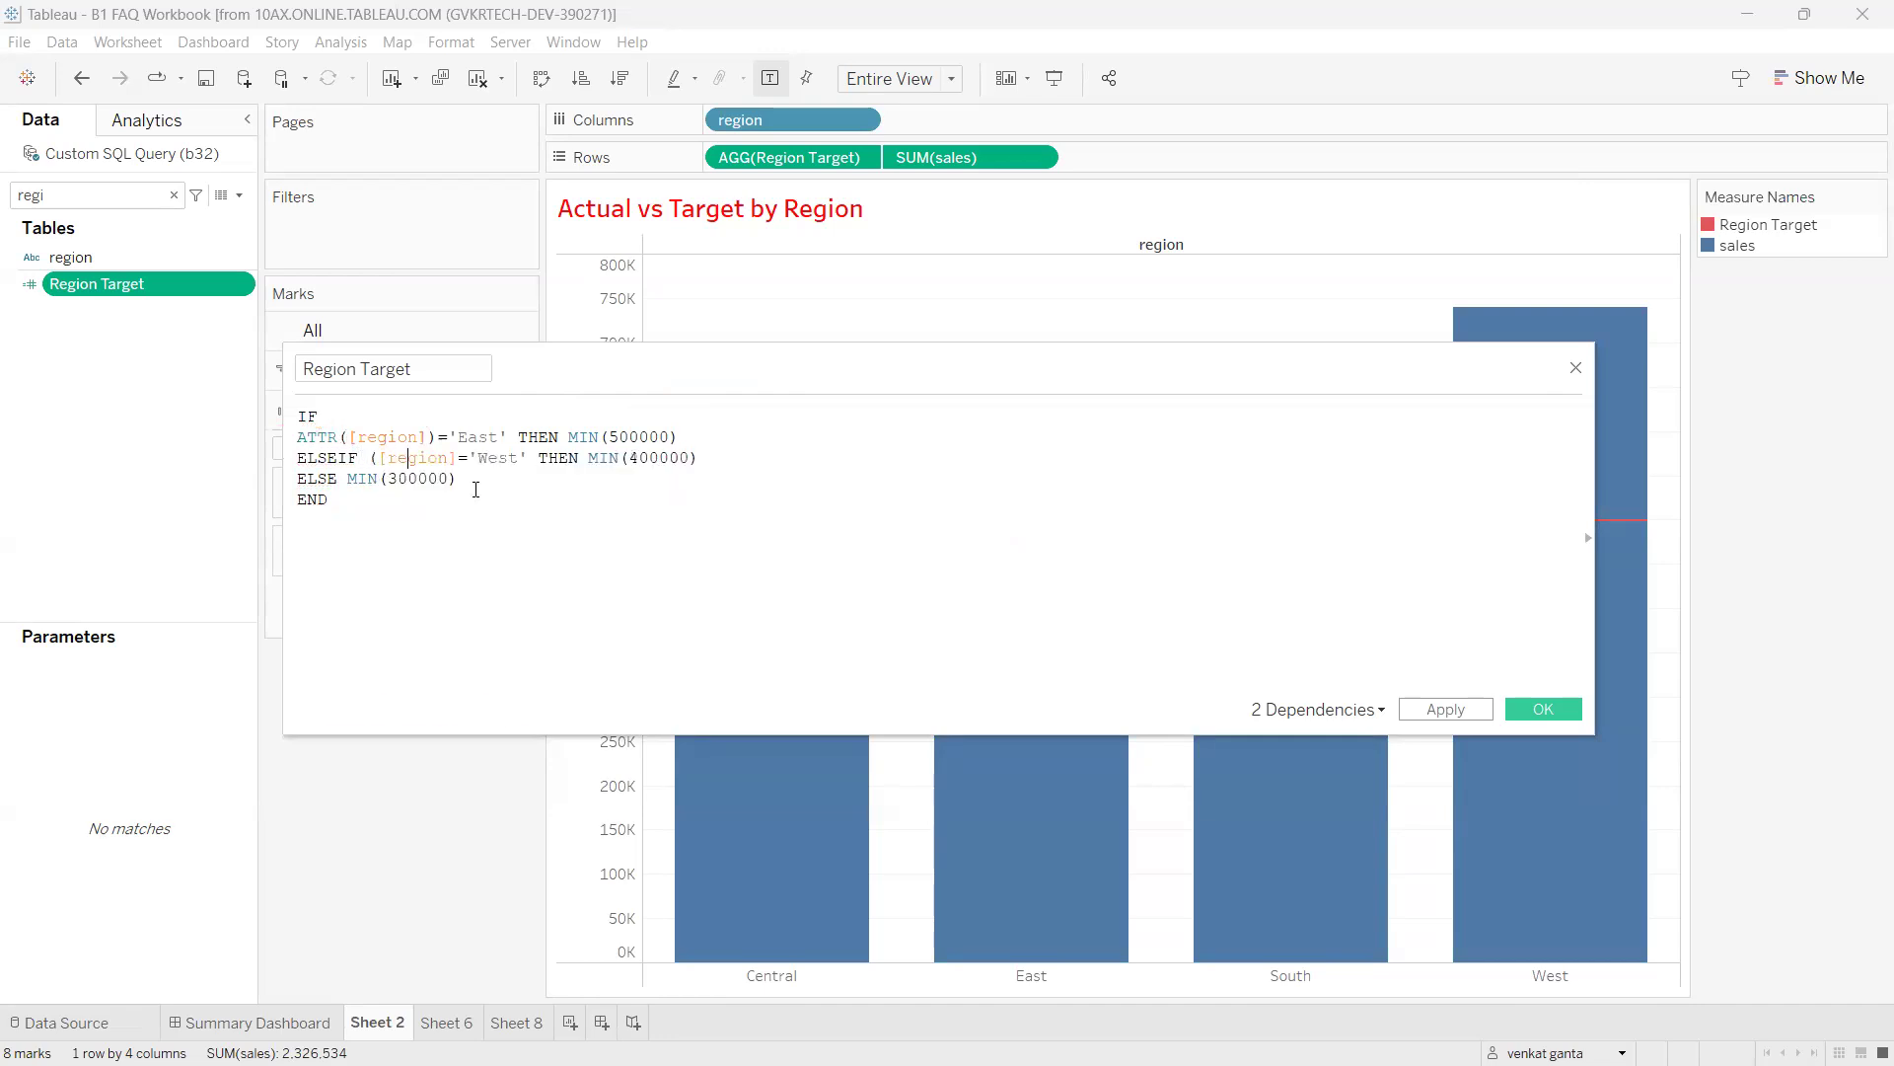
pyautogui.press('Right')
pyautogui.press('Right')
pyautogui.press('Right')
pyautogui.press('Right')
pyautogui.press('Right')
pyautogui.press('Right')
pyautogui.press('Right')
pyautogui.press('Right')
pyautogui.write(')')
pyautogui.press('Left')
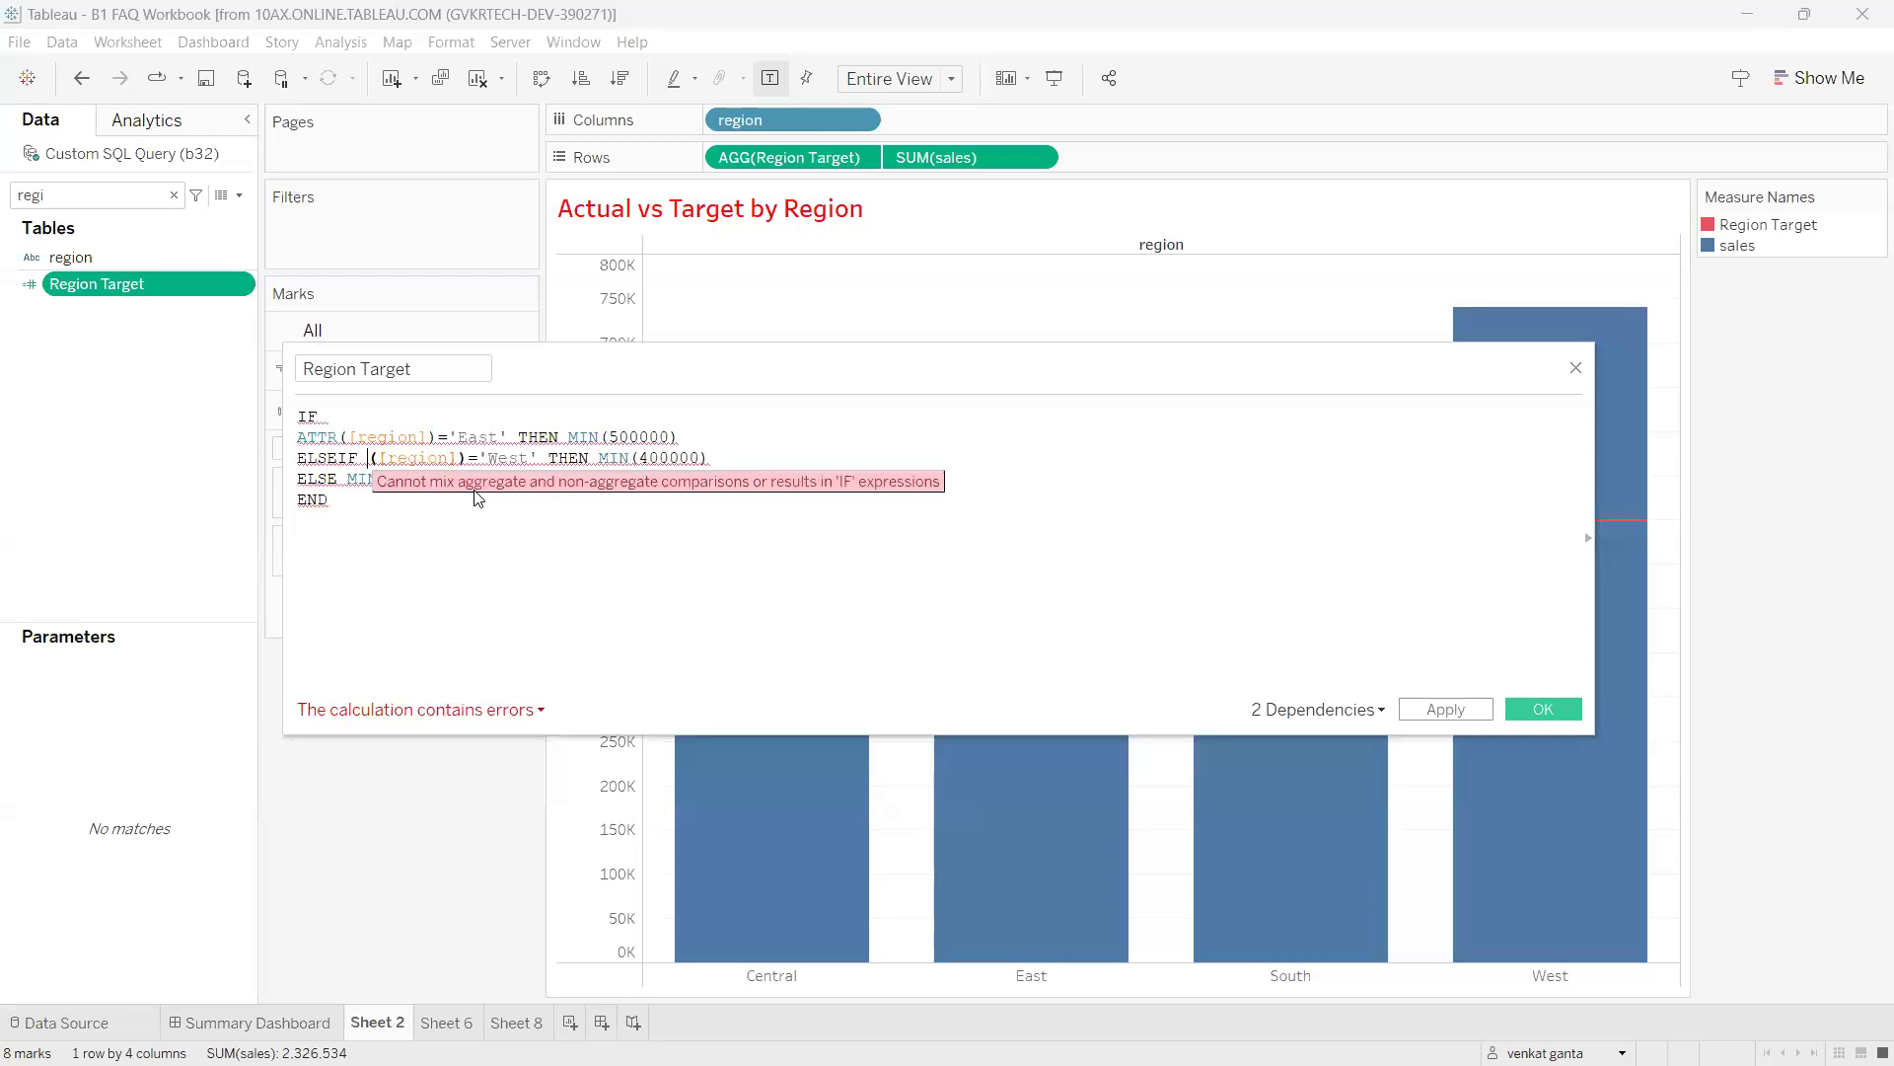
pyautogui.write('attr')
pyautogui.press('Return')
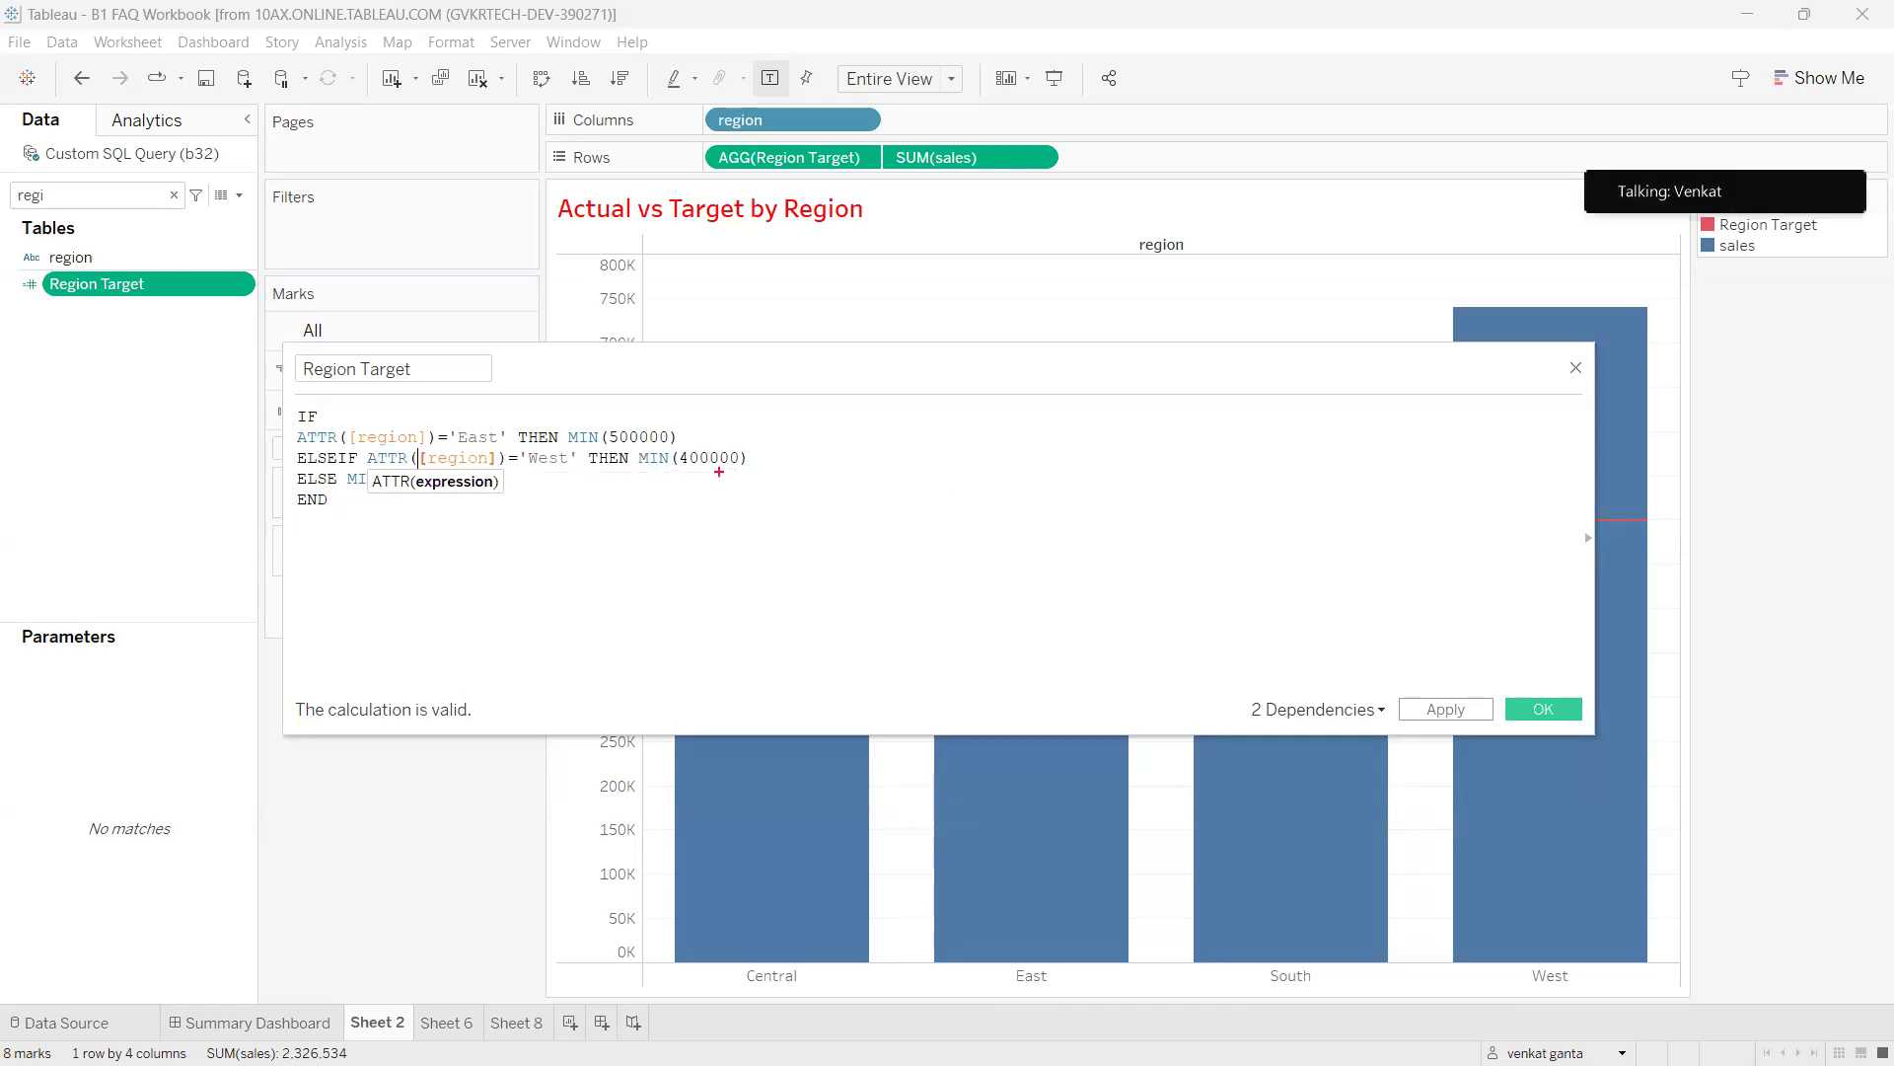
pyautogui.moveTo(788, 473)
pyautogui.mouseDown()
pyautogui.moveTo(831, 589)
pyautogui.moveTo(849, 453)
pyautogui.moveTo(975, 499)
pyautogui.mouseUp()
pyautogui.moveTo(974, 422); pyautogui.dragTo(967, 537)
pyautogui.moveTo(987, 461)
pyautogui.mouseDown()
pyautogui.moveTo(1048, 511)
pyautogui.moveTo(1025, 446)
pyautogui.mouseUp()
pyautogui.moveTo(1040, 436)
pyautogui.mouseDown()
pyautogui.moveTo(1110, 461)
pyautogui.moveTo(1070, 535)
pyautogui.mouseUp()
pyautogui.moveTo(806, 586)
pyautogui.mouseDown()
pyautogui.moveTo(1057, 401)
pyautogui.moveTo(906, 589)
pyautogui.mouseUp()
pyautogui.moveTo(326, 453)
pyautogui.mouseDown()
pyautogui.moveTo(420, 462)
pyautogui.moveTo(456, 617)
pyautogui.mouseUp()
pyautogui.moveTo(415, 597)
pyautogui.mouseDown()
pyautogui.moveTo(468, 618)
pyautogui.moveTo(410, 588)
pyautogui.mouseUp()
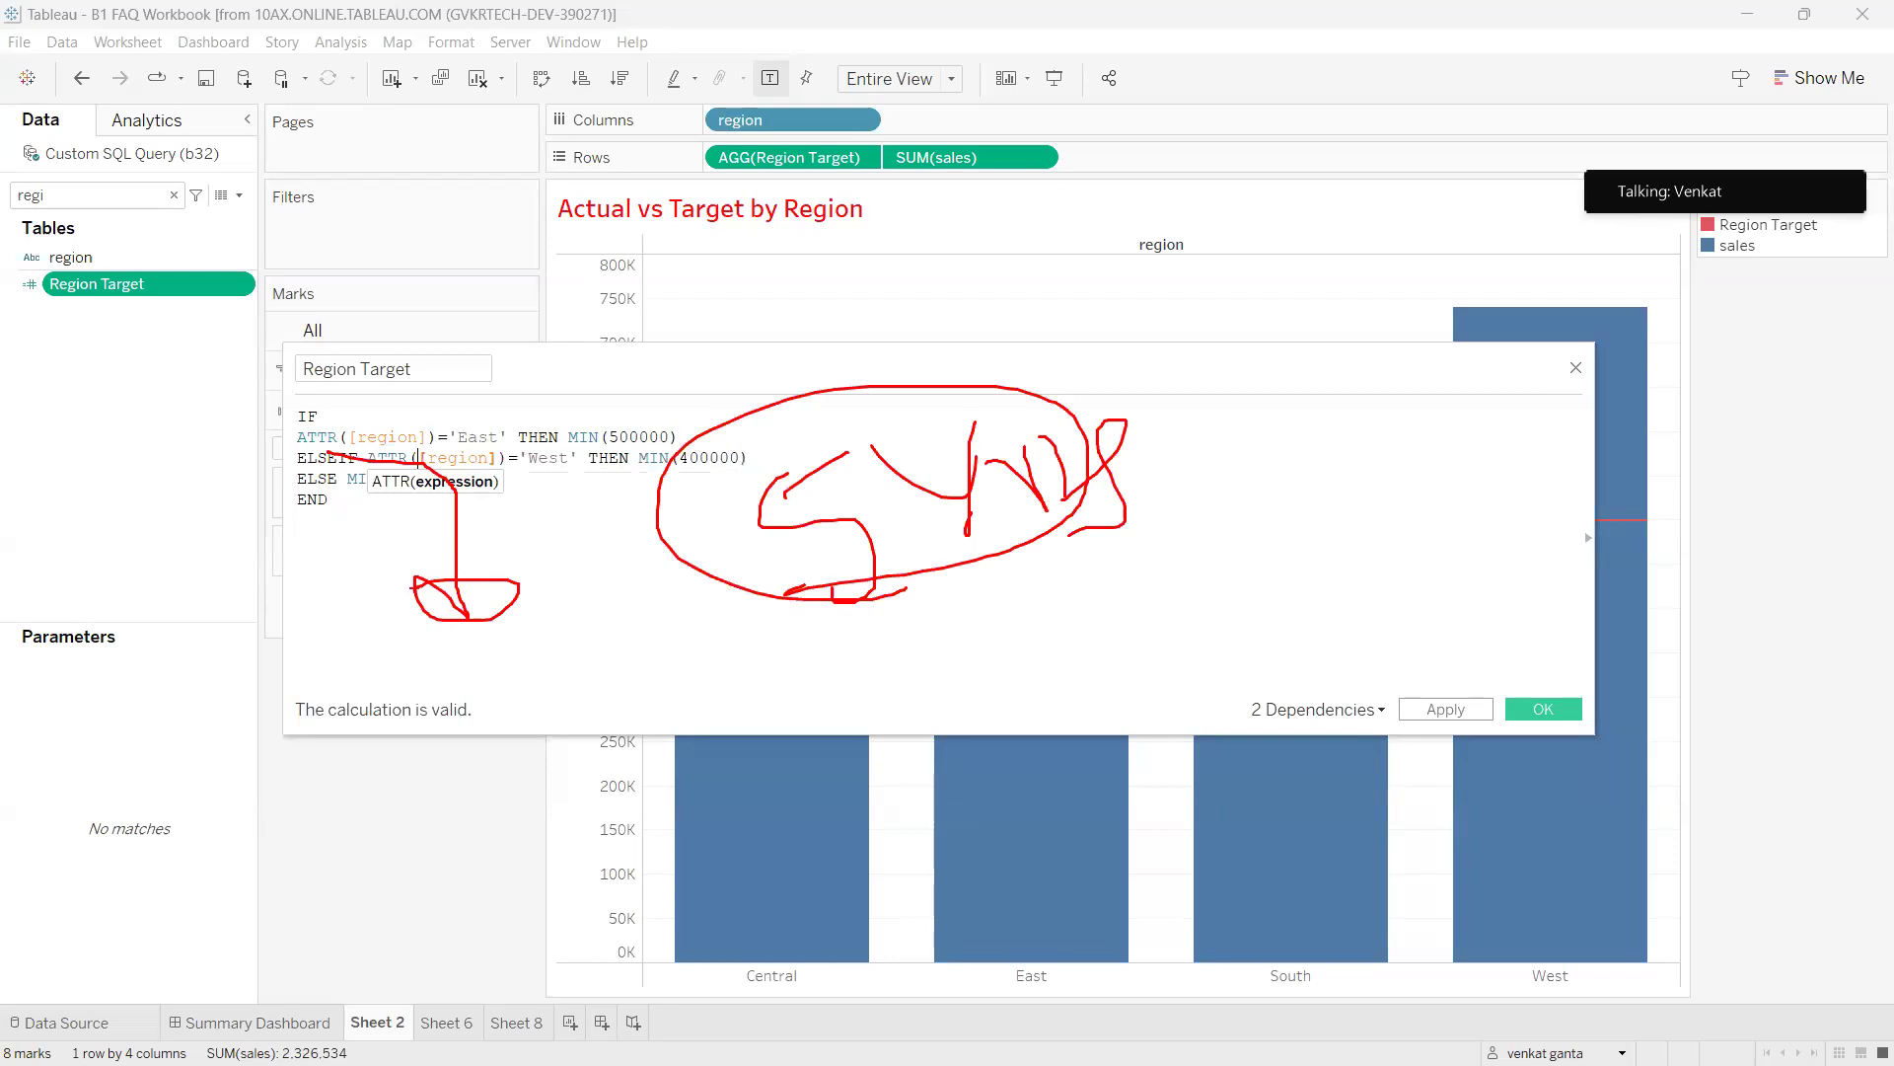
pyautogui.moveTo(344, 663)
pyautogui.mouseDown()
pyautogui.moveTo(296, 745)
pyautogui.moveTo(329, 653)
pyautogui.mouseUp()
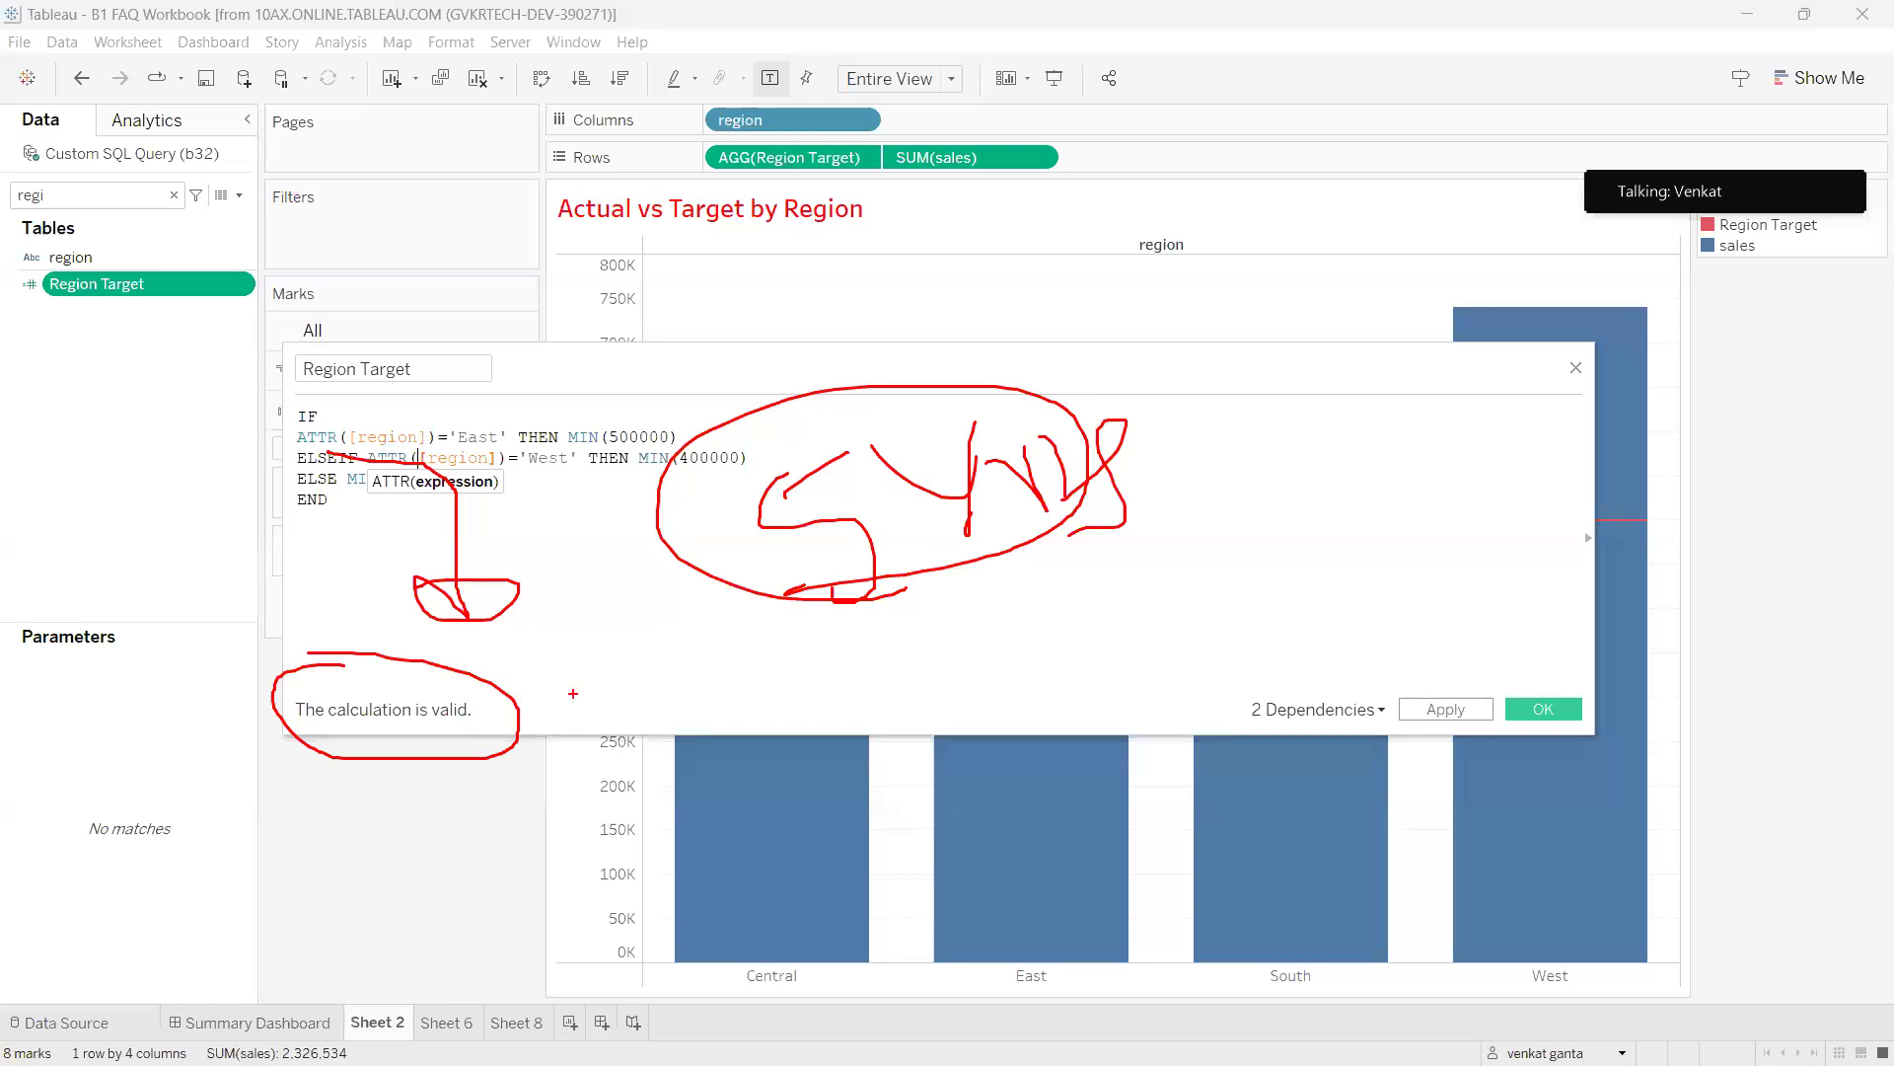
pyautogui.press('Escape')
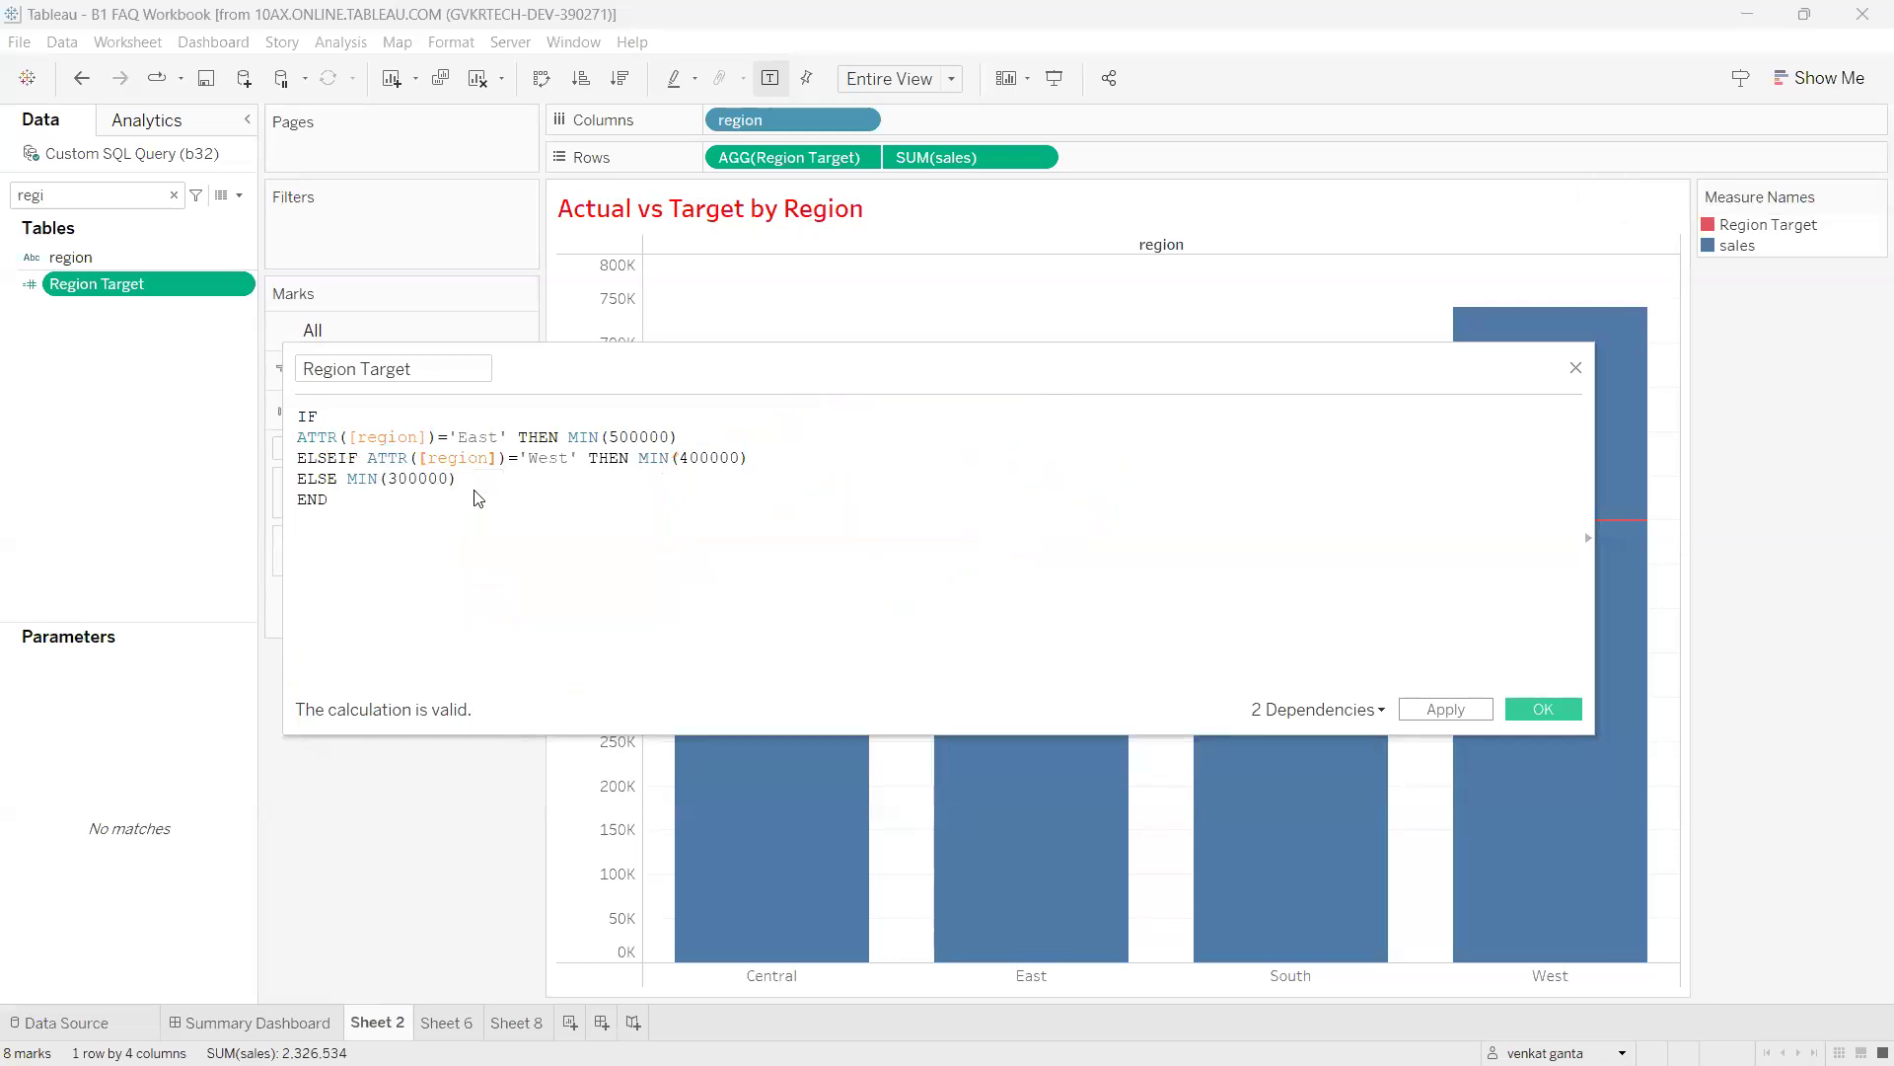
pyautogui.doubleClick(326, 437)
pyautogui.click(342, 443)
pyautogui.moveTo(341, 502); pyautogui.dragTo(289, 419)
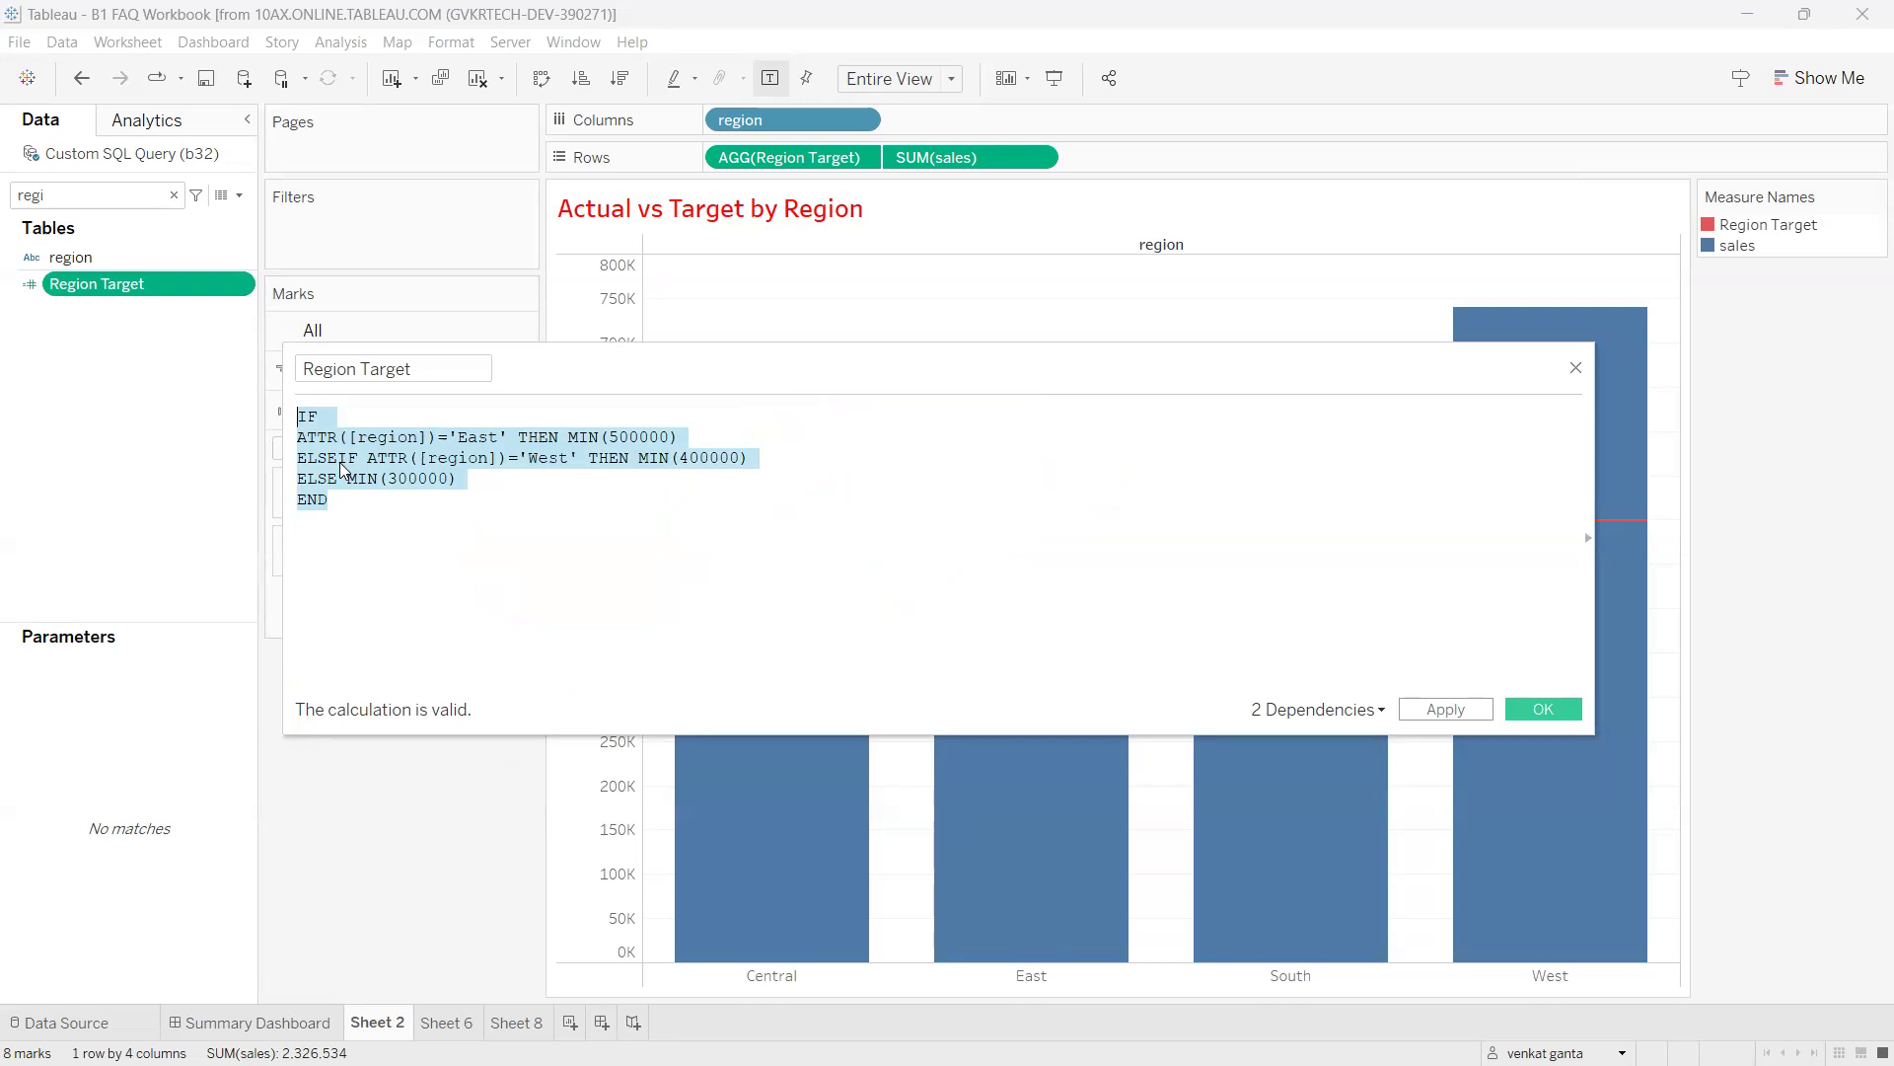
pyautogui.press('Right')
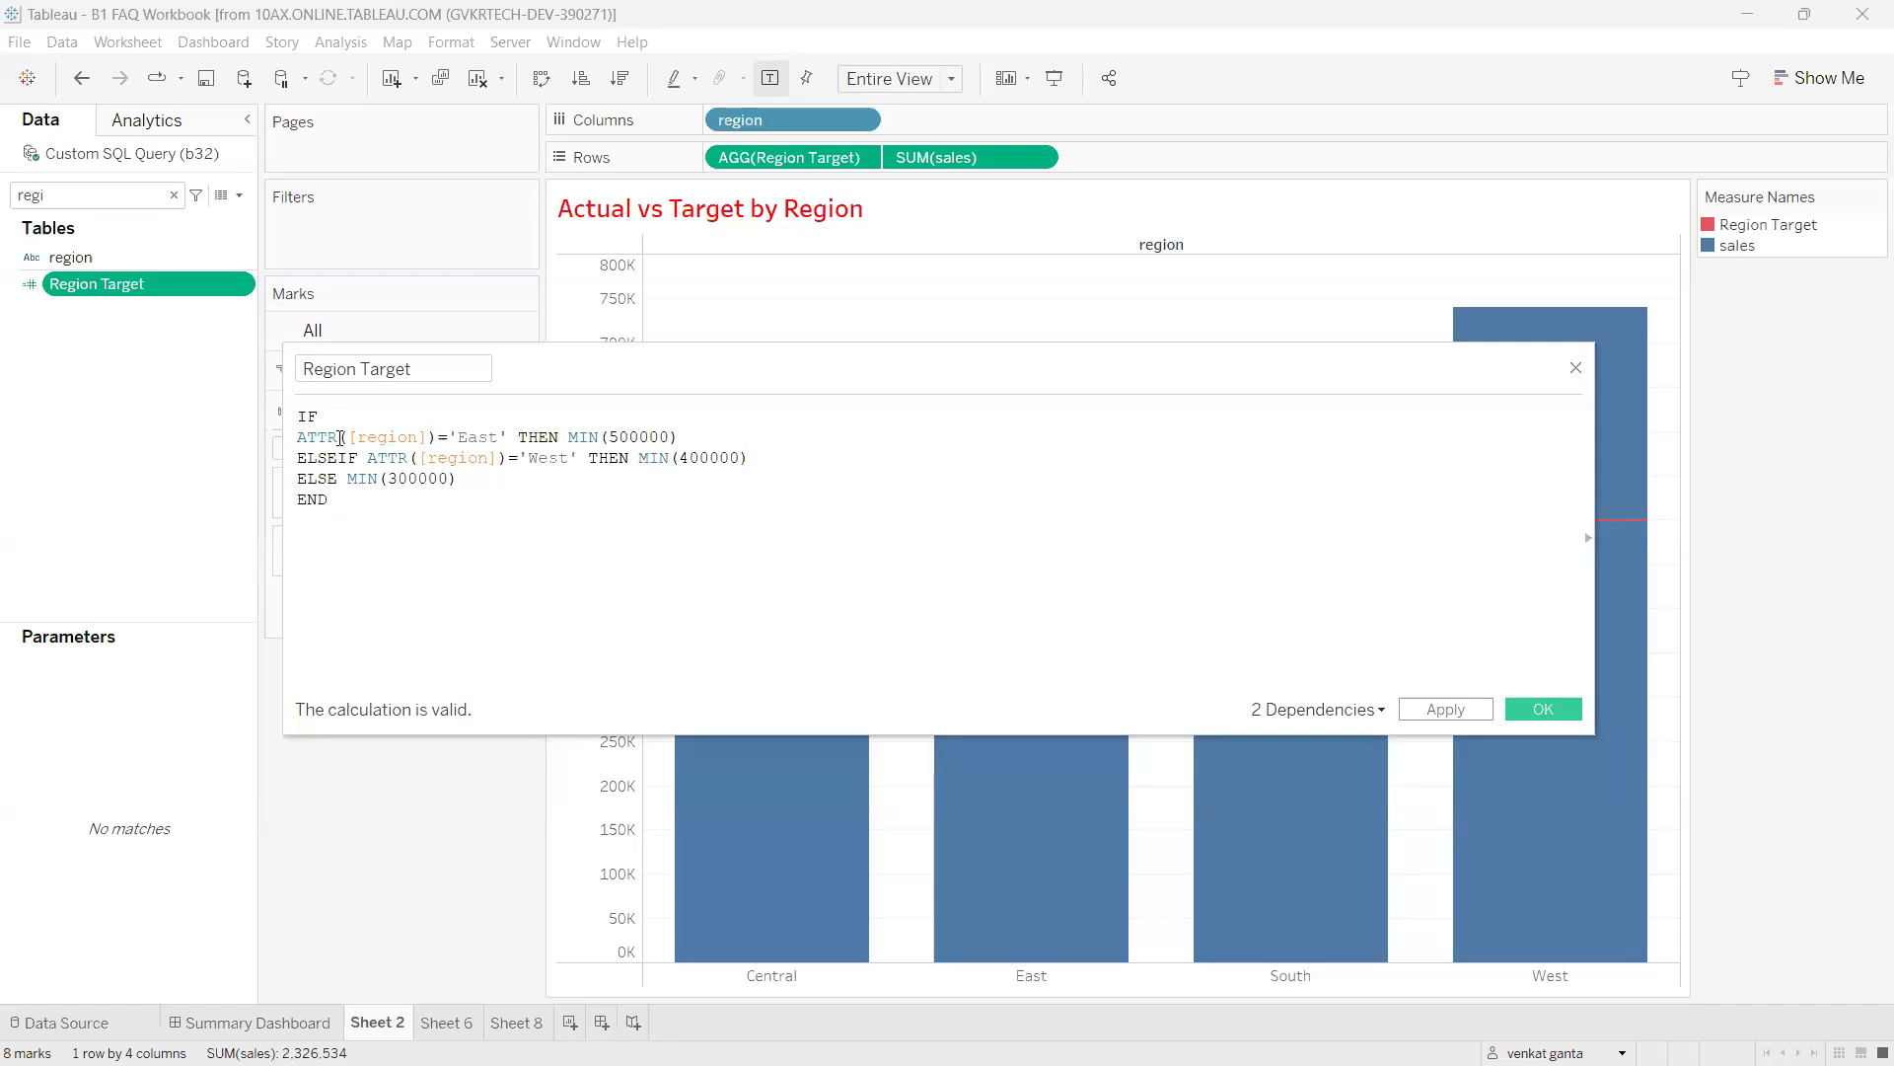
pyautogui.hotkey('ctrl', 'a')
pyautogui.click(355, 499)
# Annotate ATTR, region and MIN(500000) on the East line, then clear the marks.
pyautogui.doubleClick(315, 437)
pyautogui.click(336, 442)
pyautogui.moveTo(409, 561)
pyautogui.mouseDown()
pyautogui.moveTo(424, 593)
pyautogui.moveTo(476, 584)
pyautogui.moveTo(400, 538)
pyautogui.mouseUp()
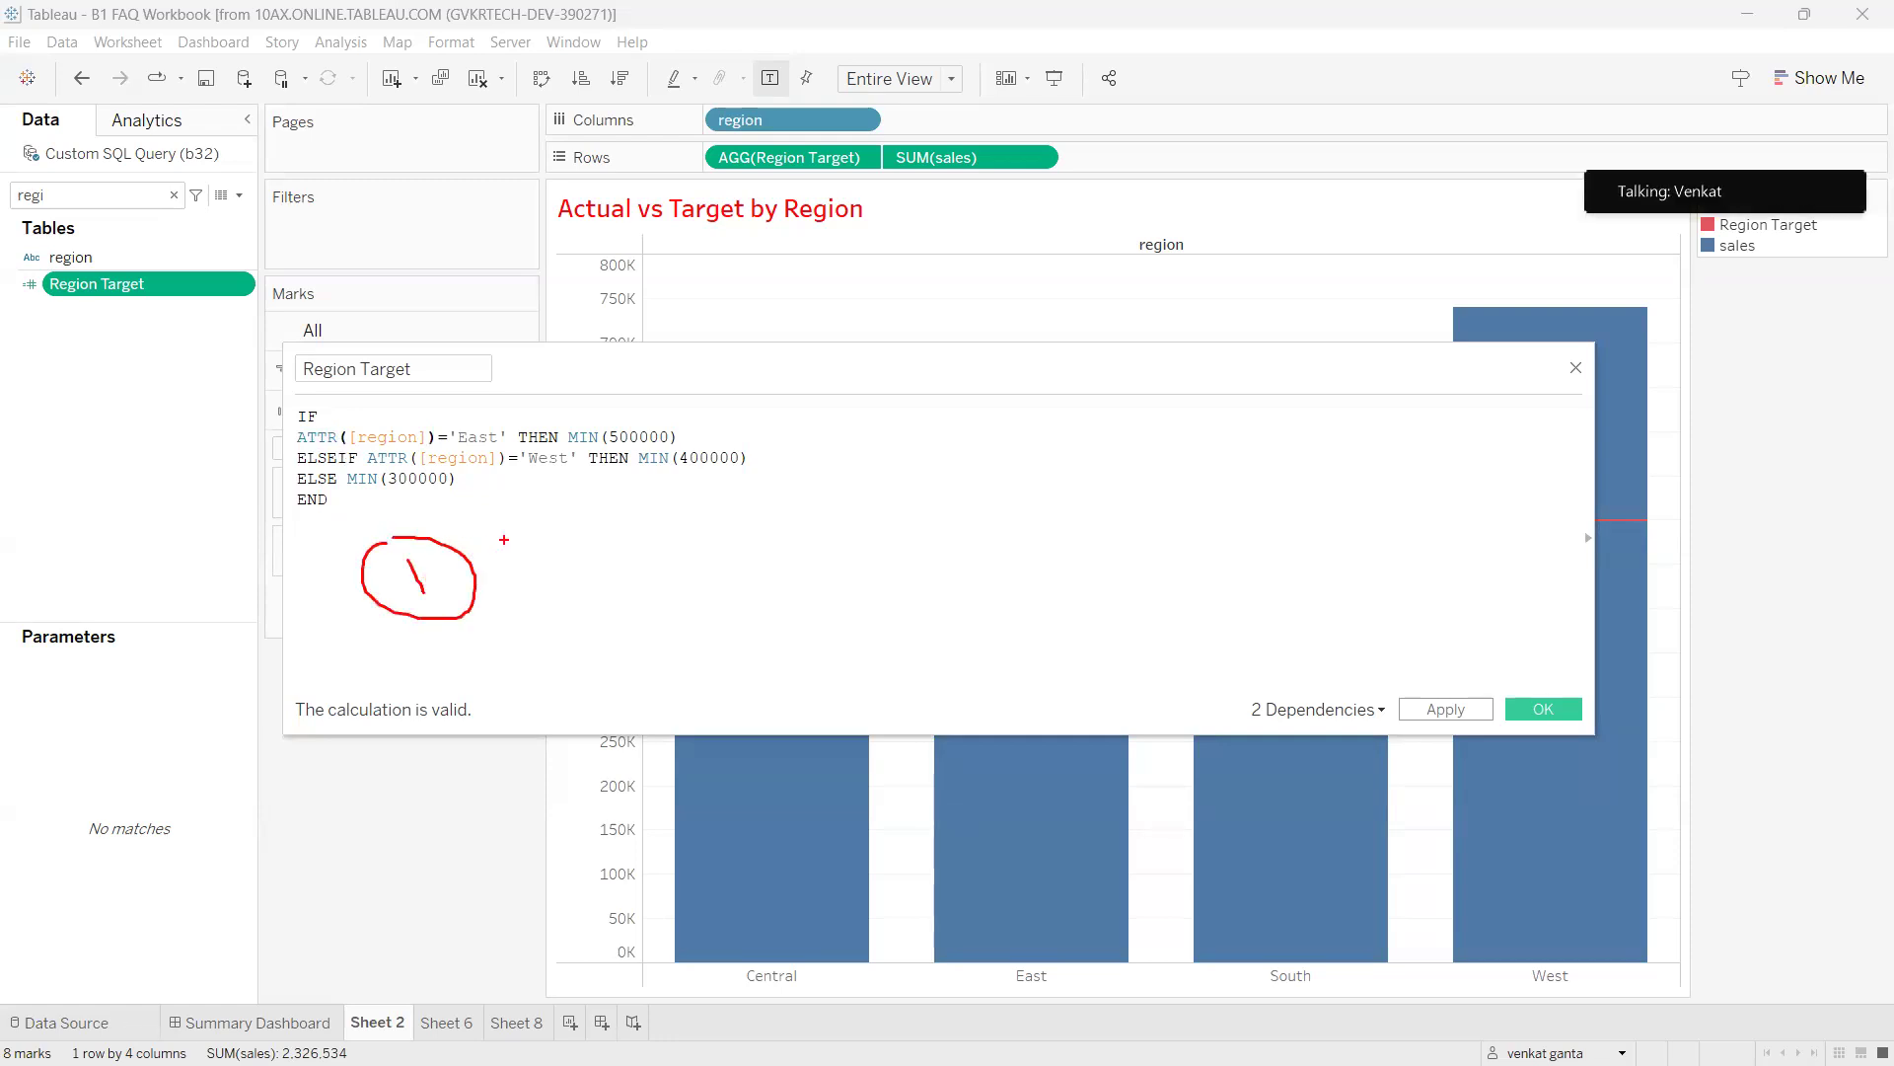
pyautogui.moveTo(328, 444); pyautogui.dragTo(452, 514)
pyautogui.moveTo(522, 644)
pyautogui.mouseDown()
pyautogui.moveTo(632, 721)
pyautogui.moveTo(523, 631)
pyautogui.mouseUp()
pyautogui.moveTo(345, 534); pyautogui.dragTo(643, 422)
pyautogui.moveTo(615, 498)
pyautogui.mouseDown()
pyautogui.moveTo(832, 513)
pyautogui.moveTo(790, 472)
pyautogui.mouseUp()
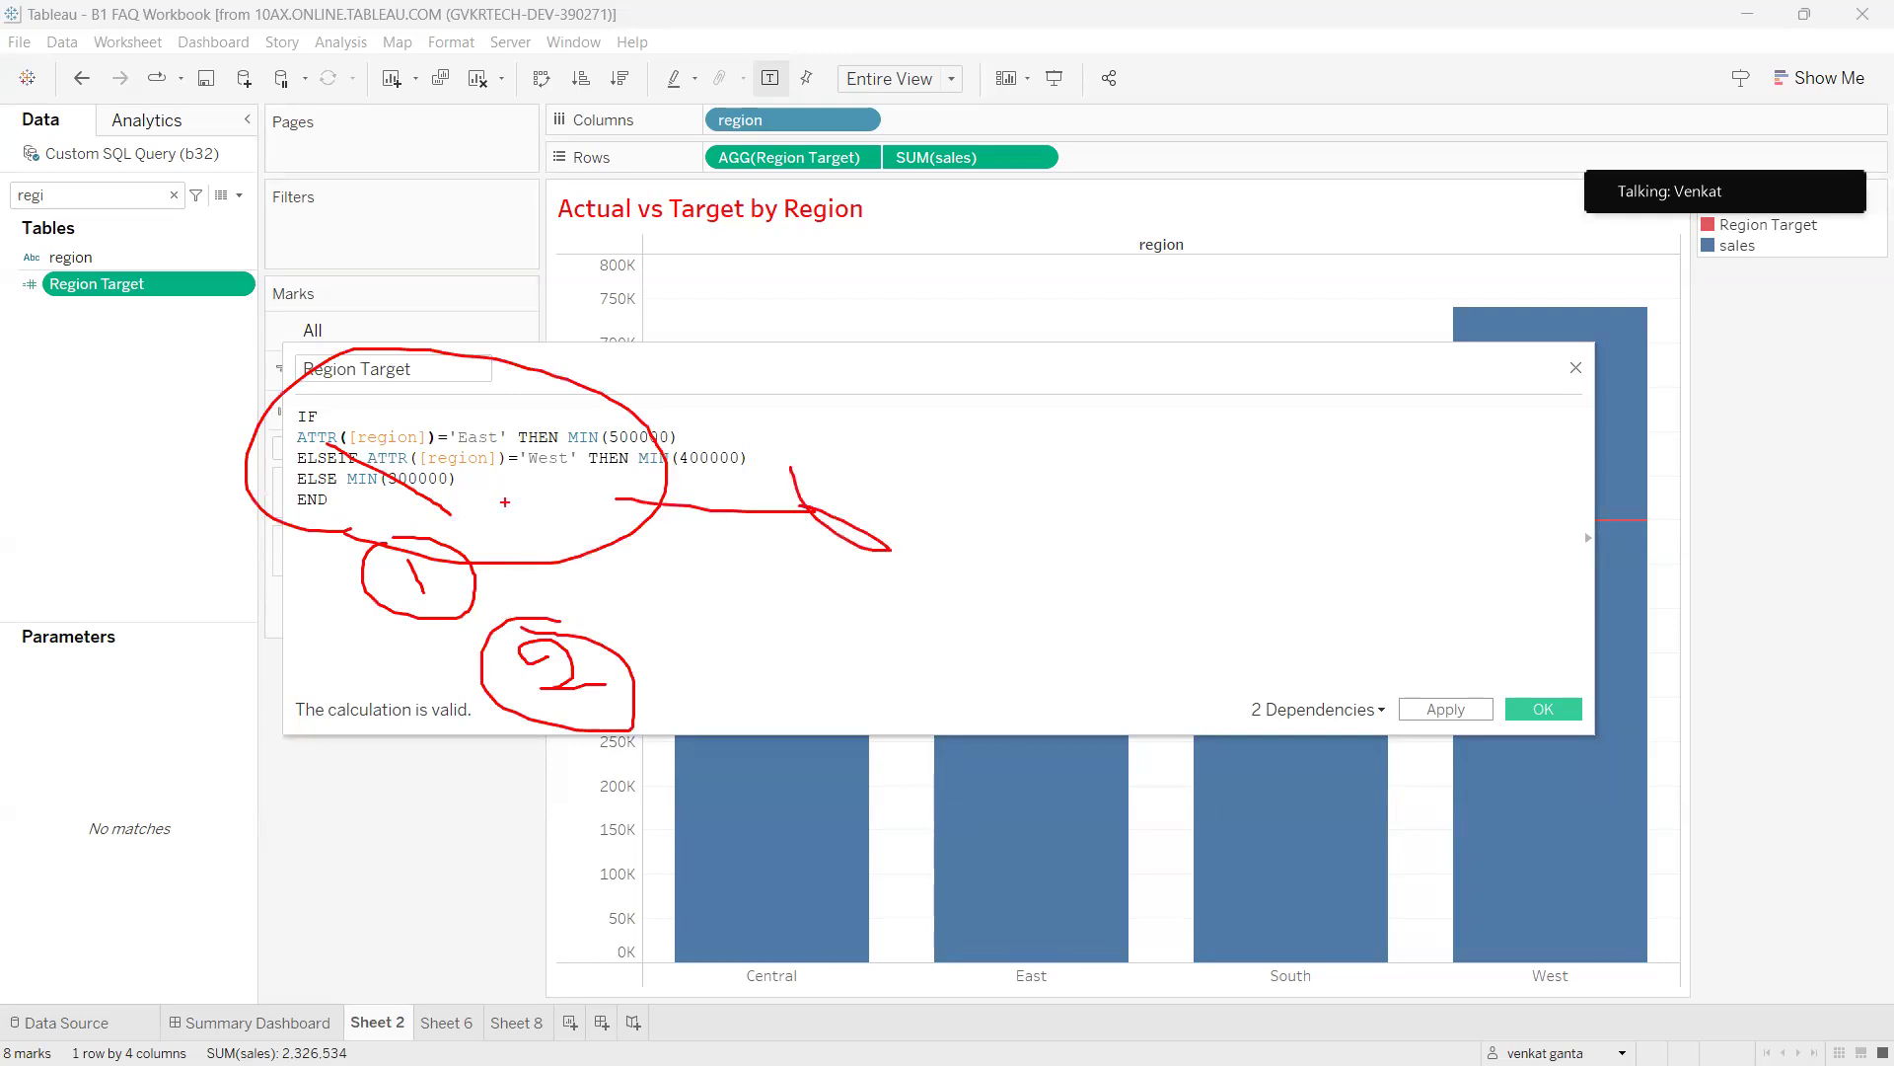
pyautogui.moveTo(570, 451)
pyautogui.mouseDown()
pyautogui.moveTo(703, 433)
pyautogui.moveTo(562, 419)
pyautogui.moveTo(764, 438)
pyautogui.mouseUp()
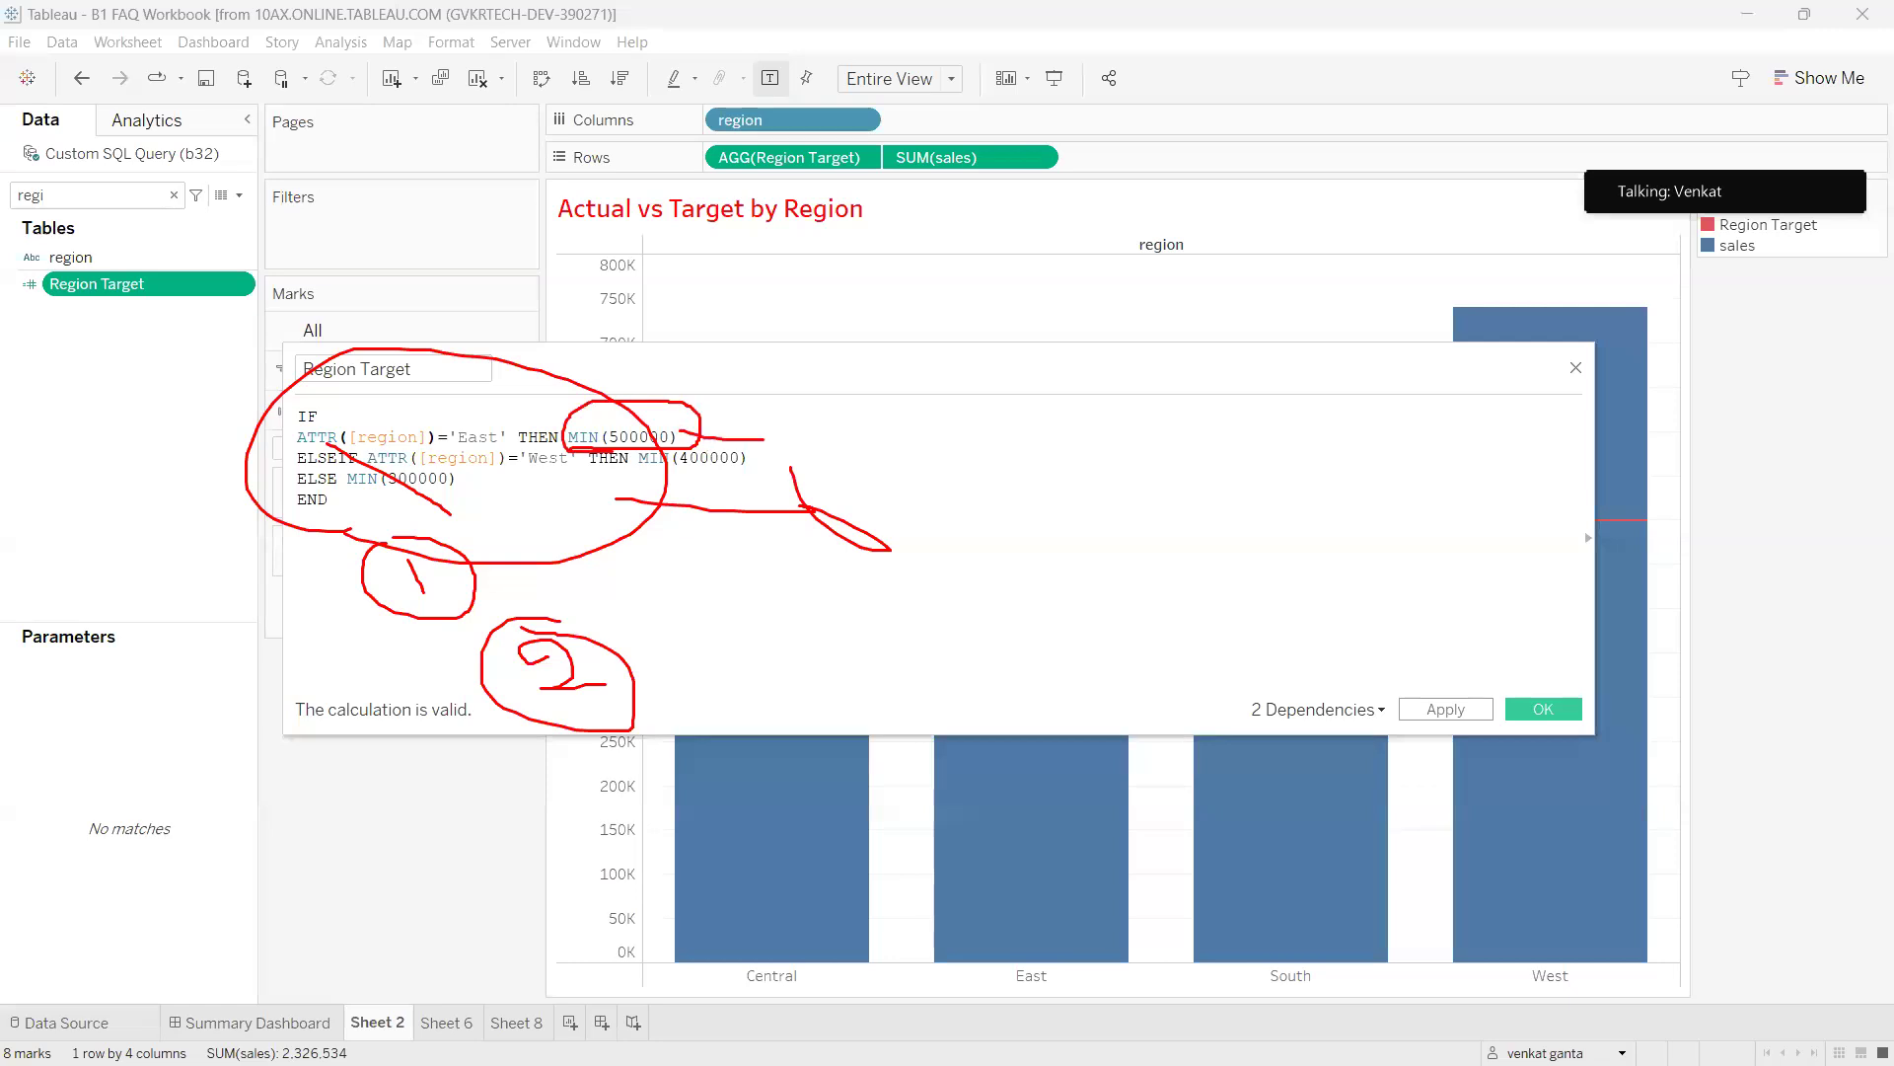
pyautogui.moveTo(370, 417); pyautogui.dragTo(377, 454)
pyautogui.press('Escape')
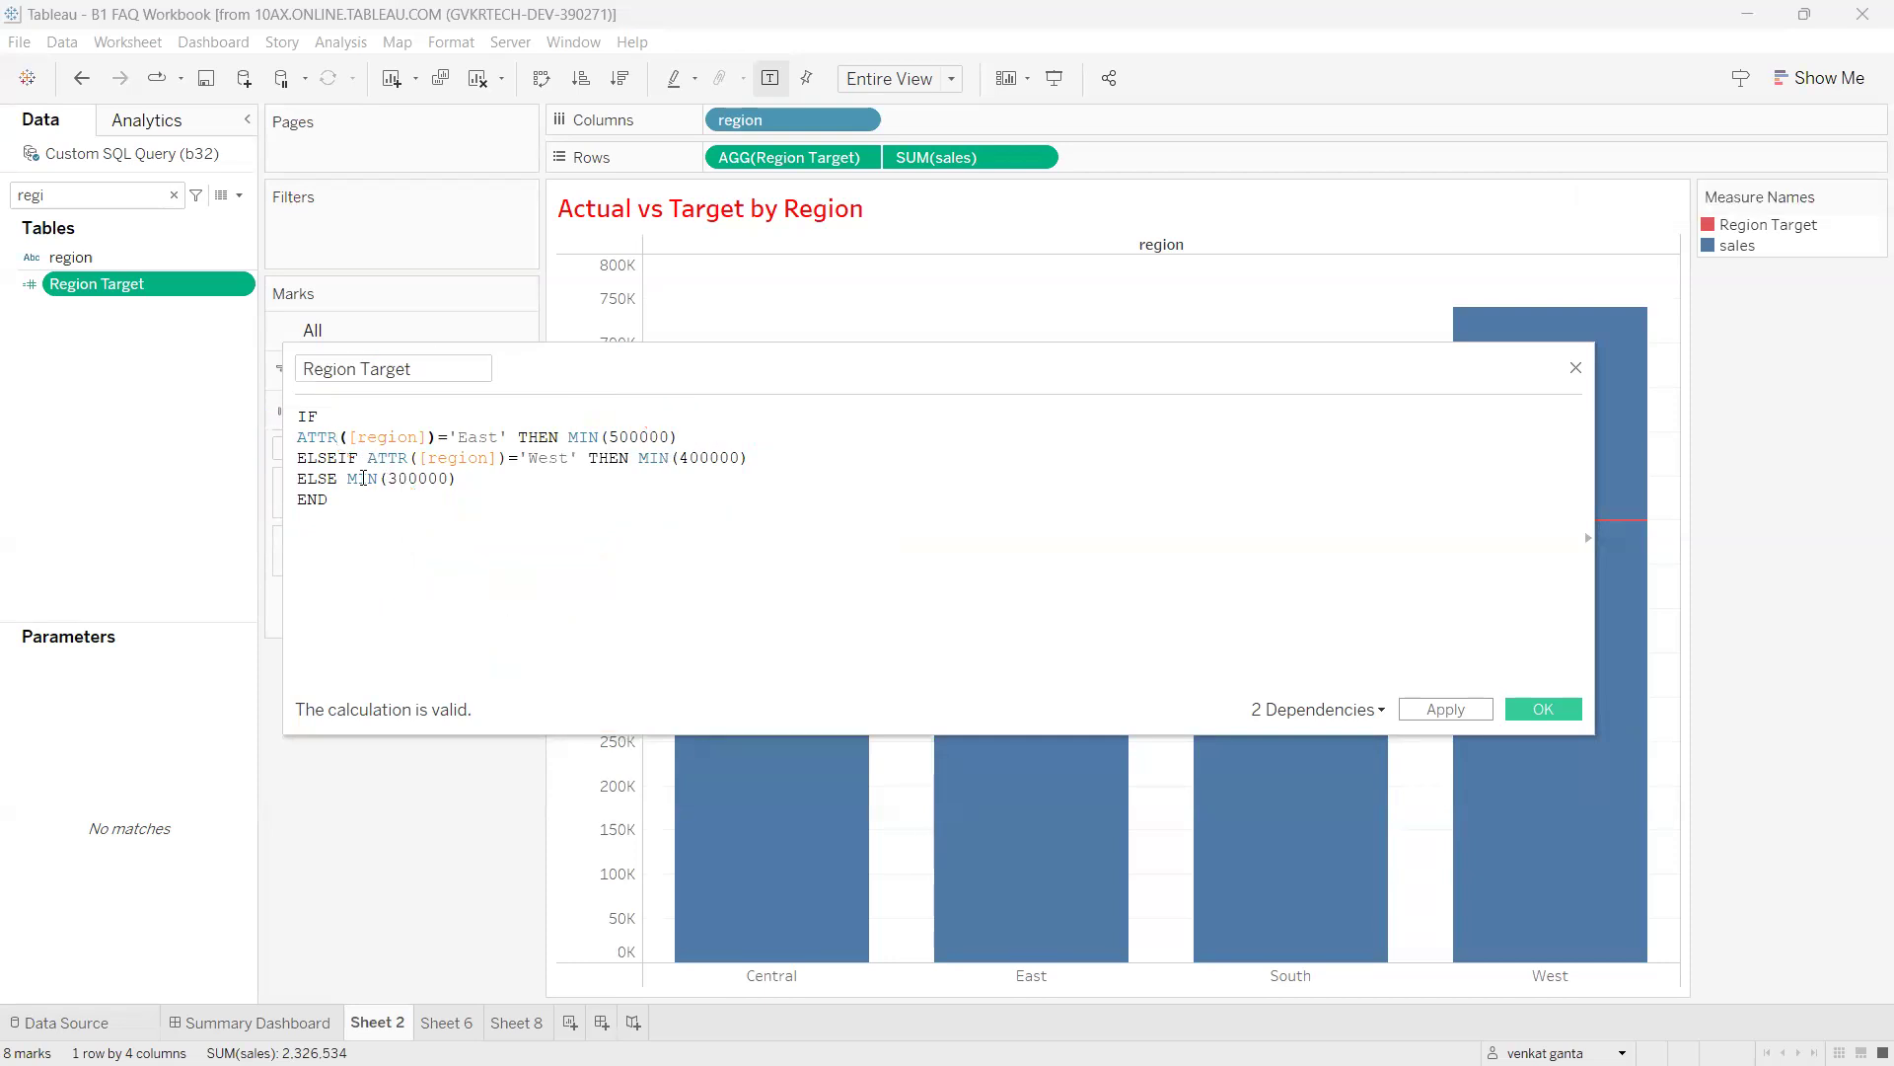
# Delete ATTR from the East condition and select ATTR on the West line.
pyautogui.doubleClick(328, 437)
pyautogui.press('BackSpace')
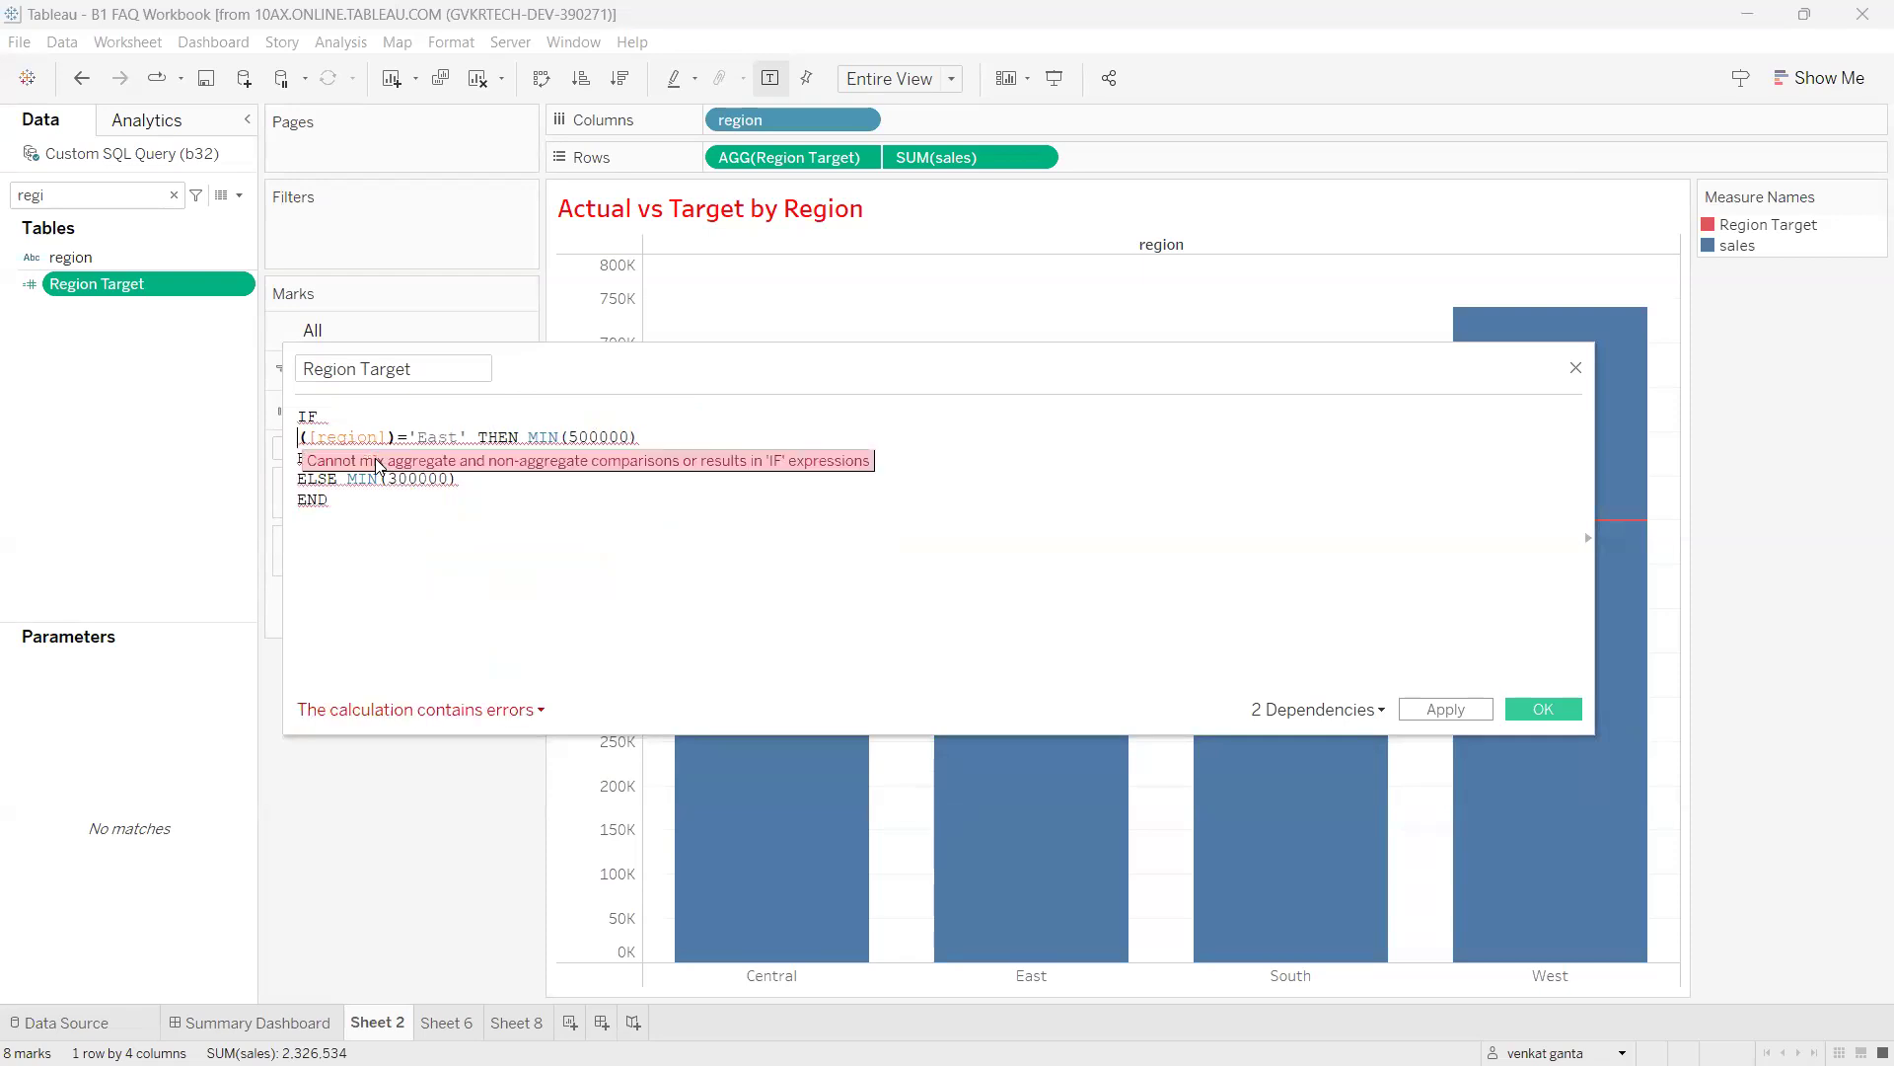
pyautogui.doubleClick(391, 458)
# Remove ATTR from the West condition and MIN from the 500000, 400000 and 300000 results.
pyautogui.press('BackSpace')
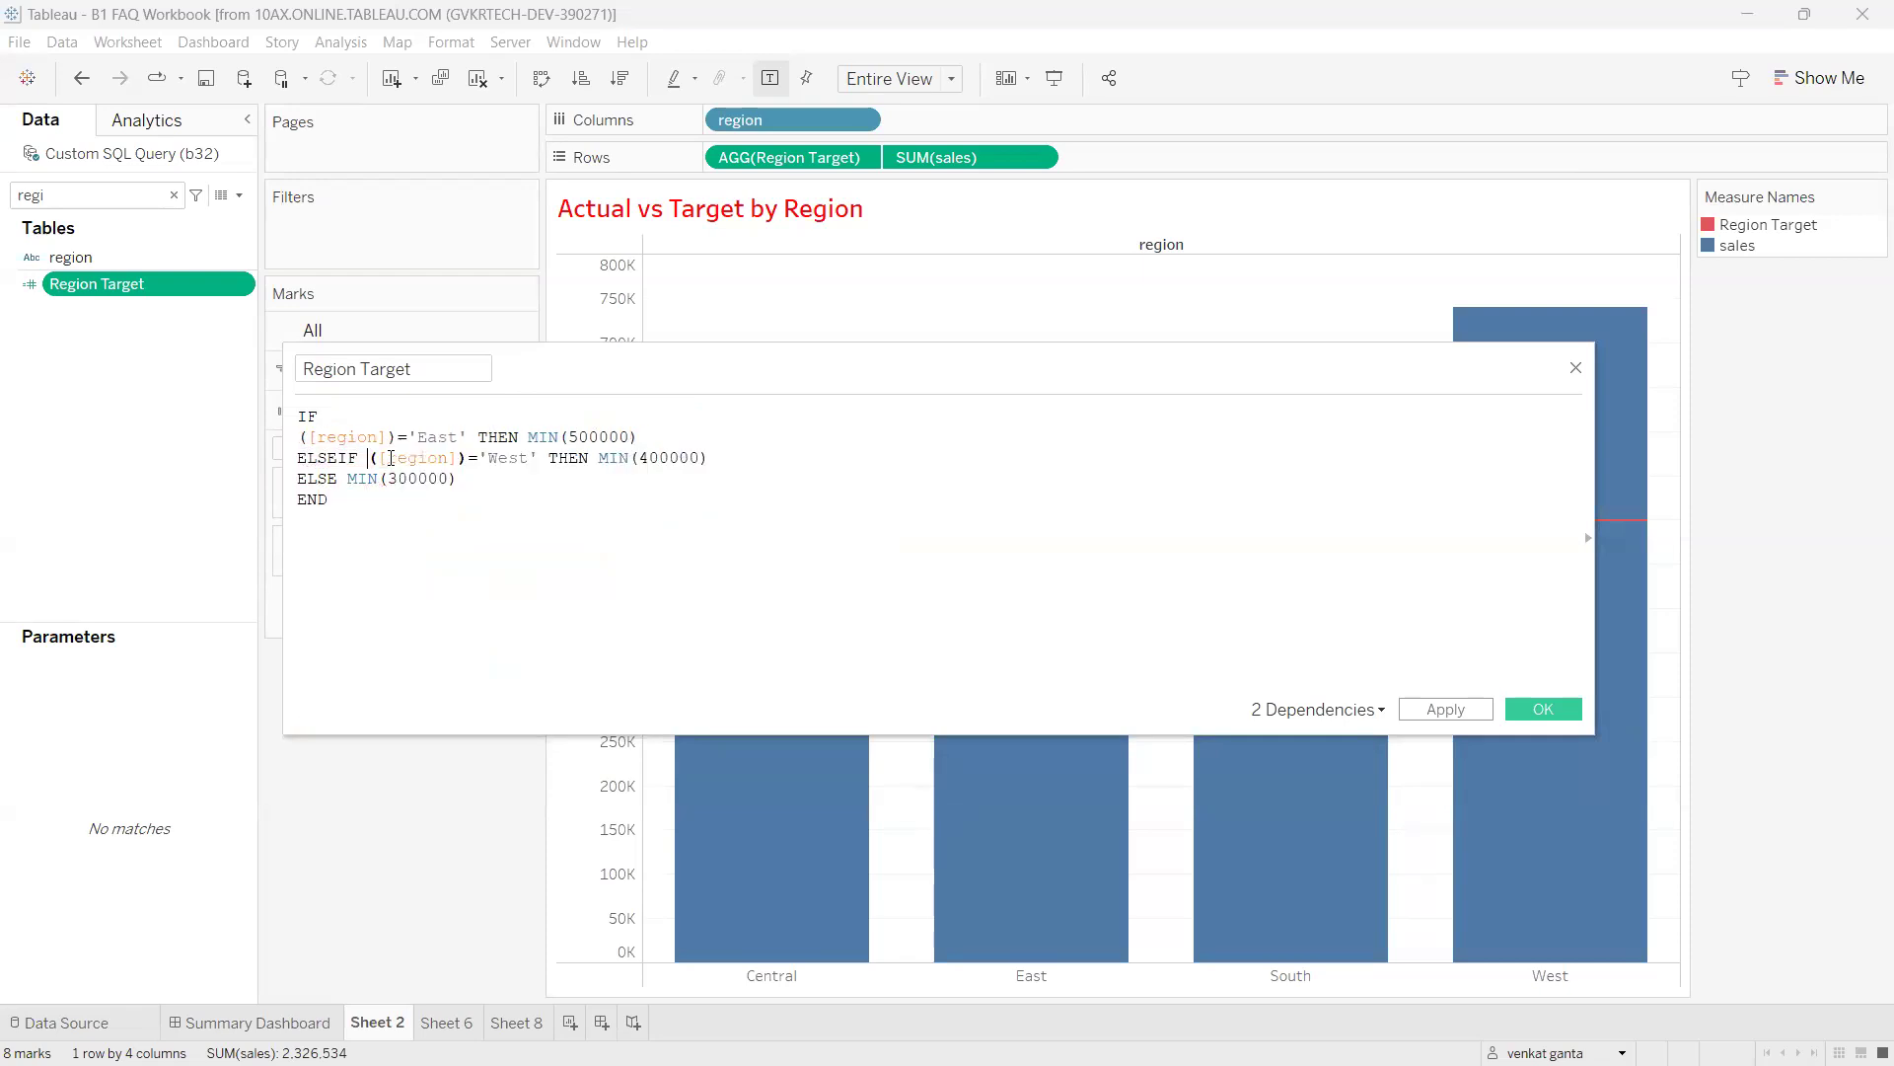
pyautogui.doubleClick(543, 437)
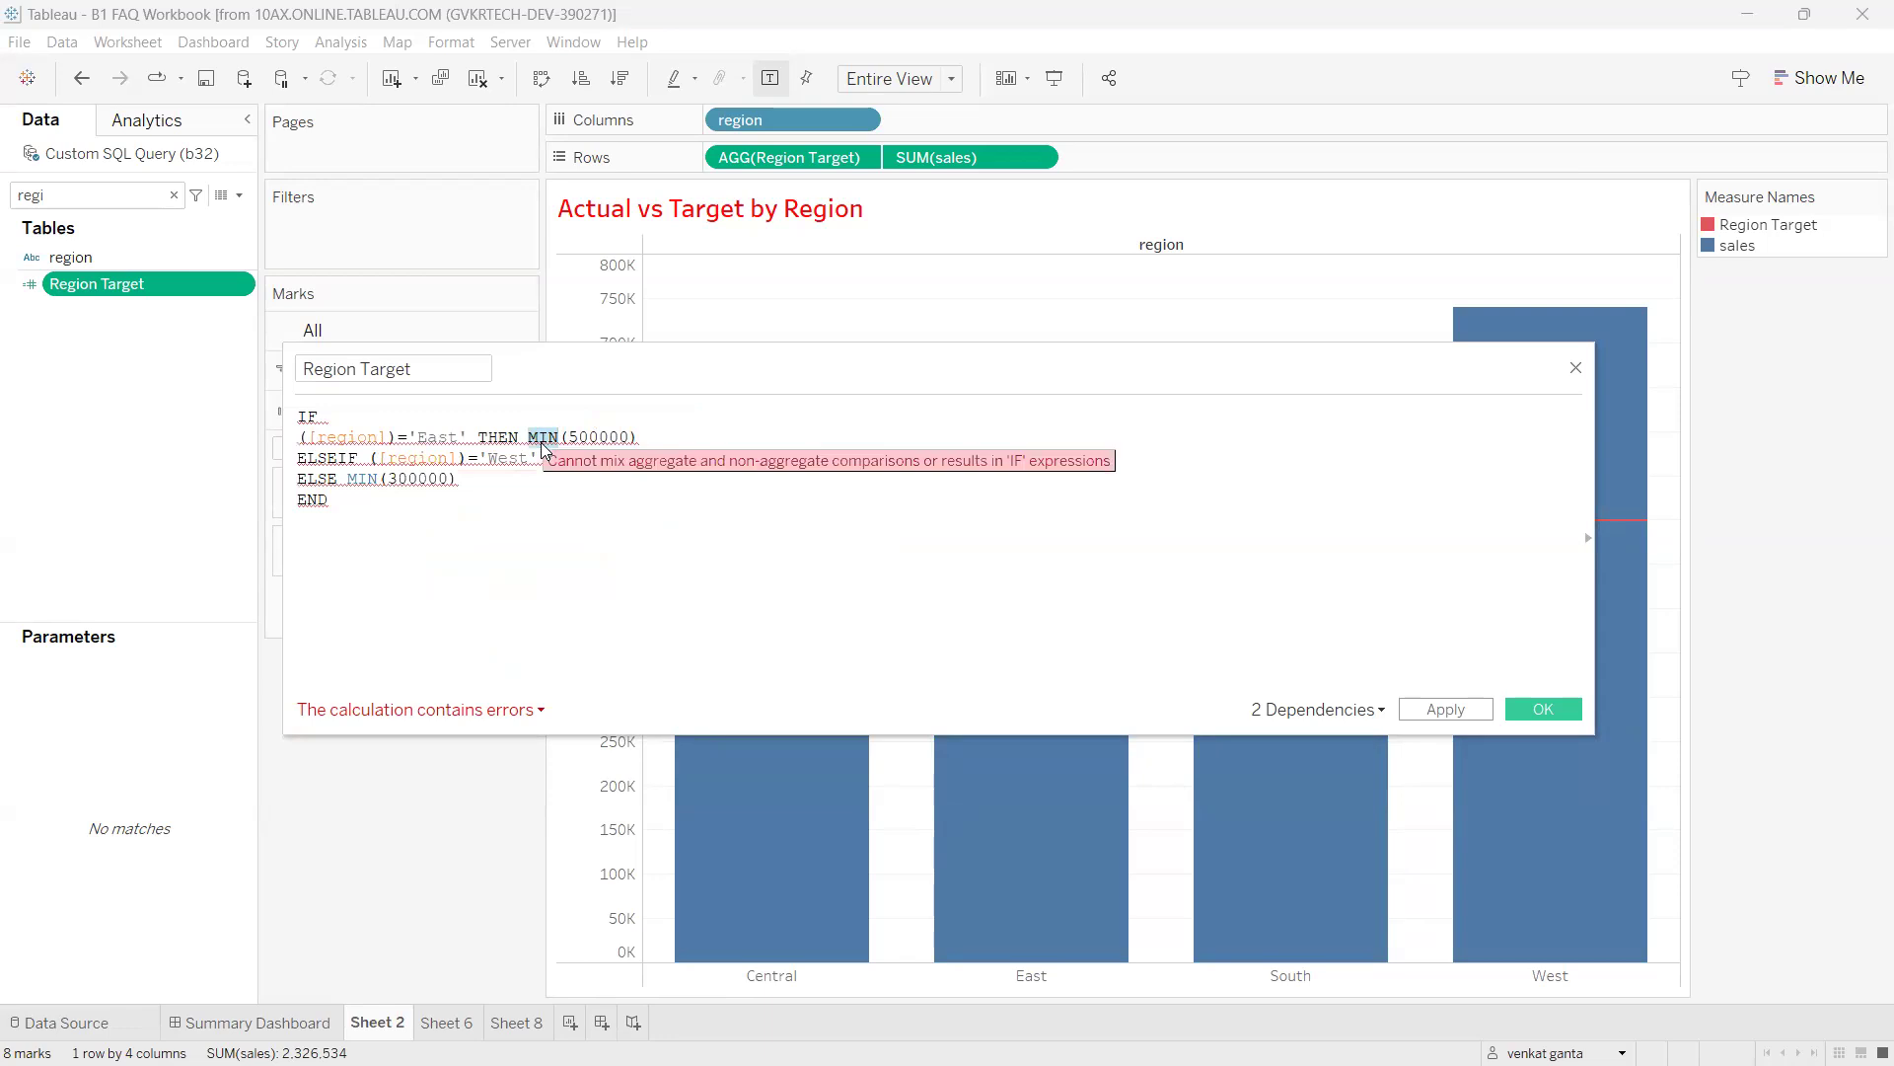
pyautogui.press('BackSpace')
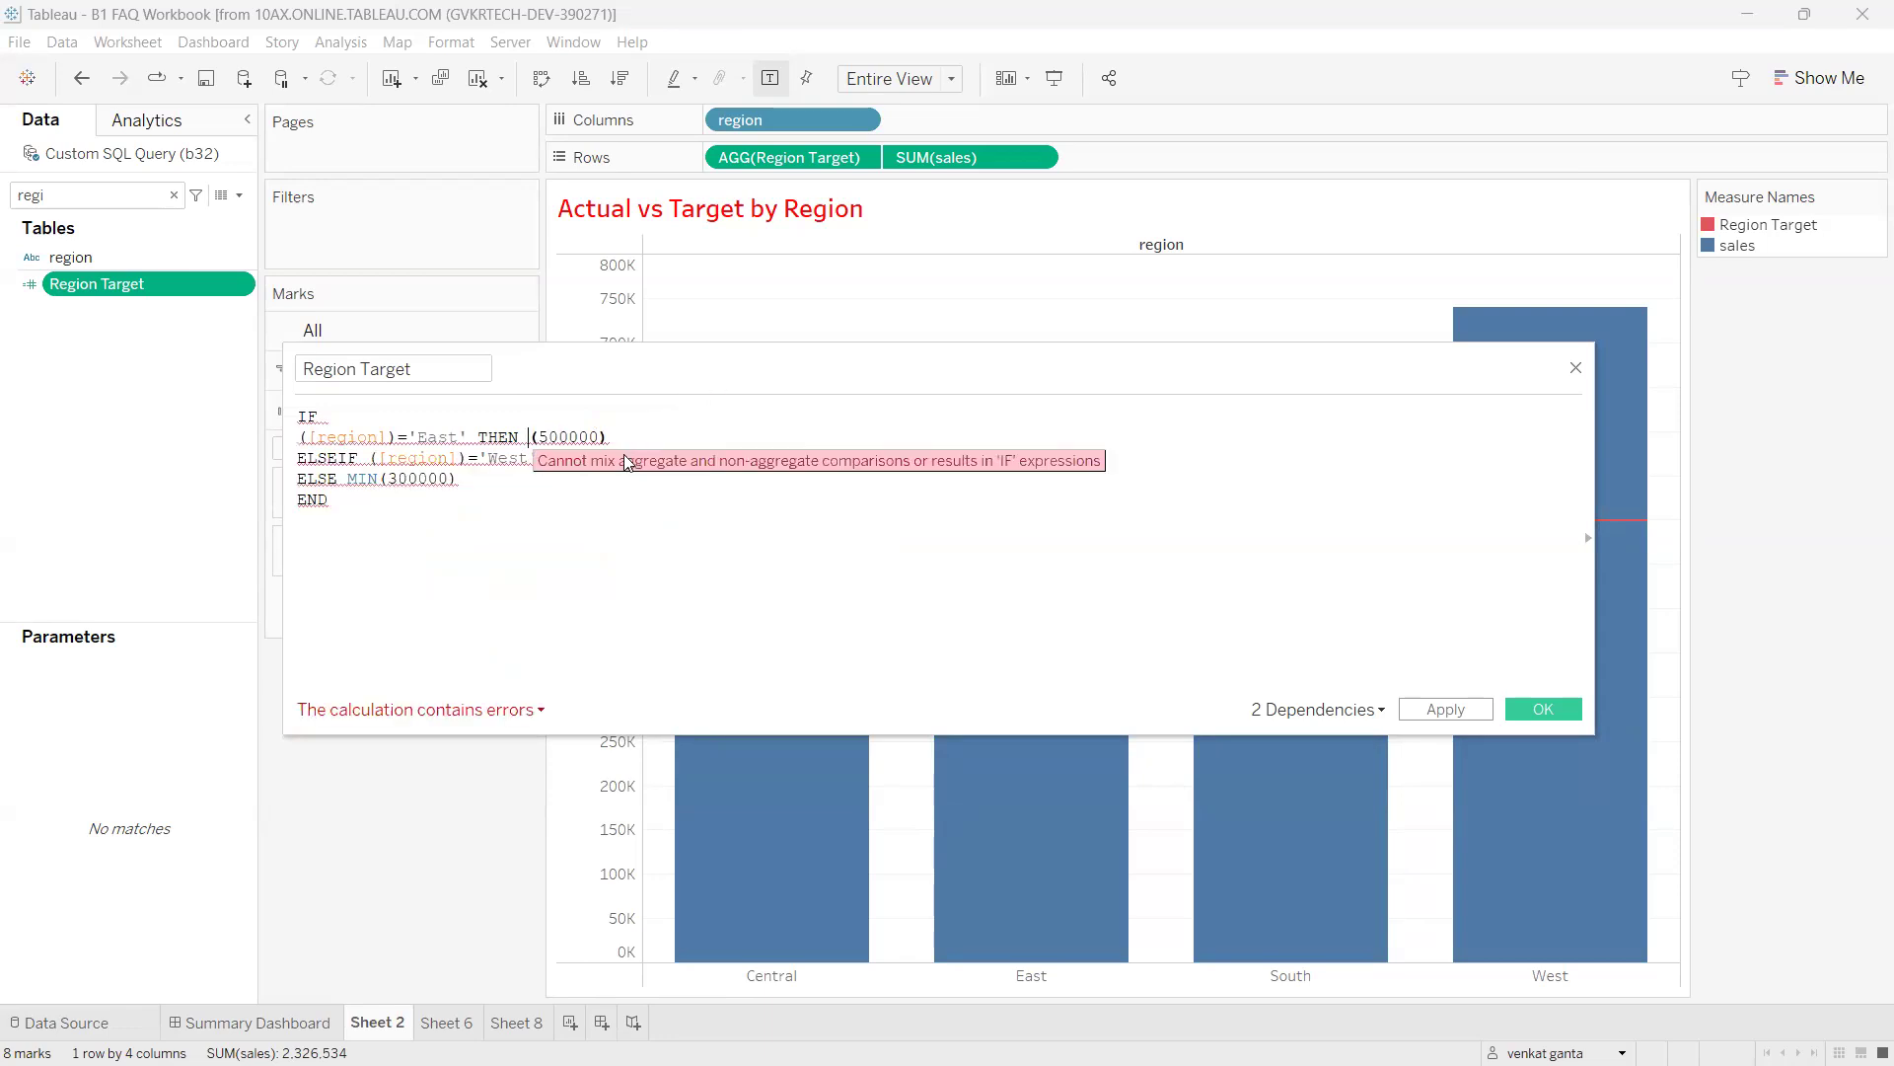
pyautogui.doubleClick(614, 458)
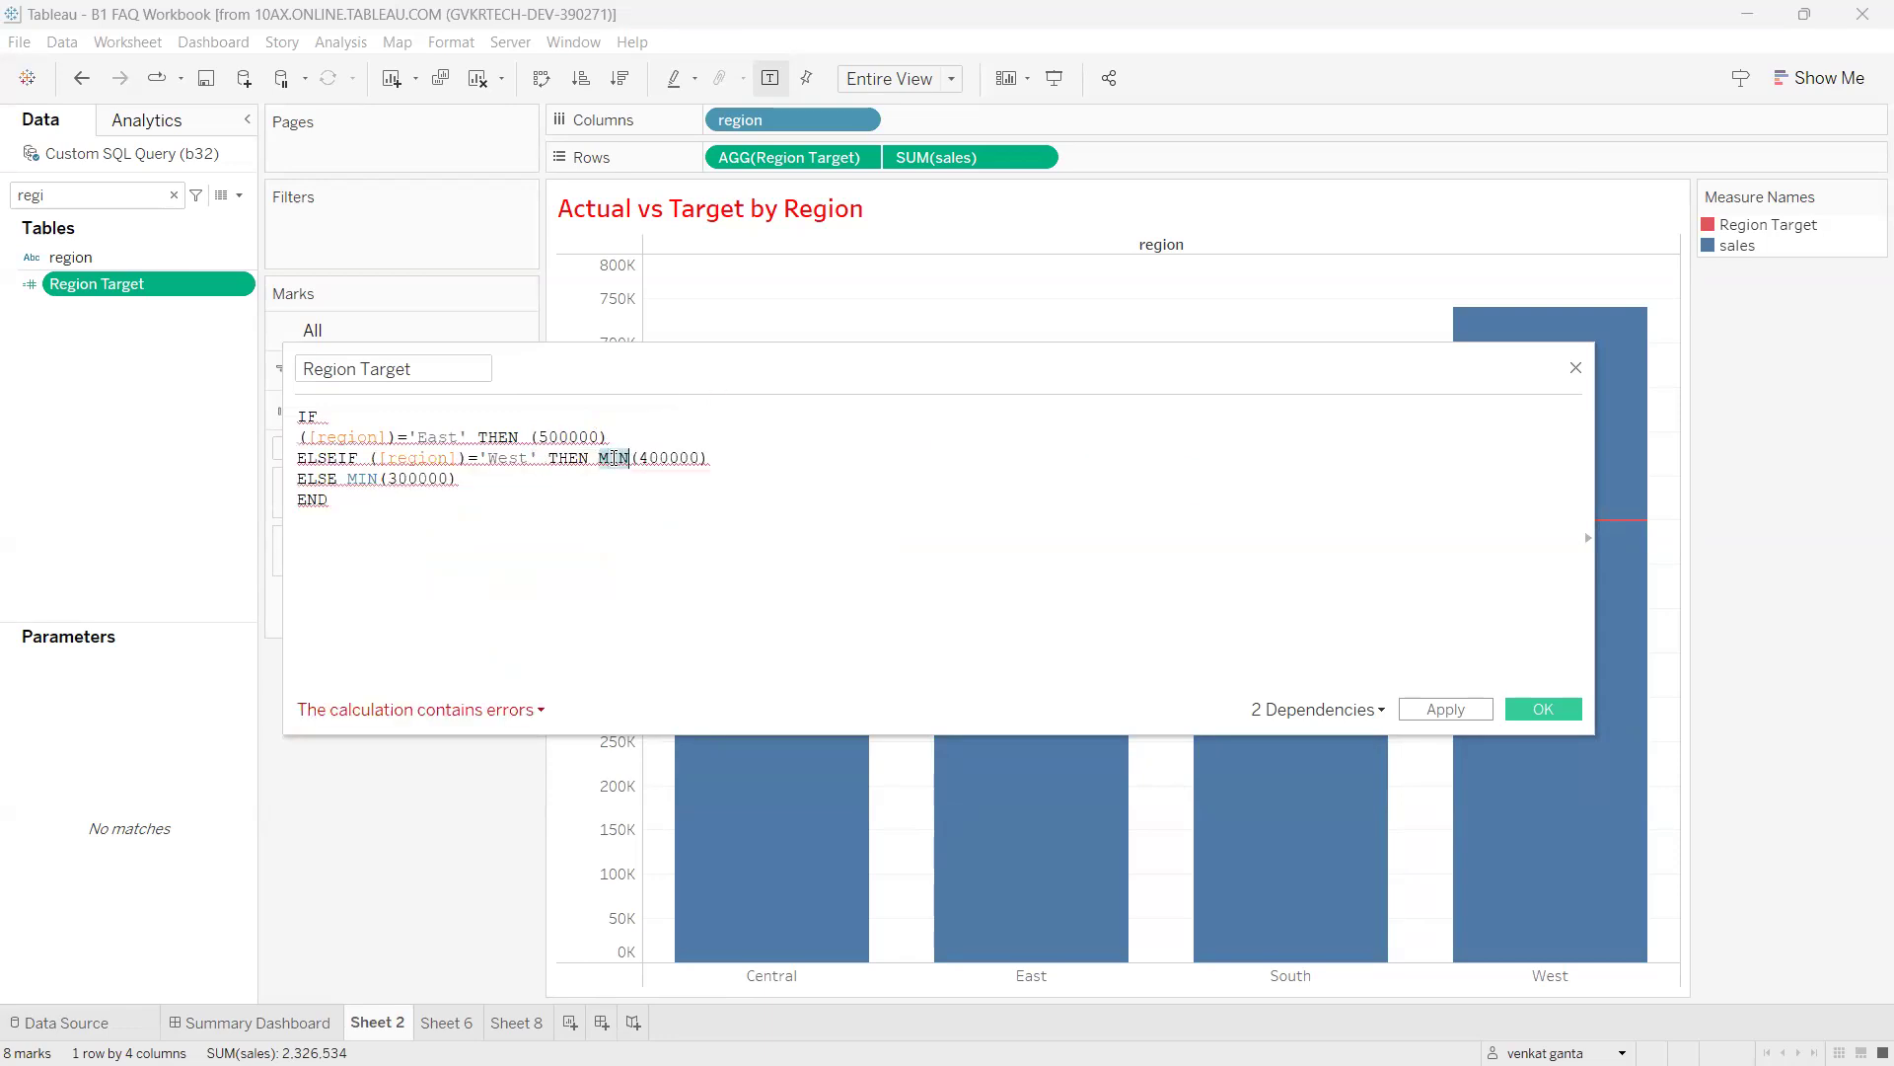
pyautogui.press('BackSpace')
pyautogui.doubleClick(361, 479)
pyautogui.press('BackSpace')
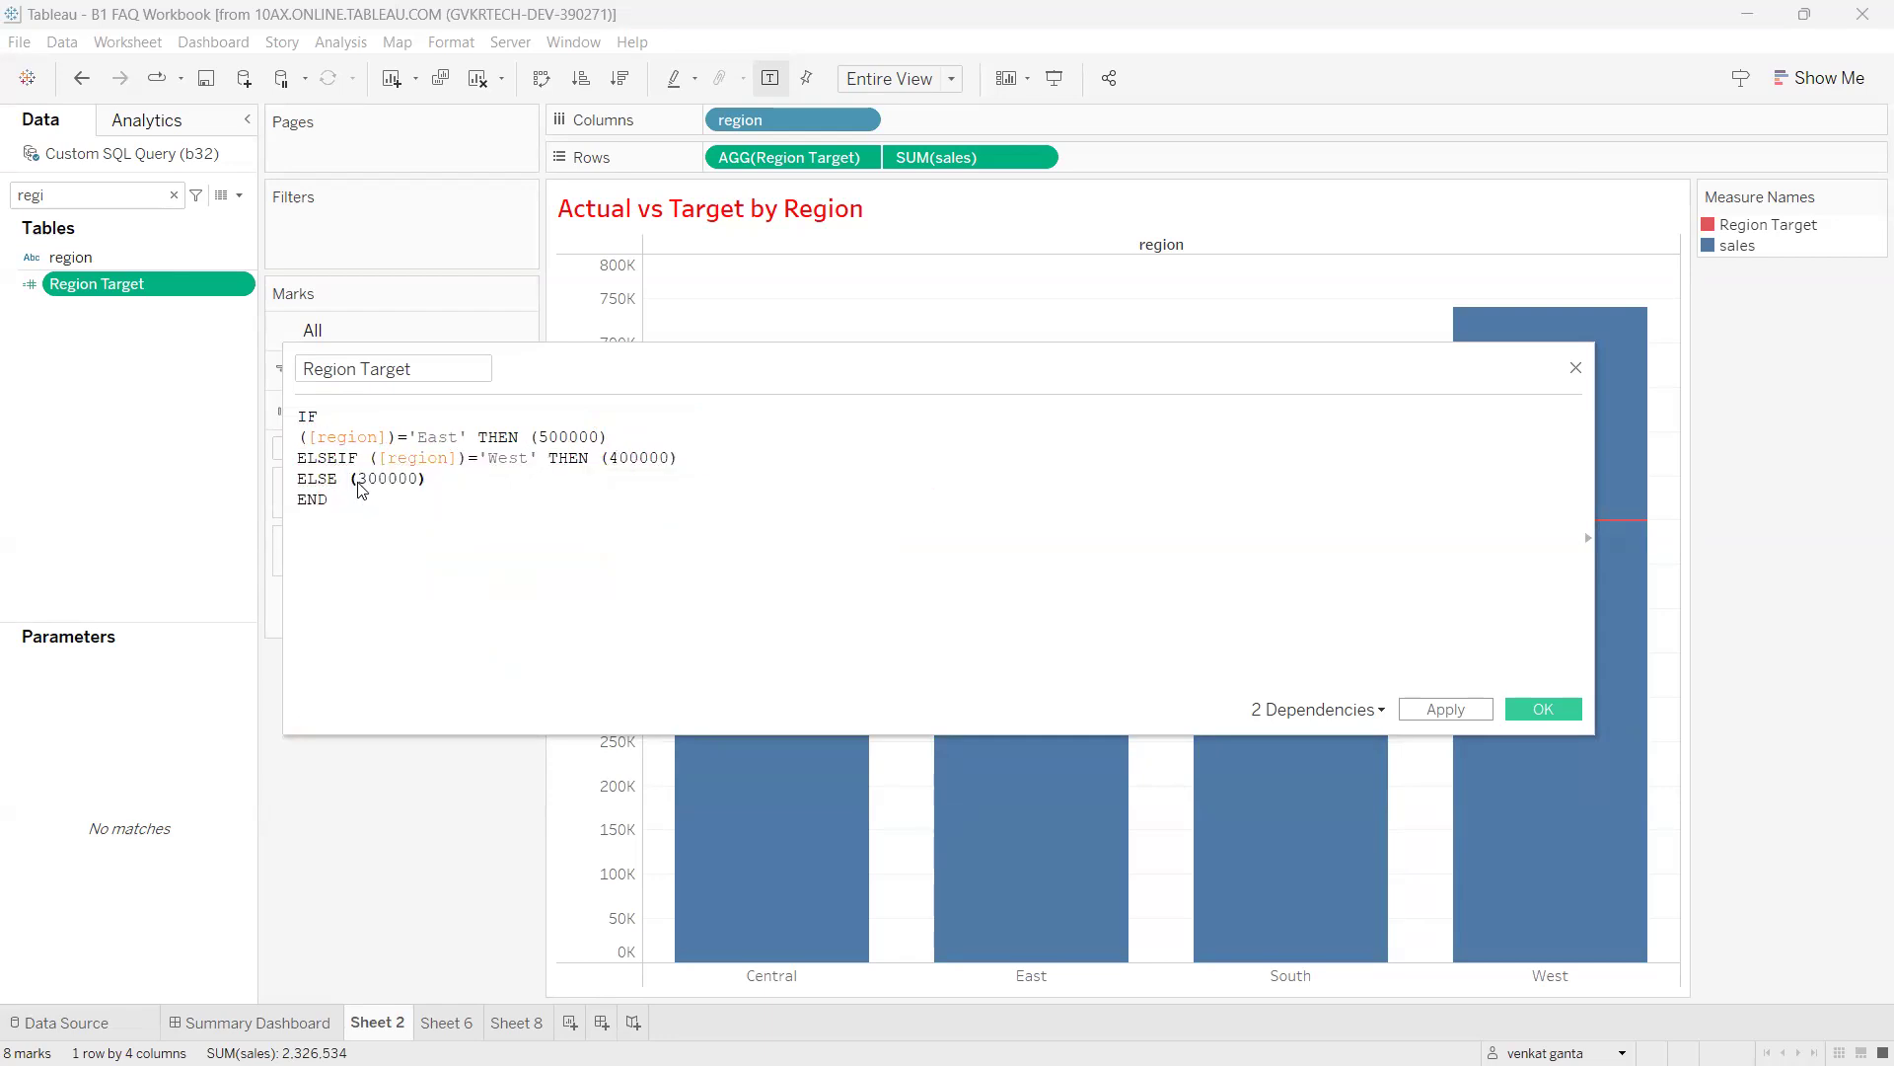
# Select the whole formula and circle the message confirming the calculation is valid.
pyautogui.moveTo(349, 504); pyautogui.dragTo(288, 422)
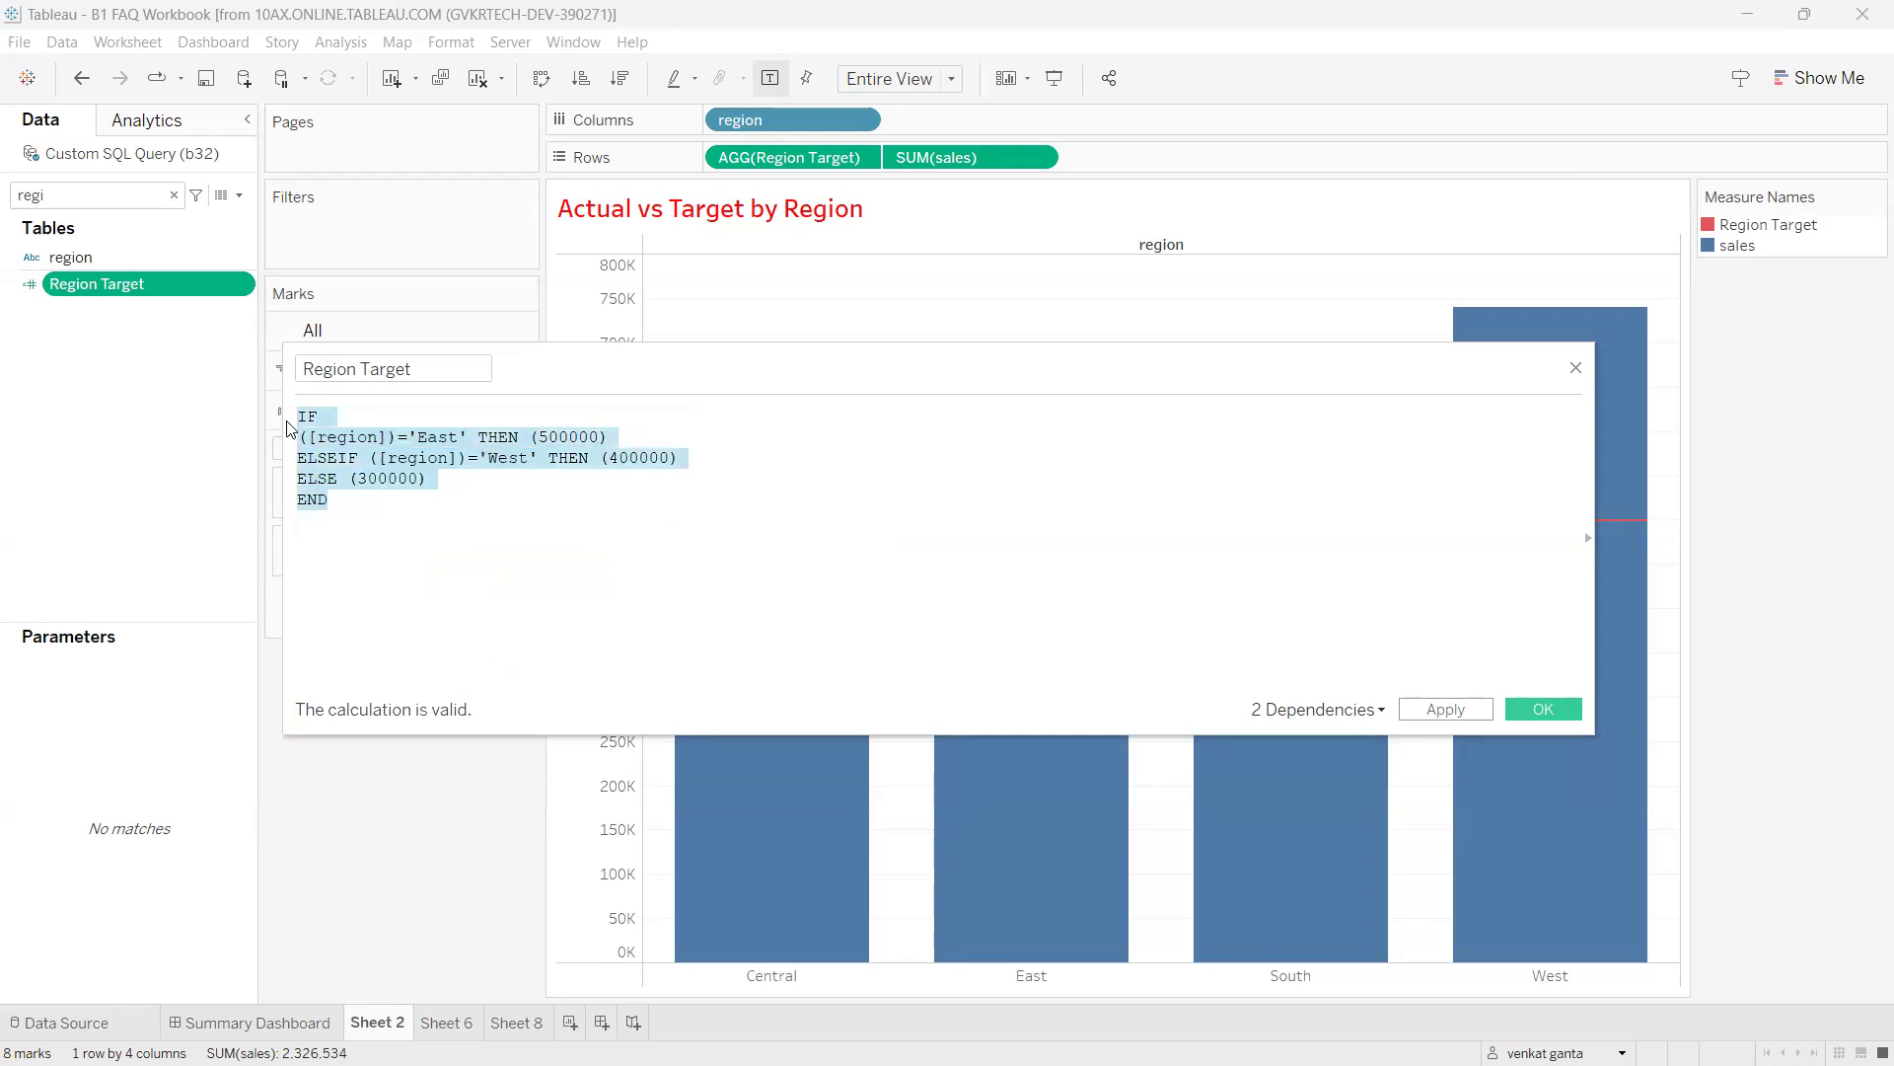
pyautogui.moveTo(346, 680)
pyautogui.mouseDown()
pyautogui.moveTo(271, 727)
pyautogui.moveTo(533, 718)
pyautogui.moveTo(317, 678)
pyautogui.mouseUp()
pyautogui.moveTo(434, 698); pyautogui.dragTo(535, 681)
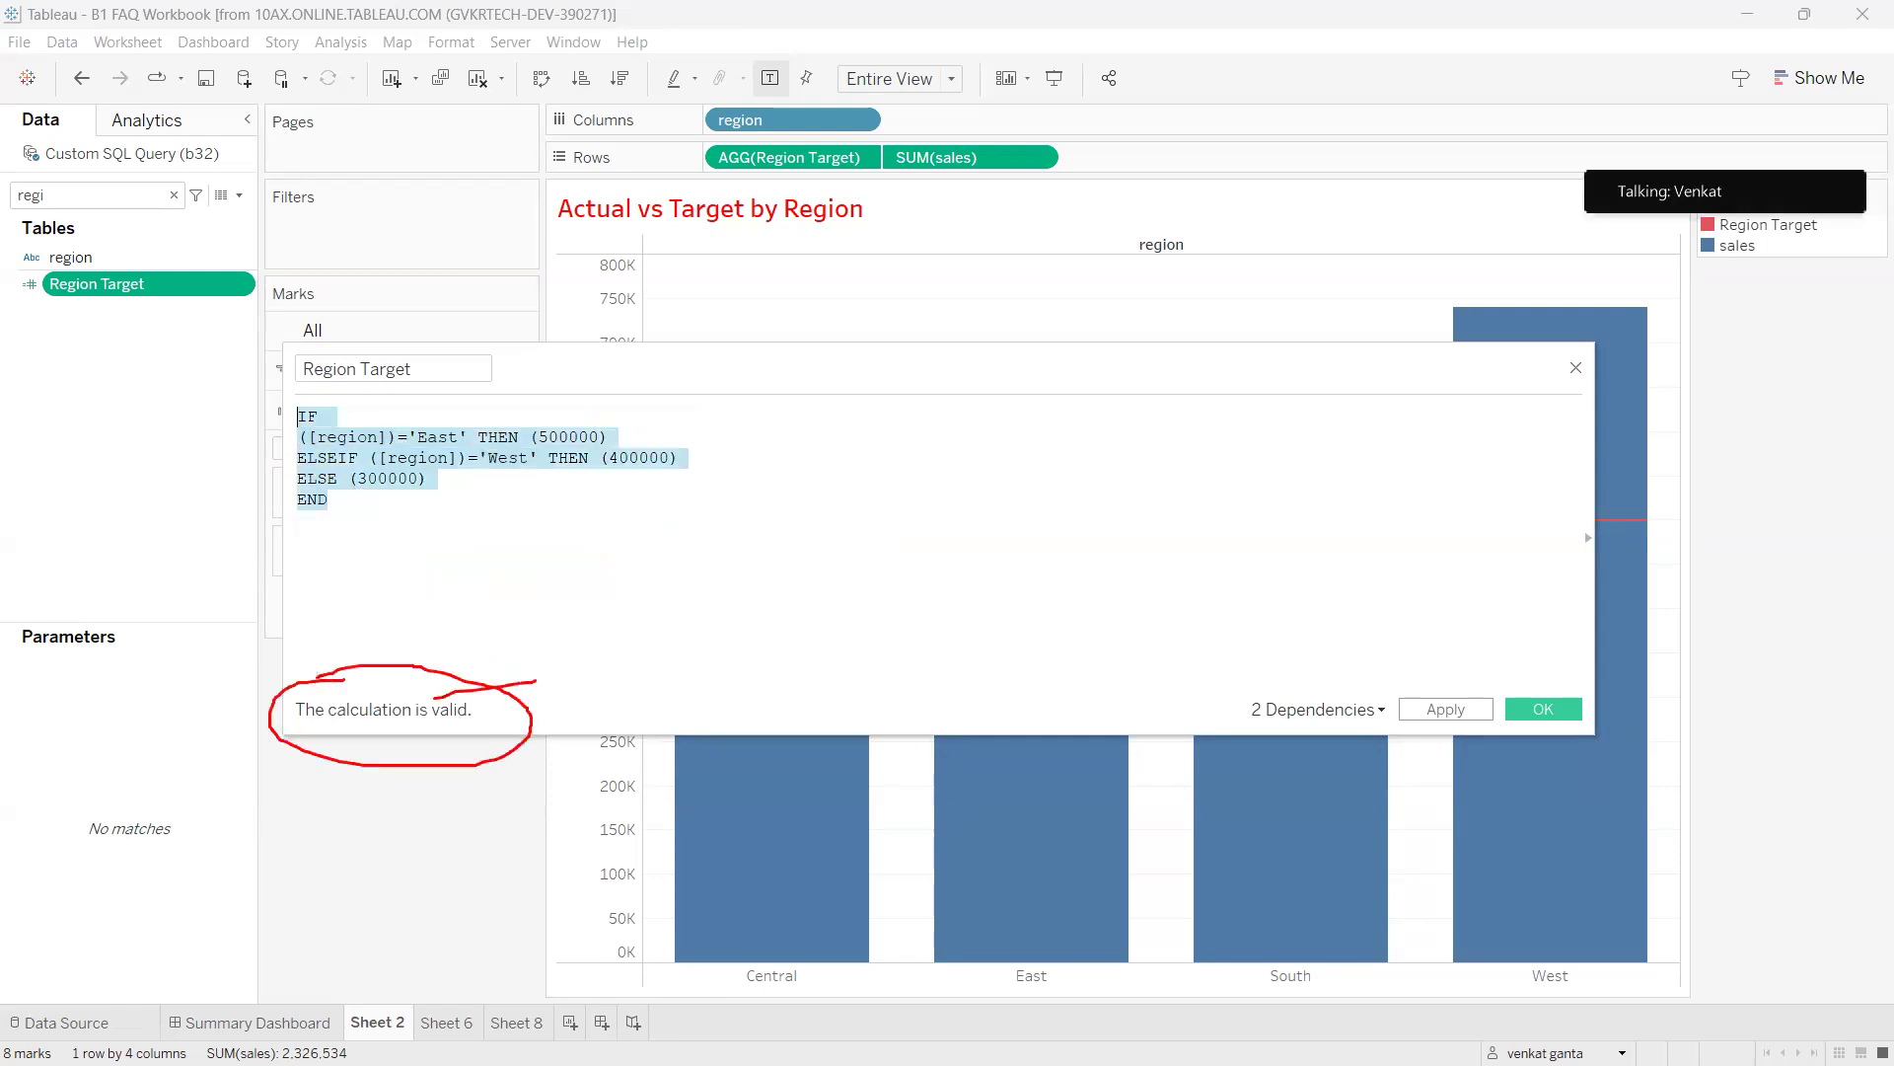
pyautogui.press('Escape')
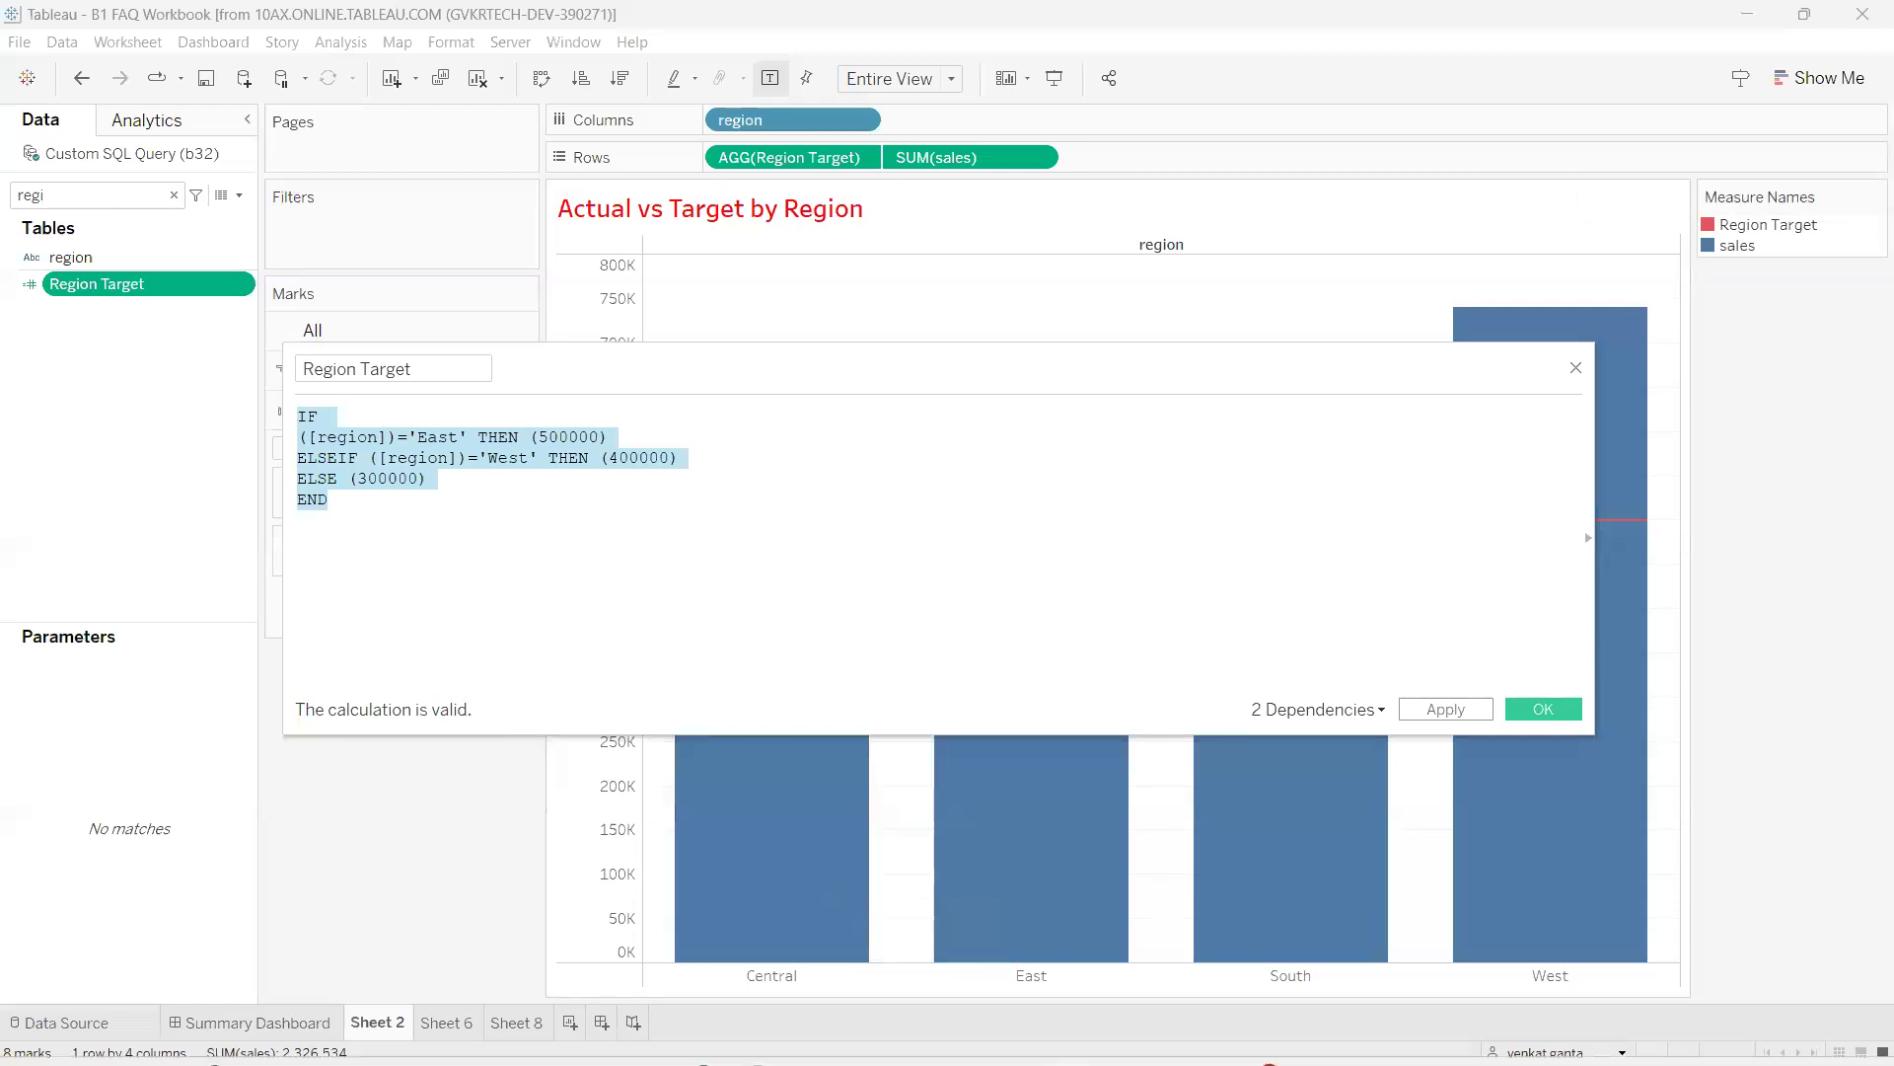
# On the Tableau Notes page, collapse Tableau Introduction and circle Basic Calculations & Errors.
pyautogui.click(746, 1036)
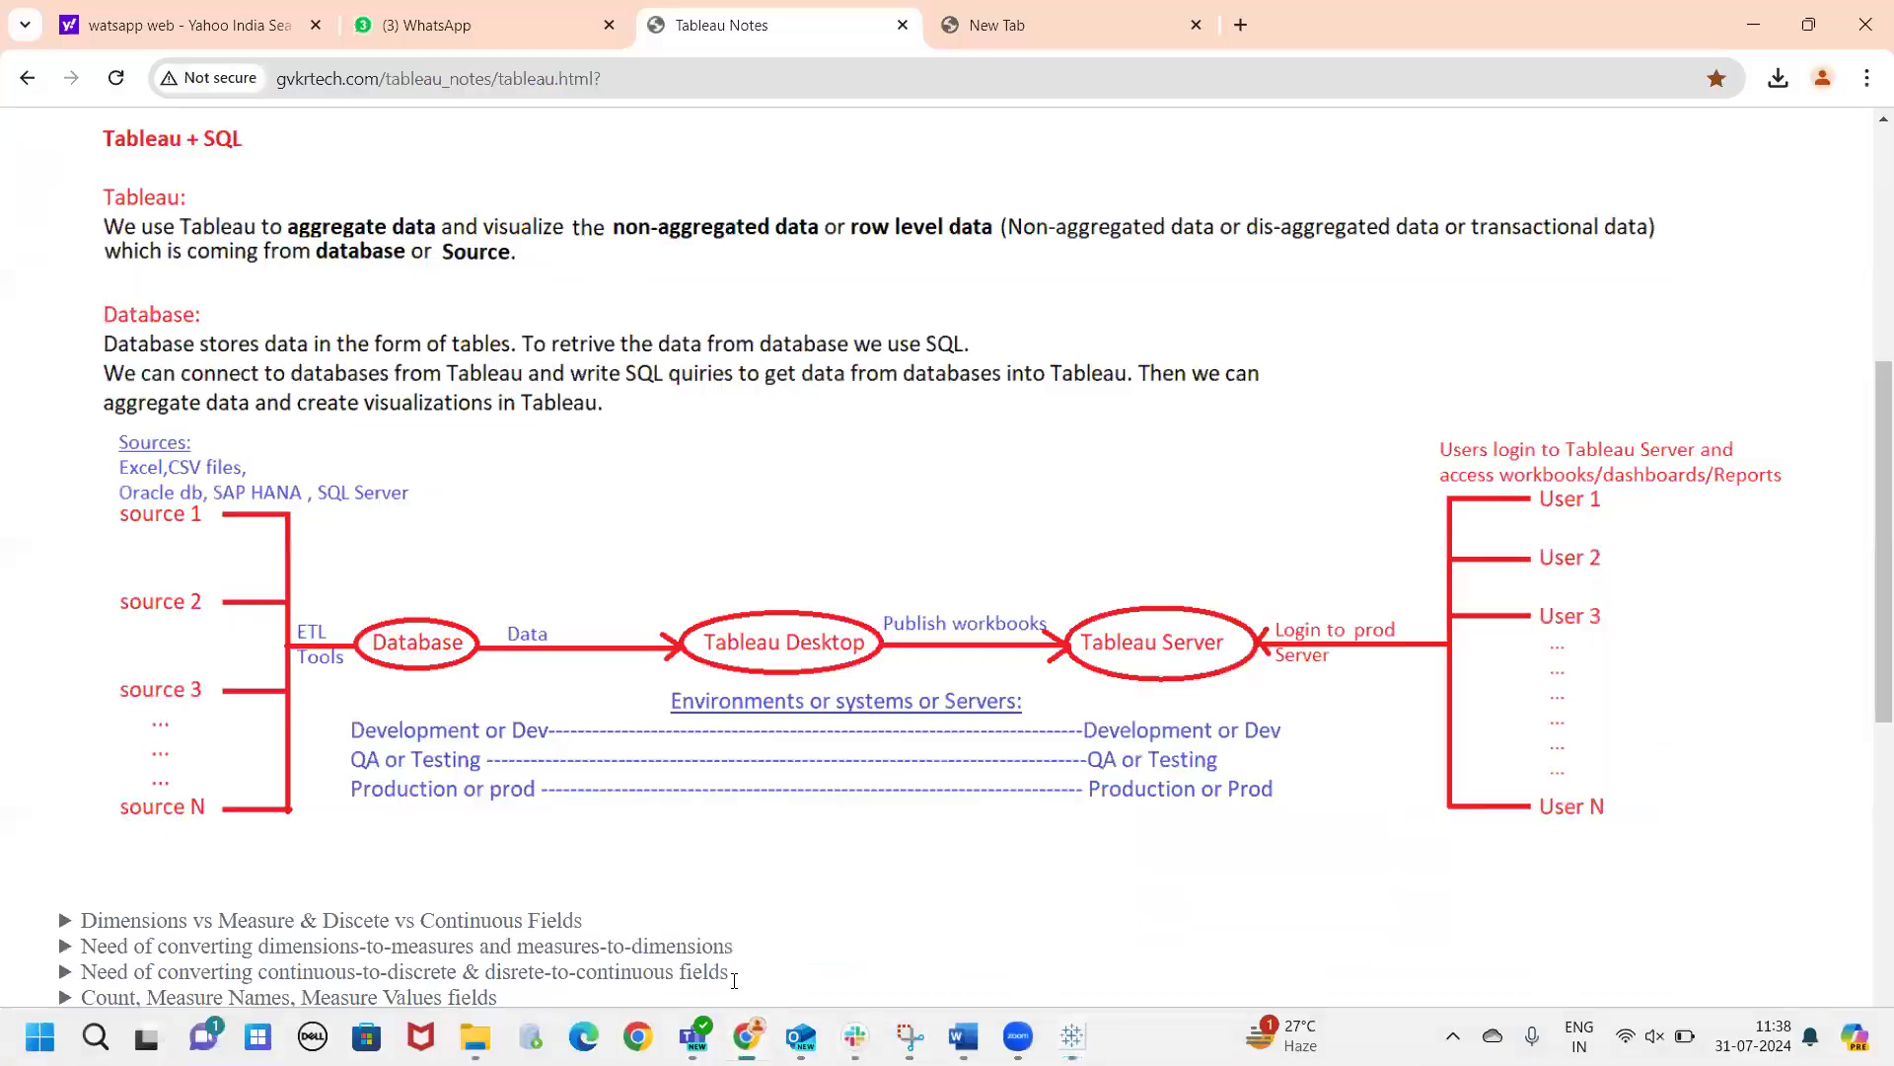
pyautogui.scroll(3, 163, 244)
pyautogui.scroll(3, 163, 243)
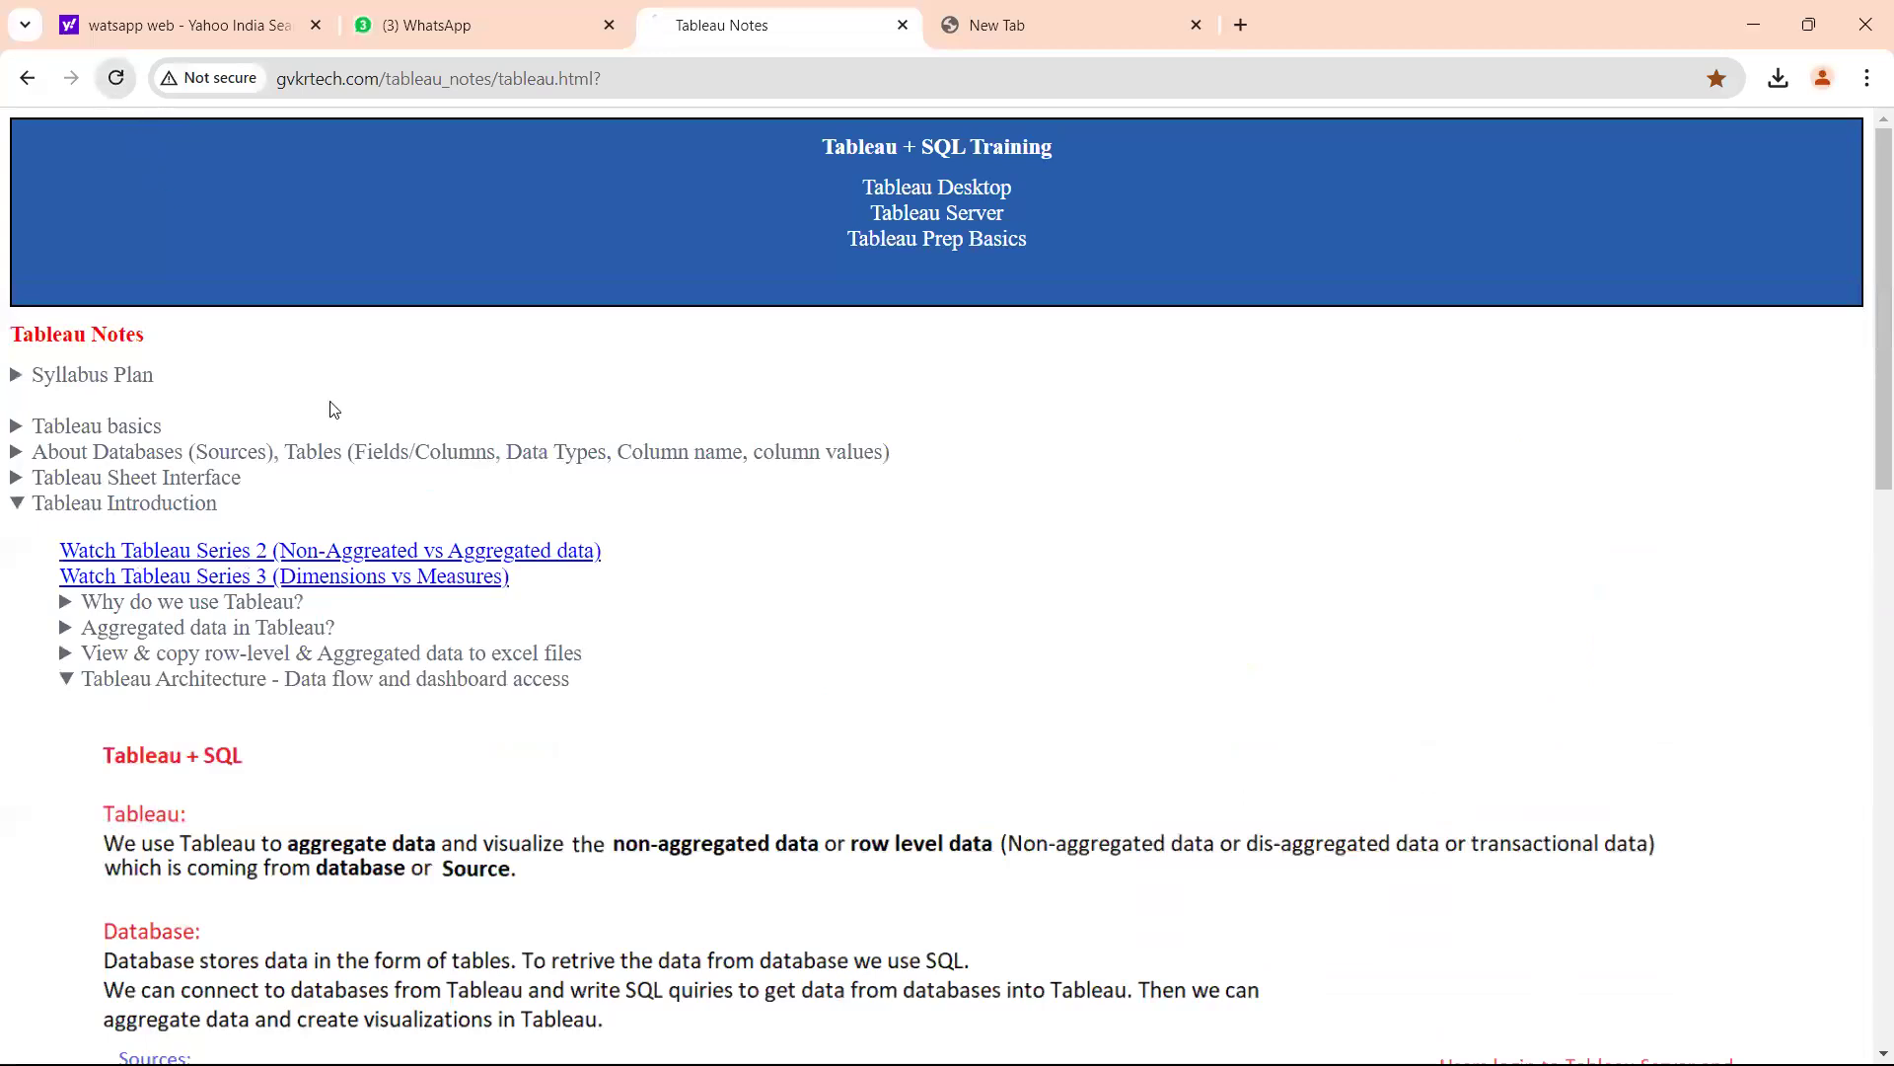
pyautogui.click(355, 502)
pyautogui.hotkey('ctrl', '2')
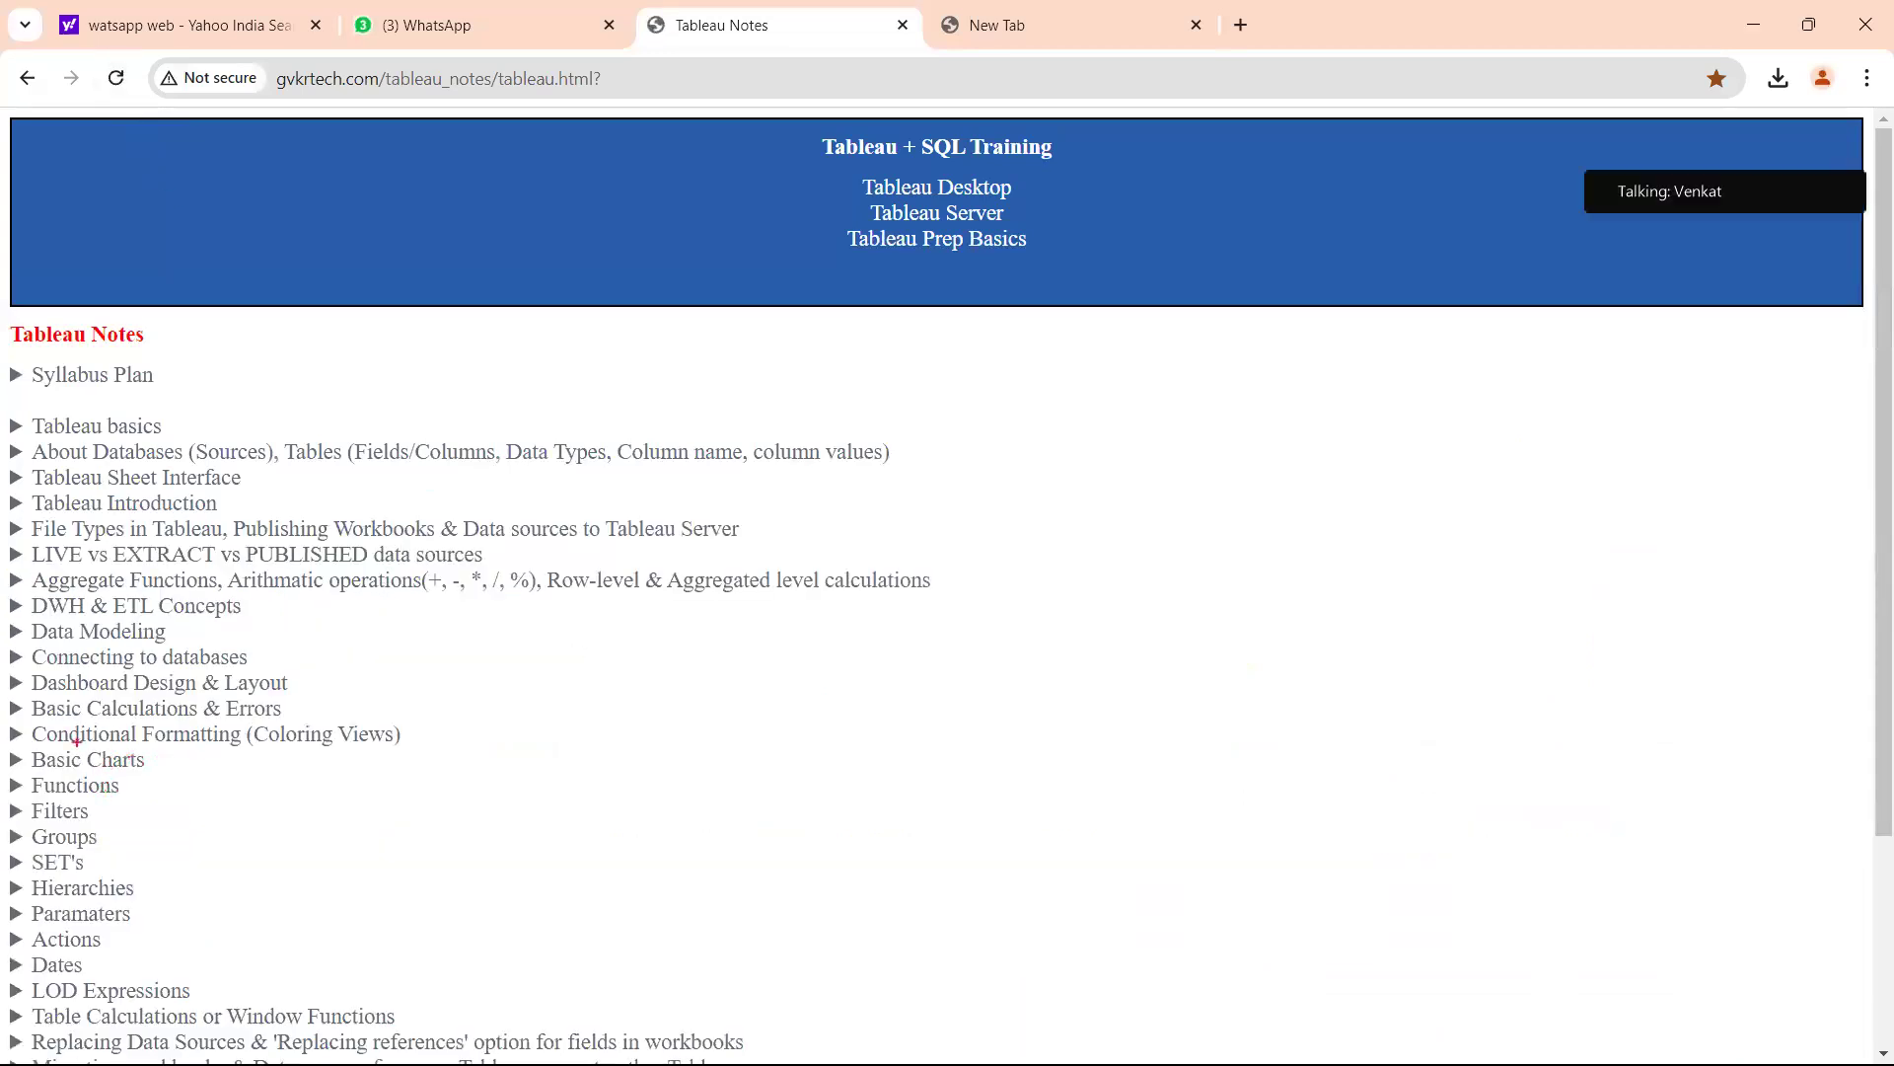
pyautogui.moveTo(84, 698)
pyautogui.mouseDown()
pyautogui.moveTo(13, 728)
pyautogui.moveTo(272, 724)
pyautogui.moveTo(157, 687)
pyautogui.moveTo(68, 692)
pyautogui.mouseUp()
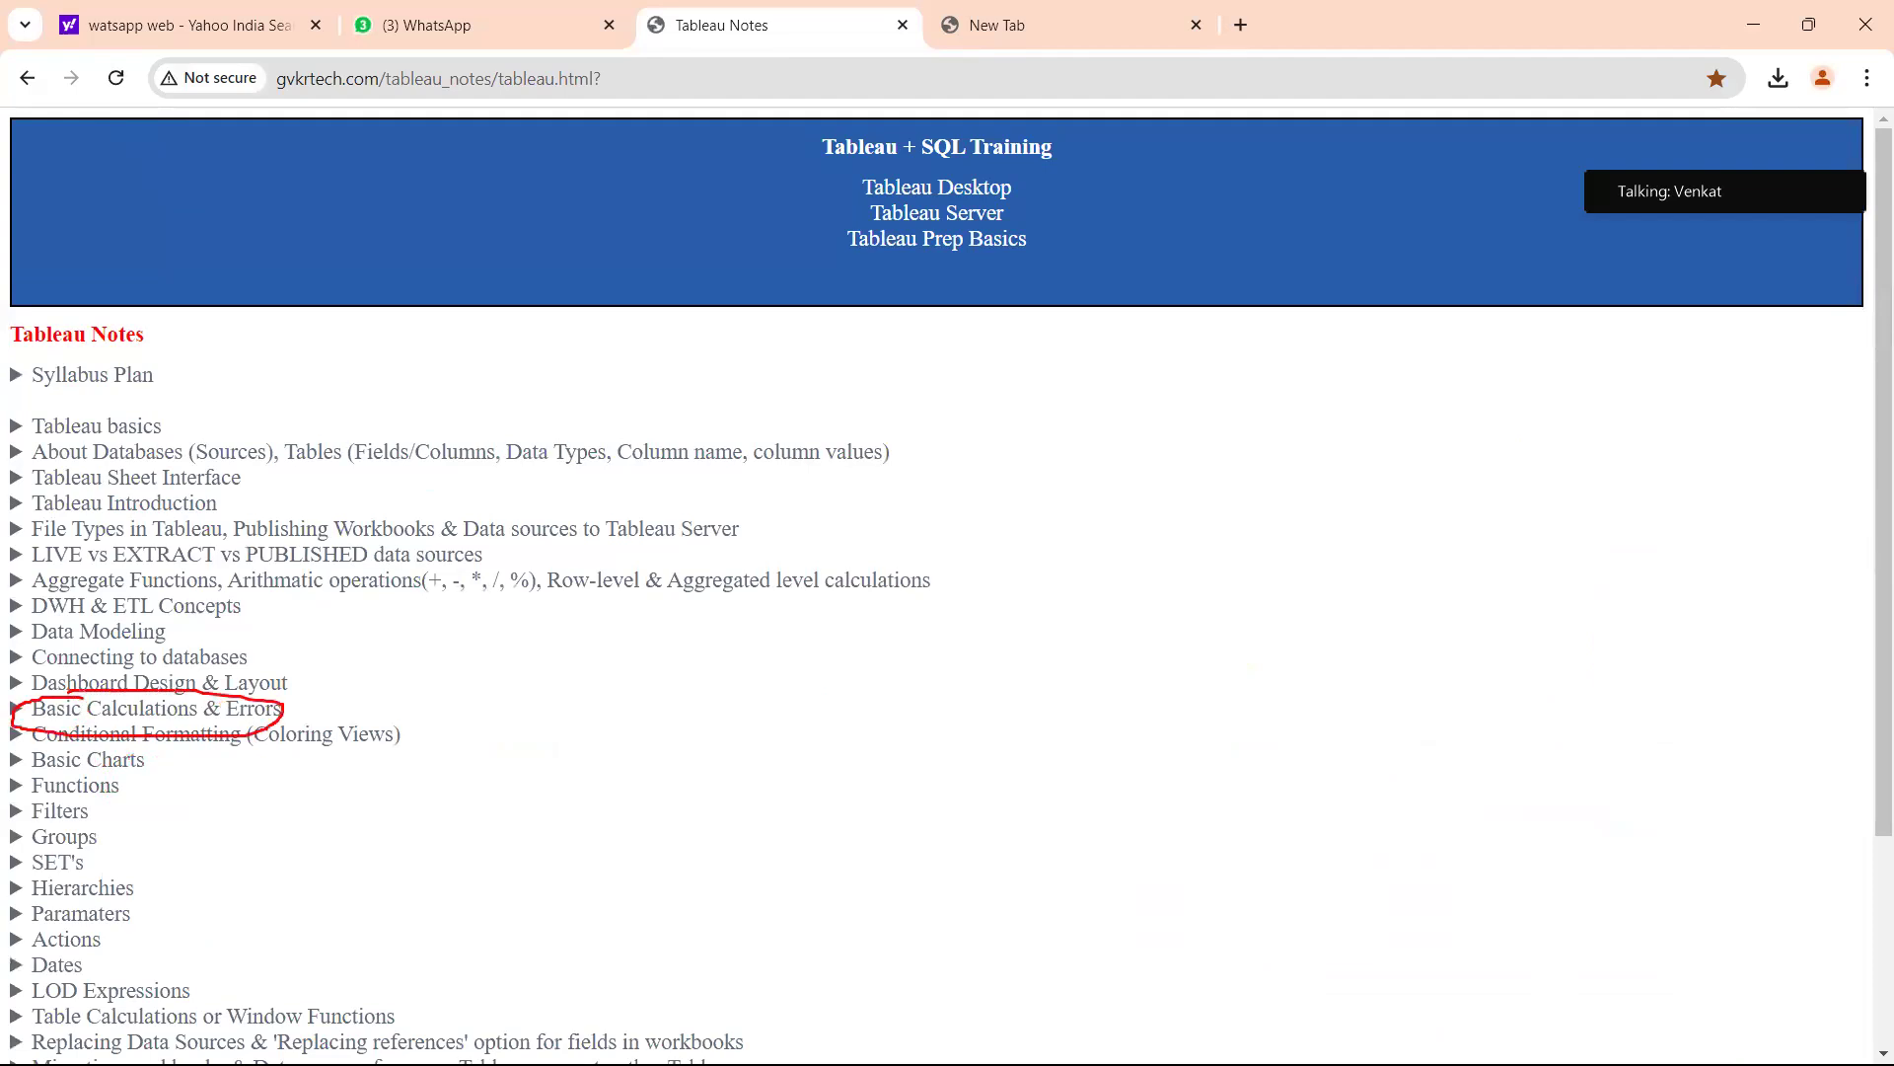
pyautogui.press('Escape')
# Expand General Errors in Calculations and highlight the notes on mixing aggregates and comparing strings with integers.
pyautogui.scroll(-2, 309, 625)
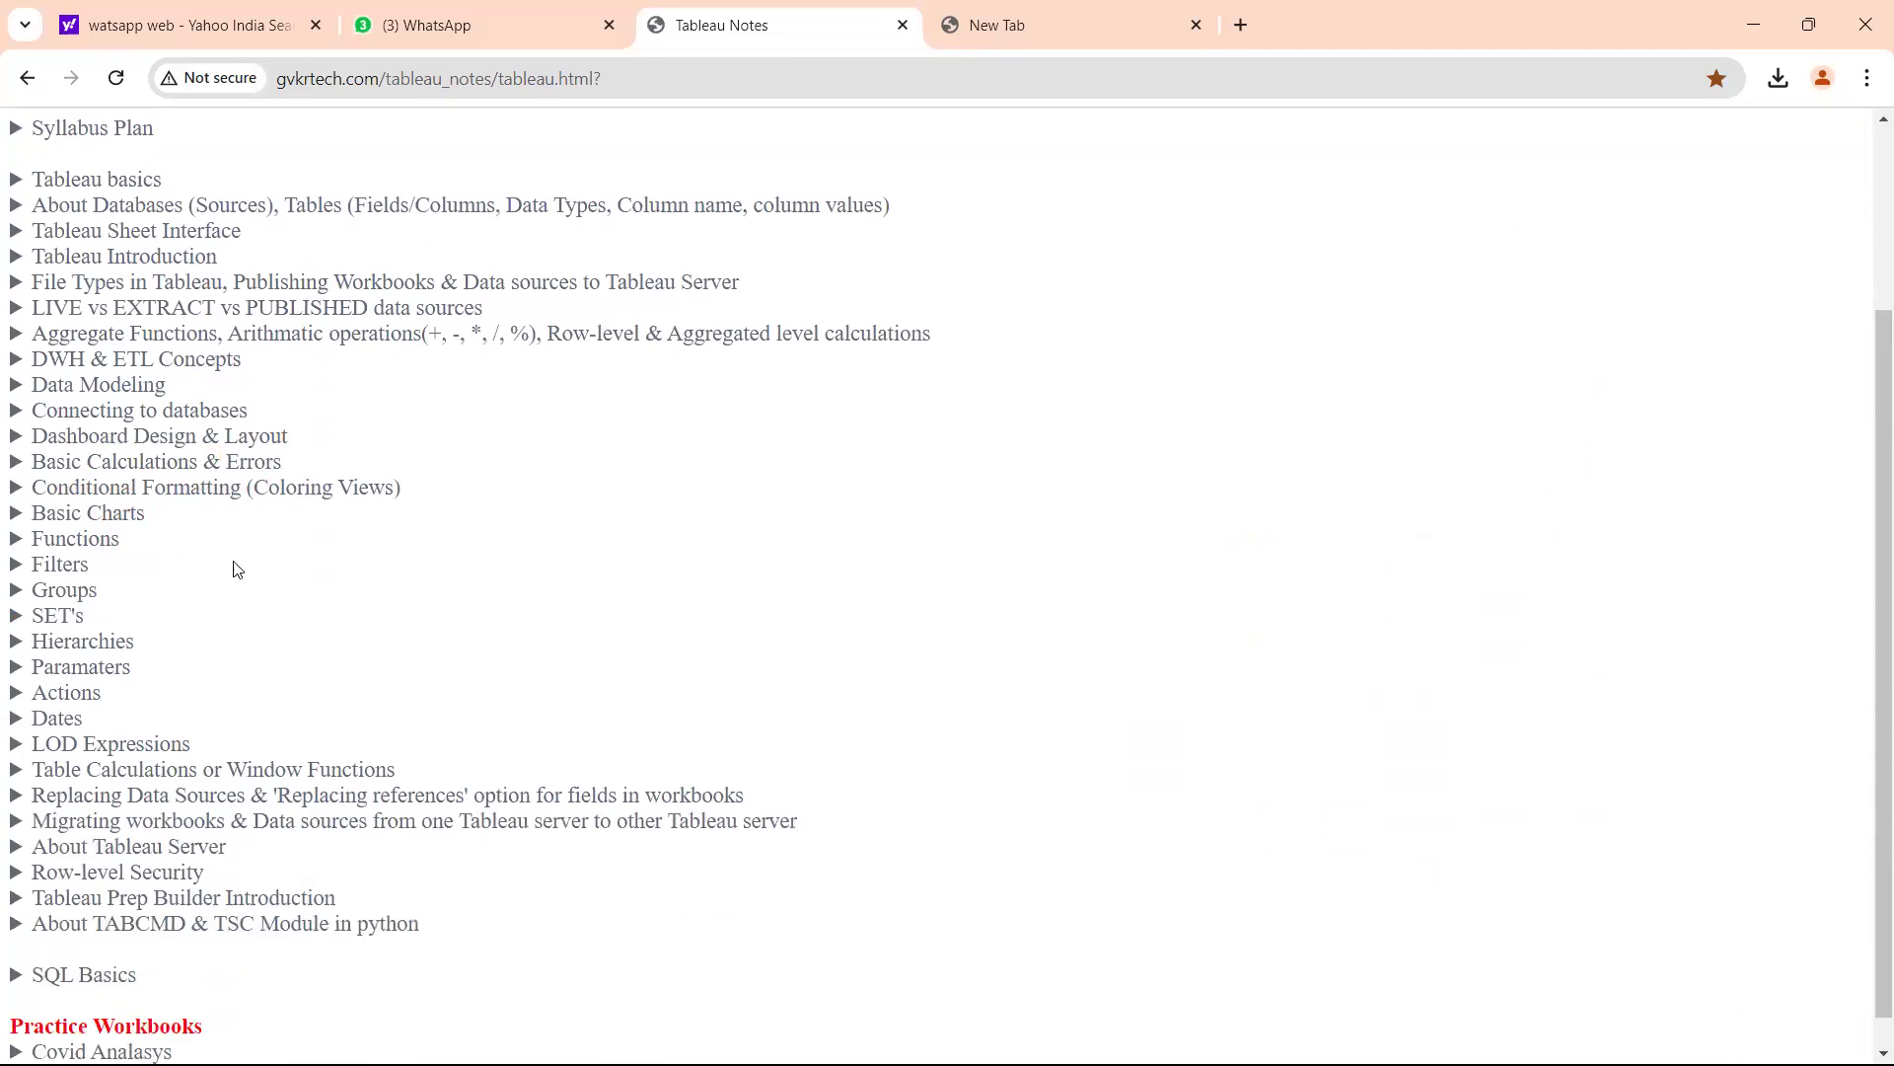
pyautogui.click(156, 460)
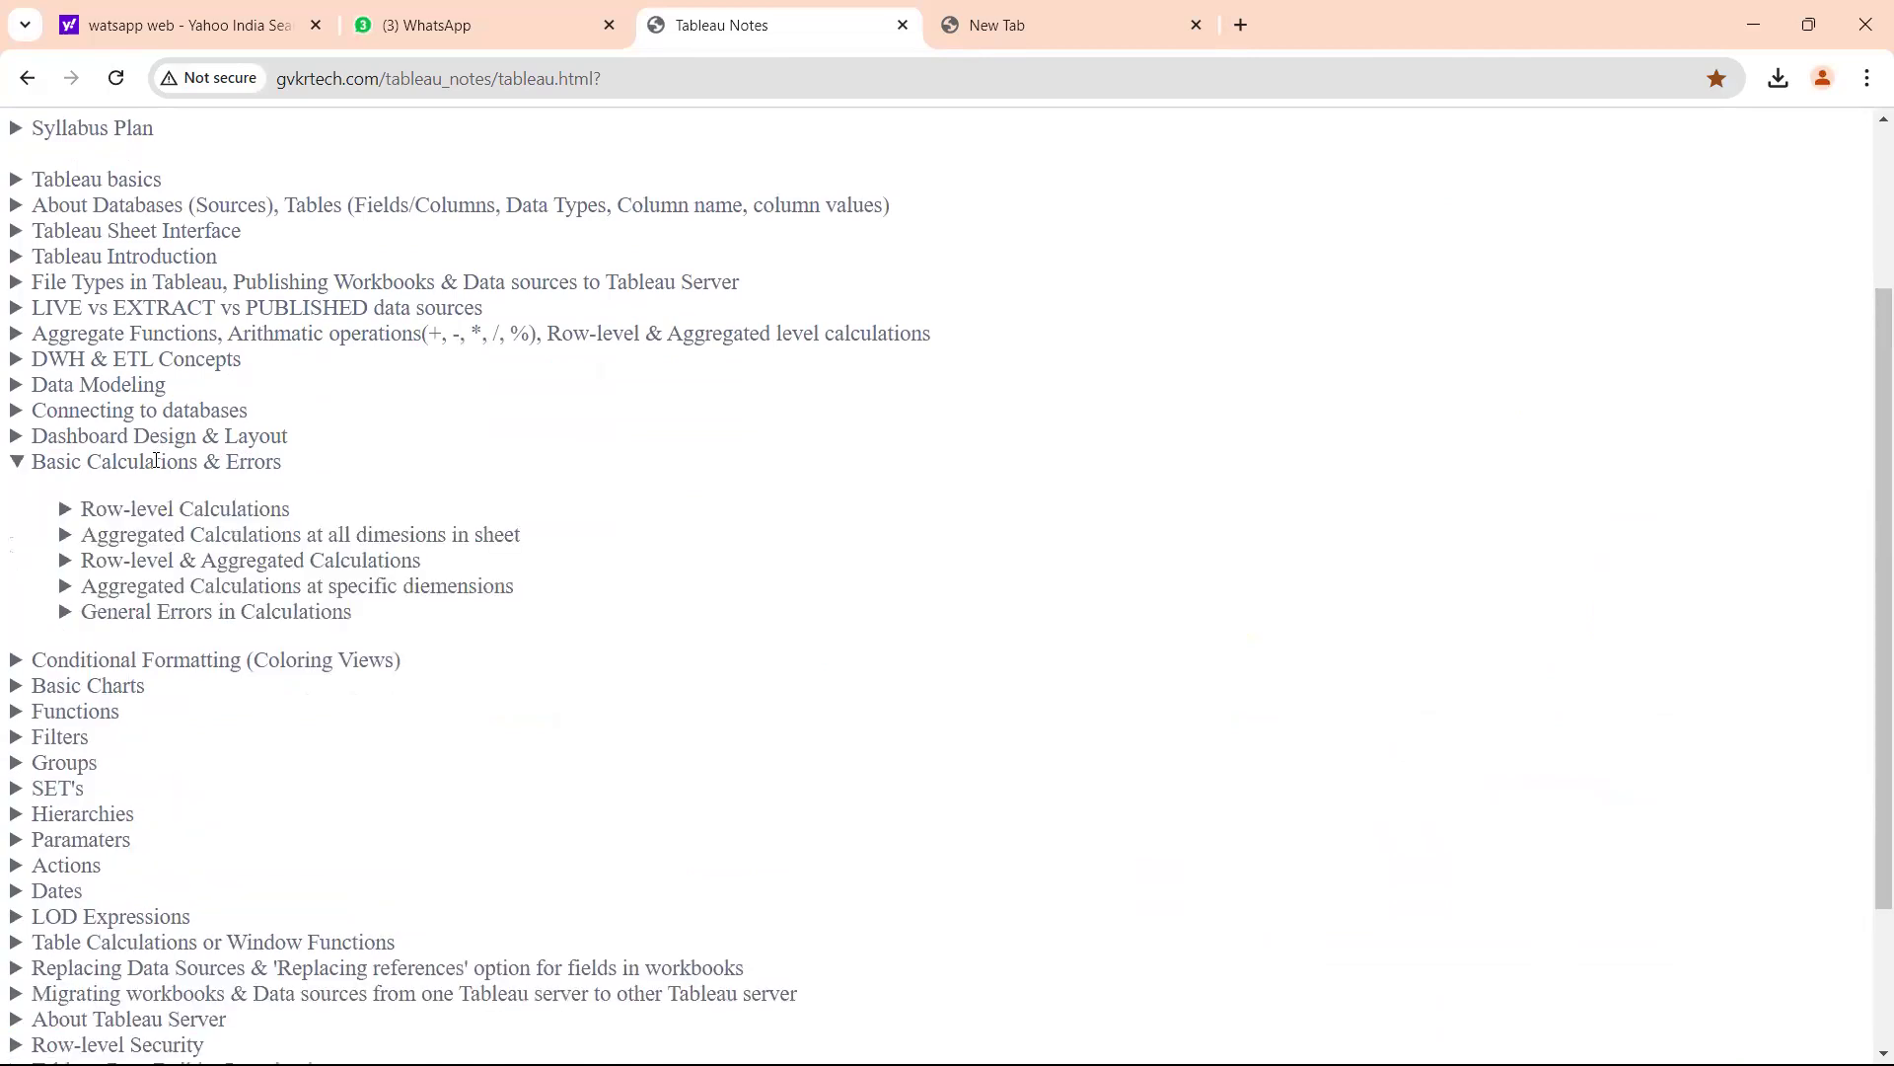
pyautogui.click(178, 614)
pyautogui.scroll(-1, 332, 663)
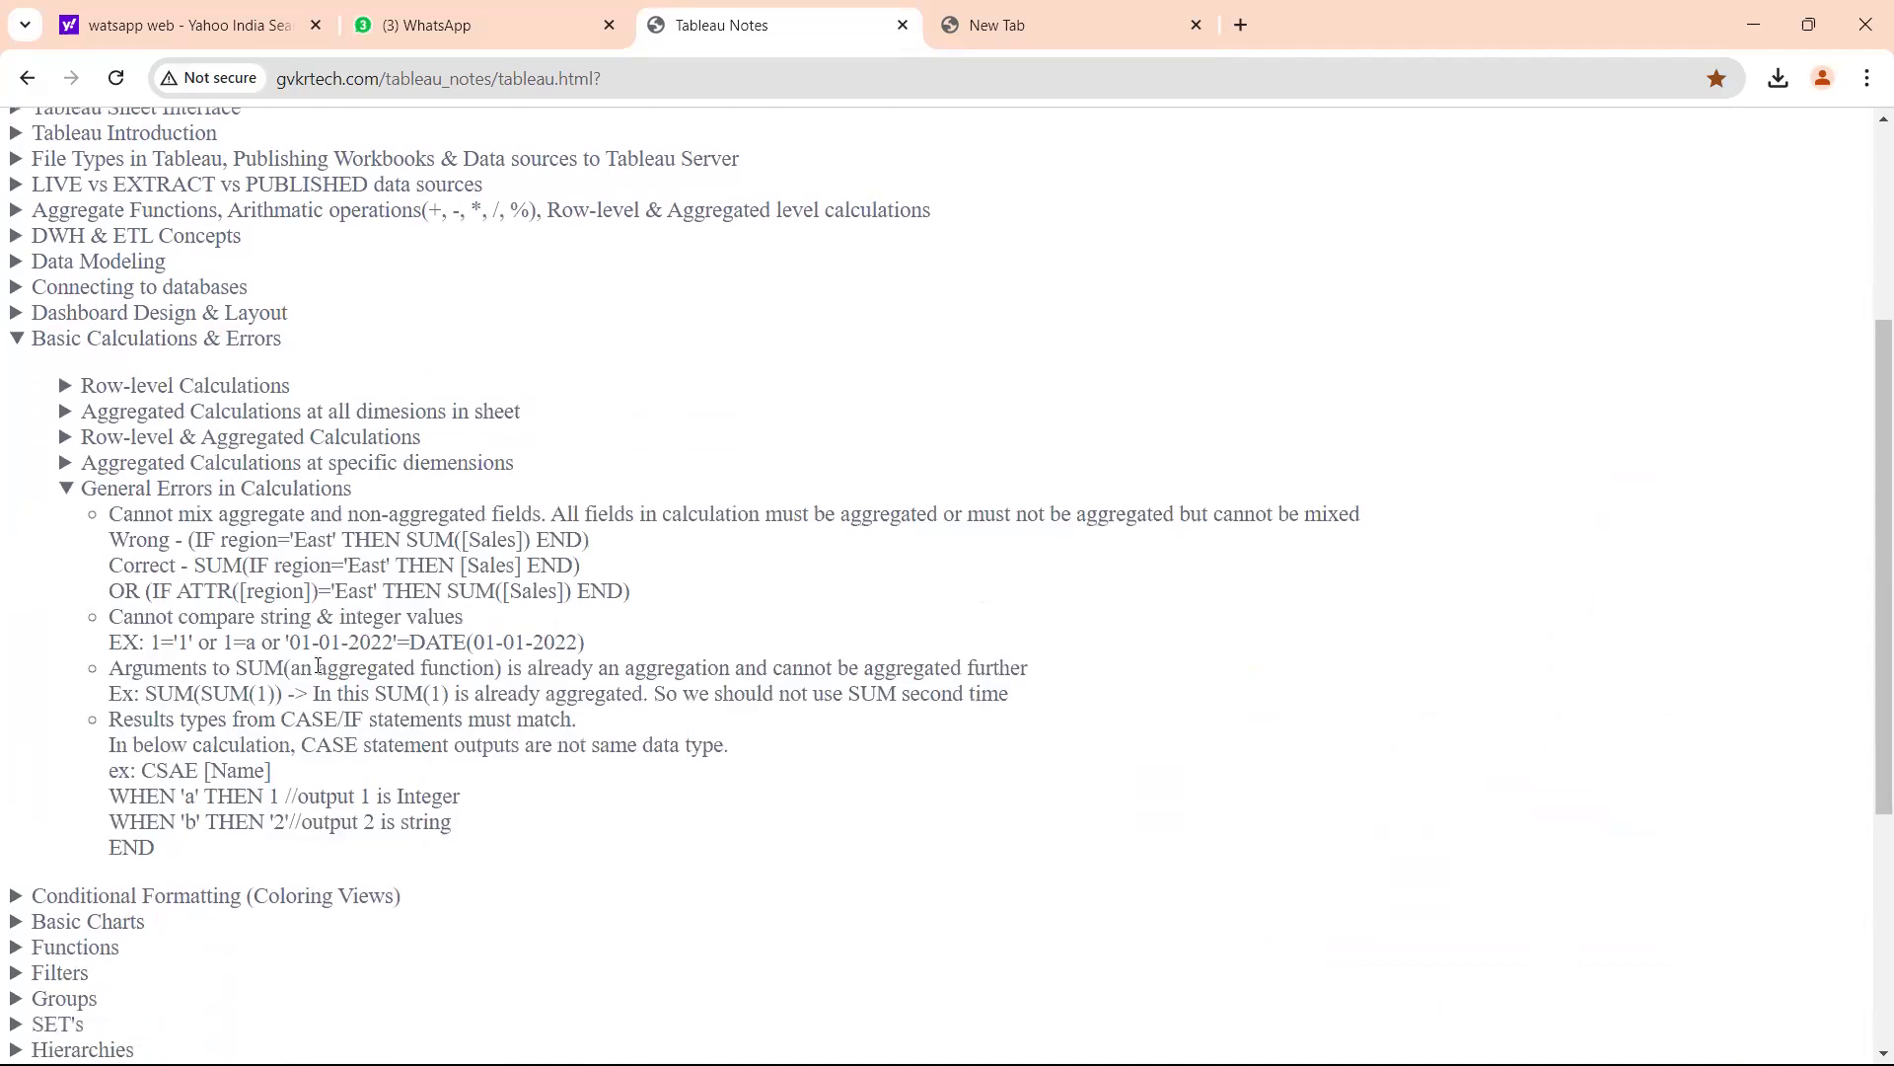
pyautogui.moveTo(179, 514); pyautogui.dragTo(759, 514)
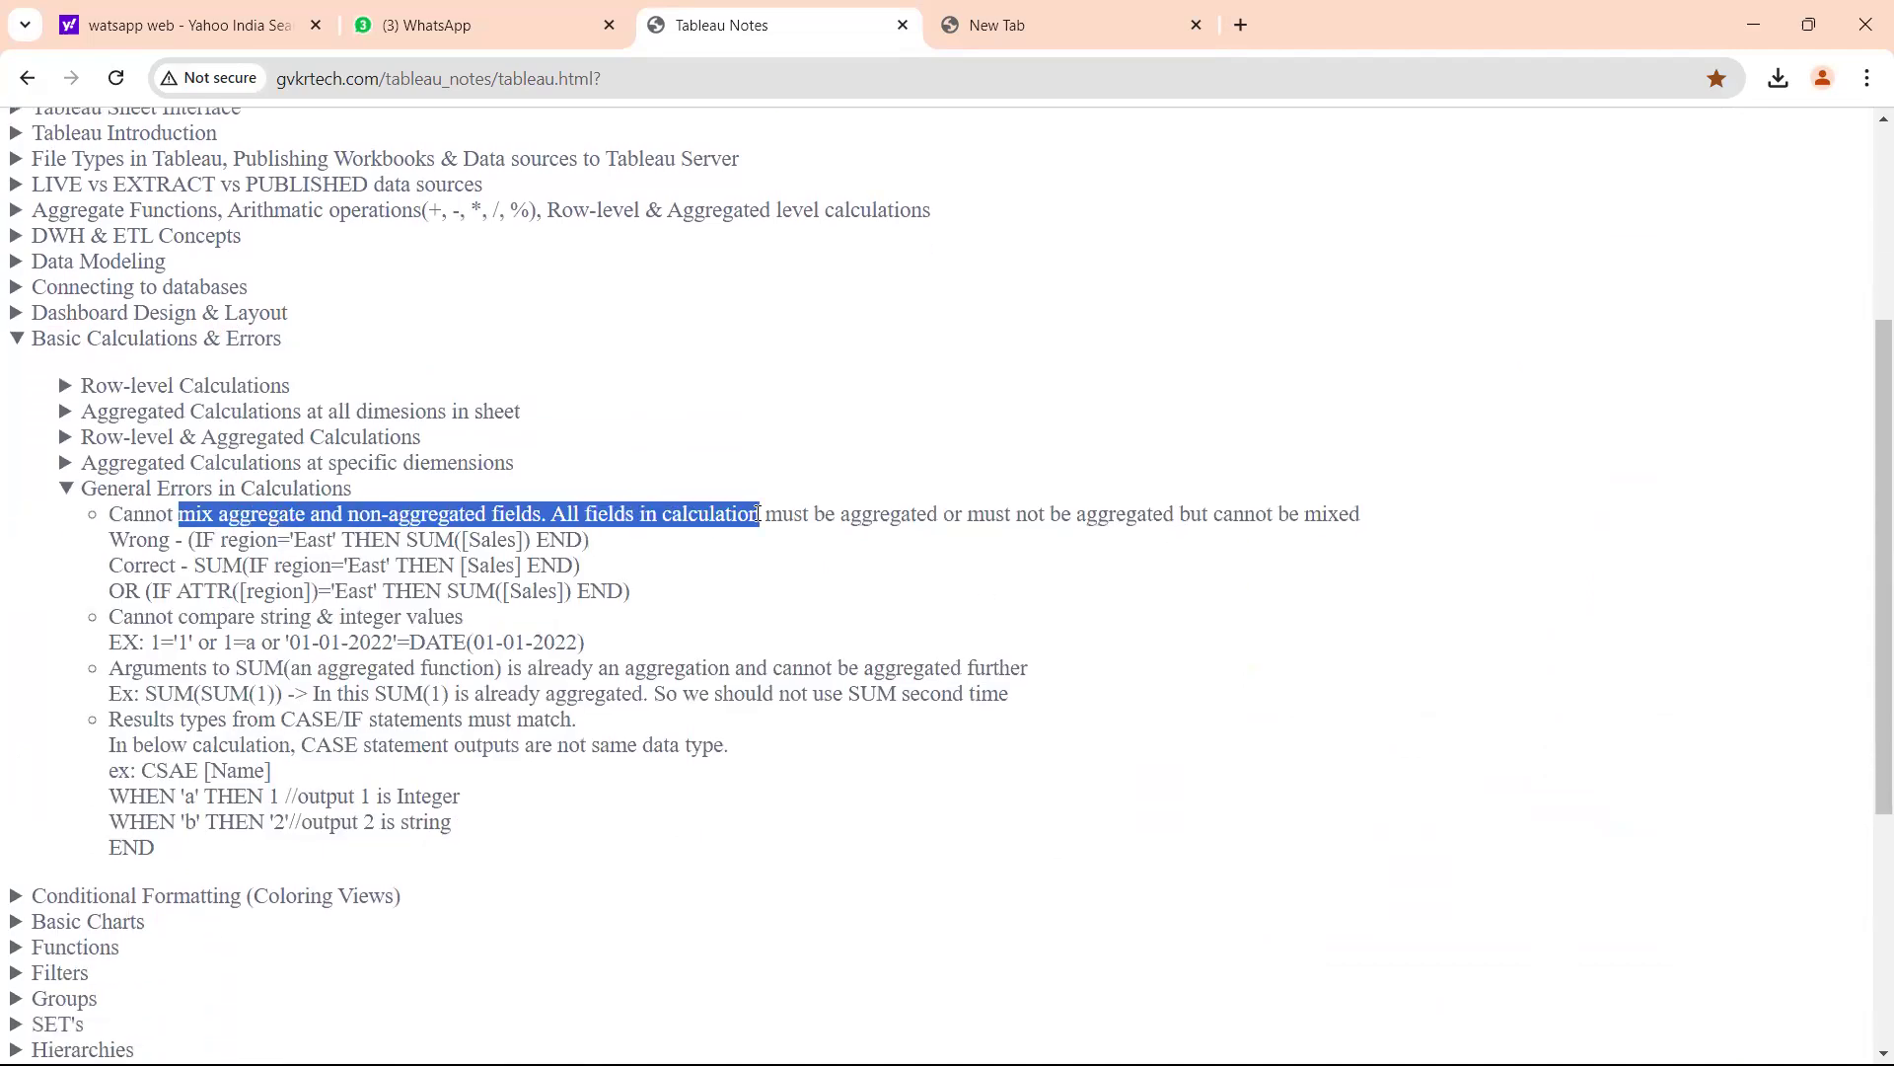
pyautogui.click(606, 516)
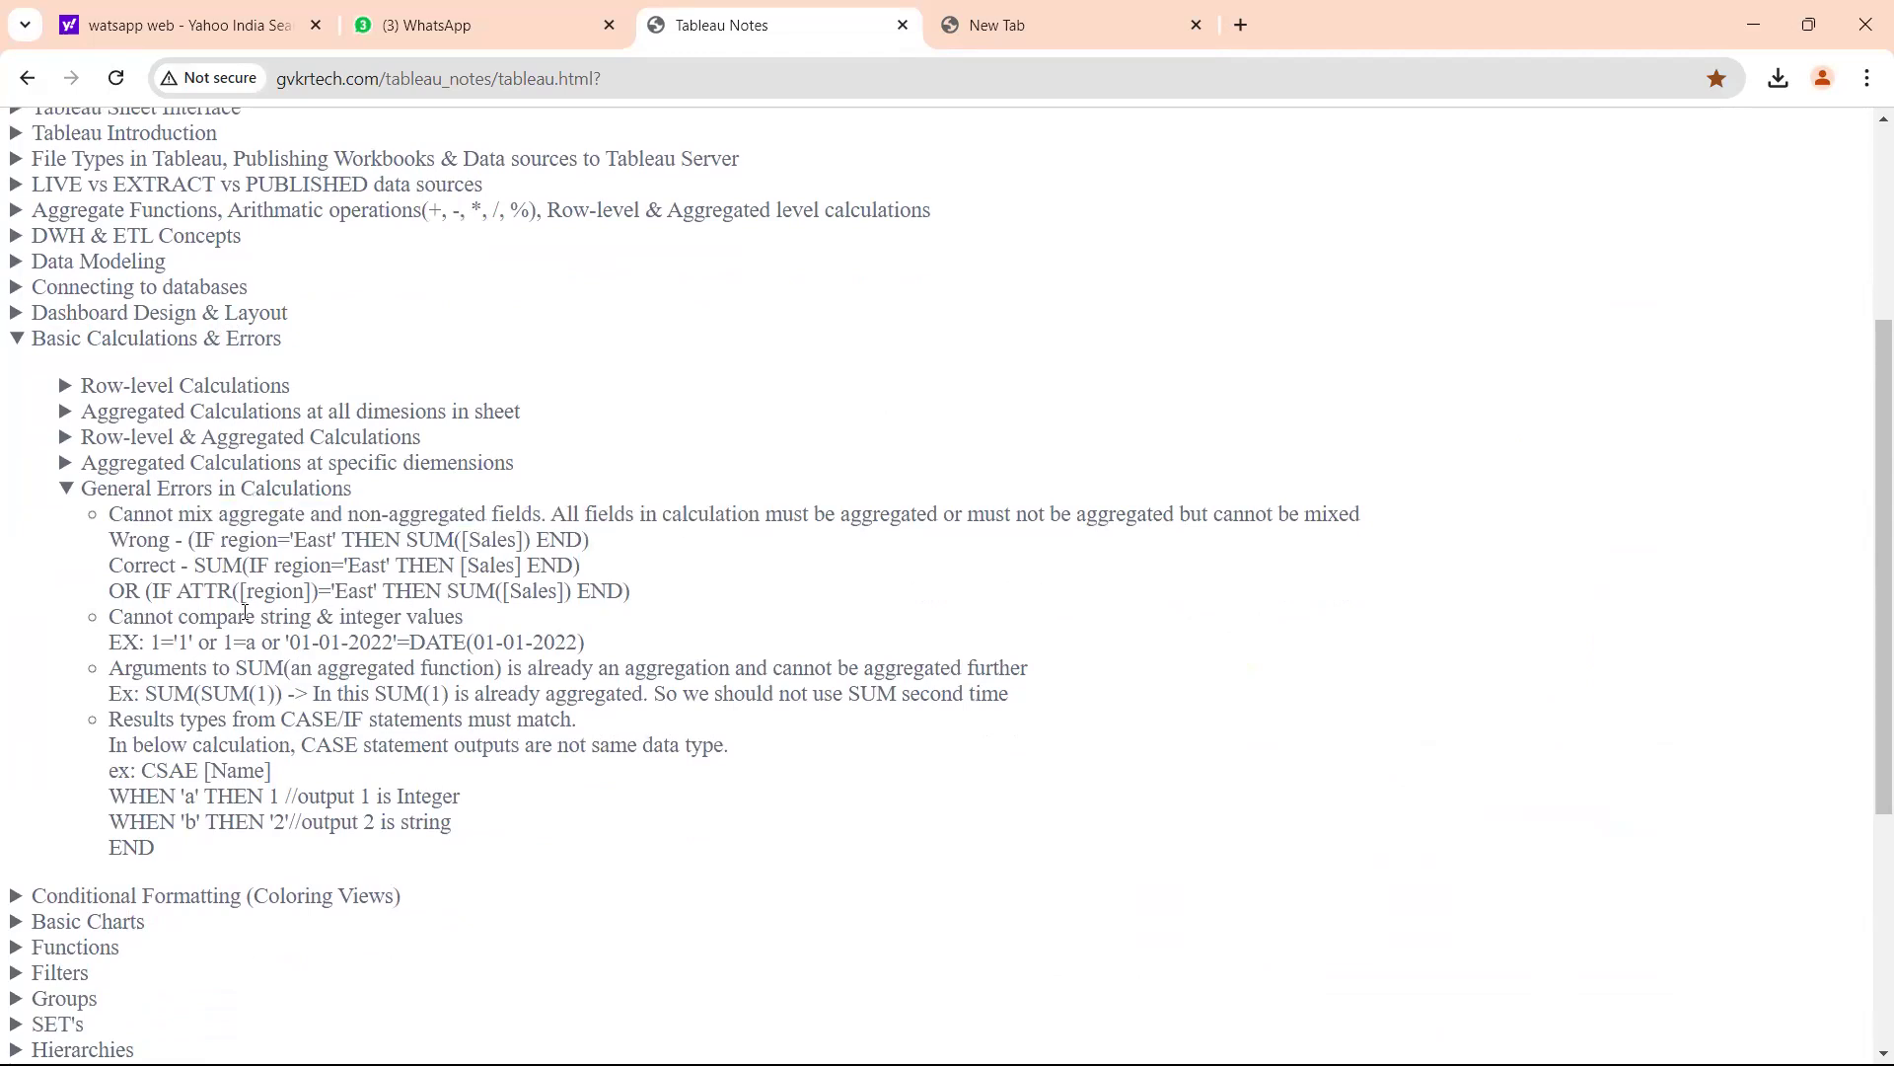
pyautogui.moveTo(157, 619); pyautogui.dragTo(457, 619)
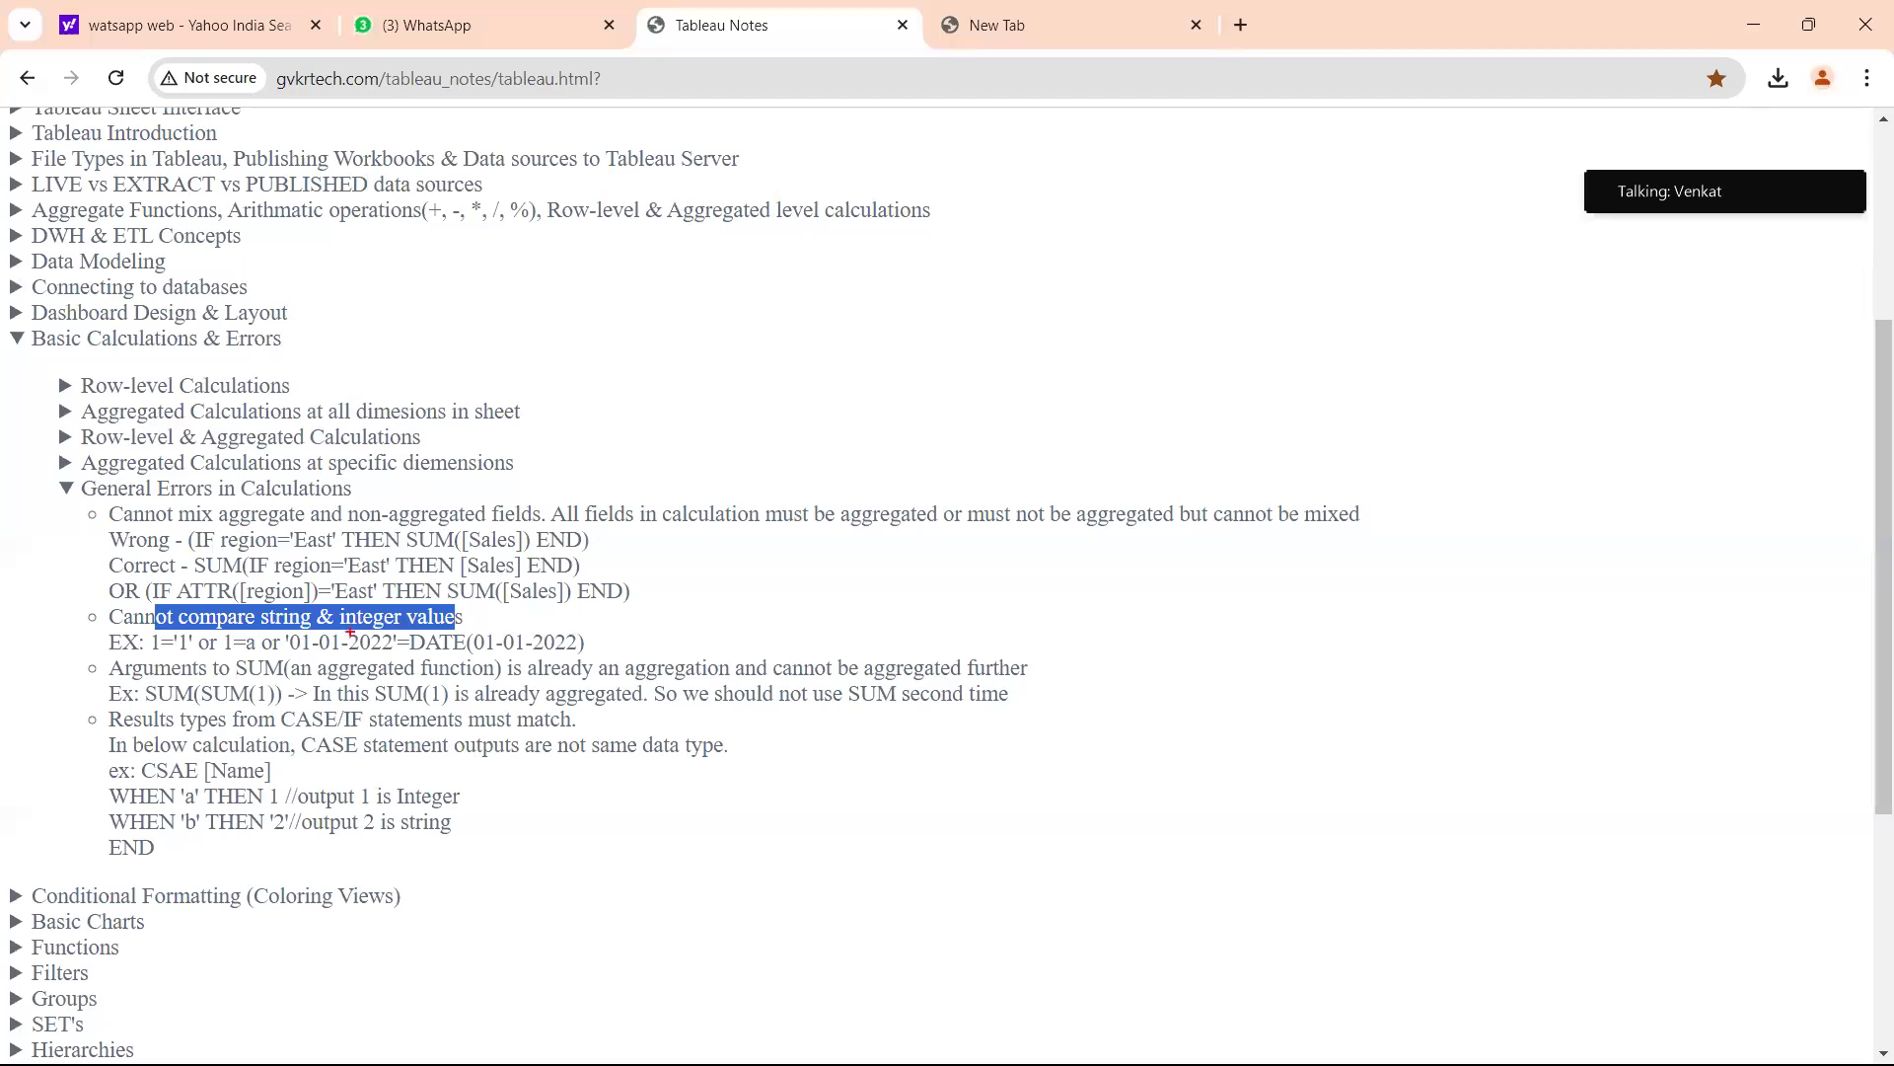
pyautogui.moveTo(894, 401)
pyautogui.mouseDown()
pyautogui.moveTo(974, 462)
pyautogui.moveTo(1021, 372)
pyautogui.moveTo(1066, 387)
pyautogui.mouseUp()
pyautogui.moveTo(1077, 317)
pyautogui.mouseDown()
pyautogui.moveTo(1107, 346)
pyautogui.moveTo(1086, 378)
pyautogui.mouseUp()
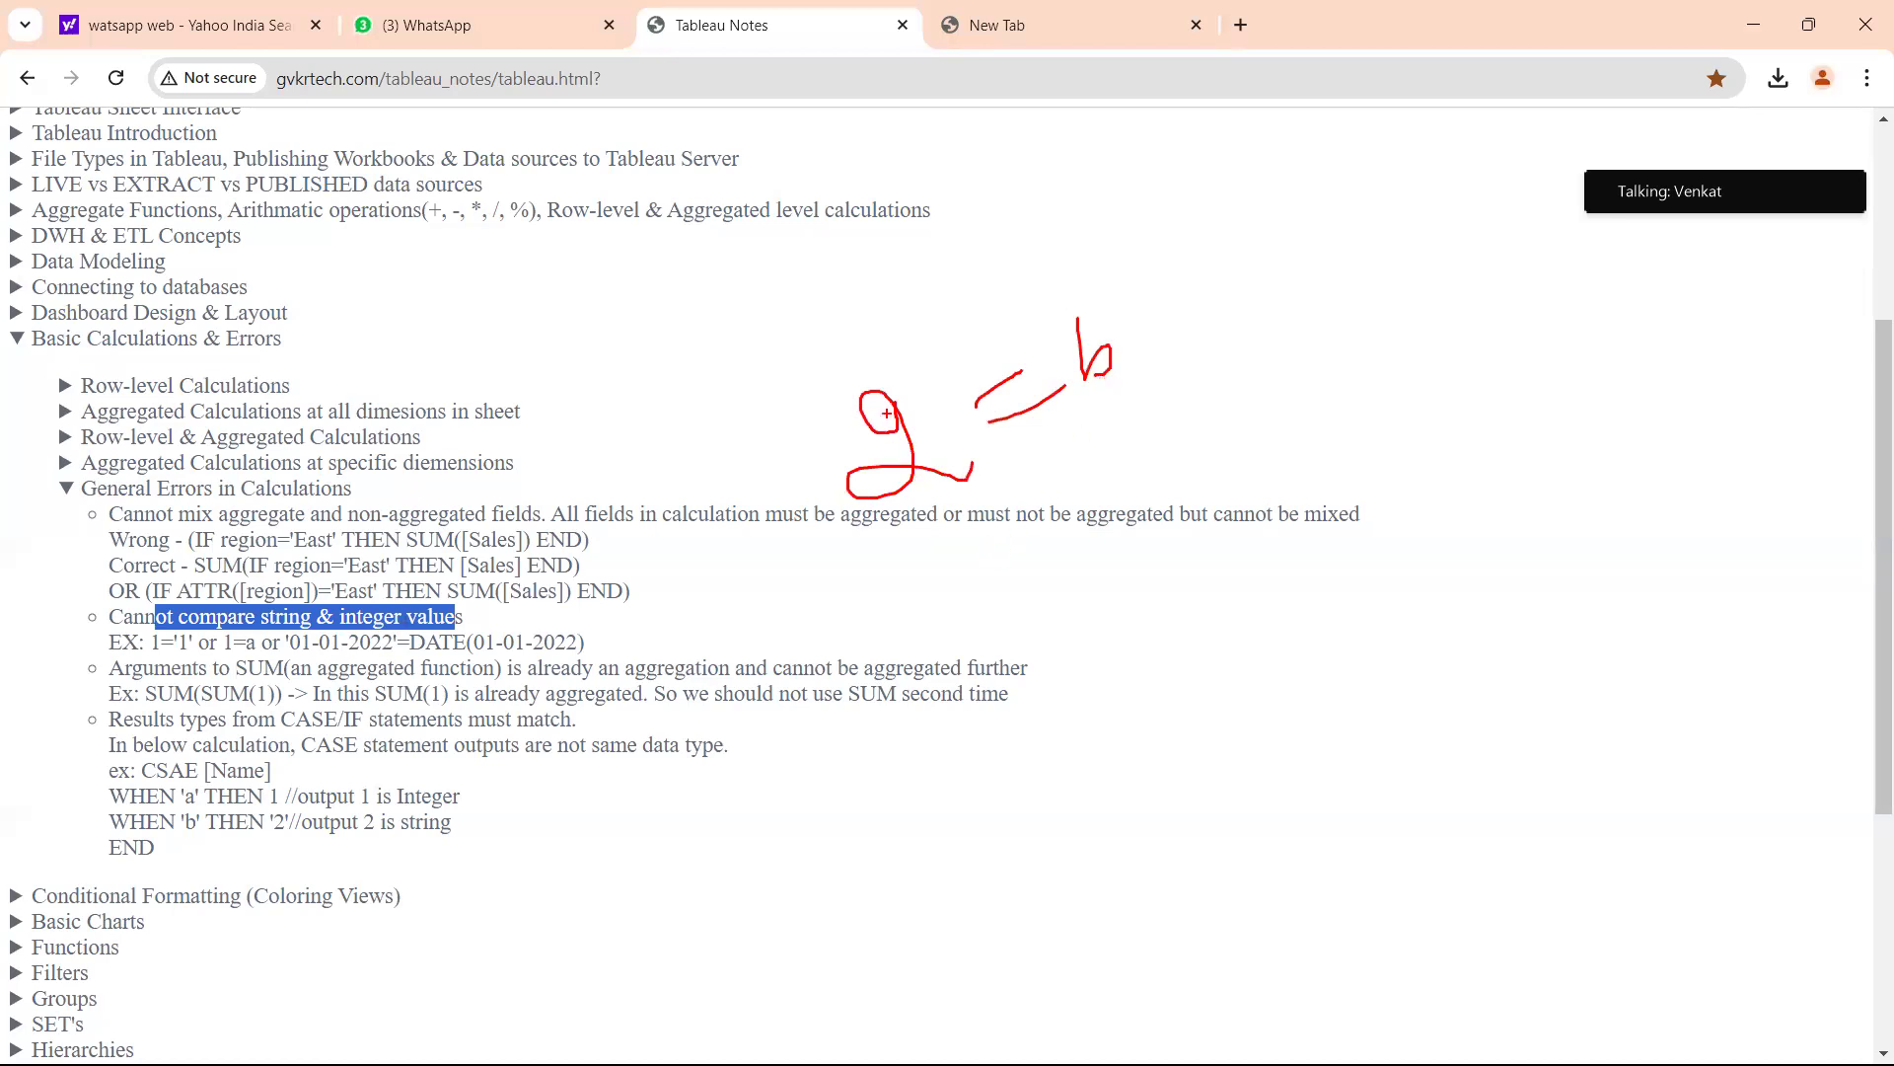
pyautogui.moveTo(858, 347)
pyautogui.mouseDown()
pyautogui.moveTo(893, 538)
pyautogui.moveTo(855, 338)
pyautogui.mouseUp()
pyautogui.moveTo(1075, 306)
pyautogui.mouseDown()
pyautogui.moveTo(1042, 325)
pyautogui.moveTo(1105, 290)
pyautogui.moveTo(1062, 283)
pyautogui.mouseUp()
pyautogui.moveTo(900, 404)
pyautogui.mouseDown()
pyautogui.moveTo(1089, 336)
pyautogui.moveTo(1057, 488)
pyautogui.mouseUp()
pyautogui.moveTo(1022, 554)
pyautogui.mouseDown()
pyautogui.moveTo(1115, 610)
pyautogui.moveTo(1150, 562)
pyautogui.moveTo(1174, 600)
pyautogui.moveTo(1333, 546)
pyautogui.mouseUp()
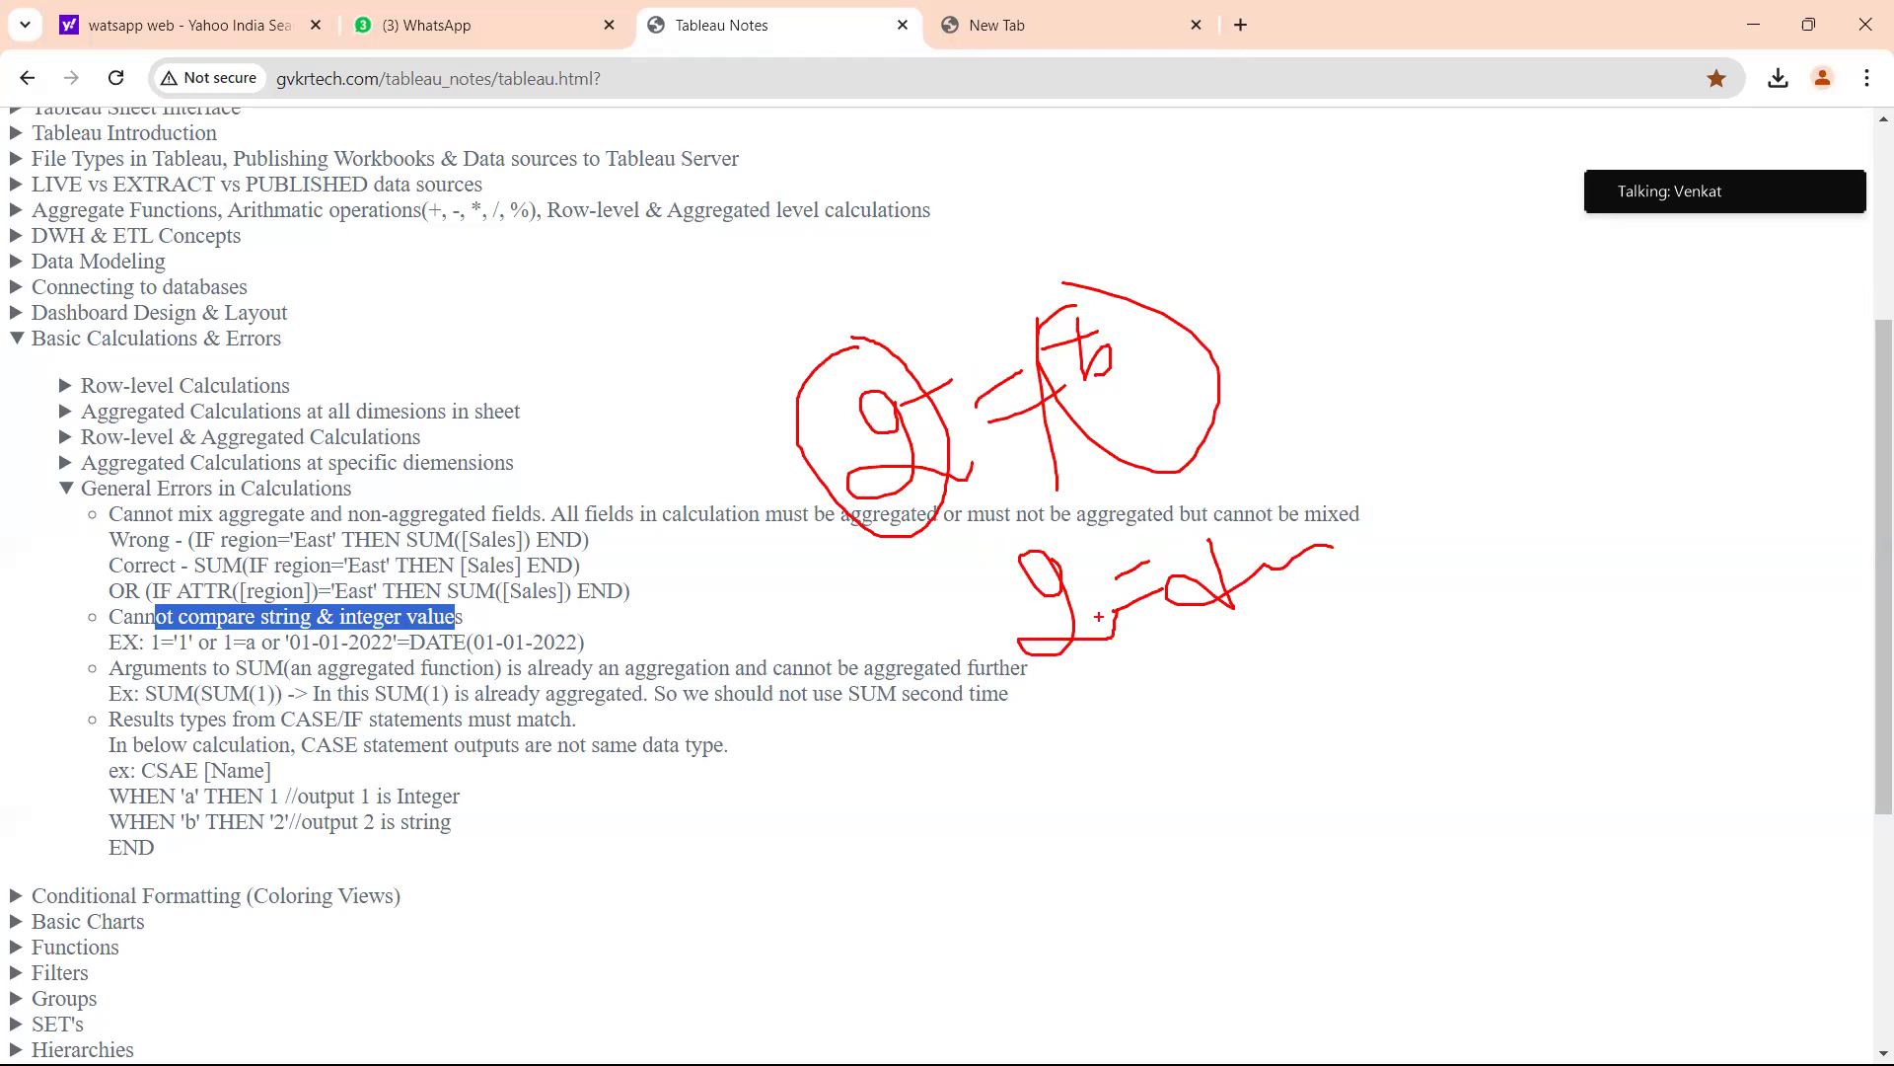
pyautogui.moveTo(1054, 728); pyautogui.dragTo(1134, 730)
pyautogui.moveTo(855, 775)
pyautogui.mouseDown()
pyautogui.moveTo(872, 803)
pyautogui.moveTo(926, 750)
pyautogui.moveTo(993, 756)
pyautogui.mouseUp()
pyautogui.moveTo(1060, 687); pyautogui.dragTo(1107, 722)
pyautogui.moveTo(1096, 682); pyautogui.dragTo(1197, 673)
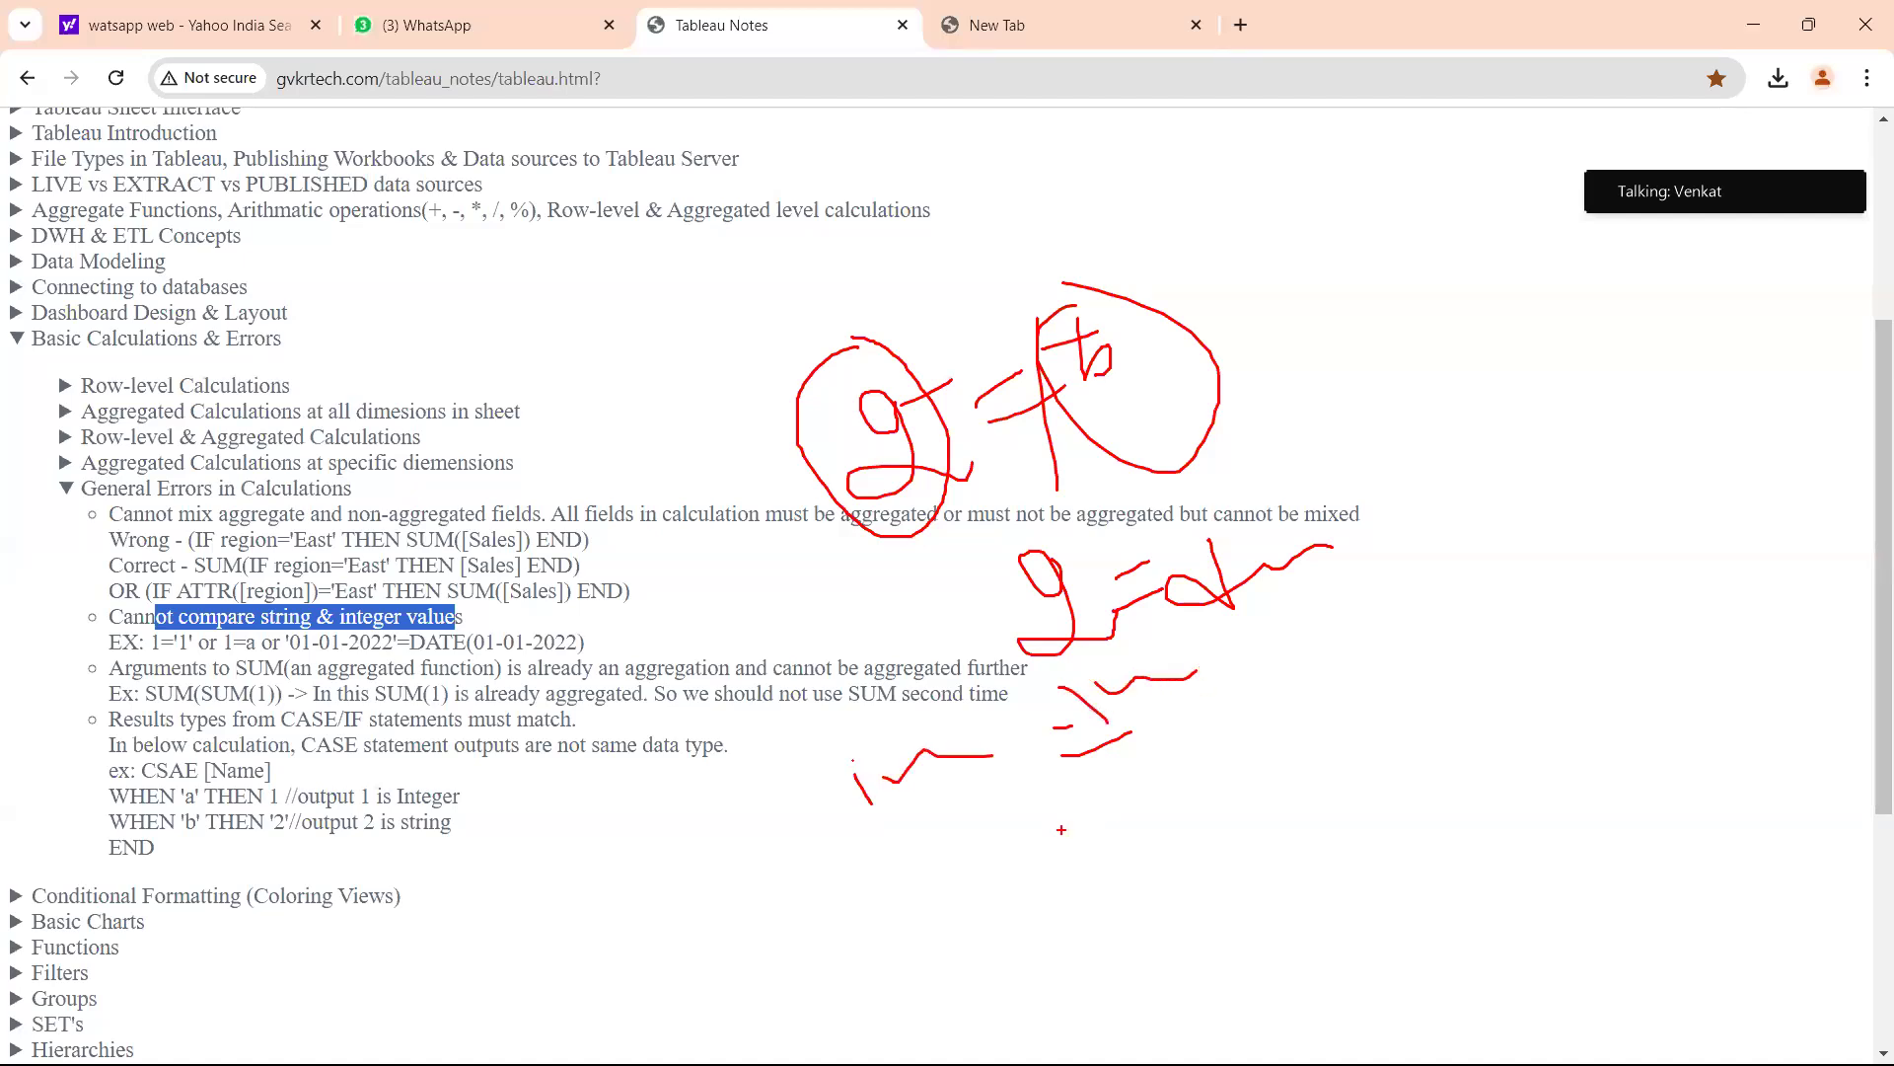
pyautogui.moveTo(353, 278); pyautogui.dragTo(410, 365)
pyautogui.moveTo(430, 296)
pyautogui.mouseDown()
pyautogui.moveTo(504, 294)
pyautogui.moveTo(548, 256)
pyautogui.moveTo(611, 298)
pyautogui.mouseUp()
pyautogui.moveTo(567, 193); pyautogui.dragTo(487, 253)
pyautogui.moveTo(568, 197); pyautogui.dragTo(565, 226)
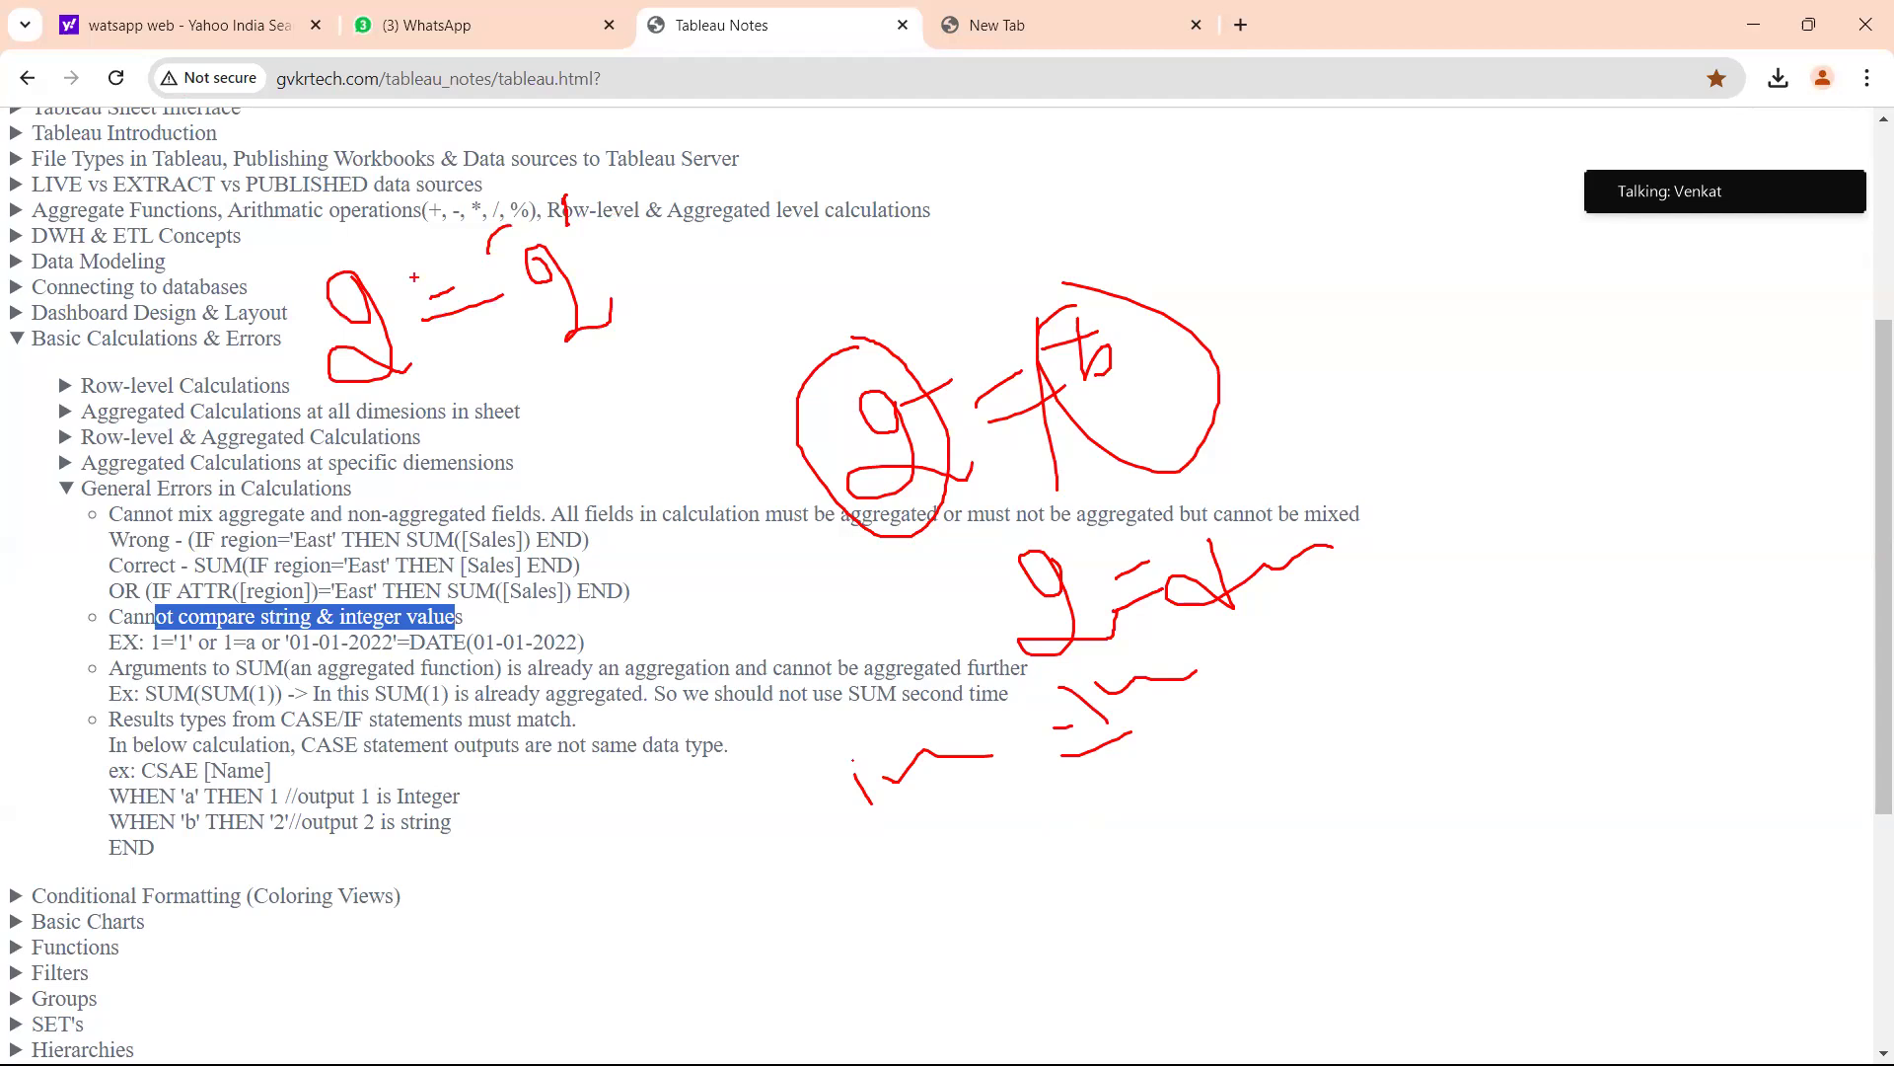
pyautogui.moveTo(337, 247)
pyautogui.mouseDown()
pyautogui.moveTo(426, 390)
pyautogui.moveTo(367, 250)
pyautogui.mouseUp()
pyautogui.moveTo(490, 243)
pyautogui.mouseDown()
pyautogui.moveTo(552, 205)
pyautogui.moveTo(563, 221)
pyautogui.moveTo(514, 240)
pyautogui.moveTo(562, 221)
pyautogui.mouseUp()
pyautogui.moveTo(600, 281)
pyautogui.mouseDown()
pyautogui.moveTo(659, 268)
pyautogui.moveTo(705, 306)
pyautogui.mouseUp()
pyautogui.moveTo(785, 226)
pyautogui.mouseDown()
pyautogui.moveTo(782, 266)
pyautogui.moveTo(864, 225)
pyautogui.mouseUp()
pyautogui.moveTo(809, 291); pyautogui.dragTo(604, 318)
pyautogui.moveTo(604, 316); pyautogui.dragTo(695, 315)
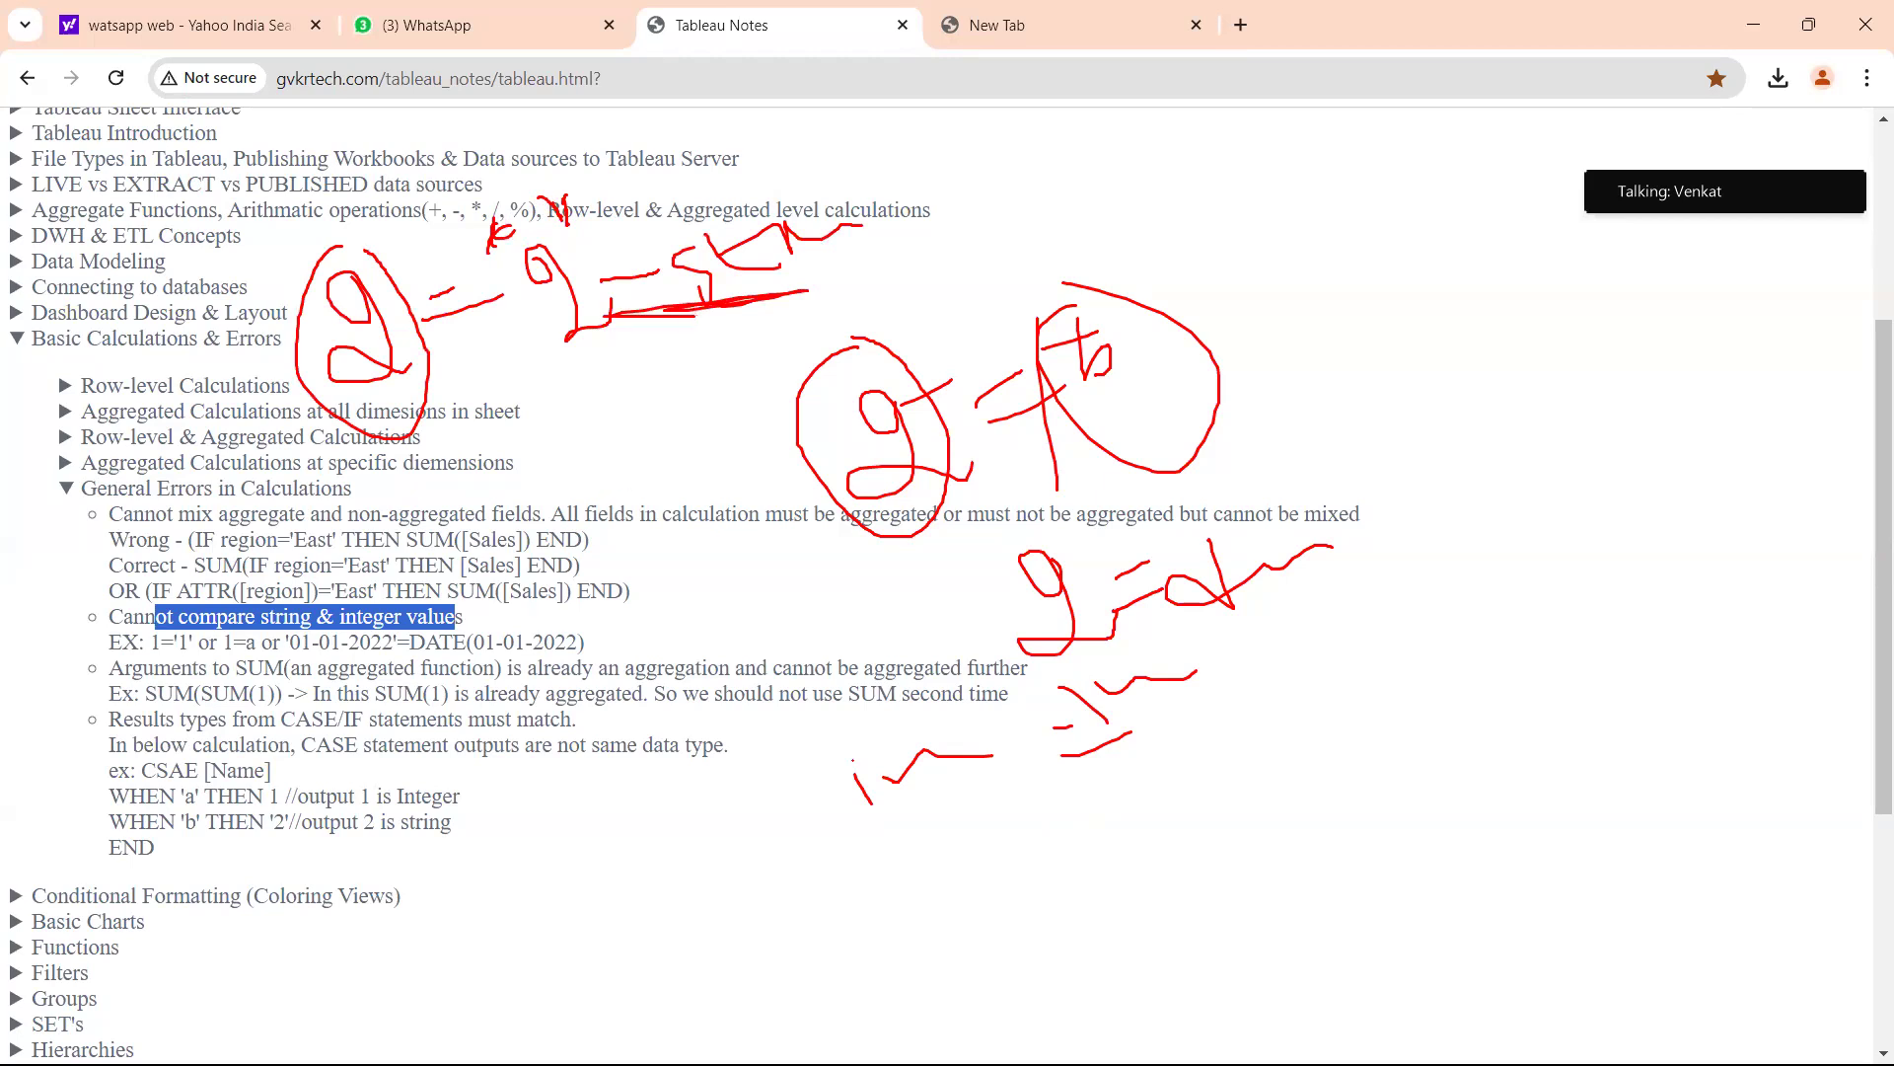
pyautogui.press('Escape')
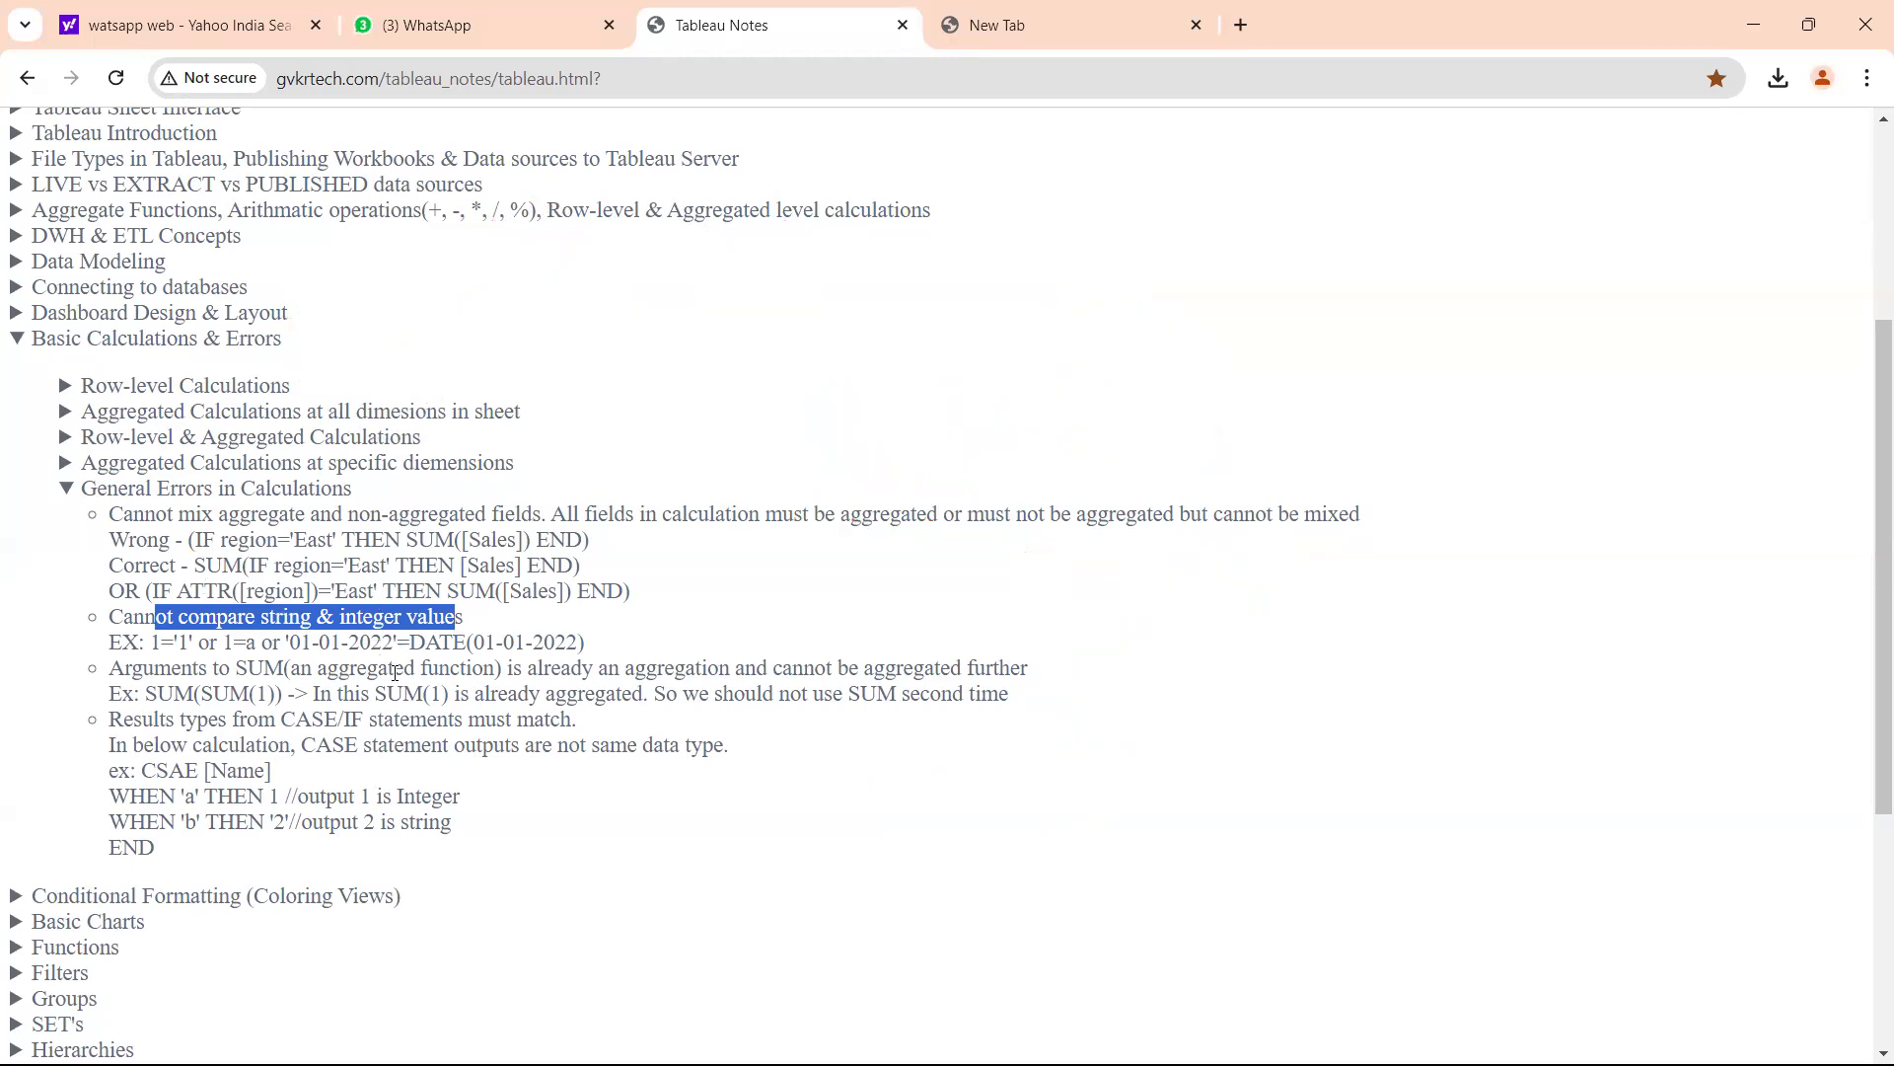
# Select the 'Arguments to SUM' note and its word SUM, then bring back the Region Target editor.
pyautogui.scroll(-1, 396, 672)
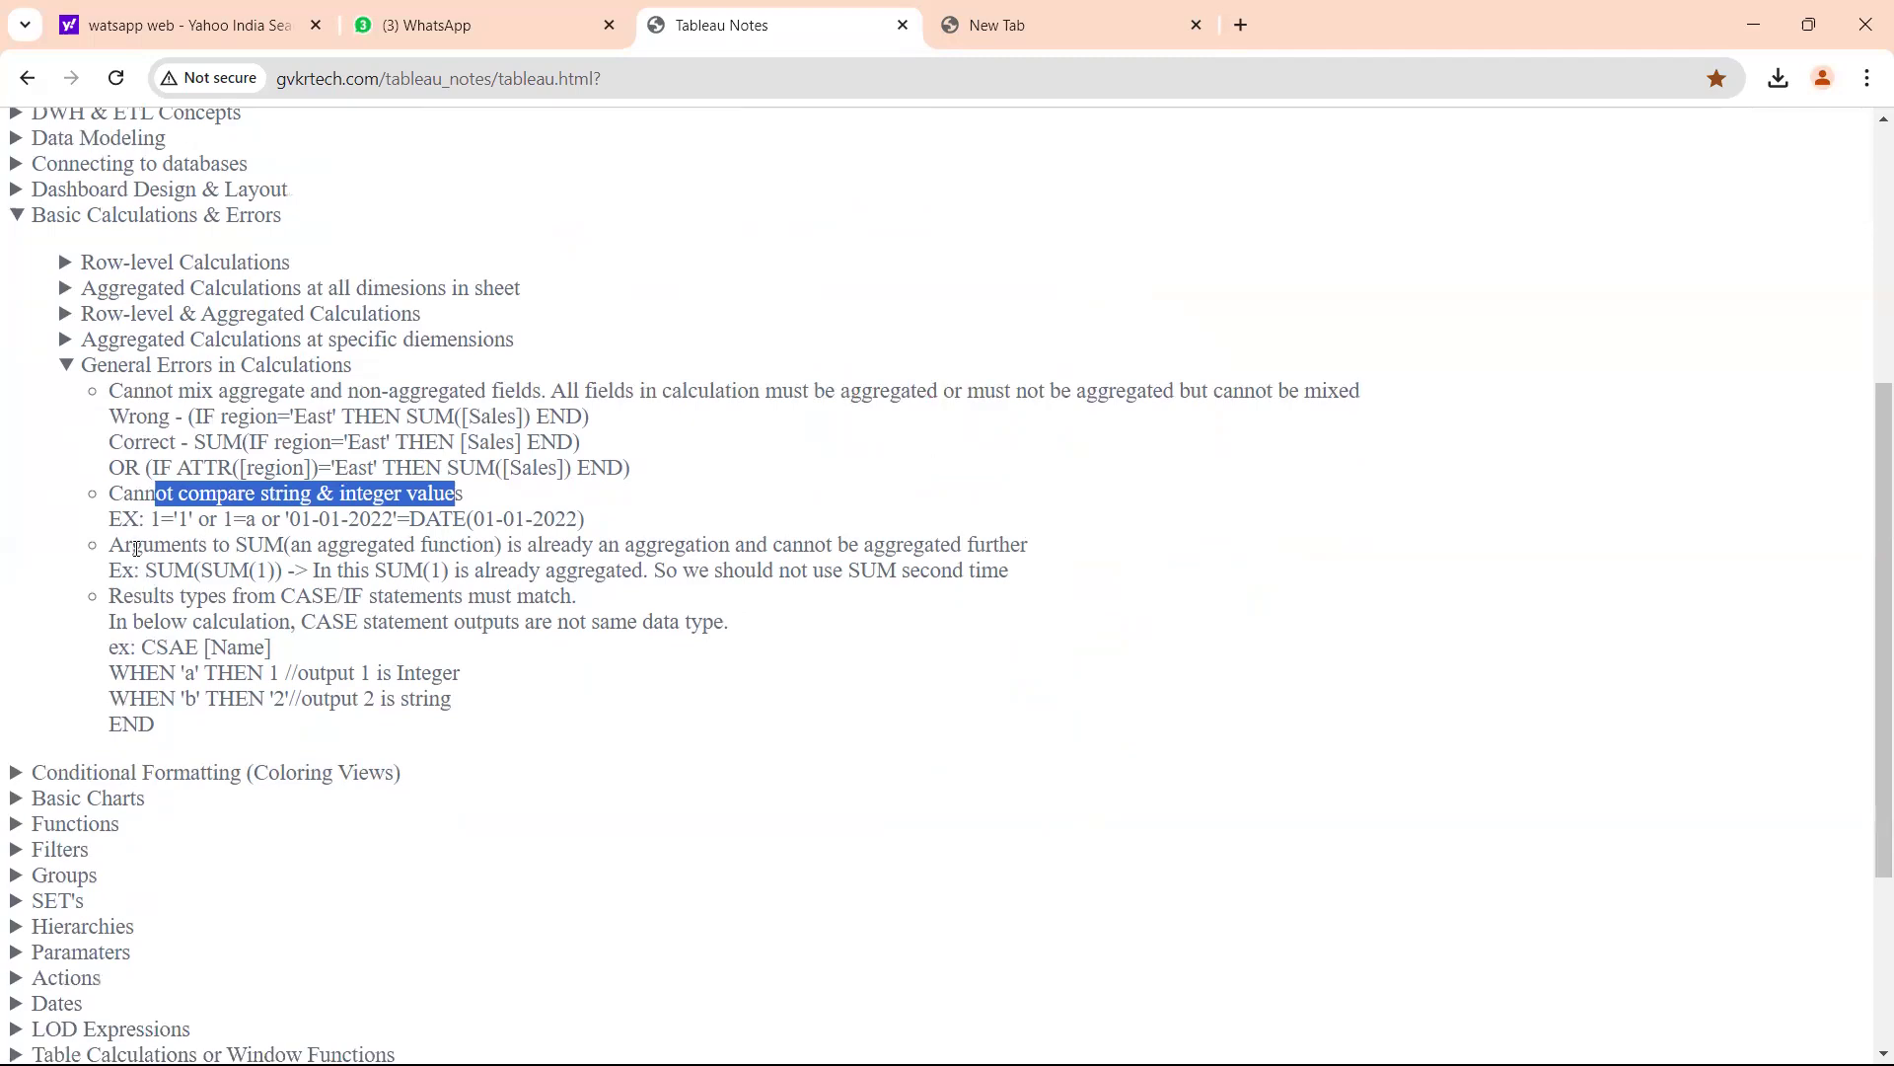
pyautogui.moveTo(137, 549); pyautogui.dragTo(1049, 553)
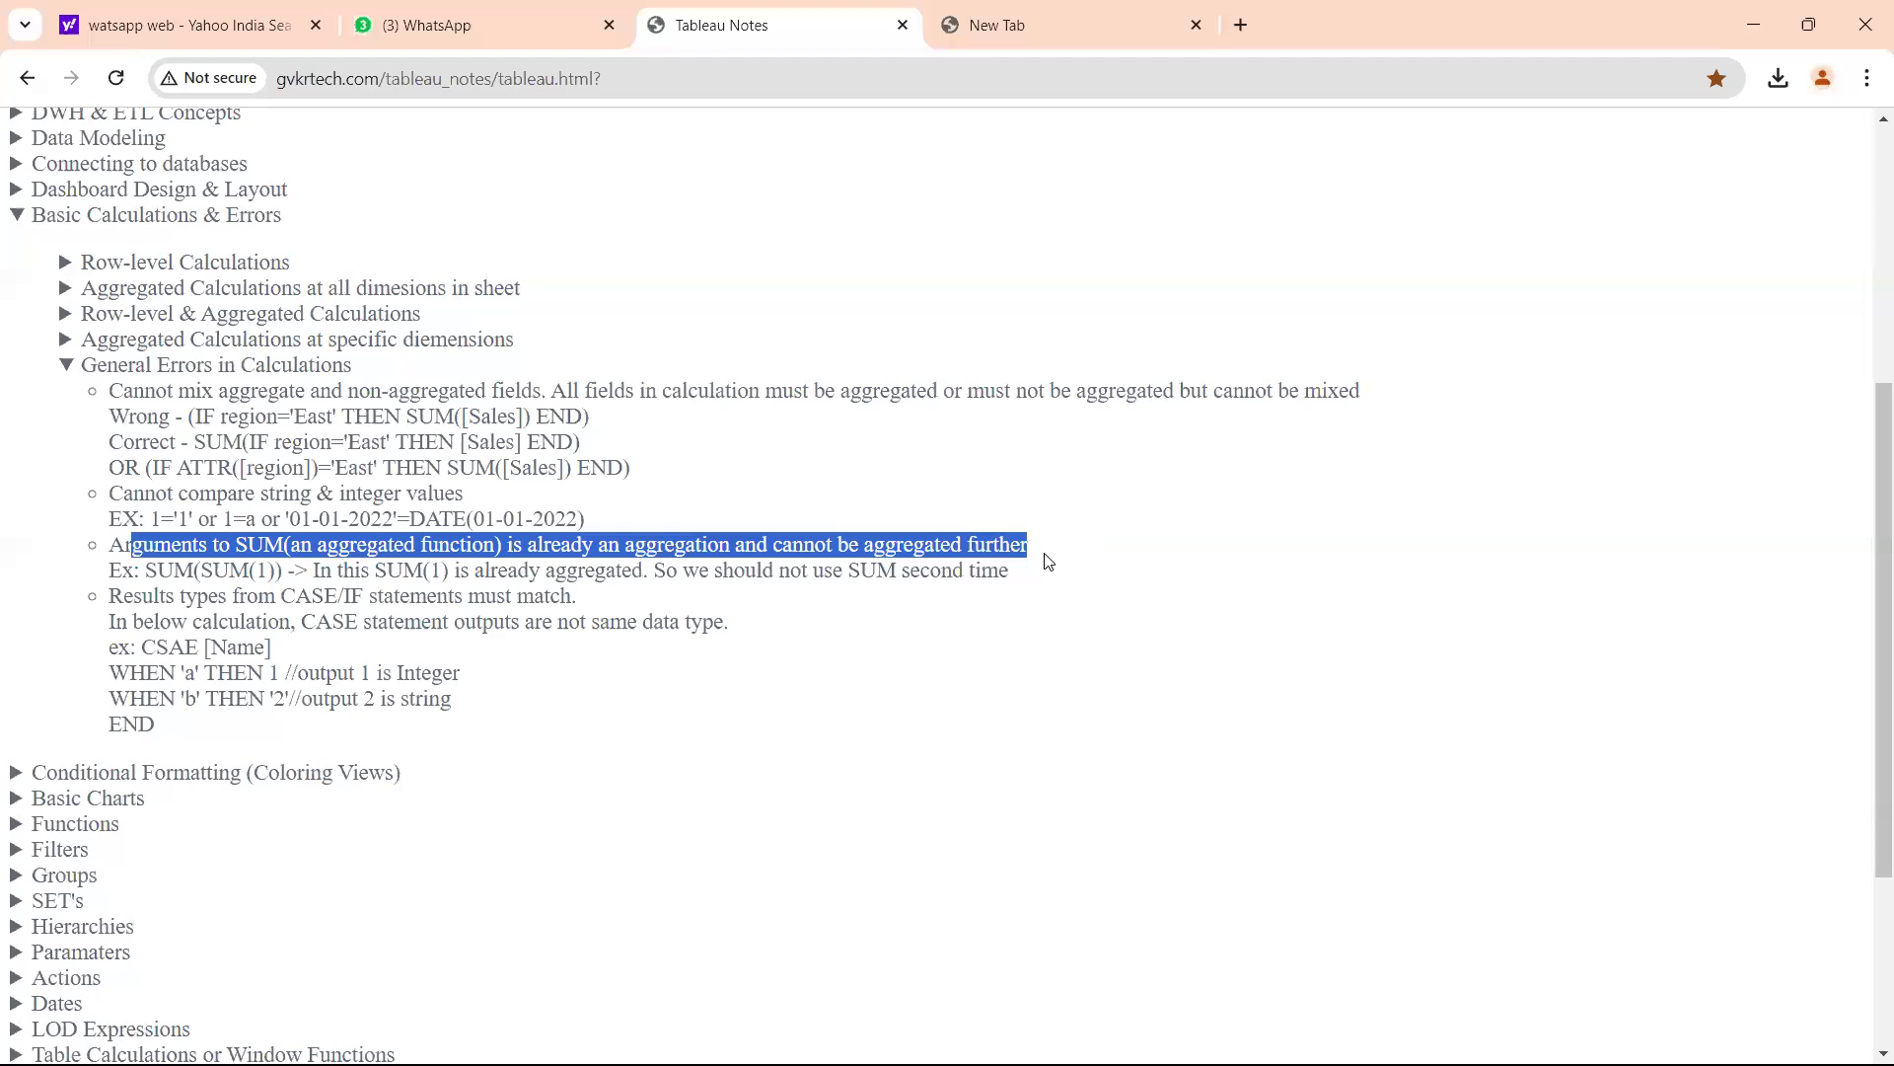
pyautogui.doubleClick(261, 548)
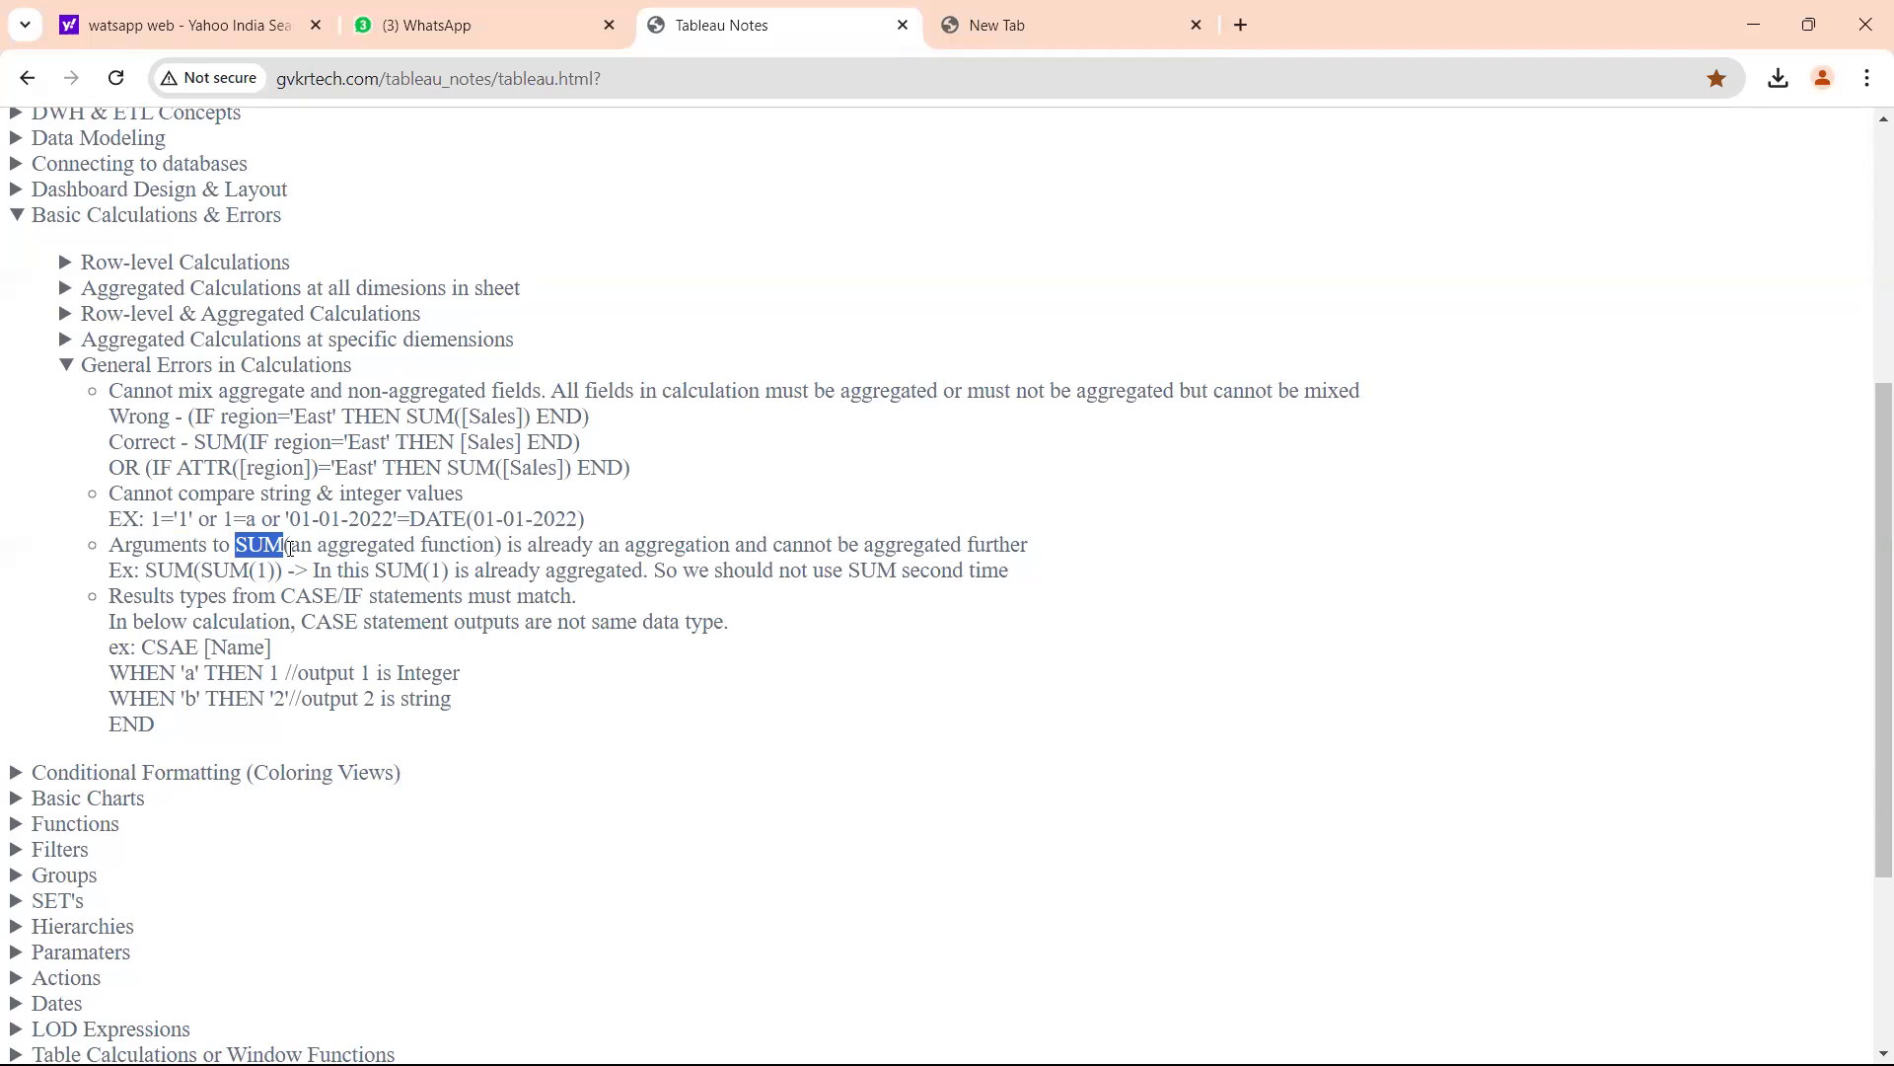
pyautogui.click(1073, 1035)
pyautogui.click(357, 520)
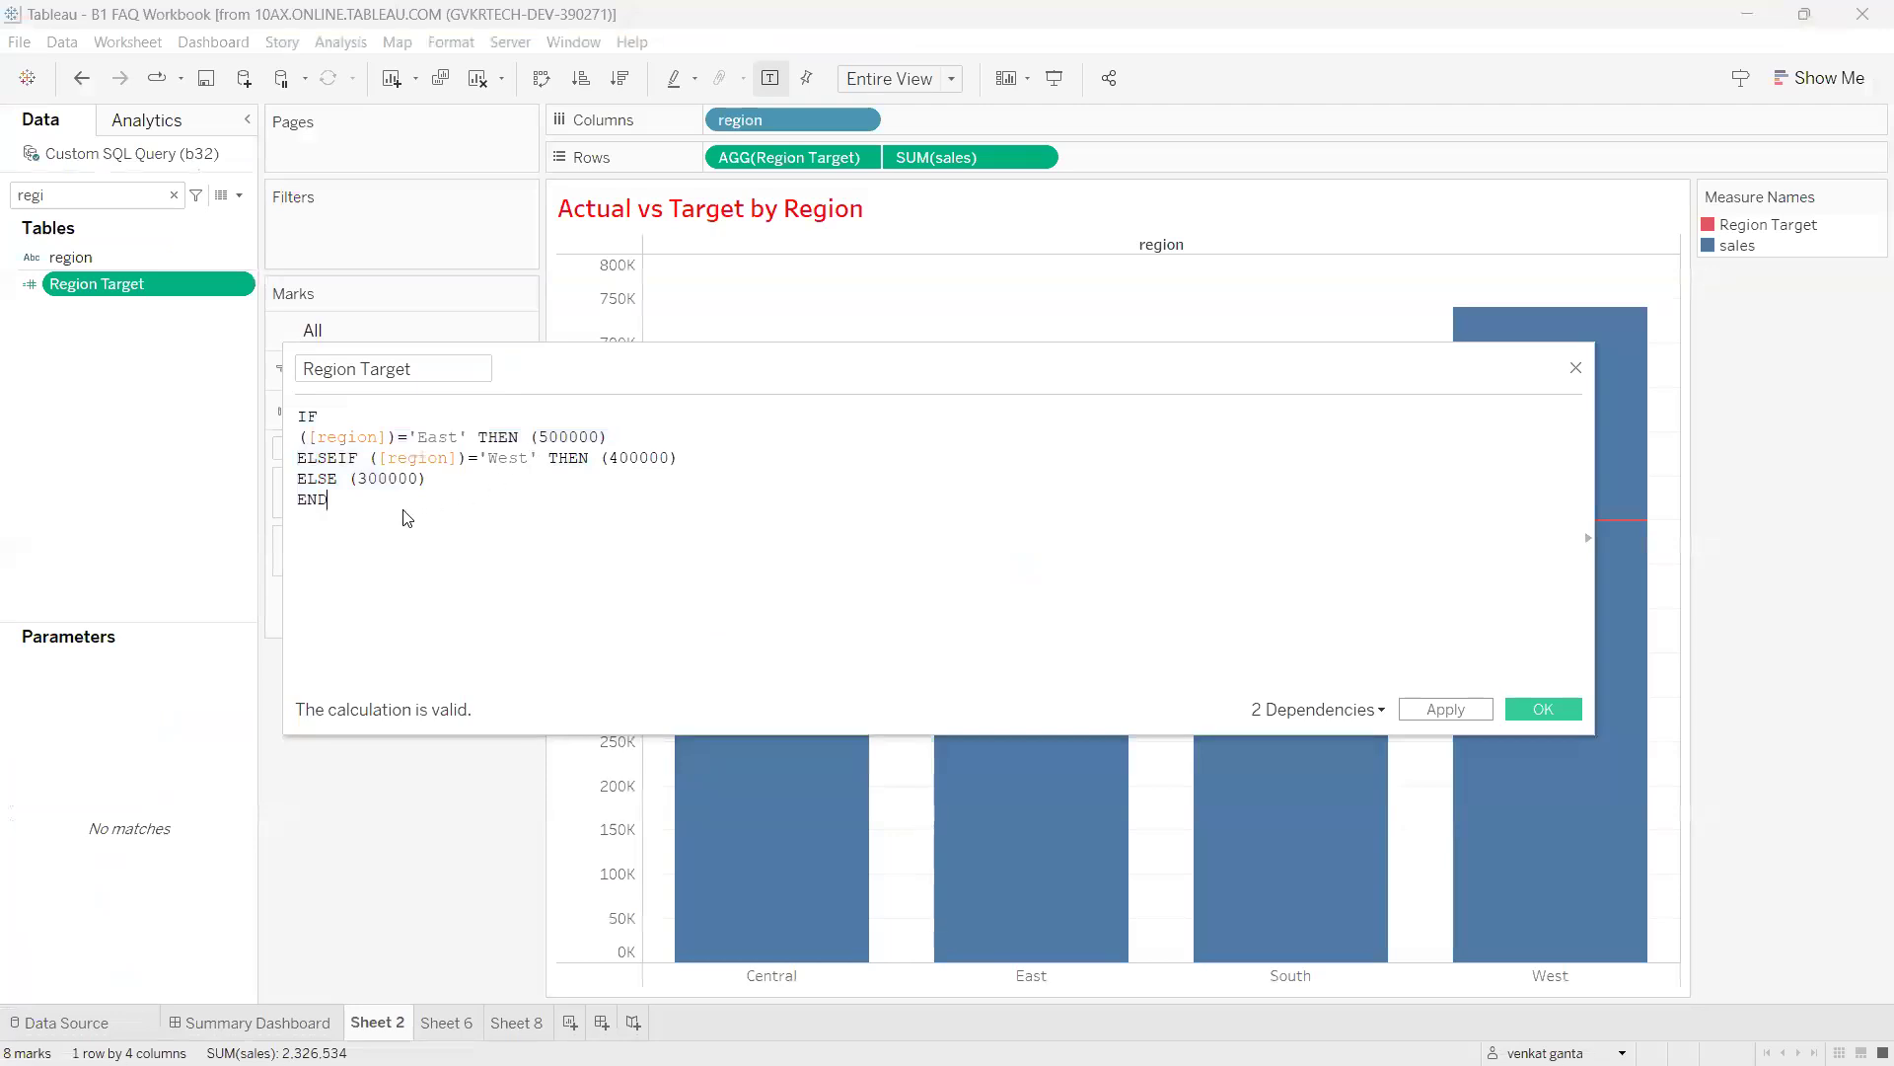
# Wrap the entire IF…END Region Target formula in MIN(...).
pyautogui.write(')')
pyautogui.click(299, 417)
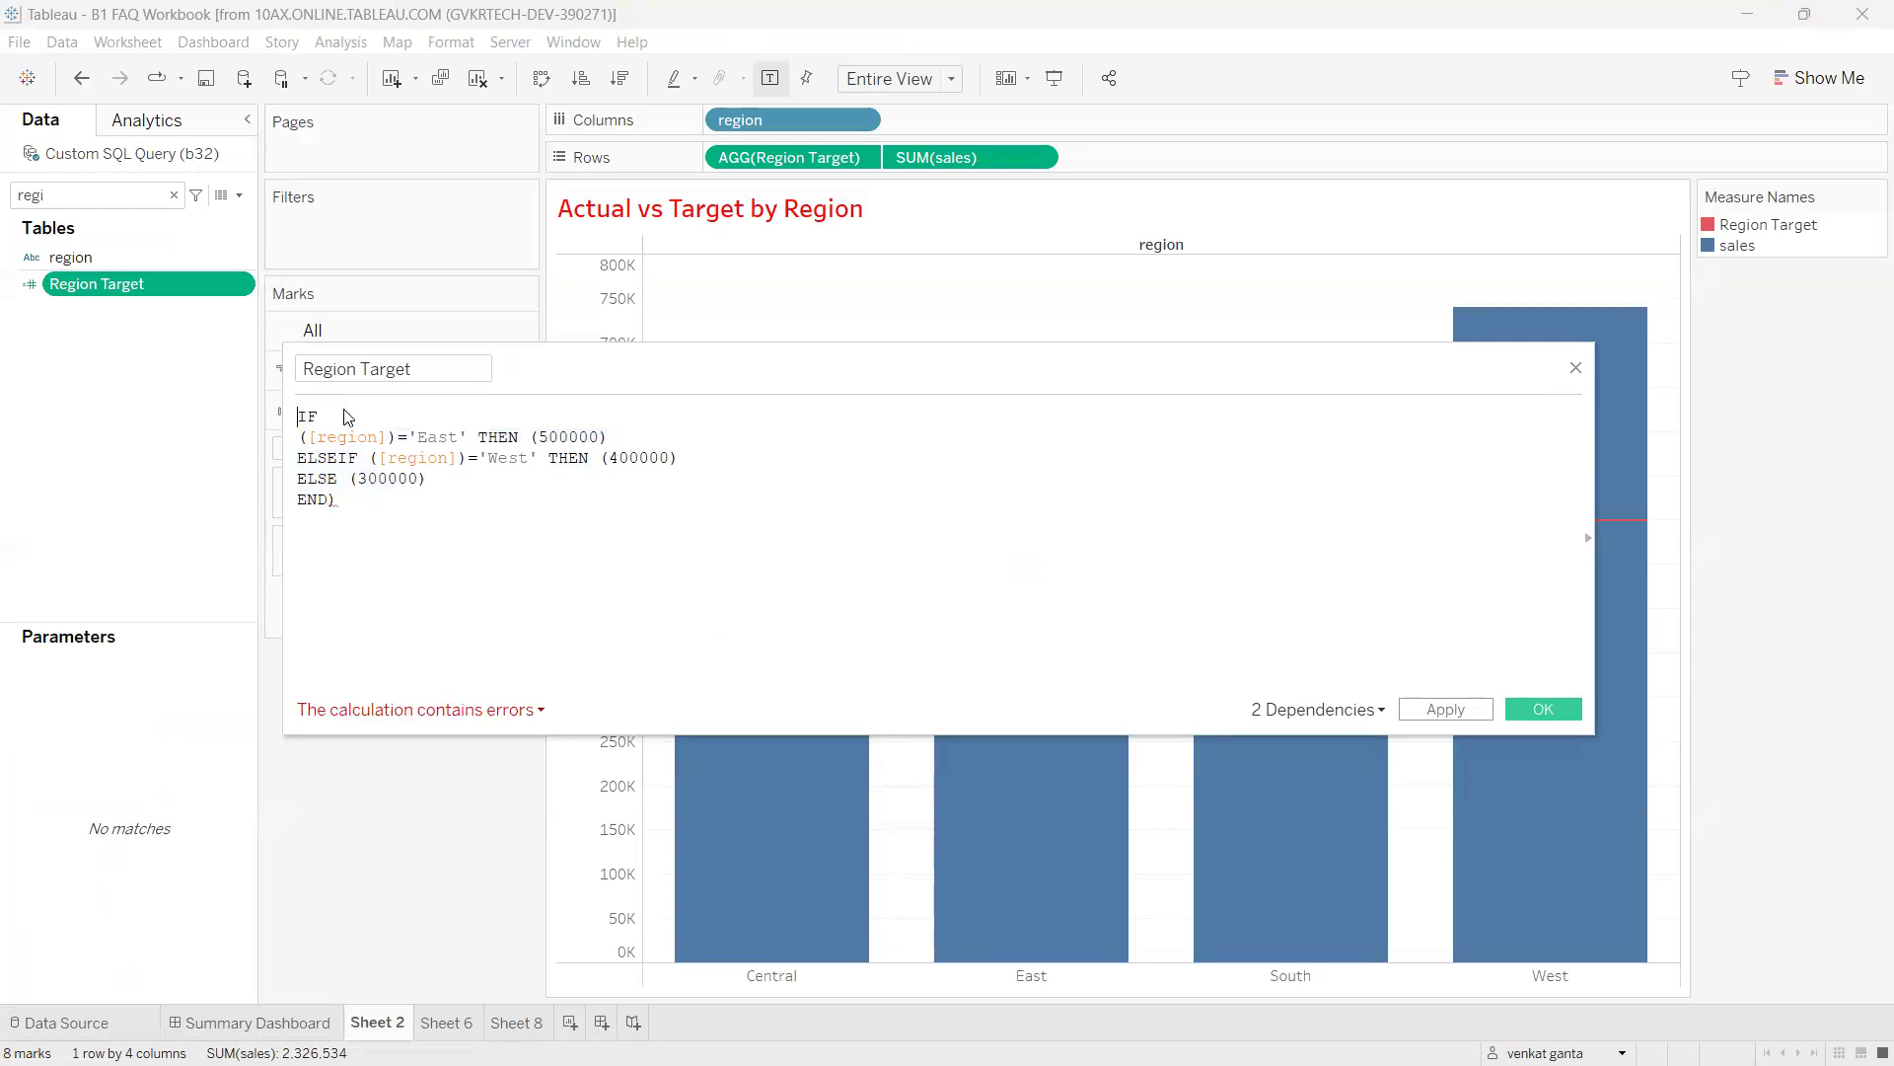
pyautogui.write('(')
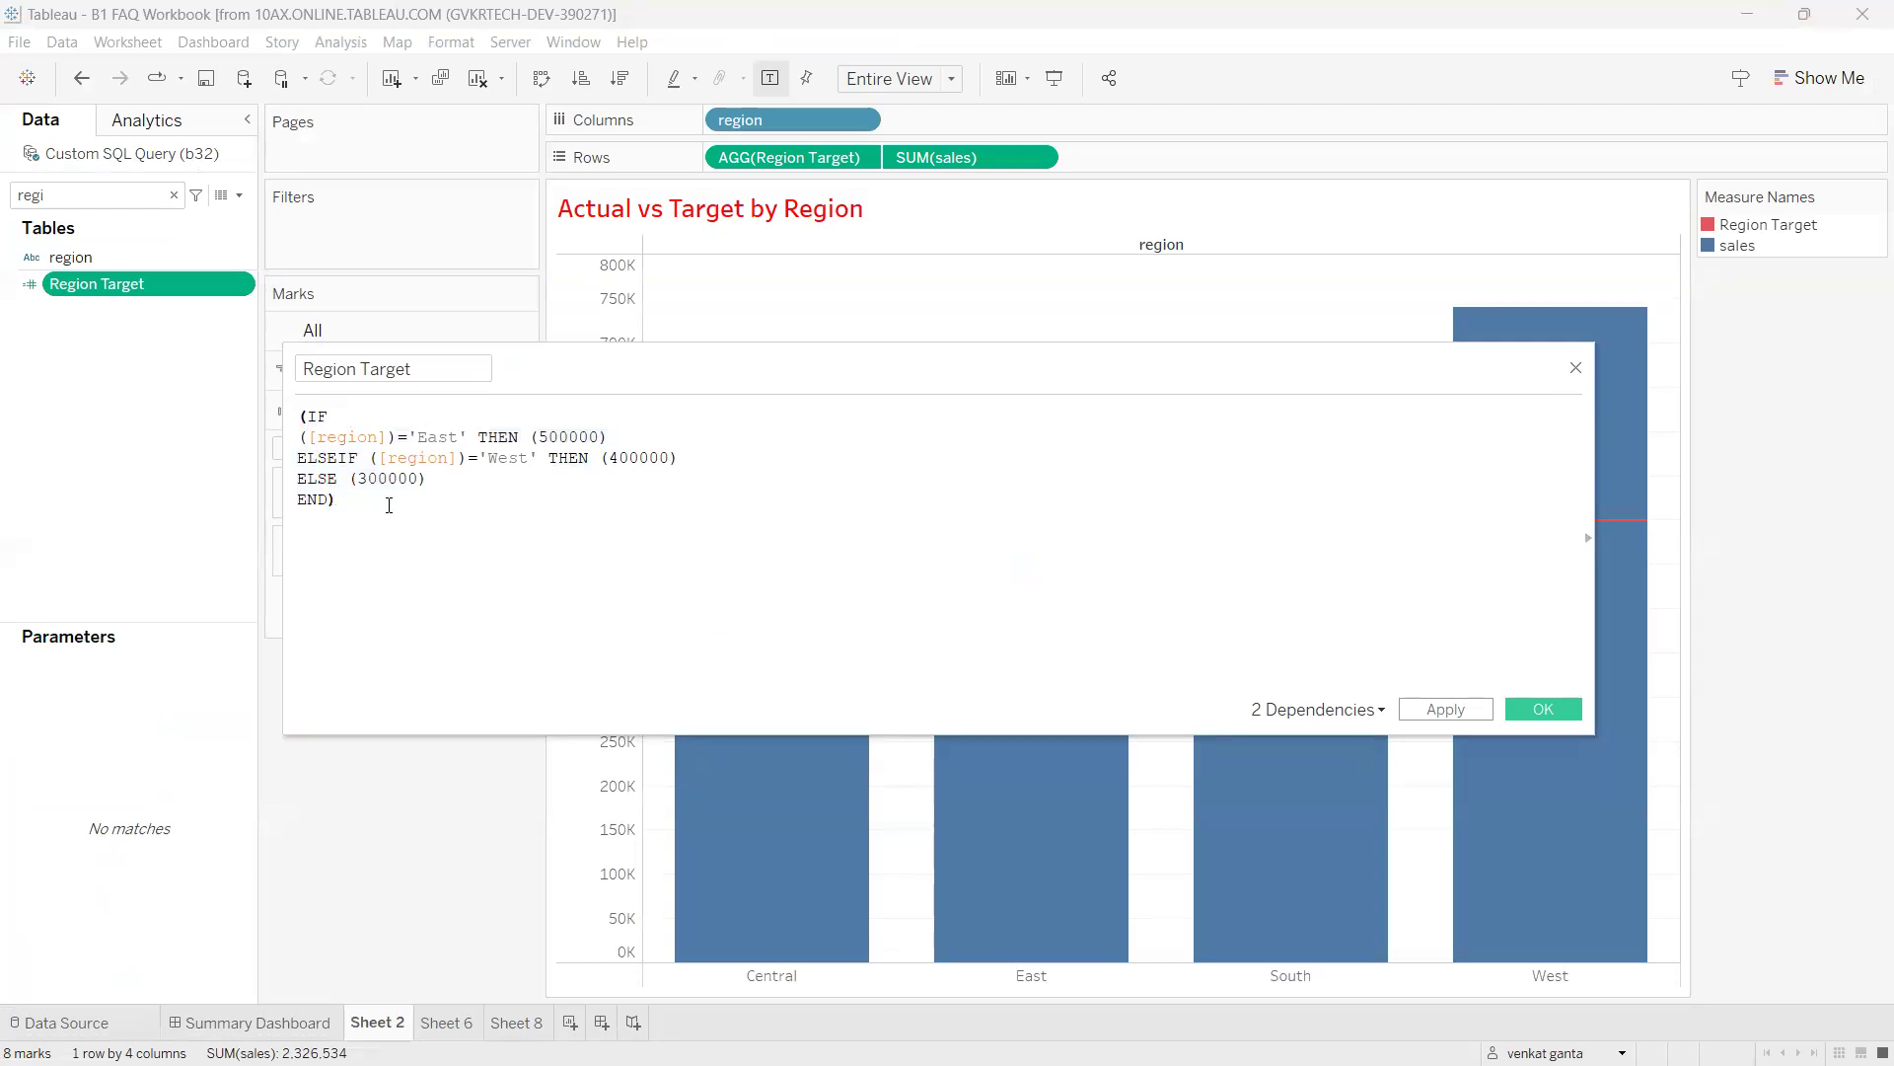
pyautogui.moveTo(357, 503); pyautogui.dragTo(301, 419)
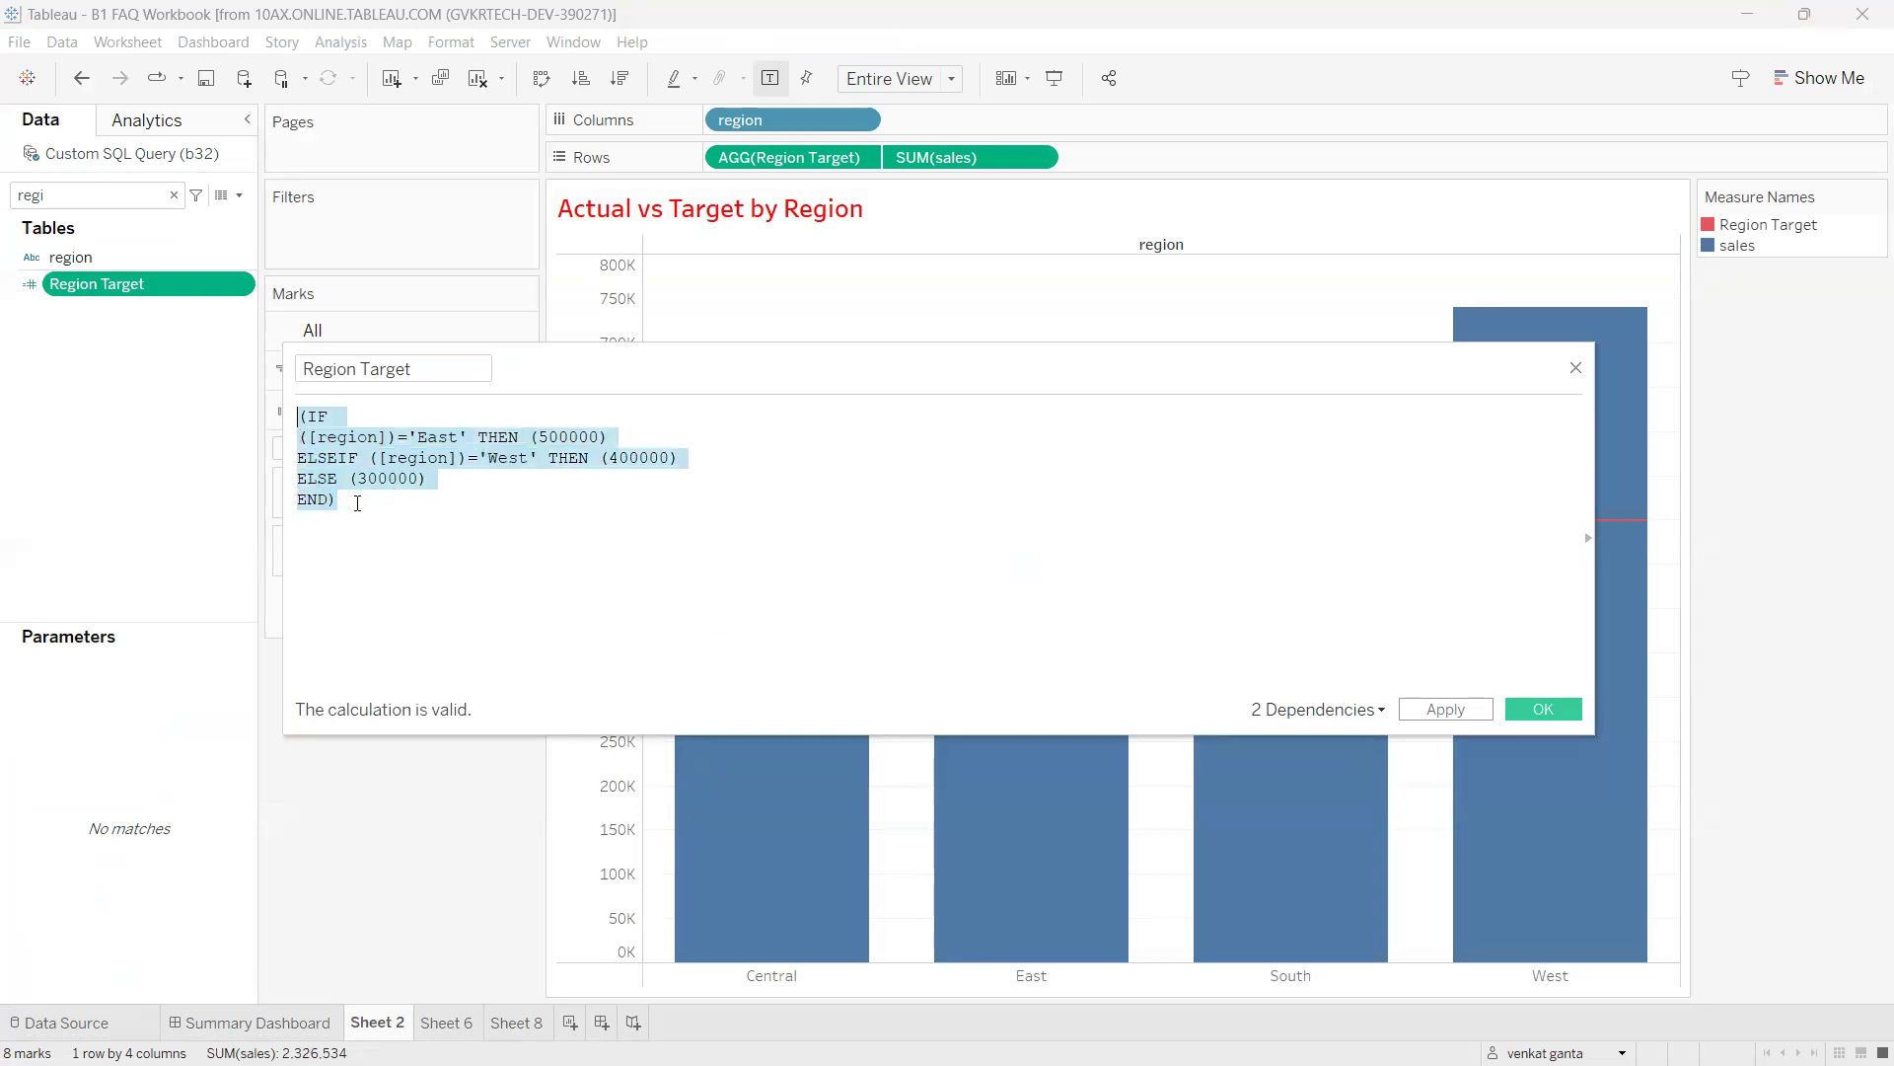
pyautogui.click(301, 422)
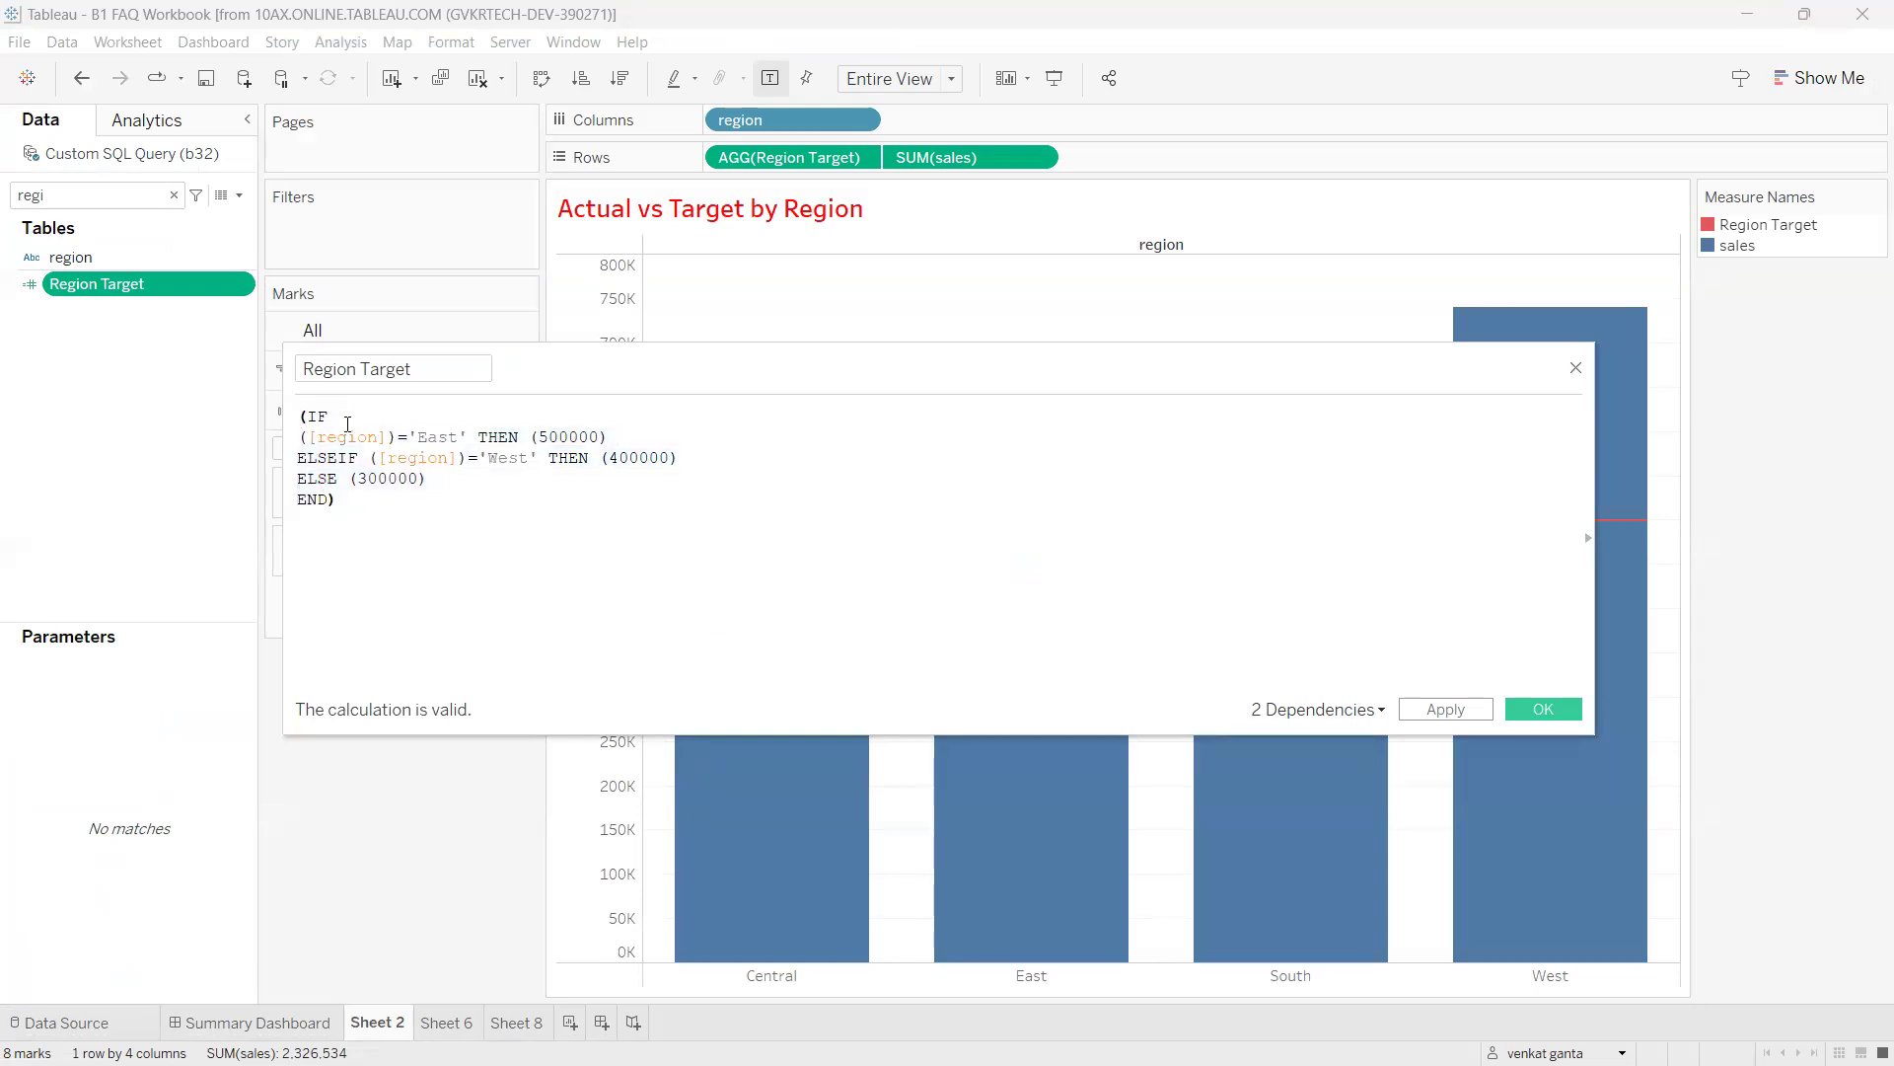
pyautogui.write('MIN')
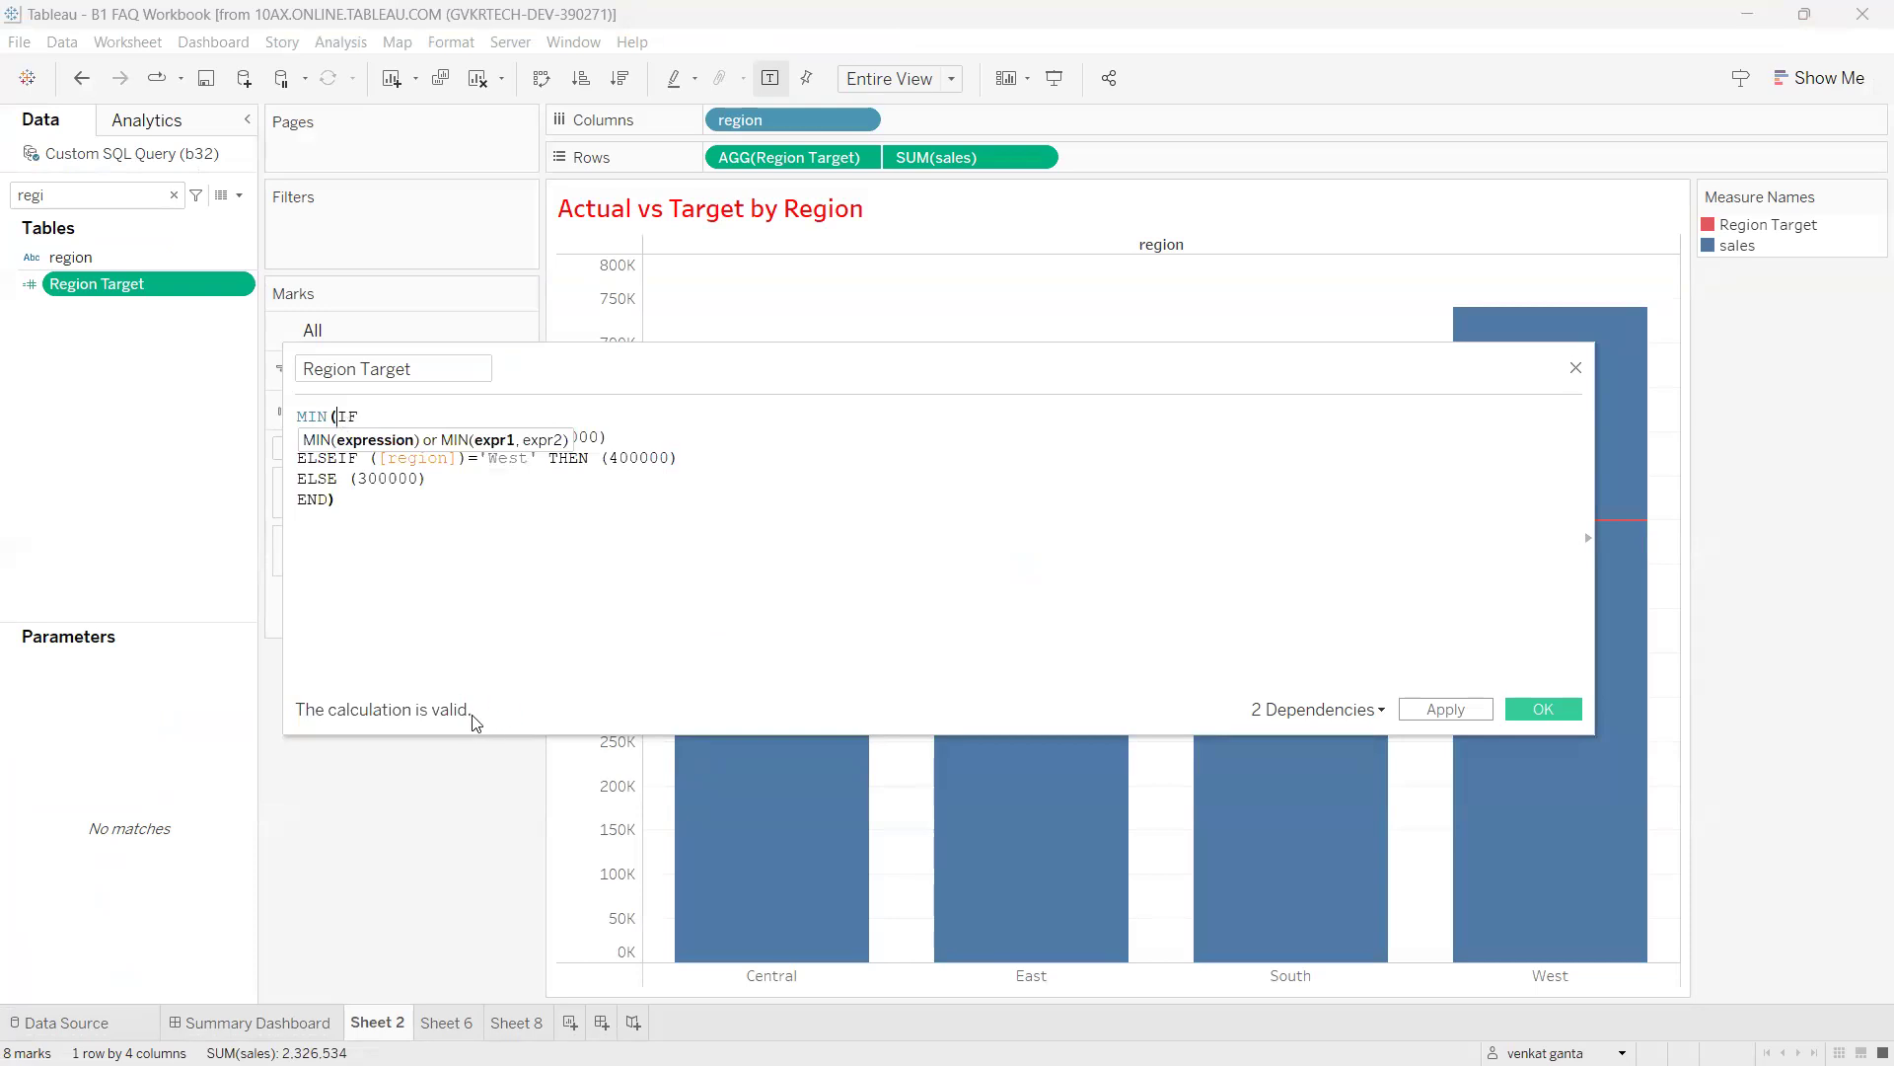
pyautogui.click(344, 521)
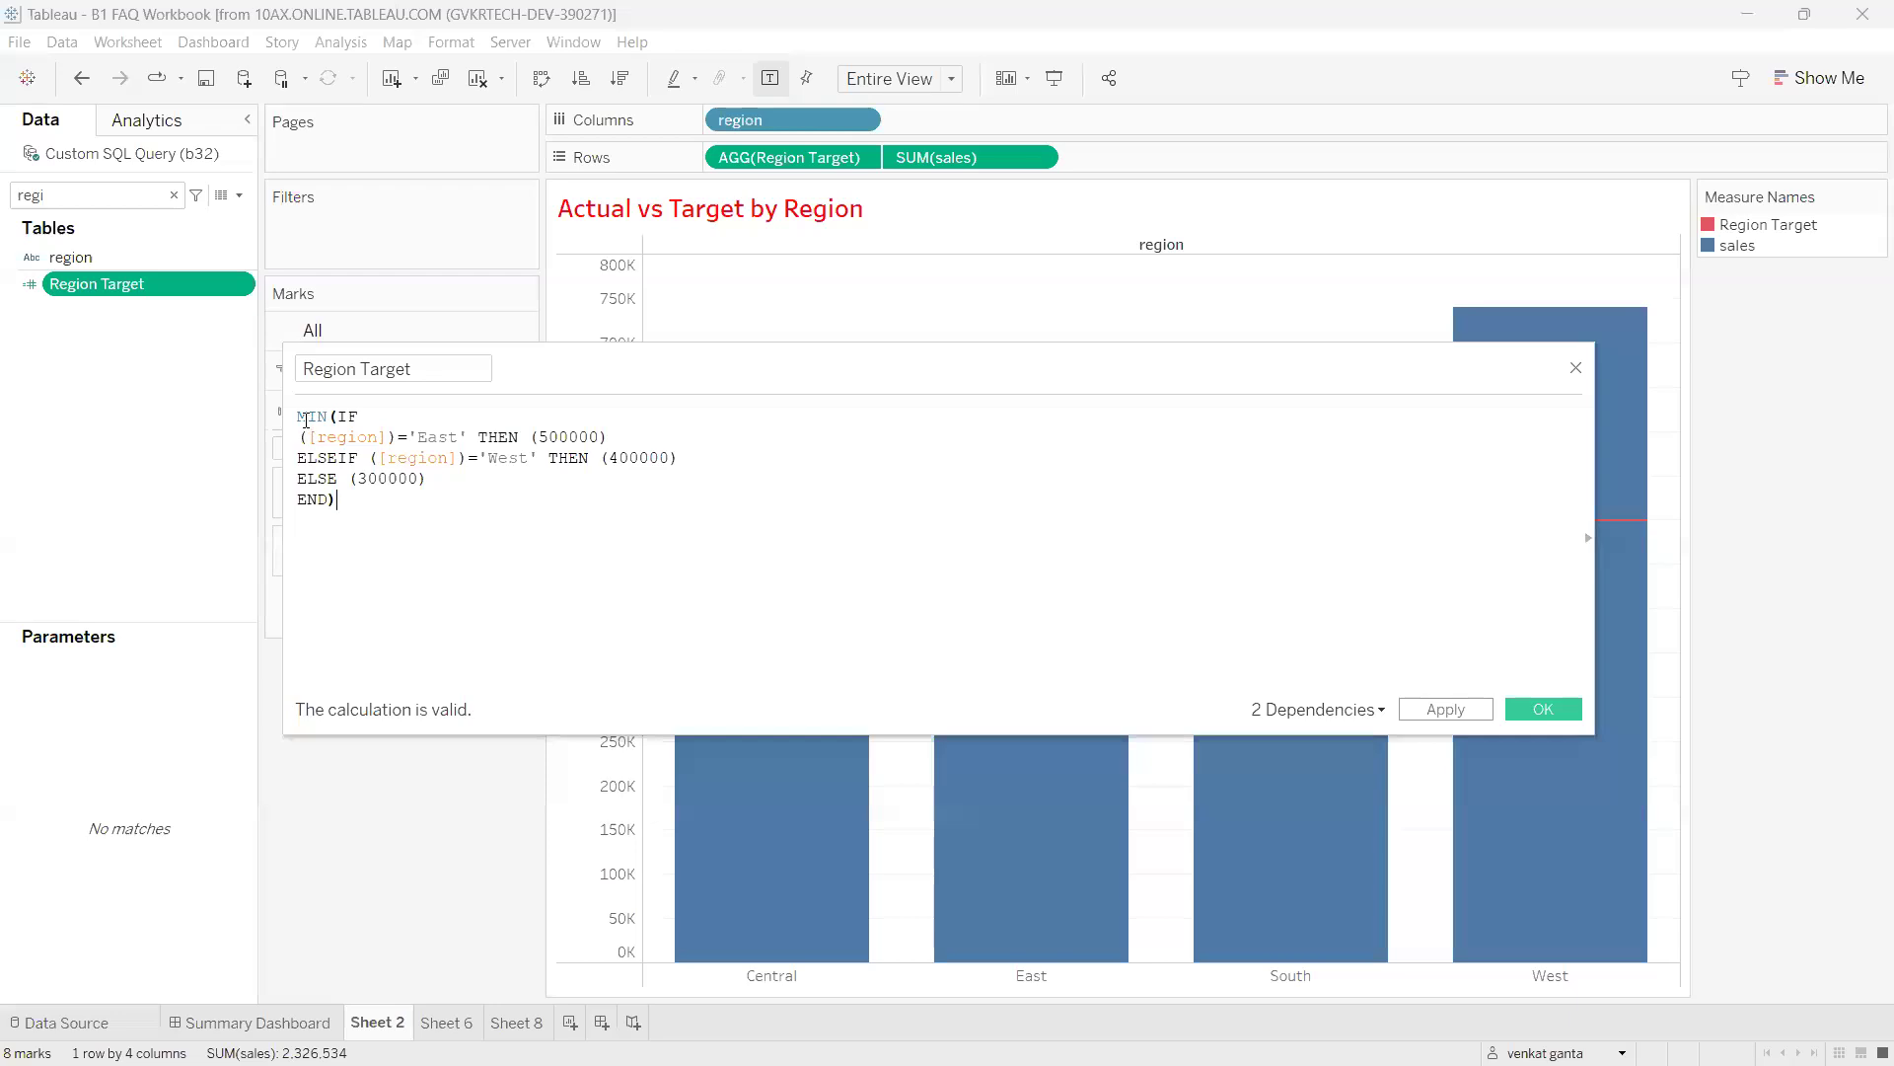
pyautogui.moveTo(350, 499); pyautogui.dragTo(286, 418)
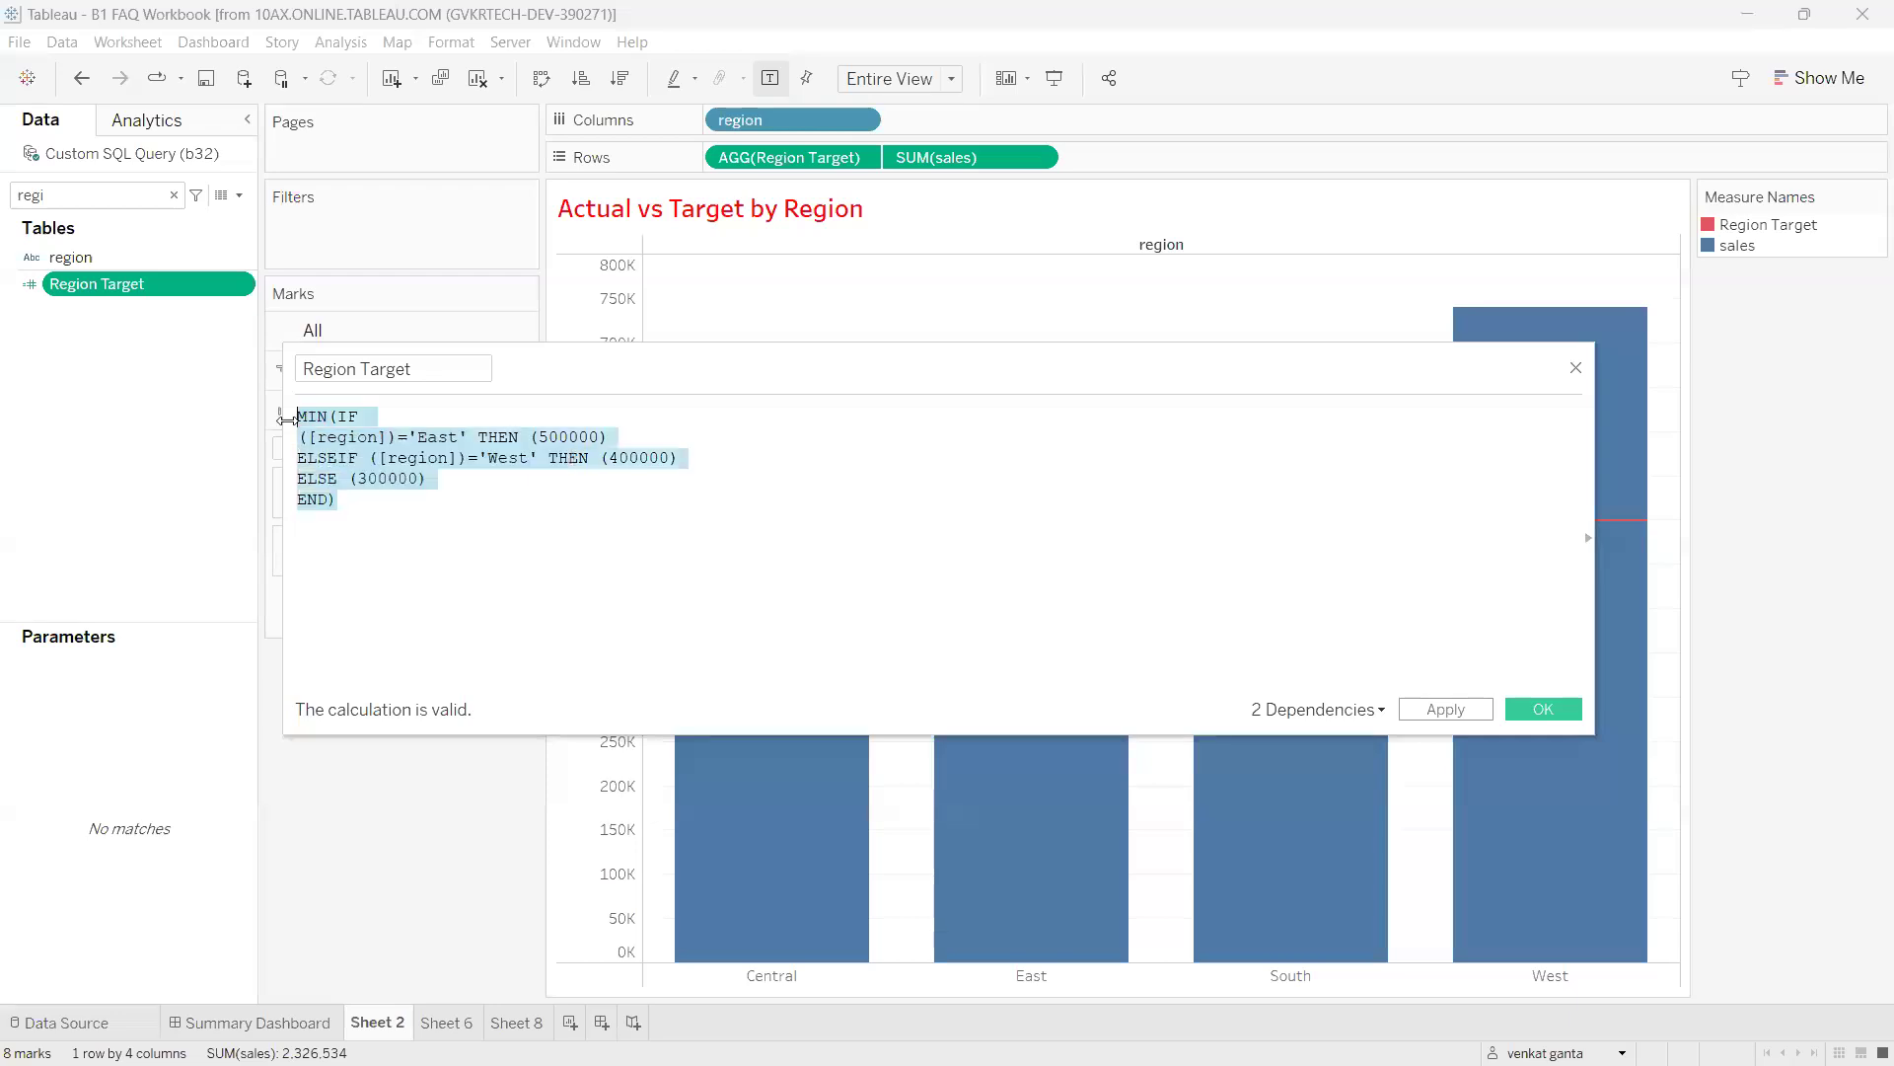
pyautogui.click(531, 436)
pyautogui.click(408, 522)
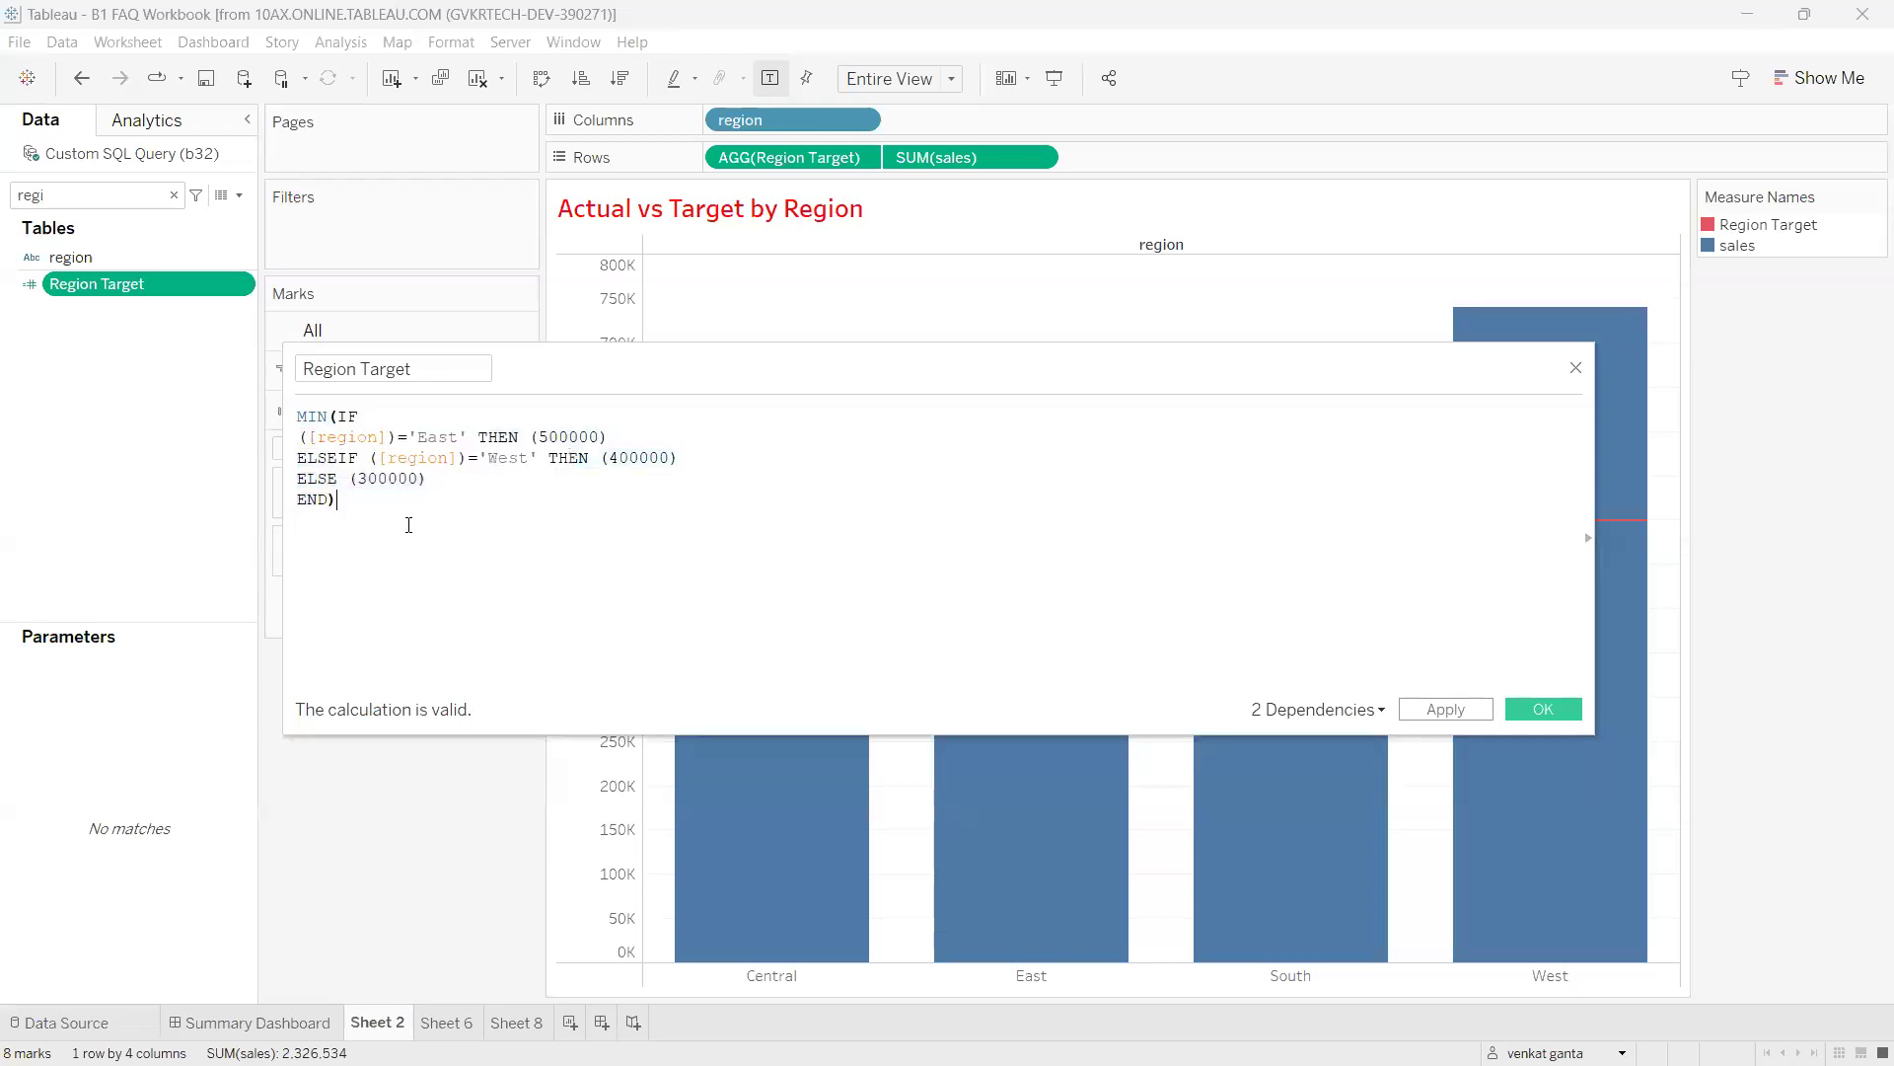
pyautogui.doubleClick(321, 417)
# Annotate MIN, the East target and ELSEIF region, then select 'cannot be aggregated further' in Chrome.
pyautogui.moveTo(553, 418)
pyautogui.mouseDown()
pyautogui.moveTo(575, 400)
pyautogui.moveTo(636, 417)
pyautogui.mouseUp()
pyautogui.moveTo(435, 475); pyautogui.dragTo(472, 465)
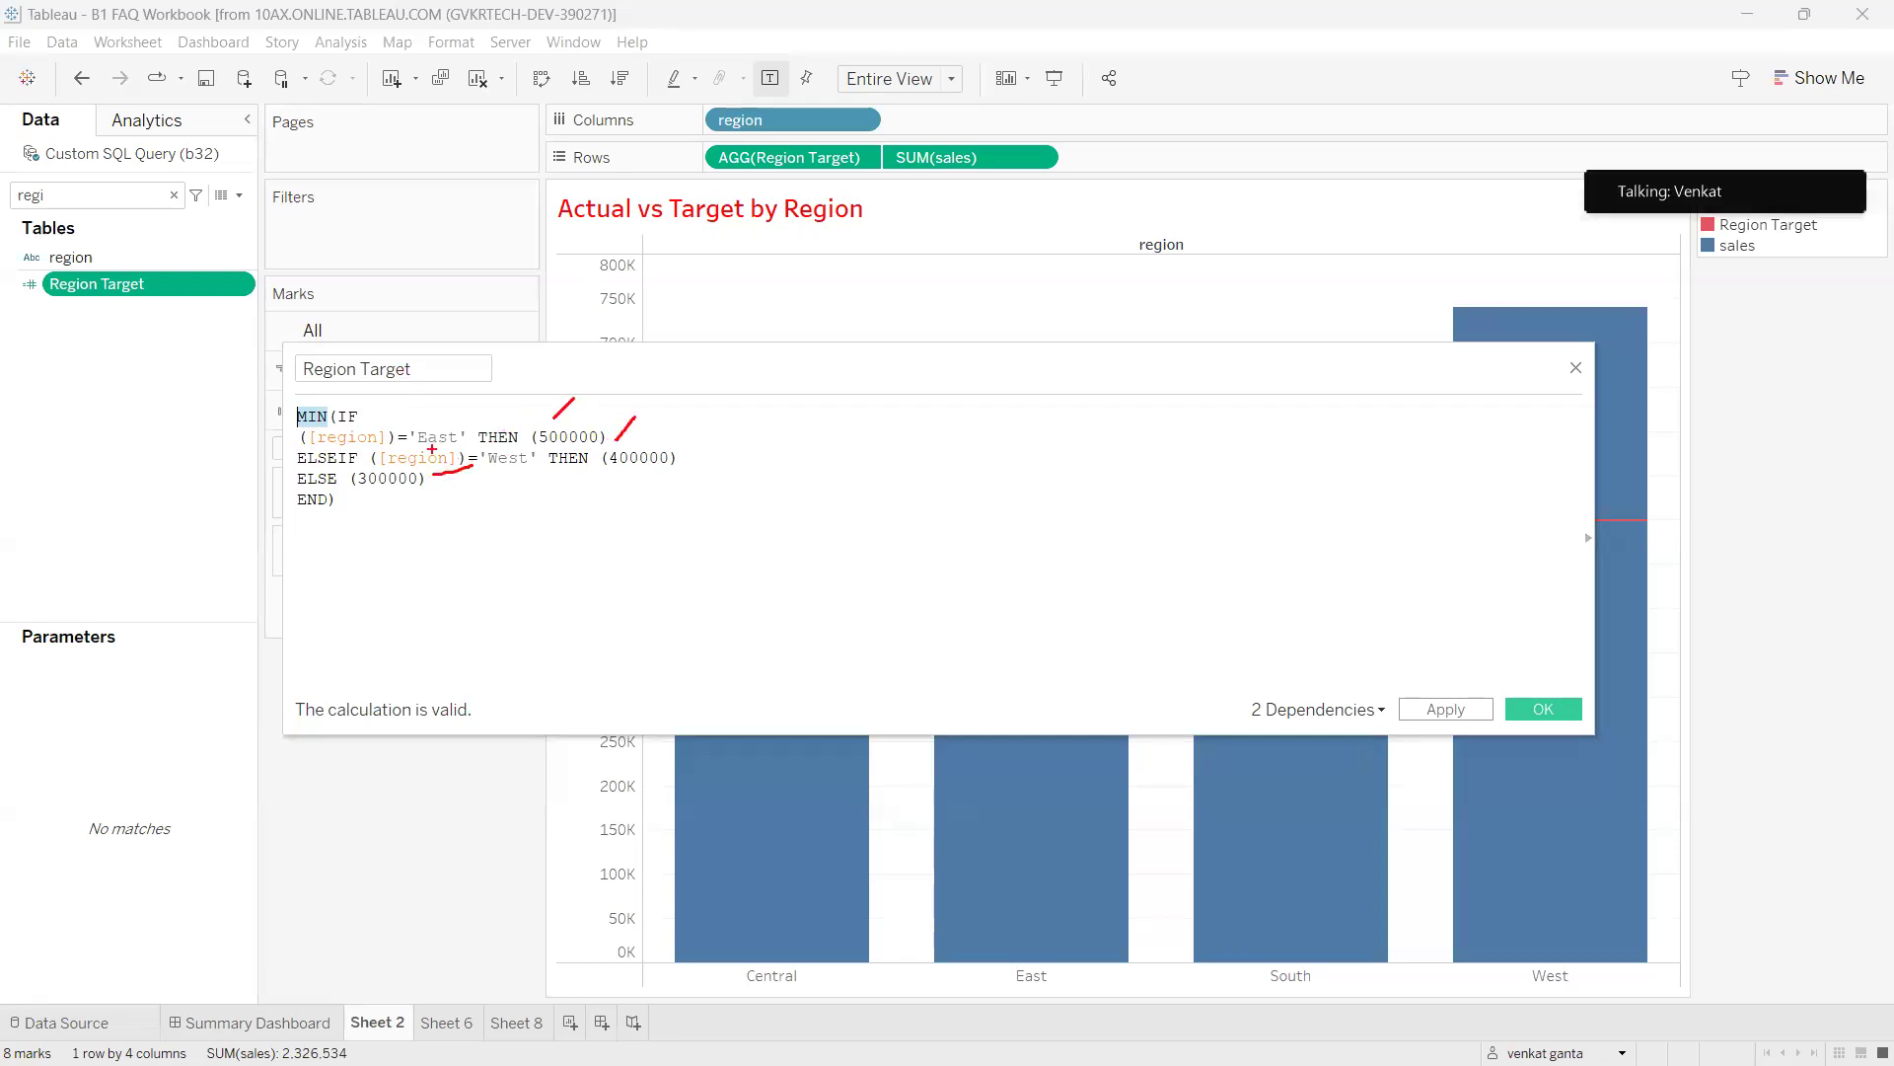
pyautogui.moveTo(324, 401)
pyautogui.mouseDown()
pyautogui.moveTo(284, 424)
pyautogui.moveTo(326, 405)
pyautogui.mouseUp()
pyautogui.moveTo(554, 417); pyautogui.dragTo(575, 416)
pyautogui.moveTo(589, 444); pyautogui.dragTo(620, 434)
pyautogui.moveTo(450, 484); pyautogui.dragTo(478, 467)
pyautogui.press('Escape')
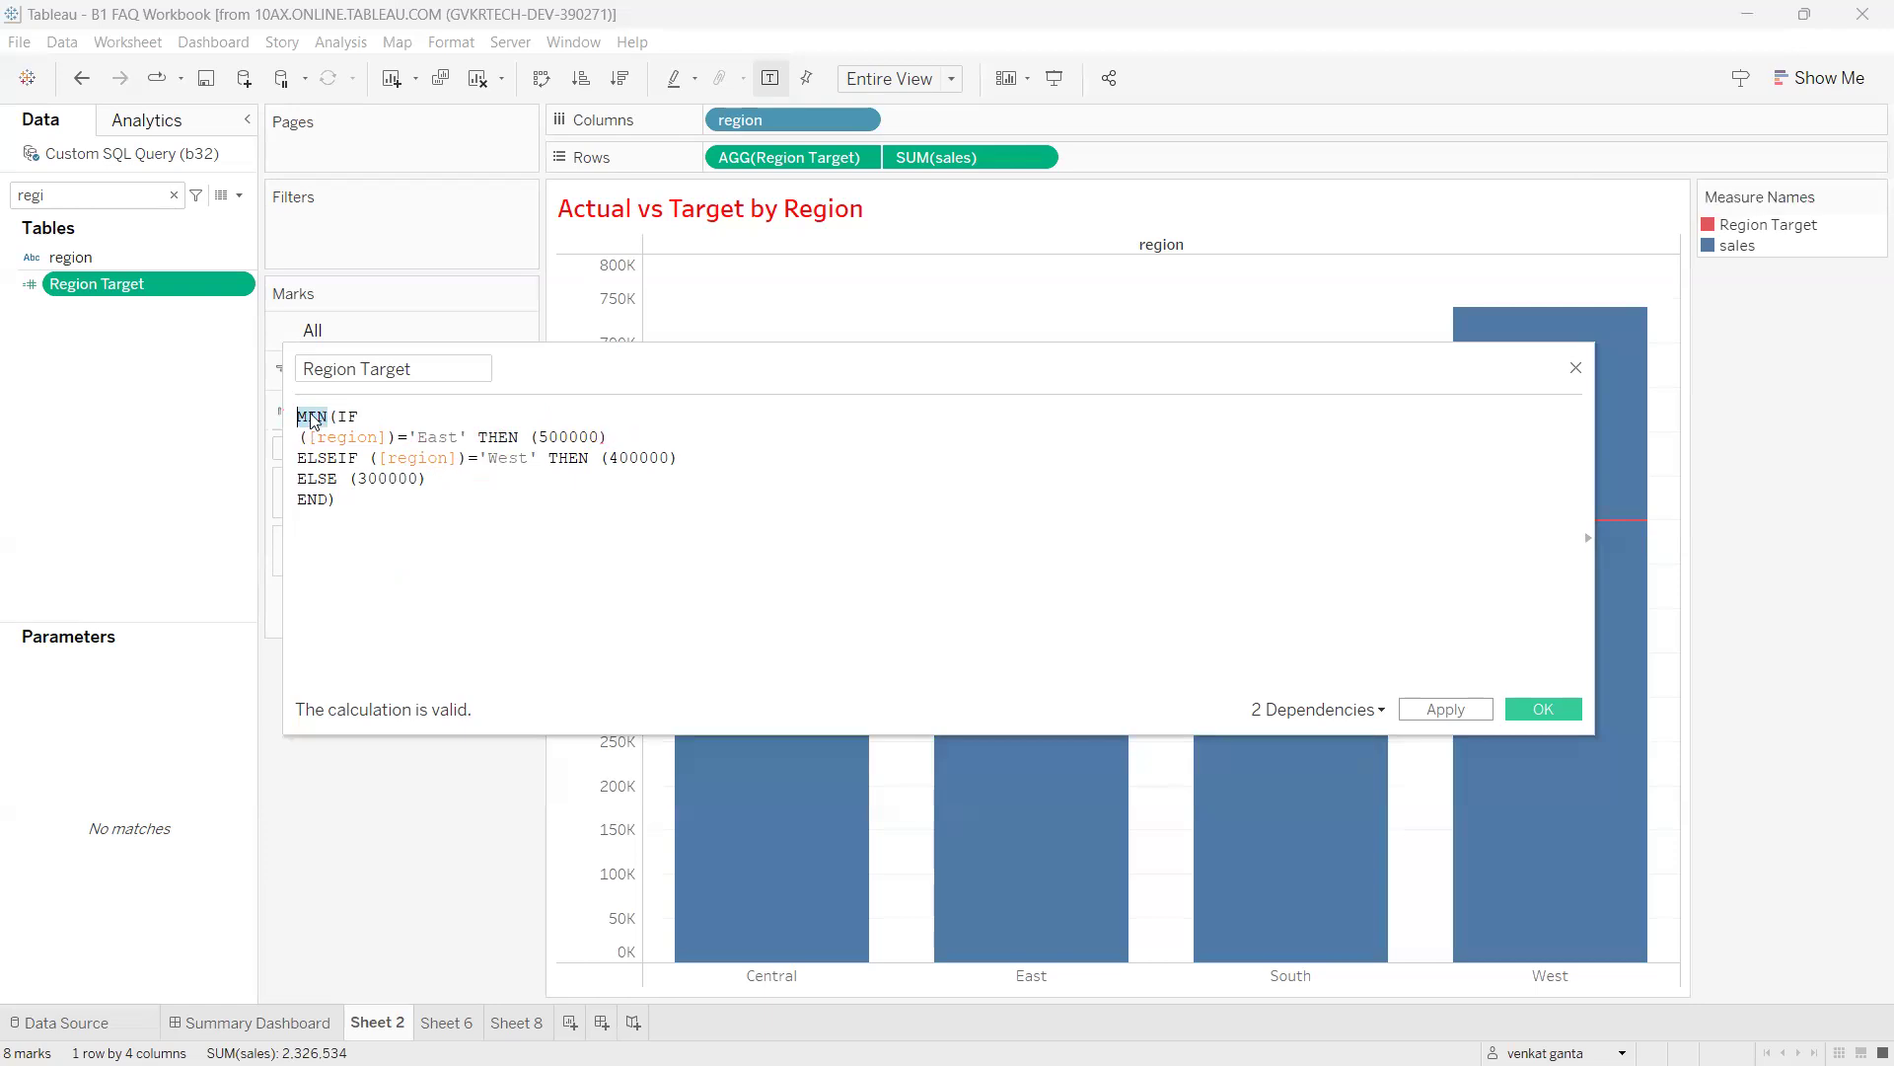
pyautogui.click(328, 418)
pyautogui.hotkey('alt', 'Tab')
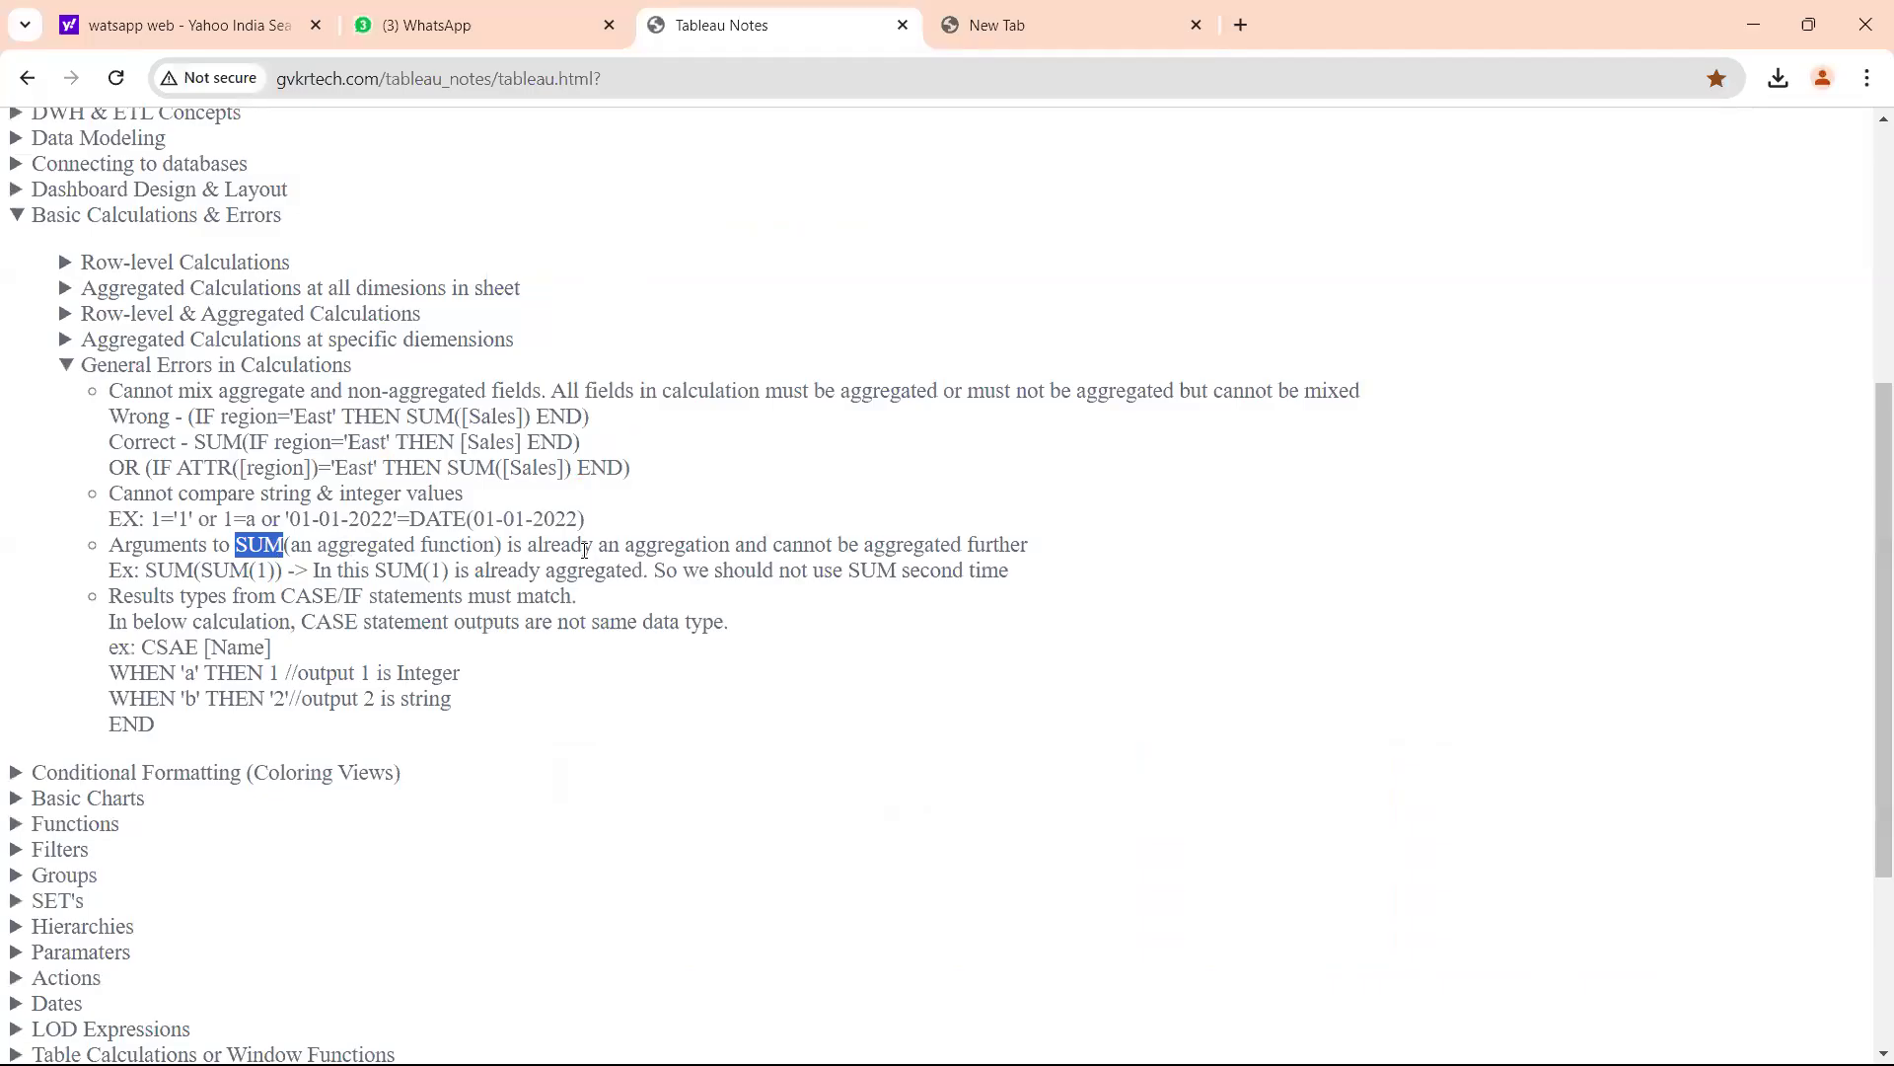
pyautogui.moveTo(769, 544); pyautogui.dragTo(1033, 545)
# Wrap the MIN(IF … END) formula in an outer SUM(...) to test re-aggregating.
pyautogui.hotkey('alt', 'Tab')
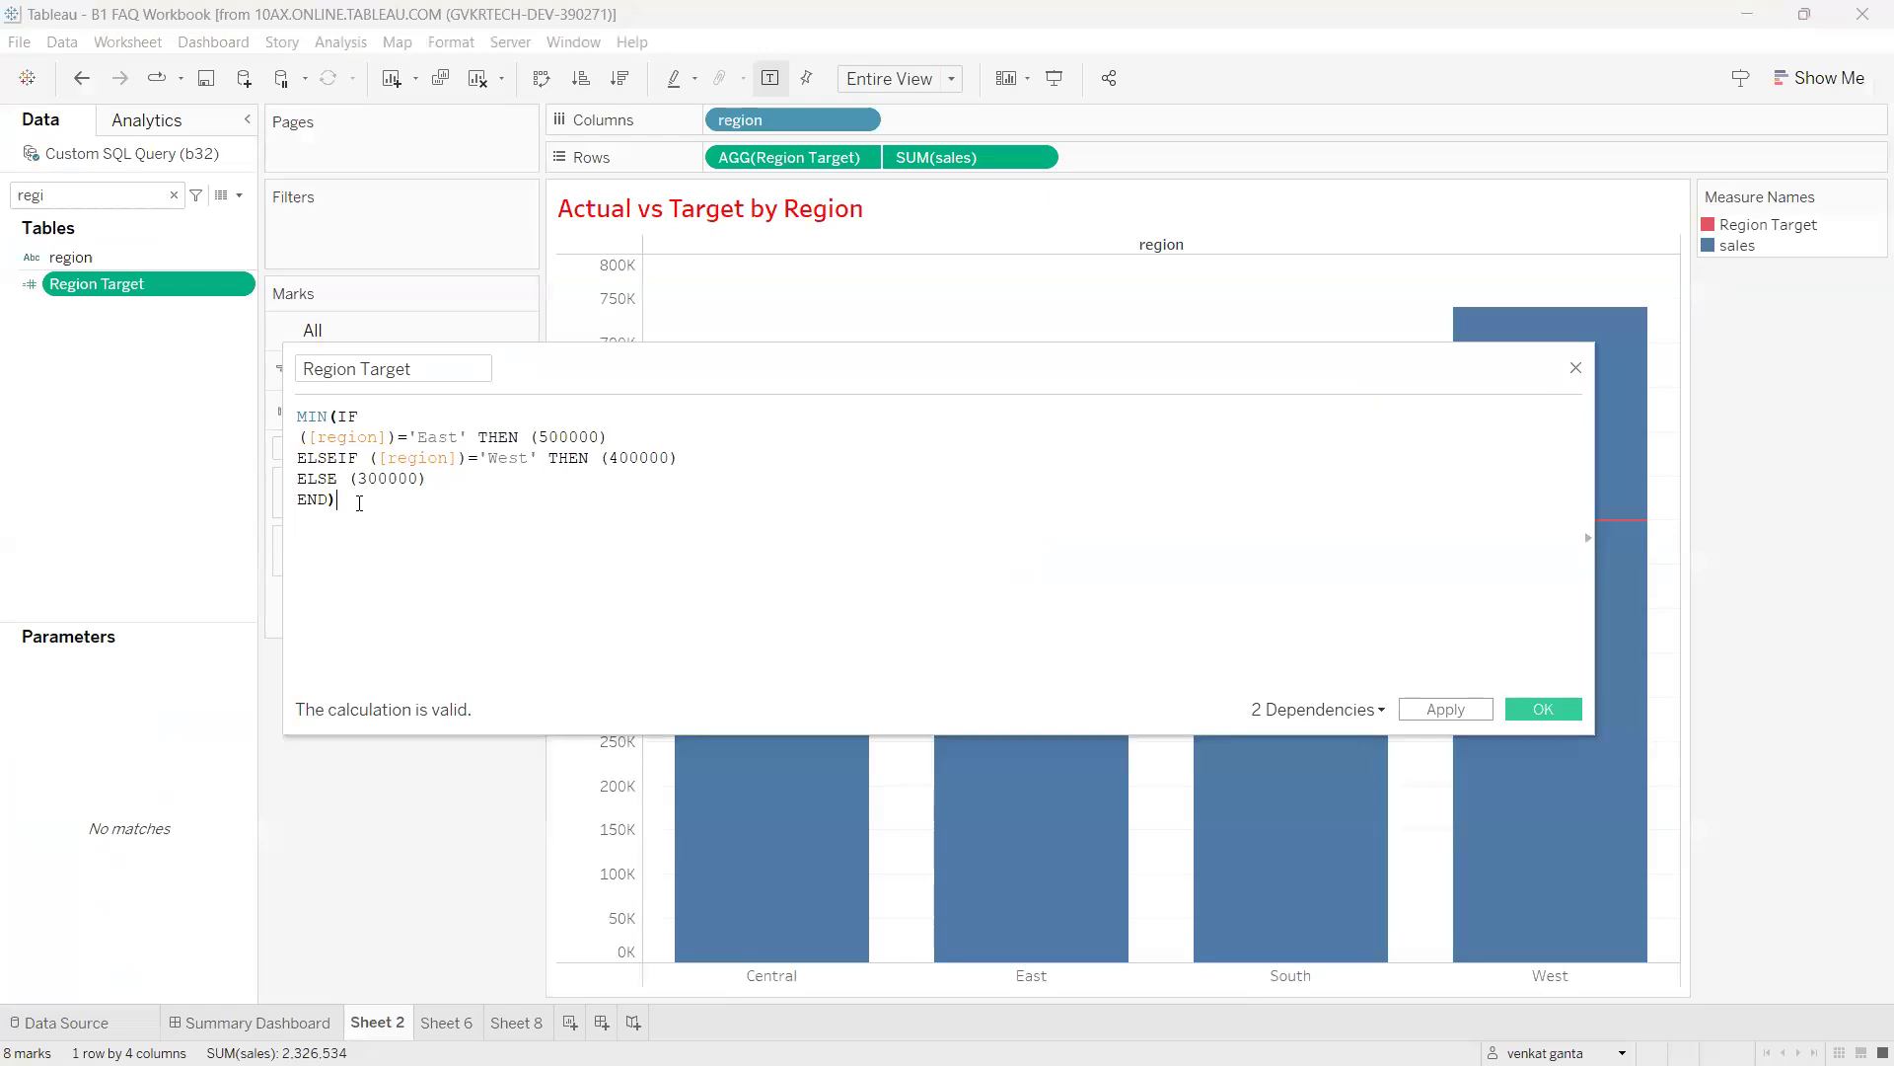
pyautogui.write(')')
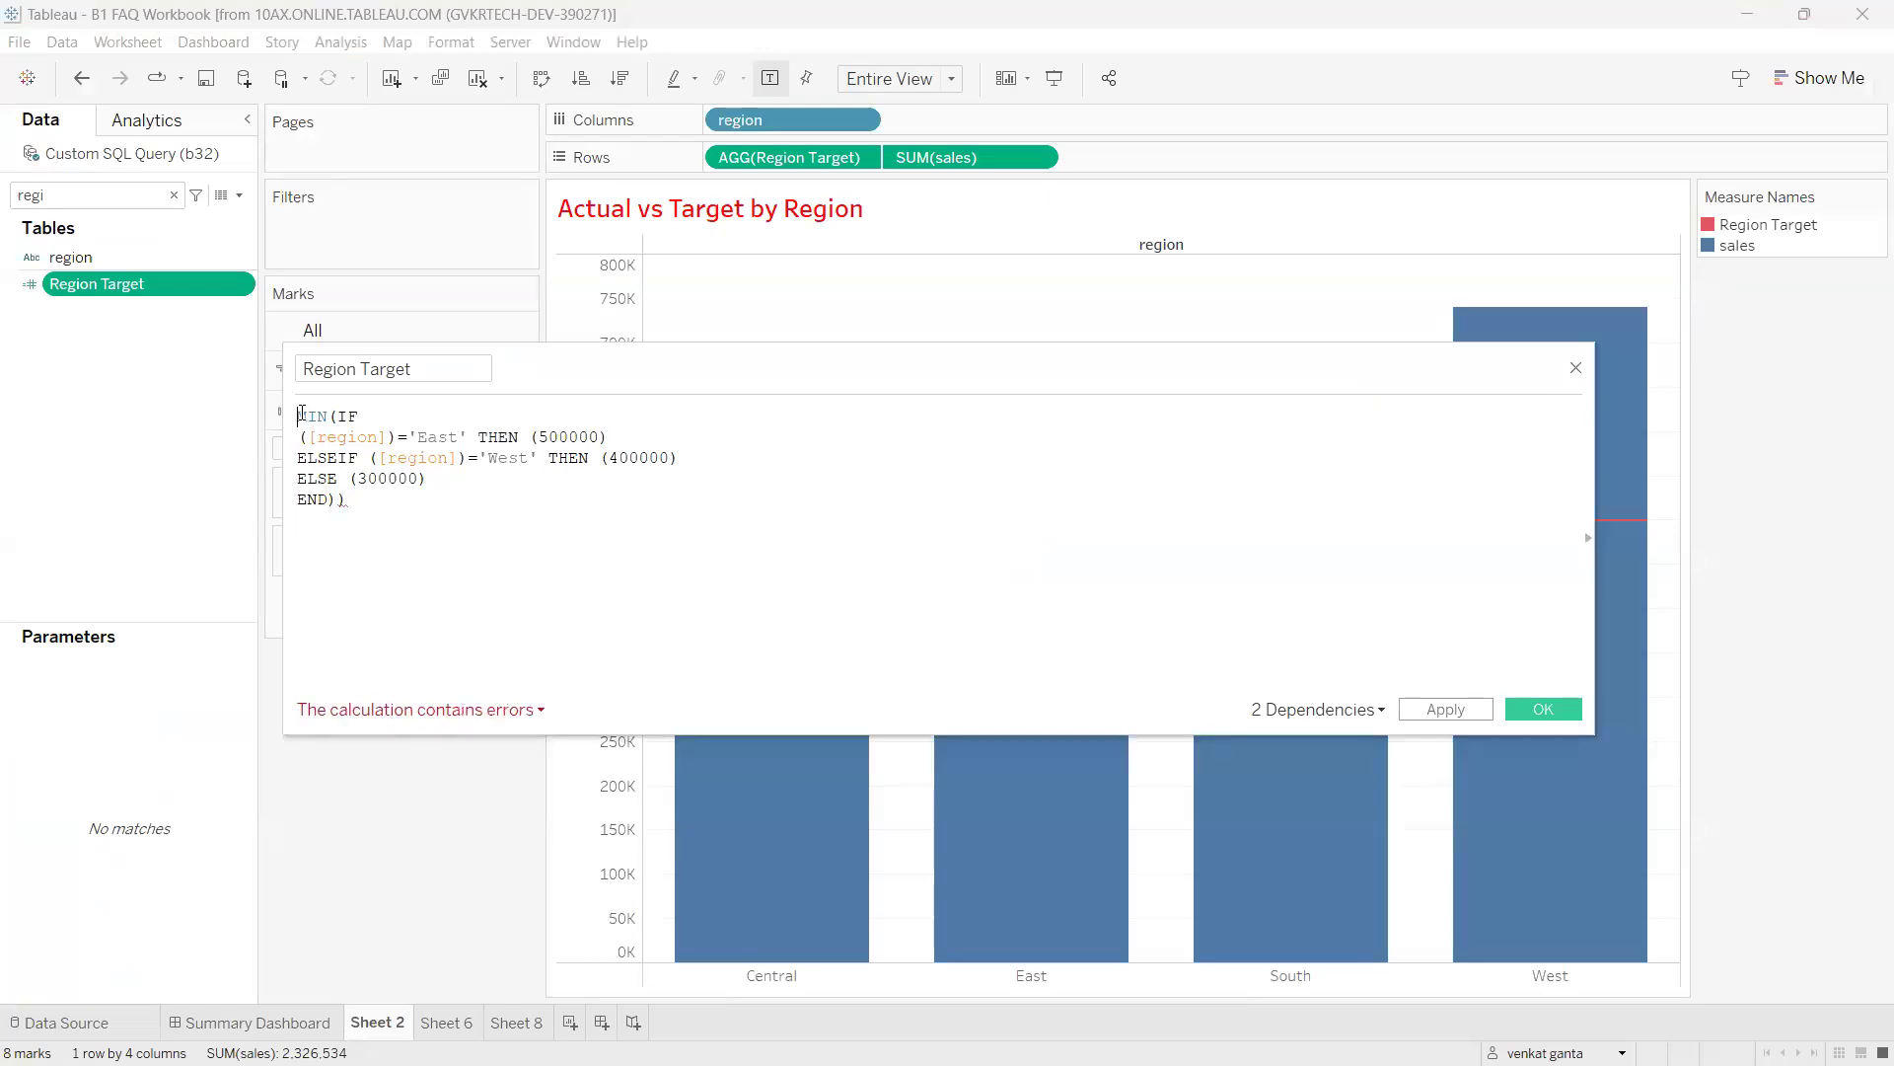
pyautogui.write('(')
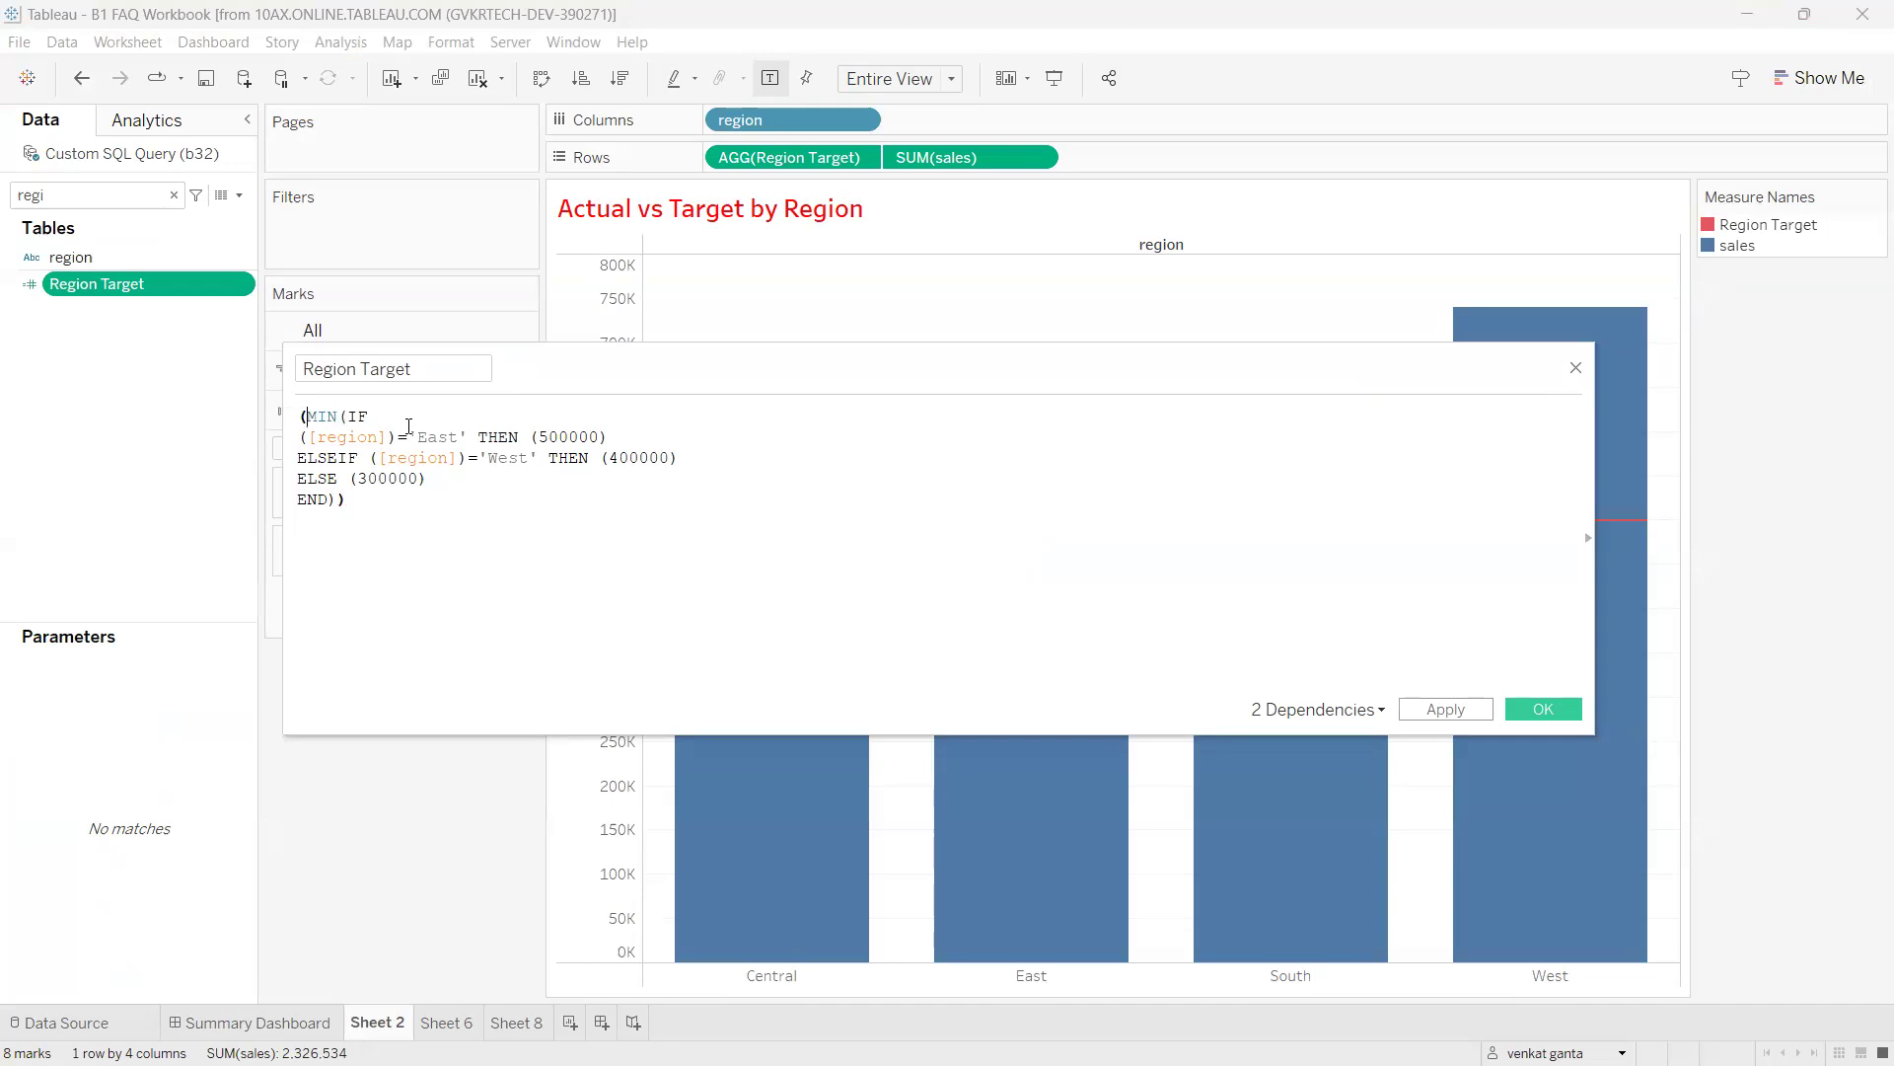
pyautogui.moveTo(352, 503); pyautogui.dragTo(298, 417)
pyautogui.click(320, 420)
pyautogui.write('SUM')
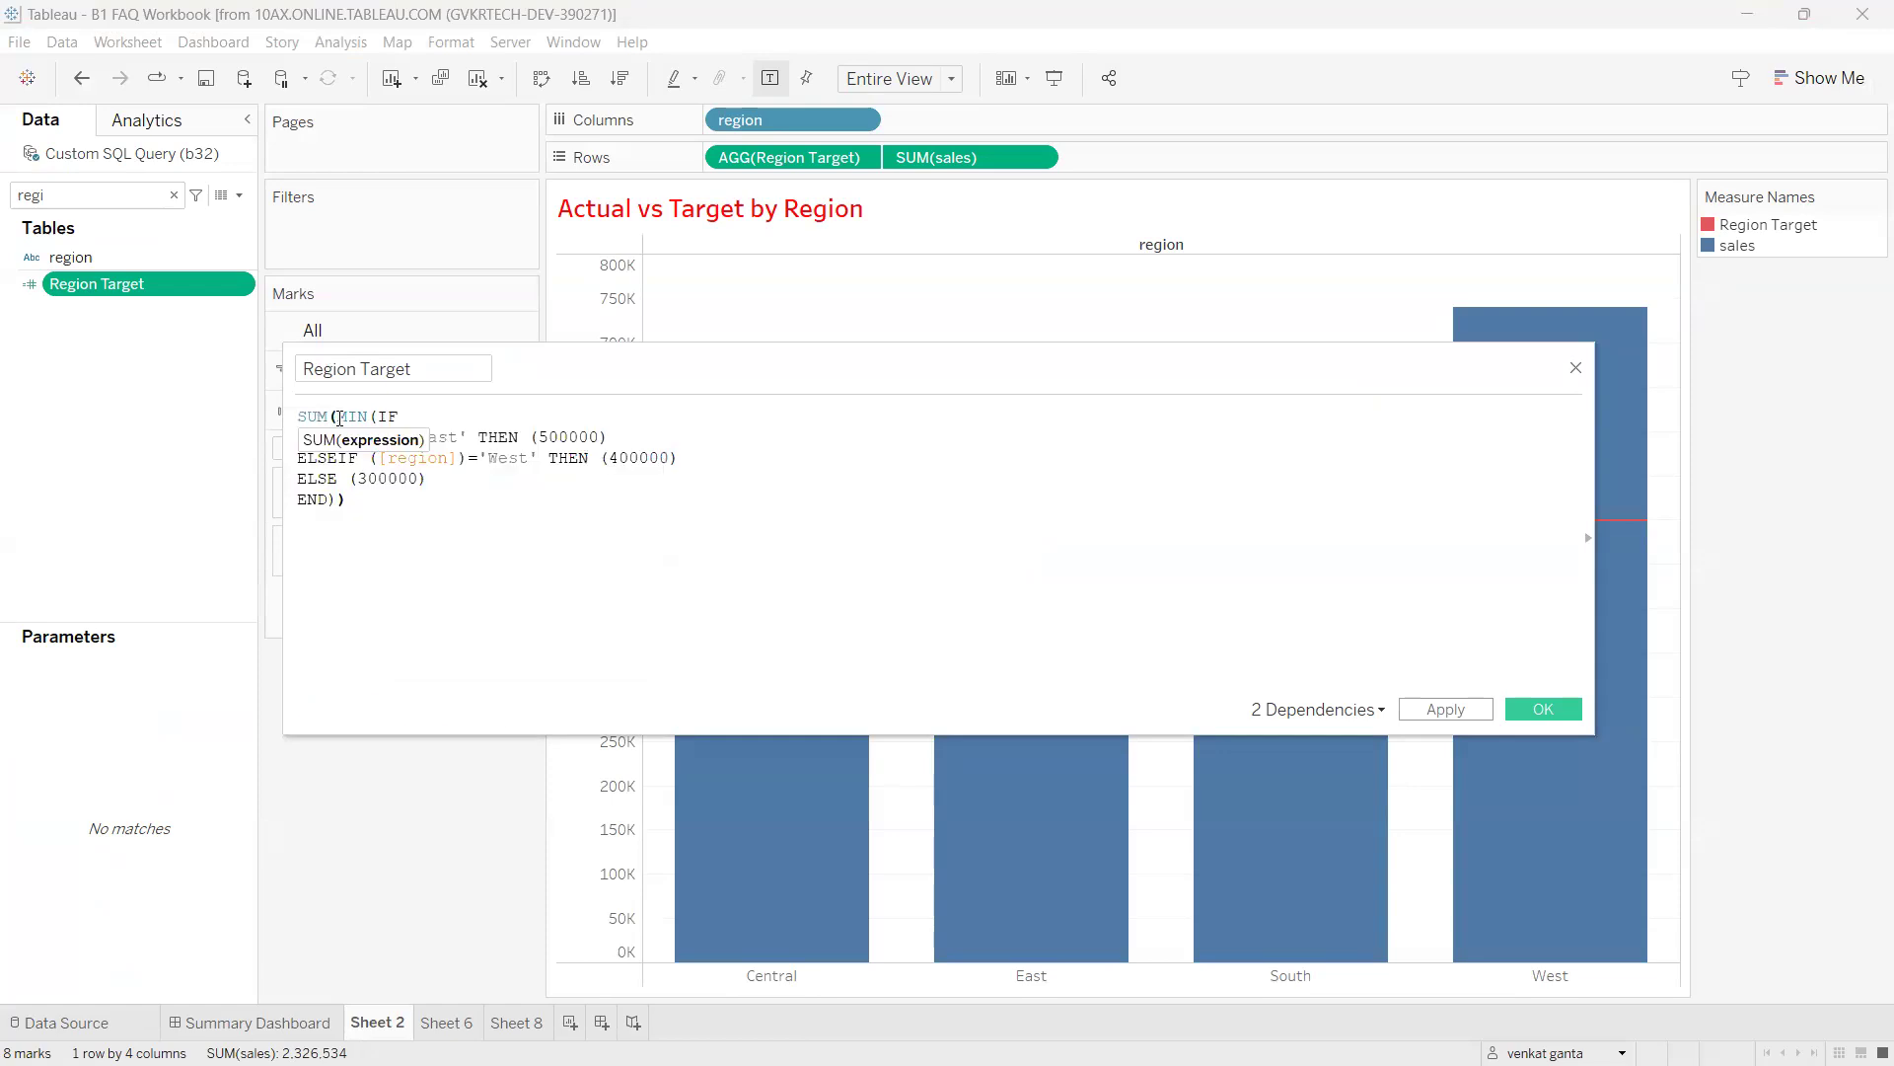
pyautogui.moveTo(338, 415); pyautogui.dragTo(284, 417)
pyautogui.click(356, 436)
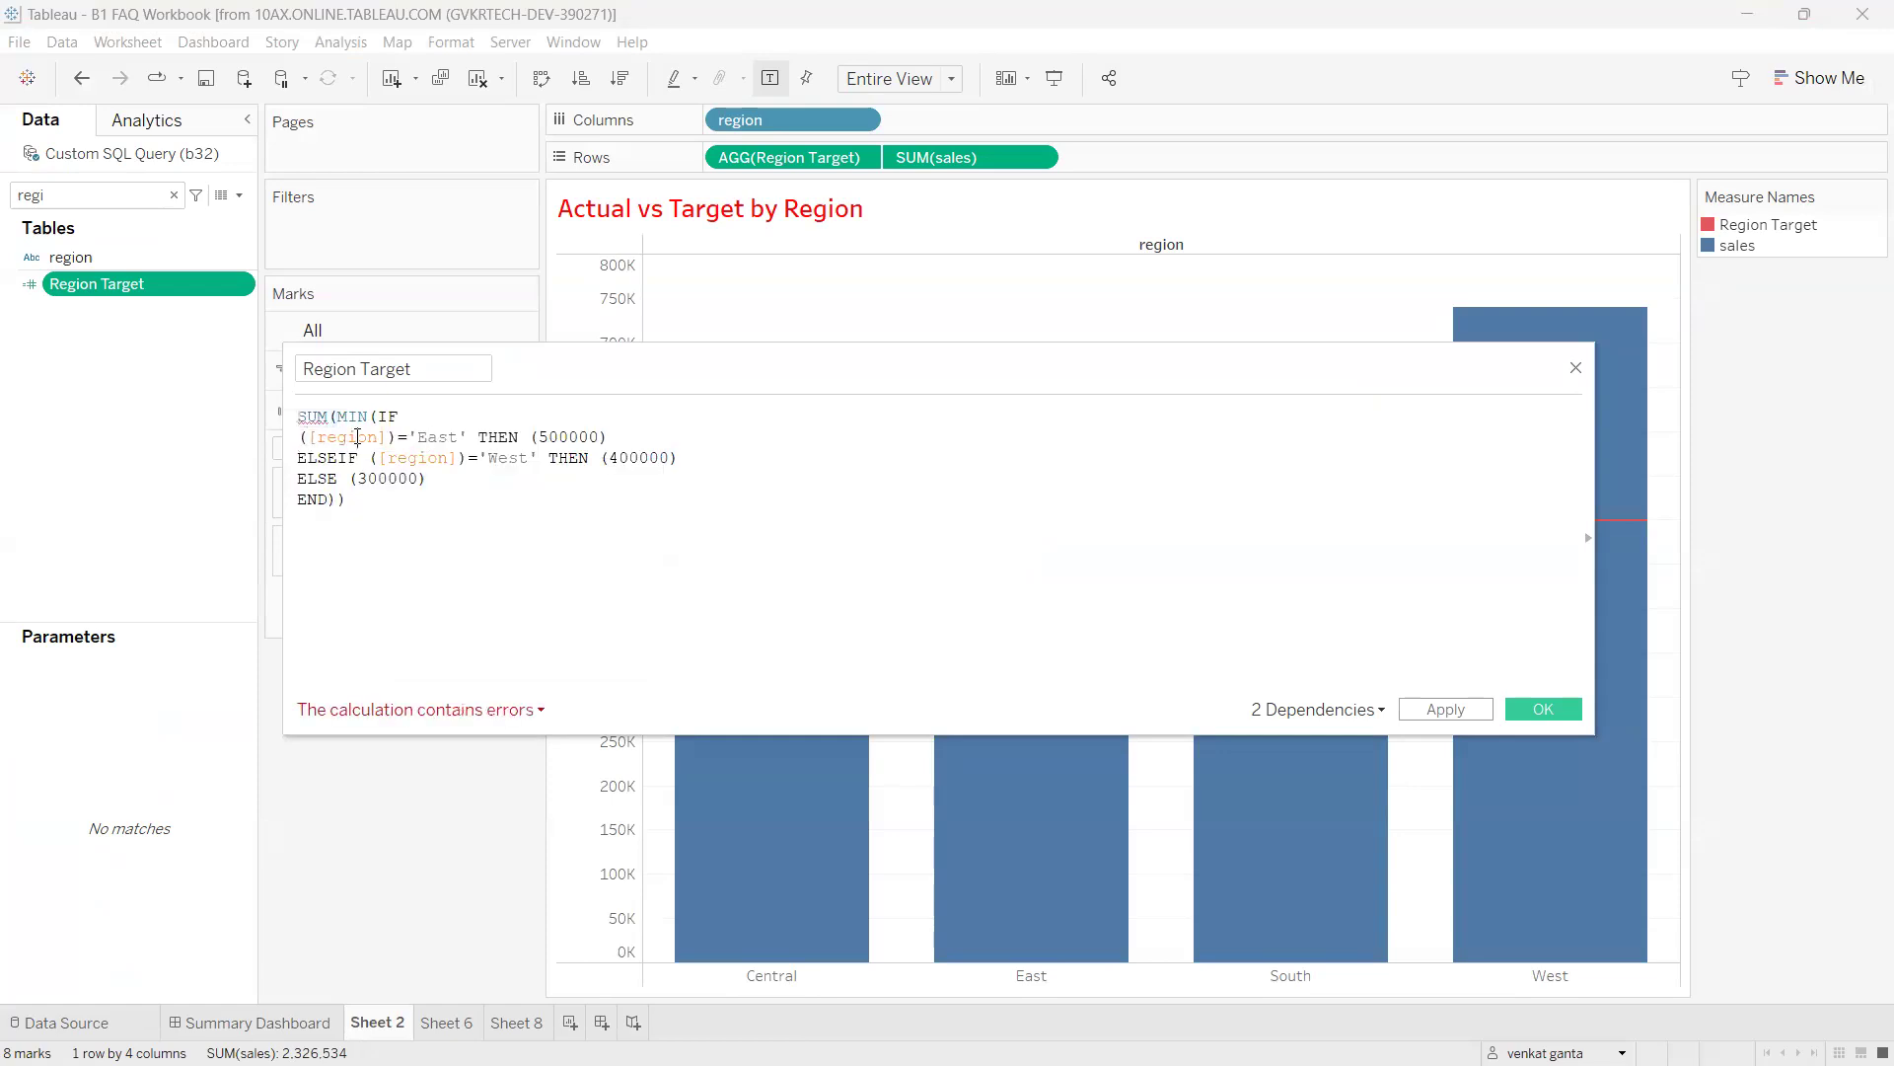
pyautogui.doubleClick(317, 418)
pyautogui.click(398, 480)
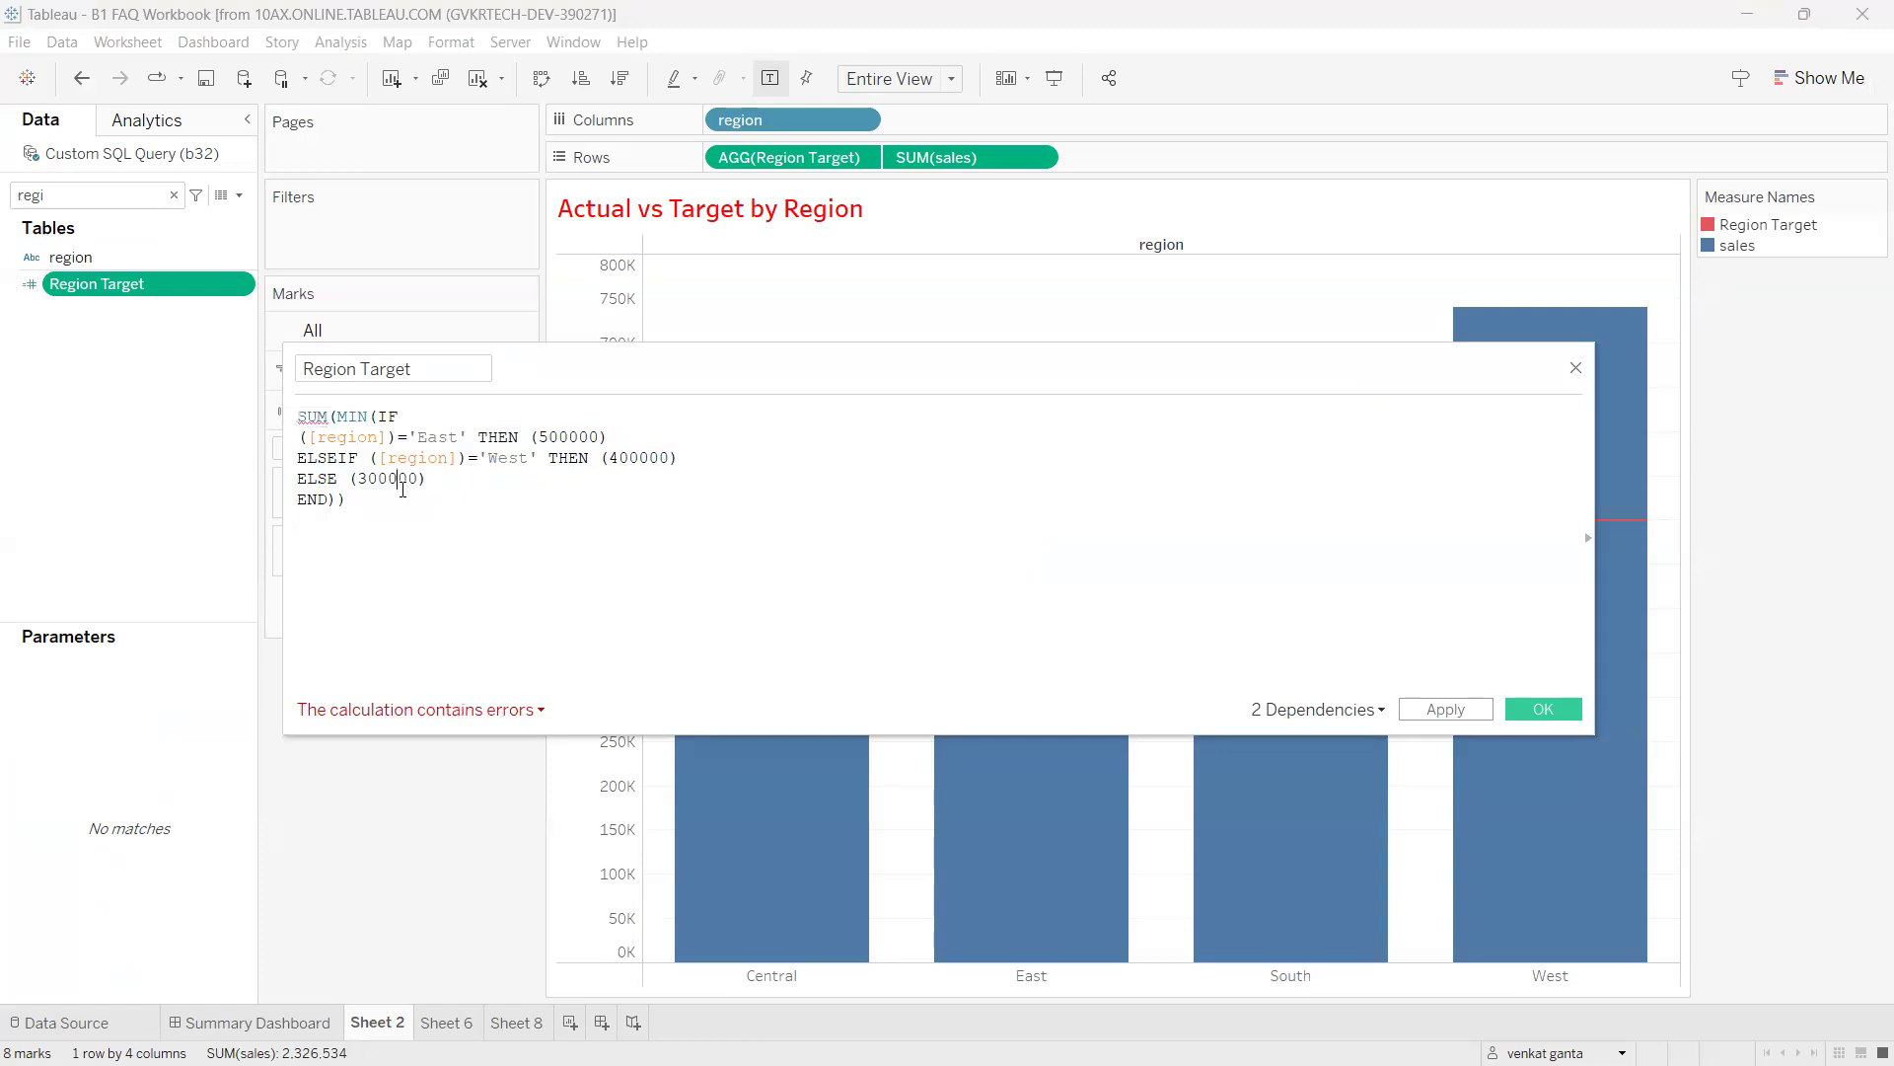
# Check the error details, remove the outer SUM, and select the valid MIN formula.
pyautogui.click(397, 713)
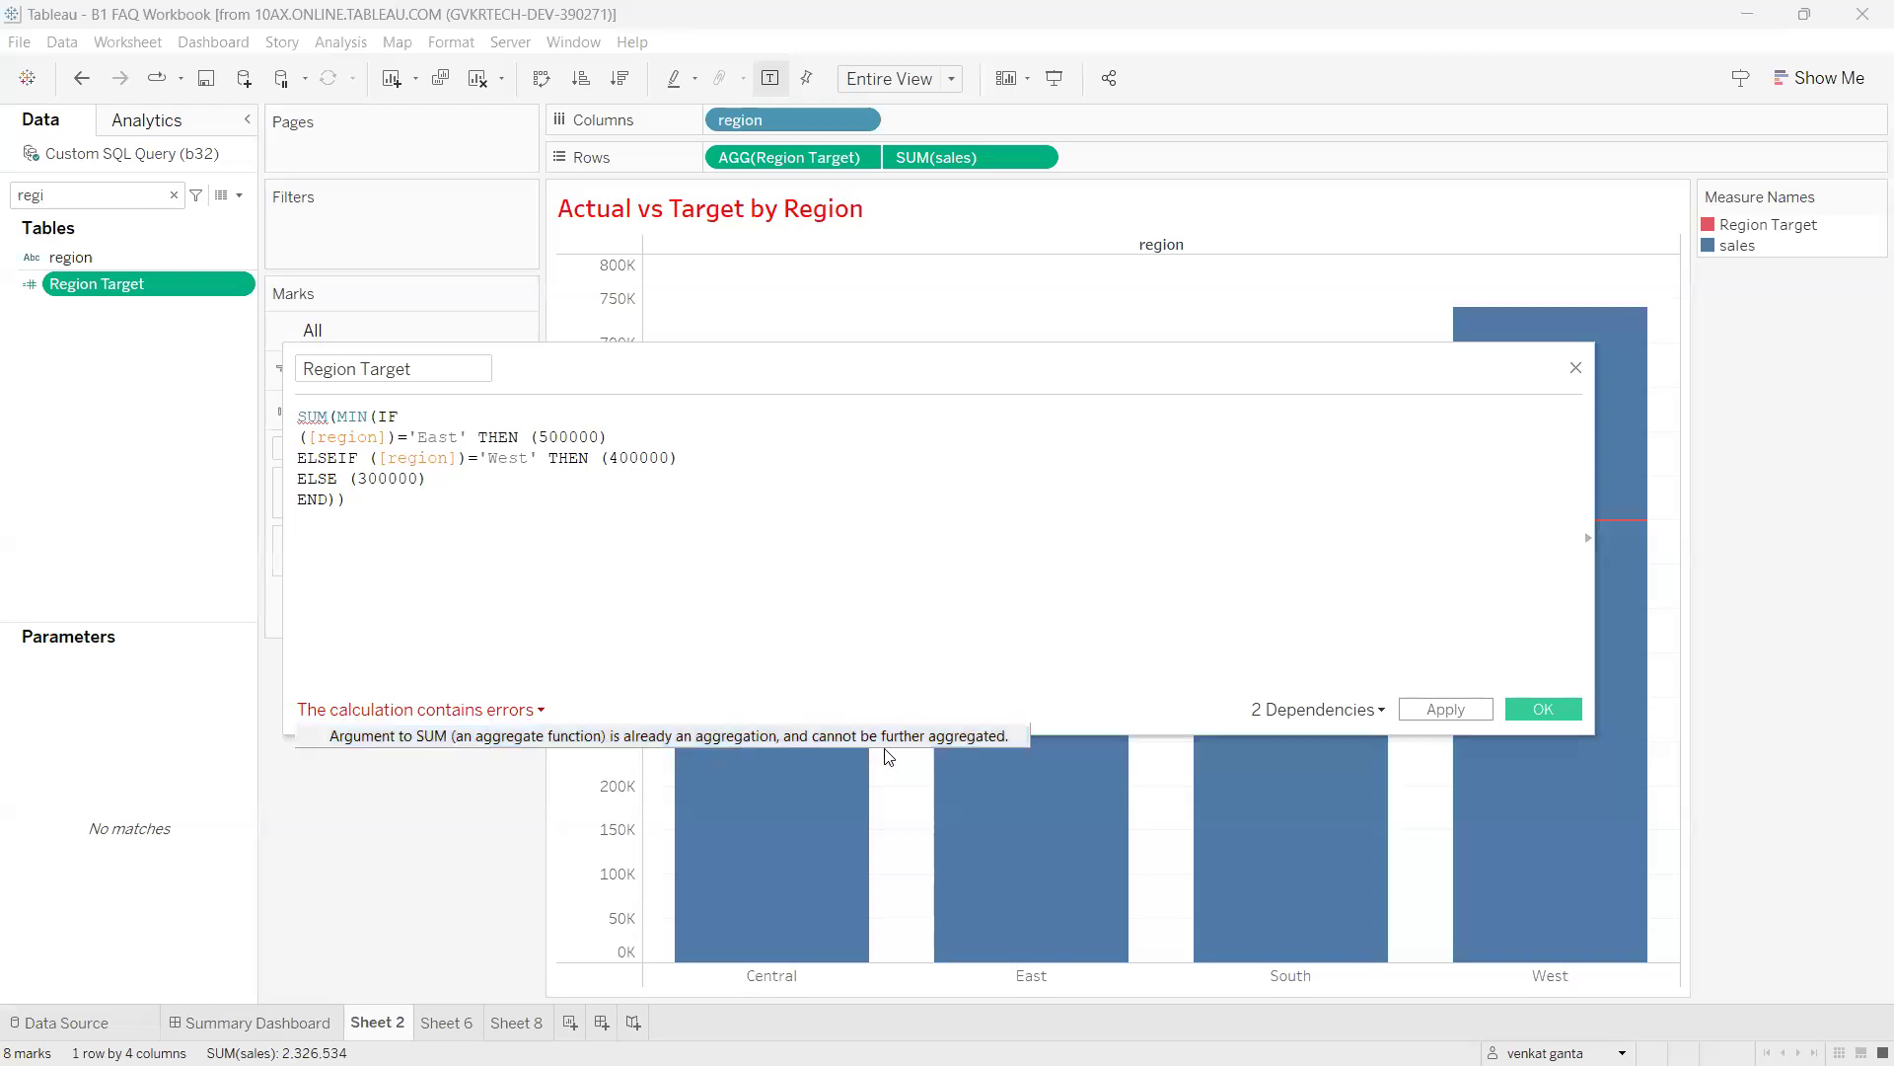
pyautogui.click(715, 602)
pyautogui.doubleClick(313, 418)
pyautogui.press('BackSpace')
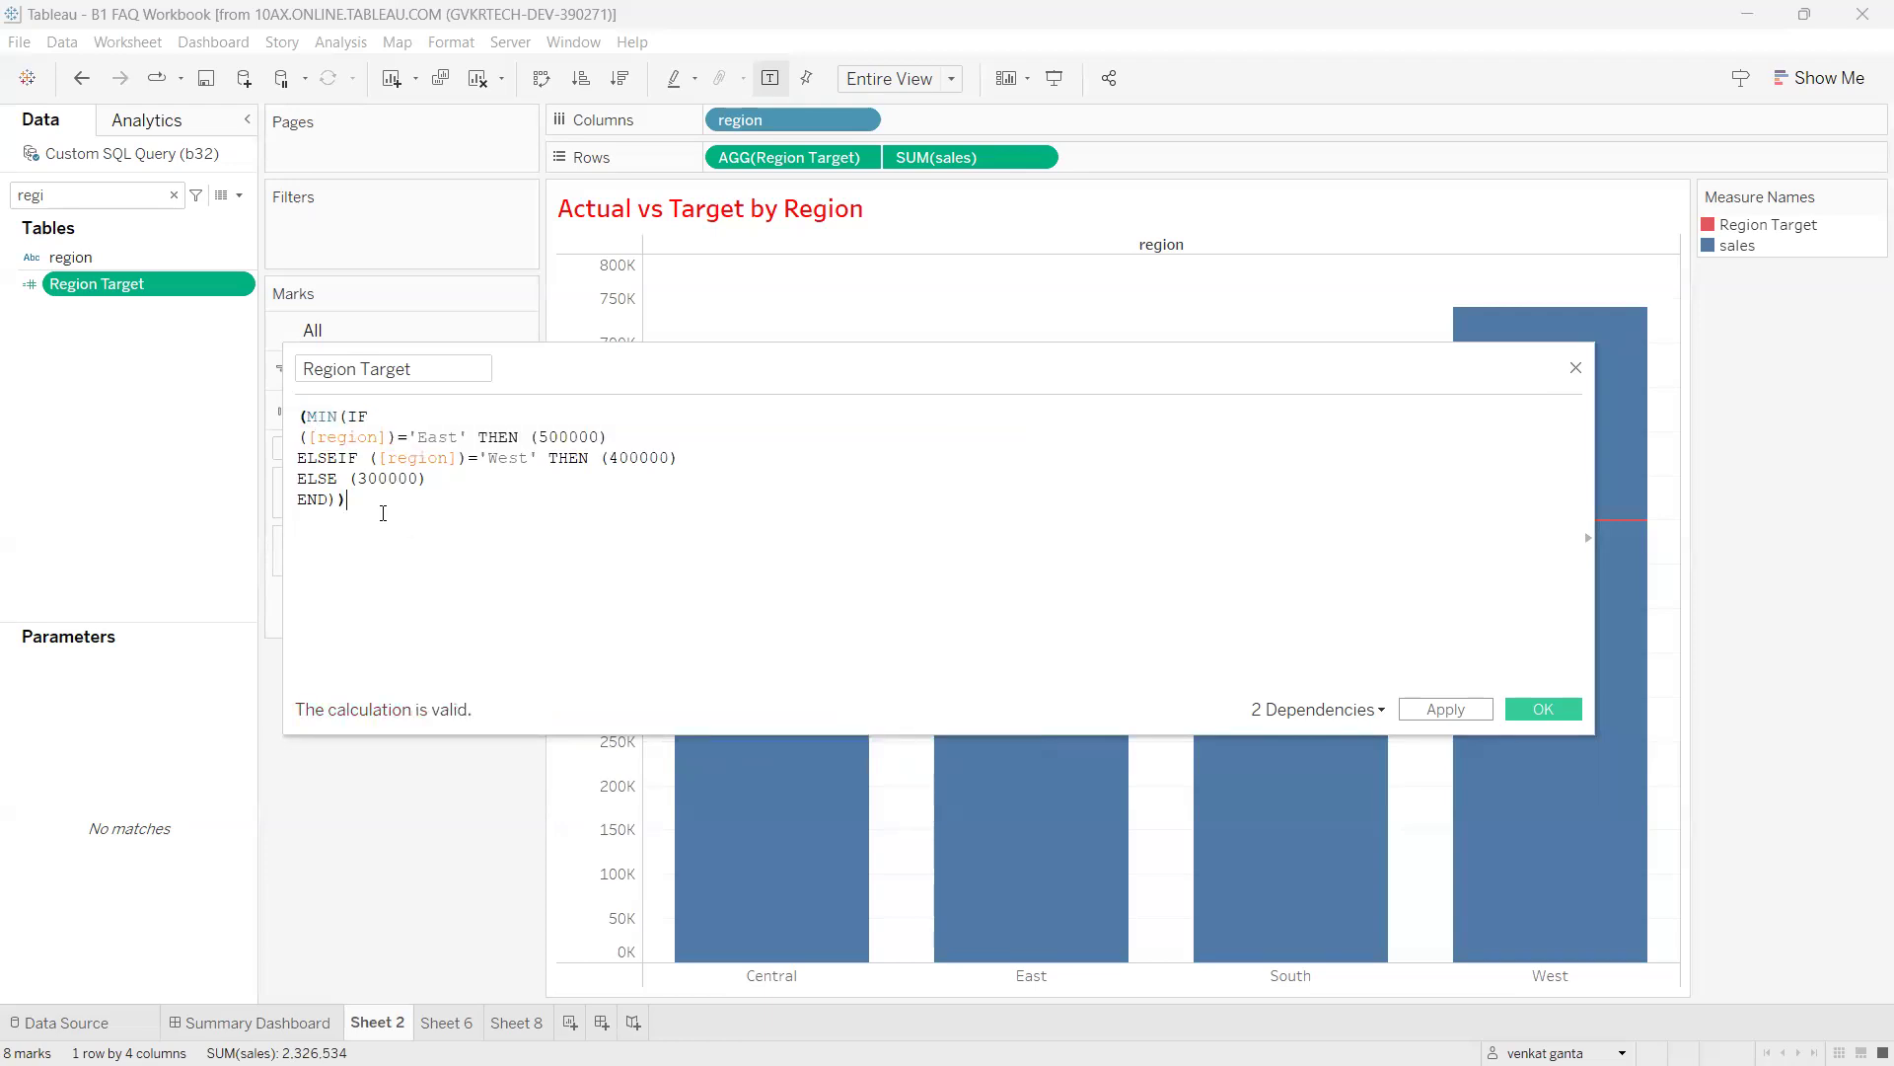
pyautogui.moveTo(383, 513); pyautogui.dragTo(297, 414)
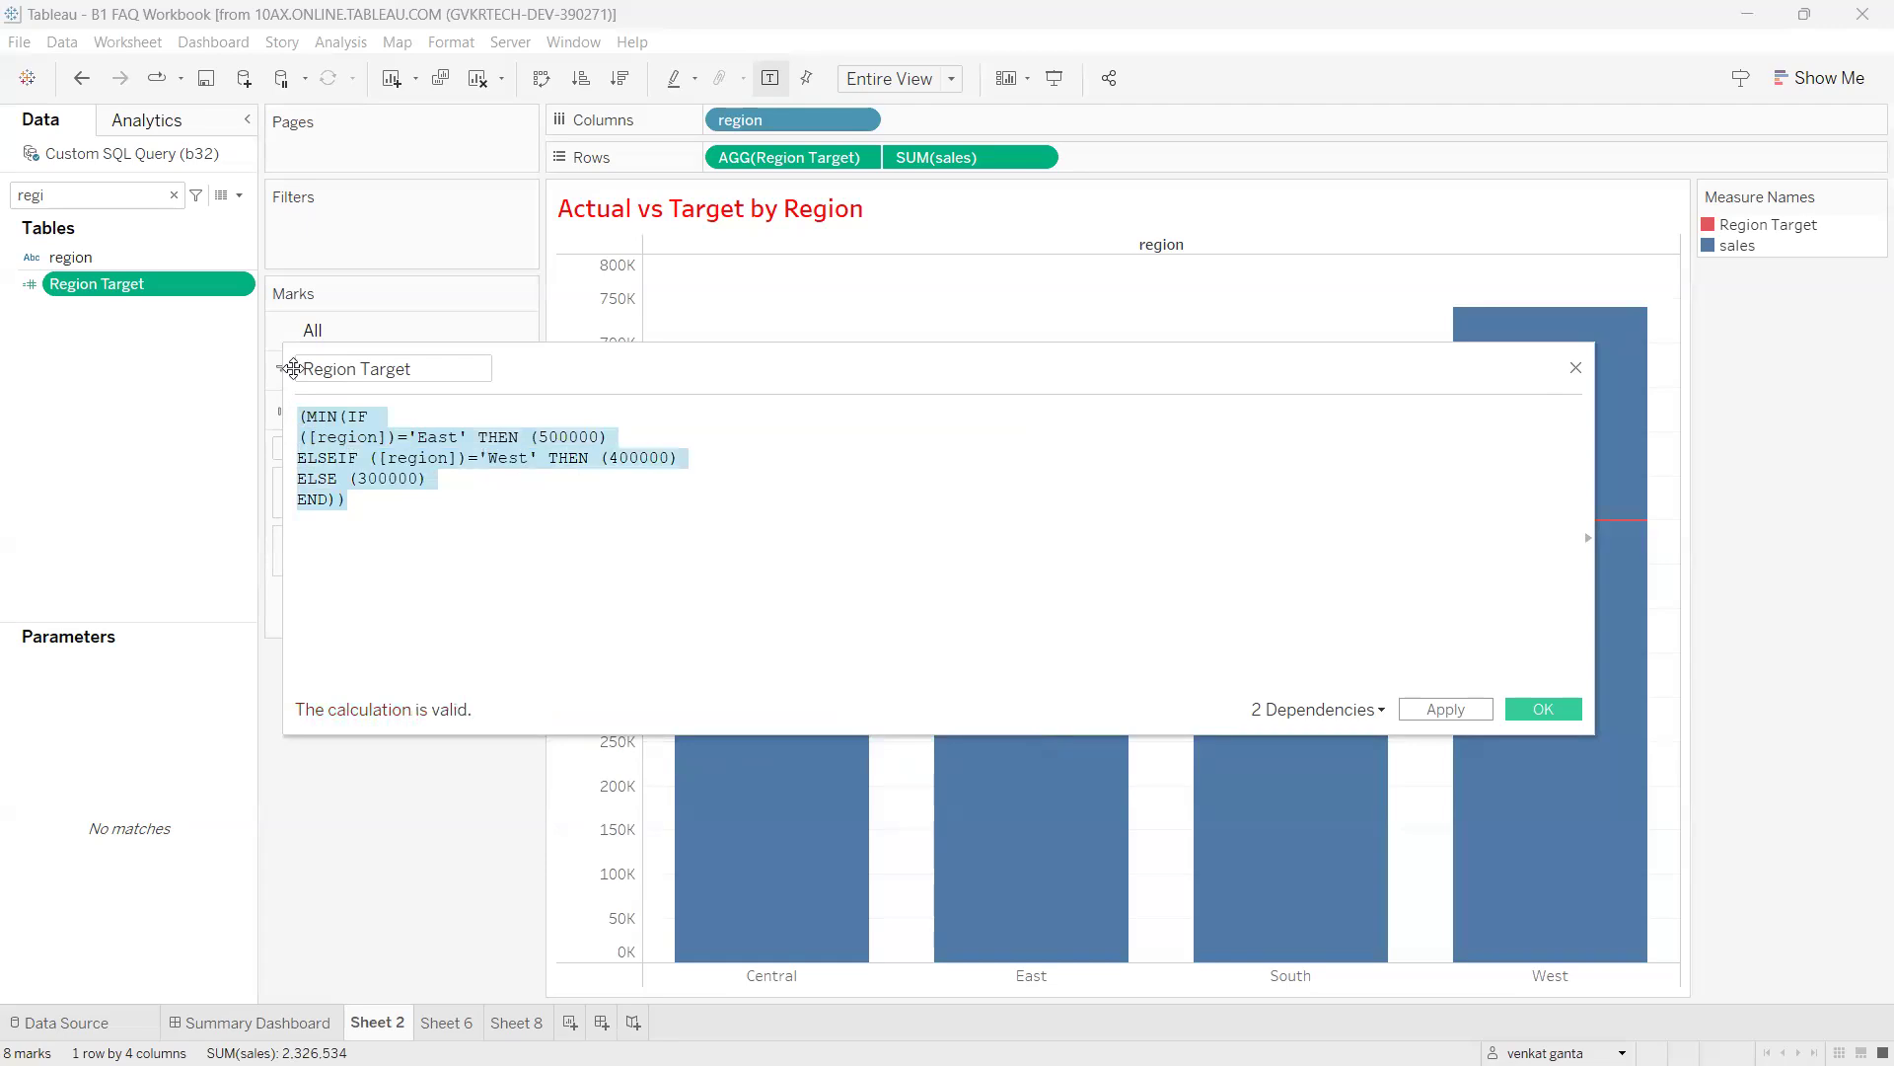
pyautogui.hotkey('alt', 'Tab')
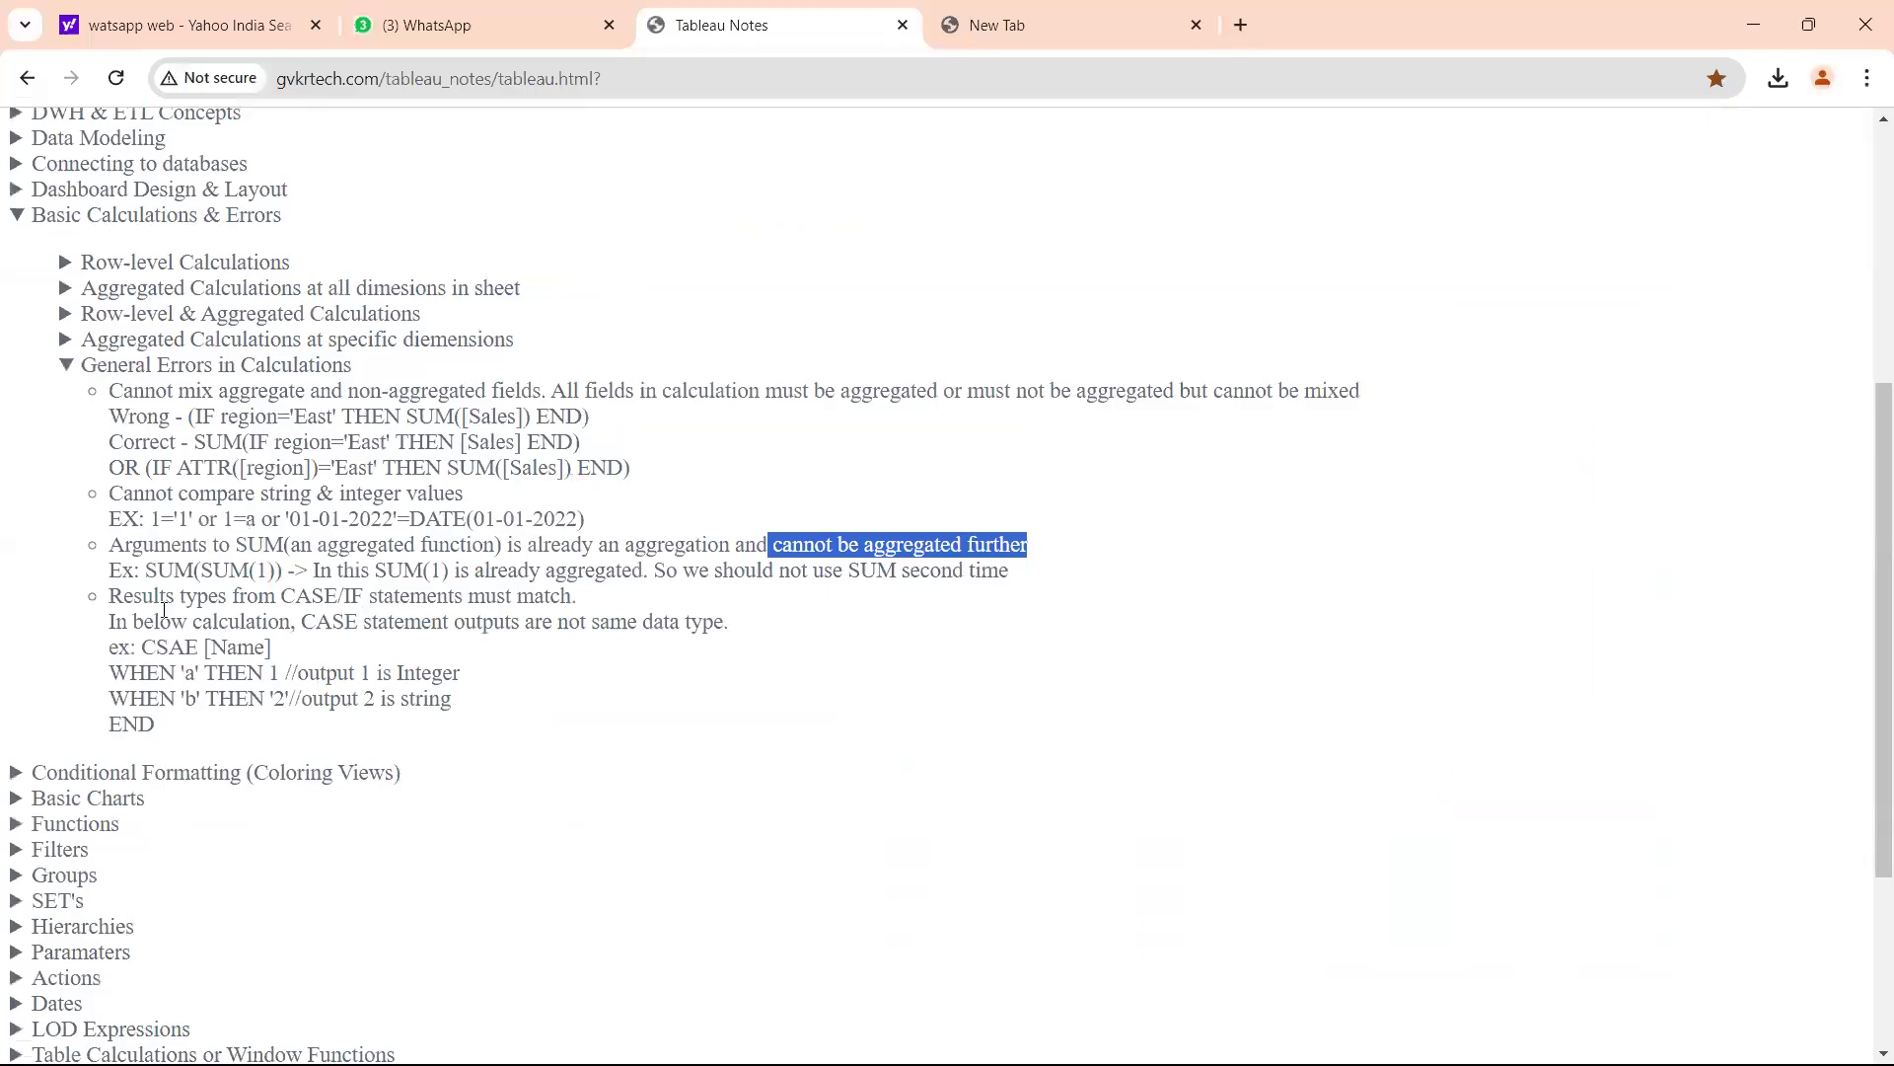
# Highlight the 'Results types from CASE/IF statements must match' note and annotate it on screen.
pyautogui.moveTo(121, 599); pyautogui.dragTo(559, 598)
pyautogui.click(584, 614)
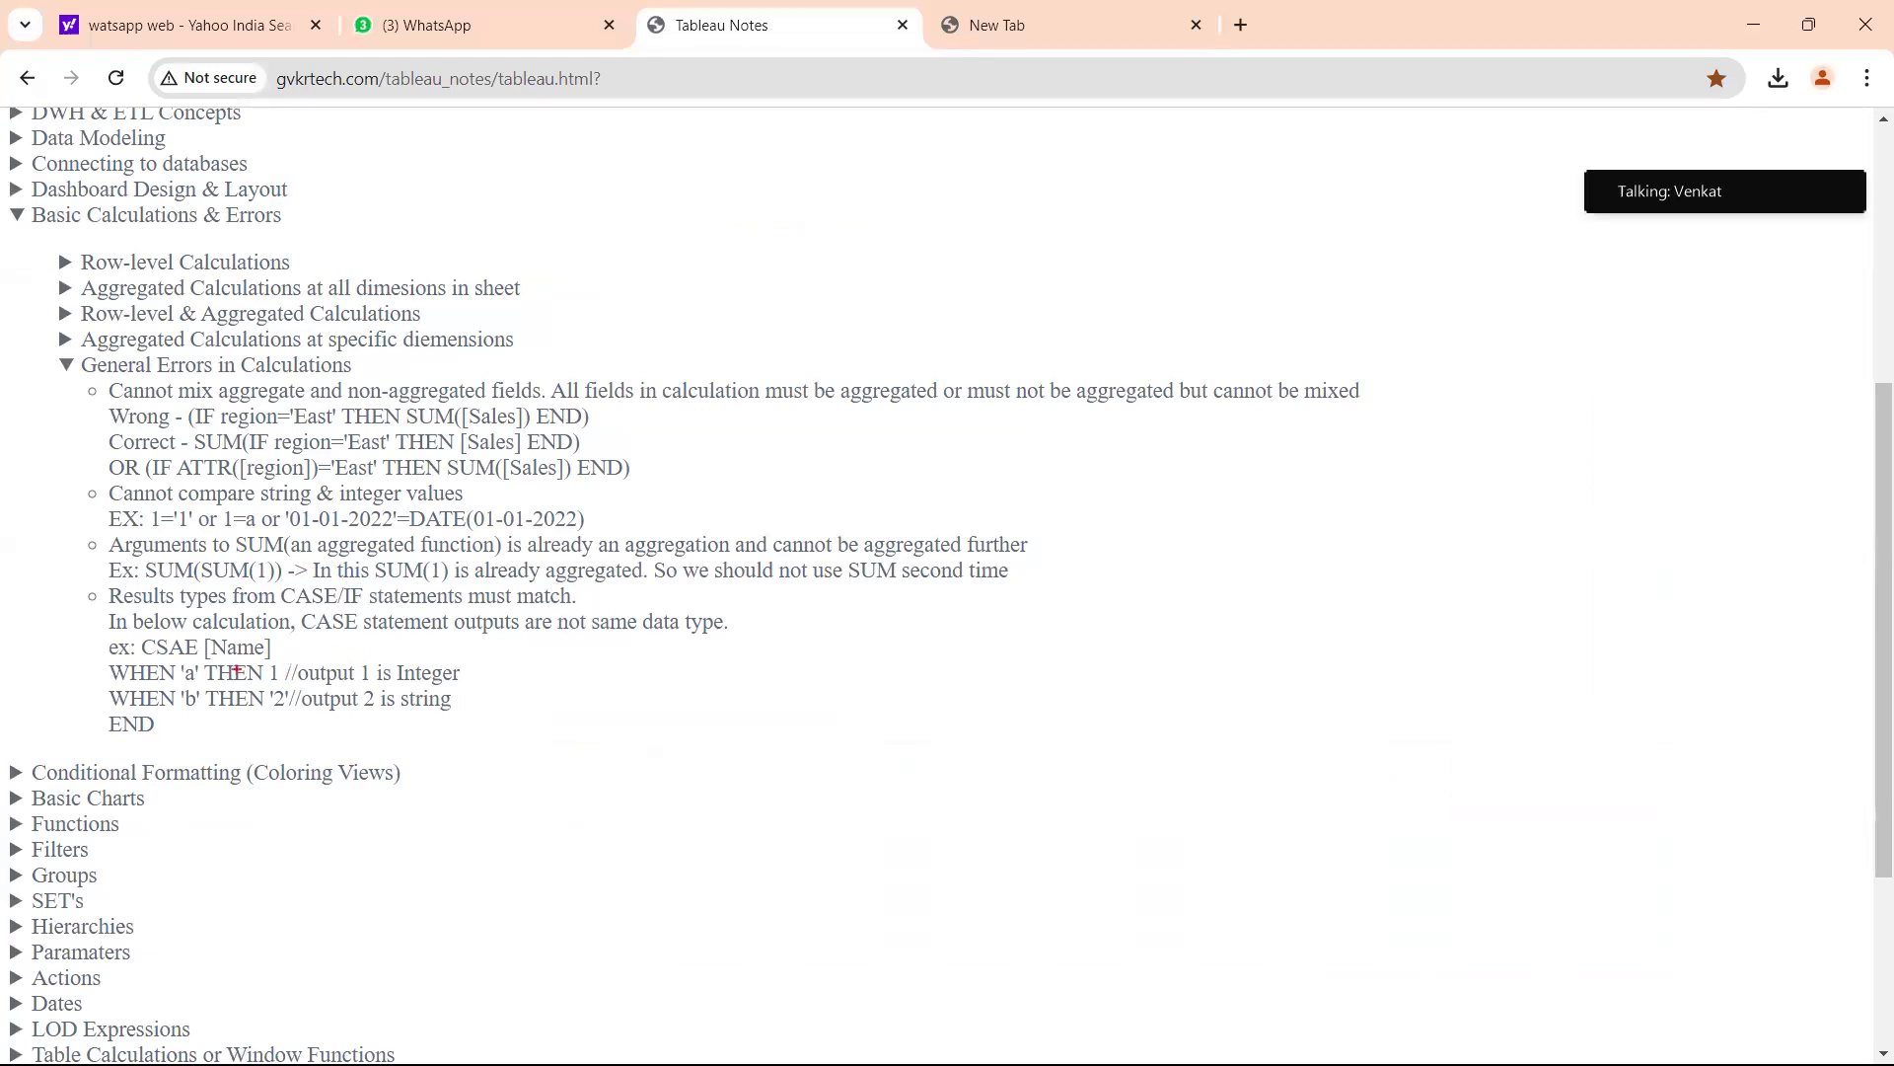
pyautogui.moveTo(224, 686)
pyautogui.mouseDown()
pyautogui.moveTo(276, 681)
pyautogui.moveTo(248, 712)
pyautogui.moveTo(268, 712)
pyautogui.mouseUp()
pyautogui.moveTo(274, 664)
pyautogui.mouseDown()
pyautogui.moveTo(278, 685)
pyautogui.moveTo(283, 649)
pyautogui.moveTo(198, 738)
pyautogui.moveTo(255, 702)
pyautogui.moveTo(299, 760)
pyautogui.mouseUp()
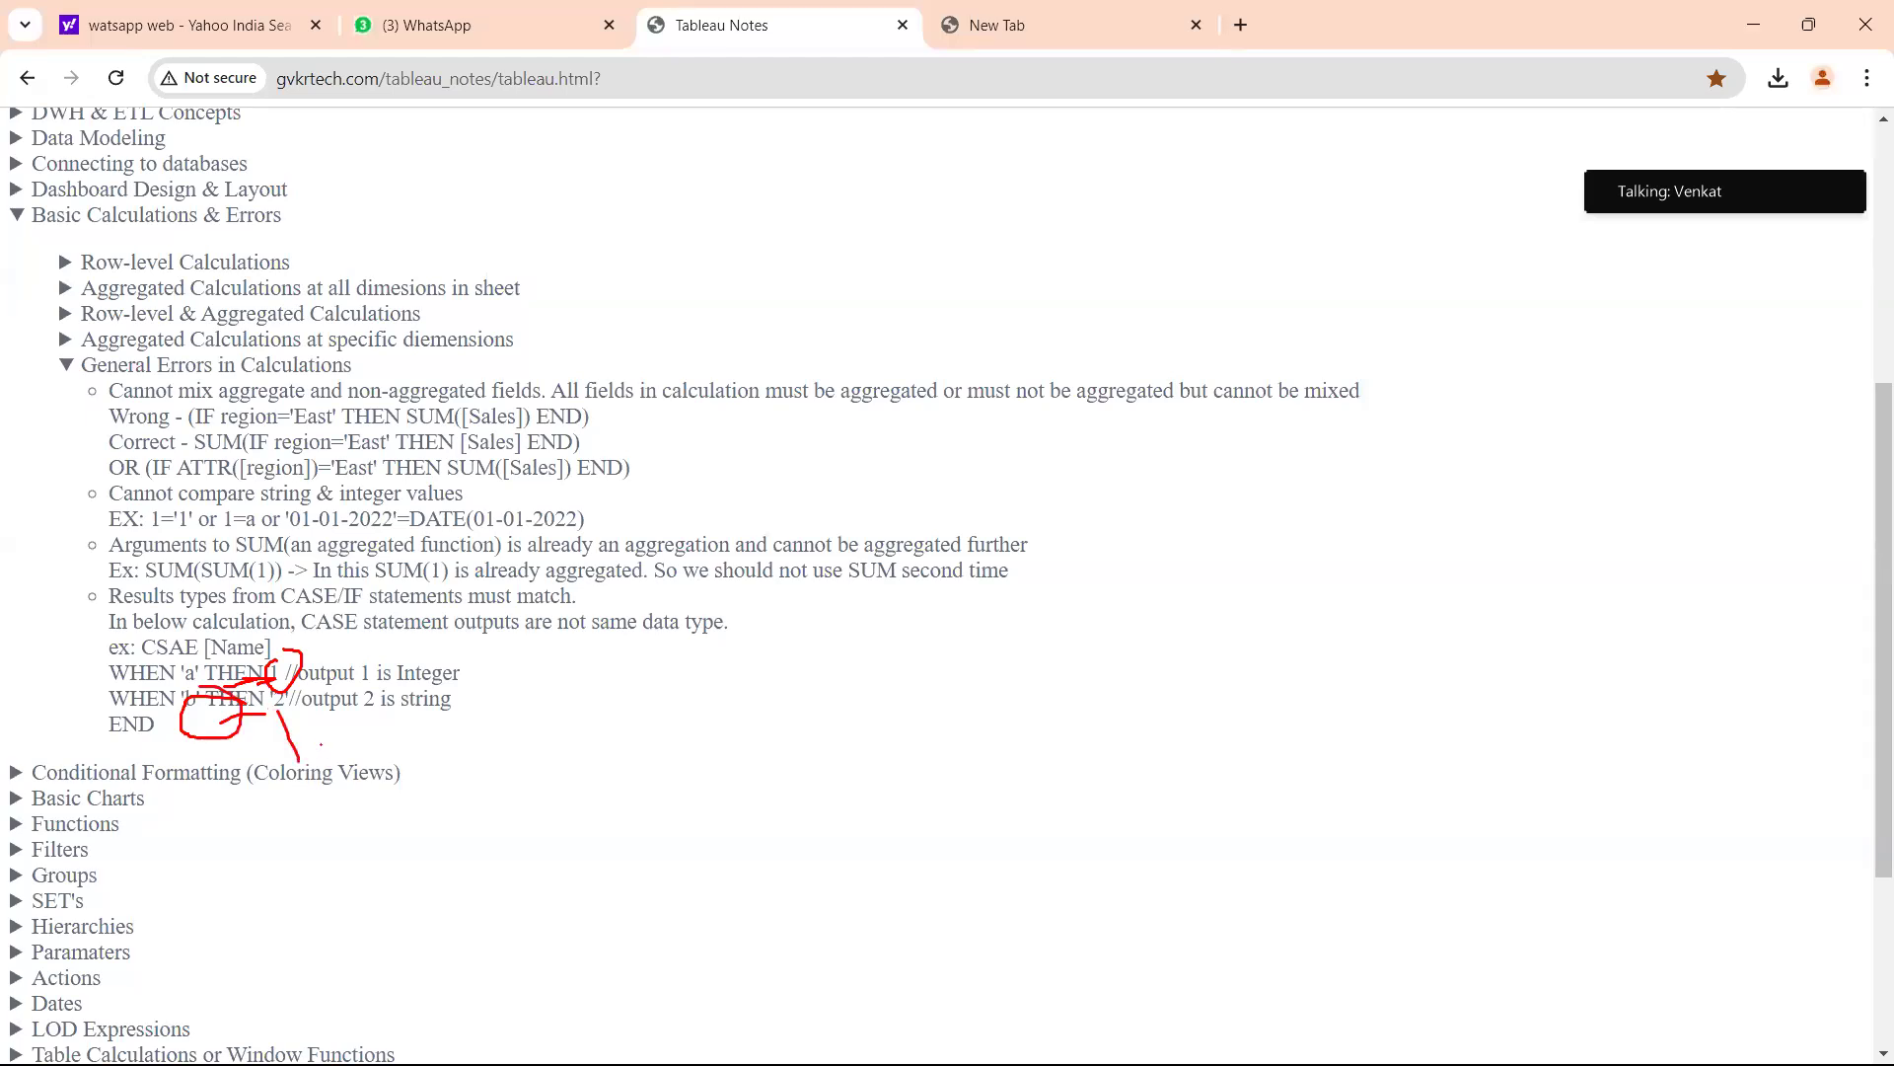
pyautogui.press('Escape')
pyautogui.hotkey('ctrl', '2')
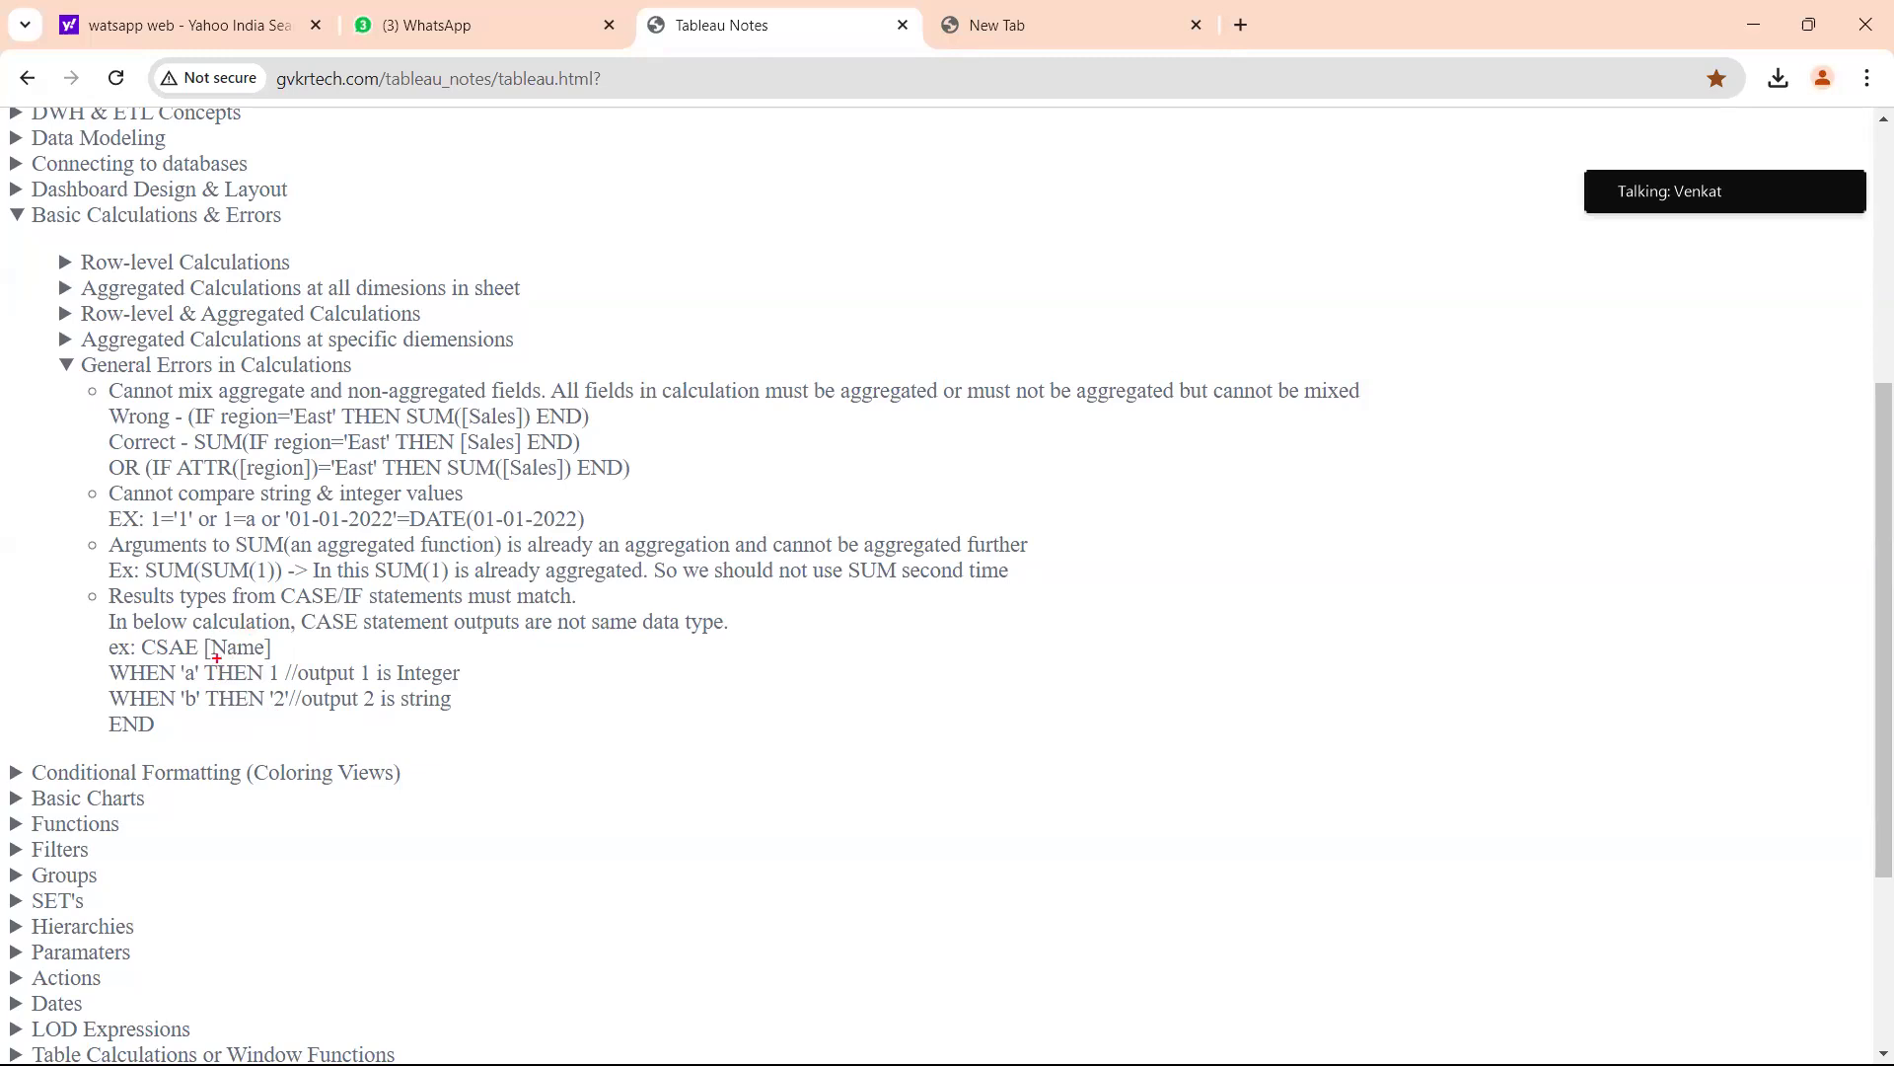
pyautogui.moveTo(216, 654)
pyautogui.mouseDown()
pyautogui.moveTo(202, 720)
pyautogui.moveTo(264, 681)
pyautogui.moveTo(215, 641)
pyautogui.mouseUp()
pyautogui.moveTo(435, 665); pyautogui.dragTo(463, 639)
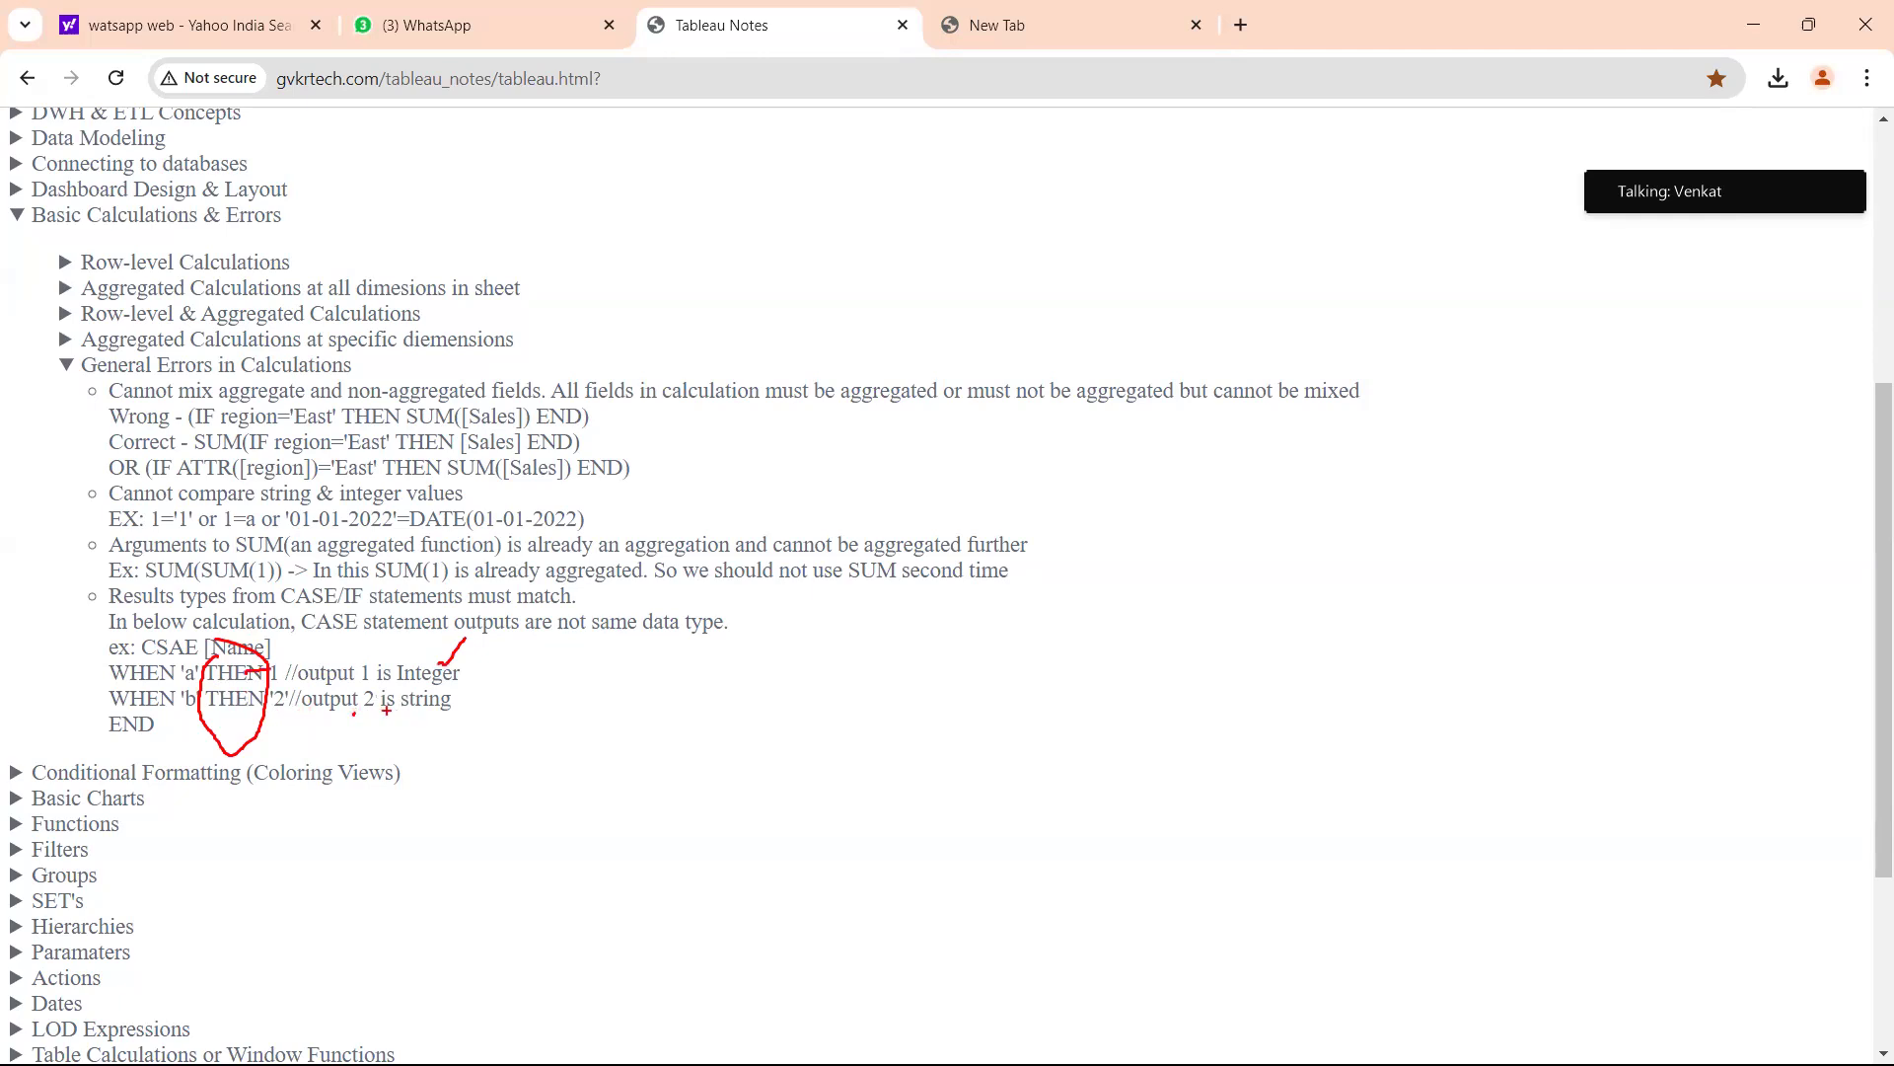
pyautogui.moveTo(419, 720)
pyautogui.mouseDown()
pyautogui.moveTo(427, 688)
pyautogui.moveTo(385, 691)
pyautogui.mouseUp()
pyautogui.press('Escape')
# Delete the outer MIN from the Region Target formula.
pyautogui.hotkey('alt', 'Tab')
pyautogui.click(427, 592)
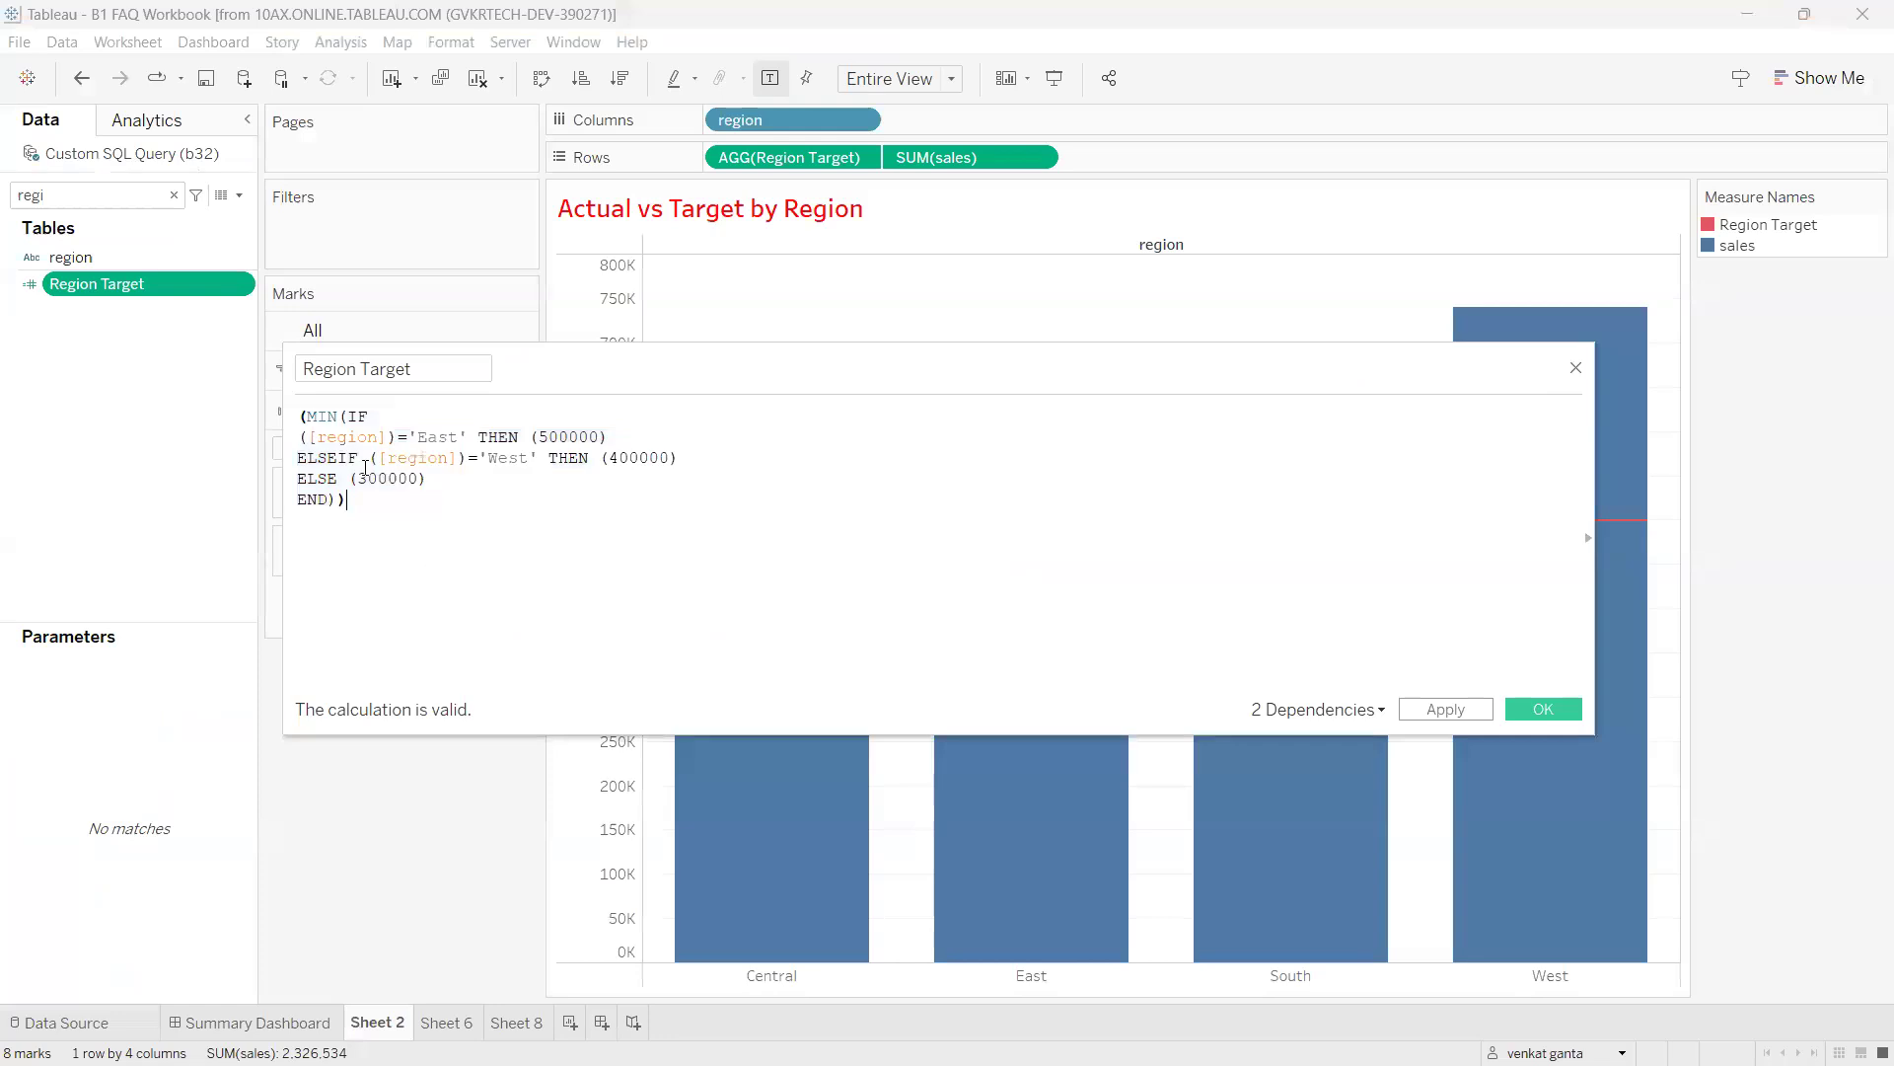
pyautogui.doubleClick(320, 418)
pyautogui.press('BackSpace')
pyautogui.write('MIN')
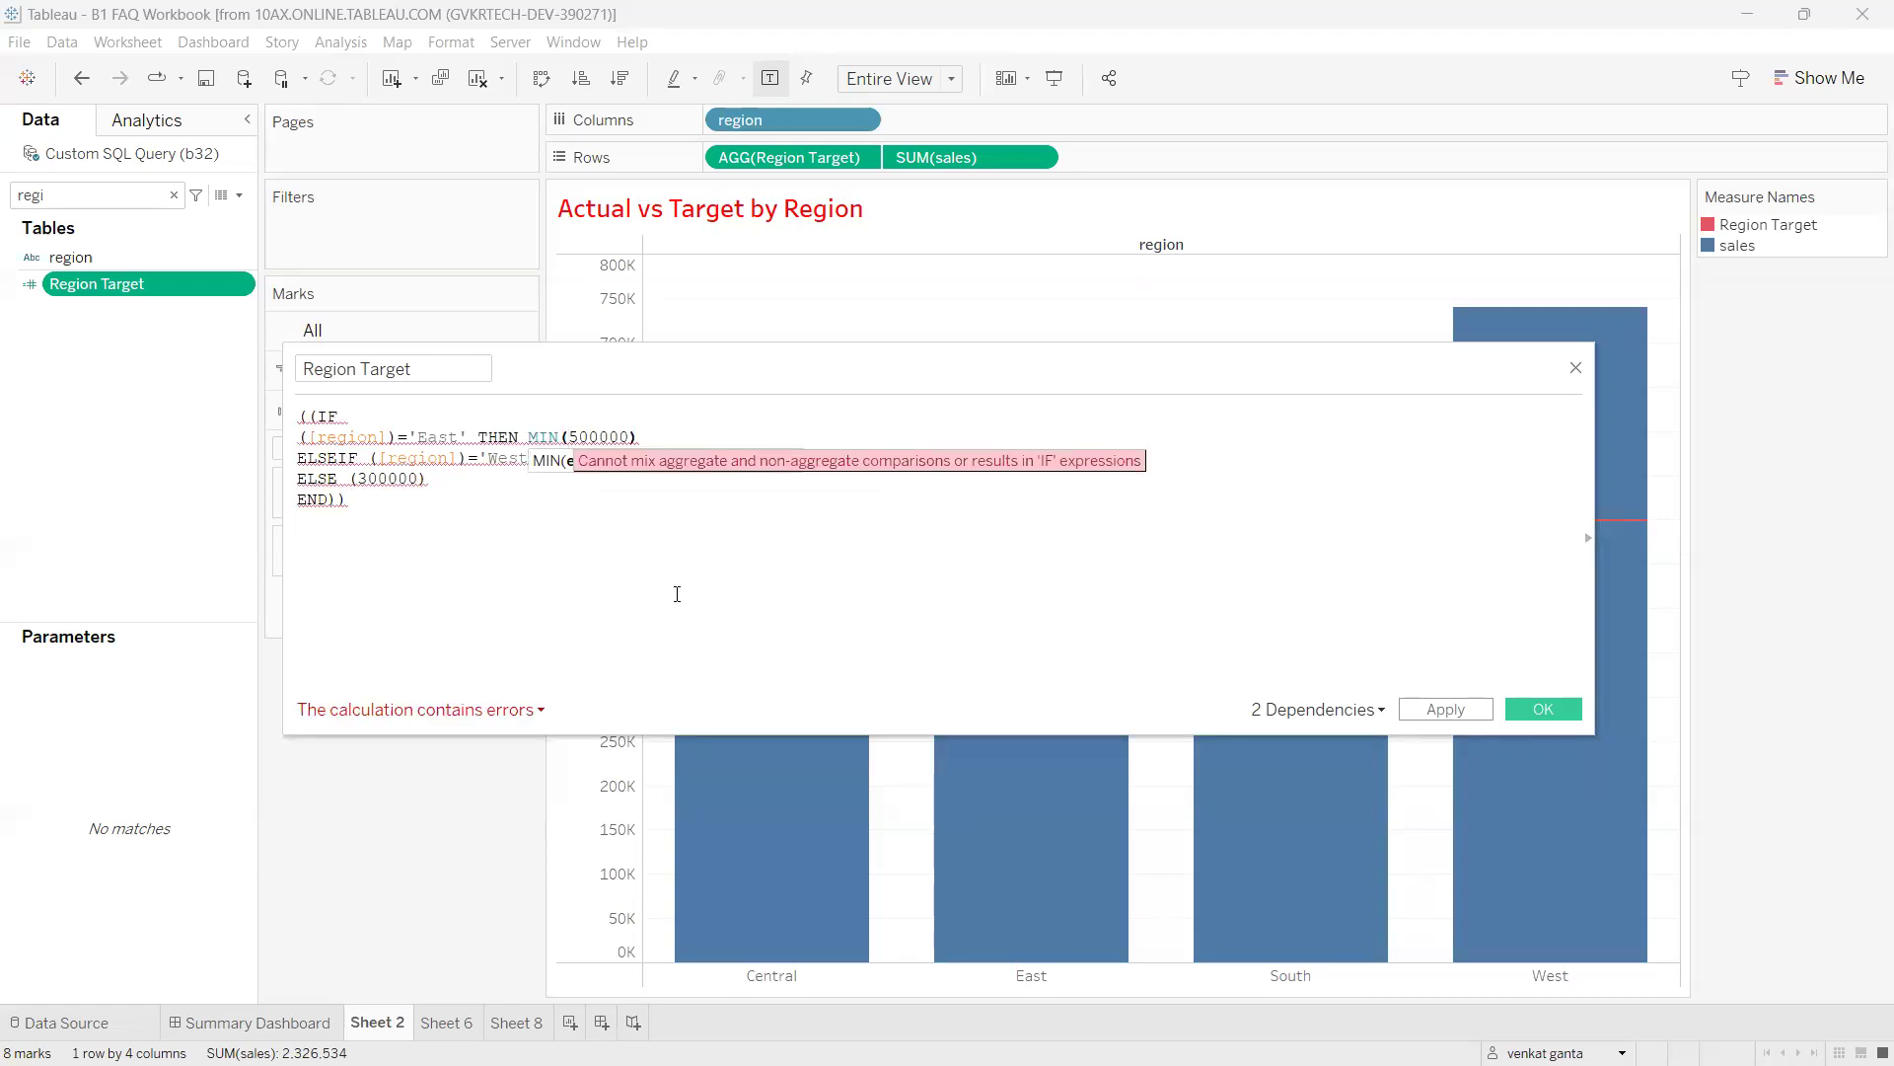
pyautogui.moveTo(675, 458); pyautogui.dragTo(604, 458)
pyautogui.click(620, 515)
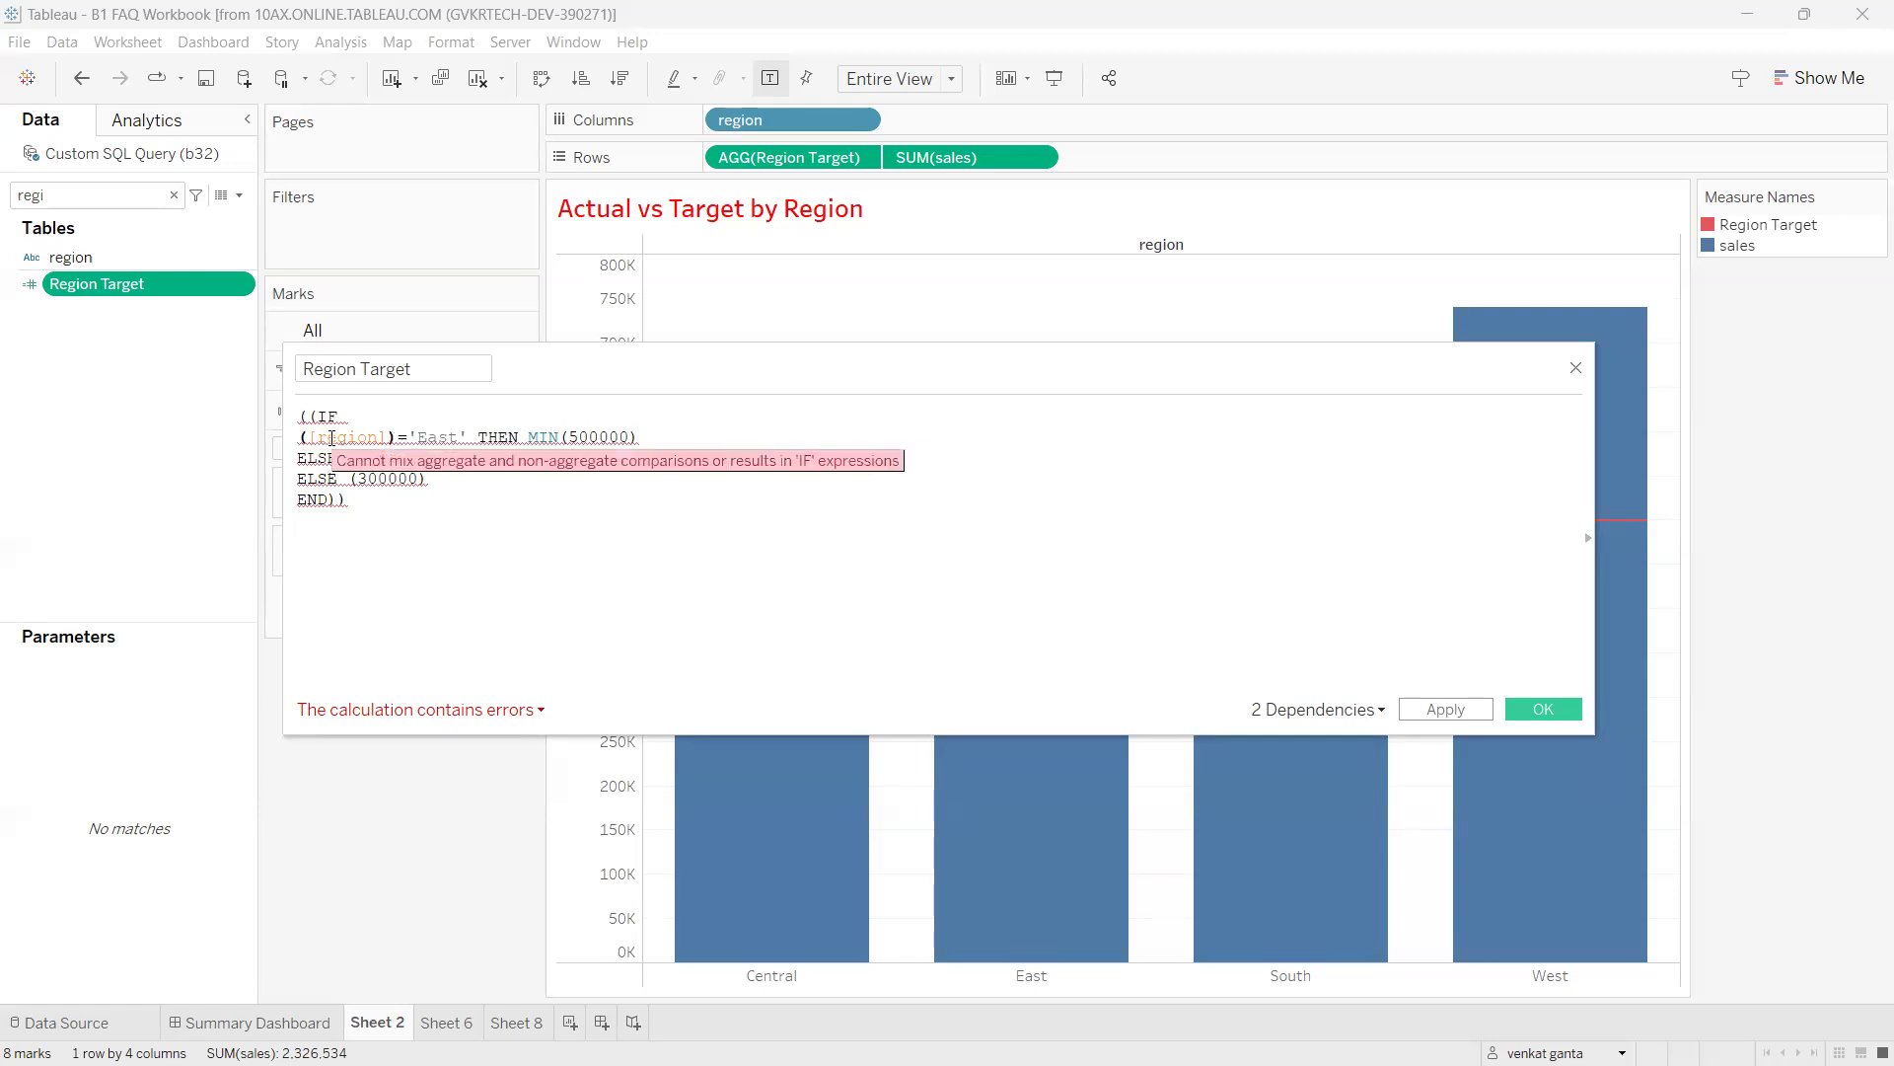
# Insert ATTR before [region] on the East and West lines.
pyautogui.click(299, 437)
pyautogui.write('ATTR')
pyautogui.click(414, 509)
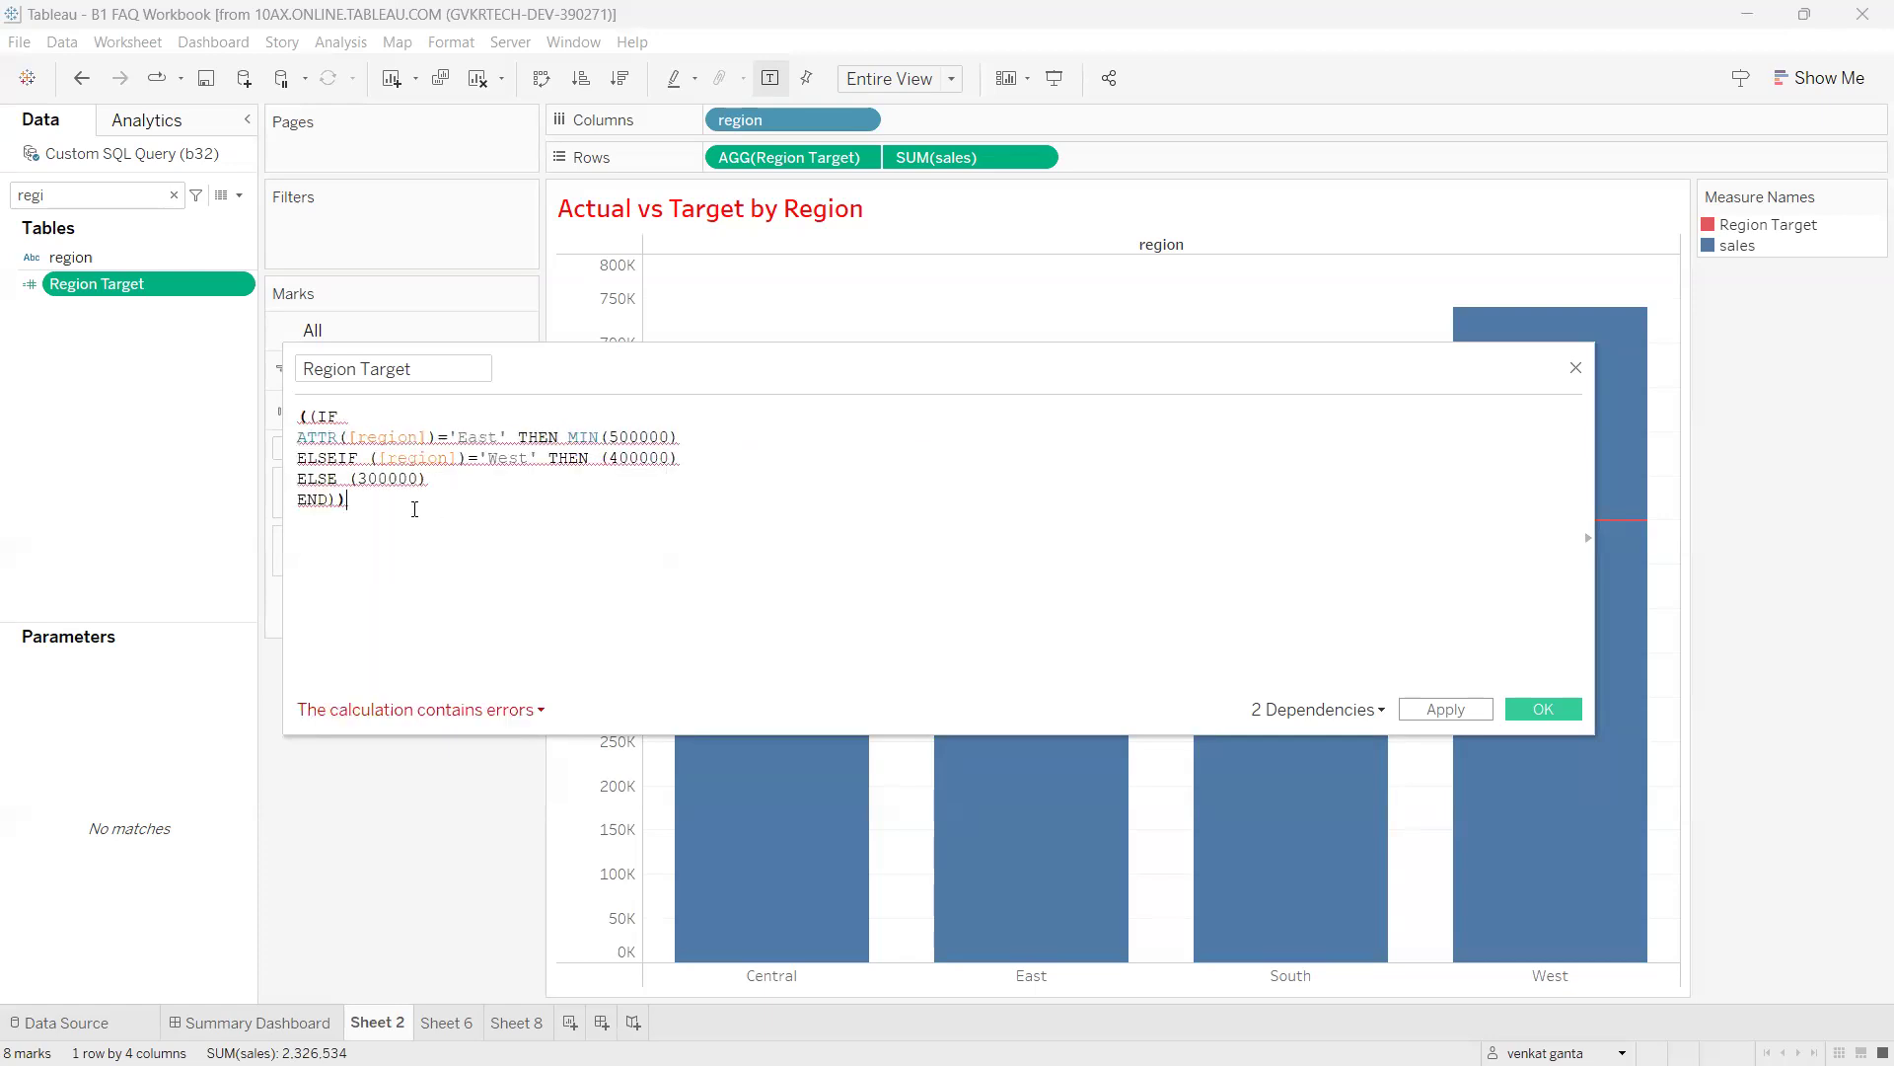
pyautogui.click(372, 458)
pyautogui.write('attr')
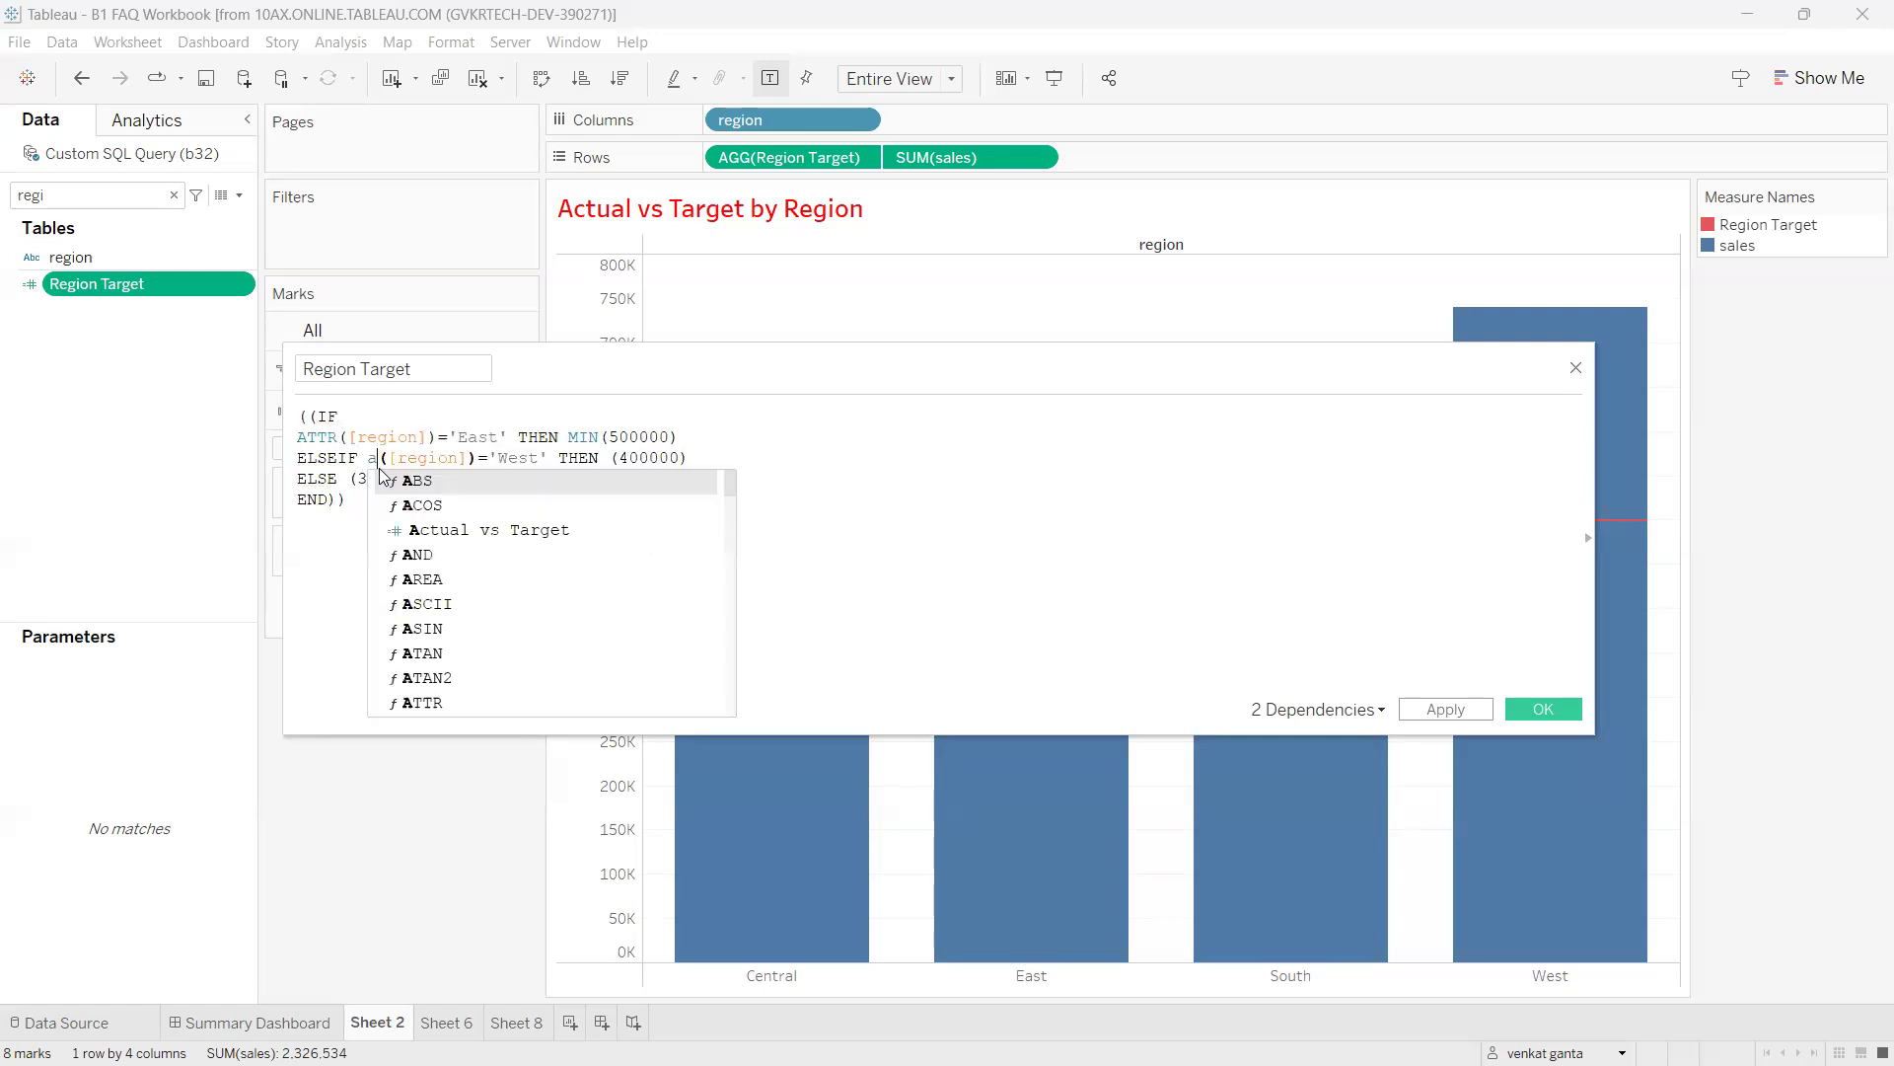
pyautogui.click(384, 481)
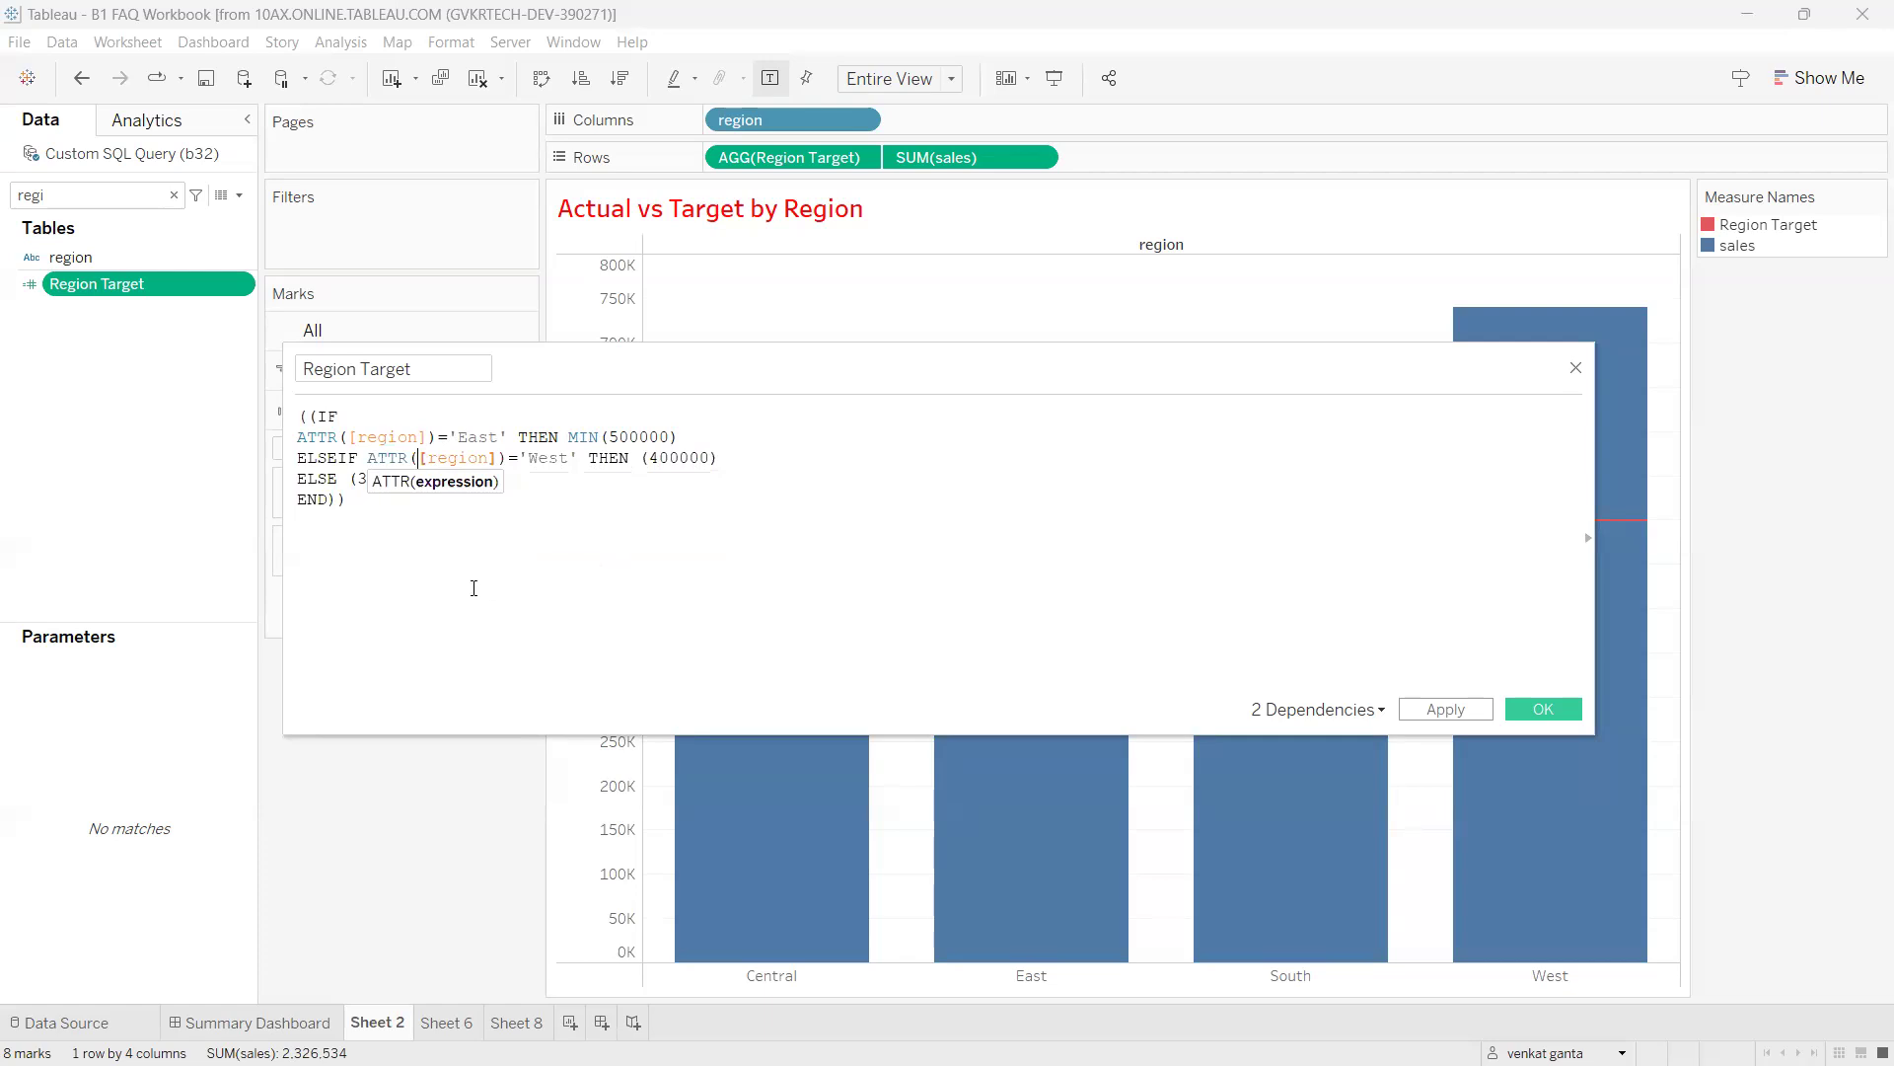
pyautogui.write('attr')
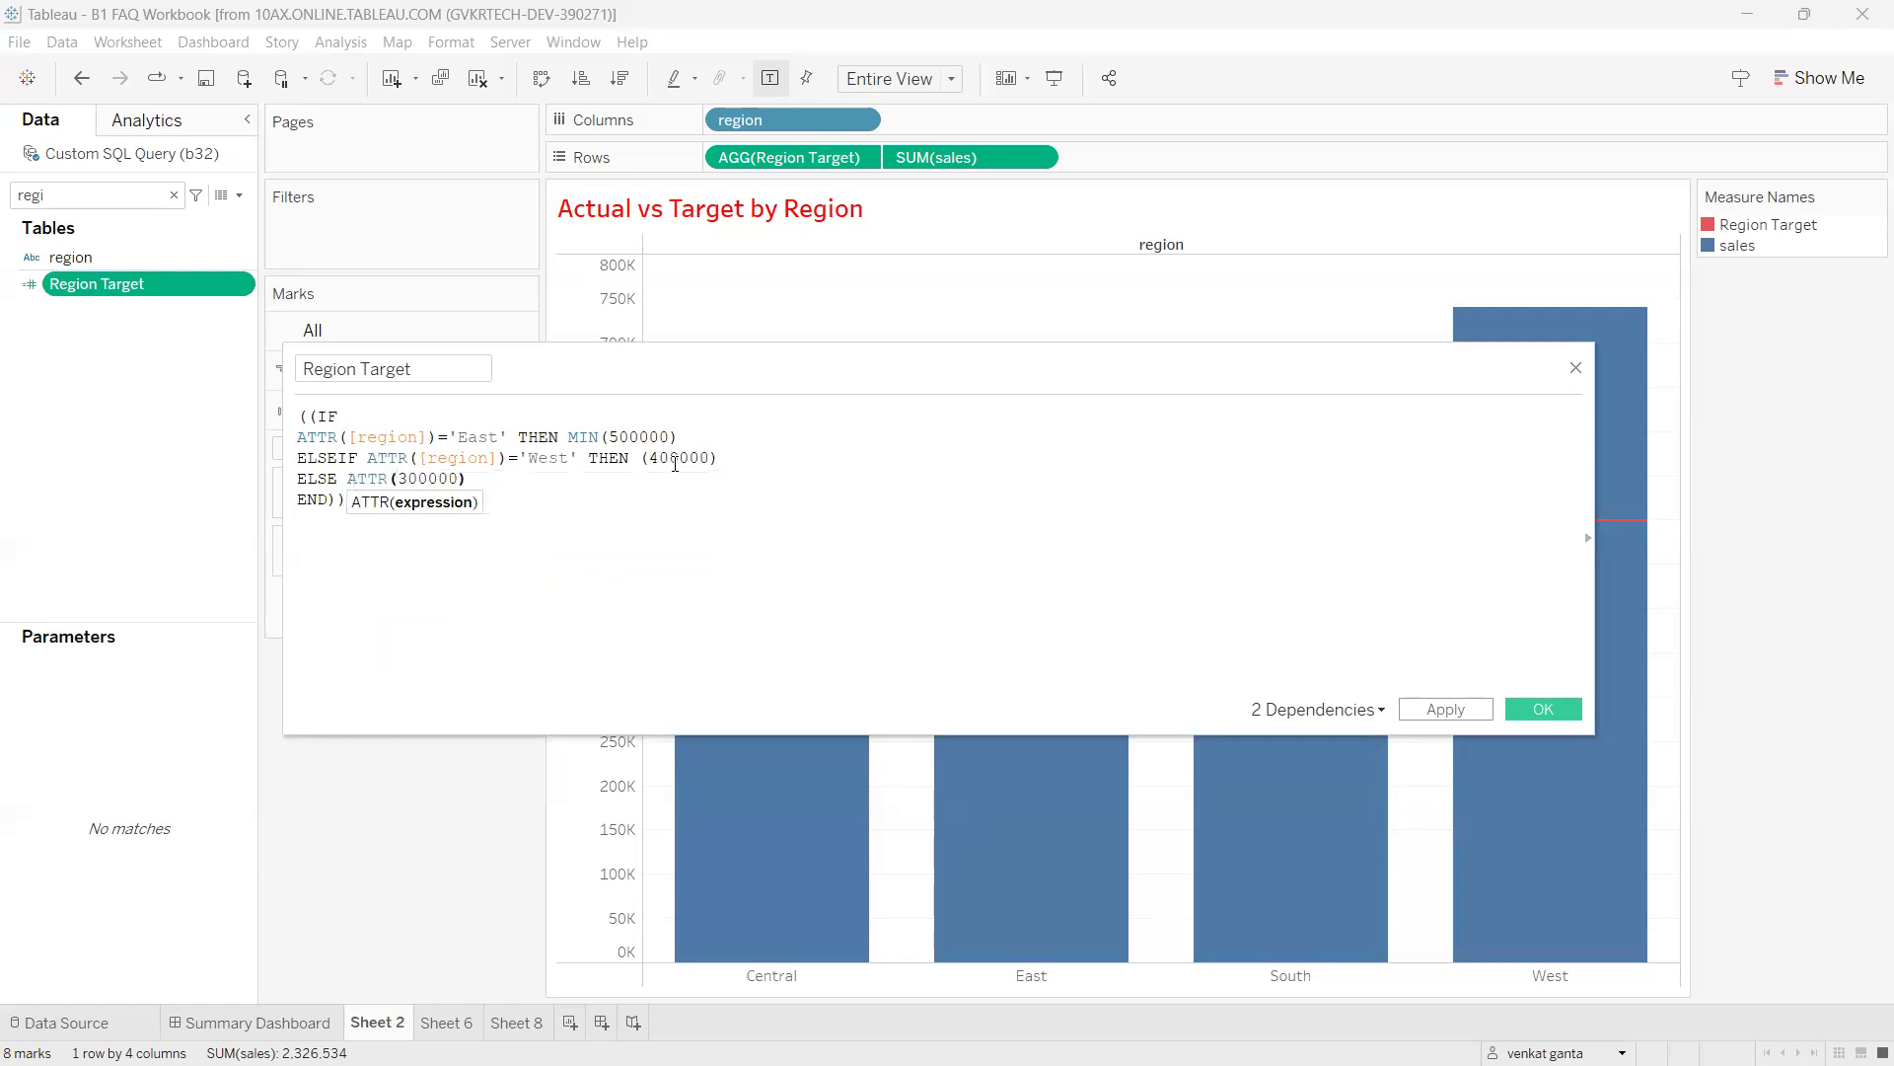
# Add MIN before the West and ELSE target values using autocomplete.
pyautogui.click(633, 457)
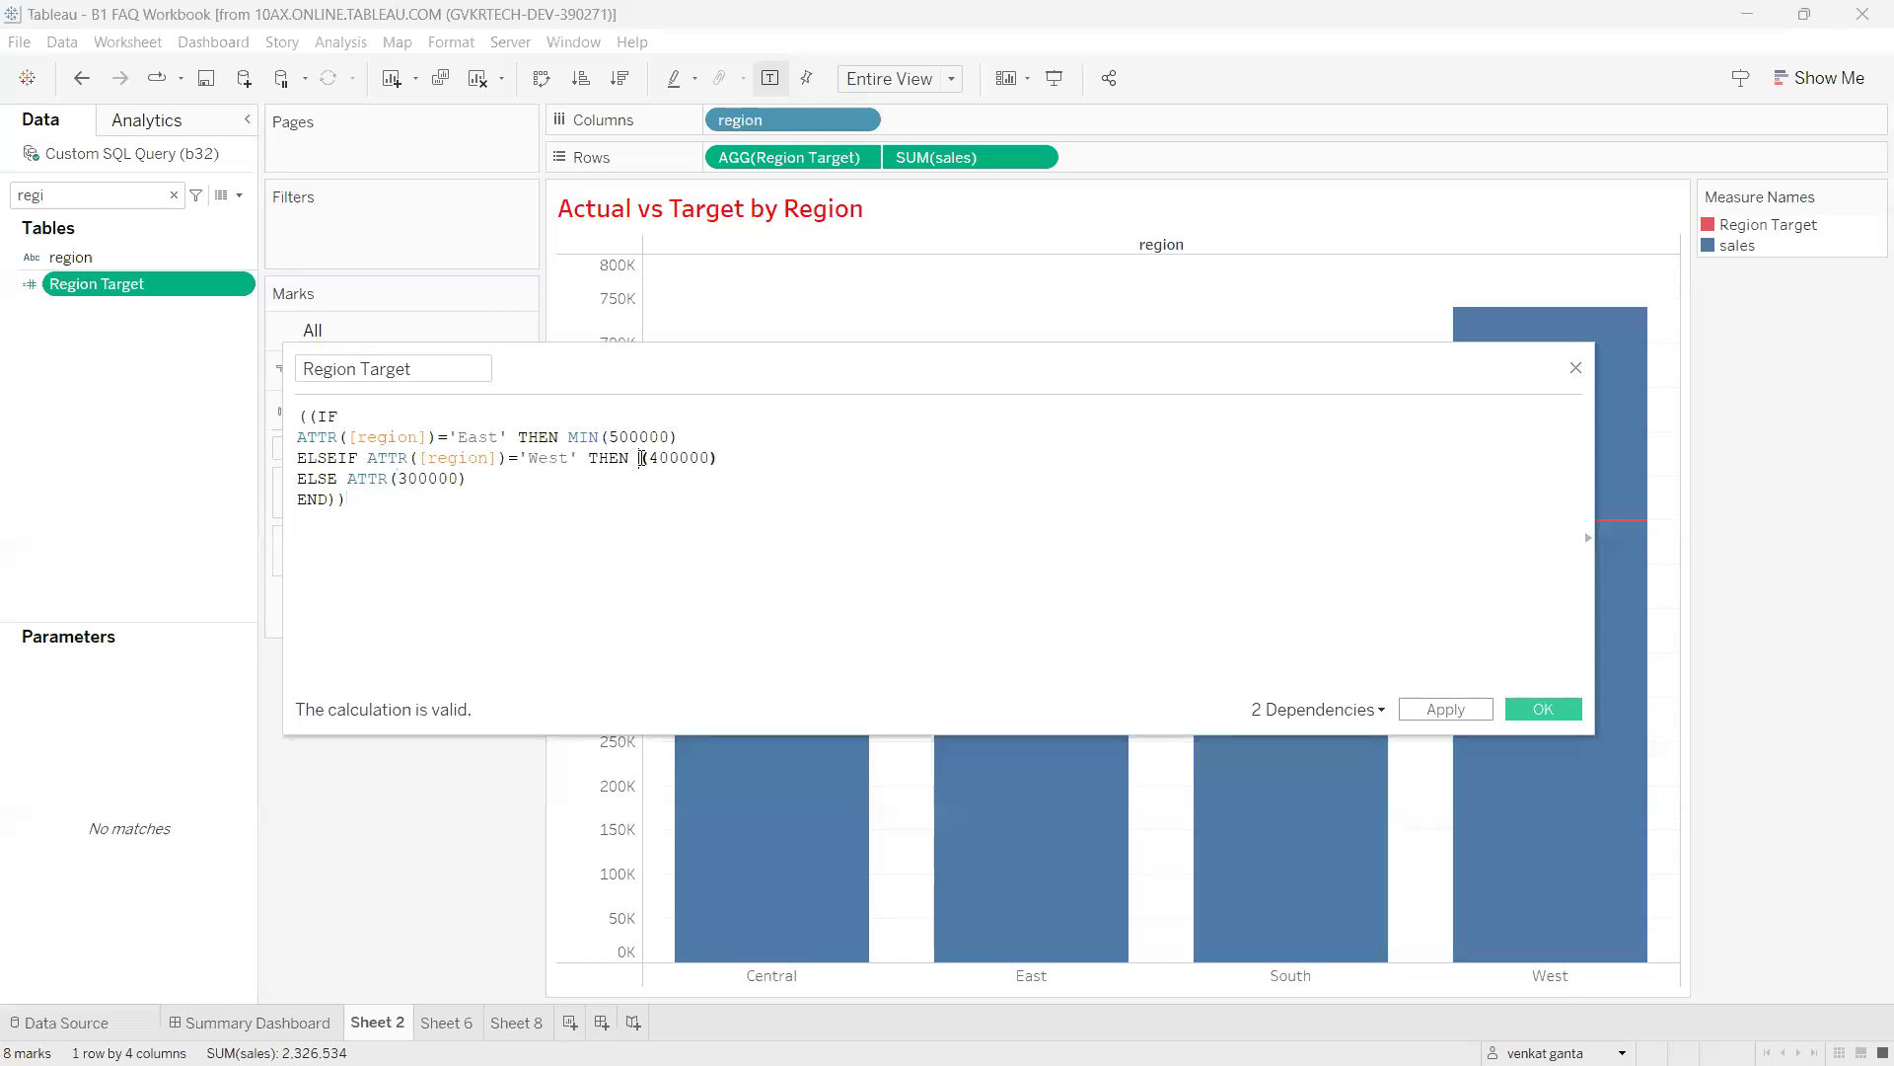
pyautogui.write('min')
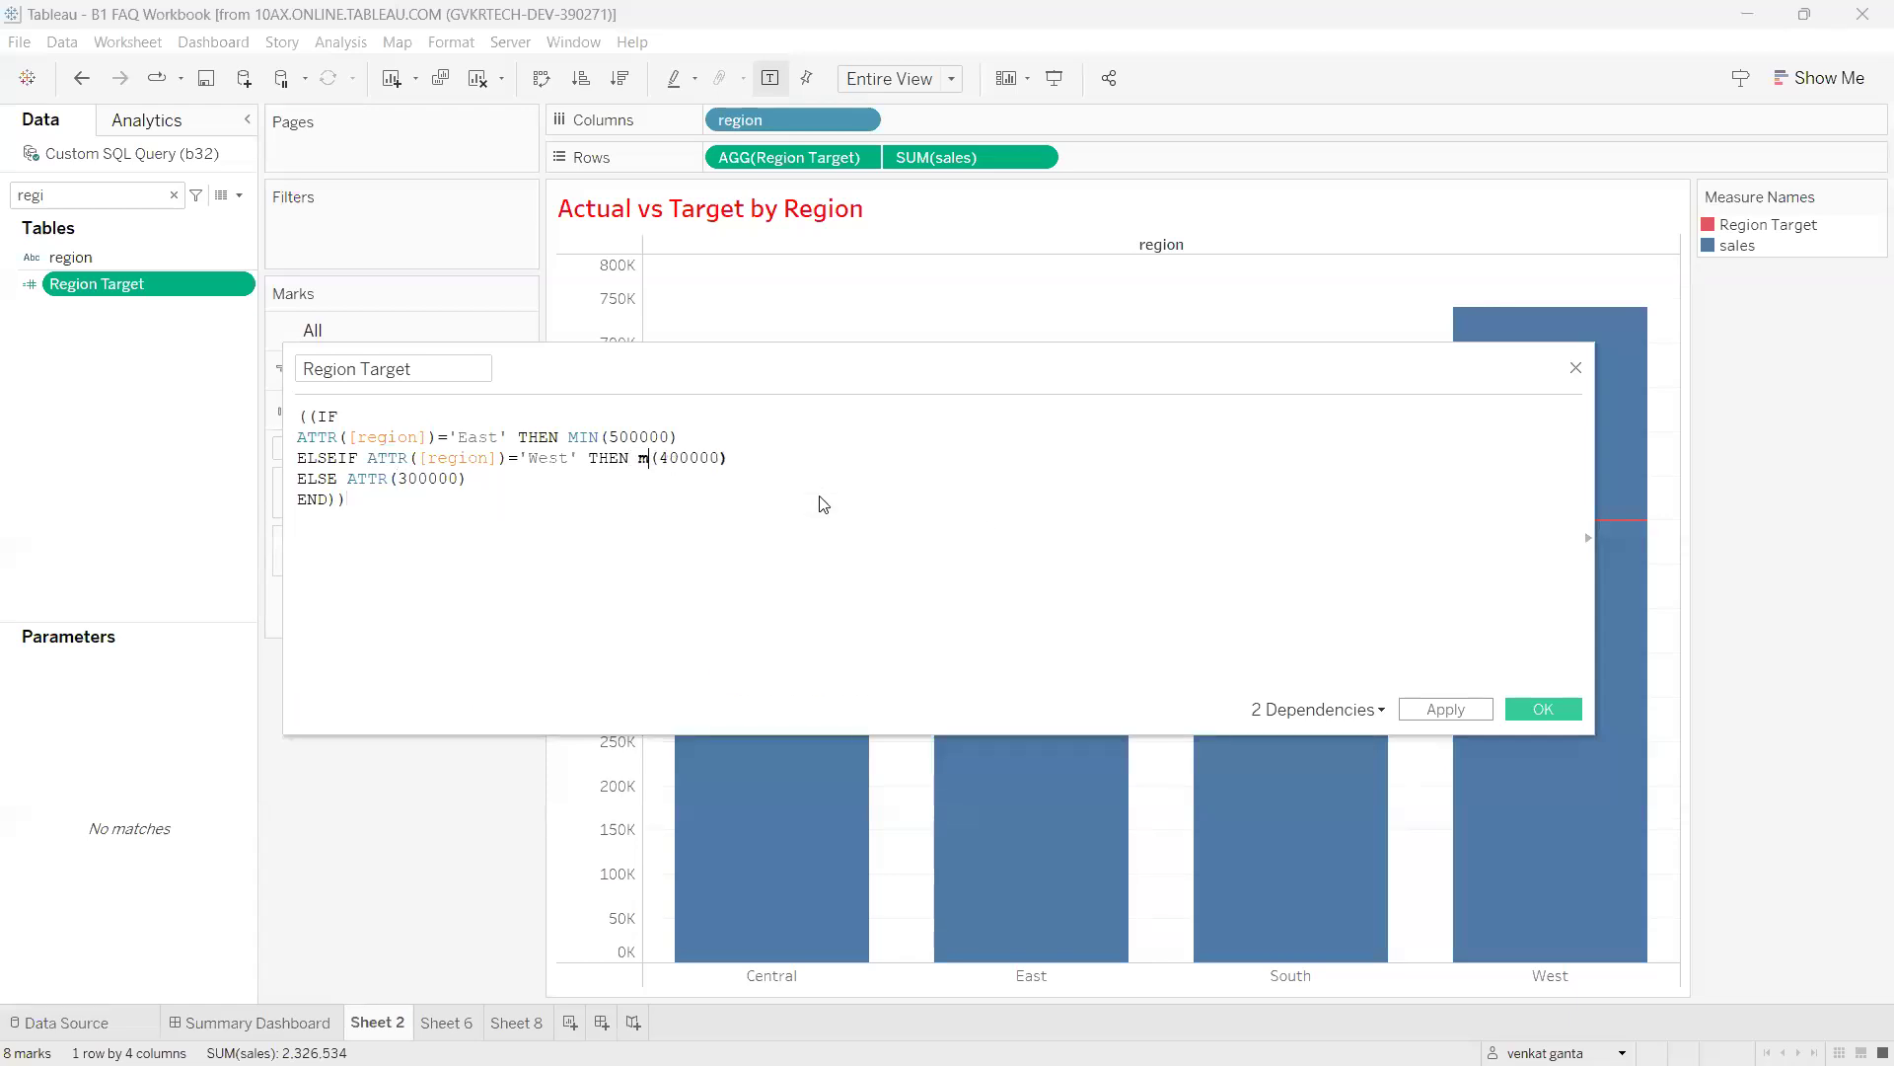
pyautogui.press('Return')
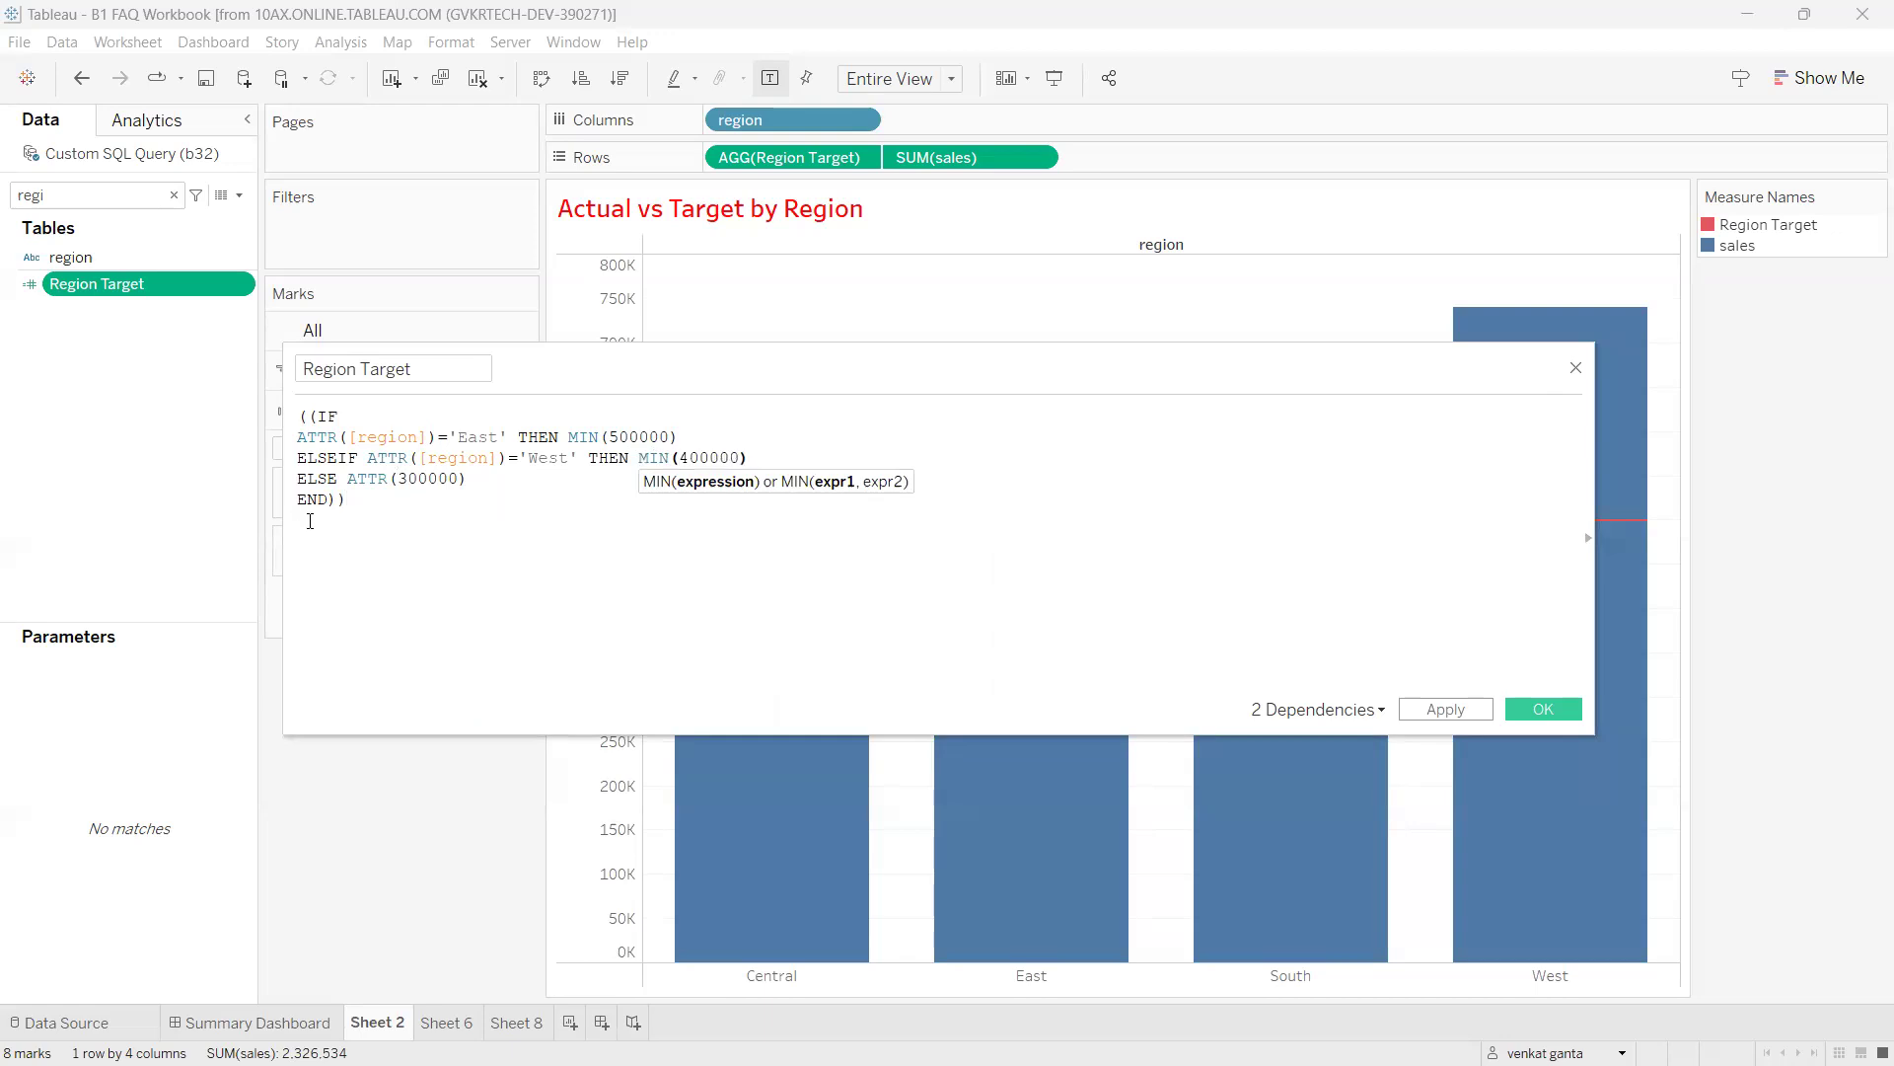
pyautogui.doubleClick(383, 480)
pyautogui.write('min')
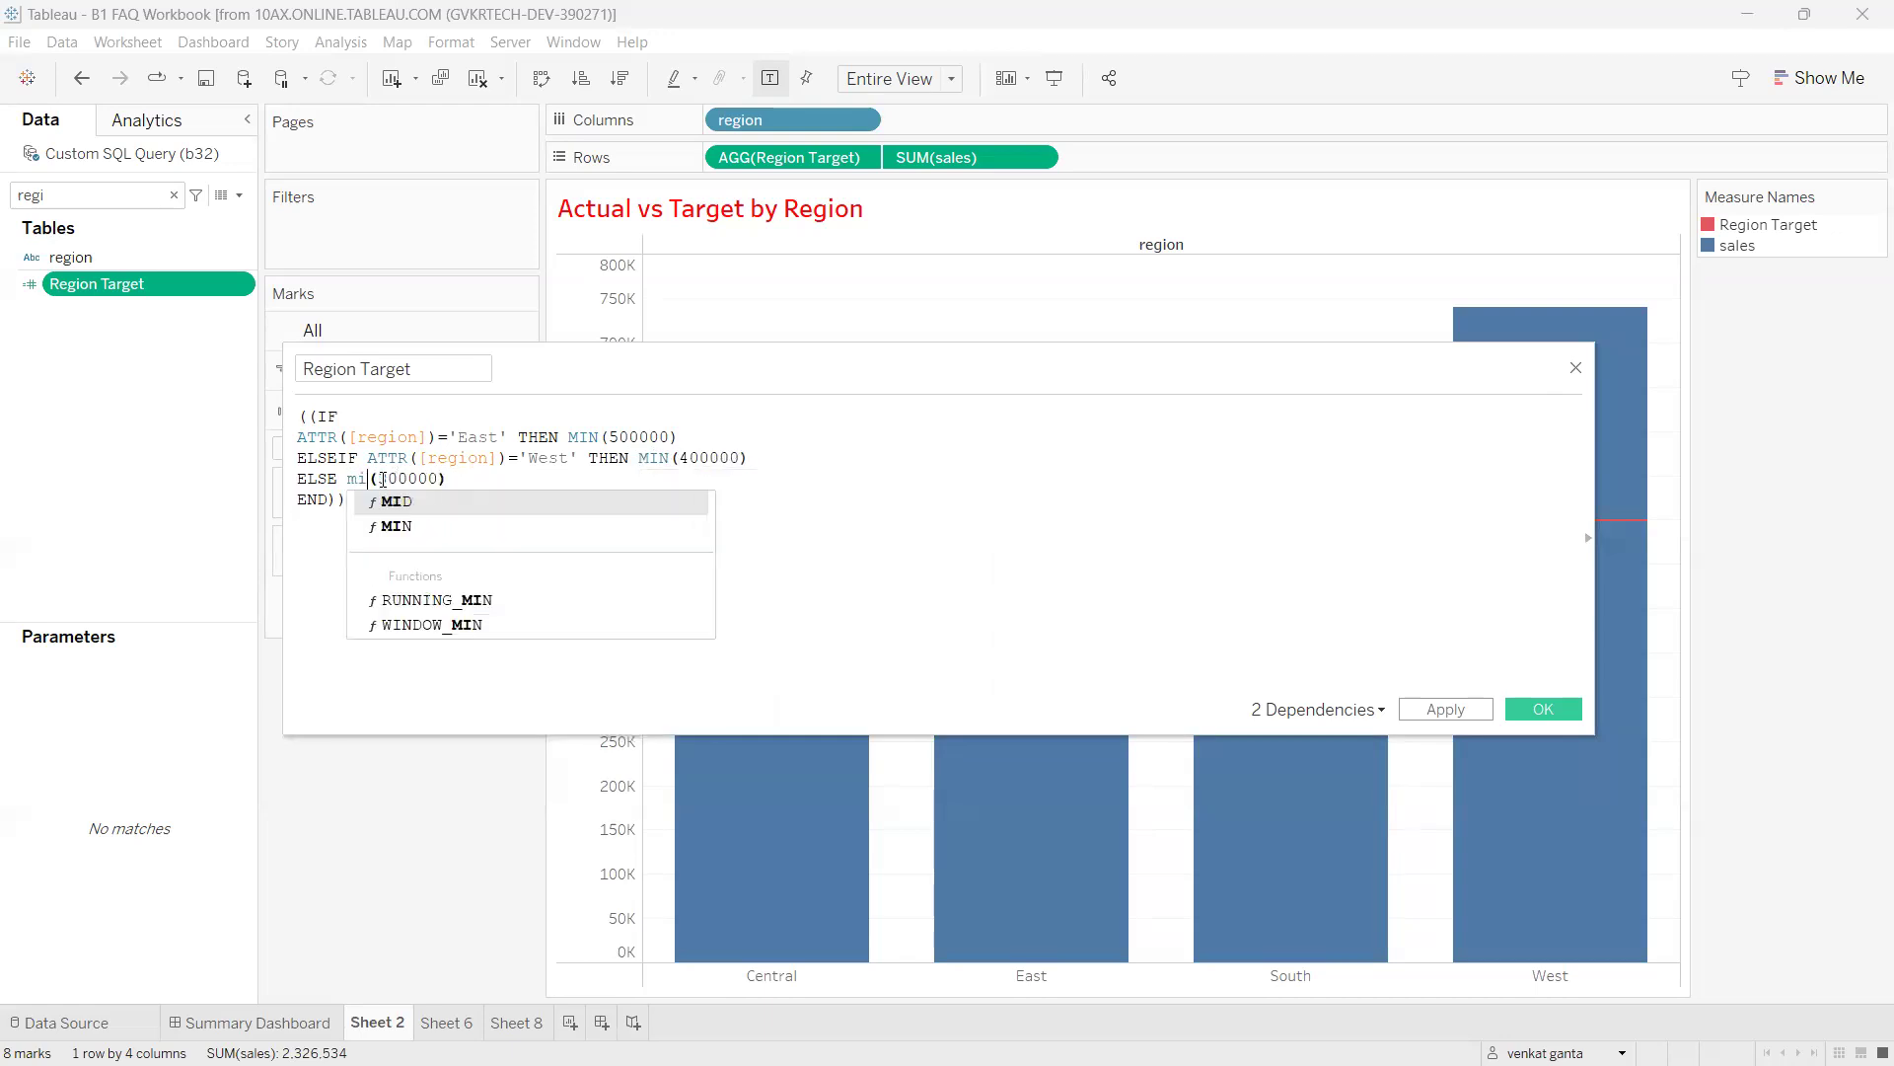
pyautogui.press('Return')
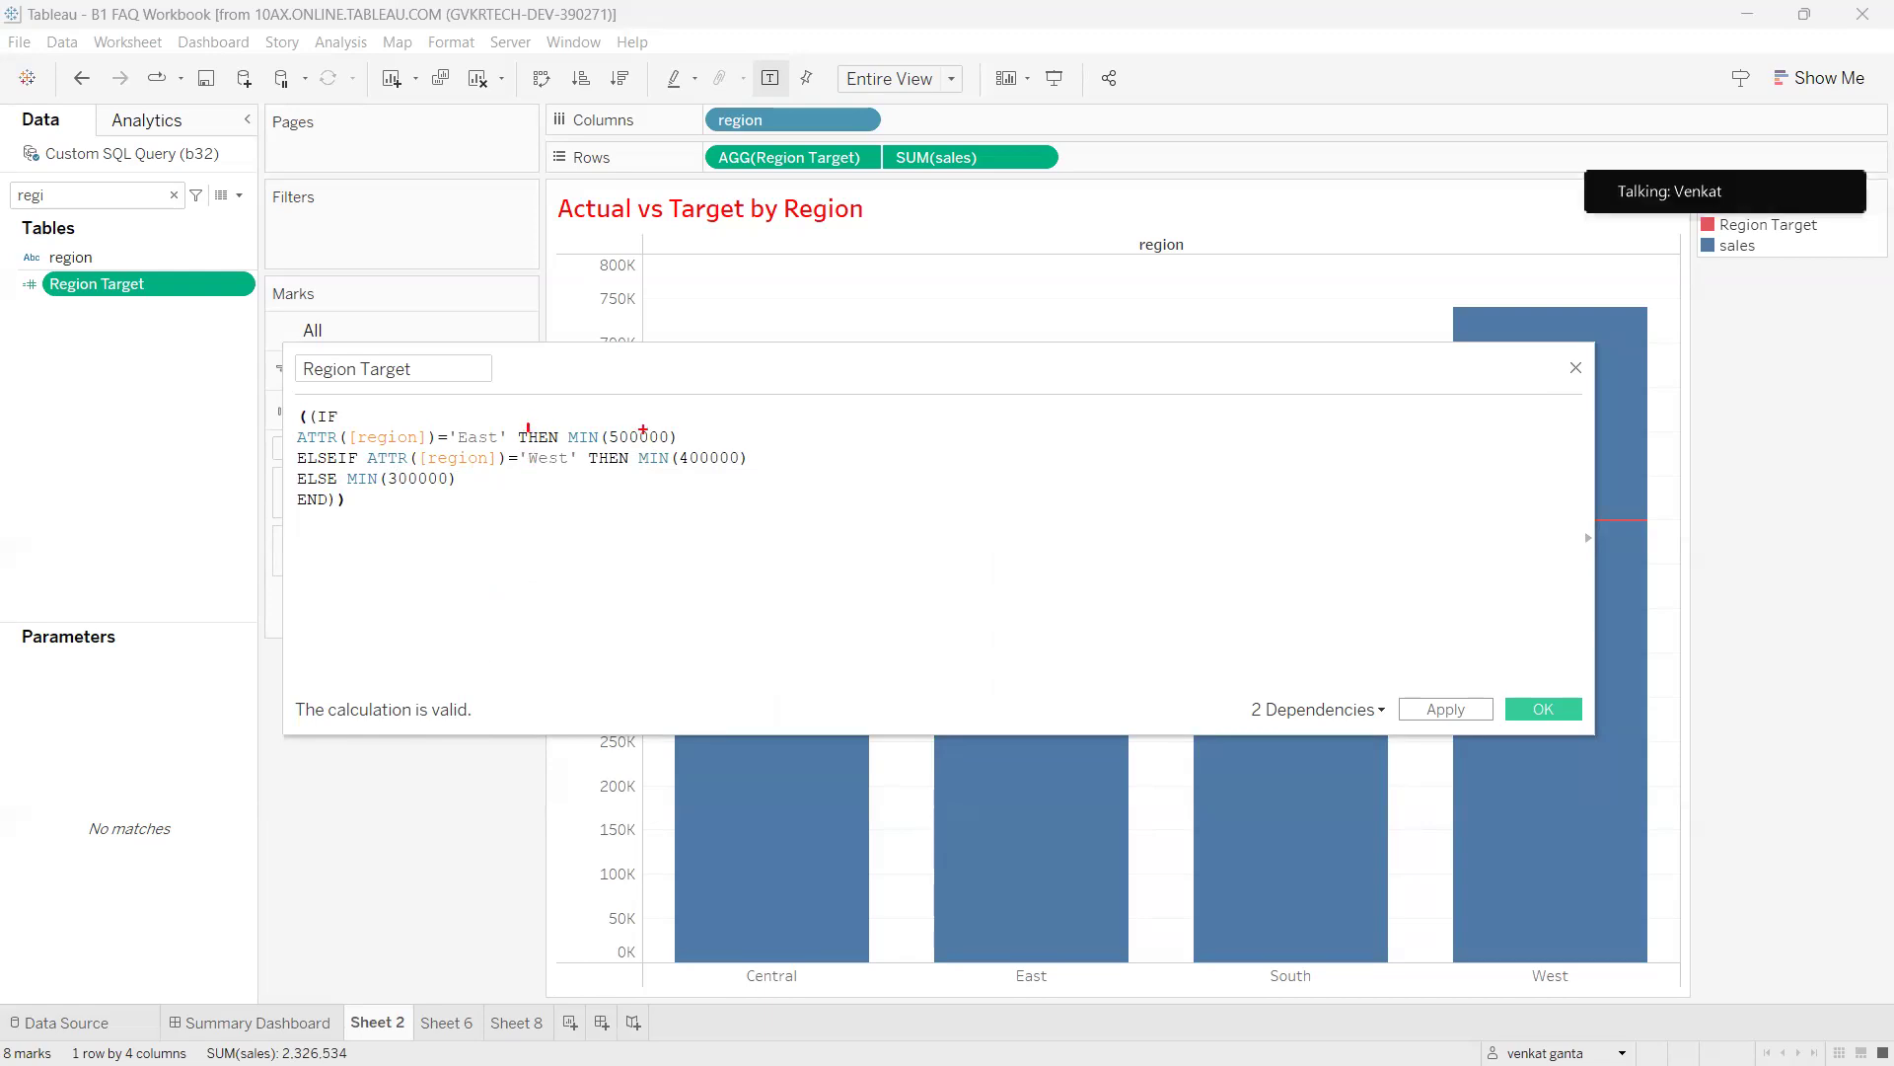
# Draw annotation marks over the formula's target values, then clear them.
pyautogui.moveTo(679, 437); pyautogui.dragTo(769, 422)
pyautogui.moveTo(786, 413); pyautogui.dragTo(855, 396)
pyautogui.moveTo(870, 391); pyautogui.dragTo(918, 399)
pyautogui.moveTo(601, 480); pyautogui.dragTo(630, 477)
pyautogui.moveTo(775, 462); pyautogui.dragTo(812, 462)
pyautogui.moveTo(825, 463)
pyautogui.mouseDown()
pyautogui.moveTo(861, 475)
pyautogui.moveTo(892, 449)
pyautogui.mouseUp()
pyautogui.moveTo(894, 424); pyautogui.dragTo(933, 439)
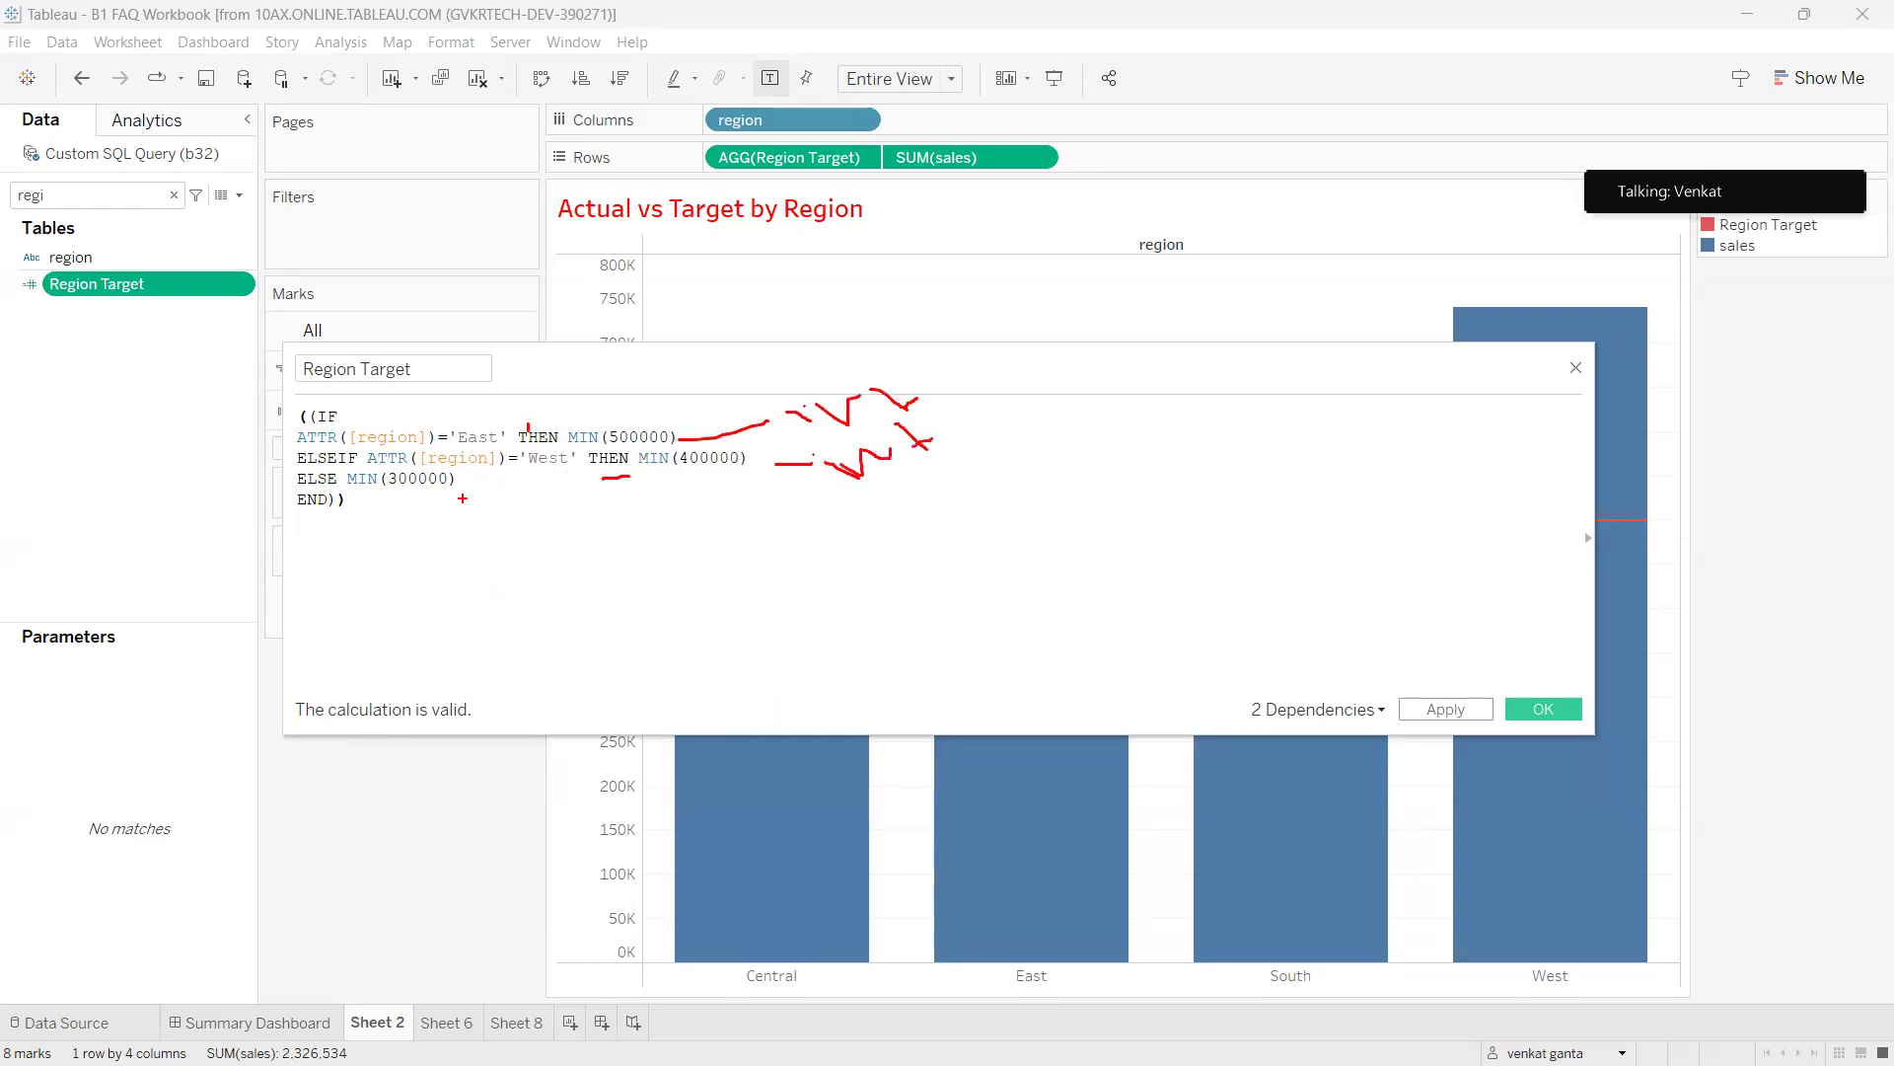
pyautogui.moveTo(375, 496)
pyautogui.mouseDown()
pyautogui.moveTo(477, 496)
pyautogui.moveTo(538, 550)
pyautogui.moveTo(584, 528)
pyautogui.mouseUp()
pyautogui.click(481, 534)
pyautogui.moveTo(379, 670); pyautogui.dragTo(298, 656)
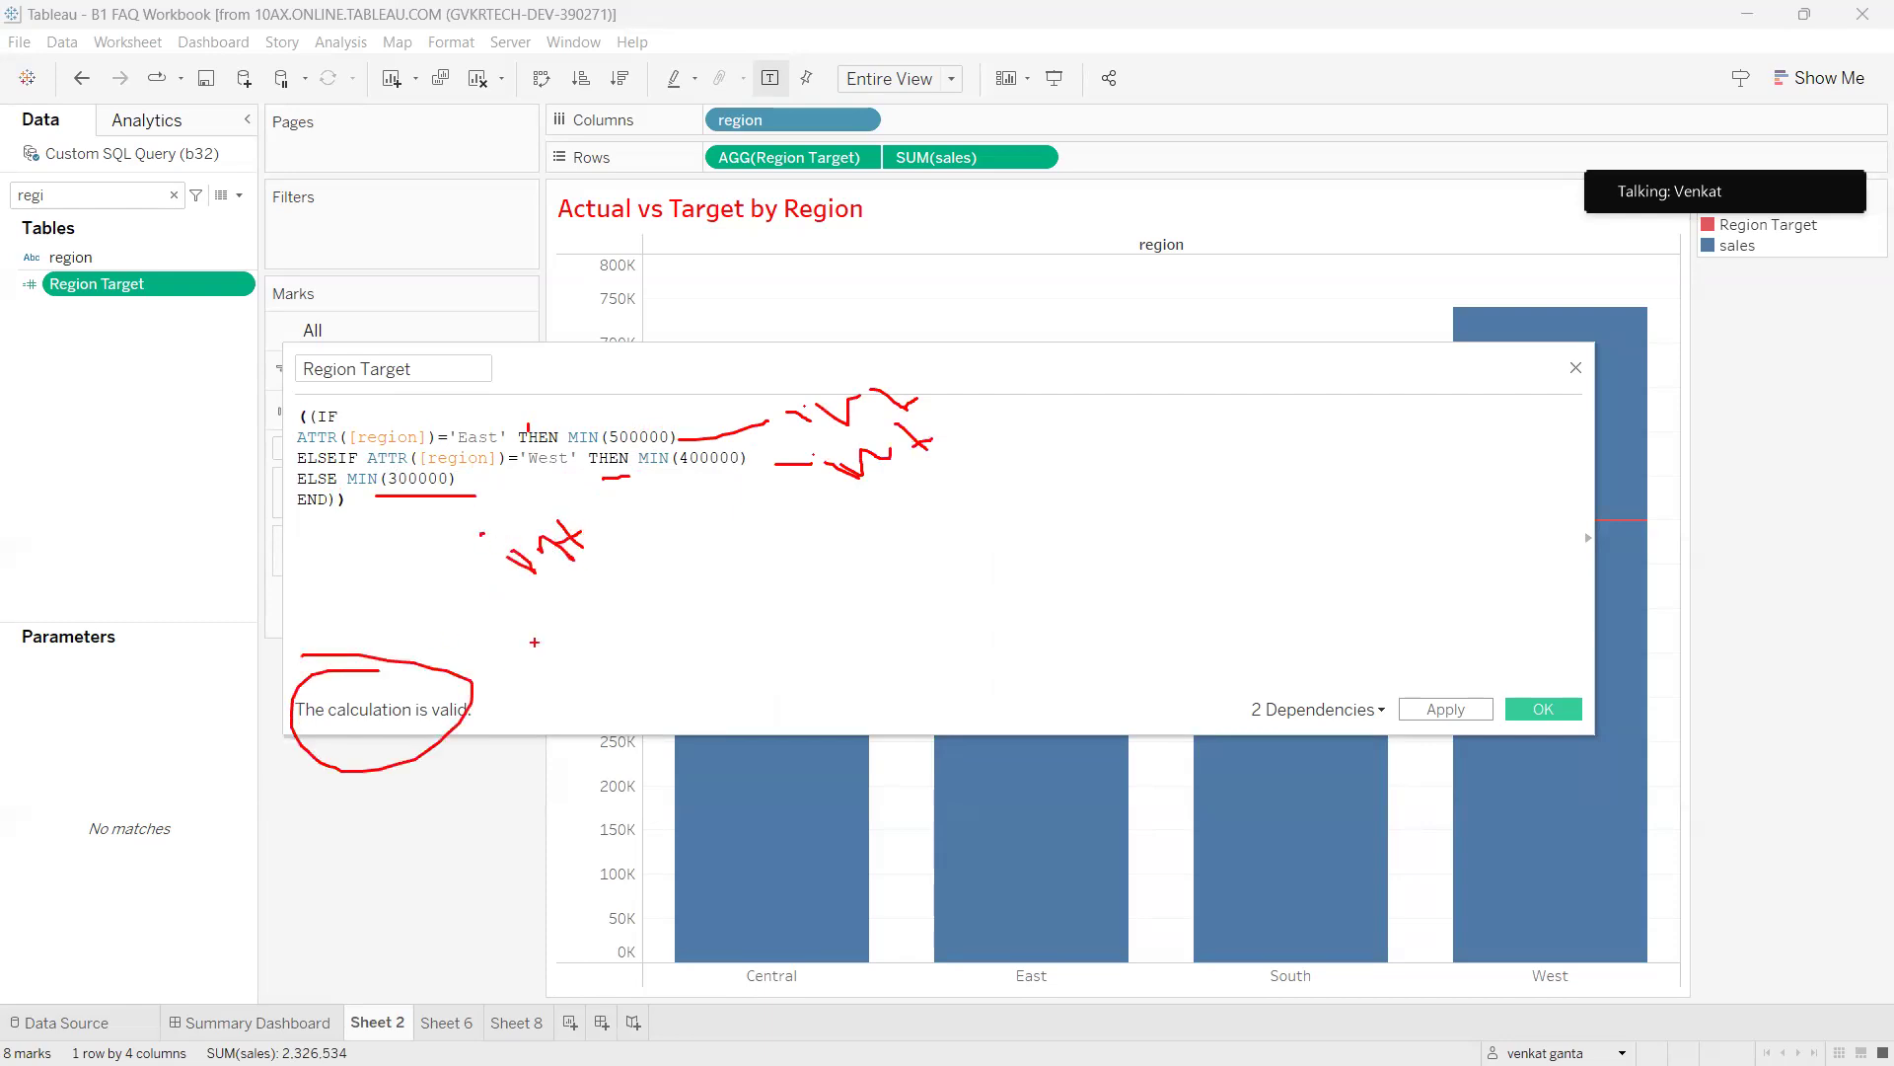
pyautogui.moveTo(638, 462)
pyautogui.mouseDown()
pyautogui.moveTo(642, 482)
pyautogui.moveTo(617, 440)
pyautogui.mouseUp()
pyautogui.press('Escape')
# Remove MIN from the West target and turn 400000 into quoted text.
pyautogui.doubleClick(651, 460)
pyautogui.press('BackSpace')
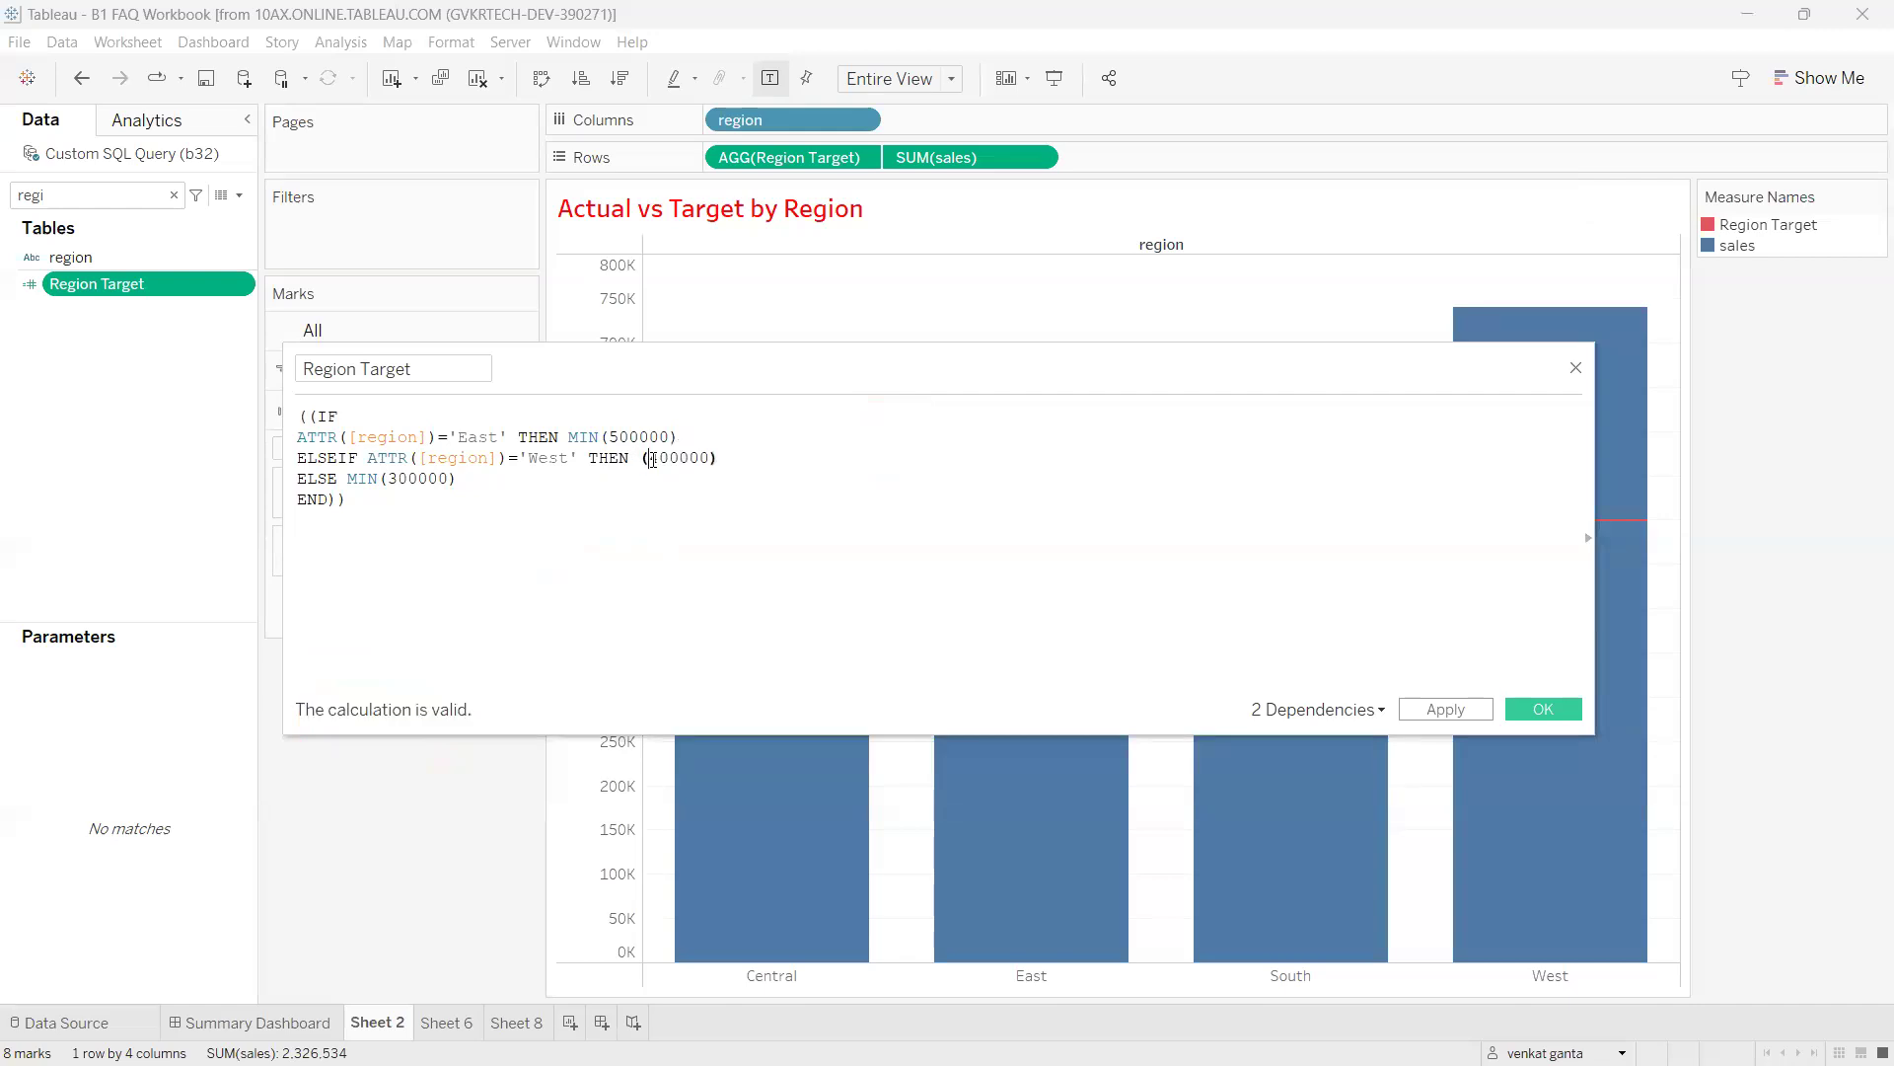
pyautogui.press('Delete')
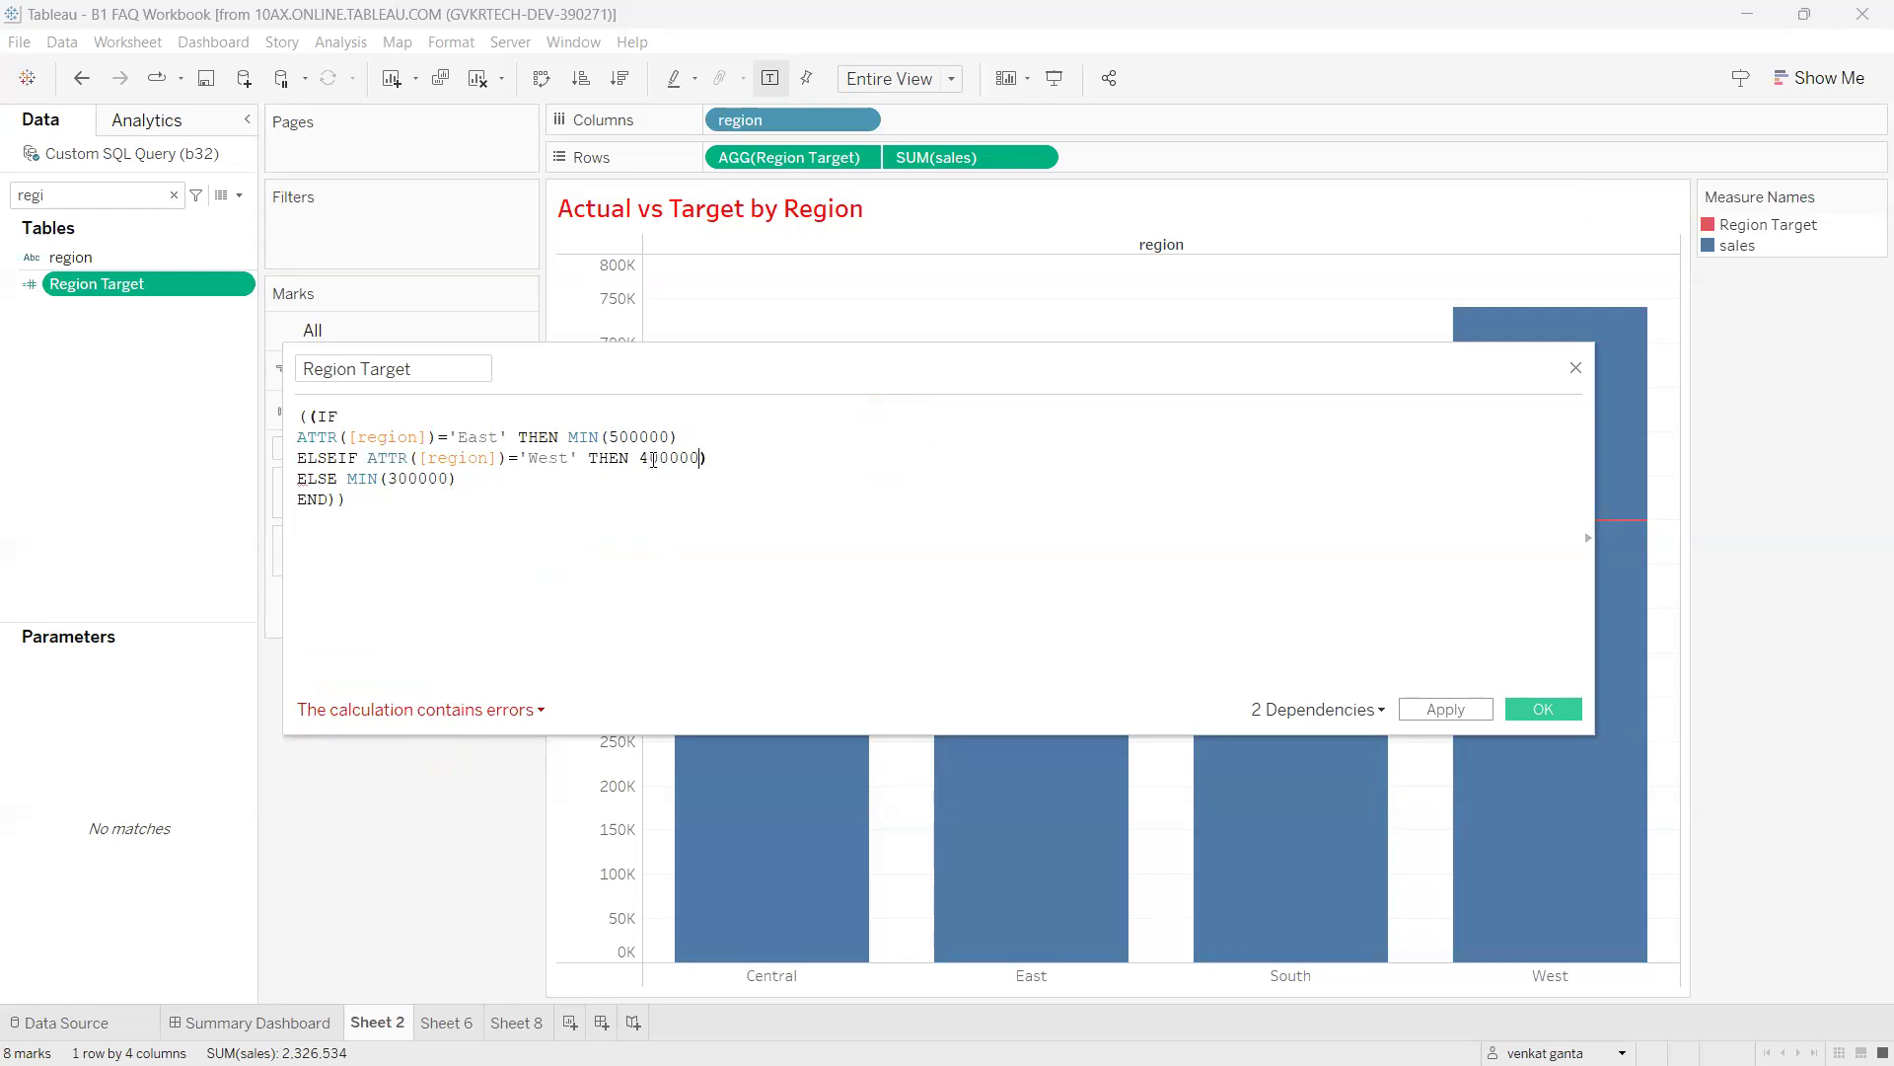
pyautogui.press('BackSpace')
pyautogui.write("'West")
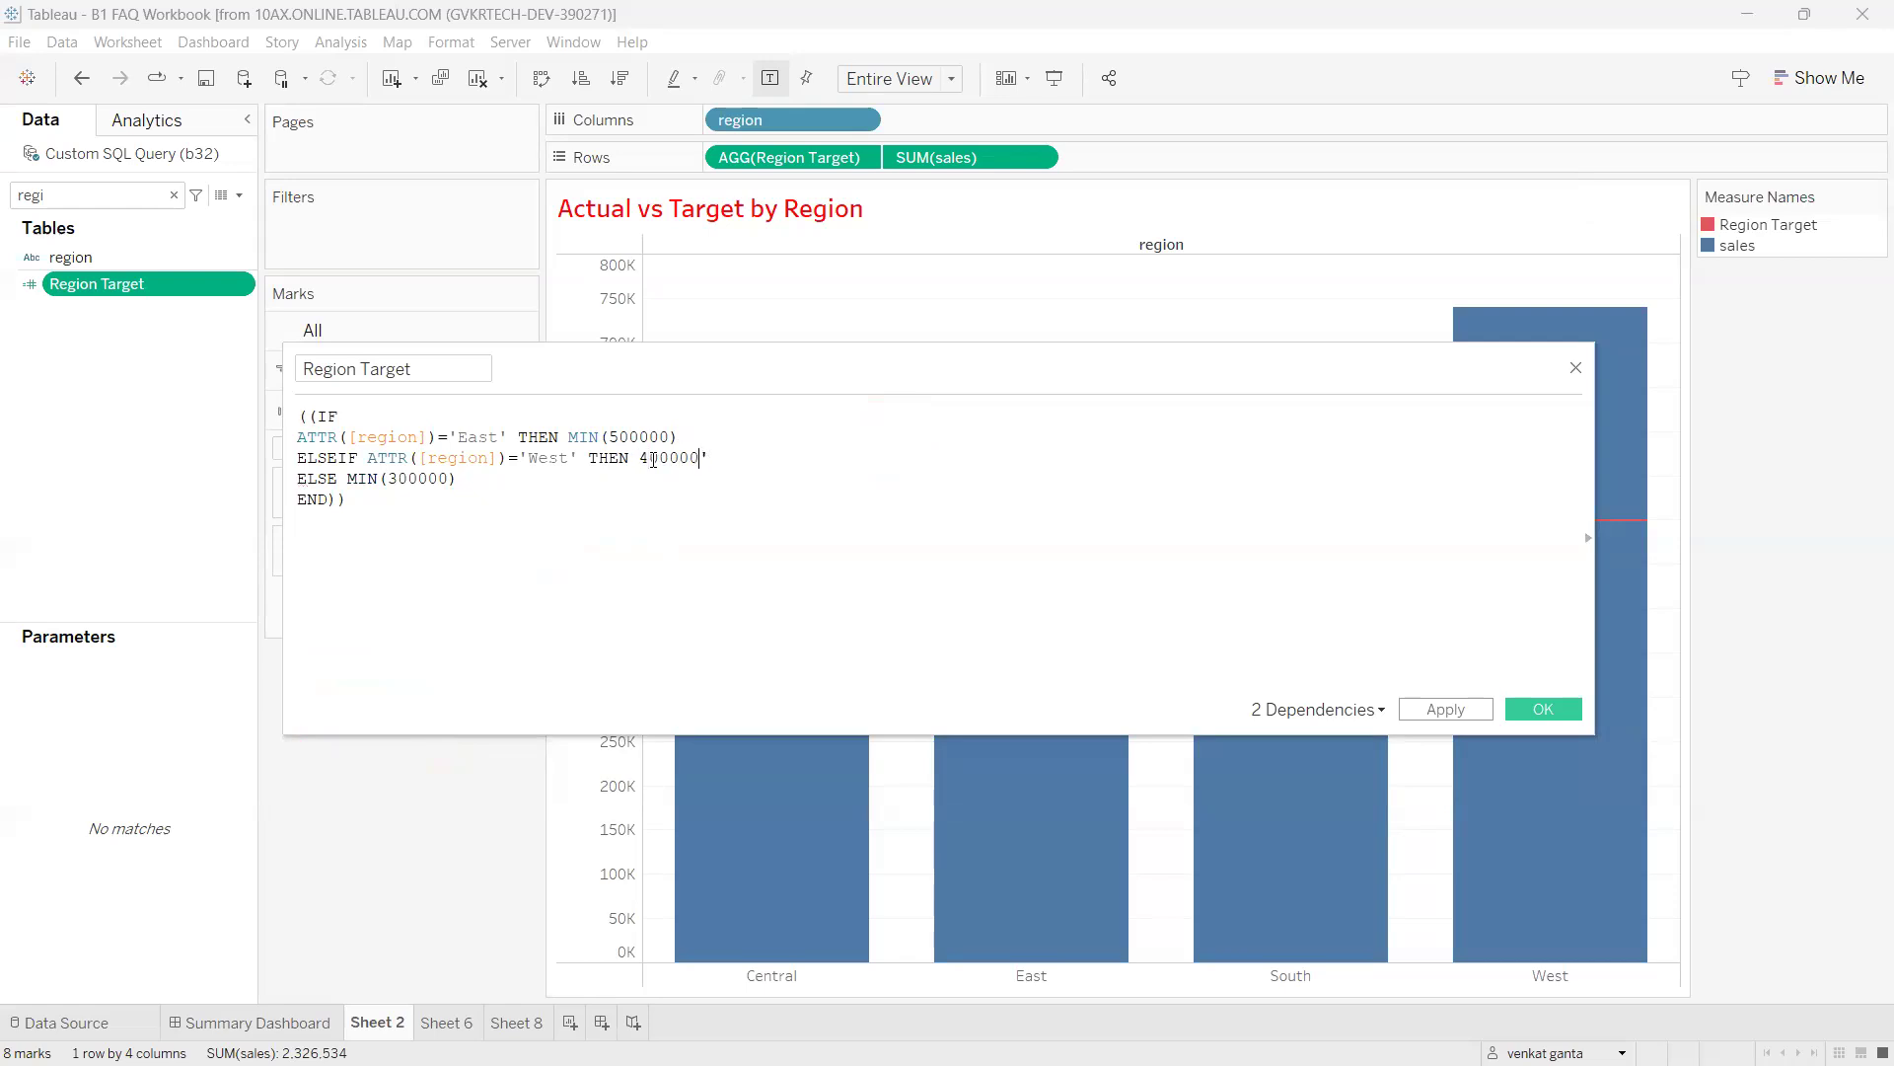
pyautogui.write("'")
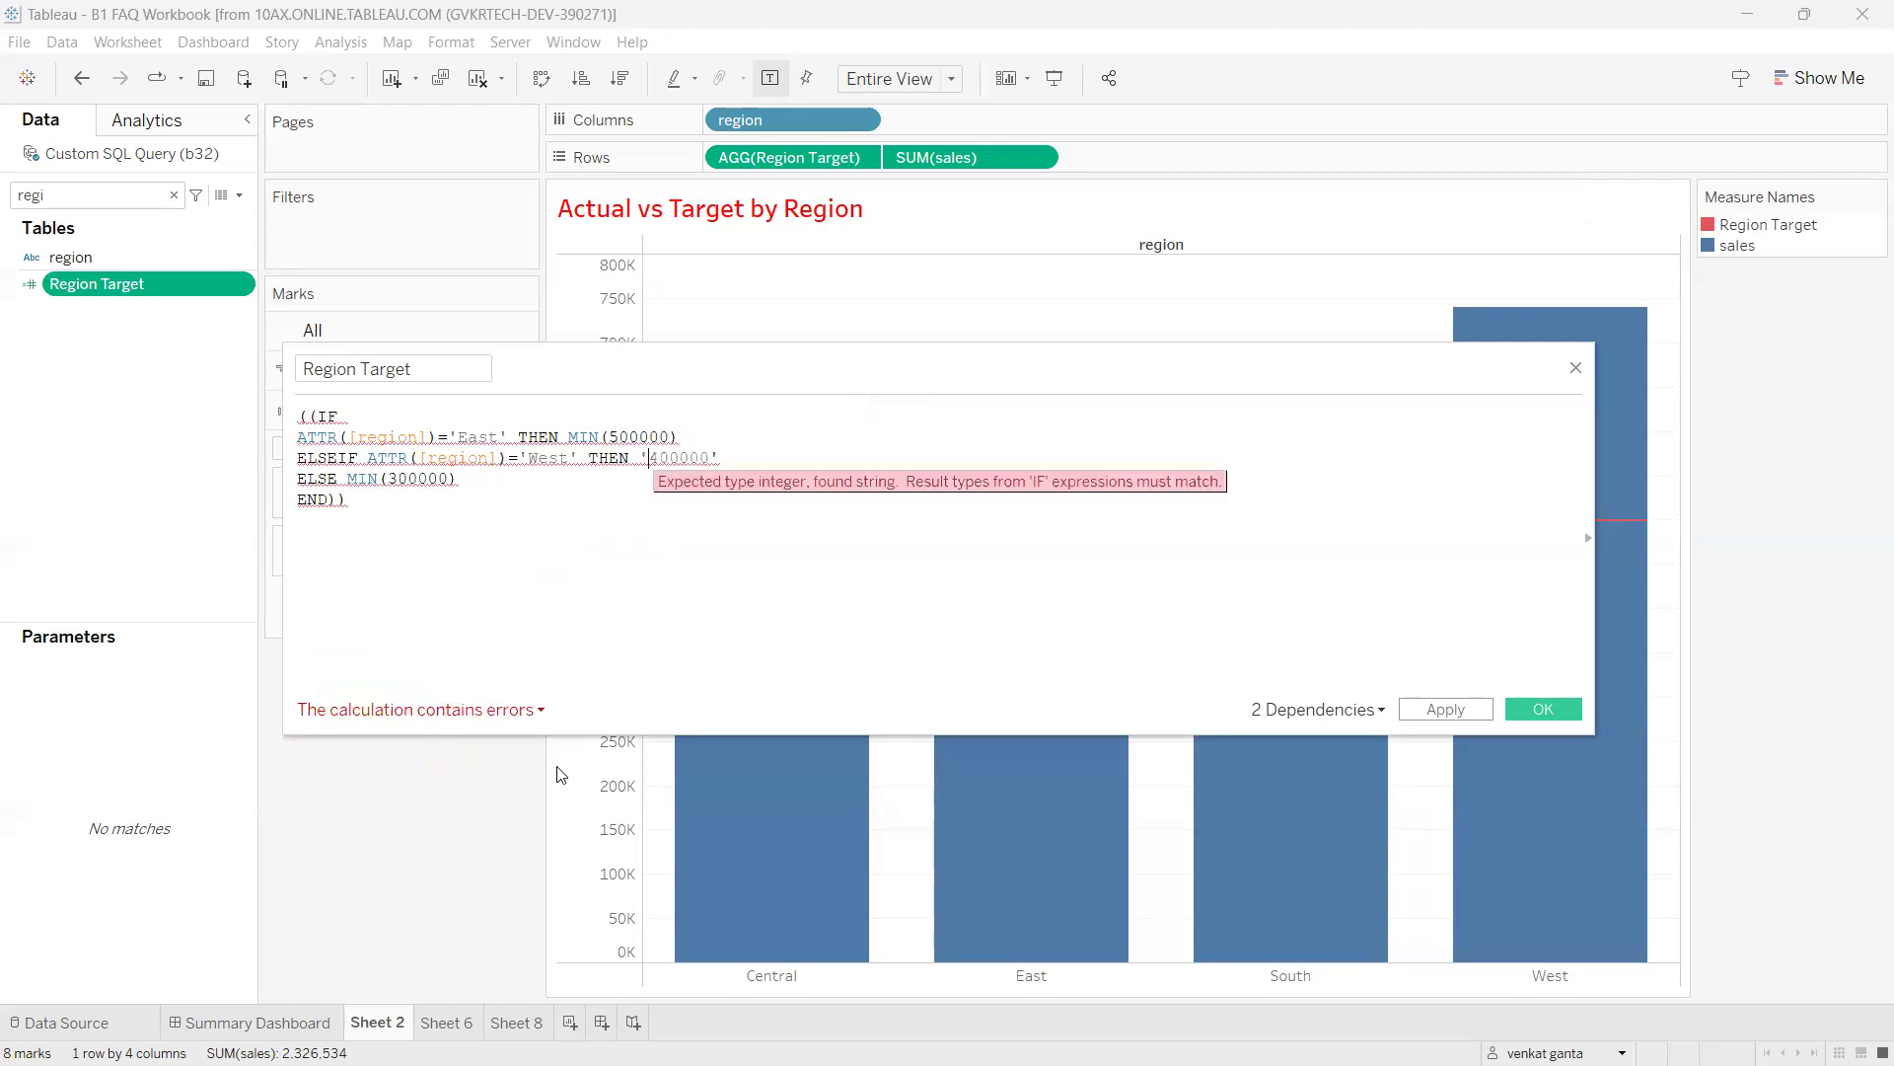
# Show the calculation error details and annotate the problem spots in the formula.
pyautogui.click(447, 715)
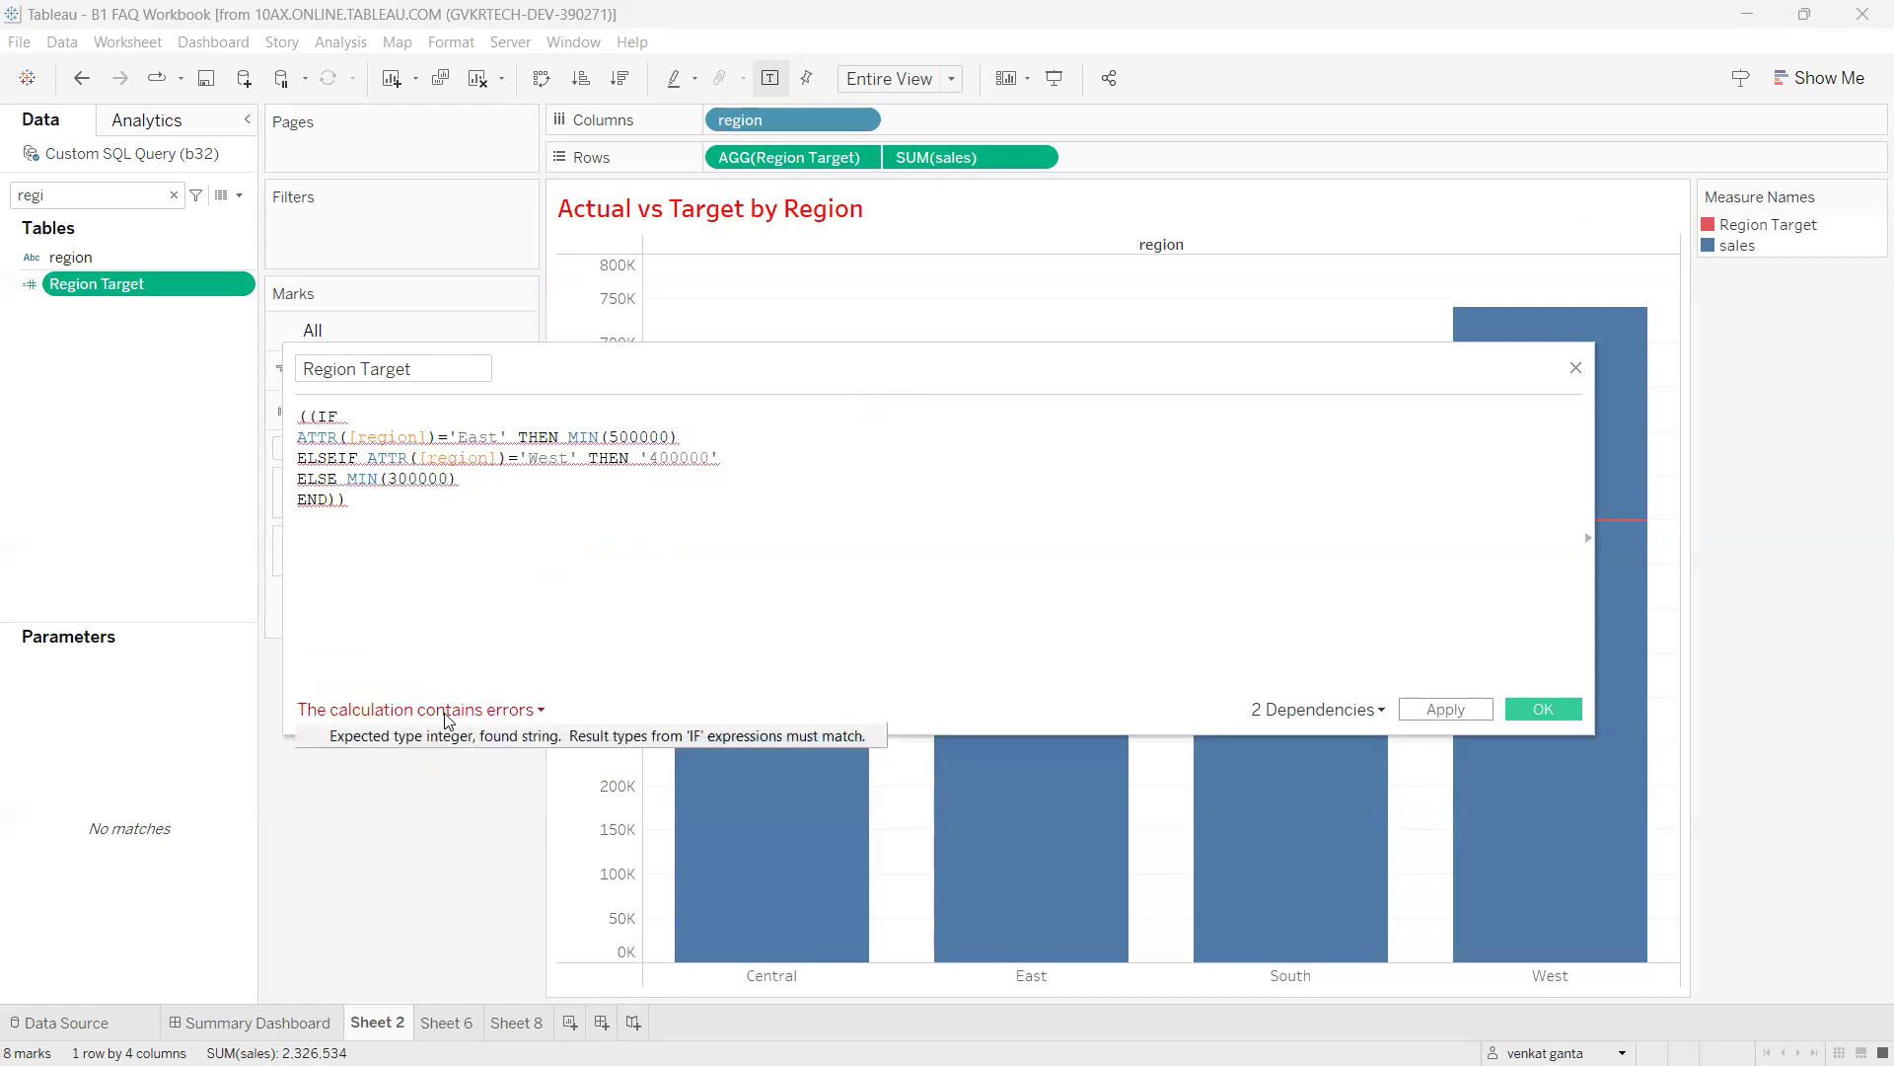
pyautogui.moveTo(362, 752); pyautogui.dragTo(572, 752)
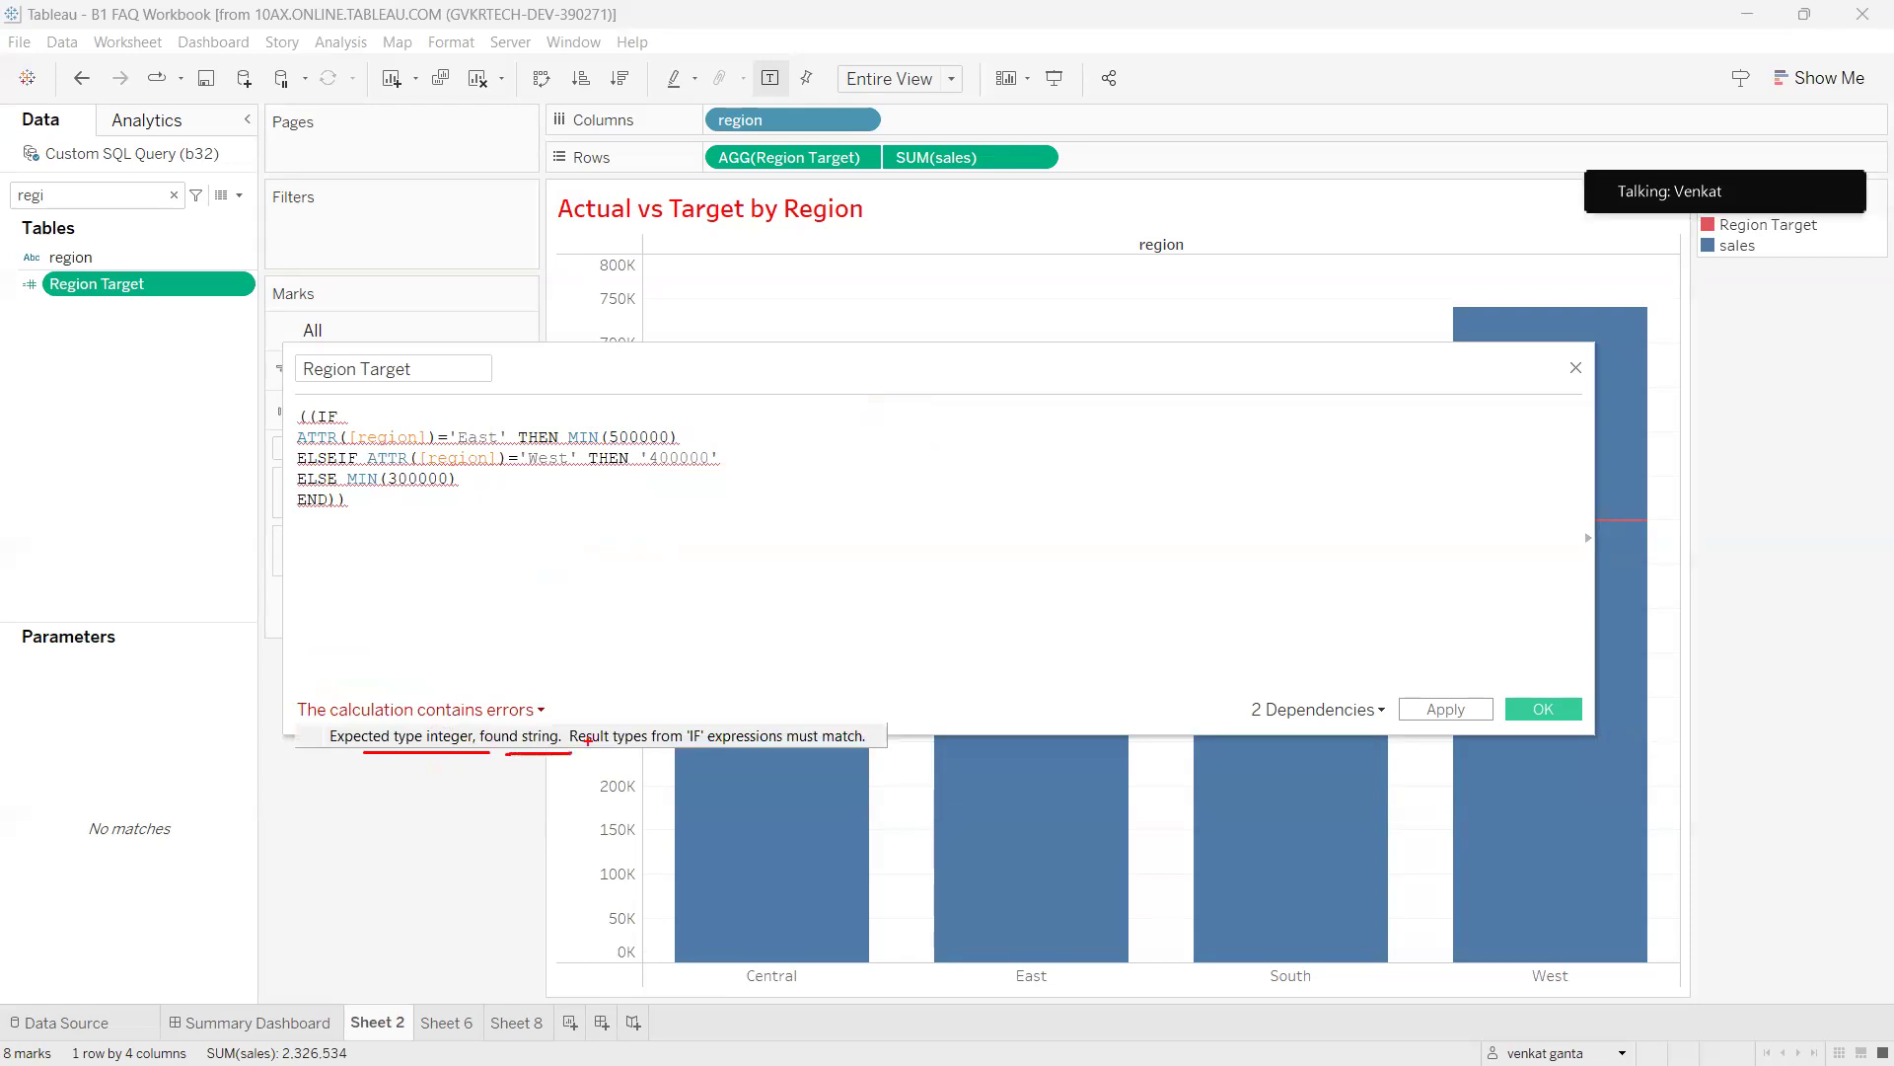
pyautogui.moveTo(653, 473); pyautogui.dragTo(722, 470)
pyautogui.moveTo(547, 723); pyautogui.dragTo(515, 733)
pyautogui.moveTo(689, 747)
pyautogui.mouseDown()
pyautogui.moveTo(862, 728)
pyautogui.moveTo(824, 746)
pyautogui.mouseUp()
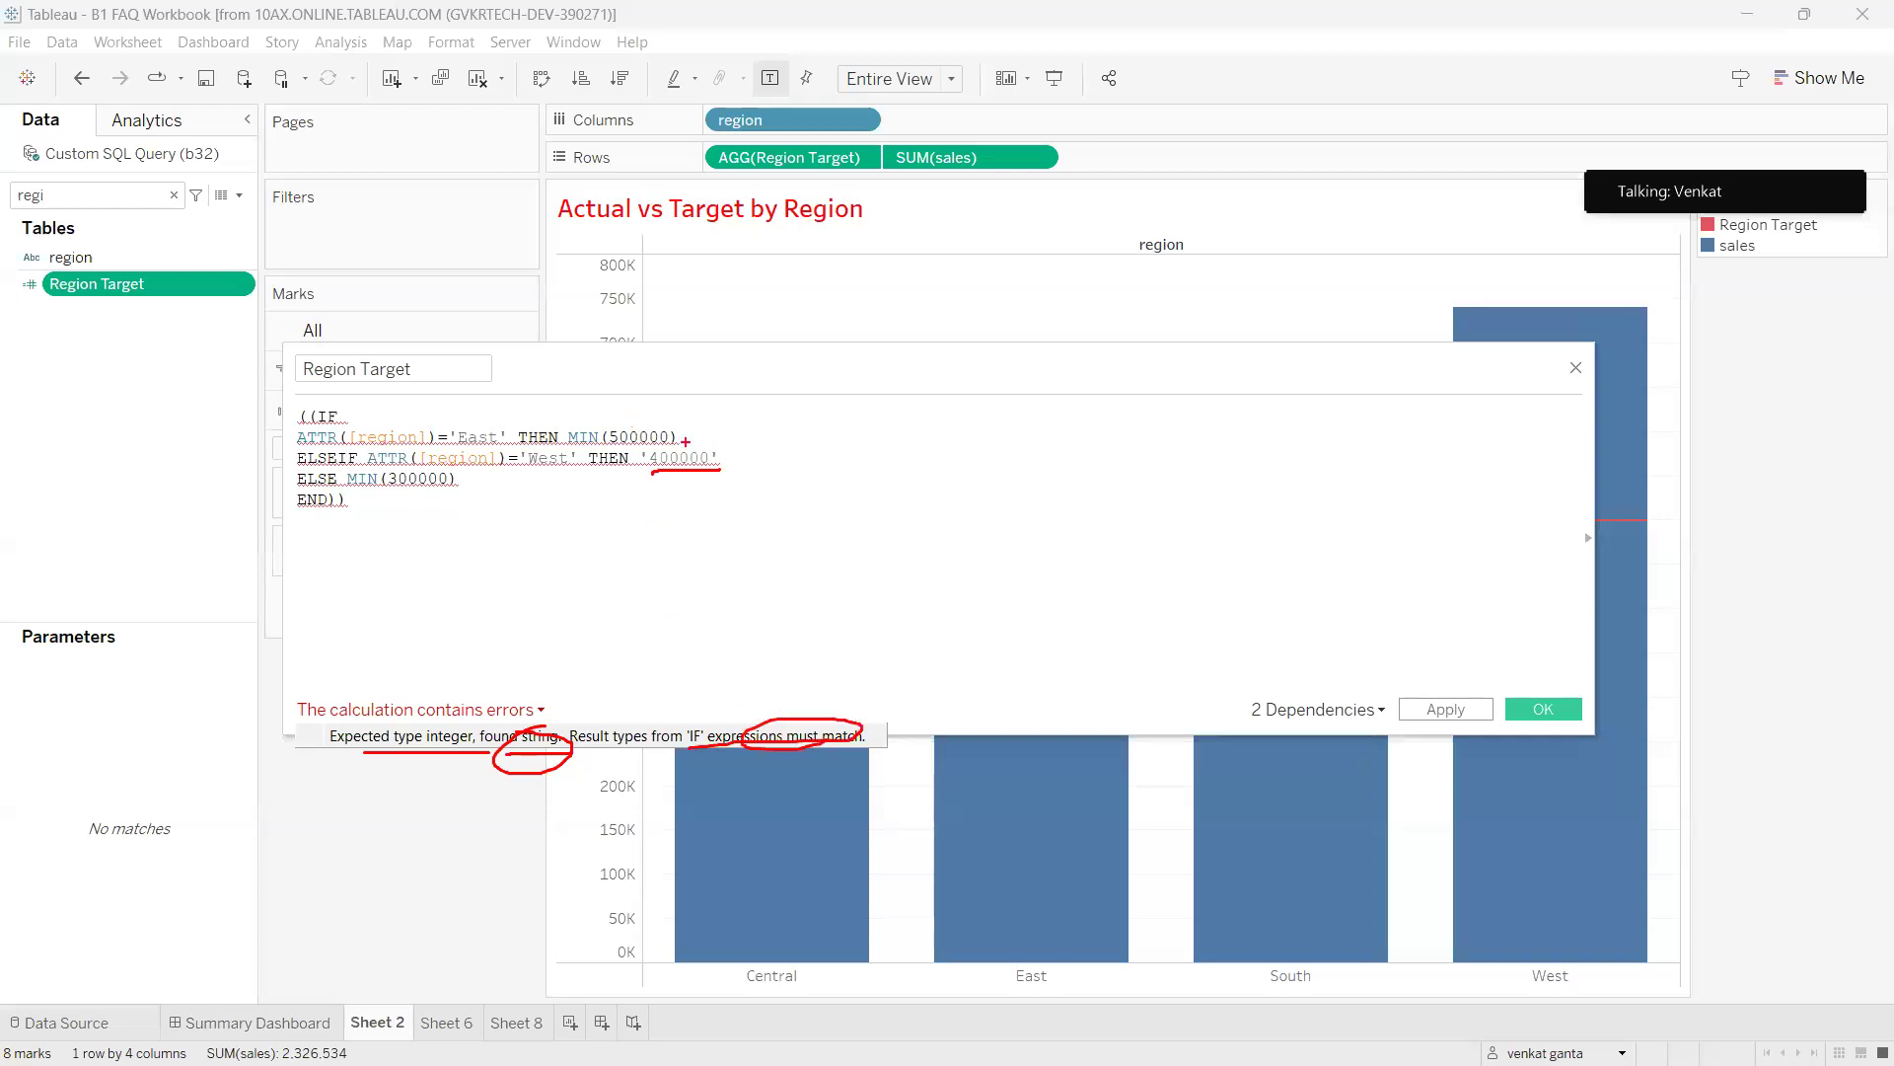
pyautogui.moveTo(679, 439); pyautogui.dragTo(718, 448)
pyautogui.moveTo(422, 509); pyautogui.dragTo(519, 500)
# Replace the quotes around the West target 400000 with parentheses.
pyautogui.press('Escape')
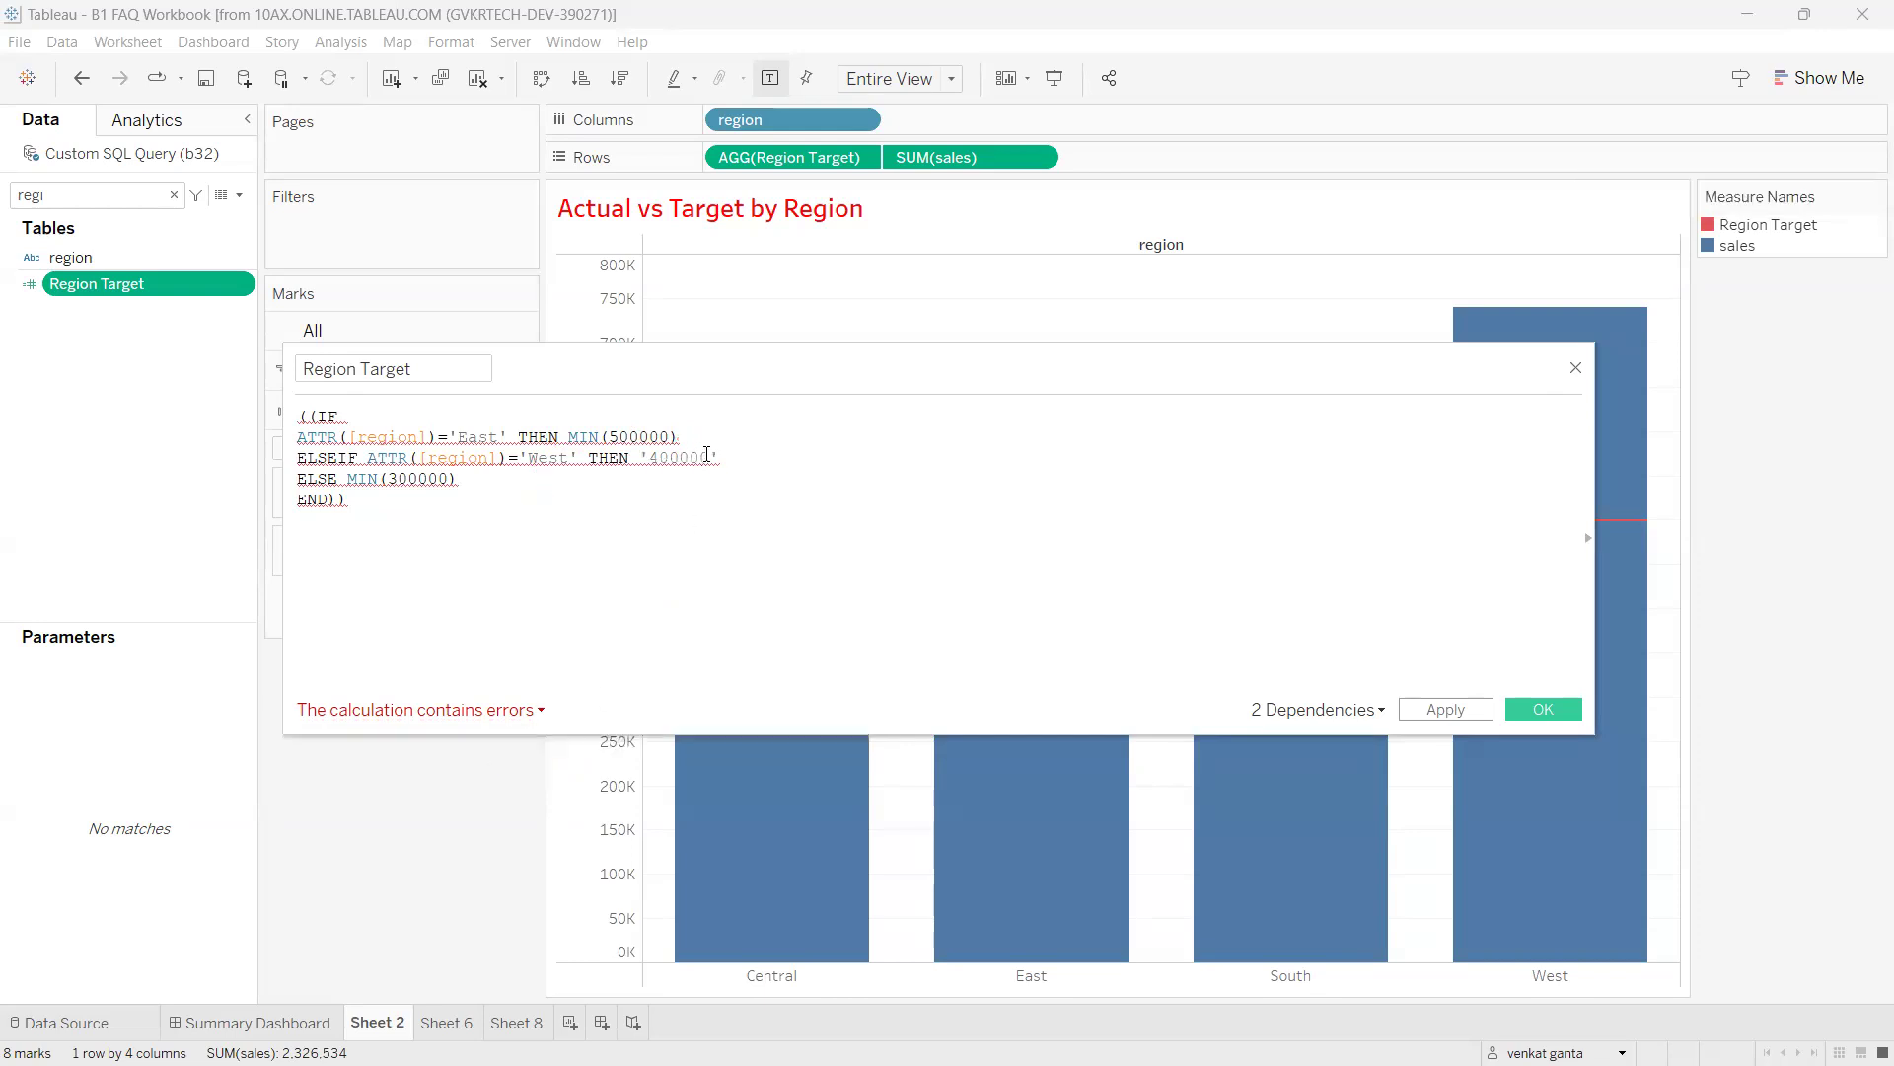
pyautogui.click(723, 455)
pyautogui.press('BackSpace')
pyautogui.write(')')
pyautogui.press('Left')
pyautogui.press('Left')
pyautogui.press('Left')
pyautogui.press('BackSpace')
pyautogui.write('(')
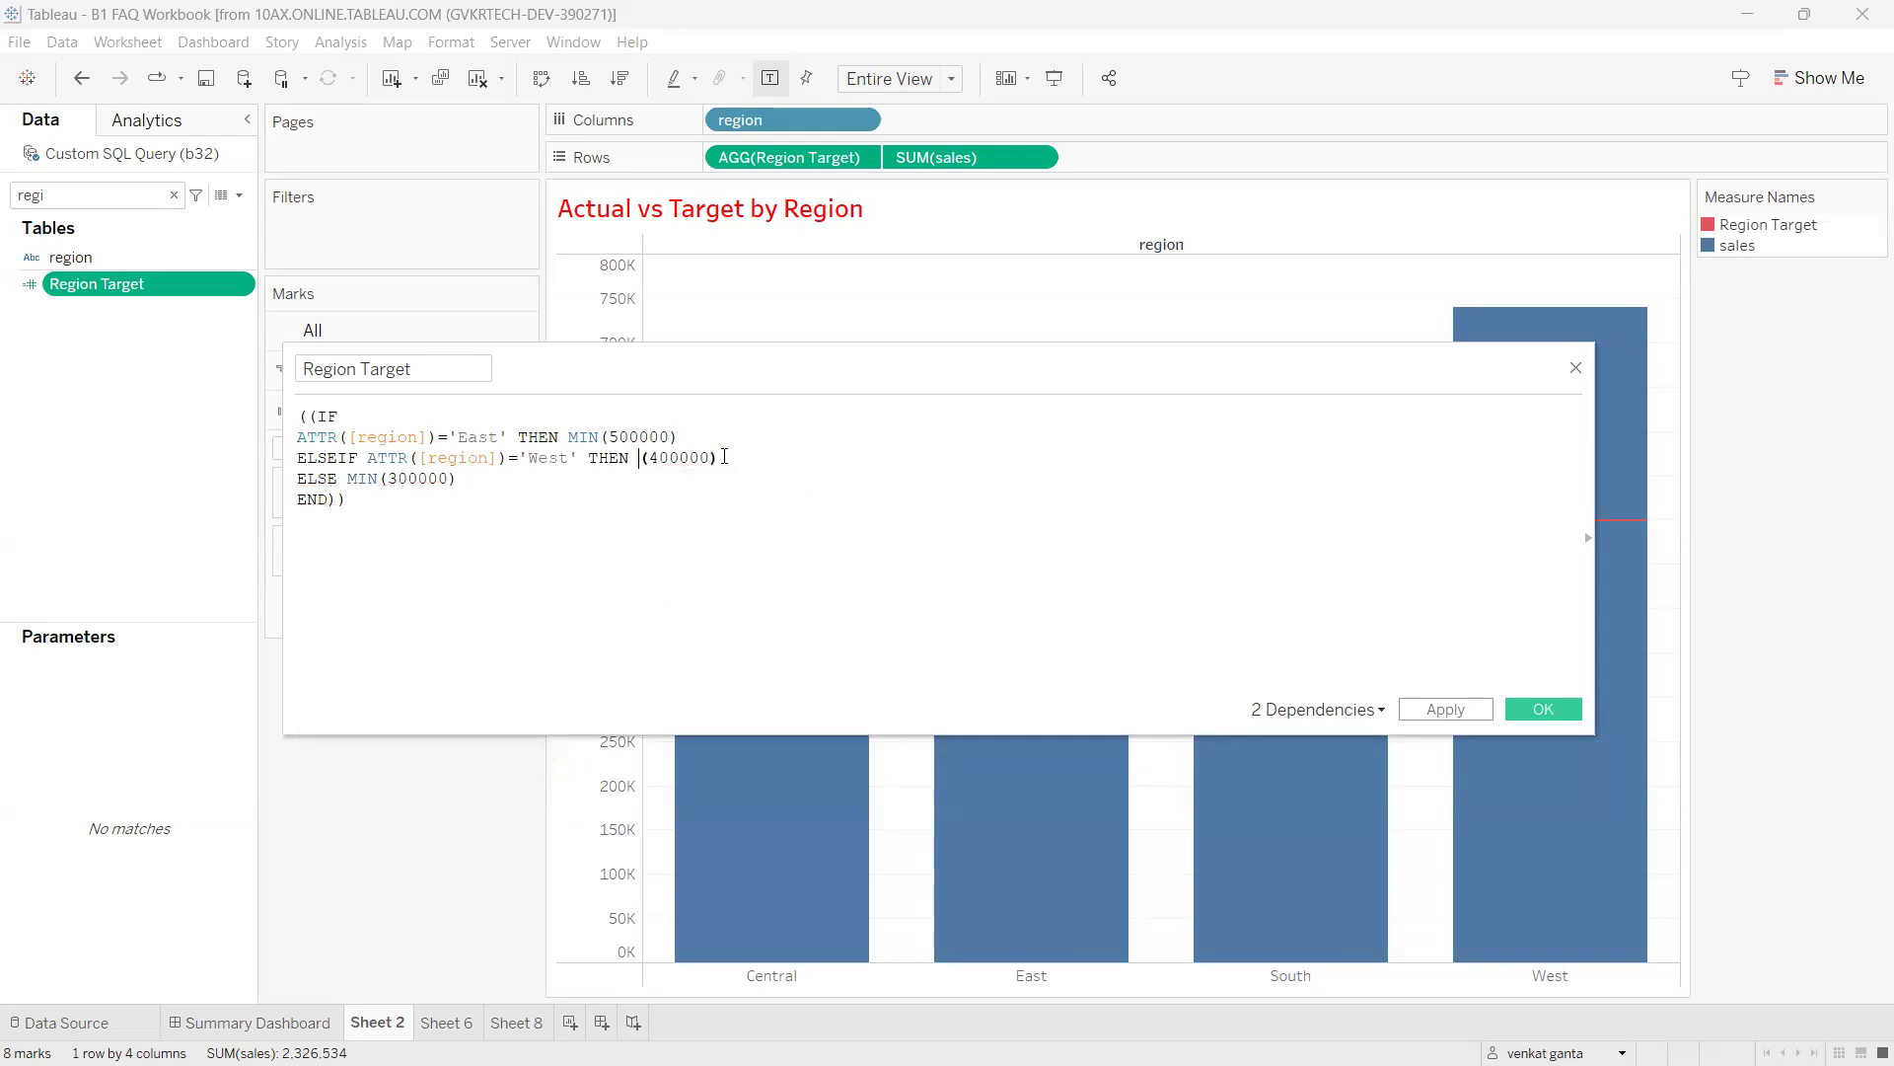
pyautogui.write('MIN')
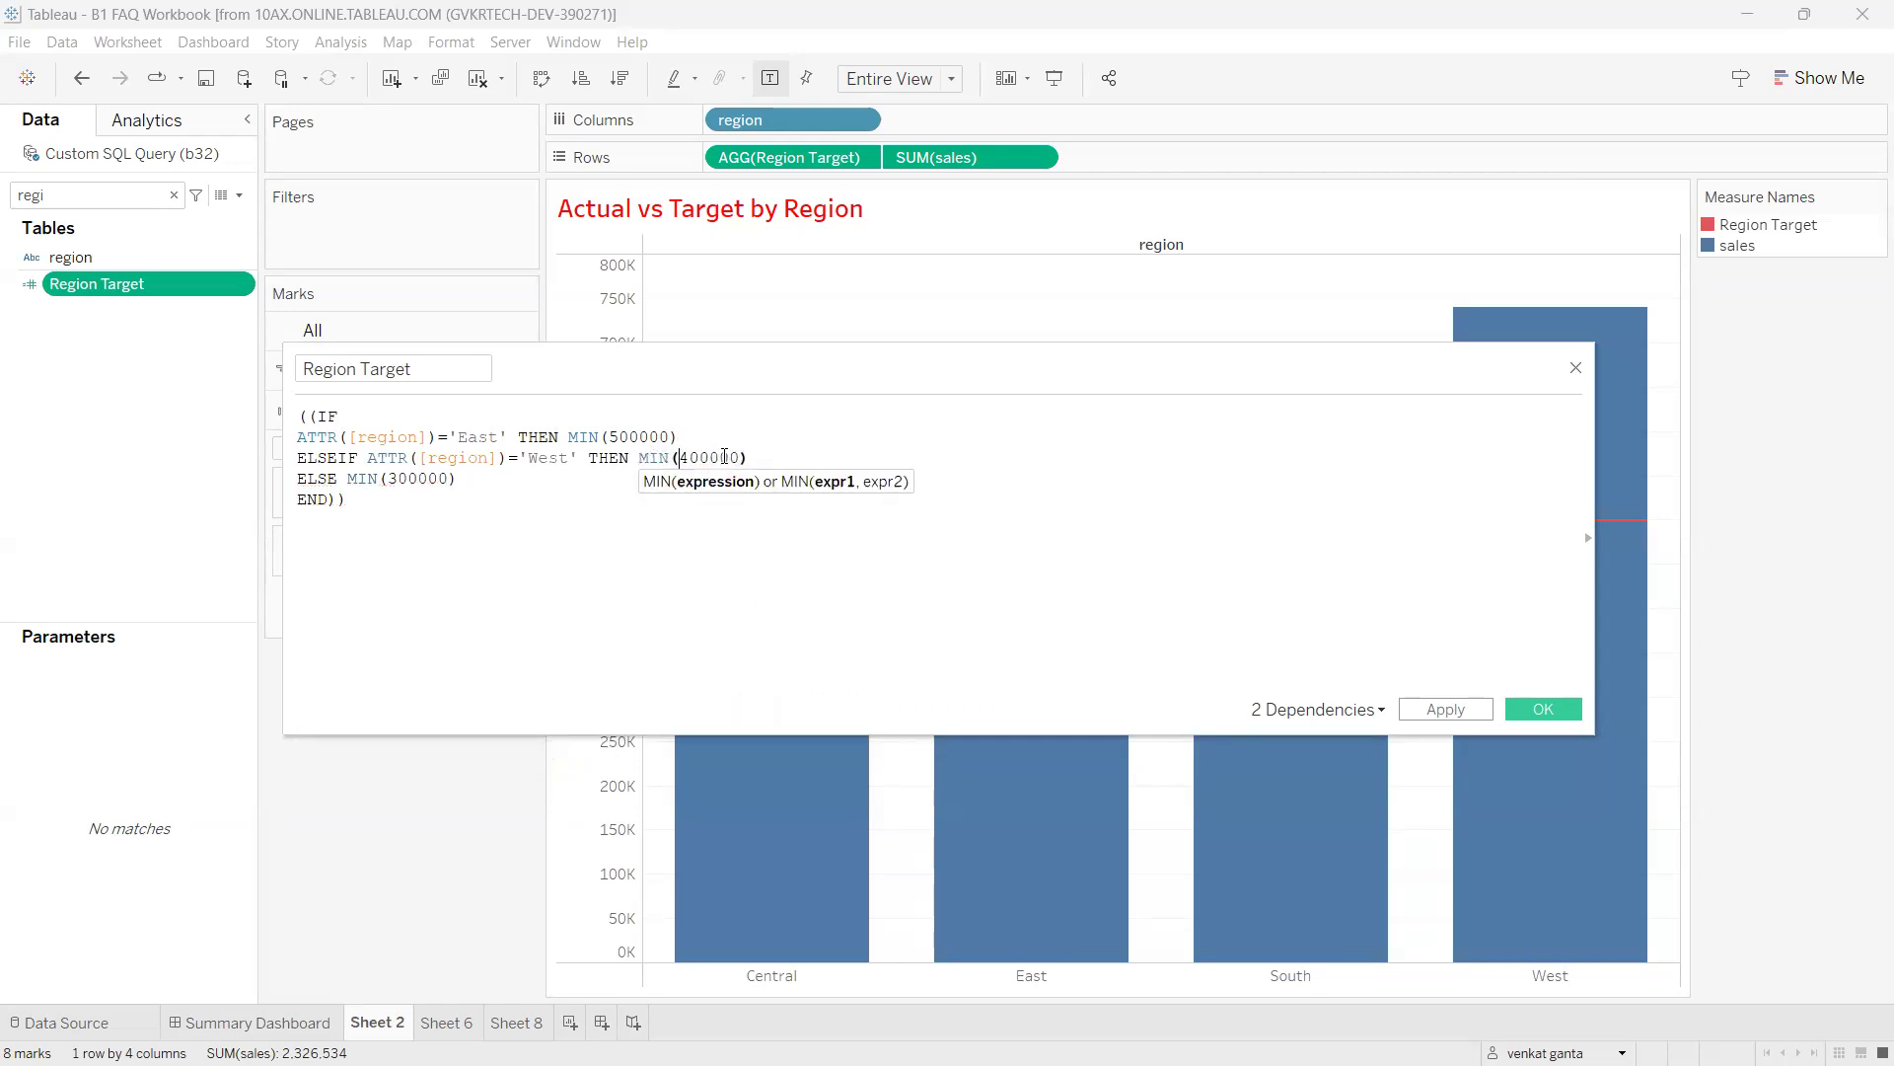
pyautogui.click(525, 514)
pyautogui.hotkey('ctrl', 'z')
pyautogui.hotkey('ctrl', 'z')
pyautogui.hotkey('ctrl', 'z')
pyautogui.hotkey('ctrl', 'z')
pyautogui.hotkey('ctrl', 'z')
pyautogui.hotkey('ctrl', 'z')
pyautogui.hotkey('ctrl', 'z')
pyautogui.hotkey('ctrl', 'z')
pyautogui.hotkey('ctrl', 'z')
pyautogui.hotkey('ctrl', 'z')
pyautogui.hotkey('ctrl', 'z')
pyautogui.hotkey('ctrl', 'z')
pyautogui.hotkey('ctrl', 'z')
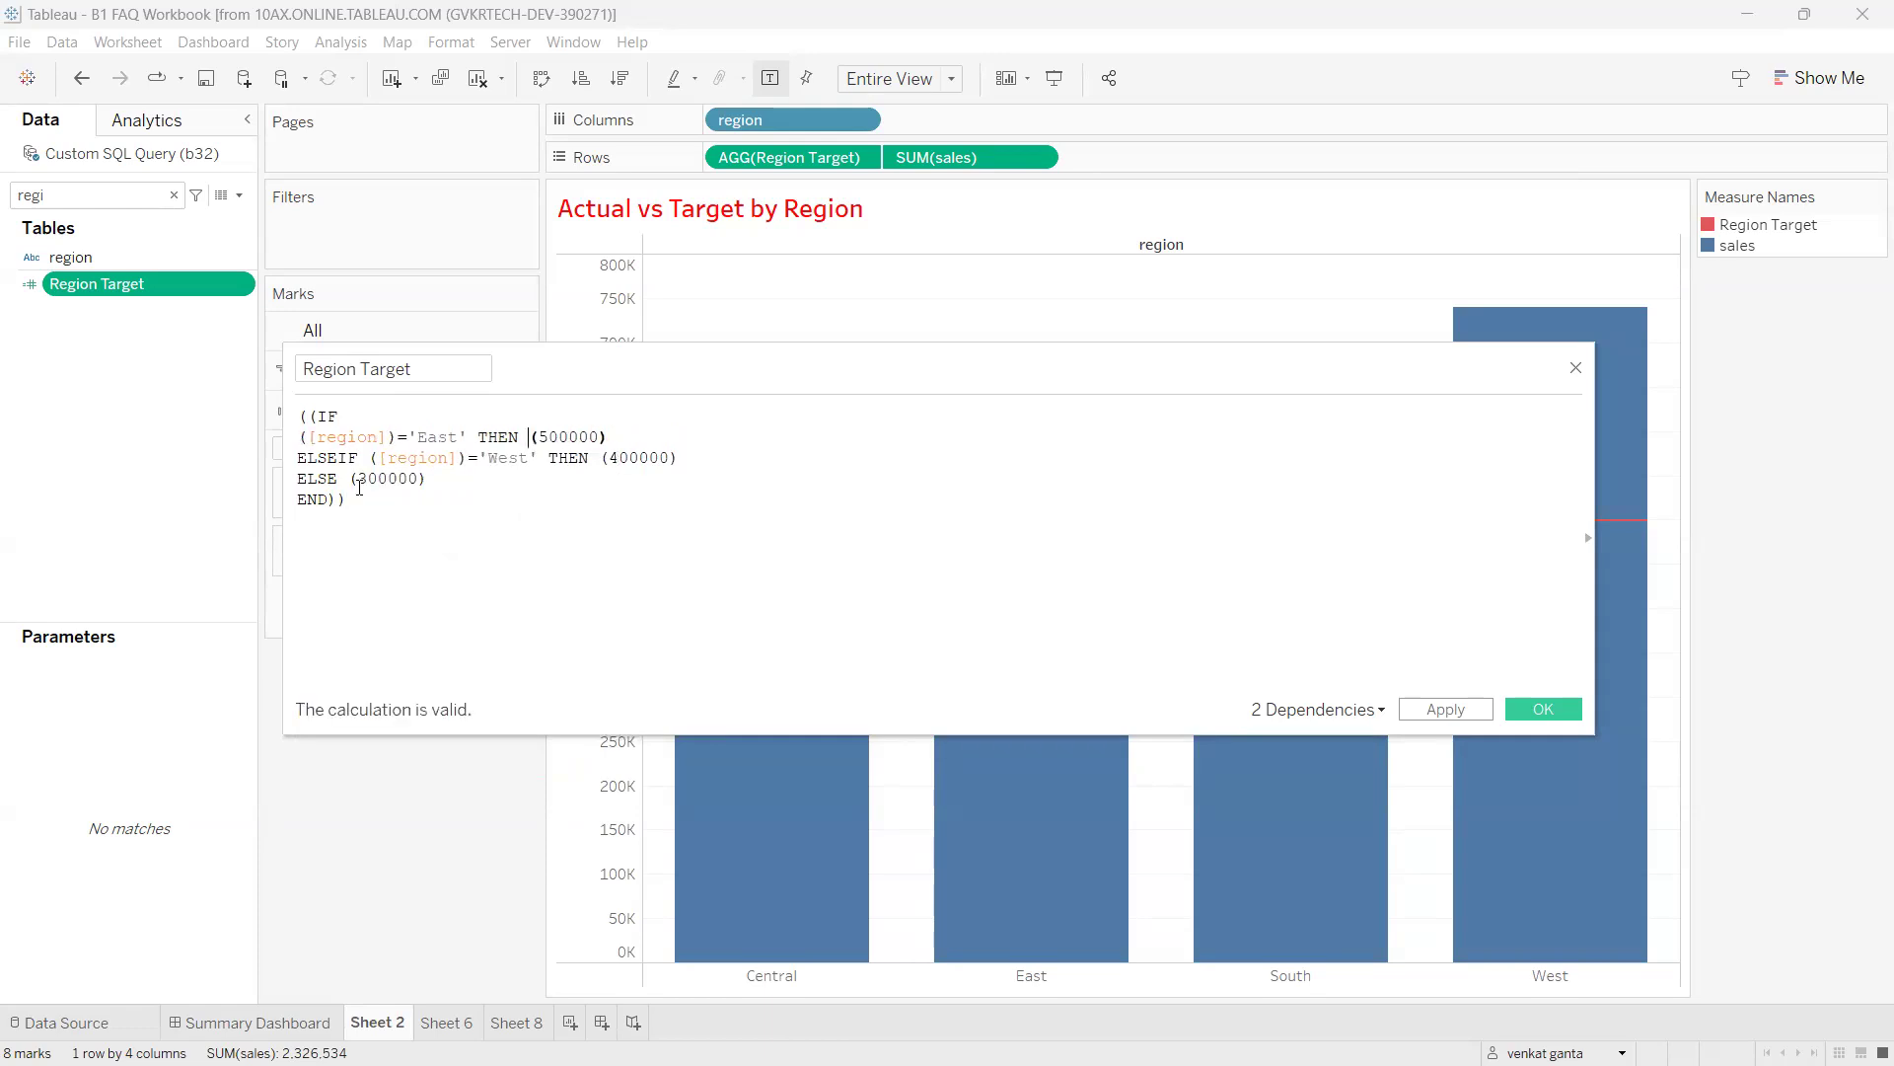
# Wrap the whole IF in MIN( and confirm the Region Target calculation.
pyautogui.click(311, 420)
pyautogui.write('MIN(')
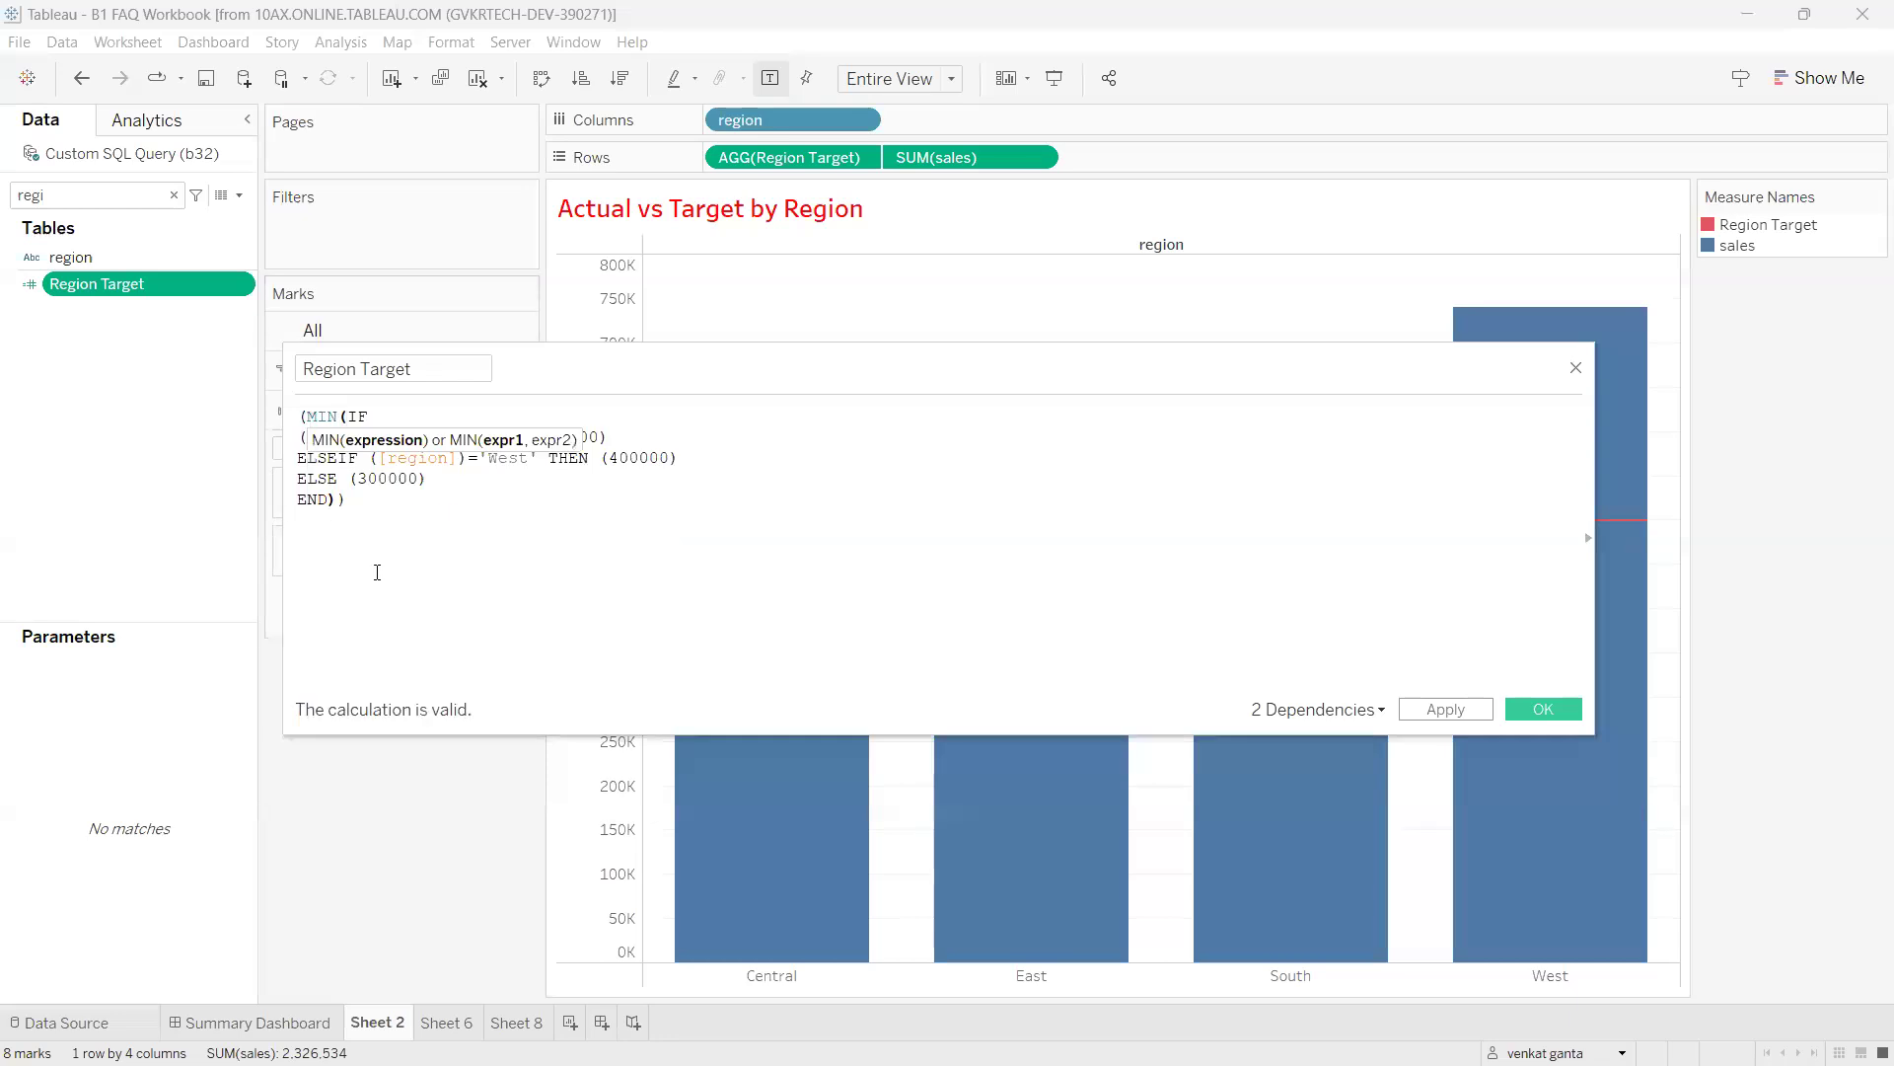
pyautogui.click(1541, 710)
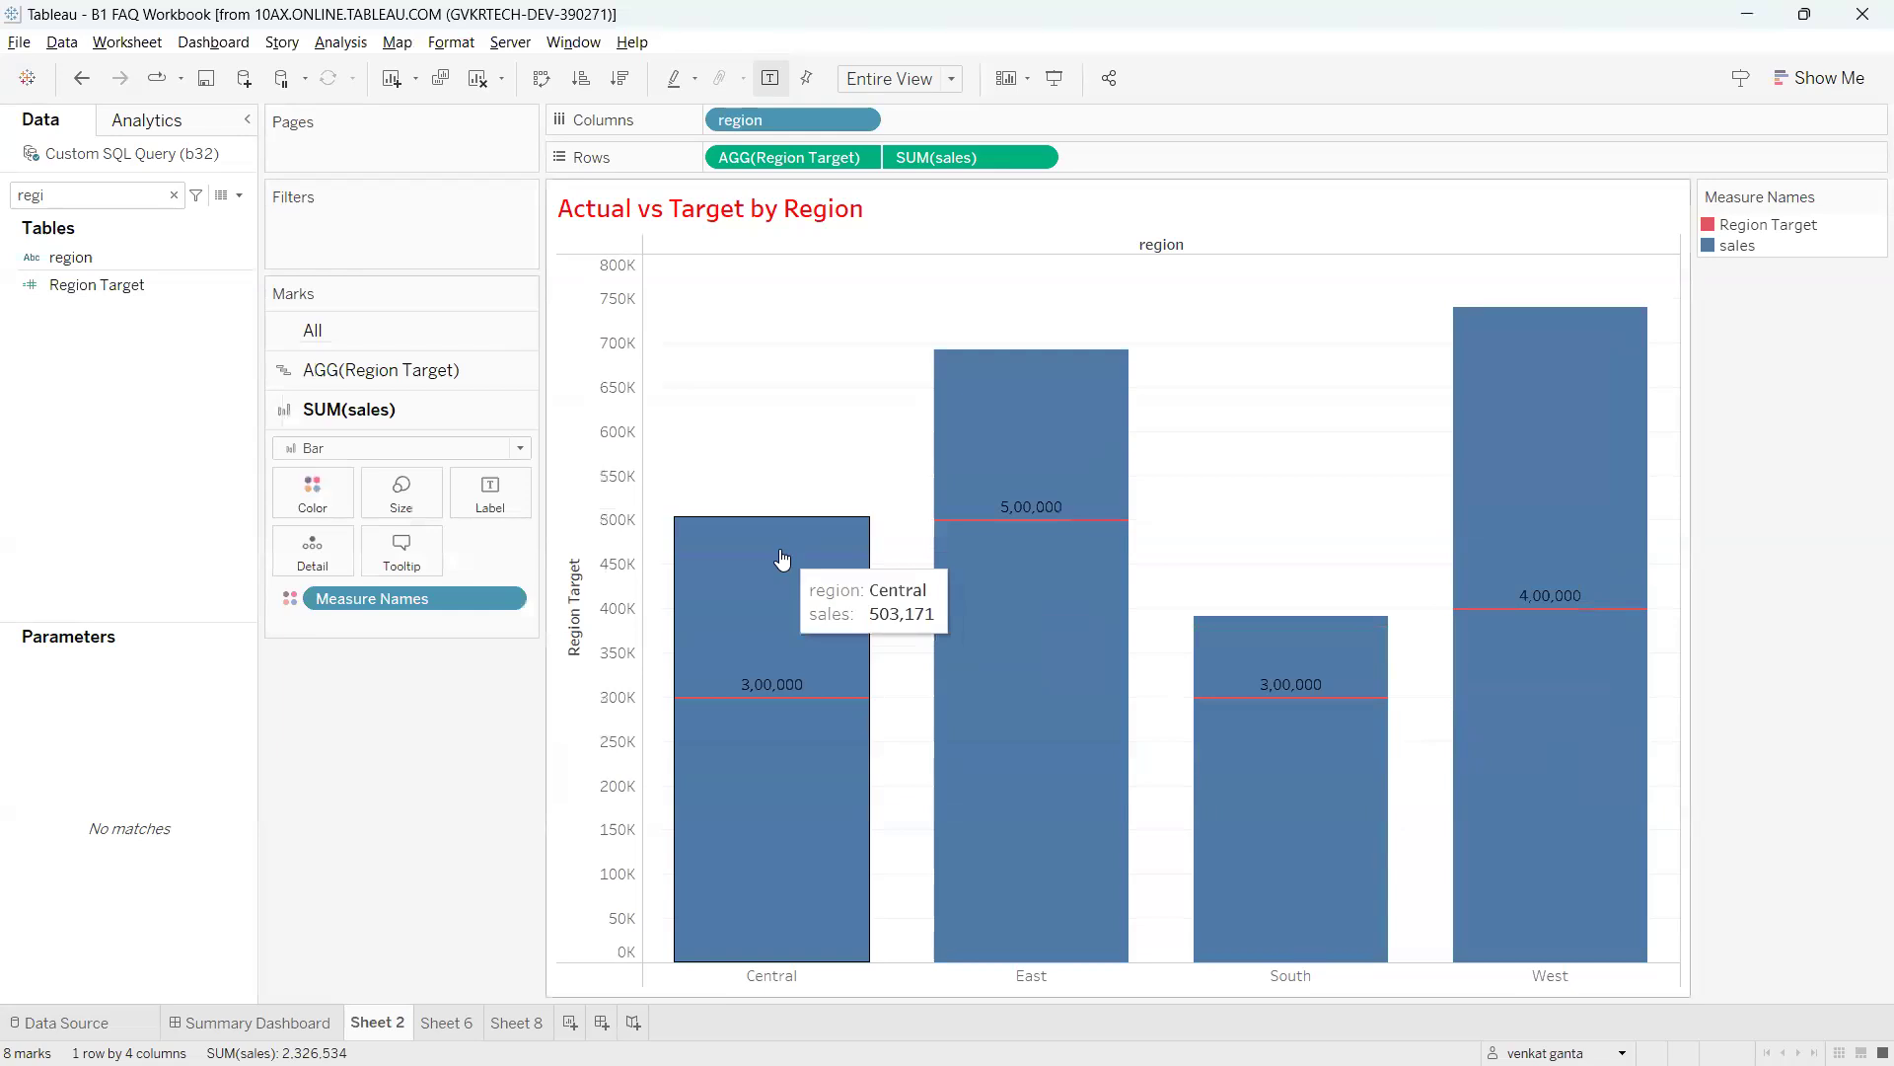
pyautogui.moveTo(746, 668)
pyautogui.mouseDown()
pyautogui.moveTo(739, 701)
pyautogui.moveTo(807, 685)
pyautogui.mouseUp()
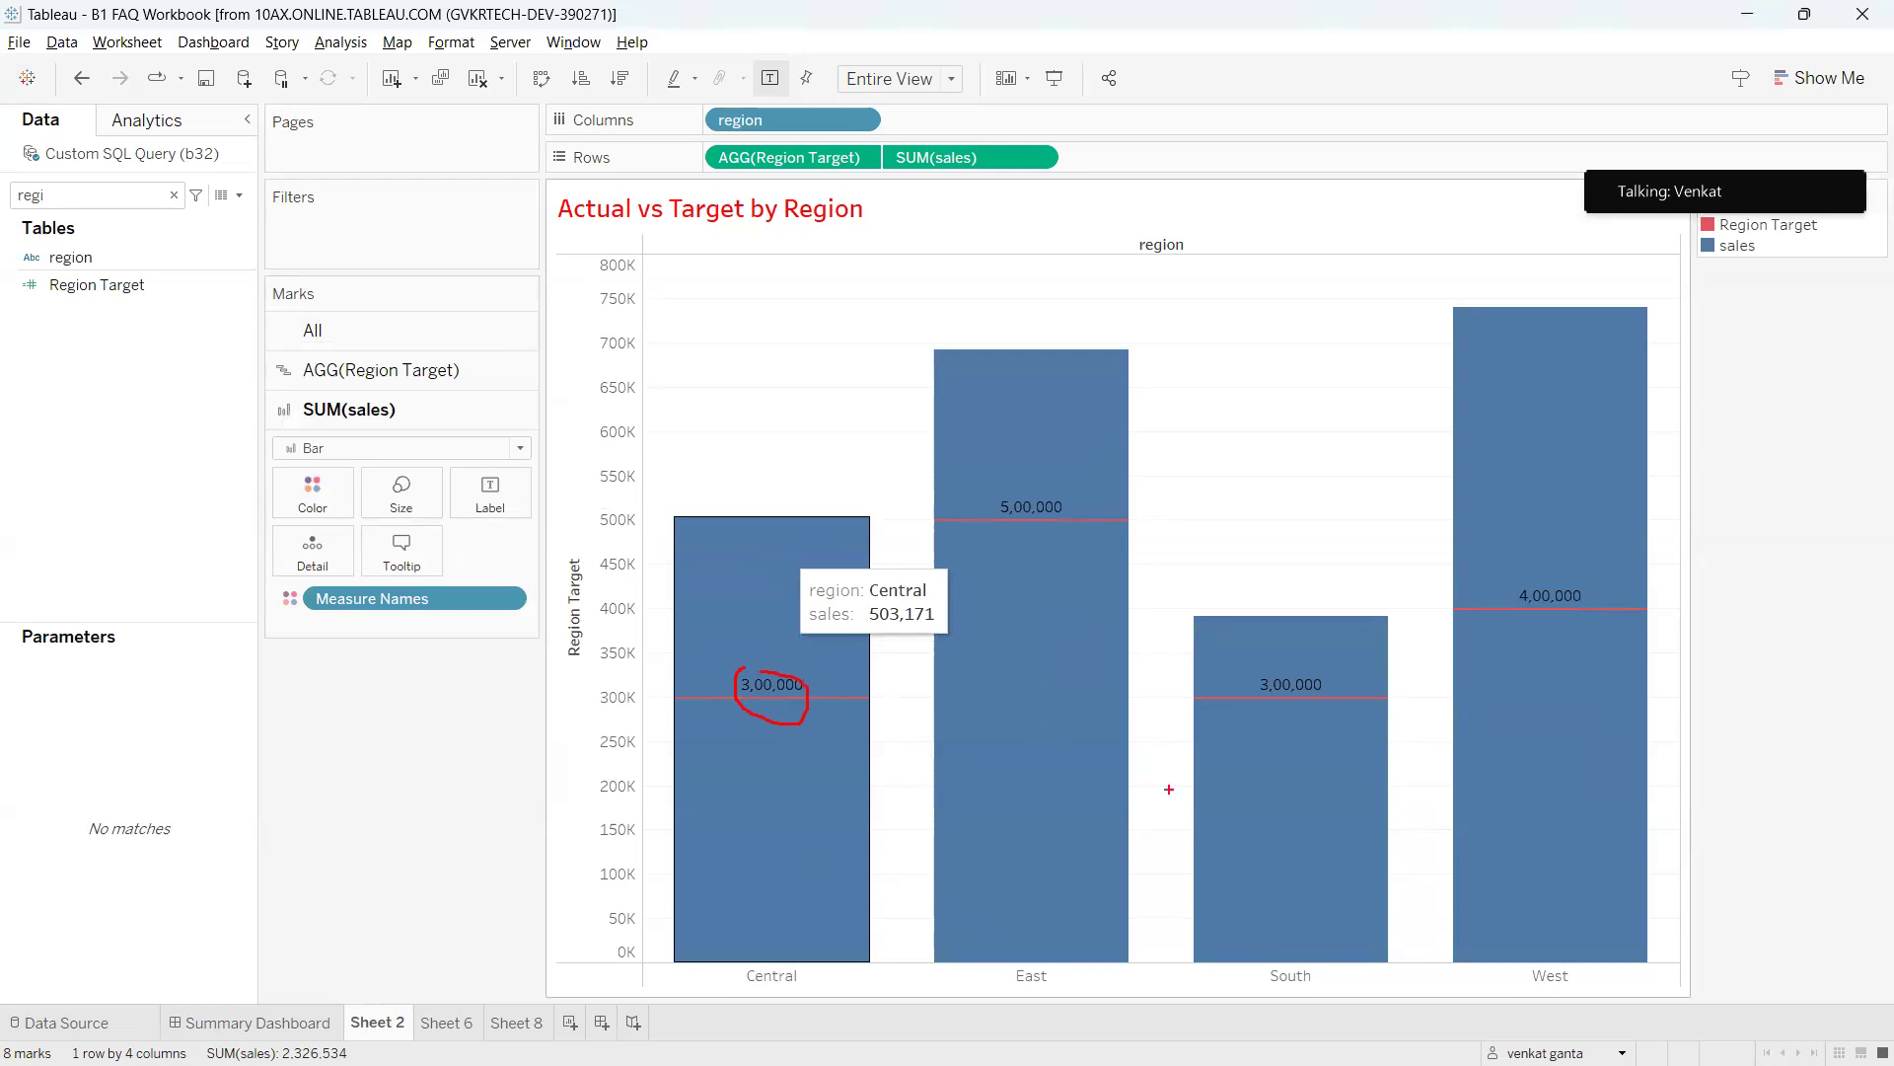
pyautogui.moveTo(1282, 684)
pyautogui.mouseDown()
pyautogui.moveTo(1311, 718)
pyautogui.moveTo(1270, 672)
pyautogui.mouseUp()
pyautogui.moveTo(795, 723)
pyautogui.mouseDown()
pyautogui.moveTo(820, 746)
pyautogui.moveTo(1283, 712)
pyautogui.mouseUp()
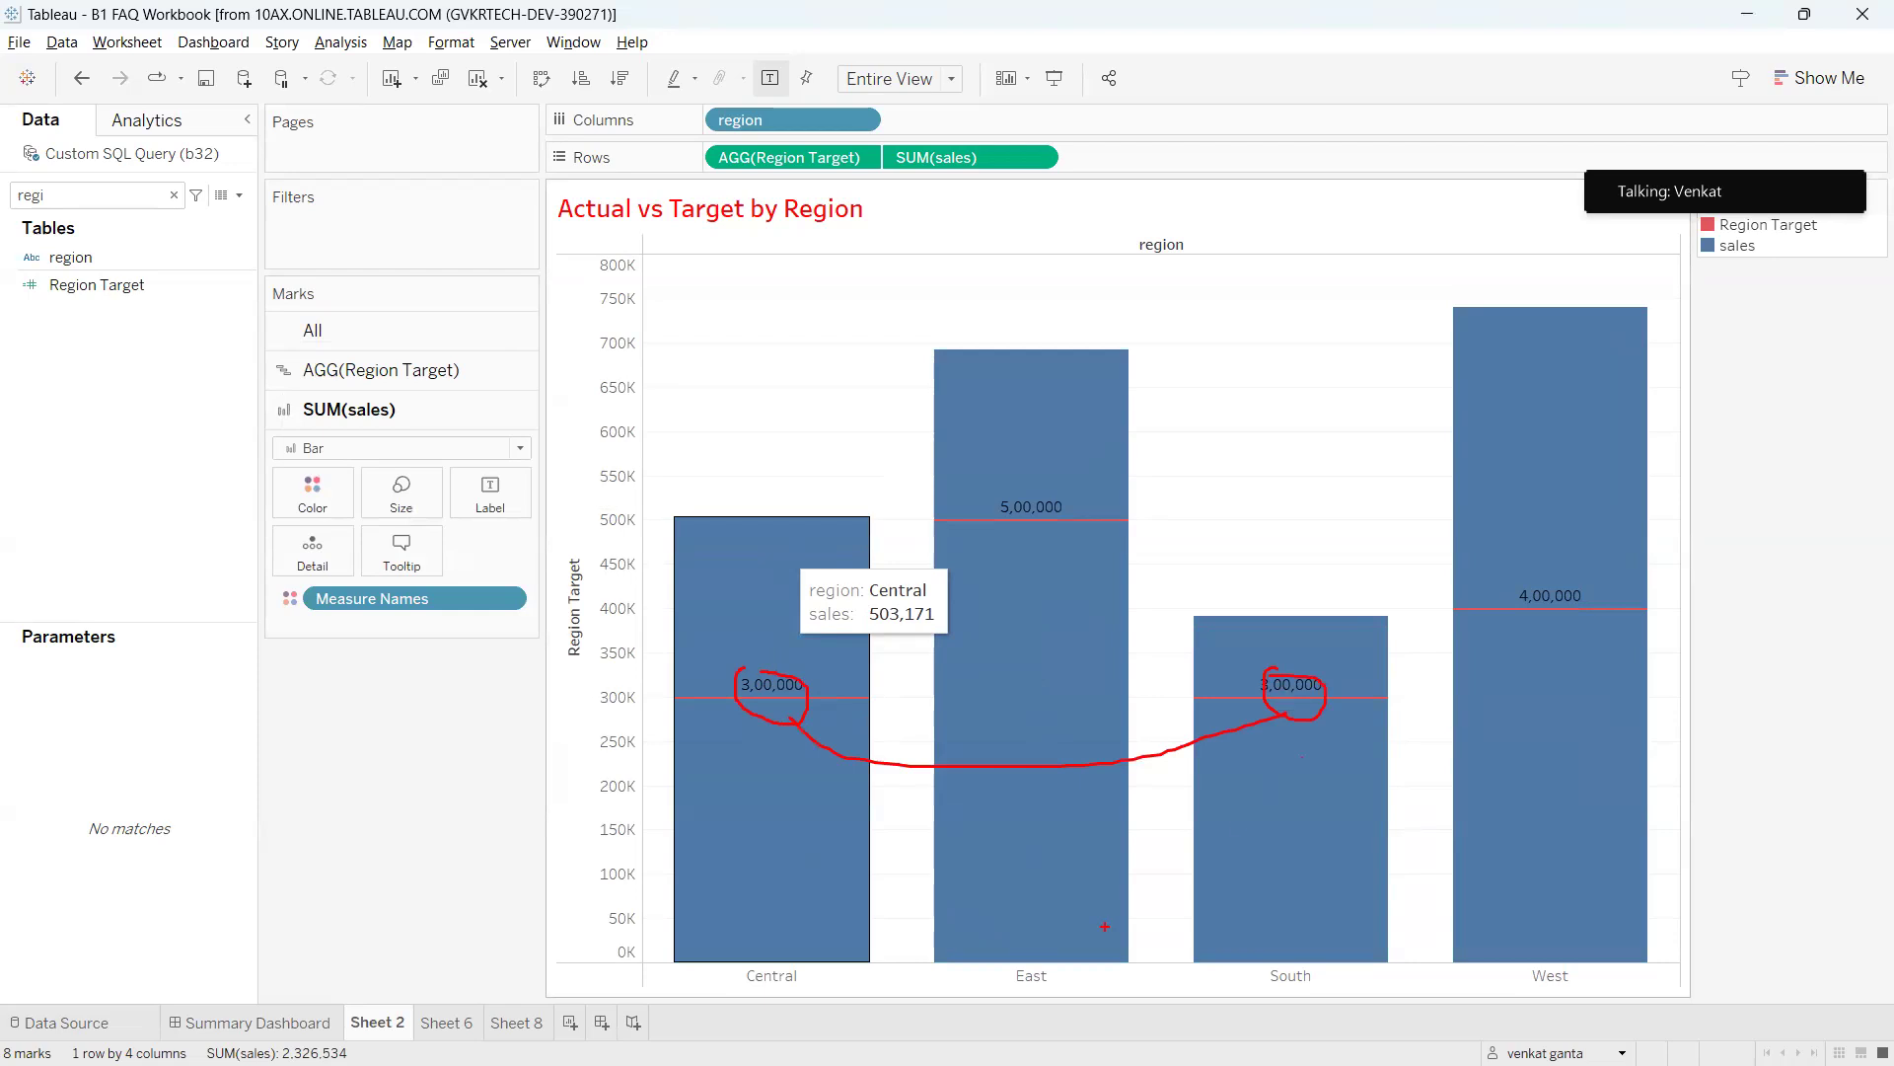
pyautogui.moveTo(1001, 490)
pyautogui.mouseDown()
pyautogui.moveTo(1085, 533)
pyautogui.moveTo(994, 467)
pyautogui.mouseUp()
pyautogui.moveTo(1549, 959)
pyautogui.mouseDown()
pyautogui.moveTo(1567, 945)
pyautogui.moveTo(1488, 735)
pyautogui.mouseUp()
pyautogui.moveTo(1514, 556)
pyautogui.mouseDown()
pyautogui.moveTo(1583, 597)
pyautogui.moveTo(1452, 552)
pyautogui.mouseUp()
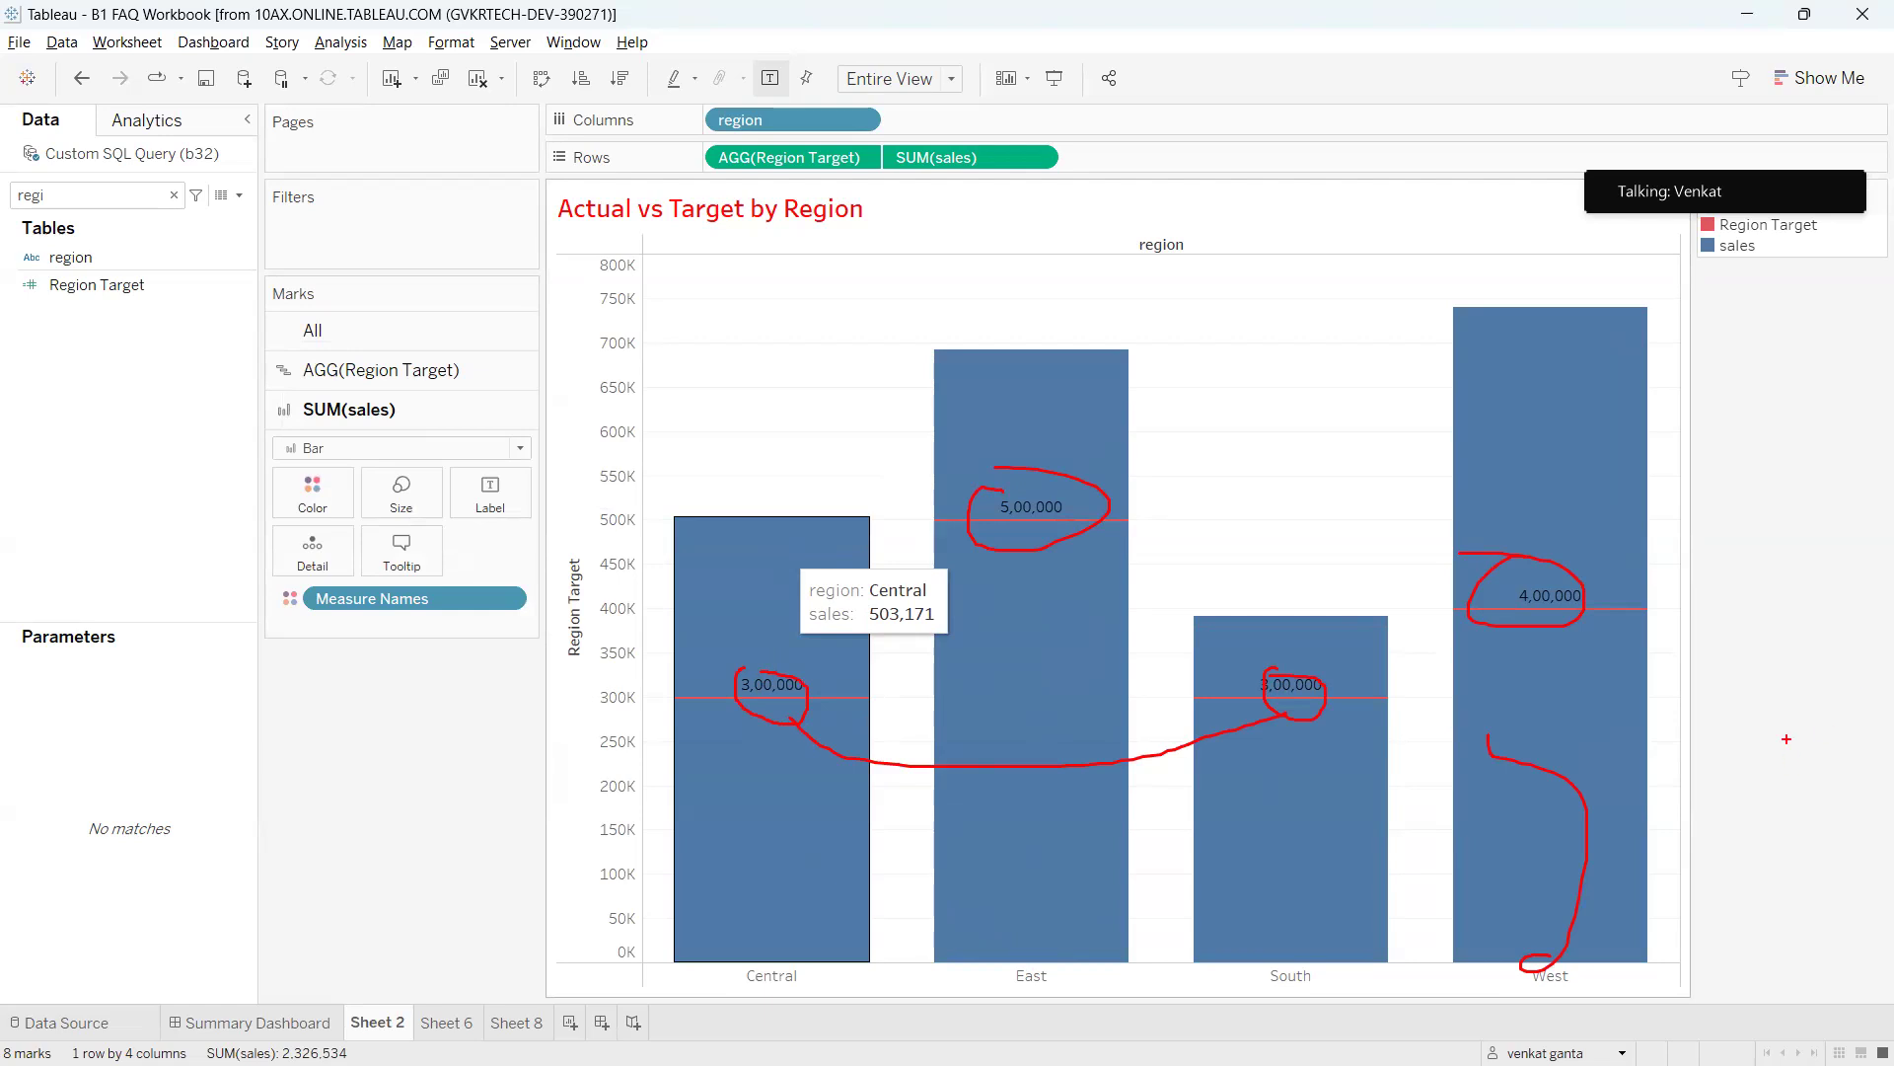
pyautogui.press('Escape')
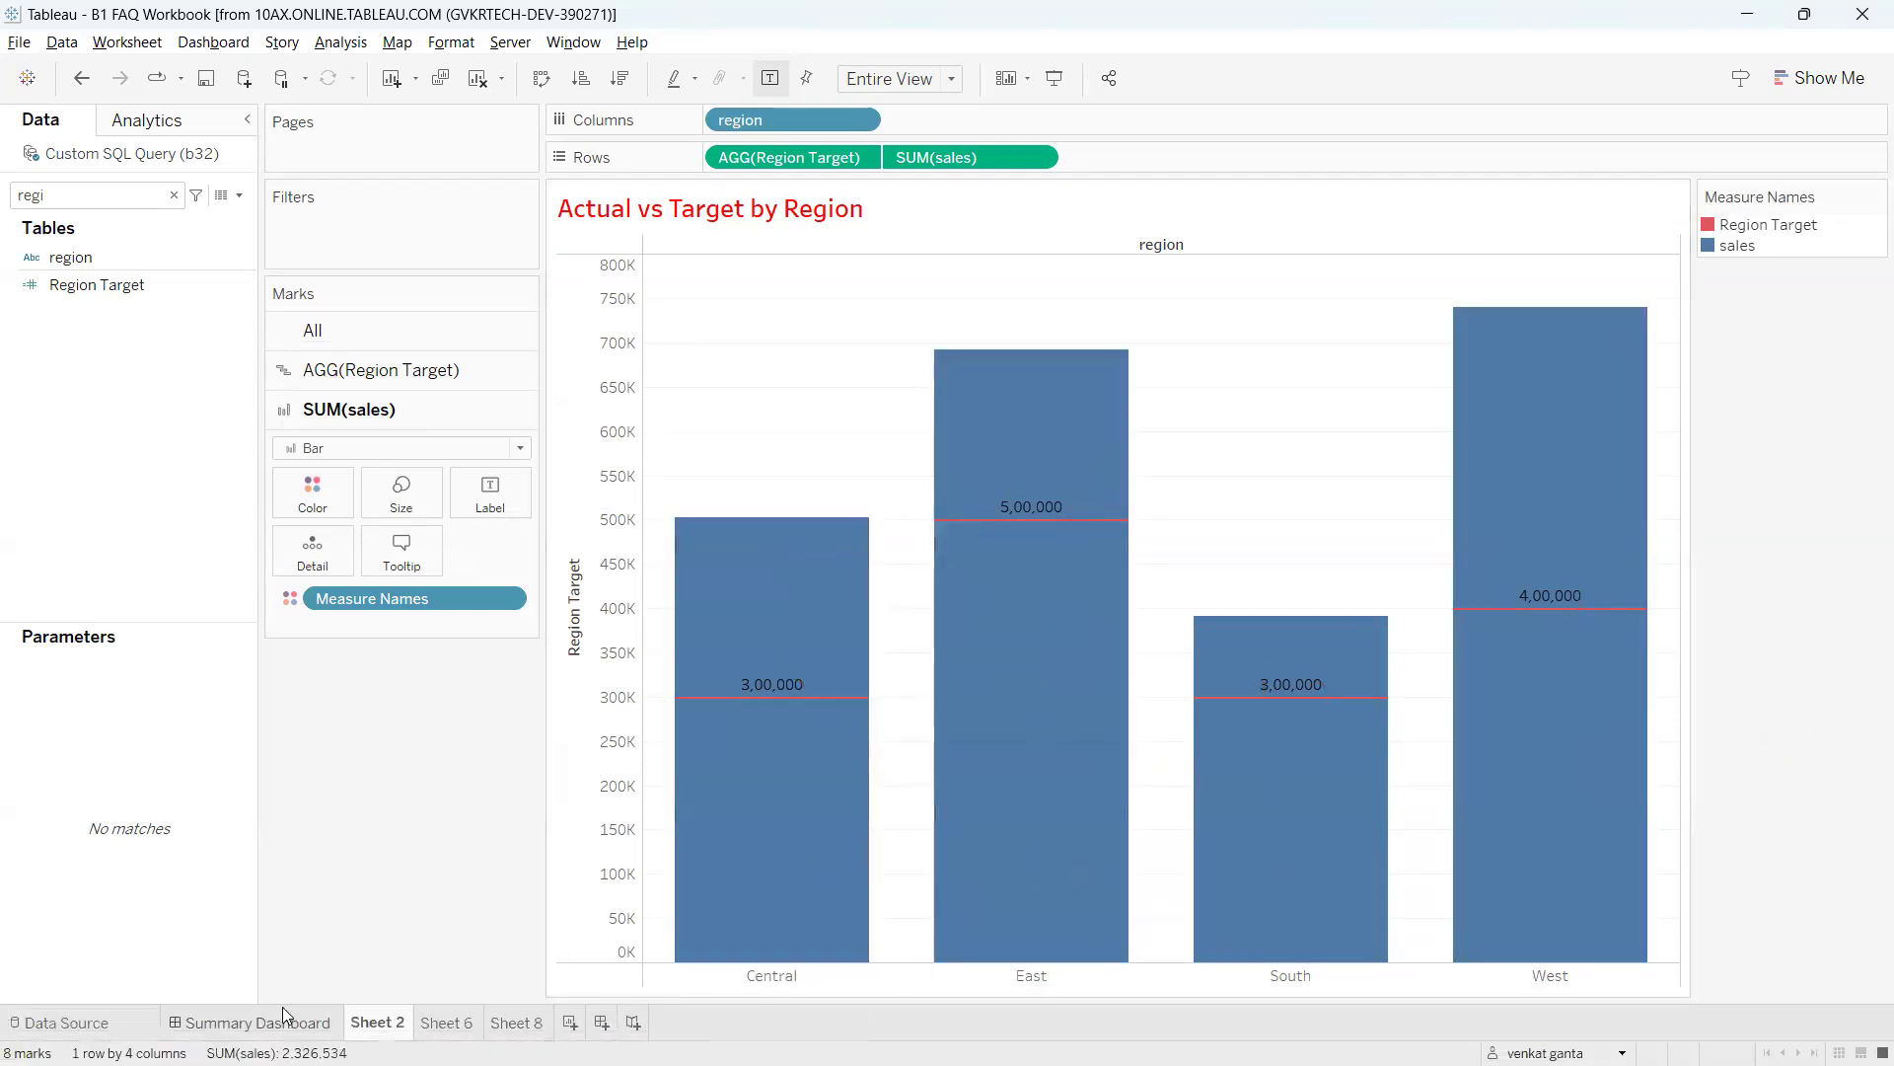
pyautogui.click(237, 288)
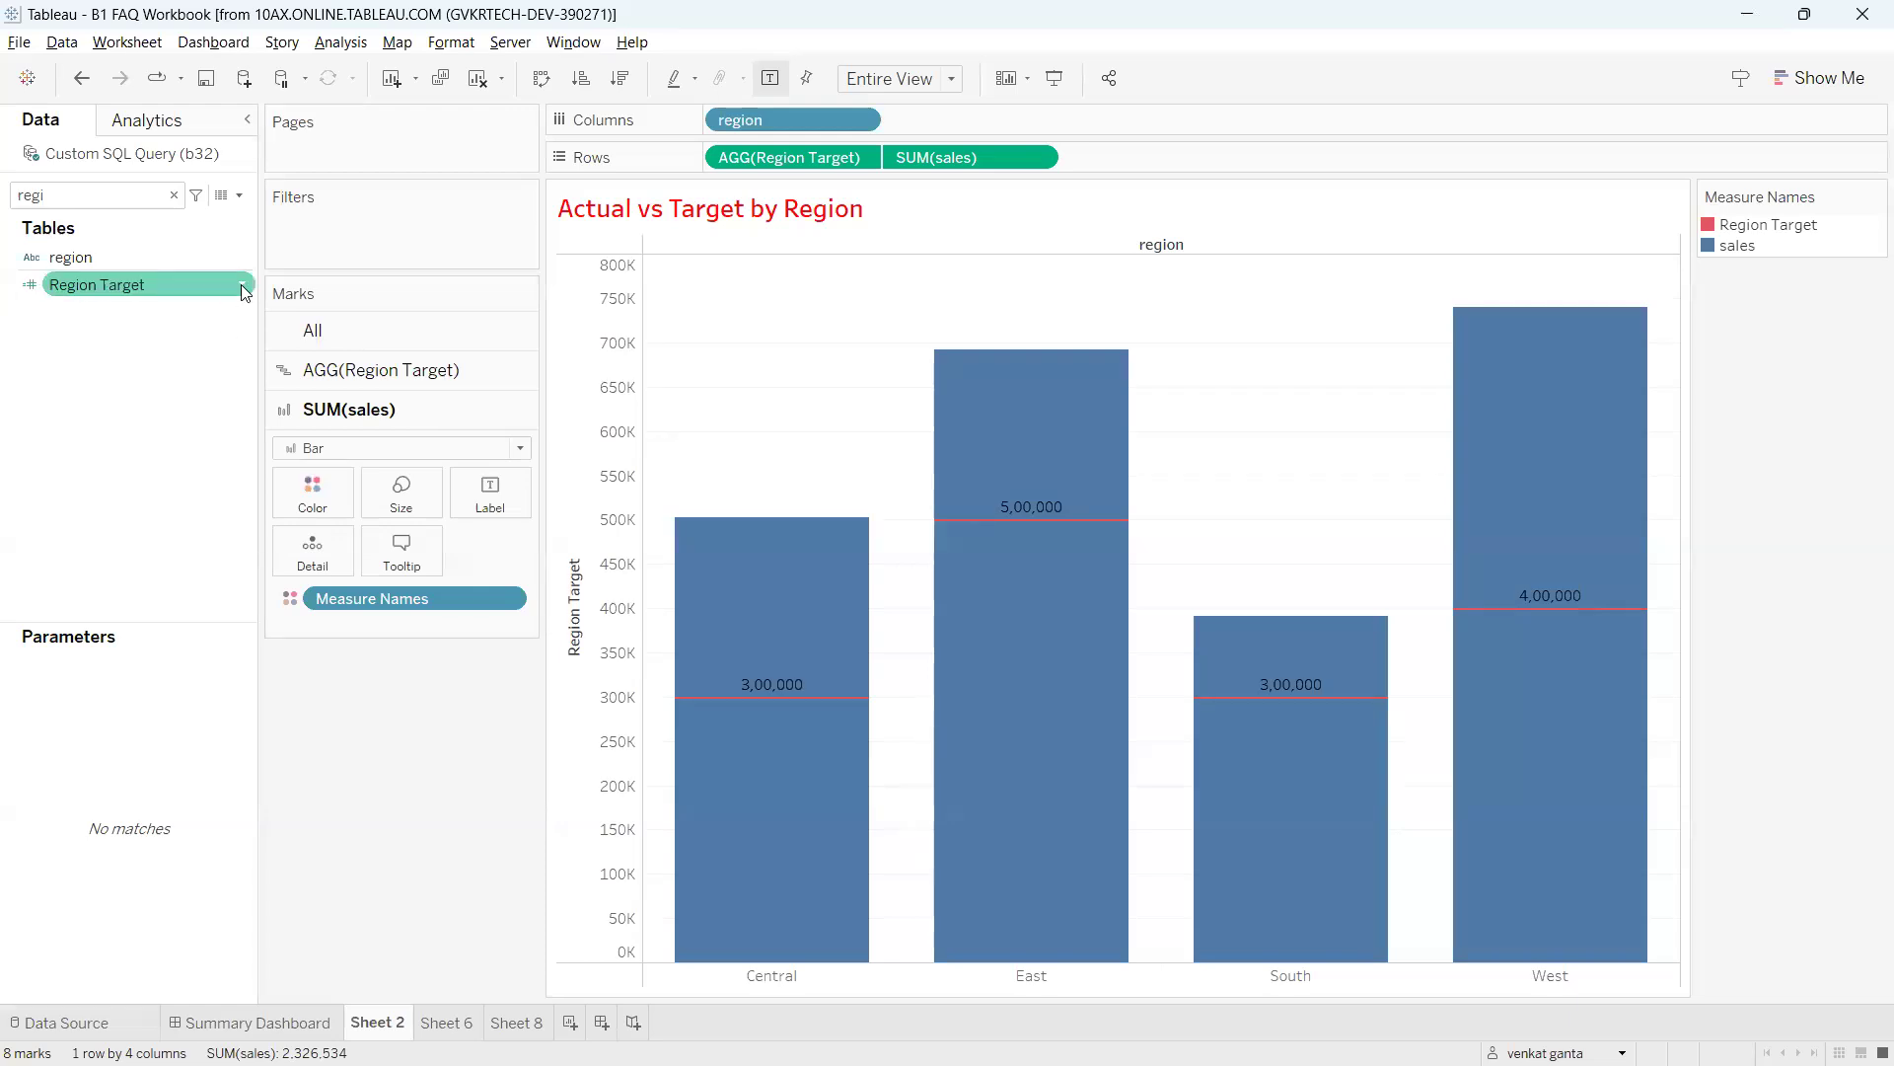
pyautogui.click(240, 287)
pyautogui.click(309, 415)
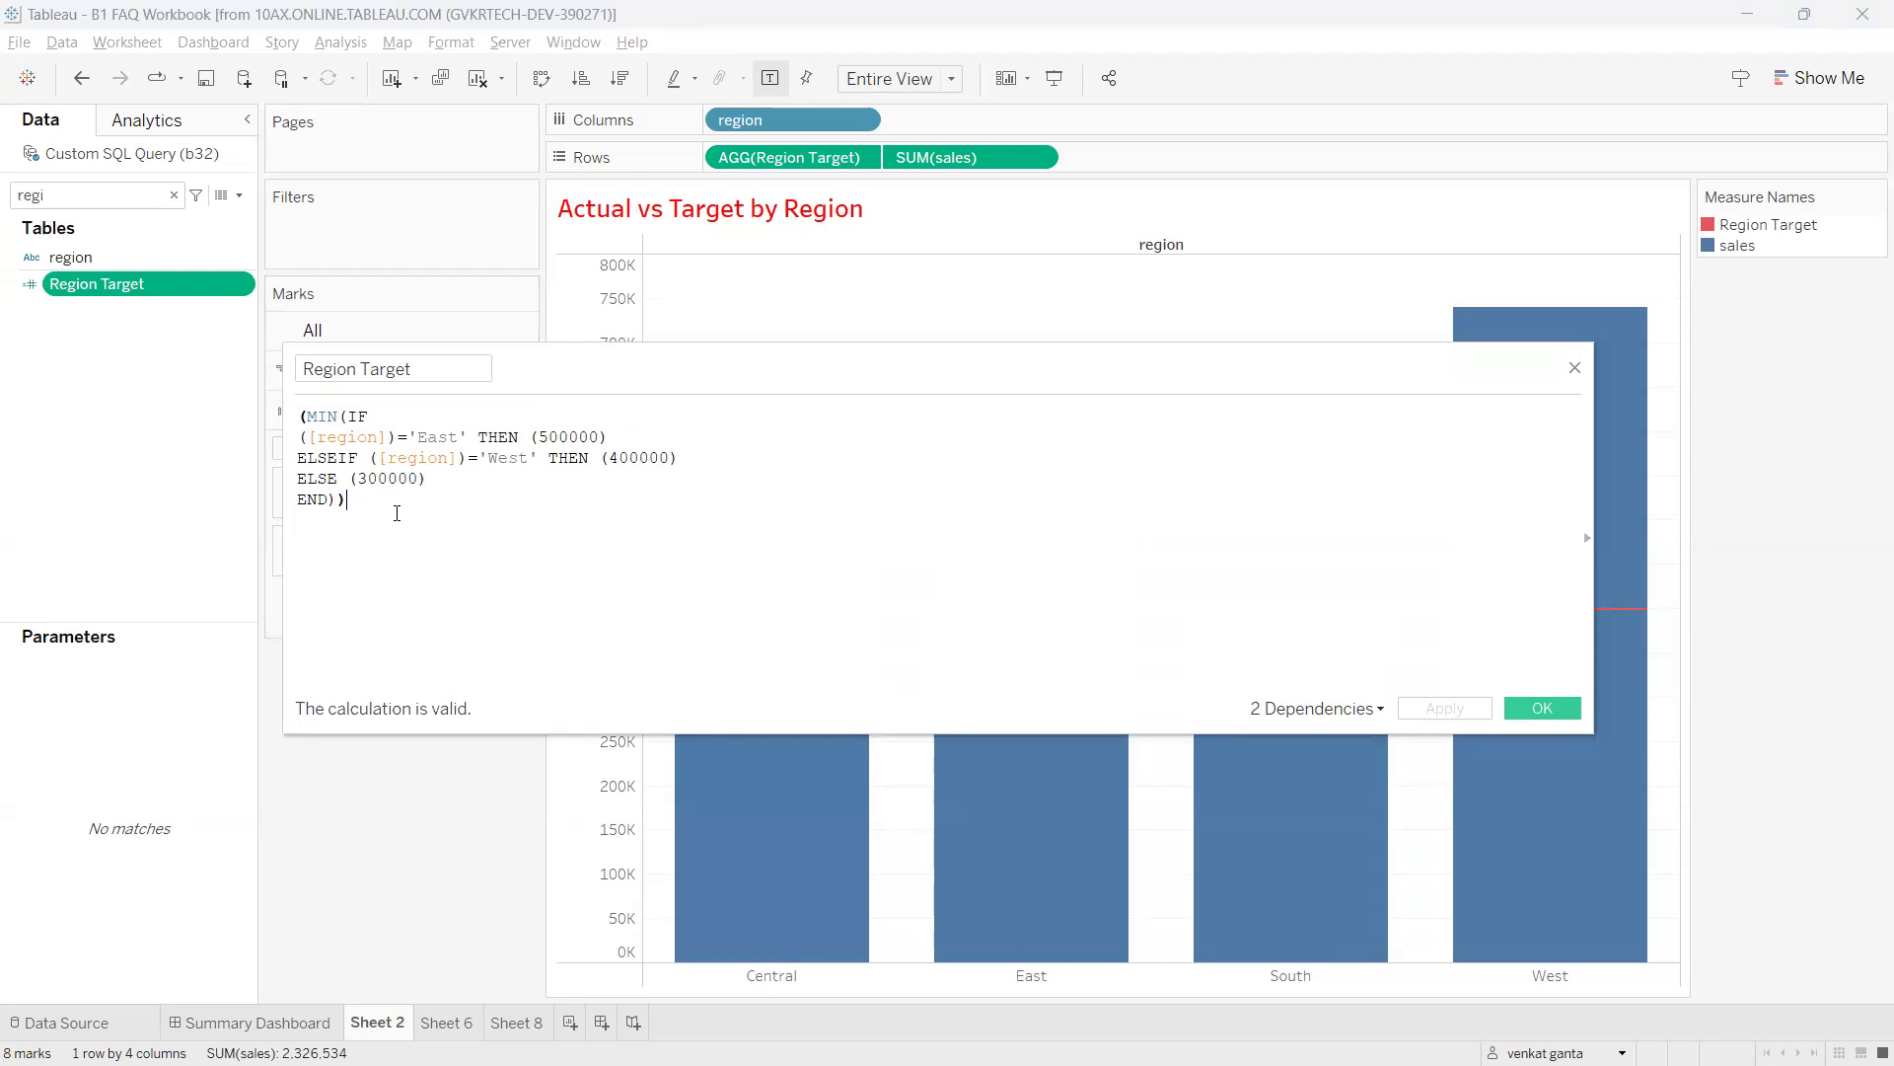
pyautogui.hotkey('ctrl', 'a')
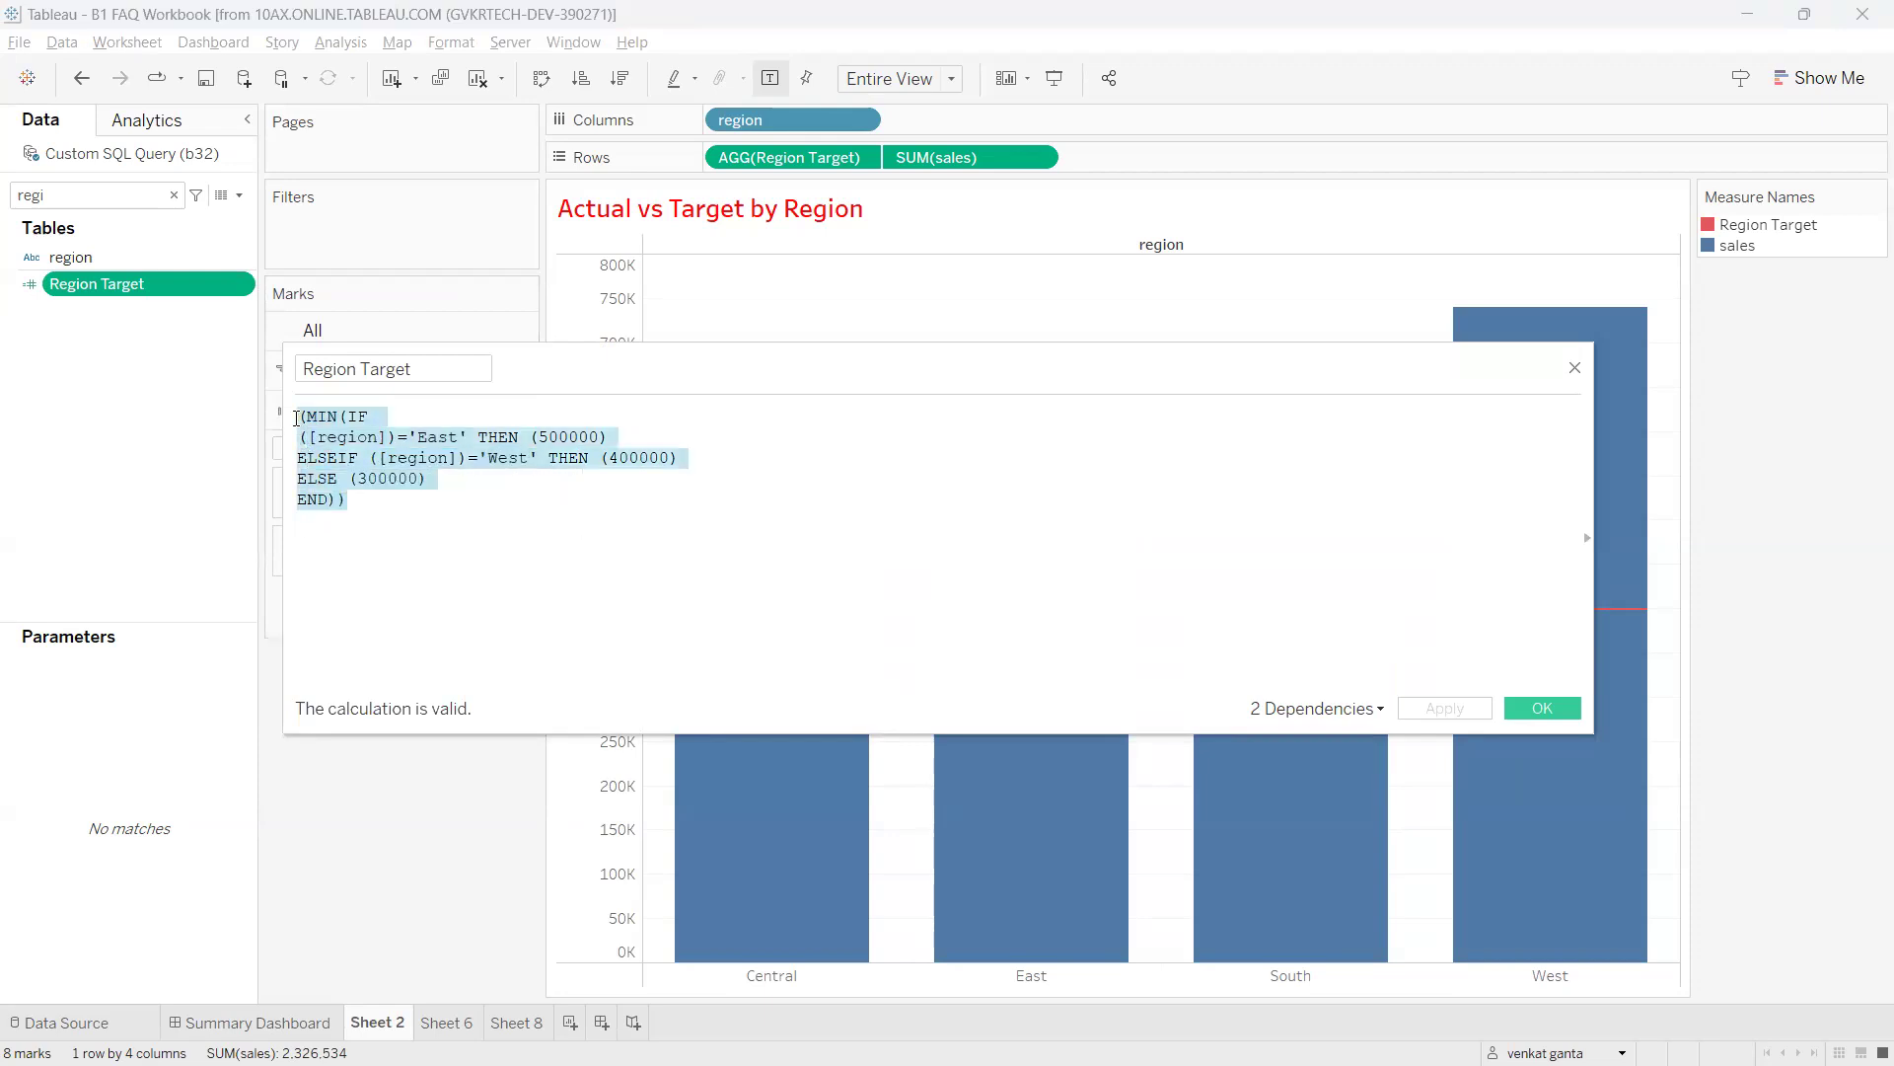
pyautogui.moveTo(379, 523); pyautogui.dragTo(279, 390)
pyautogui.click(401, 513)
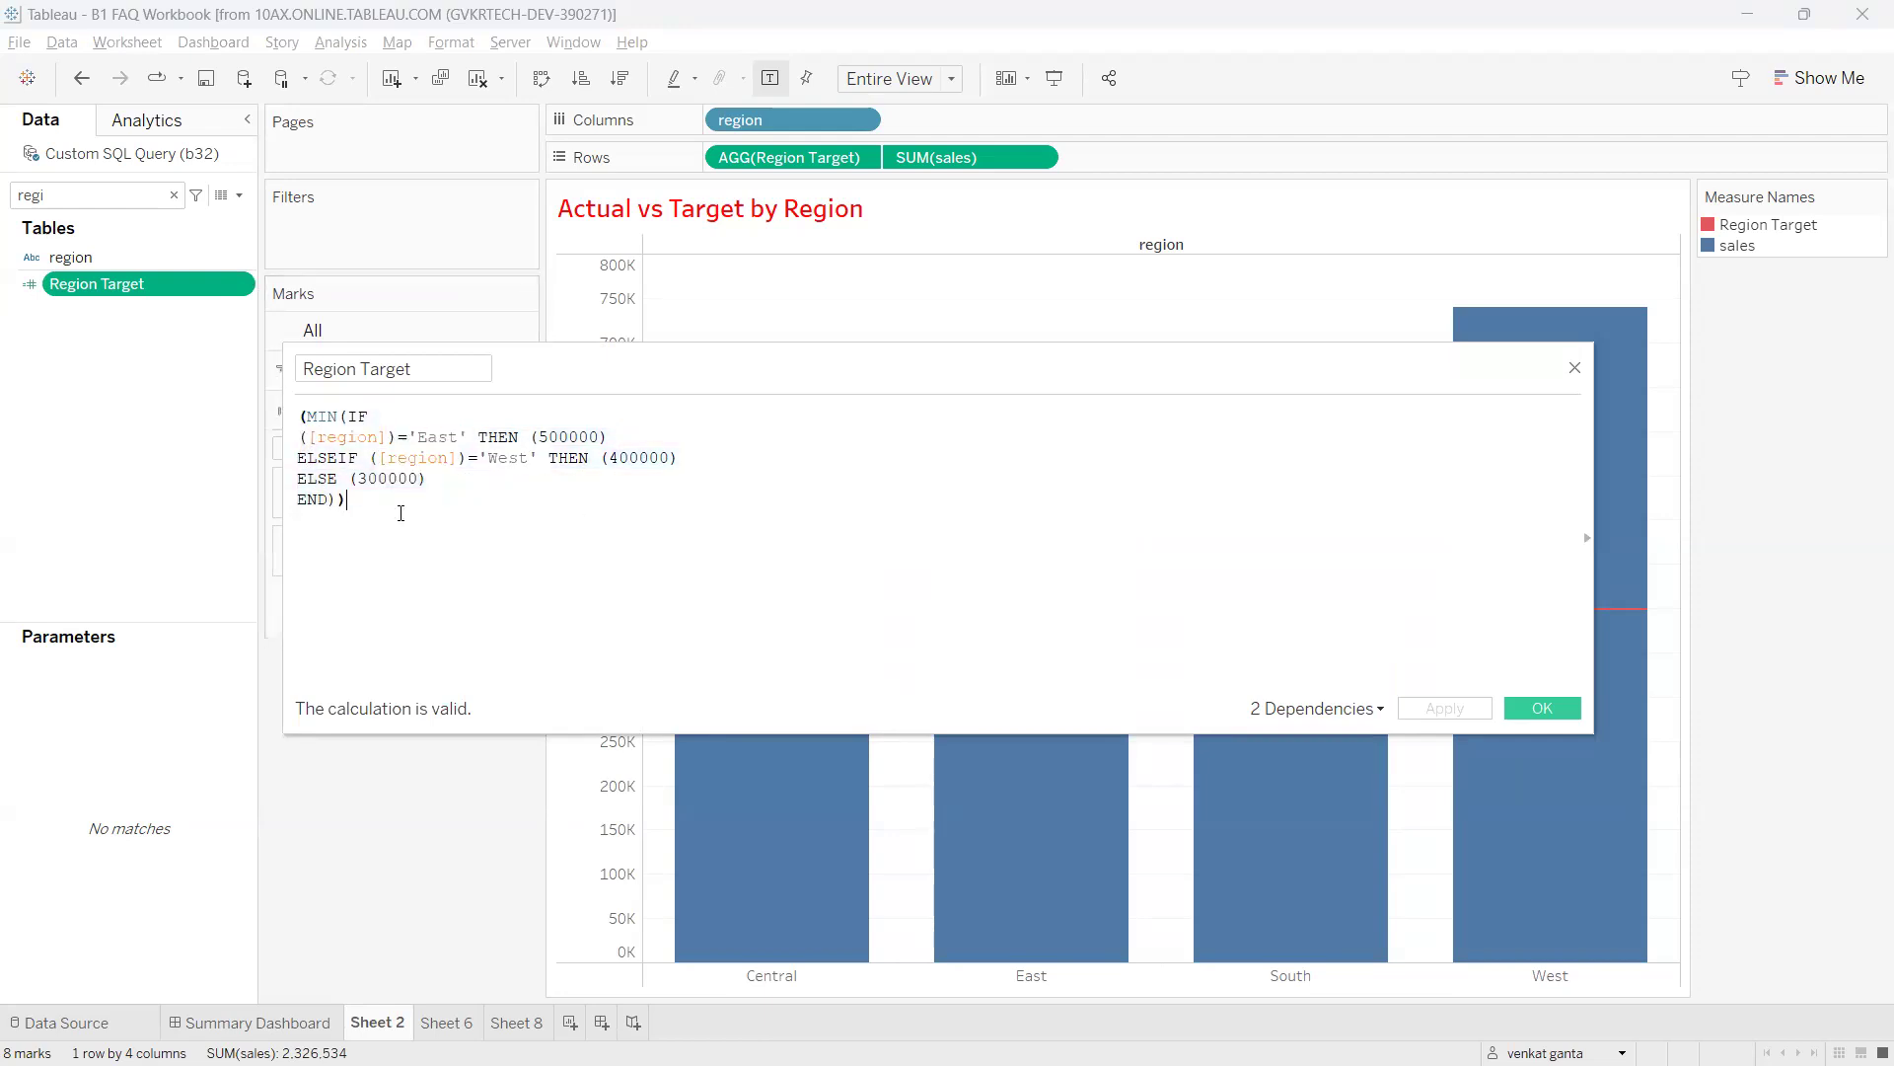
pyautogui.moveTo(348, 489); pyautogui.dragTo(299, 410)
pyautogui.click(389, 514)
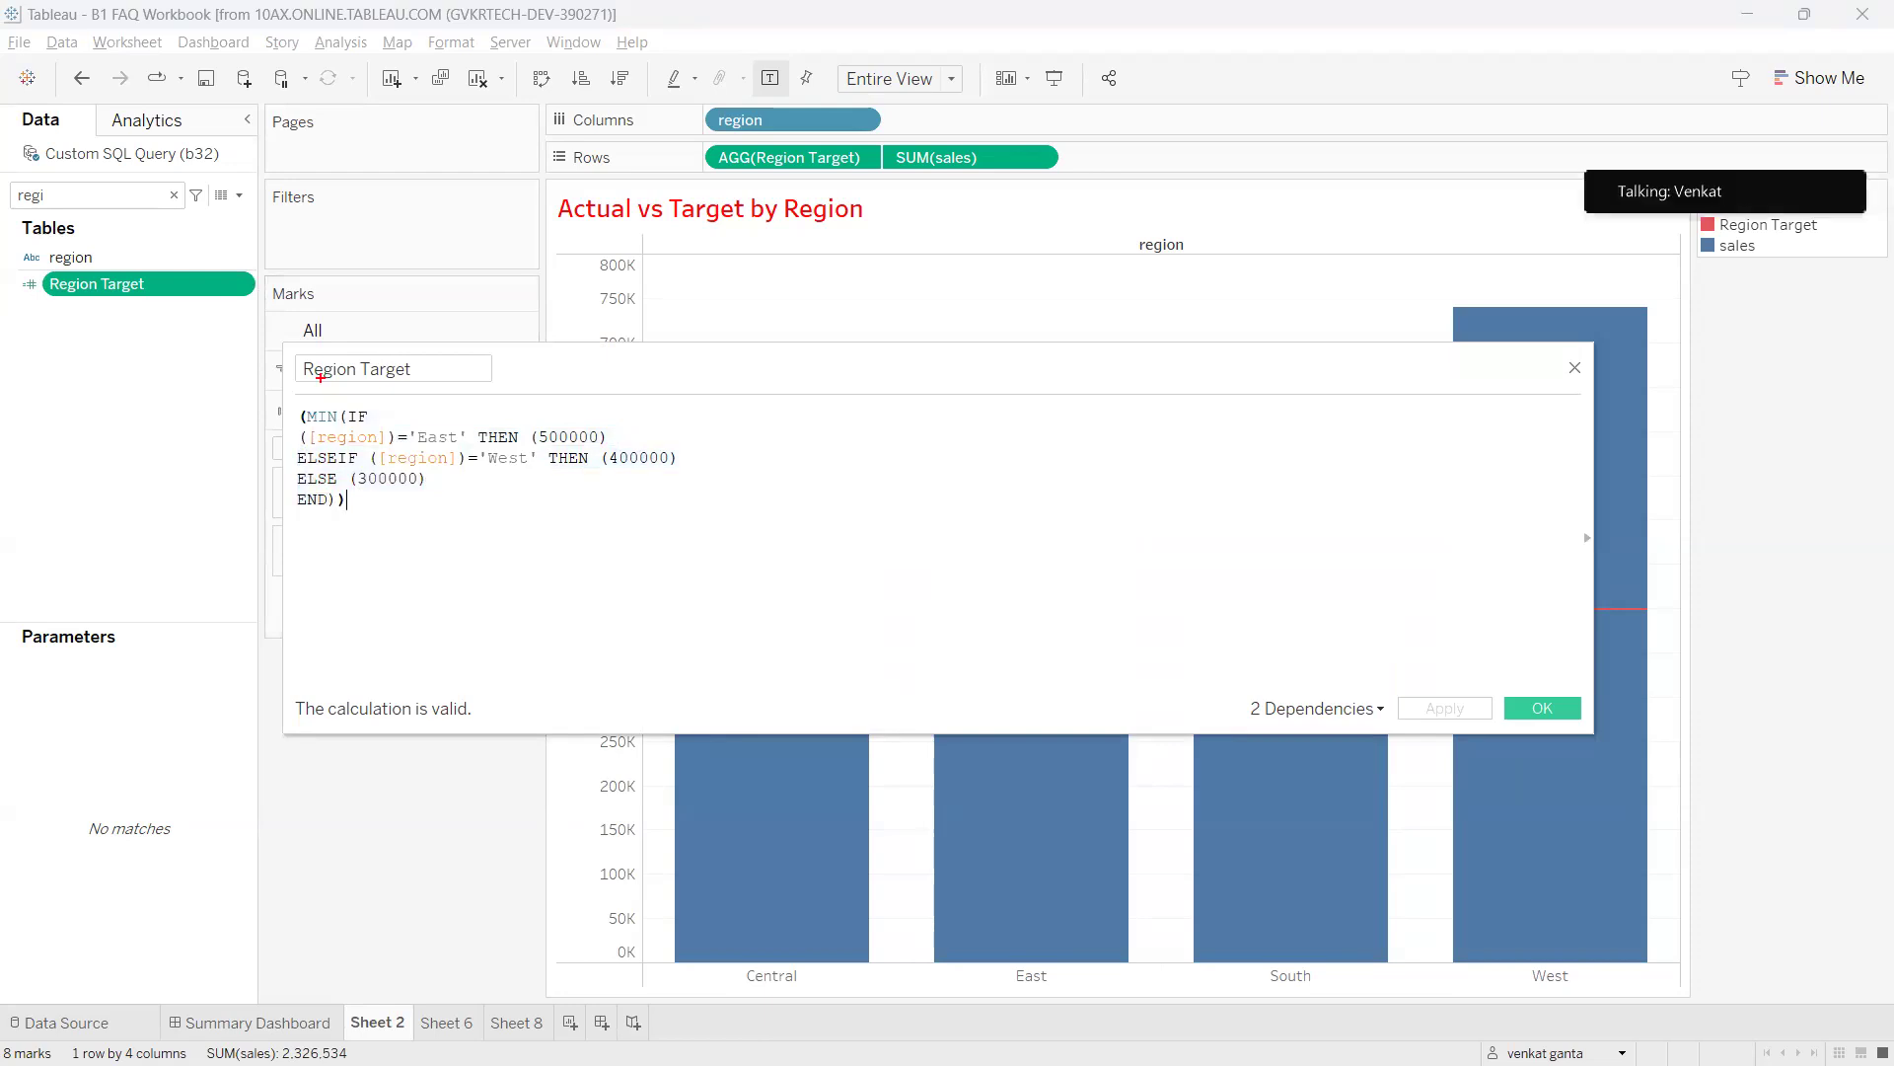
pyautogui.moveTo(311, 375); pyautogui.dragTo(393, 480)
pyautogui.moveTo(368, 366); pyautogui.dragTo(347, 529)
pyautogui.moveTo(175, 286)
pyautogui.mouseDown()
pyautogui.moveTo(20, 298)
pyautogui.moveTo(117, 267)
pyautogui.moveTo(150, 482)
pyautogui.mouseUp()
pyautogui.moveTo(34, 424); pyautogui.dragTo(126, 431)
pyautogui.moveTo(127, 538)
pyautogui.mouseDown()
pyautogui.moveTo(138, 593)
pyautogui.moveTo(83, 568)
pyautogui.mouseUp()
pyautogui.moveTo(150, 533); pyautogui.dragTo(207, 531)
pyautogui.press('Escape')
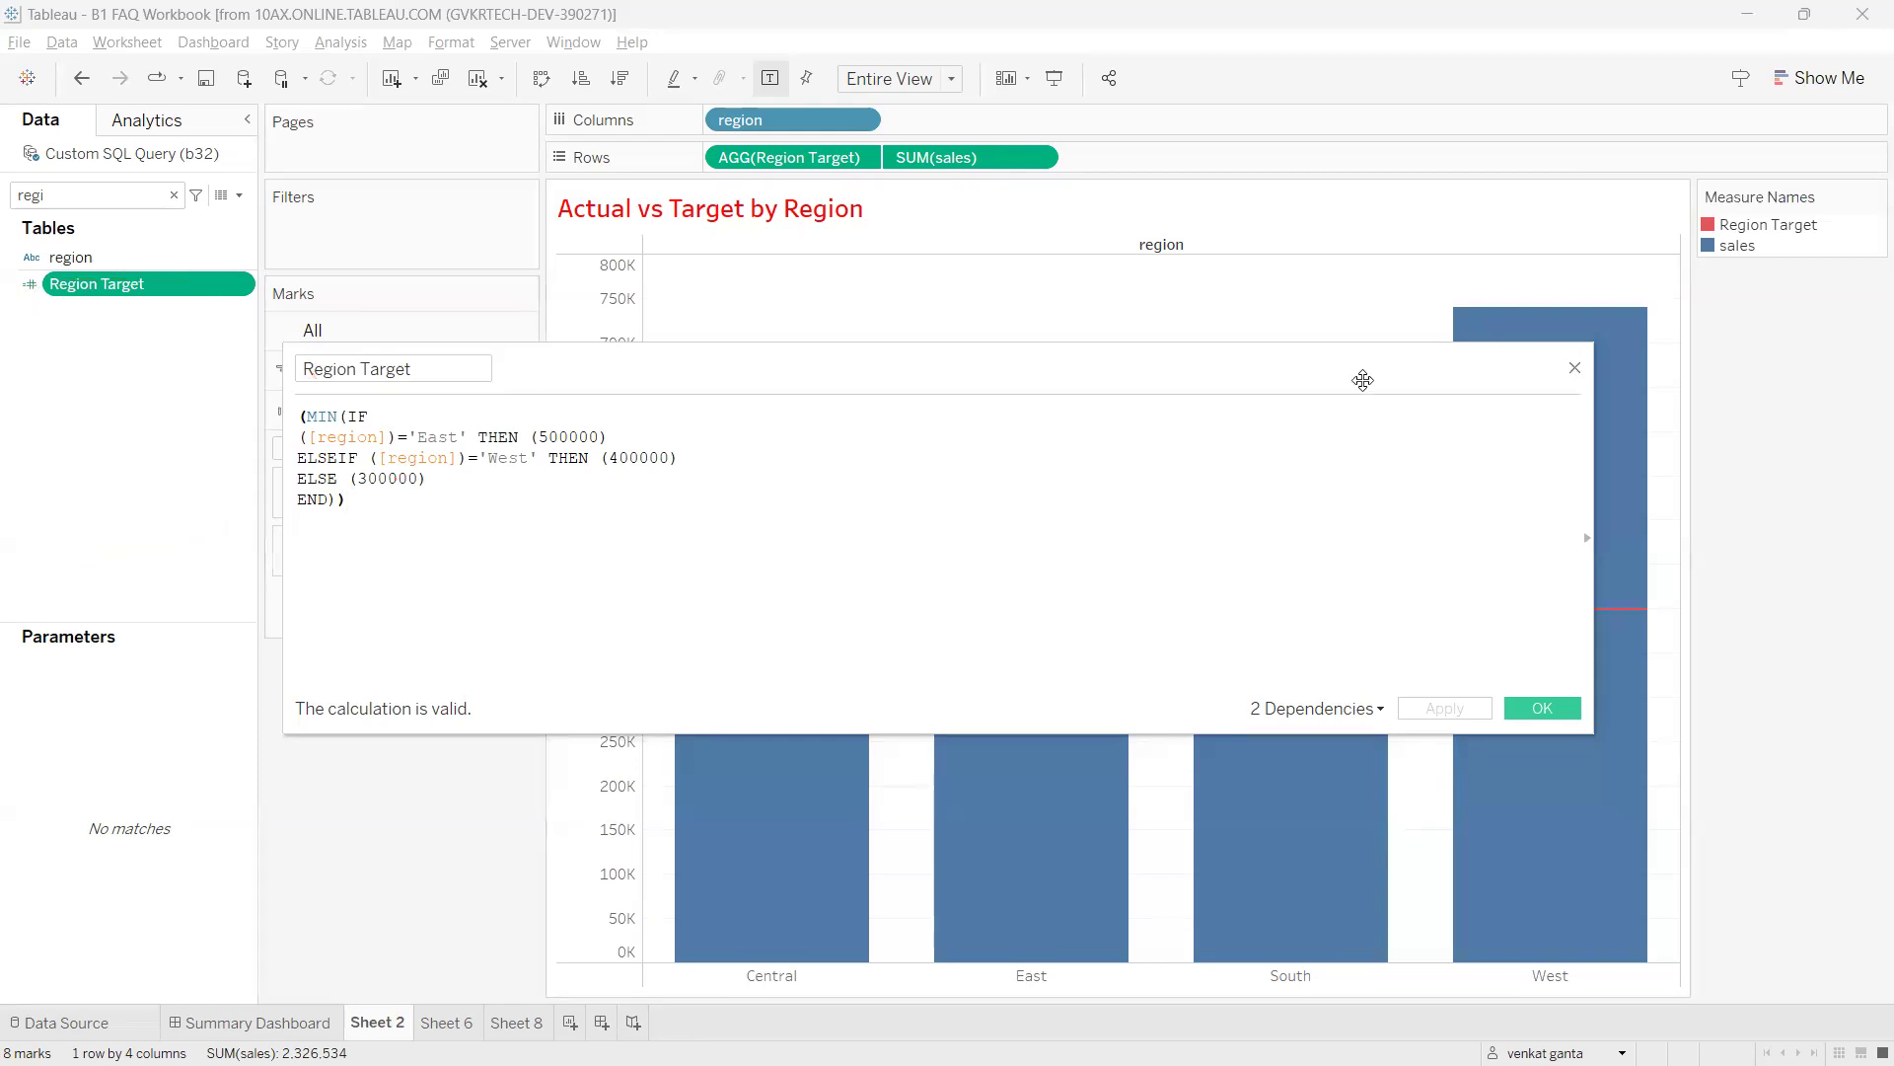
pyautogui.click(1575, 368)
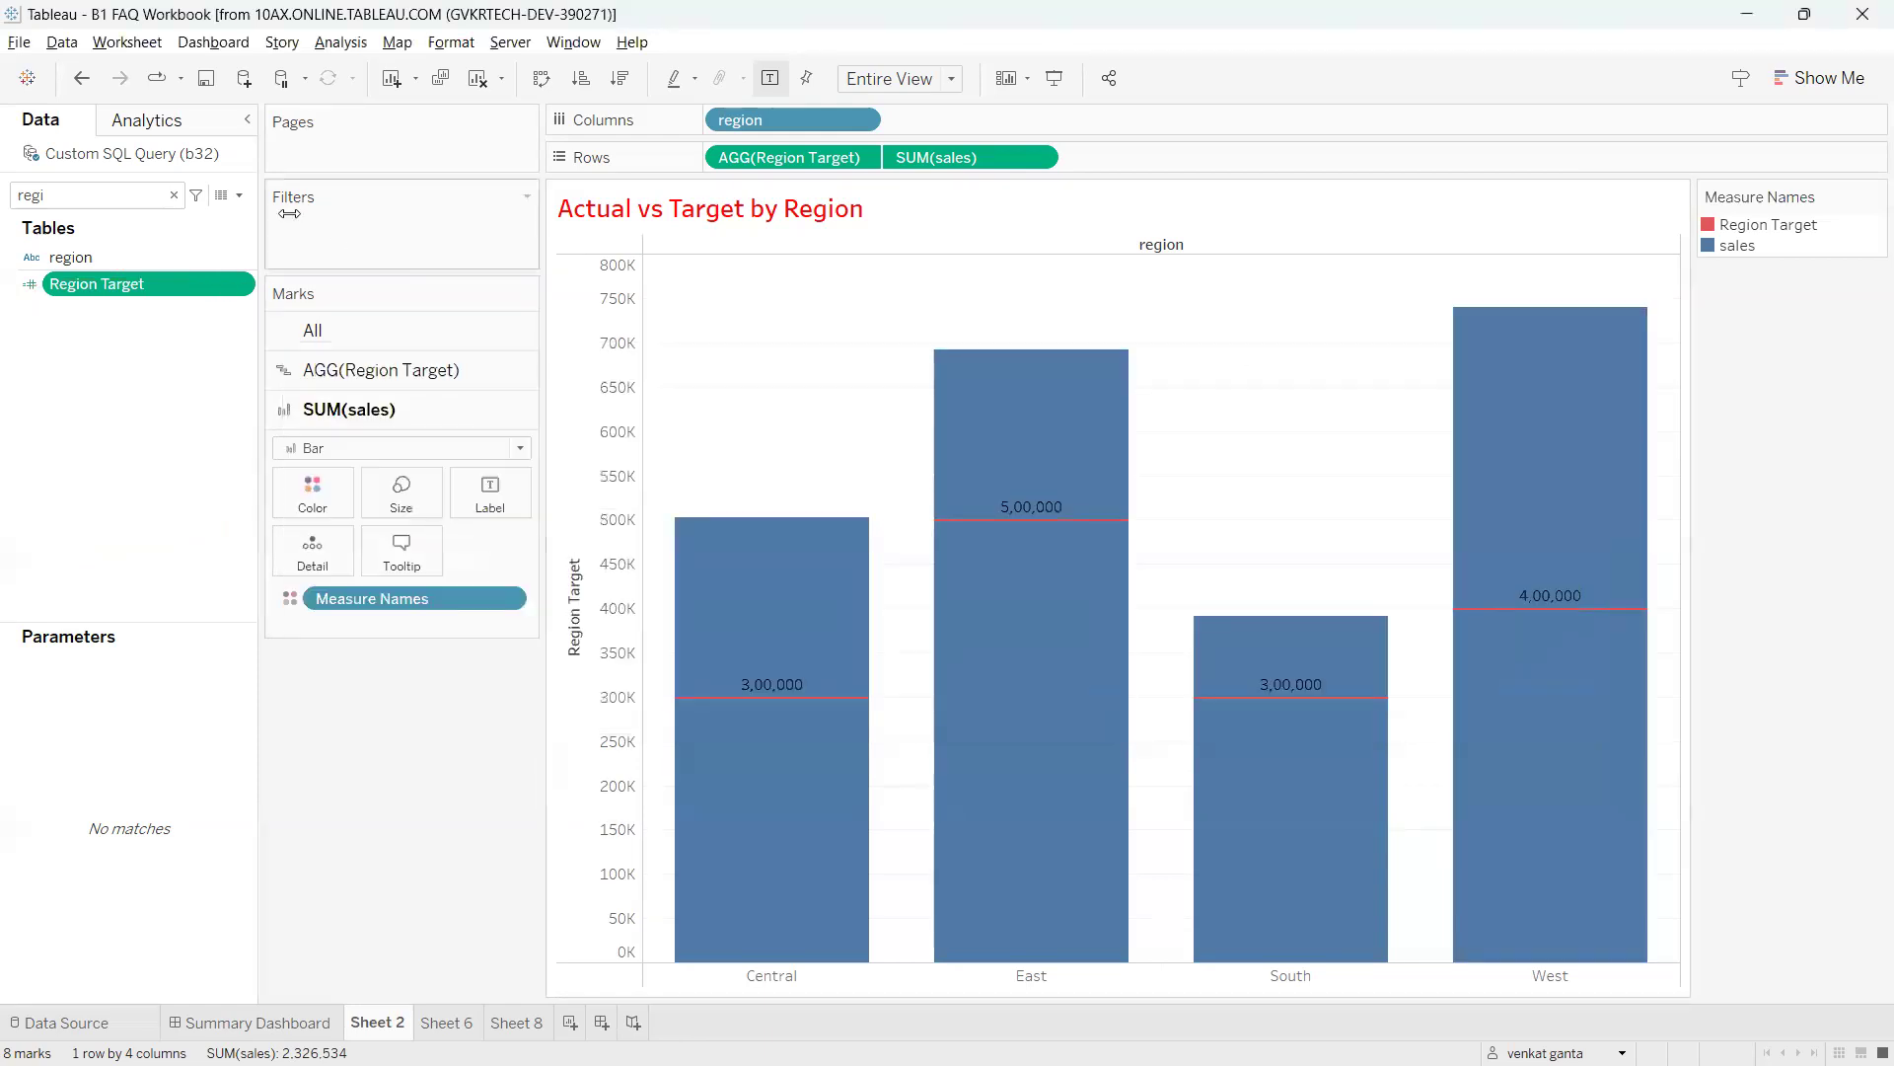
# Clear the Data pane search, then launch Excel into a maximized blank workbook.
pyautogui.click(173, 195)
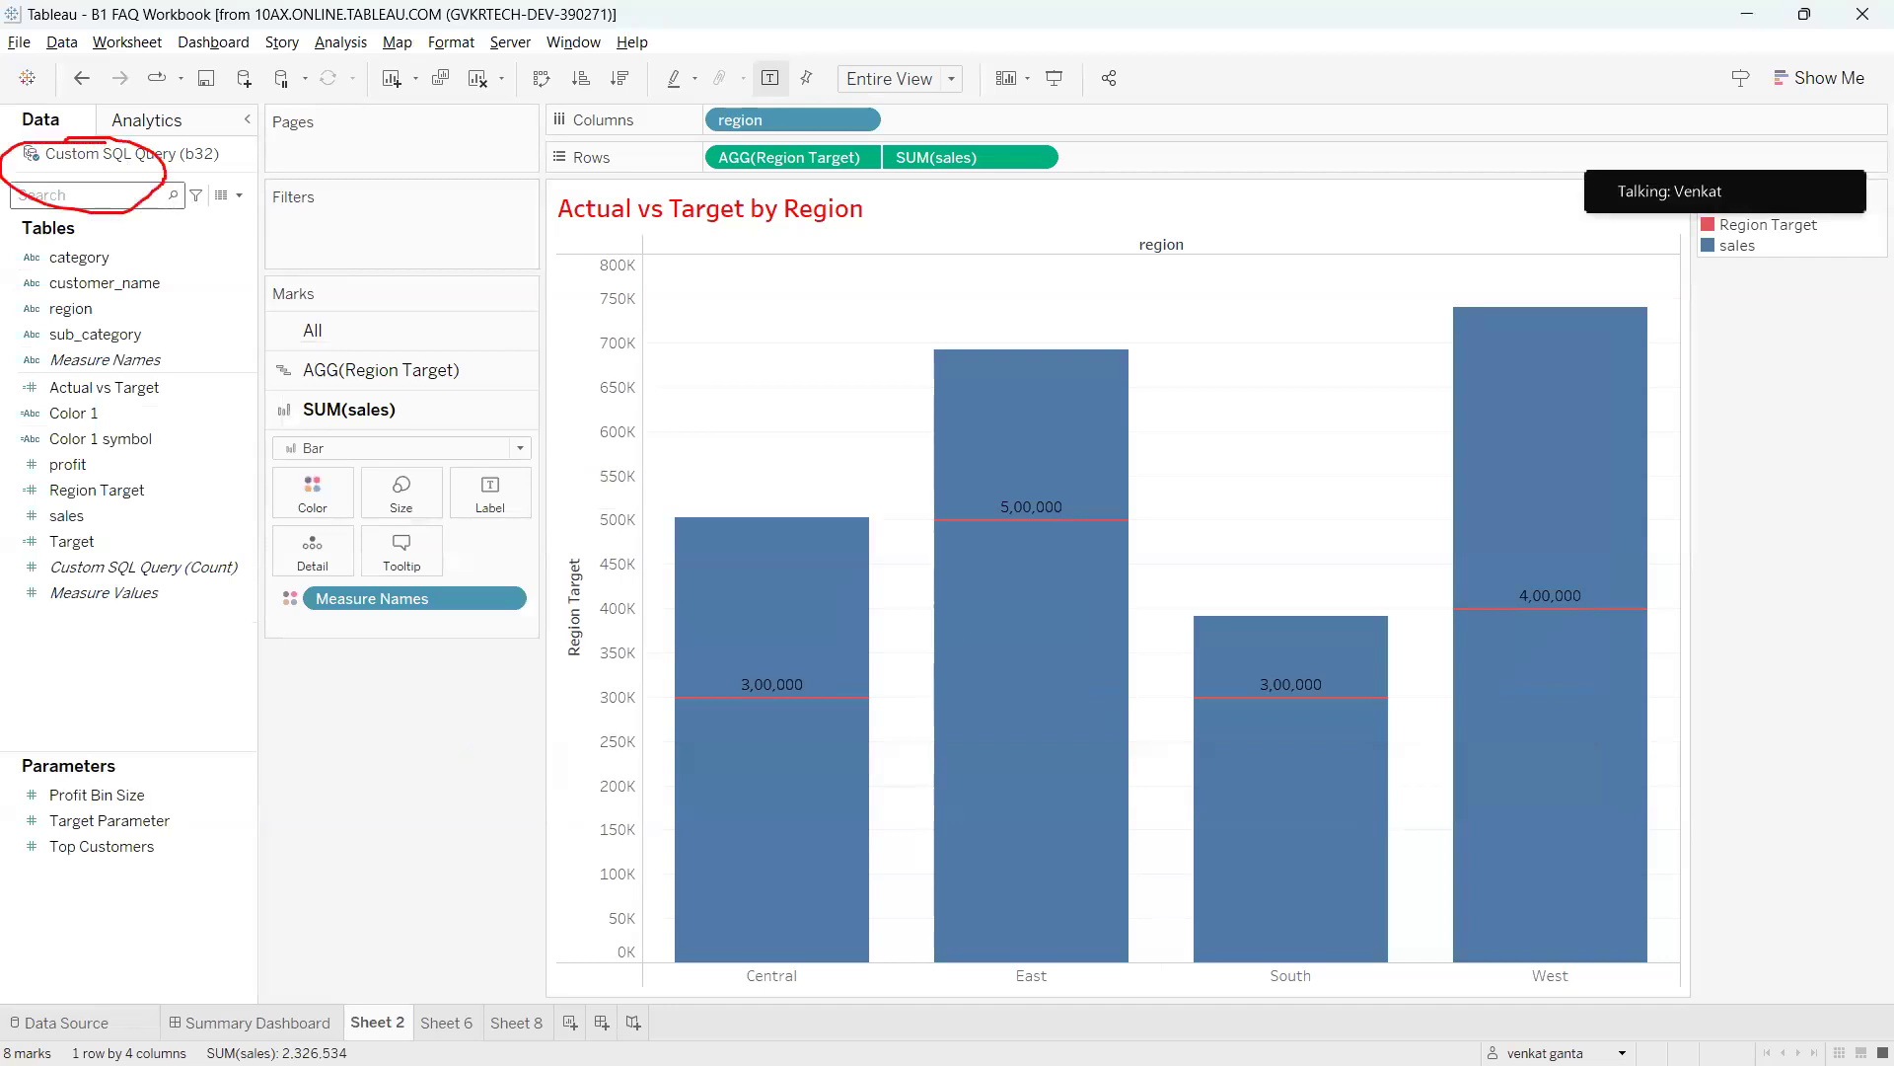
pyautogui.press('Escape')
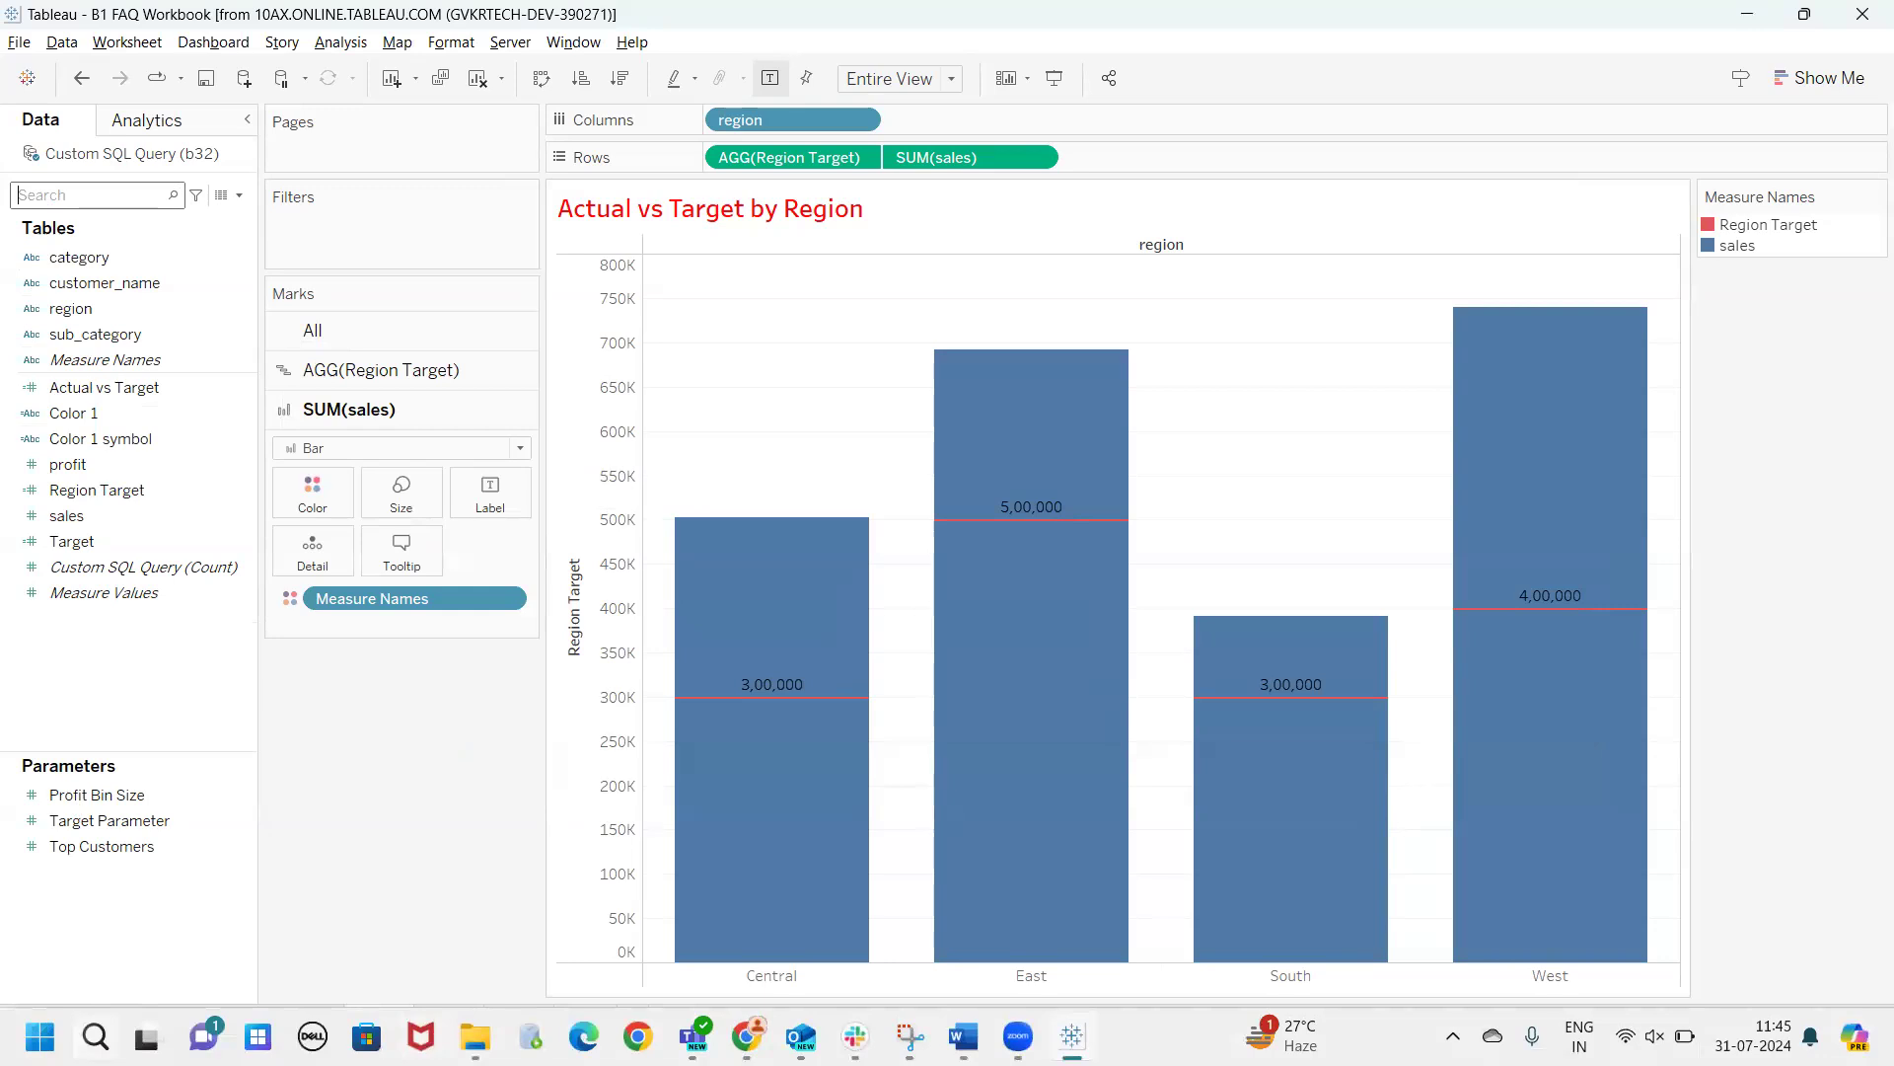
pyautogui.click(95, 1034)
pyautogui.write('excel')
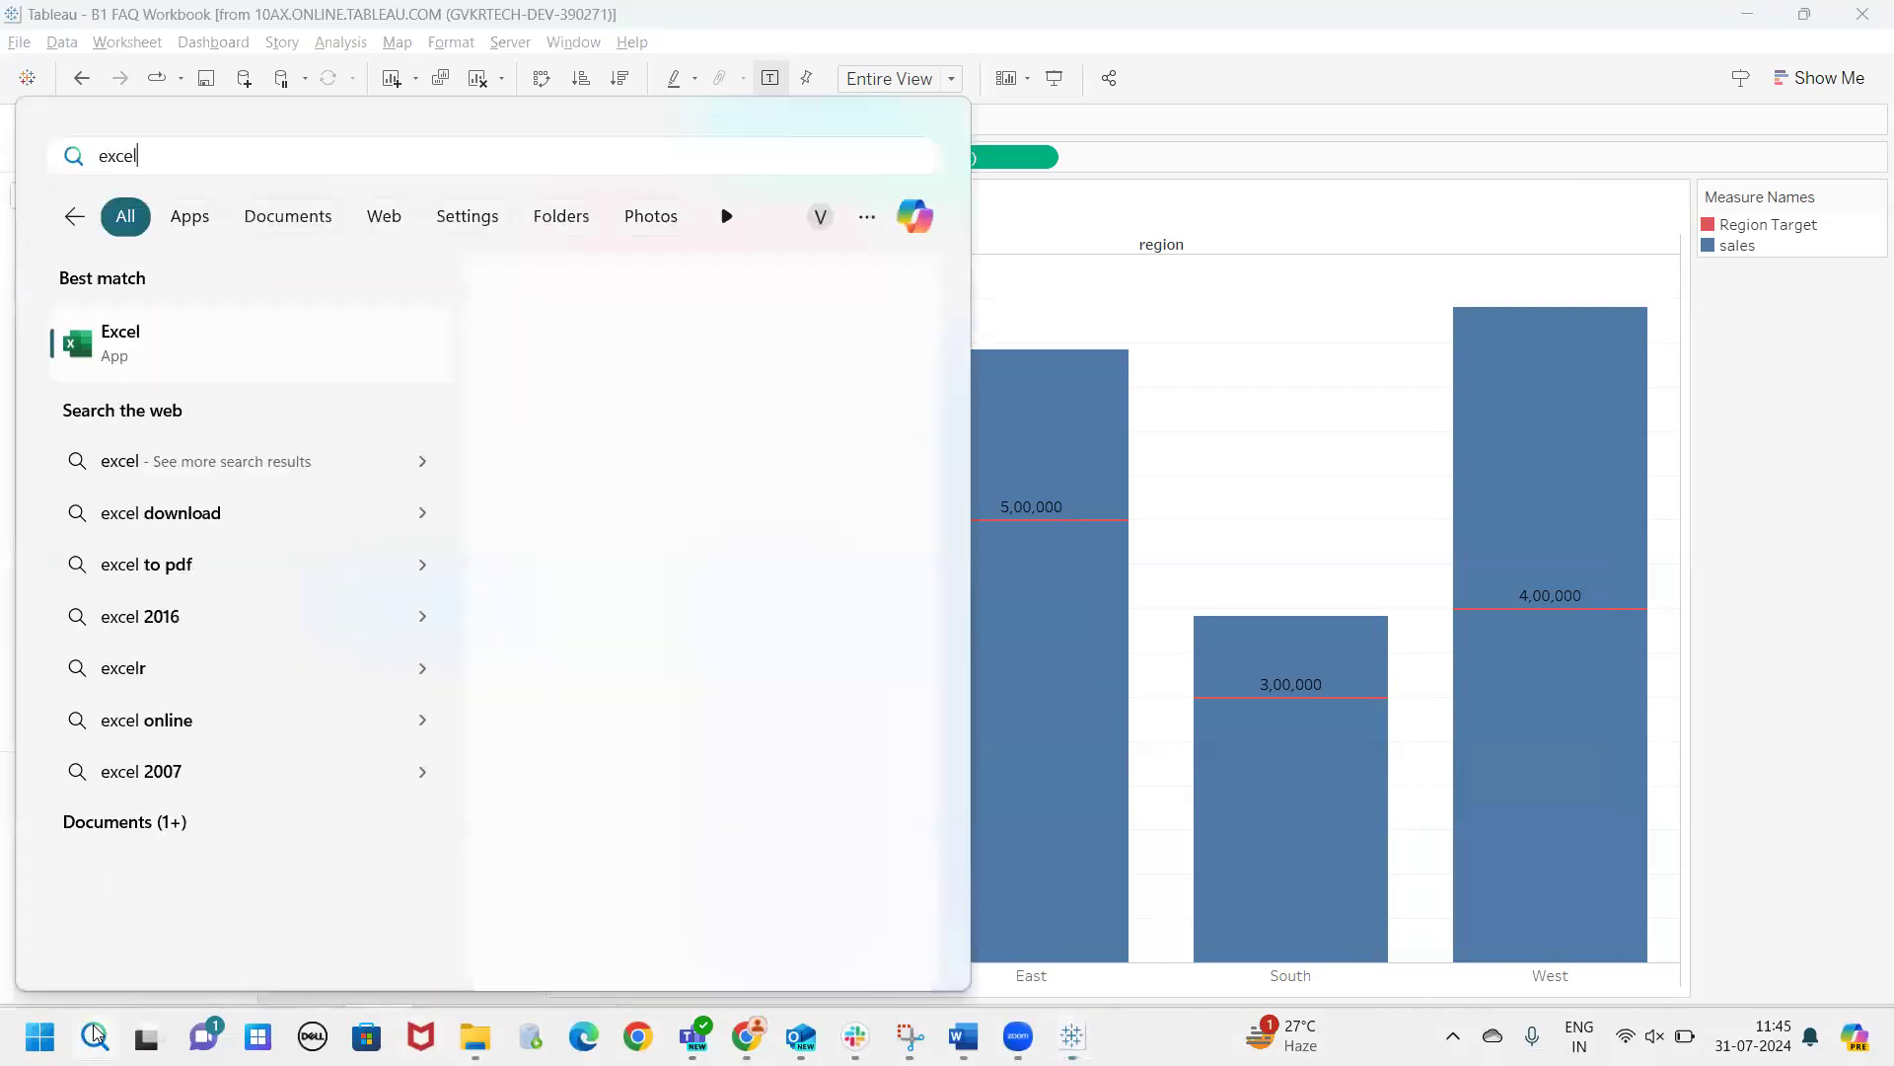
pyautogui.click(254, 338)
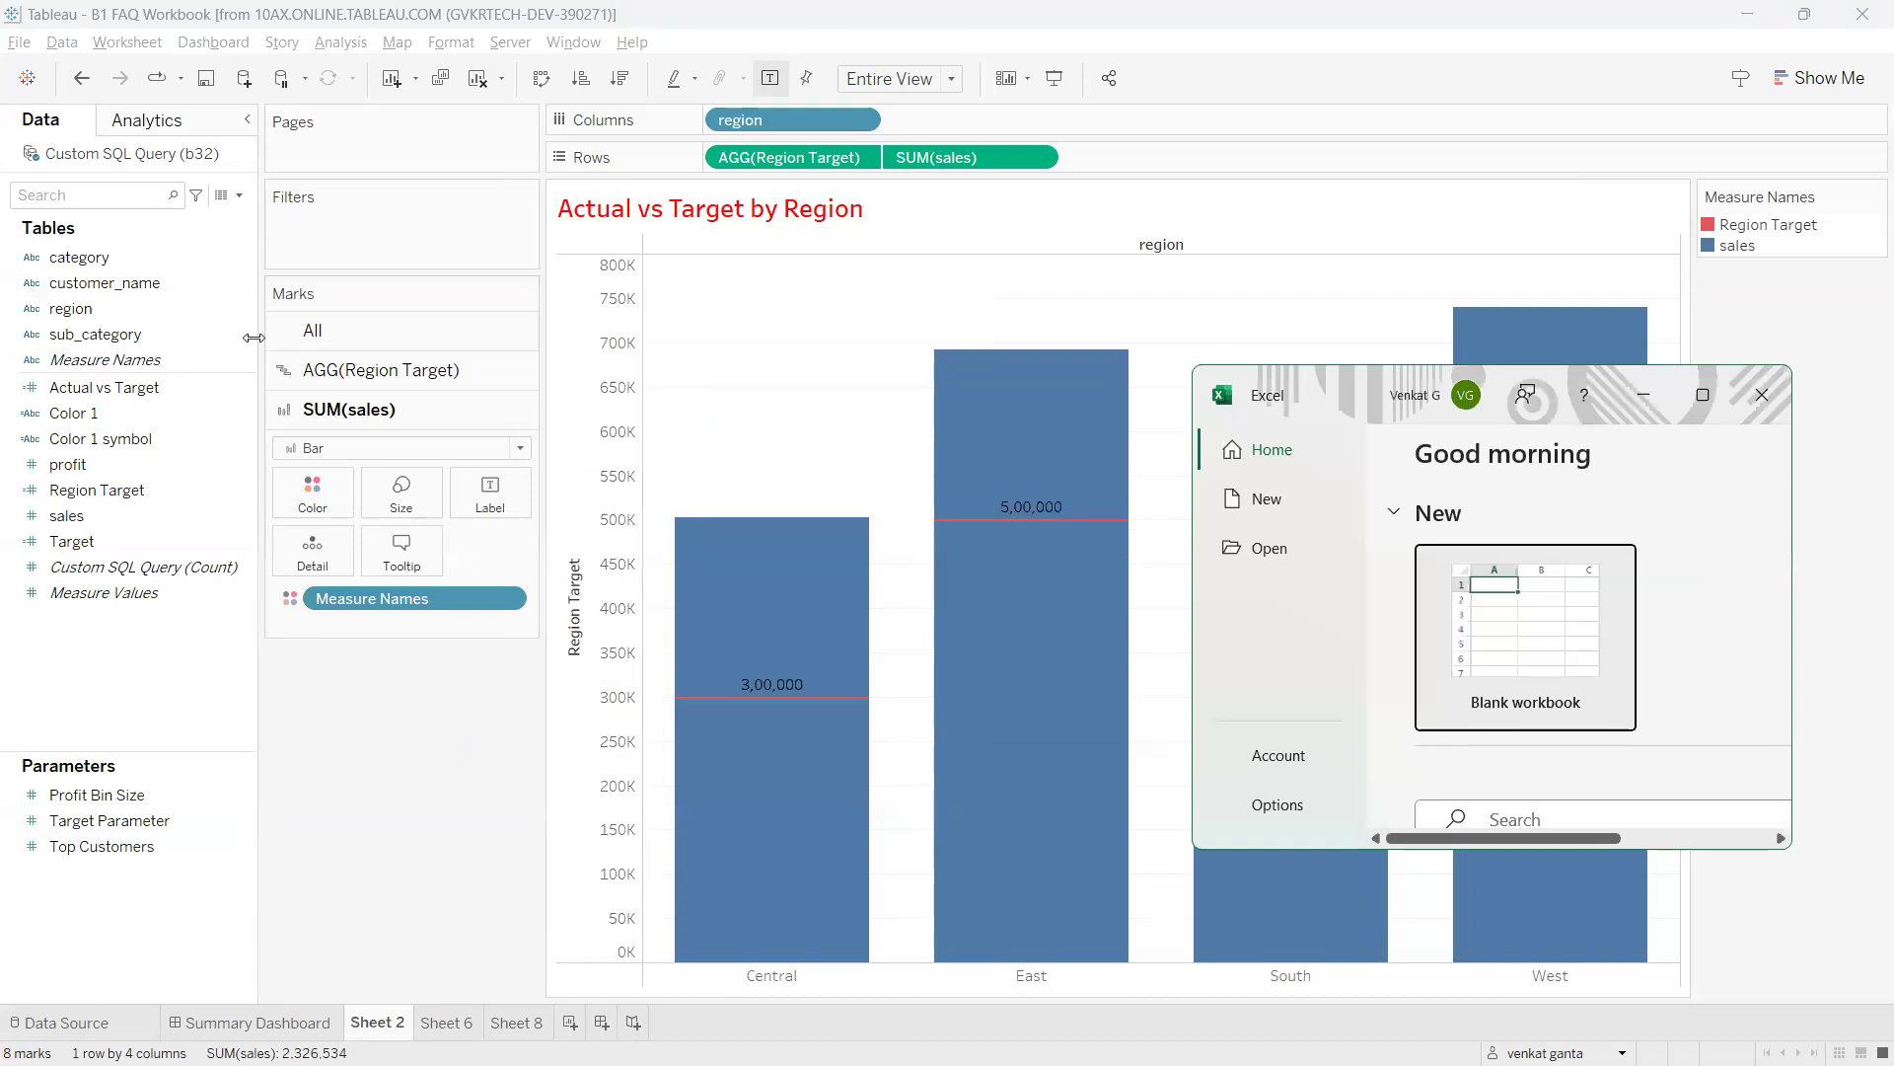
pyautogui.click(1578, 631)
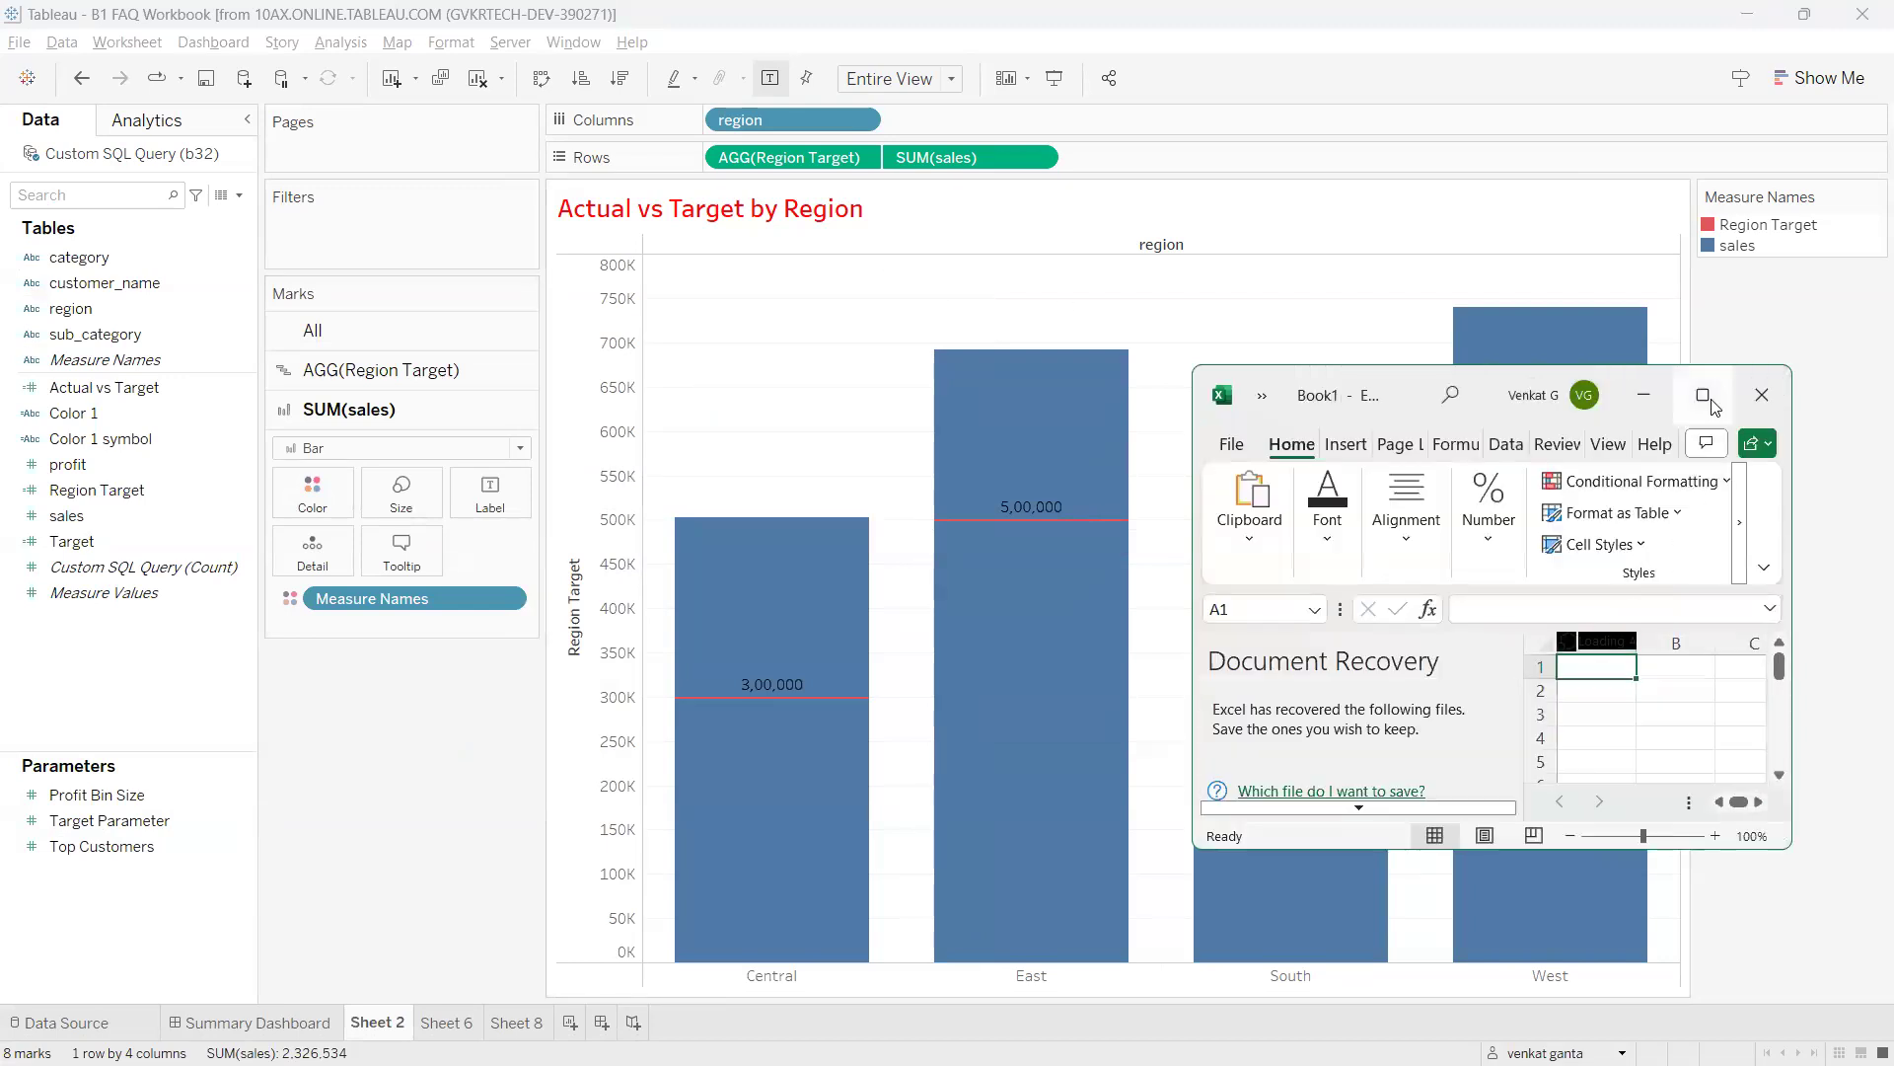
pyautogui.click(1710, 402)
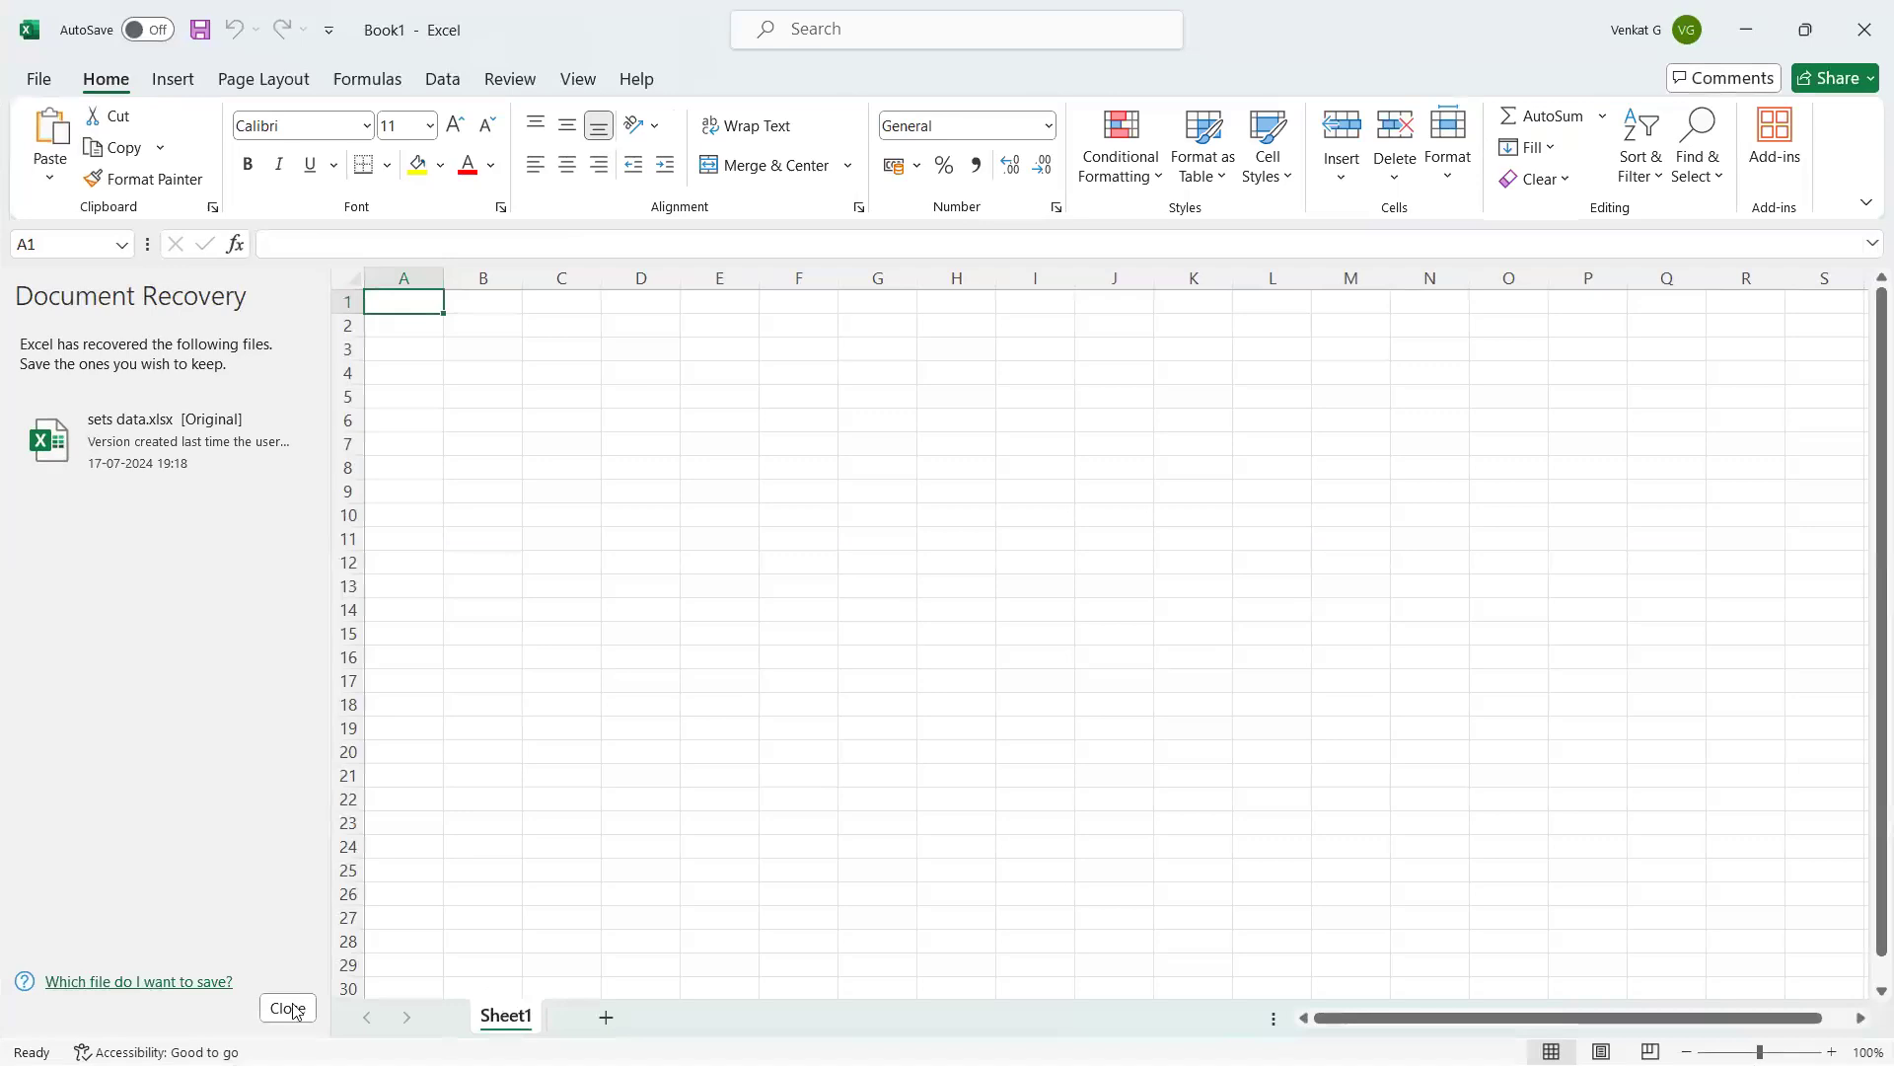
pyautogui.click(290, 1007)
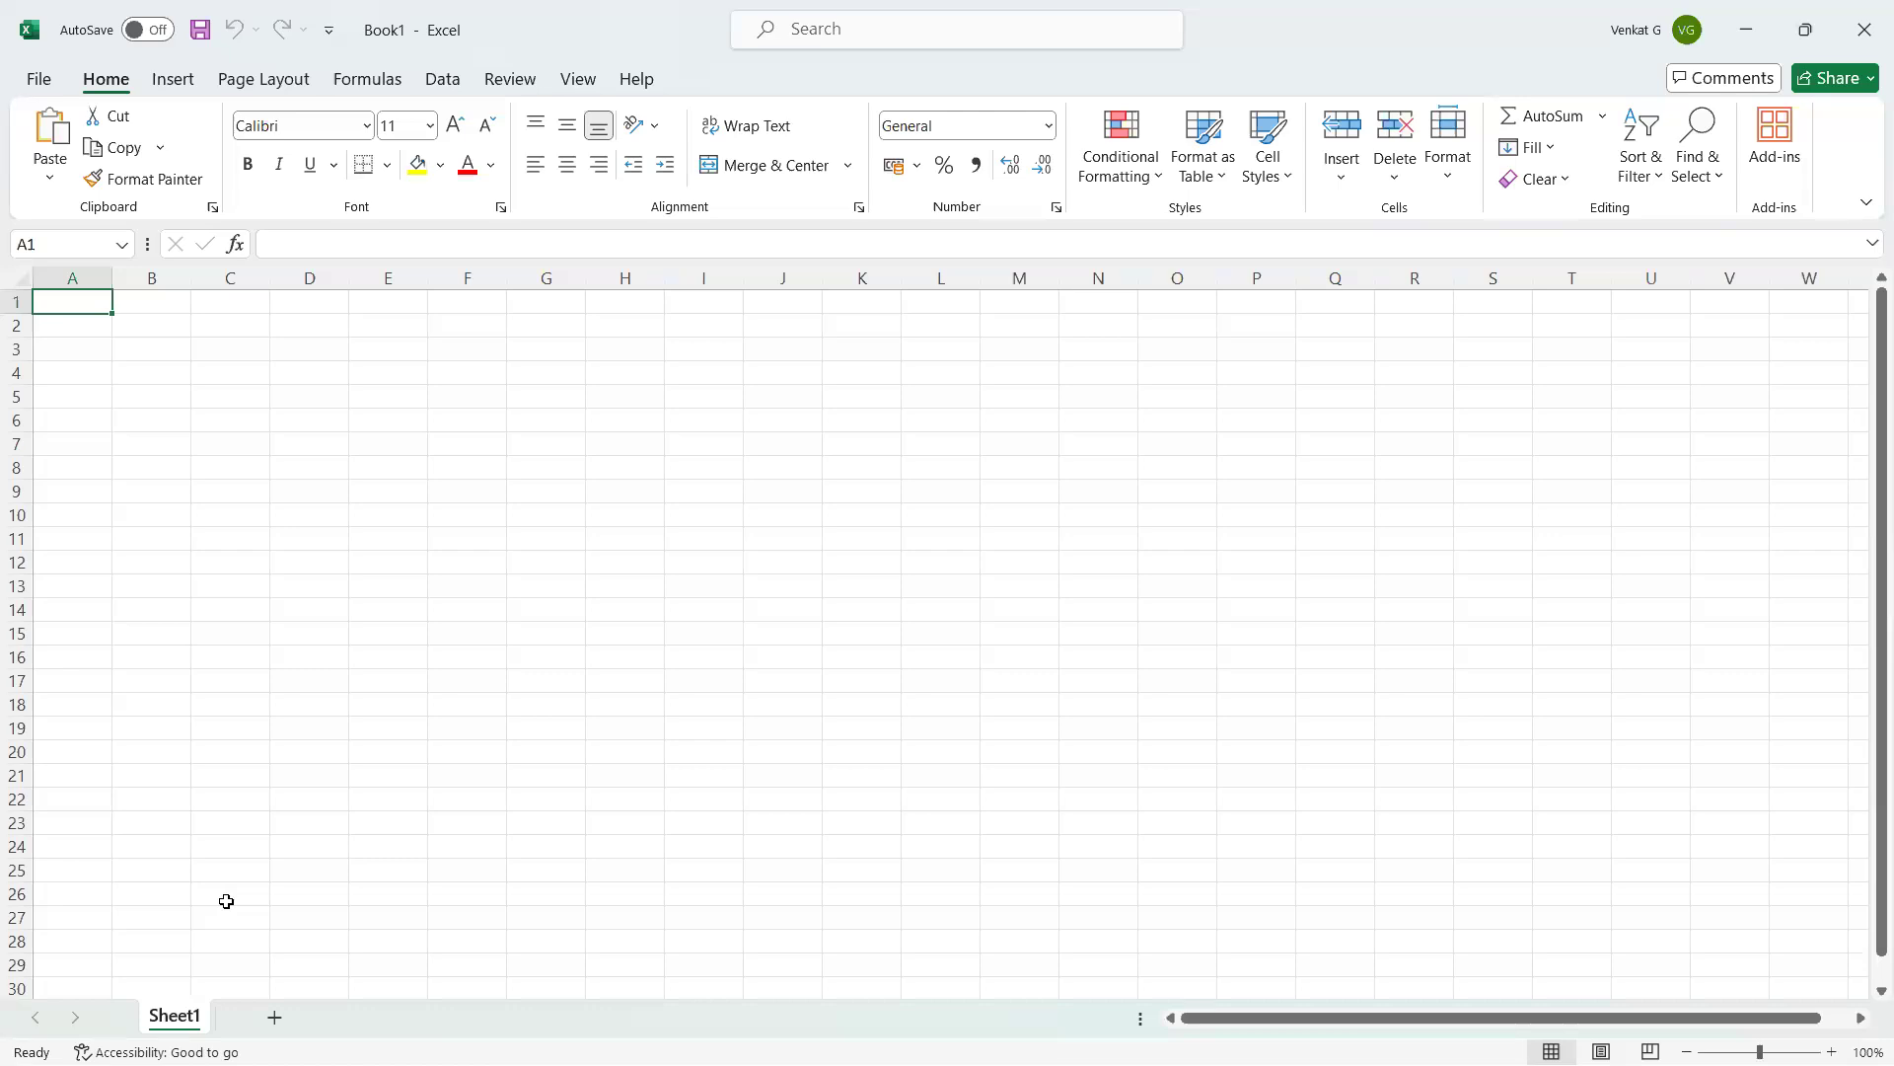
# Add headers Region, Target and Overall Target, widening column C to fit.
pyautogui.write('Region')
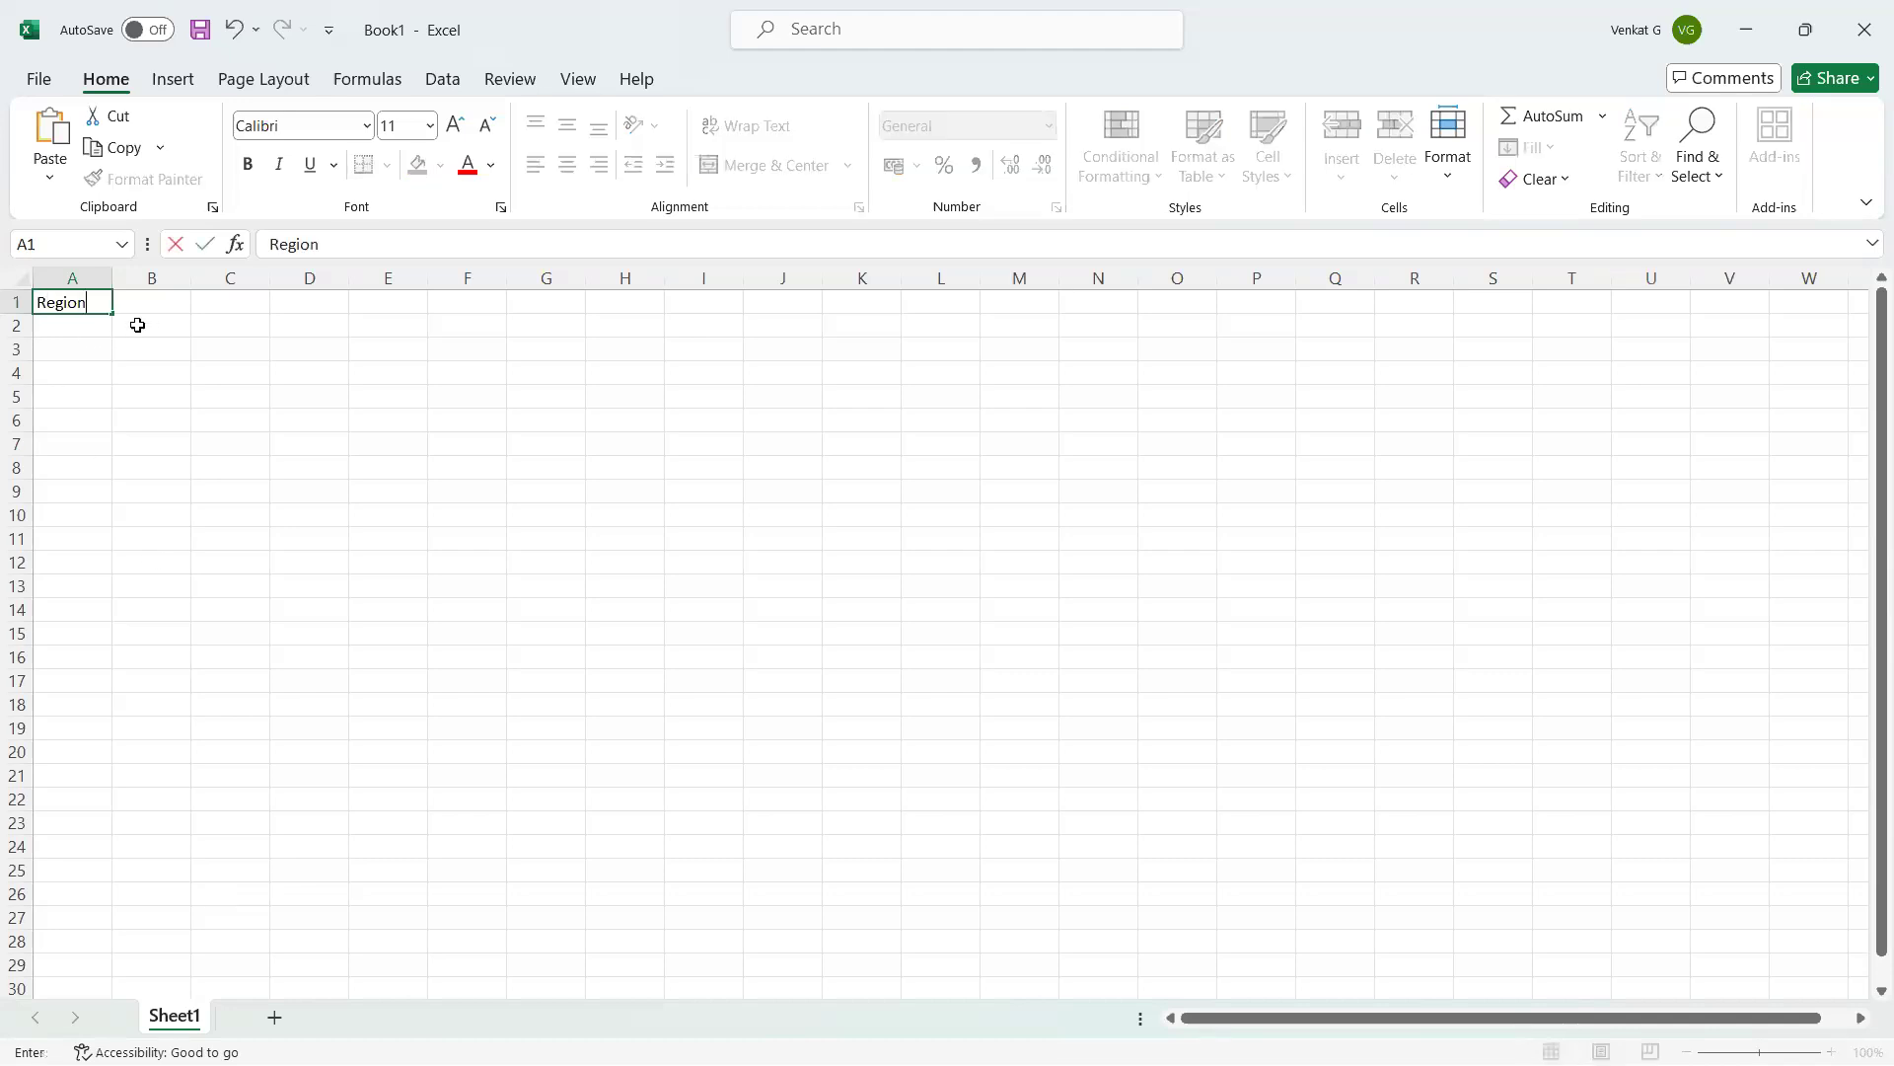
pyautogui.click(166, 301)
pyautogui.write('Targe')
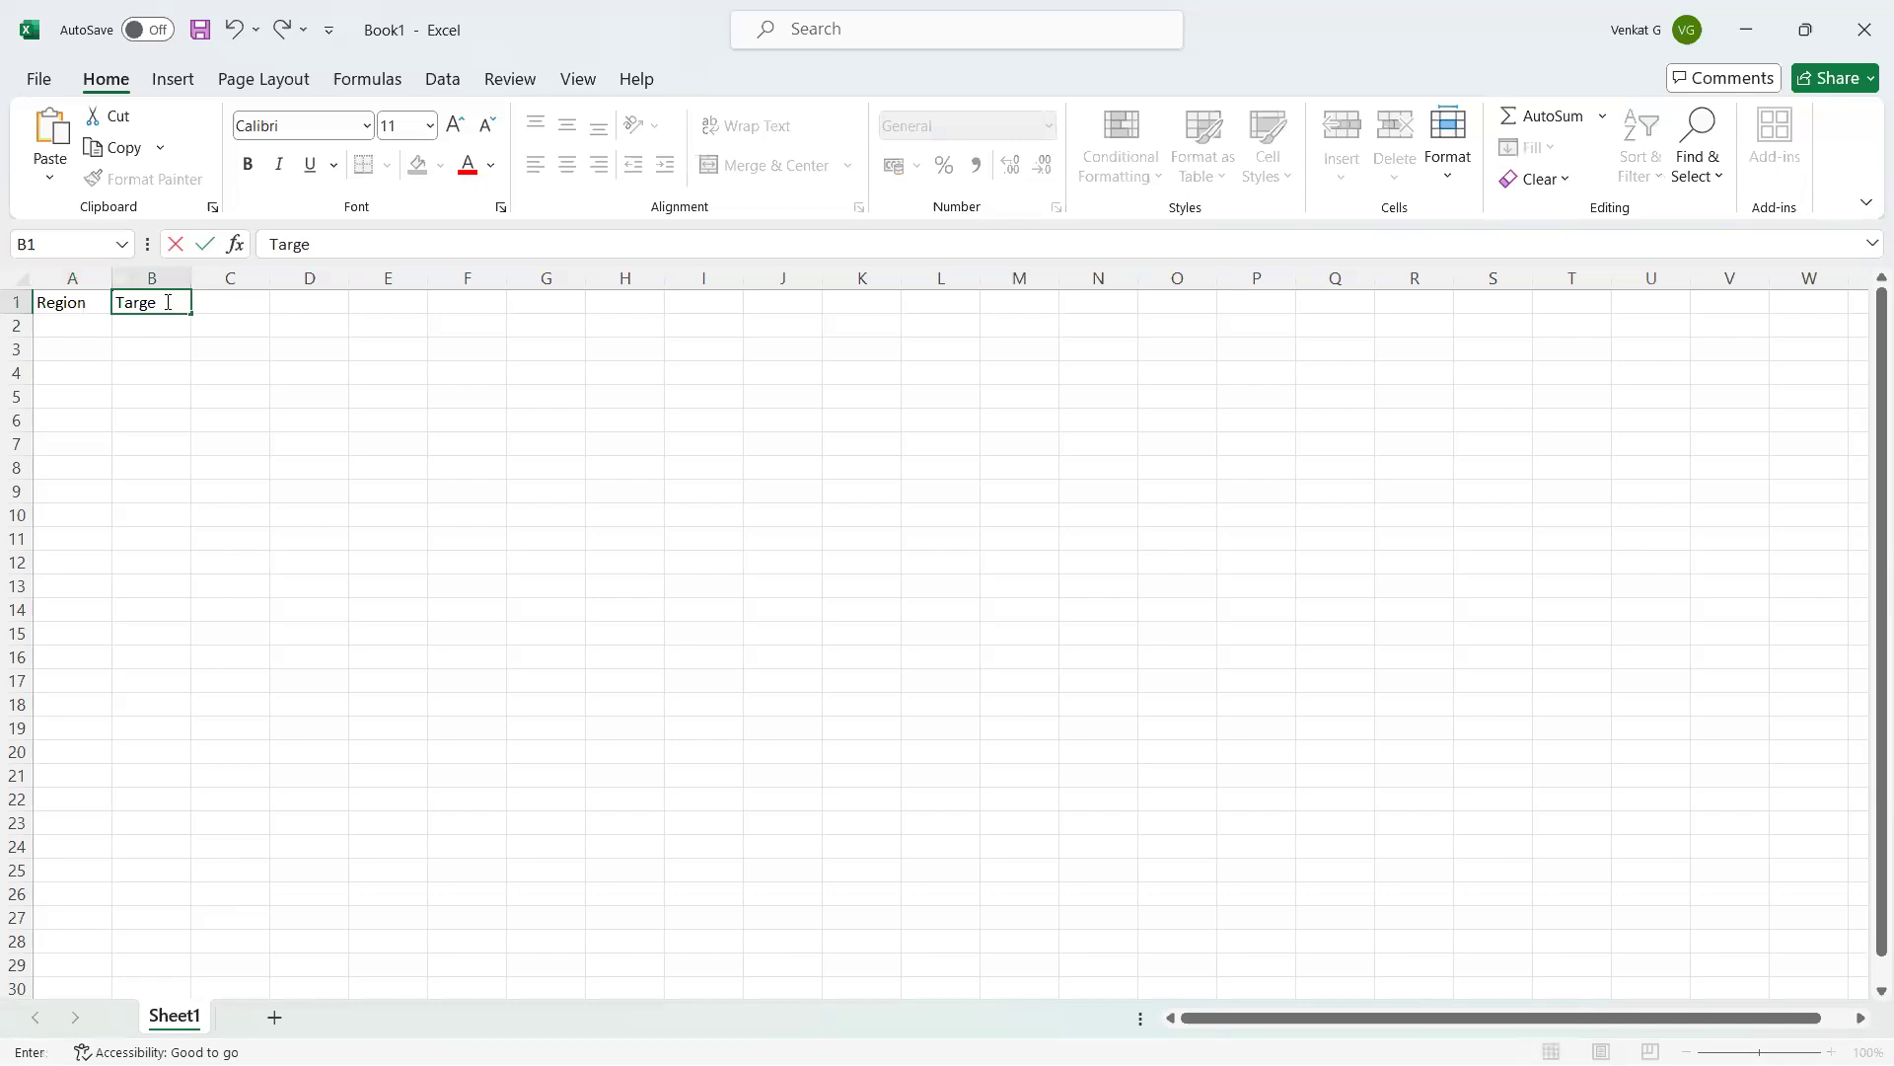
pyautogui.write('t')
pyautogui.click(222, 299)
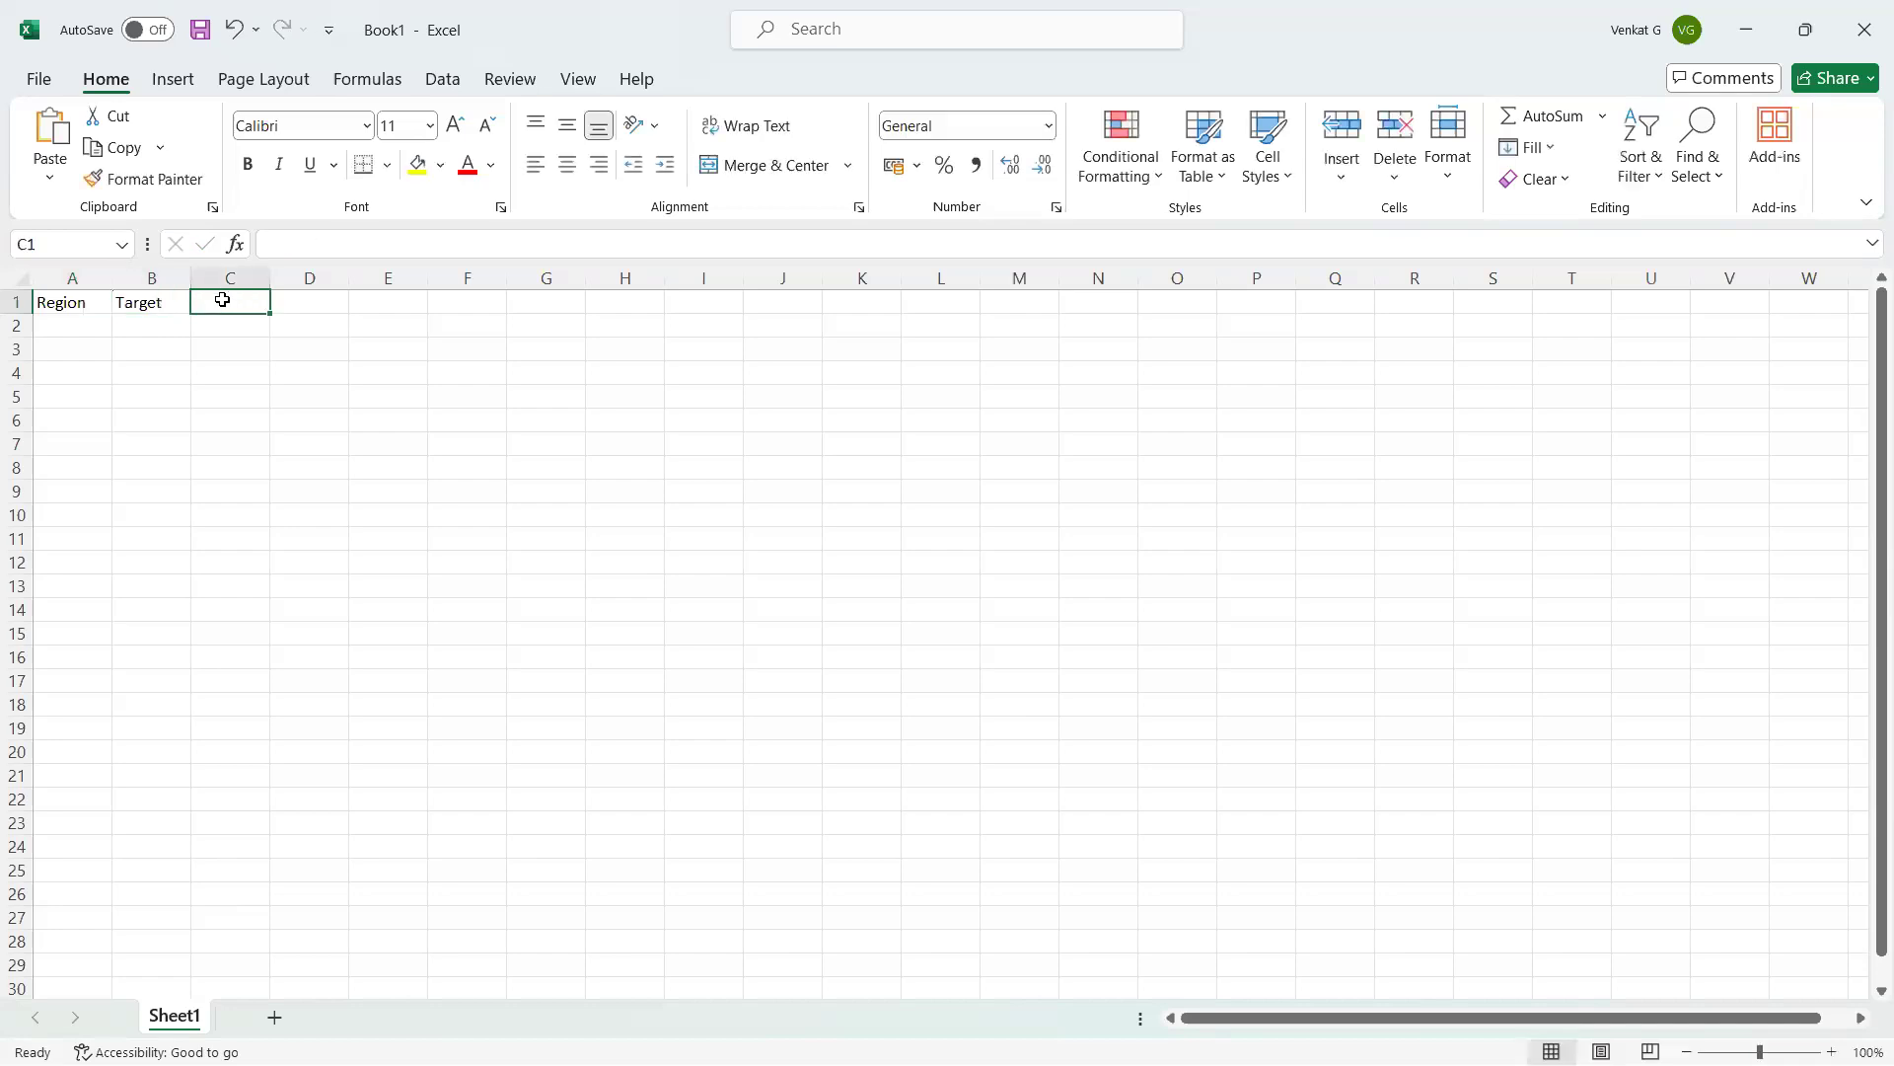
pyautogui.write('Overa')
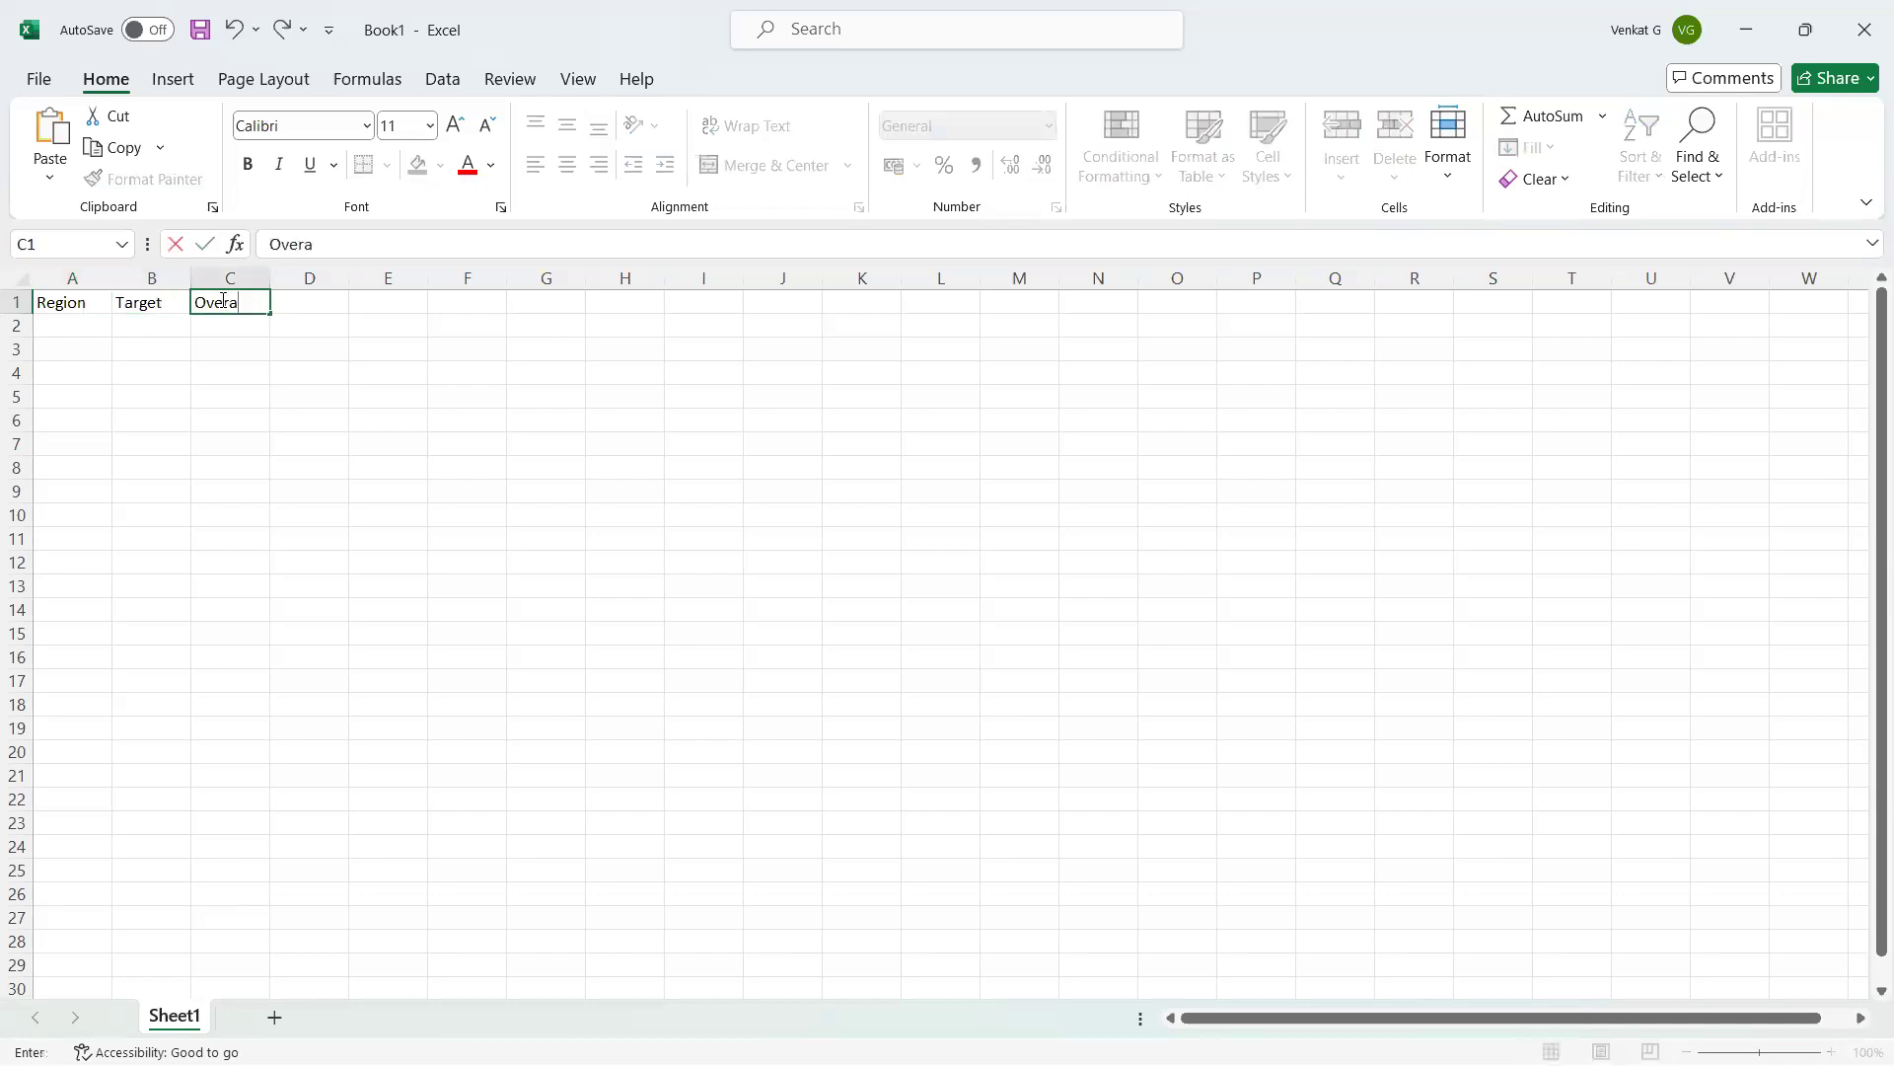
pyautogui.write('ll Target')
pyautogui.click(288, 416)
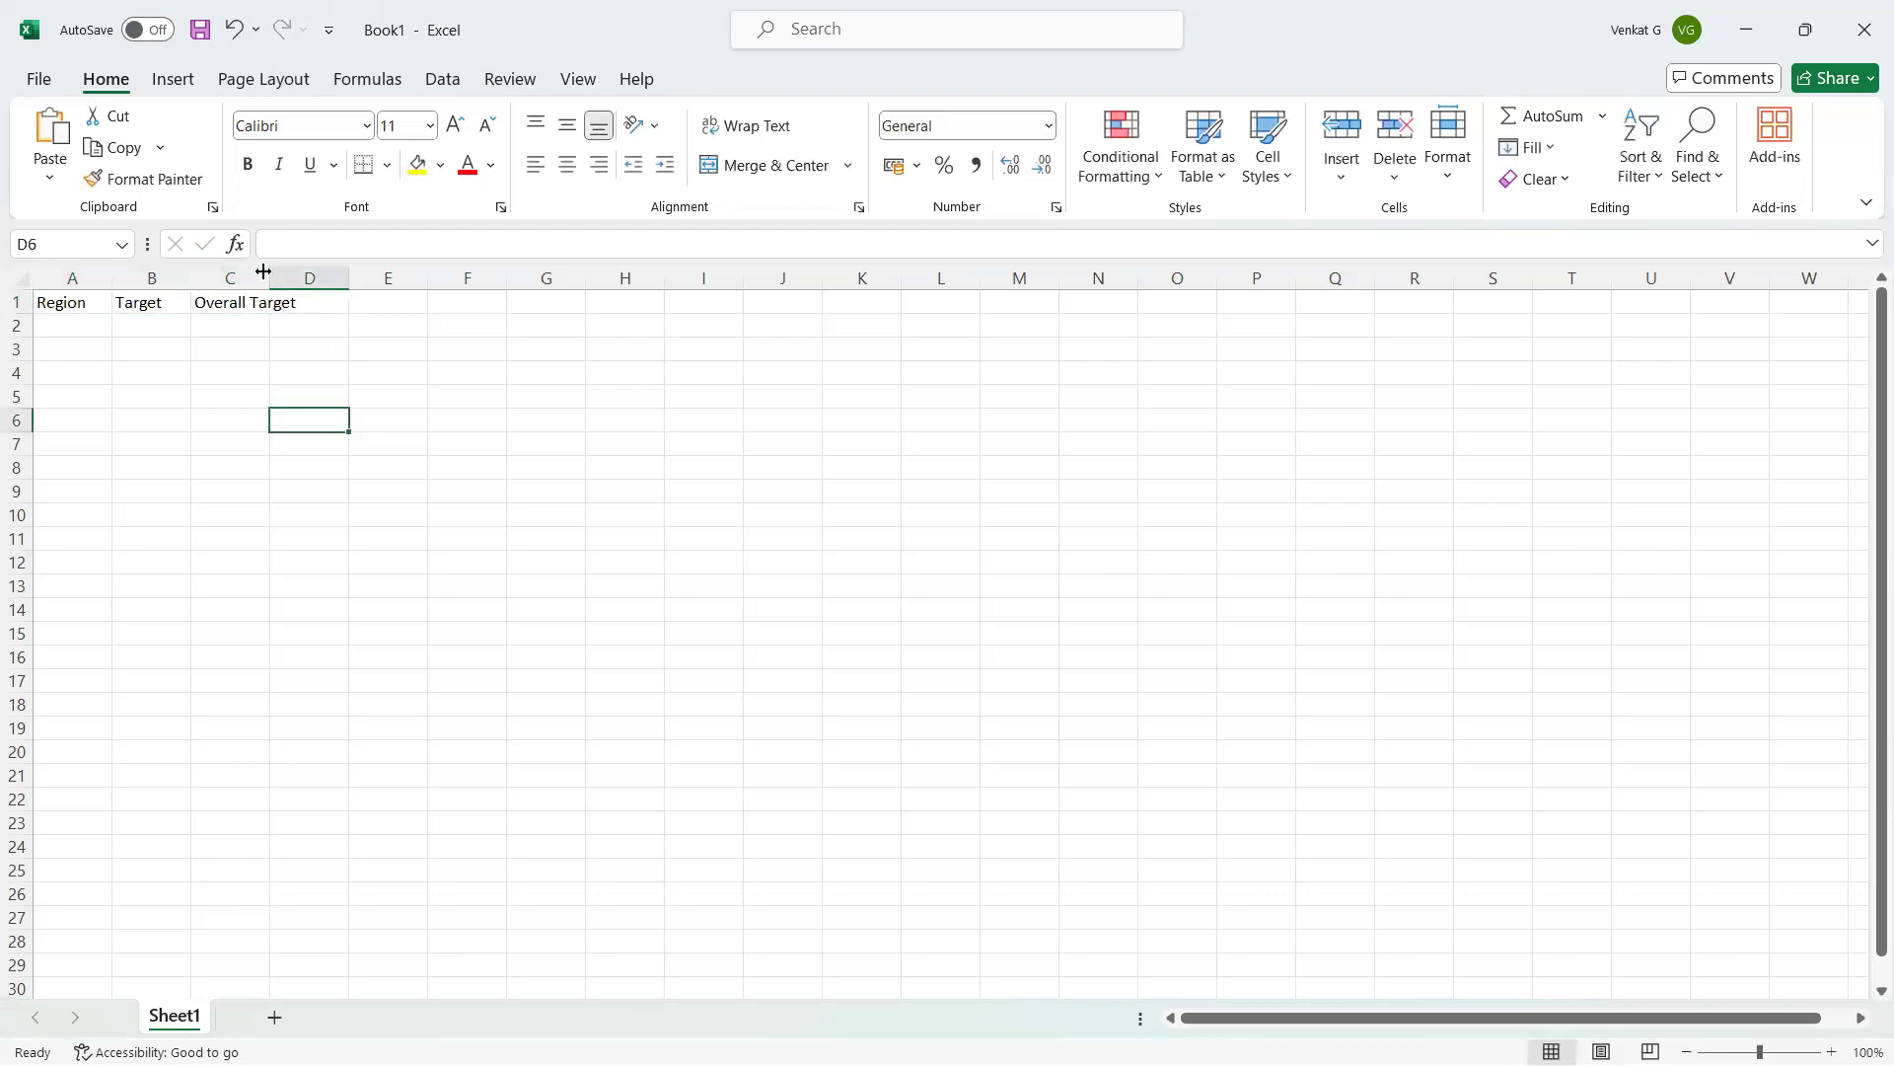
pyautogui.doubleClick(272, 268)
# Enter 3000000 as the overall target in C2.
pyautogui.click(88, 329)
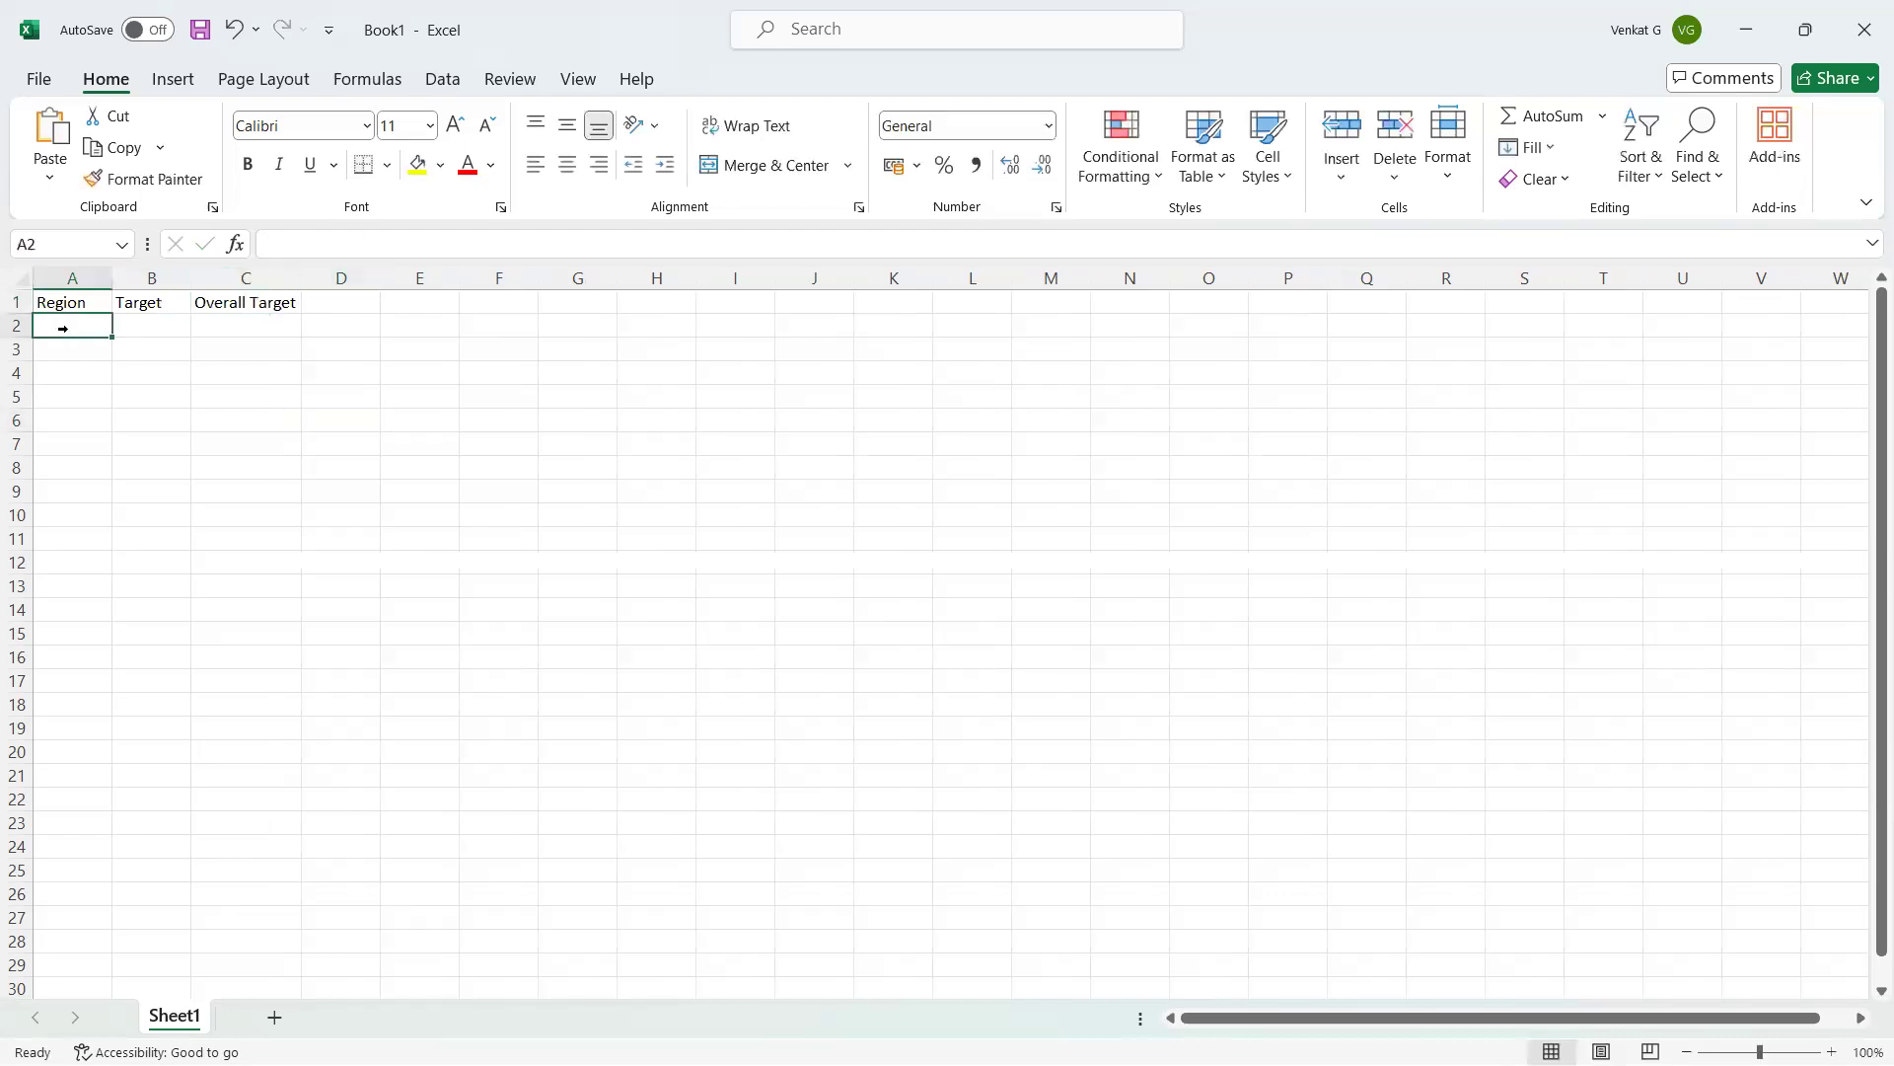
pyautogui.click(252, 328)
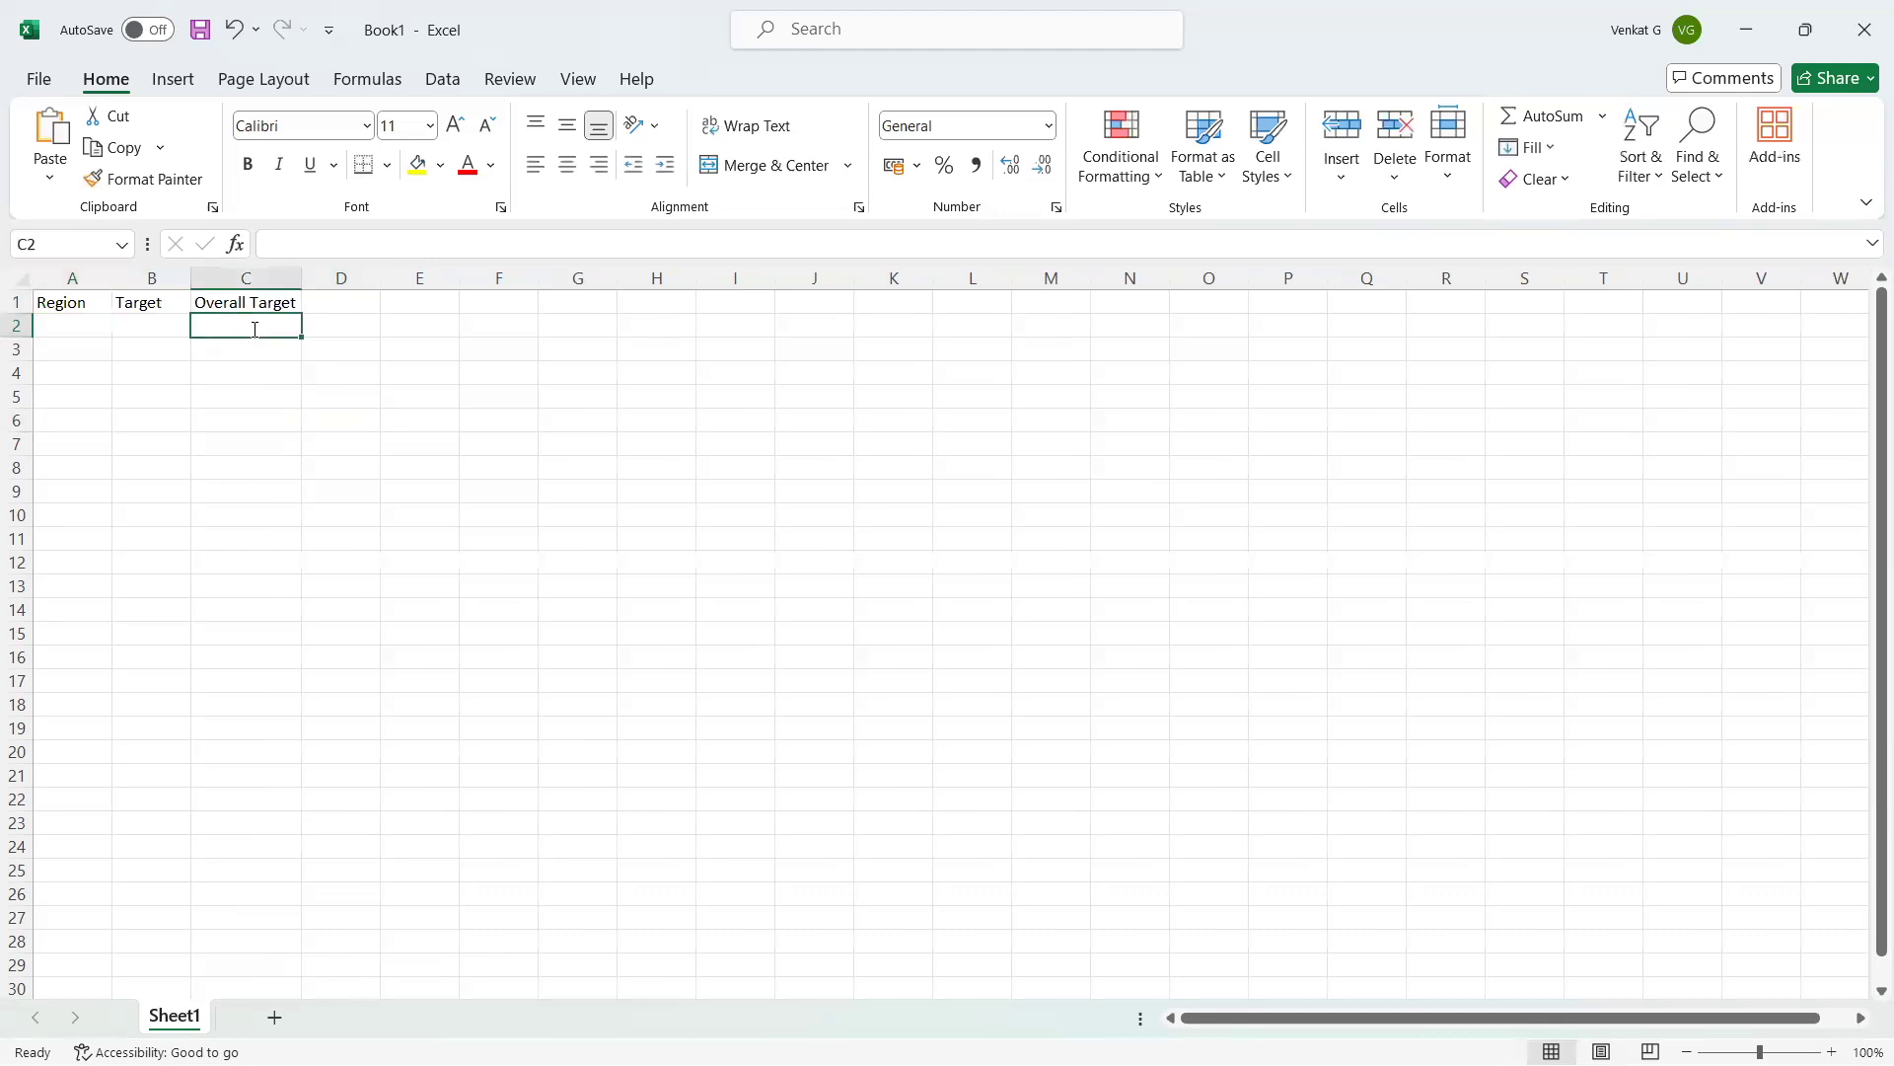
pyautogui.write('3000000')
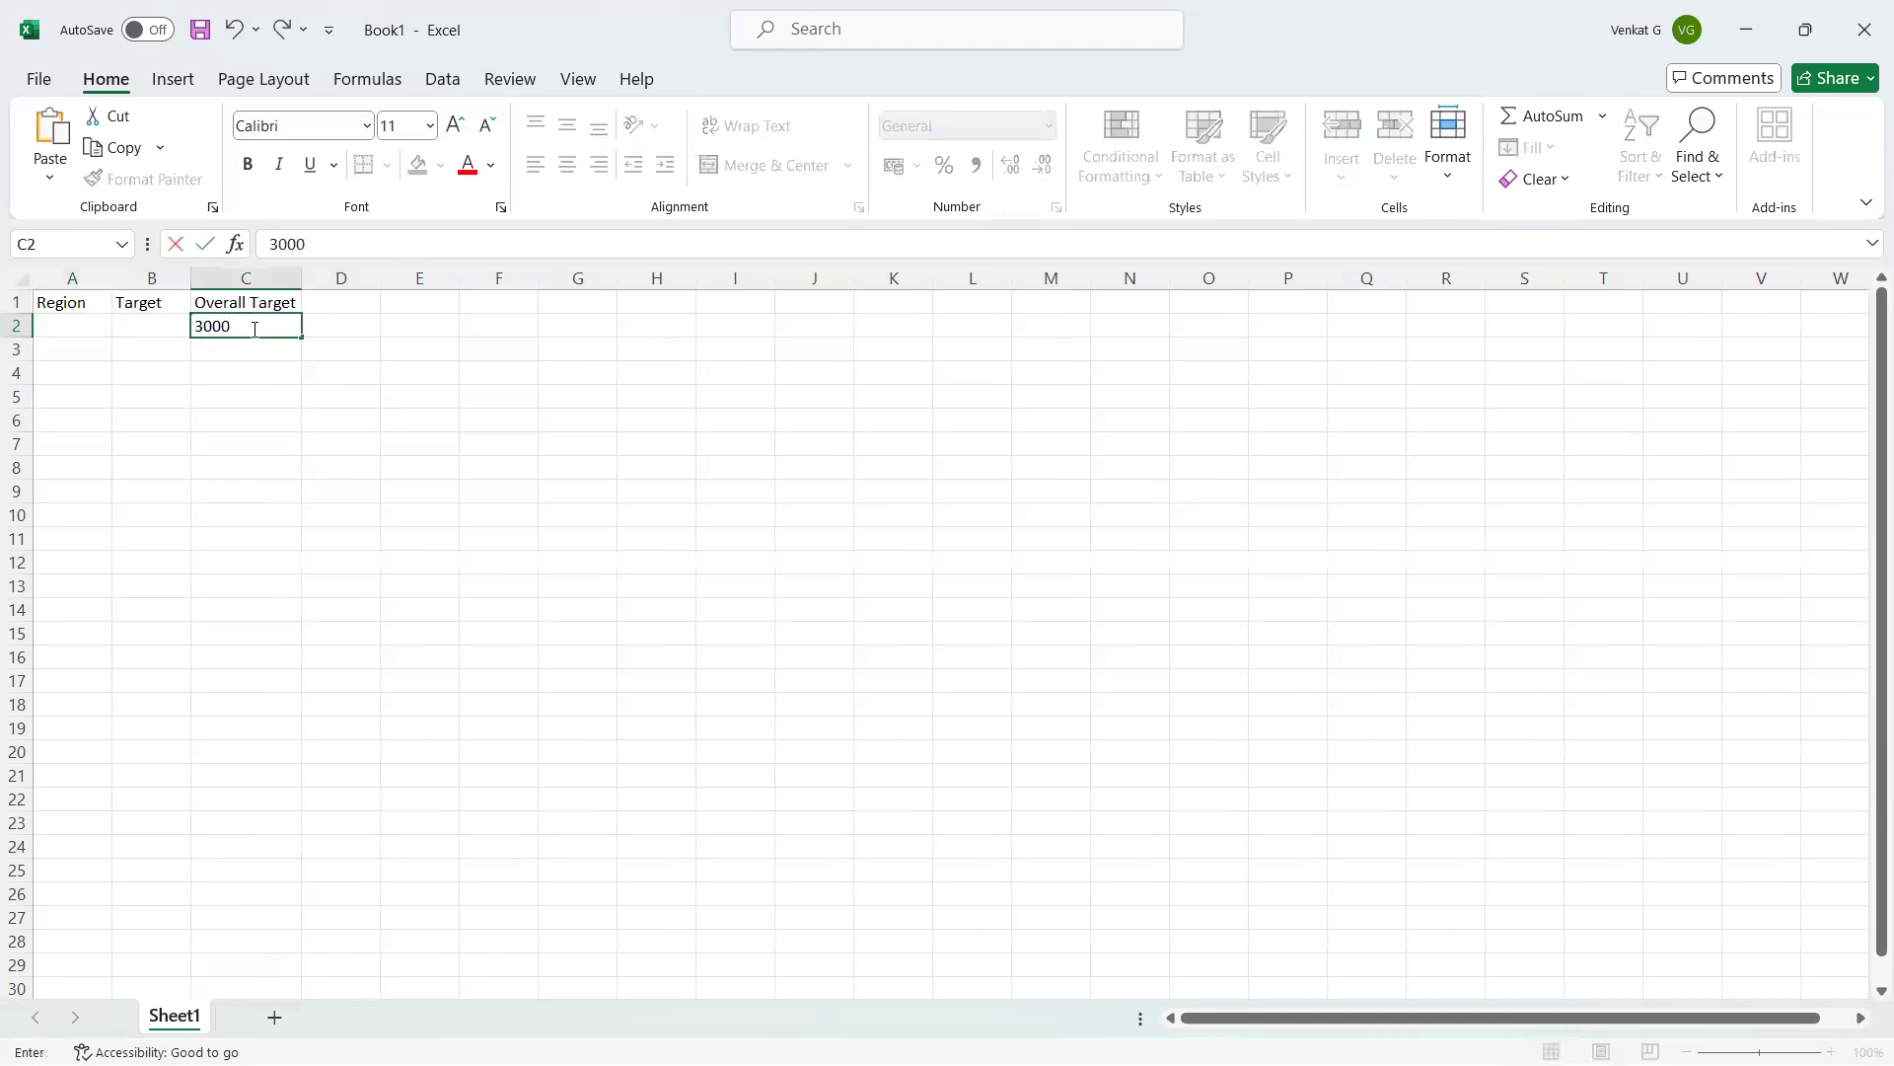
pyautogui.click(274, 386)
# List the regions East, West, South and Central in A2:A5.
pyautogui.click(54, 329)
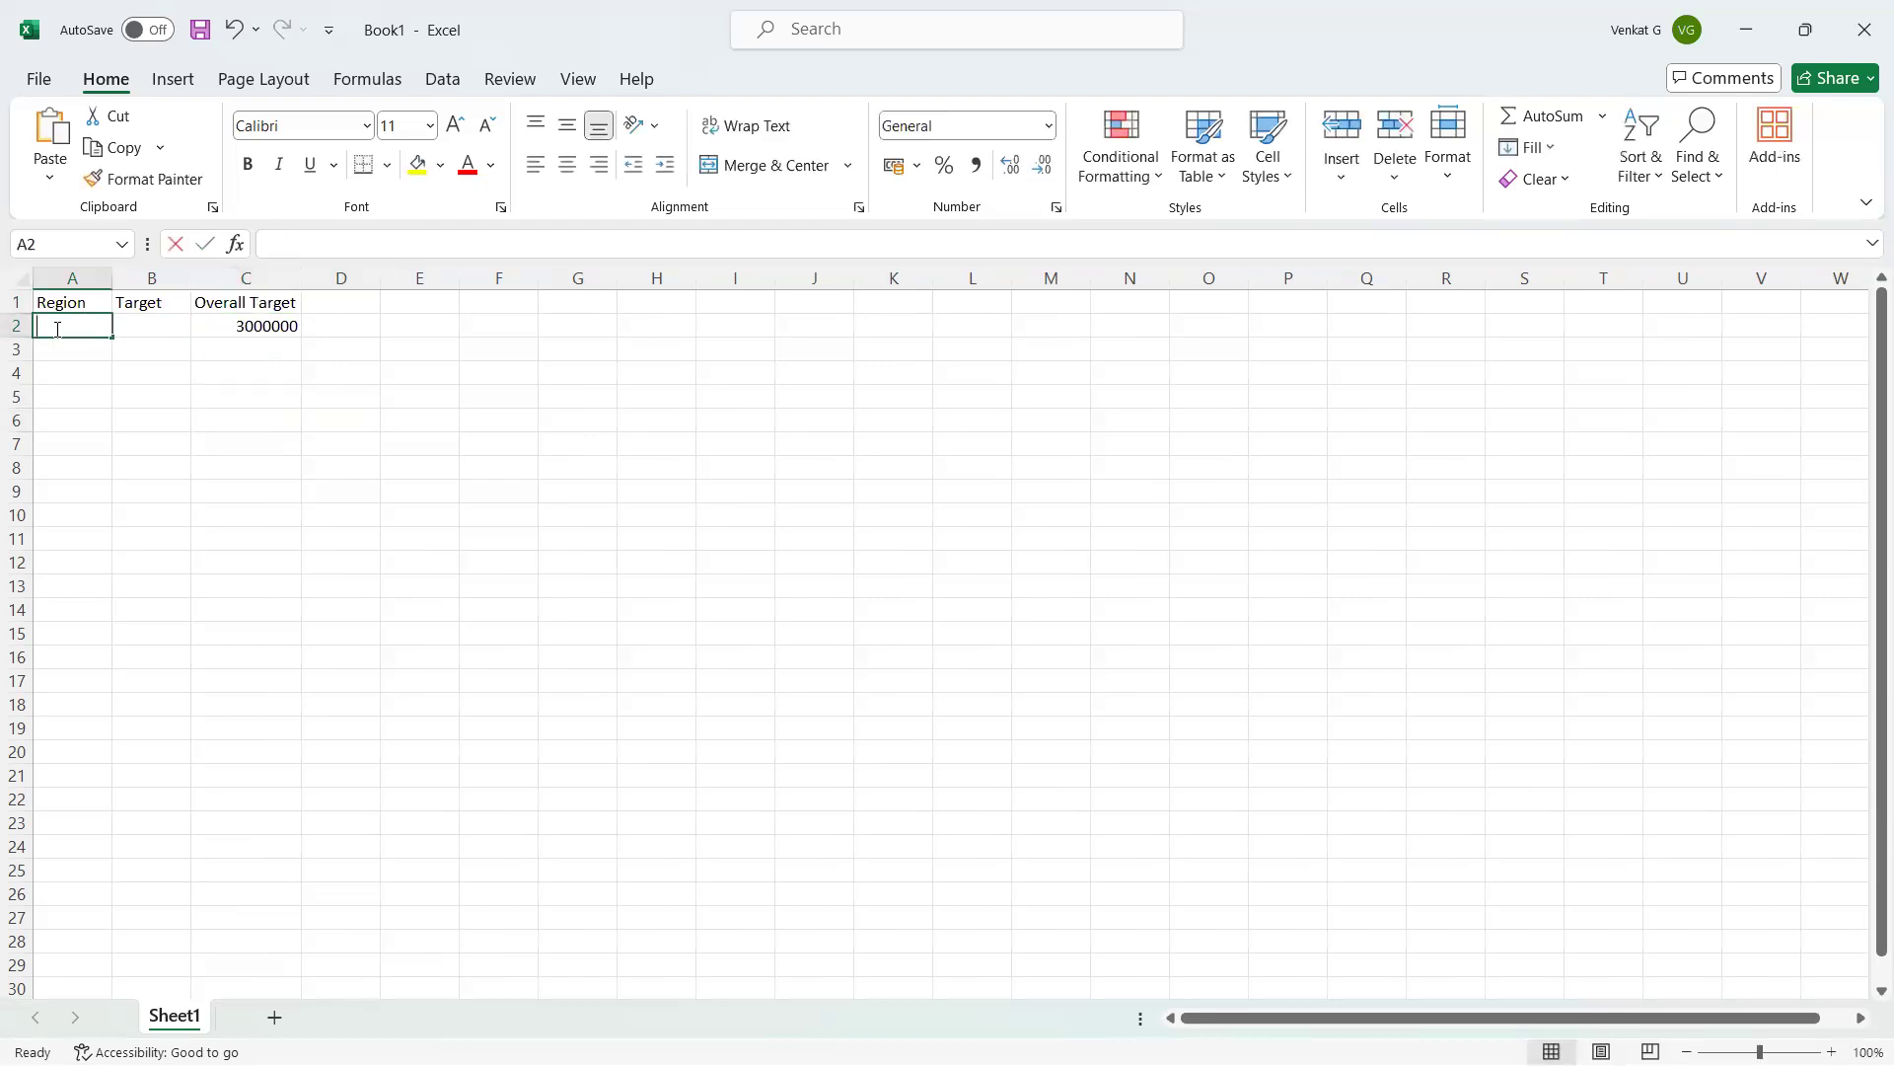
pyautogui.write('East')
pyautogui.click(69, 348)
pyautogui.write('West')
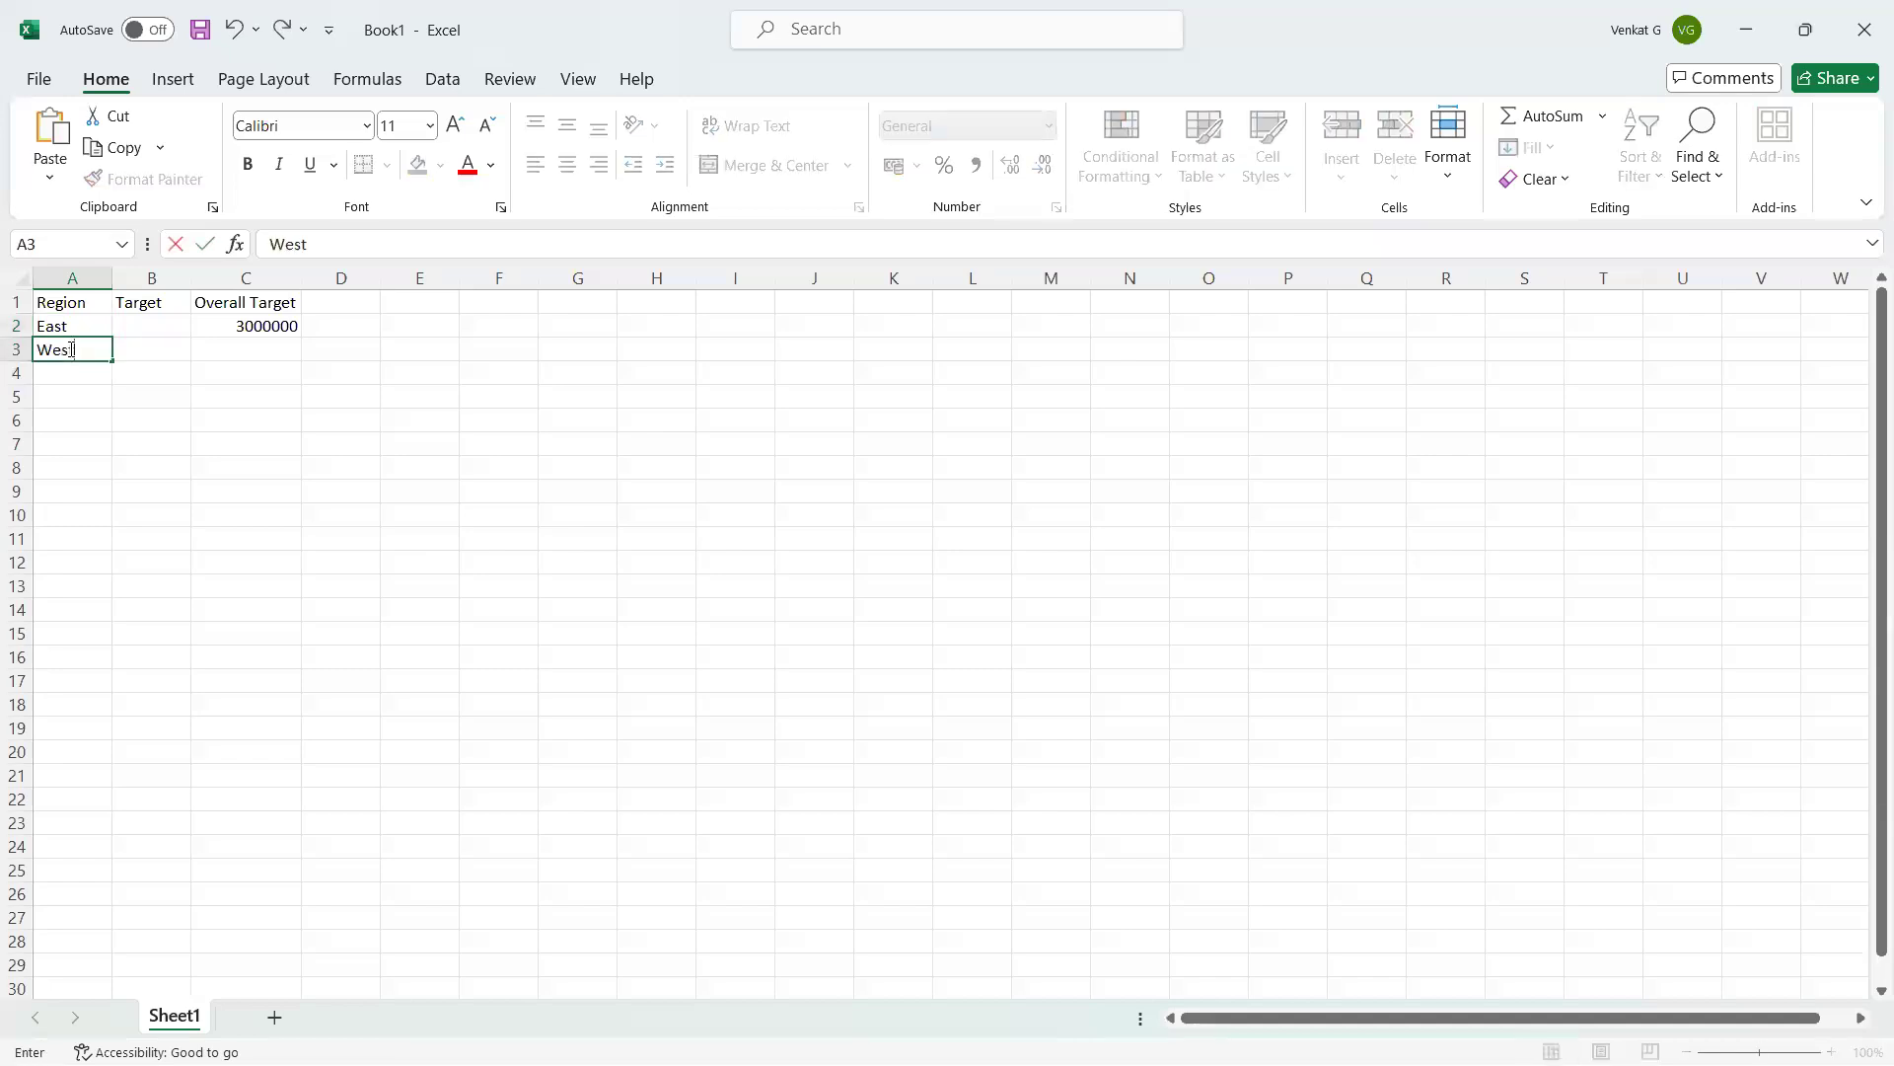
pyautogui.click(69, 376)
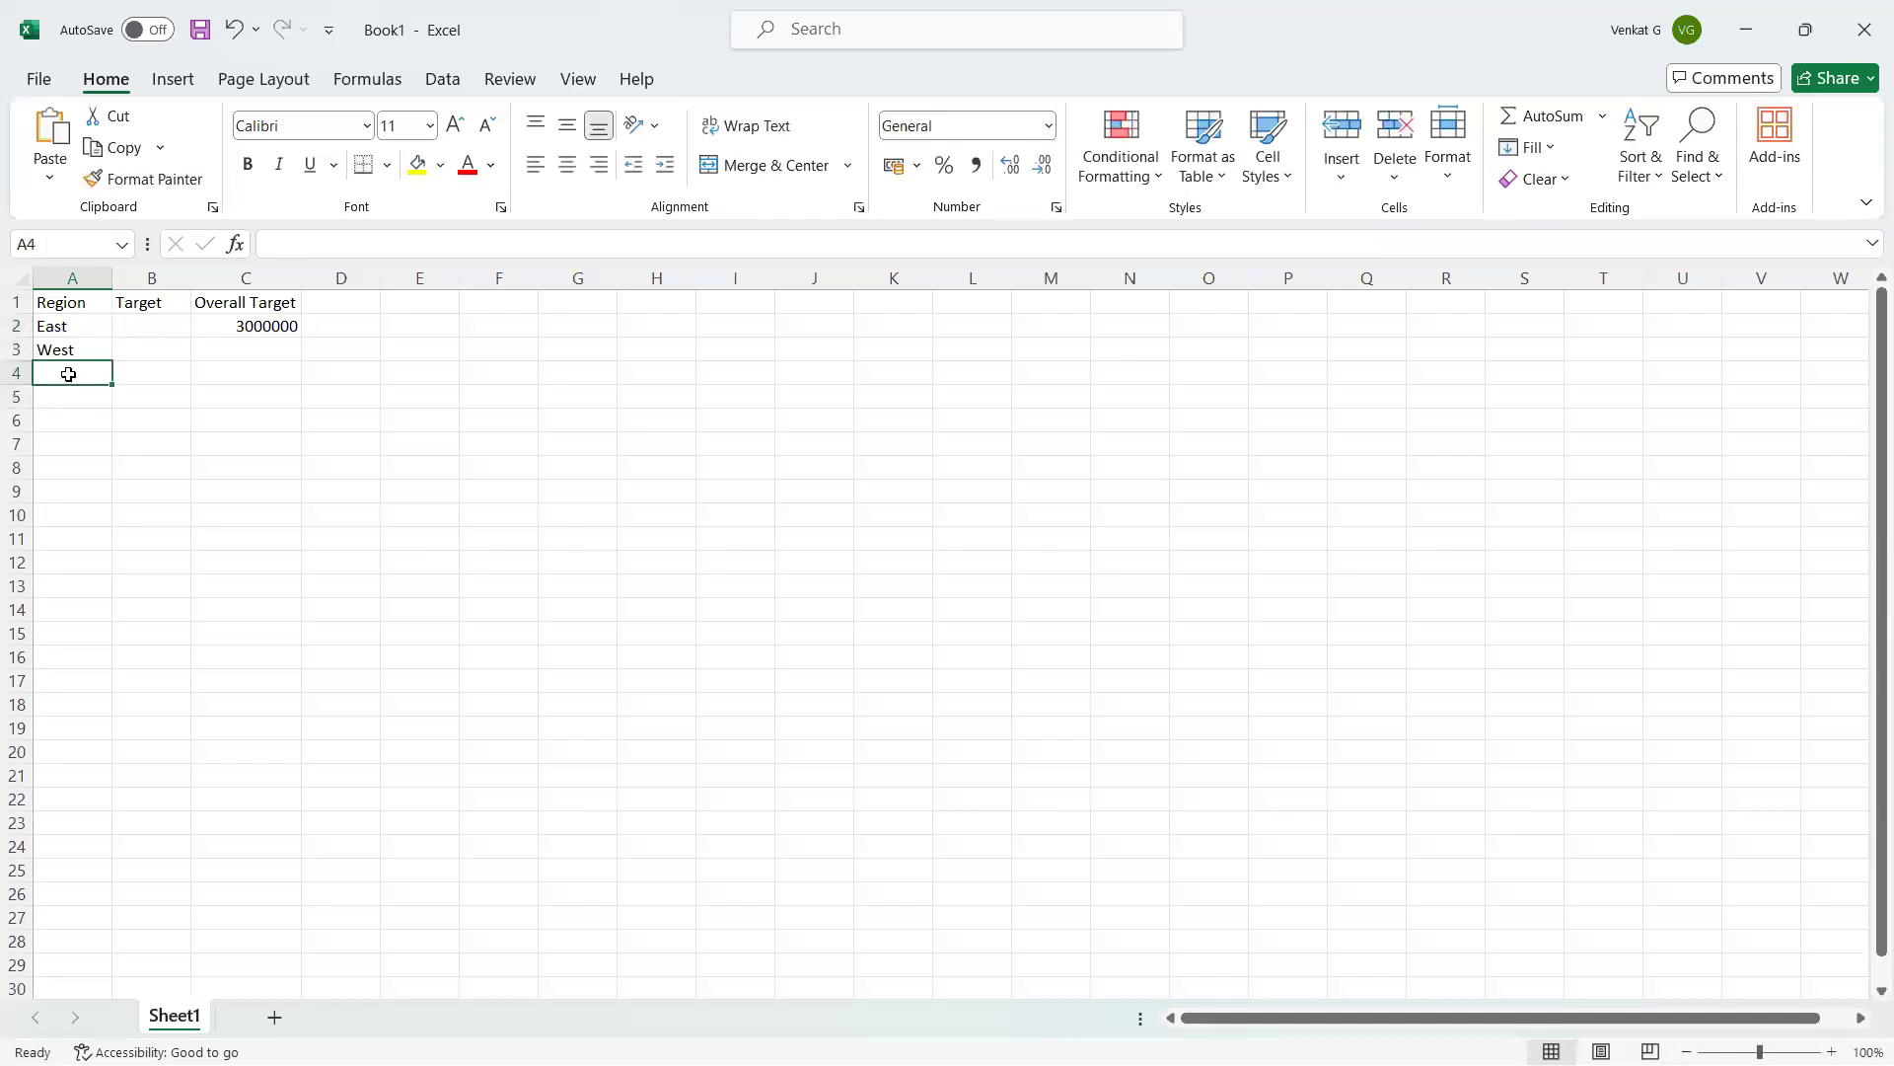
pyautogui.write('South')
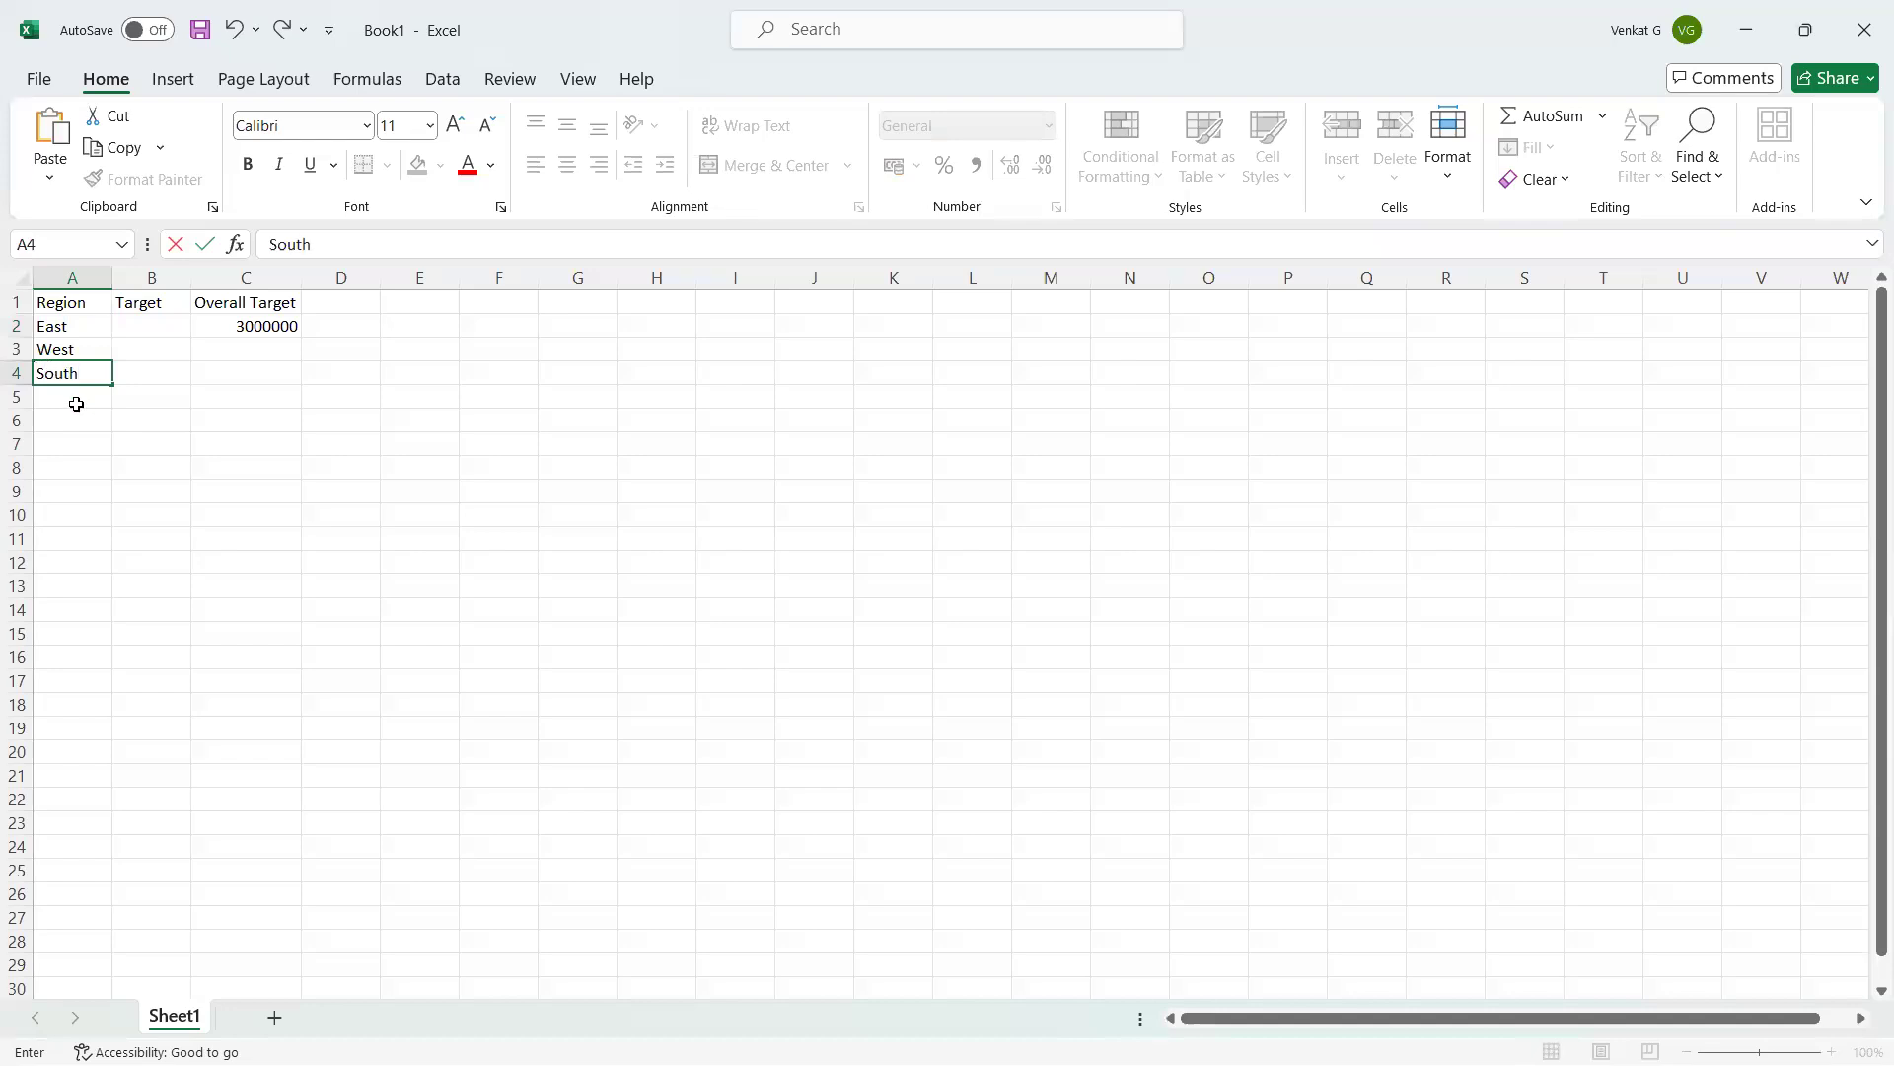
pyautogui.click(76, 401)
pyautogui.write('Central')
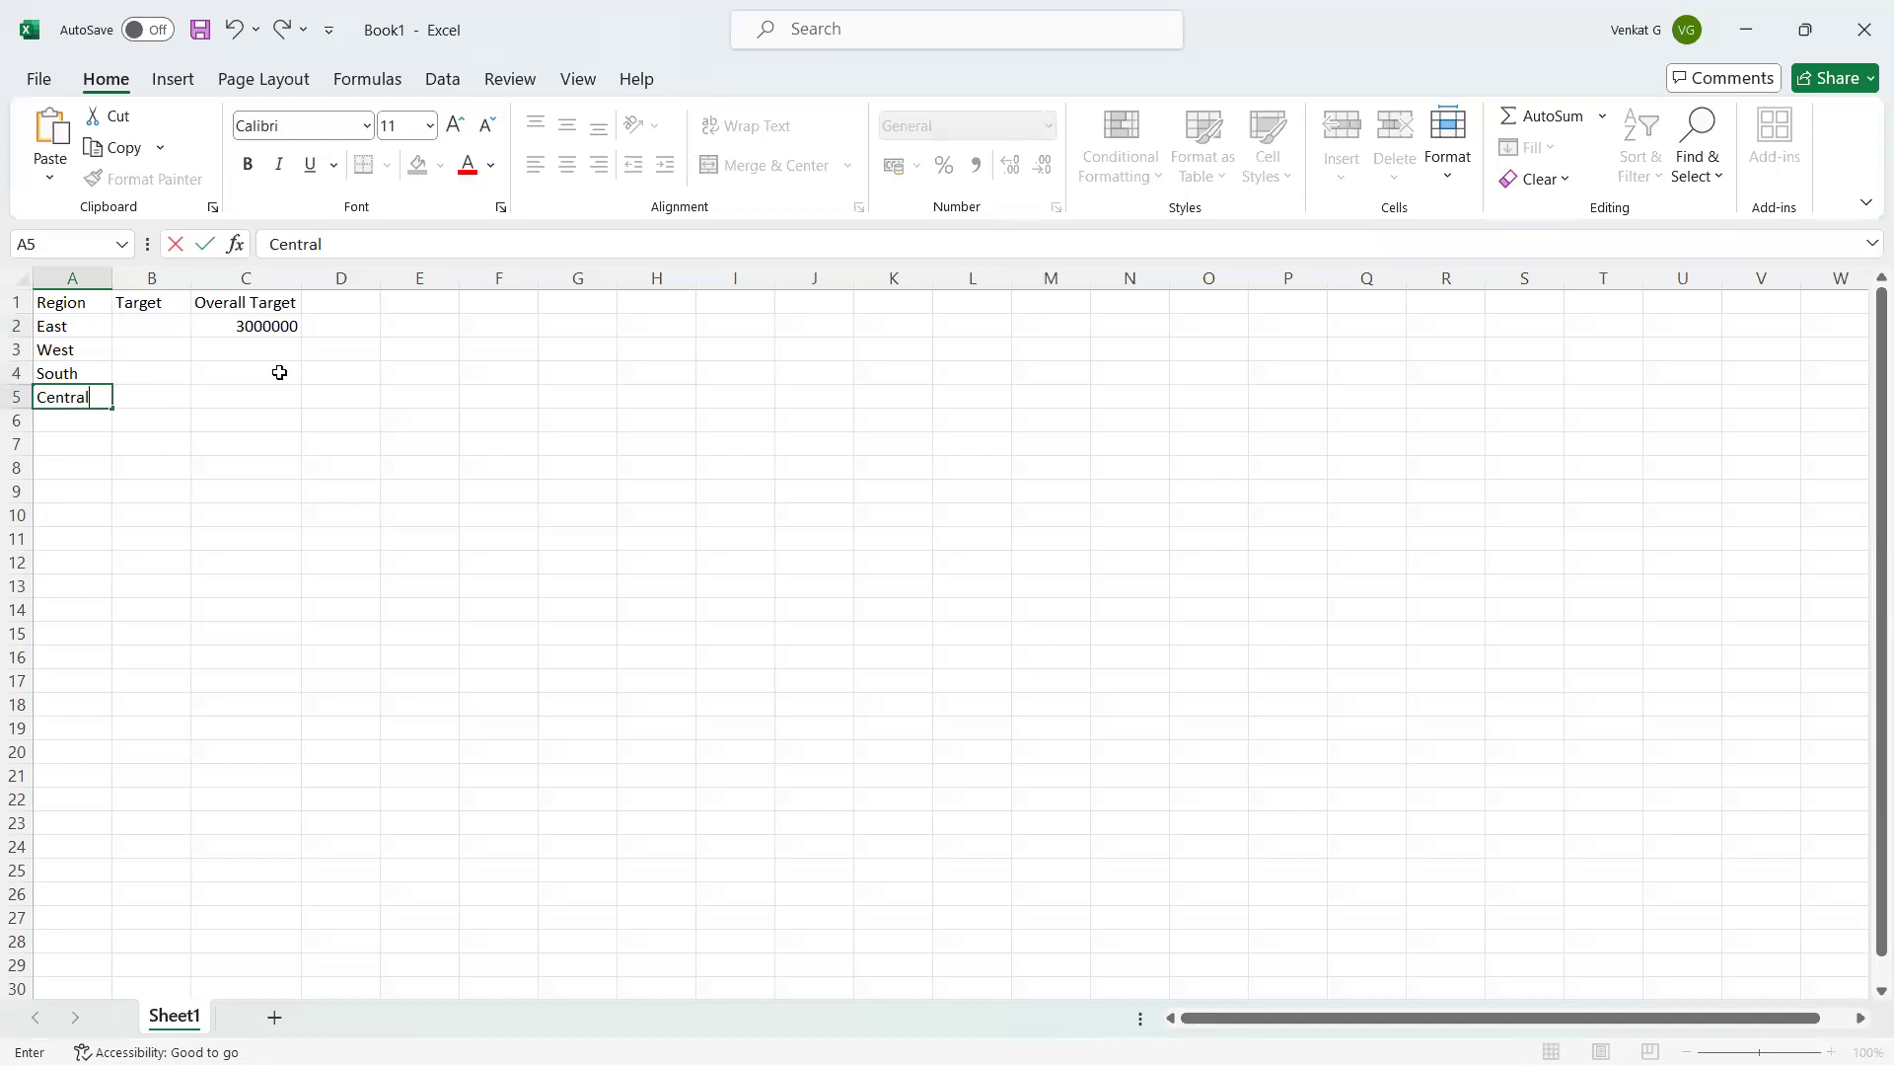
pyautogui.click(153, 321)
# Enter targets 500000, 400000, 300000 and 300000 in B2:B5.
pyautogui.write('5')
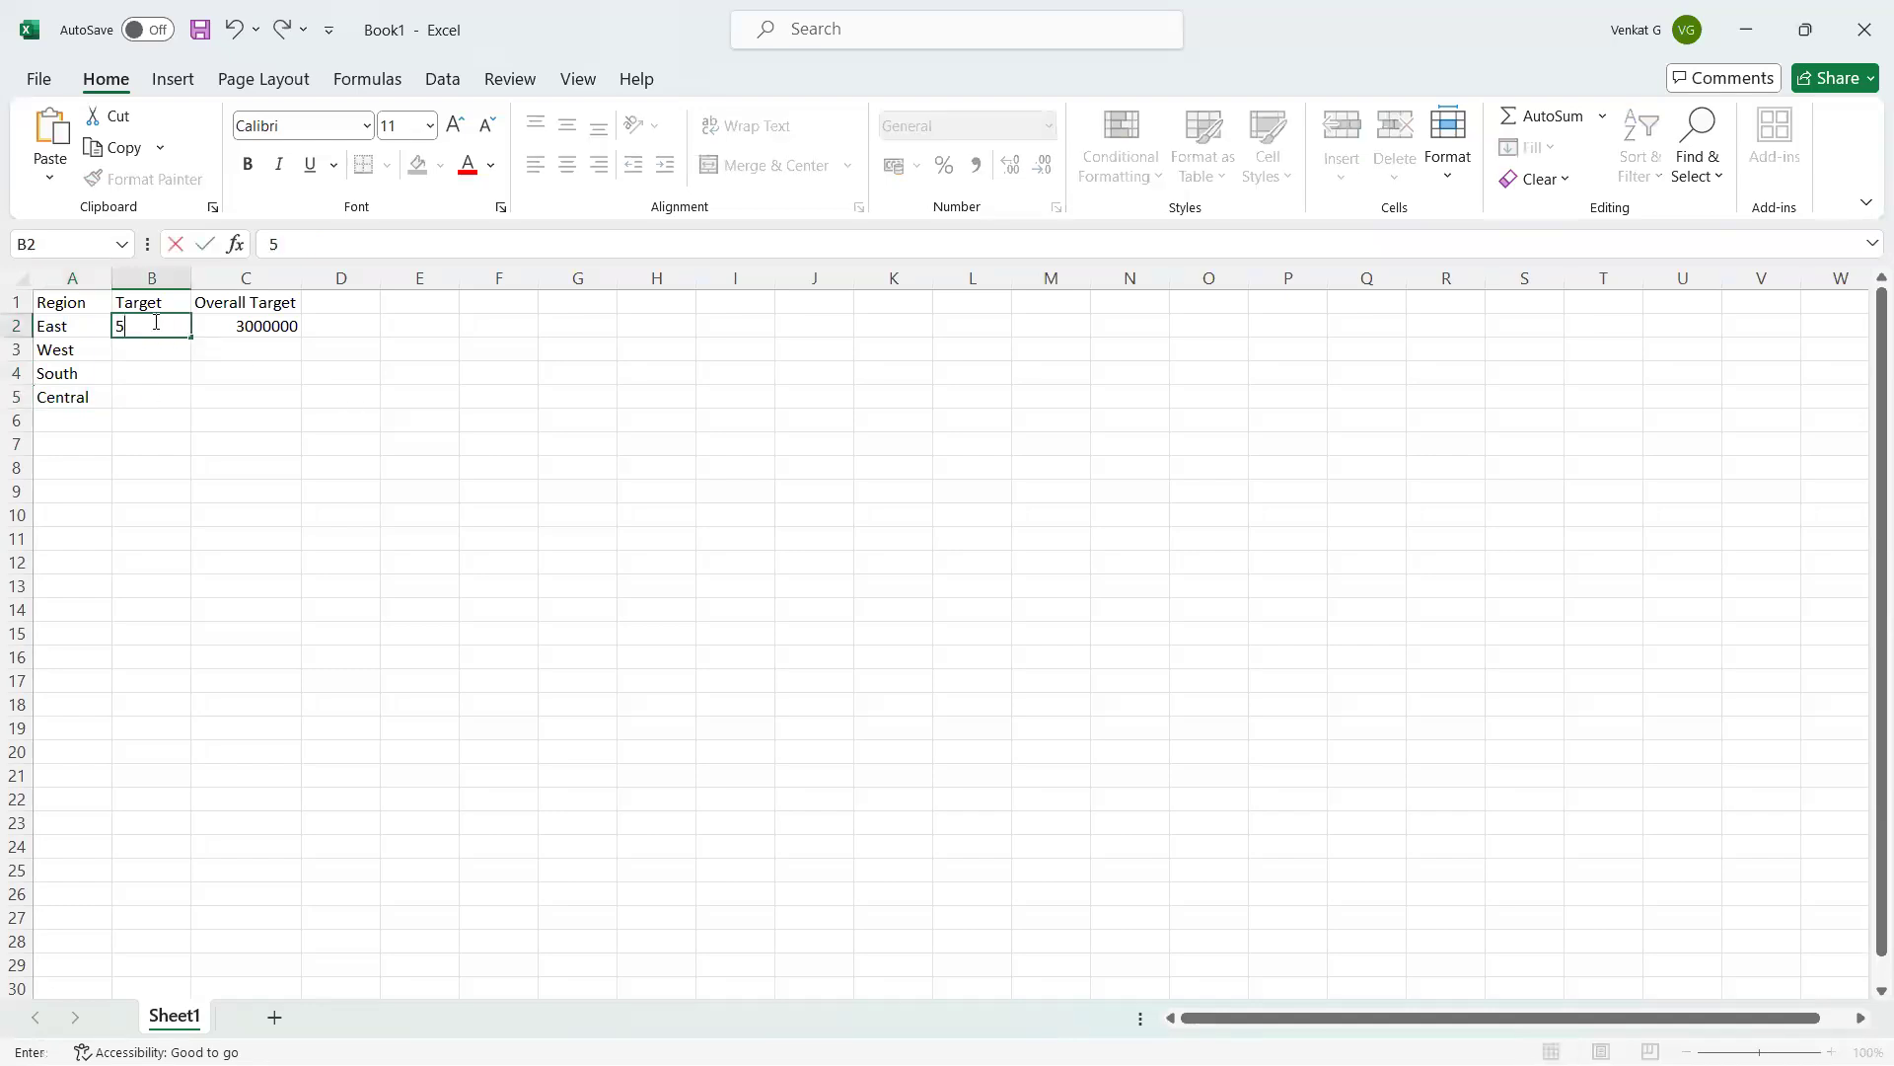
pyautogui.write('00000')
pyautogui.press('Return')
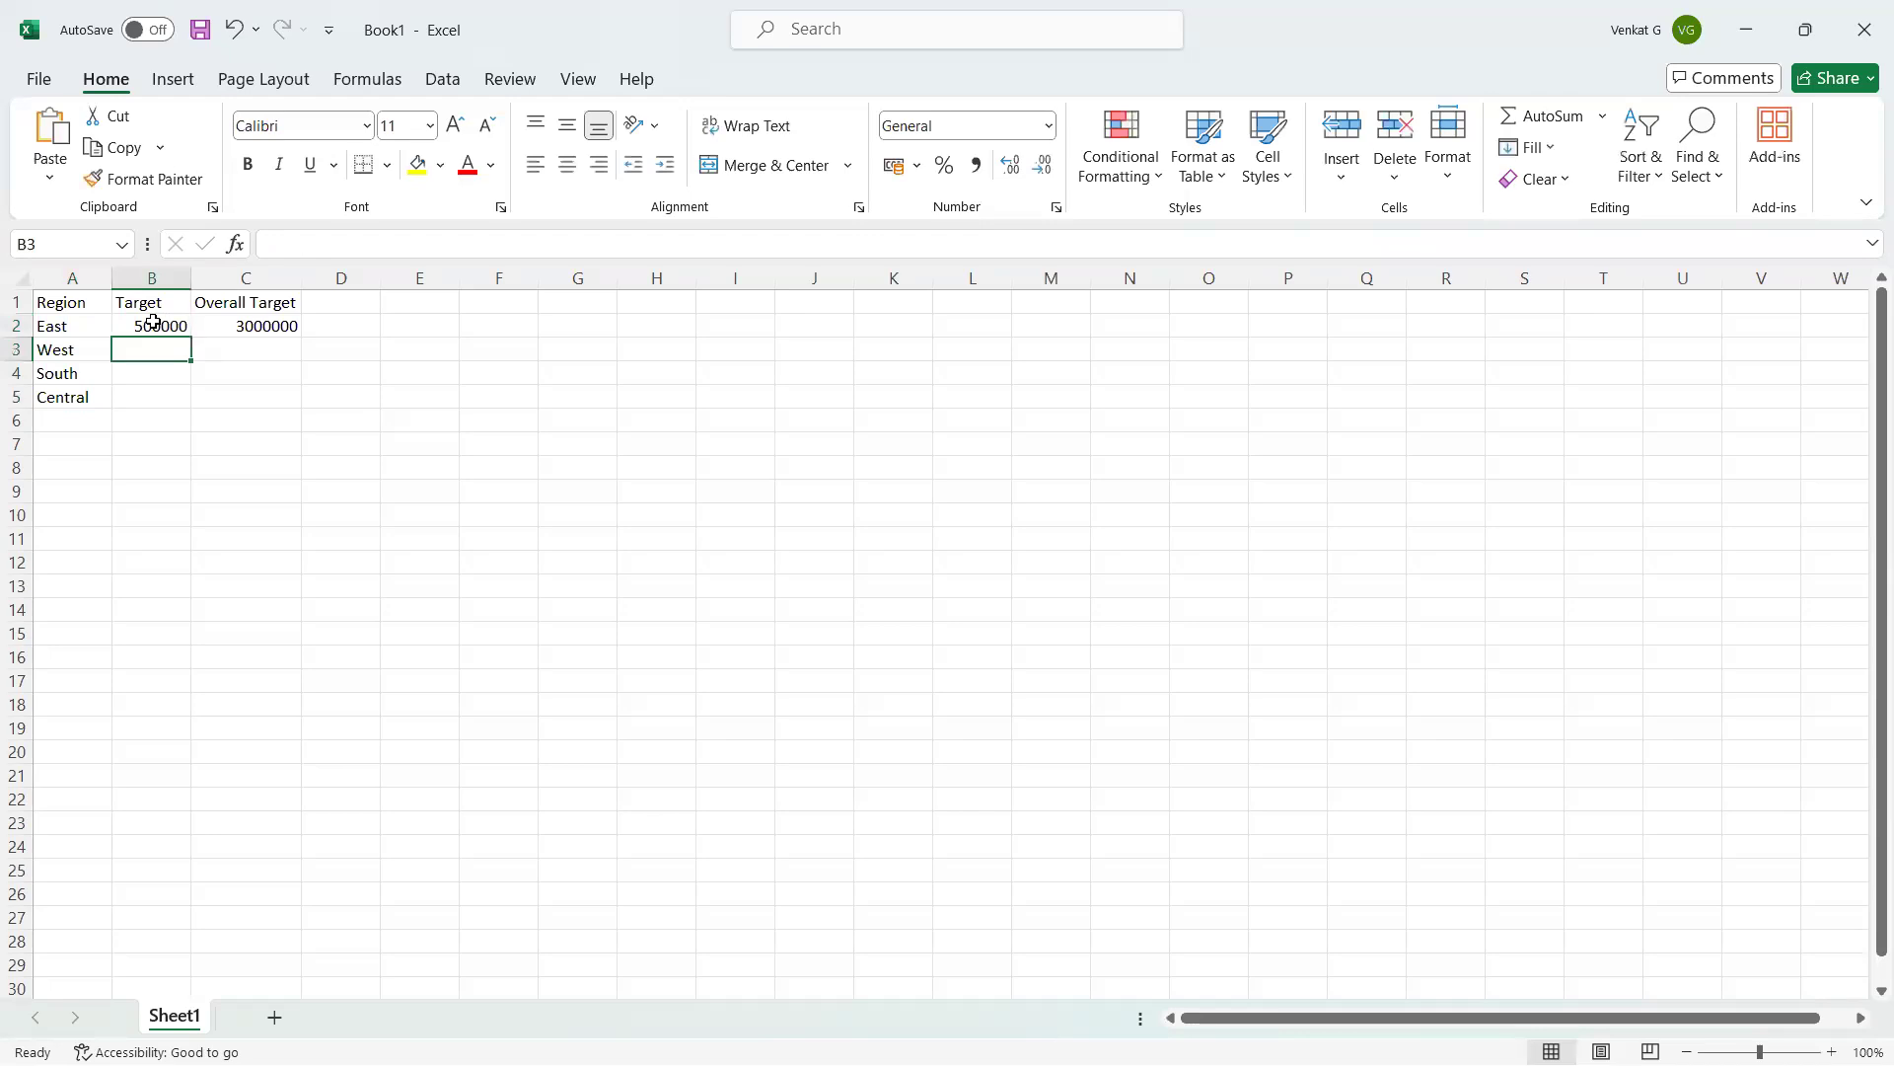
pyautogui.write('400000')
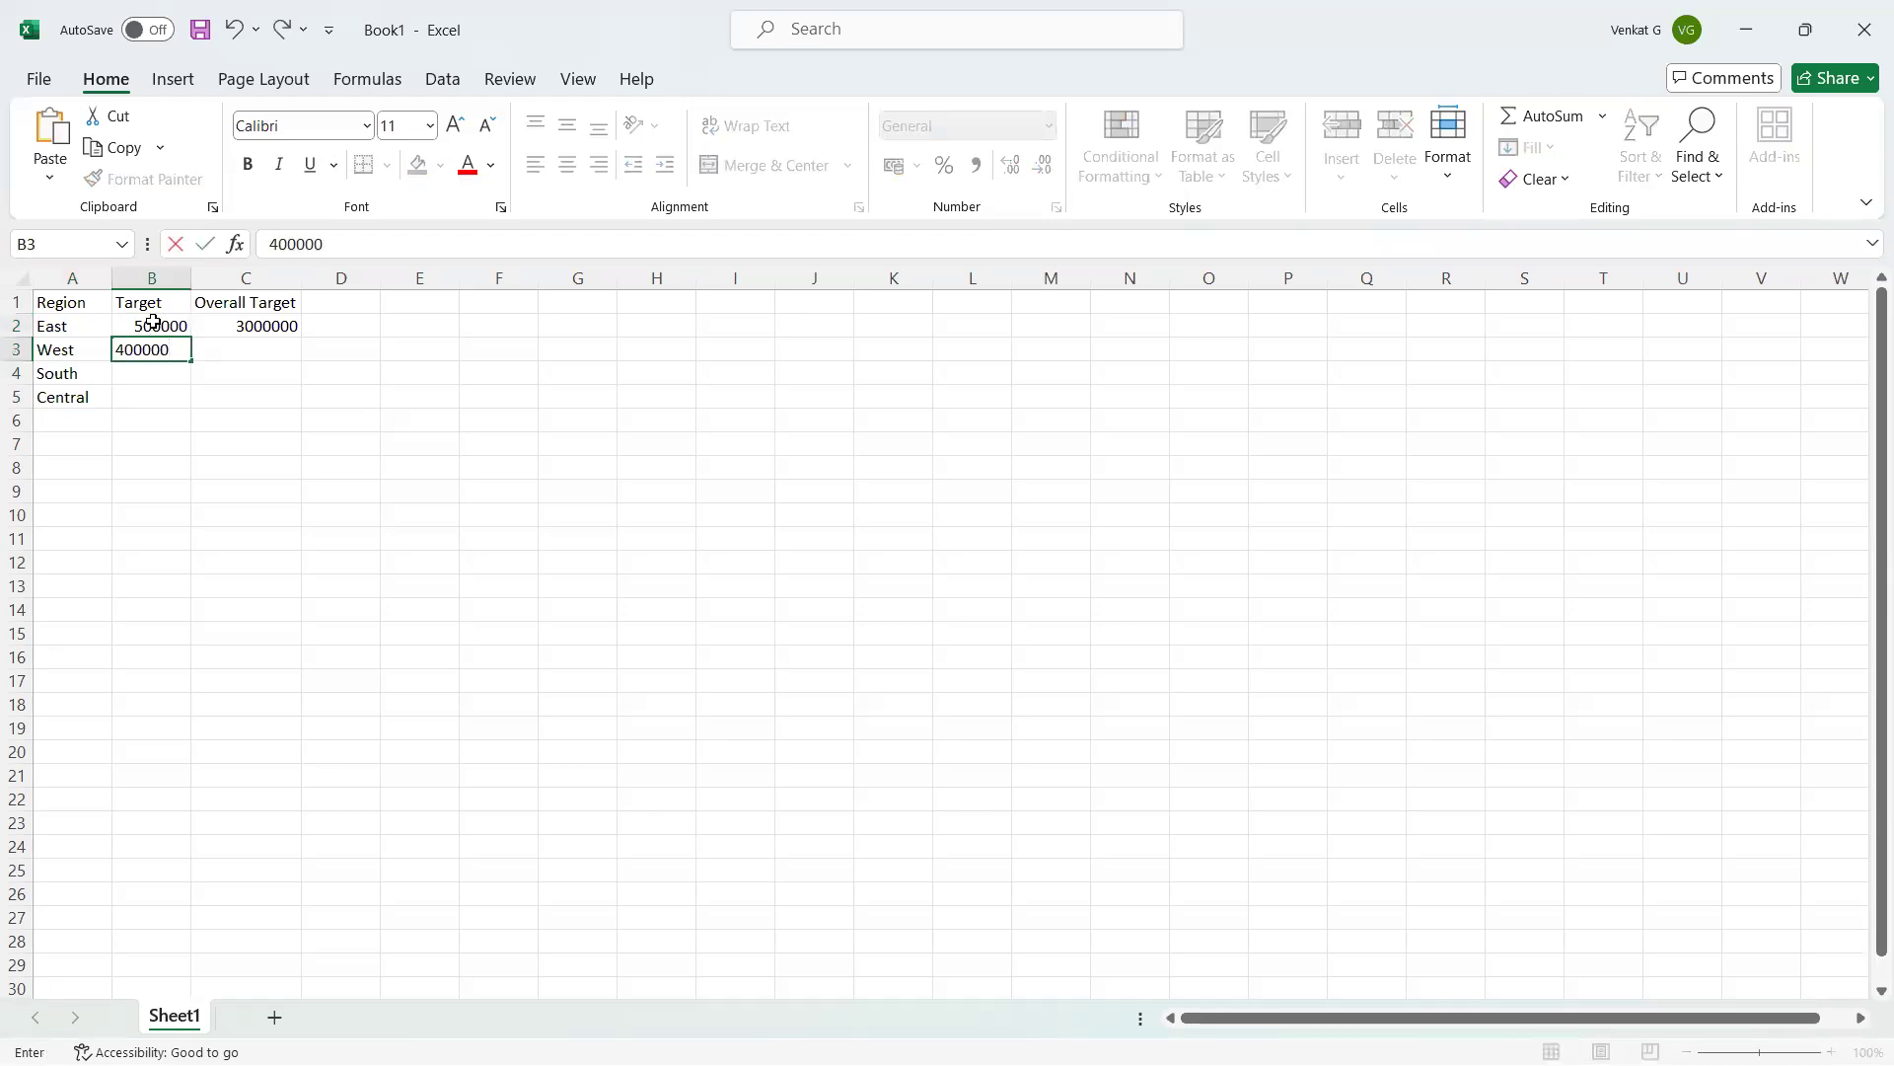
pyautogui.press('Return')
pyautogui.write('300000')
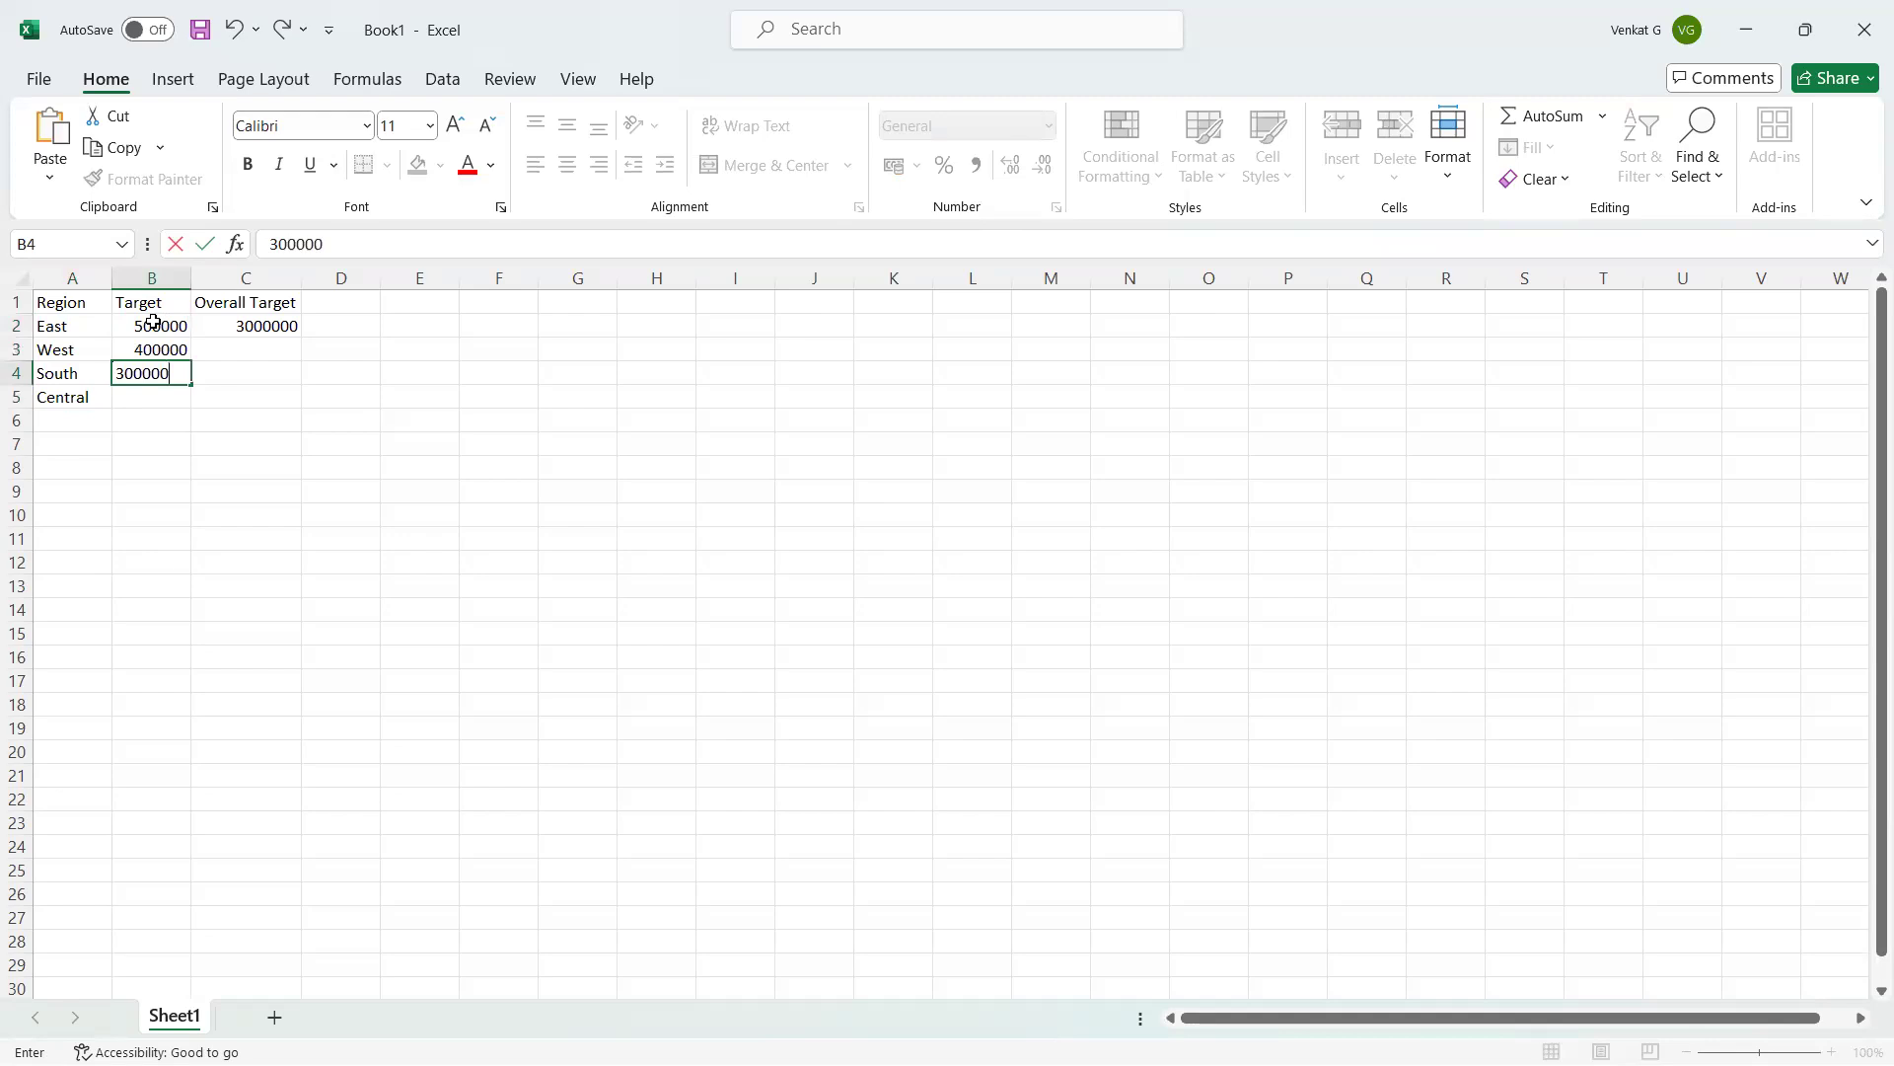
pyautogui.press('Return')
pyautogui.write('300')
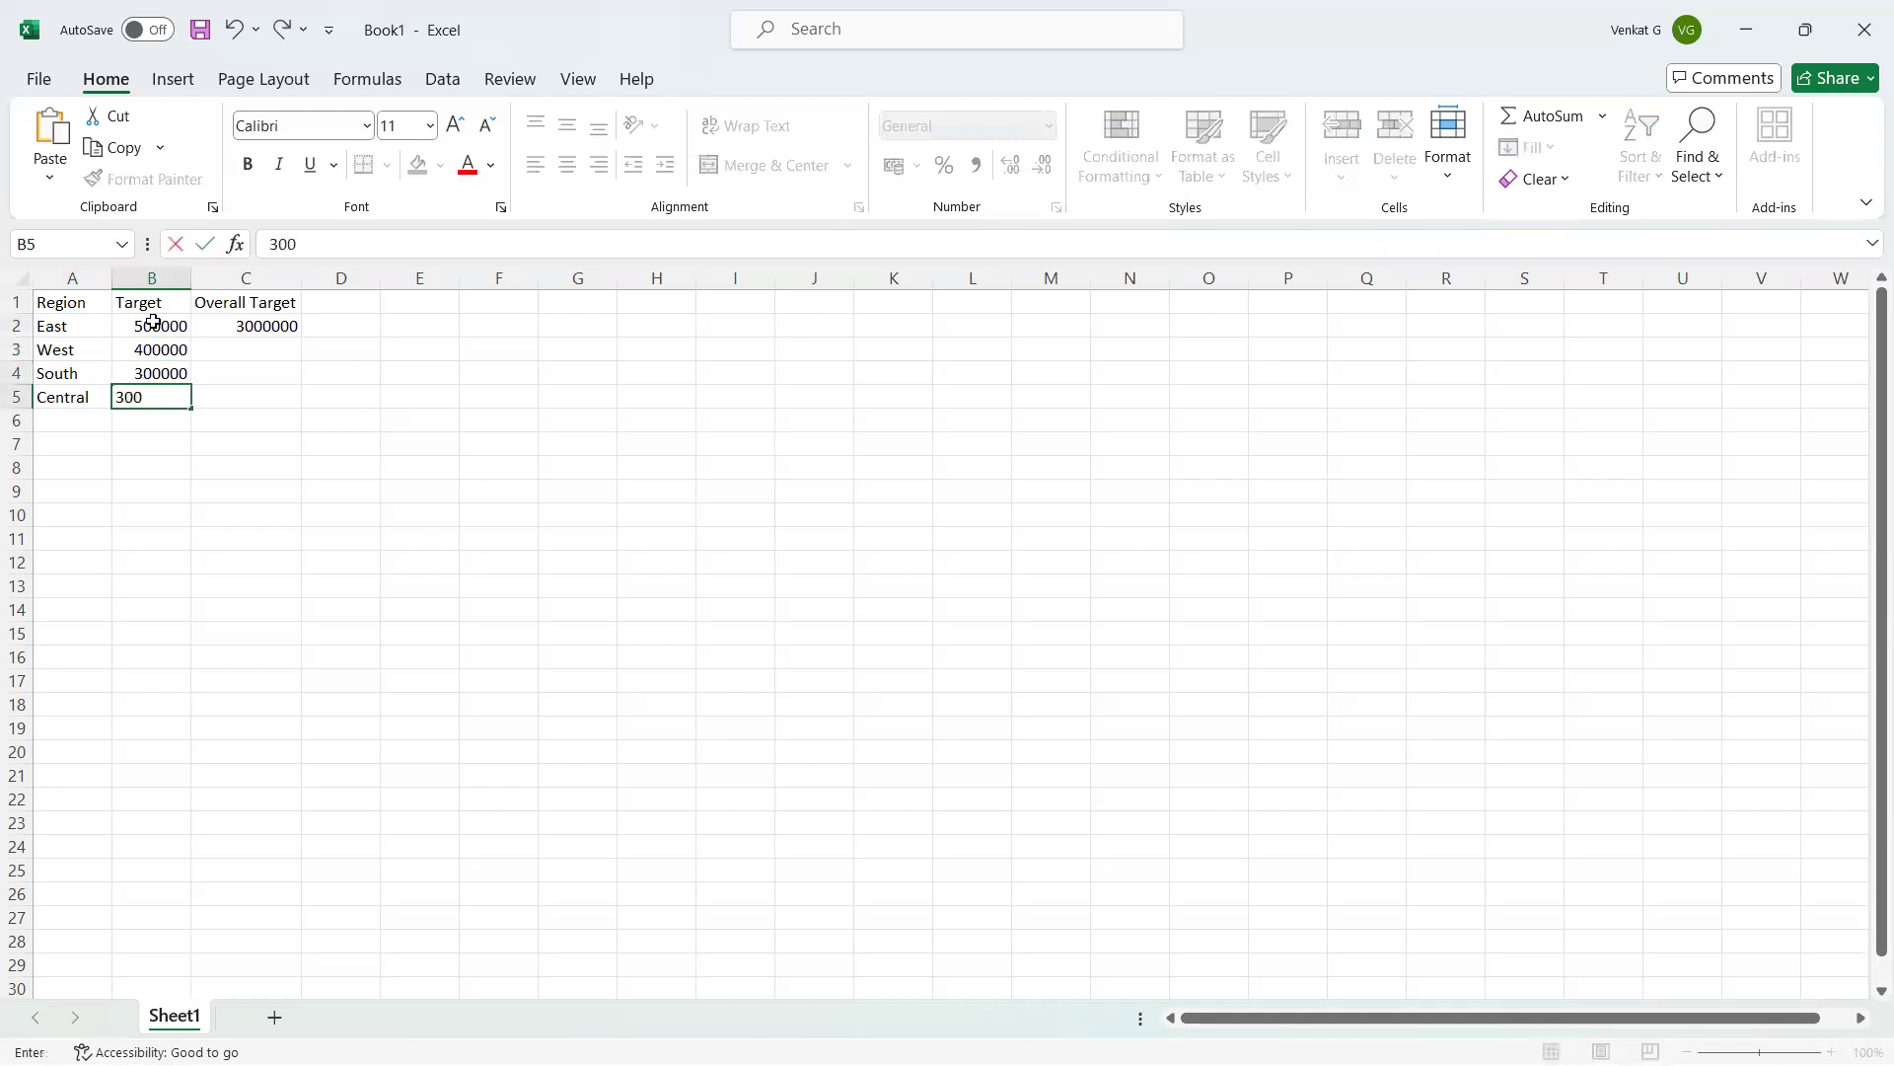
pyautogui.write('000')
pyautogui.press('Return')
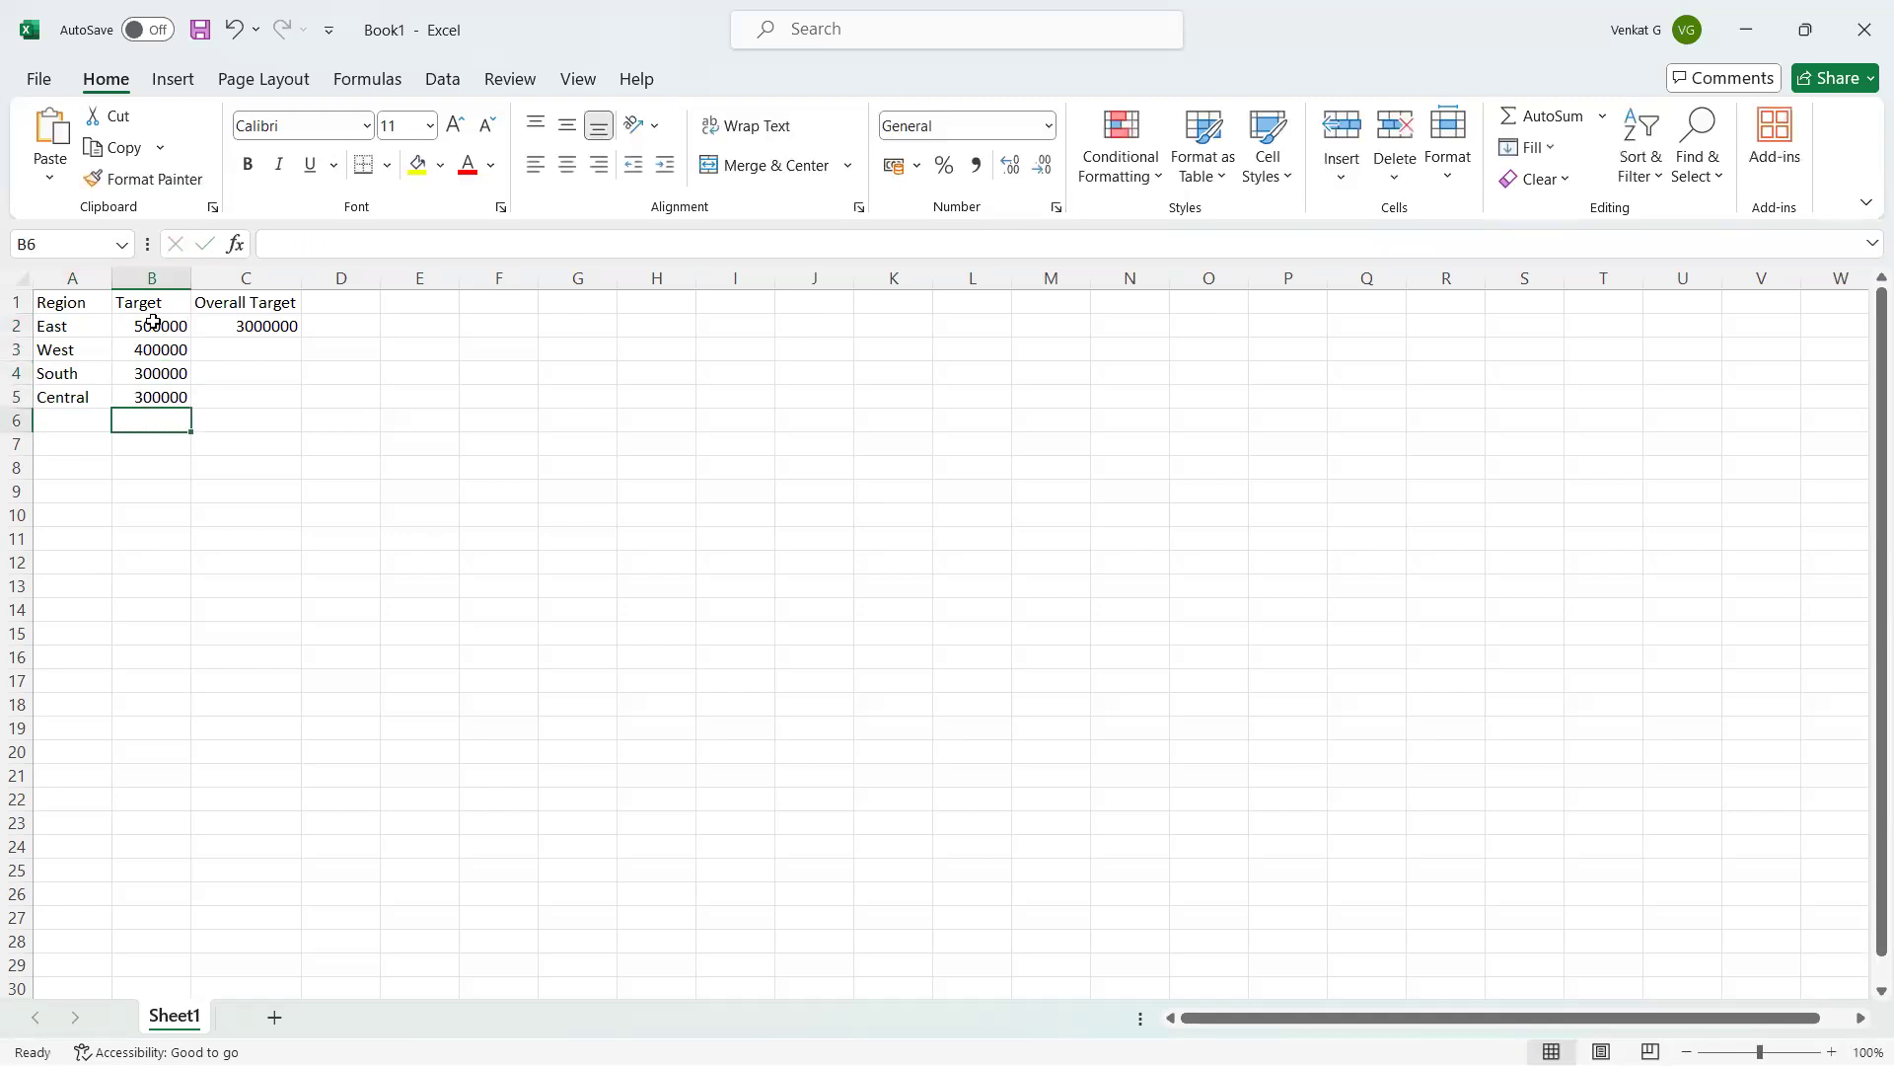
# Fill the 3000000 overall target down from C2 to C5.
pyautogui.click(291, 328)
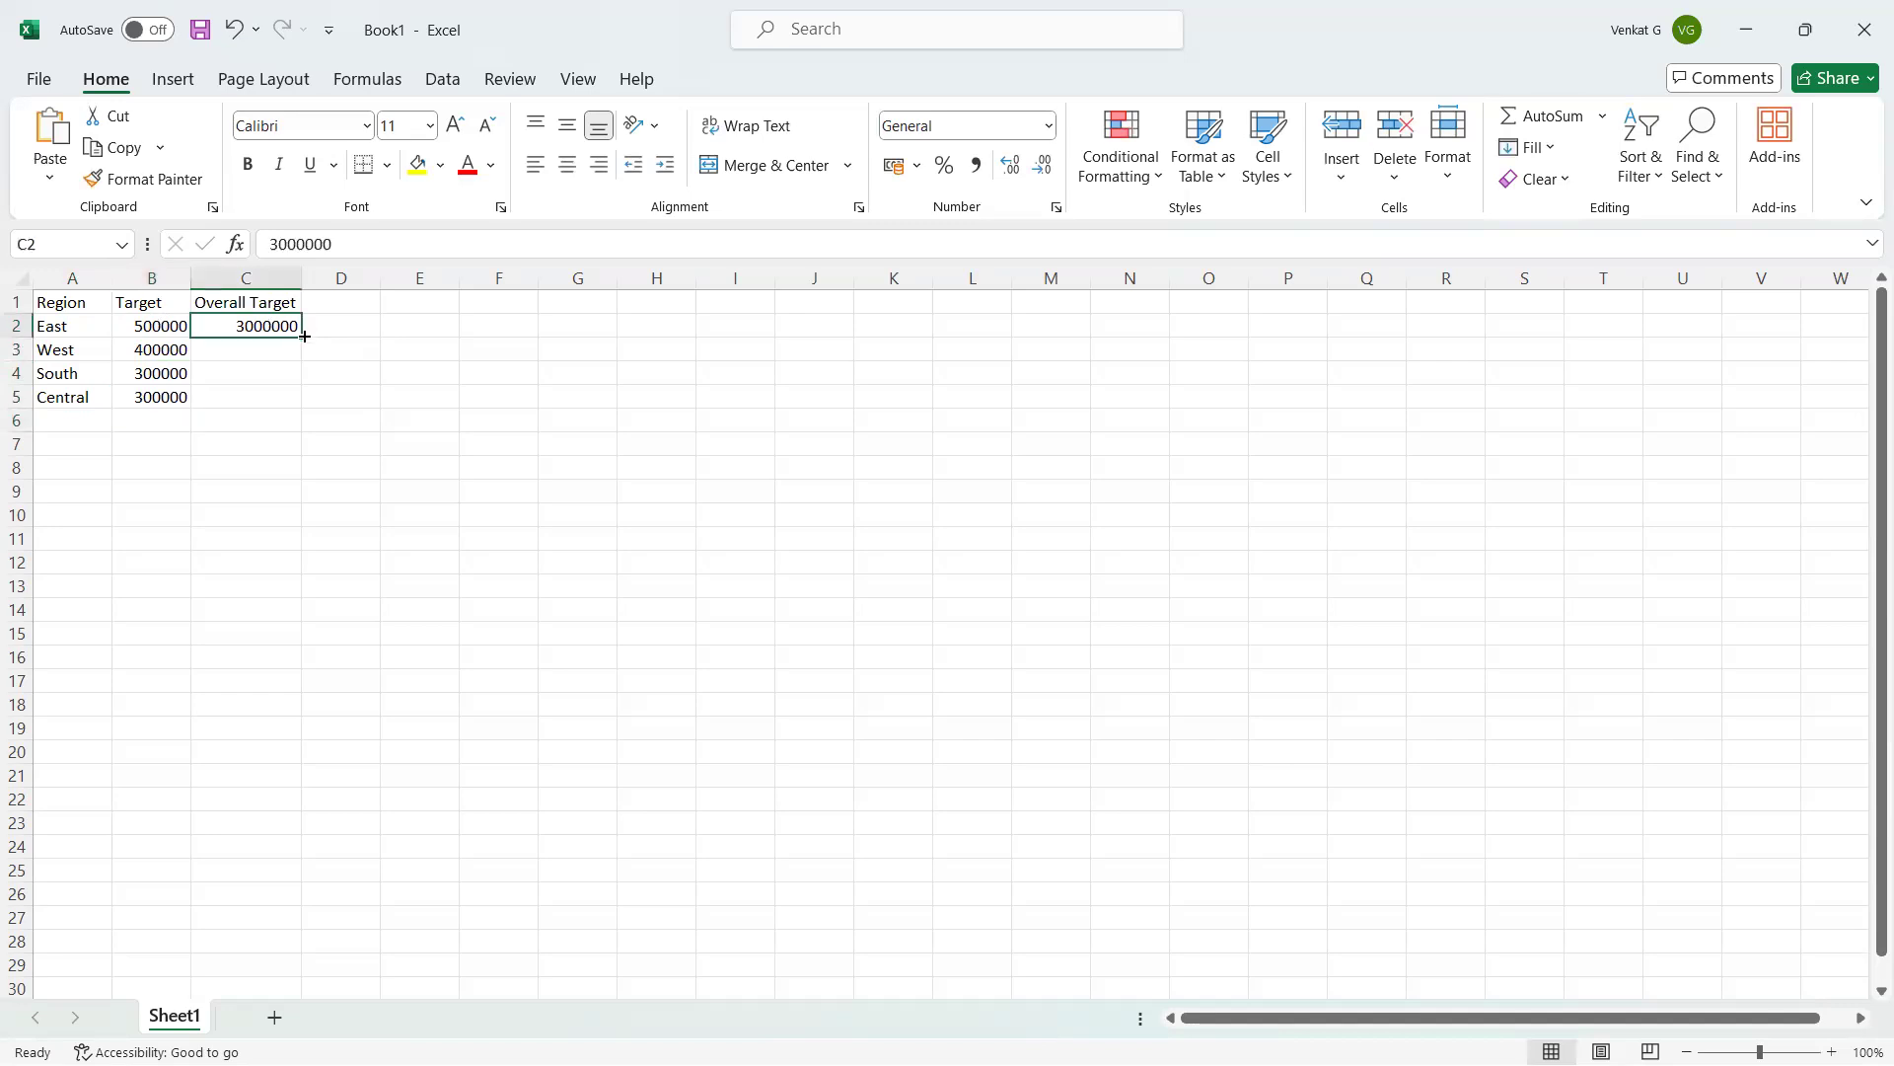
pyautogui.moveTo(302, 337); pyautogui.dragTo(304, 407)
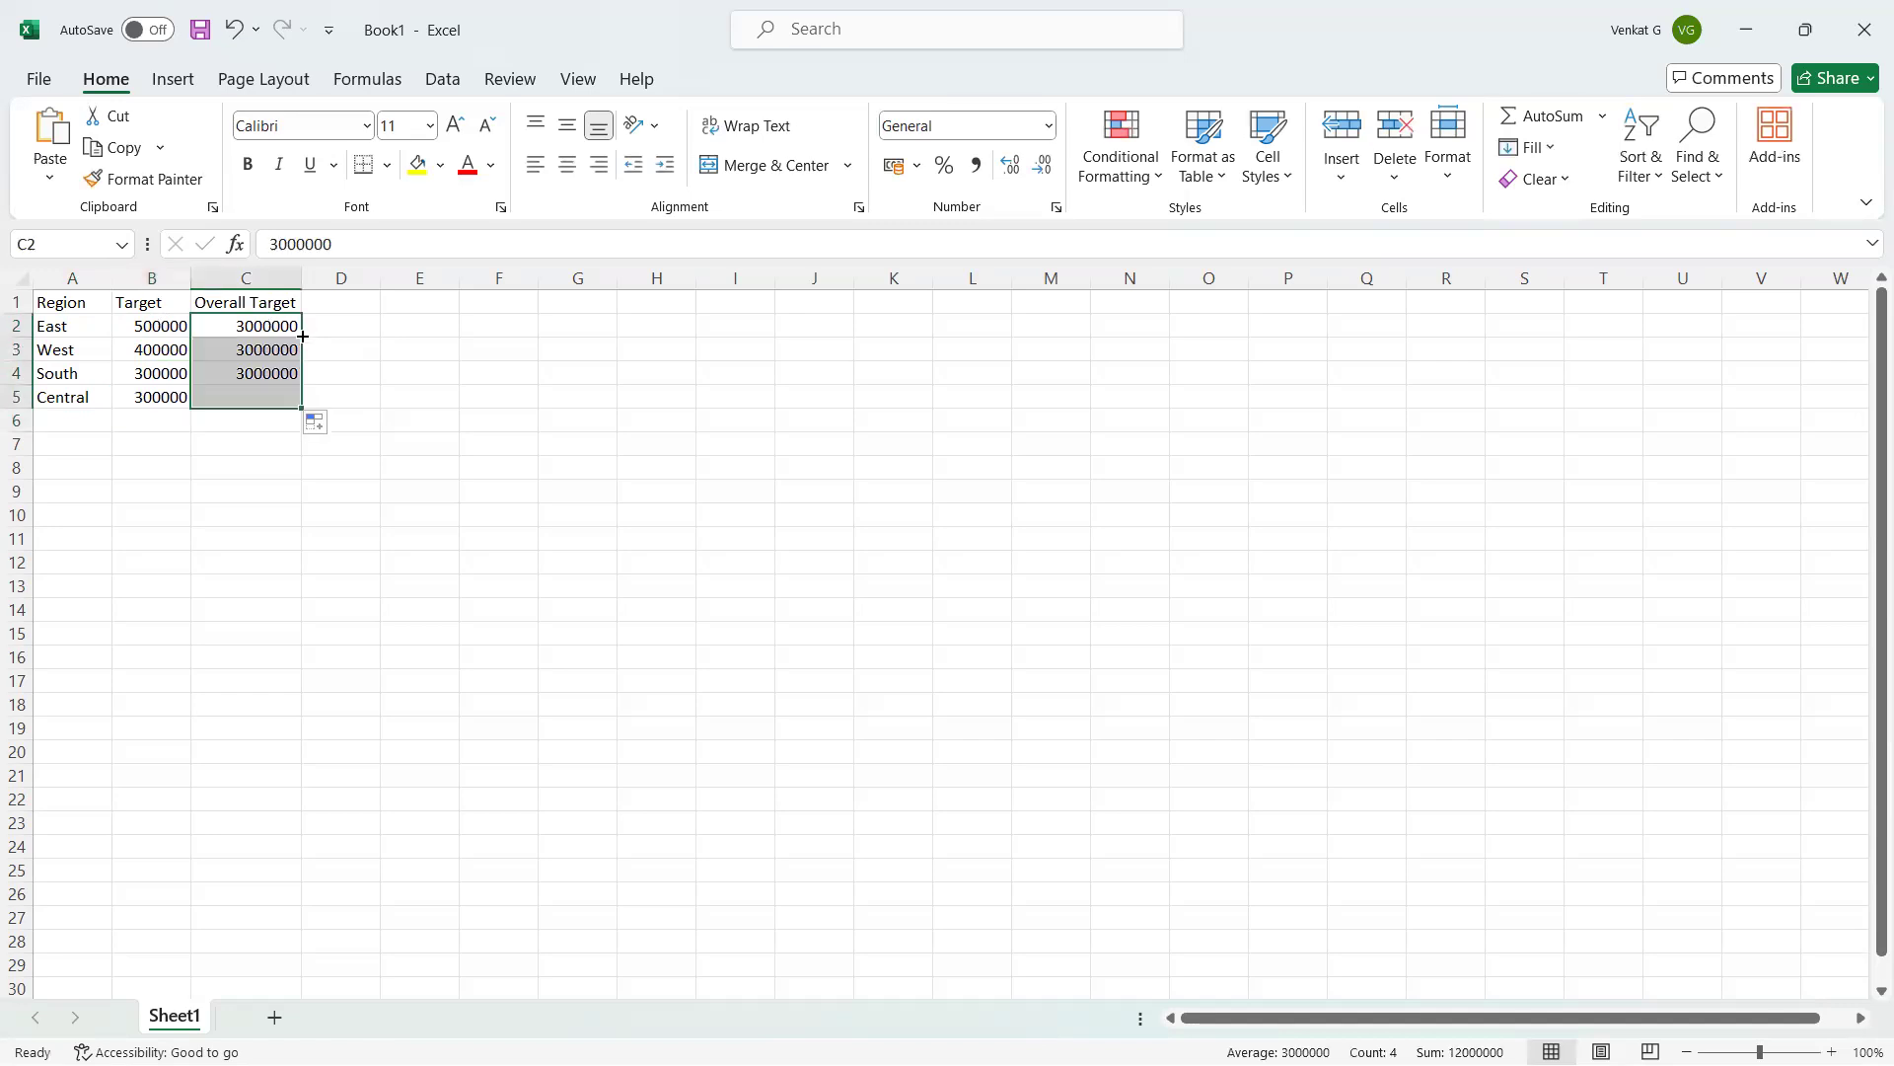
pyautogui.click(385, 353)
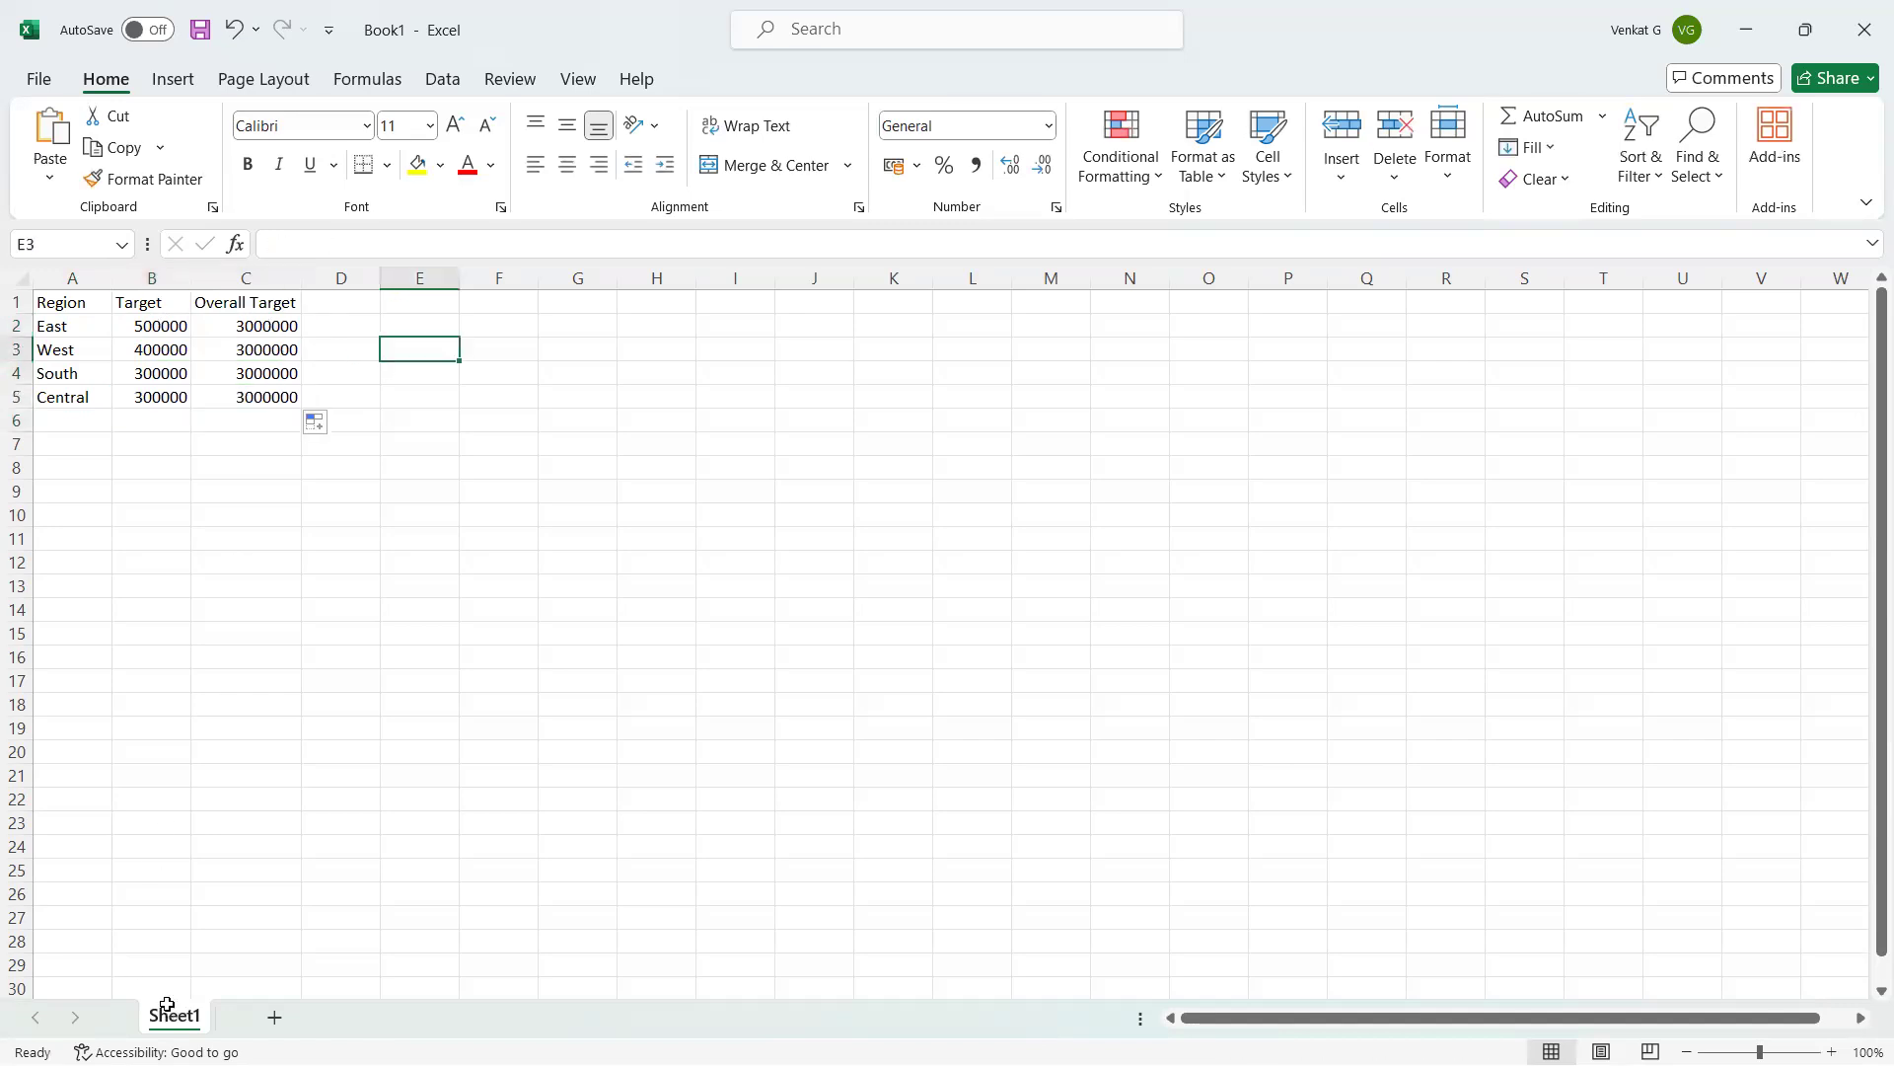
pyautogui.click(39, 80)
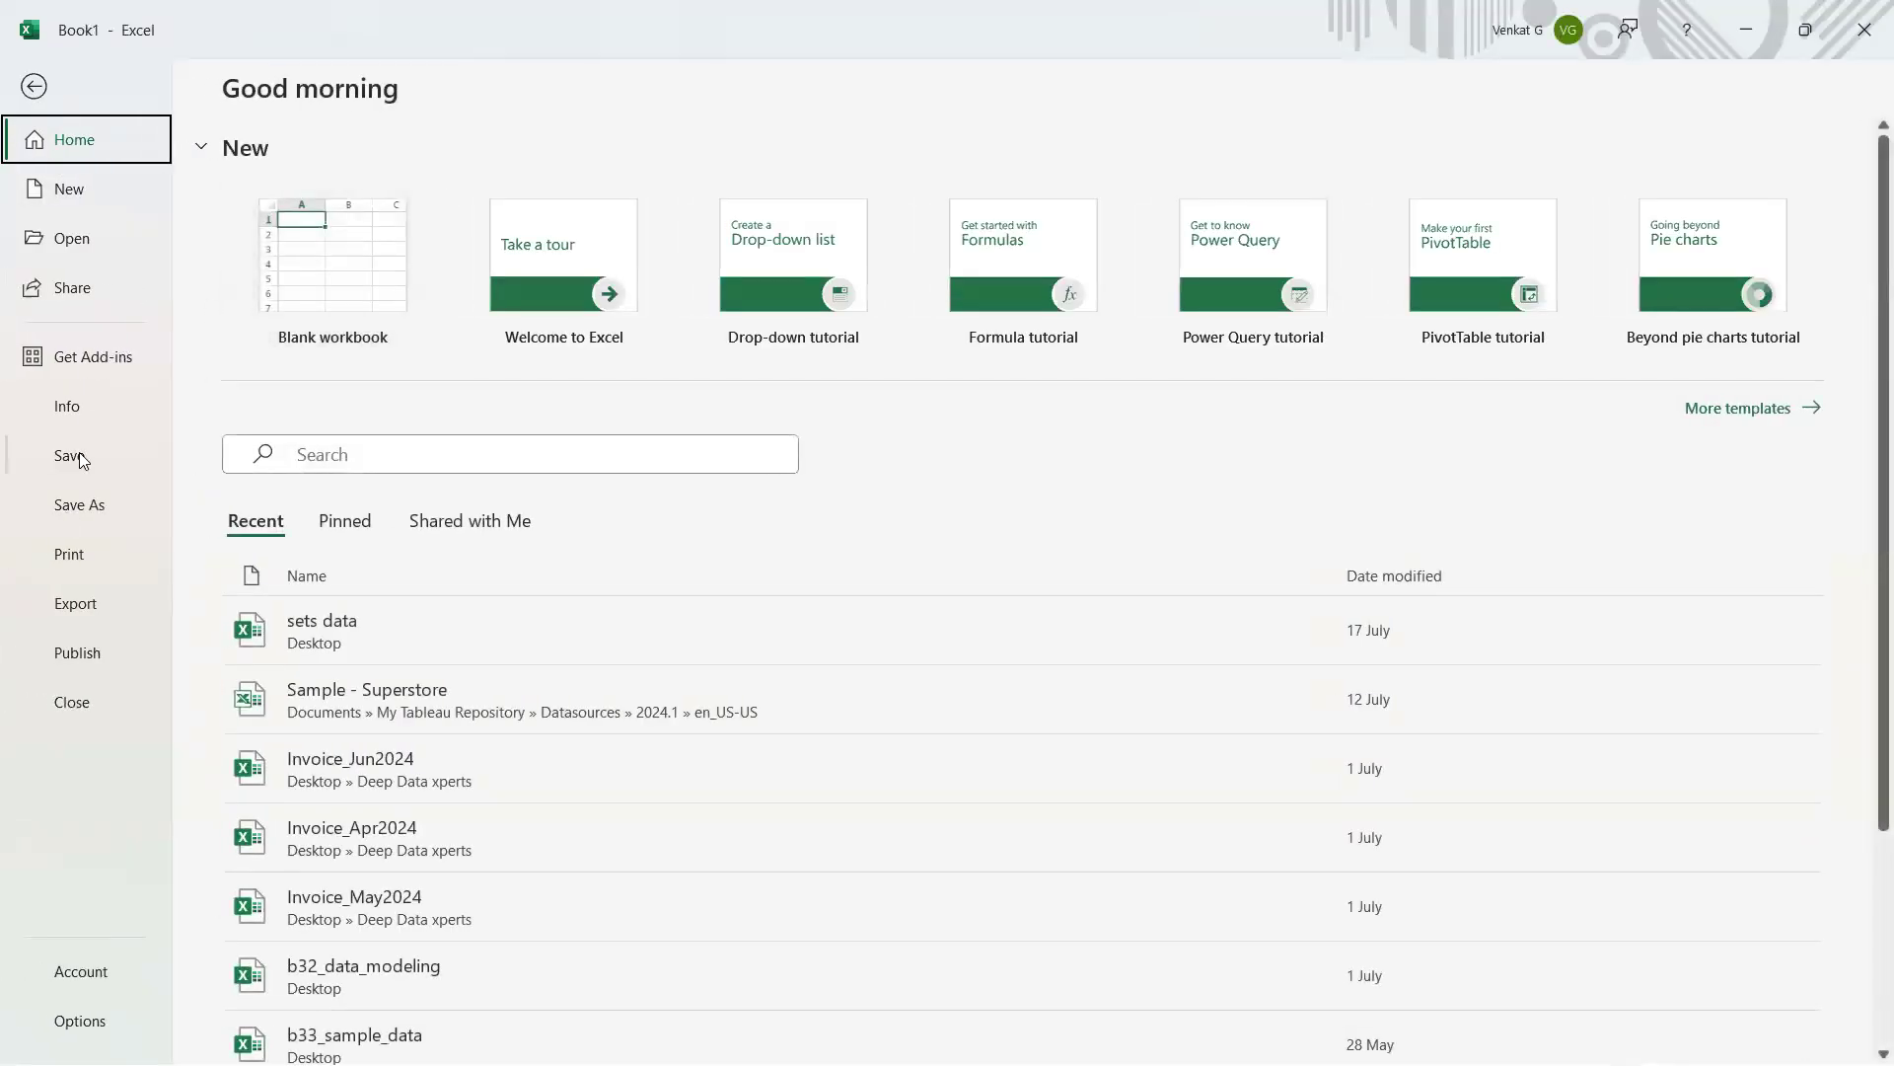
# Save the workbook to the Desktop as b1_faq_targets_by_region and return to Tableau.
pyautogui.click(79, 504)
pyautogui.click(350, 657)
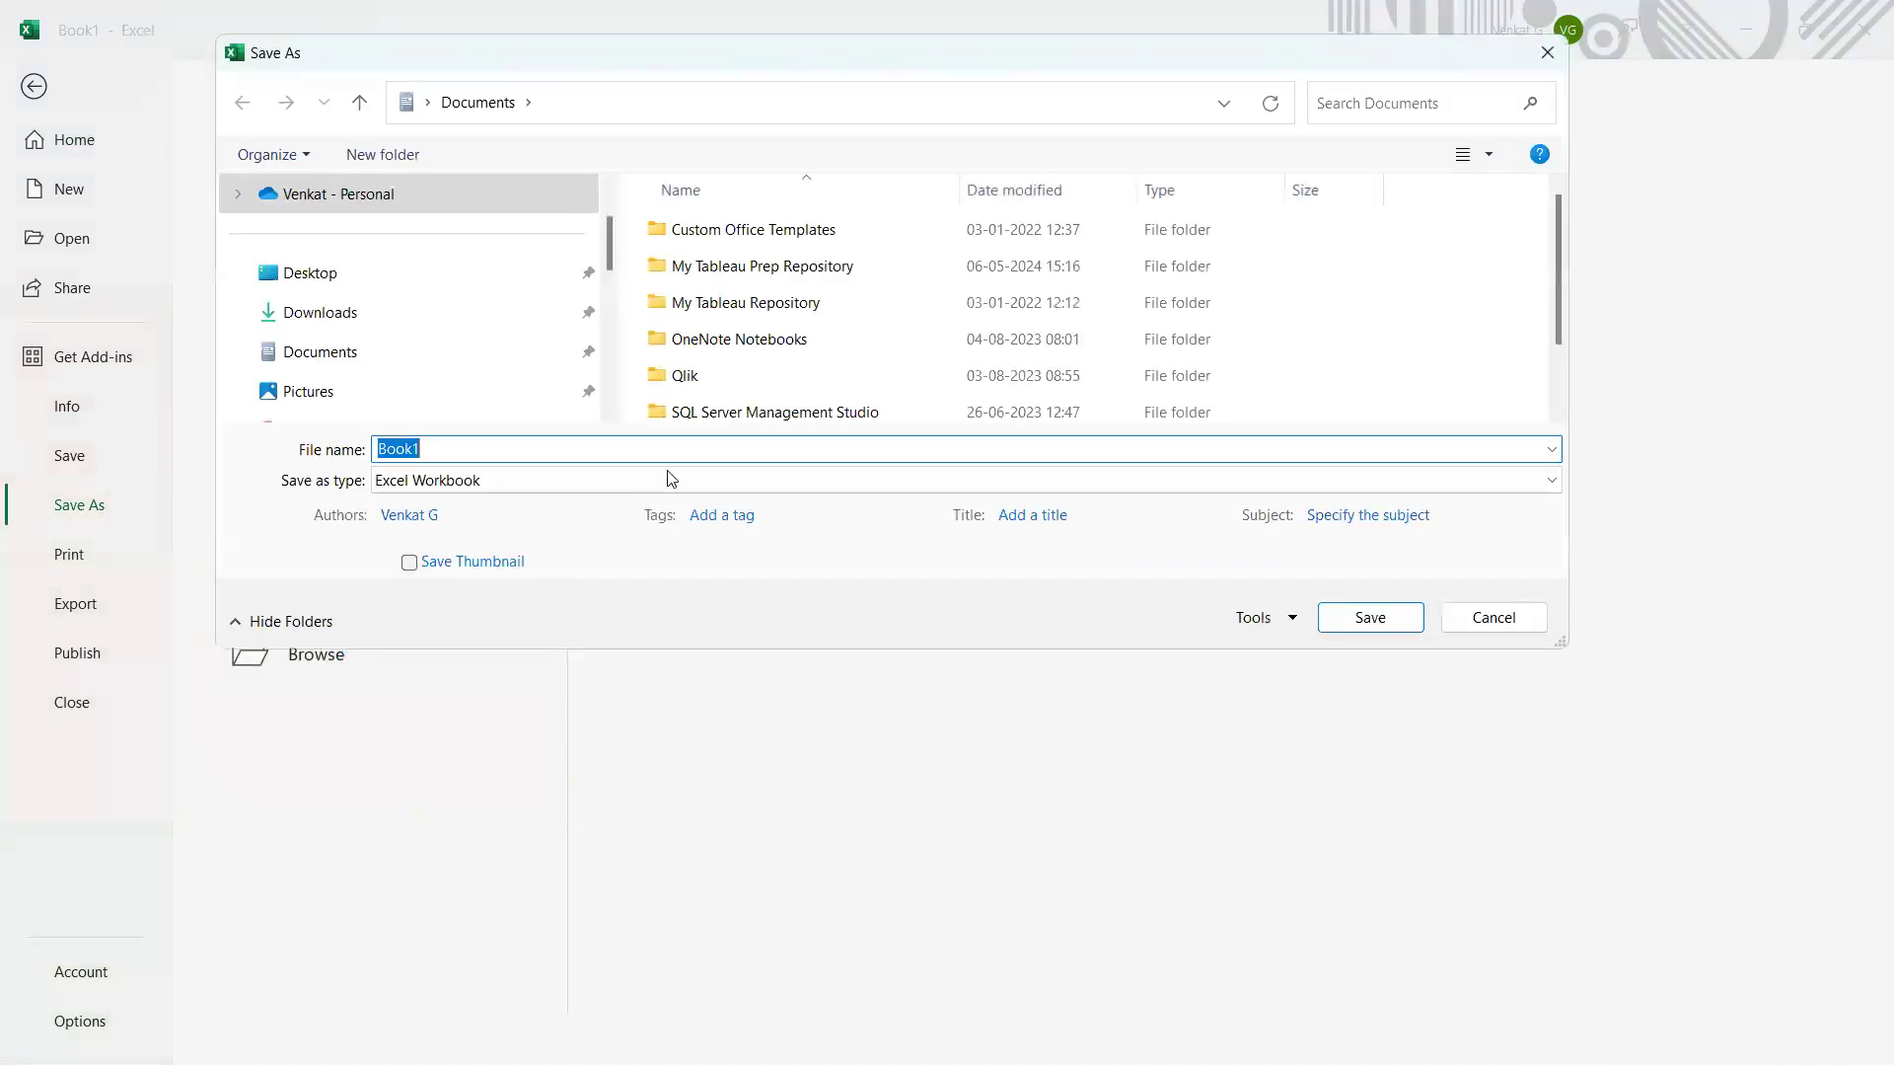
pyautogui.click(327, 286)
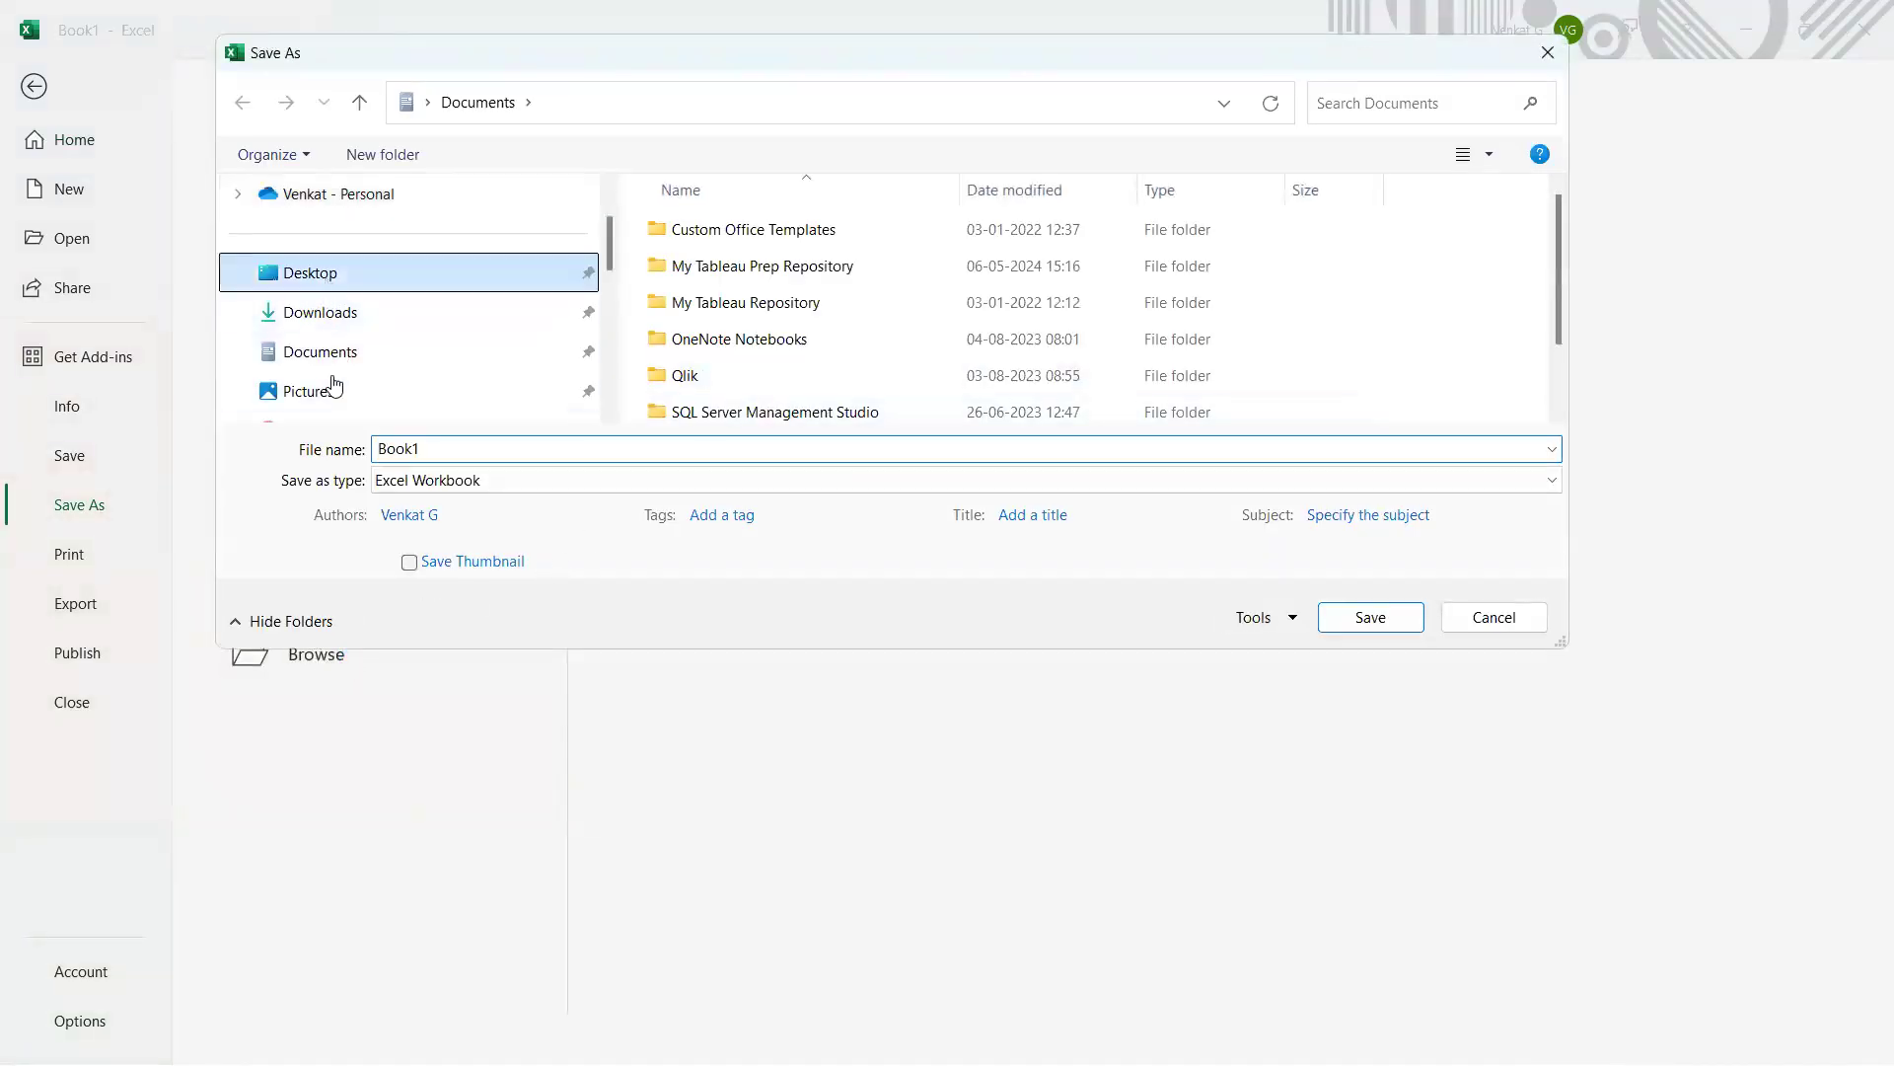
pyautogui.write('target')
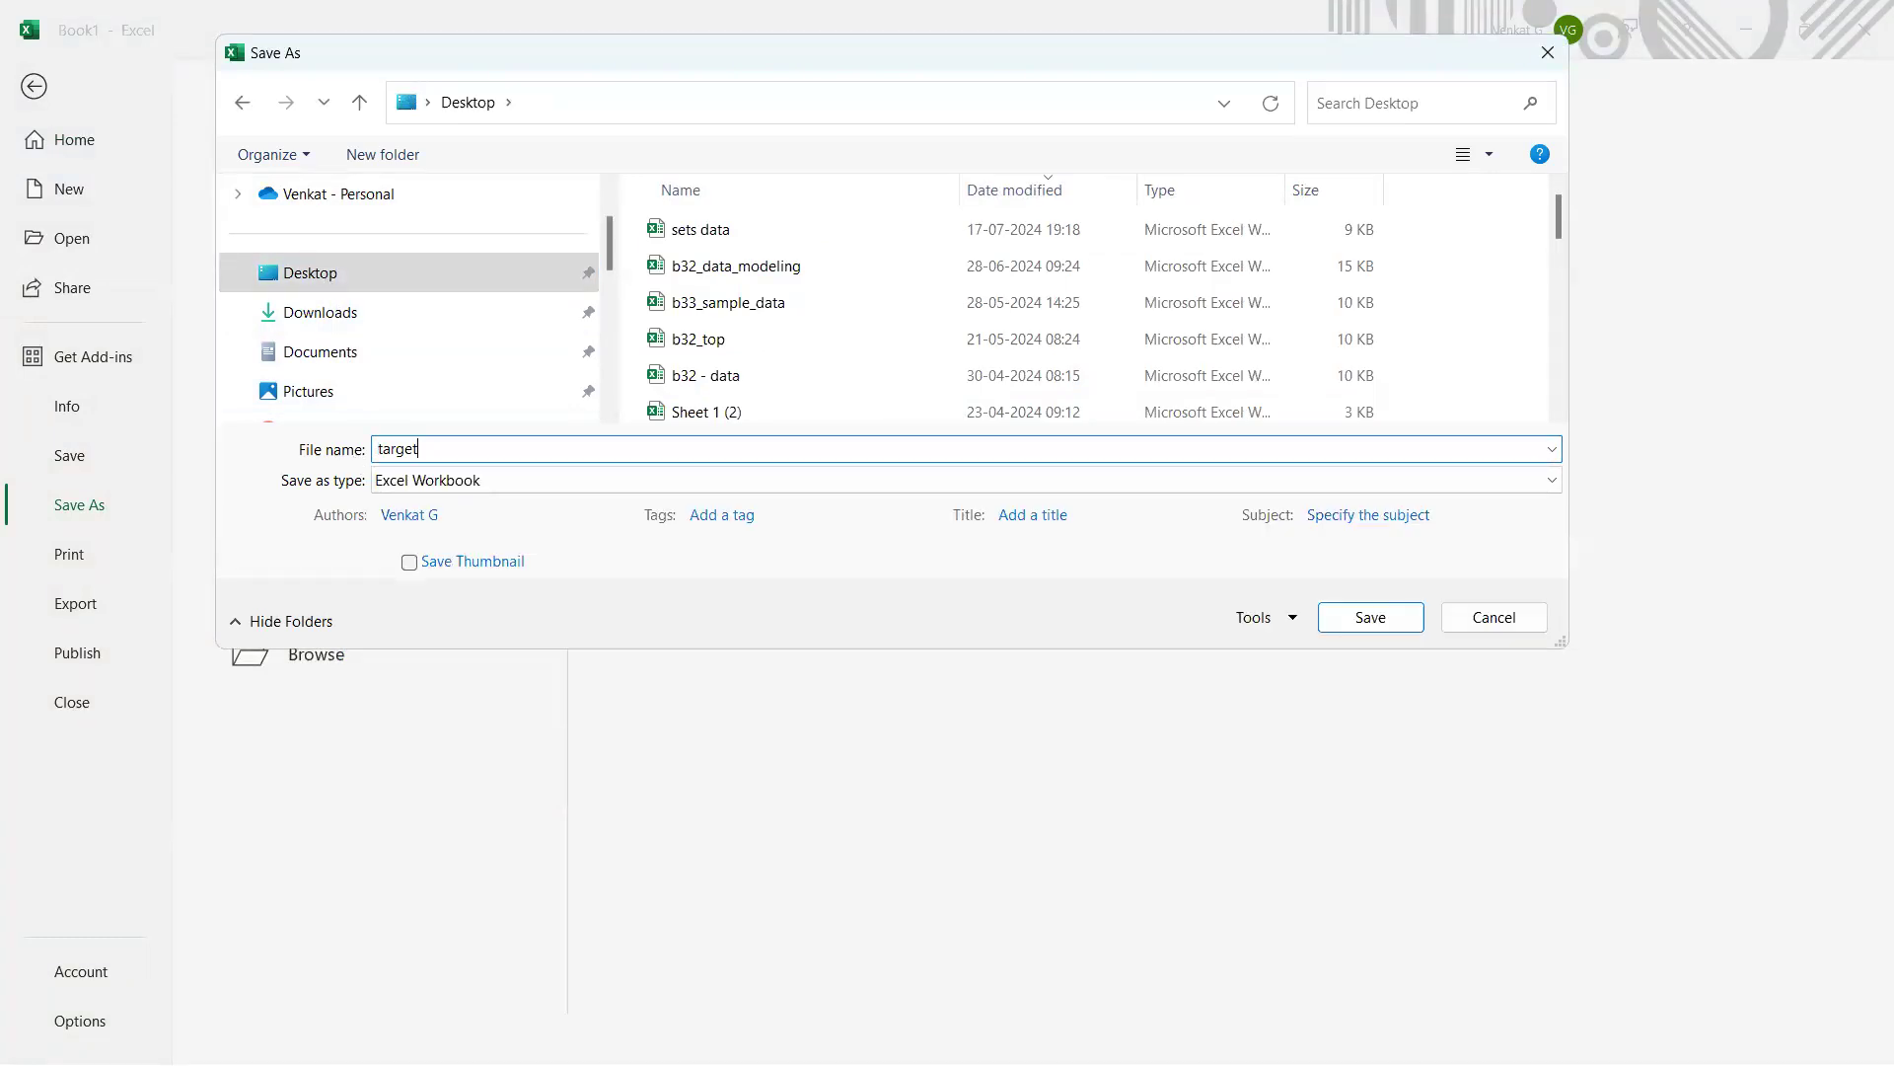
pyautogui.write('s')
pyautogui.write('_by')
pyautogui.write('_region')
pyautogui.write('_')
pyautogui.write('b1')
pyautogui.write('_faq')
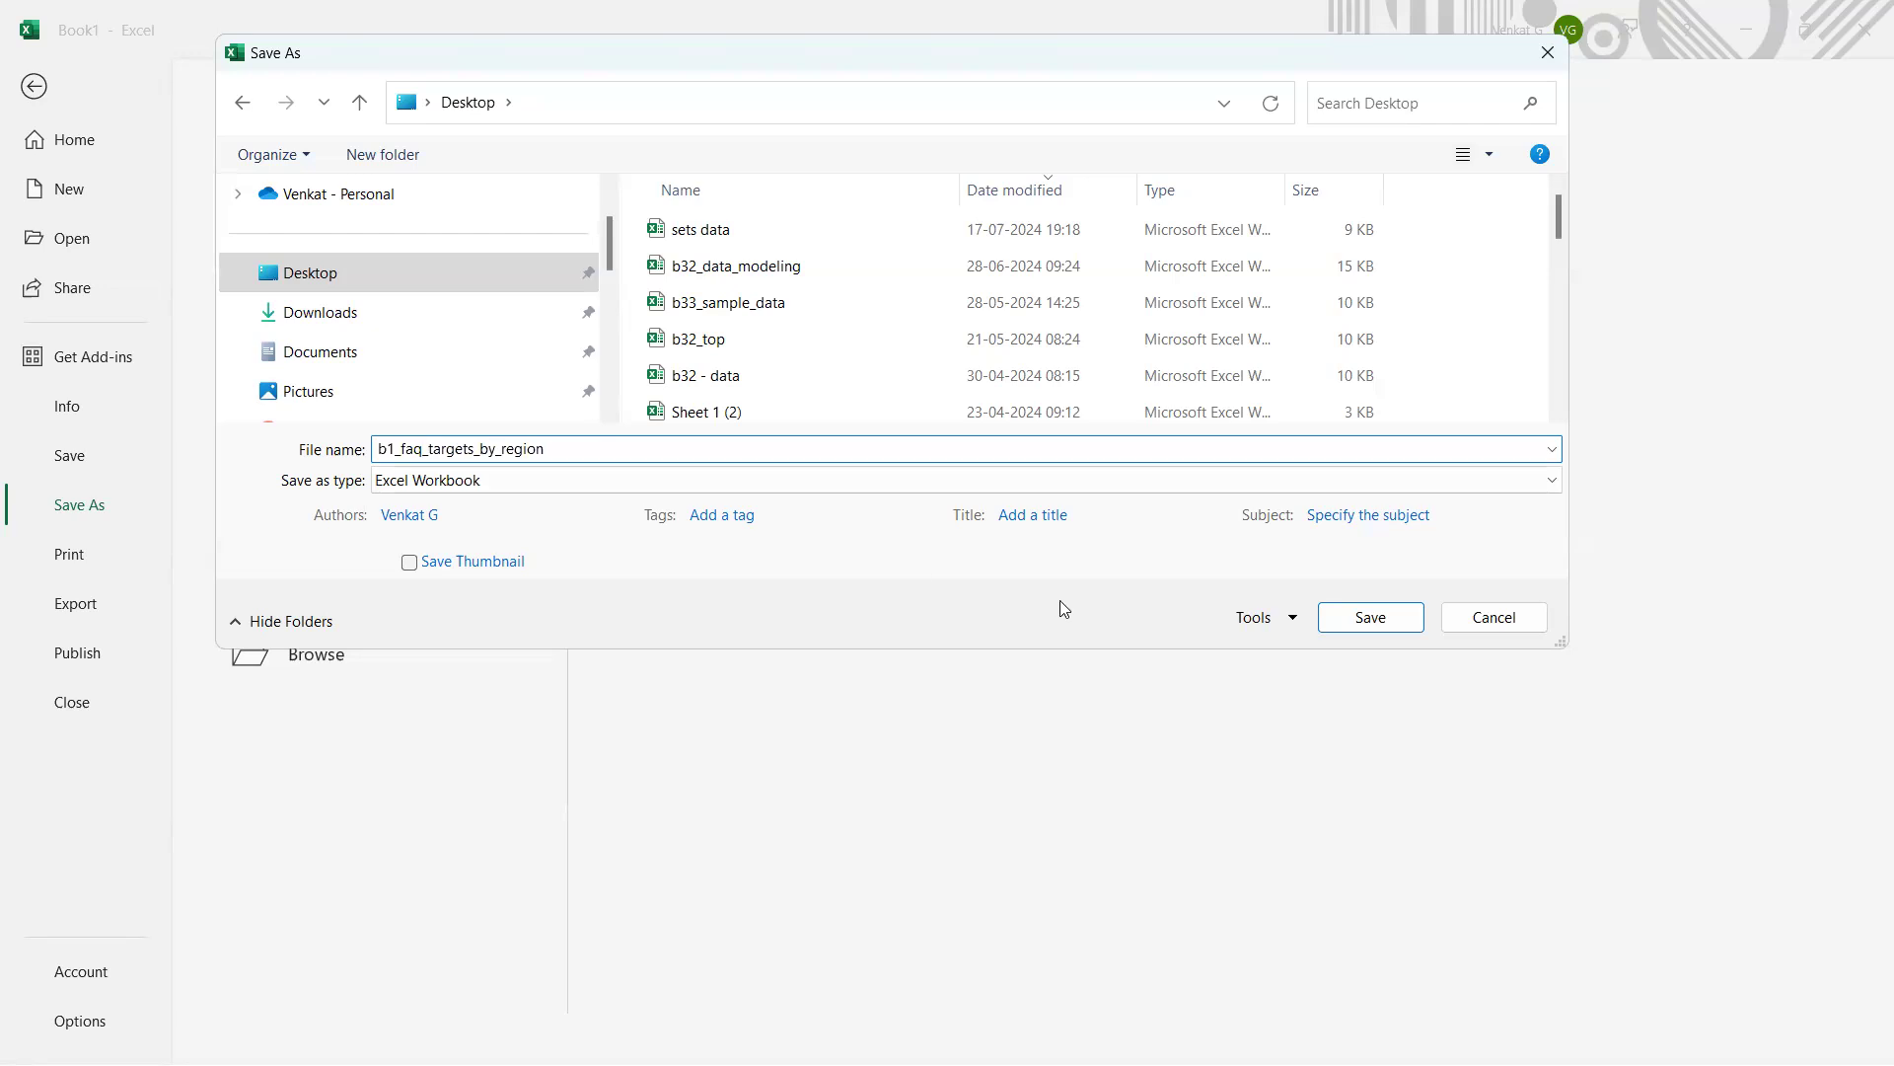
pyautogui.click(1356, 617)
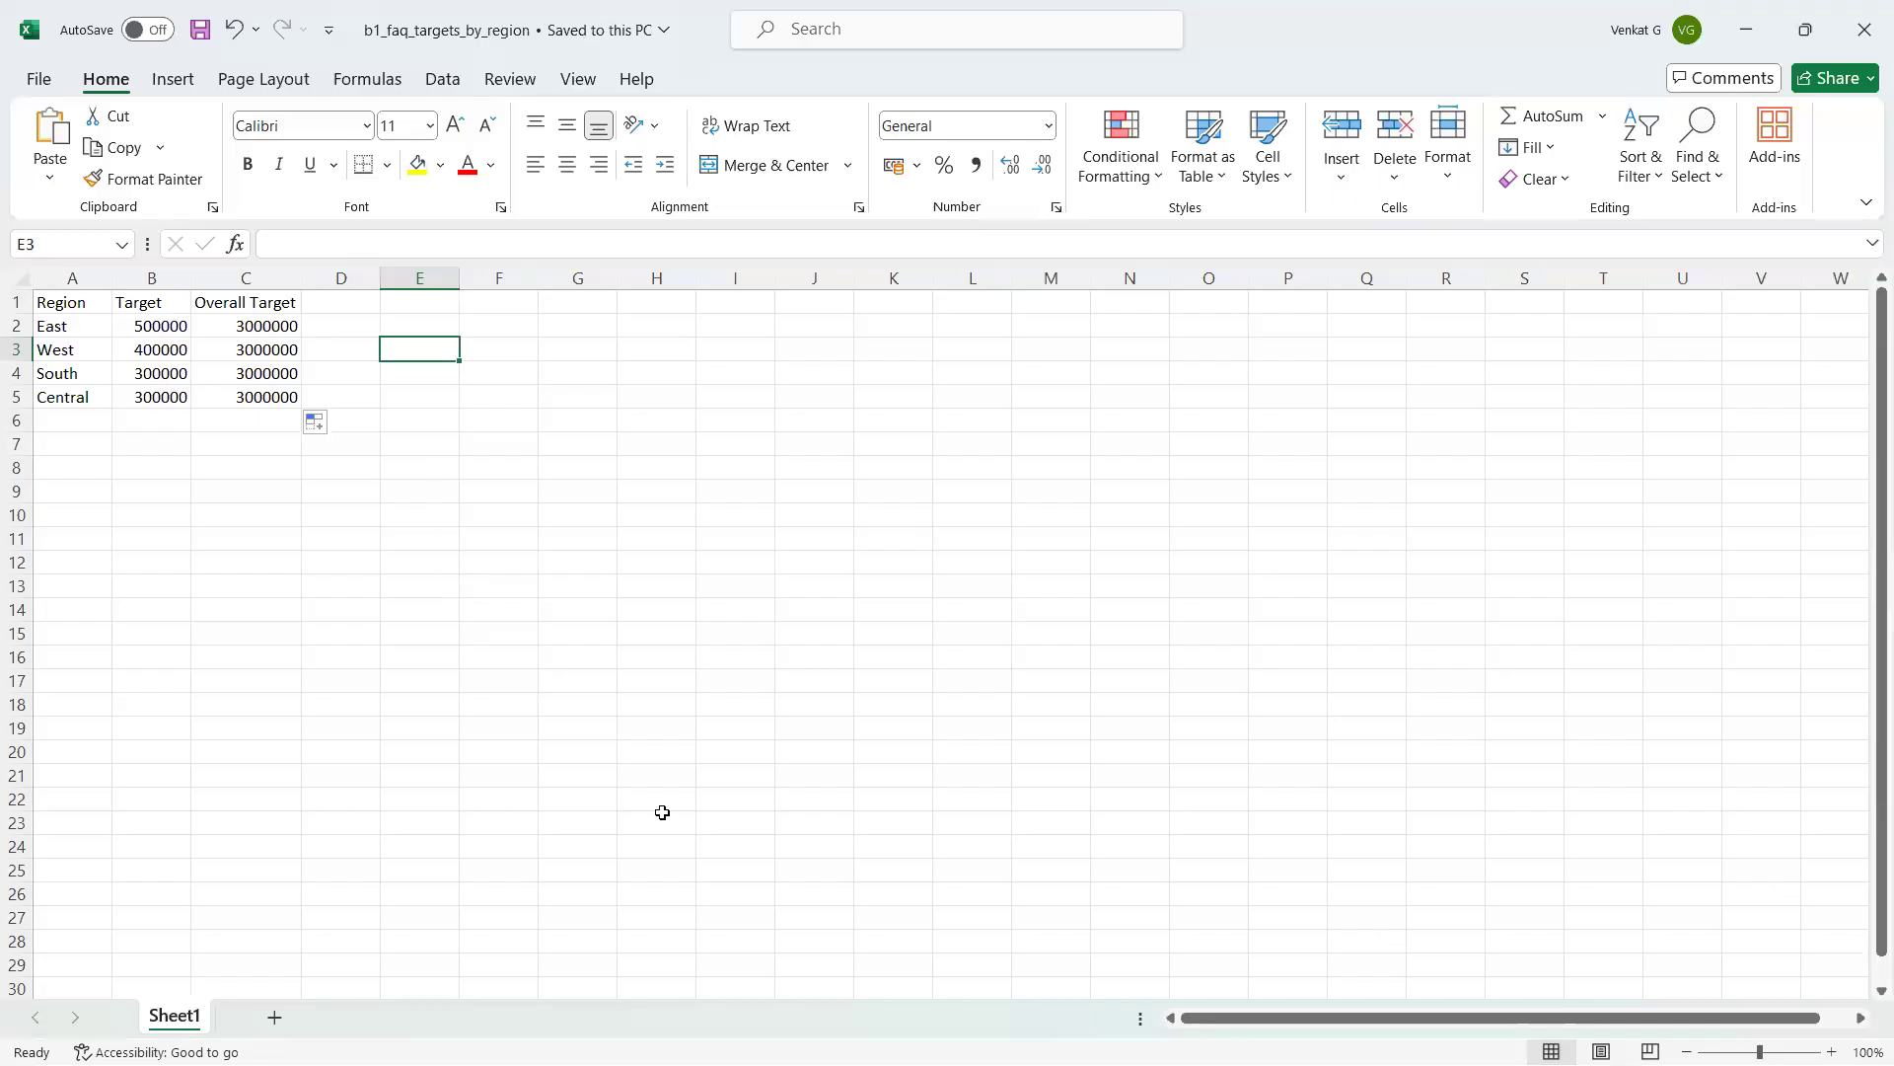
pyautogui.moveTo(671, 1063)
pyautogui.click(1073, 1035)
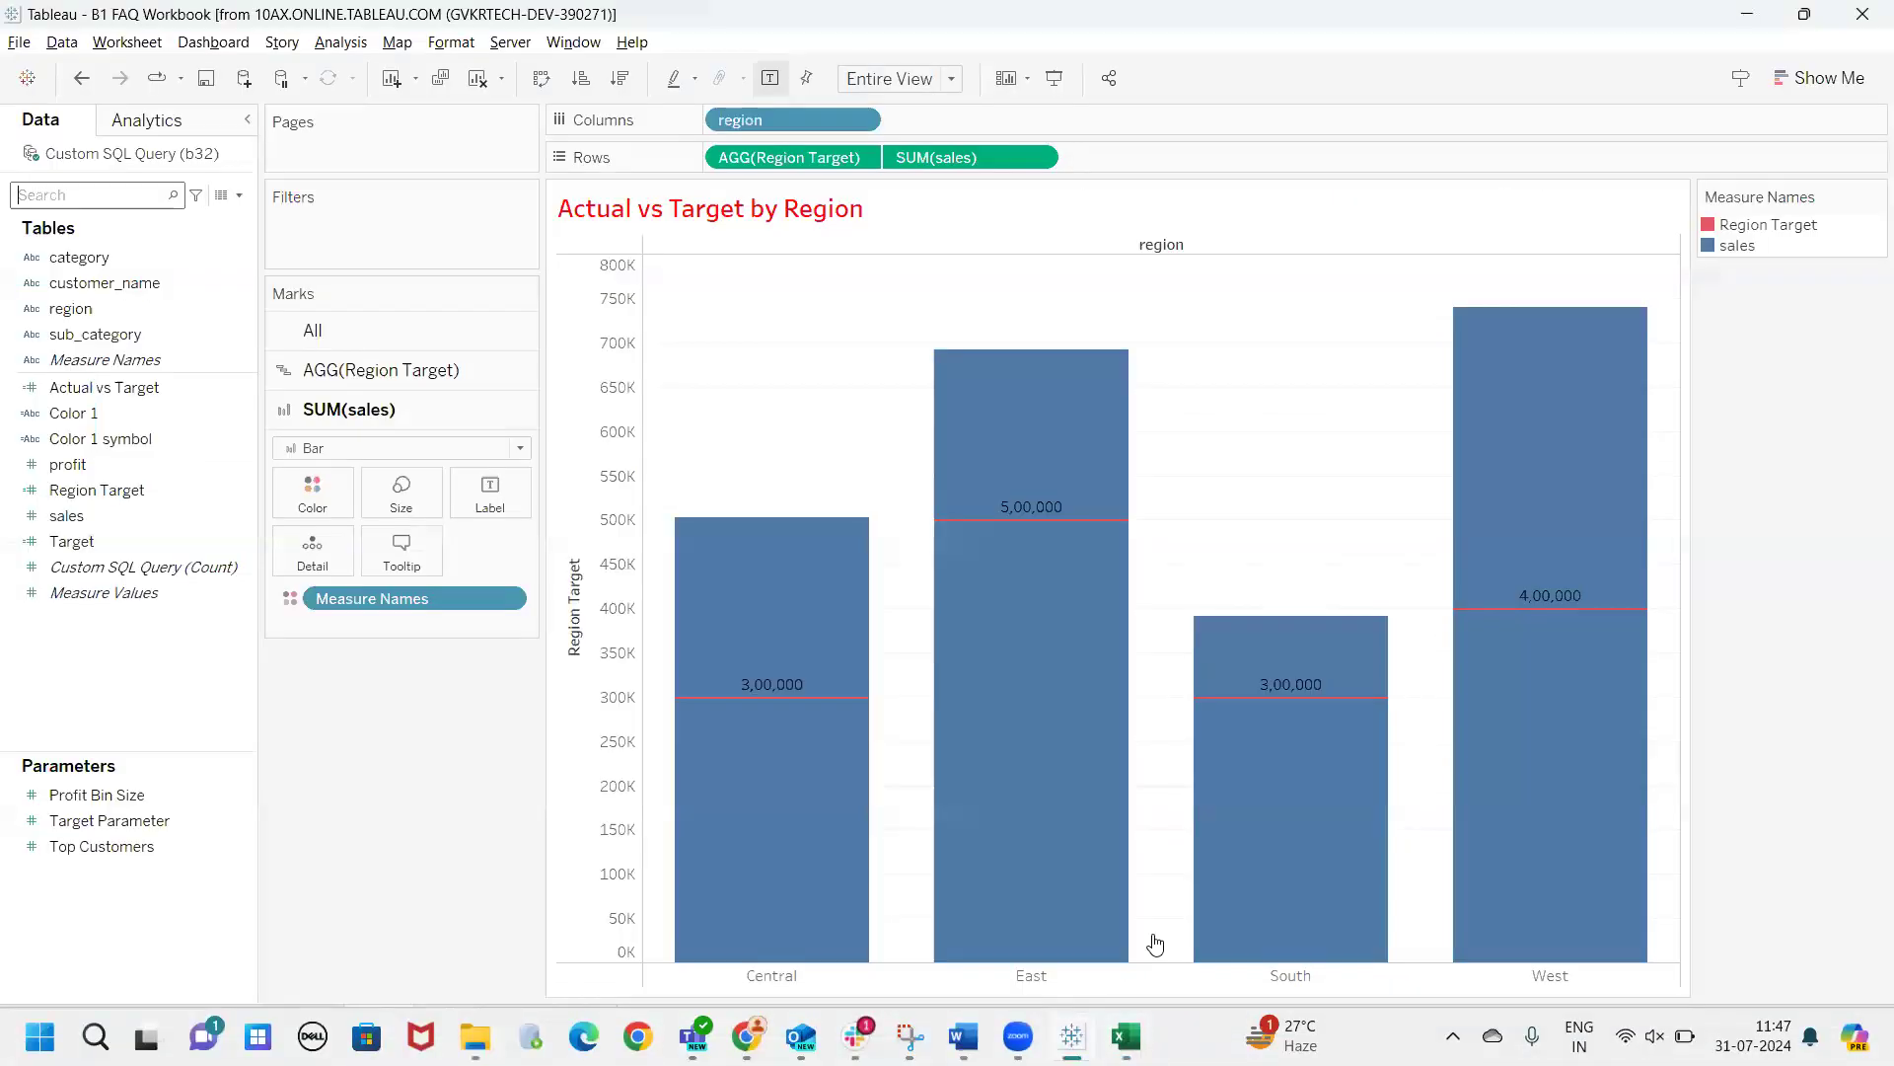
pyautogui.click(430, 753)
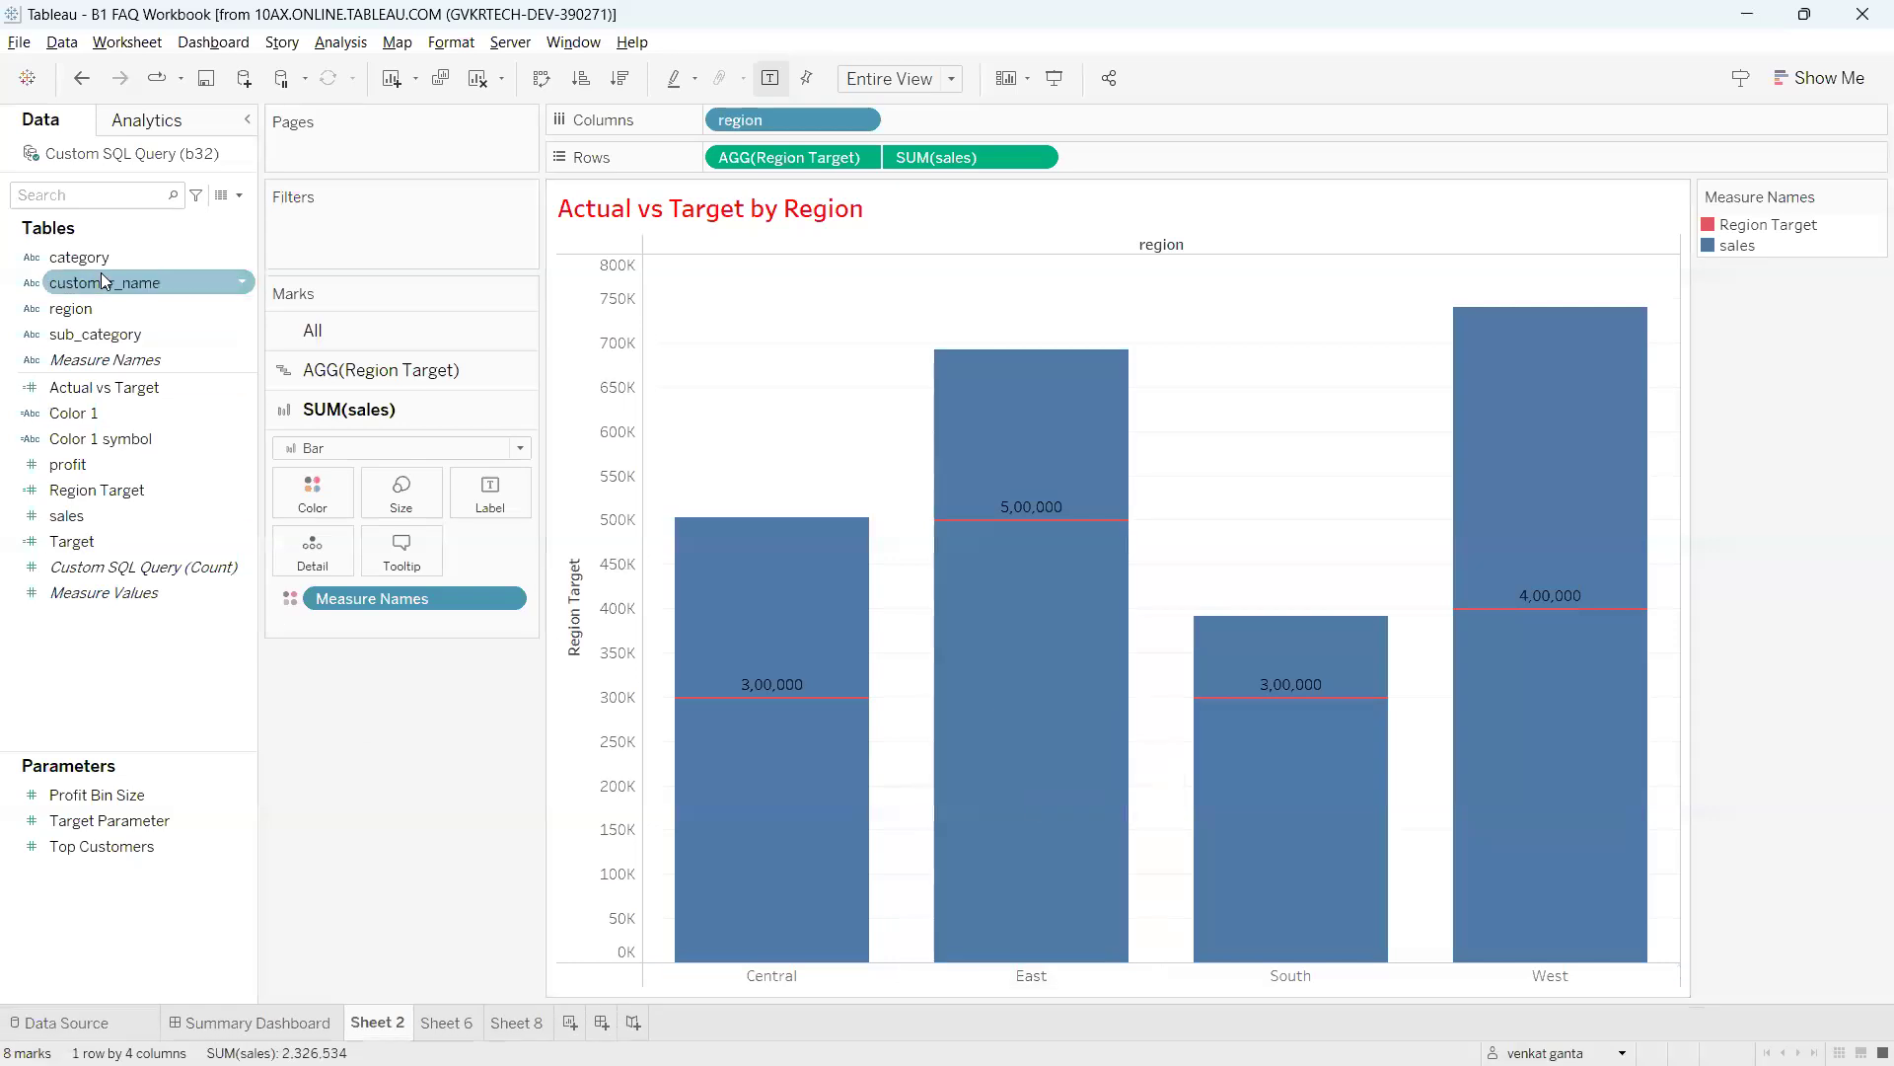
pyautogui.hotkey('ctrl', '2')
pyautogui.moveTo(61, 148)
pyautogui.mouseDown()
pyautogui.moveTo(55, 202)
pyautogui.moveTo(79, 134)
pyautogui.moveTo(134, 350)
pyautogui.moveTo(138, 906)
pyautogui.moveTo(116, 994)
pyautogui.moveTo(13, 1026)
pyautogui.moveTo(99, 996)
pyautogui.mouseUp()
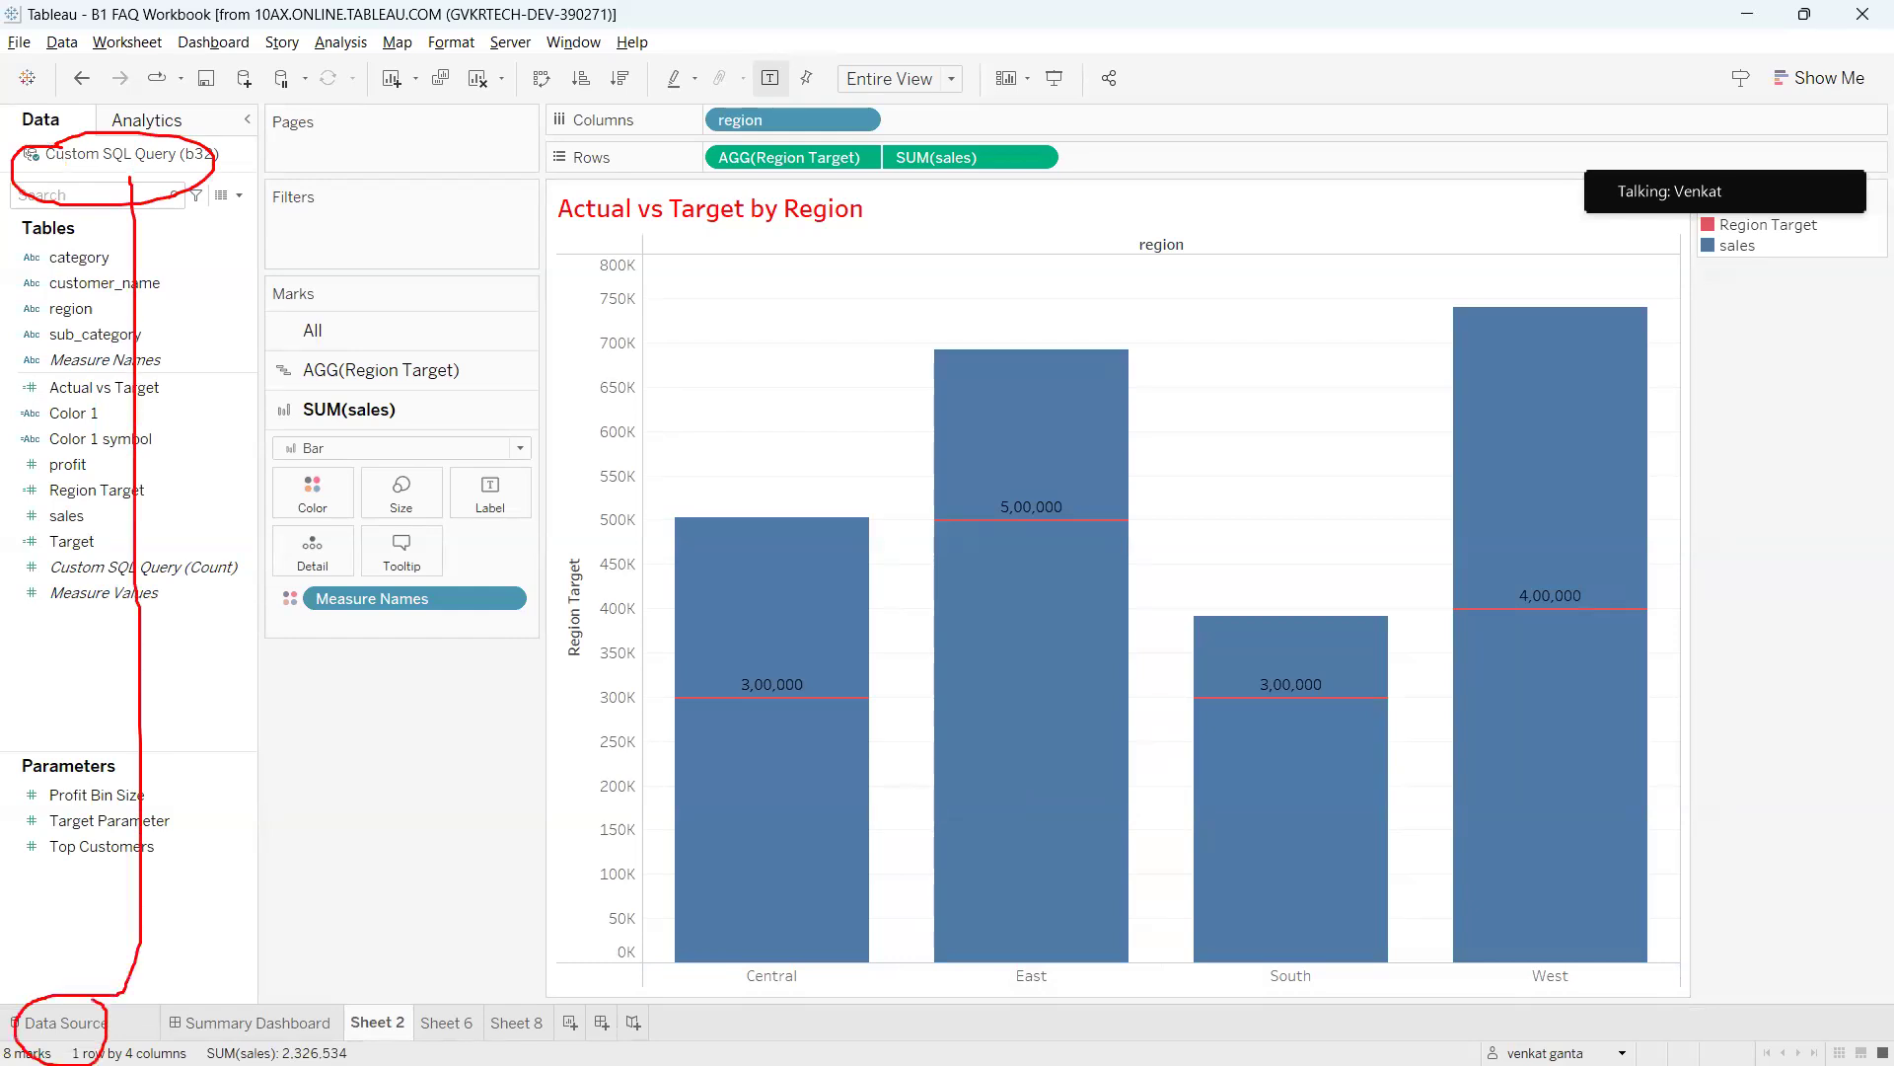
pyautogui.rightClick(83, 251)
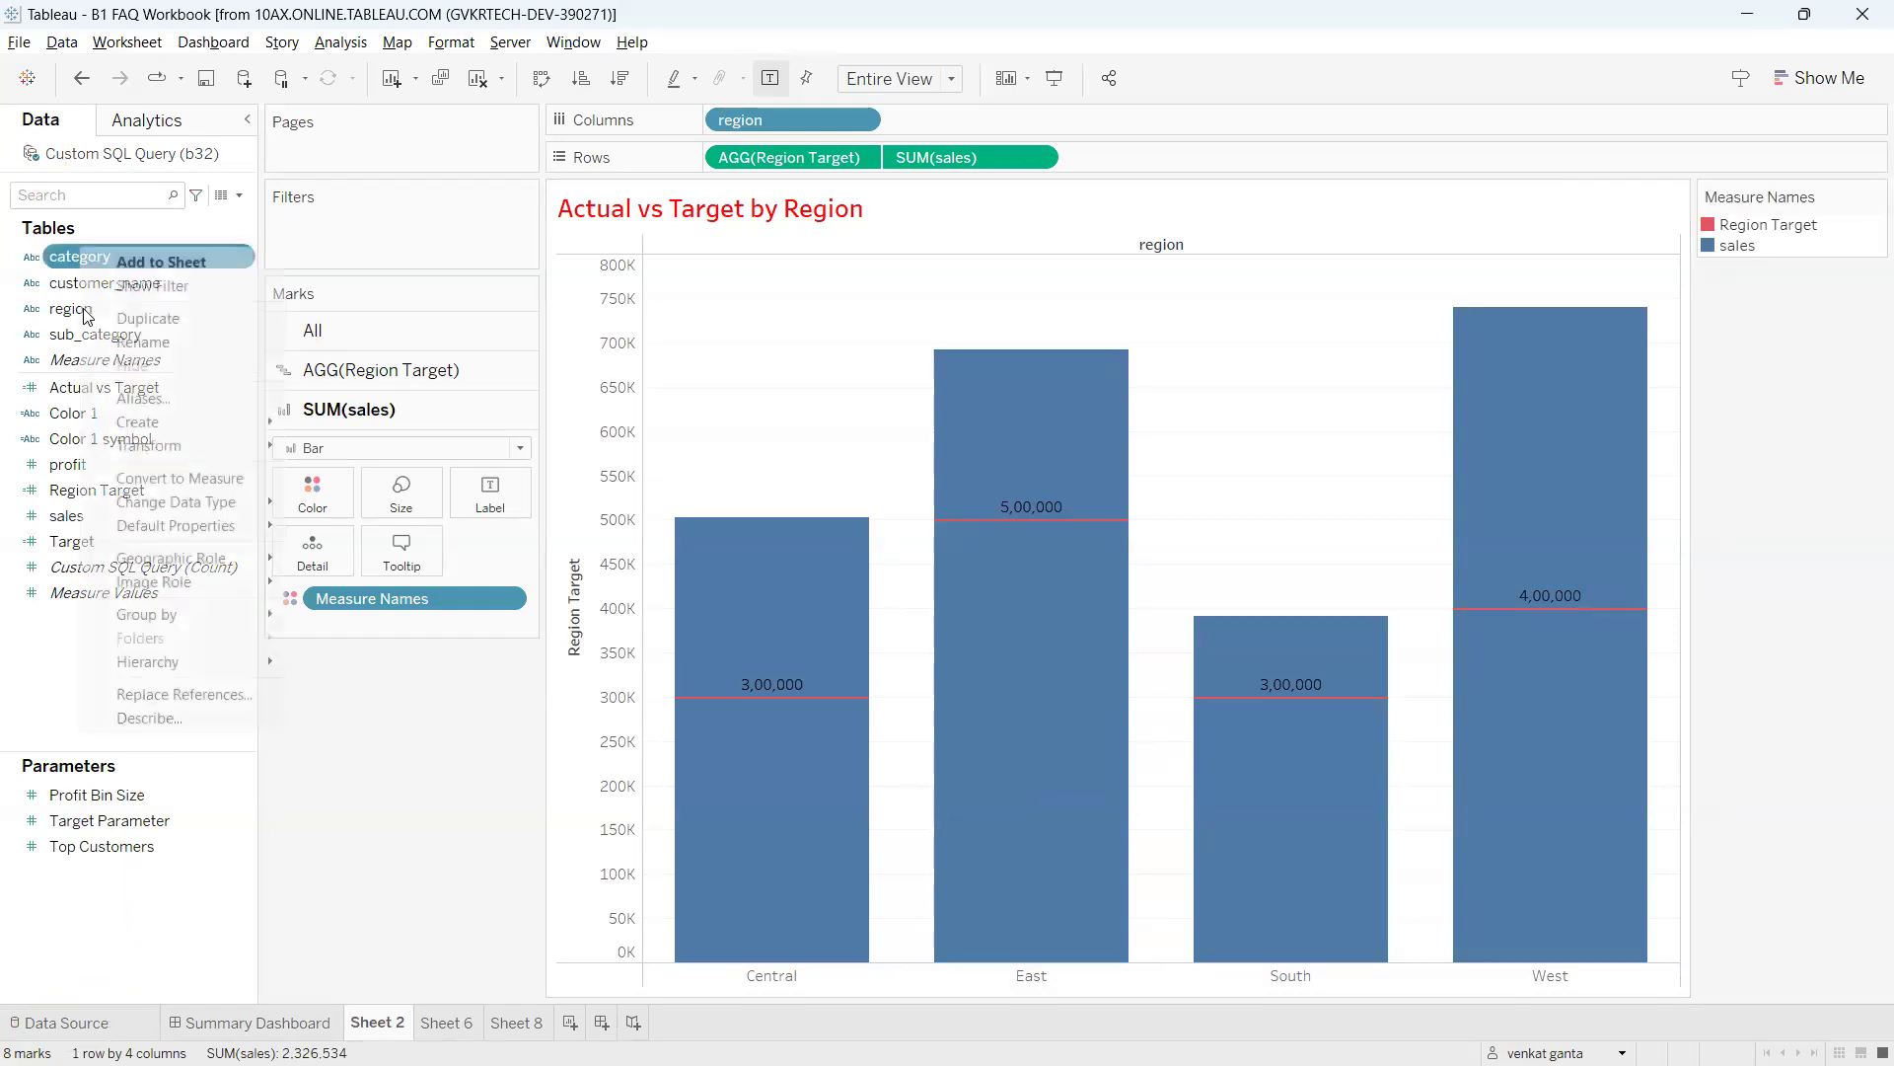
pyautogui.click(573, 933)
pyautogui.click(362, 854)
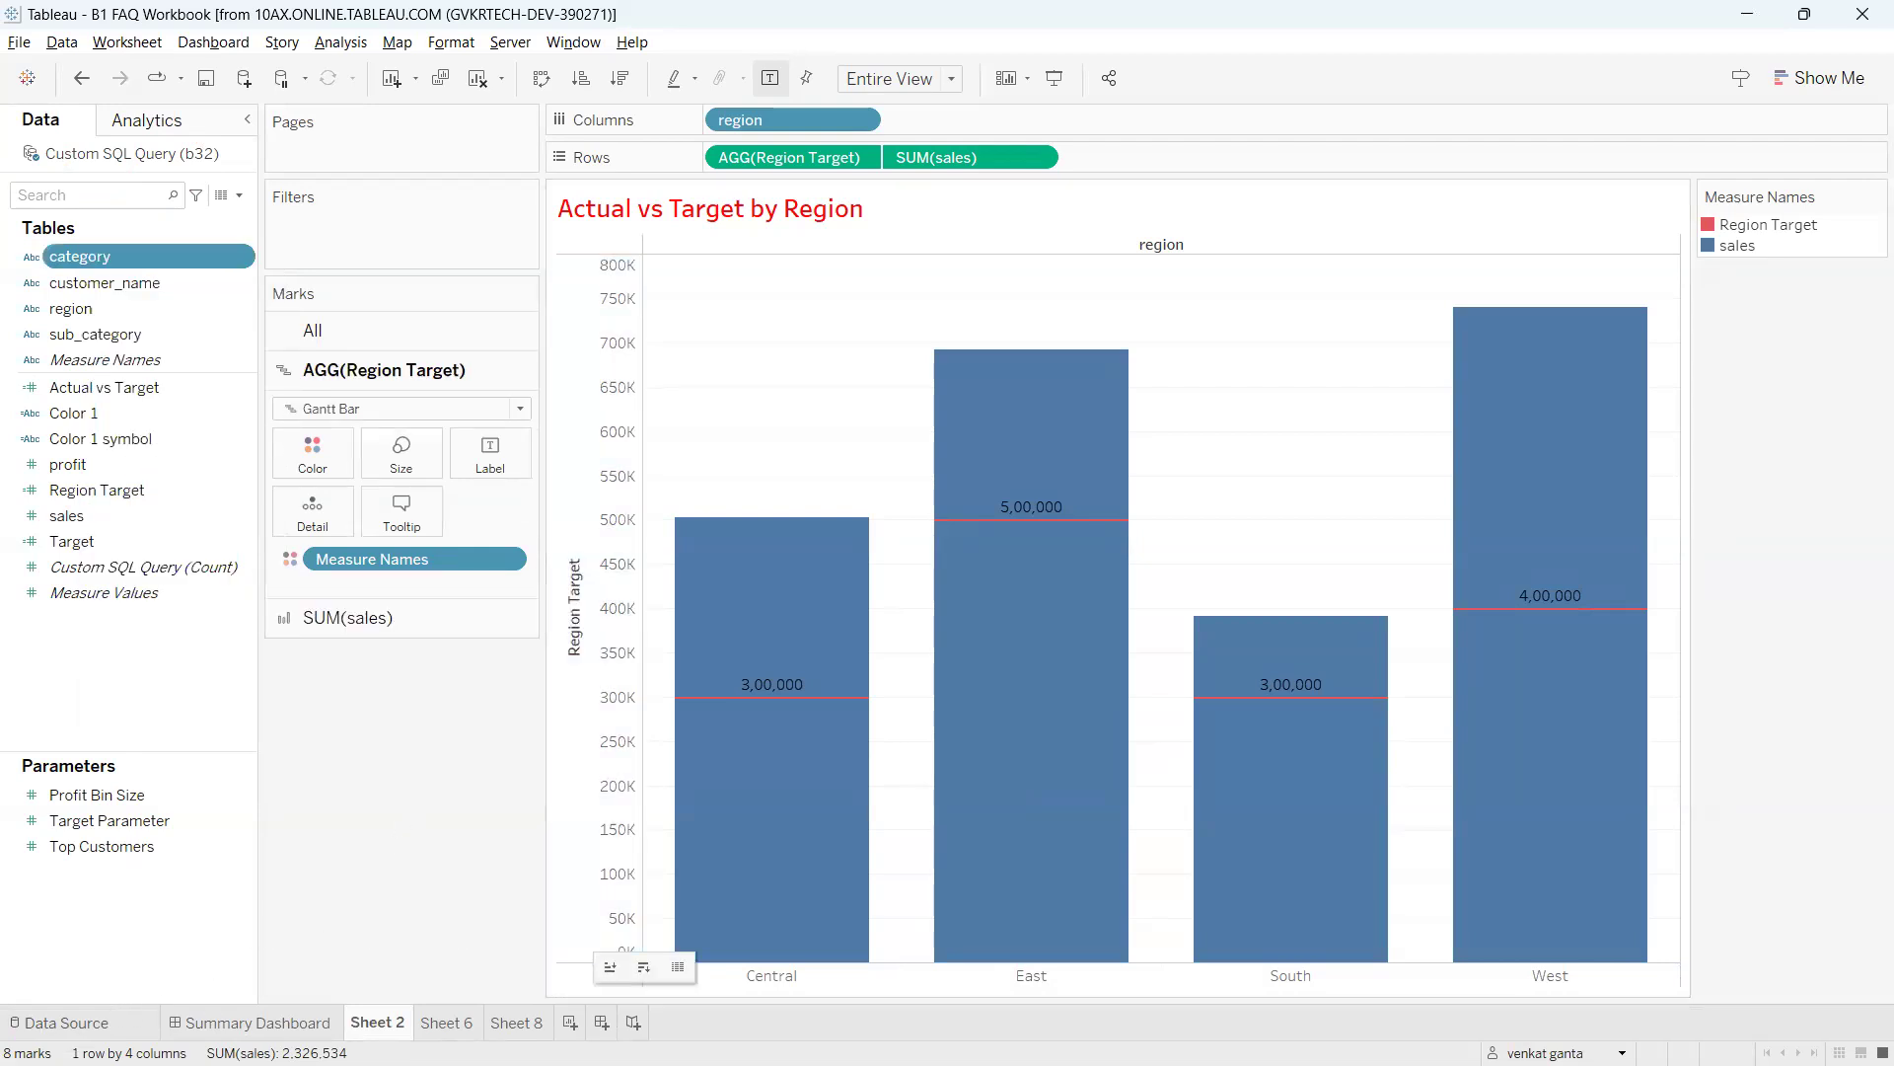
pyautogui.click(87, 1026)
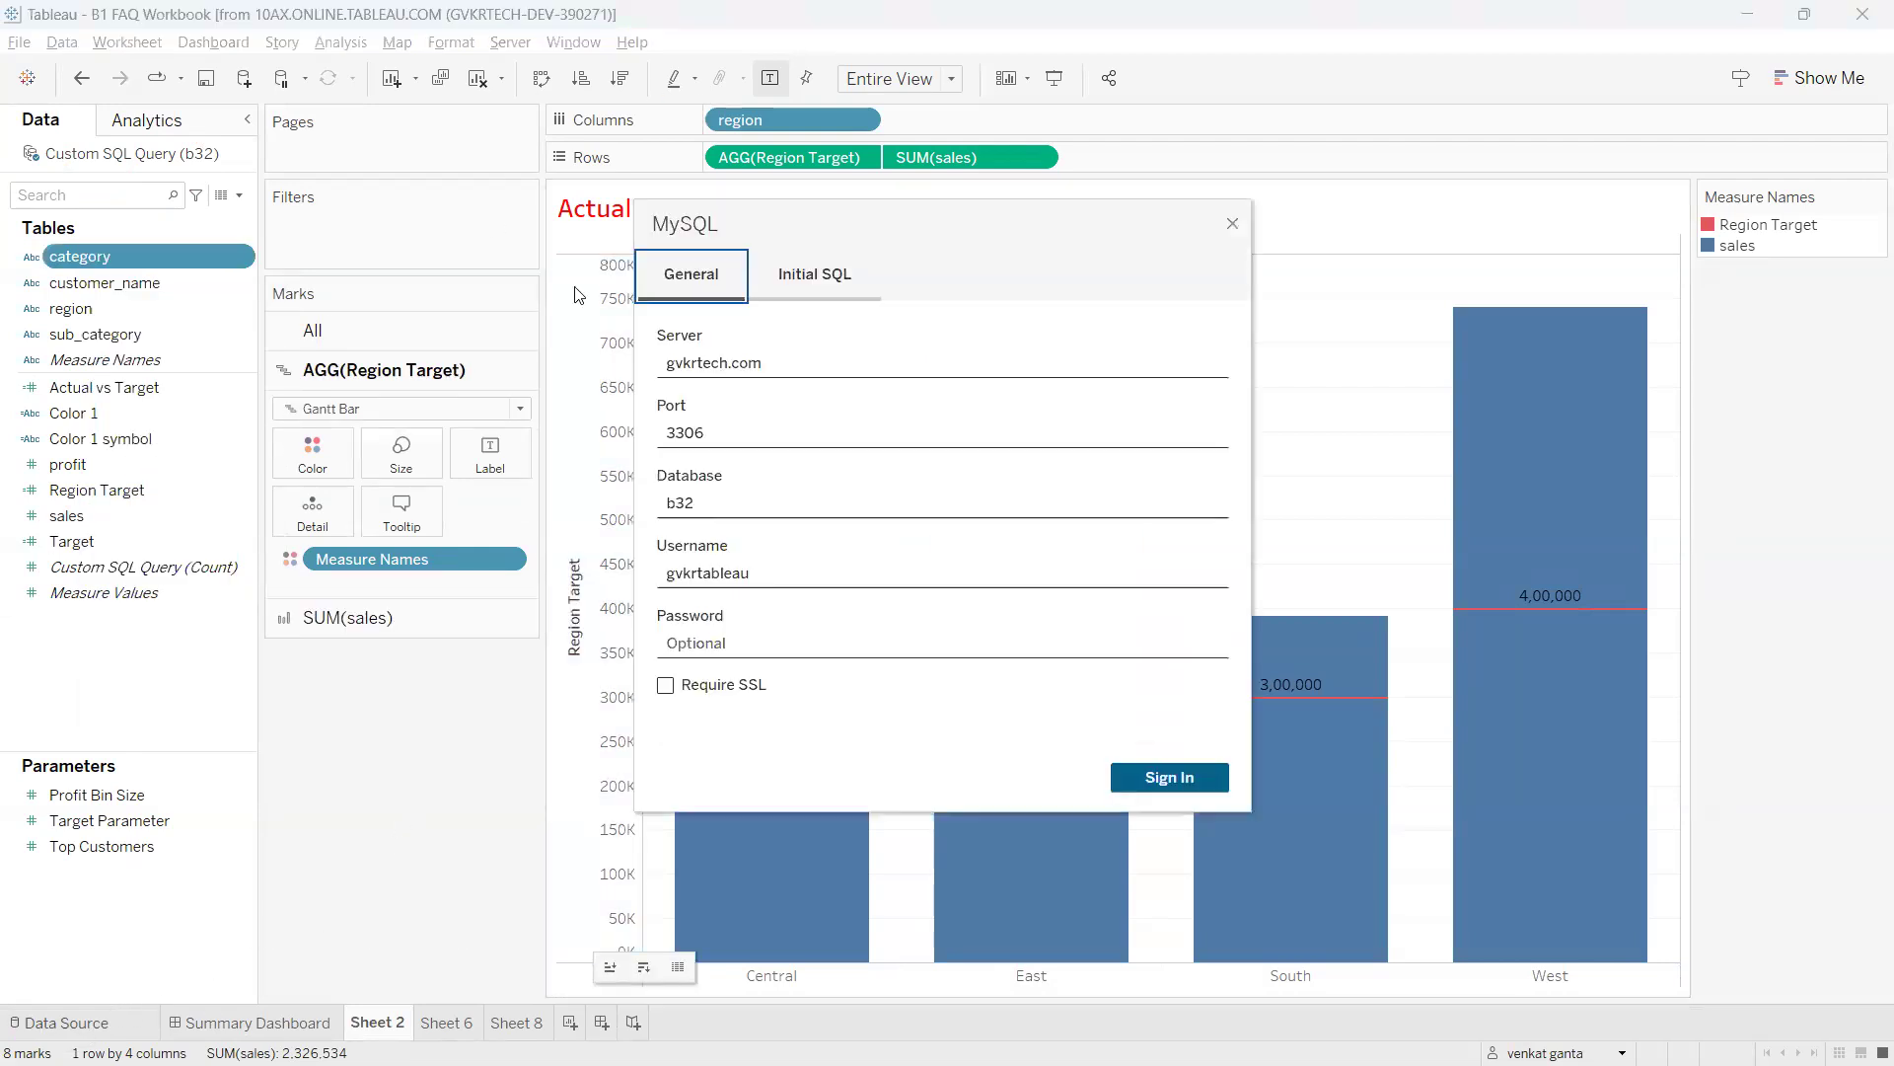
# Enter the database password and sign in to the MySQL server.
pyautogui.click(799, 642)
pyautogui.write('•••')
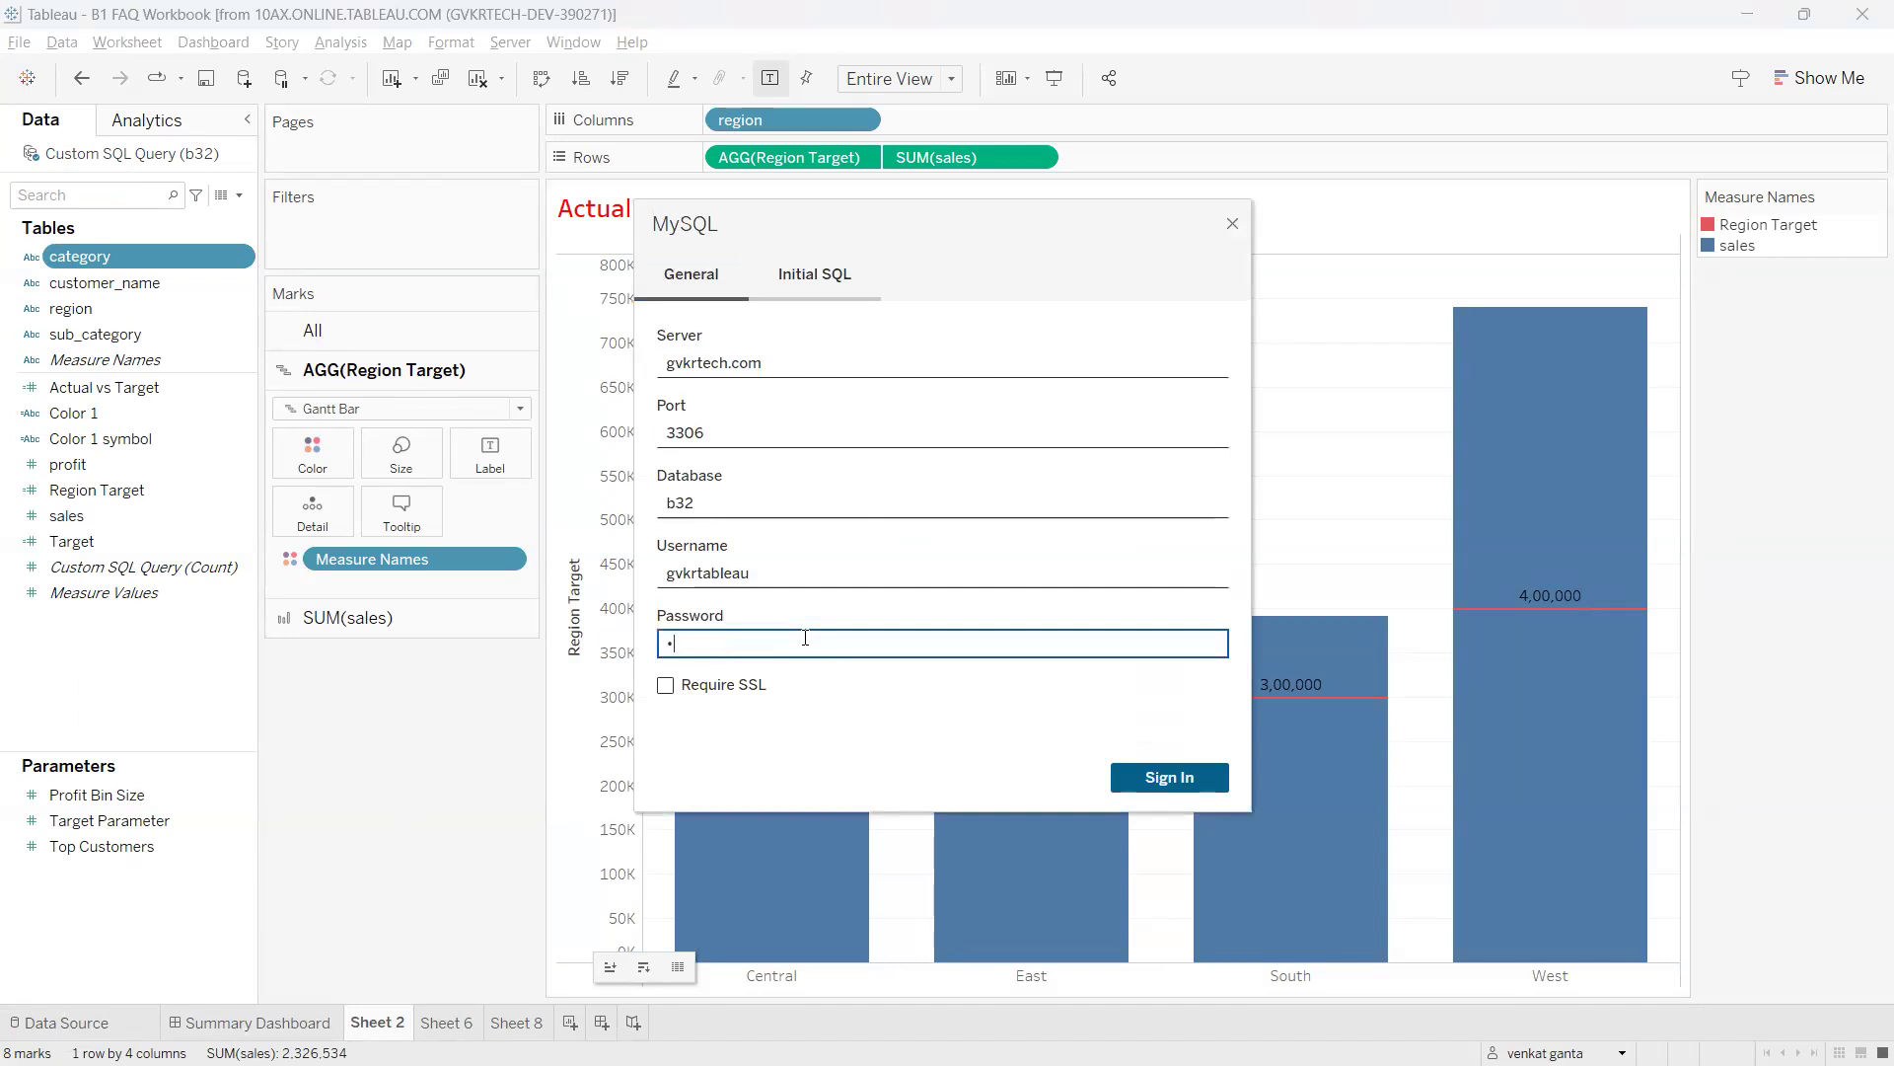
pyautogui.write('••••••••')
pyautogui.click(1149, 780)
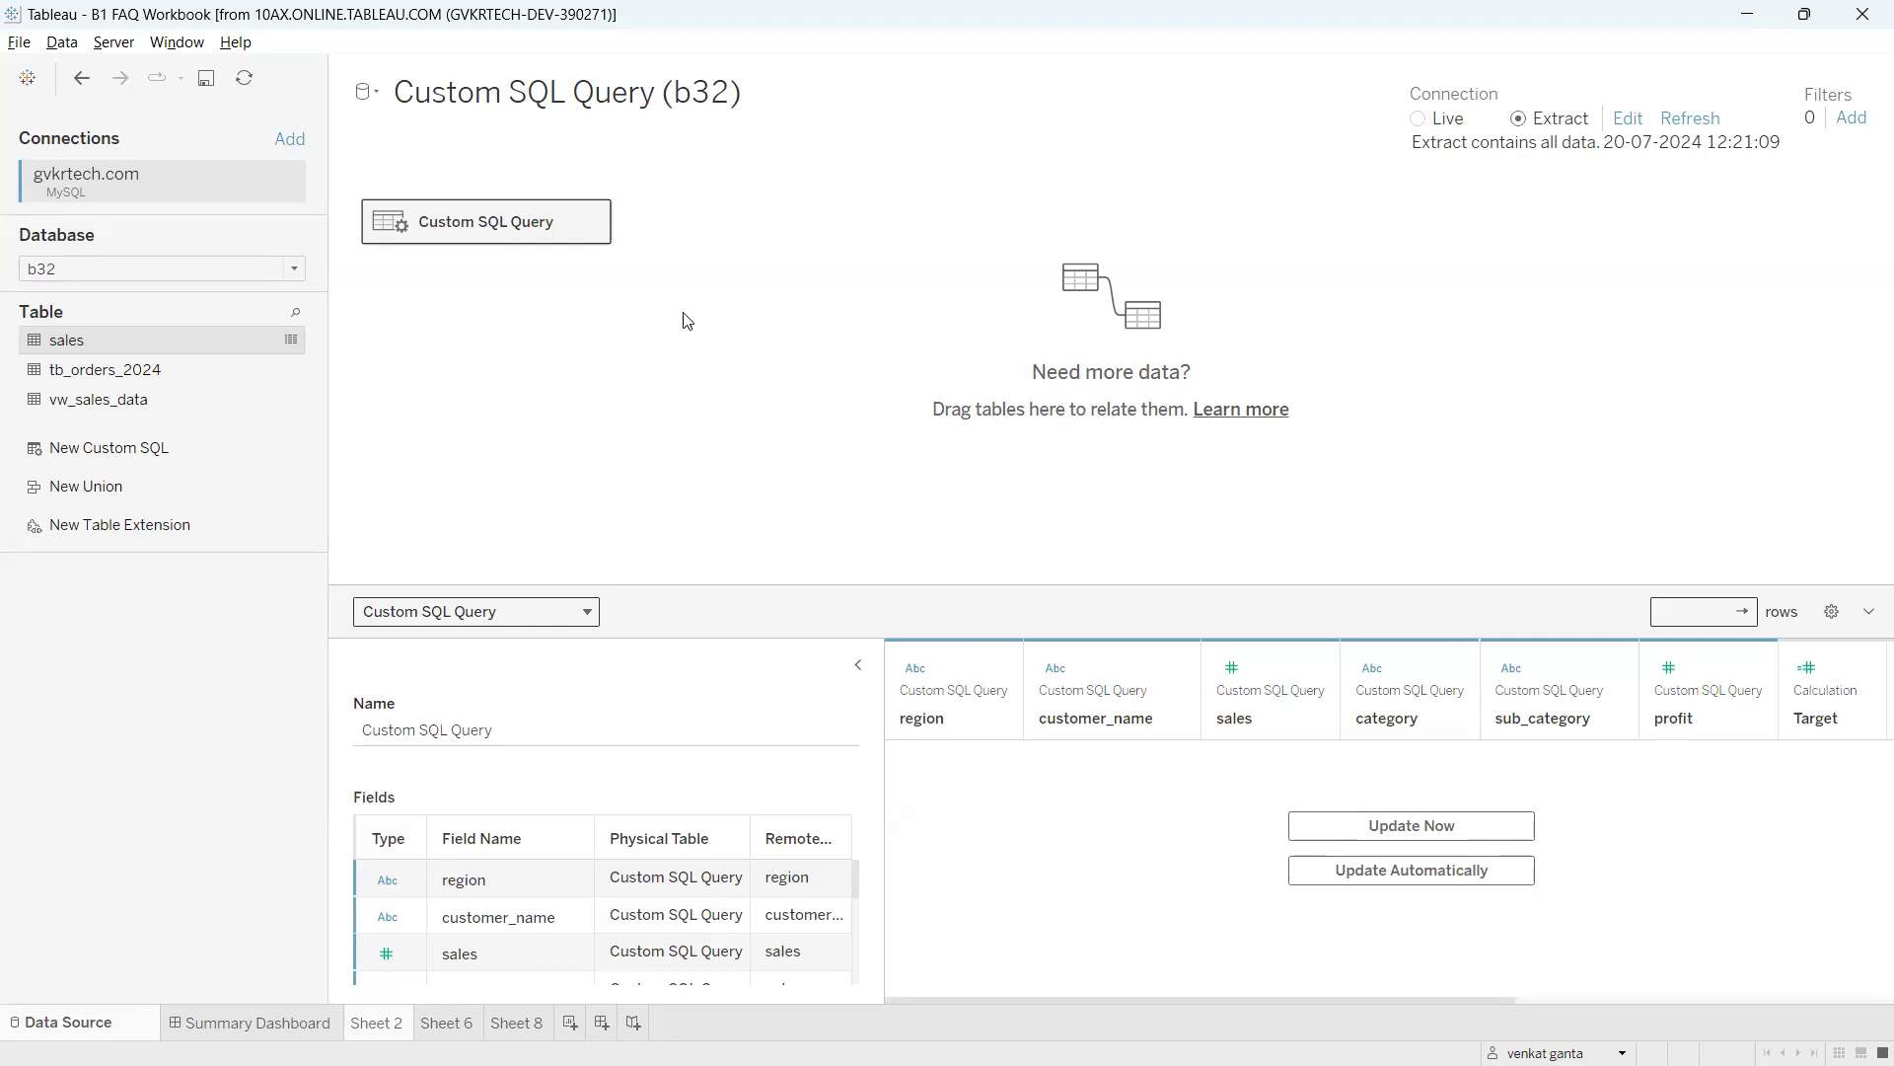
pyautogui.moveTo(558, 229); pyautogui.dragTo(618, 486)
pyautogui.moveTo(688, 417)
pyautogui.mouseDown()
pyautogui.moveTo(705, 390)
pyautogui.moveTo(784, 427)
pyautogui.mouseUp()
pyautogui.moveTo(804, 391)
pyautogui.mouseDown()
pyautogui.moveTo(893, 367)
pyautogui.moveTo(927, 402)
pyautogui.mouseUp()
pyautogui.moveTo(927, 324)
pyautogui.mouseDown()
pyautogui.moveTo(1047, 296)
pyautogui.moveTo(1127, 236)
pyautogui.moveTo(1192, 259)
pyautogui.mouseUp()
pyautogui.moveTo(1226, 181); pyautogui.dragTo(1292, 265)
pyautogui.moveTo(1317, 167); pyautogui.dragTo(1308, 234)
pyautogui.moveTo(1335, 155); pyautogui.dragTo(1471, 177)
pyautogui.moveTo(546, 584); pyautogui.dragTo(622, 667)
pyautogui.moveTo(572, 639)
pyautogui.mouseDown()
pyautogui.moveTo(819, 528)
pyautogui.moveTo(886, 543)
pyautogui.mouseUp()
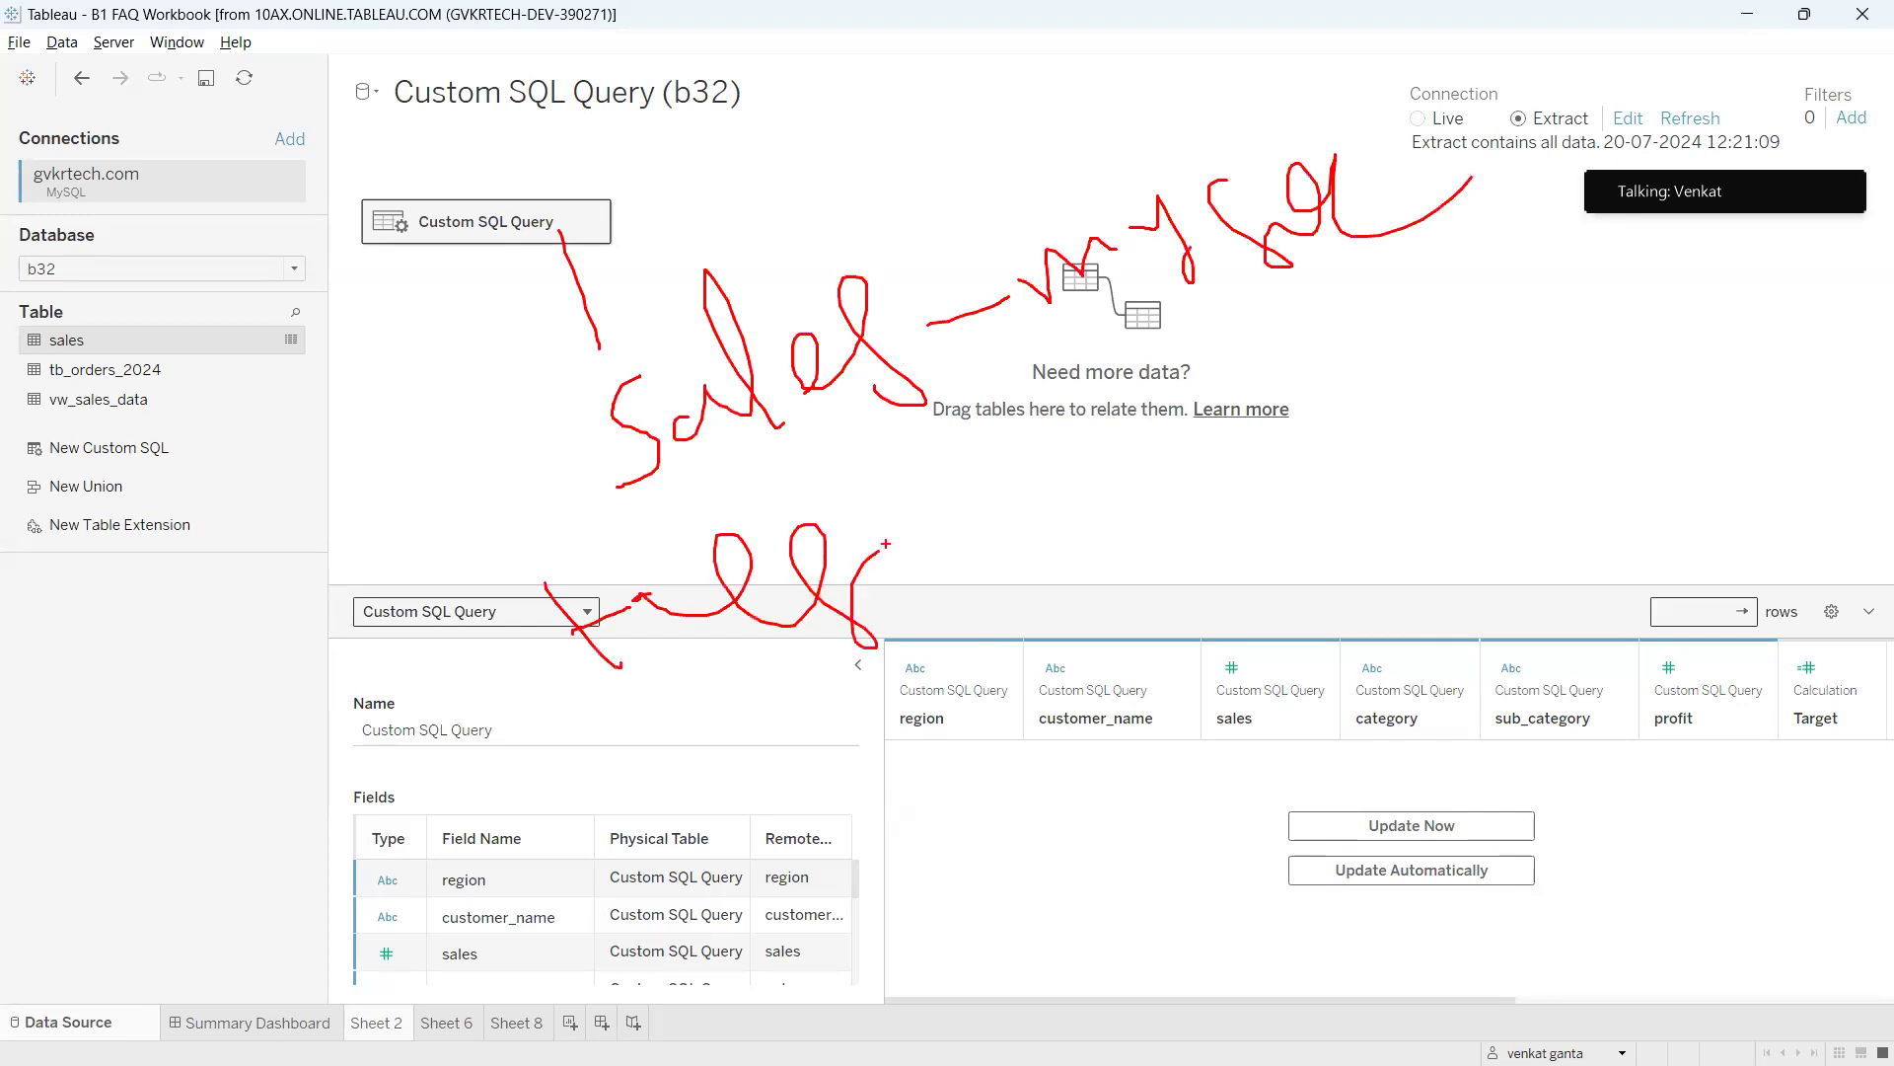
pyautogui.moveTo(526, 627); pyautogui.dragTo(641, 593)
pyautogui.moveTo(914, 515); pyautogui.dragTo(1033, 489)
pyautogui.moveTo(1137, 433)
pyautogui.mouseDown()
pyautogui.moveTo(1105, 434)
pyautogui.moveTo(1233, 483)
pyautogui.moveTo(1270, 432)
pyautogui.moveTo(1455, 343)
pyautogui.moveTo(1591, 424)
pyautogui.mouseUp()
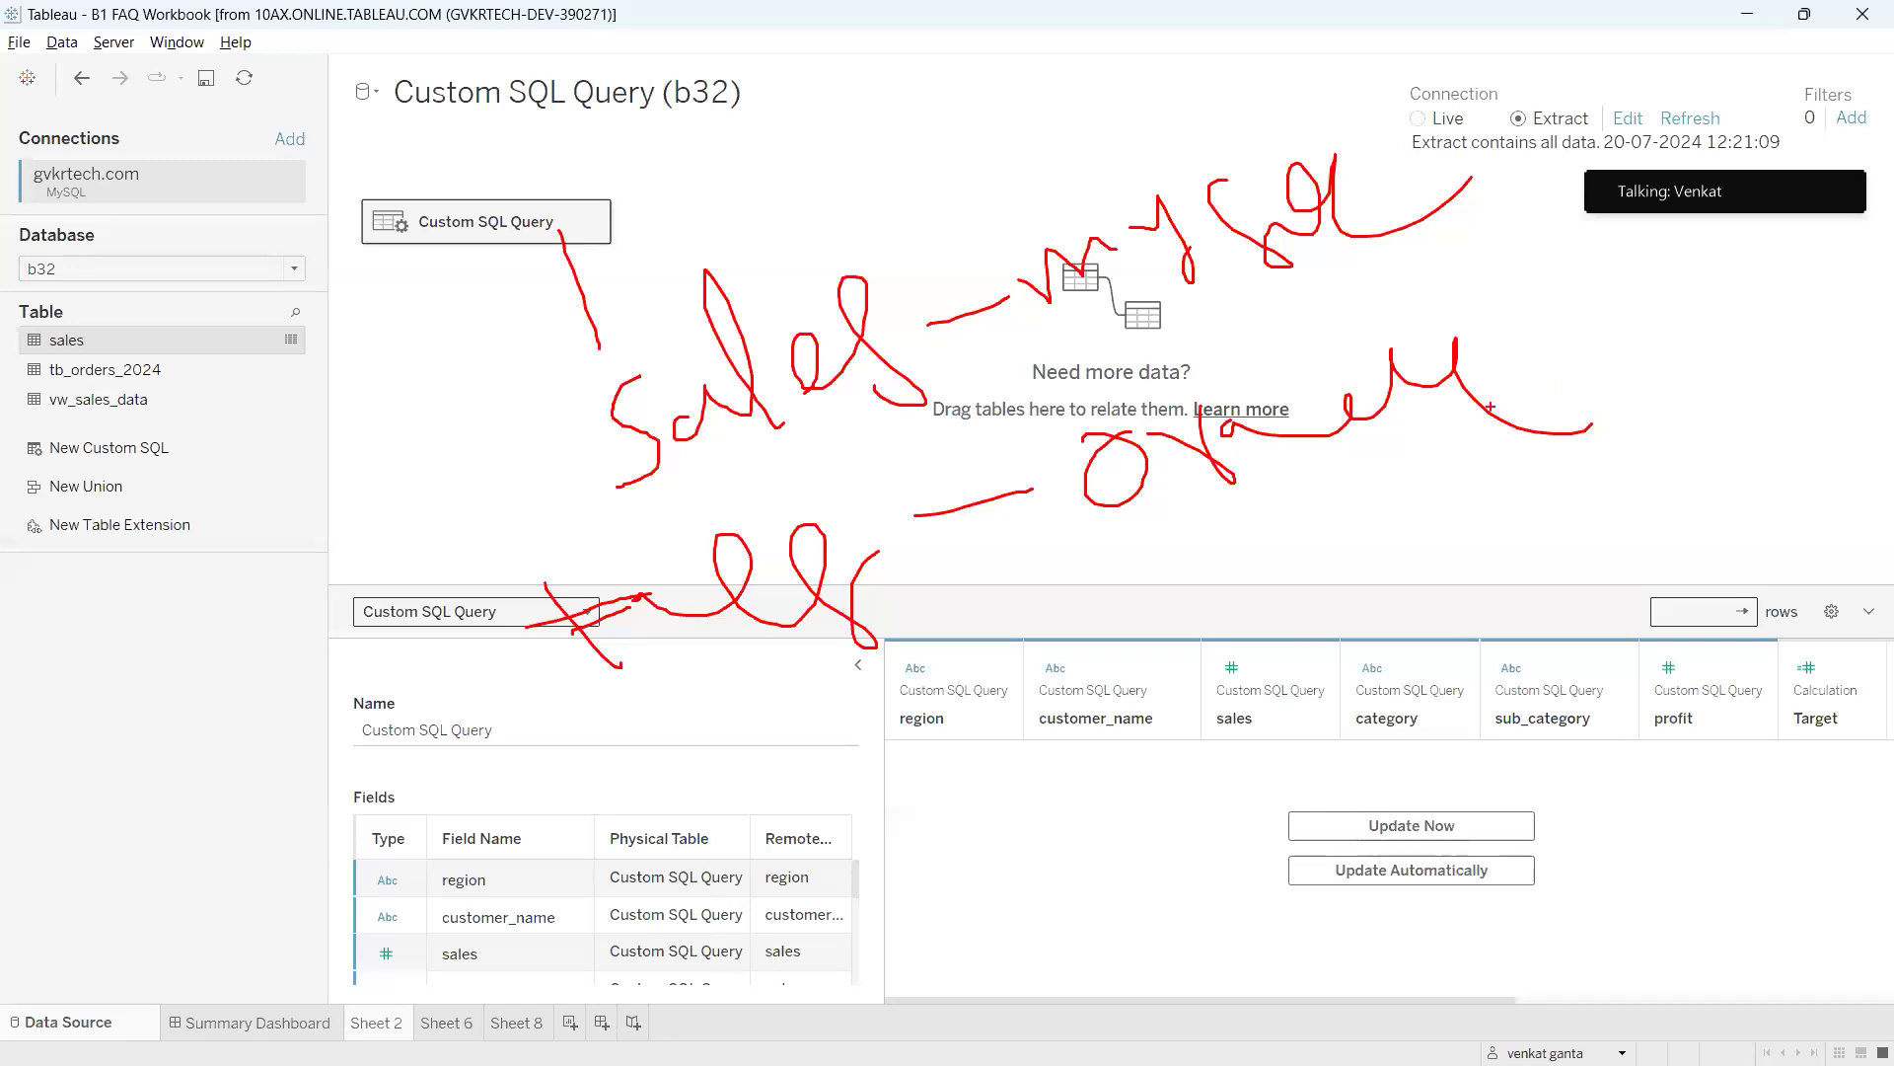
pyautogui.moveTo(1293, 218); pyautogui.dragTo(1427, 412)
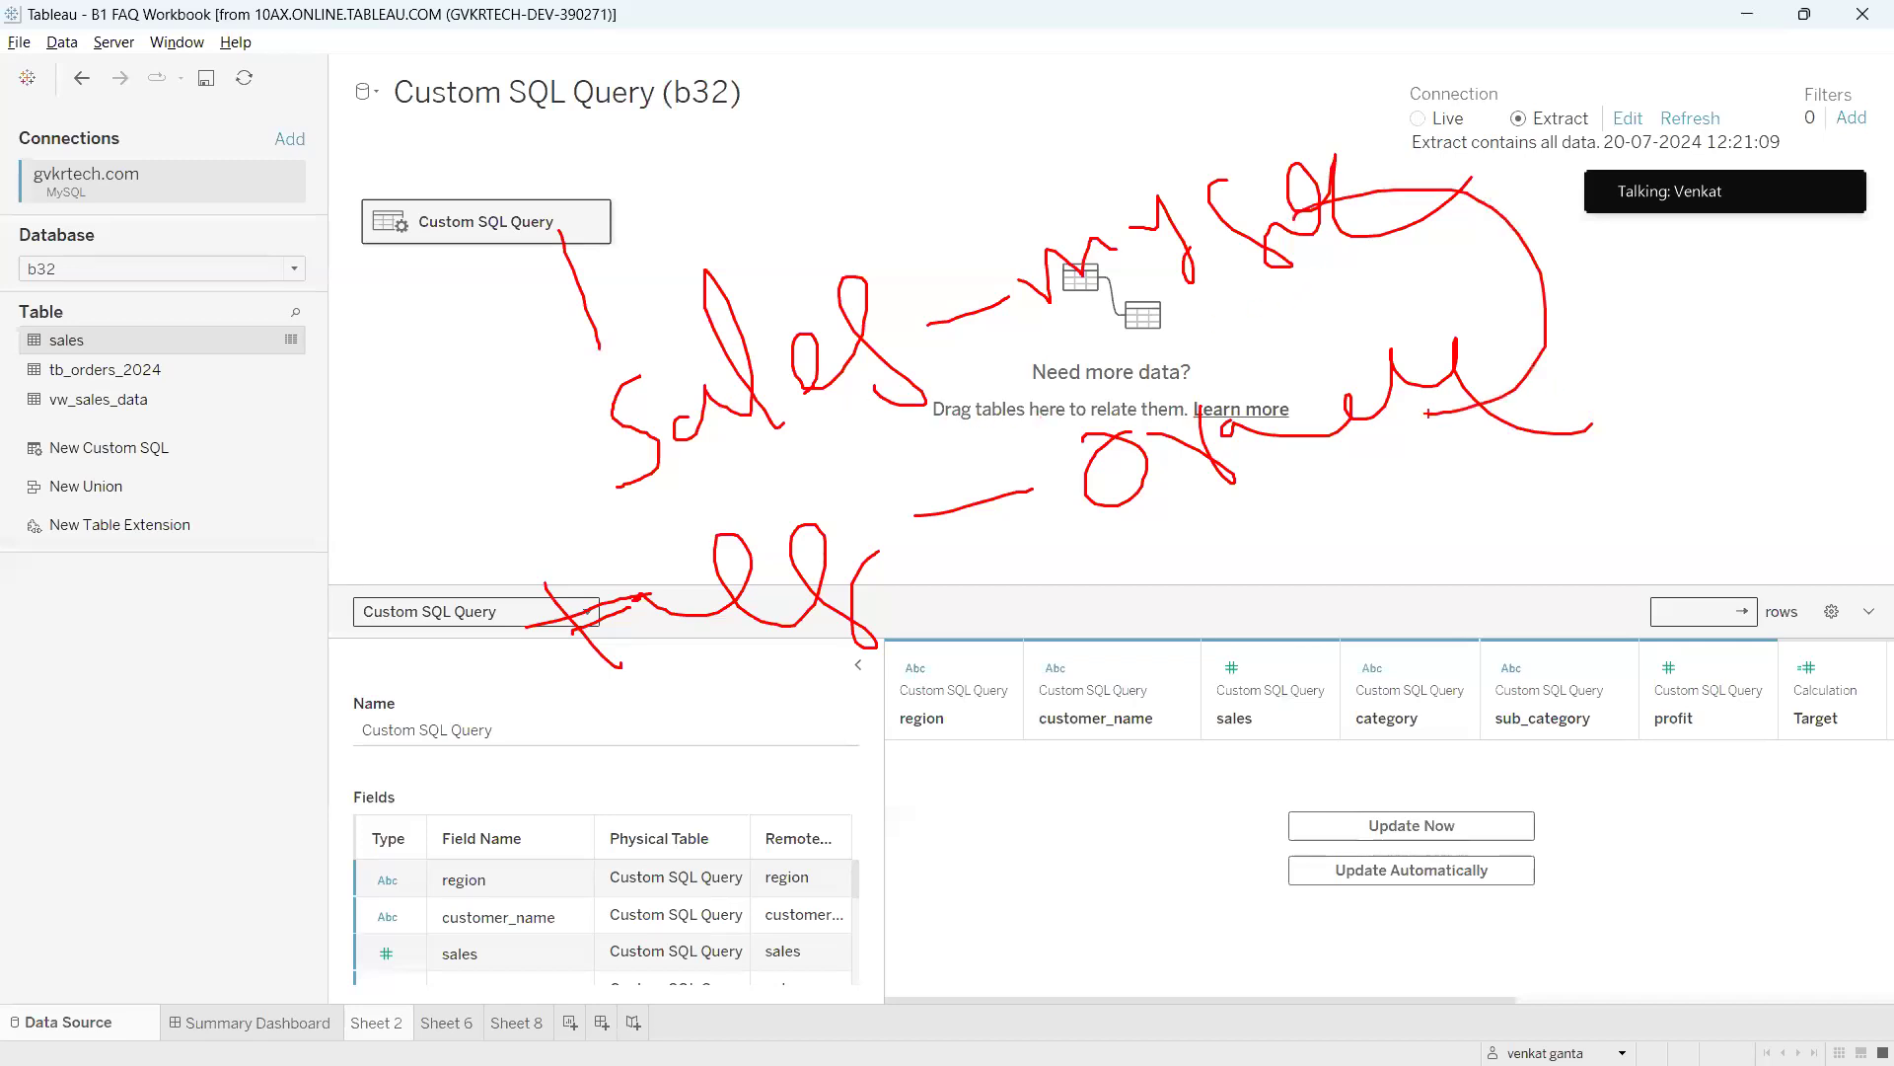
pyautogui.moveTo(21, 144)
pyautogui.mouseDown()
pyautogui.moveTo(45, 212)
pyautogui.moveTo(108, 168)
pyautogui.moveTo(34, 158)
pyautogui.mouseUp()
pyautogui.moveTo(262, 131)
pyautogui.mouseDown()
pyautogui.moveTo(233, 138)
pyautogui.moveTo(336, 173)
pyautogui.moveTo(259, 119)
pyautogui.mouseUp()
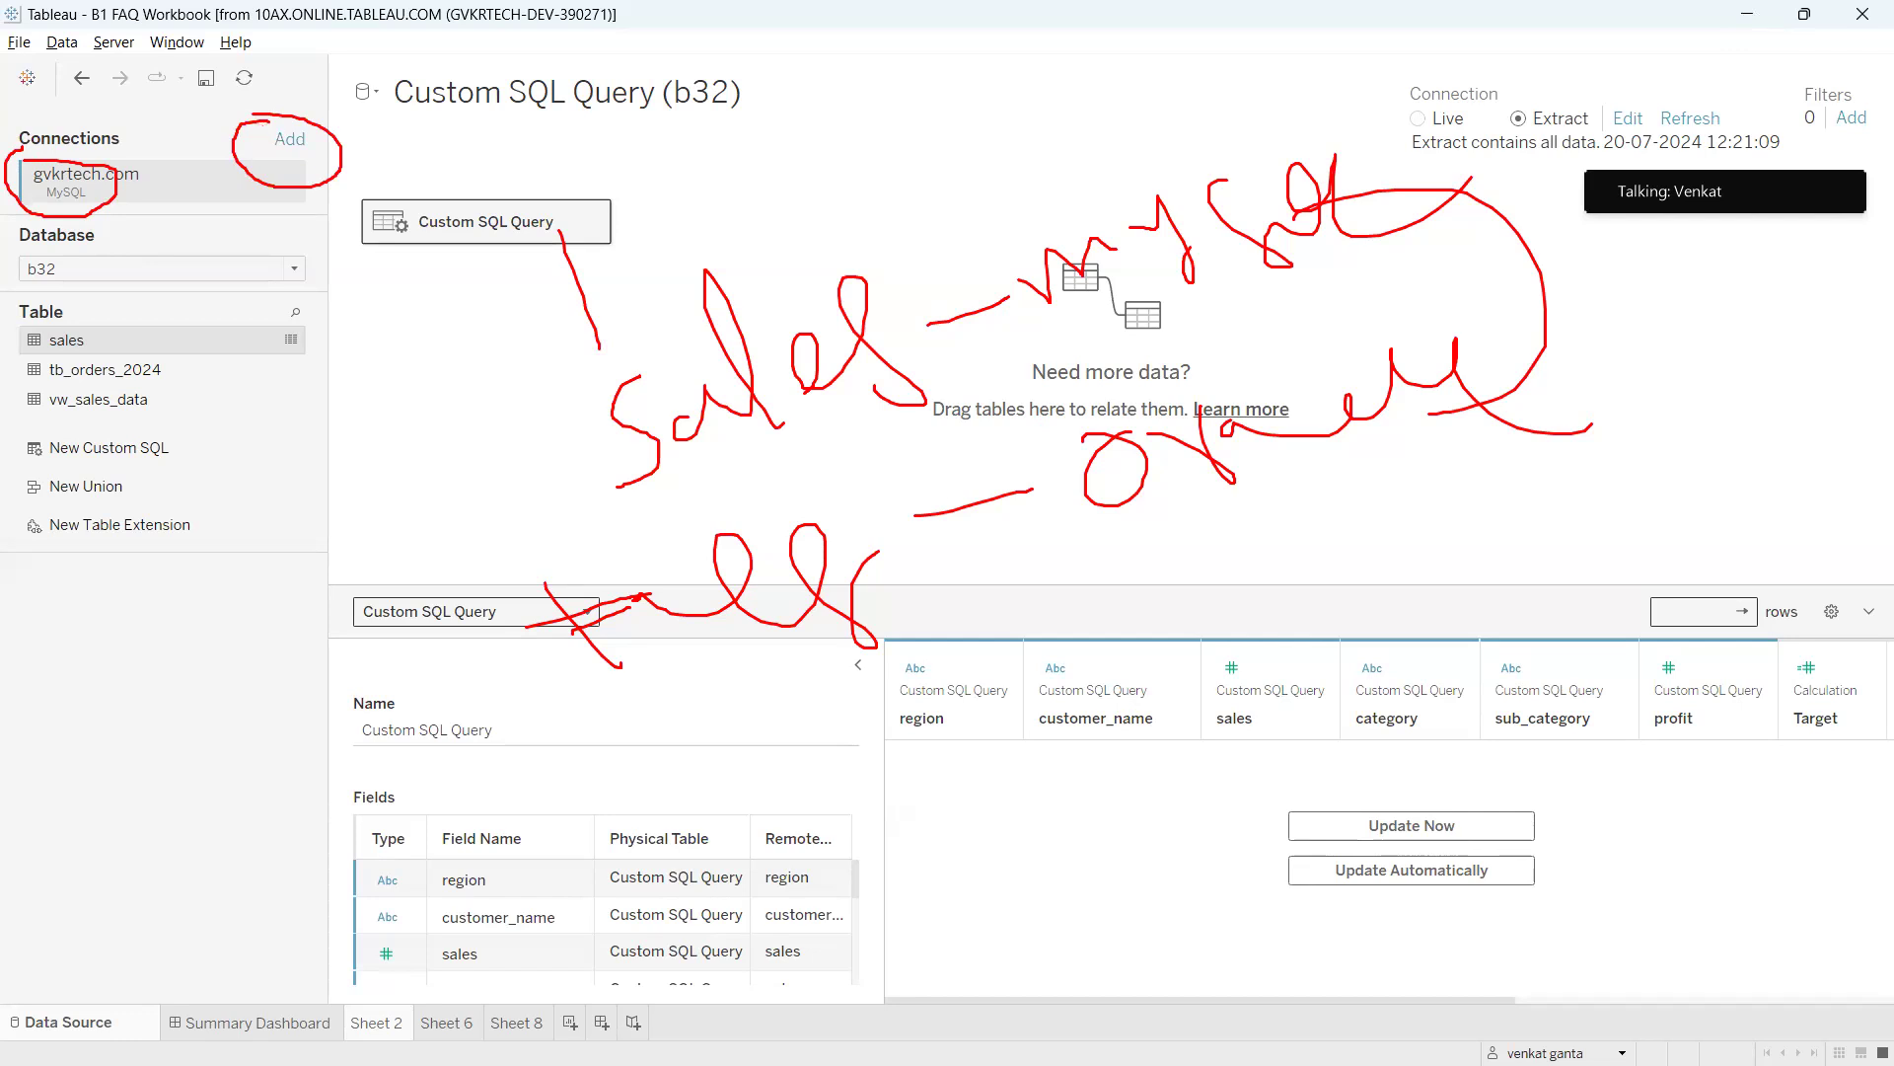
pyautogui.press('Escape')
# Connect to the Desktop workbook b1_faq_targets_by_region as a Microsoft Excel source.
pyautogui.click(290, 139)
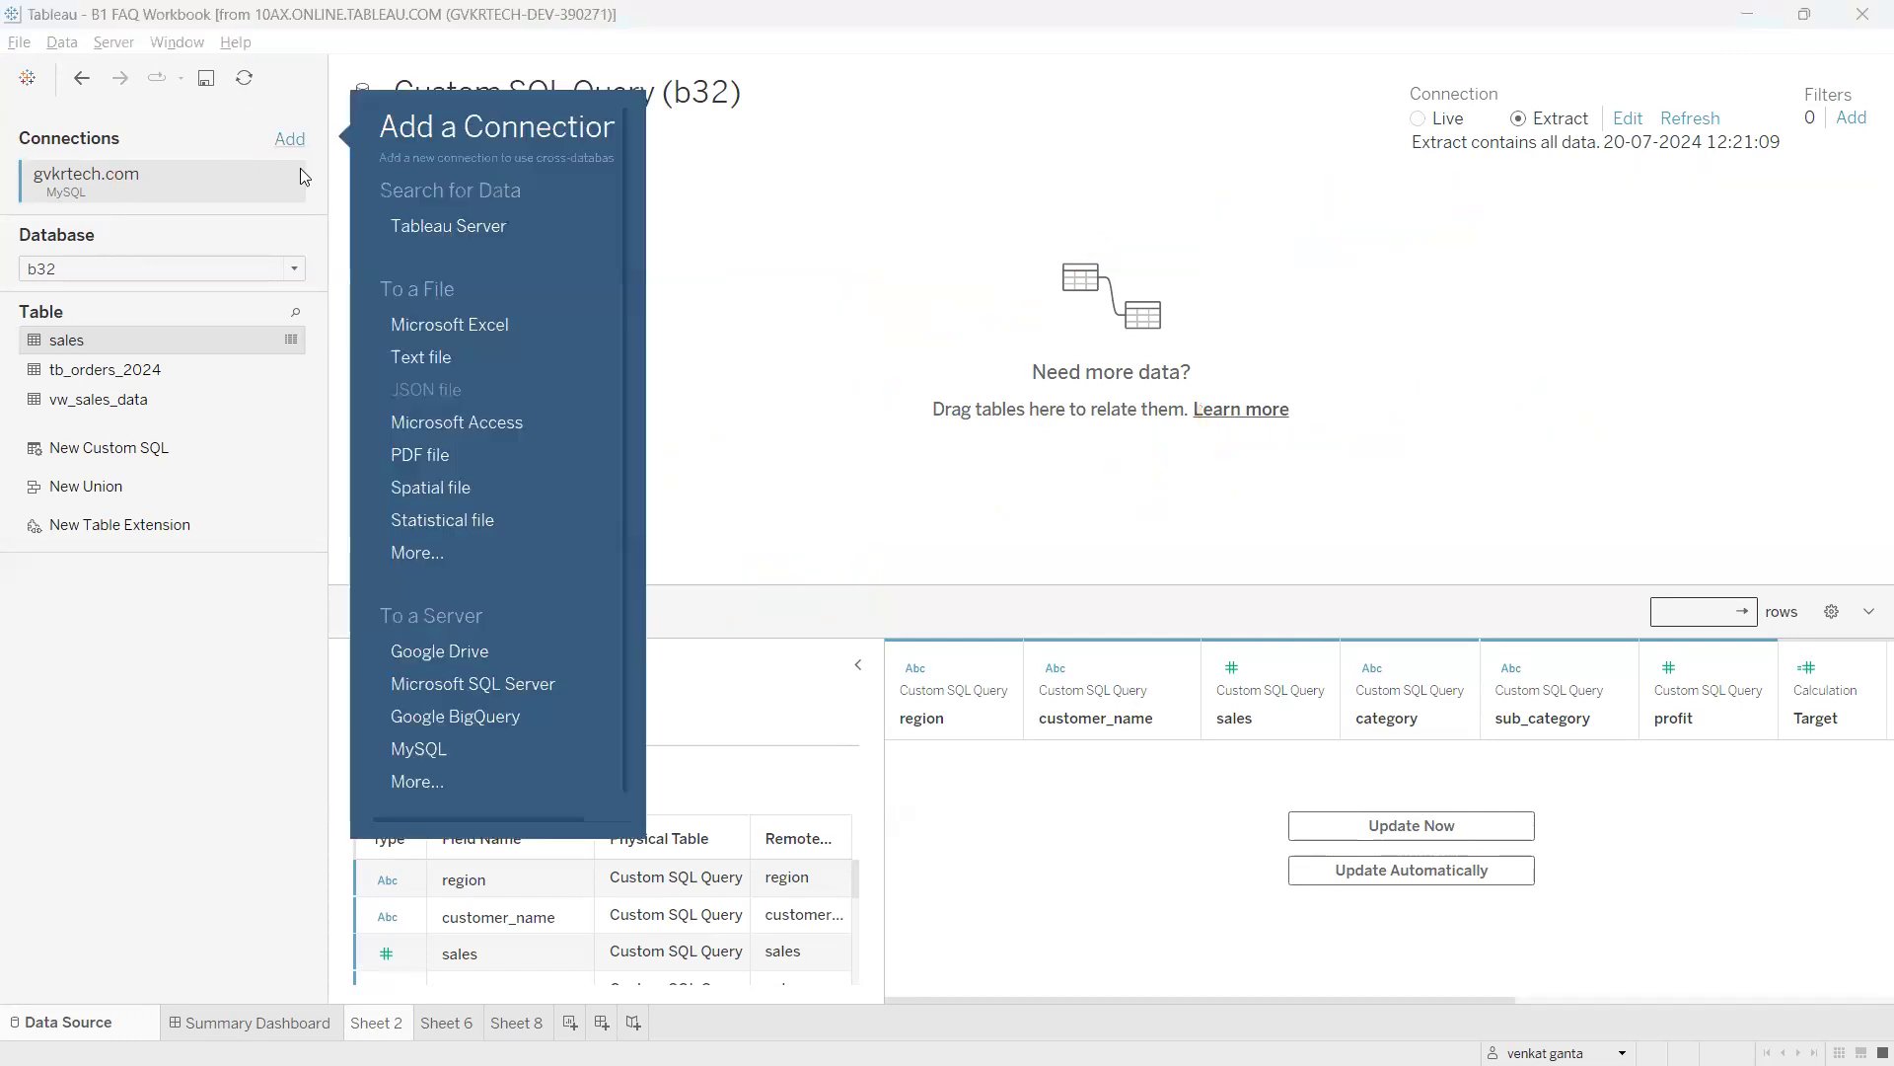
pyautogui.click(448, 322)
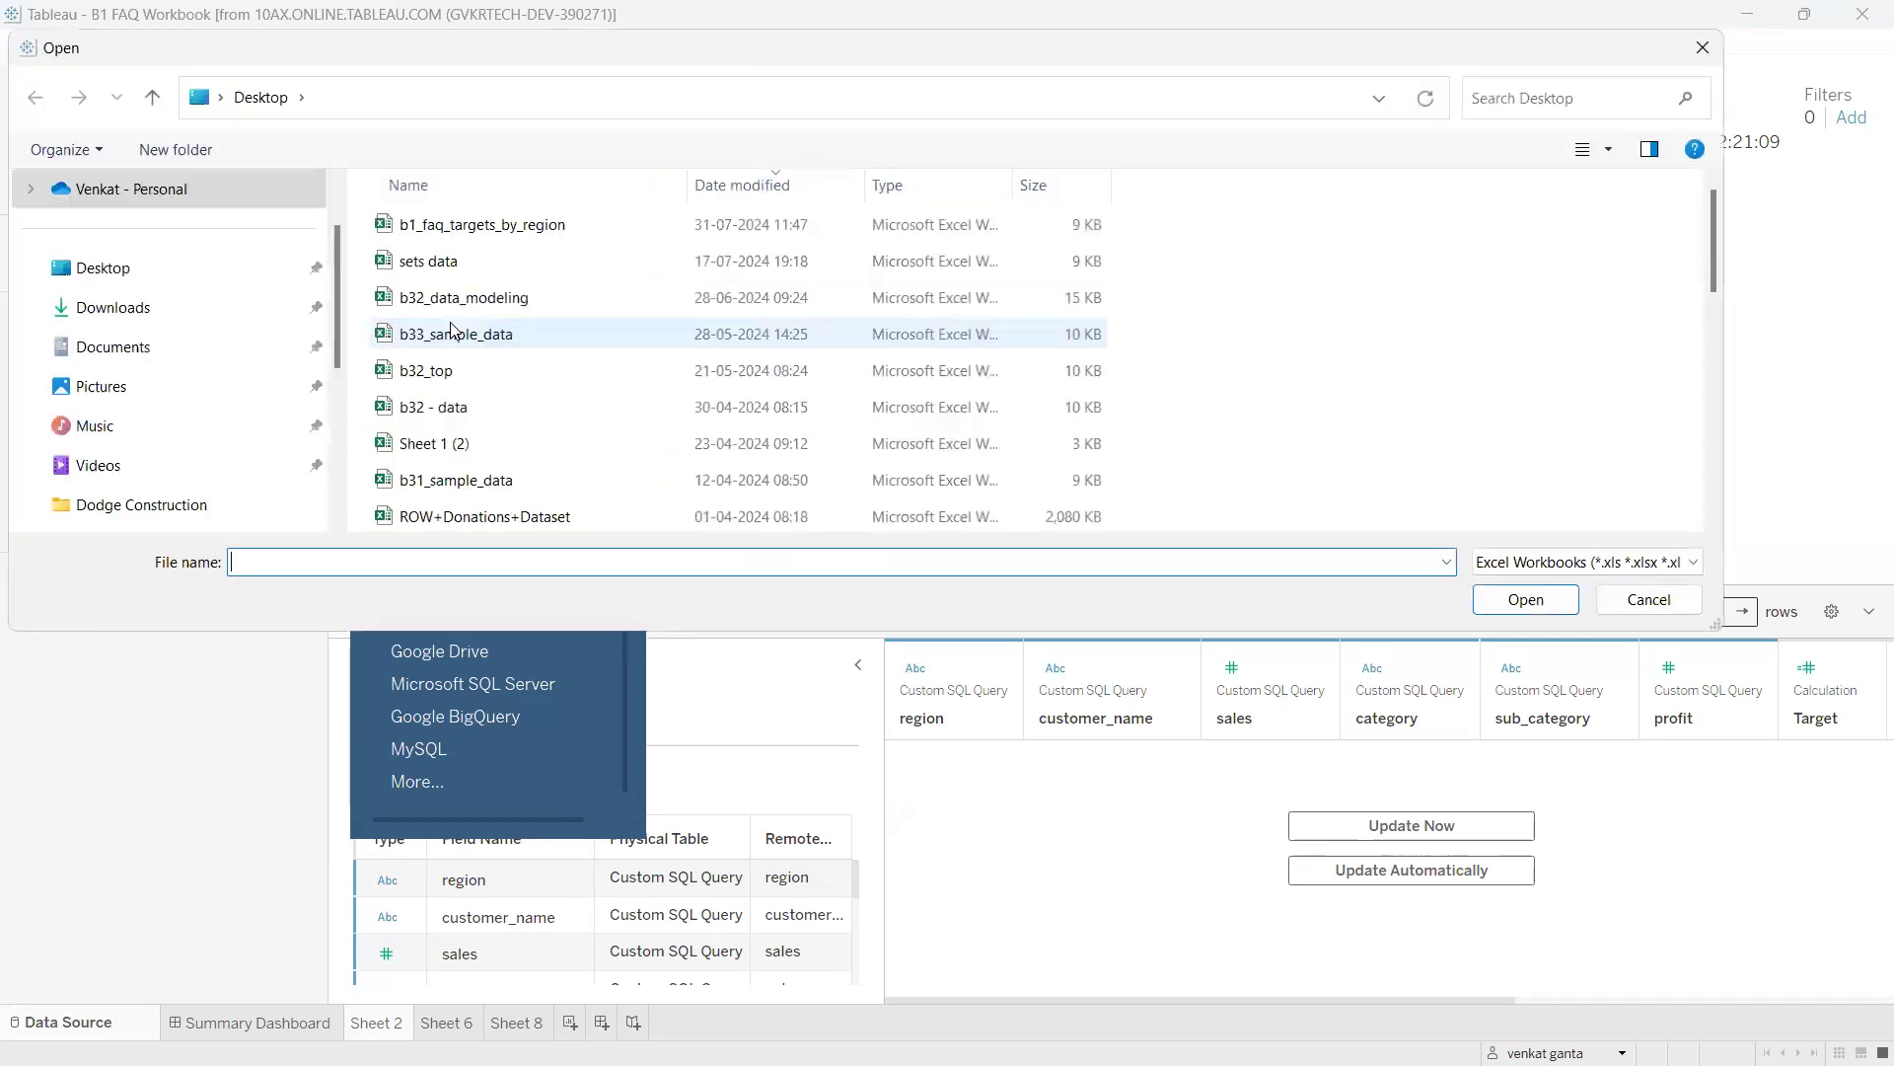
pyautogui.click(160, 285)
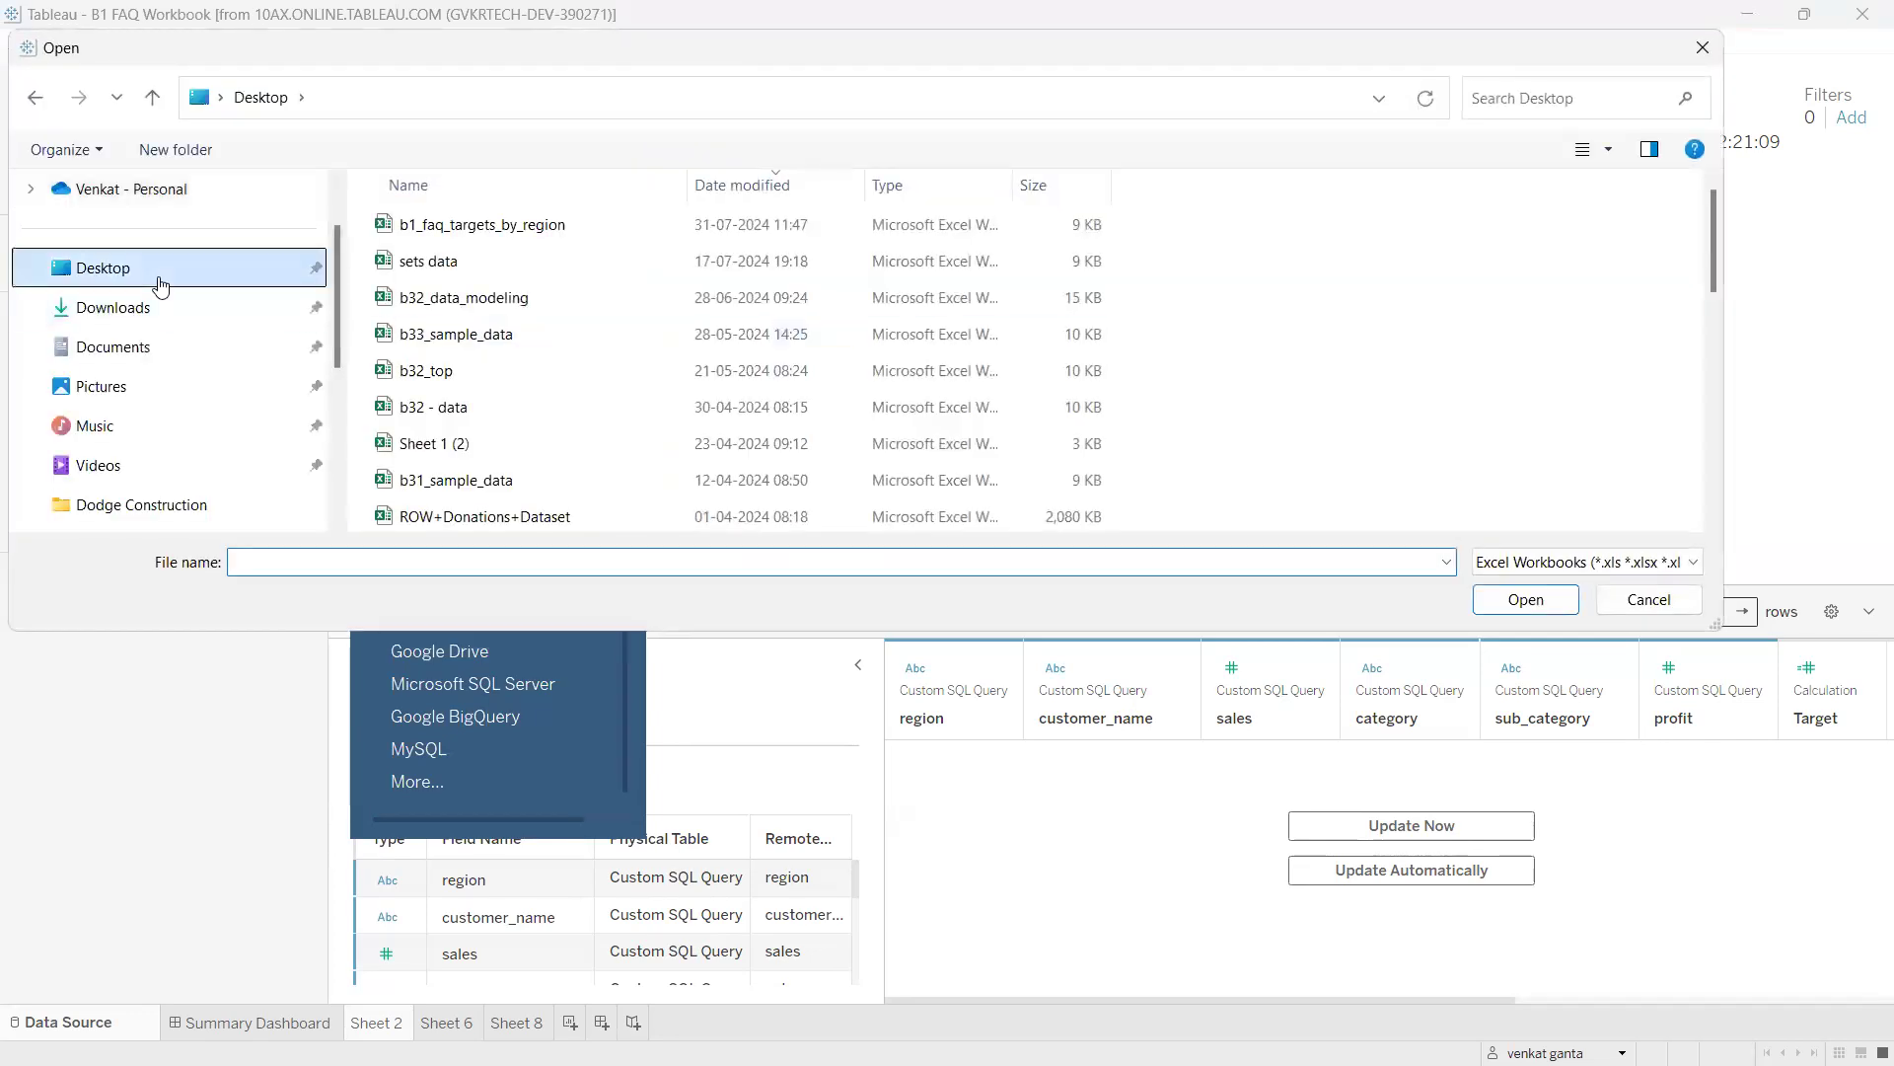
pyautogui.click(454, 228)
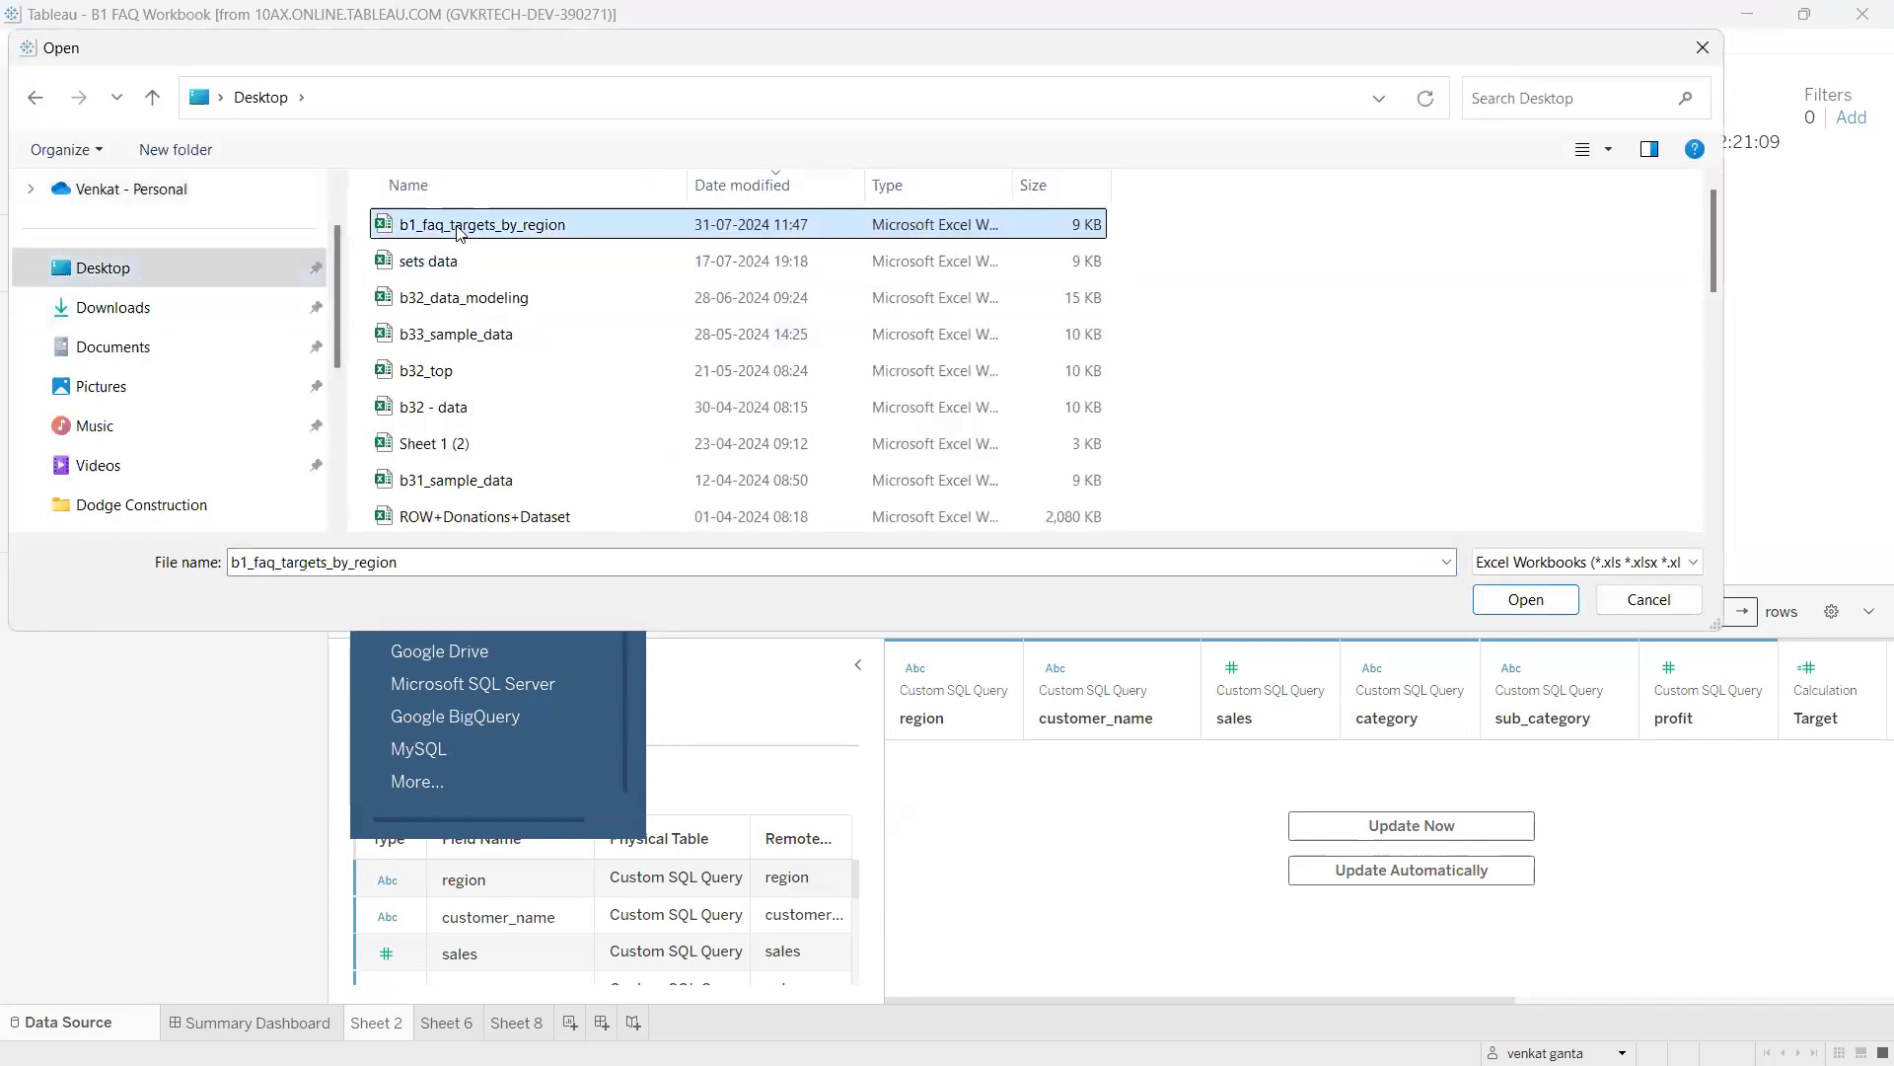
pyautogui.click(1506, 601)
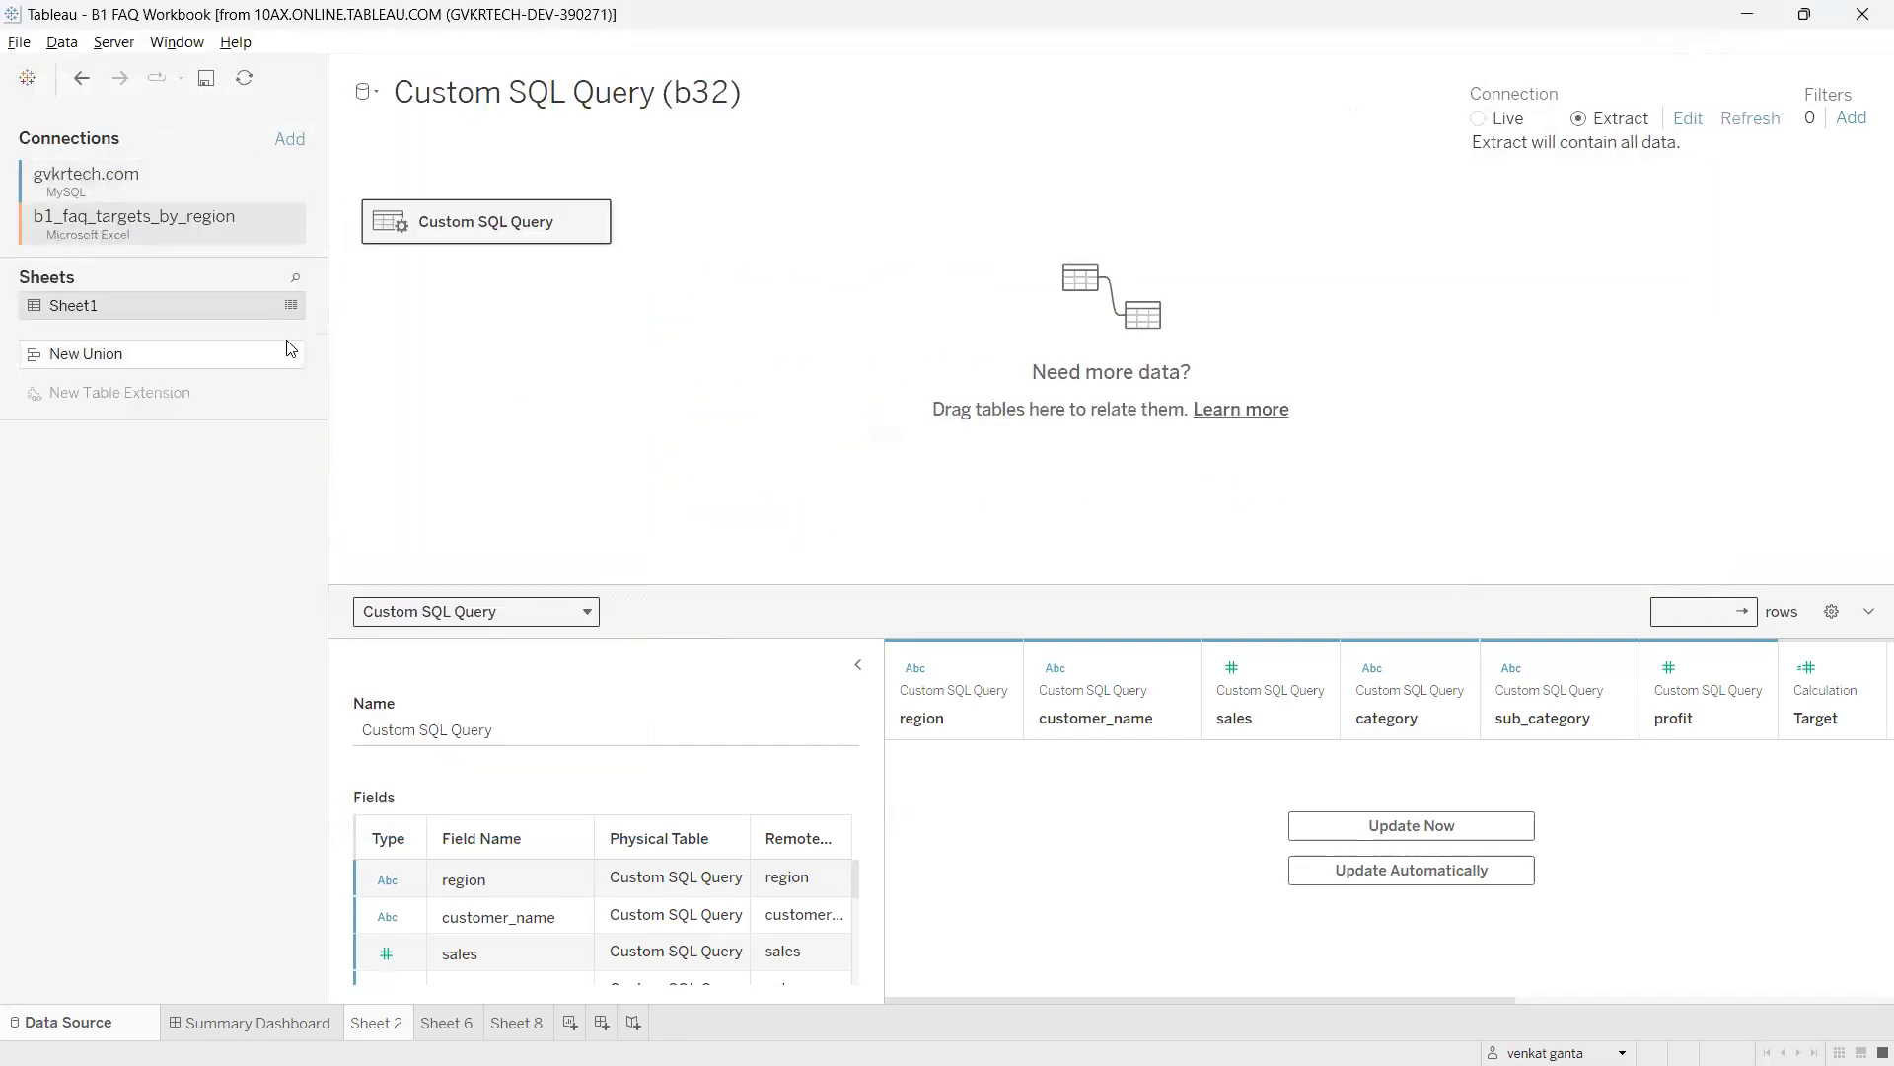
pyautogui.moveTo(37, 206)
pyautogui.mouseDown()
pyautogui.moveTo(86, 209)
pyautogui.moveTo(14, 176)
pyautogui.moveTo(48, 204)
pyautogui.moveTo(10, 233)
pyautogui.moveTo(168, 272)
pyautogui.moveTo(69, 219)
pyautogui.moveTo(95, 264)
pyautogui.moveTo(39, 298)
pyautogui.mouseUp()
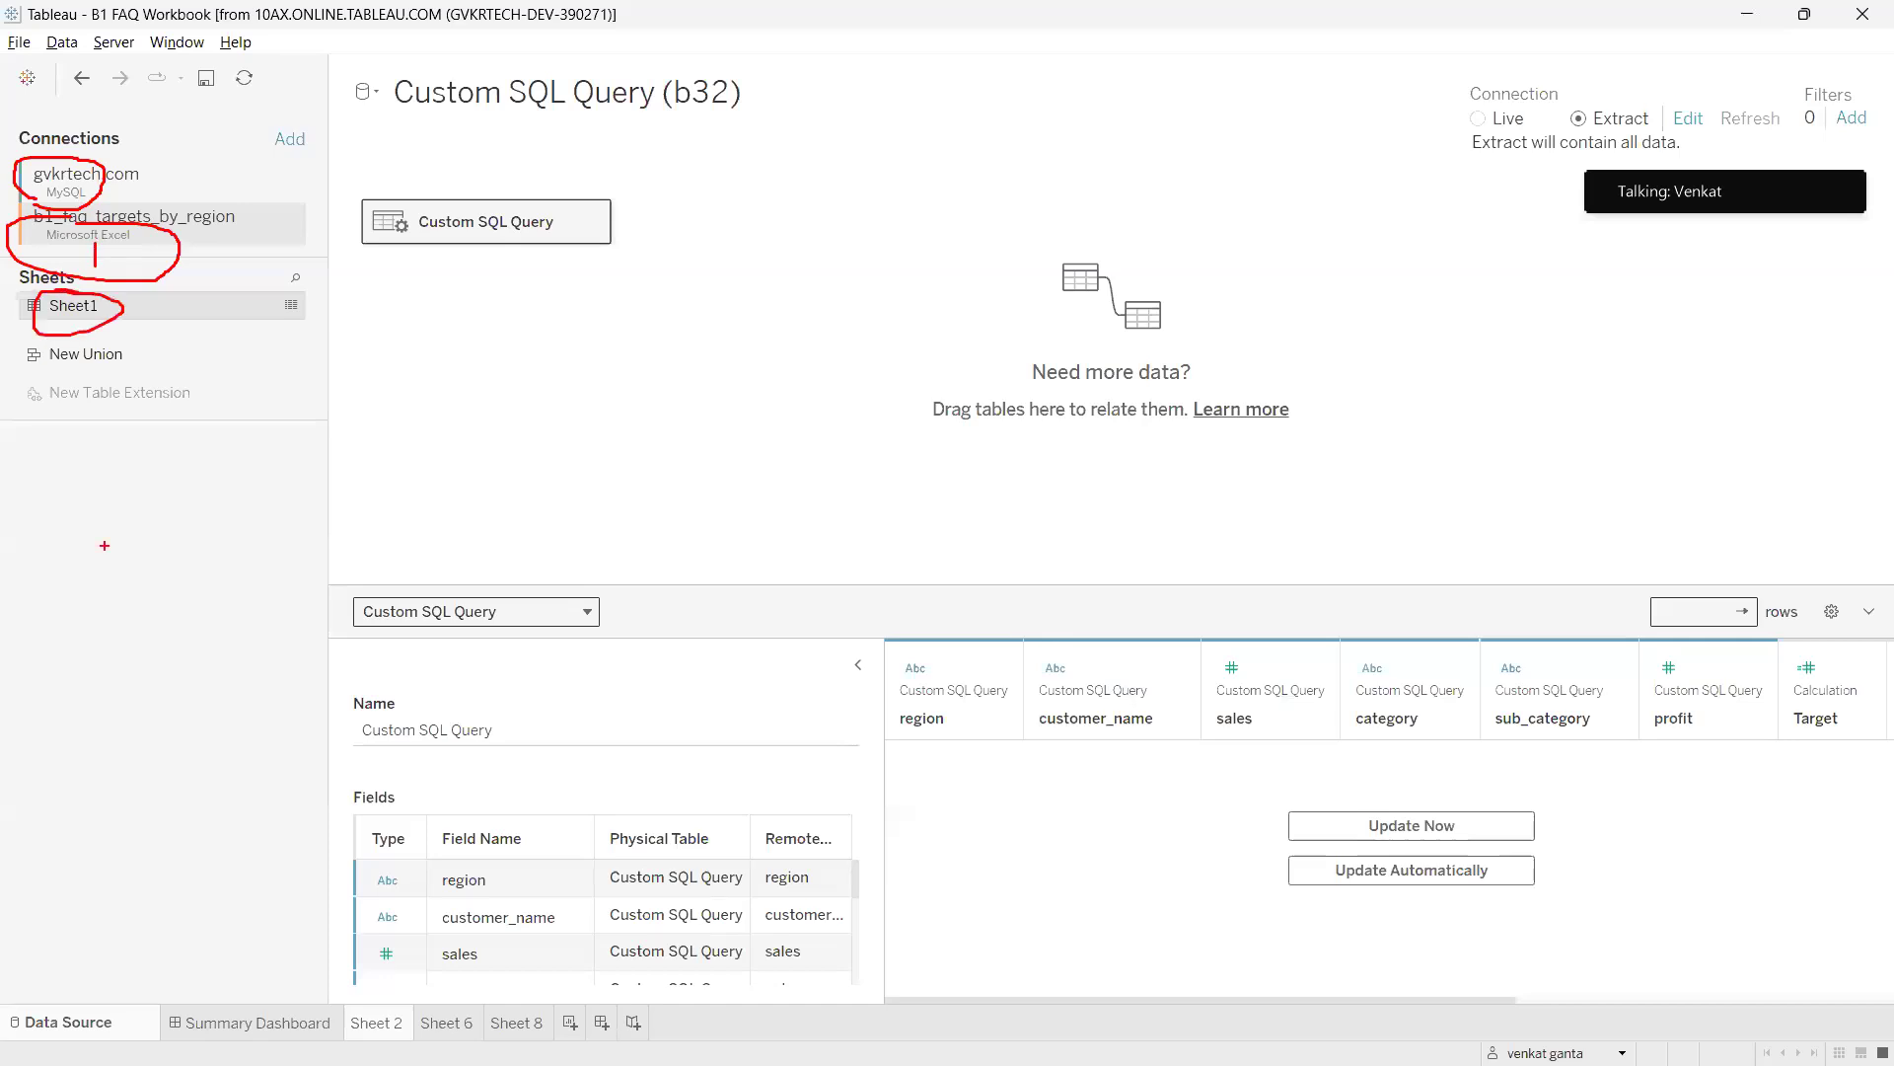
pyautogui.press('Escape')
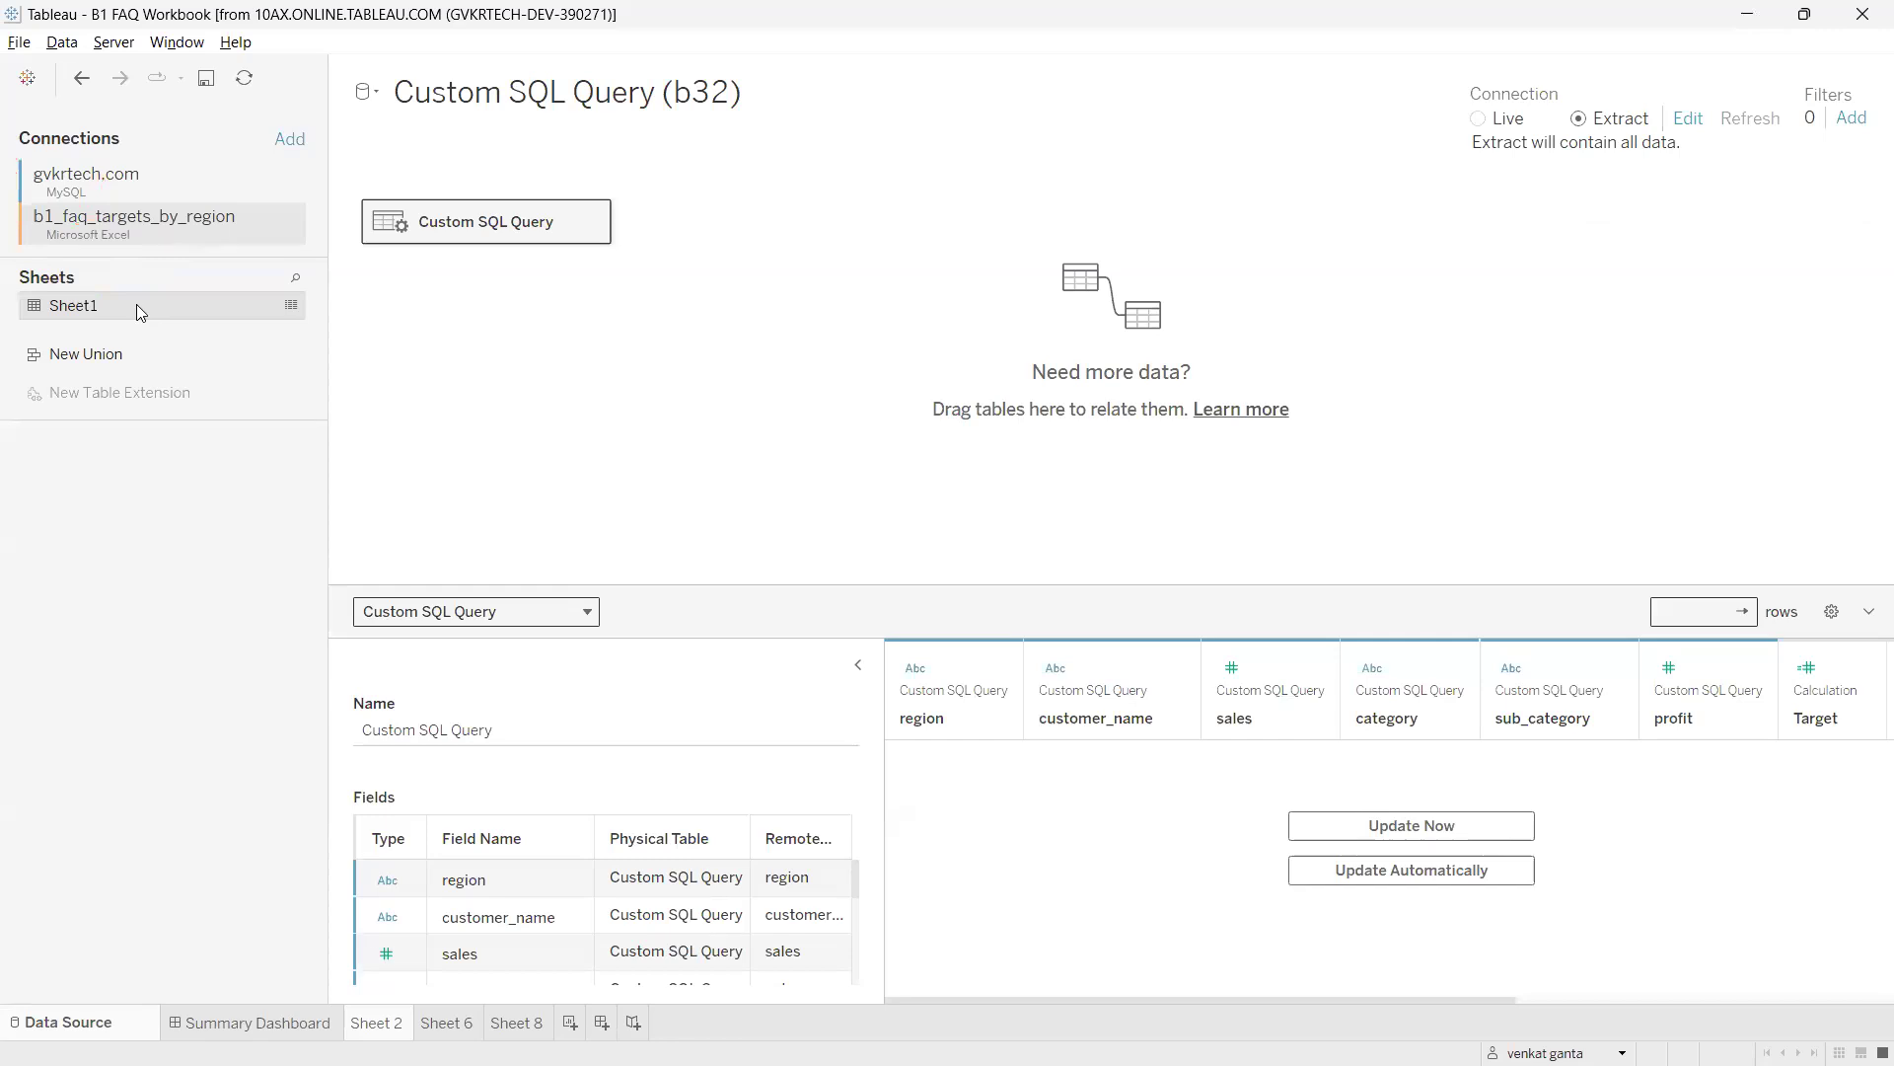
pyautogui.hotkey('ctrl', '2')
pyautogui.moveTo(423, 205)
pyautogui.mouseDown()
pyautogui.moveTo(533, 268)
pyautogui.moveTo(414, 200)
pyautogui.mouseUp()
pyautogui.moveTo(156, 298)
pyautogui.mouseDown()
pyautogui.moveTo(88, 293)
pyautogui.moveTo(40, 327)
pyautogui.moveTo(114, 289)
pyautogui.mouseUp()
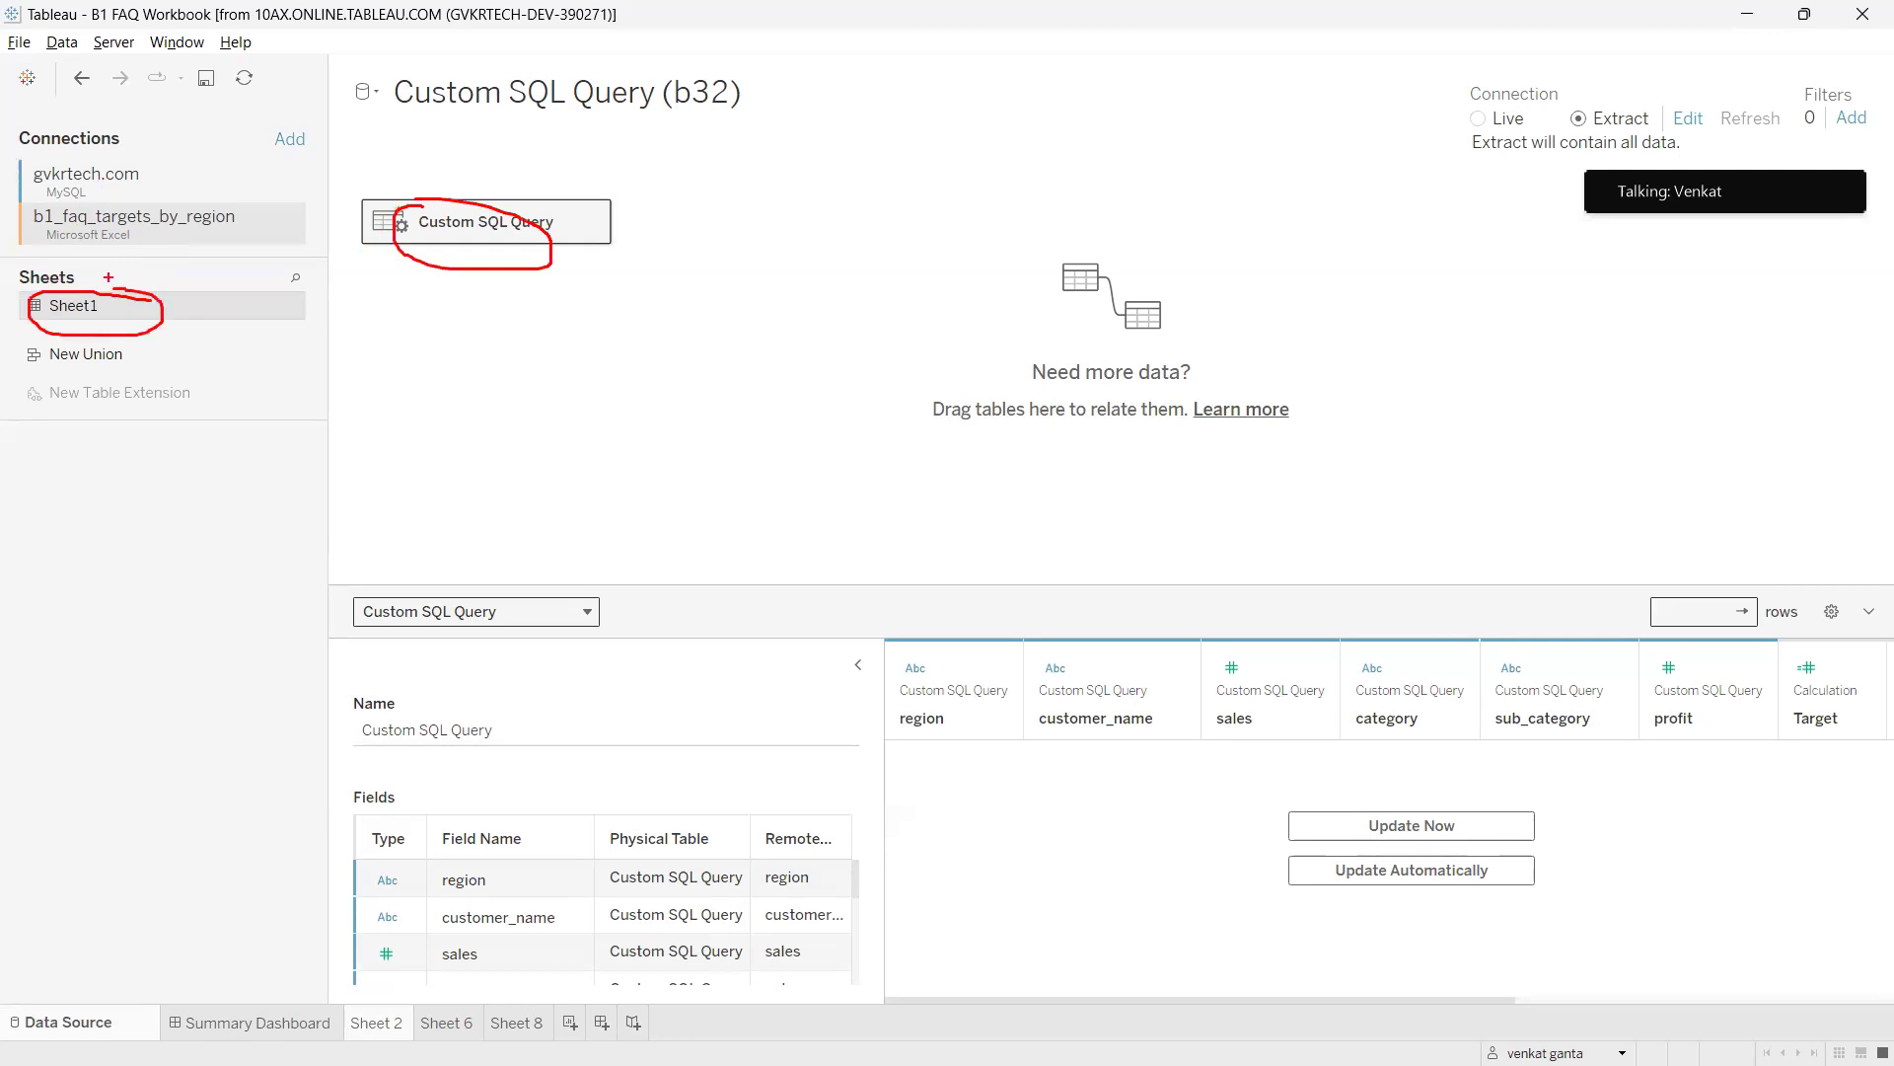
pyautogui.press('Escape')
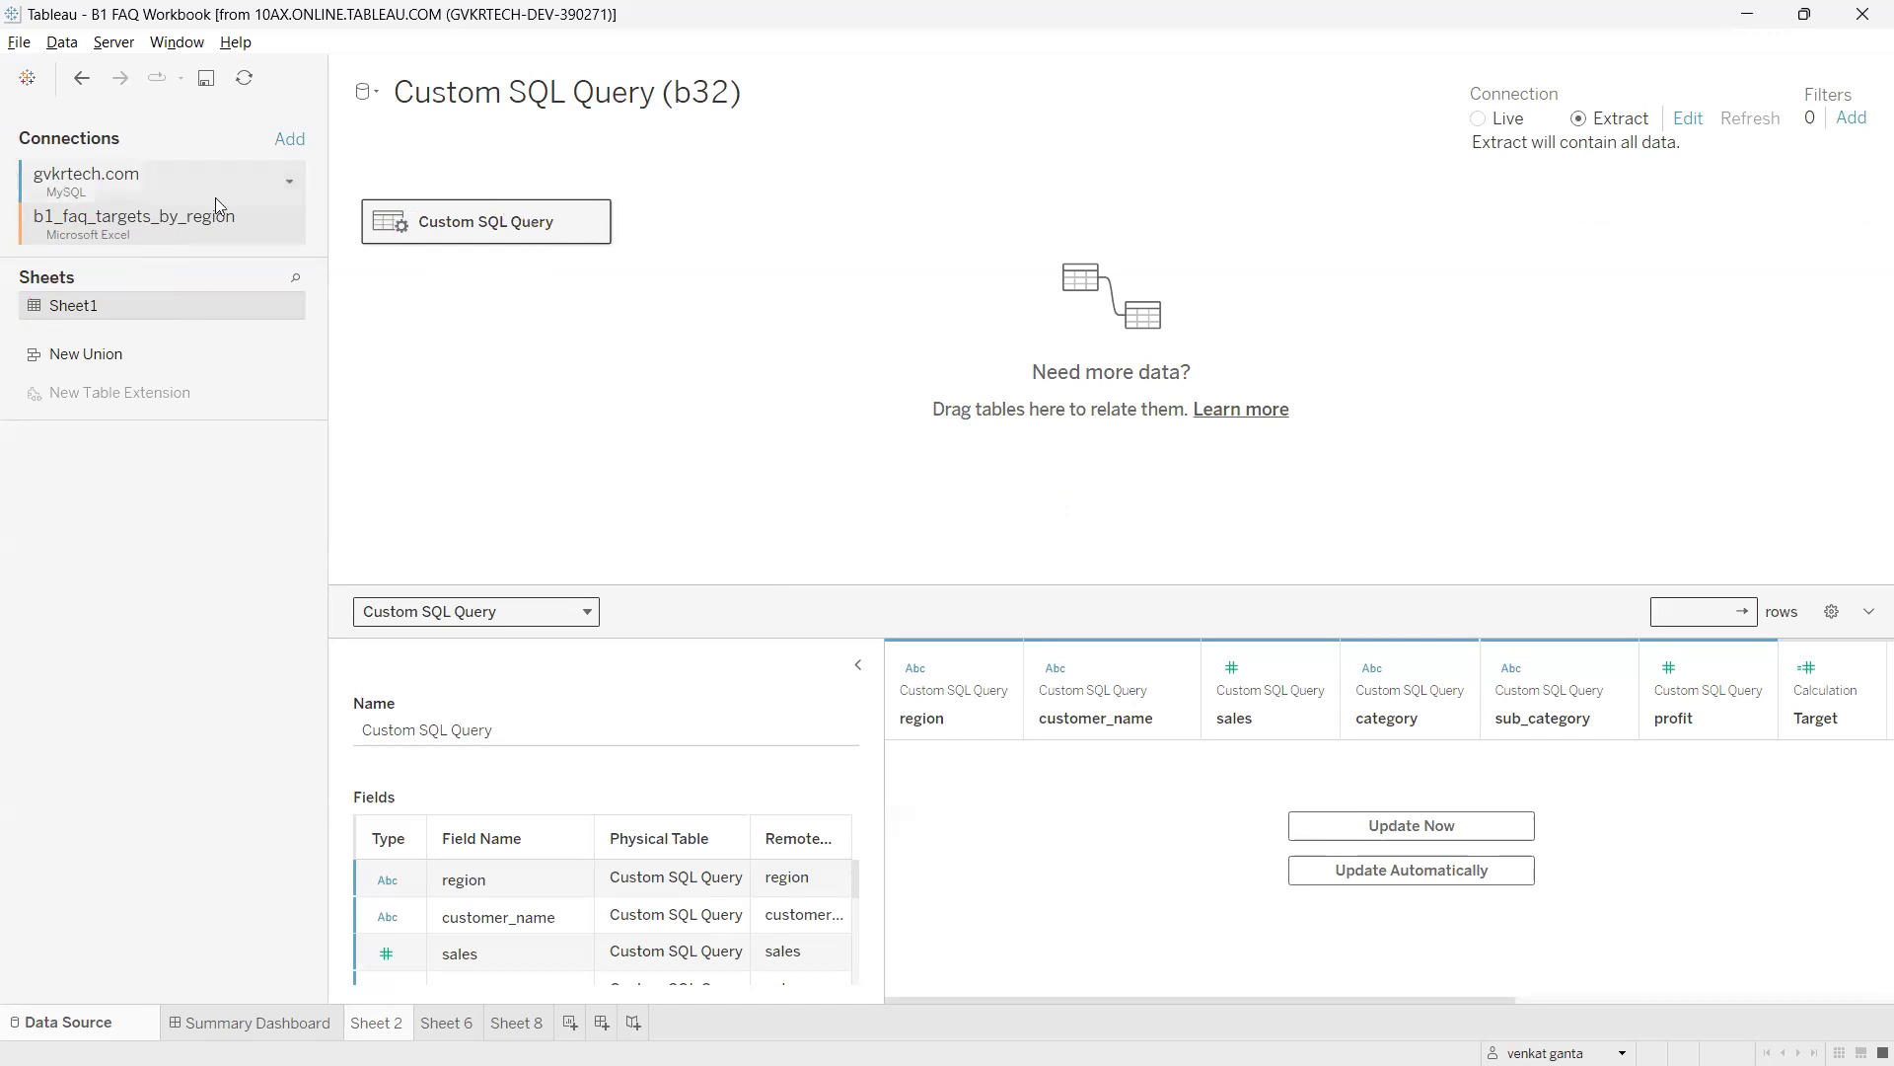
pyautogui.moveTo(693, 1062)
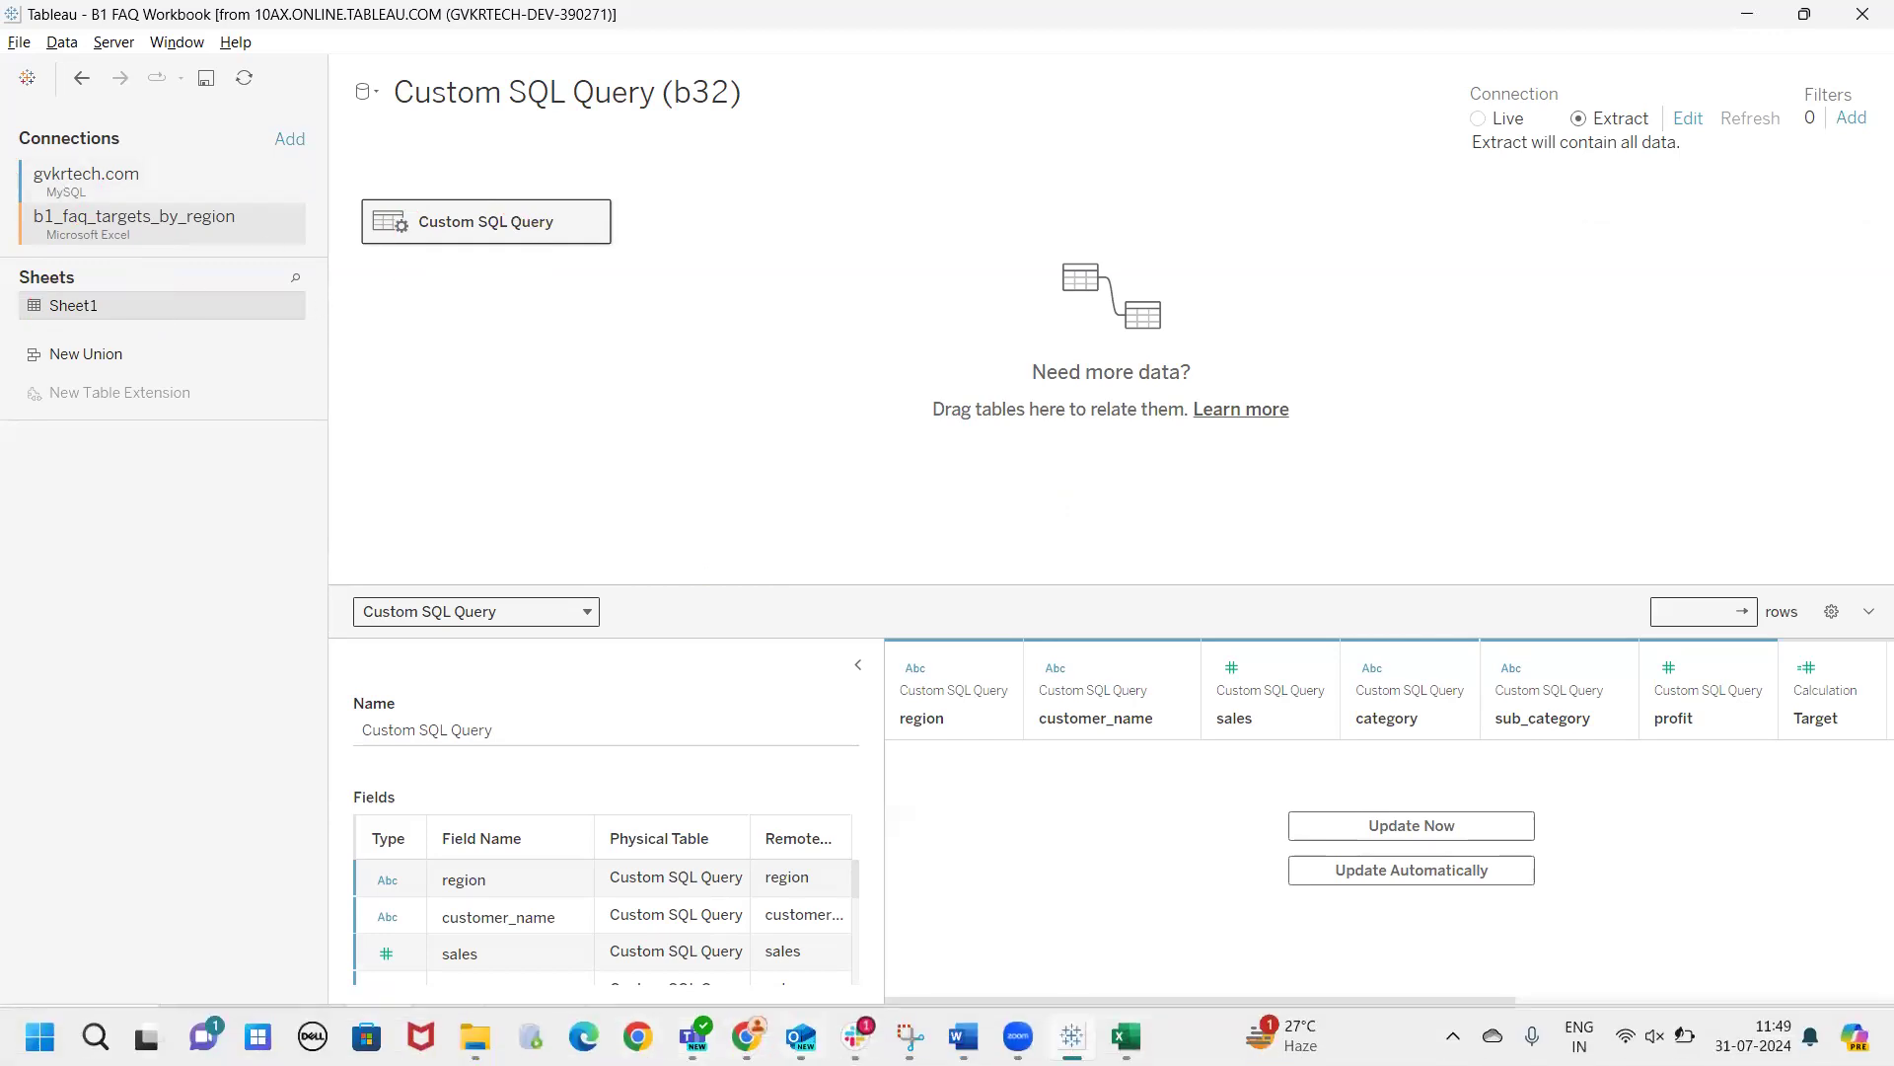
# Reload Tableau Notes and expand Data Modeling methods, Joins requirements and Relationships.
pyautogui.click(747, 1036)
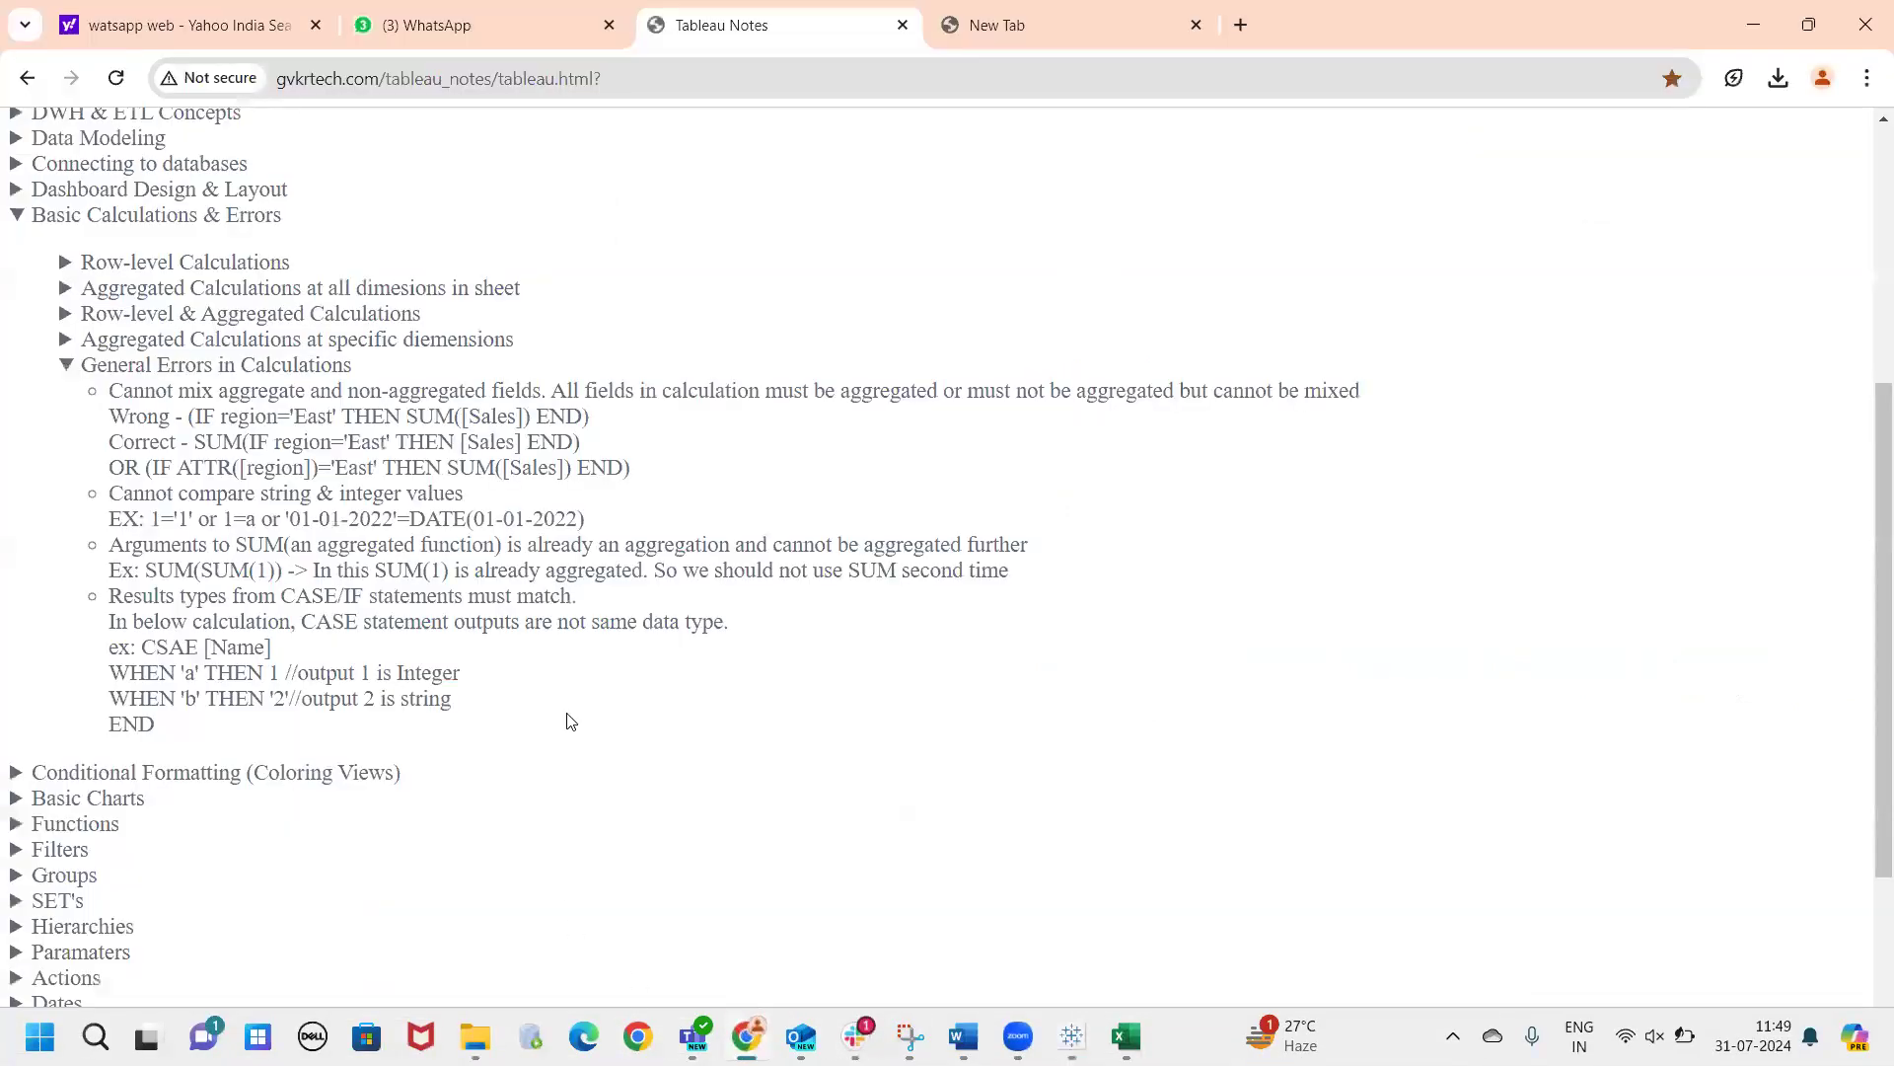
pyautogui.click(114, 85)
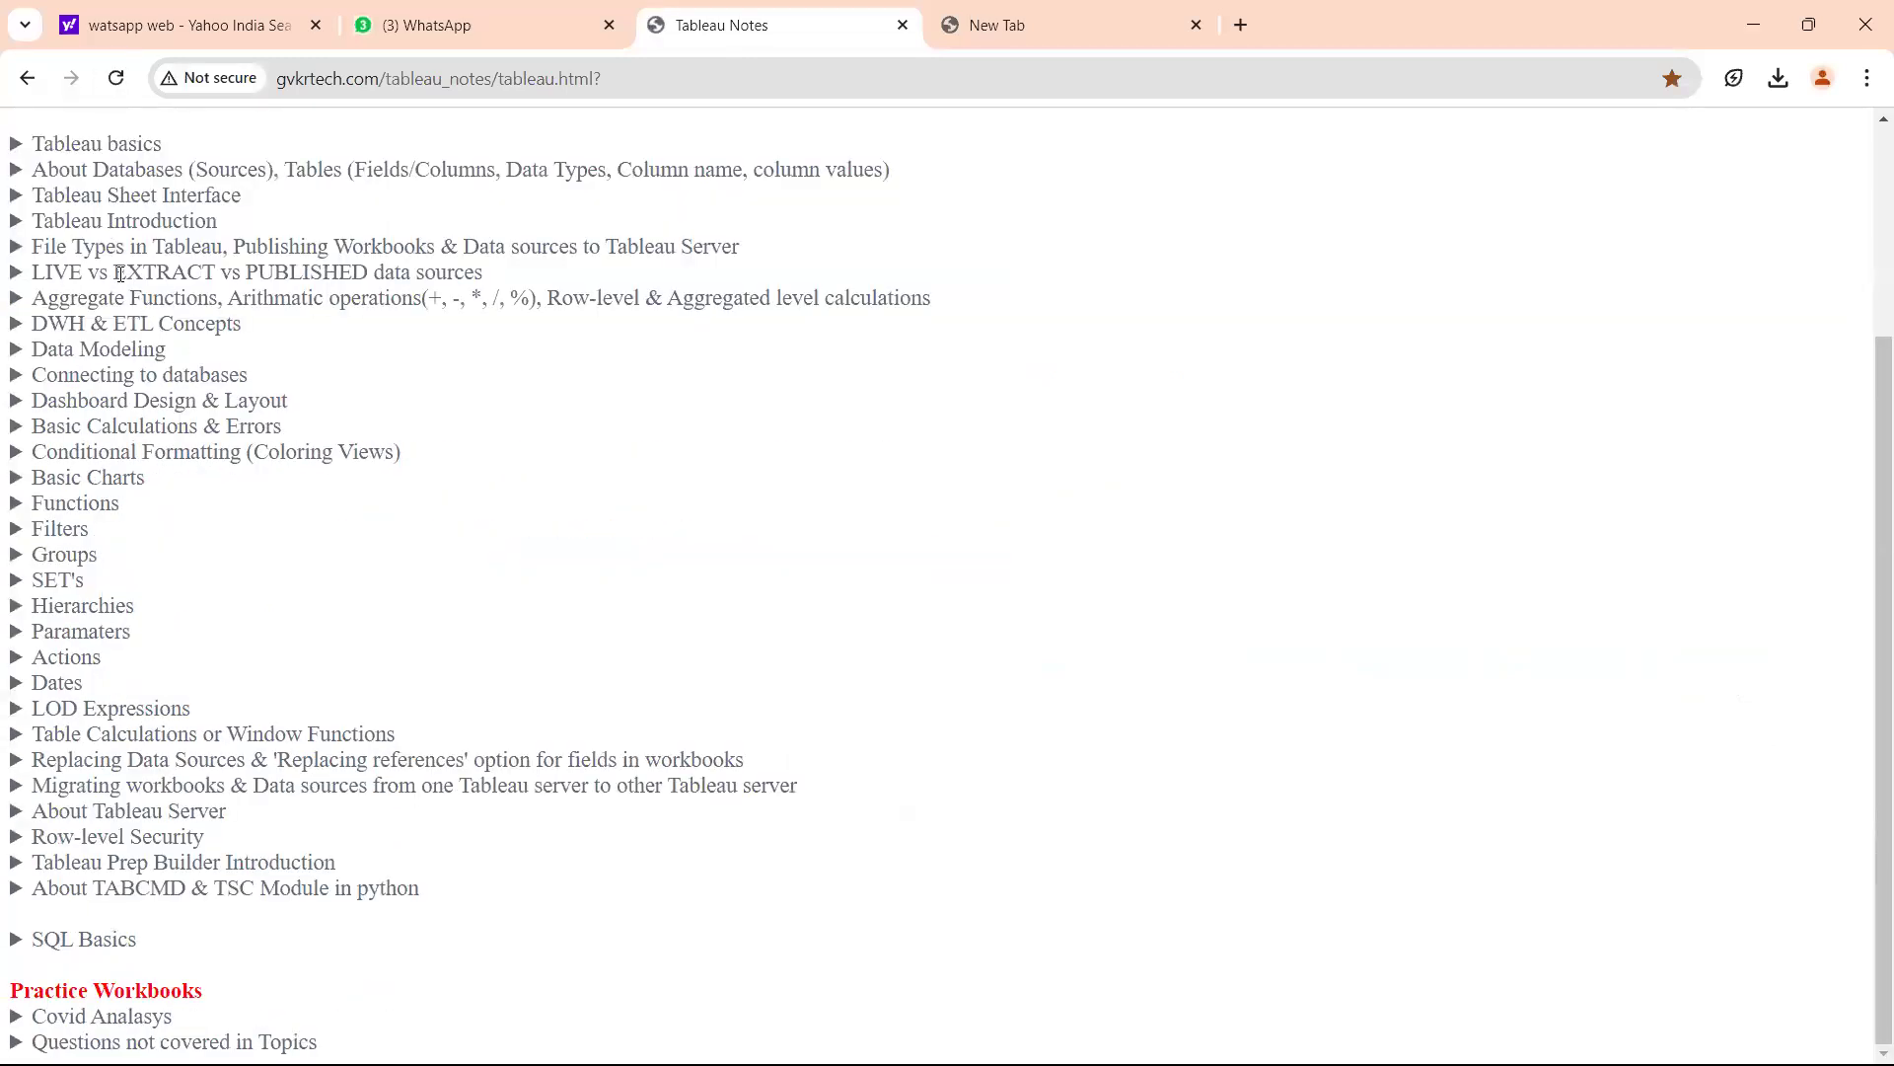
pyautogui.click(127, 347)
pyautogui.scroll(-1, 333, 403)
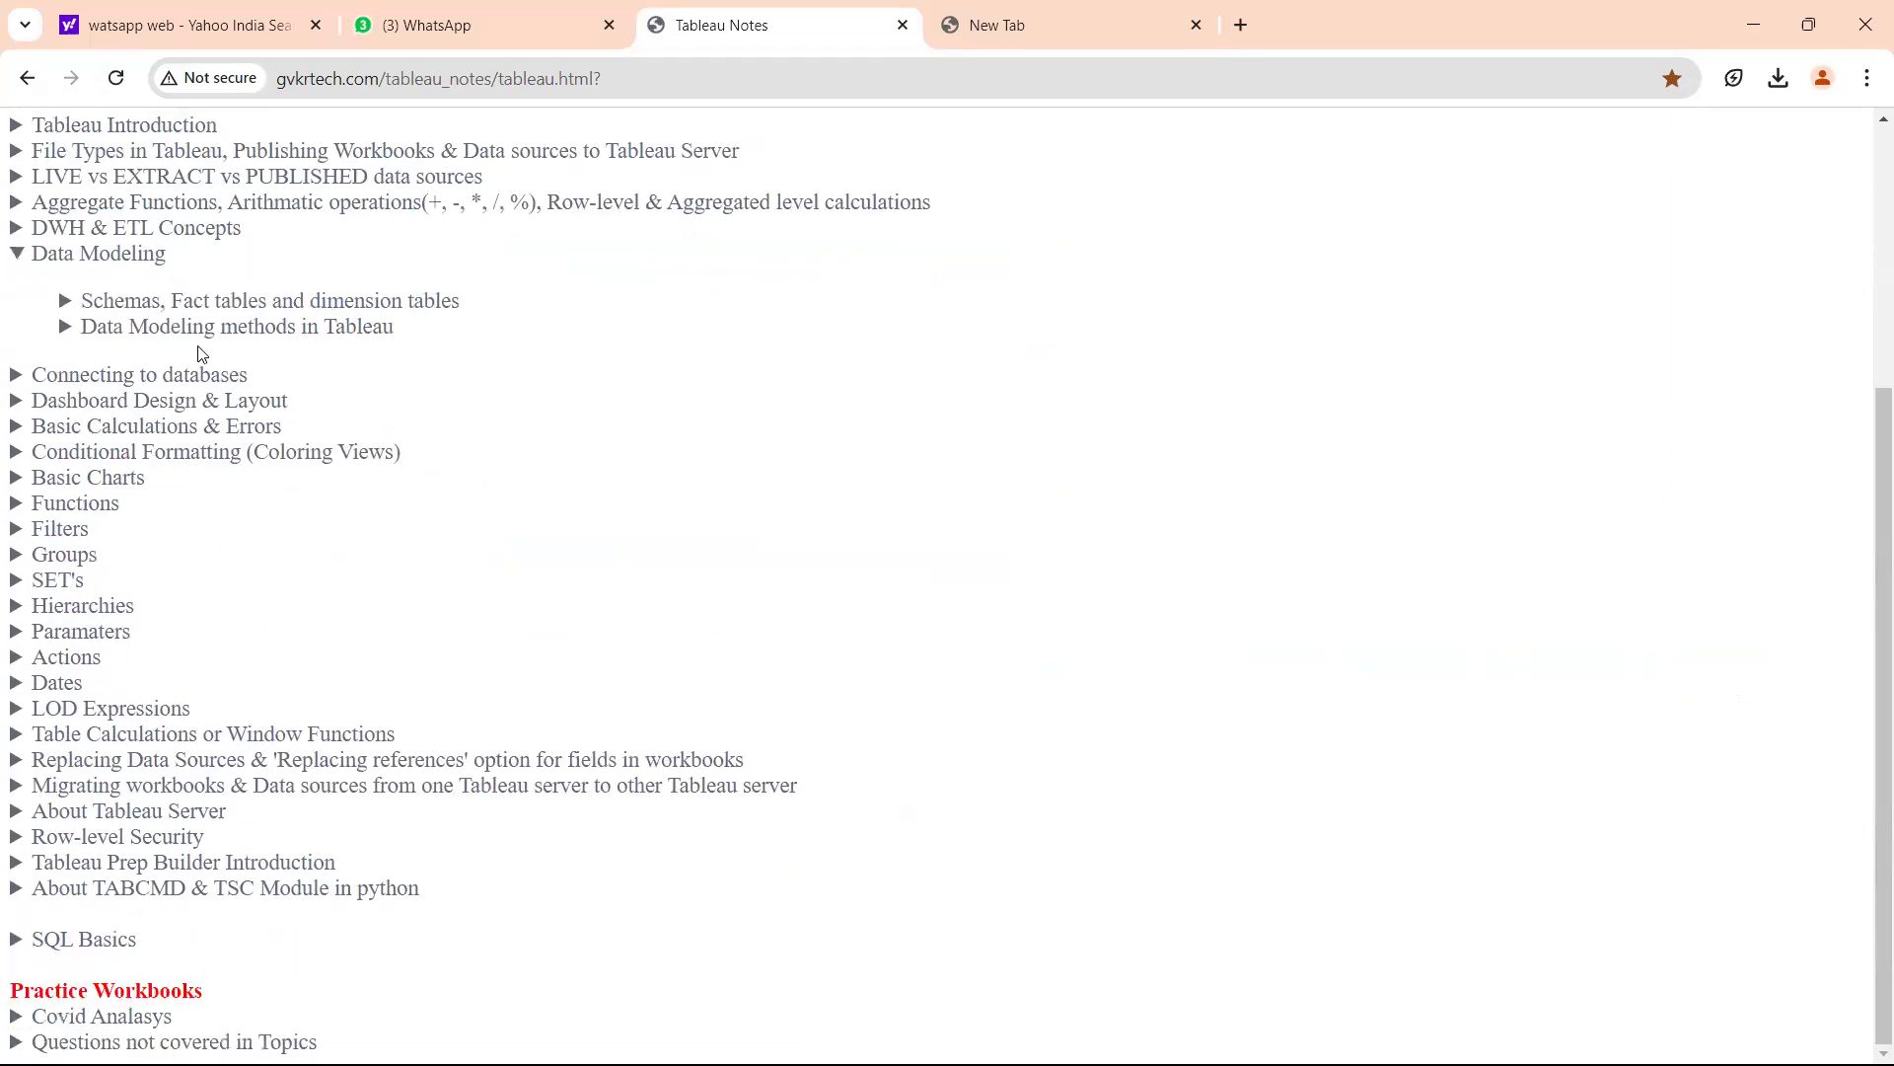
pyautogui.click(197, 327)
pyautogui.moveTo(185, 387); pyautogui.dragTo(144, 382)
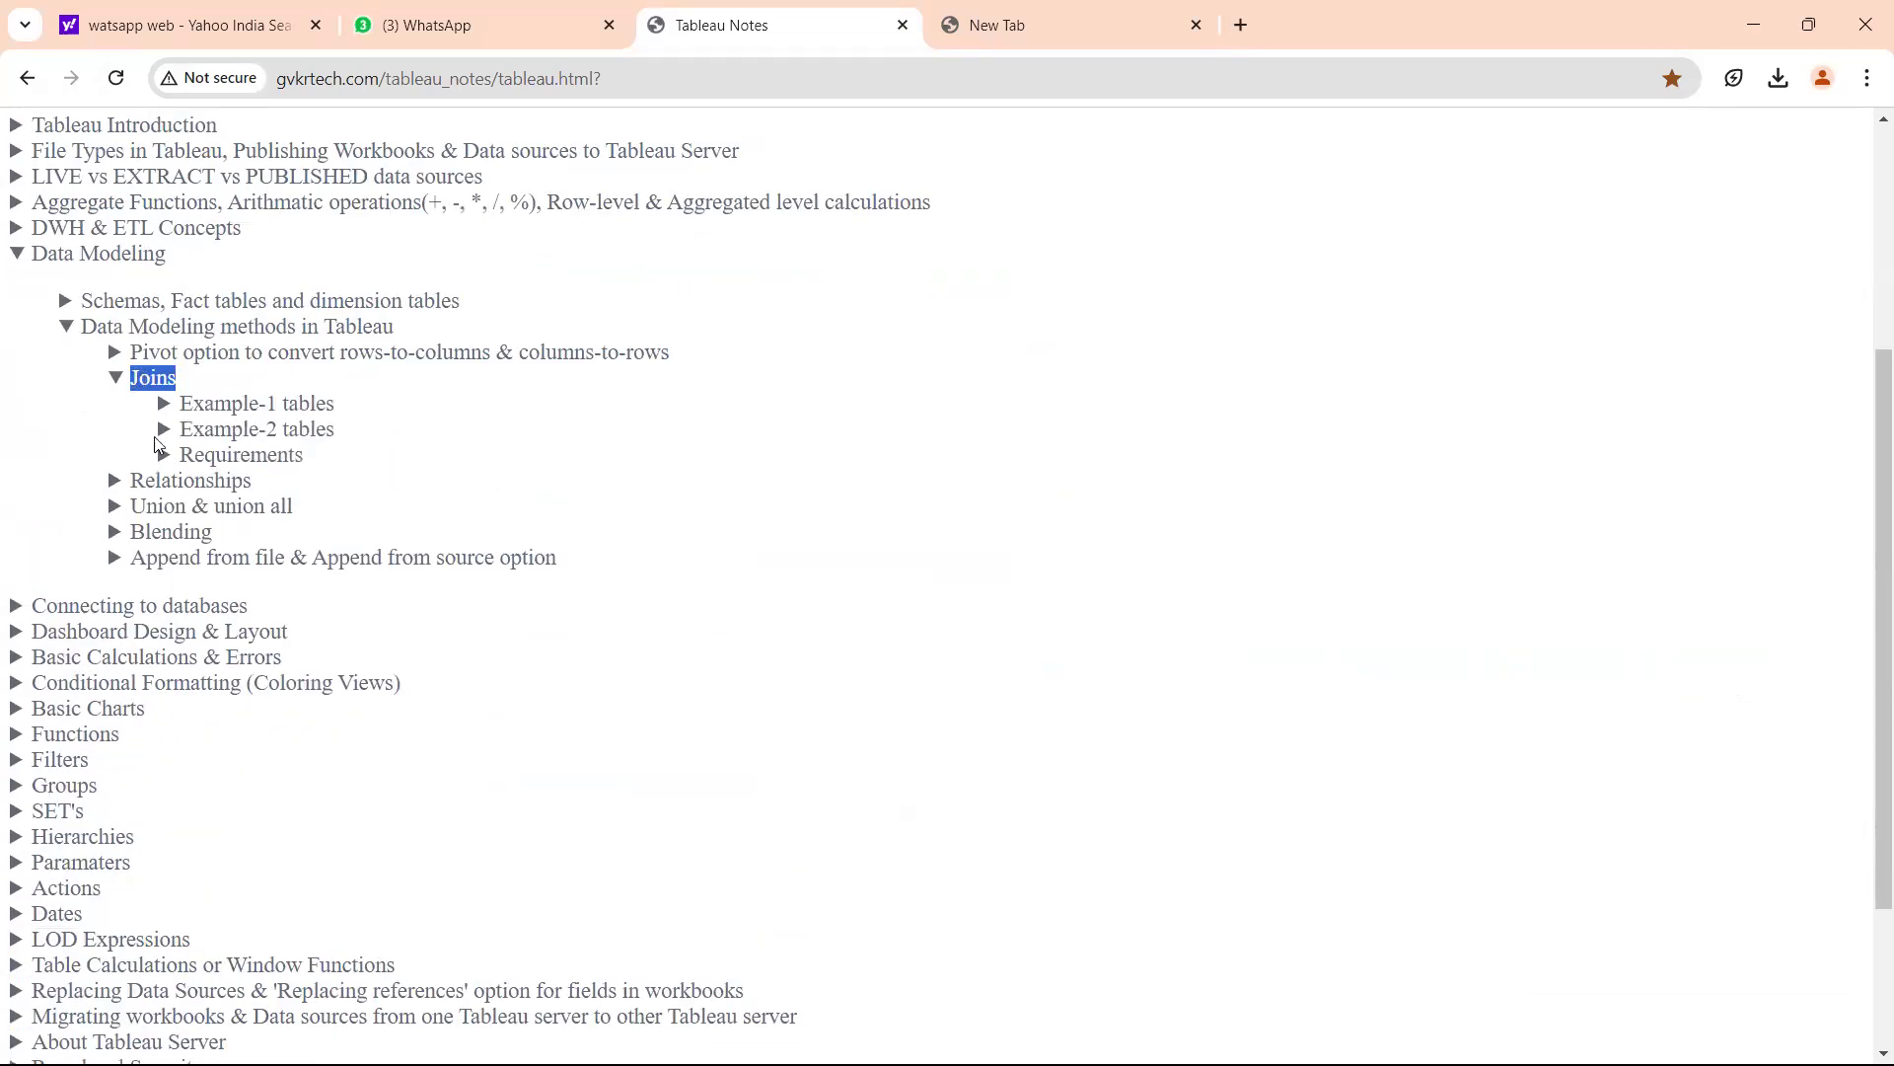
pyautogui.click(186, 482)
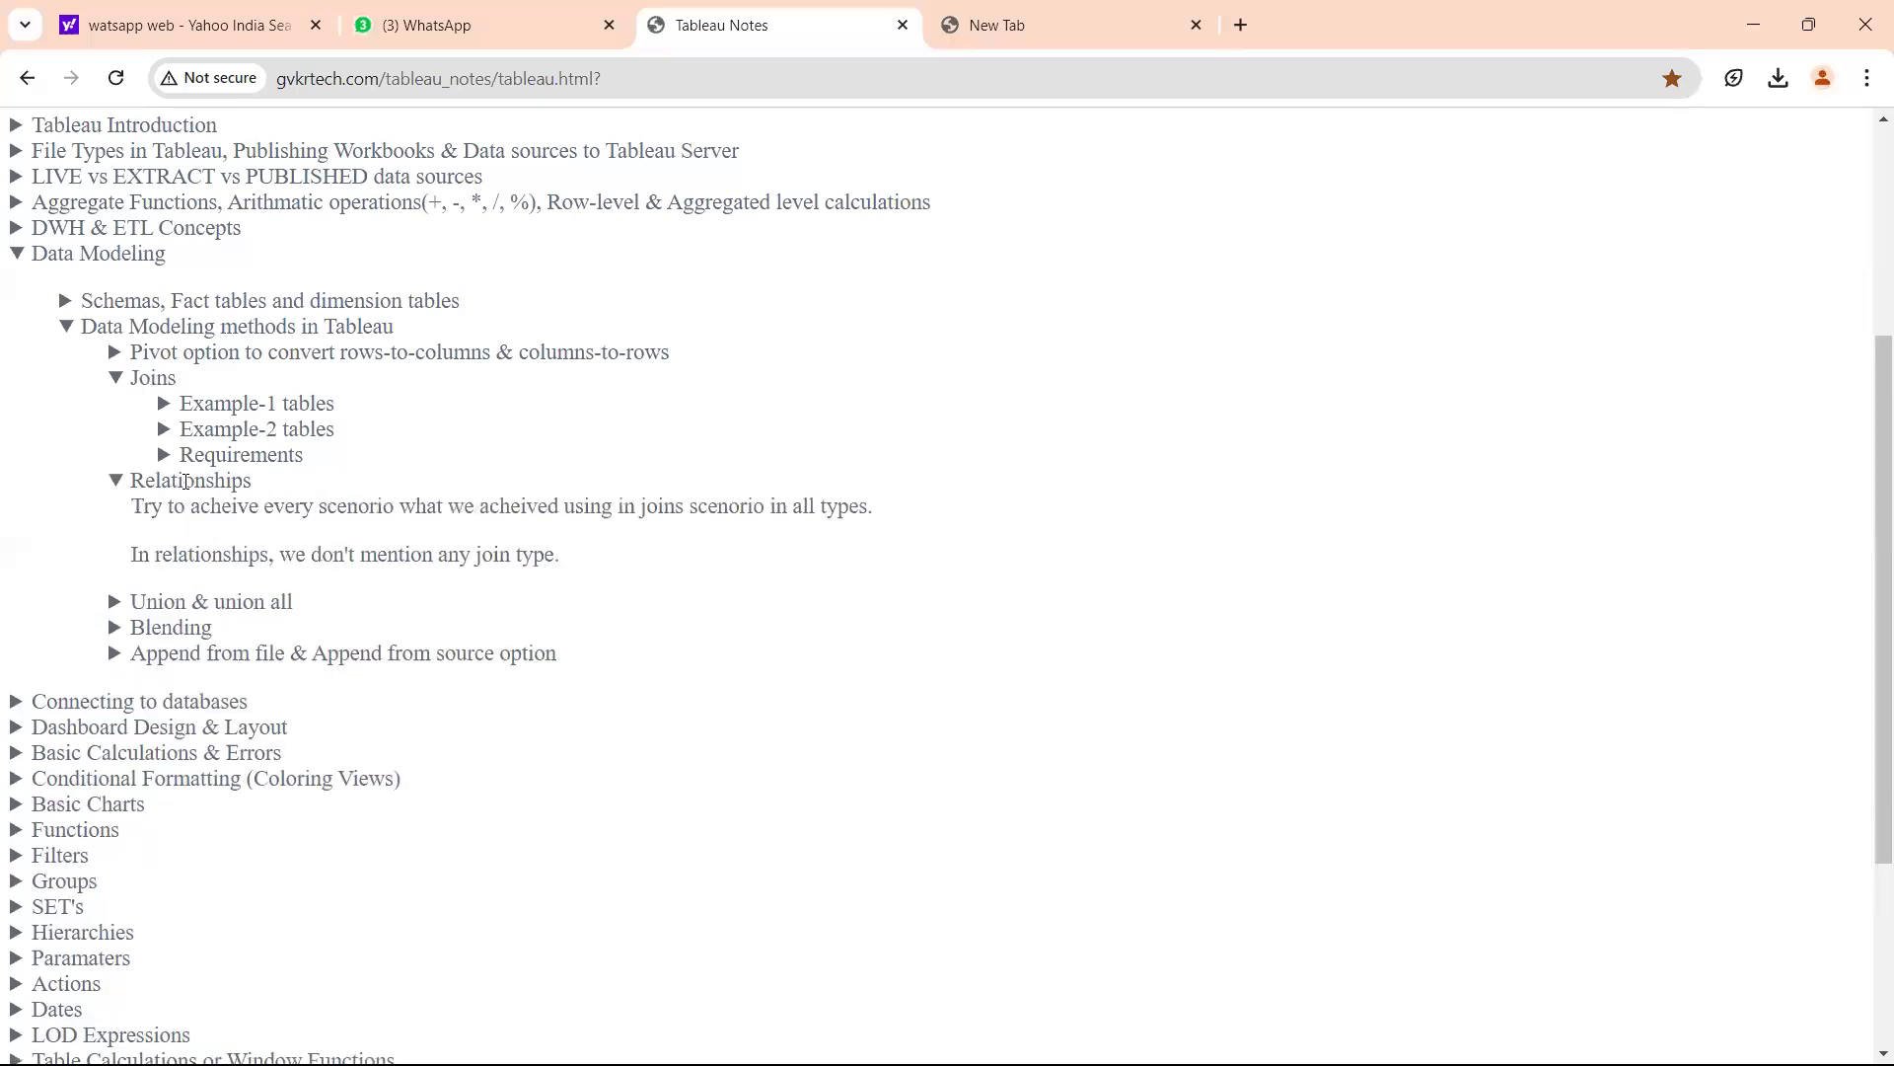
pyautogui.click(211, 455)
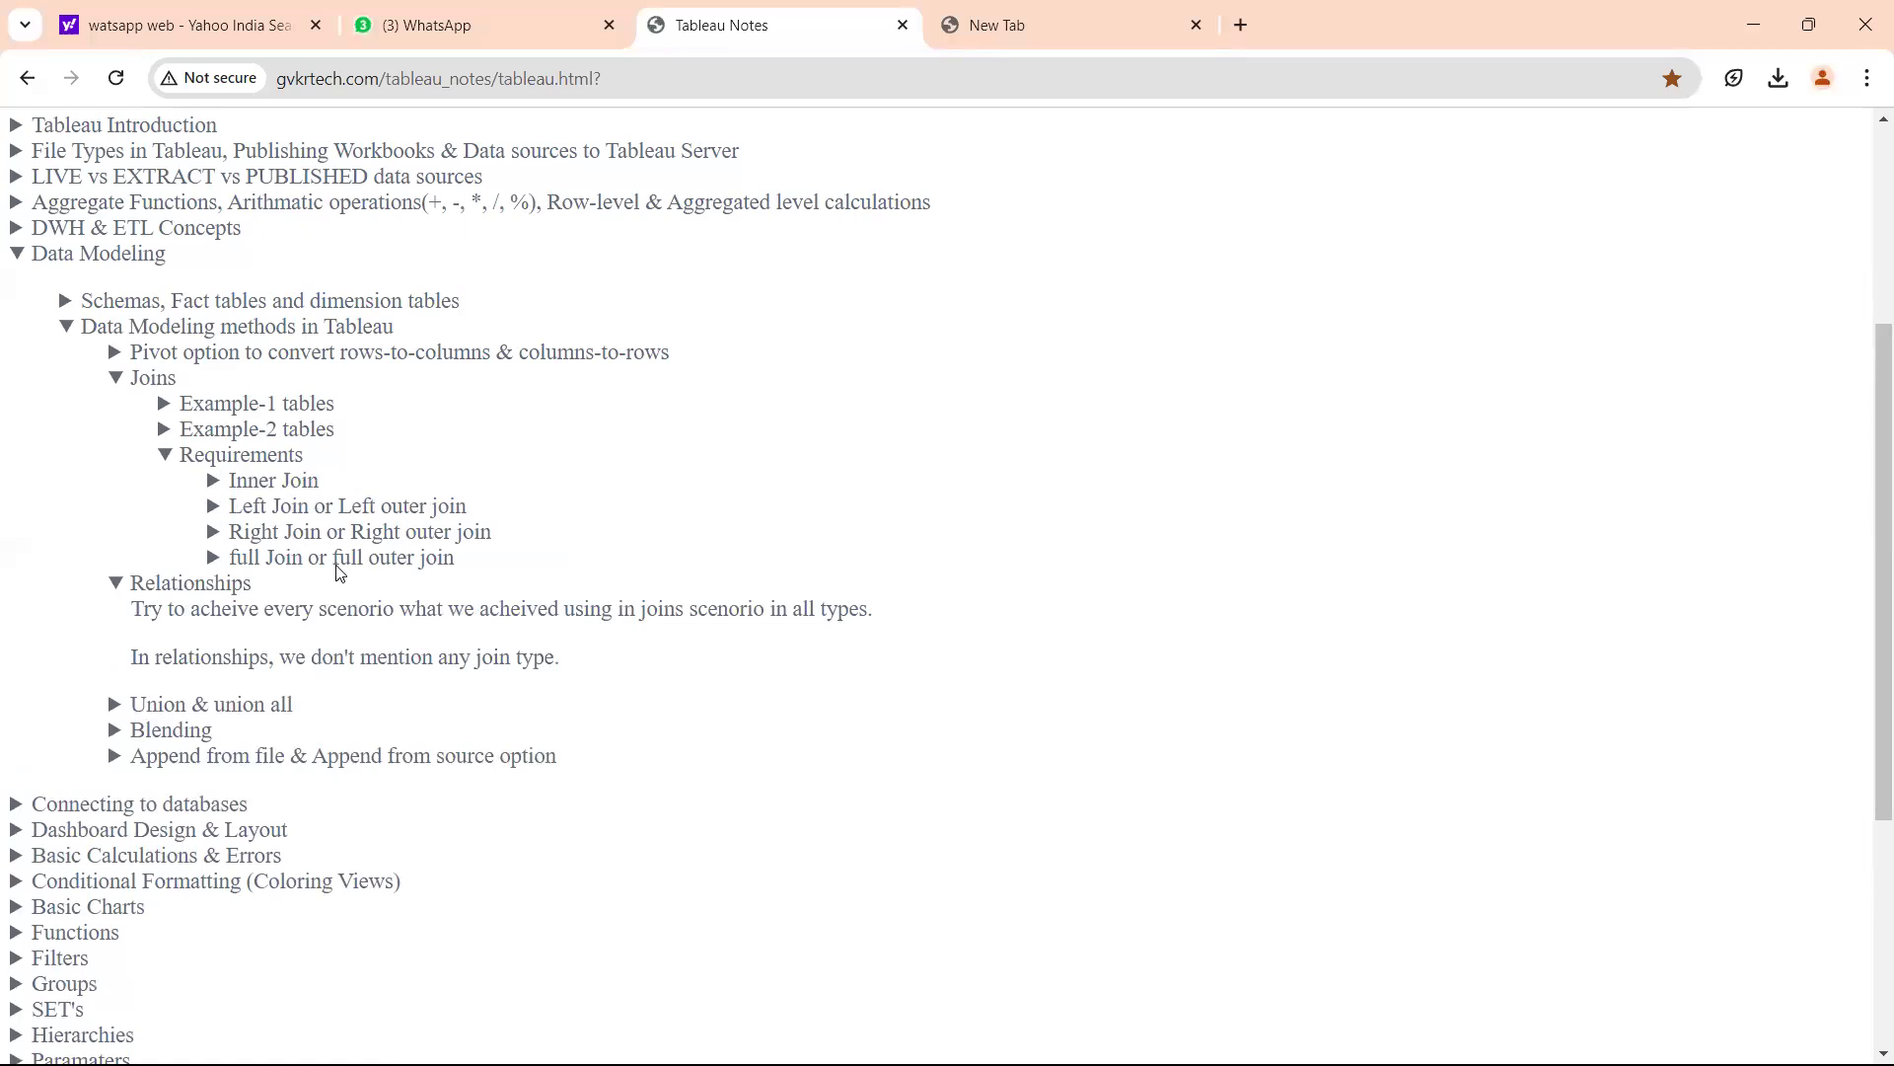
pyautogui.click(214, 584)
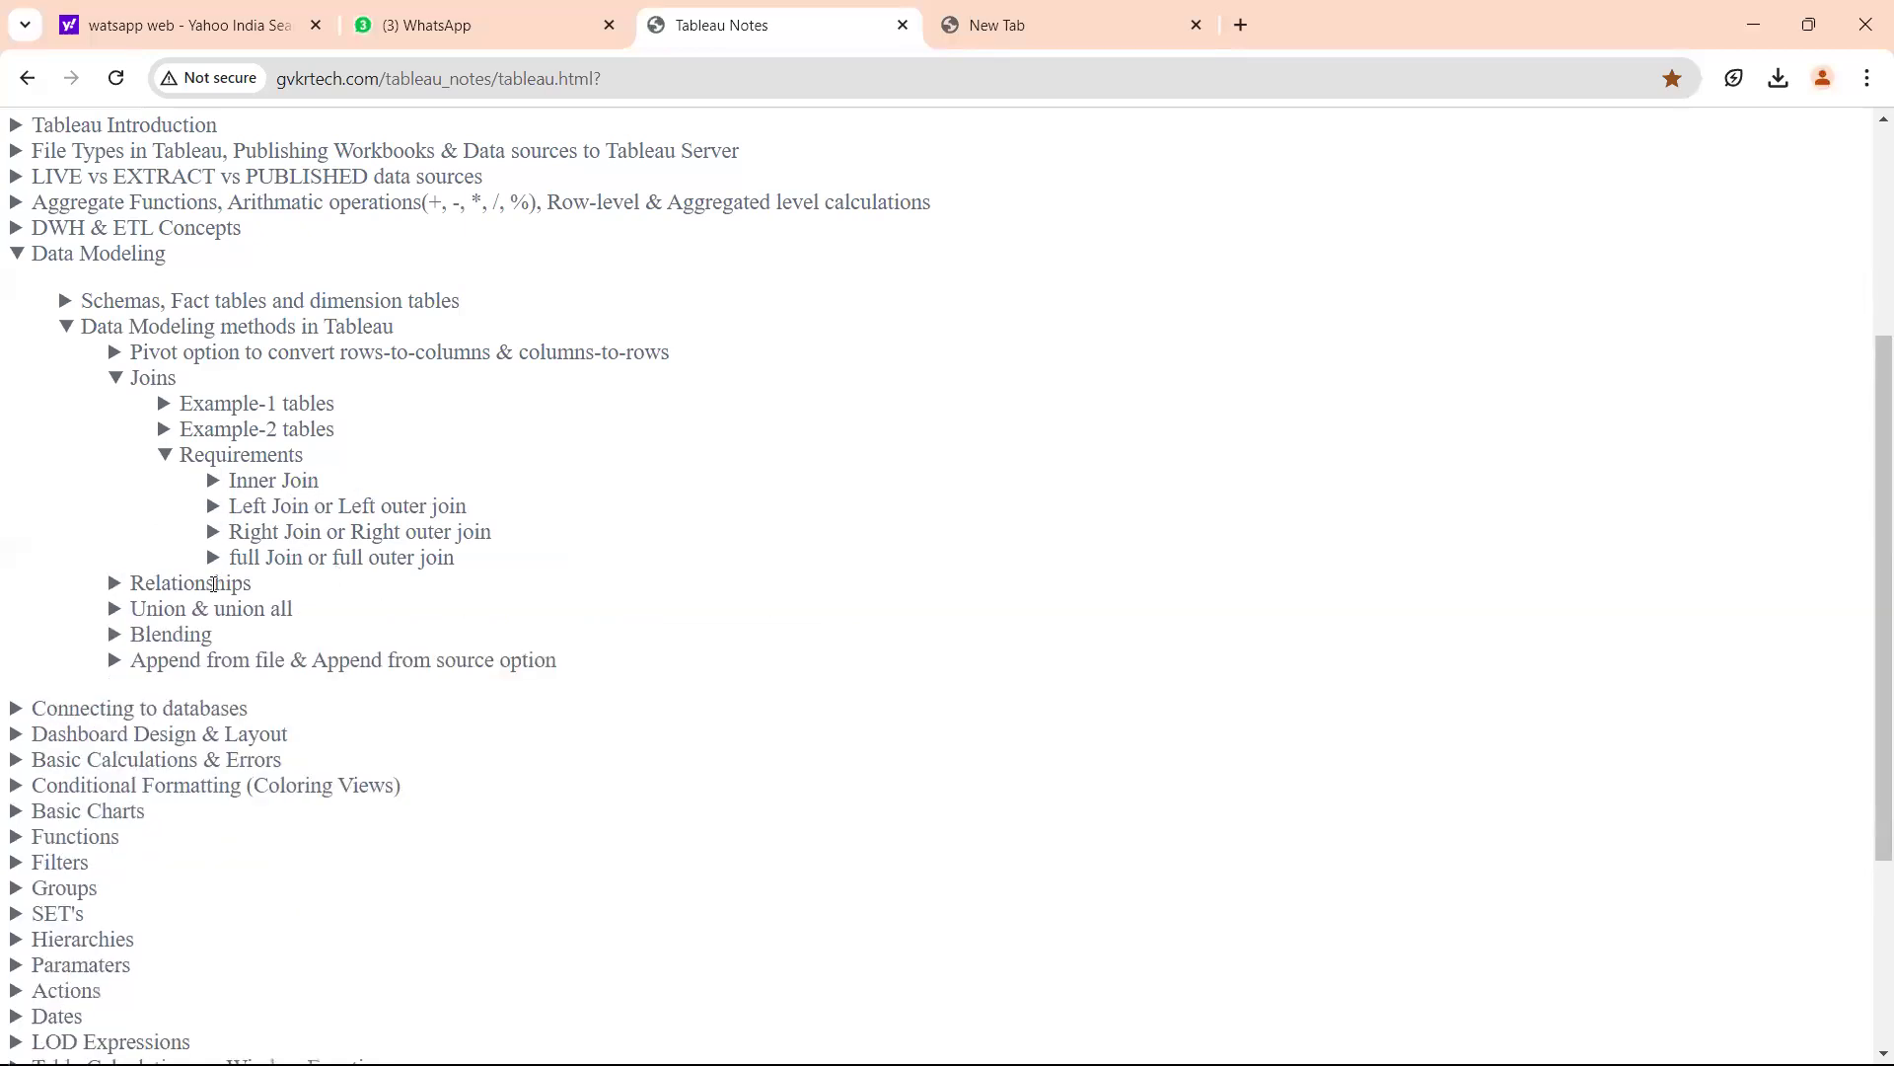
pyautogui.click(214, 584)
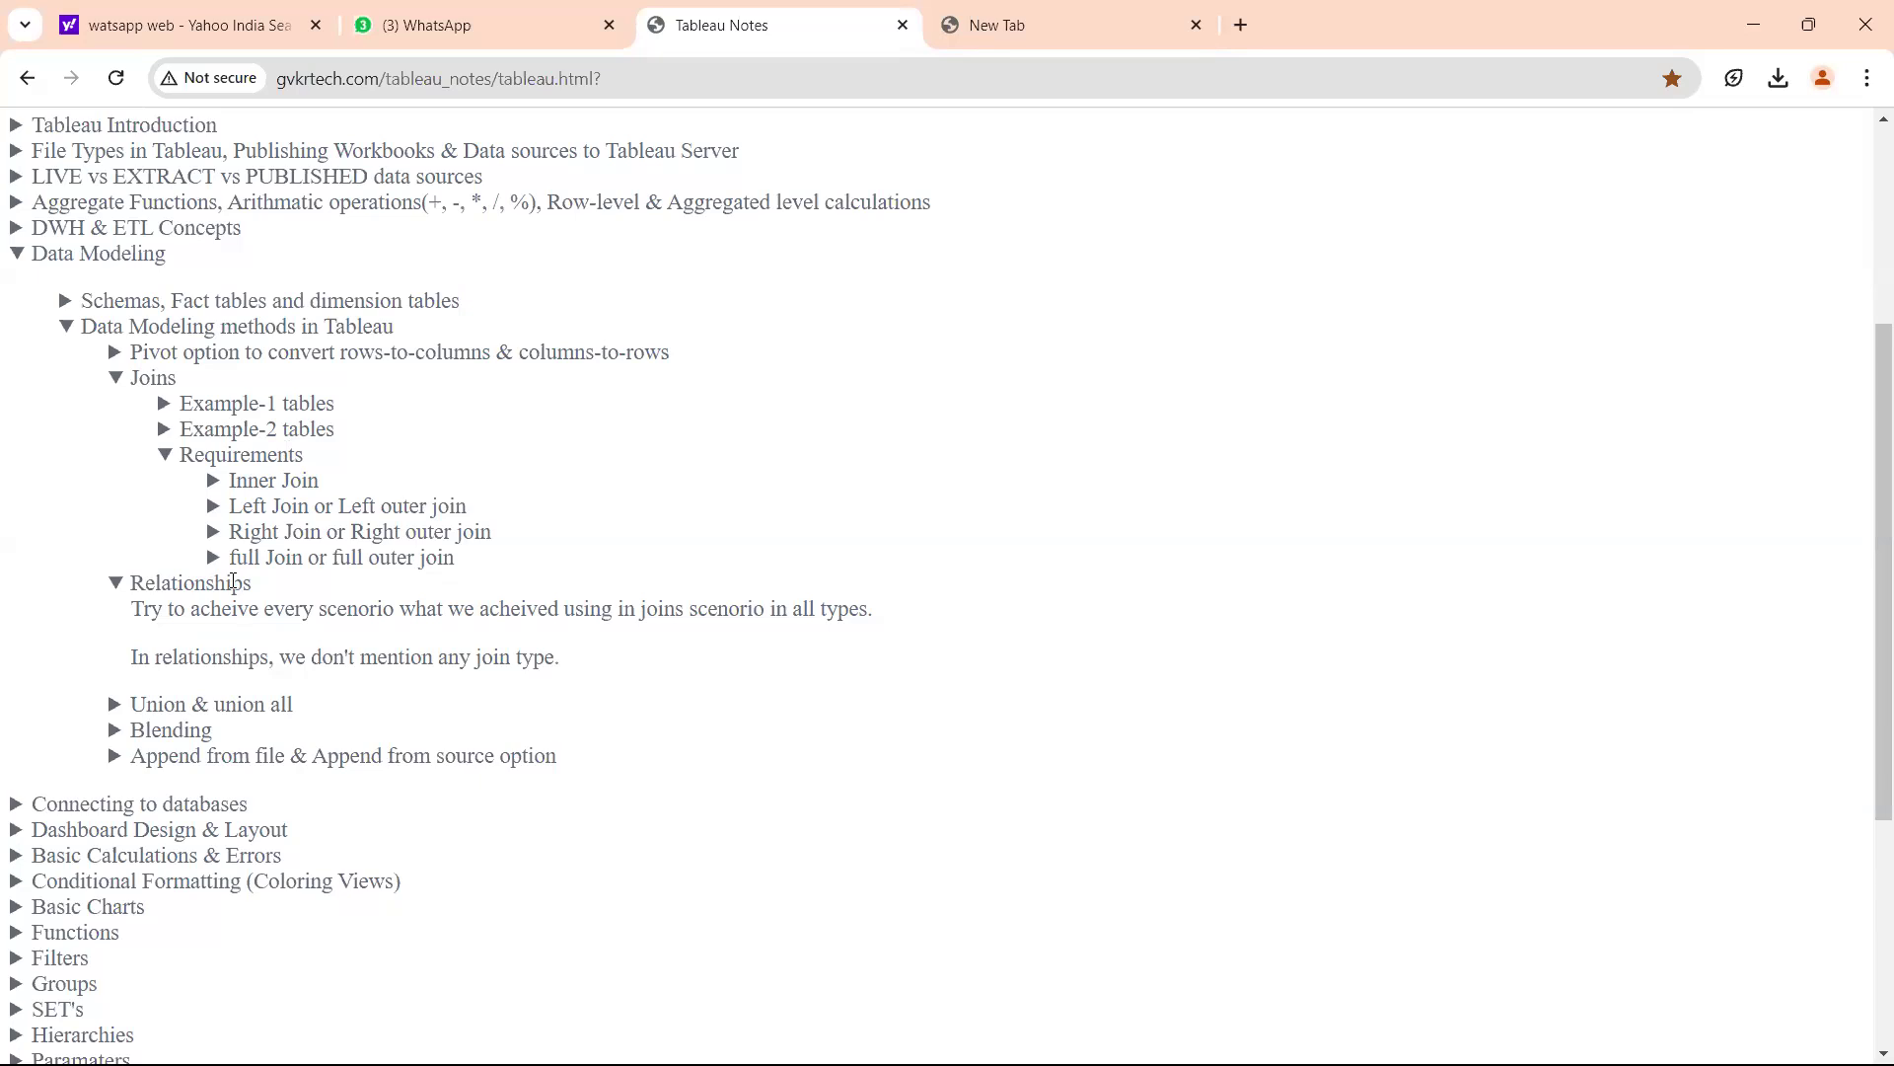
# Switch from Chrome to the Tableau Desktop Data Source page for Custom SQL Query.
pyautogui.hotkey('alt', 'Tab')
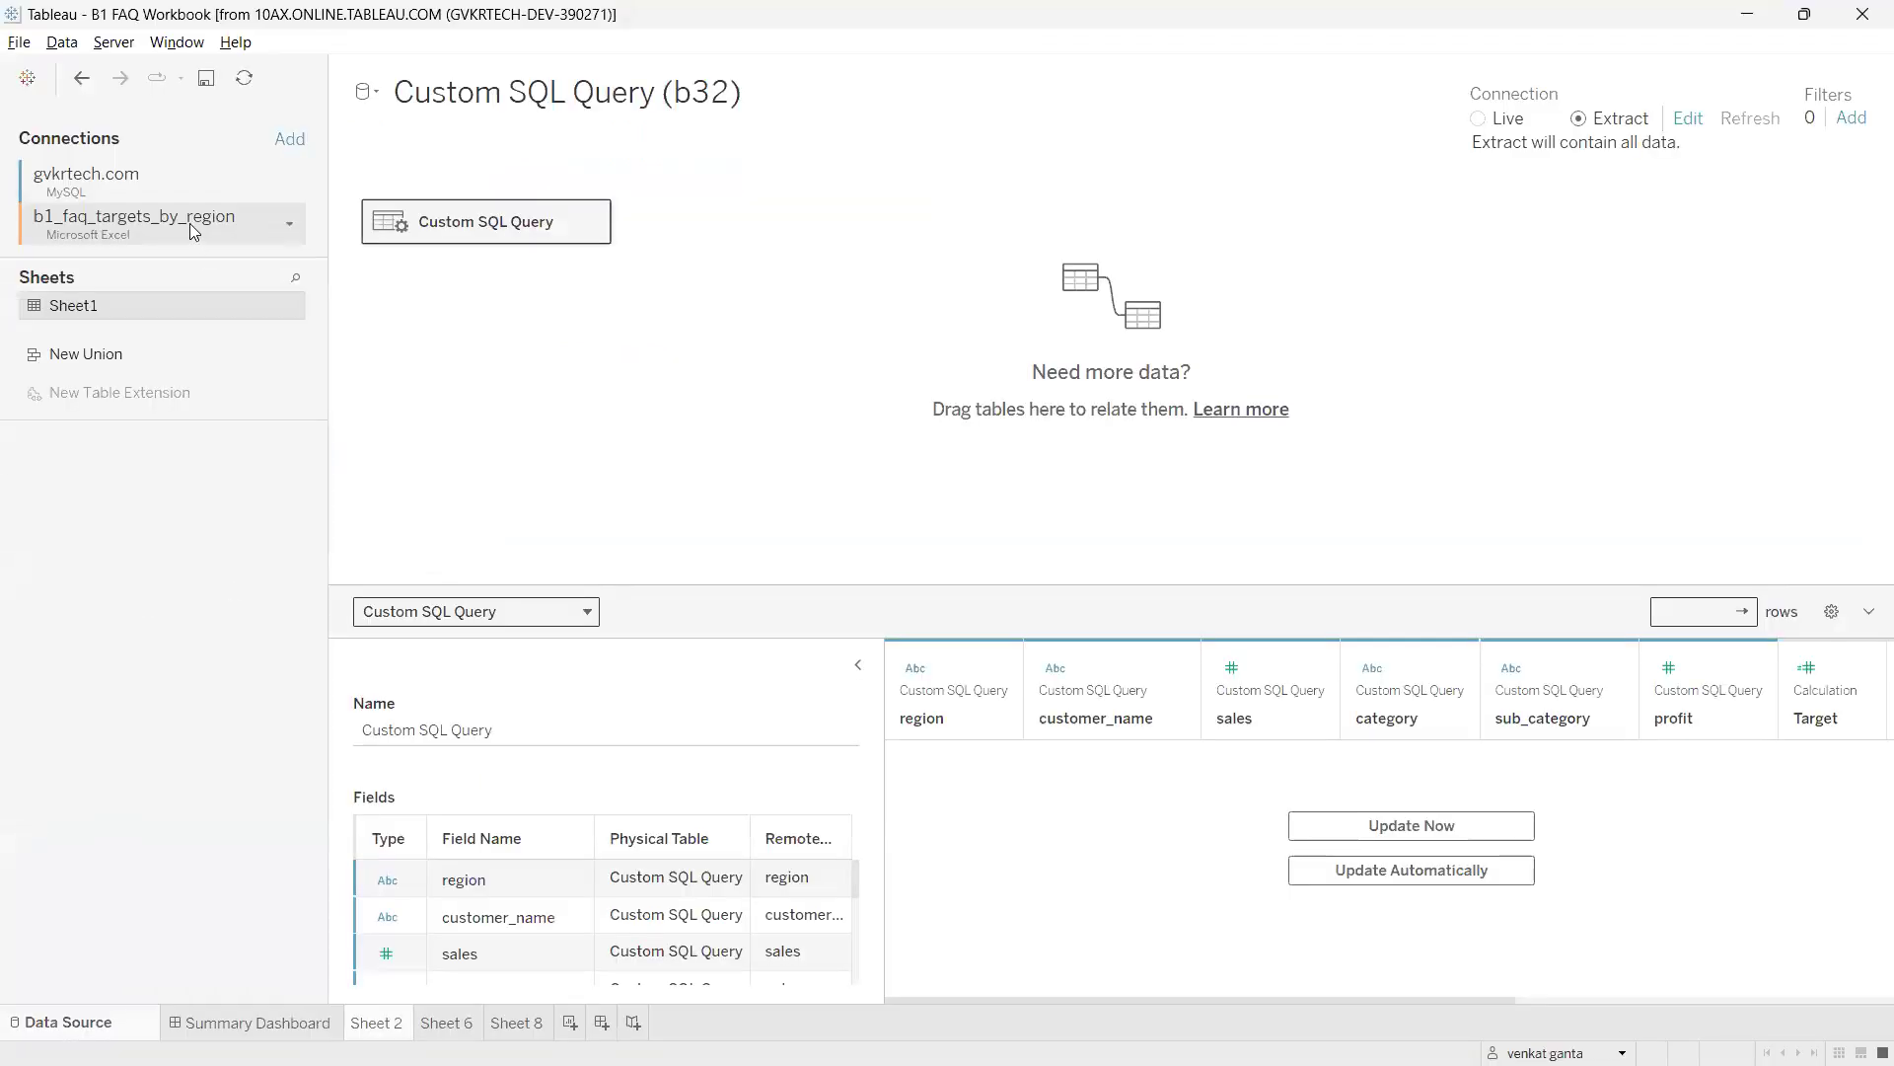
# Show the gvkrtech.com connection's tables and mark the Custom SQL Query table and connections list.
pyautogui.click(119, 177)
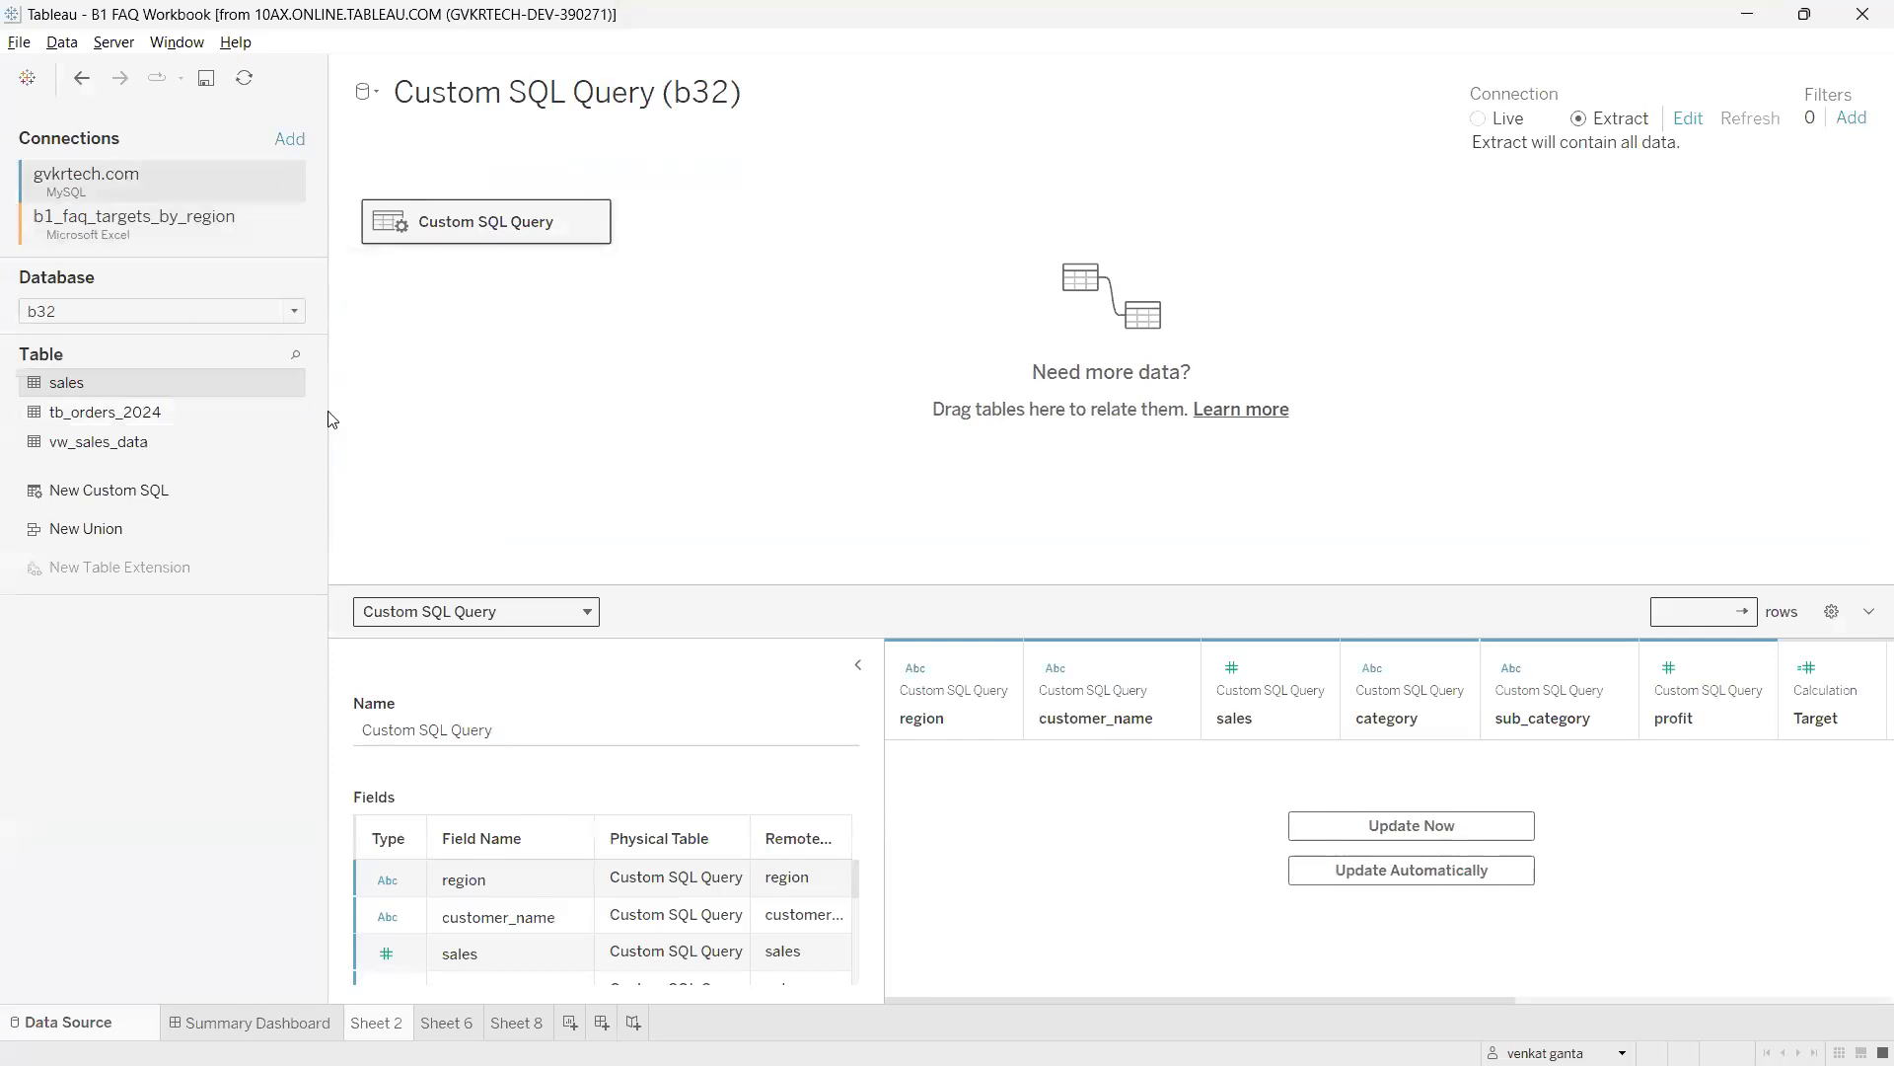
pyautogui.hotkey('ctrl', '2')
pyautogui.moveTo(415, 209)
pyautogui.mouseDown()
pyautogui.moveTo(391, 249)
pyautogui.moveTo(420, 203)
pyautogui.mouseUp()
pyautogui.moveTo(216, 136); pyautogui.dragTo(133, 170)
pyautogui.press('Escape')
# Open the Custom SQL Query logical table and annotate its link to b1_faq_targets_by_region.
pyautogui.doubleClick(469, 235)
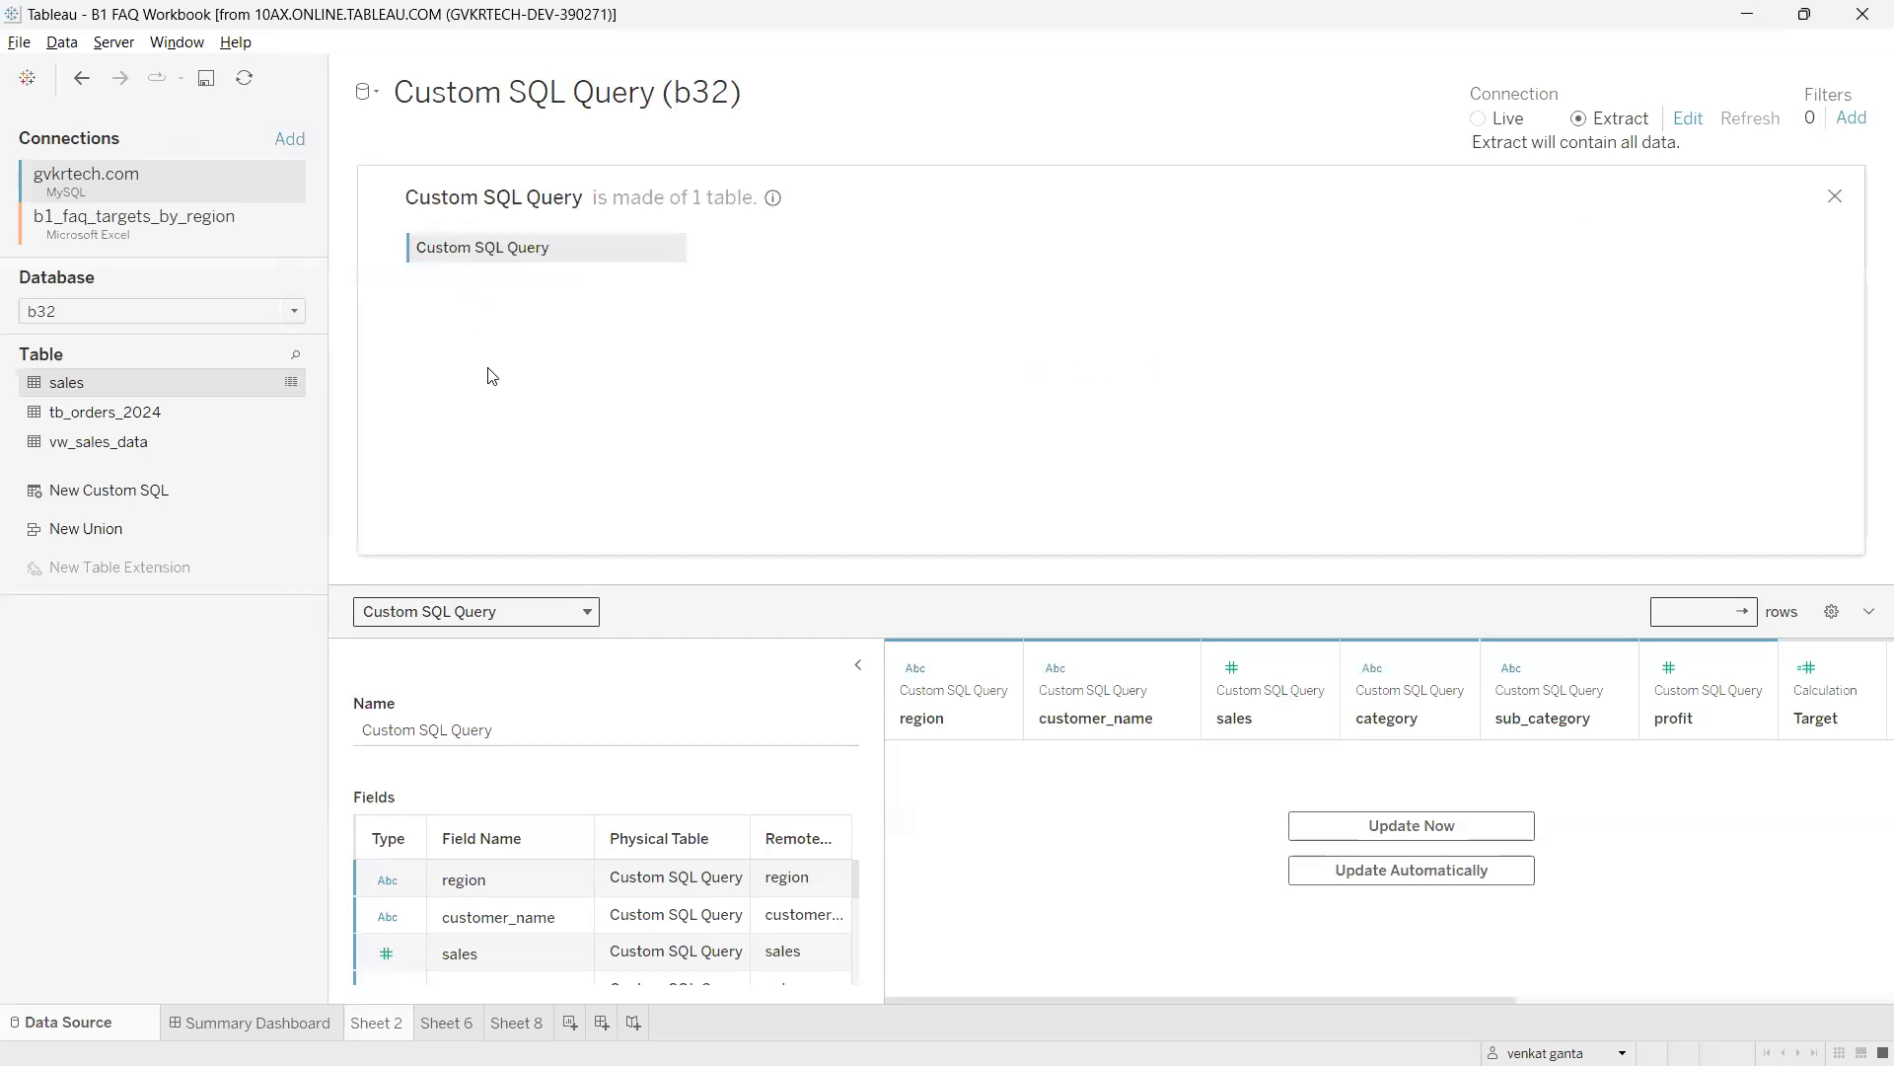
pyautogui.hotkey('ctrl', '2')
pyautogui.moveTo(399, 228)
pyautogui.mouseDown()
pyautogui.moveTo(373, 293)
pyautogui.moveTo(407, 229)
pyautogui.moveTo(363, 255)
pyautogui.moveTo(424, 239)
pyautogui.moveTo(391, 254)
pyautogui.moveTo(96, 148)
pyautogui.moveTo(26, 175)
pyautogui.mouseUp()
pyautogui.press('Escape')
pyautogui.hotkey('ctrl', '2')
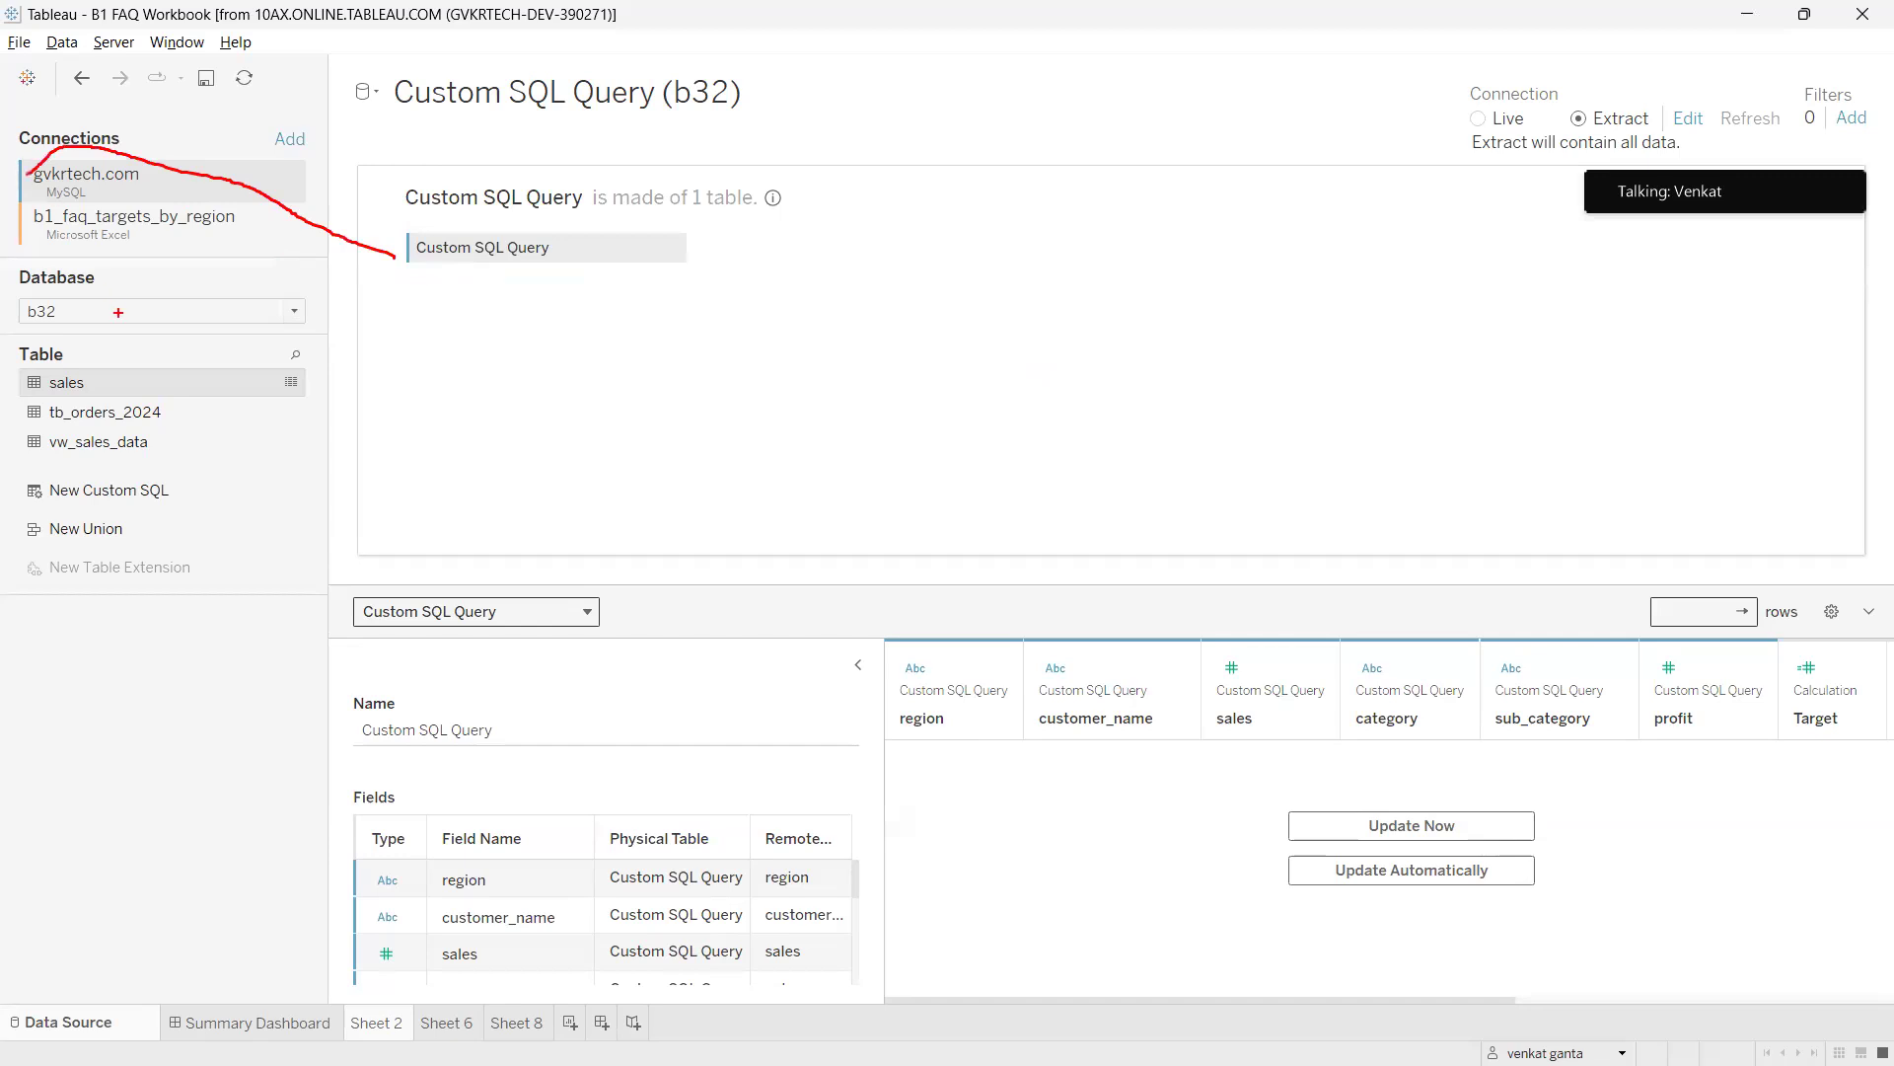
pyautogui.moveTo(3, 219)
pyautogui.mouseDown()
pyautogui.moveTo(40, 247)
pyautogui.moveTo(48, 219)
pyautogui.moveTo(55, 241)
pyautogui.moveTo(846, 281)
pyautogui.moveTo(818, 252)
pyautogui.moveTo(515, 400)
pyautogui.moveTo(91, 272)
pyautogui.mouseUp()
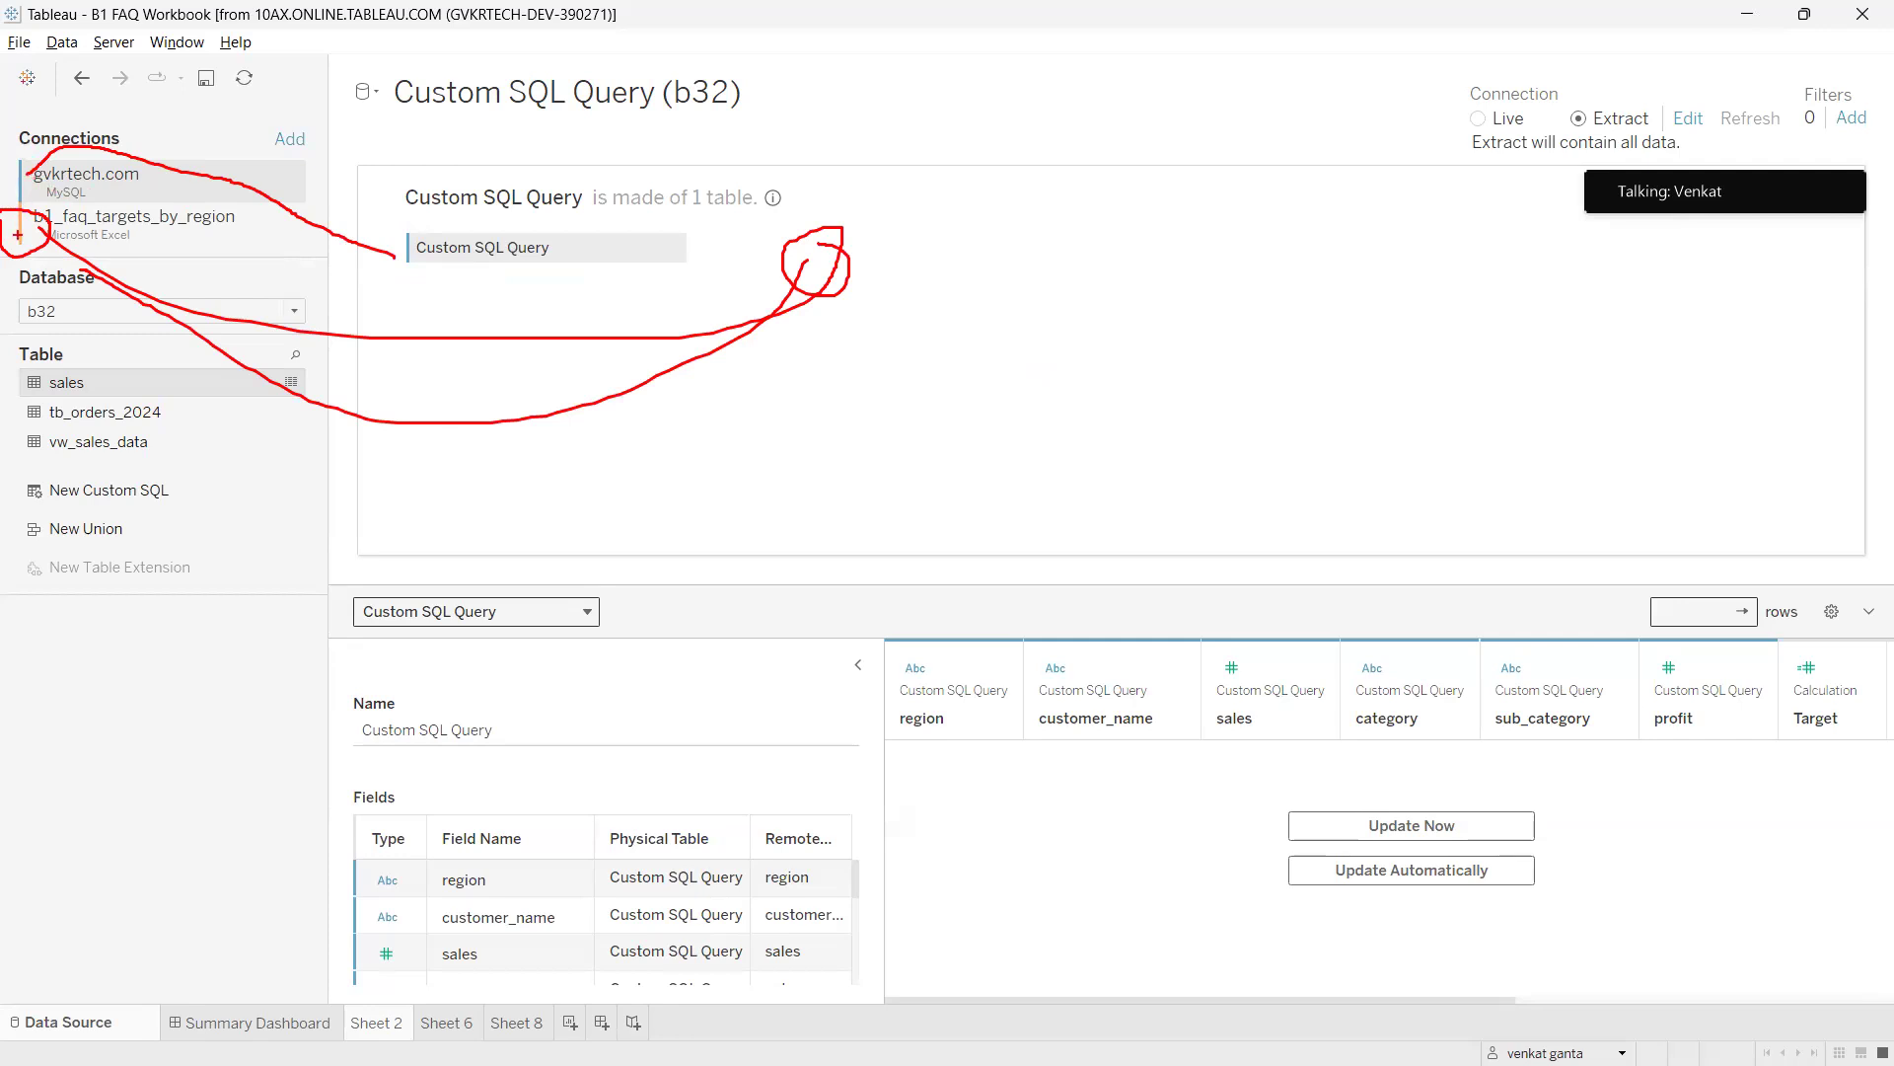
pyautogui.press('Escape')
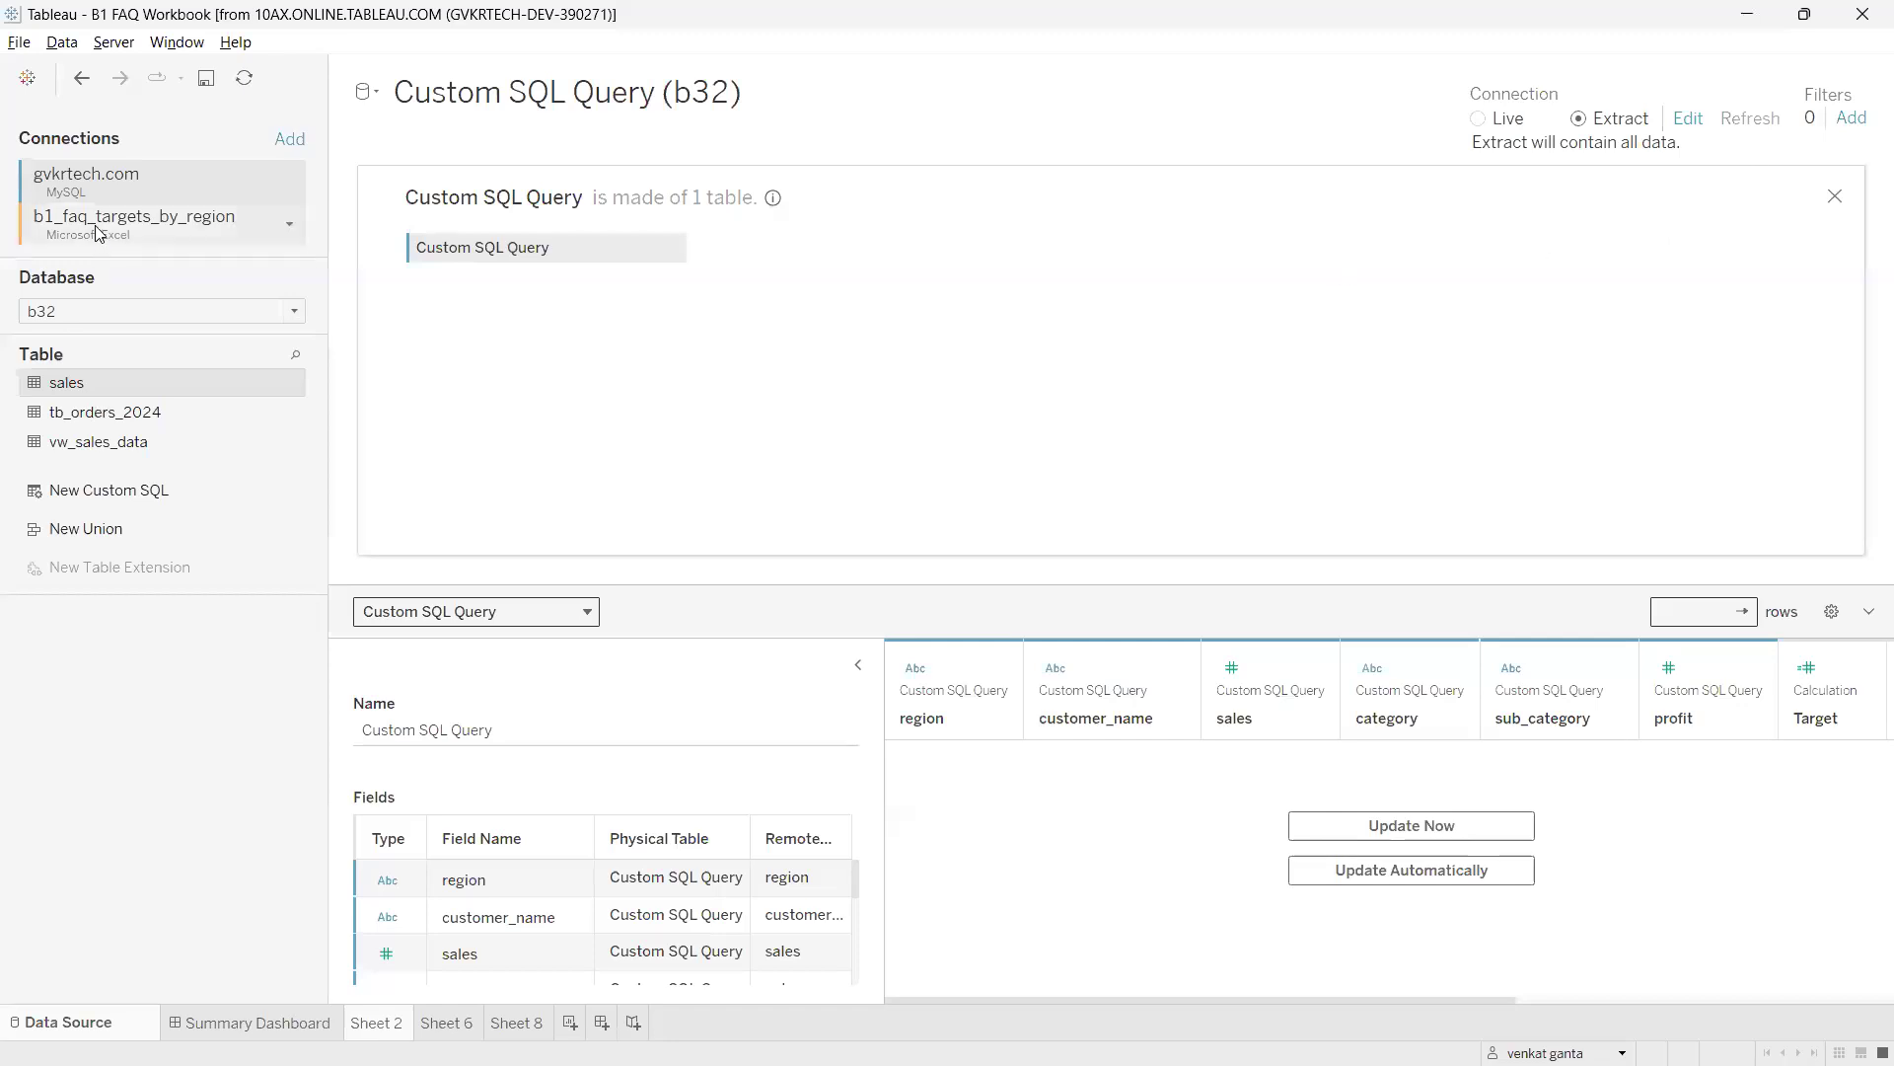
# Join Sheet1 from b1_faq_targets_by_region to Custom SQL Query, accepting the cross-database warning.
pyautogui.click(129, 229)
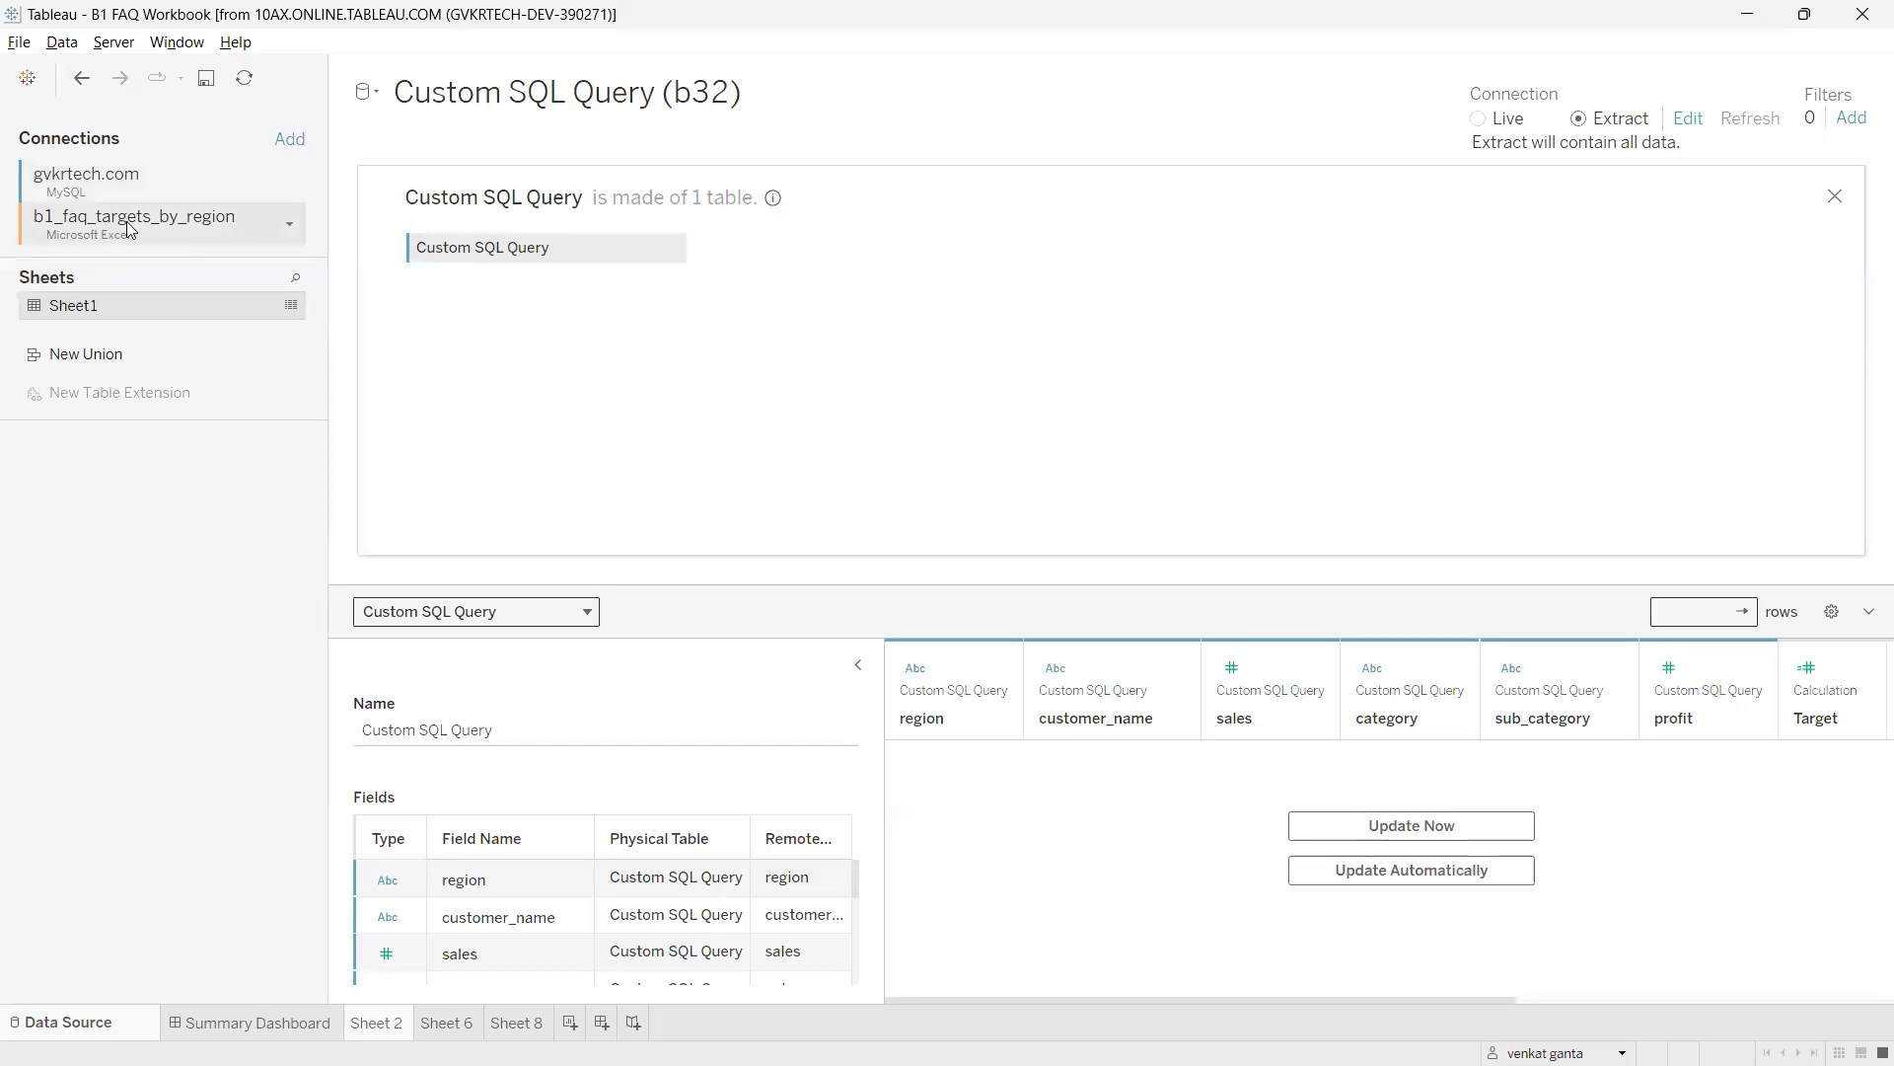
pyautogui.moveTo(121, 304); pyautogui.dragTo(796, 247)
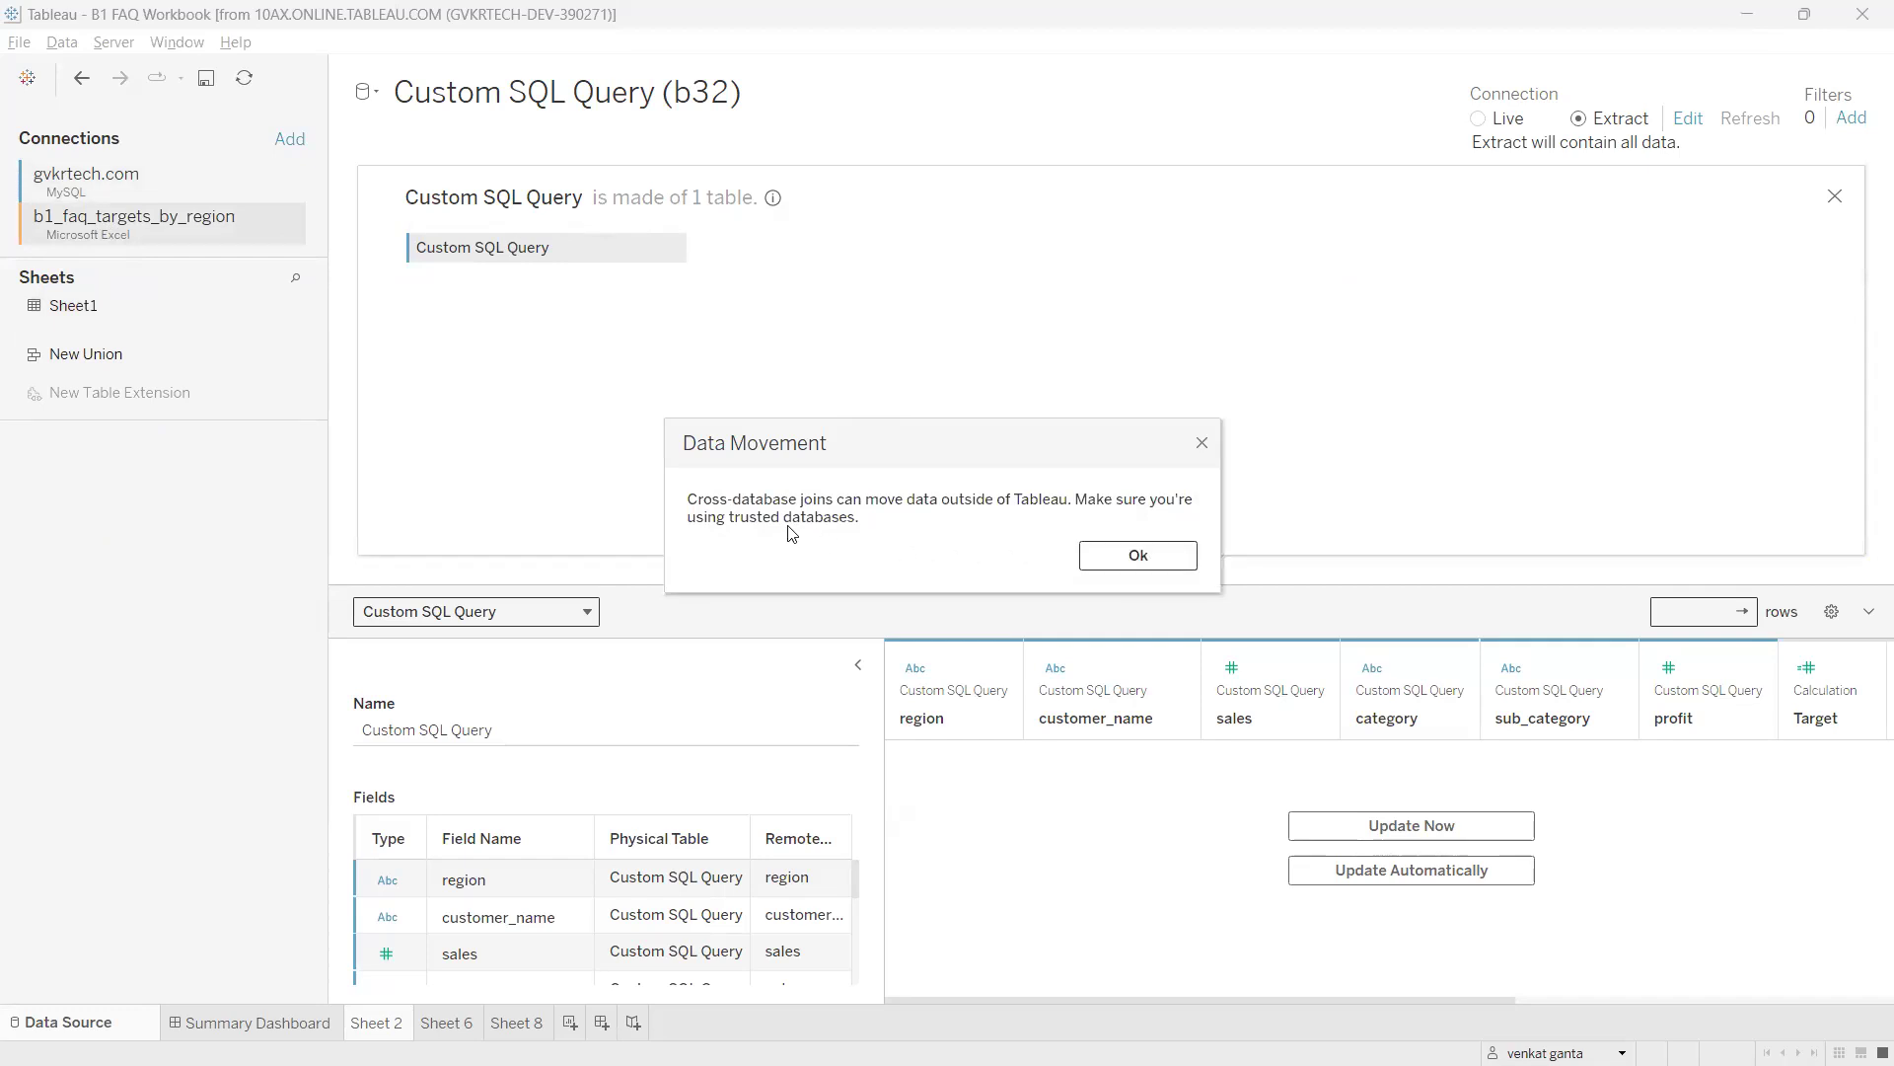
pyautogui.click(1099, 553)
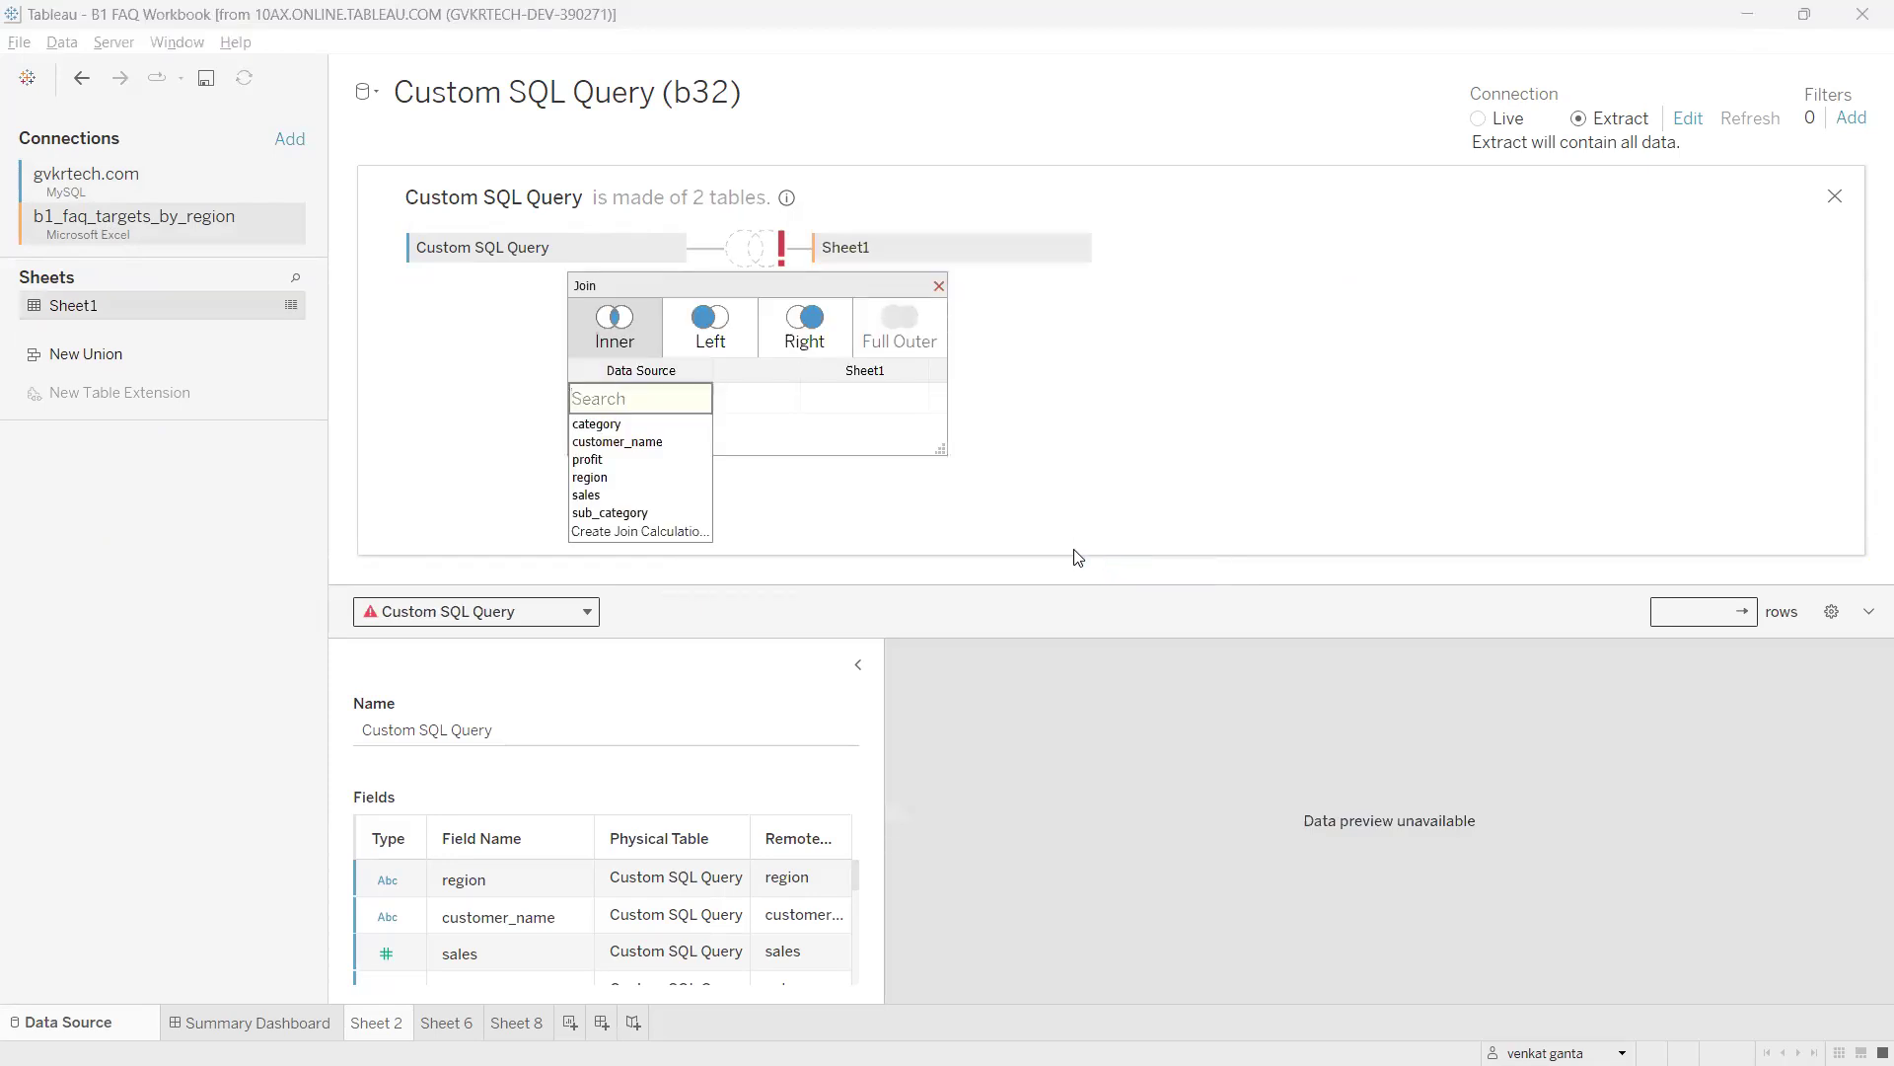
pyautogui.moveTo(394, 220)
pyautogui.mouseDown()
pyautogui.moveTo(400, 287)
pyautogui.moveTo(423, 263)
pyautogui.mouseUp()
pyautogui.moveTo(787, 224)
pyautogui.mouseDown()
pyautogui.moveTo(792, 286)
pyautogui.moveTo(805, 231)
pyautogui.moveTo(30, 258)
pyautogui.moveTo(28, 215)
pyautogui.mouseUp()
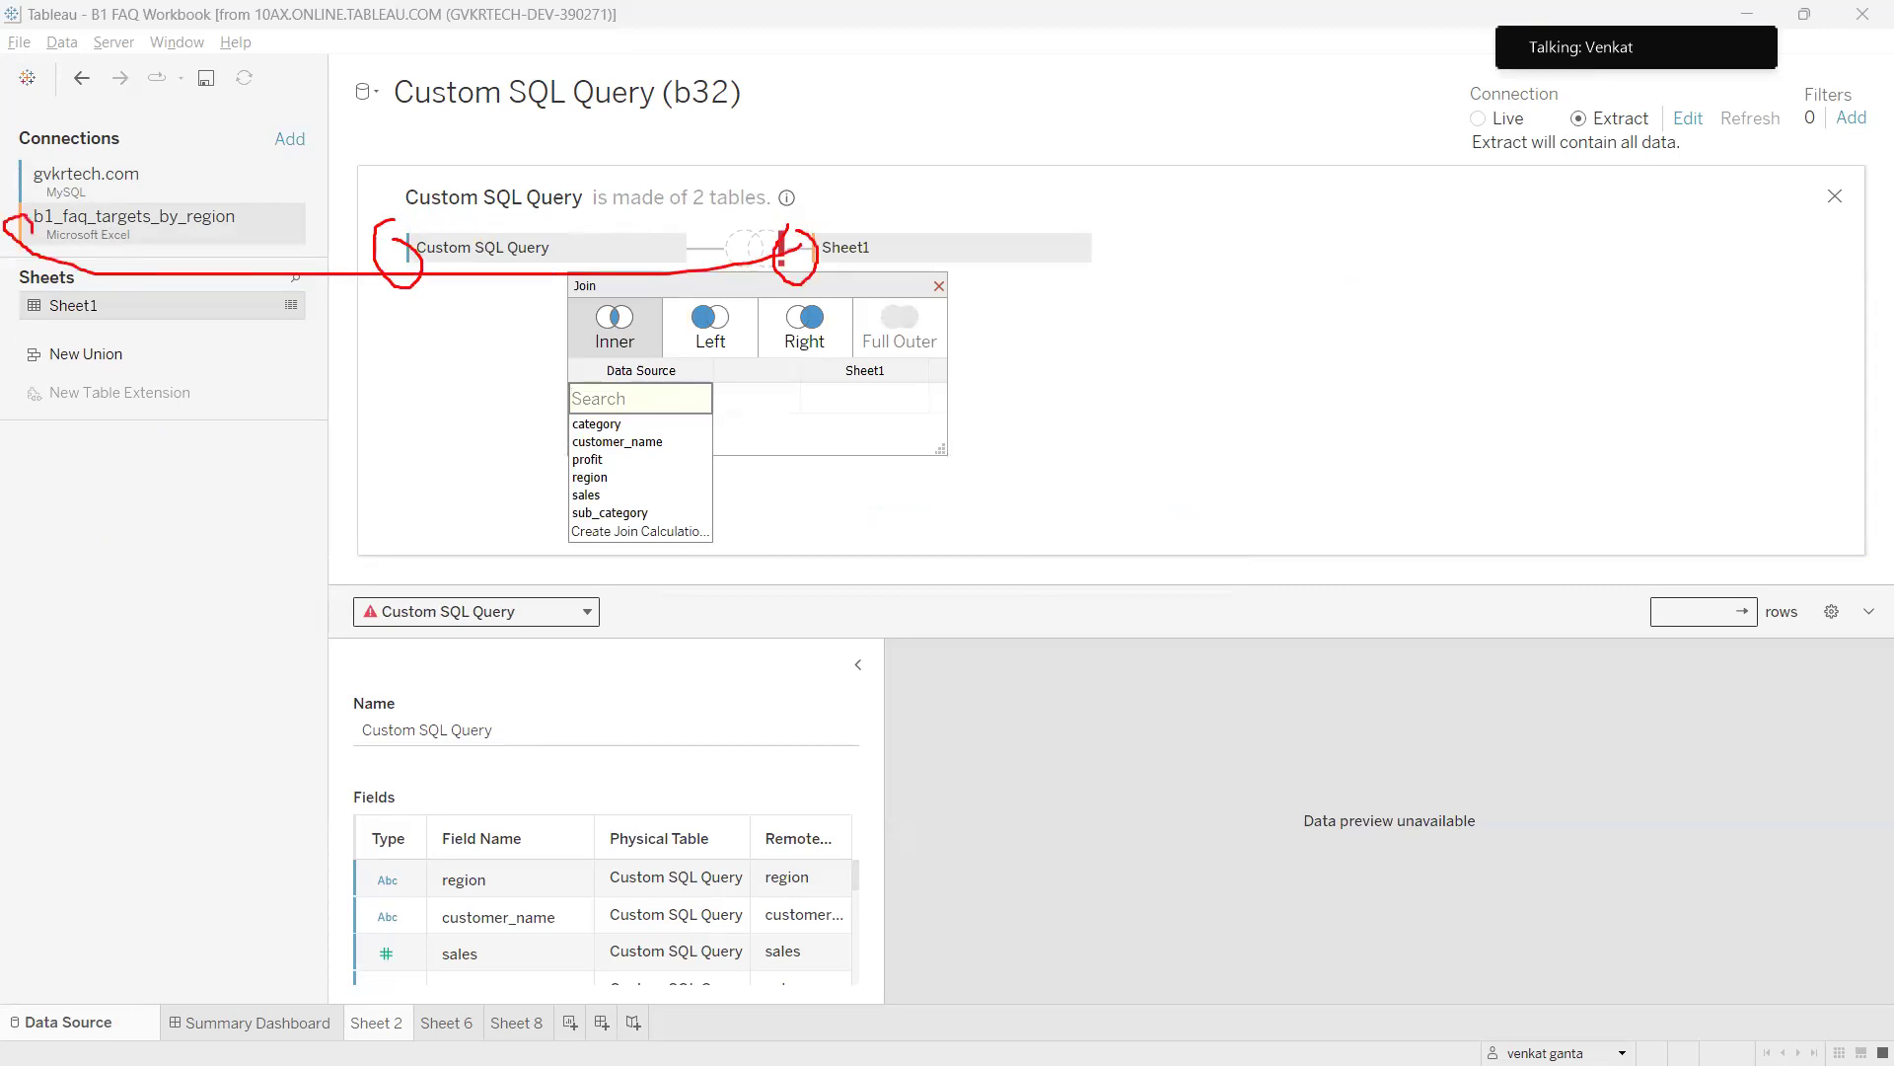
pyautogui.press('Escape')
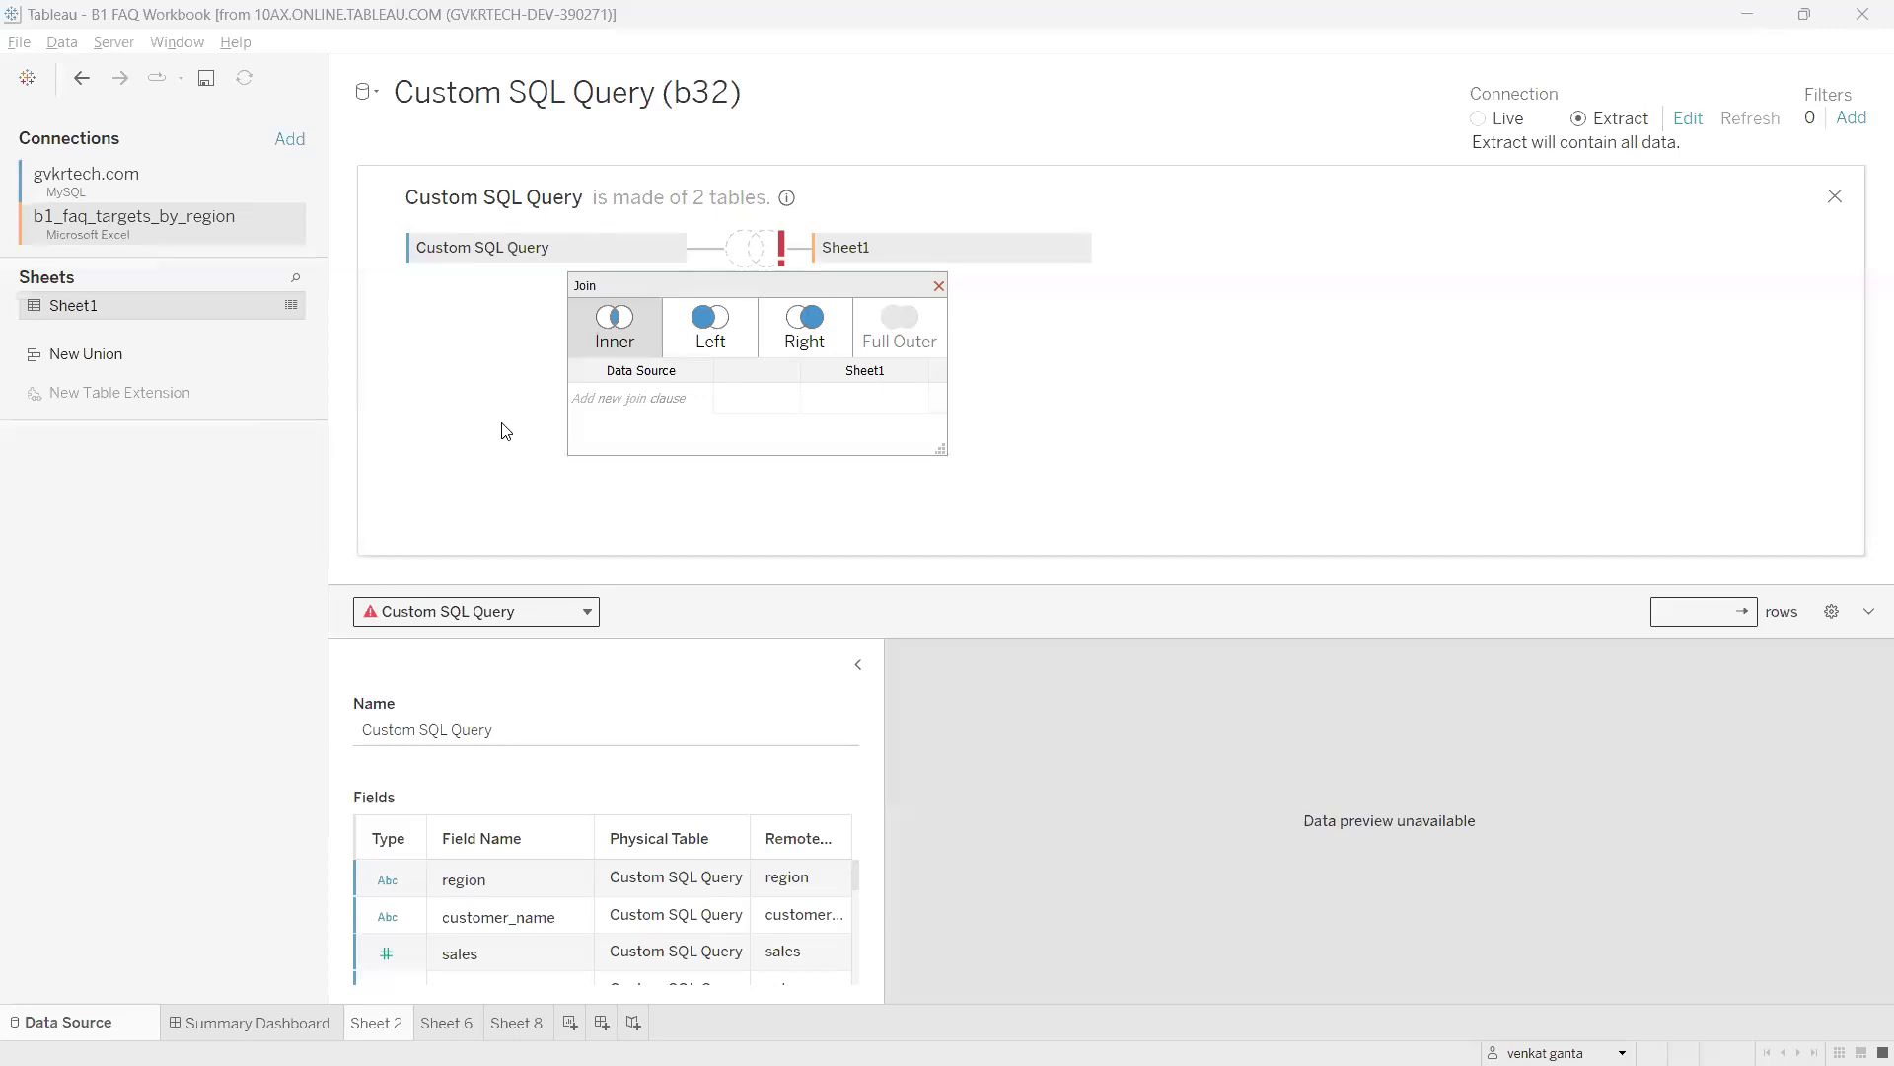
# Annotate the two joined tables, Custom SQL Query and Sheet1, then close the join settings.
pyautogui.hotkey('ctrl', '2')
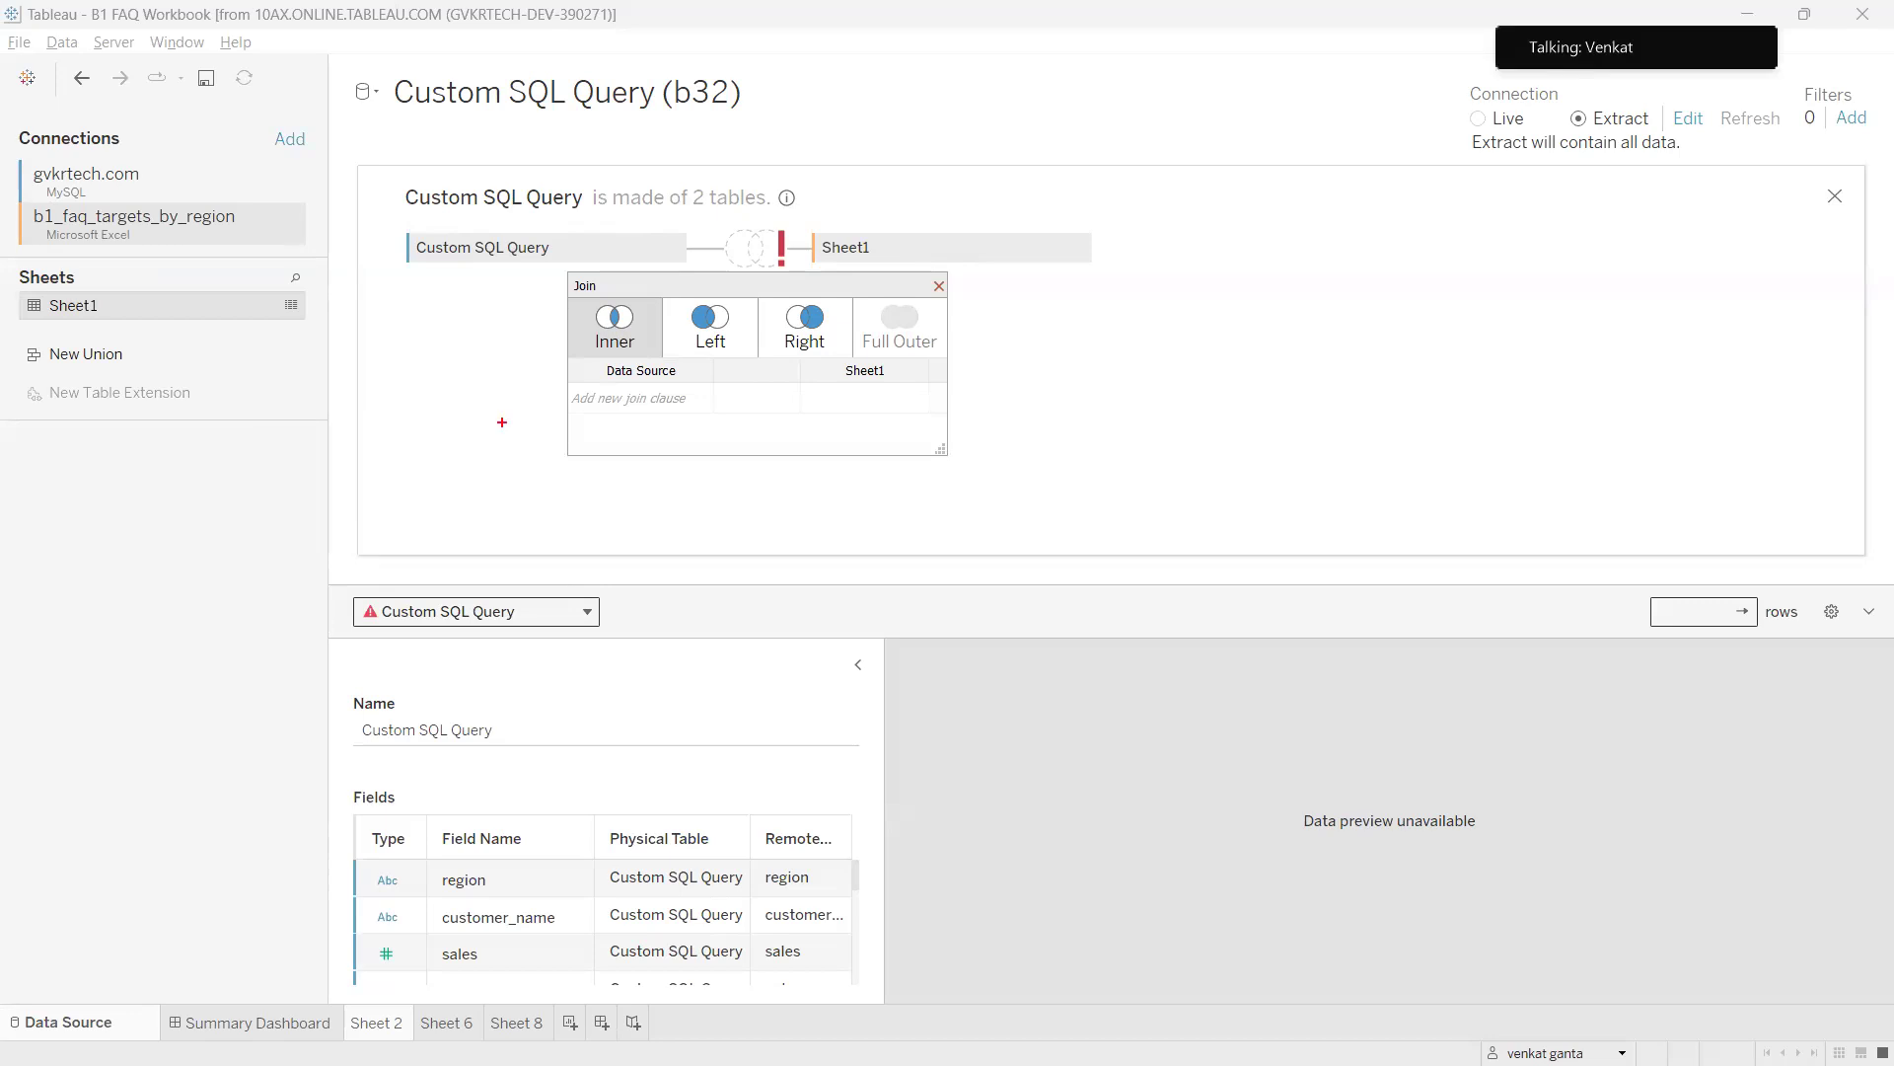
pyautogui.moveTo(404, 239); pyautogui.dragTo(384, 210)
pyautogui.moveTo(832, 207)
pyautogui.mouseDown()
pyautogui.moveTo(801, 219)
pyautogui.moveTo(866, 225)
pyautogui.mouseUp()
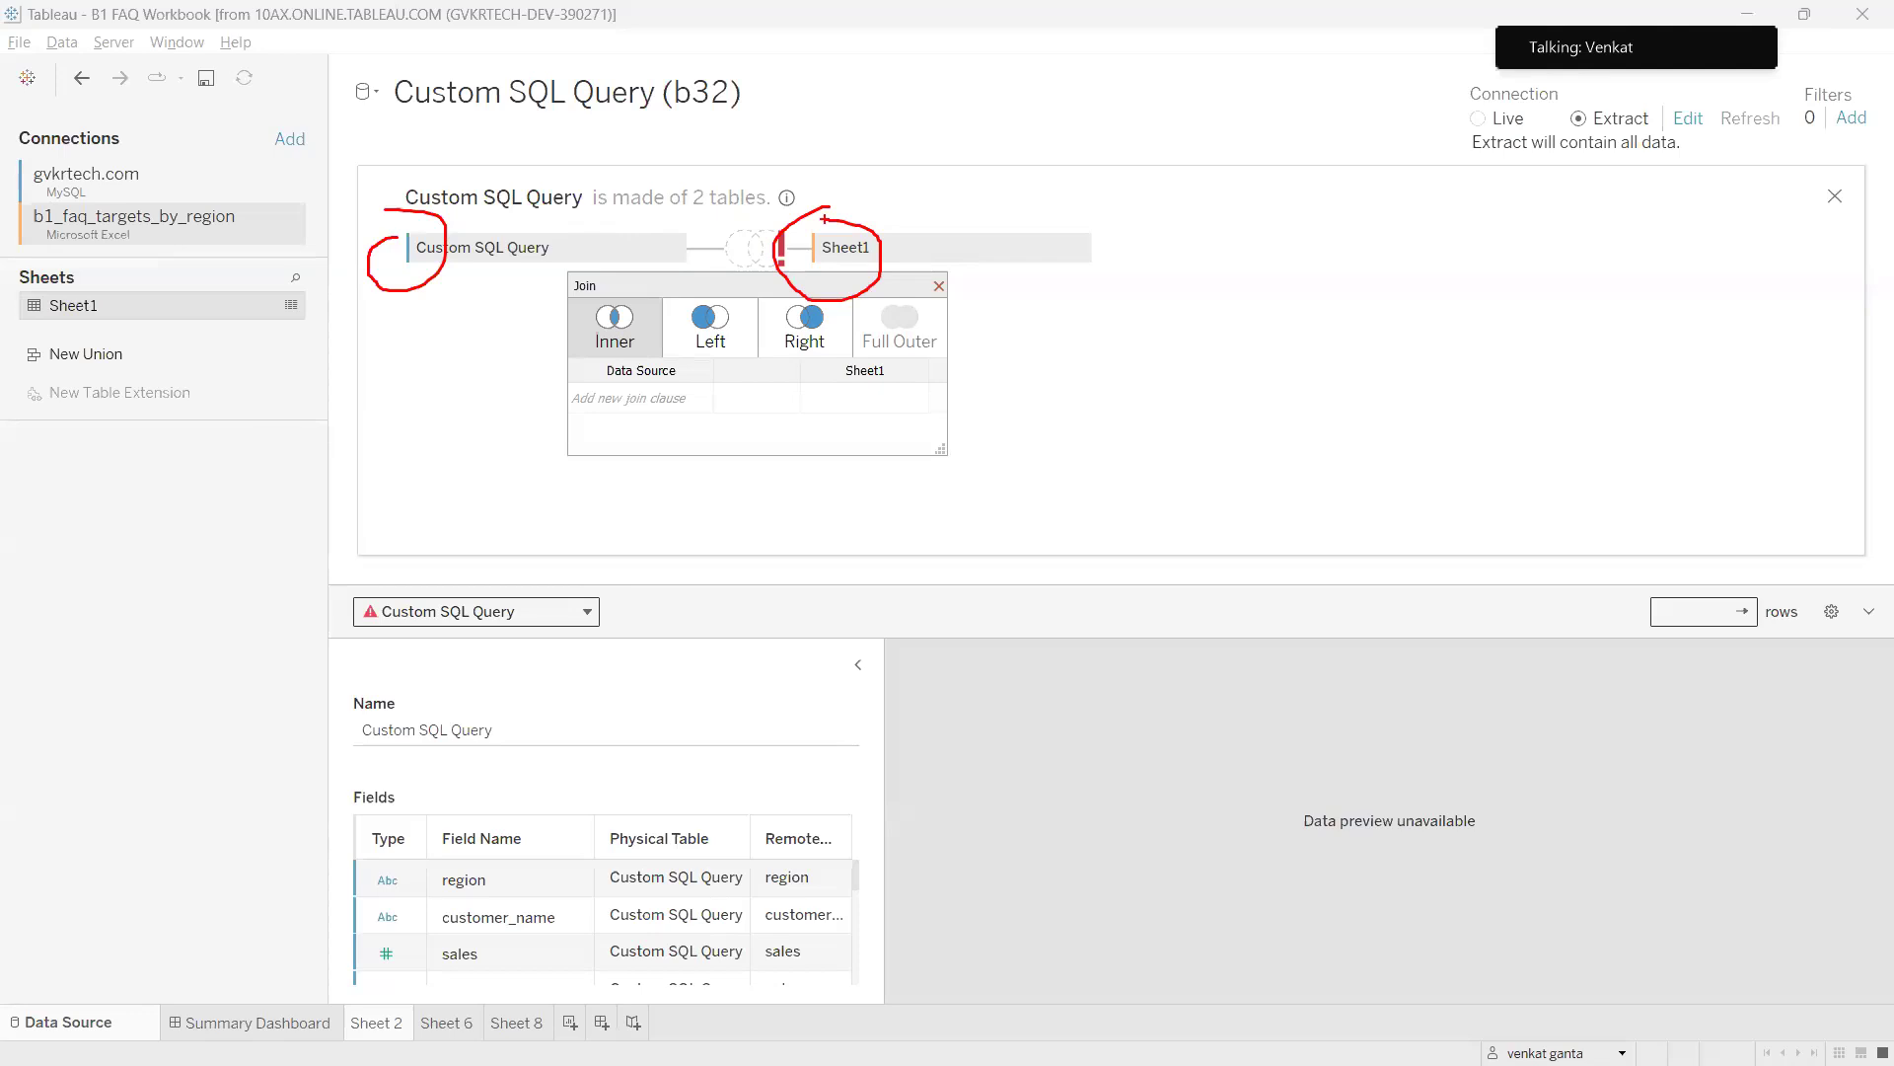
pyautogui.moveTo(457, 252); pyautogui.dragTo(433, 374)
pyautogui.moveTo(836, 279); pyautogui.dragTo(1068, 386)
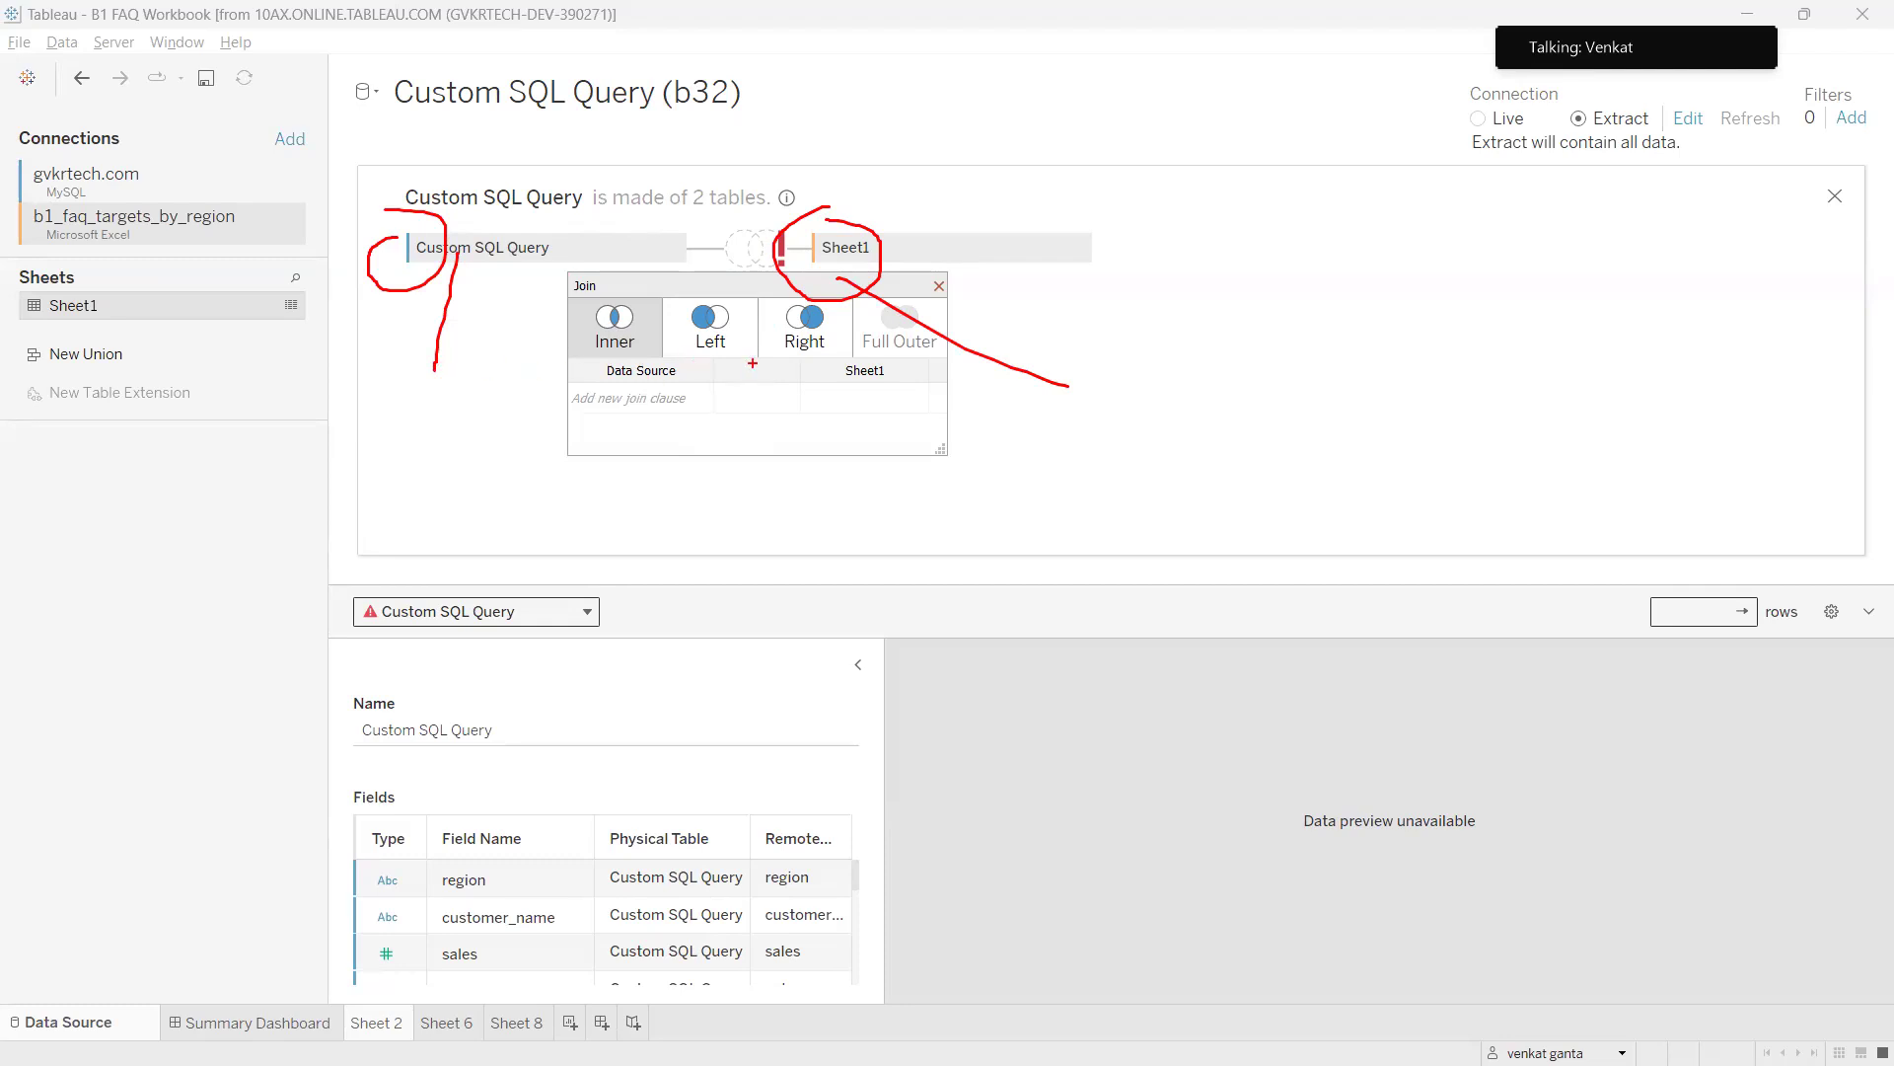
pyautogui.press('Escape')
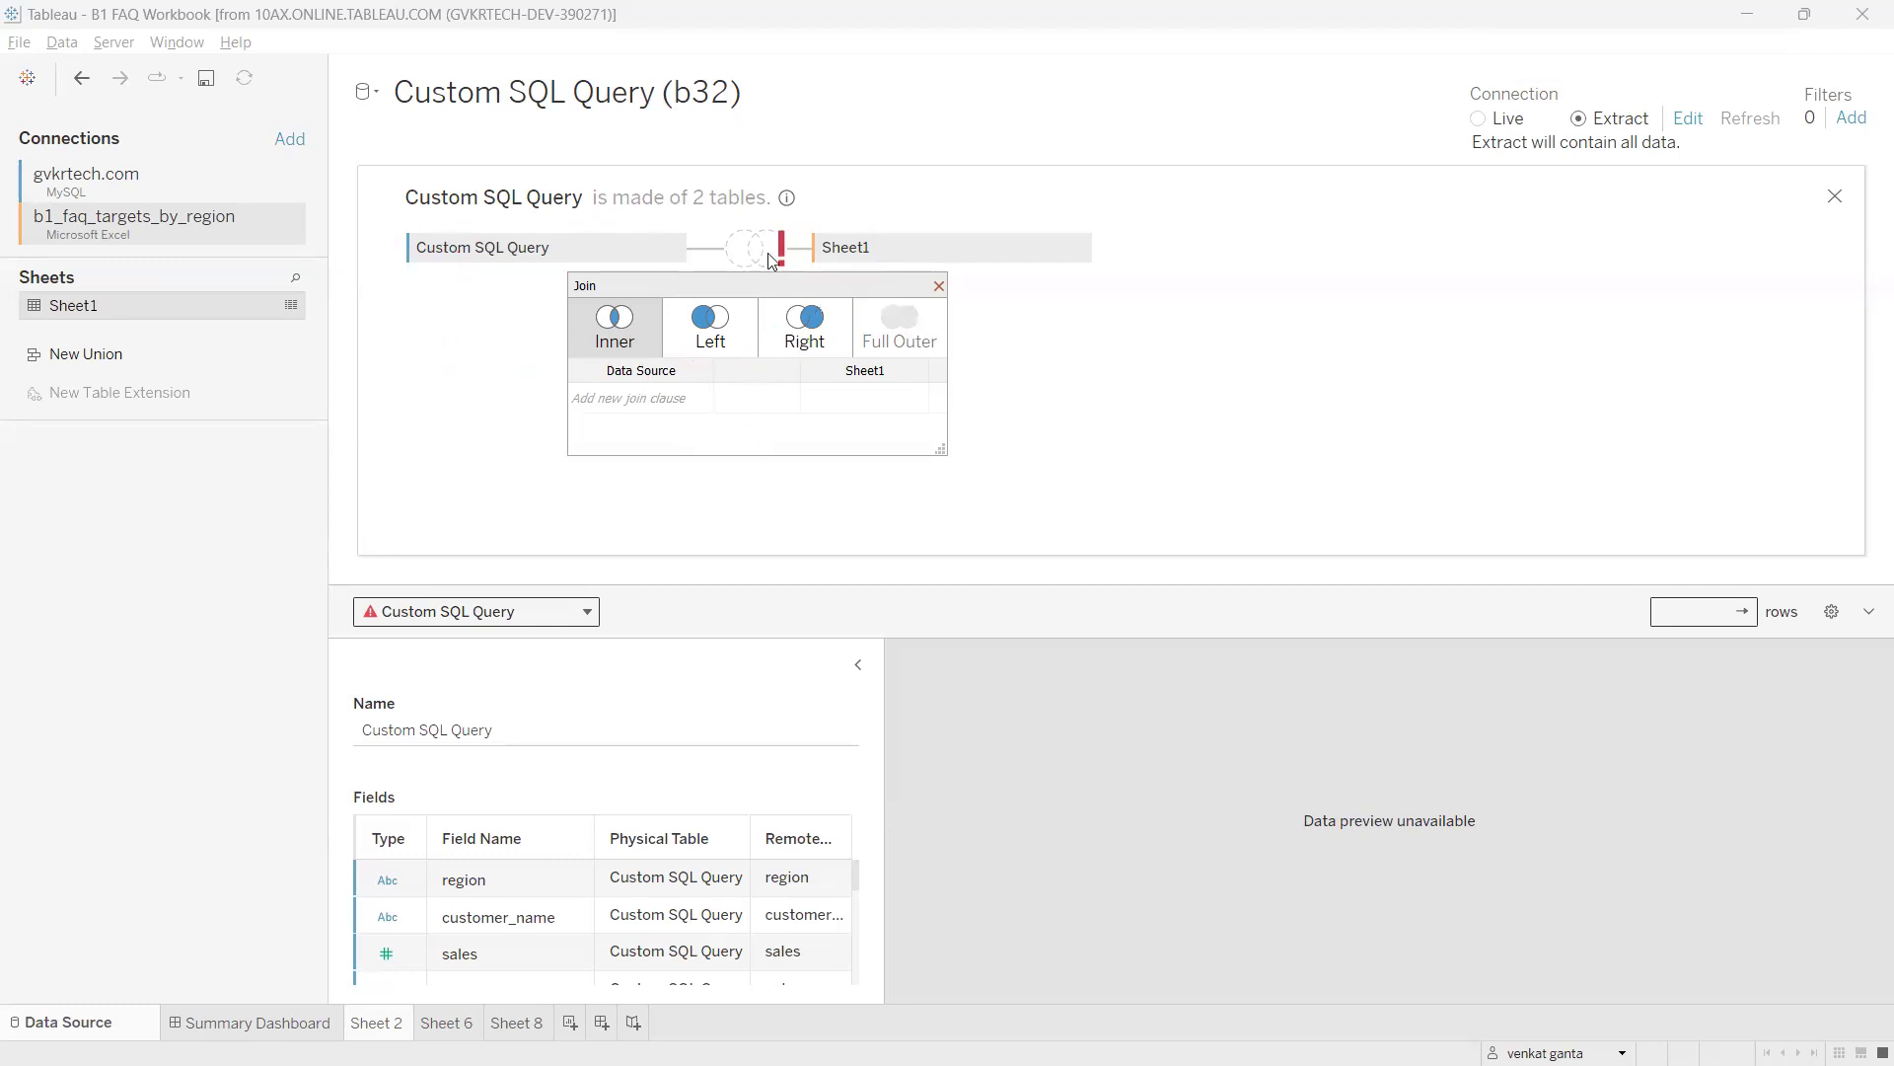
pyautogui.click(938, 286)
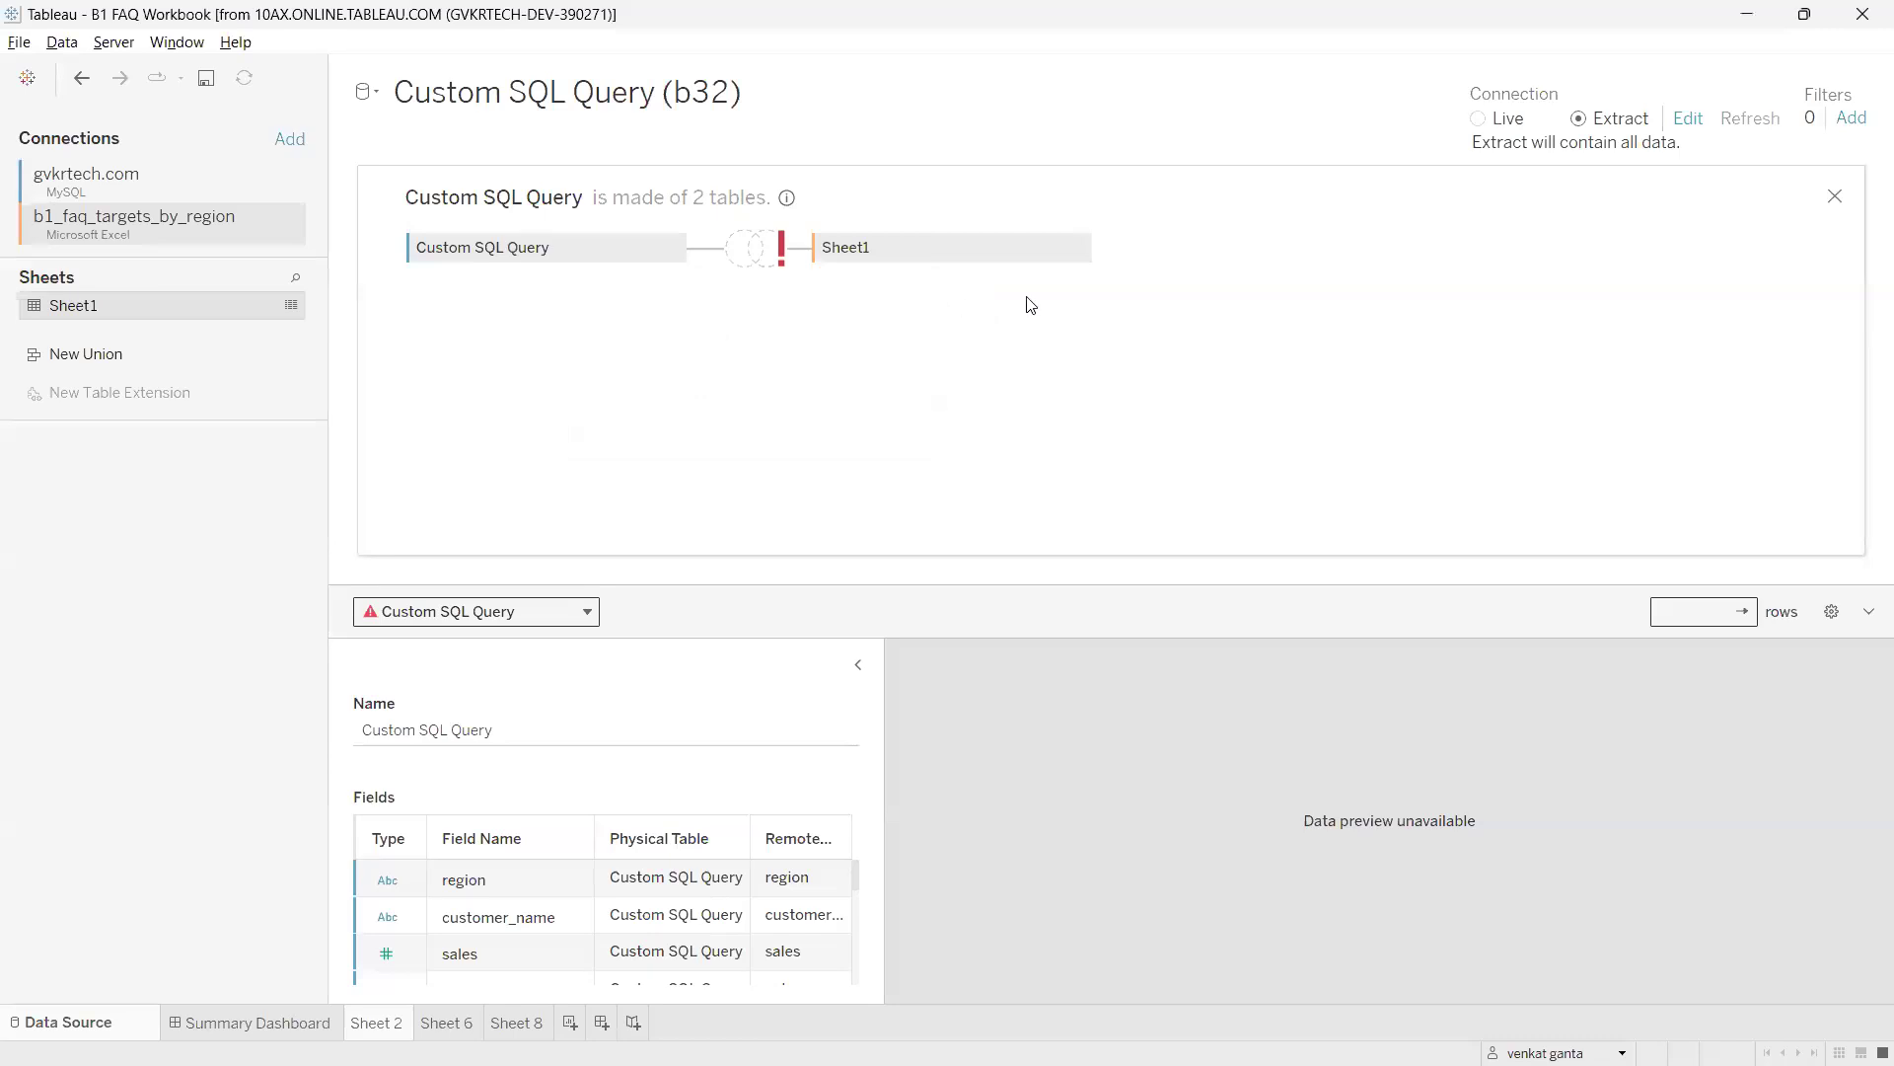
pyautogui.click(1078, 249)
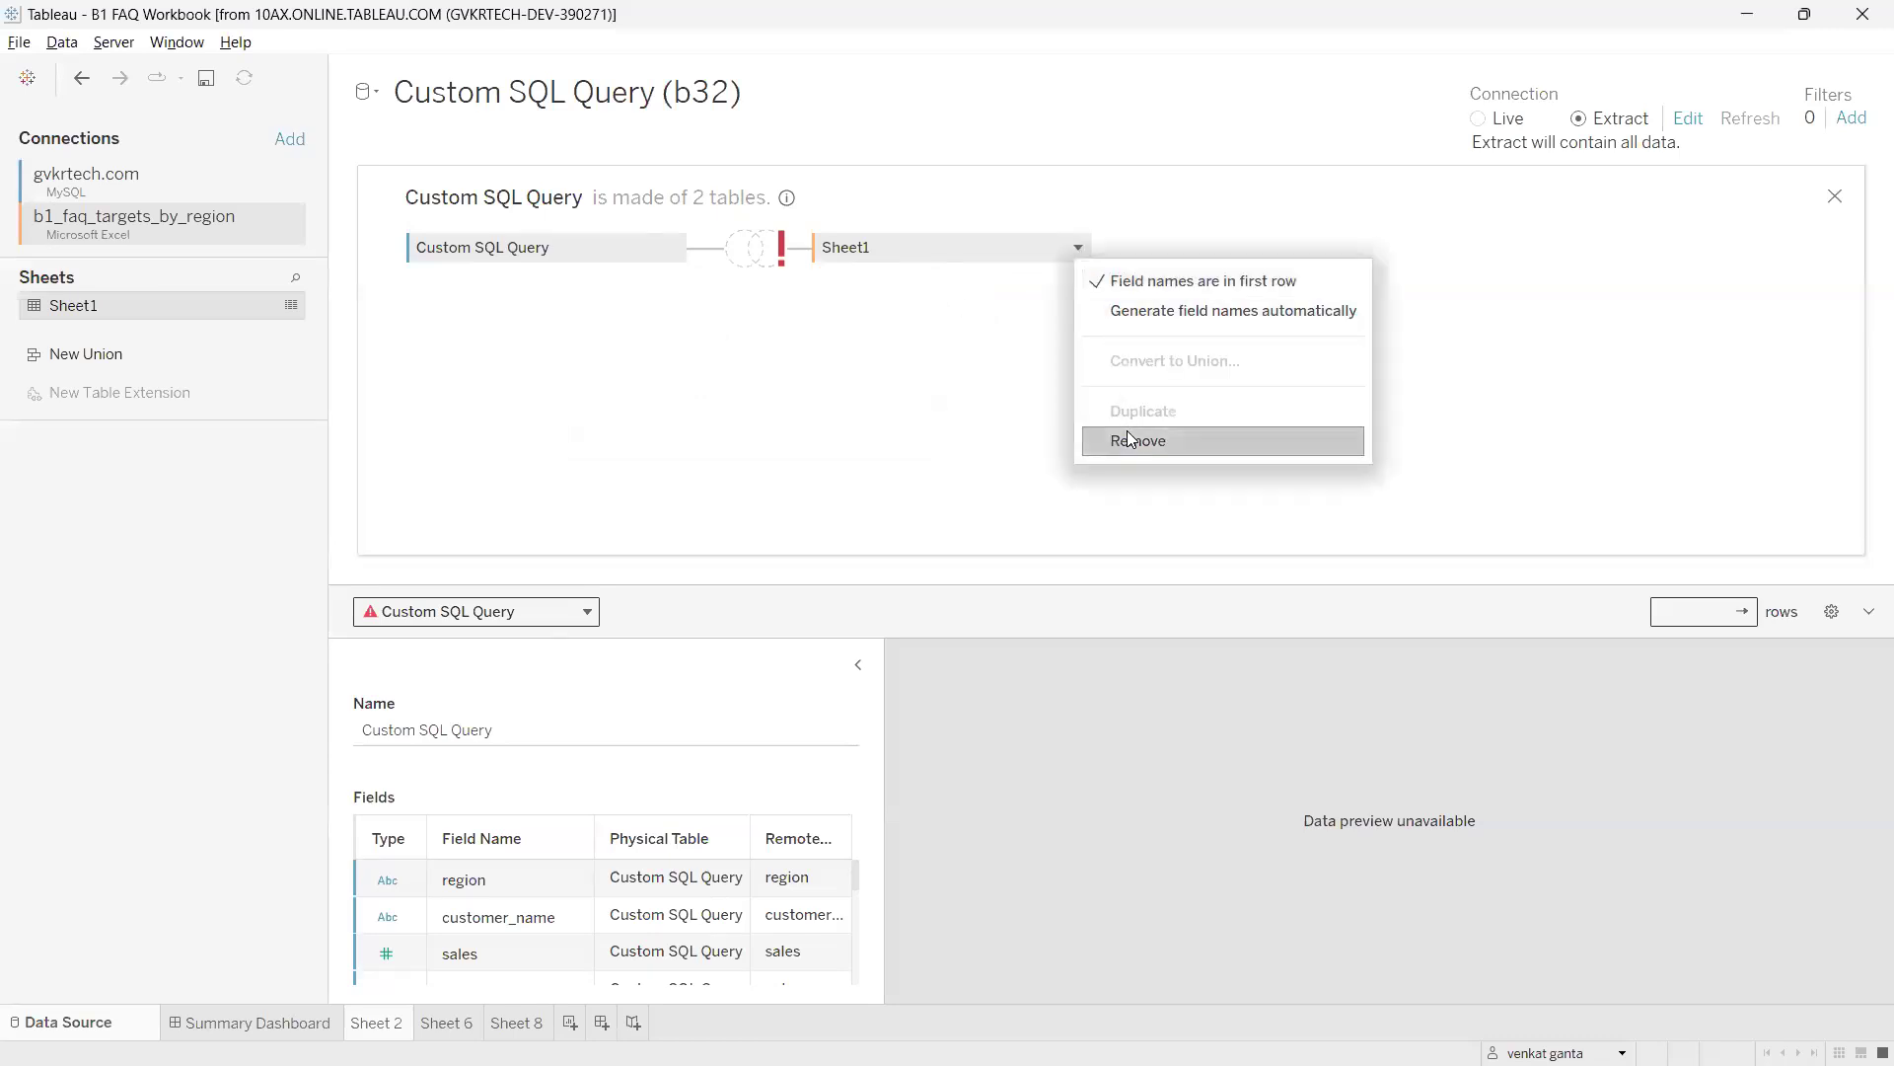
# Remove Sheet1 and reopen the Custom SQL Query logical table.
pyautogui.click(1835, 197)
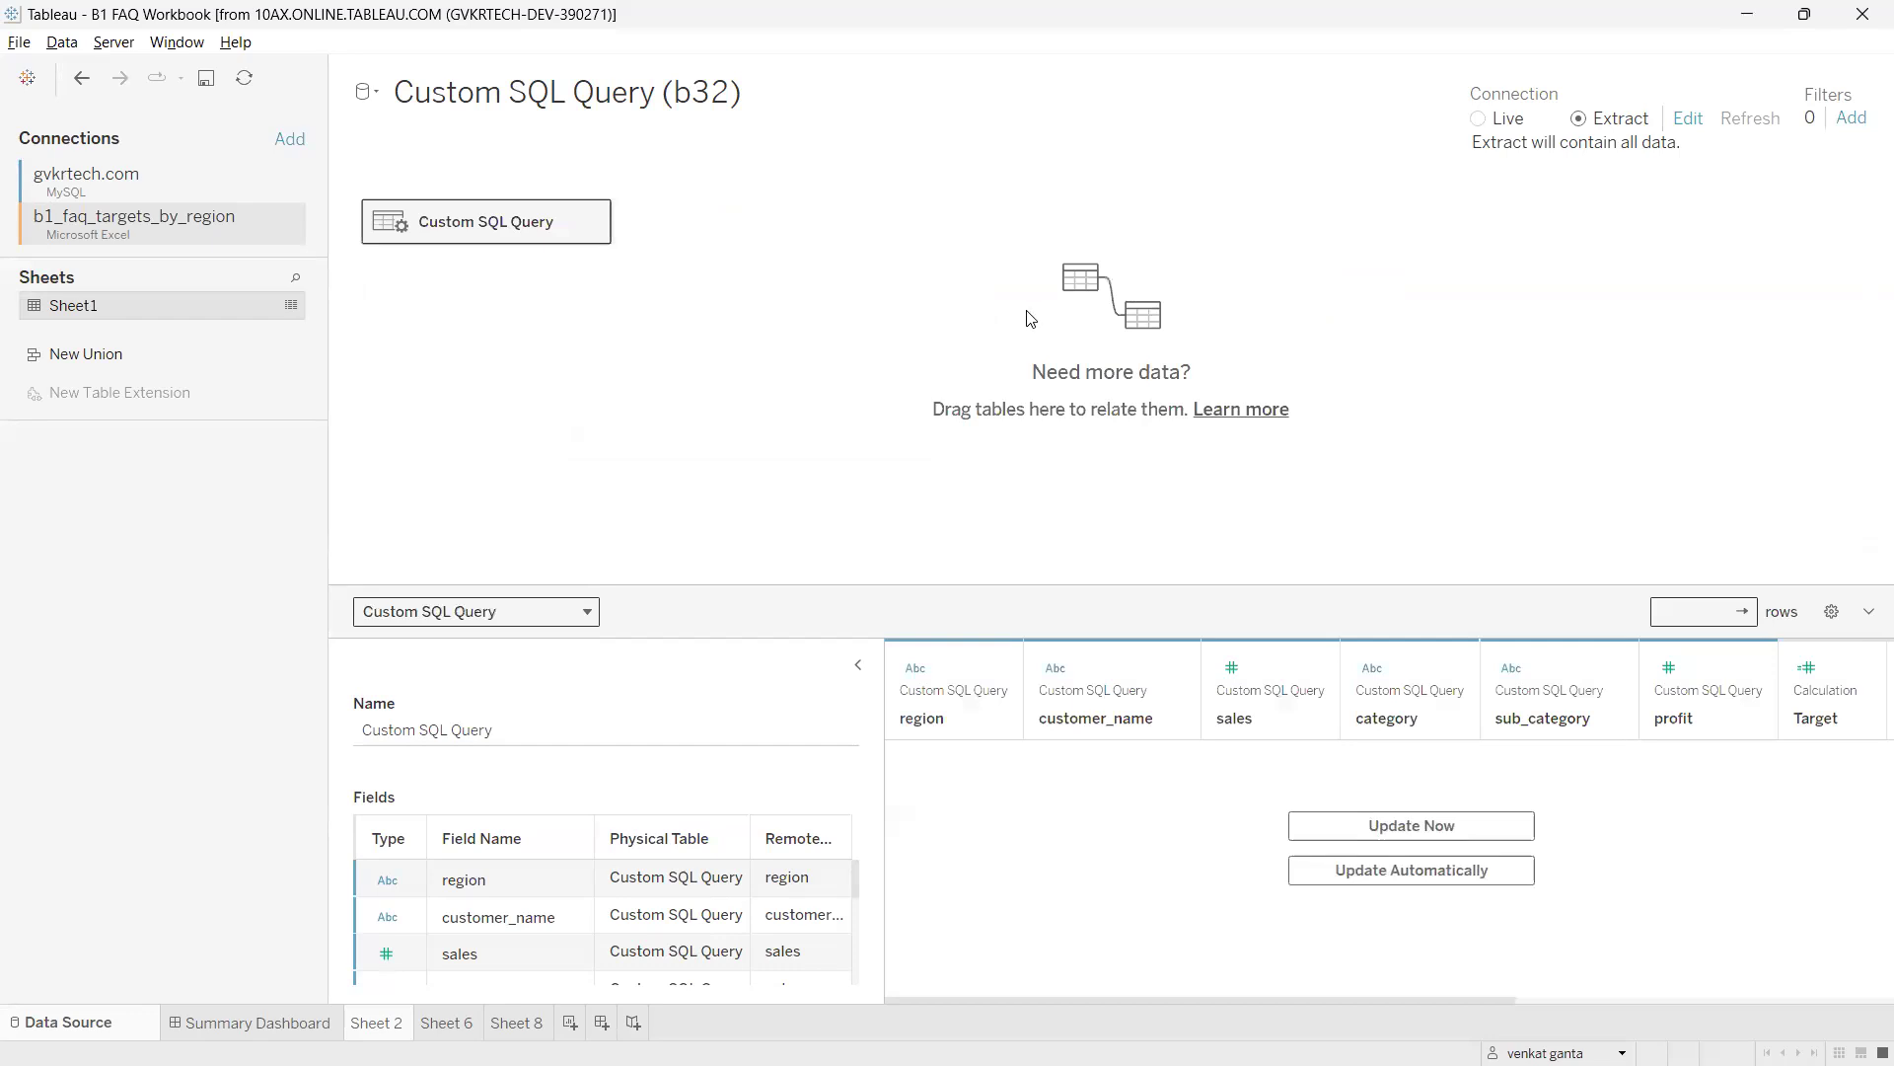
pyautogui.moveTo(482, 194)
pyautogui.mouseDown()
pyautogui.moveTo(415, 284)
pyautogui.moveTo(533, 213)
pyautogui.moveTo(462, 205)
pyautogui.mouseUp()
pyautogui.moveTo(170, 204)
pyautogui.mouseDown()
pyautogui.moveTo(308, 175)
pyautogui.moveTo(386, 196)
pyautogui.mouseUp()
pyautogui.click(590, 223)
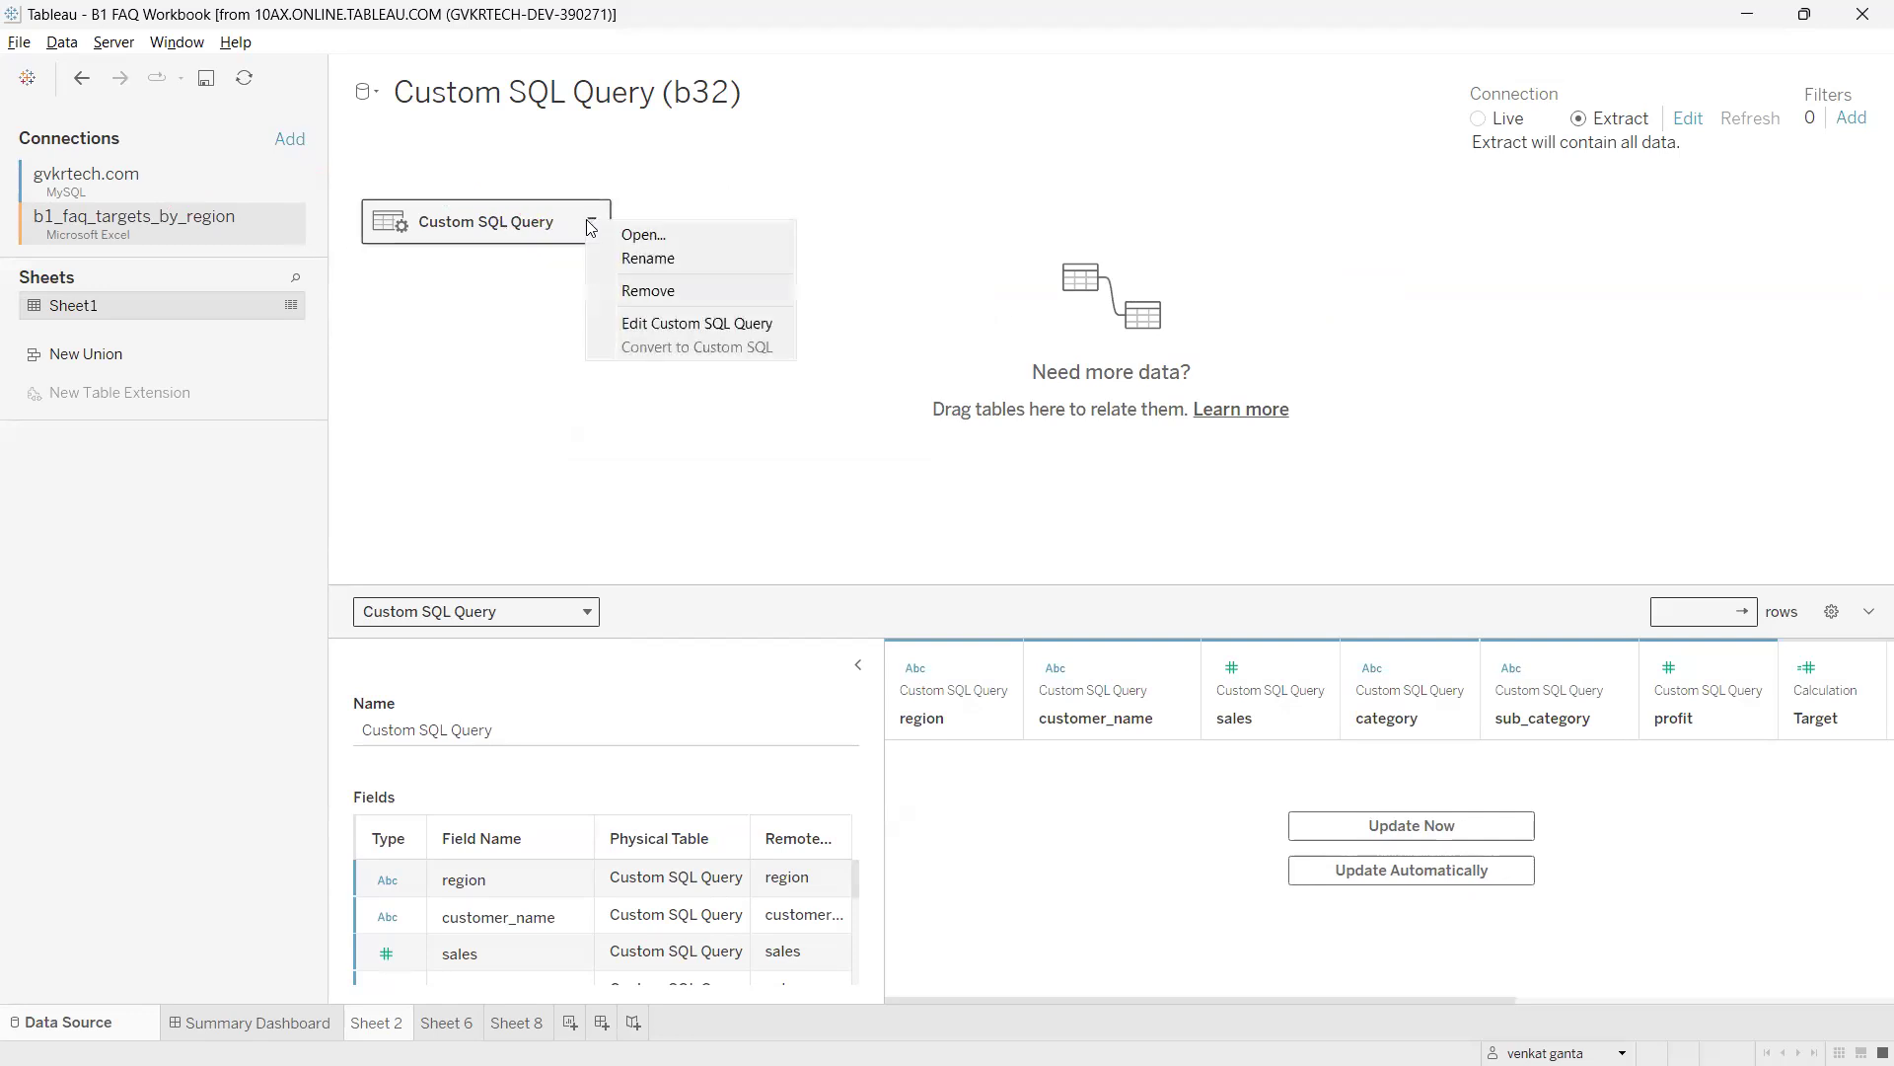
pyautogui.click(628, 236)
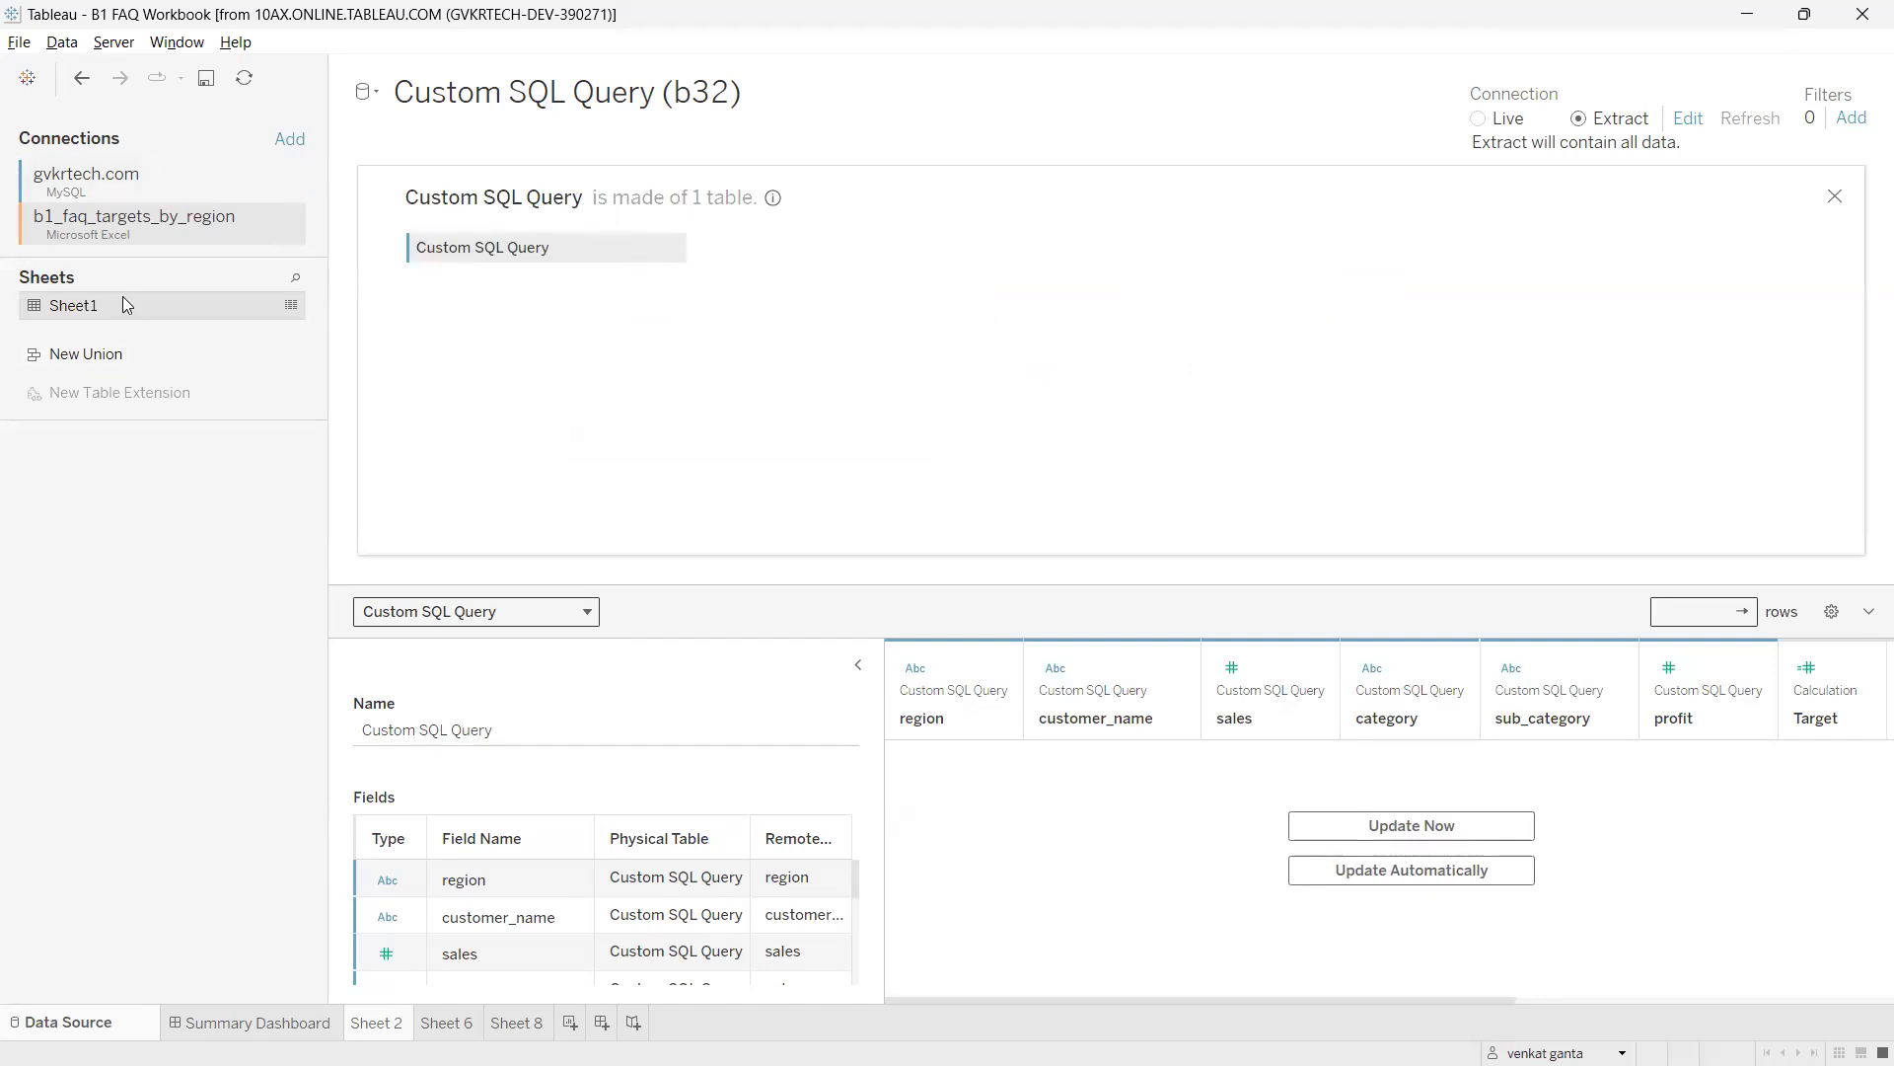
# Drag Sheet1 onto the canvas again and annotate the Inner, Left, Right and Full Outer join types.
pyautogui.moveTo(126, 304); pyautogui.dragTo(799, 303)
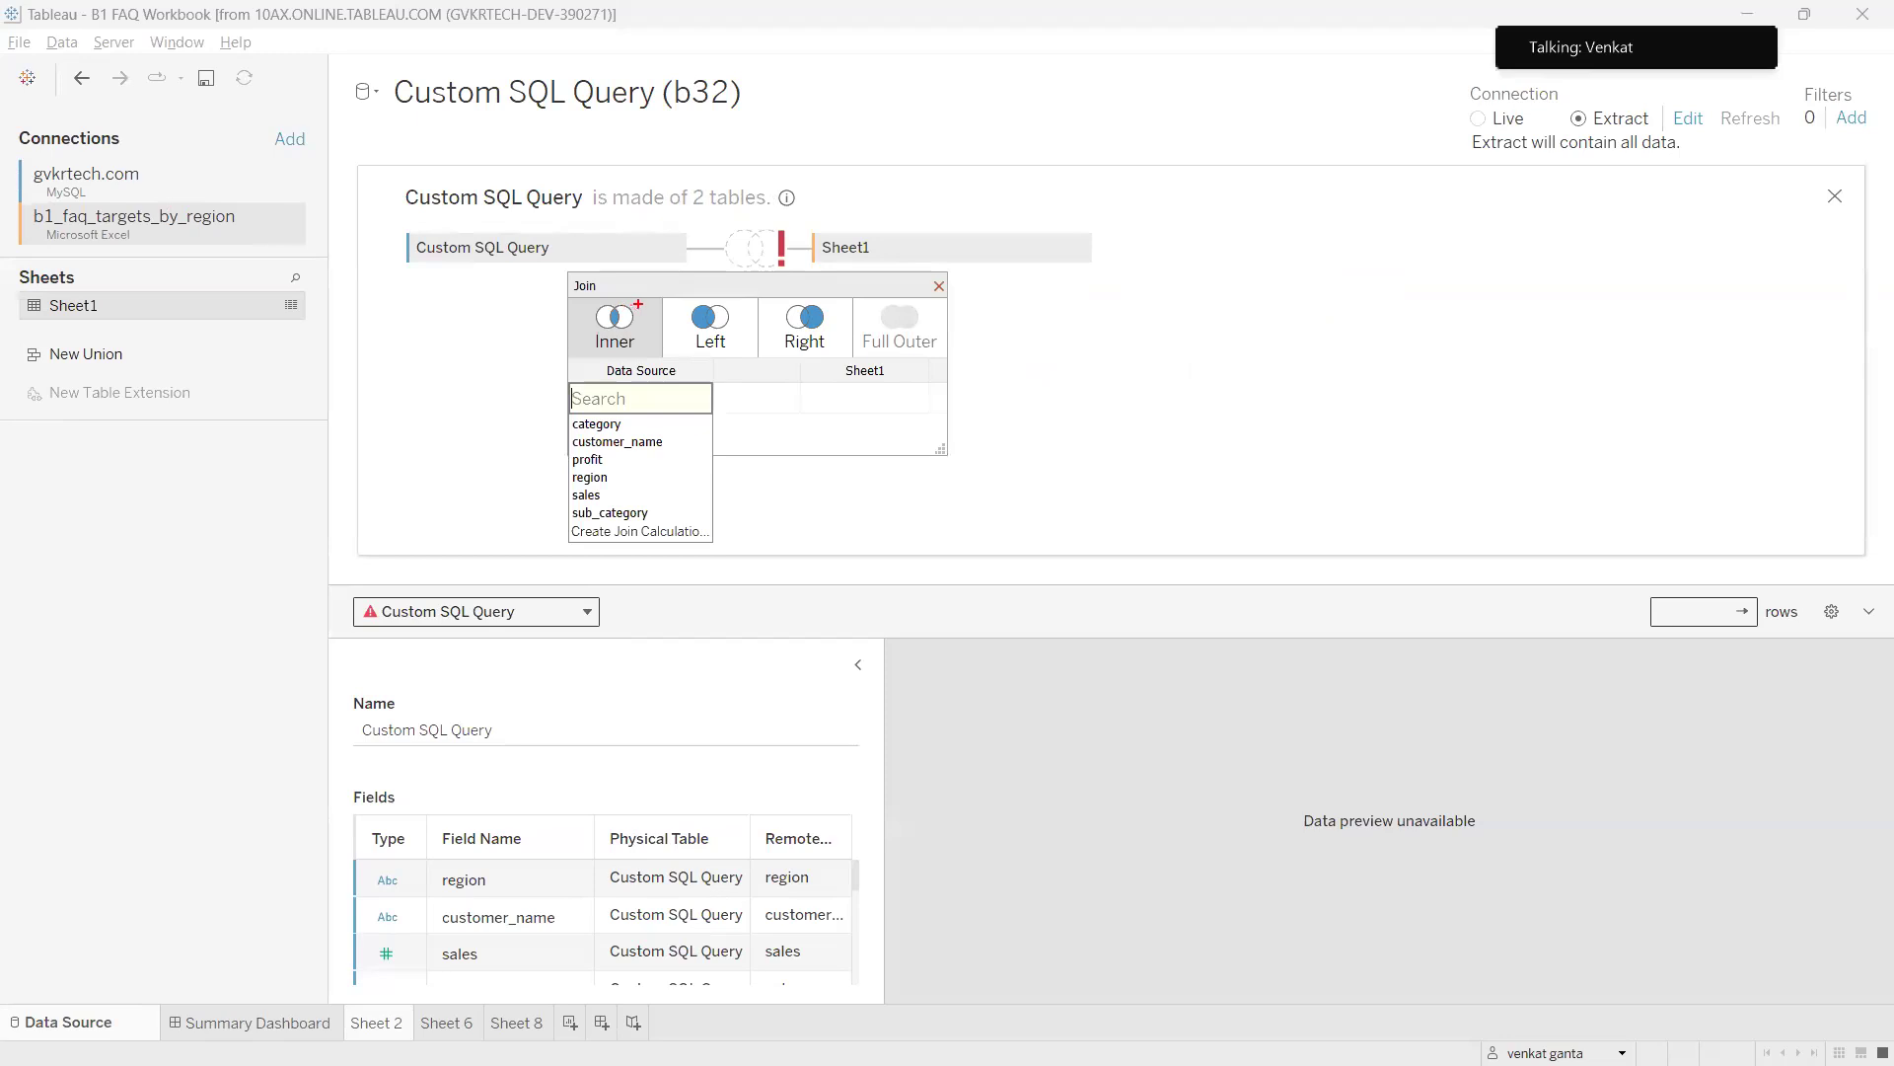
pyautogui.moveTo(620, 304)
pyautogui.mouseDown()
pyautogui.moveTo(578, 369)
pyautogui.moveTo(600, 313)
pyautogui.mouseUp()
pyautogui.moveTo(728, 306); pyautogui.dragTo(700, 303)
pyautogui.moveTo(800, 304)
pyautogui.mouseDown()
pyautogui.moveTo(782, 318)
pyautogui.moveTo(770, 294)
pyautogui.moveTo(1048, 324)
pyautogui.mouseUp()
pyautogui.moveTo(1088, 310)
pyautogui.mouseDown()
pyautogui.moveTo(1107, 333)
pyautogui.moveTo(1174, 291)
pyautogui.moveTo(1214, 308)
pyautogui.mouseUp()
pyautogui.moveTo(1214, 279)
pyautogui.mouseDown()
pyautogui.moveTo(1352, 379)
pyautogui.moveTo(1261, 325)
pyautogui.mouseUp()
pyautogui.moveTo(1325, 240)
pyautogui.mouseDown()
pyautogui.moveTo(1413, 319)
pyautogui.moveTo(1414, 361)
pyautogui.mouseUp()
pyautogui.moveTo(1406, 215); pyautogui.dragTo(1562, 274)
pyautogui.moveTo(1160, 414)
pyautogui.mouseDown()
pyautogui.moveTo(1426, 363)
pyautogui.moveTo(1220, 393)
pyautogui.moveTo(1261, 391)
pyautogui.mouseUp()
pyautogui.moveTo(1323, 379); pyautogui.dragTo(1347, 460)
pyautogui.moveTo(1228, 403)
pyautogui.mouseDown()
pyautogui.moveTo(1273, 402)
pyautogui.moveTo(1247, 404)
pyautogui.mouseUp()
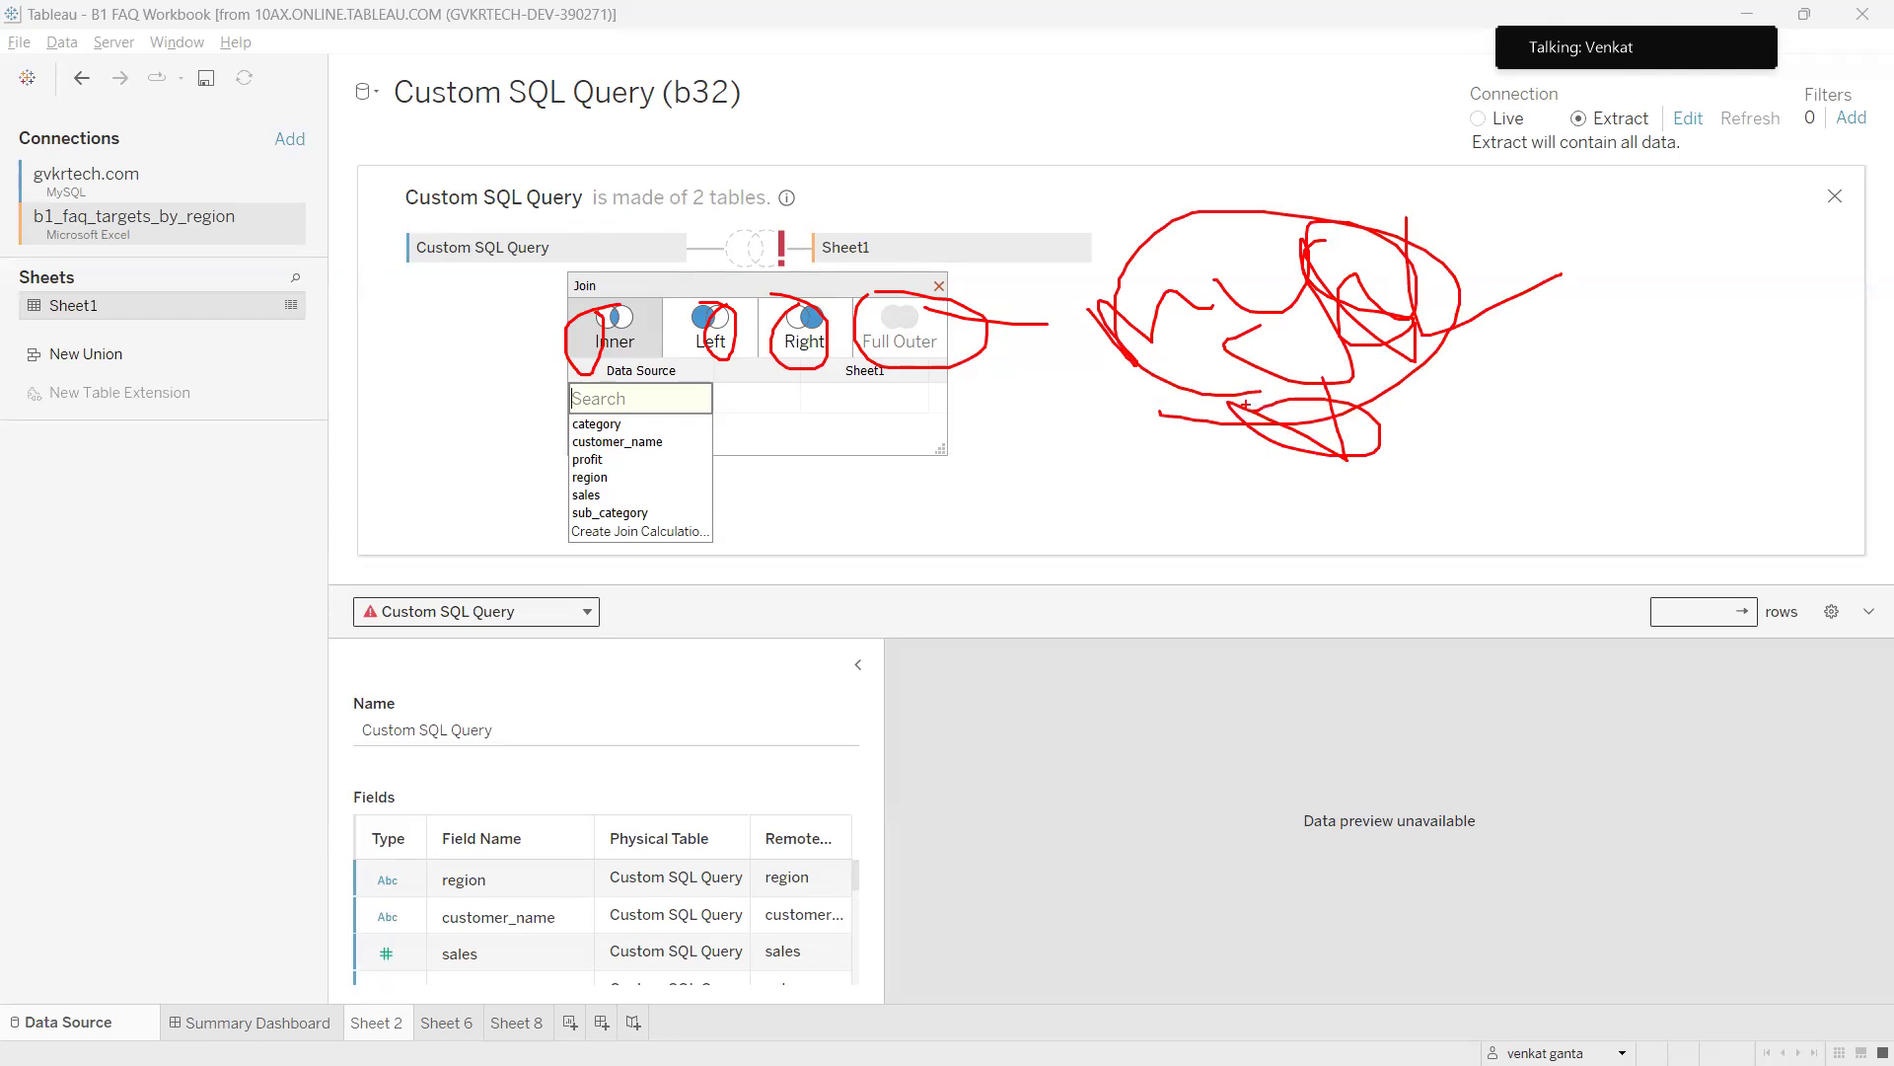
pyautogui.press('Escape')
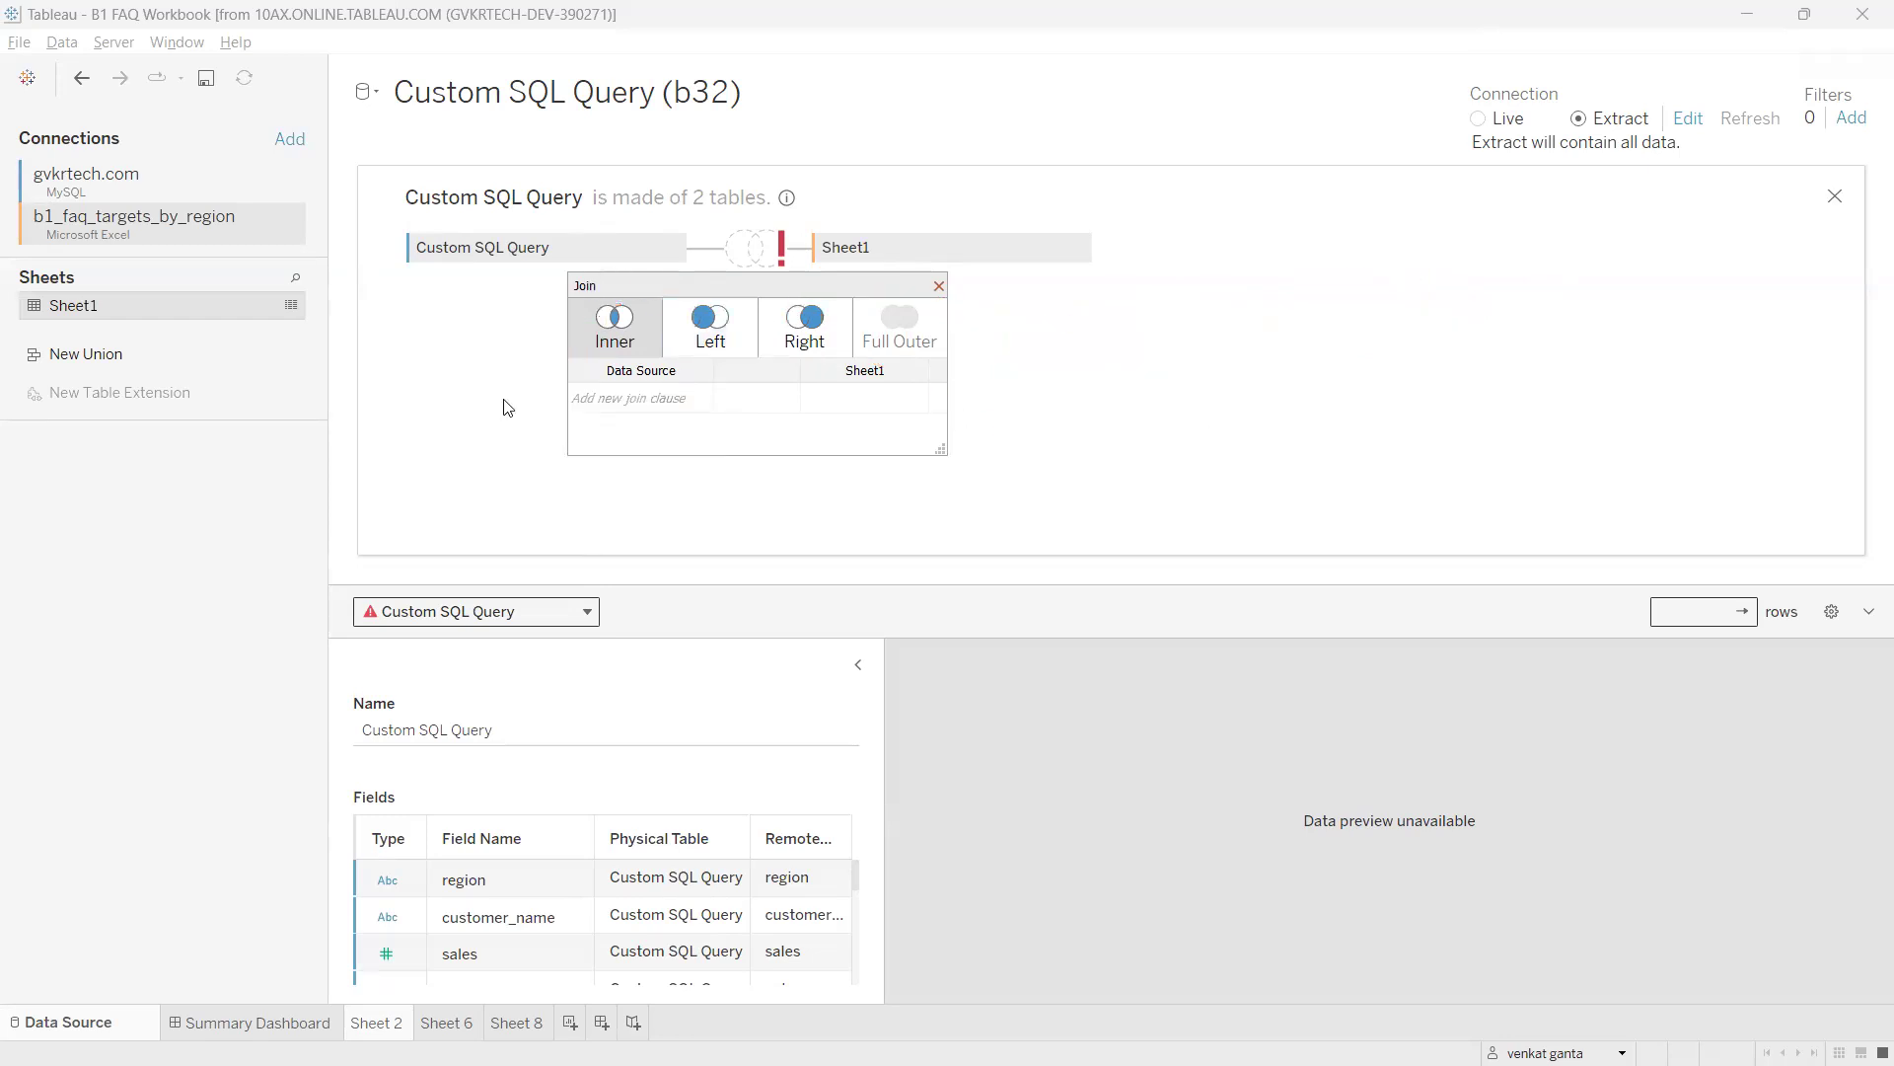
# Annotate Custom SQL Query, Sheet1 and the query title to explain the join.
pyautogui.moveTo(471, 233); pyautogui.dragTo(424, 229)
pyautogui.moveTo(427, 162)
pyautogui.mouseDown()
pyautogui.moveTo(422, 227)
pyautogui.moveTo(505, 147)
pyautogui.mouseUp()
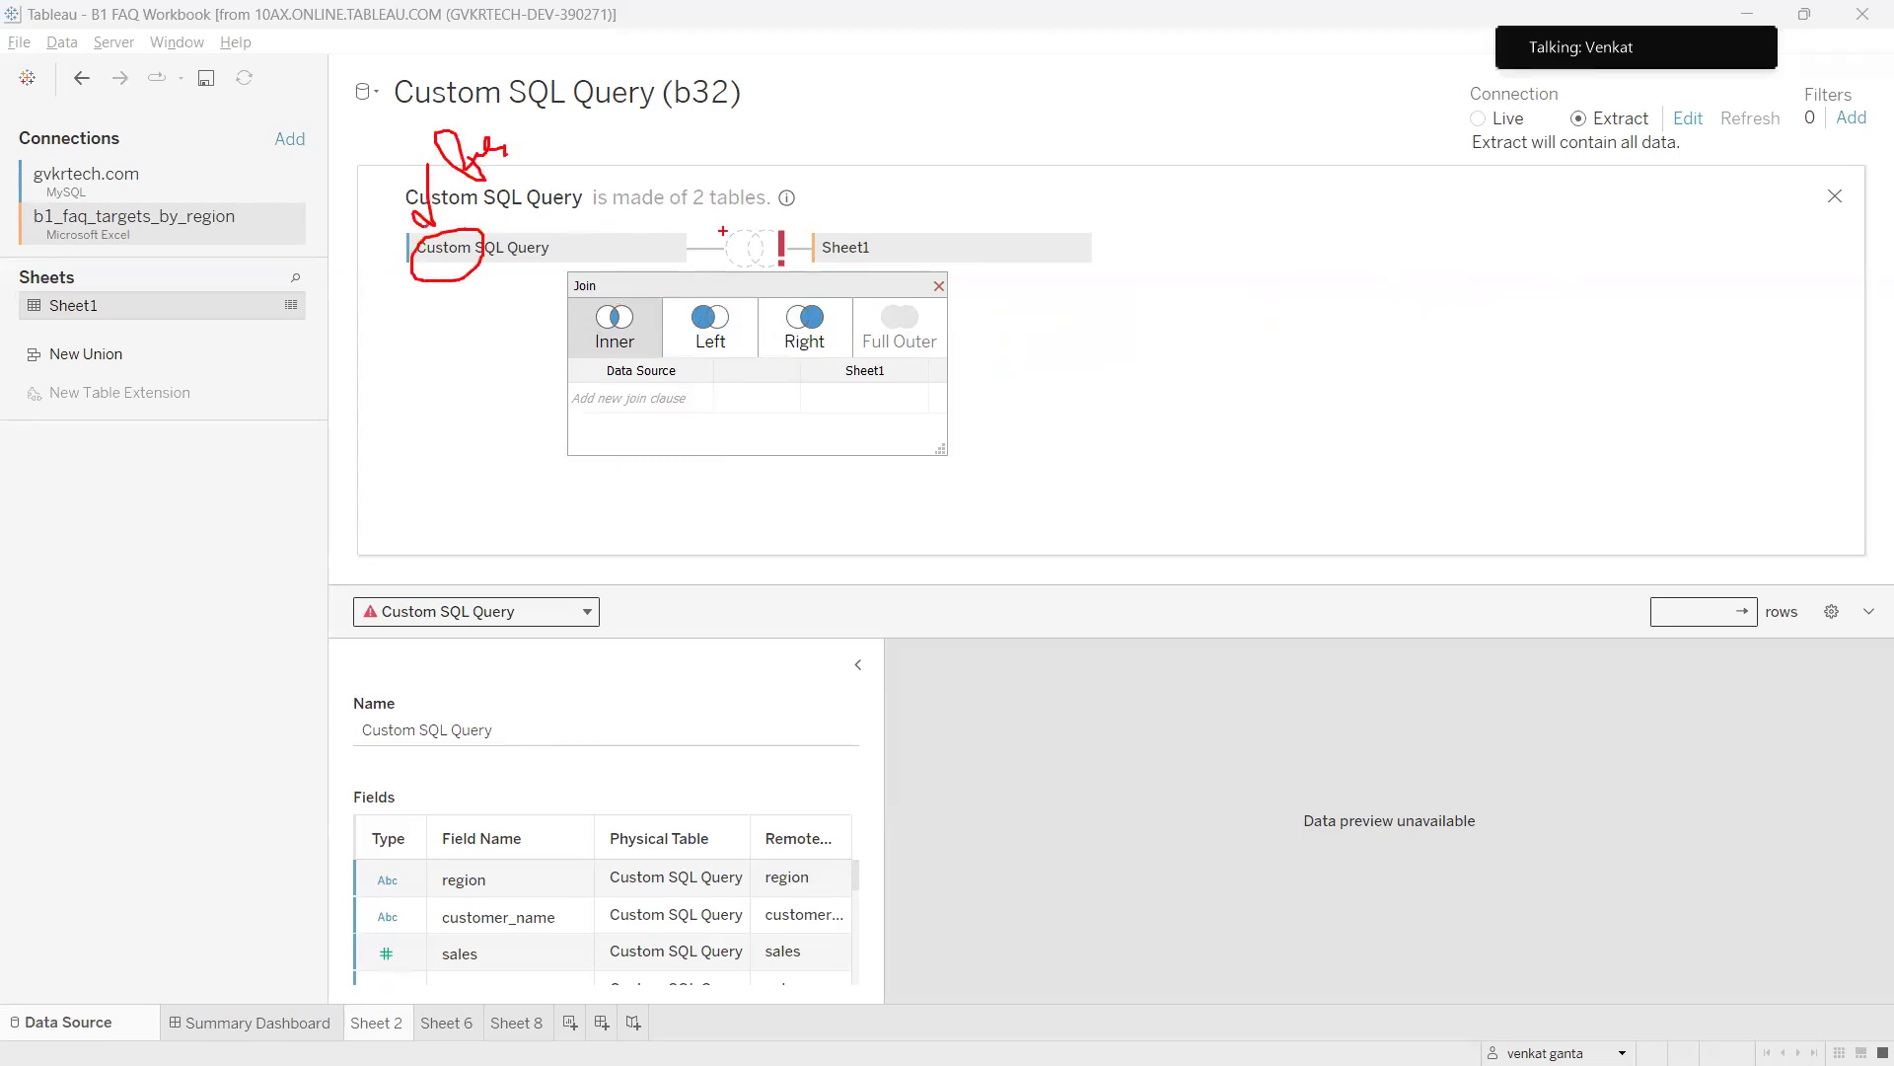
pyautogui.moveTo(821, 213); pyautogui.dragTo(858, 209)
pyautogui.moveTo(864, 118)
pyautogui.mouseDown()
pyautogui.moveTo(865, 158)
pyautogui.moveTo(893, 126)
pyautogui.mouseUp()
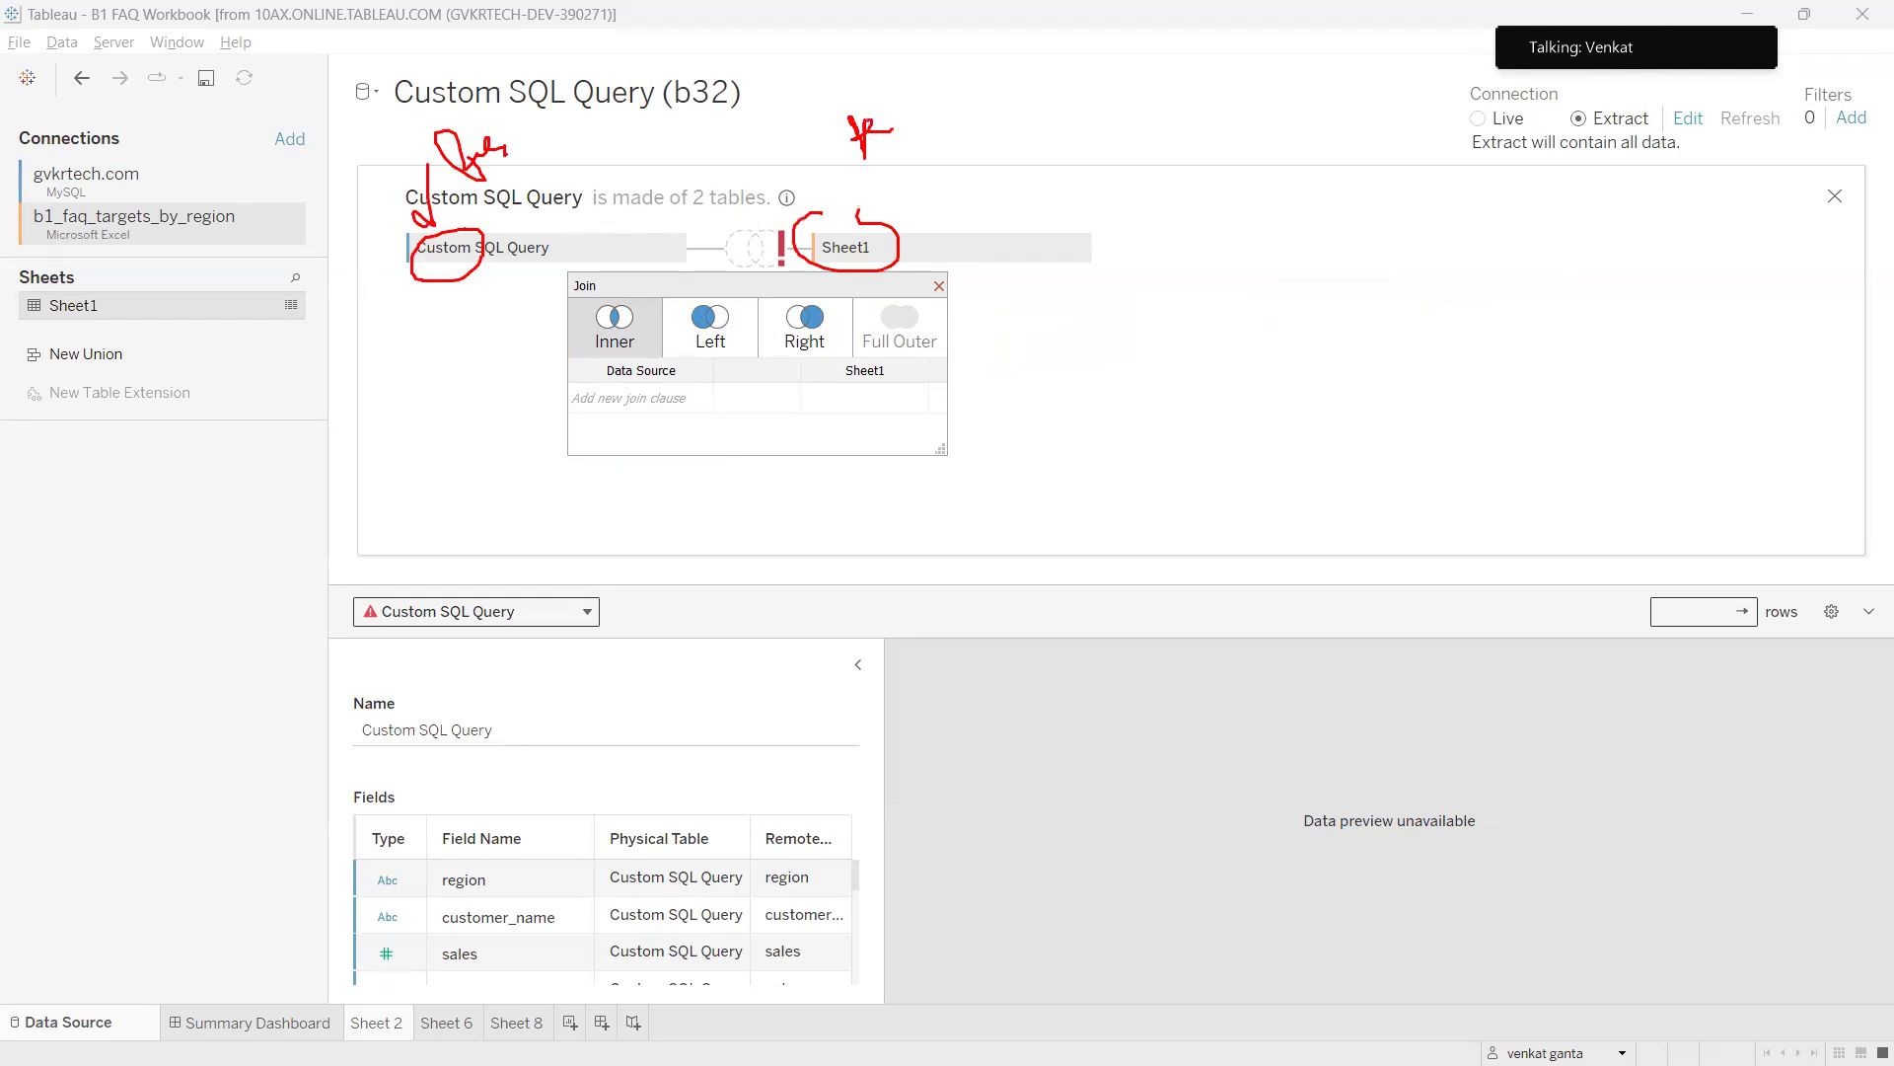
pyautogui.moveTo(515, 202); pyautogui.dragTo(786, 198)
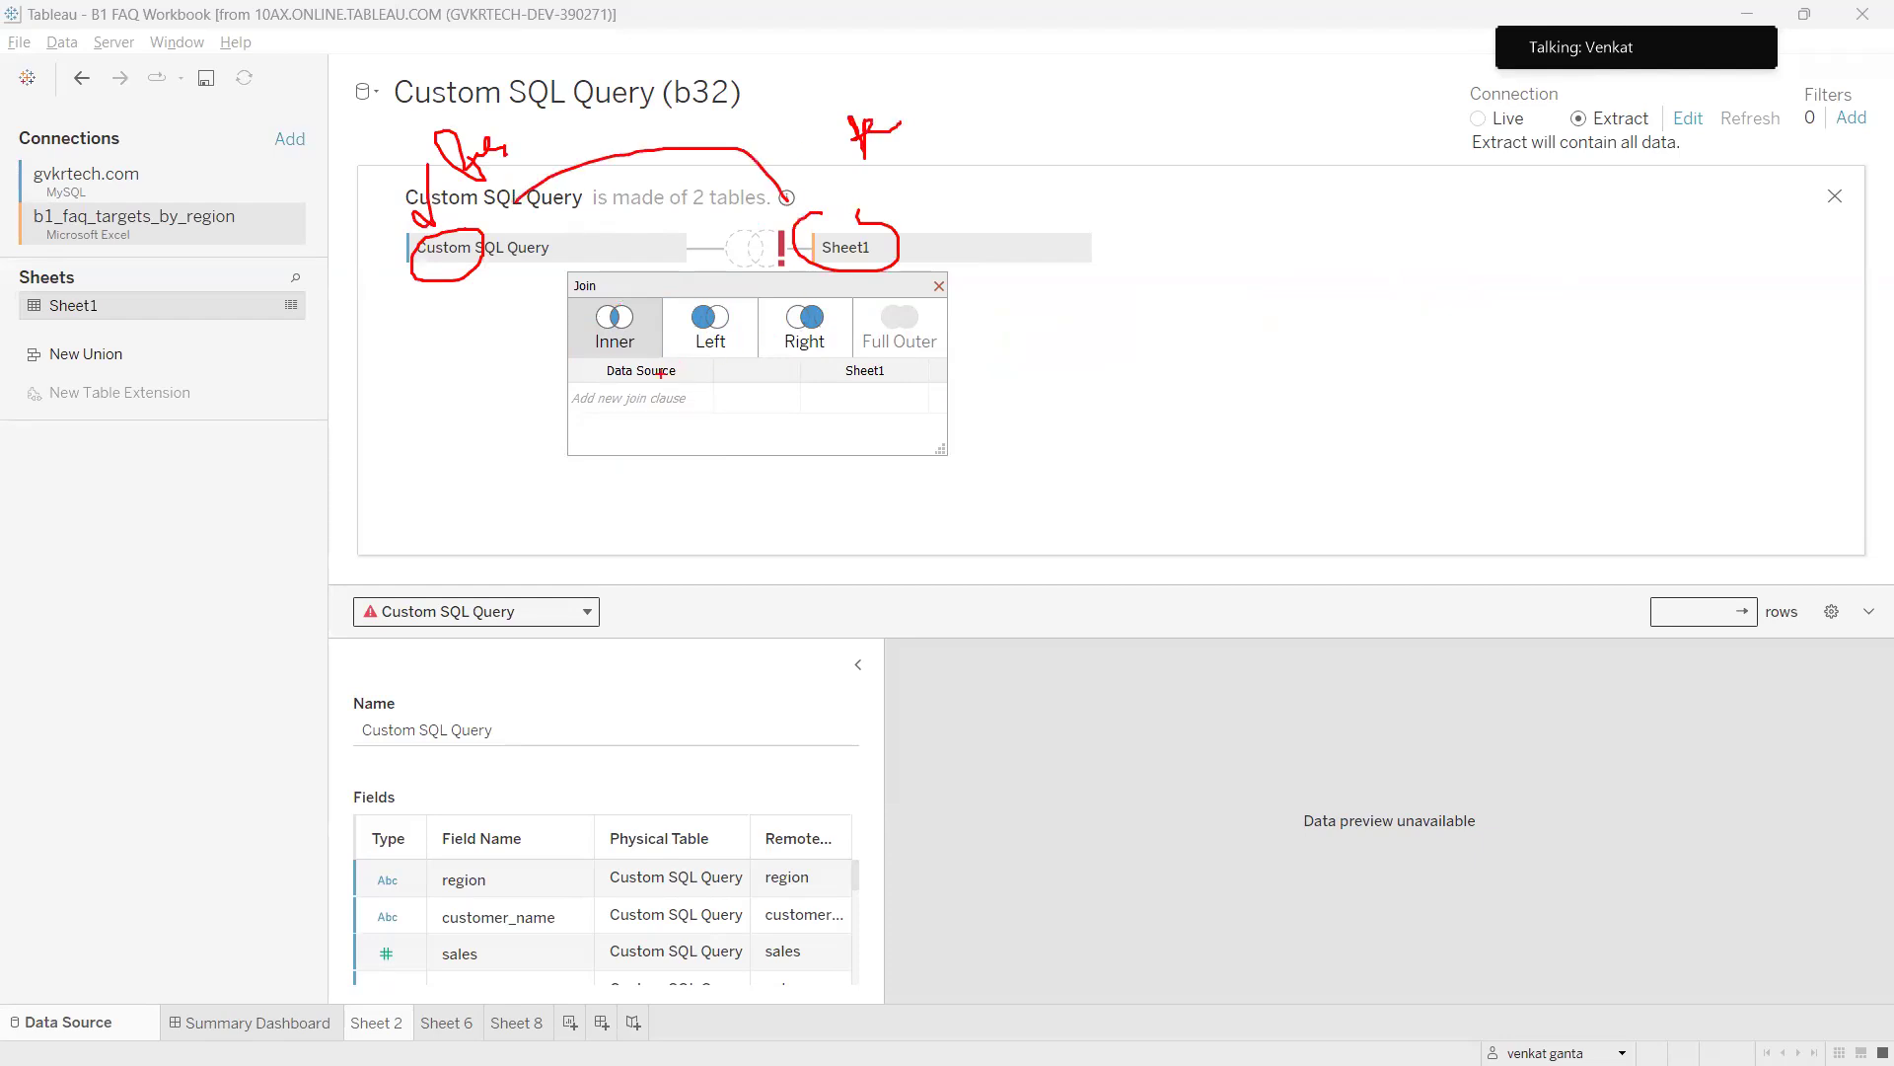
pyautogui.moveTo(459, 134)
pyautogui.mouseDown()
pyautogui.moveTo(536, 237)
pyautogui.moveTo(508, 131)
pyautogui.moveTo(825, 158)
pyautogui.moveTo(835, 195)
pyautogui.mouseUp()
pyautogui.press('Escape')
pyautogui.moveTo(888, 1064)
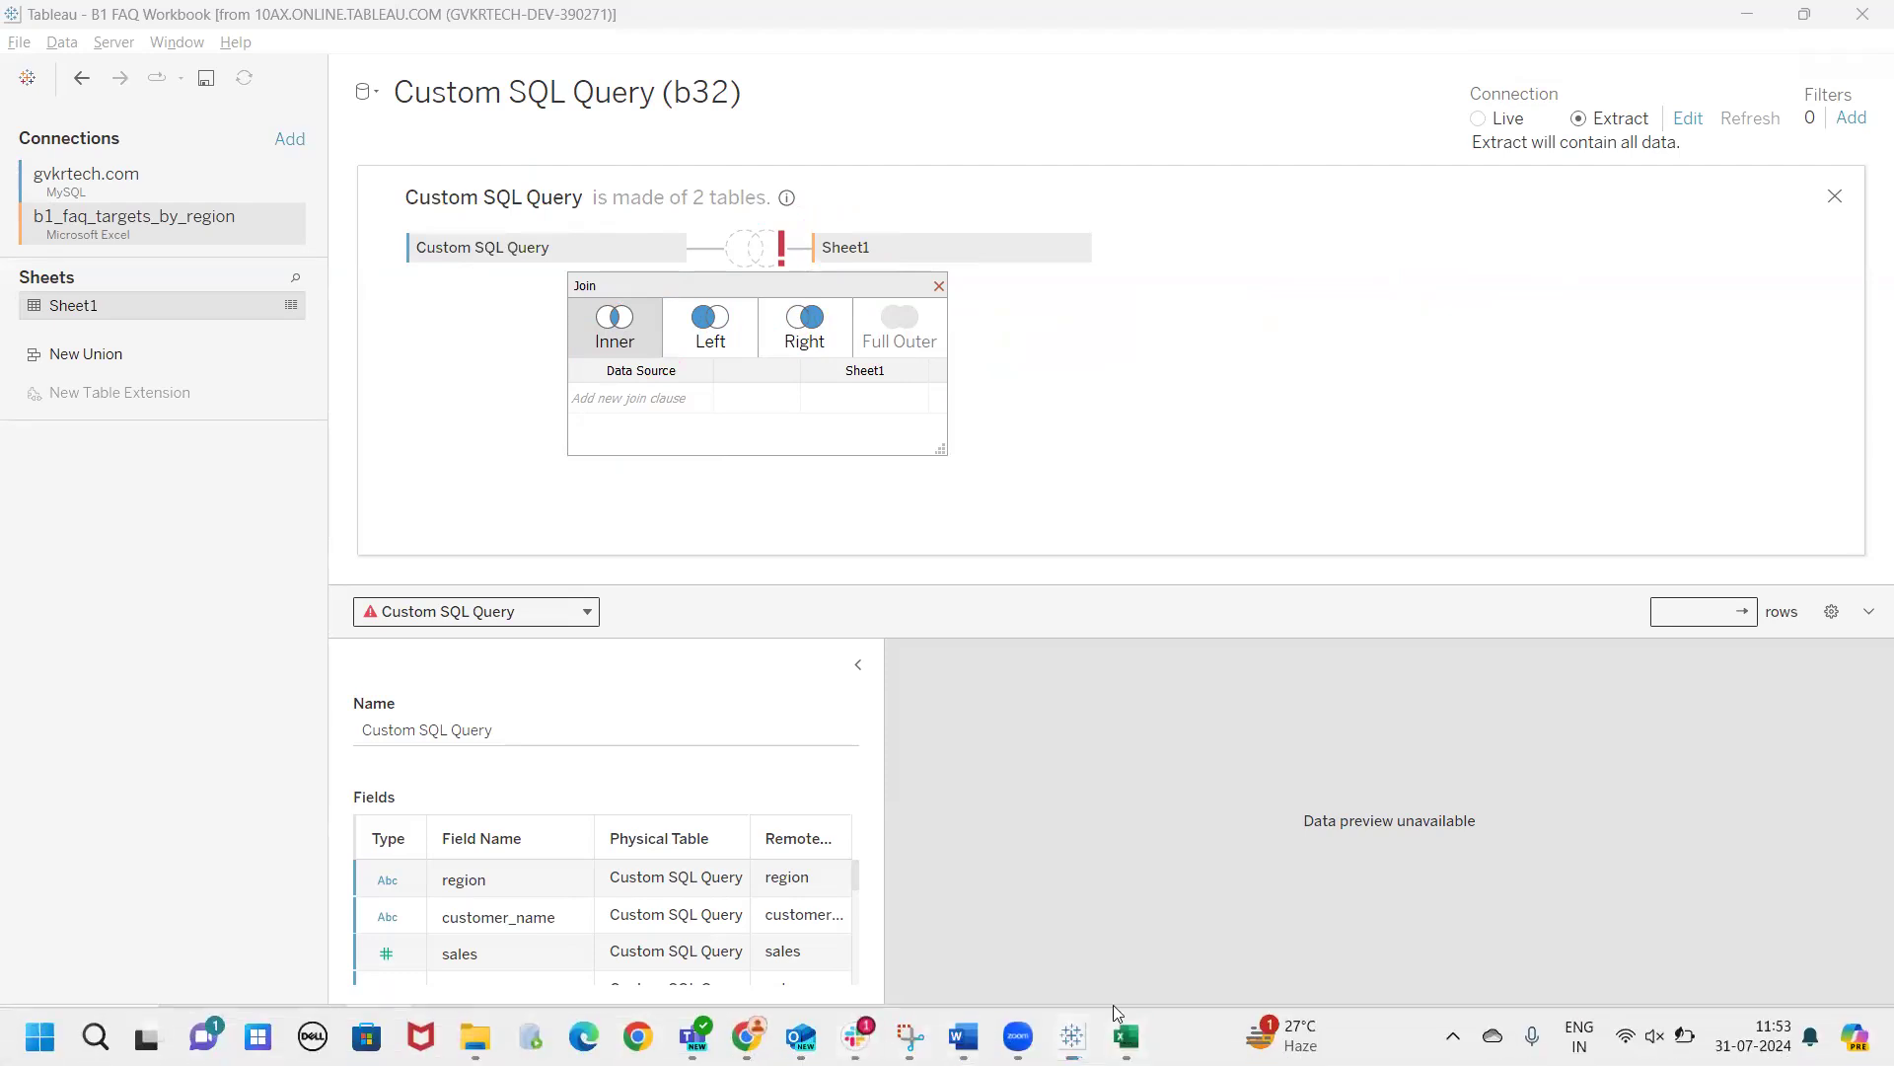
pyautogui.click(1124, 1034)
pyautogui.moveTo(83, 278)
pyautogui.mouseDown()
pyautogui.moveTo(30, 459)
pyautogui.moveTo(34, 250)
pyautogui.mouseUp()
pyautogui.moveTo(151, 308)
pyautogui.mouseDown()
pyautogui.moveTo(133, 426)
pyautogui.moveTo(186, 314)
pyautogui.moveTo(148, 310)
pyautogui.moveTo(138, 332)
pyautogui.mouseUp()
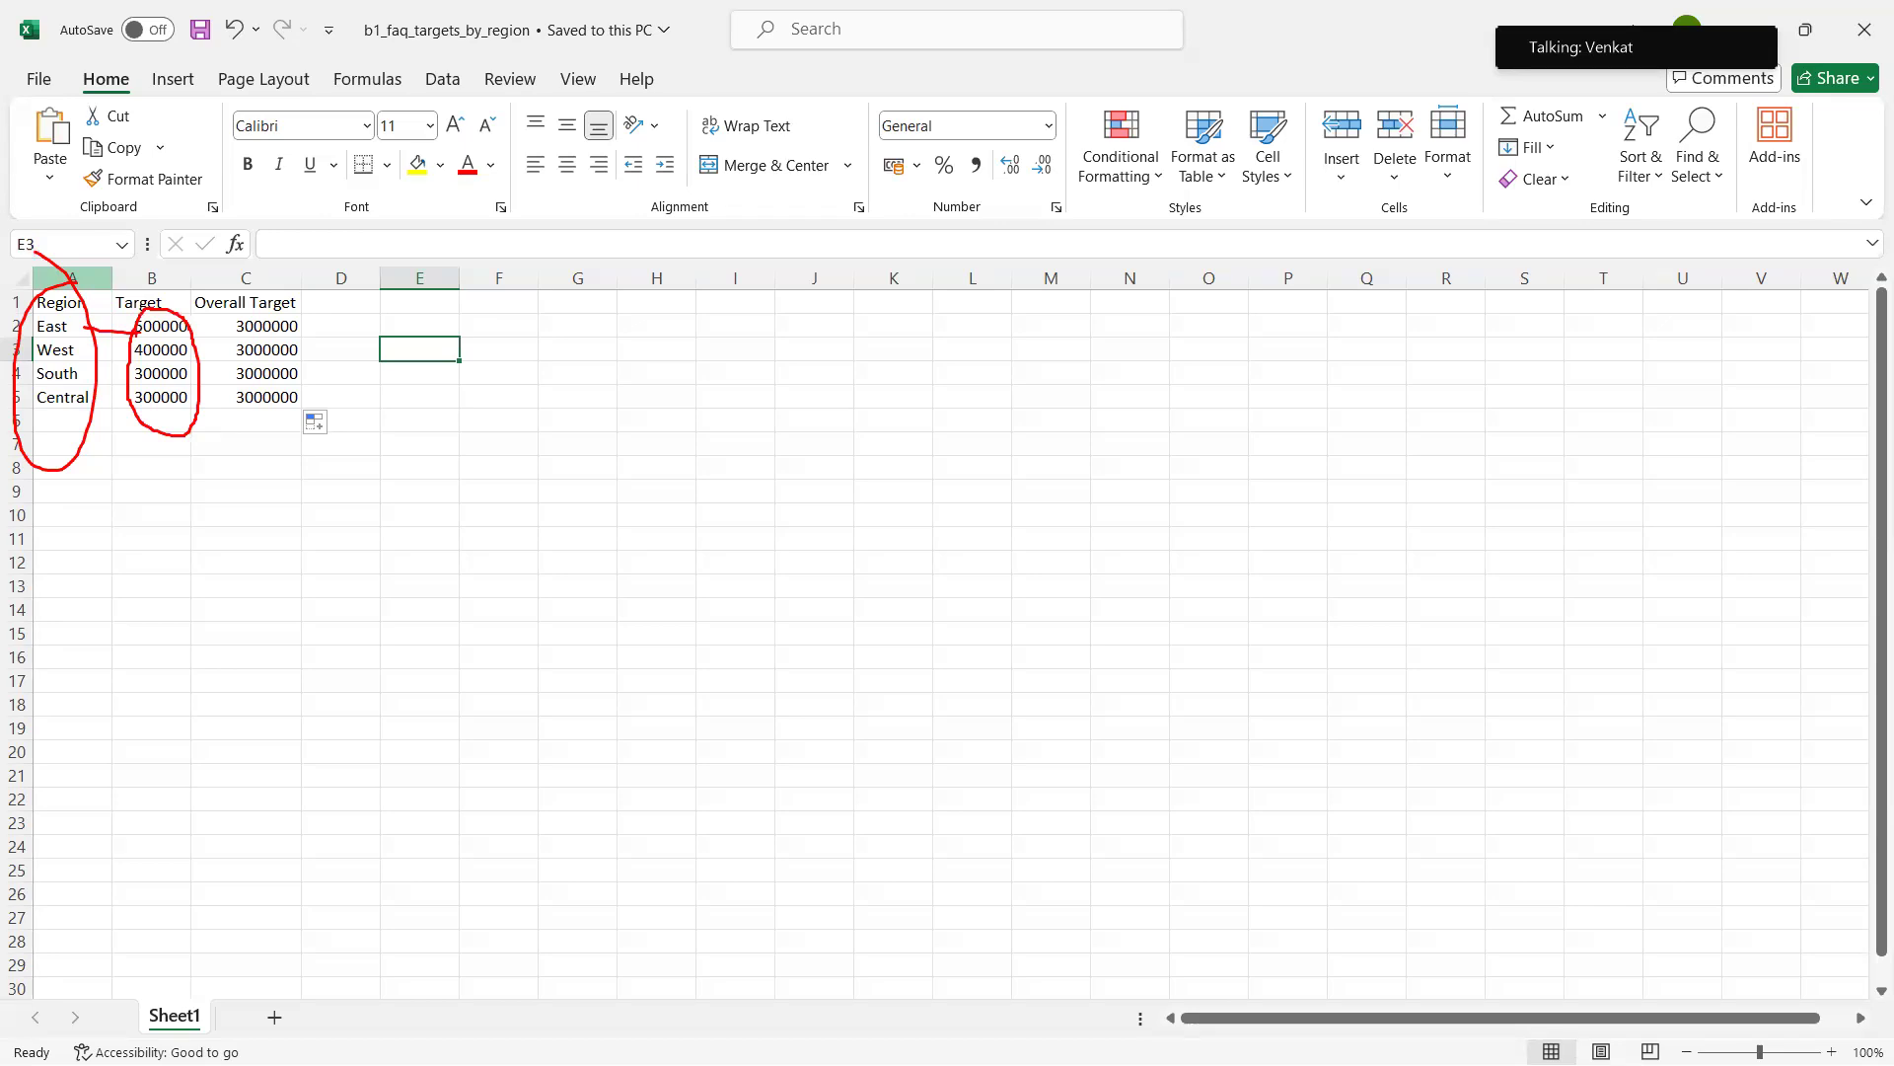
pyautogui.moveTo(30, 300)
pyautogui.mouseDown()
pyautogui.moveTo(103, 394)
pyautogui.moveTo(60, 284)
pyautogui.mouseUp()
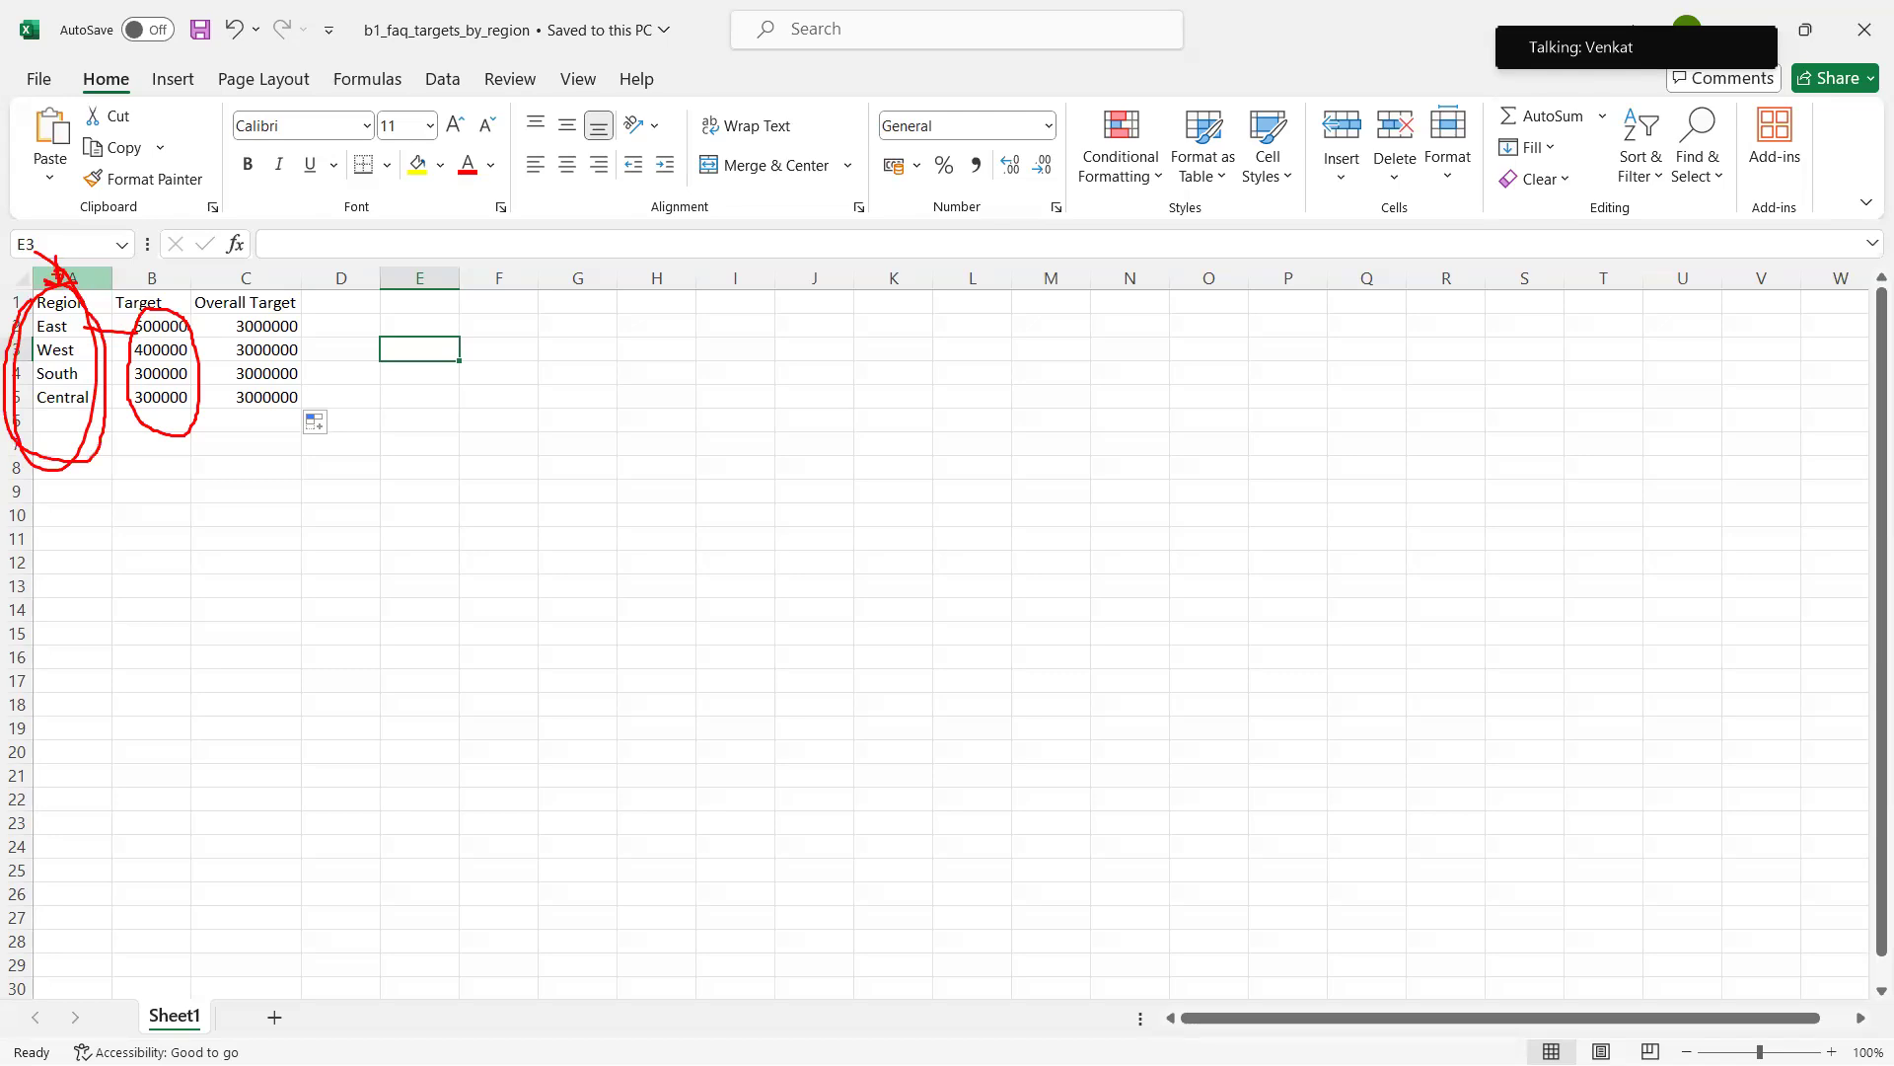
pyautogui.moveTo(59, 244); pyautogui.dragTo(75, 288)
pyautogui.press('Escape')
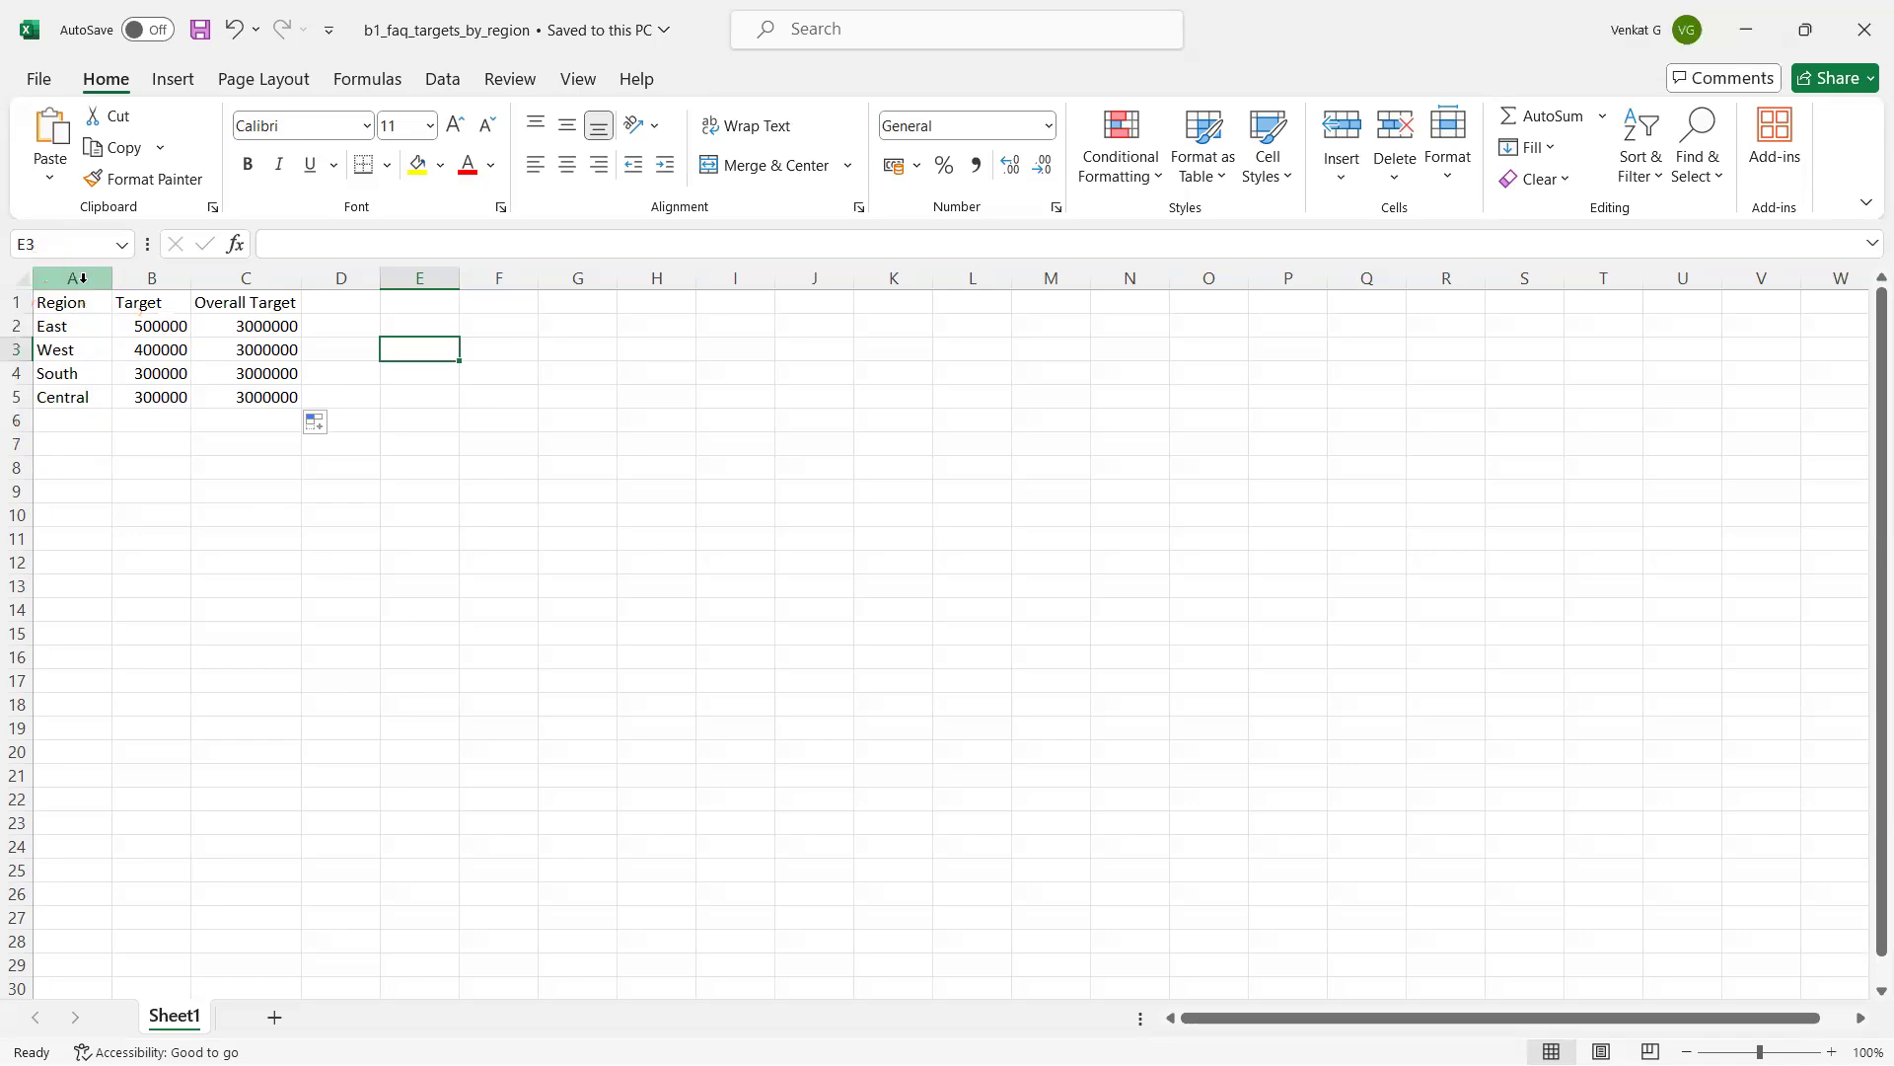
pyautogui.hotkey('alt', 'Tab')
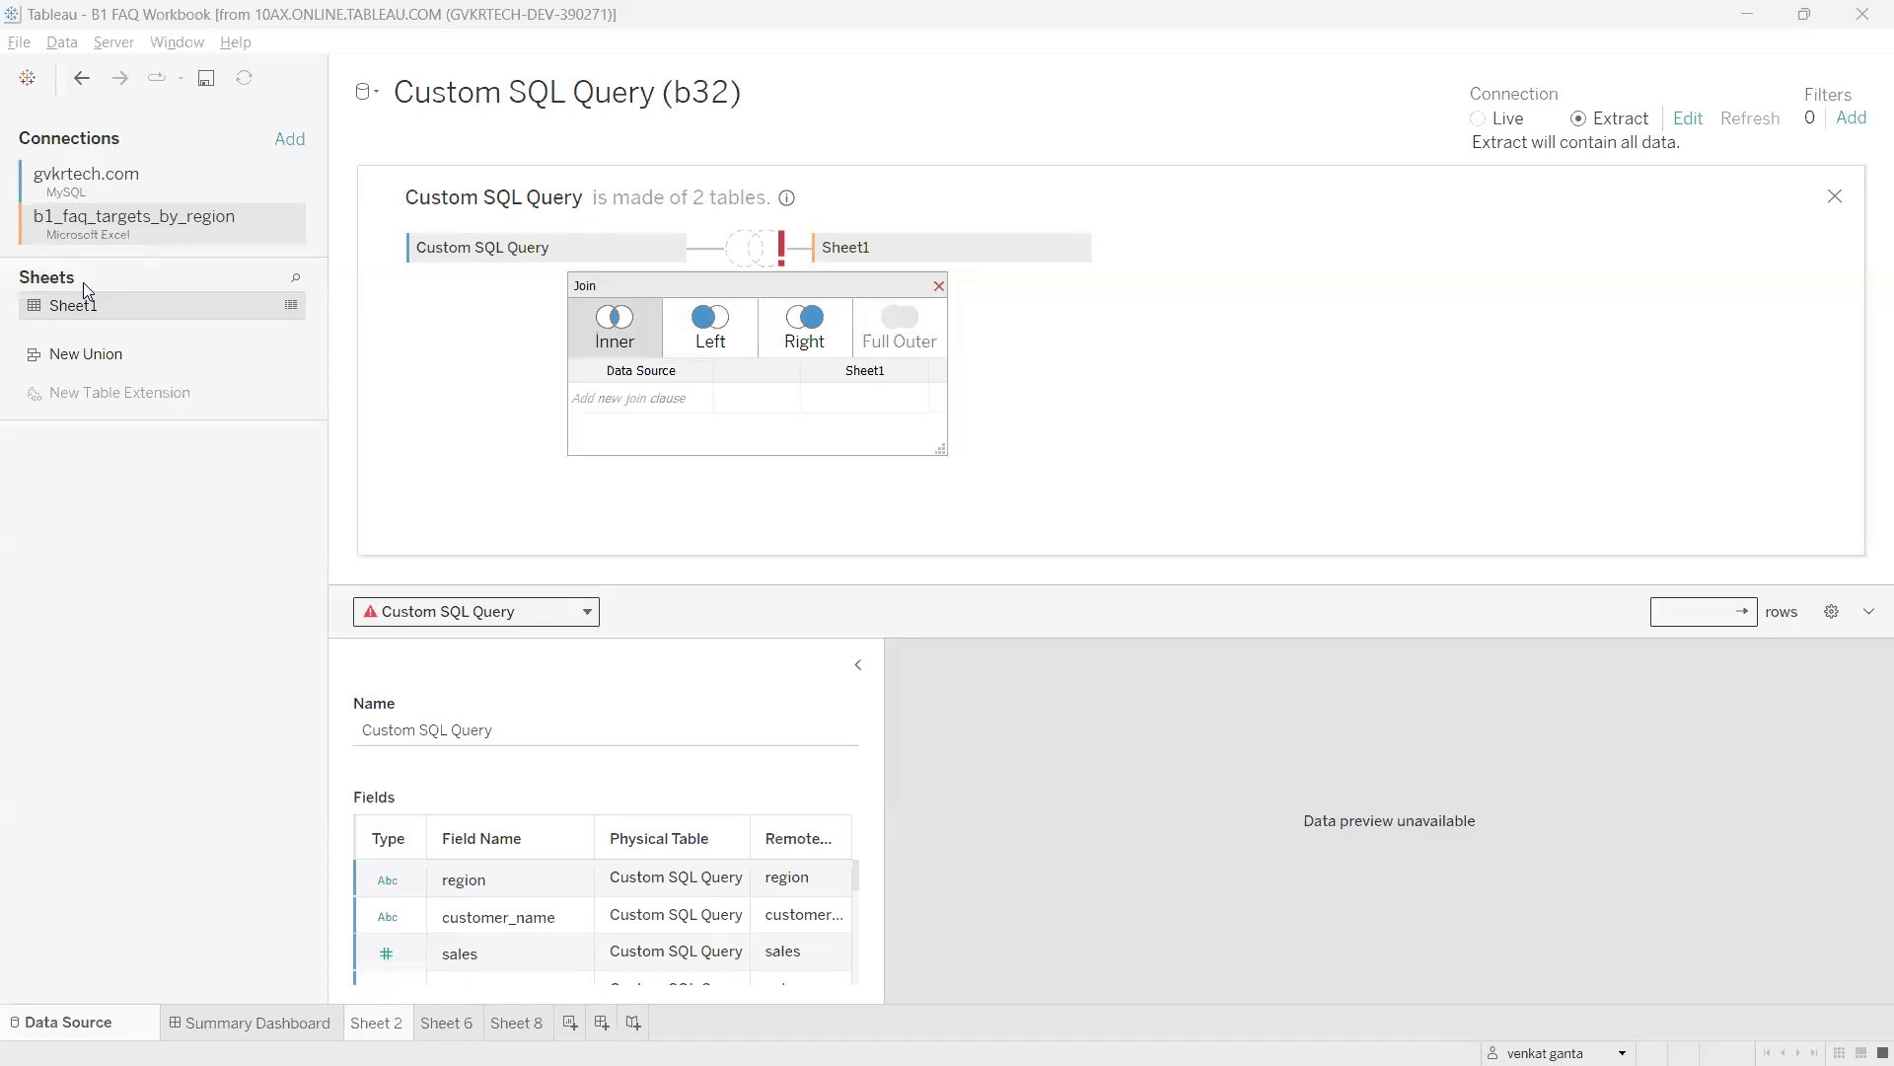
# Mark the join type choice and the two tables being joined.
pyautogui.moveTo(532, 250)
pyautogui.mouseDown()
pyautogui.moveTo(562, 356)
pyautogui.moveTo(671, 391)
pyautogui.moveTo(653, 358)
pyautogui.moveTo(590, 353)
pyautogui.moveTo(707, 426)
pyautogui.moveTo(681, 398)
pyautogui.mouseUp()
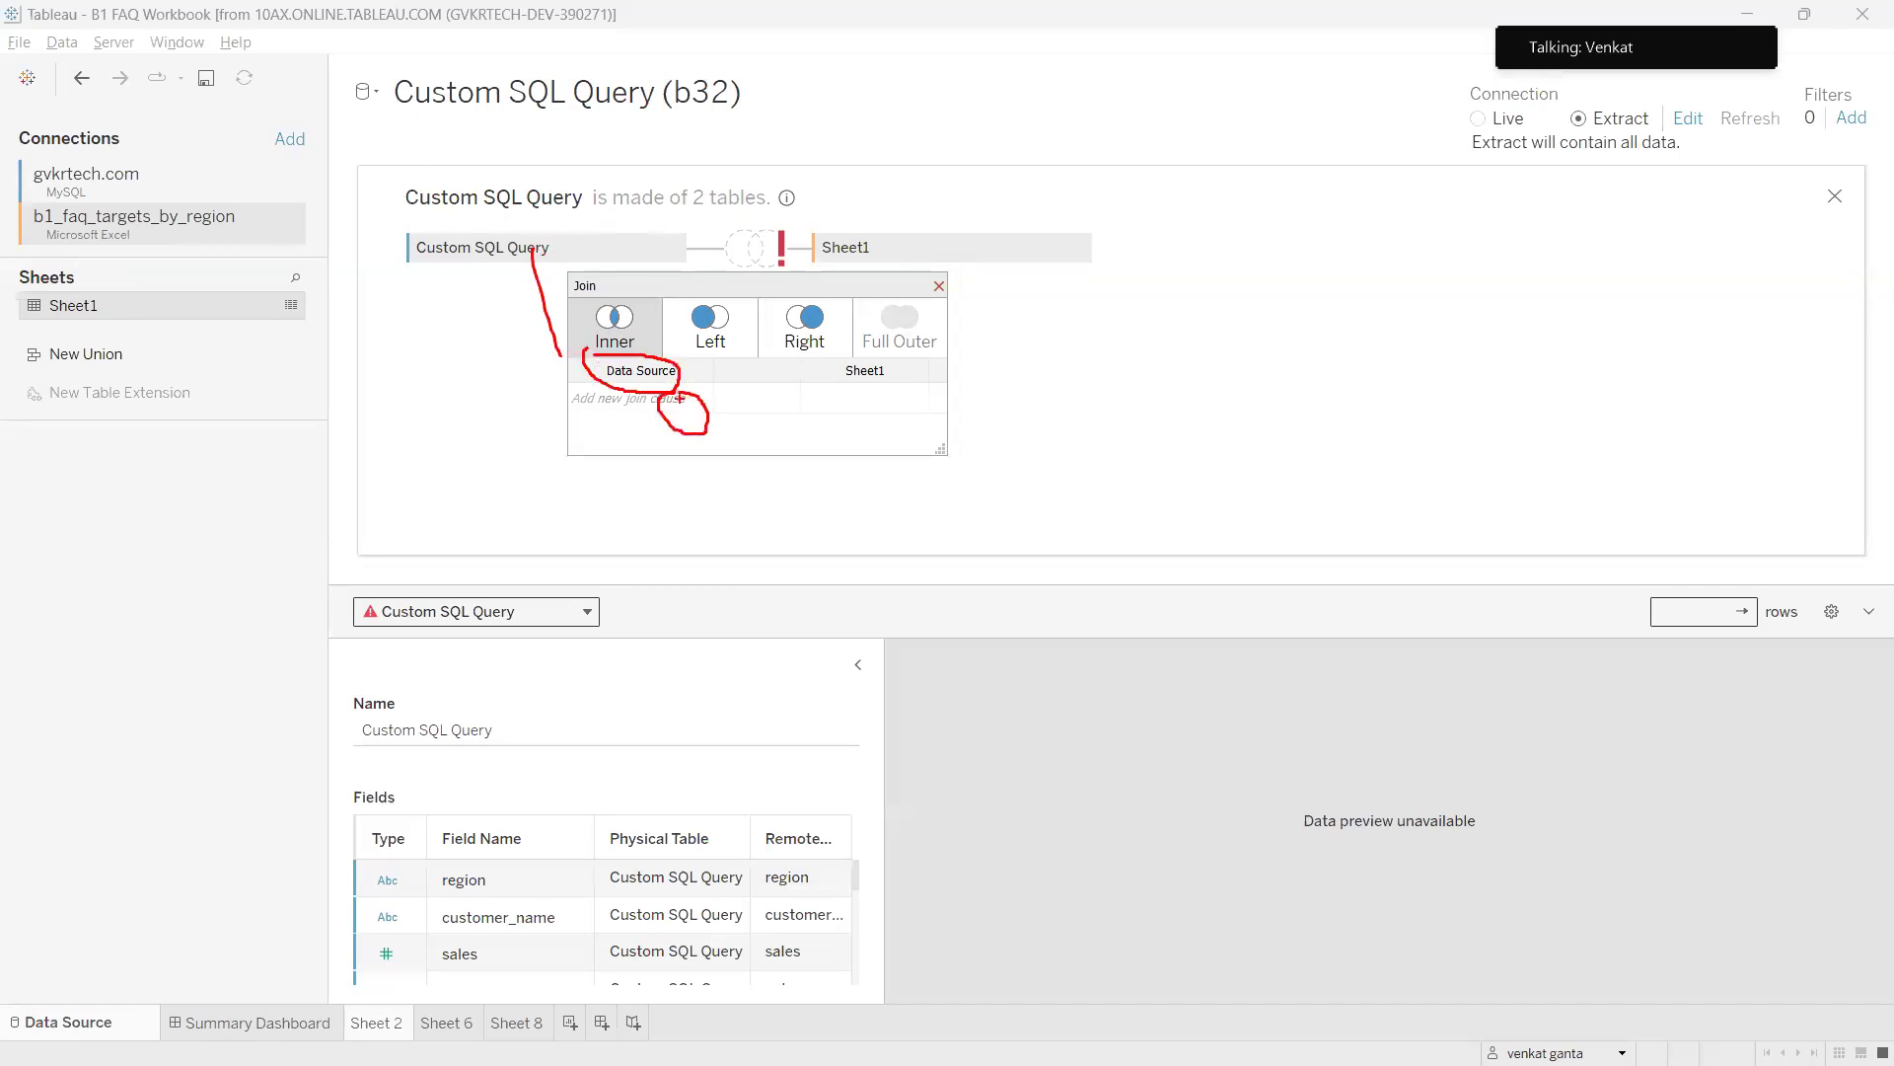
pyautogui.moveTo(471, 235)
pyautogui.mouseDown()
pyautogui.moveTo(463, 259)
pyautogui.moveTo(444, 245)
pyautogui.mouseUp()
pyautogui.moveTo(846, 363)
pyautogui.mouseDown()
pyautogui.moveTo(878, 430)
pyautogui.moveTo(853, 366)
pyautogui.moveTo(913, 422)
pyautogui.moveTo(873, 242)
pyautogui.mouseUp()
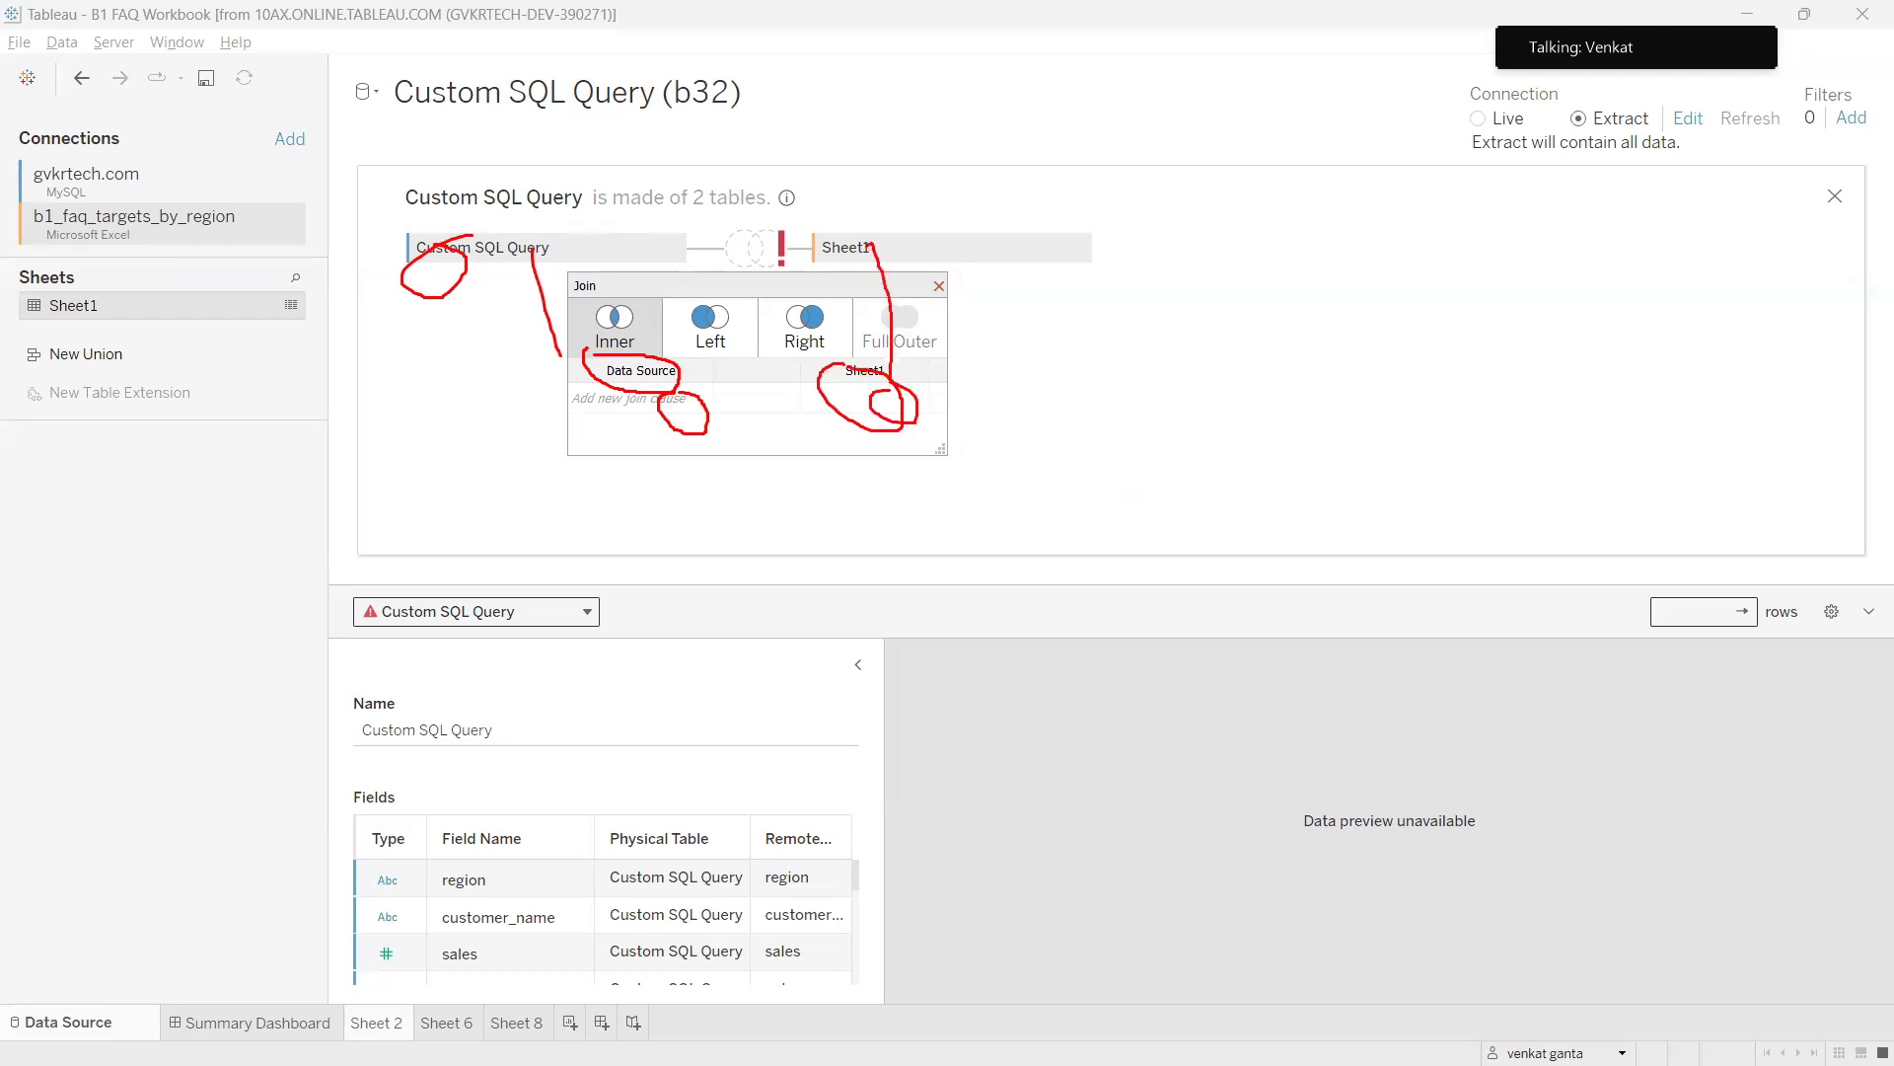
pyautogui.press('Escape')
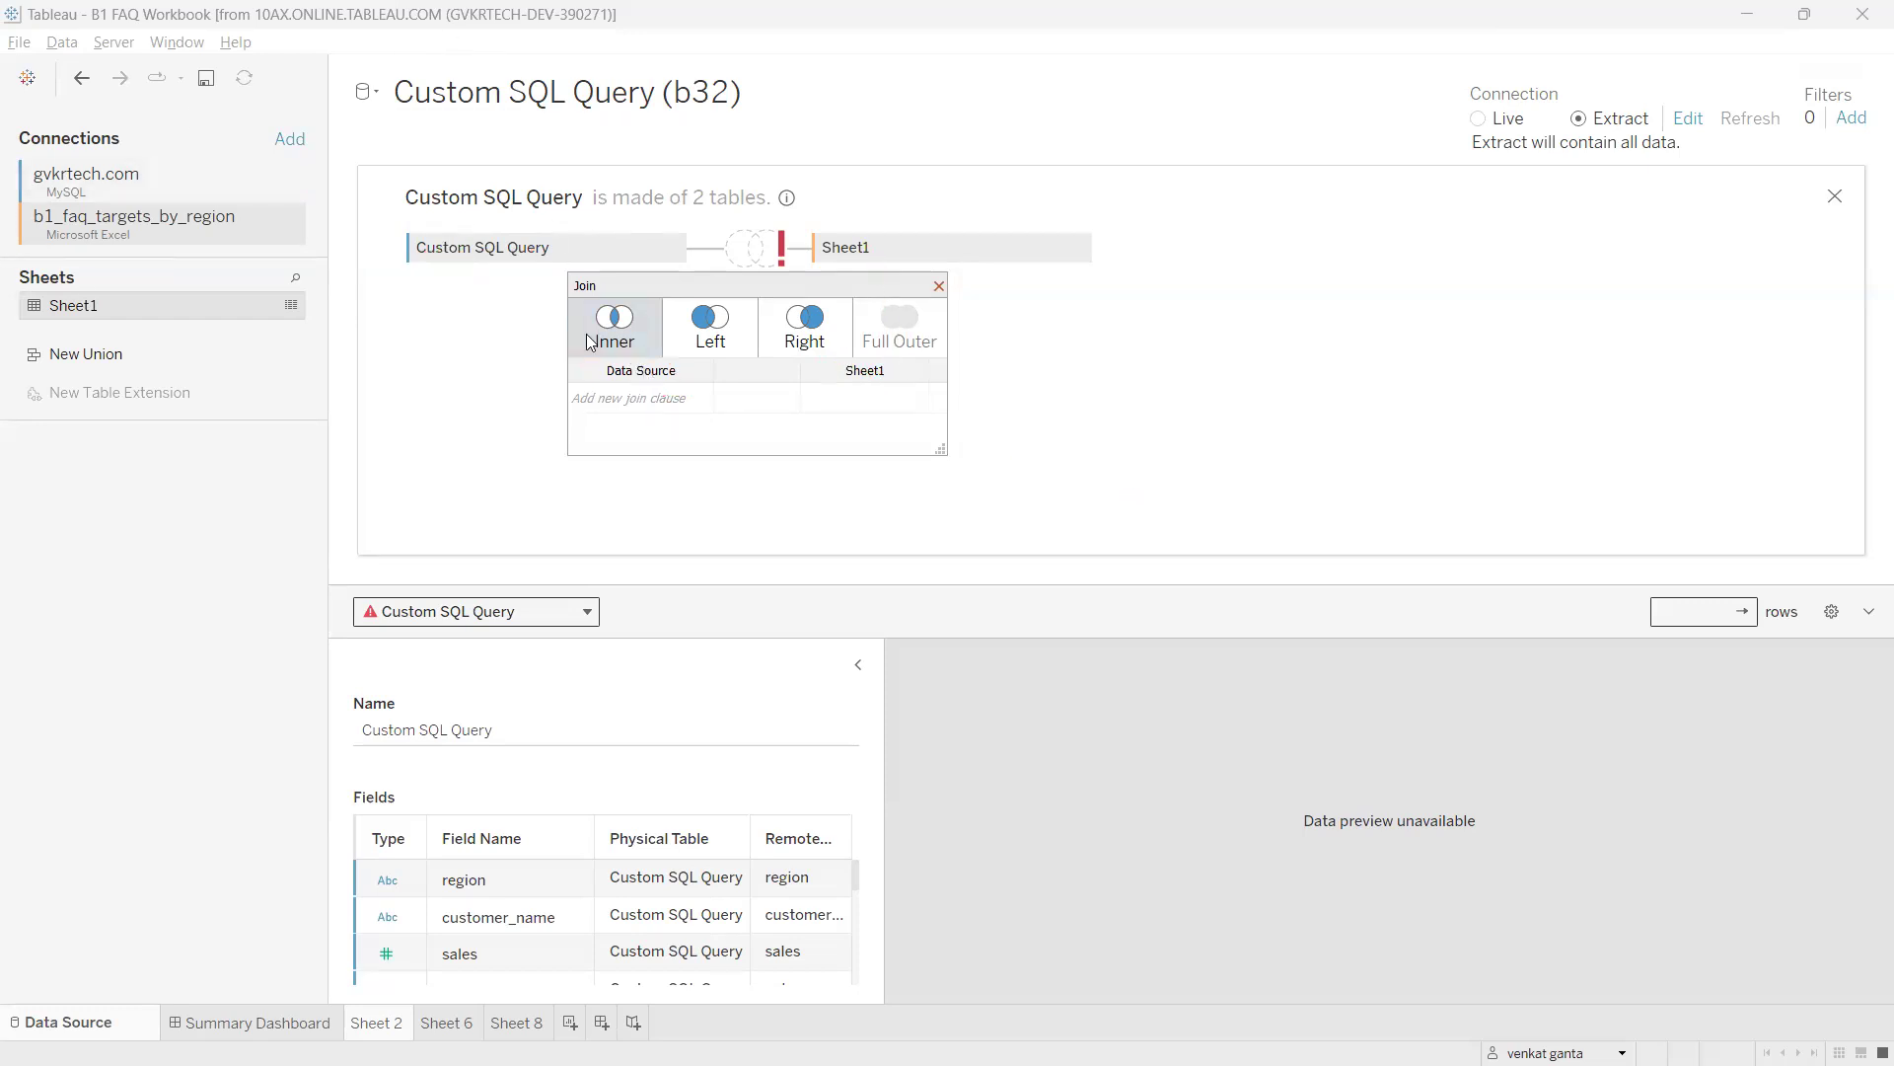
# Add an inner join clause matching region to Sheet1's Region and close the dialog.
pyautogui.click(636, 398)
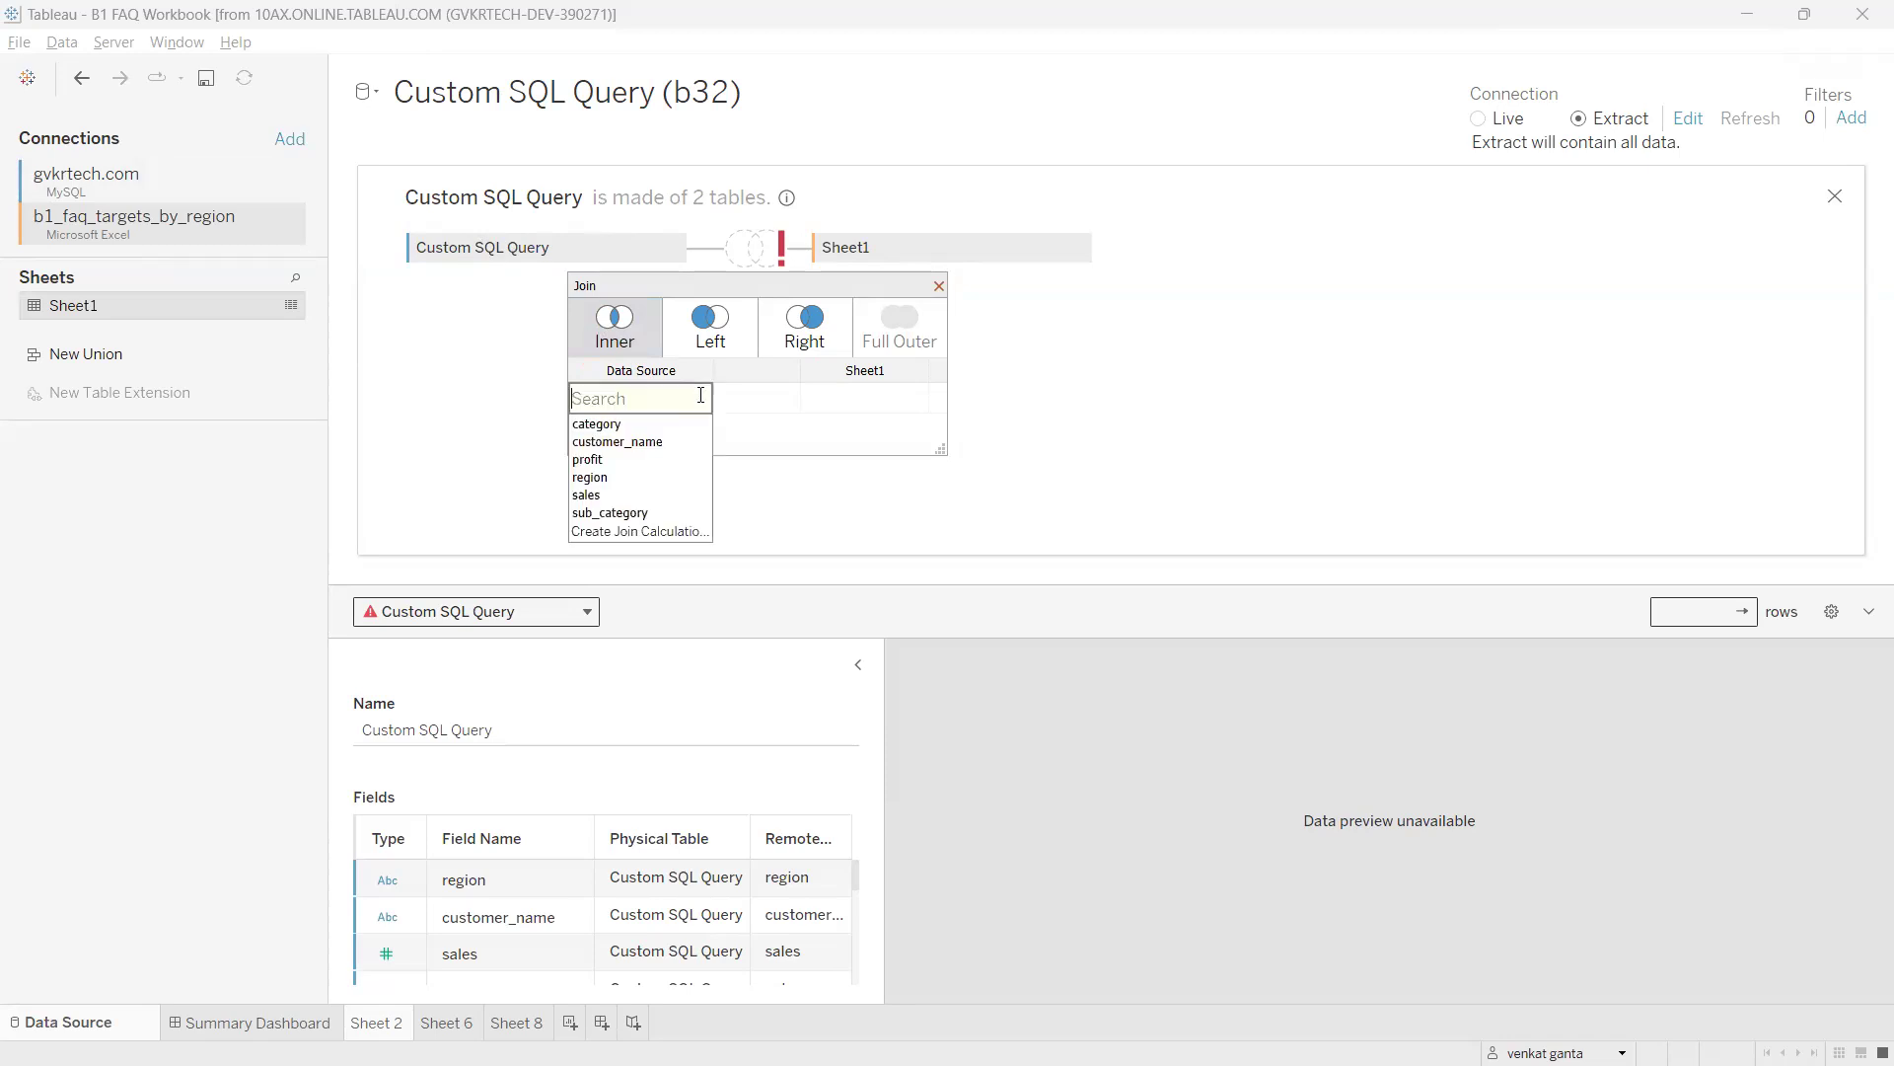
pyautogui.click(624, 479)
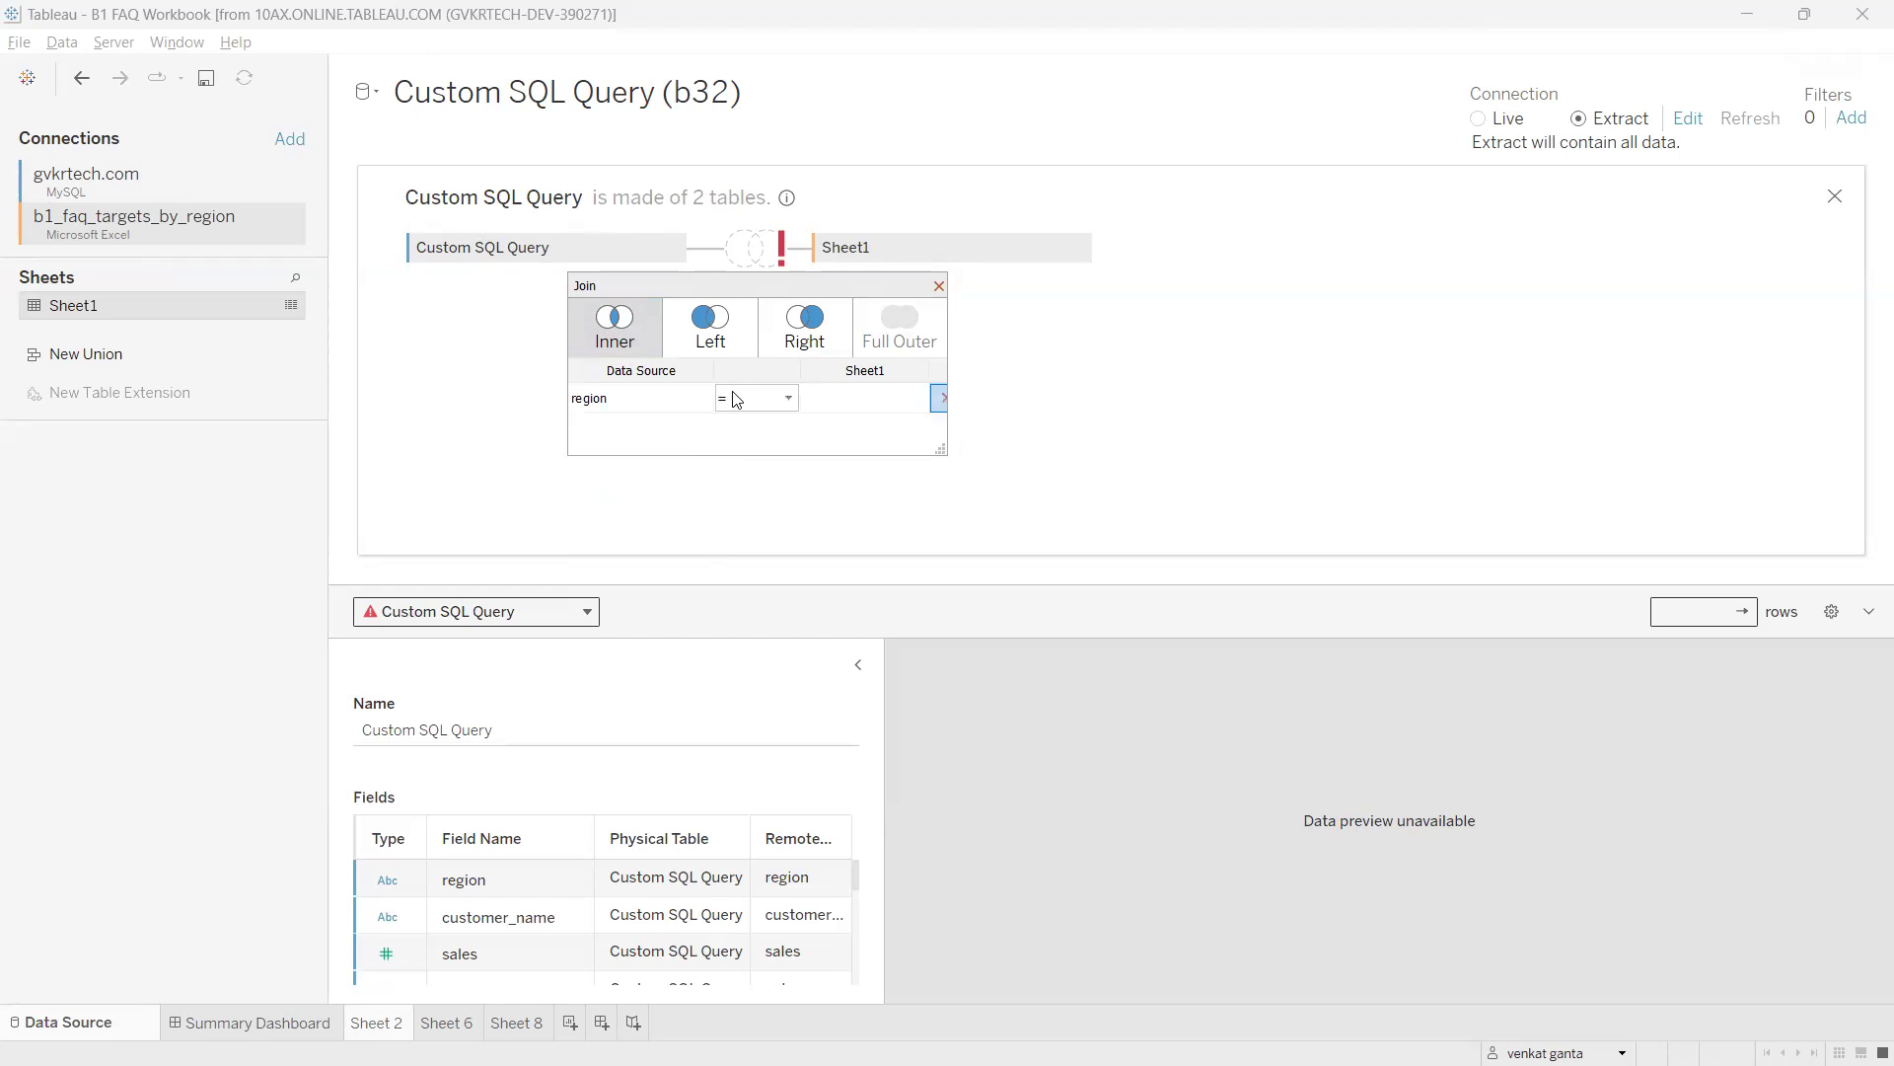
pyautogui.click(918, 402)
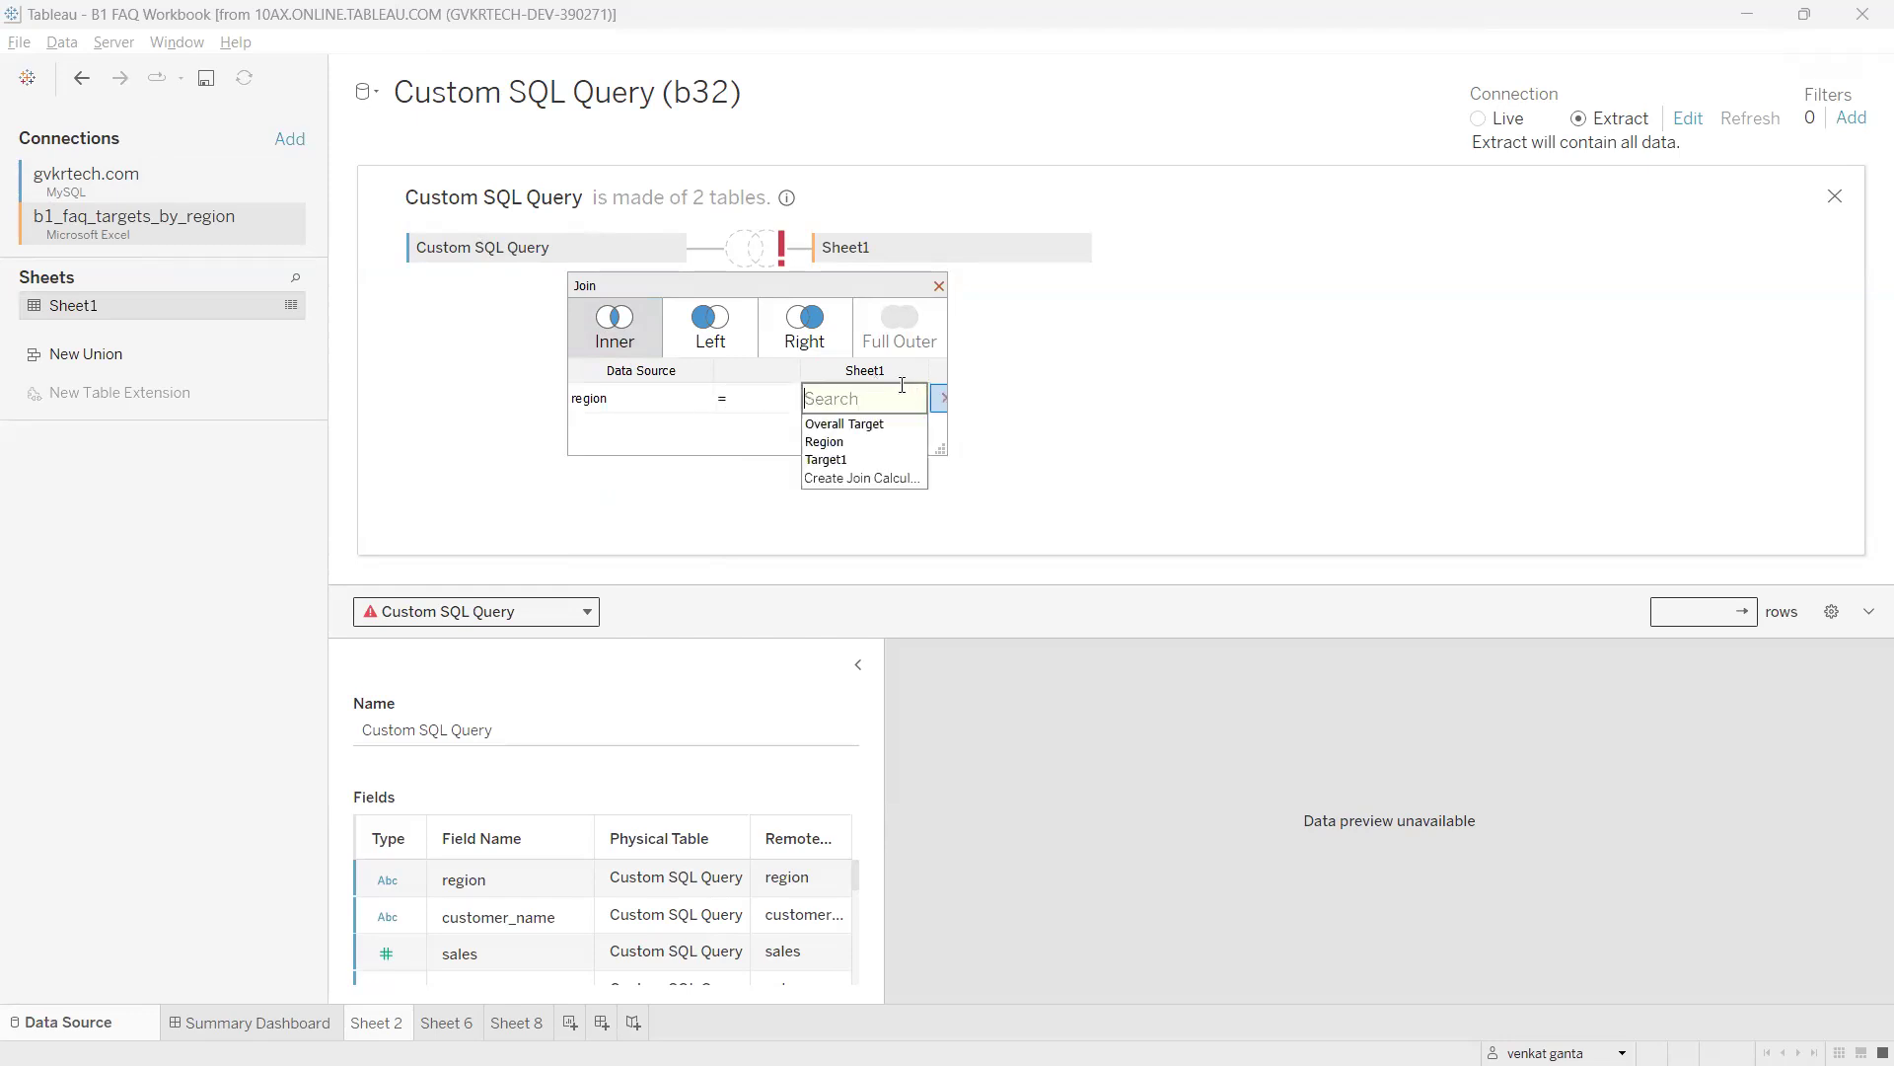
pyautogui.click(851, 442)
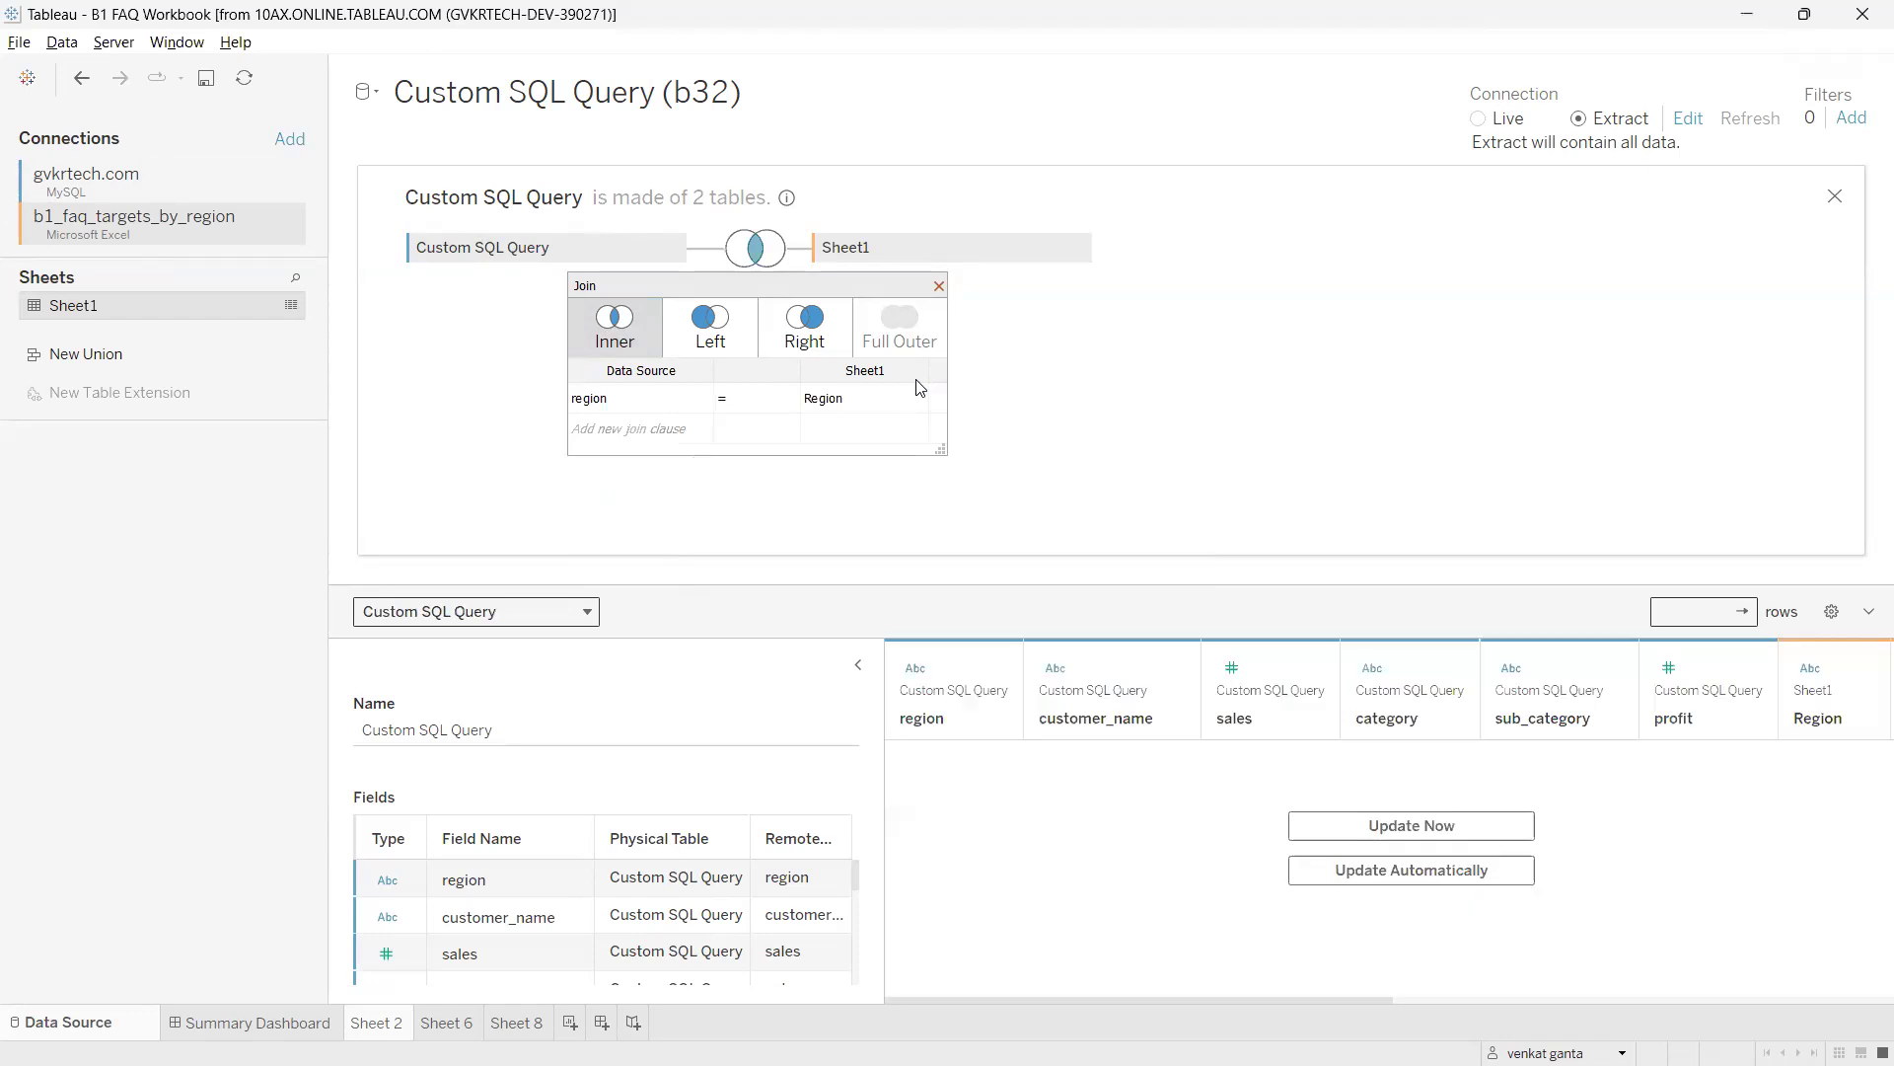
pyautogui.click(938, 287)
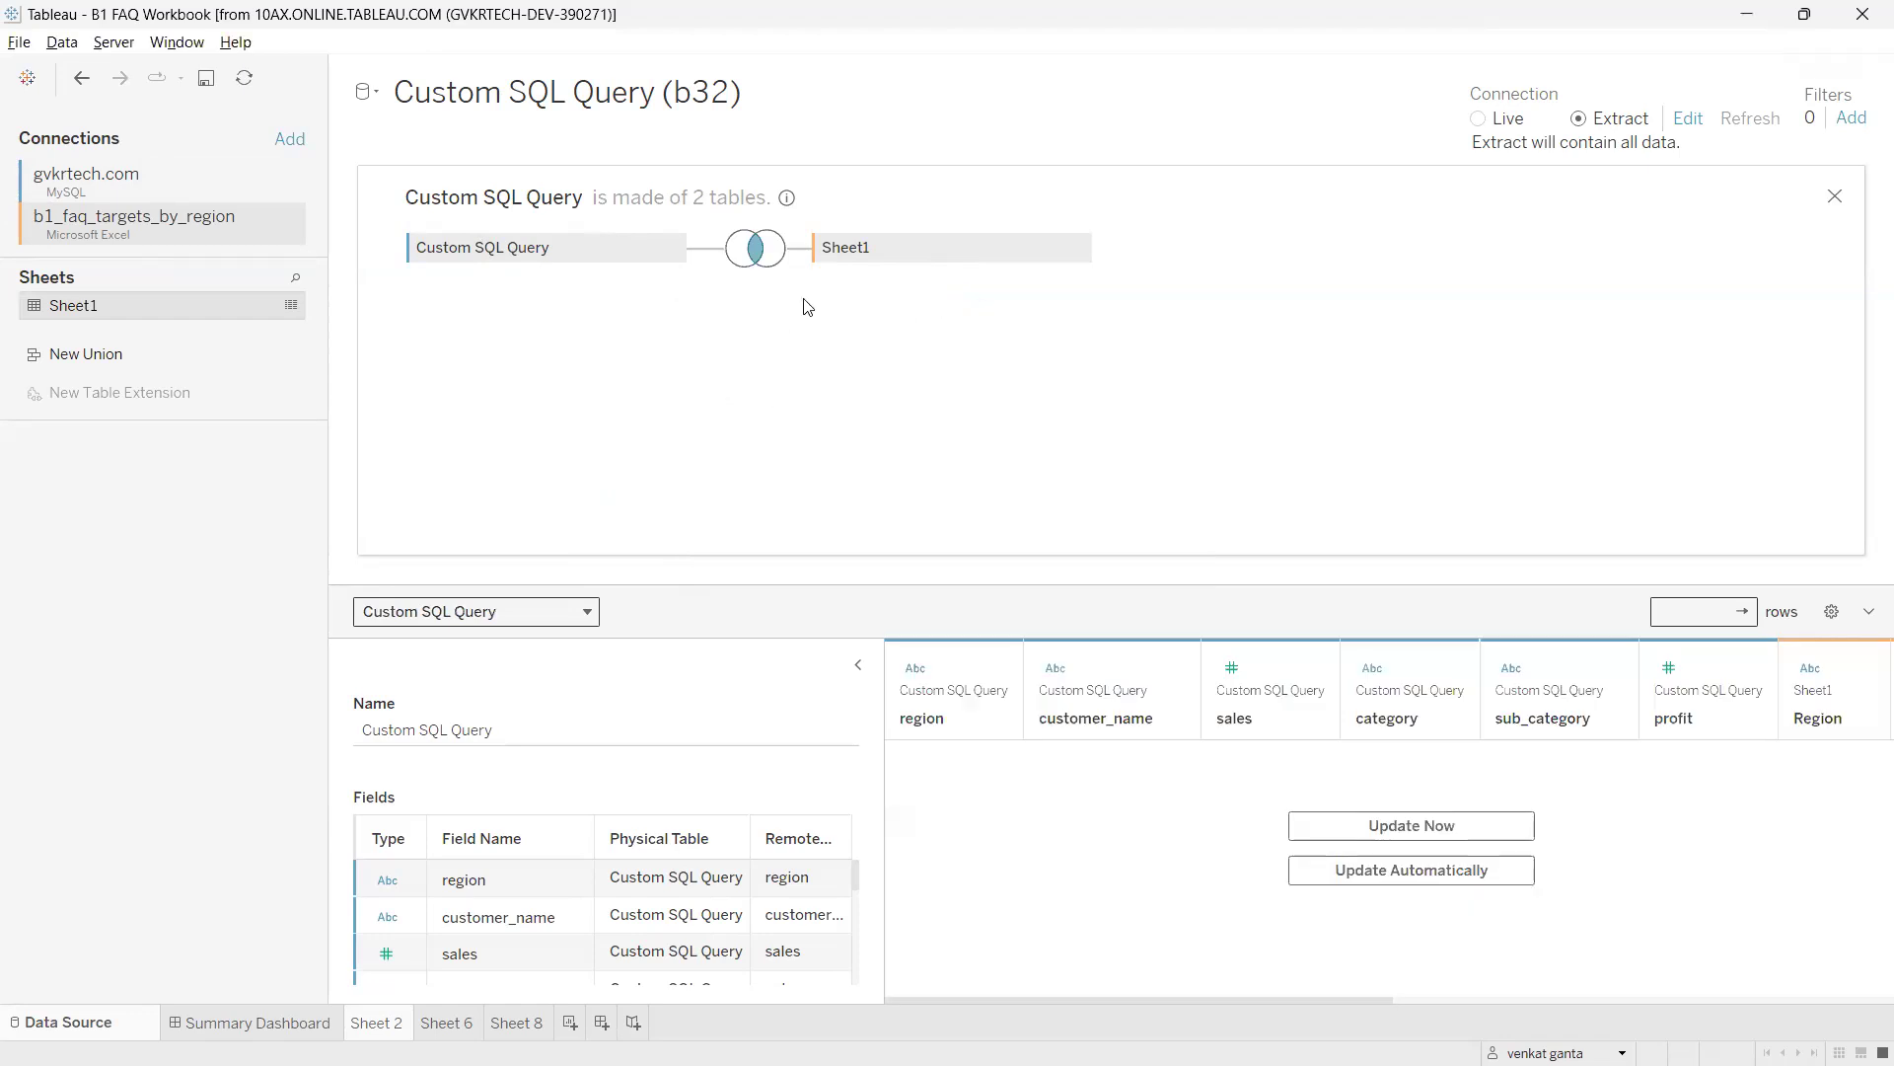
pyautogui.moveTo(632, 1064)
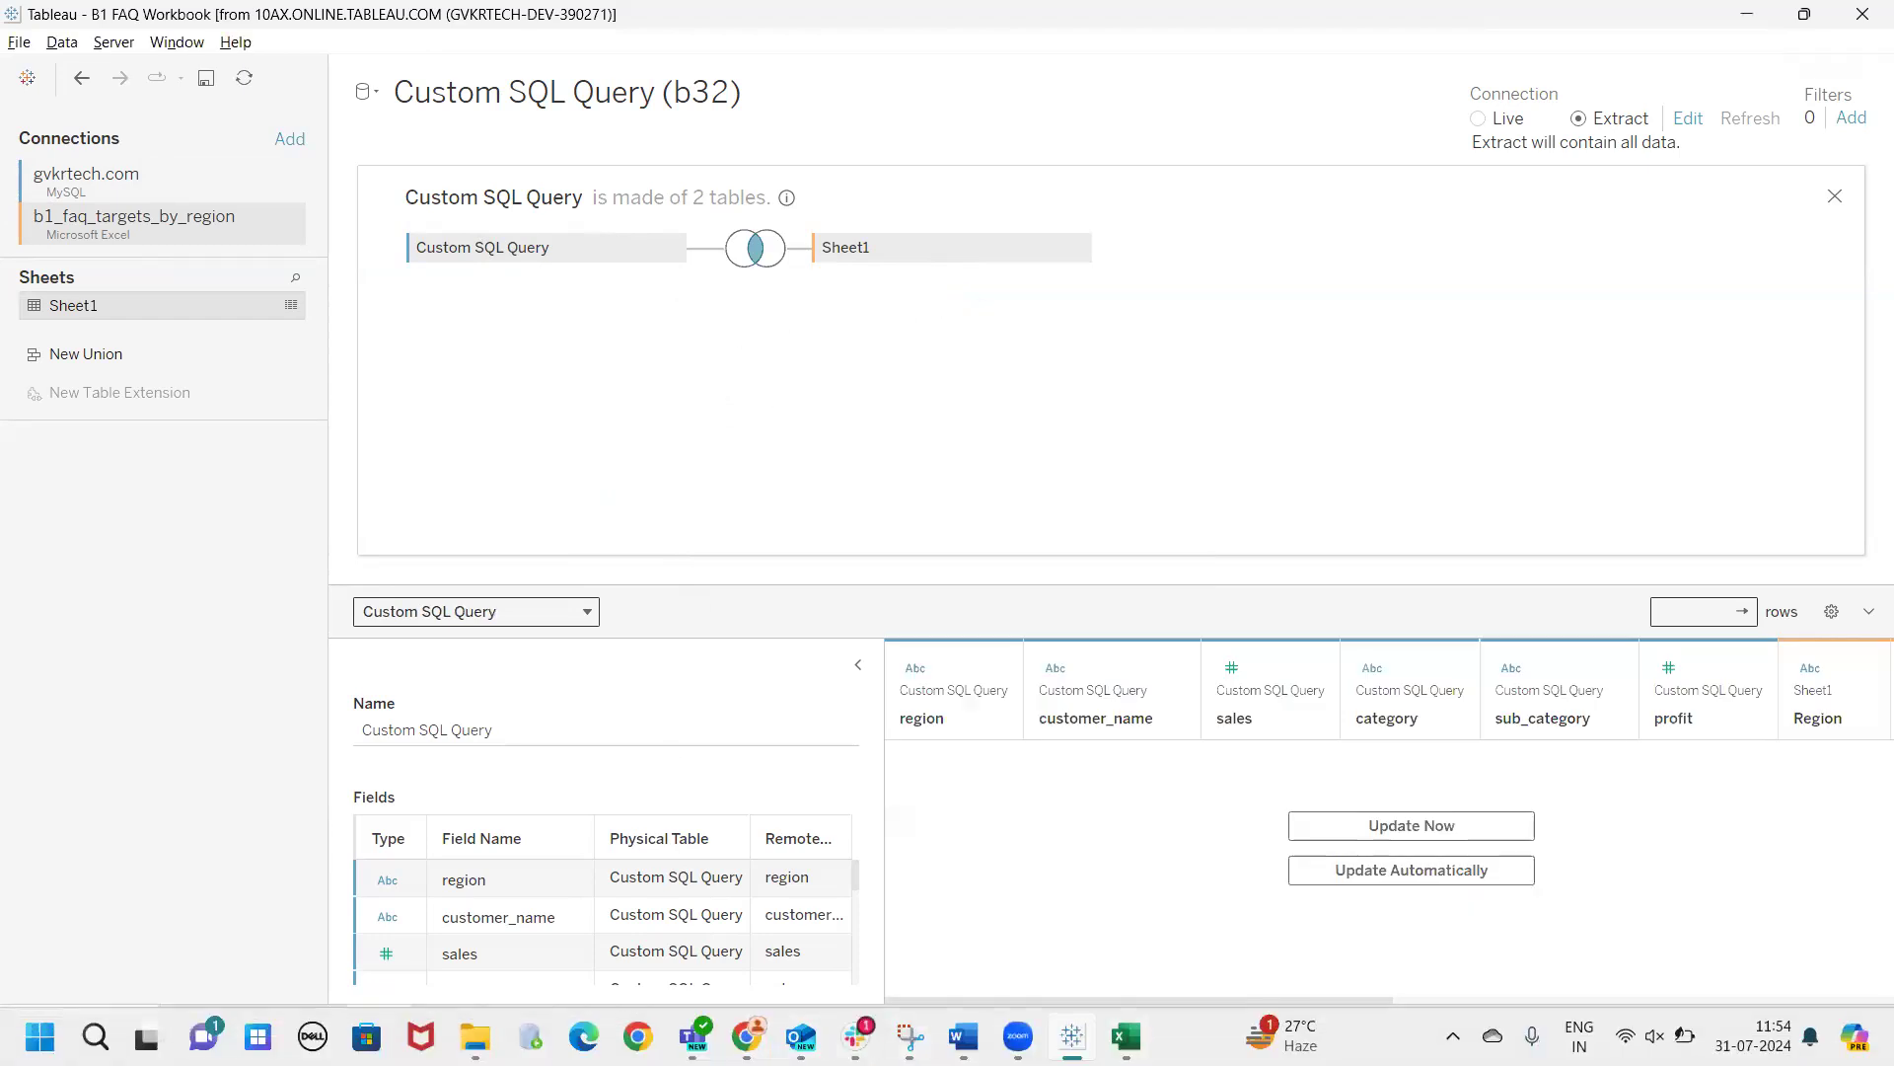
pyautogui.click(638, 1036)
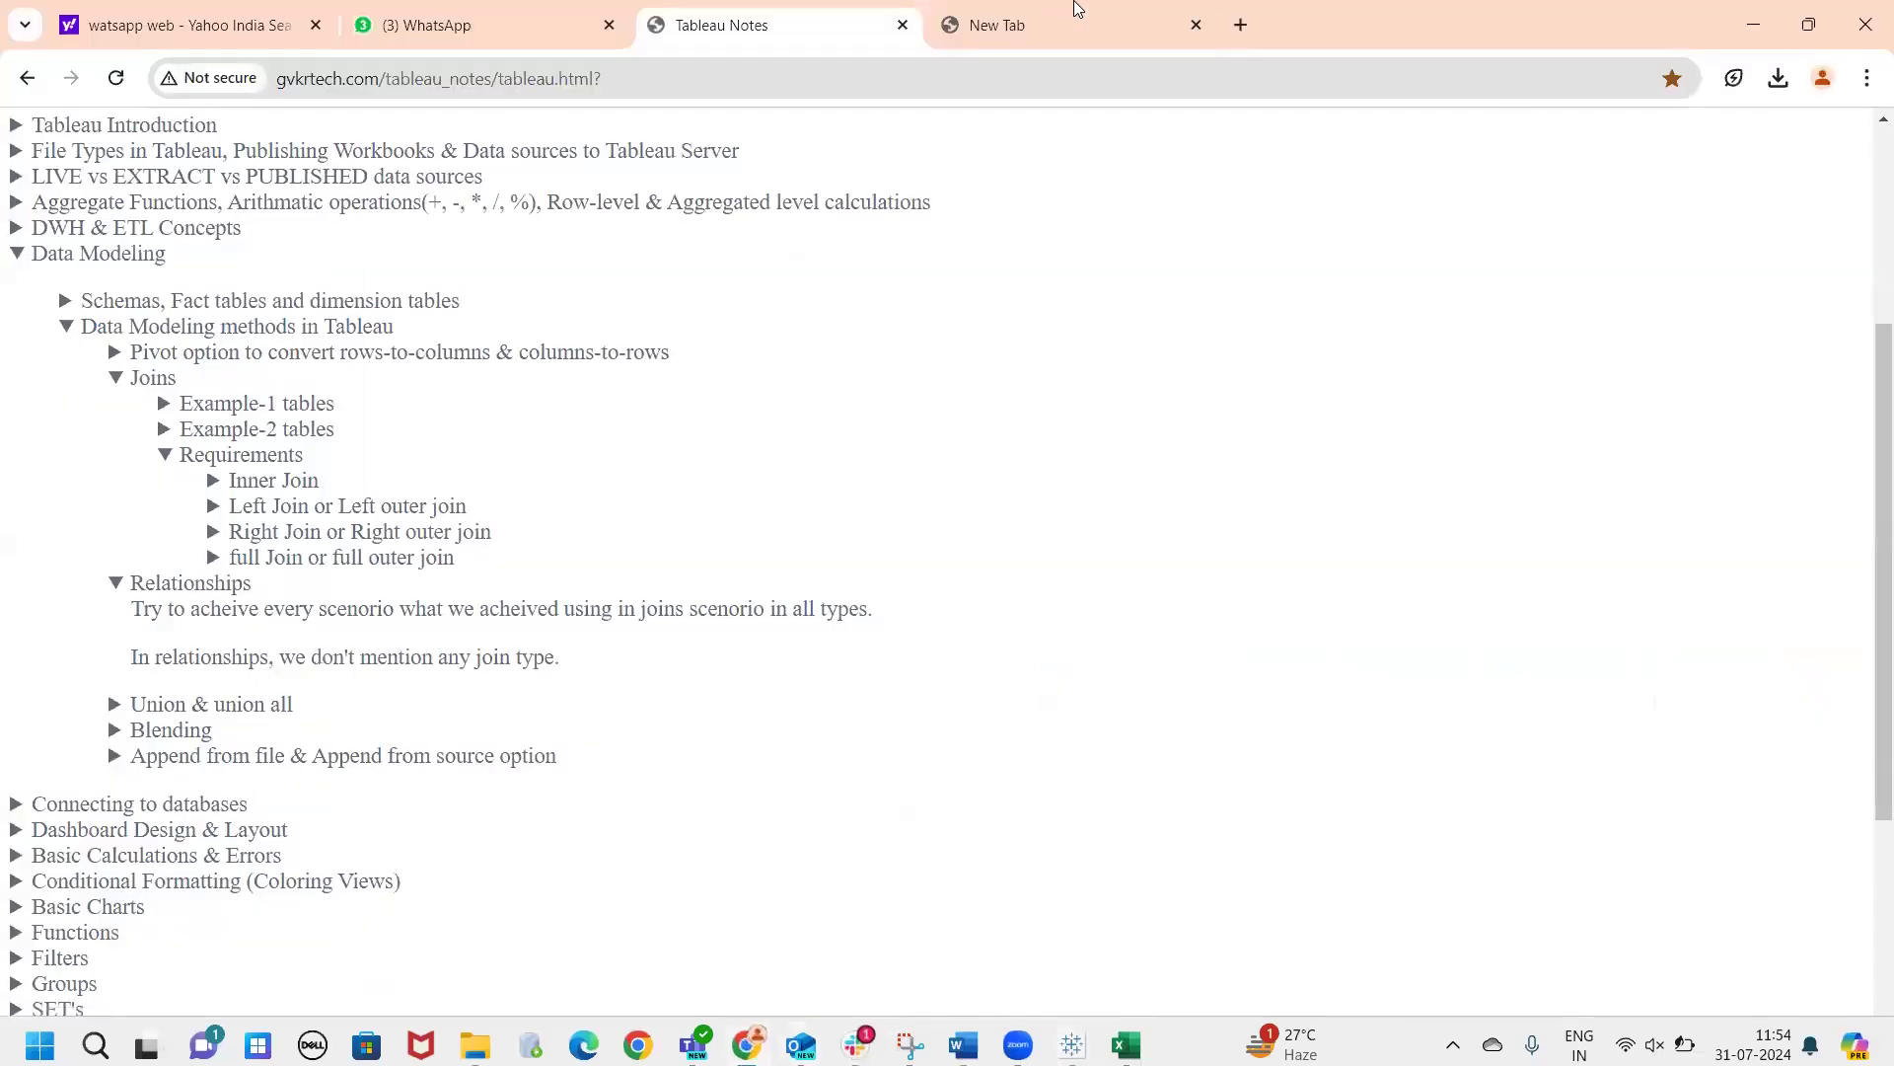
pyautogui.click(1058, 30)
pyautogui.write('10ax')
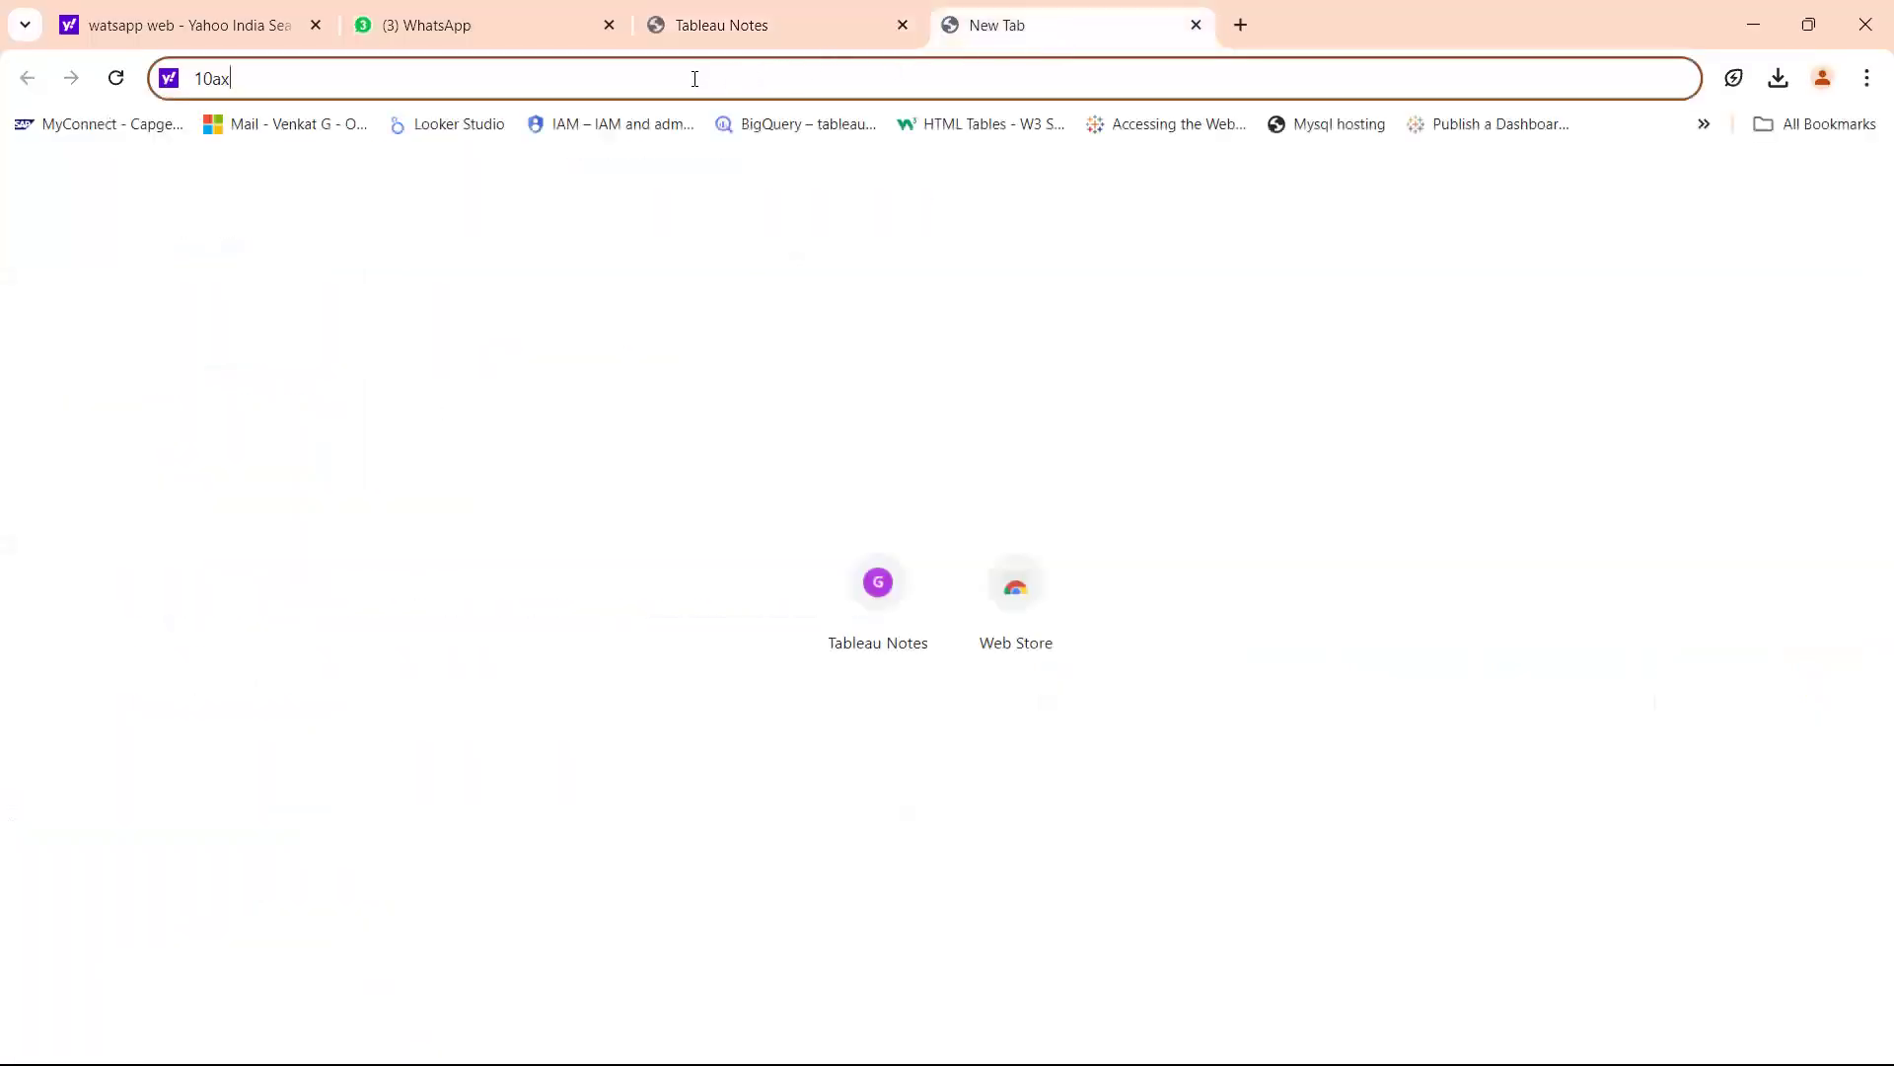
pyautogui.moveTo(229, 79); pyautogui.dragTo(170, 86)
pyautogui.write('gvkr')
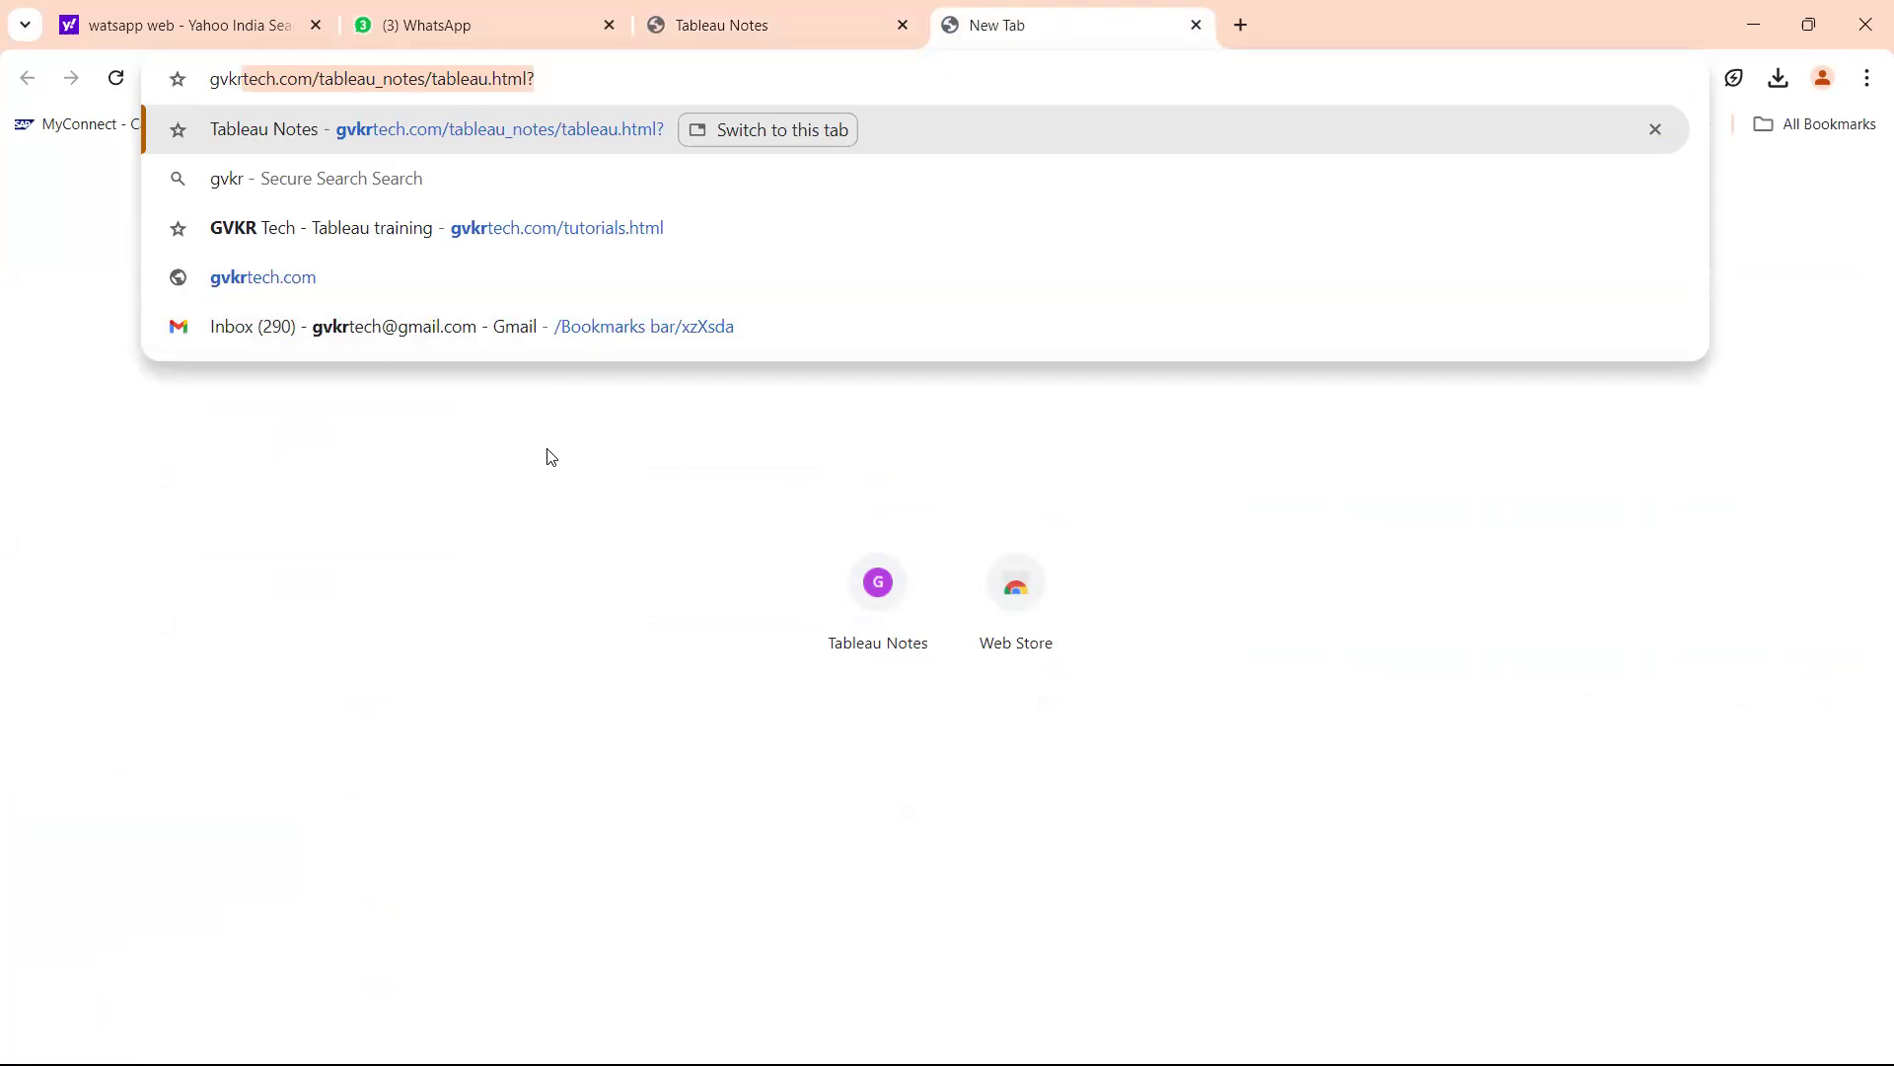
pyautogui.click(756, 35)
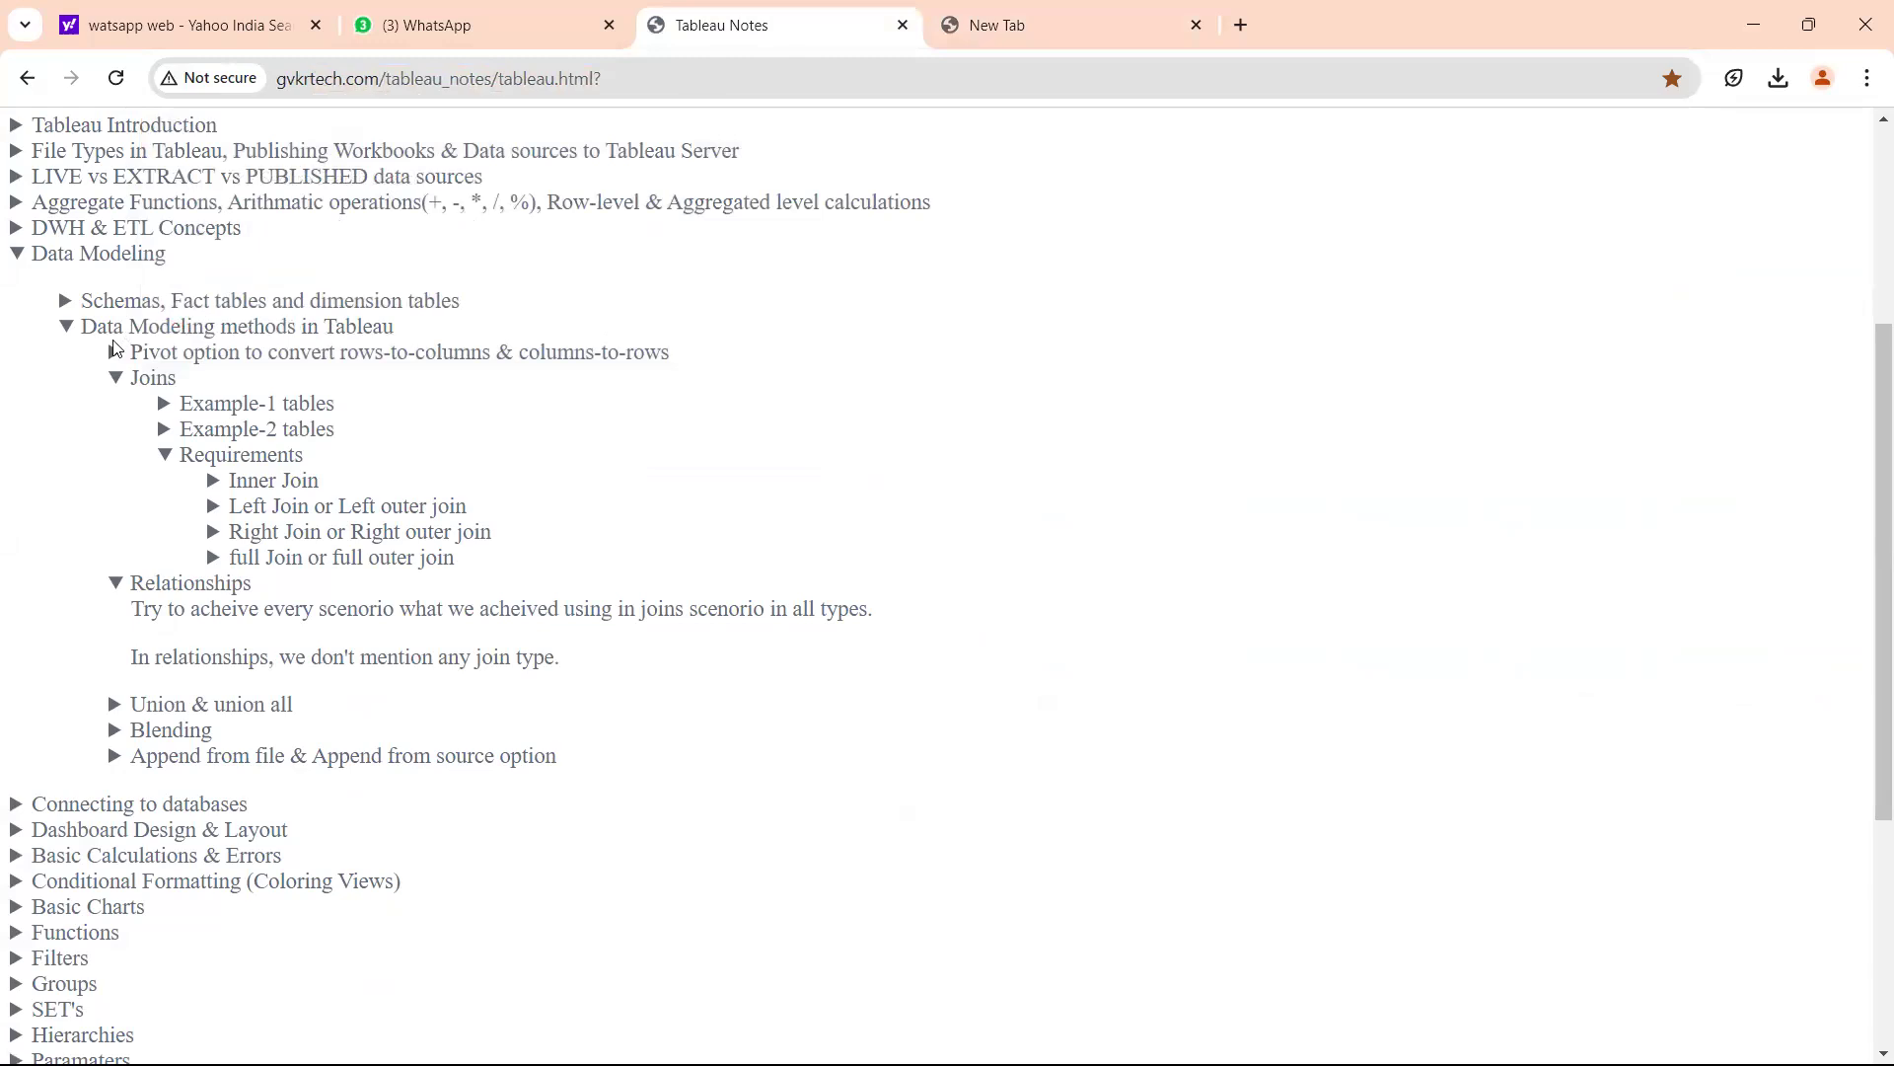
pyautogui.click(1057, 31)
pyautogui.click(829, 42)
pyautogui.click(1072, 1036)
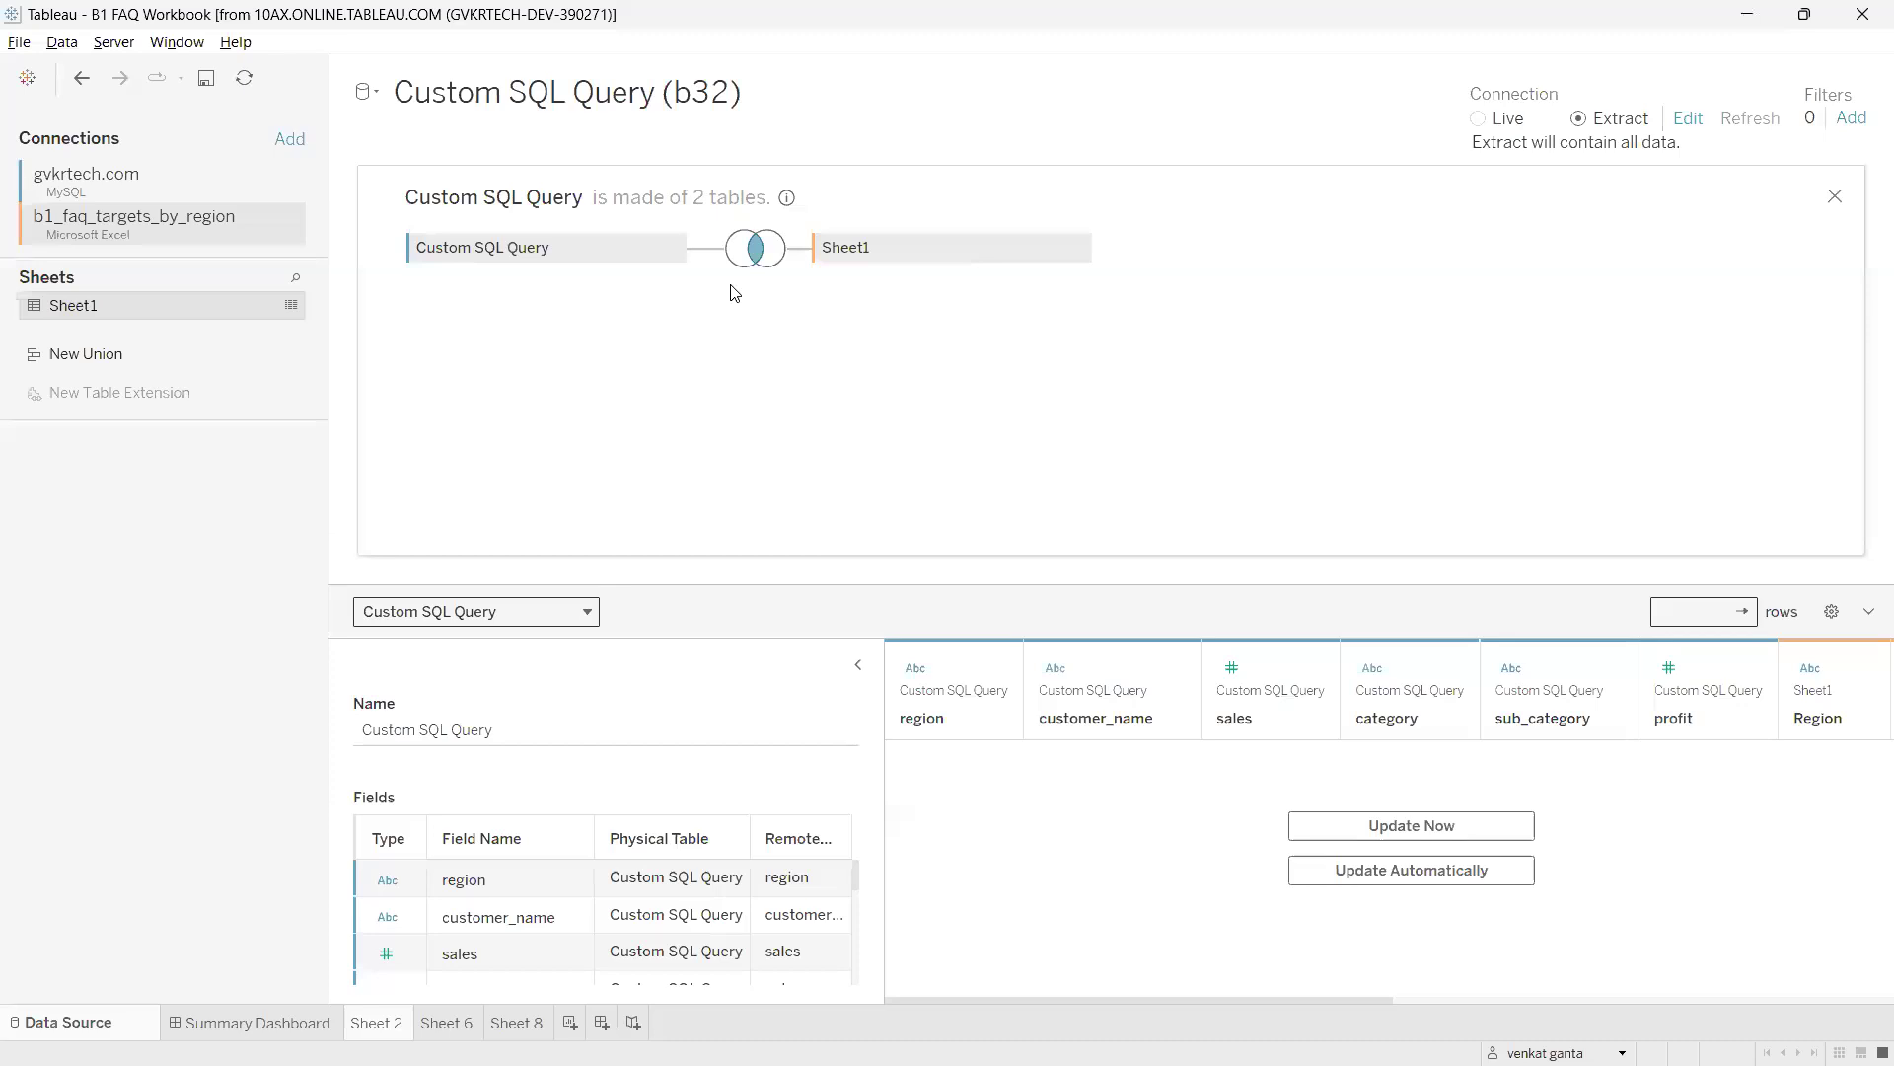
# Reopen Custom SQL Query's physical tables, remove Sheet1 from the join, and close the view.
pyautogui.click(1835, 196)
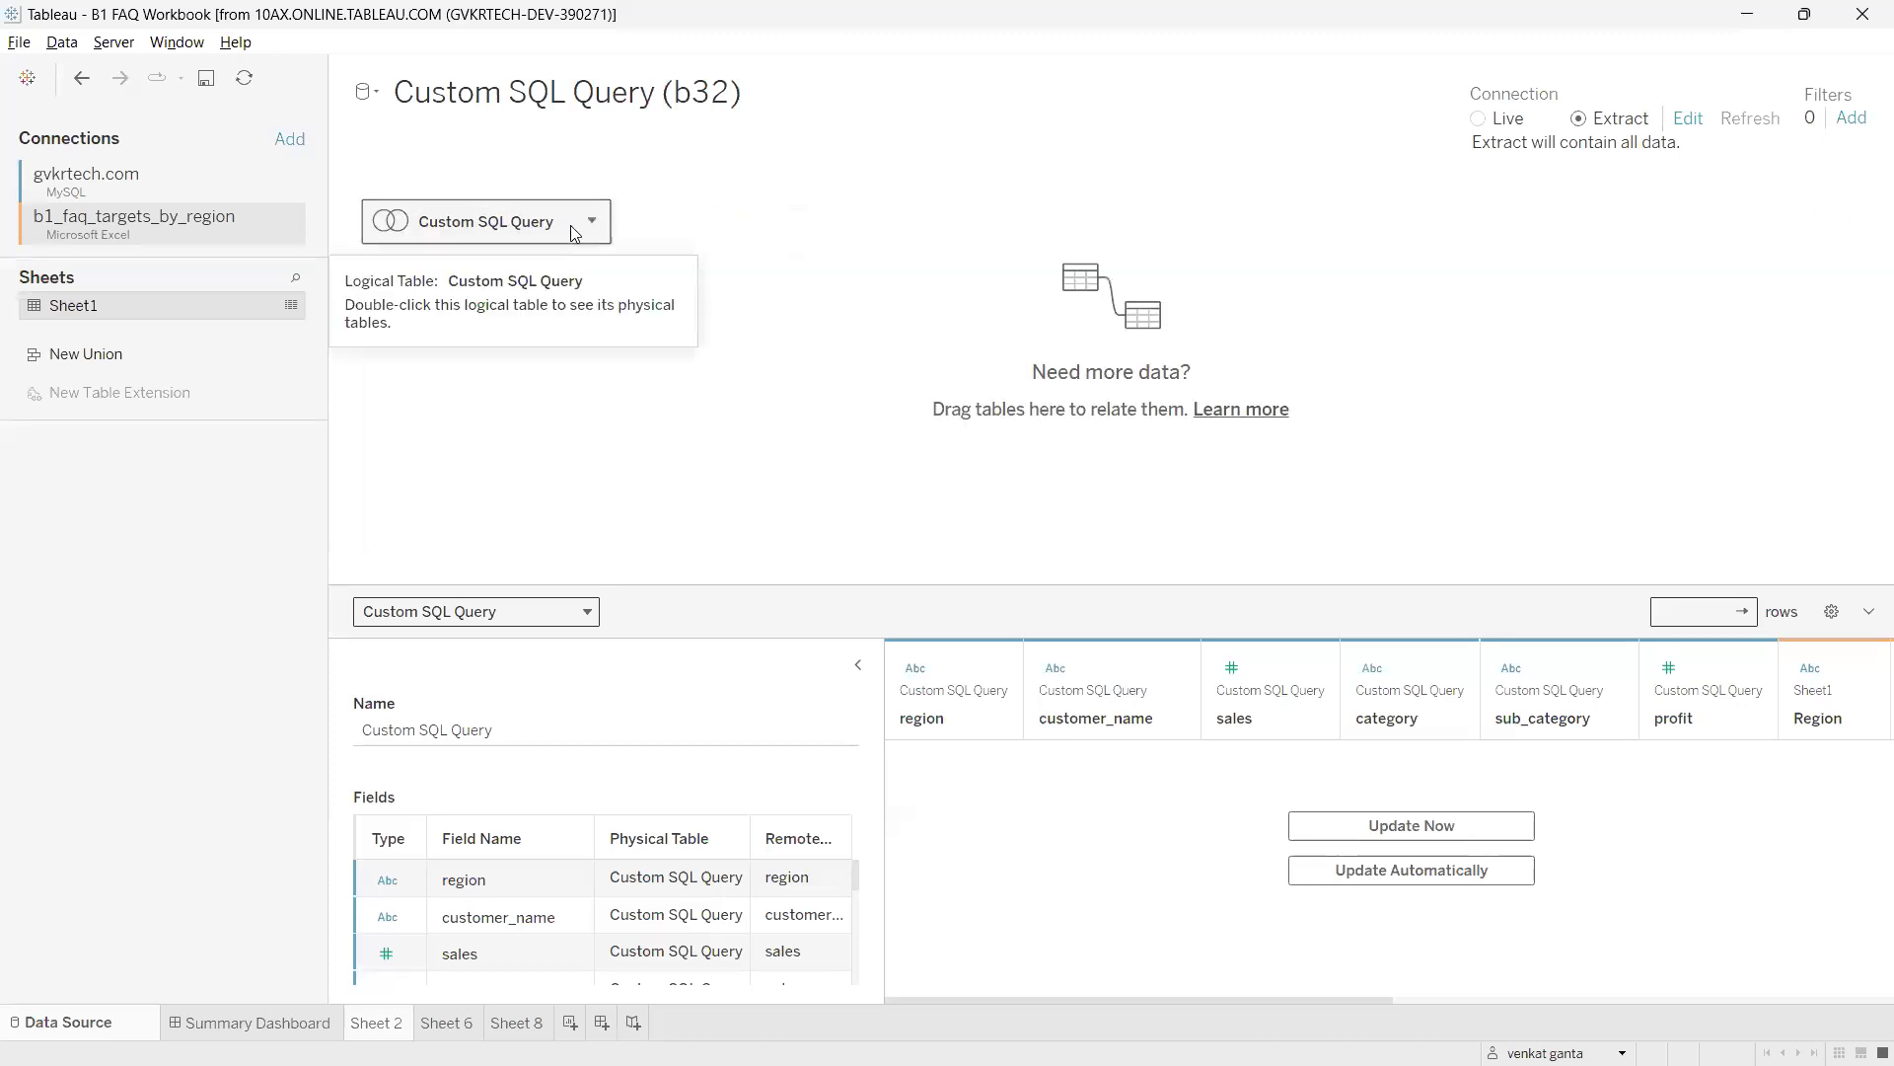
pyautogui.moveTo(391, 195)
pyautogui.mouseDown()
pyautogui.moveTo(355, 237)
pyautogui.moveTo(418, 192)
pyautogui.moveTo(380, 173)
pyautogui.mouseUp()
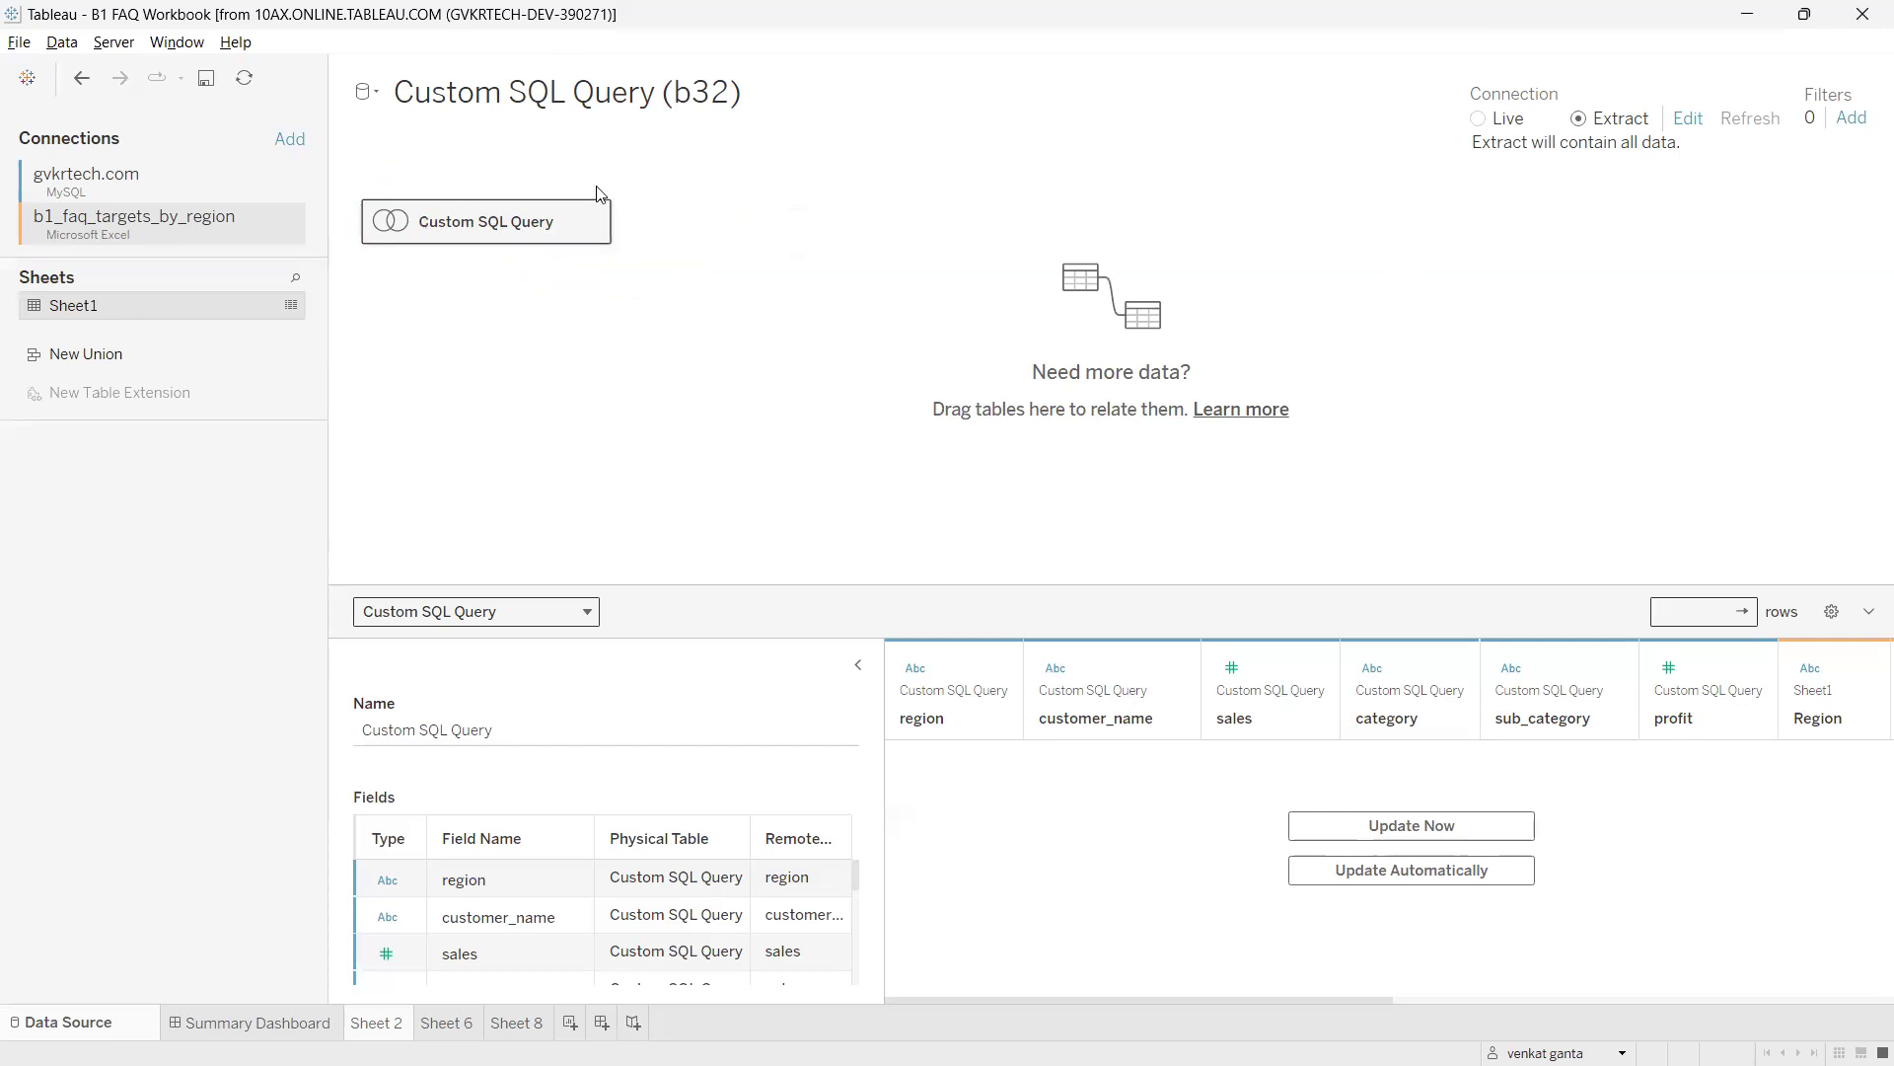
pyautogui.click(592, 221)
pyautogui.click(647, 237)
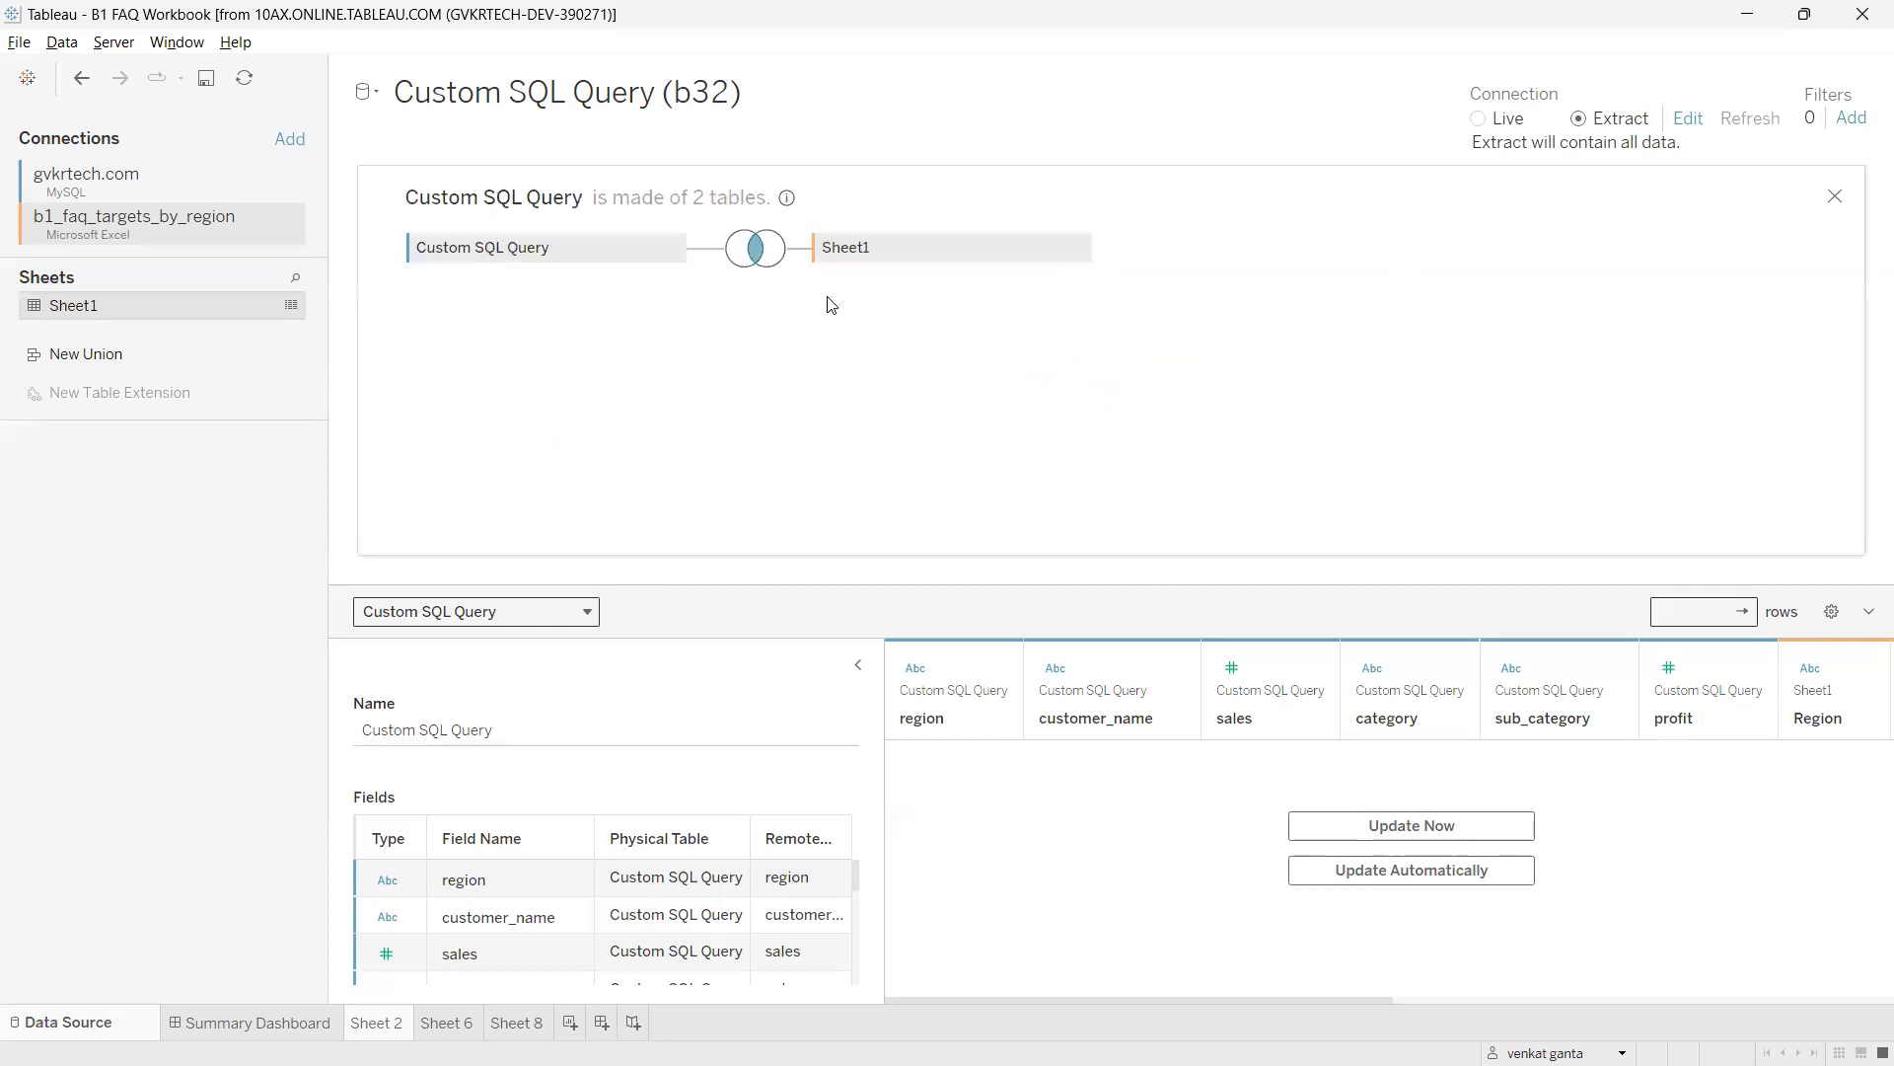
pyautogui.click(1079, 249)
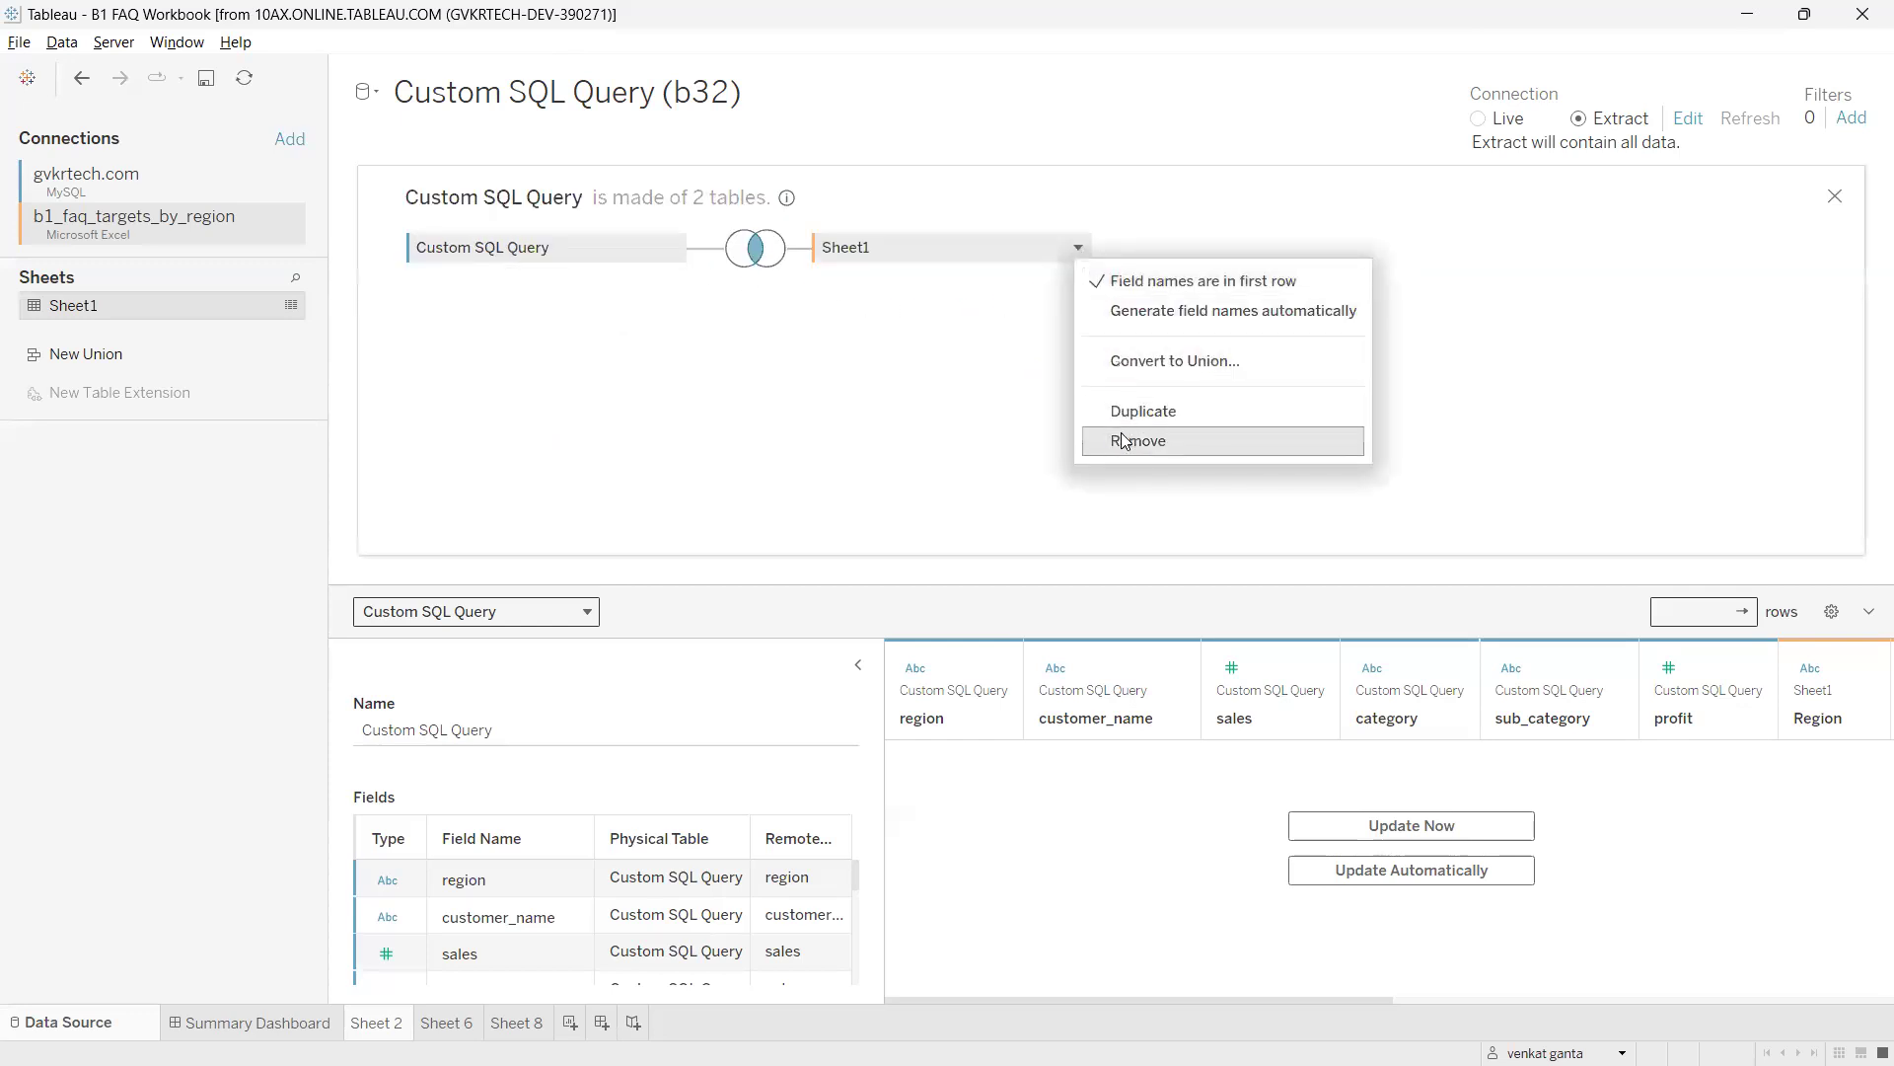
pyautogui.click(1125, 441)
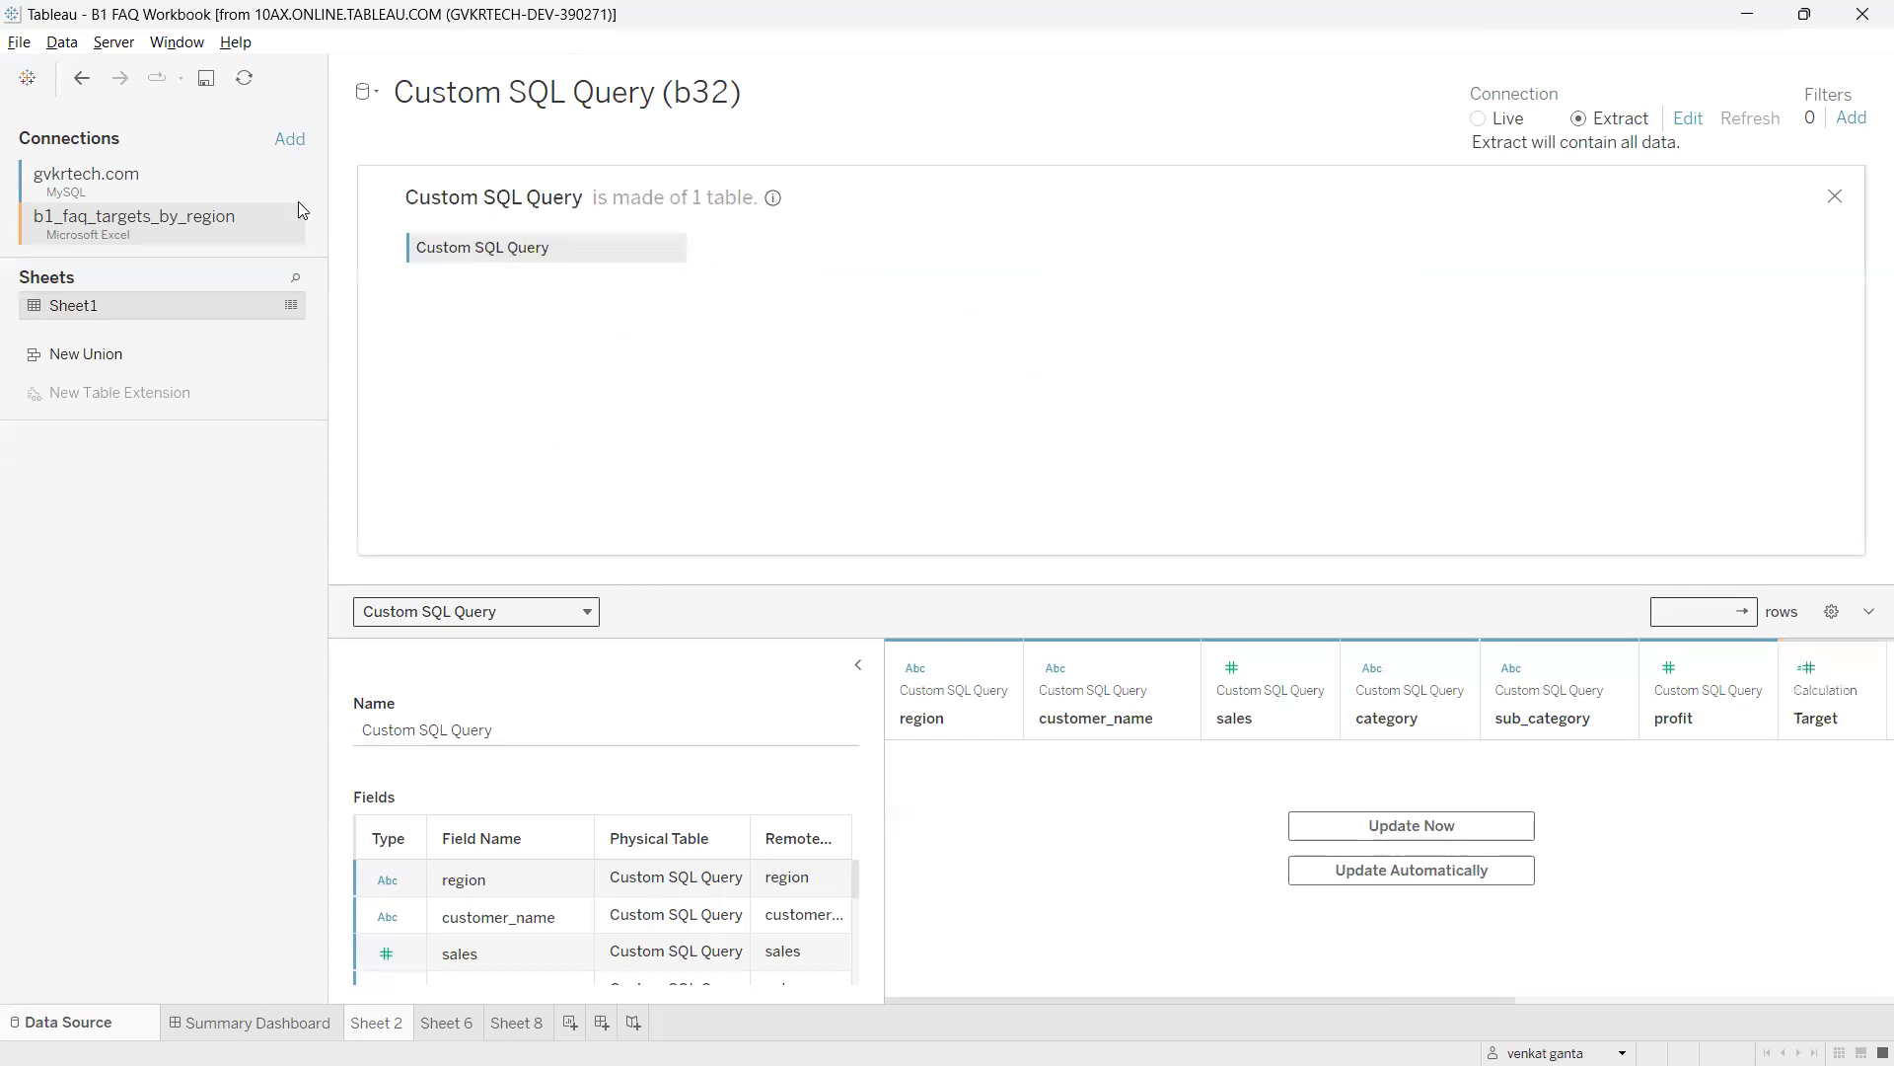
pyautogui.click(1835, 196)
pyautogui.hotkey('ctrl', '2')
pyautogui.moveTo(375, 194)
pyautogui.mouseDown()
pyautogui.moveTo(353, 236)
pyautogui.moveTo(365, 210)
pyautogui.mouseUp()
pyautogui.press('Escape')
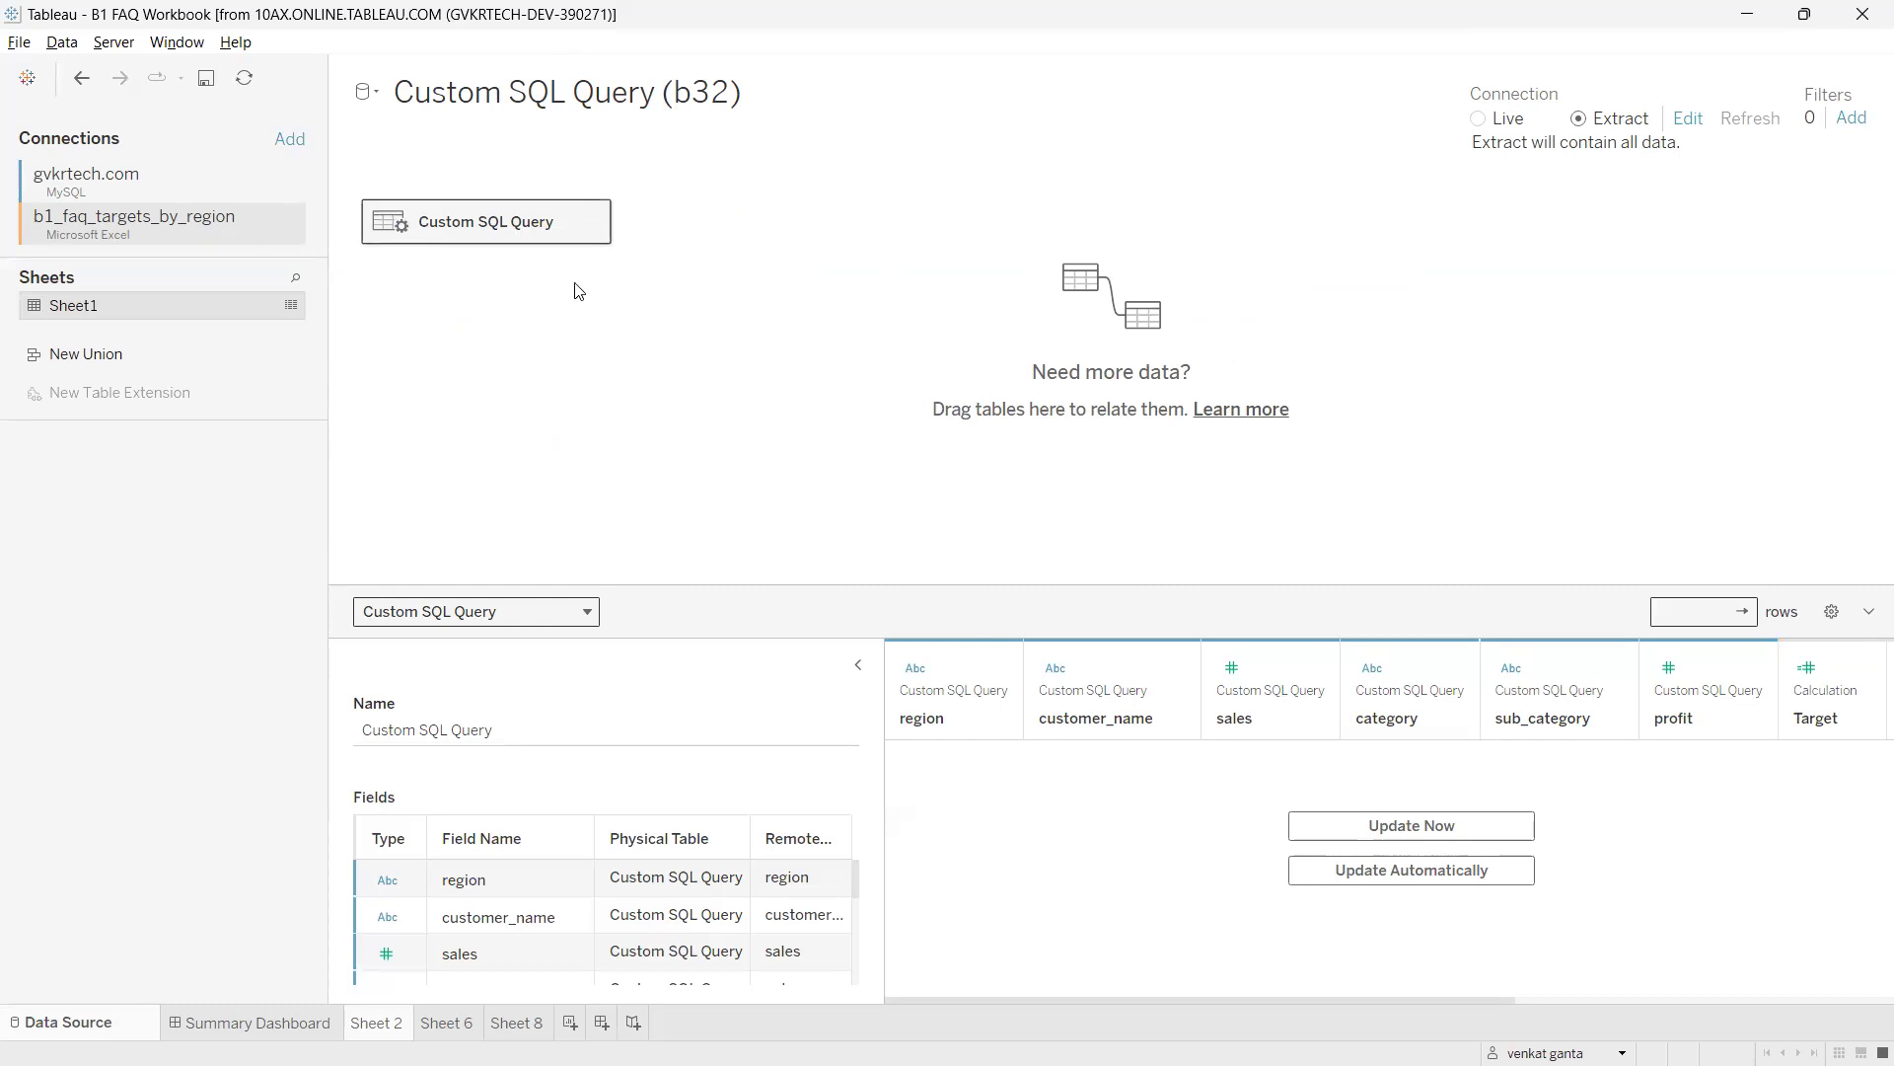
pyautogui.click(592, 222)
# Drag Sheet1 beside Custom SQL Query to relate them on region = Region, annotating the relationship.
pyautogui.click(462, 352)
pyautogui.moveTo(117, 303); pyautogui.dragTo(802, 245)
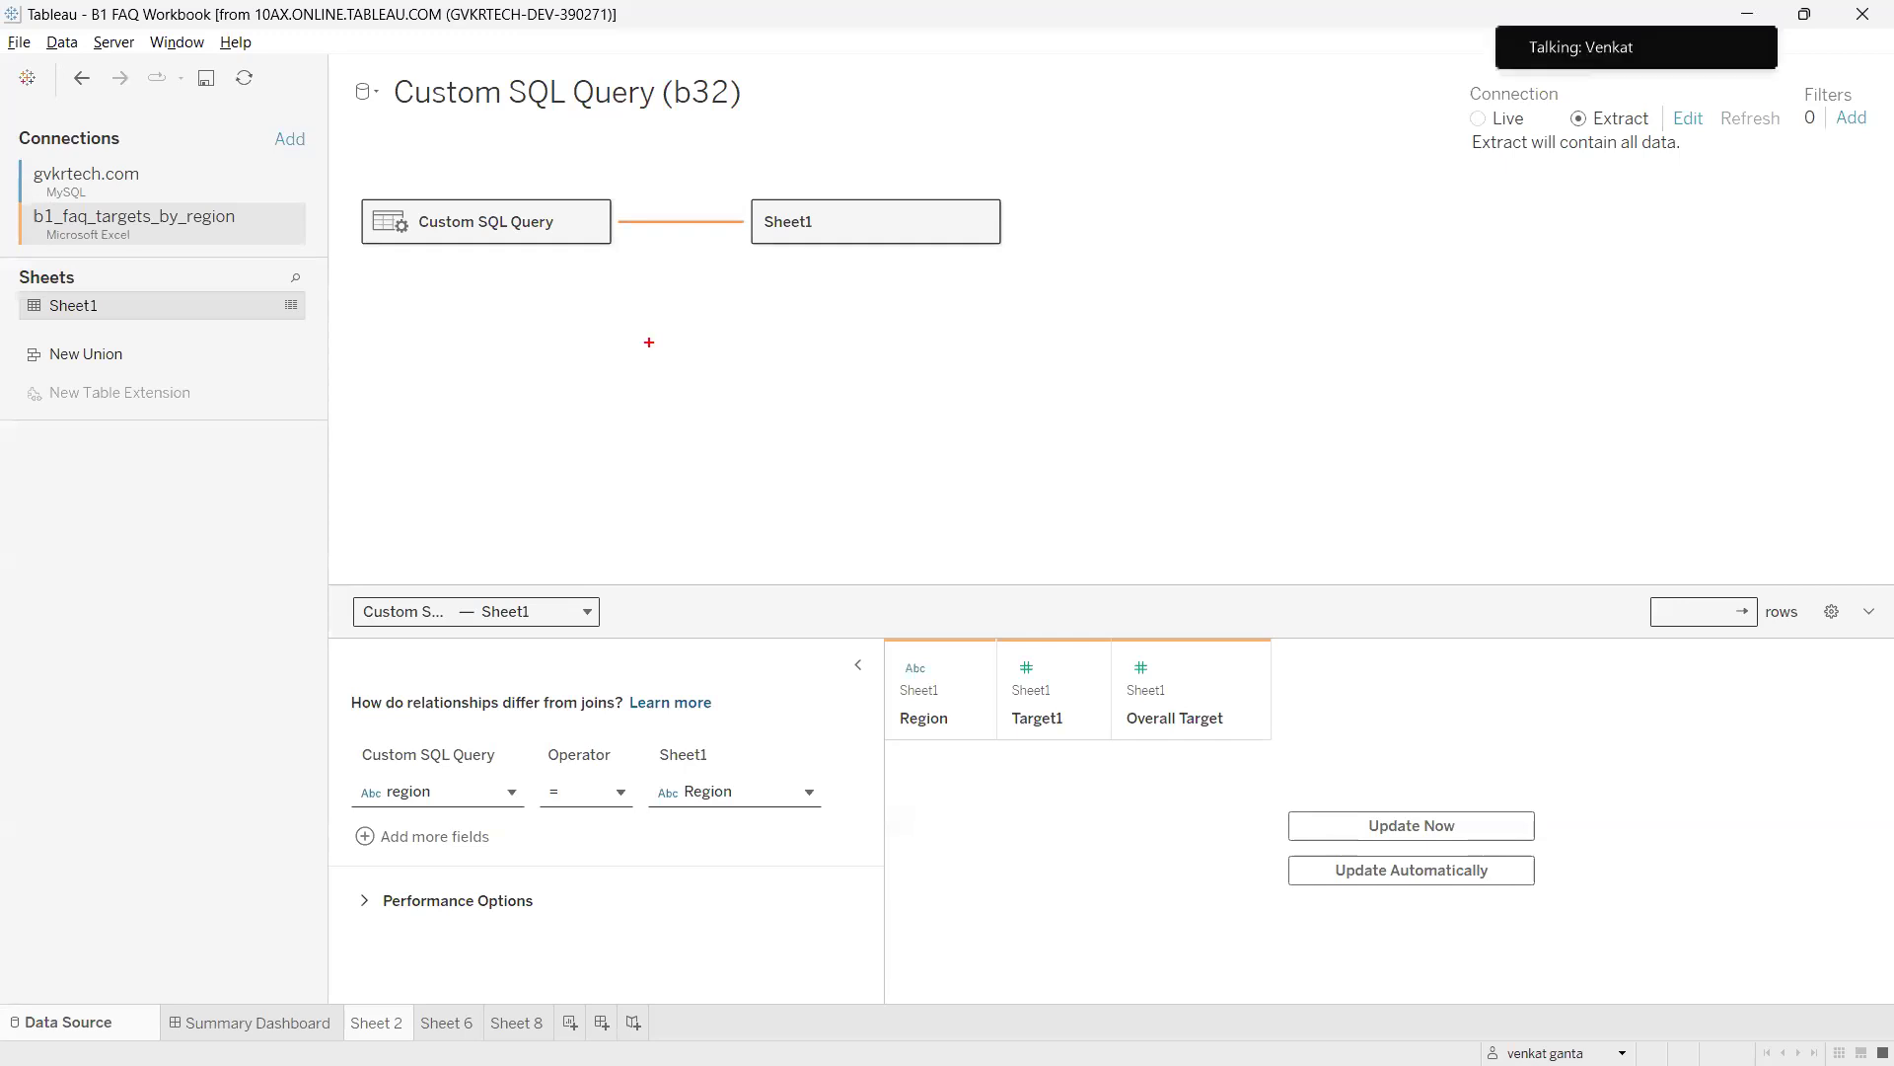
pyautogui.moveTo(825, 100)
pyautogui.mouseDown()
pyautogui.moveTo(863, 130)
pyautogui.moveTo(809, 95)
pyautogui.moveTo(928, 113)
pyautogui.mouseUp()
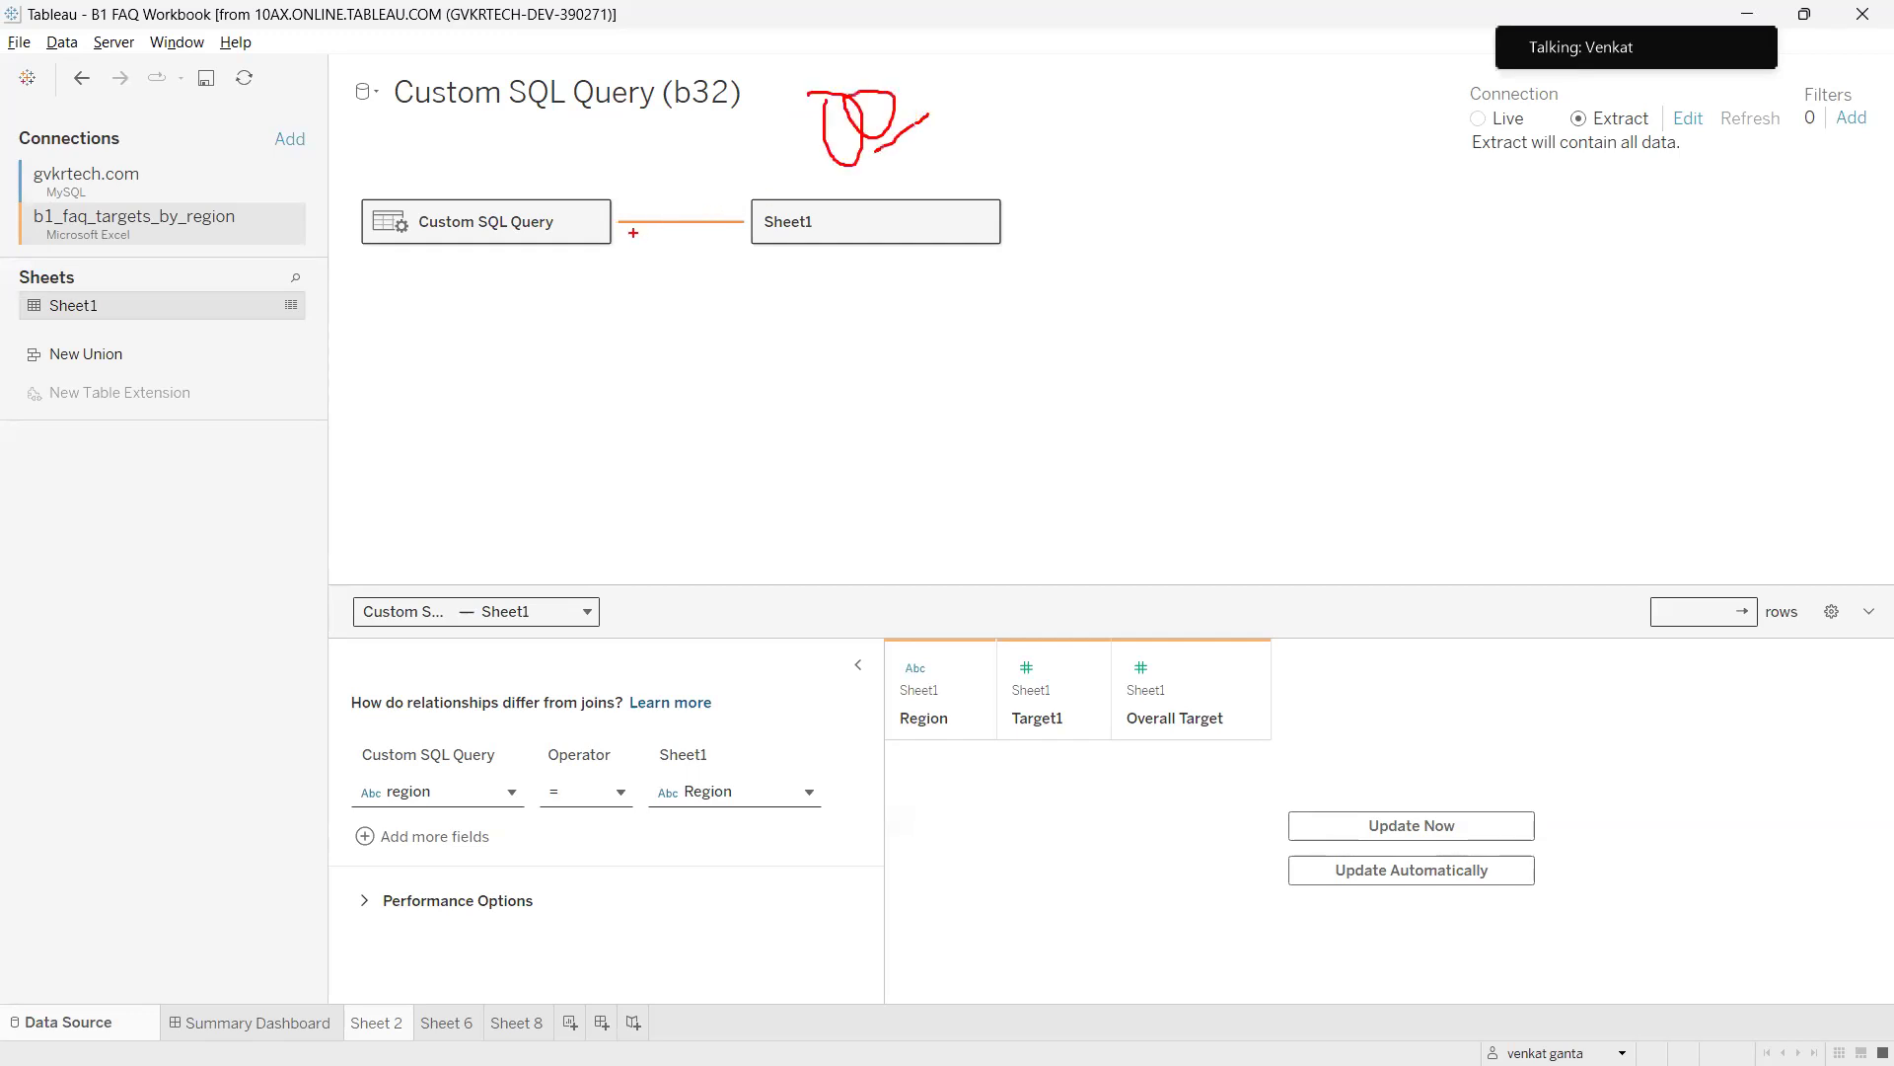
pyautogui.moveTo(665, 203)
pyautogui.mouseDown()
pyautogui.moveTo(693, 265)
pyautogui.moveTo(716, 248)
pyautogui.moveTo(714, 313)
pyautogui.moveTo(789, 294)
pyautogui.mouseUp()
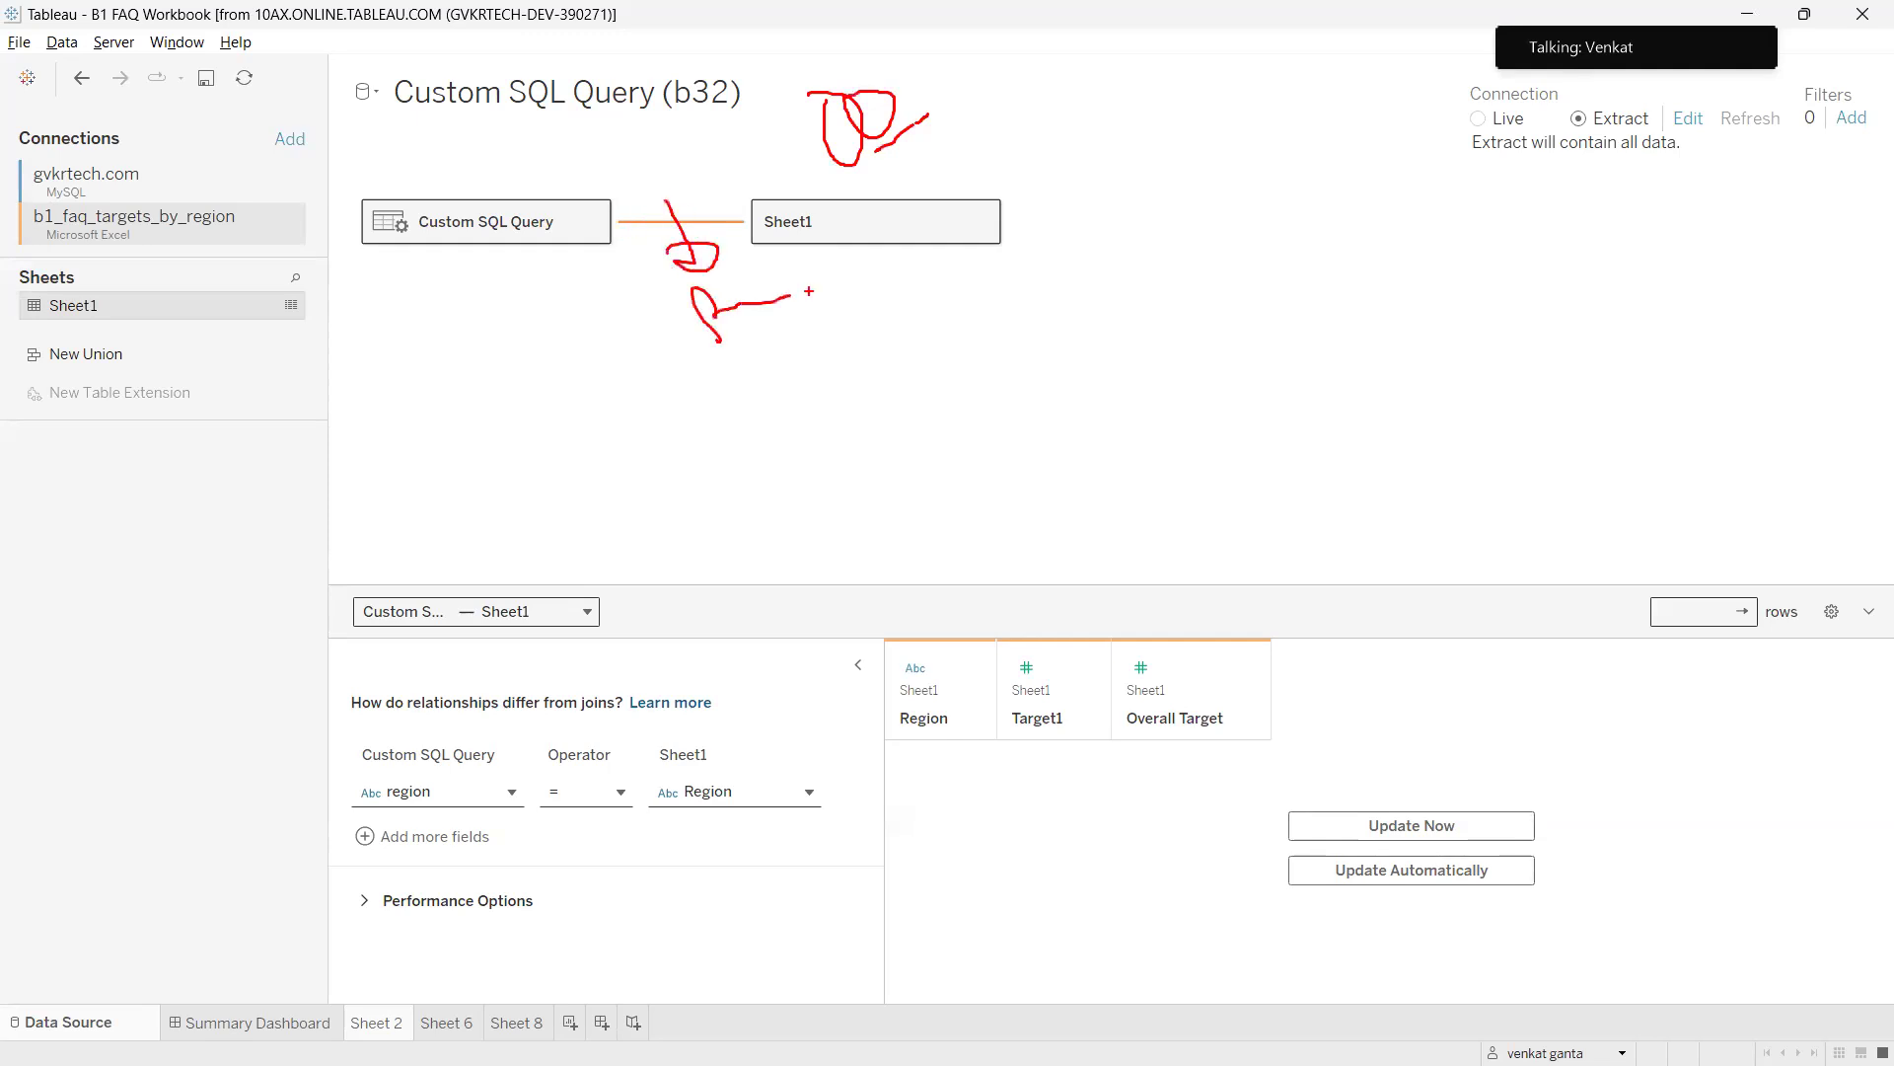
pyautogui.press('Escape')
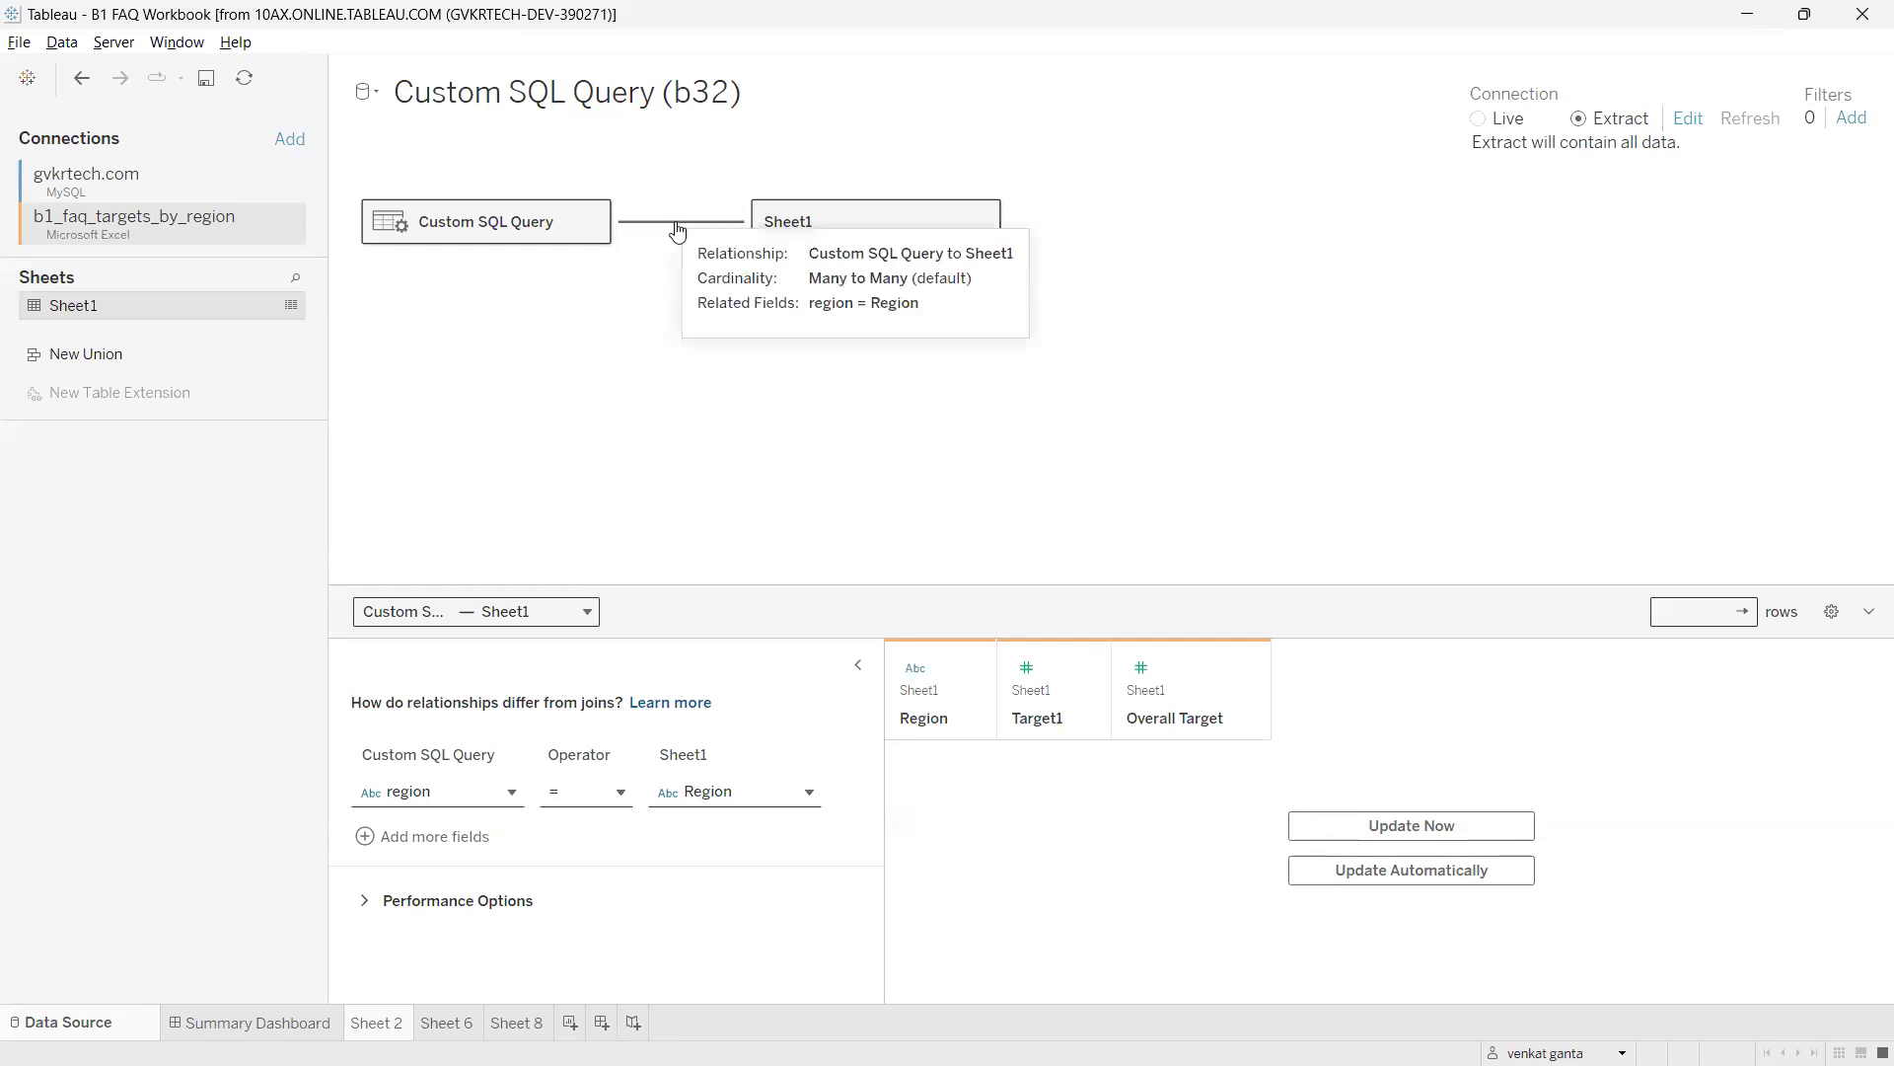
pyautogui.moveTo(451, 586)
pyautogui.mouseDown()
pyautogui.moveTo(340, 962)
pyautogui.moveTo(759, 642)
pyautogui.moveTo(403, 648)
pyautogui.mouseUp()
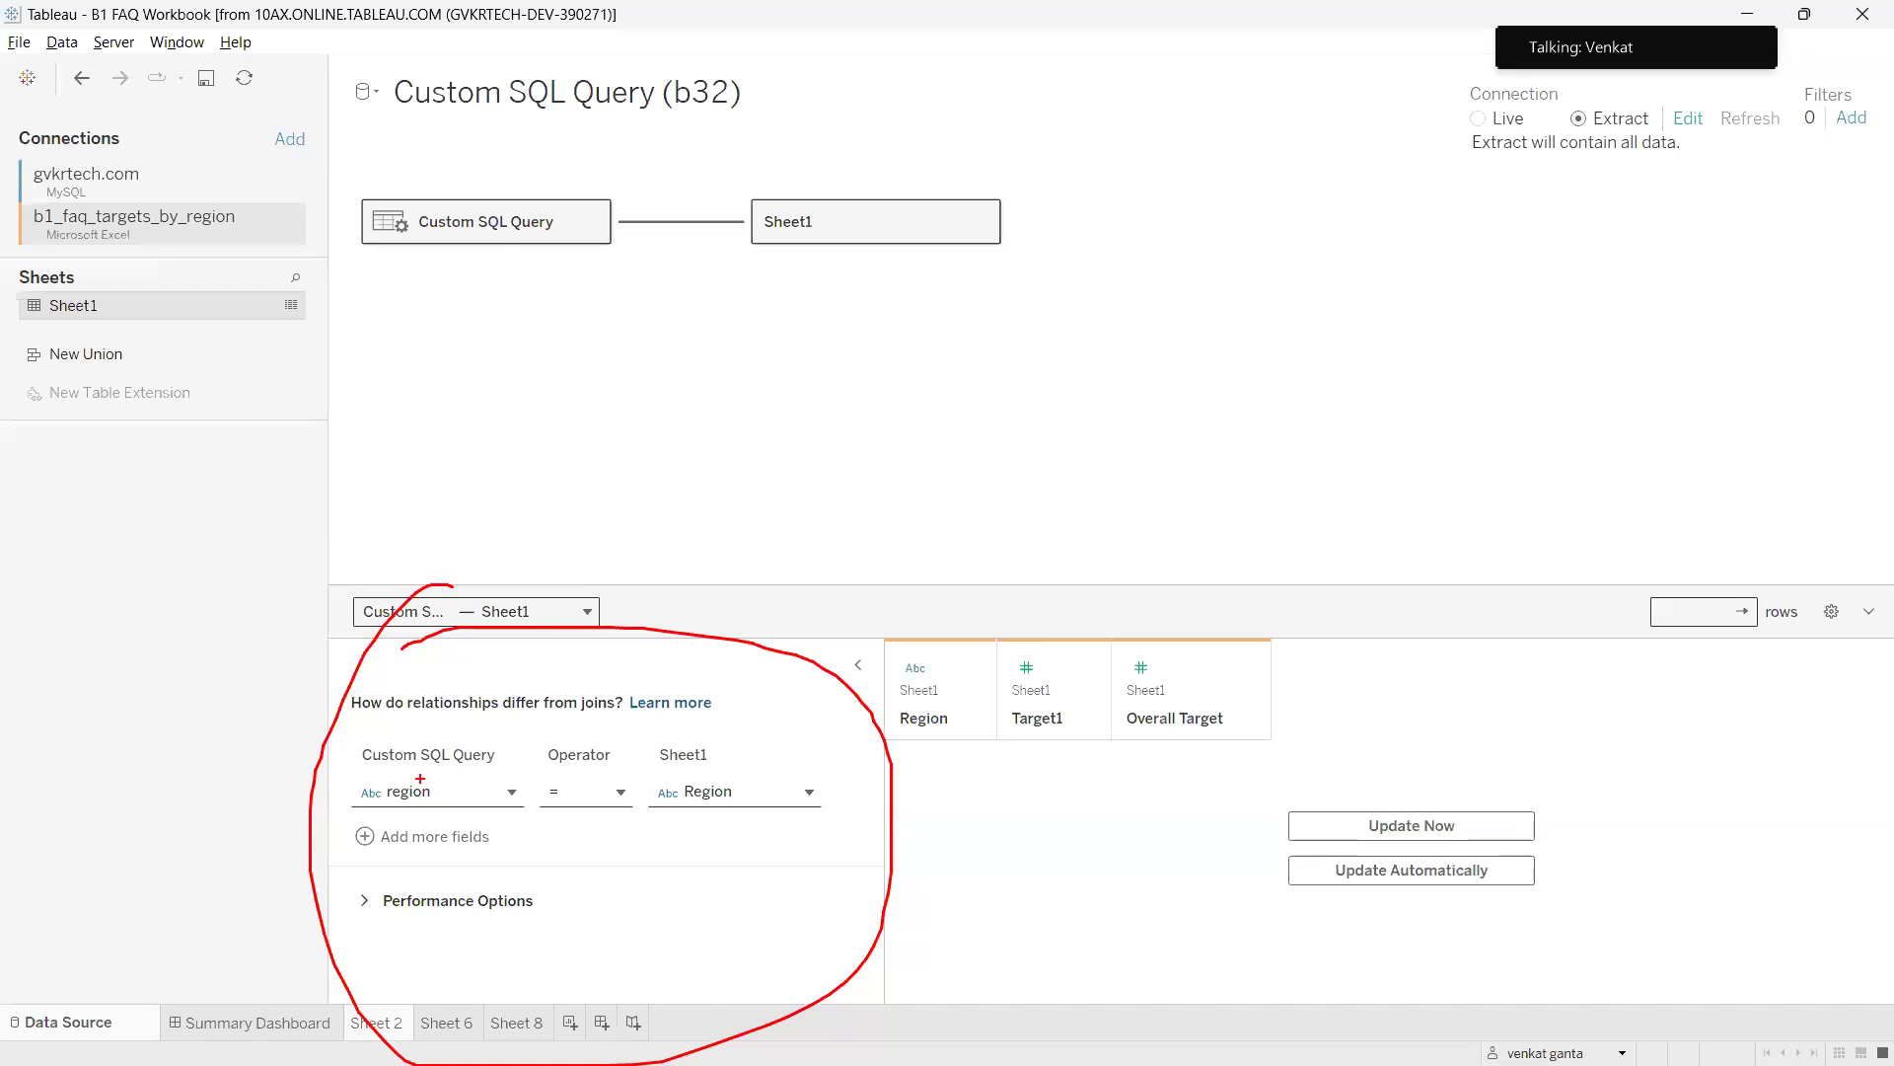
pyautogui.moveTo(419, 776)
pyautogui.mouseDown()
pyautogui.moveTo(407, 850)
pyautogui.moveTo(467, 240)
pyautogui.mouseUp()
pyautogui.moveTo(730, 772)
pyautogui.mouseDown()
pyautogui.moveTo(696, 842)
pyautogui.moveTo(781, 241)
pyautogui.mouseUp()
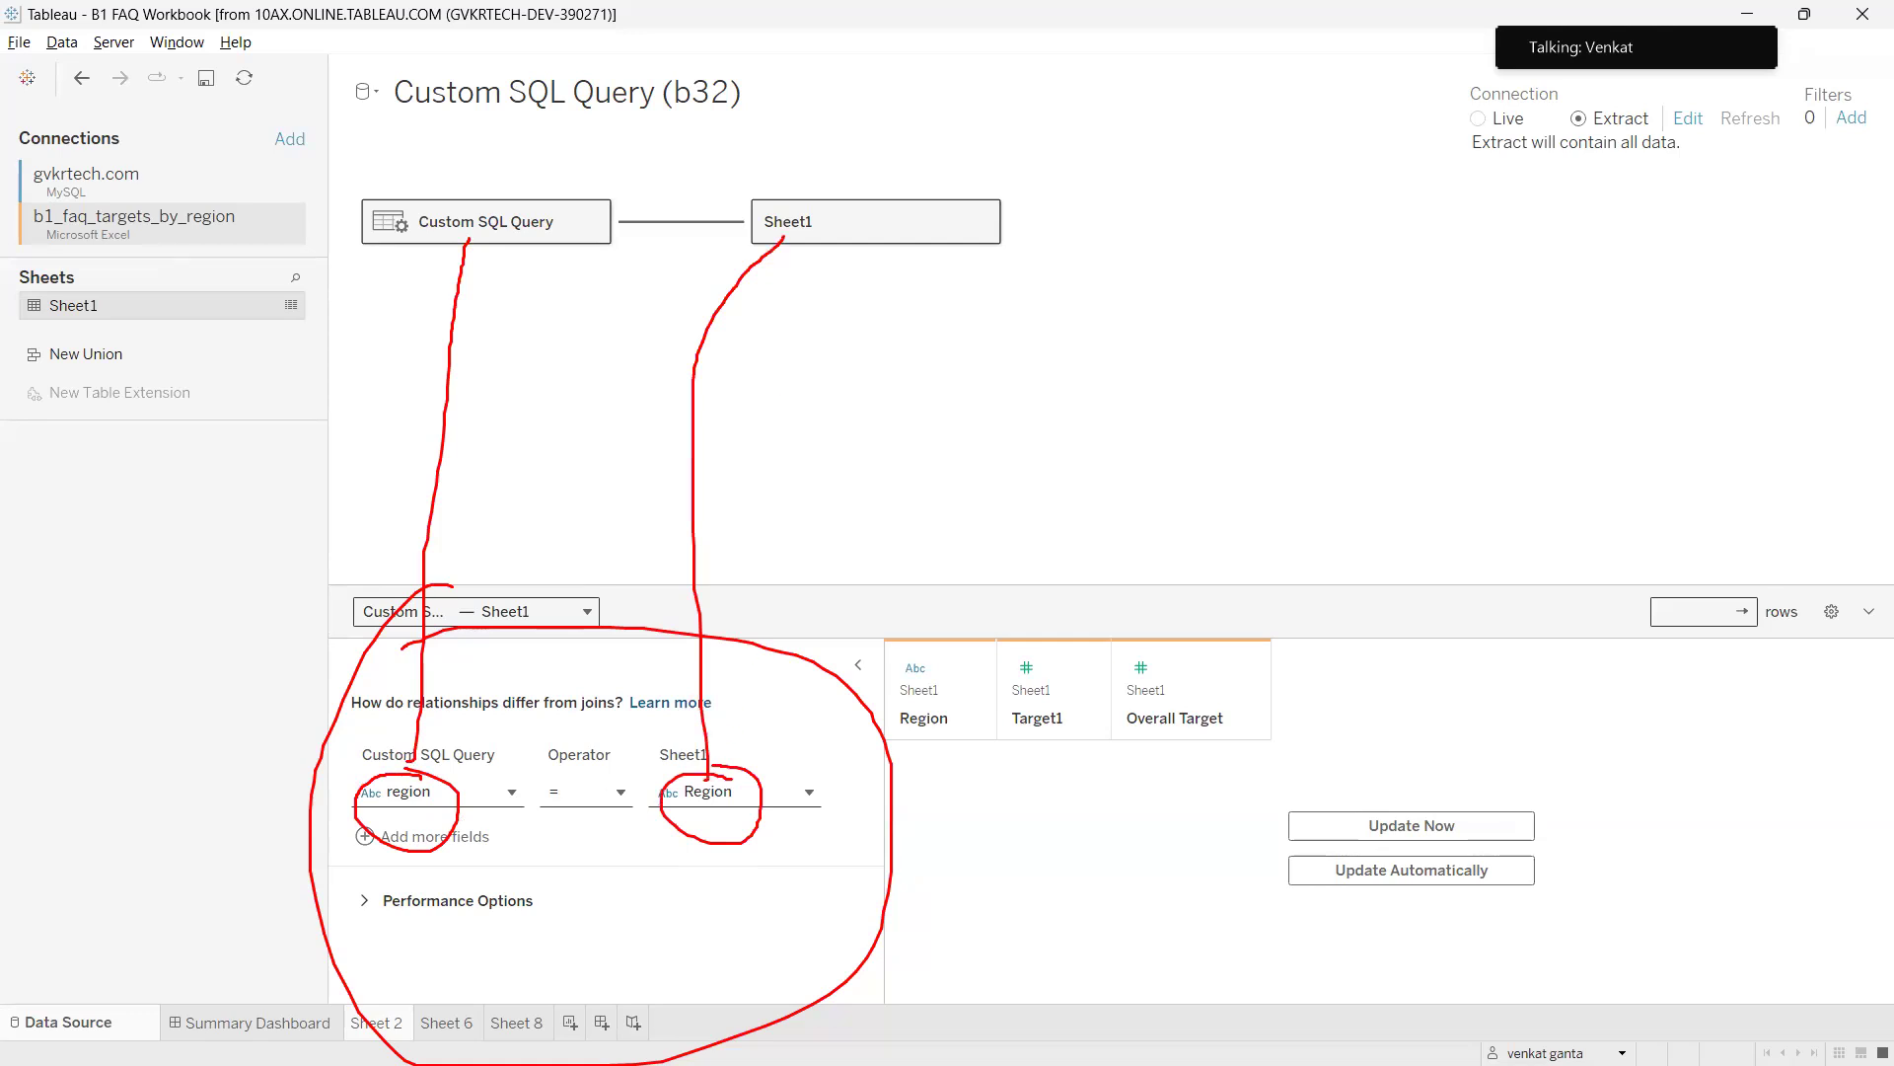
pyautogui.press('Escape')
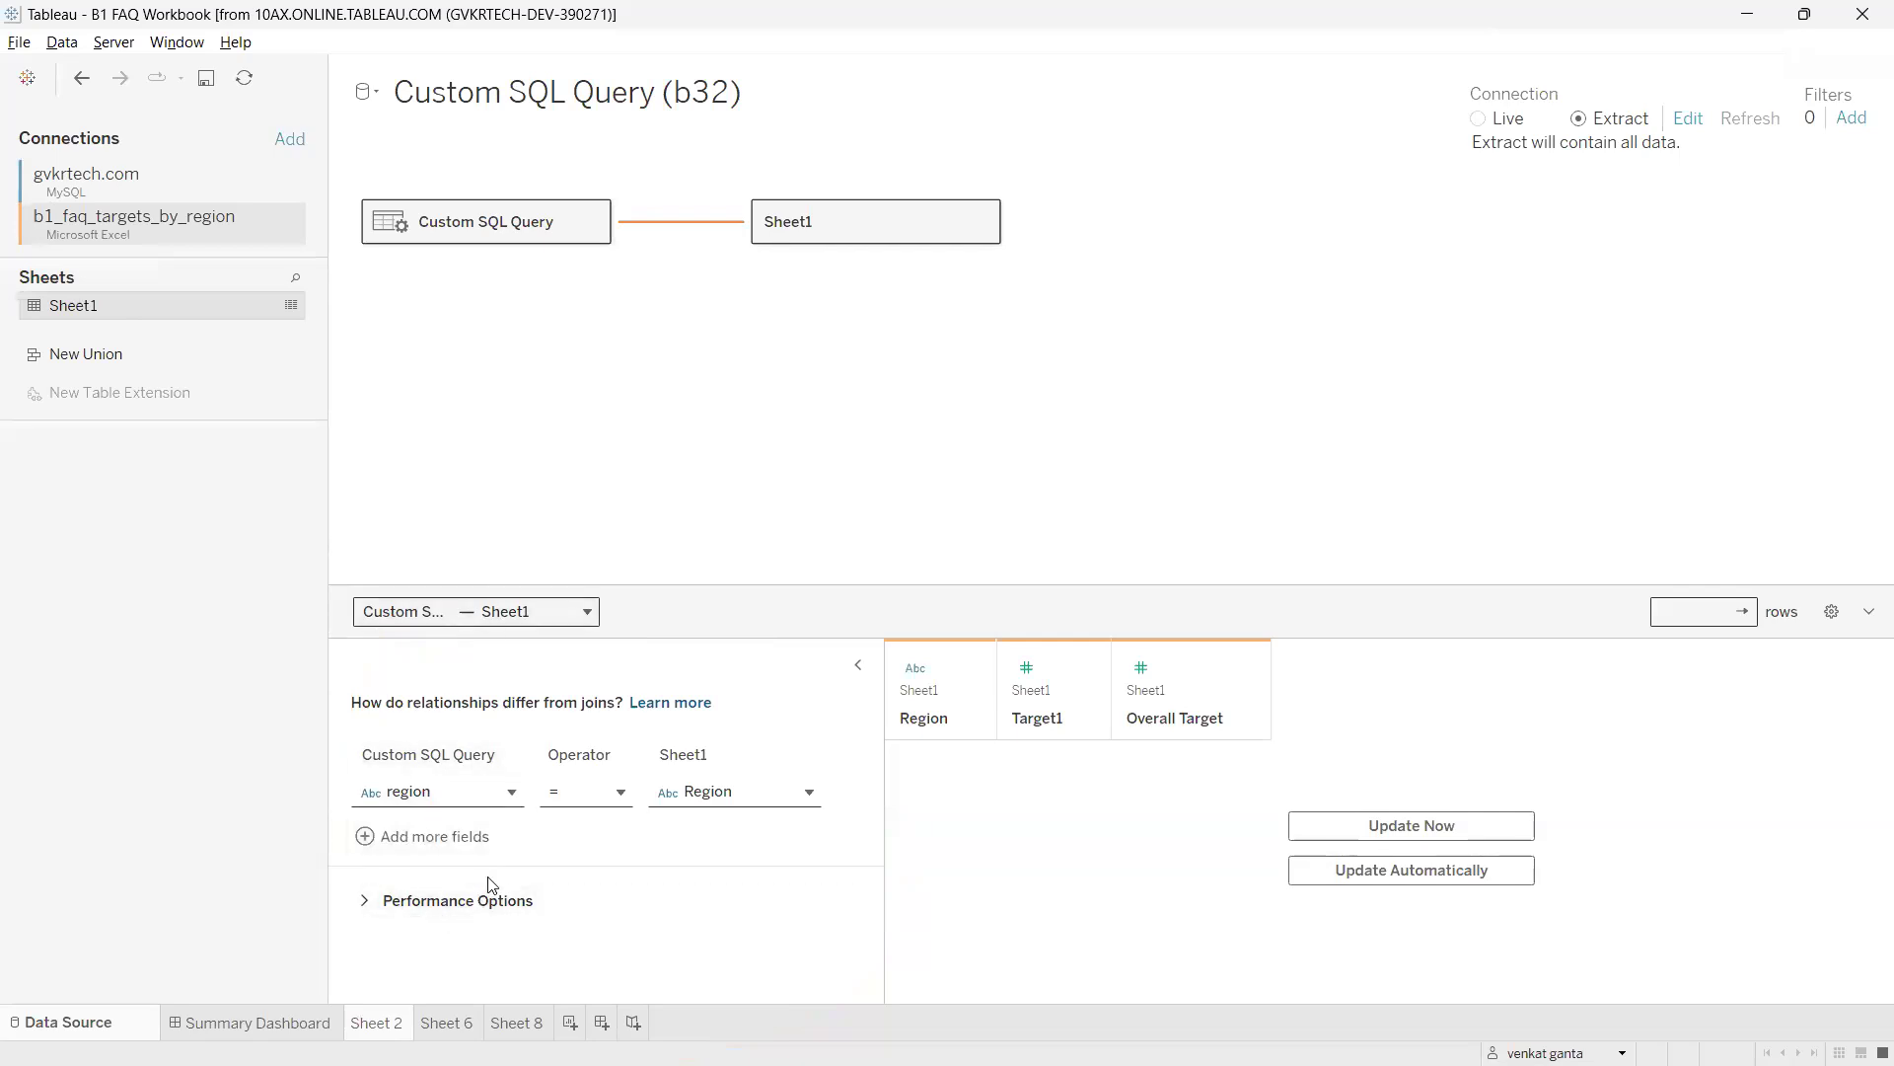
# Expand the relationship performance options and try One as Custom SQL Query's cardinality.
pyautogui.click(365, 899)
pyautogui.scroll(-3, 515, 872)
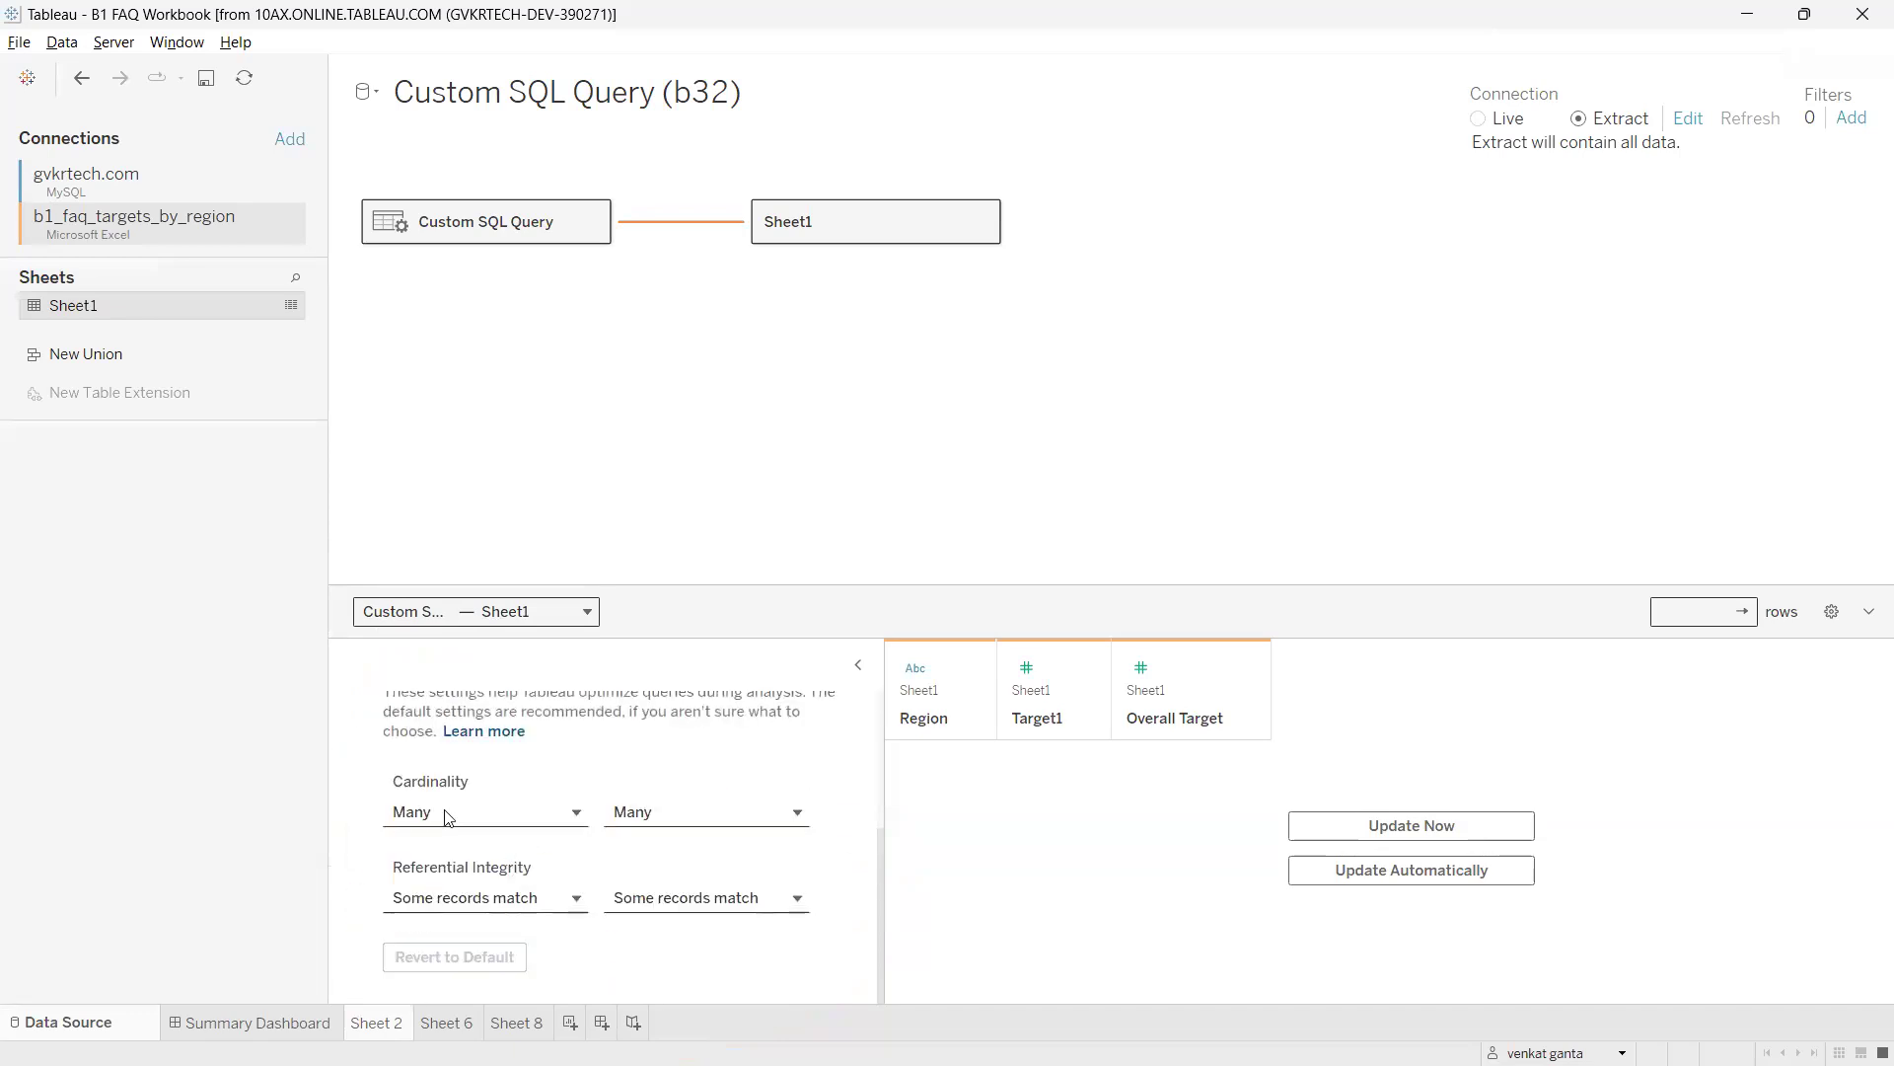
pyautogui.click(567, 812)
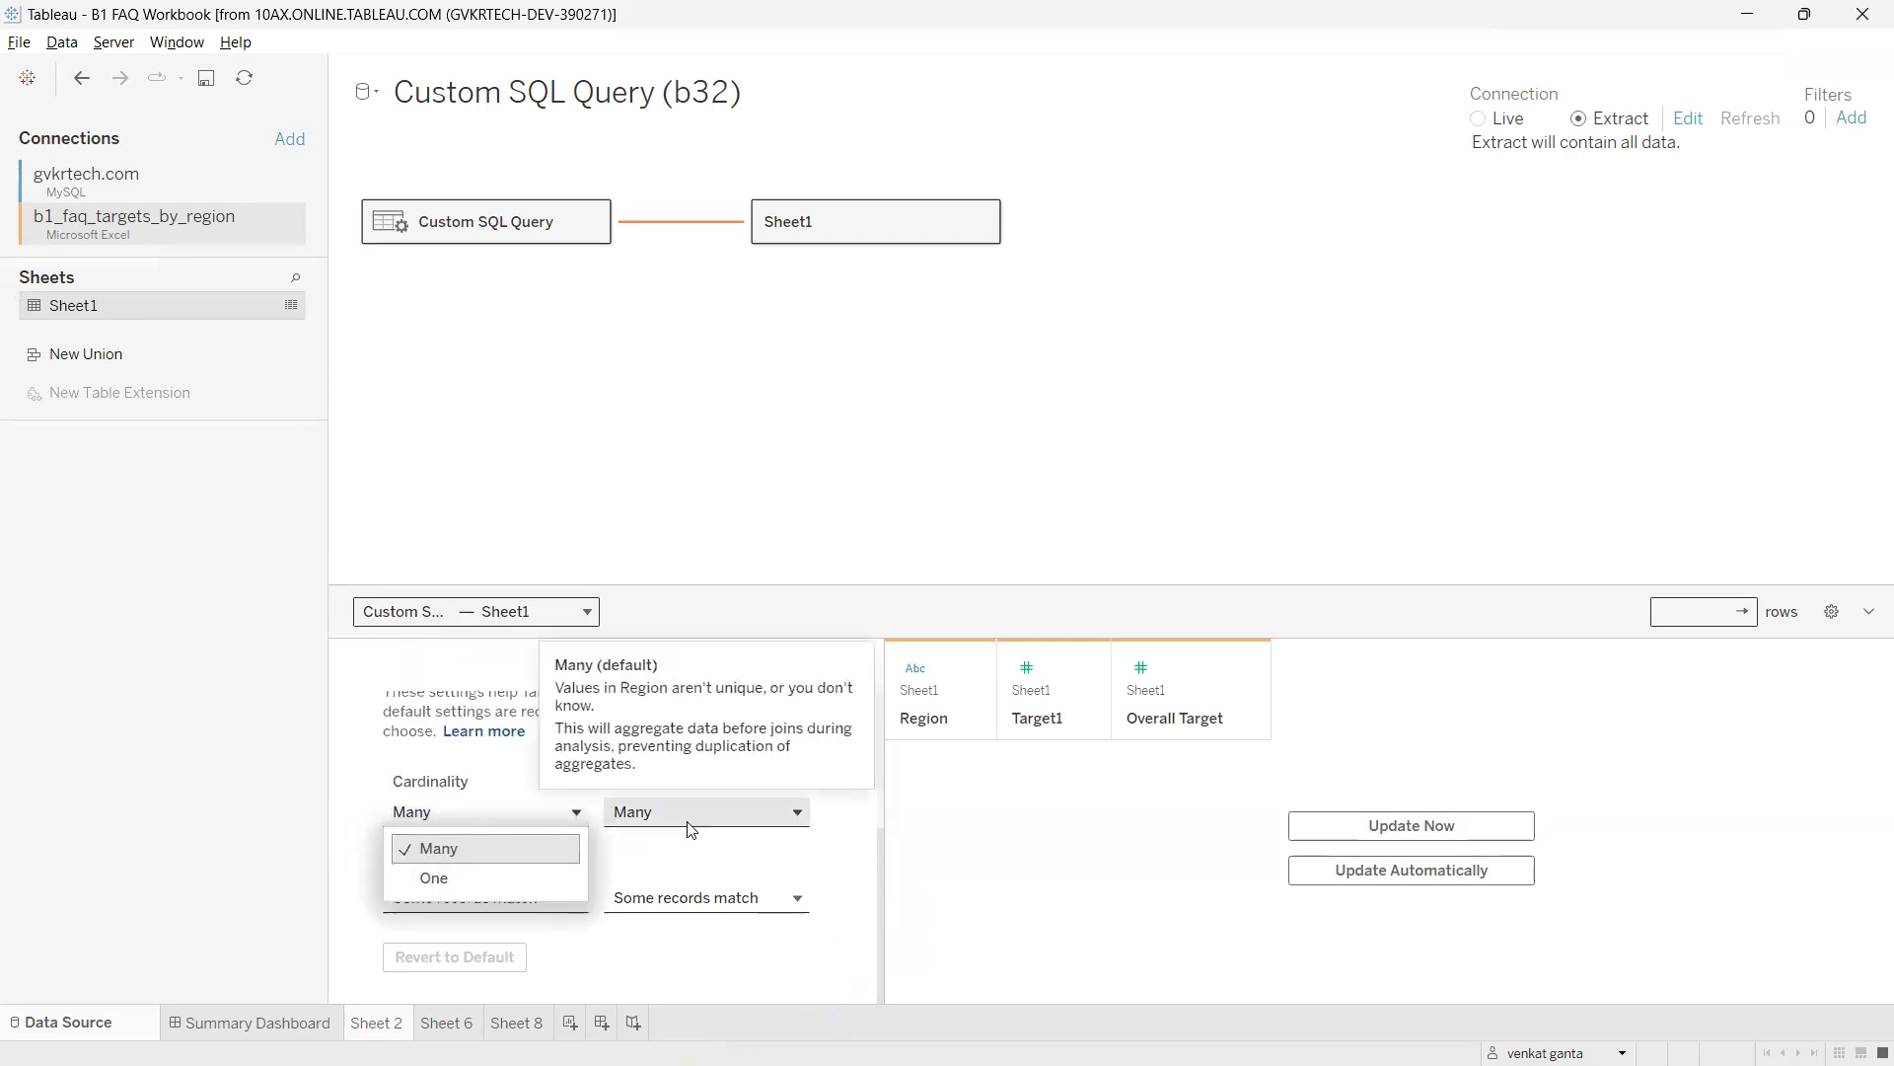
pyautogui.click(779, 812)
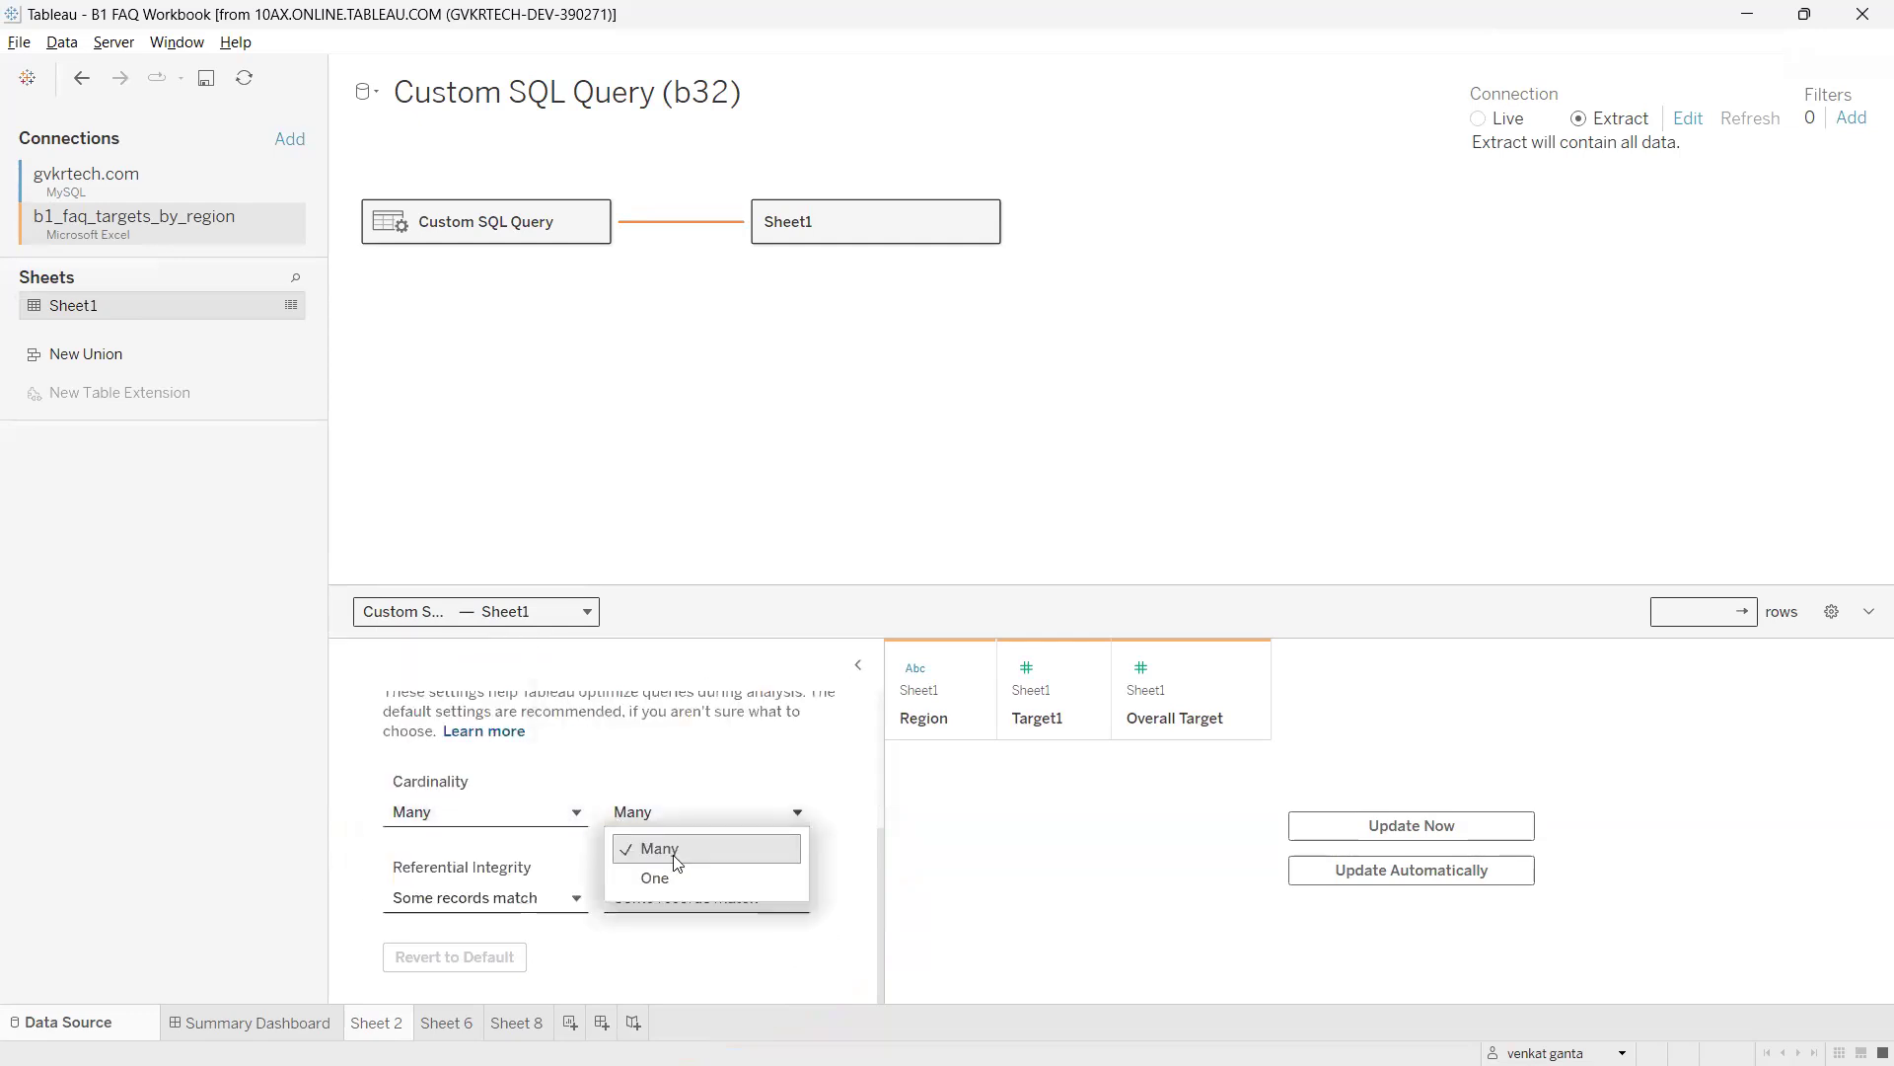
pyautogui.click(615, 787)
pyautogui.click(706, 812)
pyautogui.click(538, 819)
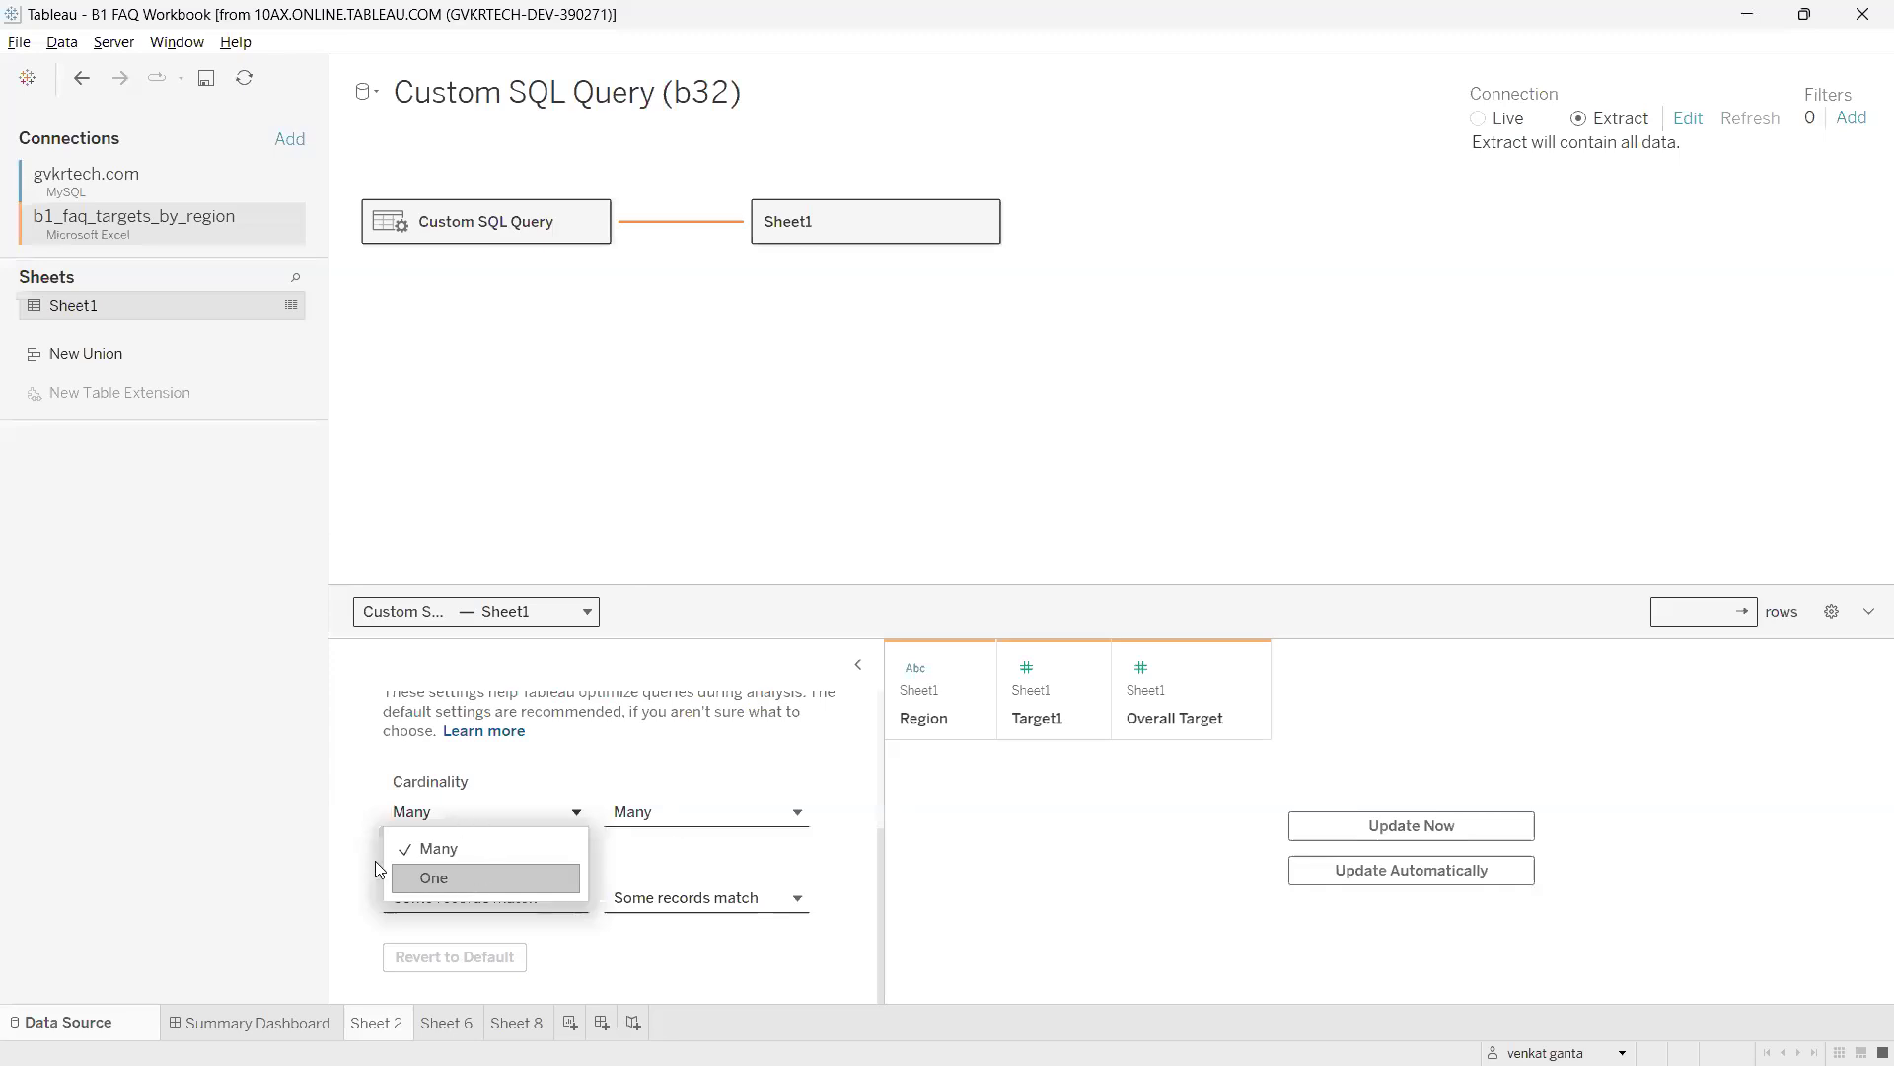
pyautogui.click(552, 877)
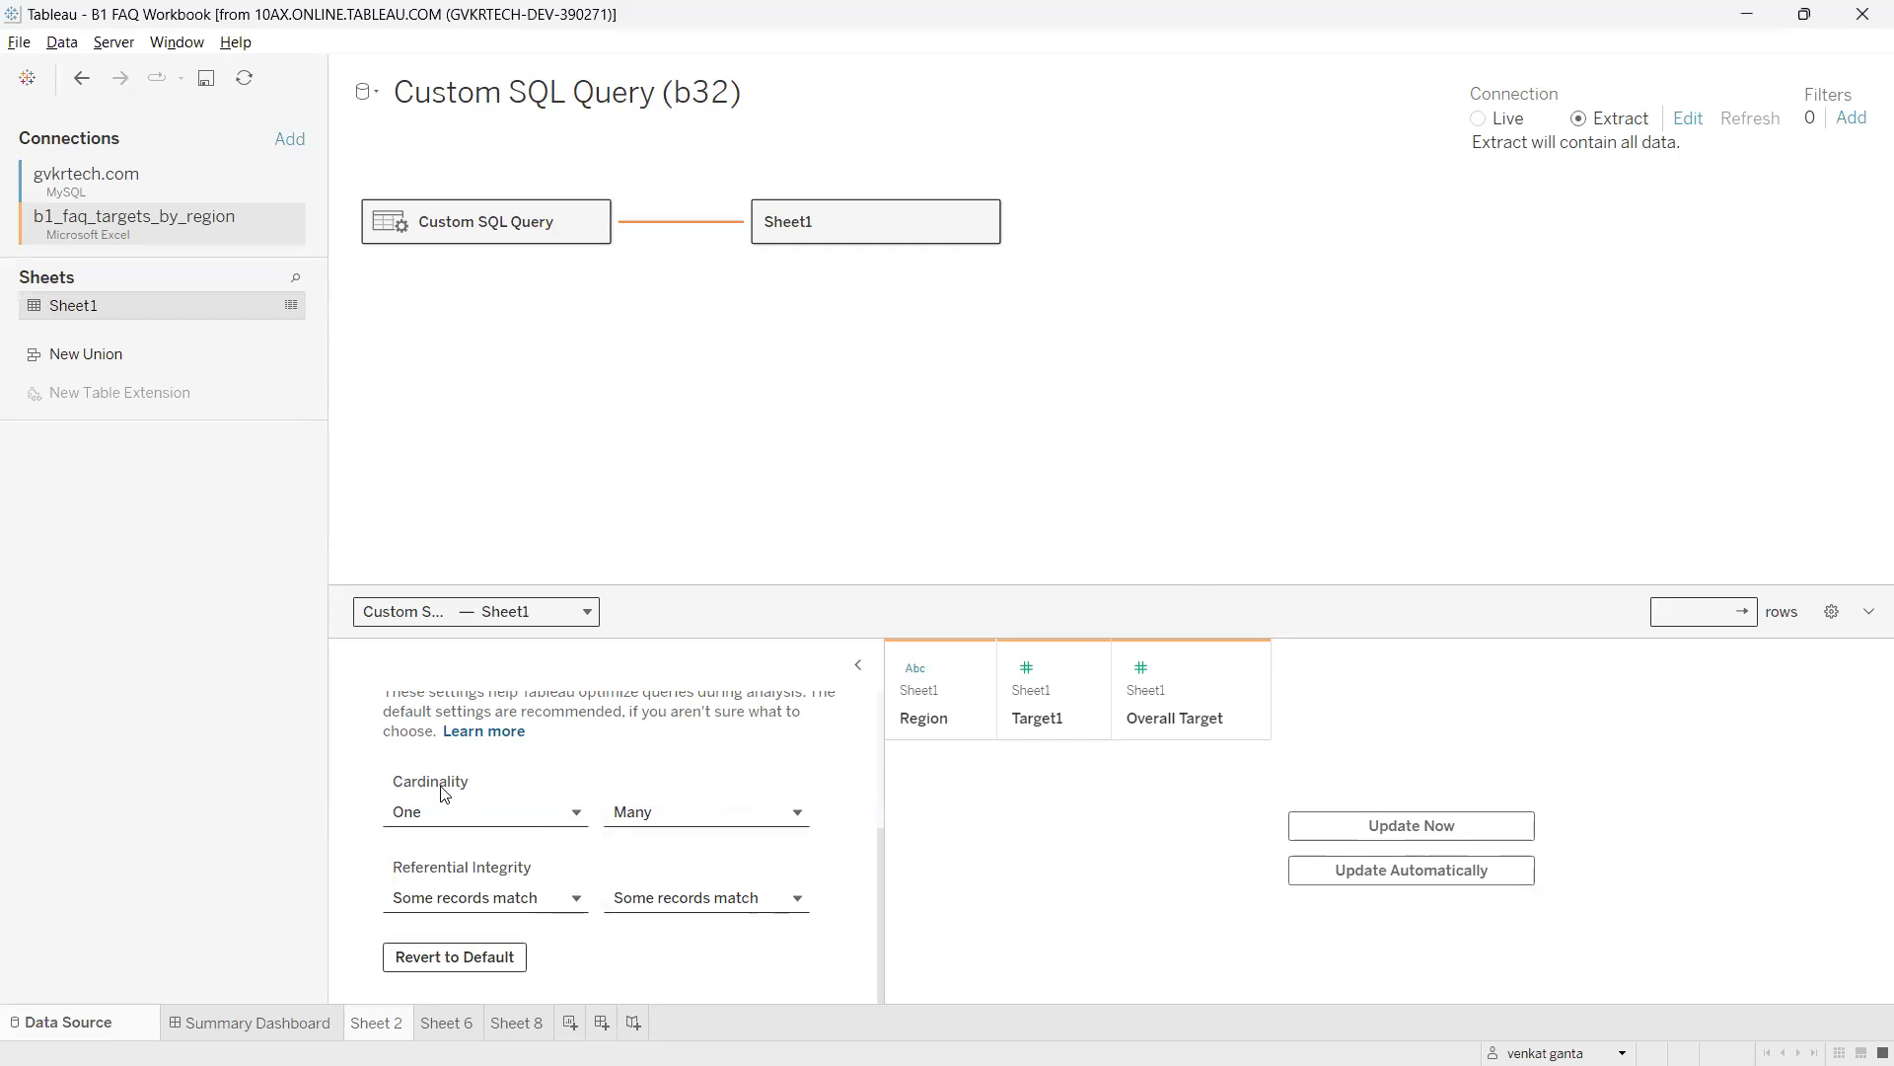
# Annotate the cardinality setting, set it back to Many, and collapse the relationship settings.
pyautogui.moveTo(384, 759)
pyautogui.mouseDown()
pyautogui.moveTo(497, 761)
pyautogui.moveTo(422, 764)
pyautogui.mouseUp()
pyautogui.moveTo(451, 767)
pyautogui.mouseDown()
pyautogui.moveTo(595, 715)
pyautogui.moveTo(624, 744)
pyautogui.moveTo(588, 715)
pyautogui.mouseUp()
pyautogui.moveTo(697, 682)
pyautogui.mouseDown()
pyautogui.moveTo(672, 663)
pyautogui.moveTo(720, 673)
pyautogui.moveTo(879, 569)
pyautogui.mouseUp()
pyautogui.moveTo(684, 732); pyautogui.dragTo(1039, 569)
pyautogui.moveTo(673, 191)
pyautogui.mouseDown()
pyautogui.moveTo(787, 352)
pyautogui.moveTo(667, 344)
pyautogui.mouseUp()
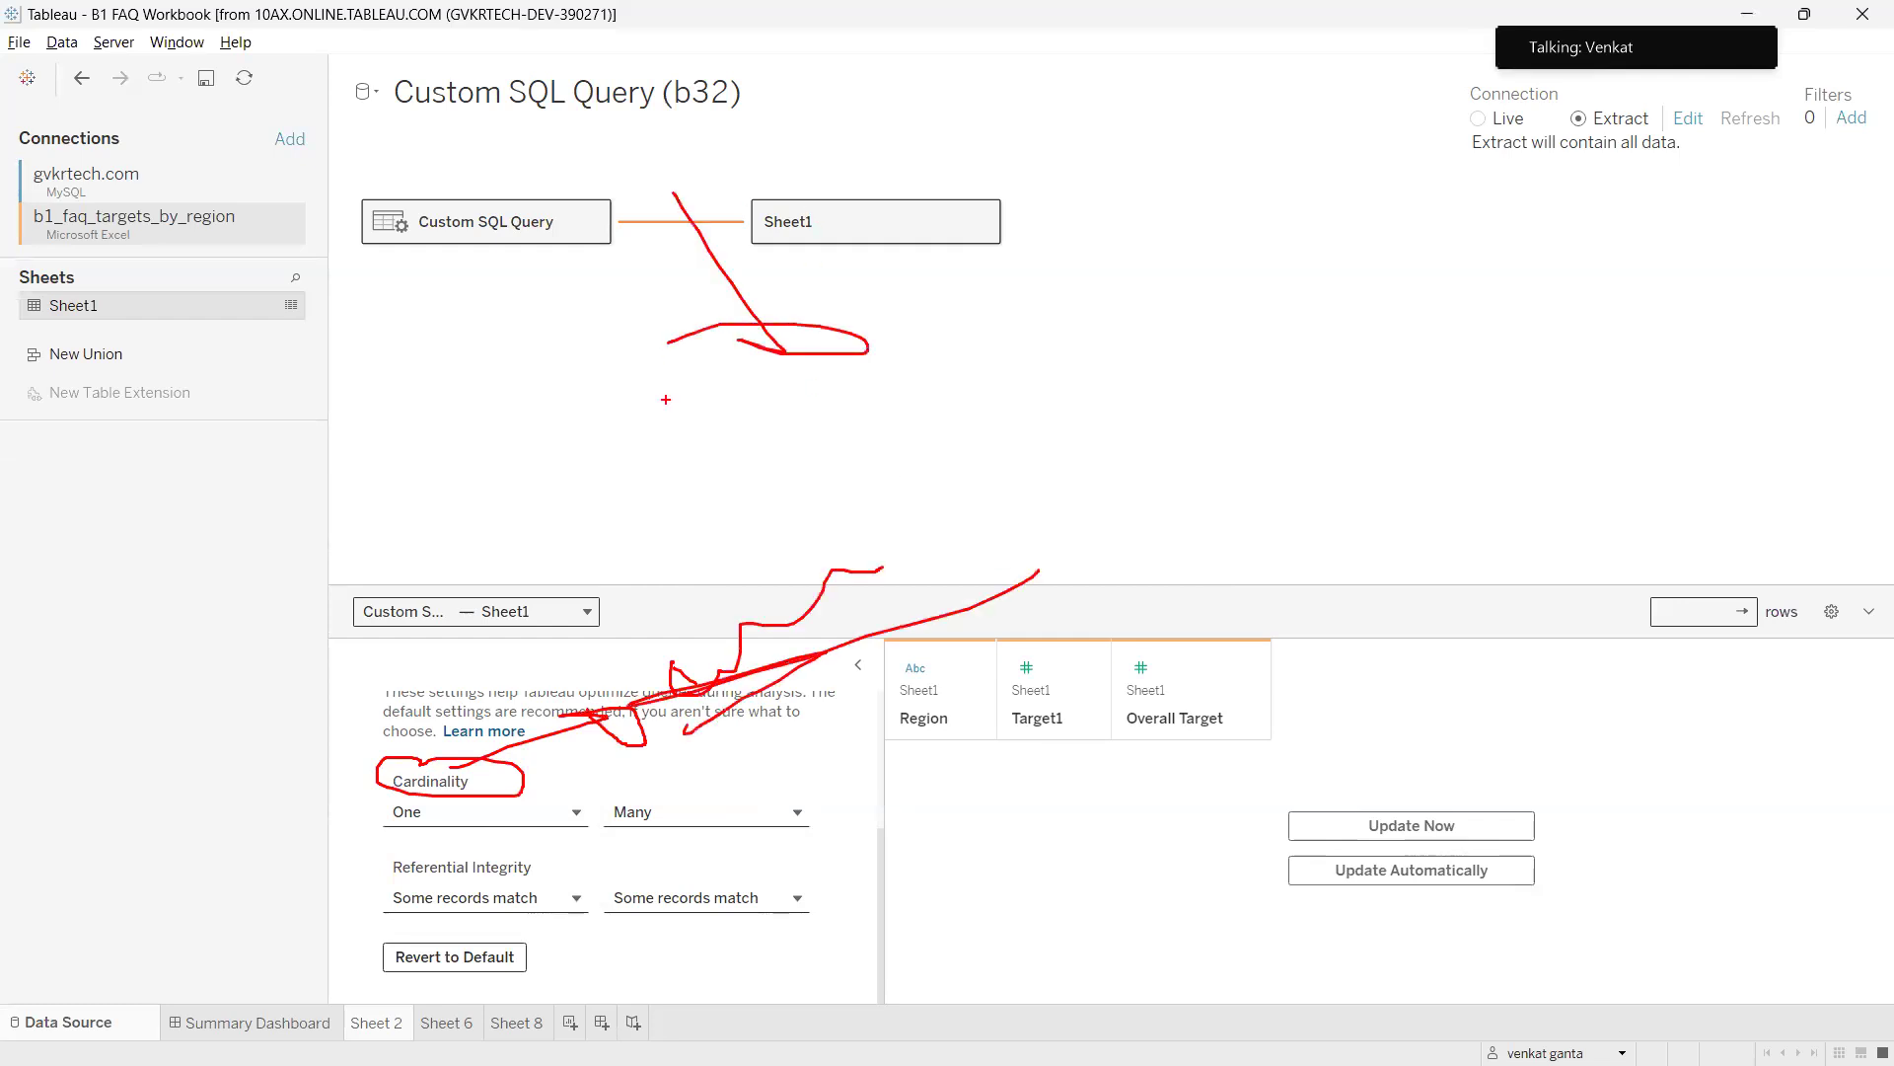
pyautogui.click(456, 819)
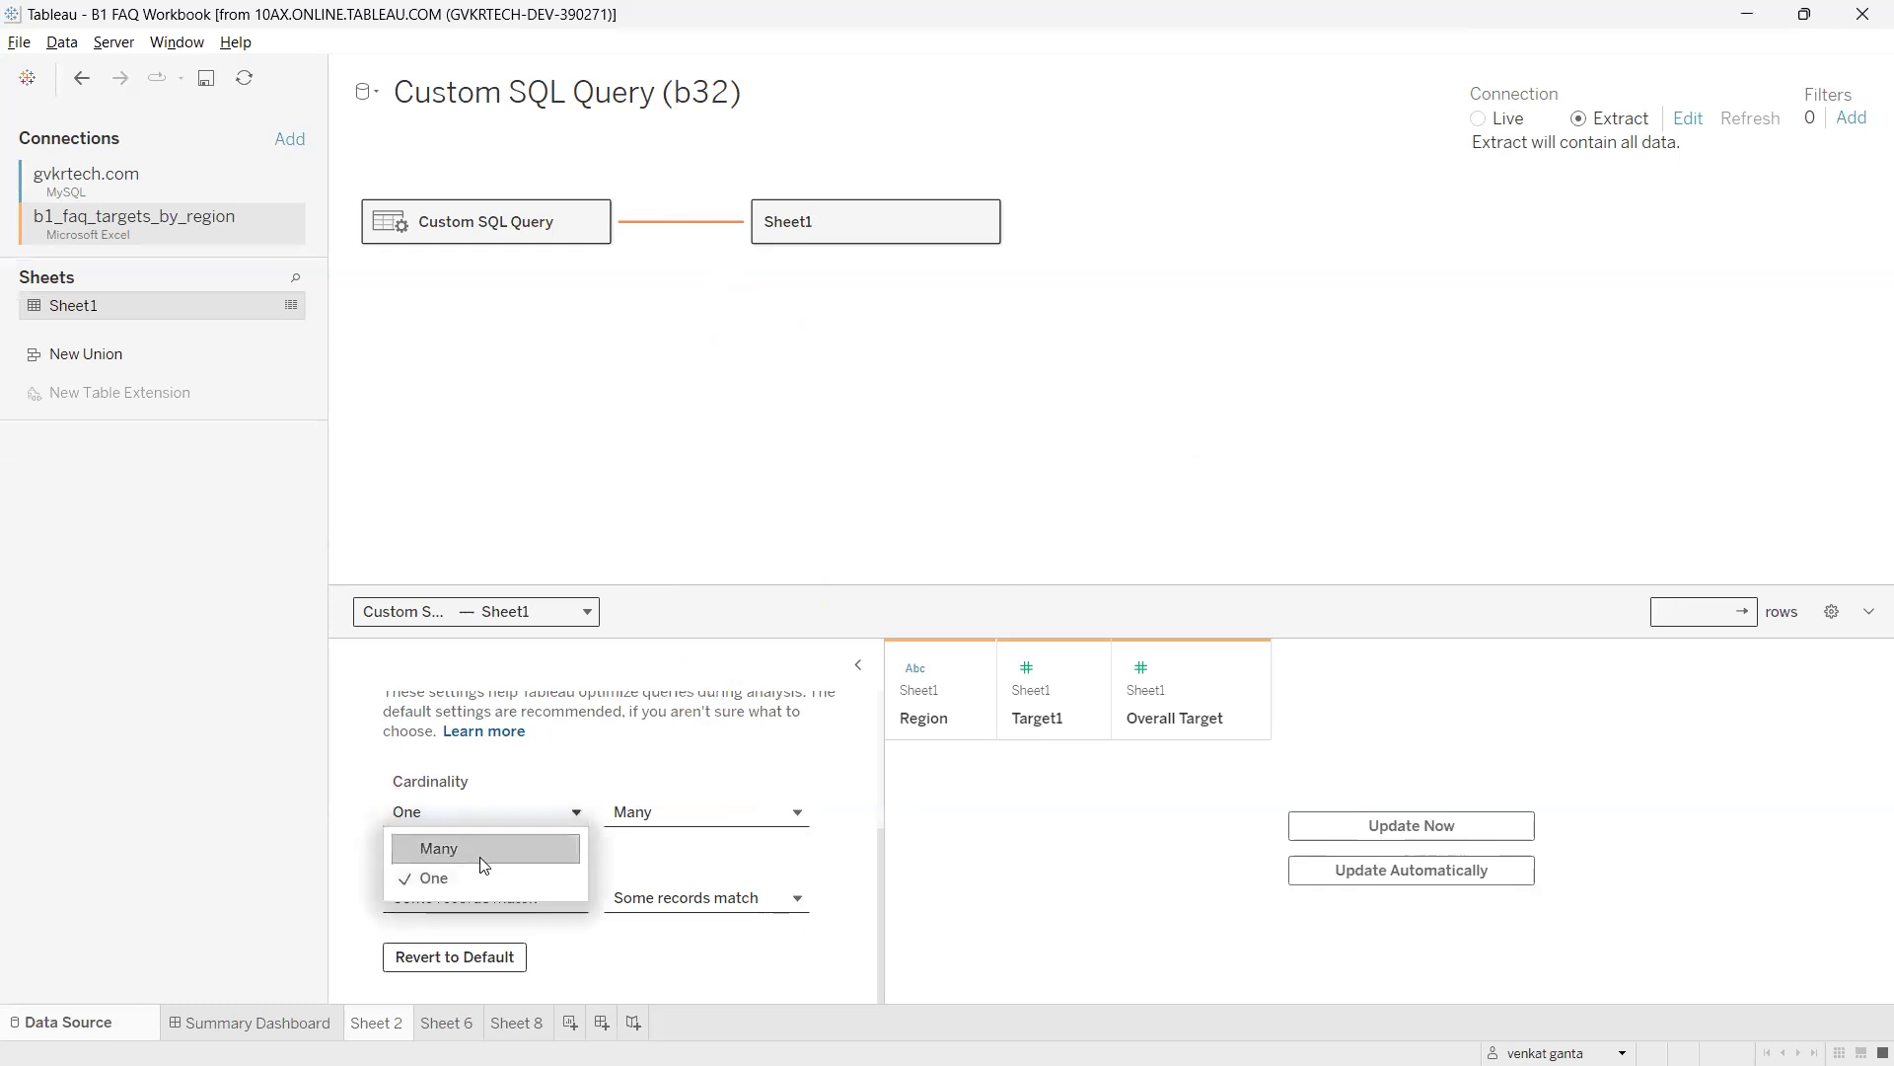
pyautogui.click(480, 856)
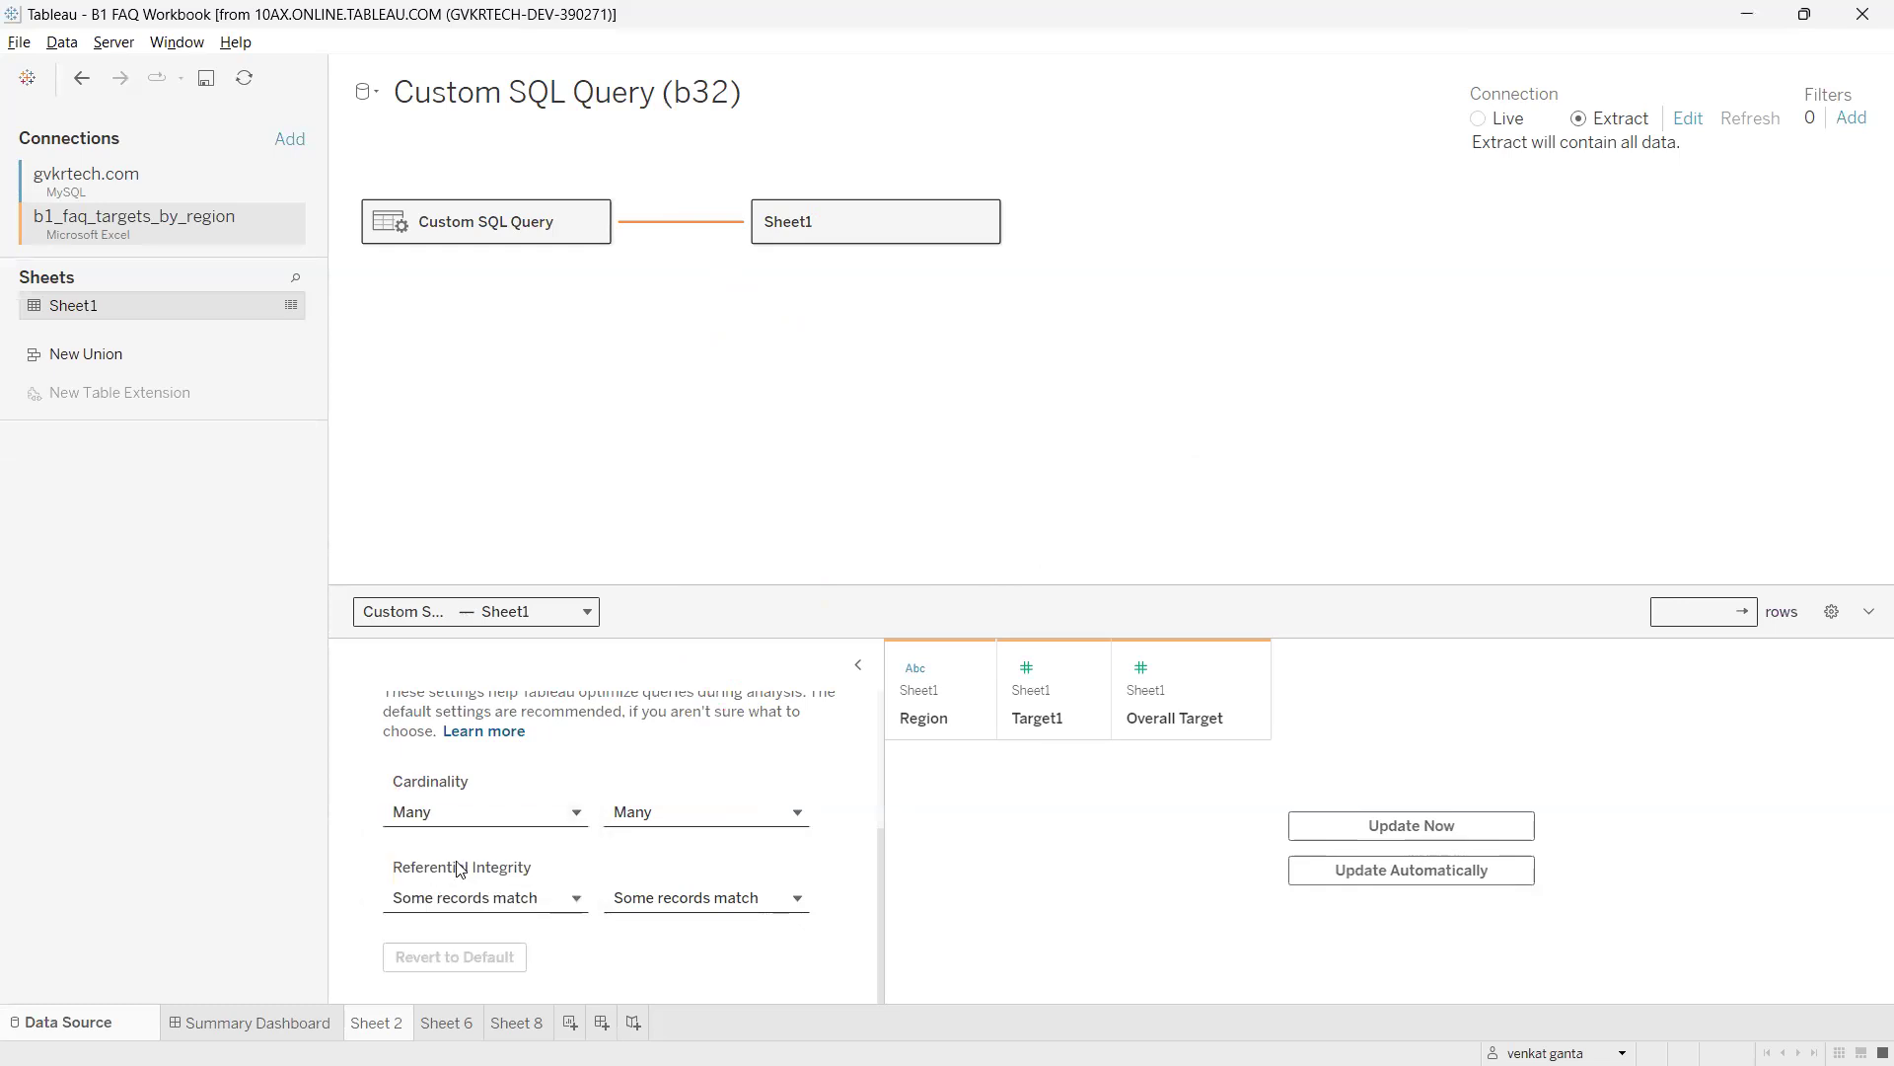
pyautogui.click(859, 664)
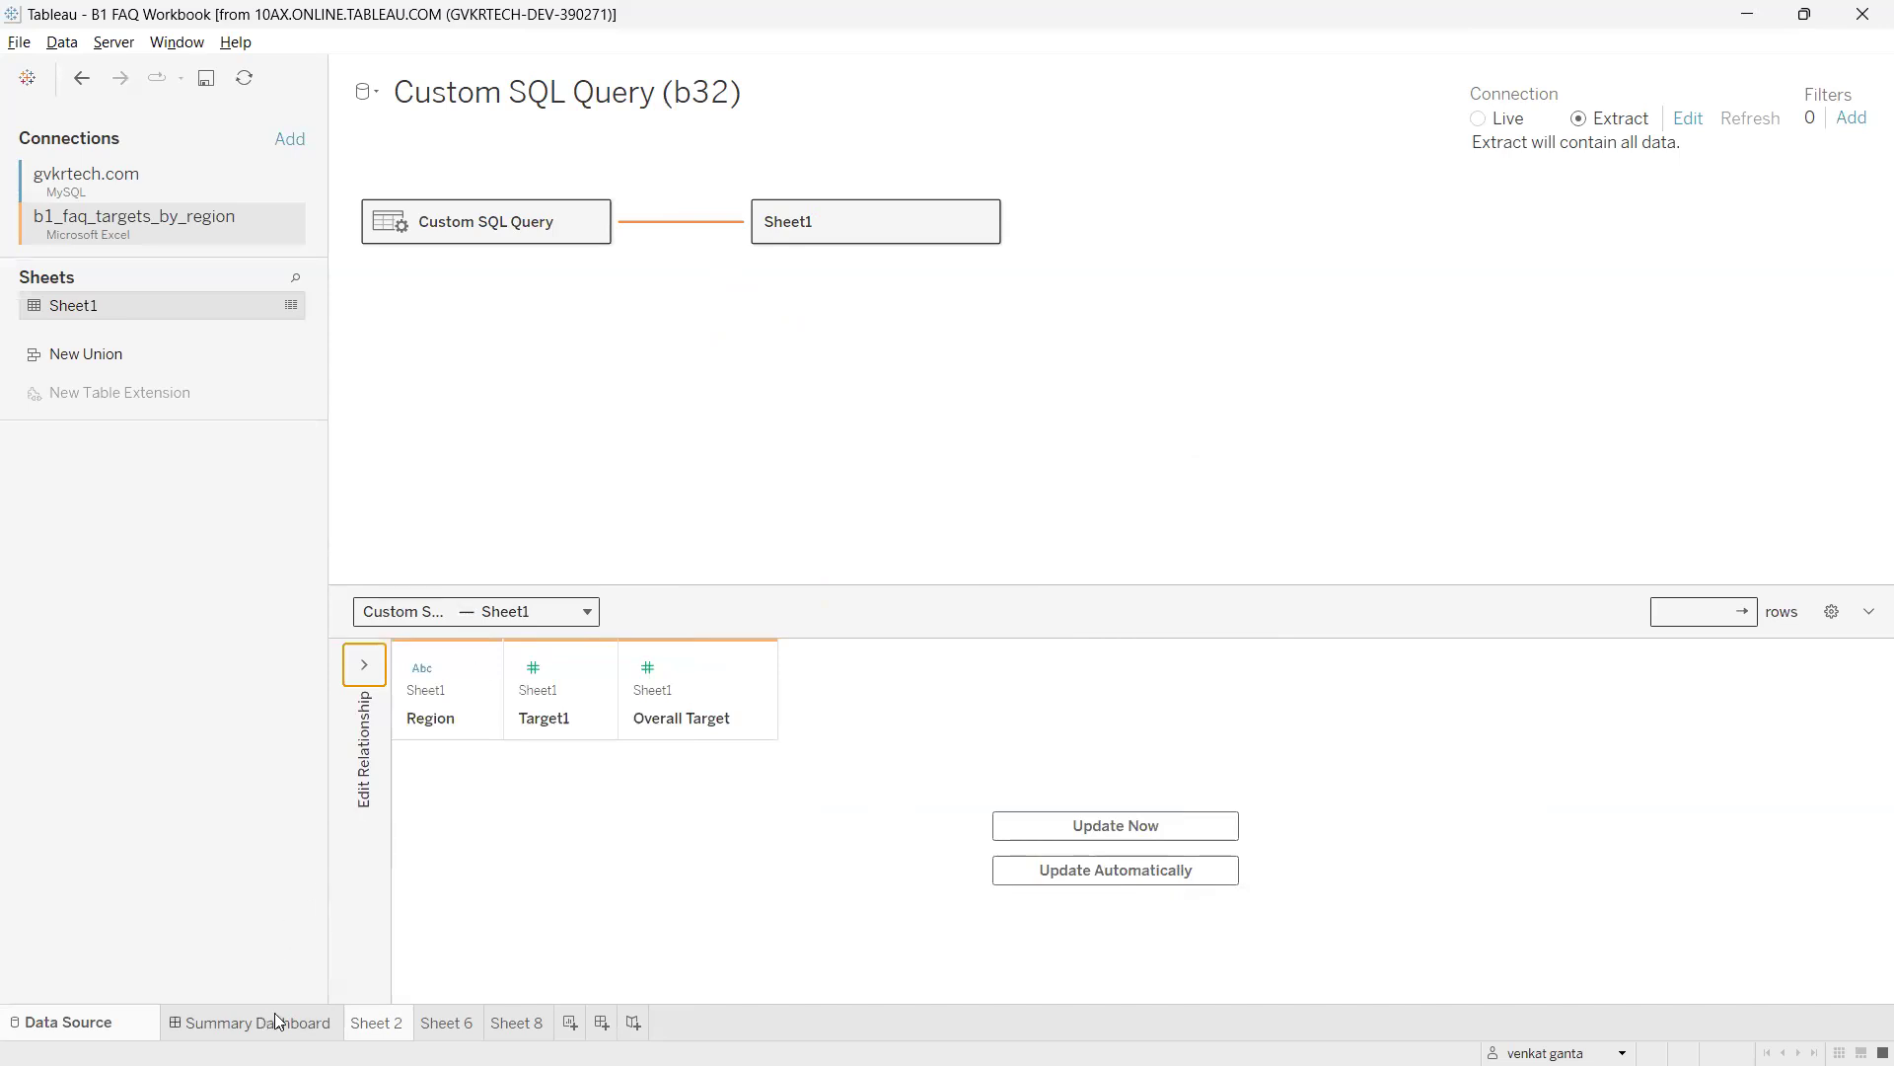
# Go to Sheet 2's Actual vs Target by Region chart, annotating the extract message and data sources.
pyautogui.click(386, 1022)
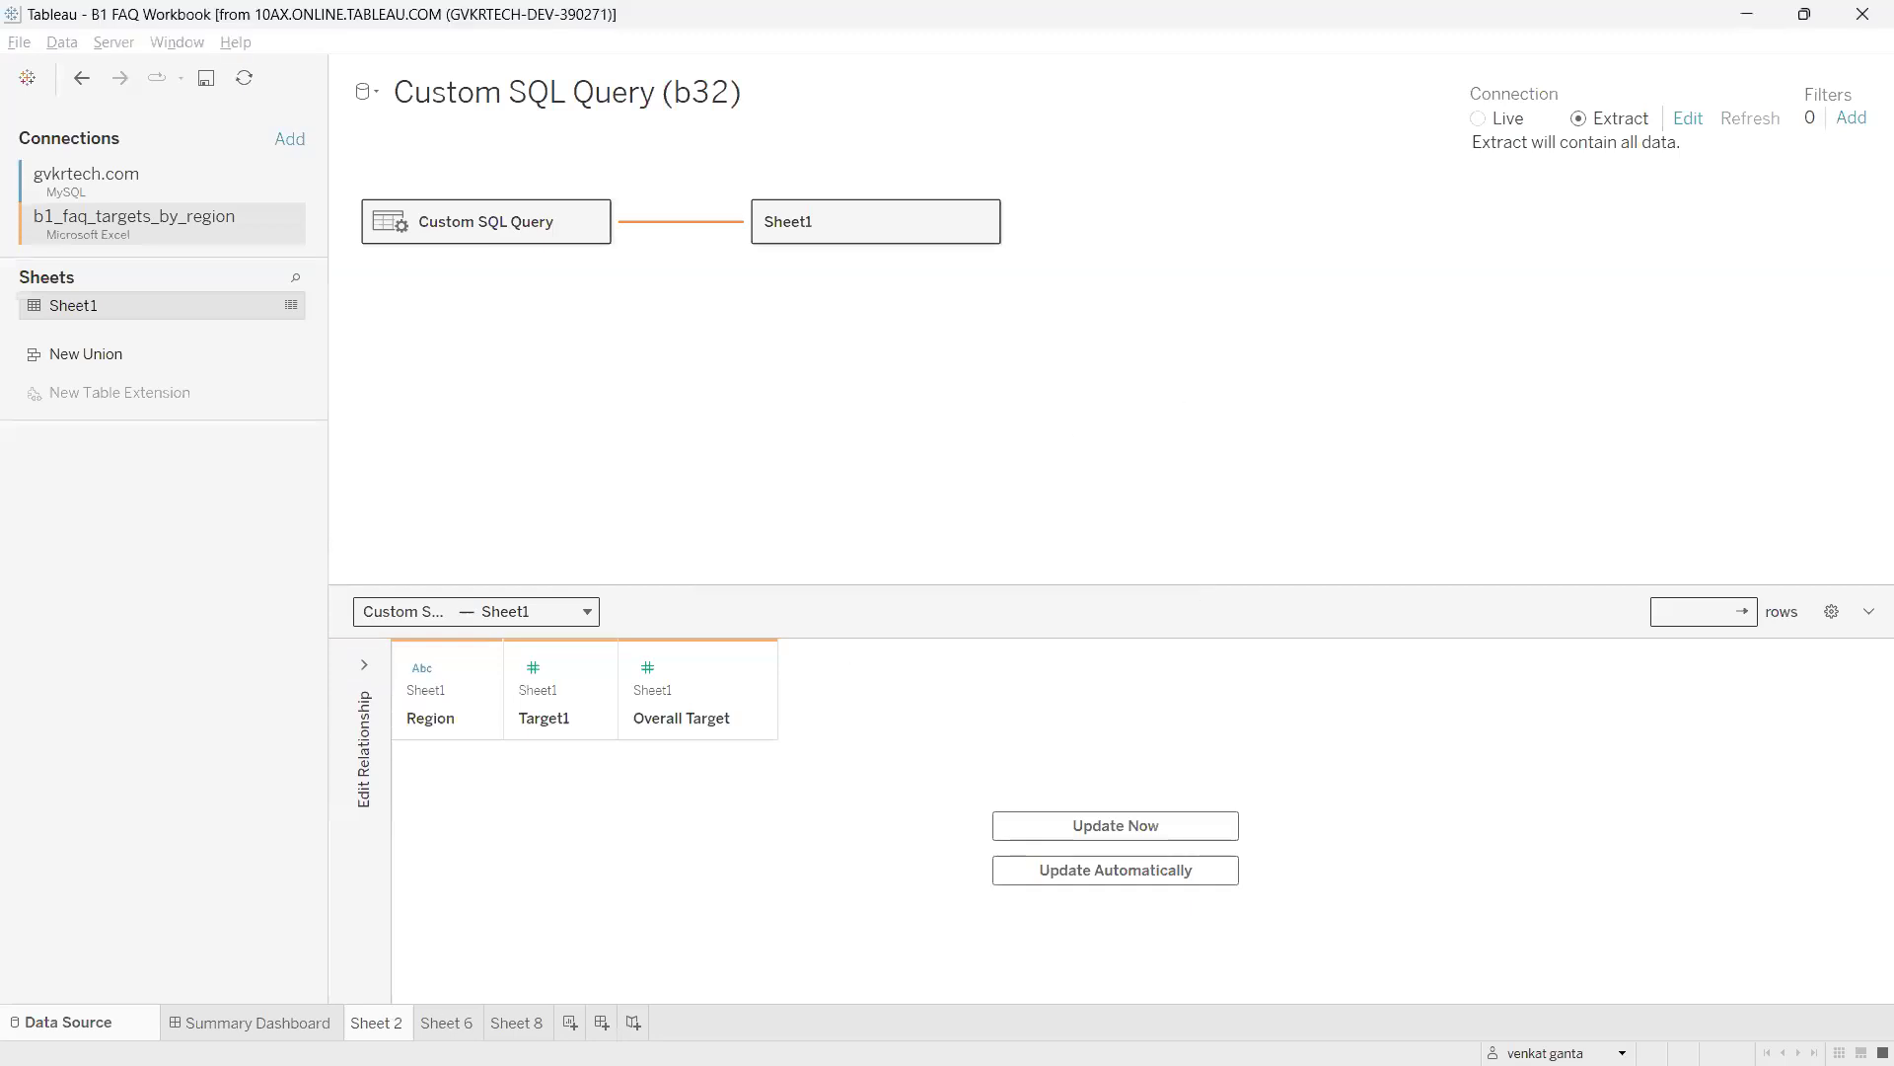
pyautogui.moveTo(761, 472)
pyautogui.mouseDown()
pyautogui.moveTo(1024, 524)
pyautogui.moveTo(1566, 166)
pyautogui.moveTo(1641, 175)
pyautogui.moveTo(1618, 95)
pyautogui.mouseUp()
pyautogui.moveTo(809, 200)
pyautogui.mouseDown()
pyautogui.moveTo(735, 213)
pyautogui.moveTo(804, 202)
pyautogui.moveTo(636, 320)
pyautogui.moveTo(437, 279)
pyautogui.moveTo(776, 336)
pyautogui.moveTo(449, 189)
pyautogui.moveTo(925, 238)
pyautogui.moveTo(589, 271)
pyautogui.moveTo(472, 523)
pyautogui.moveTo(435, 492)
pyautogui.mouseUp()
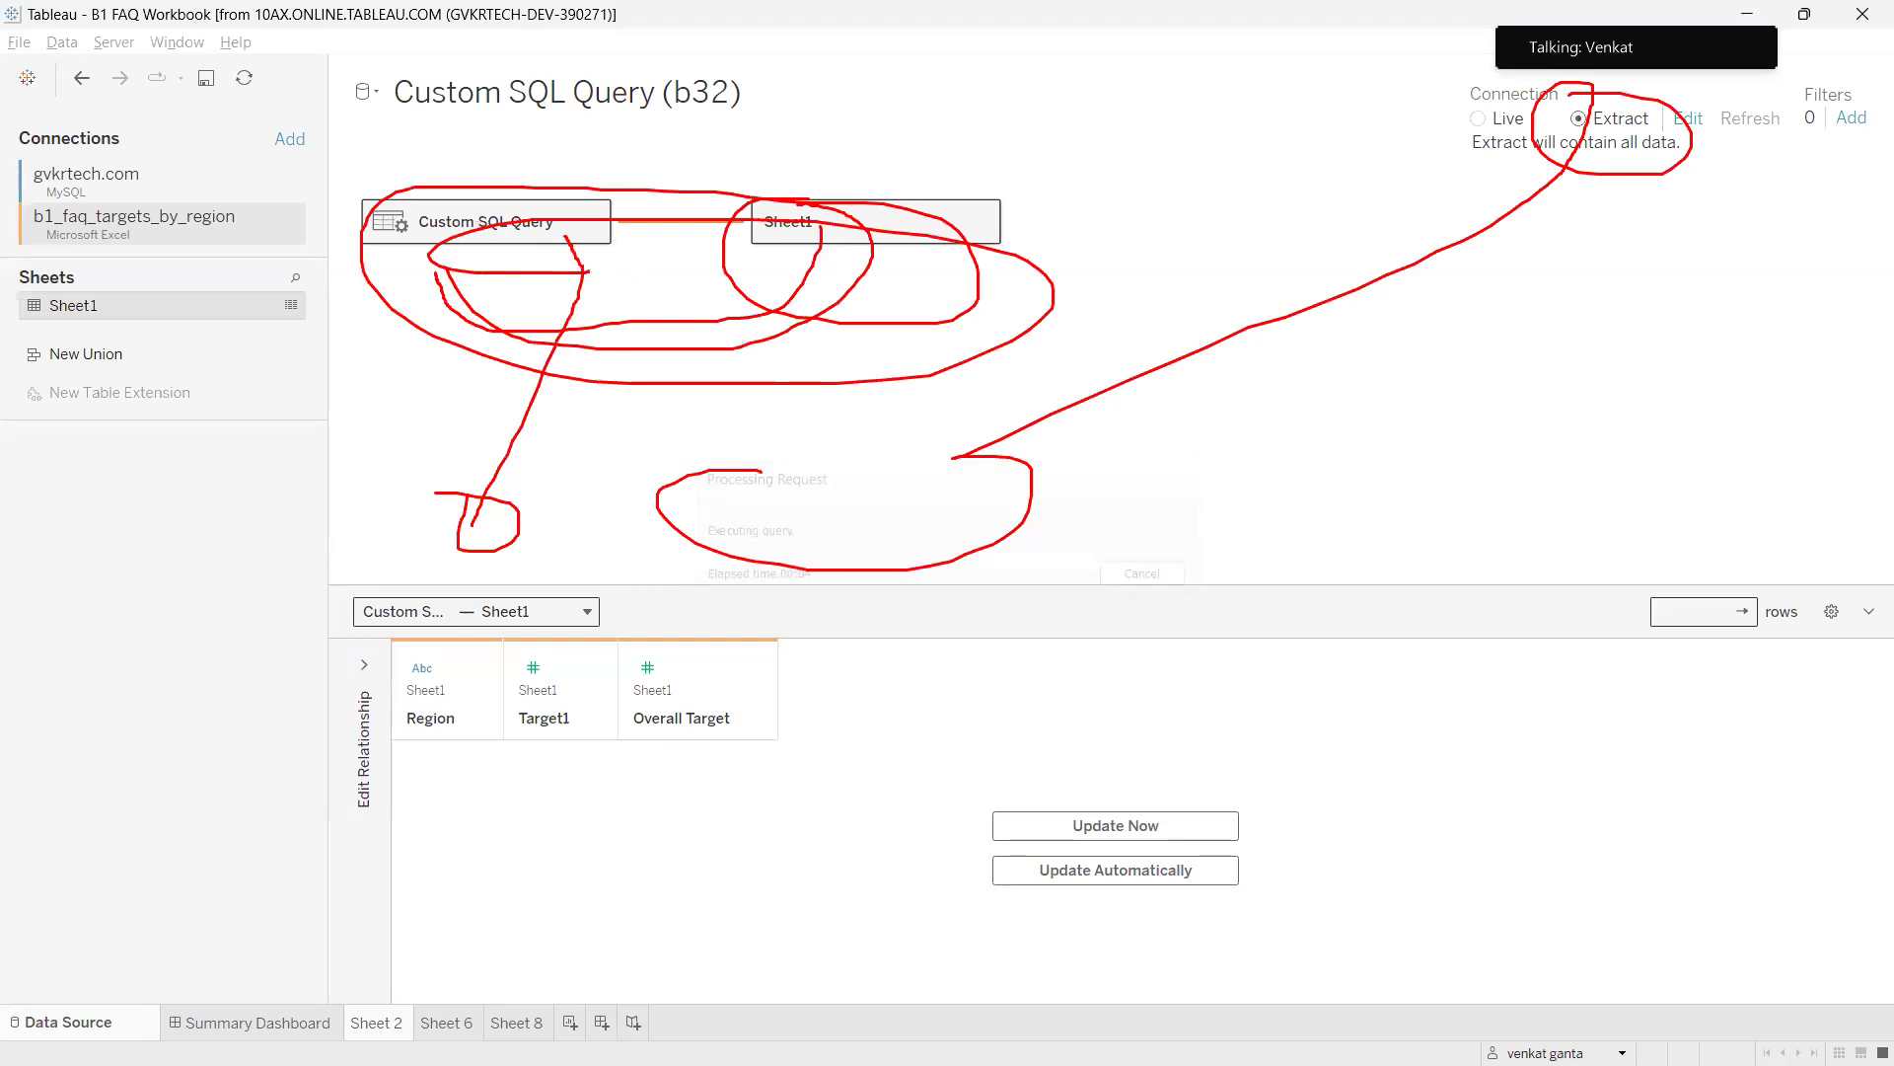
pyautogui.press('Escape')
pyautogui.moveTo(32, 133)
pyautogui.mouseDown()
pyautogui.moveTo(4, 148)
pyautogui.moveTo(109, 138)
pyautogui.moveTo(165, 292)
pyautogui.mouseUp()
pyautogui.moveTo(291, 230); pyautogui.dragTo(365, 301)
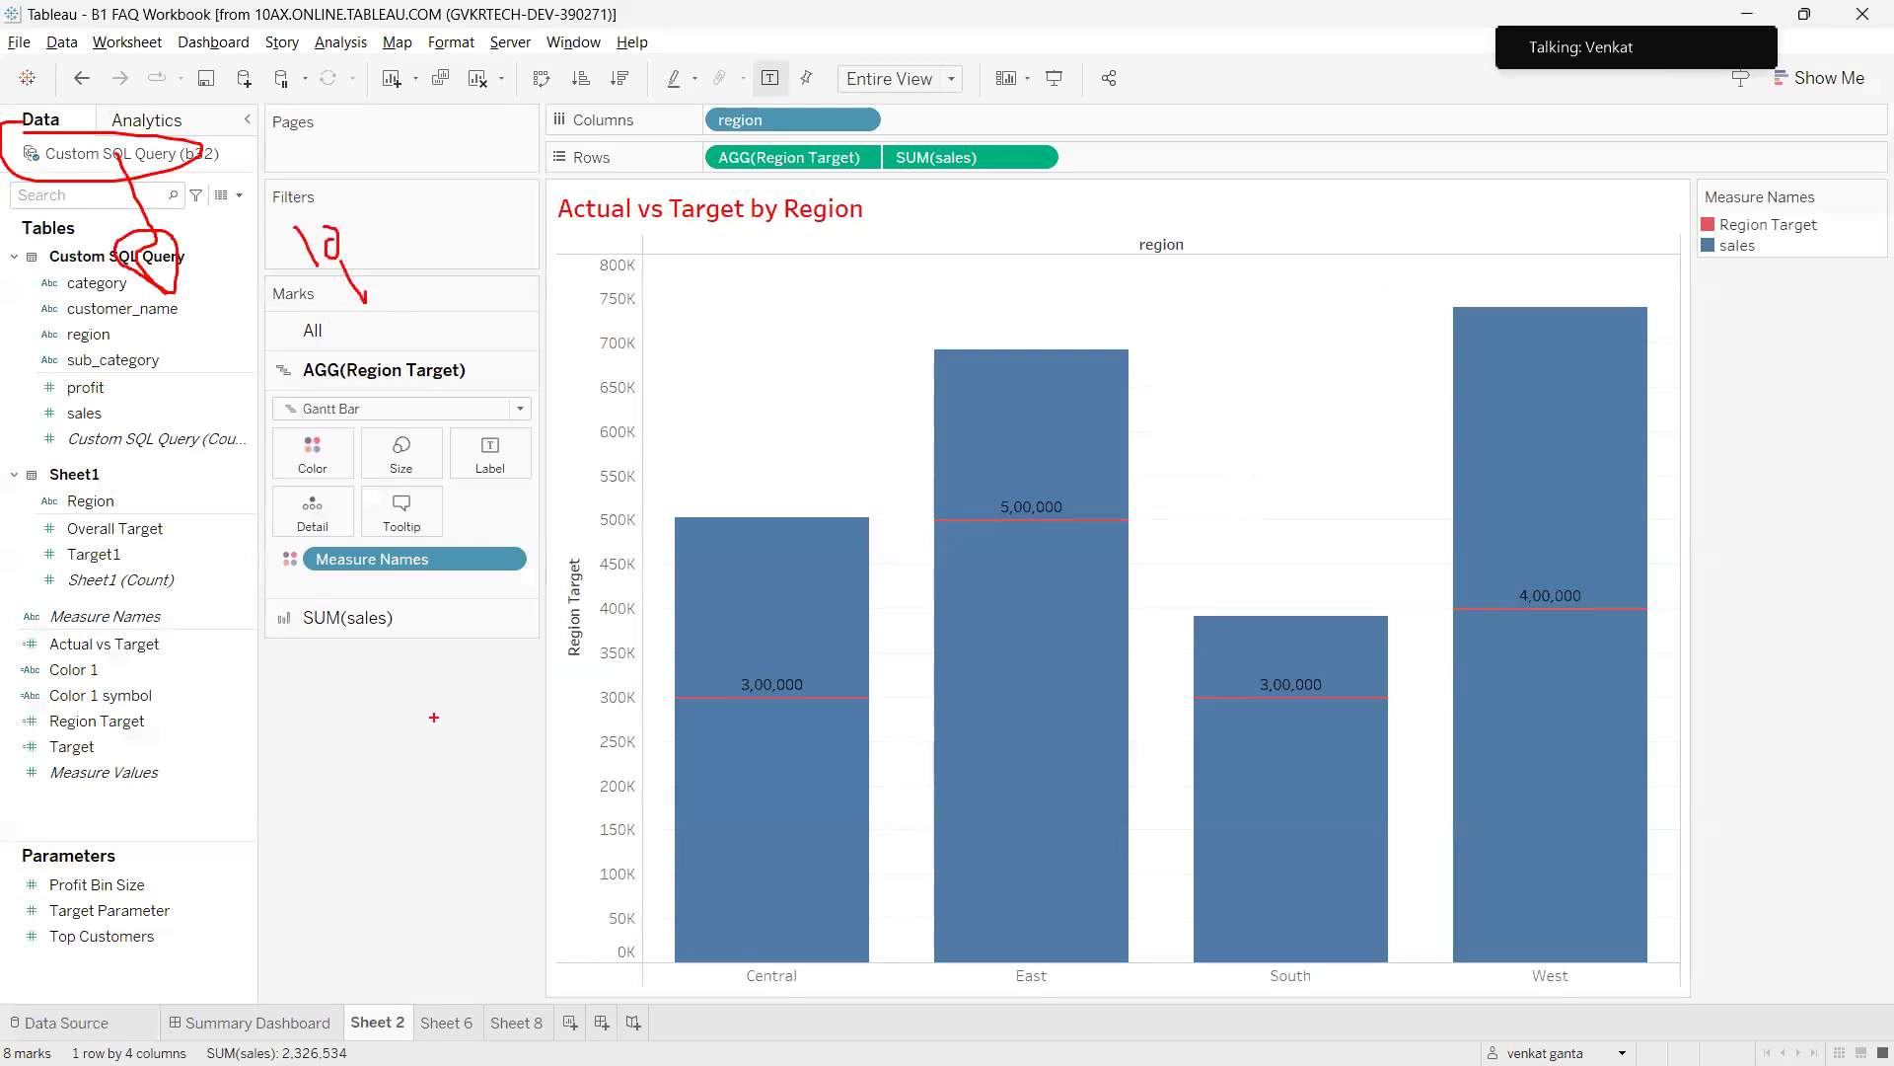
pyautogui.press('Escape')
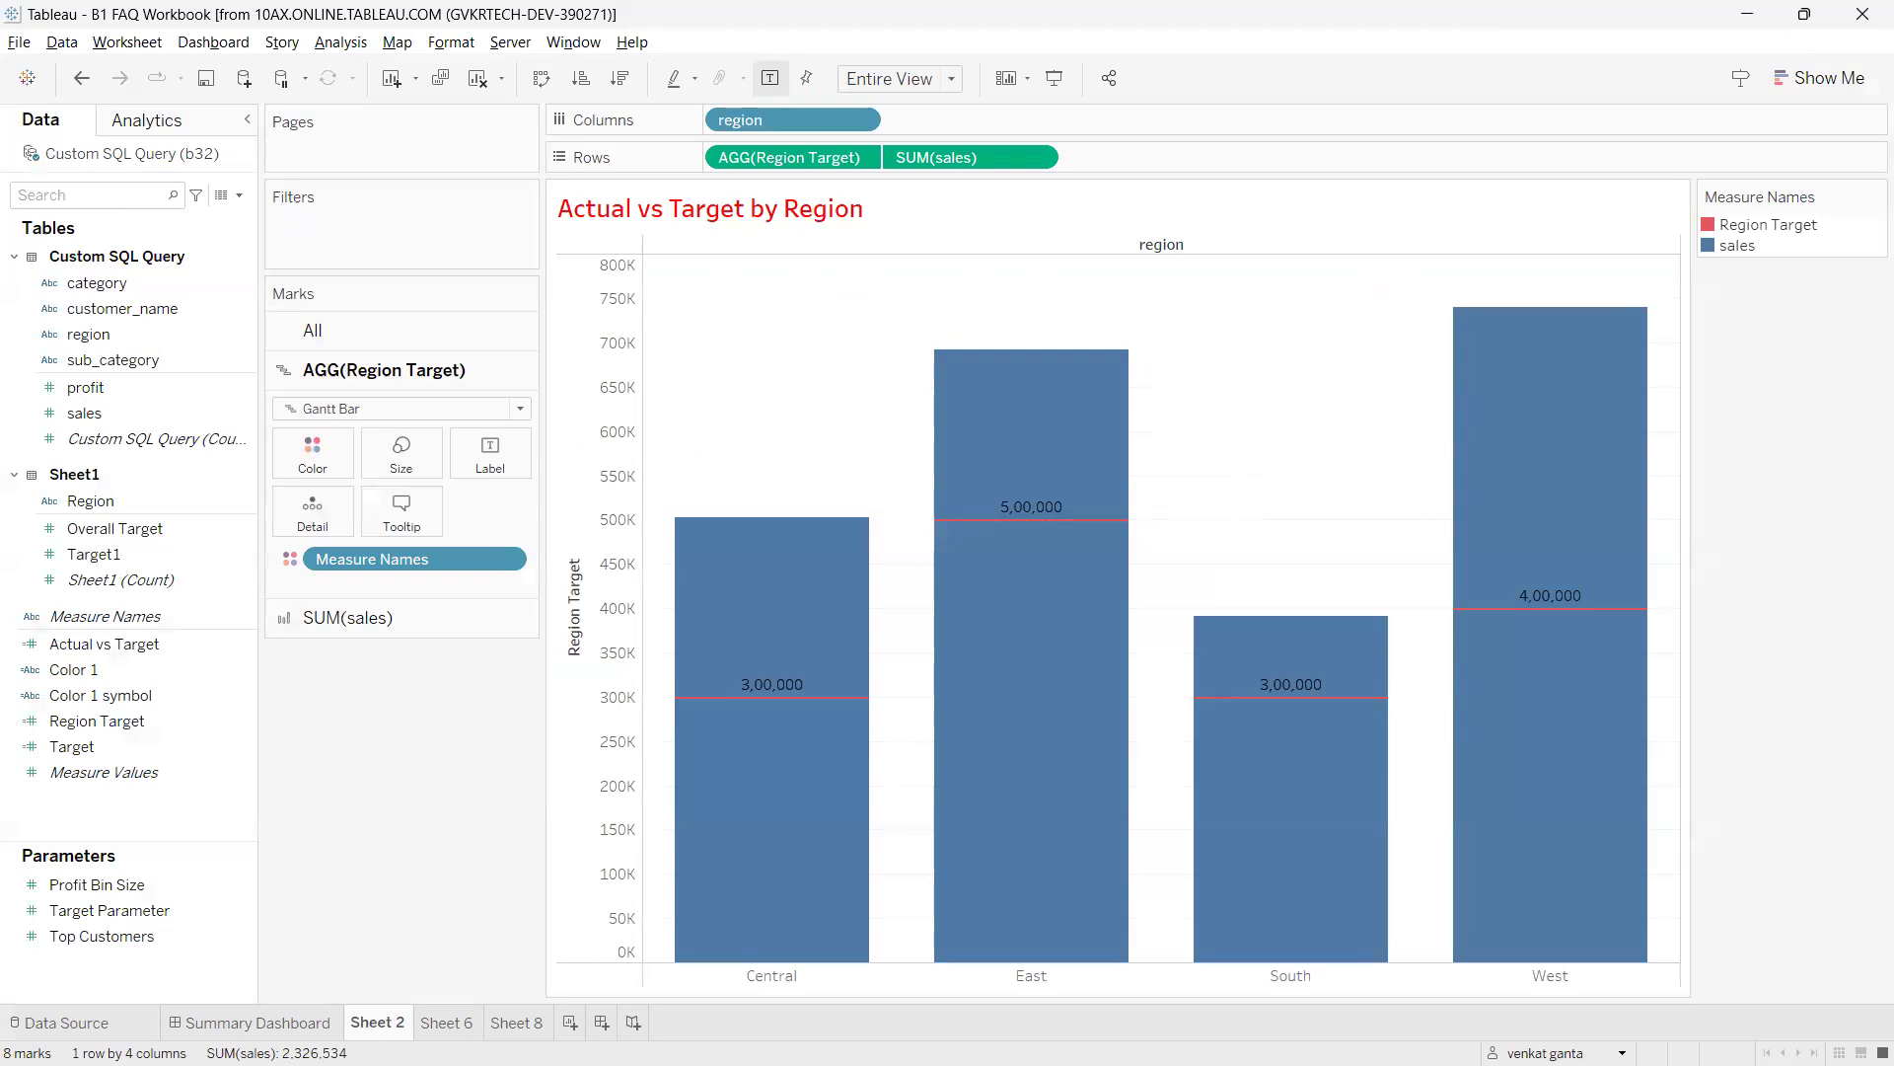
pyautogui.hotkey('ctrl', '2')
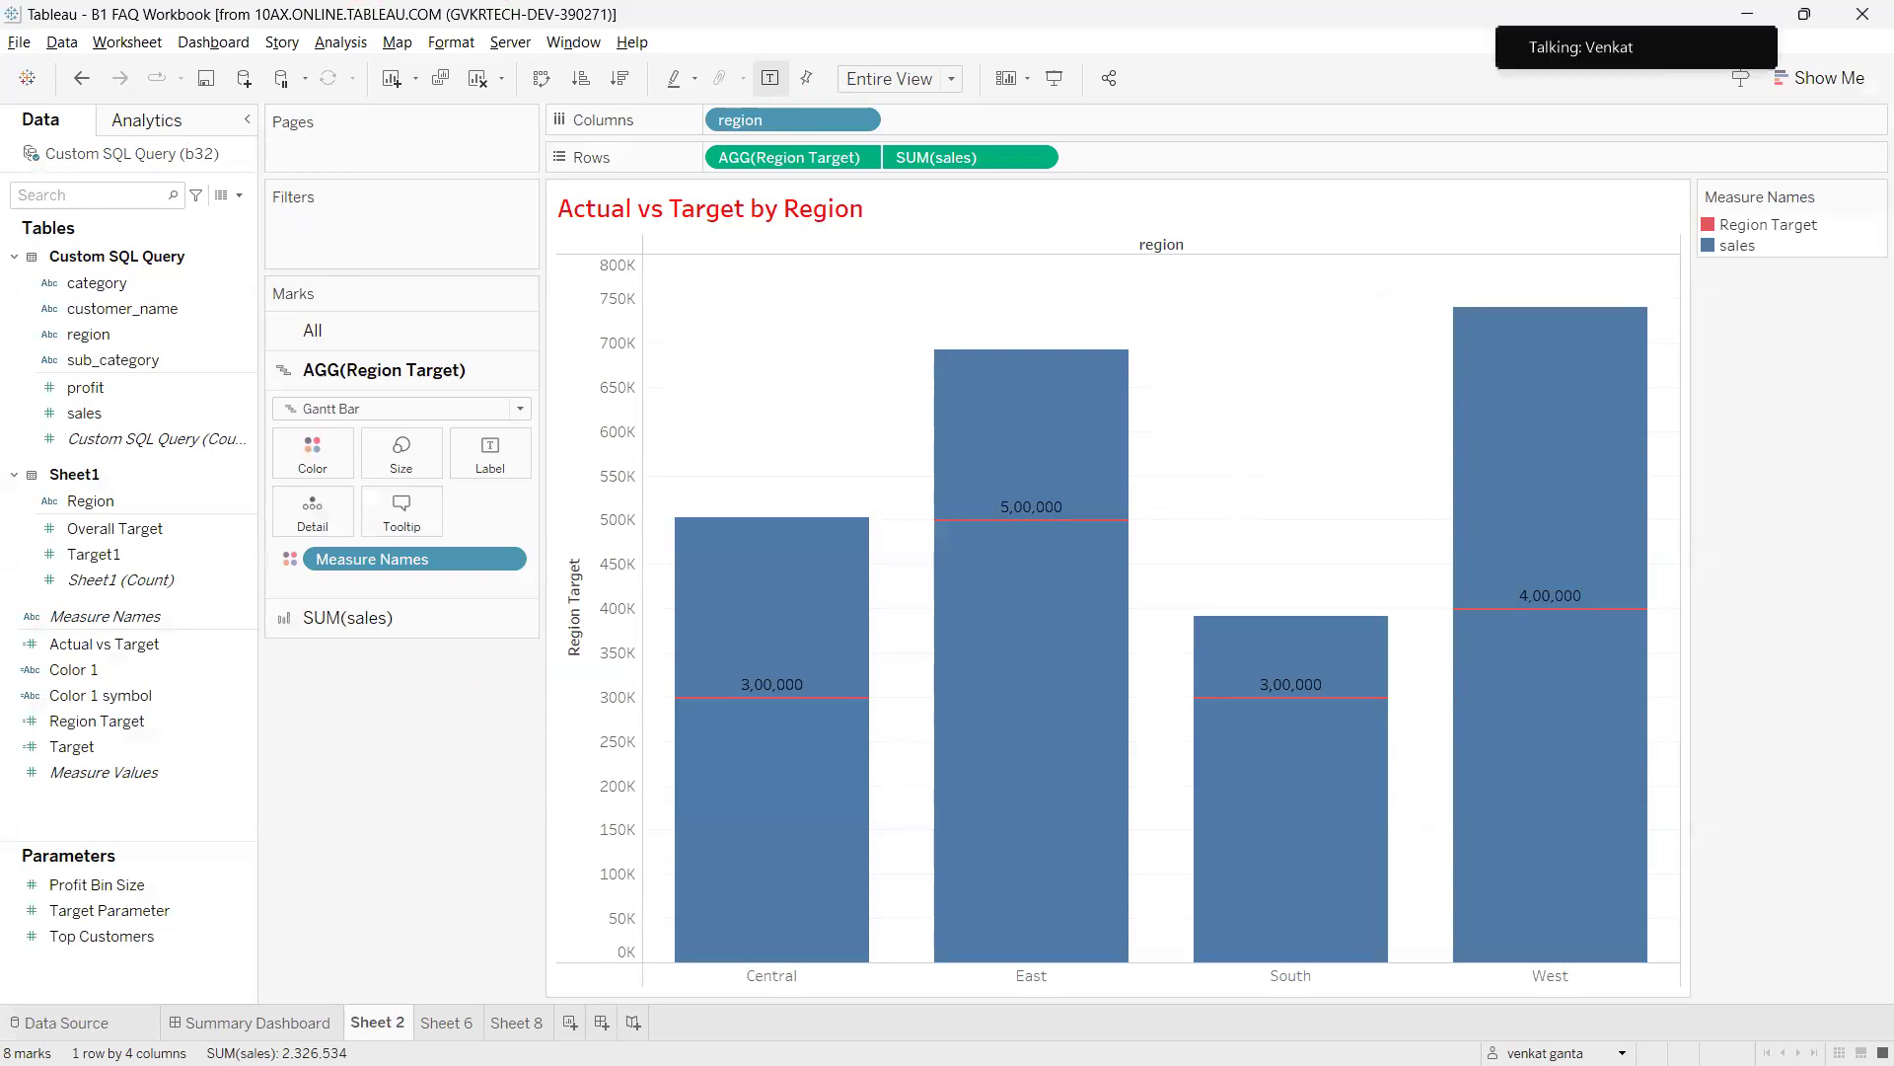
pyautogui.moveTo(790, 132)
pyautogui.mouseDown()
pyautogui.moveTo(738, 144)
pyautogui.moveTo(900, 193)
pyautogui.moveTo(746, 149)
pyautogui.mouseUp()
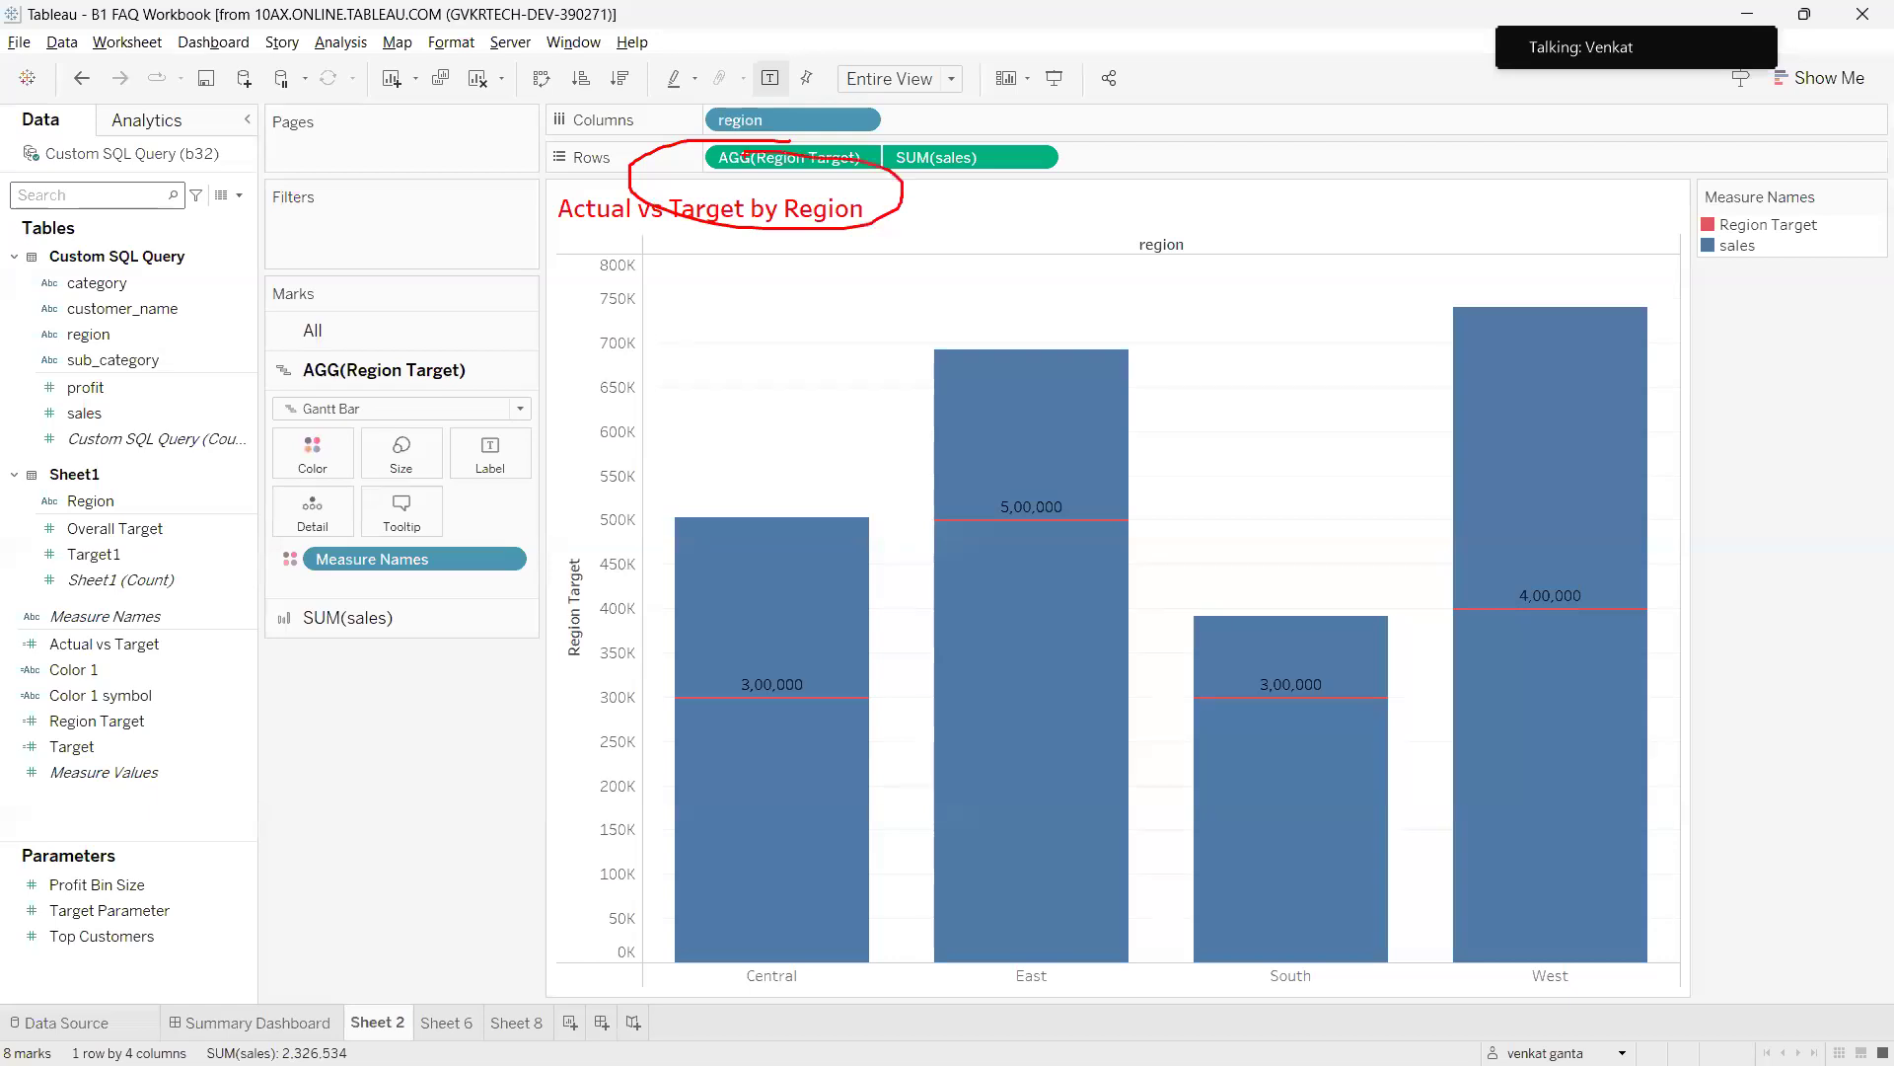
pyautogui.moveTo(851, 195)
pyautogui.mouseDown()
pyautogui.moveTo(870, 292)
pyautogui.moveTo(914, 290)
pyautogui.mouseUp()
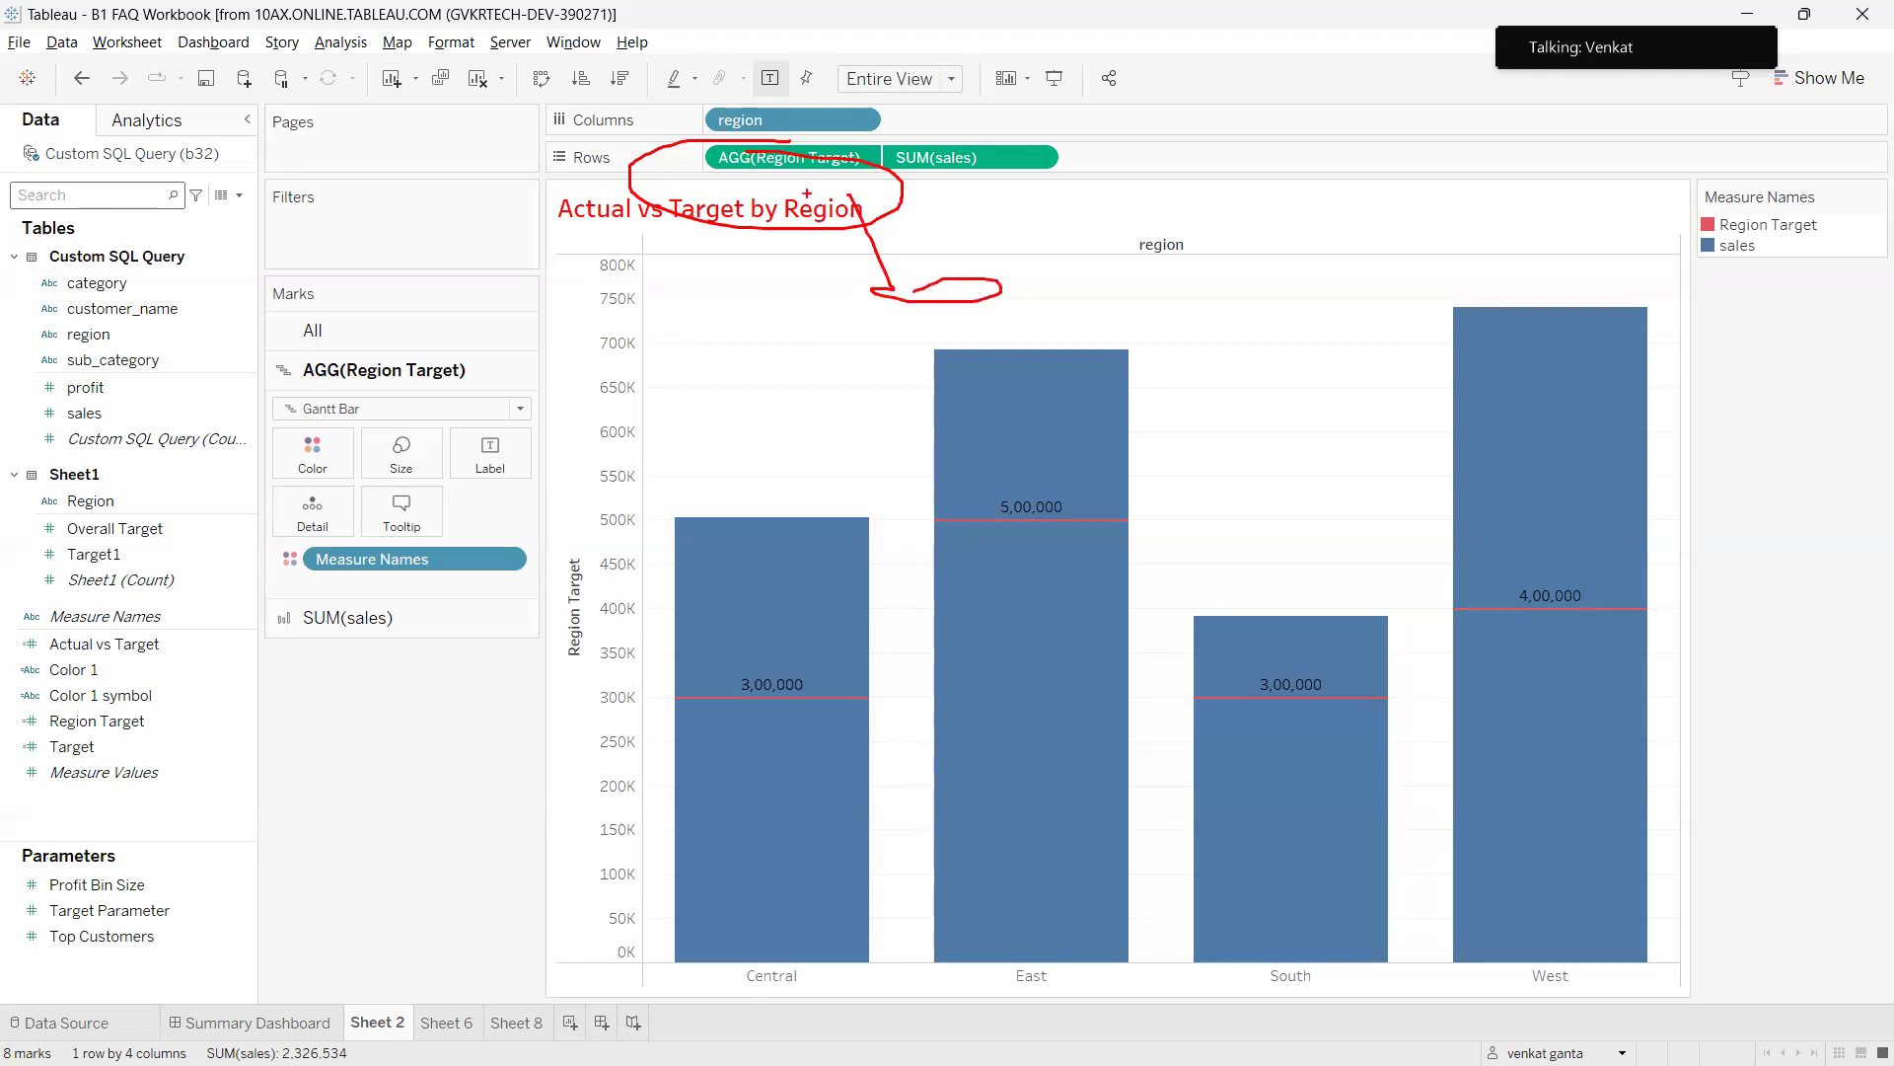
pyautogui.moveTo(694, 183); pyautogui.dragTo(584, 252)
pyautogui.moveTo(61, 241)
pyautogui.mouseDown()
pyautogui.moveTo(30, 258)
pyautogui.moveTo(204, 259)
pyautogui.moveTo(55, 240)
pyautogui.mouseUp()
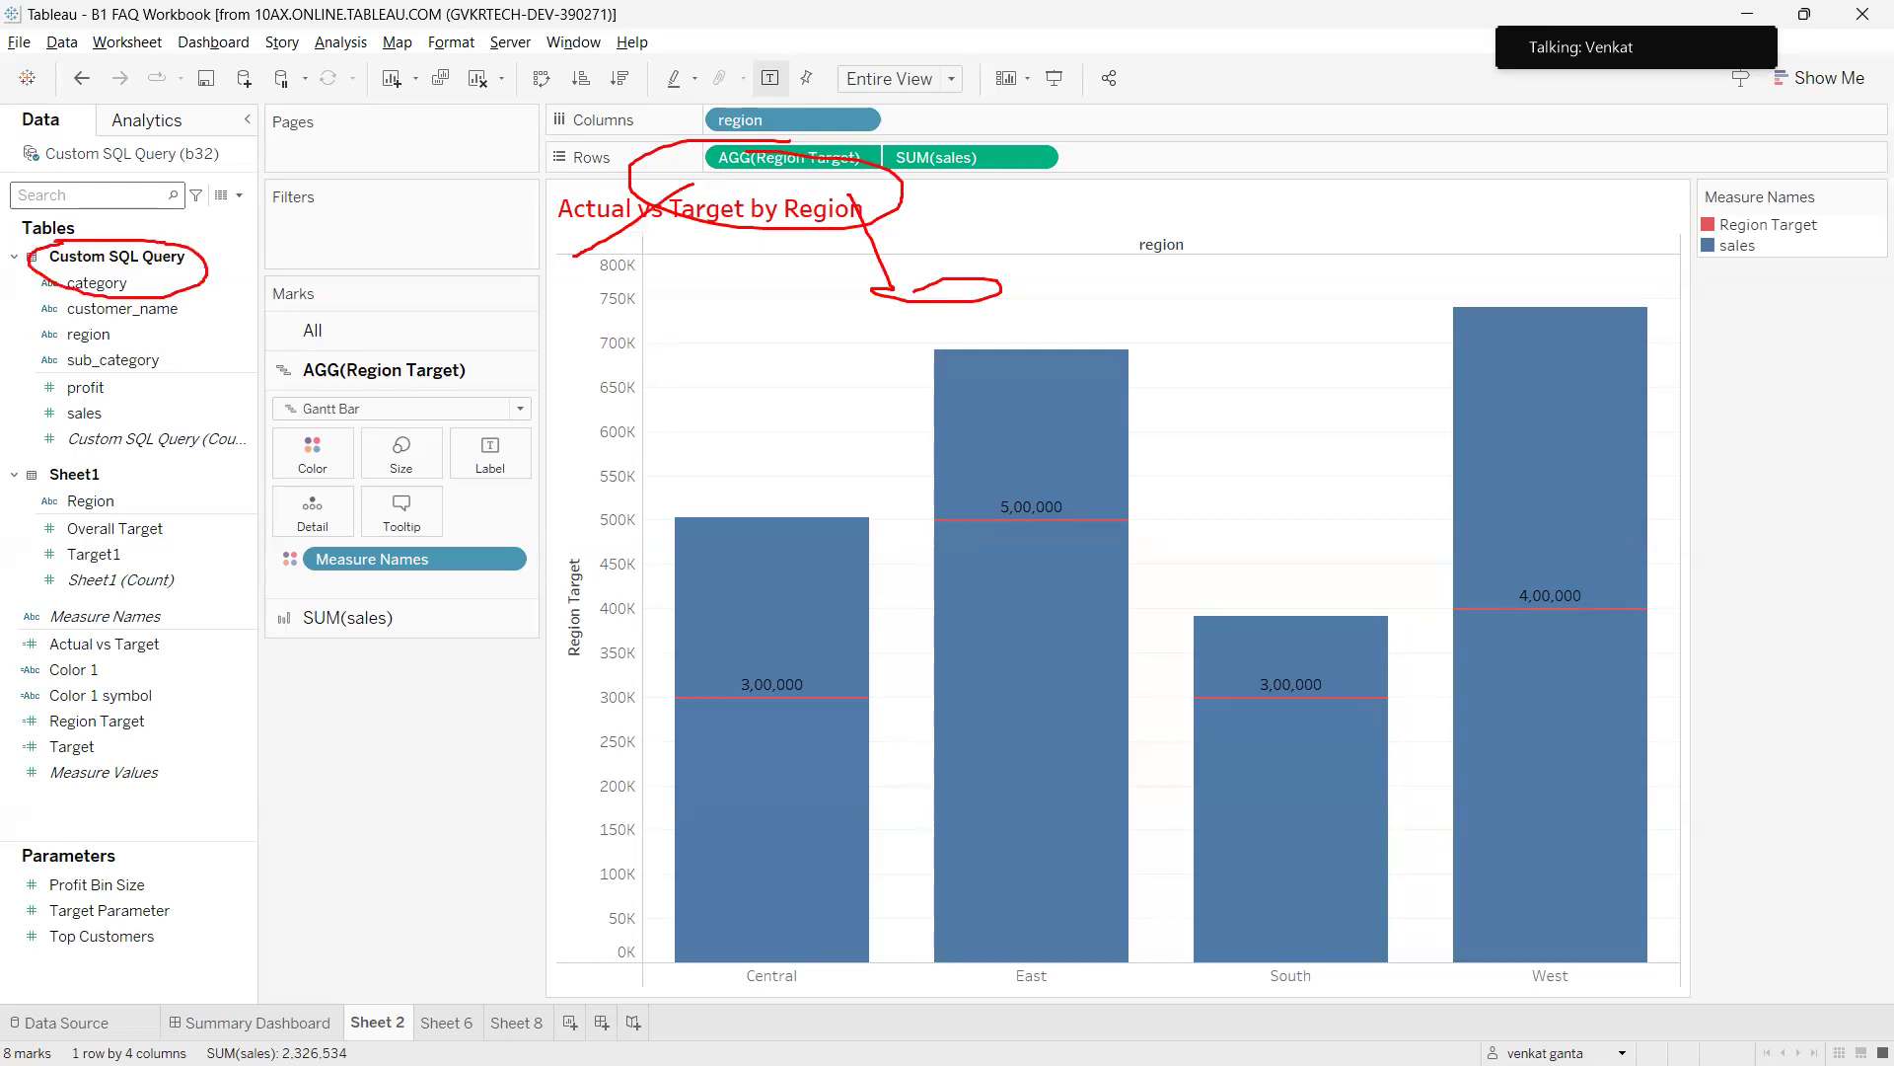
pyautogui.moveTo(103, 481); pyautogui.dragTo(59, 458)
pyautogui.moveTo(107, 544)
pyautogui.mouseDown()
pyautogui.moveTo(65, 547)
pyautogui.moveTo(131, 569)
pyautogui.moveTo(213, 551)
pyautogui.moveTo(102, 486)
pyautogui.mouseUp()
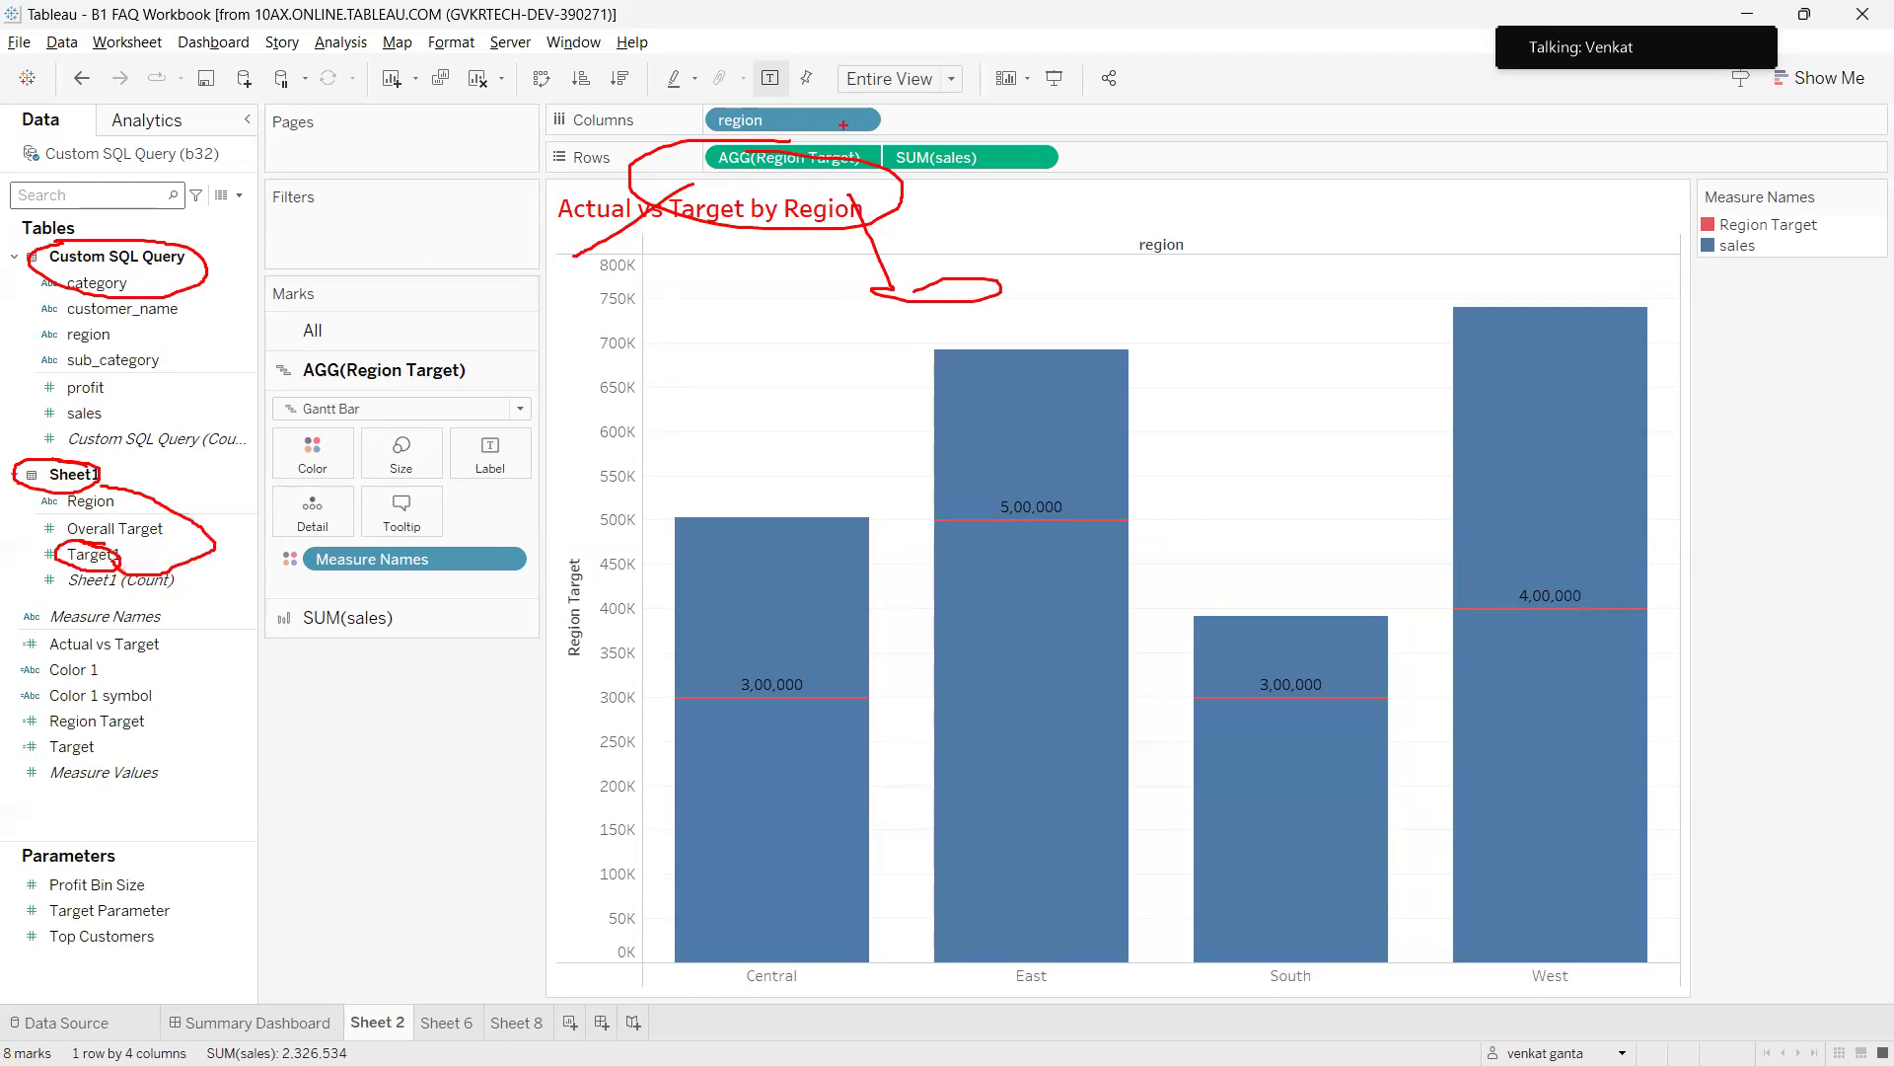
pyautogui.moveTo(779, 148)
pyautogui.mouseDown()
pyautogui.moveTo(667, 187)
pyautogui.moveTo(777, 170)
pyautogui.mouseUp()
pyautogui.moveTo(584, 242)
pyautogui.mouseDown()
pyautogui.moveTo(234, 549)
pyautogui.moveTo(143, 549)
pyautogui.mouseUp()
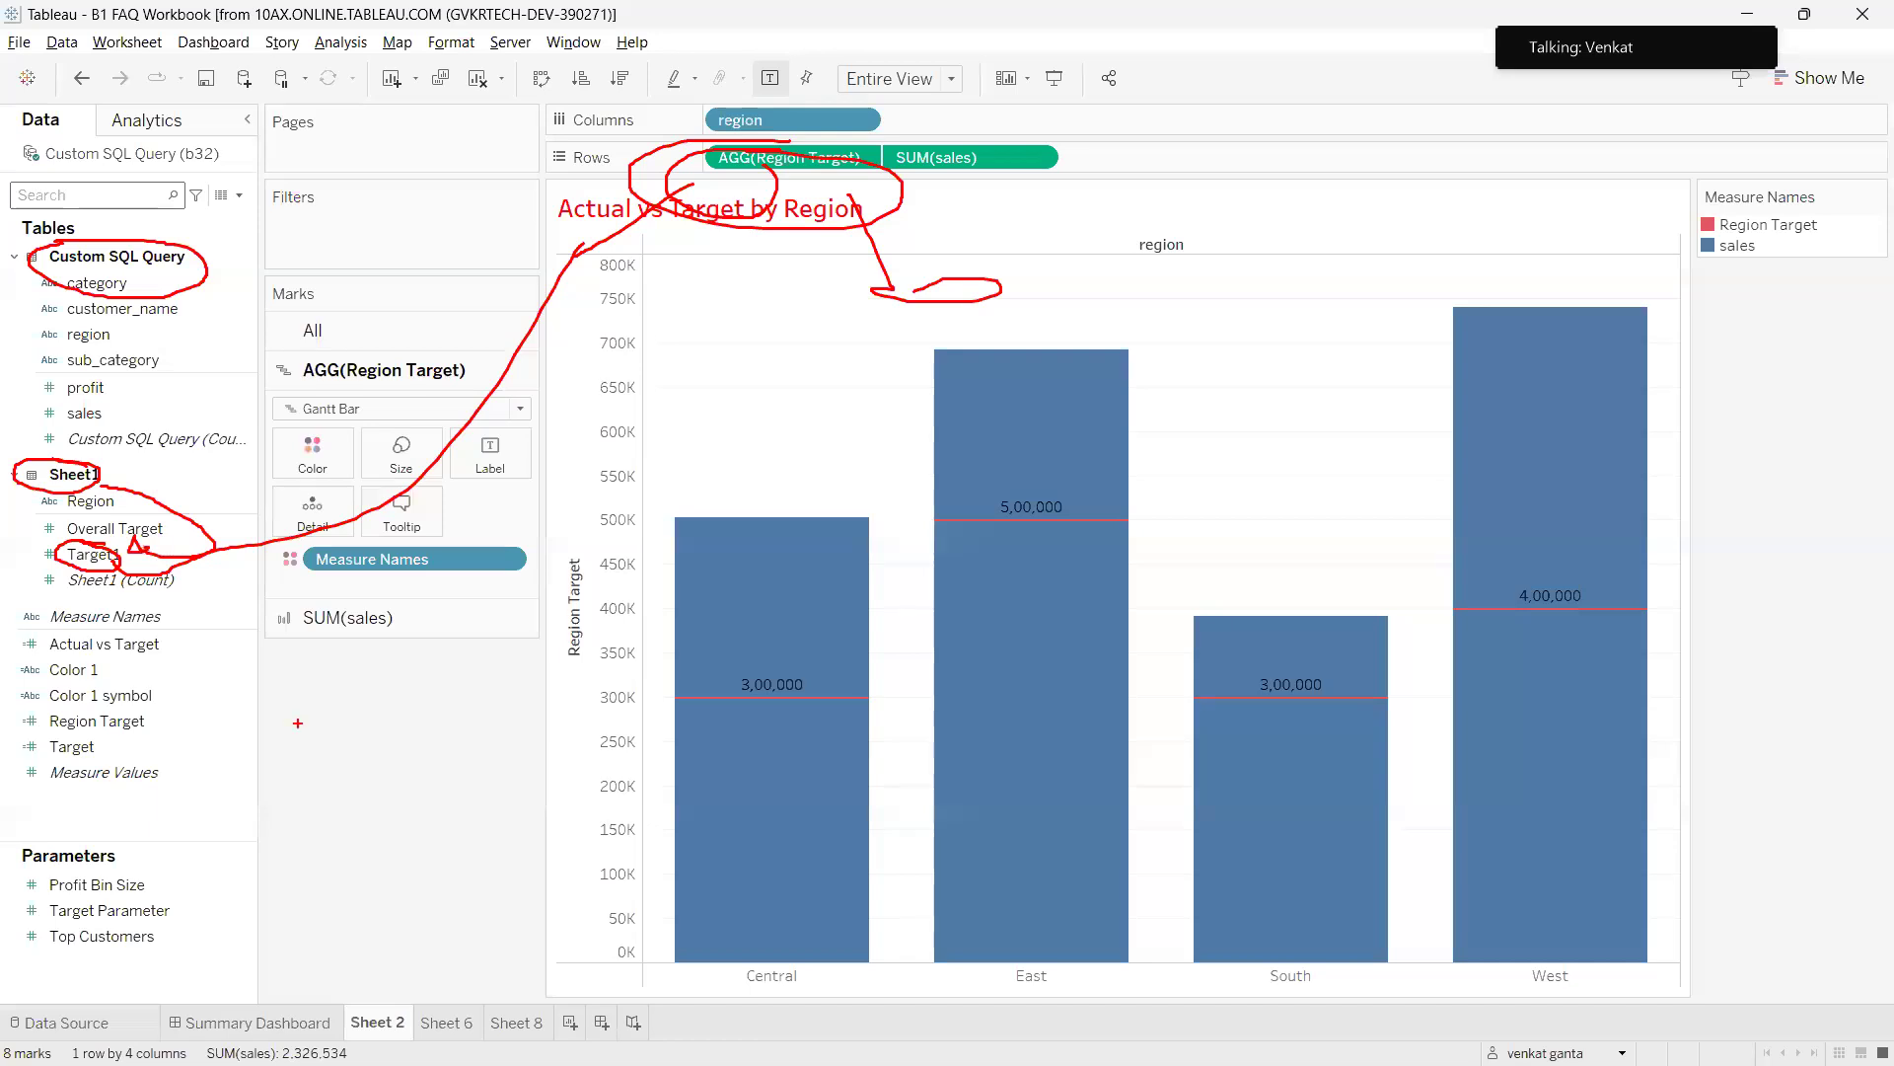
pyautogui.press('Escape')
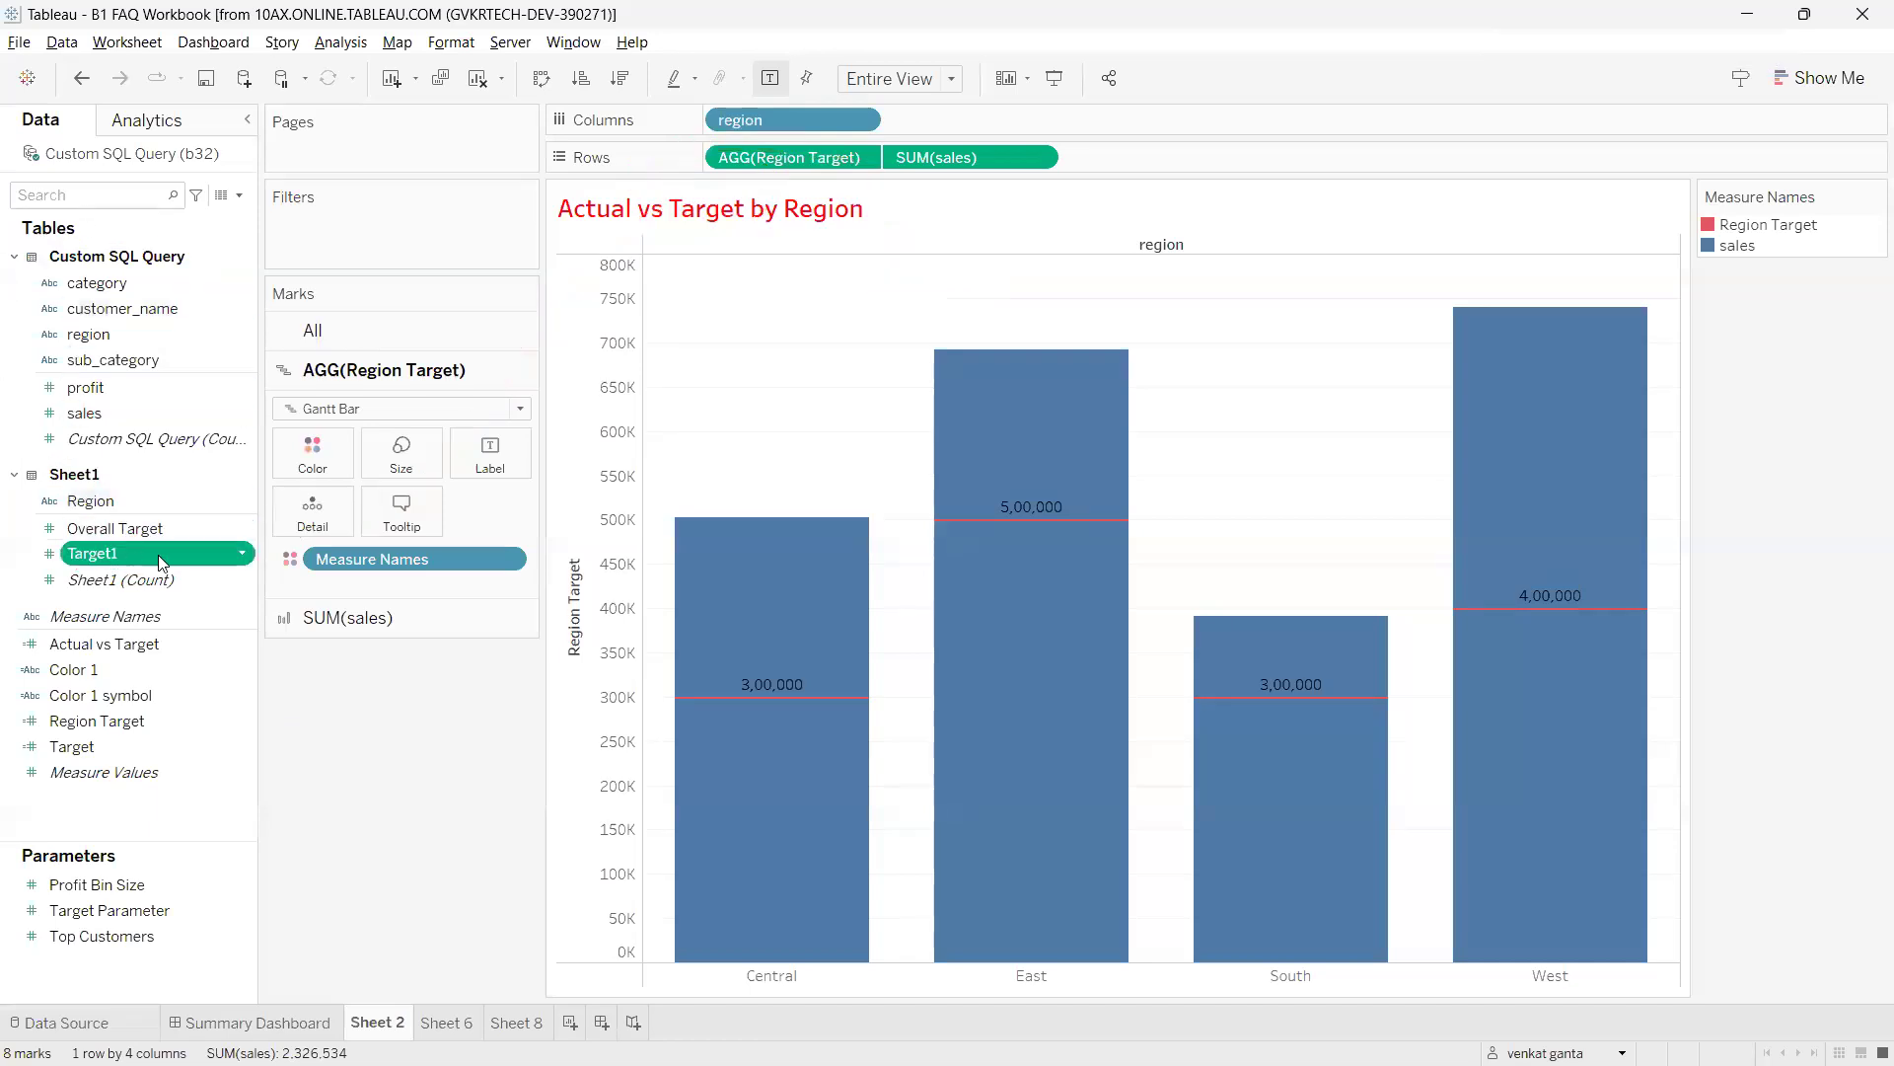
# Replace all references to the Target1 field with Region Target.
pyautogui.rightClick(247, 556)
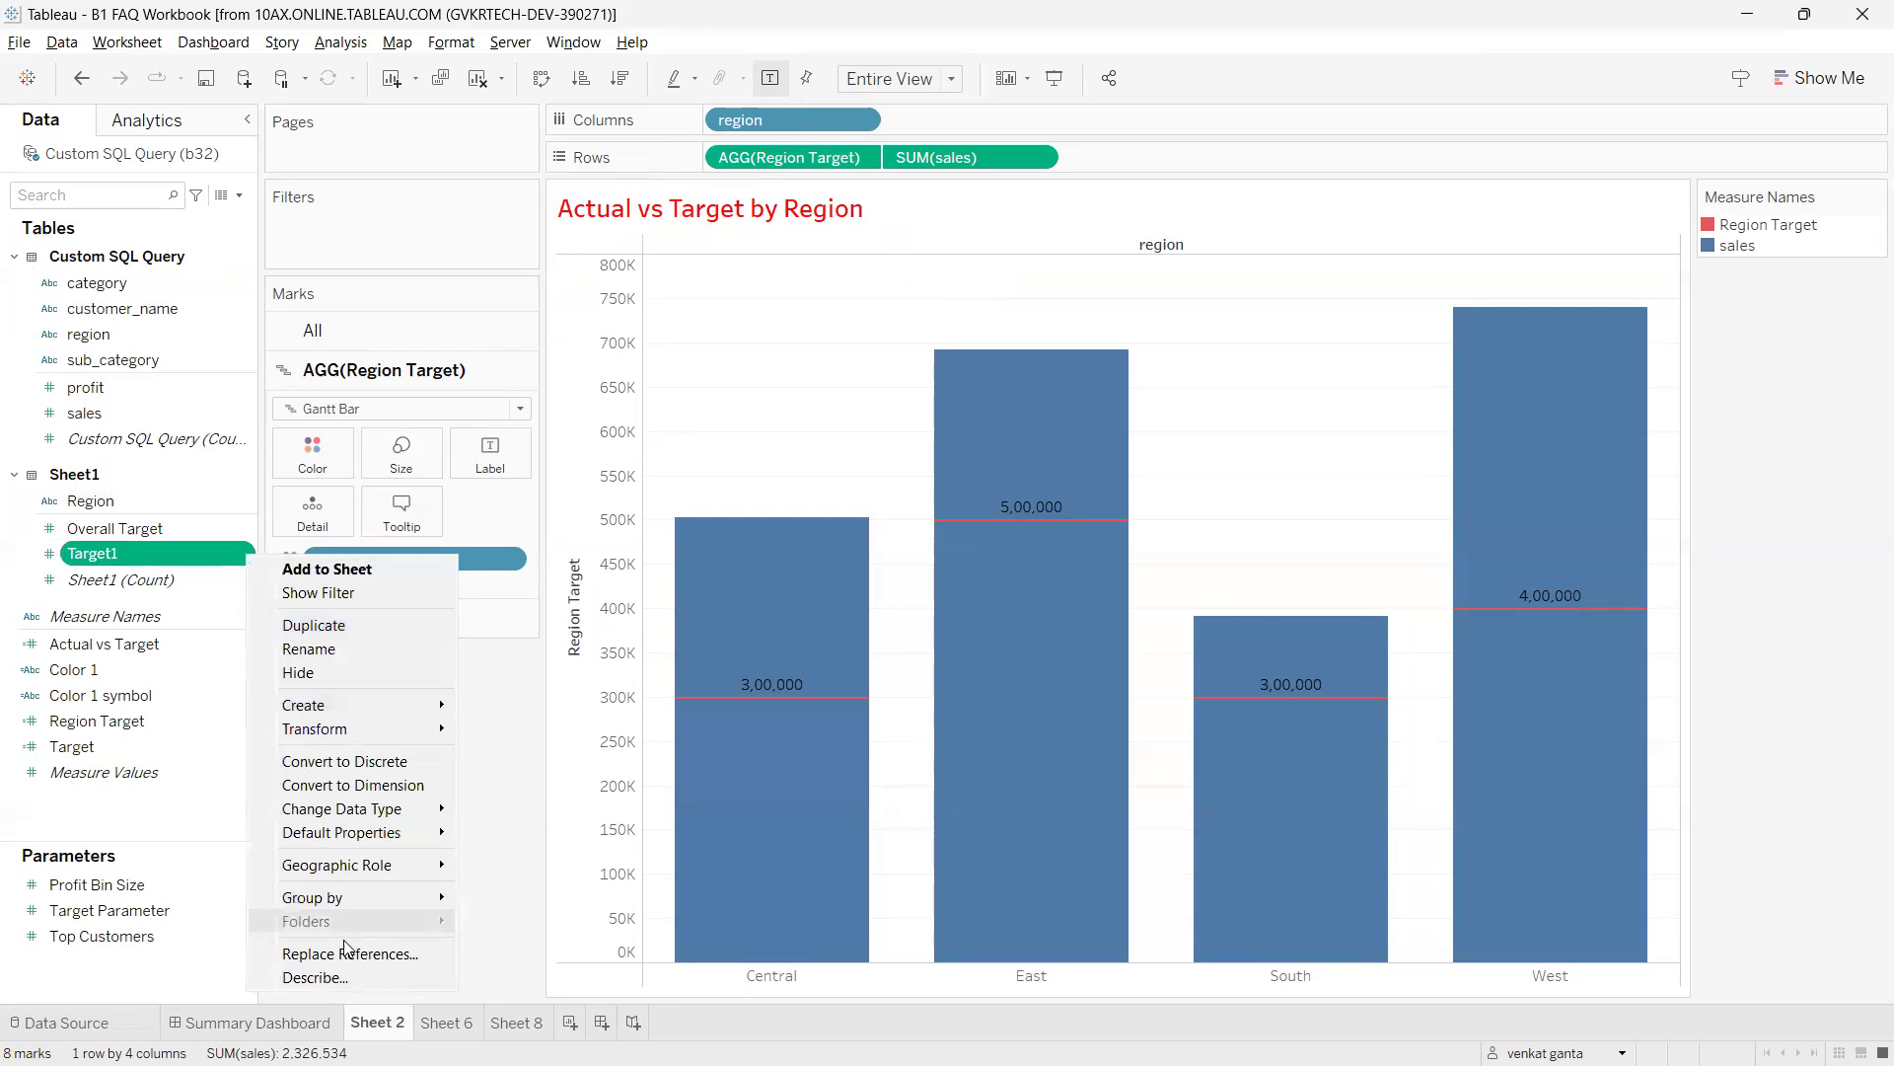
pyautogui.click(388, 955)
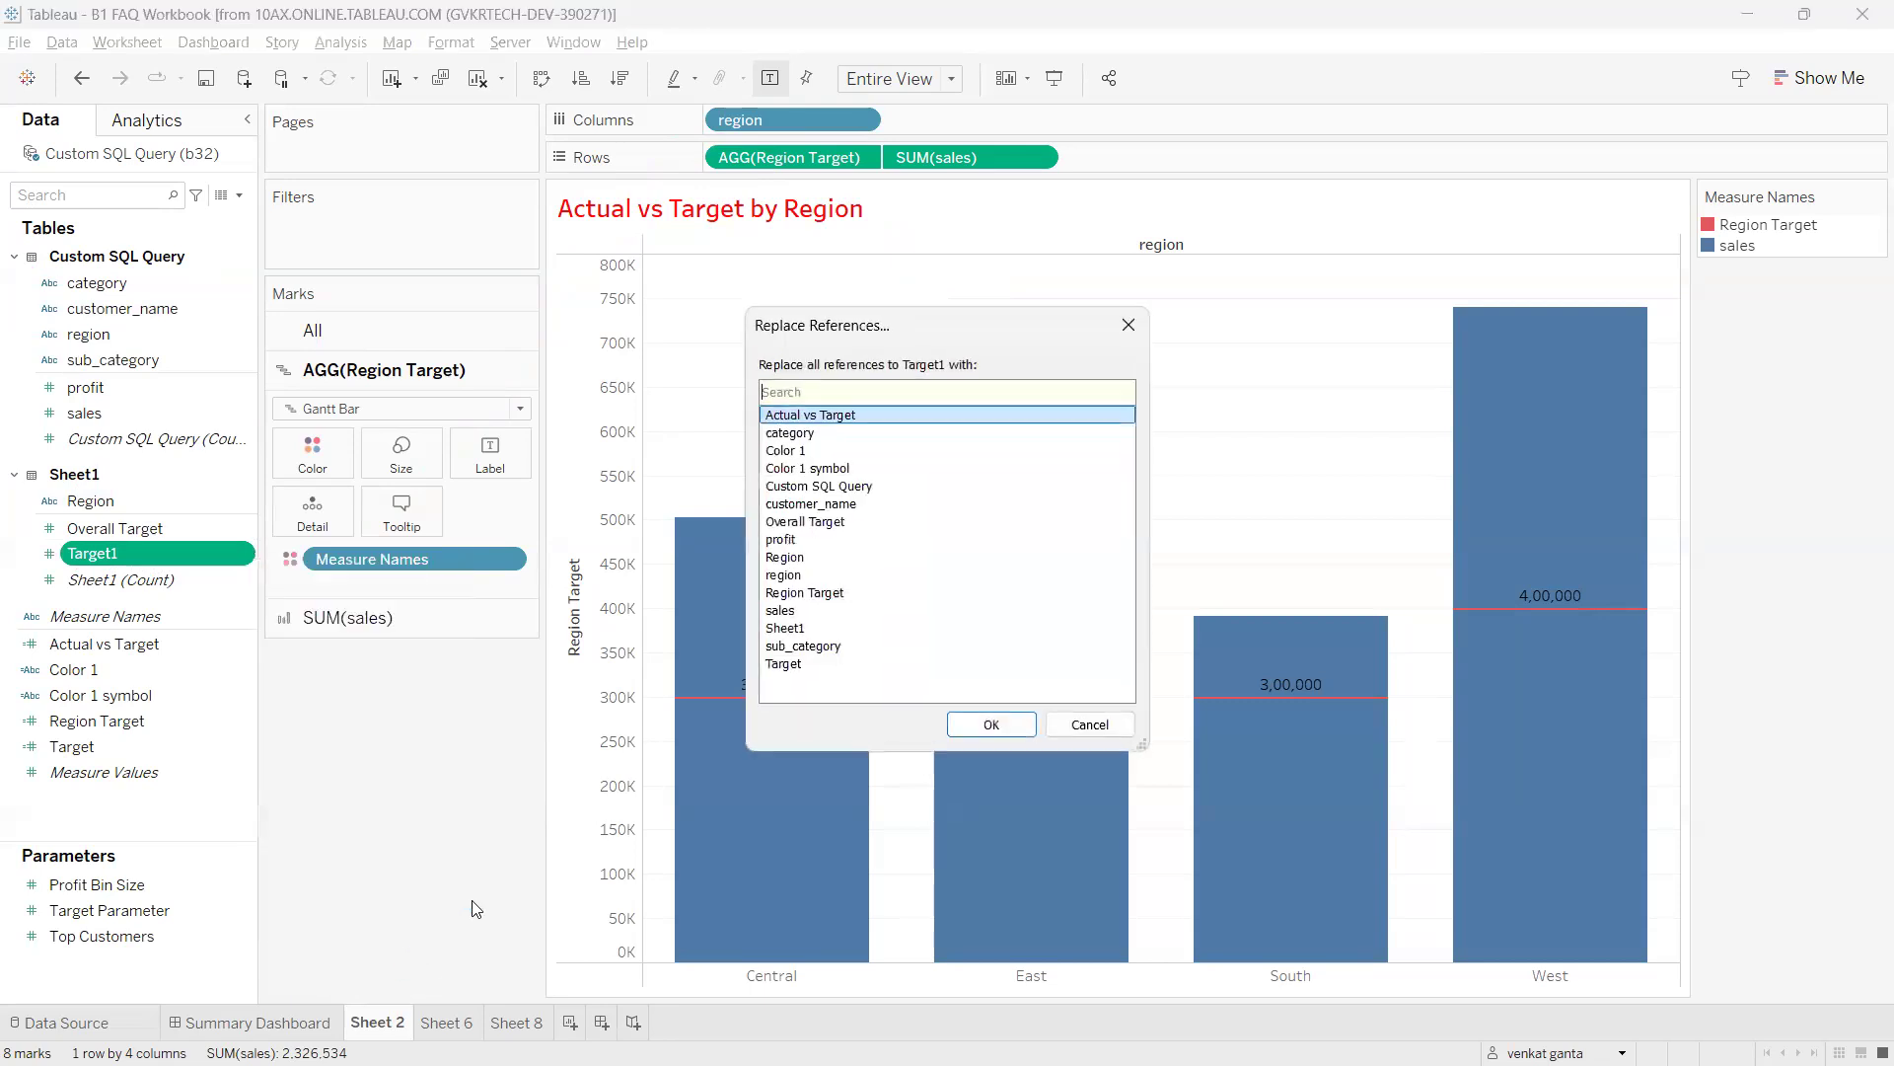
pyautogui.hotkey('ctrl', '2')
pyautogui.moveTo(797, 154); pyautogui.dragTo(798, 369)
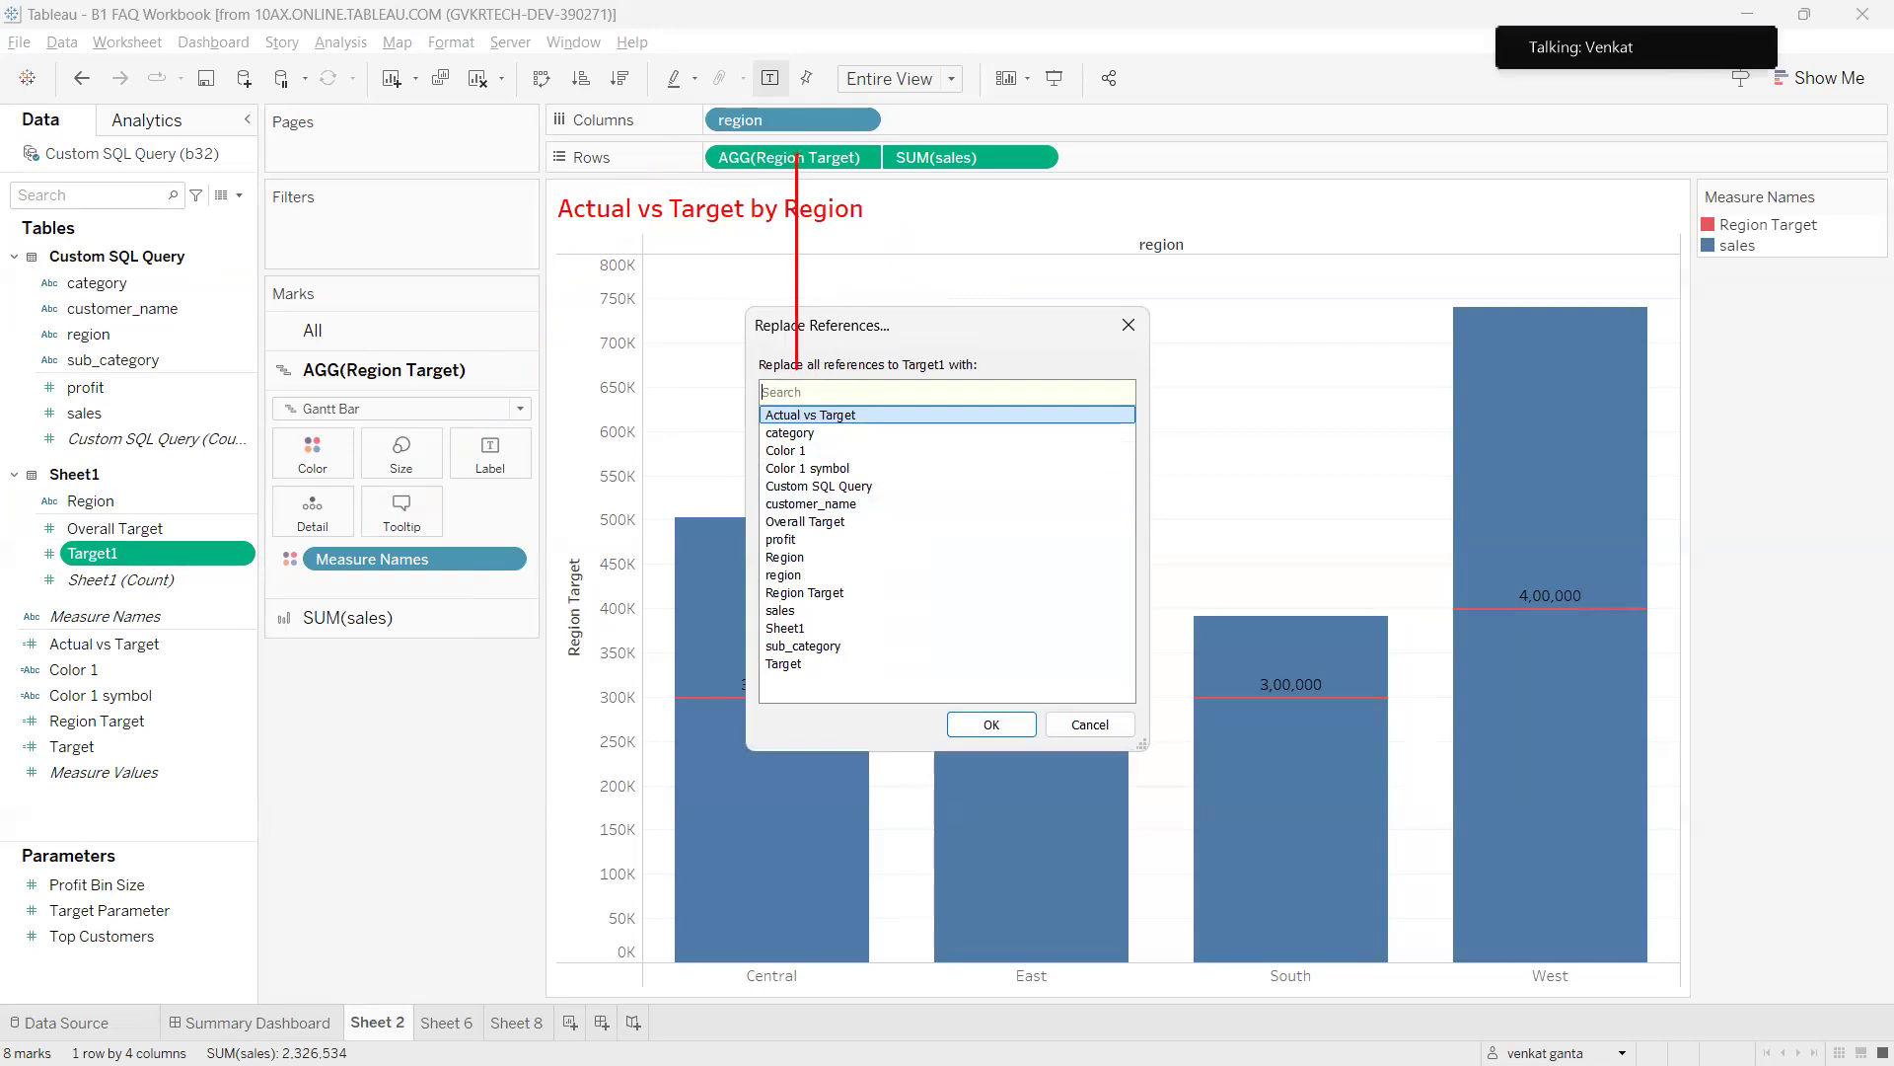
pyautogui.press('Escape')
pyautogui.write('regio')
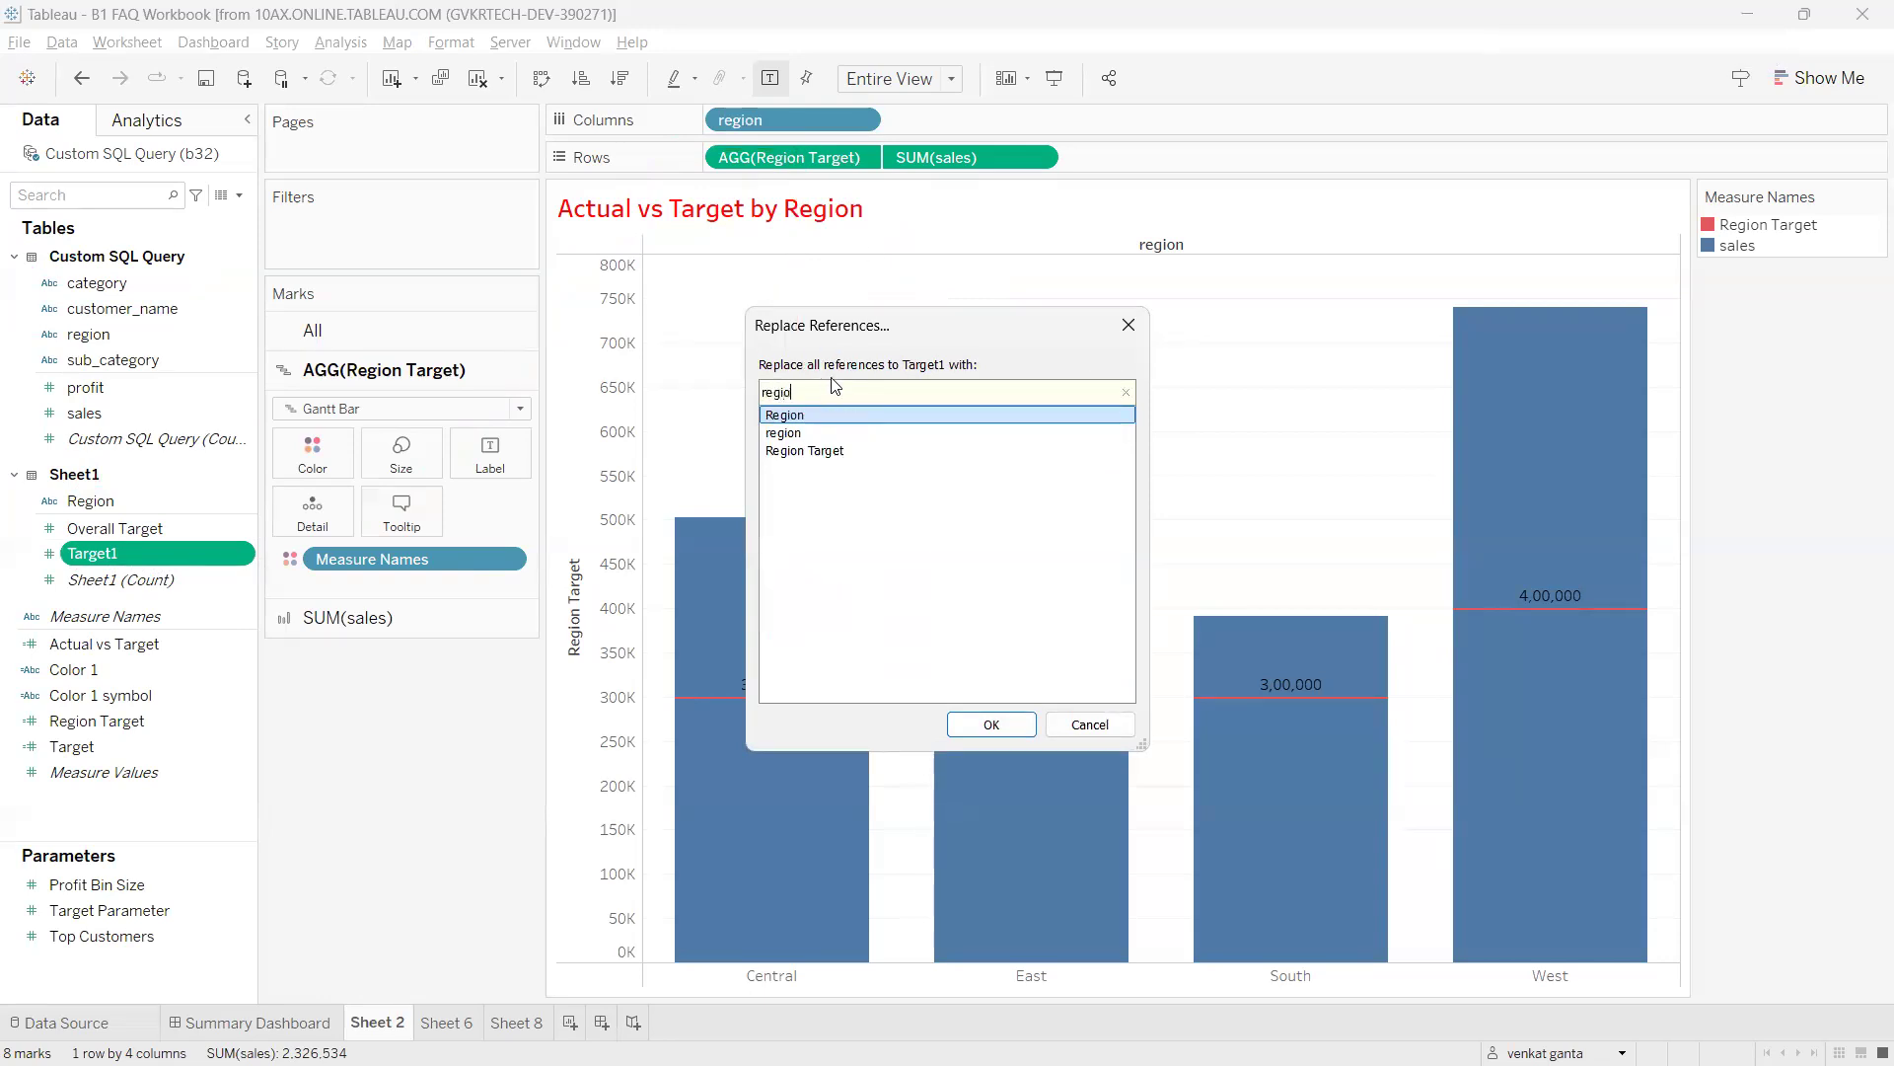
pyautogui.click(823, 453)
pyautogui.click(989, 723)
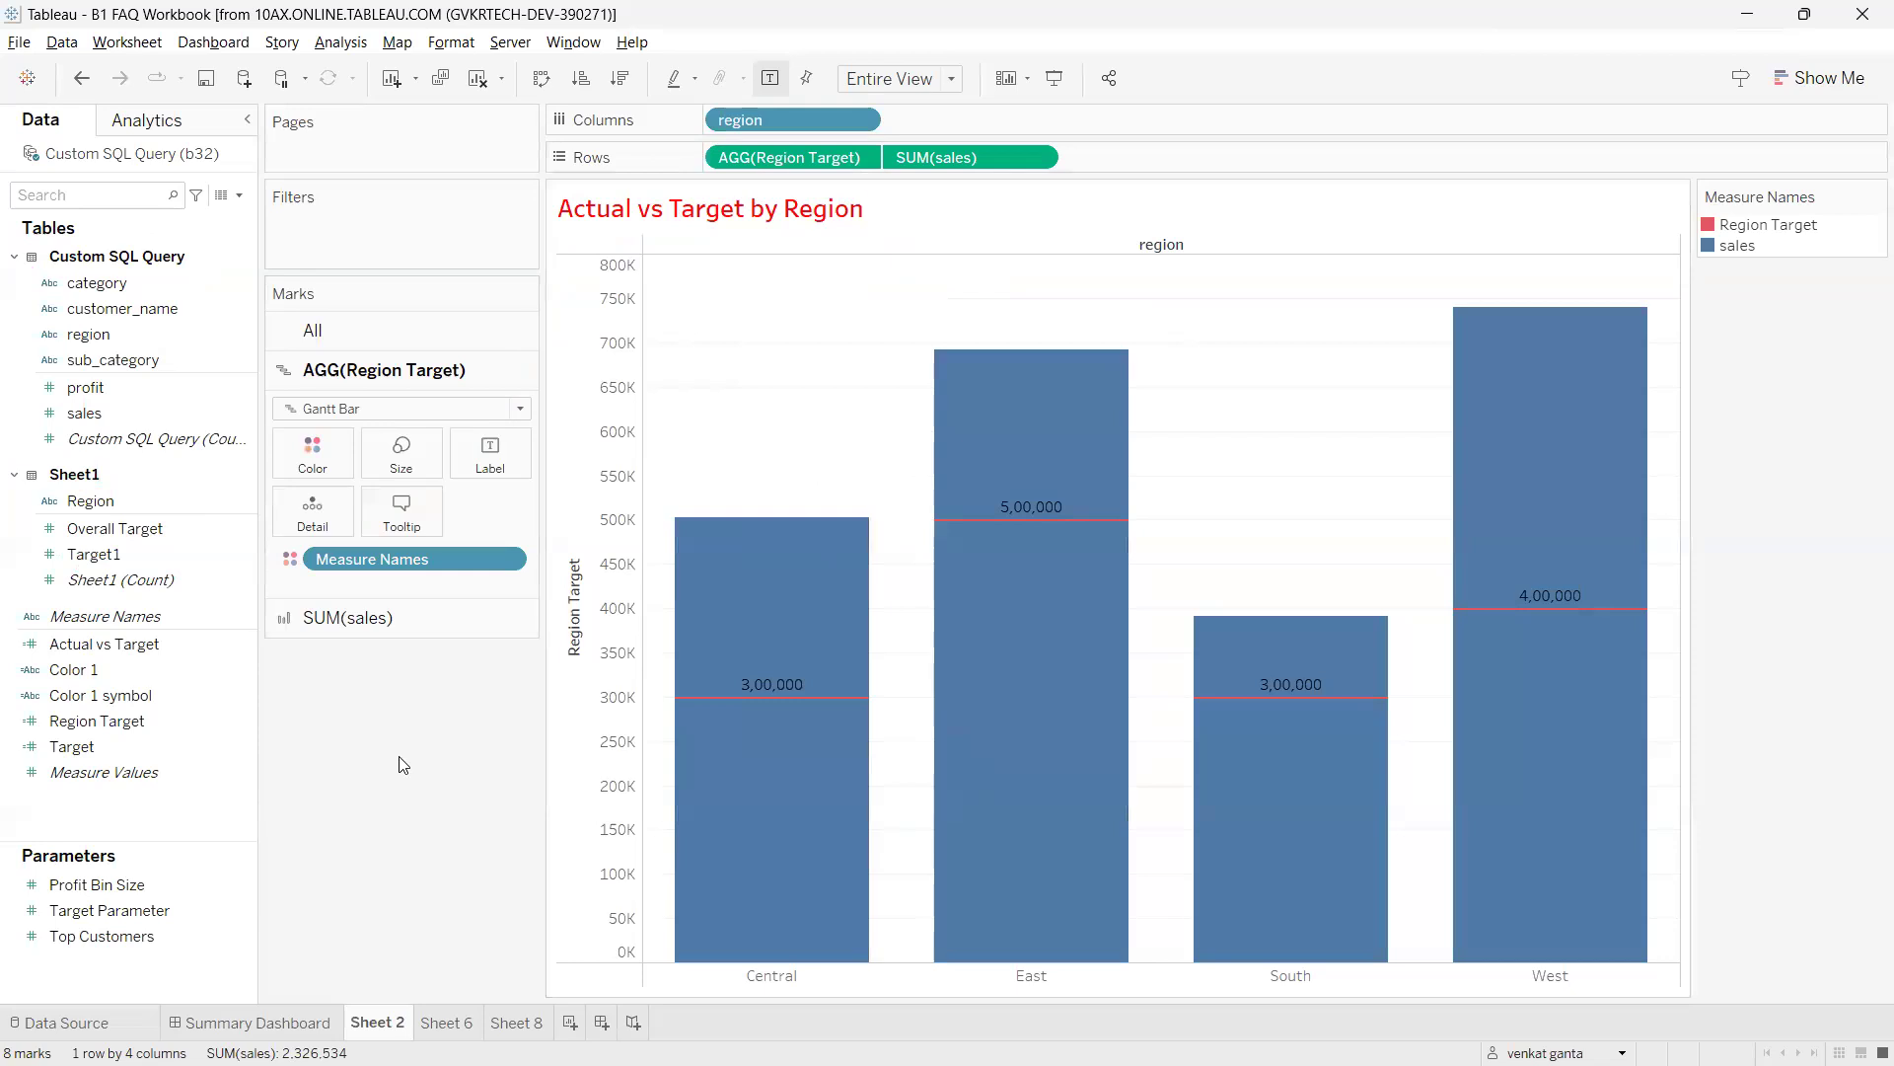
# Circle AGG(Region Target), then choose Target1 (searching 'tar') as Region Target's replacement.
pyautogui.hotkey('ctrl', '2')
pyautogui.moveTo(788, 149)
pyautogui.mouseDown()
pyautogui.moveTo(716, 183)
pyautogui.moveTo(756, 143)
pyautogui.moveTo(346, 456)
pyautogui.moveTo(161, 529)
pyautogui.mouseUp()
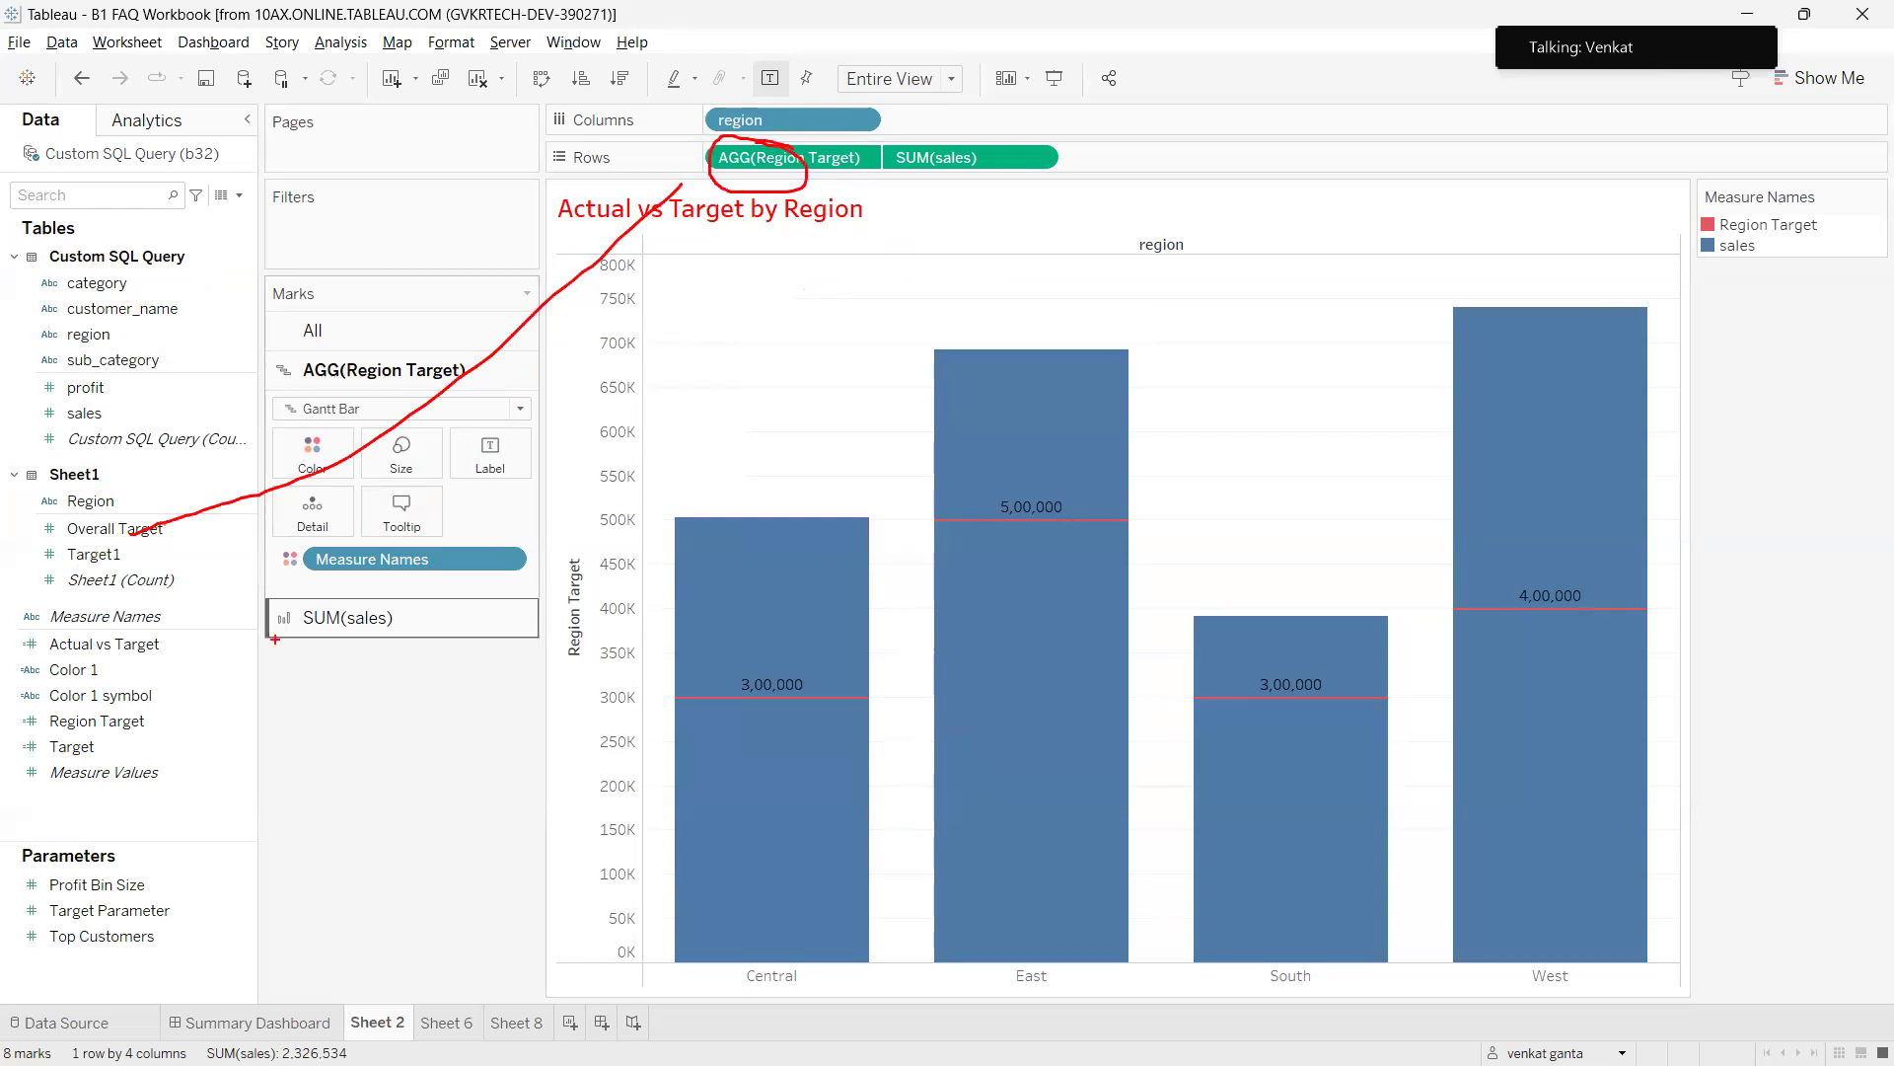
pyautogui.press('Escape')
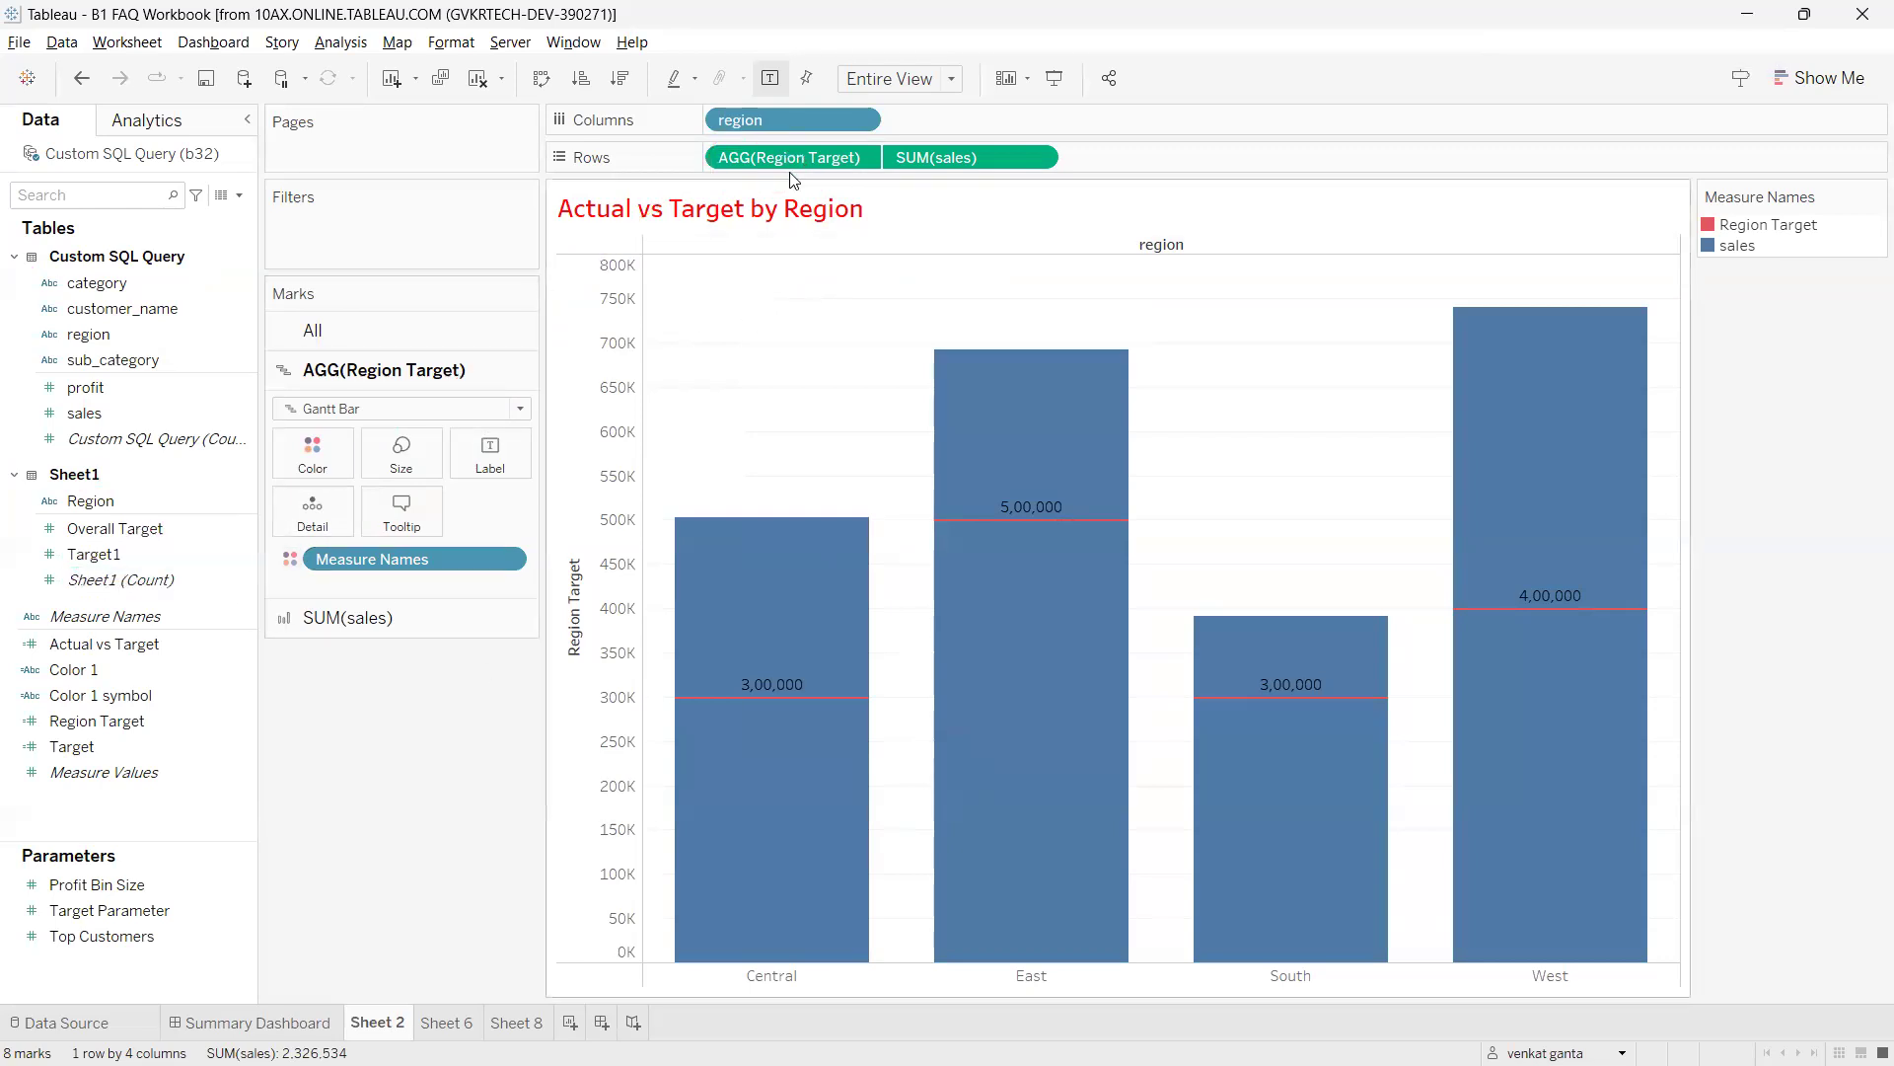
pyautogui.click(219, 720)
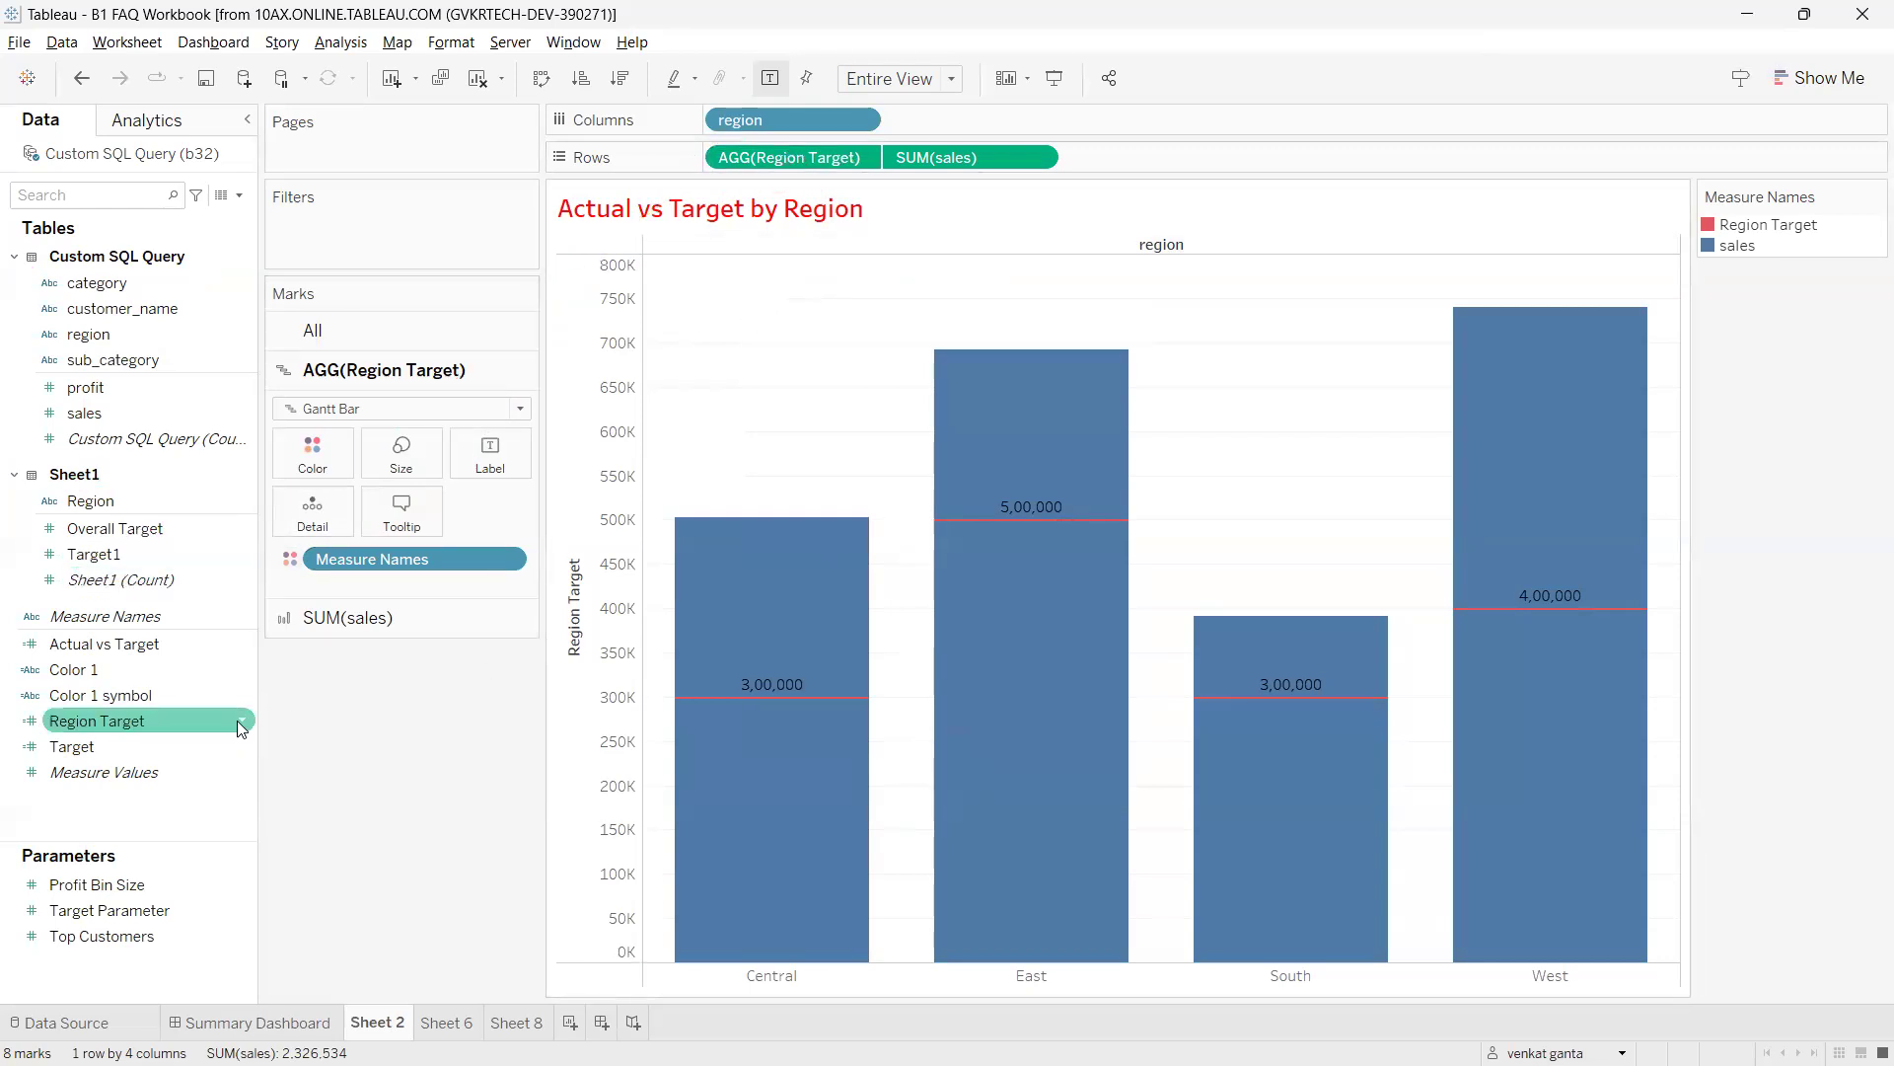
pyautogui.rightClick(237, 721)
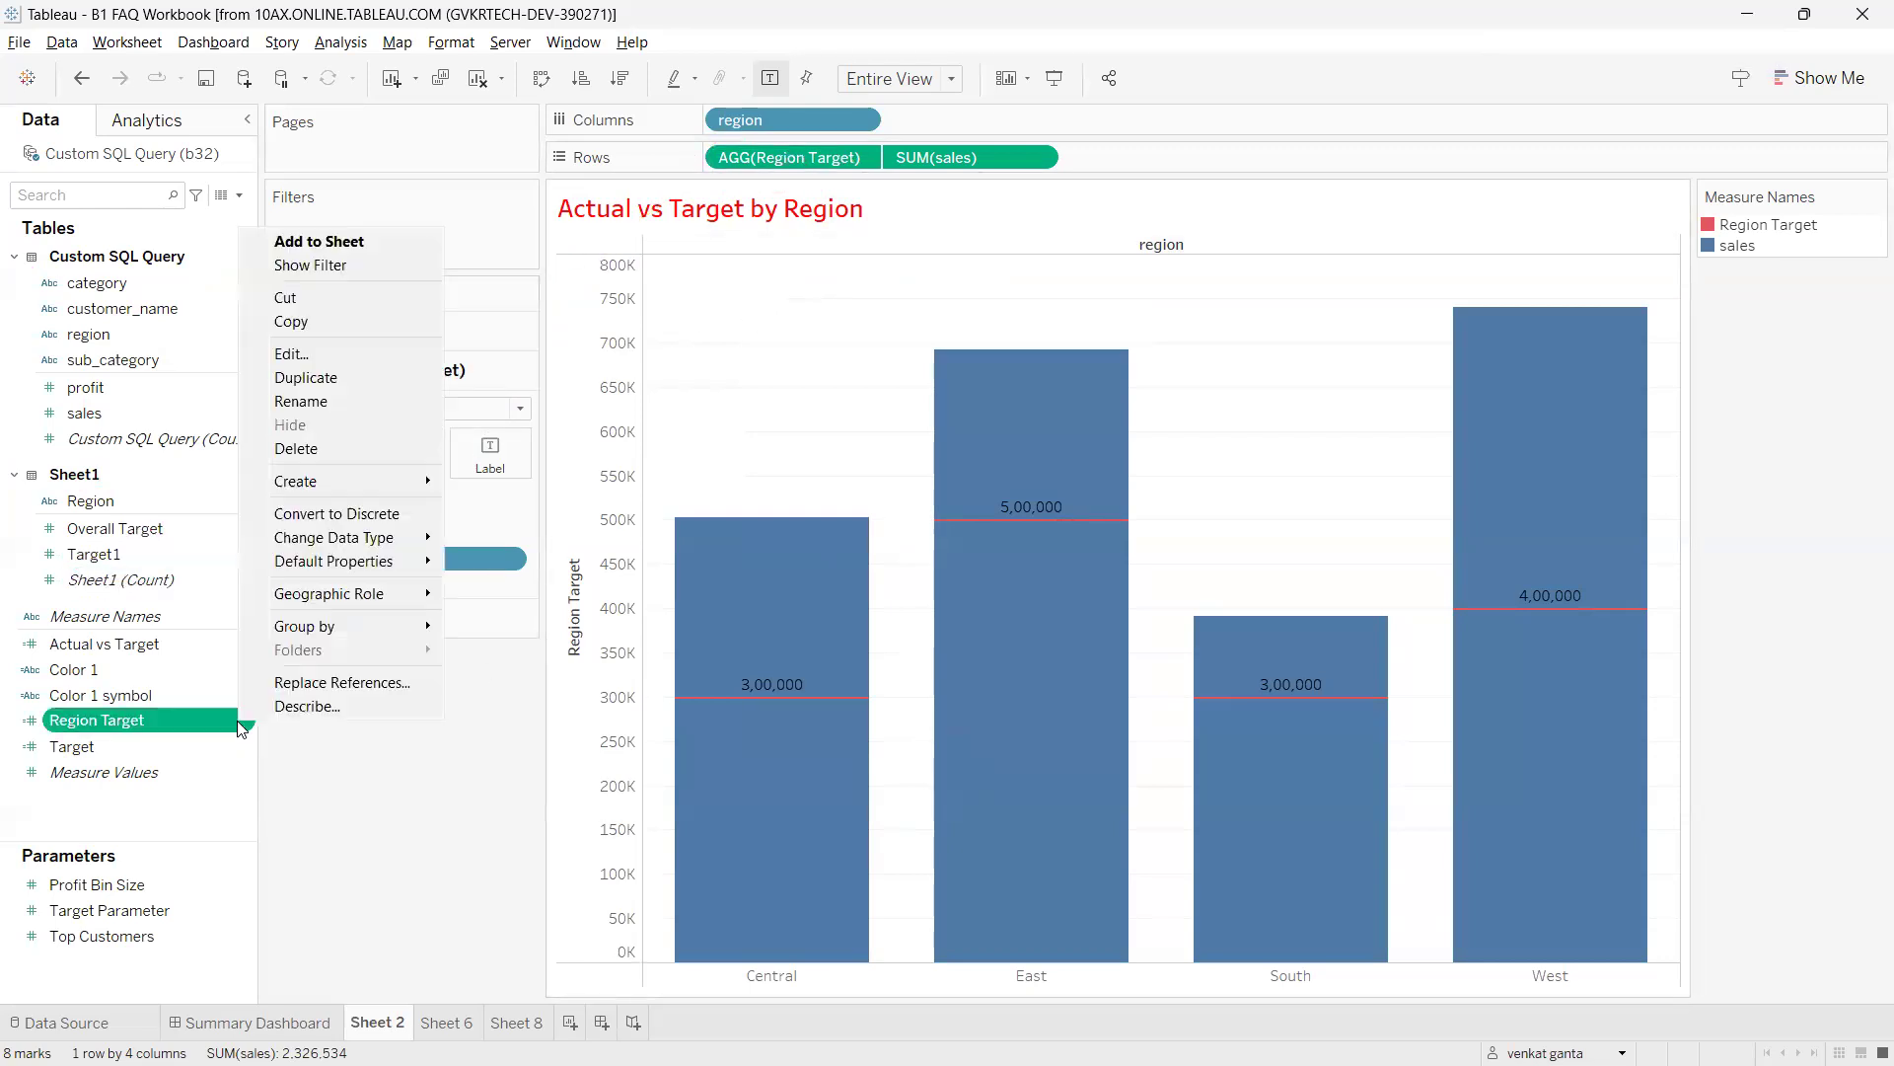
pyautogui.click(287, 683)
pyautogui.write('tar')
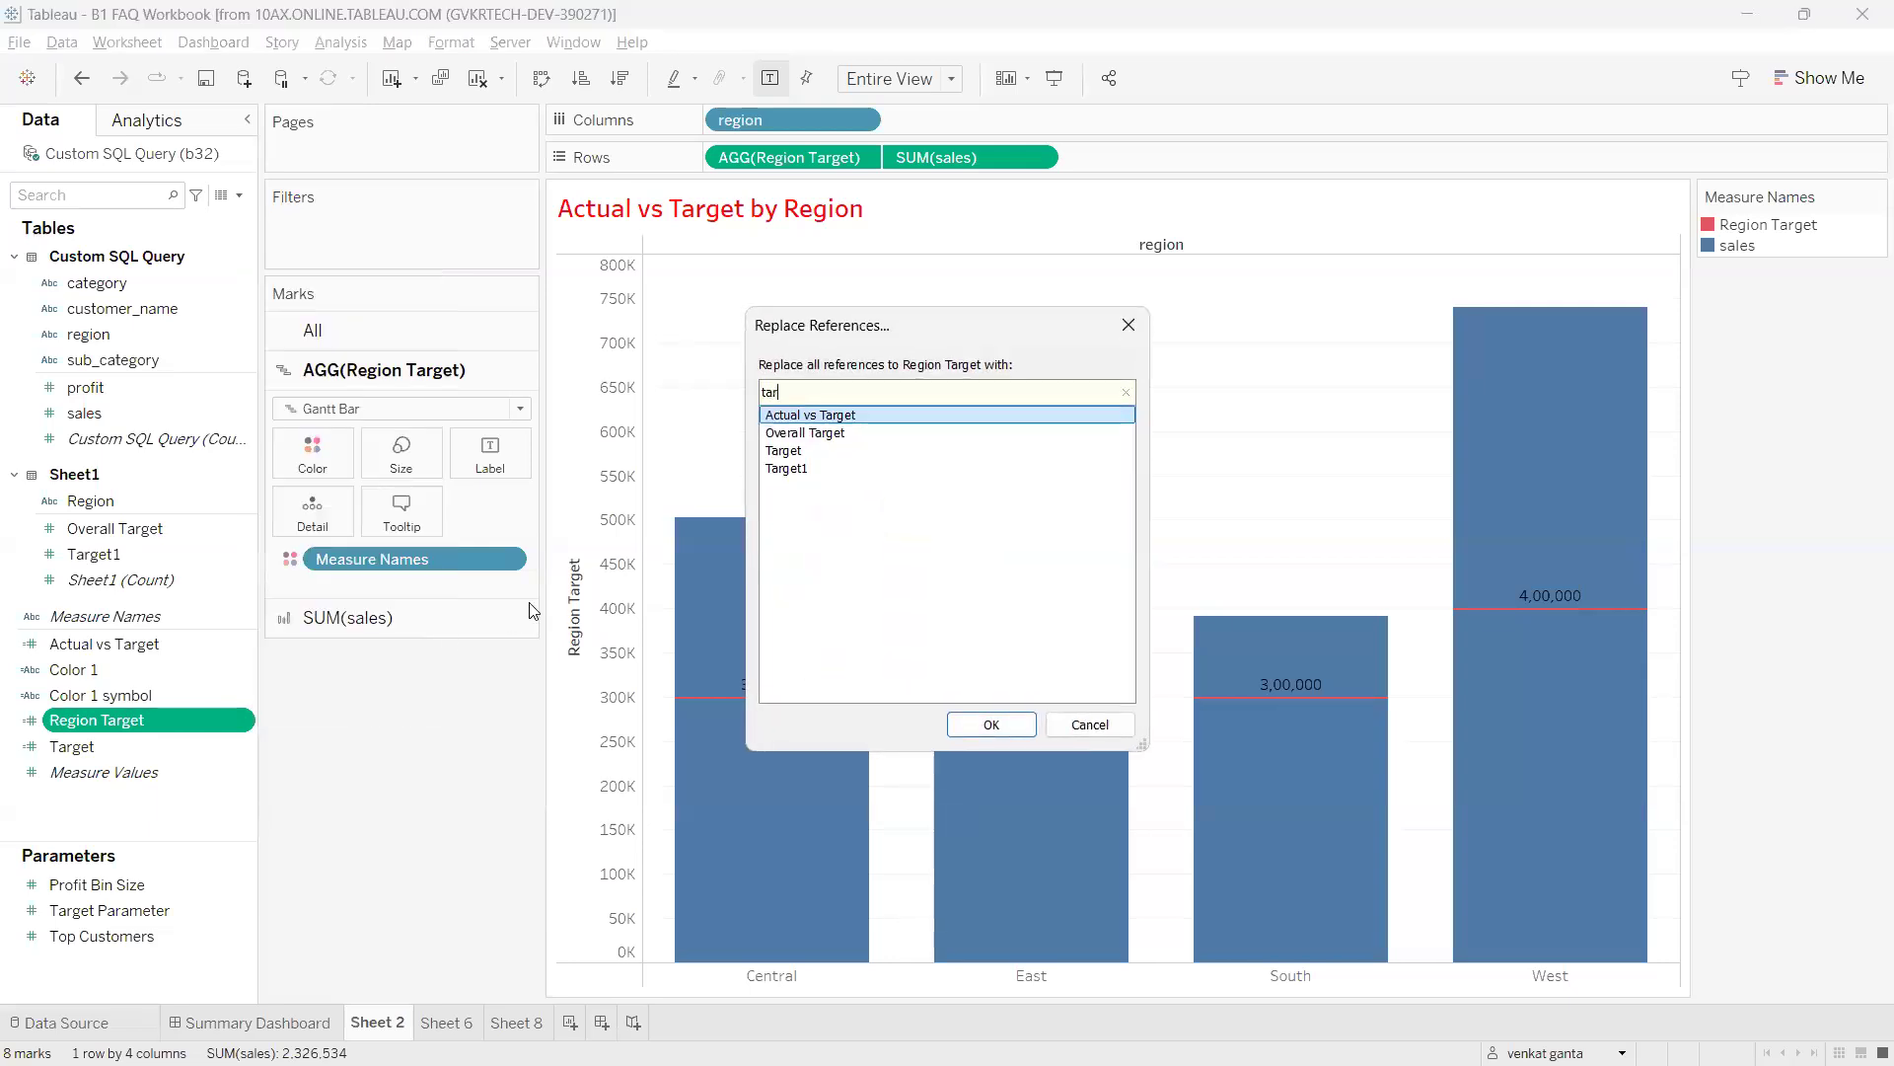
pyautogui.click(783, 469)
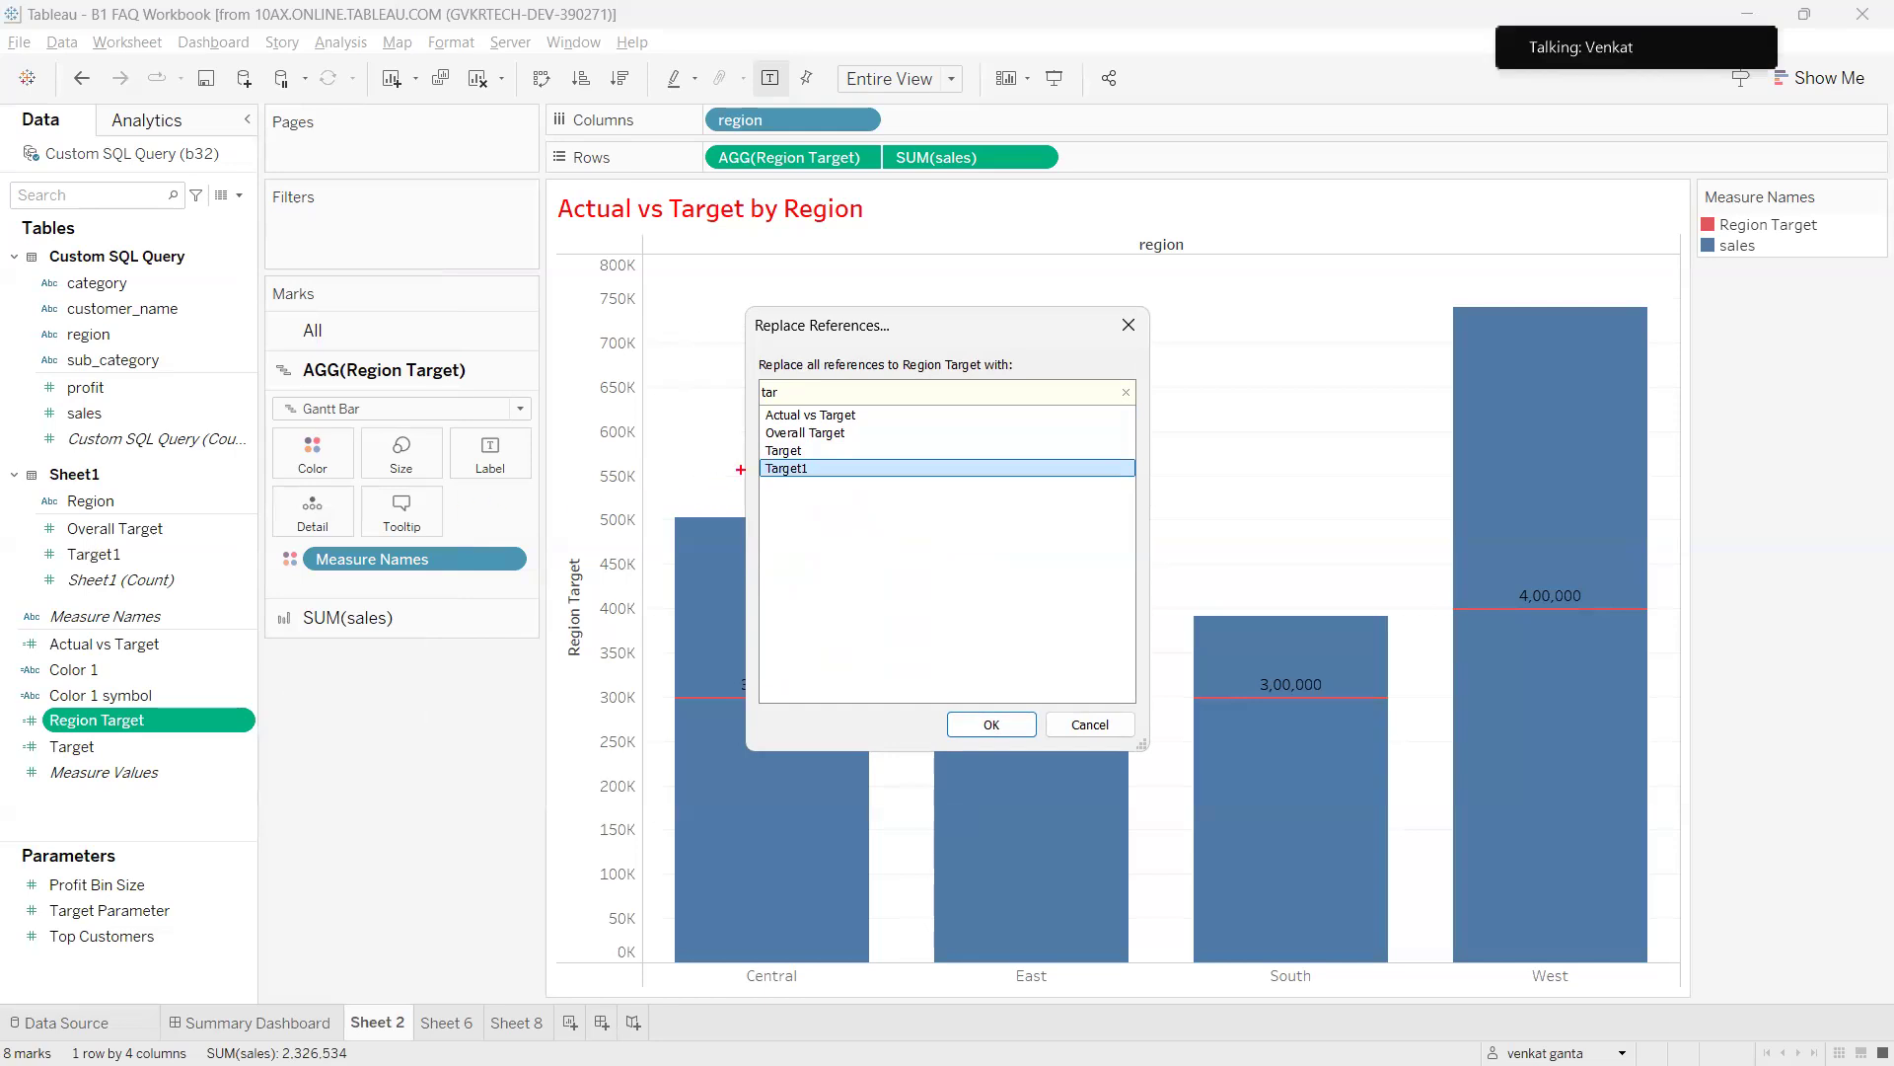
# Annotate the chosen Target1 field in the dialog and confirm the replacement.
pyautogui.moveTo(785, 450); pyautogui.dragTo(937, 404)
pyautogui.moveTo(74, 545)
pyautogui.mouseDown()
pyautogui.moveTo(143, 587)
pyautogui.moveTo(117, 508)
pyautogui.moveTo(708, 513)
pyautogui.moveTo(828, 468)
pyautogui.moveTo(789, 505)
pyautogui.mouseUp()
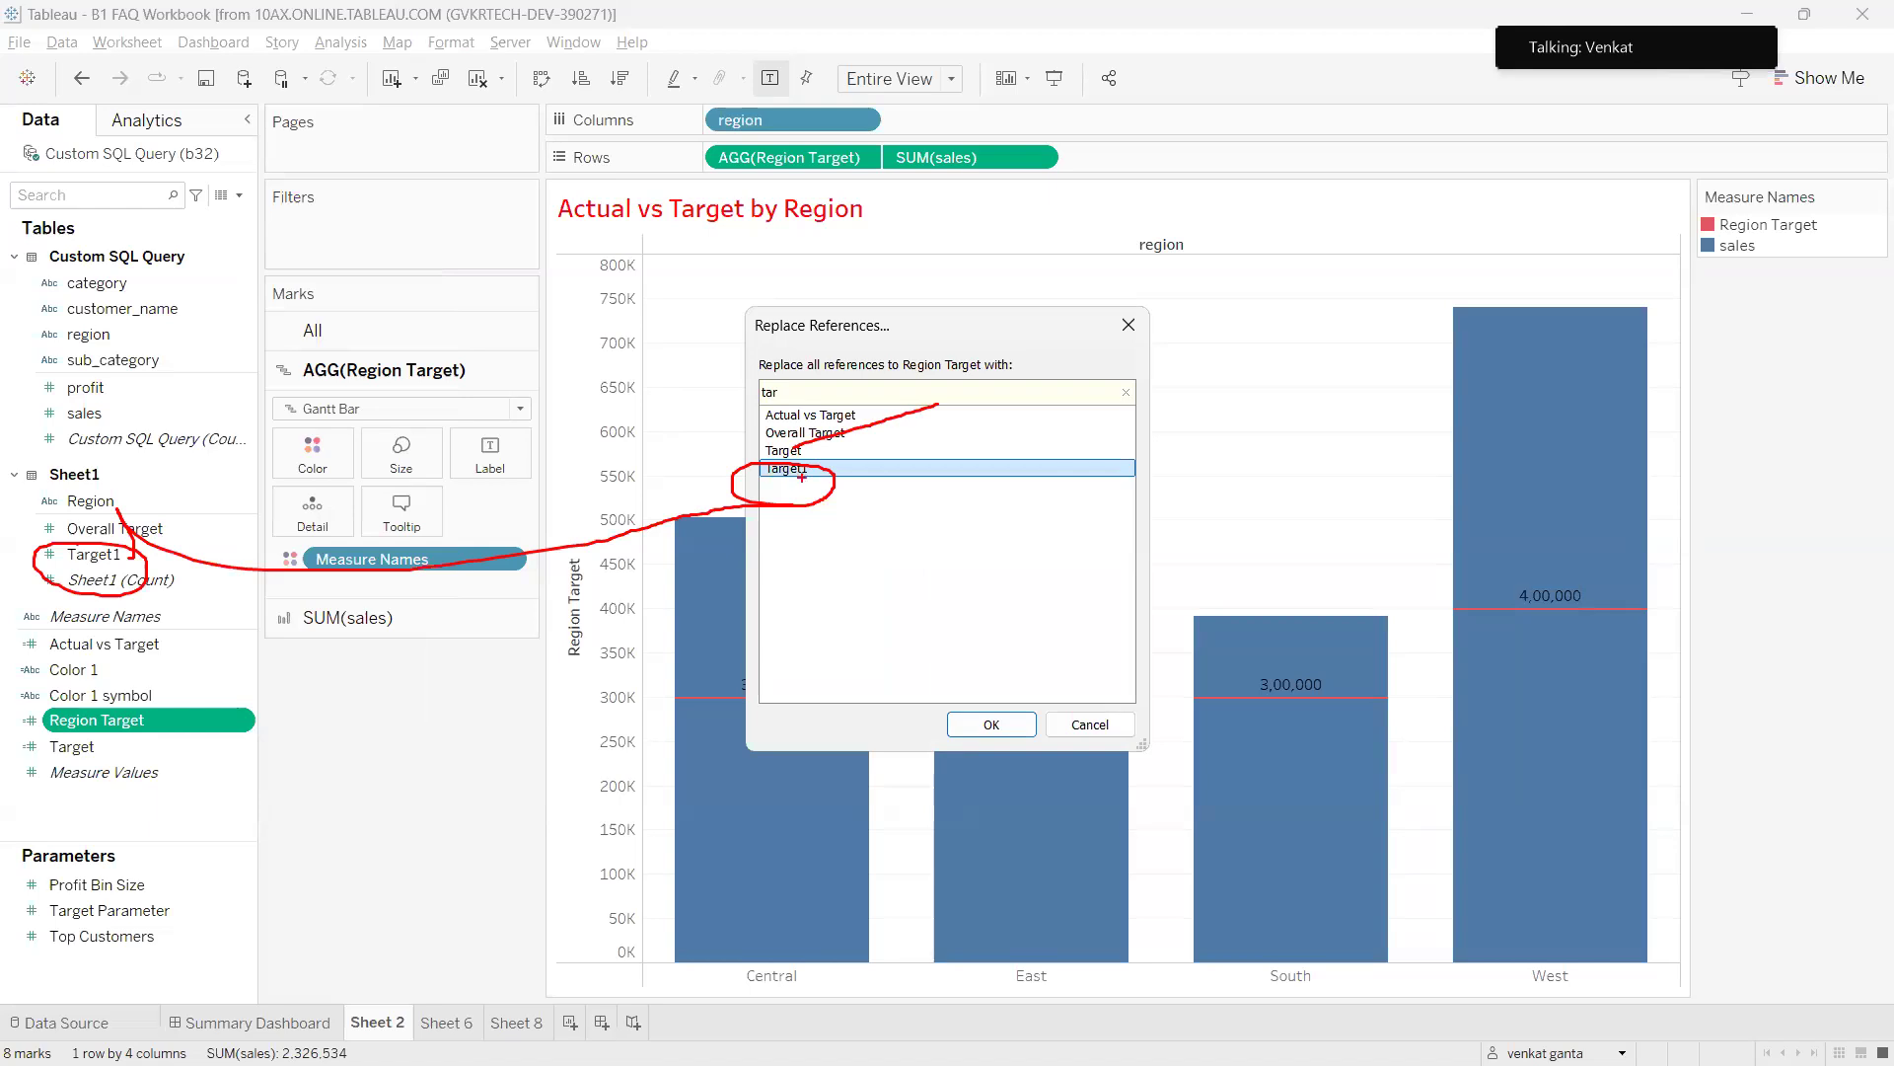
pyautogui.moveTo(829, 572)
pyautogui.mouseDown()
pyautogui.moveTo(841, 595)
pyautogui.moveTo(867, 569)
pyautogui.moveTo(974, 567)
pyautogui.mouseUp()
pyautogui.moveTo(859, 605)
pyautogui.mouseDown()
pyautogui.moveTo(1036, 540)
pyautogui.moveTo(875, 548)
pyautogui.mouseUp()
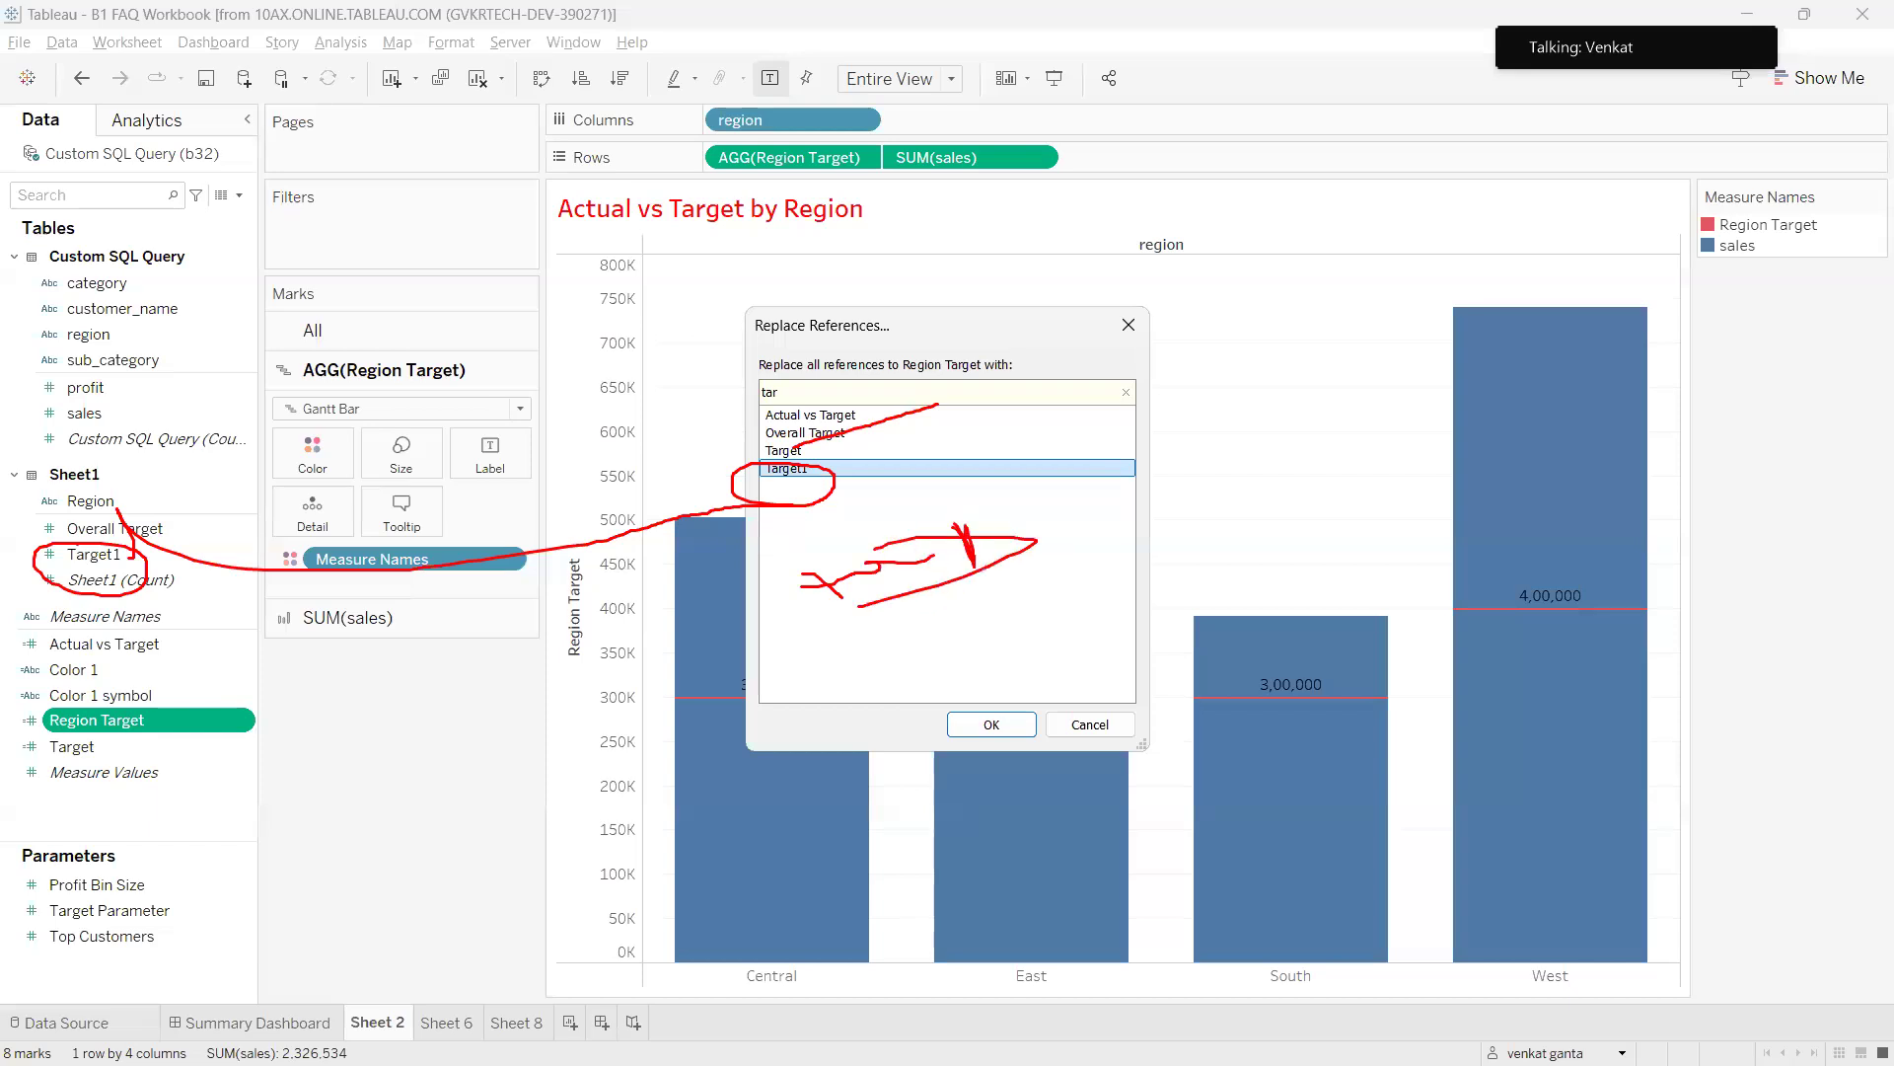
pyautogui.click(957, 725)
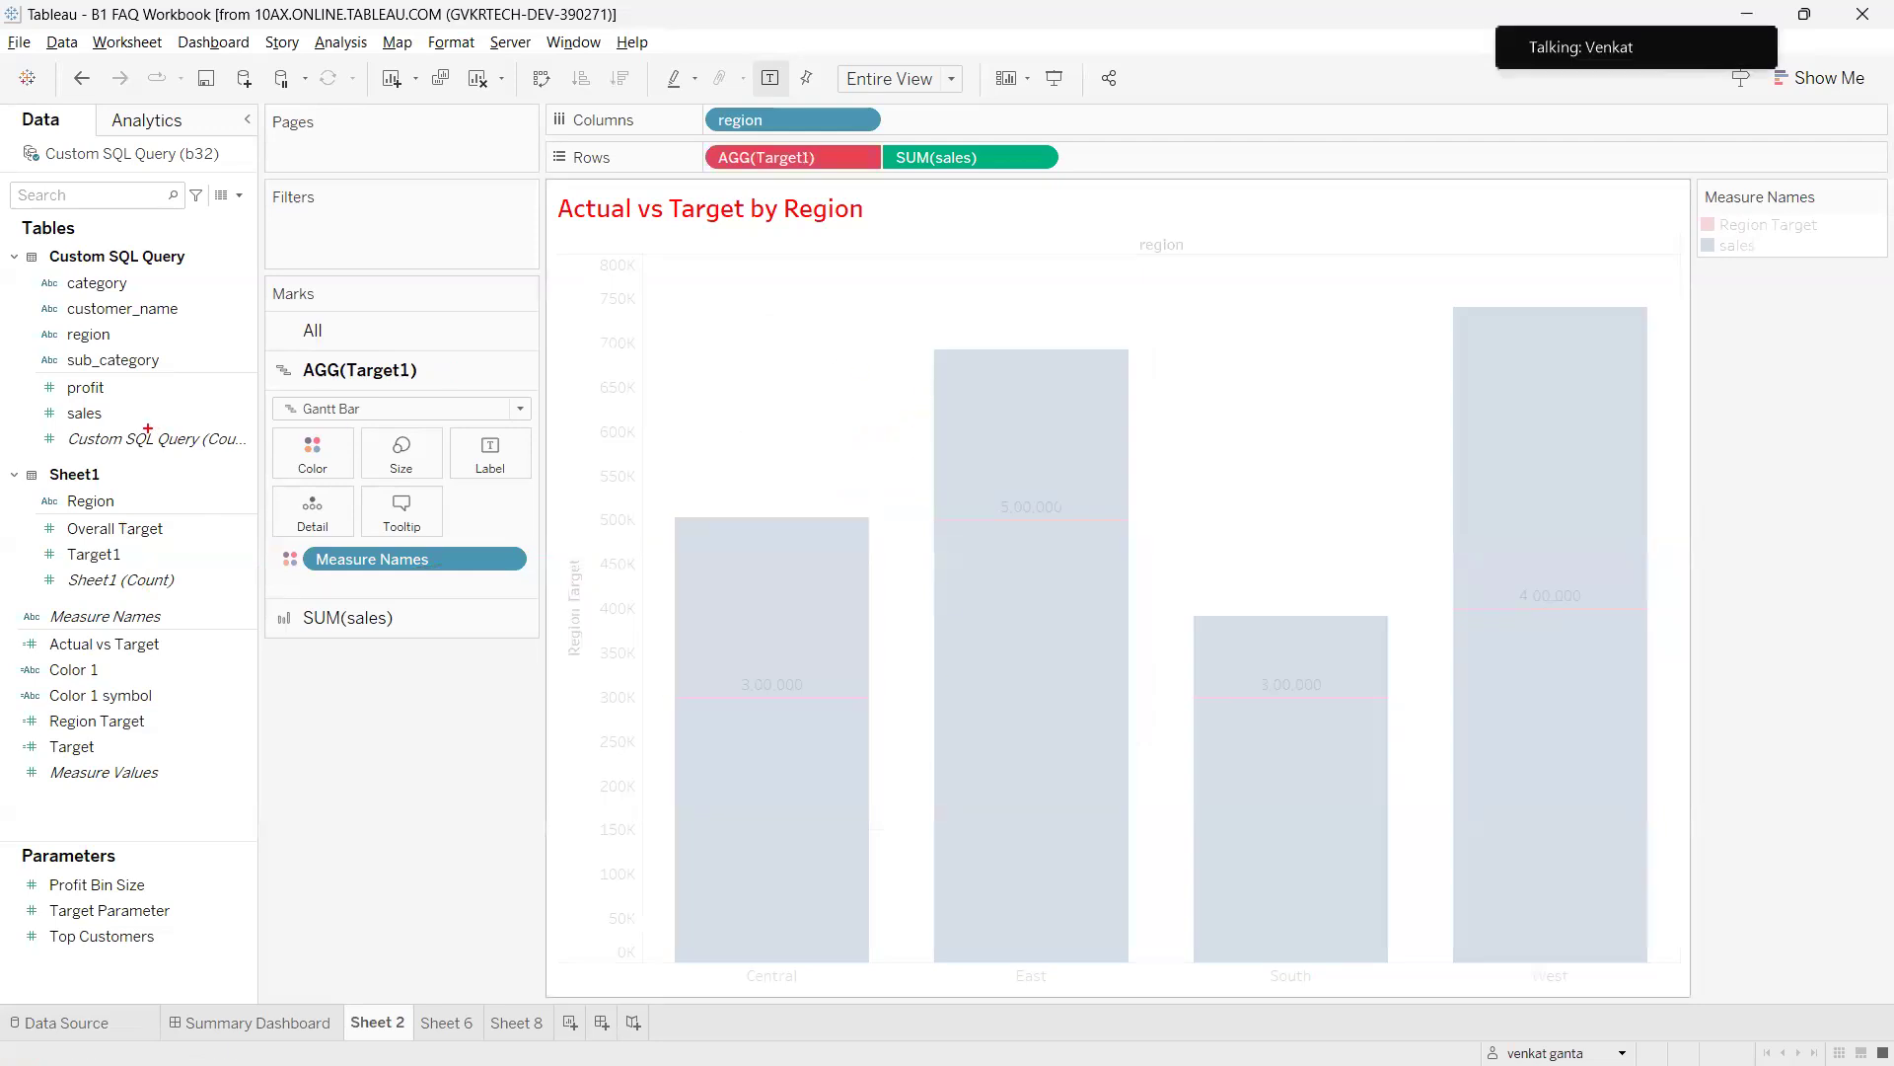
pyautogui.moveTo(736, 145)
pyautogui.mouseDown()
pyautogui.moveTo(695, 183)
pyautogui.moveTo(858, 158)
pyautogui.moveTo(747, 146)
pyautogui.mouseUp()
pyautogui.moveTo(766, 219)
pyautogui.mouseDown()
pyautogui.moveTo(819, 331)
pyautogui.moveTo(955, 338)
pyautogui.mouseUp()
pyautogui.moveTo(986, 288)
pyautogui.mouseDown()
pyautogui.moveTo(1022, 360)
pyautogui.moveTo(1058, 284)
pyautogui.moveTo(1214, 225)
pyautogui.moveTo(1282, 248)
pyautogui.mouseUp()
pyautogui.moveTo(1268, 204)
pyautogui.mouseDown()
pyautogui.moveTo(1326, 193)
pyautogui.moveTo(1423, 228)
pyautogui.moveTo(1509, 173)
pyautogui.mouseUp()
pyautogui.moveTo(1419, 226)
pyautogui.mouseDown()
pyautogui.moveTo(1447, 275)
pyautogui.moveTo(1421, 262)
pyautogui.mouseUp()
pyautogui.moveTo(775, 222); pyautogui.dragTo(718, 160)
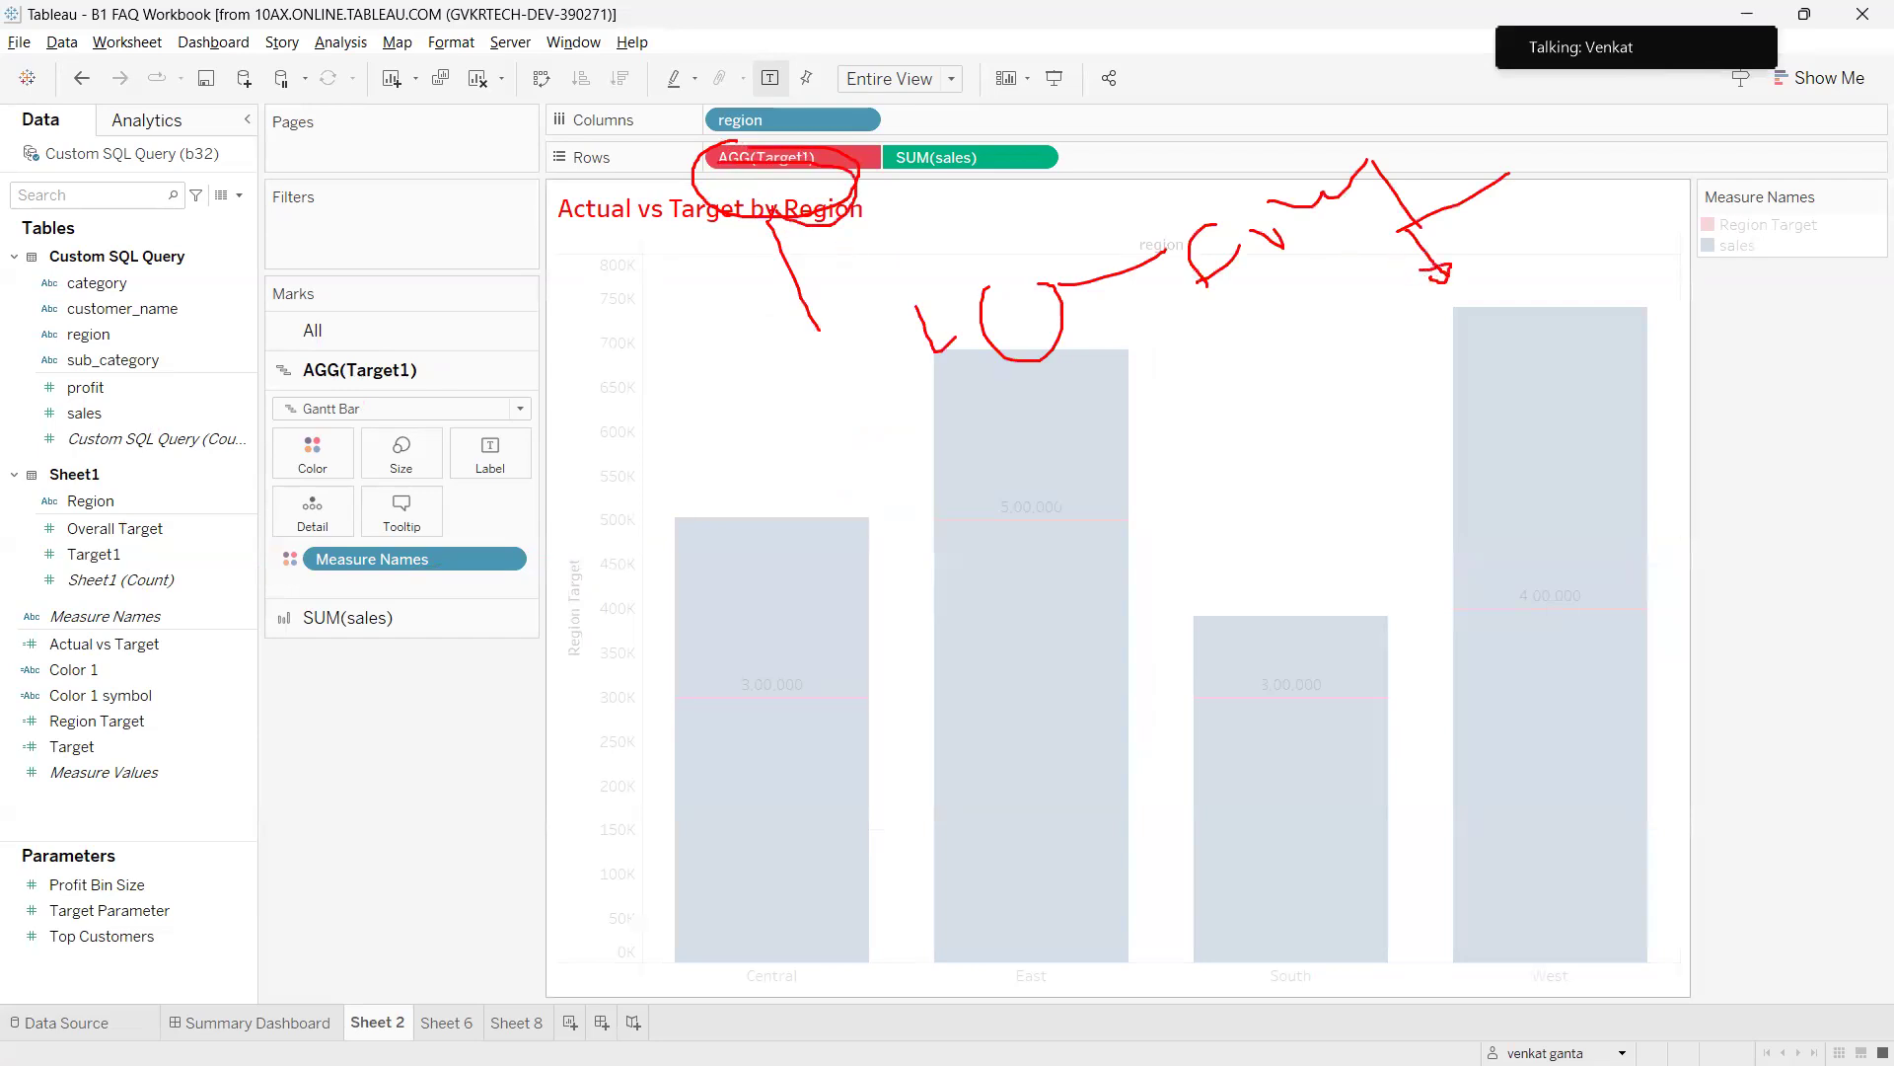
pyautogui.moveTo(927, 254)
pyautogui.mouseDown()
pyautogui.moveTo(1124, 286)
pyautogui.moveTo(996, 277)
pyautogui.mouseUp()
pyautogui.moveTo(979, 313)
pyautogui.mouseDown()
pyautogui.moveTo(885, 321)
pyautogui.moveTo(758, 247)
pyautogui.mouseUp()
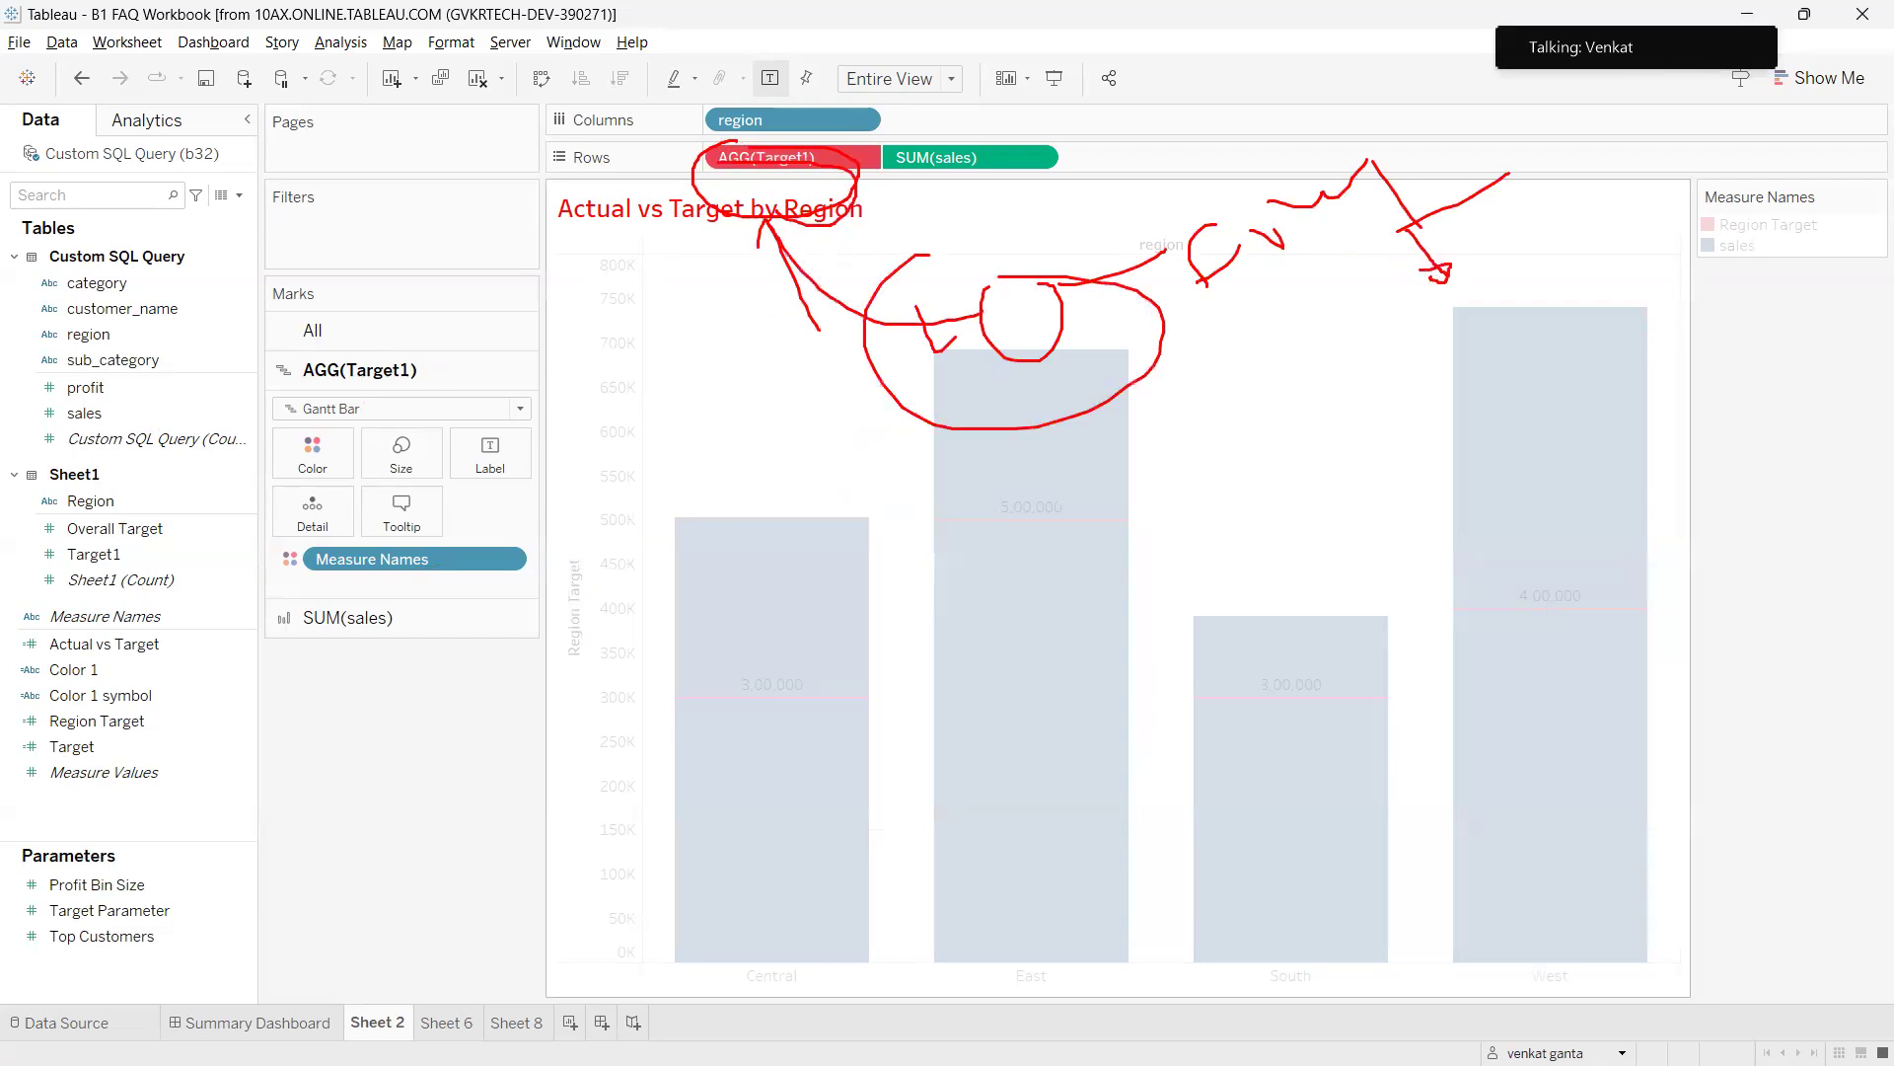
pyautogui.press('Escape')
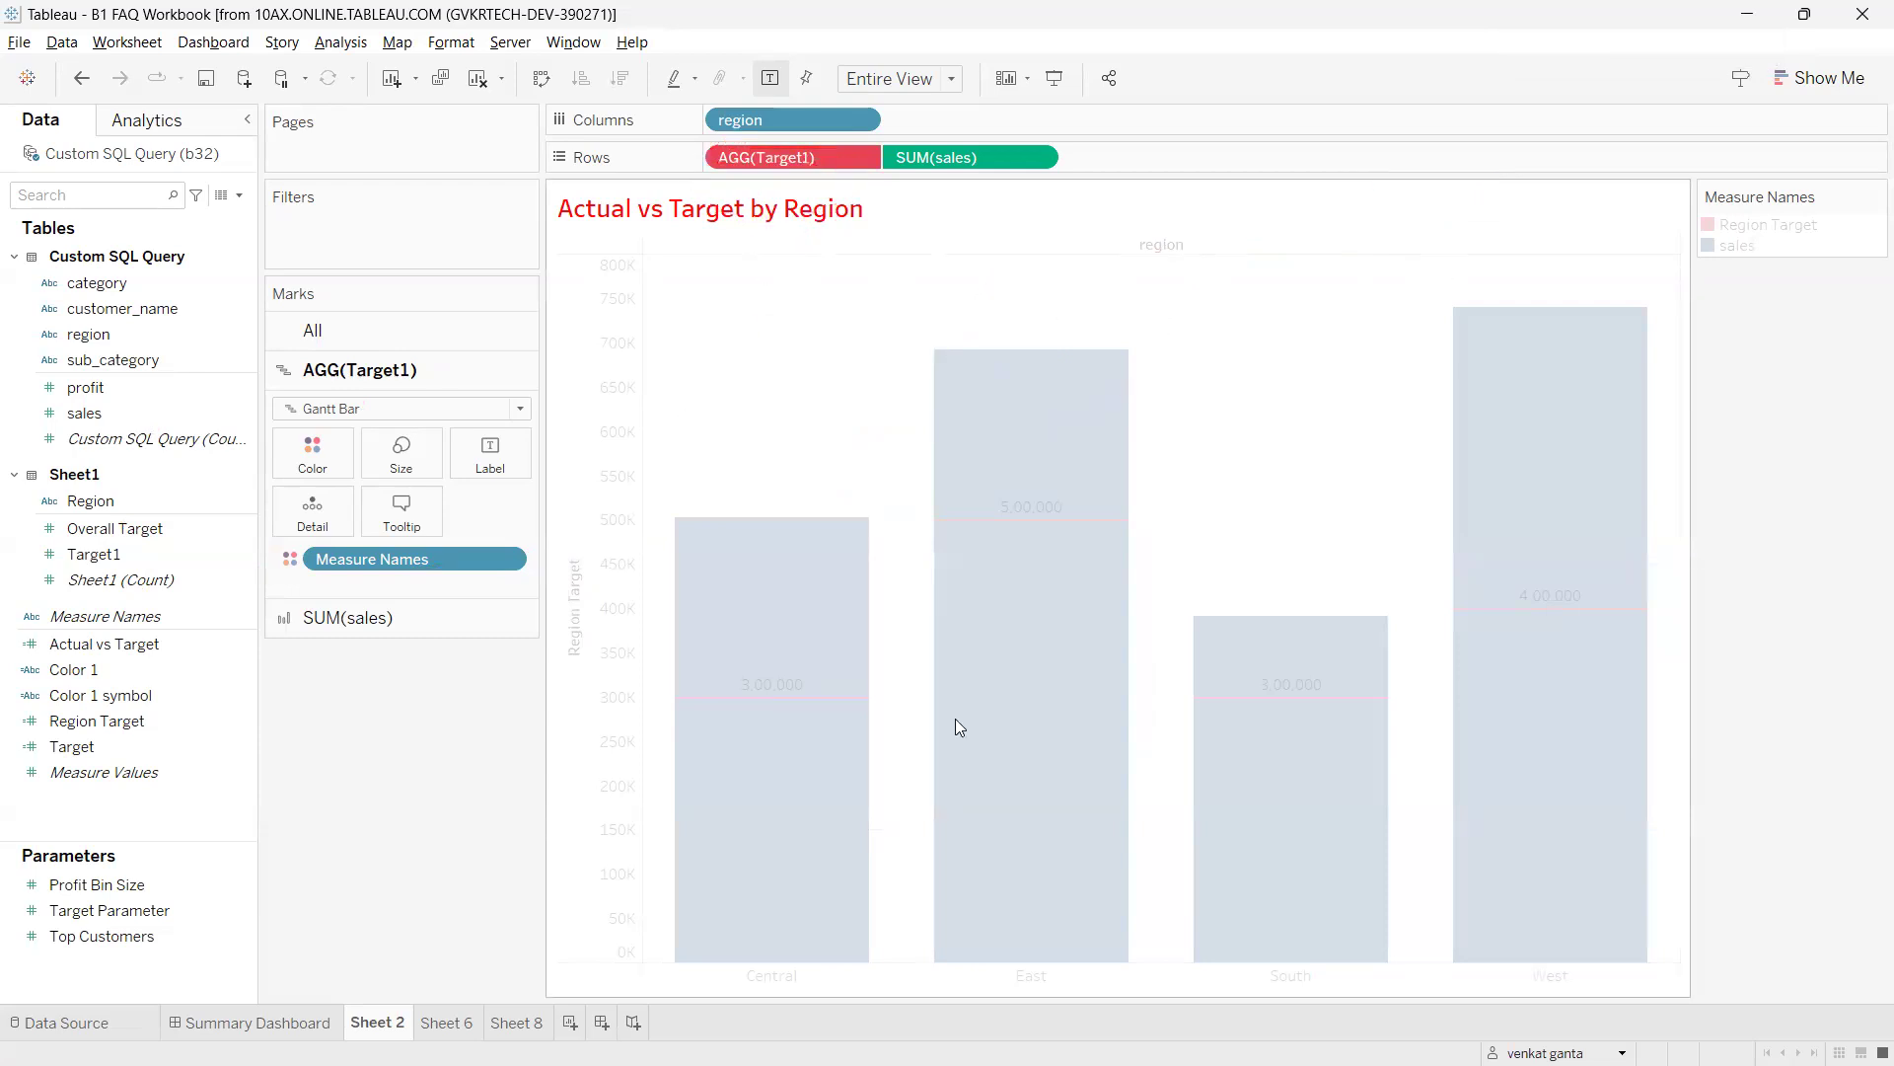
pyautogui.hotkey('ctrl', '2')
pyautogui.moveTo(702, 166)
pyautogui.mouseDown()
pyautogui.moveTo(670, 187)
pyautogui.moveTo(750, 203)
pyautogui.moveTo(722, 311)
pyautogui.mouseUp()
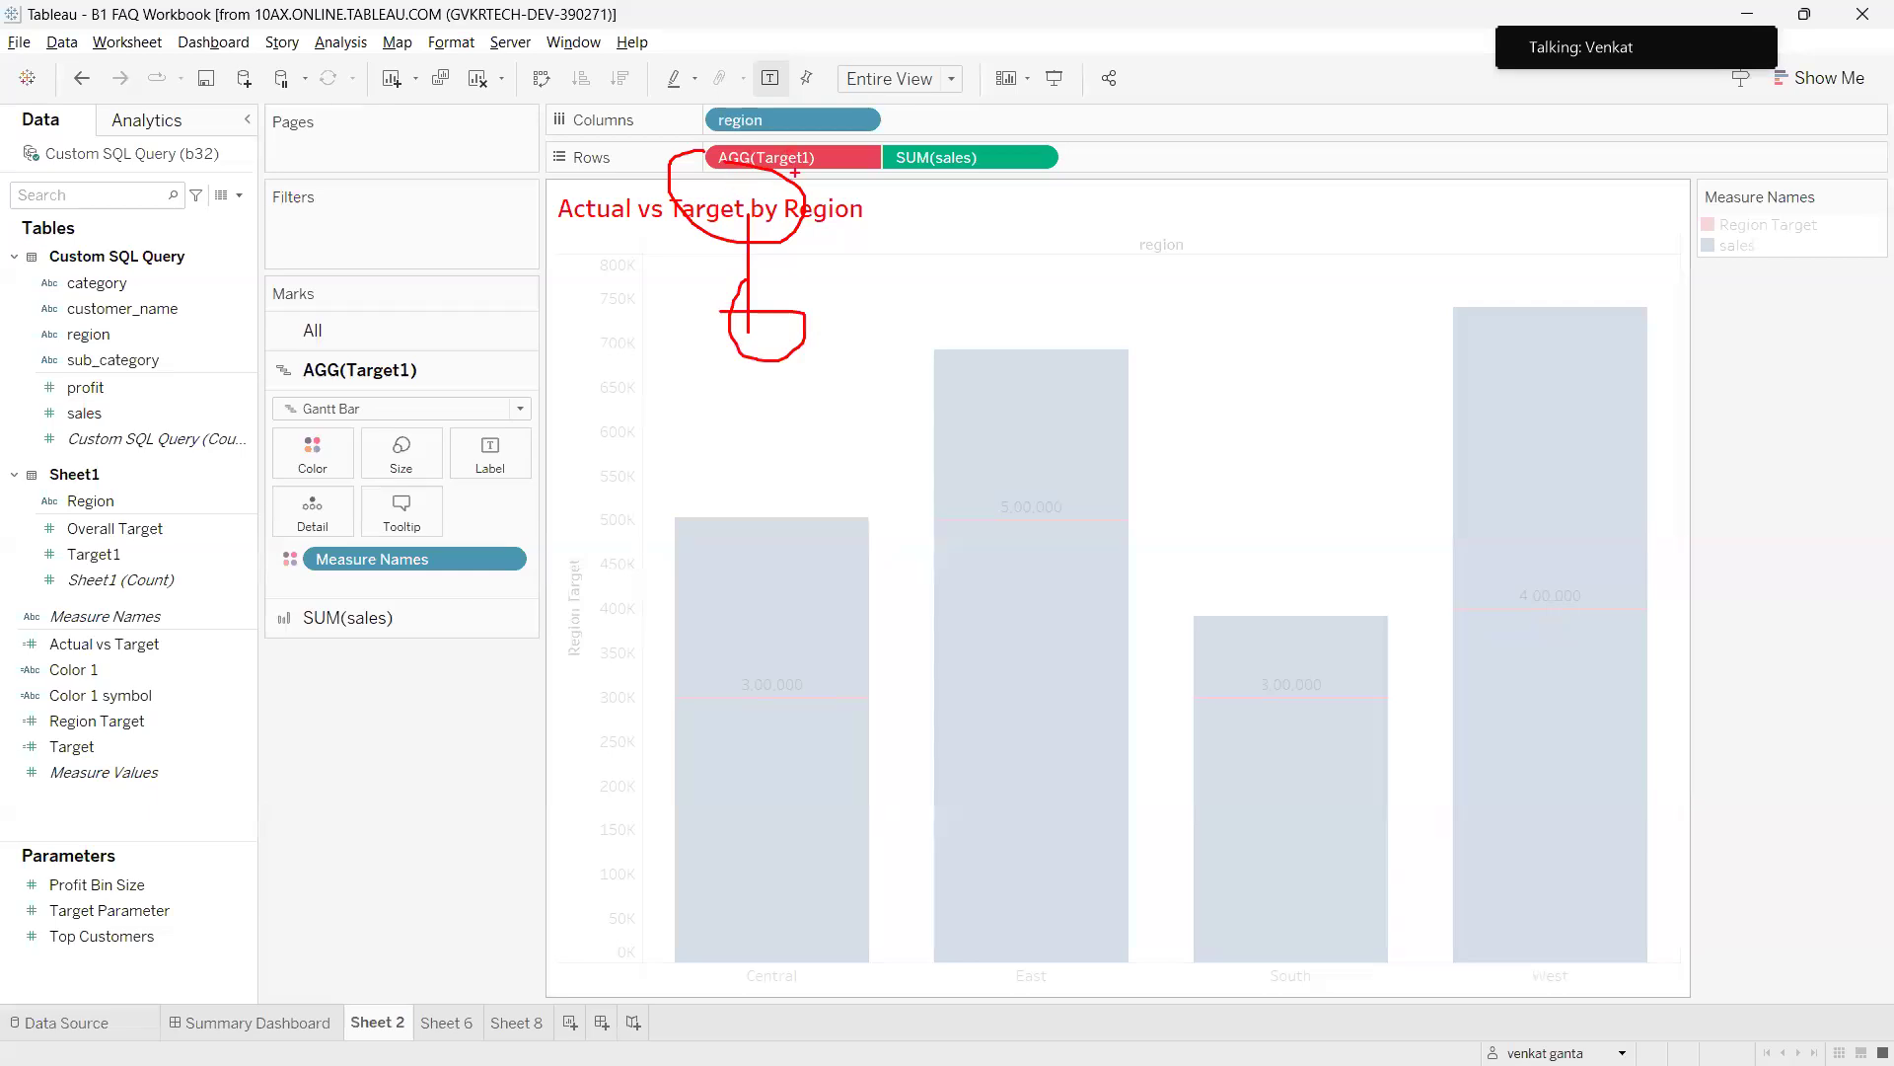
pyautogui.moveTo(121, 549)
pyautogui.mouseDown()
pyautogui.moveTo(120, 578)
pyautogui.moveTo(94, 552)
pyautogui.mouseUp()
pyautogui.press('Escape')
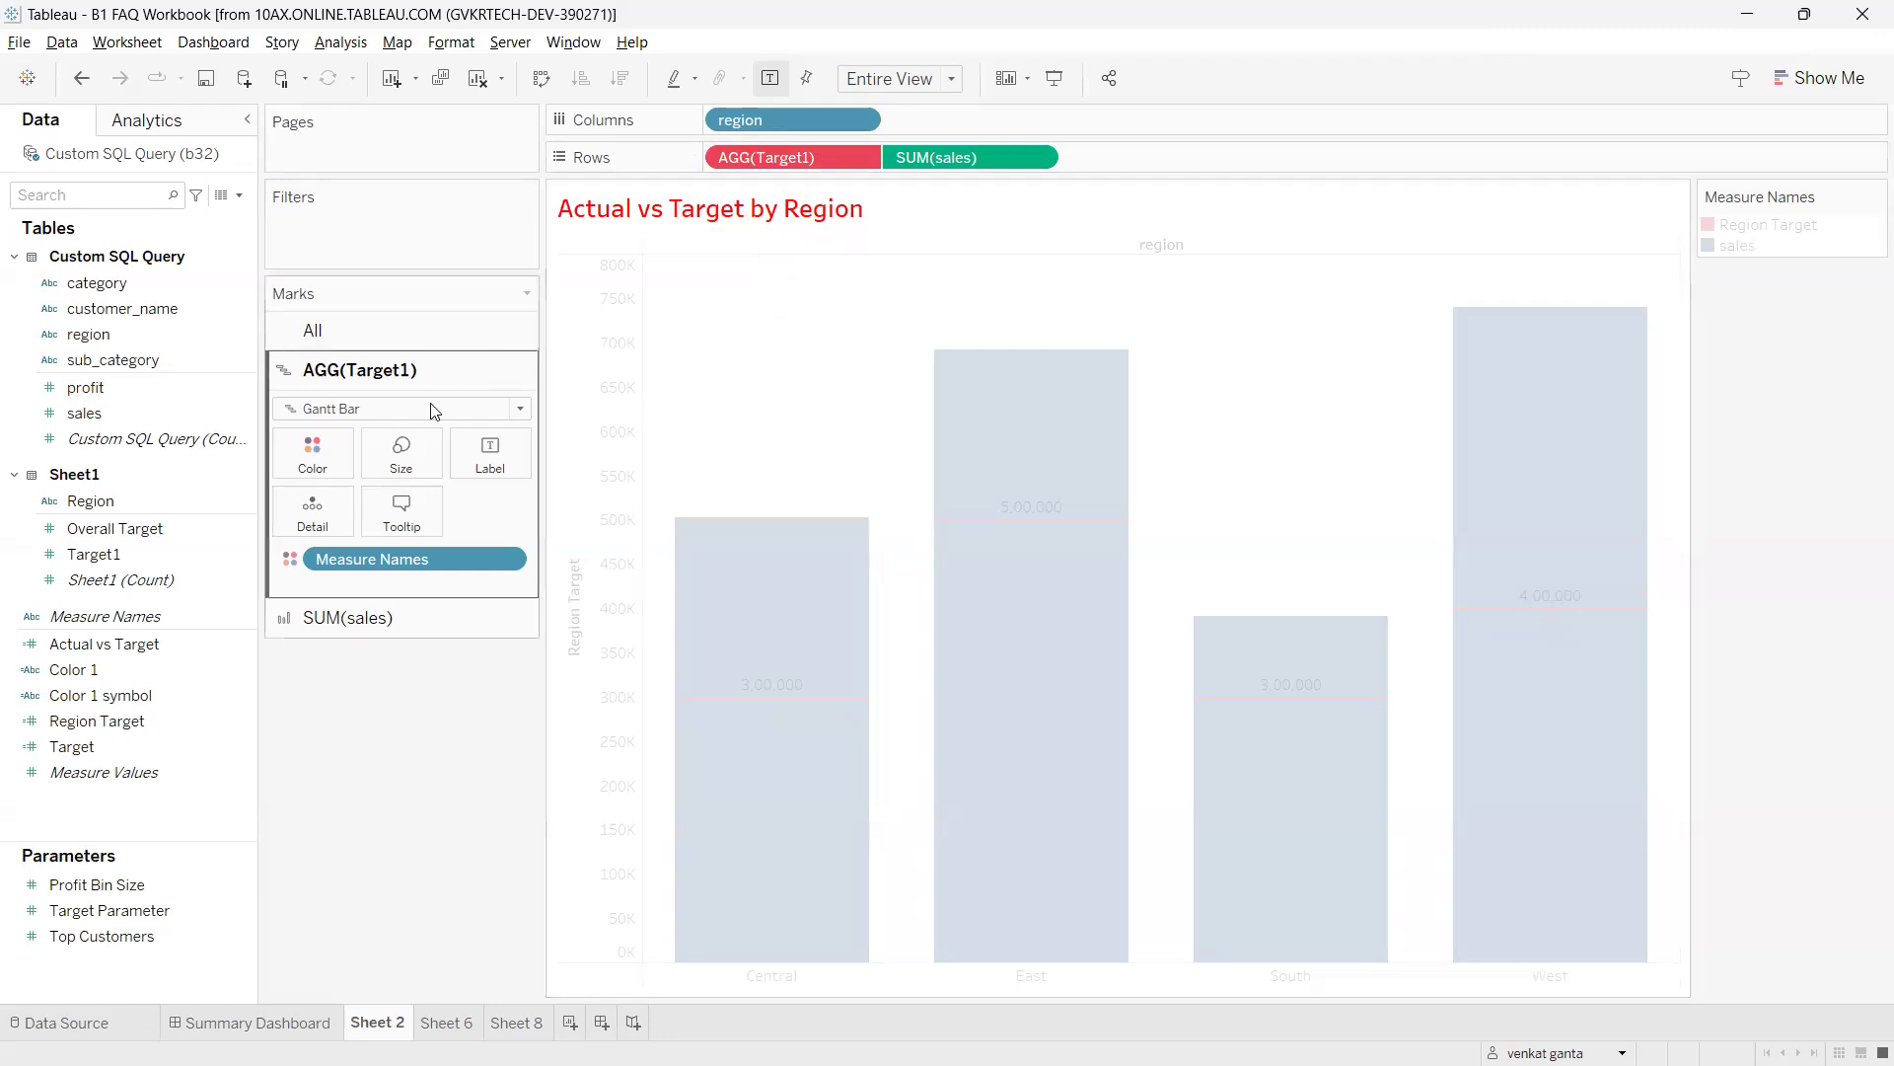
pyautogui.moveTo(144, 545); pyautogui.dragTo(792, 152)
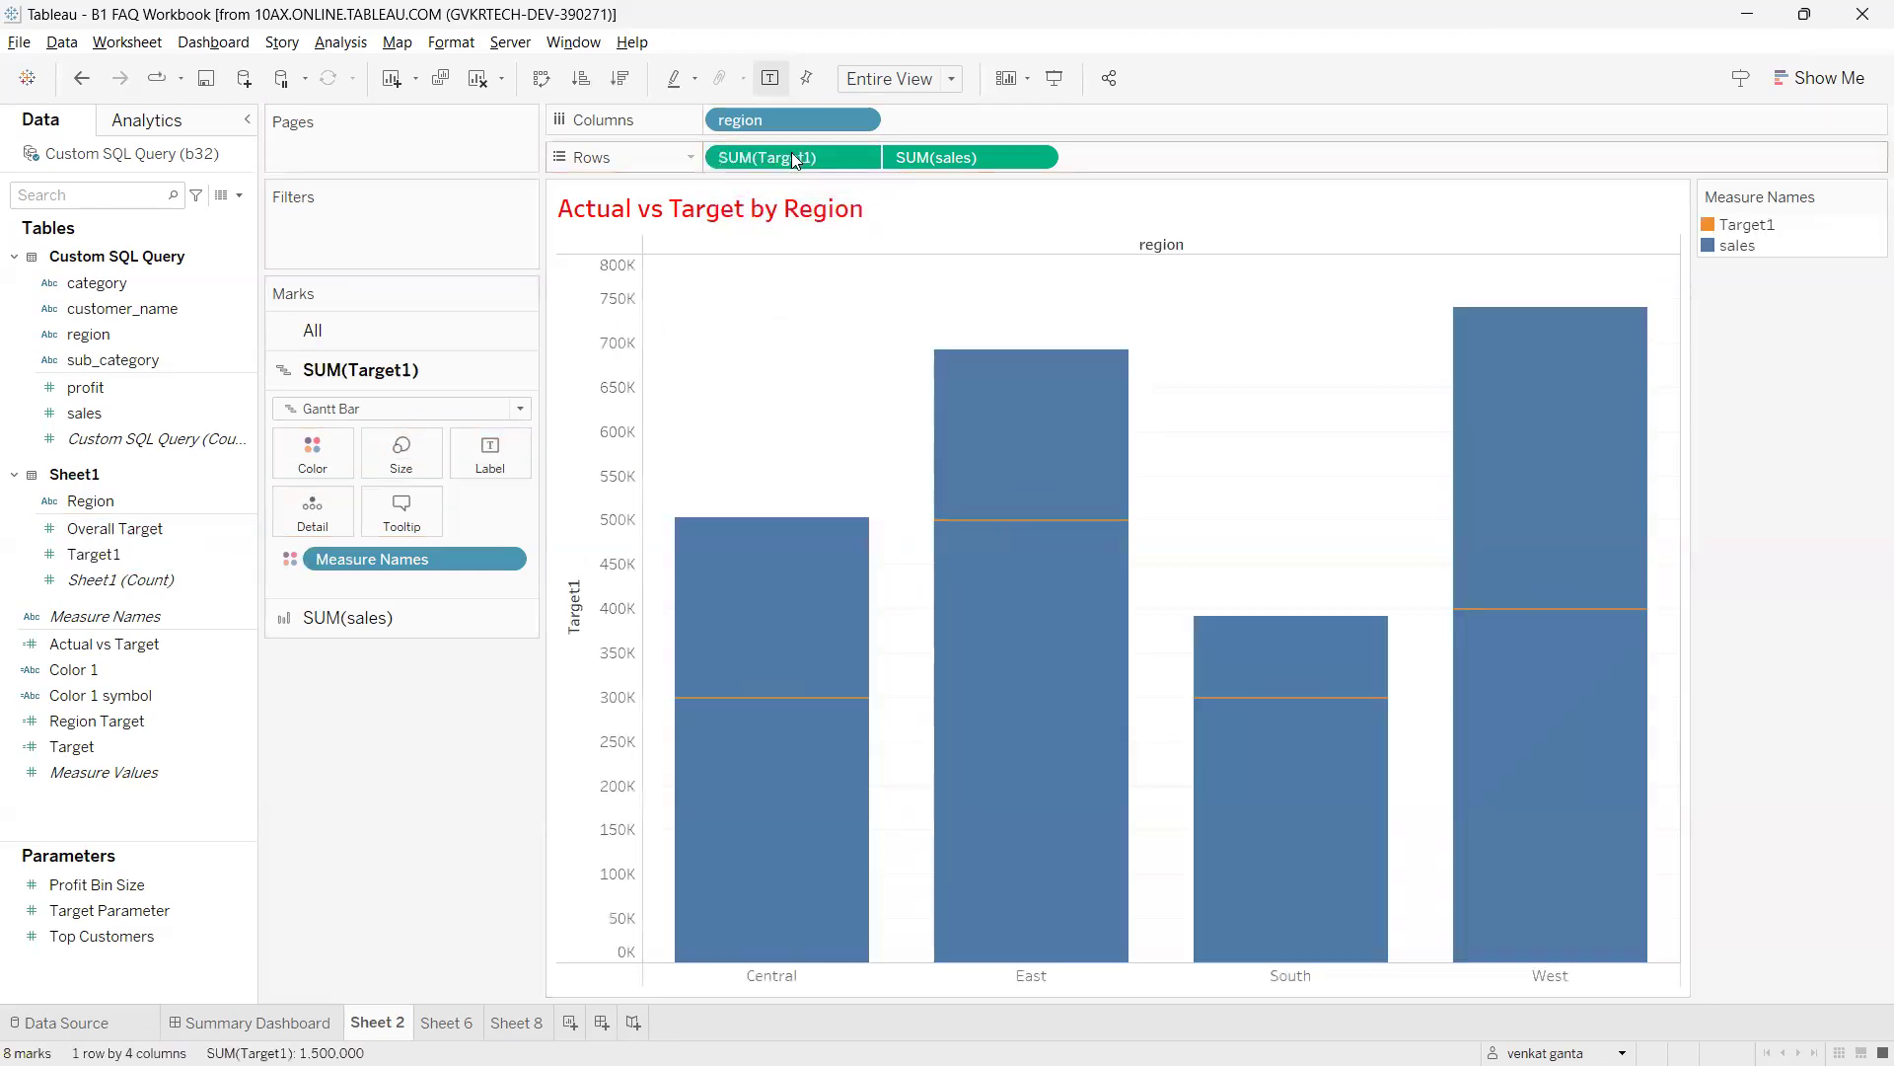
pyautogui.click(85, 80)
# Undo again to restore AGG(Region Target), annotating the field, chart title and Target field.
pyautogui.click(84, 81)
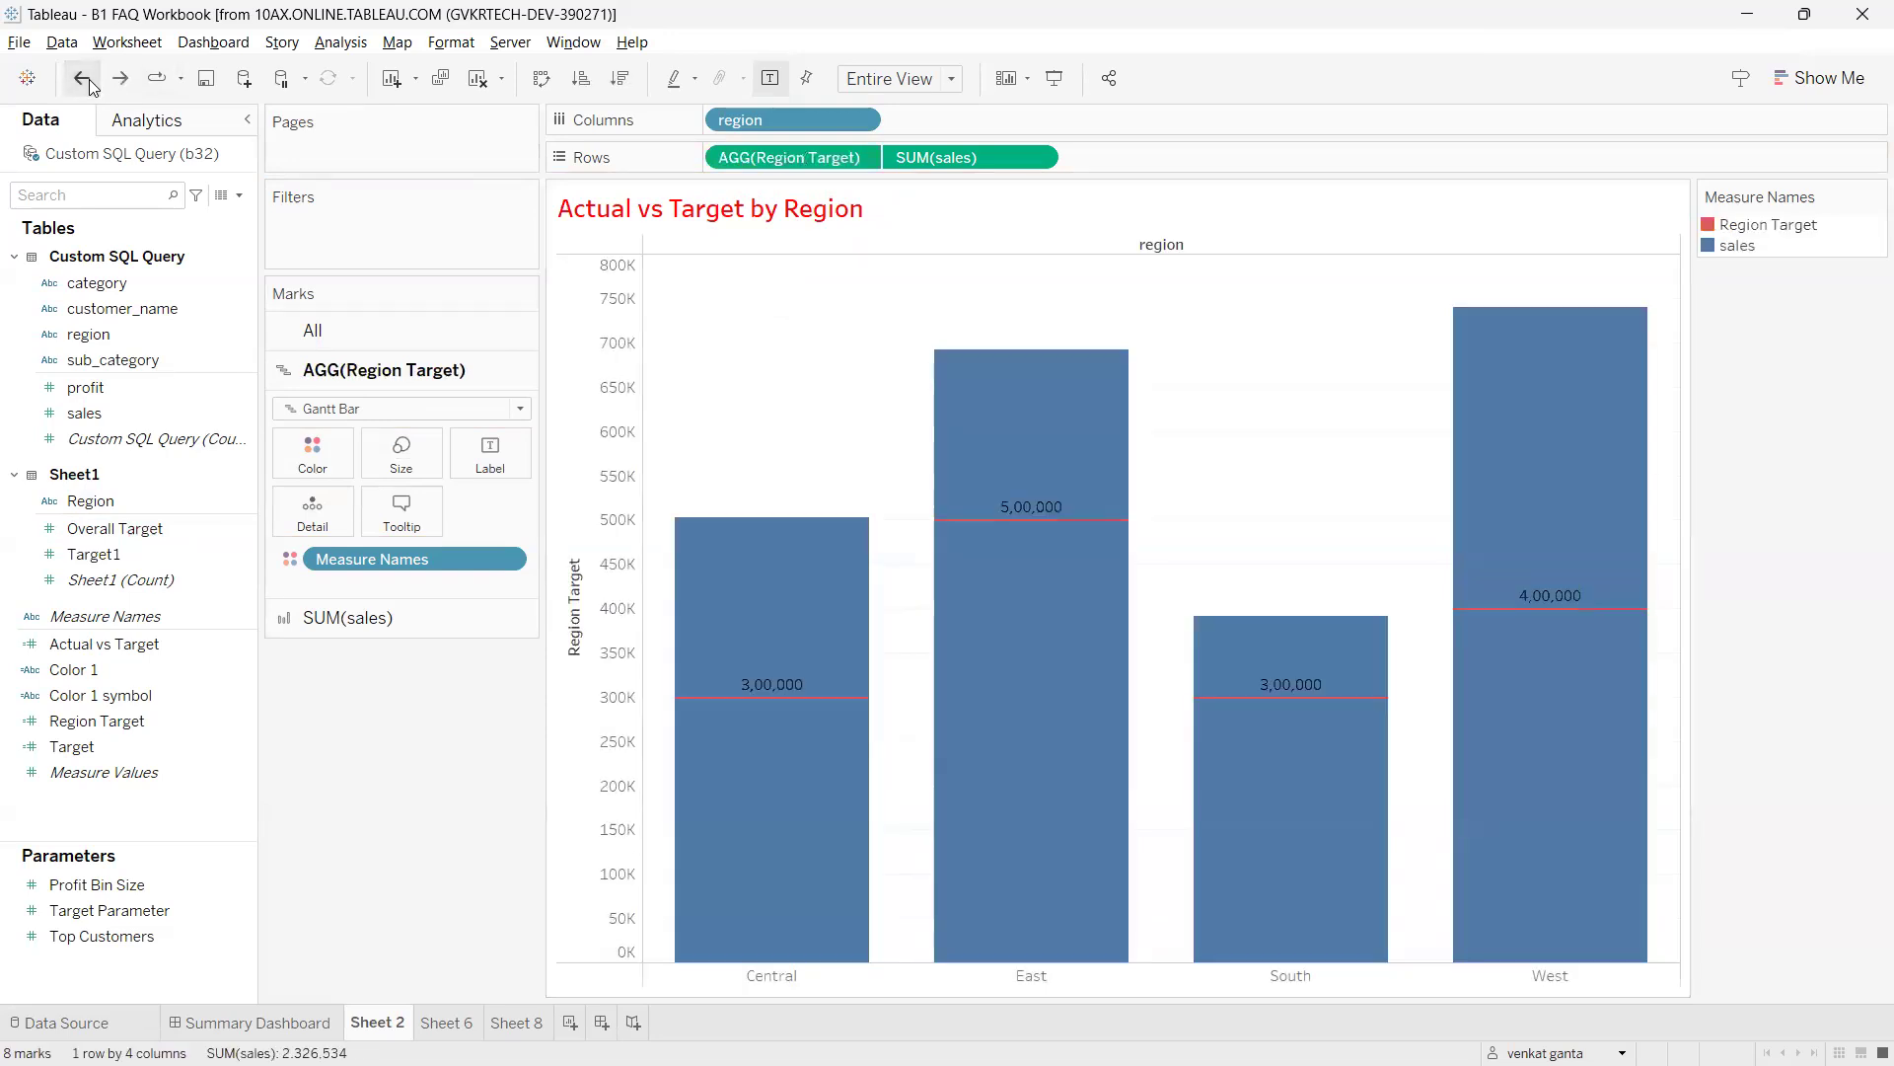
pyautogui.moveTo(755, 140)
pyautogui.mouseDown()
pyautogui.moveTo(696, 148)
pyautogui.moveTo(886, 149)
pyautogui.moveTo(728, 138)
pyautogui.mouseUp()
pyautogui.moveTo(742, 202); pyautogui.dragTo(471, 690)
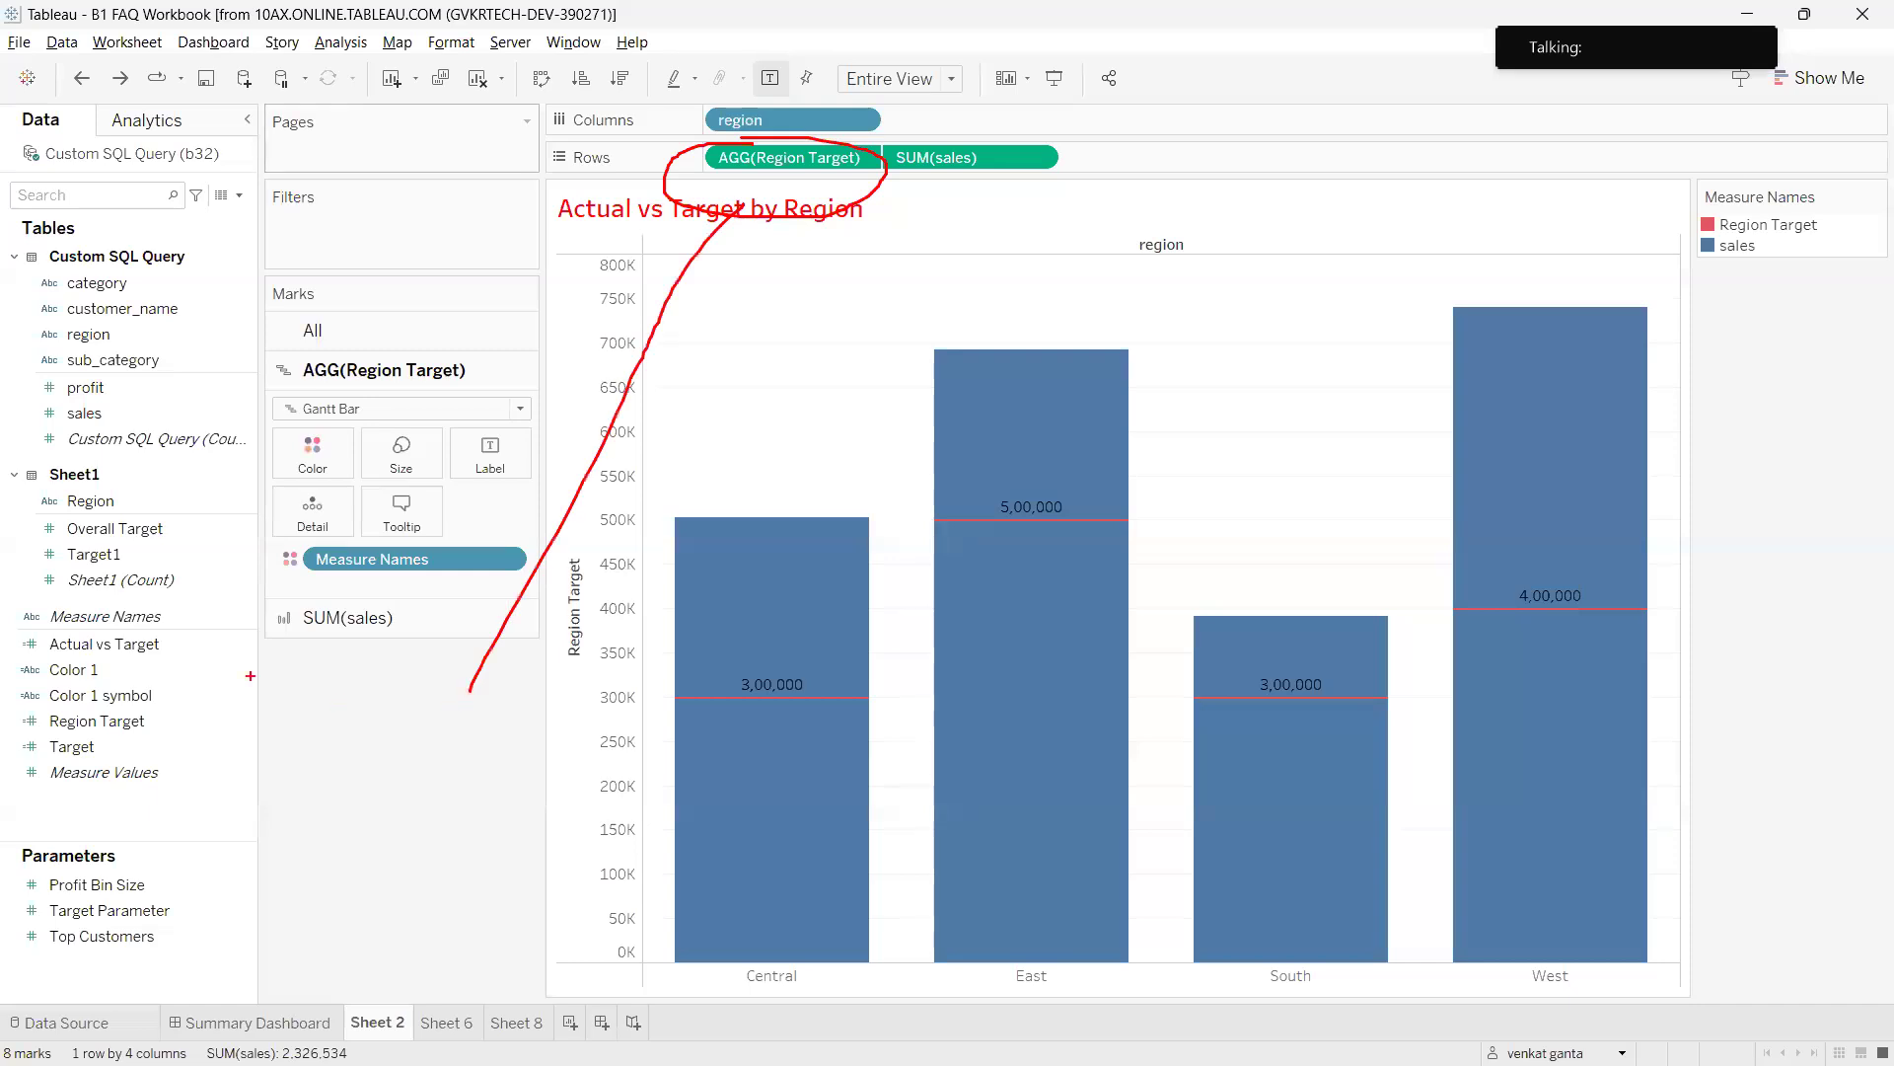
pyautogui.moveTo(115, 552)
pyautogui.mouseDown()
pyautogui.moveTo(39, 564)
pyautogui.moveTo(126, 551)
pyautogui.moveTo(276, 659)
pyautogui.moveTo(341, 785)
pyautogui.moveTo(380, 728)
pyautogui.mouseUp()
pyautogui.moveTo(720, 249)
pyautogui.mouseDown()
pyautogui.moveTo(537, 642)
pyautogui.moveTo(572, 761)
pyautogui.moveTo(597, 679)
pyautogui.mouseUp()
# Circle Target1 in the data list, clear the marks, and select Target1.
pyautogui.moveTo(91, 535); pyautogui.dragTo(328, 933)
pyautogui.moveTo(270, 824); pyautogui.dragTo(337, 957)
pyautogui.moveTo(318, 893); pyautogui.dragTo(347, 826)
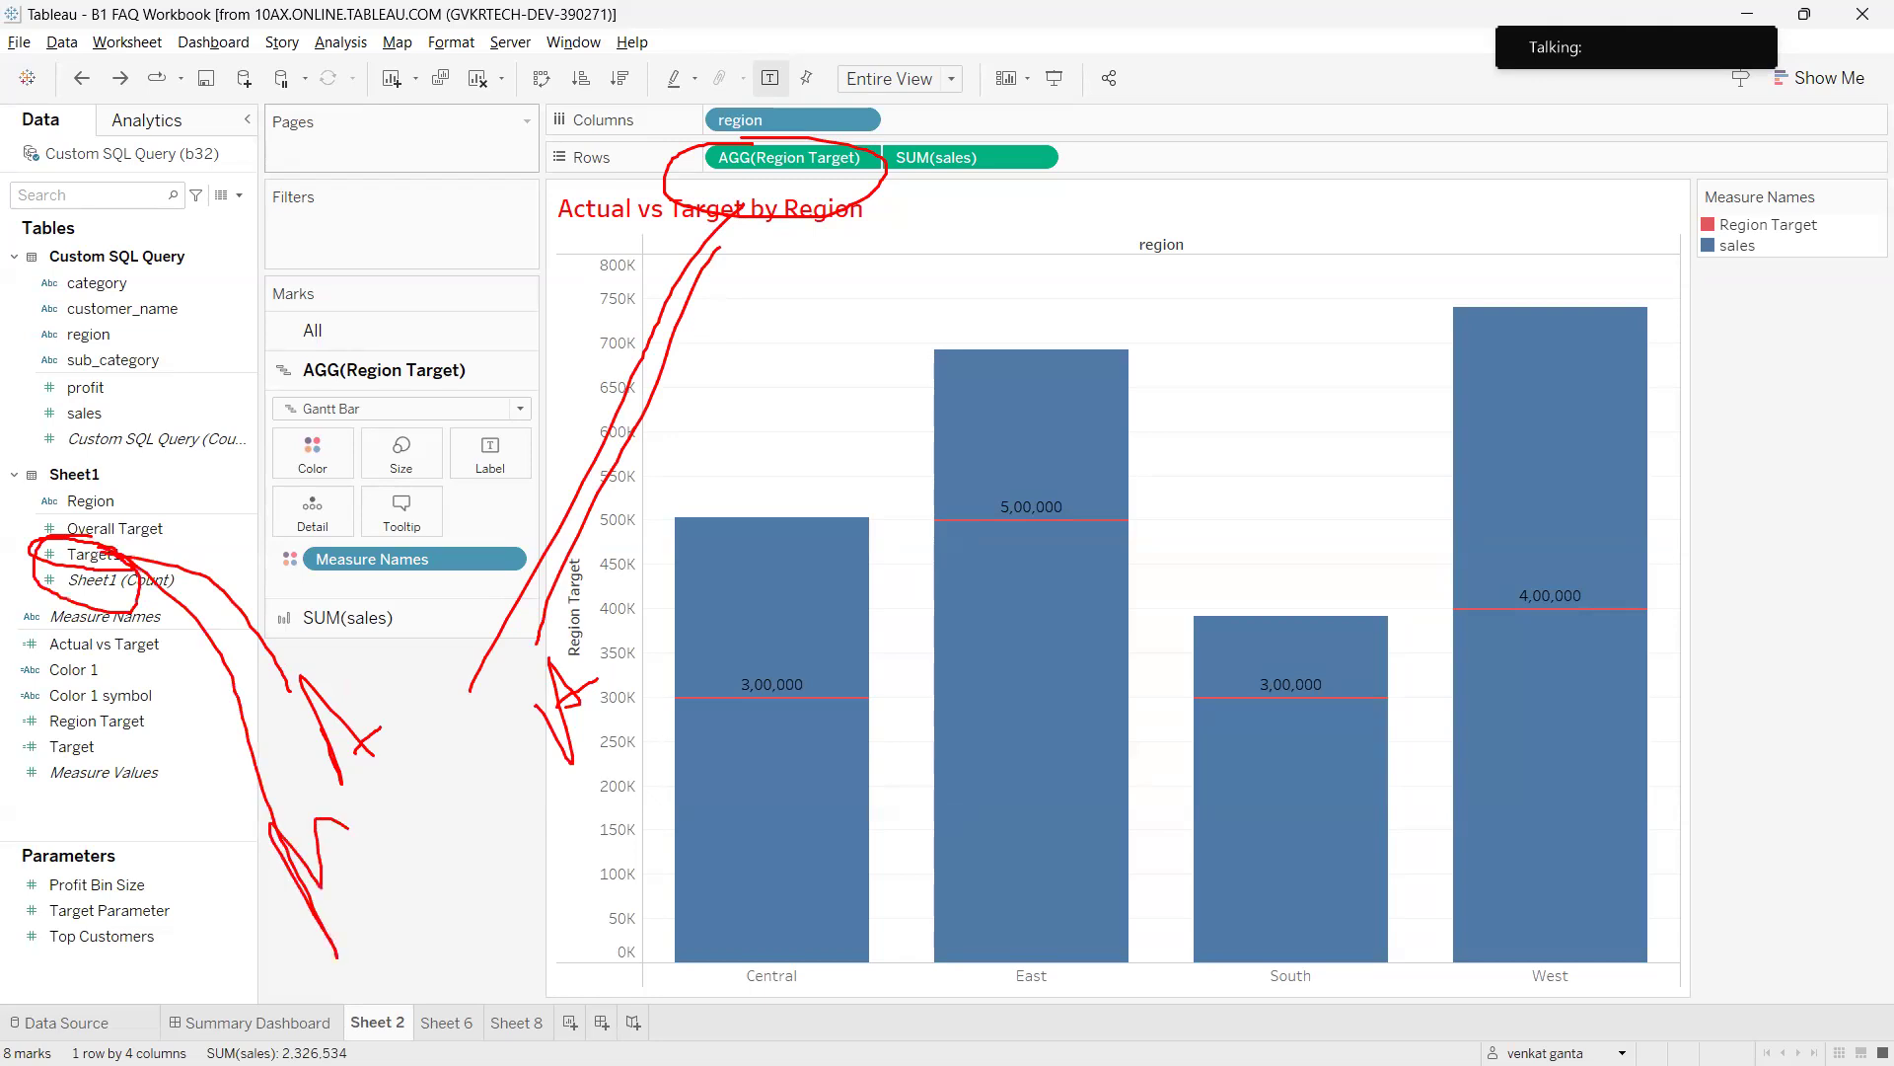
pyautogui.press('Escape')
pyautogui.click(195, 558)
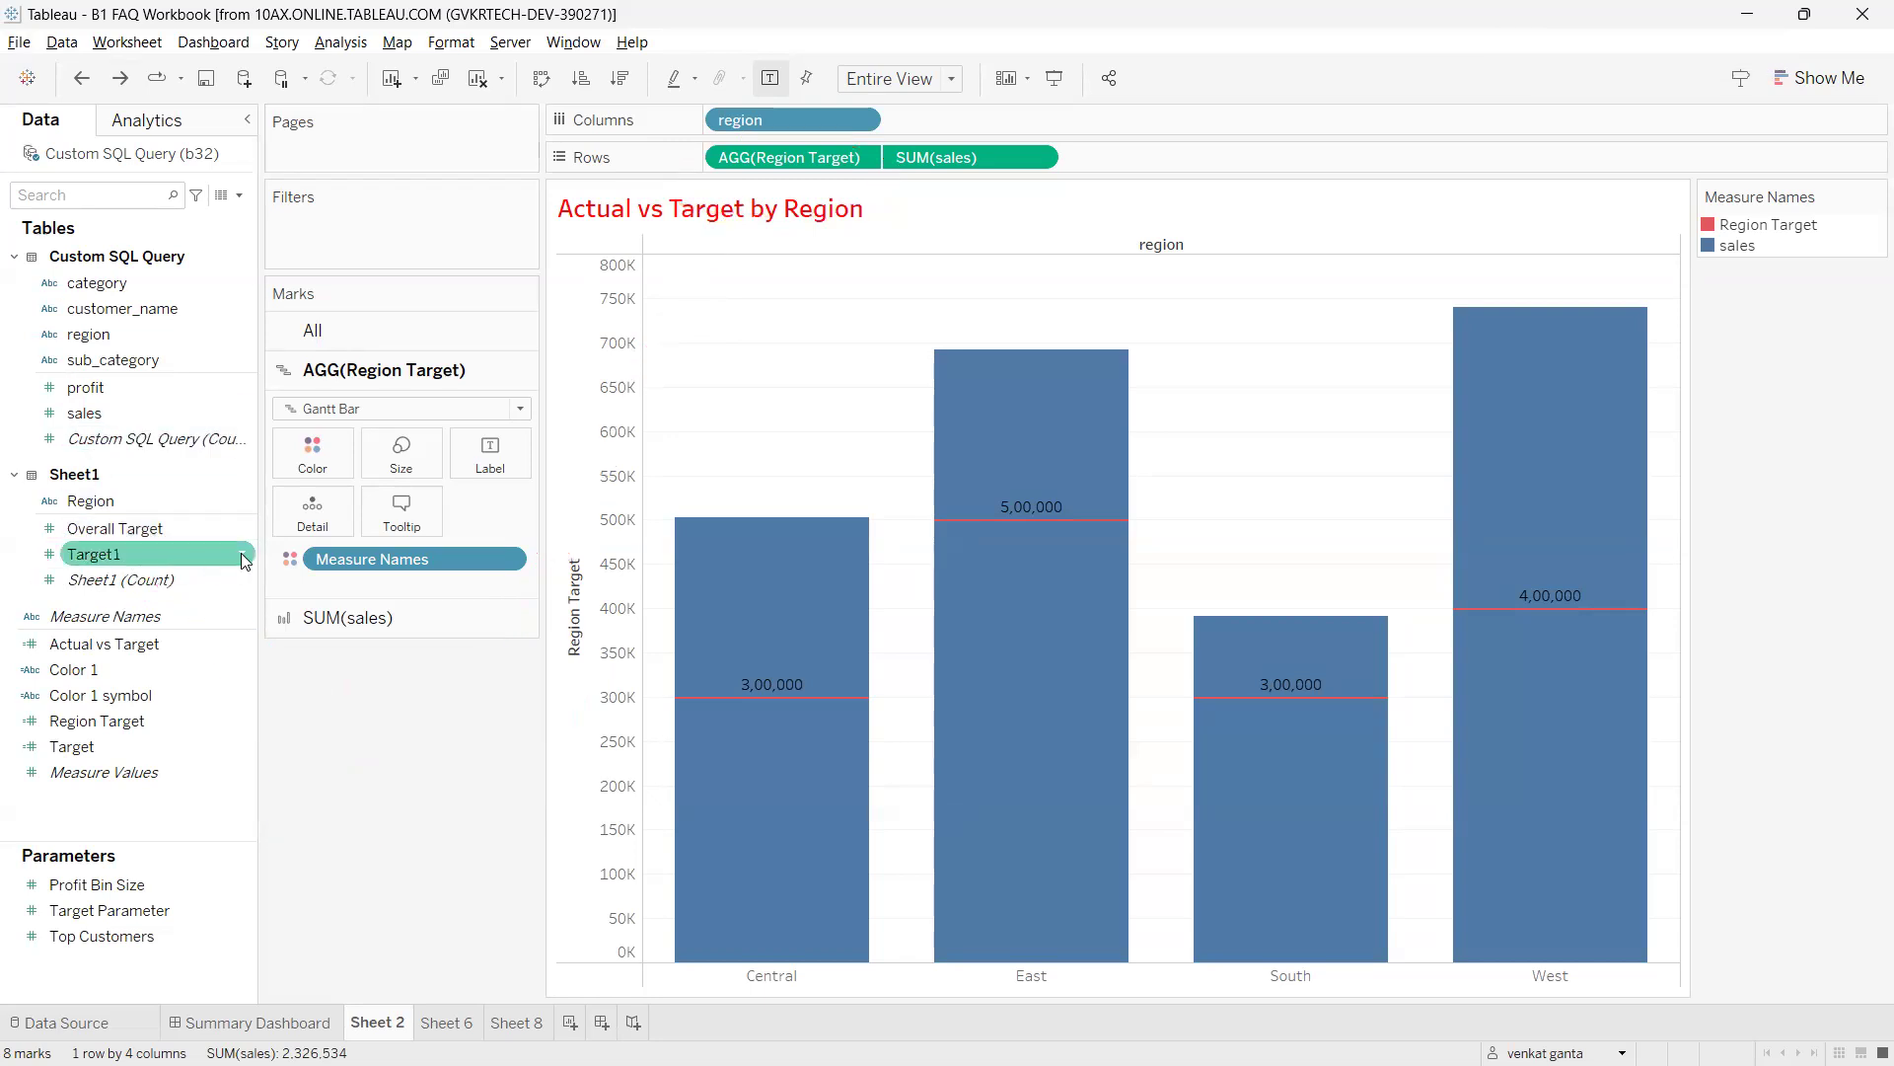
# Create a calculated field named New Target with the formula MIN([Target1]).
pyautogui.click(245, 560)
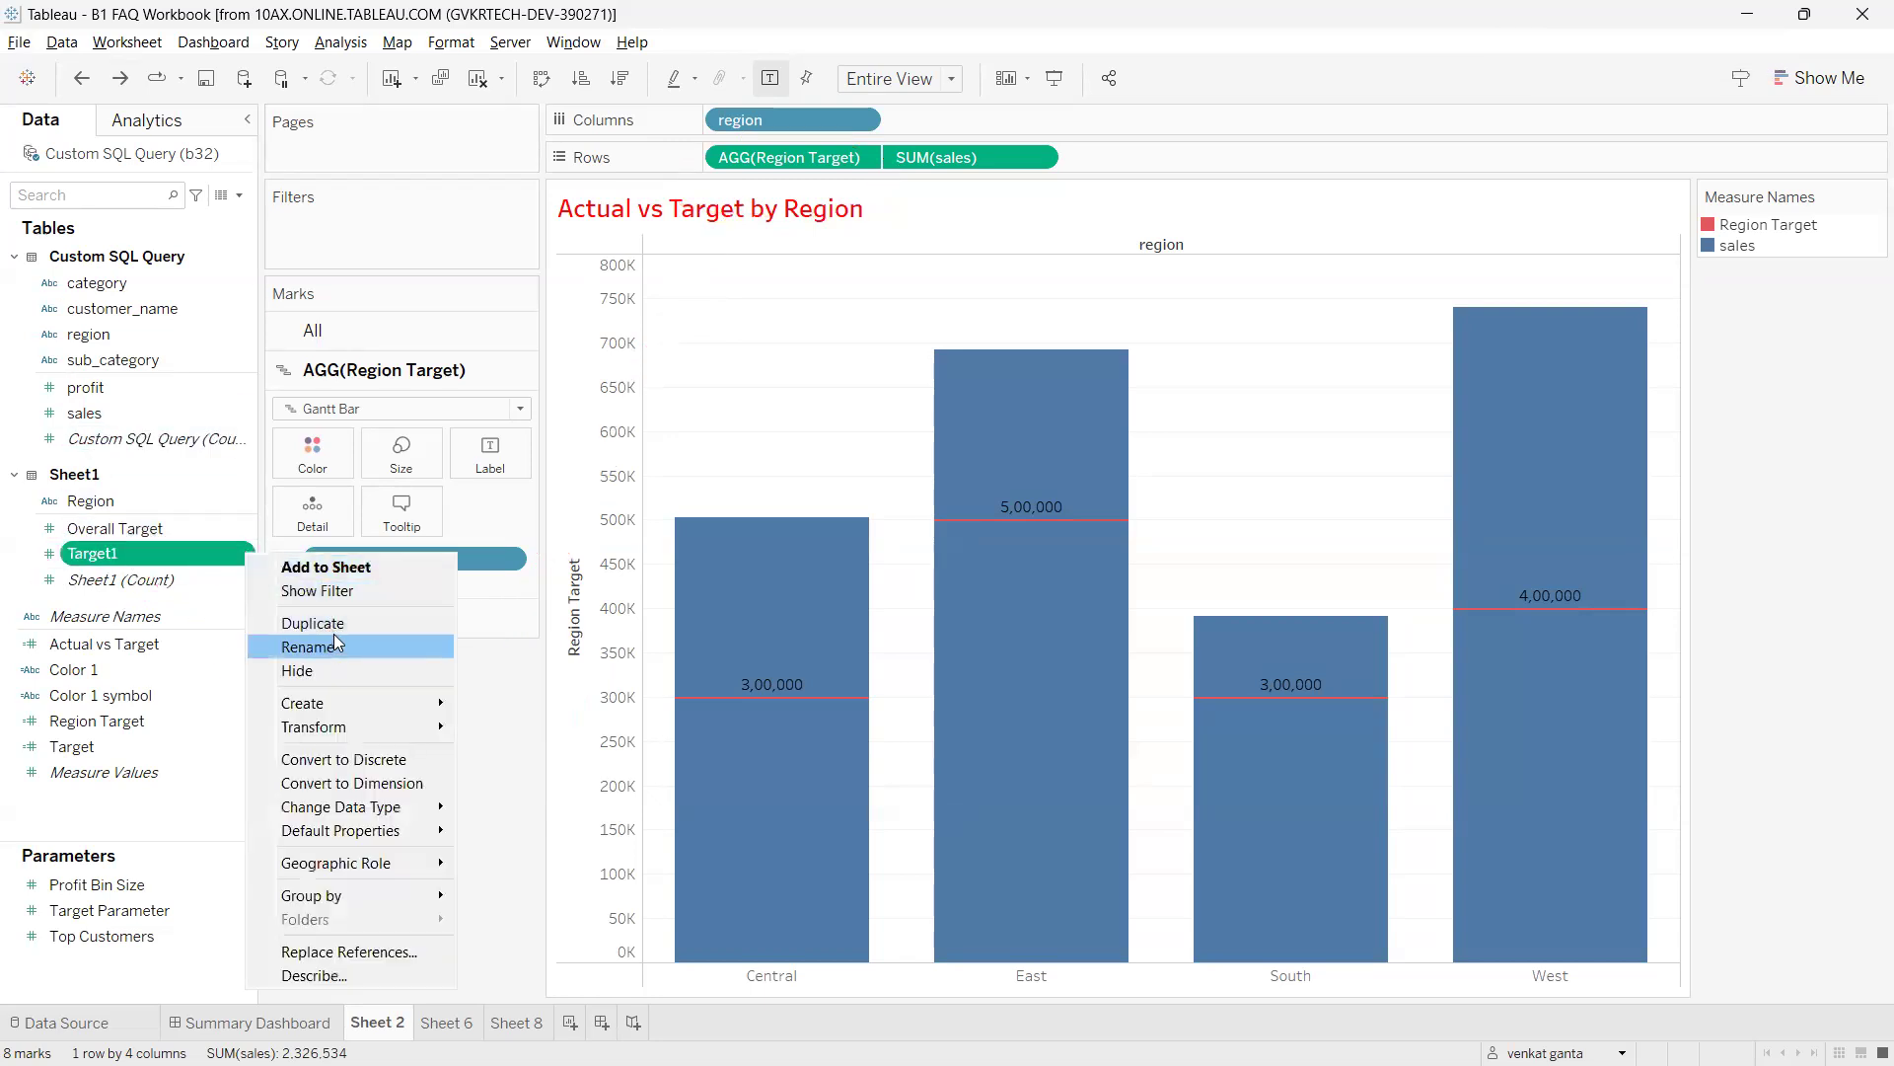
pyautogui.moveTo(349, 702)
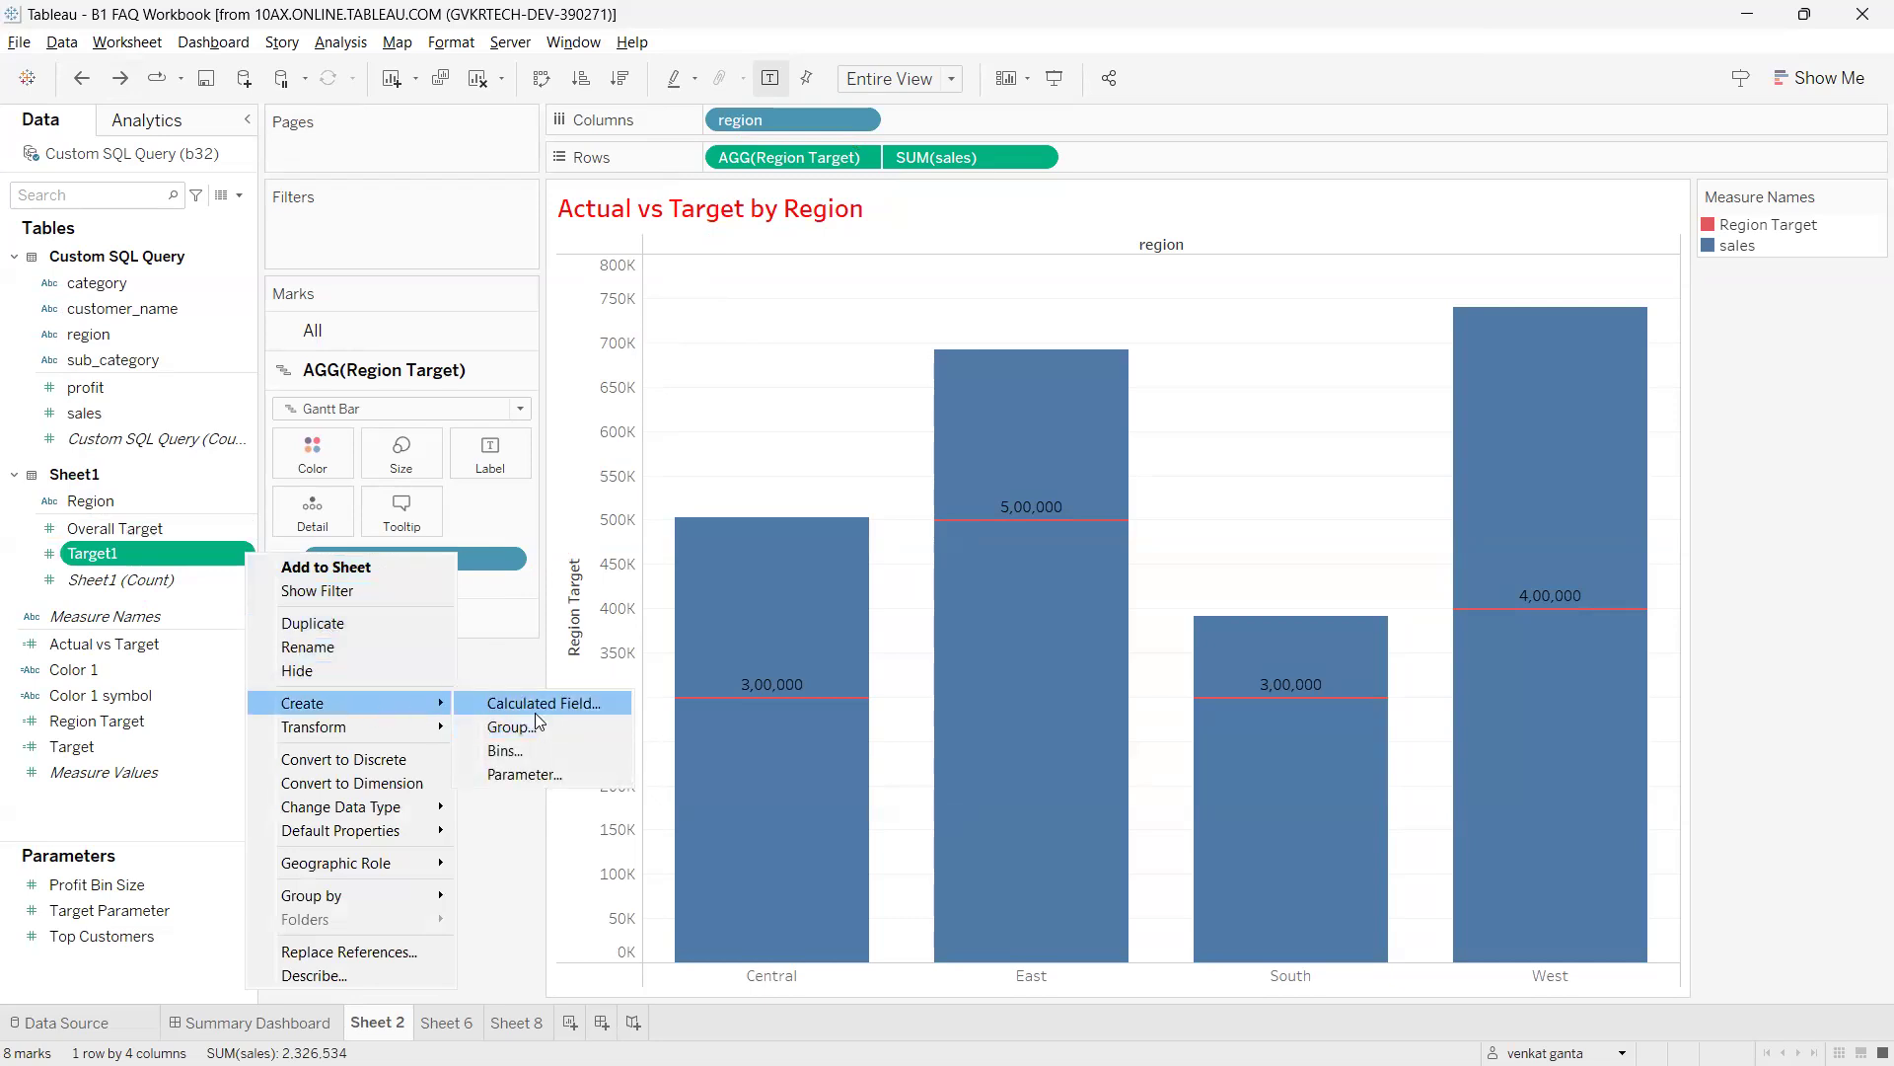
pyautogui.click(533, 704)
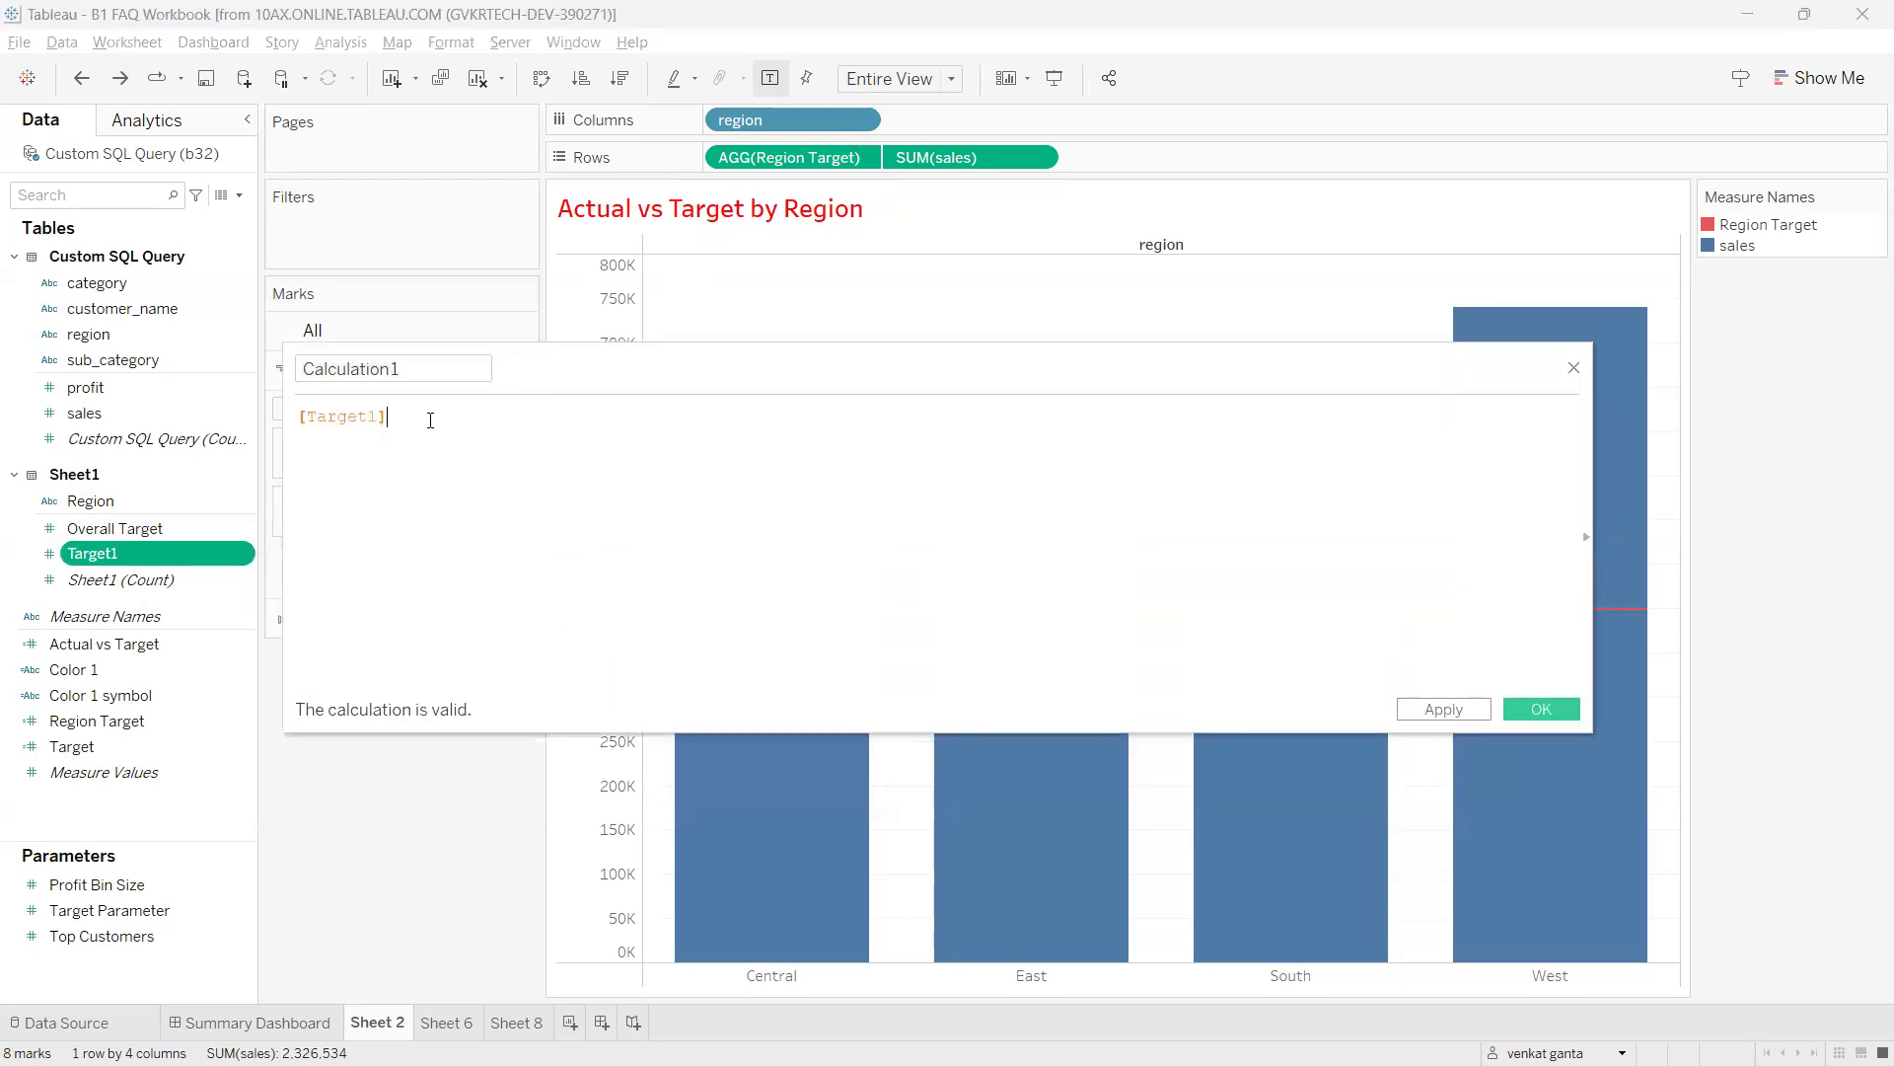
pyautogui.write(')')
pyautogui.press('Home')
pyautogui.write('min(')
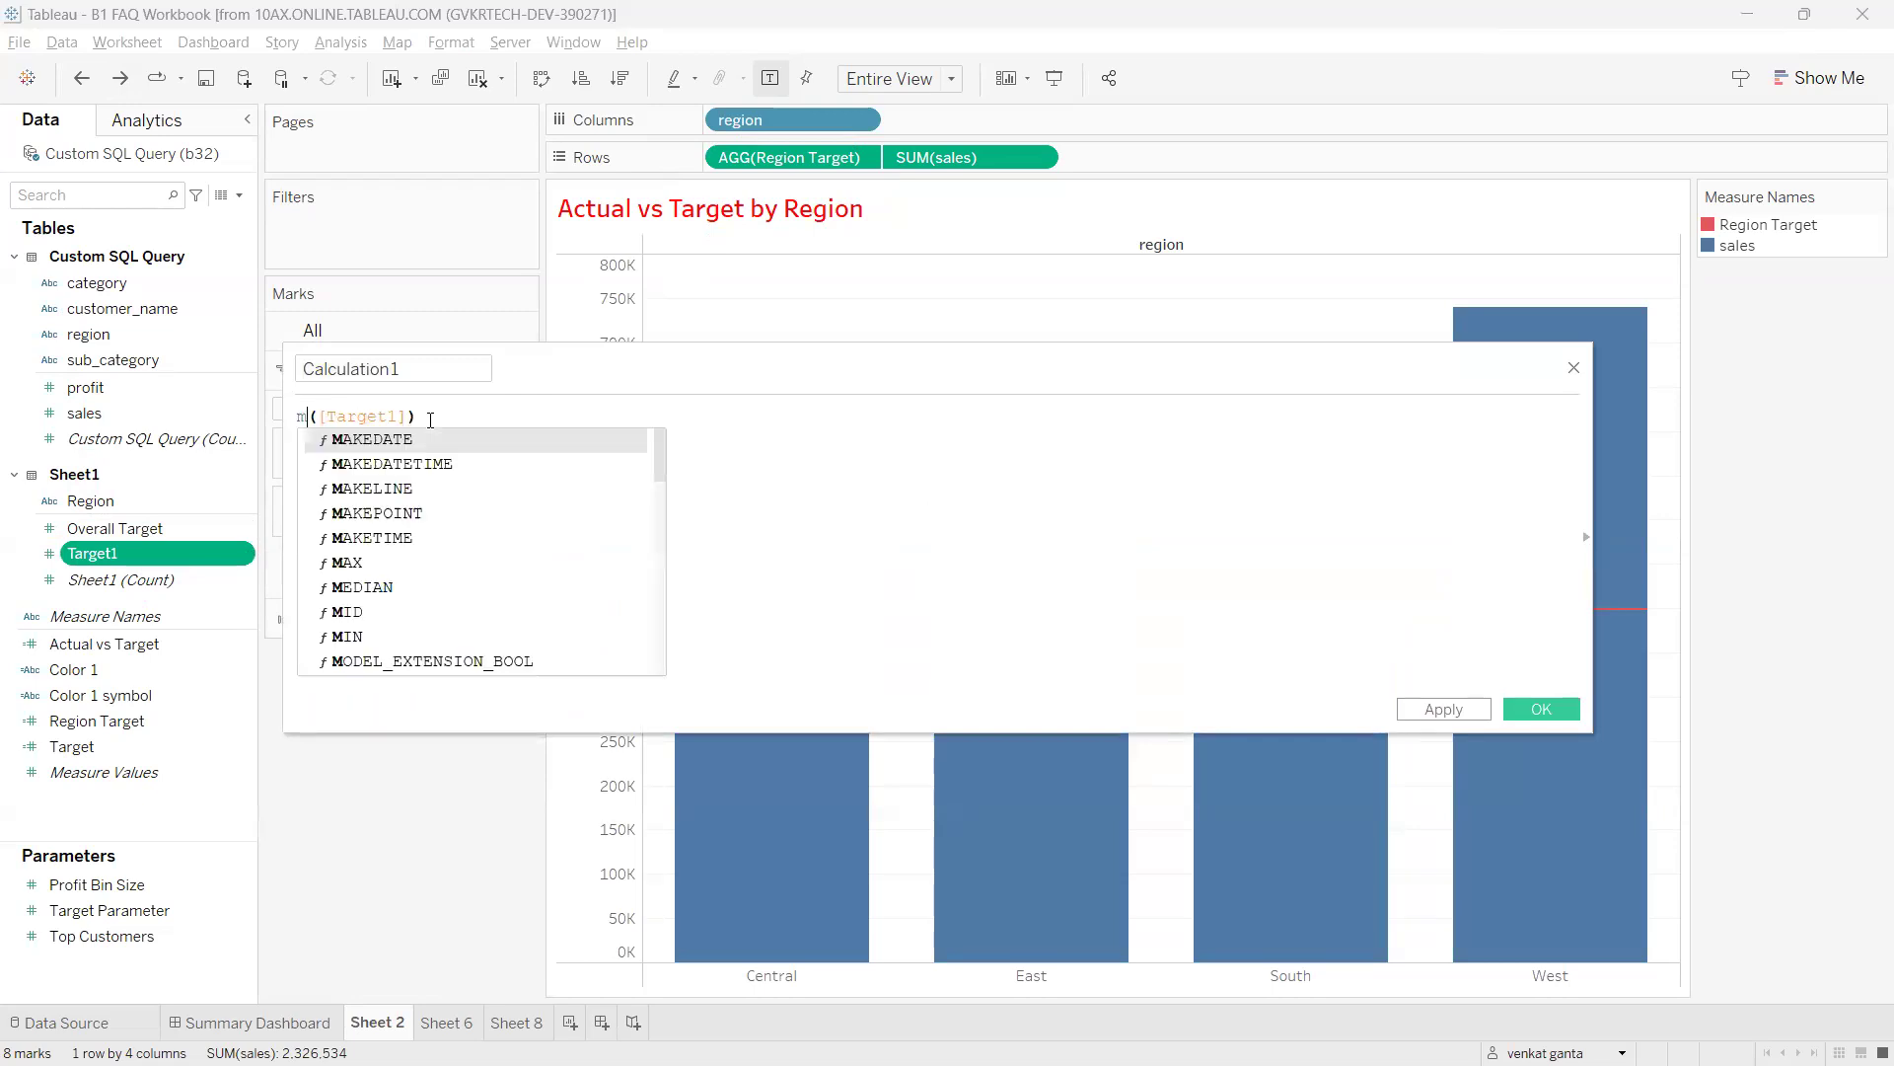
pyautogui.press('Return')
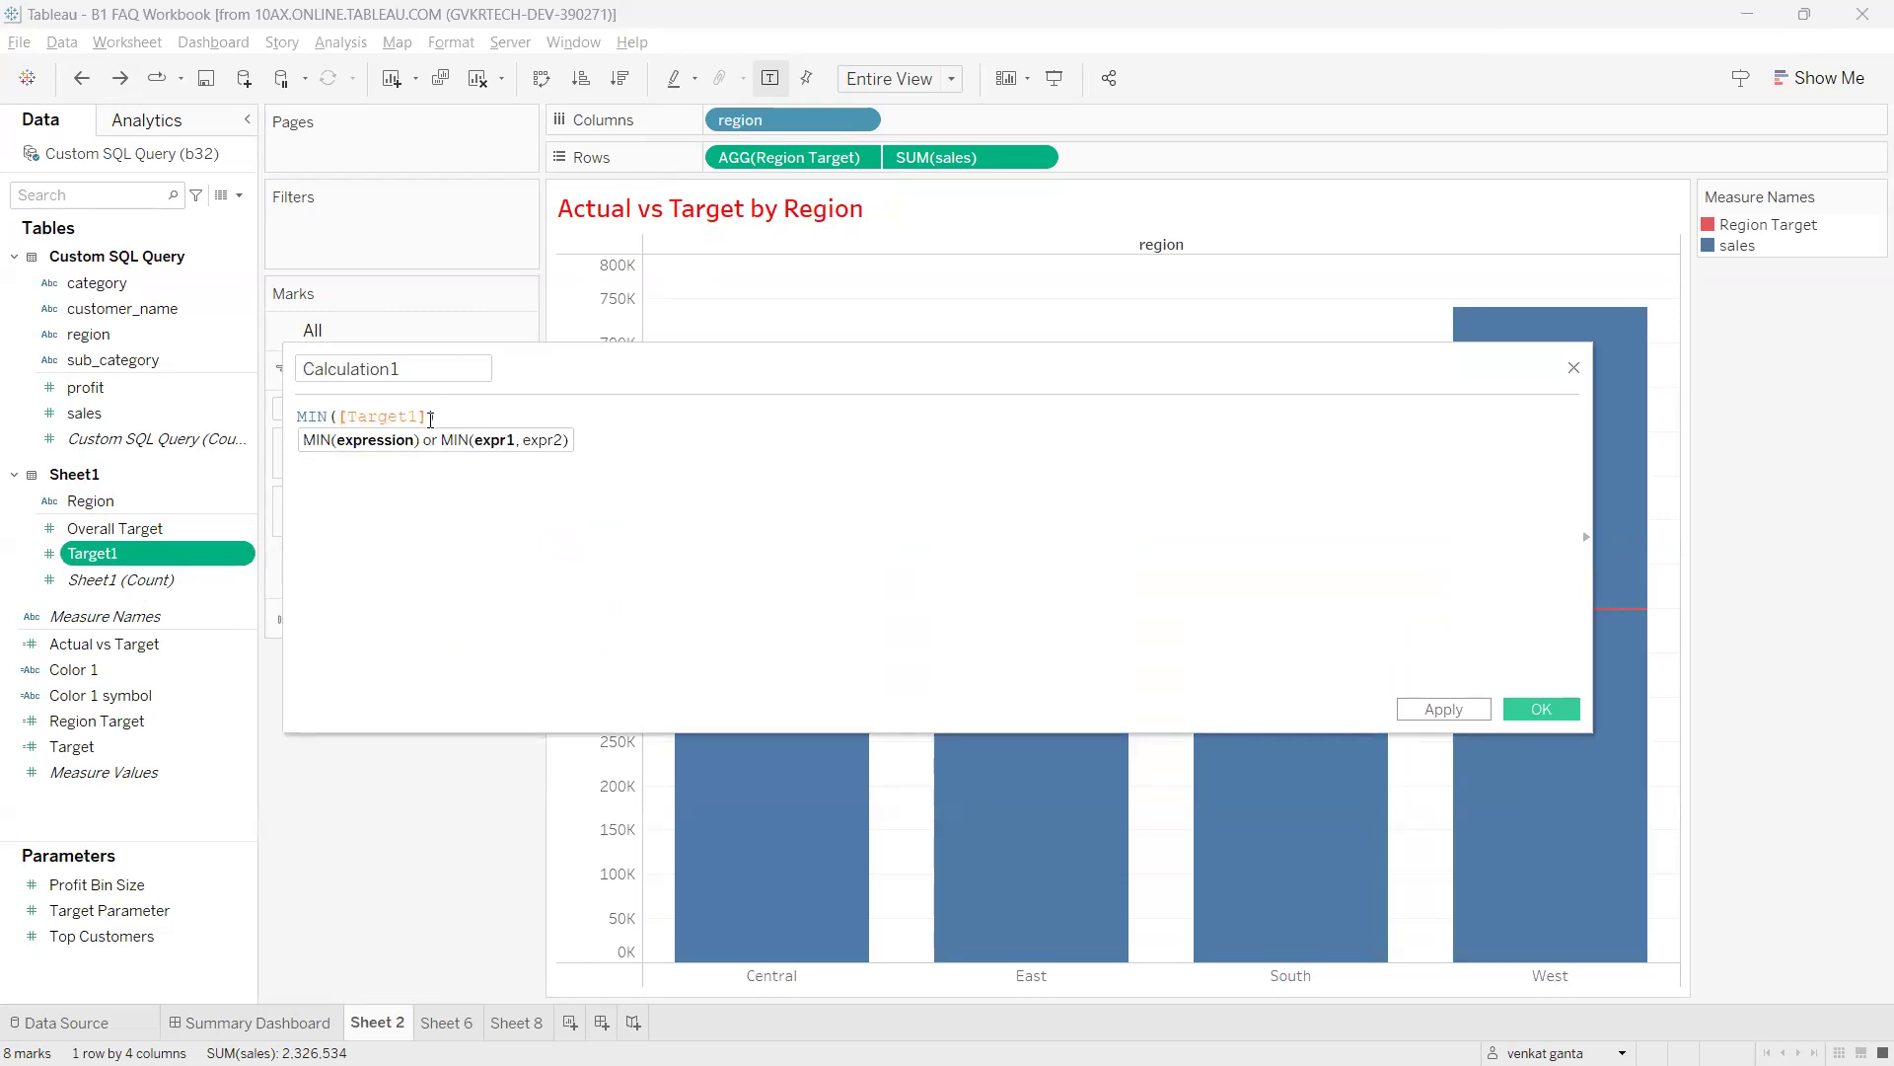
pyautogui.moveTo(410, 368); pyautogui.dragTo(229, 364)
pyautogui.write('New Target')
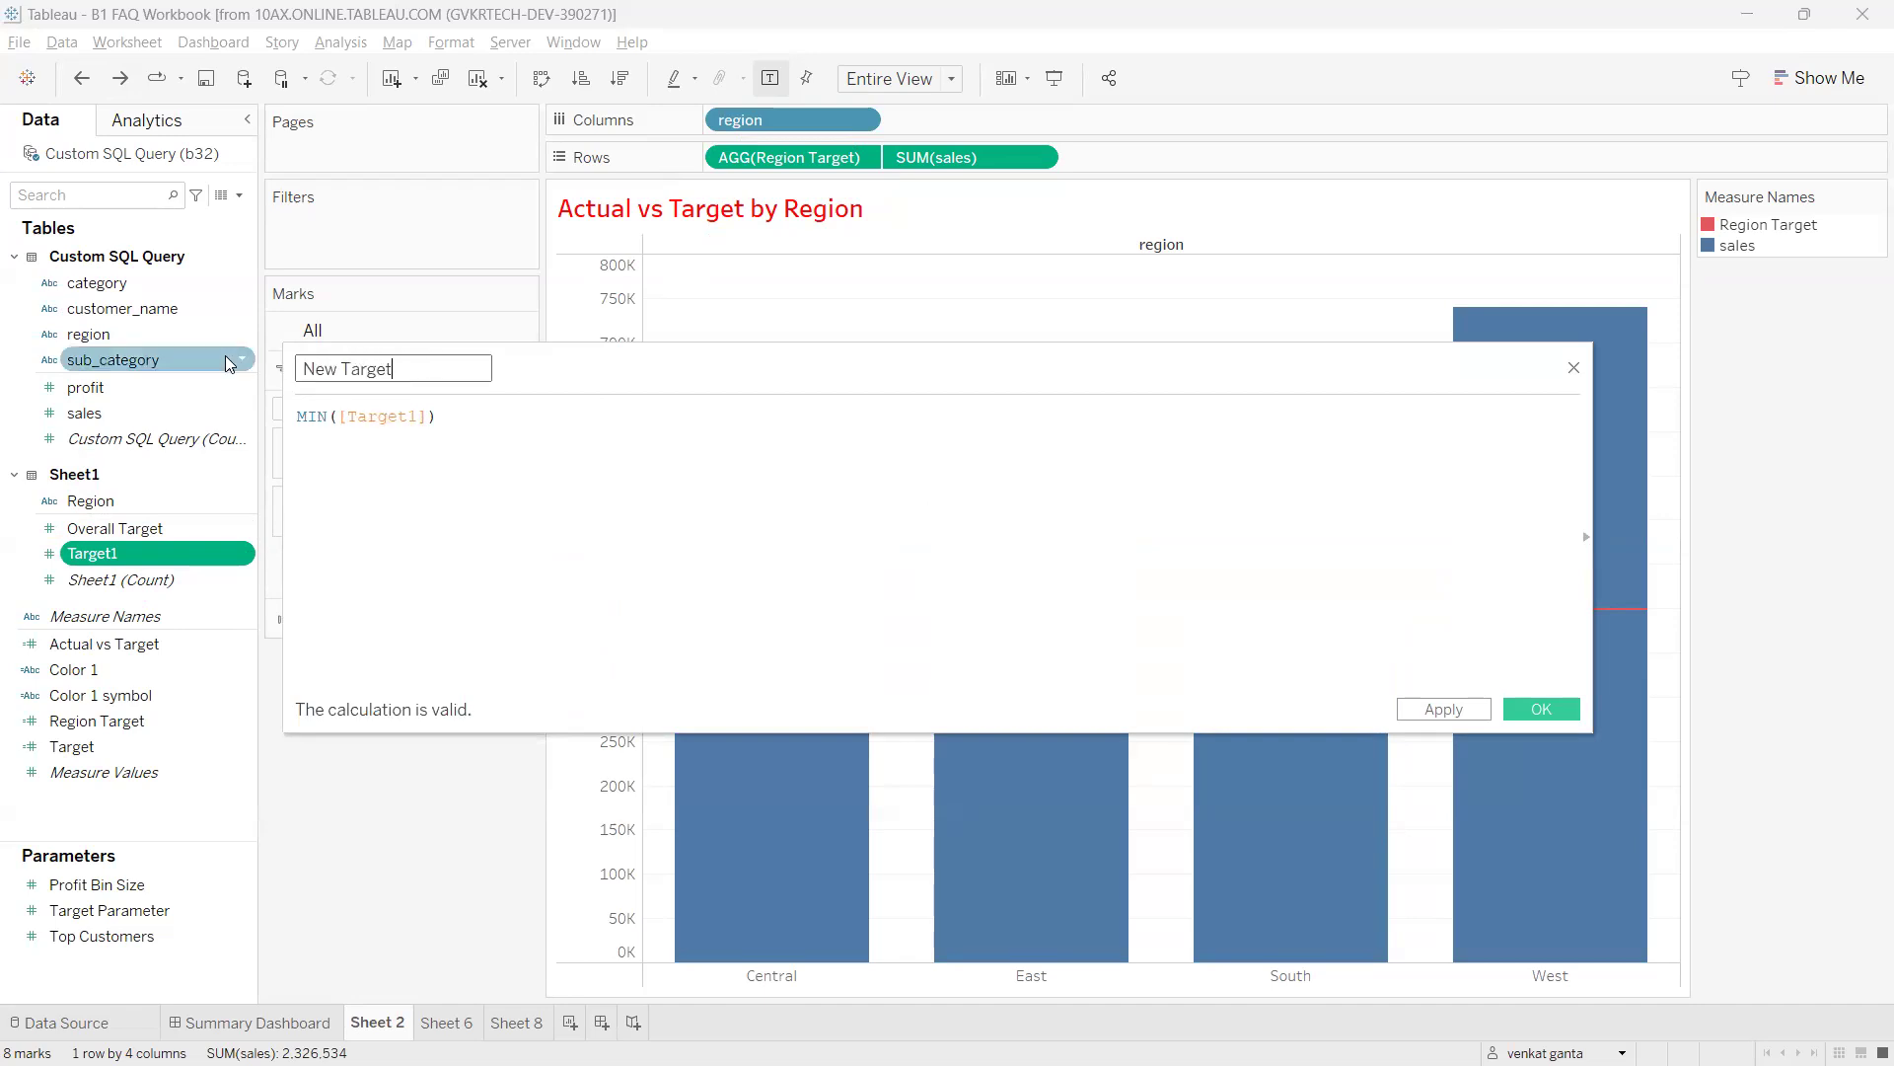
pyautogui.click(557, 489)
pyautogui.hotkey('ctrl', 'a')
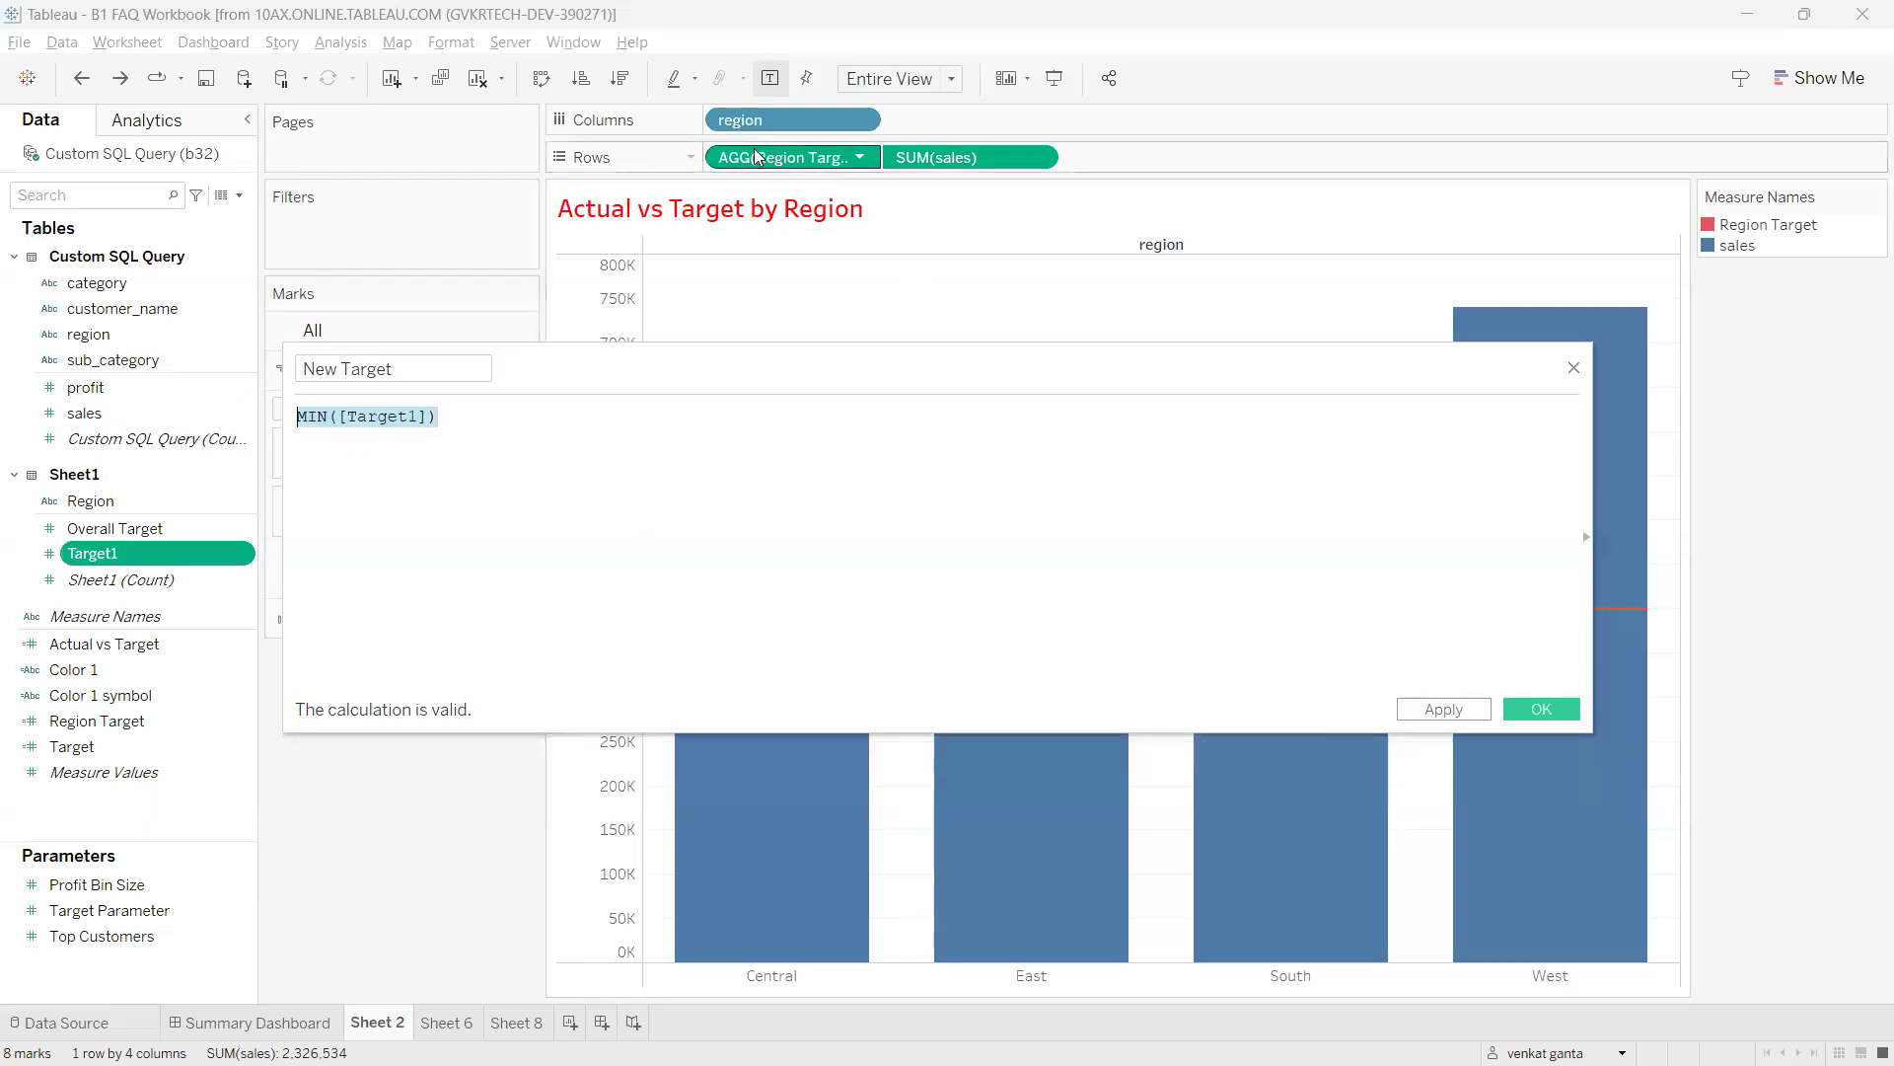
pyautogui.click(1544, 709)
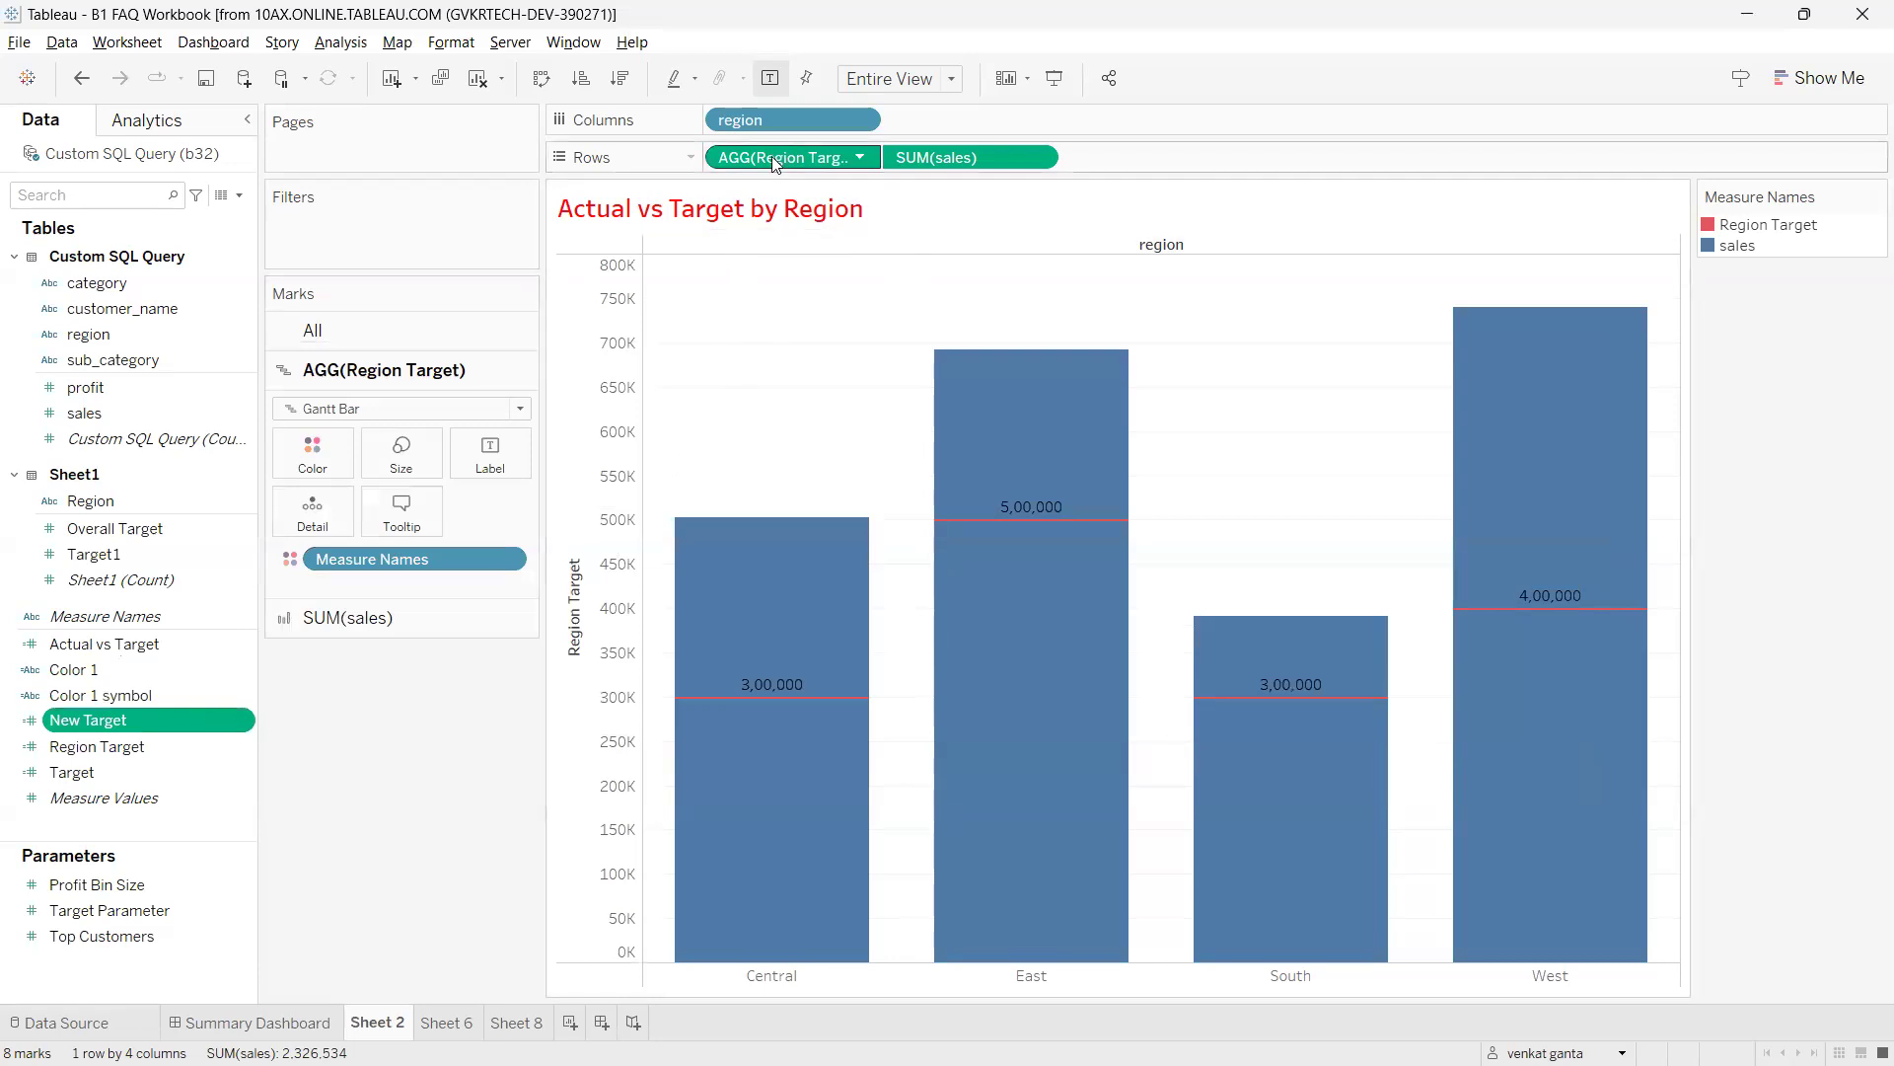
# Begin replacing Region Target's references, searching the field list for 'new'.
pyautogui.click(160, 747)
pyautogui.click(241, 746)
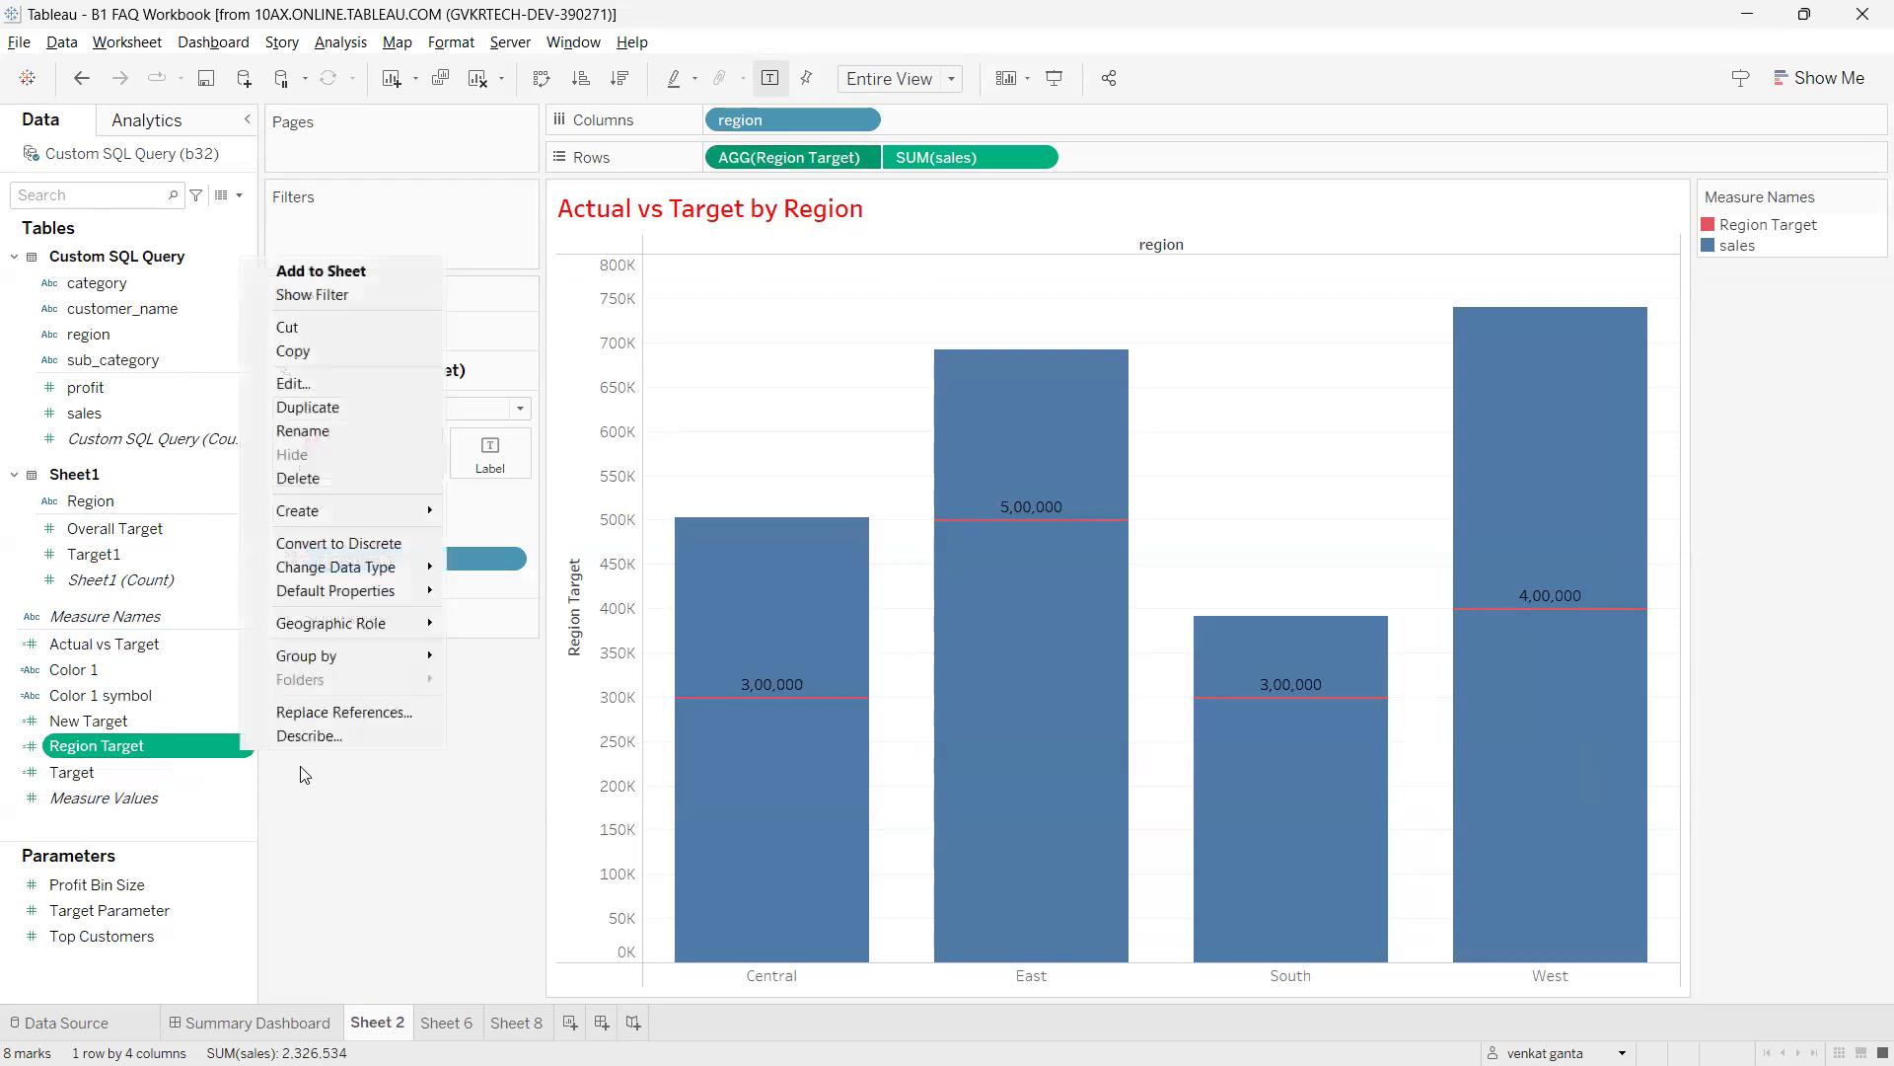
pyautogui.click(325, 711)
pyautogui.write('new')
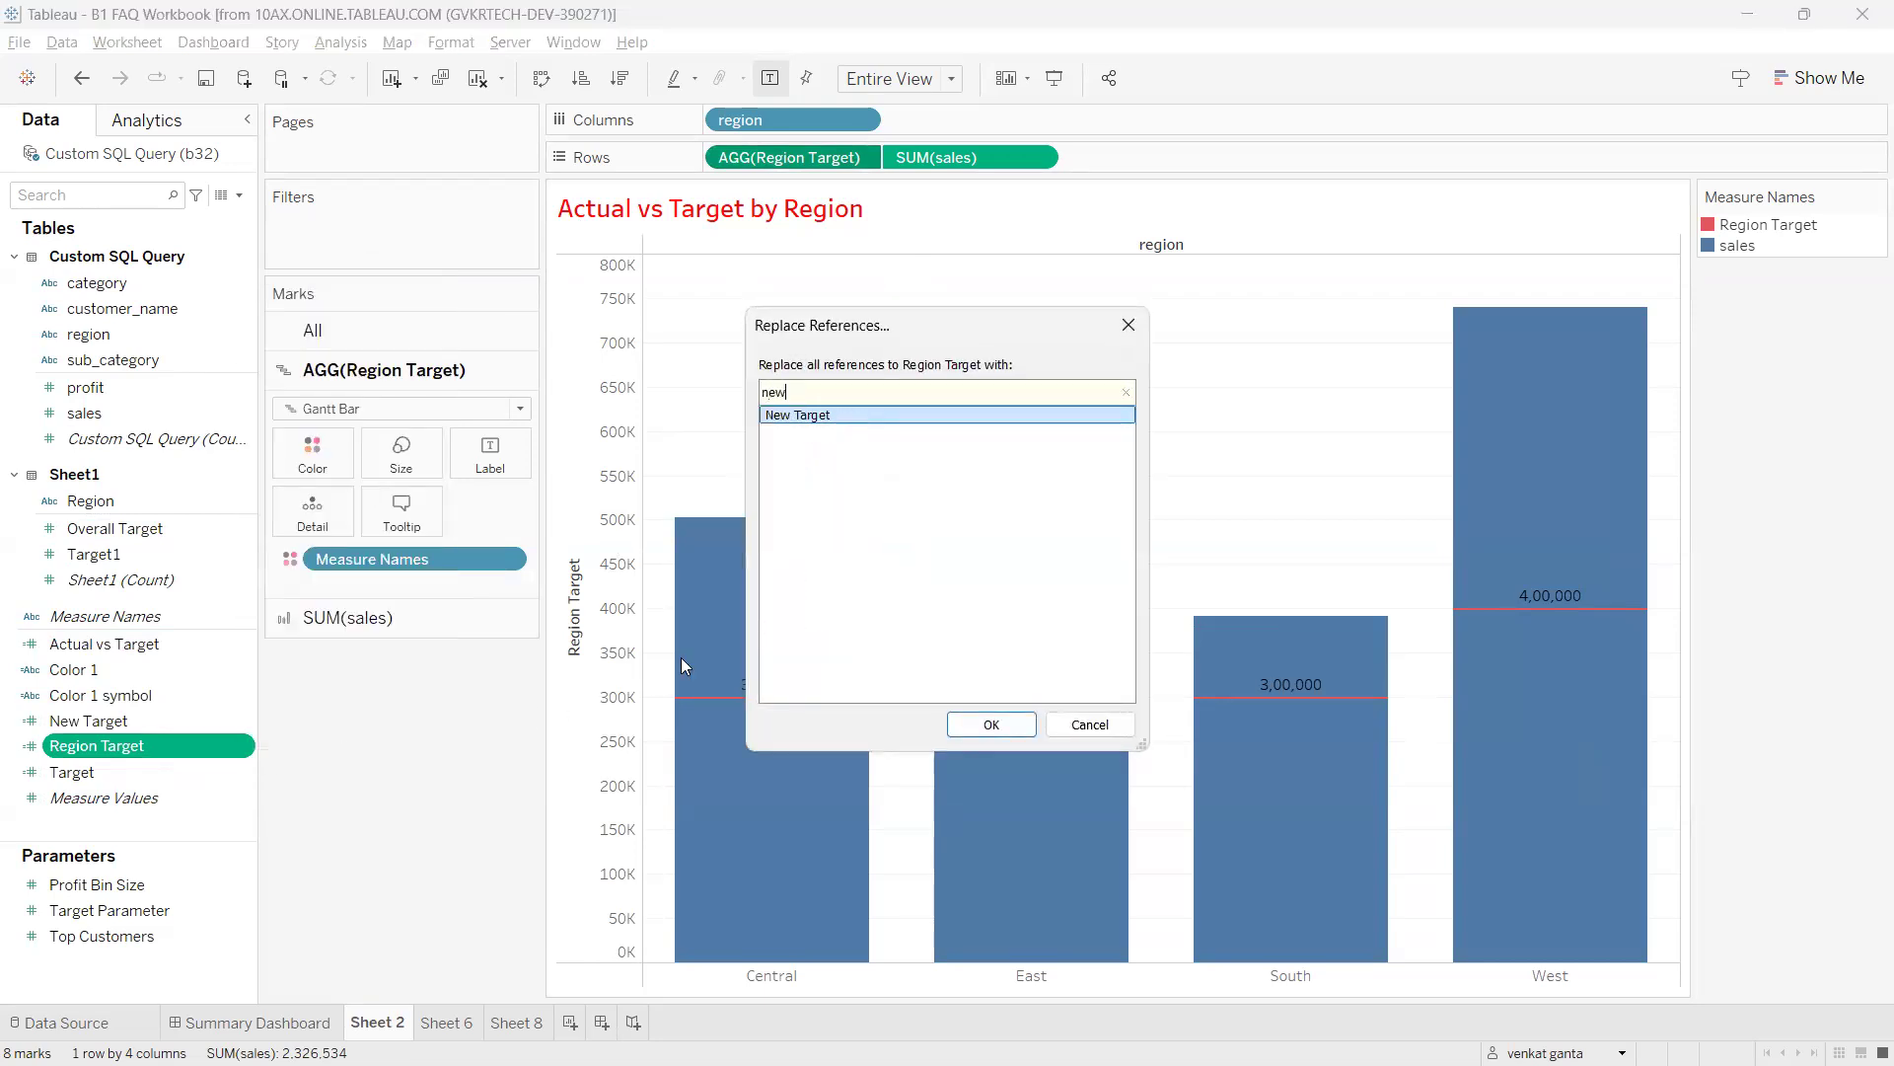
# Replace Region Target with New Target and circle AGG(New Target) and the regional target values.
pyautogui.click(982, 723)
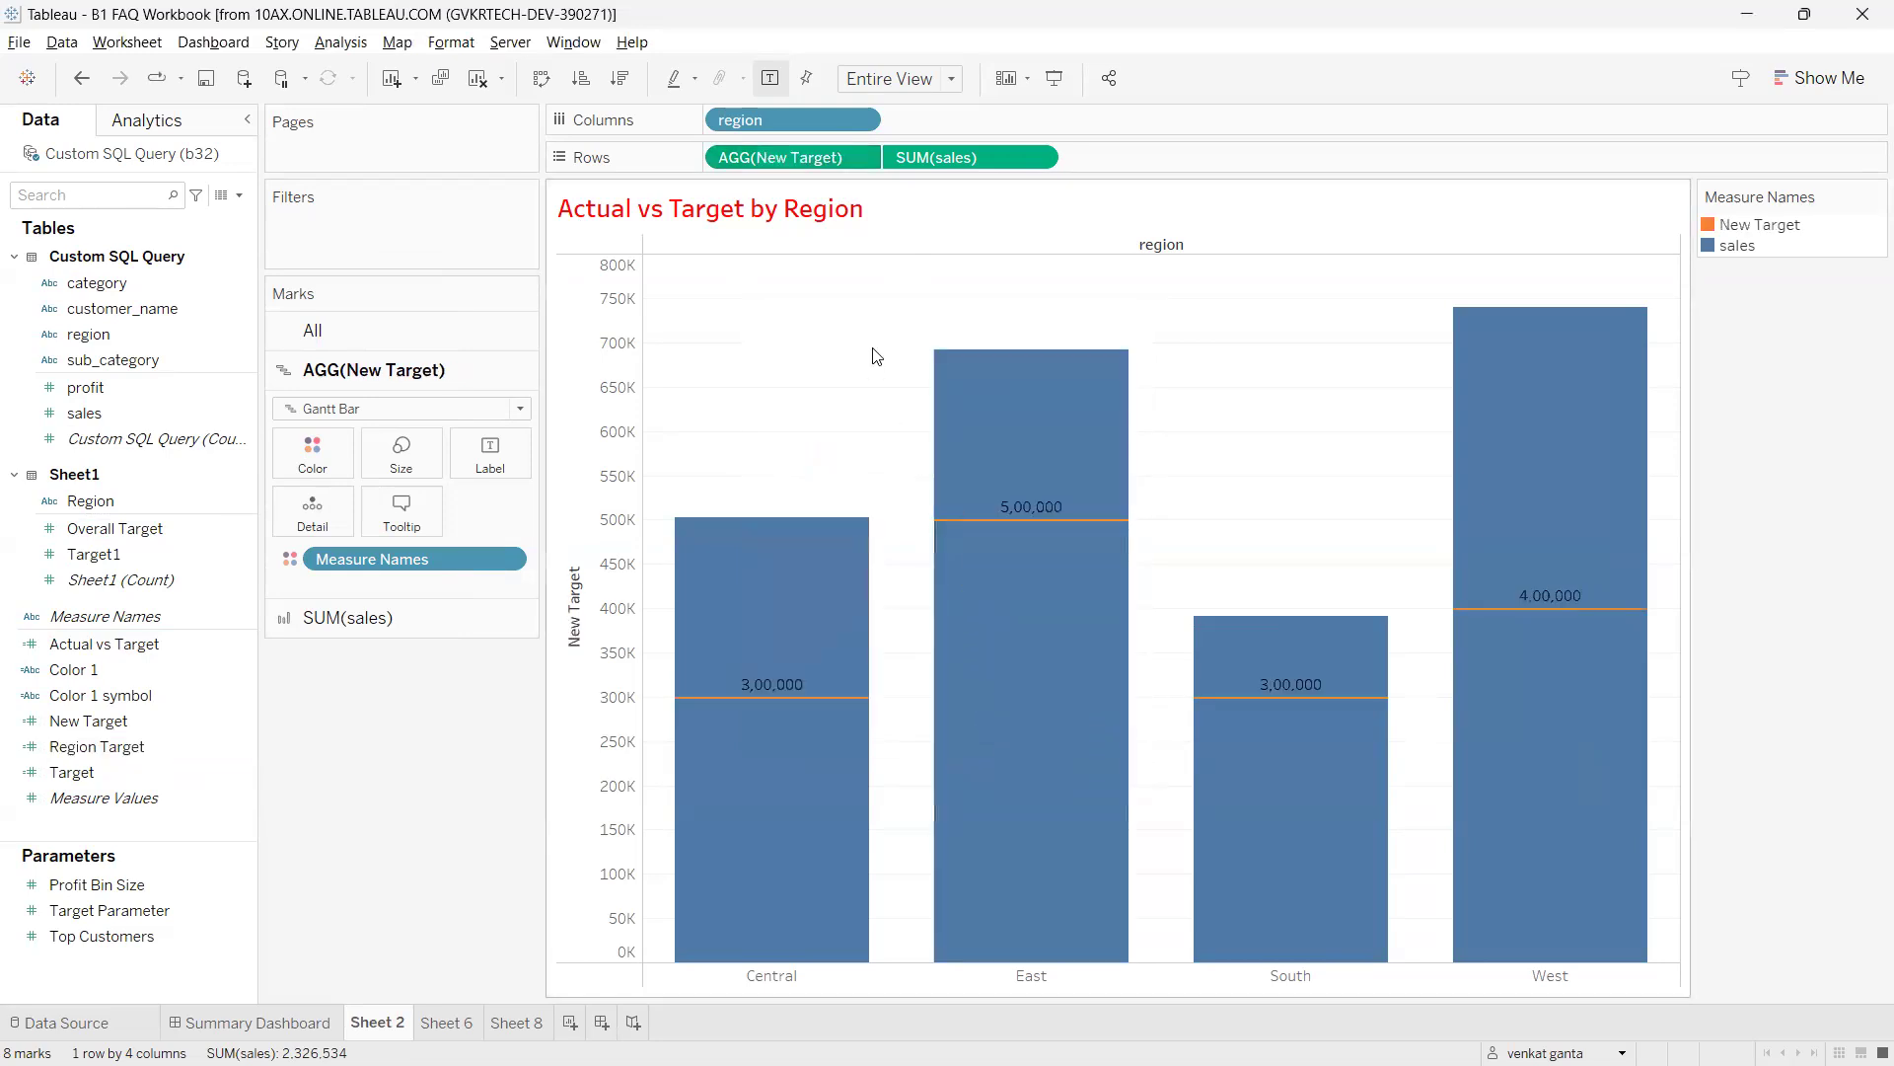
pyautogui.hotkey('ctrl', '2')
pyautogui.moveTo(790, 149)
pyautogui.mouseDown()
pyautogui.moveTo(659, 226)
pyautogui.moveTo(881, 179)
pyautogui.moveTo(766, 137)
pyautogui.moveTo(847, 333)
pyautogui.moveTo(832, 316)
pyautogui.mouseUp()
pyautogui.moveTo(755, 663)
pyautogui.mouseDown()
pyautogui.moveTo(730, 698)
pyautogui.moveTo(769, 624)
pyautogui.mouseUp()
pyautogui.moveTo(955, 528)
pyautogui.mouseDown()
pyautogui.moveTo(959, 498)
pyautogui.moveTo(962, 528)
pyautogui.mouseUp()
pyautogui.moveTo(1371, 618); pyautogui.dragTo(1322, 613)
pyautogui.moveTo(1614, 505); pyautogui.dragTo(1276, 510)
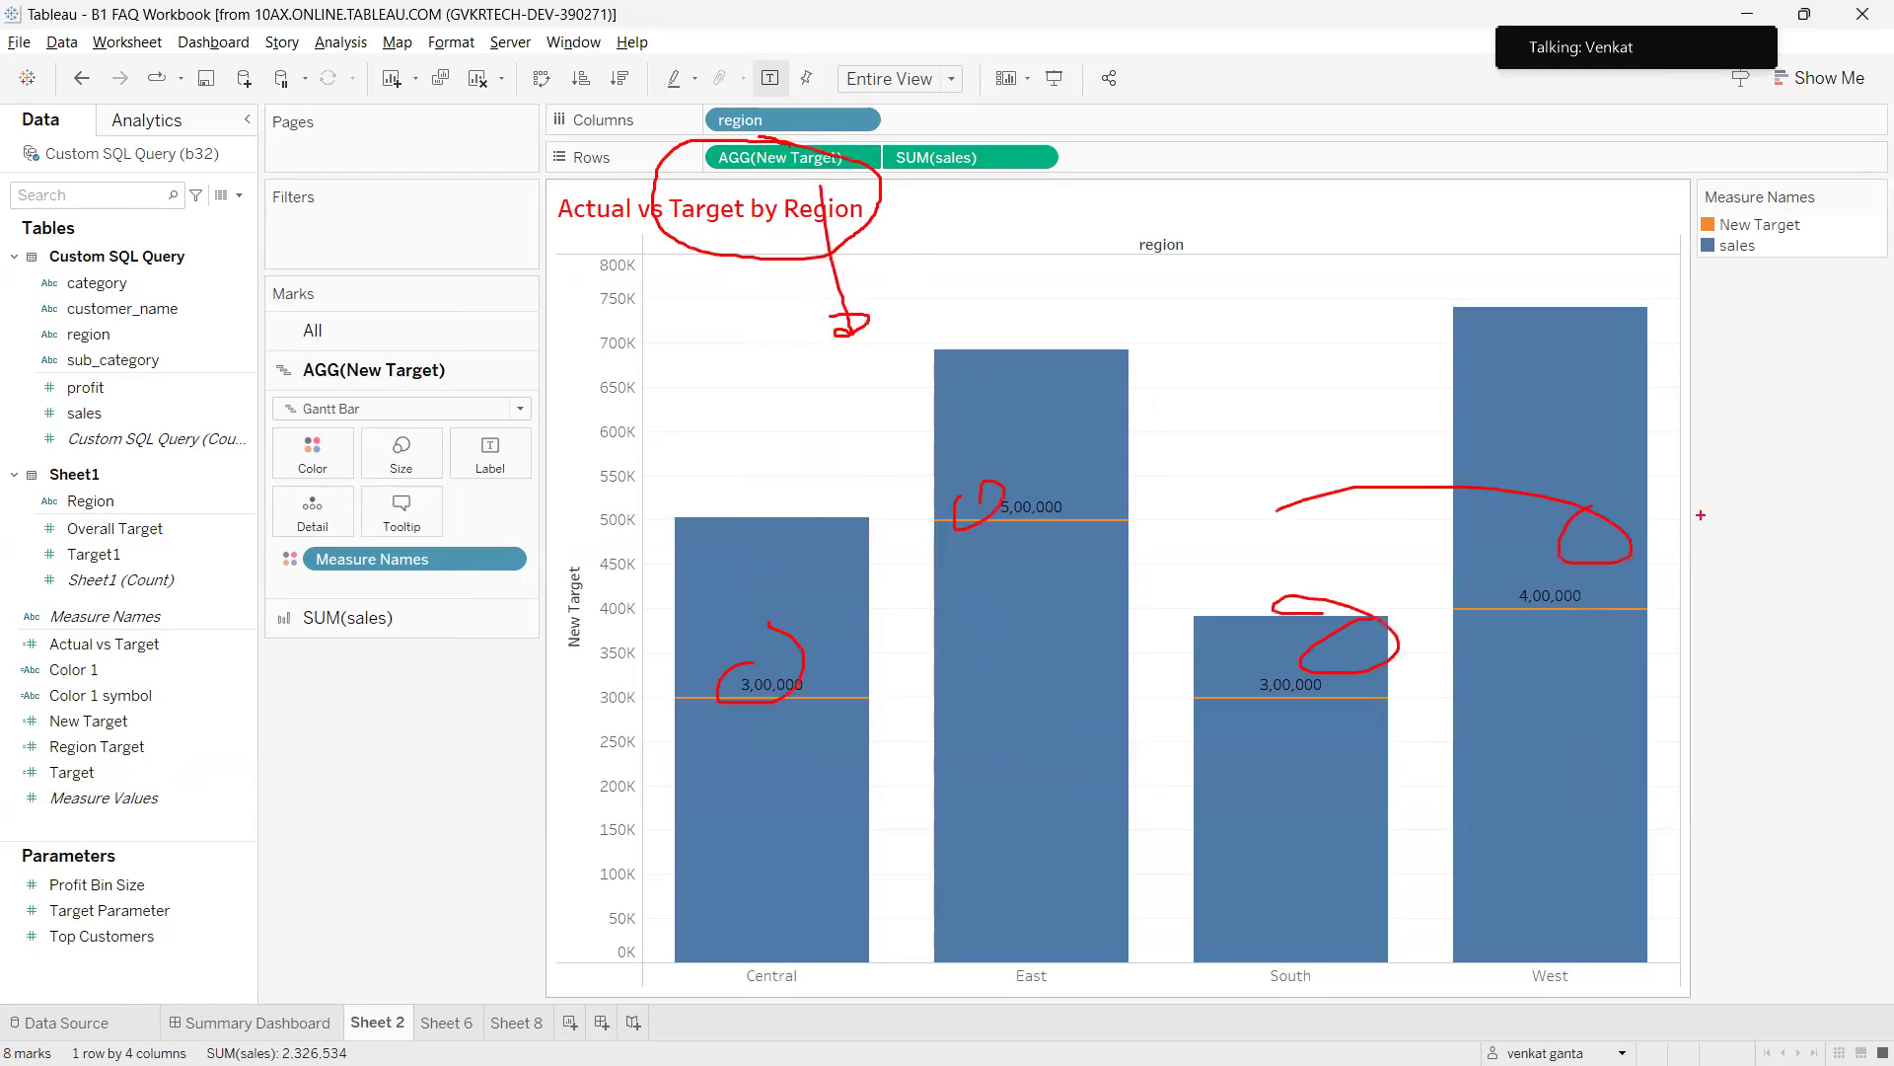
pyautogui.press('Escape')
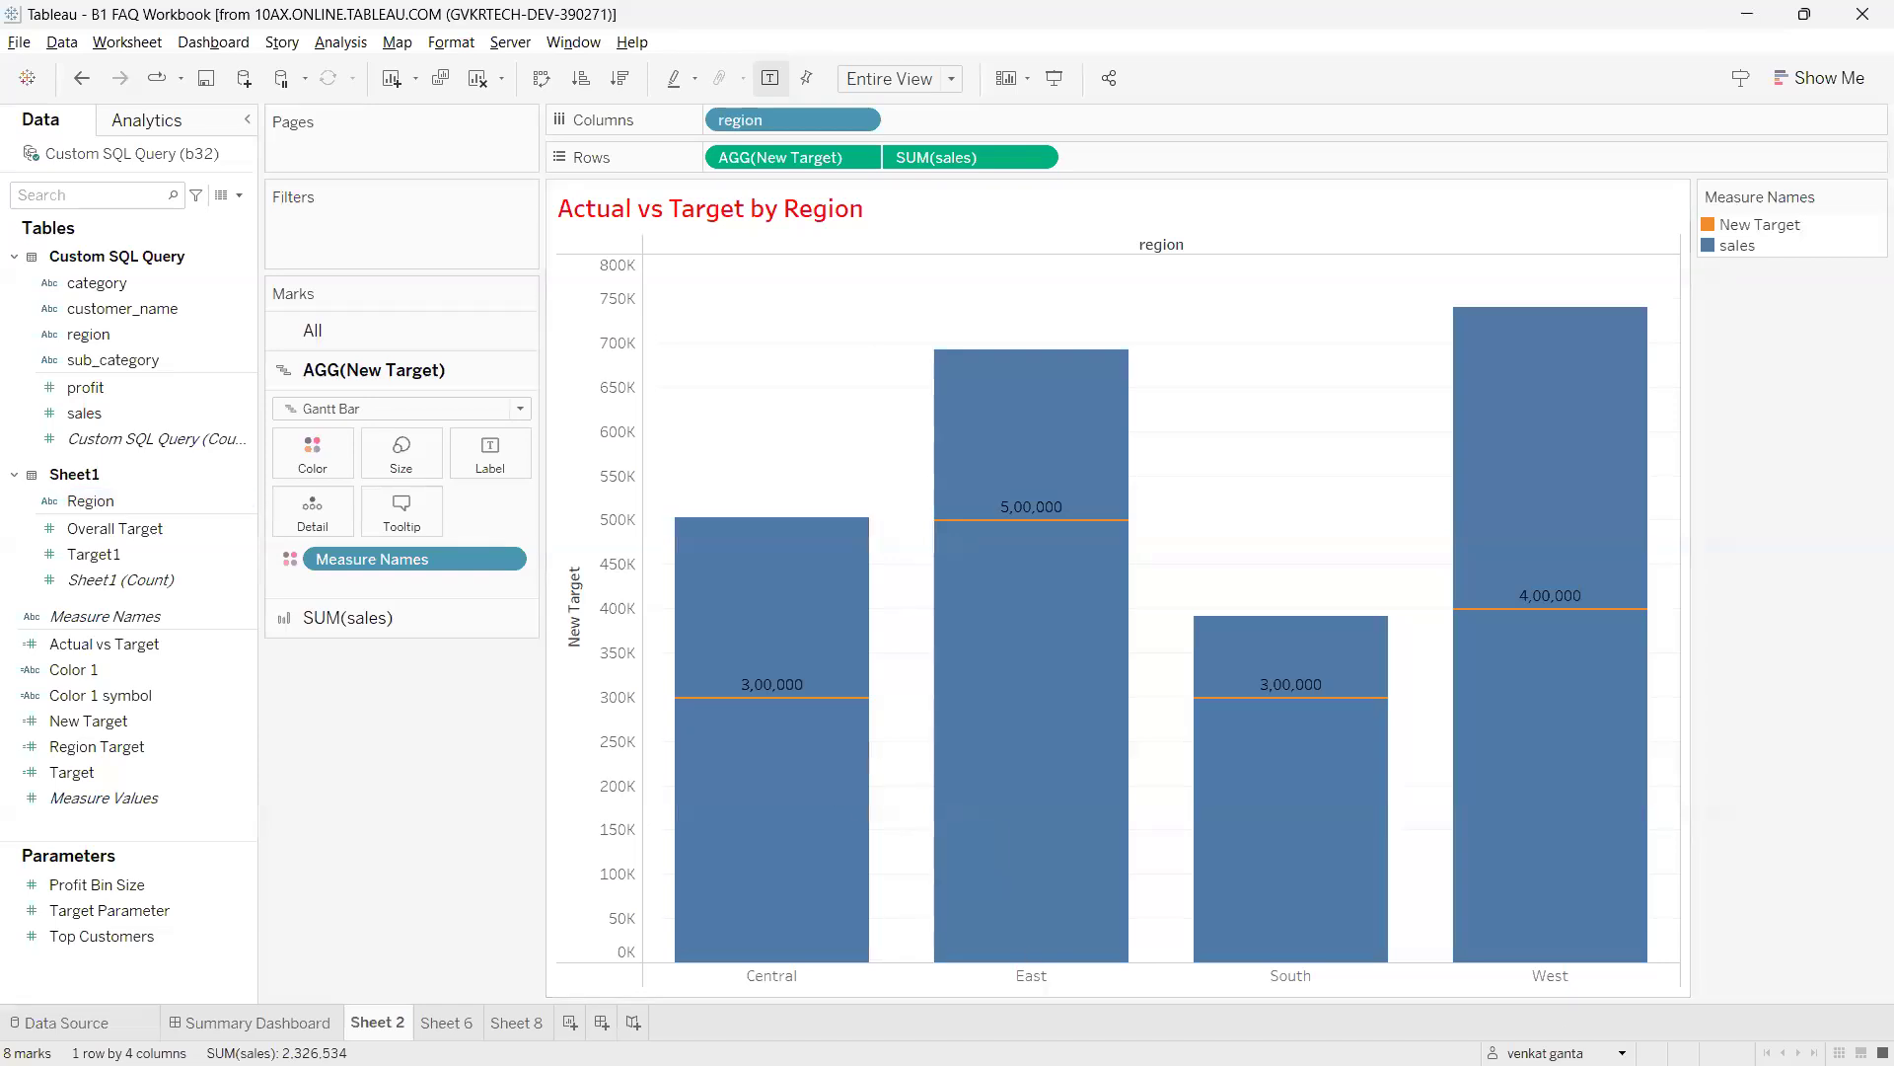
pyautogui.moveTo(1085, 1064)
# Switch to the Summary Dashboard and annotate the Sheet 6 reference-line chart.
pyautogui.moveTo(277, 1014)
pyautogui.click(289, 1023)
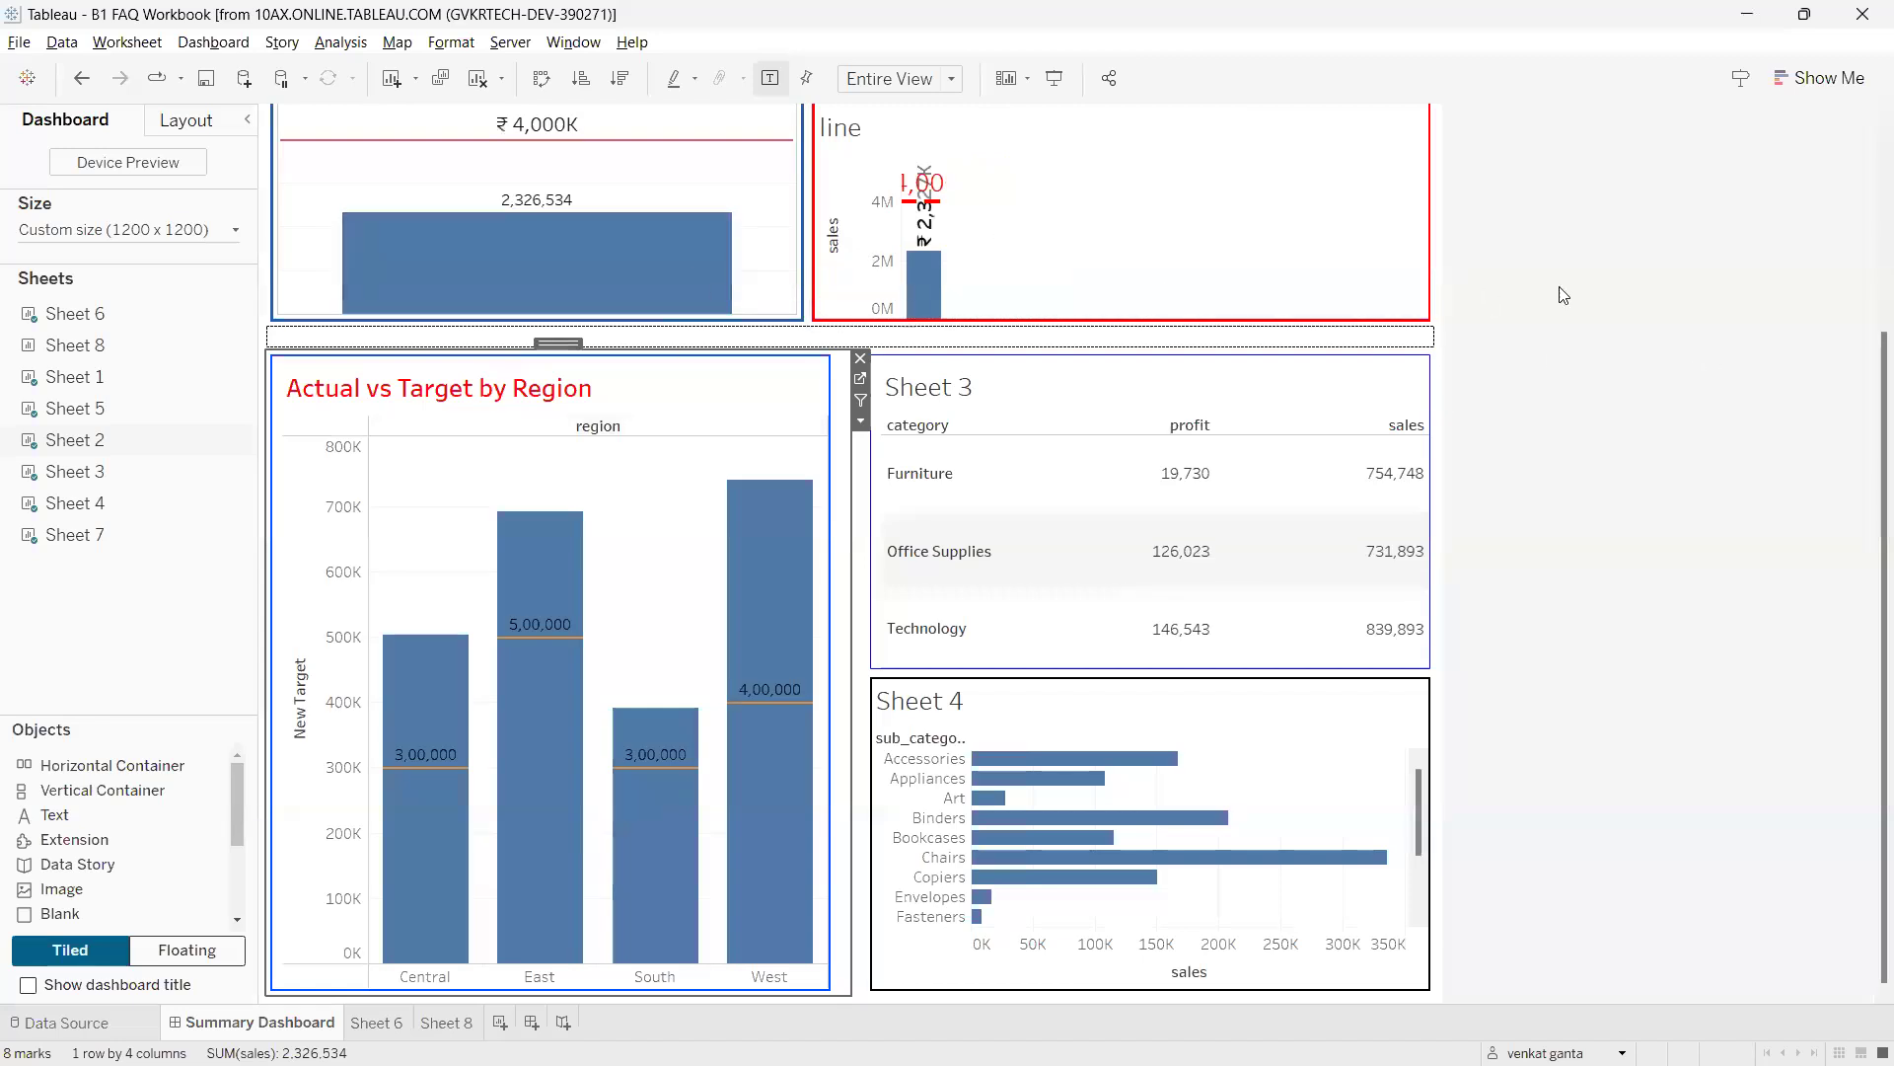
pyautogui.scroll(3, 1870, 399)
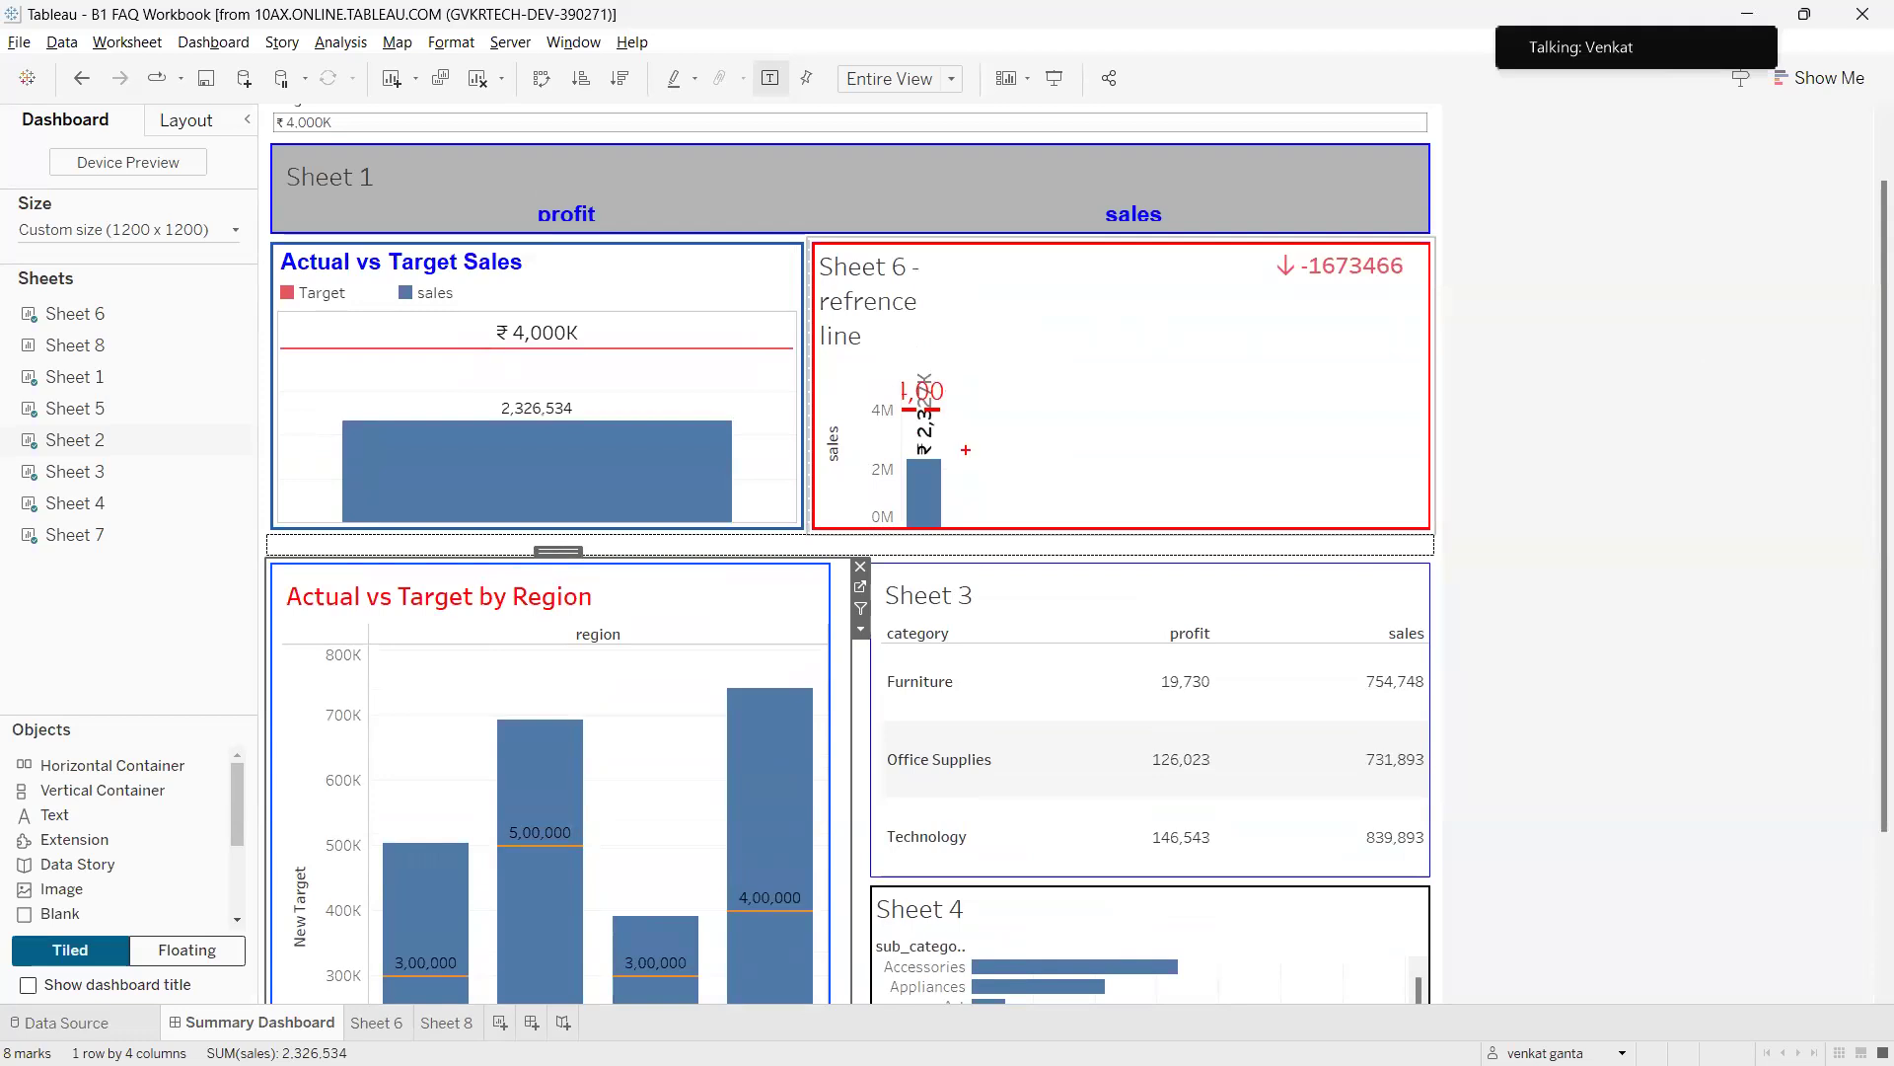
pyautogui.moveTo(969, 437); pyautogui.dragTo(1380, 408)
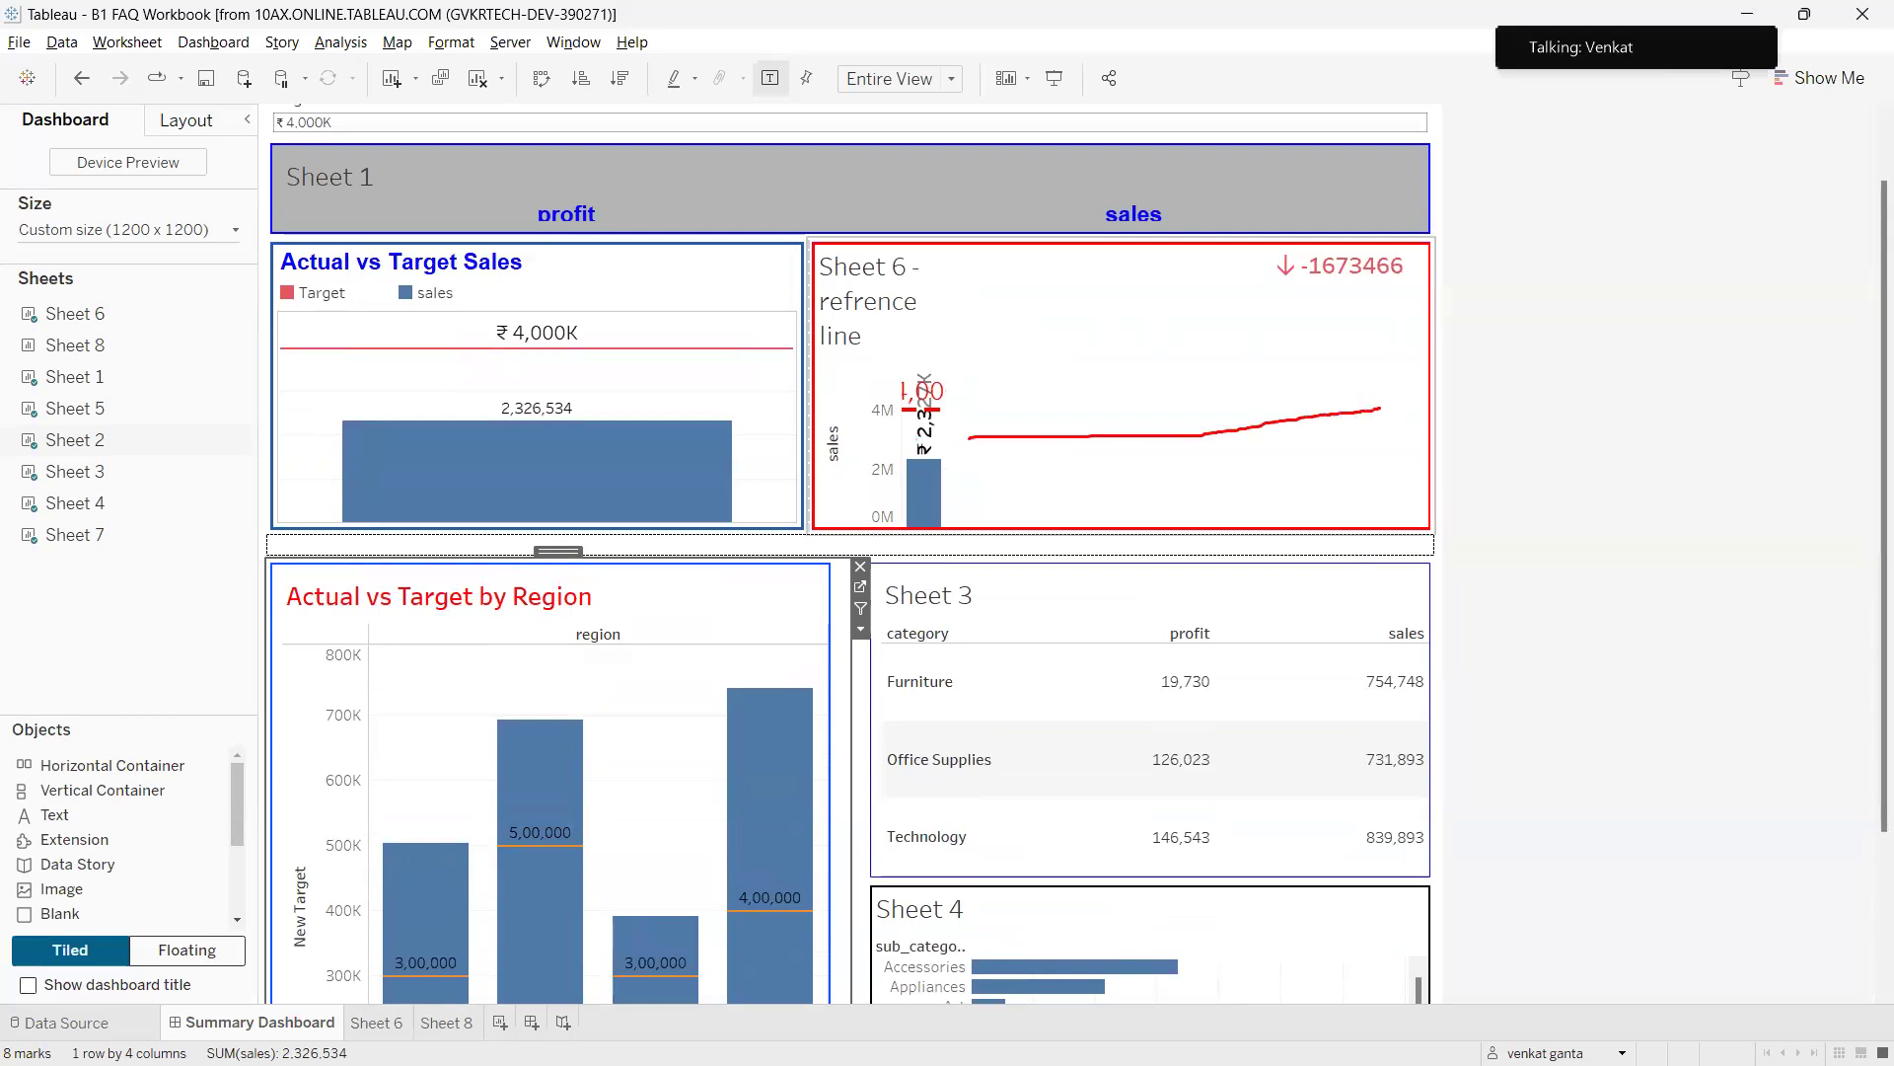
pyautogui.moveTo(930, 367)
pyautogui.mouseDown()
pyautogui.moveTo(881, 545)
pyautogui.moveTo(936, 359)
pyautogui.mouseUp()
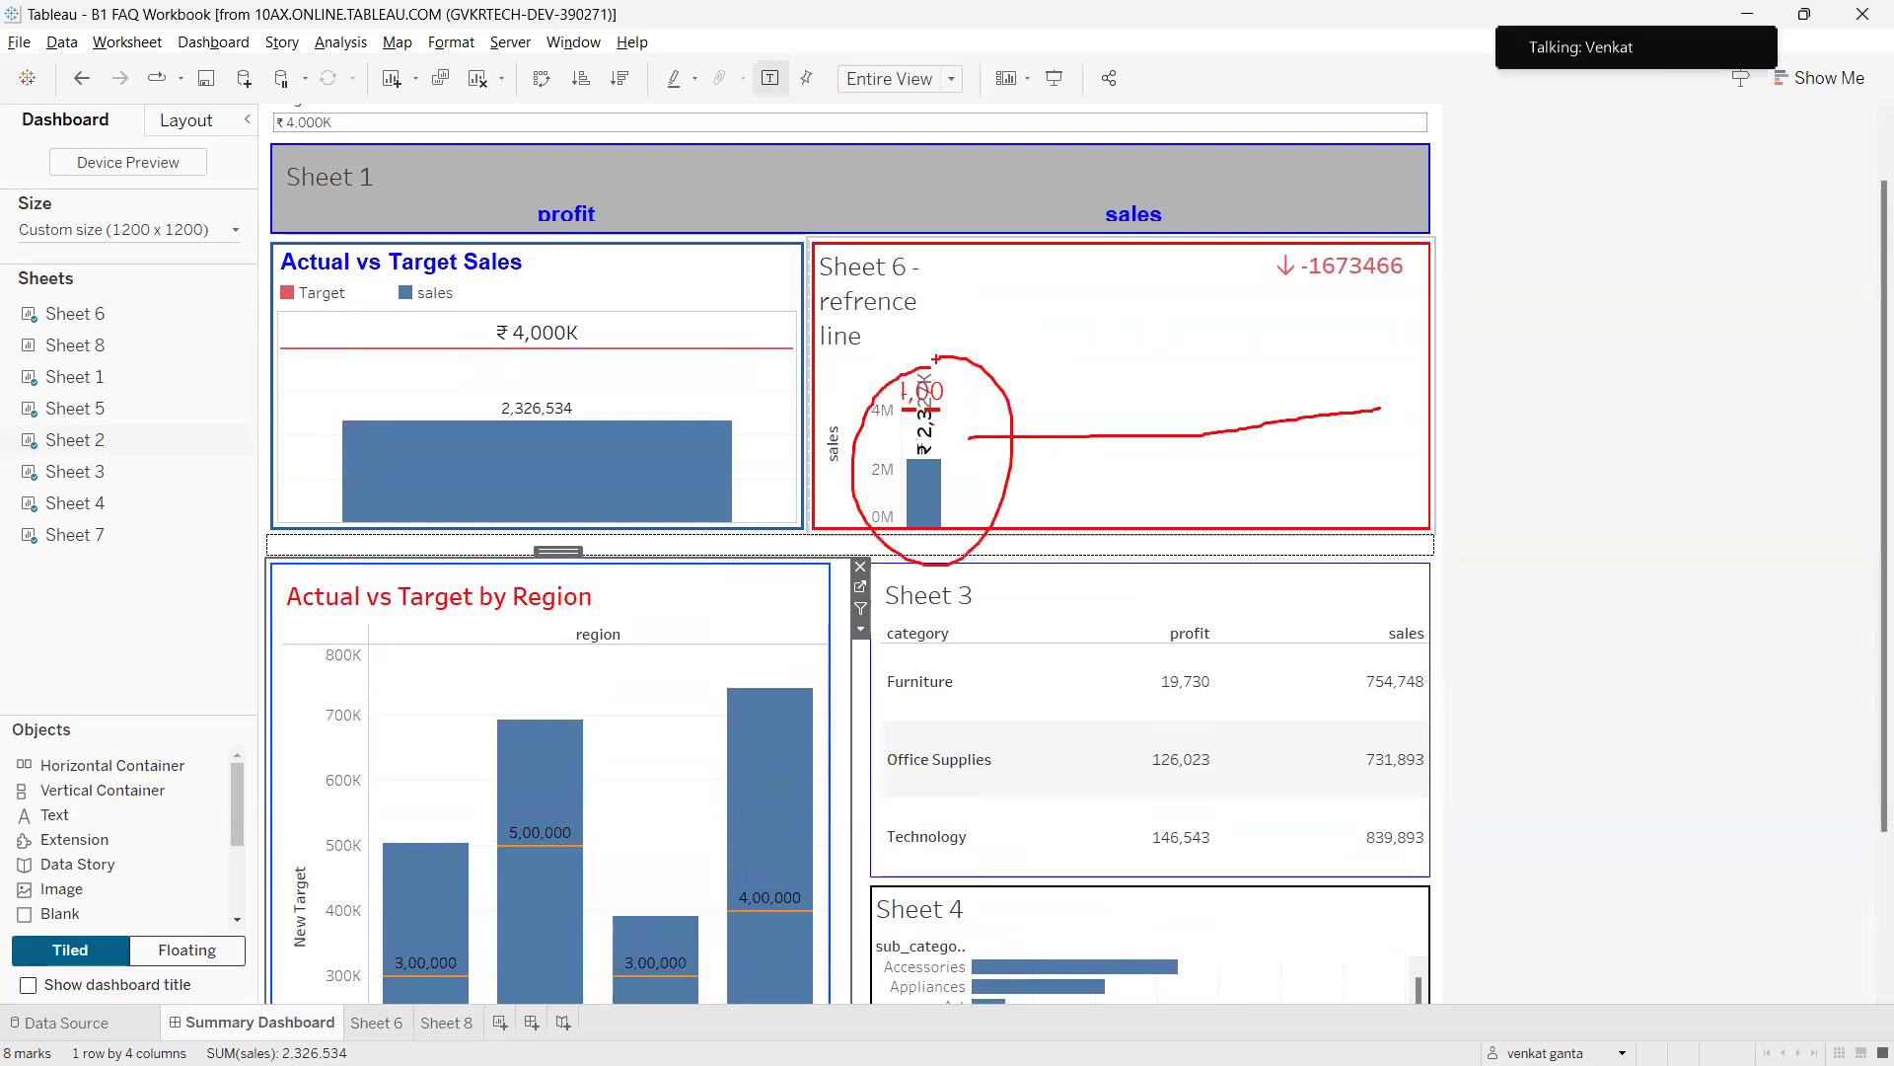
pyautogui.press('Escape')
# Set Sheet 6's fit to Standard, then back to Entire View so it renders fully.
pyautogui.click(1023, 296)
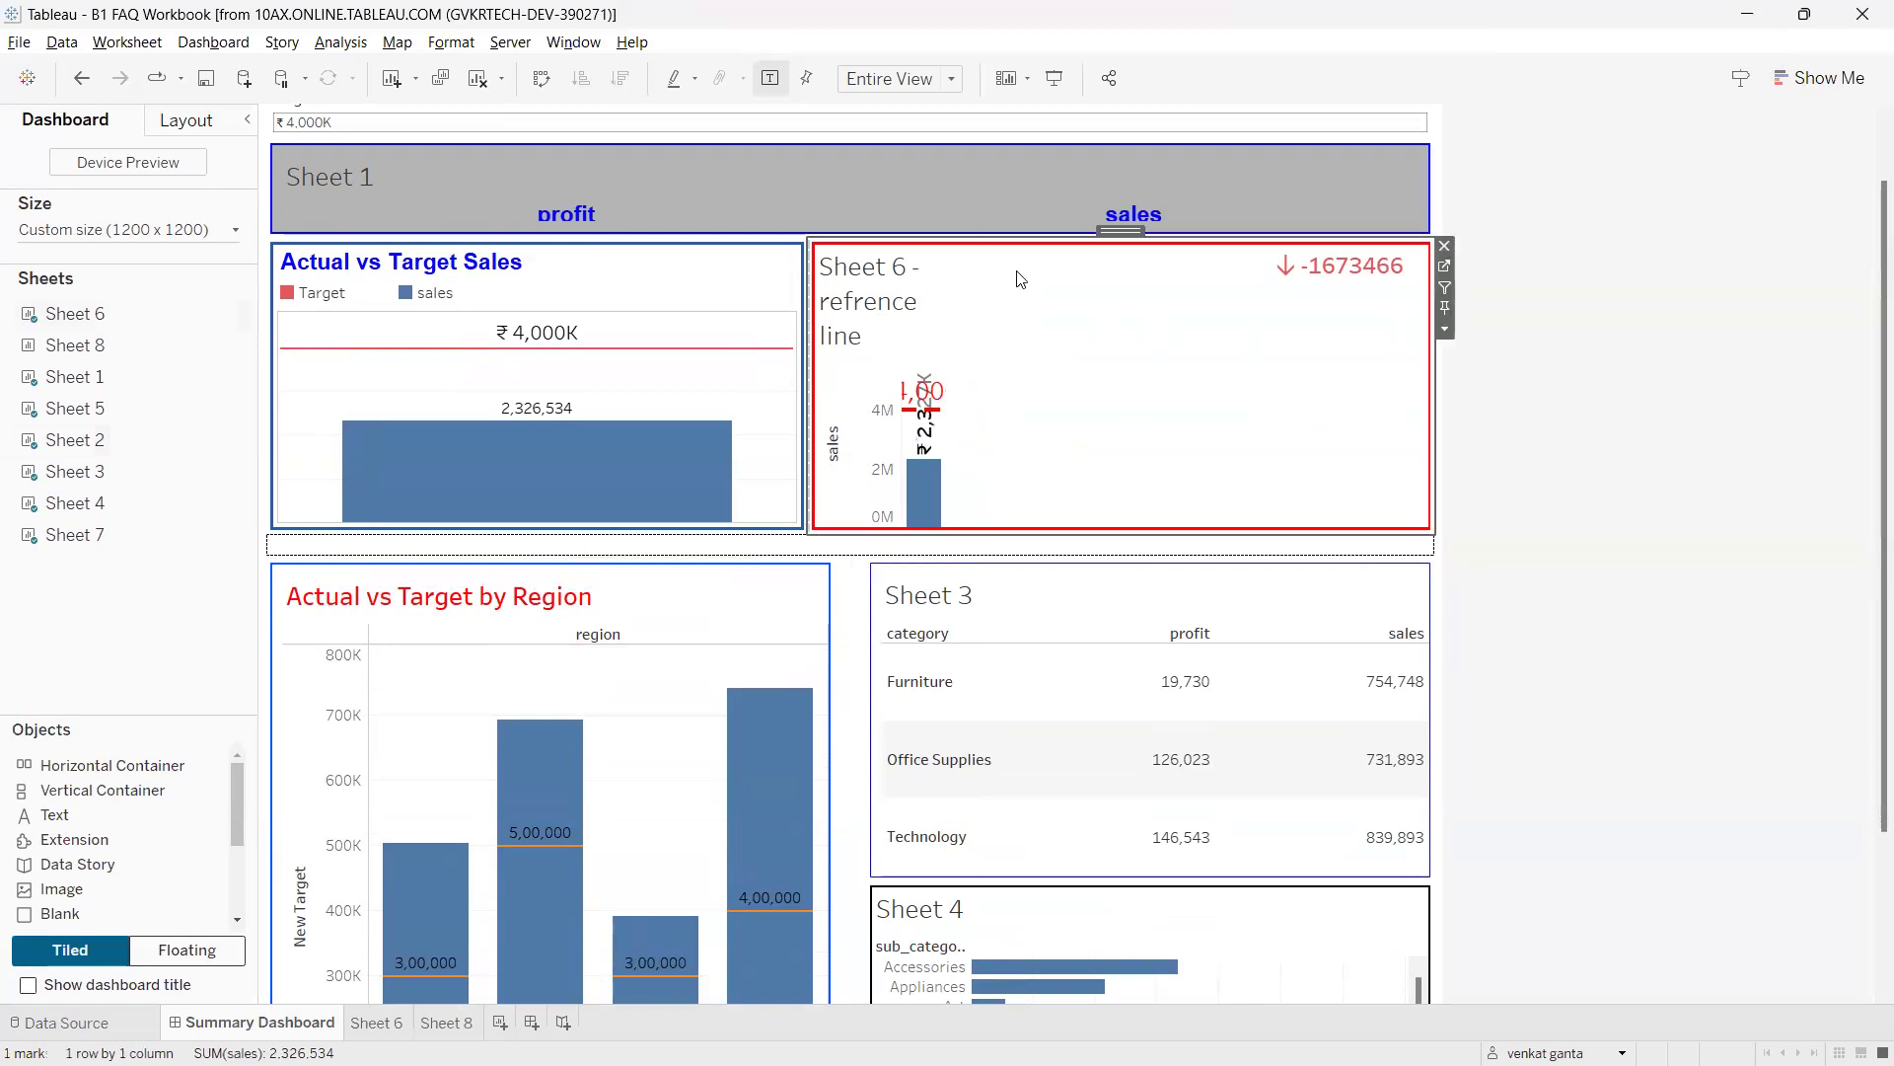
pyautogui.click(876, 85)
pyautogui.click(889, 98)
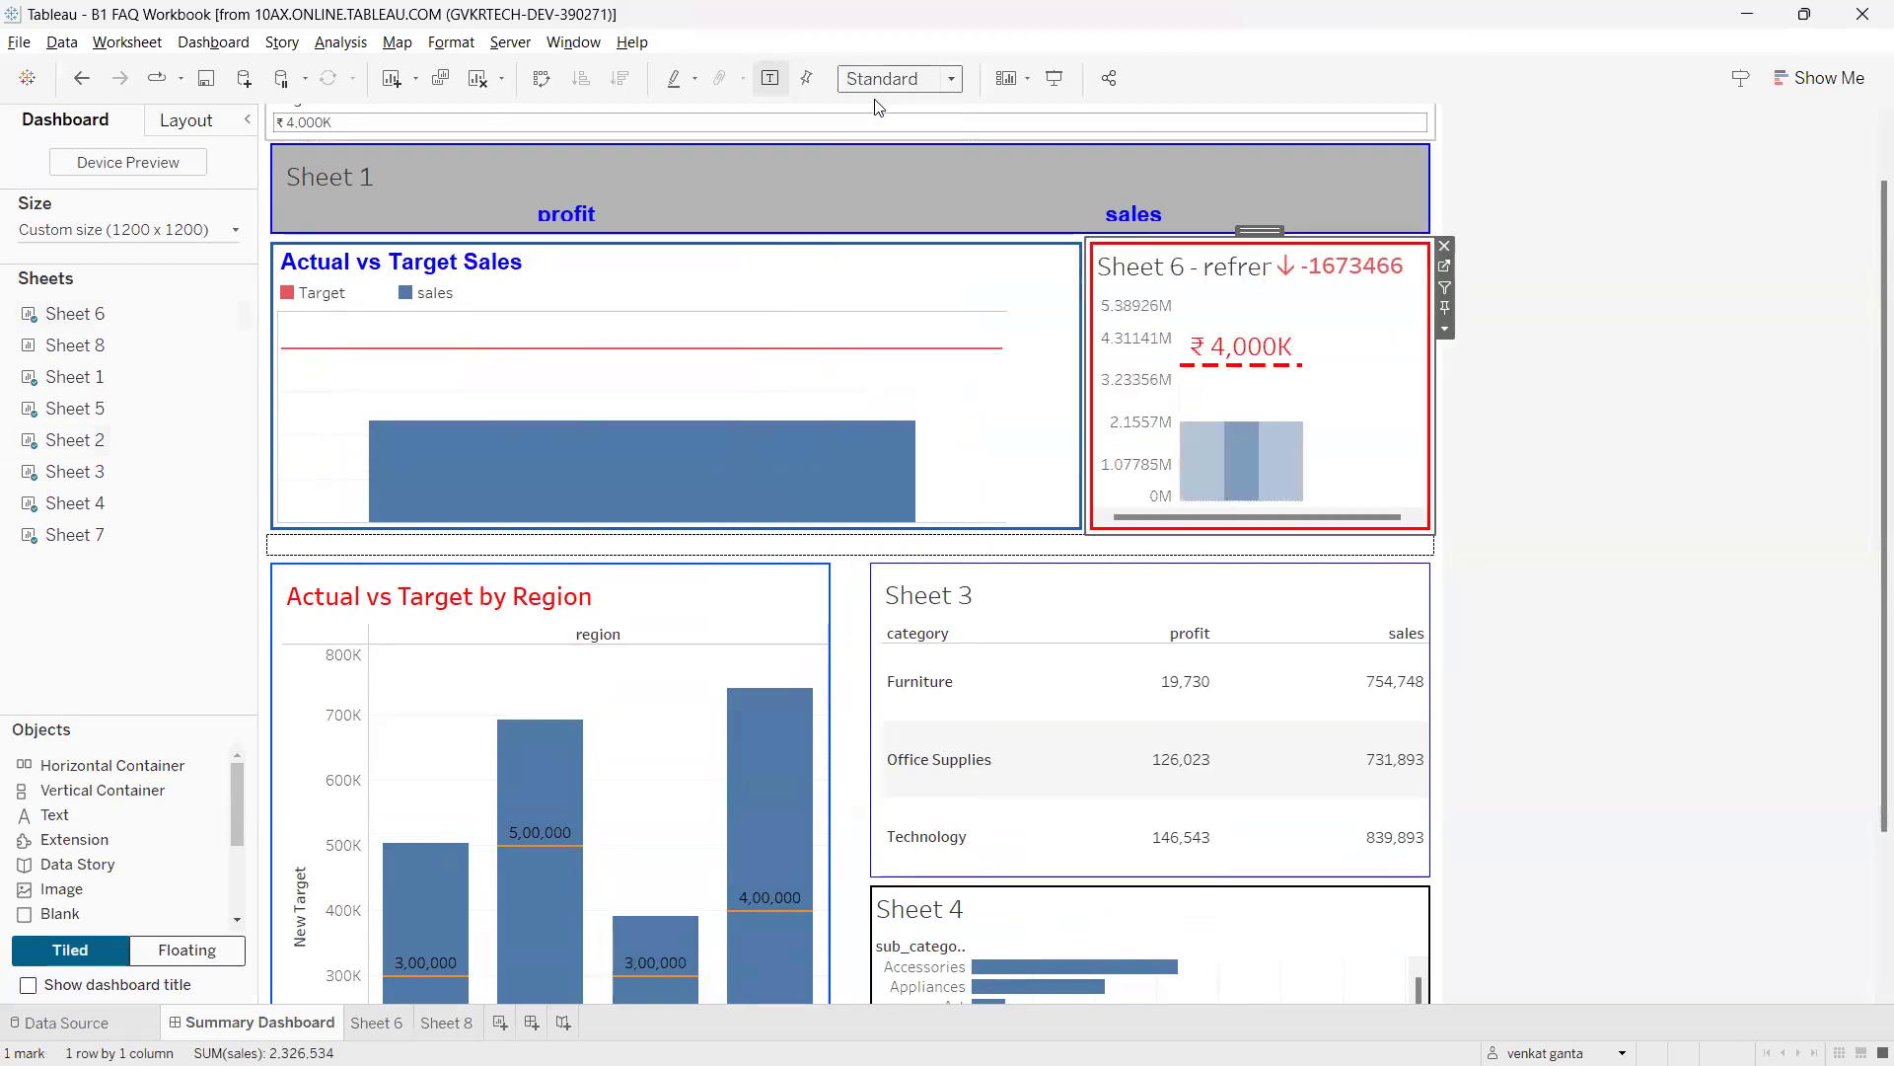
pyautogui.click(891, 93)
pyautogui.click(863, 167)
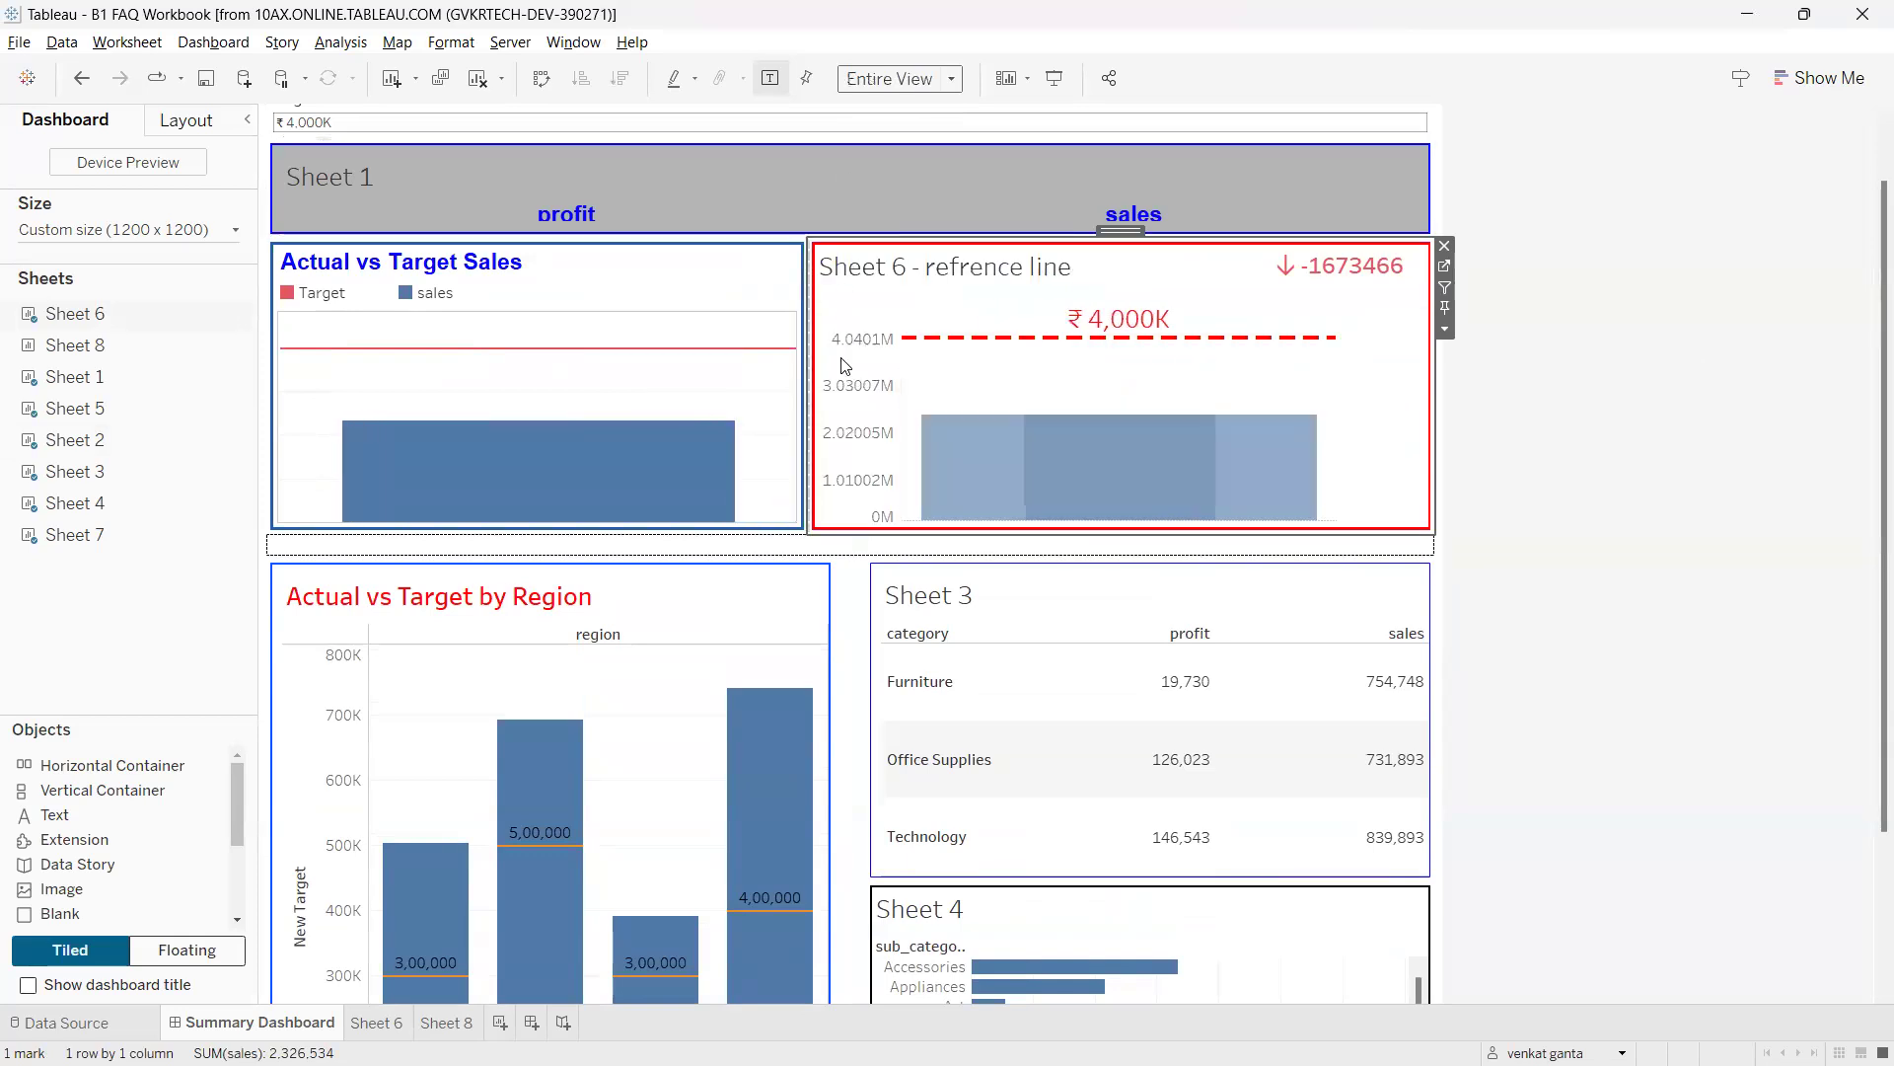
pyautogui.click(519, 47)
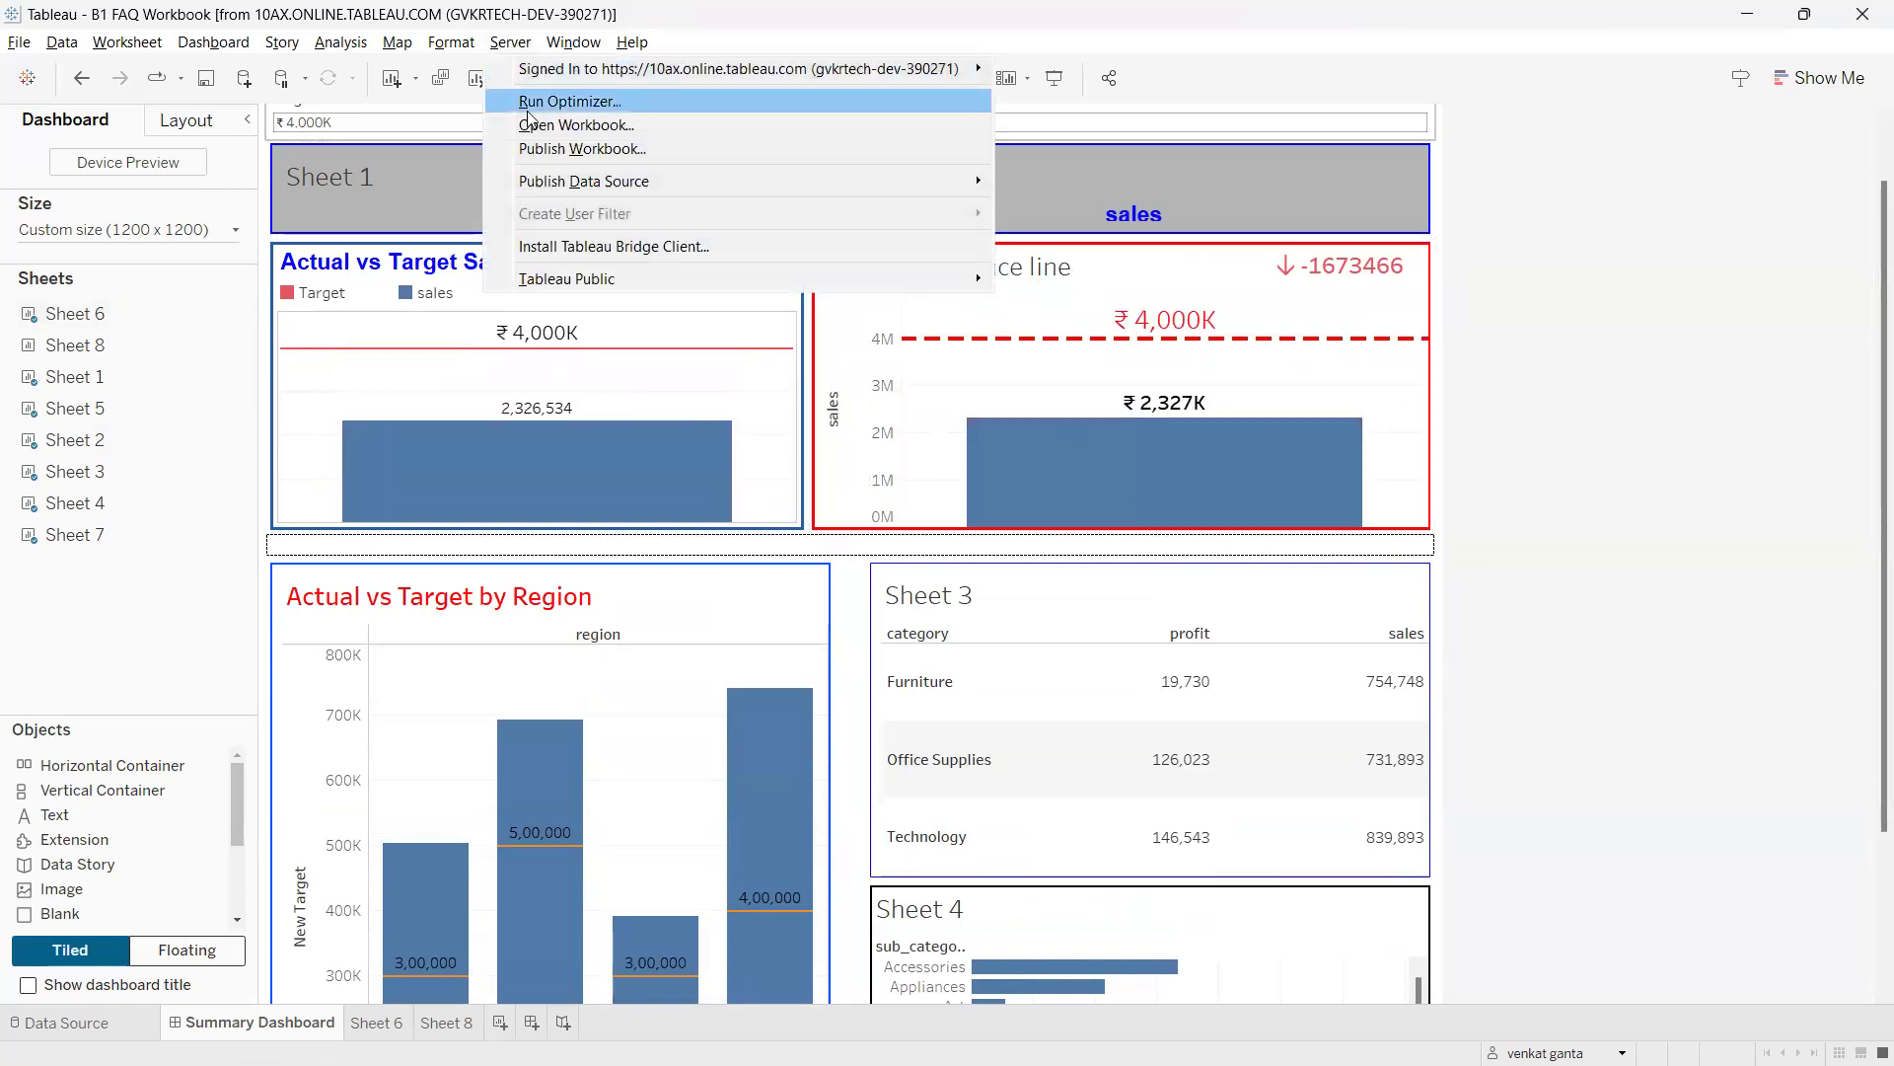
# Publish the workbook to Tableau Cloud as B1 FAQ Workbook in the Dev project.
pyautogui.click(546, 148)
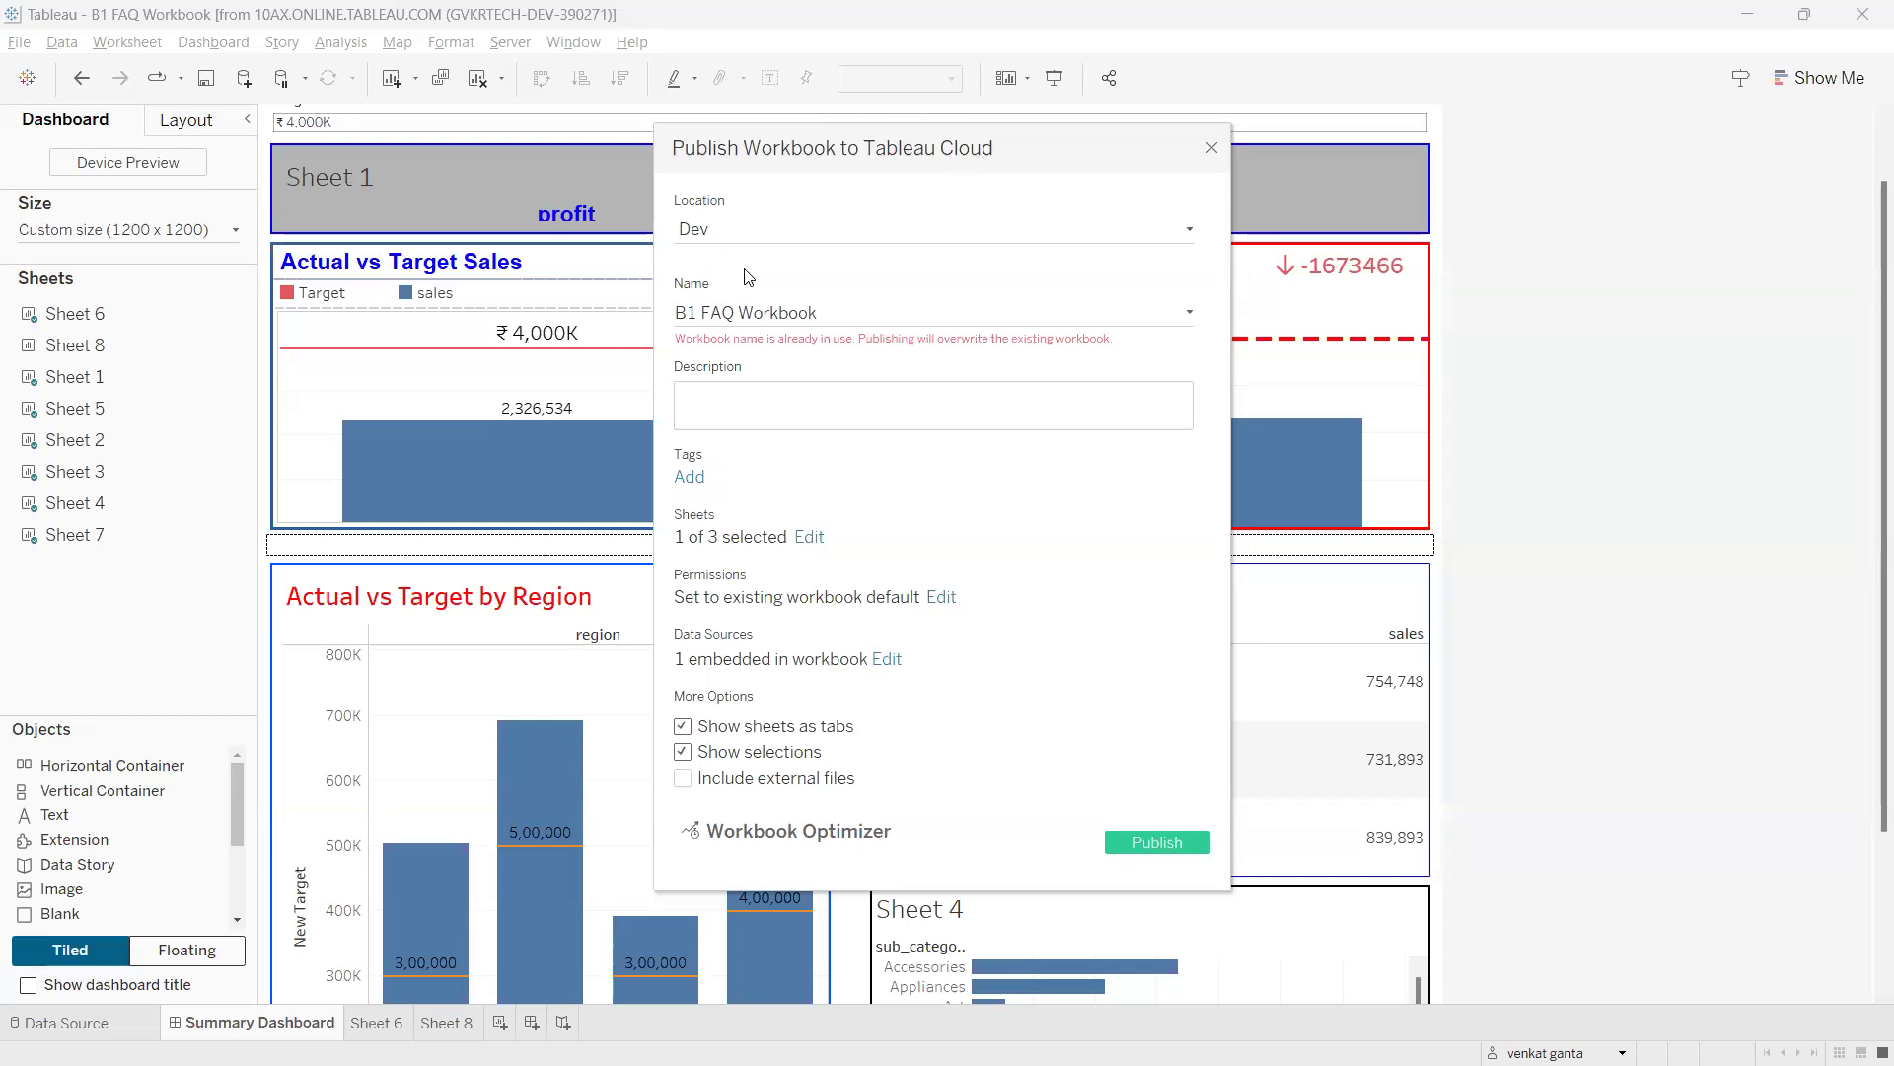
# Review the workbook name and the sheet selection, keeping 1 of 3 sheets.
pyautogui.moveTo(823, 311); pyautogui.dragTo(631, 318)
pyautogui.click(803, 538)
pyautogui.moveTo(746, 642)
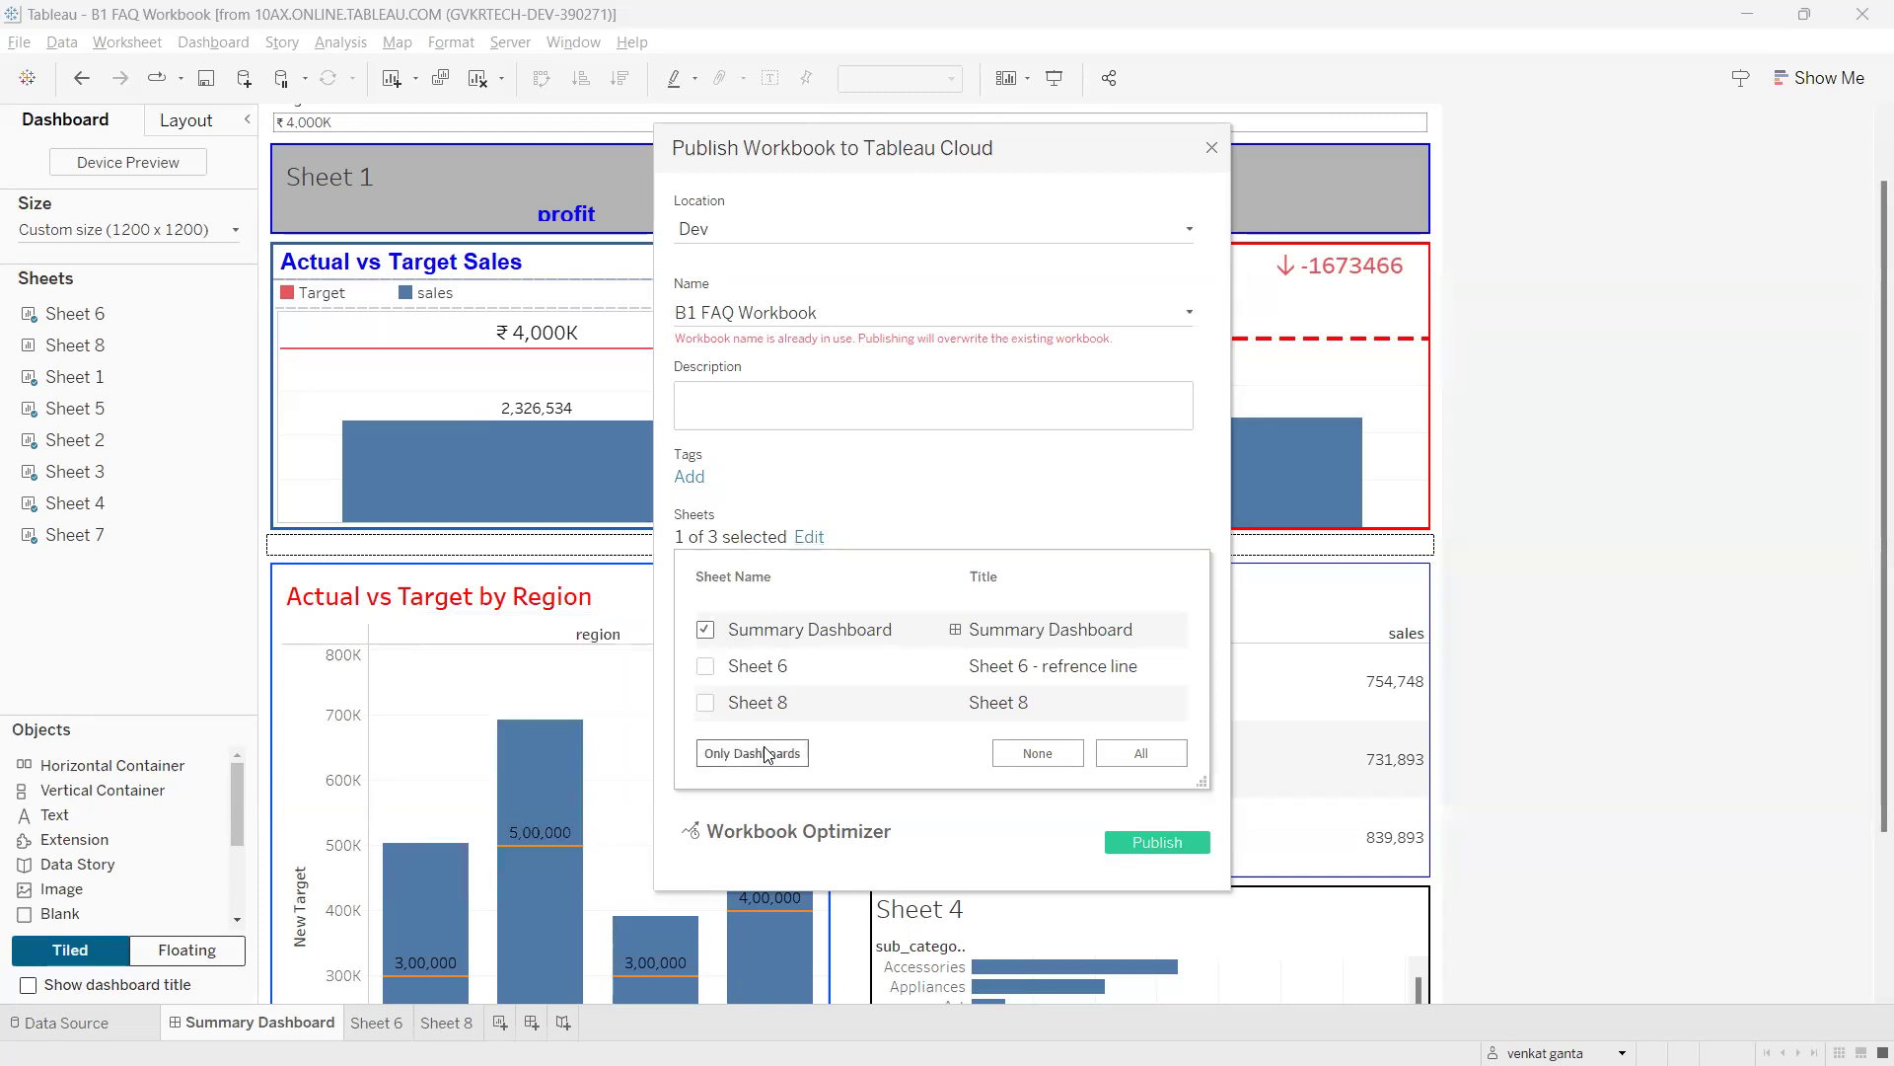
pyautogui.moveTo(720, 728)
pyautogui.click(790, 515)
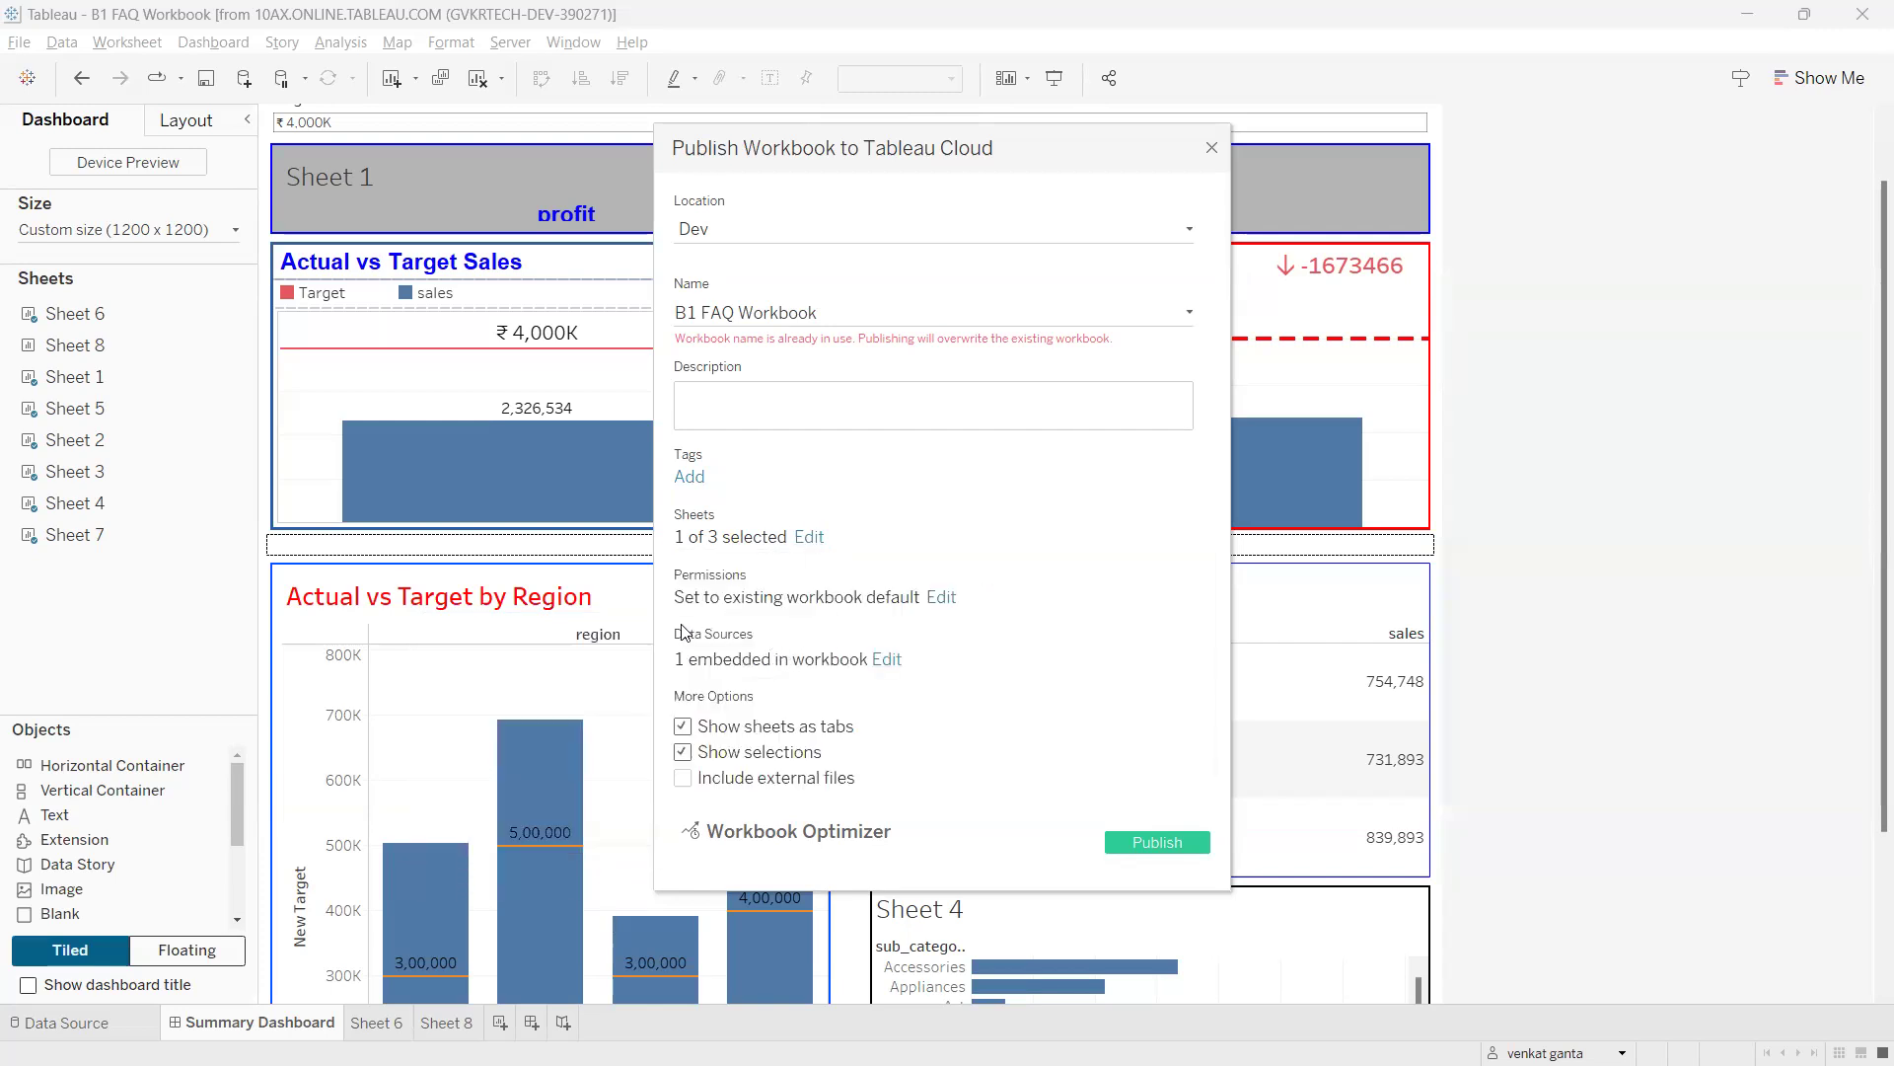
# Point out the Data Sources setting and keep Allow refresh access for the data source.
pyautogui.hotkey('ctrl', '2')
pyautogui.moveTo(706, 621)
pyautogui.mouseDown()
pyautogui.moveTo(703, 655)
pyautogui.moveTo(709, 622)
pyautogui.moveTo(761, 679)
pyautogui.mouseUp()
pyautogui.press('Escape')
pyautogui.click(886, 659)
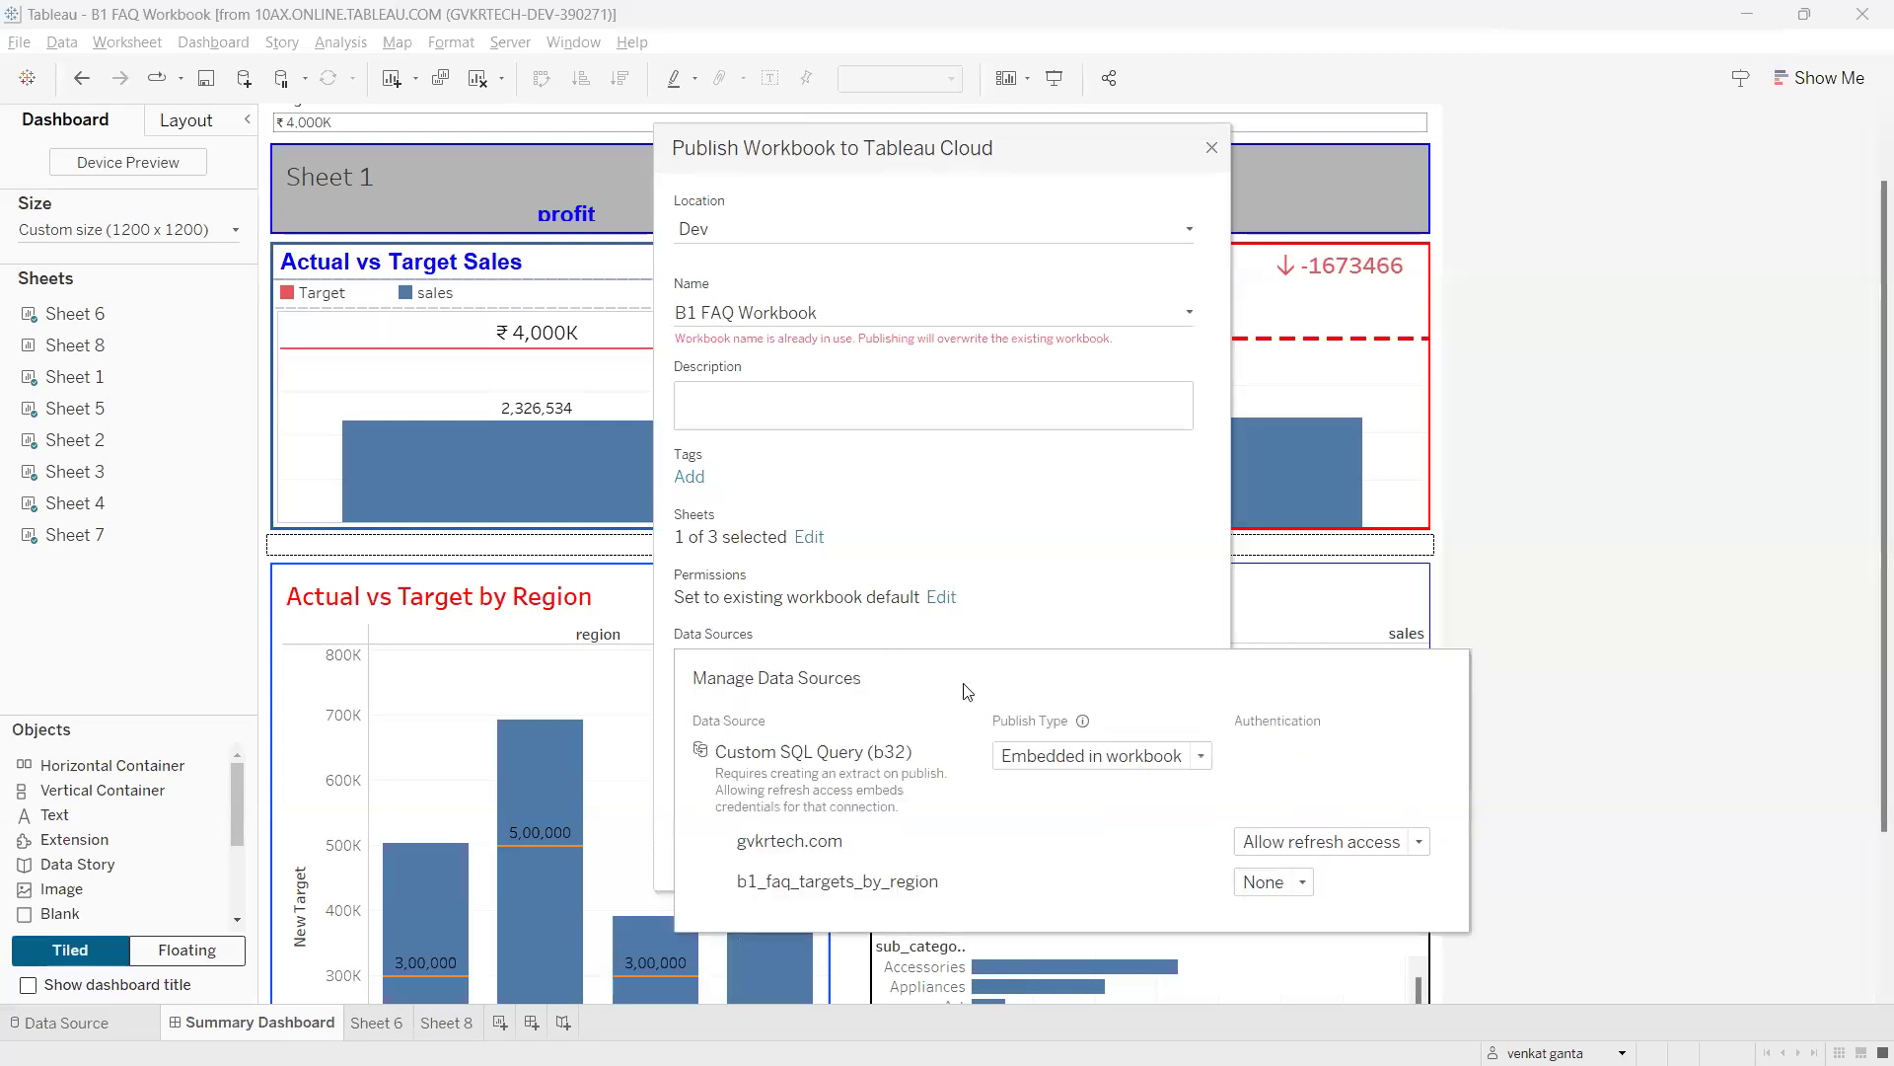
pyautogui.click(1334, 847)
pyautogui.click(1320, 884)
pyautogui.click(1081, 559)
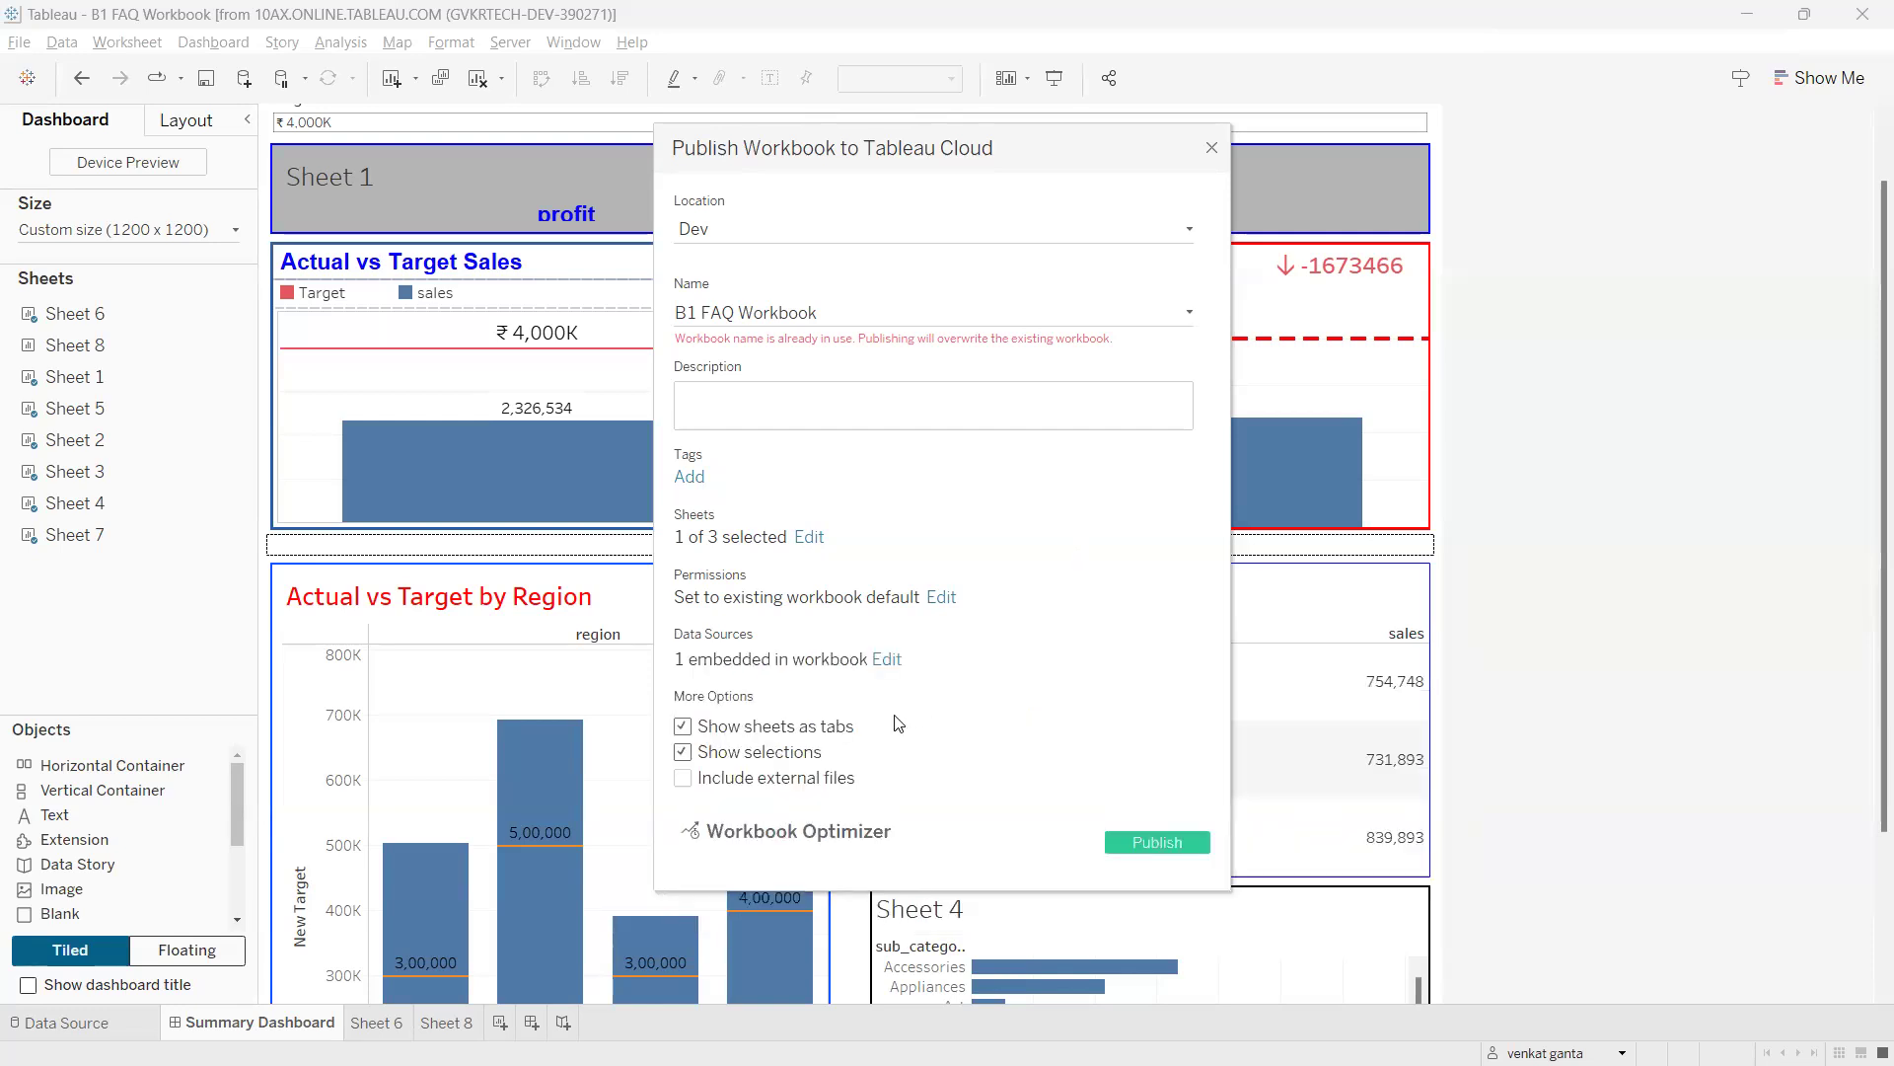
# Keep the Custom SQL Query data source Embedded in workbook, highlighting it with annotations.
pyautogui.click(882, 659)
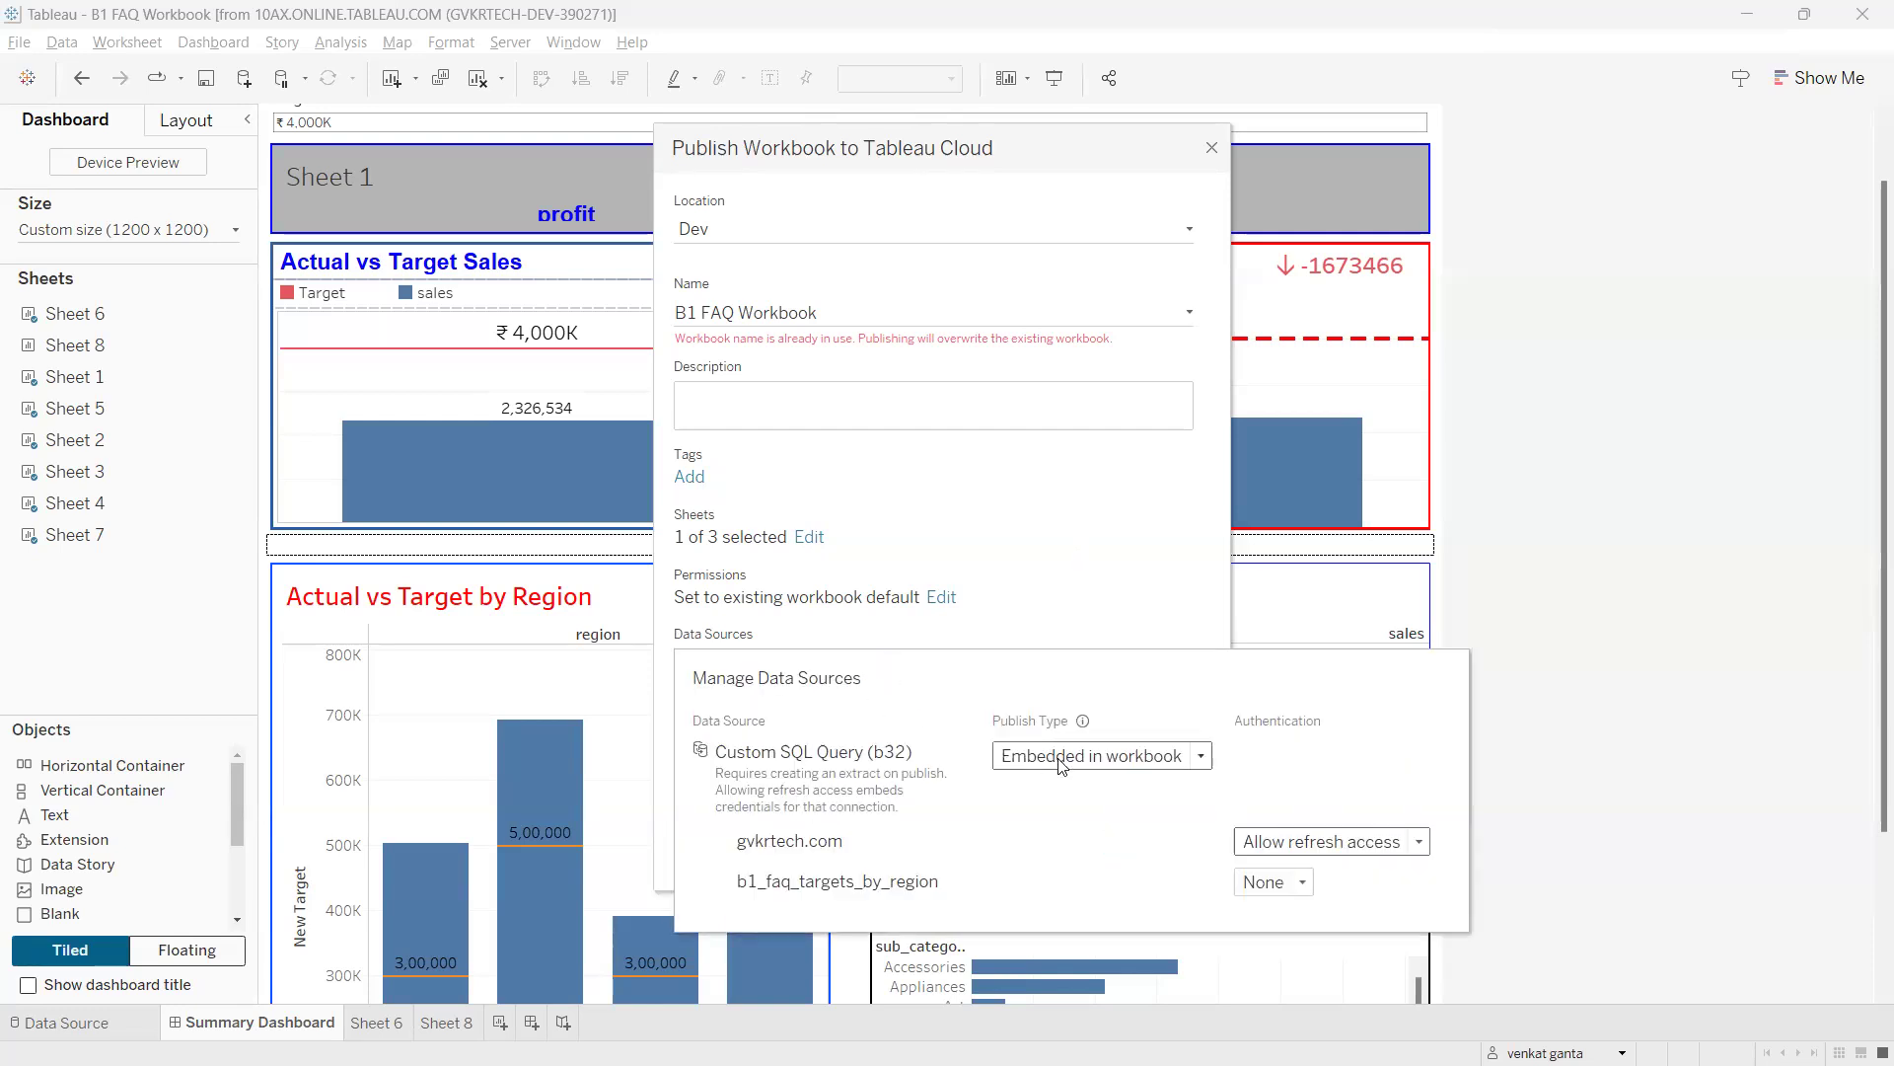
pyautogui.click(1140, 759)
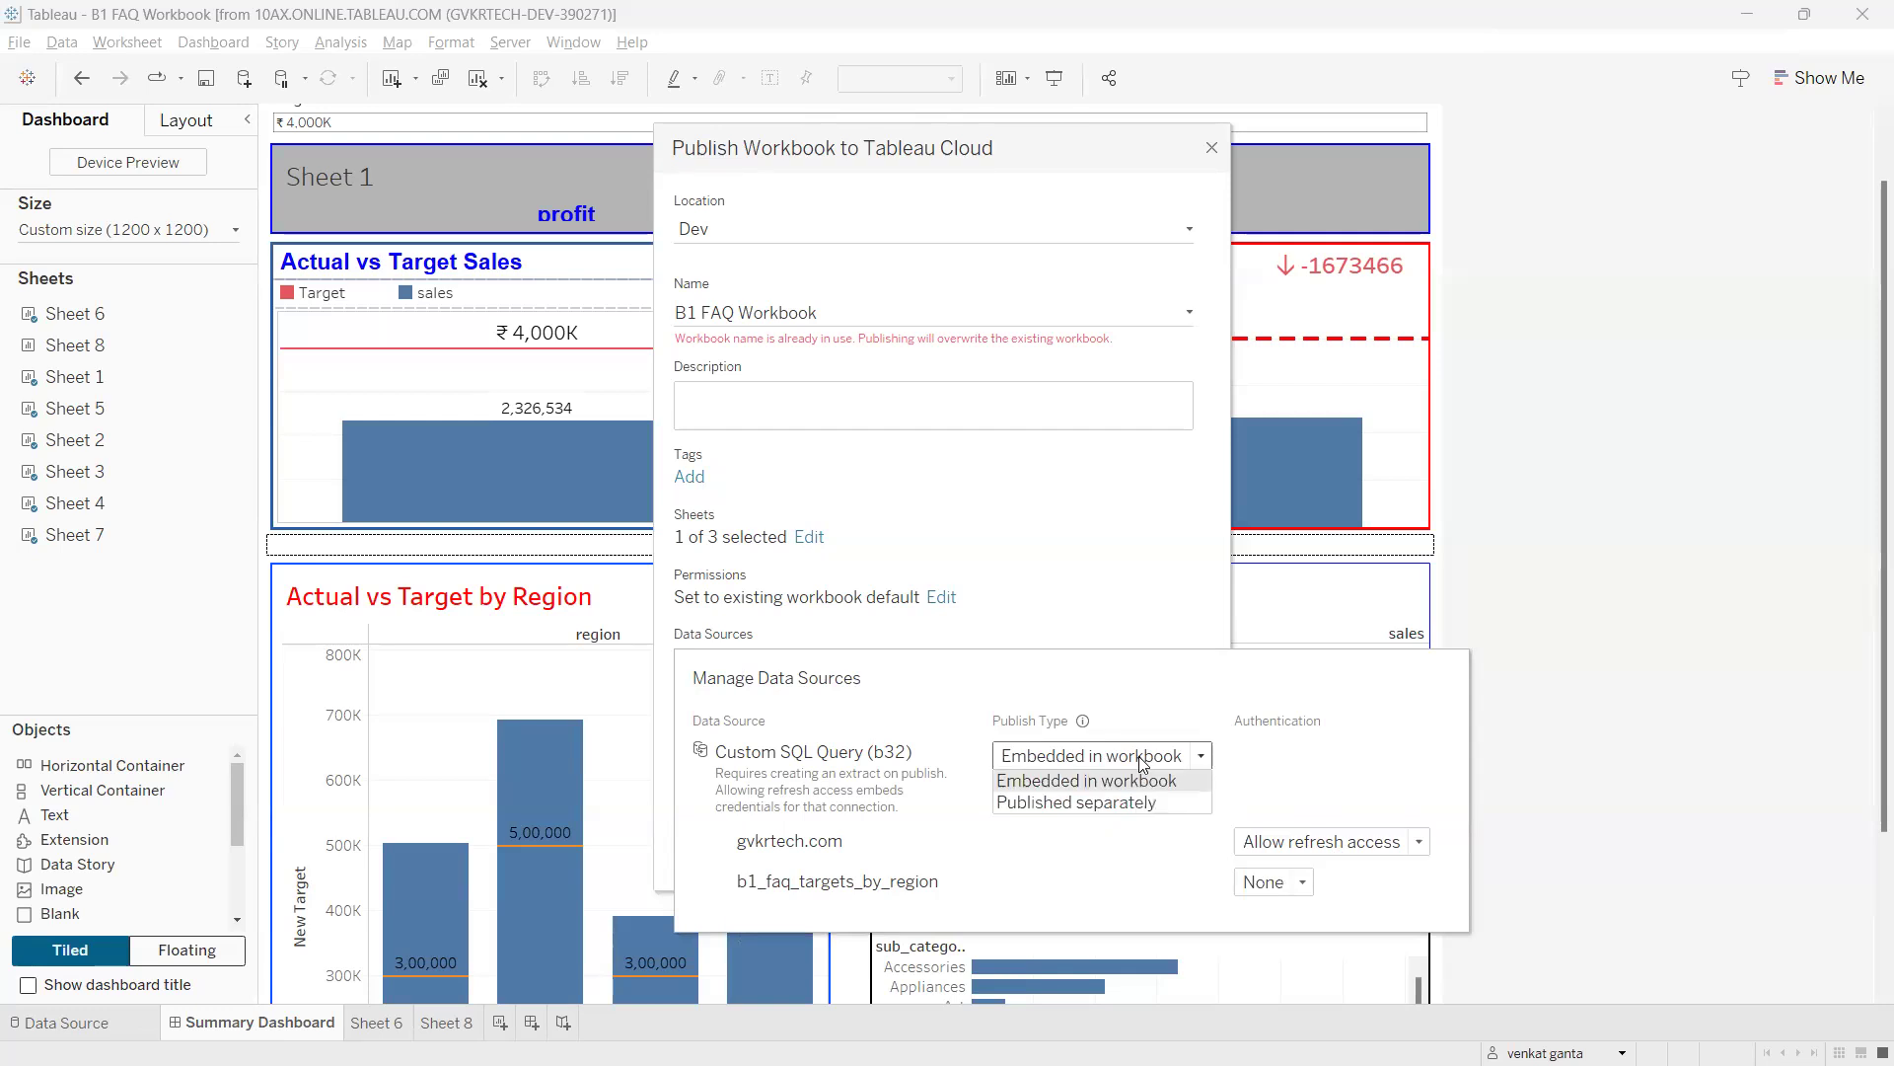
pyautogui.moveTo(1104, 756); pyautogui.dragTo(991, 773)
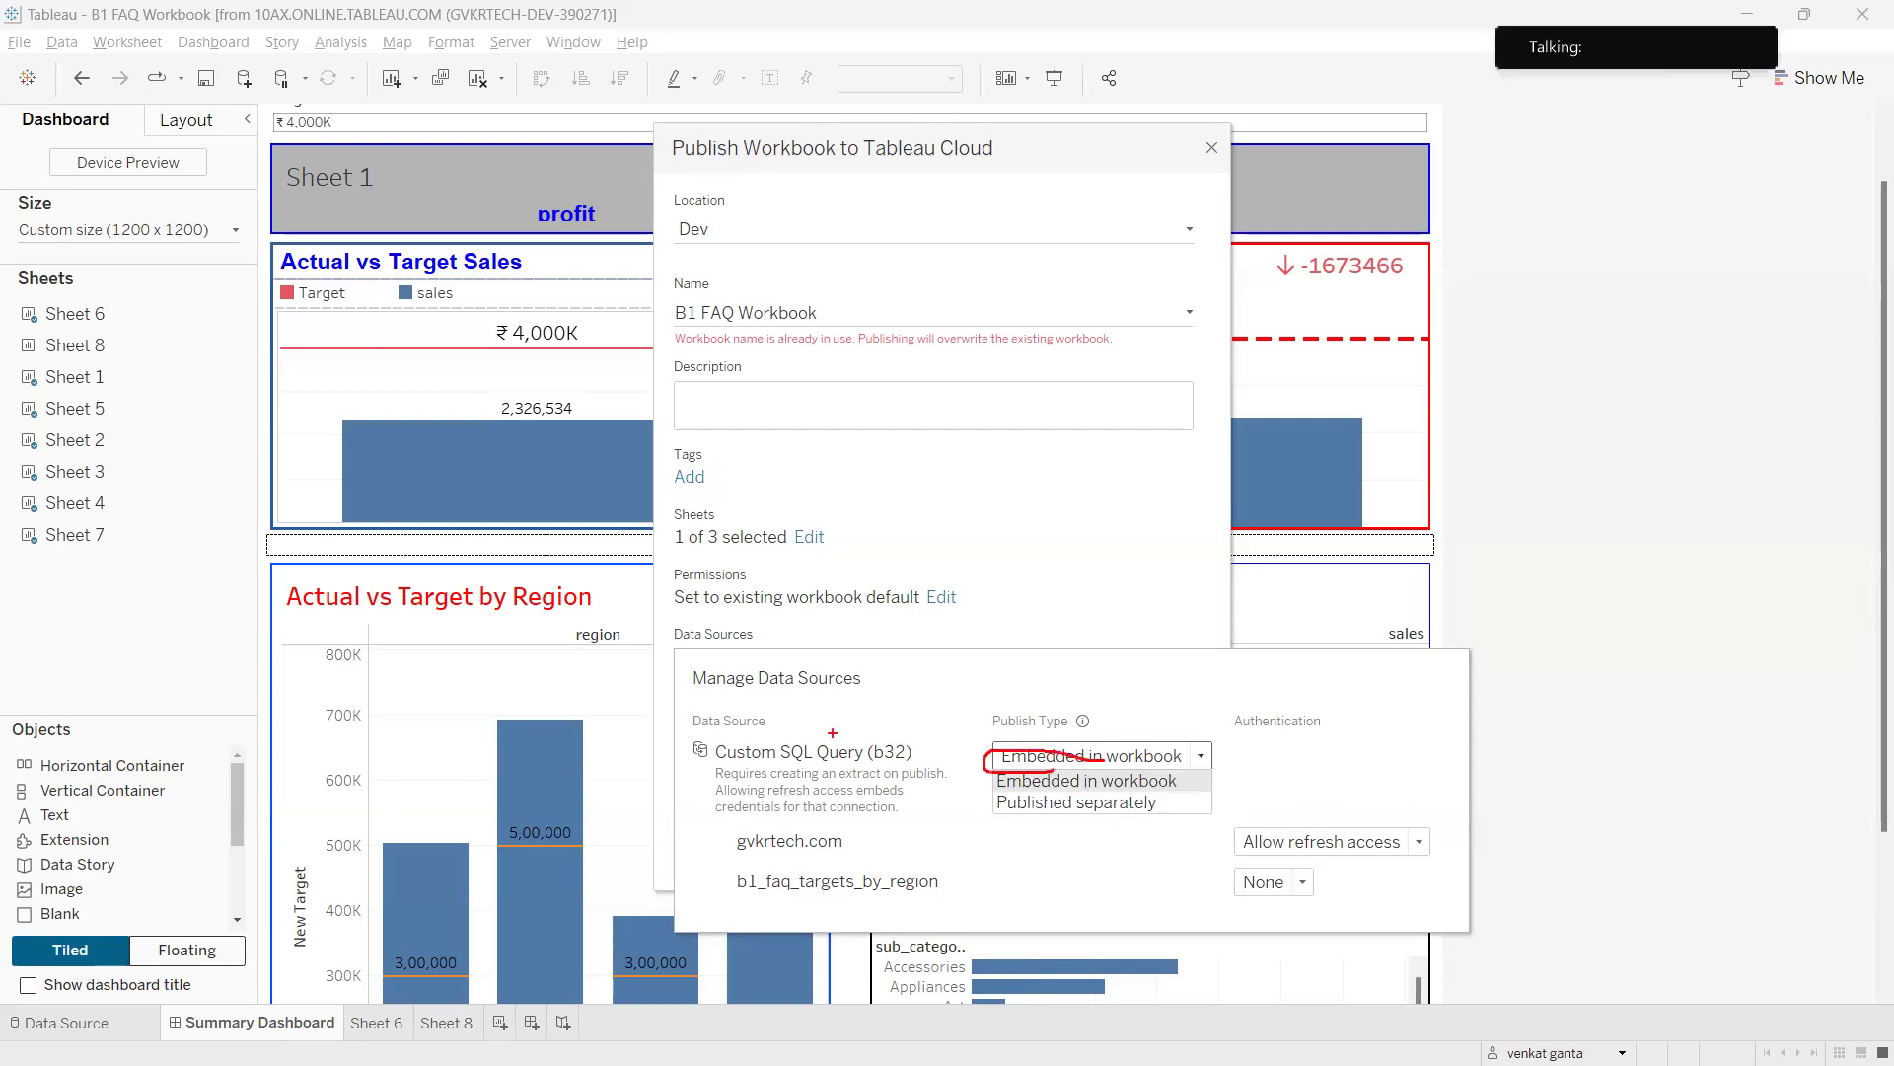
pyautogui.moveTo(752, 731)
pyautogui.mouseDown()
pyautogui.moveTo(690, 755)
pyautogui.moveTo(1120, 738)
pyautogui.moveTo(1007, 702)
pyautogui.mouseUp()
pyautogui.press('Escape')
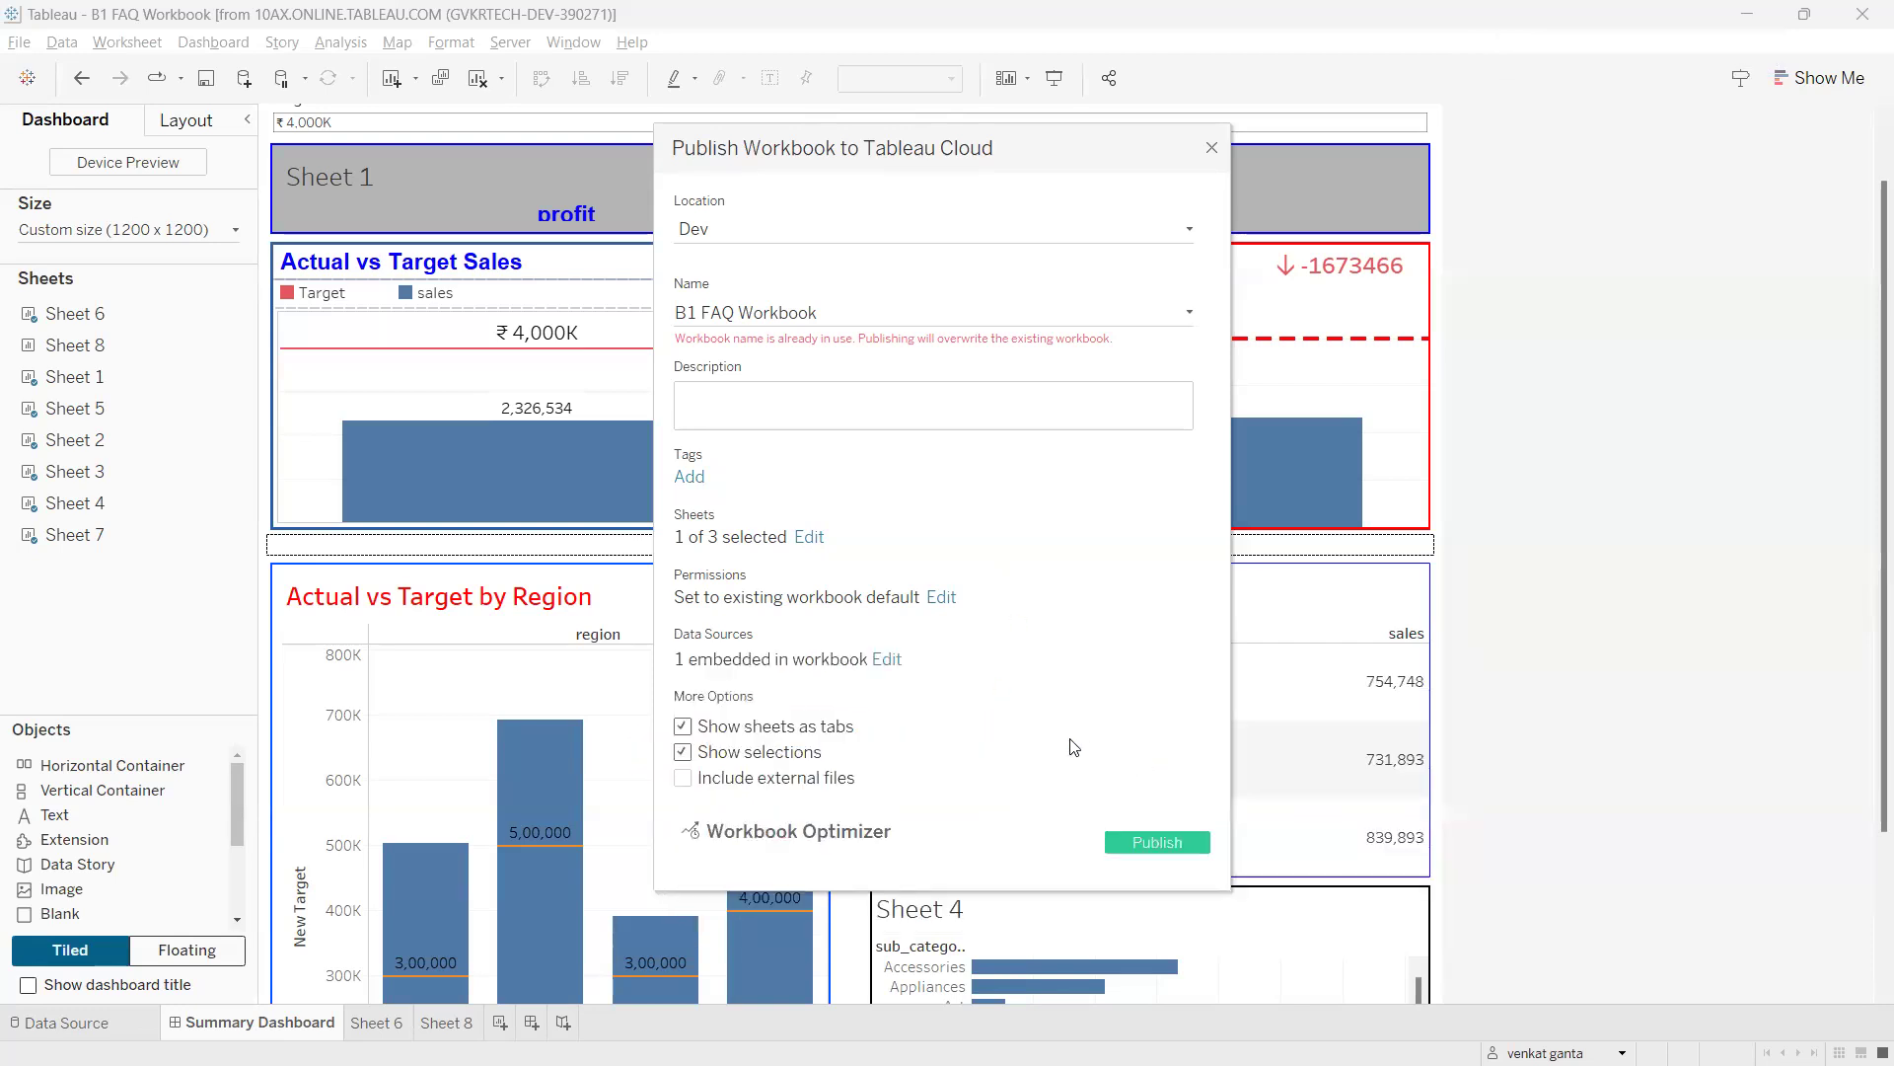
pyautogui.hotkey('ctrl', '2')
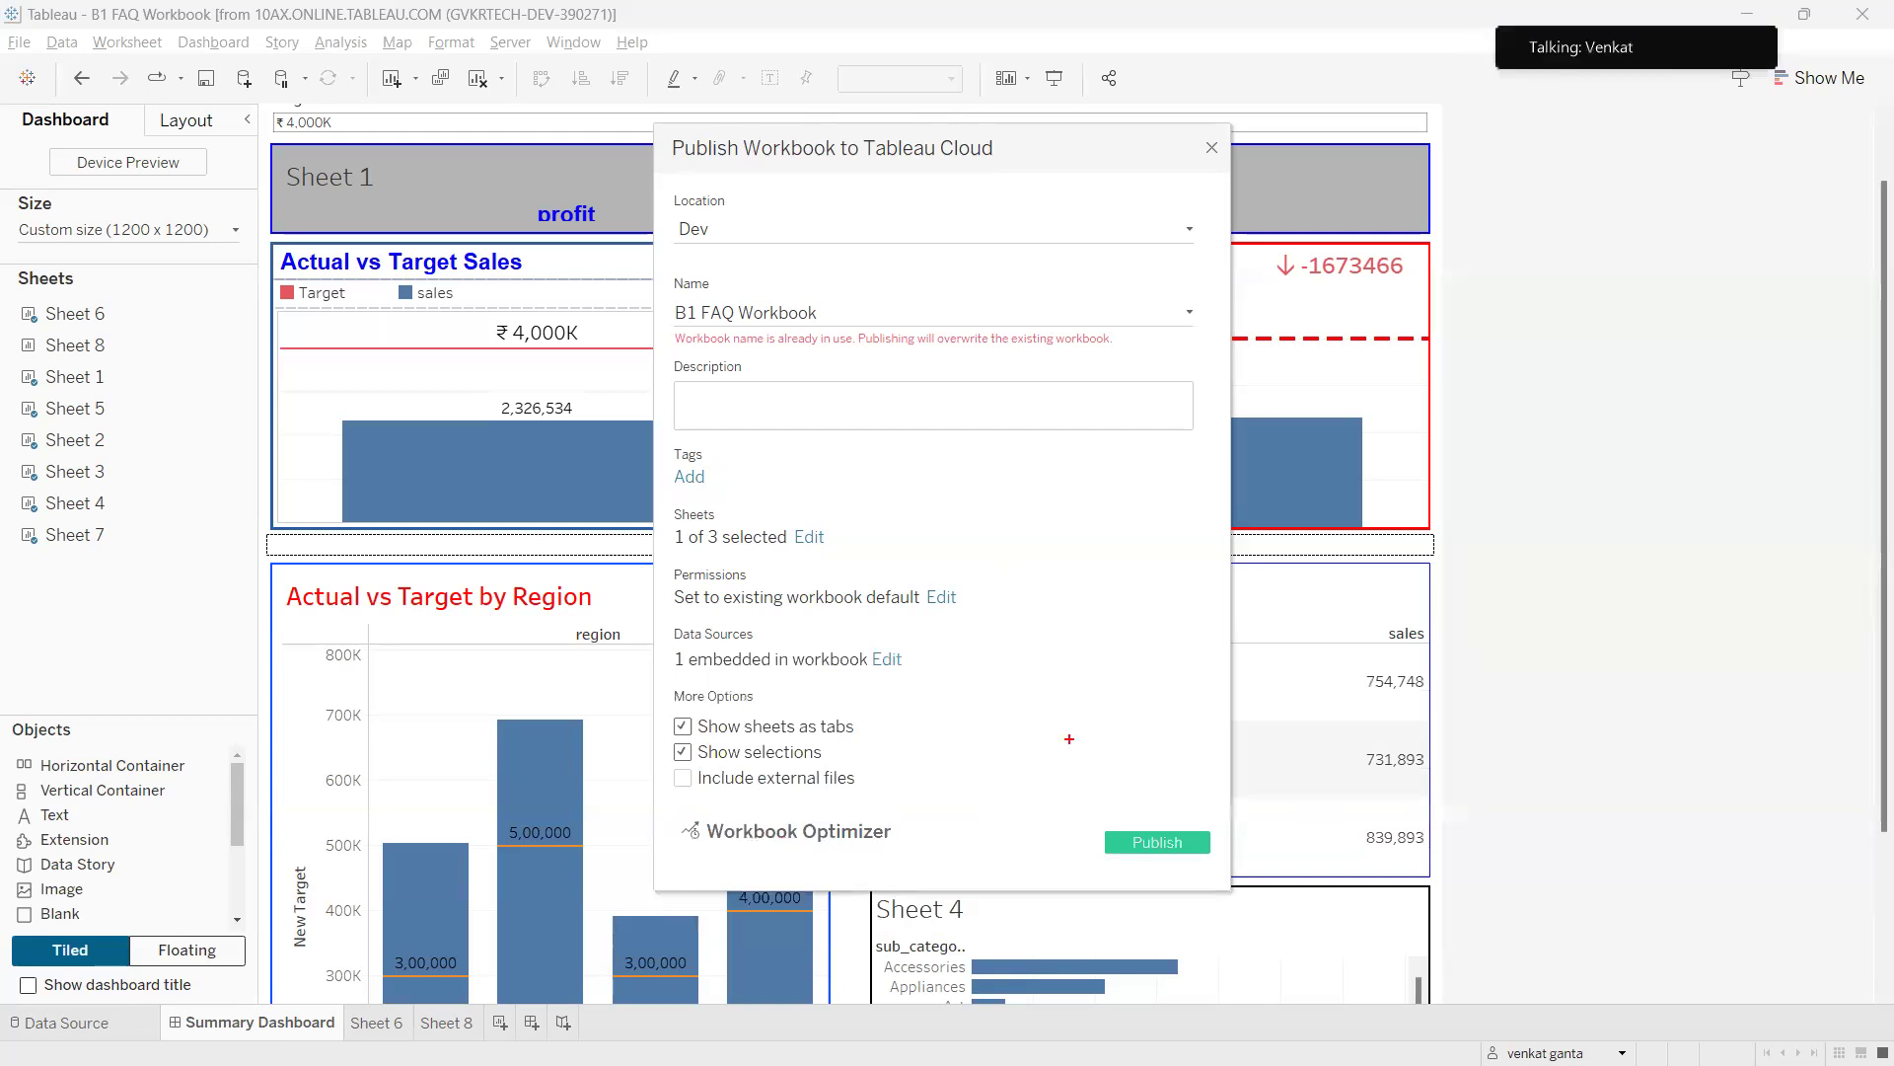
# Handwrite notes beside the permissions setting and link them to the sales bars.
pyautogui.moveTo(975, 525)
pyautogui.mouseDown()
pyautogui.moveTo(945, 577)
pyautogui.moveTo(1003, 599)
pyautogui.mouseUp()
pyautogui.moveTo(1007, 533)
pyautogui.mouseDown()
pyautogui.moveTo(1026, 580)
pyautogui.moveTo(1070, 549)
pyautogui.moveTo(1115, 464)
pyautogui.moveTo(1147, 589)
pyautogui.mouseUp()
pyautogui.moveTo(1071, 626)
pyautogui.mouseDown()
pyautogui.moveTo(1044, 680)
pyautogui.moveTo(1132, 600)
pyautogui.mouseUp()
pyautogui.moveTo(1048, 498)
pyautogui.mouseDown()
pyautogui.moveTo(868, 740)
pyautogui.moveTo(1026, 473)
pyautogui.mouseUp()
pyautogui.moveTo(1119, 533)
pyautogui.mouseDown()
pyautogui.moveTo(1179, 505)
pyautogui.moveTo(1151, 577)
pyautogui.mouseUp()
pyautogui.moveTo(1174, 506)
pyautogui.mouseDown()
pyautogui.moveTo(1331, 456)
pyautogui.moveTo(1309, 488)
pyautogui.moveTo(1282, 452)
pyautogui.mouseUp()
pyautogui.moveTo(1448, 434)
pyautogui.mouseDown()
pyautogui.moveTo(1479, 488)
pyautogui.moveTo(1480, 446)
pyautogui.moveTo(1547, 441)
pyautogui.moveTo(1582, 336)
pyautogui.moveTo(1547, 446)
pyautogui.mouseUp()
pyautogui.moveTo(1470, 521)
pyautogui.mouseDown()
pyautogui.moveTo(1312, 335)
pyautogui.moveTo(1527, 537)
pyautogui.mouseUp()
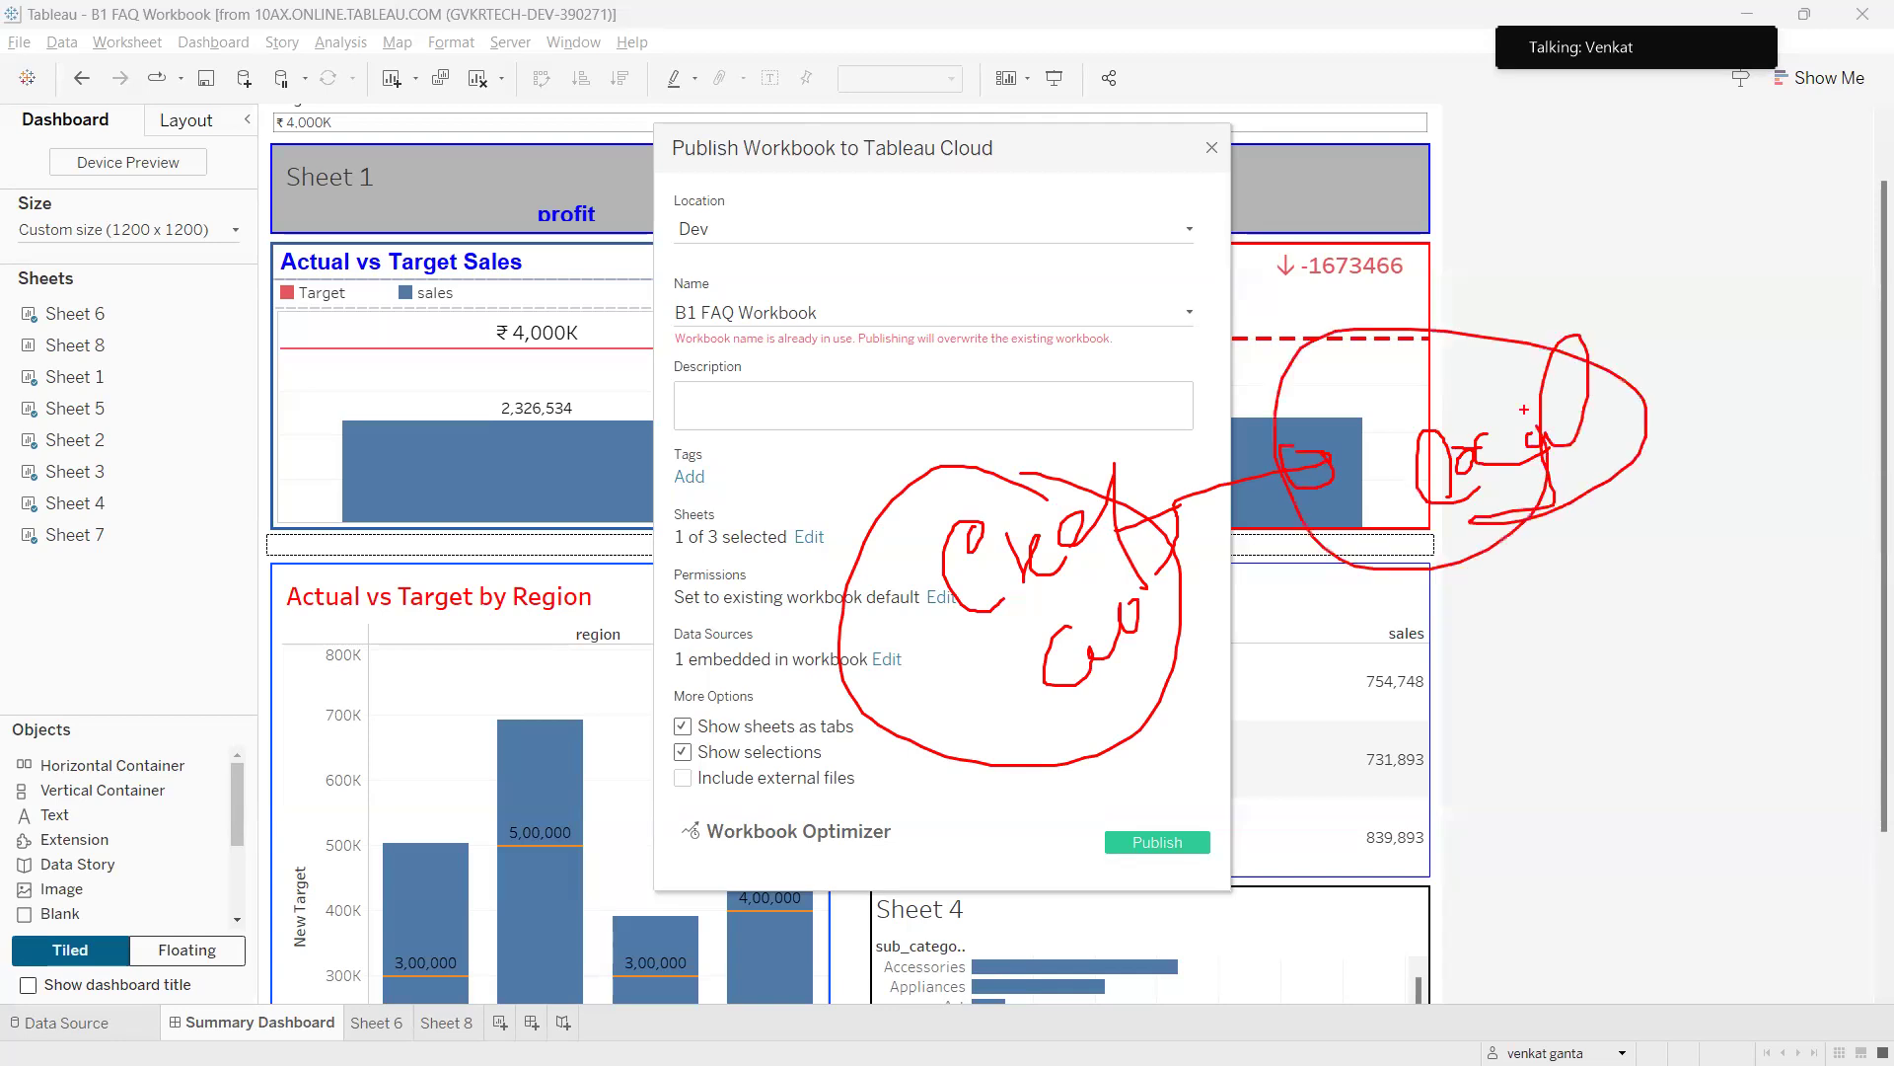
# Highlight Include external files and the Dev location, then tick Include external files.
pyautogui.moveTo(698, 763)
pyautogui.mouseDown()
pyautogui.moveTo(643, 772)
pyautogui.moveTo(836, 826)
pyautogui.moveTo(675, 760)
pyautogui.mouseUp()
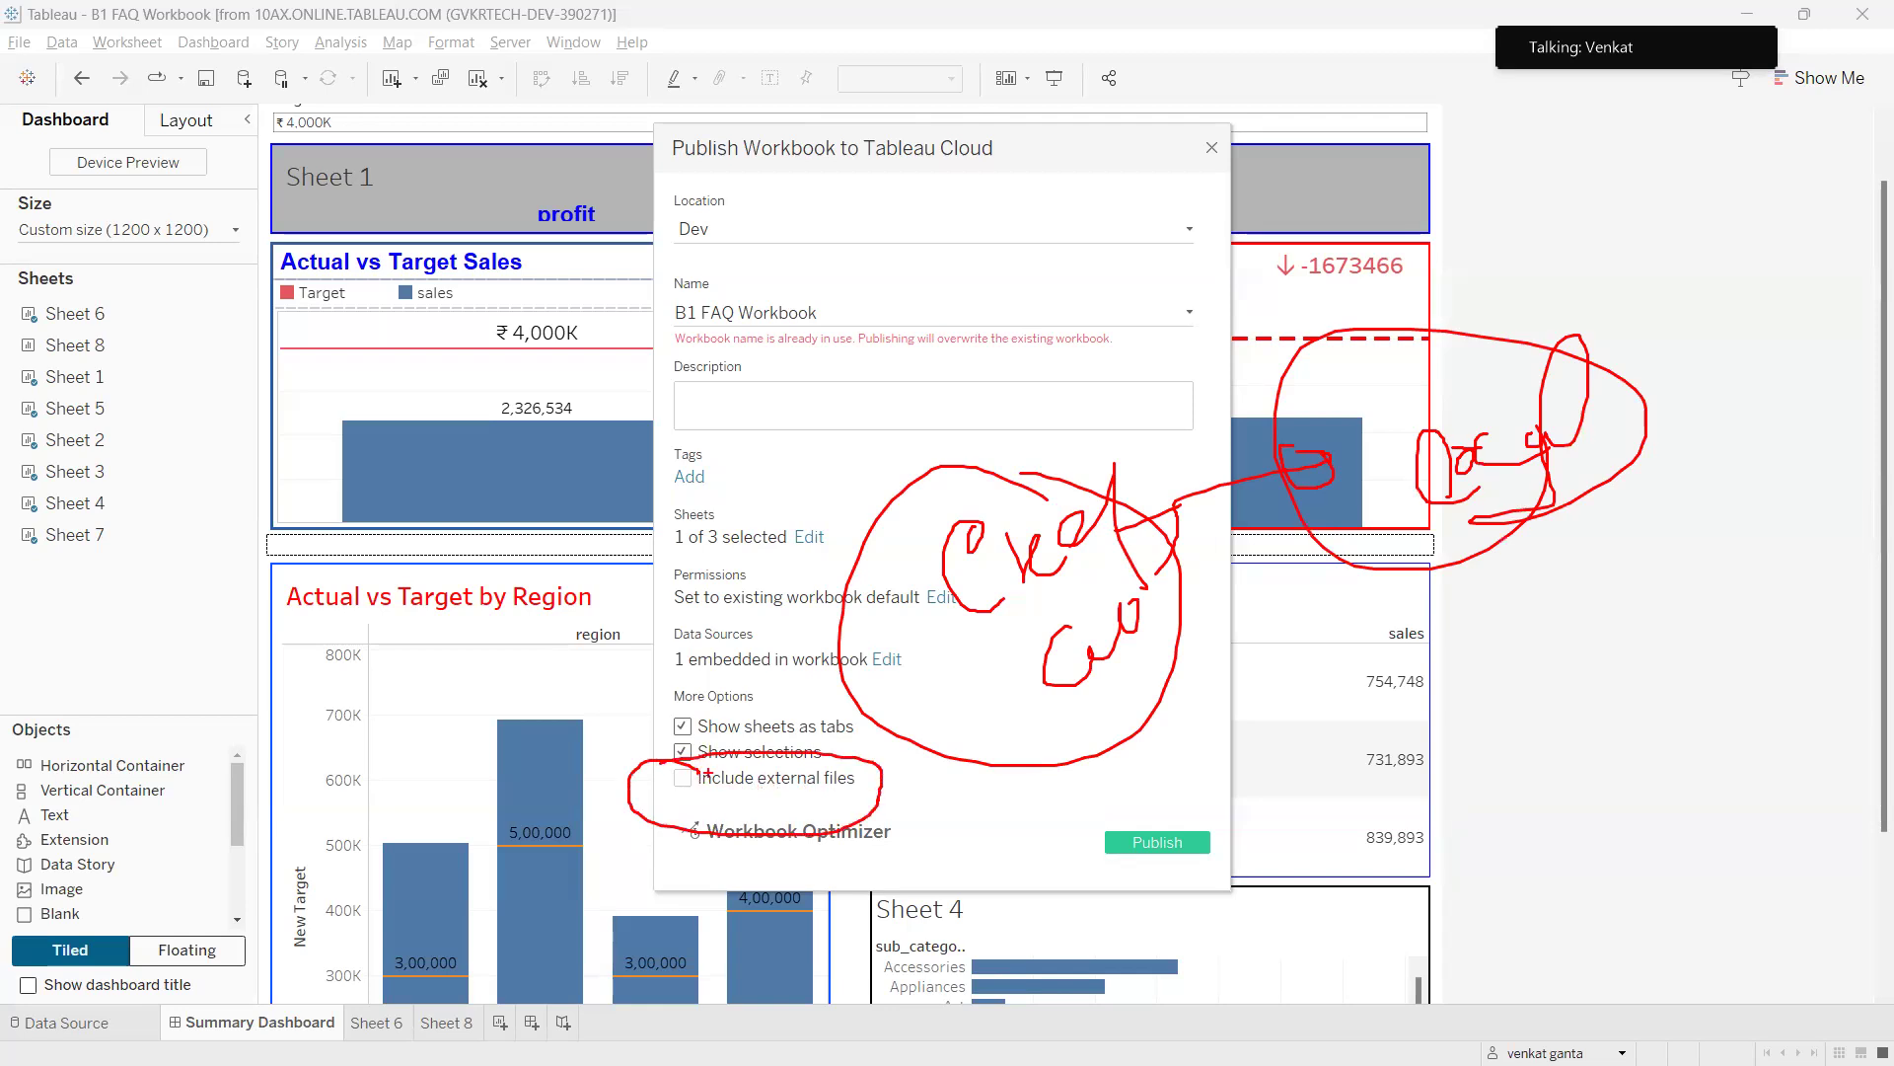
pyautogui.moveTo(700, 801)
pyautogui.mouseDown()
pyautogui.moveTo(876, 787)
pyautogui.moveTo(694, 760)
pyautogui.moveTo(618, 797)
pyautogui.moveTo(729, 809)
pyautogui.moveTo(712, 770)
pyautogui.mouseUp()
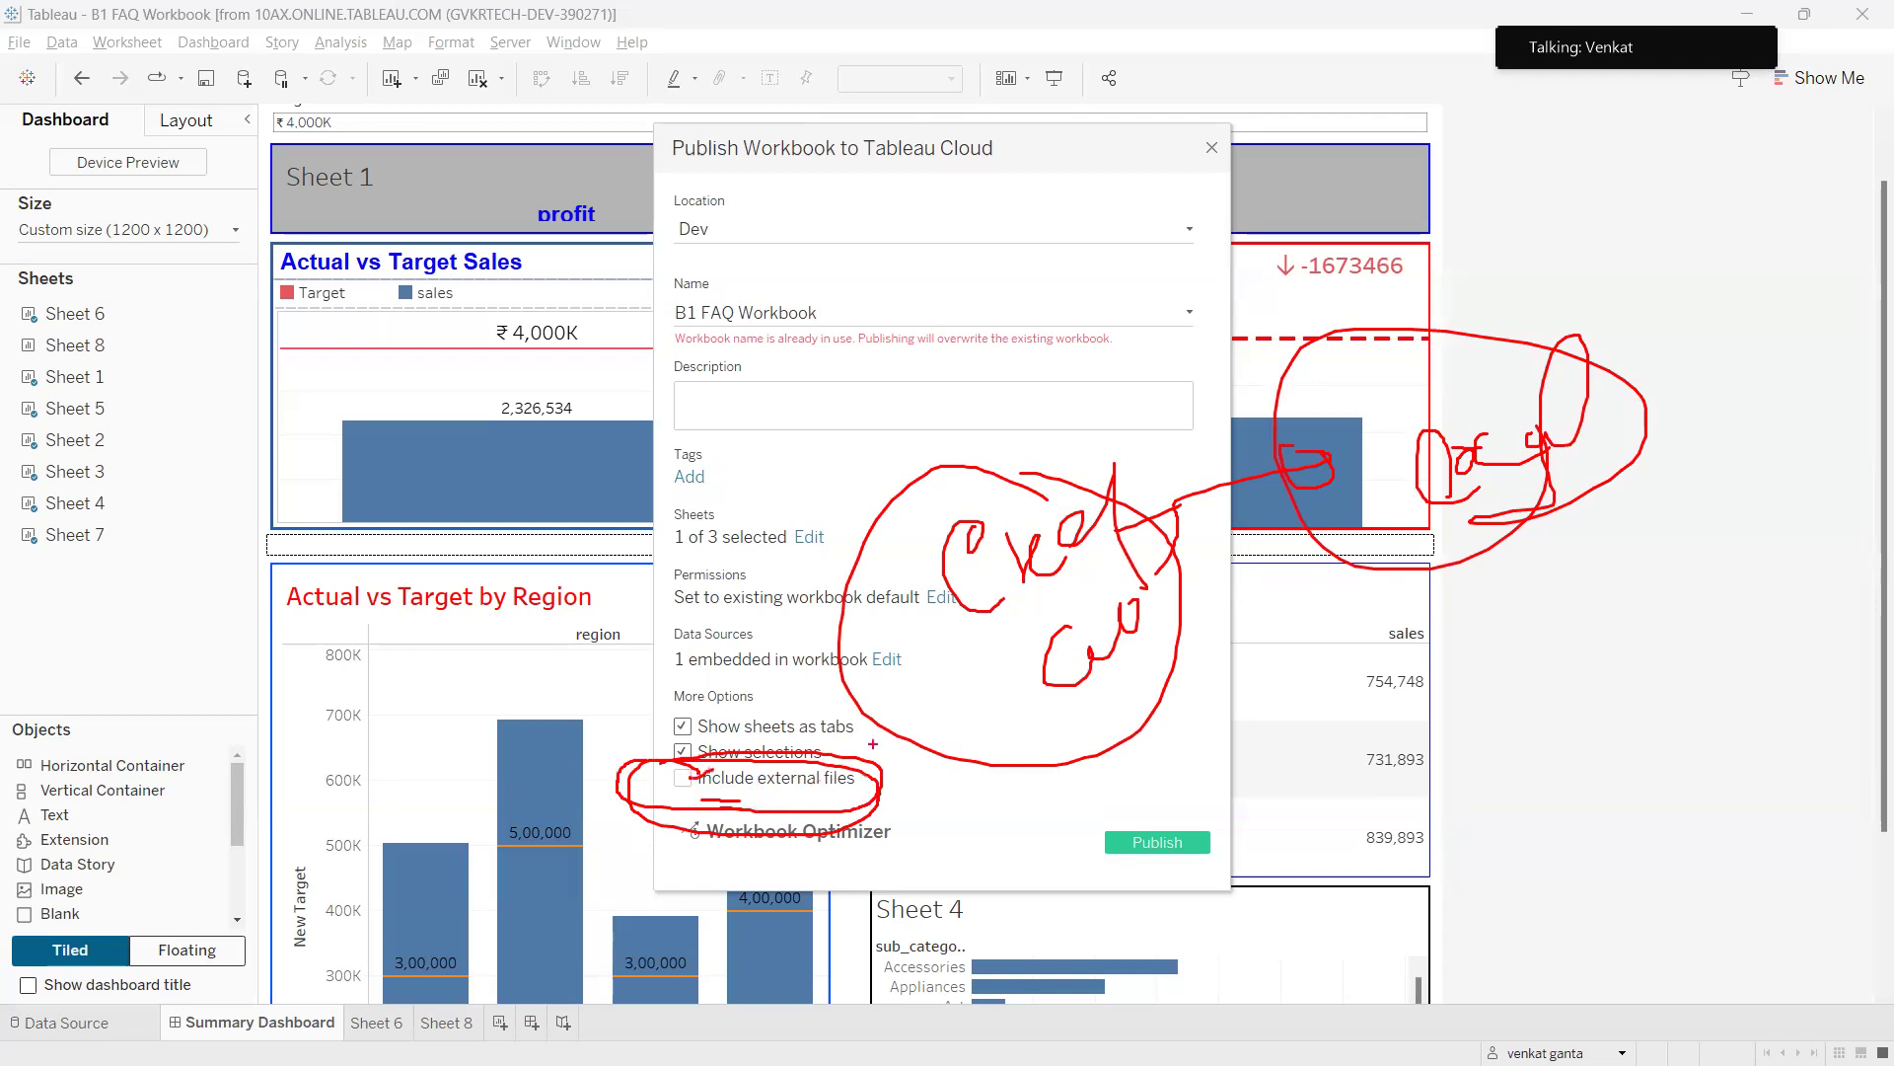
pyautogui.moveTo(987, 597); pyautogui.dragTo(903, 742)
pyautogui.moveTo(1036, 688)
pyautogui.mouseDown()
pyautogui.moveTo(1074, 672)
pyautogui.moveTo(909, 742)
pyautogui.moveTo(899, 725)
pyautogui.moveTo(891, 772)
pyautogui.mouseUp()
pyautogui.moveTo(646, 126)
pyautogui.mouseDown()
pyautogui.moveTo(661, 223)
pyautogui.moveTo(1038, 184)
pyautogui.moveTo(878, 106)
pyautogui.moveTo(608, 132)
pyautogui.mouseUp()
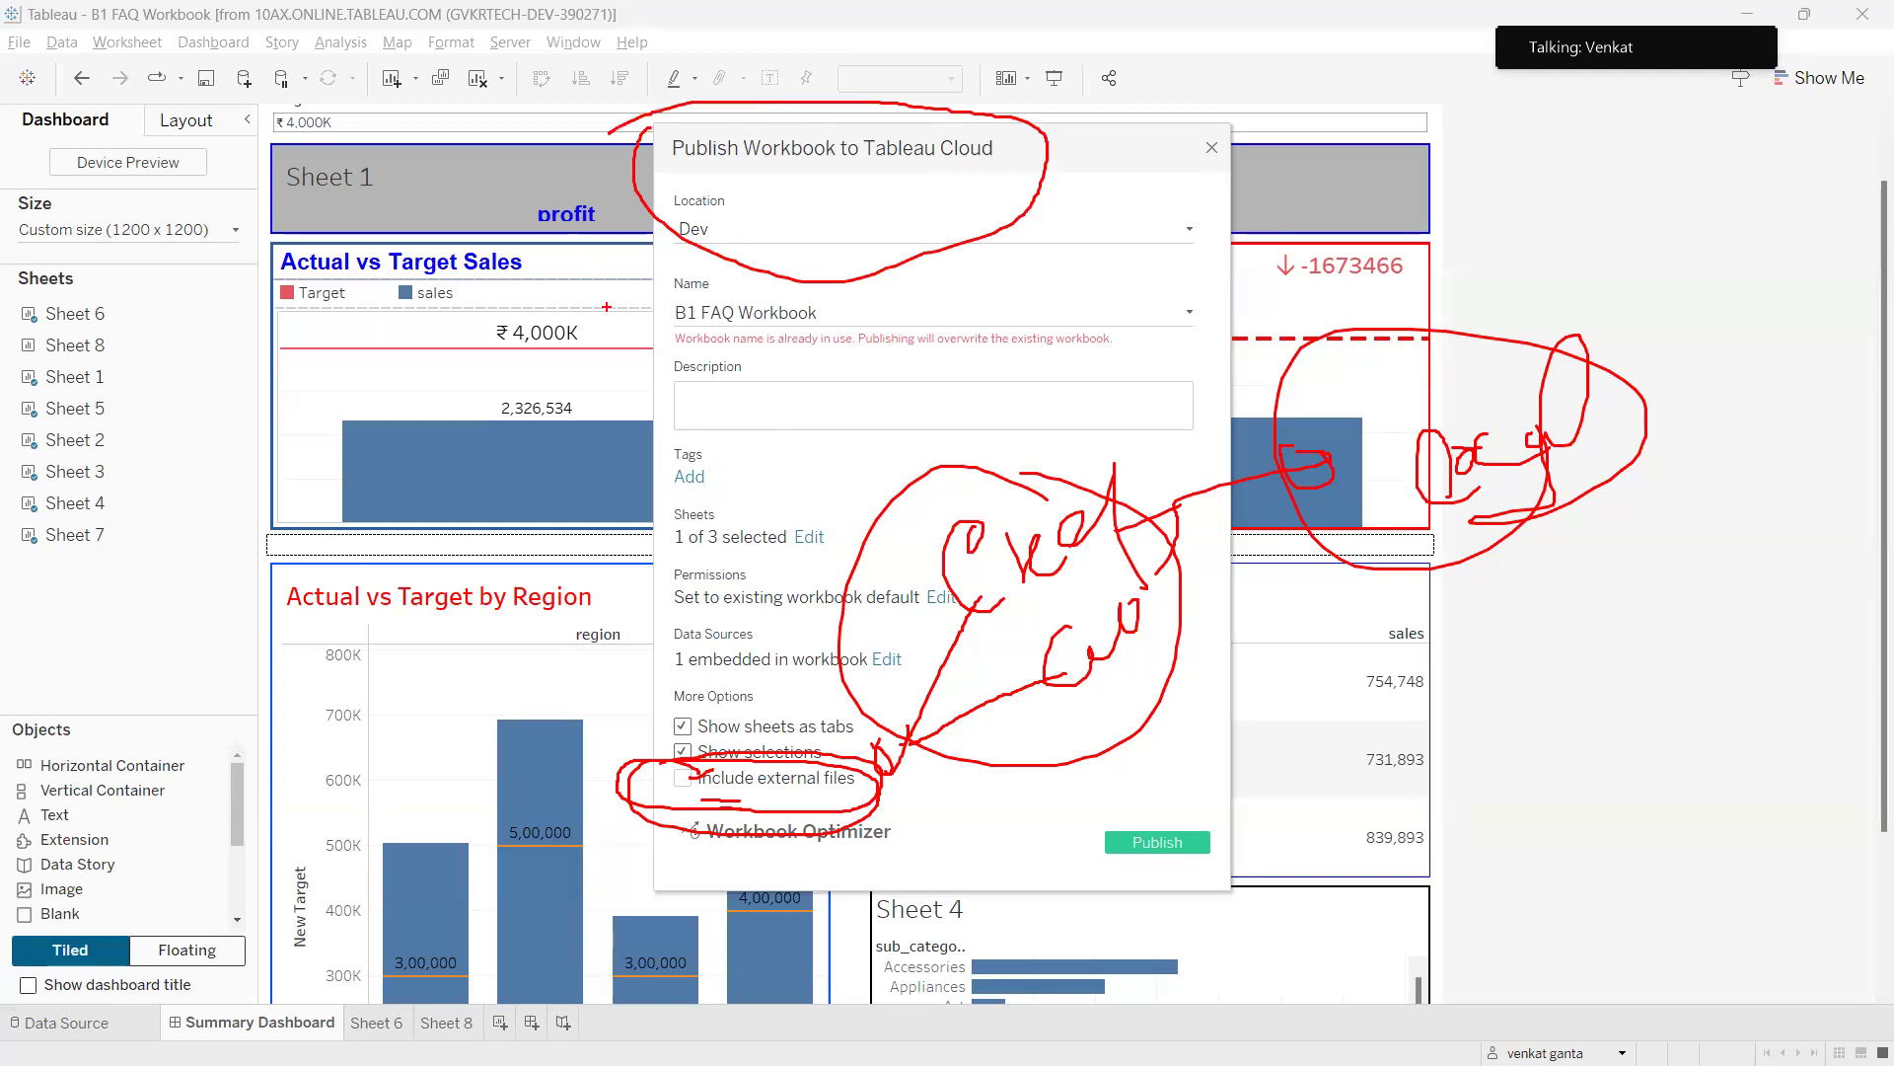
pyautogui.moveTo(686, 776)
pyautogui.mouseDown()
pyautogui.moveTo(714, 763)
pyautogui.moveTo(802, 794)
pyautogui.mouseUp()
pyautogui.moveTo(980, 599); pyautogui.dragTo(877, 772)
pyautogui.moveTo(1035, 655)
pyautogui.mouseDown()
pyautogui.moveTo(789, 801)
pyautogui.moveTo(748, 503)
pyautogui.moveTo(807, 148)
pyautogui.mouseUp()
pyautogui.moveTo(647, 237); pyautogui.dragTo(772, 115)
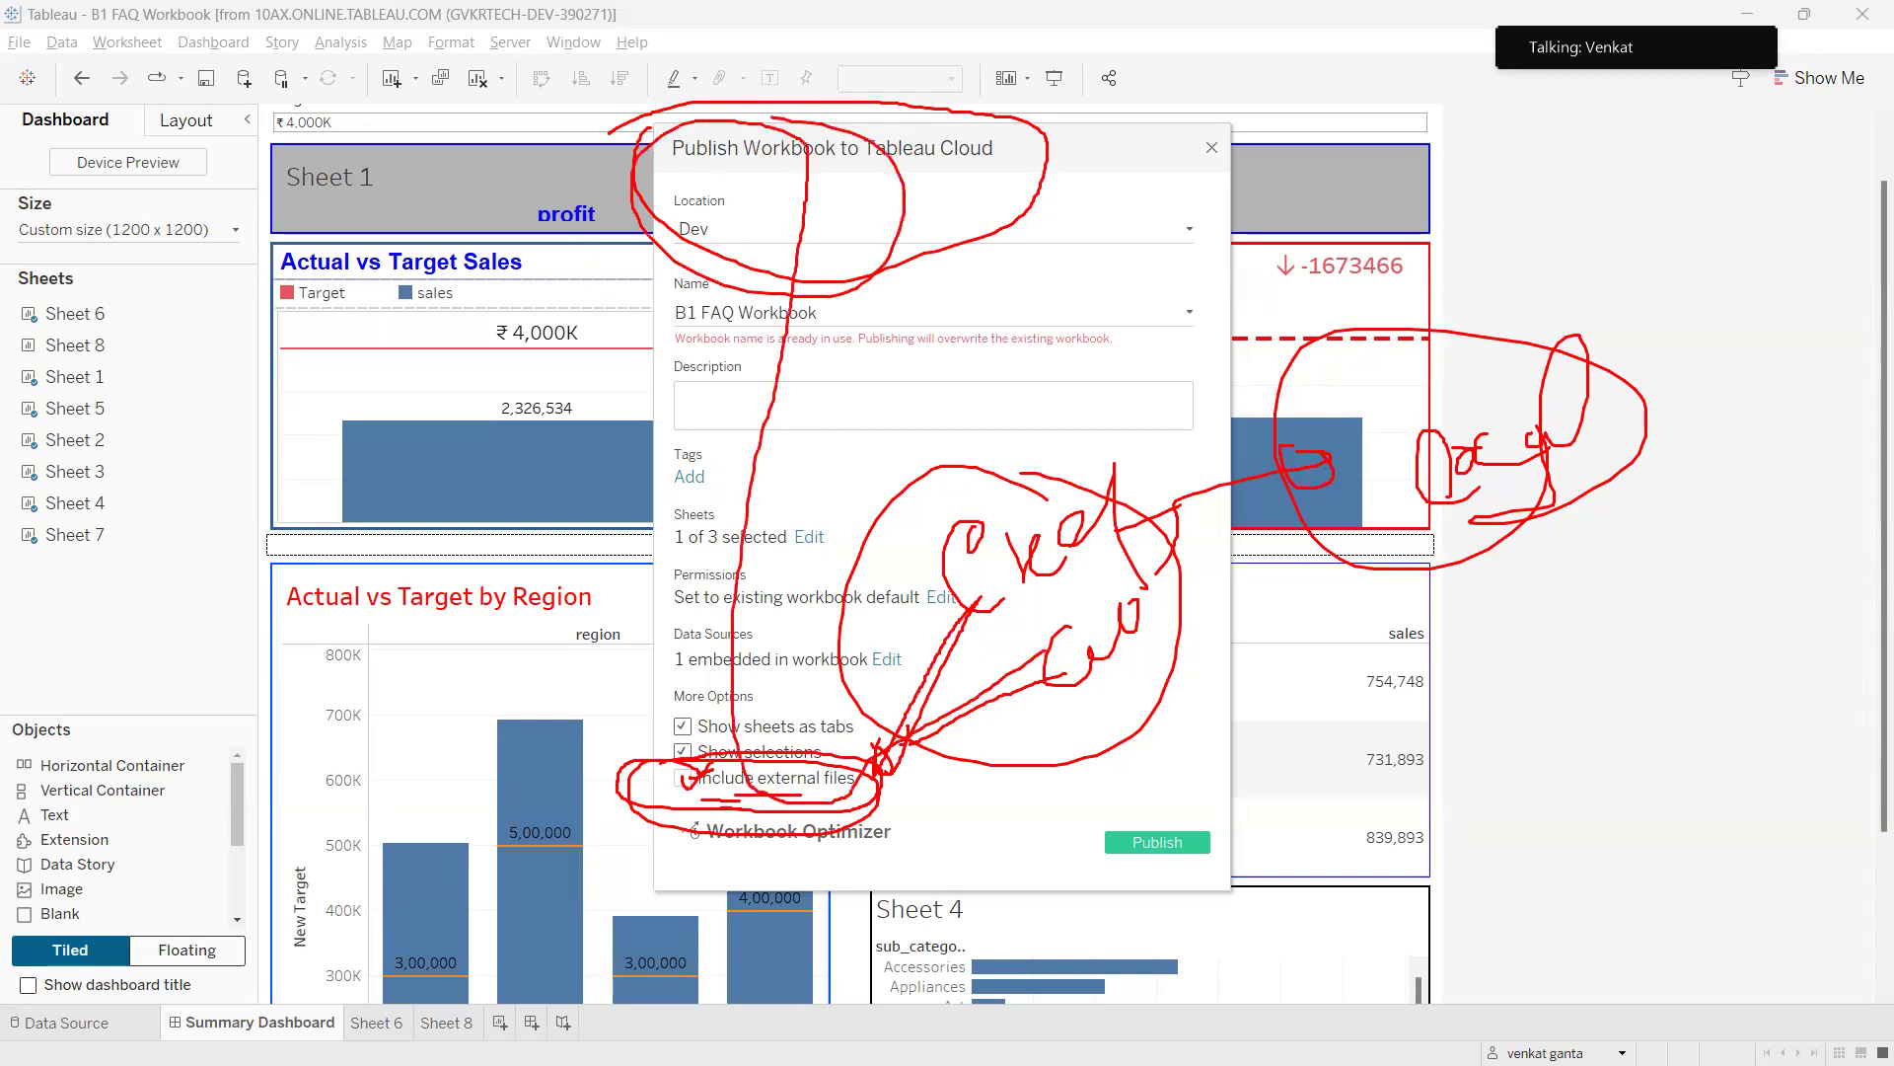
pyautogui.moveTo(787, 198); pyautogui.dragTo(892, 184)
pyautogui.click(682, 777)
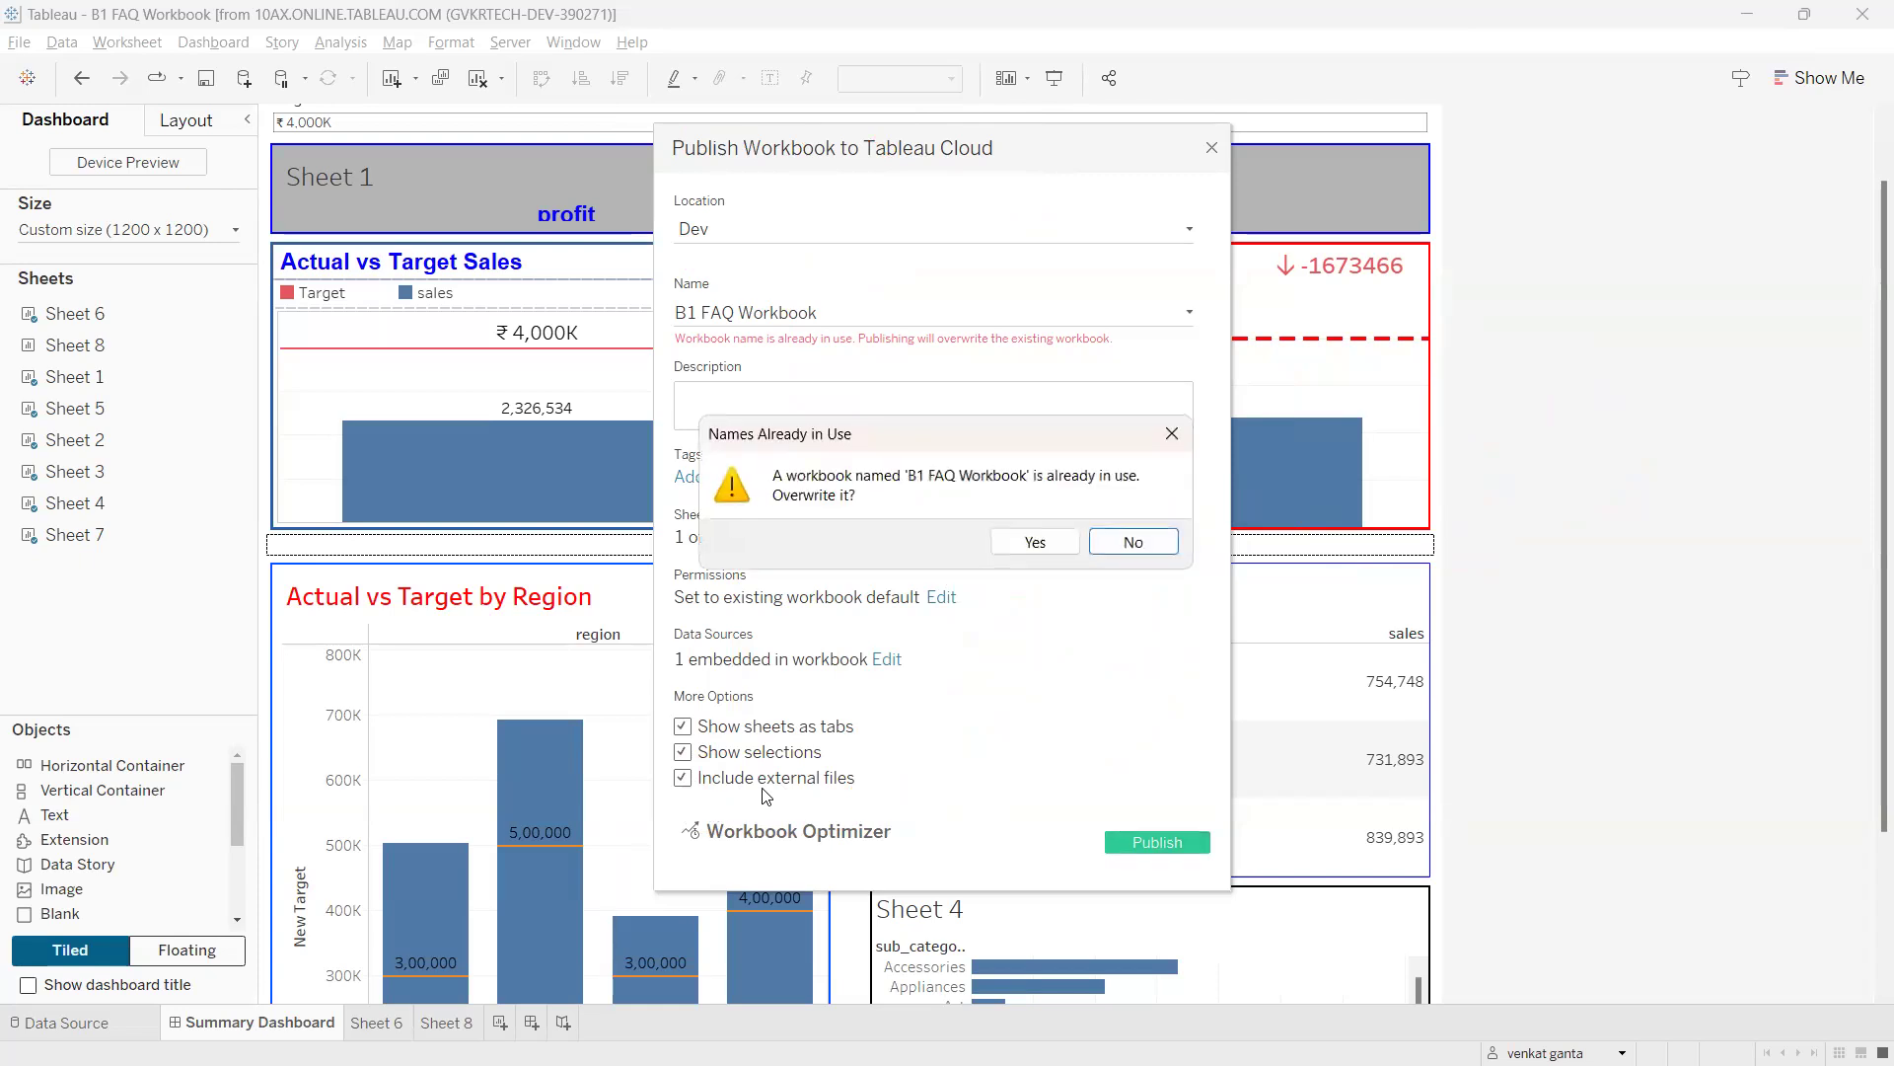
# Overwrite the existing B1 FAQ Workbook on Tableau Cloud.
pyautogui.click(1042, 544)
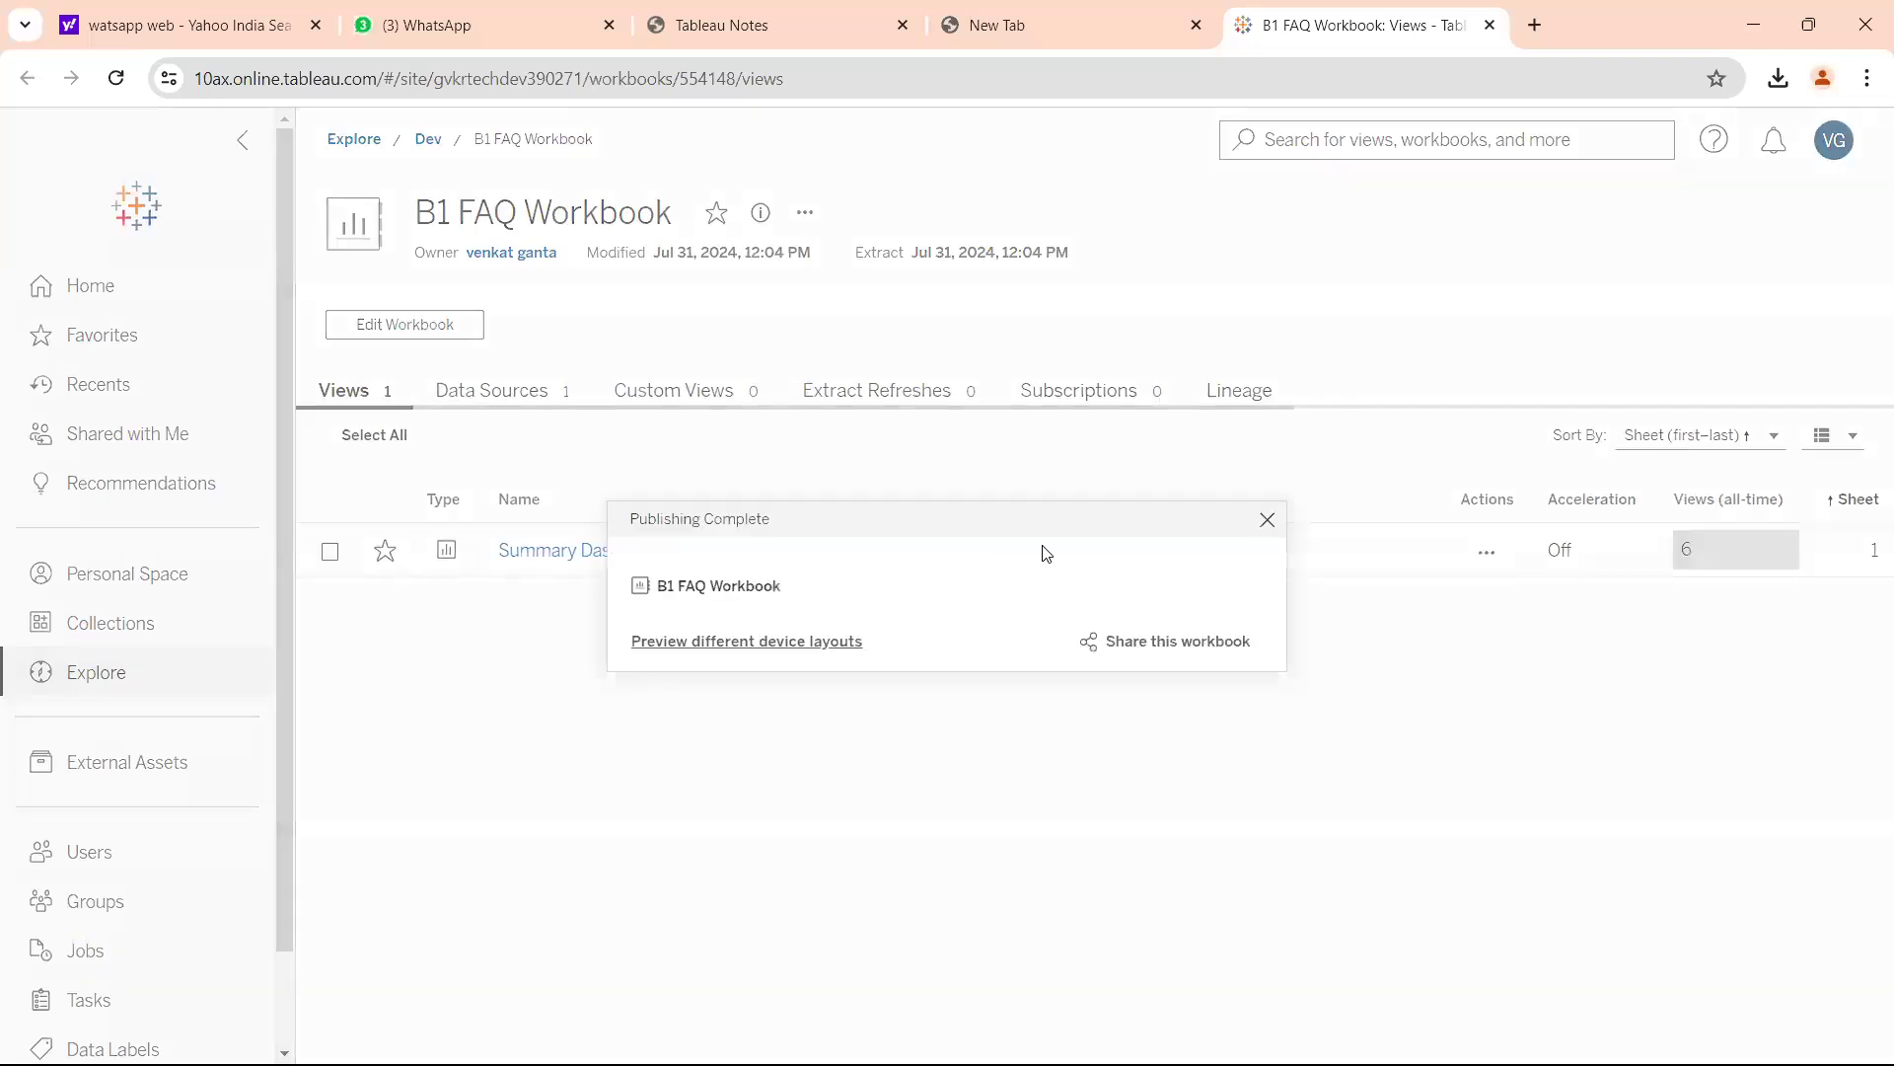
# Dismiss the Publishing Complete notice and open the Summary Dashboard view.
pyautogui.click(1268, 519)
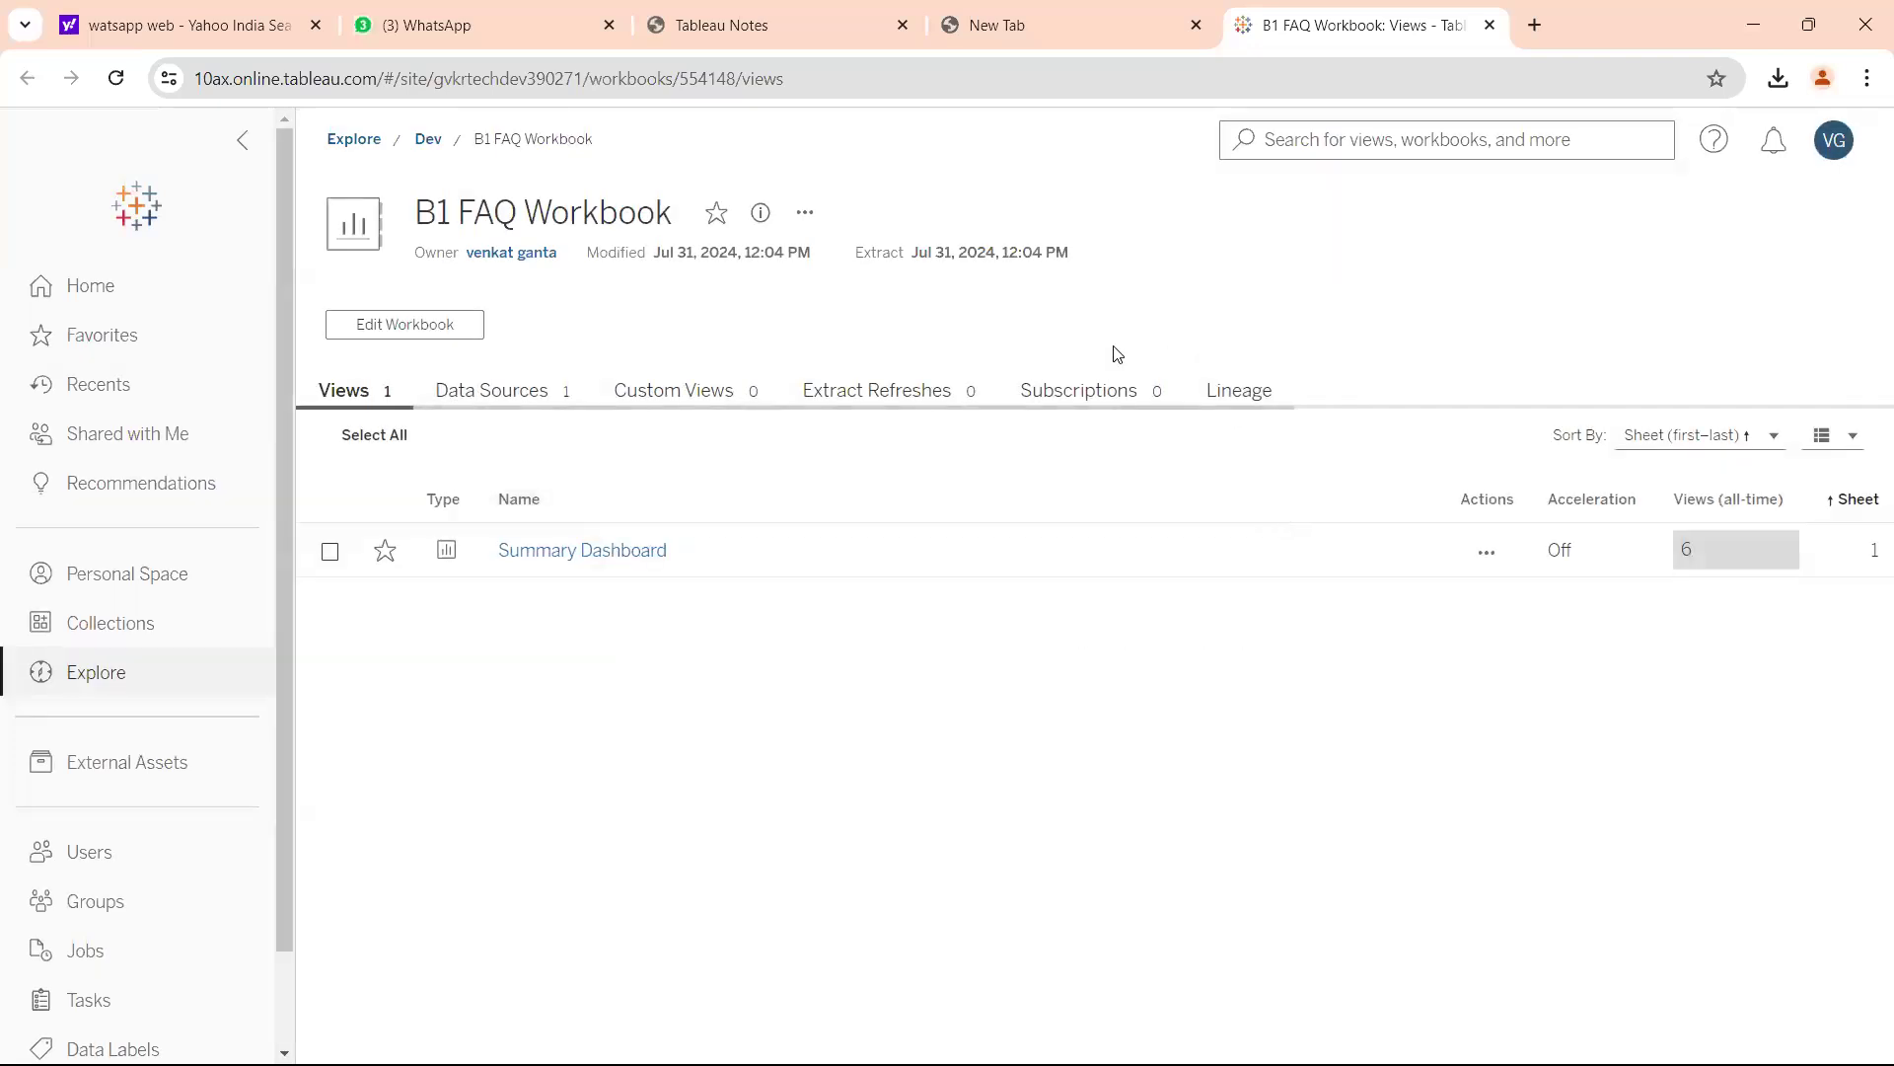
pyautogui.click(823, 95)
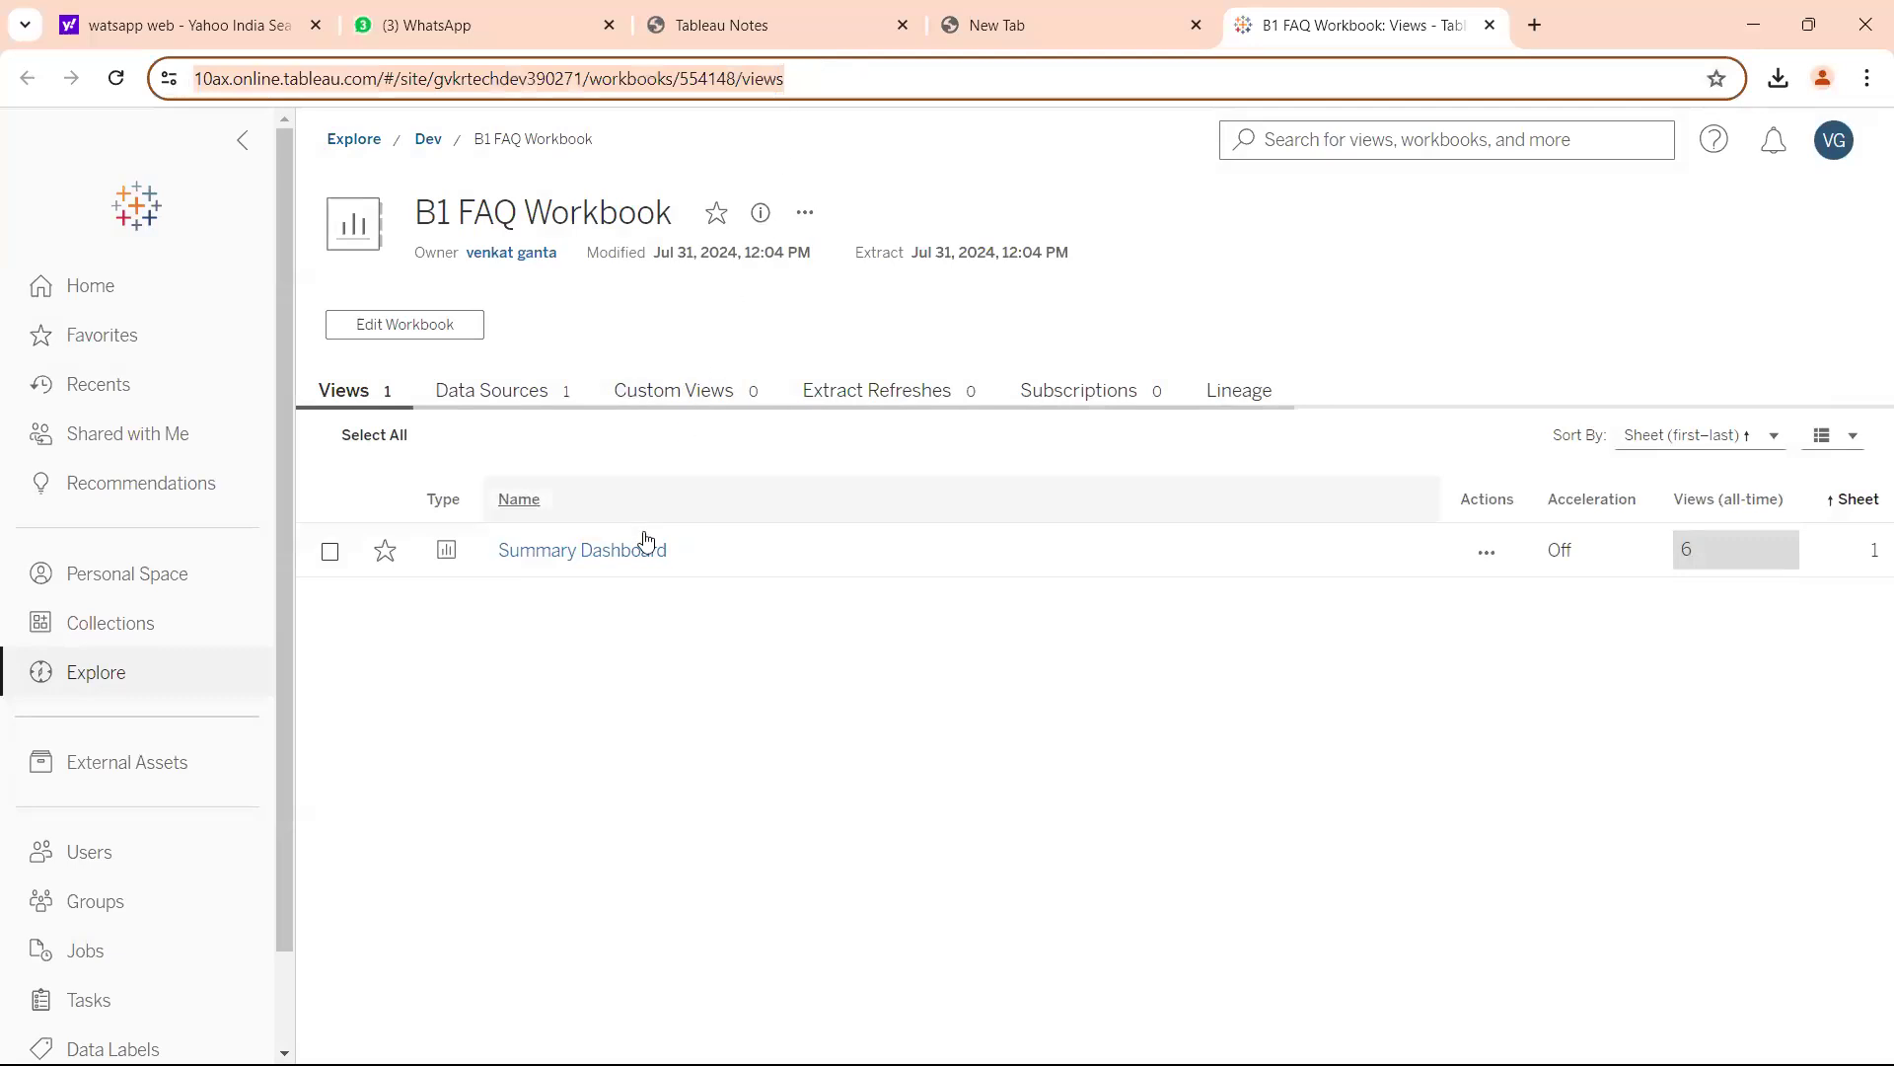
pyautogui.click(646, 549)
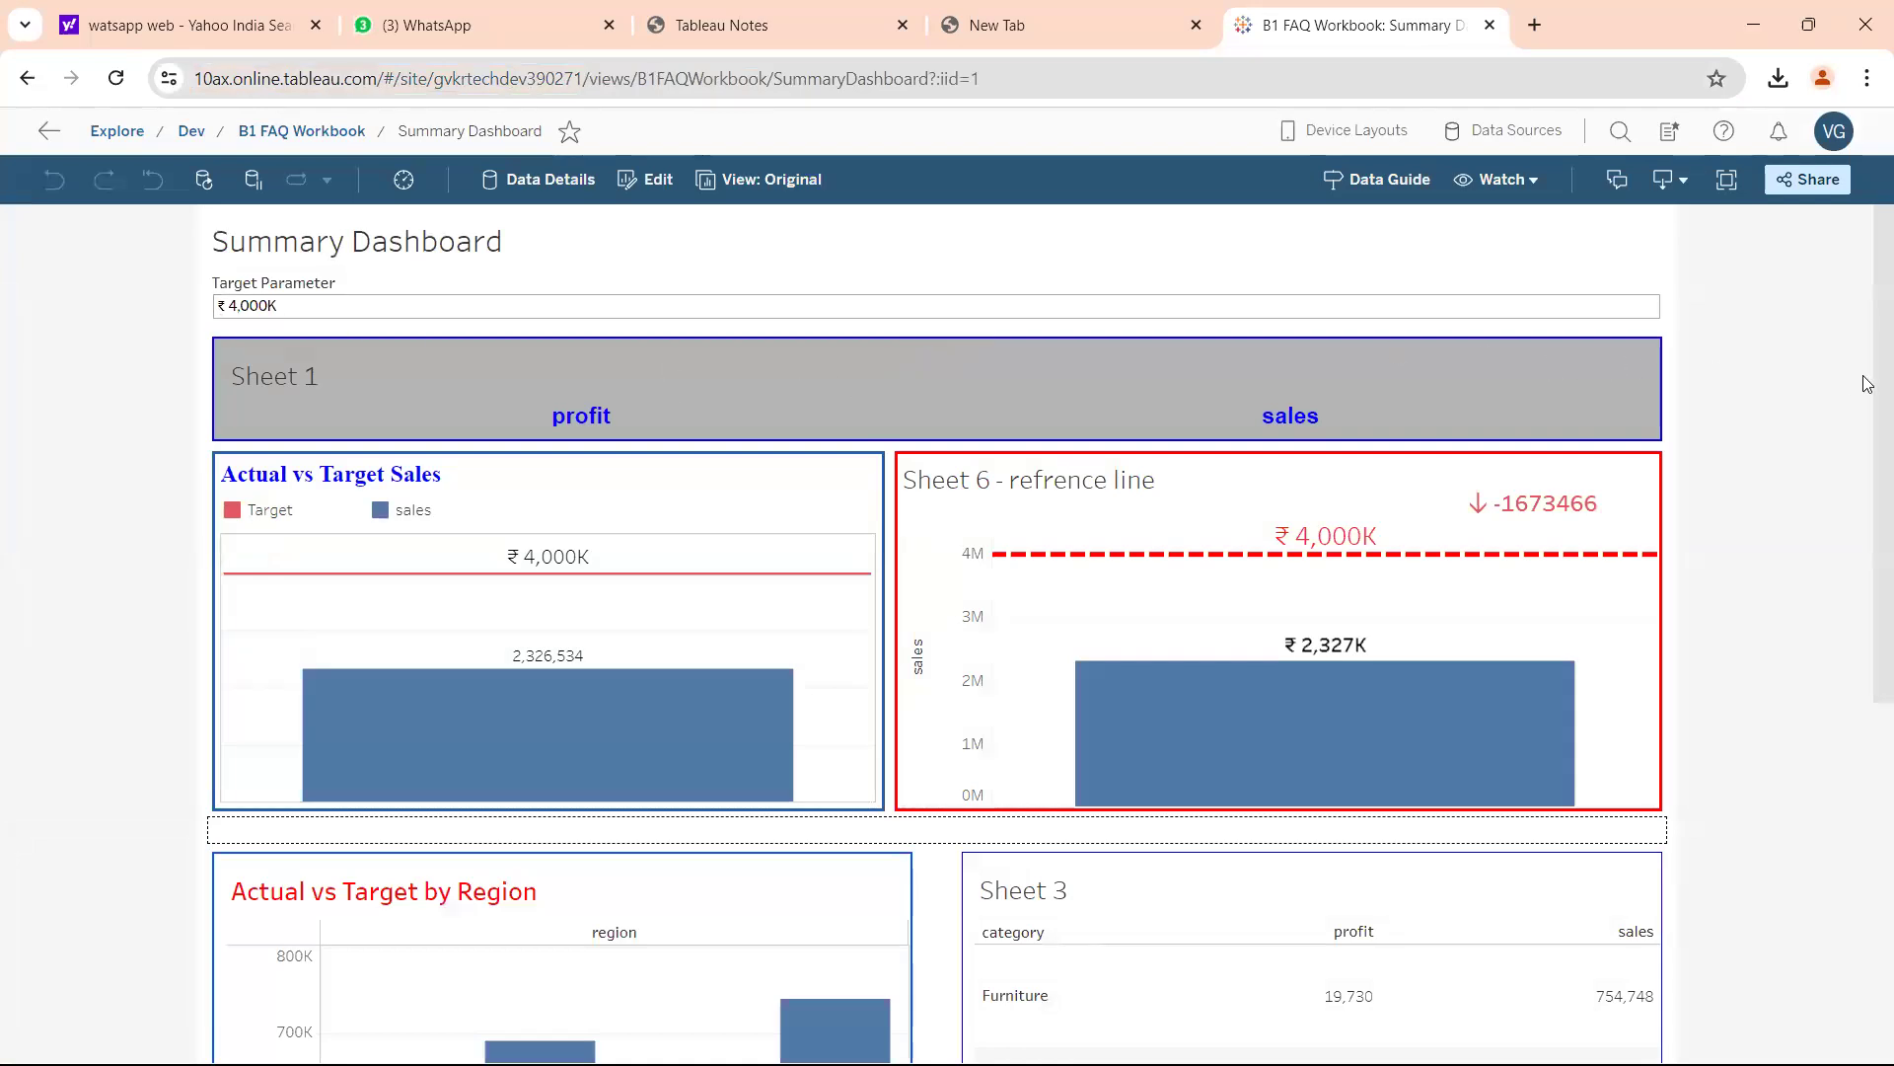
pyautogui.moveTo(1868, 384); pyautogui.dragTo(1868, 473)
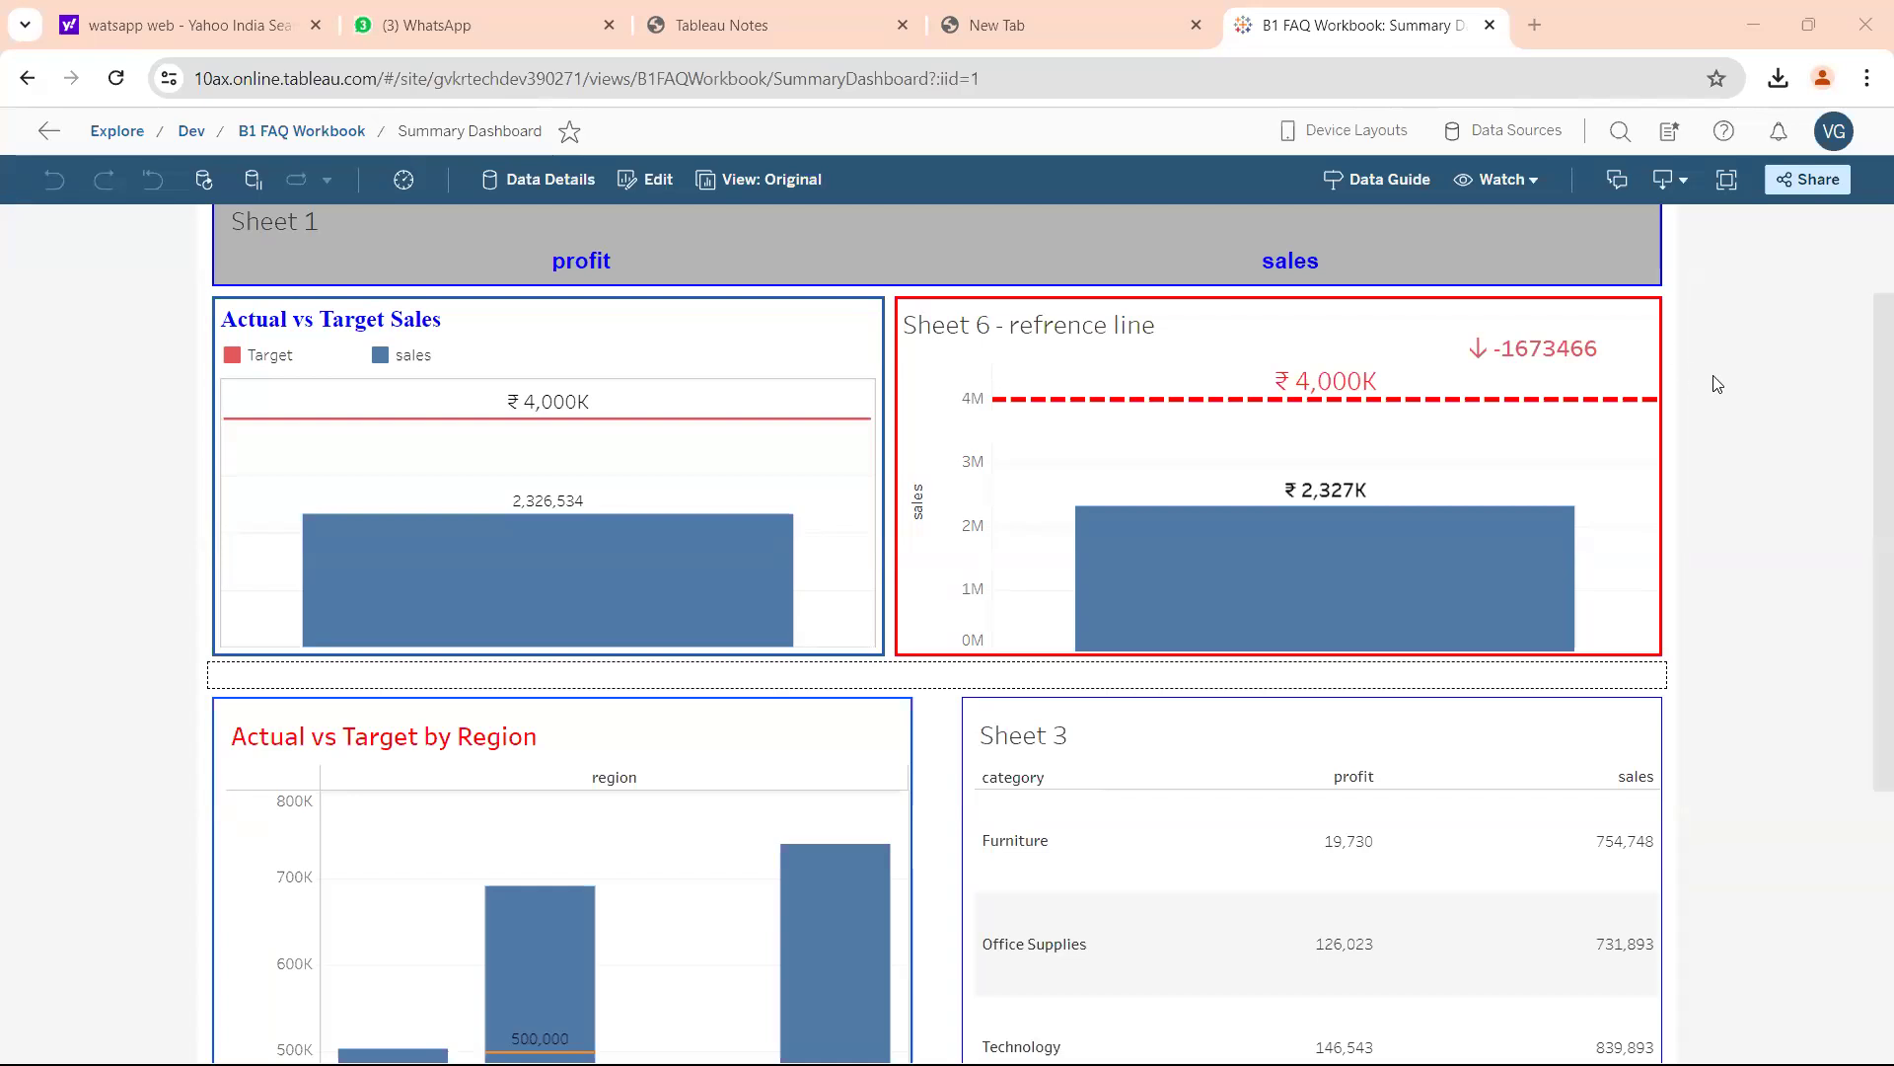
pyautogui.click(1522, 356)
pyautogui.click(1522, 357)
# Handwrite notes on the Actual vs Target Sales chart and draw a line toward Sheet 3's sales column.
pyautogui.moveTo(710, 400)
pyautogui.mouseDown()
pyautogui.moveTo(709, 480)
pyautogui.moveTo(815, 456)
pyautogui.mouseUp()
pyautogui.moveTo(797, 432)
pyautogui.mouseDown()
pyautogui.moveTo(813, 457)
pyautogui.moveTo(817, 346)
pyautogui.mouseUp()
pyautogui.moveTo(779, 547); pyautogui.dragTo(814, 606)
pyautogui.moveTo(824, 575)
pyautogui.mouseDown()
pyautogui.moveTo(835, 523)
pyautogui.moveTo(878, 561)
pyautogui.mouseUp()
pyautogui.moveTo(832, 714); pyautogui.dragTo(851, 738)
pyautogui.moveTo(865, 701)
pyautogui.mouseDown()
pyautogui.moveTo(896, 693)
pyautogui.moveTo(918, 716)
pyautogui.mouseUp()
pyautogui.moveTo(967, 642); pyautogui.dragTo(986, 727)
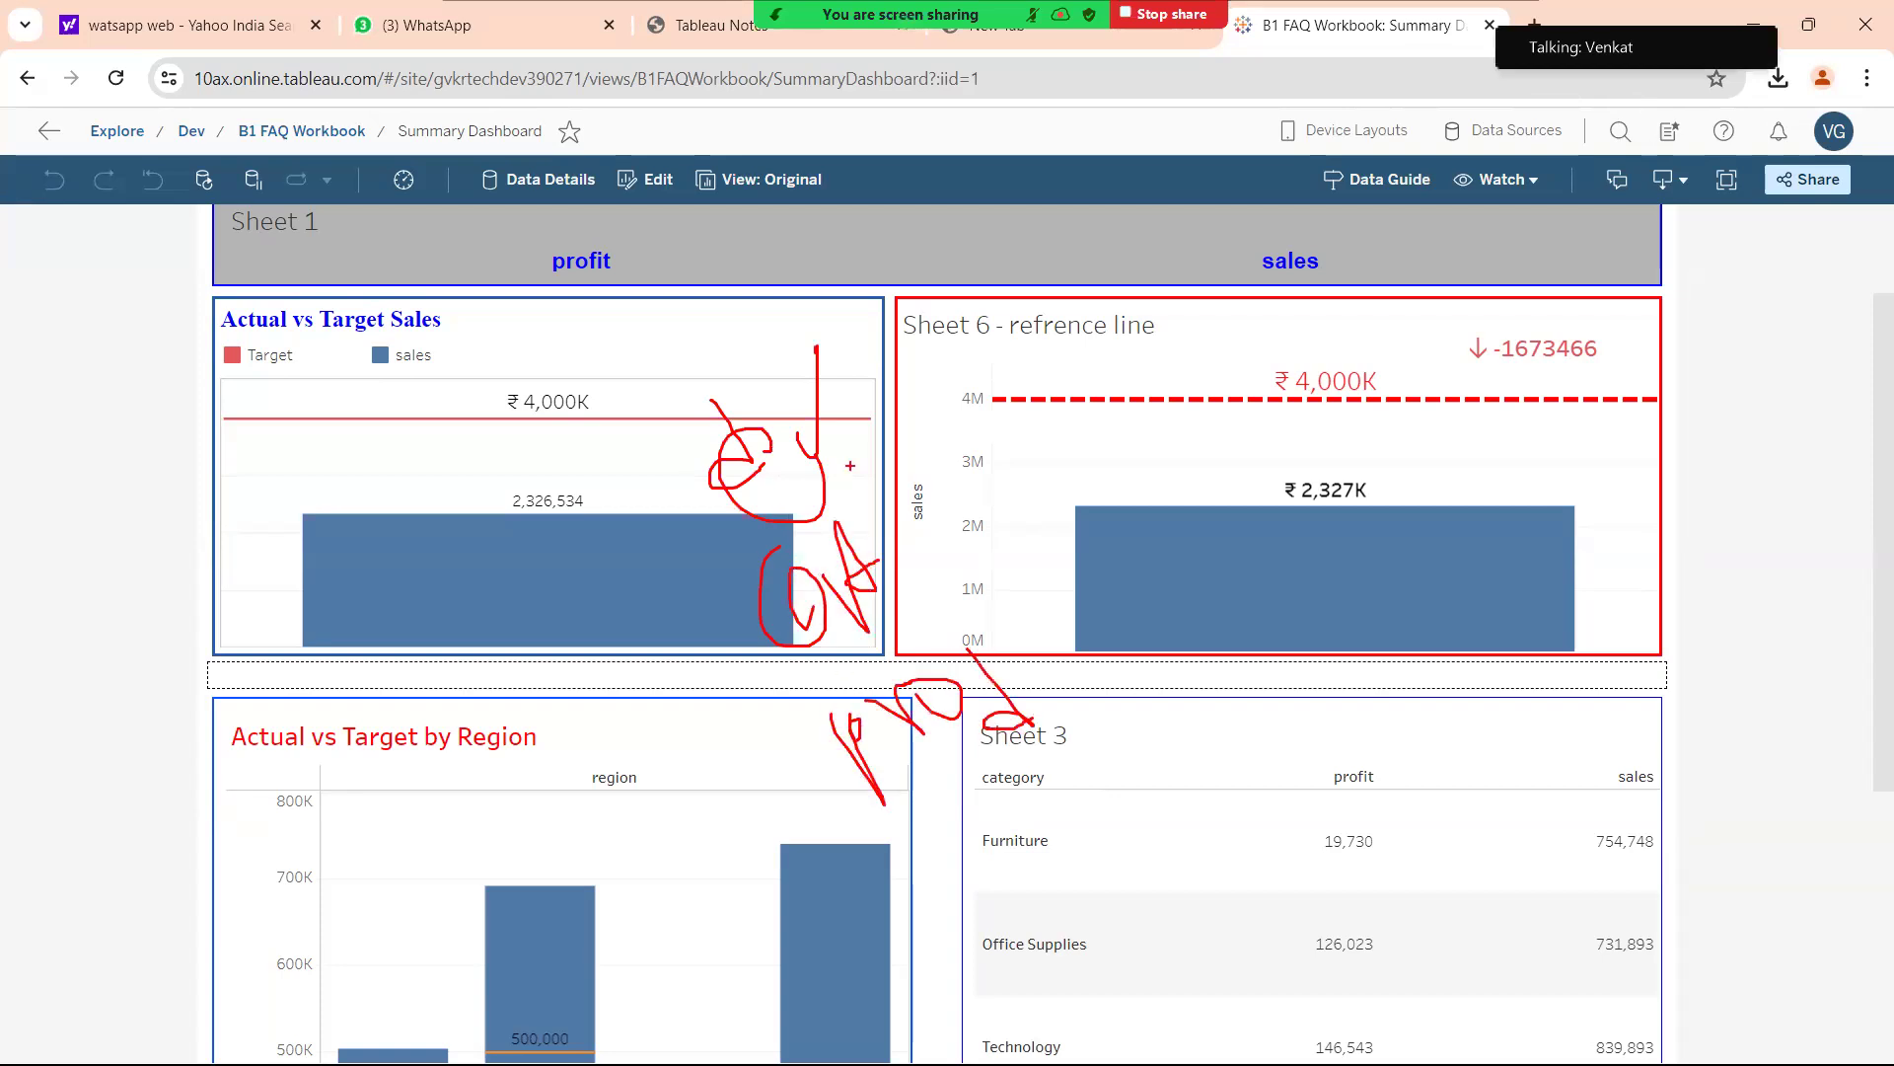
pyautogui.moveTo(1027, 694)
pyautogui.mouseDown()
pyautogui.moveTo(1288, 676)
pyautogui.moveTo(1367, 730)
pyautogui.mouseUp()
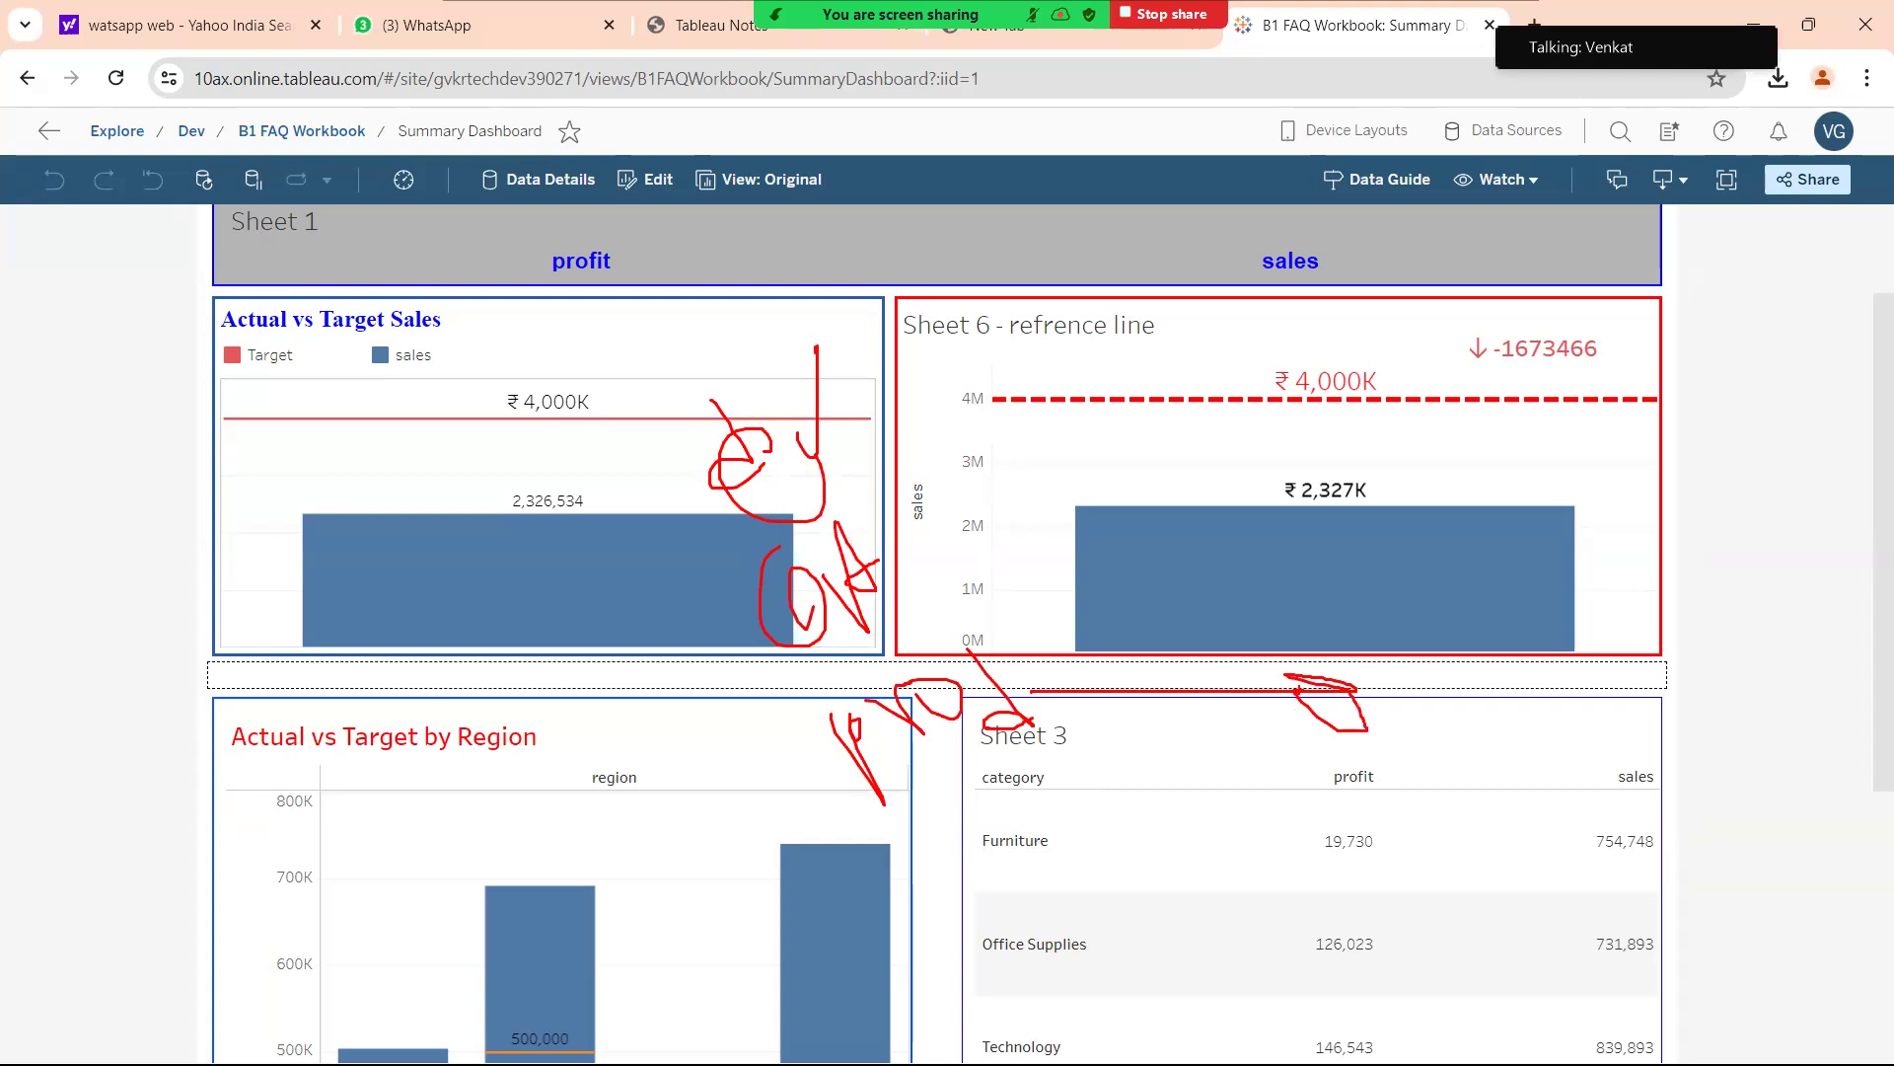
# Write 'huge' between the profit and sales headers and mark the Furniture profit 19,730.
pyautogui.moveTo(1465, 706)
pyautogui.mouseDown()
pyautogui.moveTo(1464, 762)
pyautogui.moveTo(1504, 780)
pyautogui.moveTo(1535, 748)
pyautogui.moveTo(1569, 789)
pyautogui.moveTo(1630, 748)
pyautogui.mouseUp()
pyautogui.moveTo(1490, 811)
pyautogui.mouseDown()
pyautogui.moveTo(1635, 703)
pyautogui.moveTo(1495, 825)
pyautogui.moveTo(1513, 826)
pyautogui.mouseUp()
pyautogui.moveTo(1464, 792)
pyautogui.mouseDown()
pyautogui.moveTo(1381, 834)
pyautogui.moveTo(1399, 824)
pyautogui.mouseUp()
pyautogui.moveTo(1134, 849)
pyautogui.mouseDown()
pyautogui.moveTo(1125, 900)
pyautogui.moveTo(1164, 858)
pyautogui.moveTo(1293, 815)
pyautogui.mouseUp()
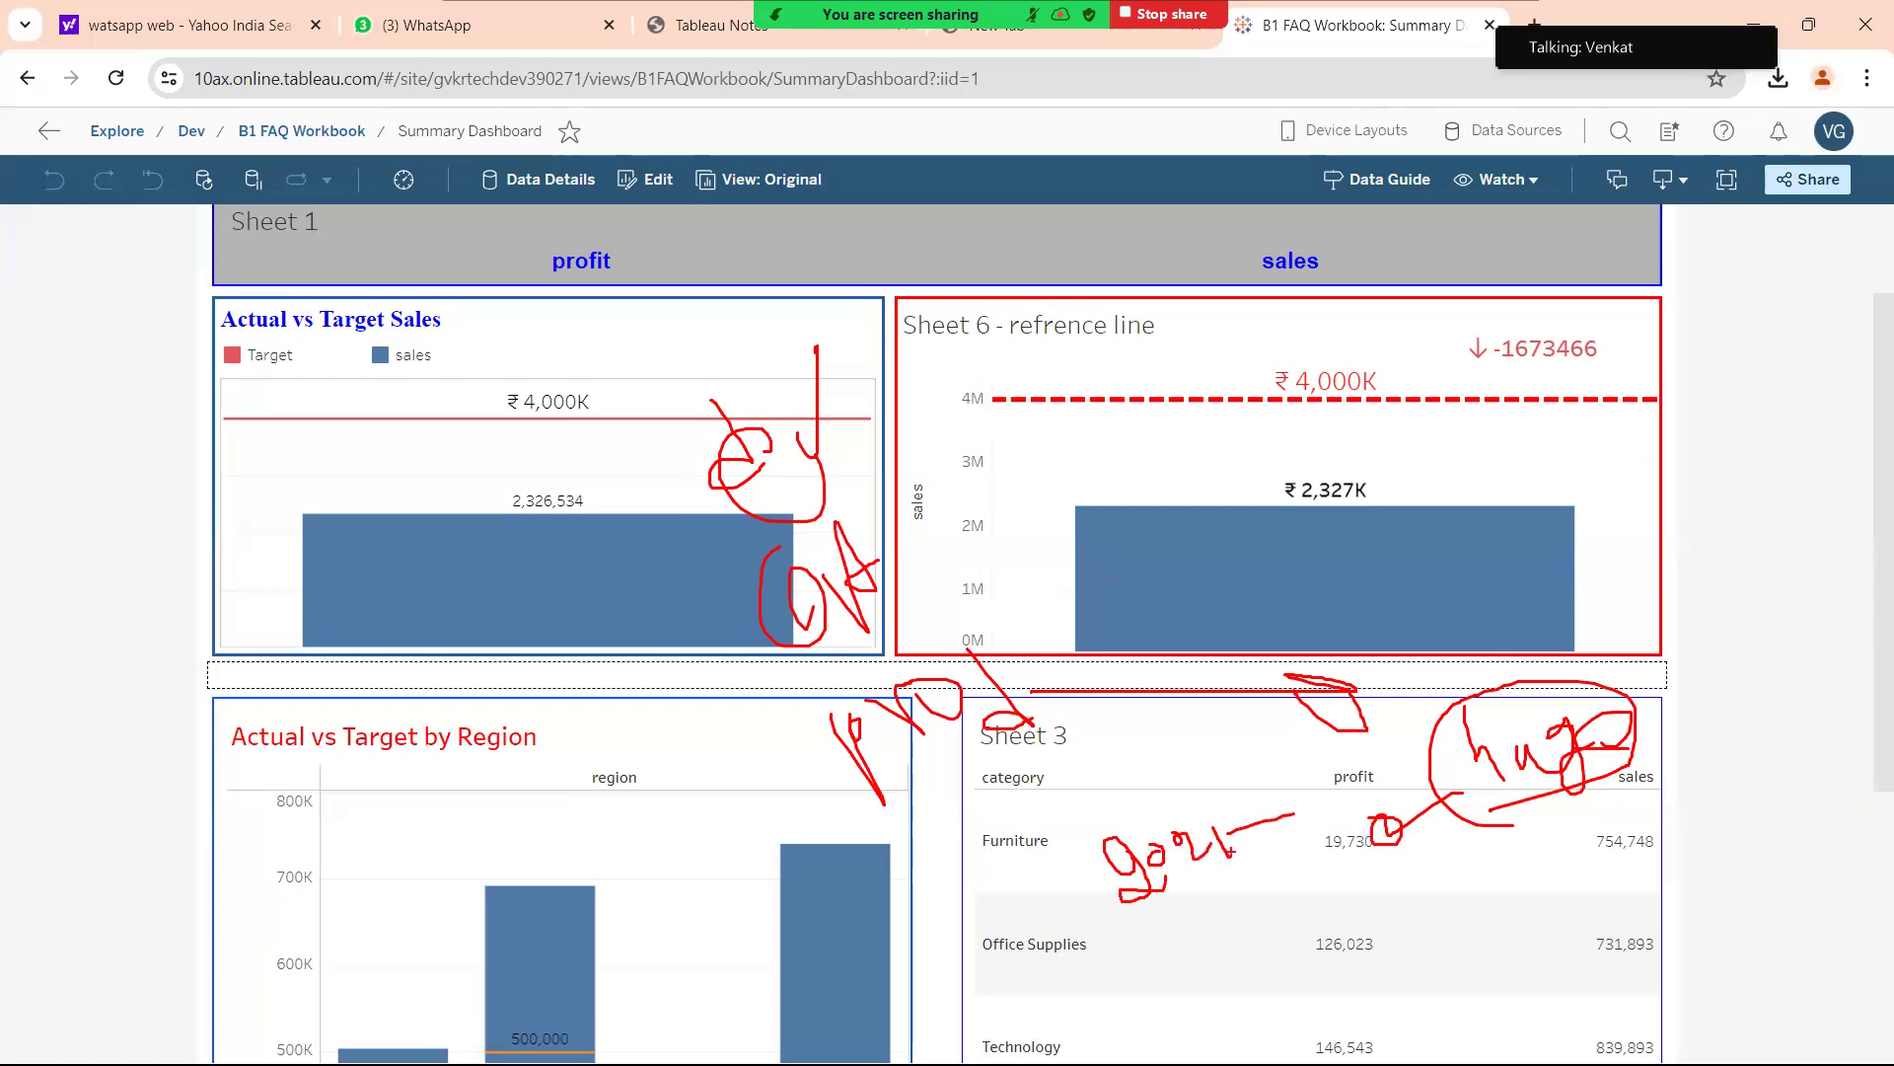
pyautogui.moveTo(1288, 811)
pyautogui.mouseDown()
pyautogui.moveTo(1327, 824)
pyautogui.moveTo(1342, 789)
pyautogui.moveTo(1322, 801)
pyautogui.moveTo(1396, 794)
pyautogui.mouseUp()
pyautogui.moveTo(1279, 847)
pyautogui.mouseDown()
pyautogui.moveTo(1430, 817)
pyautogui.moveTo(1485, 728)
pyautogui.mouseUp()
pyautogui.moveTo(1433, 807)
pyautogui.mouseDown()
pyautogui.moveTo(1244, 872)
pyautogui.moveTo(1144, 864)
pyautogui.moveTo(1389, 819)
pyautogui.mouseUp()
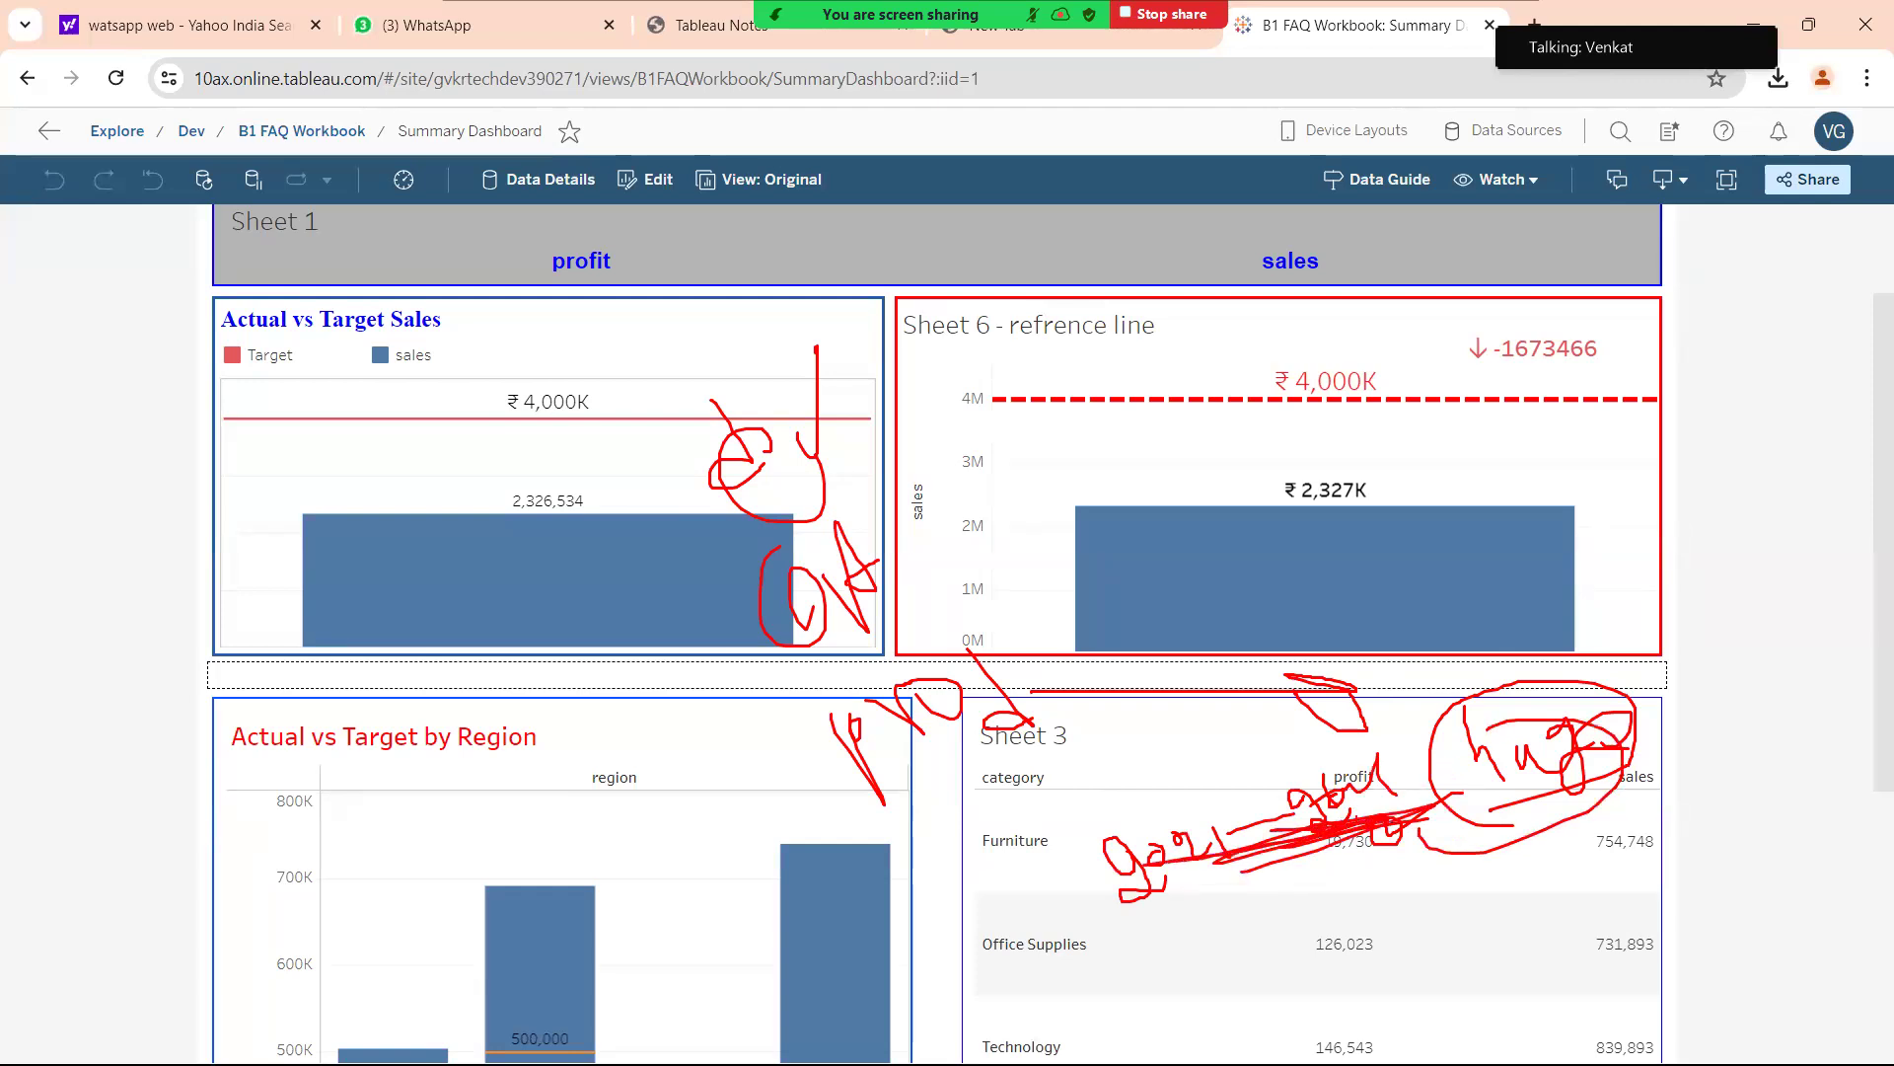
# Draw an arrow from the target line to 4M and strokes across Sheet 6.
pyautogui.moveTo(840, 416)
pyautogui.mouseDown()
pyautogui.moveTo(964, 381)
pyautogui.moveTo(947, 399)
pyautogui.mouseUp()
pyautogui.moveTo(995, 353)
pyautogui.mouseDown()
pyautogui.moveTo(1165, 314)
pyautogui.moveTo(1228, 277)
pyautogui.moveTo(1203, 315)
pyautogui.moveTo(1525, 251)
pyautogui.mouseUp()
pyautogui.moveTo(1358, 336); pyautogui.dragTo(1499, 300)
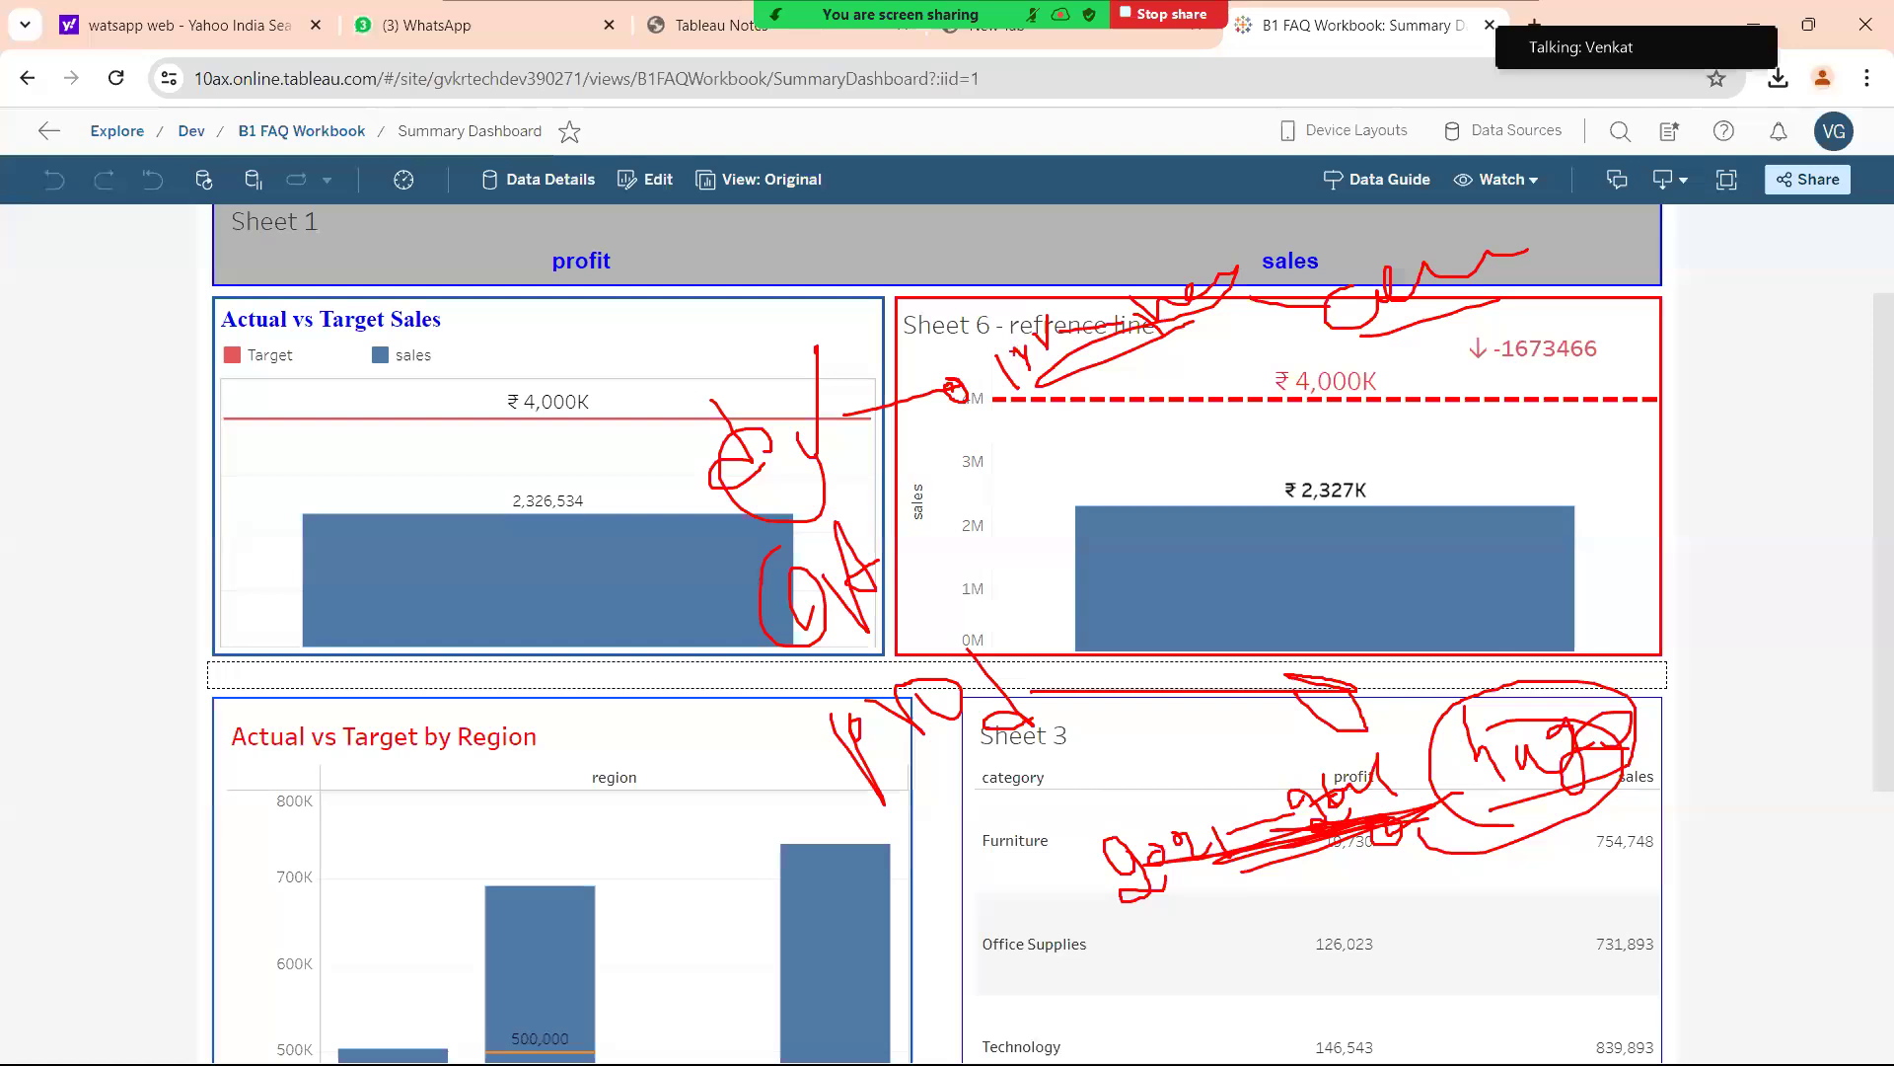
pyautogui.moveTo(1382, 299); pyautogui.dragTo(1422, 376)
pyautogui.moveTo(909, 561)
pyautogui.mouseDown()
pyautogui.moveTo(1080, 536)
pyautogui.moveTo(1028, 523)
pyautogui.mouseUp()
# Add loops and a UAT note on the Actual vs Target Sales chart, then underline it.
pyautogui.moveTo(694, 596); pyautogui.dragTo(622, 628)
pyautogui.moveTo(238, 629)
pyautogui.mouseDown()
pyautogui.moveTo(286, 661)
pyautogui.moveTo(299, 606)
pyautogui.moveTo(333, 639)
pyautogui.mouseUp()
pyautogui.moveTo(320, 575)
pyautogui.mouseDown()
pyautogui.moveTo(359, 618)
pyautogui.moveTo(402, 596)
pyautogui.moveTo(406, 547)
pyautogui.mouseUp()
pyautogui.moveTo(299, 671)
pyautogui.mouseDown()
pyautogui.moveTo(423, 629)
pyautogui.moveTo(340, 661)
pyautogui.moveTo(392, 685)
pyautogui.moveTo(496, 817)
pyautogui.moveTo(755, 850)
pyautogui.moveTo(942, 765)
pyautogui.moveTo(896, 774)
pyautogui.mouseUp()
# Scribble on the Sheet 6 bar, link it into Sheet 3, and circle nearby notes.
pyautogui.moveTo(1086, 499)
pyautogui.mouseDown()
pyautogui.moveTo(1105, 525)
pyautogui.moveTo(1147, 505)
pyautogui.mouseUp()
pyautogui.moveTo(1152, 481)
pyautogui.mouseDown()
pyautogui.moveTo(1151, 543)
pyautogui.moveTo(1184, 509)
pyautogui.mouseUp()
pyautogui.moveTo(1189, 524)
pyautogui.mouseDown()
pyautogui.moveTo(1188, 486)
pyautogui.moveTo(1200, 524)
pyautogui.moveTo(1095, 476)
pyautogui.moveTo(1178, 582)
pyautogui.moveTo(1159, 472)
pyautogui.mouseUp()
pyautogui.moveTo(1113, 553)
pyautogui.mouseDown()
pyautogui.moveTo(1148, 752)
pyautogui.moveTo(1170, 735)
pyautogui.moveTo(1124, 725)
pyautogui.mouseUp()
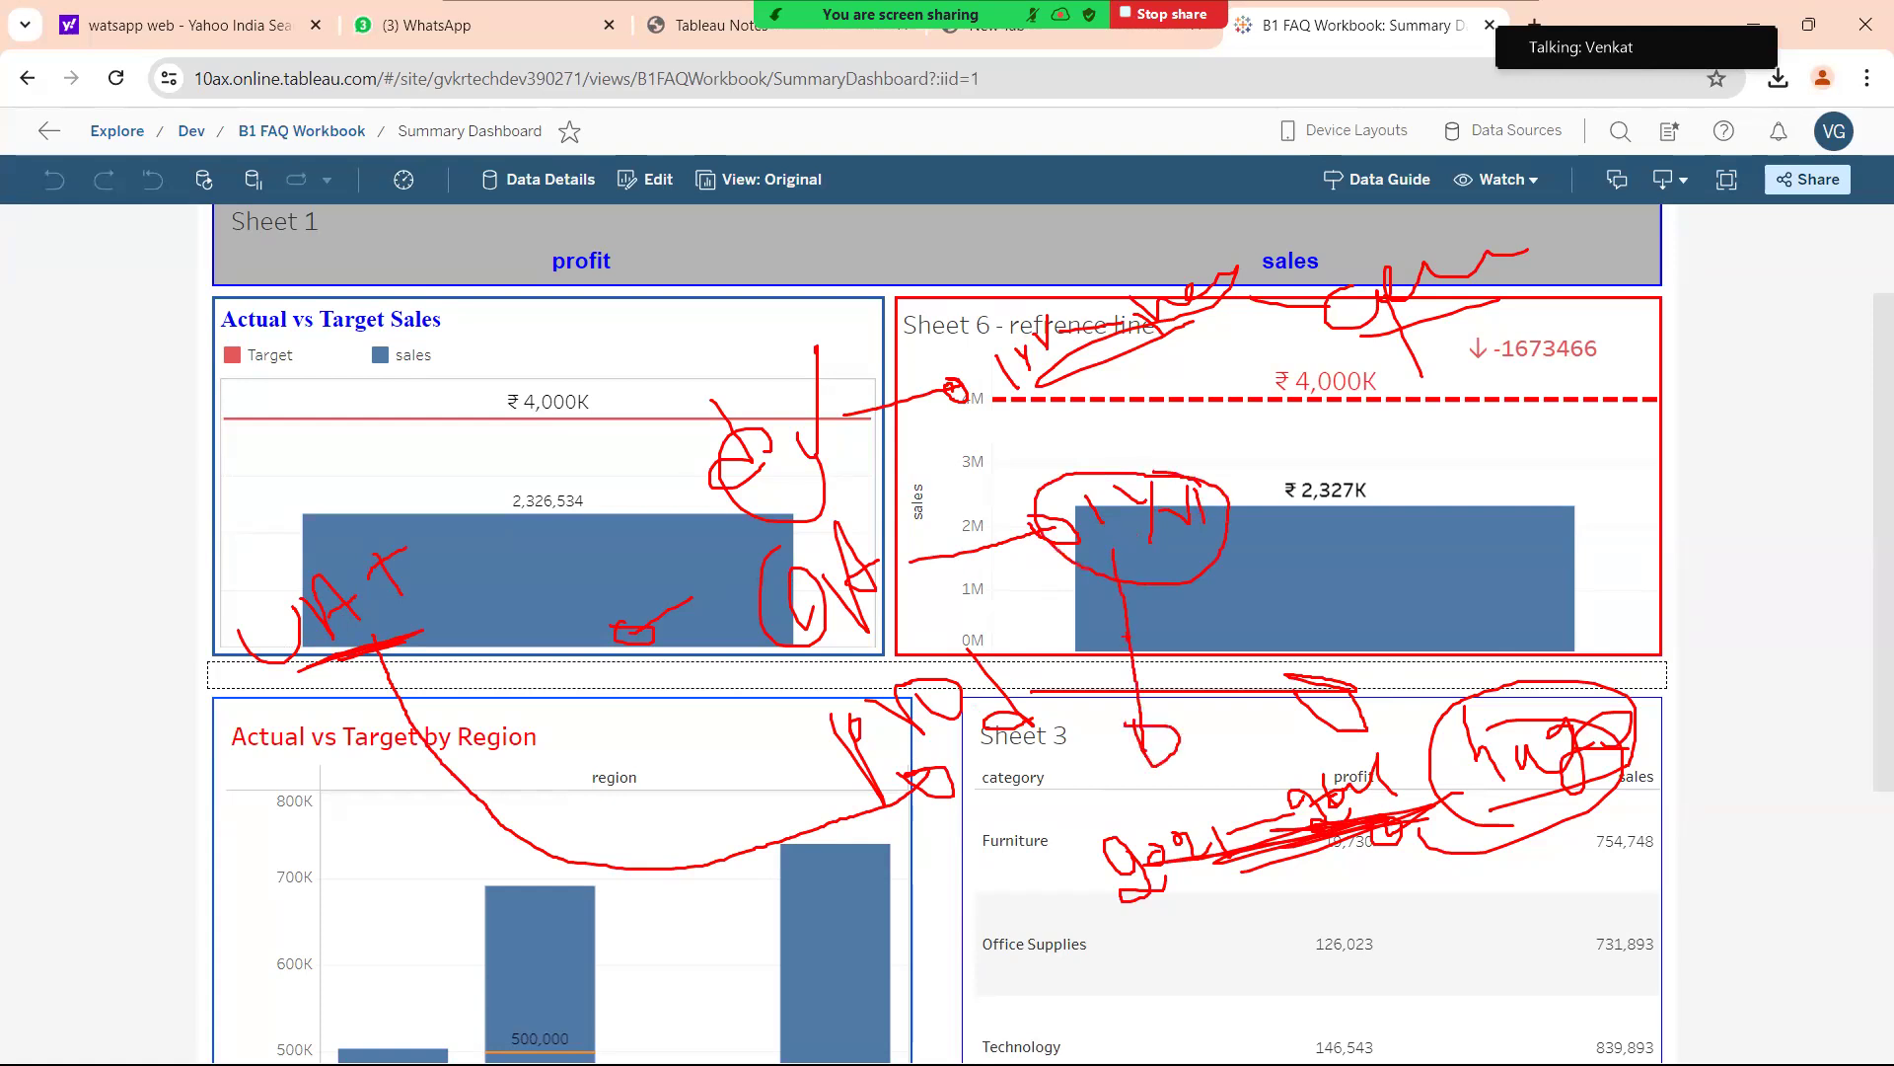
pyautogui.moveTo(1116, 580)
pyautogui.mouseDown()
pyautogui.moveTo(1142, 565)
pyautogui.moveTo(1125, 590)
pyautogui.mouseUp()
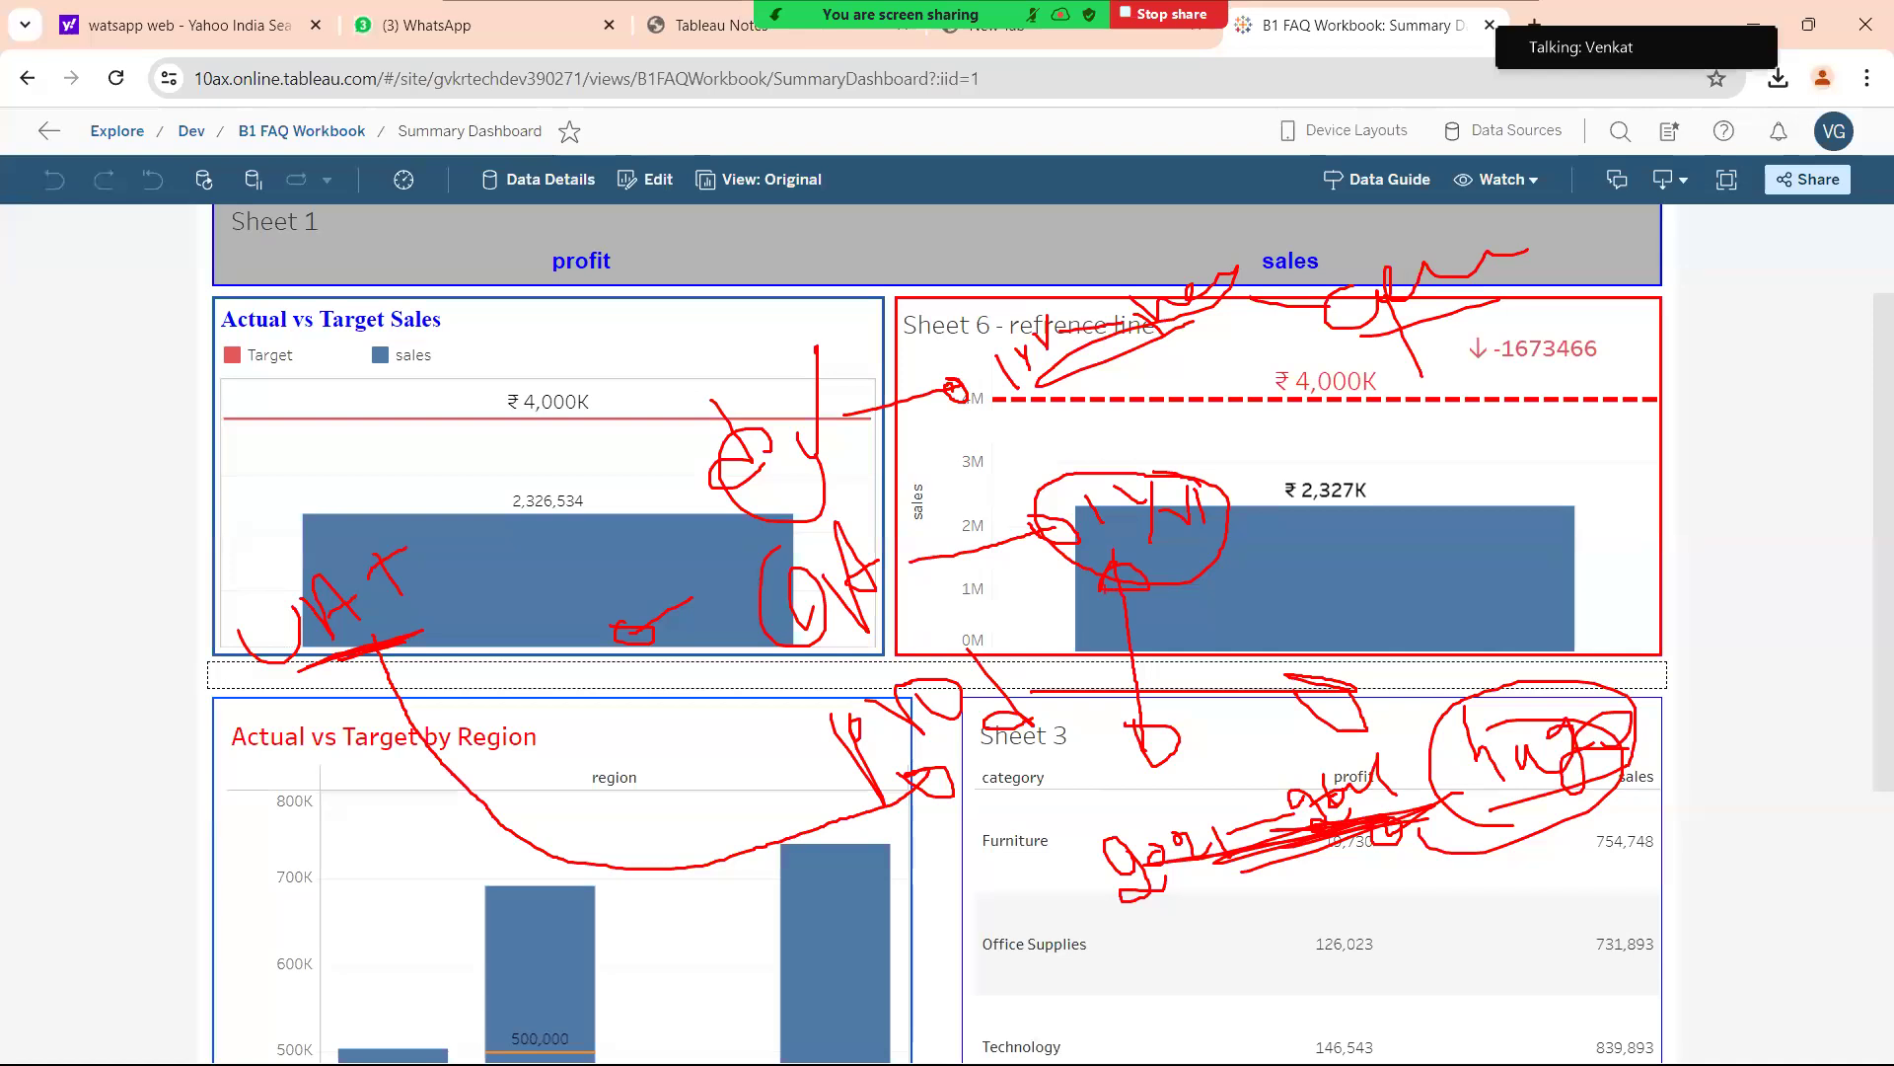
pyautogui.moveTo(775, 370)
pyautogui.mouseDown()
pyautogui.moveTo(674, 456)
pyautogui.moveTo(796, 371)
pyautogui.mouseUp()
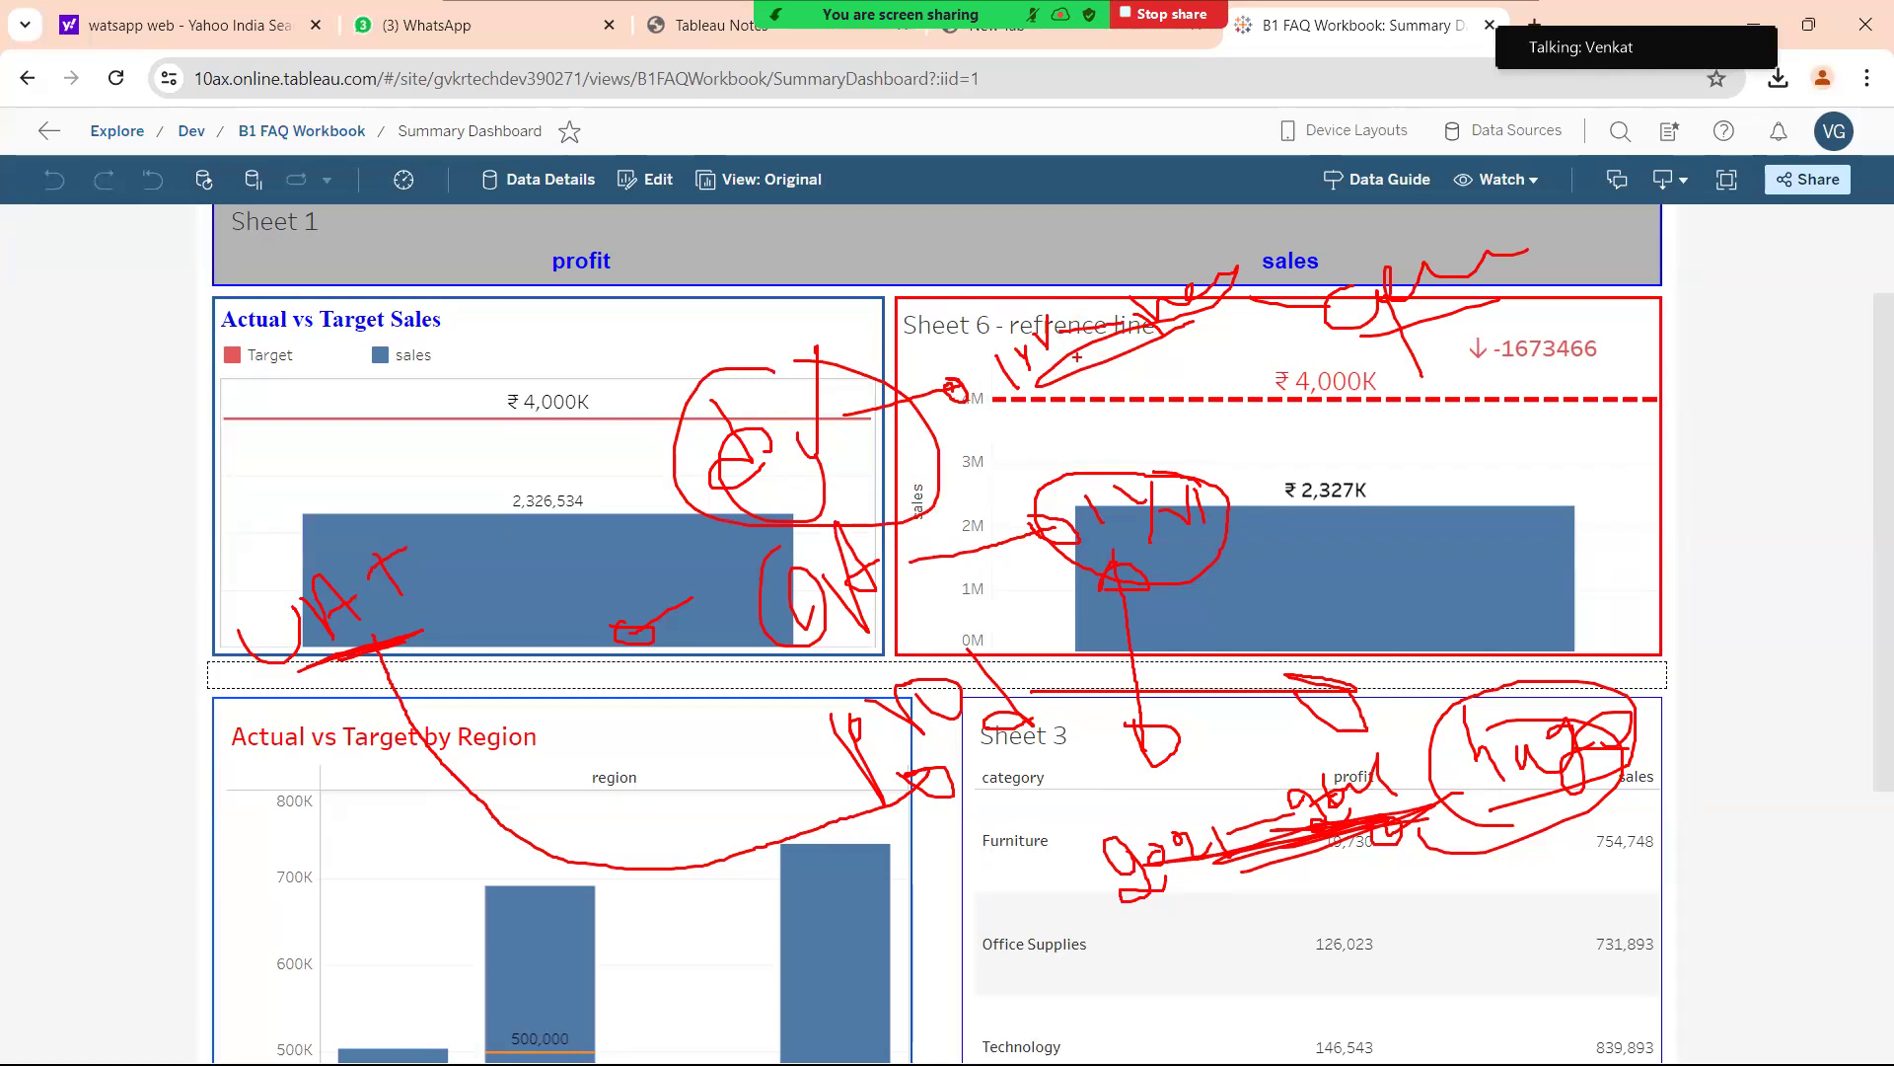
pyautogui.moveTo(1084, 355)
pyautogui.mouseDown()
pyautogui.moveTo(1274, 299)
pyautogui.moveTo(983, 298)
pyautogui.moveTo(1174, 329)
pyautogui.mouseUp()
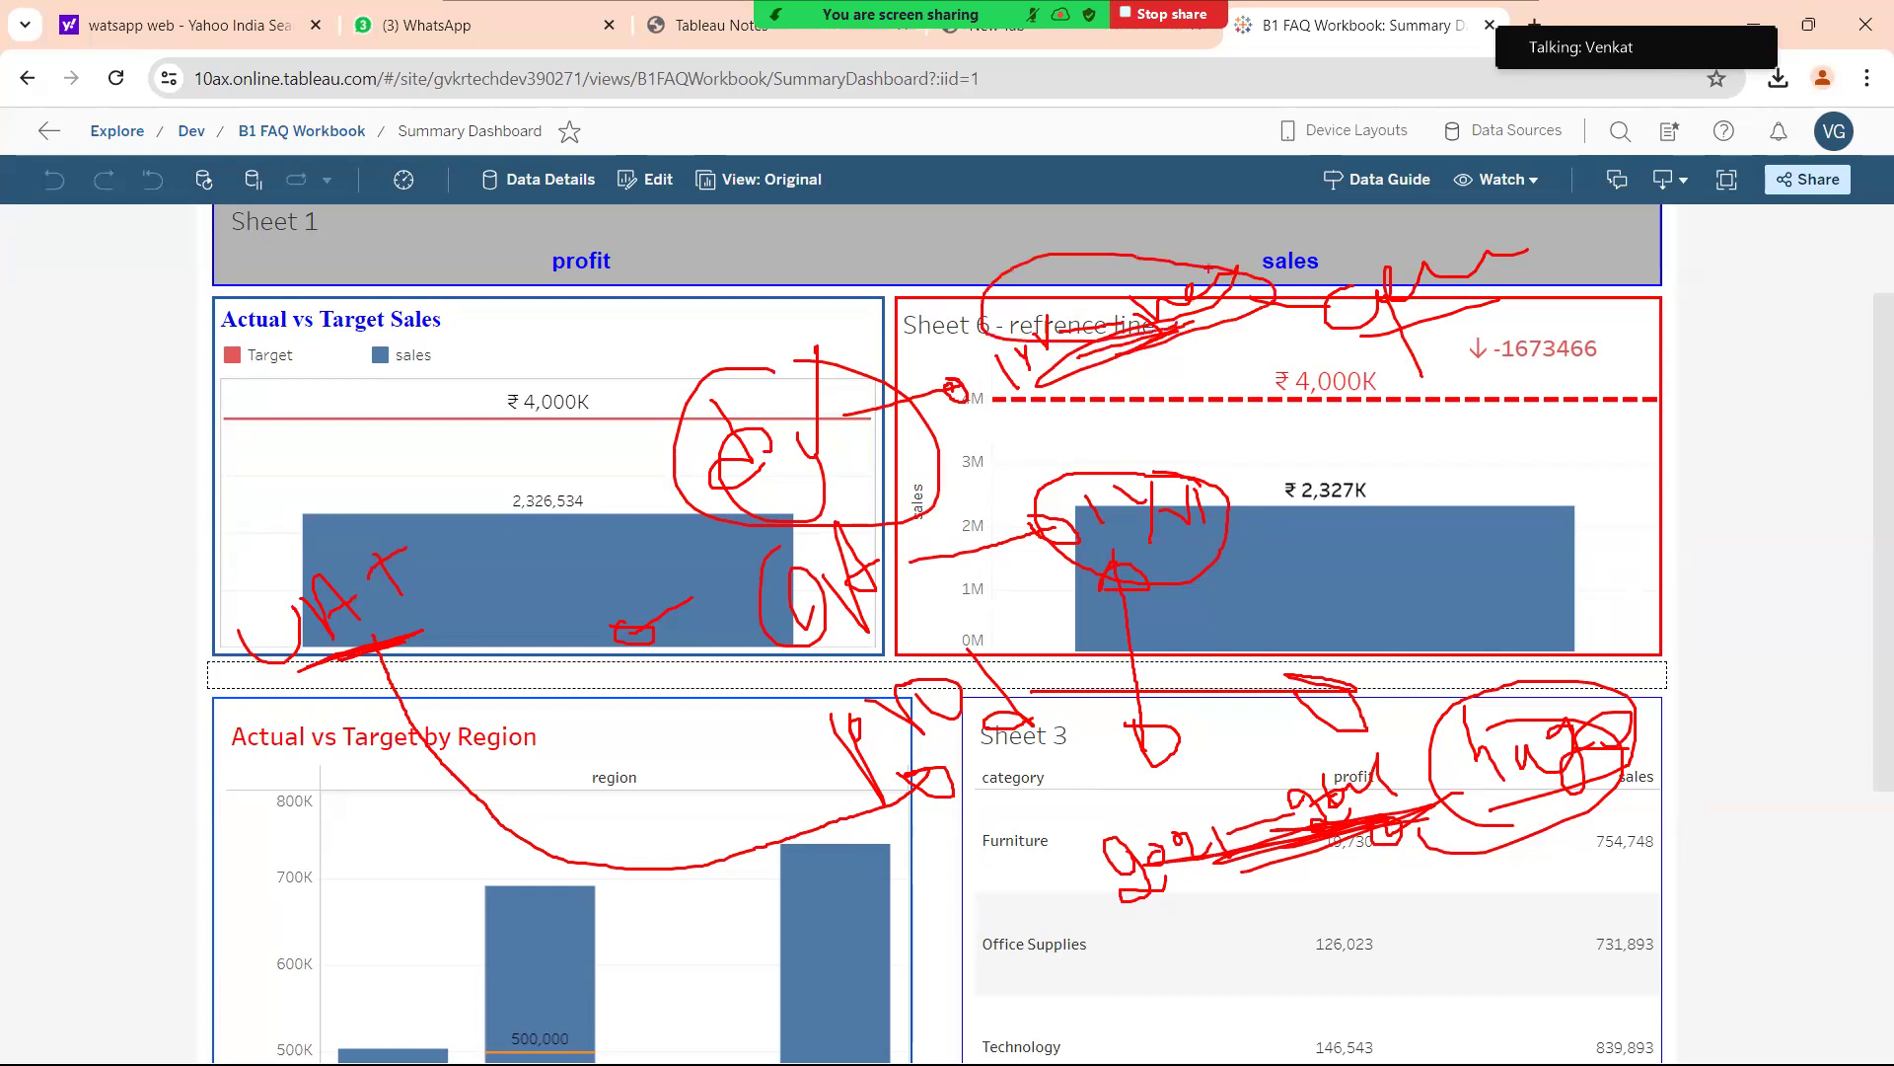
pyautogui.moveTo(1045, 394)
pyautogui.mouseDown()
pyautogui.moveTo(1097, 375)
pyautogui.moveTo(1059, 381)
pyautogui.mouseUp()
# Encircle both charts and the Sheet 3 table, then outline the Actual vs Target Sales bar.
pyautogui.moveTo(946, 335)
pyautogui.mouseDown()
pyautogui.moveTo(740, 888)
pyautogui.moveTo(1598, 341)
pyautogui.moveTo(885, 311)
pyautogui.mouseUp()
pyautogui.moveTo(676, 274)
pyautogui.mouseDown()
pyautogui.moveTo(691, 357)
pyautogui.moveTo(730, 333)
pyautogui.moveTo(676, 350)
pyautogui.mouseUp()
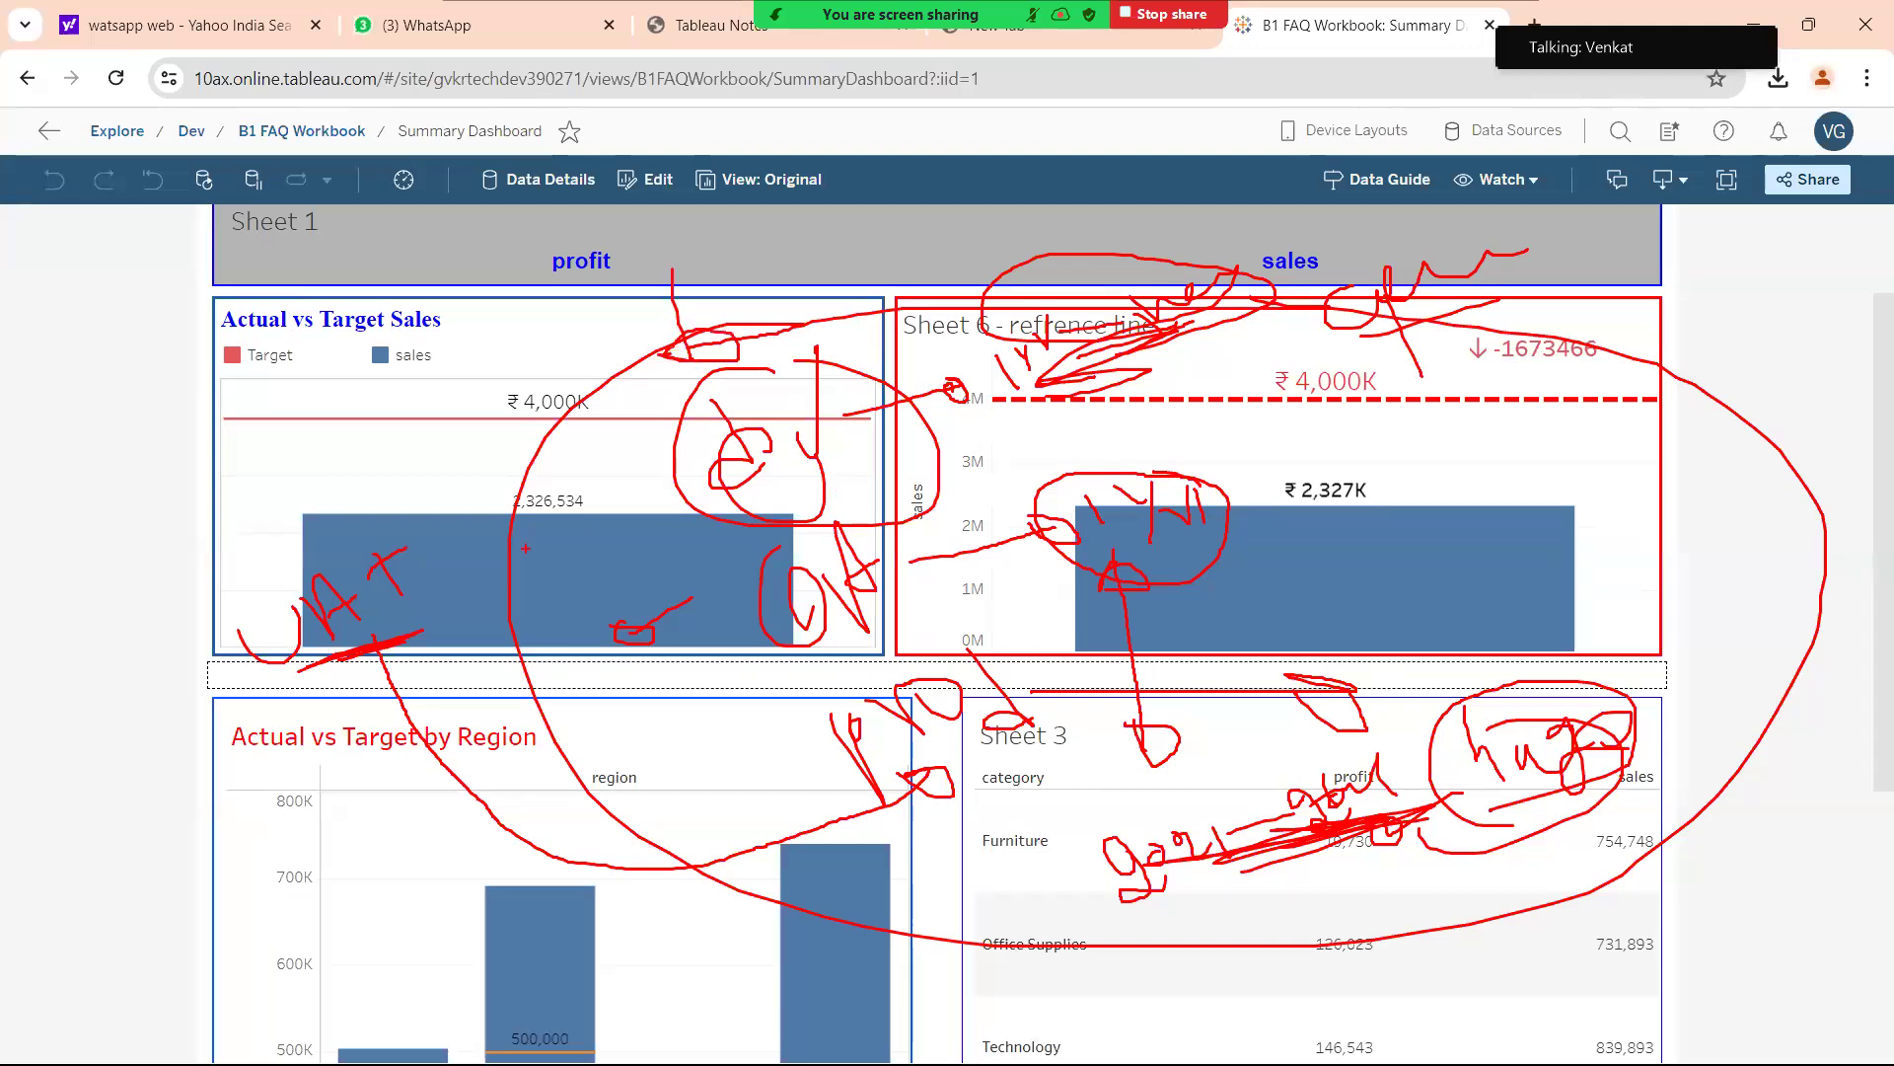
pyautogui.moveTo(374, 444); pyautogui.dragTo(383, 433)
pyautogui.moveTo(616, 454); pyautogui.dragTo(651, 446)
pyautogui.moveTo(596, 425); pyautogui.dragTo(695, 465)
pyautogui.moveTo(651, 464); pyautogui.dragTo(639, 395)
pyautogui.moveTo(814, 456)
pyautogui.mouseDown()
pyautogui.moveTo(654, 484)
pyautogui.moveTo(631, 681)
pyautogui.moveTo(789, 671)
pyautogui.moveTo(790, 690)
pyautogui.mouseUp()
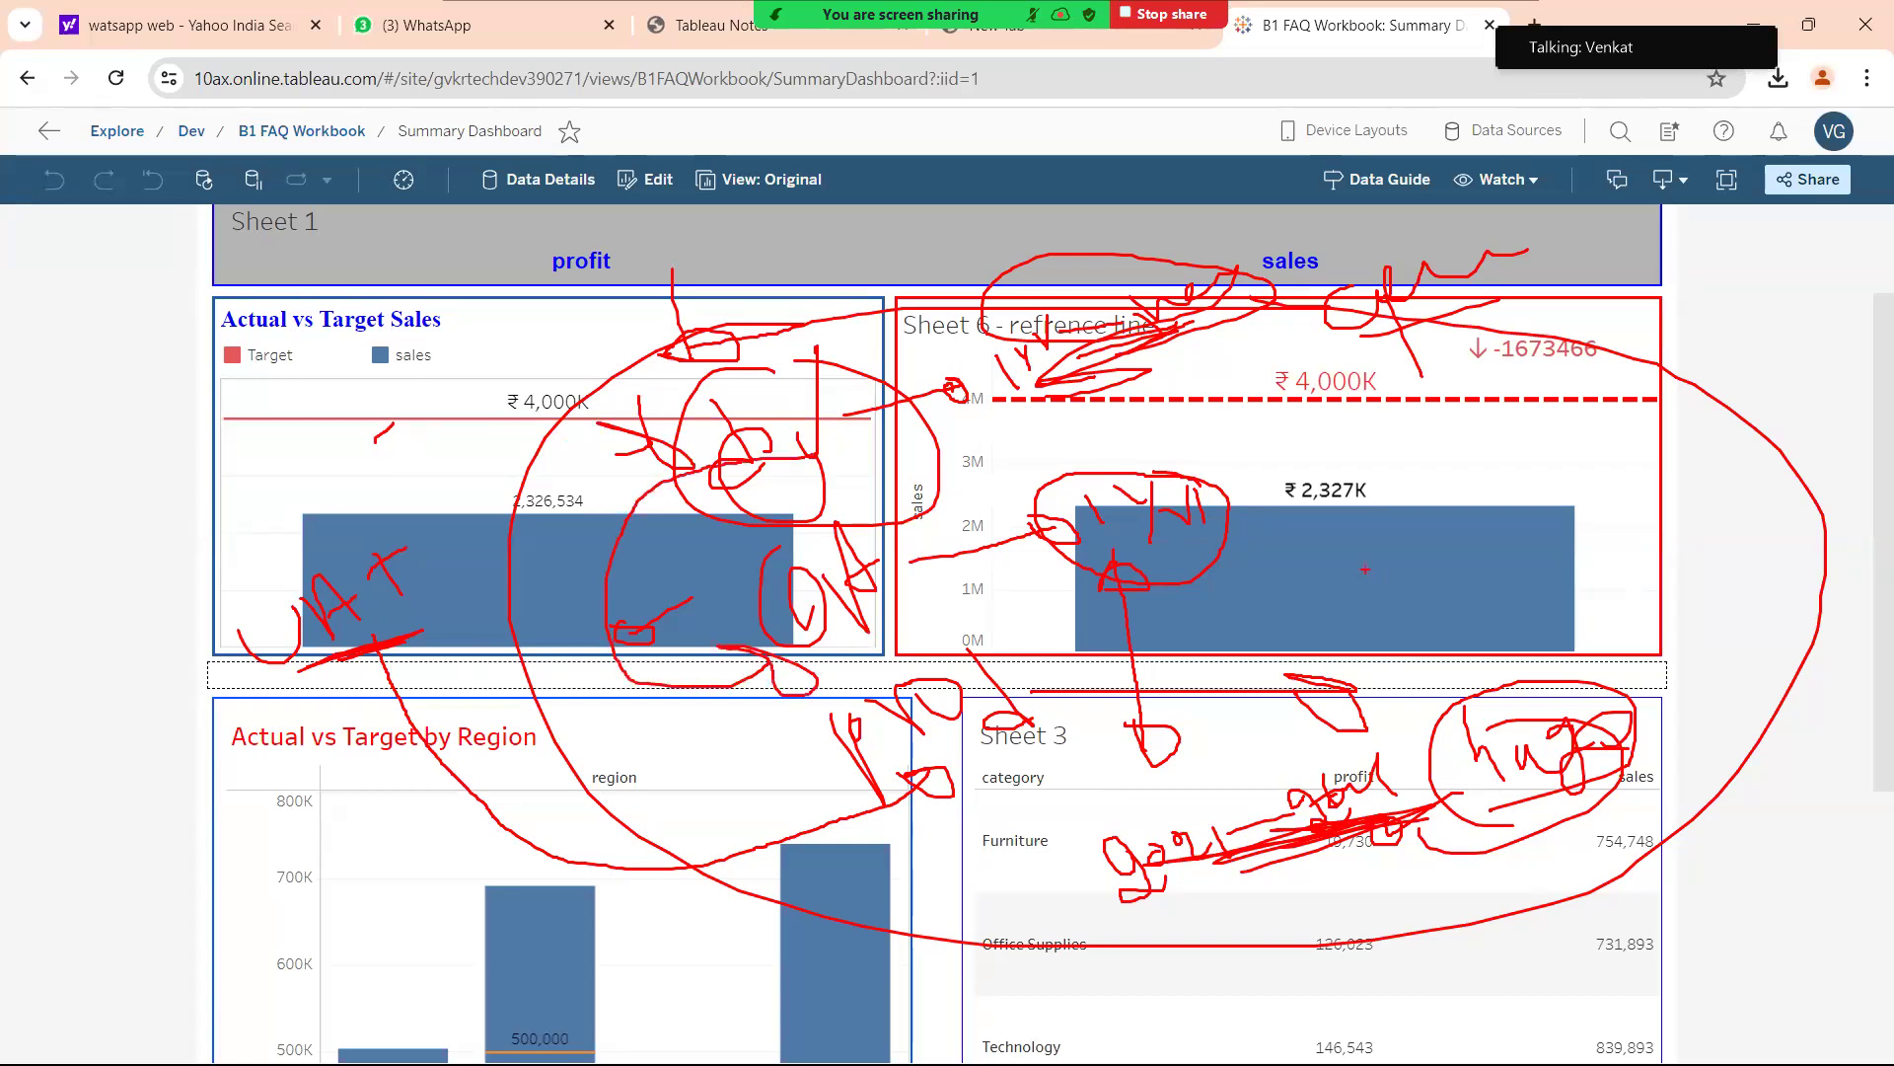
# Circle the ₹2,327K sales bar, Sheet 3's figures and the tallest region bar, then clear all annotations.
pyautogui.moveTo(1508, 511)
pyautogui.mouseDown()
pyautogui.moveTo(1480, 577)
pyautogui.moveTo(1583, 573)
pyautogui.mouseUp()
pyautogui.moveTo(1635, 541)
pyautogui.mouseDown()
pyautogui.moveTo(1626, 484)
pyautogui.moveTo(1714, 471)
pyautogui.mouseUp()
pyautogui.moveTo(1683, 453)
pyautogui.mouseDown()
pyautogui.moveTo(1731, 431)
pyautogui.moveTo(1517, 531)
pyautogui.moveTo(1822, 452)
pyautogui.mouseUp()
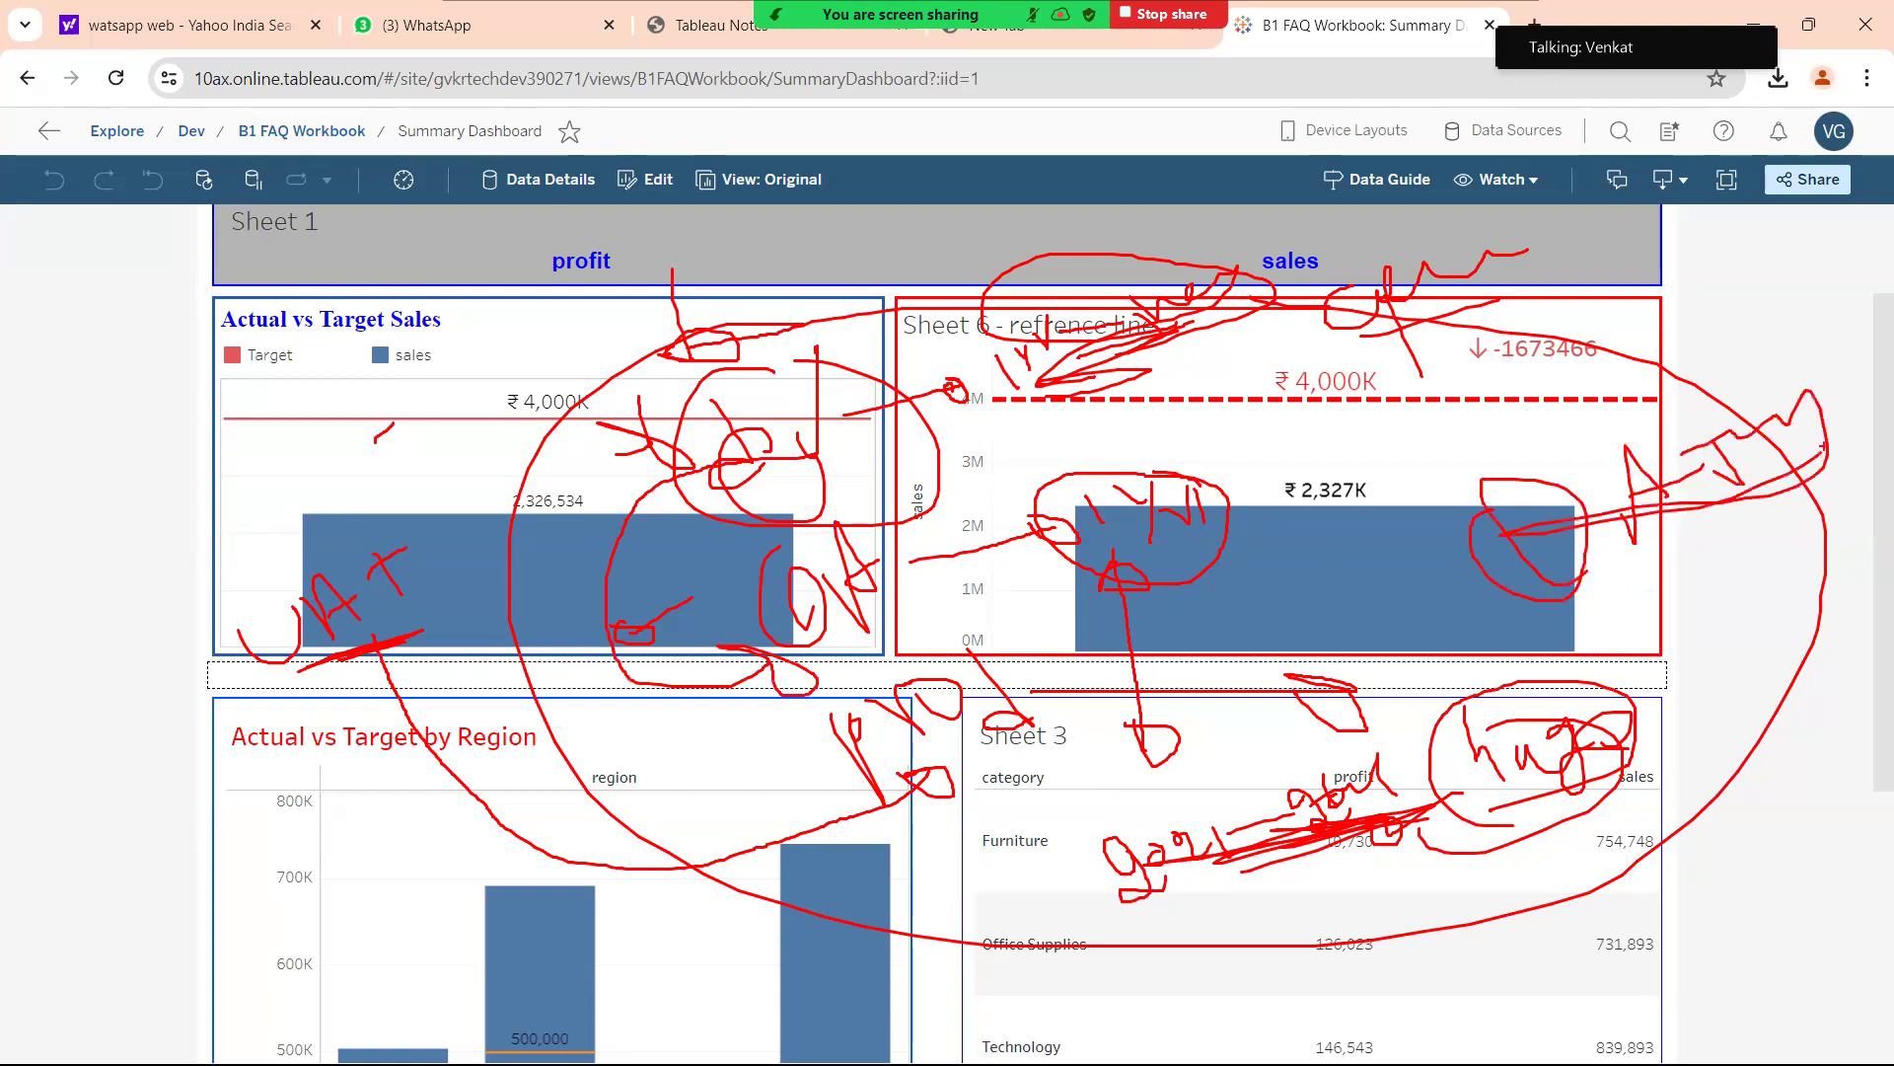
pyautogui.moveTo(677, 658)
pyautogui.mouseDown()
pyautogui.moveTo(647, 677)
pyautogui.moveTo(862, 906)
pyautogui.mouseUp()
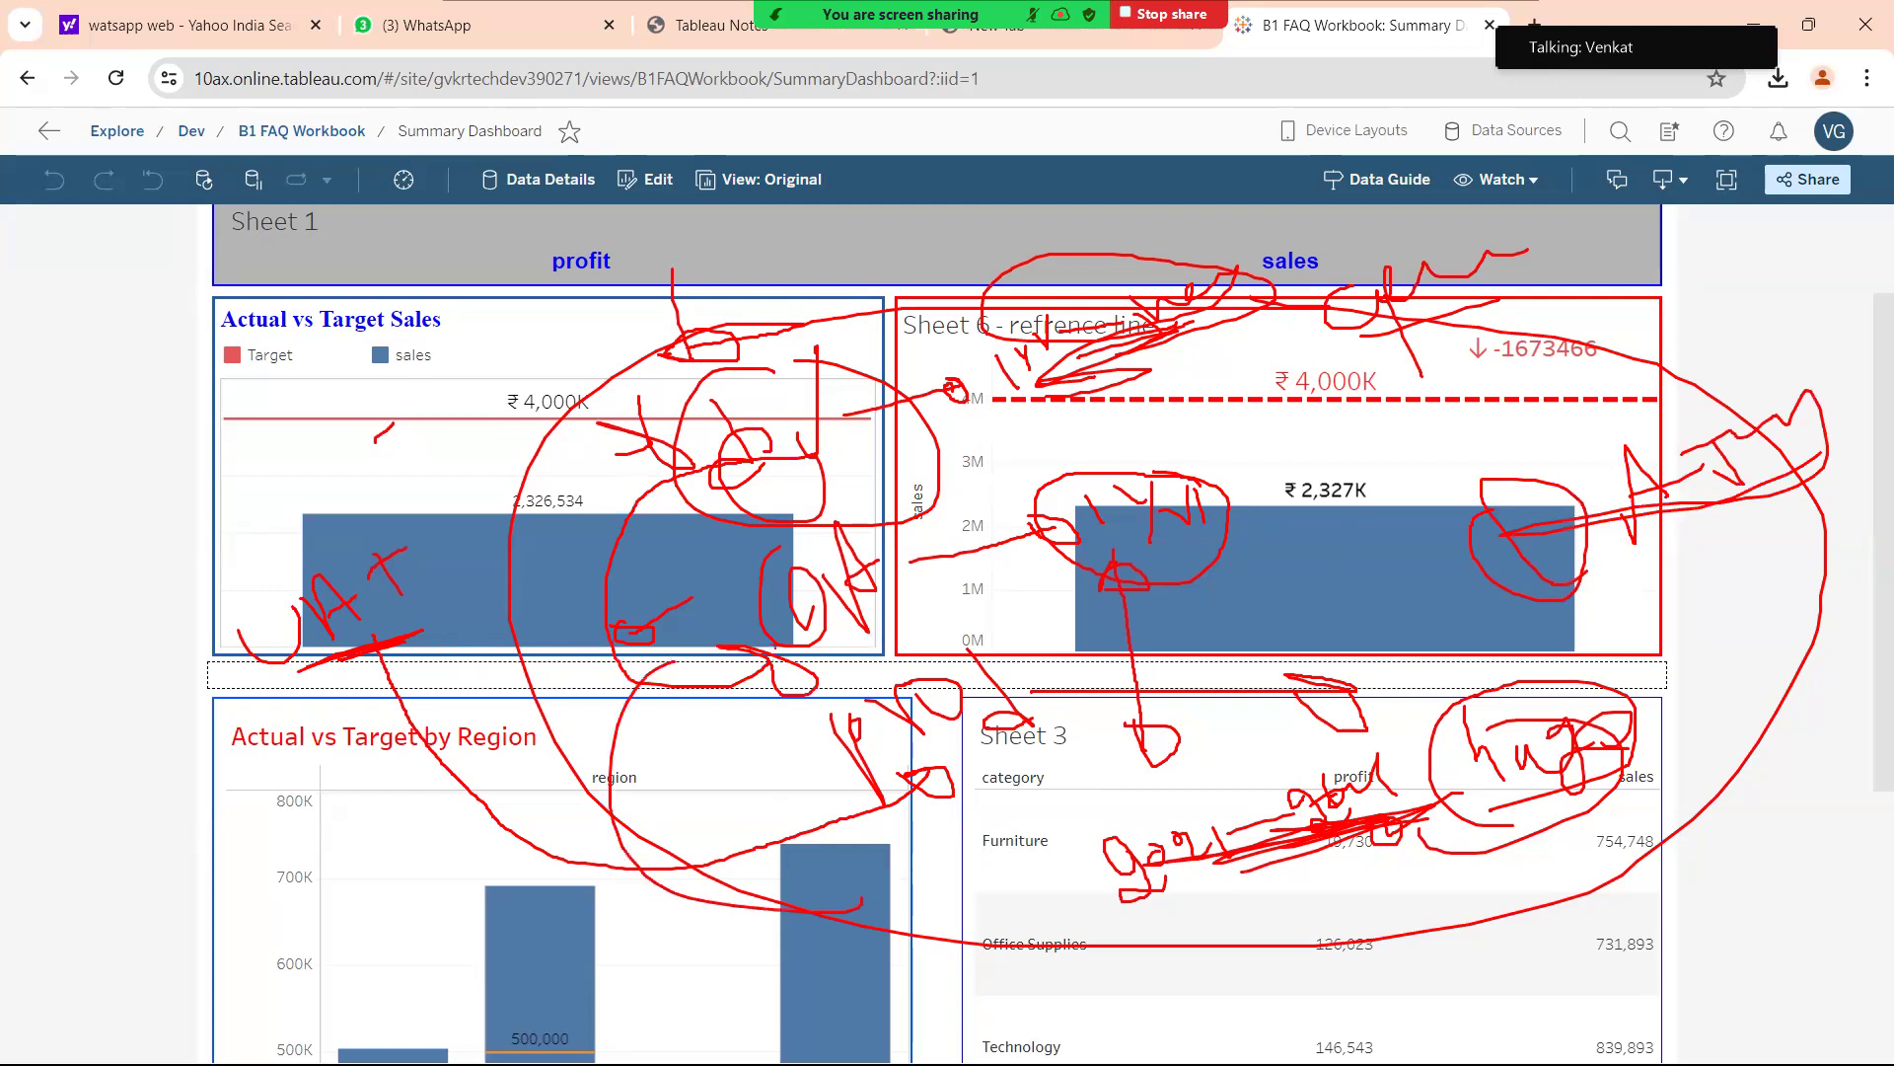
pyautogui.moveTo(949, 918); pyautogui.dragTo(1322, 900)
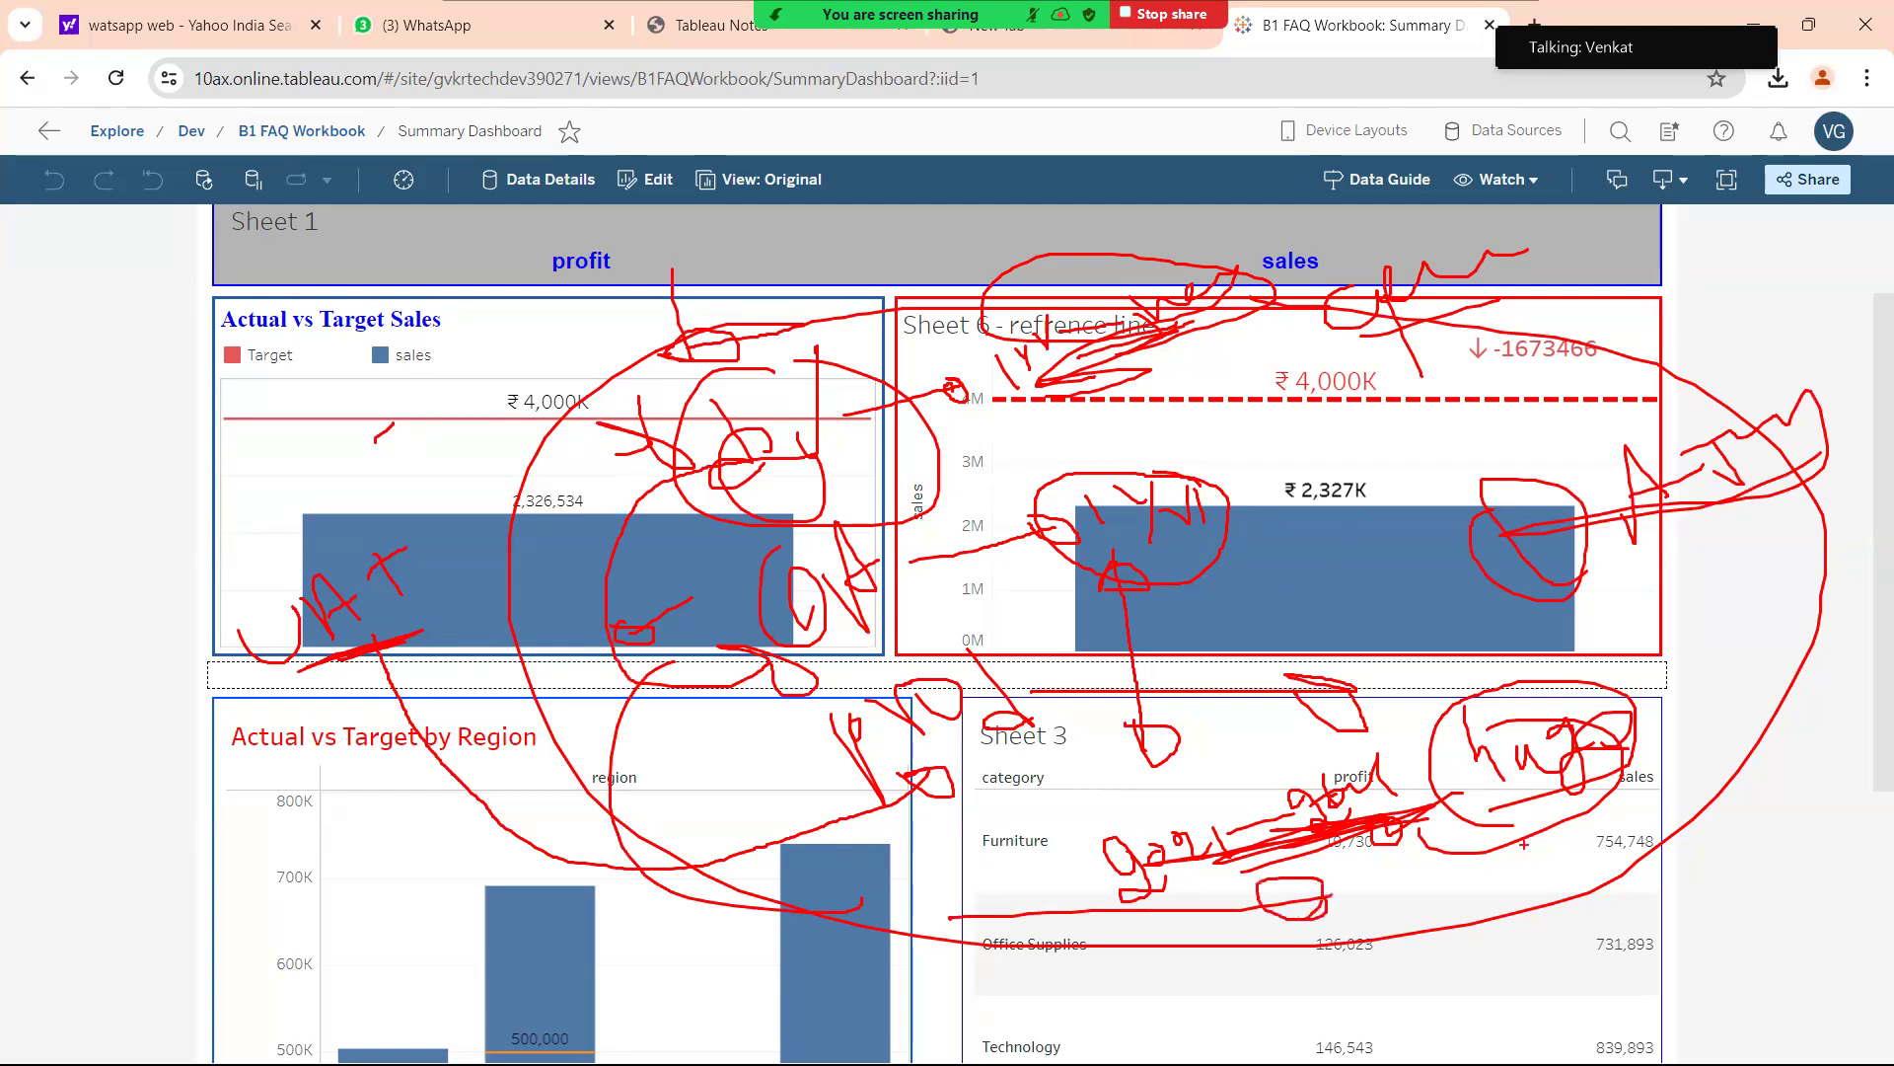
pyautogui.moveTo(789, 613)
pyautogui.mouseDown()
pyautogui.moveTo(715, 631)
pyautogui.moveTo(759, 942)
pyautogui.mouseUp()
pyautogui.moveTo(789, 824); pyautogui.dragTo(829, 858)
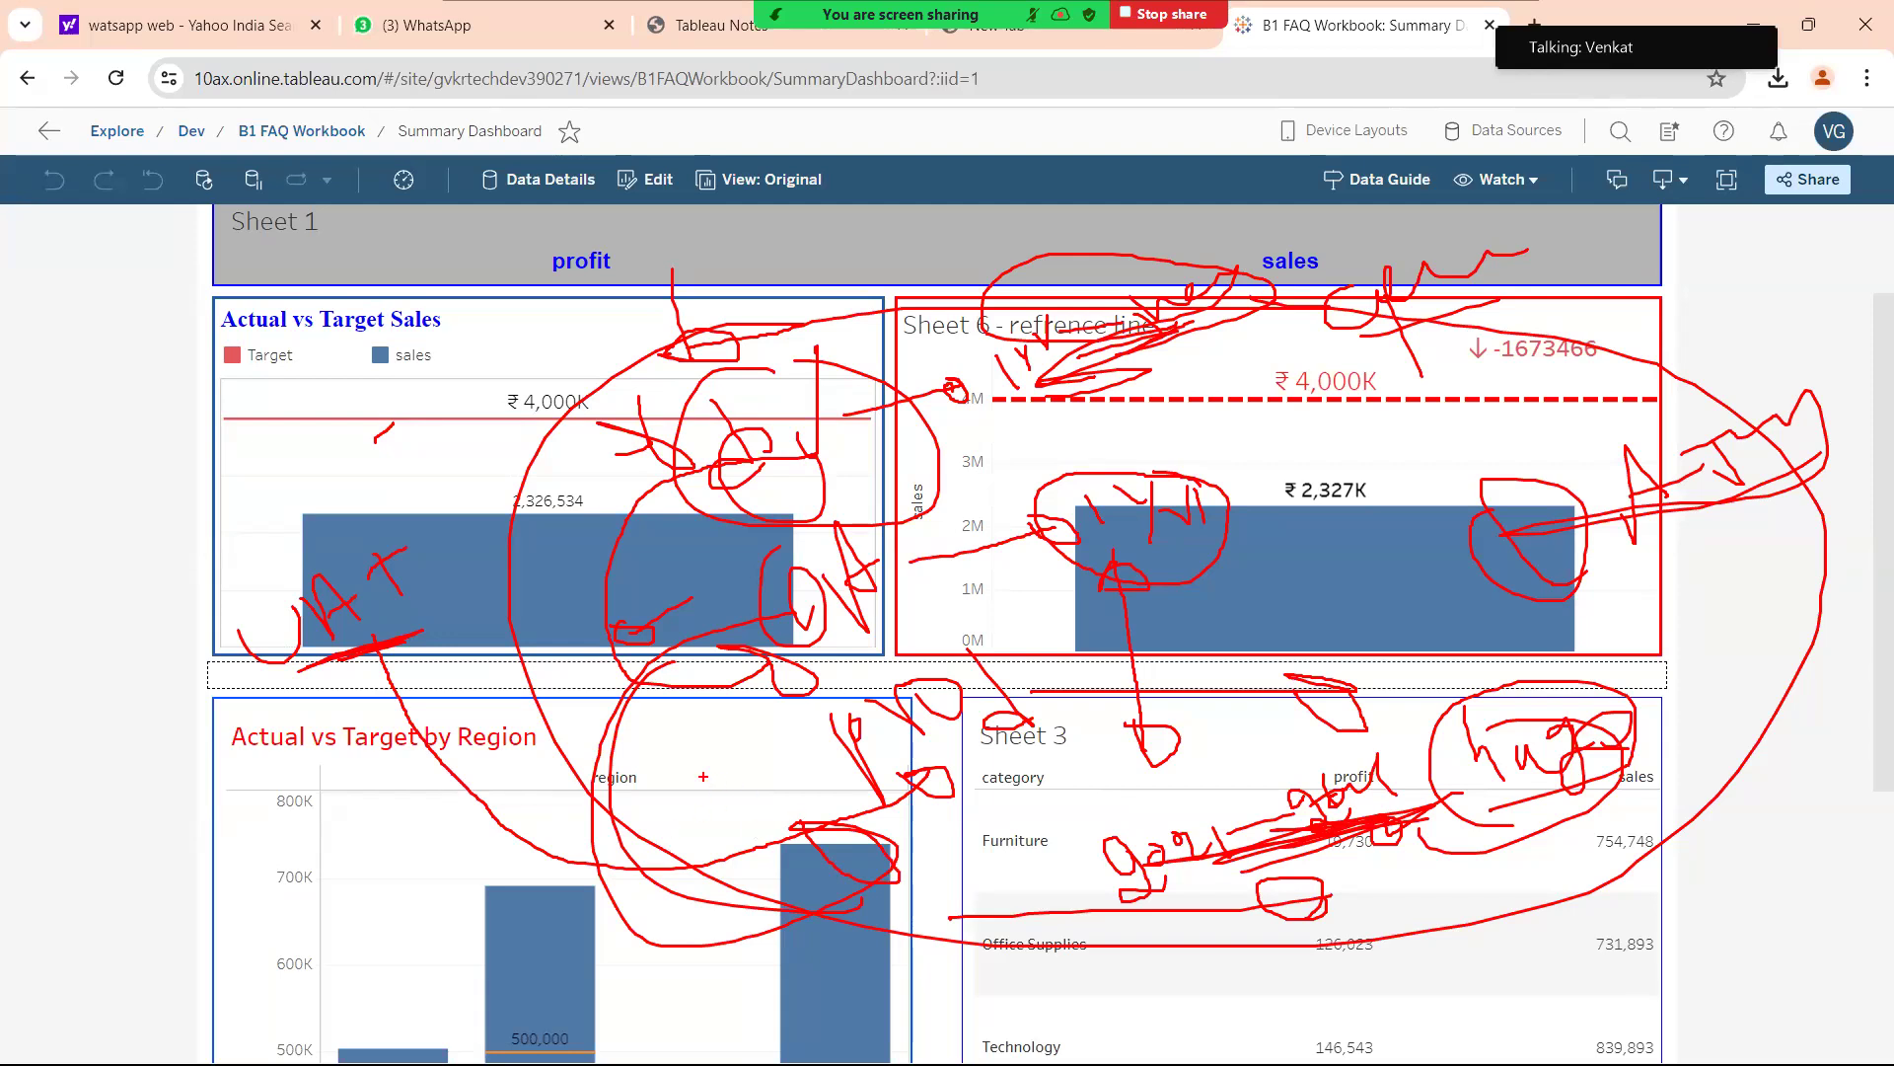
pyautogui.press('Escape')
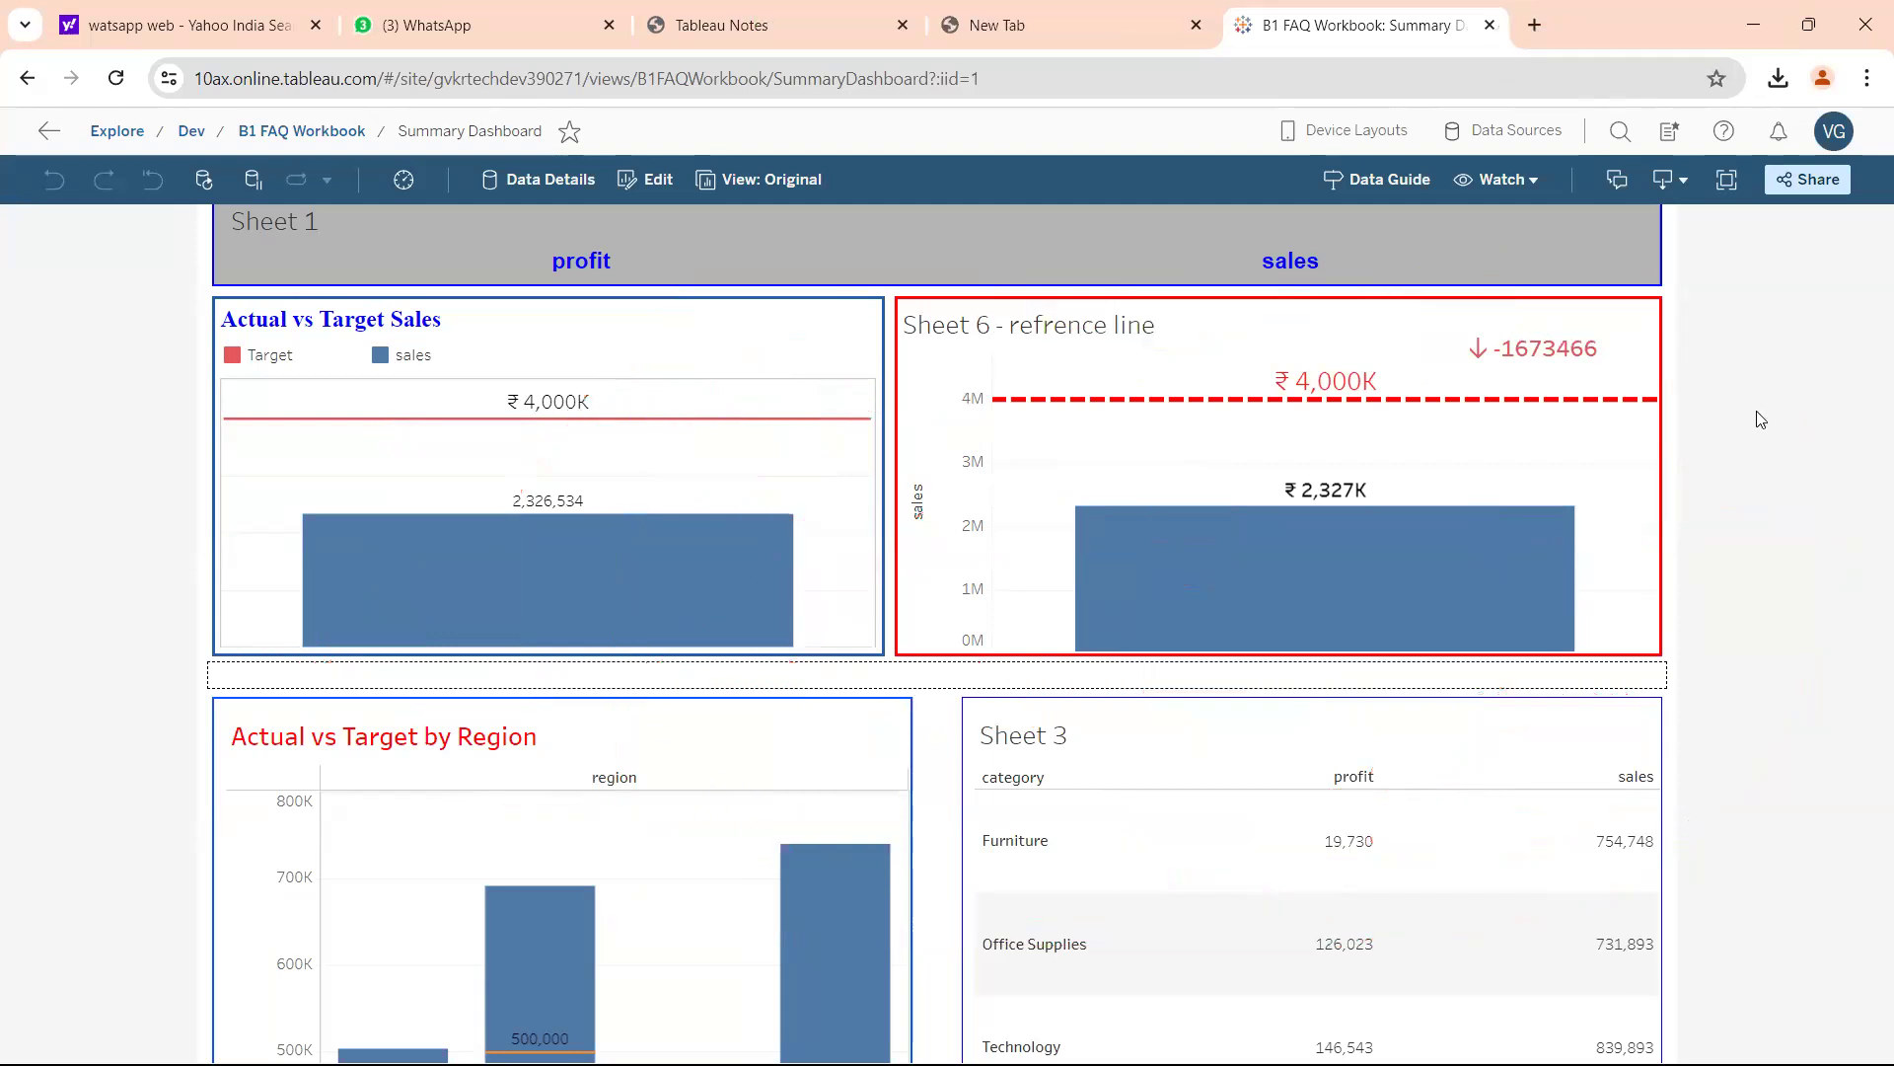
pyautogui.hotkey('ctrl', '2')
pyautogui.moveTo(619, 441)
pyautogui.mouseDown()
pyautogui.moveTo(598, 443)
pyautogui.moveTo(646, 564)
pyautogui.moveTo(661, 554)
pyautogui.mouseUp()
pyautogui.moveTo(835, 414); pyautogui.dragTo(871, 528)
pyautogui.moveTo(829, 415); pyautogui.dragTo(883, 538)
pyautogui.moveTo(959, 360)
pyautogui.mouseDown()
pyautogui.moveTo(1026, 449)
pyautogui.moveTo(1073, 427)
pyautogui.mouseUp()
pyautogui.moveTo(1118, 340); pyautogui.dragTo(1142, 403)
pyautogui.moveTo(817, 538); pyautogui.dragTo(879, 649)
pyautogui.moveTo(931, 558); pyautogui.dragTo(1014, 607)
pyautogui.moveTo(1040, 467); pyautogui.dragTo(1087, 557)
pyautogui.moveTo(1128, 434); pyautogui.dragTo(1149, 554)
pyautogui.moveTo(839, 691)
pyautogui.mouseDown()
pyautogui.moveTo(1155, 527)
pyautogui.moveTo(935, 848)
pyautogui.moveTo(858, 668)
pyautogui.mouseUp()
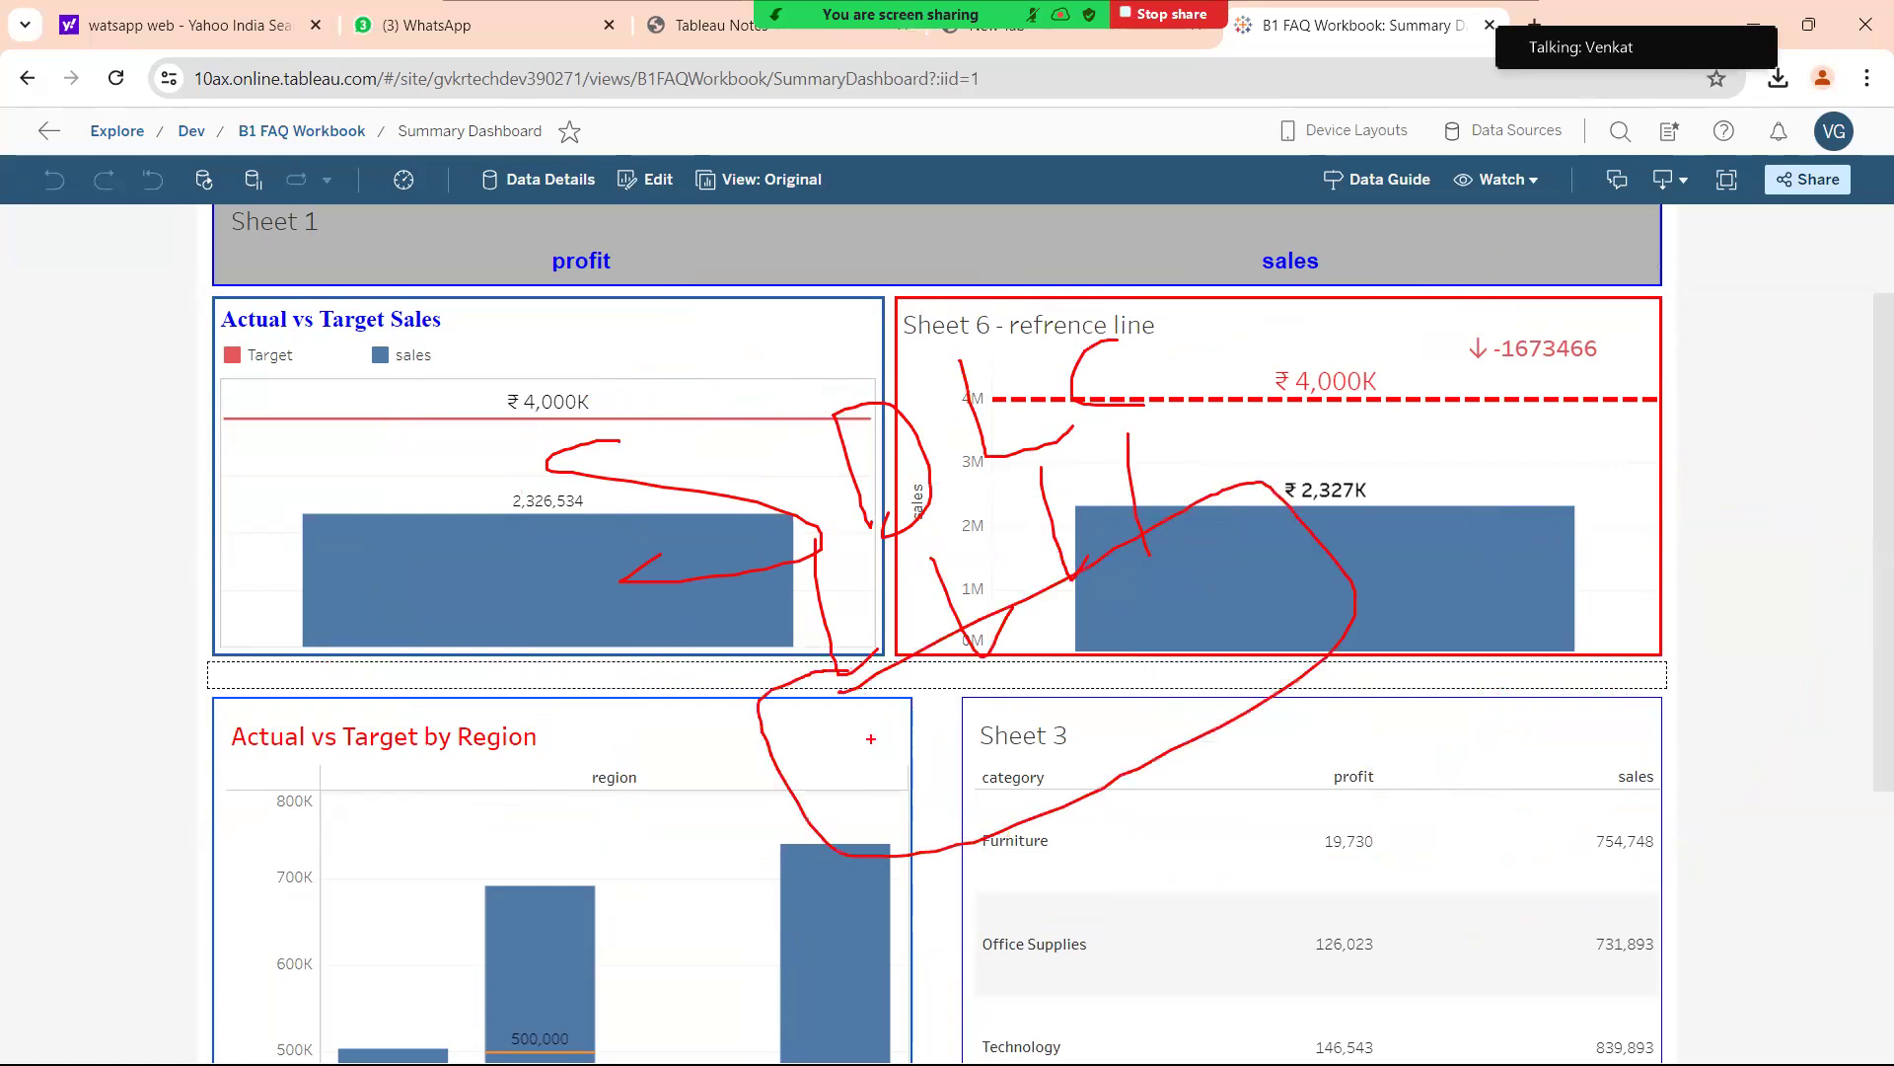
pyautogui.moveTo(834, 791)
pyautogui.mouseDown()
pyautogui.moveTo(897, 768)
pyautogui.moveTo(857, 760)
pyautogui.mouseUp()
pyautogui.moveTo(853, 745)
pyautogui.mouseDown()
pyautogui.moveTo(872, 807)
pyautogui.moveTo(893, 778)
pyautogui.moveTo(988, 742)
pyautogui.moveTo(978, 668)
pyautogui.moveTo(1058, 756)
pyautogui.mouseUp()
pyautogui.moveTo(1075, 641)
pyautogui.mouseDown()
pyautogui.moveTo(1082, 706)
pyautogui.moveTo(1138, 719)
pyautogui.mouseUp()
pyautogui.moveTo(1062, 714)
pyautogui.mouseDown()
pyautogui.moveTo(1231, 614)
pyautogui.moveTo(1208, 597)
pyautogui.moveTo(1249, 647)
pyautogui.moveTo(1586, 524)
pyautogui.mouseUp()
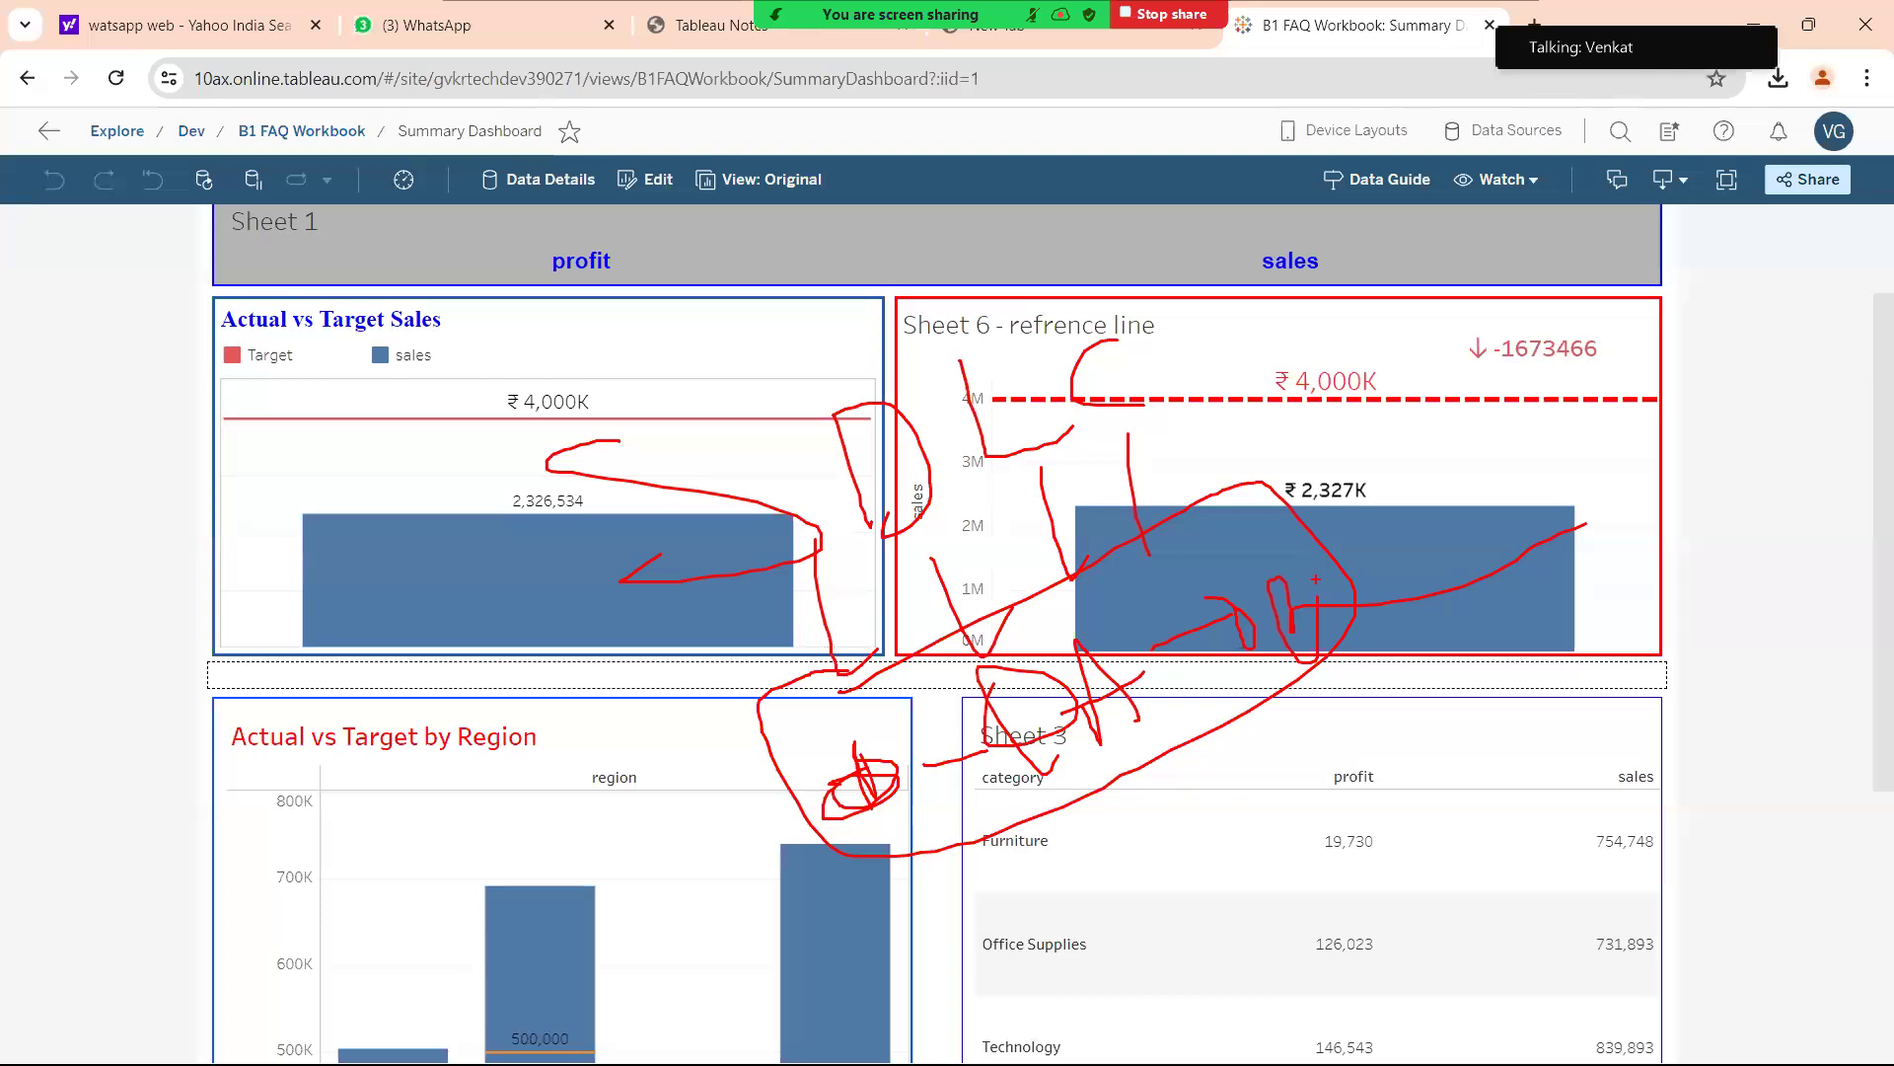
pyautogui.press('Escape')
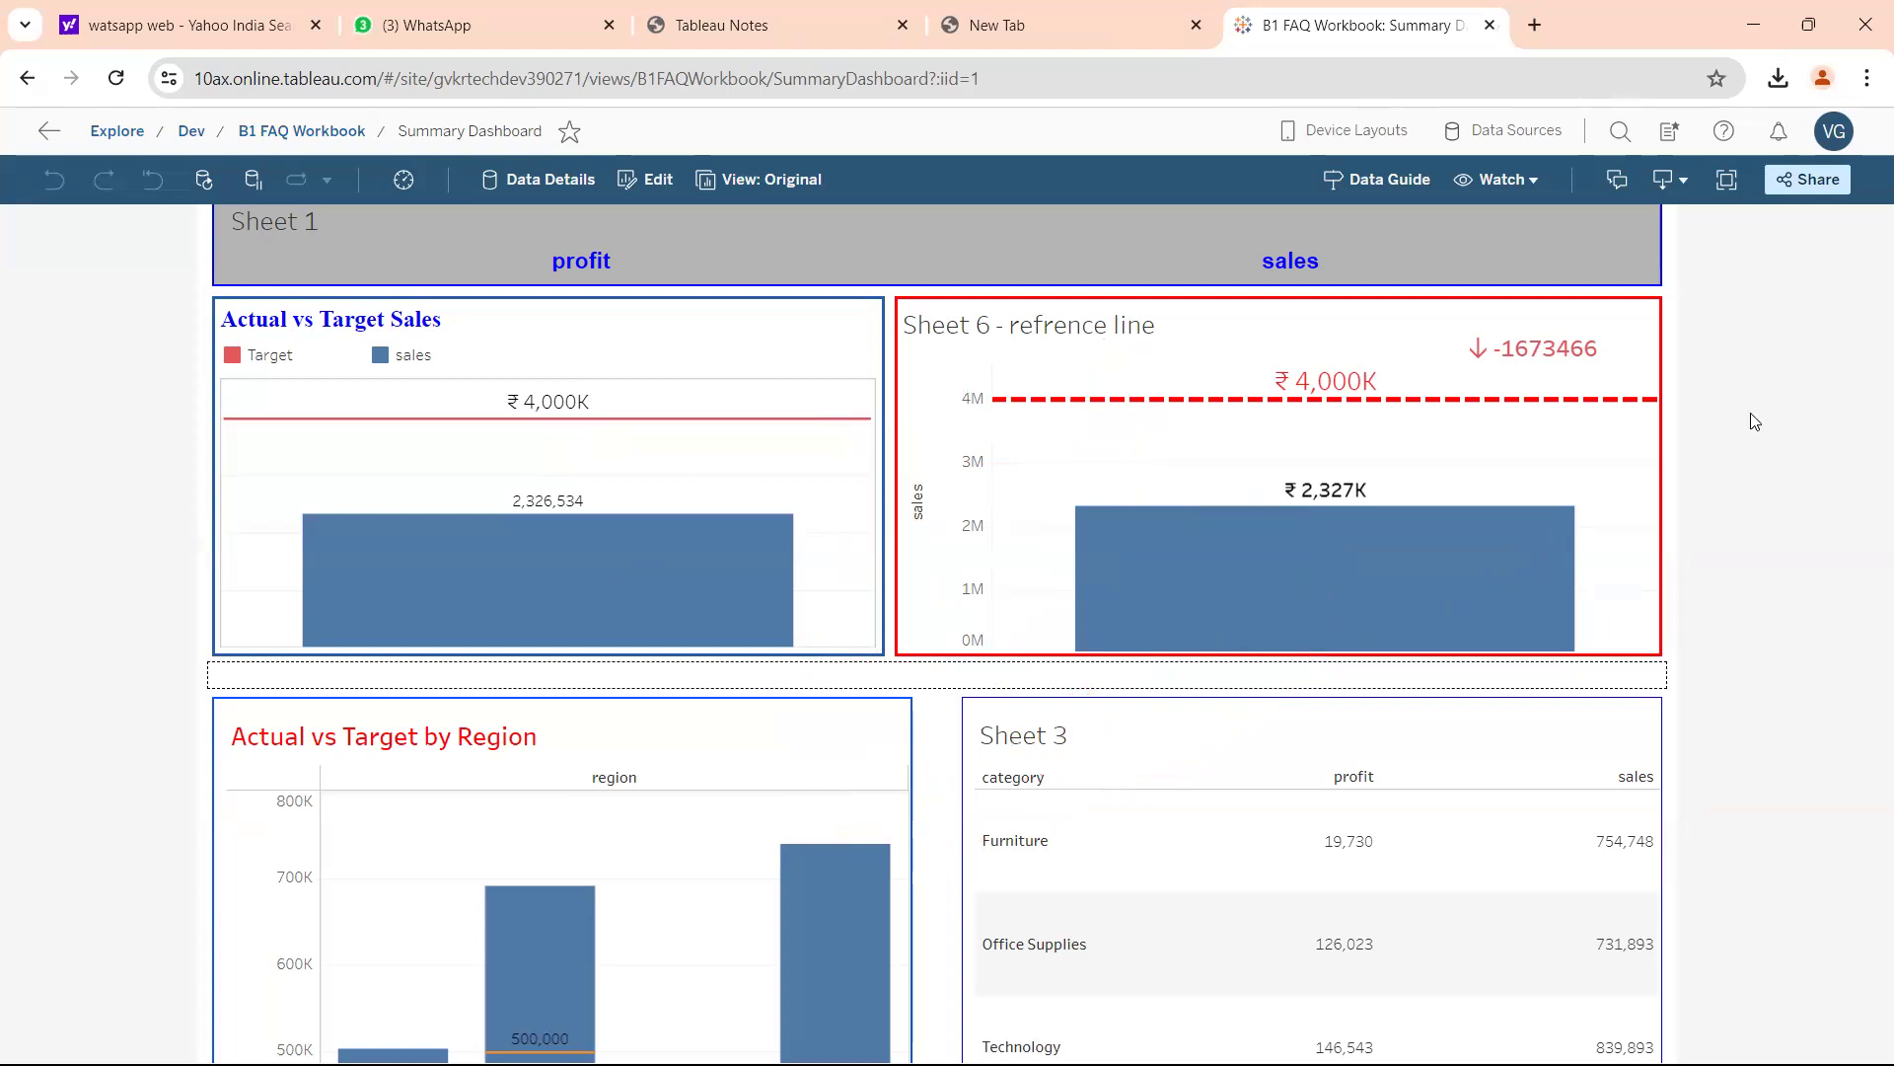
# Start Zoom annotation and mark the 4M and 2M levels over the Sheet 6 sales bar.
pyautogui.hotkey('ctrl', '2')
pyautogui.moveTo(1027, 328); pyautogui.dragTo(1026, 449)
pyautogui.moveTo(984, 511)
pyautogui.mouseDown()
pyautogui.moveTo(998, 557)
pyautogui.moveTo(987, 505)
pyautogui.mouseUp()
pyautogui.moveTo(1038, 480)
pyautogui.mouseDown()
pyautogui.moveTo(1085, 508)
pyautogui.moveTo(1202, 496)
pyautogui.mouseUp()
pyautogui.moveTo(977, 560)
pyautogui.mouseDown()
pyautogui.moveTo(1268, 515)
pyautogui.moveTo(1213, 523)
pyautogui.moveTo(1251, 630)
pyautogui.moveTo(1203, 610)
pyautogui.mouseUp()
# Draw lines from the Sheet 6 bar to Sheet 3's profit column and title.
pyautogui.moveTo(1294, 701)
pyautogui.mouseDown()
pyautogui.moveTo(1249, 735)
pyautogui.moveTo(1296, 731)
pyautogui.moveTo(1401, 637)
pyautogui.moveTo(1569, 636)
pyautogui.mouseUp()
pyautogui.moveTo(1342, 760); pyautogui.dragTo(1516, 744)
pyautogui.moveTo(1406, 663)
pyautogui.mouseDown()
pyautogui.moveTo(1435, 821)
pyautogui.moveTo(1495, 804)
pyautogui.moveTo(1396, 781)
pyautogui.mouseUp()
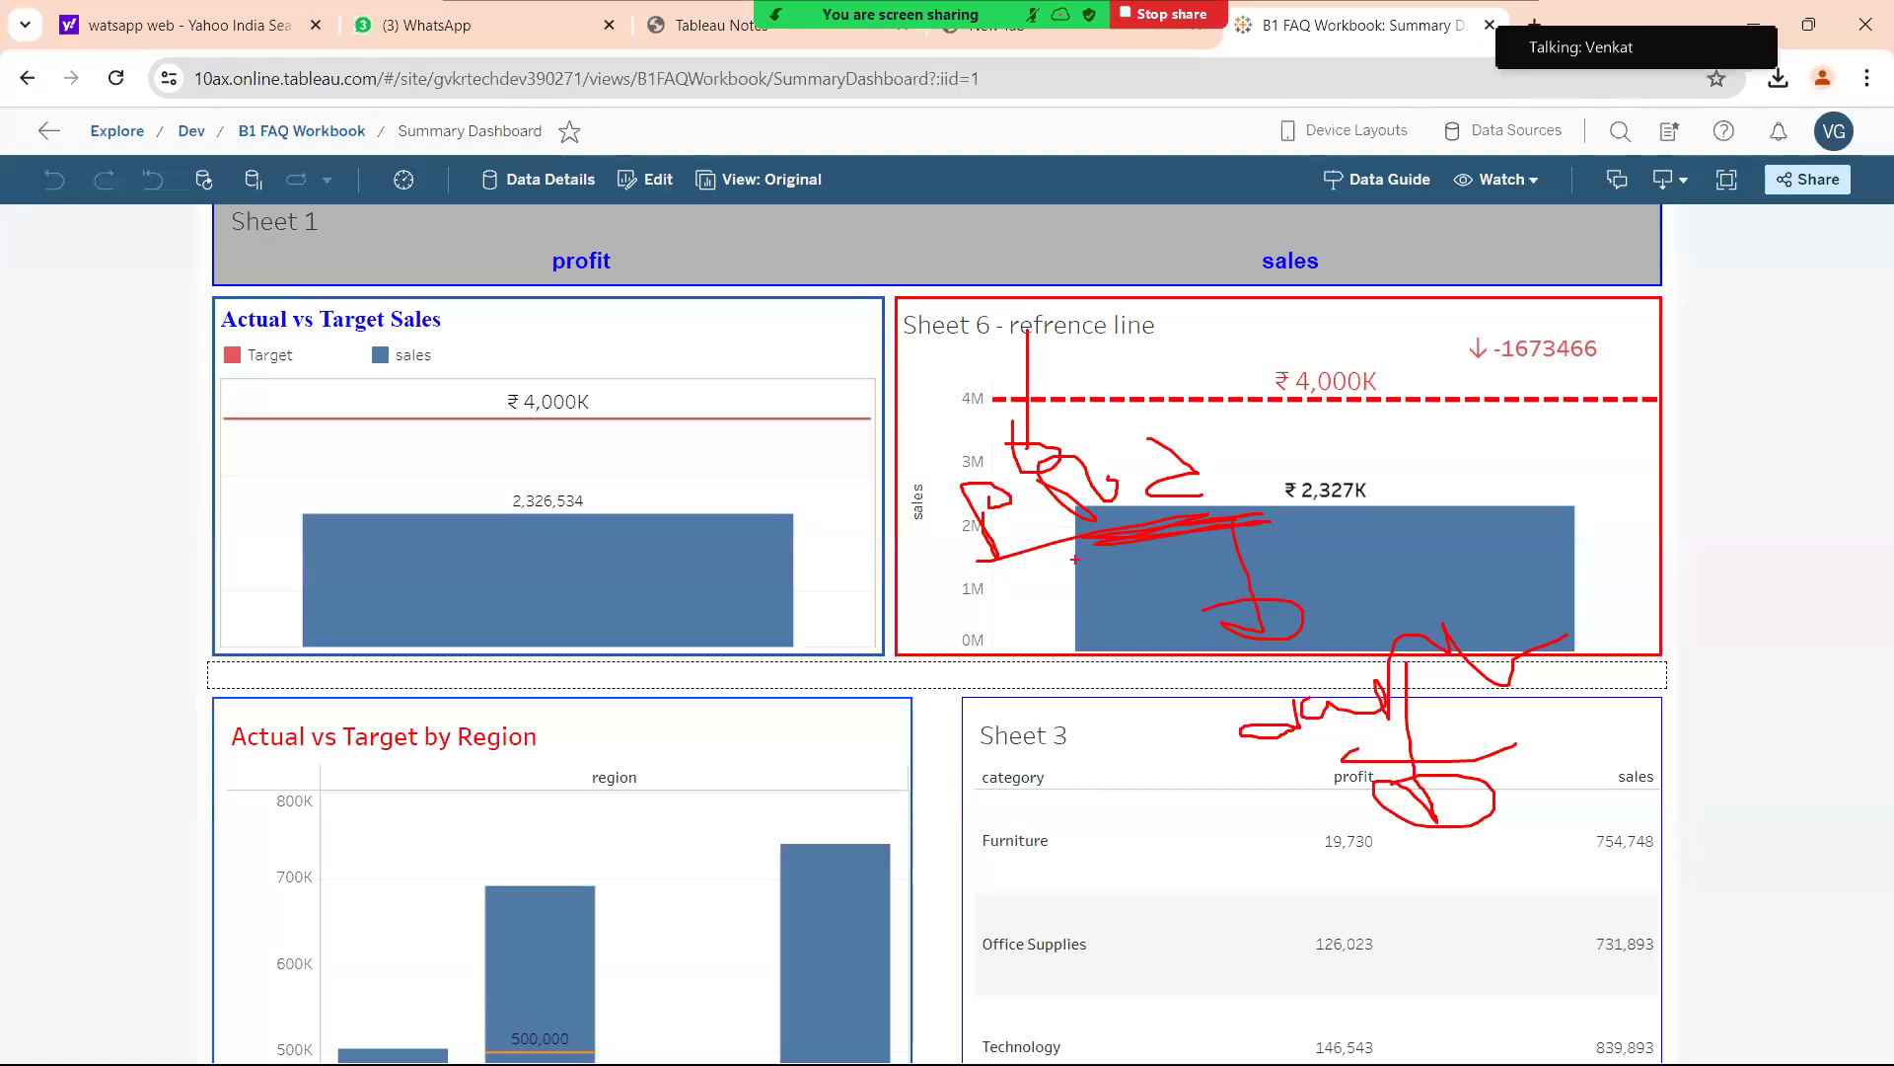
pyautogui.moveTo(1073, 515)
pyautogui.mouseDown()
pyautogui.moveTo(1071, 686)
pyautogui.moveTo(1026, 695)
pyautogui.mouseUp()
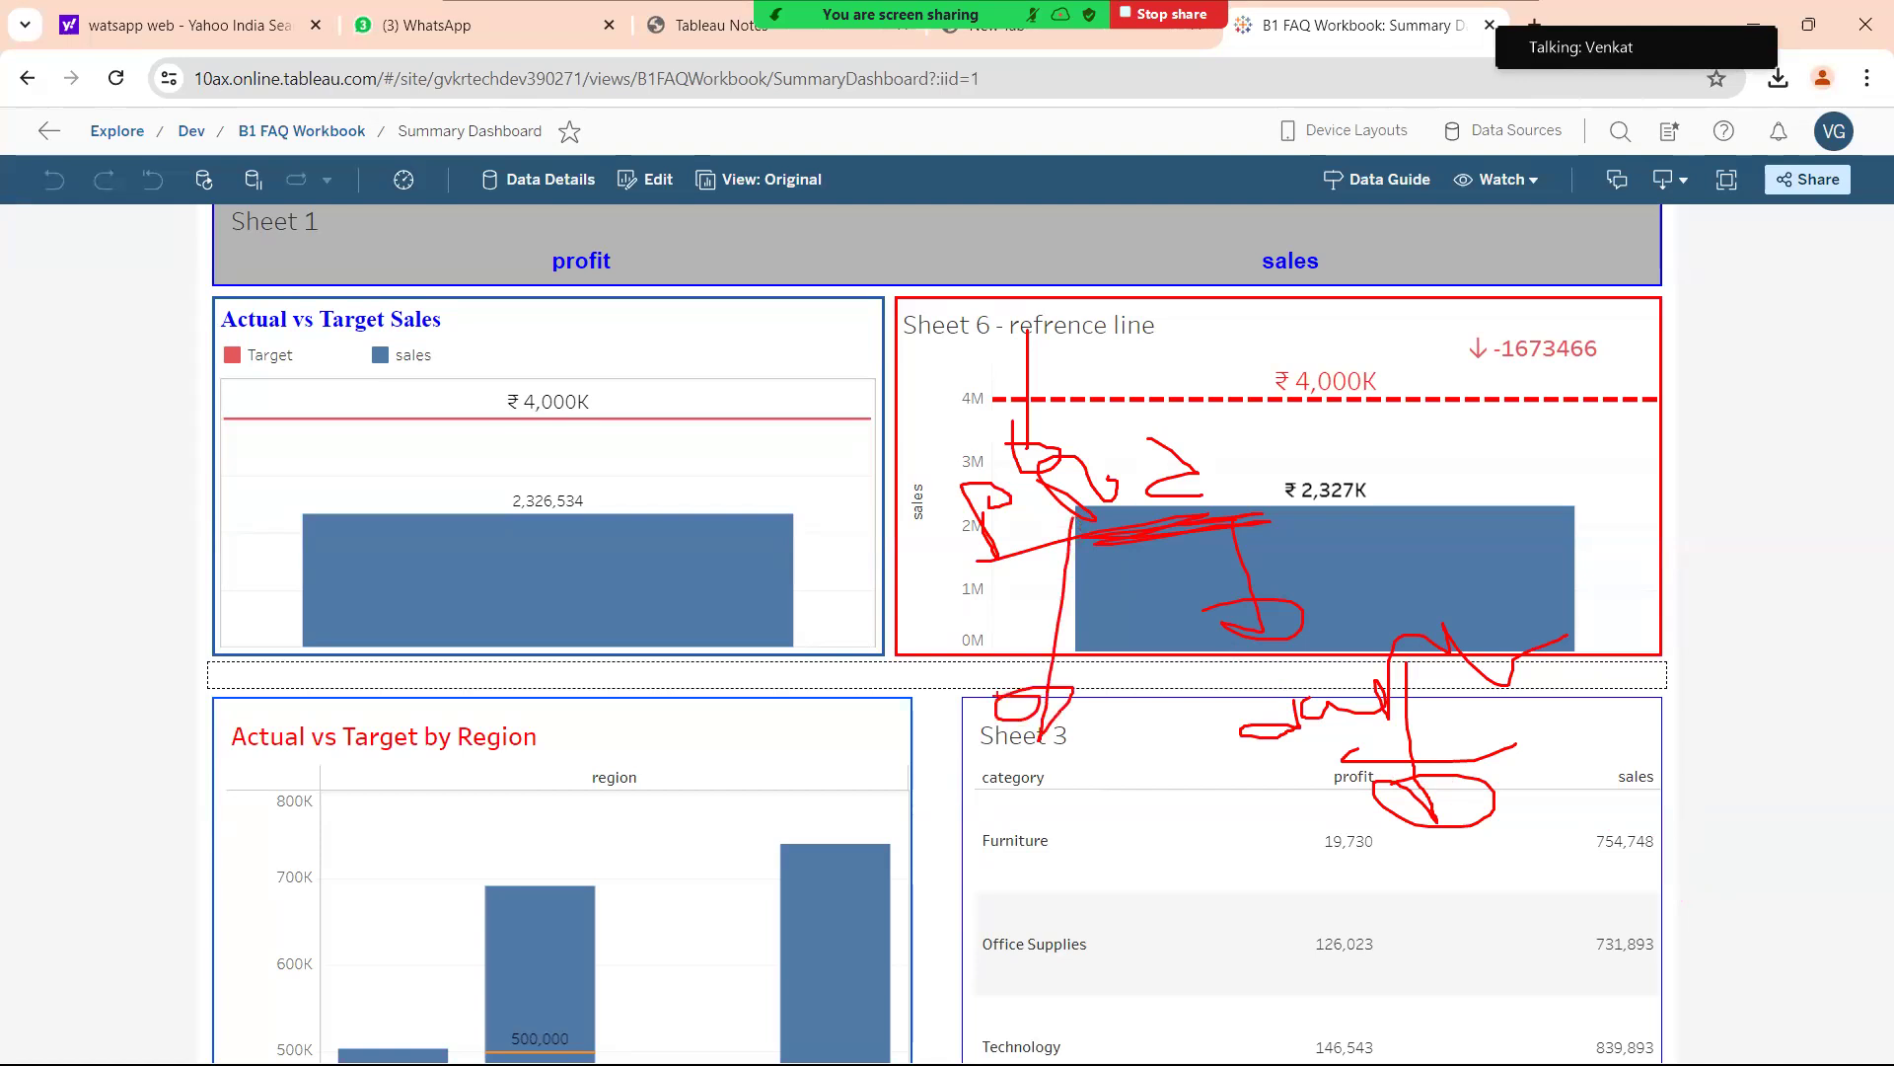
pyautogui.moveTo(943, 807)
pyautogui.mouseDown()
pyautogui.moveTo(928, 801)
pyautogui.moveTo(932, 827)
pyautogui.moveTo(962, 859)
pyautogui.moveTo(977, 834)
pyautogui.mouseUp()
# Annotate and underline a note beside the Actual vs Target by Region title.
pyautogui.moveTo(663, 732)
pyautogui.mouseDown()
pyautogui.moveTo(681, 780)
pyautogui.moveTo(752, 784)
pyautogui.moveTo(755, 762)
pyautogui.moveTo(806, 782)
pyautogui.moveTo(899, 681)
pyautogui.mouseUp()
pyautogui.click(727, 736)
pyautogui.moveTo(699, 809); pyautogui.dragTo(942, 752)
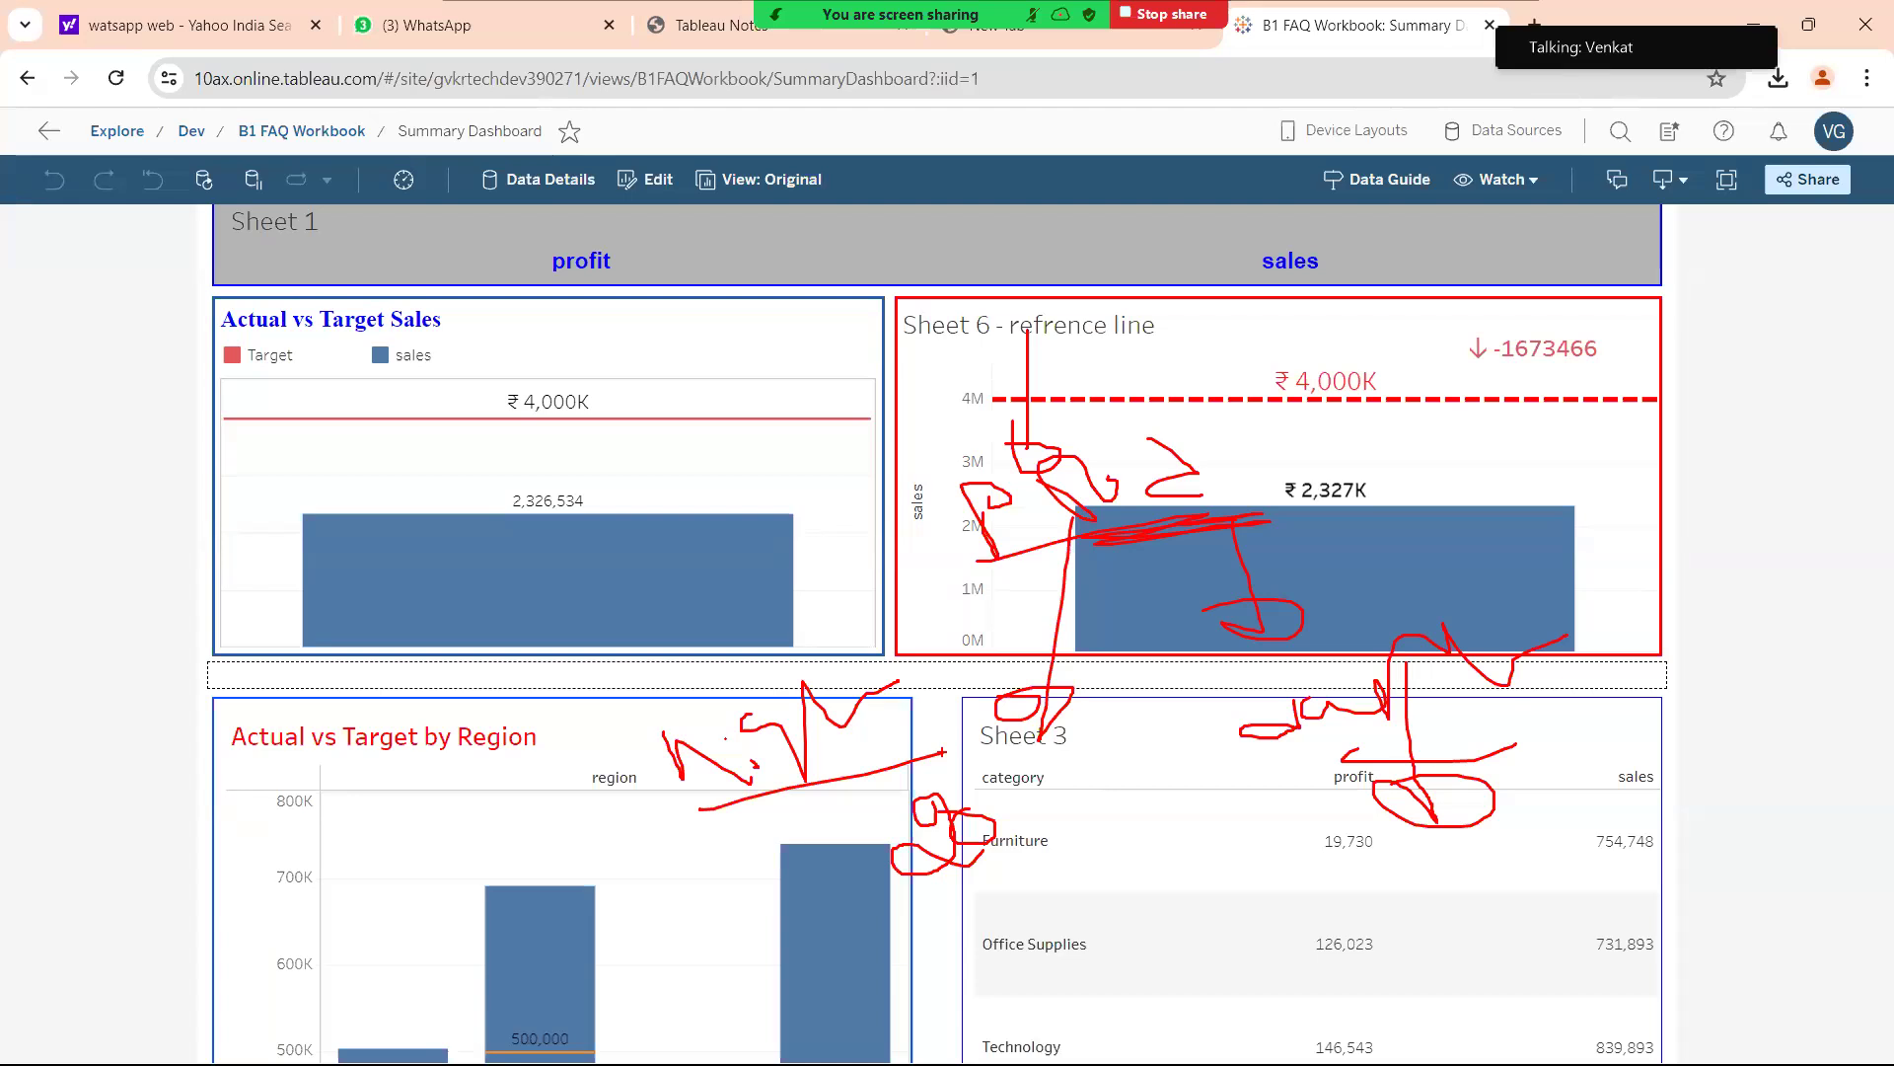
# Circle the ₹4,000K Target line and handwrite 'profit' inside the Actual vs Target Sales bar.
pyautogui.moveTo(473, 410)
pyautogui.mouseDown()
pyautogui.moveTo(483, 464)
pyautogui.moveTo(521, 468)
pyautogui.mouseUp()
pyautogui.moveTo(535, 419)
pyautogui.mouseDown()
pyautogui.moveTo(538, 442)
pyautogui.moveTo(590, 436)
pyautogui.mouseUp()
pyautogui.moveTo(595, 380); pyautogui.dragTo(656, 345)
pyautogui.moveTo(479, 502)
pyautogui.mouseDown()
pyautogui.moveTo(725, 449)
pyautogui.moveTo(597, 479)
pyautogui.mouseUp()
pyautogui.moveTo(708, 404)
pyautogui.mouseDown()
pyautogui.moveTo(785, 413)
pyautogui.moveTo(767, 395)
pyautogui.mouseUp()
pyautogui.moveTo(553, 487); pyautogui.dragTo(643, 477)
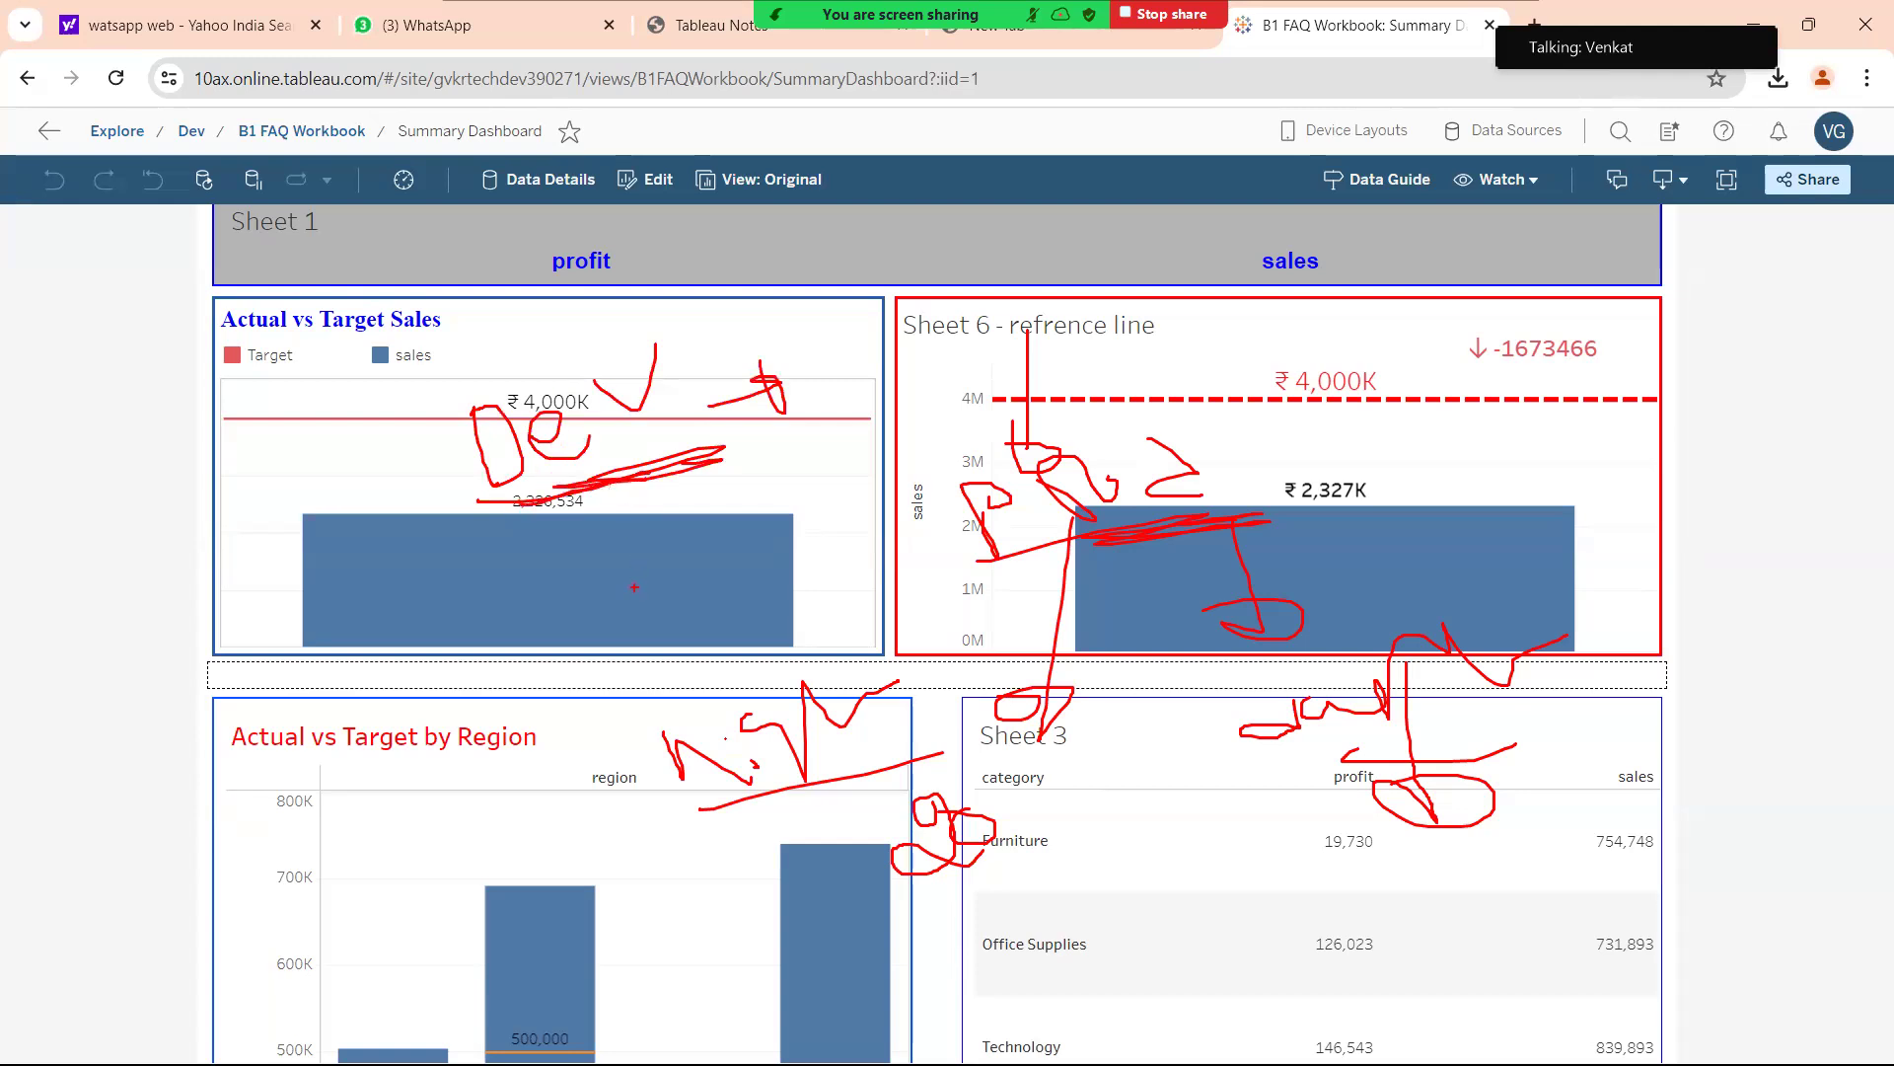
pyautogui.moveTo(631, 604)
pyautogui.mouseDown()
pyautogui.moveTo(713, 623)
pyautogui.moveTo(746, 582)
pyautogui.moveTo(787, 617)
pyautogui.moveTo(802, 595)
pyautogui.mouseUp()
pyautogui.moveTo(804, 580)
pyautogui.mouseDown()
pyautogui.moveTo(854, 562)
pyautogui.moveTo(870, 577)
pyautogui.mouseUp()
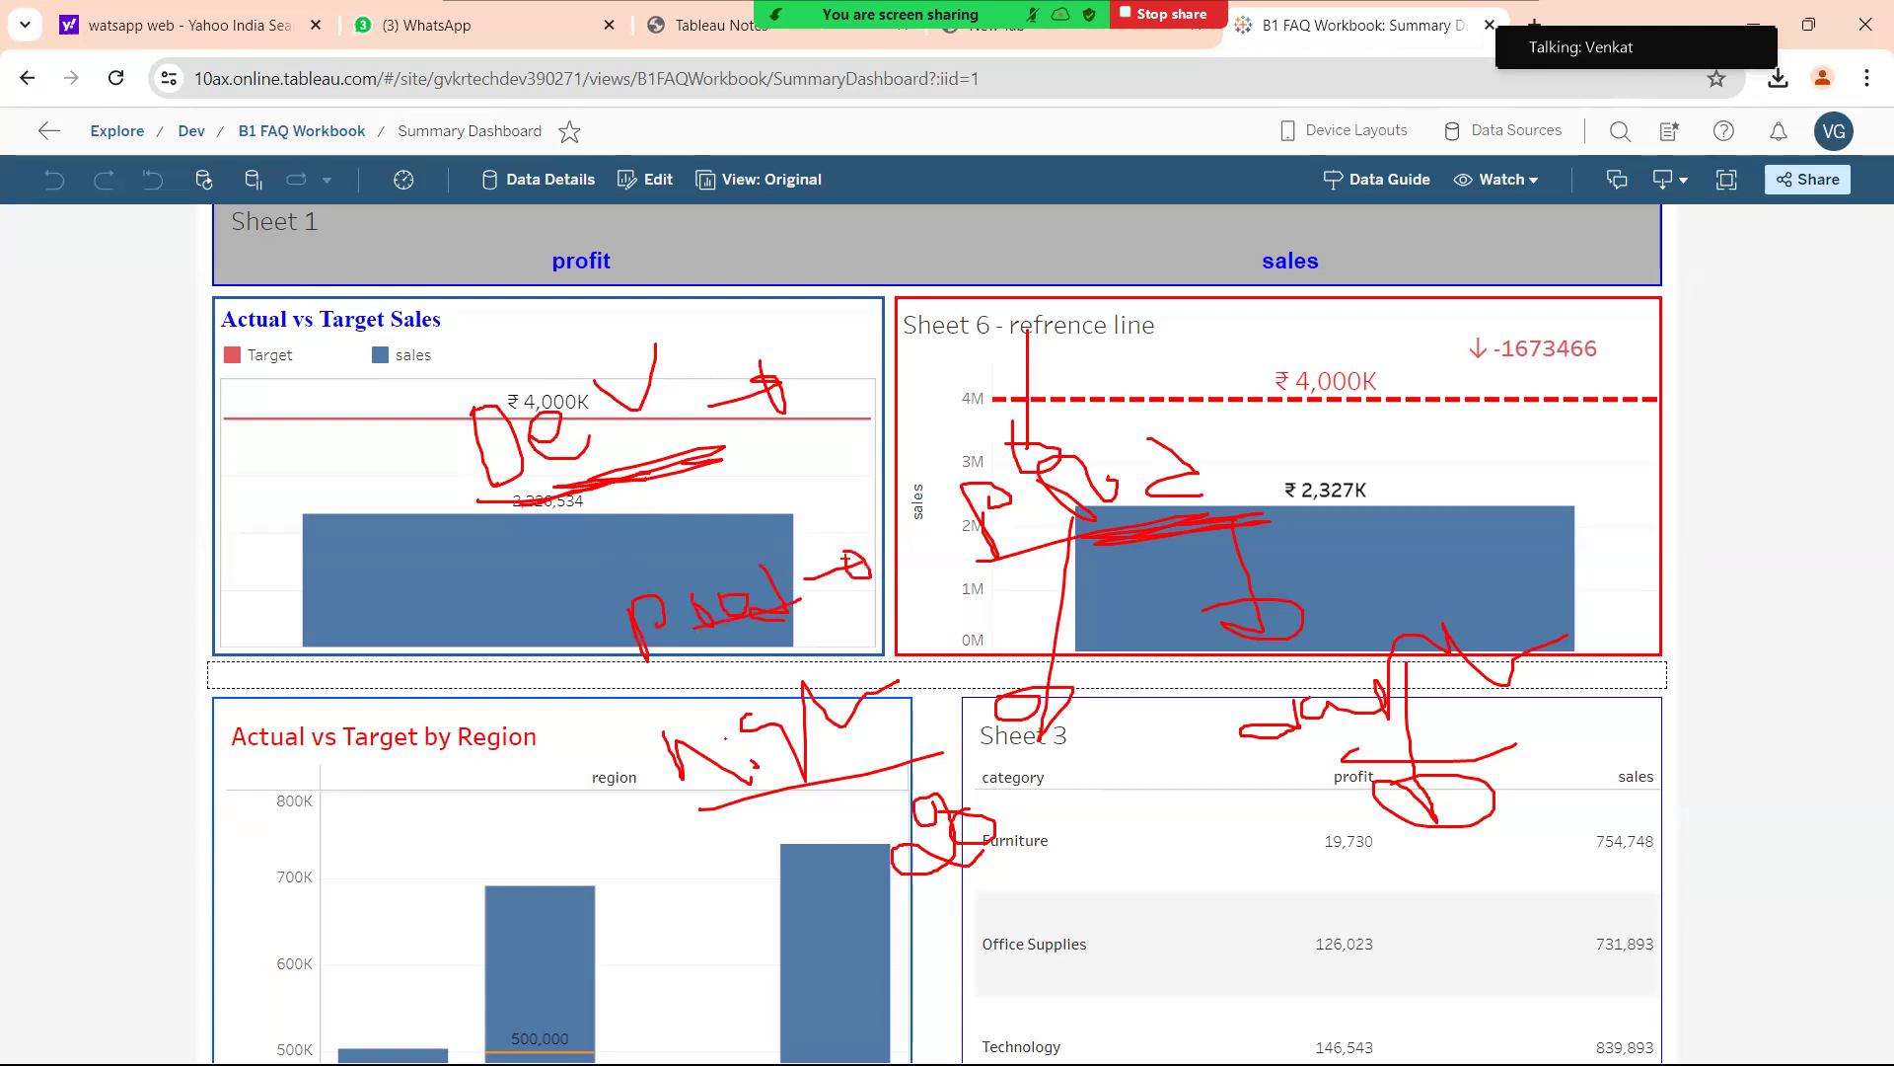
# Circle Sheet 6's sales axis label and the handwritten note on the sales bar.
pyautogui.moveTo(853, 491)
pyautogui.mouseDown()
pyautogui.moveTo(854, 545)
pyautogui.moveTo(859, 476)
pyautogui.moveTo(878, 551)
pyautogui.moveTo(1189, 442)
pyautogui.moveTo(1202, 491)
pyautogui.mouseUp()
pyautogui.moveTo(1219, 412)
pyautogui.mouseDown()
pyautogui.moveTo(1255, 442)
pyautogui.moveTo(1302, 426)
pyautogui.mouseUp()
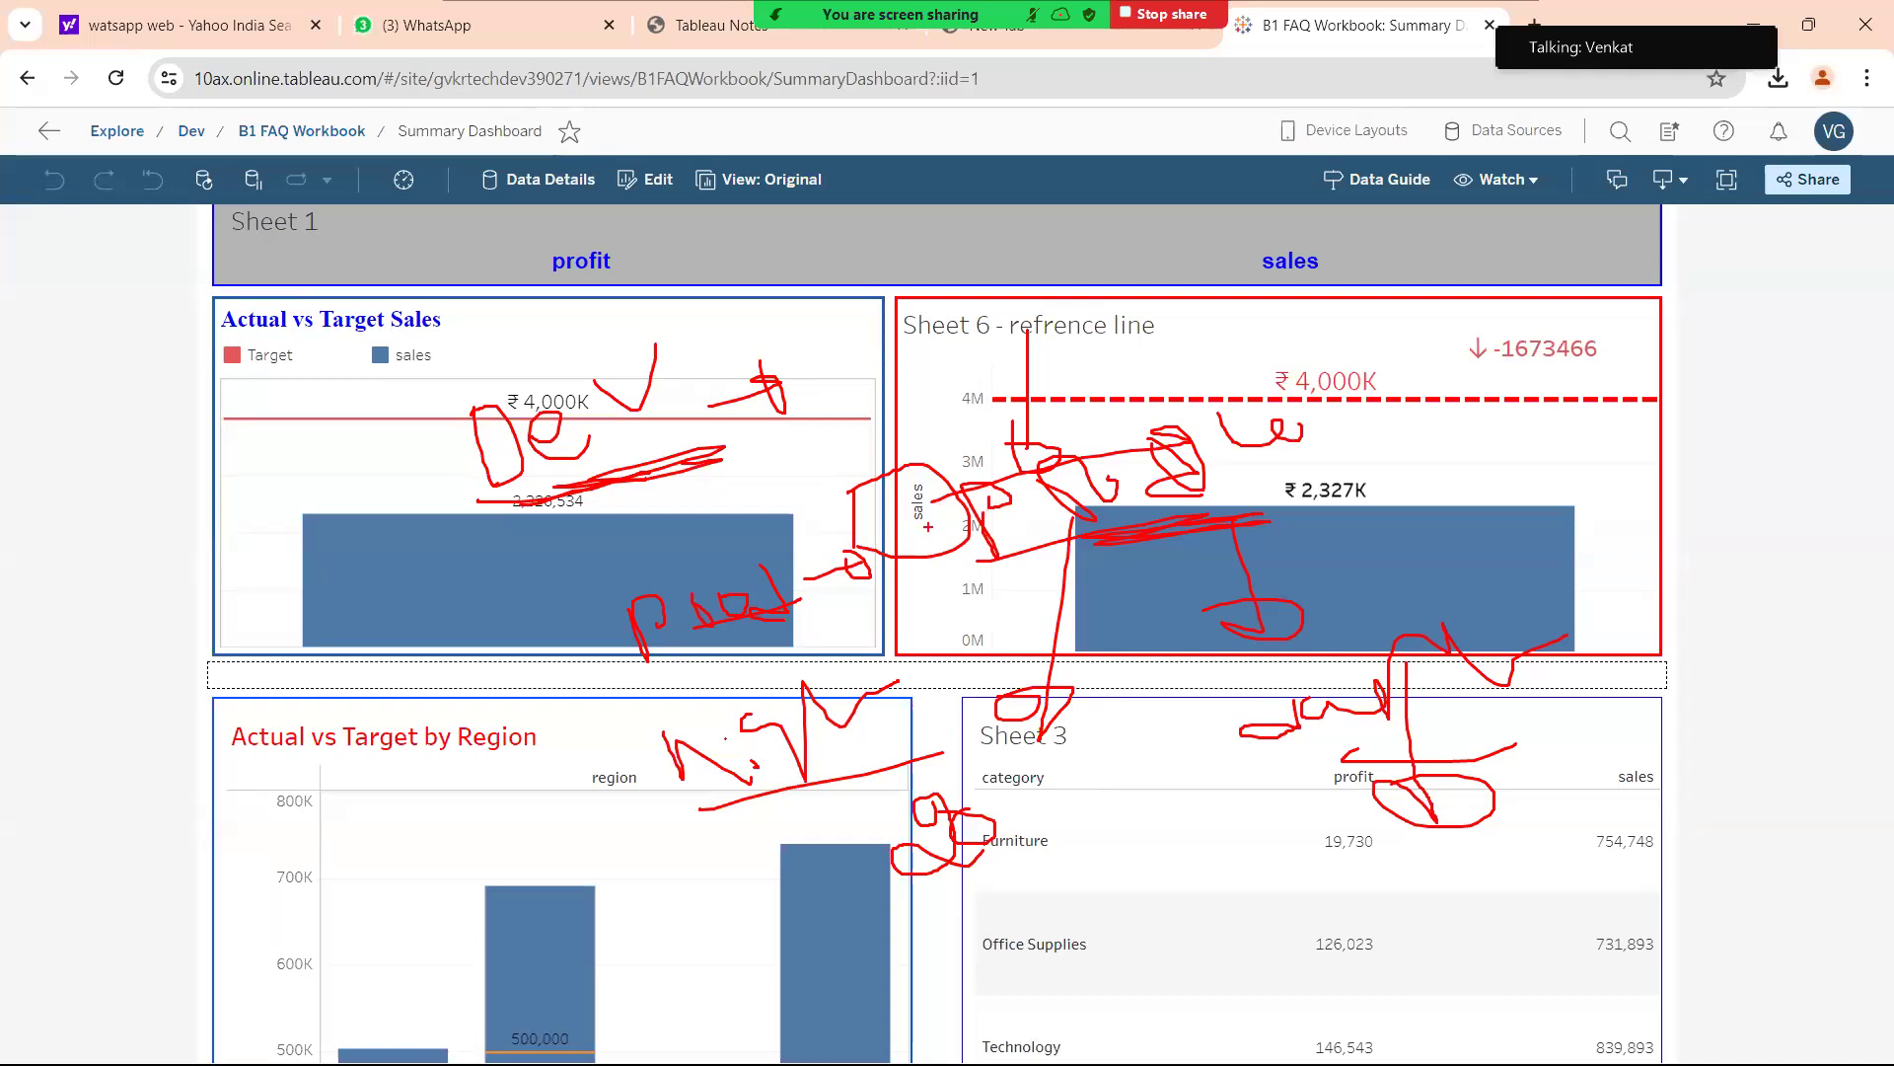
pyautogui.moveTo(716, 632); pyautogui.dragTo(811, 610)
pyautogui.moveTo(796, 287)
pyautogui.mouseDown()
pyautogui.moveTo(834, 335)
pyautogui.moveTo(917, 261)
pyautogui.moveTo(915, 306)
pyautogui.mouseUp()
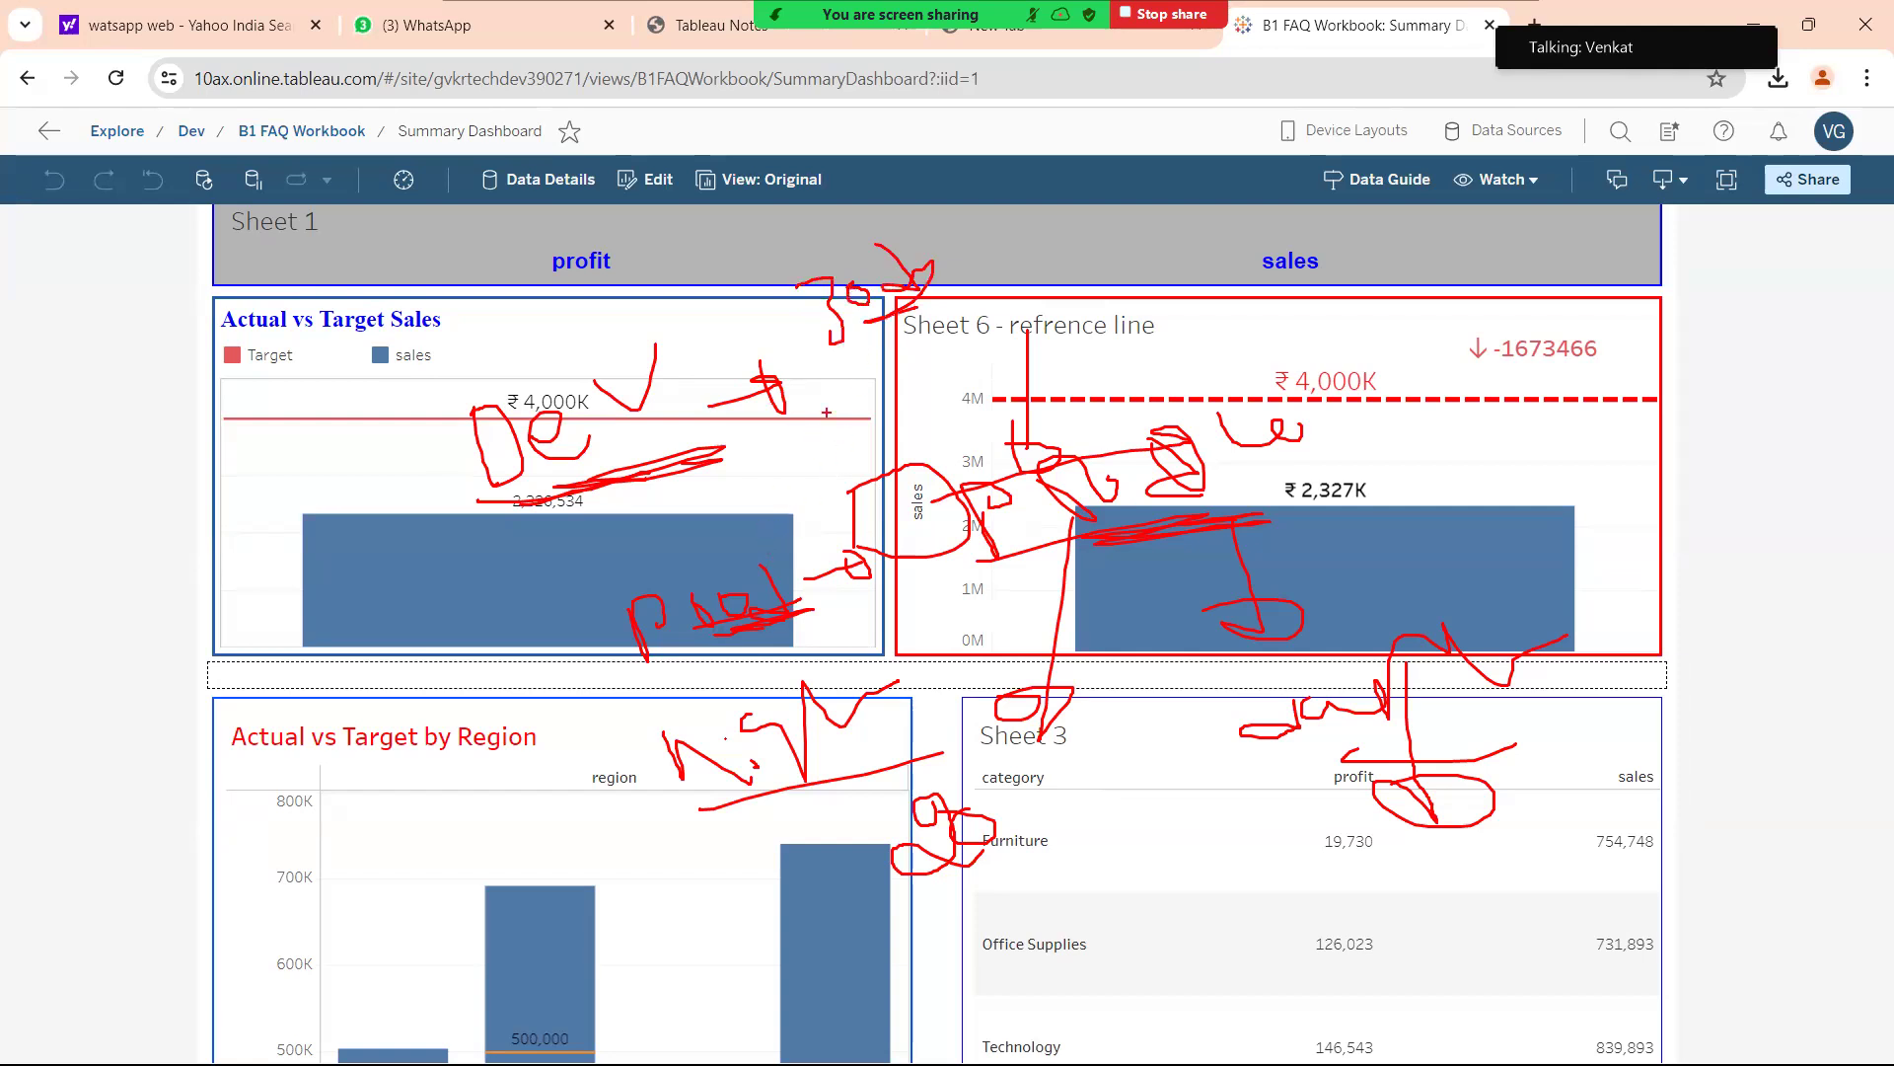
pyautogui.moveTo(751, 542)
pyautogui.mouseDown()
pyautogui.moveTo(725, 543)
pyautogui.moveTo(804, 572)
pyautogui.mouseUp()
pyautogui.moveTo(753, 647); pyautogui.dragTo(760, 684)
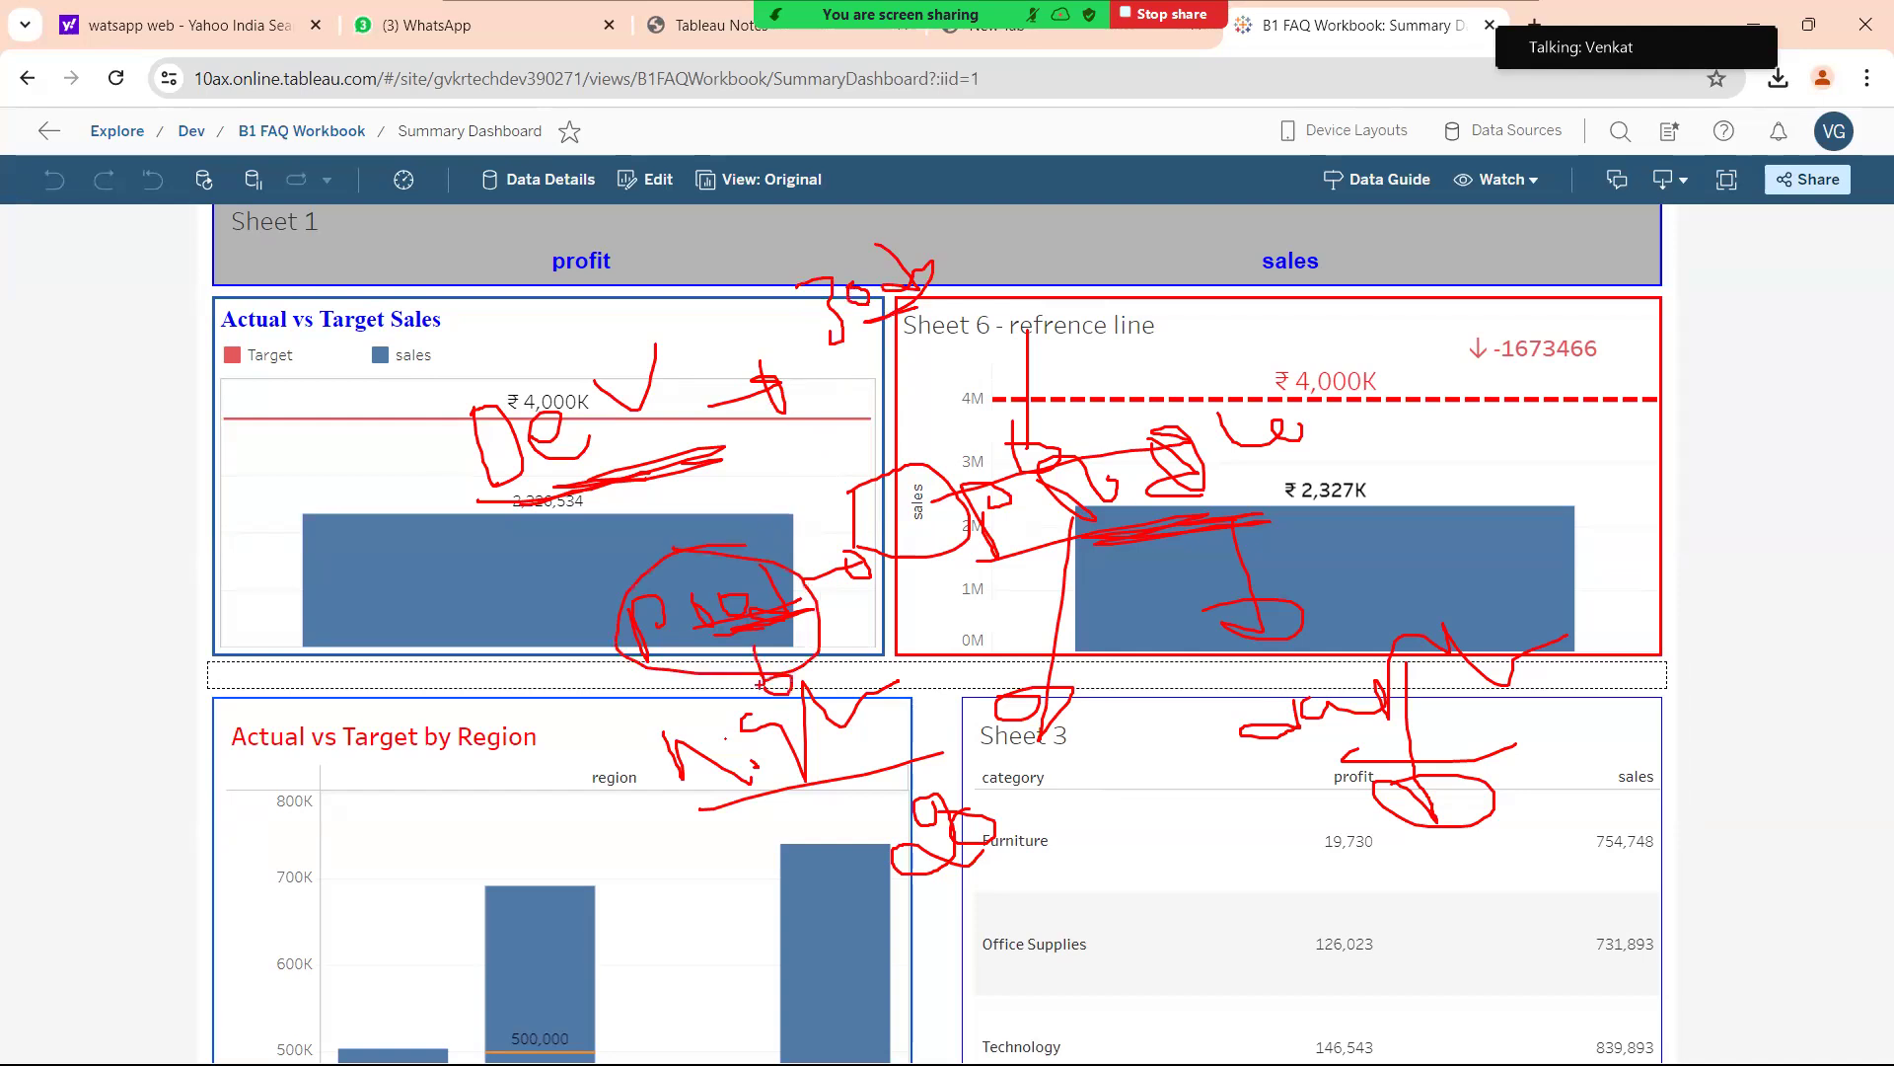
# Handwrite an F, draw a line toward the profit header, and loop inside the circle.
pyautogui.moveTo(659, 347)
pyautogui.mouseDown()
pyautogui.moveTo(699, 315)
pyautogui.moveTo(702, 376)
pyautogui.mouseUp()
pyautogui.moveTo(700, 314); pyautogui.dragTo(729, 288)
pyautogui.moveTo(696, 336)
pyautogui.mouseDown()
pyautogui.moveTo(730, 322)
pyautogui.moveTo(758, 358)
pyautogui.mouseUp()
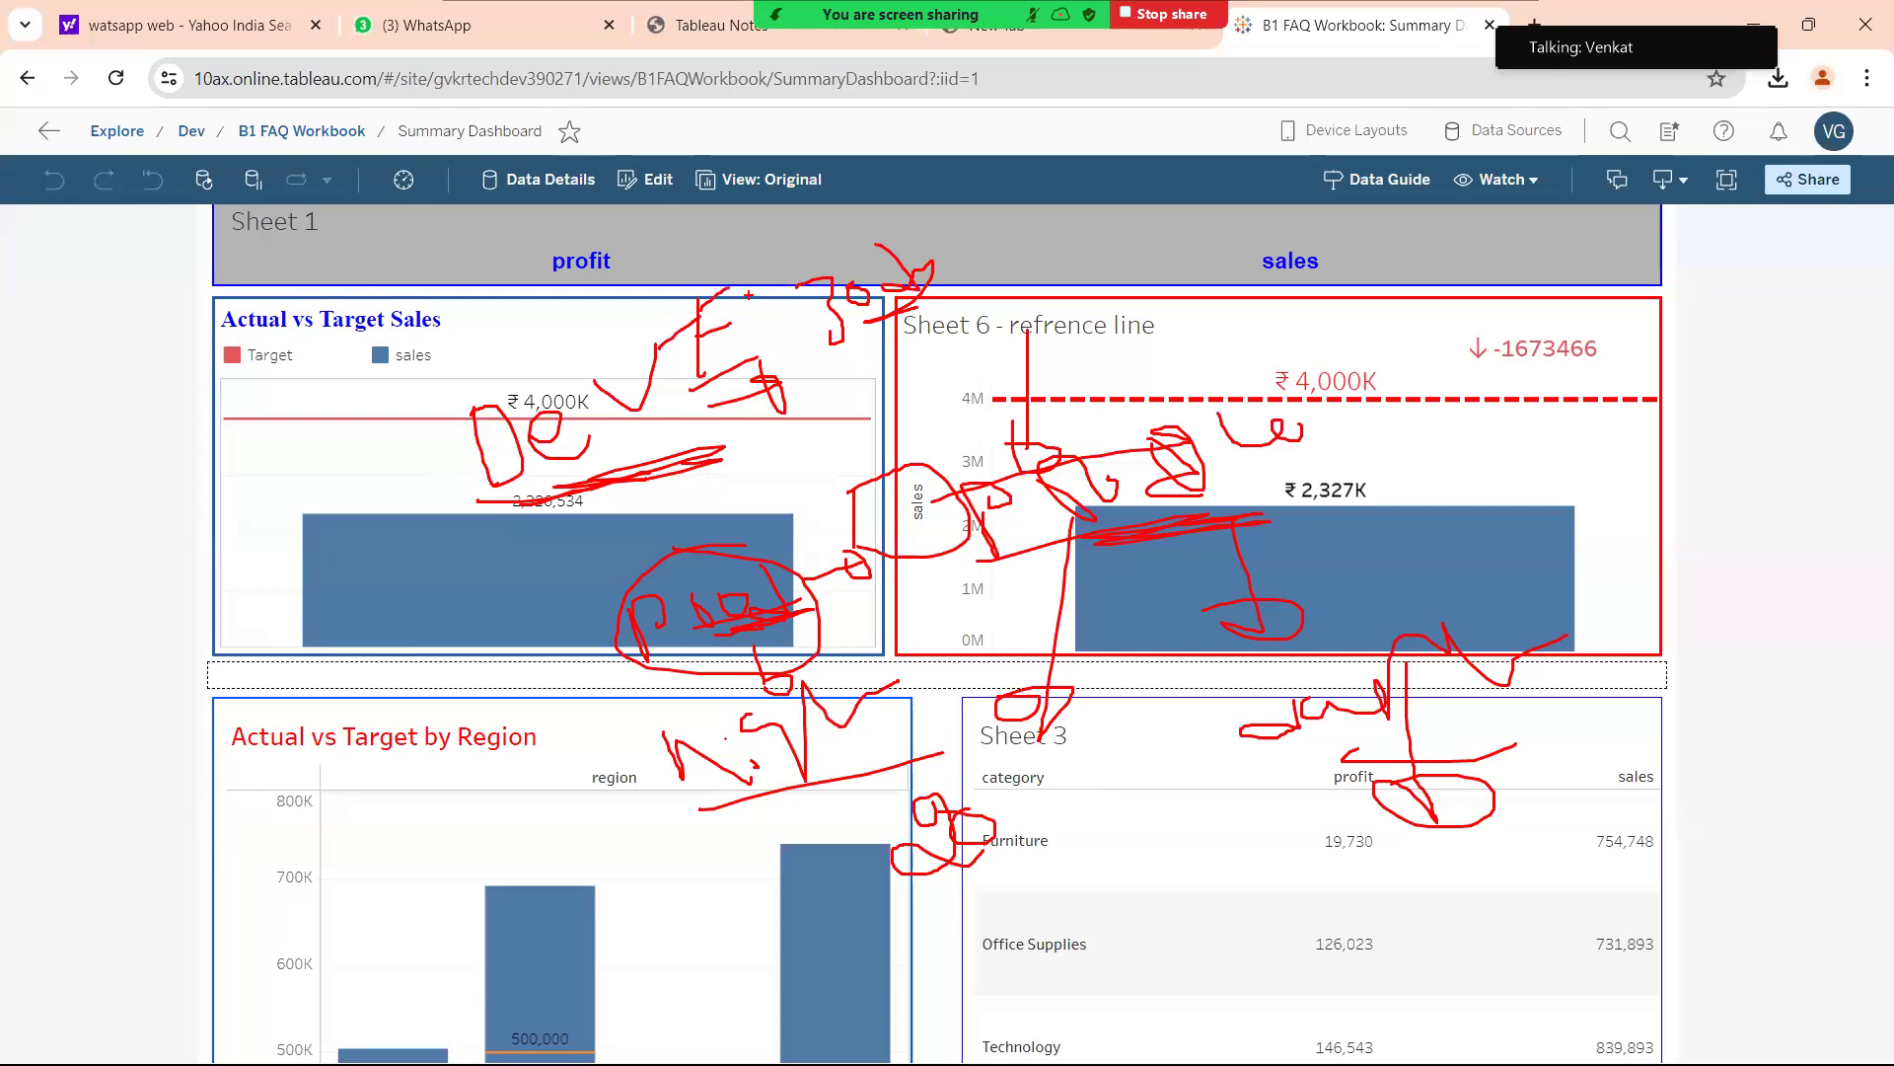
pyautogui.moveTo(748, 296); pyautogui.dragTo(614, 252)
pyautogui.moveTo(714, 561); pyautogui.dragTo(791, 584)
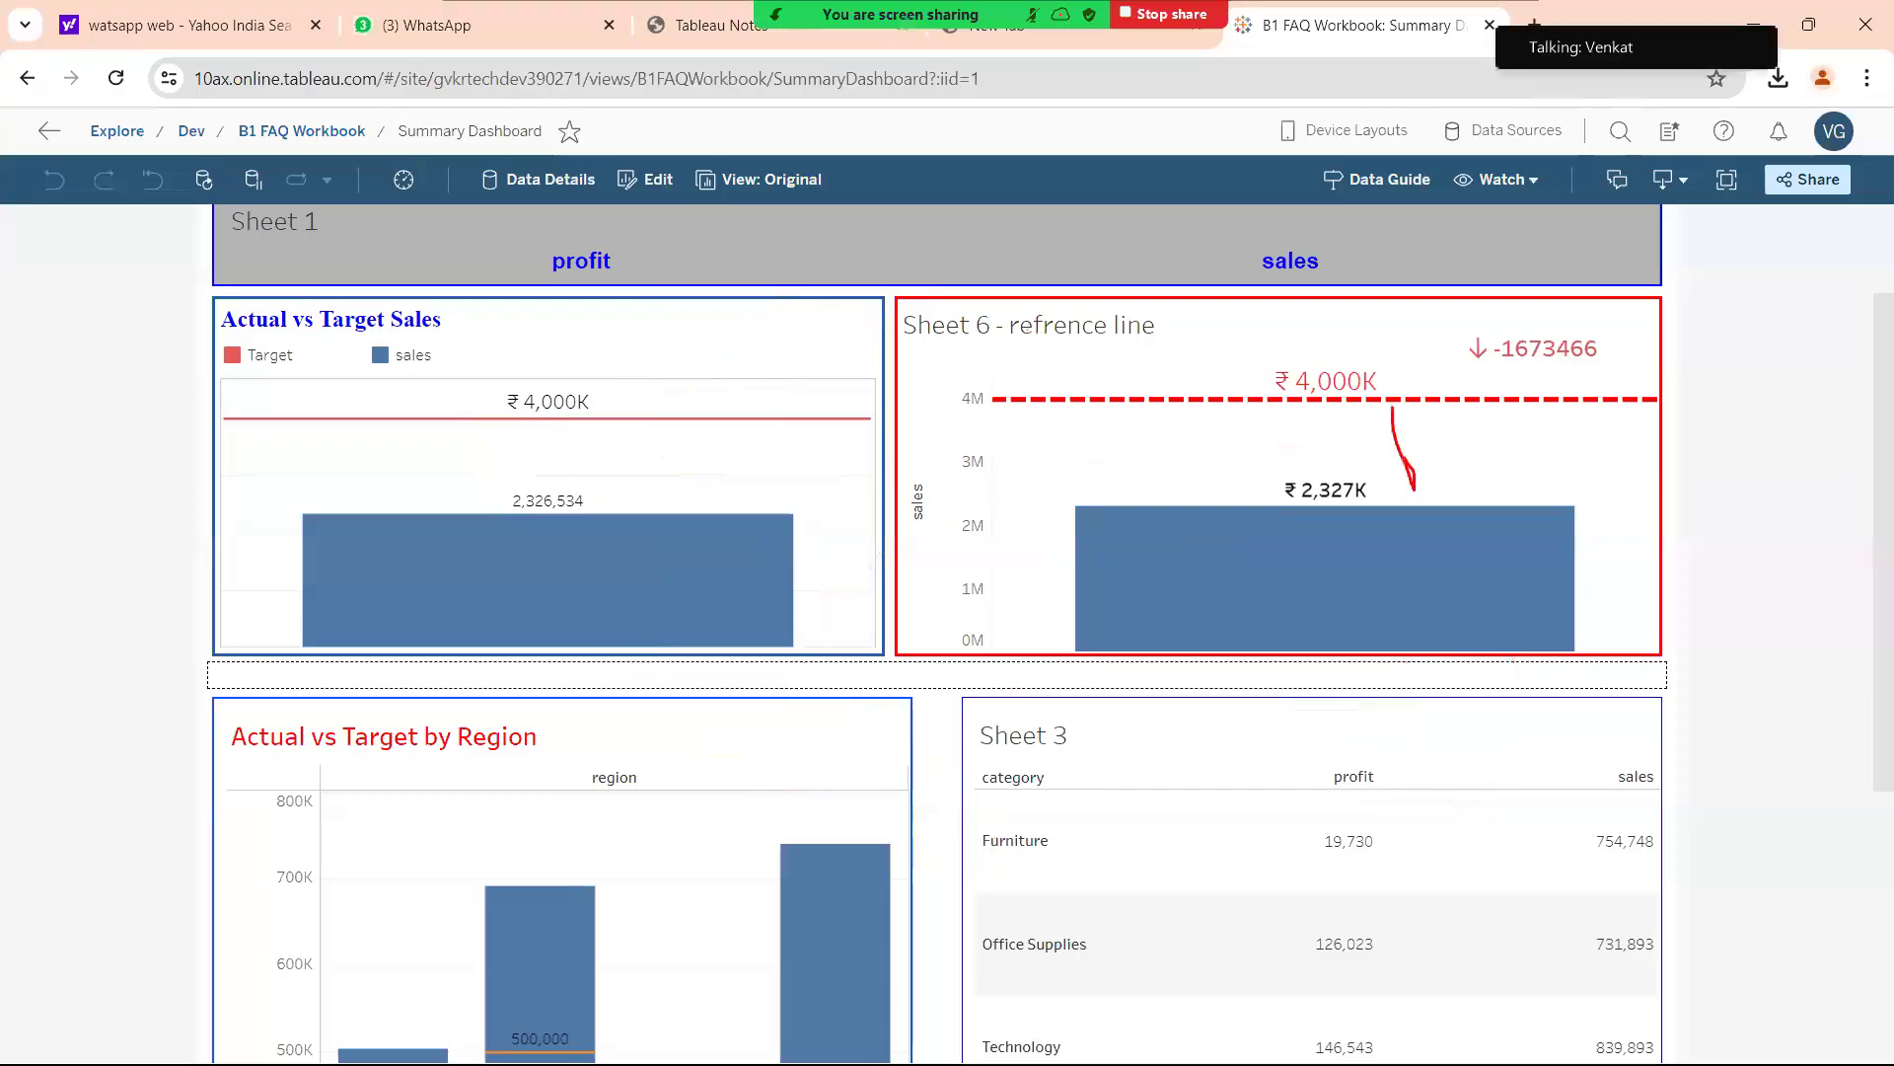
pyautogui.moveTo(1404, 459)
pyautogui.mouseDown()
pyautogui.moveTo(1427, 431)
pyautogui.moveTo(1516, 412)
pyautogui.moveTo(1614, 470)
pyautogui.moveTo(1381, 395)
pyautogui.moveTo(1567, 462)
pyautogui.mouseUp()
pyautogui.moveTo(1448, 474)
pyautogui.mouseDown()
pyautogui.moveTo(1451, 577)
pyautogui.moveTo(1506, 565)
pyautogui.mouseUp()
pyautogui.moveTo(1539, 458); pyautogui.dragTo(1587, 446)
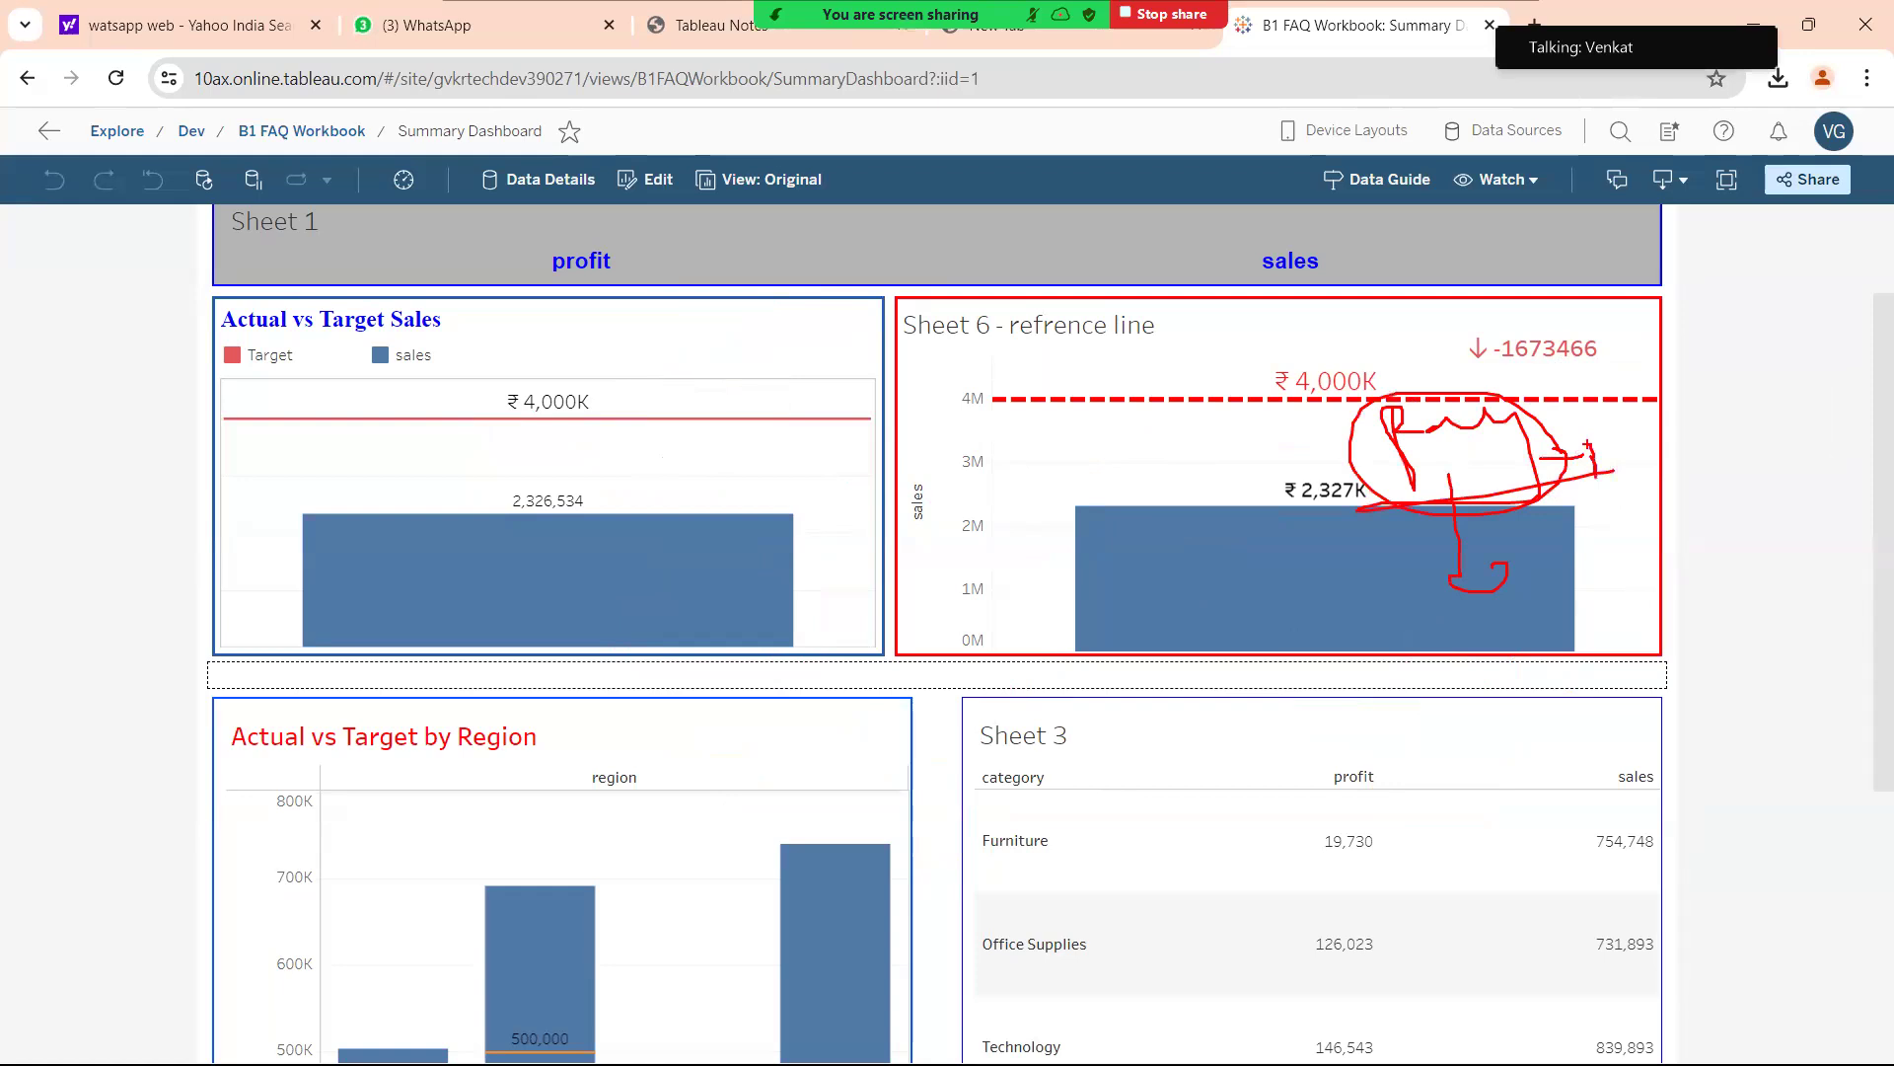
pyautogui.moveTo(1445, 457)
pyautogui.mouseDown()
pyautogui.moveTo(1419, 464)
pyautogui.moveTo(1472, 456)
pyautogui.mouseUp()
pyautogui.moveTo(1098, 481)
pyautogui.mouseDown()
pyautogui.moveTo(1004, 521)
pyautogui.moveTo(1013, 504)
pyautogui.mouseUp()
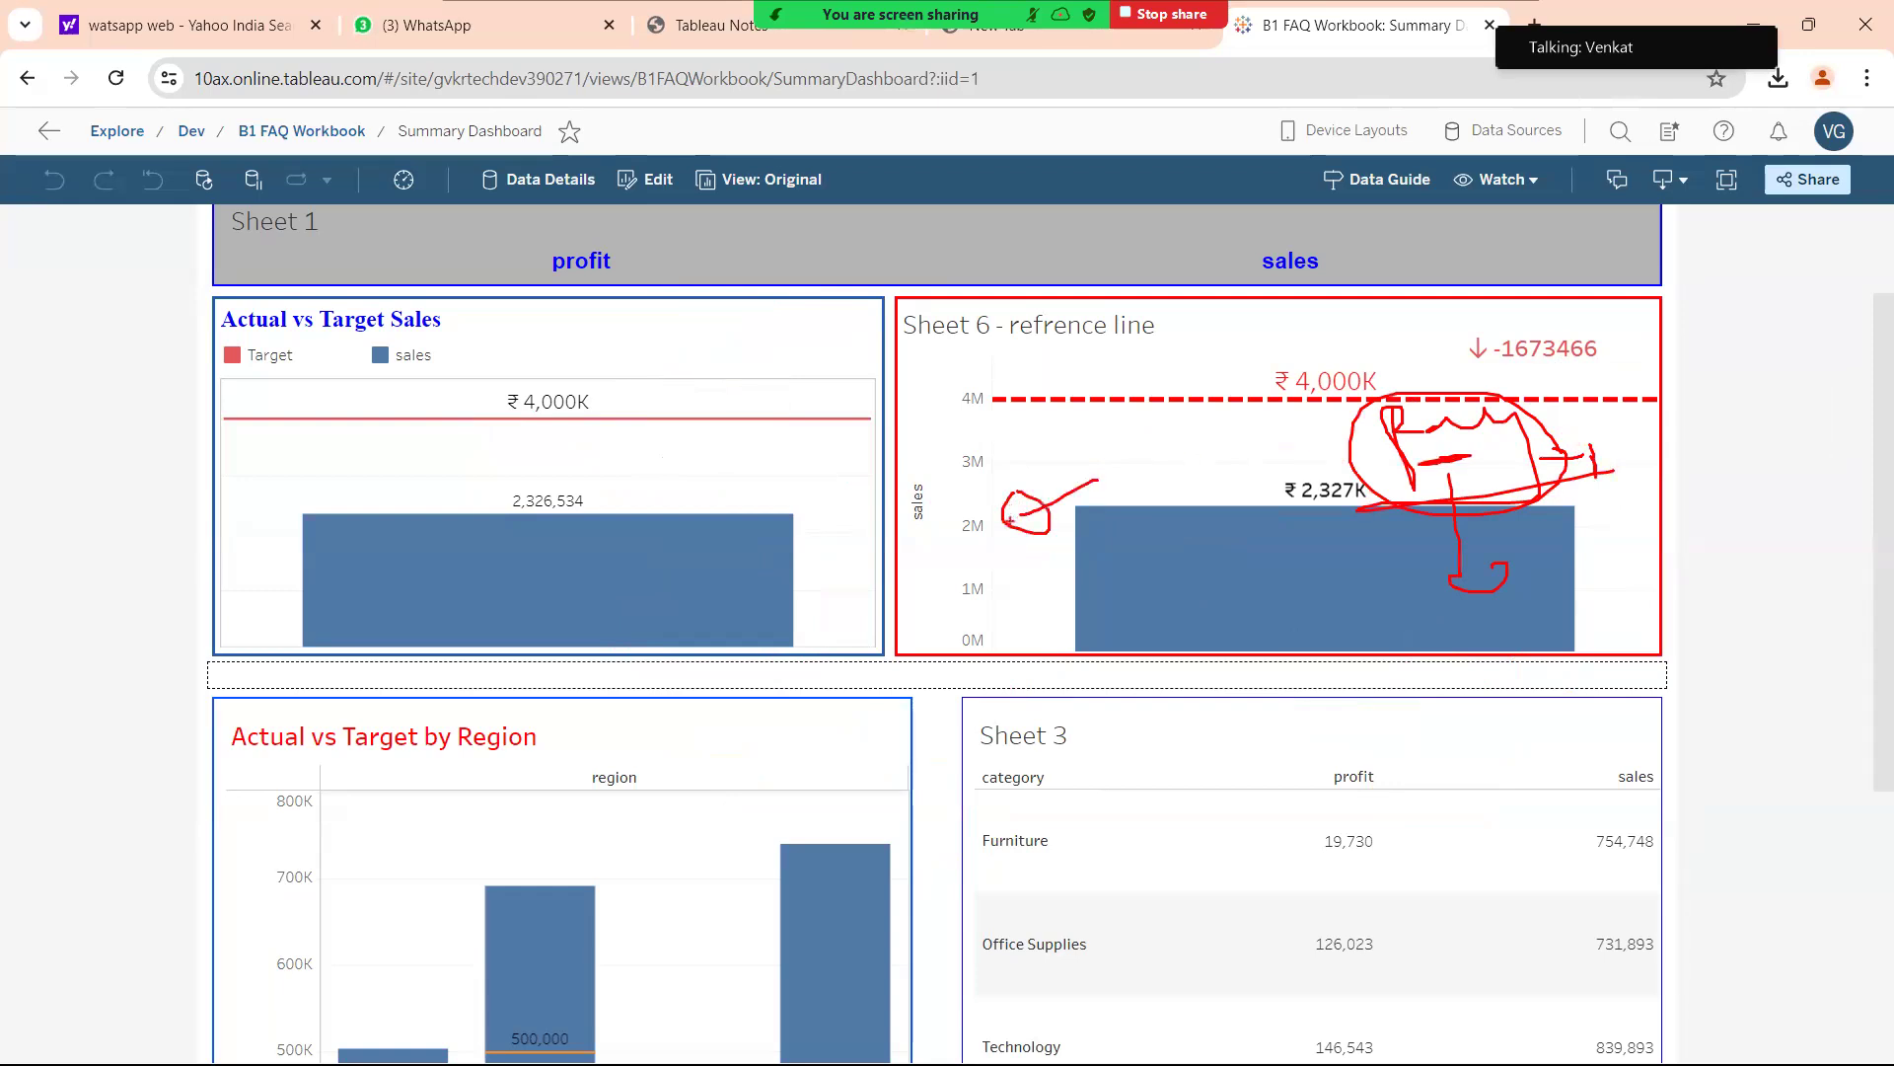
pyautogui.moveTo(1308, 431)
pyautogui.mouseDown()
pyautogui.moveTo(1452, 496)
pyautogui.moveTo(1339, 407)
pyautogui.mouseUp()
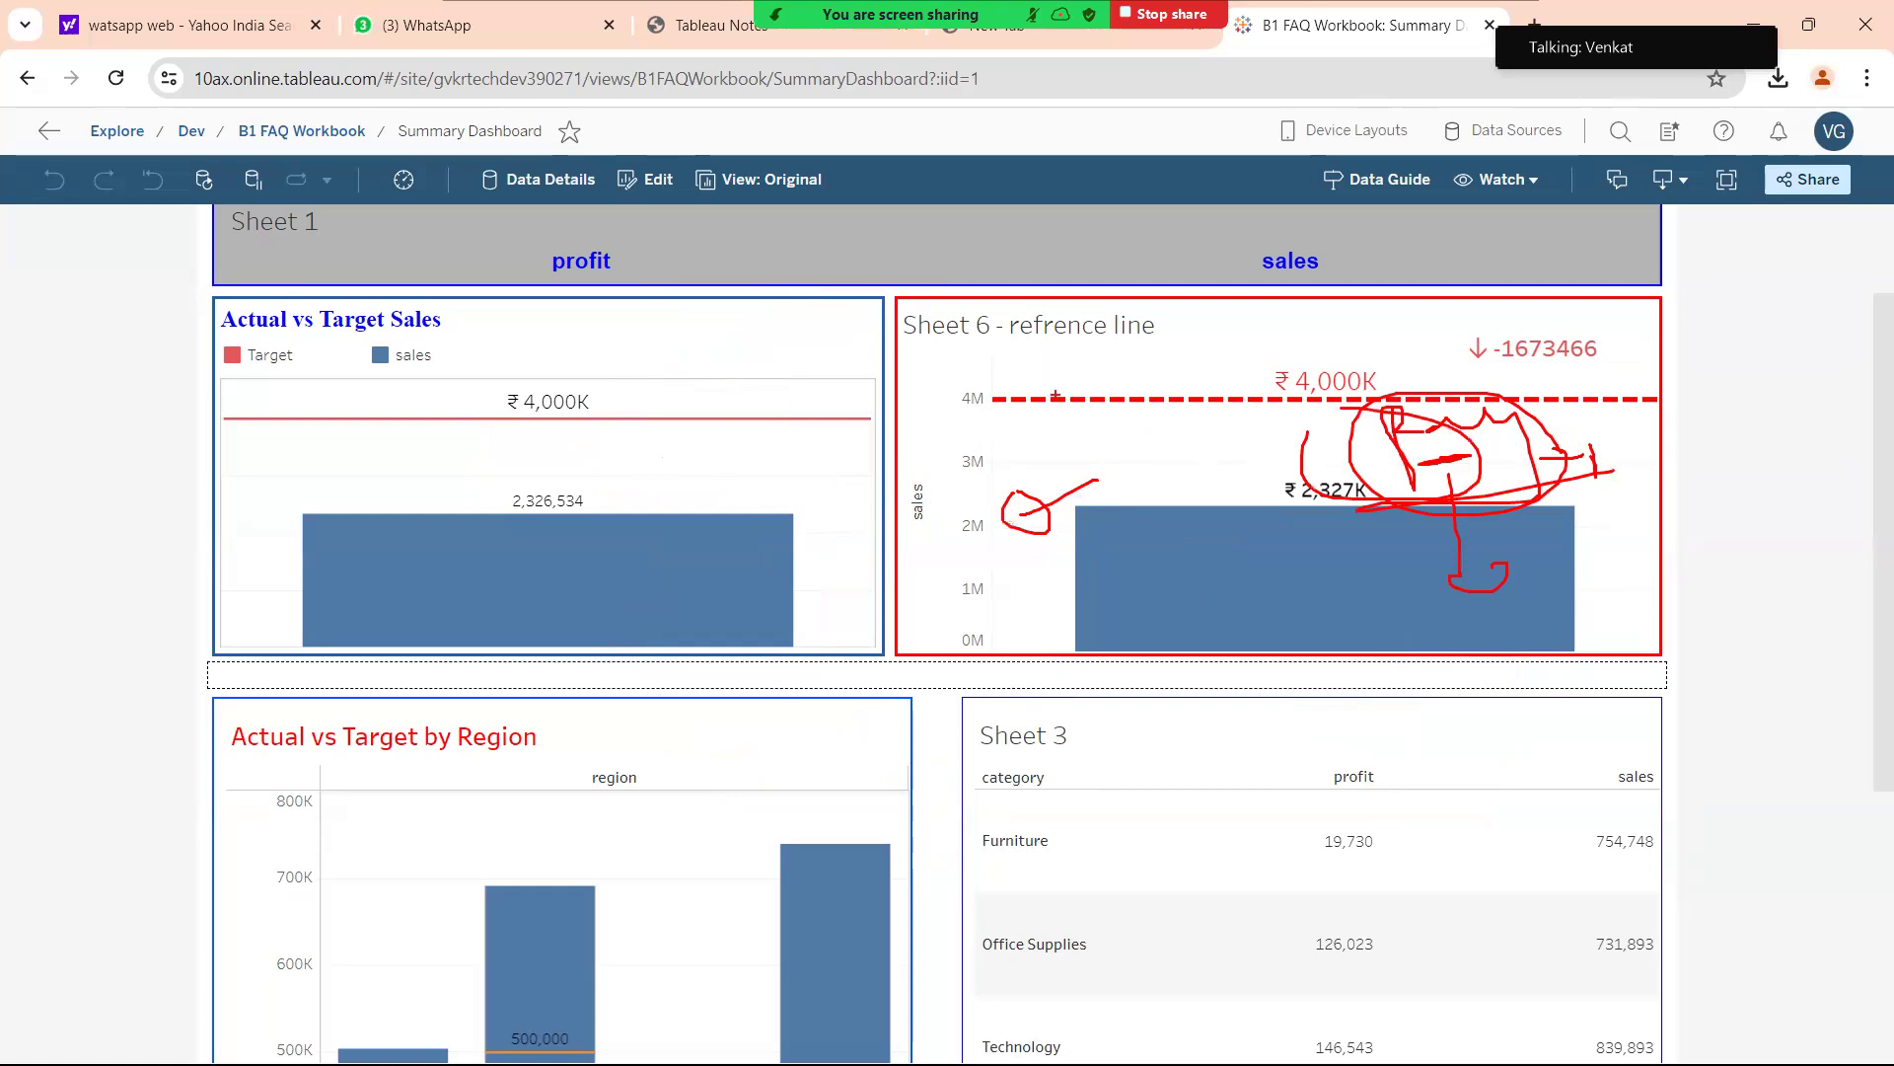
pyautogui.moveTo(1616, 229)
pyautogui.mouseDown()
pyautogui.moveTo(1630, 271)
pyautogui.moveTo(1569, 355)
pyautogui.moveTo(1591, 340)
pyautogui.mouseUp()
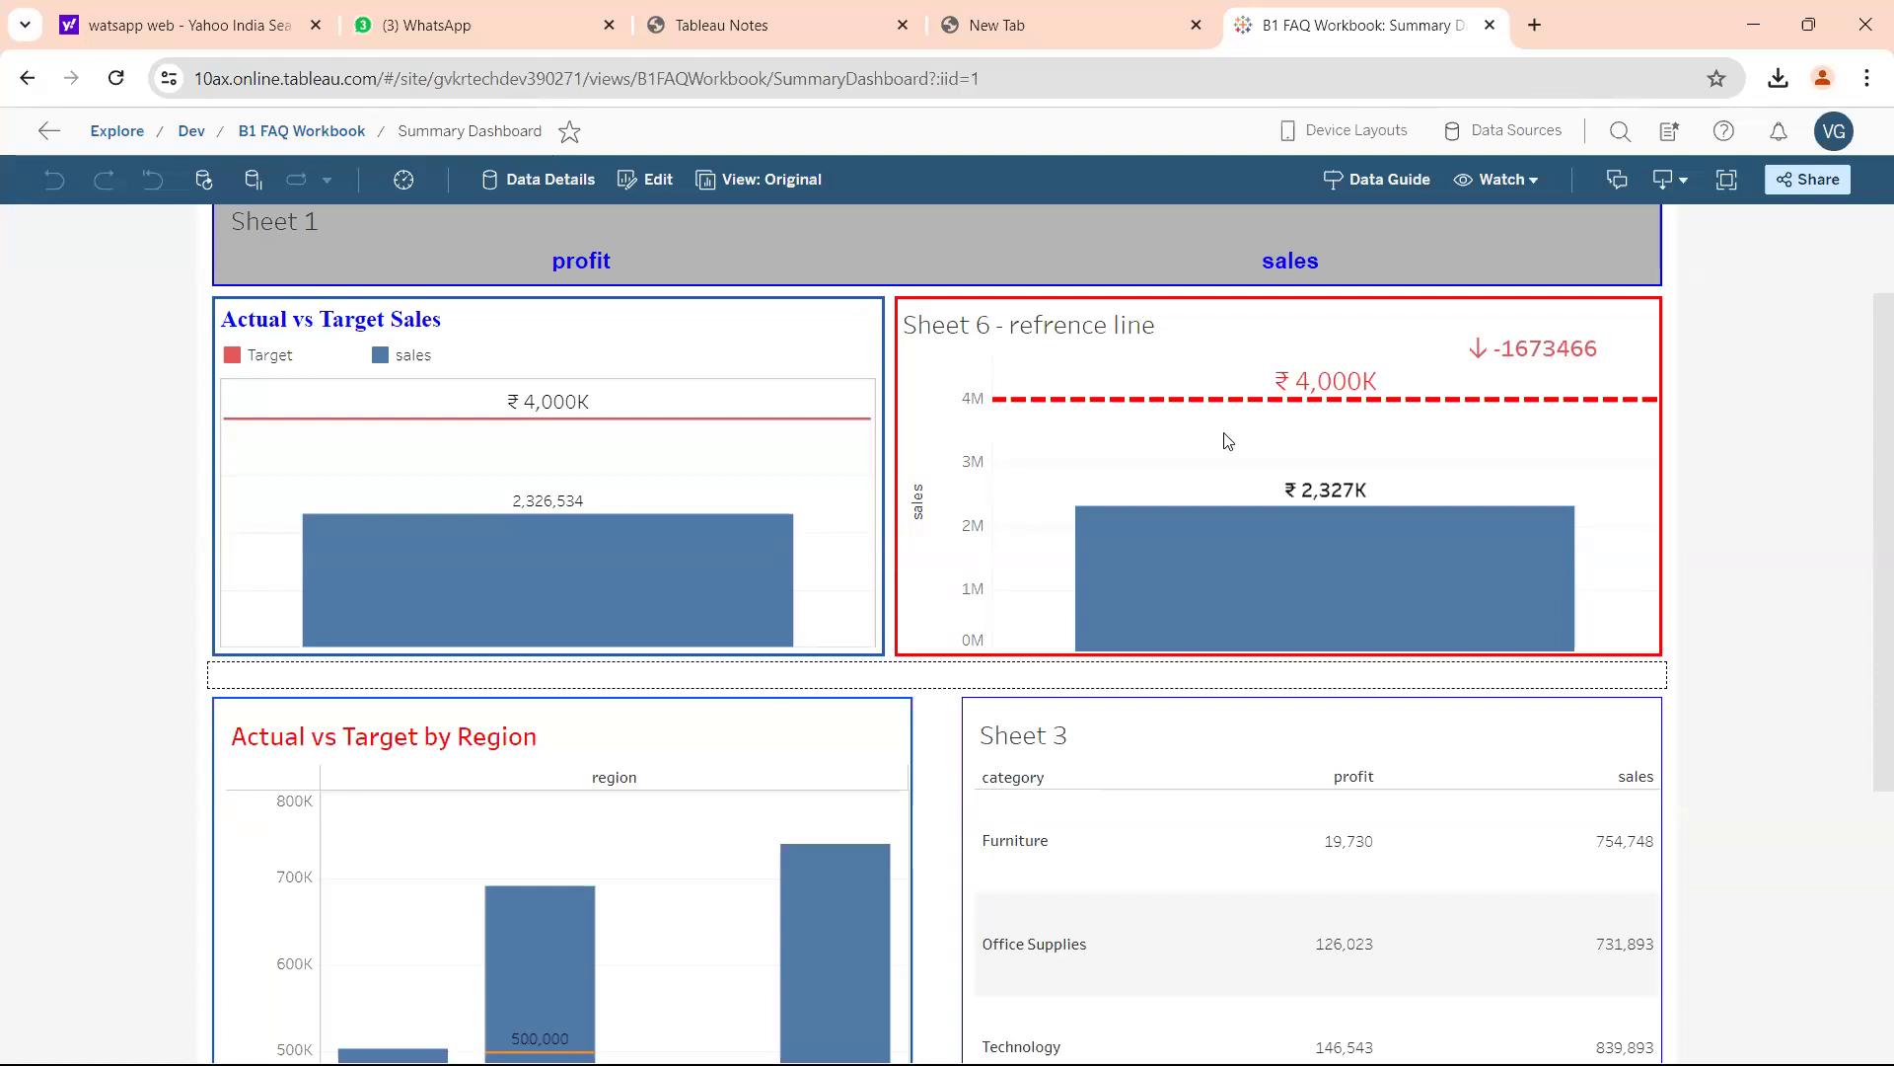
# Read the Sheet 6 bar tooltip showing -1,673,466 versus target, then scroll to the dashboard top.
pyautogui.moveTo(1199, 504)
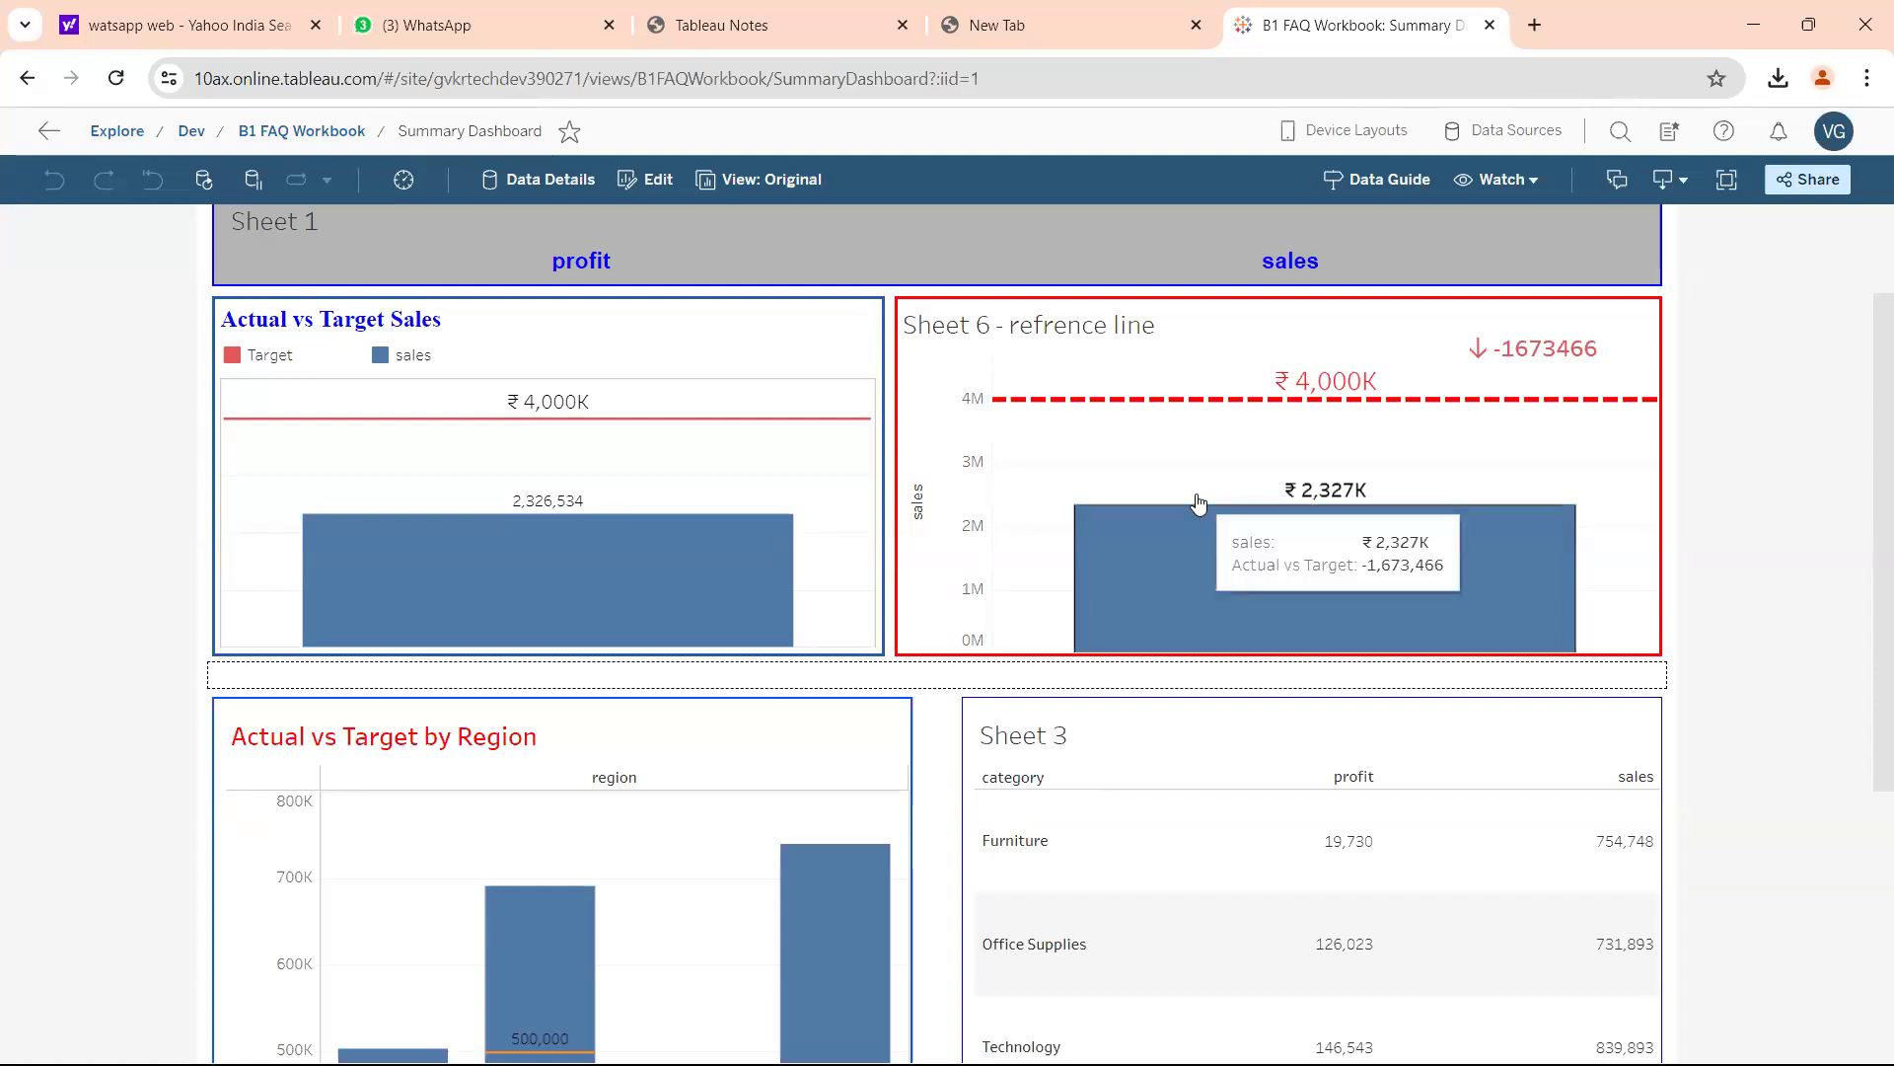
pyautogui.scroll(2, 1199, 505)
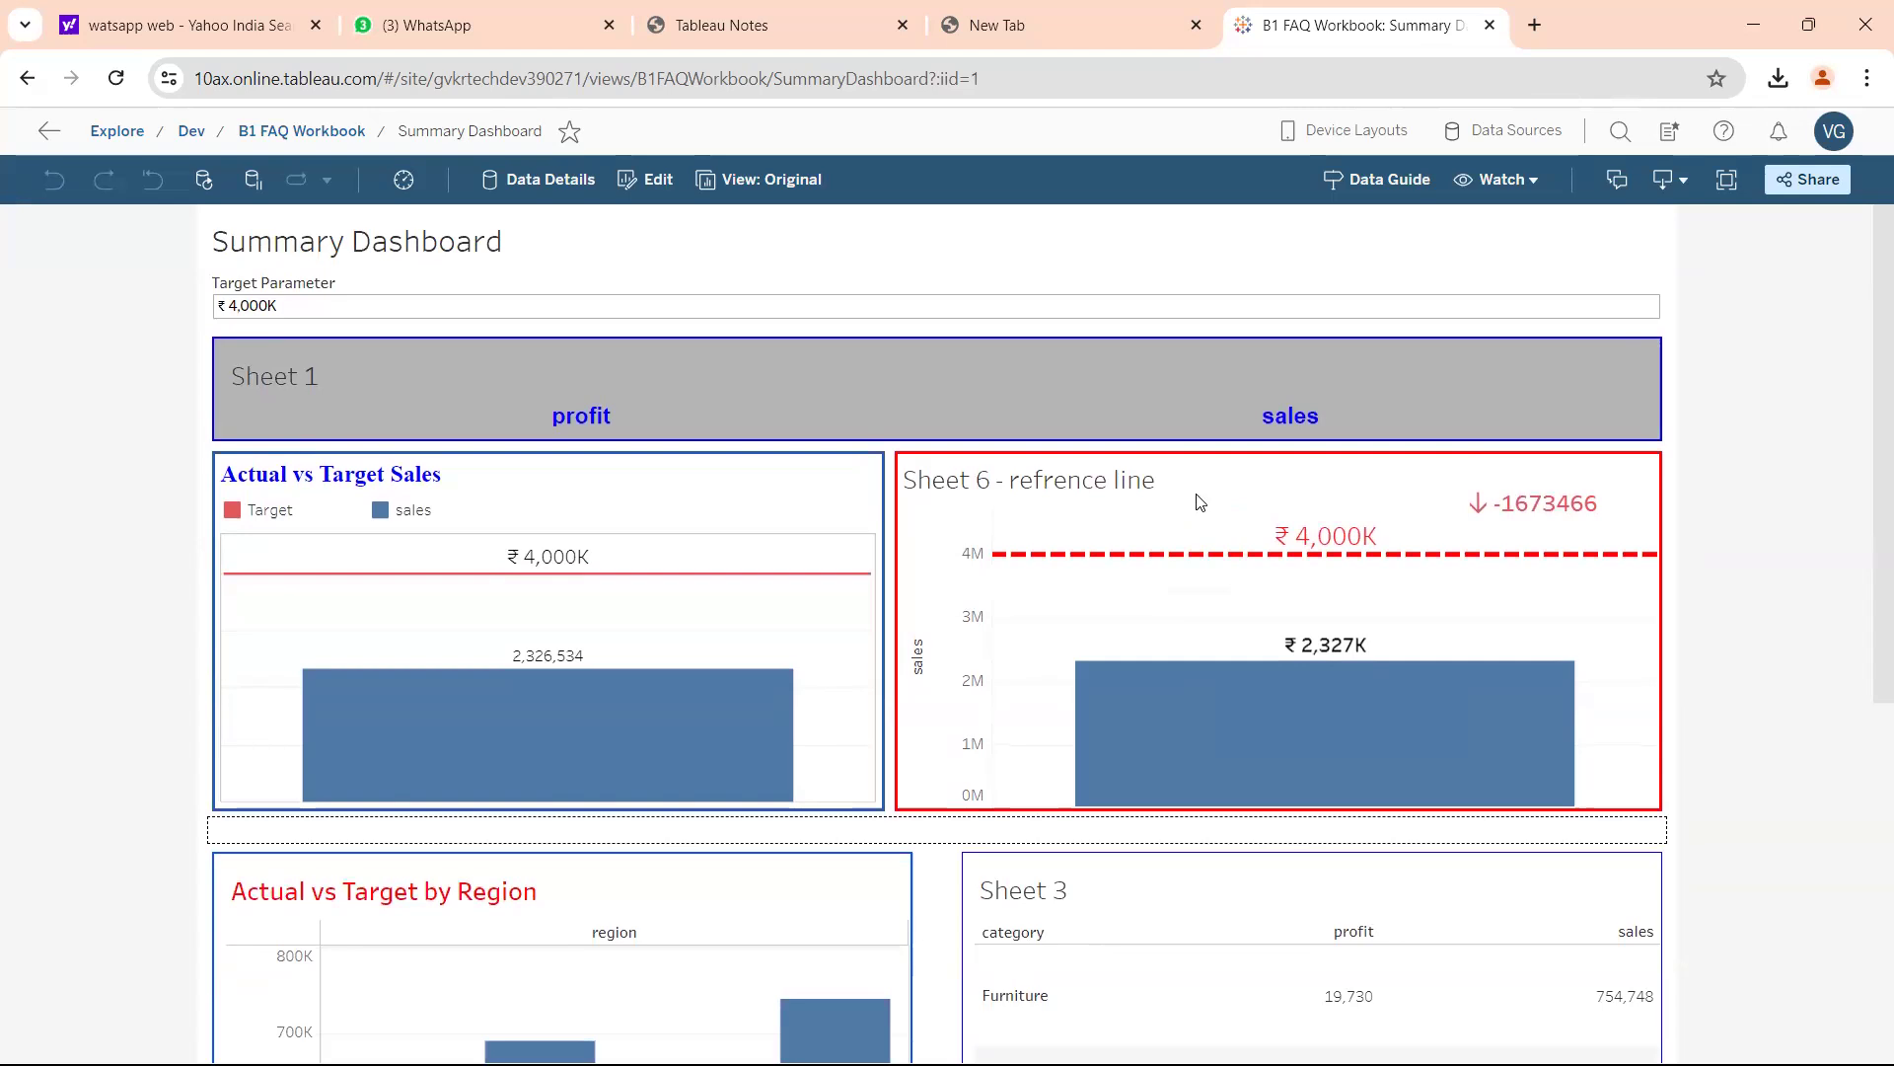
# Circle Sheet 1's header and draw a 4 beside Sheet 6's axis down to 2M.
pyautogui.moveTo(854, 410)
pyautogui.mouseDown()
pyautogui.moveTo(862, 426)
pyautogui.moveTo(802, 405)
pyautogui.moveTo(864, 446)
pyautogui.moveTo(799, 537)
pyautogui.moveTo(922, 510)
pyautogui.mouseUp()
pyautogui.moveTo(853, 656)
pyautogui.mouseDown()
pyautogui.moveTo(809, 604)
pyautogui.moveTo(922, 691)
pyautogui.mouseUp()
pyautogui.moveTo(902, 429)
pyautogui.mouseDown()
pyautogui.moveTo(935, 424)
pyautogui.moveTo(957, 475)
pyautogui.mouseUp()
pyautogui.moveTo(922, 628); pyautogui.dragTo(1013, 600)
pyautogui.moveTo(926, 387); pyautogui.dragTo(988, 681)
pyautogui.moveTo(949, 509); pyautogui.dragTo(1006, 507)
# Circle the Sheet 3 title and Furniture row, then underline the title.
pyautogui.moveTo(927, 814)
pyautogui.mouseDown()
pyautogui.moveTo(909, 945)
pyautogui.moveTo(942, 844)
pyautogui.moveTo(1147, 900)
pyautogui.mouseUp()
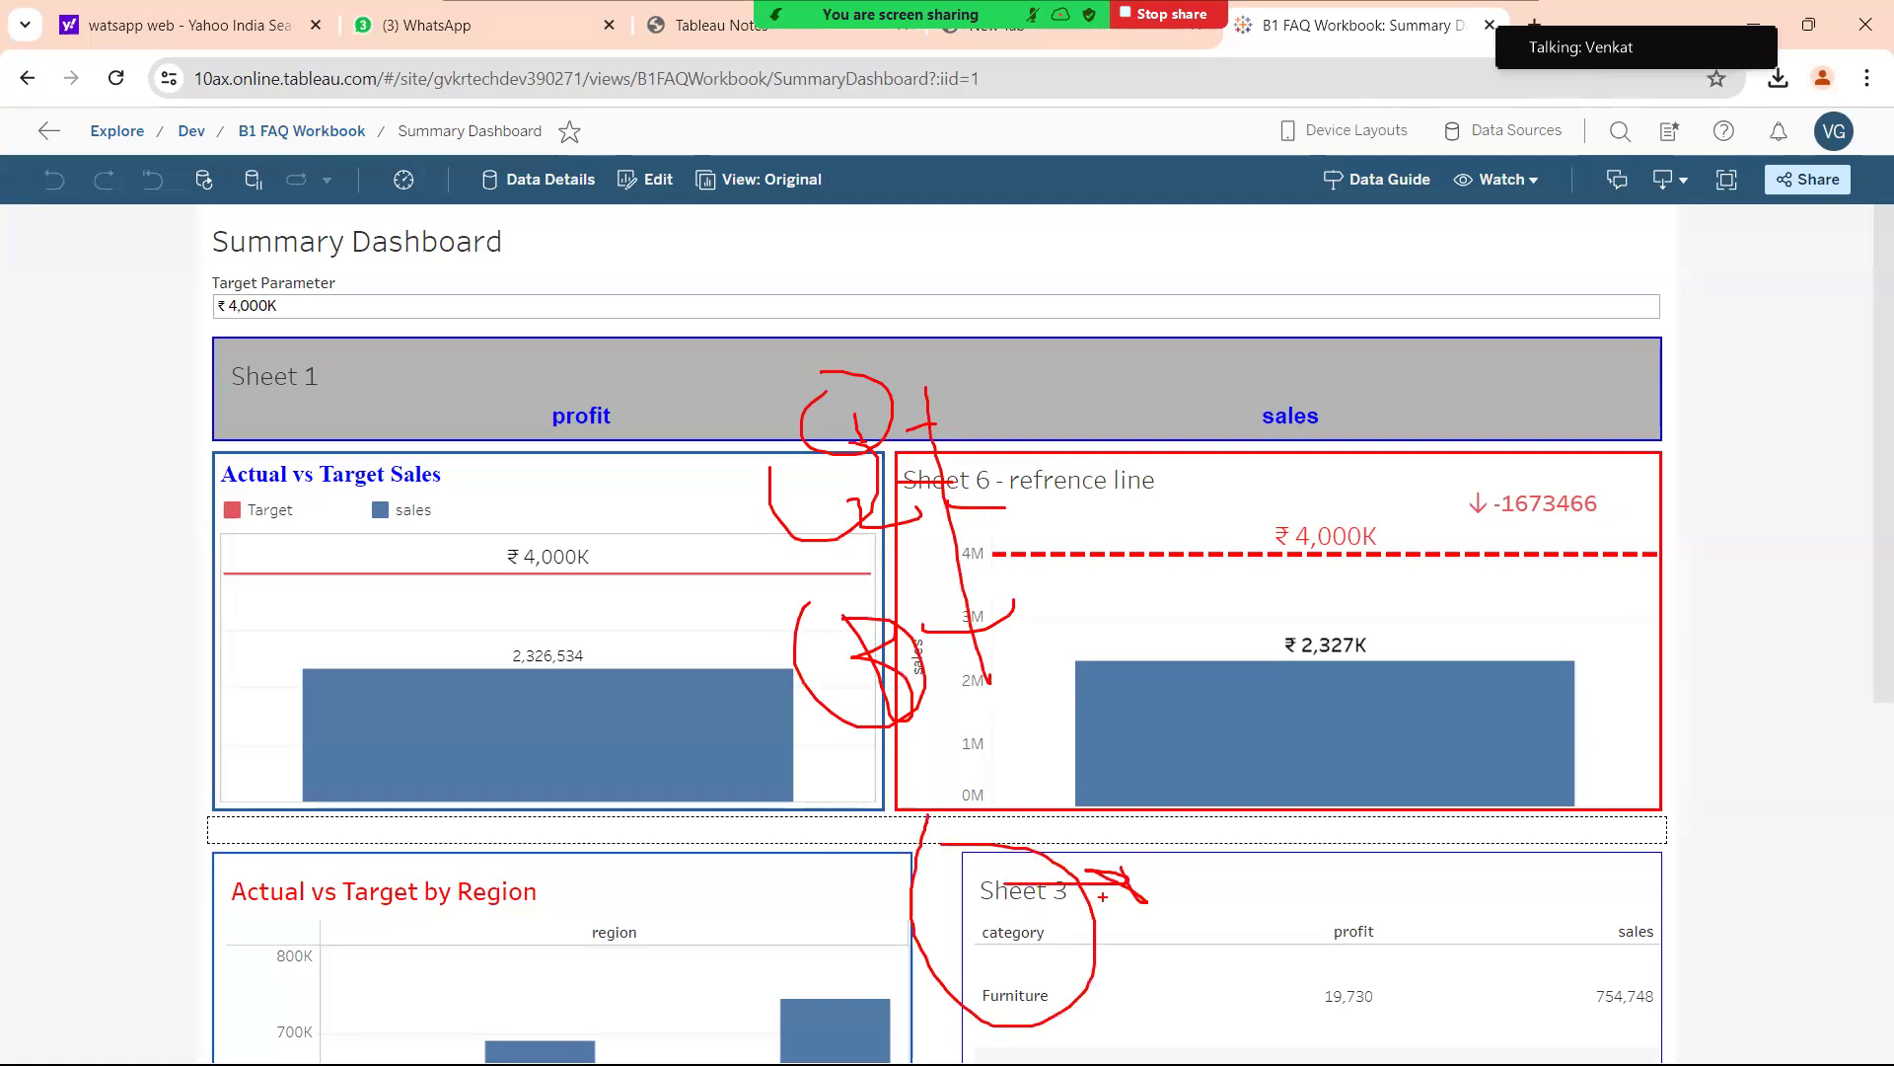
pyautogui.moveTo(1069, 910)
pyautogui.mouseDown()
pyautogui.moveTo(1284, 903)
pyautogui.moveTo(1314, 878)
pyautogui.moveTo(1032, 590)
pyautogui.moveTo(1056, 592)
pyautogui.mouseUp()
pyautogui.moveTo(1060, 922)
pyautogui.mouseDown()
pyautogui.moveTo(1146, 922)
pyautogui.moveTo(1322, 868)
pyautogui.moveTo(1122, 663)
pyautogui.moveTo(1021, 604)
pyautogui.moveTo(995, 618)
pyautogui.mouseUp()
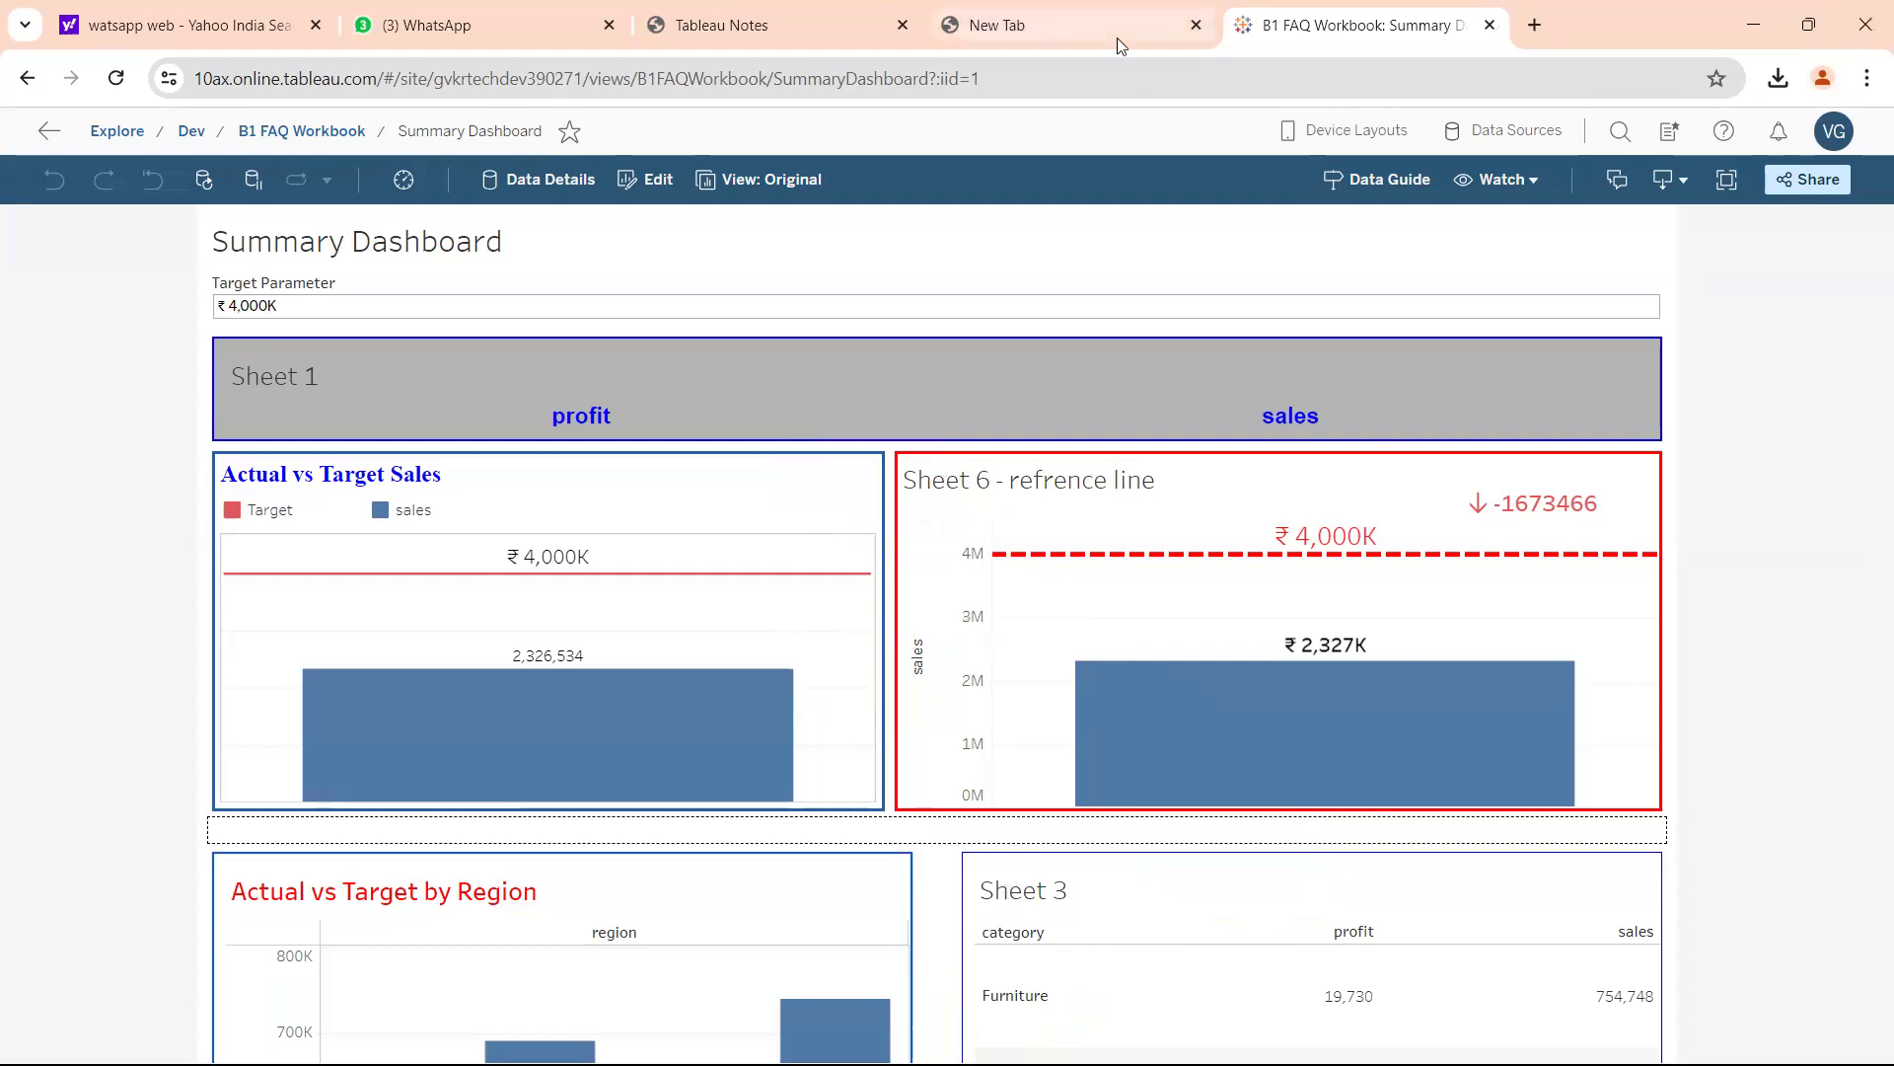
# Switch focus away from the Chrome window with Alt+Tab.
pyautogui.hotkey('alt', 'Tab')
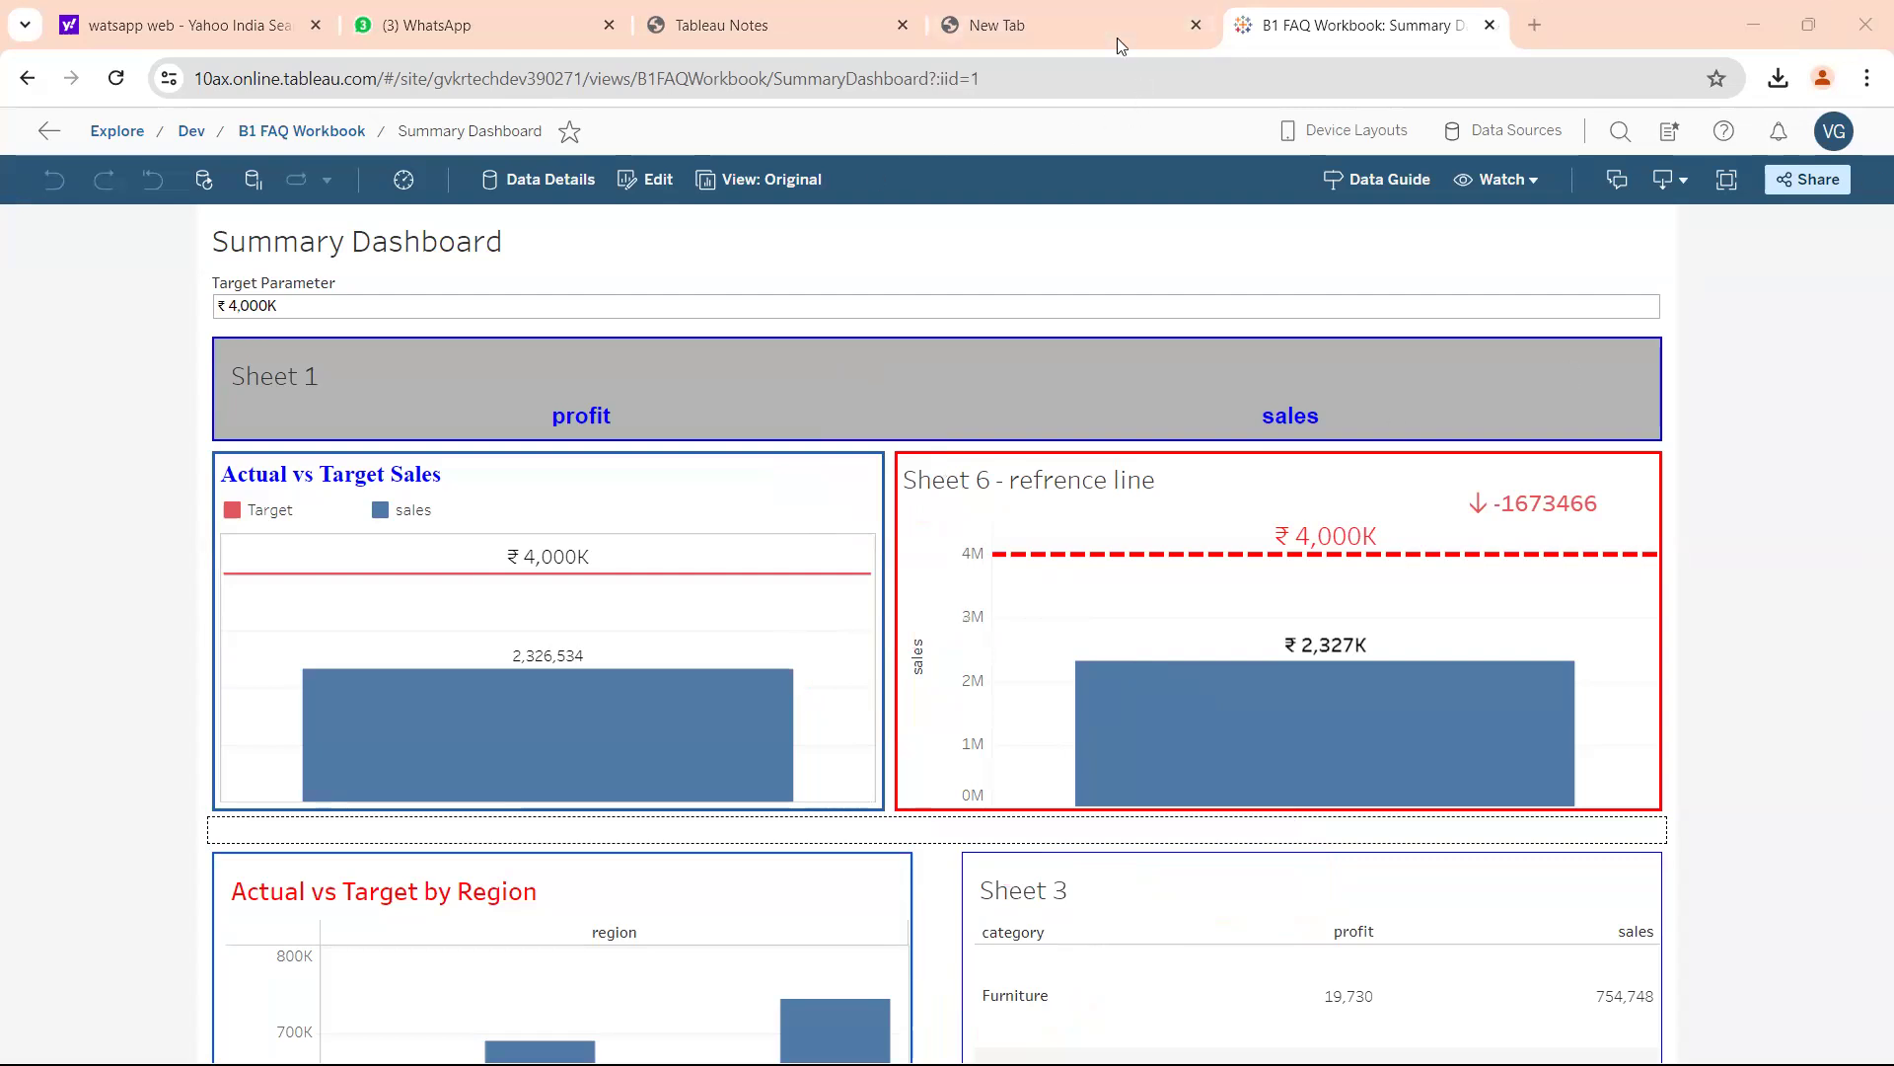